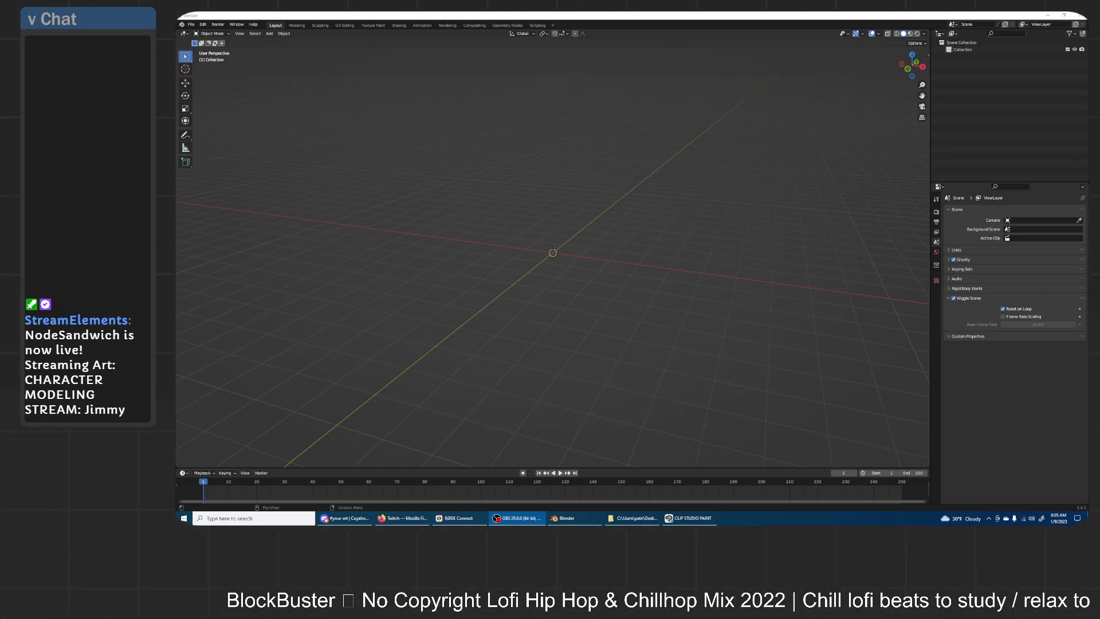
pyautogui.moveTo(487, 205); pyautogui.dragTo(759, 214, button='middle')
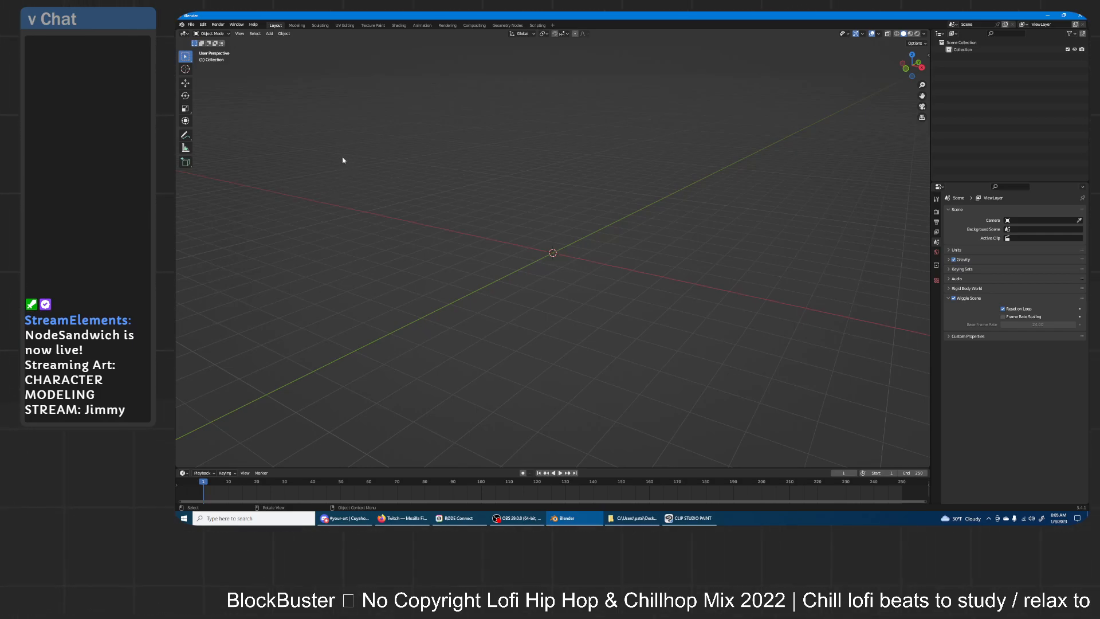
pyautogui.moveTo(572, 256); pyautogui.dragTo(609, 267, button='middle')
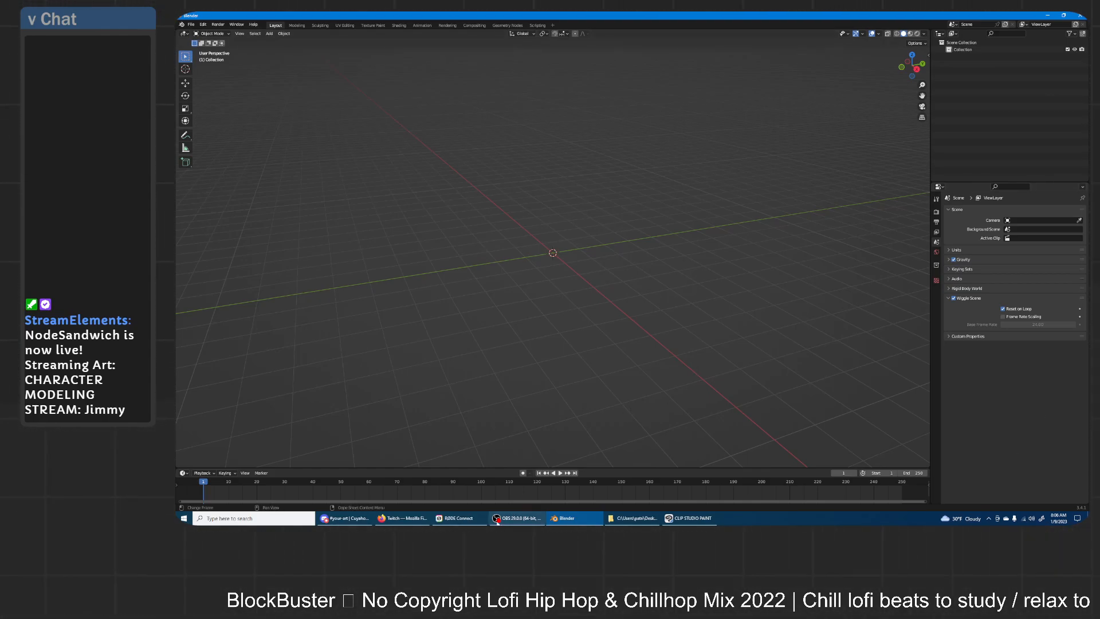
# - Open Jimmy Reference Sheet.png and Jimmy Reference Sheet Construction.png to examine the character's front and side drawings
pyautogui.click(636, 519)
pyautogui.doubleClick(313, 213)
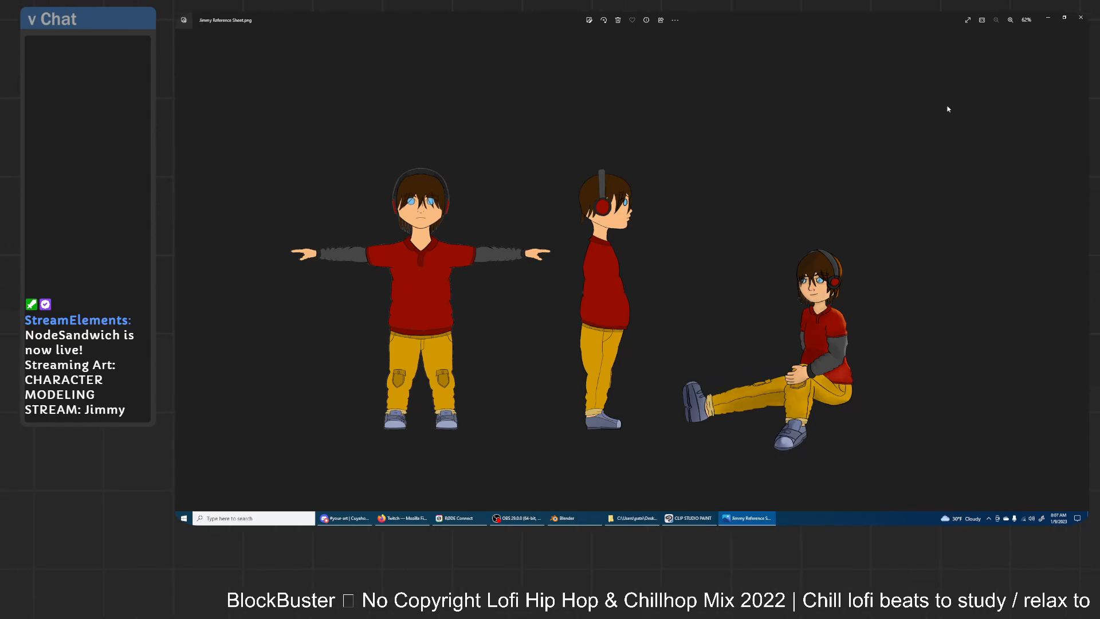
pyautogui.click(1049, 16)
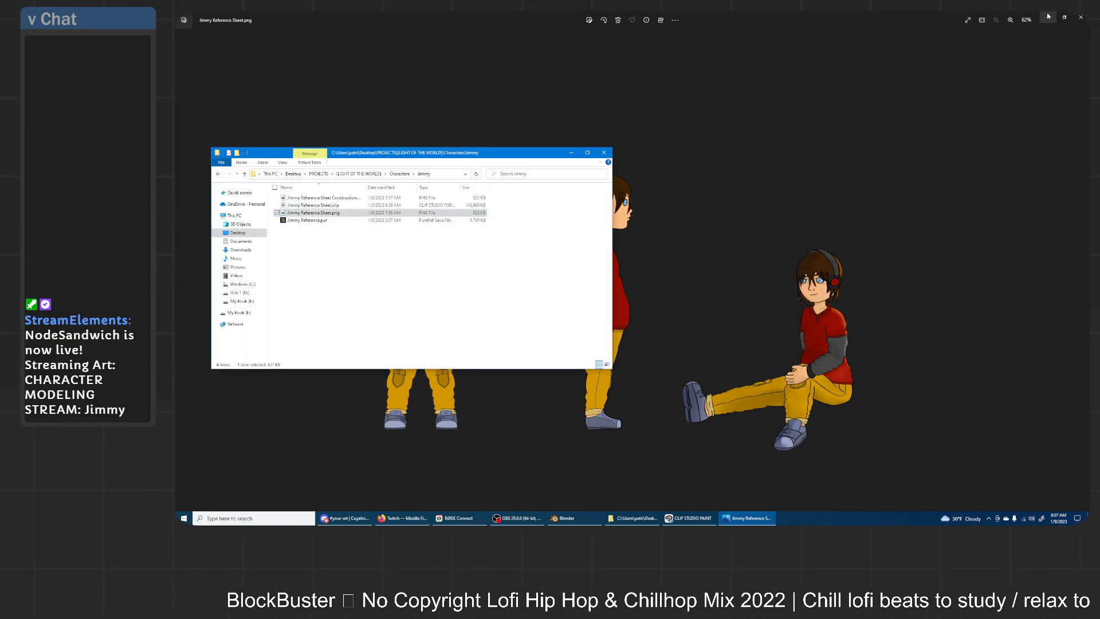
pyautogui.doubleClick(305, 197)
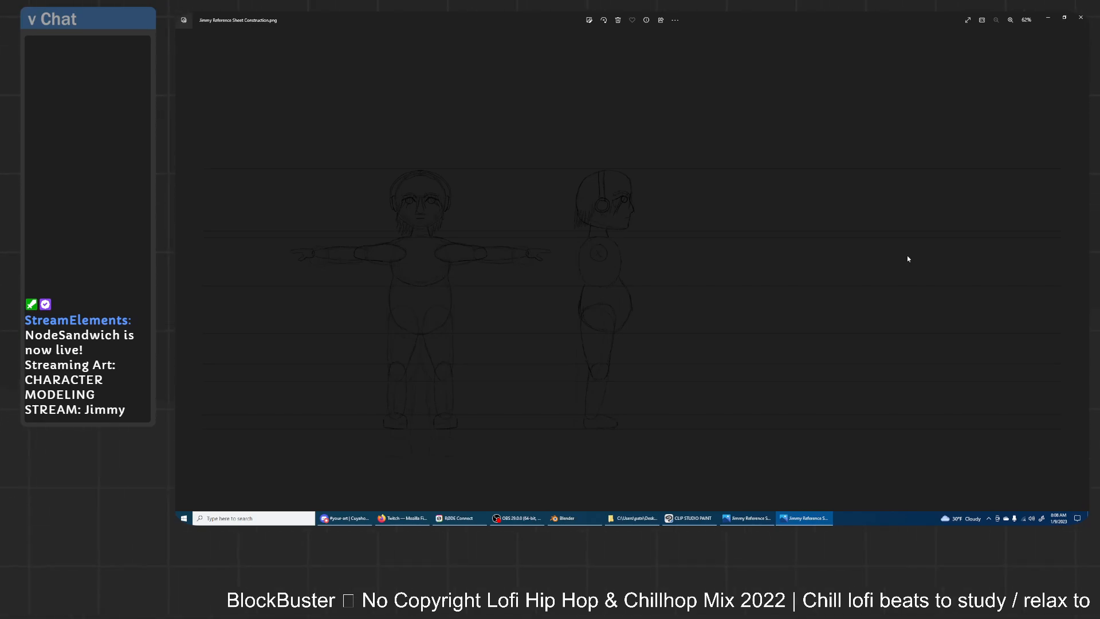
pyautogui.click(1081, 17)
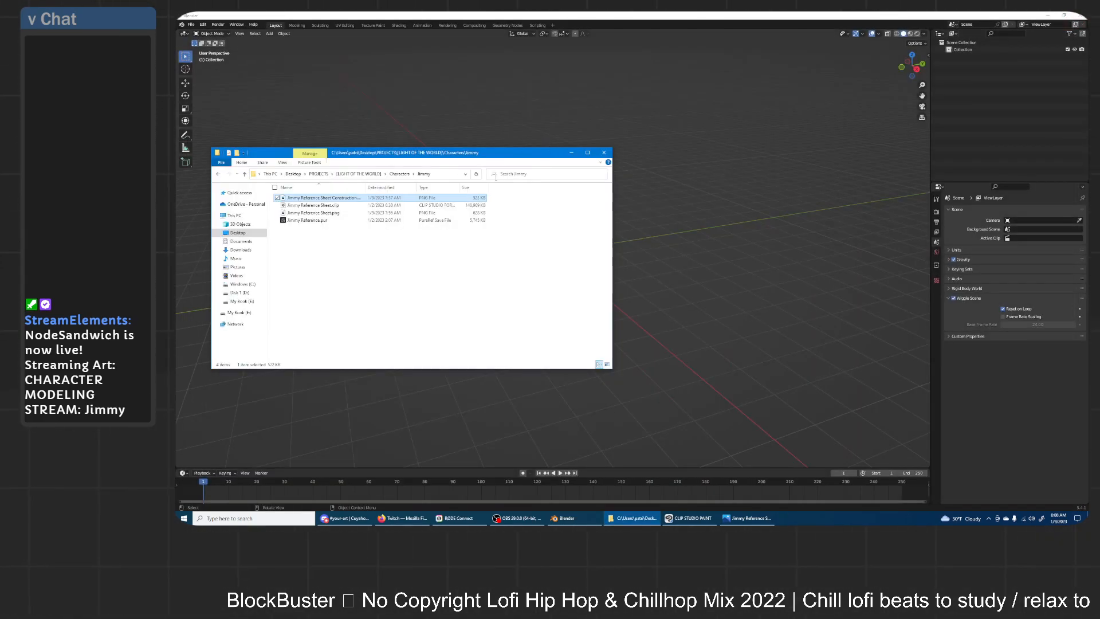
# - Bring Jimmy Reference Sheet Construction.png from the file folder into the Blender scene as a reference image
pyautogui.moveTo(320, 197); pyautogui.dragTo(662, 189)
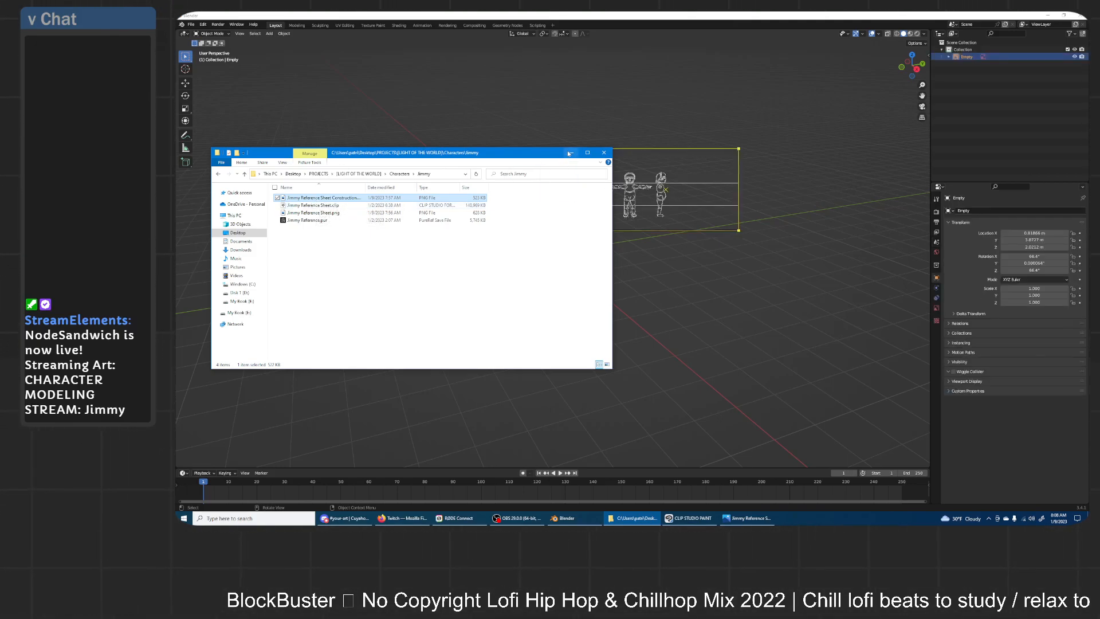
pyautogui.click(569, 153)
pyautogui.moveTo(681, 256); pyautogui.dragTo(610, 216, button='middle')
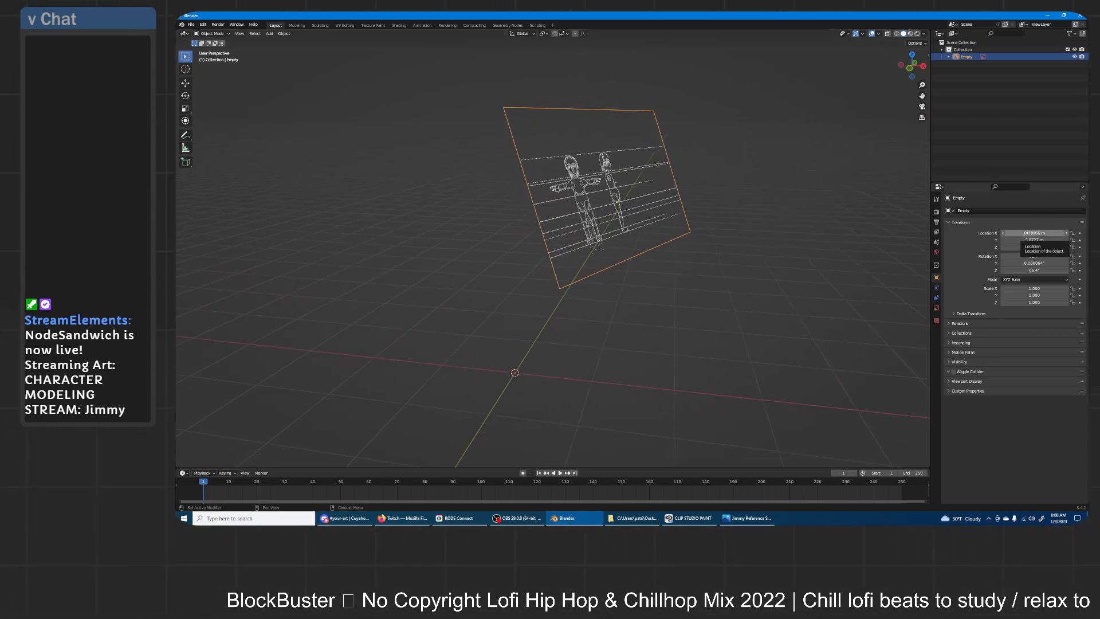
# - Set the reference image's location to 0 m and its rotation to 0° on all three axes
pyautogui.moveTo(1031, 233); pyautogui.dragTo(1034, 270)
pyautogui.write('0')
pyautogui.press('Return')
pyautogui.write('0')
pyautogui.press('Return')
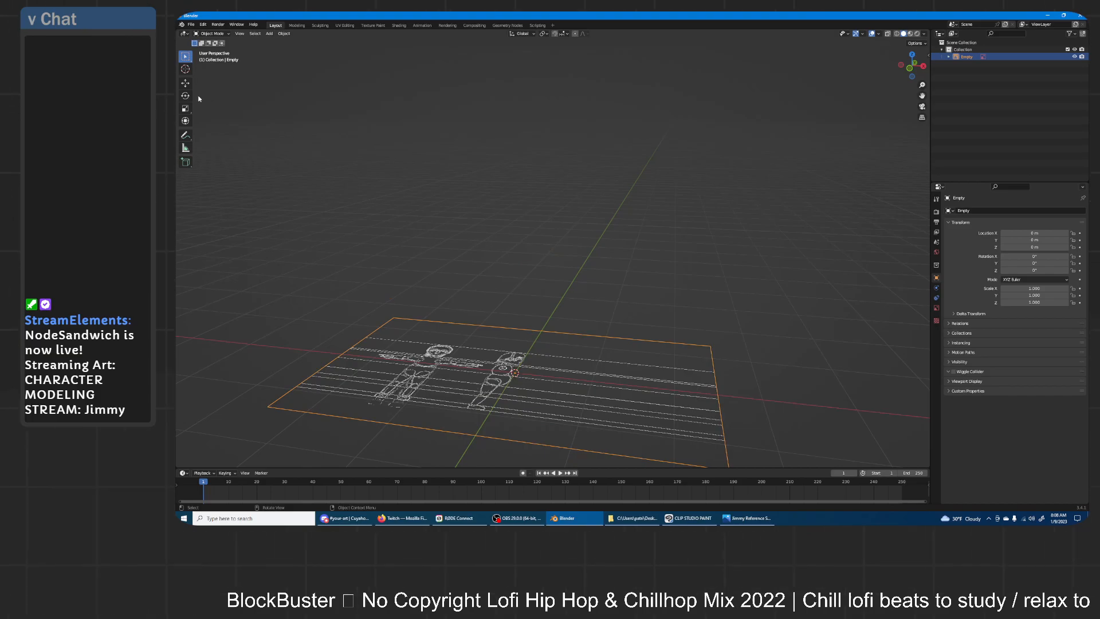
# - Rotate the reference image 90° about the global X axis so it stands upright, and view it from the front
pyautogui.click(185, 83)
pyautogui.moveTo(567, 194); pyautogui.dragTo(650, 201, button='middle')
pyautogui.press('r')
pyautogui.press('x')
pyautogui.press('9')
pyautogui.press('0')
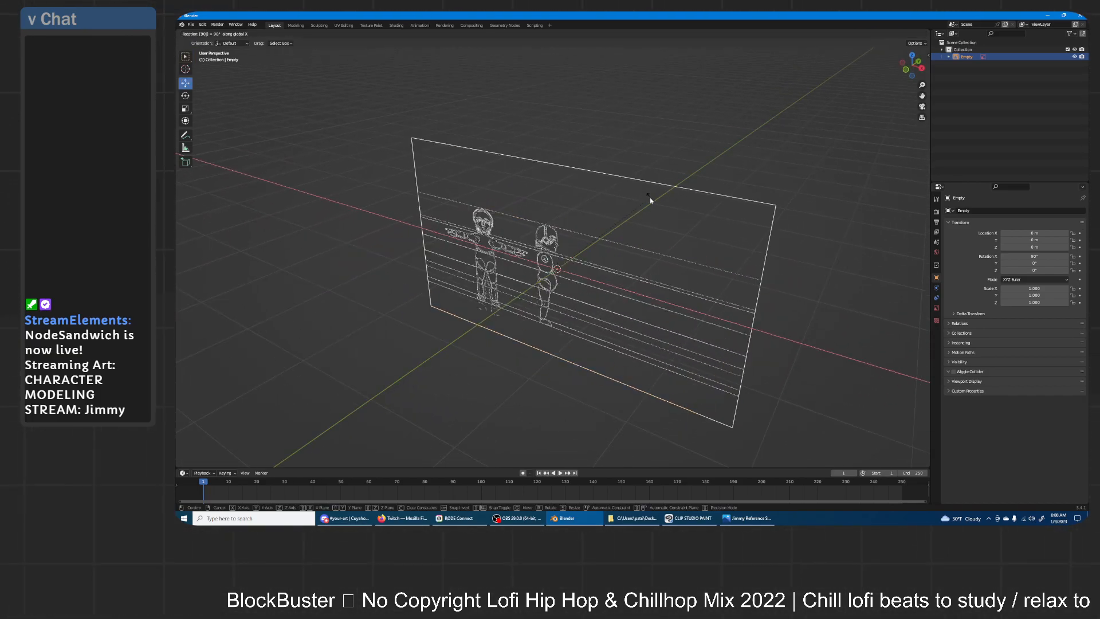
pyautogui.press('Return')
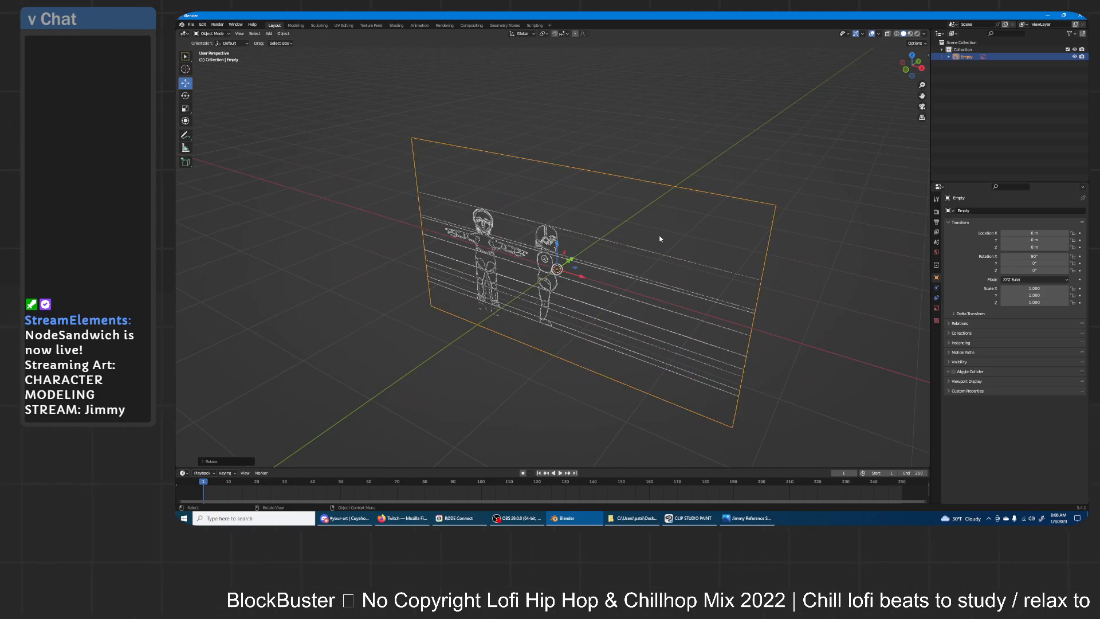
pyautogui.press('KP_1')
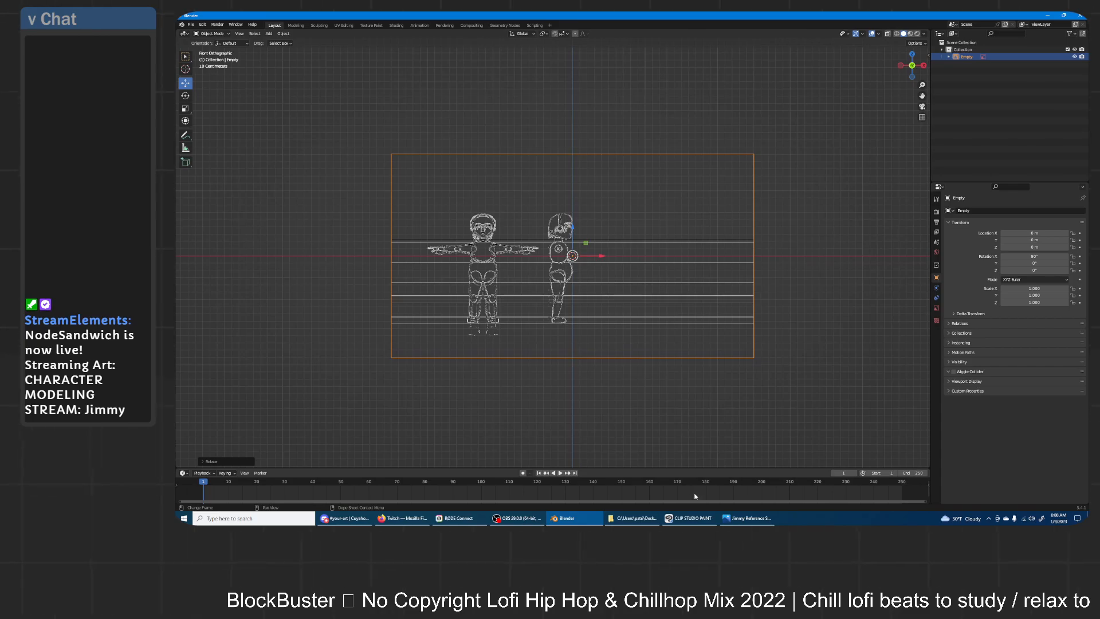
# - Switch to Clip Studio Paint and show the reference sheet's text layer to check the character's listed height
pyautogui.click(693, 518)
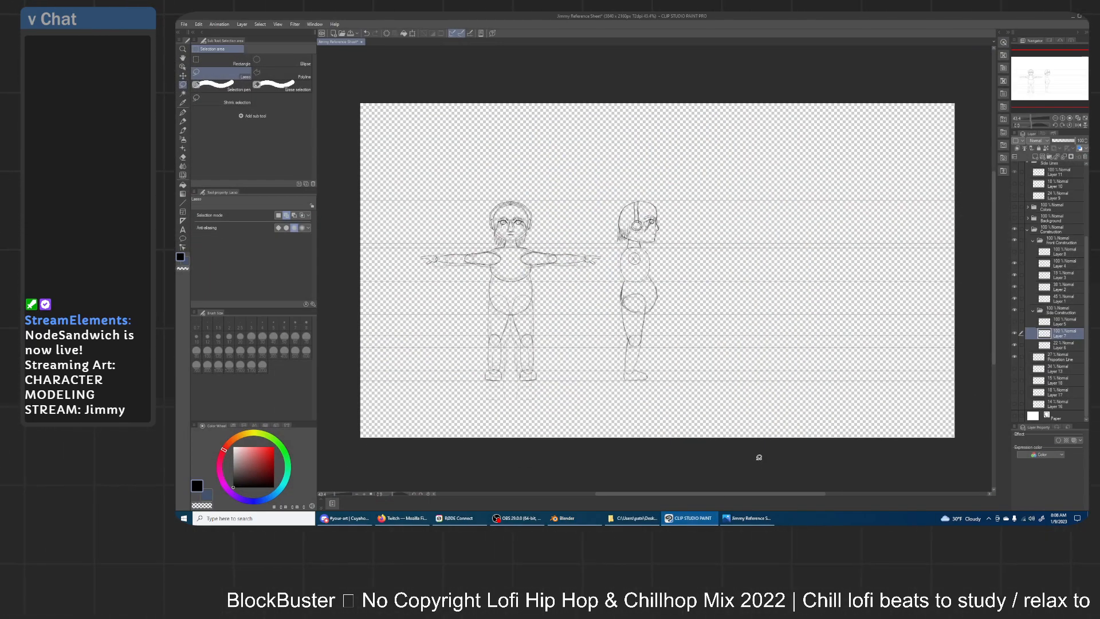
pyautogui.scroll(5, 1031, 218)
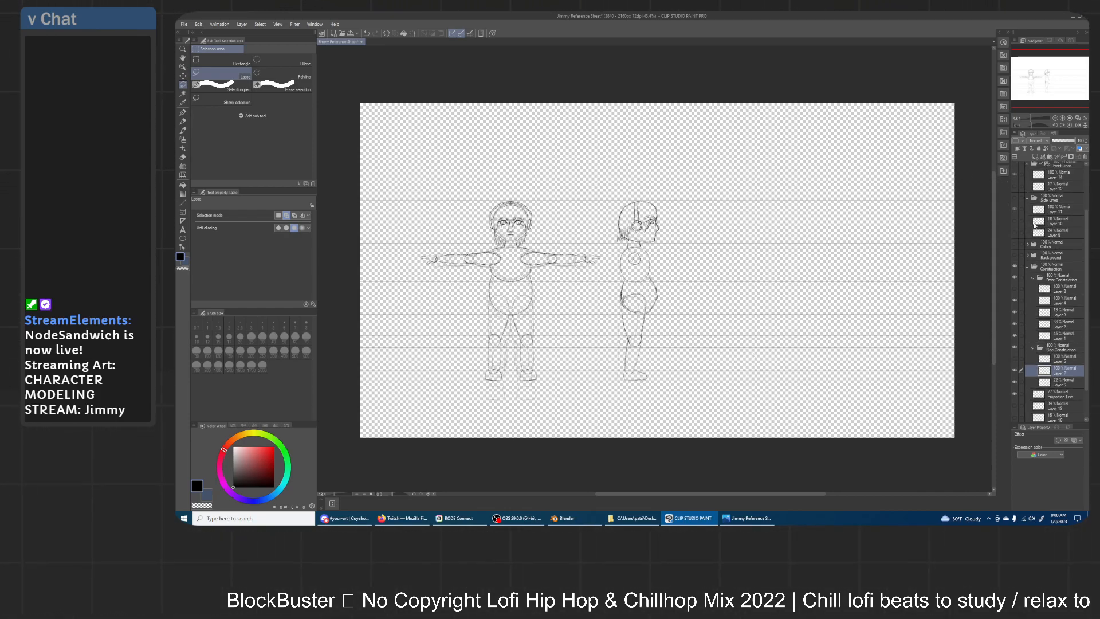
pyautogui.click(1015, 169)
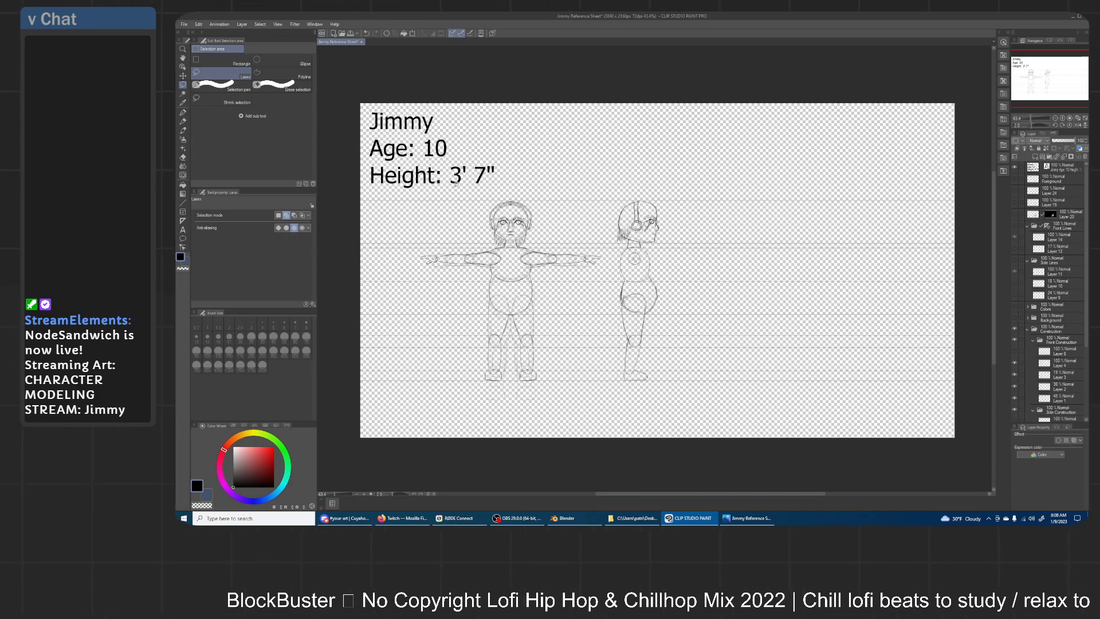
pyautogui.click(1069, 17)
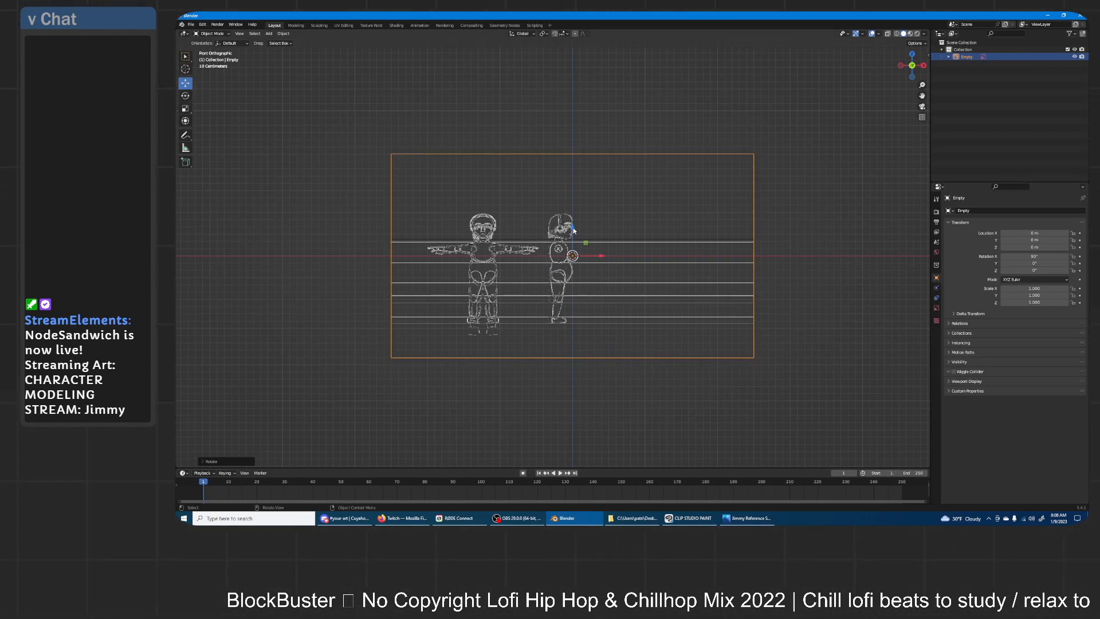
# - Raise the reference image along Z to about 0.83 m so the line under the feet meets the ground axis
pyautogui.press('g')
pyautogui.press('z')
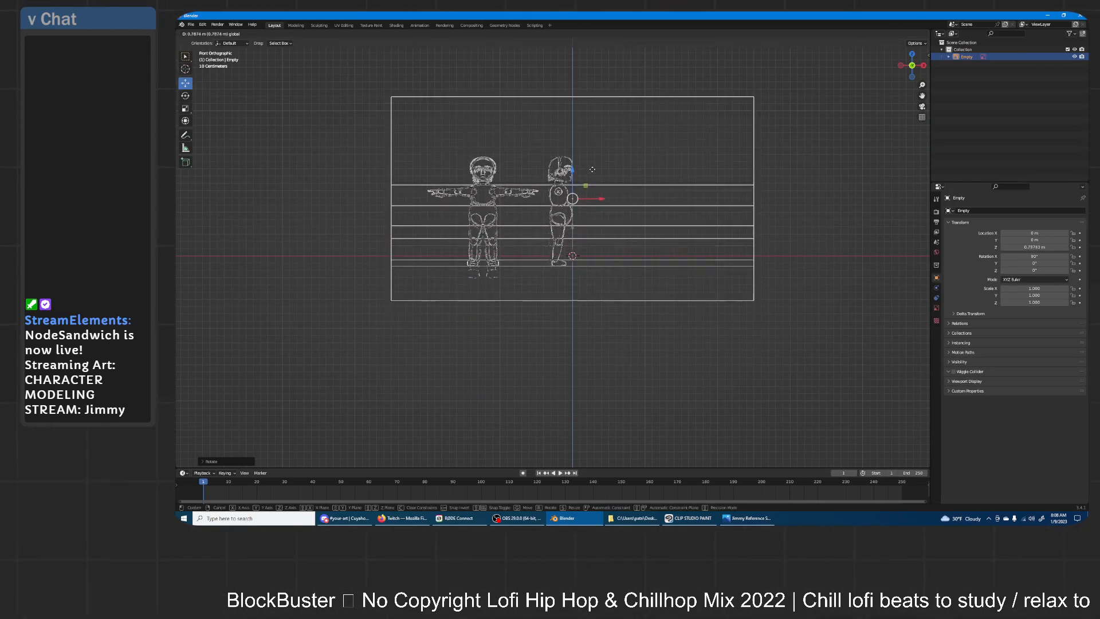
pyautogui.click(623, 133)
pyautogui.scroll(10, 593, 241)
pyautogui.keyDown('shift'); pyautogui.moveTo(722, 208); pyautogui.dragTo(648, 209, button='middle'); pyautogui.keyUp('shift')
pyautogui.press('g')
pyautogui.hotkey('shift', 'z')
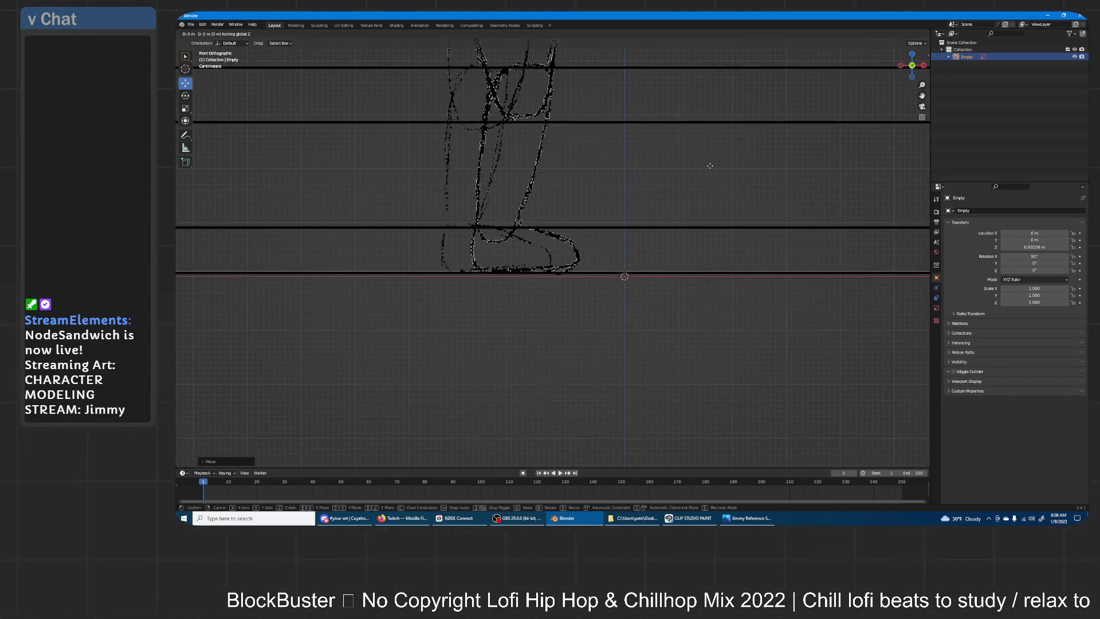
pyautogui.press('z')
pyautogui.click(710, 201)
pyautogui.scroll(4, 553, 250)
pyautogui.scroll(-12, 551, 253)
pyautogui.scroll(-1, 556, 228)
pyautogui.keyDown('shift'); pyautogui.moveTo(563, 203); pyautogui.dragTo(549, 274, button='middle'); pyautogui.keyUp('shift')
pyautogui.click(830, 219)
pyautogui.click(568, 230)
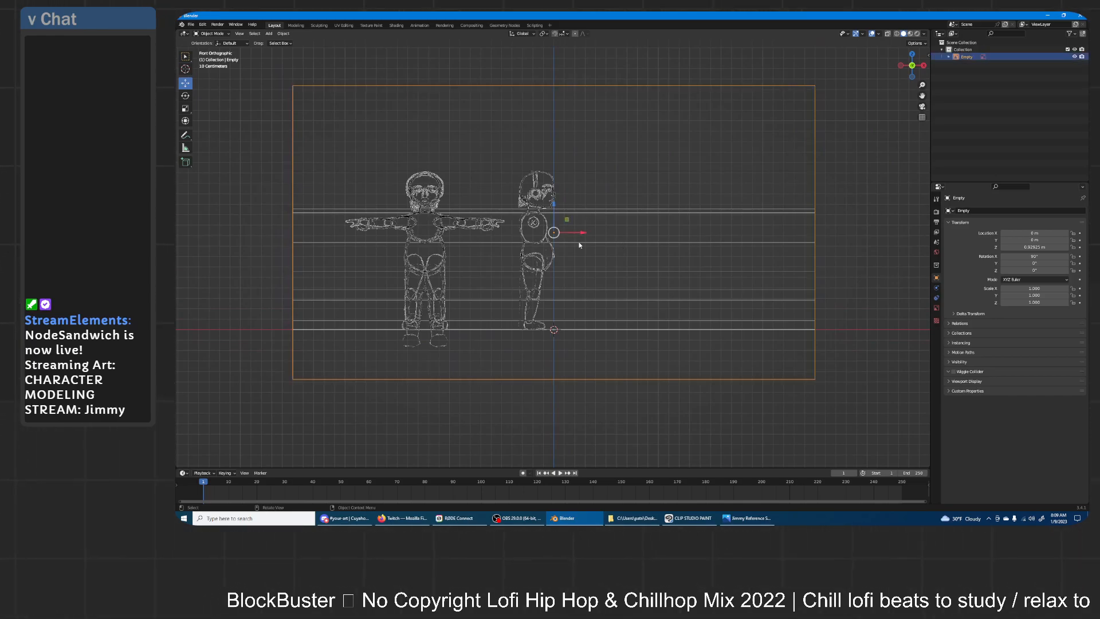
# - Move the reference image along X to about 1.23 m so the front-view figure is centred on the vertical axis
pyautogui.press('g')
pyautogui.press('x')
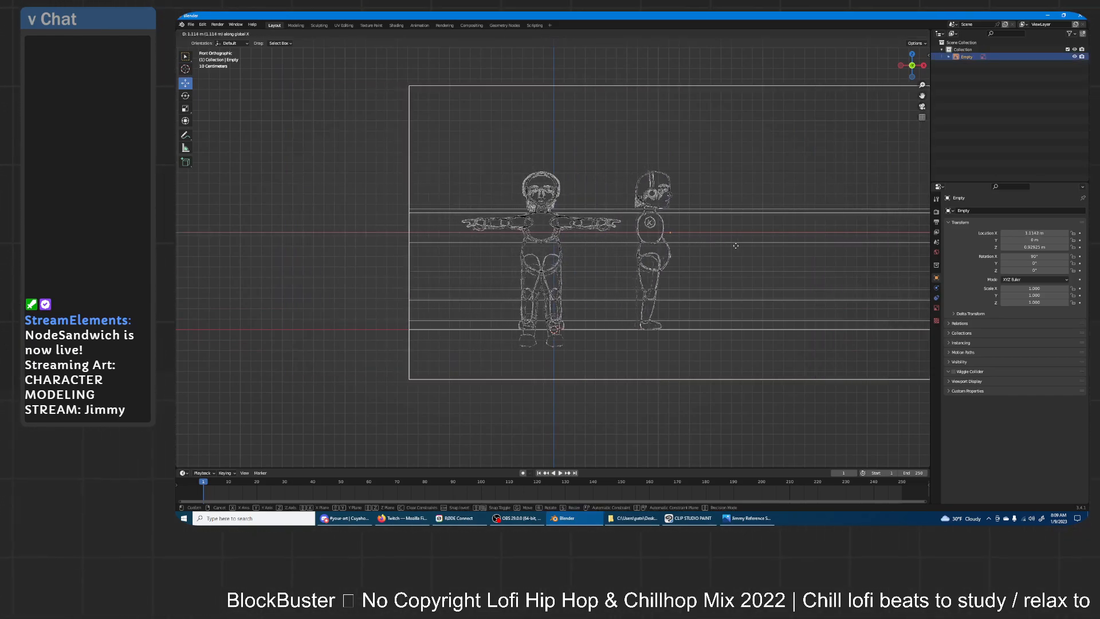
pyautogui.click(851, 254)
pyautogui.scroll(10, 594, 266)
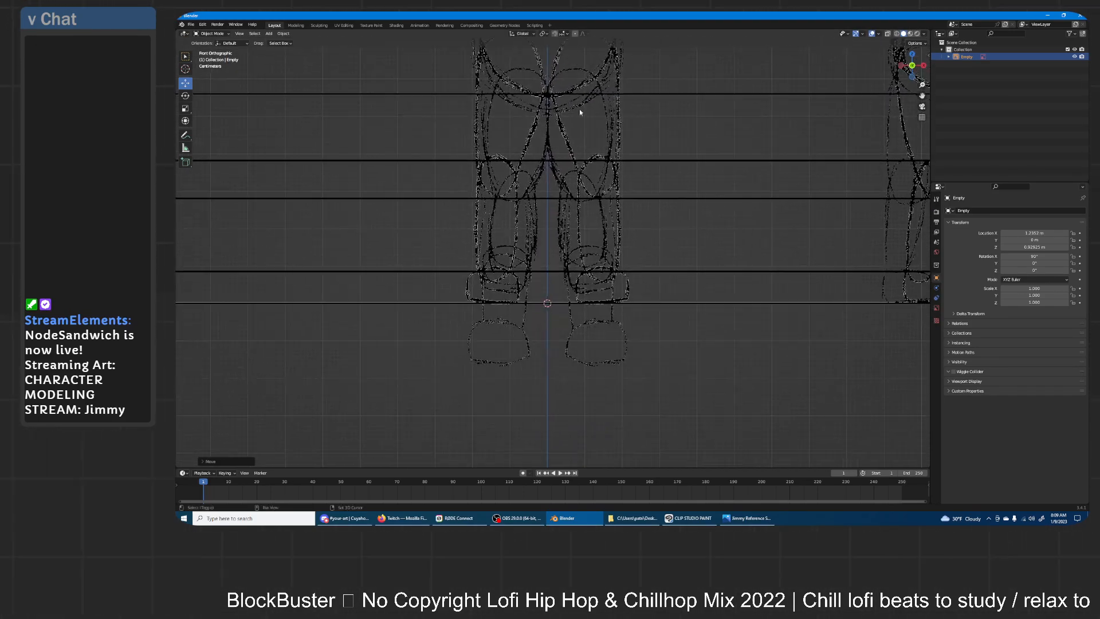
pyautogui.keyDown('shift'); pyautogui.moveTo(589, 144); pyautogui.dragTo(604, 199, button='middle'); pyautogui.keyUp('shift')
pyautogui.press('g')
pyautogui.press('x')
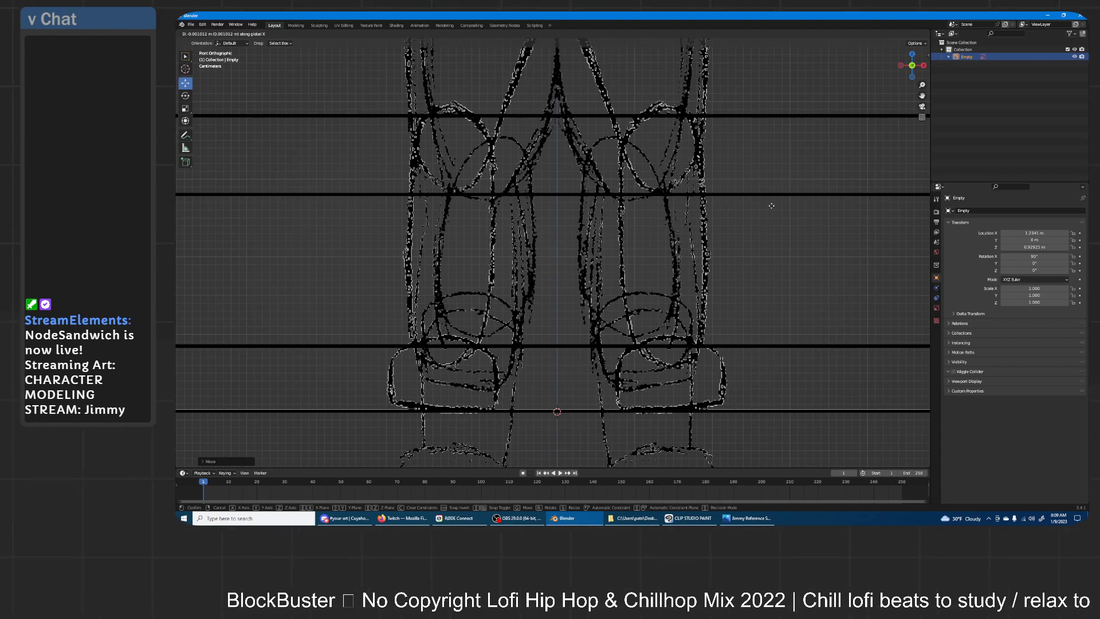
pyautogui.click(771, 205)
pyautogui.scroll(-8, 755, 198)
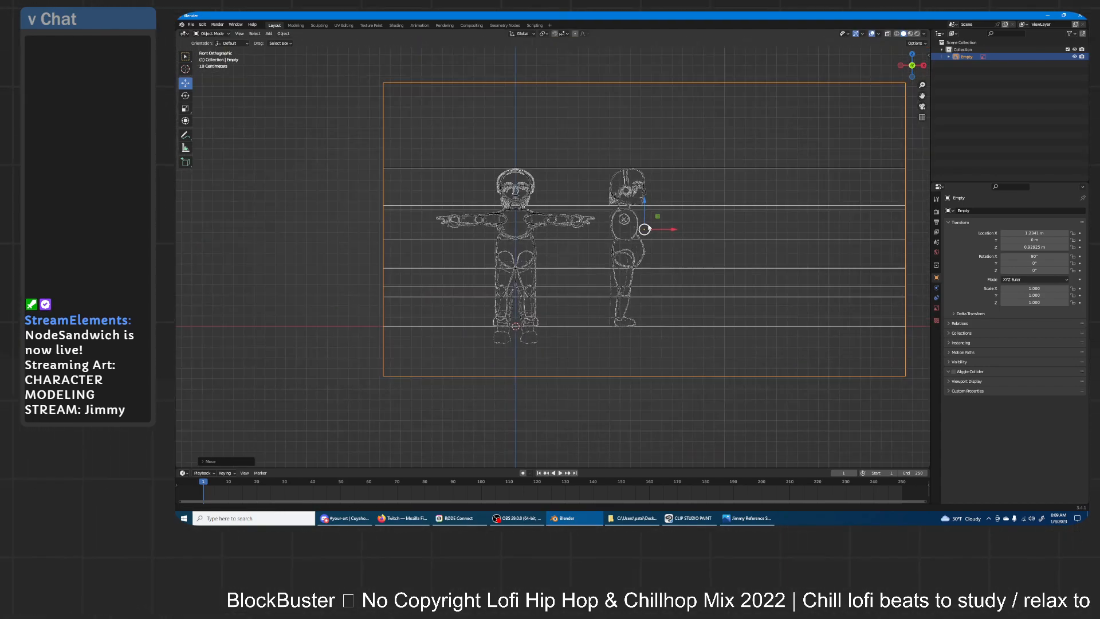
# - Show the scene's unit settings and draw a vertical ruler about 1.92 m tall from the ground line beside the front-view figure
pyautogui.click(594, 61)
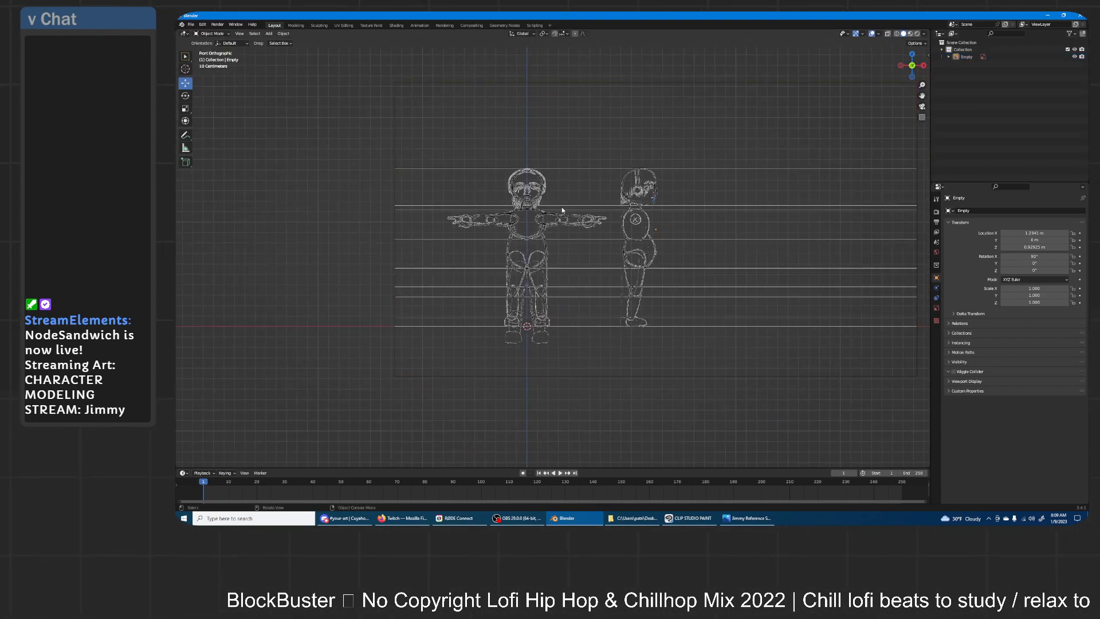
pyautogui.click(185, 148)
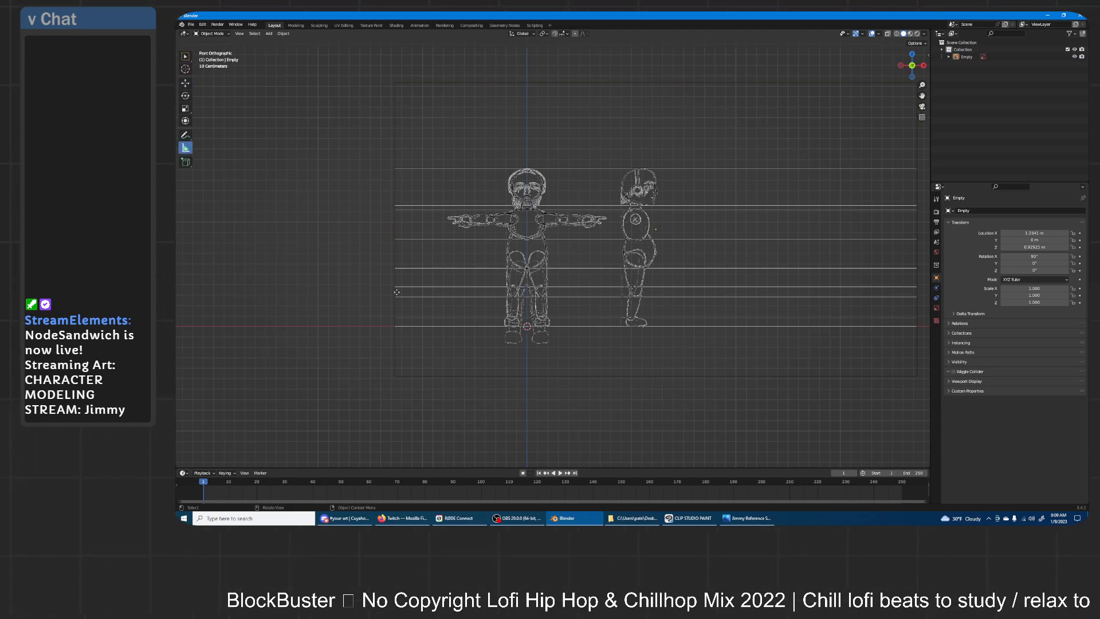
pyautogui.keyDown('shift'); pyautogui.moveTo(322, 317); pyautogui.dragTo(391, 297, button='middle'); pyautogui.keyUp('shift')
pyautogui.scroll(2, 601, 272)
pyautogui.scroll(1, 705, 274)
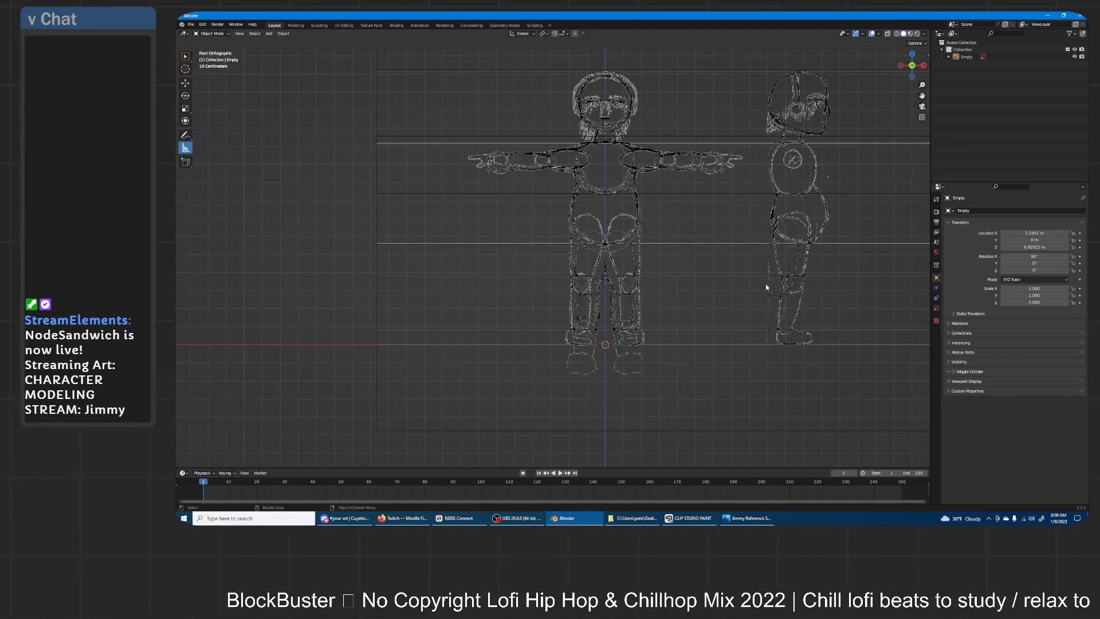
pyautogui.scroll(-1, 782, 249)
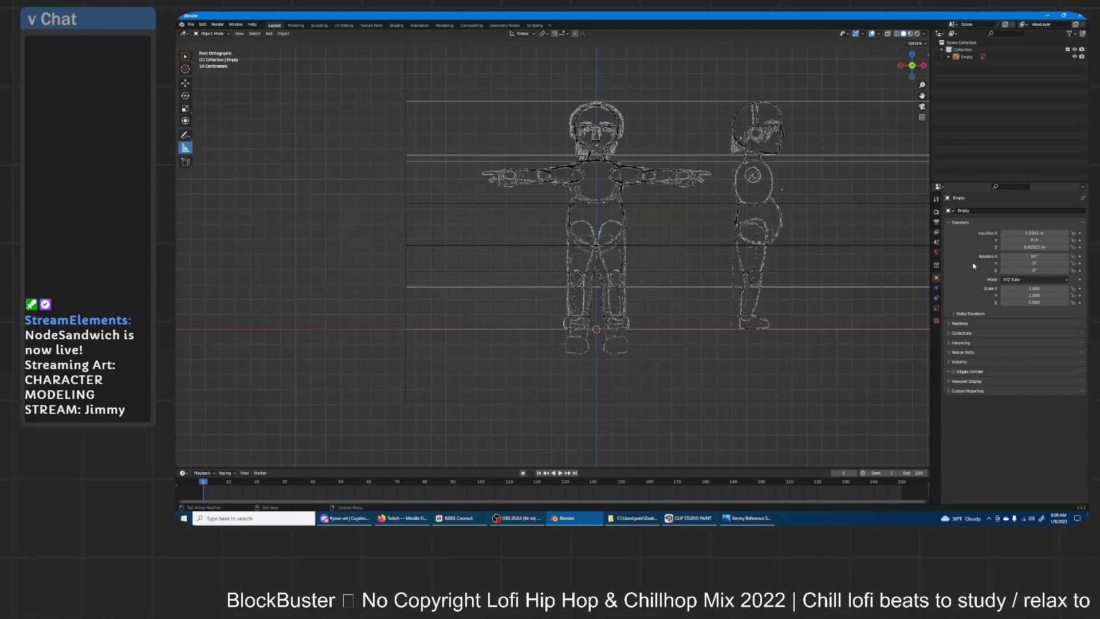
pyautogui.click(937, 242)
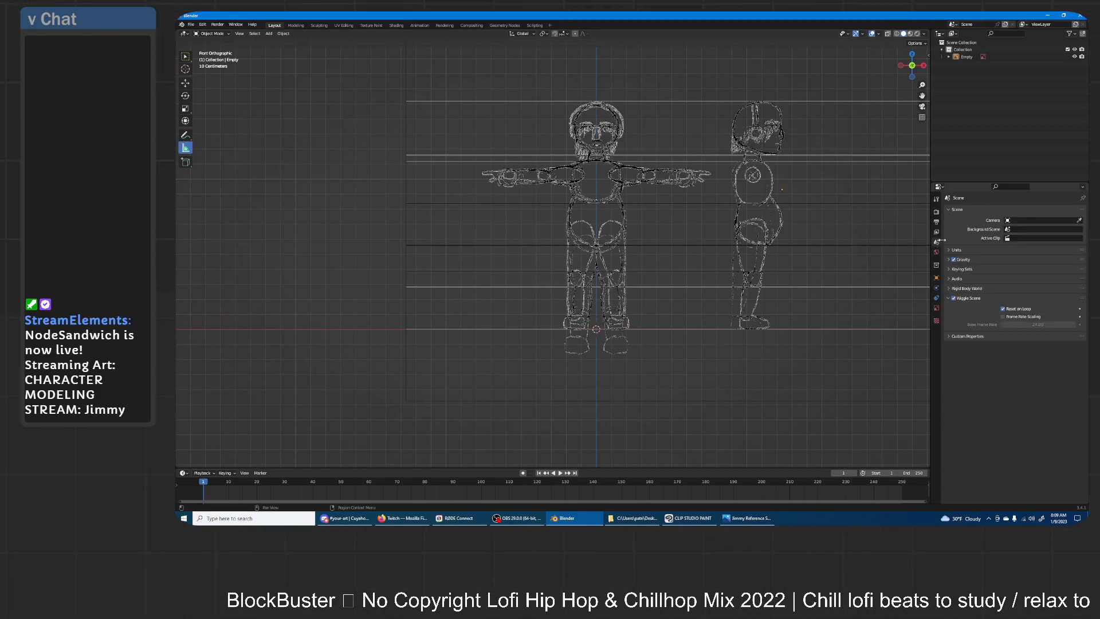
pyautogui.click(952, 250)
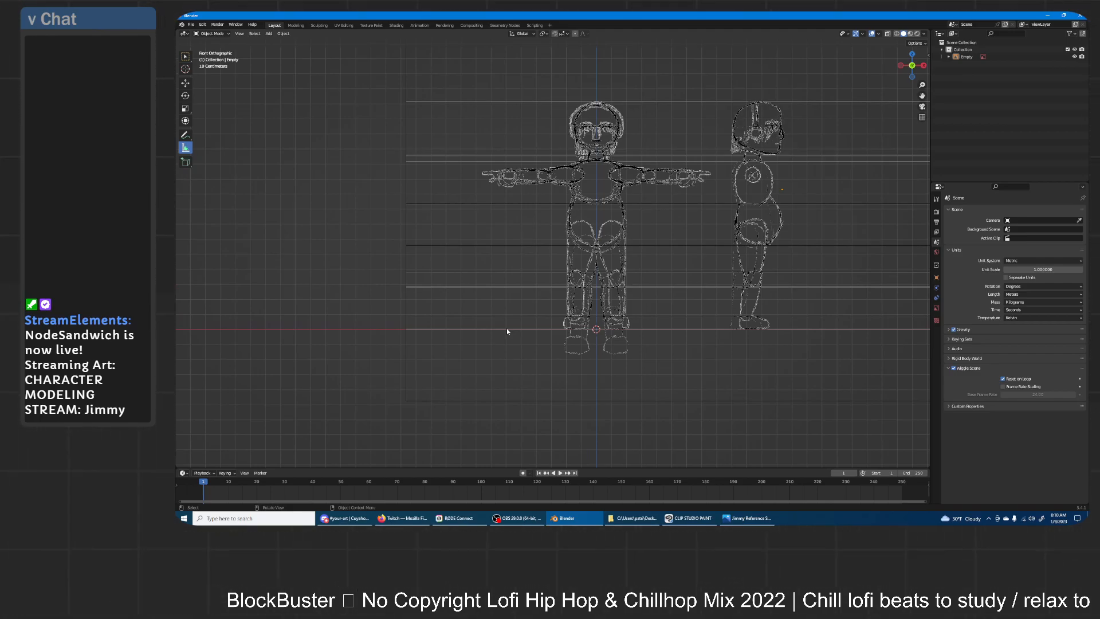
pyautogui.moveTo(506, 328); pyautogui.dragTo(506, 39)
pyautogui.scroll(-2, 570, 143)
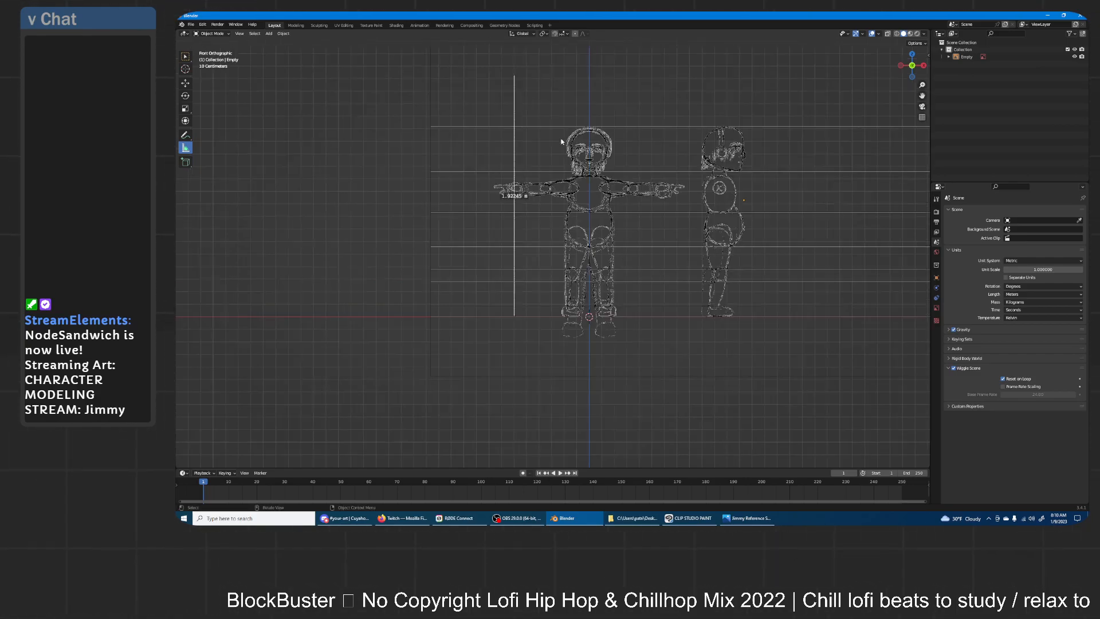
# - Scale up the reference image around the 3D cursor until the front-view figure's head reaches the ruler's upper end
pyautogui.click(606, 186)
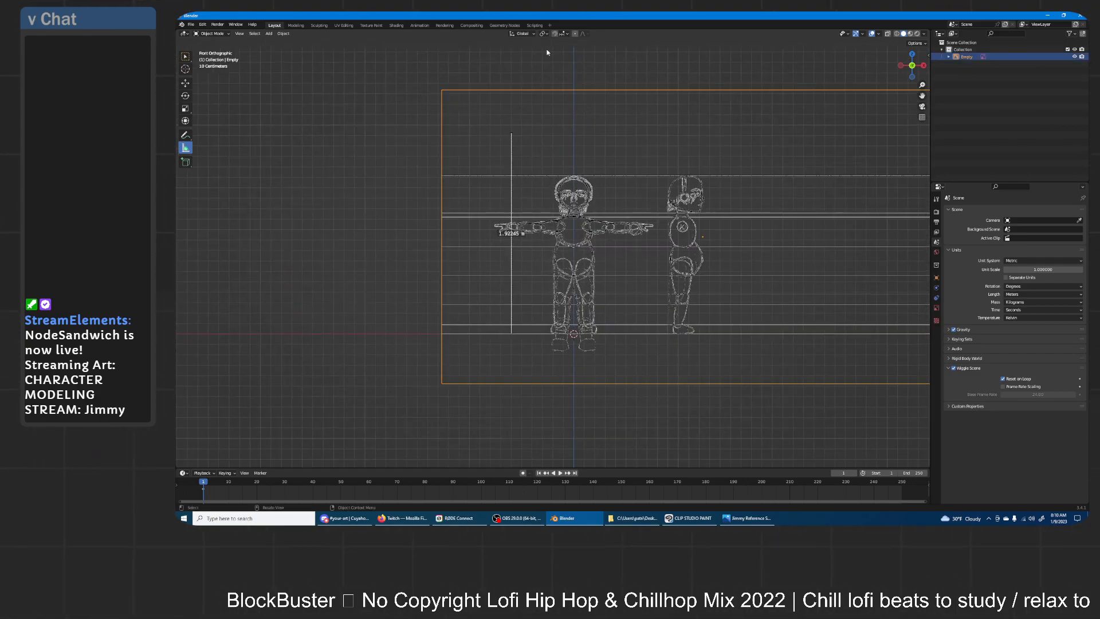
pyautogui.scroll(-1, 633, 174)
pyautogui.press('s')
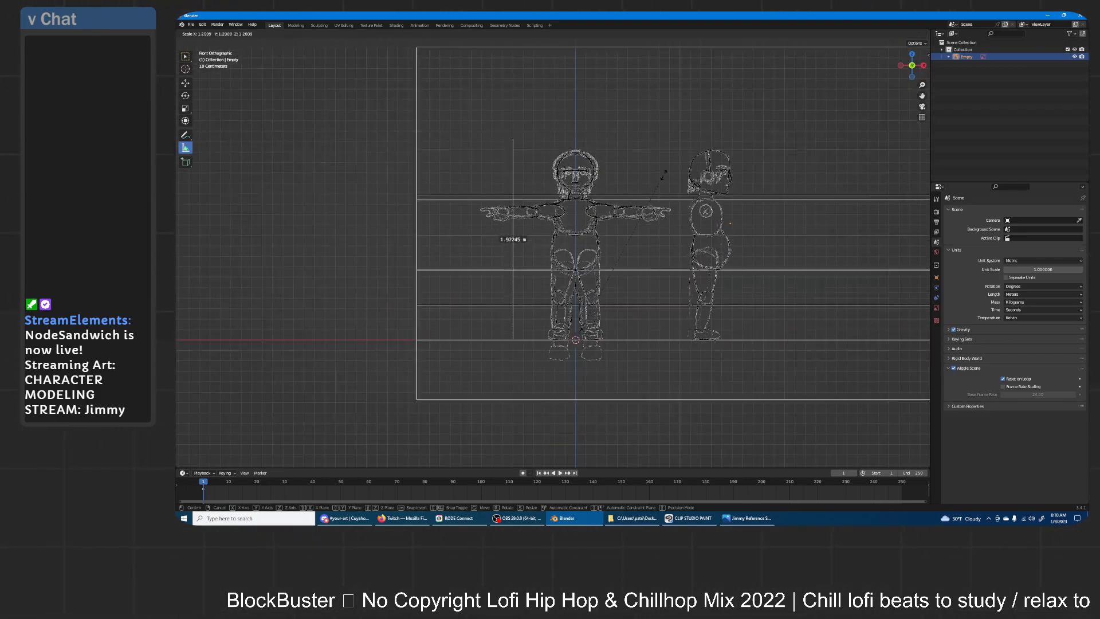
pyautogui.click(627, 224)
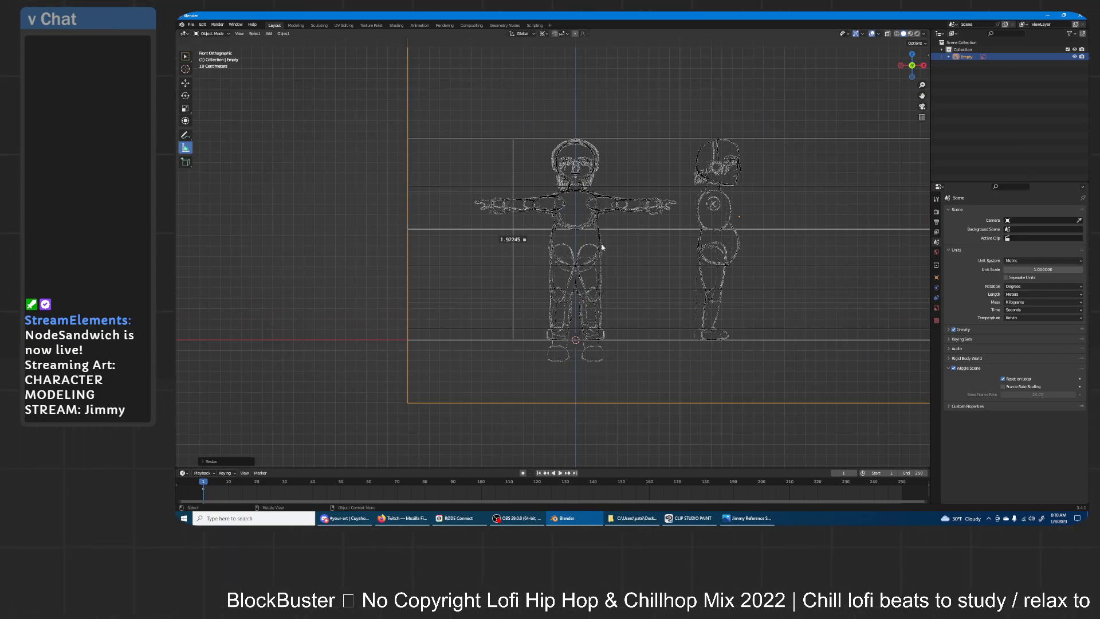
# - Remove the ruler from the viewport and activate the Move tool with the reference image selected
pyautogui.moveTo(512, 254); pyautogui.dragTo(531, 245)
pyautogui.hotkey('ctrl', 'z')
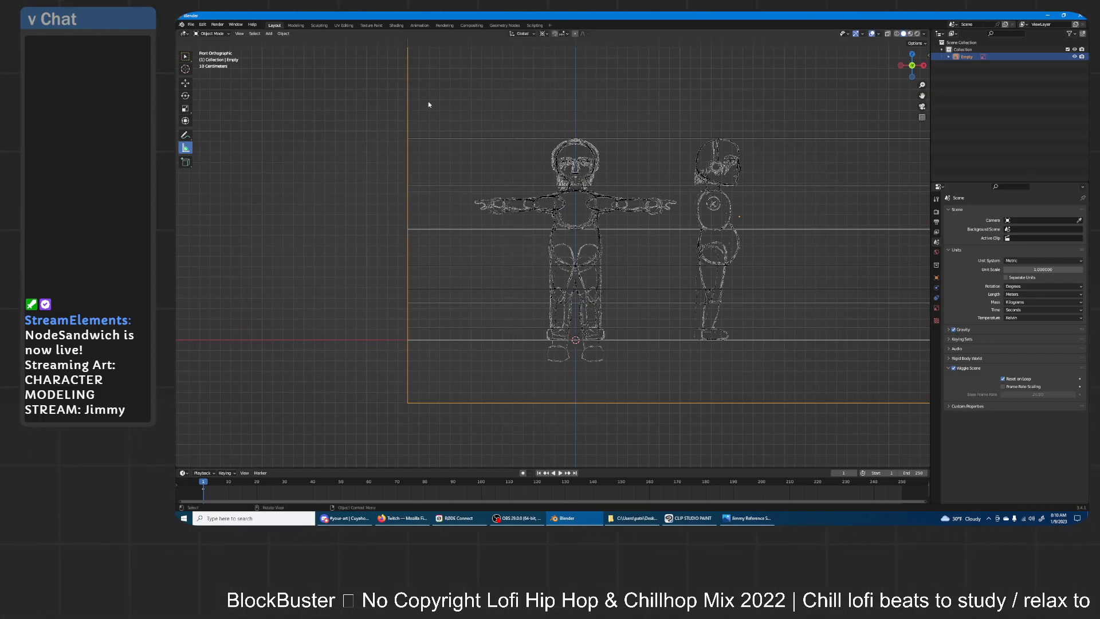
pyautogui.click(185, 83)
pyautogui.click(289, 141)
pyautogui.moveTo(587, 222)
pyautogui.mouseDown(button='middle')
pyautogui.moveTo(581, 206)
pyautogui.moveTo(596, 212)
pyautogui.mouseUp(button='middle')
pyautogui.click(629, 279)
pyautogui.moveTo(629, 278); pyautogui.dragTo(649, 228, button='middle')
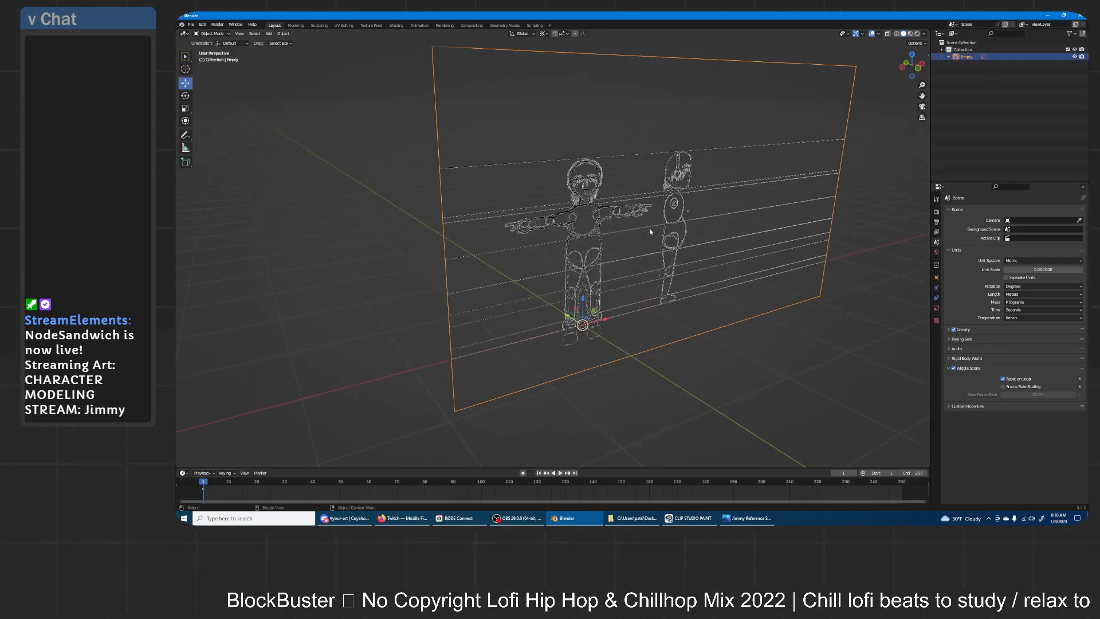
# - Move the reference image 5 m along the Y axis, behind the world origin
pyautogui.press('g')
pyautogui.press('y')
pyautogui.press('5')
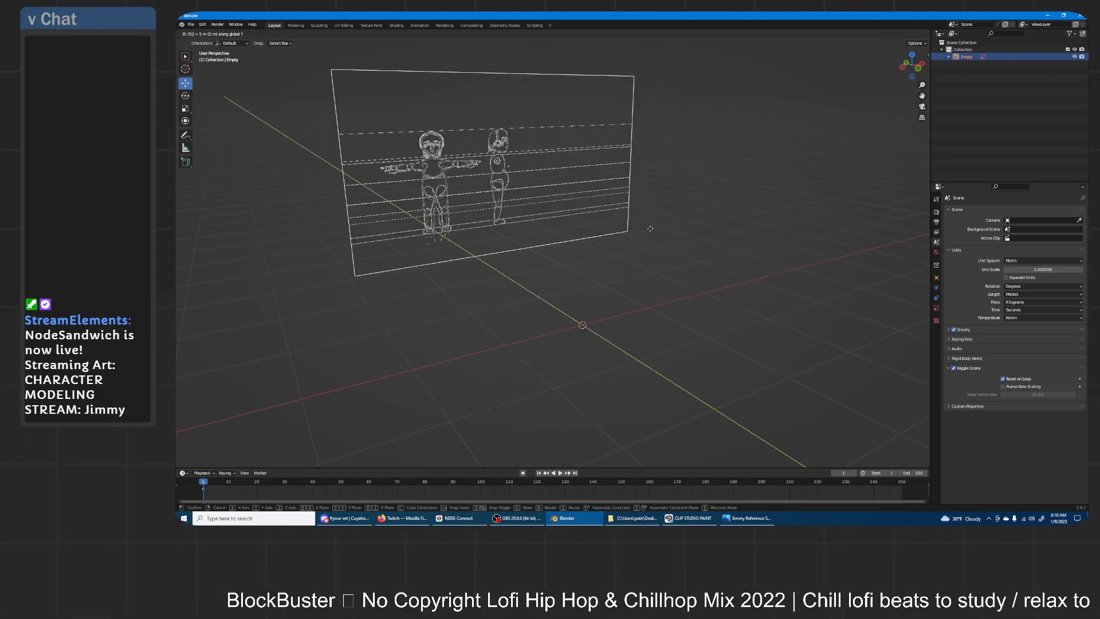
pyautogui.press('Return')
pyautogui.moveTo(666, 219); pyautogui.dragTo(570, 206, button='middle')
# - Duplicate the reference image in place and rotate the copy 90 degrees about the Z axis
pyautogui.hotkey('shift', 'd')
pyautogui.press('Escape')
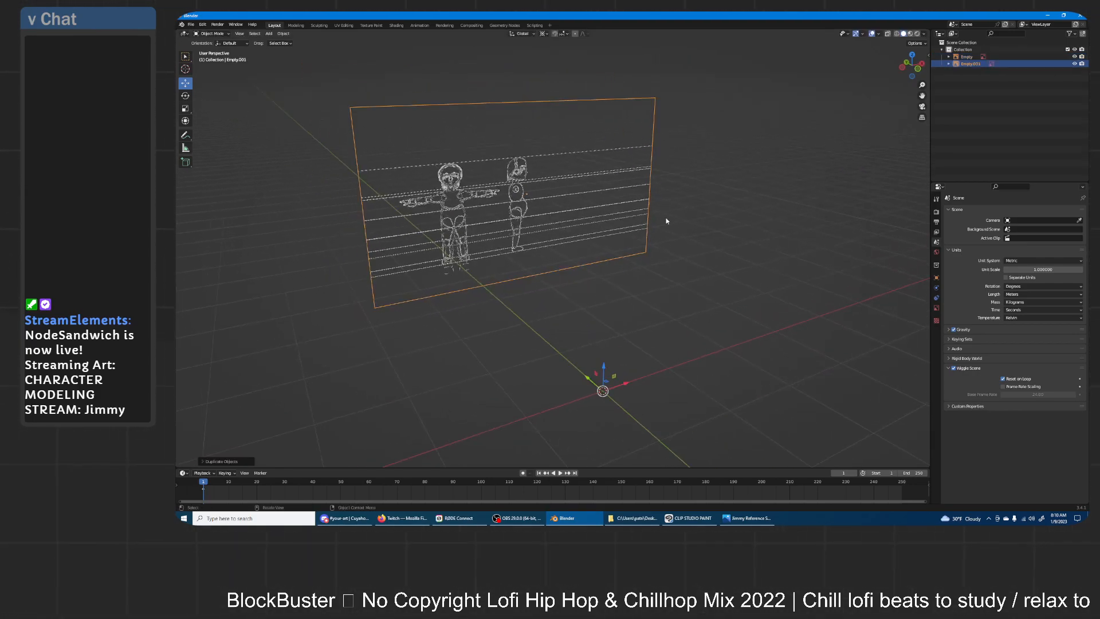
pyautogui.press('r')
pyautogui.press('z')
pyautogui.press('9')
pyautogui.press('0')
pyautogui.press('Return')
pyautogui.moveTo(668, 221); pyautogui.dragTo(636, 200, button='middle')
# - Rotate the duplicated reference image again by 90 degrees about Z so it stands on the positive X side
pyautogui.press('KP_3')
pyautogui.press('KP_1')
pyautogui.press('KP_3')
pyautogui.moveTo(635, 201); pyautogui.dragTo(696, 182, button='middle')
pyautogui.moveTo(513, 232); pyautogui.dragTo(542, 245, button='middle')
pyautogui.write('rz90')
pyautogui.press('Return')
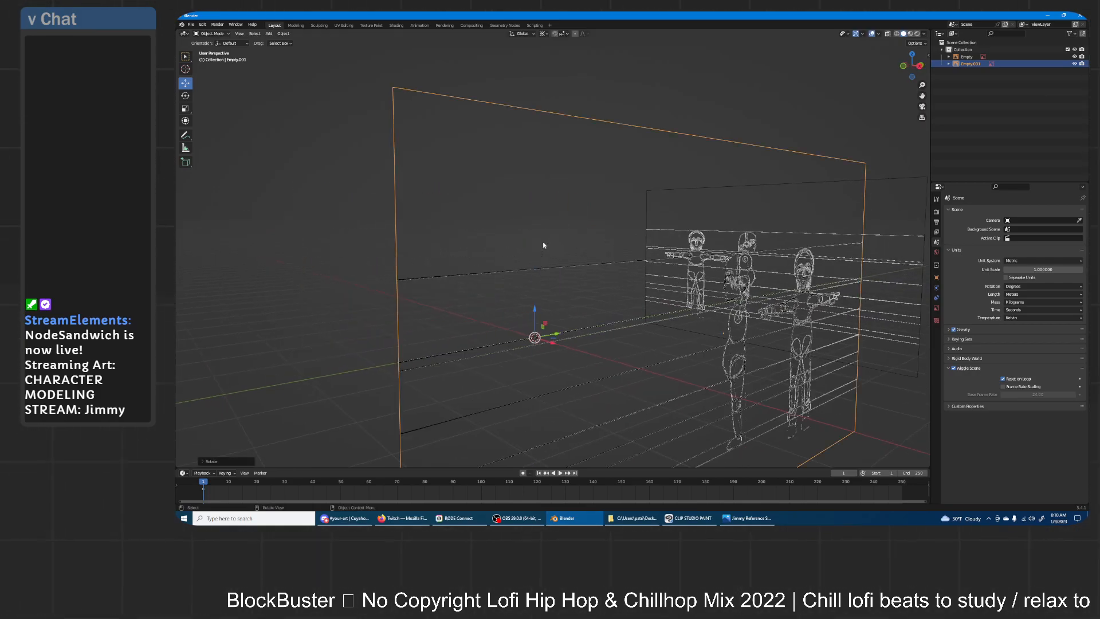
# - Move the duplicated reference image about 1.33 m along Y so the side-view figure is centred on the vertical axis
pyautogui.moveTo(543, 245); pyautogui.dragTo(610, 218, button='middle')
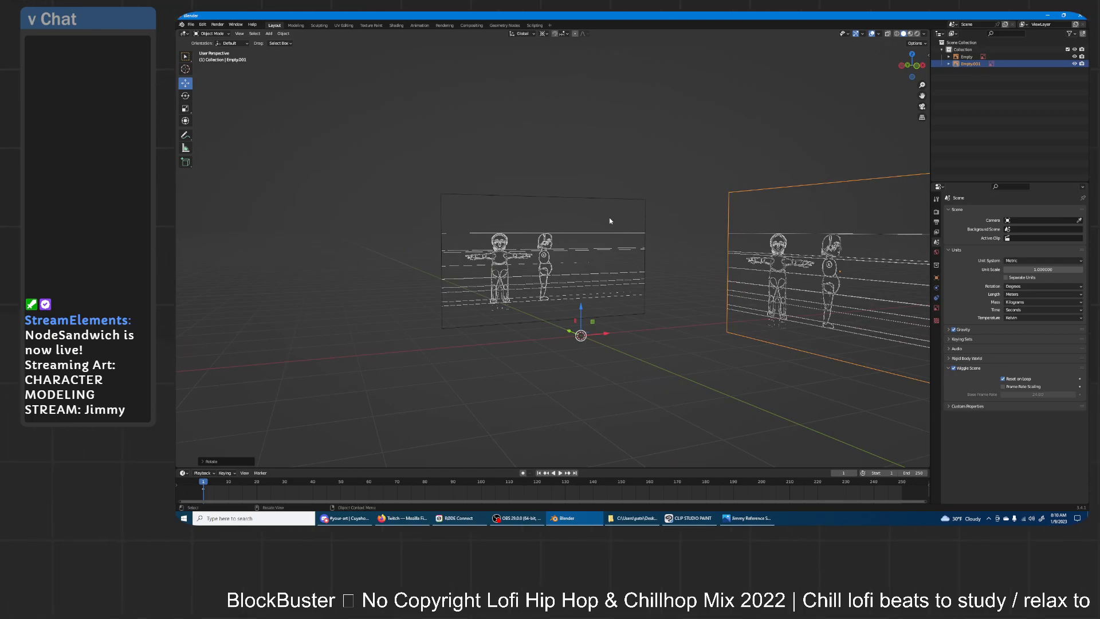
pyautogui.press('KP_1')
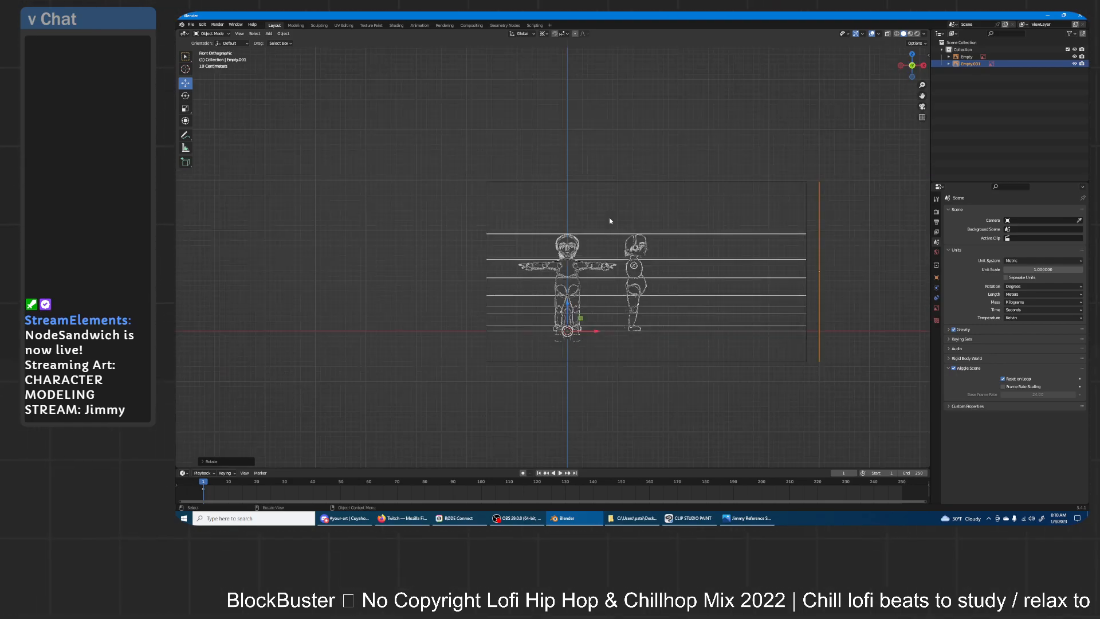
pyautogui.scroll(4, 608, 226)
pyautogui.keyDown('shift'); pyautogui.moveTo(606, 233); pyautogui.dragTo(578, 174, button='middle'); pyautogui.keyUp('shift')
pyautogui.scroll(1, 575, 179)
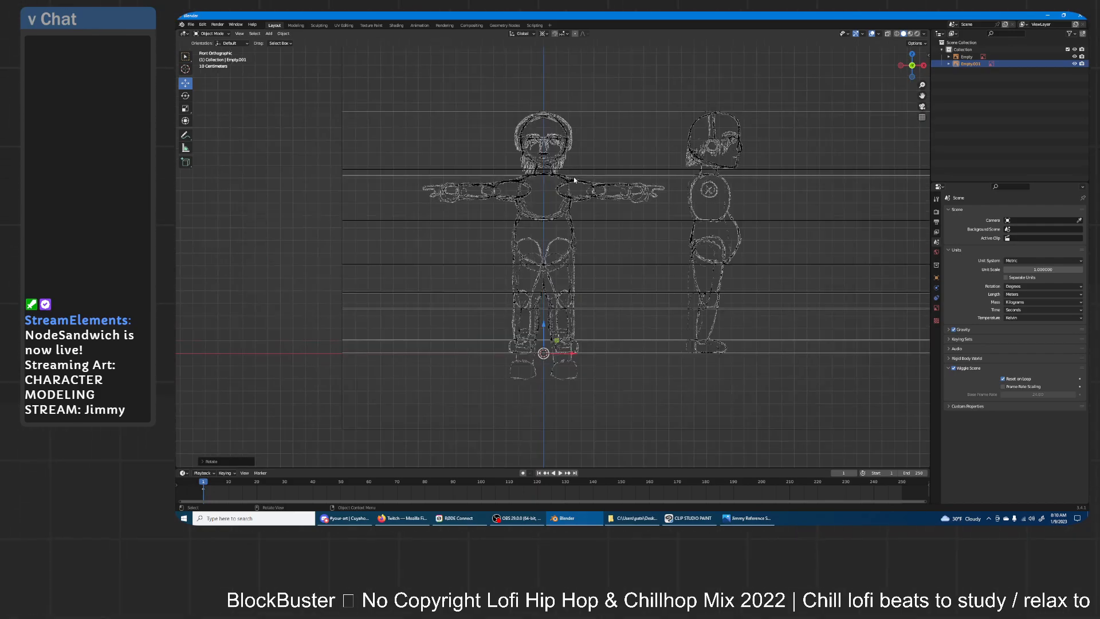
pyautogui.press('KP_3')
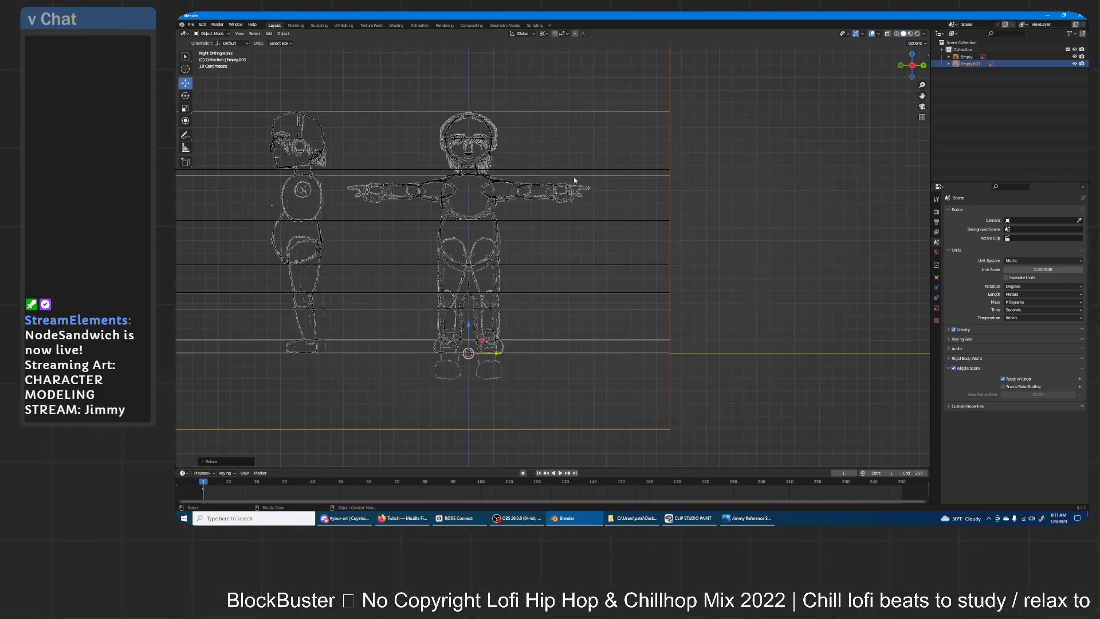
pyautogui.scroll(-1, 573, 183)
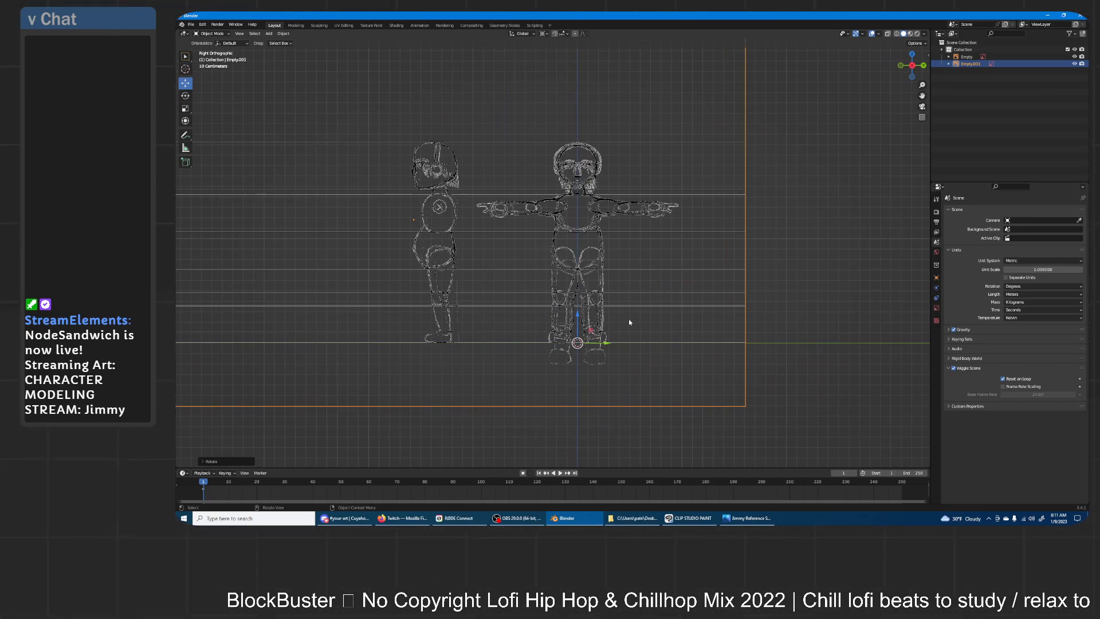
pyautogui.press('g')
pyautogui.press('y')
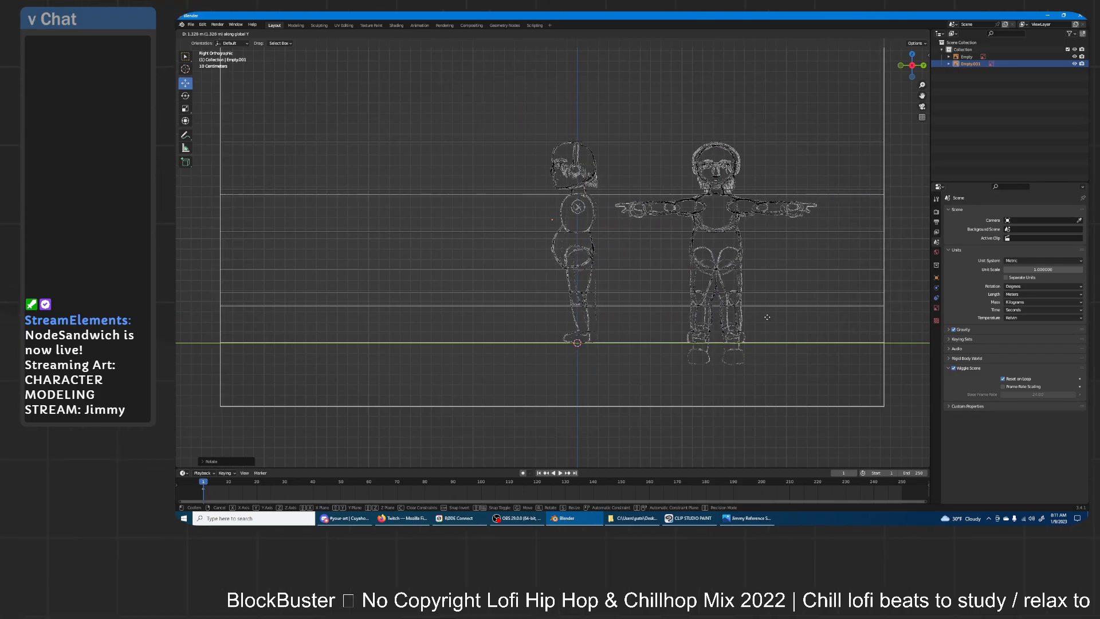
pyautogui.click(772, 231)
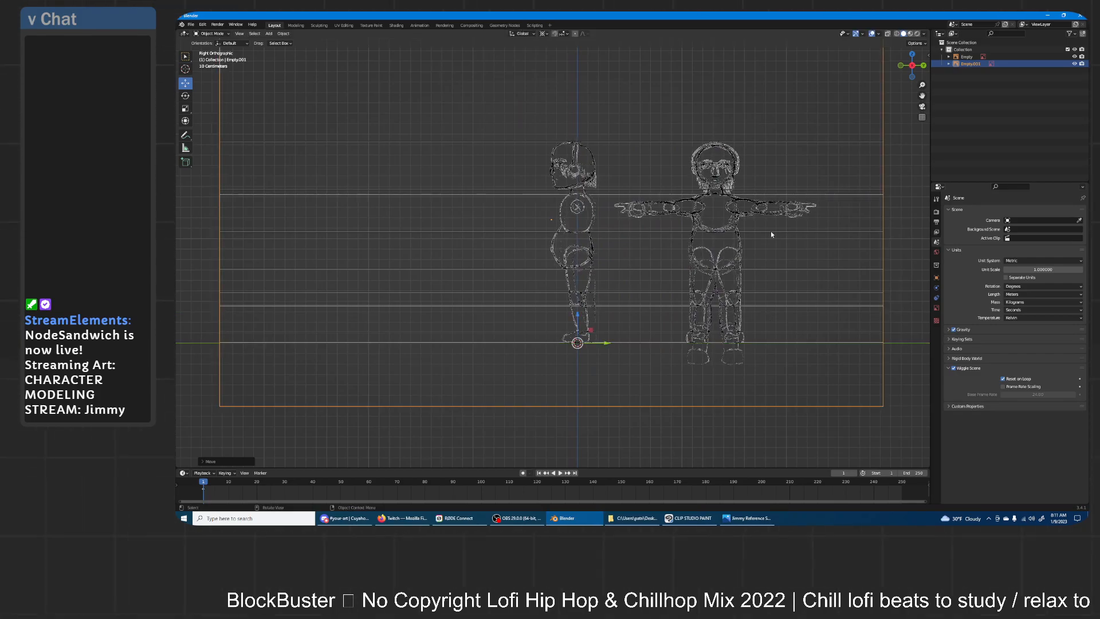
# - Compare the front and right orthographic views to examine how the two reference images line up
pyautogui.press('KP_1')
pyautogui.moveTo(759, 230); pyautogui.dragTo(744, 233, button='middle')
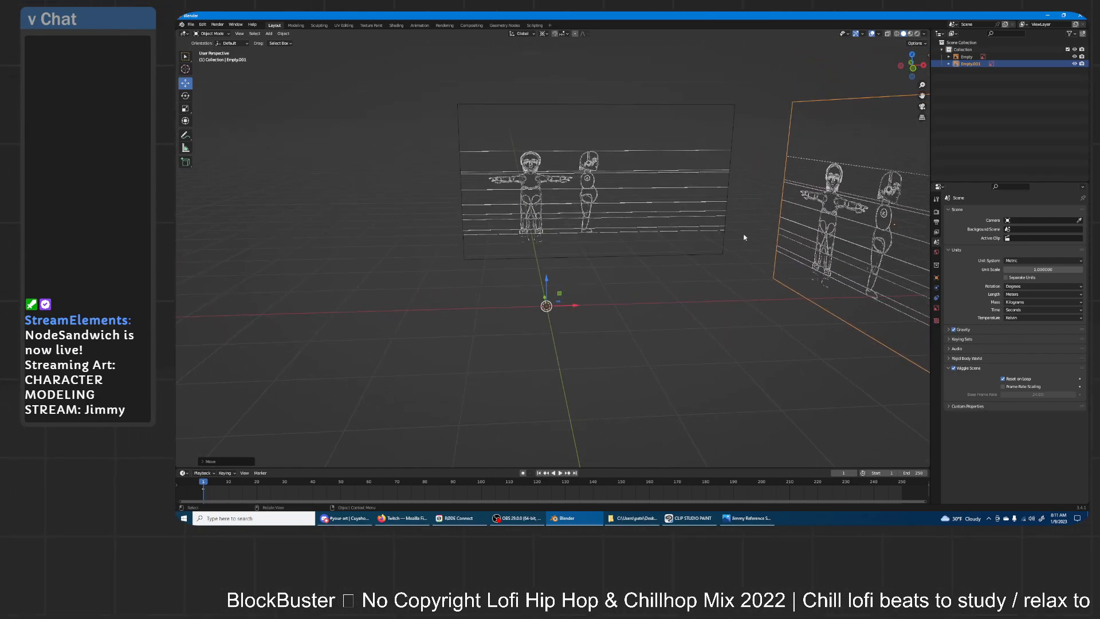
pyautogui.moveTo(820, 128); pyautogui.dragTo(740, 171, button='middle')
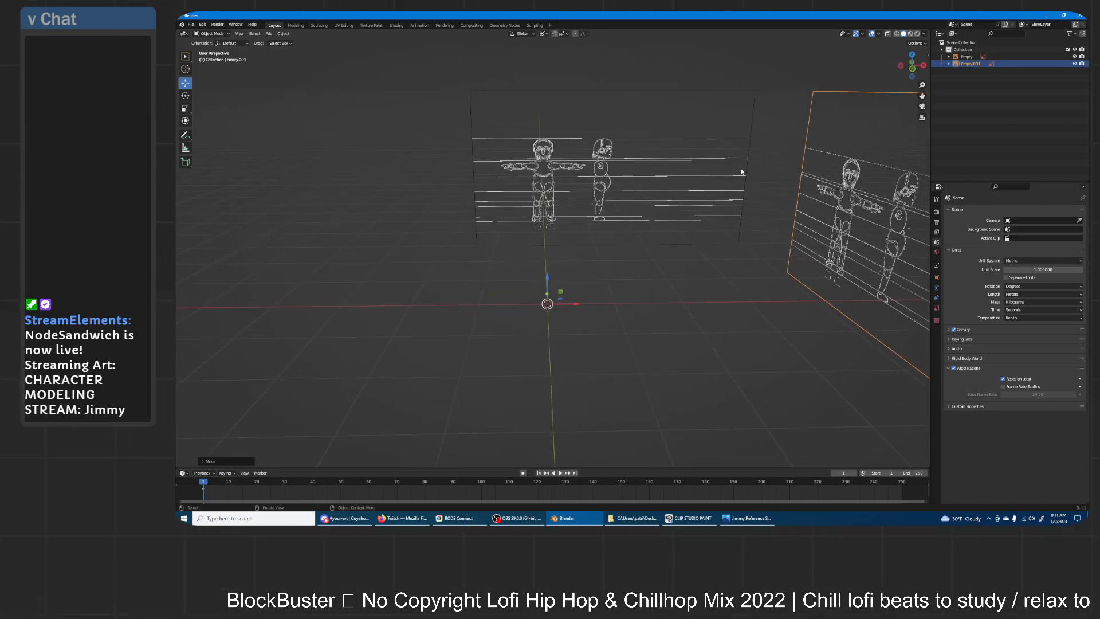
pyautogui.press('KP_3')
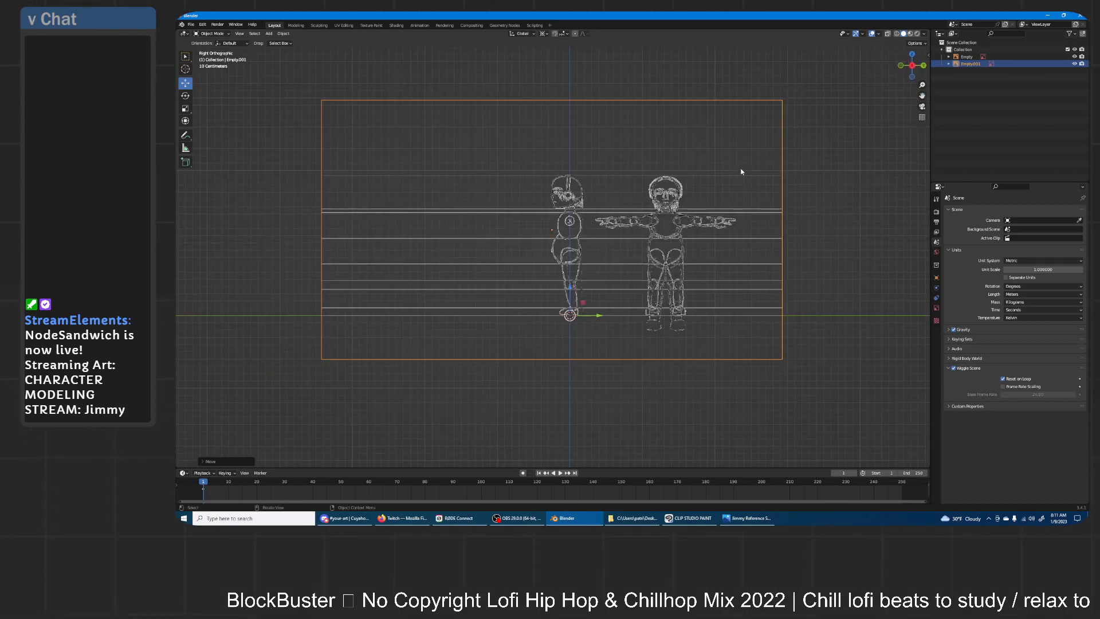
pyautogui.press('KP_1')
pyautogui.press('KP_3')
pyautogui.press('KP_1')
pyautogui.press('KP_3')
pyautogui.press('KP_1')
pyautogui.press('KP_3')
pyautogui.press('KP_1')
pyautogui.moveTo(785, 176); pyautogui.dragTo(767, 214, button='middle')
pyautogui.press('KP_1')
pyautogui.press('KP_3')
pyautogui.press('KP_1')
pyautogui.press('KP_3')
pyautogui.press('ctrl+KP_3')
pyautogui.press('KP_3')
pyautogui.moveTo(869, 78); pyautogui.dragTo(812, 106, button='middle')
pyautogui.moveTo(734, 188); pyautogui.dragTo(606, 309, button='middle')
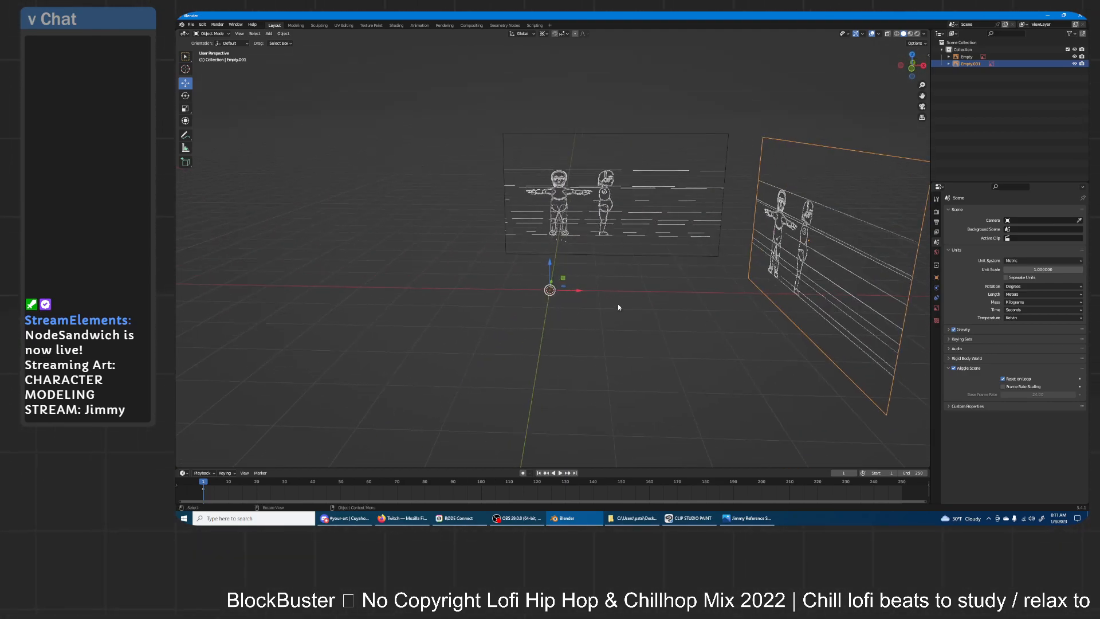
pyautogui.press('KP_1')
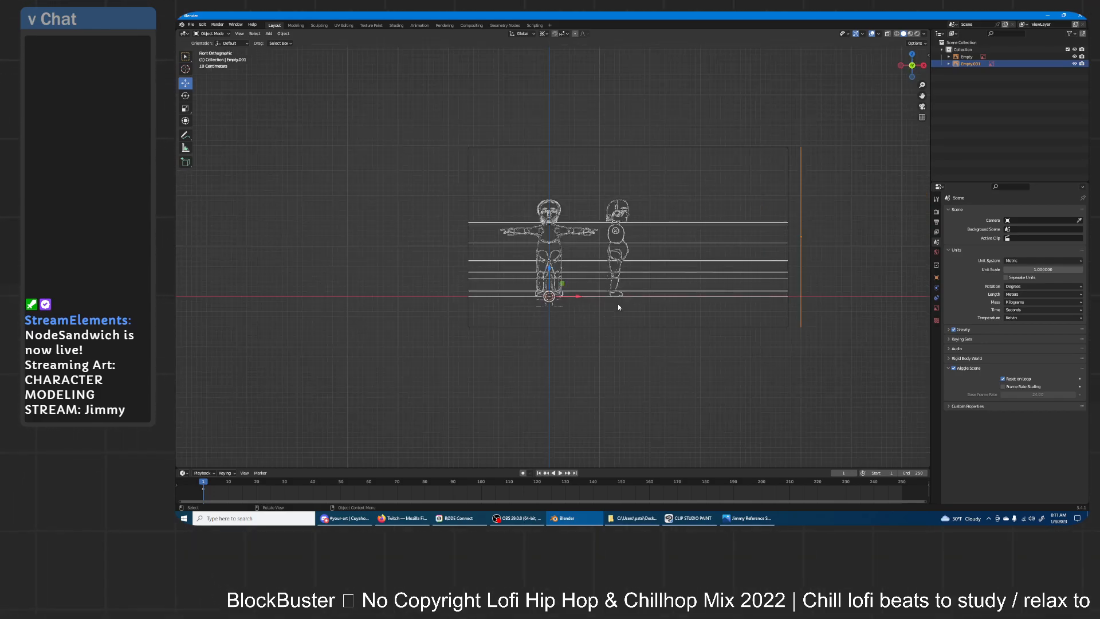
# - Deselect the references, add a cube mesh at the origin and switch it to Edit Mode
pyautogui.click(346, 59)
pyautogui.click(269, 33)
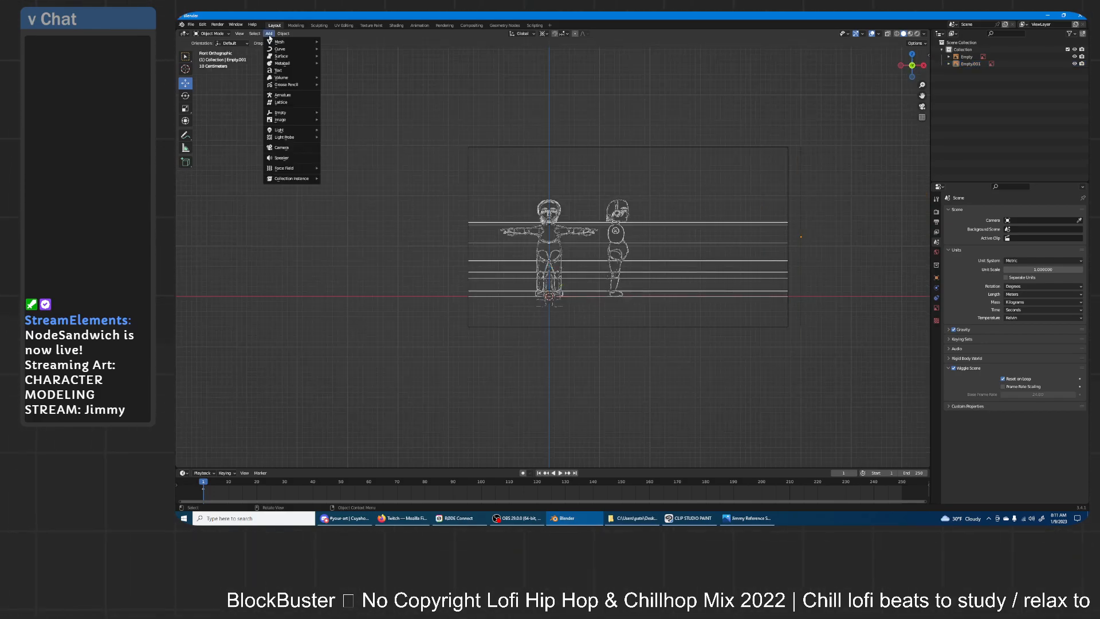
pyautogui.moveTo(270, 44)
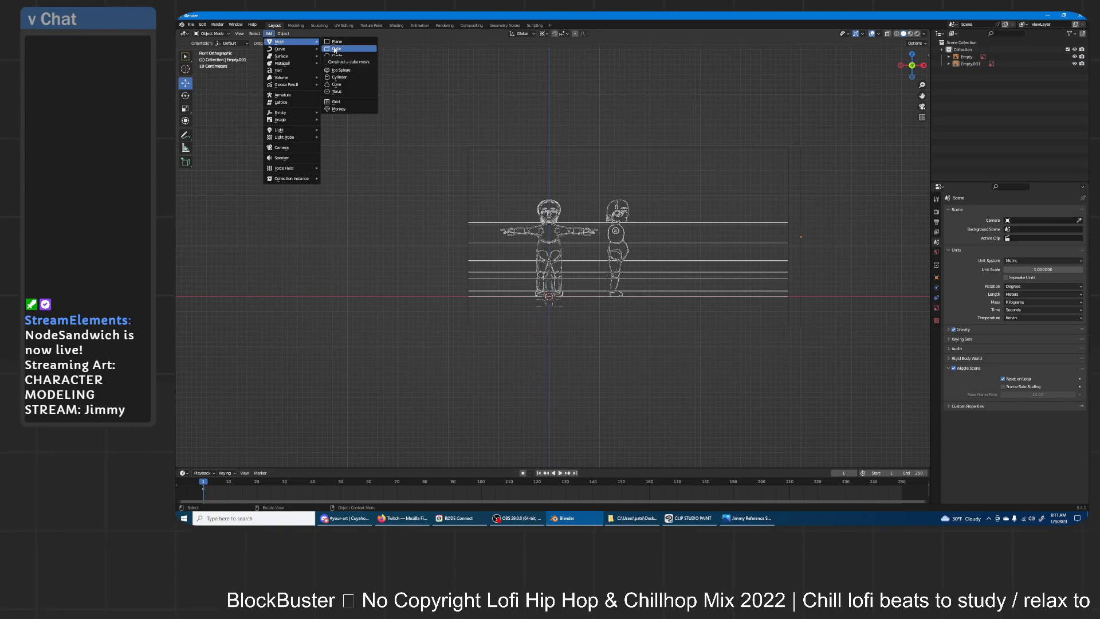
pyautogui.click(334, 50)
pyautogui.click(212, 34)
pyautogui.click(211, 50)
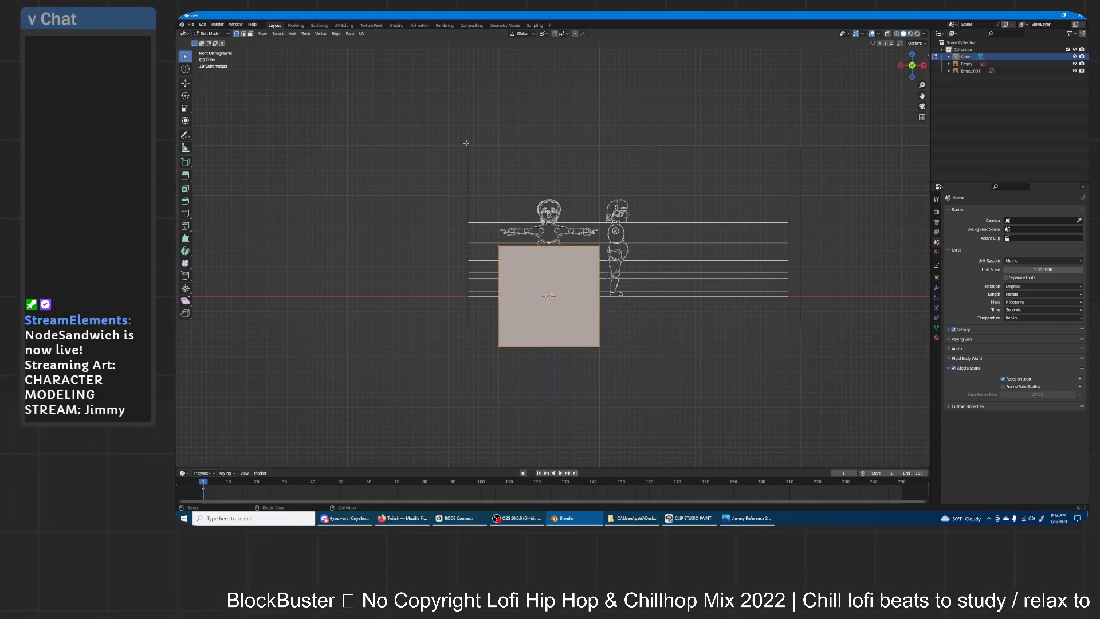
# - Cut the cube with a centred vertical edge loop and, with X-ray on, delete the vertices of its negative X half
pyautogui.scroll(2, 521, 182)
pyautogui.keyDown('shift'); pyautogui.moveTo(541, 232); pyautogui.dragTo(549, 194, button='middle'); pyautogui.keyUp('shift')
pyautogui.scroll(1, 549, 194)
pyautogui.hotkey('ctrl', 'r')
pyautogui.click(557, 188)
pyautogui.rightClick(557, 187)
pyautogui.click(888, 33)
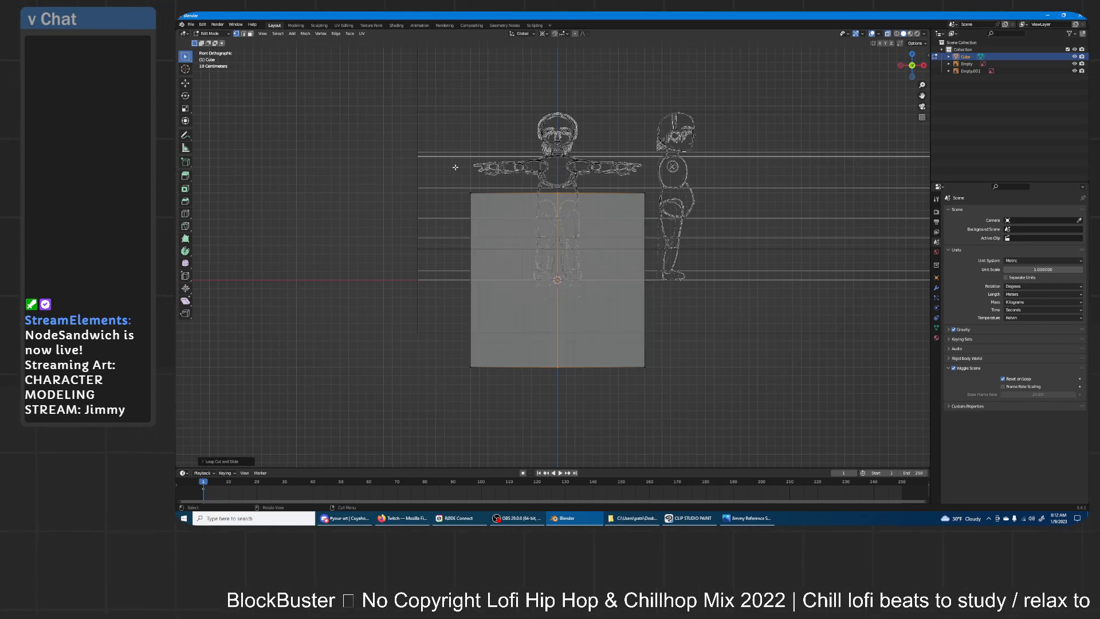
pyautogui.moveTo(496, 167); pyautogui.dragTo(421, 445)
pyautogui.press('x')
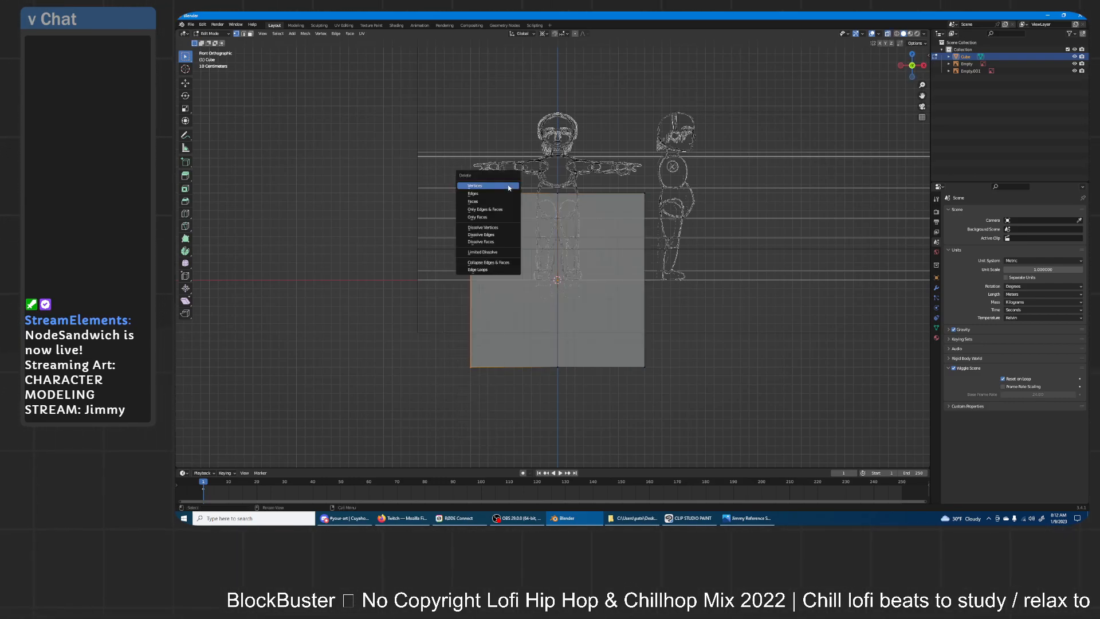
pyautogui.click(506, 186)
# - Add a Mirror modifier along X to the half cube, with on-cage display and Clipping enabled
pyautogui.click(937, 287)
pyautogui.click(974, 210)
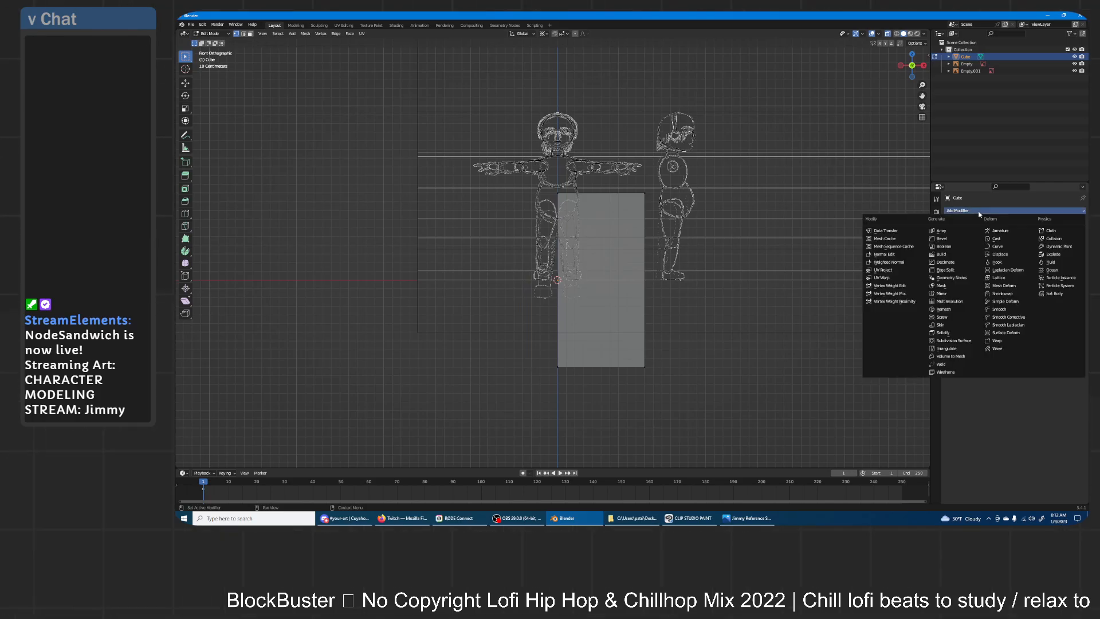
pyautogui.click(944, 293)
pyautogui.click(1036, 223)
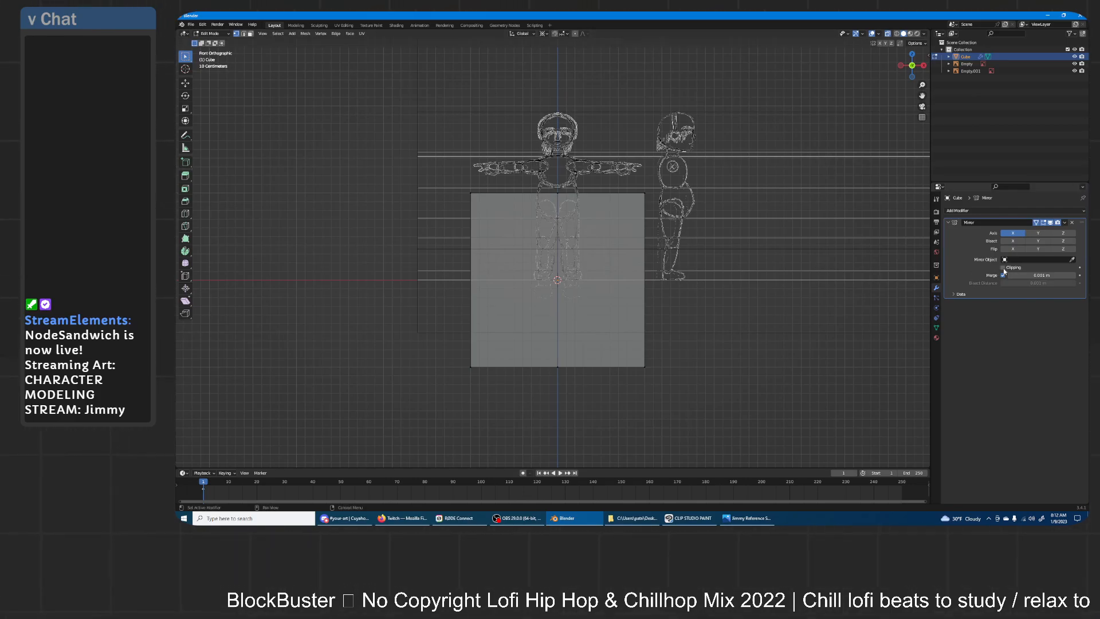
pyautogui.press('a')
pyautogui.press('g')
pyautogui.rightClick(861, 293)
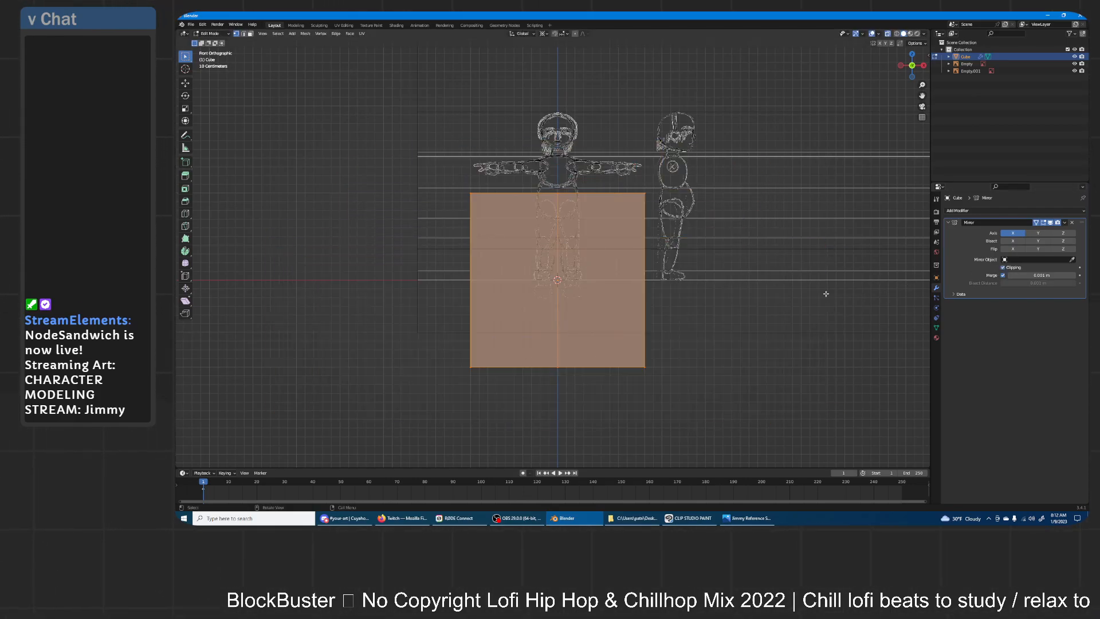
# - Scale the whole mirrored cube down to about 0.23 and raise it to the front-view figure's hip area
pyautogui.press('s')
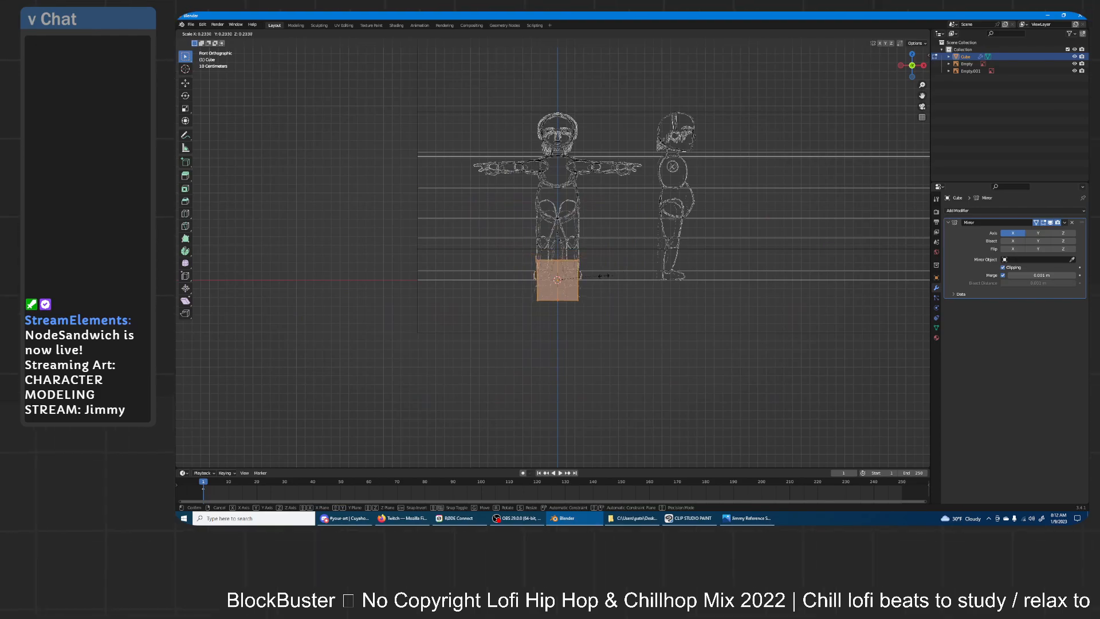
pyautogui.click(596, 278)
pyautogui.scroll(5, 588, 266)
pyautogui.click(185, 84)
pyautogui.moveTo(565, 287); pyautogui.dragTo(672, 95)
pyautogui.keyDown('shift'); pyautogui.moveTo(637, 132); pyautogui.dragTo(633, 232, button='middle'); pyautogui.keyUp('shift')
pyautogui.scroll(2, 634, 232)
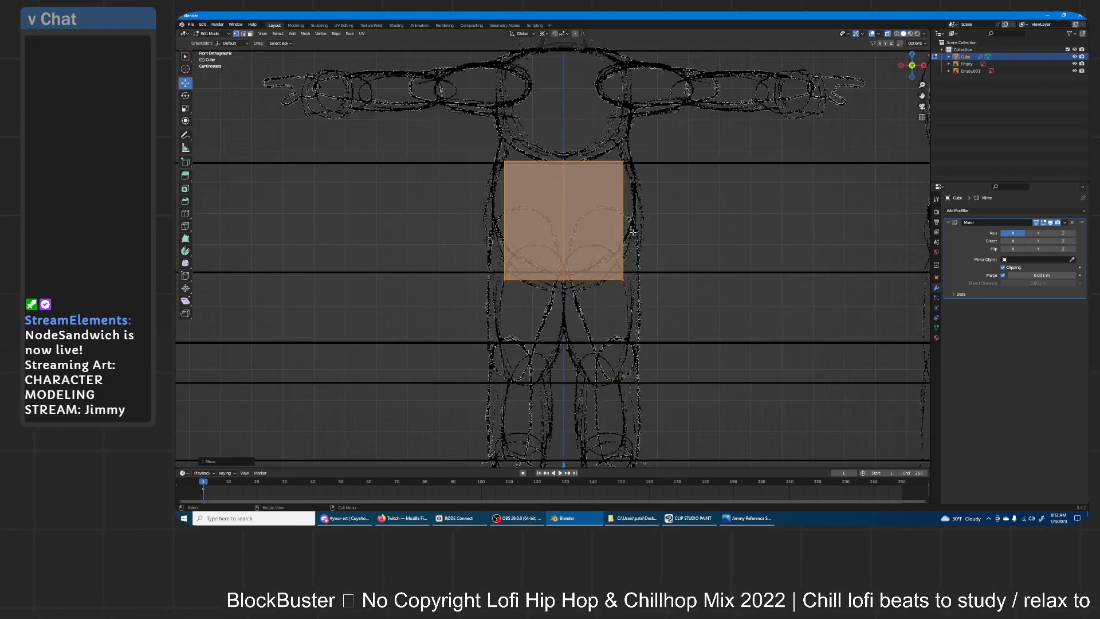
# - Nudge the cube about 0.017 m along Z so it fits between the waist and crotch guide lines
pyautogui.scroll(2, 634, 232)
pyautogui.press('g')
pyautogui.press('z')
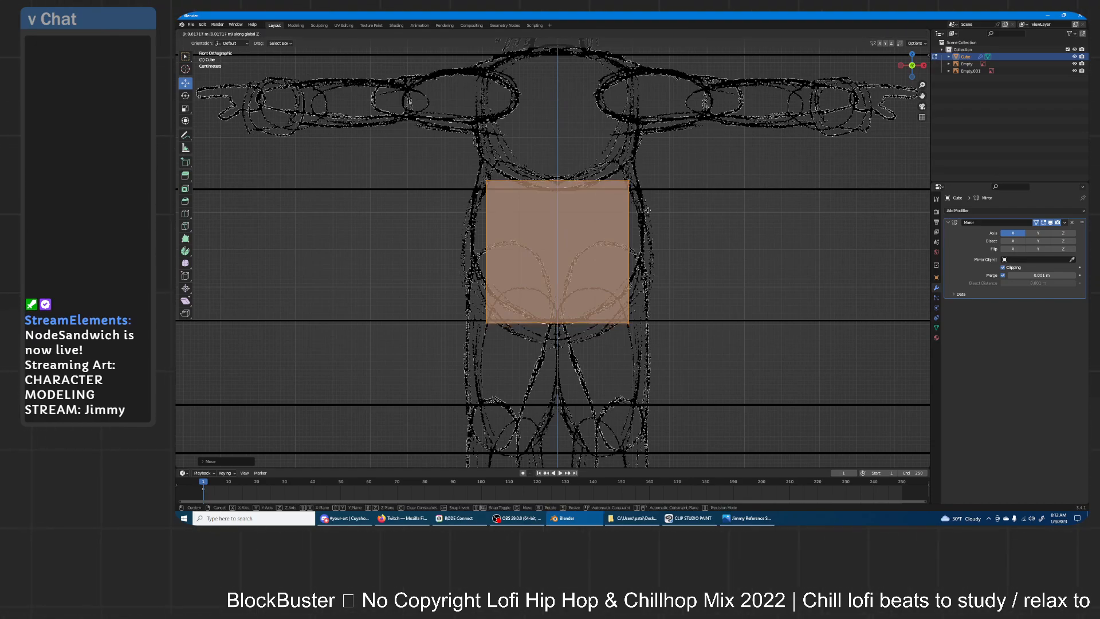
pyautogui.click(646, 211)
pyautogui.scroll(2, 643, 337)
pyautogui.scroll(-1, 648, 322)
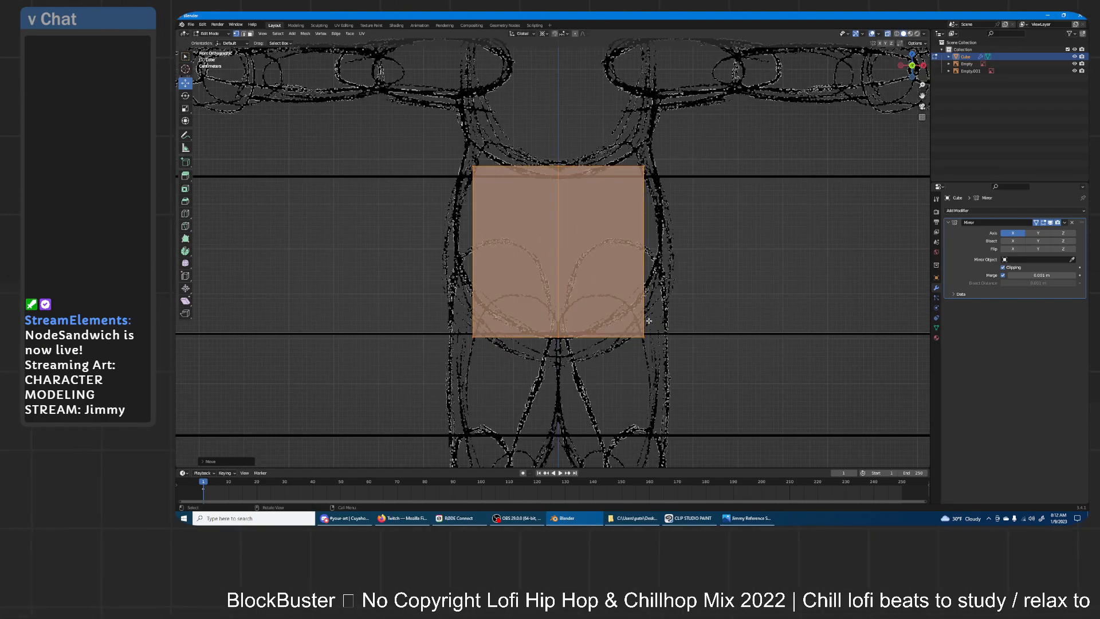
# - Extrude the cube's top up to the shoulder guide line and narrow the new top edges along X toward the neck
pyautogui.keyDown('shift'); pyautogui.moveTo(617, 191); pyautogui.dragTo(613, 274, button='middle'); pyautogui.keyUp('shift')
pyautogui.moveTo(695, 304); pyautogui.dragTo(436, 215)
pyautogui.keyDown('shift'); pyautogui.moveTo(654, 232); pyautogui.dragTo(651, 274, button='middle'); pyautogui.keyUp('shift')
pyautogui.press('g')
pyautogui.press('z')
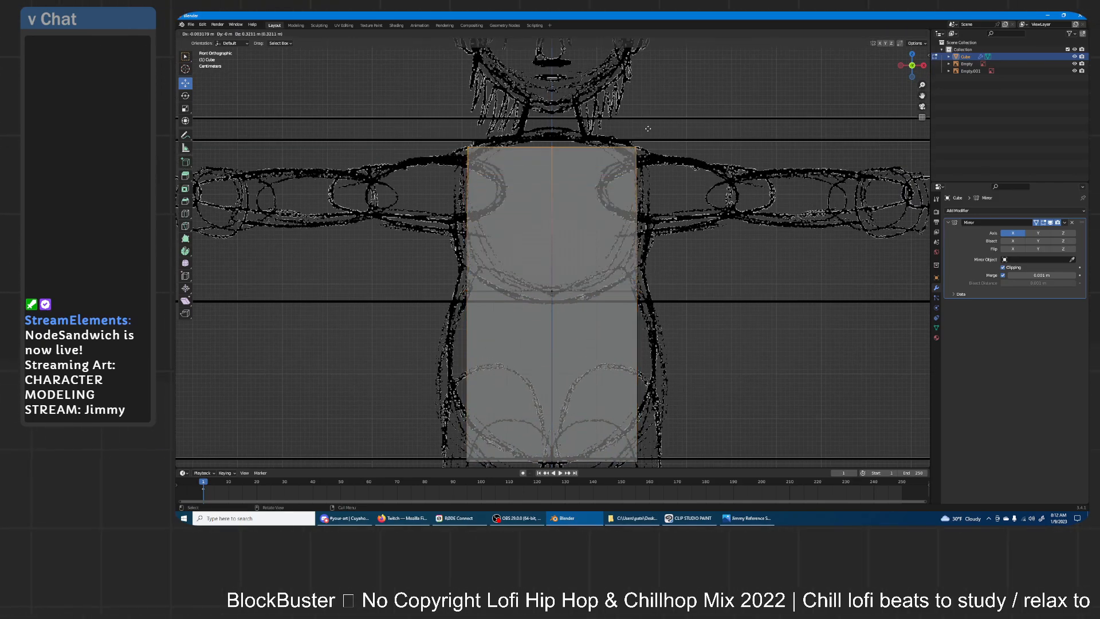
pyautogui.click(643, 124)
pyautogui.press('g')
pyautogui.press('x')
pyautogui.click(652, 156)
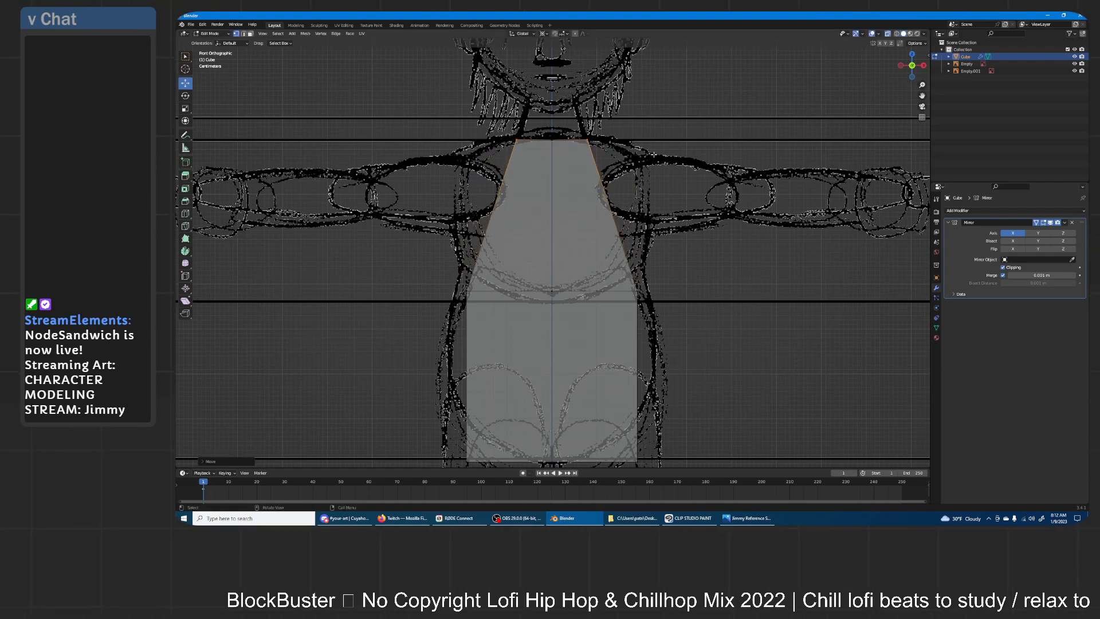
pyautogui.keyDown('shift'); pyautogui.moveTo(606, 145); pyautogui.dragTo(613, 257, button='middle'); pyautogui.keyUp('shift')
pyautogui.press('e')
pyautogui.press('z')
pyautogui.click(605, 204)
pyautogui.hotkey('ctrl', 'z')
# - Extrude the torso's top vertices up to the chin as a neck and widen its upper edges about 0.02 m along X
pyautogui.moveTo(617, 267); pyautogui.dragTo(509, 226)
pyautogui.press('g')
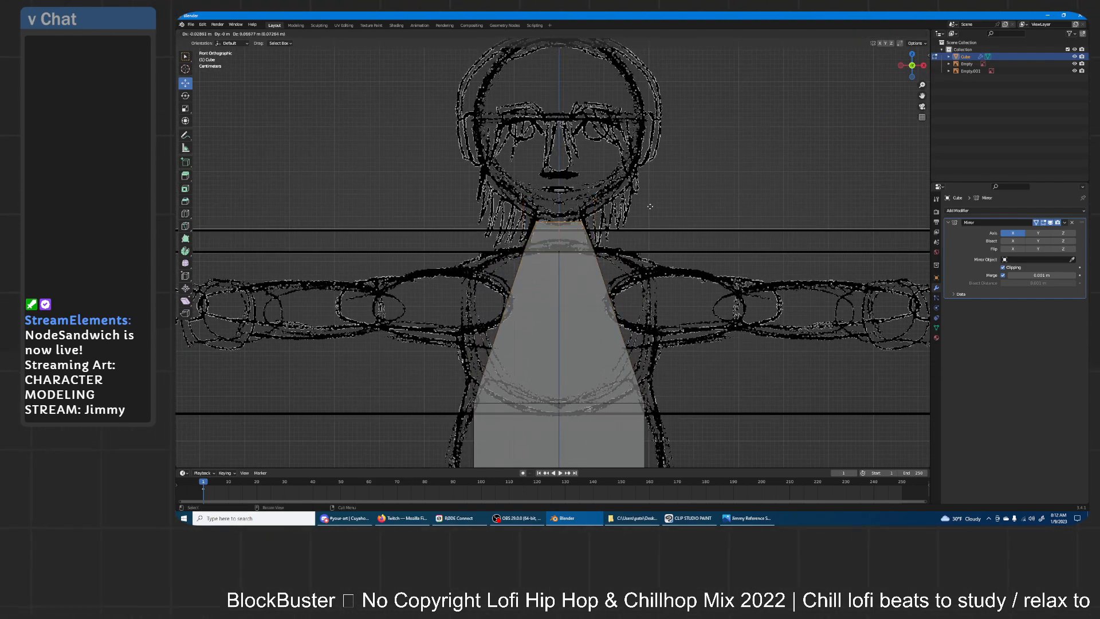
pyautogui.click(653, 198)
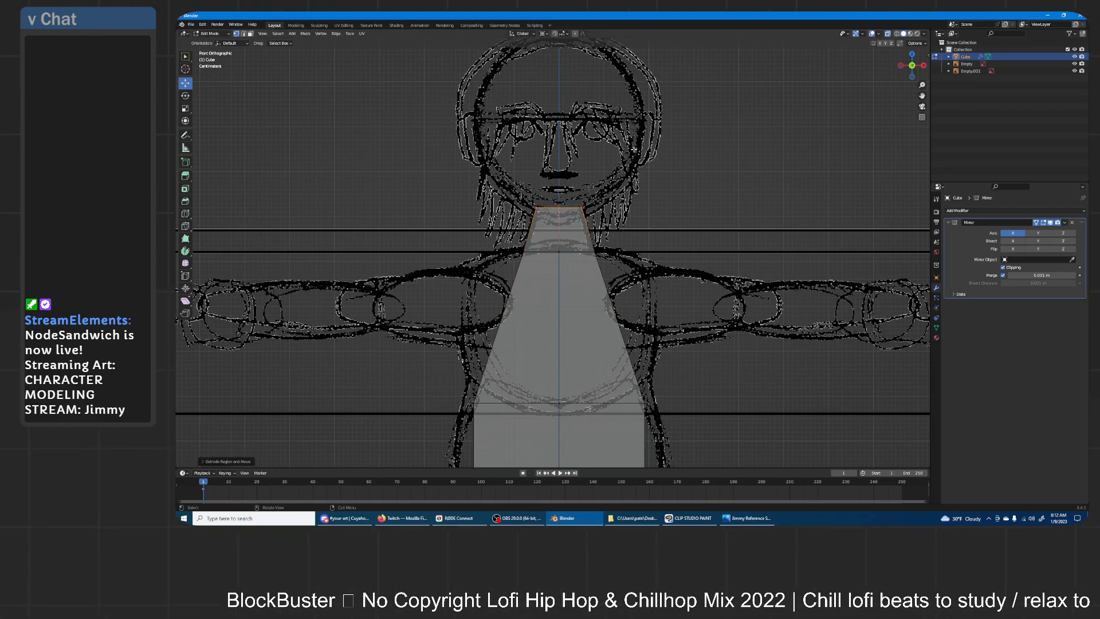
pyautogui.keyDown('shift'); pyautogui.moveTo(653, 198); pyautogui.dragTo(636, 250, button='middle'); pyautogui.keyUp('shift')
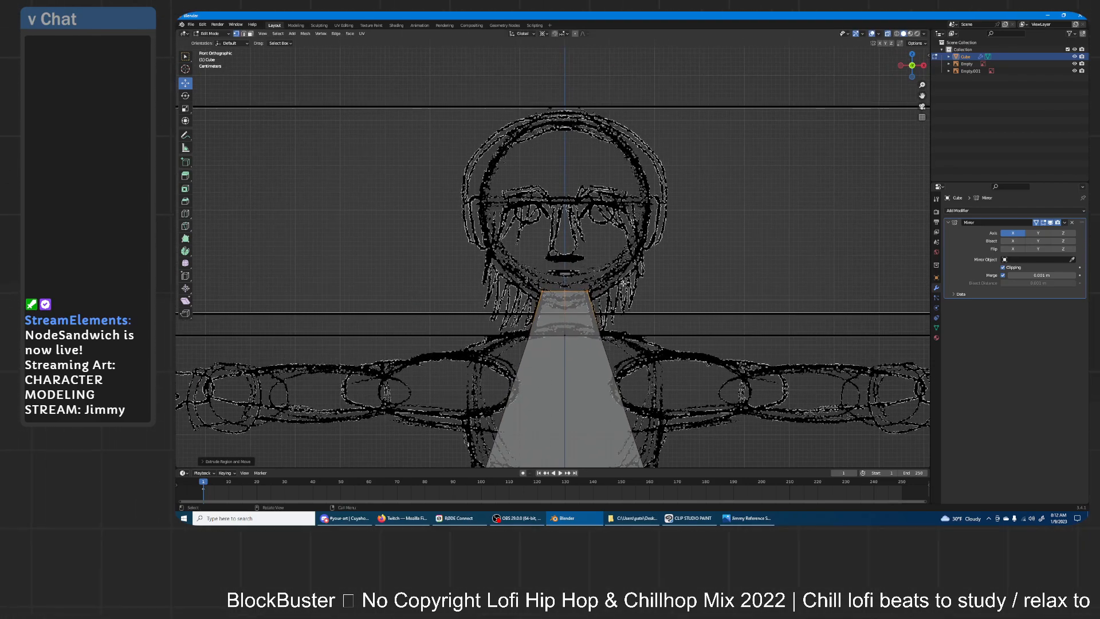
pyautogui.press('g')
pyautogui.press('x')
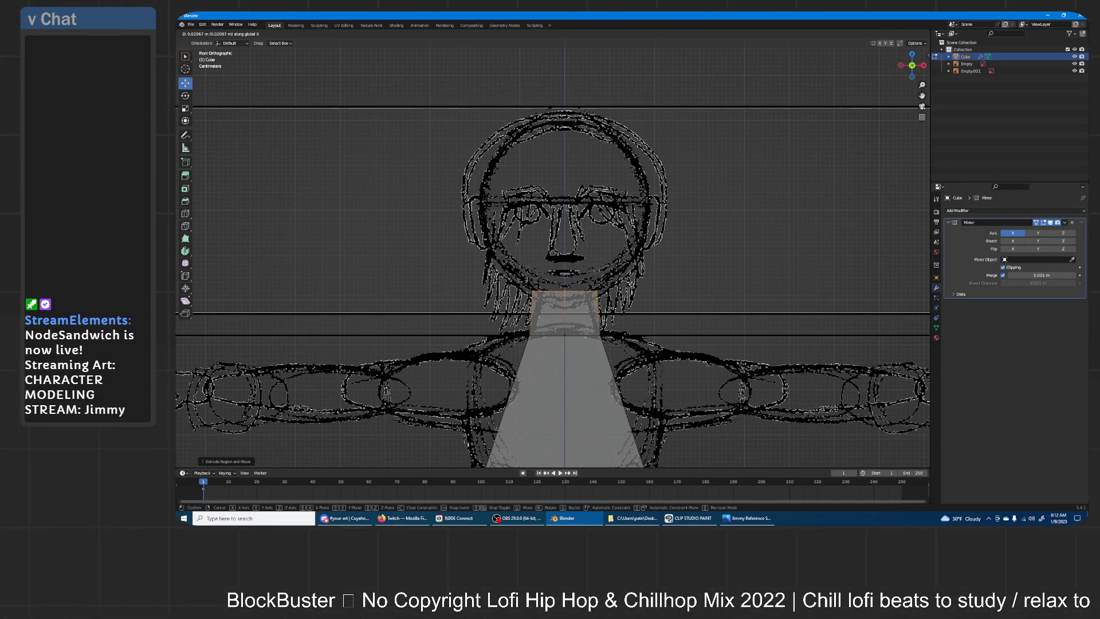
pyautogui.press('Return')
# - Extrude the neck's top to the head-top guide line, add an eye-level loop cut and widen it along X to the head outline
pyautogui.press('g')
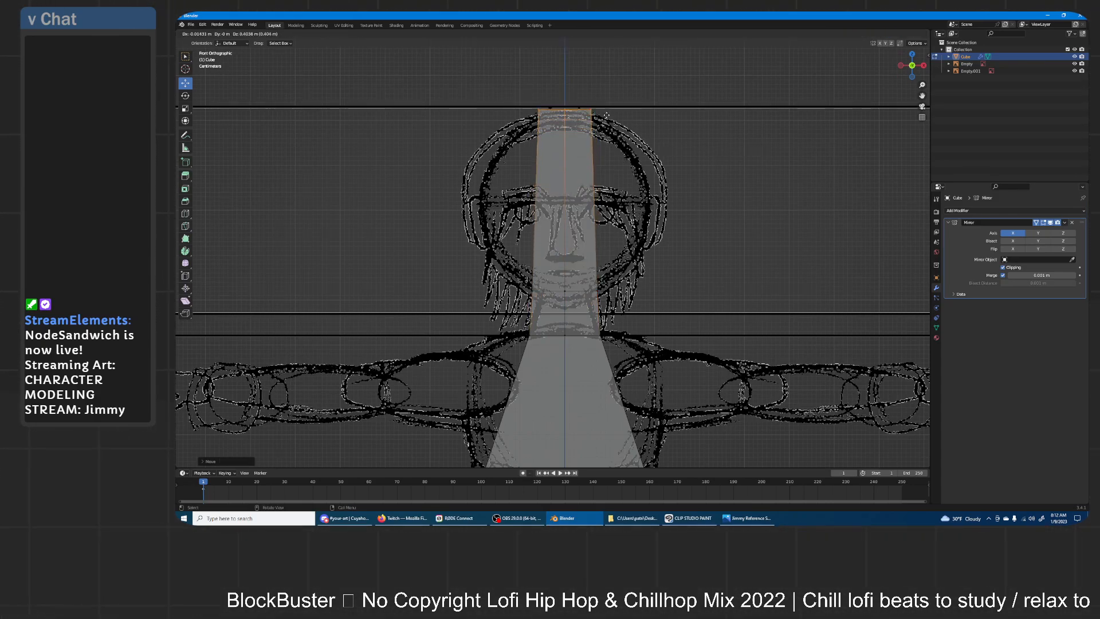
pyautogui.click(607, 117)
pyautogui.hotkey('ctrl', 'r')
pyautogui.click(600, 205)
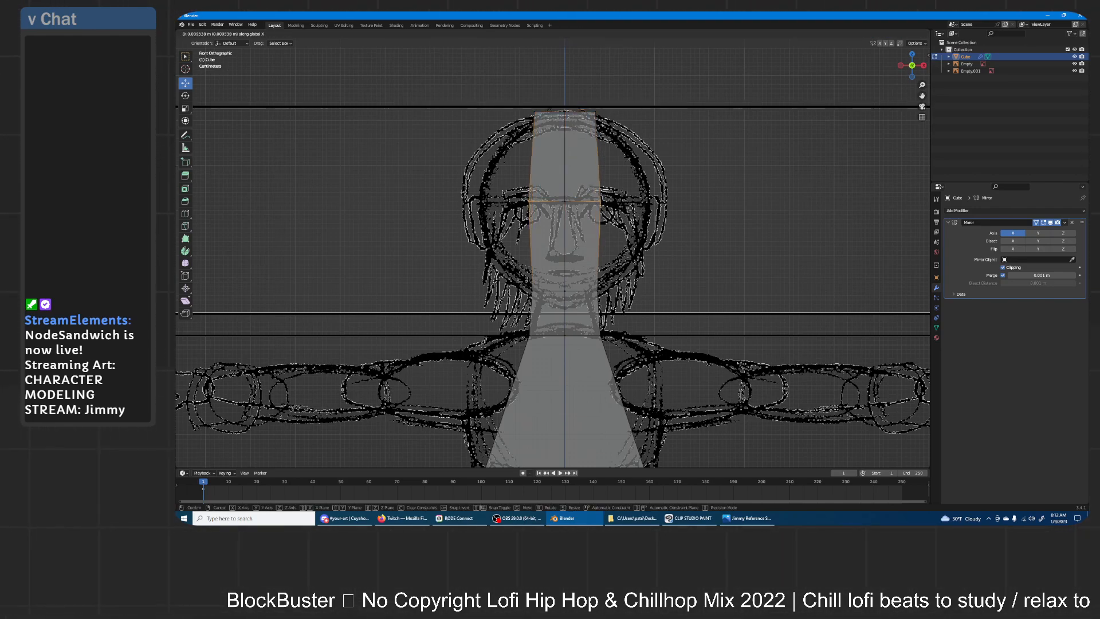
pyautogui.press('g')
pyautogui.press('x')
pyautogui.click(675, 215)
# - Add a loop cut across the forehead and widen its edge vertices along X to follow the head outline
pyautogui.hotkey('ctrl', 'r')
pyautogui.click(641, 165)
pyautogui.click(641, 164)
pyautogui.moveTo(641, 165); pyautogui.dragTo(613, 147)
pyautogui.press('g')
pyautogui.press('x')
pyautogui.click(627, 147)
# - Add a loop cut just above the mouth and widen it along X to match the jaw outline
pyautogui.hotkey('ctrl', 'r')
pyautogui.click(640, 245)
pyautogui.press('g')
pyautogui.press('x')
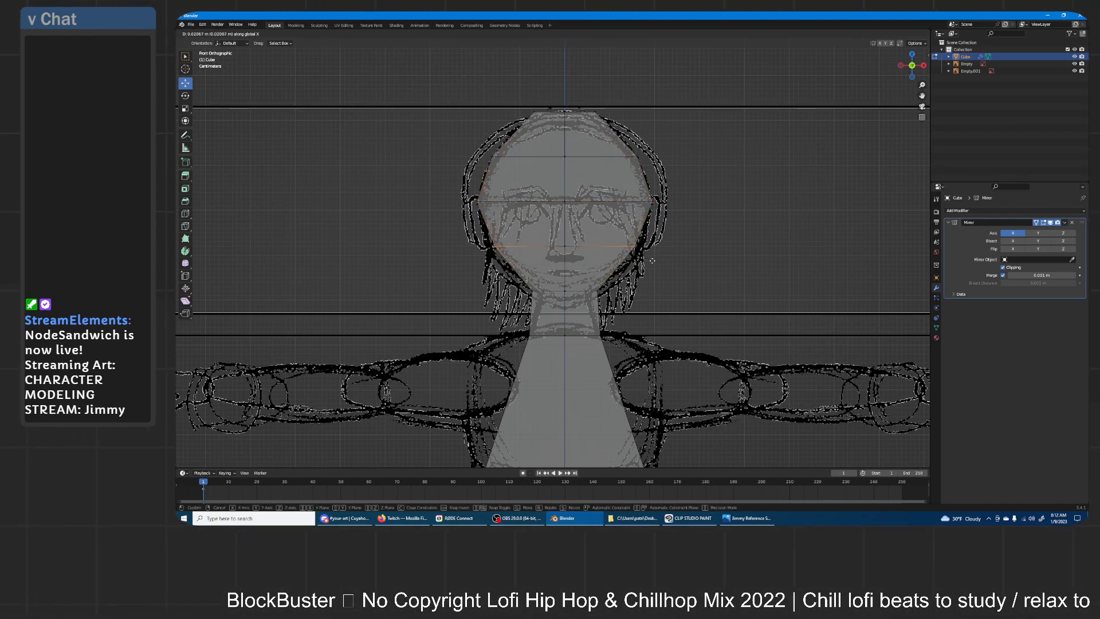
pyautogui.click(658, 262)
# - Add a loop cut across the neck and narrow it along X to fit the front-view neck
pyautogui.keyDown('shift'); pyautogui.moveTo(624, 318); pyautogui.dragTo(620, 221, button='middle'); pyautogui.keyUp('shift')
pyautogui.hotkey('ctrl', 'r')
pyautogui.doubleClick(620, 220)
pyautogui.press('g')
pyautogui.press('x')
pyautogui.click(609, 221)
# - Add a loop cut across the middle of the chest and widen it along X to the torso outline
pyautogui.keyDown('shift'); pyautogui.moveTo(609, 221); pyautogui.dragTo(609, 157, button='middle'); pyautogui.keyUp('shift')
pyautogui.hotkey('ctrl', 'r')
pyautogui.click(622, 235)
pyautogui.click(621, 230)
pyautogui.press('g')
pyautogui.press('x')
pyautogui.rightClick(648, 252)
pyautogui.press('g')
pyautogui.press('x')
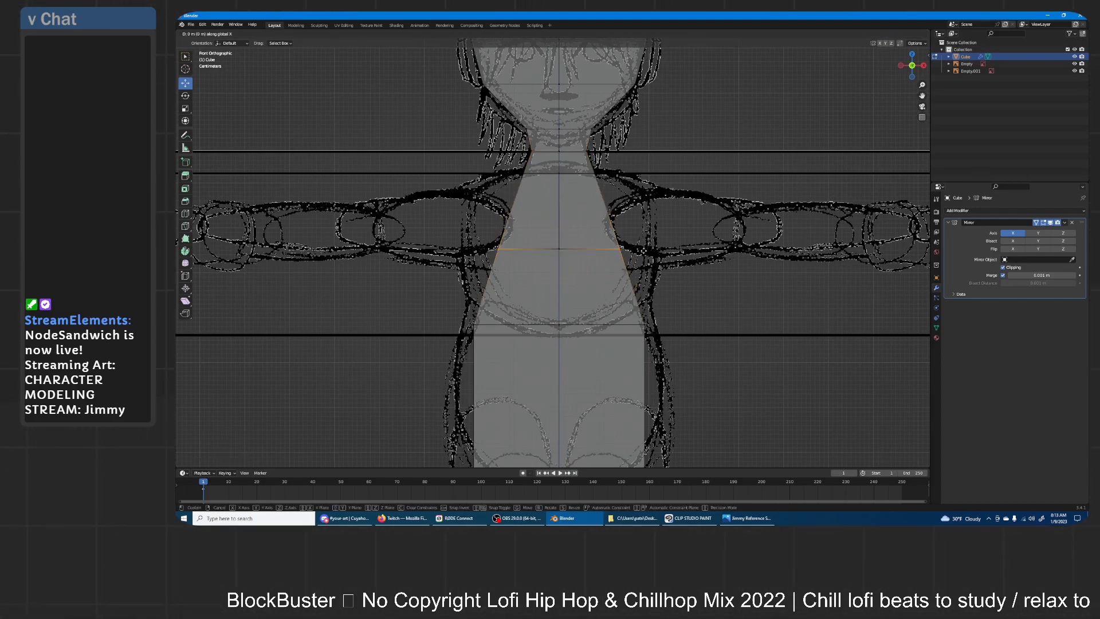
pyautogui.click(646, 204)
# - Add a loop cut across the upper chest and widen it about 0.057 m along X toward the shoulder
pyautogui.hotkey('ctrl', 'r')
pyautogui.click(633, 211)
pyautogui.click(633, 212)
pyautogui.press('g')
pyautogui.press('x')
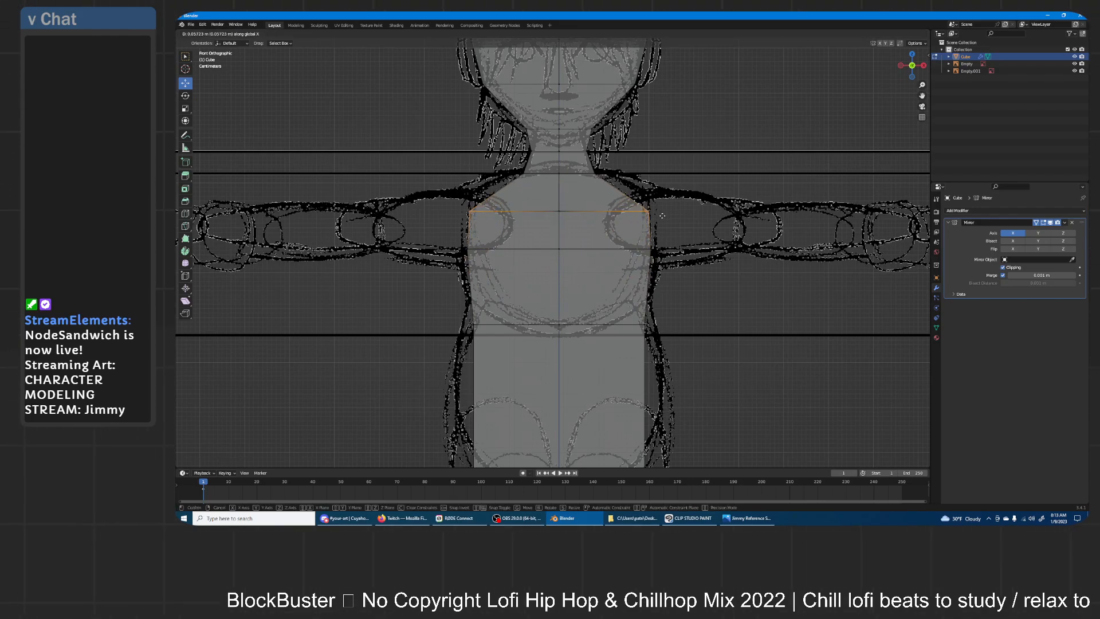
pyautogui.click(662, 216)
# - Add a loop cut across the lower chest and adjust it along X to the ribcage outline
pyautogui.keyDown('shift'); pyautogui.moveTo(665, 302); pyautogui.dragTo(660, 162, button='middle'); pyautogui.keyUp('shift')
pyautogui.hotkey('ctrl', 'r')
pyautogui.click(659, 218)
pyautogui.rightClick(660, 221)
pyautogui.press('g')
pyautogui.press('x')
pyautogui.click(664, 224)
pyautogui.moveTo(630, 184); pyautogui.dragTo(655, 204)
pyautogui.press('g')
pyautogui.press('x')
pyautogui.rightClick(659, 203)
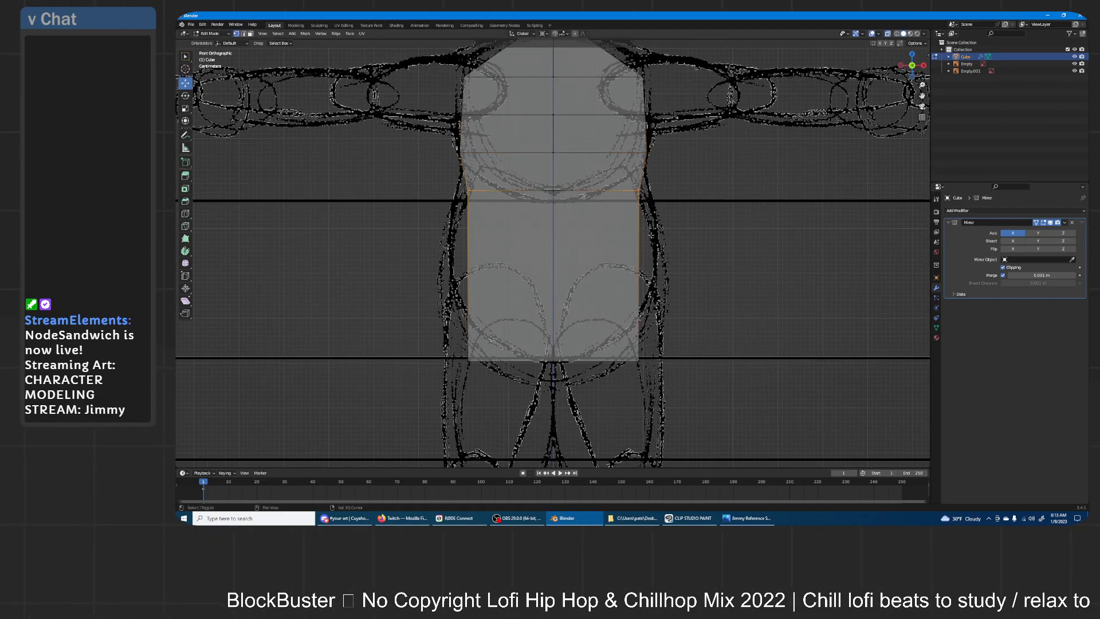
# - Add a centred loop cut across the hip block and widen its edge vertices along X to the hip outline
pyautogui.keyDown('shift'); pyautogui.moveTo(645, 250); pyautogui.dragTo(643, 223, button='middle'); pyautogui.keyUp('shift')
pyautogui.hotkey('ctrl', 'r')
pyautogui.click(653, 246)
pyautogui.rightClick(656, 251)
pyautogui.moveTo(656, 256); pyautogui.dragTo(627, 240)
pyautogui.press('g')
pyautogui.press('x')
pyautogui.click(675, 248)
# - Add a centred loop cut between the waist and mid-hip loops and widen it along X to the hip outline
pyautogui.hotkey('ctrl', 'r')
pyautogui.click(652, 212)
pyautogui.rightClick(668, 217)
pyautogui.press('g')
pyautogui.press('x')
pyautogui.click(675, 212)
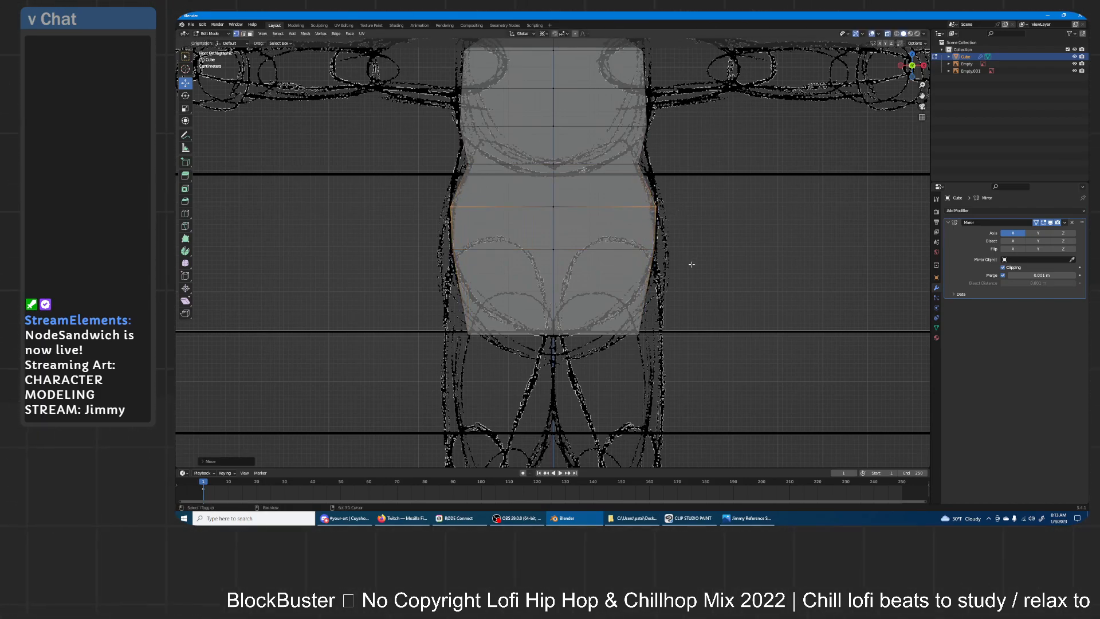
# - Add a centred loop cut across the lower hips and adjust its edge vertices along X to the upper-thigh outline
pyautogui.keyDown('shift'); pyautogui.moveTo(691, 262); pyautogui.dragTo(652, 217, button='middle'); pyautogui.keyUp('shift')
pyautogui.hotkey('ctrl', 'r')
pyautogui.click(640, 228)
pyautogui.rightClick(641, 227)
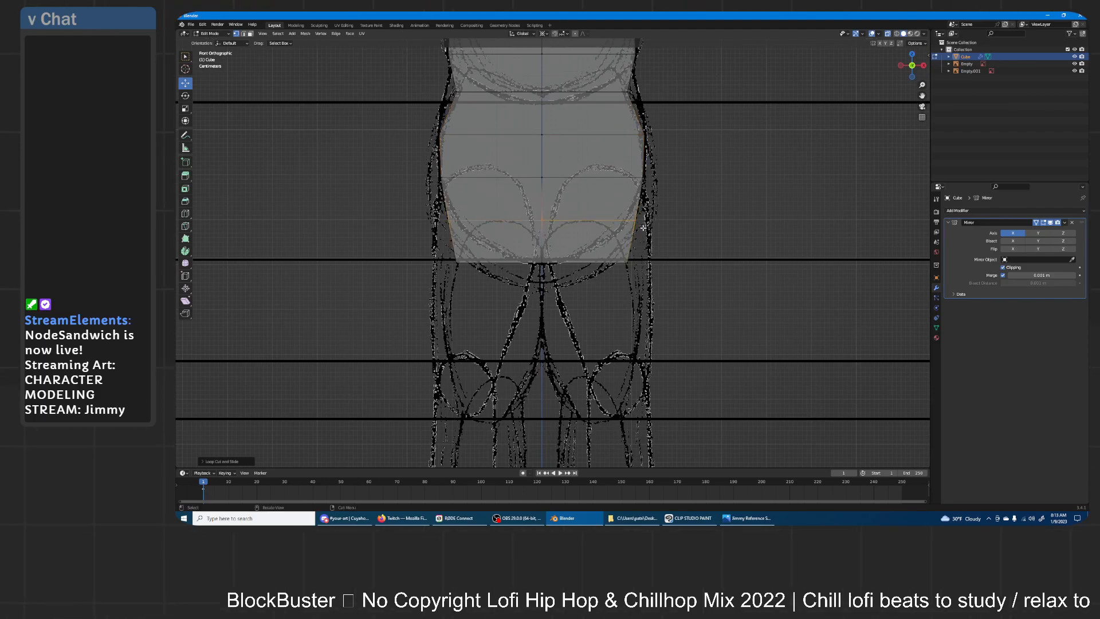
pyautogui.moveTo(650, 231); pyautogui.dragTo(635, 213)
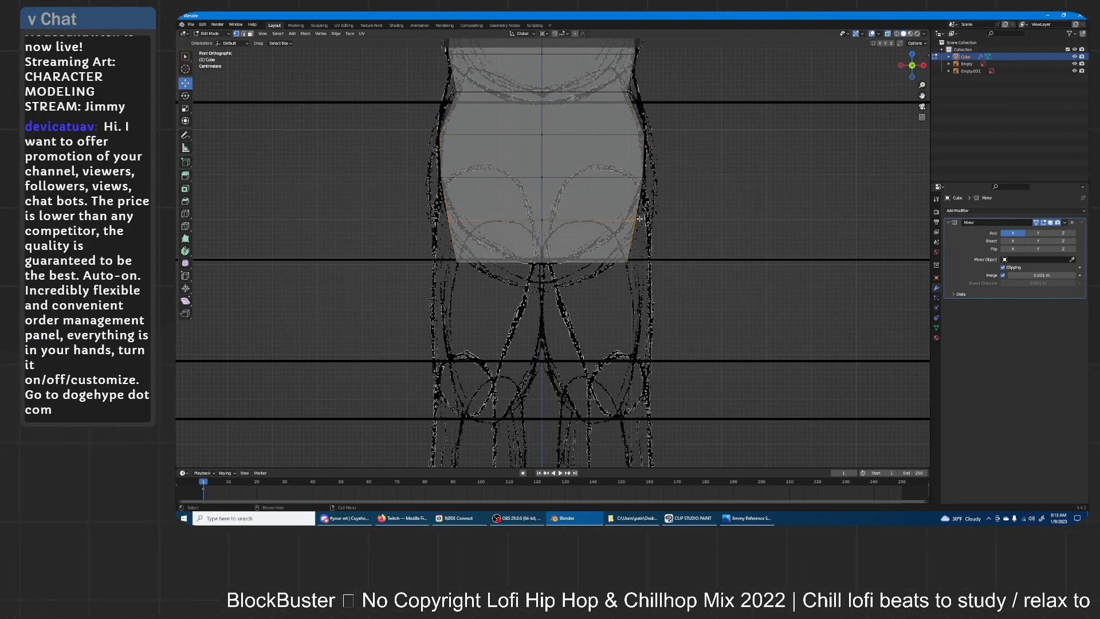
pyautogui.press('g')
pyautogui.press('x')
pyautogui.click(640, 218)
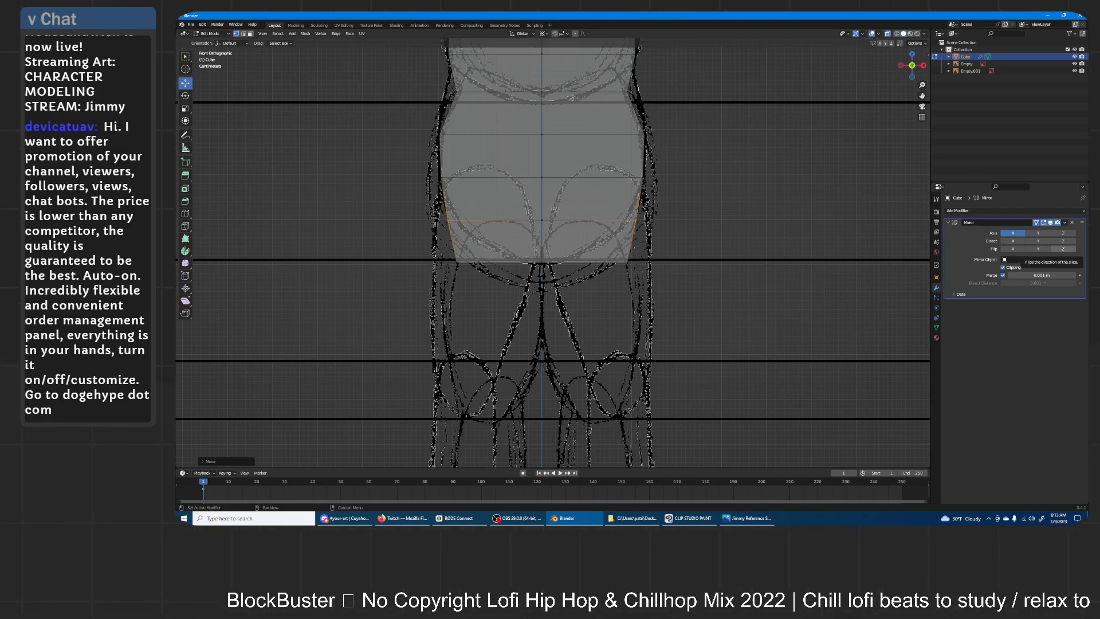
pyautogui.hotkey('alt', 'Tab')
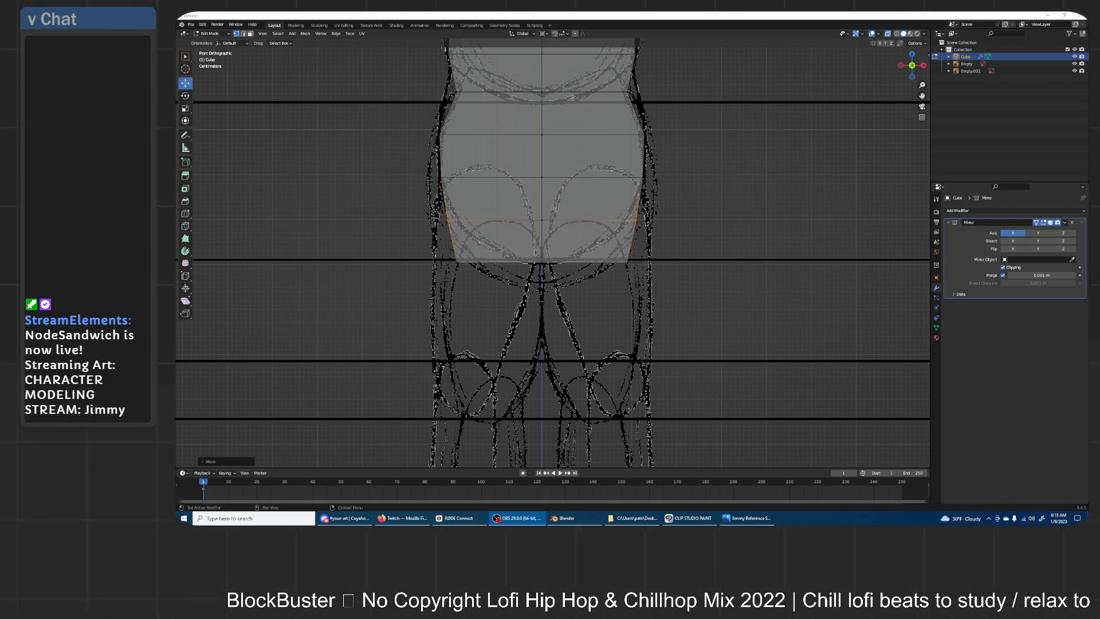
pyautogui.moveTo(690, 175); pyautogui.dragTo(689, 175, button='middle')
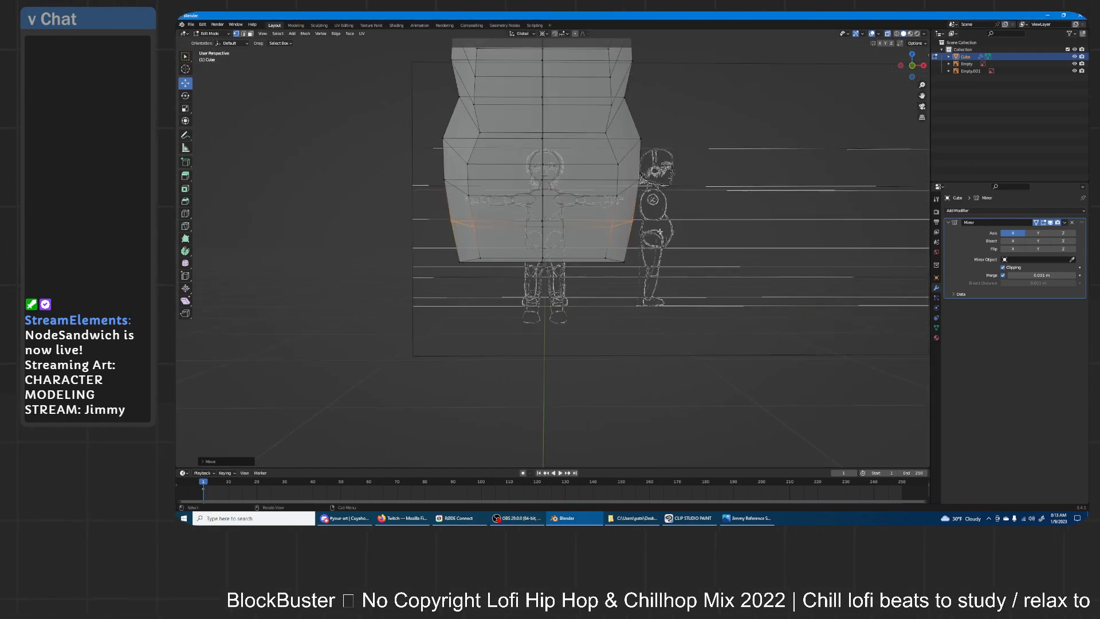
pyautogui.press('KP_1')
# - Turn off Mirror clipping, extrude the torso's bottom down to the lower knee guide line and shift the new ends outward along X
pyautogui.keyDown('shift'); pyautogui.moveTo(640, 316); pyautogui.dragTo(647, 238, button='middle'); pyautogui.keyUp('shift')
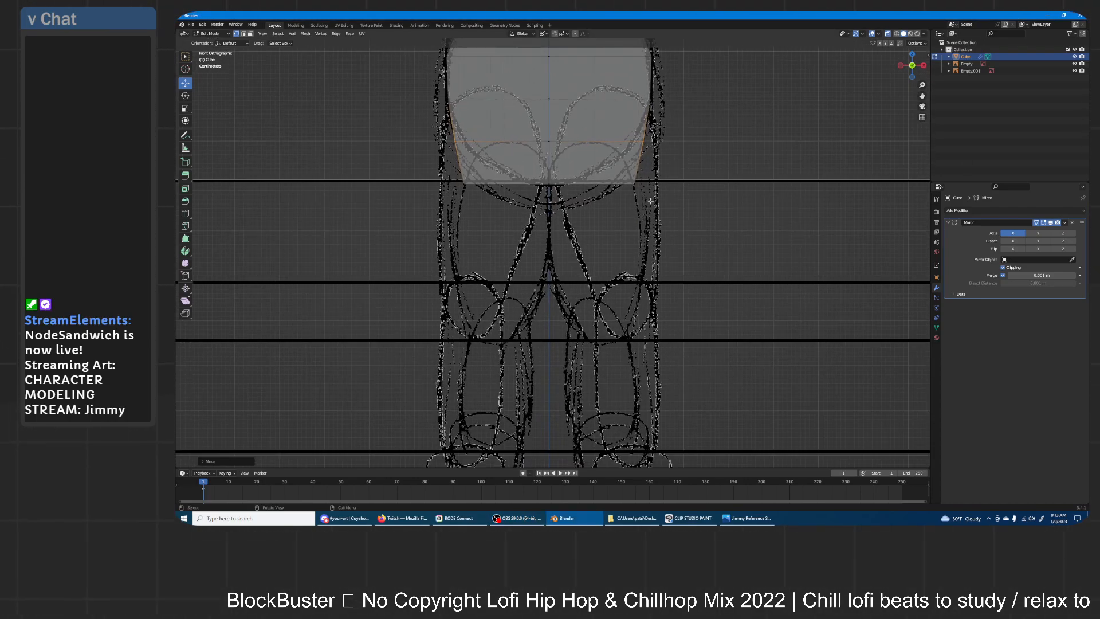
pyautogui.moveTo(665, 220); pyautogui.dragTo(564, 184)
pyautogui.keyDown('shift'); pyautogui.moveTo(641, 224); pyautogui.dragTo(634, 156, button='middle'); pyautogui.keyUp('shift')
pyautogui.click(1008, 266)
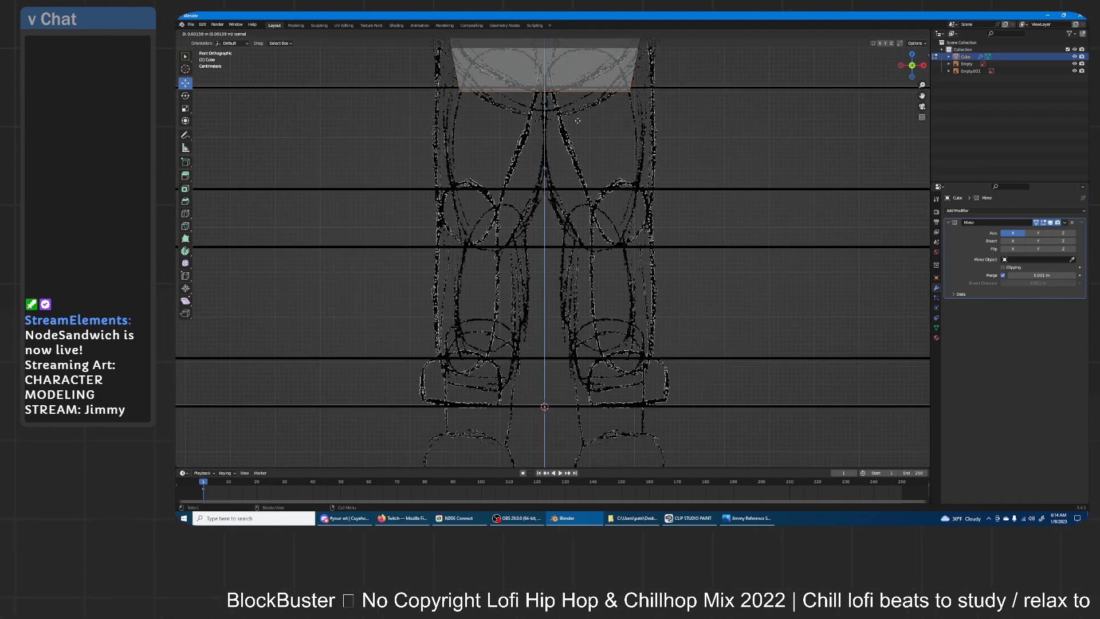
pyautogui.press('e')
pyautogui.click(611, 270)
pyautogui.press('g')
pyautogui.press('x')
pyautogui.click(630, 224)
# - Extrude the legs' lower ends straight down along Z from the knees to the ankle guide line
pyautogui.keyDown('shift'); pyautogui.moveTo(629, 225); pyautogui.dragTo(657, 161, button='middle'); pyautogui.keyUp('shift')
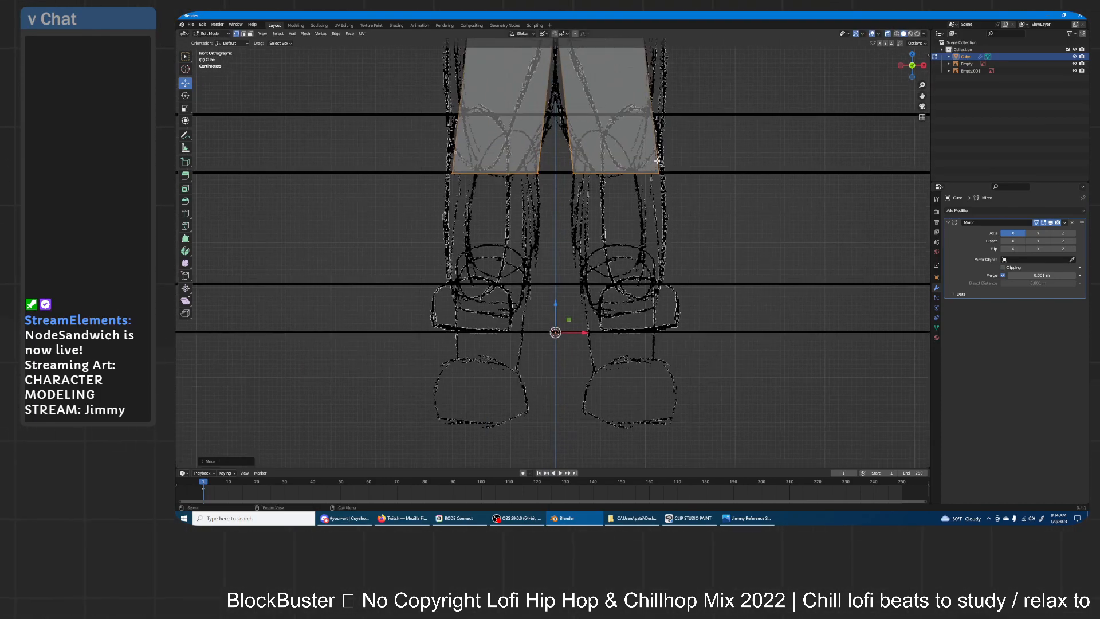
pyautogui.press('e')
pyautogui.press('z')
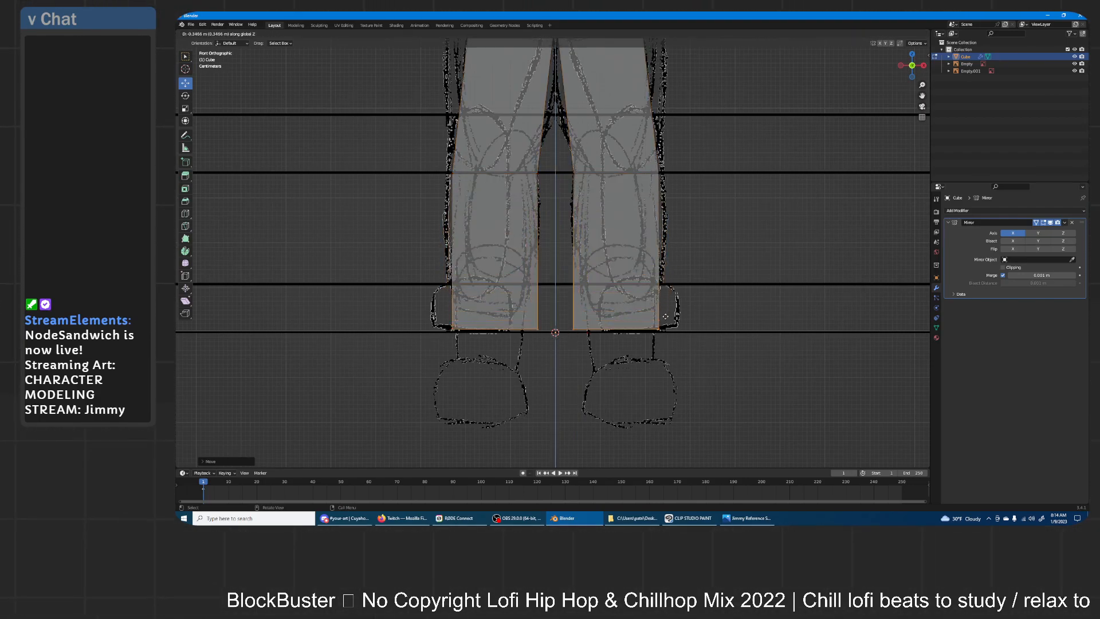
pyautogui.click(667, 275)
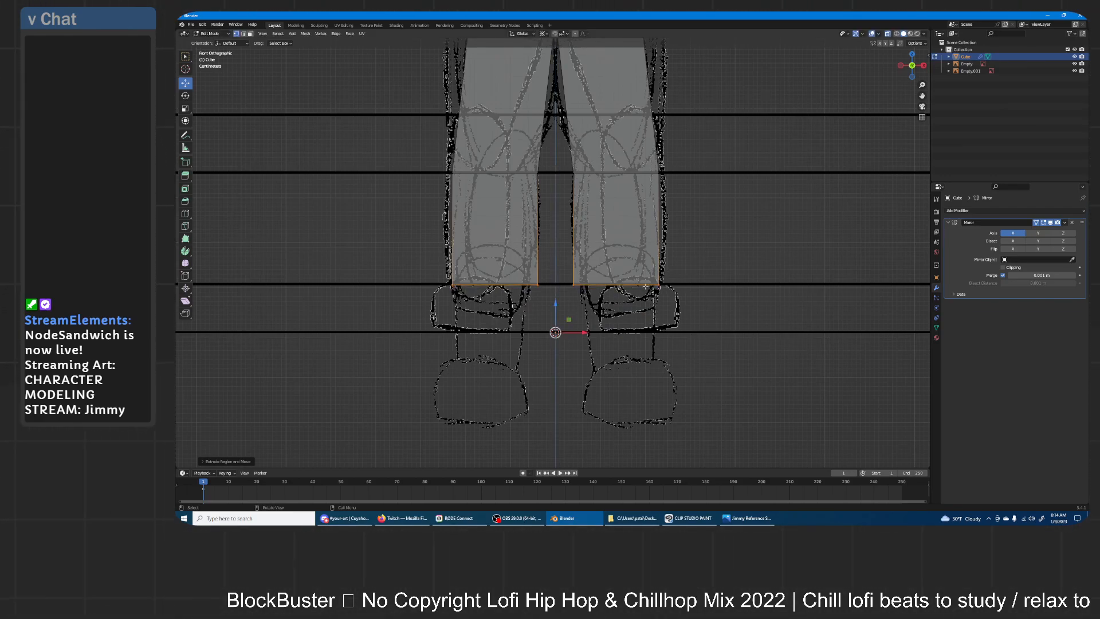
pyautogui.press('r')
pyautogui.press('z')
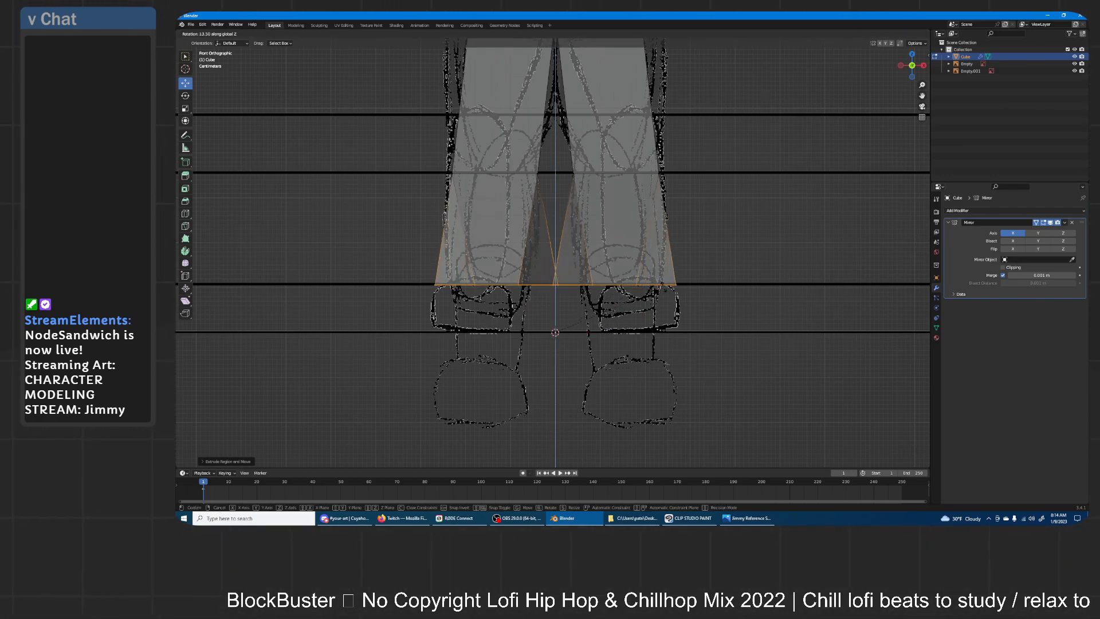
pyautogui.press('Escape')
# - Extrude the ankle ends down along Z to the ground guide line
pyautogui.press('g')
pyautogui.press('z')
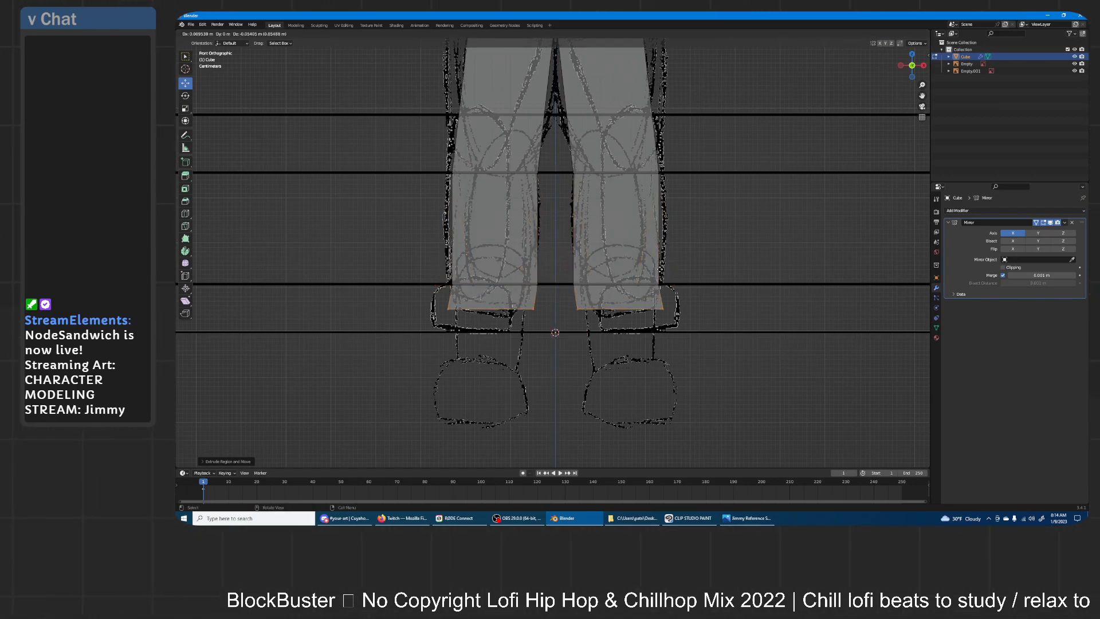
pyautogui.click(657, 287)
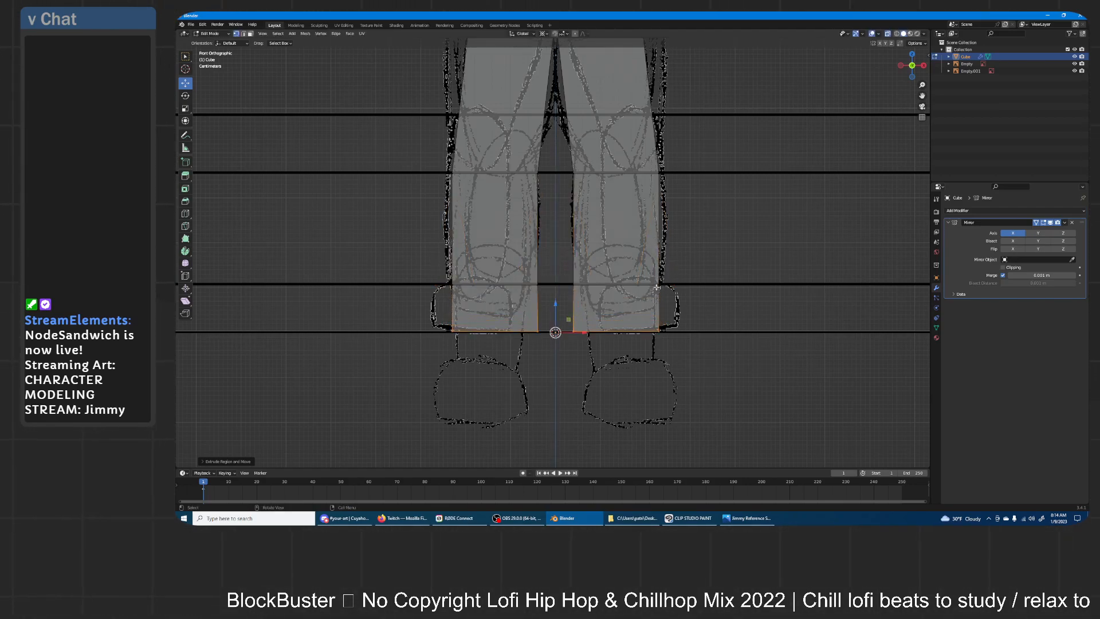
# - Using face selection, extrude the upper chest's side face outward to the elbow and adjust its height along Z
pyautogui.click(250, 34)
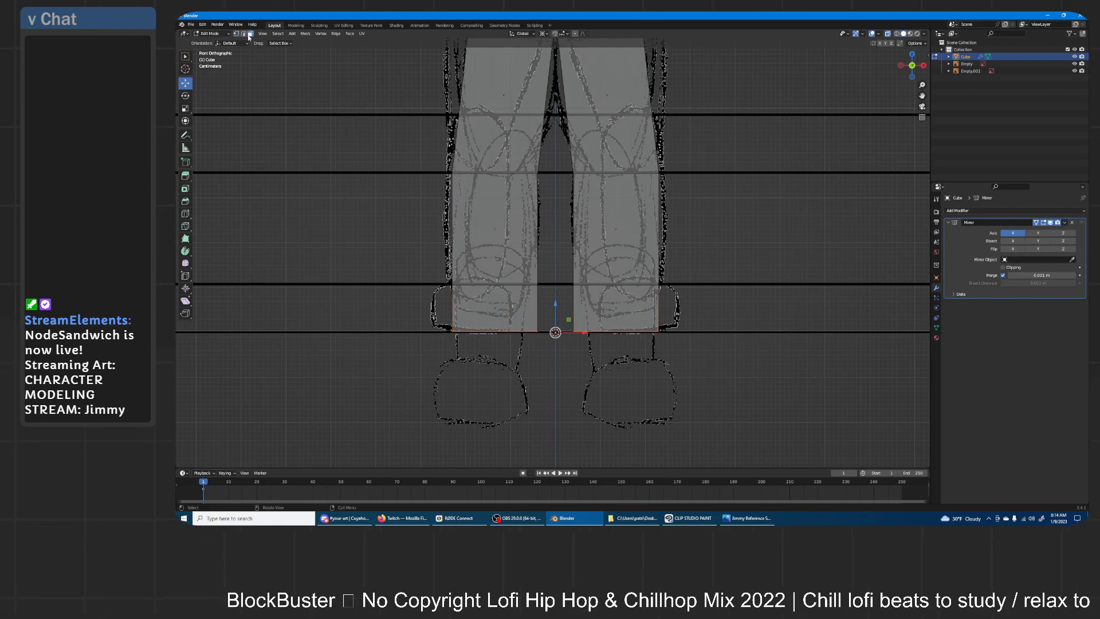
pyautogui.moveTo(648, 222); pyautogui.dragTo(617, 215, button='middle')
pyautogui.moveTo(685, 216); pyautogui.dragTo(676, 217, button='middle')
pyautogui.scroll(-5, 676, 217)
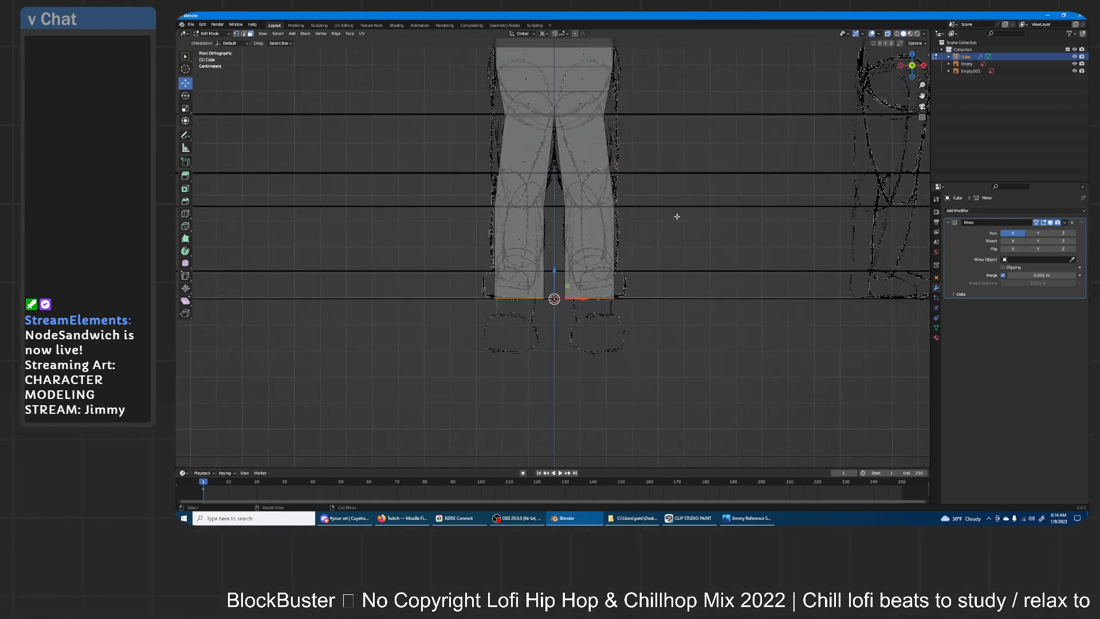
pyautogui.scroll(1, 634, 194)
pyautogui.keyDown('shift'); pyautogui.moveTo(634, 194); pyautogui.dragTo(620, 221, button='middle'); pyautogui.keyUp('shift')
pyautogui.scroll(-1, 636, 287)
pyautogui.scroll(2, 620, 222)
pyautogui.scroll(1, 620, 221)
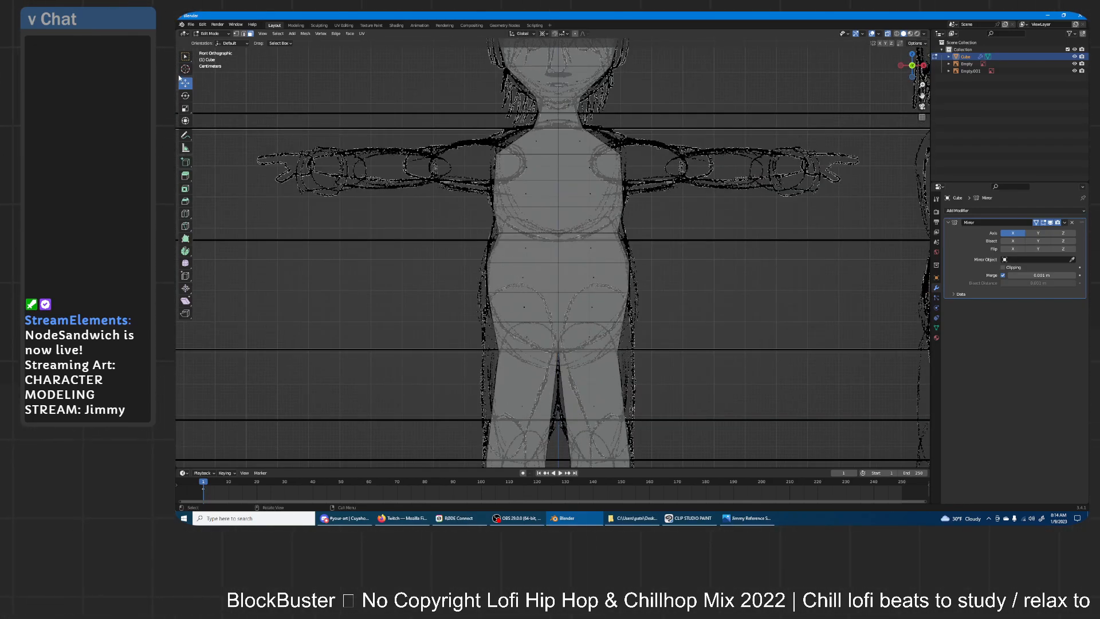
pyautogui.moveTo(648, 144); pyautogui.dragTo(624, 176, button='middle')
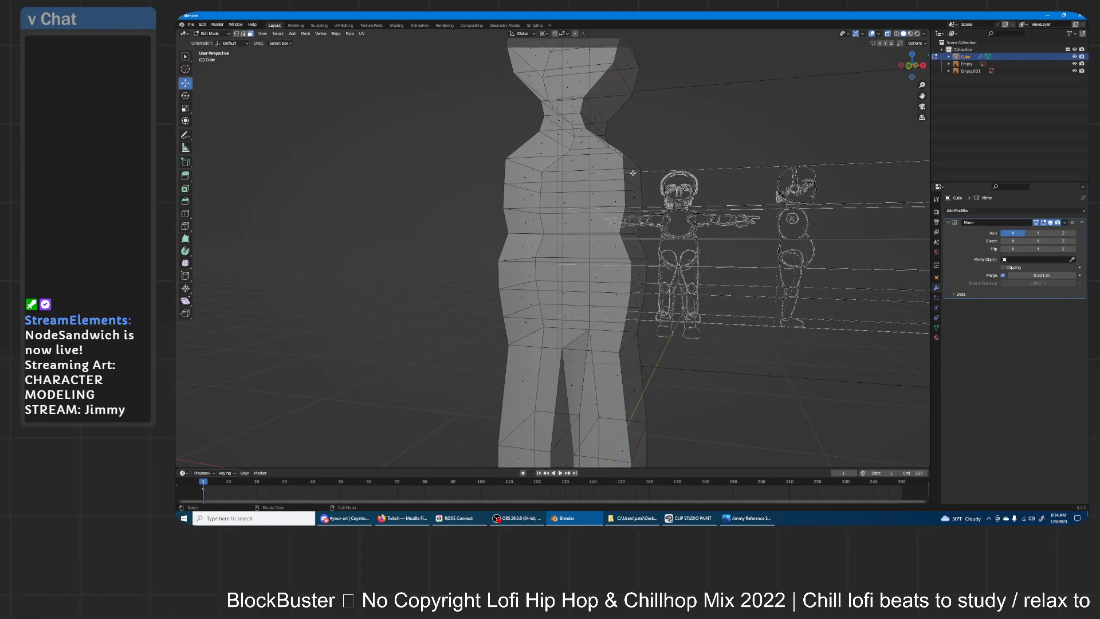
pyautogui.press('KP_1')
pyautogui.scroll(3, 642, 143)
pyautogui.keyDown('shift'); pyautogui.moveTo(643, 144); pyautogui.dragTo(439, 229, button='middle'); pyautogui.keyUp('shift')
pyautogui.scroll(-1, 554, 210)
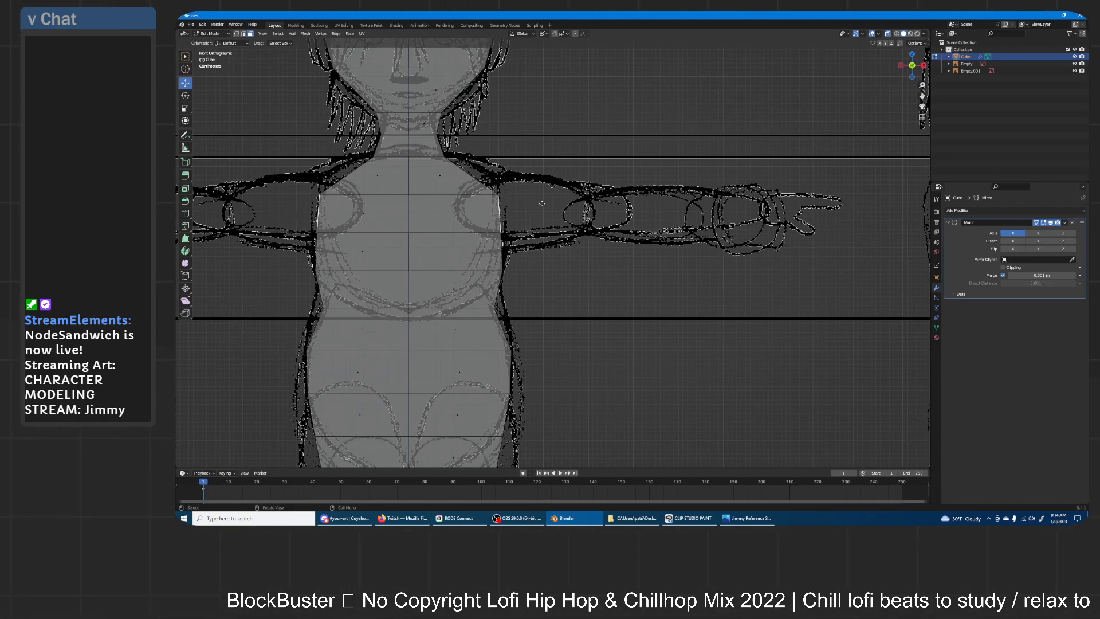
pyautogui.press('e')
pyautogui.click(642, 166)
pyautogui.press('g')
pyautogui.press('z')
pyautogui.click(646, 167)
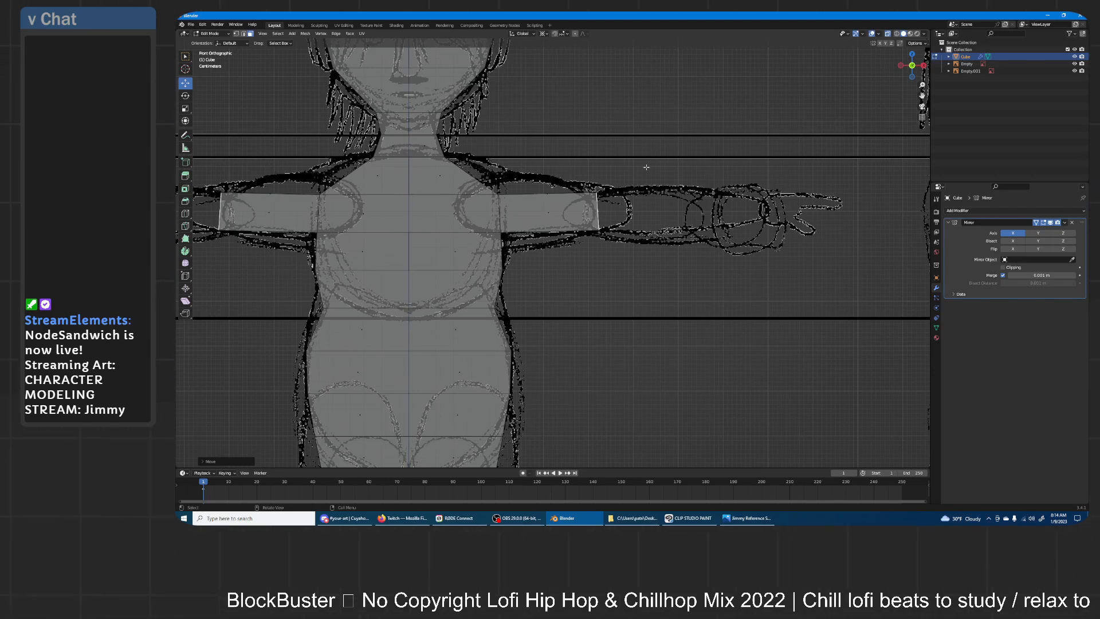
# - Try to flatten the arm's end face along X with a scale of 0
pyautogui.press('s')
pyautogui.press('x')
pyautogui.press('0')
pyautogui.press('Return')
pyautogui.hotkey('ctrl', 'z')
# - Set the transform pivot to the selection's centre, flatten the arm's end face with X scale 0 and reposition it along X
pyautogui.click(543, 34)
pyautogui.click(550, 55)
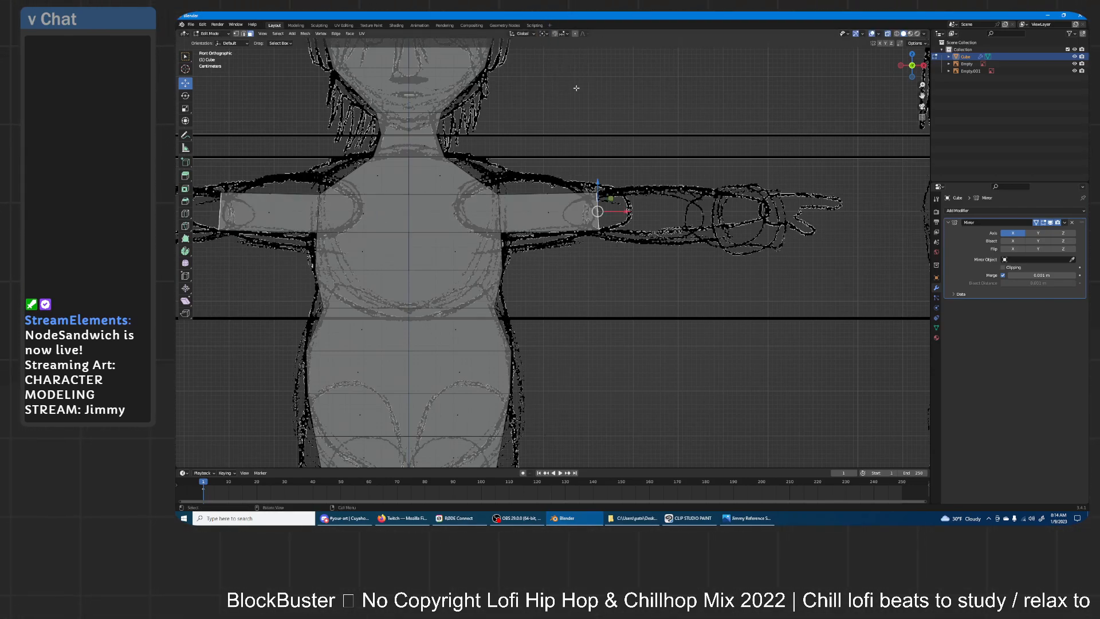
pyautogui.press('s')
pyautogui.press('x')
pyautogui.press('0')
pyautogui.press('Return')
pyautogui.press('g')
pyautogui.press('x')
pyautogui.click(709, 170)
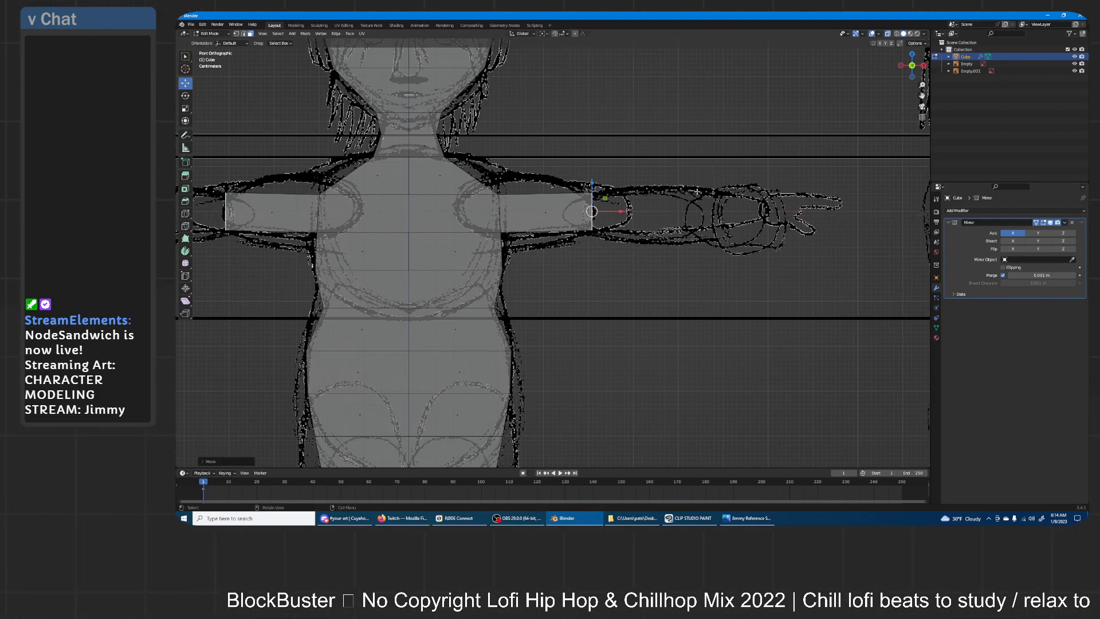
# - Rotate the arm's end face to tilt it at the elbow
pyautogui.press('r')
pyautogui.click(651, 140)
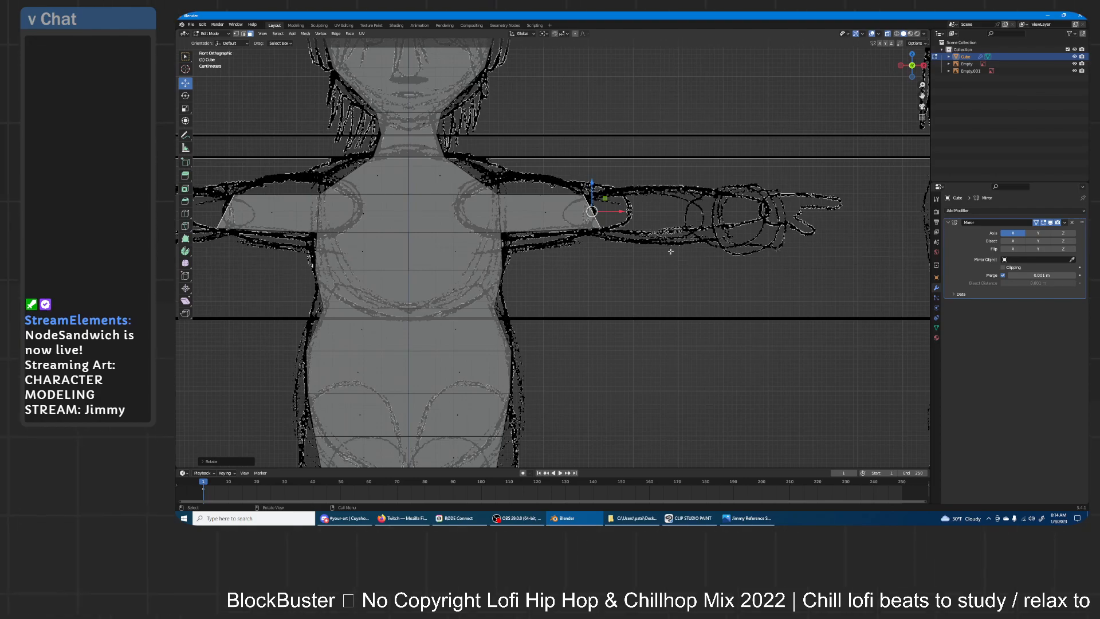
pyautogui.scroll(3, 678, 255)
pyautogui.keyDown('shift'); pyautogui.moveTo(684, 142); pyautogui.dragTo(631, 186, button='middle'); pyautogui.keyUp('shift')
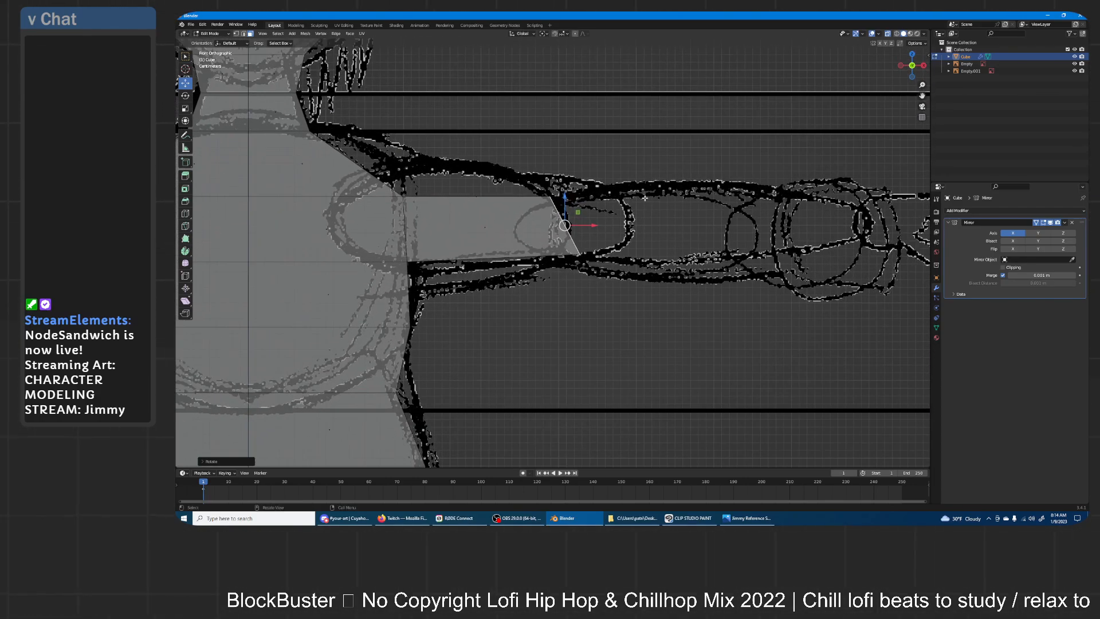
# - Flatten the arm's end face with X scale 0 and enlarge it by about 1.42 to fit the elbow outline
pyautogui.press('s')
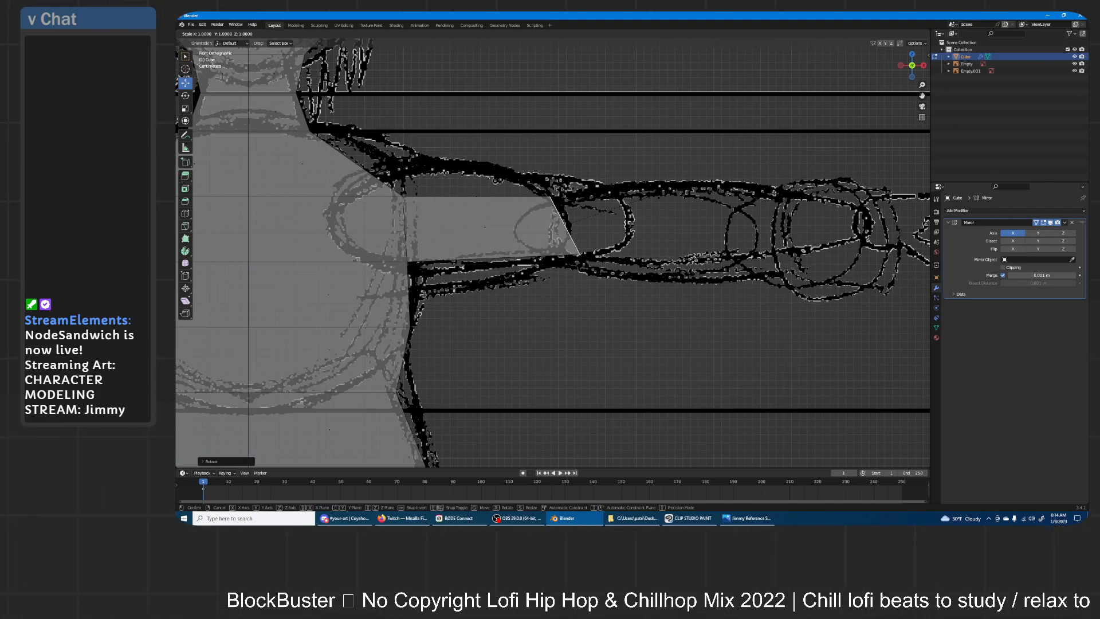
pyautogui.write('x')
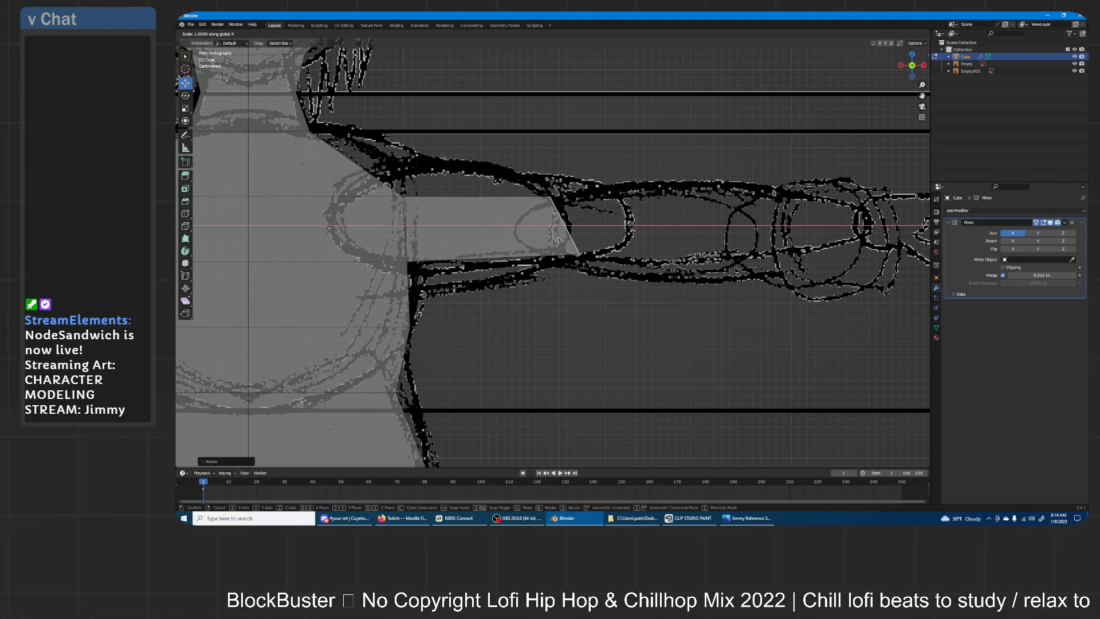
pyautogui.write('0')
pyautogui.press('Return')
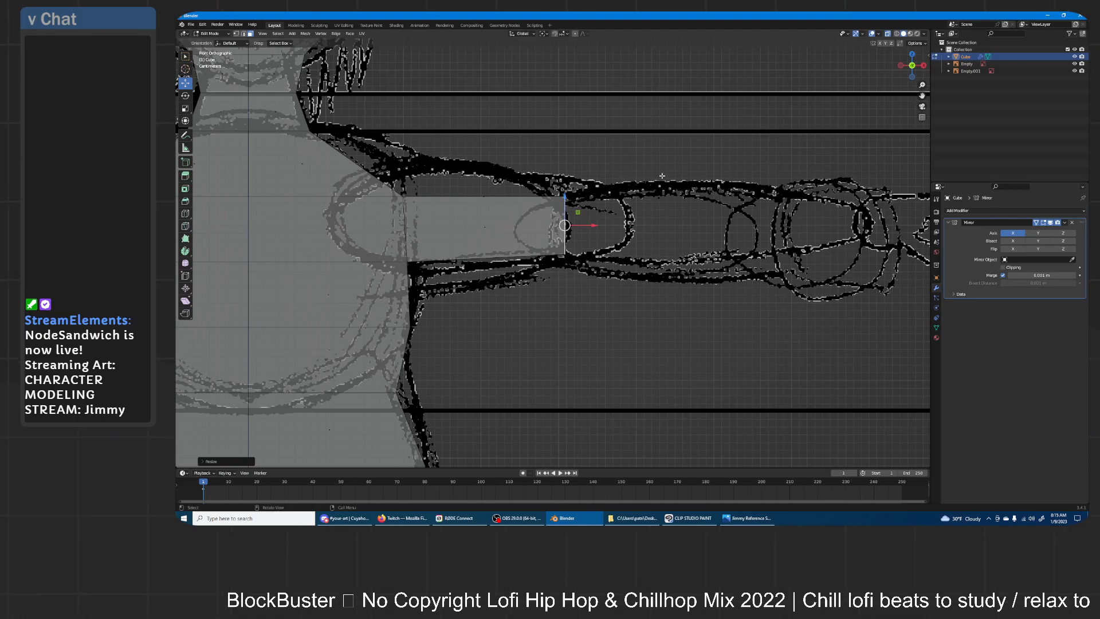
pyautogui.click(546, 34)
pyautogui.press('s')
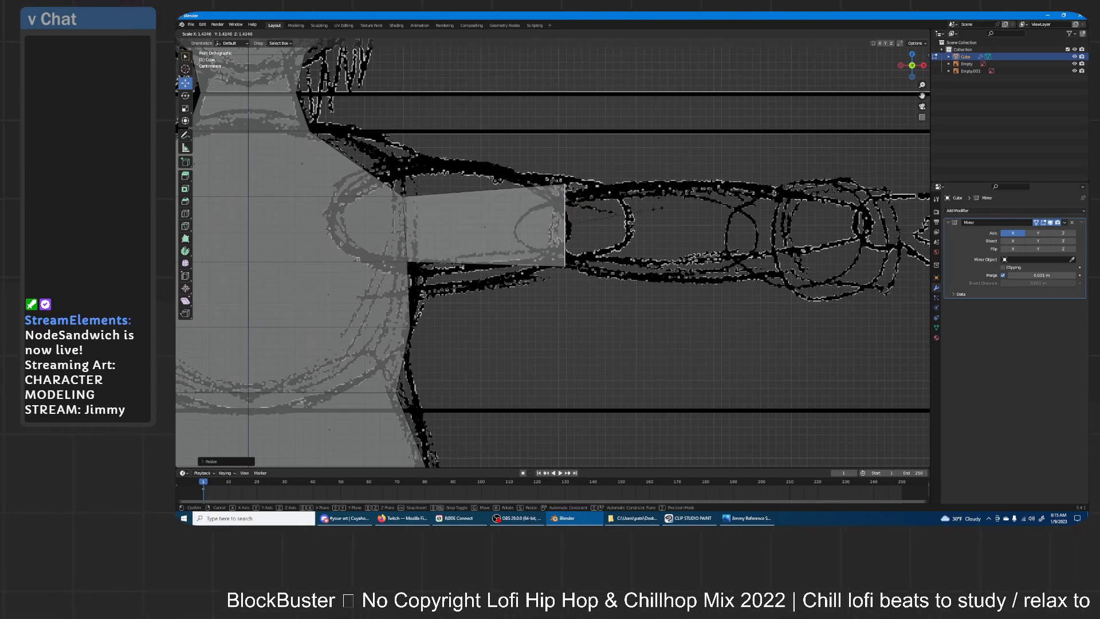
pyautogui.click(436, 197)
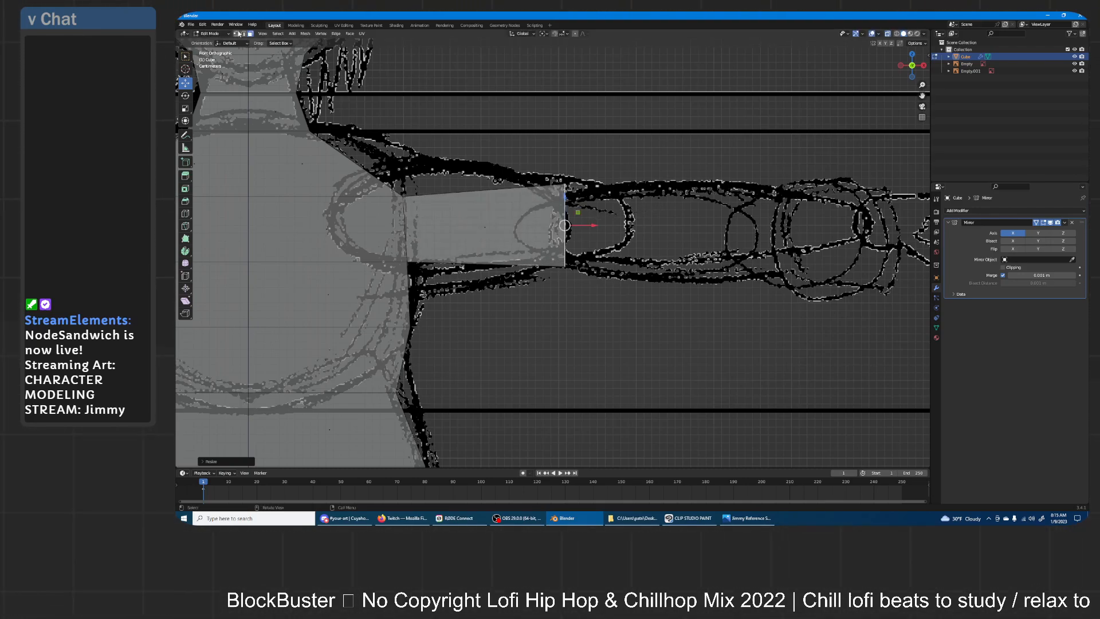
# - Move the arm root's upper vertex up and its lower vertex down along Z to match the shoulder and armpit outline
pyautogui.click(404, 195)
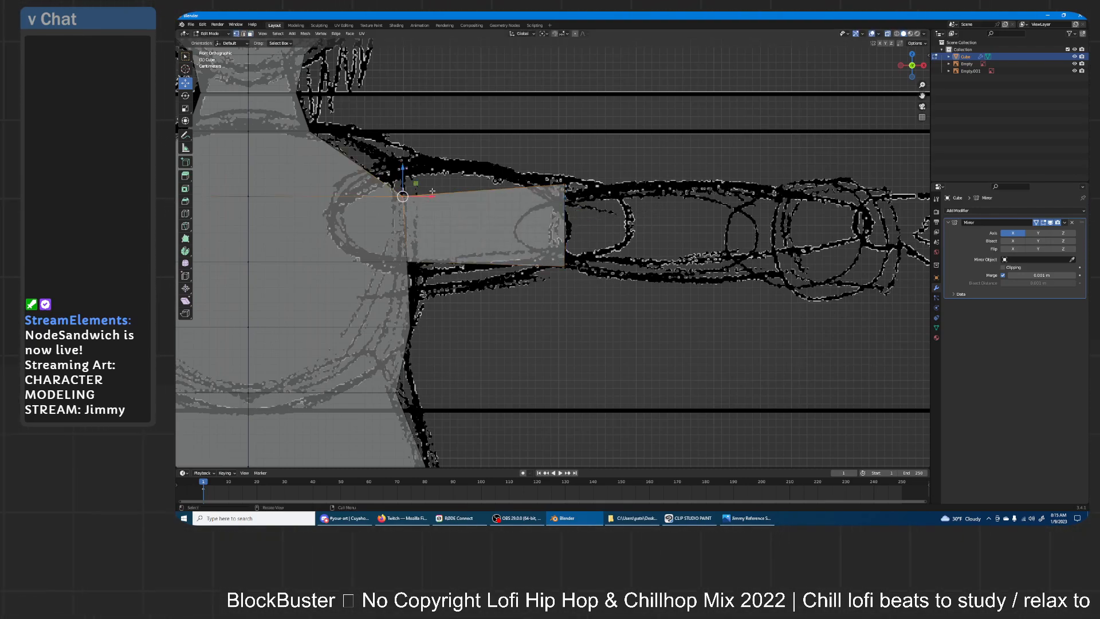
pyautogui.press('g')
pyautogui.press('z')
pyautogui.click(429, 161)
pyautogui.moveTo(395, 250); pyautogui.dragTo(430, 280)
pyautogui.press('g')
pyautogui.press('z')
pyautogui.press('Return')
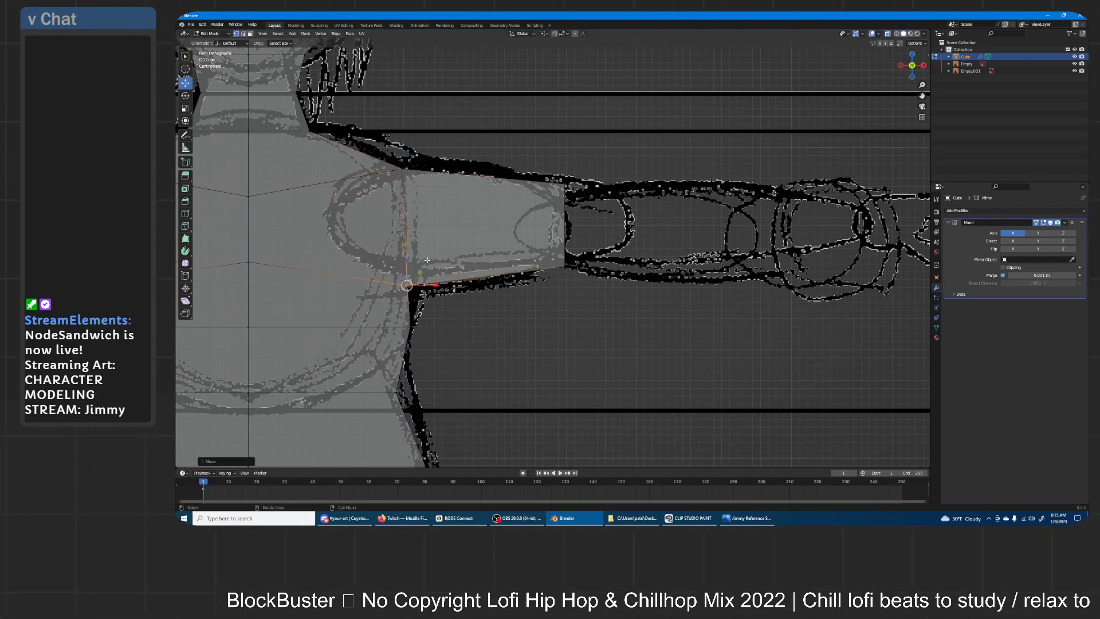
# - Extrude the arm's end face along X from the elbow to the wrist in the front reference
pyautogui.moveTo(624, 315); pyautogui.dragTo(501, 155)
pyautogui.keyDown('shift'); pyautogui.moveTo(684, 236); pyautogui.dragTo(591, 228, button='middle'); pyautogui.keyUp('shift')
pyautogui.scroll(-2, 596, 230)
pyautogui.scroll(1, 584, 224)
pyautogui.press('e')
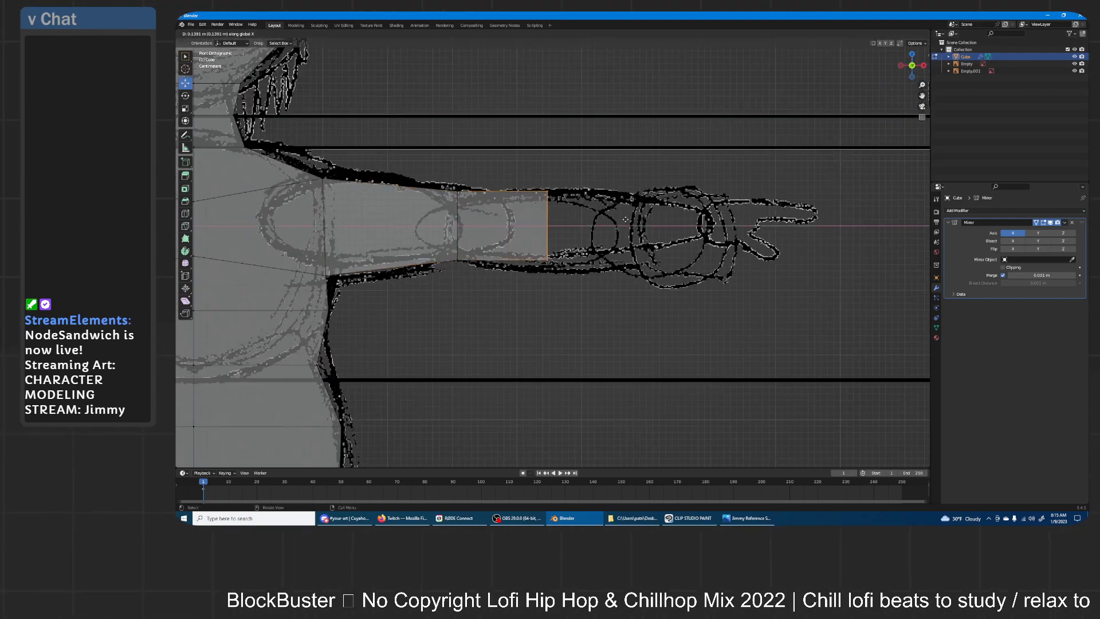
pyautogui.click(771, 240)
# - Scale the wrist face down along Z and shift it along Z to fit the wrist outline
pyautogui.press('s')
pyautogui.press('z')
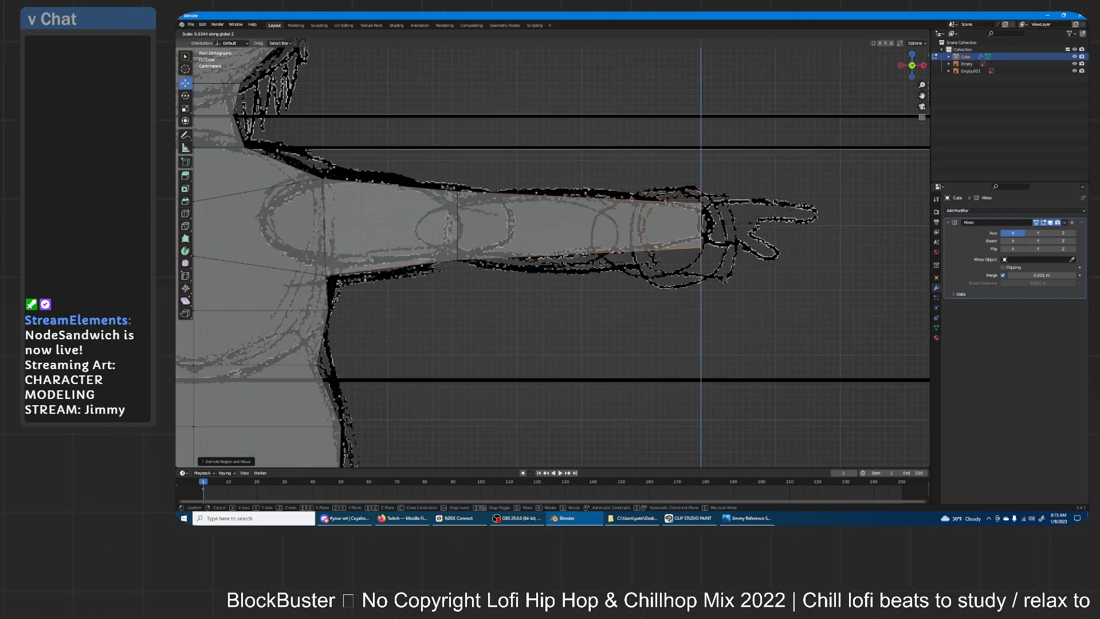
pyautogui.click(728, 231)
pyautogui.press('g')
pyautogui.press('z')
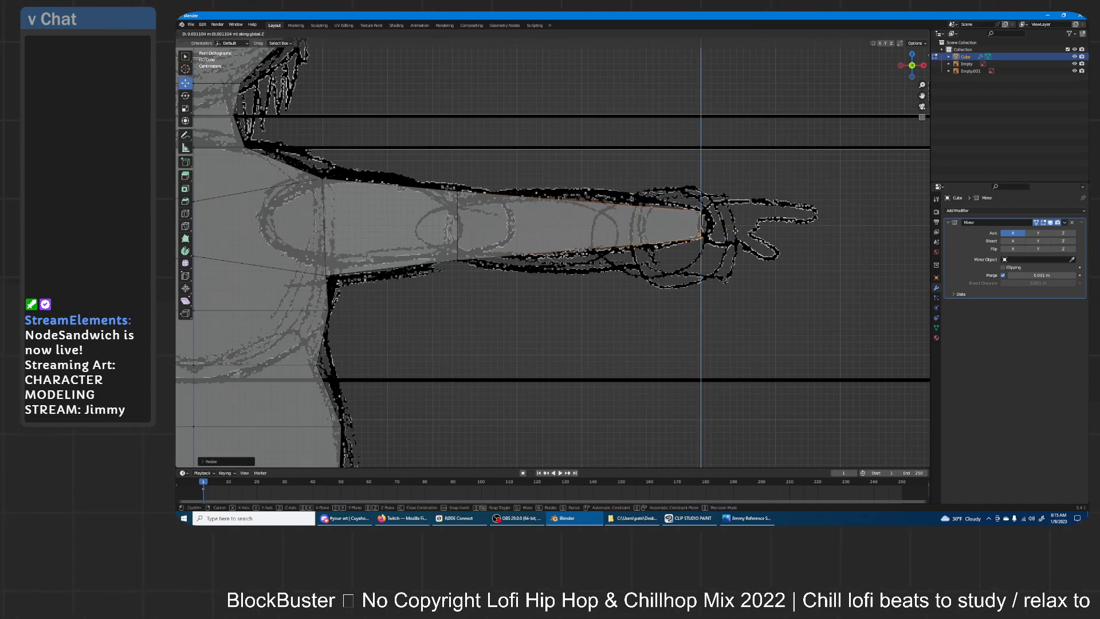
pyautogui.click(728, 228)
# - Extrude the wrist face out to the base of the fingers, then align it along Z and X with the hand outline
pyautogui.scroll(3, 581, 222)
pyautogui.keyDown('shift'); pyautogui.moveTo(728, 228); pyautogui.dragTo(548, 212, button='middle'); pyautogui.keyUp('shift')
pyautogui.scroll(1, 567, 201)
pyautogui.press('e')
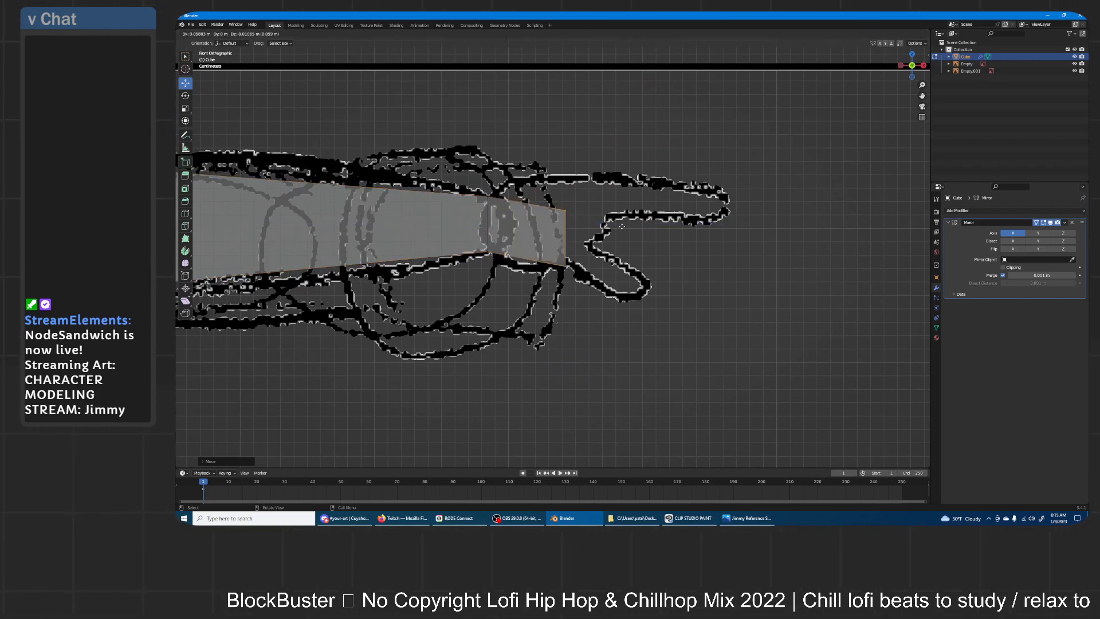
pyautogui.press('z')
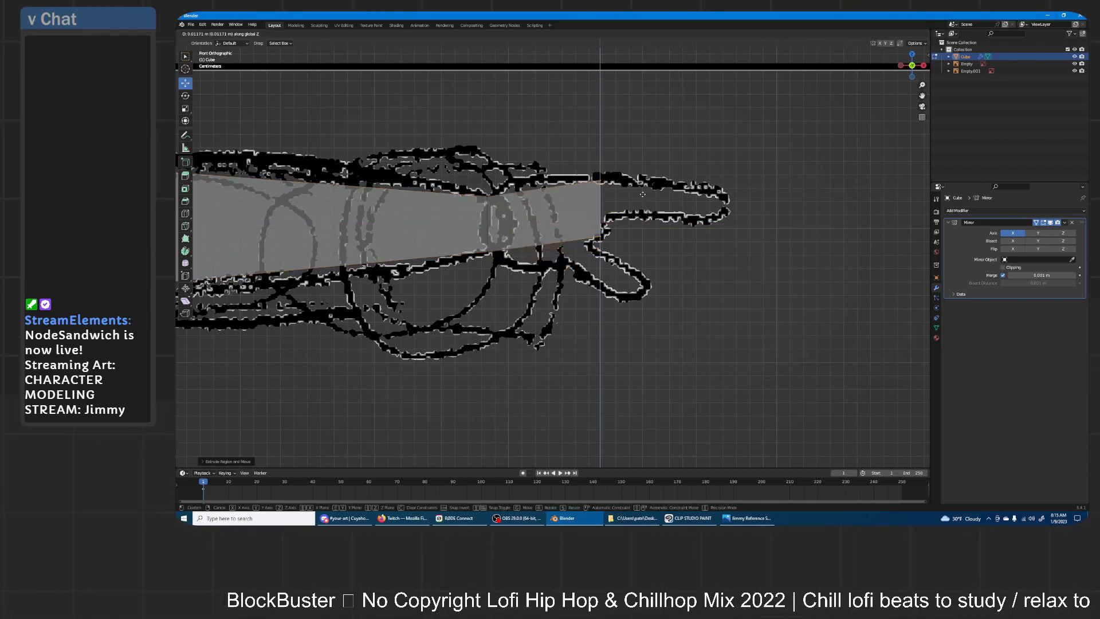
pyautogui.click(646, 197)
pyautogui.press('g')
pyautogui.press('x')
pyautogui.click(646, 197)
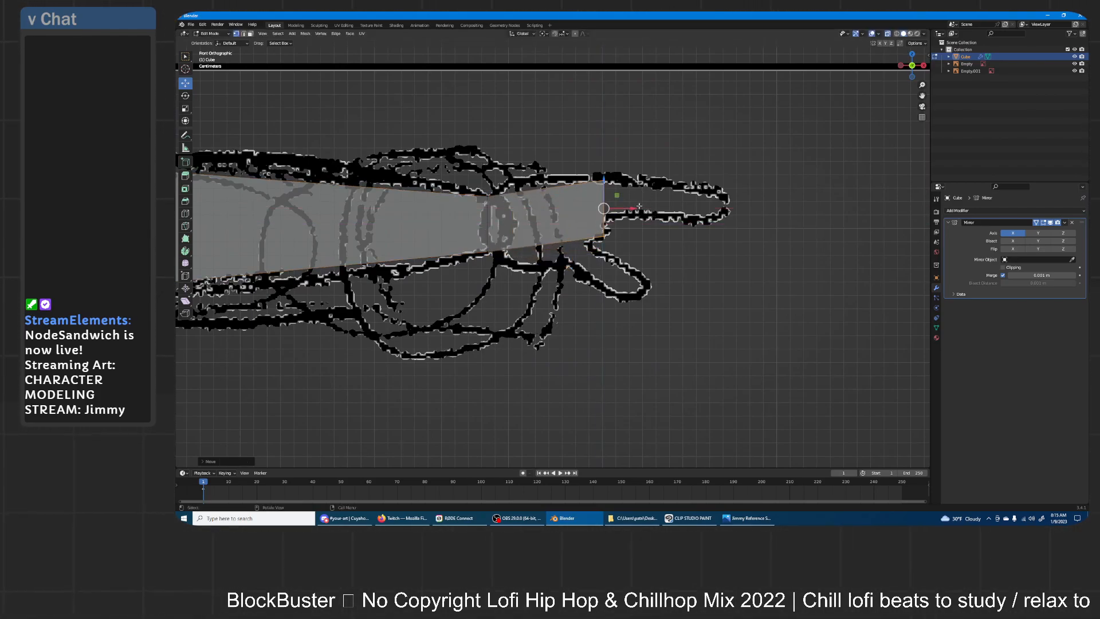
# - Extrude the hand's end face along X to the fingertip, narrow it along Z and align it vertically with the finger outline
pyautogui.press('e')
pyautogui.press('x')
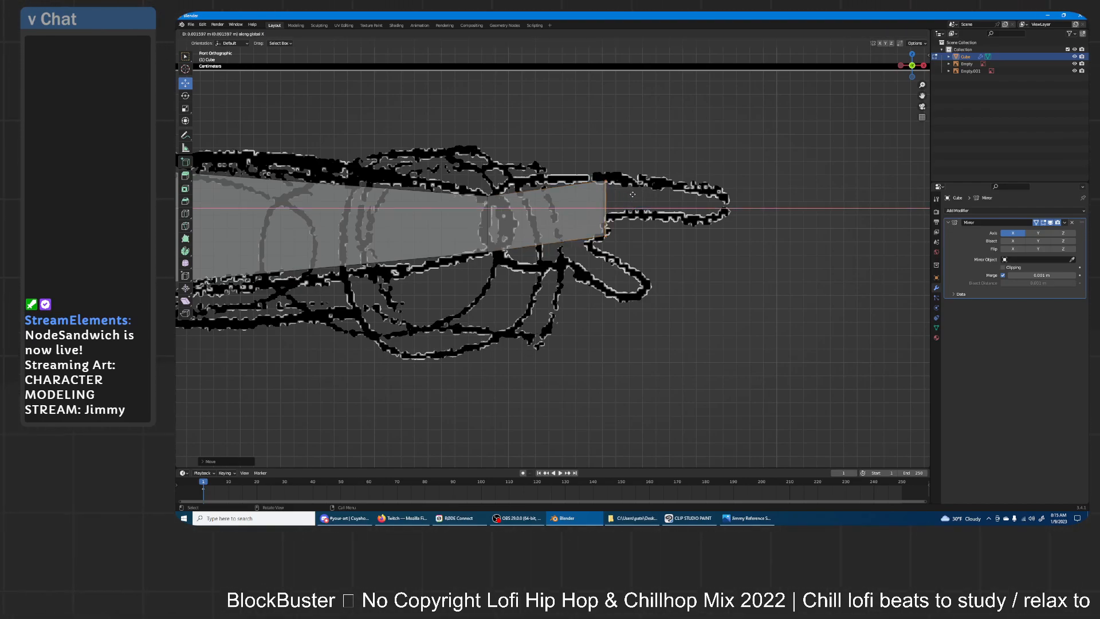
pyautogui.click(746, 202)
pyautogui.press('s')
pyautogui.press('z')
pyautogui.click(755, 194)
pyautogui.press('g')
pyautogui.press('z')
pyautogui.click(757, 191)
# - Add a centred loop cut across the palm section of the hand
pyautogui.hotkey('ctrl', 'r')
pyautogui.click(559, 234)
pyautogui.rightClick(559, 235)
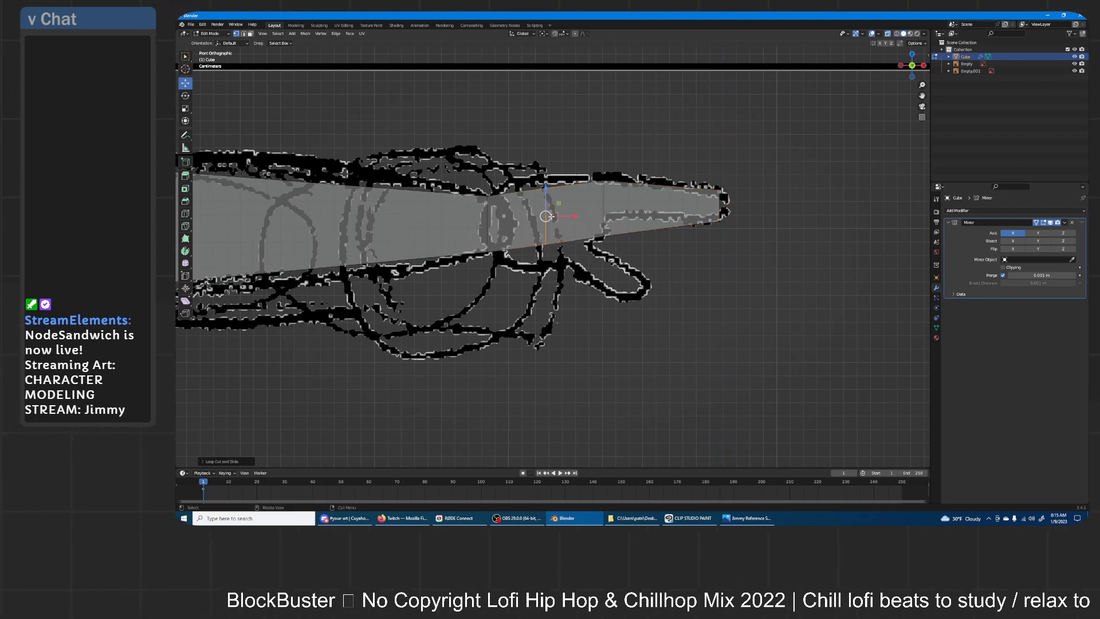
# - Inspect the arm's lengthwise edge loop and the whole body mesh in perspective and front views
pyautogui.scroll(-5, 640, 247)
pyautogui.keyDown('alt'); pyautogui.click(640, 247); pyautogui.keyUp('alt')
pyautogui.moveTo(640, 247); pyautogui.dragTo(705, 240, button='middle')
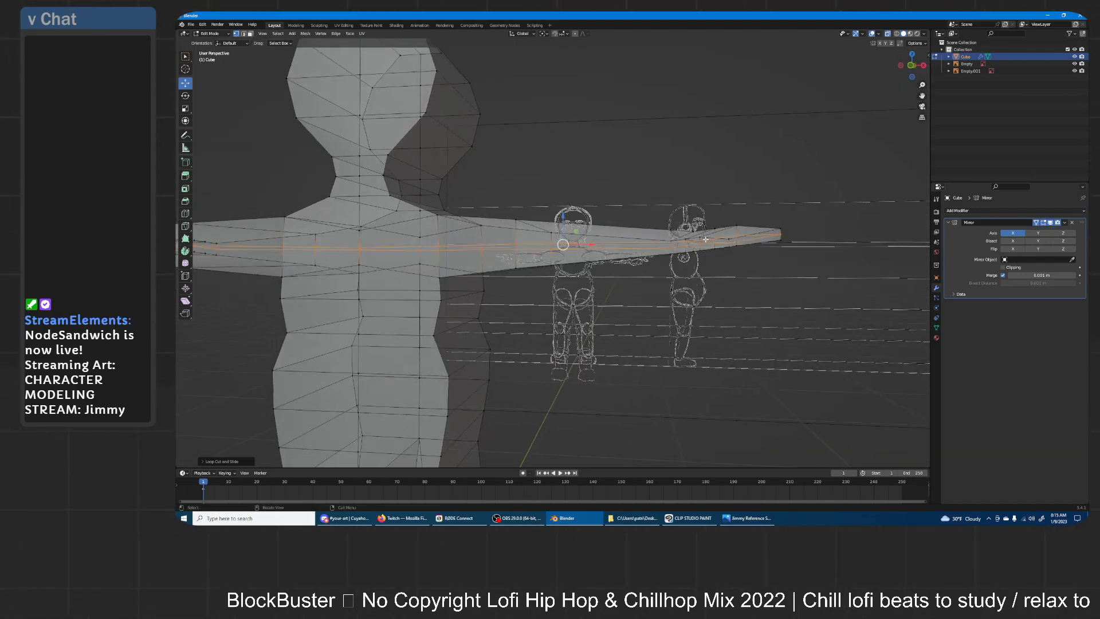
pyautogui.press('KP_1')
pyautogui.scroll(5, 547, 178)
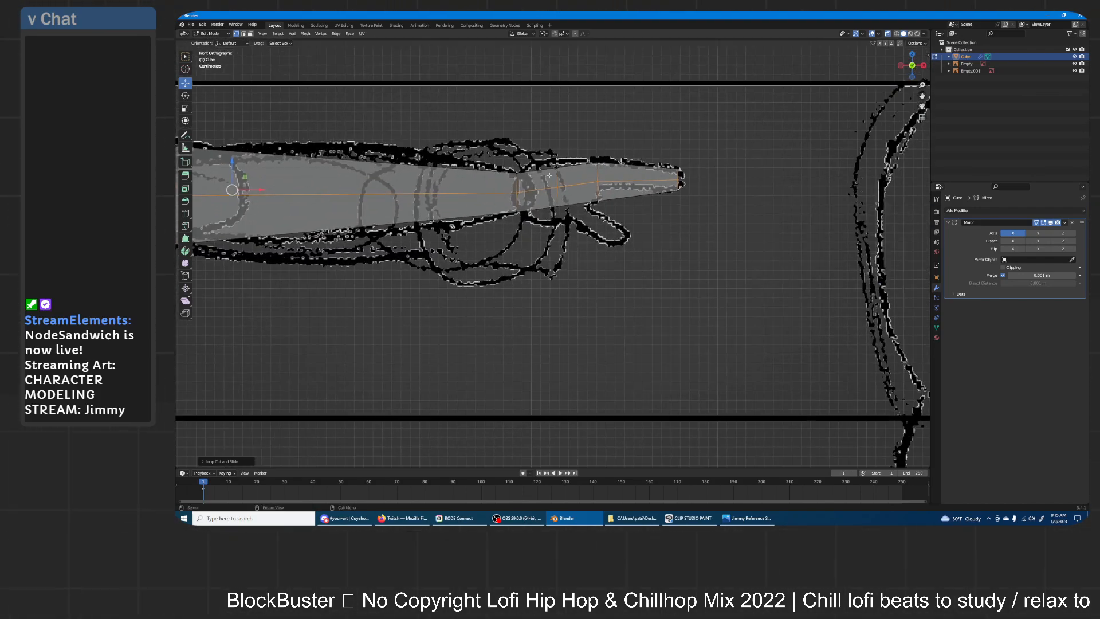
pyautogui.scroll(-2, 548, 178)
pyautogui.click(557, 175)
pyautogui.scroll(-5, 628, 212)
pyautogui.moveTo(628, 212); pyautogui.dragTo(645, 247, button='middle')
pyautogui.press('a')
pyautogui.scroll(-4, 617, 260)
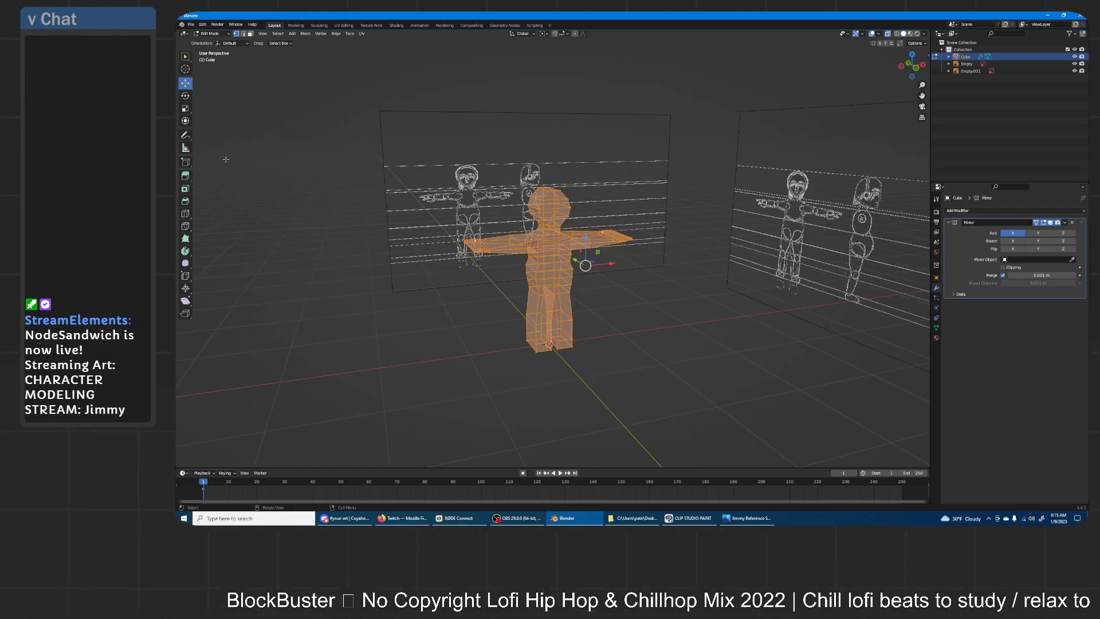
# - Switch to Object Mode and move the side-view reference image -10 m along X to the body's other side
pyautogui.click(217, 33)
pyautogui.click(214, 42)
pyautogui.click(632, 290)
pyautogui.moveTo(609, 245); pyautogui.dragTo(567, 275, button='middle')
pyautogui.keyDown('shift'); pyautogui.moveTo(765, 219); pyautogui.dragTo(850, 164, button='middle'); pyautogui.keyUp('shift')
pyautogui.click(800, 205)
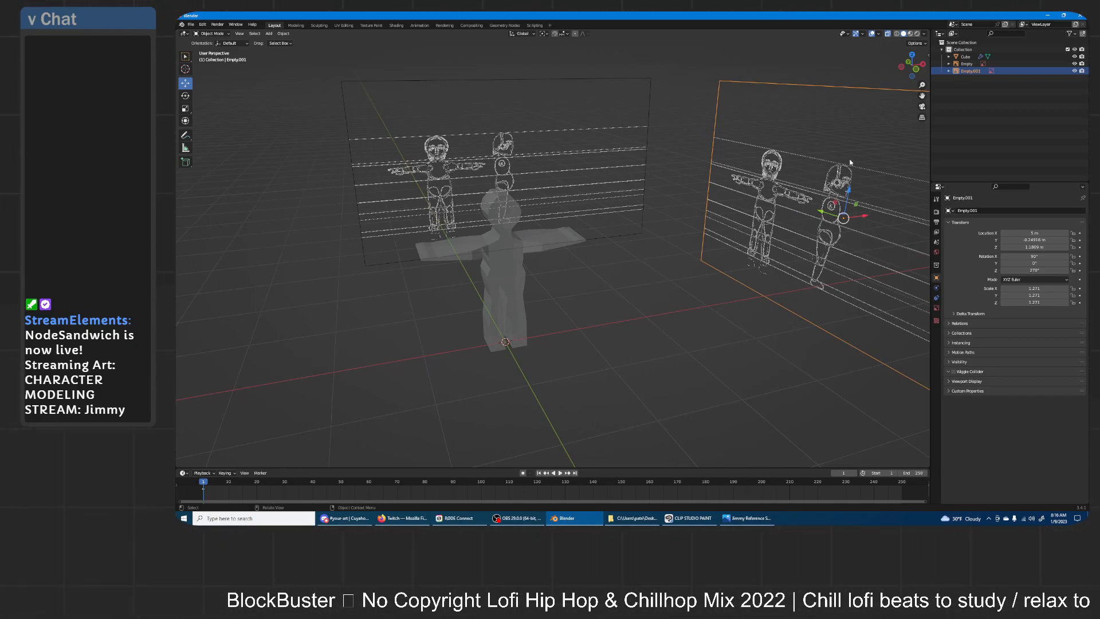
pyautogui.press('g')
pyautogui.press('x')
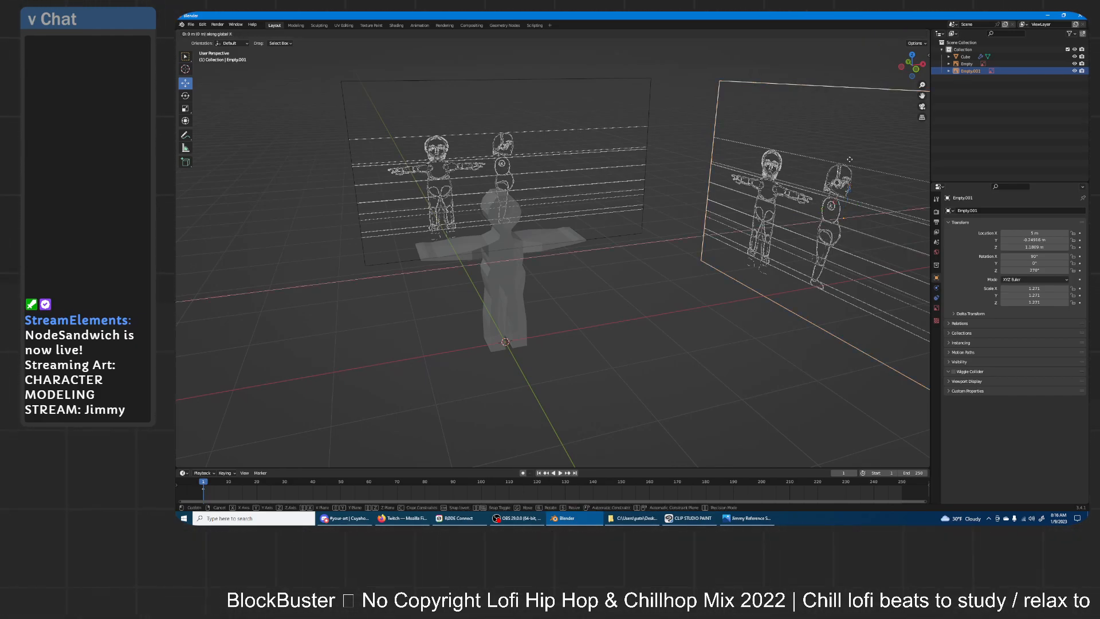
pyautogui.write('-10')
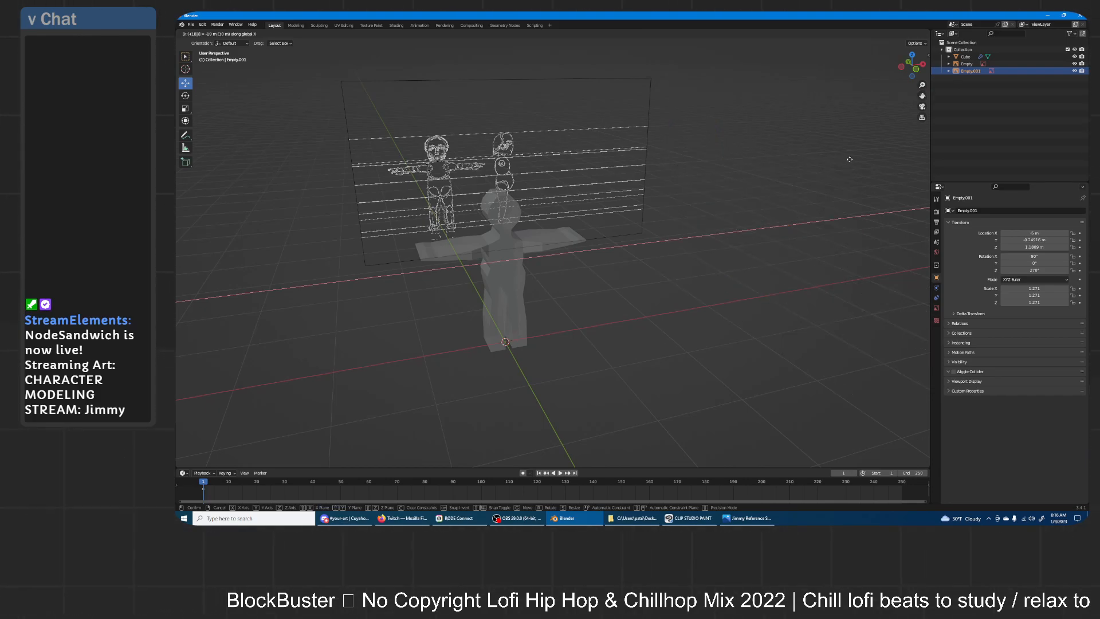
pyautogui.press('Return')
# - Select the body mesh and enter Edit Mode in the right orthographic view
pyautogui.moveTo(833, 70); pyautogui.dragTo(562, 251, button='middle')
pyautogui.click(565, 254)
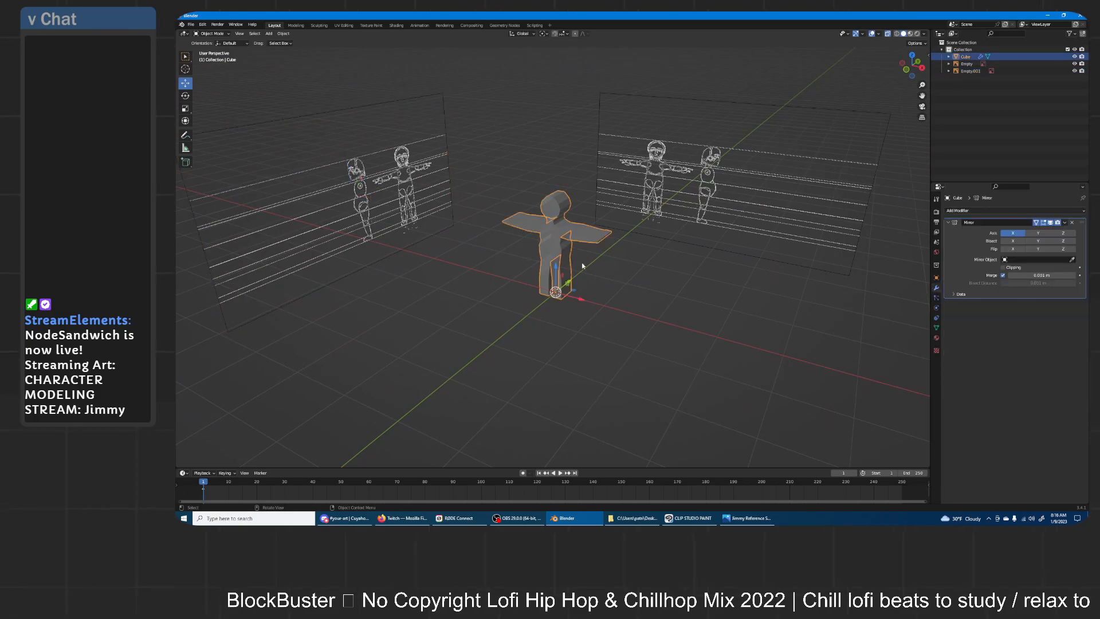
pyautogui.press('KP_3')
pyautogui.scroll(4, 671, 214)
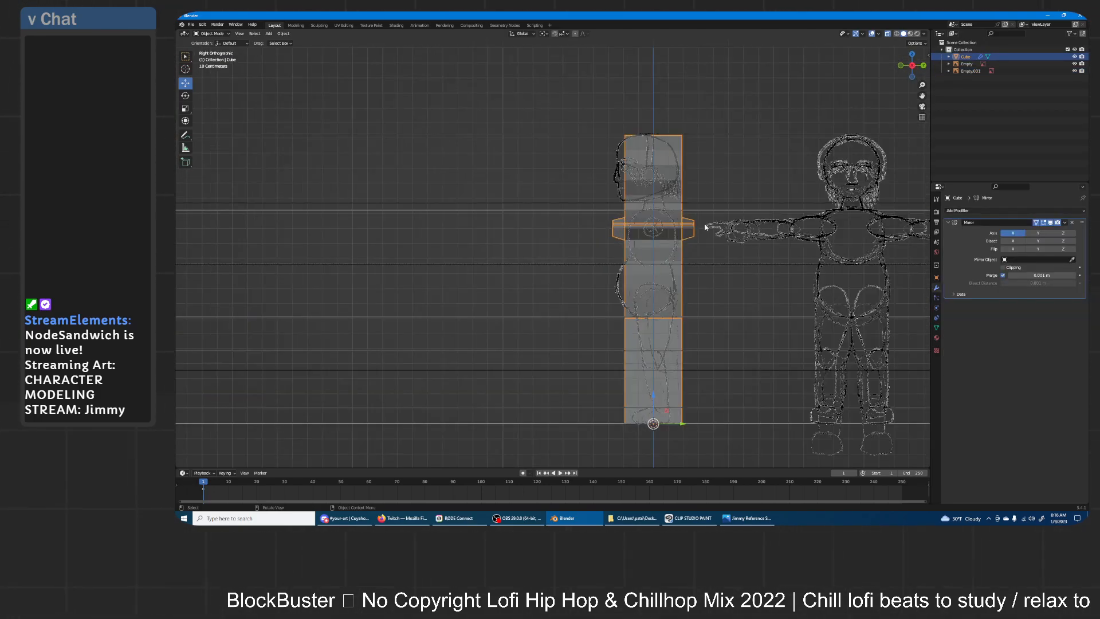
pyautogui.scroll(3, 670, 214)
pyautogui.press('Tab')
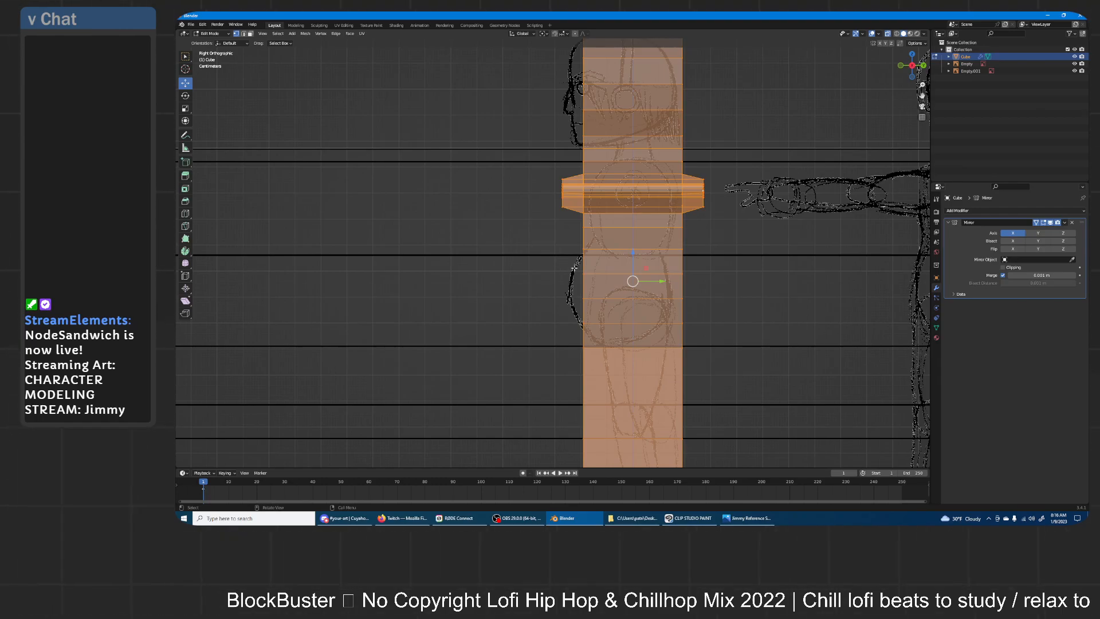
# - Move the back vertices of the foot along Y to match the heel in the side reference
pyautogui.keyDown('shift'); pyautogui.moveTo(641, 292); pyautogui.dragTo(595, 122, button='middle'); pyautogui.keyUp('shift')
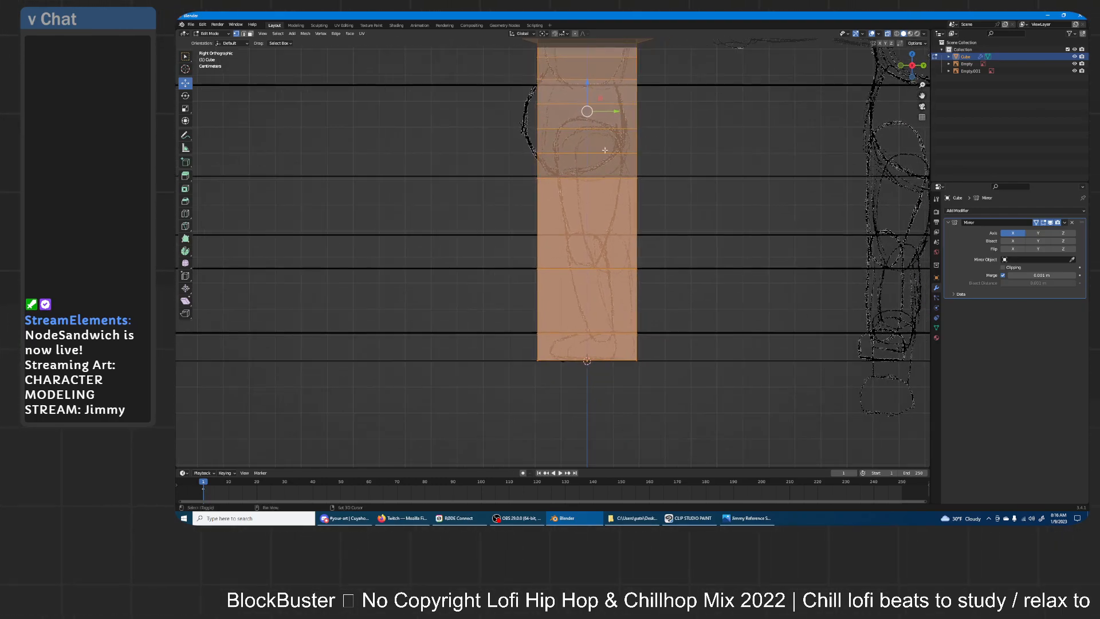
pyautogui.scroll(1, 652, 313)
pyautogui.keyDown('shift'); pyautogui.moveTo(651, 312); pyautogui.dragTo(645, 241, button='middle'); pyautogui.keyUp('shift')
pyautogui.scroll(3, 645, 241)
pyautogui.moveTo(752, 373); pyautogui.dragTo(716, 287)
pyautogui.press('g')
pyautogui.press('x')
pyautogui.click(759, 307)
# - Move the front vertices of the foot along Y to the tip of the toe outline
pyautogui.moveTo(521, 383); pyautogui.dragTo(500, 285)
pyautogui.press('g')
pyautogui.press('x')
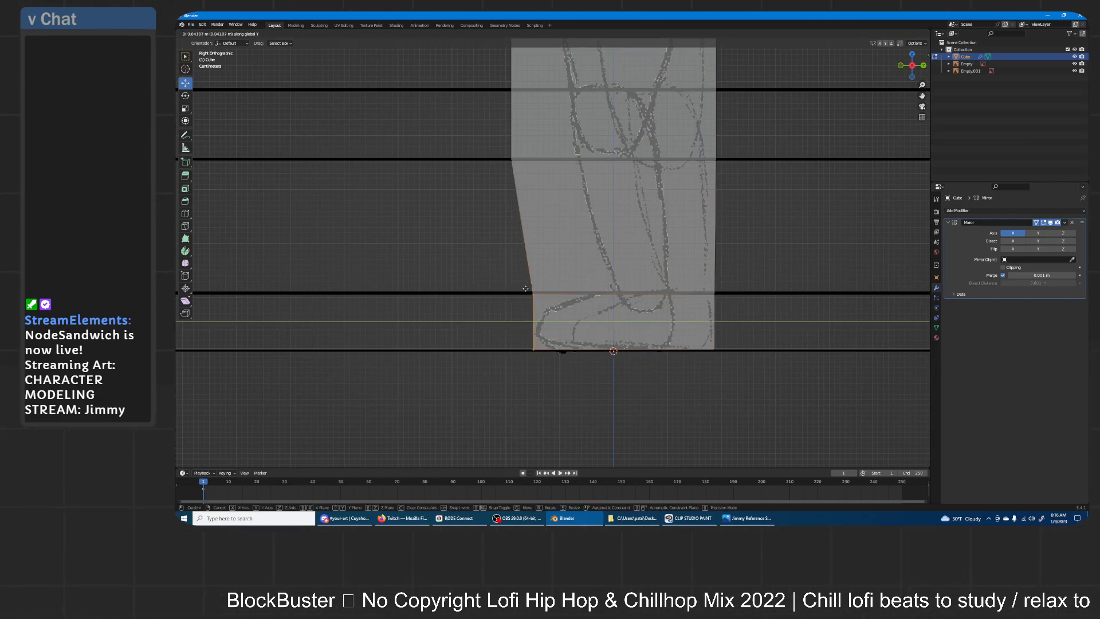
pyautogui.click(536, 268)
# - Move the front vertices below the knee along Y to the leg outline
pyautogui.keyDown('shift'); pyautogui.moveTo(537, 268); pyautogui.dragTo(455, 253, button='middle'); pyautogui.keyUp('shift')
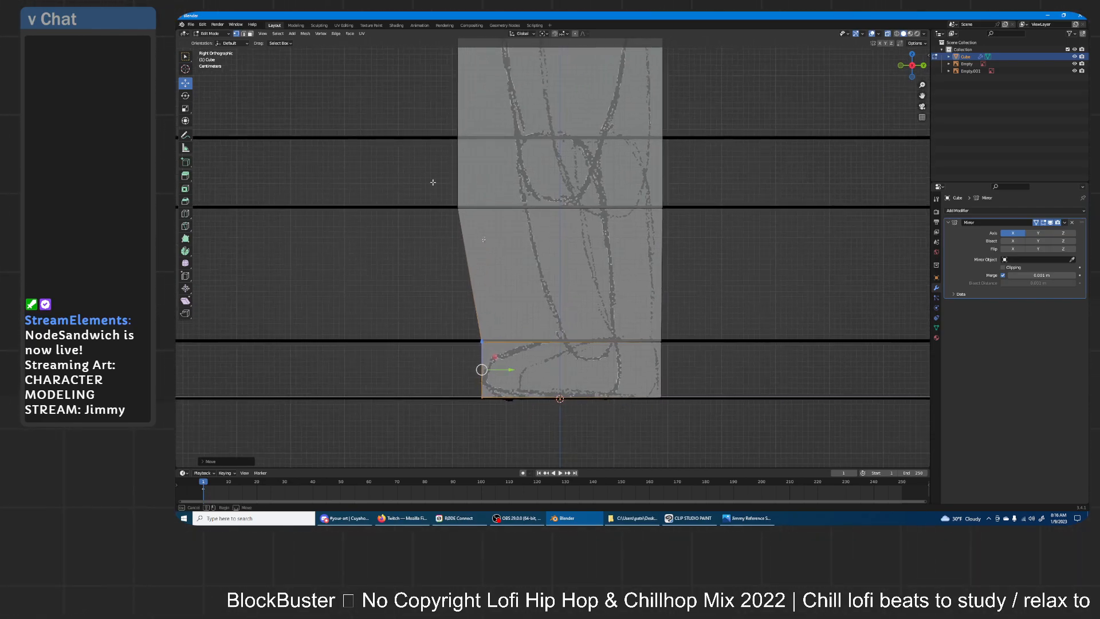
pyautogui.click(458, 207)
pyautogui.press('g')
pyautogui.press('x')
pyautogui.click(558, 197)
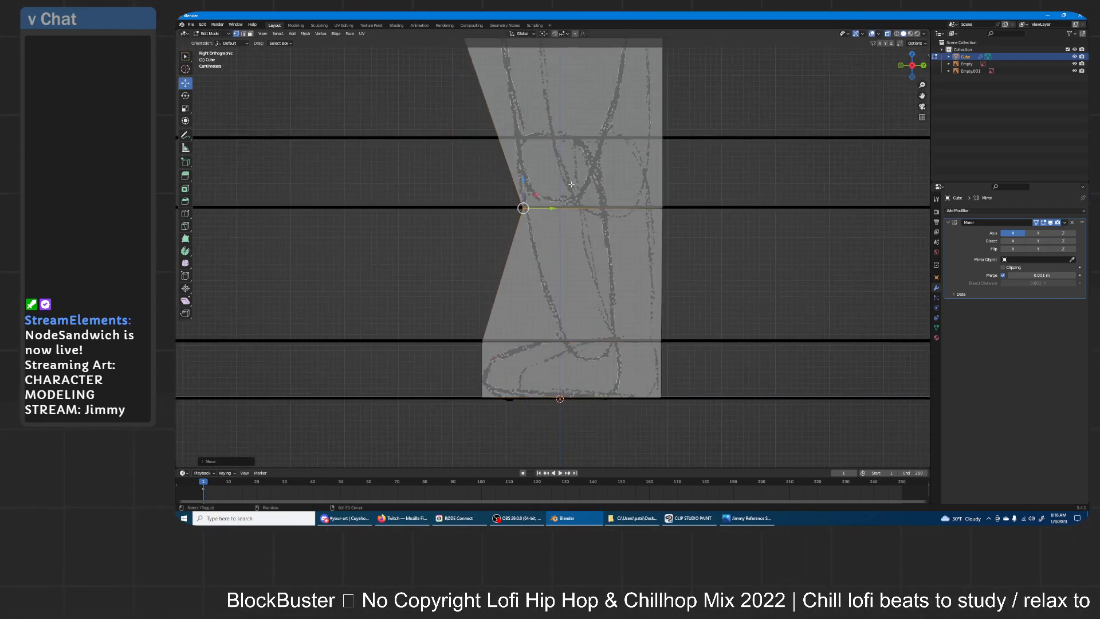
# - Add a loop cut across the lower leg and slide it down to just above the ankle
pyautogui.keyDown('shift'); pyautogui.moveTo(559, 196); pyautogui.dragTo(544, 215, button='middle'); pyautogui.keyUp('shift')
pyautogui.hotkey('ctrl', 'r')
pyautogui.click(638, 309)
pyautogui.rightClick(638, 310)
pyautogui.moveTo(472, 307); pyautogui.dragTo(541, 292)
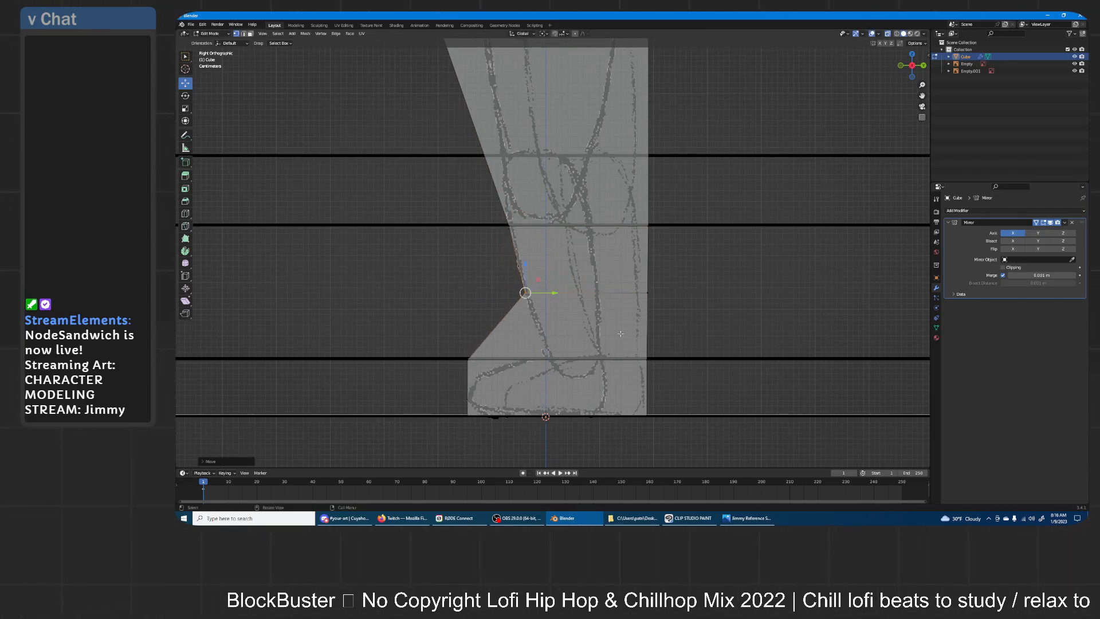
pyautogui.keyDown('alt'); pyautogui.click(621, 295); pyautogui.keyUp('alt')
pyautogui.press('g')
pyautogui.press('g')
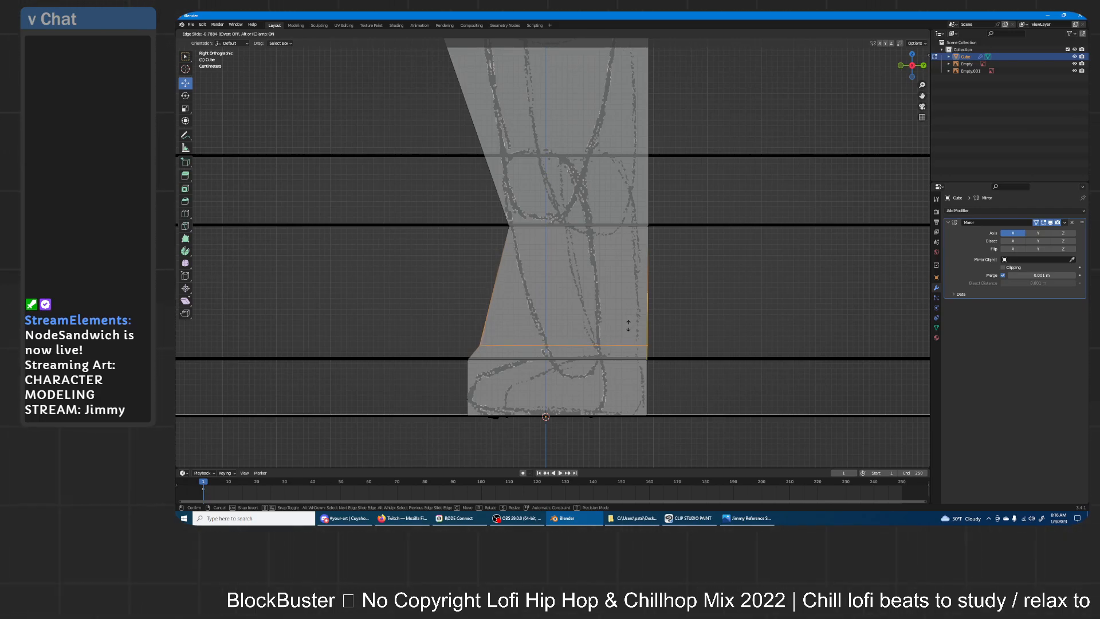
pyautogui.click(463, 329)
# - Move the ankle loop's front and back vertices inward along Y to match the side outline
pyautogui.click(480, 345)
pyautogui.moveTo(499, 345); pyautogui.dragTo(563, 341)
pyautogui.keyDown('shift'); pyautogui.moveTo(606, 269); pyautogui.dragTo(611, 294, button='middle'); pyautogui.keyUp('shift')
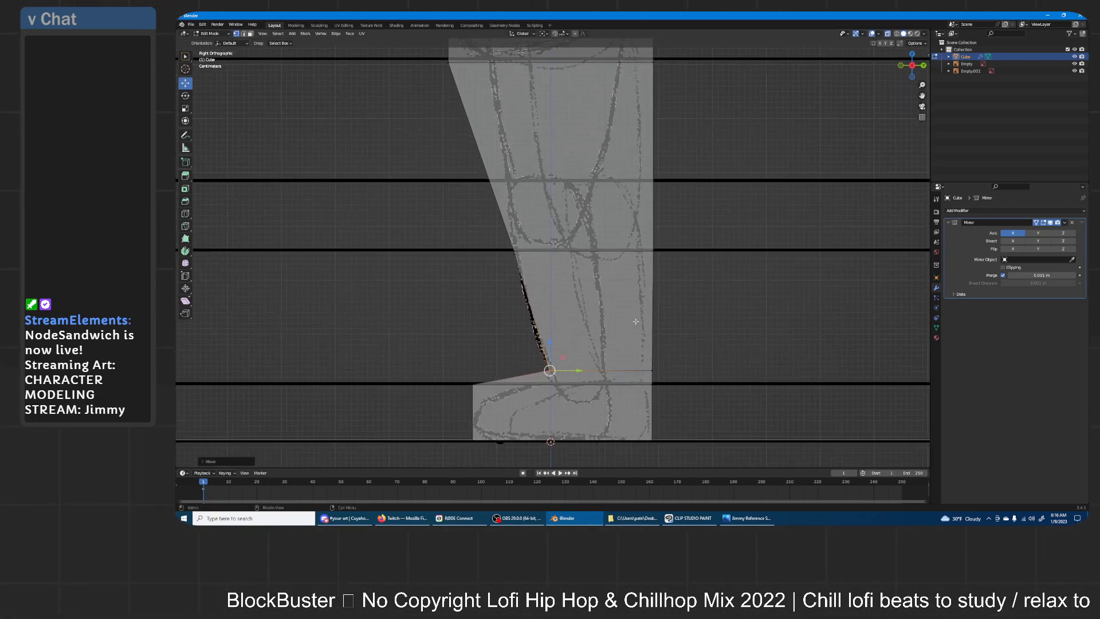
pyautogui.click(653, 369)
pyautogui.moveTo(680, 370); pyautogui.dragTo(648, 381)
# - Move the foot's upper heel vertices and upper front vertices along Y to fit the foot outline
pyautogui.click(655, 381)
pyautogui.press('g')
pyautogui.press('y')
pyautogui.keyDown('shift'); pyautogui.click(473, 383); pyautogui.keyUp('shift')
pyautogui.press('g')
pyautogui.press('y')
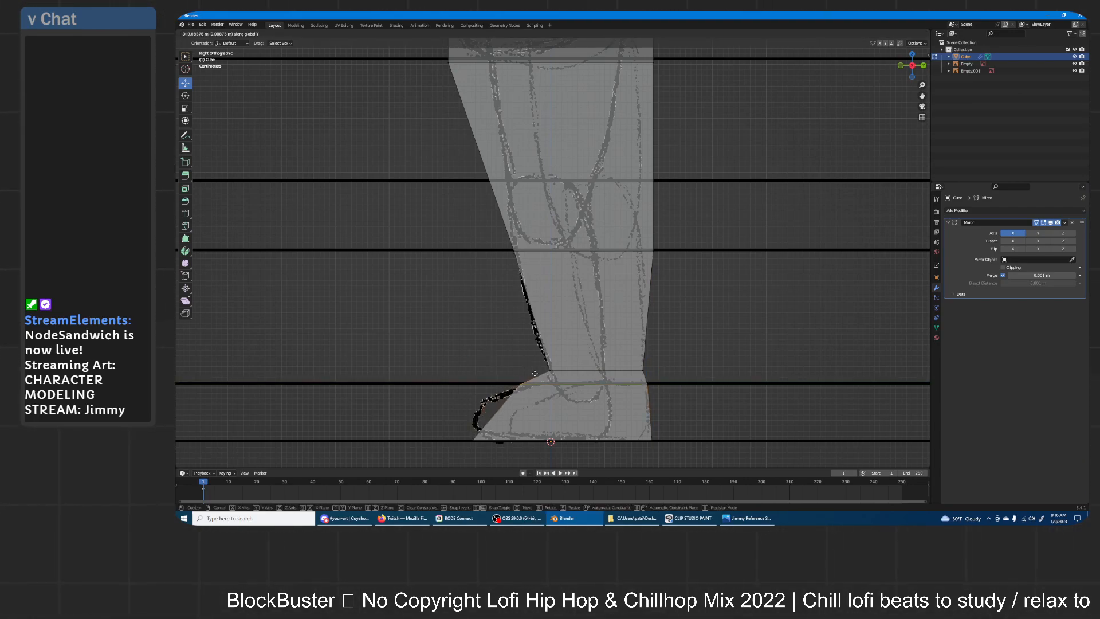
pyautogui.click(535, 373)
# - Add a horizontal loop cut around the foot and move its front vertices along Y to the toe outline
pyautogui.hotkey('ctrl', 'r')
pyautogui.click(504, 410)
pyautogui.click(505, 410)
pyautogui.press('g')
pyautogui.press('y')
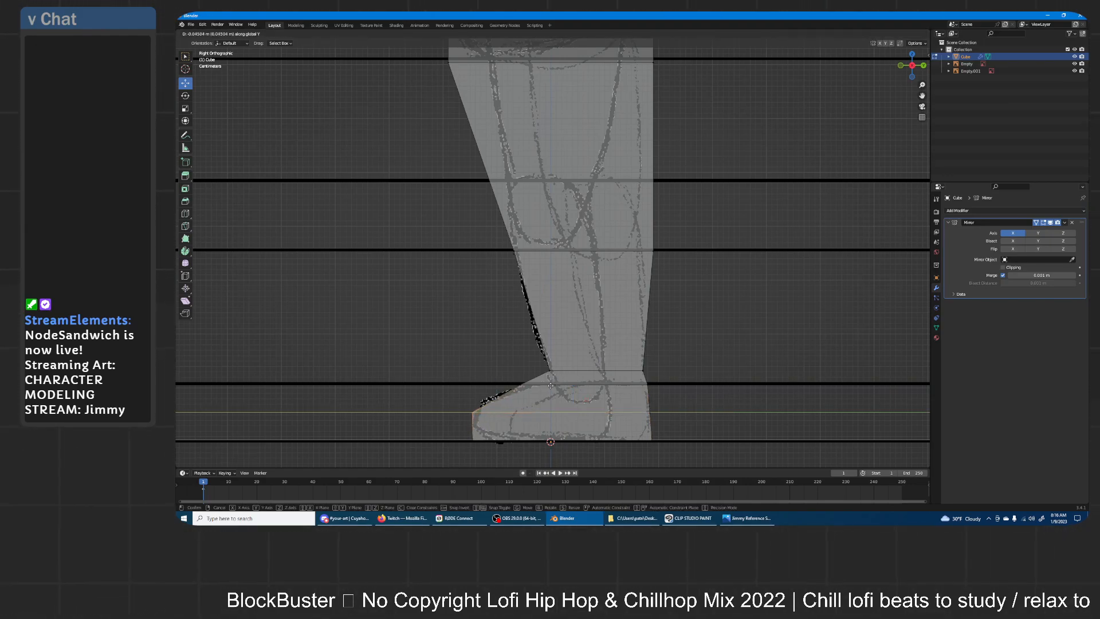
pyautogui.click(552, 386)
# - Add a loop cut across the thigh and slide it down to the knee
pyautogui.keyDown('shift'); pyautogui.moveTo(691, 202); pyautogui.dragTo(702, 292, button='middle'); pyautogui.keyUp('shift')
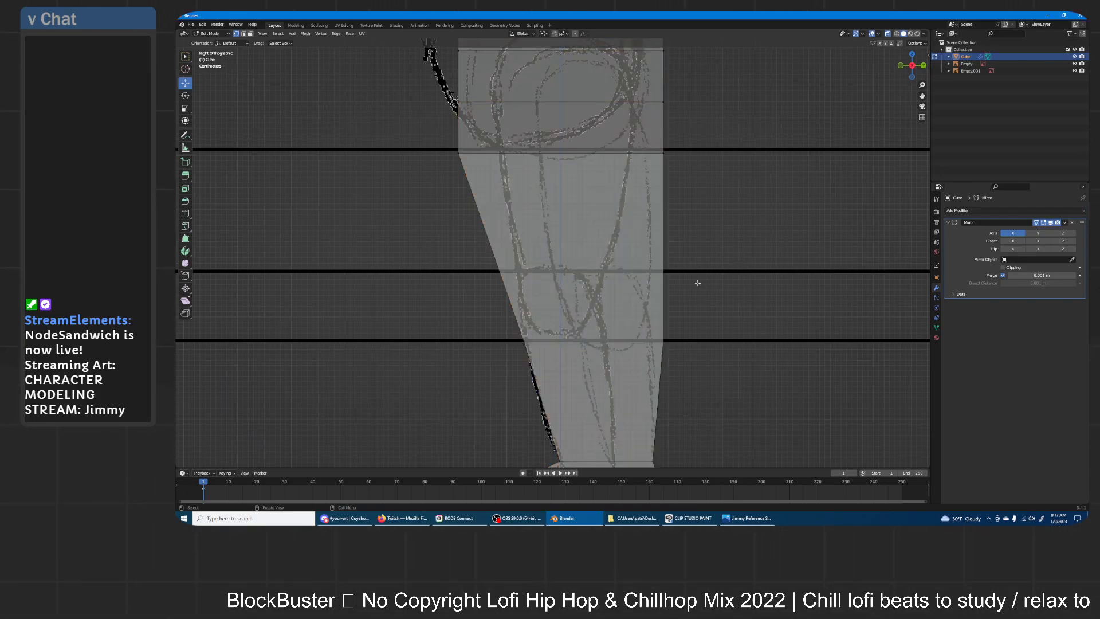
pyautogui.press('a')
pyautogui.hotkey('alt', 'a')
pyautogui.hotkey('ctrl', 'r')
pyautogui.click(659, 246)
pyautogui.rightClick(650, 222)
pyautogui.press('g')
pyautogui.press('g')
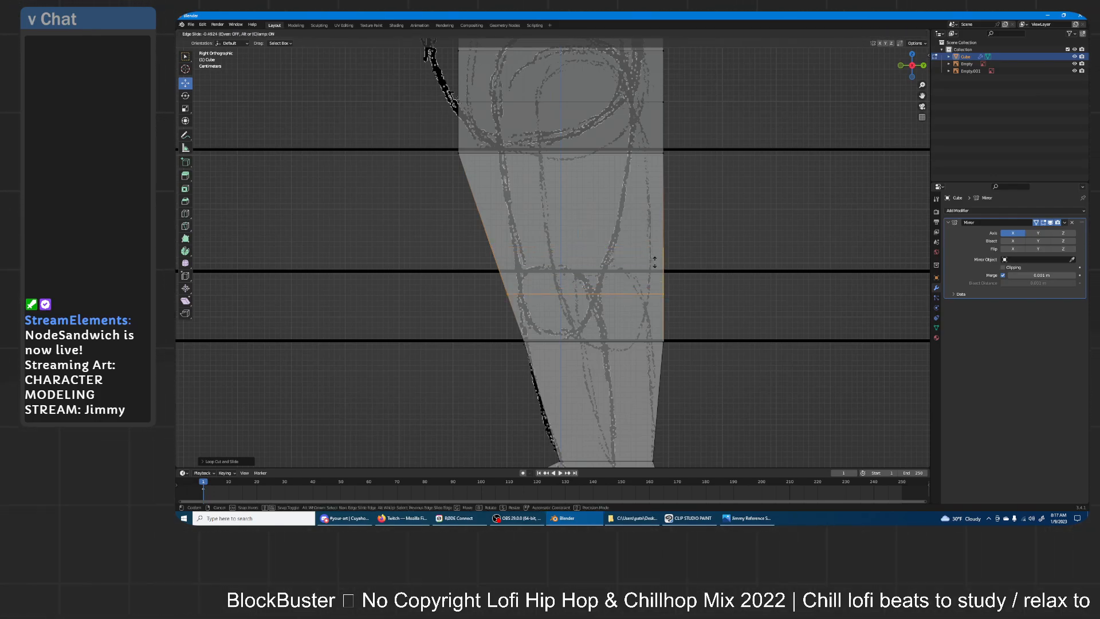
pyautogui.click(657, 276)
# - Move the back vertices at and below the knee, and the knee loop's front vertices, along Y to the leg outline
pyautogui.moveTo(674, 315); pyautogui.dragTo(658, 293)
pyautogui.press('g')
pyautogui.press('y')
pyautogui.click(675, 298)
pyautogui.click(663, 341)
pyautogui.moveTo(674, 339); pyautogui.dragTo(668, 338)
pyautogui.moveTo(519, 319); pyautogui.dragTo(497, 287)
pyautogui.press('g')
pyautogui.press('y')
pyautogui.click(585, 263)
# - Move the front and back vertices at the top of the thigh inward along Y to match the side reference
pyautogui.keyDown('shift'); pyautogui.moveTo(584, 262); pyautogui.dragTo(587, 323, button='middle'); pyautogui.keyUp('shift')
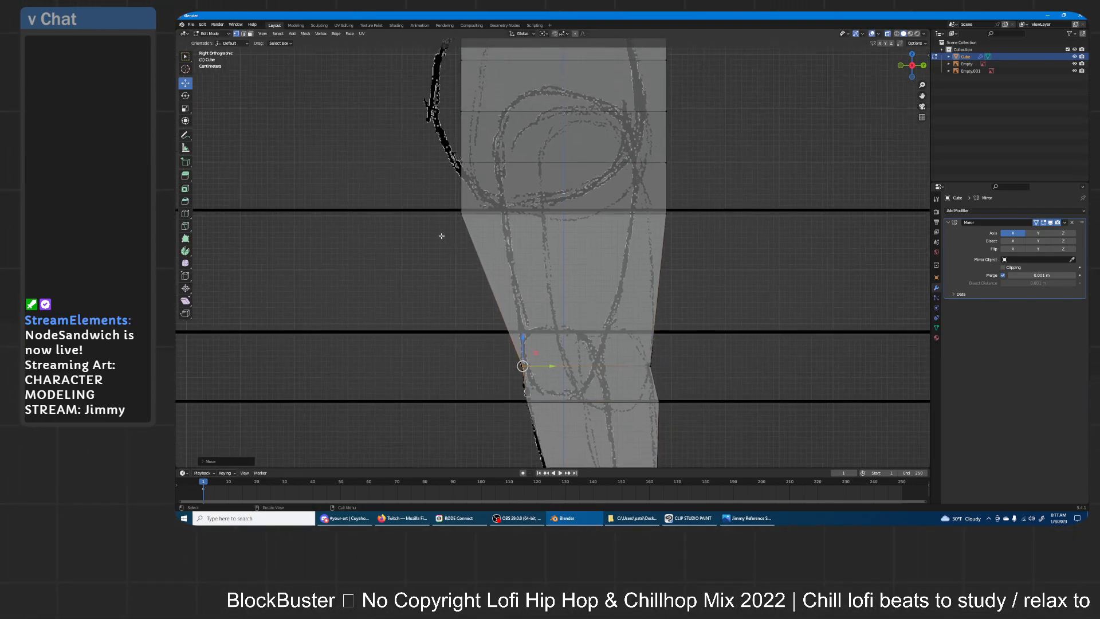
pyautogui.click(461, 213)
pyautogui.moveTo(491, 213); pyautogui.dragTo(529, 214)
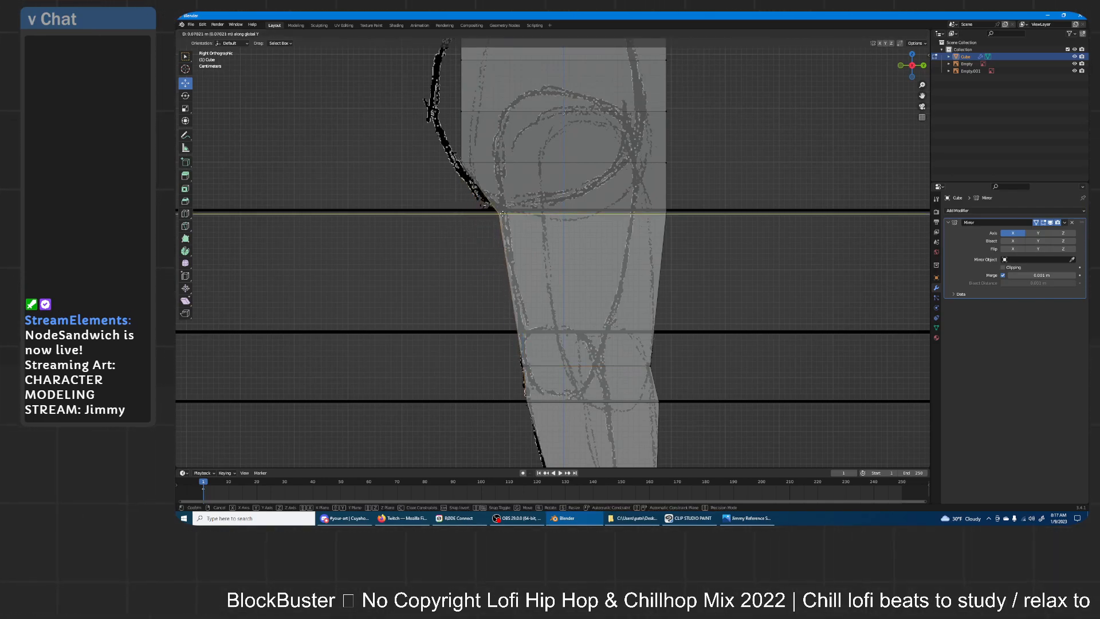
pyautogui.moveTo(675, 224)
pyautogui.mouseDown()
pyautogui.moveTo(653, 201)
pyautogui.moveTo(682, 214)
pyautogui.mouseUp()
# - Move the front and back vertices of the lowest belly row along Y to match the side reference outline
pyautogui.keyDown('shift'); pyautogui.moveTo(471, 182); pyautogui.dragTo(479, 239, button='middle'); pyautogui.keyUp('shift')
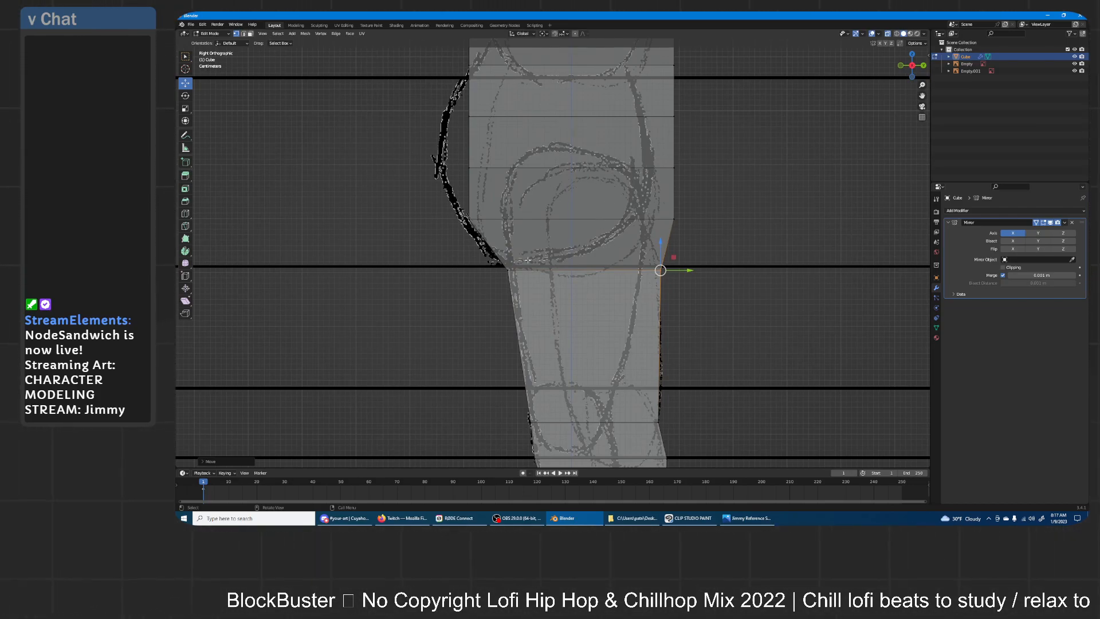
pyautogui.click(462, 218)
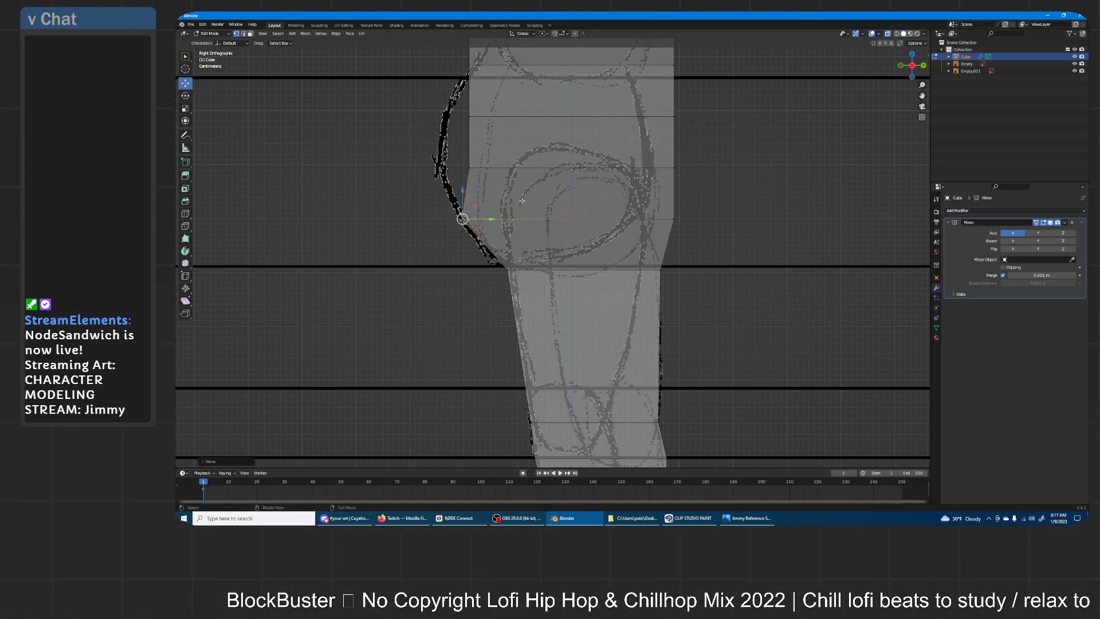
pyautogui.moveTo(673, 204)
pyautogui.mouseDown()
pyautogui.moveTo(685, 211)
pyautogui.moveTo(675, 211)
pyautogui.mouseUp()
# - Move the next row's front vertices out along Y to the widest point of the belly outline and its back vertices inward
pyautogui.keyDown('shift'); pyautogui.moveTo(588, 164); pyautogui.dragTo(599, 223, button='middle'); pyautogui.keyUp('shift')
pyautogui.moveTo(511, 250); pyautogui.dragTo(471, 207)
pyautogui.press('g')
pyautogui.press('x')
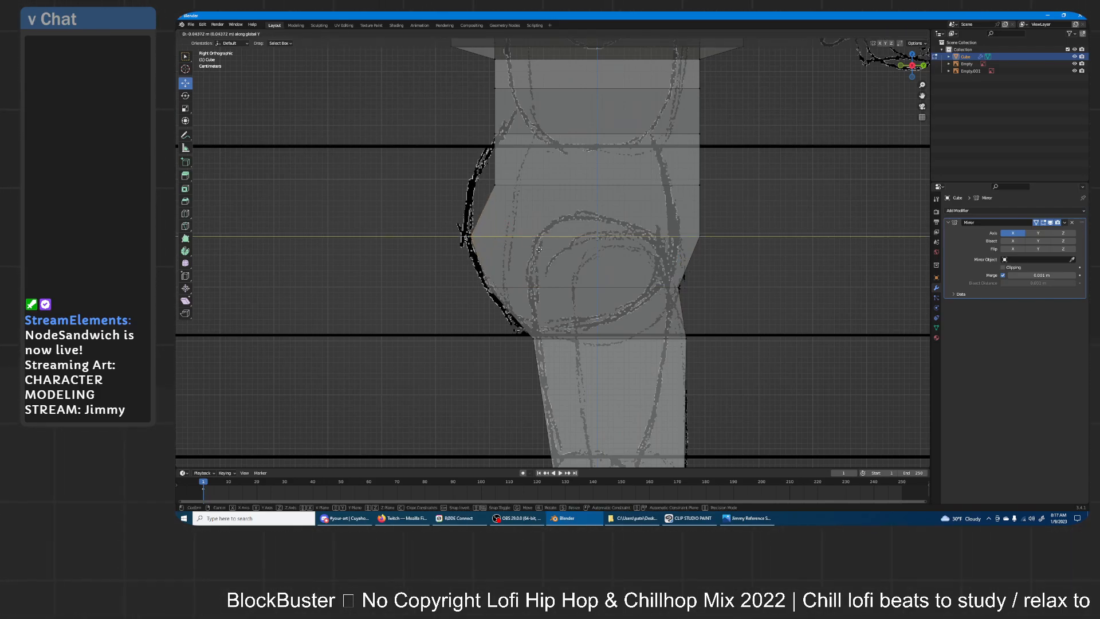
pyautogui.click(535, 249)
pyautogui.click(678, 236)
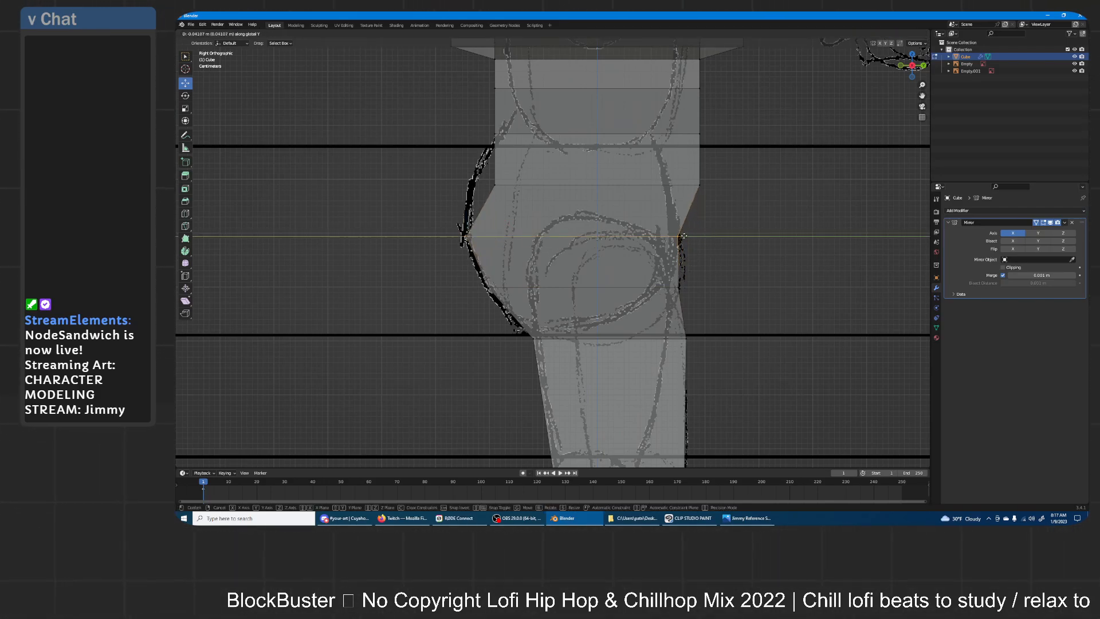
# - Move the upper belly row's front vertices outward and back vertices inward along Y to follow the side reference
pyautogui.keyDown('shift'); pyautogui.moveTo(507, 175); pyautogui.dragTo(522, 232, button='middle'); pyautogui.keyUp('shift')
pyautogui.click(508, 242)
pyautogui.press('g')
pyautogui.press('y')
pyautogui.click(569, 233)
pyautogui.press('h')
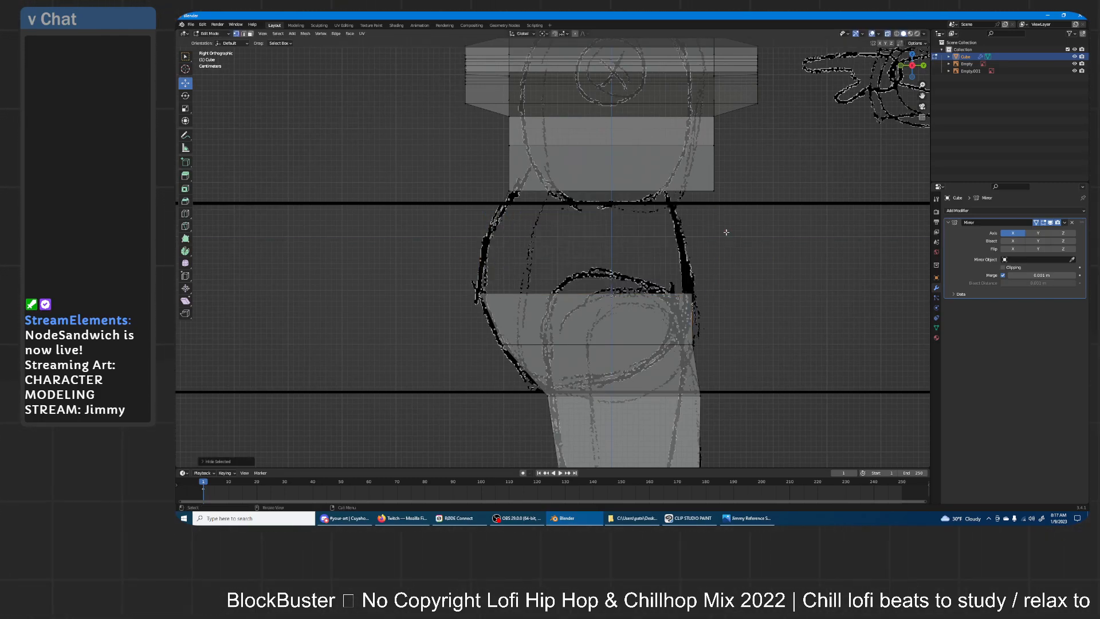
pyautogui.hotkey('alt', 'h')
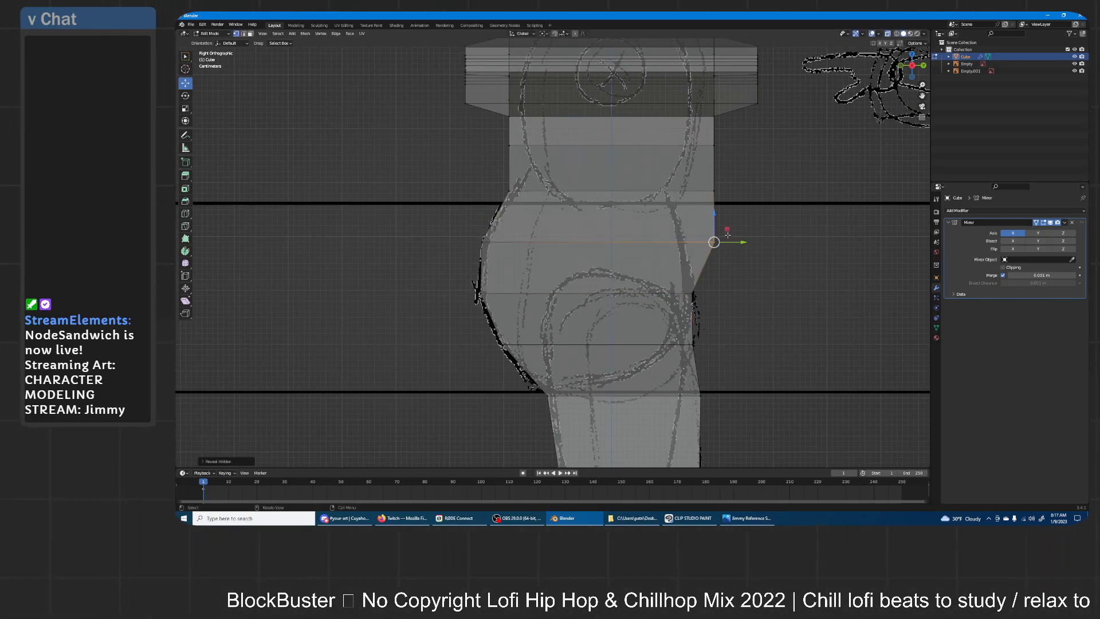
pyautogui.moveTo(730, 240); pyautogui.dragTo(703, 241)
# - Move the back vertices at the waist and the front vertices of the row above inward along Y to the outline
pyautogui.keyDown('shift'); pyautogui.moveTo(620, 213); pyautogui.dragTo(621, 250, button='middle'); pyautogui.keyUp('shift')
pyautogui.scroll(-1, 615, 250)
pyautogui.scroll(1, 707, 245)
pyautogui.click(732, 235)
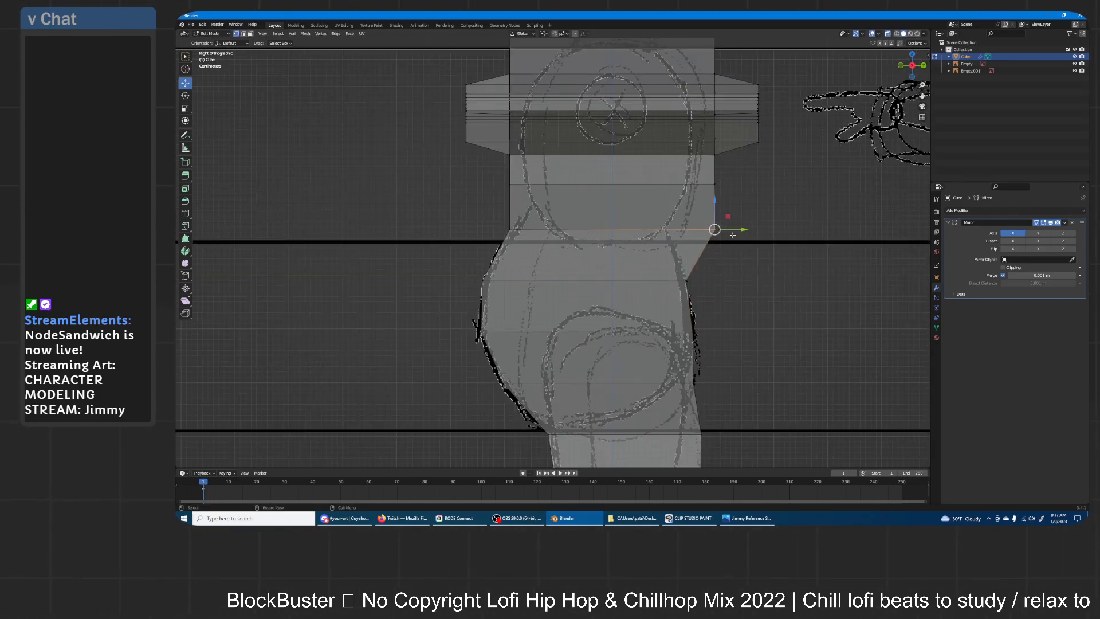
pyautogui.moveTo(743, 230); pyautogui.dragTo(705, 236)
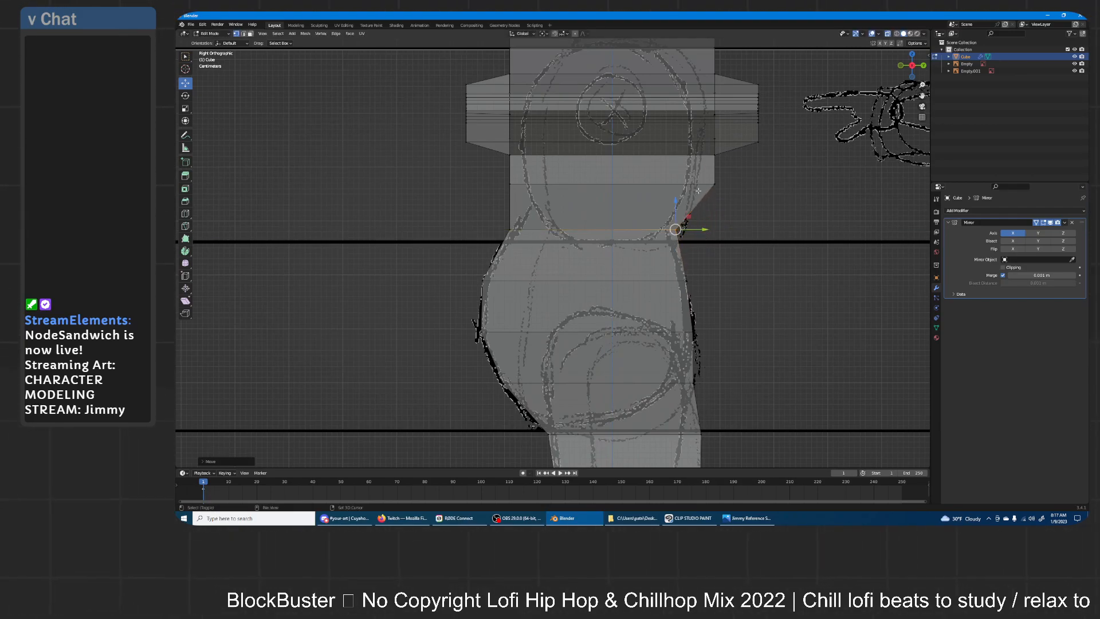
pyautogui.keyDown('shift'); pyautogui.moveTo(600, 202); pyautogui.dragTo(596, 241, button='middle'); pyautogui.keyUp('shift')
pyautogui.scroll(2, 597, 241)
pyautogui.moveTo(459, 179); pyautogui.dragTo(543, 208)
# - Delete all vertices of the arm and the hand in the front view, leaving only the torso
pyautogui.moveTo(543, 208); pyautogui.dragTo(573, 210, button='middle')
pyautogui.press('KP_1')
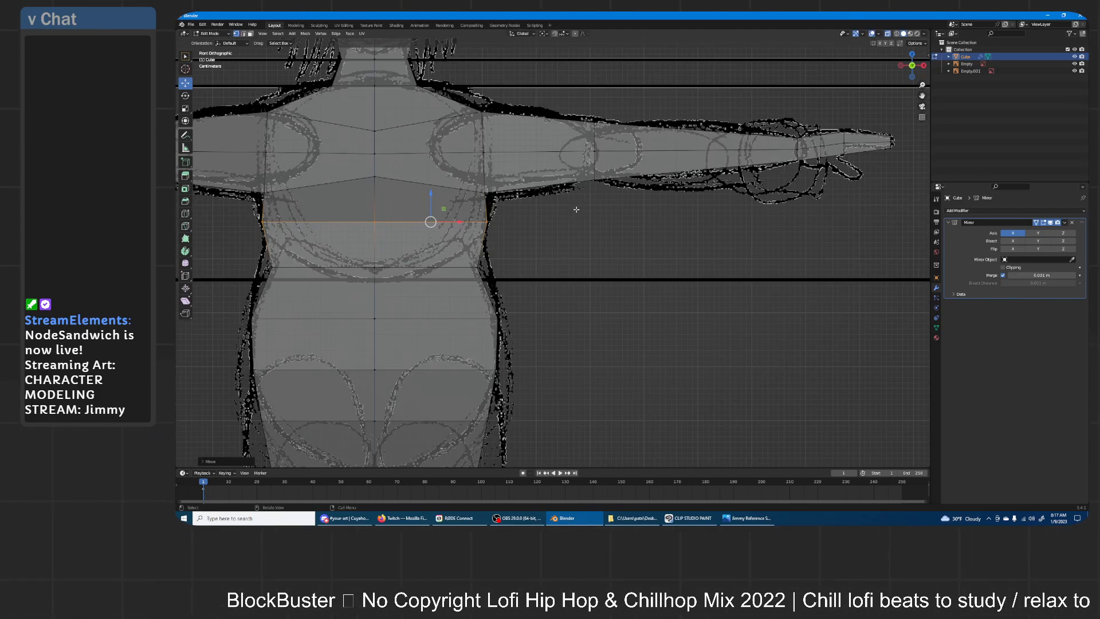
pyautogui.press('x')
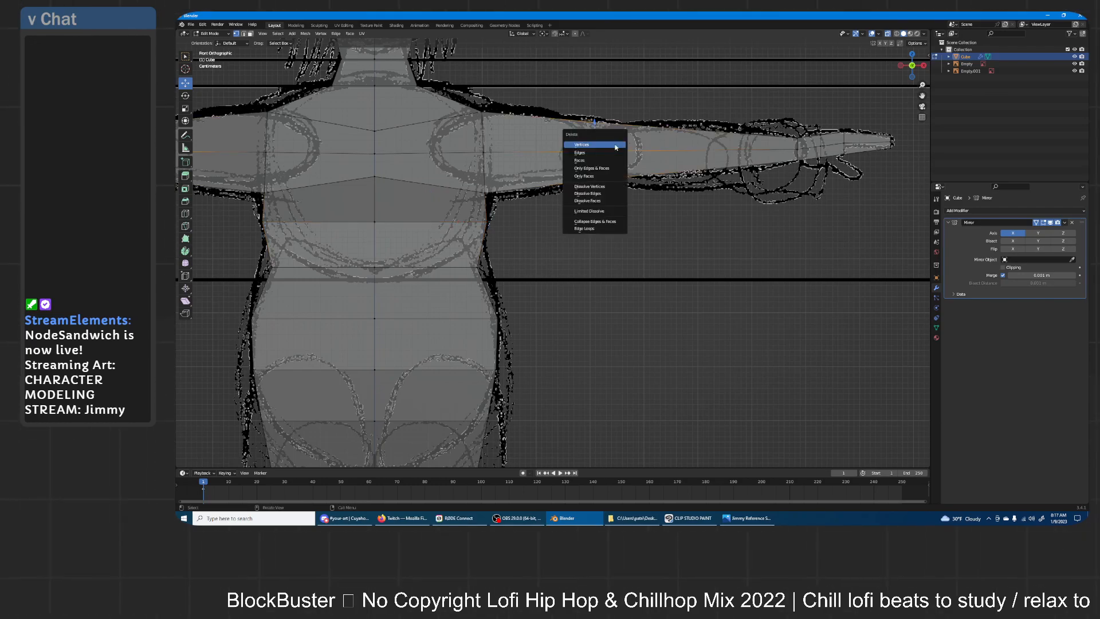
pyautogui.click(615, 145)
pyautogui.press('a')
pyautogui.hotkey('alt', 'a')
pyautogui.moveTo(906, 233); pyautogui.dragTo(797, 115)
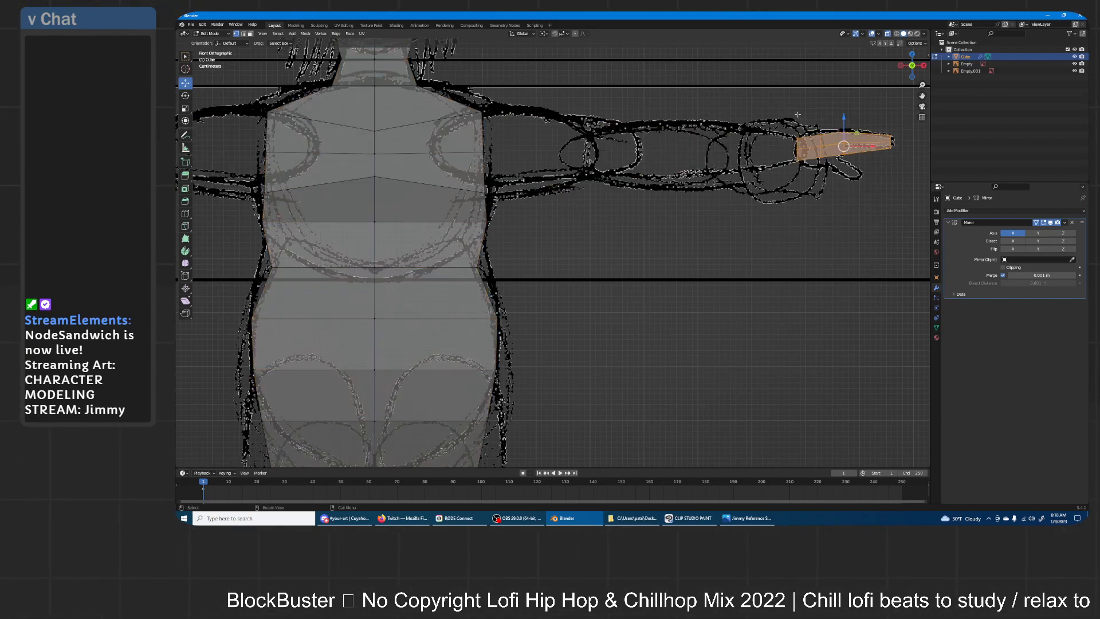
pyautogui.press('x')
pyautogui.click(821, 134)
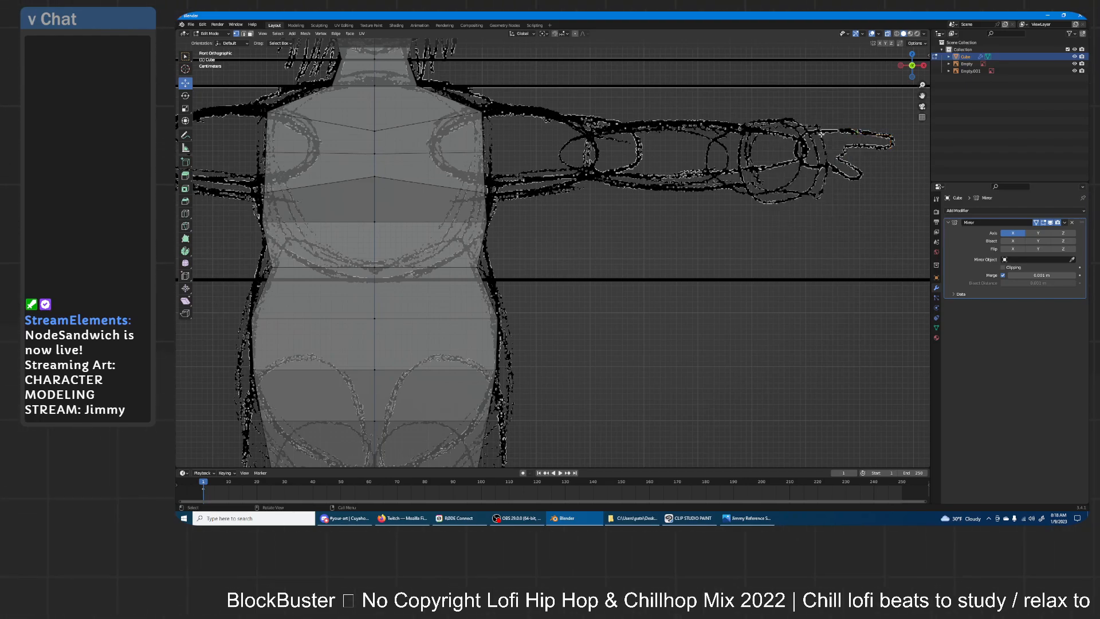
# - Dissolve the slanted edge line running across the chest at armpit level
pyautogui.press('KP_3')
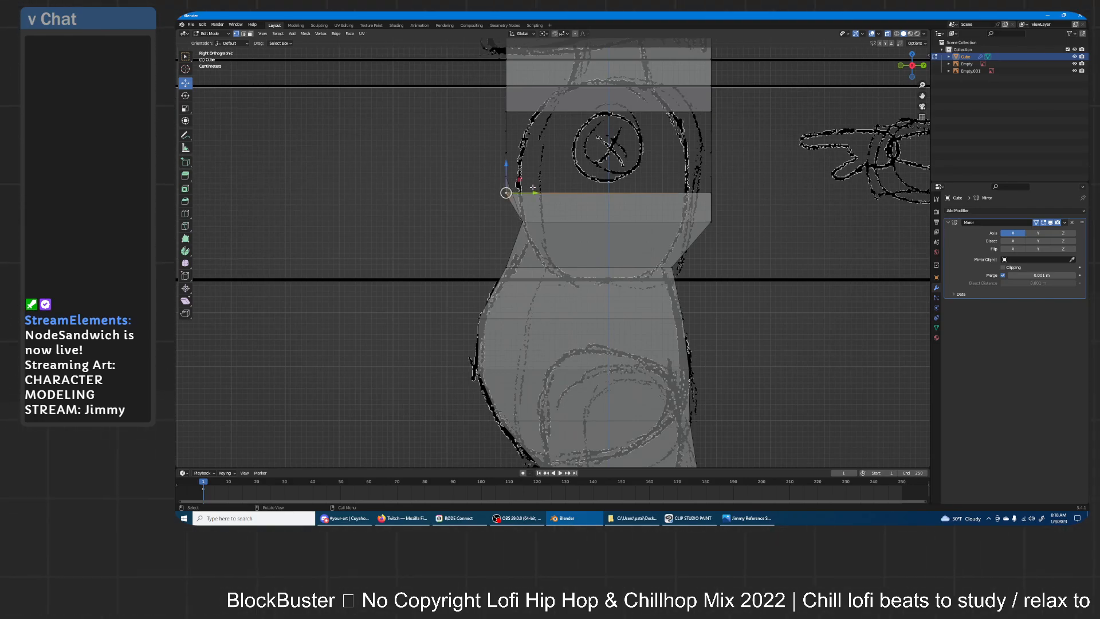
pyautogui.press('KP_1')
pyautogui.keyDown('shift'); pyautogui.moveTo(382, 183); pyautogui.dragTo(496, 190, button='middle'); pyautogui.keyUp('shift')
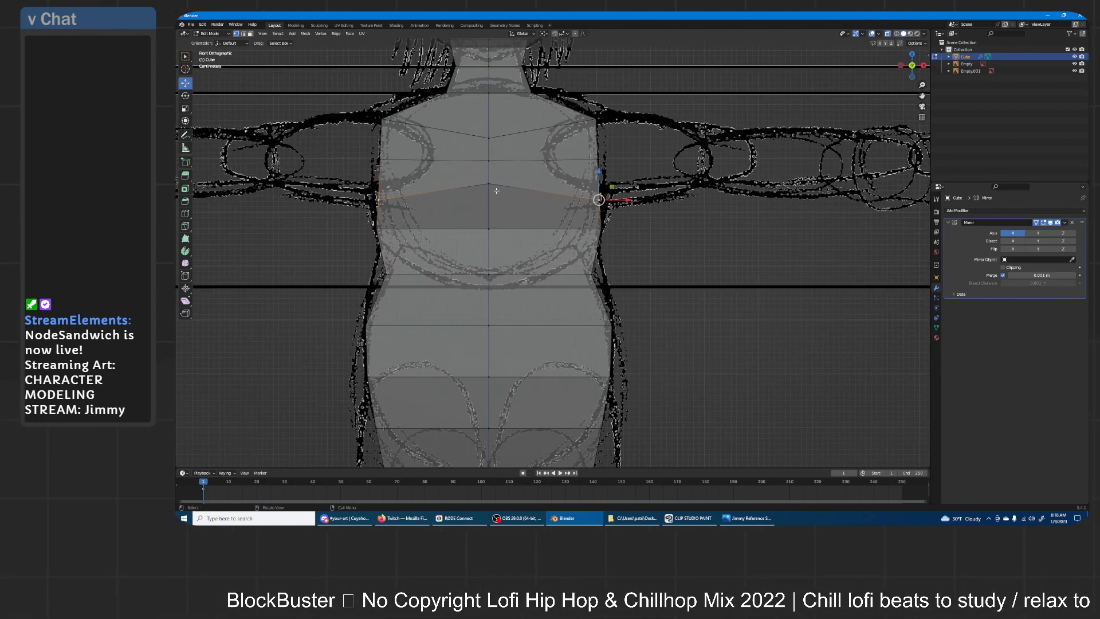
pyautogui.keyDown('alt'); pyautogui.click(523, 179); pyautogui.keyUp('alt')
pyautogui.click(556, 184)
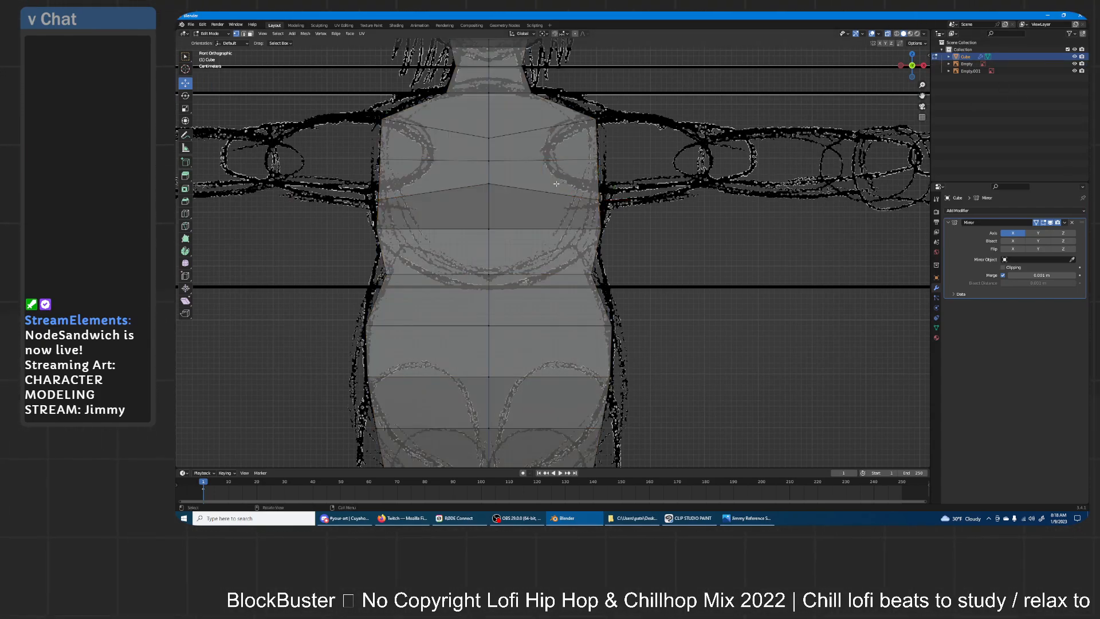
pyautogui.keyDown('shift'); pyautogui.click(602, 200); pyautogui.keyUp('shift')
pyautogui.keyDown('shift'); pyautogui.click(488, 182); pyautogui.keyUp('shift')
pyautogui.press('x')
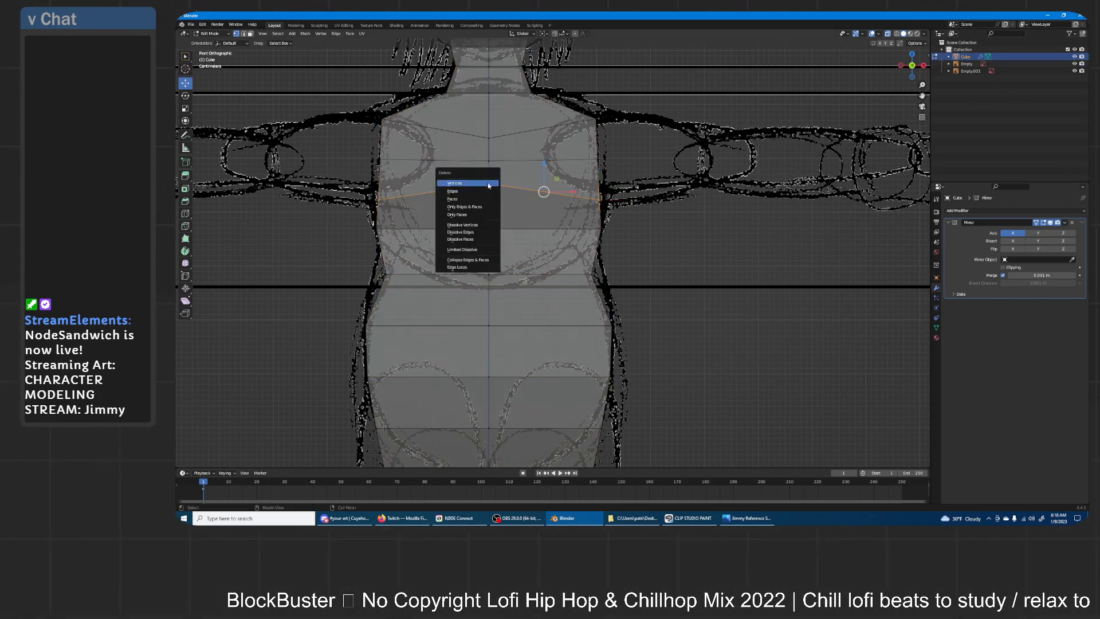
pyautogui.click(480, 232)
pyautogui.press('x')
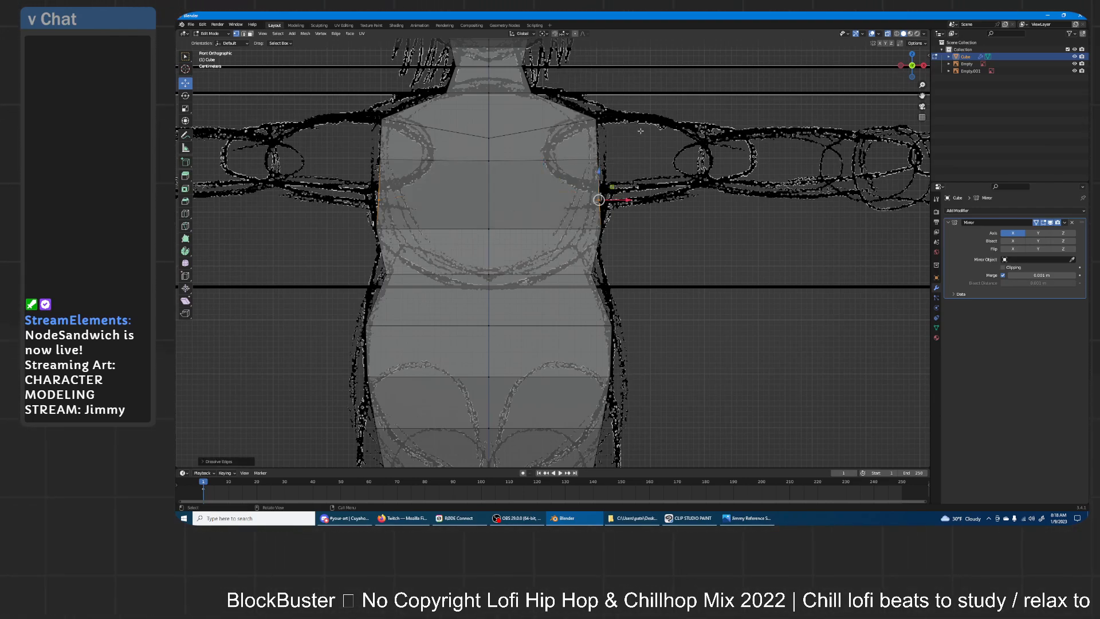
# - Dissolve the slanted edge line across the upper chest just below the shoulders
pyautogui.keyDown('alt'); pyautogui.click(594, 120); pyautogui.keyUp('alt')
pyautogui.press('x')
pyautogui.click(509, 134)
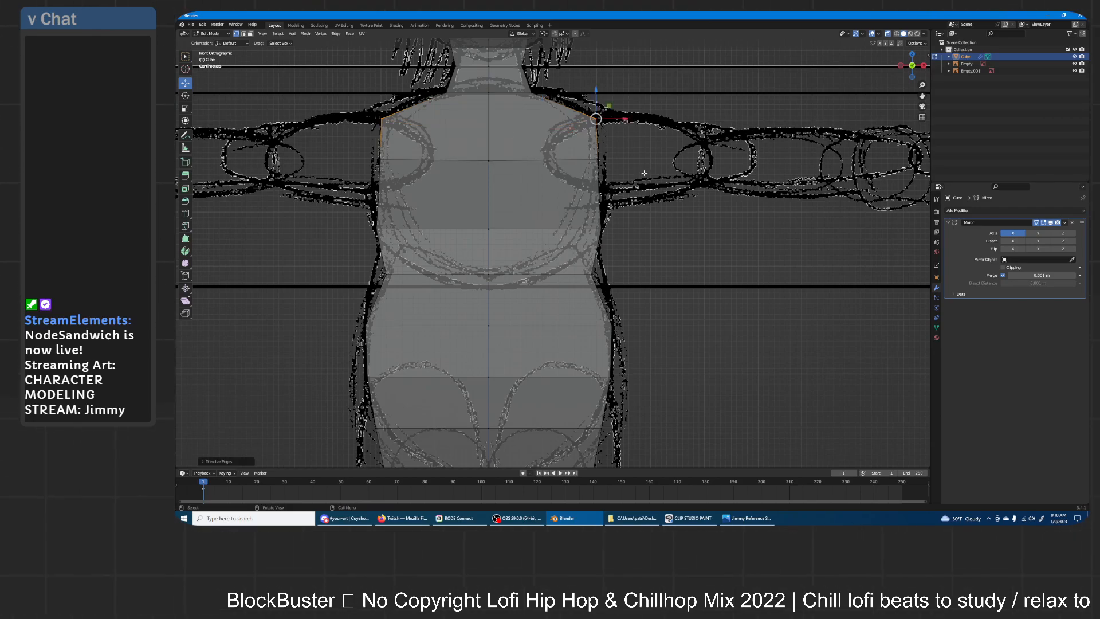
pyautogui.moveTo(636, 167); pyautogui.dragTo(611, 174, button='middle')
pyautogui.click(244, 34)
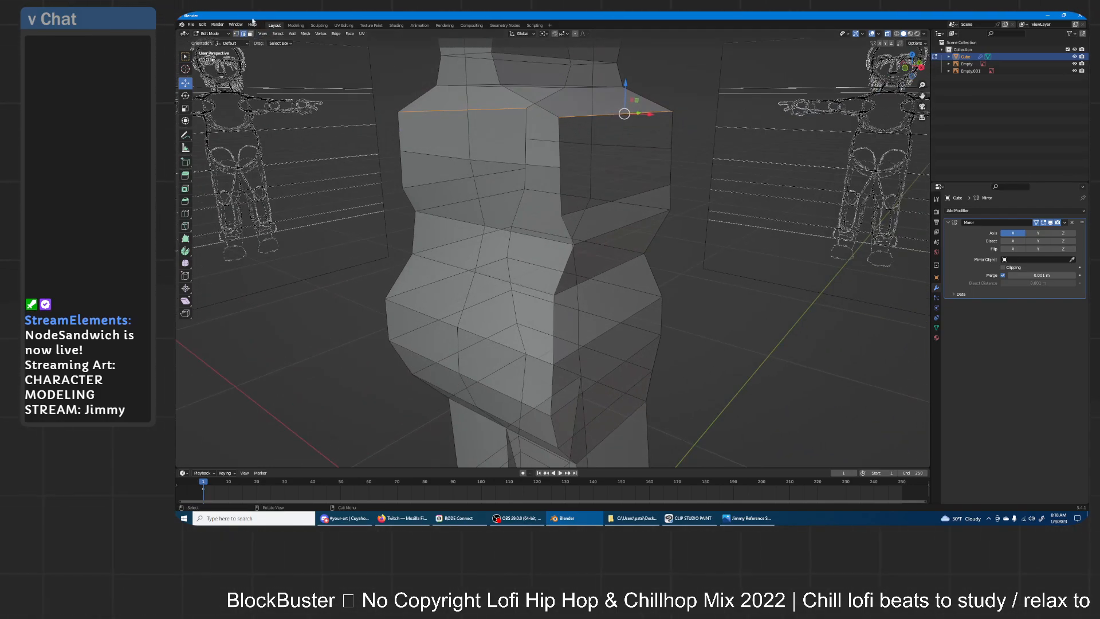
pyautogui.click(250, 33)
pyautogui.moveTo(527, 187); pyautogui.dragTo(567, 193, button='middle')
pyautogui.click(550, 189)
pyautogui.click(236, 34)
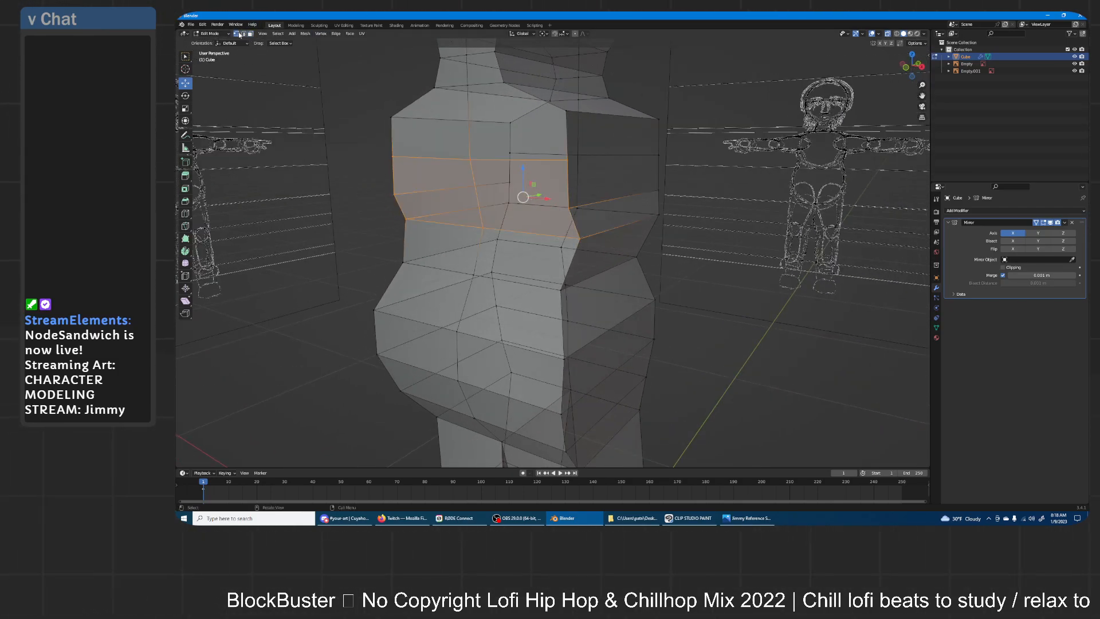
pyautogui.moveTo(521, 129); pyautogui.dragTo(546, 128, button='middle')
pyautogui.scroll(2, 583, 201)
pyautogui.moveTo(582, 201); pyautogui.dragTo(579, 199, button='middle')
pyautogui.click(450, 218)
pyautogui.click(431, 115)
pyautogui.keyDown('alt'); pyautogui.click(602, 176); pyautogui.keyUp('alt')
pyautogui.keyDown('alt'); pyautogui.click(605, 225); pyautogui.keyUp('alt')
# - Delete the band of side faces directly below the arm opening
pyautogui.click(249, 34)
pyautogui.keyDown('alt'); pyautogui.click(547, 165); pyautogui.keyUp('alt')
pyautogui.moveTo(547, 165); pyautogui.dragTo(635, 141, button='middle')
pyautogui.keyDown('alt'); pyautogui.click(536, 165); pyautogui.keyUp('alt')
pyautogui.press('x')
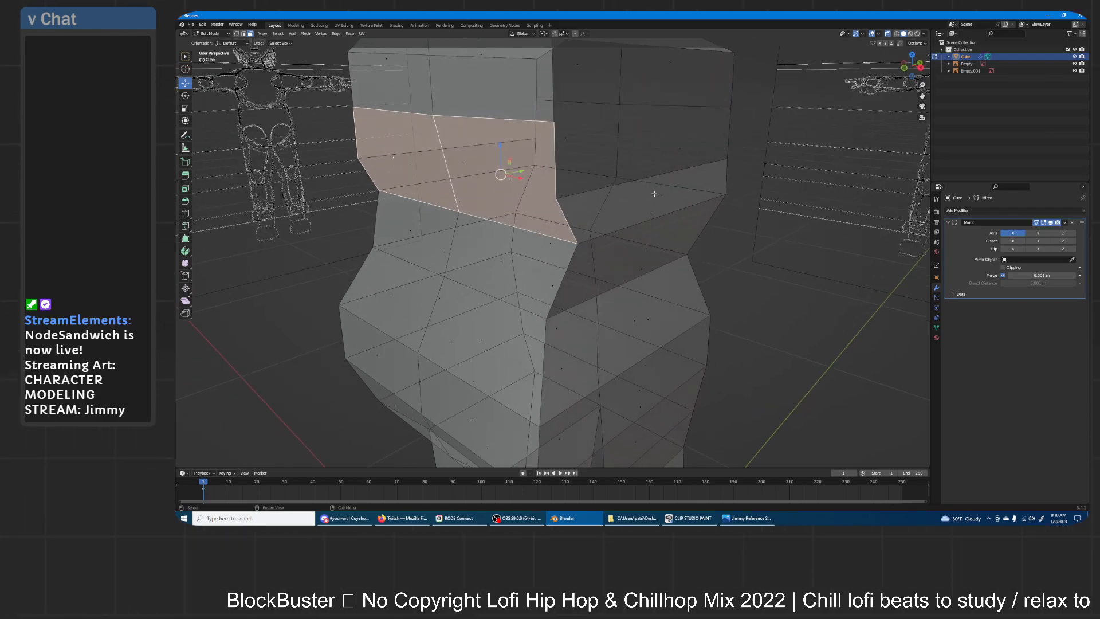
pyautogui.scroll(-2, 656, 137)
pyautogui.keyDown('alt'); pyautogui.click(631, 216); pyautogui.keyUp('alt')
pyautogui.press('x')
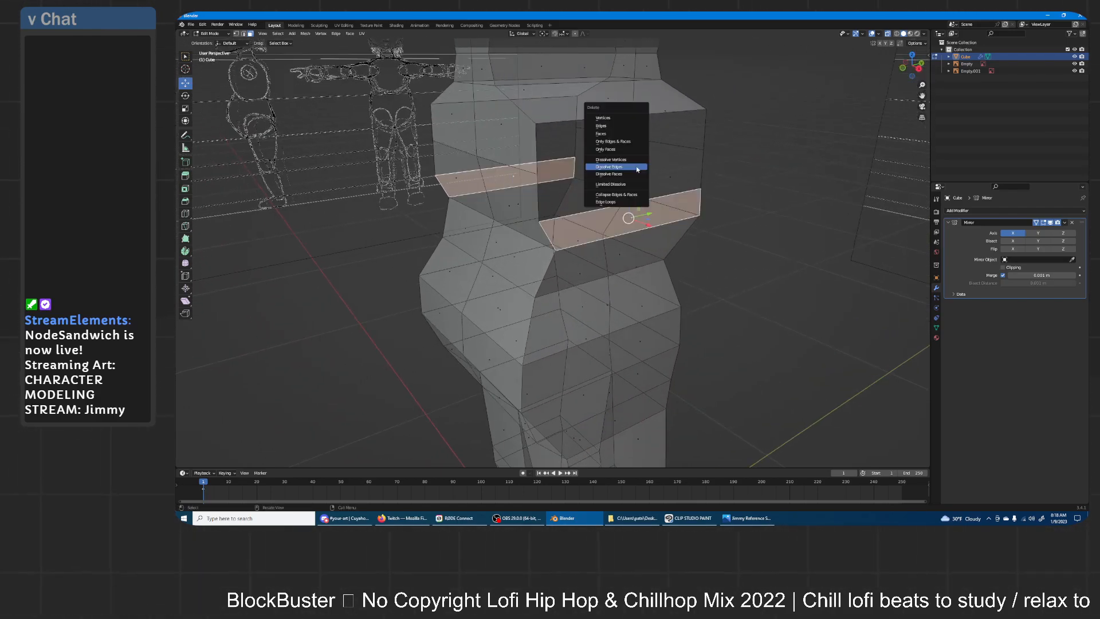
pyautogui.click(624, 133)
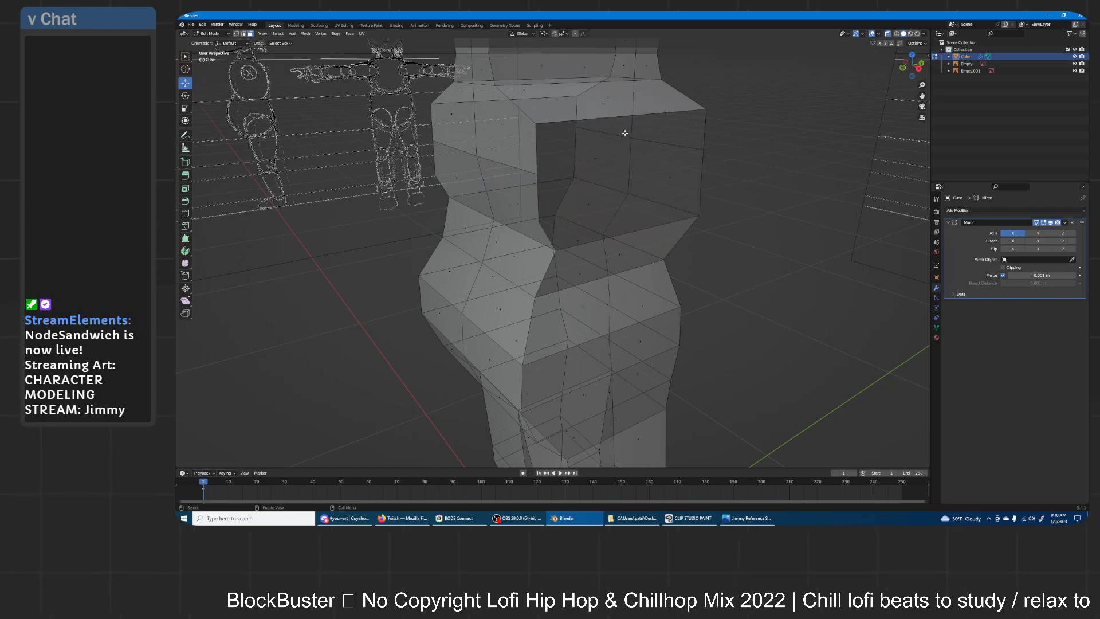
# - Delete the extra row of vertices across the front of the torso between the chest and the waist
pyautogui.moveTo(394, 129); pyautogui.dragTo(543, 198, button='middle')
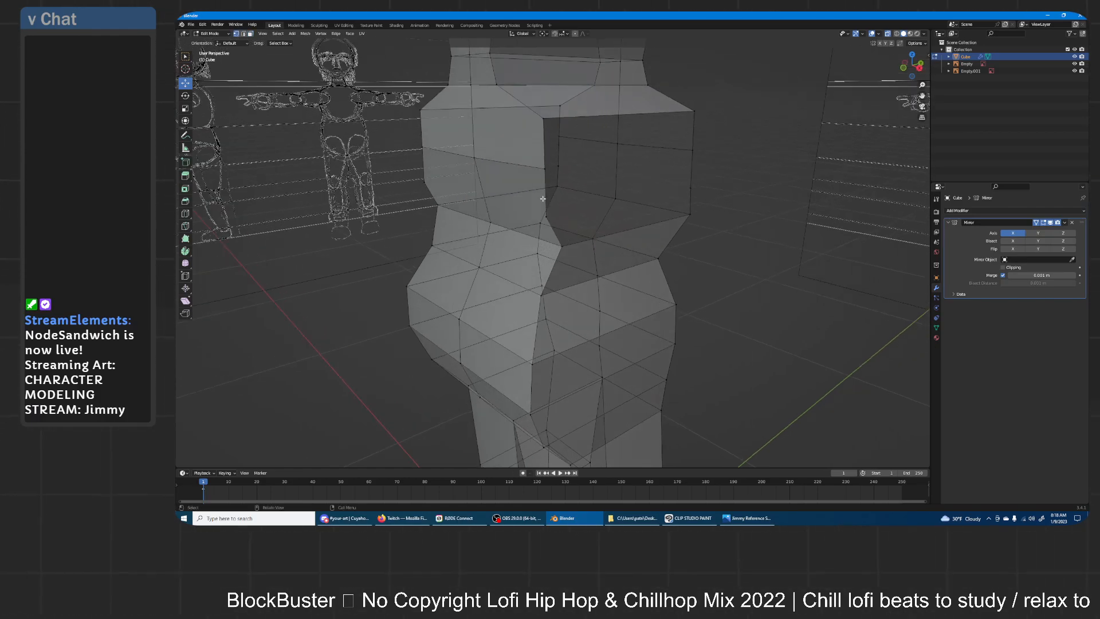
pyautogui.press('x')
pyautogui.click(533, 158)
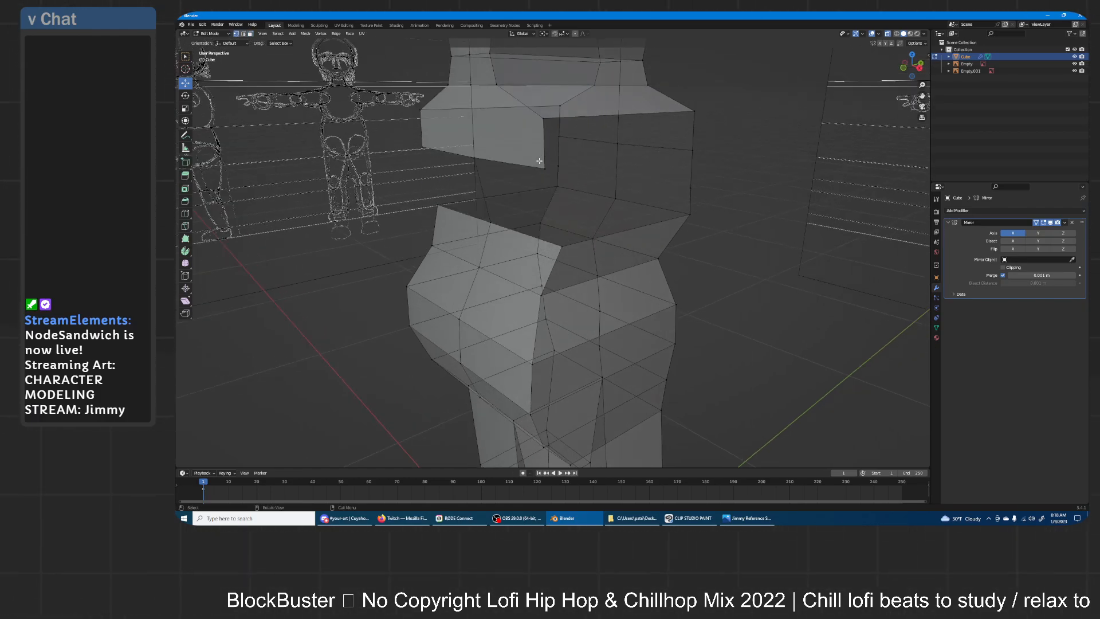
pyautogui.moveTo(533, 158); pyautogui.dragTo(561, 172, button='middle')
pyautogui.click(595, 242)
pyautogui.keyDown('shift'); pyautogui.click(589, 165); pyautogui.keyUp('shift')
pyautogui.keyDown('shift'); pyautogui.click(471, 163); pyautogui.keyUp('shift')
pyautogui.press('f')
pyautogui.moveTo(496, 160); pyautogui.dragTo(498, 217, button='middle')
pyautogui.hotkey('ctrl', 'z')
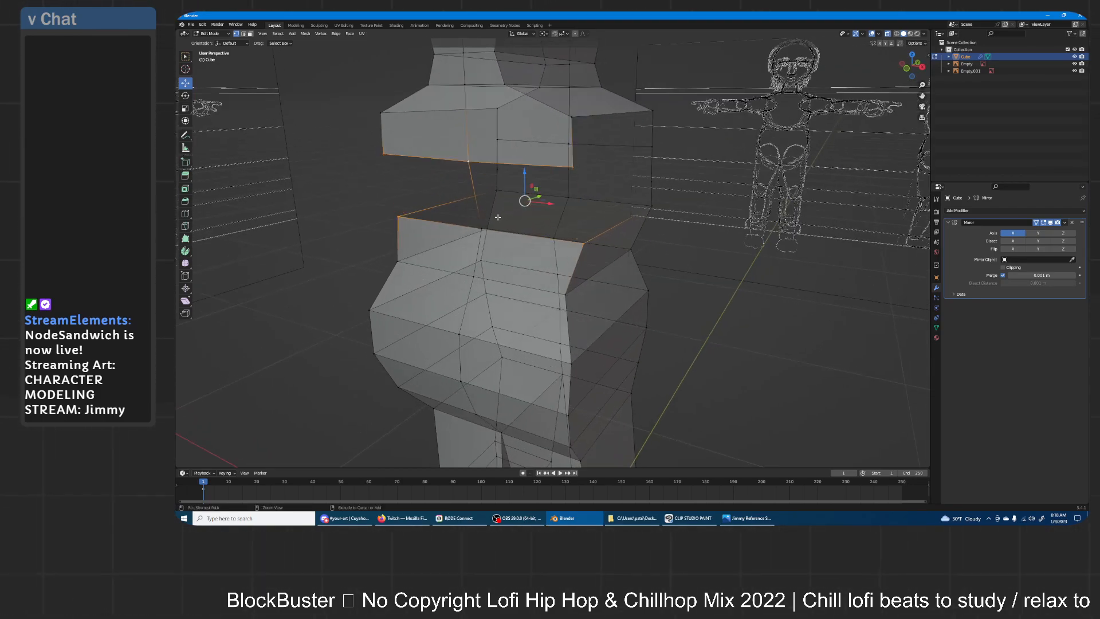
pyautogui.click(481, 228)
pyautogui.press('g')
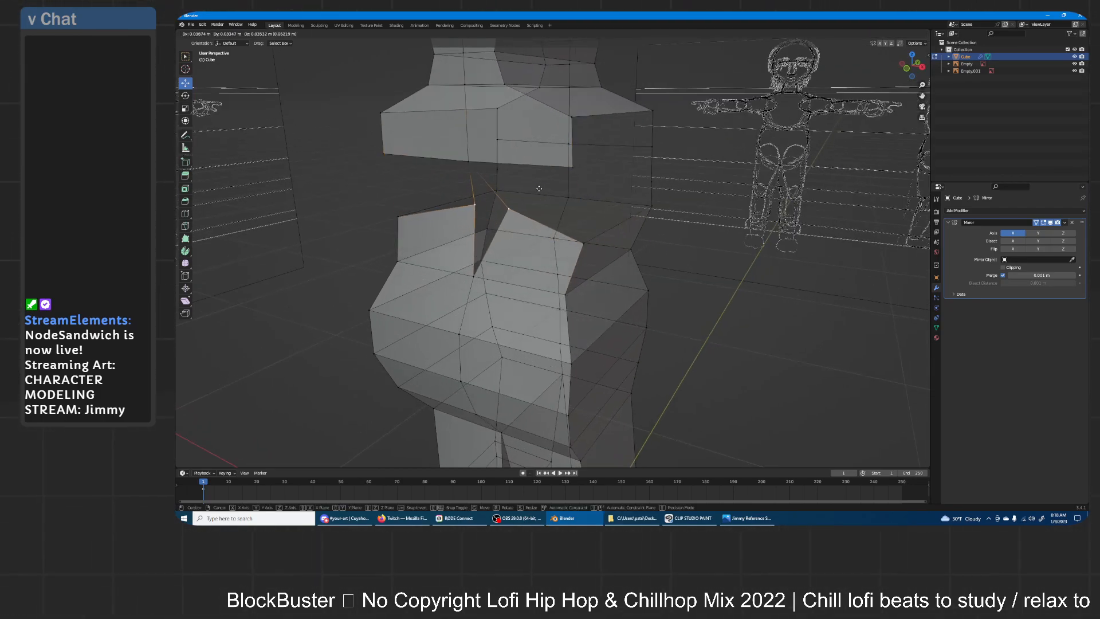
pyautogui.rightClick(543, 186)
# - Fill the gap across the front of the torso, and delete the extra row of vertices across the back
pyautogui.keyDown('alt'); pyautogui.click(467, 161); pyautogui.keyUp('alt')
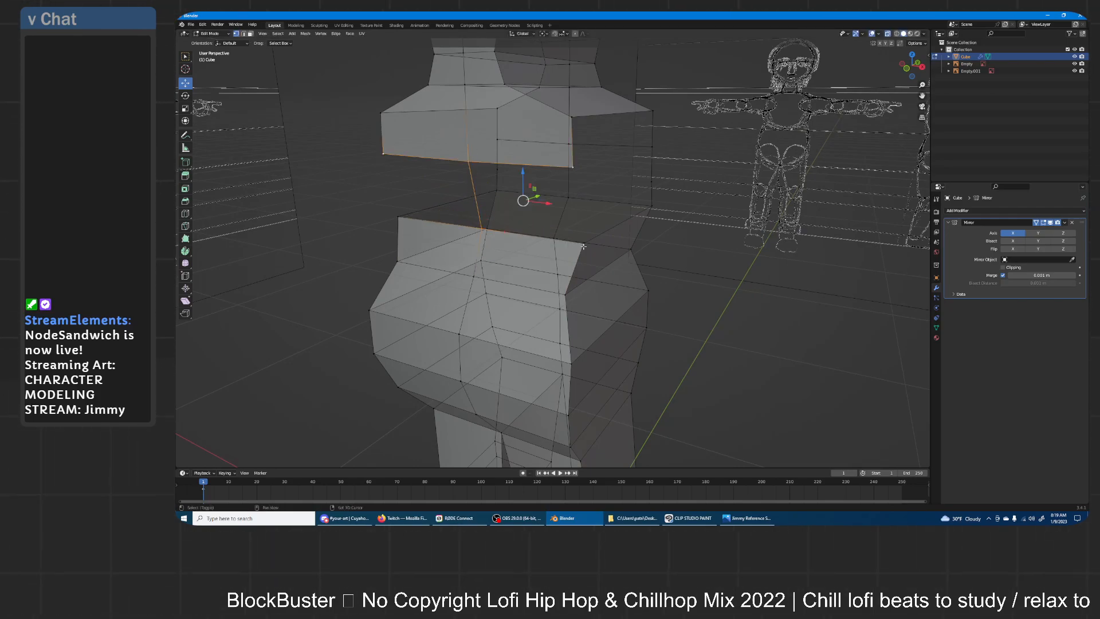
pyautogui.press('f')
pyautogui.moveTo(608, 168); pyautogui.dragTo(602, 266, button='middle')
pyautogui.click(536, 151)
pyautogui.keyDown('shift'); pyautogui.click(720, 159); pyautogui.keyUp('shift')
pyautogui.press('x')
pyautogui.click(729, 190)
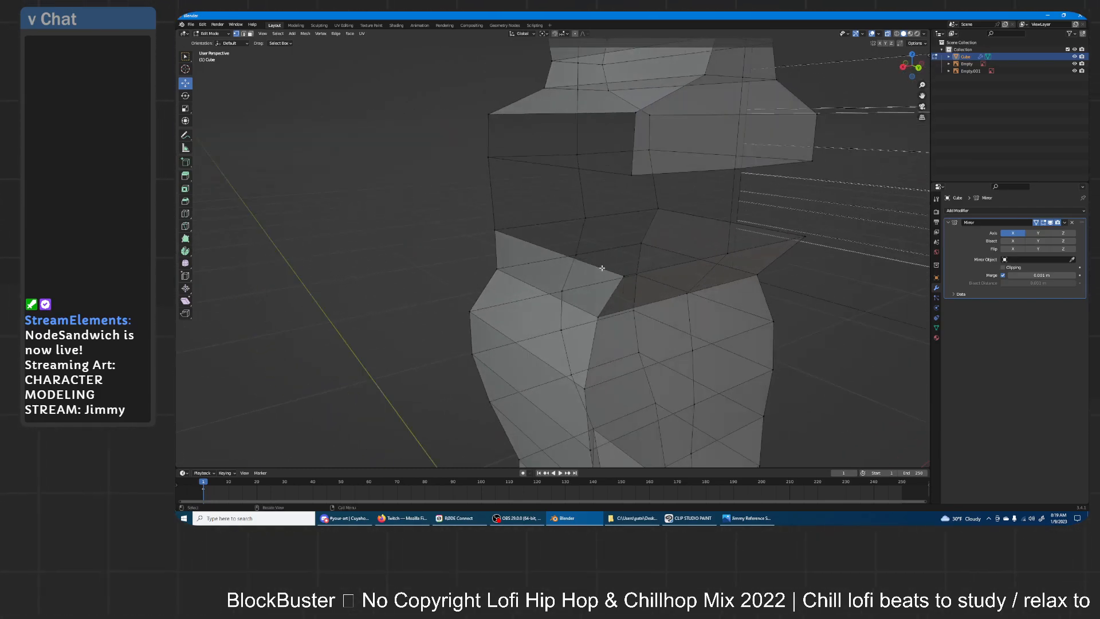
# - Fill the gap across the back of the torso with a face between the chest and waist edges
pyautogui.click(621, 275)
pyautogui.keyDown('shift'); pyautogui.click(633, 175); pyautogui.keyUp('shift')
pyautogui.keyDown('shift'); pyautogui.click(733, 169); pyautogui.keyUp('shift')
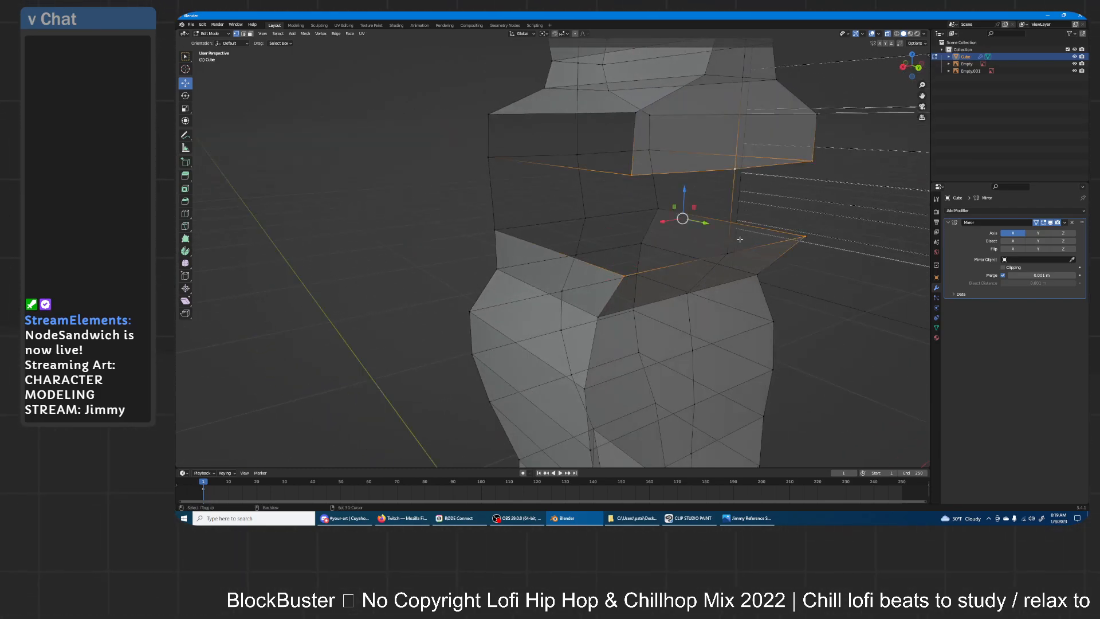
pyautogui.press('f')
pyautogui.moveTo(731, 253); pyautogui.dragTo(754, 252, button='middle')
# - Fill the gap on the side of the torso between the chest and waist edges with a face
pyautogui.click(659, 184)
pyautogui.keyDown('shift'); pyautogui.click(651, 280); pyautogui.keyUp('shift')
pyautogui.moveTo(576, 200); pyautogui.dragTo(562, 231, button='middle')
pyautogui.keyDown('shift'); pyautogui.click(549, 242); pyautogui.keyUp('shift')
pyautogui.keyDown('shift'); pyautogui.click(530, 162); pyautogui.keyUp('shift')
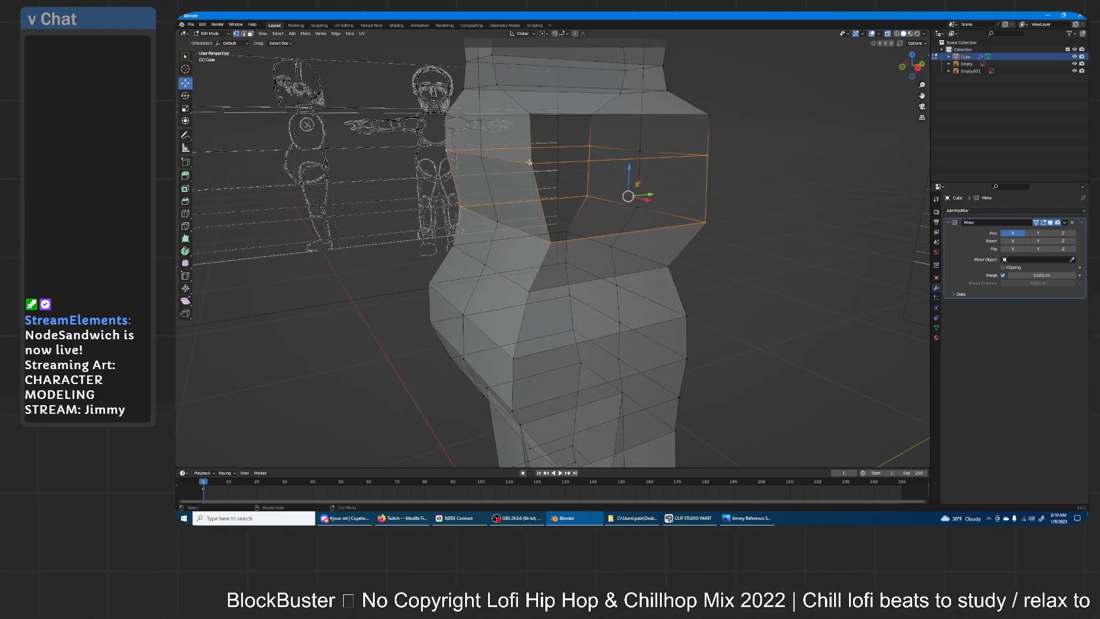
pyautogui.press('f')
pyautogui.click(530, 161)
# - Delete the row of shoulder vertices around the top of the torso
pyautogui.moveTo(576, 128); pyautogui.dragTo(552, 150, button='middle')
pyautogui.click(543, 161)
pyautogui.keyDown('shift'); pyautogui.click(676, 126); pyautogui.keyUp('shift')
pyautogui.press('x')
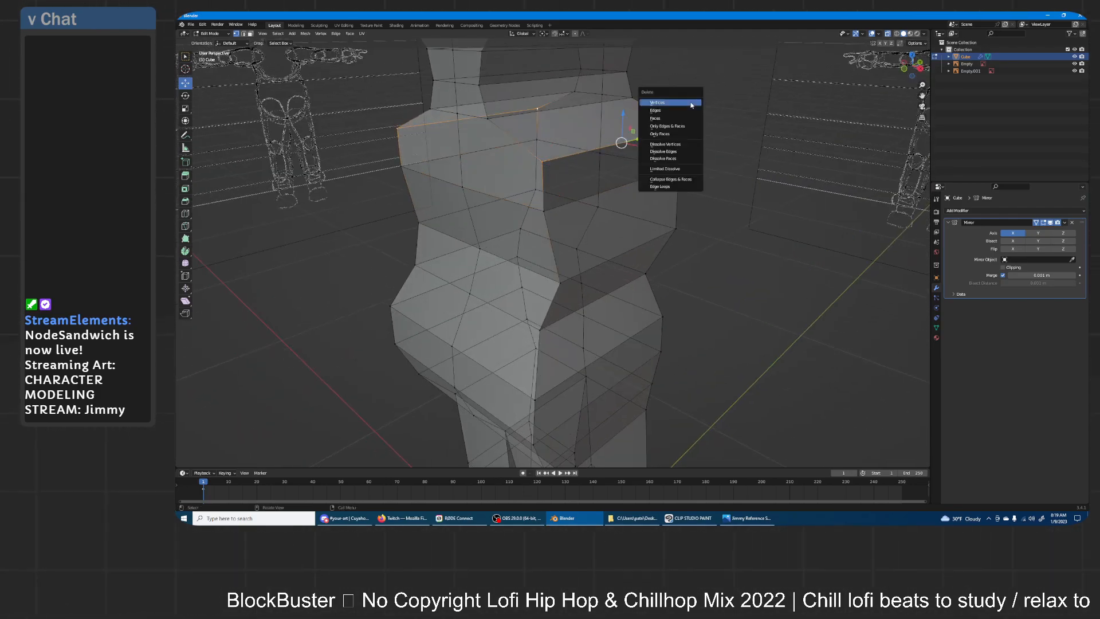
pyautogui.click(692, 103)
# - Fill the gap between the base of the neck and the chest across the front and side
pyautogui.keyDown('alt'); pyautogui.click(488, 118); pyautogui.keyUp('alt')
pyautogui.keyDown('alt'); pyautogui.keyDown('shift'); pyautogui.click(523, 143); pyautogui.keyUp('shift'); pyautogui.keyUp('alt')
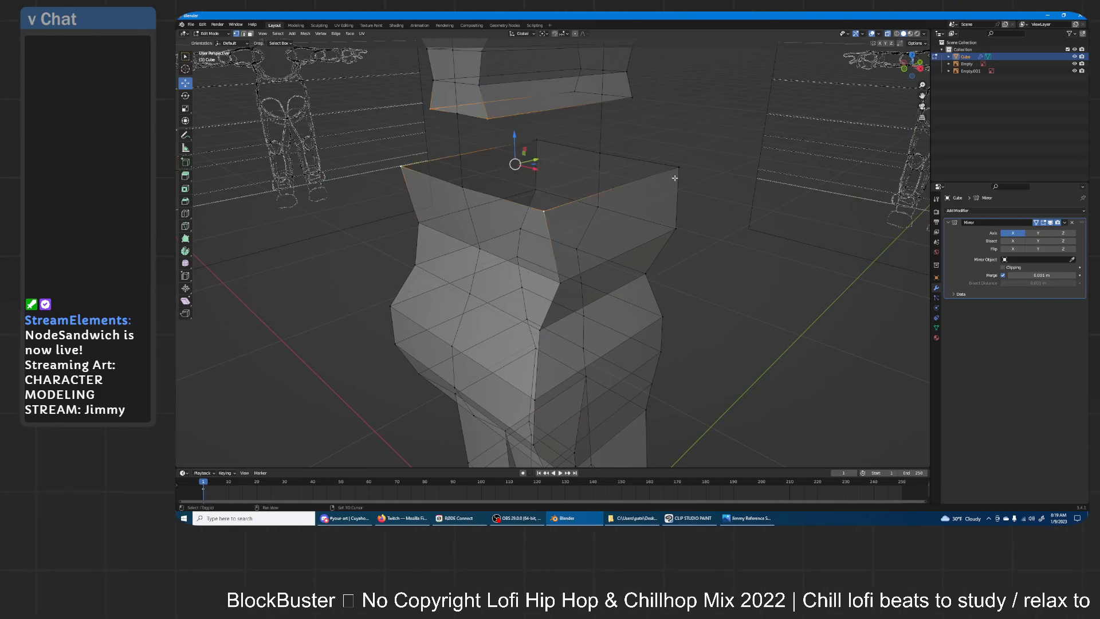
pyautogui.press('f')
pyautogui.click(488, 119)
pyautogui.keyDown('shift'); pyautogui.click(543, 211); pyautogui.keyUp('shift')
pyautogui.moveTo(544, 211); pyautogui.dragTo(580, 204, button='middle')
pyautogui.keyDown('alt'); pyautogui.keyDown('shift'); pyautogui.click(470, 187); pyautogui.keyUp('shift'); pyautogui.keyUp('alt')
# - Fill the gap between the base of the neck and the upper back with a face
pyautogui.moveTo(539, 114); pyautogui.dragTo(657, 149, button='middle')
pyautogui.keyDown('alt'); pyautogui.click(718, 112); pyautogui.keyUp('alt')
pyautogui.keyDown('alt'); pyautogui.keyDown('shift'); pyautogui.click(709, 213); pyautogui.keyUp('shift'); pyautogui.keyUp('alt')
pyautogui.press('f')
pyautogui.moveTo(761, 132); pyautogui.dragTo(709, 128, button='middle')
pyautogui.click(709, 127)
# - Add a vertical loop cut down the middle of the side of the whole body, from head to leg
pyautogui.scroll(-6, 710, 128)
pyautogui.moveTo(664, 203); pyautogui.dragTo(573, 117, button='middle')
pyautogui.hotkey('ctrl', 'r')
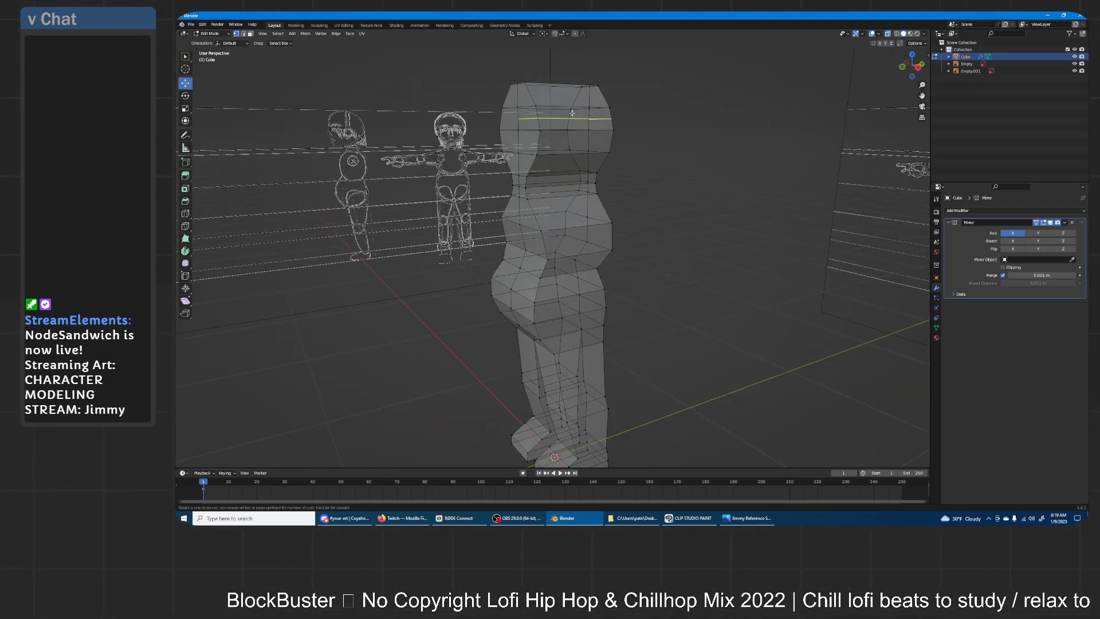
pyautogui.click(572, 100)
pyautogui.moveTo(571, 86); pyautogui.dragTo(565, 225, button='middle')
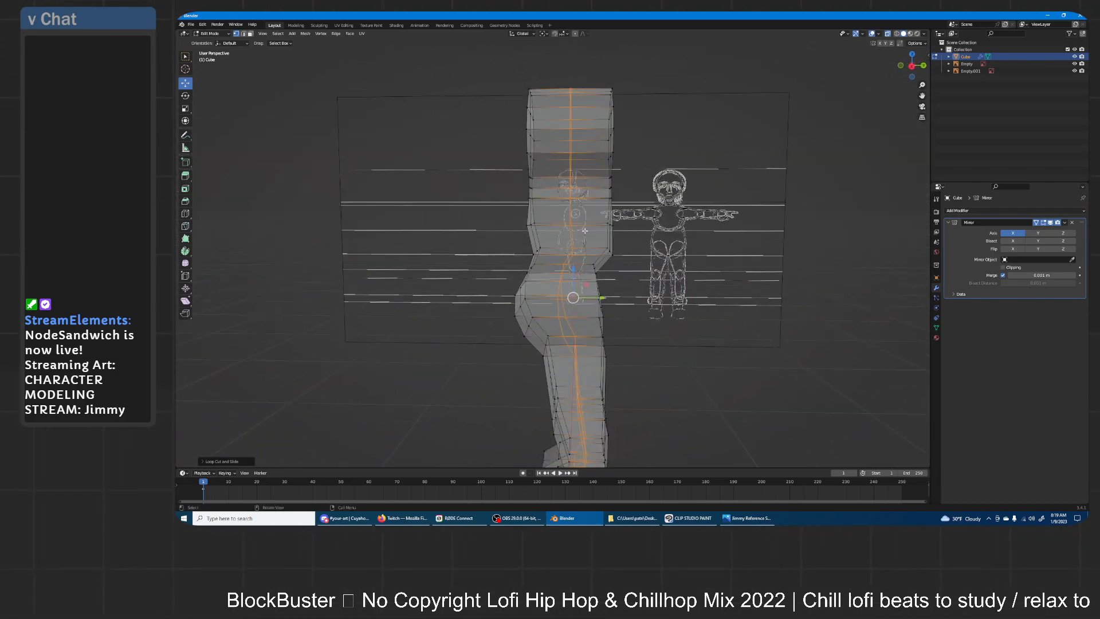
# - In the side view, move the two rows of upper-back vertices along Y onto the back outline of the reference
pyautogui.press('KP_3')
pyautogui.scroll(4, 584, 230)
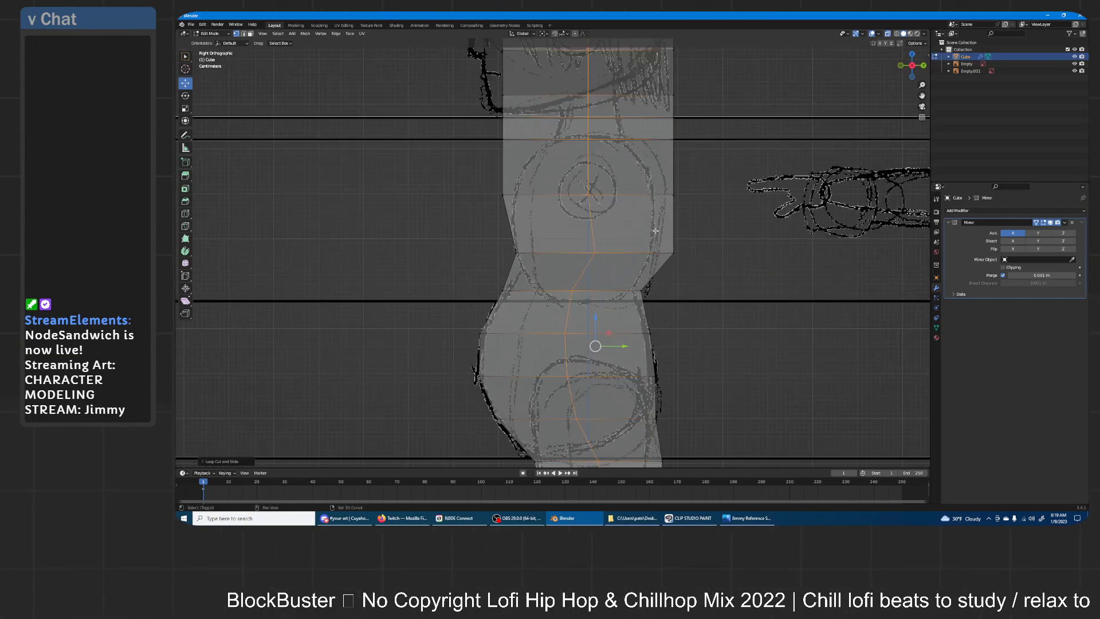
pyautogui.moveTo(666, 210); pyautogui.dragTo(638, 171)
pyautogui.press('g')
pyautogui.press('y')
pyautogui.click(693, 171)
pyautogui.moveTo(665, 235); pyautogui.dragTo(640, 253)
pyautogui.press('g')
pyautogui.press('y')
pyautogui.click(664, 235)
# - Move the front chest vertices and those at the base of the neck along Y onto the chest outline
pyautogui.scroll(3, 648, 258)
pyautogui.moveTo(467, 191); pyautogui.dragTo(438, 236)
pyautogui.press('g')
pyautogui.press('y')
pyautogui.click(487, 205)
pyautogui.keyDown('shift'); pyautogui.moveTo(486, 205); pyautogui.dragTo(481, 242, button='middle'); pyautogui.keyUp('shift')
pyautogui.moveTo(457, 138); pyautogui.dragTo(435, 170)
pyautogui.press('g')
pyautogui.press('y')
pyautogui.click(551, 167)
# - Move the top back vertices and the vertices behind and in front of the neck along Y to match the neck outline
pyautogui.moveTo(776, 183); pyautogui.dragTo(731, 135)
pyautogui.press('g')
pyautogui.press('g')
pyautogui.press('y')
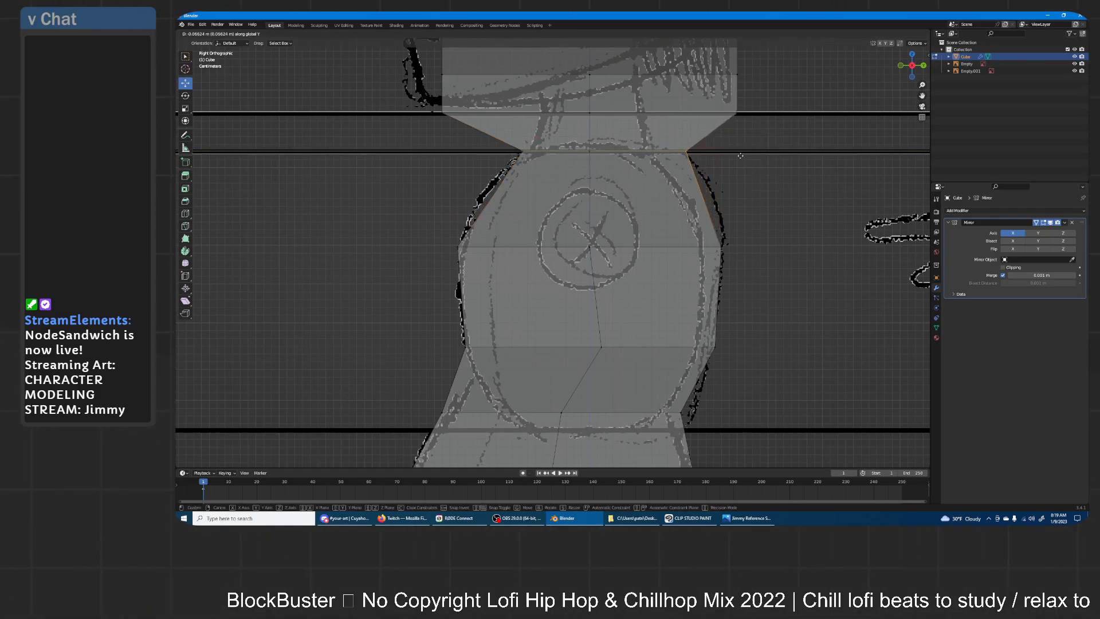
pyautogui.keyDown('shift'); pyautogui.scroll(3, 740, 155); pyautogui.keyUp('shift')
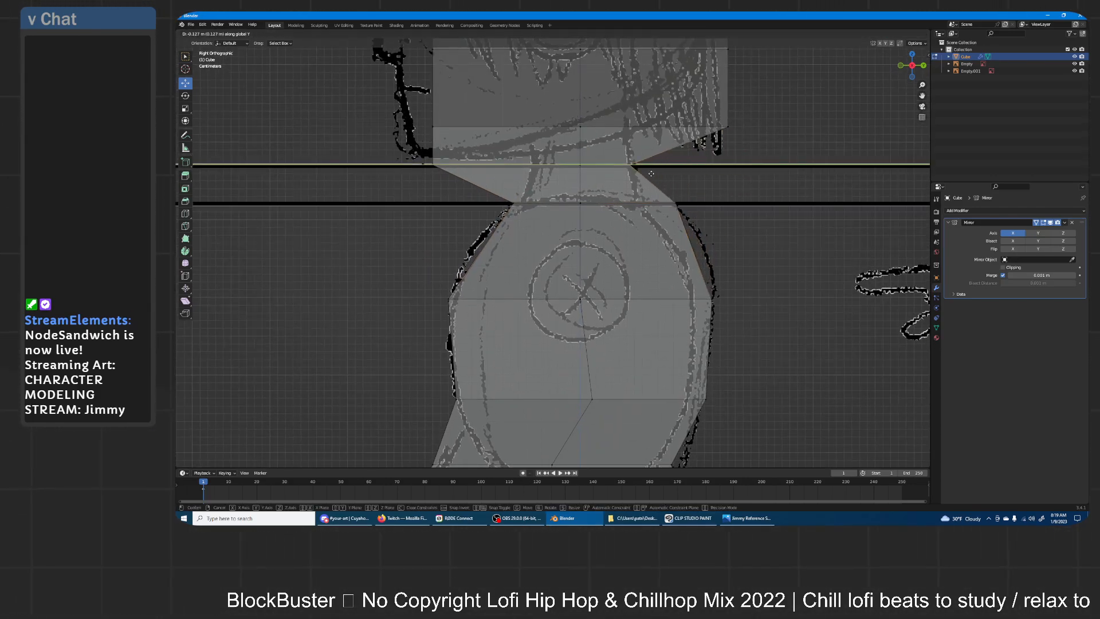
pyautogui.click(655, 173)
pyautogui.moveTo(459, 179); pyautogui.dragTo(408, 147)
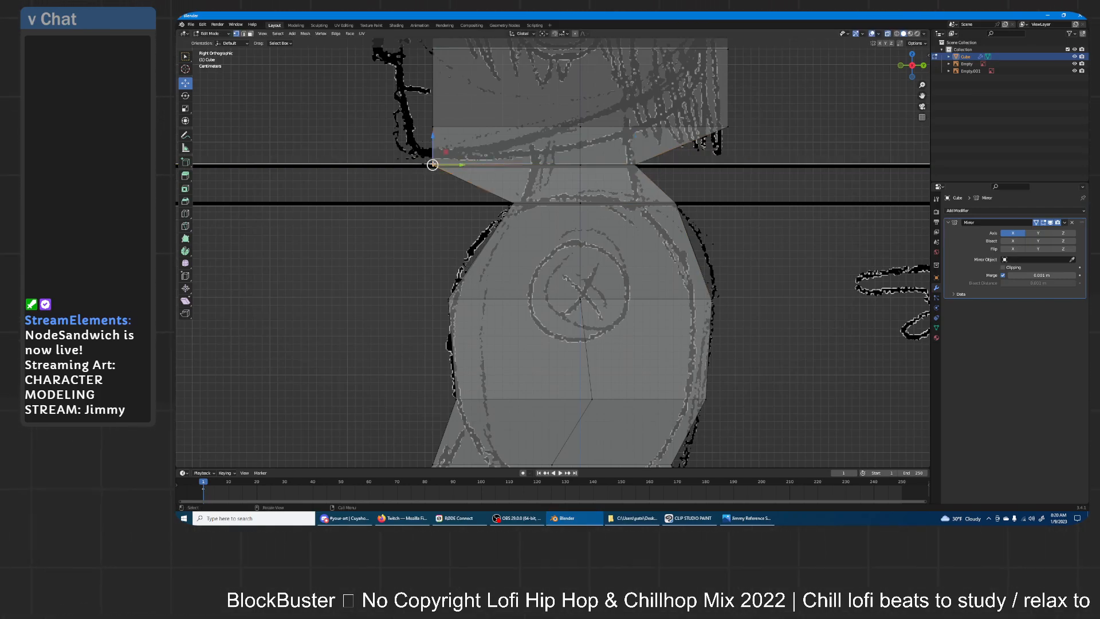
pyautogui.press('g')
pyautogui.press('y')
pyautogui.click(474, 127)
# - Move the chin vertices forward to the jaw and the lower back-of-head vertices inward along Y, following the side reference
pyautogui.keyDown('shift'); pyautogui.moveTo(475, 126); pyautogui.dragTo(480, 175, button='middle'); pyautogui.keyUp('shift')
pyautogui.moveTo(463, 204); pyautogui.dragTo(433, 166)
pyautogui.press('g')
pyautogui.press('y')
pyautogui.click(456, 173)
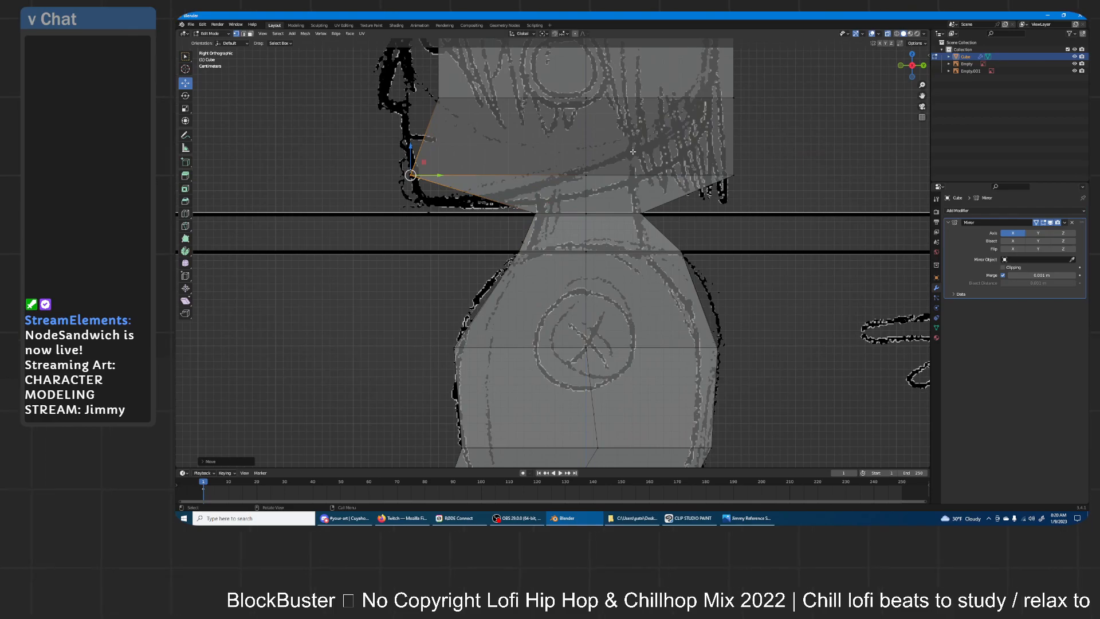
pyautogui.keyDown('shift'); pyautogui.moveTo(734, 160); pyautogui.dragTo(717, 227, button='middle'); pyautogui.keyUp('shift')
pyautogui.click(732, 253)
pyautogui.press('g')
pyautogui.press('y')
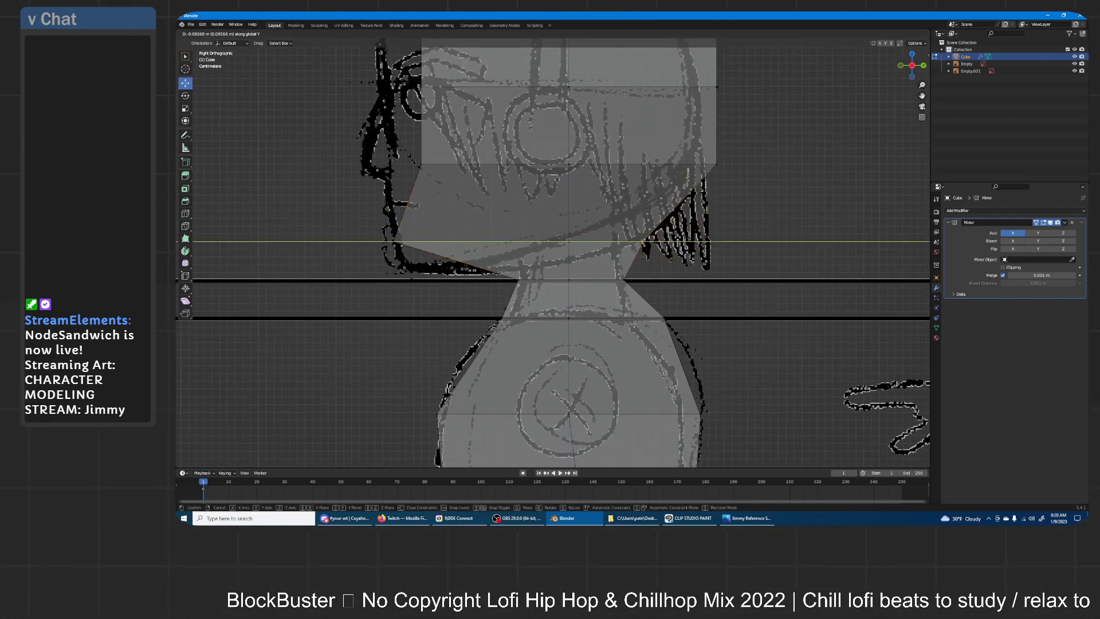
pyautogui.click(529, 232)
# - Move the nose-level face vertices forward and the matching back-of-head vertices inward along Y to fit the head outline
pyautogui.keyDown('shift'); pyautogui.scroll(3, 529, 232); pyautogui.keyUp('shift')
pyautogui.click(416, 206)
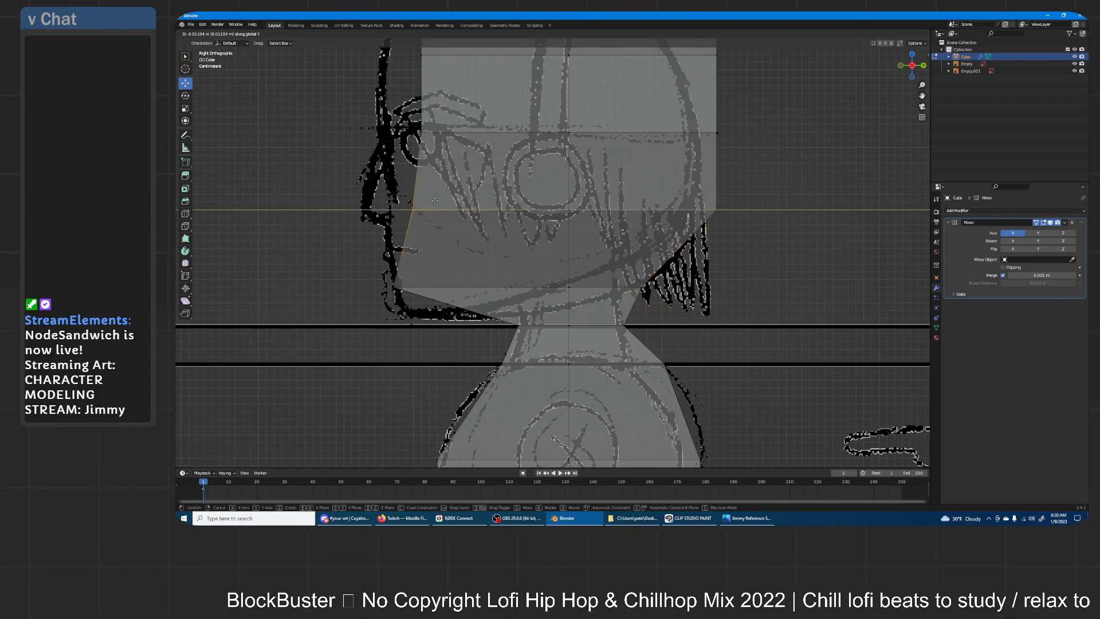
pyautogui.press('g')
pyautogui.press('y')
pyautogui.click(389, 205)
pyautogui.keyDown('shift'); pyautogui.moveTo(389, 205); pyautogui.dragTo(377, 245, button='middle'); pyautogui.keyUp('shift')
pyautogui.click(705, 248)
pyautogui.press('g')
pyautogui.press('y')
pyautogui.click(689, 242)
# - Move the eye-level vertices at the front and back of the head along Y onto the side outline
pyautogui.keyDown('shift'); pyautogui.moveTo(689, 242); pyautogui.dragTo(695, 299, button='middle'); pyautogui.keyUp('shift')
pyautogui.click(417, 227)
pyautogui.press('g')
pyautogui.press('y')
pyautogui.click(416, 220)
pyautogui.click(712, 232)
pyautogui.press('g')
pyautogui.press('y')
pyautogui.click(695, 231)
# - Move the forehead vertices and the upper back-of-head vertices along Y onto the curve of the skull
pyautogui.keyDown('shift'); pyautogui.moveTo(695, 232); pyautogui.dragTo(705, 279, button='middle'); pyautogui.keyUp('shift')
pyautogui.click(427, 200)
pyautogui.press('g')
pyautogui.press('y')
pyautogui.click(436, 192)
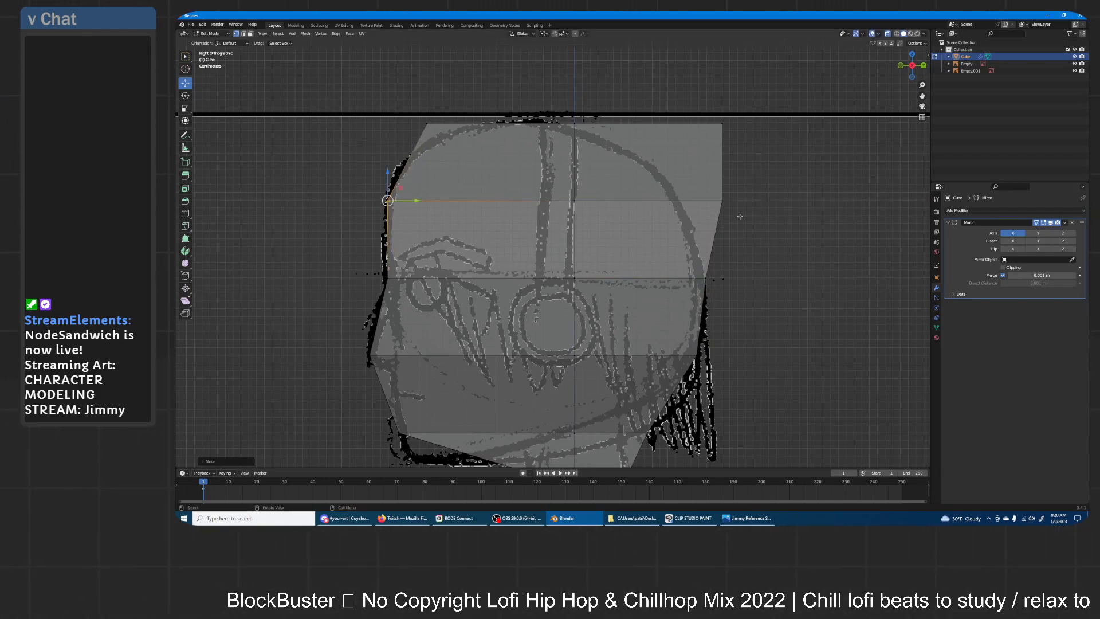
pyautogui.click(728, 200)
pyautogui.press('g')
pyautogui.press('y')
pyautogui.click(692, 189)
pyautogui.keyDown('shift'); pyautogui.click(719, 120); pyautogui.keyUp('shift')
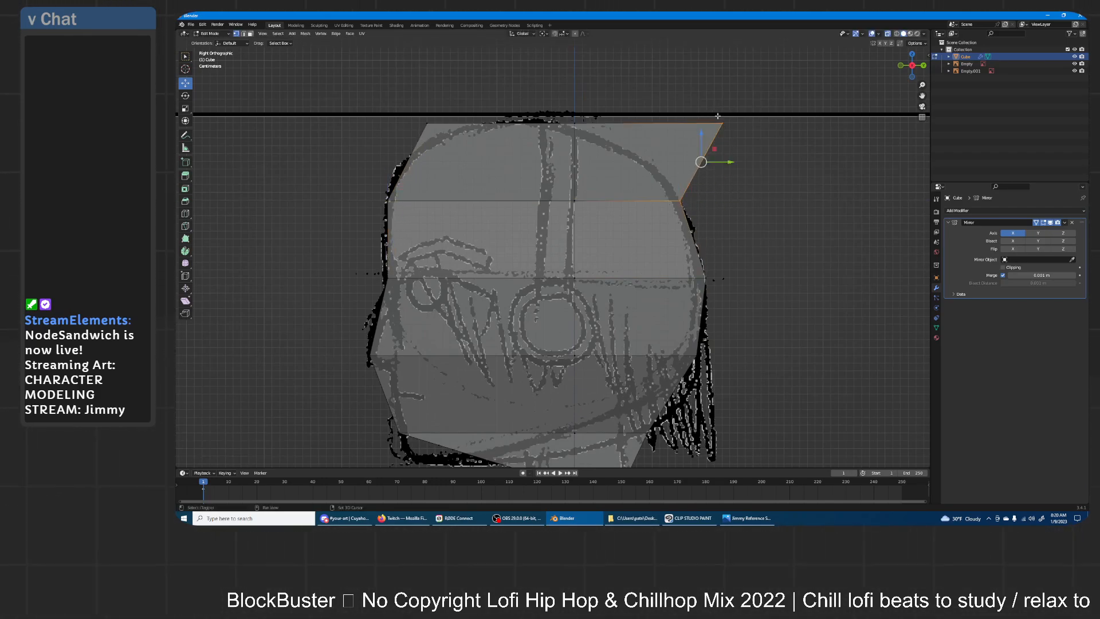
pyautogui.press('g')
pyautogui.press('y')
pyautogui.rightClick(664, 140)
# - Pull the rear and front vertices of the head's top row inward along Y to round off the crown
pyautogui.click(736, 127)
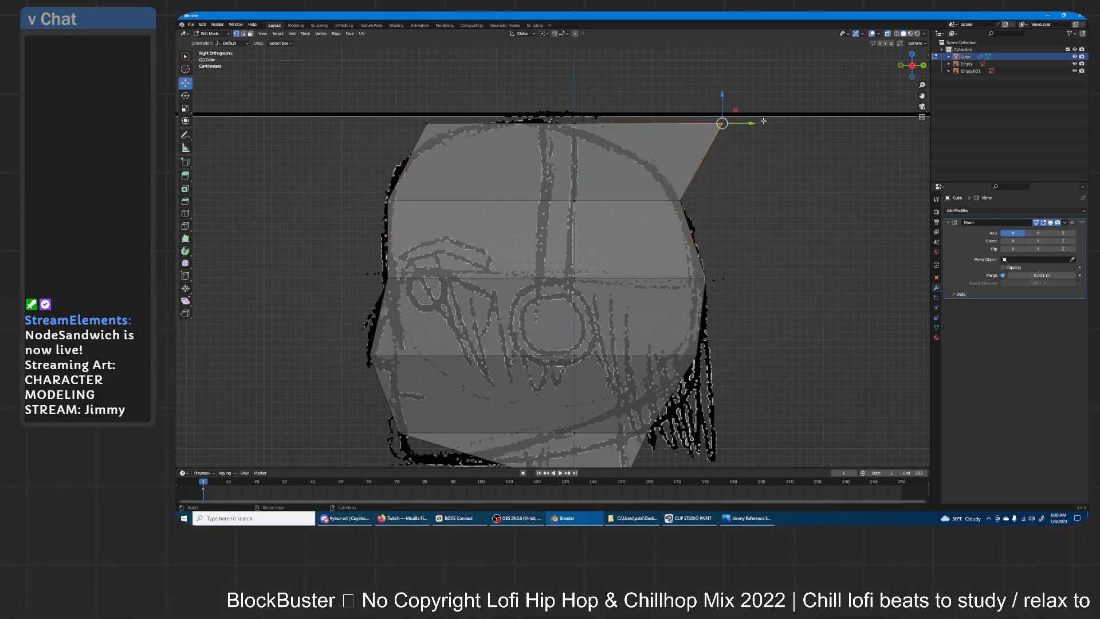
pyautogui.press('g')
pyautogui.press('y')
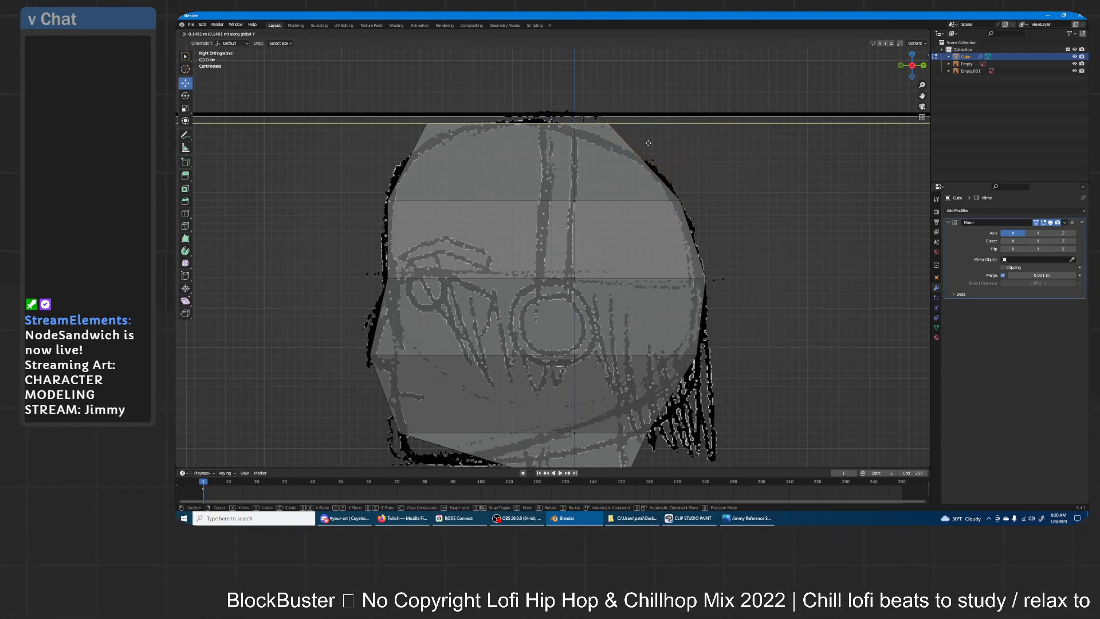
pyautogui.click(658, 141)
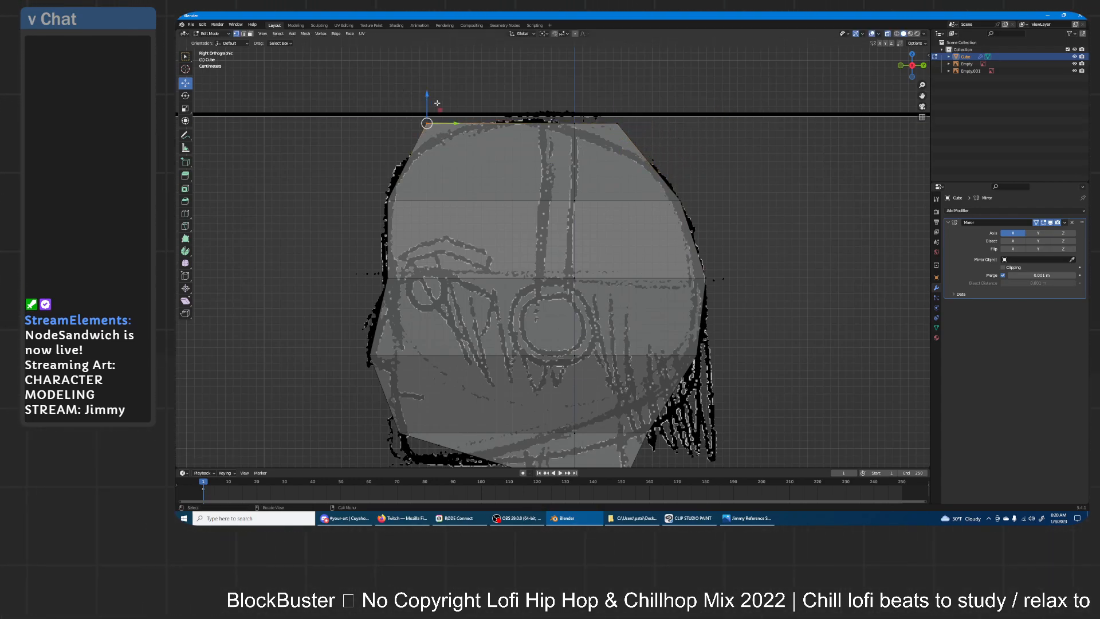
pyautogui.press('g')
pyautogui.press('y')
pyautogui.click(472, 113)
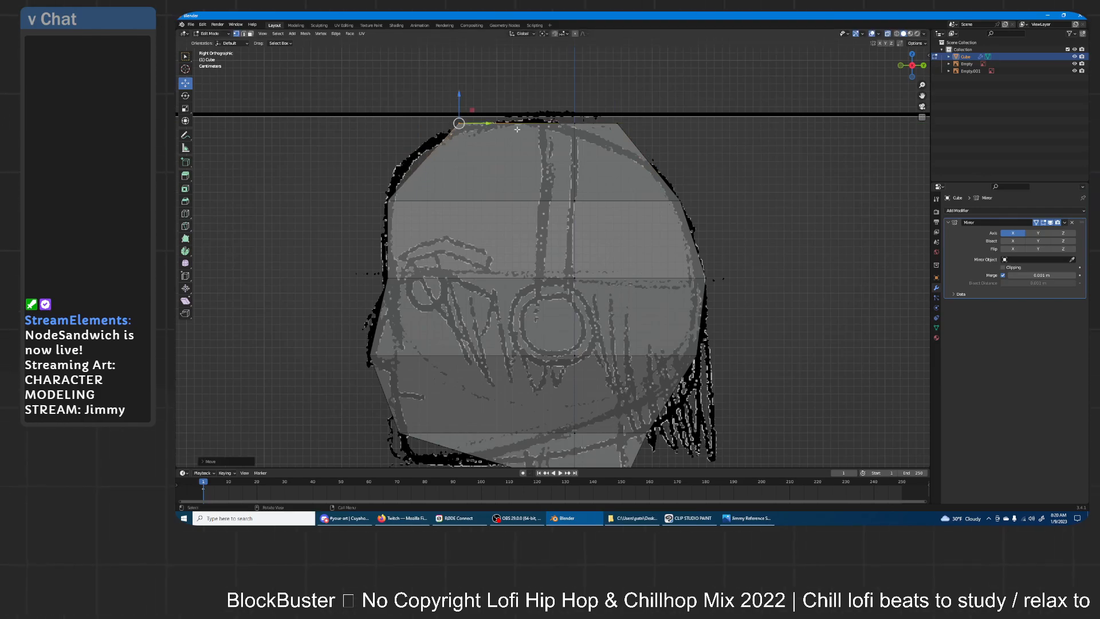
# - Add a horizontal loop cut around the middle of the chest
pyautogui.scroll(-3, 700, 180)
pyautogui.moveTo(700, 179); pyautogui.dragTo(665, 255, button='middle')
pyautogui.scroll(-4, 672, 244)
pyautogui.keyDown('shift'); pyautogui.moveTo(621, 316); pyautogui.dragTo(705, 241, button='middle'); pyautogui.keyUp('shift')
pyautogui.scroll(4, 624, 243)
pyautogui.moveTo(590, 243)
pyautogui.mouseDown(button='middle')
pyautogui.moveTo(624, 243)
pyautogui.moveTo(588, 241)
pyautogui.mouseUp(button='middle')
pyautogui.click(244, 34)
pyautogui.moveTo(541, 204); pyautogui.dragTo(359, 87, button='middle')
pyautogui.hotkey('ctrl', 'r')
pyautogui.click(525, 205)
pyautogui.click(524, 203)
pyautogui.rightClick(525, 204)
pyautogui.moveTo(236, 34); pyautogui.dragTo(650, 122, button='middle')
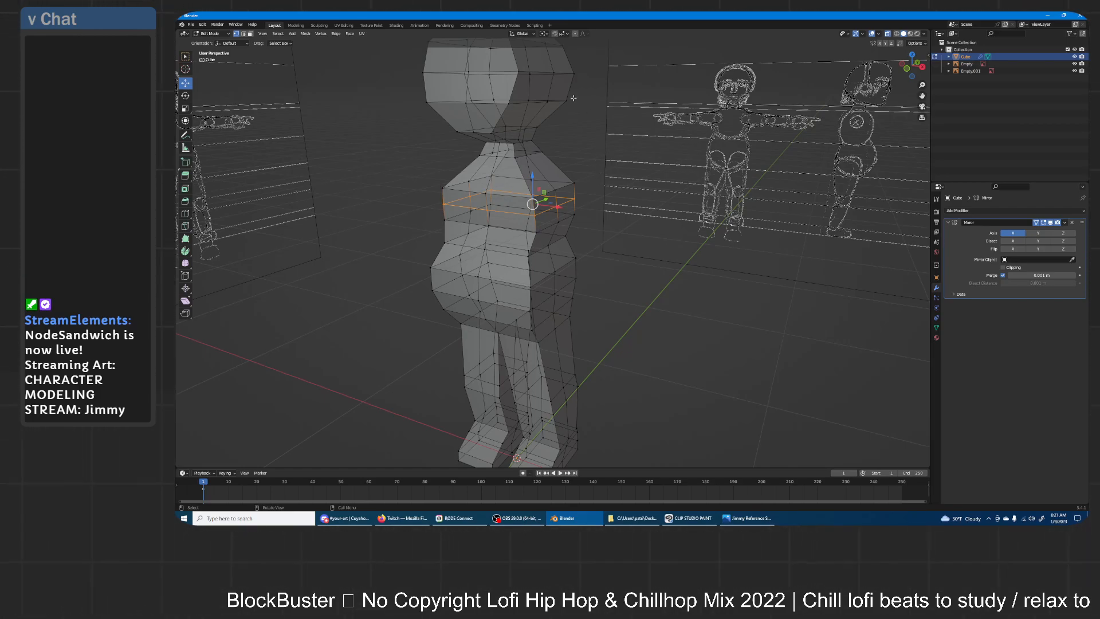
pyautogui.moveTo(668, 148); pyautogui.dragTo(656, 148, button='middle')
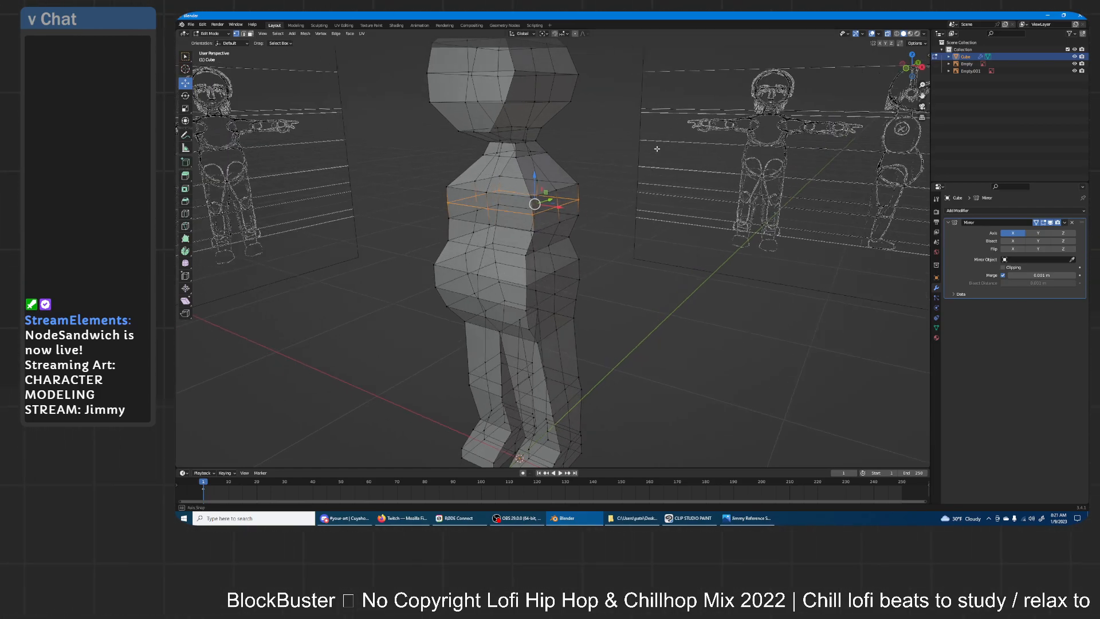
# - Select the three vertex rings of the upper torso and raise them about 0.07 m along Z to shoulder height in the front view
pyautogui.click(250, 33)
pyautogui.click(567, 195)
pyautogui.keyDown('shift'); pyautogui.click(547, 207); pyautogui.keyUp('shift')
pyautogui.keyDown('shift'); pyautogui.click(559, 215); pyautogui.keyUp('shift')
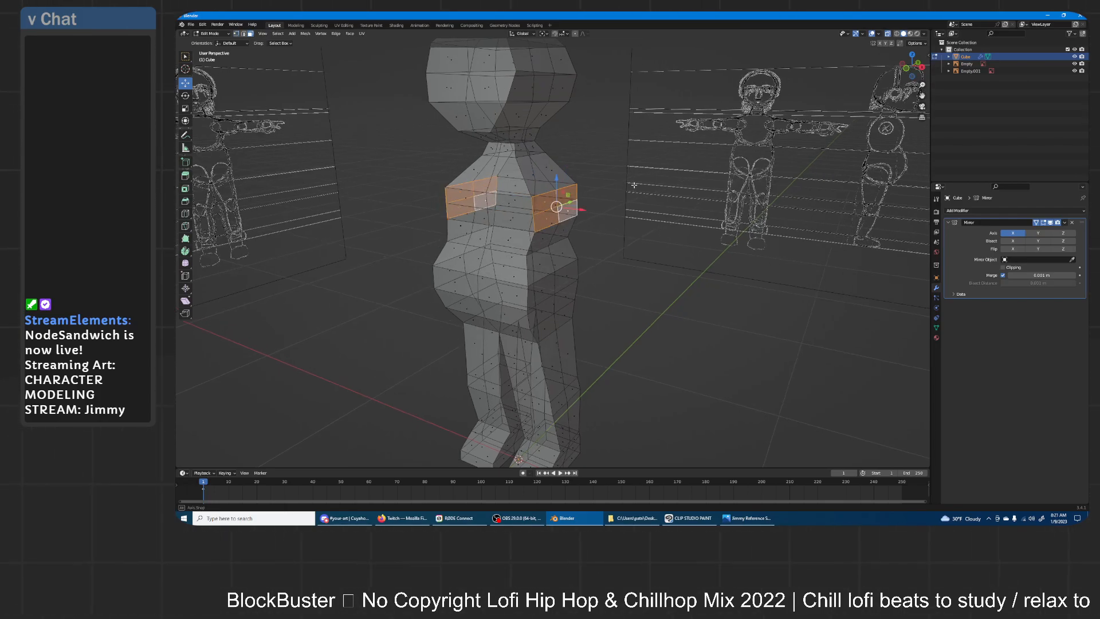
pyautogui.press('KP_1')
pyautogui.scroll(4, 640, 178)
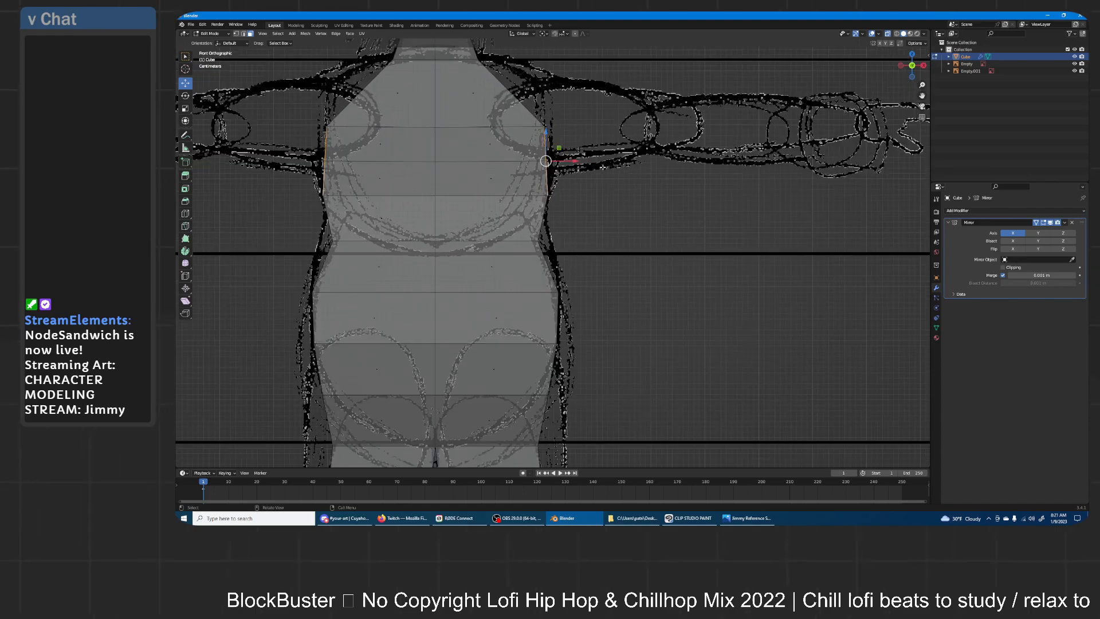
pyautogui.click(236, 35)
pyautogui.keyDown('shift'); pyautogui.click(438, 159); pyautogui.keyUp('shift')
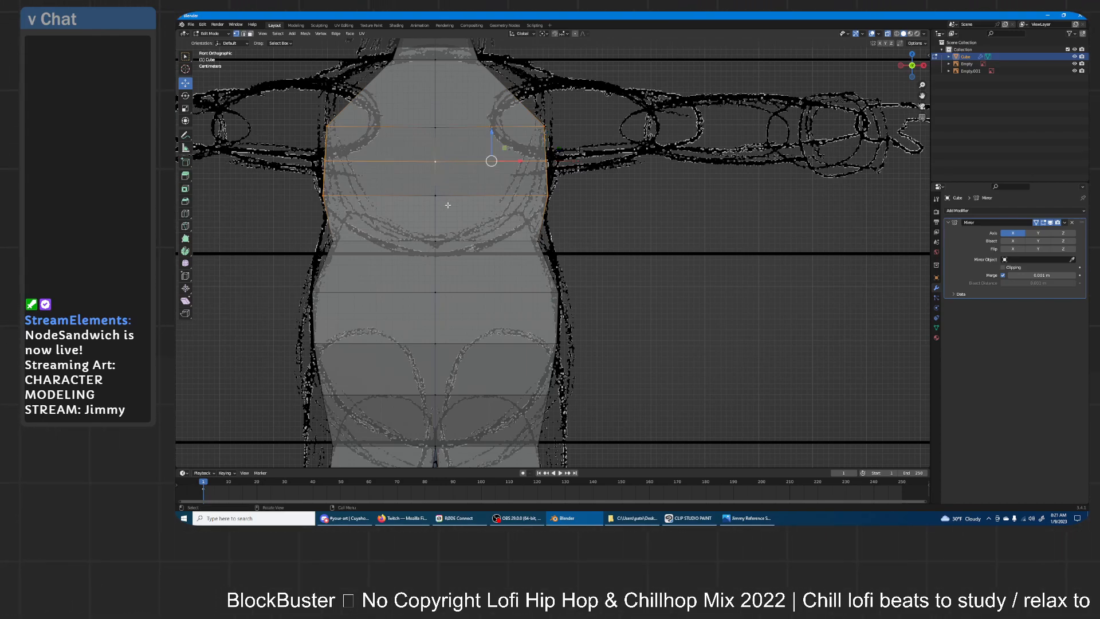
pyautogui.keyDown('shift'); pyautogui.click(448, 205); pyautogui.keyUp('shift')
pyautogui.press('g')
pyautogui.press('z')
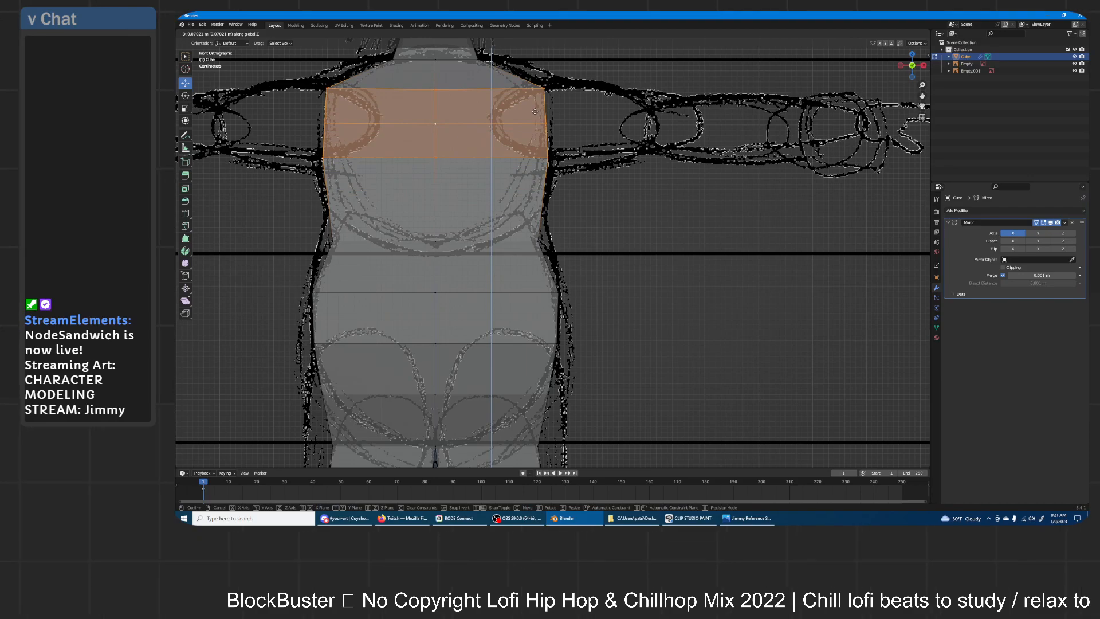
pyautogui.click(537, 116)
# - Lower the armpit-level ring and raise the shoulder-level ring along Z to match the height of the reference arm
pyautogui.moveTo(582, 176); pyautogui.dragTo(419, 155)
pyautogui.press('g')
pyautogui.press('z')
pyautogui.click(597, 133)
pyautogui.moveTo(556, 106); pyautogui.dragTo(423, 86)
pyautogui.press('g')
pyautogui.press('z')
pyautogui.click(613, 91)
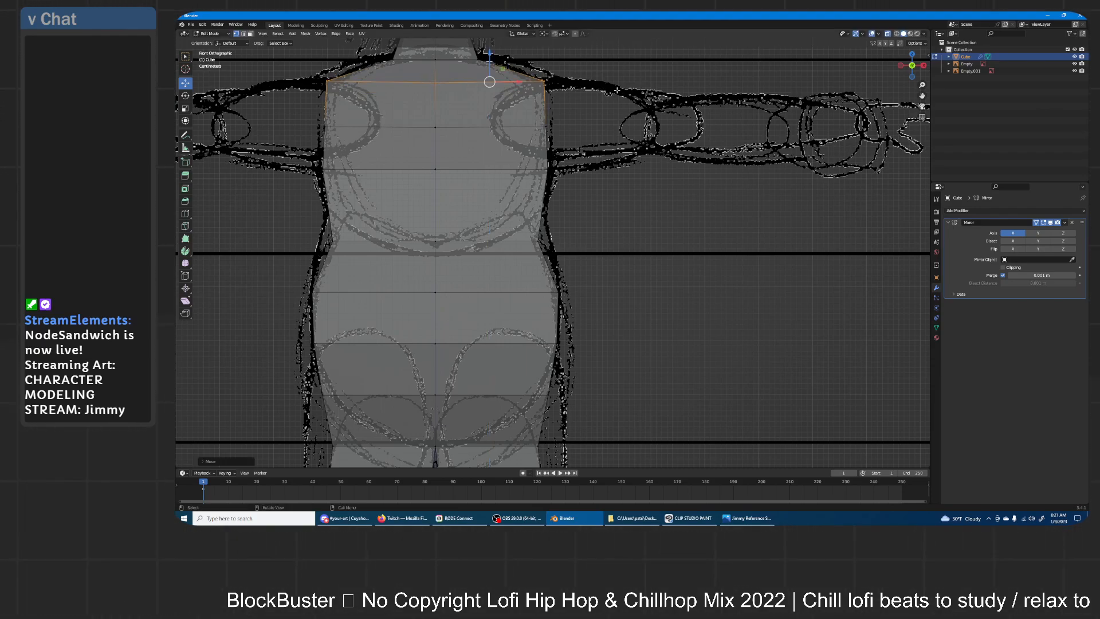
# - Flatten the shoulder-level ring by scaling it to 0 along Z
pyautogui.write('sz10')
pyautogui.press('Return')
pyautogui.hotkey('ctrl', 'z')
pyautogui.write('sz0')
pyautogui.press('Return')
pyautogui.press('s')
pyautogui.press('x')
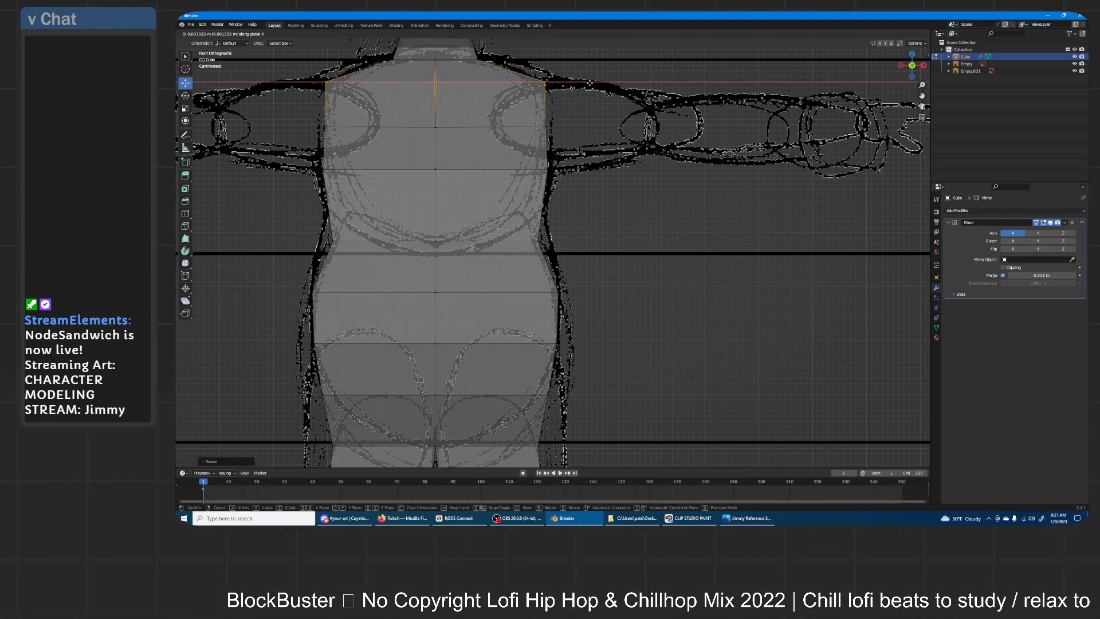
pyautogui.rightClick(587, 108)
# - Nudge the outer shoulder and armpit vertices outward along X to the sides of the front reference
pyautogui.moveTo(587, 108); pyautogui.dragTo(531, 60)
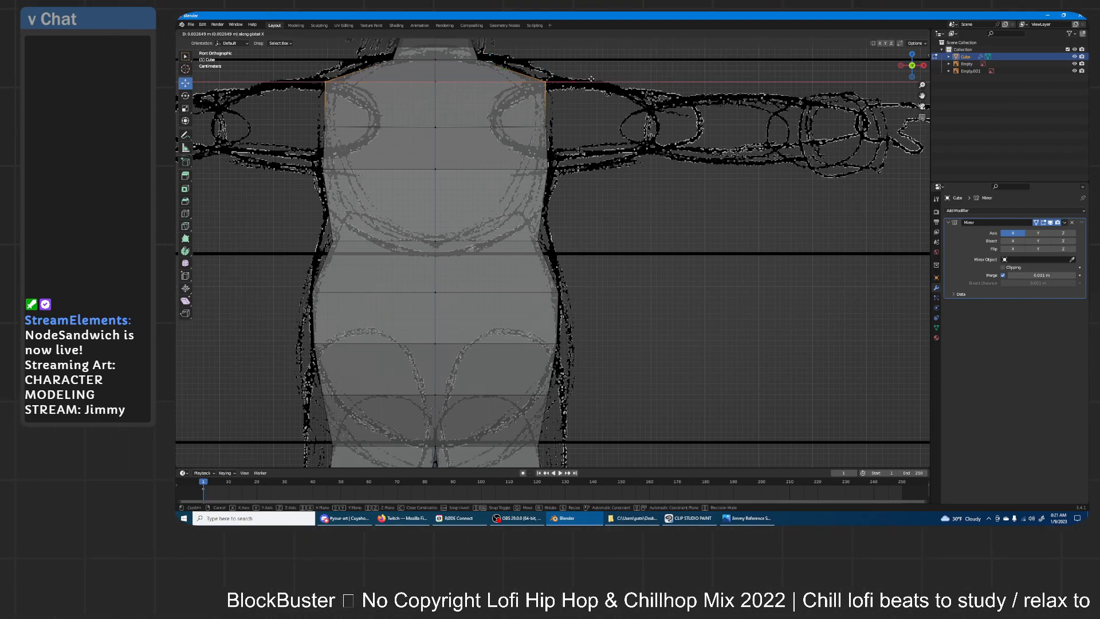
pyautogui.click(584, 129)
pyautogui.moveTo(582, 128); pyautogui.dragTo(571, 162)
pyautogui.click(569, 163)
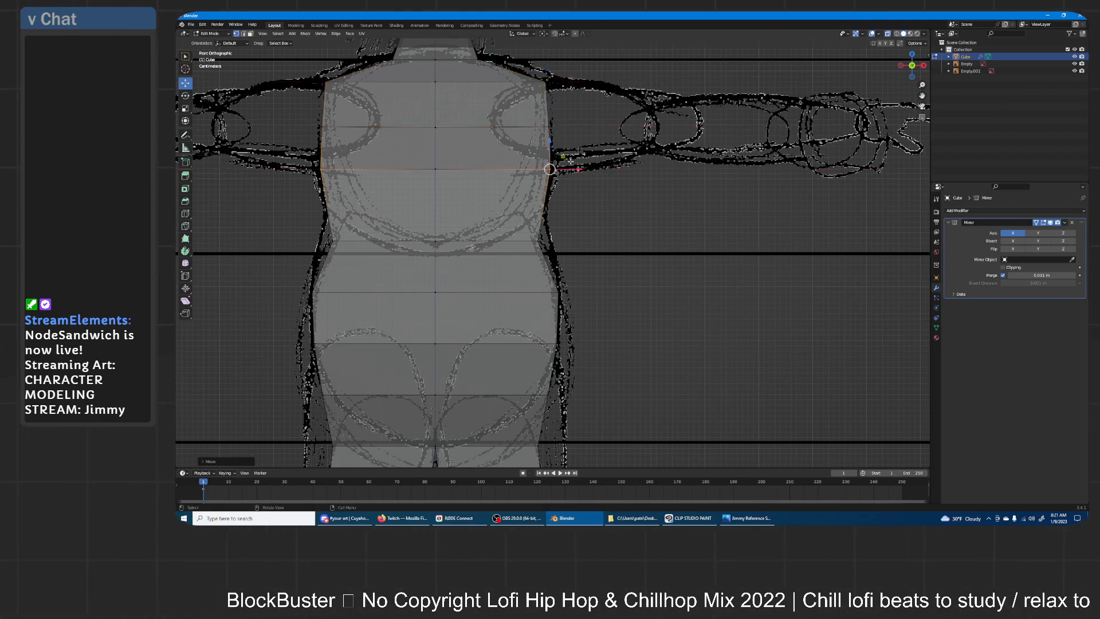
# - Select the four faces on the side of the upper torso and extrude them out to the elbow in the front view
pyautogui.keyDown('shift'); pyautogui.moveTo(609, 95); pyautogui.dragTo(624, 169, button='middle'); pyautogui.keyUp('shift')
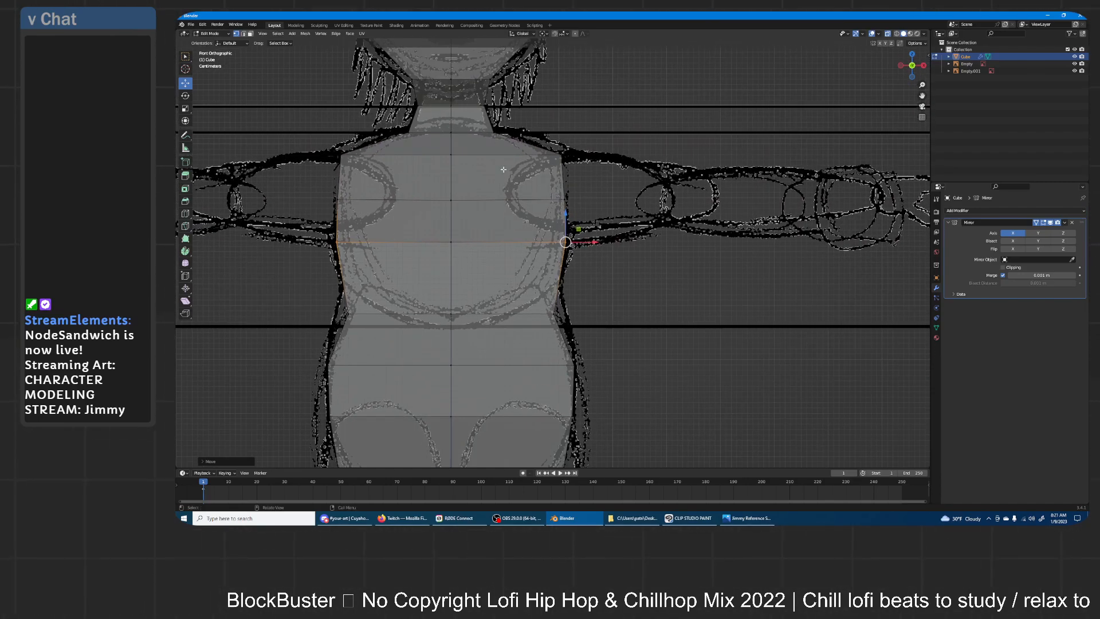
pyautogui.click(250, 34)
pyautogui.moveTo(504, 163); pyautogui.dragTo(584, 187, button='middle')
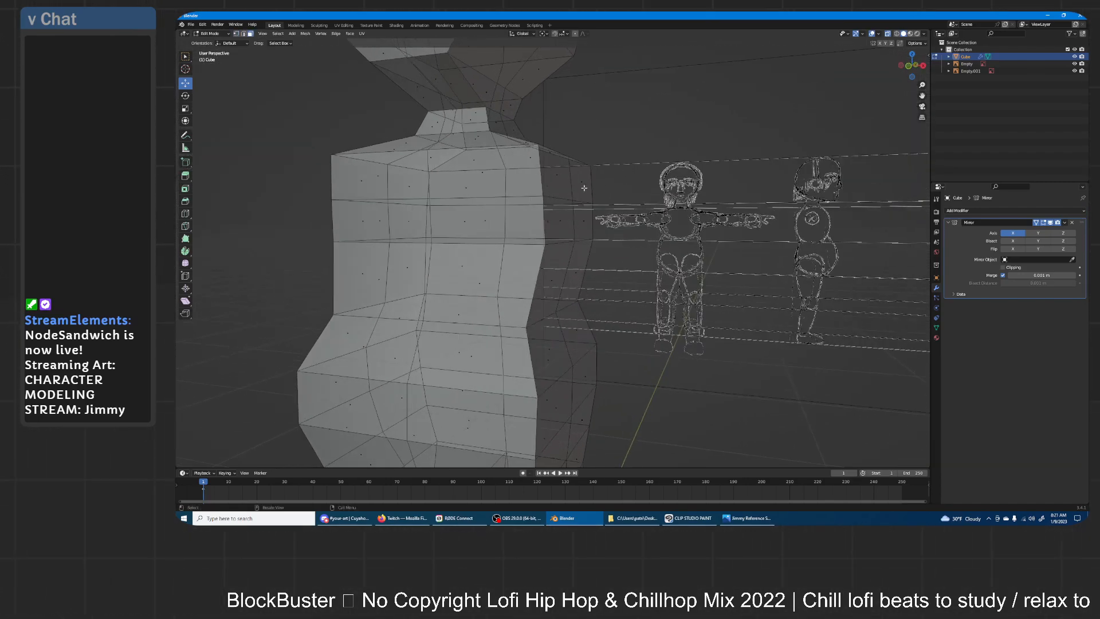
pyautogui.keyDown('shift'); pyautogui.click(582, 180); pyautogui.keyUp('shift')
pyautogui.keyDown('shift'); pyautogui.click(557, 177); pyautogui.keyUp('shift')
pyautogui.keyDown('shift'); pyautogui.click(563, 220); pyautogui.keyUp('shift')
pyautogui.keyDown('shift'); pyautogui.click(584, 220); pyautogui.keyUp('shift')
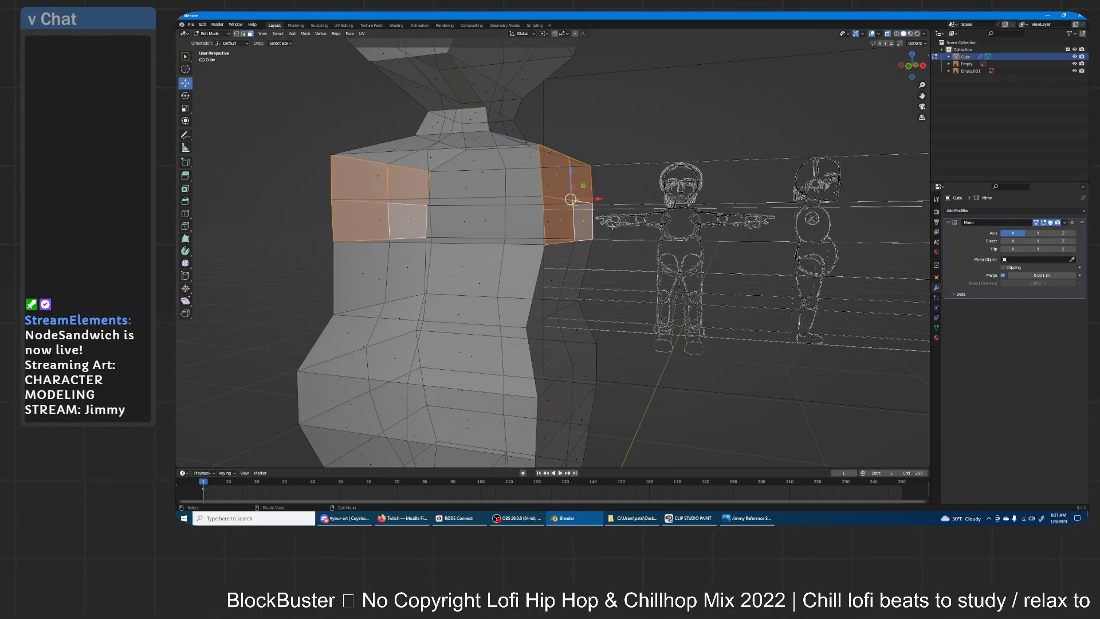
pyautogui.press('KP_1')
pyautogui.scroll(2, 544, 180)
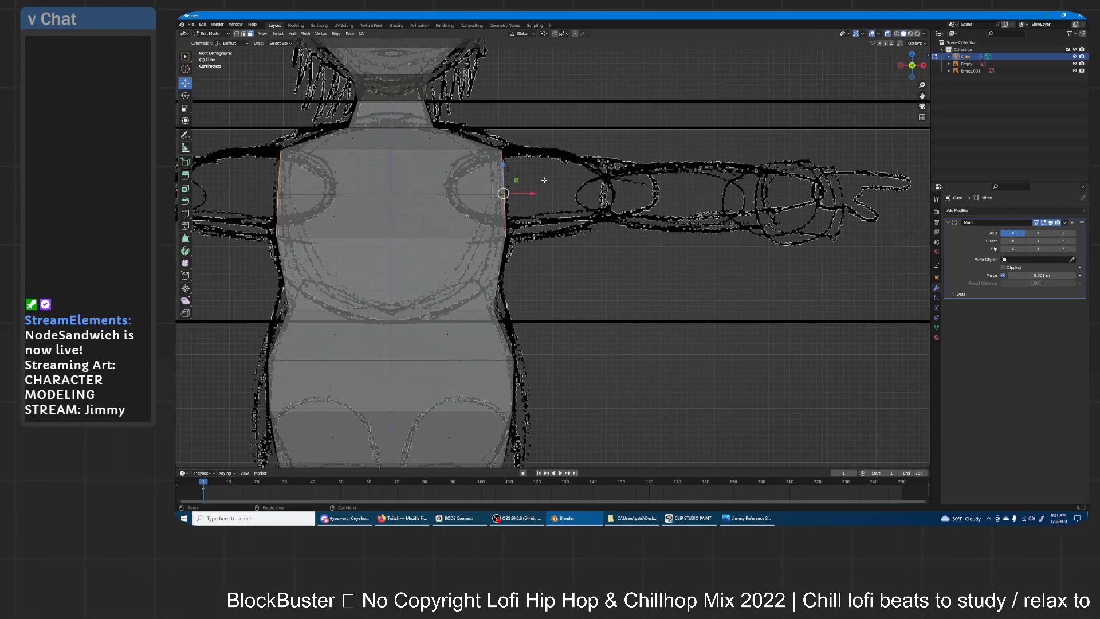
pyautogui.press('e')
pyautogui.click(677, 167)
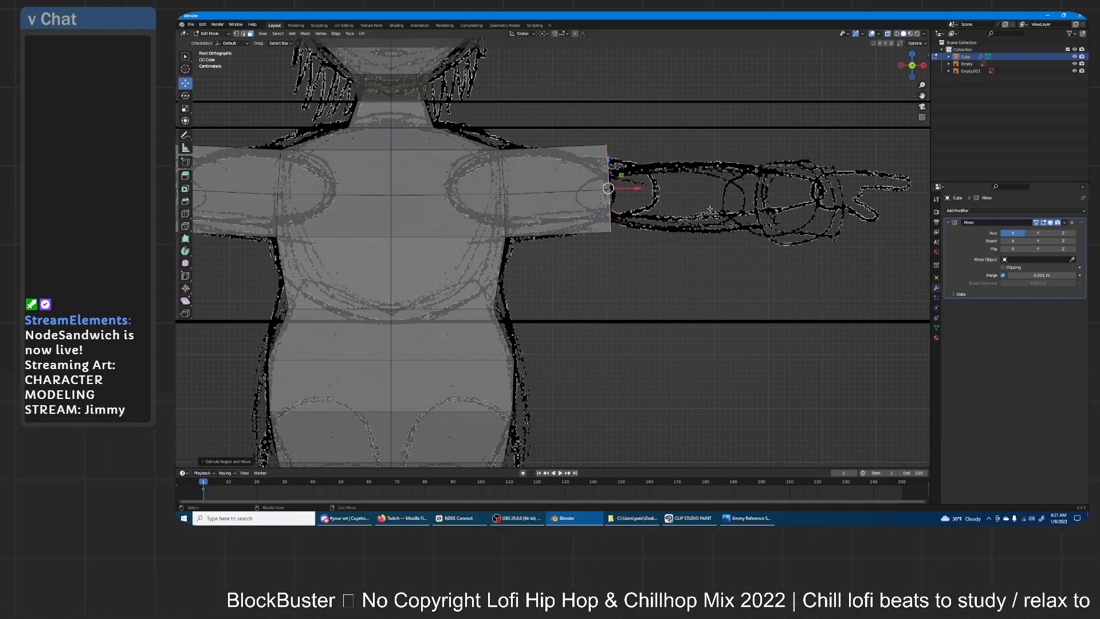
# - Flatten the end of the upper arm to 0 along X, shrink it and shift it along Z to fit the elbow
pyautogui.press('s')
pyautogui.press('x')
pyautogui.press('0')
pyautogui.press('Return')
pyautogui.press('s')
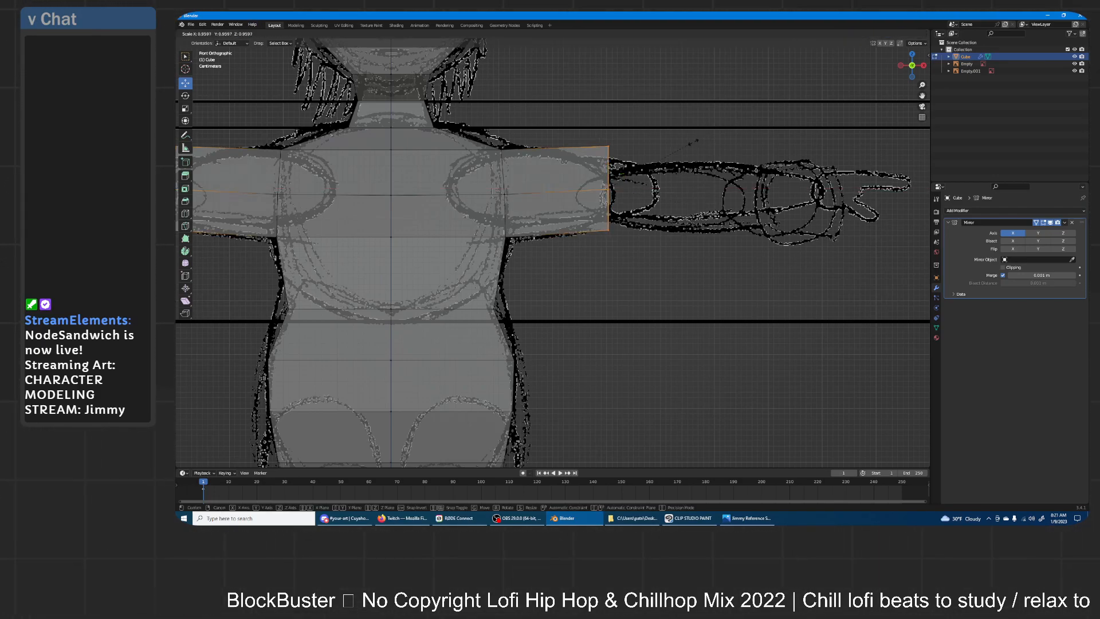
pyautogui.click(670, 158)
pyautogui.press('g')
pyautogui.press('z')
pyautogui.click(671, 161)
# - Extrude the elbow end out to the wrist and taper it to fit the forearm reference
pyautogui.keyDown('shift'); pyautogui.moveTo(682, 147); pyautogui.dragTo(525, 159, button='middle'); pyautogui.keyUp('shift')
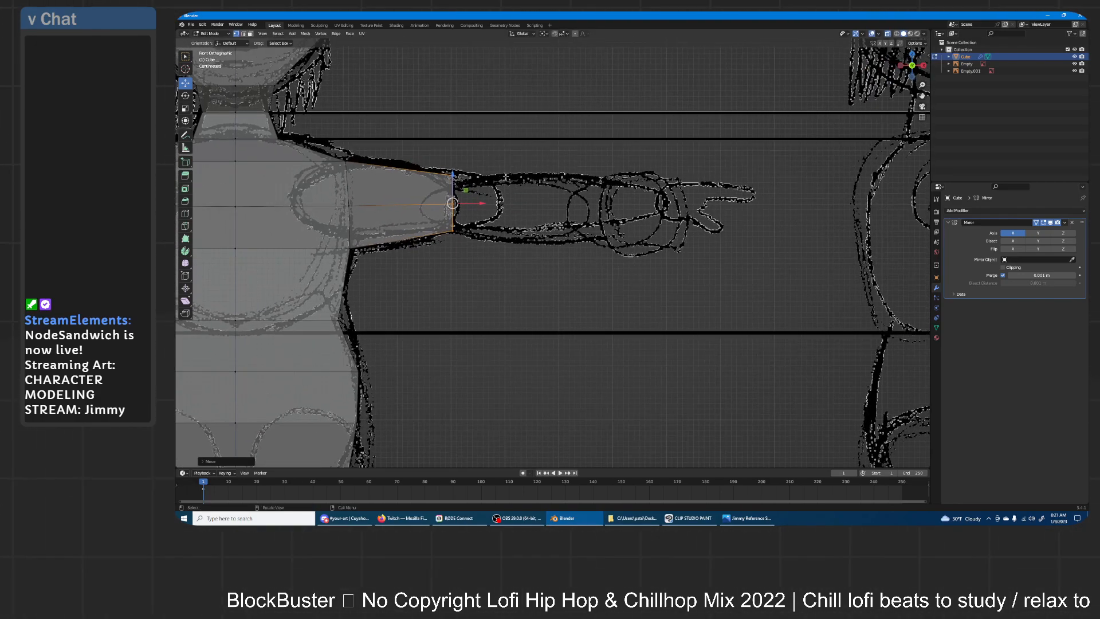
pyautogui.press('e')
pyautogui.press('x')
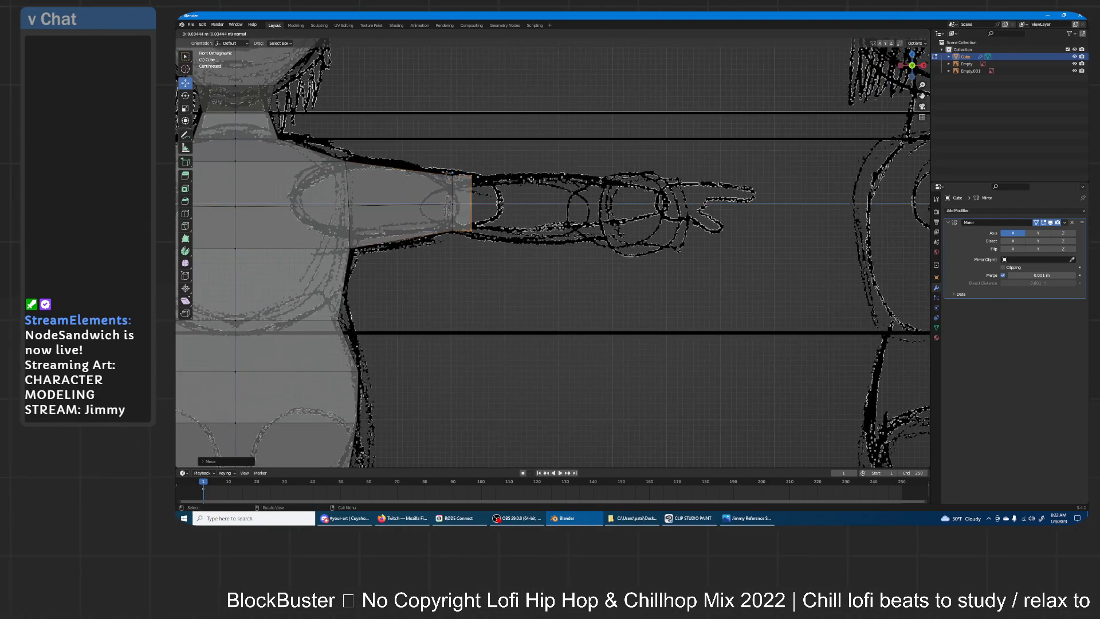
pyautogui.press('Return')
pyautogui.press('s')
pyautogui.press('z')
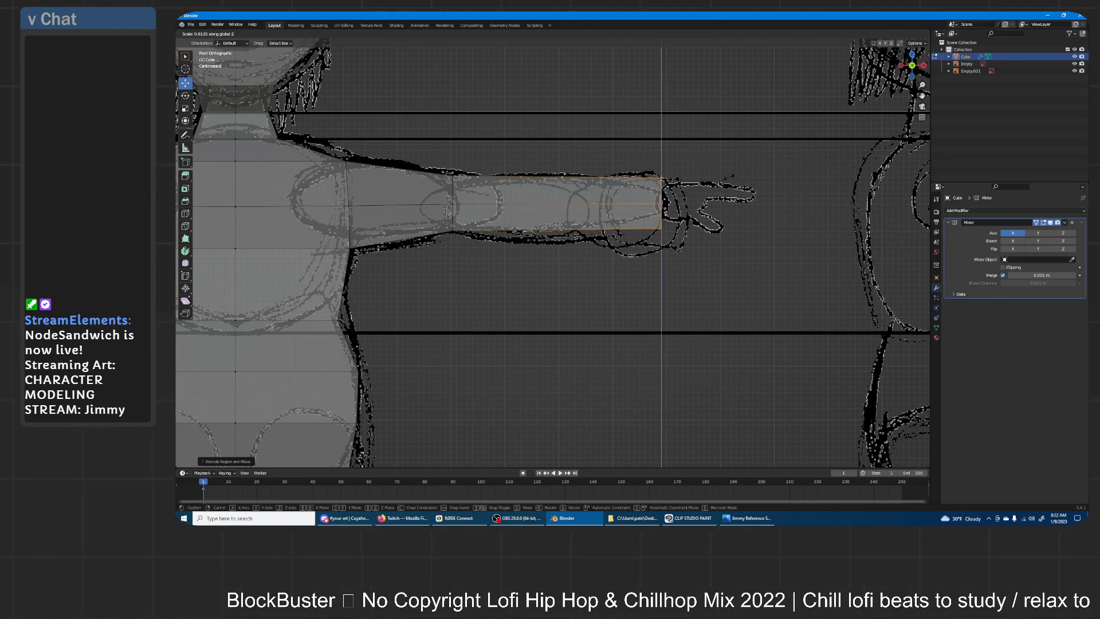
pyautogui.press('Return')
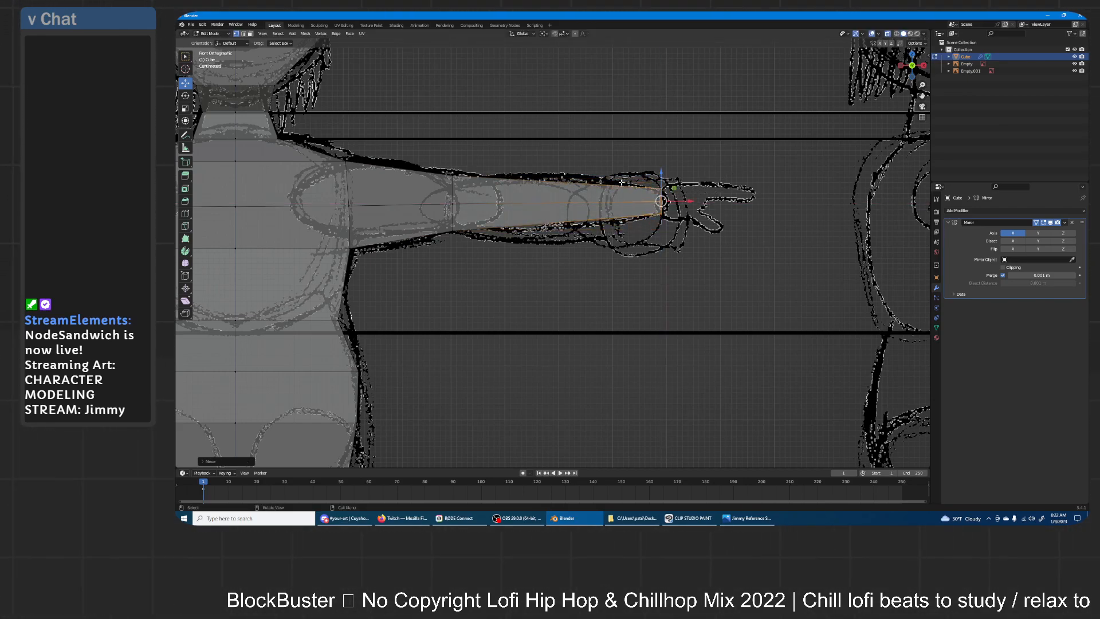
# - Search the add-ons in the preferences for "screen"
pyautogui.click(202, 25)
pyautogui.click(225, 122)
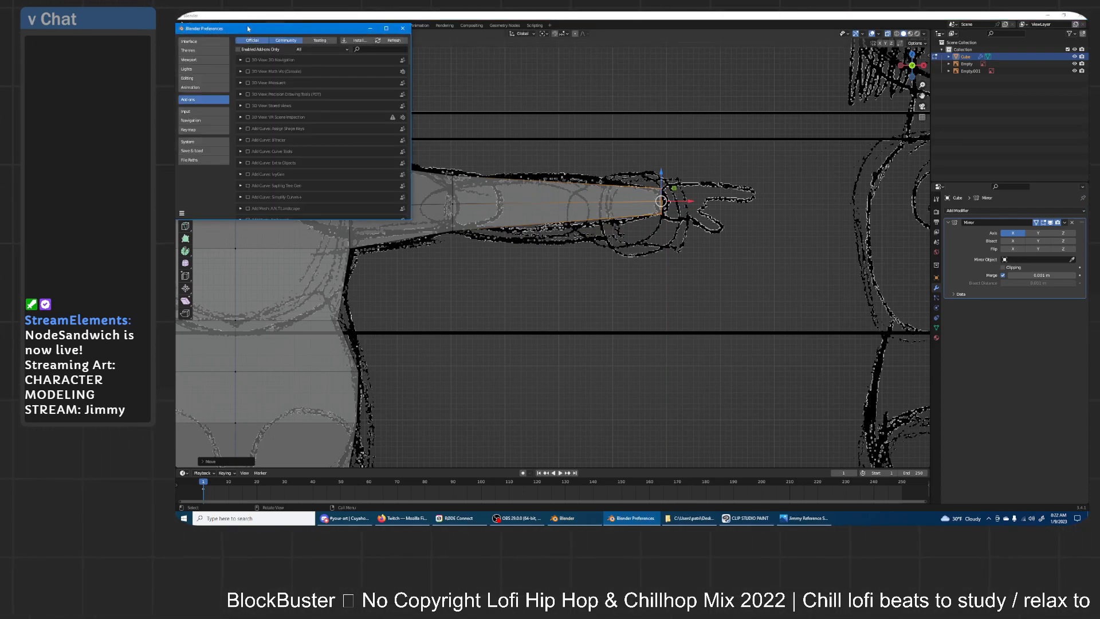
pyautogui.click(386, 49)
pyautogui.write('screen')
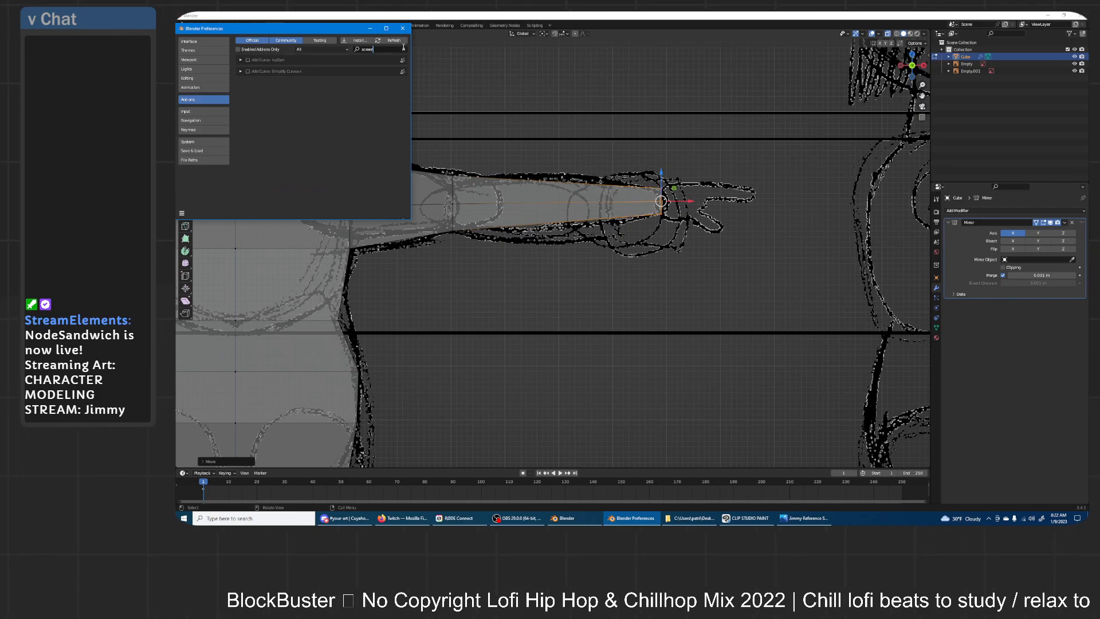
# - Search the add-ons for "keys", clear the search and close the preferences
pyautogui.press('BackSpace')
pyautogui.press('BackSpace')
pyautogui.press('BackSpace')
pyautogui.press('BackSpace')
pyautogui.press('BackSpace')
pyautogui.press('BackSpace')
pyautogui.write('keys')
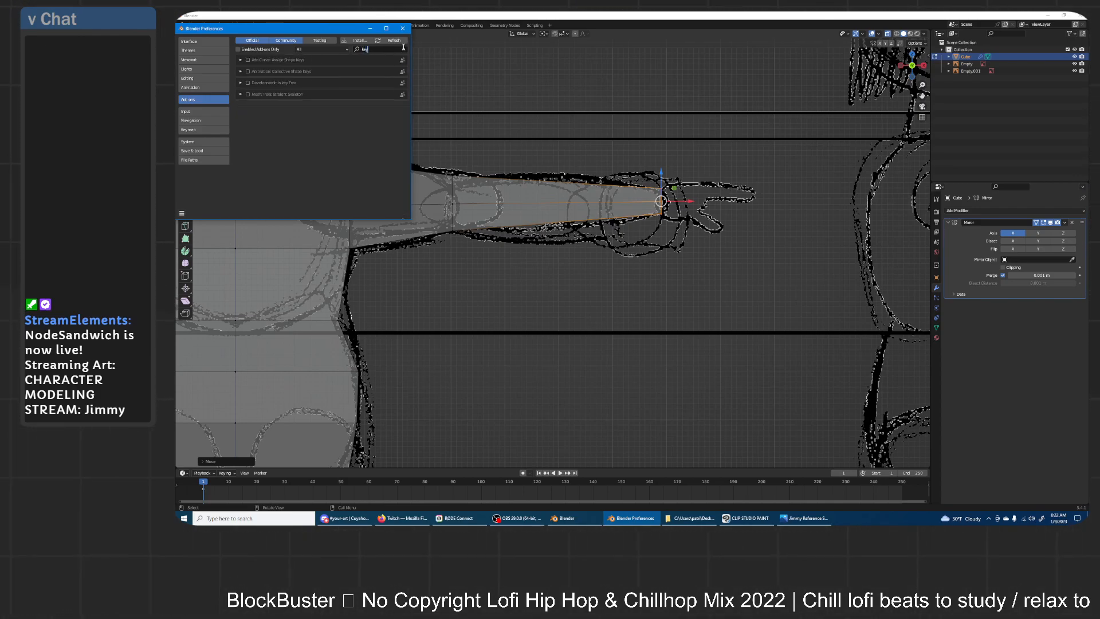
pyautogui.press('BackSpace')
pyautogui.press('BackSpace')
pyautogui.press('BackSpace')
pyautogui.press('BackSpace')
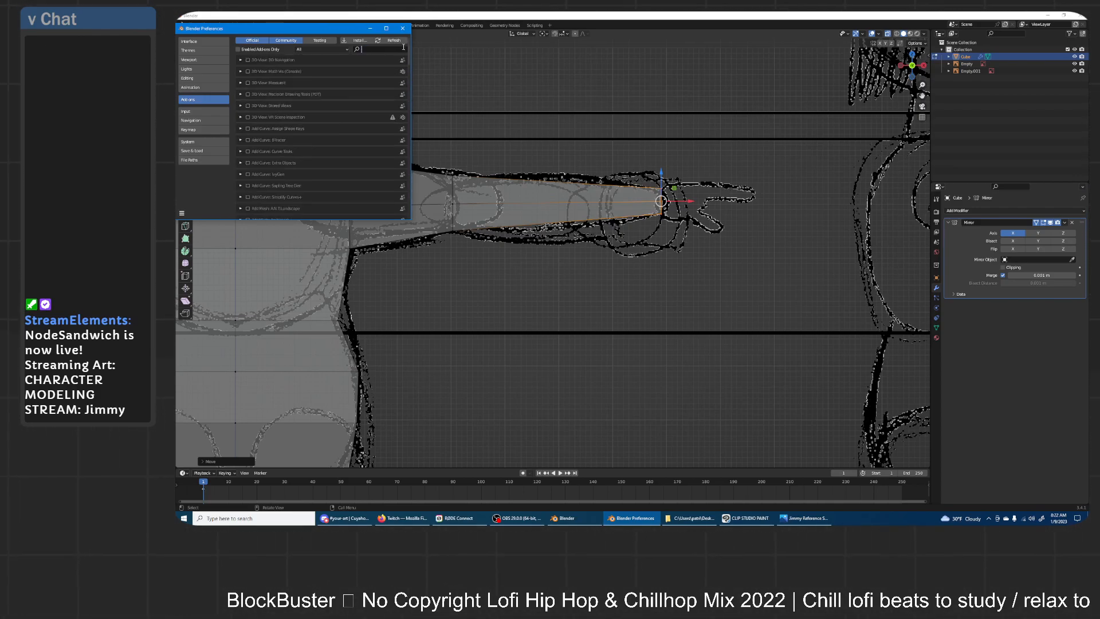
pyautogui.click(403, 28)
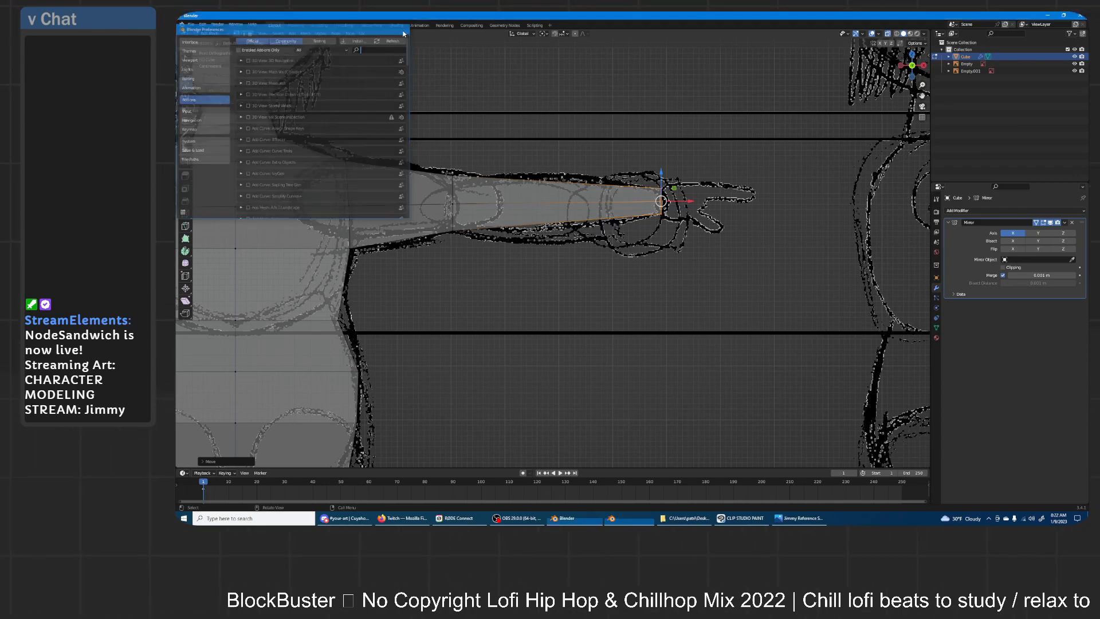
# - Extrude the wrist end along X to the end of the palm, shrink it and raise it along Z to the finger base
pyautogui.keyDown('shift'); pyautogui.moveTo(738, 153); pyautogui.dragTo(672, 159, button='middle'); pyautogui.keyUp('shift')
pyautogui.scroll(6, 672, 159)
pyautogui.keyDown('shift'); pyautogui.moveTo(697, 101); pyautogui.dragTo(481, 172, button='middle'); pyautogui.keyUp('shift')
pyautogui.press('e')
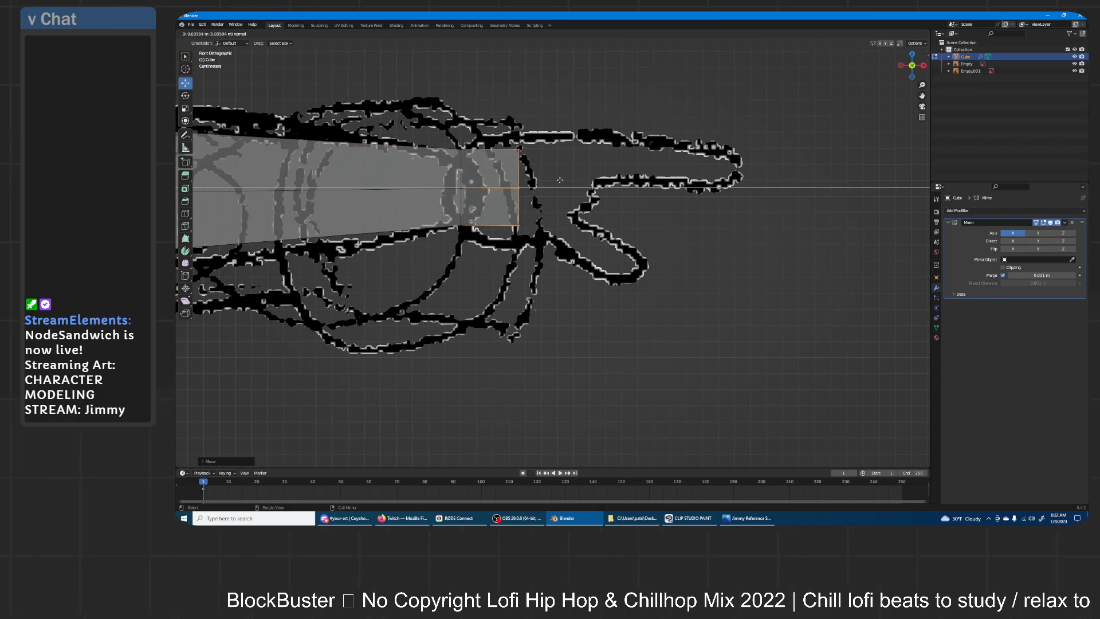
pyautogui.press('x')
pyautogui.click(621, 173)
pyautogui.press('s')
pyautogui.click(625, 175)
pyautogui.press('g')
pyautogui.press('z')
pyautogui.click(628, 154)
# - Extrude the palm end out to the fingertips in the front view and add a centred loop cut across the palm
pyautogui.press('e')
pyautogui.press('x')
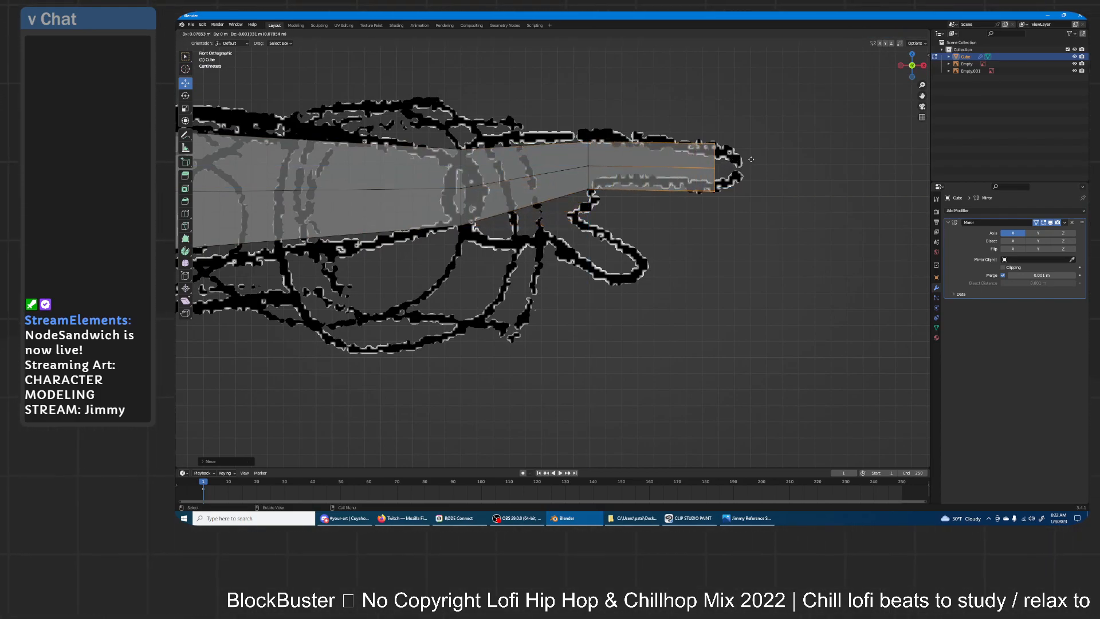
pyautogui.click(767, 159)
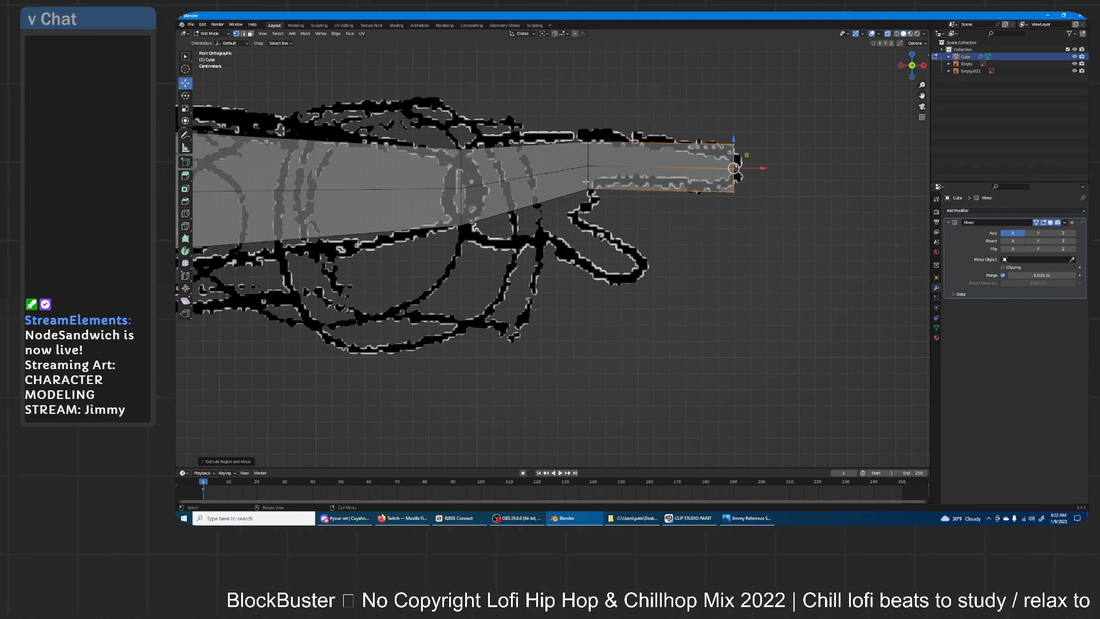
pyautogui.rightClick(523, 145)
pyautogui.press('Escape')
pyautogui.moveTo(575, 138); pyautogui.dragTo(808, 172, button='middle')
pyautogui.hotkey('ctrl', 'r')
pyautogui.click(540, 169)
pyautogui.rightClick(540, 169)
pyautogui.keyDown('shift'); pyautogui.moveTo(542, 187); pyautogui.dragTo(859, 169, button='middle'); pyautogui.keyUp('shift')
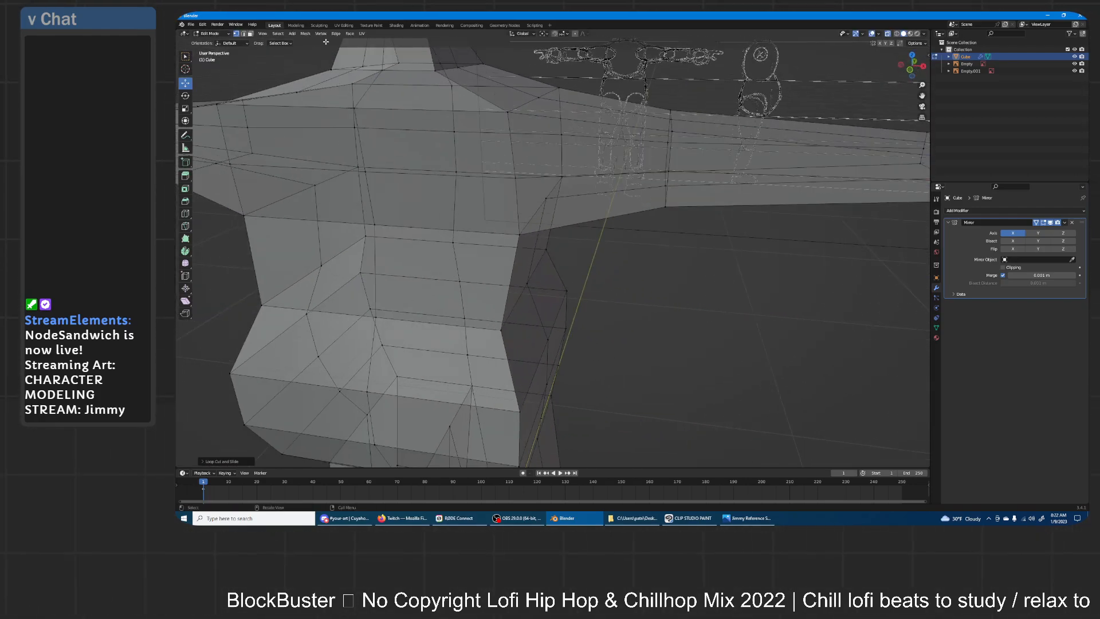
# - Select the edge loop around the elbow and narrow it along Y in the side view
pyautogui.click(250, 34)
pyautogui.scroll(-3, 661, 170)
pyautogui.moveTo(660, 170); pyautogui.dragTo(665, 153, button='middle')
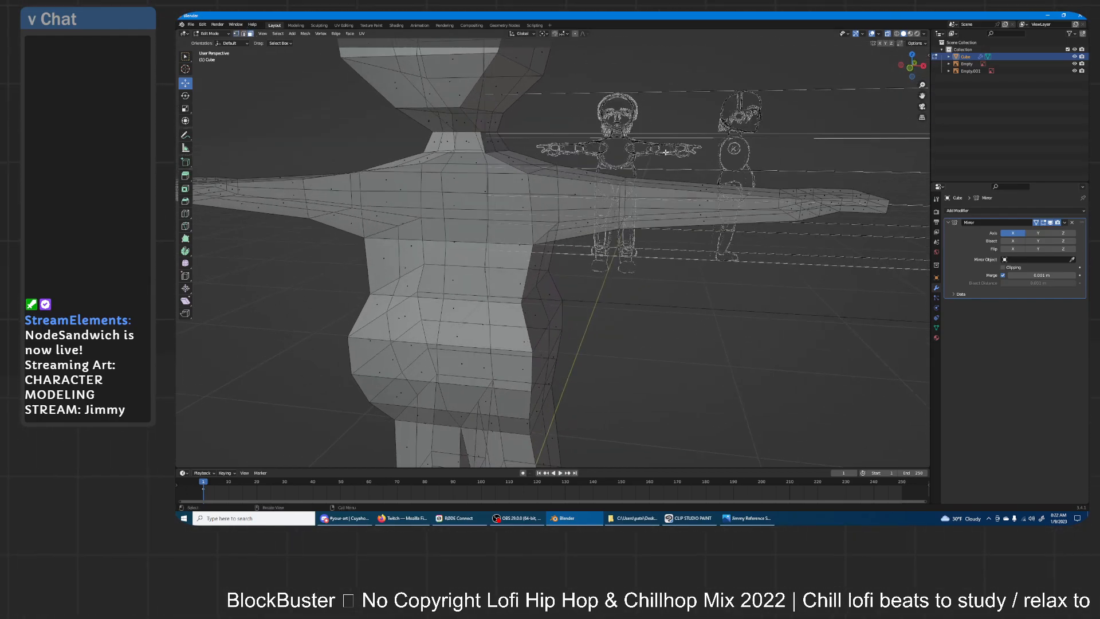
pyautogui.press('KP_3')
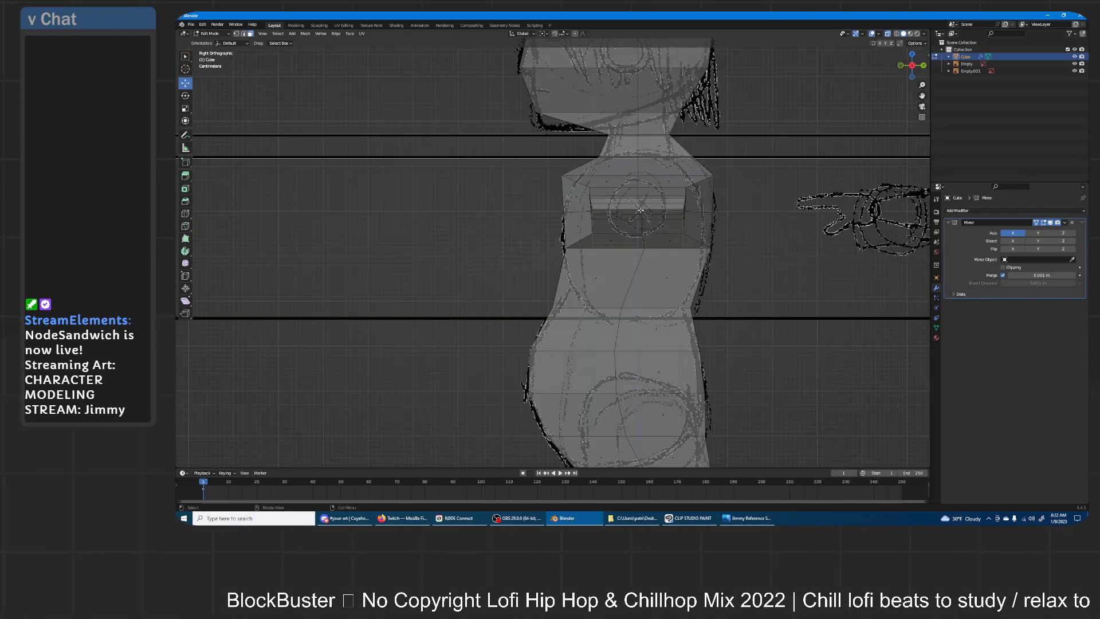
pyautogui.moveTo(666, 181); pyautogui.dragTo(624, 191, button='middle')
pyautogui.click(244, 34)
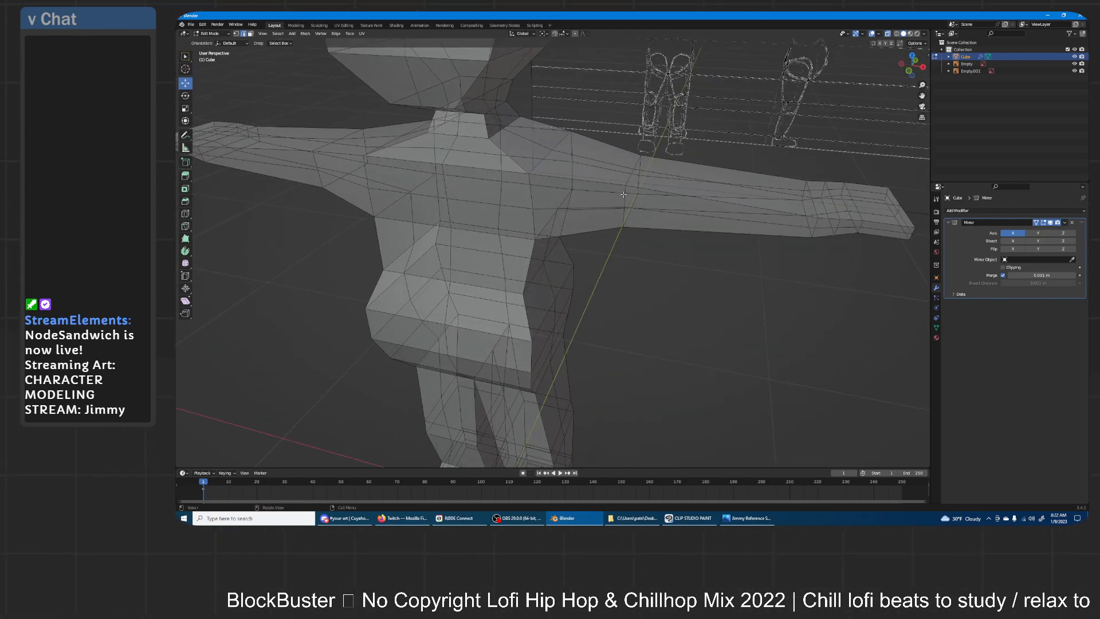
pyautogui.keyDown('alt'); pyautogui.click(630, 190); pyautogui.keyUp('alt')
pyautogui.press('KP_3')
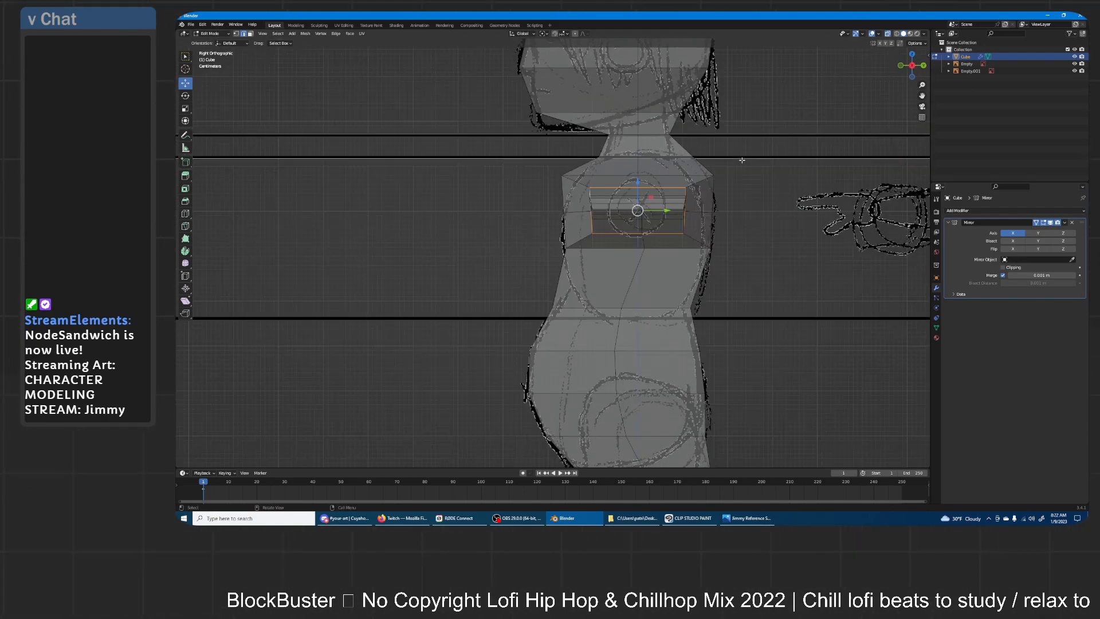
pyautogui.scroll(1, 707, 201)
pyautogui.keyDown('shift'); pyautogui.moveTo(707, 200); pyautogui.dragTo(654, 214, button='middle'); pyautogui.keyUp('shift')
pyautogui.press('s')
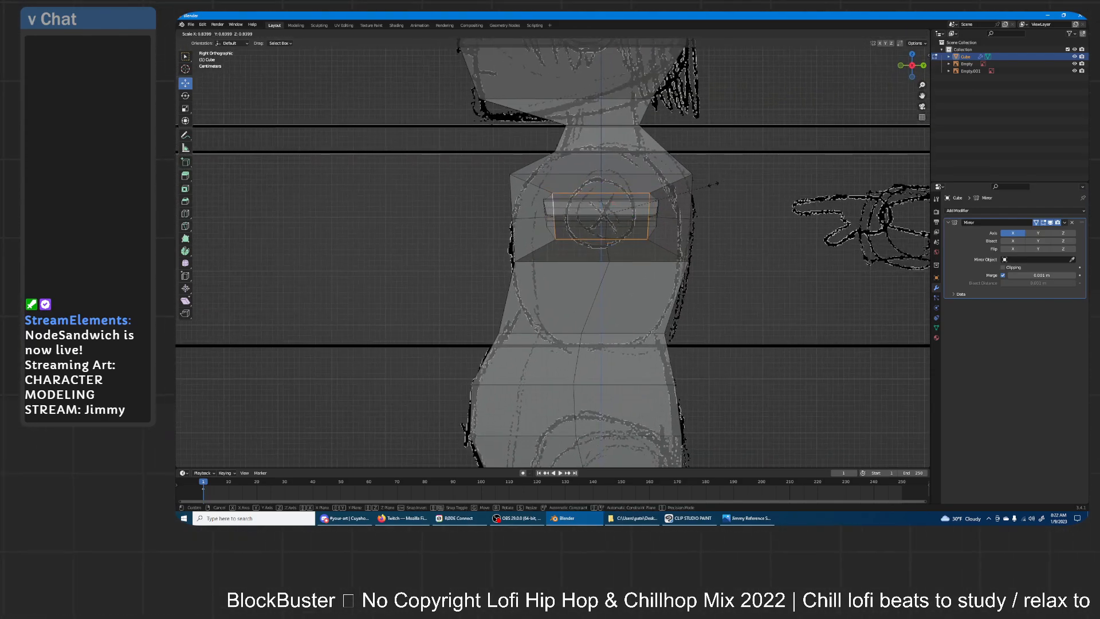
pyautogui.press('y')
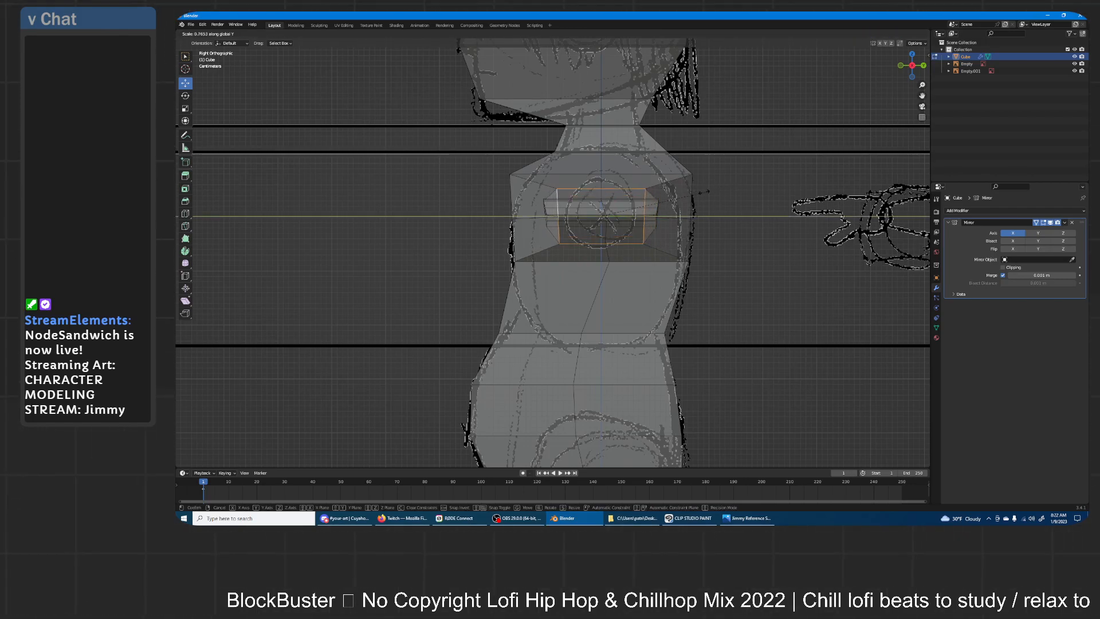
pyautogui.click(681, 196)
pyautogui.moveTo(681, 196); pyautogui.dragTo(695, 229, button='middle')
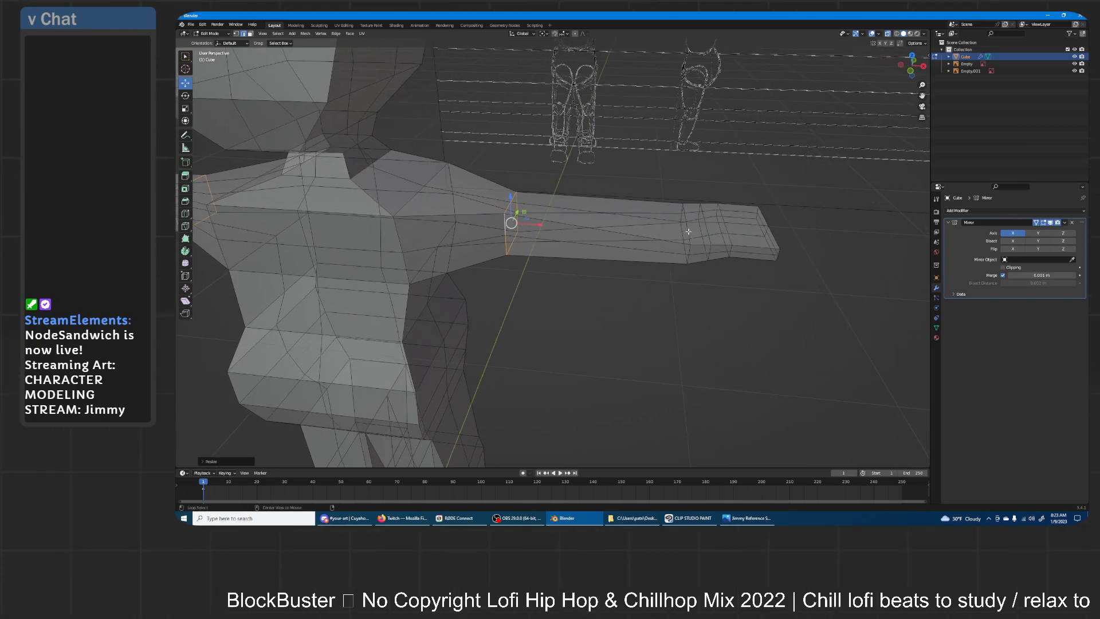
# - Narrow the edge loop around the wrist along Y in the side view
pyautogui.press('KP_3')
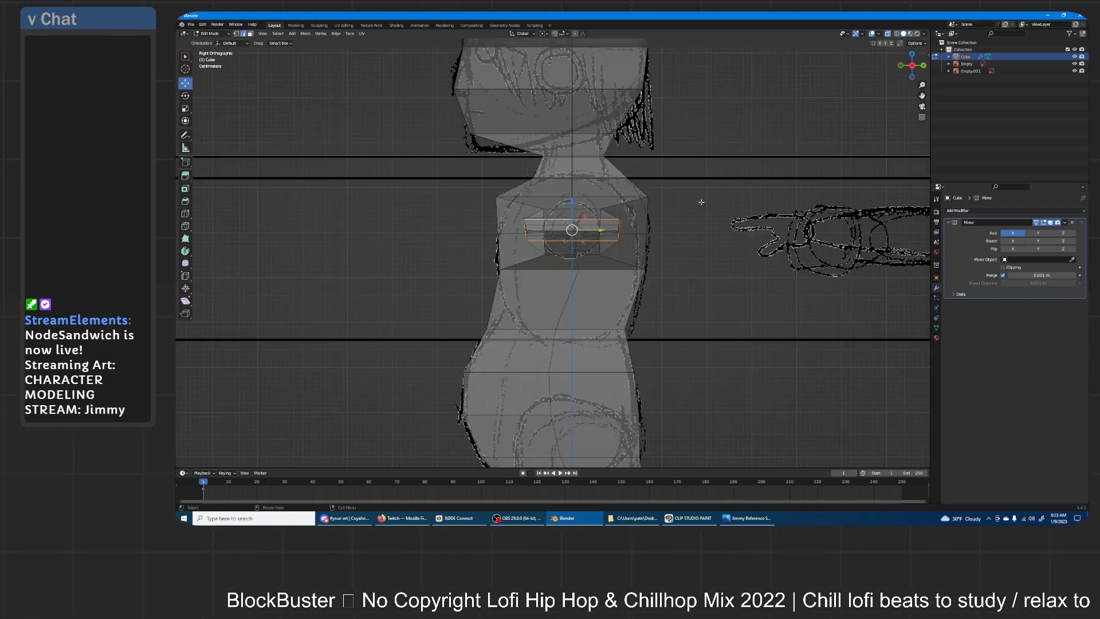
pyautogui.press('s')
pyautogui.press('y')
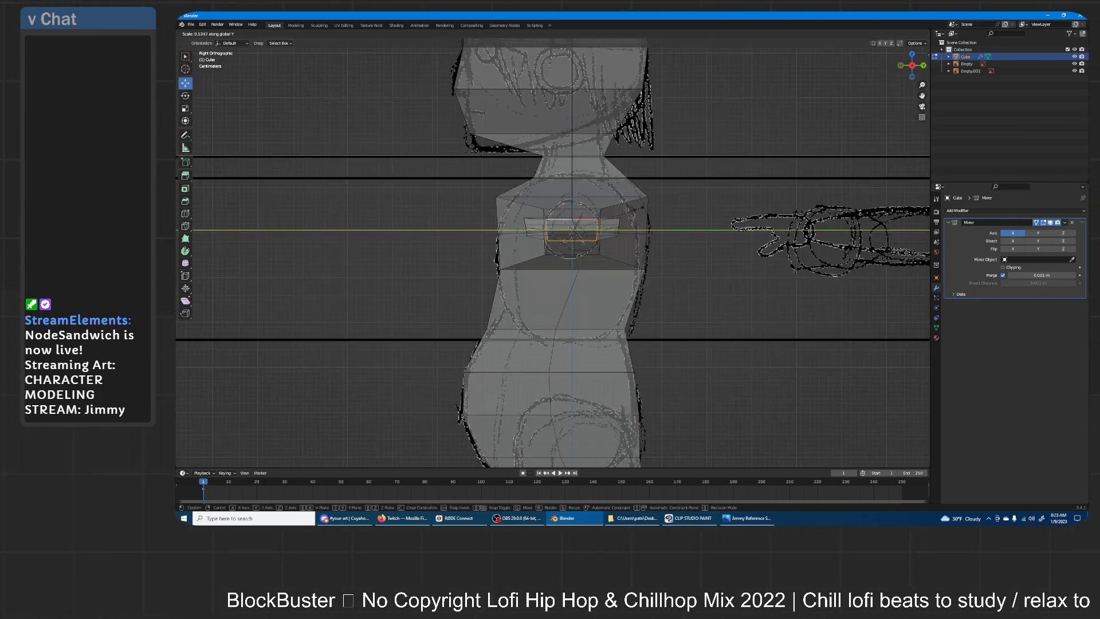
pyautogui.click(634, 210)
pyautogui.moveTo(585, 209); pyautogui.dragTo(663, 251, button='middle')
# - In the top view, narrow the mid-palm loop and the finger-base loop along Y so the hand widens gradually from the wrist
pyautogui.moveTo(468, 193); pyautogui.dragTo(755, 224, button='middle')
pyautogui.press('KP_7')
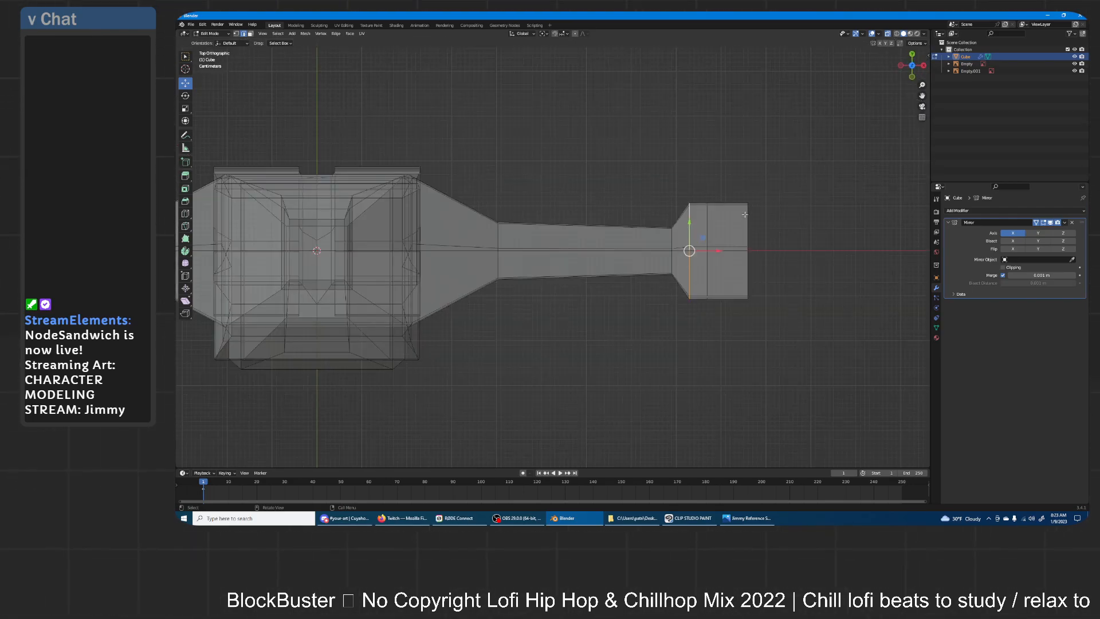
pyautogui.scroll(3, 621, 186)
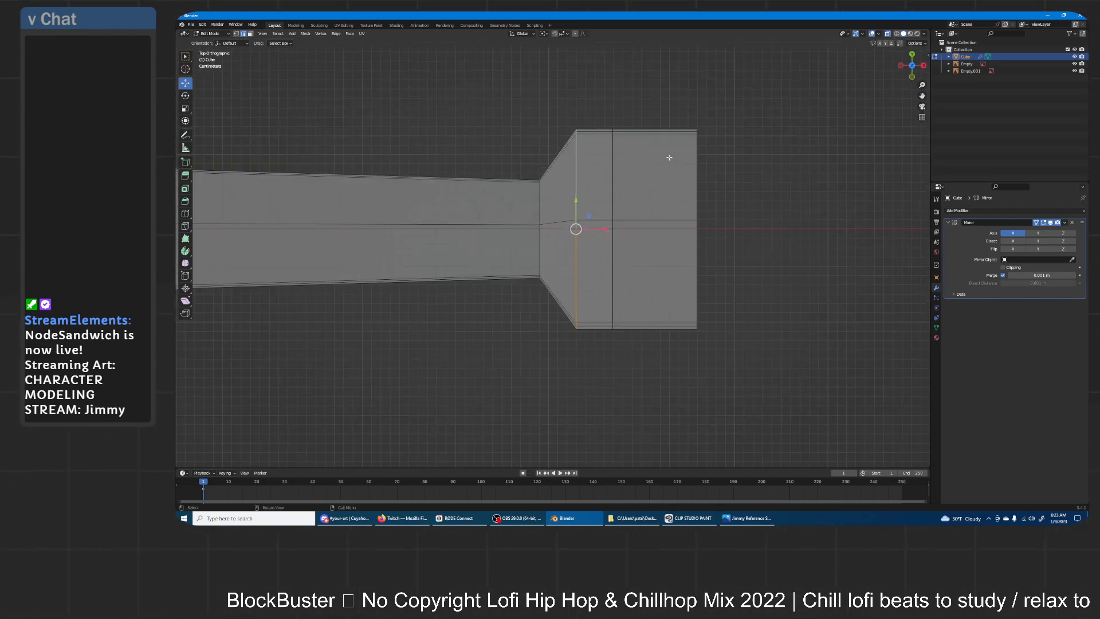
pyautogui.press('s')
pyautogui.press('y')
pyautogui.click(641, 174)
pyautogui.keyDown('alt'); pyautogui.click(614, 183); pyautogui.keyUp('alt')
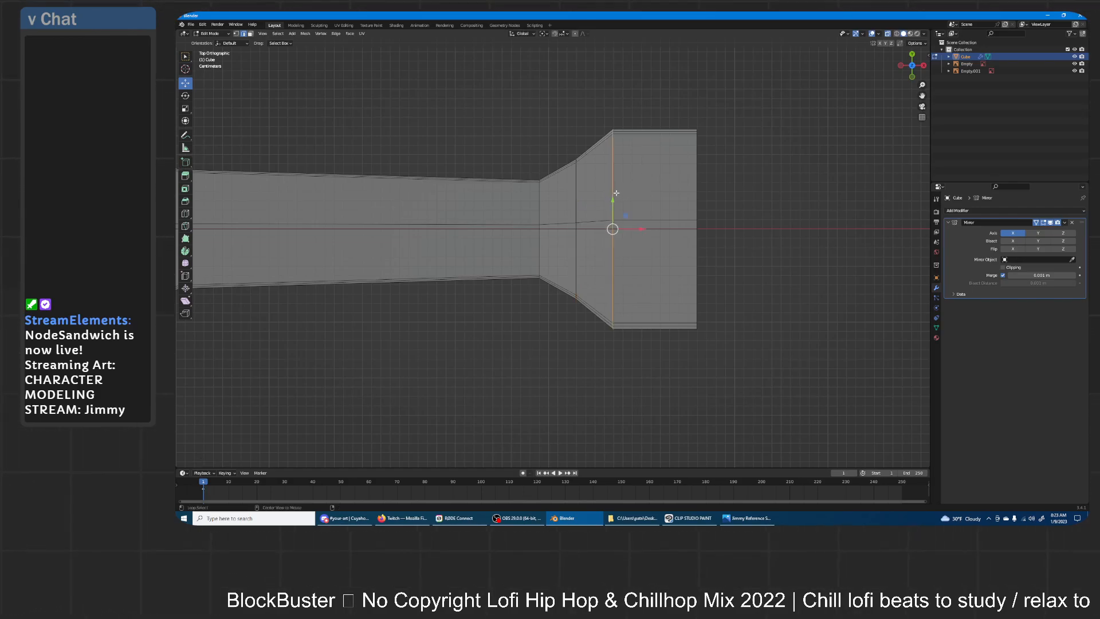
pyautogui.press('s')
pyautogui.press('y')
pyautogui.click(685, 157)
pyautogui.keyDown('alt'); pyautogui.click(697, 169); pyautogui.keyUp('alt')
pyautogui.press('s')
pyautogui.press('y')
pyautogui.rightClick(692, 182)
# - Select the whole fingertip end and narrow it along Y so the hand tapers past the finger base
pyautogui.moveTo(731, 375); pyautogui.dragTo(677, 130)
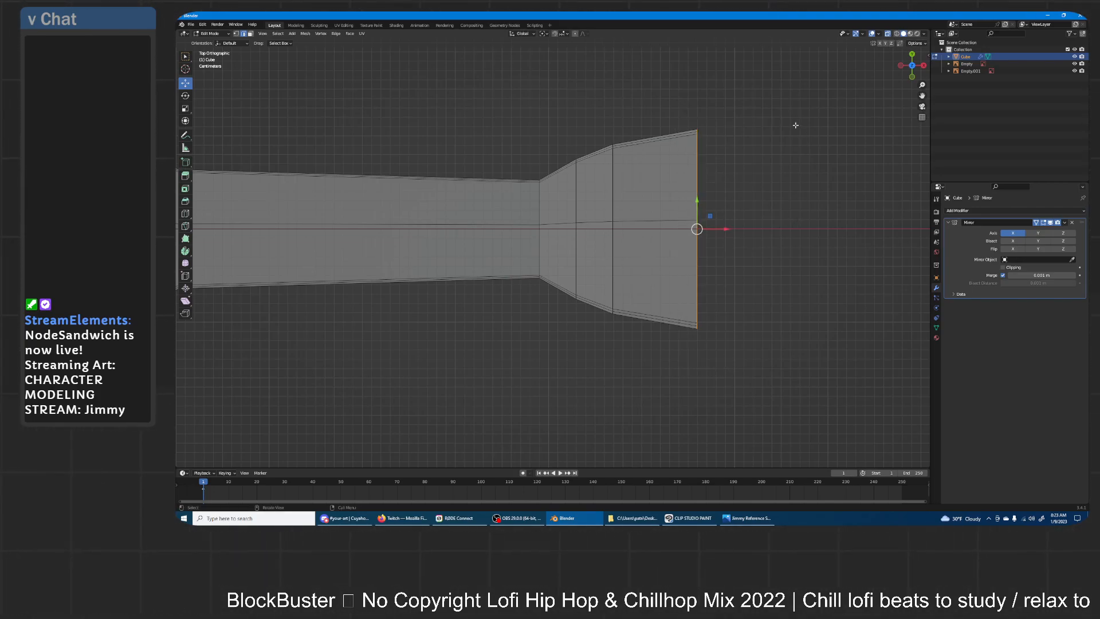
pyautogui.press('s')
pyautogui.press('y')
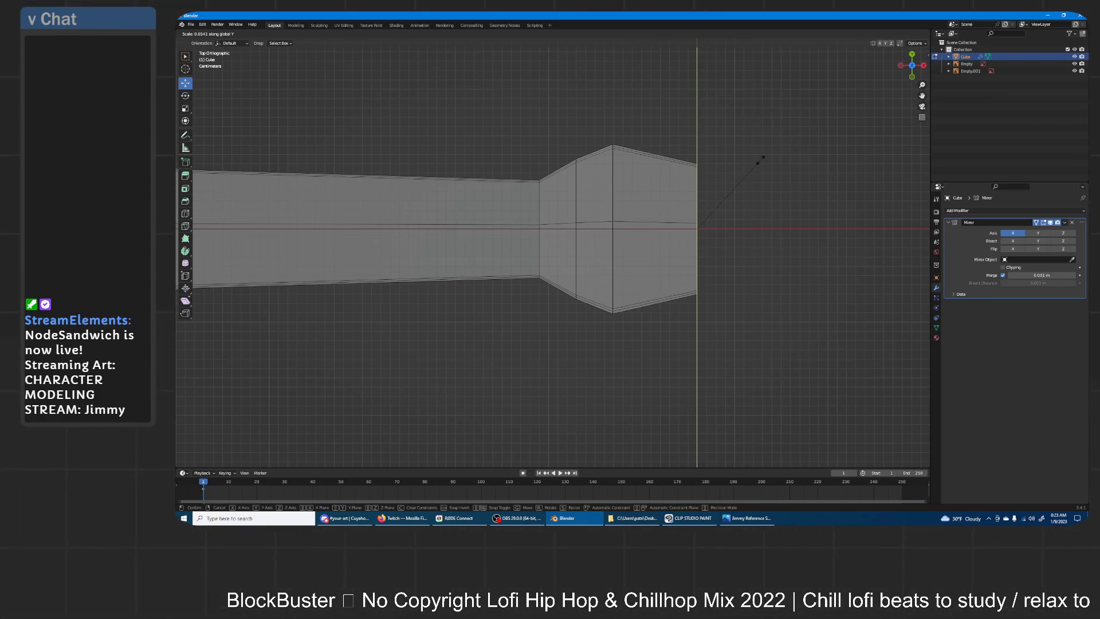
pyautogui.click(761, 160)
# - Add a centred loop cut across the fingers and scale it up slightly to round the hand's outline
pyautogui.hotkey('ctrl', 'r')
pyautogui.click(659, 158)
pyautogui.rightClick(659, 157)
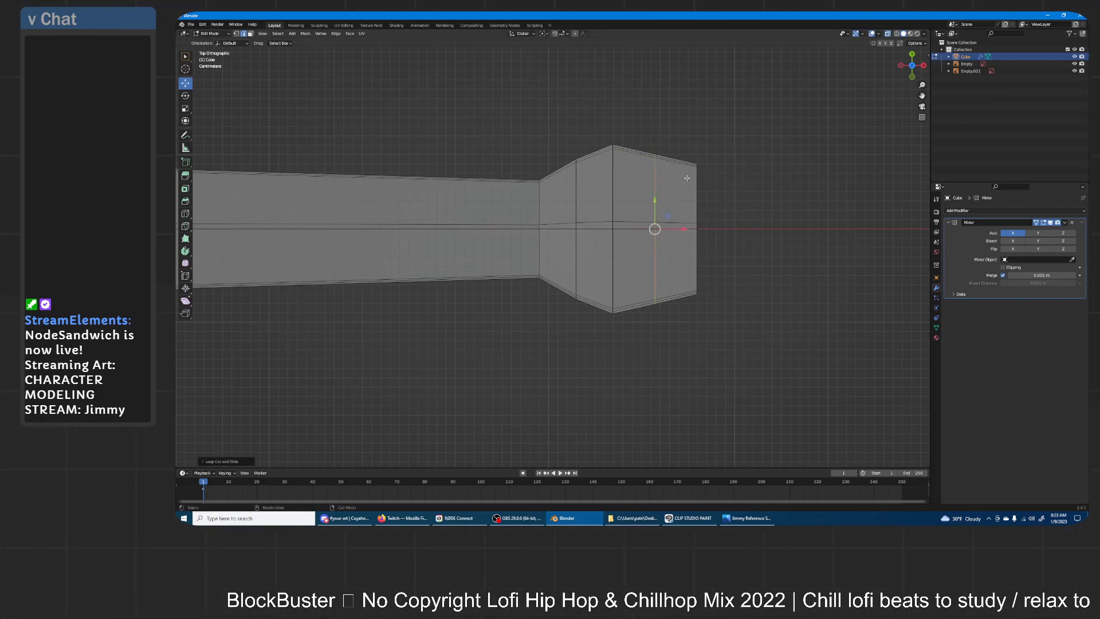
pyautogui.press('s')
pyautogui.click(581, 177)
# - Select the hand from the mid-palm loop to the fingertips and move it about -0.01 m along Y
pyautogui.keyDown('alt'); pyautogui.click(577, 183); pyautogui.keyUp('alt')
pyautogui.moveTo(743, 362); pyautogui.dragTo(579, 130)
pyautogui.press('g')
pyautogui.press('y')
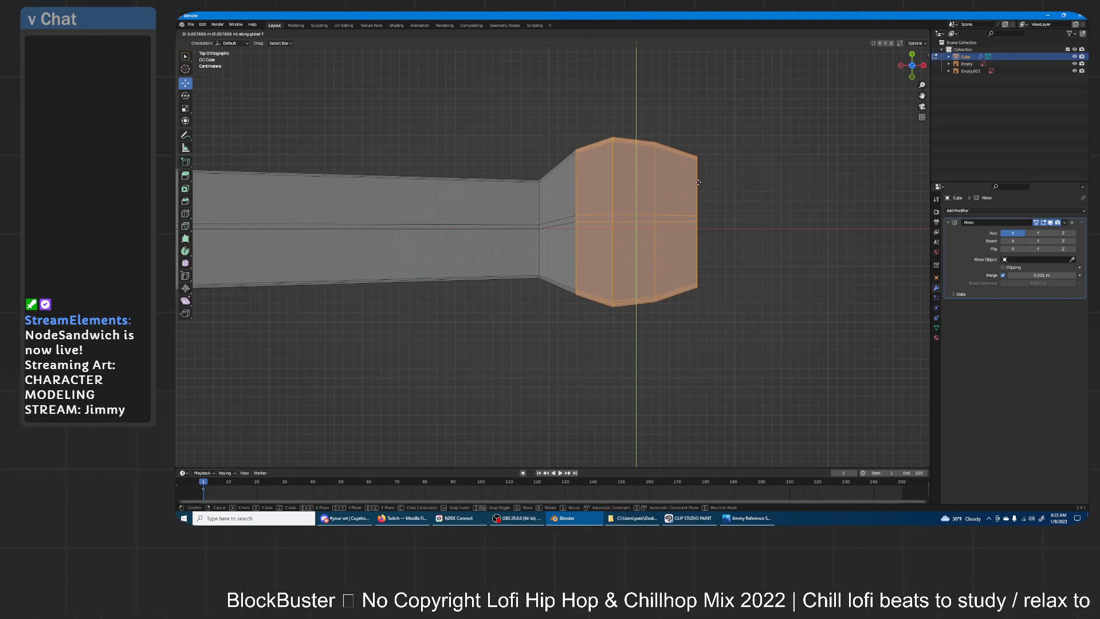
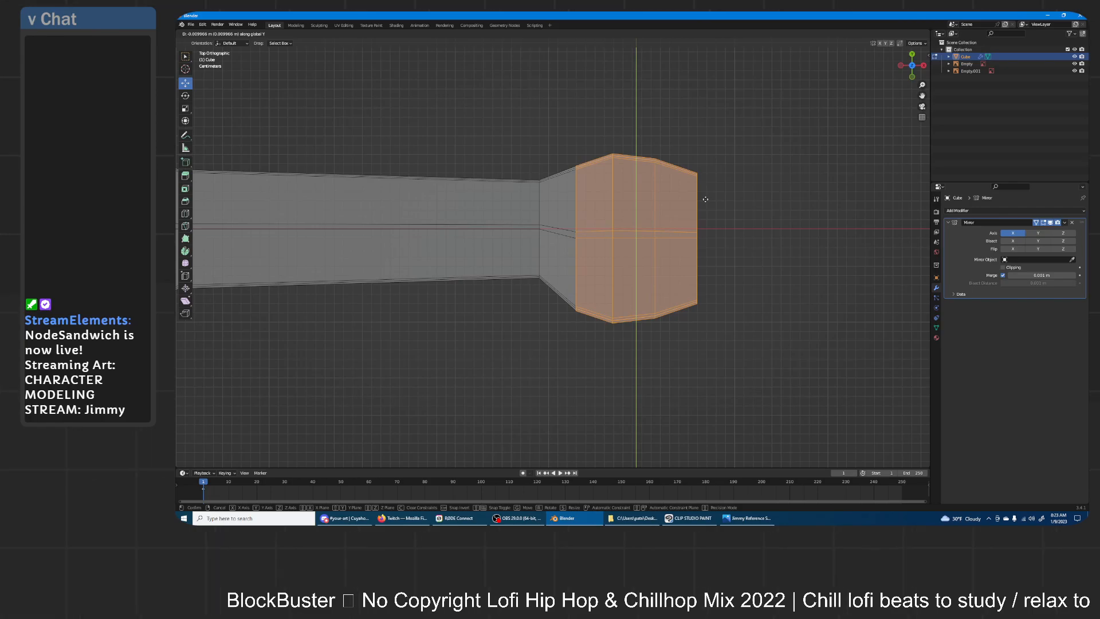
pyautogui.click(706, 199)
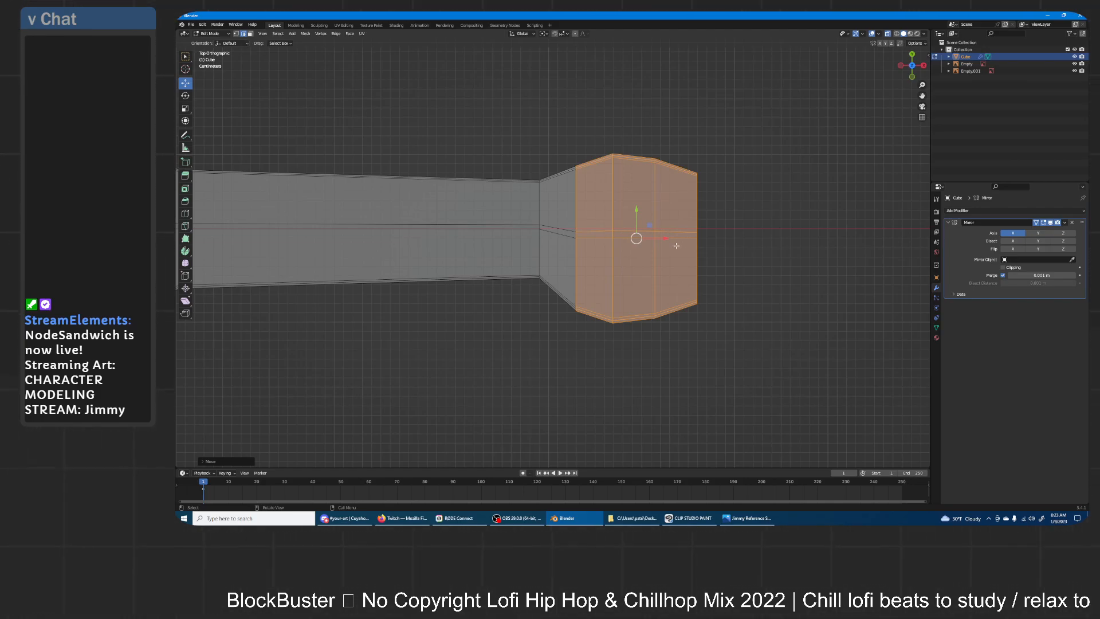
# - Select the mid-finger loop and the fingertip end, narrow them along Y and shift them in the positive Y direction
pyautogui.keyDown('alt'); pyautogui.click(655, 252); pyautogui.keyUp('alt')
pyautogui.keyDown('alt'); pyautogui.keyDown('shift'); pyautogui.click(697, 256); pyautogui.keyUp('shift'); pyautogui.keyUp('alt')
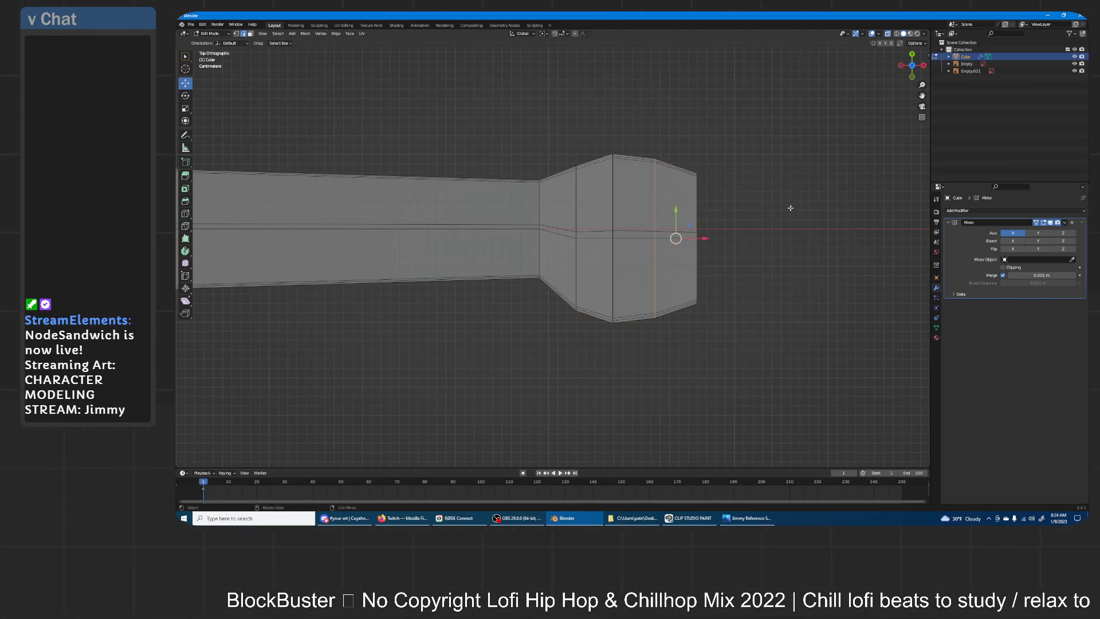
pyautogui.press('s')
pyautogui.press('y')
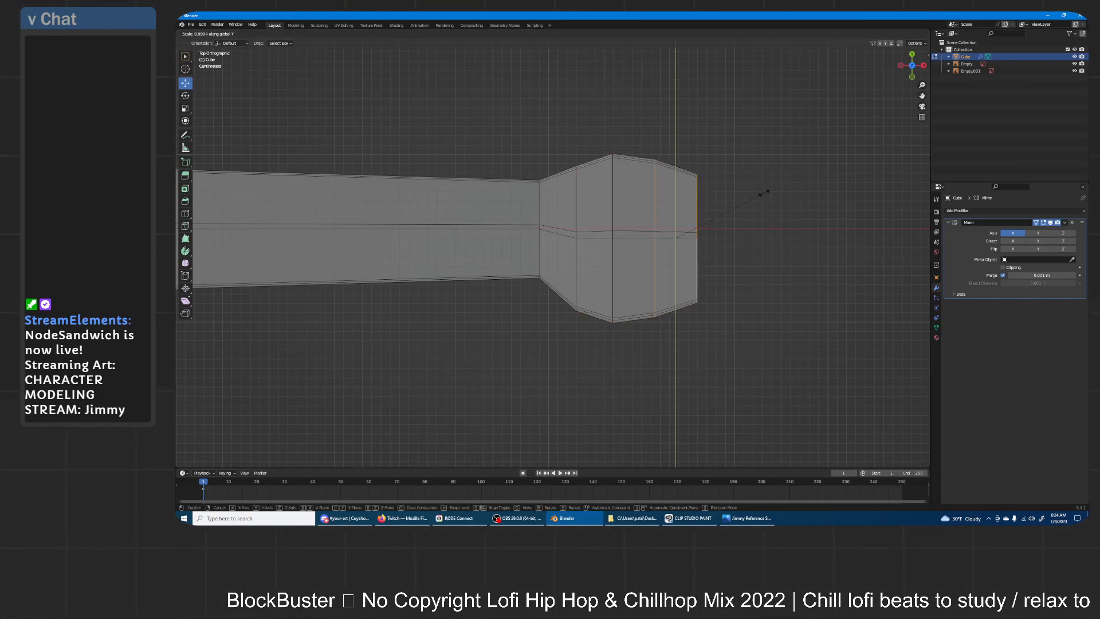
pyautogui.rightClick(752, 212)
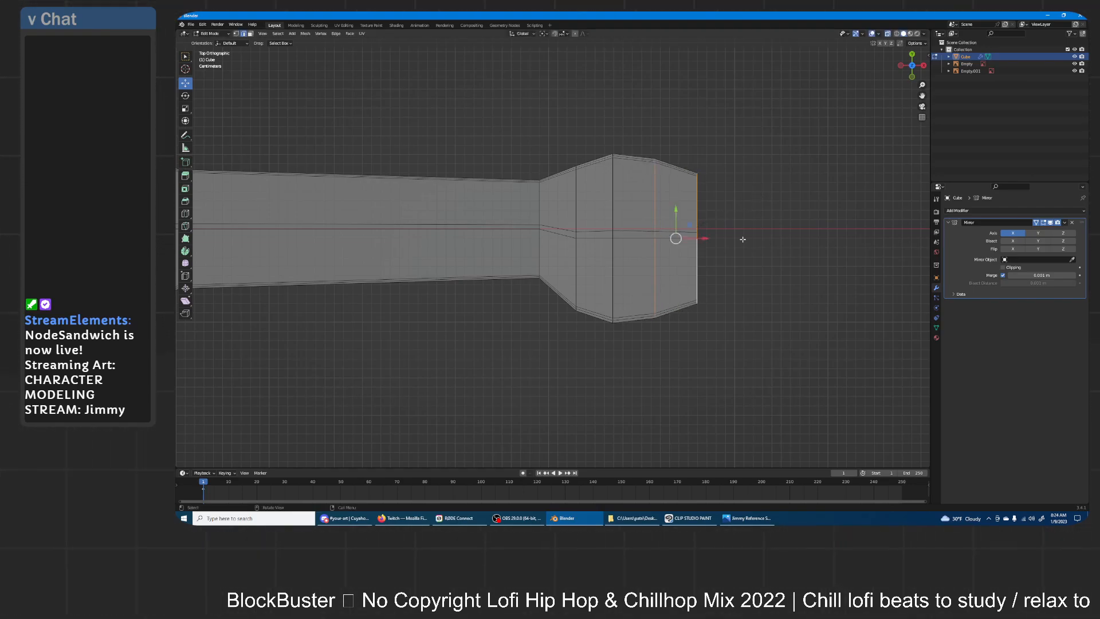
pyautogui.keyDown('shift'); pyautogui.moveTo(725, 335); pyautogui.dragTo(687, 131); pyautogui.keyUp('shift')
pyautogui.press('s')
pyautogui.press('y')
pyautogui.click(726, 210)
pyautogui.press('g')
pyautogui.press('y')
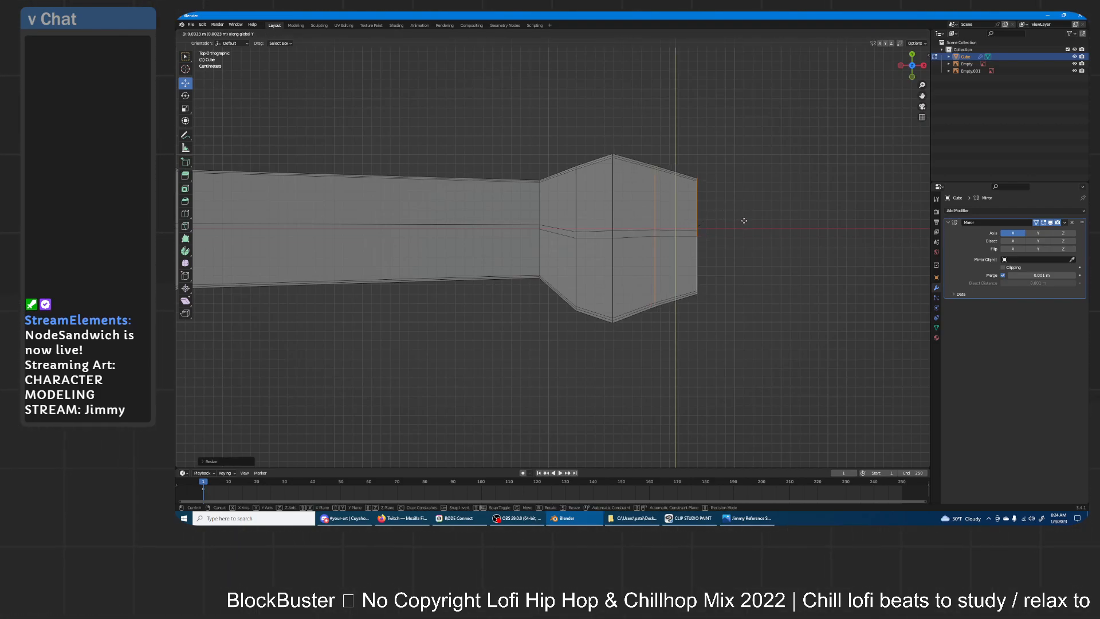
pyautogui.click(743, 215)
# - Select the vertices at the finger base on the thumb side and move them about 0.012 m along Y to straighten that edge
pyautogui.press('b')
pyautogui.moveTo(607, 314)
pyautogui.mouseDown()
pyautogui.moveTo(619, 329)
pyautogui.moveTo(604, 309)
pyautogui.moveTo(626, 322)
pyautogui.moveTo(602, 320)
pyautogui.moveTo(600, 309)
pyautogui.mouseUp()
pyautogui.click(237, 34)
pyautogui.press('a')
pyautogui.press('a')
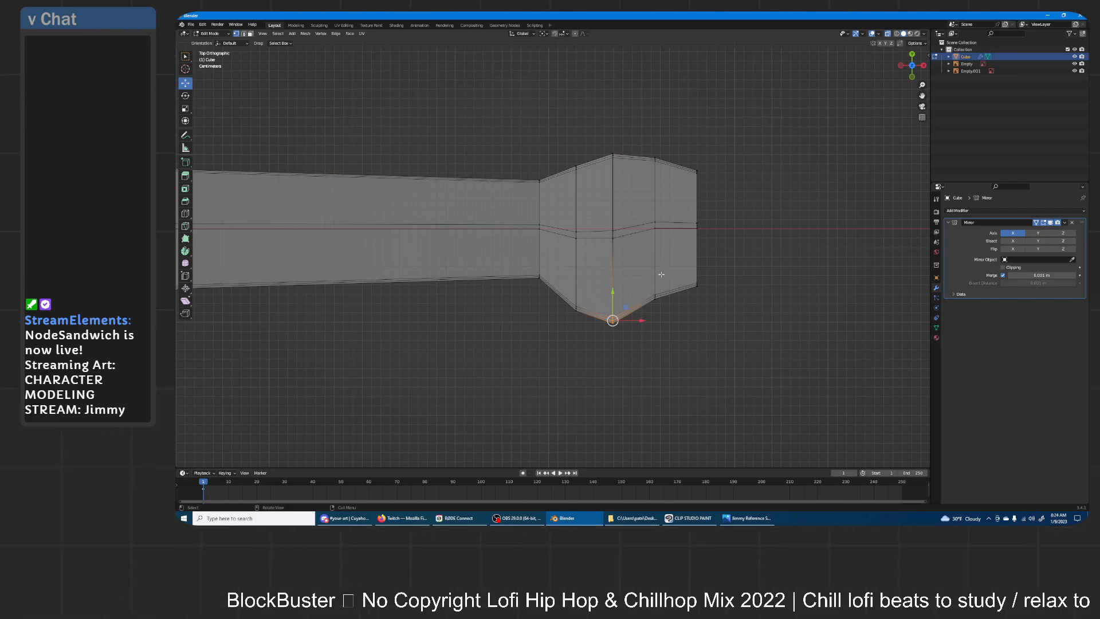
pyautogui.press('g')
pyautogui.press('y')
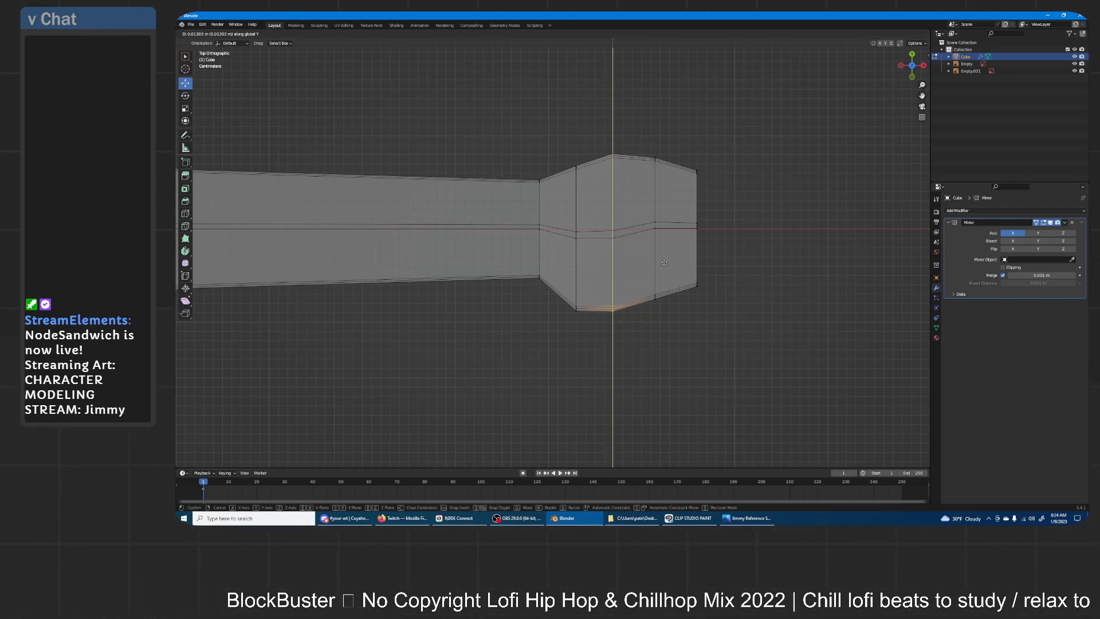
pyautogui.click(664, 262)
# - Select the two faces on the thumb side of the palm and extrude them outward in the top view to start the thumb
pyautogui.moveTo(664, 261); pyautogui.dragTo(550, 263, button='middle')
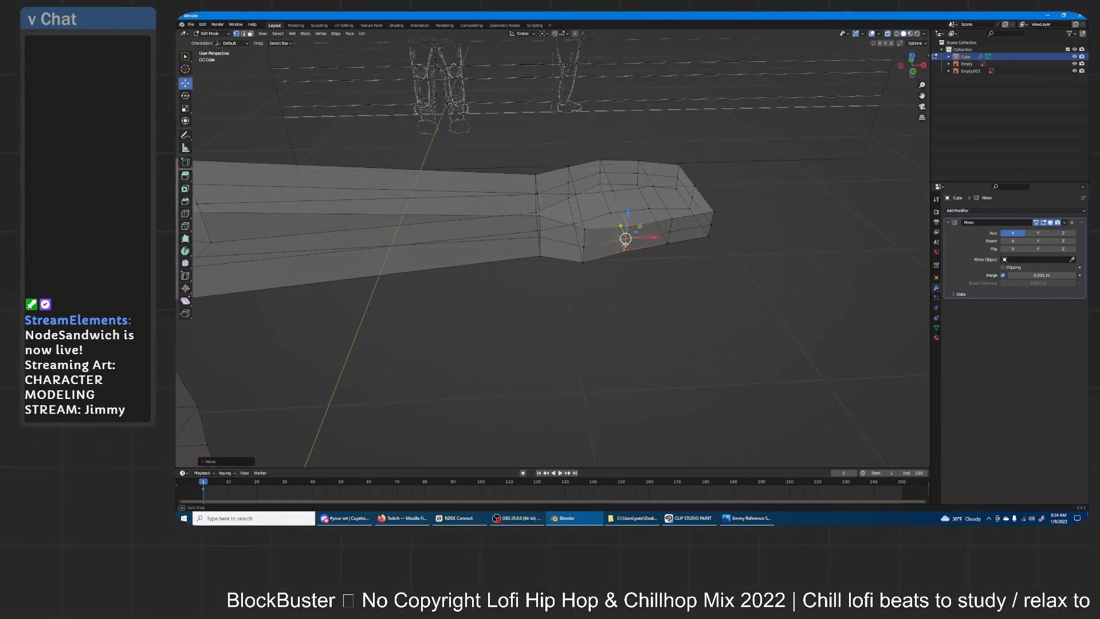
pyautogui.keyDown('shift'); pyautogui.click(602, 235); pyautogui.keyUp('shift')
pyautogui.moveTo(607, 251); pyautogui.dragTo(642, 221, button='middle')
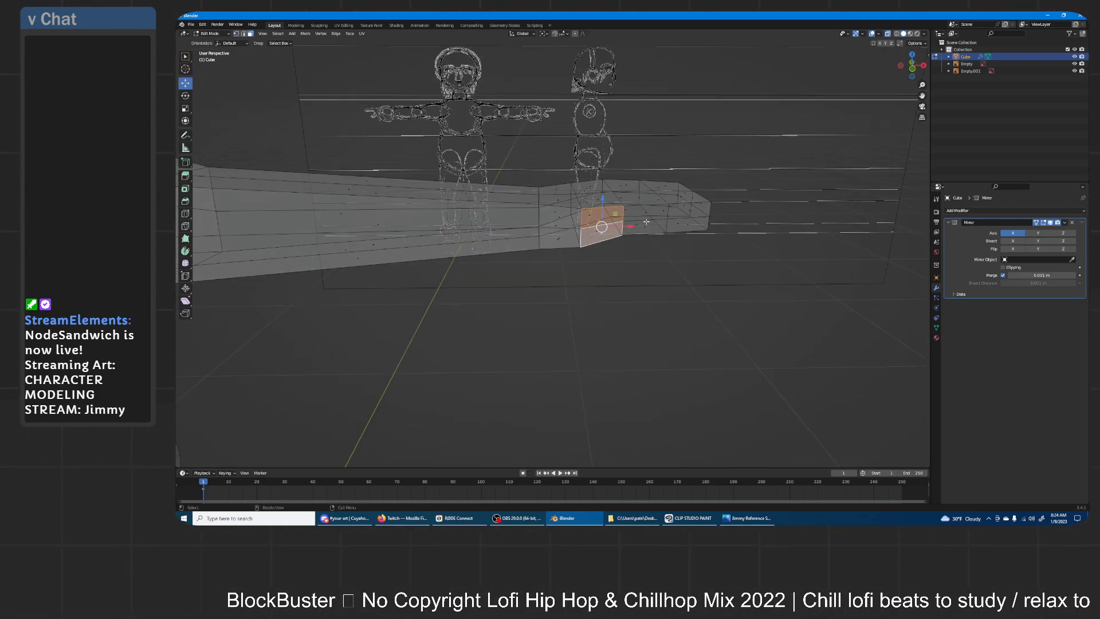
pyautogui.press('KP_7')
pyautogui.press('e')
pyautogui.rightClick(648, 260)
pyautogui.press('e')
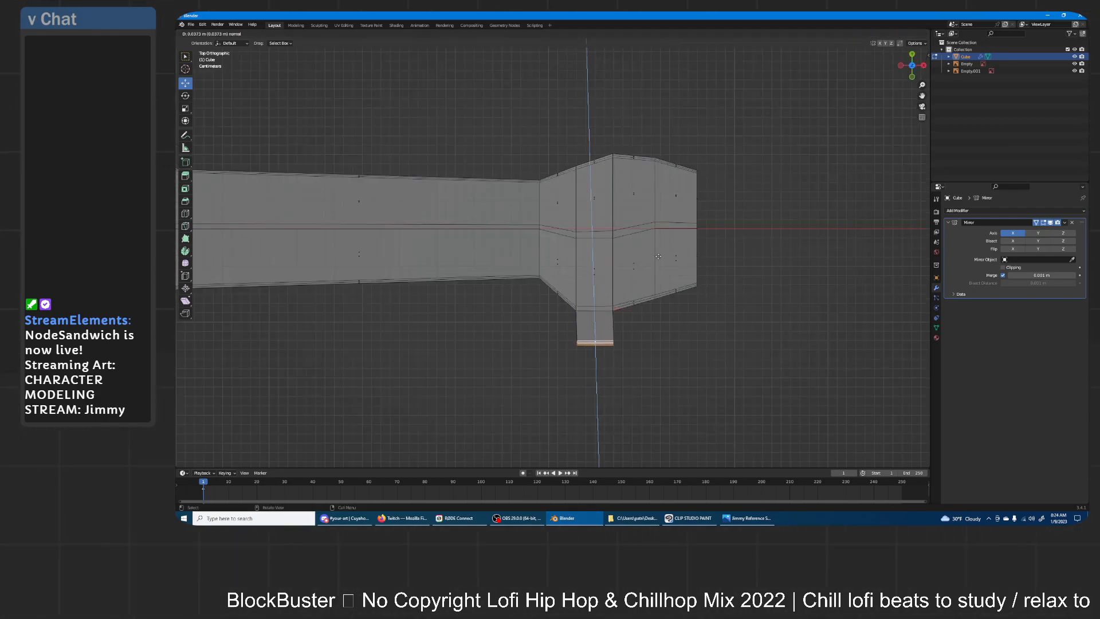
pyautogui.click(639, 273)
# - Clear the selection and add a loop cut around the middle of the forearm
pyautogui.moveTo(643, 282)
pyautogui.mouseDown(button='middle')
pyautogui.moveTo(717, 312)
pyautogui.moveTo(727, 260)
pyautogui.moveTo(681, 278)
pyautogui.moveTo(683, 266)
pyautogui.moveTo(659, 253)
pyautogui.moveTo(597, 315)
pyautogui.moveTo(618, 313)
pyautogui.moveTo(614, 300)
pyautogui.moveTo(543, 300)
pyautogui.moveTo(658, 243)
pyautogui.moveTo(621, 259)
pyautogui.moveTo(651, 256)
pyautogui.moveTo(641, 264)
pyautogui.mouseUp(button='middle')
pyautogui.press('a')
pyautogui.hotkey('alt', 'a')
pyautogui.scroll(-2, 651, 256)
pyautogui.scroll(3, 634, 241)
pyautogui.keyDown('shift'); pyautogui.moveTo(649, 209); pyautogui.dragTo(621, 196, button='middle'); pyautogui.keyUp('shift')
pyautogui.click(639, 203)
pyautogui.click(651, 209)
pyautogui.keyDown('shift'); pyautogui.moveTo(535, 295); pyautogui.dragTo(597, 238, button='middle'); pyautogui.keyUp('shift')
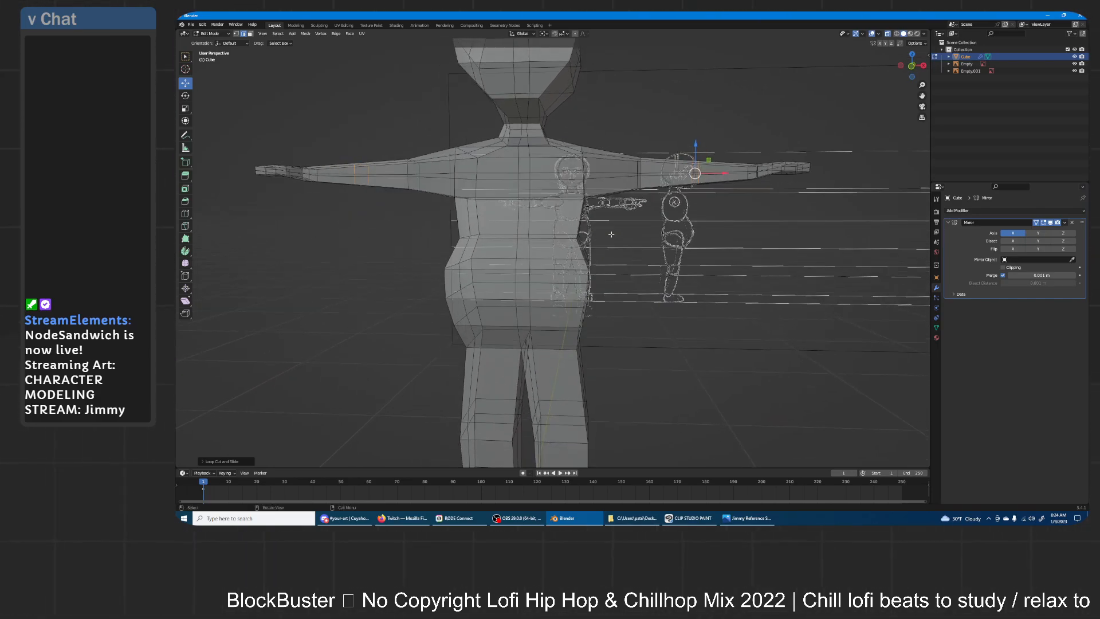
# - Scale the new mid-forearm loop, check the whole body in Object Mode, and resume editing the mesh
pyautogui.press('s')
pyautogui.click(751, 143)
pyautogui.moveTo(750, 143)
pyautogui.mouseDown(button='middle')
pyautogui.moveTo(573, 270)
pyautogui.moveTo(624, 252)
pyautogui.moveTo(649, 278)
pyautogui.mouseUp(button='middle')
pyautogui.press('Tab')
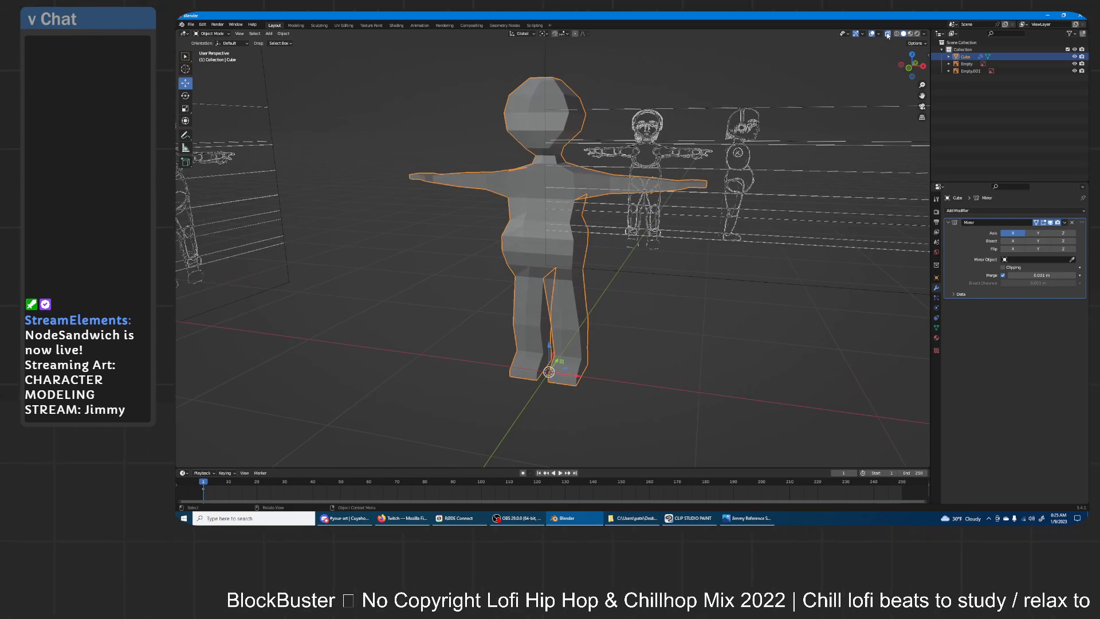
pyautogui.click(663, 341)
pyautogui.moveTo(662, 342)
pyautogui.mouseDown(button='middle')
pyautogui.moveTo(768, 271)
pyautogui.moveTo(560, 273)
pyautogui.moveTo(659, 270)
pyautogui.moveTo(604, 240)
pyautogui.mouseUp(button='middle')
pyautogui.press('Tab')
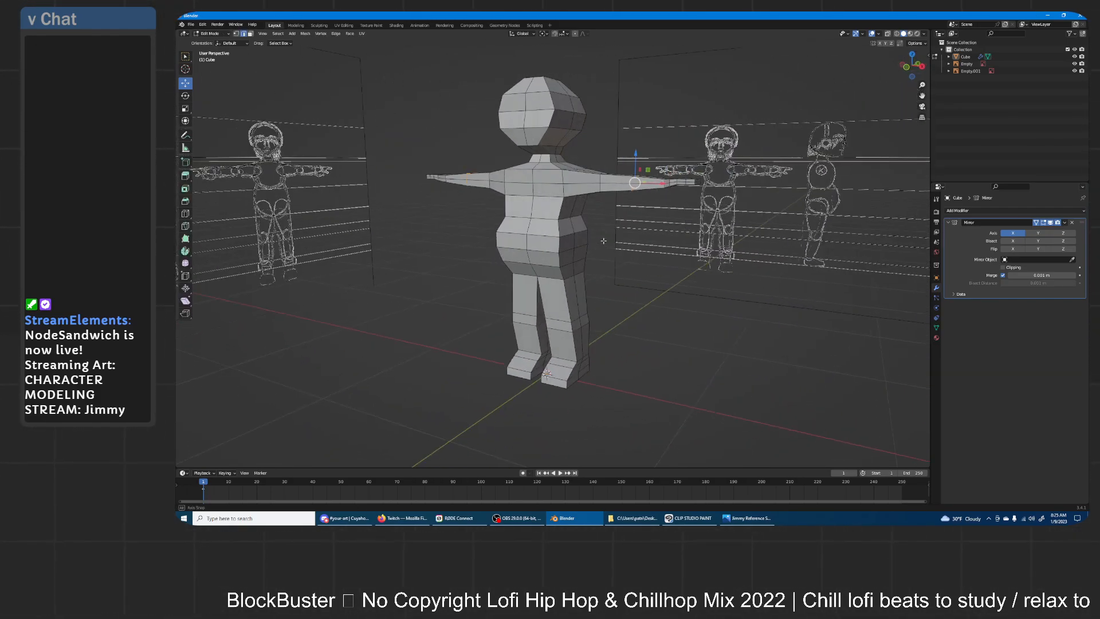
# - Select the edge path running down the side of the torso and leg and move it outward about 0.014 m along X
pyautogui.scroll(3, 603, 241)
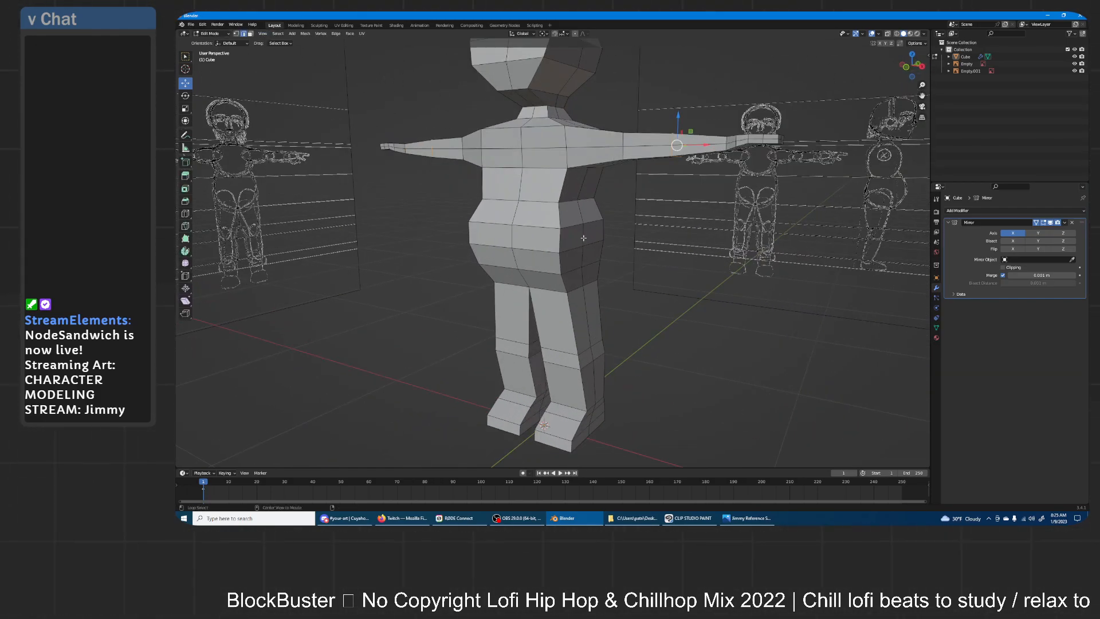
pyautogui.moveTo(634, 288); pyautogui.dragTo(560, 153, button='middle')
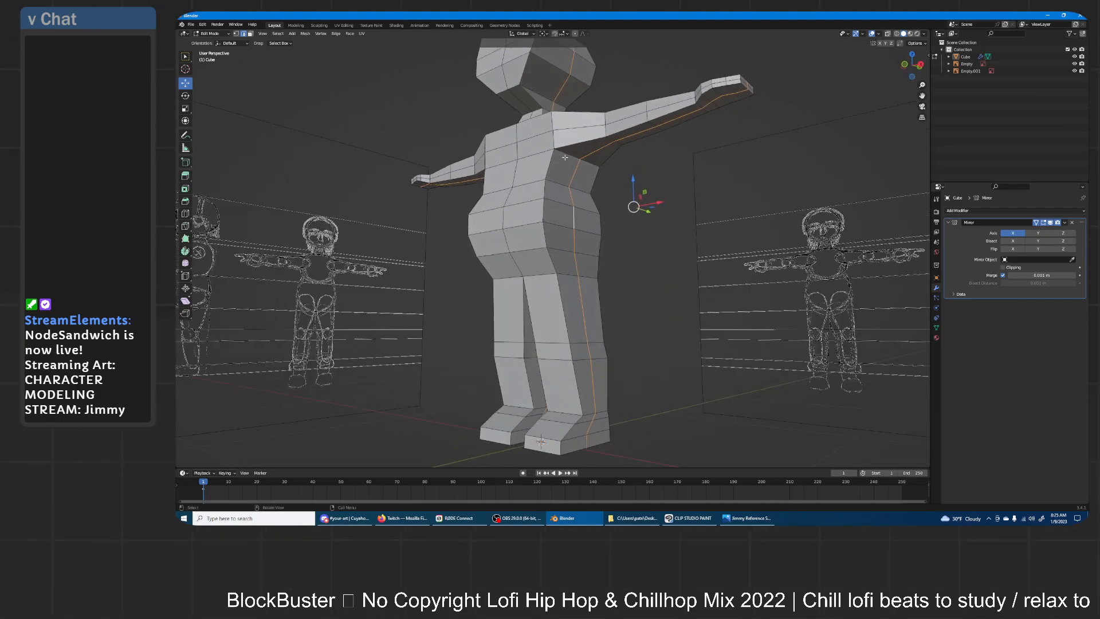
pyautogui.moveTo(636, 268); pyautogui.dragTo(654, 293, button='middle')
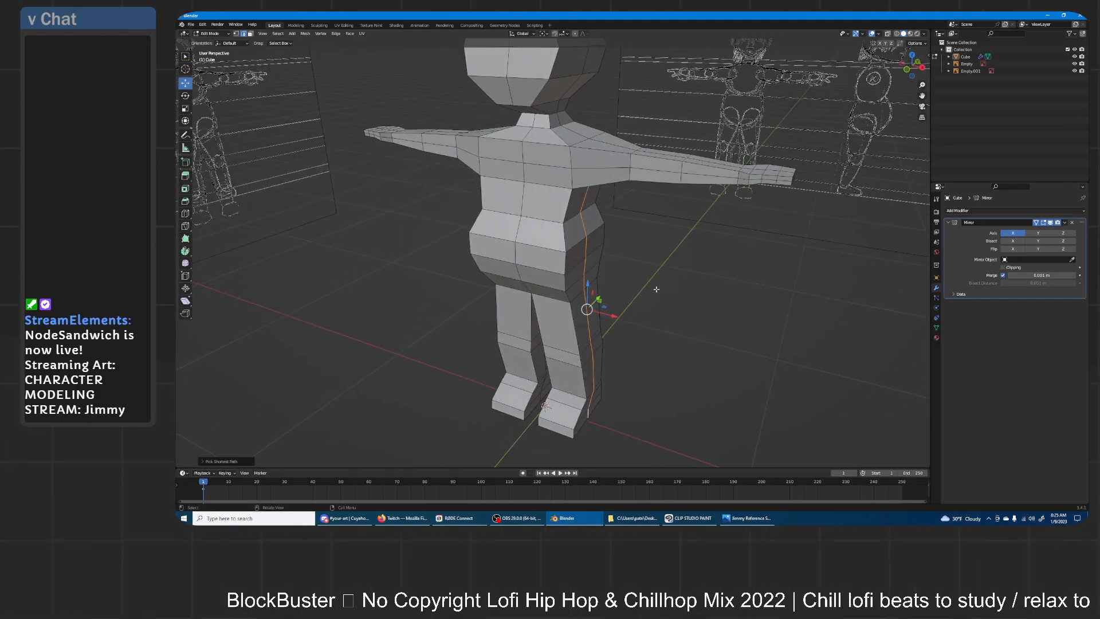
pyautogui.press('g')
pyautogui.press('x')
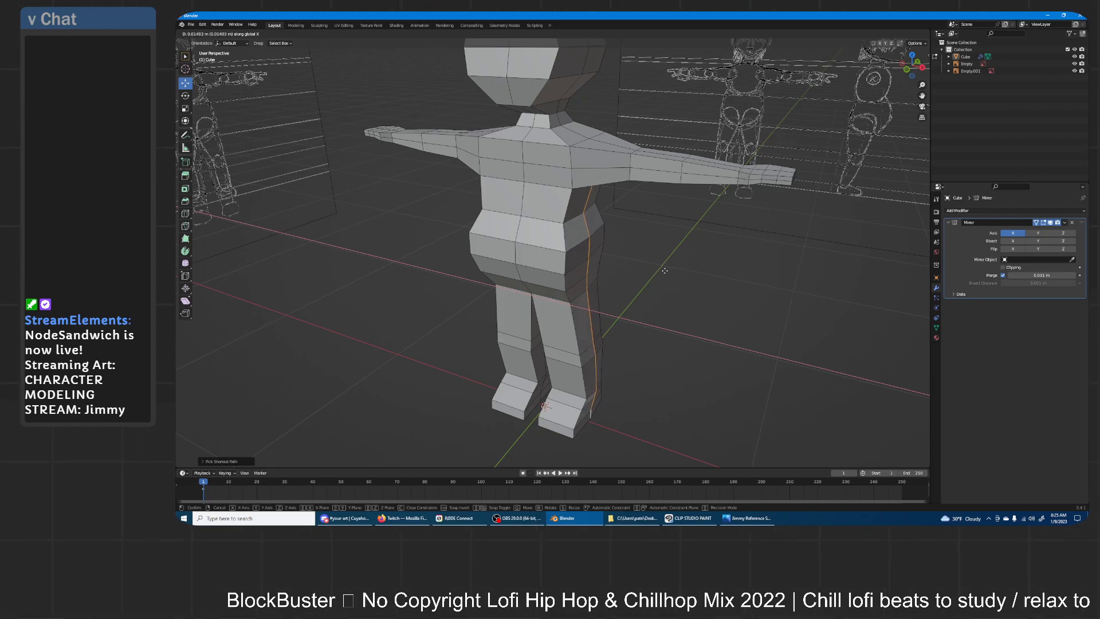
pyautogui.click(665, 271)
# - Select the edge path down the inner side of the leg and move it along X to round the leg
pyautogui.moveTo(665, 270); pyautogui.dragTo(567, 440, button='middle')
pyautogui.moveTo(650, 311); pyautogui.dragTo(594, 264, button='middle')
pyautogui.press('g')
pyautogui.press('x')
pyautogui.click(639, 325)
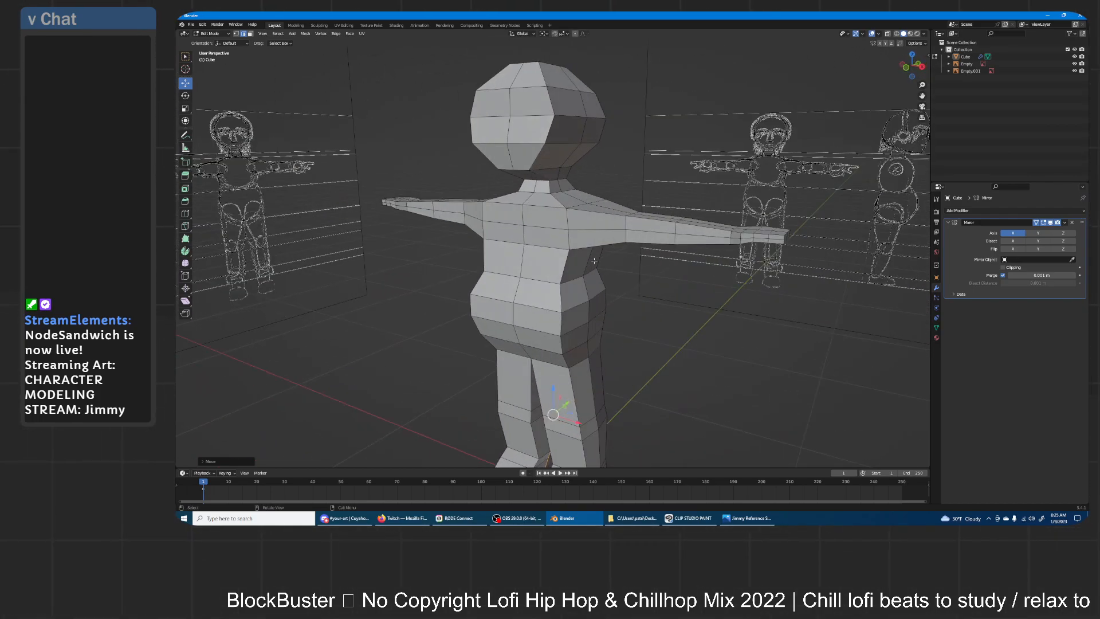
# - Select the edge path up the side of the neck and head, move it outward about 0.012 m along X, and adjust it along X again
pyautogui.click(561, 187)
pyautogui.moveTo(560, 187); pyautogui.dragTo(568, 108, button='middle')
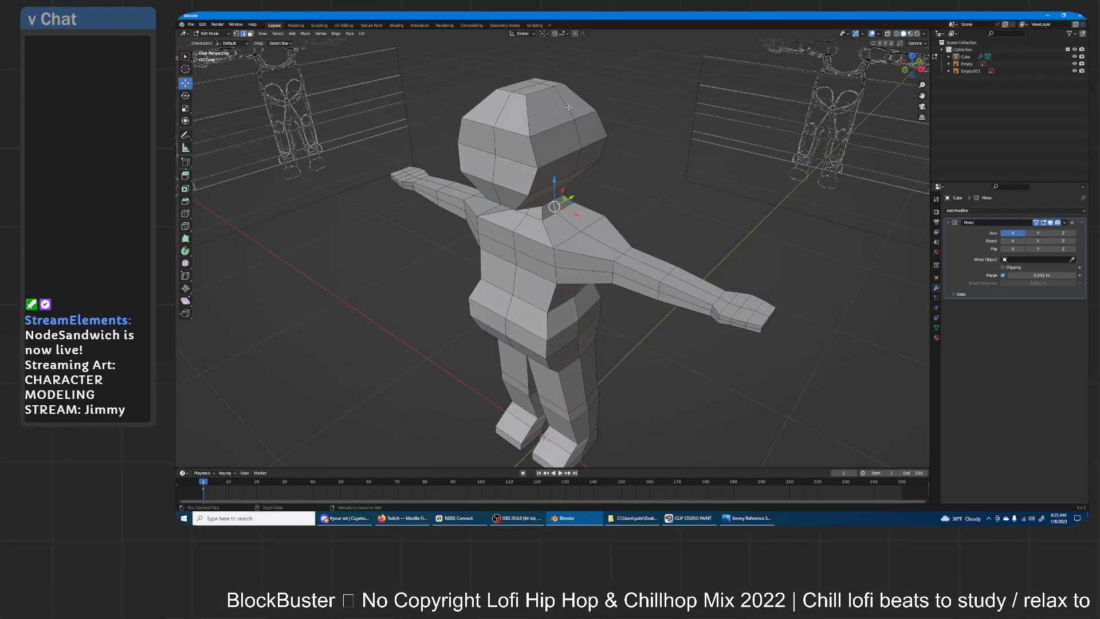
pyautogui.moveTo(606, 181); pyautogui.dragTo(620, 171, button='middle')
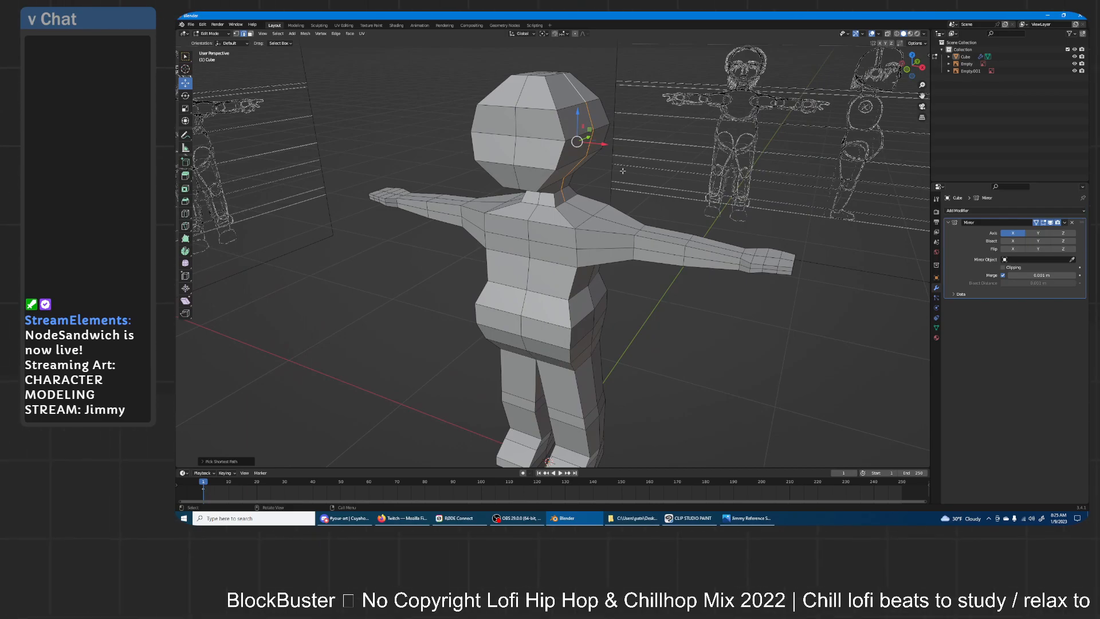
pyautogui.press('g')
pyautogui.press('x')
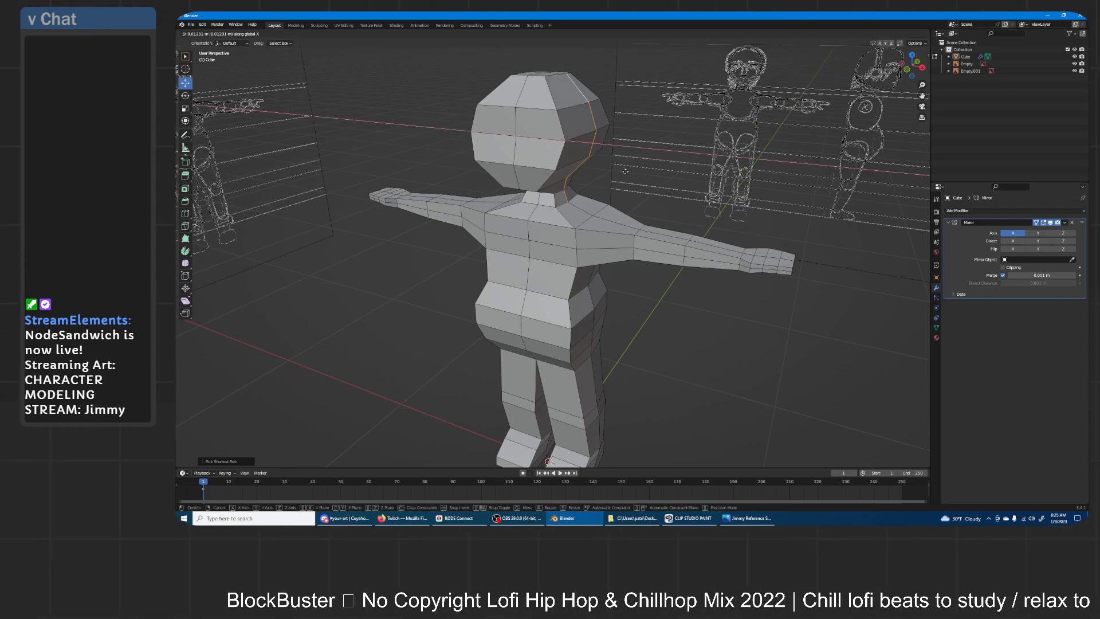
pyautogui.click(626, 172)
pyautogui.moveTo(626, 171); pyautogui.dragTo(677, 228, button='middle')
pyautogui.press('g')
pyautogui.press('x')
pyautogui.click(635, 165)
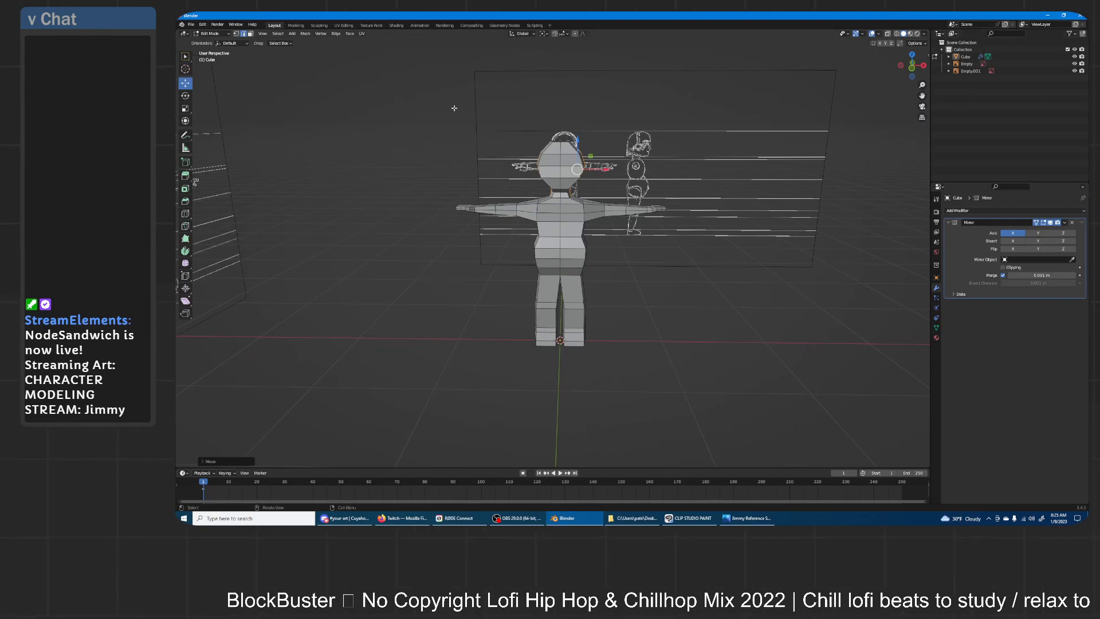
# - Return to Object Mode and add a Subdivision Surface modifier to the character mesh
pyautogui.moveTo(723, 132); pyautogui.dragTo(224, 68, button='middle')
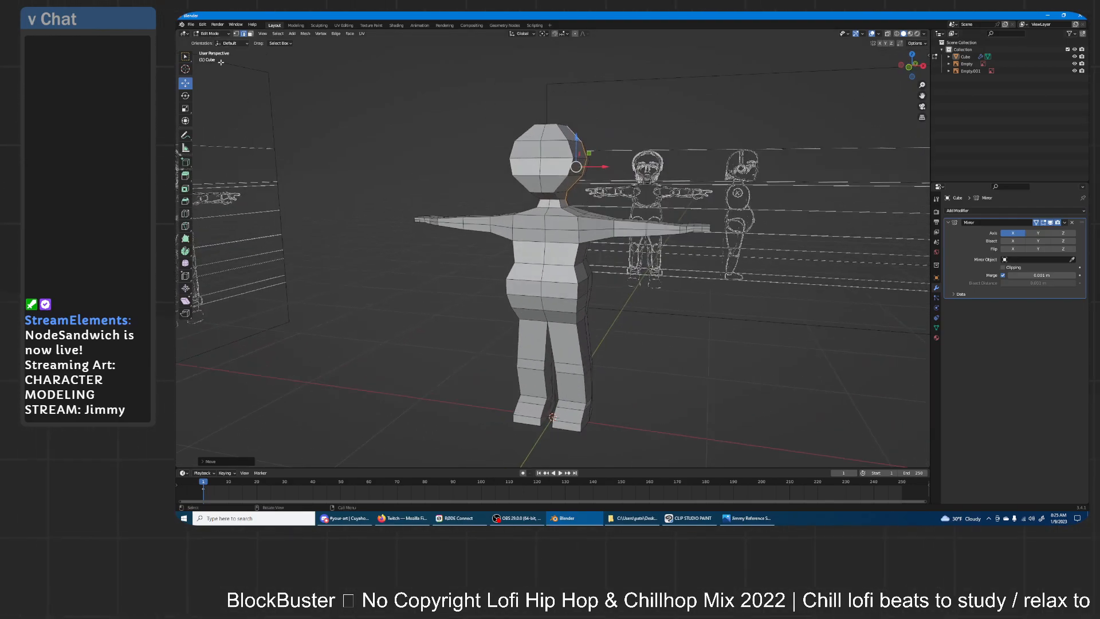
pyautogui.press('Tab')
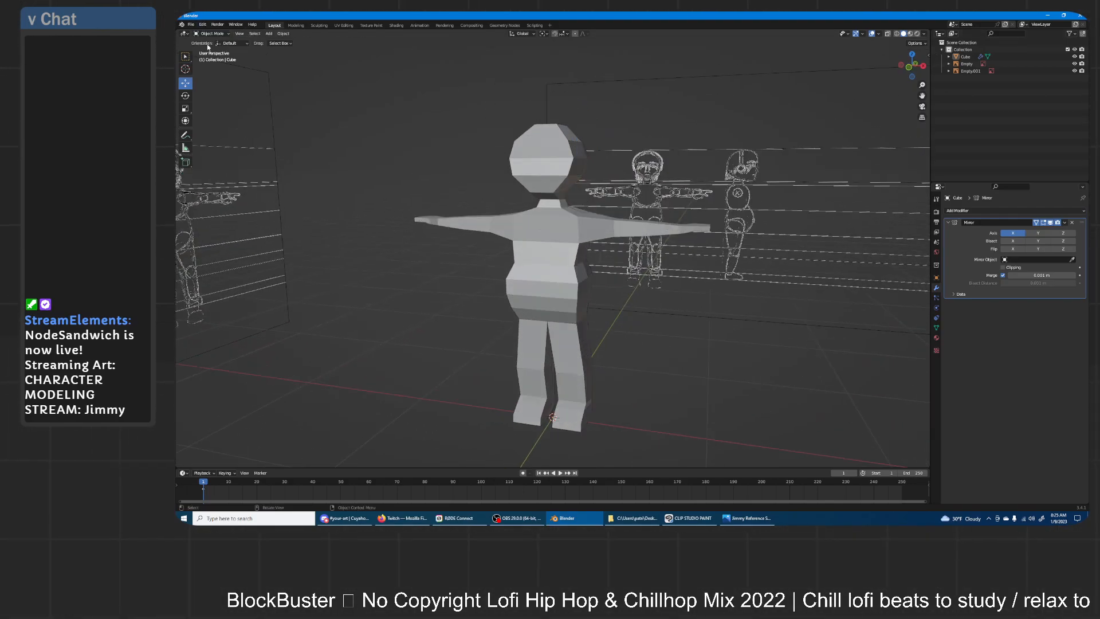
pyautogui.moveTo(607, 249); pyautogui.dragTo(613, 270, button='middle')
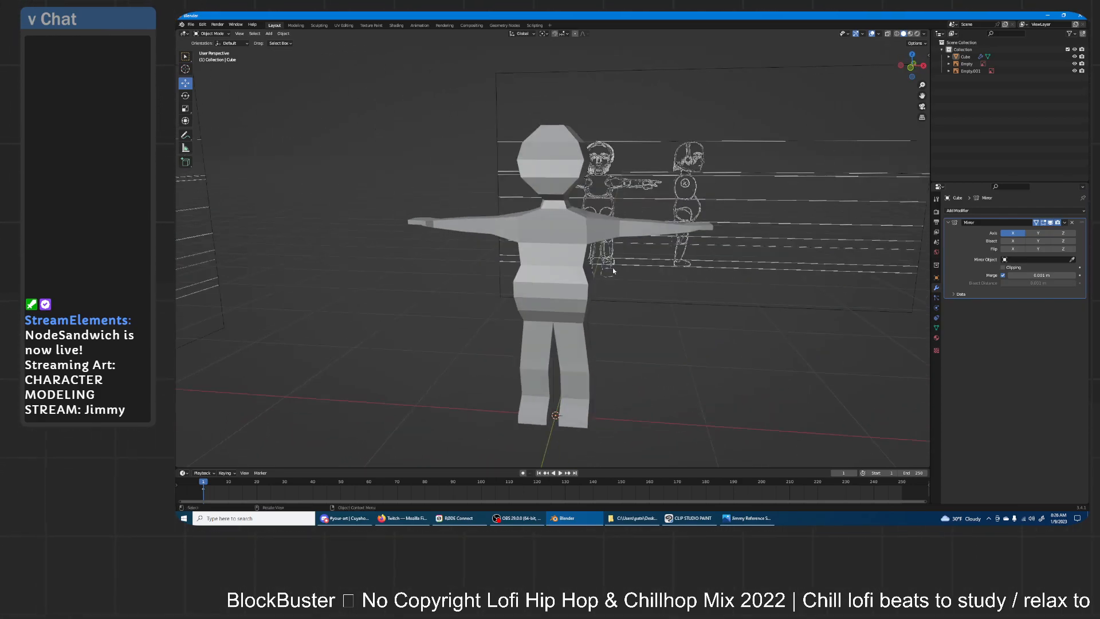
pyautogui.click(1014, 211)
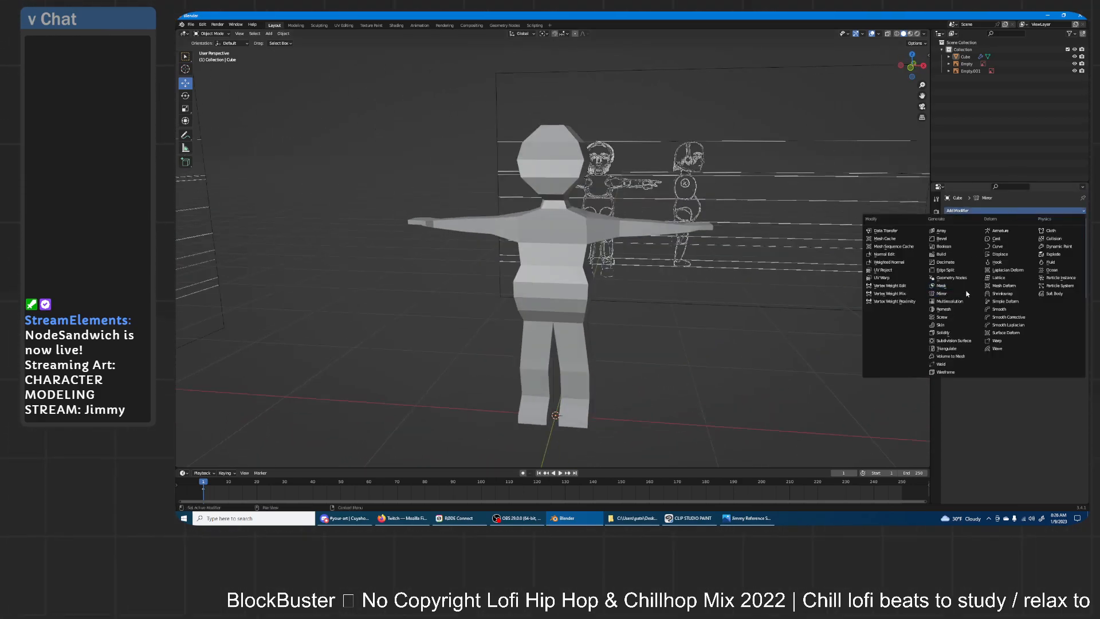
pyautogui.click(965, 342)
pyautogui.moveTo(733, 279); pyautogui.dragTo(788, 282, button='middle')
pyautogui.scroll(2, 750, 261)
pyautogui.keyDown('shift'); pyautogui.moveTo(714, 242); pyautogui.dragTo(667, 209, button='middle'); pyautogui.keyUp('shift')
# - Resume editing the mesh and scale the forearm loop along Z in two passes
pyautogui.click(672, 227)
pyautogui.press('Tab')
pyautogui.scroll(3, 687, 217)
pyautogui.press('s')
pyautogui.press('z')
pyautogui.click(667, 209)
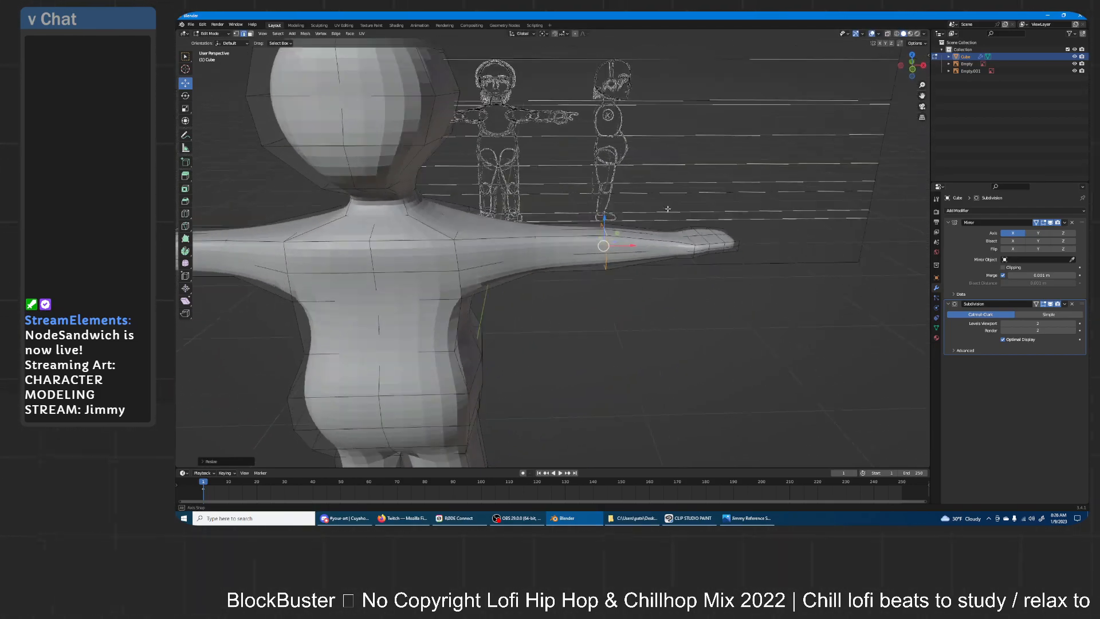
pyautogui.press('s')
pyautogui.press('z')
pyautogui.click(636, 207)
# - Select the vertex path along the middle of the hand's upper side and raise it about 0.014 m along Z
pyautogui.moveTo(636, 207); pyautogui.dragTo(619, 242, button='middle')
pyautogui.scroll(3, 679, 266)
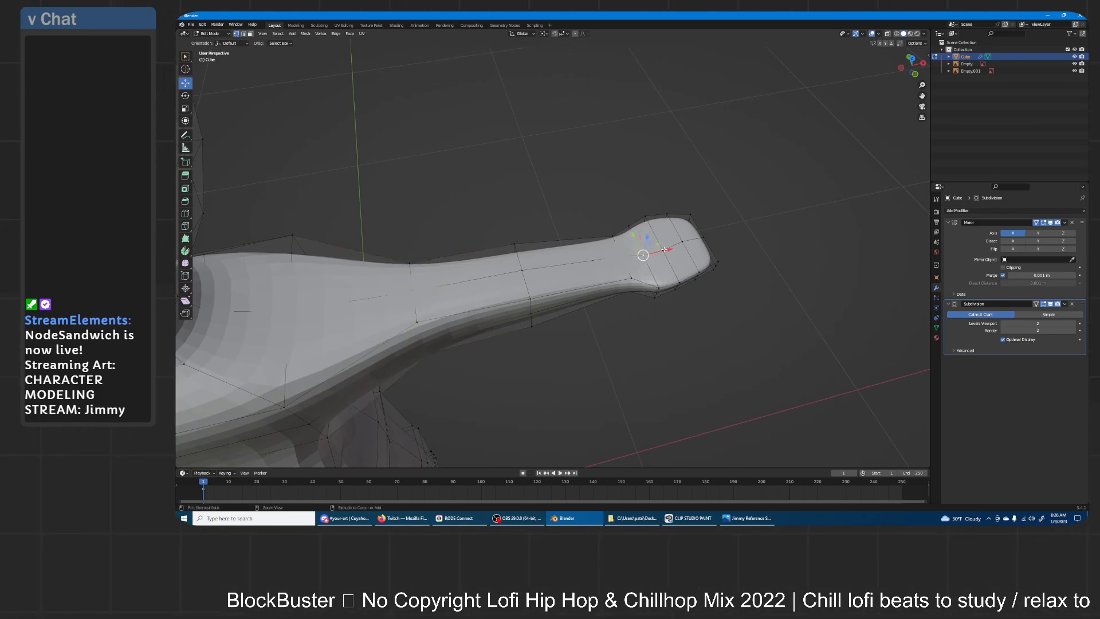
pyautogui.press('g')
pyautogui.press('z')
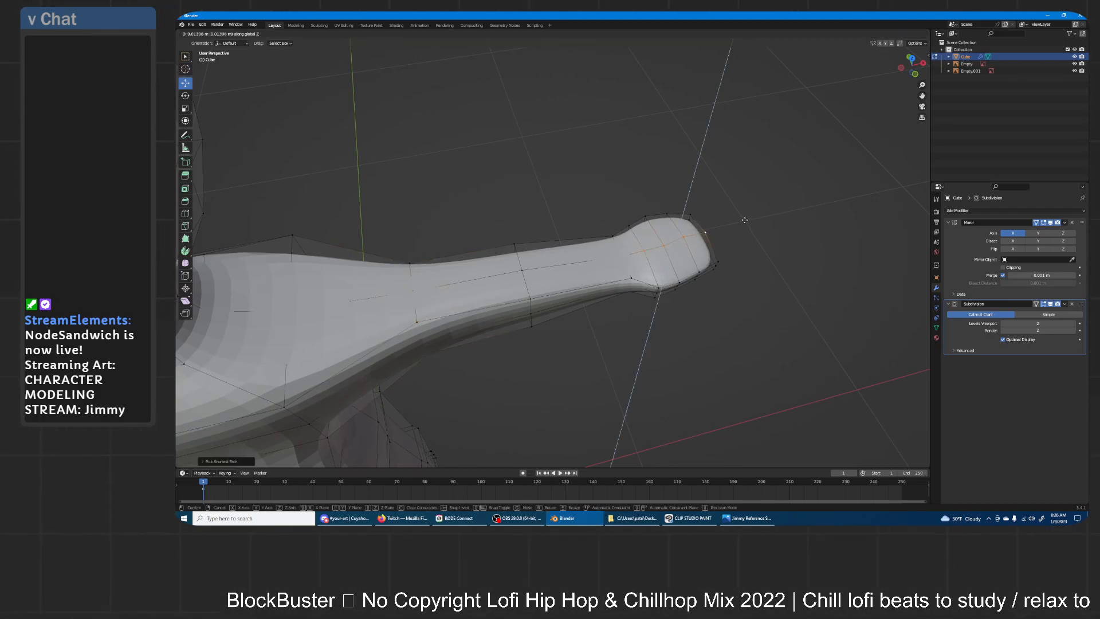
pyautogui.click(745, 220)
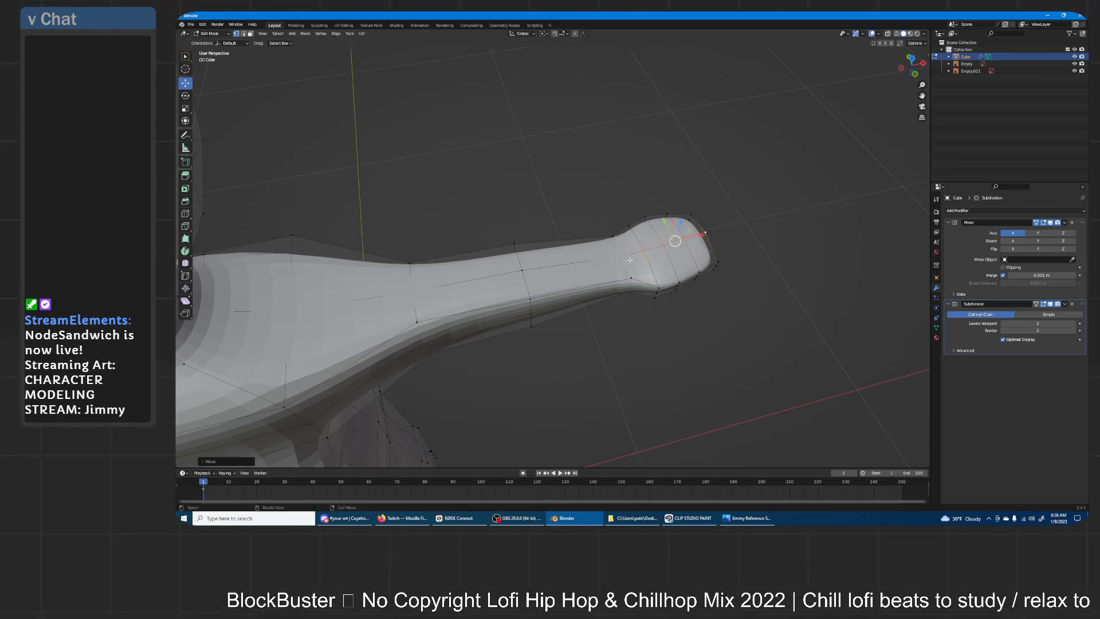
pyautogui.click(1036, 303)
pyautogui.keyDown('shift'); pyautogui.moveTo(675, 252); pyautogui.dragTo(795, 202, button='middle'); pyautogui.keyUp('shift')
pyautogui.click(1036, 304)
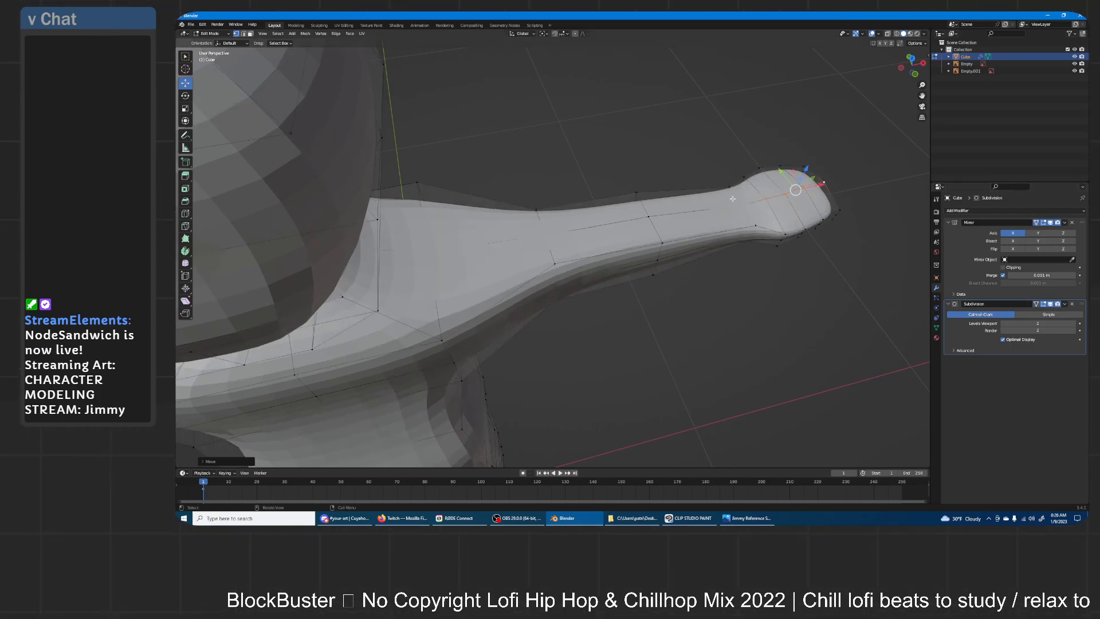
# - Select the vertex path along the top of the arm and shoulder and raise it about 0.018 m along Z
pyautogui.moveTo(555, 229); pyautogui.dragTo(412, 190, button='middle')
pyautogui.press('g')
pyautogui.press('z')
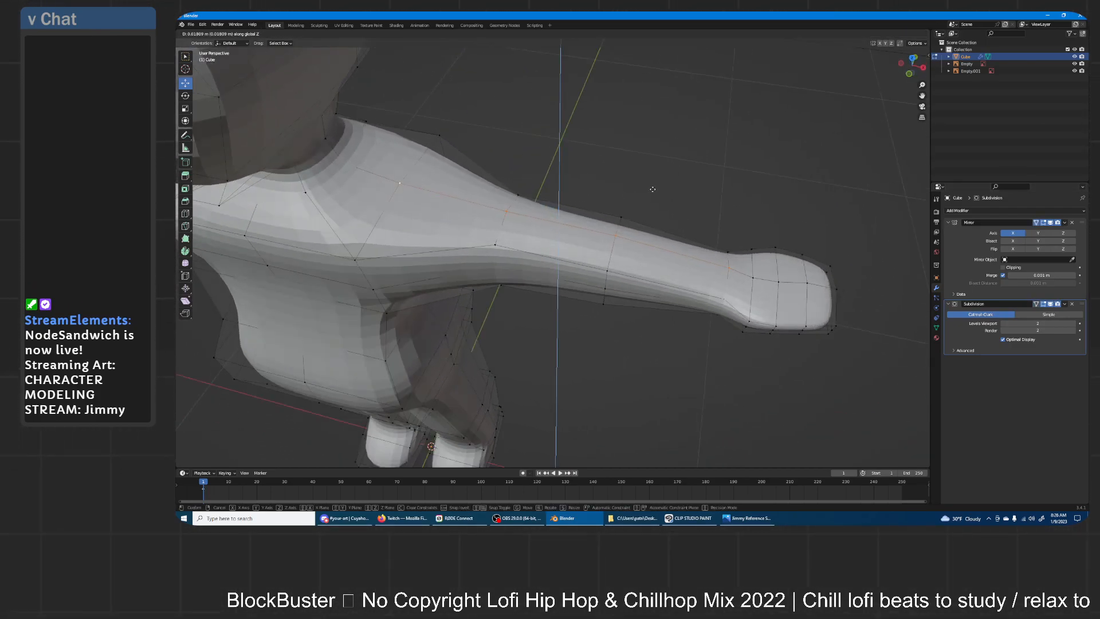
pyautogui.click(652, 189)
# - Select the vertex path along the front of the arm and chest and move it along Y to round the arm
pyautogui.moveTo(653, 189); pyautogui.dragTo(661, 177, button='middle')
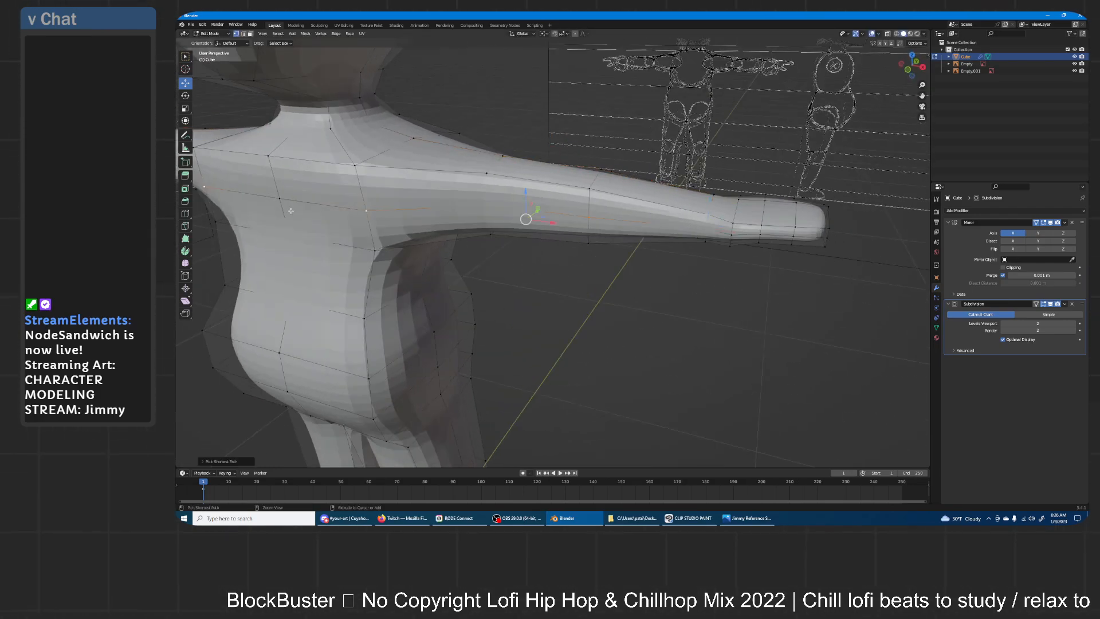
pyautogui.moveTo(404, 204); pyautogui.dragTo(536, 178, button='middle')
pyautogui.press('g')
pyautogui.press('y')
pyautogui.click(565, 171)
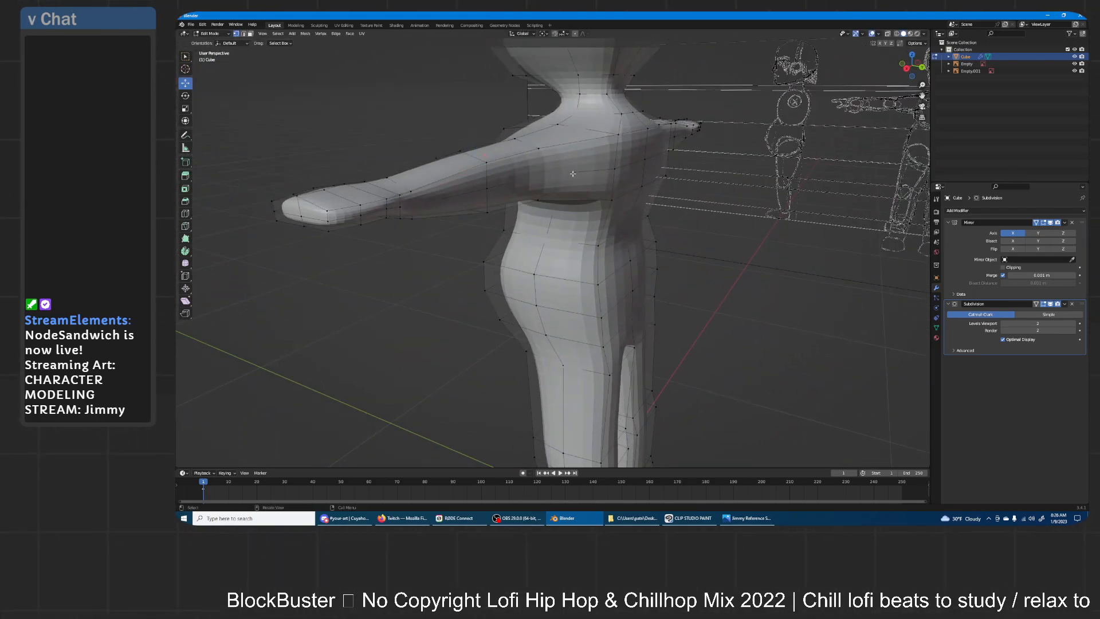
# - Select the vertices along the back edge of the arm and move them along Y to fill out the back
pyautogui.moveTo(472, 175); pyautogui.dragTo(537, 158, button='middle')
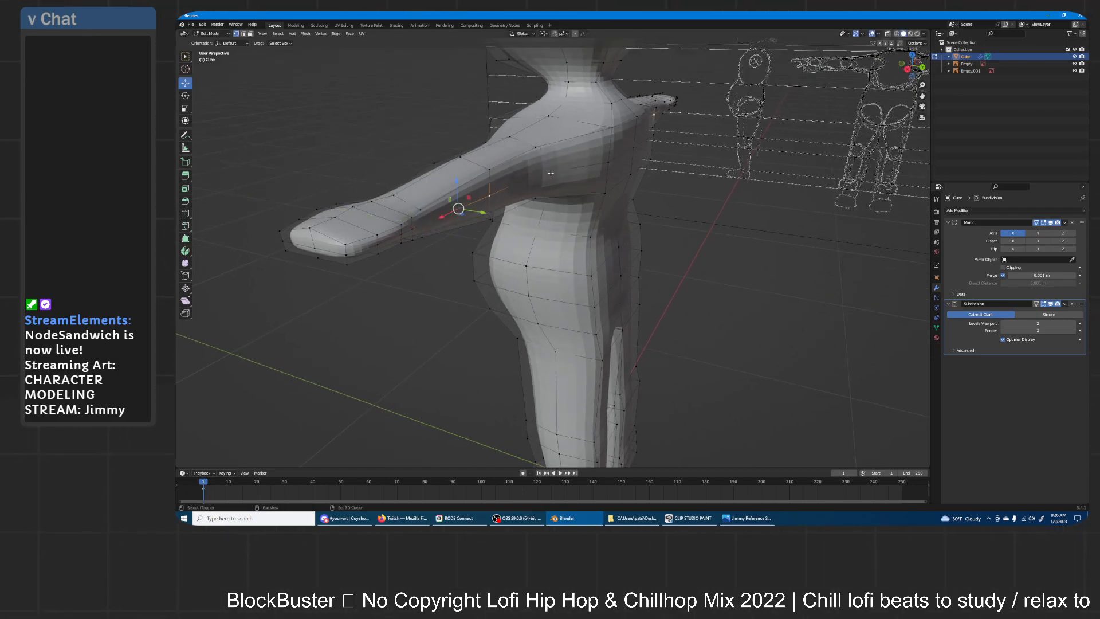
pyautogui.press('g')
pyautogui.press('y')
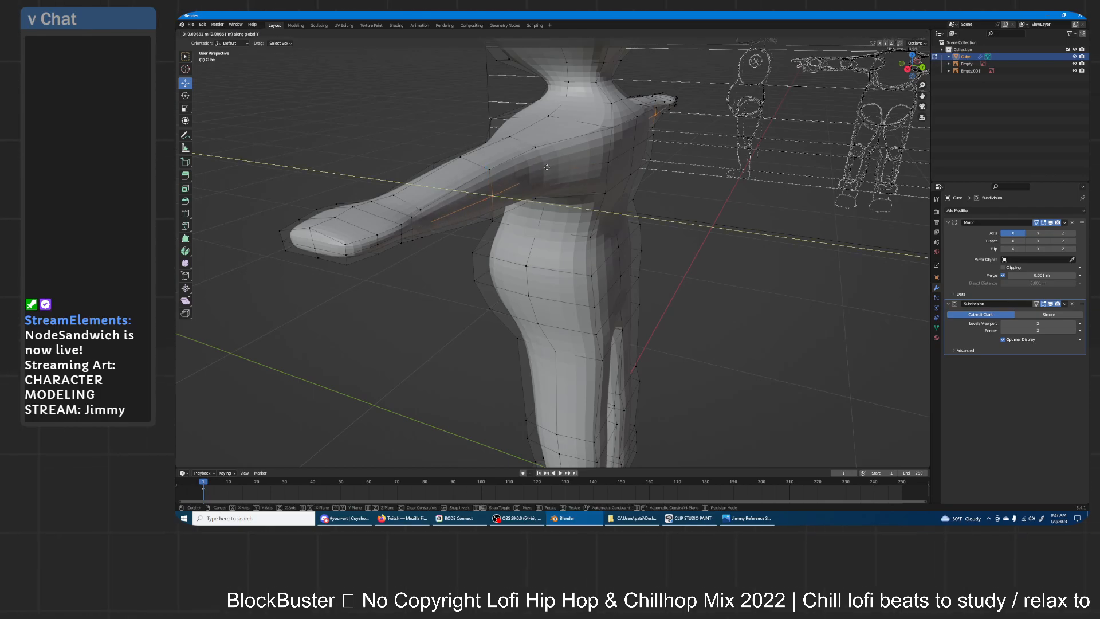
pyautogui.click(552, 168)
# - Select the vertices along the underside of the arm and move them along Z
pyautogui.moveTo(552, 168); pyautogui.dragTo(594, 127, button='middle')
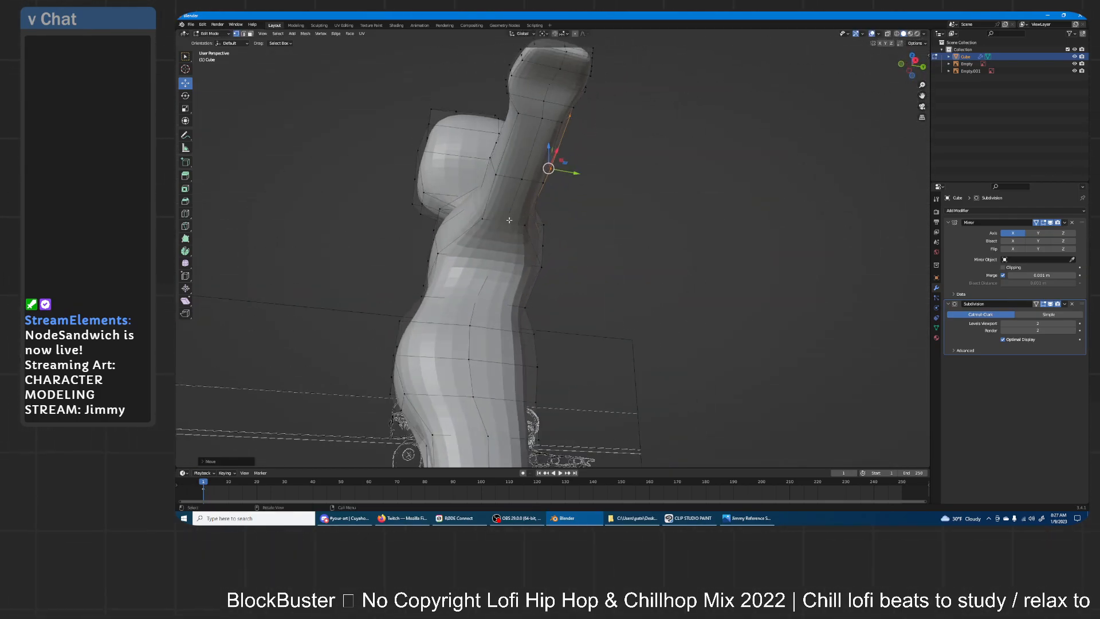
pyautogui.press('g')
pyautogui.press('z')
pyautogui.click(597, 104)
pyautogui.moveTo(598, 104)
pyautogui.mouseDown(button='middle')
pyautogui.moveTo(664, 140)
pyautogui.moveTo(745, 206)
pyautogui.moveTo(778, 254)
pyautogui.moveTo(672, 264)
pyautogui.moveTo(727, 223)
pyautogui.moveTo(789, 251)
pyautogui.moveTo(769, 255)
pyautogui.moveTo(584, 149)
pyautogui.moveTo(612, 150)
pyautogui.moveTo(501, 135)
pyautogui.moveTo(587, 192)
pyautogui.moveTo(582, 133)
pyautogui.moveTo(551, 137)
pyautogui.mouseUp(button='middle')
pyautogui.press('`')
pyautogui.press('Escape')
# - Select the wrist loop and scale it down to about 0.78, then by a further factor of about 0.87
pyautogui.press('Tab')
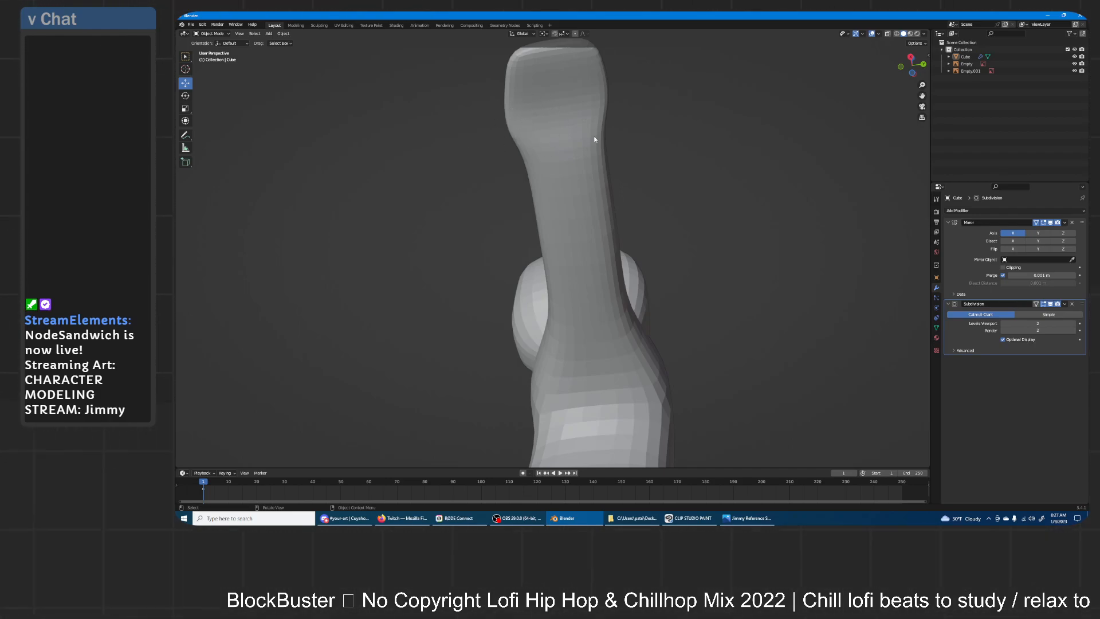
pyautogui.click(576, 158)
pyautogui.press('Tab')
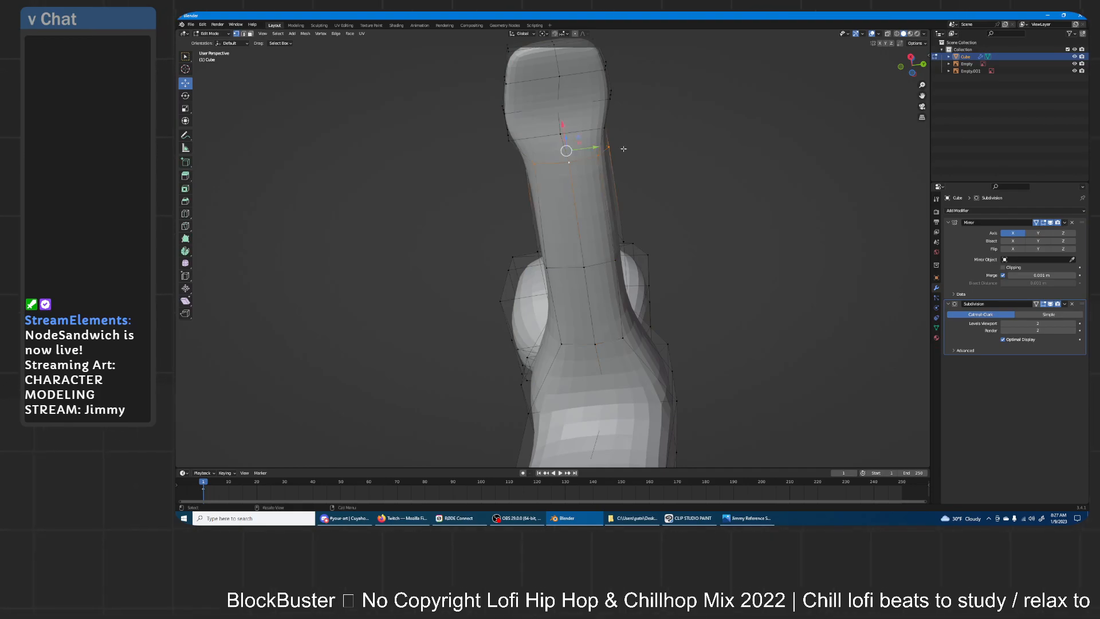
pyautogui.press('s')
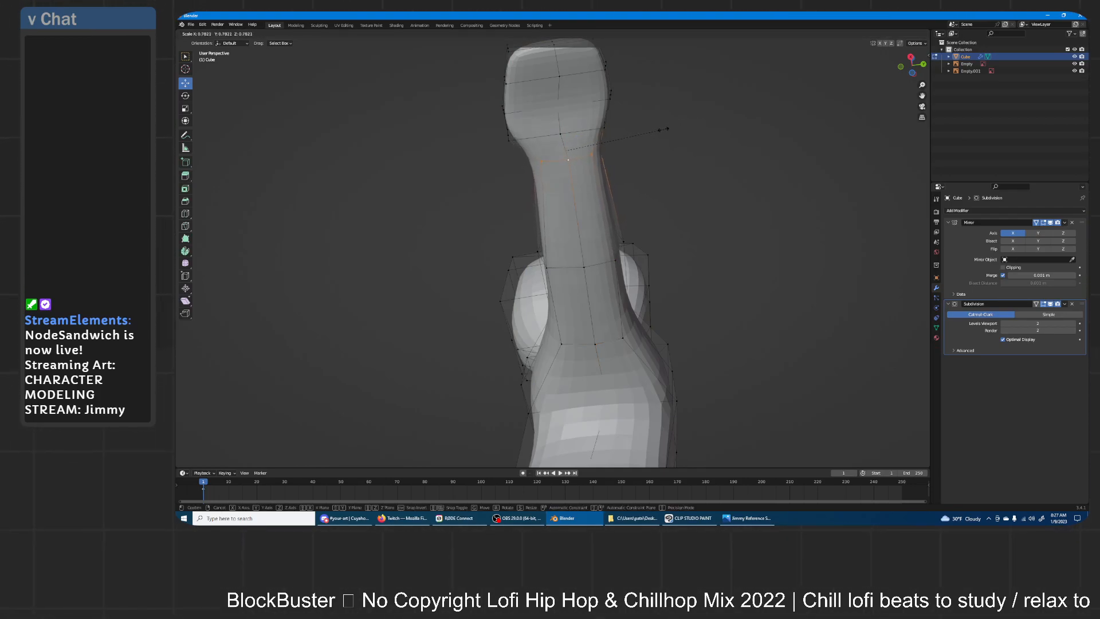
pyautogui.click(655, 131)
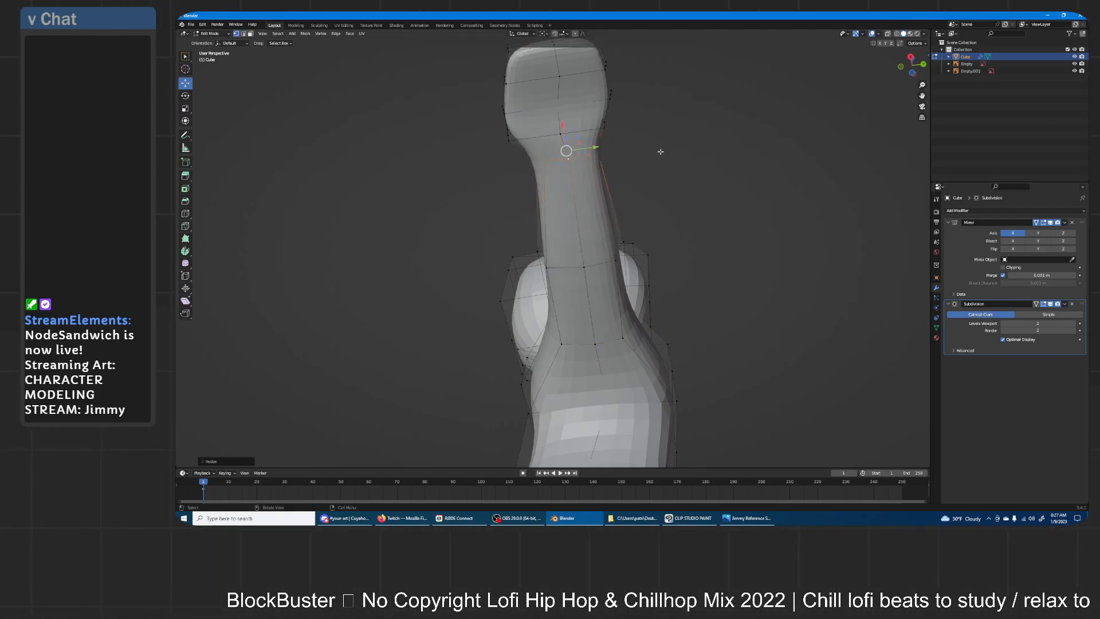
pyautogui.press('Tab')
pyautogui.moveTo(685, 139)
pyautogui.mouseDown(button='middle')
pyautogui.moveTo(693, 245)
pyautogui.moveTo(665, 253)
pyautogui.moveTo(668, 265)
pyautogui.moveTo(724, 263)
pyautogui.moveTo(756, 199)
pyautogui.moveTo(665, 145)
pyautogui.mouseUp(button='middle')
pyautogui.press('Tab')
pyautogui.press('s')
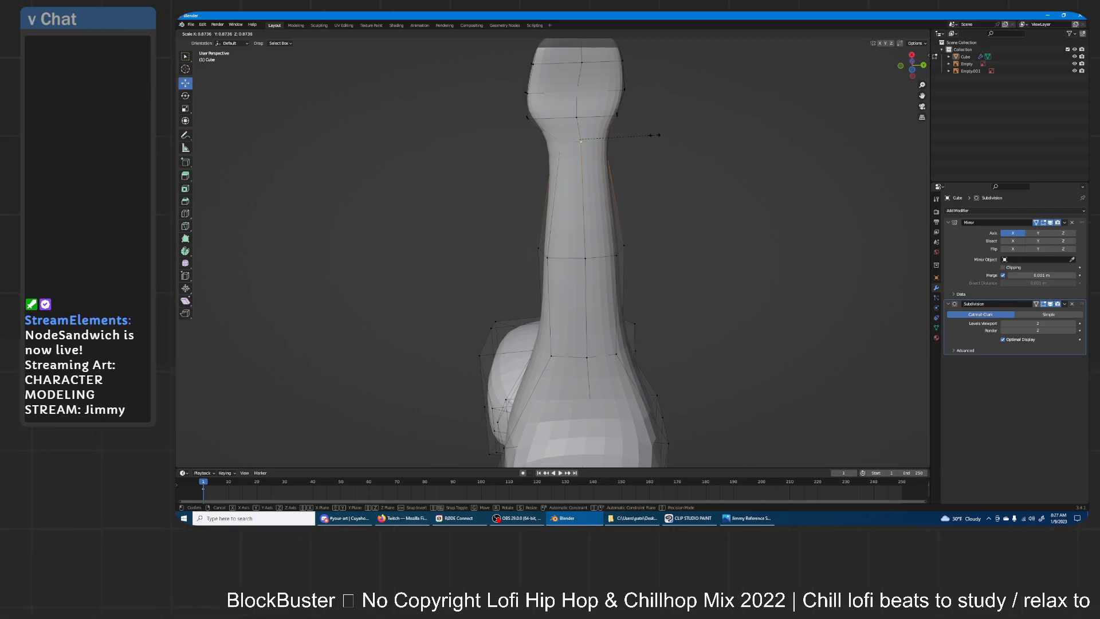
pyautogui.click(655, 134)
# - Scale down the mid-forearm loop slightly and return to Object Mode to view the whole character
pyautogui.press('s')
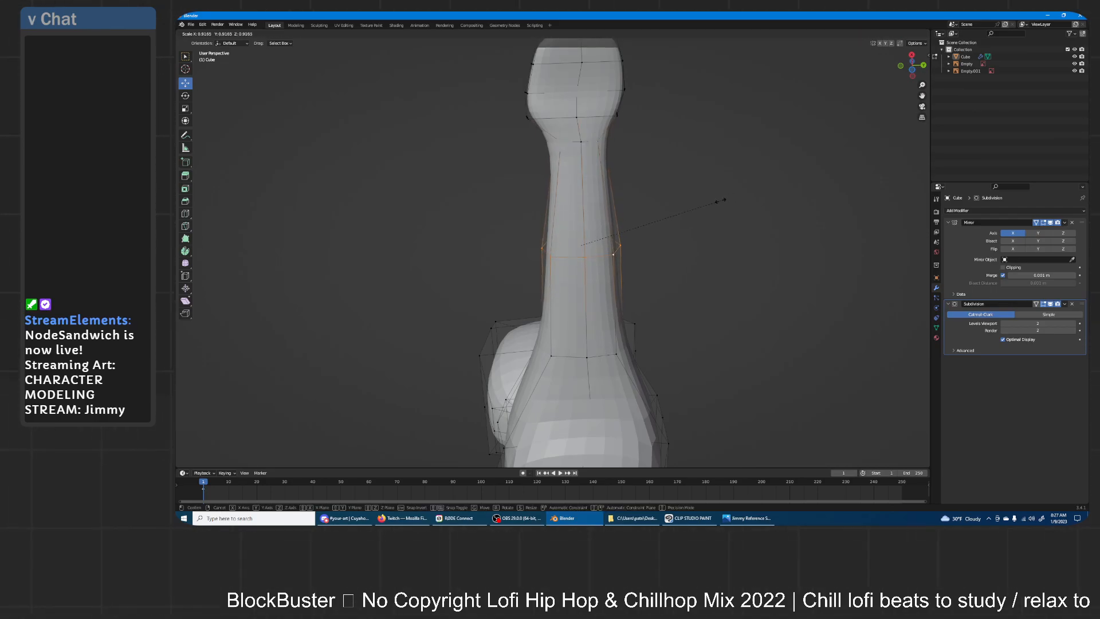
pyautogui.click(723, 200)
pyautogui.moveTo(723, 200); pyautogui.dragTo(636, 260, button='middle')
pyautogui.press('Tab')
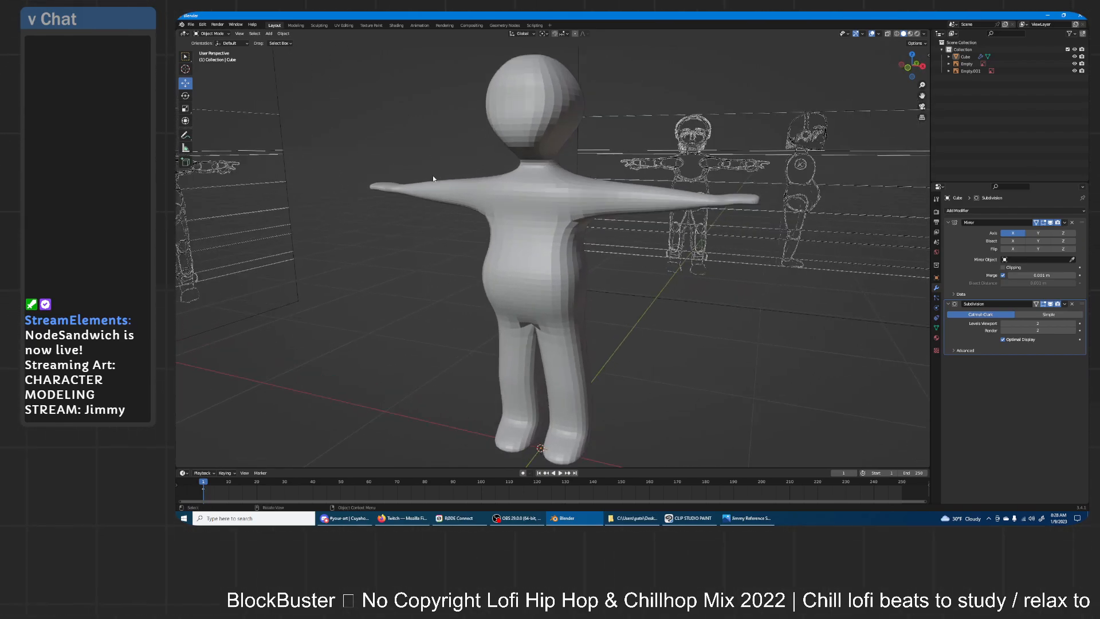
# - Save the file as Jimmy.blend in the project's Characters/Jimmy folder
pyautogui.click(190, 25)
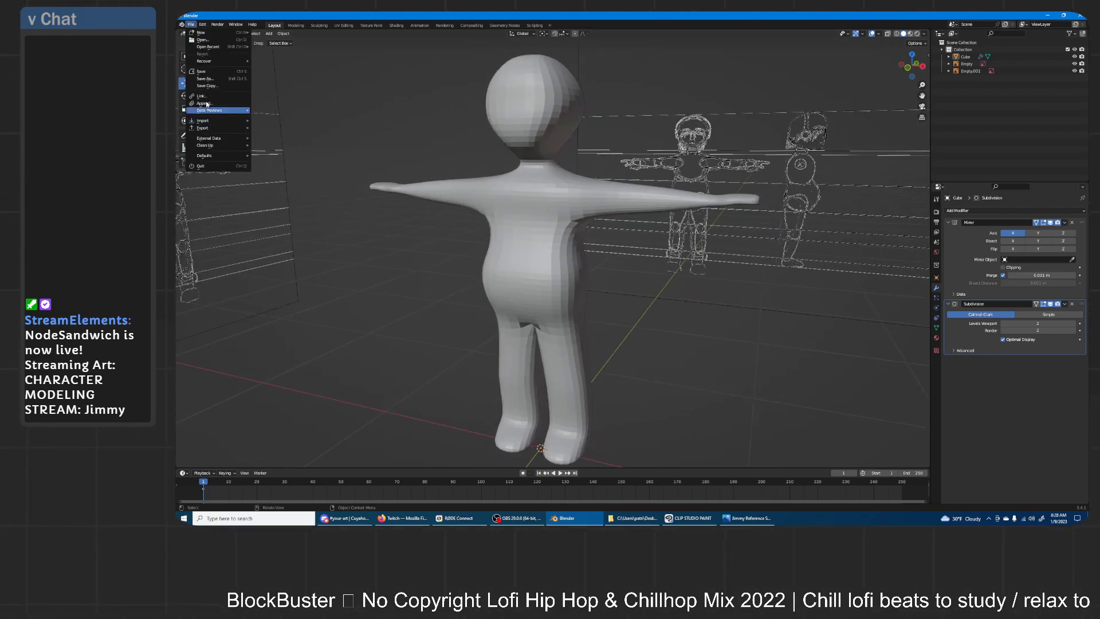
pyautogui.click(203, 77)
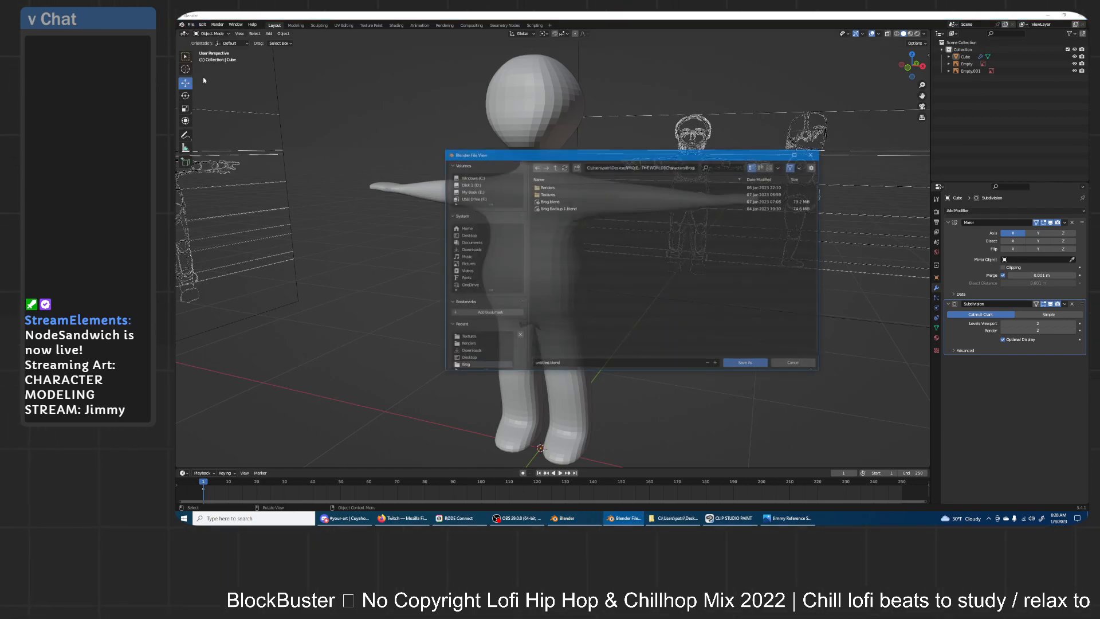
pyautogui.click(555, 167)
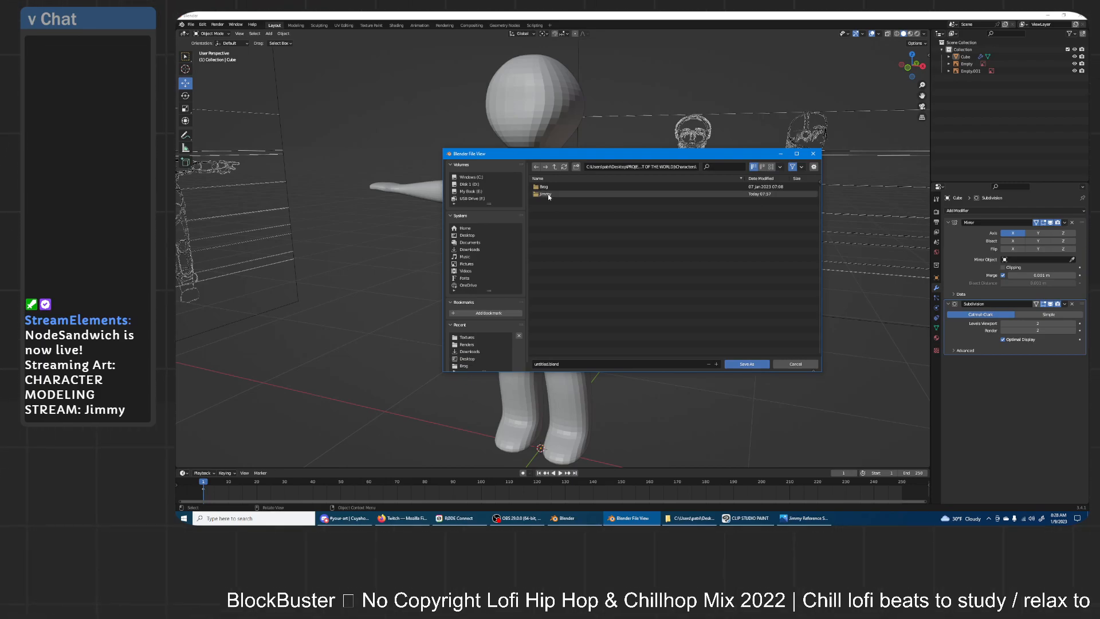
pyautogui.click(545, 194)
pyautogui.click(582, 367)
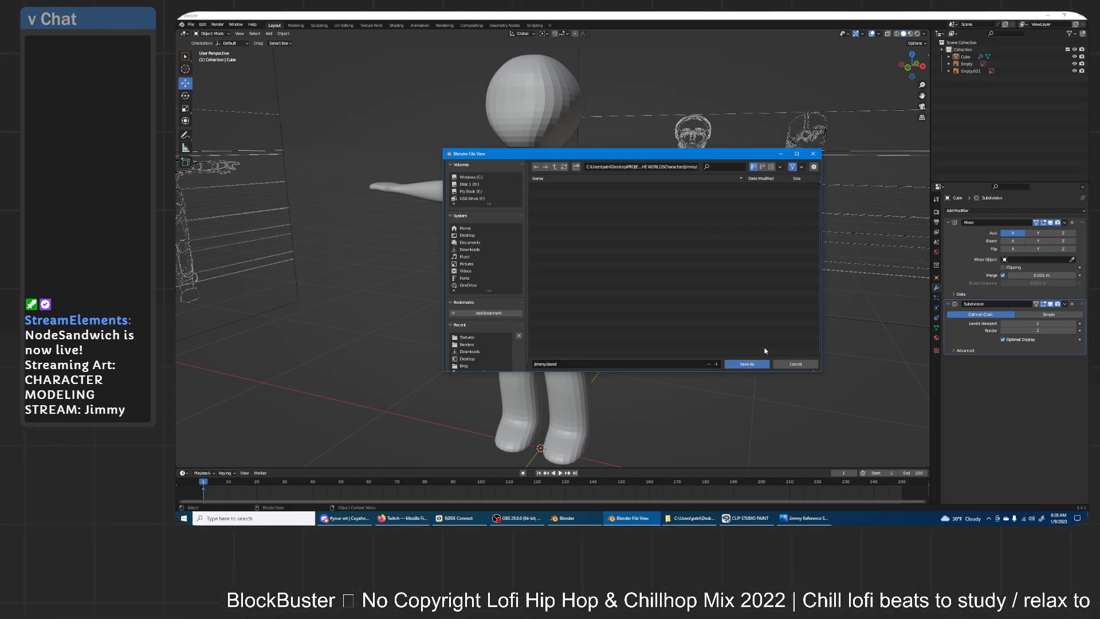
pyautogui.click(746, 364)
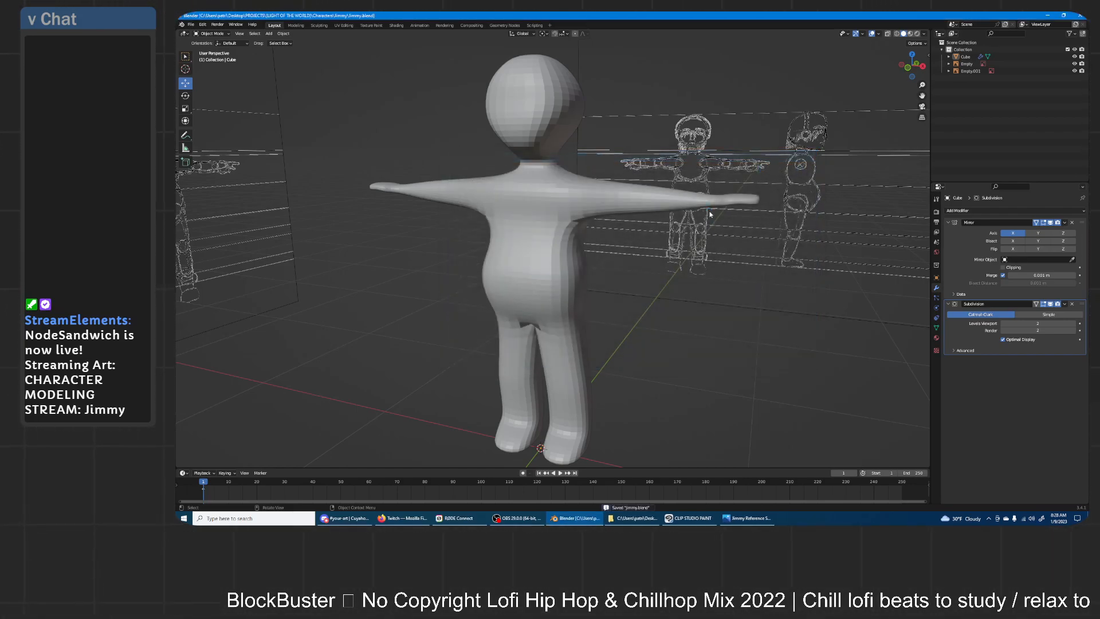
# - Rename the Cube object to Base Mesh
pyautogui.doubleClick(964, 57)
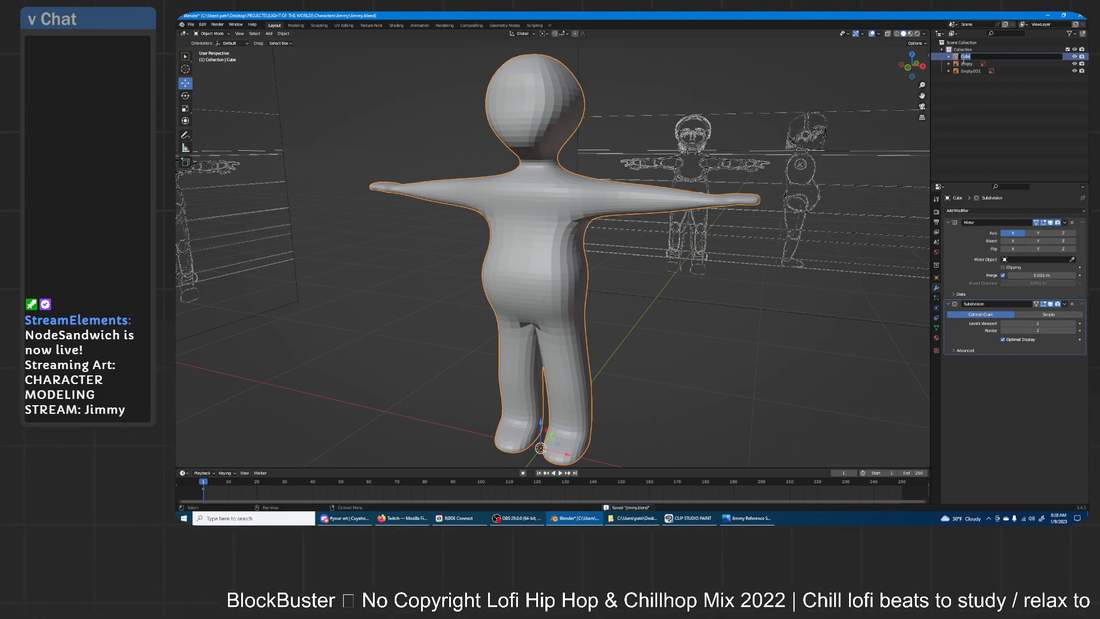
pyautogui.write('Base Mesh')
pyautogui.press('Return')
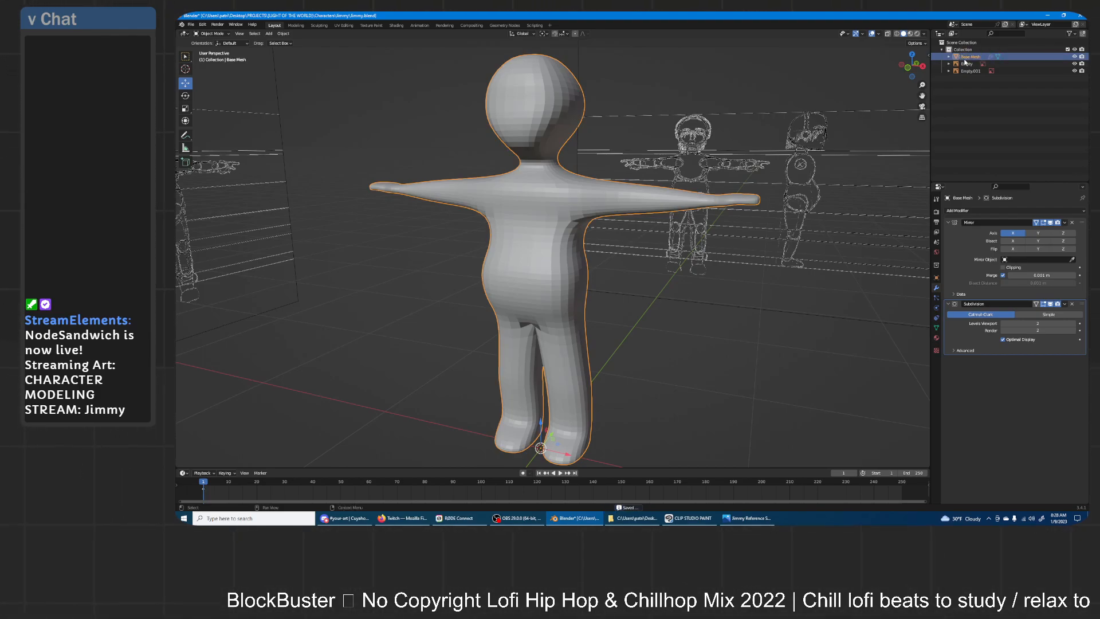
# - Create a new collection in the scene and name it Reference
pyautogui.click(979, 112)
pyautogui.rightClick(978, 112)
pyautogui.click(979, 112)
pyautogui.doubleClick(965, 79)
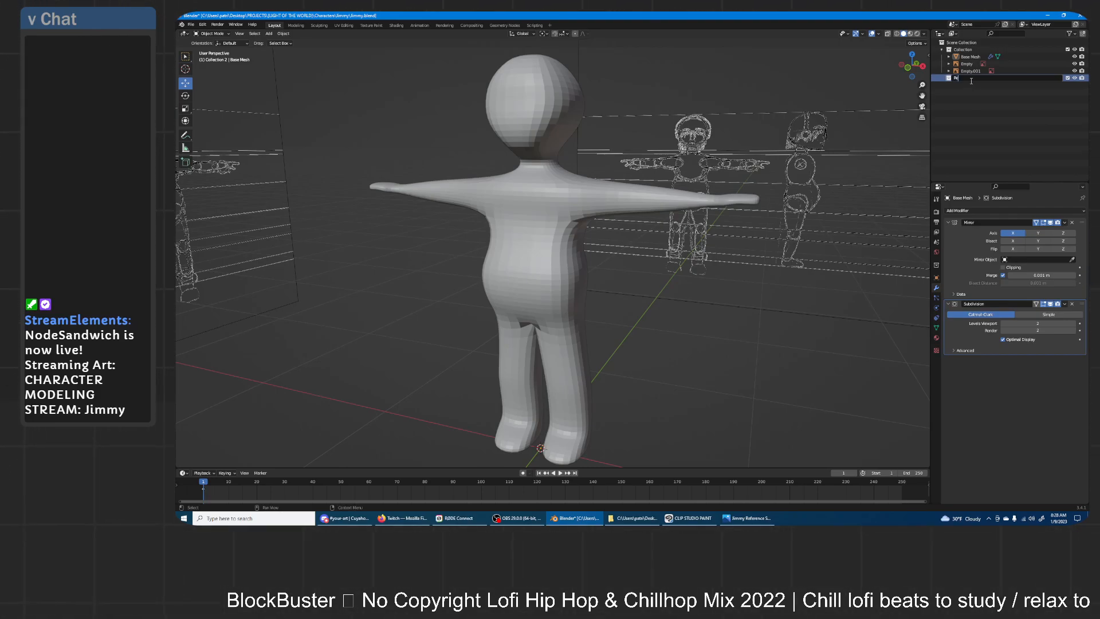
pyautogui.write('Reference')
pyautogui.press('Return')
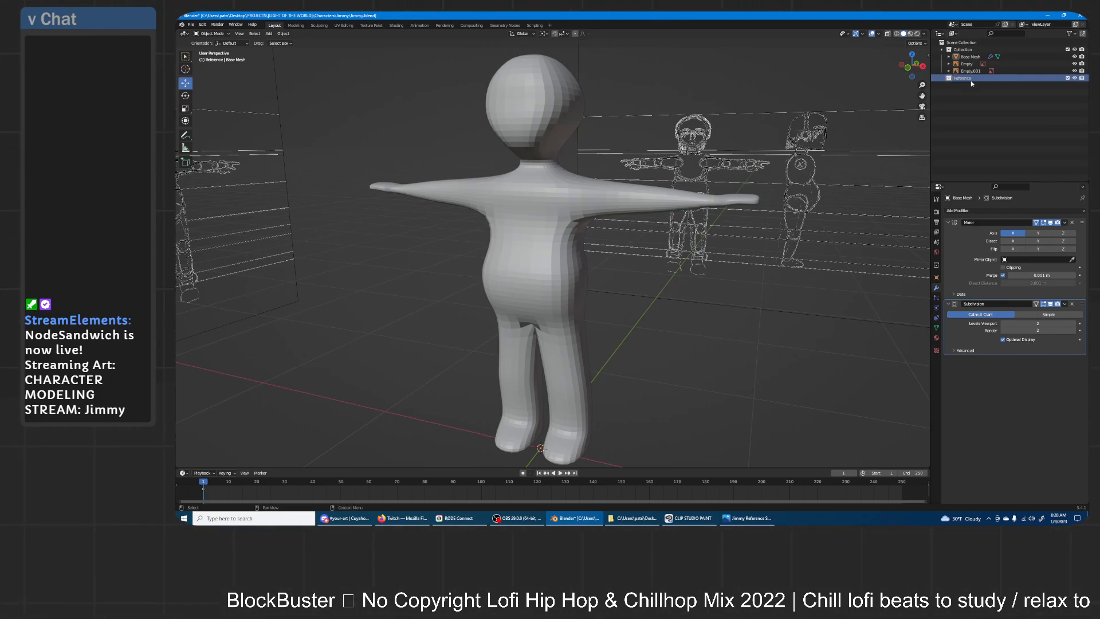
# - Move both reference image empties into the Reference collection and exclude that collection from the view layer
pyautogui.click(966, 65)
pyautogui.keyDown('shift'); pyautogui.click(977, 70); pyautogui.keyUp('shift')
pyautogui.moveTo(981, 69); pyautogui.dragTo(963, 78)
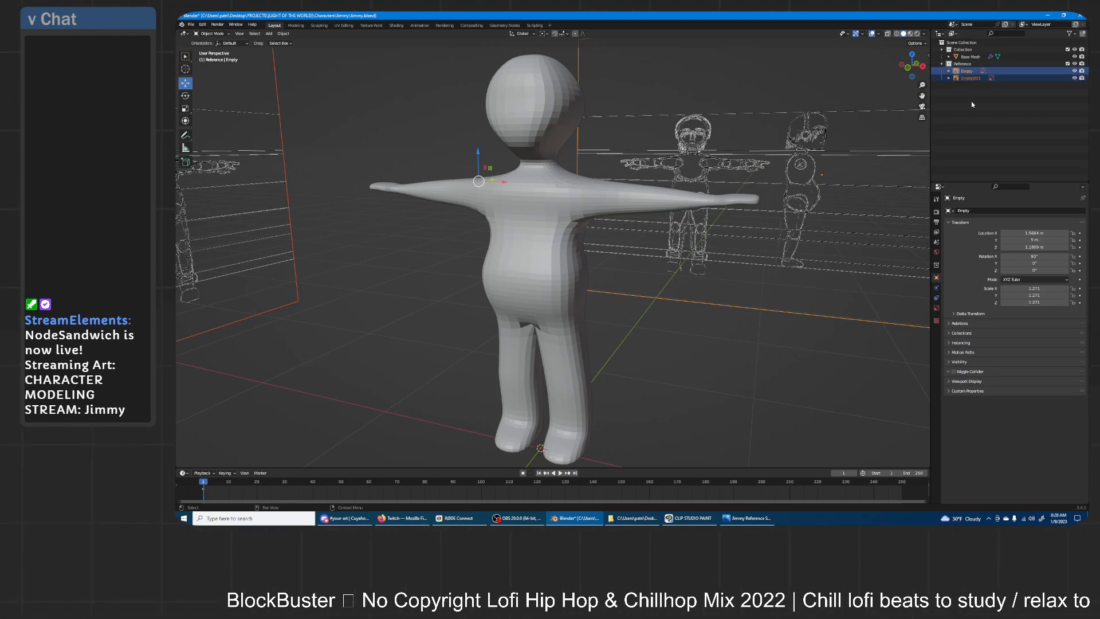
pyautogui.click(1067, 64)
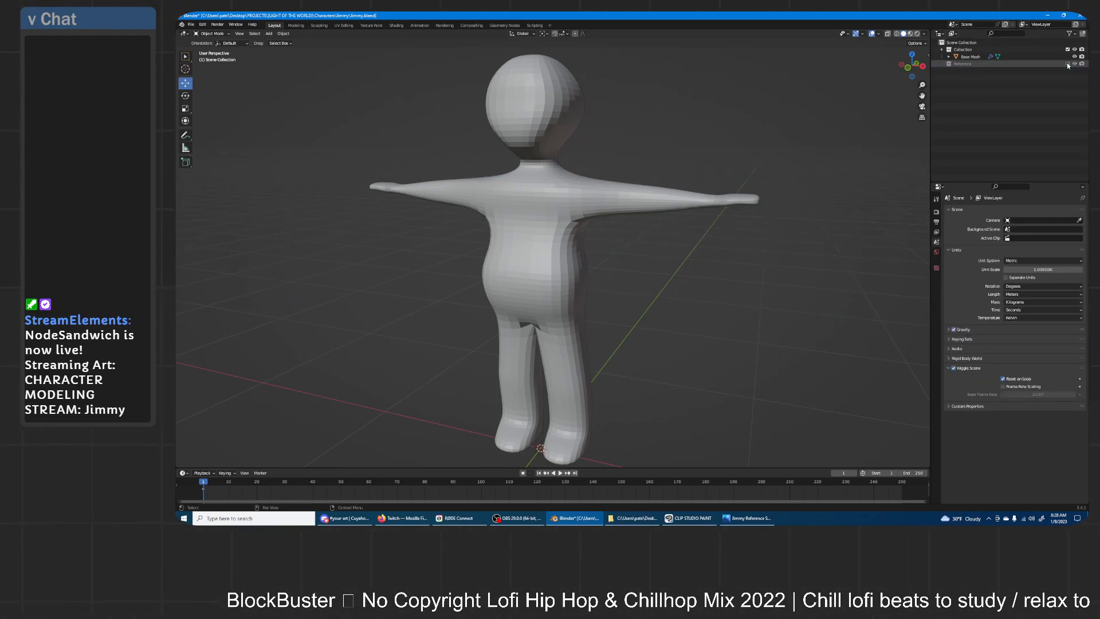
# - Duplicate the Base Mesh in place and rename the copy Sculpt
pyautogui.click(966, 51)
pyautogui.click(969, 56)
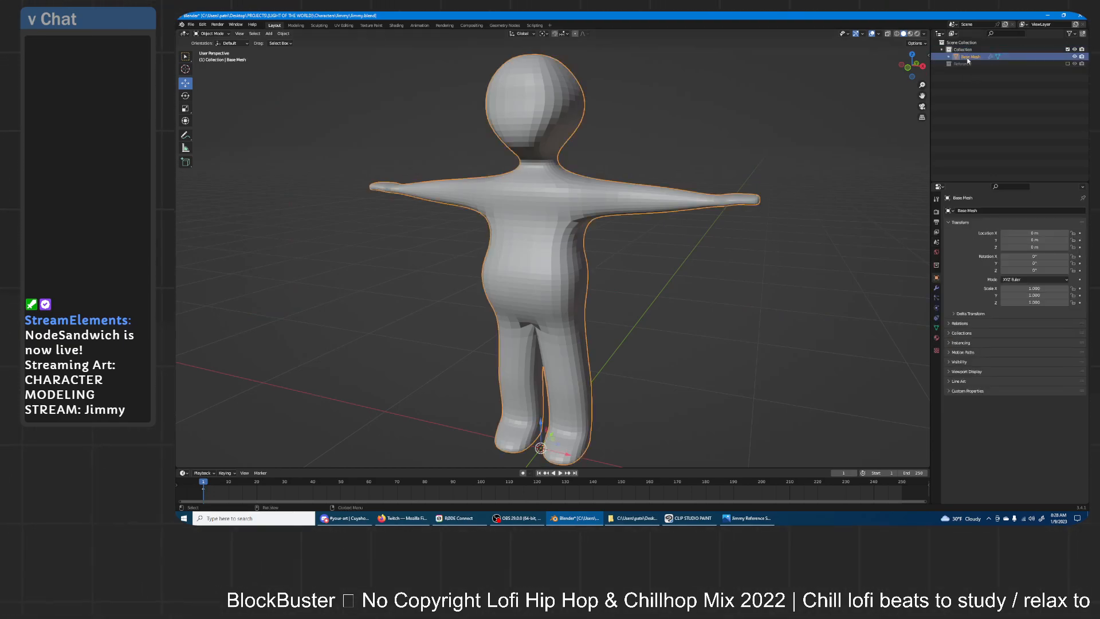
pyautogui.moveTo(641, 142); pyautogui.dragTo(661, 135, button='middle')
pyautogui.hotkey('shift', 'd')
pyautogui.rightClick(659, 138)
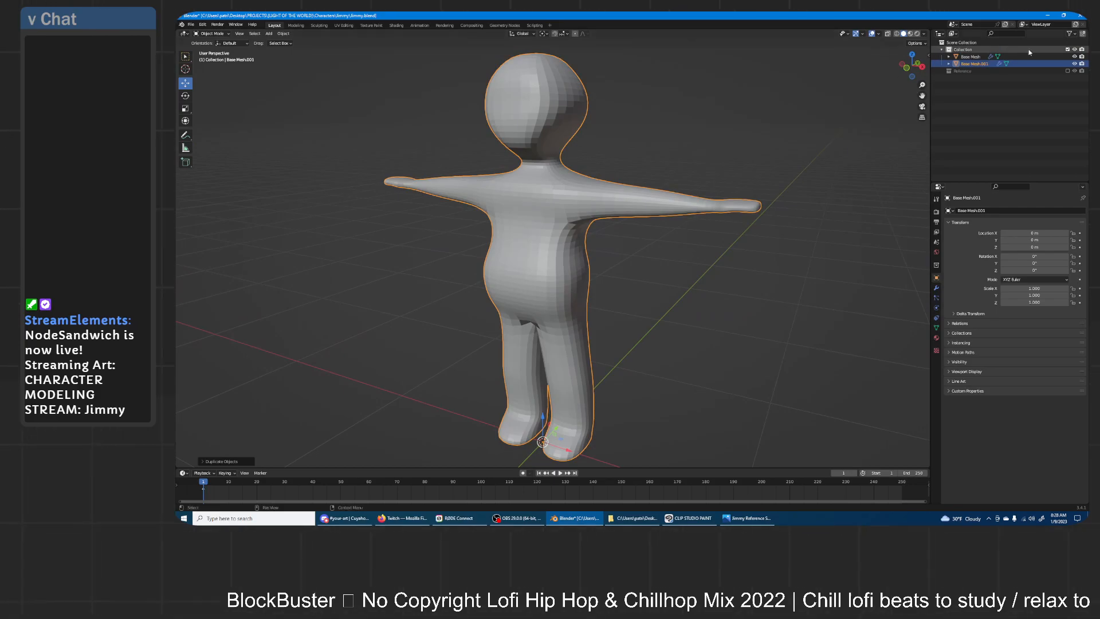
pyautogui.doubleClick(979, 63)
pyautogui.write('Sculpt')
pyautogui.press('Return')
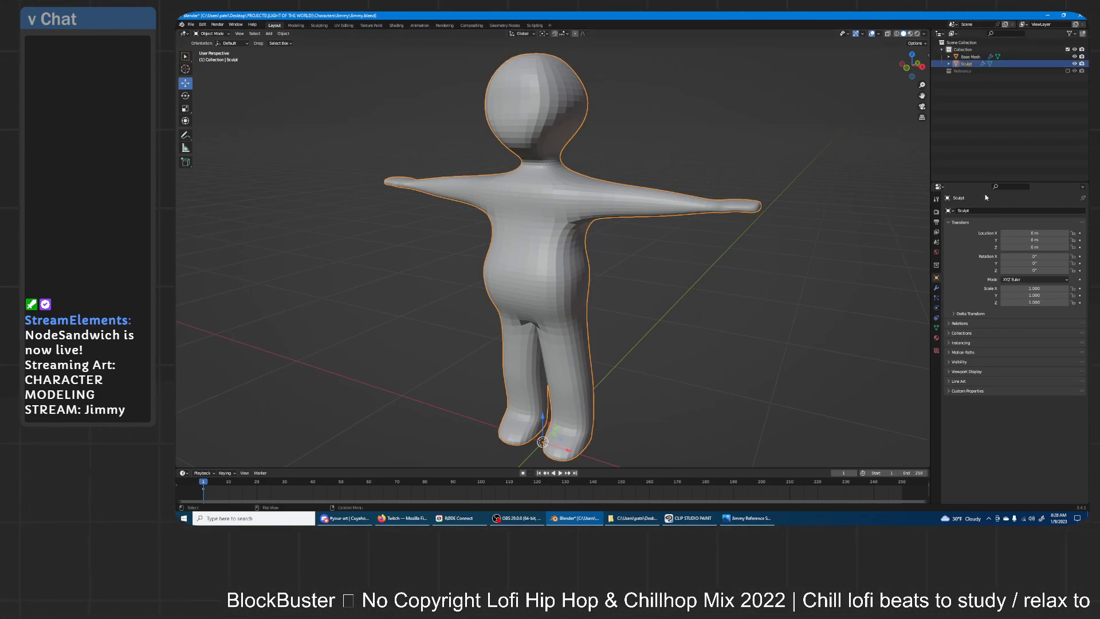
# - Apply the Mirror and Subdivision modifiers on the Sculpt object
pyautogui.click(936, 287)
pyautogui.click(1064, 223)
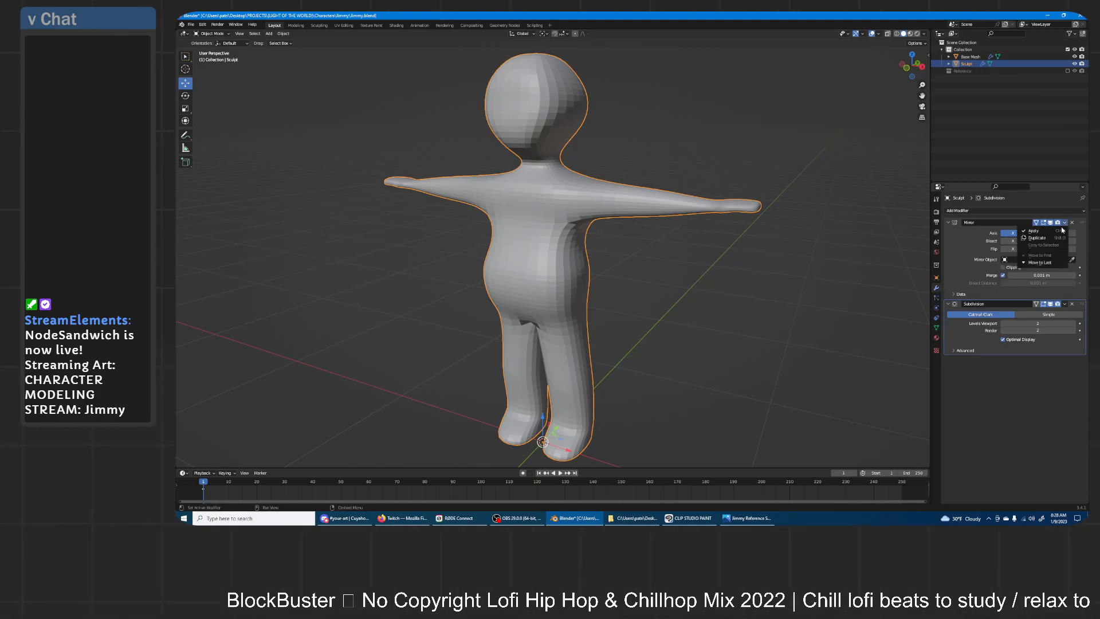
pyautogui.click(1048, 231)
pyautogui.click(1064, 223)
pyautogui.click(1048, 231)
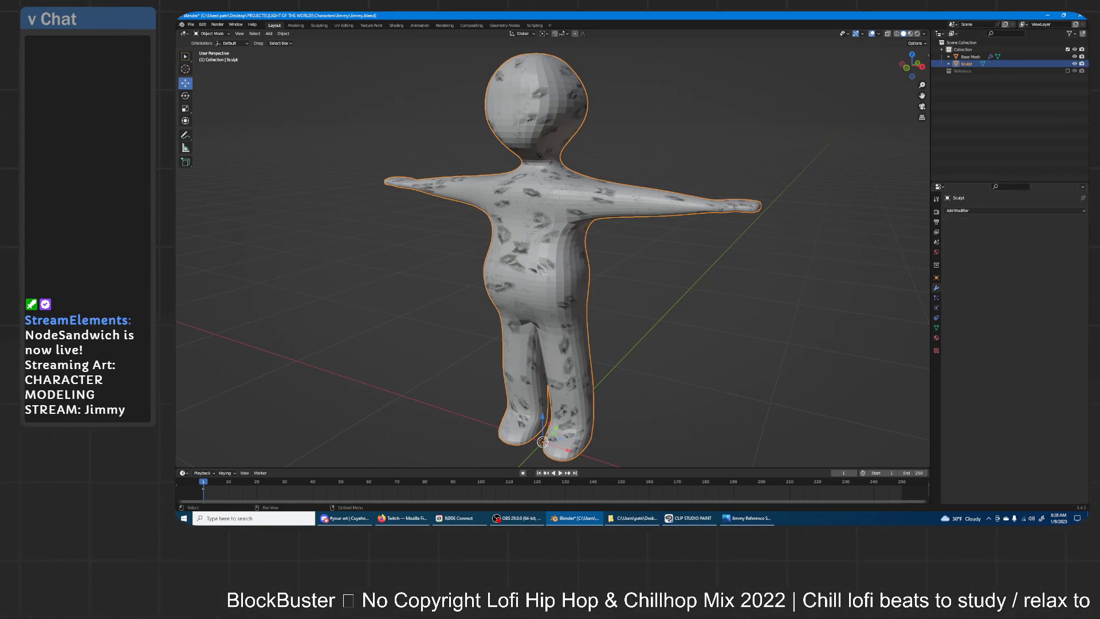
# - Hide the Base Mesh object in the viewport and save the file
pyautogui.click(1075, 58)
pyautogui.moveTo(555, 135); pyautogui.dragTo(635, 184, button='middle')
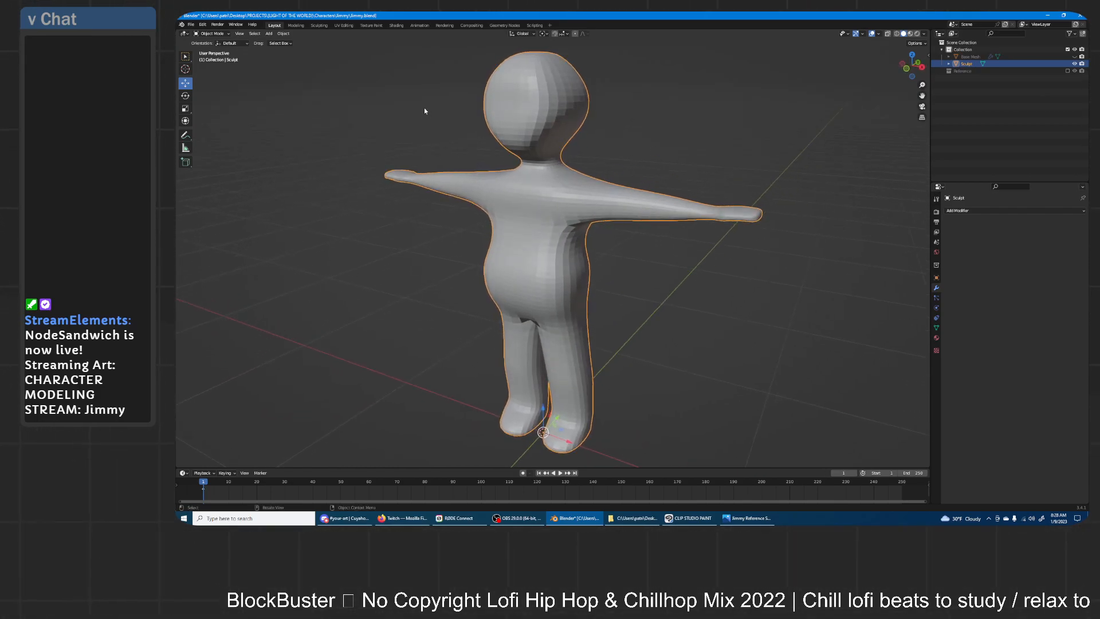
pyautogui.hotkey('ctrl', 's')
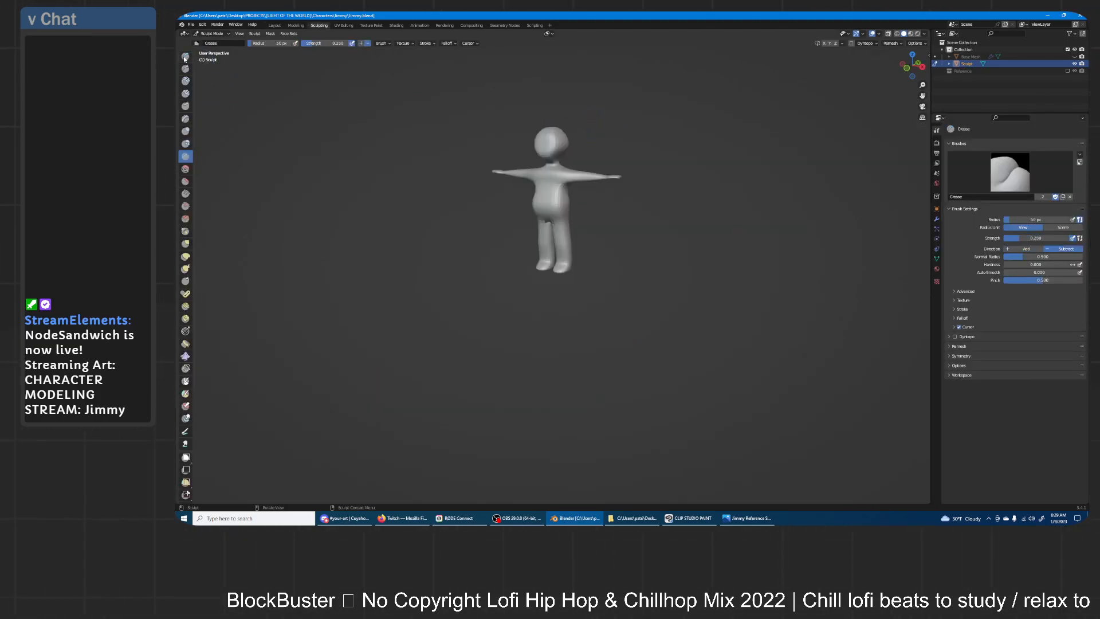
# - Frame the Sculpt object from Object Mode and re-enter Sculpt Mode with Dyntopo and X symmetry enabled
pyautogui.click(212, 33)
pyautogui.click(213, 41)
pyautogui.press('KP_Decimal')
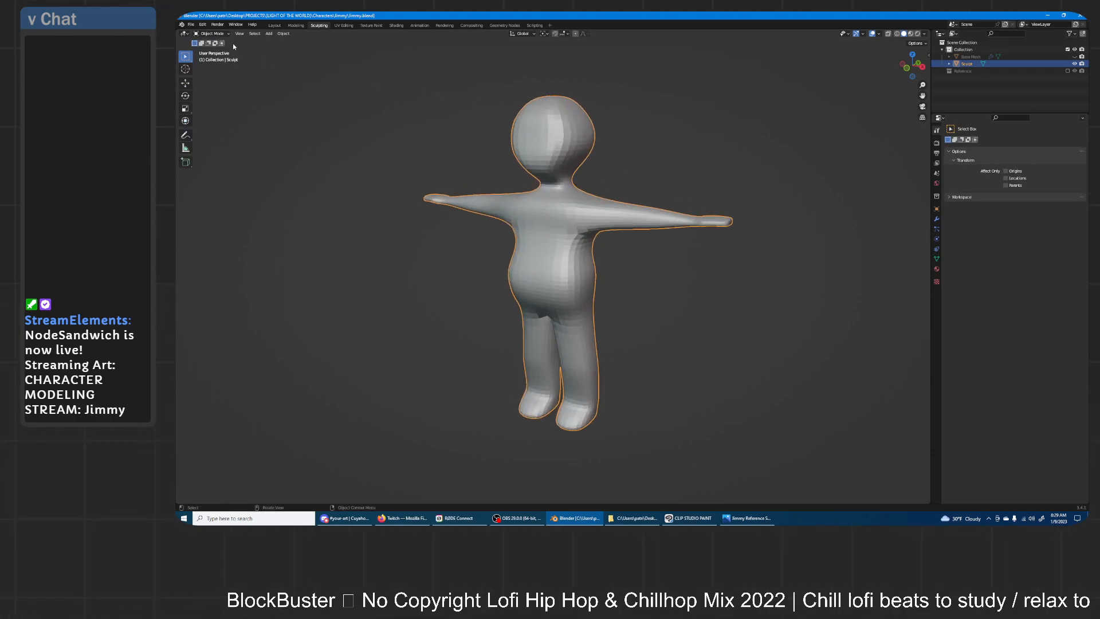
pyautogui.click(216, 35)
pyautogui.click(214, 57)
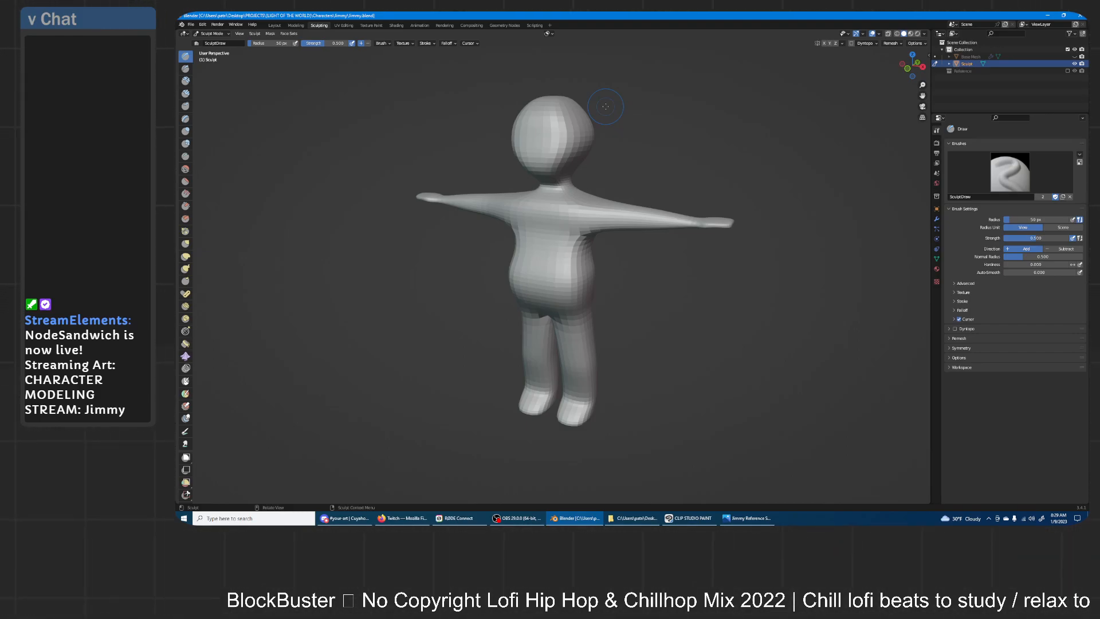
pyautogui.click(852, 44)
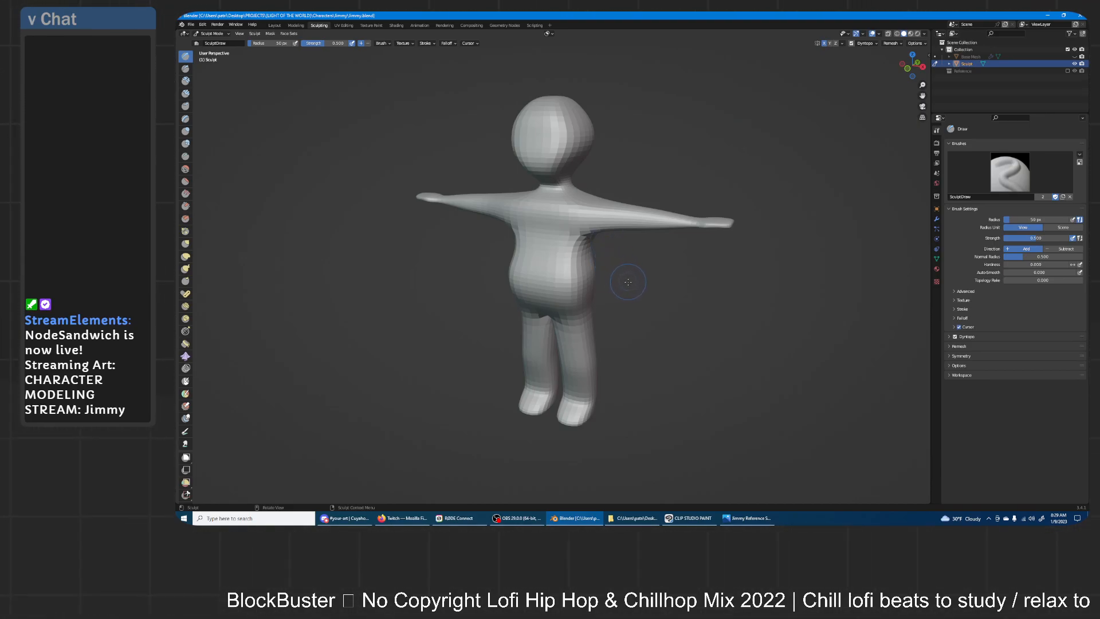
# - Choose the Inflate brush, set its radius to 222 px and make a first pass over the belly
pyautogui.moveTo(609, 260)
pyautogui.mouseDown(button='middle')
pyautogui.moveTo(648, 272)
pyautogui.moveTo(630, 271)
pyautogui.moveTo(635, 255)
pyautogui.mouseUp(button='middle')
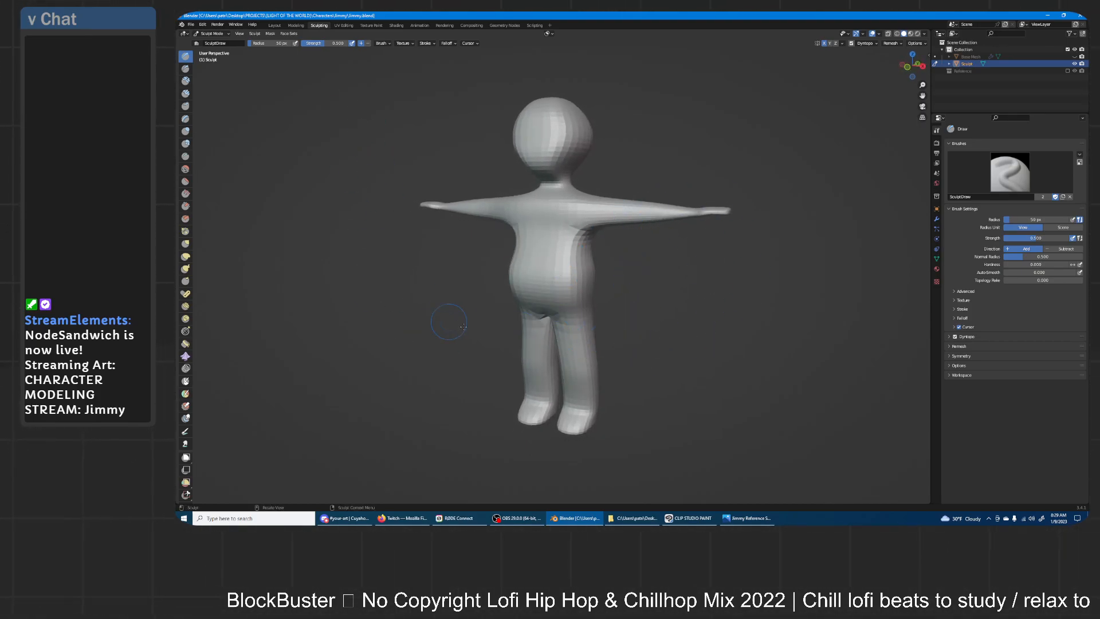
pyautogui.moveTo(586, 344); pyautogui.dragTo(729, 220, button='middle')
pyautogui.scroll(3, 585, 323)
pyautogui.click(186, 130)
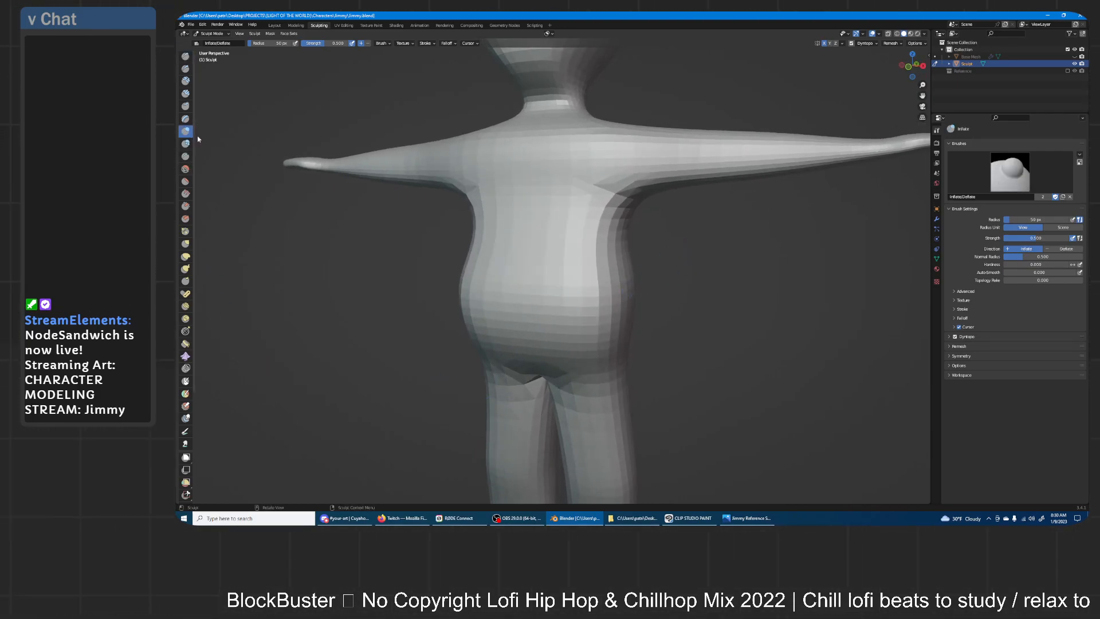
pyautogui.press('f')
pyautogui.click(605, 301)
pyautogui.moveTo(585, 301)
pyautogui.mouseDown(button='middle')
pyautogui.moveTo(624, 337)
pyautogui.moveTo(625, 291)
pyautogui.mouseUp(button='middle')
pyautogui.scroll(1, 624, 336)
pyautogui.scroll(1, 625, 291)
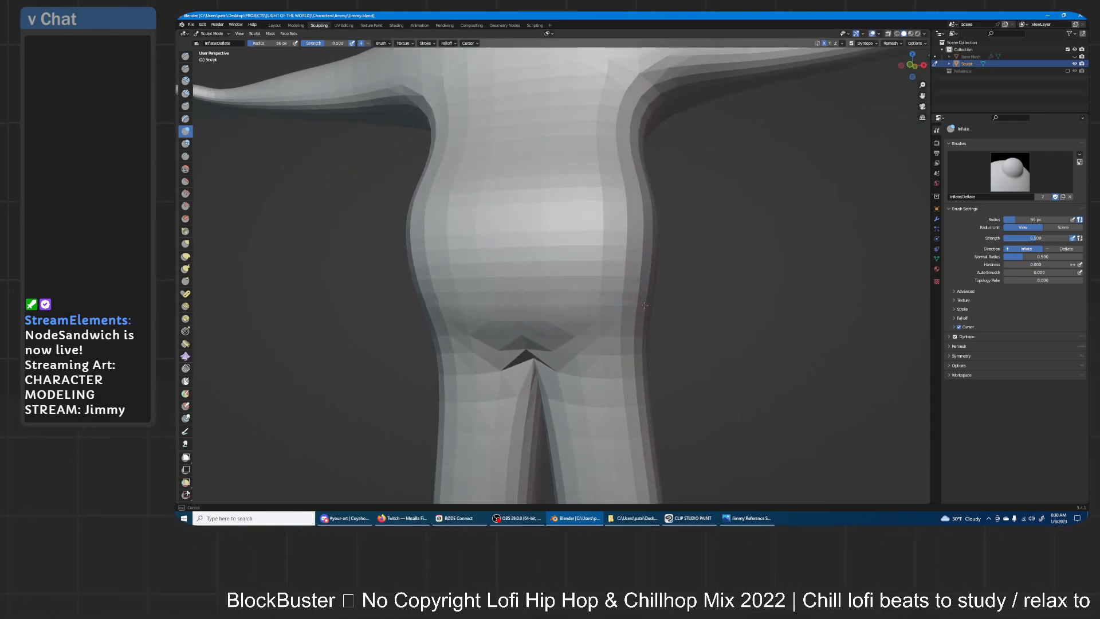
pyautogui.press('f')
pyautogui.moveTo(673, 219); pyautogui.dragTo(617, 243, button='middle')
pyautogui.moveTo(691, 248)
pyautogui.mouseDown(button='middle')
pyautogui.moveTo(619, 251)
pyautogui.moveTo(571, 232)
pyautogui.moveTo(699, 246)
pyautogui.mouseUp(button='middle')
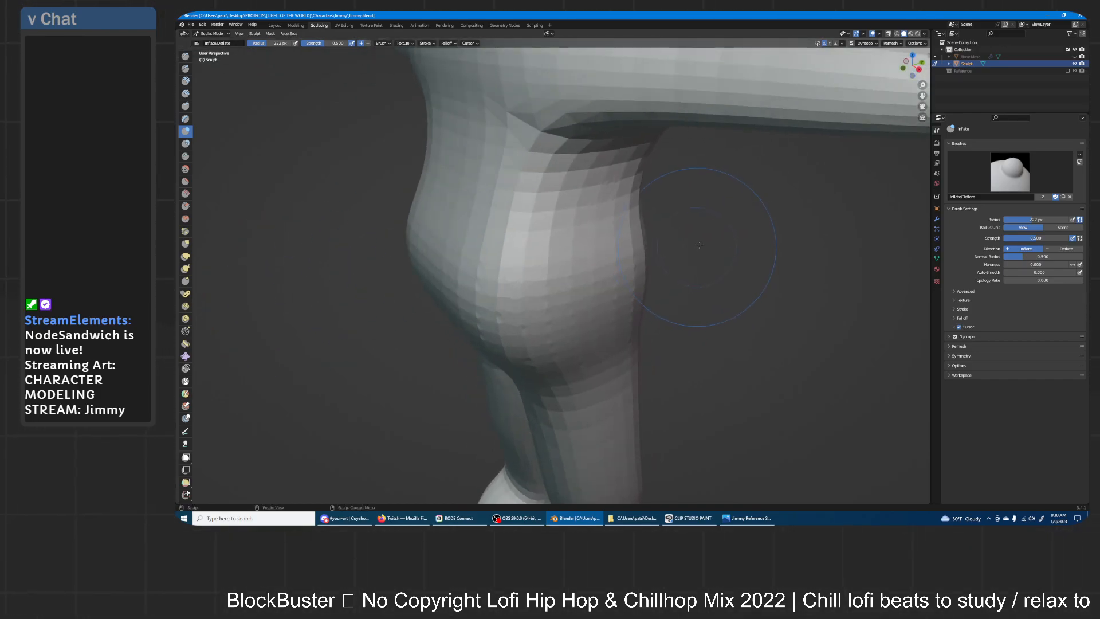
# - Lower the Dyntopo detail size and inflate the belly, hips and chest with the Inflate brush
pyautogui.moveTo(425, 280); pyautogui.dragTo(687, 244, button='middle')
pyautogui.click(867, 43)
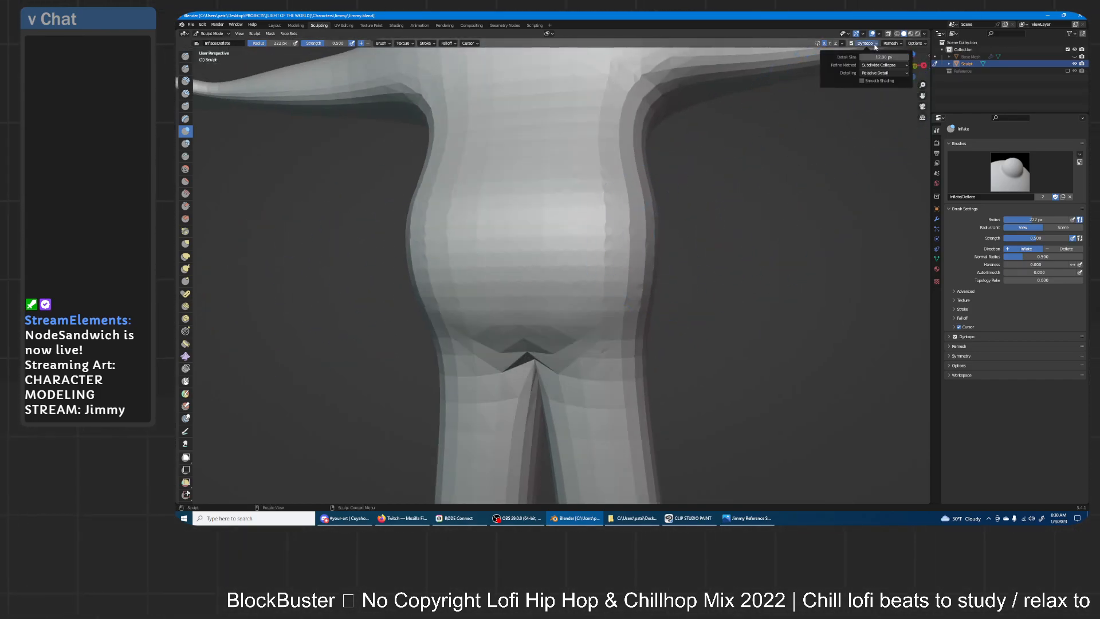
pyautogui.moveTo(890, 58); pyautogui.dragTo(881, 58)
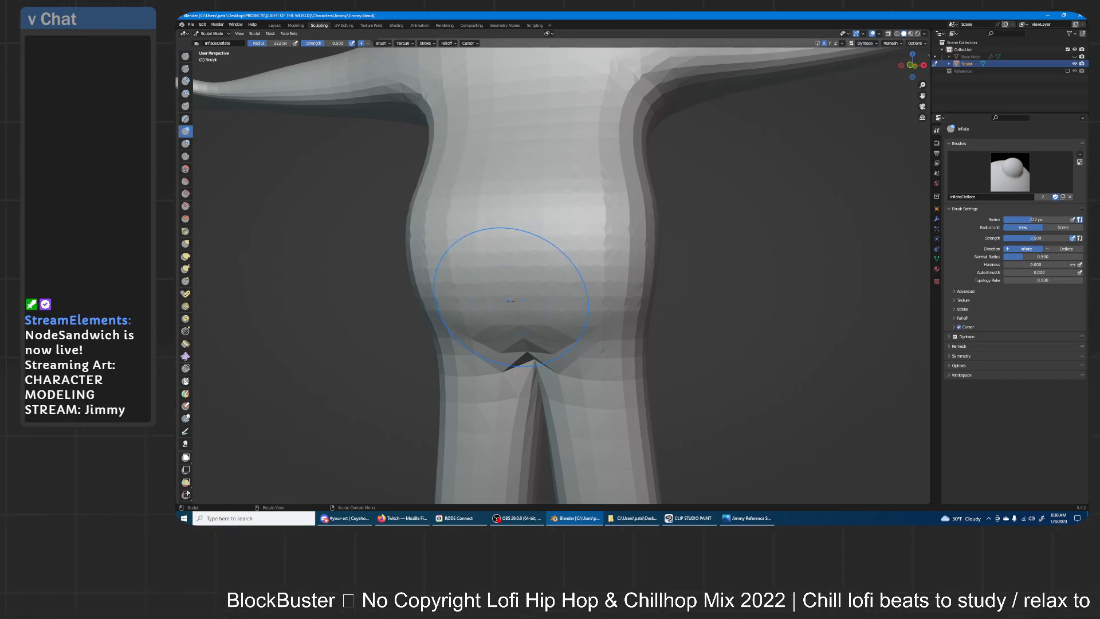
pyautogui.moveTo(516, 248)
pyautogui.mouseDown(button='middle')
pyautogui.moveTo(590, 265)
pyautogui.moveTo(598, 292)
pyautogui.moveTo(725, 275)
pyautogui.moveTo(619, 147)
pyautogui.moveTo(585, 236)
pyautogui.moveTo(602, 184)
pyautogui.mouseUp(button='middle')
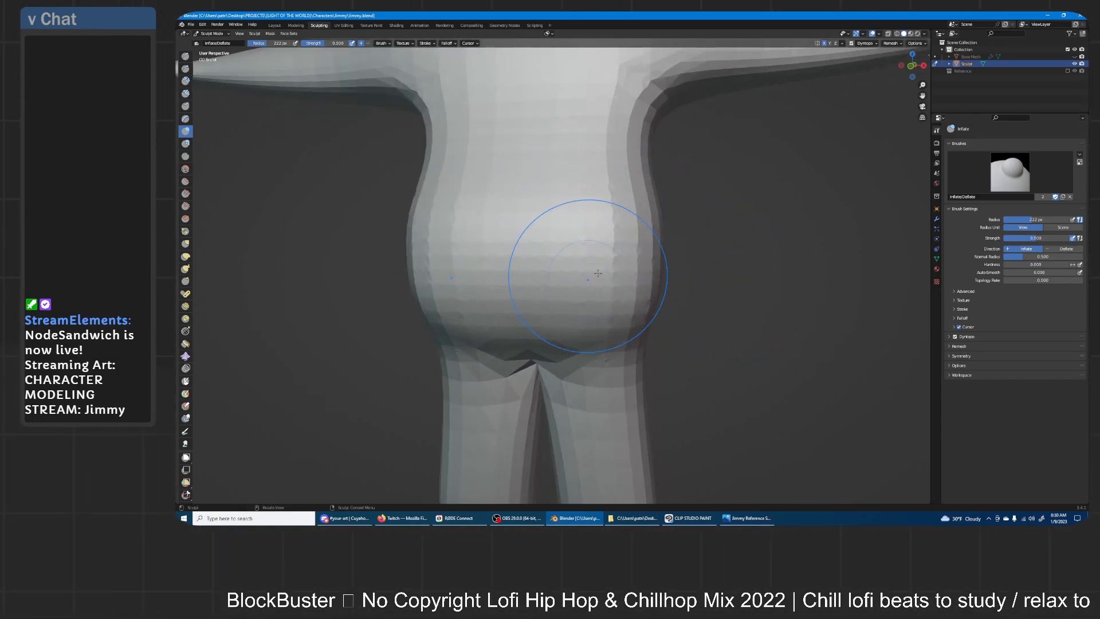
pyautogui.moveTo(577, 252); pyautogui.dragTo(653, 256, button='middle')
pyautogui.moveTo(466, 221)
pyautogui.mouseDown(button='middle')
pyautogui.moveTo(541, 302)
pyautogui.moveTo(519, 299)
pyautogui.mouseUp(button='middle')
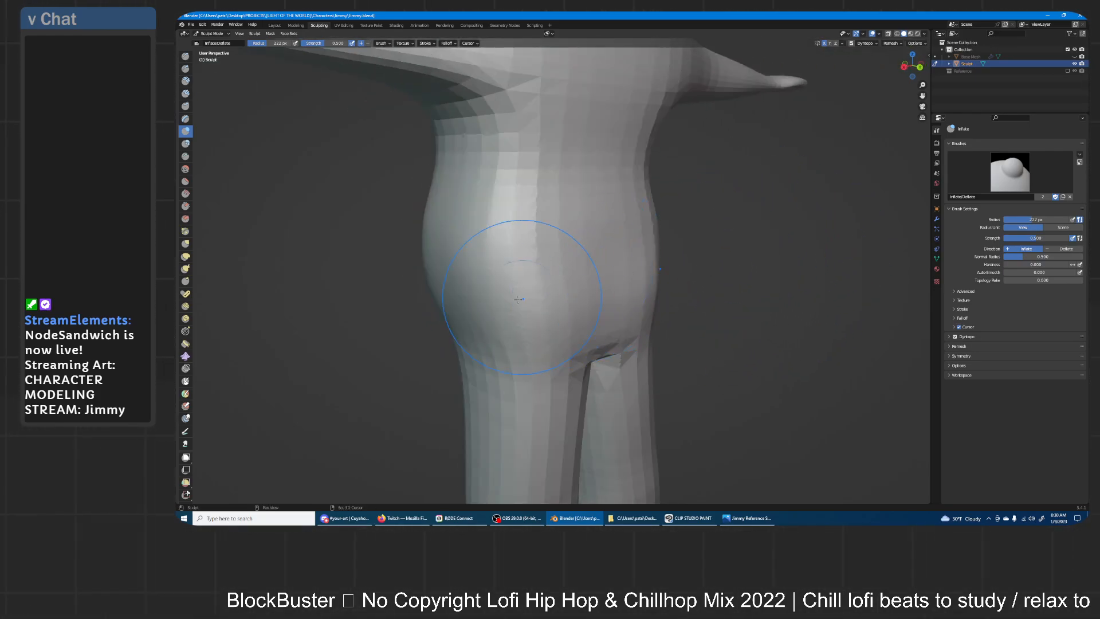
pyautogui.moveTo(605, 230)
pyautogui.mouseDown(button='middle')
pyautogui.moveTo(625, 202)
pyautogui.moveTo(522, 276)
pyautogui.moveTo(661, 268)
pyautogui.moveTo(514, 271)
pyautogui.moveTo(589, 233)
pyautogui.mouseUp(button='middle')
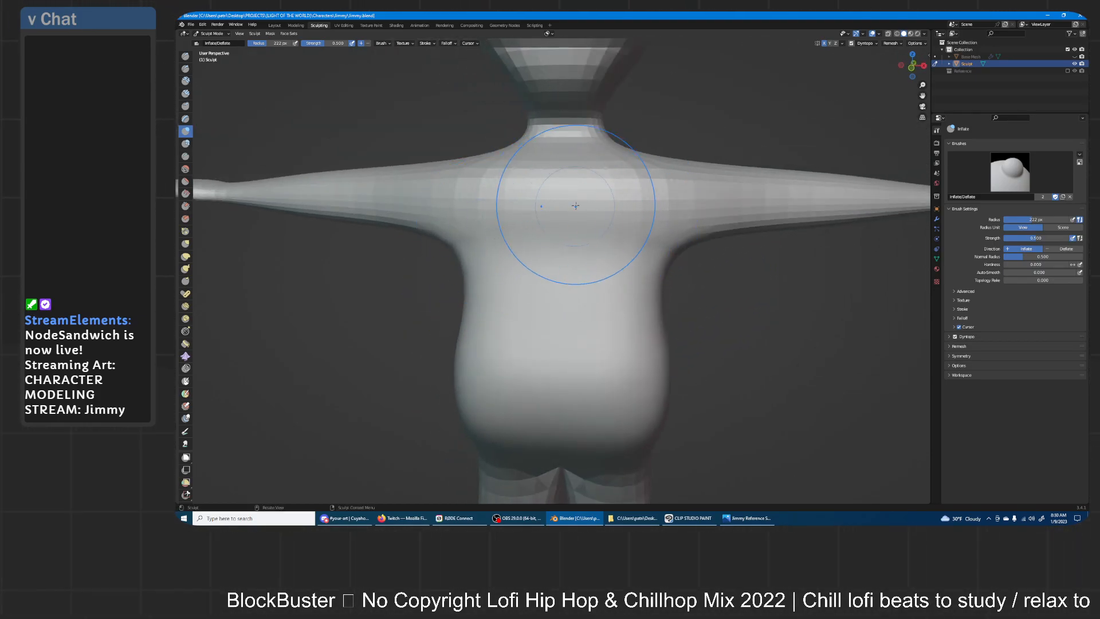
pyautogui.moveTo(489, 205)
pyautogui.mouseDown()
pyautogui.moveTo(602, 196)
pyautogui.moveTo(582, 221)
pyautogui.moveTo(596, 233)
pyautogui.moveTo(631, 214)
pyautogui.mouseUp()
pyautogui.moveTo(631, 215); pyautogui.dragTo(700, 286, button='middle')
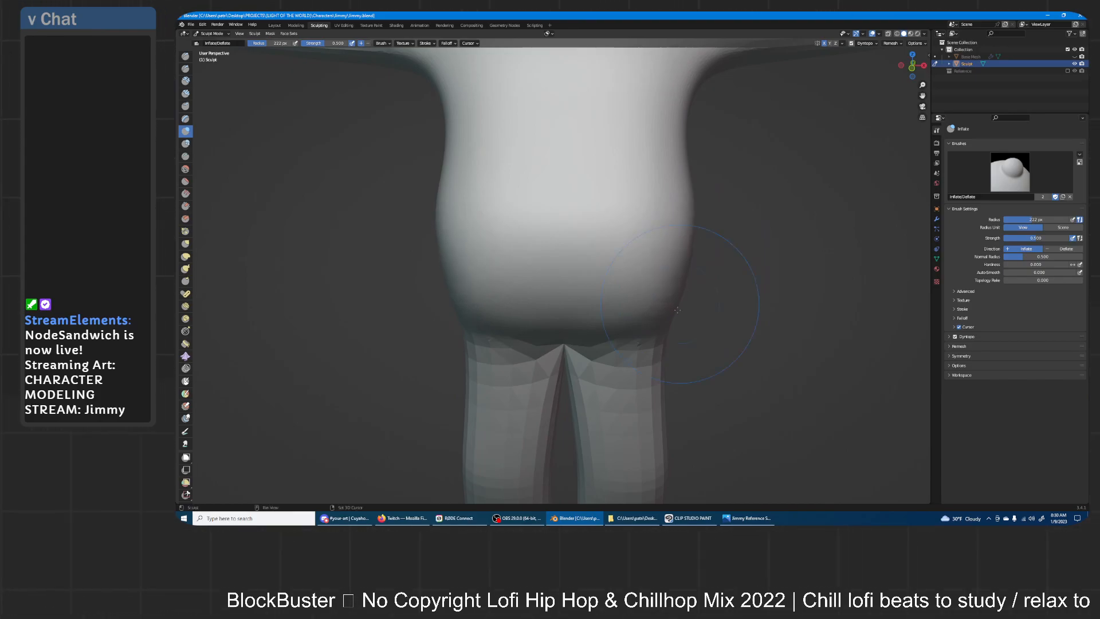
# - Switch to the Grab brush with a 327 px radius and reshape the sides and underside of the belly from the front
pyautogui.press('g')
pyautogui.press('f')
pyautogui.click(689, 284)
pyautogui.moveTo(679, 272); pyautogui.dragTo(681, 268)
pyautogui.moveTo(690, 233); pyautogui.dragTo(685, 241)
pyautogui.moveTo(658, 323); pyautogui.dragTo(663, 310)
pyautogui.moveTo(578, 340); pyautogui.dragTo(561, 329)
pyautogui.moveTo(561, 329)
pyautogui.mouseDown(button='middle')
pyautogui.moveTo(629, 282)
pyautogui.moveTo(593, 255)
pyautogui.moveTo(681, 291)
pyautogui.mouseUp(button='middle')
pyautogui.moveTo(682, 291)
pyautogui.mouseDown()
pyautogui.moveTo(690, 278)
pyautogui.moveTo(677, 265)
pyautogui.mouseUp()
# - Refine the torso's side profile around the lower back and buttocks with the Grab brush
pyautogui.moveTo(726, 256); pyautogui.dragTo(504, 283, button='middle')
pyautogui.moveTo(640, 339); pyautogui.dragTo(652, 329)
pyautogui.moveTo(646, 330); pyautogui.dragTo(662, 338)
pyautogui.moveTo(652, 269); pyautogui.dragTo(661, 267)
pyautogui.moveTo(656, 241)
pyautogui.mouseDown(button='middle')
pyautogui.moveTo(596, 193)
pyautogui.moveTo(633, 258)
pyautogui.moveTo(695, 245)
pyautogui.moveTo(653, 250)
pyautogui.moveTo(638, 177)
pyautogui.moveTo(659, 298)
pyautogui.moveTo(677, 218)
pyautogui.moveTo(684, 292)
pyautogui.moveTo(443, 254)
pyautogui.moveTo(463, 254)
pyautogui.mouseUp(button='middle')
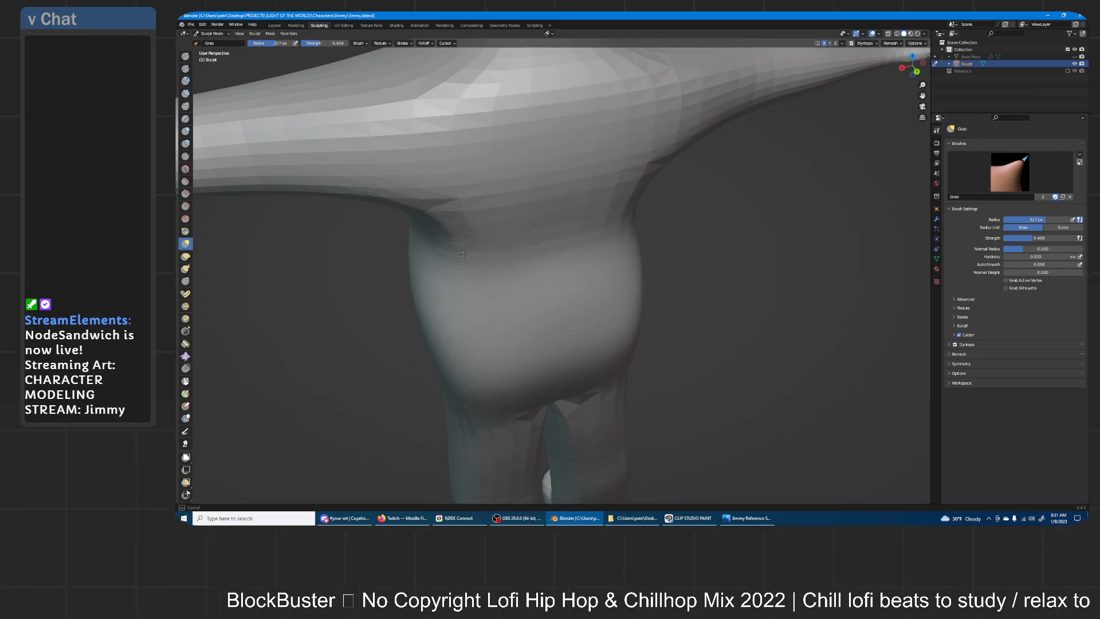
pyautogui.moveTo(429, 218)
pyautogui.mouseDown(button='middle')
pyautogui.moveTo(556, 197)
pyautogui.moveTo(673, 227)
pyautogui.mouseUp(button='middle')
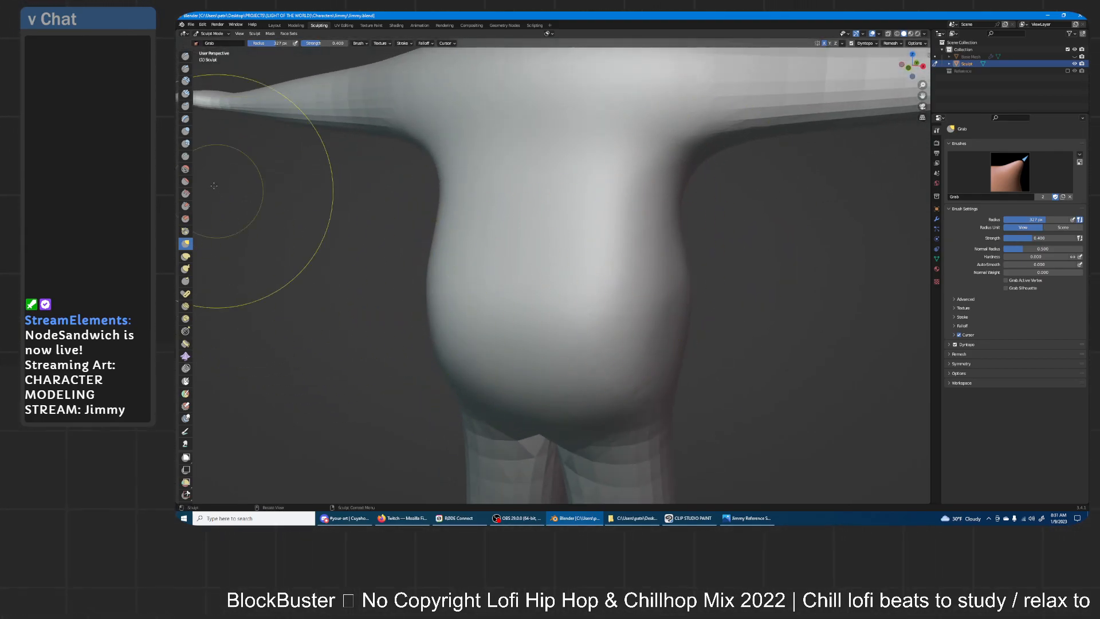
# - Build up the shoulders and upper arms with the Inflate brush from the front, back and above
pyautogui.click(185, 132)
pyautogui.moveTo(569, 184); pyautogui.dragTo(550, 271, button='middle')
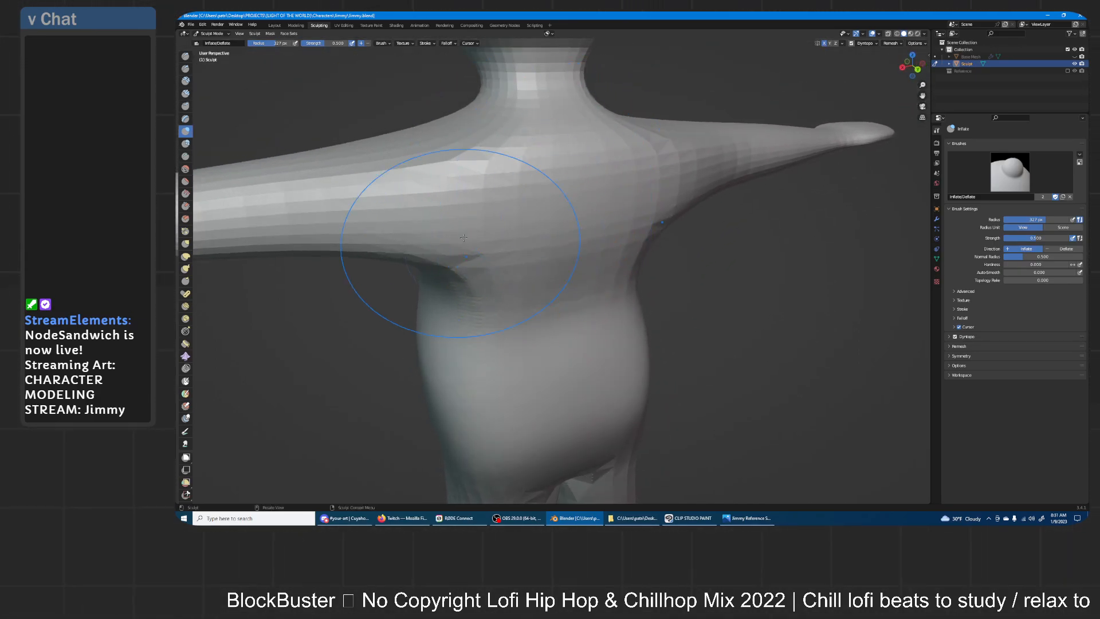
pyautogui.moveTo(472, 147); pyautogui.dragTo(368, 196, button='middle')
pyautogui.moveTo(519, 273); pyautogui.dragTo(640, 245, button='middle')
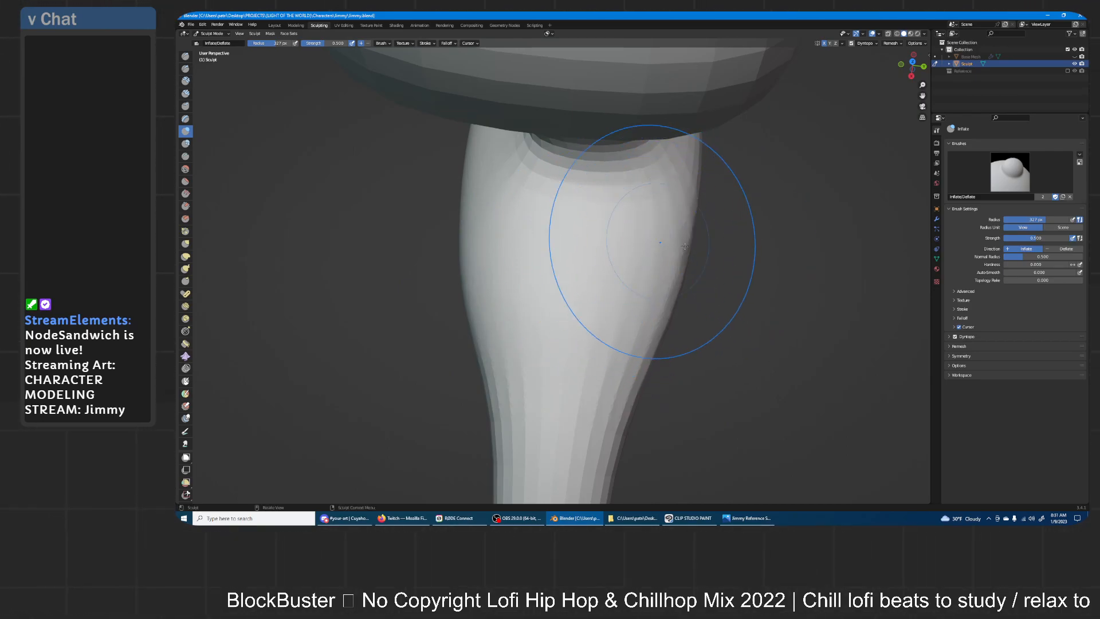
pyautogui.moveTo(664, 281); pyautogui.dragTo(619, 289, button='middle')
pyautogui.moveTo(528, 233); pyautogui.dragTo(523, 307, button='middle')
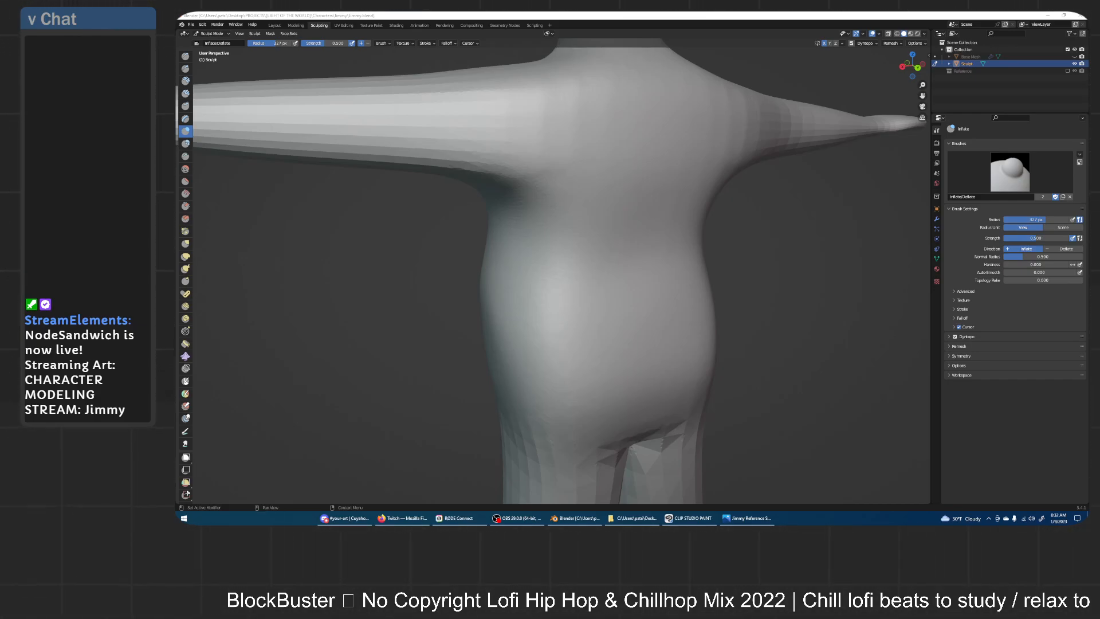
# - Open Jimmy Reference.pur from the Jimmy folder in File Explorer, minimize the folder window and return to Blender
pyautogui.click(632, 518)
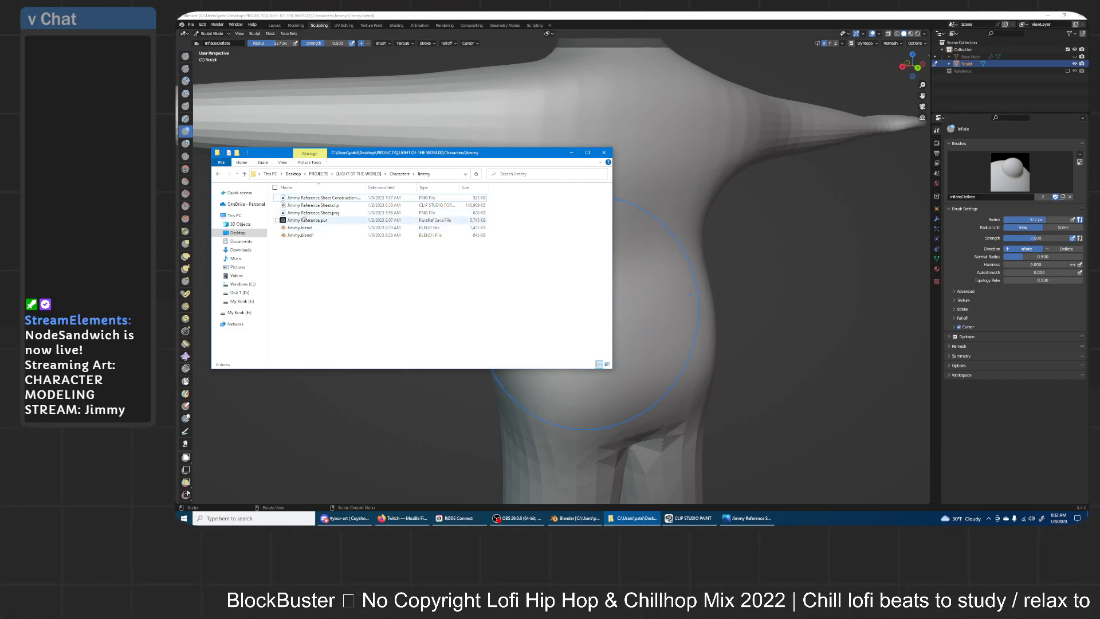
pyautogui.click(295, 220)
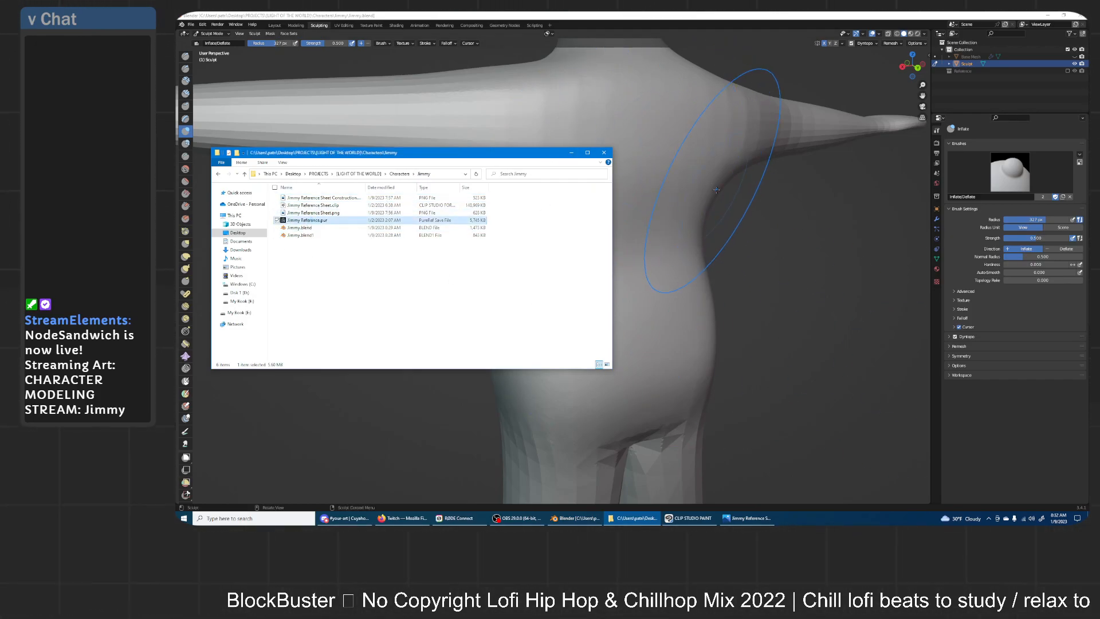
pyautogui.click(572, 152)
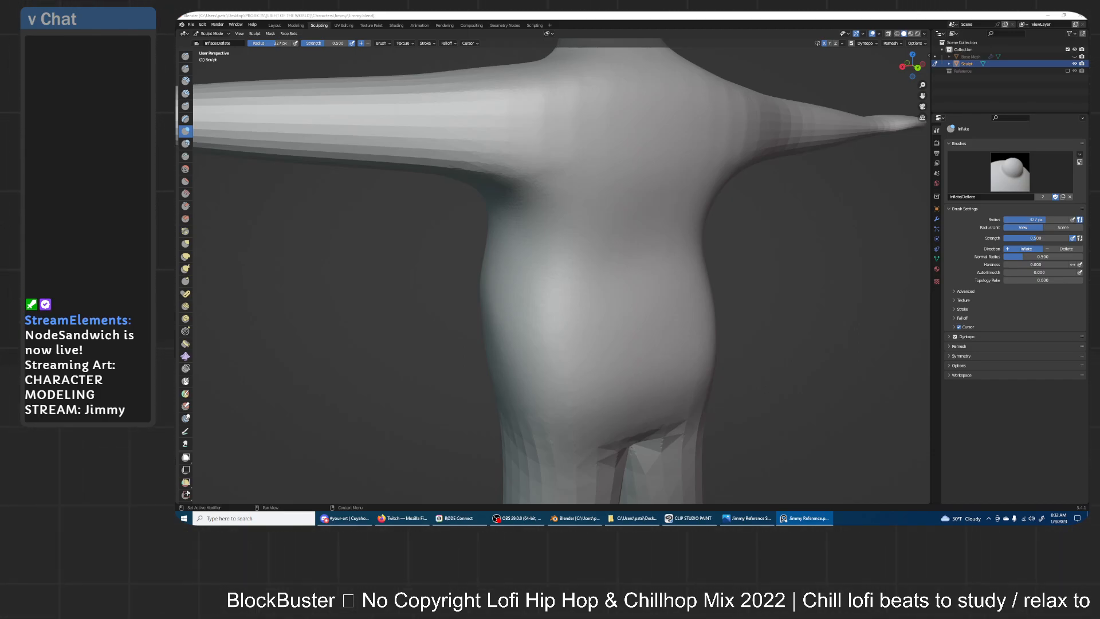
pyautogui.click(718, 143)
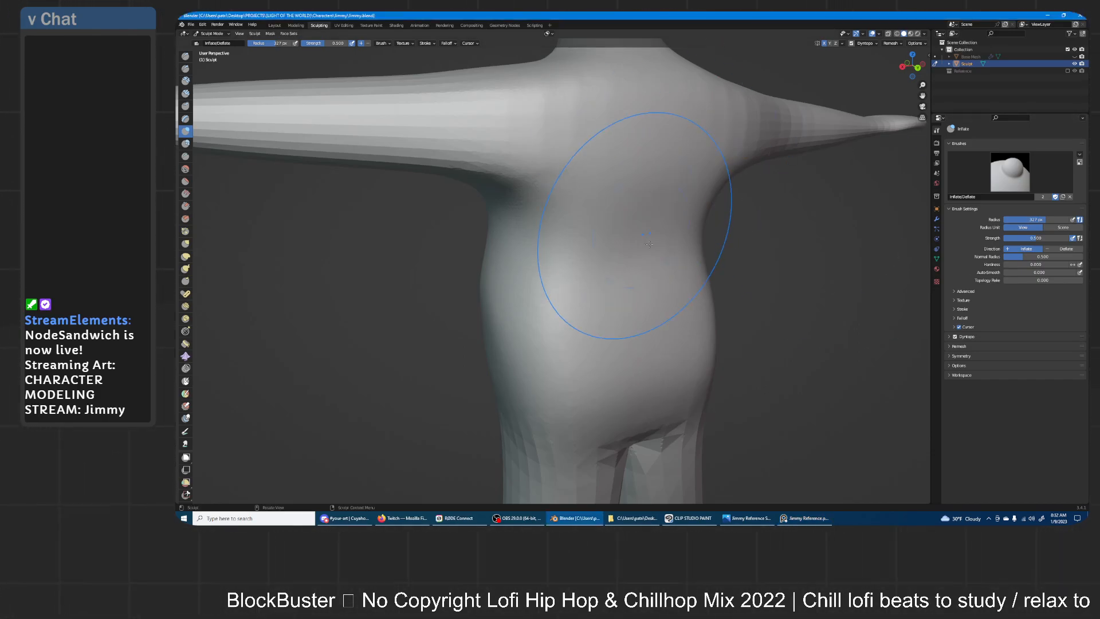
# - Continue inflating the shoulders and upper arms, and reshape their outline from above with the Grab brush
pyautogui.moveTo(665, 258); pyautogui.dragTo(650, 380, button='middle')
pyautogui.moveTo(594, 295)
pyautogui.keyDown('shift'); pyautogui.mouseDown(button='middle')
pyautogui.moveTo(670, 229)
pyautogui.moveTo(658, 286)
pyautogui.moveTo(627, 184)
pyautogui.moveTo(610, 241)
pyautogui.mouseUp(button='middle'); pyautogui.keyUp('shift')
pyautogui.moveTo(610, 200); pyautogui.dragTo(572, 349, button='middle')
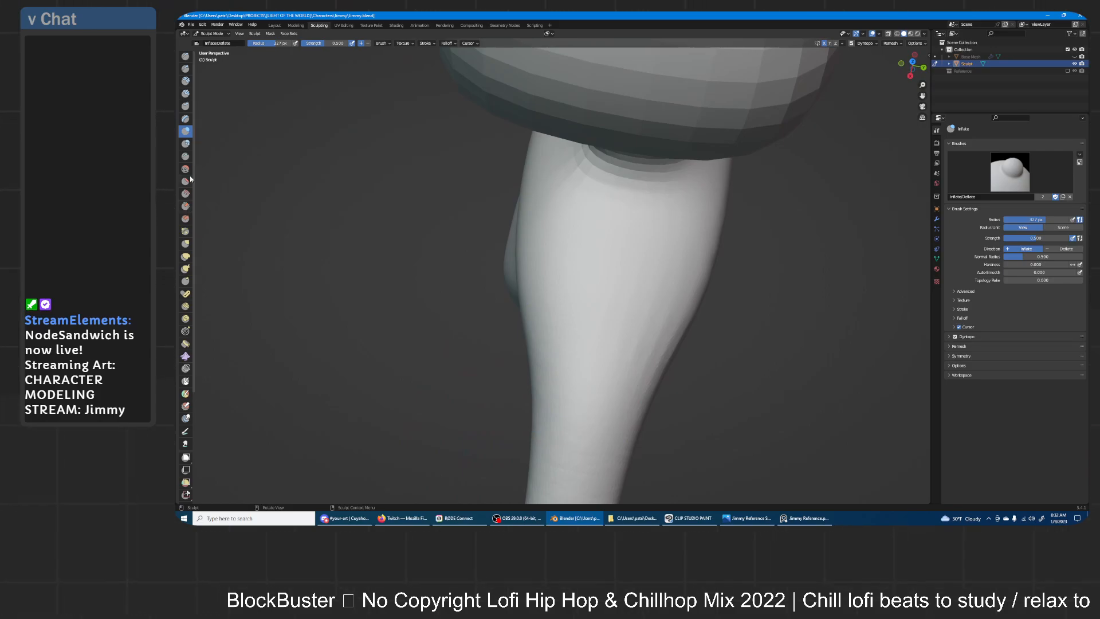
pyautogui.click(185, 243)
pyautogui.moveTo(560, 310)
pyautogui.mouseDown(button='middle')
pyautogui.moveTo(540, 301)
pyautogui.moveTo(542, 319)
pyautogui.mouseUp(button='middle')
pyautogui.moveTo(542, 319)
pyautogui.mouseDown()
pyautogui.moveTo(577, 318)
pyautogui.moveTo(570, 309)
pyautogui.mouseUp()
pyautogui.moveTo(569, 309)
pyautogui.mouseDown(button='middle')
pyautogui.moveTo(648, 262)
pyautogui.moveTo(577, 289)
pyautogui.mouseUp(button='middle')
pyautogui.moveTo(663, 287)
pyautogui.mouseDown(button='middle')
pyautogui.moveTo(689, 289)
pyautogui.moveTo(567, 290)
pyautogui.moveTo(539, 312)
pyautogui.moveTo(582, 280)
pyautogui.moveTo(628, 286)
pyautogui.moveTo(682, 252)
pyautogui.moveTo(716, 206)
pyautogui.moveTo(665, 297)
pyautogui.moveTo(663, 239)
pyautogui.mouseUp(button='middle')
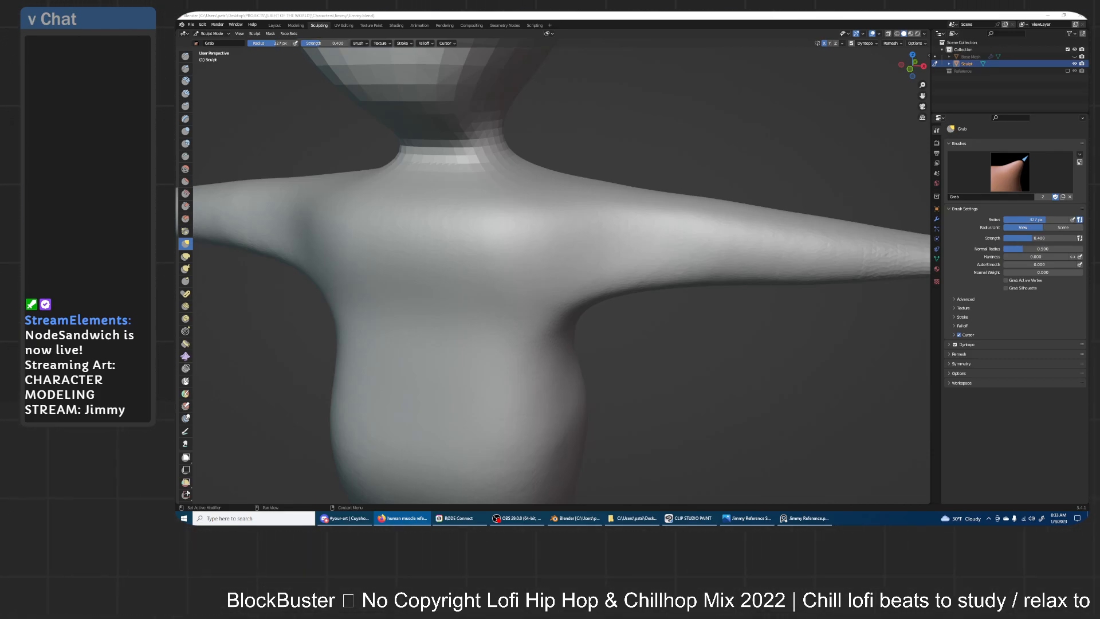
# - Switch from the browser to the Jimmy reference board, and return to Blender with the torso's front in view
pyautogui.hotkey('alt', 'Tab')
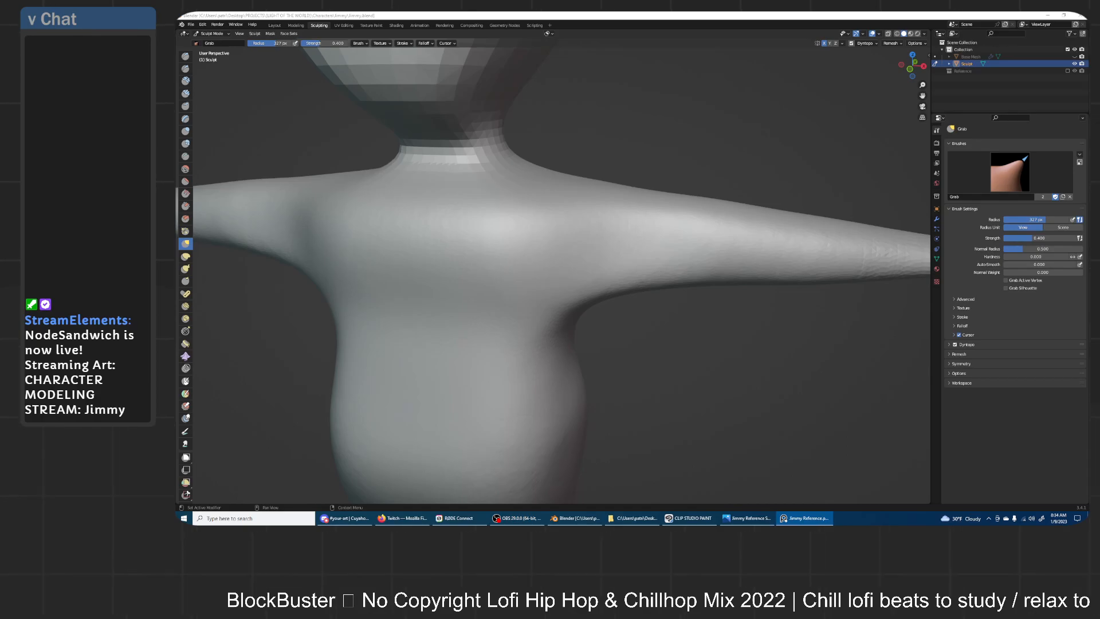
pyautogui.click(464, 14)
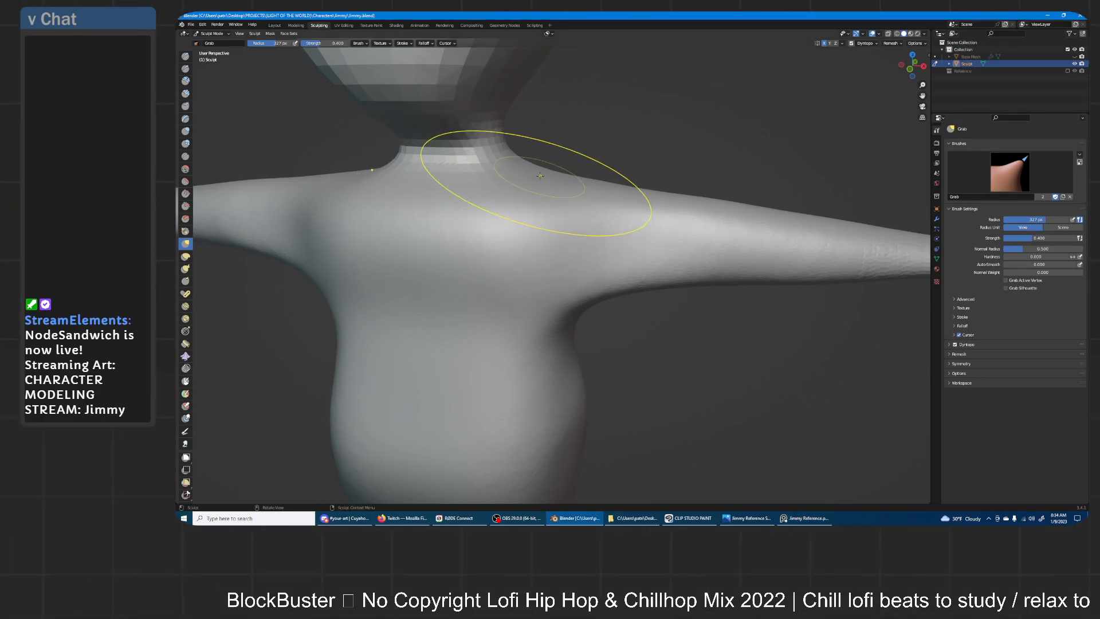
pyautogui.moveTo(665, 248)
pyautogui.mouseDown(button='middle')
pyautogui.moveTo(685, 256)
pyautogui.moveTo(751, 163)
pyautogui.moveTo(668, 278)
pyautogui.moveTo(716, 264)
pyautogui.moveTo(607, 247)
pyautogui.mouseUp(button='middle')
# - Choose the Draw brush, try out strokes across the belly, undo them and set the brush radius to 78 px
pyautogui.click(185, 68)
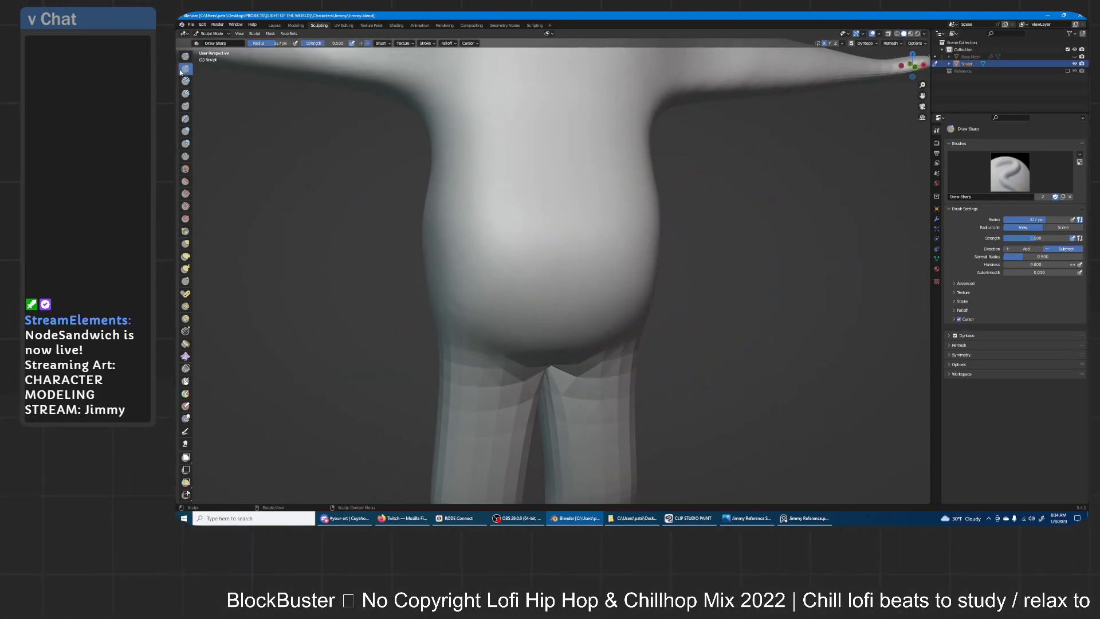
pyautogui.click(185, 55)
pyautogui.press('f')
pyautogui.click(596, 251)
pyautogui.moveTo(596, 250)
pyautogui.mouseDown(button='middle')
pyautogui.moveTo(577, 251)
pyautogui.moveTo(587, 216)
pyautogui.moveTo(578, 260)
pyautogui.mouseUp(button='middle')
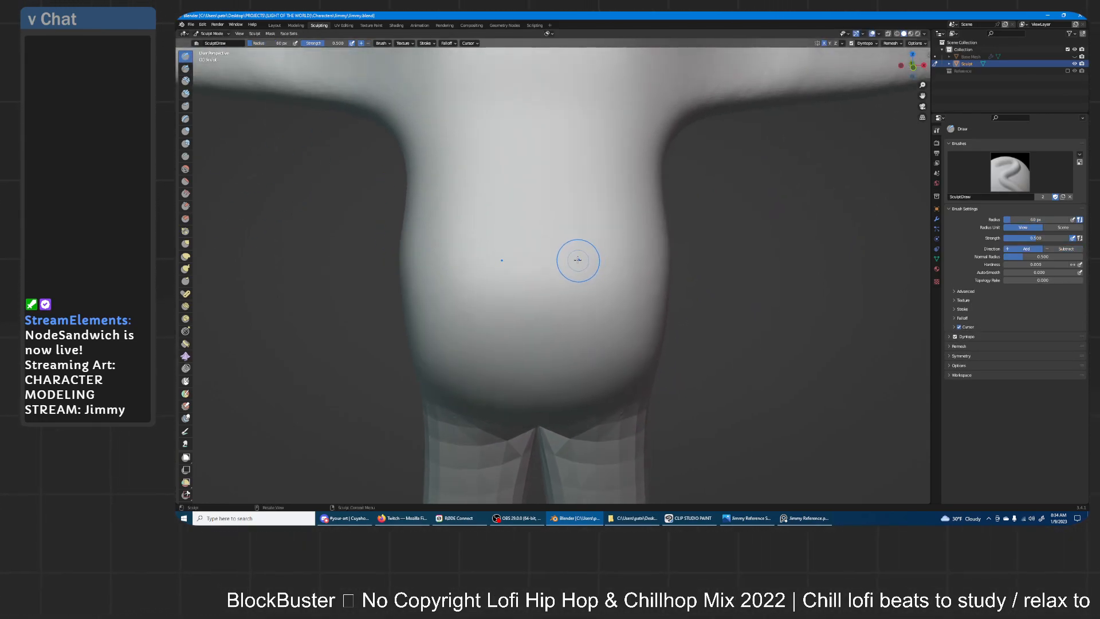
pyautogui.moveTo(442, 246)
pyautogui.mouseDown()
pyautogui.moveTo(634, 245)
pyautogui.moveTo(574, 243)
pyautogui.moveTo(610, 229)
pyautogui.mouseUp()
pyautogui.hotkey('ctrl', 'z')
pyautogui.press('f')
pyautogui.click(589, 242)
pyautogui.hotkey('ctrl', 'z')
# - Sculpt stacked pairs of abdominal muscle ridges down the front of the belly with the Draw brush
pyautogui.moveTo(567, 276); pyautogui.dragTo(616, 277)
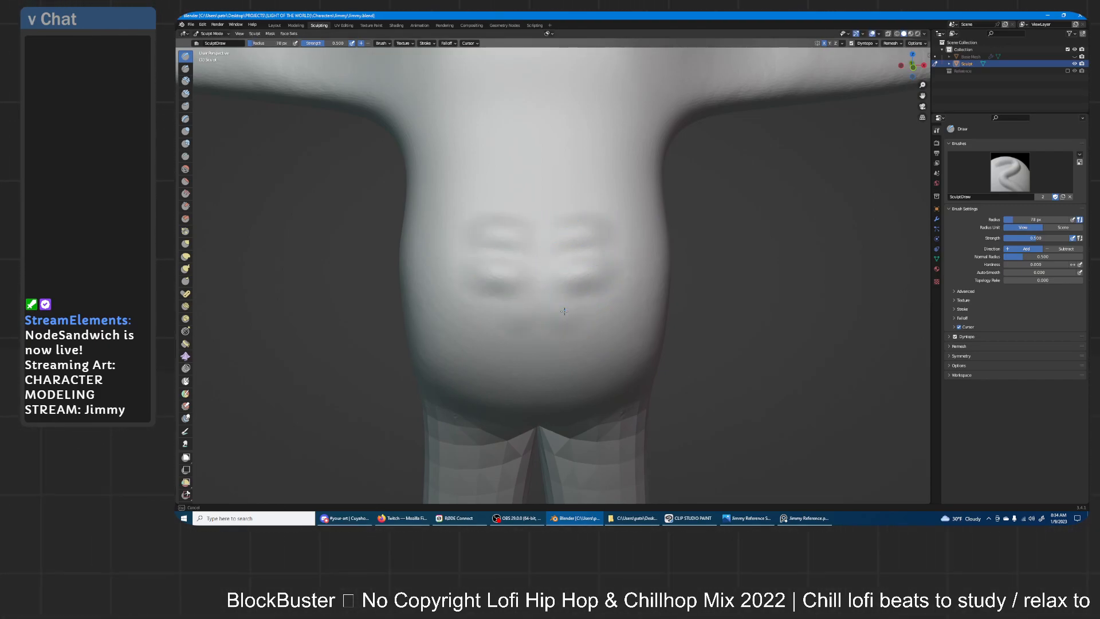
pyautogui.moveTo(562, 314); pyautogui.dragTo(614, 316)
pyautogui.moveTo(589, 290); pyautogui.dragTo(579, 277, button='middle')
pyautogui.moveTo(582, 275)
pyautogui.mouseDown()
pyautogui.moveTo(580, 350)
pyautogui.moveTo(621, 233)
pyautogui.moveTo(611, 187)
pyautogui.moveTo(668, 214)
pyautogui.mouseUp()
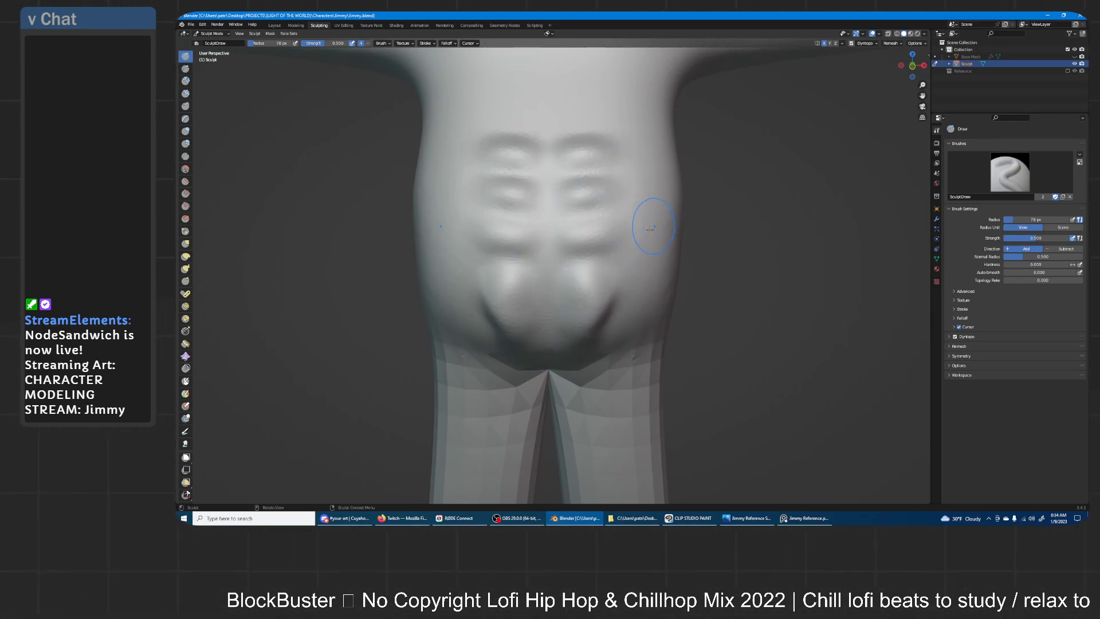
# - Draw a series of roughly horizontal muscle ridges around the sides of the torso, from the abs toward the back
pyautogui.moveTo(637, 231); pyautogui.dragTo(550, 220, button='middle')
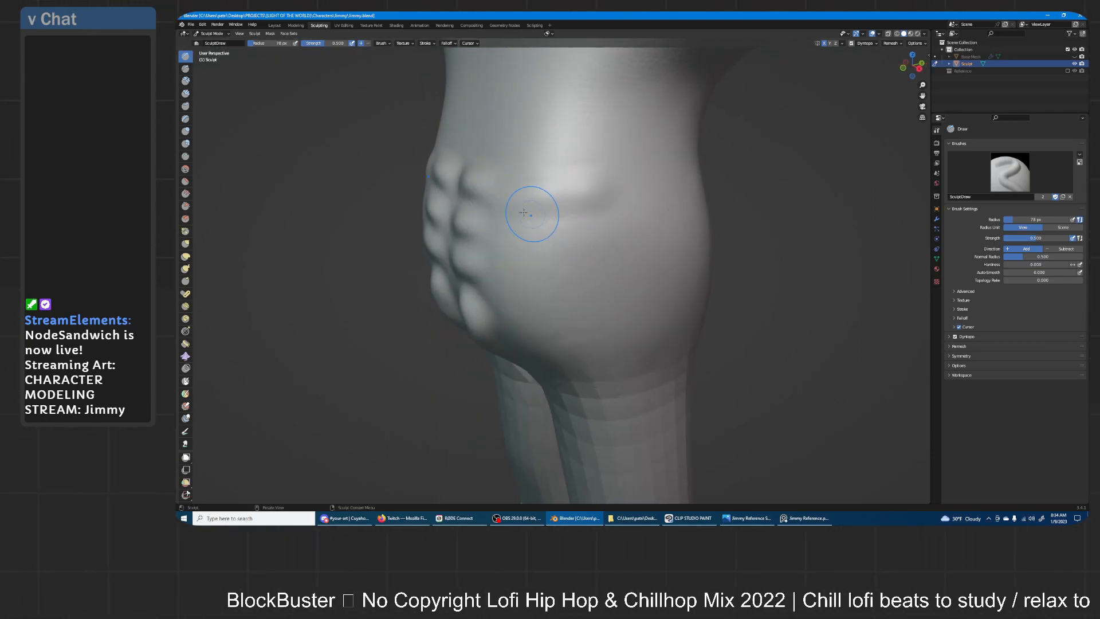
pyautogui.moveTo(527, 226); pyautogui.dragTo(653, 209)
pyautogui.moveTo(507, 287); pyautogui.dragTo(779, 266)
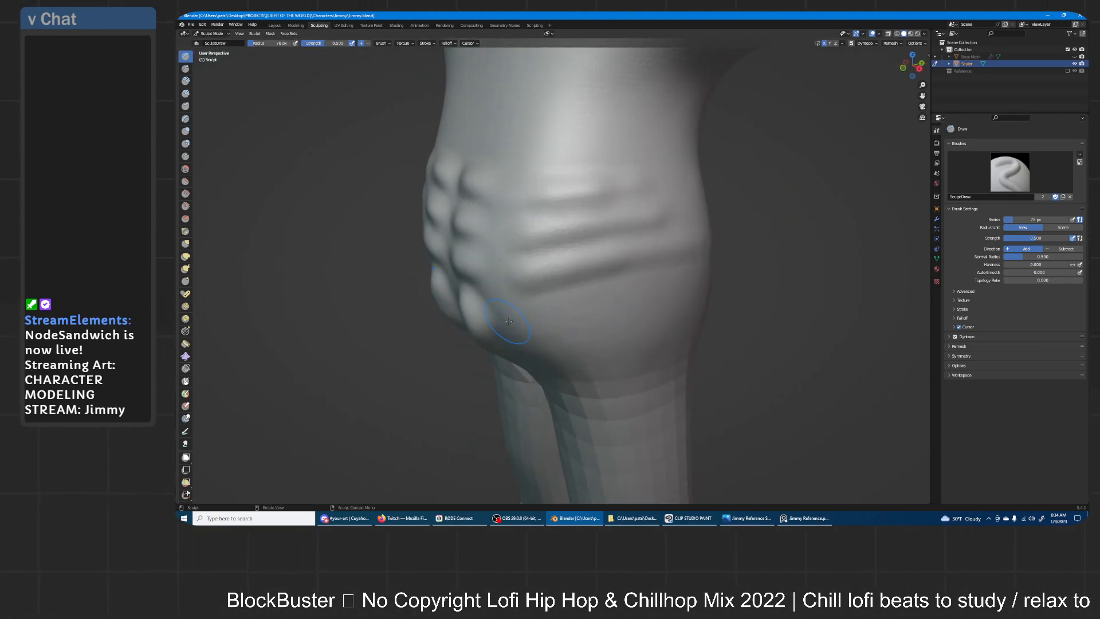
pyautogui.moveTo(507, 320); pyautogui.dragTo(702, 301)
pyautogui.moveTo(745, 301)
pyautogui.mouseDown(button='middle')
pyautogui.moveTo(728, 262)
pyautogui.moveTo(716, 307)
pyautogui.mouseUp(button='middle')
pyautogui.moveTo(547, 203); pyautogui.dragTo(630, 189)
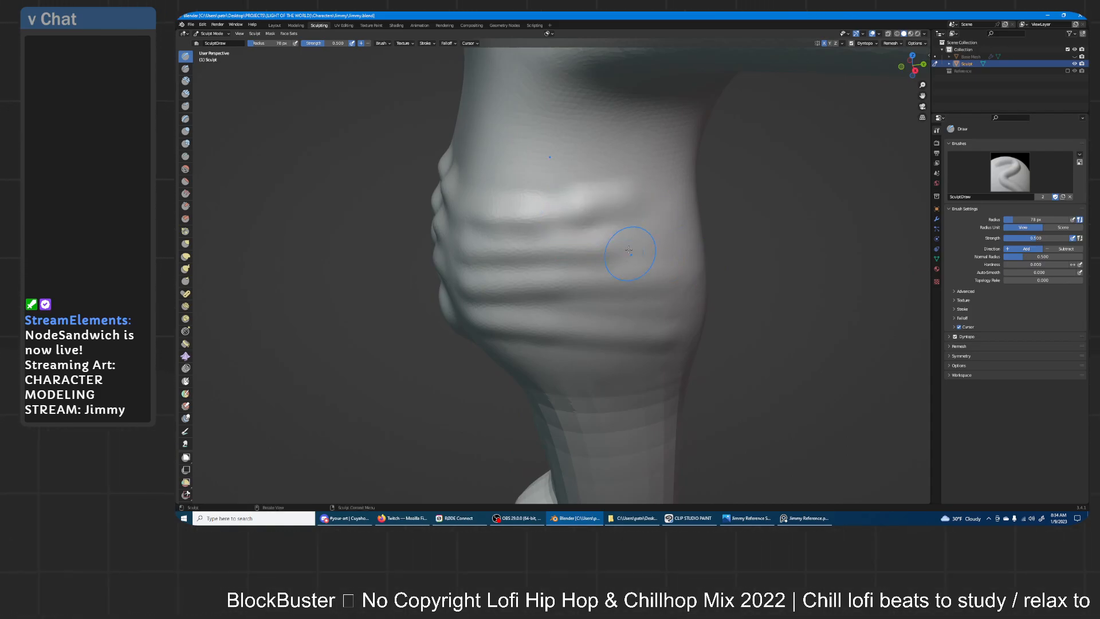
pyautogui.moveTo(590, 234)
pyautogui.mouseDown(button='middle')
pyautogui.moveTo(556, 297)
pyautogui.moveTo(586, 260)
pyautogui.mouseUp(button='middle')
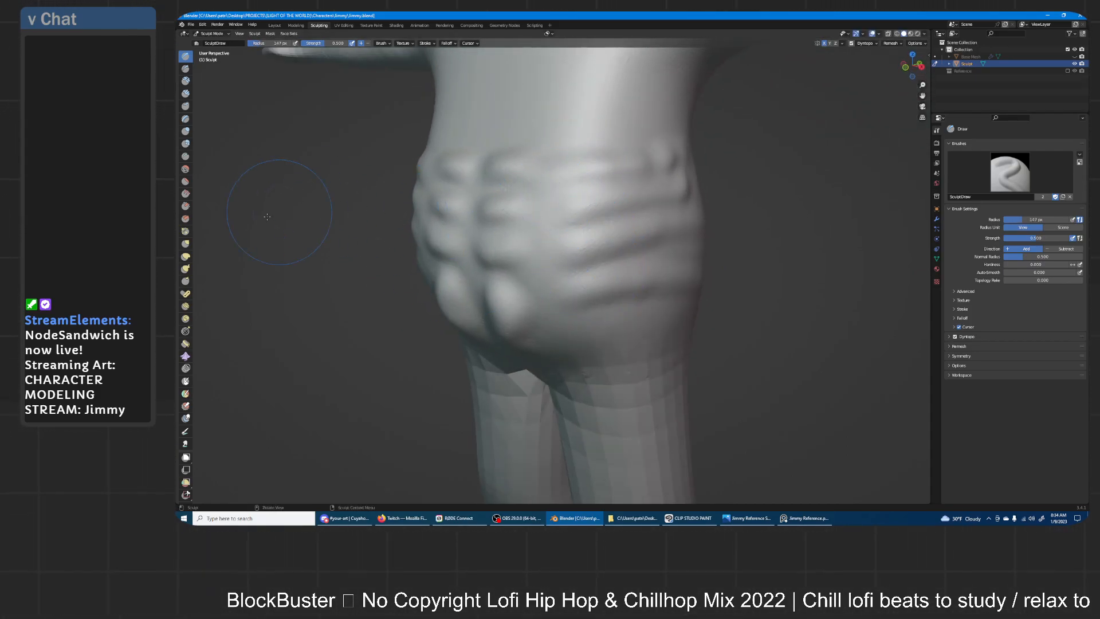
# - Inflate the abdominal and side muscle ridges using the Inflate brush at a 147 px radius
pyautogui.click(186, 131)
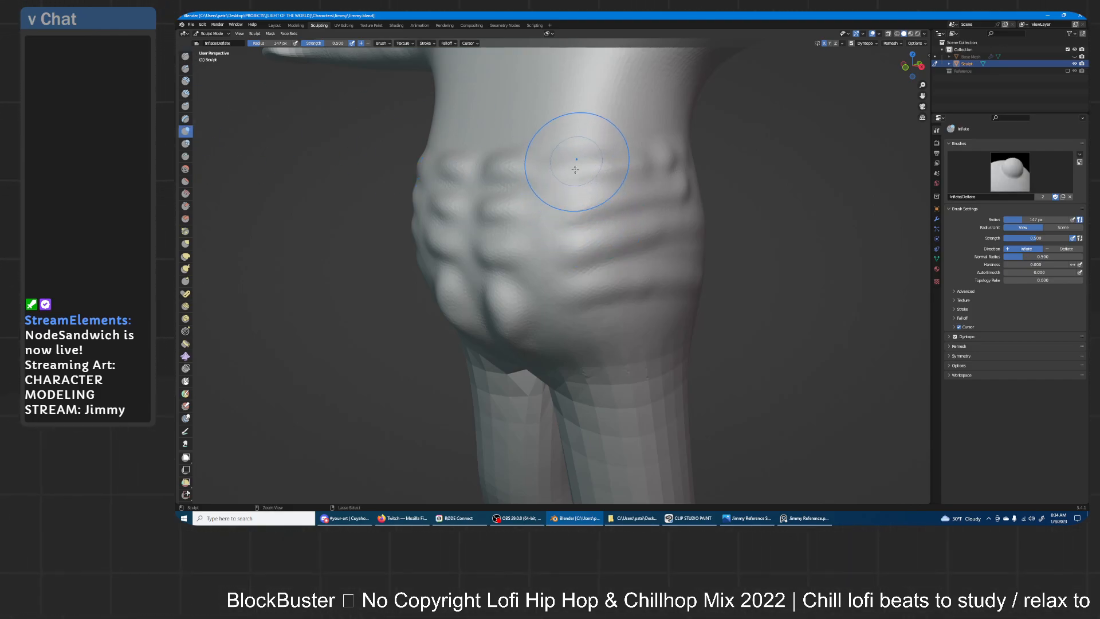
pyautogui.moveTo(571, 285); pyautogui.dragTo(607, 213, button='middle')
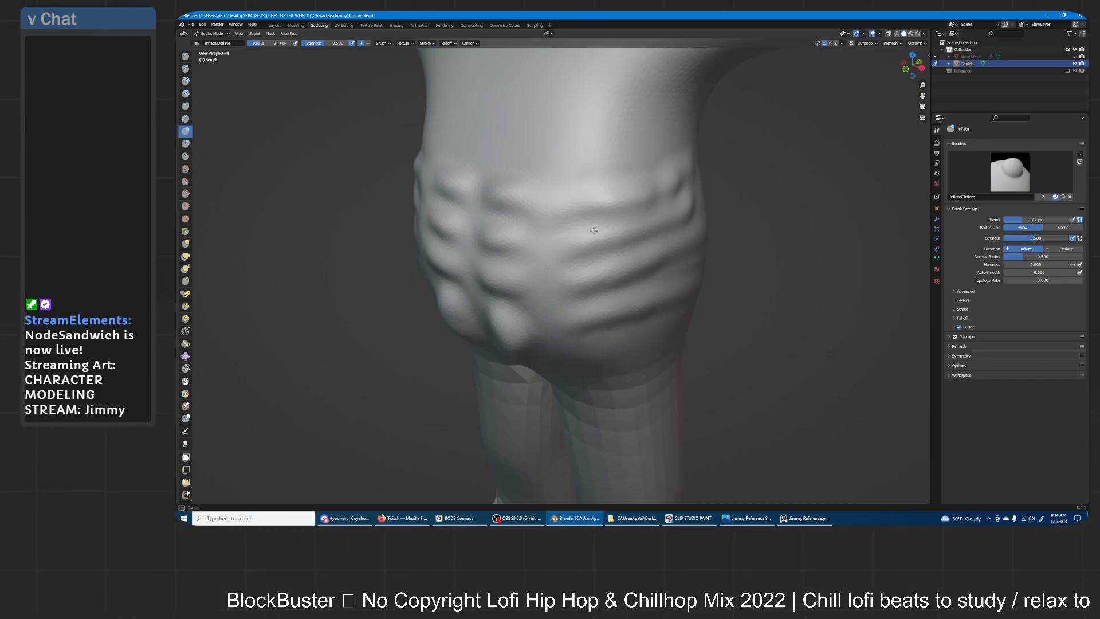
pyautogui.moveTo(570, 248)
pyautogui.mouseDown(button='middle')
pyautogui.moveTo(584, 189)
pyautogui.moveTo(612, 310)
pyautogui.mouseUp(button='middle')
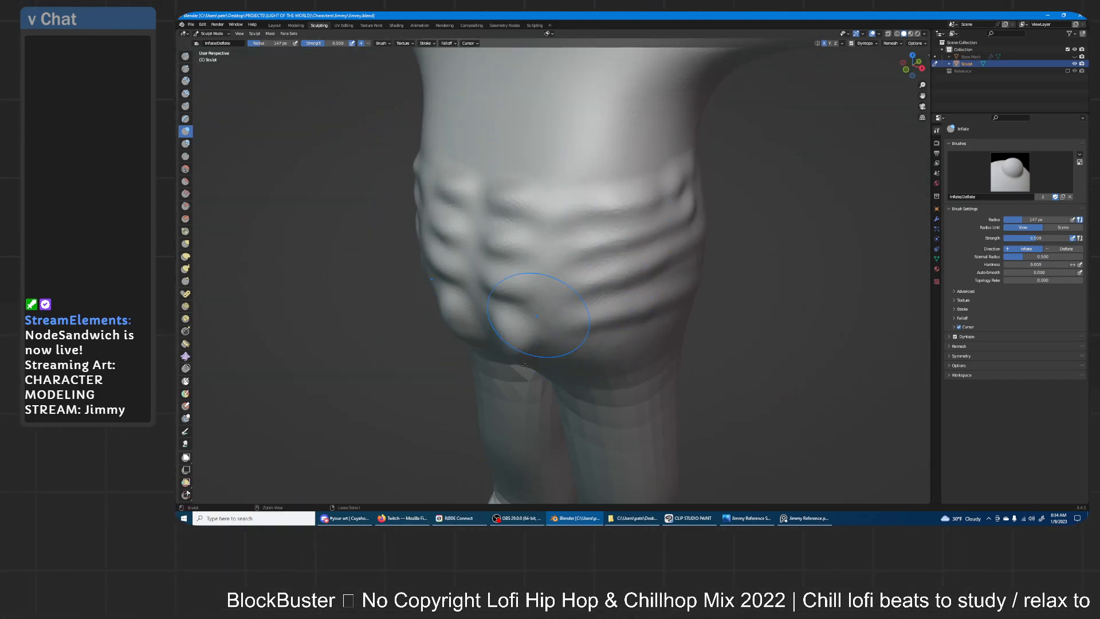
pyautogui.moveTo(630, 225)
pyautogui.mouseDown(button='middle')
pyautogui.moveTo(645, 184)
pyautogui.moveTo(646, 246)
pyautogui.moveTo(645, 220)
pyautogui.moveTo(507, 164)
pyautogui.mouseUp(button='middle')
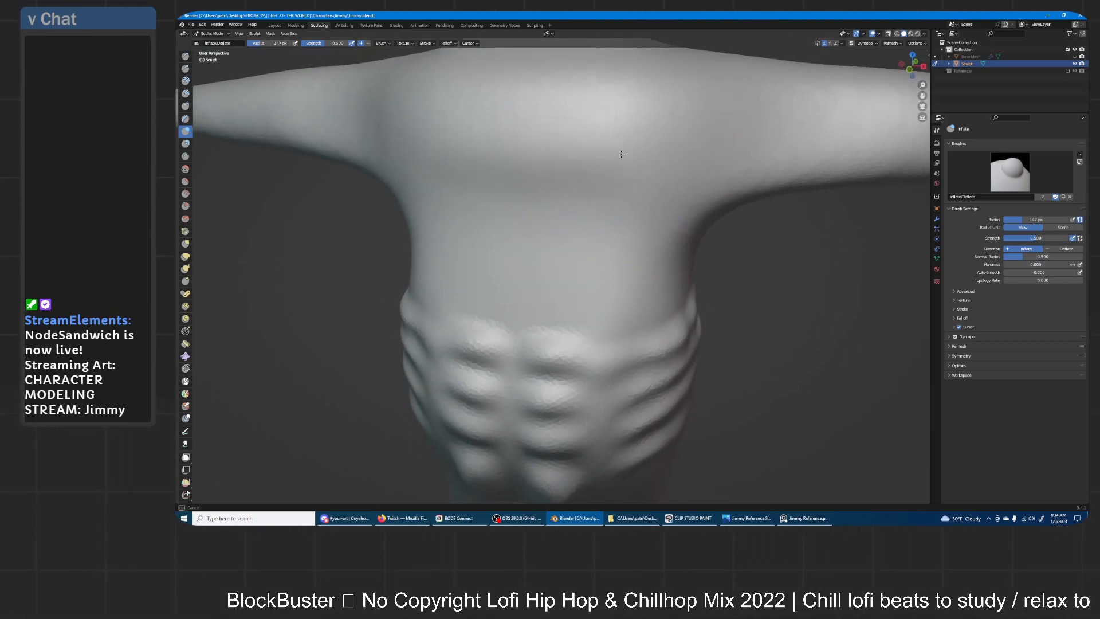
pyautogui.moveTo(525, 204); pyautogui.dragTo(427, 146, button='middle')
pyautogui.moveTo(572, 184)
pyautogui.mouseDown(button='middle')
pyautogui.moveTo(549, 200)
pyautogui.moveTo(602, 155)
pyautogui.mouseUp(button='middle')
pyautogui.moveTo(639, 269)
pyautogui.mouseDown(button='middle')
pyautogui.moveTo(609, 221)
pyautogui.moveTo(687, 228)
pyautogui.mouseUp(button='middle')
# - Return to the Draw brush, reduce its radius and sculpt the outlines of the pectoral muscles on the chest
pyautogui.press('x')
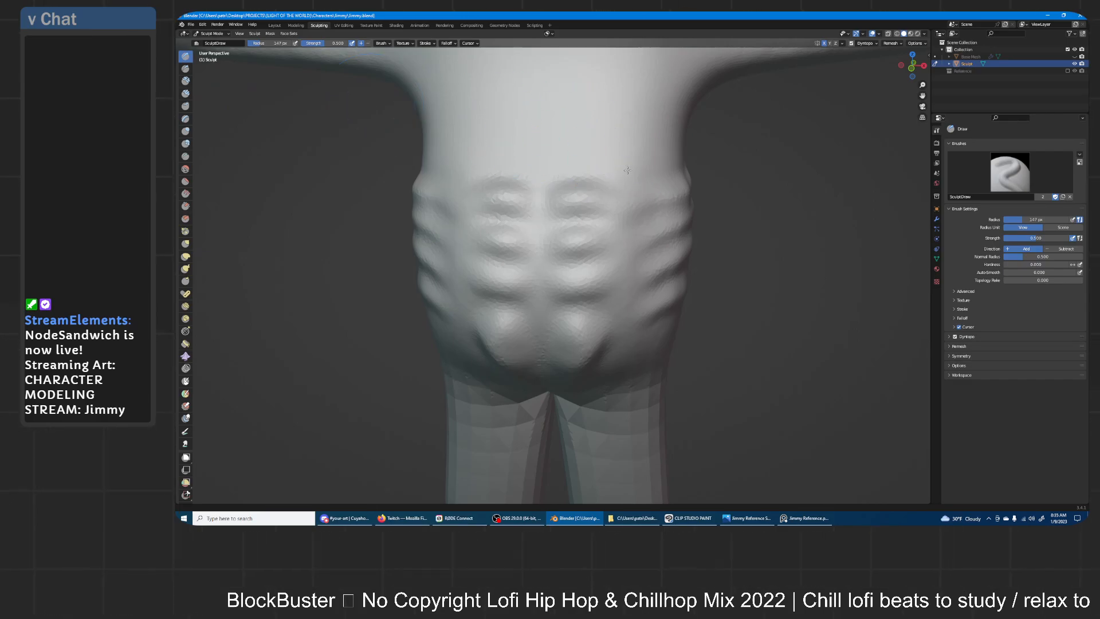
pyautogui.moveTo(609, 184)
pyautogui.mouseDown(button='middle')
pyautogui.moveTo(578, 235)
pyautogui.moveTo(596, 226)
pyautogui.moveTo(579, 214)
pyautogui.moveTo(641, 220)
pyautogui.mouseUp(button='middle')
pyautogui.press('f')
pyautogui.click(578, 236)
pyautogui.moveTo(583, 174); pyautogui.dragTo(589, 257)
pyautogui.moveTo(590, 160); pyautogui.dragTo(590, 261)
pyautogui.moveTo(589, 194)
pyautogui.mouseDown()
pyautogui.moveTo(592, 272)
pyautogui.moveTo(654, 277)
pyautogui.moveTo(665, 235)
pyautogui.moveTo(653, 162)
pyautogui.moveTo(610, 162)
pyautogui.moveTo(622, 229)
pyautogui.moveTo(658, 241)
pyautogui.moveTo(639, 272)
pyautogui.moveTo(659, 275)
pyautogui.mouseUp()
pyautogui.moveTo(650, 309); pyautogui.dragTo(646, 286, button='middle')
# - Build up the abdominal muscles from below the chest down to the lower belly with the Draw brush
pyautogui.keyDown('shift'); pyautogui.moveTo(609, 358); pyautogui.dragTo(632, 241, button='middle'); pyautogui.keyUp('shift')
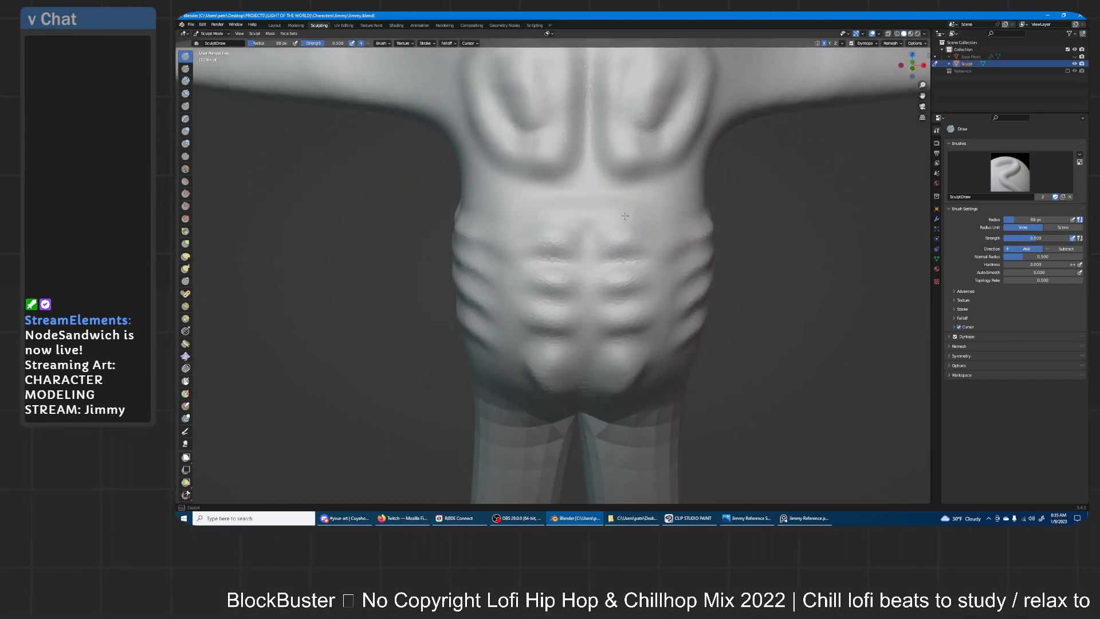
pyautogui.moveTo(612, 222); pyautogui.dragTo(603, 235)
pyautogui.moveTo(610, 315)
pyautogui.mouseDown()
pyautogui.moveTo(621, 344)
pyautogui.moveTo(613, 369)
pyautogui.mouseUp()
pyautogui.moveTo(613, 369)
pyautogui.mouseDown(button='middle')
pyautogui.moveTo(615, 304)
pyautogui.moveTo(576, 244)
pyautogui.mouseUp(button='middle')
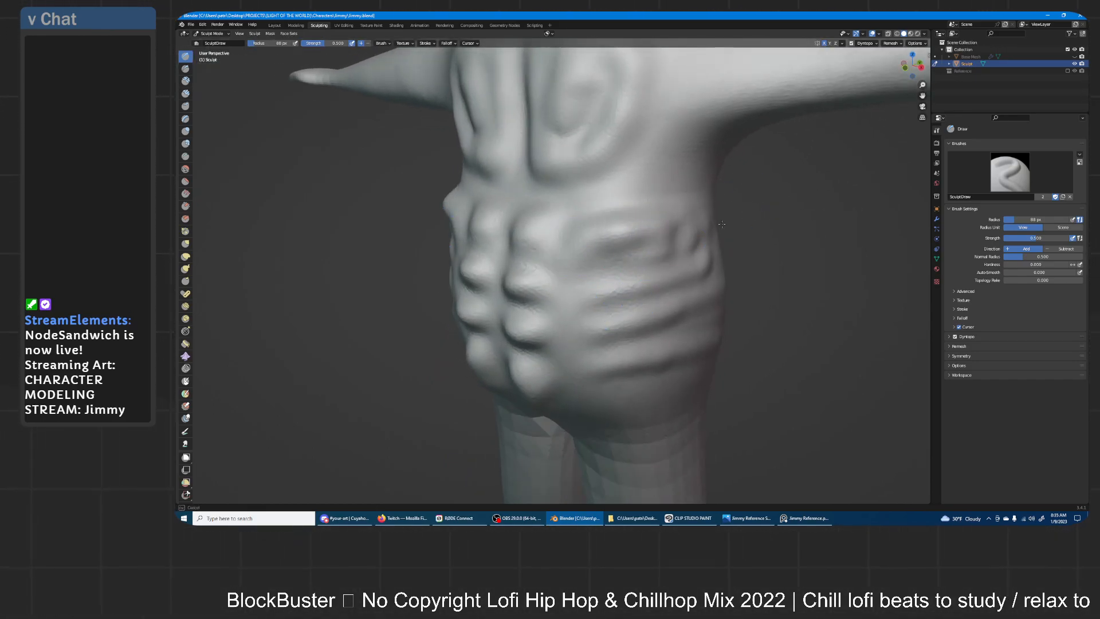
# - Strengthen the muscle ridges along the torso's flanks with further Draw strokes toward the back
pyautogui.moveTo(710, 224); pyautogui.dragTo(607, 247, button='middle')
pyautogui.moveTo(507, 296)
pyautogui.mouseDown()
pyautogui.moveTo(664, 275)
pyautogui.moveTo(679, 286)
pyautogui.mouseUp()
pyautogui.moveTo(505, 343); pyautogui.dragTo(647, 324)
pyautogui.moveTo(538, 362); pyautogui.dragTo(670, 336)
pyautogui.moveTo(543, 365); pyautogui.dragTo(512, 297, button='middle')
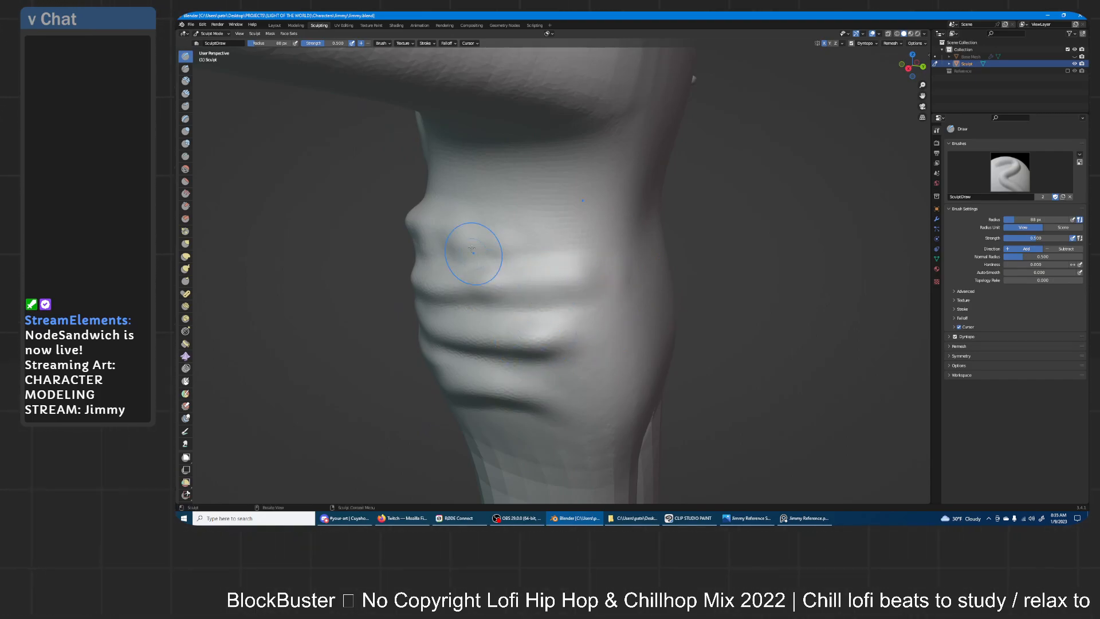
pyautogui.moveTo(581, 229)
pyautogui.mouseDown(button='middle')
pyautogui.moveTo(623, 231)
pyautogui.moveTo(655, 264)
pyautogui.moveTo(586, 271)
pyautogui.moveTo(646, 252)
pyautogui.moveTo(663, 265)
pyautogui.moveTo(664, 296)
pyautogui.moveTo(582, 310)
pyautogui.mouseUp(button='middle')
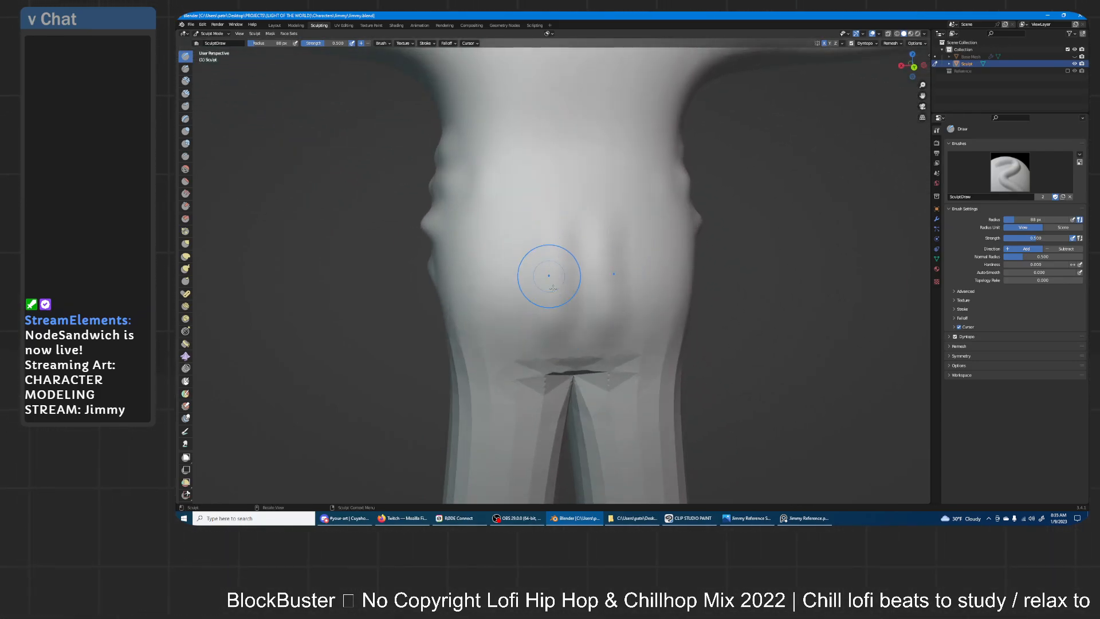
# - Sculpt vertical muscle ridges on both sides of the spine in the lower back and add volume beside them
pyautogui.moveTo(559, 242); pyautogui.dragTo(467, 281)
pyautogui.moveTo(513, 271); pyautogui.dragTo(544, 253, button='middle')
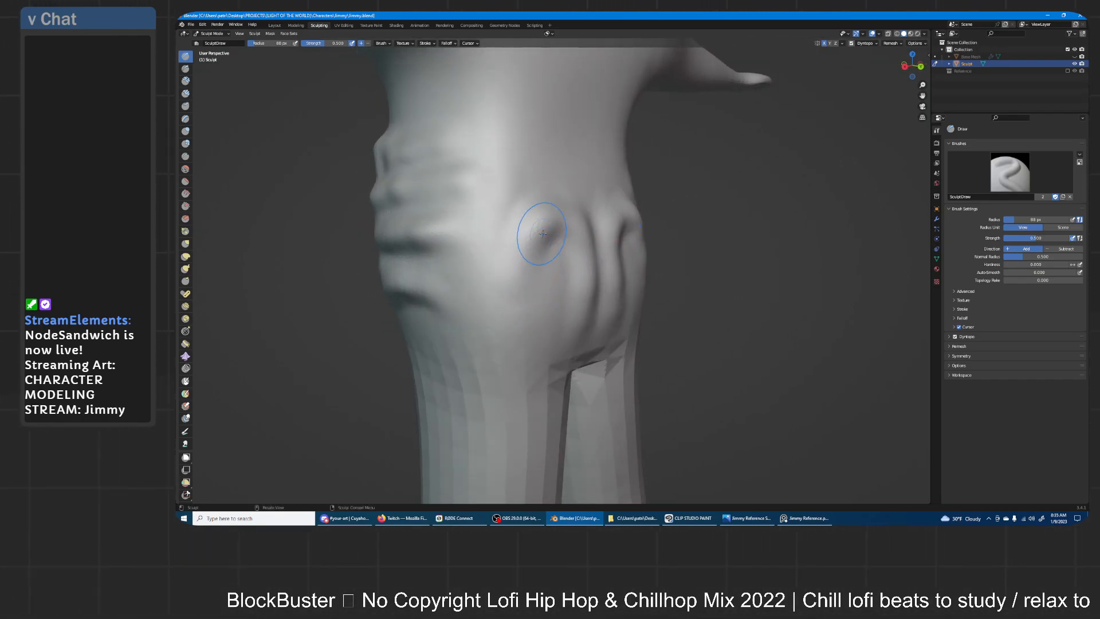
pyautogui.moveTo(498, 252)
pyautogui.mouseDown(button='middle')
pyautogui.moveTo(467, 283)
pyautogui.moveTo(487, 327)
pyautogui.moveTo(550, 298)
pyautogui.moveTo(655, 219)
pyautogui.mouseUp(button='middle')
pyautogui.moveTo(654, 218)
pyautogui.mouseDown()
pyautogui.moveTo(657, 197)
pyautogui.moveTo(631, 209)
pyautogui.moveTo(573, 183)
pyautogui.moveTo(615, 198)
pyautogui.moveTo(568, 247)
pyautogui.mouseUp()
pyautogui.moveTo(567, 247); pyautogui.dragTo(636, 271, button='middle')
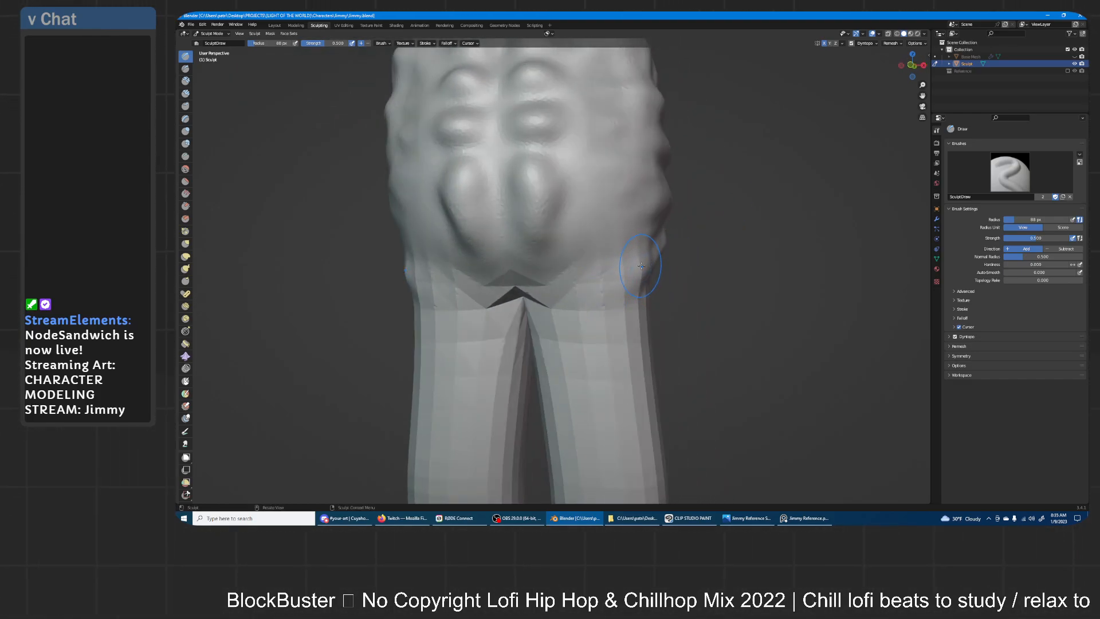
# - Build up the hips and extend the lower abdominal muscles down to the crotch with the Draw brush
pyautogui.moveTo(644, 274); pyautogui.dragTo(616, 273)
pyautogui.moveTo(532, 226); pyautogui.dragTo(542, 338)
pyautogui.moveTo(532, 212)
pyautogui.mouseDown()
pyautogui.moveTo(534, 283)
pyautogui.moveTo(539, 275)
pyautogui.mouseUp()
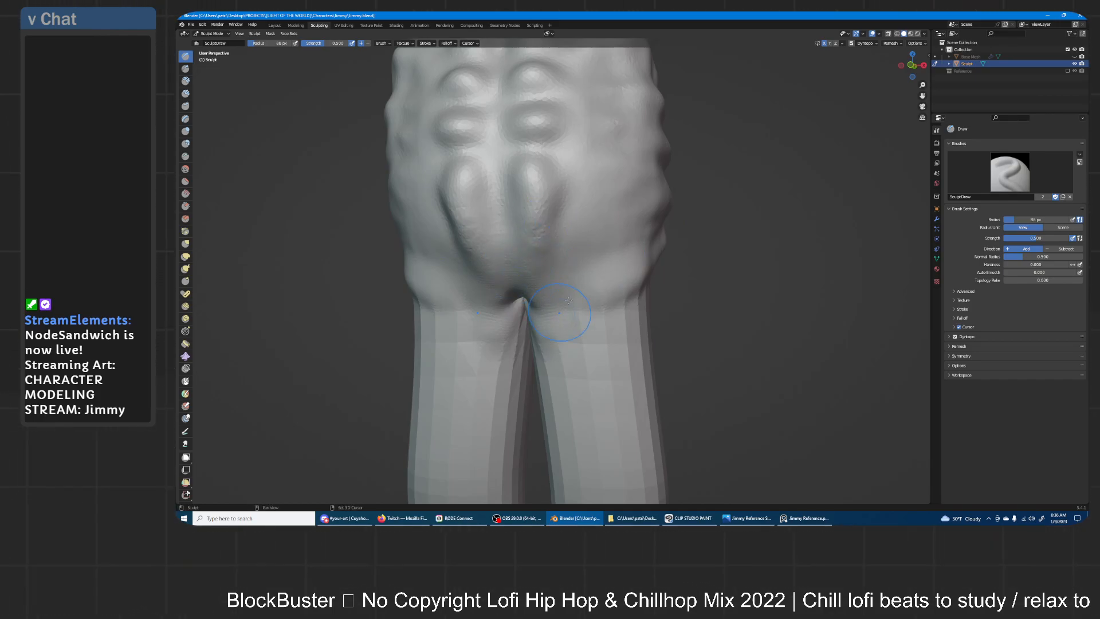
pyautogui.moveTo(690, 244); pyautogui.dragTo(587, 291, button='middle')
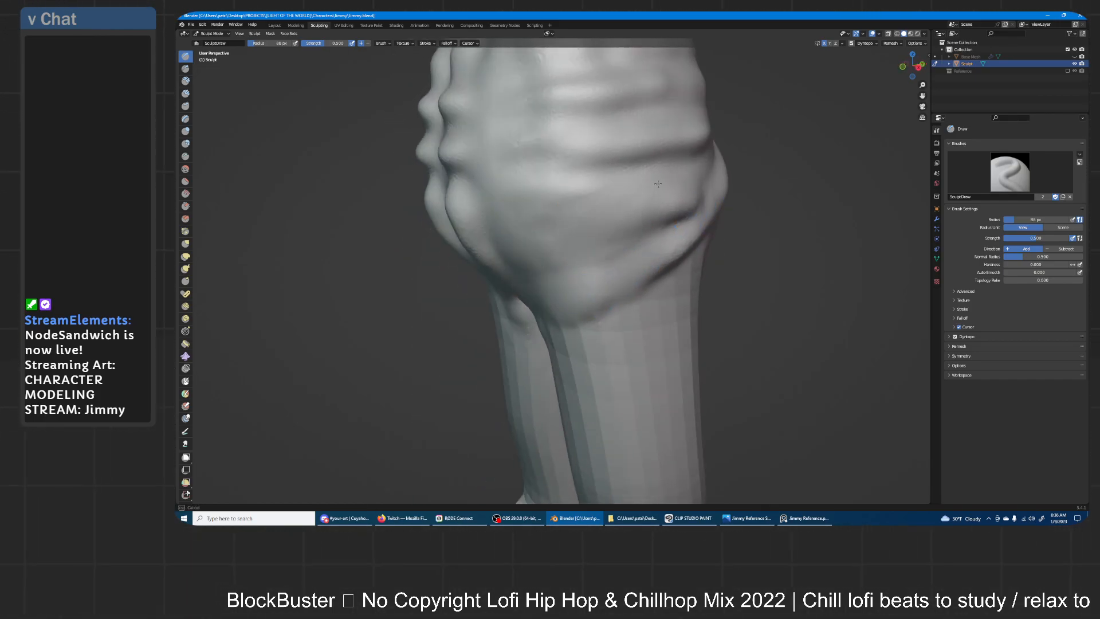
# - Sculpt curved ridges from the hips around the buttocks to outline the gluteal muscles
pyautogui.moveTo(688, 240)
pyautogui.mouseDown(button='middle')
pyautogui.moveTo(638, 208)
pyautogui.moveTo(624, 233)
pyautogui.mouseUp(button='middle')
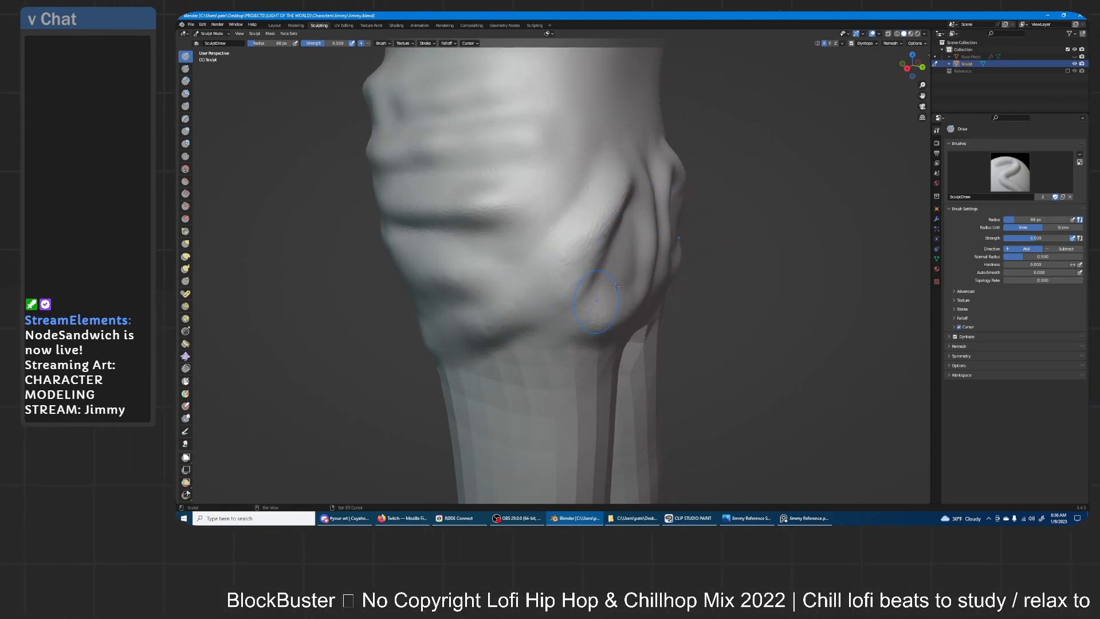
pyautogui.moveTo(584, 269); pyautogui.dragTo(613, 248, button='middle')
pyautogui.moveTo(538, 221); pyautogui.dragTo(504, 216, button='middle')
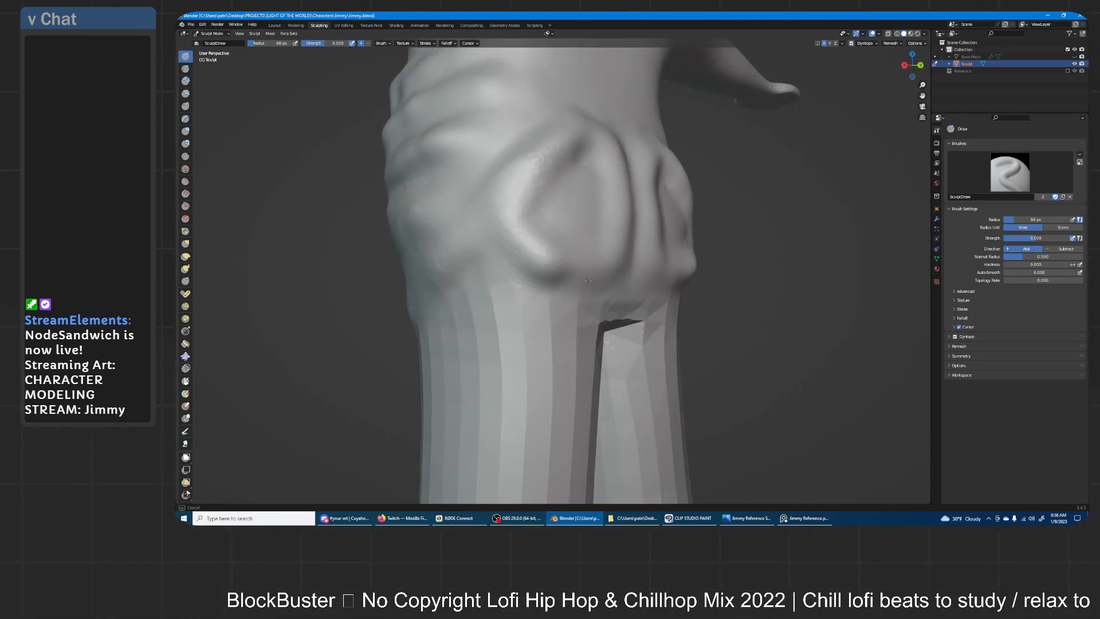
pyautogui.moveTo(618, 213); pyautogui.dragTo(487, 246, button='middle')
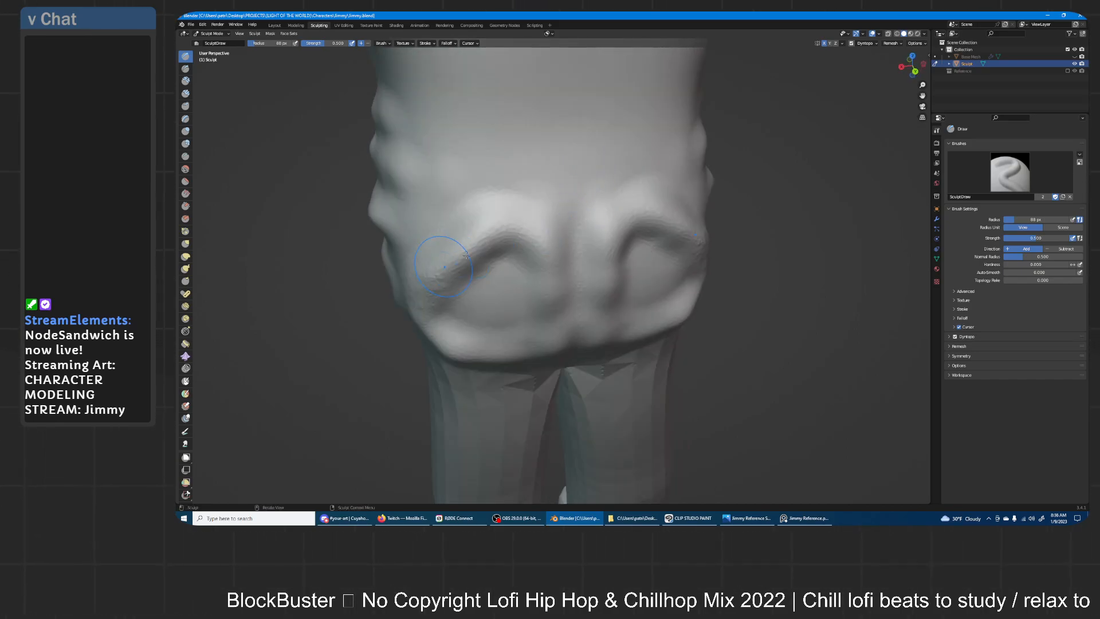
# - Smooth the curved ridges outlining the buttocks so they blend into the hips
pyautogui.moveTo(458, 264)
pyautogui.keyDown('shift'); pyautogui.mouseDown()
pyautogui.moveTo(516, 258)
pyautogui.moveTo(494, 235)
pyautogui.mouseUp(); pyautogui.keyUp('shift')
pyautogui.moveTo(512, 237)
pyautogui.mouseDown(button='middle')
pyautogui.moveTo(596, 240)
pyautogui.moveTo(519, 241)
pyautogui.mouseUp(button='middle')
pyautogui.scroll(-2, 565, 247)
# - Sculpt diagonal V-shaped ridges across the mid-back and build up the shoulder blades with the Draw brush
pyautogui.keyDown('shift'); pyautogui.moveTo(618, 129); pyautogui.dragTo(556, 259, button='middle'); pyautogui.keyUp('shift')
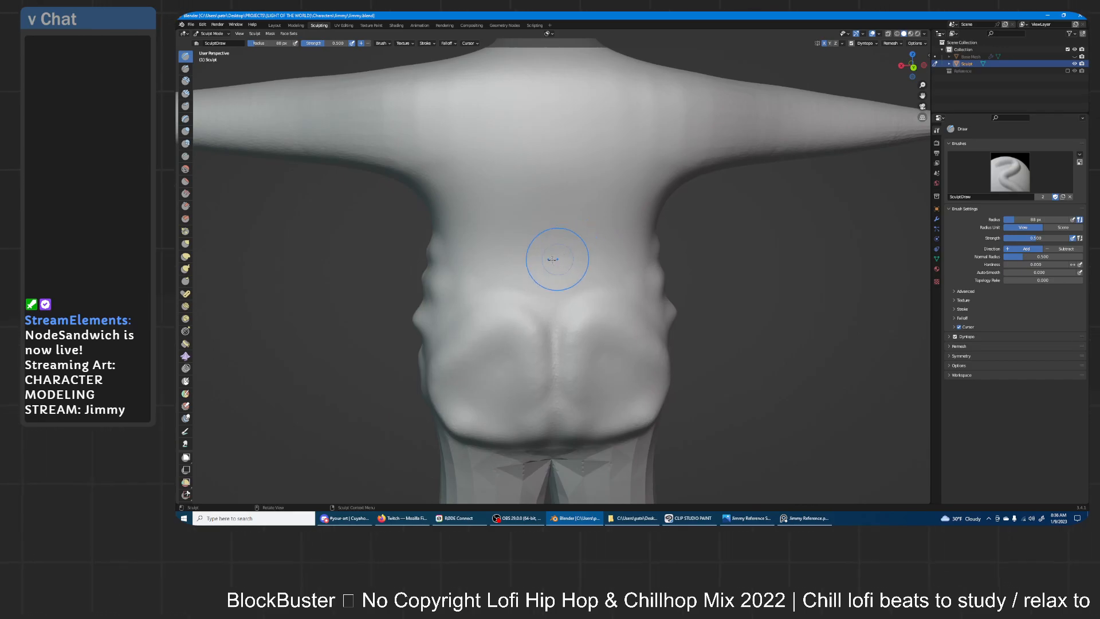
pyautogui.moveTo(533, 235)
pyautogui.mouseDown()
pyautogui.moveTo(535, 277)
pyautogui.moveTo(475, 184)
pyautogui.moveTo(515, 267)
pyautogui.moveTo(463, 170)
pyautogui.moveTo(453, 224)
pyautogui.moveTo(483, 312)
pyautogui.moveTo(497, 256)
pyautogui.moveTo(533, 298)
pyautogui.mouseUp()
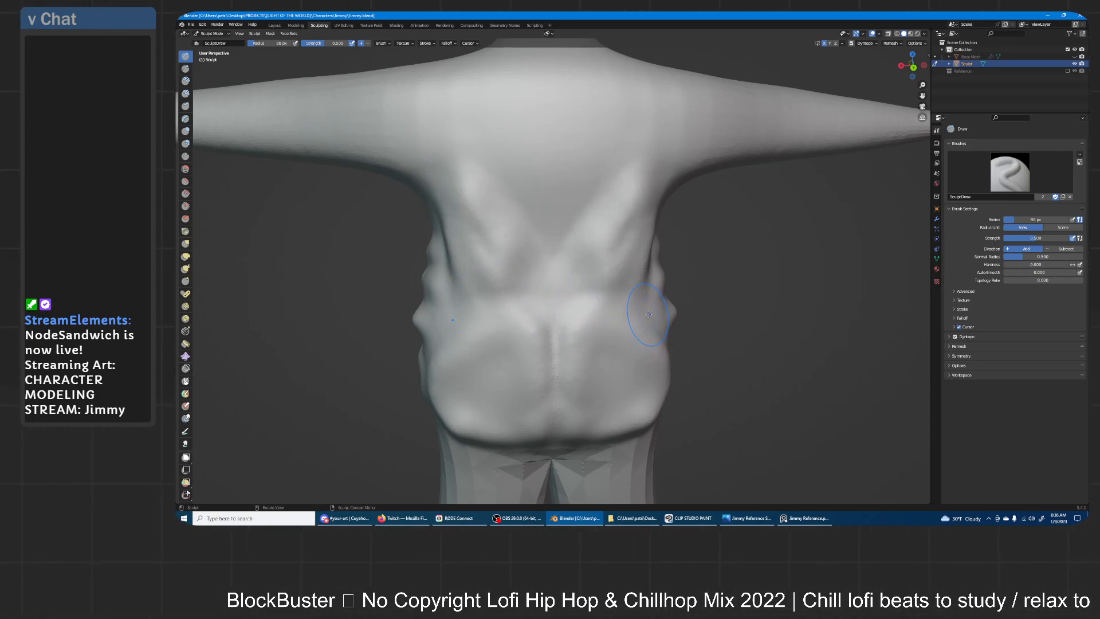
pyautogui.moveTo(430, 133)
pyautogui.mouseDown()
pyautogui.moveTo(447, 143)
pyautogui.moveTo(487, 120)
pyautogui.moveTo(427, 115)
pyautogui.moveTo(506, 138)
pyautogui.moveTo(466, 111)
pyautogui.moveTo(413, 113)
pyautogui.mouseUp()
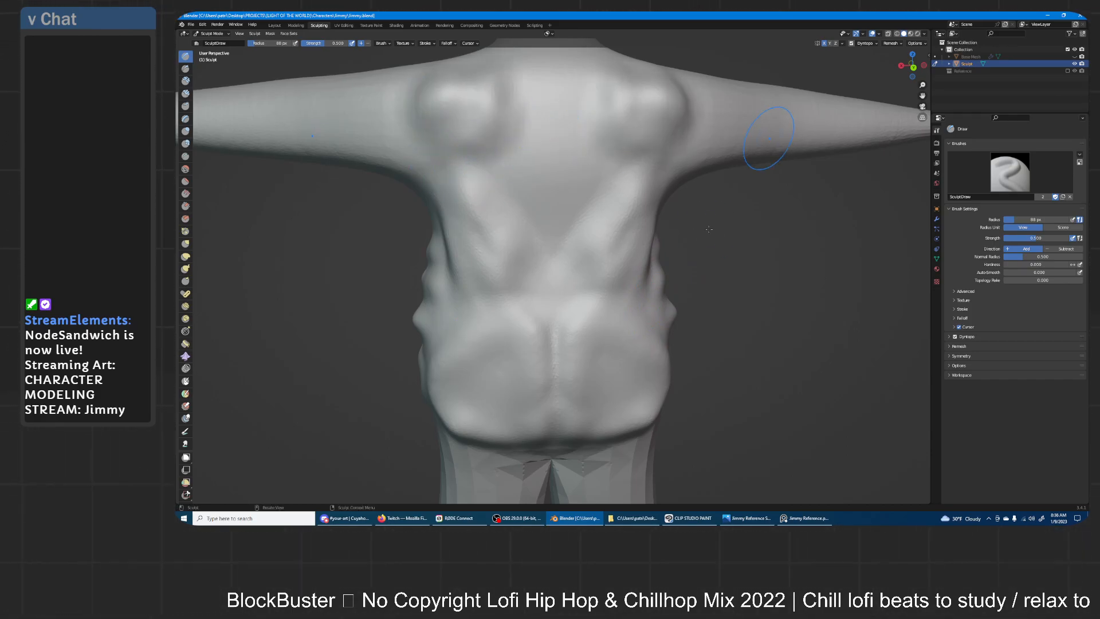
pyautogui.keyDown('shift'); pyautogui.moveTo(568, 139); pyautogui.dragTo(571, 220, button='middle'); pyautogui.keyUp('shift')
pyautogui.moveTo(522, 192)
pyautogui.mouseDown()
pyautogui.moveTo(553, 278)
pyautogui.moveTo(539, 312)
pyautogui.moveTo(492, 127)
pyautogui.mouseUp()
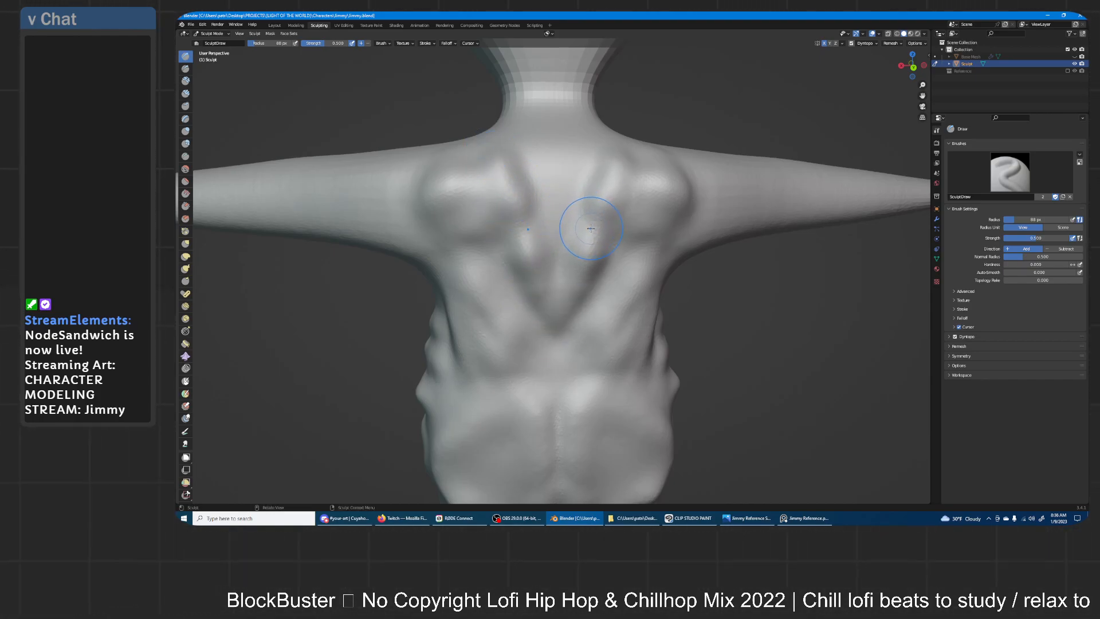
# - Sculpt trapezius ridges over the shoulder from the shoulder blade toward the neck and collarbone
pyautogui.moveTo(604, 201); pyautogui.dragTo(658, 239, button='middle')
pyautogui.moveTo(575, 287); pyautogui.dragTo(519, 241)
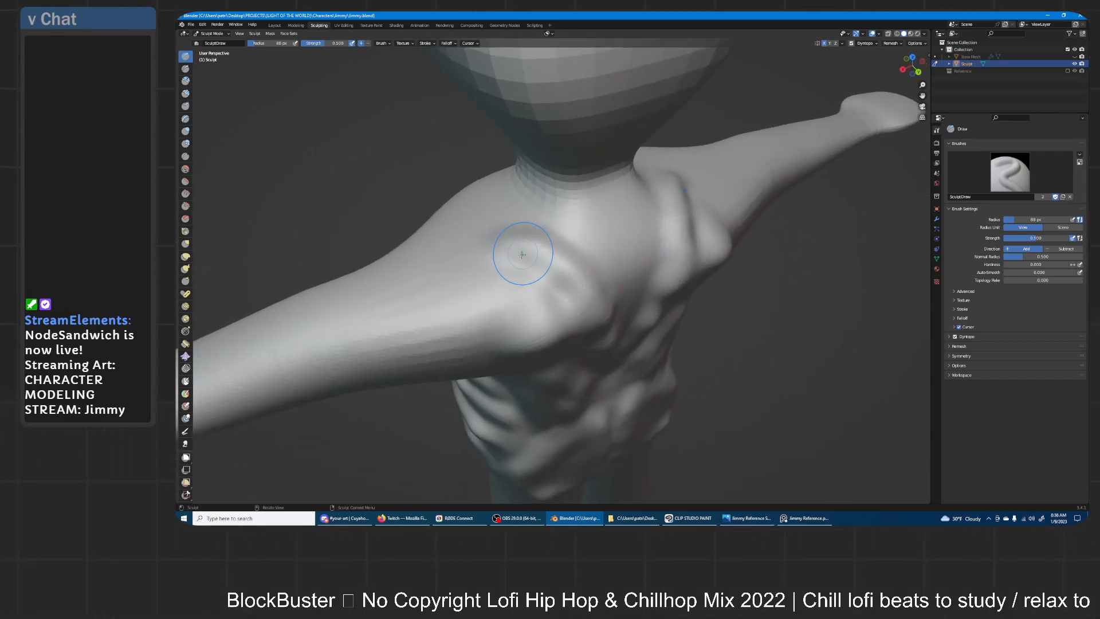
pyautogui.moveTo(522, 253); pyautogui.dragTo(573, 269, button='middle')
pyautogui.moveTo(594, 286); pyautogui.dragTo(562, 261)
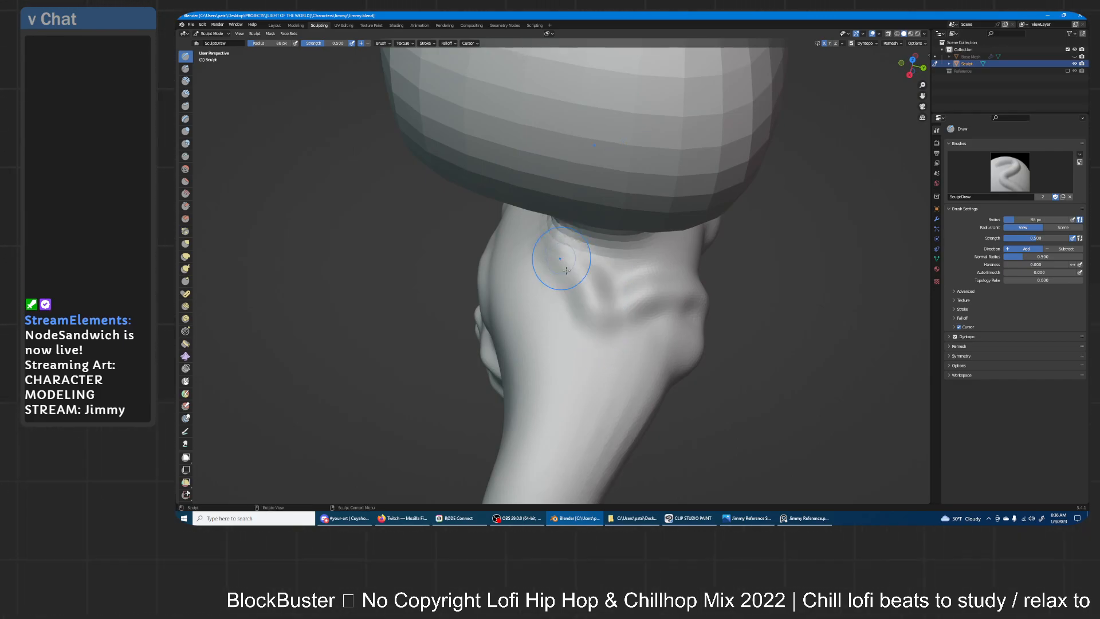
pyautogui.moveTo(607, 328); pyautogui.dragTo(684, 277)
pyautogui.moveTo(687, 291); pyautogui.dragTo(678, 183, button='middle')
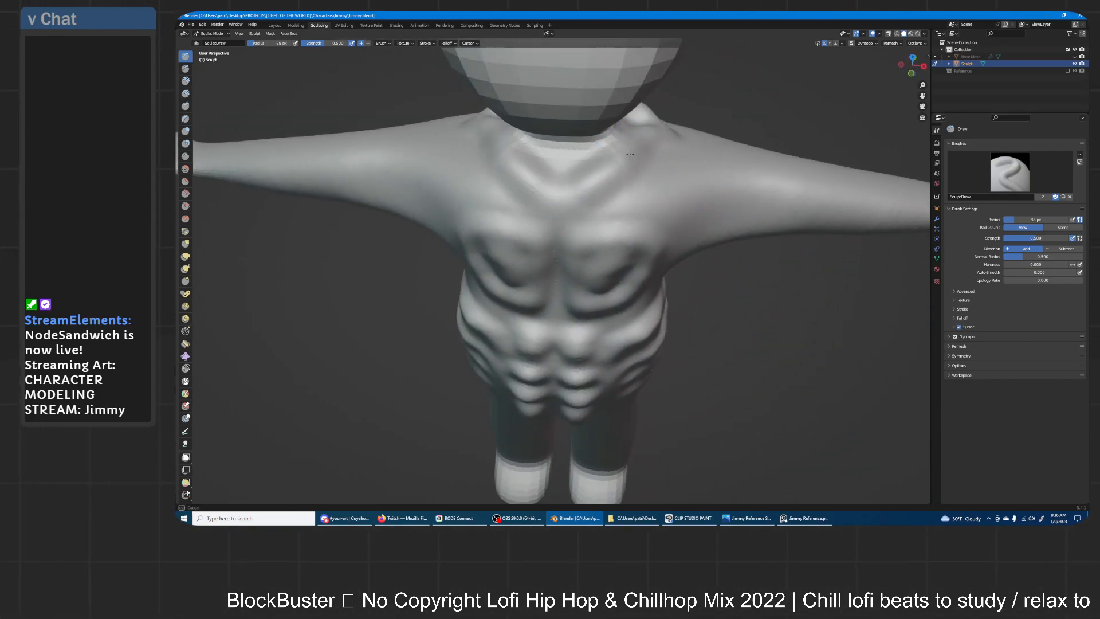
pyautogui.moveTo(643, 150); pyautogui.dragTo(542, 177, button='middle')
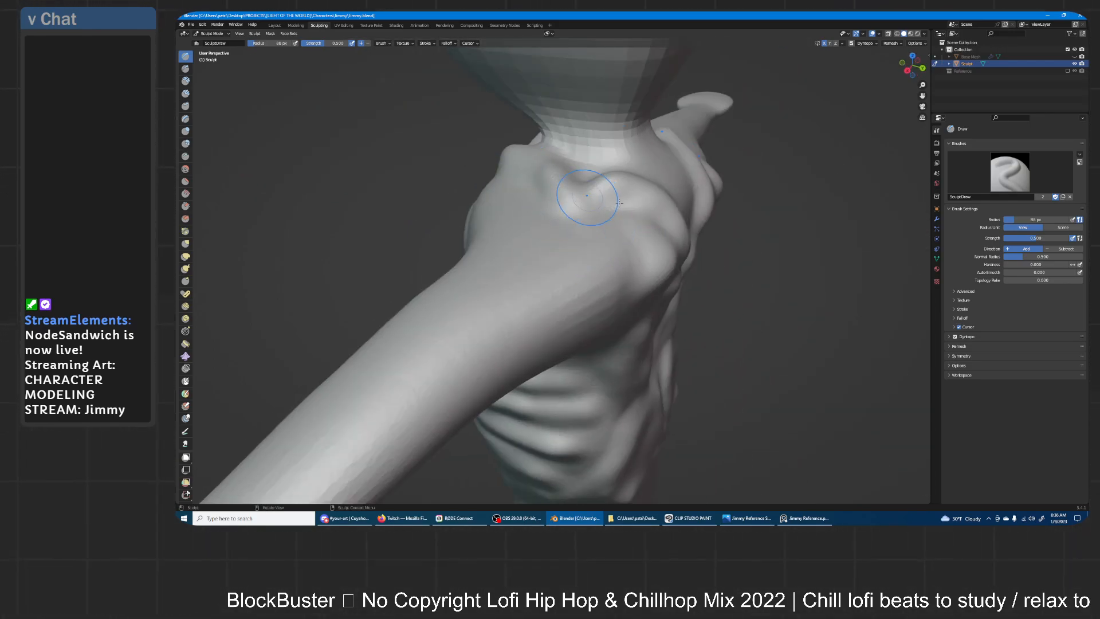
# - Outline the deltoid with raised ridges running from the shoulder top to a point on the outer upper arm
pyautogui.moveTo(695, 288); pyautogui.dragTo(693, 246, button='middle')
pyautogui.scroll(-3, 633, 235)
pyautogui.scroll(3, 709, 255)
pyautogui.keyDown('shift'); pyautogui.moveTo(602, 204); pyautogui.dragTo(584, 256, button='middle'); pyautogui.keyUp('shift')
pyautogui.scroll(4, 584, 256)
pyautogui.moveTo(653, 258)
pyautogui.keyDown('shift'); pyautogui.mouseDown(button='middle')
pyautogui.moveTo(592, 259)
pyautogui.moveTo(705, 212)
pyautogui.moveTo(634, 253)
pyautogui.moveTo(630, 184)
pyautogui.moveTo(607, 268)
pyautogui.moveTo(619, 260)
pyautogui.moveTo(586, 276)
pyautogui.mouseUp(button='middle'); pyautogui.keyUp('shift')
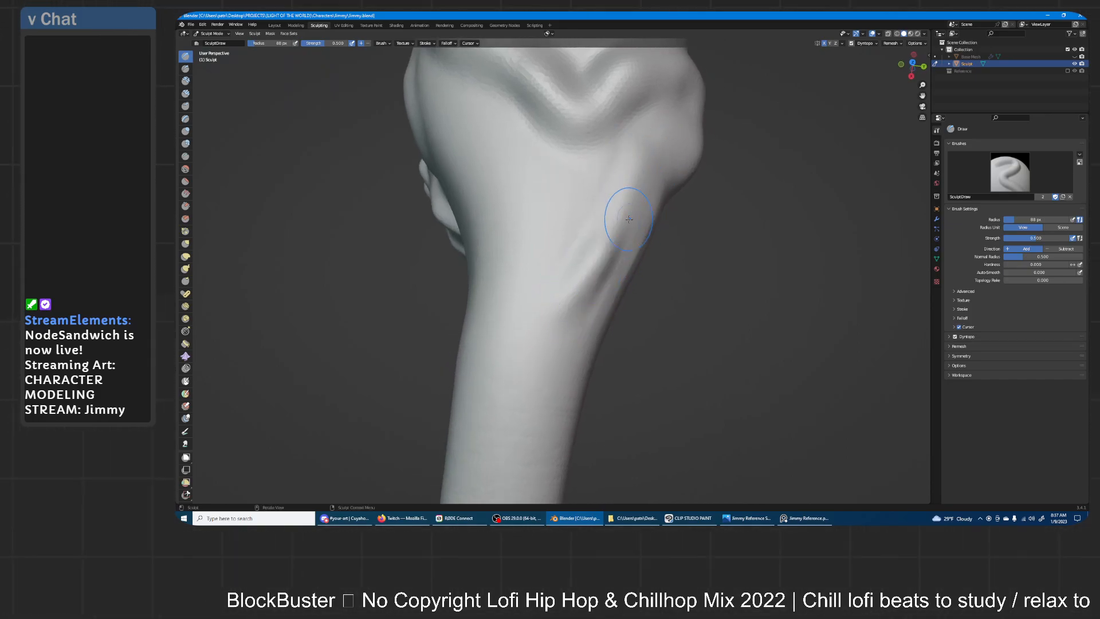
pyautogui.moveTo(601, 148)
pyautogui.mouseDown()
pyautogui.moveTo(545, 153)
pyautogui.moveTo(493, 189)
pyautogui.moveTo(489, 275)
pyautogui.mouseUp()
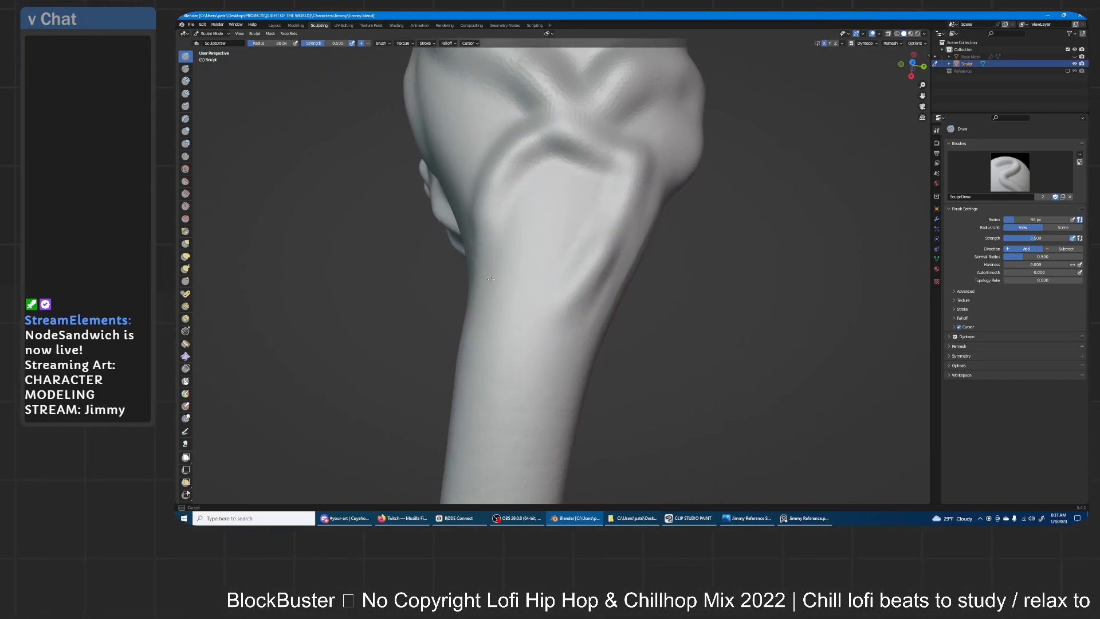
pyautogui.moveTo(533, 317)
pyautogui.mouseDown()
pyautogui.moveTo(510, 175)
pyautogui.moveTo(547, 148)
pyautogui.mouseUp()
pyautogui.moveTo(575, 287); pyautogui.dragTo(567, 314)
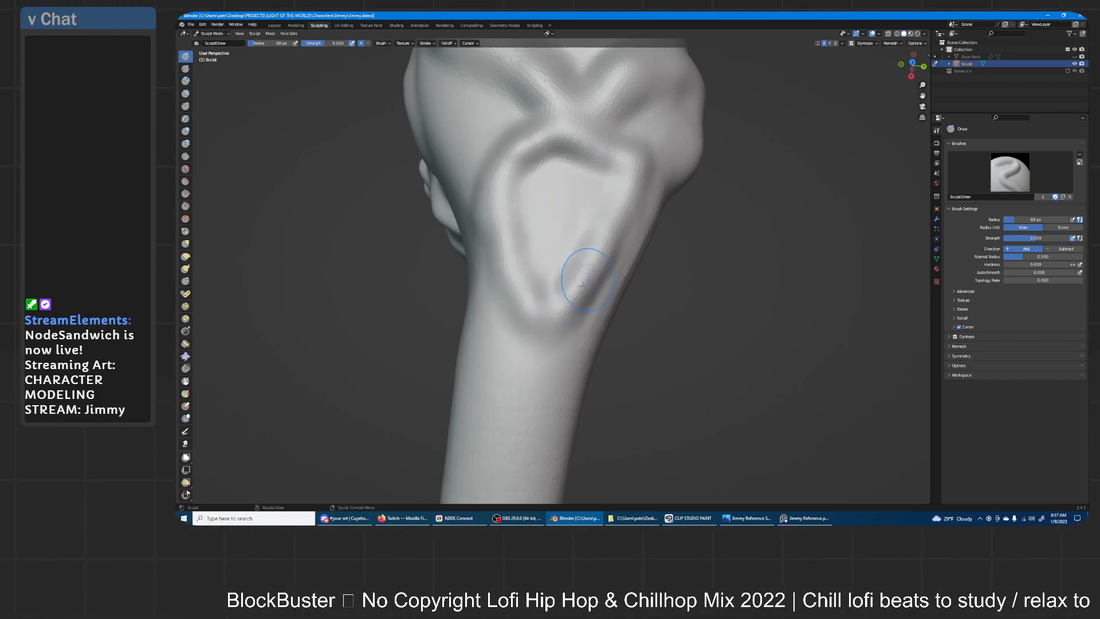
# - Add further Draw strokes around the deltoid and down the outer upper arm to define the shoulder muscle
pyautogui.moveTo(609, 164)
pyautogui.mouseDown(button='middle')
pyautogui.moveTo(529, 291)
pyautogui.moveTo(532, 326)
pyautogui.mouseUp(button='middle')
pyautogui.moveTo(536, 338)
pyautogui.mouseDown()
pyautogui.moveTo(543, 362)
pyautogui.moveTo(503, 233)
pyautogui.moveTo(519, 172)
pyautogui.mouseUp()
pyautogui.moveTo(585, 245)
pyautogui.mouseDown()
pyautogui.moveTo(547, 367)
pyautogui.moveTo(501, 238)
pyautogui.mouseUp()
pyautogui.moveTo(651, 303); pyautogui.dragTo(709, 229, button='middle')
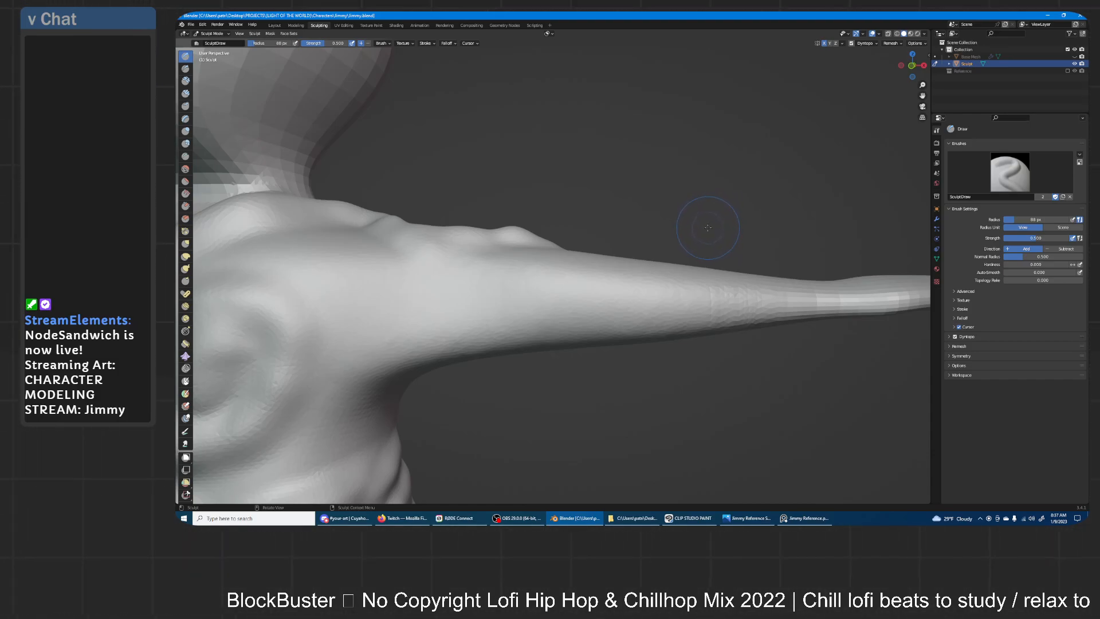
pyautogui.moveTo(706, 229)
pyautogui.mouseDown(button='middle')
pyautogui.moveTo(696, 264)
pyautogui.moveTo(714, 225)
pyautogui.mouseUp(button='middle')
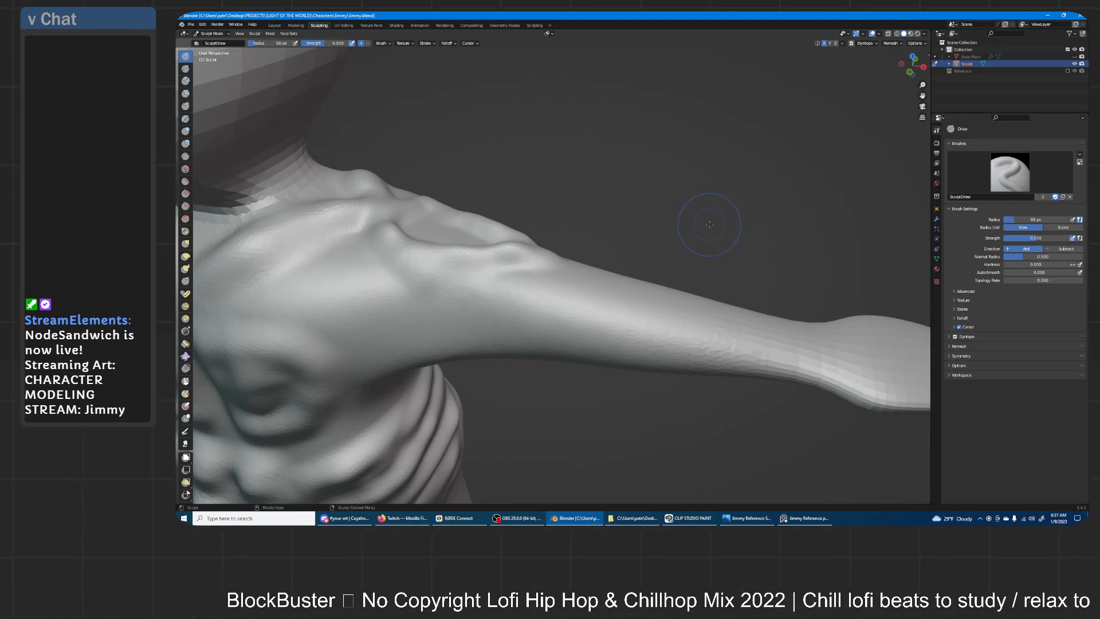
pyautogui.moveTo(709, 230)
pyautogui.mouseDown(button='middle')
pyautogui.moveTo(633, 277)
pyautogui.moveTo(687, 221)
pyautogui.mouseUp(button='middle')
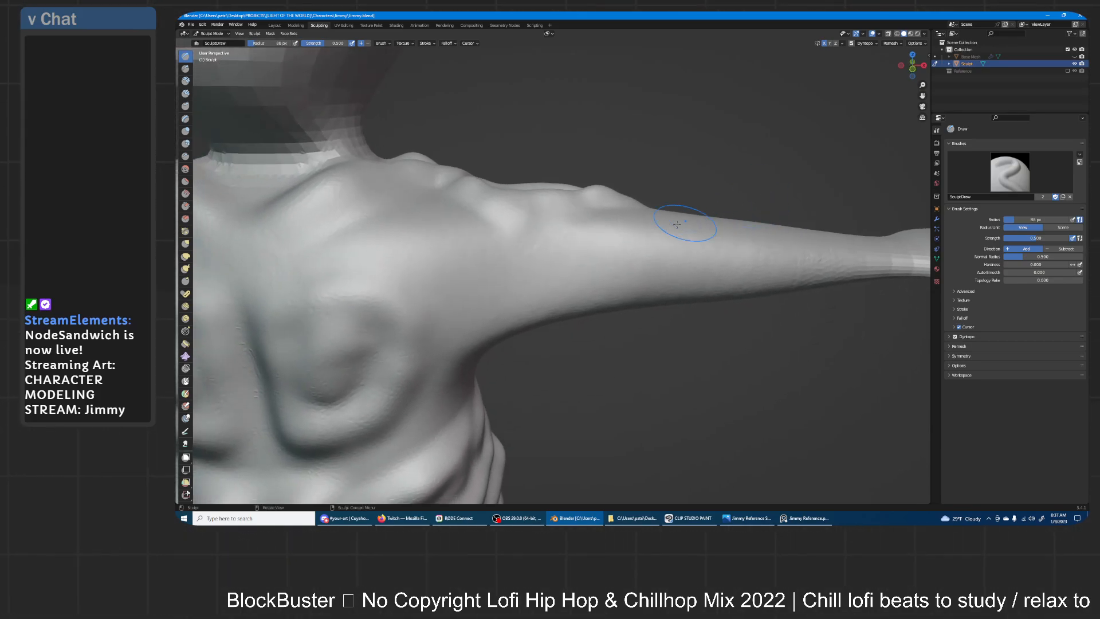
# - Build up the biceps and triceps around the upper arm with Draw strokes
pyautogui.moveTo(607, 241)
pyautogui.mouseDown()
pyautogui.moveTo(700, 246)
pyautogui.moveTo(591, 284)
pyautogui.moveTo(501, 268)
pyautogui.moveTo(622, 270)
pyautogui.mouseUp()
pyautogui.moveTo(723, 242)
pyautogui.mouseDown(button='middle')
pyautogui.moveTo(558, 287)
pyautogui.moveTo(592, 206)
pyautogui.moveTo(606, 238)
pyautogui.moveTo(594, 254)
pyautogui.mouseUp(button='middle')
pyautogui.moveTo(650, 212); pyautogui.dragTo(585, 222, button='middle')
pyautogui.moveTo(657, 314); pyautogui.dragTo(544, 307, button='middle')
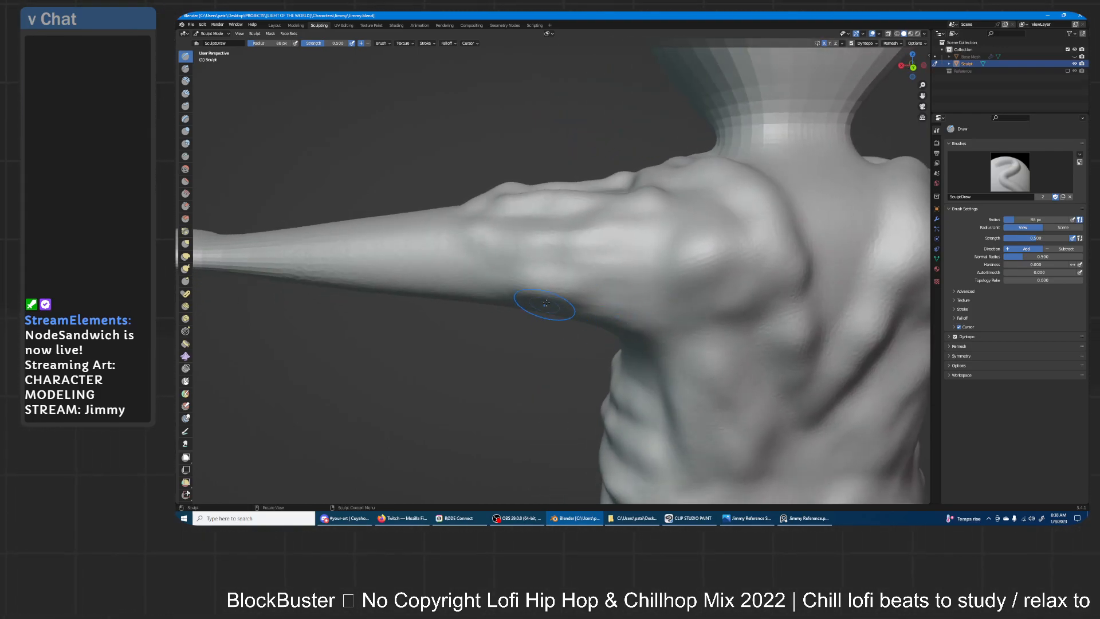
pyautogui.moveTo(438, 251)
pyautogui.mouseDown(button='middle')
pyautogui.moveTo(634, 304)
pyautogui.moveTo(640, 274)
pyautogui.moveTo(736, 246)
pyautogui.moveTo(601, 233)
pyautogui.moveTo(613, 236)
pyautogui.mouseUp(button='middle')
pyautogui.moveTo(613, 236)
pyautogui.mouseDown()
pyautogui.moveTo(565, 255)
pyautogui.moveTo(582, 214)
pyautogui.moveTo(505, 201)
pyautogui.mouseUp()
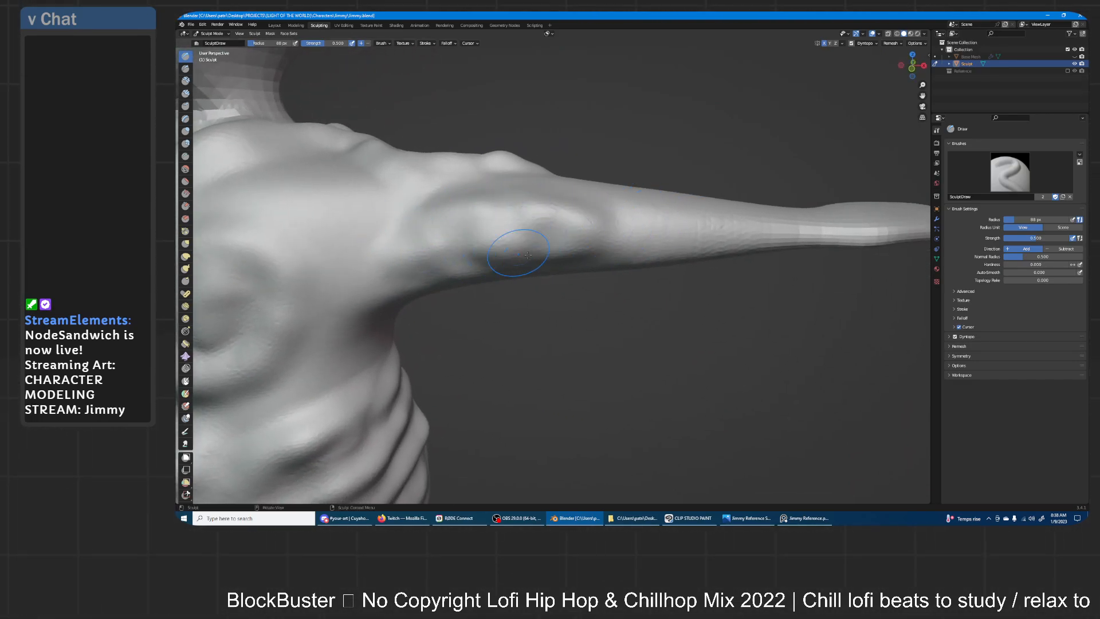
# - Try sculpting long muscle ridges along the arm down toward the wrist
pyautogui.moveTo(614, 225)
pyautogui.mouseDown(button='middle')
pyautogui.moveTo(649, 279)
pyautogui.moveTo(638, 303)
pyautogui.moveTo(565, 343)
pyautogui.moveTo(536, 177)
pyautogui.mouseUp(button='middle')
pyautogui.moveTo(491, 97)
pyautogui.mouseDown()
pyautogui.moveTo(491, 275)
pyautogui.moveTo(521, 370)
pyautogui.moveTo(543, 375)
pyautogui.moveTo(538, 323)
pyautogui.mouseUp()
pyautogui.moveTo(559, 250)
pyautogui.mouseDown()
pyautogui.moveTo(545, 327)
pyautogui.moveTo(573, 123)
pyautogui.moveTo(567, 143)
pyautogui.mouseUp()
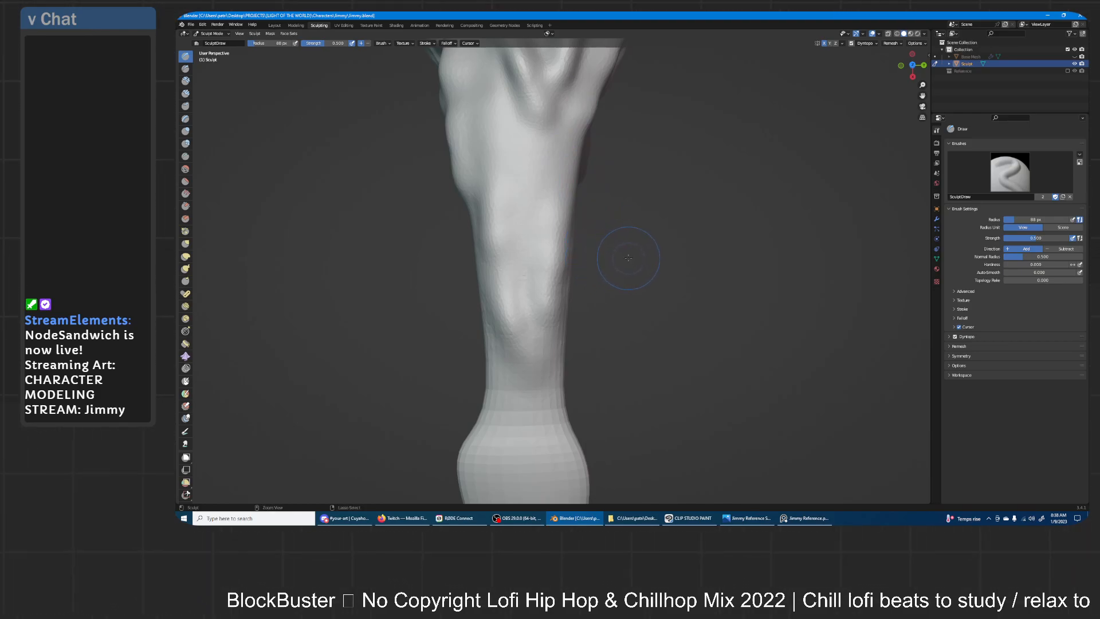
# - Undo the recent Draw strokes on the forearm
pyautogui.hotkey('ctrl', 'z')
pyautogui.hotkey('ctrl', 'z')
pyautogui.hotkey('ctrl', 'z')
pyautogui.hotkey('ctrl', 'z')
pyautogui.hotkey('ctrl', 'z')
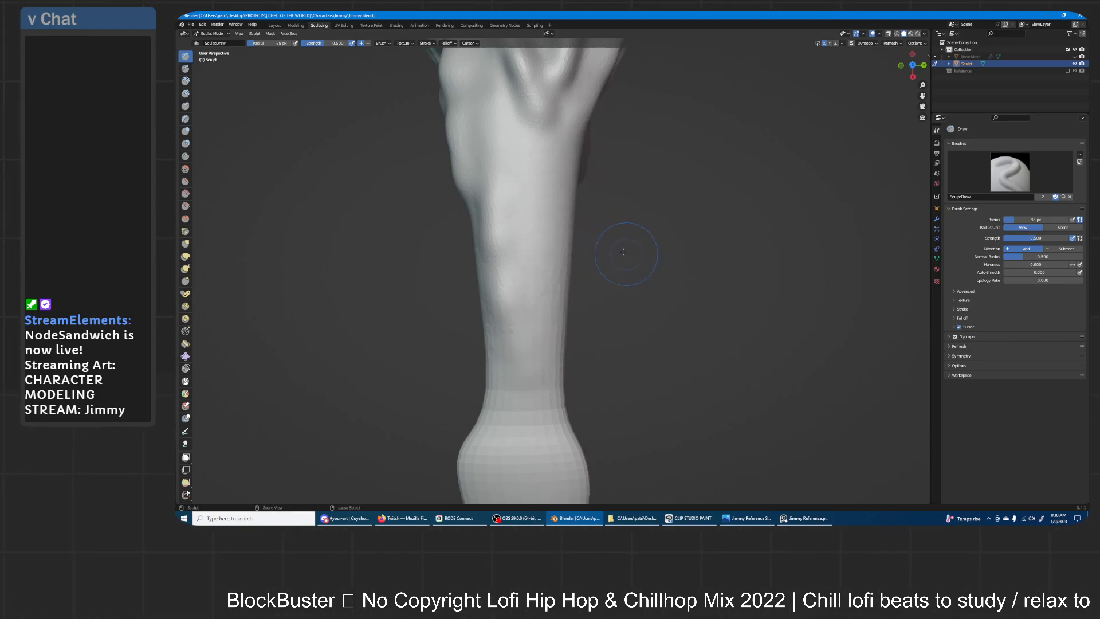
pyautogui.hotkey('ctrl', 'z')
pyautogui.hotkey('ctrl', 'z')
pyautogui.hotkey('ctrl', 'z')
pyautogui.hotkey('ctrl', 'z')
# - Sculpt muscle ridges lengthwise along the forearm from the elbow toward the wrist with the Draw brush
pyautogui.moveTo(602, 275); pyautogui.dragTo(629, 229, button='middle')
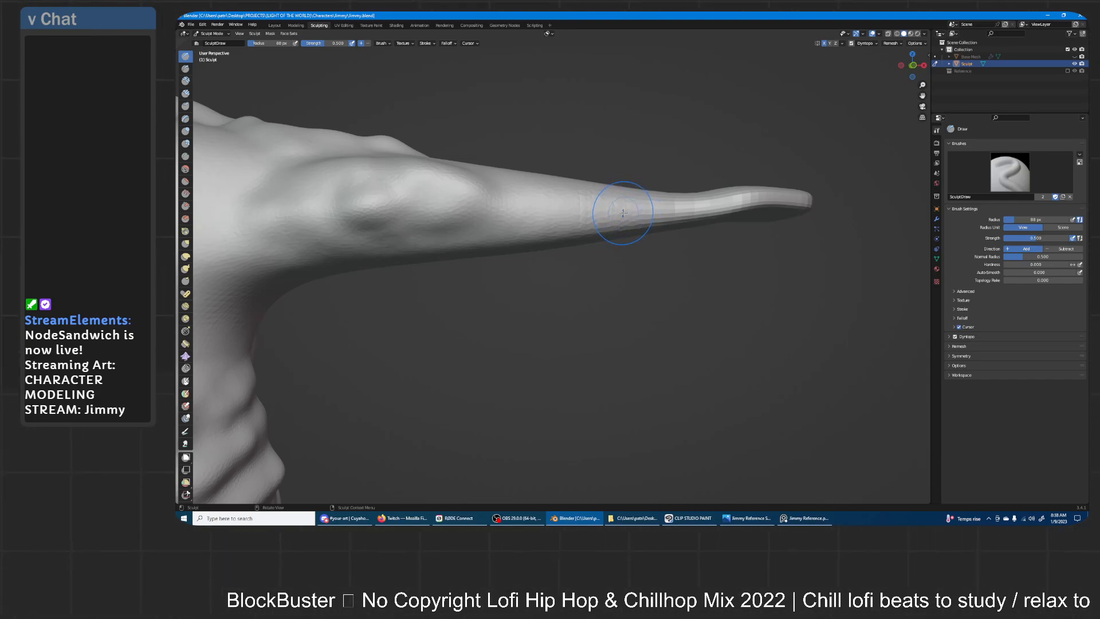
pyautogui.moveTo(625, 205)
pyautogui.keyDown('shift'); pyautogui.mouseDown(button='middle')
pyautogui.moveTo(657, 222)
pyautogui.moveTo(621, 240)
pyautogui.moveTo(641, 250)
pyautogui.mouseUp(button='middle'); pyautogui.keyUp('shift')
pyautogui.moveTo(489, 209)
pyautogui.mouseDown()
pyautogui.moveTo(576, 234)
pyautogui.moveTo(560, 239)
pyautogui.moveTo(681, 246)
pyautogui.mouseUp()
pyautogui.moveTo(524, 286); pyautogui.dragTo(535, 255, button='middle')
pyautogui.moveTo(503, 250)
pyautogui.mouseDown()
pyautogui.moveTo(664, 232)
pyautogui.moveTo(653, 233)
pyautogui.mouseUp()
pyautogui.moveTo(624, 235)
pyautogui.mouseDown(button='middle')
pyautogui.moveTo(559, 298)
pyautogui.moveTo(547, 285)
pyautogui.mouseUp(button='middle')
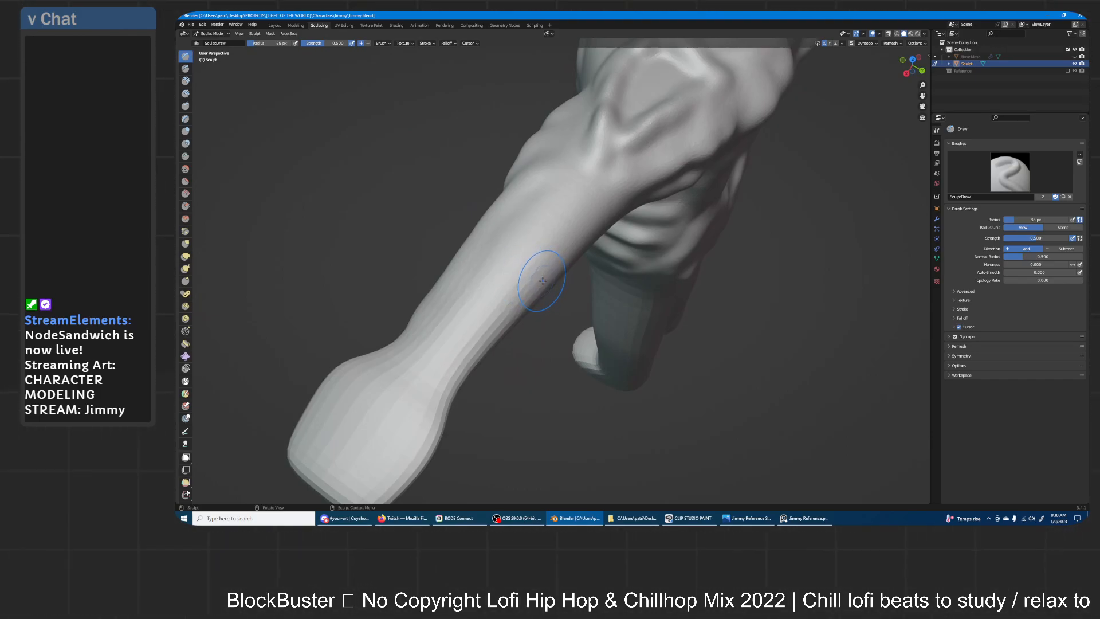
# - Build up the forearm's upper surface from the wrist back to the elbow and check the arm's shape all around
pyautogui.moveTo(542, 279)
pyautogui.mouseDown(button='middle')
pyautogui.moveTo(582, 287)
pyautogui.moveTo(508, 221)
pyautogui.moveTo(602, 216)
pyautogui.moveTo(520, 250)
pyautogui.mouseUp(button='middle')
pyautogui.moveTo(447, 258)
pyautogui.mouseDown(button='middle')
pyautogui.moveTo(519, 241)
pyautogui.moveTo(681, 270)
pyautogui.moveTo(590, 268)
pyautogui.mouseUp(button='middle')
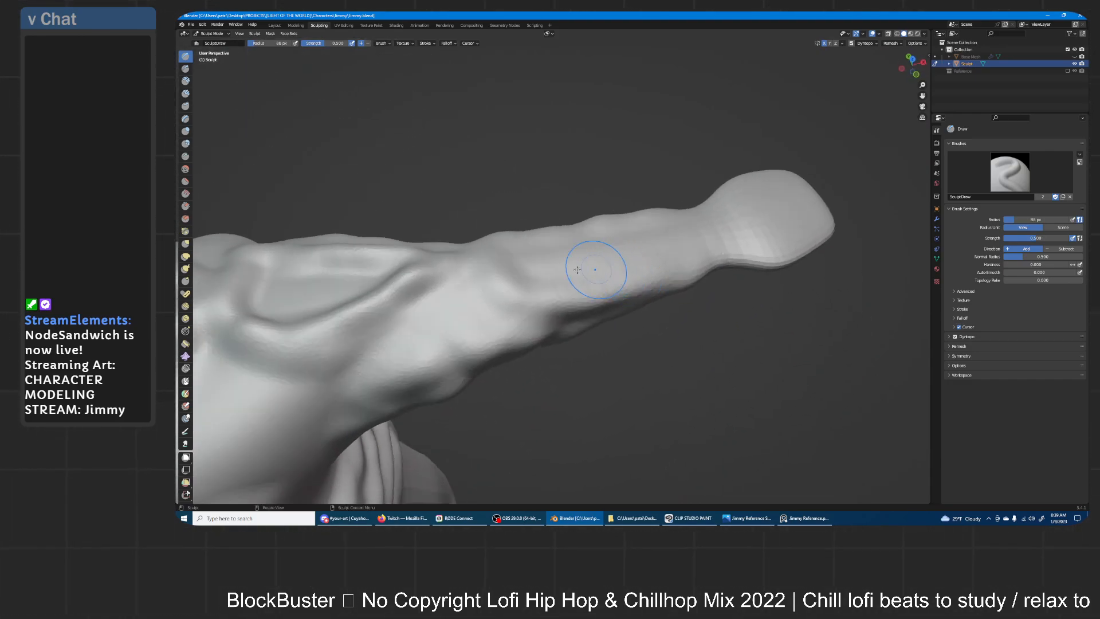
pyautogui.moveTo(689, 228); pyautogui.dragTo(525, 271)
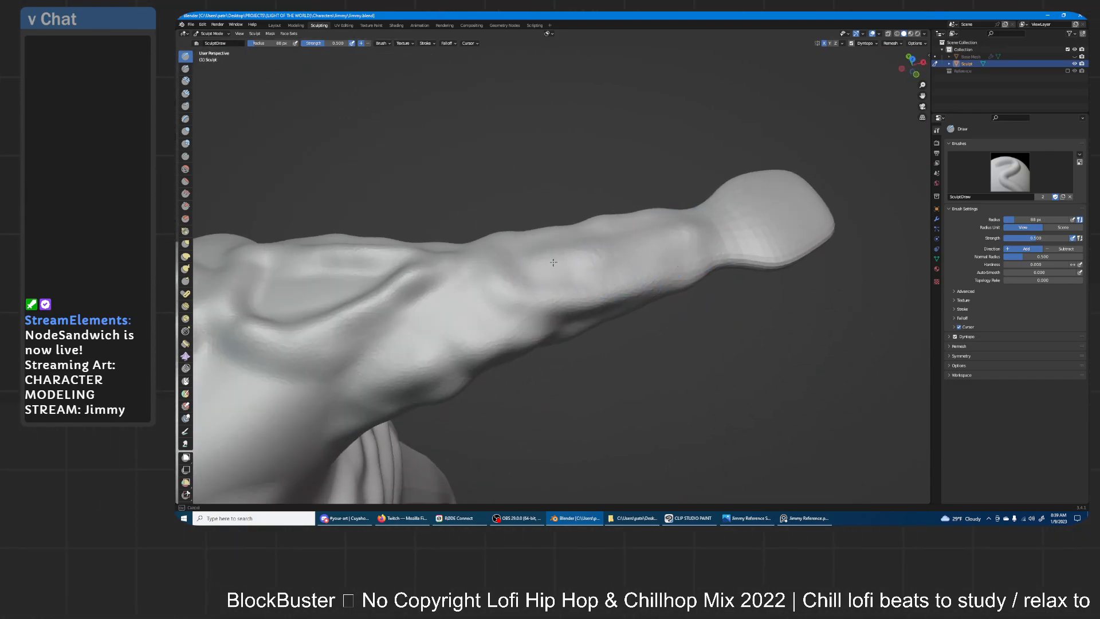
pyautogui.moveTo(598, 241); pyautogui.dragTo(664, 272, button='middle')
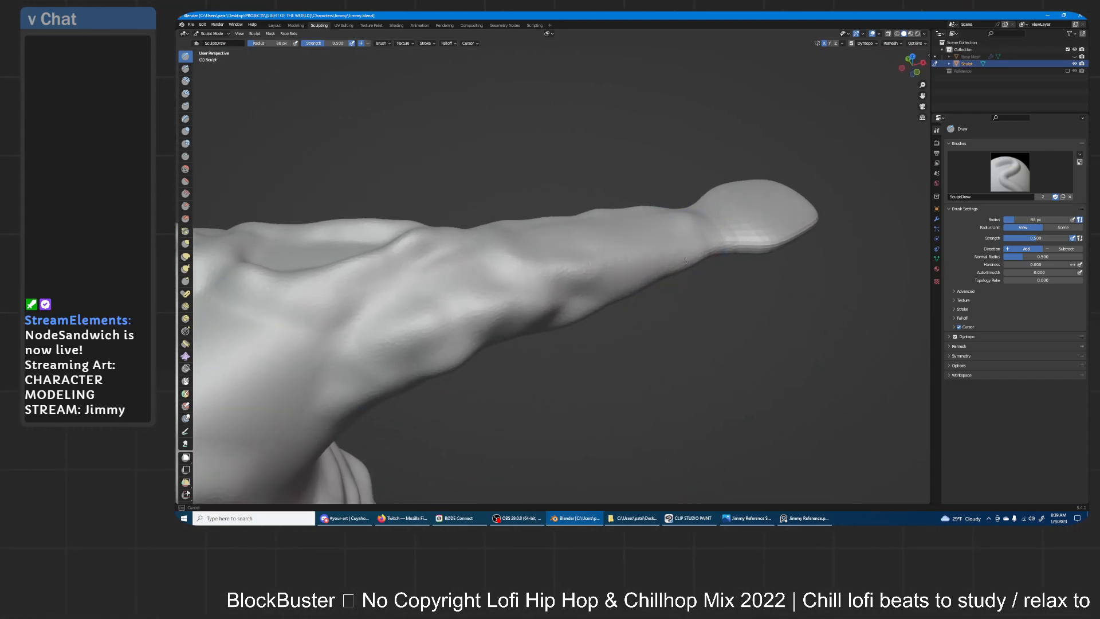
pyautogui.moveTo(570, 282); pyautogui.dragTo(576, 254, button='middle')
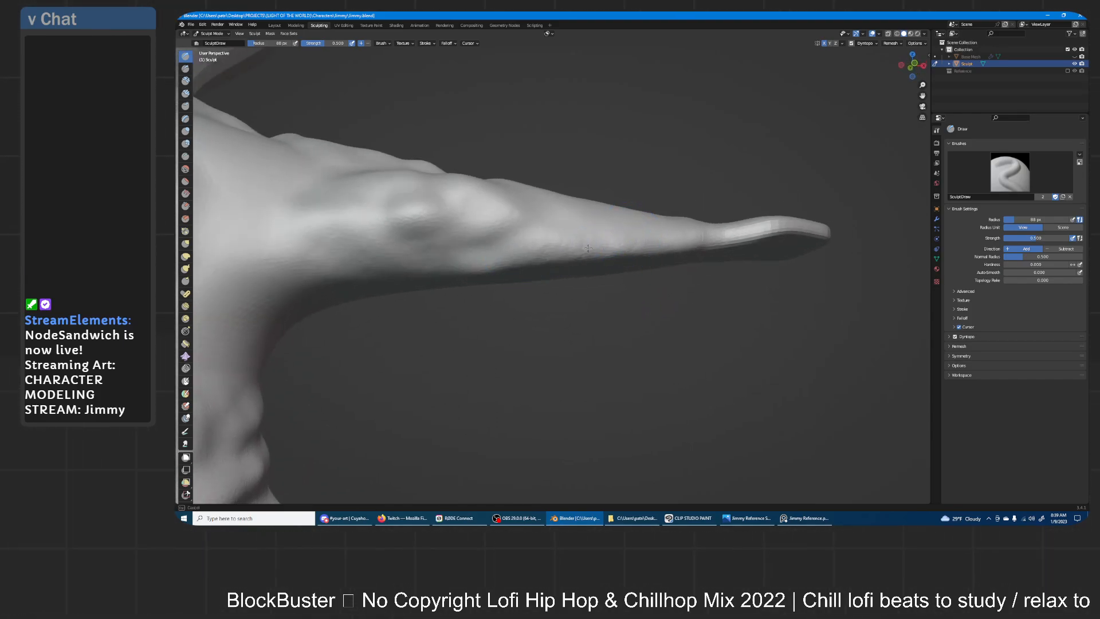
pyautogui.moveTo(674, 248); pyautogui.dragTo(559, 235, button='middle')
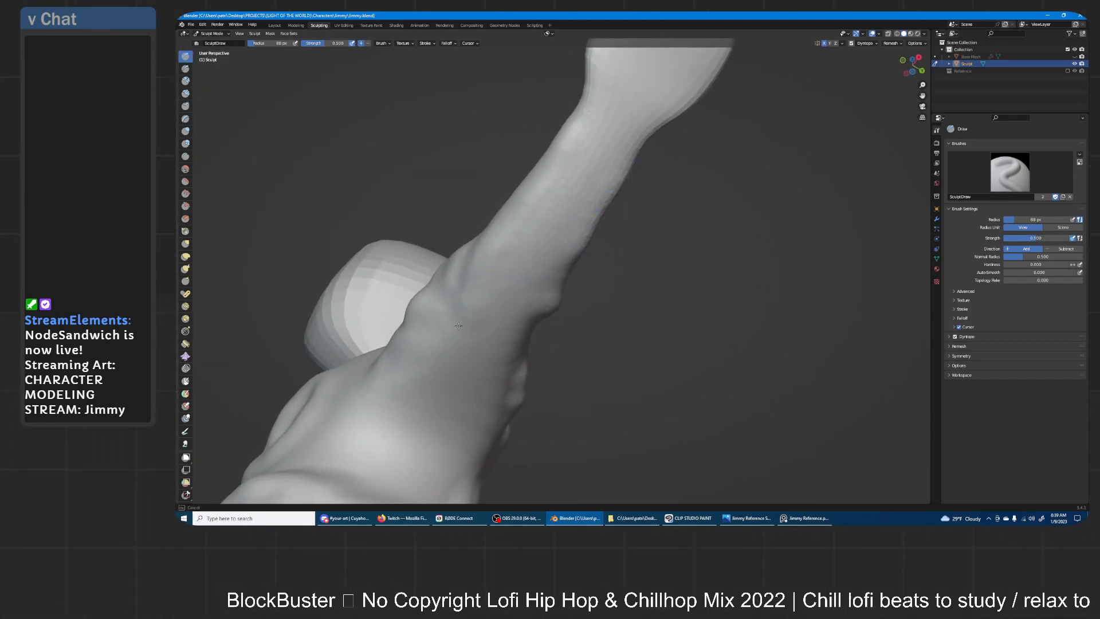
pyautogui.moveTo(551, 284); pyautogui.dragTo(591, 312, button='middle')
# - Thicken the forearm between elbow and wrist with the Inflate brush, working around all its sides
pyautogui.click(185, 131)
pyautogui.moveTo(530, 290); pyautogui.dragTo(538, 298, button='middle')
pyautogui.moveTo(422, 297); pyautogui.dragTo(589, 205)
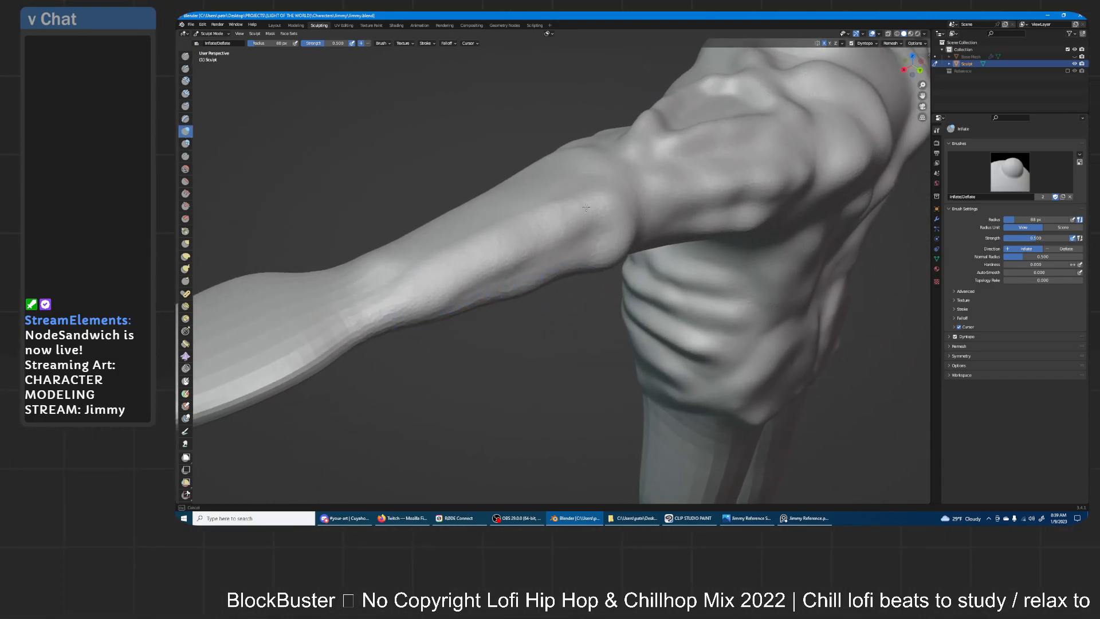
pyautogui.moveTo(535, 221); pyautogui.dragTo(538, 241, button='middle')
pyautogui.moveTo(579, 243)
pyautogui.mouseDown()
pyautogui.moveTo(487, 252)
pyautogui.moveTo(567, 240)
pyautogui.mouseUp()
pyautogui.moveTo(559, 235)
pyautogui.mouseDown(button='middle')
pyautogui.moveTo(492, 235)
pyautogui.moveTo(632, 280)
pyautogui.mouseUp(button='middle')
pyautogui.moveTo(625, 230); pyautogui.dragTo(515, 245, button='middle')
pyautogui.moveTo(571, 297); pyautogui.dragTo(589, 237, button='middle')
pyautogui.moveTo(590, 236); pyautogui.dragTo(587, 217)
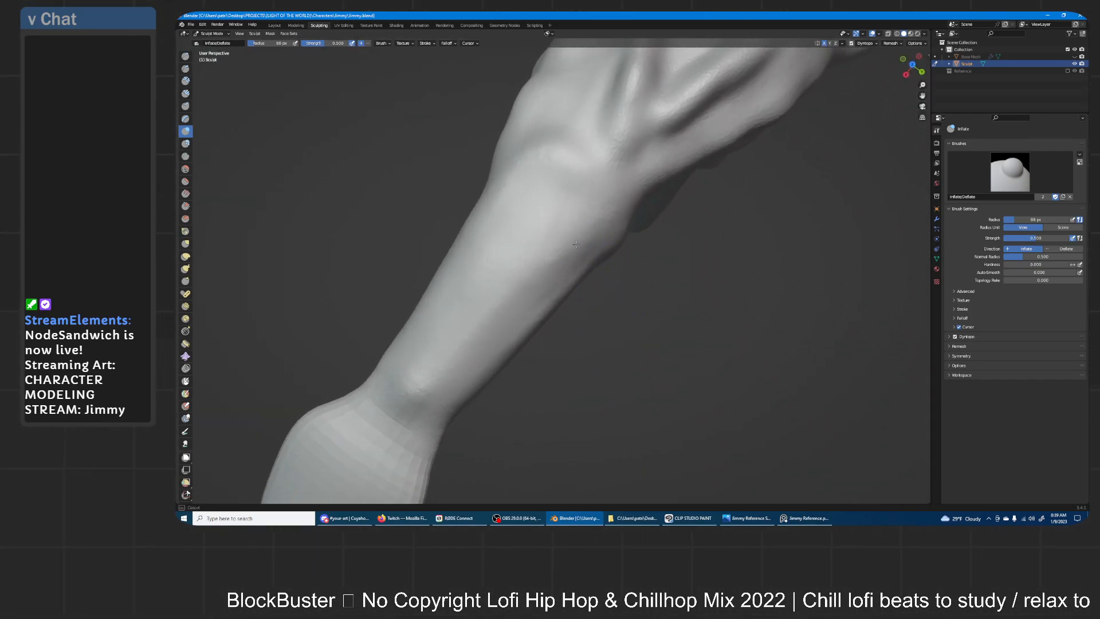
pyautogui.moveTo(645, 260); pyautogui.dragTo(570, 405, button='middle')
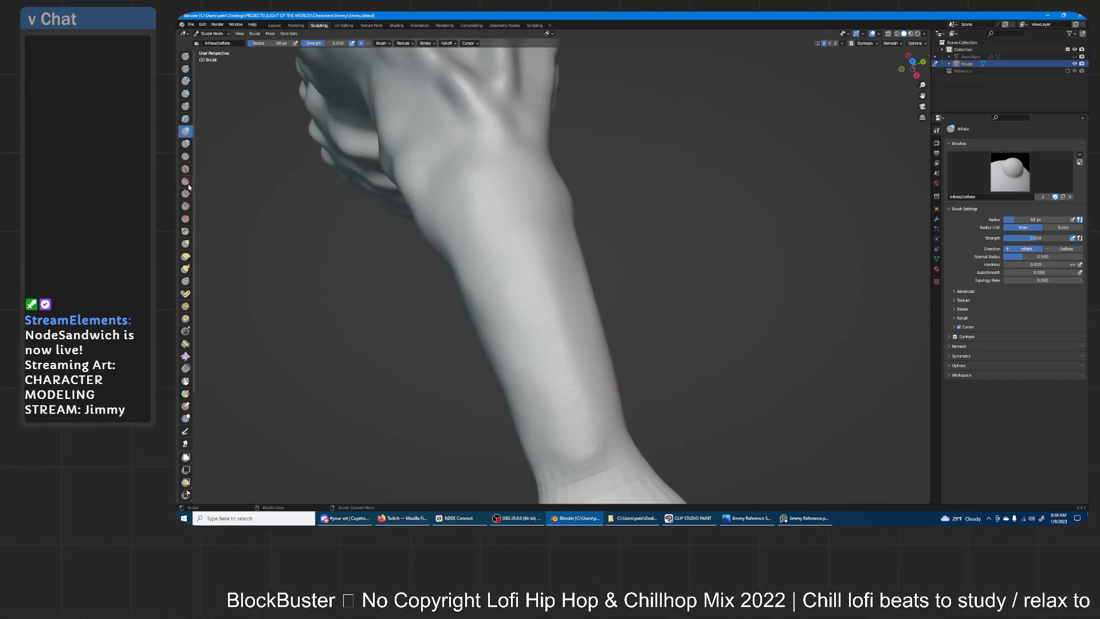
# - Switch to the Smooth brush, adjust its strength and smooth the forearm surface
pyautogui.click(186, 168)
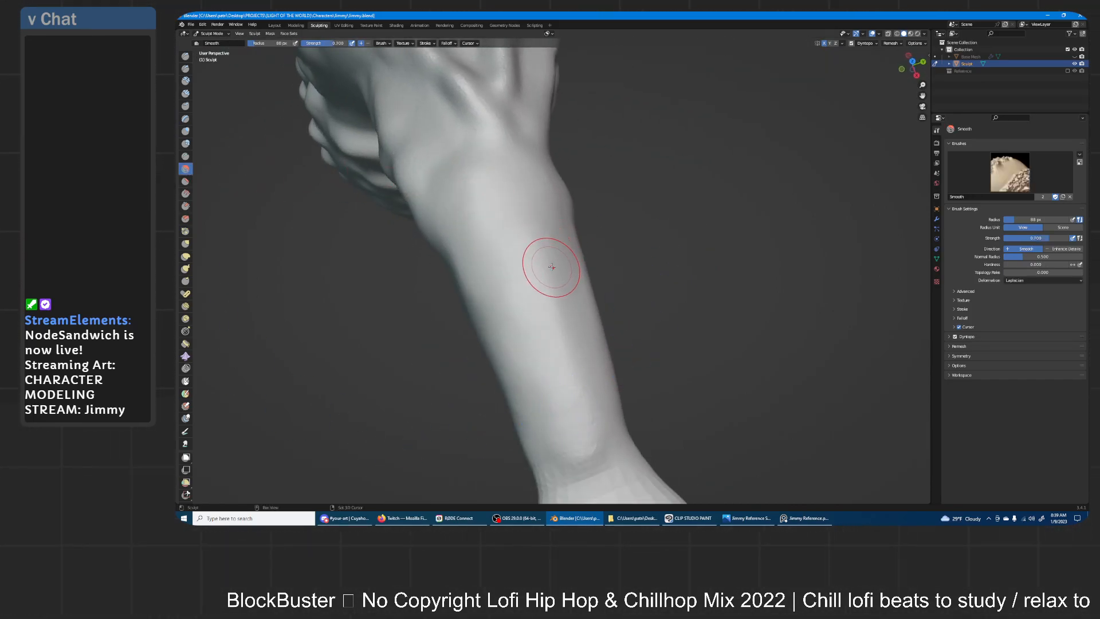
pyautogui.hotkey('shift', 'f')
pyautogui.click(526, 287)
# - Inflate the biceps and fill the hollow inside the deltoid outline with the Inflate brush
pyautogui.click(186, 132)
pyautogui.moveTo(609, 246)
pyautogui.mouseDown(button='middle')
pyautogui.moveTo(644, 216)
pyautogui.moveTo(617, 274)
pyautogui.mouseUp(button='middle')
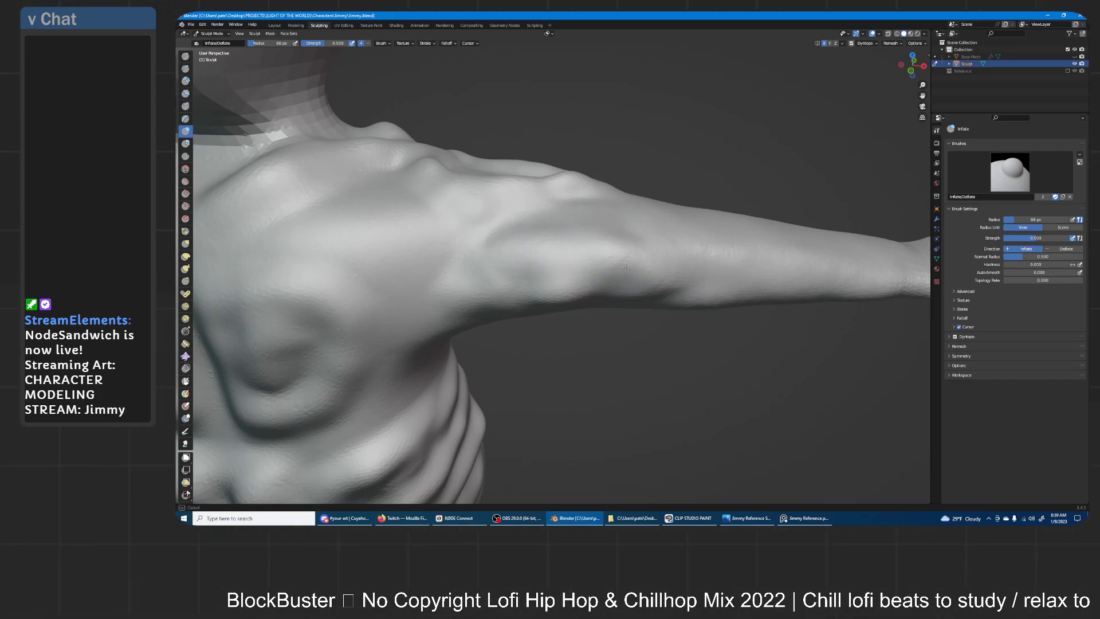
pyautogui.moveTo(592, 284); pyautogui.dragTo(626, 253, button='middle')
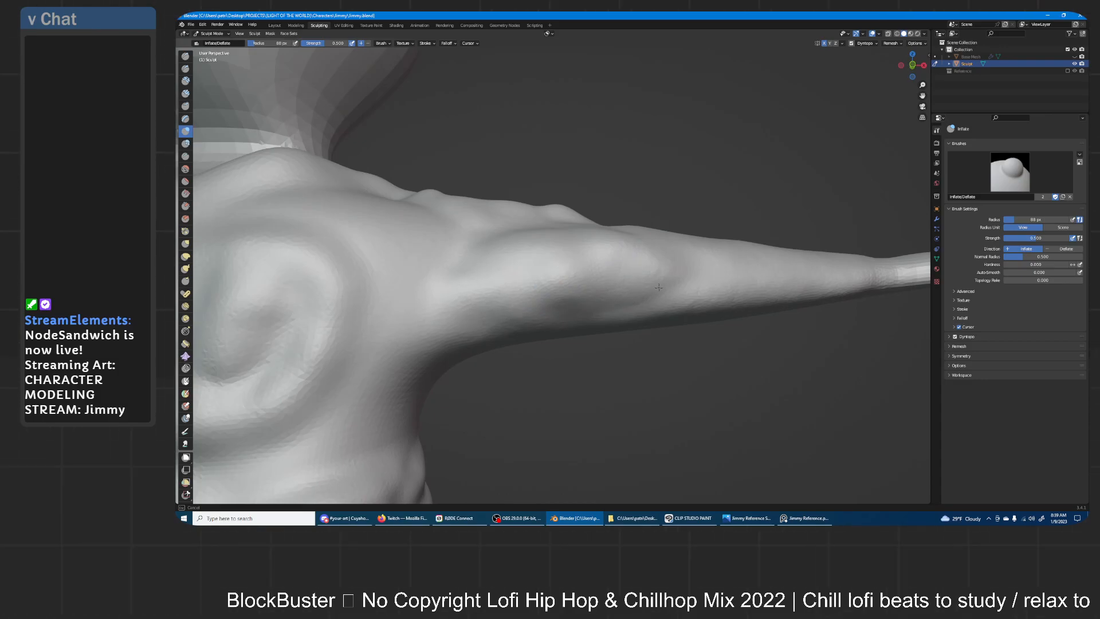
pyautogui.moveTo(574, 235); pyautogui.dragTo(579, 227, button='middle')
pyautogui.moveTo(548, 274)
pyautogui.mouseDown(button='middle')
pyautogui.moveTo(613, 282)
pyautogui.moveTo(634, 267)
pyautogui.mouseUp(button='middle')
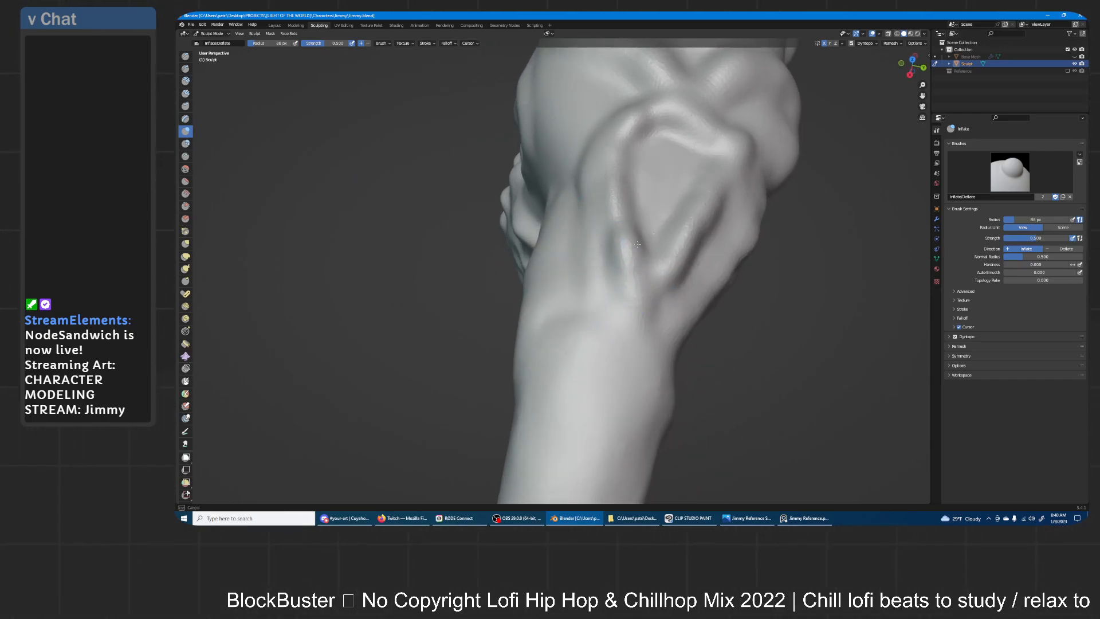
pyautogui.moveTo(645, 186); pyautogui.dragTo(627, 223)
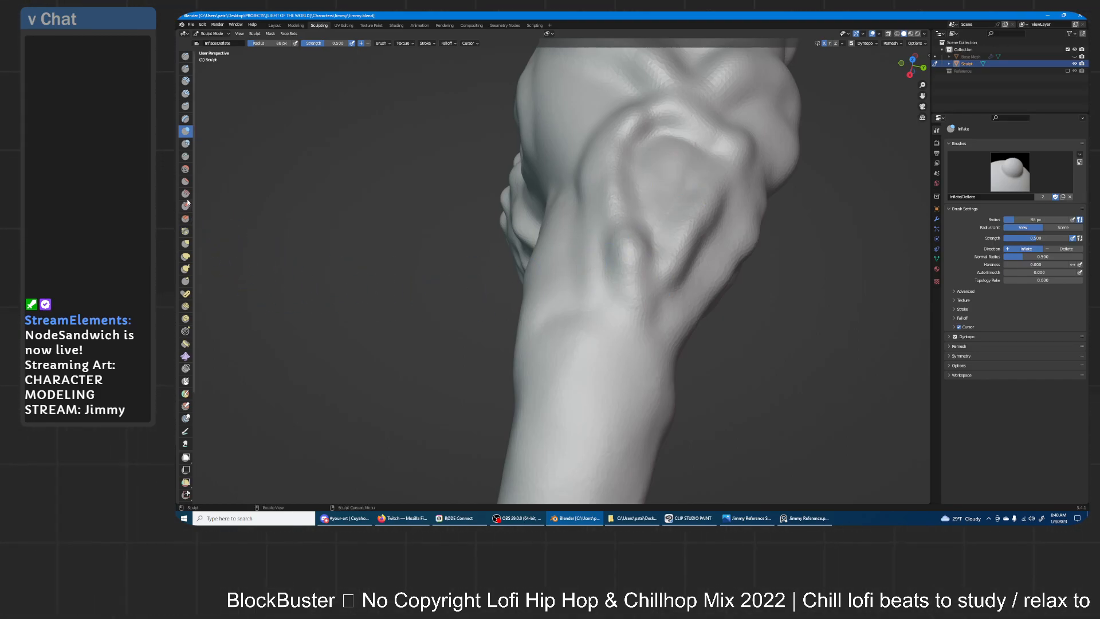
# - Switch to the Smooth brush and raise its strength to about 0.430
pyautogui.hotkey('shift', 's')
pyautogui.hotkey('shift', 'f')
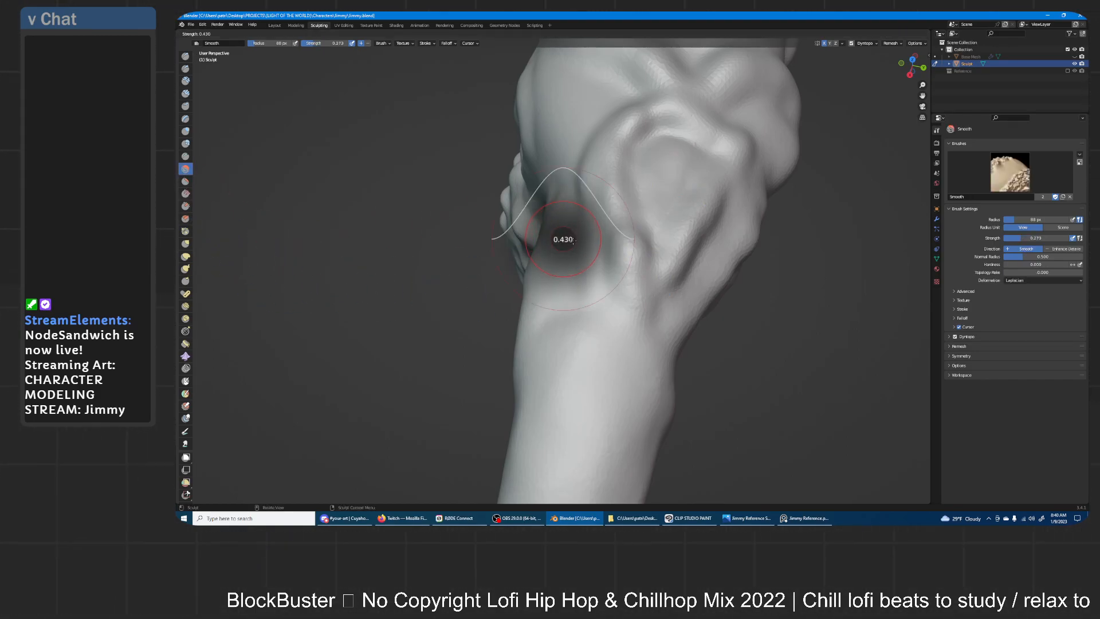
# - Raise the Smooth brush strength to about 0.5 and soften the ridges and hollows on the outer shoulder and upper arm
pyautogui.click(577, 256)
pyautogui.moveTo(611, 257); pyautogui.dragTo(625, 283)
pyautogui.moveTo(617, 226)
pyautogui.mouseDown()
pyautogui.moveTo(631, 266)
pyautogui.moveTo(618, 235)
pyautogui.mouseUp()
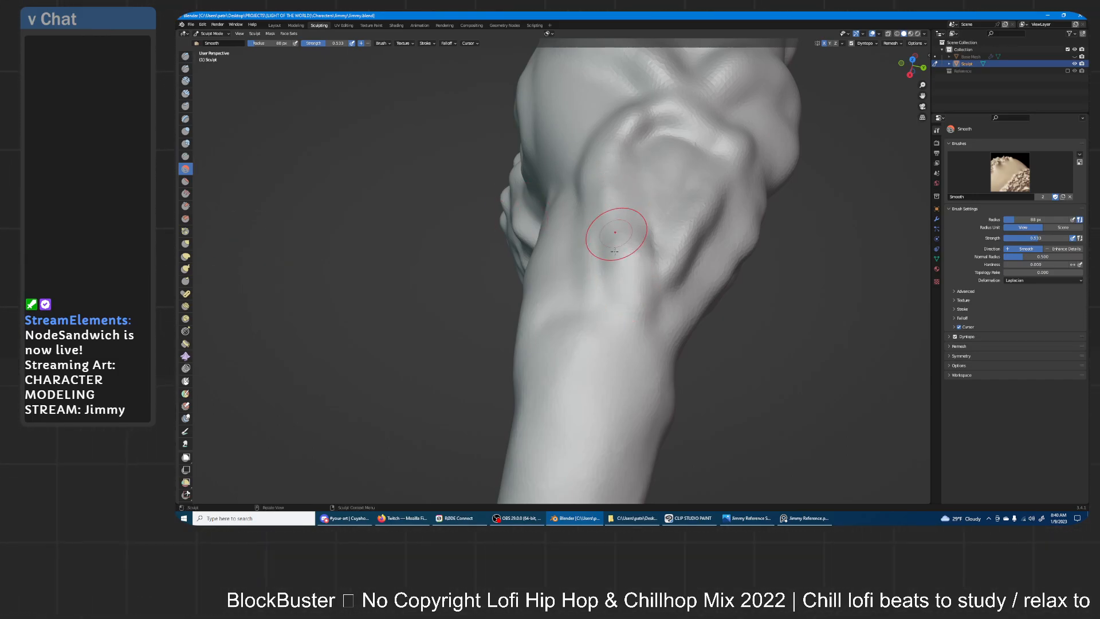
pyautogui.moveTo(659, 137); pyautogui.dragTo(632, 127)
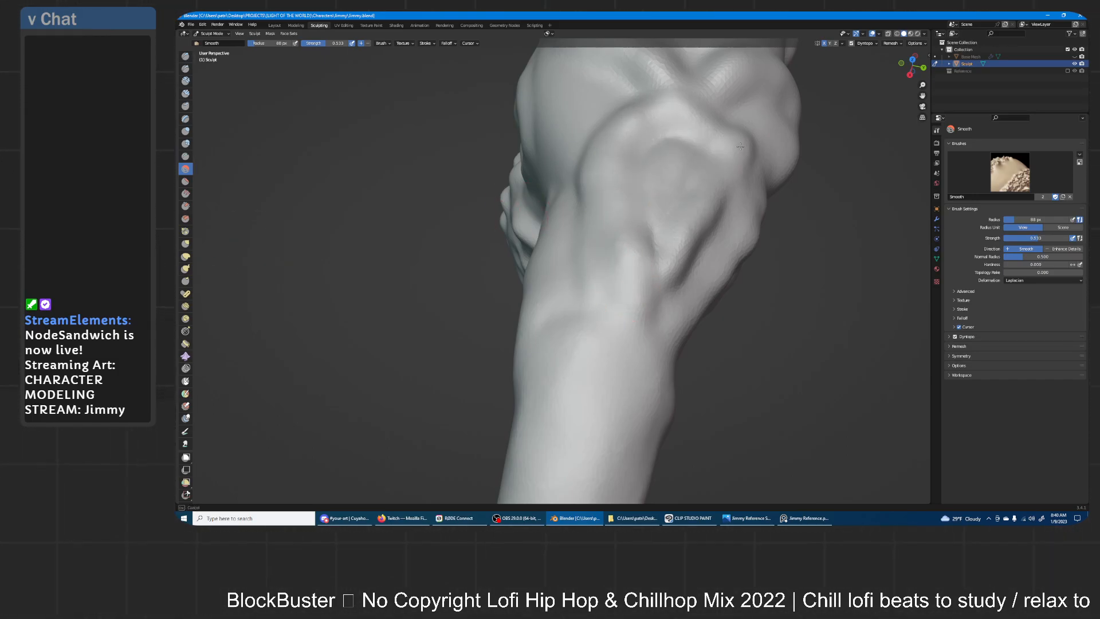
pyautogui.moveTo(716, 206); pyautogui.dragTo(682, 266)
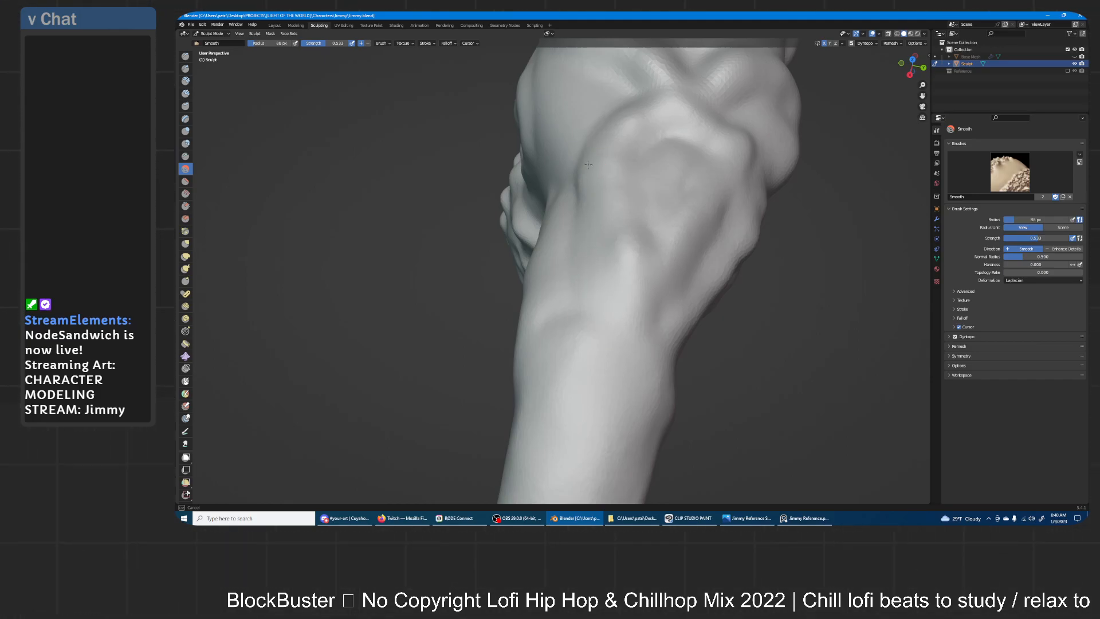
# - Smooth the remaining muscle creases around the shoulder and upper arm, working from the back and from the side
pyautogui.moveTo(658, 166); pyautogui.dragTo(778, 332, button='middle')
pyautogui.moveTo(832, 302)
pyautogui.mouseDown(button='middle')
pyautogui.moveTo(724, 287)
pyautogui.moveTo(602, 317)
pyautogui.mouseUp(button='middle')
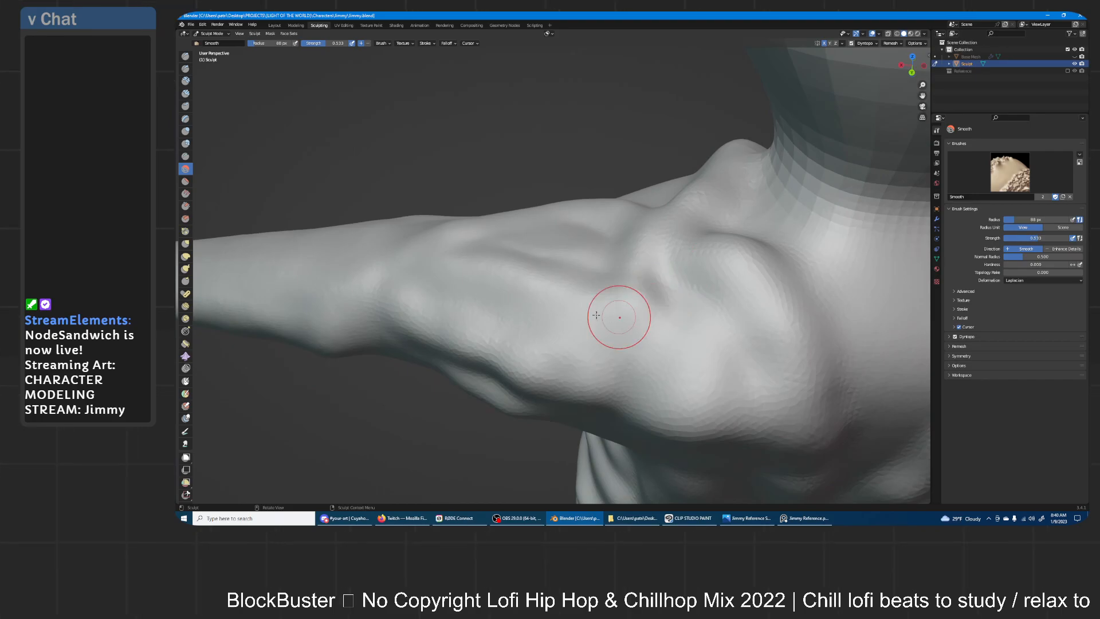
pyautogui.moveTo(658, 253); pyautogui.dragTo(609, 180, button='middle')
pyautogui.moveTo(609, 181); pyautogui.dragTo(562, 209)
pyautogui.moveTo(701, 234); pyautogui.dragTo(685, 261)
pyautogui.moveTo(717, 269); pyautogui.dragTo(651, 258, button='middle')
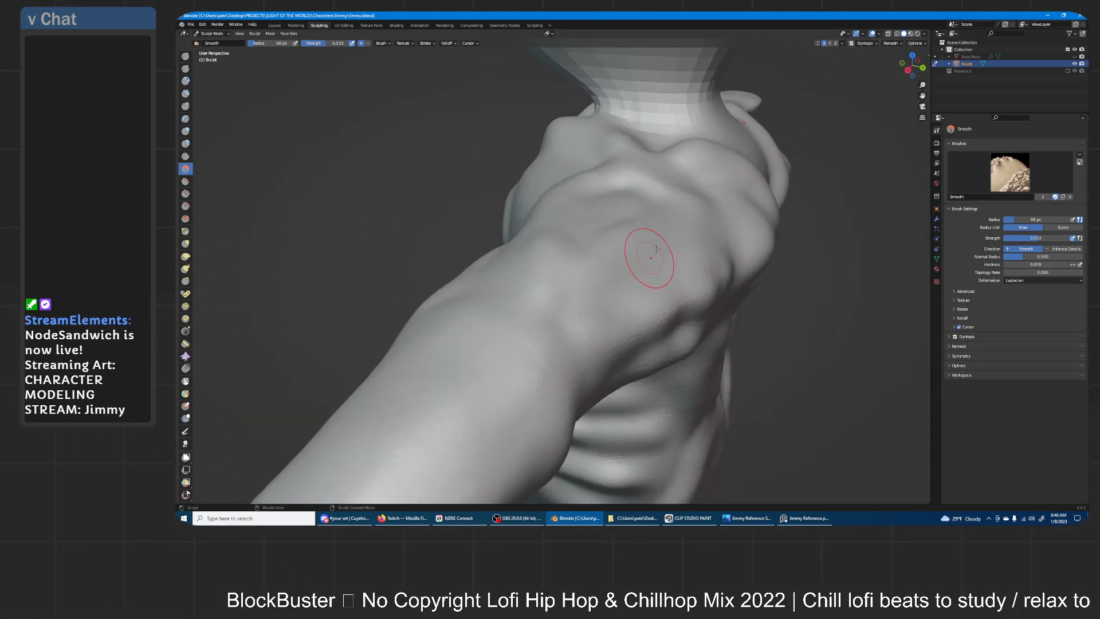
pyautogui.moveTo(569, 255); pyautogui.dragTo(549, 245)
pyautogui.moveTo(560, 262); pyautogui.dragTo(614, 287, button='middle')
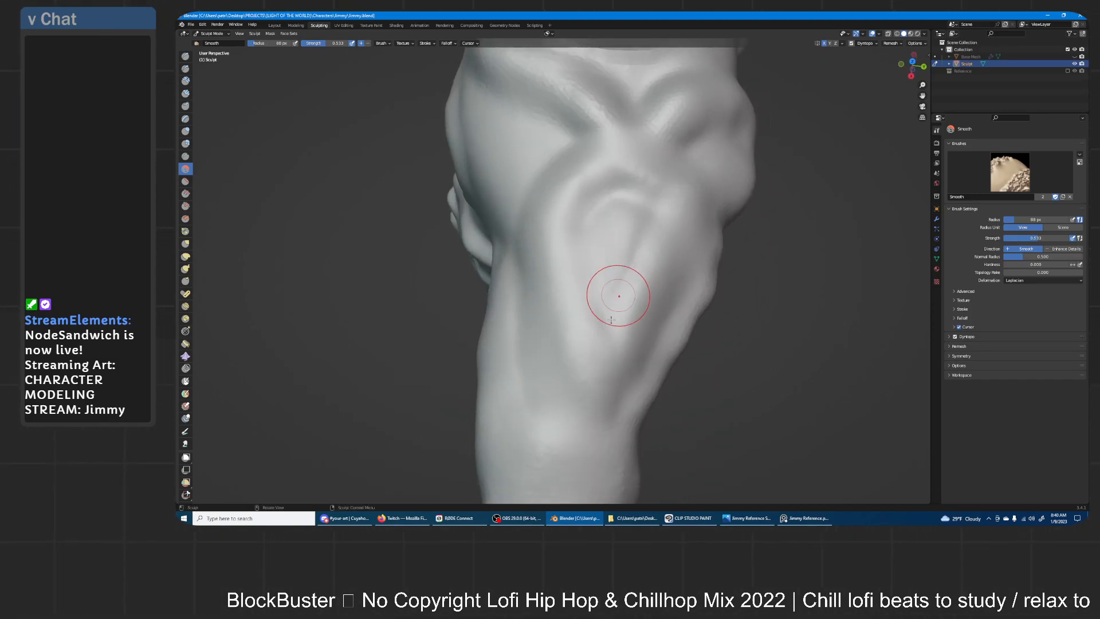
# - Fill out the top of the shoulder and outer upper arm into a rounded mass with the Inflate brush
pyautogui.press('i')
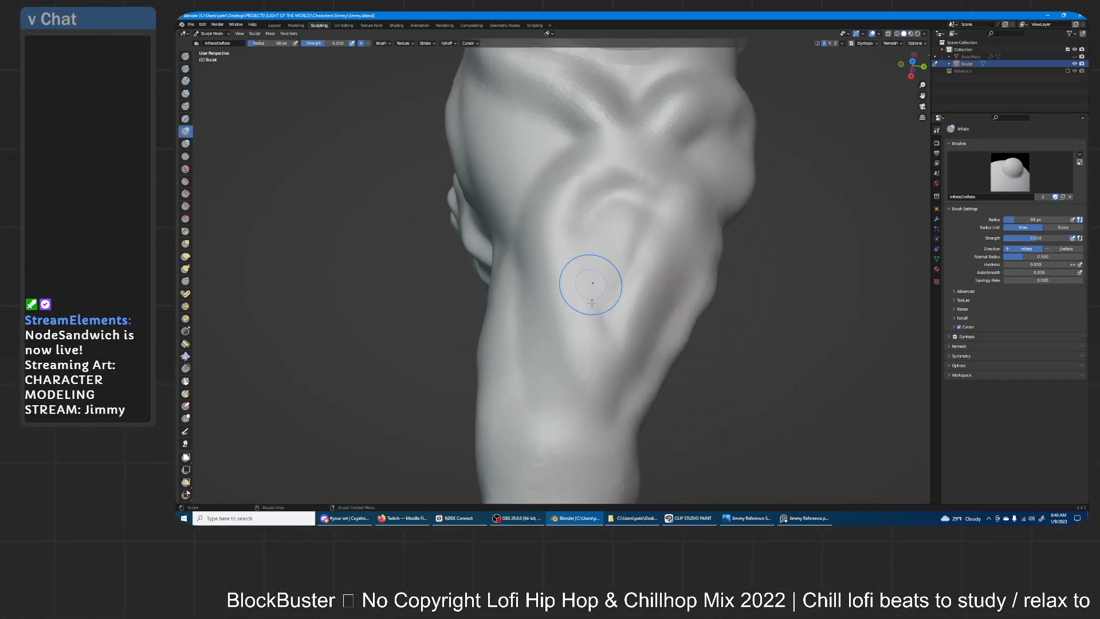
pyautogui.moveTo(607, 197); pyautogui.dragTo(641, 205)
pyautogui.moveTo(592, 299)
pyautogui.mouseDown()
pyautogui.moveTo(616, 309)
pyautogui.moveTo(642, 243)
pyautogui.moveTo(626, 294)
pyautogui.mouseUp()
pyautogui.moveTo(633, 213); pyautogui.dragTo(609, 202)
pyautogui.moveTo(629, 257)
pyautogui.mouseDown(button='middle')
pyautogui.moveTo(745, 172)
pyautogui.moveTo(616, 247)
pyautogui.mouseUp(button='middle')
pyautogui.moveTo(616, 248)
pyautogui.mouseDown()
pyautogui.moveTo(610, 287)
pyautogui.moveTo(579, 231)
pyautogui.moveTo(593, 177)
pyautogui.moveTo(581, 203)
pyautogui.mouseUp()
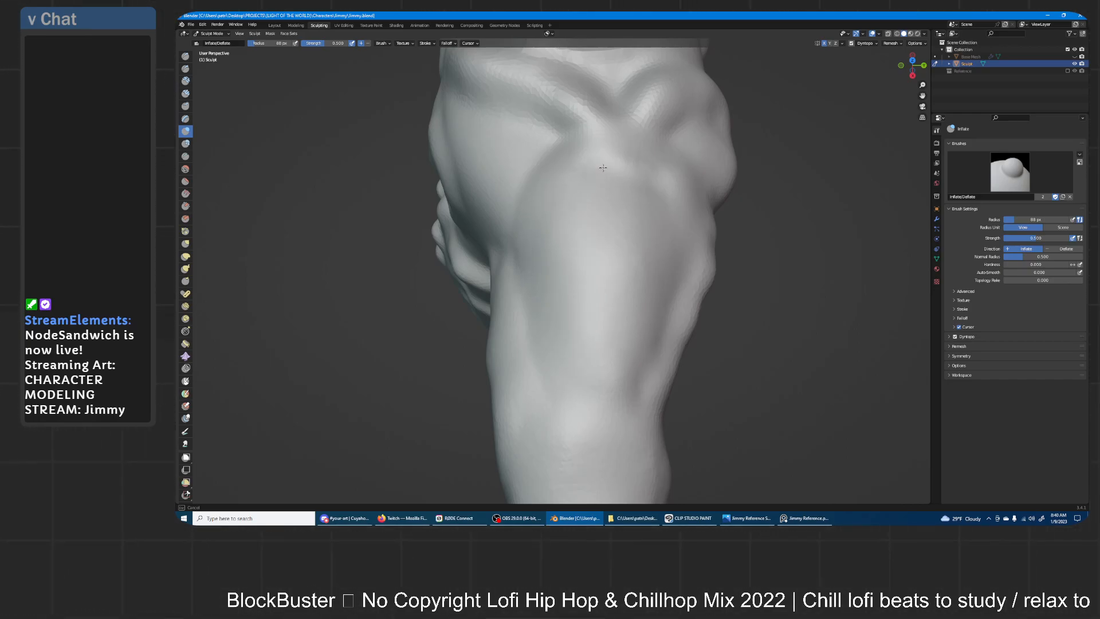
# - Inflate the back of the upper arm to fill the grooves between the shoulder and the elbow
pyautogui.moveTo(628, 339); pyautogui.dragTo(524, 262, button='middle')
pyautogui.moveTo(525, 263)
pyautogui.mouseDown()
pyautogui.moveTo(593, 269)
pyautogui.moveTo(612, 220)
pyautogui.mouseUp()
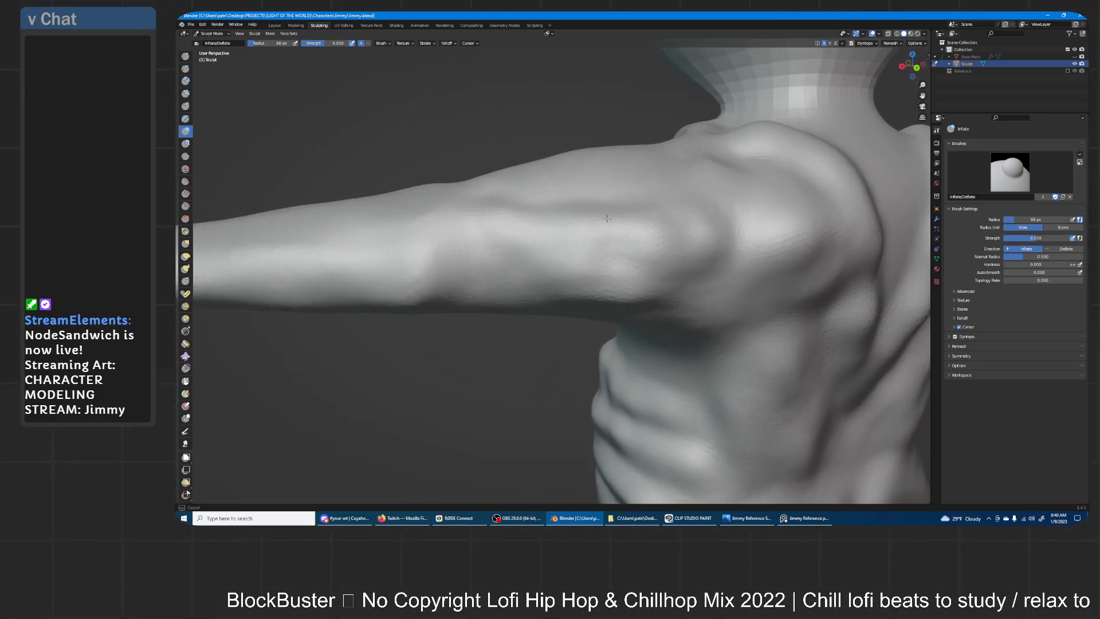
pyautogui.moveTo(605, 276); pyautogui.dragTo(671, 296)
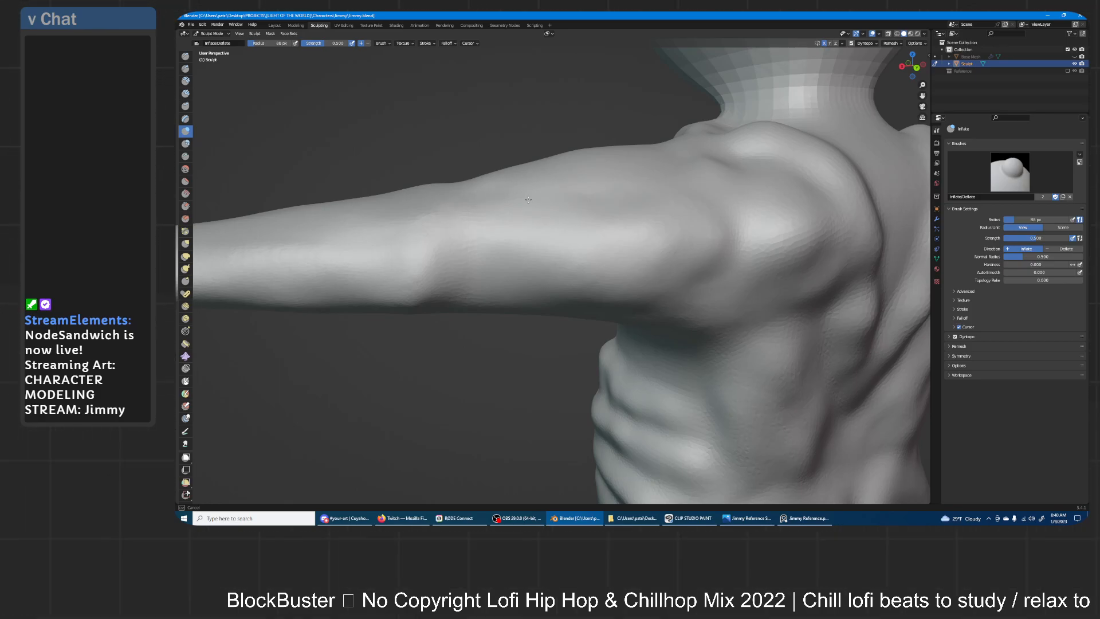
pyautogui.moveTo(625, 296); pyautogui.dragTo(604, 285, button='middle')
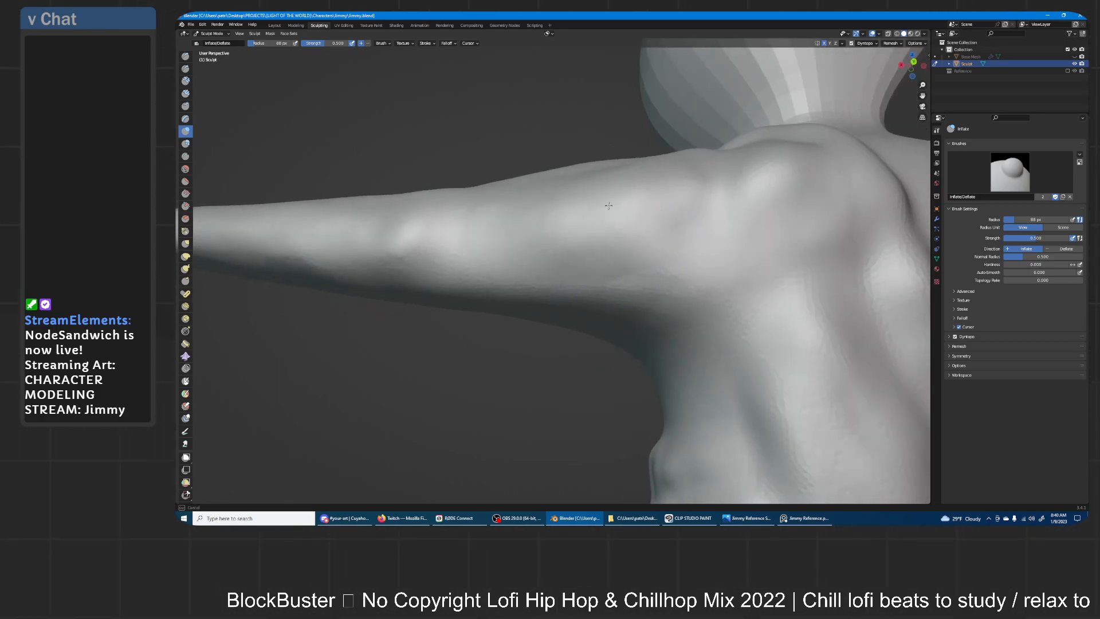
pyautogui.moveTo(663, 210); pyautogui.dragTo(593, 254, button='middle')
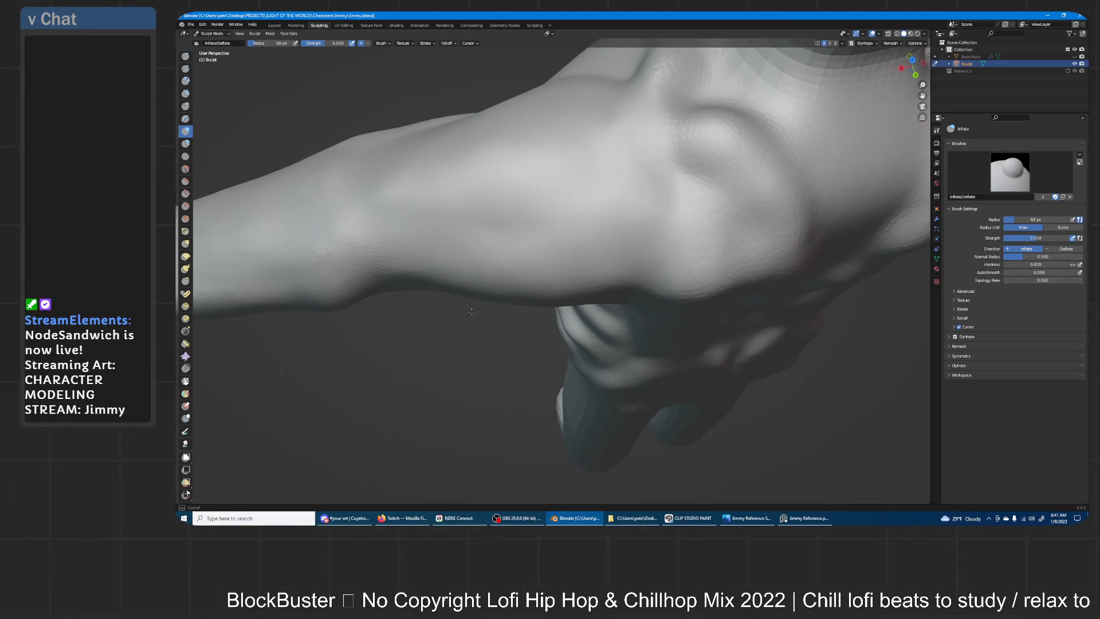
# - Inflate the front of the upper arm to build up the biceps
pyautogui.moveTo(475, 321)
pyautogui.mouseDown(button='middle')
pyautogui.moveTo(535, 270)
pyautogui.moveTo(591, 257)
pyautogui.moveTo(717, 309)
pyautogui.moveTo(670, 273)
pyautogui.moveTo(665, 243)
pyautogui.mouseUp(button='middle')
pyautogui.moveTo(645, 231); pyautogui.dragTo(627, 231)
pyautogui.moveTo(504, 265); pyautogui.dragTo(636, 213, button='middle')
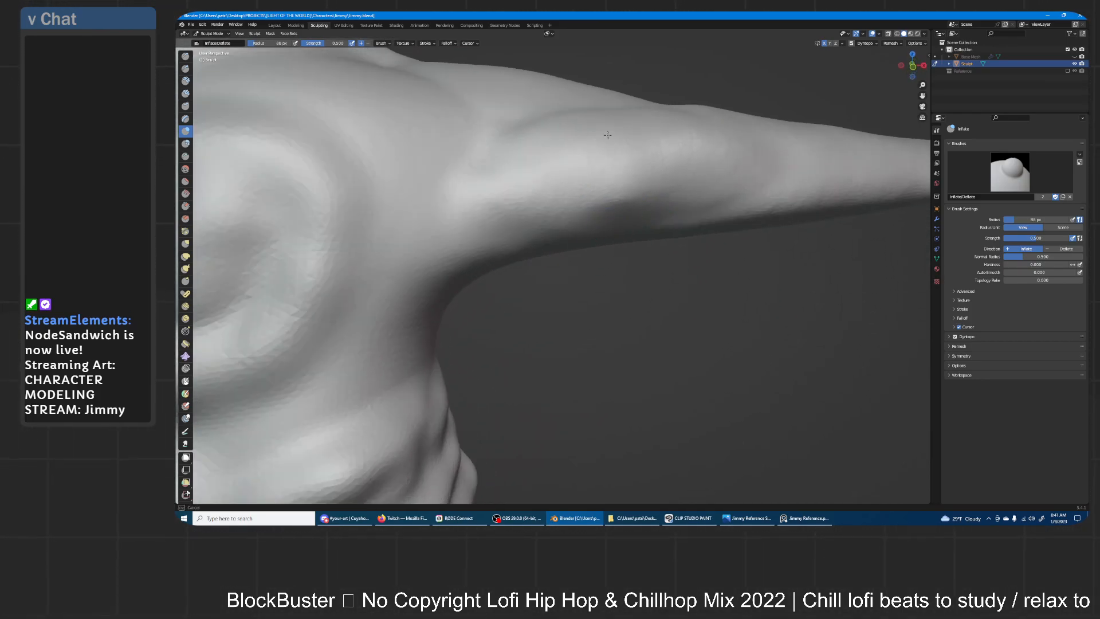
pyautogui.moveTo(662, 200); pyautogui.dragTo(591, 198)
# - Inflate the rear of the shoulder where it joins the upper arm
pyautogui.moveTo(757, 188)
pyautogui.keyDown('ctrl'); pyautogui.mouseDown(button='middle')
pyautogui.moveTo(695, 295)
pyautogui.moveTo(702, 366)
pyautogui.moveTo(710, 252)
pyautogui.moveTo(616, 306)
pyautogui.moveTo(531, 321)
pyautogui.mouseUp(button='middle'); pyautogui.keyUp('ctrl')
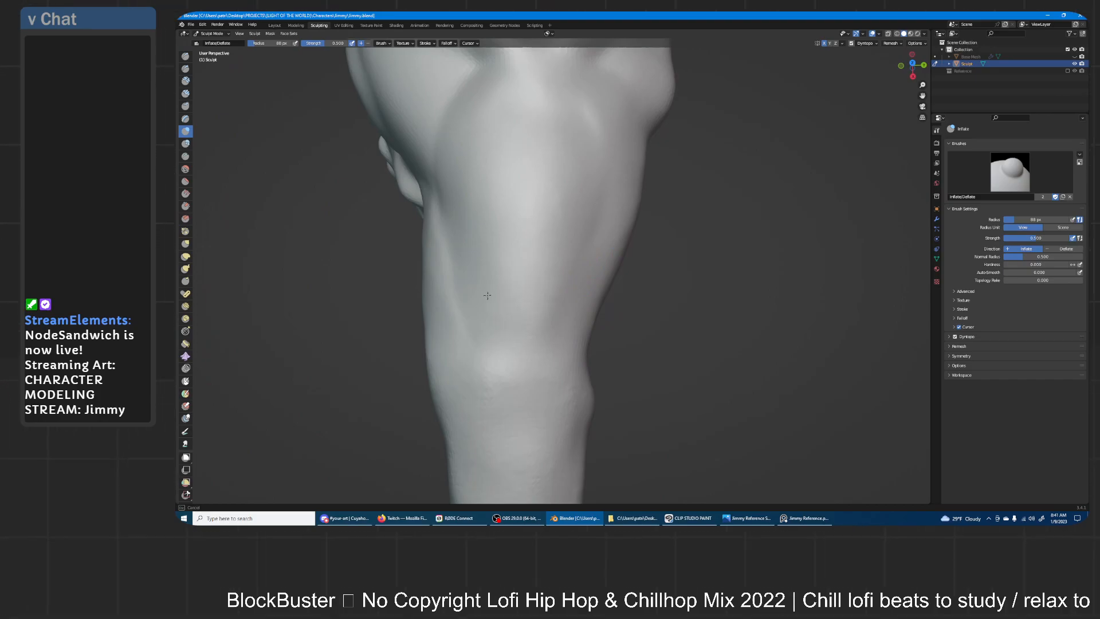
pyautogui.moveTo(506, 292)
pyautogui.mouseDown(button='middle')
pyautogui.moveTo(631, 160)
pyautogui.moveTo(561, 244)
pyautogui.mouseUp(button='middle')
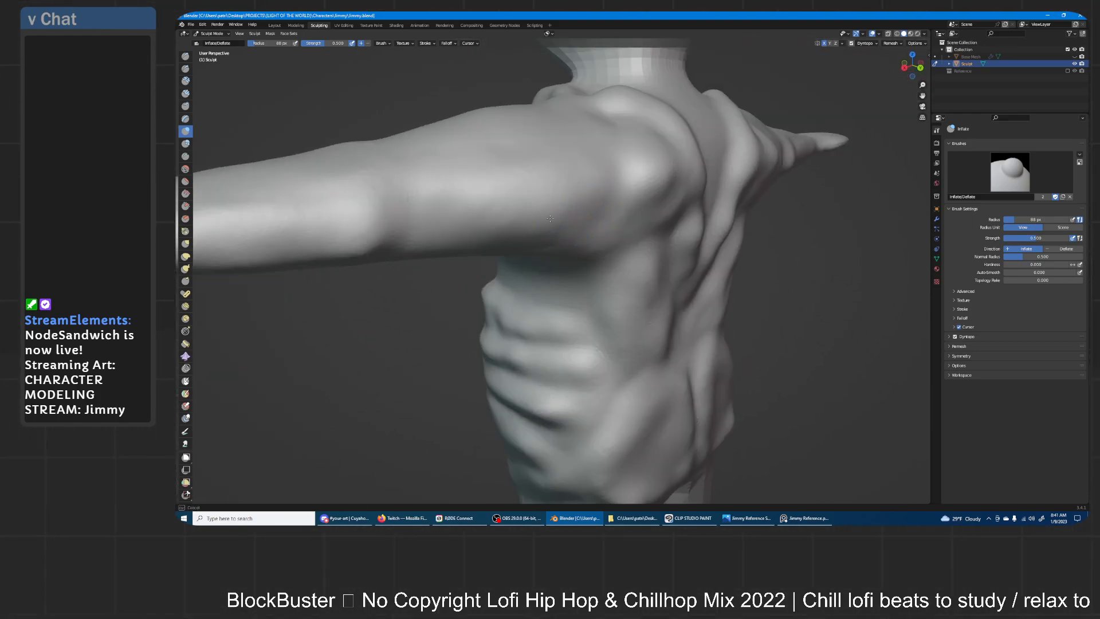
pyautogui.moveTo(660, 179); pyautogui.dragTo(629, 197)
# - Examine the volume of the upper arm, elbow and forearm from the back, the end of the arm and the front
pyautogui.moveTo(642, 162); pyautogui.dragTo(597, 214, button='middle')
pyautogui.moveTo(530, 241)
pyautogui.mouseDown(button='middle')
pyautogui.moveTo(565, 258)
pyautogui.moveTo(515, 266)
pyautogui.moveTo(540, 240)
pyautogui.moveTo(541, 329)
pyautogui.moveTo(531, 219)
pyautogui.mouseUp(button='middle')
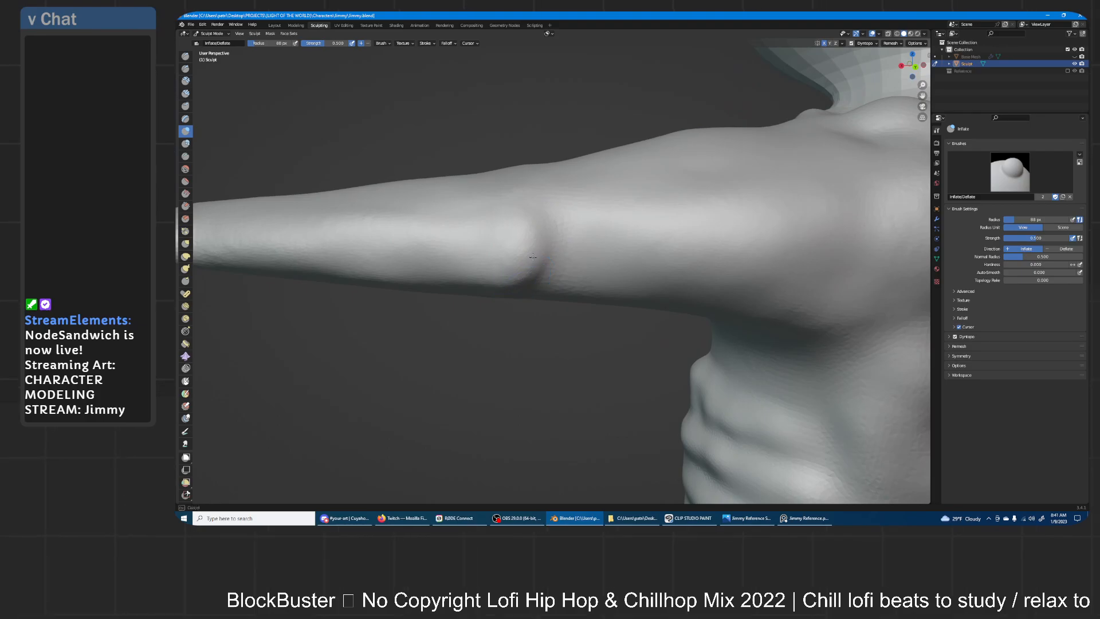
pyautogui.moveTo(590, 258)
pyautogui.mouseDown(button='middle')
pyautogui.moveTo(597, 202)
pyautogui.moveTo(646, 166)
pyautogui.moveTo(582, 199)
pyautogui.mouseUp(button='middle')
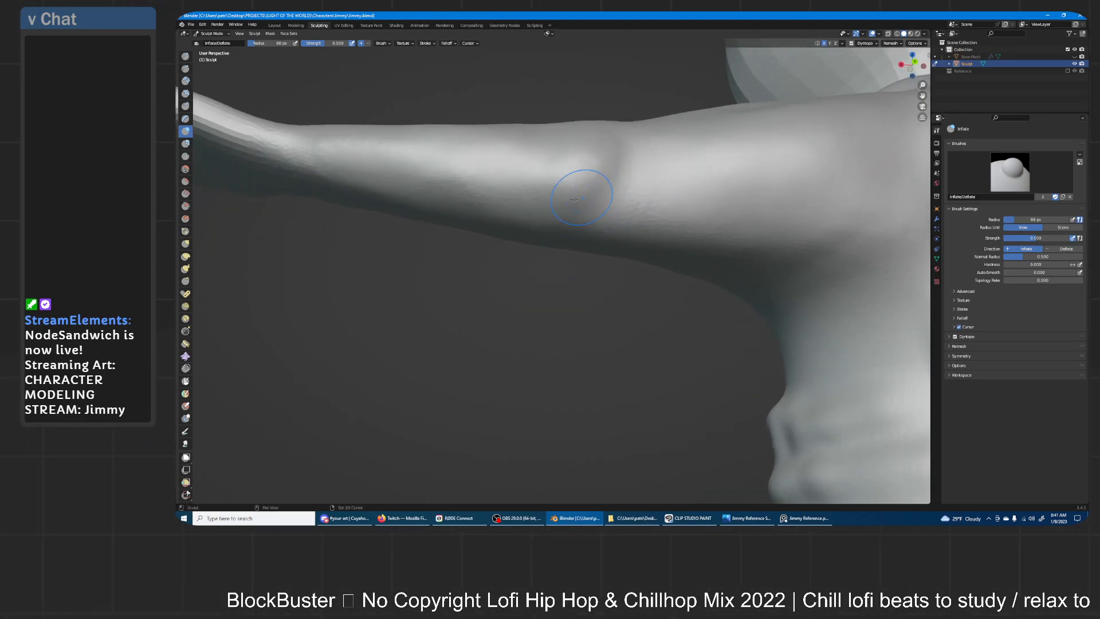
pyautogui.moveTo(442, 189)
pyautogui.mouseDown(button='middle')
pyautogui.moveTo(582, 229)
pyautogui.moveTo(514, 243)
pyautogui.moveTo(704, 236)
pyautogui.moveTo(685, 253)
pyautogui.mouseUp(button='middle')
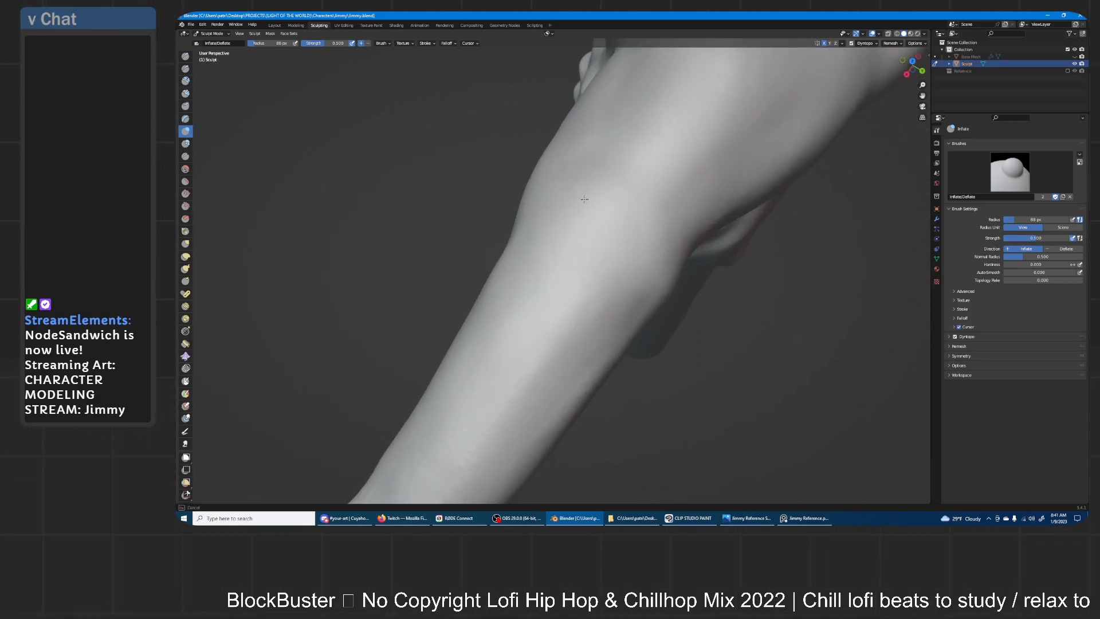
pyautogui.keyDown('ctrl'); pyautogui.moveTo(555, 378); pyautogui.dragTo(606, 329, button='middle'); pyautogui.keyUp('ctrl')
pyautogui.moveTo(706, 292)
pyautogui.mouseDown(button='middle')
pyautogui.moveTo(662, 266)
pyautogui.moveTo(559, 313)
pyautogui.moveTo(712, 276)
pyautogui.moveTo(696, 255)
pyautogui.moveTo(481, 266)
pyautogui.moveTo(528, 246)
pyautogui.mouseUp(button='middle')
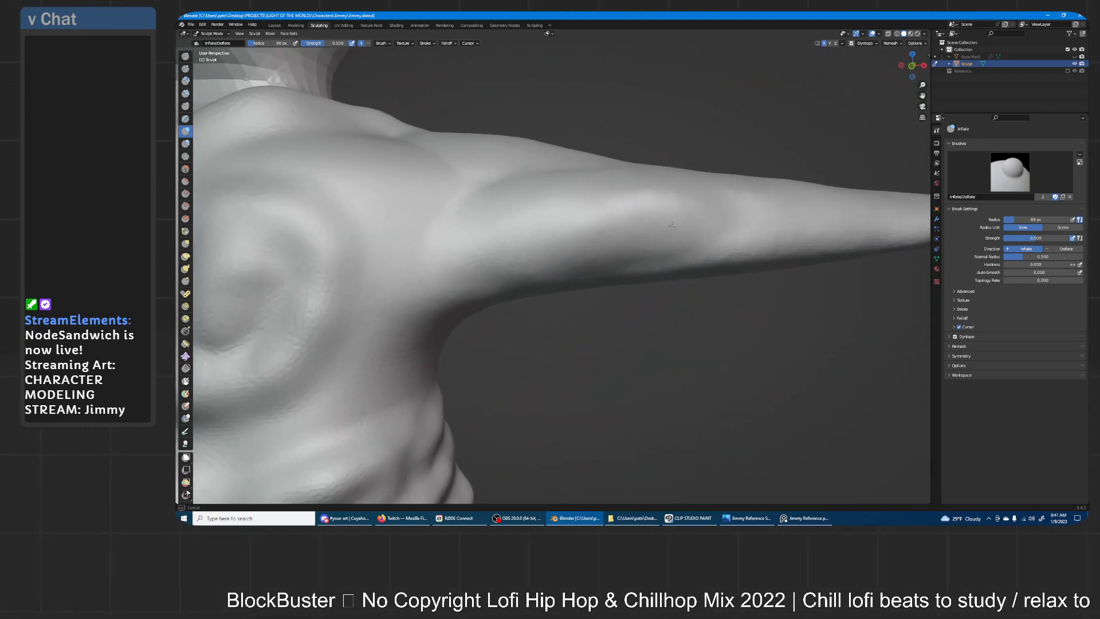
pyautogui.moveTo(623, 225)
pyautogui.mouseDown(button='middle')
pyautogui.moveTo(686, 223)
pyautogui.moveTo(644, 261)
pyautogui.moveTo(672, 277)
pyautogui.moveTo(650, 209)
pyautogui.mouseUp(button='middle')
pyautogui.keyDown('ctrl'); pyautogui.moveTo(631, 247); pyautogui.dragTo(687, 212, button='middle'); pyautogui.keyUp('ctrl')
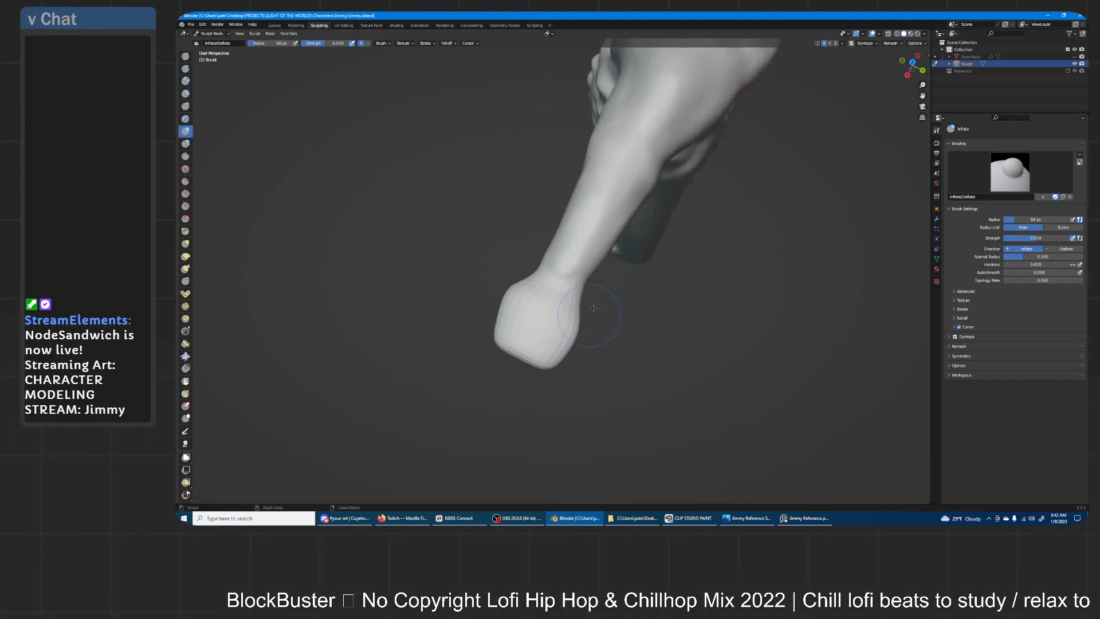
pyautogui.keyDown('ctrl'); pyautogui.moveTo(596, 324); pyautogui.dragTo(573, 259, button='middle'); pyautogui.keyUp('ctrl')
pyautogui.moveTo(621, 228)
pyautogui.mouseDown(button='middle')
pyautogui.moveTo(724, 184)
pyautogui.moveTo(635, 219)
pyautogui.mouseUp(button='middle')
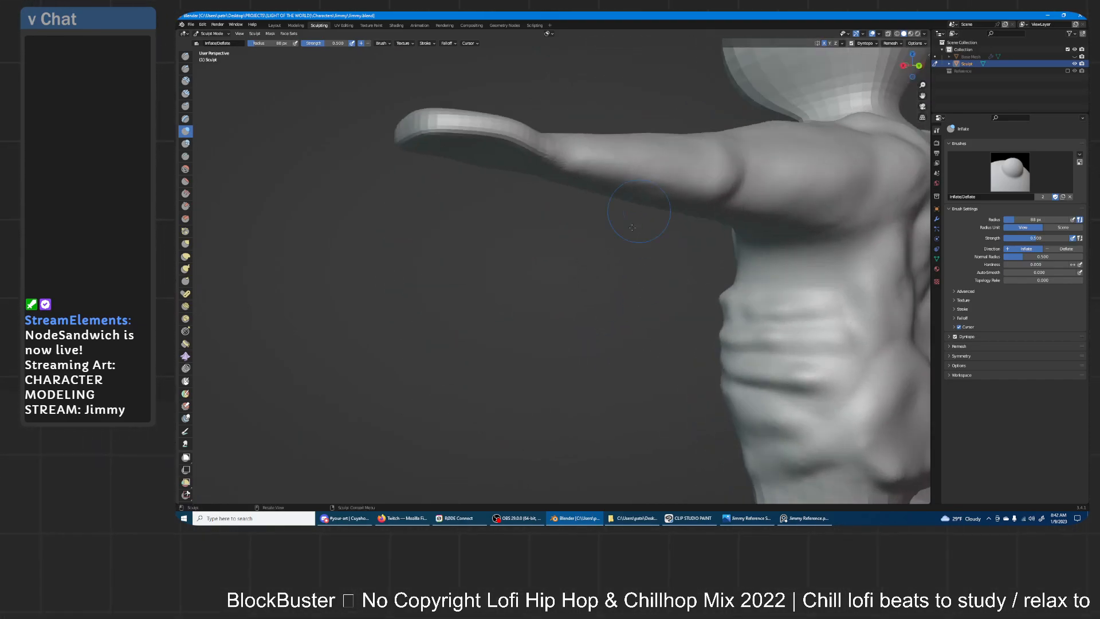
pyautogui.moveTo(636, 162)
pyautogui.mouseDown(button='middle')
pyautogui.moveTo(596, 244)
pyautogui.moveTo(576, 222)
pyautogui.moveTo(655, 237)
pyautogui.moveTo(722, 218)
pyautogui.moveTo(579, 259)
pyautogui.mouseUp(button='middle')
pyautogui.scroll(1, 722, 218)
pyautogui.scroll(1, 630, 213)
pyautogui.moveTo(630, 213)
pyautogui.mouseDown(button='middle')
pyautogui.moveTo(559, 287)
pyautogui.moveTo(539, 269)
pyautogui.mouseUp(button='middle')
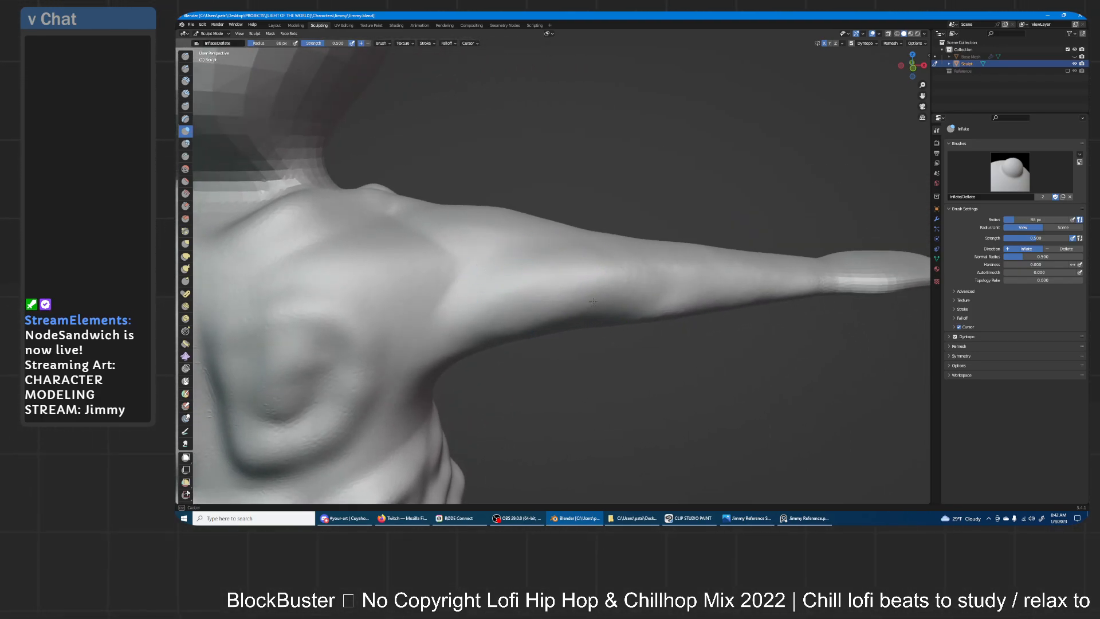
pyautogui.moveTo(491, 321); pyautogui.dragTo(492, 292, button='middle')
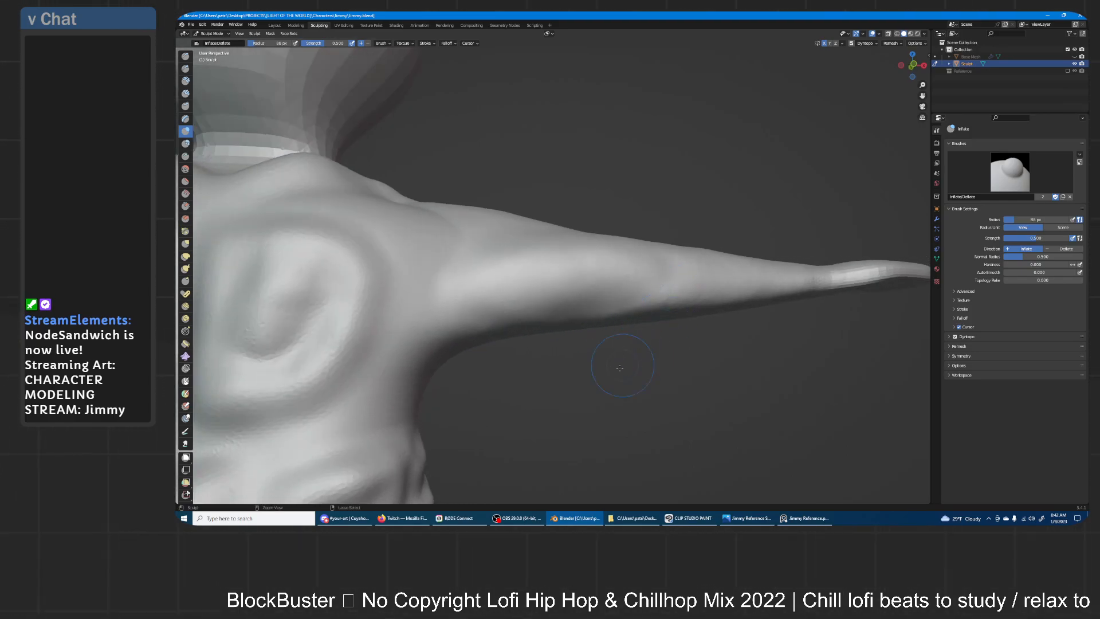
# - Pull the armpit contour upward using the Grab brush with an enlarged radius
pyautogui.scroll(1, 635, 338)
pyautogui.keyDown('shift'); pyautogui.moveTo(429, 383); pyautogui.dragTo(566, 321, button='middle'); pyautogui.keyUp('shift')
pyautogui.click(185, 243)
pyautogui.moveTo(636, 258)
pyautogui.mouseDown(button='middle')
pyautogui.moveTo(589, 318)
pyautogui.moveTo(593, 344)
pyautogui.mouseUp(button='middle')
pyautogui.press('f')
pyautogui.click(611, 308)
pyautogui.moveTo(563, 310)
pyautogui.mouseDown()
pyautogui.moveTo(553, 270)
pyautogui.moveTo(559, 280)
pyautogui.mouseUp()
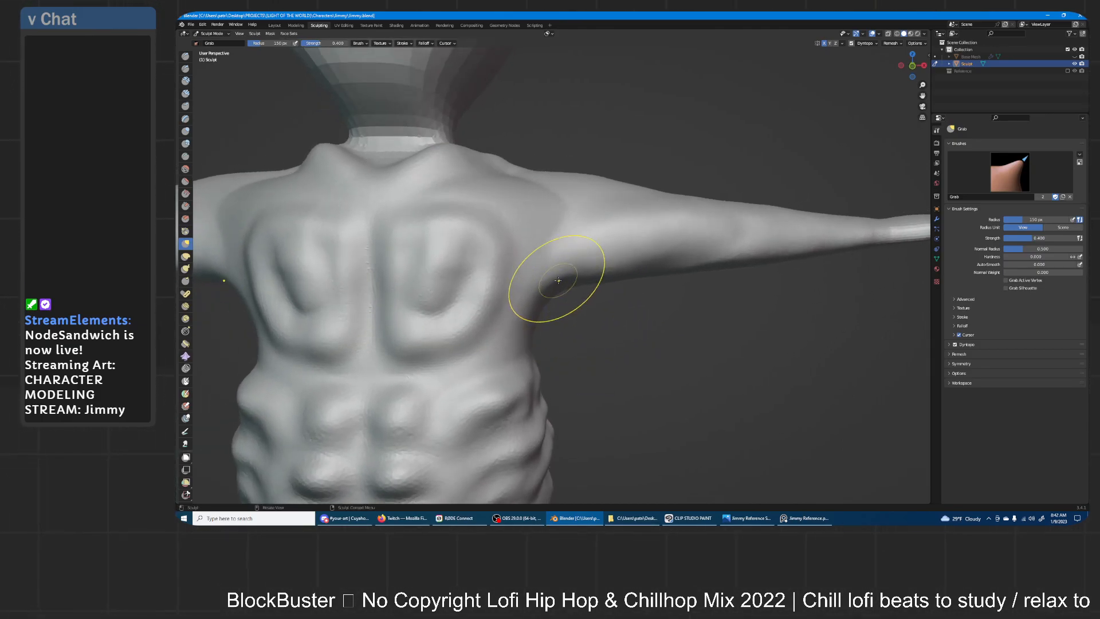
pyautogui.moveTo(565, 302)
pyautogui.mouseDown(button='middle')
pyautogui.moveTo(601, 245)
pyautogui.moveTo(599, 279)
pyautogui.moveTo(552, 283)
pyautogui.mouseUp(button='middle')
# - Build up the shoulder and upper arm with broad Inflate strokes, checking the form from the end, back and front
pyautogui.click(185, 131)
pyautogui.moveTo(369, 135)
pyautogui.mouseDown(button='middle')
pyautogui.moveTo(526, 236)
pyautogui.moveTo(478, 232)
pyautogui.mouseUp(button='middle')
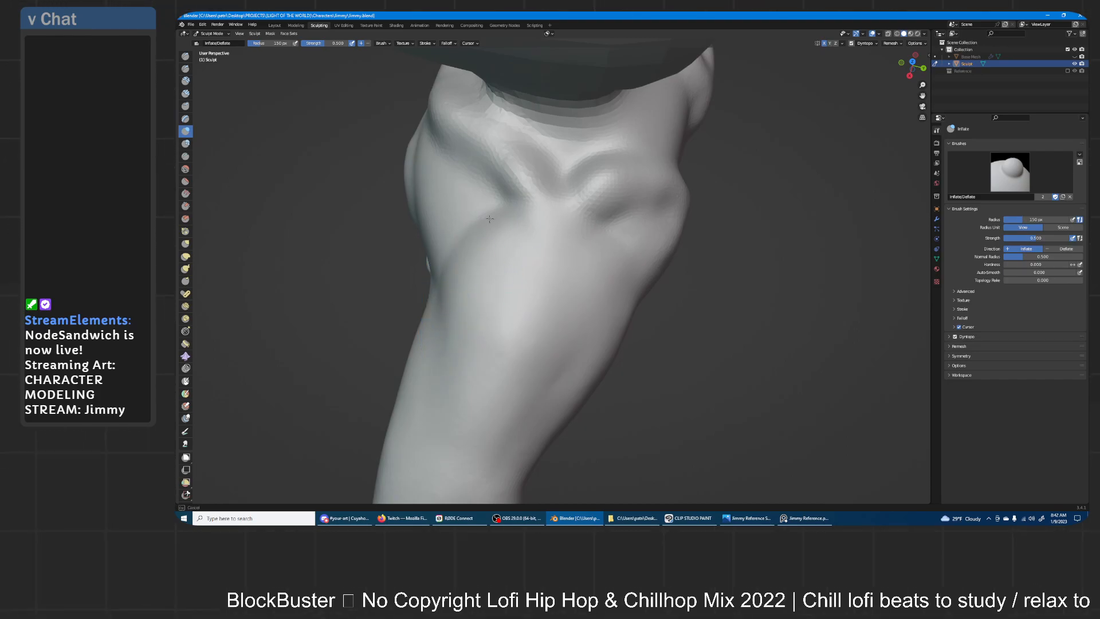
pyautogui.moveTo(508, 227)
pyautogui.mouseDown()
pyautogui.moveTo(529, 253)
pyautogui.moveTo(499, 378)
pyautogui.moveTo(502, 358)
pyautogui.mouseUp()
pyautogui.moveTo(530, 252); pyautogui.dragTo(545, 365)
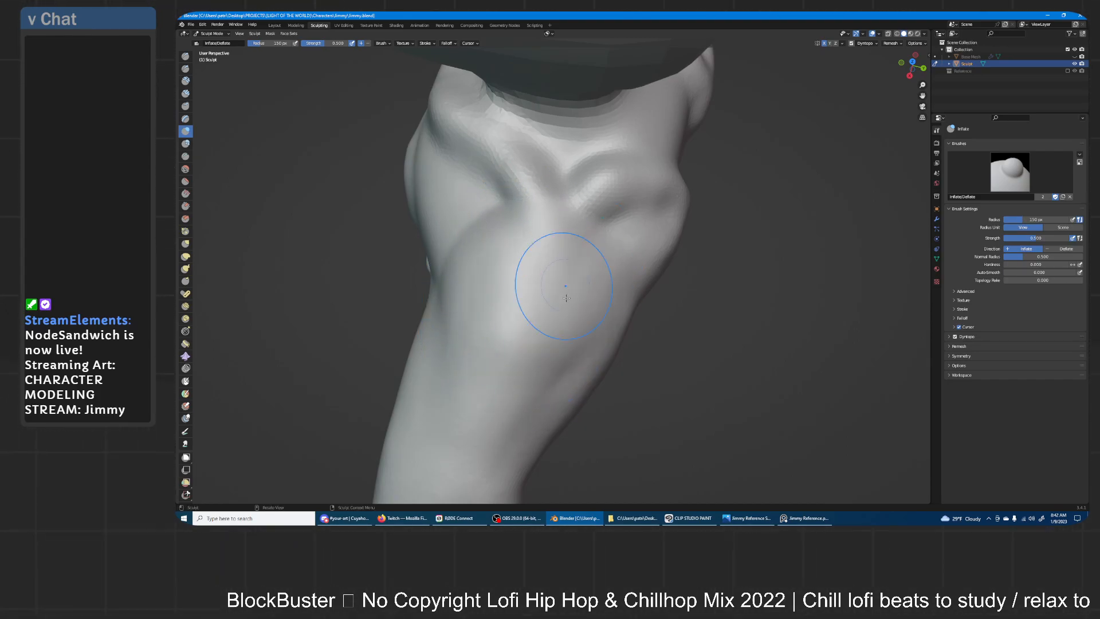
pyautogui.moveTo(502, 232); pyautogui.dragTo(580, 275, button='middle')
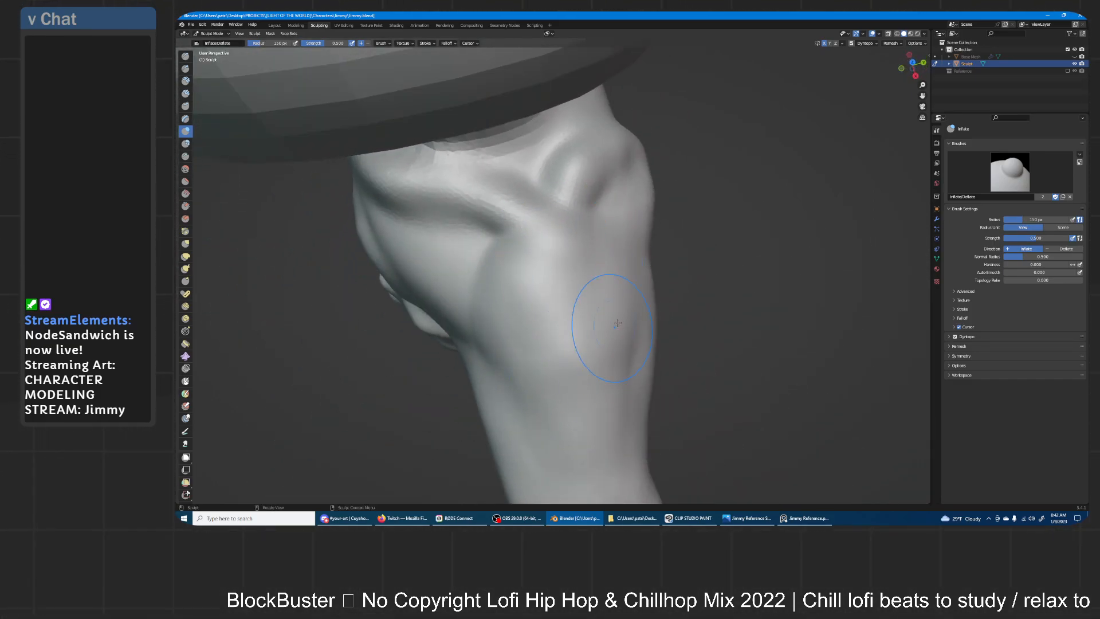
pyautogui.moveTo(602, 245); pyautogui.dragTo(510, 257, button='middle')
pyautogui.moveTo(509, 304)
pyautogui.mouseDown()
pyautogui.moveTo(515, 278)
pyautogui.moveTo(428, 264)
pyautogui.mouseUp()
pyautogui.moveTo(511, 273); pyautogui.dragTo(596, 253, button='middle')
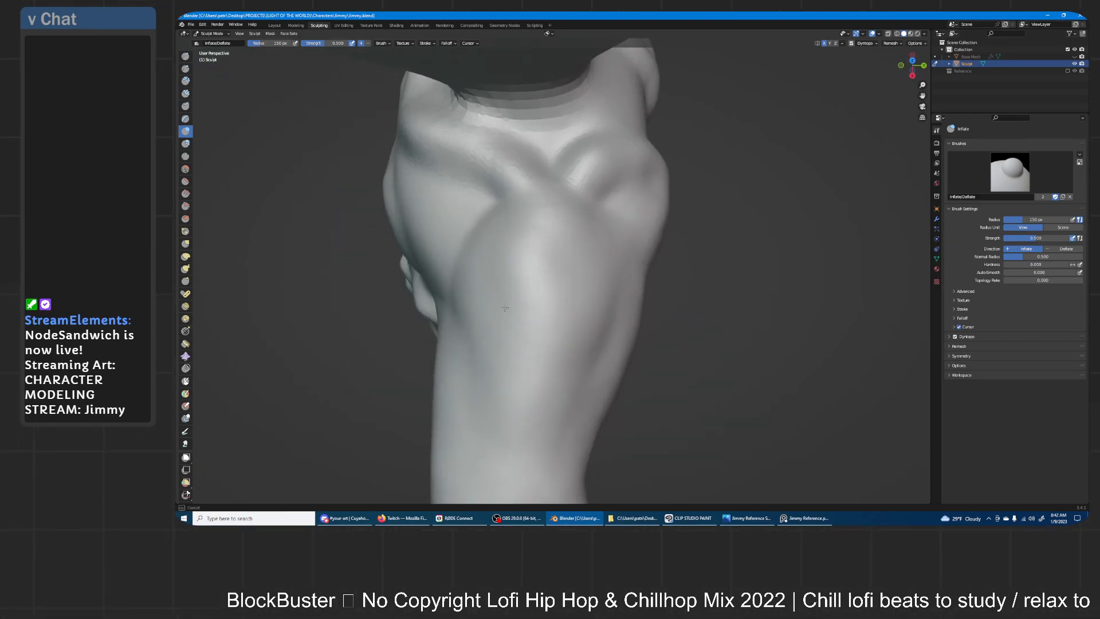
pyautogui.moveTo(503, 319)
pyautogui.mouseDown(button='middle')
pyautogui.moveTo(644, 258)
pyautogui.moveTo(634, 184)
pyautogui.mouseUp(button='middle')
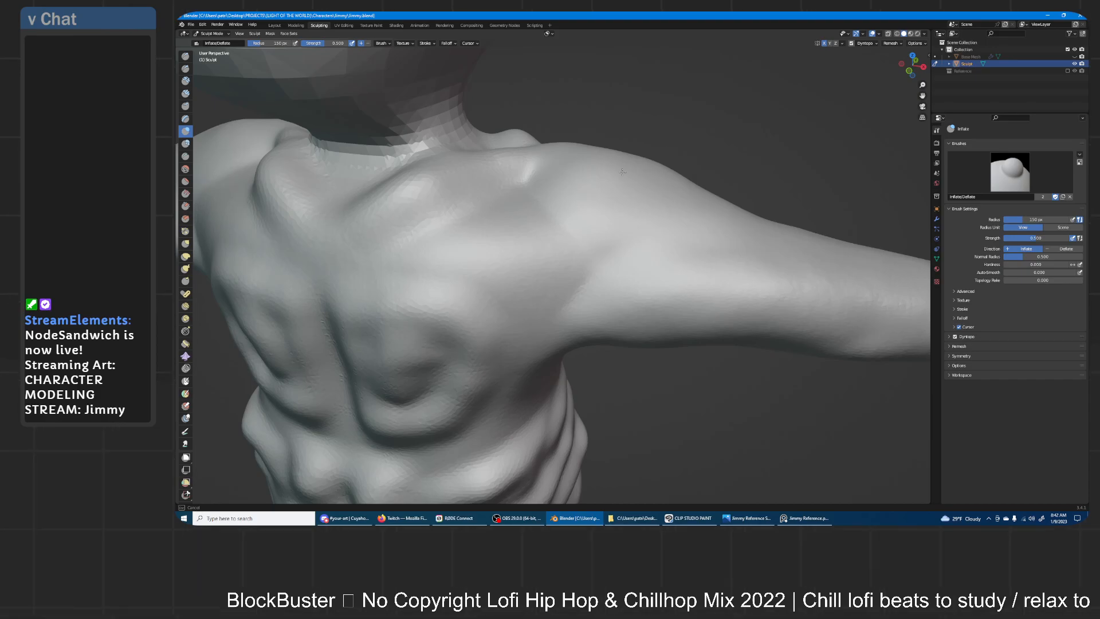
pyautogui.moveTo(729, 221)
pyautogui.mouseDown(button='middle')
pyautogui.moveTo(662, 240)
pyautogui.moveTo(569, 292)
pyautogui.moveTo(525, 269)
pyautogui.mouseUp(button='middle')
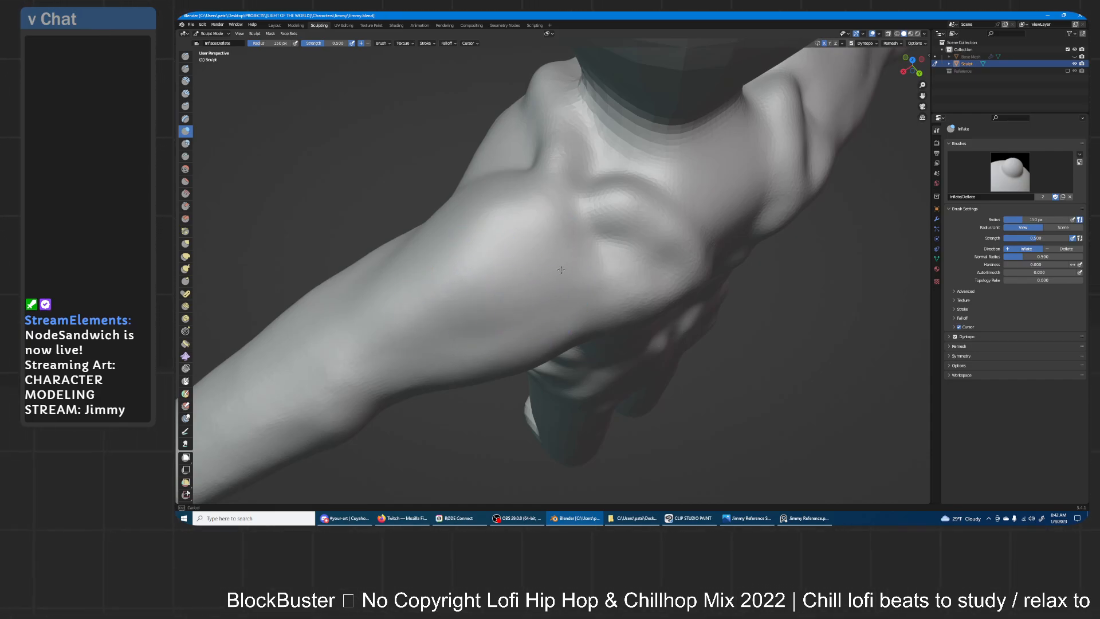
pyautogui.moveTo(595, 283); pyautogui.dragTo(496, 357, button='middle')
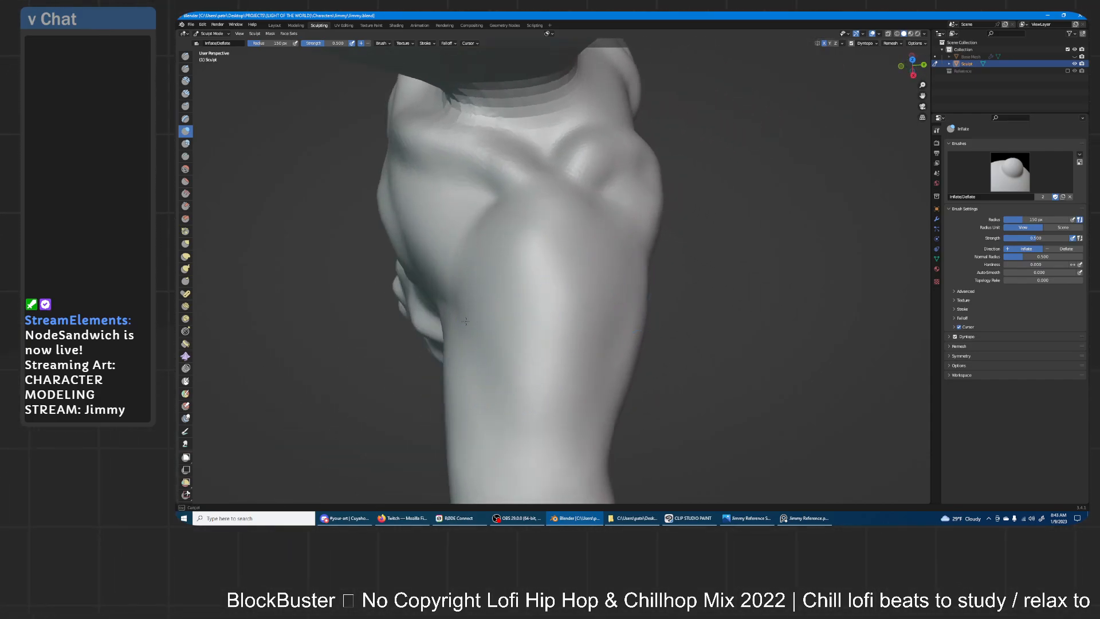
pyautogui.moveTo(508, 192); pyautogui.dragTo(588, 242, button='middle')
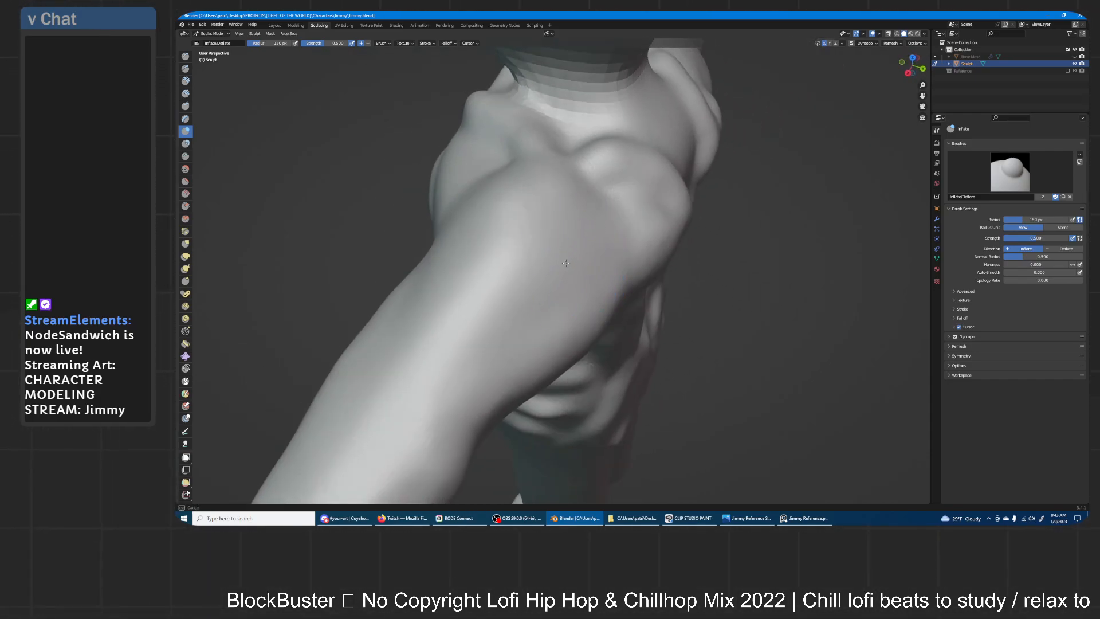
pyautogui.moveTo(514, 243)
pyautogui.mouseDown(button='middle')
pyautogui.moveTo(683, 225)
pyautogui.moveTo(694, 252)
pyautogui.moveTo(679, 308)
pyautogui.moveTo(693, 296)
pyautogui.moveTo(682, 263)
pyautogui.moveTo(581, 243)
pyautogui.moveTo(605, 306)
pyautogui.mouseUp(button='middle')
# - Smooth down the ridged chest muscles and blend them into the collarbones and fronts of the shoulders
pyautogui.scroll(6, 605, 306)
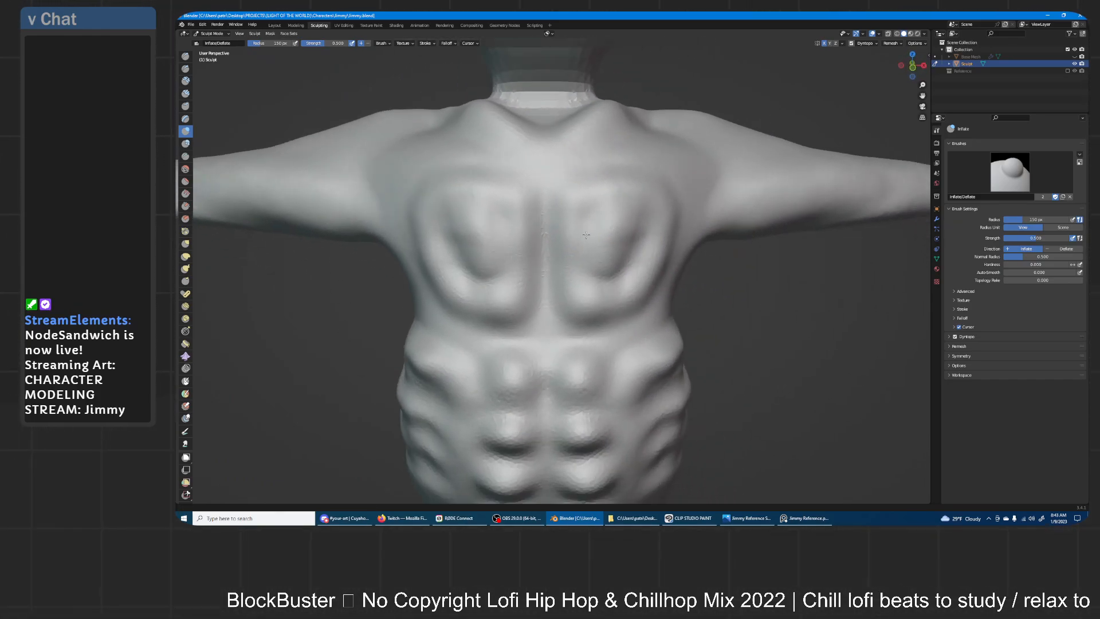
pyautogui.moveTo(620, 248); pyautogui.dragTo(601, 266, button='middle')
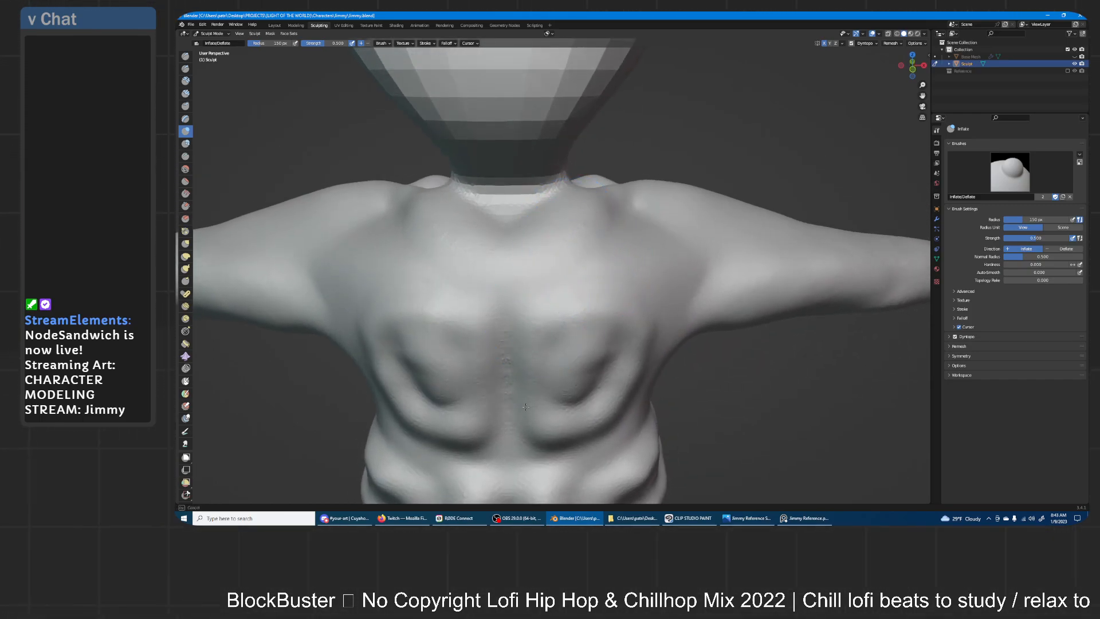
pyautogui.moveTo(553, 402)
pyautogui.mouseDown()
pyautogui.moveTo(595, 404)
pyautogui.moveTo(615, 318)
pyautogui.mouseUp()
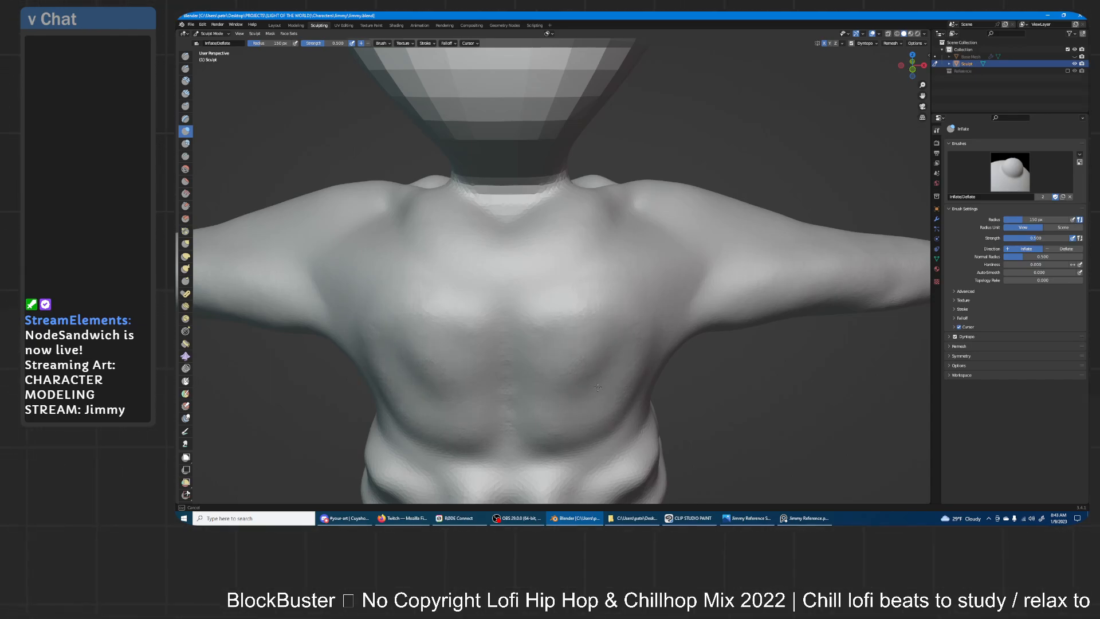
pyautogui.keyDown('ctrl'); pyautogui.moveTo(651, 311); pyautogui.dragTo(646, 350, button='middle'); pyautogui.keyUp('ctrl')
pyautogui.keyDown('shift'); pyautogui.moveTo(647, 349); pyautogui.dragTo(658, 211, button='middle'); pyautogui.keyUp('shift')
pyautogui.keyDown('shift'); pyautogui.moveTo(696, 118); pyautogui.dragTo(659, 229, button='middle'); pyautogui.keyUp('shift')
pyautogui.moveTo(653, 184); pyautogui.dragTo(649, 162)
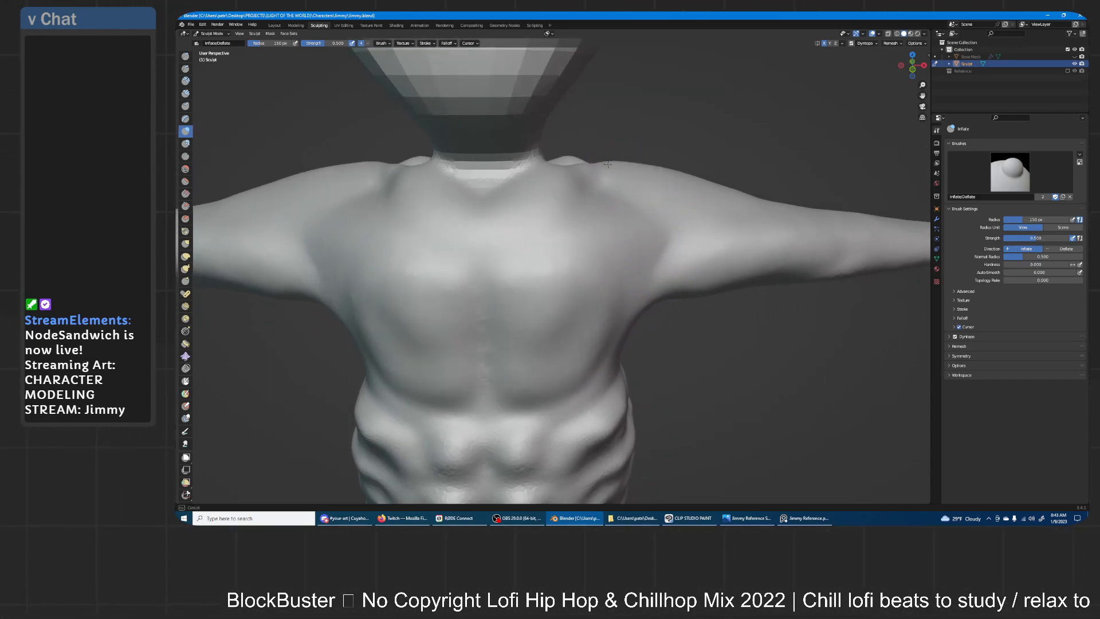
pyautogui.moveTo(624, 176); pyautogui.dragTo(622, 181, button='middle')
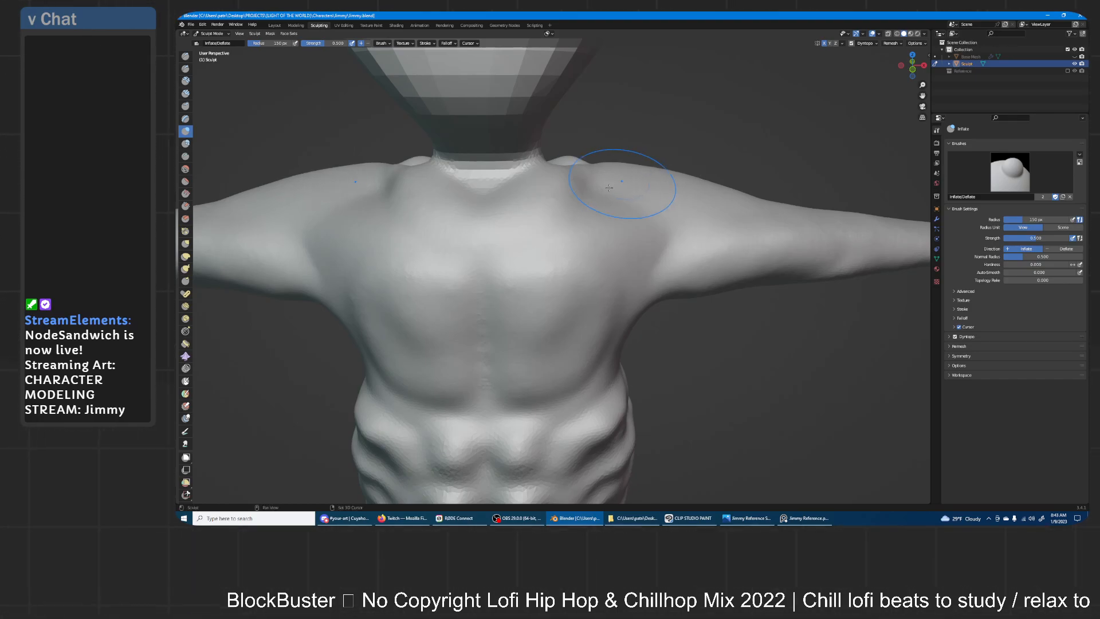
# - Smooth the shoulder blades and the furrows along the spine on the upper back
pyautogui.moveTo(712, 184); pyautogui.dragTo(583, 245, button='middle')
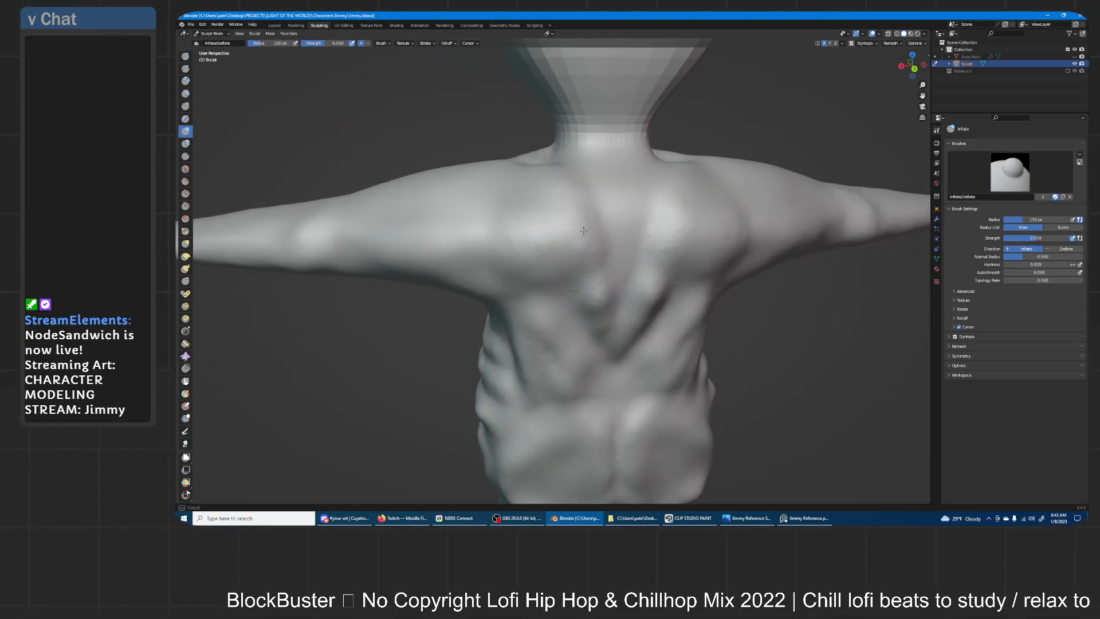
pyautogui.moveTo(589, 295); pyautogui.dragTo(608, 359)
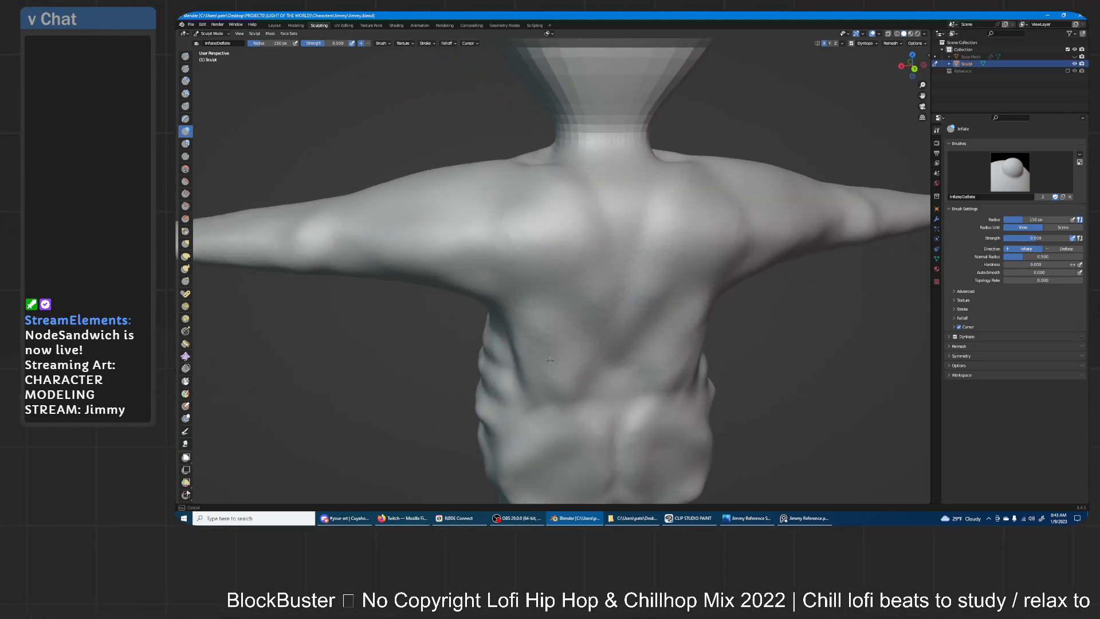
pyautogui.moveTo(574, 318)
pyautogui.mouseDown(button='middle')
pyautogui.moveTo(581, 270)
pyautogui.moveTo(678, 232)
pyautogui.moveTo(594, 319)
pyautogui.mouseUp(button='middle')
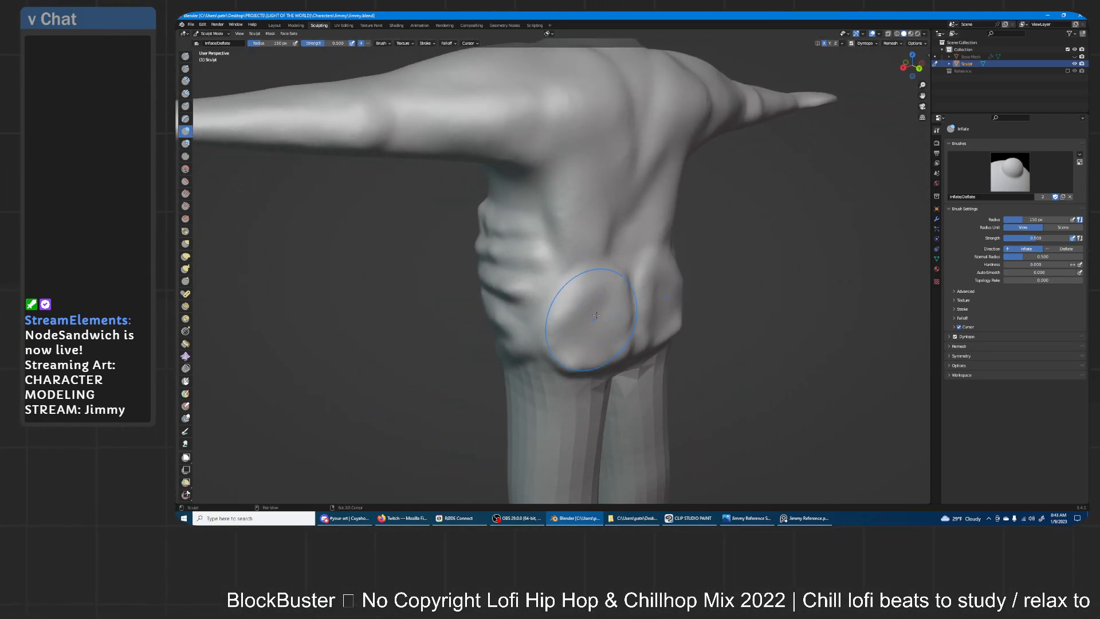
# - Round off the flat-edged buttocks with smoothing strokes and soften their transition into the hip and lower back
pyautogui.scroll(3, 595, 325)
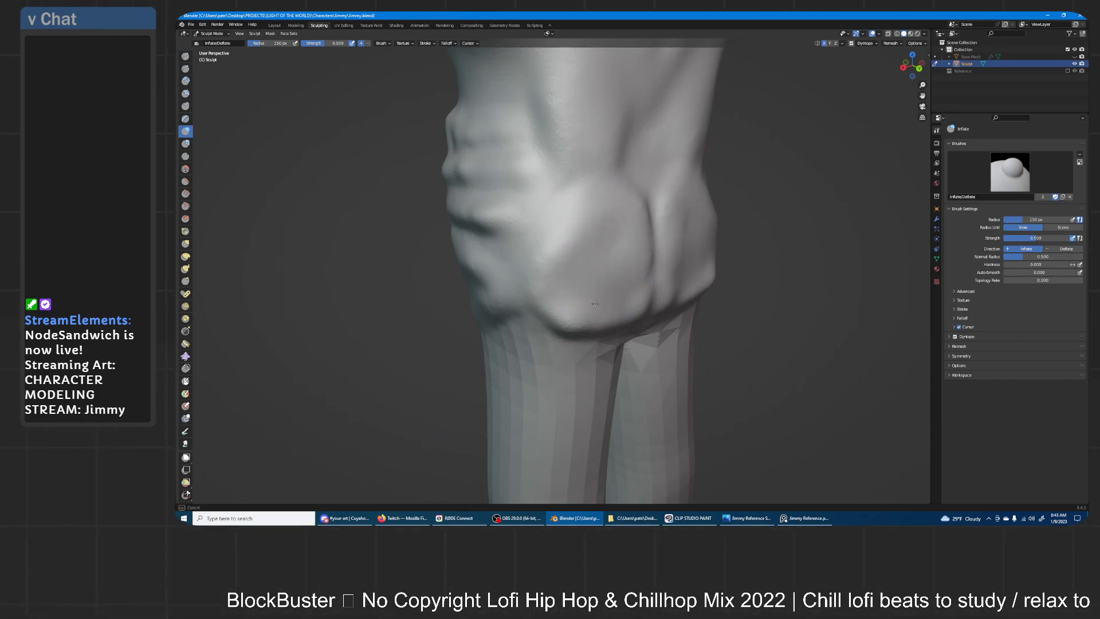
pyautogui.moveTo(601, 229); pyautogui.dragTo(622, 278, button='middle')
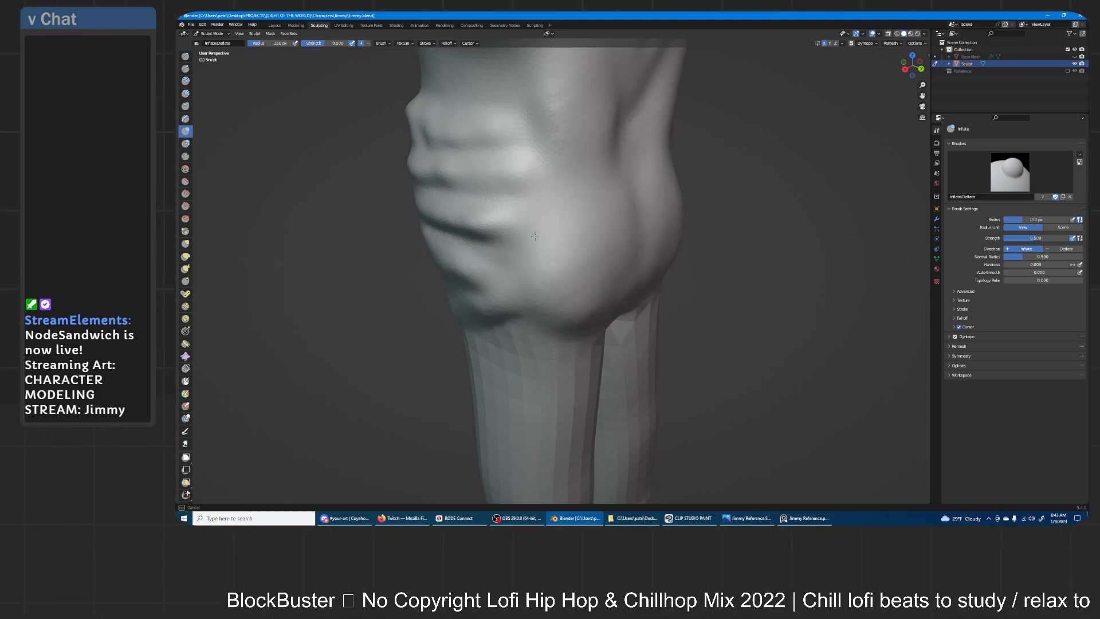
pyautogui.moveTo(552, 161); pyautogui.dragTo(564, 224)
# - Smooth the groove between the chest muscles and soften the outer chest below the shoulder
pyautogui.moveTo(704, 223); pyautogui.dragTo(626, 229, button='middle')
pyautogui.scroll(-3, 626, 229)
pyautogui.moveTo(515, 241)
pyautogui.mouseDown(button='middle')
pyautogui.moveTo(607, 258)
pyautogui.moveTo(695, 249)
pyautogui.moveTo(486, 257)
pyautogui.mouseUp(button='middle')
pyautogui.scroll(1, 607, 257)
pyautogui.scroll(2, 486, 257)
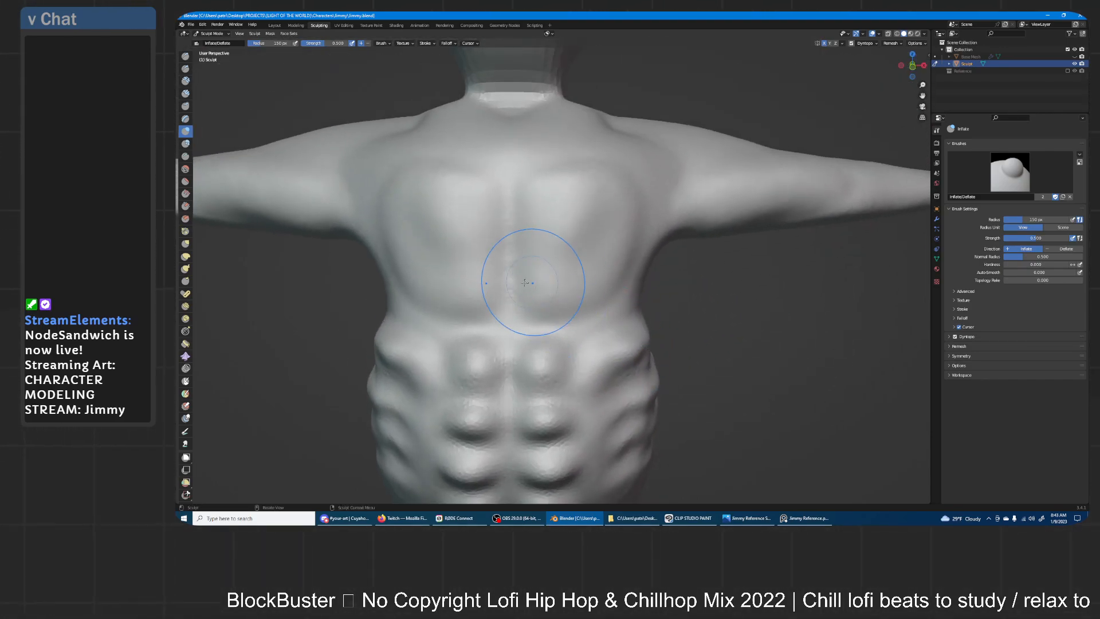
pyautogui.moveTo(532, 199)
pyautogui.mouseDown()
pyautogui.moveTo(572, 229)
pyautogui.moveTo(626, 244)
pyautogui.mouseUp()
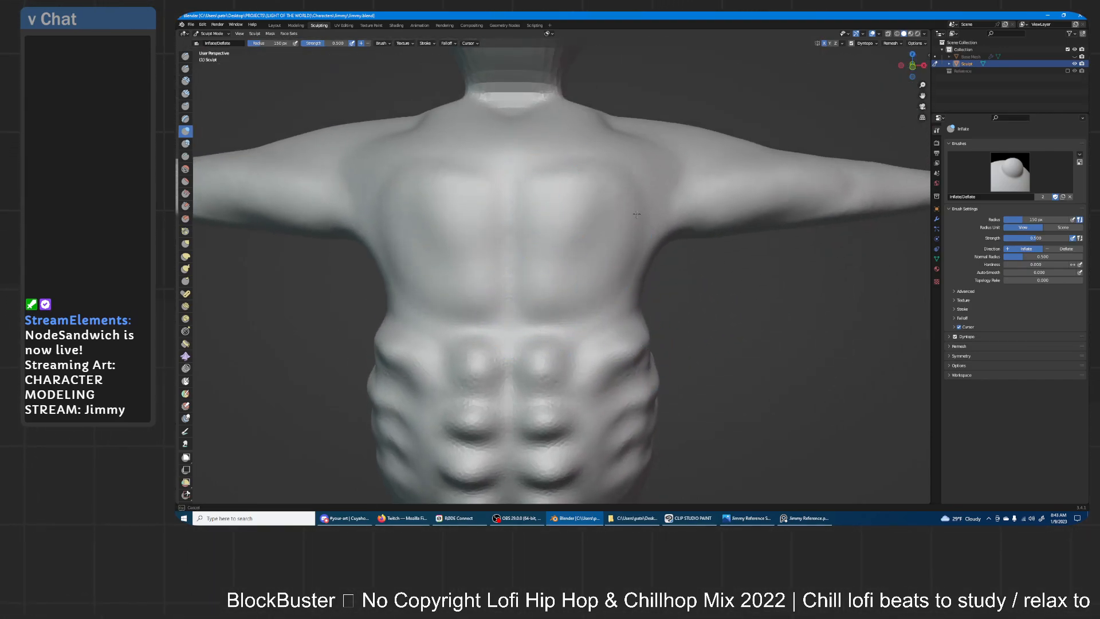
# - Smooth out the abdominal muscles and the rib ridges along the sides of the waist
pyautogui.moveTo(596, 272); pyautogui.dragTo(538, 310, button='middle')
pyautogui.moveTo(656, 282)
pyautogui.mouseDown(button='middle')
pyautogui.moveTo(573, 287)
pyautogui.moveTo(619, 308)
pyautogui.moveTo(642, 249)
pyautogui.mouseUp(button='middle')
pyautogui.keyDown('shift'); pyautogui.moveTo(586, 293); pyautogui.dragTo(603, 197, button='middle'); pyautogui.keyUp('shift')
pyautogui.keyDown('shift'); pyautogui.moveTo(578, 217); pyautogui.dragTo(572, 306); pyautogui.keyUp('shift')
pyautogui.moveTo(571, 306); pyautogui.dragTo(576, 320, button='middle')
pyautogui.moveTo(663, 275); pyautogui.dragTo(679, 205, button='middle')
pyautogui.moveTo(647, 252)
pyautogui.mouseDown()
pyautogui.moveTo(676, 281)
pyautogui.moveTo(705, 278)
pyautogui.moveTo(621, 315)
pyautogui.moveTo(644, 379)
pyautogui.mouseUp()
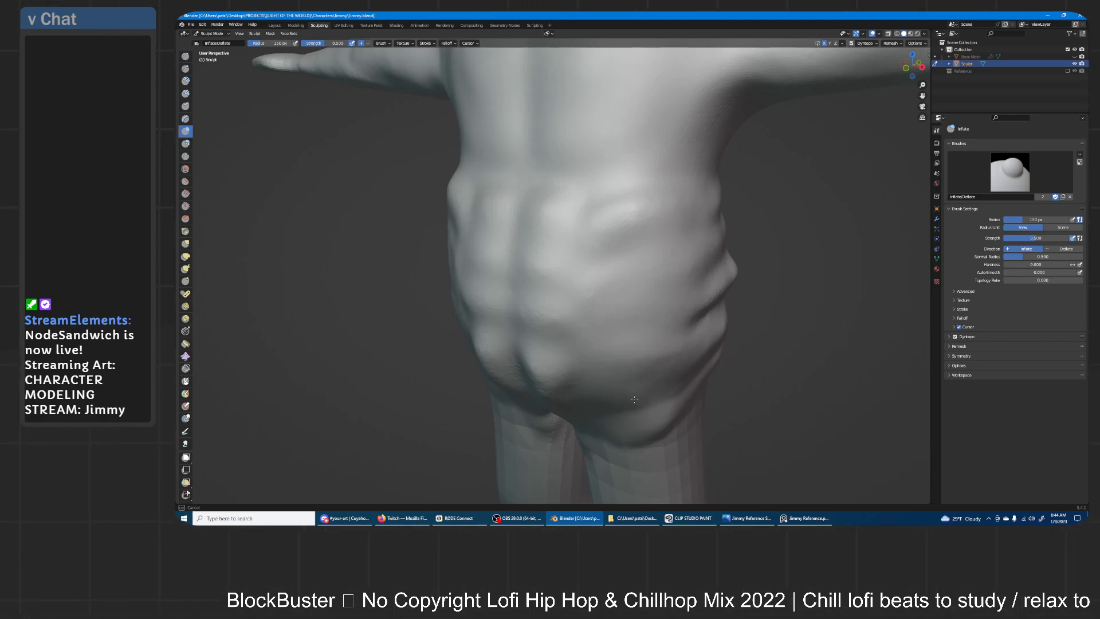
pyautogui.moveTo(693, 213); pyautogui.dragTo(711, 179)
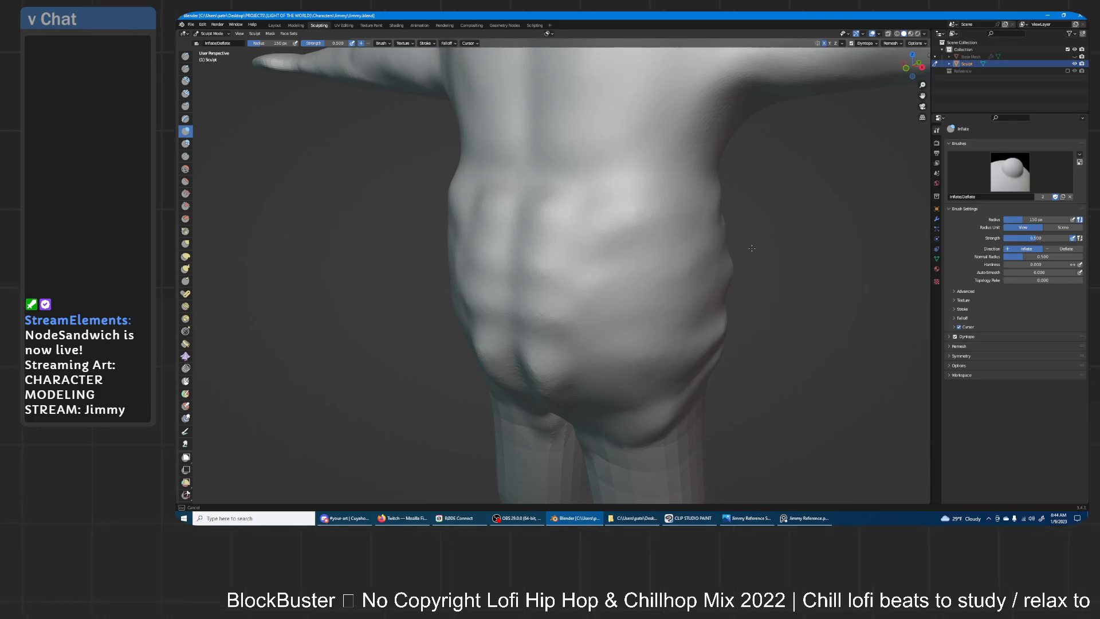
pyautogui.moveTo(758, 275); pyautogui.dragTo(703, 324, button='middle')
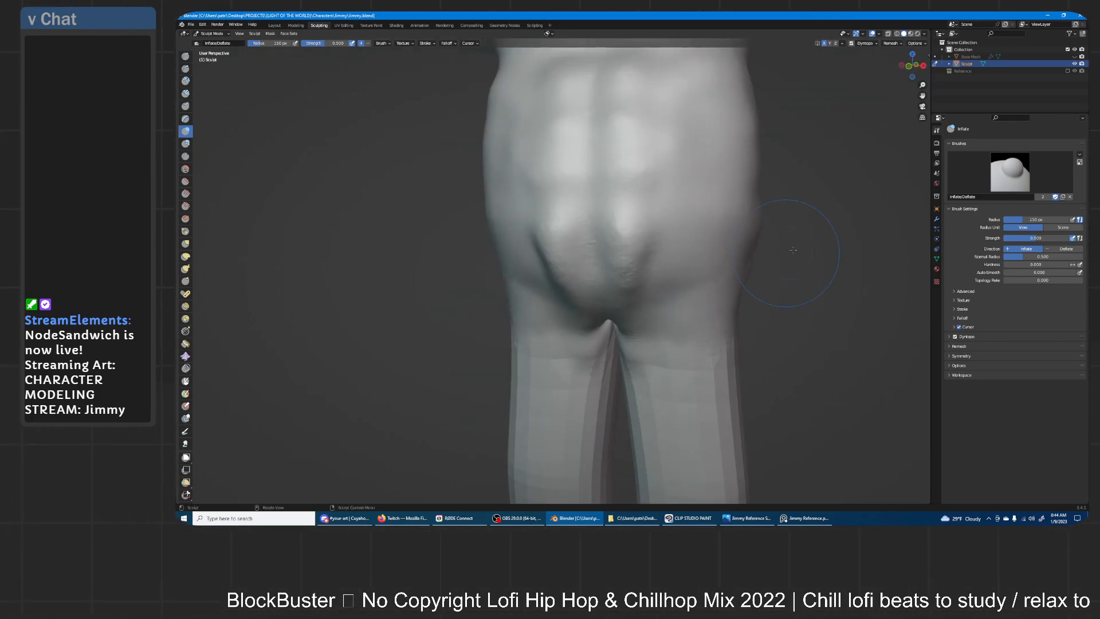
# - Smooth the lower abdomen, groin and hips into one rounded belly, including the crease below the chest
pyautogui.moveTo(790, 250); pyautogui.dragTo(794, 249, button='middle')
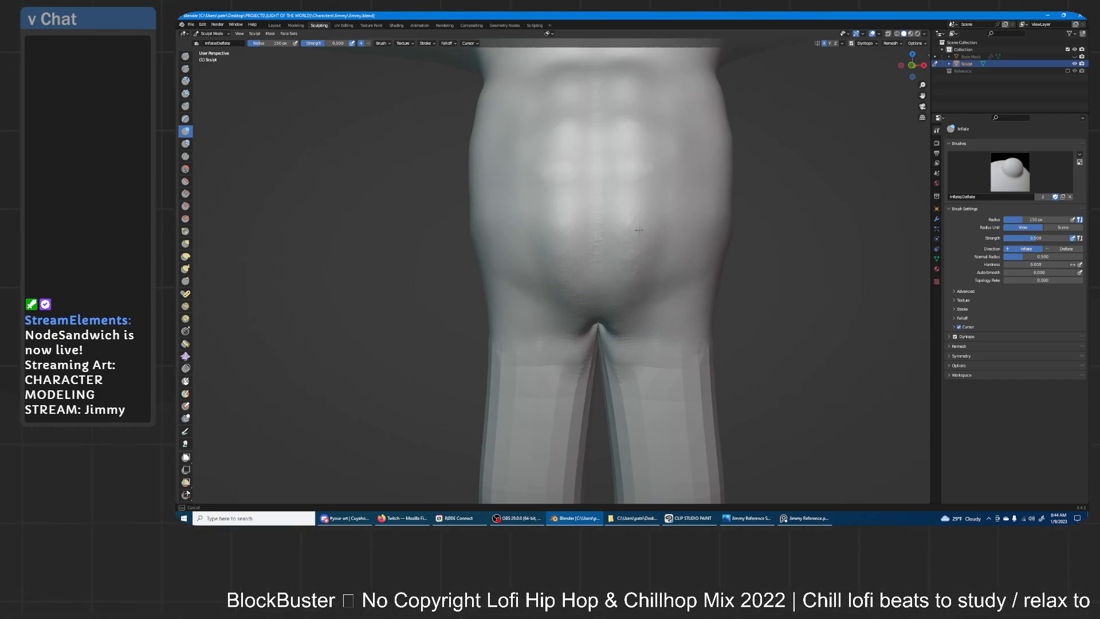
pyautogui.moveTo(648, 165); pyautogui.dragTo(615, 272, button='middle')
pyautogui.moveTo(620, 136)
pyautogui.mouseDown(button='middle')
pyautogui.moveTo(613, 254)
pyautogui.moveTo(613, 226)
pyautogui.moveTo(578, 234)
pyautogui.mouseUp(button='middle')
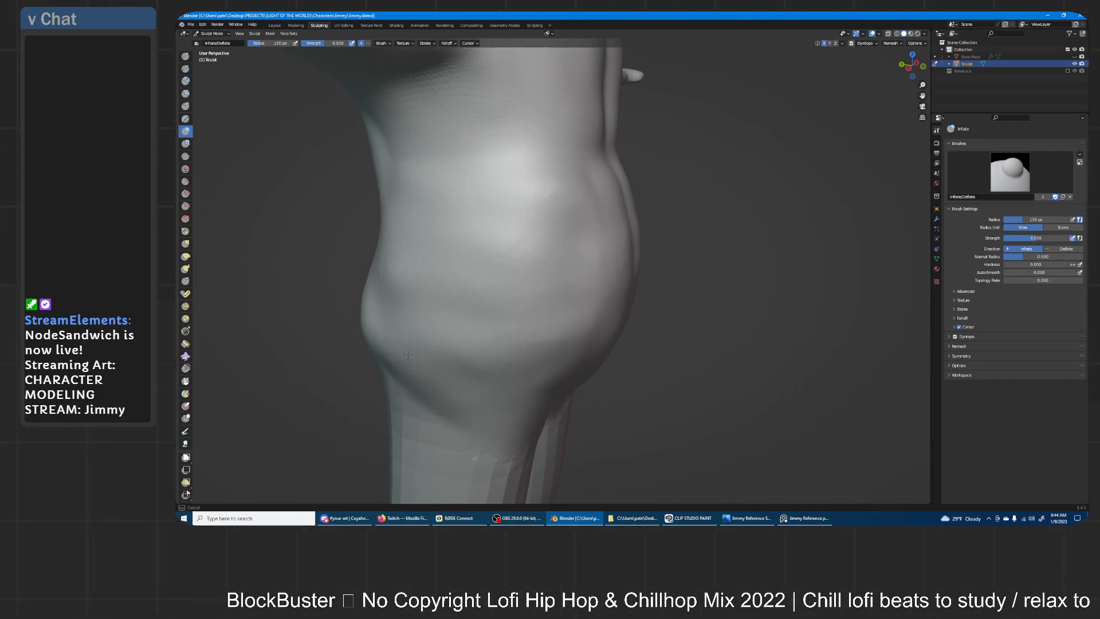
pyautogui.moveTo(471, 382)
pyautogui.mouseDown(button='middle')
pyautogui.moveTo(636, 246)
pyautogui.moveTo(663, 252)
pyautogui.mouseUp(button='middle')
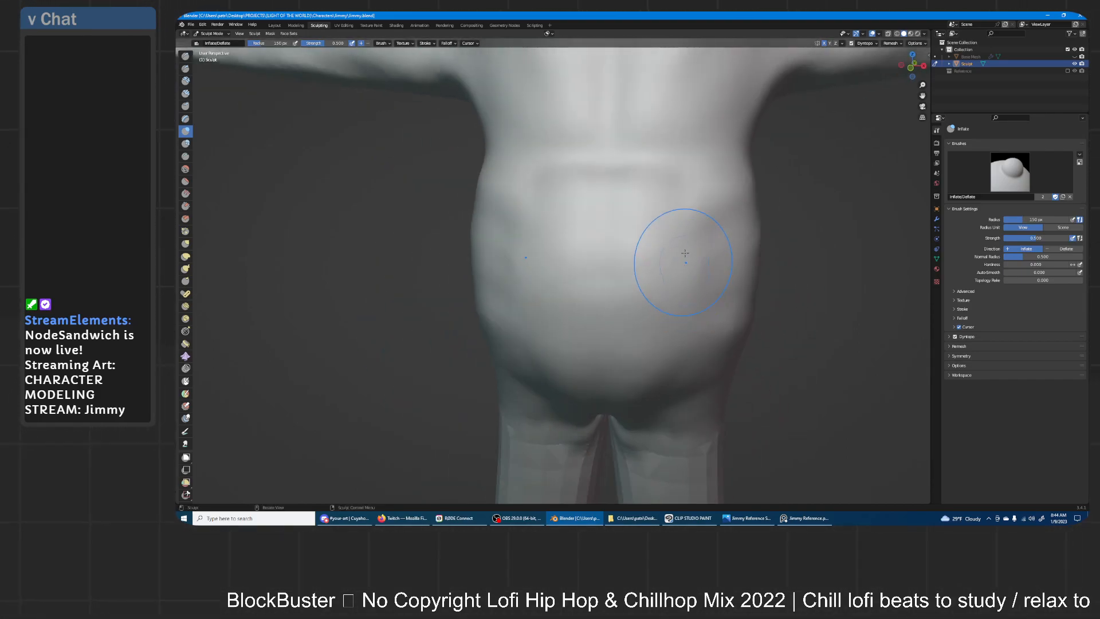
pyautogui.moveTo(663, 194); pyautogui.dragTo(676, 170)
pyautogui.moveTo(738, 308)
pyautogui.mouseDown(button='middle')
pyautogui.moveTo(799, 247)
pyautogui.moveTo(646, 278)
pyautogui.moveTo(581, 325)
pyautogui.moveTo(613, 341)
pyautogui.moveTo(631, 311)
pyautogui.moveTo(591, 304)
pyautogui.moveTo(591, 285)
pyautogui.mouseUp(button='middle')
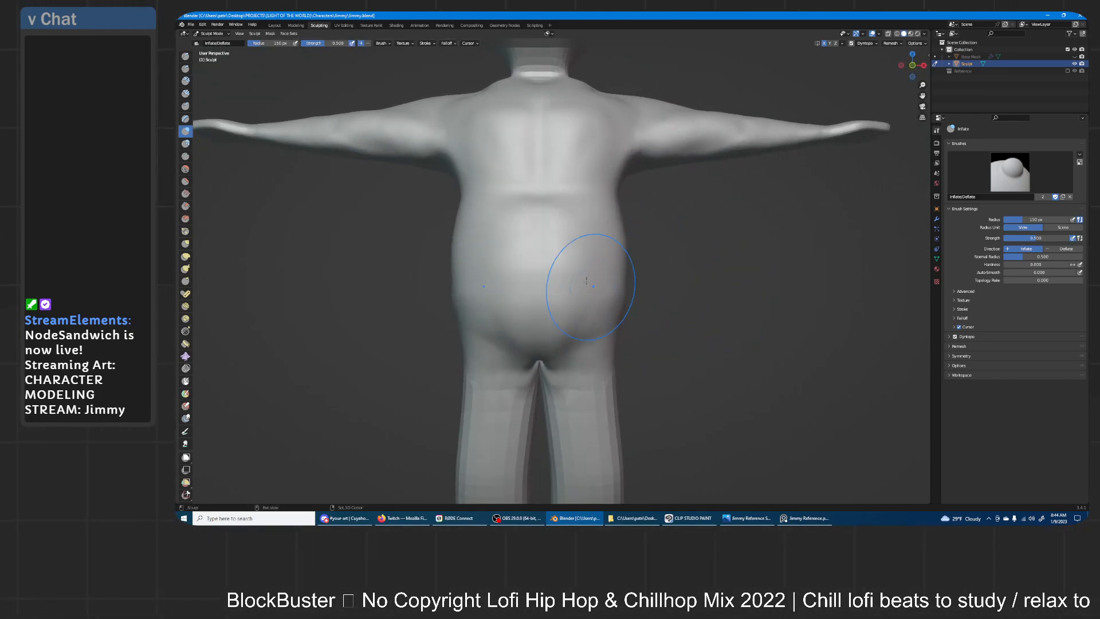
# - Soften the remaining muscle definition on the chest and the back of the shoulders
pyautogui.moveTo(688, 206)
pyautogui.mouseDown(button='middle')
pyautogui.moveTo(617, 279)
pyautogui.moveTo(655, 195)
pyautogui.moveTo(583, 236)
pyautogui.mouseUp(button='middle')
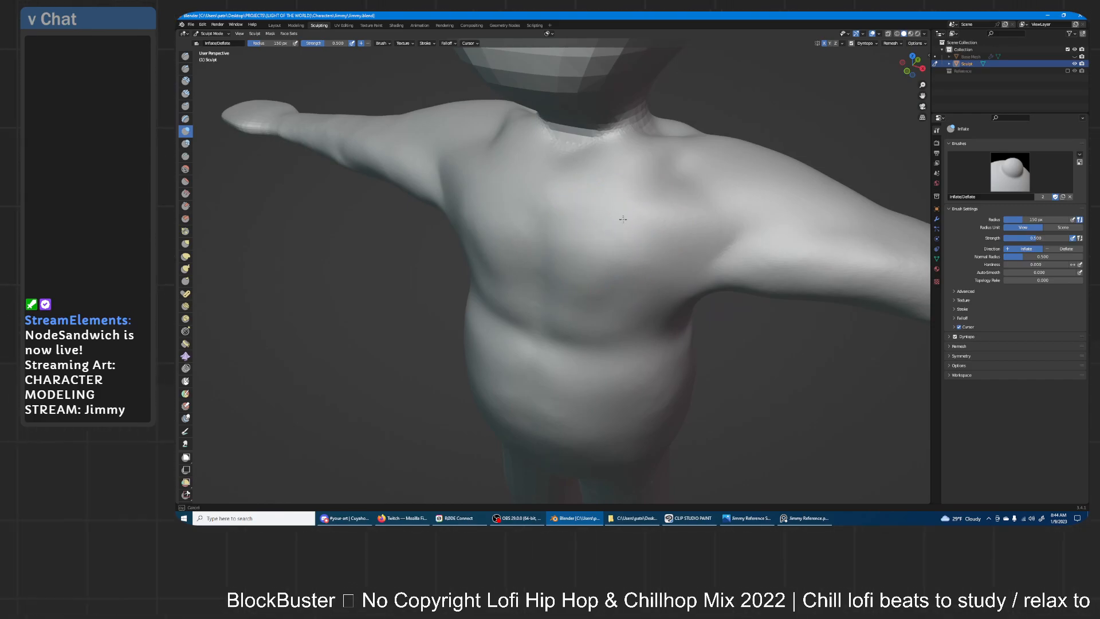
pyautogui.moveTo(719, 216)
pyautogui.mouseDown(button='middle')
pyautogui.moveTo(612, 232)
pyautogui.moveTo(609, 252)
pyautogui.mouseUp(button='middle')
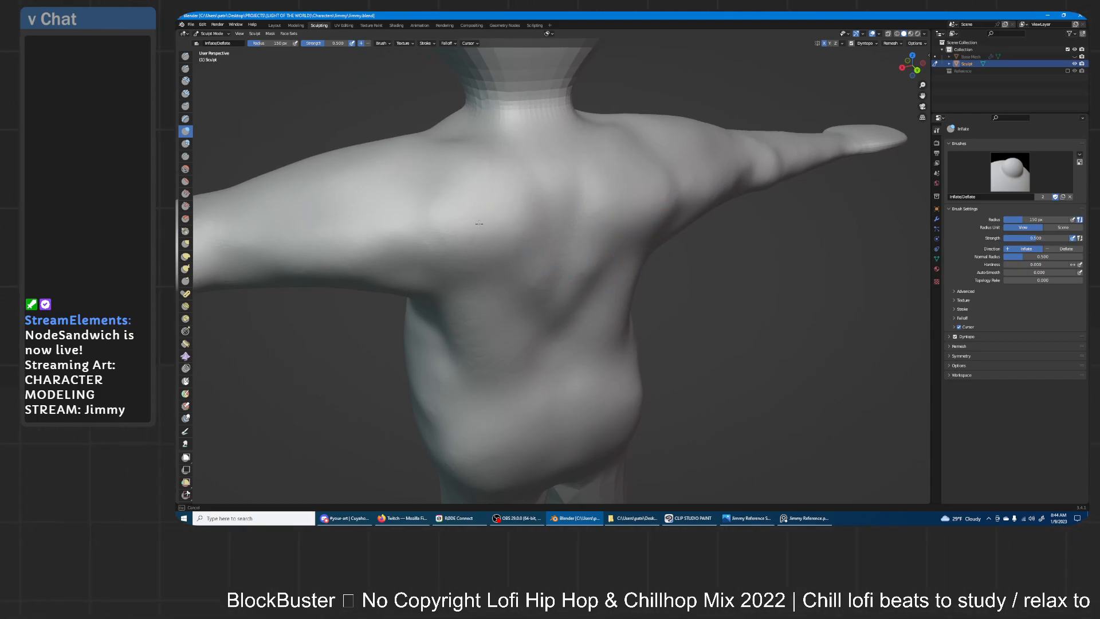
pyautogui.moveTo(550, 252)
pyautogui.keyDown('ctrl'); pyautogui.mouseDown(button='middle')
pyautogui.moveTo(590, 310)
pyautogui.moveTo(682, 298)
pyautogui.moveTo(631, 318)
pyautogui.moveTo(716, 324)
pyautogui.moveTo(761, 307)
pyautogui.moveTo(667, 278)
pyautogui.moveTo(657, 285)
pyautogui.moveTo(662, 320)
pyautogui.moveTo(653, 283)
pyautogui.mouseUp(button='middle'); pyautogui.keyUp('ctrl')
pyautogui.scroll(-3, 716, 324)
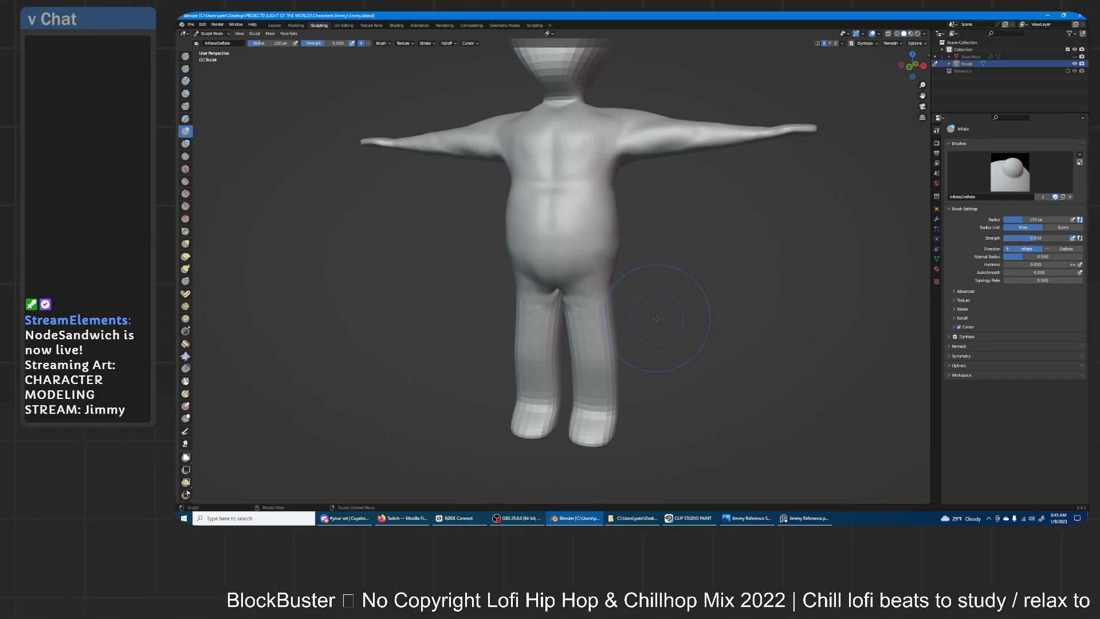
# - Smooth the faceted fronts of both legs and feet with long strokes from the thighs to the toes
pyautogui.scroll(5, 657, 318)
pyautogui.scroll(1, 655, 323)
pyautogui.keyDown('shift'); pyautogui.moveTo(655, 323); pyautogui.dragTo(664, 268, button='middle'); pyautogui.keyUp('shift')
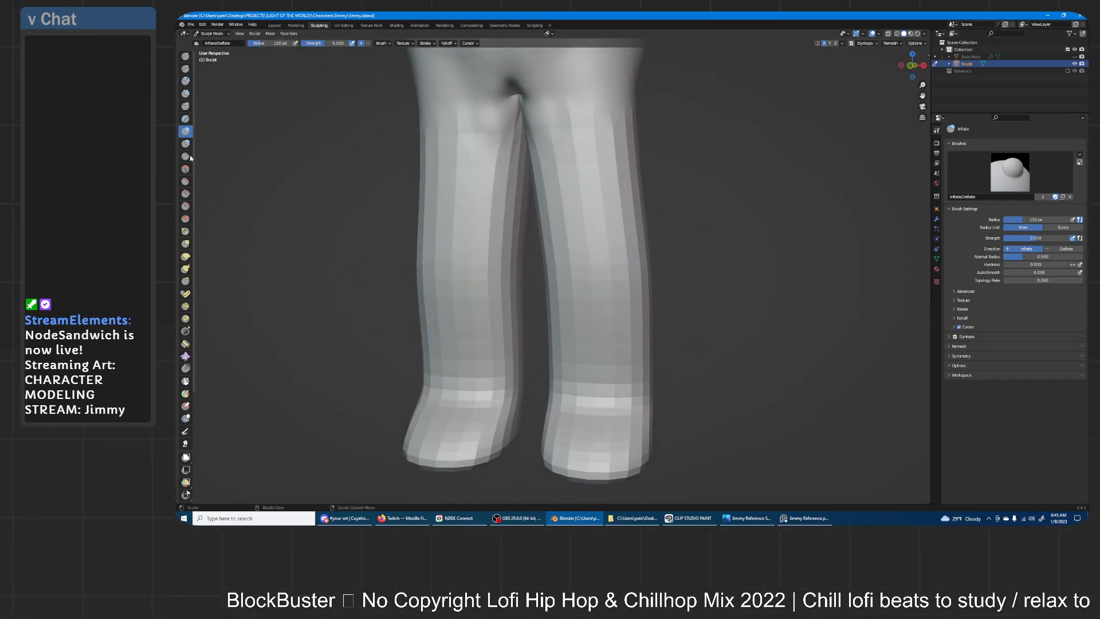
pyautogui.moveTo(553, 210)
pyautogui.mouseDown()
pyautogui.moveTo(570, 315)
pyautogui.moveTo(578, 172)
pyautogui.mouseUp()
pyautogui.moveTo(579, 441); pyautogui.dragTo(599, 74)
pyautogui.moveTo(616, 440); pyautogui.dragTo(626, 178)
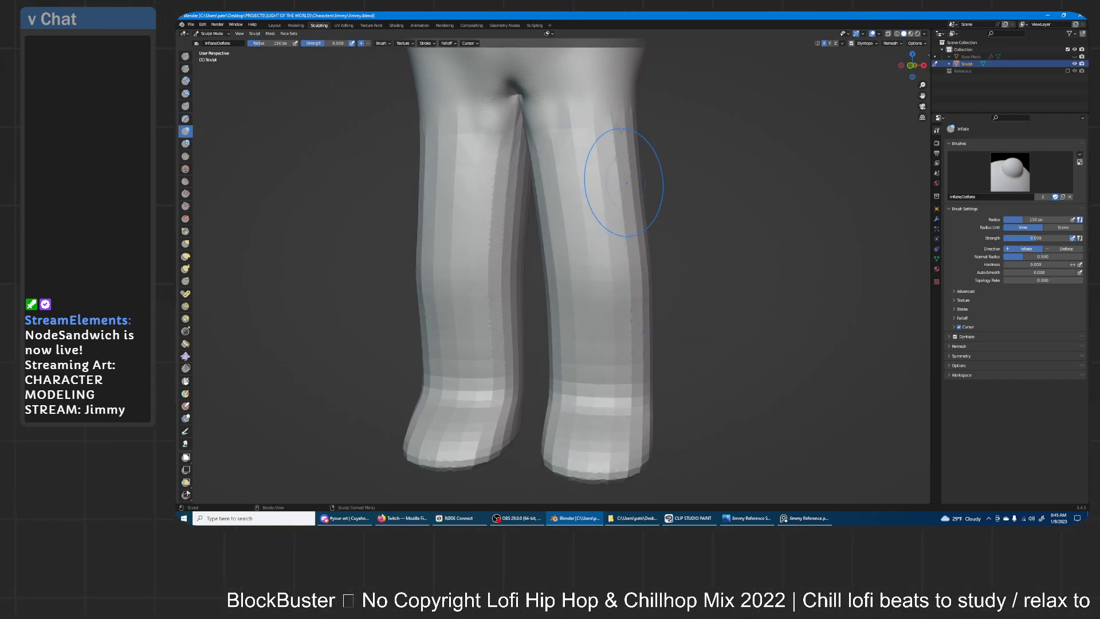
pyautogui.moveTo(626, 232)
pyautogui.keyDown('shift'); pyautogui.mouseDown()
pyautogui.moveTo(585, 115)
pyautogui.moveTo(576, 458)
pyautogui.moveTo(598, 141)
pyautogui.mouseUp(); pyautogui.keyUp('shift')
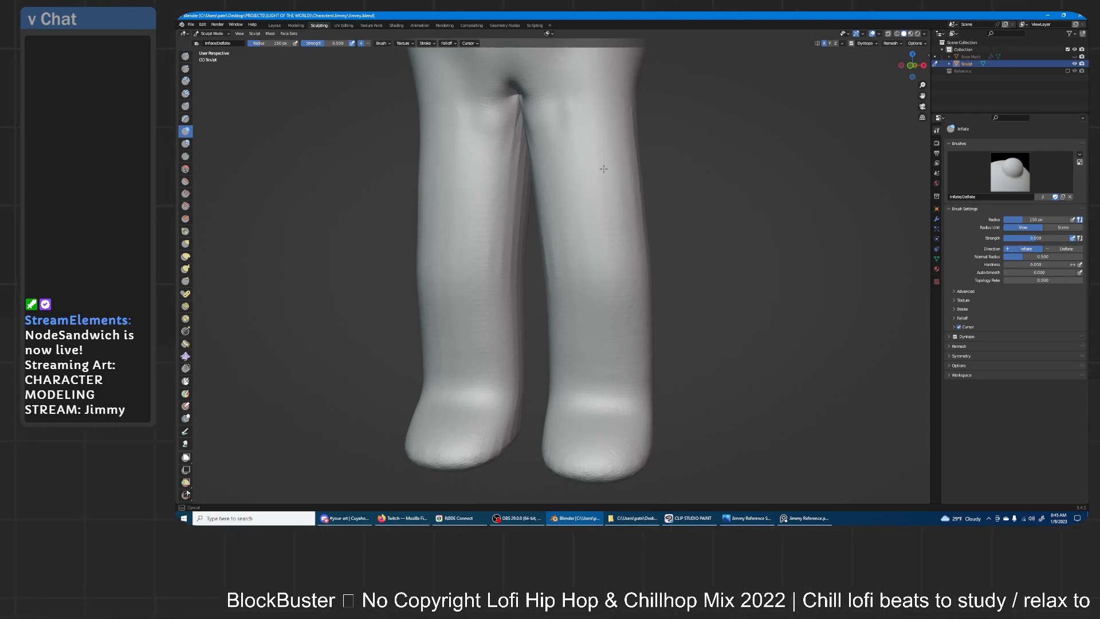
# - Smooth the remaining faceted surfaces on the sides, backs and inner faces of the legs
pyautogui.moveTo(616, 263); pyautogui.dragTo(560, 270, button='middle')
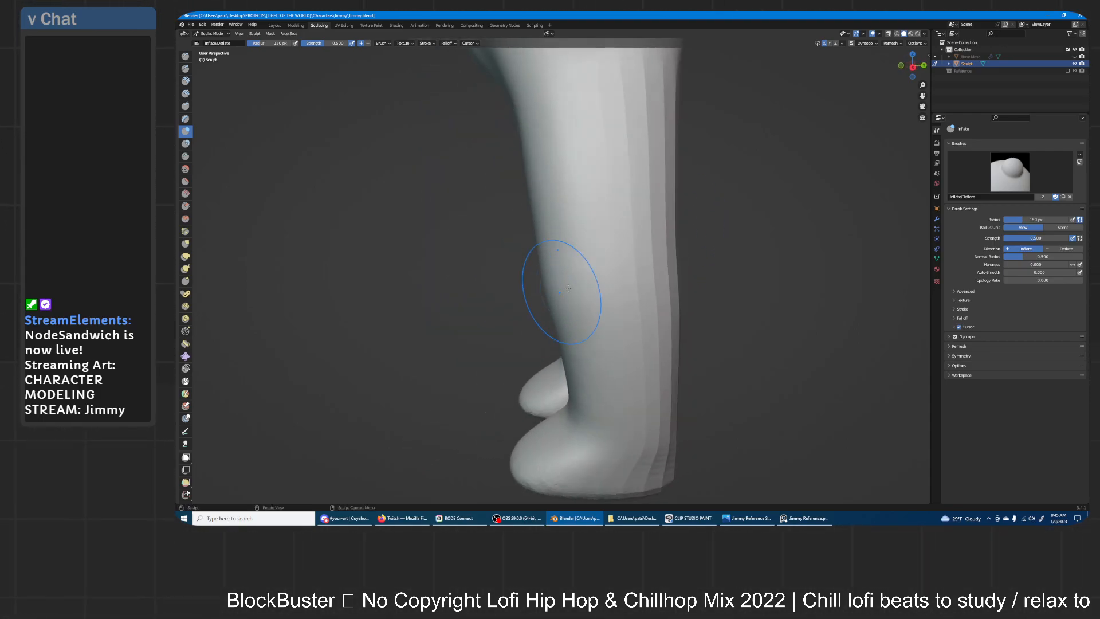
pyautogui.moveTo(643, 118); pyautogui.dragTo(565, 321, button='middle')
pyautogui.moveTo(539, 326)
pyautogui.mouseDown()
pyautogui.moveTo(551, 195)
pyautogui.moveTo(563, 265)
pyautogui.mouseUp()
pyautogui.moveTo(579, 227); pyautogui.dragTo(523, 398, button='middle')
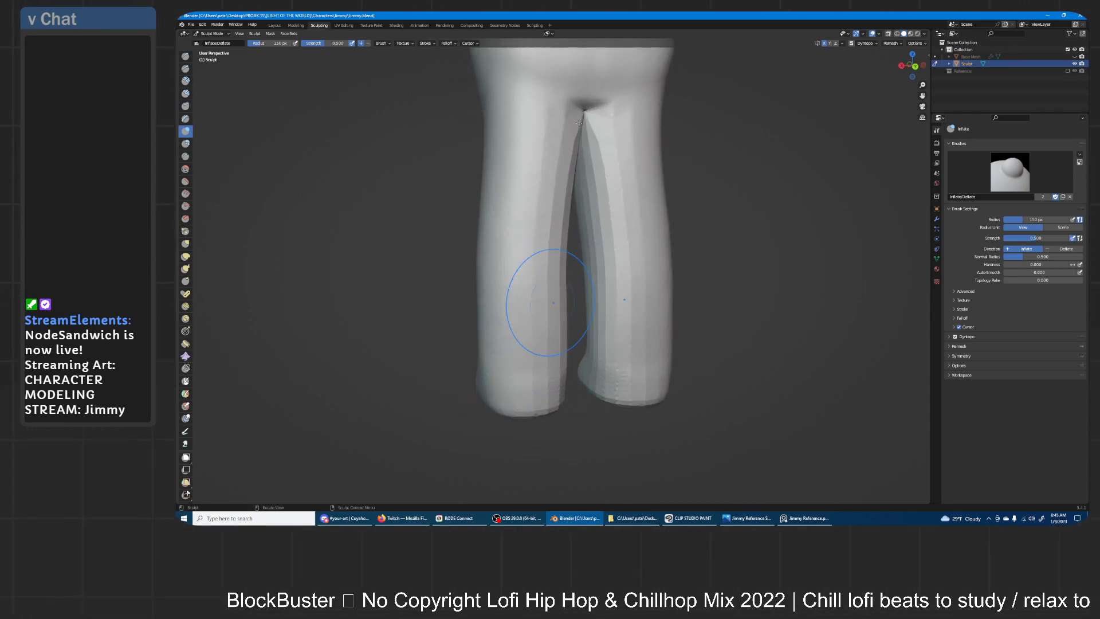
pyautogui.moveTo(523, 442); pyautogui.dragTo(570, 214, button='middle')
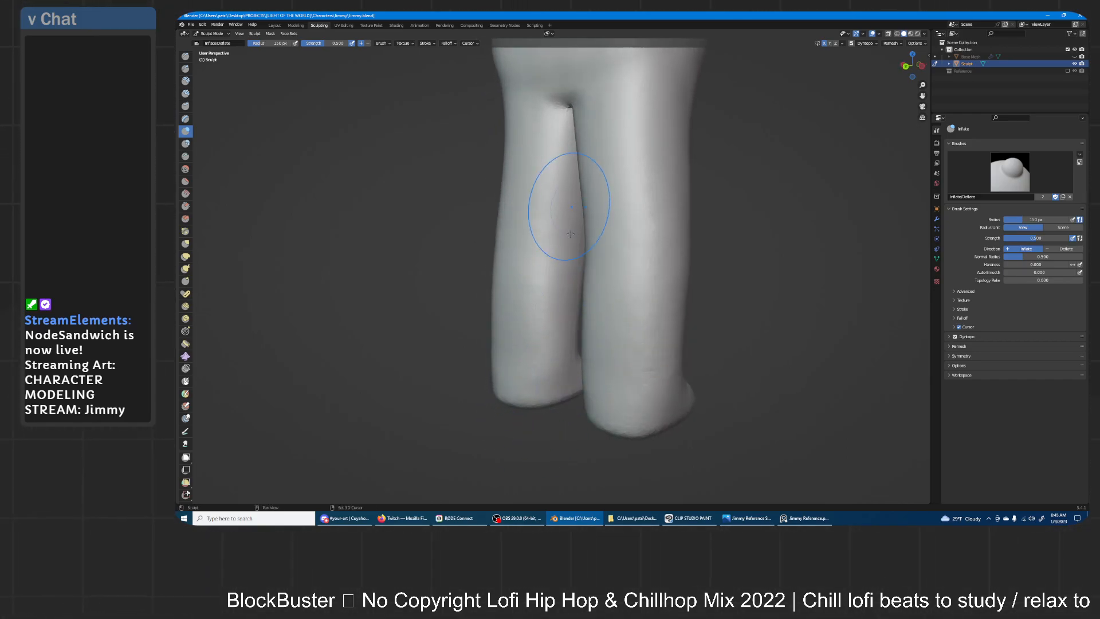
pyautogui.moveTo(613, 183)
pyautogui.mouseDown(button='middle')
pyautogui.moveTo(643, 153)
pyautogui.moveTo(628, 201)
pyautogui.mouseUp(button='middle')
# - Work over the backs of both lower legs with broad strokes and even out their surface
pyautogui.scroll(-4, 589, 268)
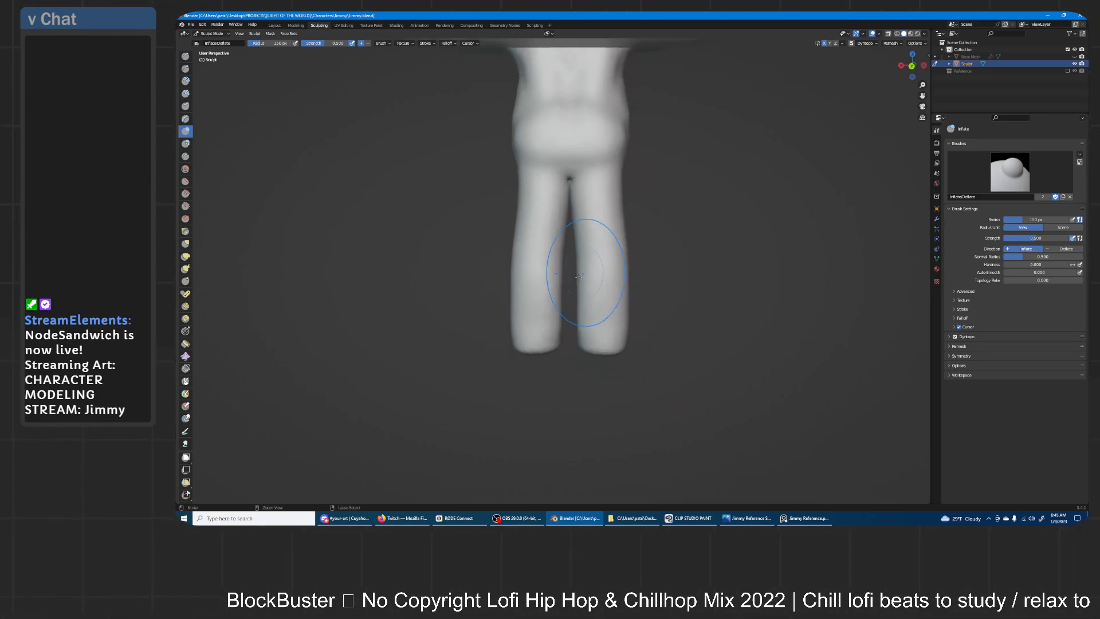
pyautogui.moveTo(539, 311); pyautogui.dragTo(550, 257)
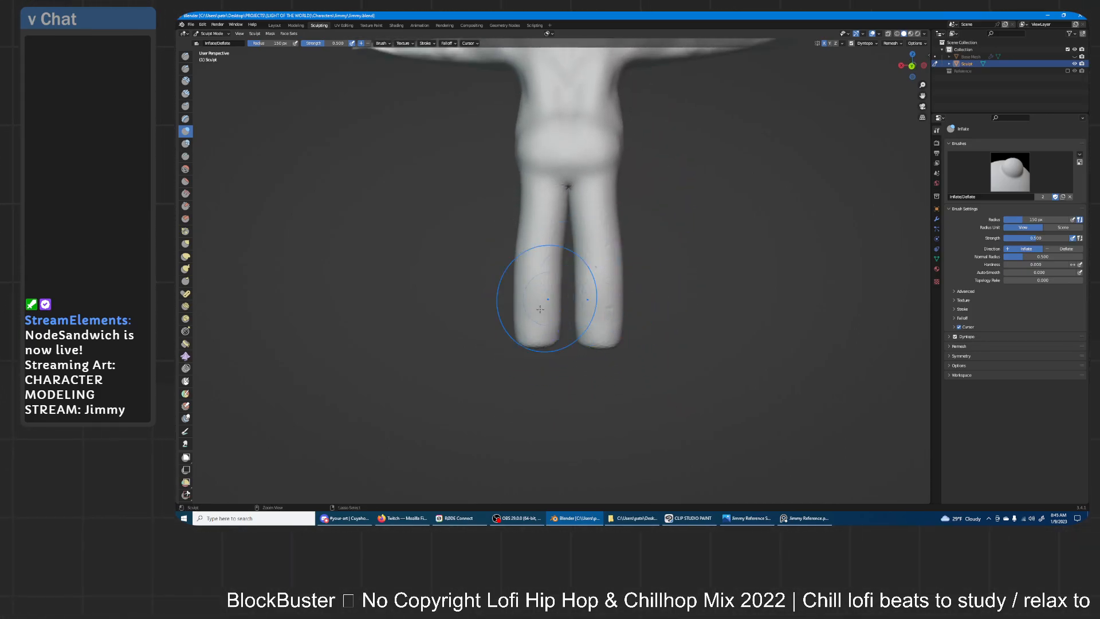
pyautogui.scroll(6, 532, 294)
pyautogui.keyDown('shift'); pyautogui.moveTo(604, 205); pyautogui.dragTo(617, 188, button='middle'); pyautogui.keyUp('shift')
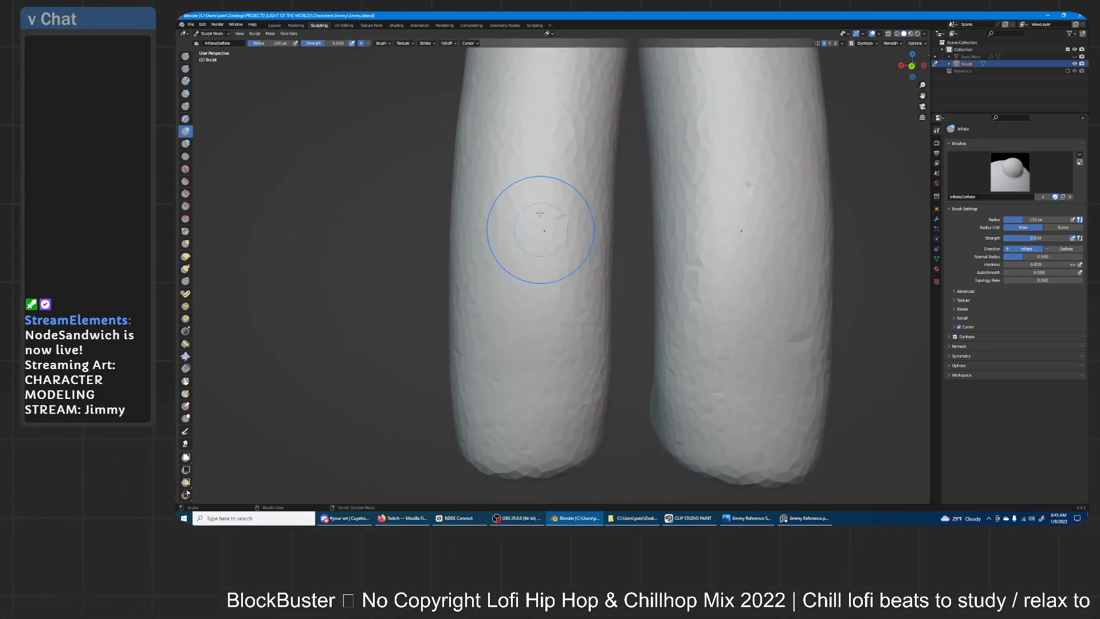
pyautogui.moveTo(555, 148)
pyautogui.mouseDown(button='middle')
pyautogui.moveTo(636, 247)
pyautogui.moveTo(550, 178)
pyautogui.moveTo(524, 189)
pyautogui.mouseUp(button='middle')
pyautogui.scroll(-5, 627, 261)
pyautogui.moveTo(543, 252)
pyautogui.mouseDown(button='middle')
pyautogui.moveTo(579, 367)
pyautogui.moveTo(570, 293)
pyautogui.mouseUp(button='middle')
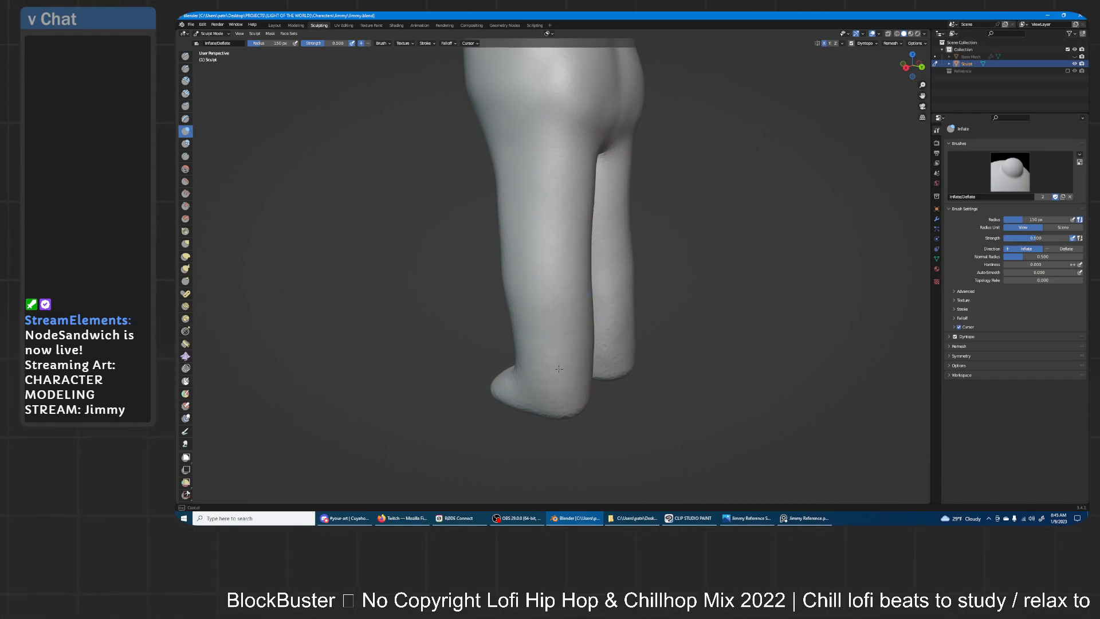
# - Smooth the calves, ankles and feet and refine the inner legs below the crotch
pyautogui.moveTo(530, 207); pyautogui.dragTo(567, 281, button='middle')
pyautogui.moveTo(576, 339)
pyautogui.keyDown('shift'); pyautogui.mouseDown()
pyautogui.moveTo(561, 259)
pyautogui.moveTo(567, 291)
pyautogui.moveTo(570, 241)
pyautogui.mouseUp(); pyautogui.keyUp('shift')
pyautogui.moveTo(605, 228)
pyautogui.mouseDown(button='middle')
pyautogui.moveTo(658, 239)
pyautogui.moveTo(609, 239)
pyautogui.mouseUp(button='middle')
pyautogui.moveTo(550, 335)
pyautogui.keyDown('shift'); pyautogui.mouseDown()
pyautogui.moveTo(559, 286)
pyautogui.moveTo(549, 337)
pyautogui.mouseUp(); pyautogui.keyUp('shift')
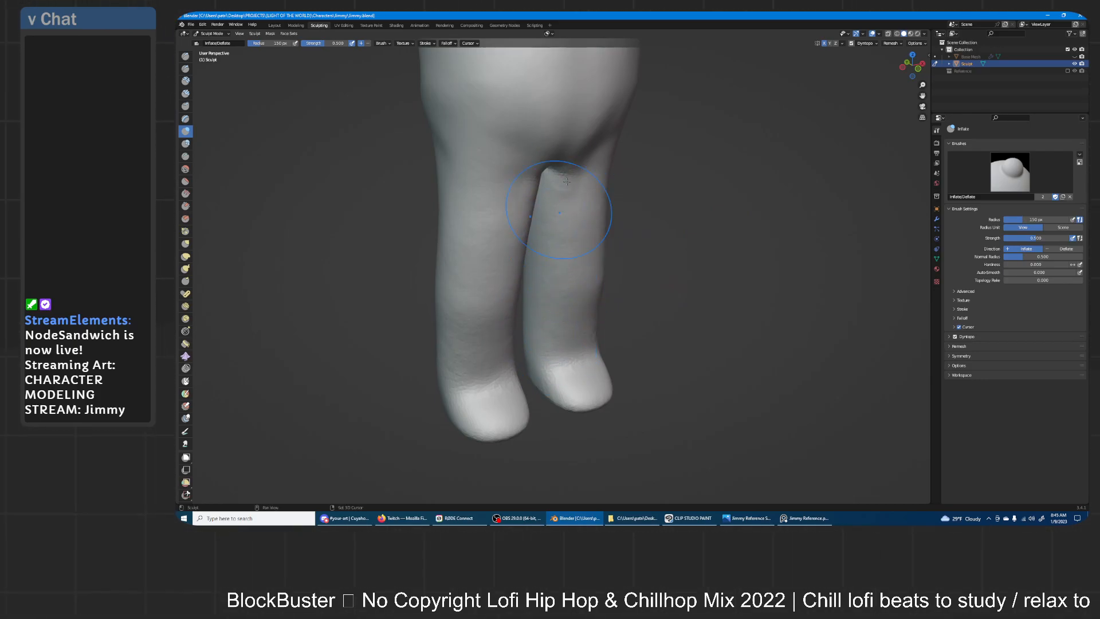
# - Open the Dyntopo settings with the Detailing method options and inspect the surface of the thighs
pyautogui.moveTo(618, 259)
pyautogui.mouseDown(button='middle')
pyautogui.moveTo(580, 300)
pyautogui.moveTo(616, 298)
pyautogui.moveTo(582, 246)
pyautogui.moveTo(676, 144)
pyautogui.moveTo(632, 210)
pyautogui.moveTo(671, 218)
pyautogui.mouseUp(button='middle')
pyautogui.click(871, 44)
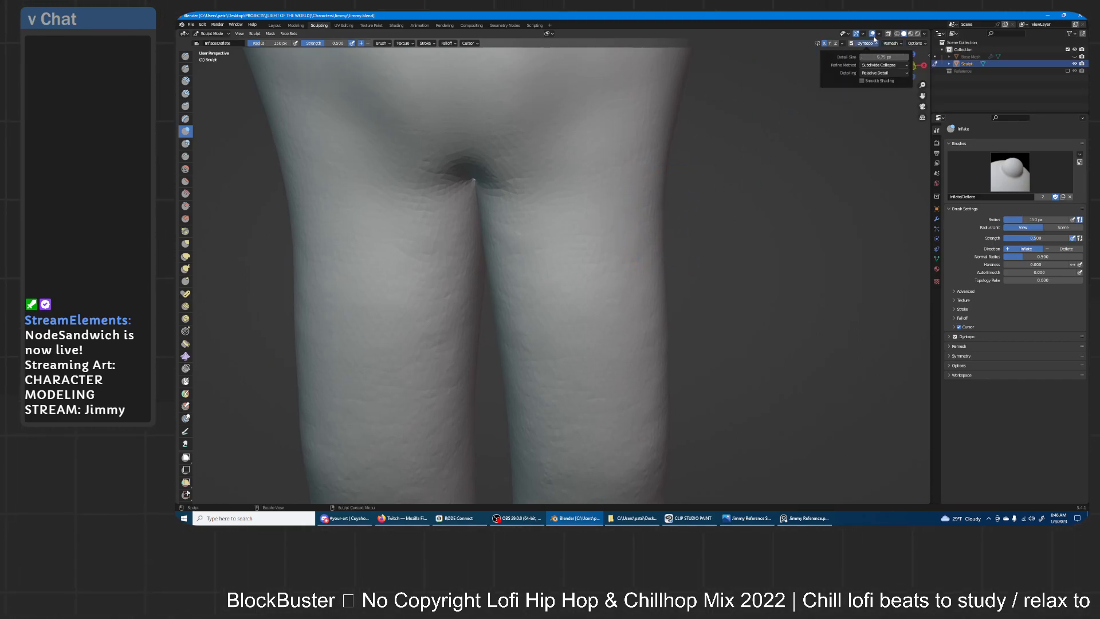
pyautogui.click(897, 73)
pyautogui.moveTo(685, 191)
pyautogui.mouseDown(button='middle')
pyautogui.moveTo(676, 208)
pyautogui.moveTo(732, 167)
pyautogui.moveTo(703, 203)
pyautogui.mouseUp(button='middle')
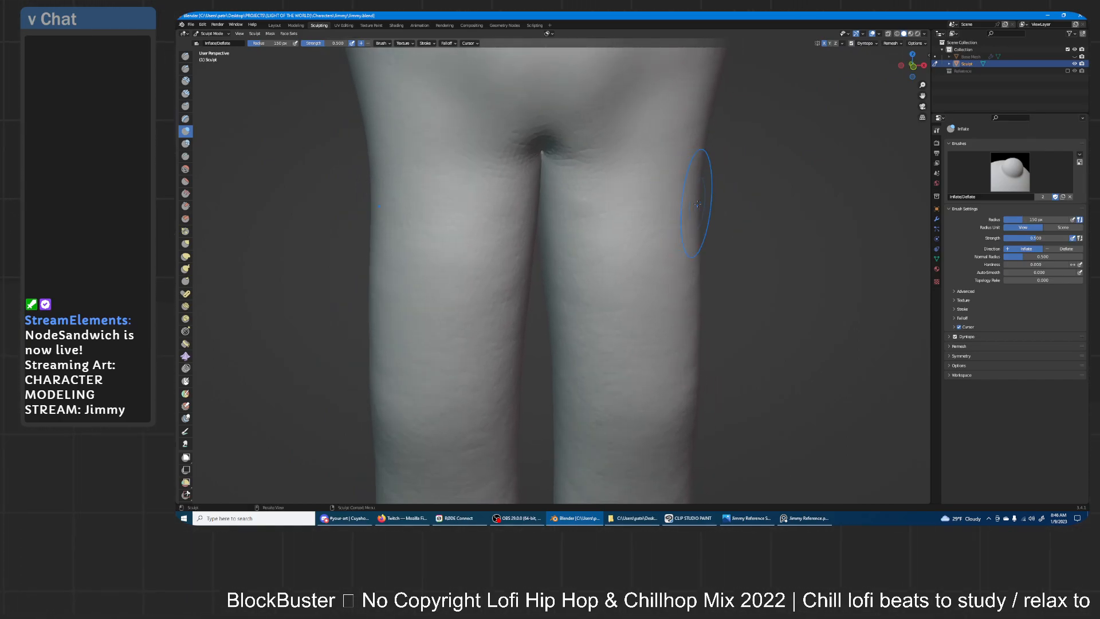
# - Draw raised fold ridges along the groin lines and around the hips with a 46 px Draw brush
pyautogui.moveTo(684, 177)
pyautogui.keyDown('ctrl'); pyautogui.mouseDown(button='middle')
pyautogui.moveTo(672, 221)
pyautogui.moveTo(590, 249)
pyautogui.mouseUp(button='middle'); pyautogui.keyUp('ctrl')
pyautogui.click(185, 56)
pyautogui.moveTo(536, 259); pyautogui.dragTo(614, 175)
pyautogui.moveTo(568, 234)
pyautogui.mouseDown()
pyautogui.moveTo(618, 195)
pyautogui.moveTo(545, 247)
pyautogui.moveTo(646, 136)
pyautogui.mouseUp()
pyautogui.moveTo(668, 157); pyautogui.dragTo(550, 189, button='middle')
pyautogui.moveTo(436, 175)
pyautogui.mouseDown()
pyautogui.moveTo(539, 149)
pyautogui.moveTo(579, 171)
pyautogui.mouseUp()
pyautogui.moveTo(579, 170)
pyautogui.mouseDown(button='middle')
pyautogui.moveTo(553, 186)
pyautogui.moveTo(540, 177)
pyautogui.mouseUp(button='middle')
pyautogui.moveTo(545, 234); pyautogui.dragTo(552, 189)
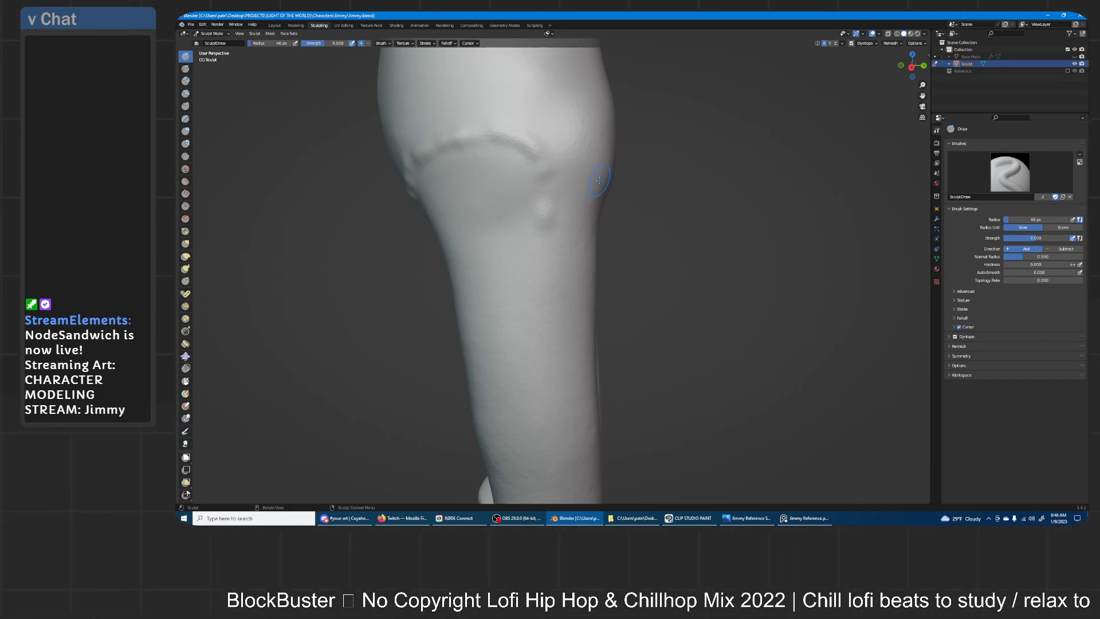
# - Add a vertical ridge down the outer thigh and a diagonal ridge wrapping from its front edge
pyautogui.moveTo(590, 182); pyautogui.dragTo(553, 221, button='middle')
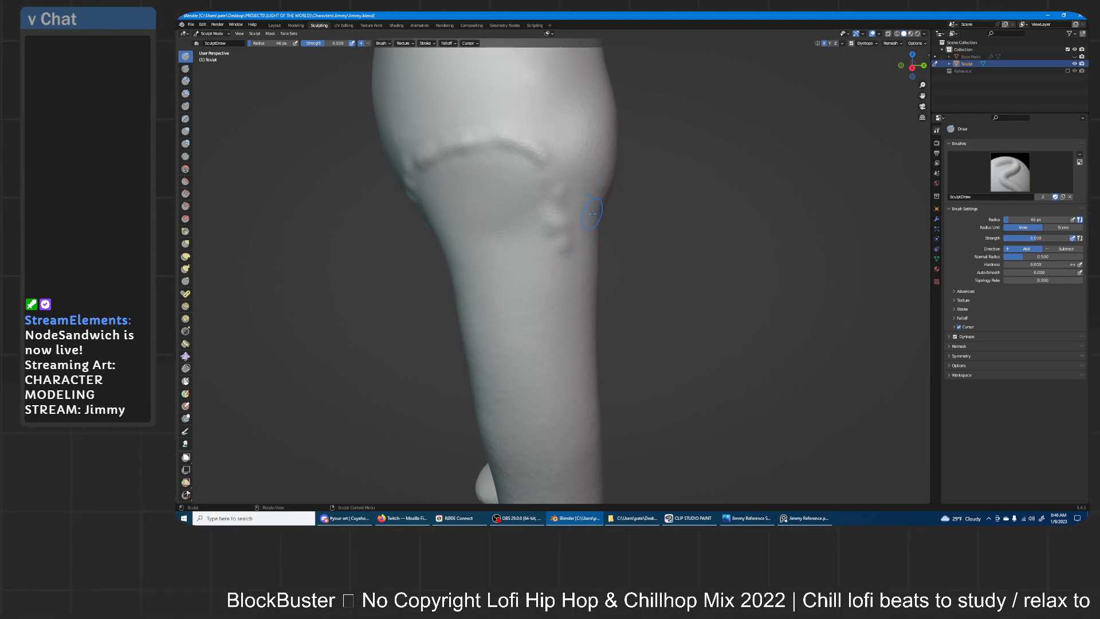
pyautogui.moveTo(592, 215)
pyautogui.keyDown('shift'); pyautogui.mouseDown(button='middle')
pyautogui.moveTo(618, 189)
pyautogui.moveTo(611, 174)
pyautogui.mouseUp(button='middle'); pyautogui.keyUp('shift')
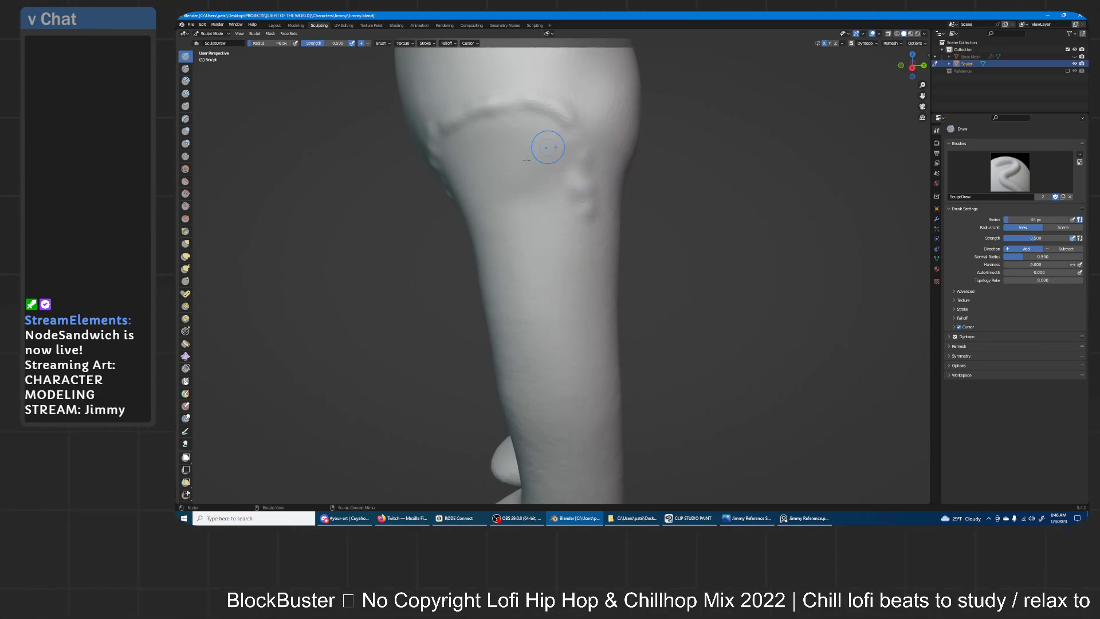
pyautogui.moveTo(594, 170); pyautogui.dragTo(589, 254)
pyautogui.moveTo(588, 239); pyautogui.dragTo(589, 254)
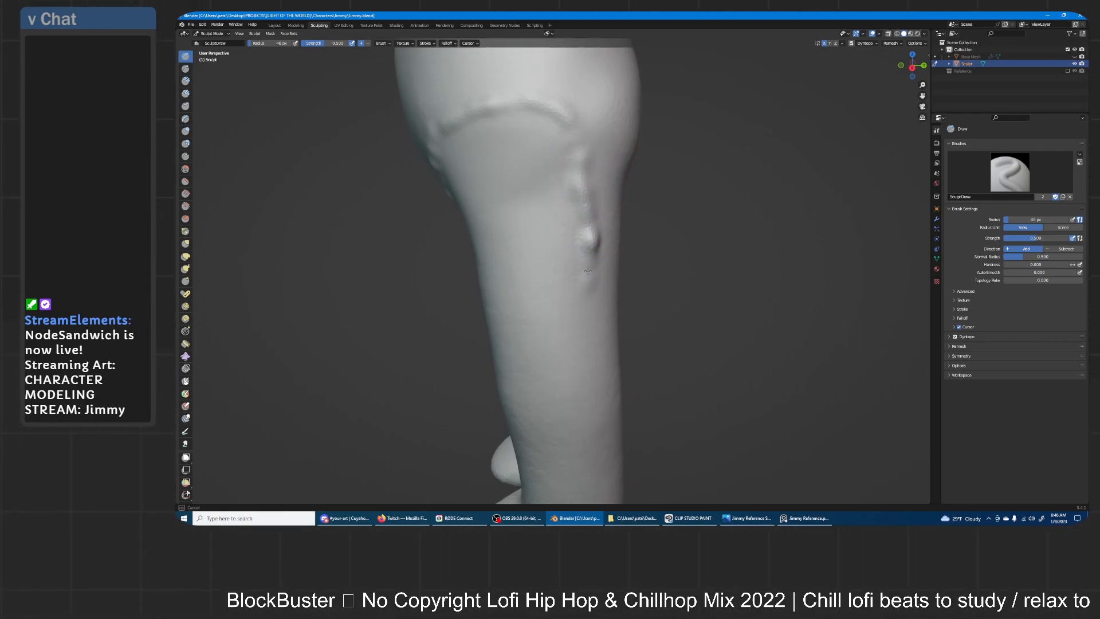
pyautogui.moveTo(558, 347); pyautogui.dragTo(621, 312, button='middle')
pyautogui.moveTo(503, 231); pyautogui.dragTo(585, 310)
pyautogui.moveTo(585, 310); pyautogui.dragTo(571, 369, button='middle')
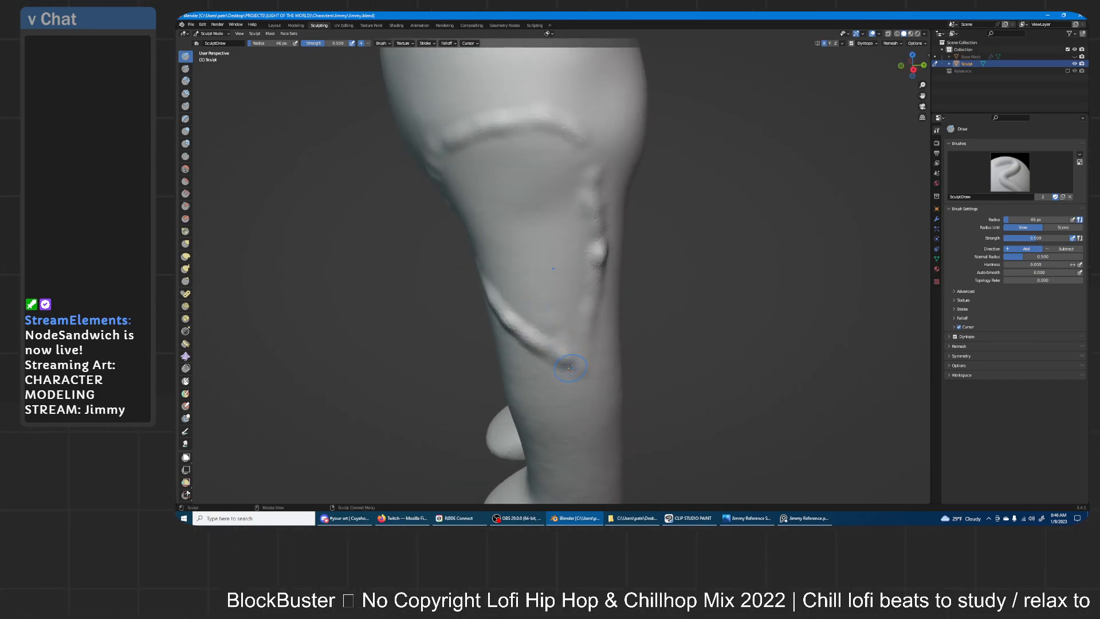
# - Draw diagonal ridges below the crotch and long looped fold outlines down the fronts of both thighs
pyautogui.moveTo(555, 124); pyautogui.dragTo(597, 153, button='middle')
pyautogui.moveTo(593, 161)
pyautogui.mouseDown()
pyautogui.moveTo(564, 194)
pyautogui.moveTo(606, 263)
pyautogui.moveTo(648, 288)
pyautogui.mouseUp()
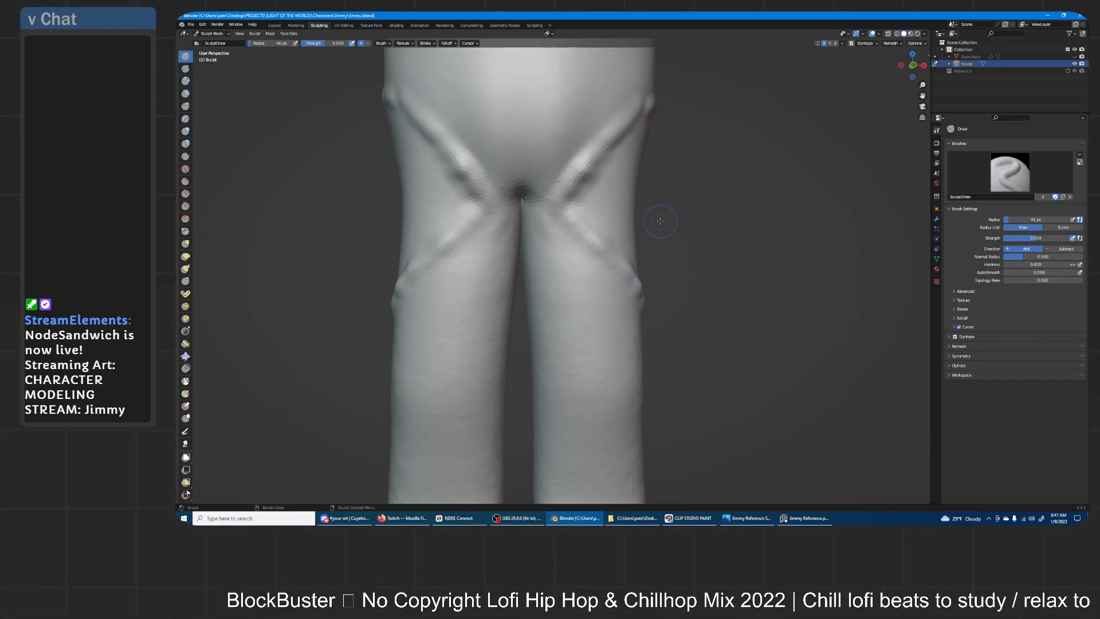
pyautogui.keyDown('shift'); pyautogui.moveTo(660, 222); pyautogui.dragTo(663, 181, button='middle'); pyautogui.keyUp('shift')
pyautogui.moveTo(579, 257)
pyautogui.mouseDown()
pyautogui.moveTo(584, 233)
pyautogui.moveTo(621, 369)
pyautogui.moveTo(628, 269)
pyautogui.moveTo(596, 183)
pyautogui.moveTo(592, 319)
pyautogui.moveTo(632, 278)
pyautogui.moveTo(627, 230)
pyautogui.moveTo(646, 236)
pyautogui.mouseUp()
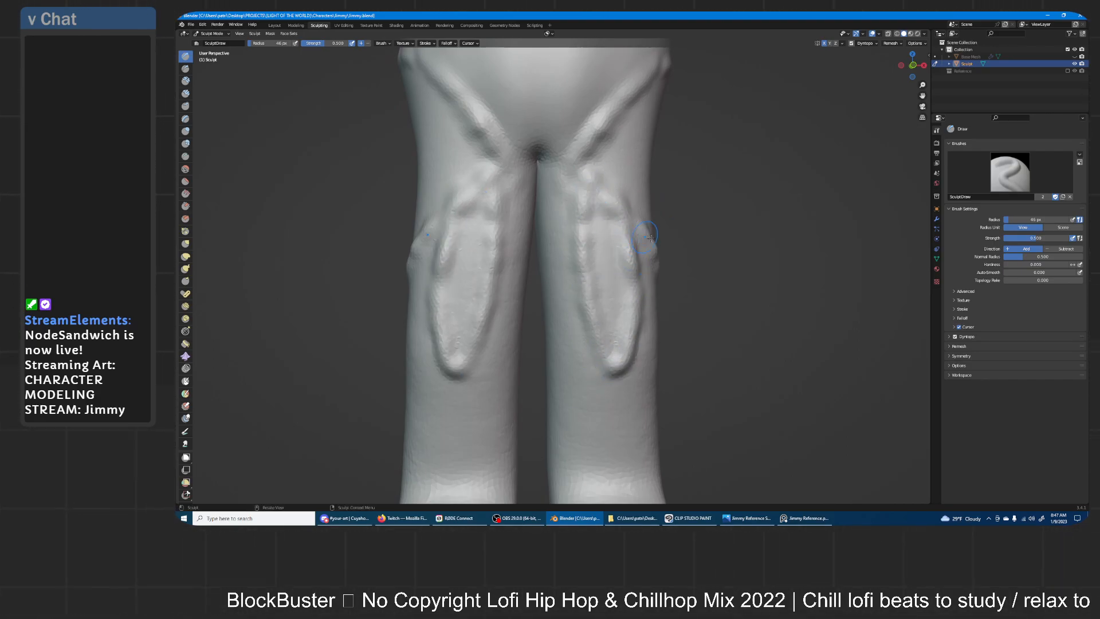
pyautogui.keyDown('shift'); pyautogui.moveTo(703, 206); pyautogui.dragTo(705, 185, button='middle'); pyautogui.keyUp('shift')
pyautogui.moveTo(604, 150); pyautogui.dragTo(570, 315)
# - Build up vertical fold ridges on the backs and inner rear edges of the thighs
pyautogui.moveTo(591, 165)
pyautogui.mouseDown(button='middle')
pyautogui.moveTo(596, 271)
pyautogui.moveTo(624, 275)
pyautogui.moveTo(650, 236)
pyautogui.mouseUp(button='middle')
pyautogui.keyDown('shift'); pyautogui.moveTo(650, 236); pyautogui.dragTo(647, 282, button='middle'); pyautogui.keyUp('shift')
pyautogui.moveTo(630, 269); pyautogui.dragTo(606, 117)
pyautogui.moveTo(619, 228); pyautogui.dragTo(611, 127)
pyautogui.moveTo(625, 260)
pyautogui.mouseDown()
pyautogui.moveTo(610, 164)
pyautogui.moveTo(620, 95)
pyautogui.mouseUp()
pyautogui.keyDown('ctrl'); pyautogui.moveTo(647, 150); pyautogui.dragTo(667, 212, button='middle'); pyautogui.keyUp('ctrl')
pyautogui.keyDown('ctrl'); pyautogui.moveTo(658, 267); pyautogui.dragTo(643, 234, button='middle'); pyautogui.keyUp('ctrl')
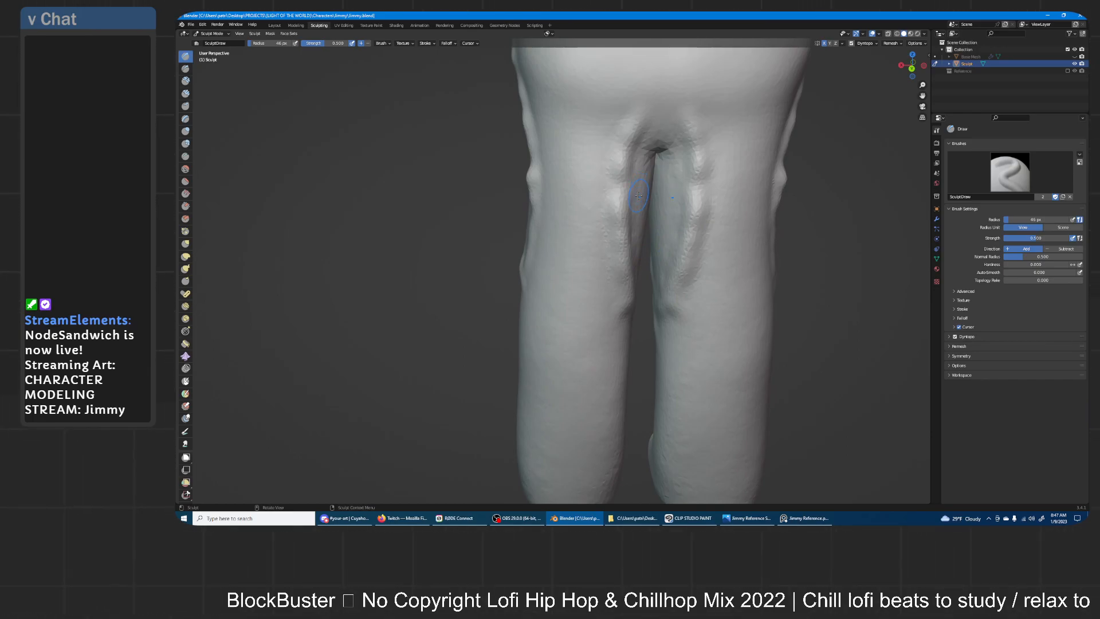
pyautogui.moveTo(598, 127); pyautogui.dragTo(597, 326)
pyautogui.moveTo(590, 277)
pyautogui.mouseDown()
pyautogui.moveTo(604, 325)
pyautogui.moveTo(594, 122)
pyautogui.moveTo(580, 332)
pyautogui.moveTo(572, 233)
pyautogui.moveTo(573, 287)
pyautogui.moveTo(557, 258)
pyautogui.moveTo(570, 124)
pyautogui.moveTo(590, 191)
pyautogui.mouseUp()
pyautogui.moveTo(590, 192); pyautogui.dragTo(645, 223, button='middle')
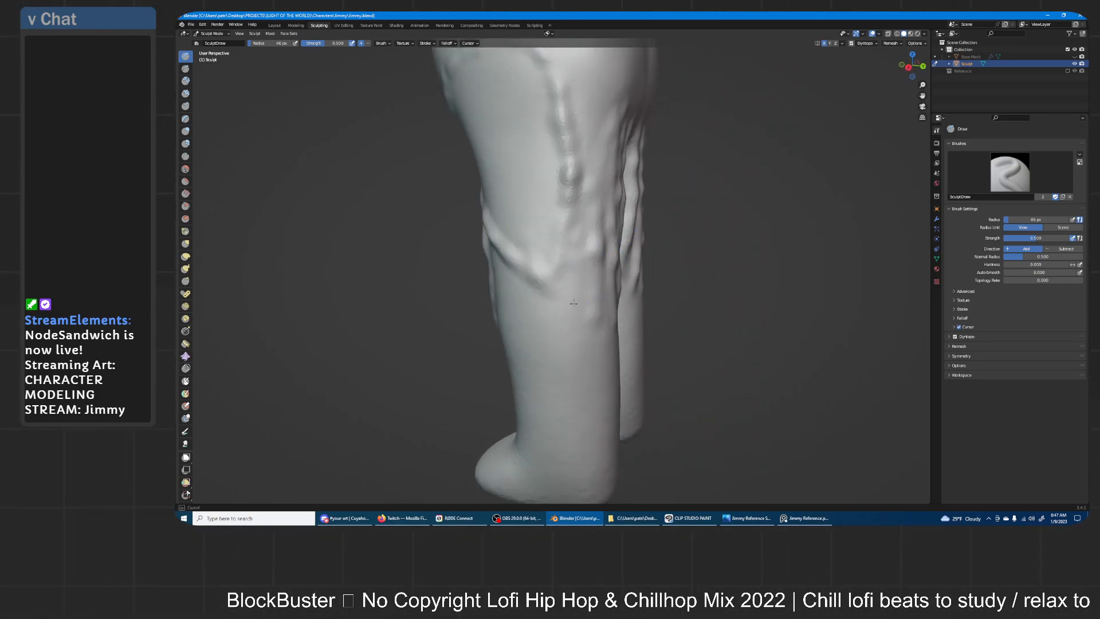
# - Reshape the silhouette of the upper legs using a Grab brush with a 252 px radius
pyautogui.moveTo(709, 185); pyautogui.dragTo(520, 269, button='middle')
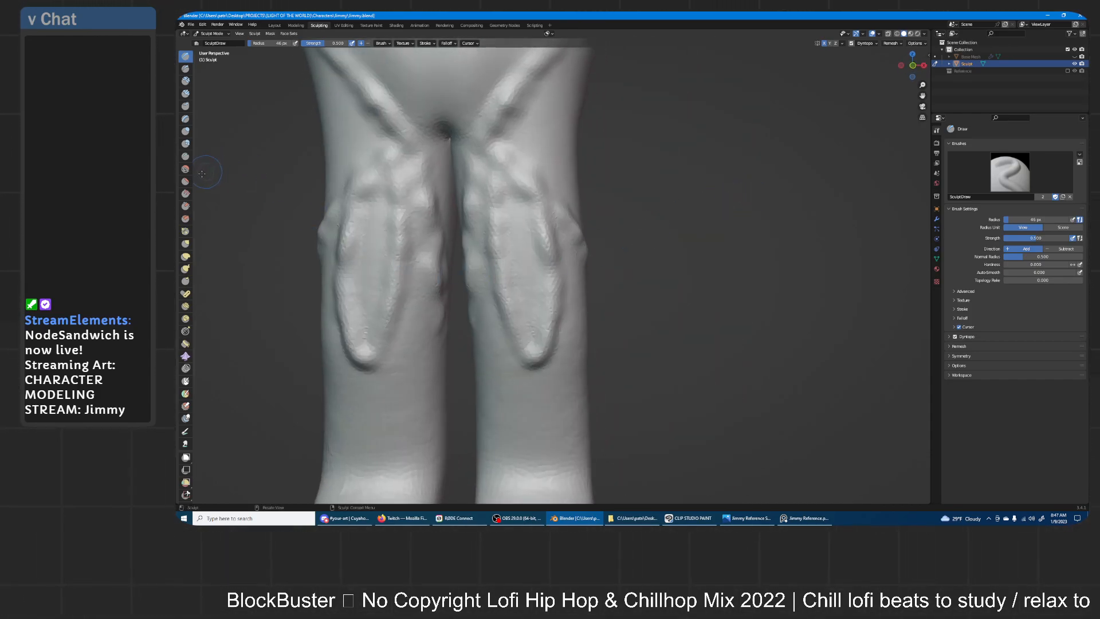
pyautogui.click(185, 244)
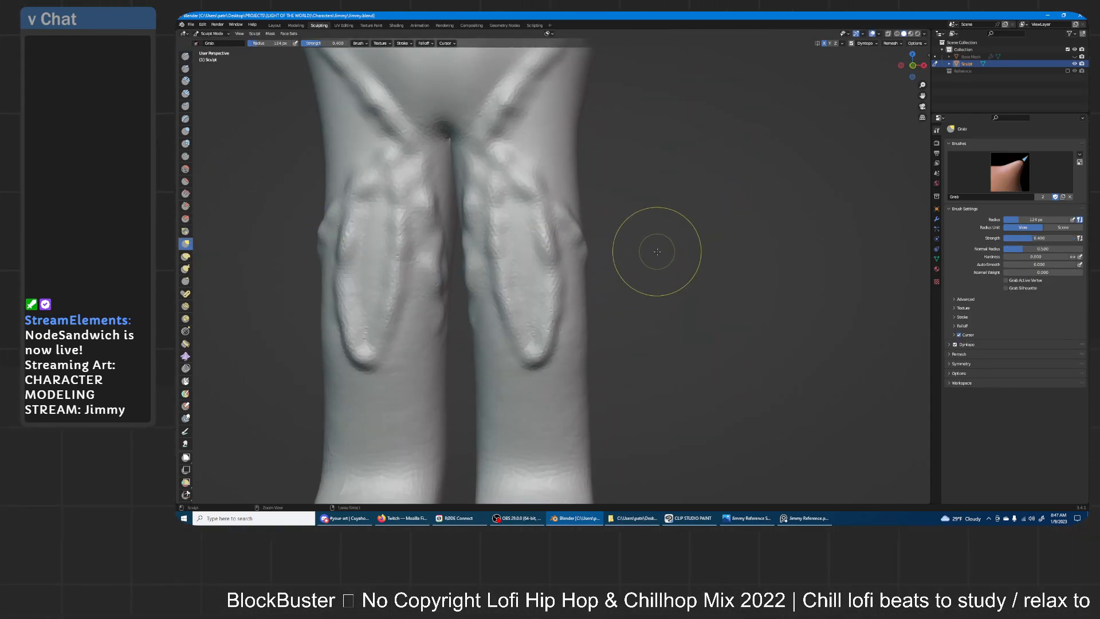
pyautogui.keyDown('ctrl'); pyautogui.moveTo(657, 251); pyautogui.dragTo(657, 276, button='middle'); pyautogui.keyUp('ctrl')
pyautogui.moveTo(657, 275); pyautogui.dragTo(663, 284, button='middle')
pyautogui.press('f')
pyautogui.click(709, 281)
pyautogui.keyDown('ctrl'); pyautogui.moveTo(643, 273); pyautogui.dragTo(644, 252, button='middle'); pyautogui.keyUp('ctrl')
pyautogui.keyDown('shift'); pyautogui.moveTo(610, 286); pyautogui.dragTo(662, 256, button='middle'); pyautogui.keyUp('shift')
pyautogui.moveTo(628, 261); pyautogui.dragTo(609, 258)
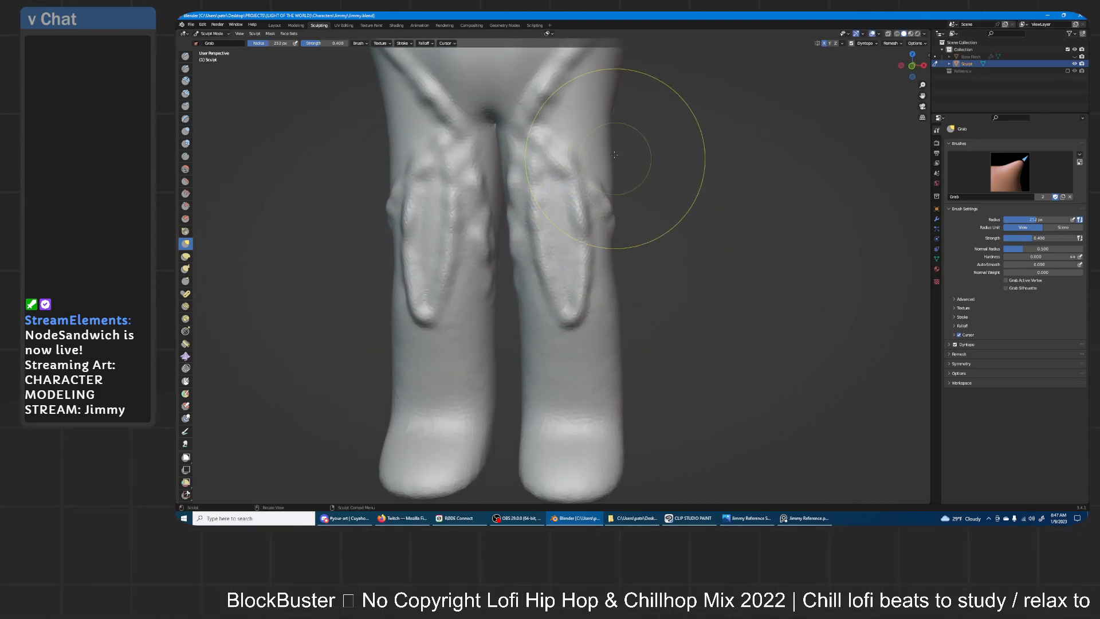
pyautogui.keyDown('ctrl'); pyautogui.moveTo(615, 156); pyautogui.dragTo(624, 171, button='middle'); pyautogui.keyUp('ctrl')
pyautogui.moveTo(510, 161)
pyautogui.keyDown('ctrl'); pyautogui.mouseDown(button='middle')
pyautogui.moveTo(614, 282)
pyautogui.moveTo(600, 299)
pyautogui.mouseUp(button='middle'); pyautogui.keyUp('ctrl')
# - Inflate the inner thighs and crotch area, and reduce the Inflate brush radius to 100 px
pyautogui.moveTo(552, 152); pyautogui.dragTo(516, 104, button='middle')
pyautogui.scroll(-6, 542, 172)
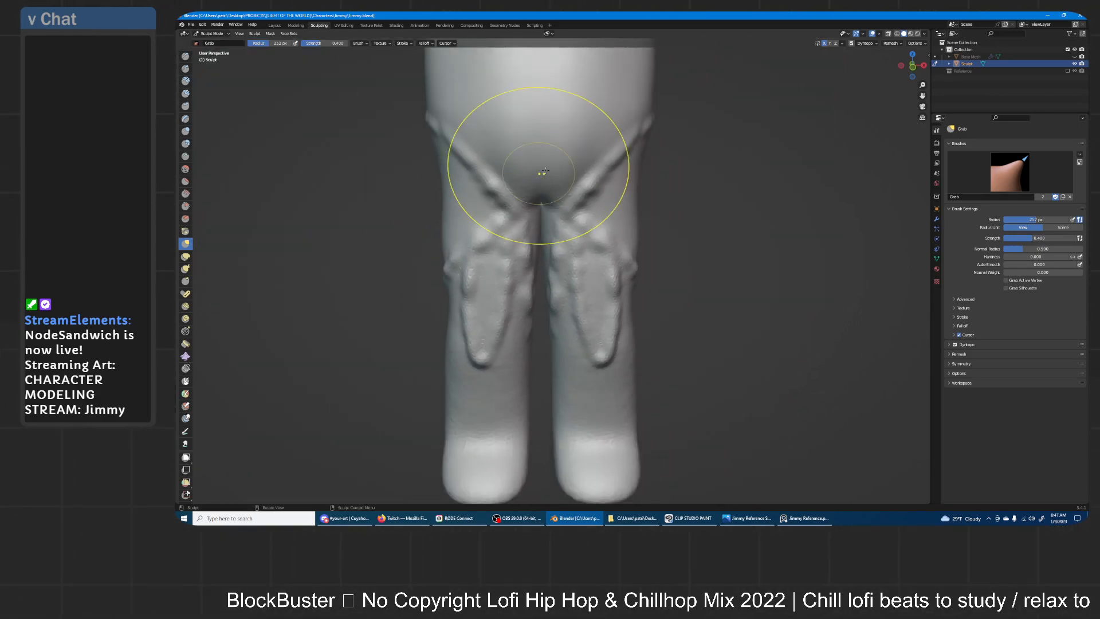
pyautogui.moveTo(544, 171); pyautogui.dragTo(545, 152, button='middle')
pyautogui.scroll(4, 560, 192)
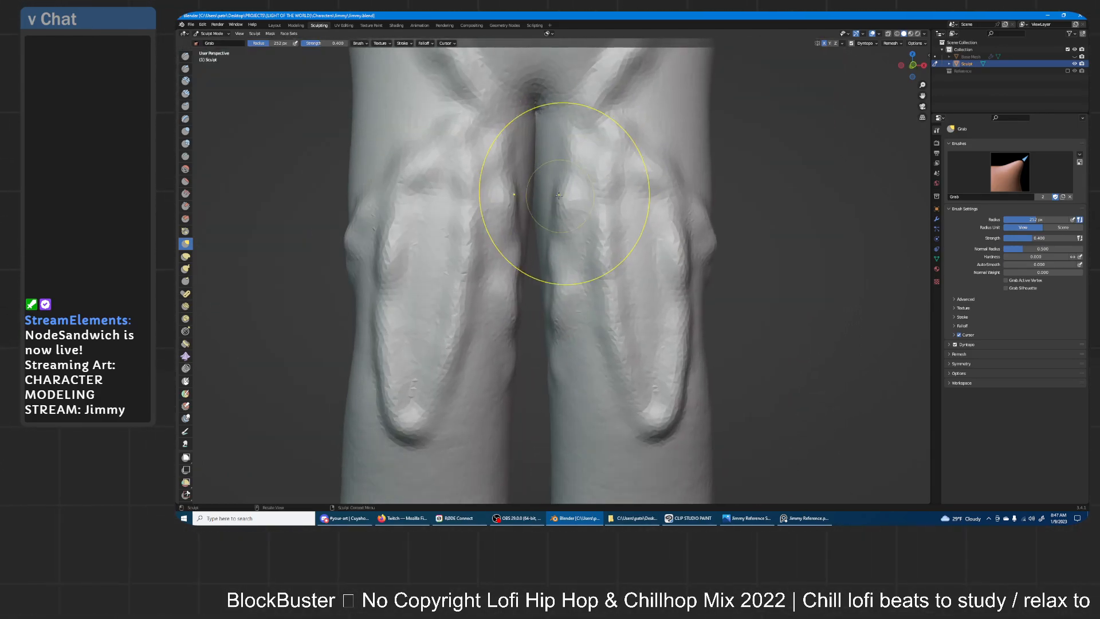
pyautogui.click(186, 131)
pyautogui.scroll(4, 537, 253)
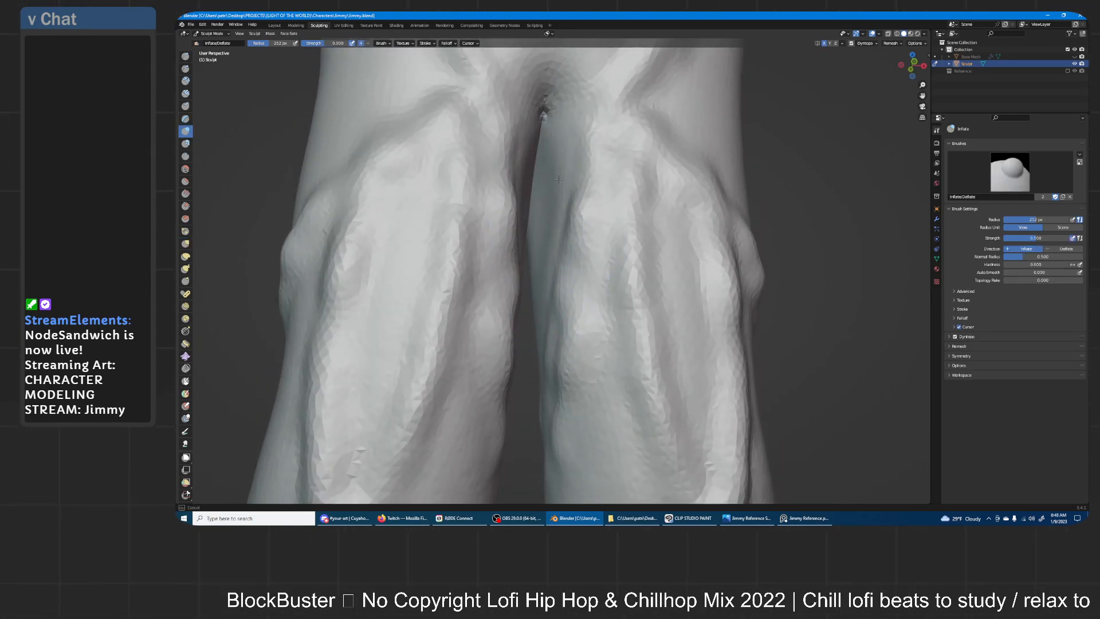
pyautogui.moveTo(555, 205); pyautogui.dragTo(591, 149, button='middle')
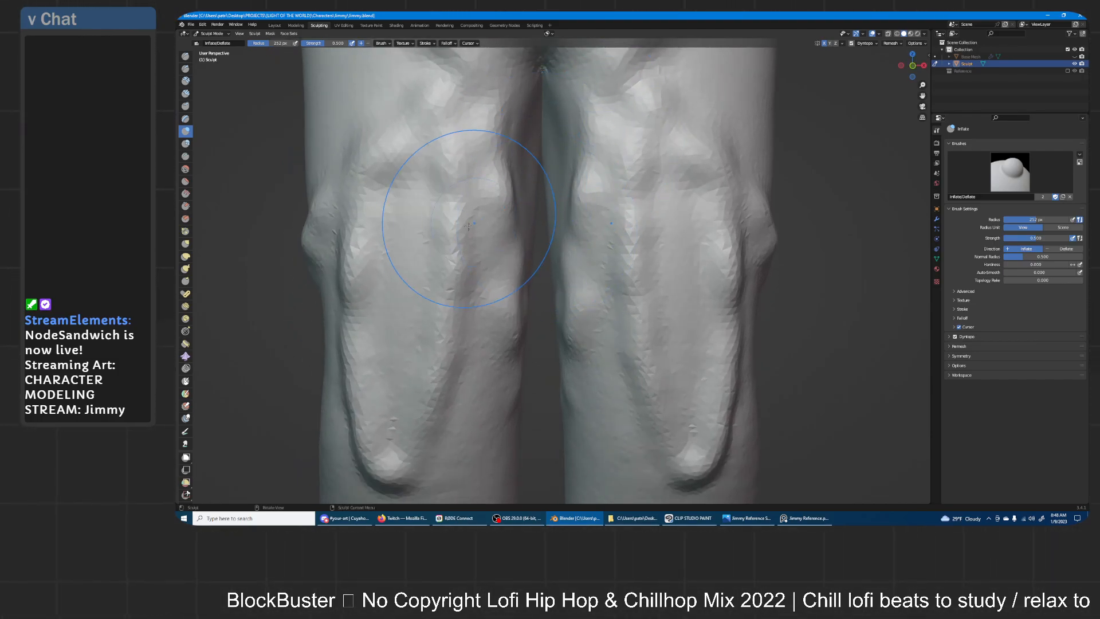
pyautogui.scroll(-2, 659, 143)
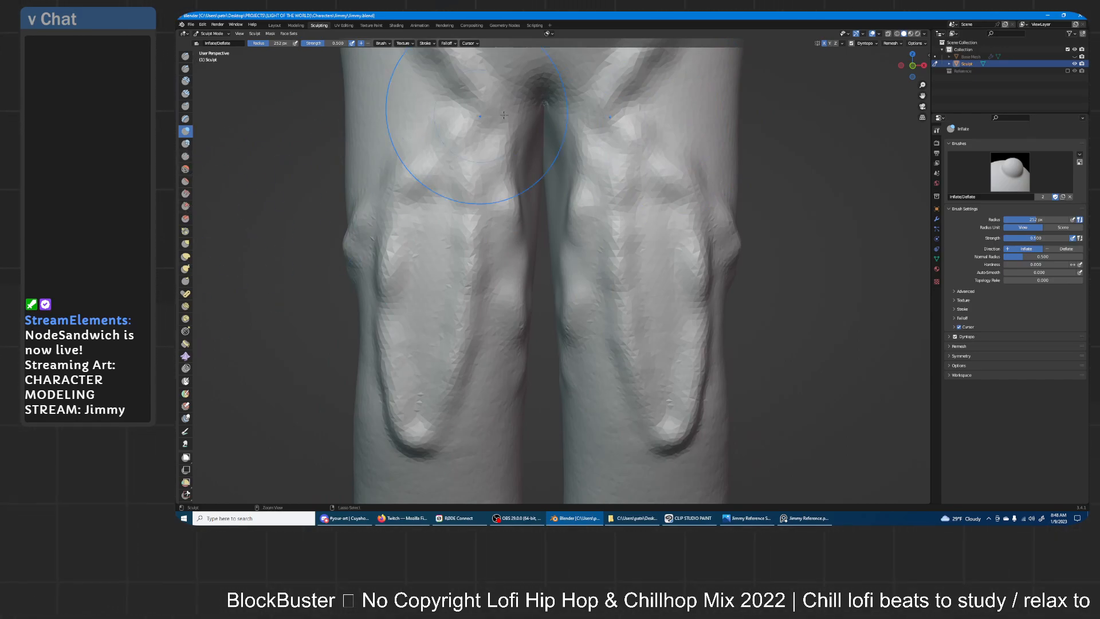
pyautogui.scroll(-5, 504, 230)
pyautogui.press('f')
pyautogui.click(524, 241)
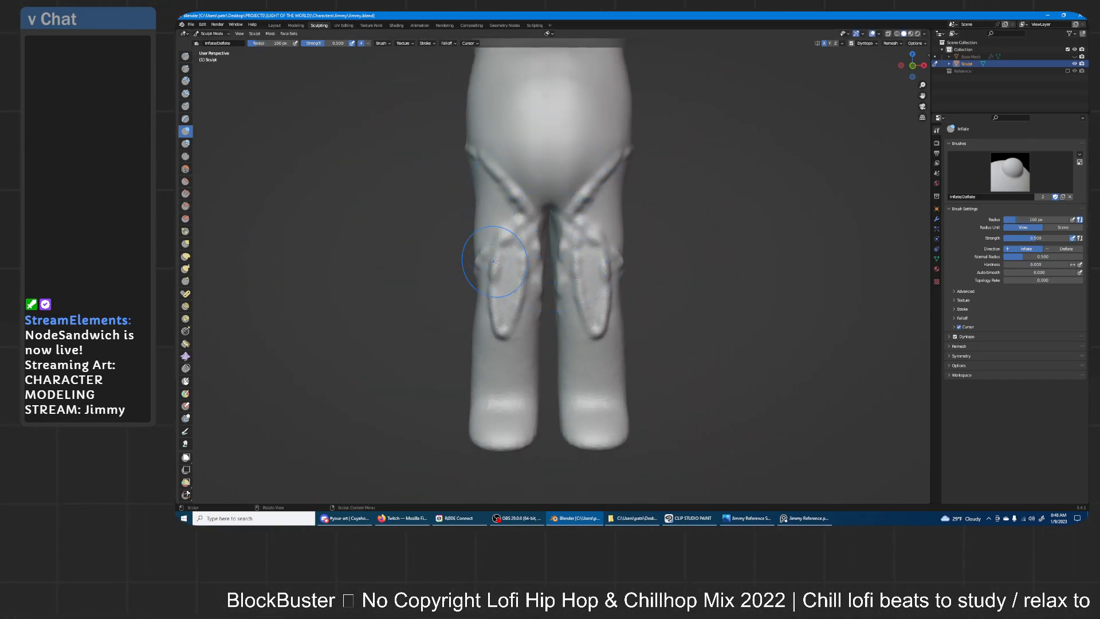
# - Smooth the crotch and upper inner thighs from front and back with a 300 px Smooth brush
pyautogui.moveTo(543, 228)
pyautogui.keyDown('ctrl'); pyautogui.mouseDown(button='middle')
pyautogui.moveTo(555, 163)
pyautogui.moveTo(539, 241)
pyautogui.moveTo(559, 205)
pyautogui.mouseUp(button='middle'); pyautogui.keyUp('ctrl')
pyautogui.click(185, 169)
pyautogui.press('f')
pyautogui.click(611, 167)
pyautogui.moveTo(613, 167)
pyautogui.keyDown('shift'); pyautogui.mouseDown(button='middle')
pyautogui.moveTo(585, 197)
pyautogui.moveTo(568, 182)
pyautogui.mouseUp(button='middle'); pyautogui.keyUp('shift')
pyautogui.moveTo(540, 180); pyautogui.dragTo(536, 187)
pyautogui.moveTo(533, 195)
pyautogui.mouseDown(button='middle')
pyautogui.moveTo(521, 251)
pyautogui.moveTo(530, 240)
pyautogui.moveTo(515, 246)
pyautogui.moveTo(535, 232)
pyautogui.mouseUp(button='middle')
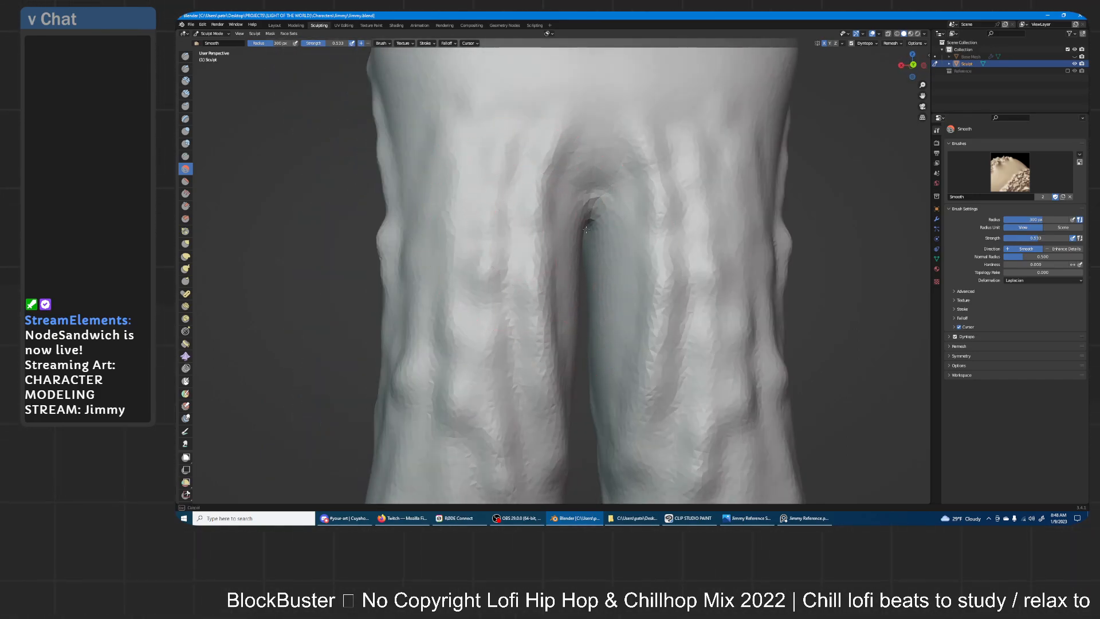
pyautogui.moveTo(588, 264)
pyautogui.mouseDown(button='middle')
pyautogui.moveTo(580, 278)
pyautogui.moveTo(573, 241)
pyautogui.moveTo(630, 260)
pyautogui.mouseUp(button='middle')
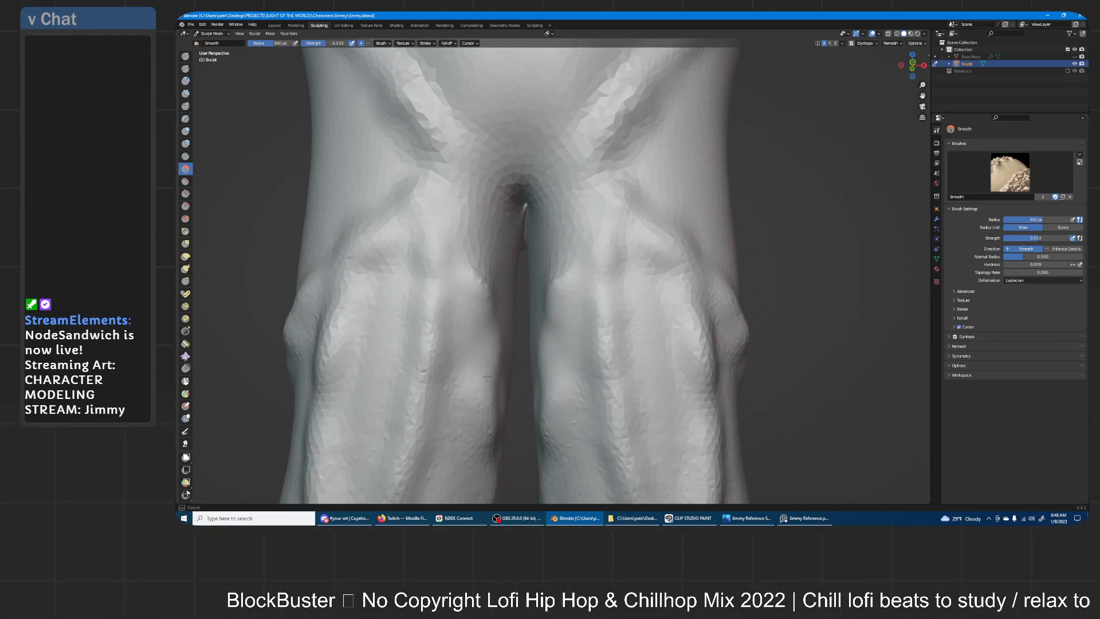
# - Rework the narrow gap beneath the crotch with the Inflate brush and the Smooth brush
pyautogui.keyDown('ctrl'); pyautogui.moveTo(723, 183); pyautogui.dragTo(704, 219, button='middle'); pyautogui.keyUp('ctrl')
pyautogui.moveTo(704, 219)
pyautogui.mouseDown(button='middle')
pyautogui.moveTo(697, 193)
pyautogui.moveTo(681, 186)
pyautogui.mouseUp(button='middle')
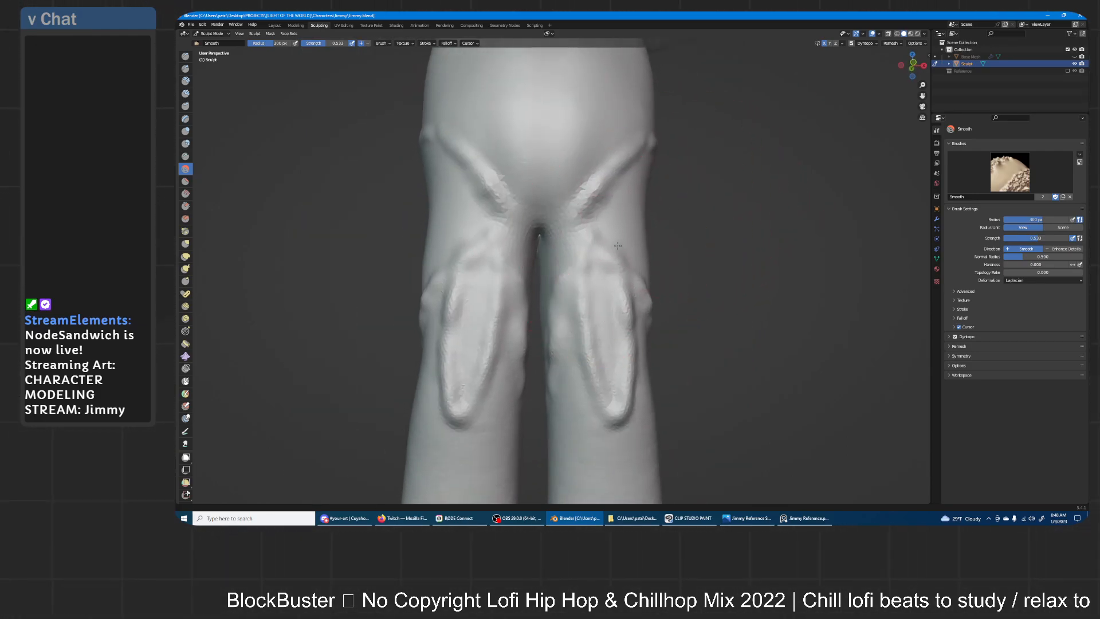
pyautogui.keyDown('shift'); pyautogui.moveTo(647, 240); pyautogui.dragTo(679, 201, button='middle'); pyautogui.keyUp('shift')
pyautogui.scroll(3, 633, 215)
pyautogui.moveTo(568, 241); pyautogui.dragTo(554, 219, button='middle')
pyautogui.scroll(2, 555, 218)
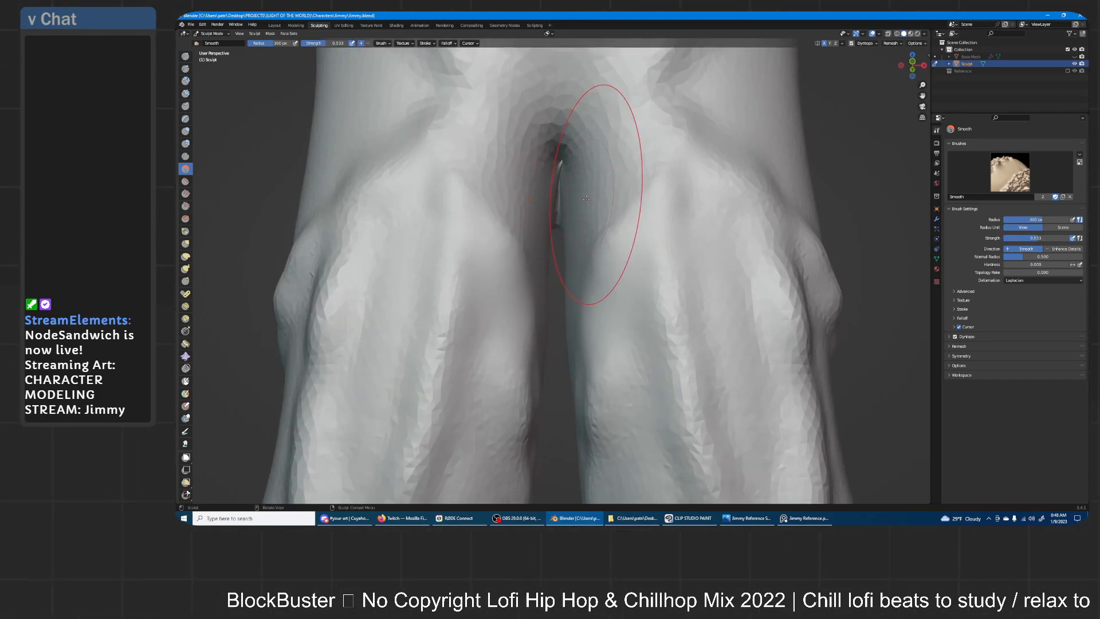
pyautogui.click(185, 131)
pyautogui.moveTo(555, 216); pyautogui.dragTo(556, 218, button='middle')
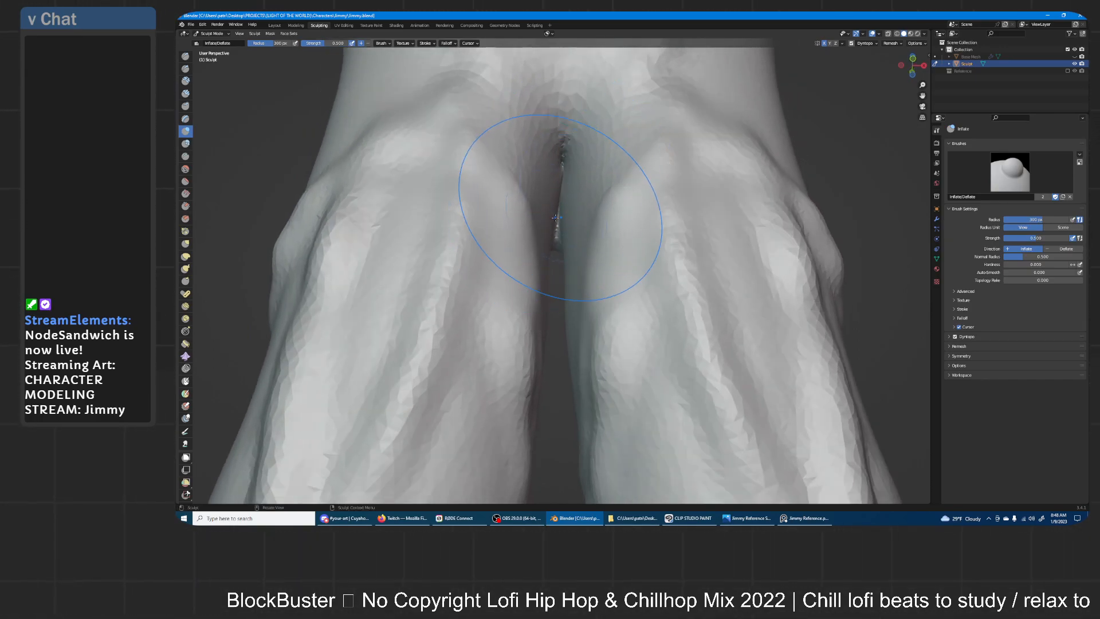
pyautogui.click(186, 169)
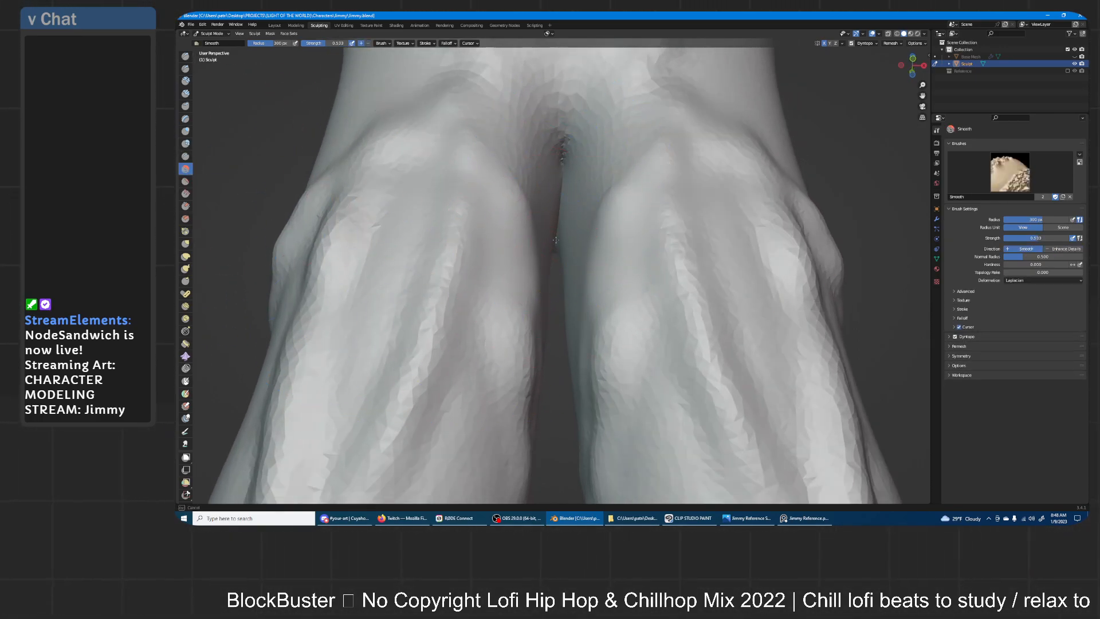
pyautogui.scroll(-8, 579, 208)
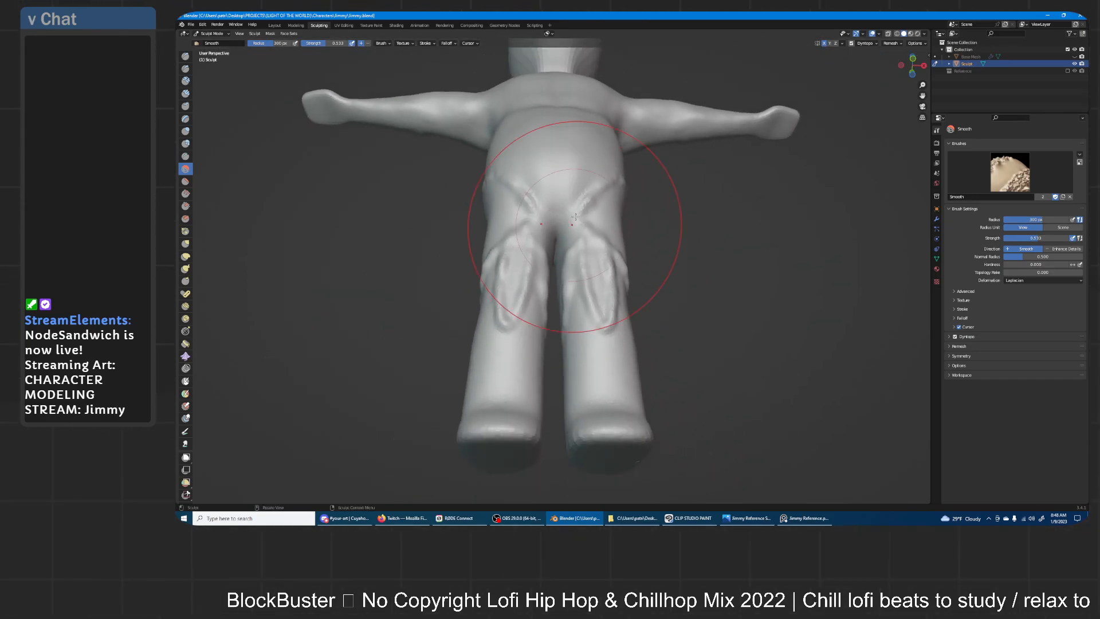
# - Inflate the surface between the legs at the crotch with a 107 px brush
pyautogui.click(185, 134)
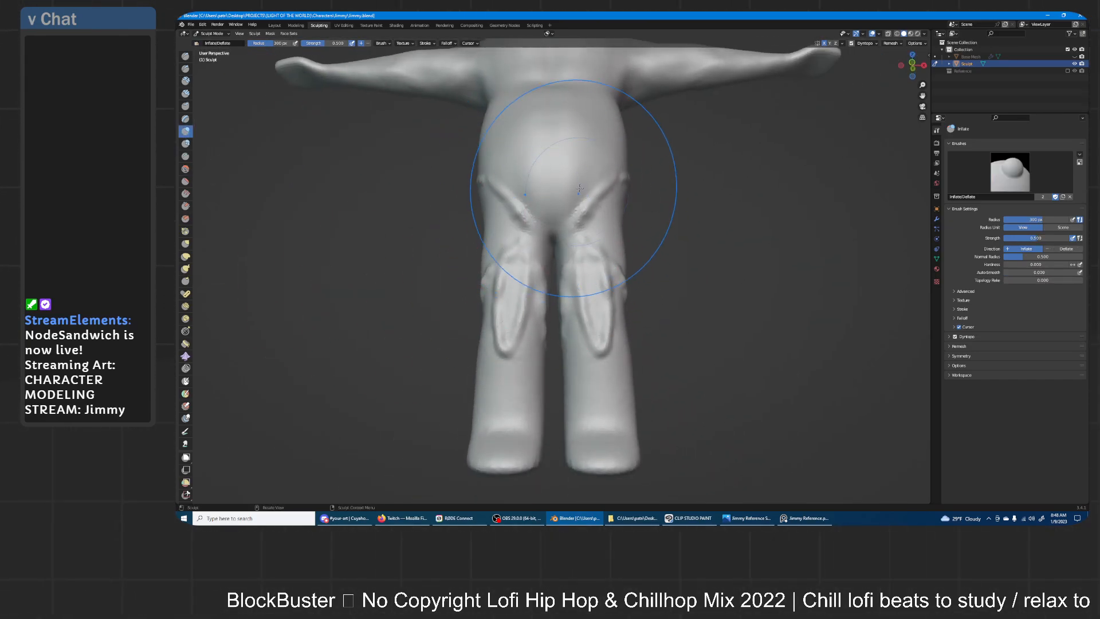
pyautogui.moveTo(569, 191); pyautogui.dragTo(567, 174, button='middle')
pyautogui.press('f')
pyautogui.click(497, 277)
pyautogui.moveTo(551, 277); pyautogui.dragTo(552, 255, button='middle')
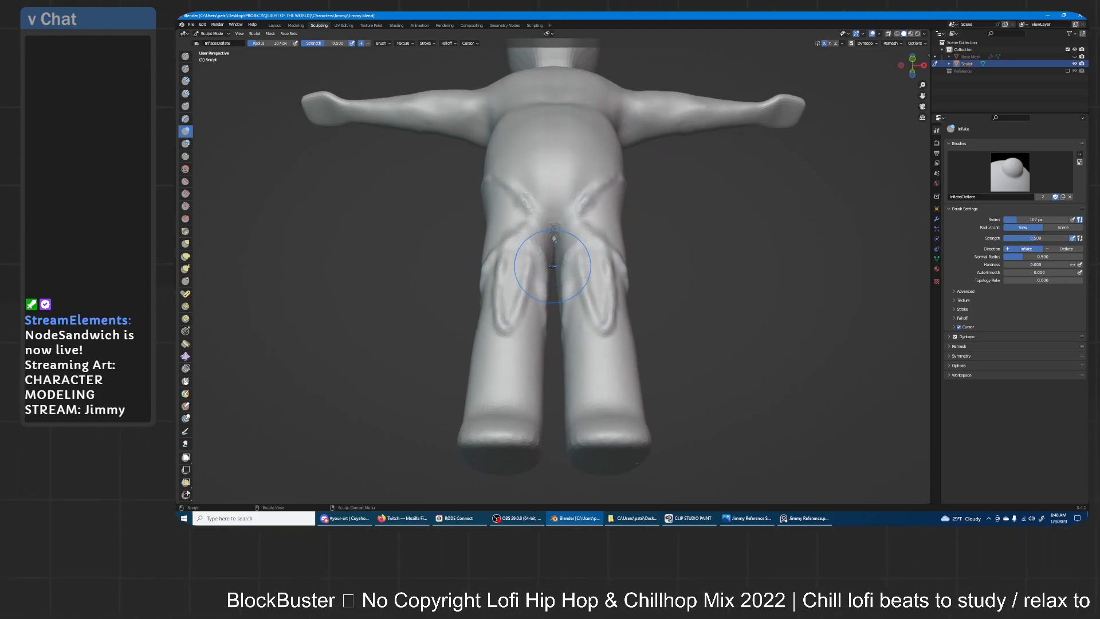
# - Blend the inflated crotch into the thighs with a 203 px Smooth brush
pyautogui.click(186, 168)
pyautogui.scroll(8, 551, 252)
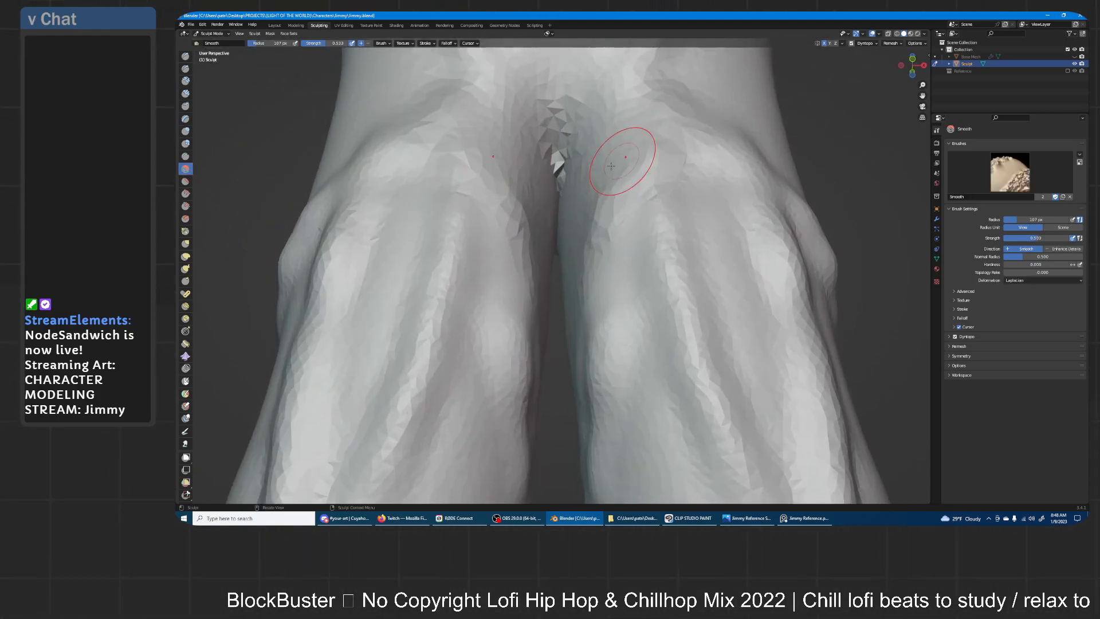
pyautogui.press('f')
pyautogui.click(585, 254)
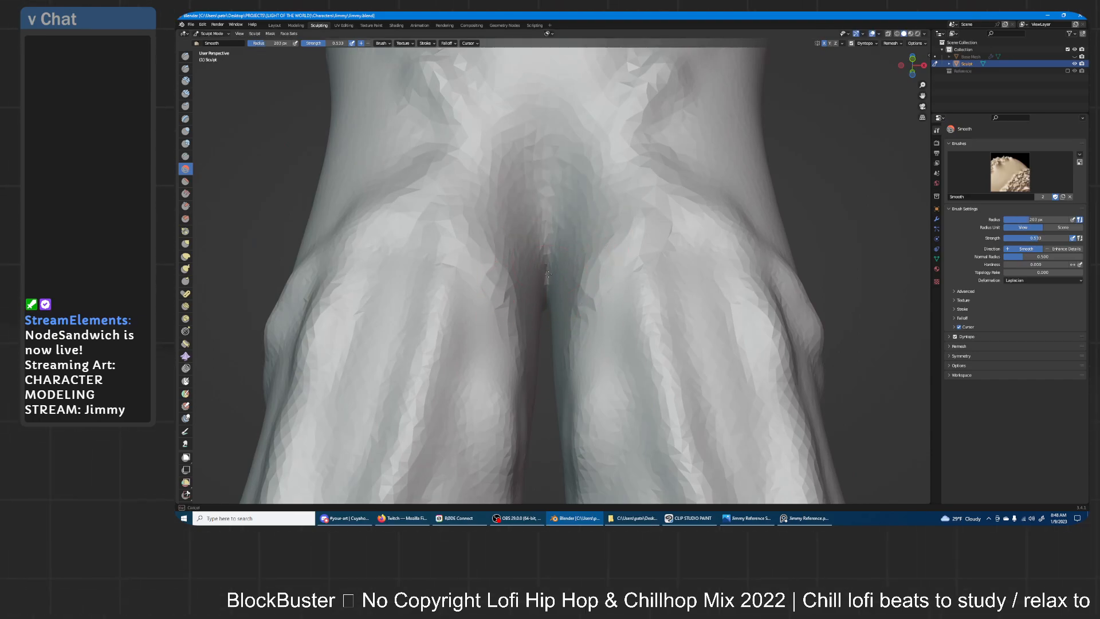
pyautogui.scroll(-6, 547, 285)
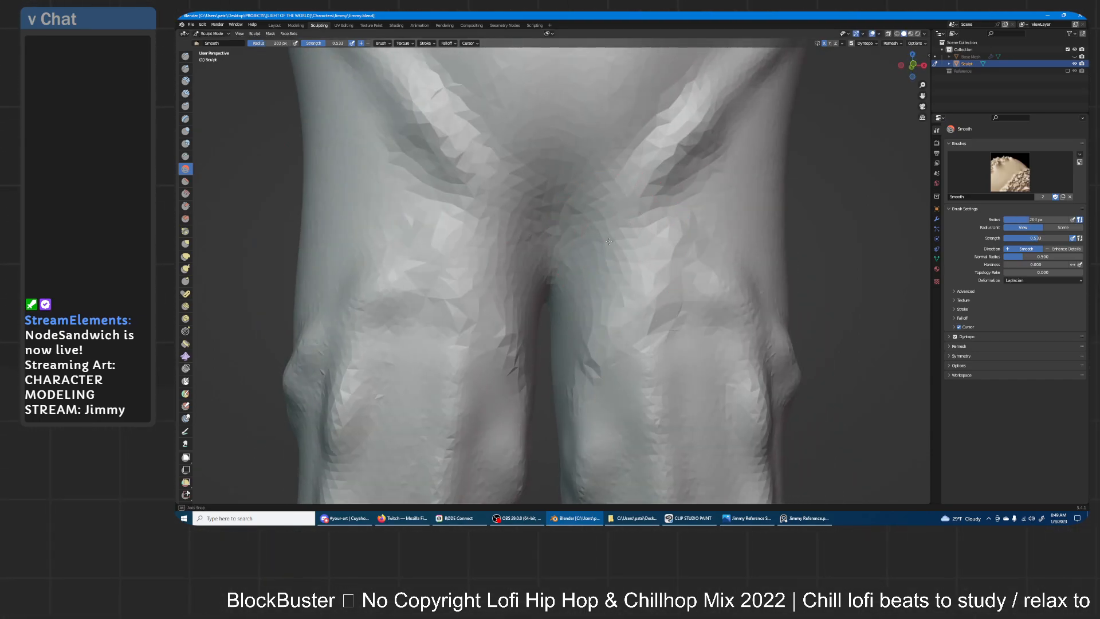
pyautogui.moveTo(622, 216)
pyautogui.mouseDown(button='middle')
pyautogui.moveTo(563, 259)
pyautogui.moveTo(537, 358)
pyautogui.mouseUp(button='middle')
pyautogui.moveTo(562, 324); pyautogui.dragTo(577, 359, button='middle')
pyautogui.moveTo(665, 143)
pyautogui.keyDown('ctrl'); pyautogui.mouseDown(button='middle')
pyautogui.moveTo(665, 234)
pyautogui.moveTo(645, 267)
pyautogui.moveTo(658, 229)
pyautogui.moveTo(641, 178)
pyautogui.moveTo(682, 237)
pyautogui.mouseUp(button='middle'); pyautogui.keyUp('ctrl')
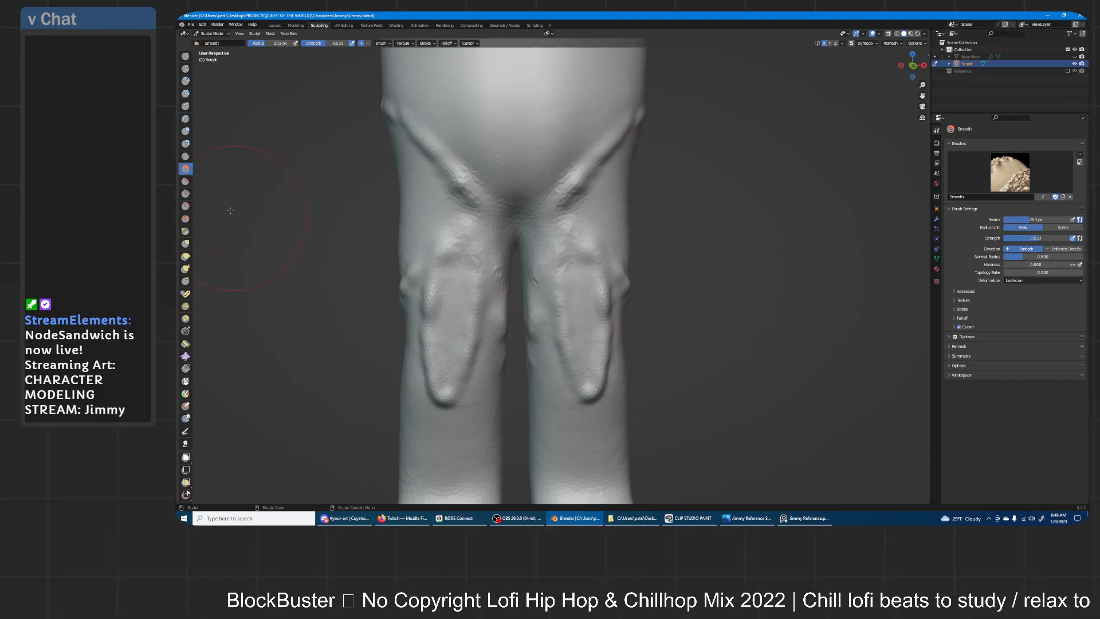
# - Sharpen the creases and folds around the crotch and thighs with a 30 px Draw brush
pyautogui.click(185, 55)
pyautogui.press('f')
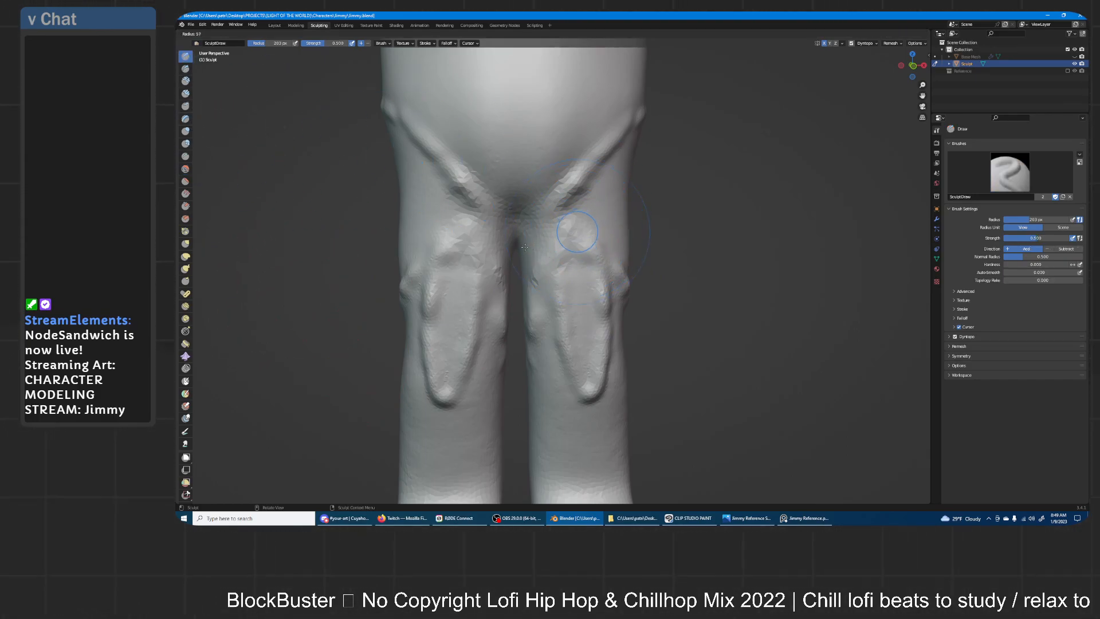
pyautogui.click(517, 251)
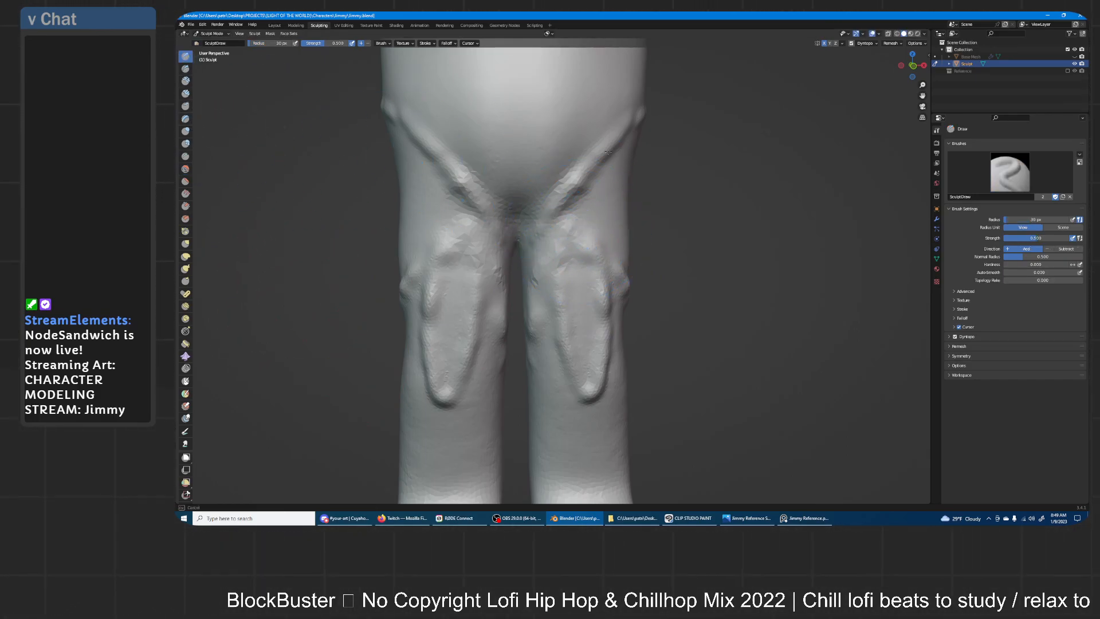
pyautogui.moveTo(536, 240)
pyautogui.keyDown('ctrl'); pyautogui.mouseDown()
pyautogui.moveTo(546, 259)
pyautogui.moveTo(599, 285)
pyautogui.moveTo(570, 259)
pyautogui.mouseUp(); pyautogui.keyUp('ctrl')
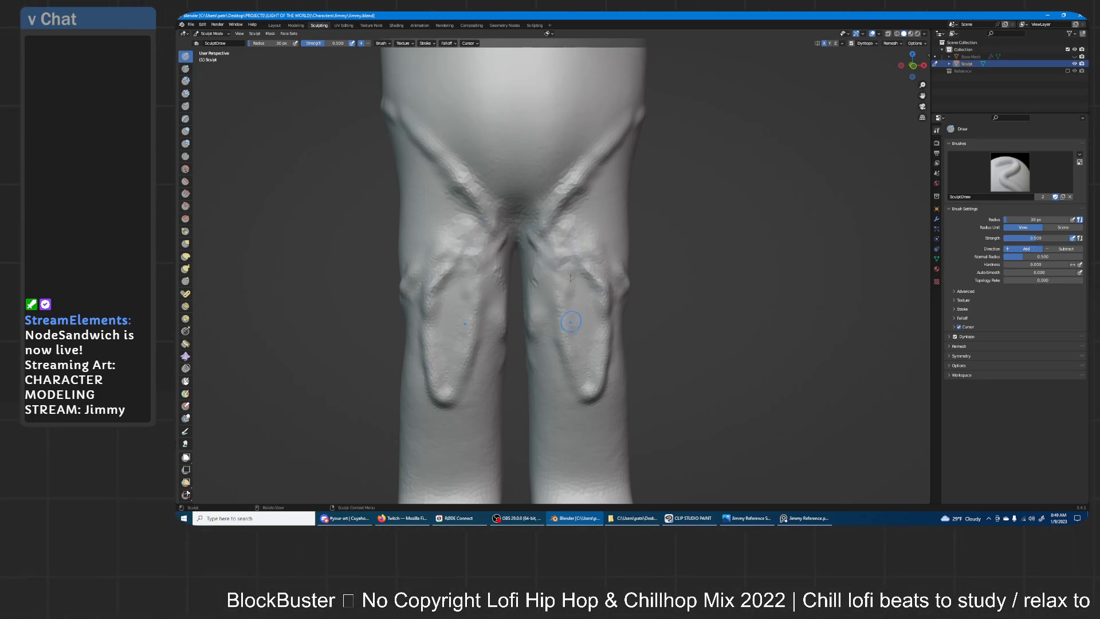
pyautogui.moveTo(594, 251)
pyautogui.mouseDown(button='middle')
pyautogui.moveTo(516, 218)
pyautogui.moveTo(635, 182)
pyautogui.moveTo(619, 229)
pyautogui.moveTo(627, 279)
pyautogui.moveTo(660, 166)
pyautogui.mouseUp(button='middle')
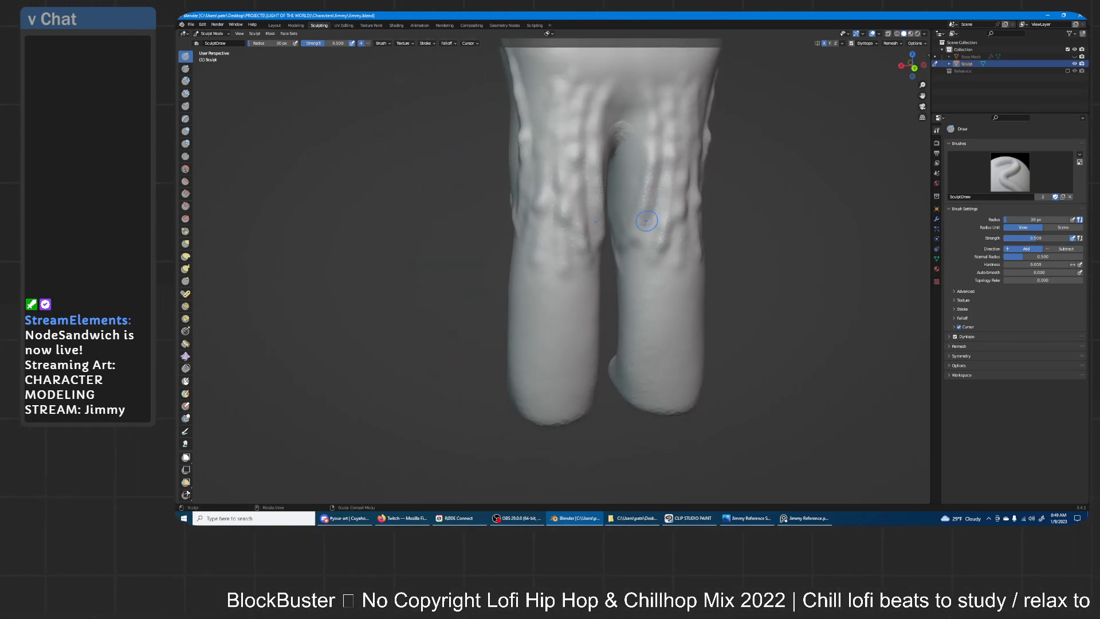
# - Smooth out the bumpy lower ends of the folds behind the knees with an enlarged Smooth brush
pyautogui.scroll(2, 632, 253)
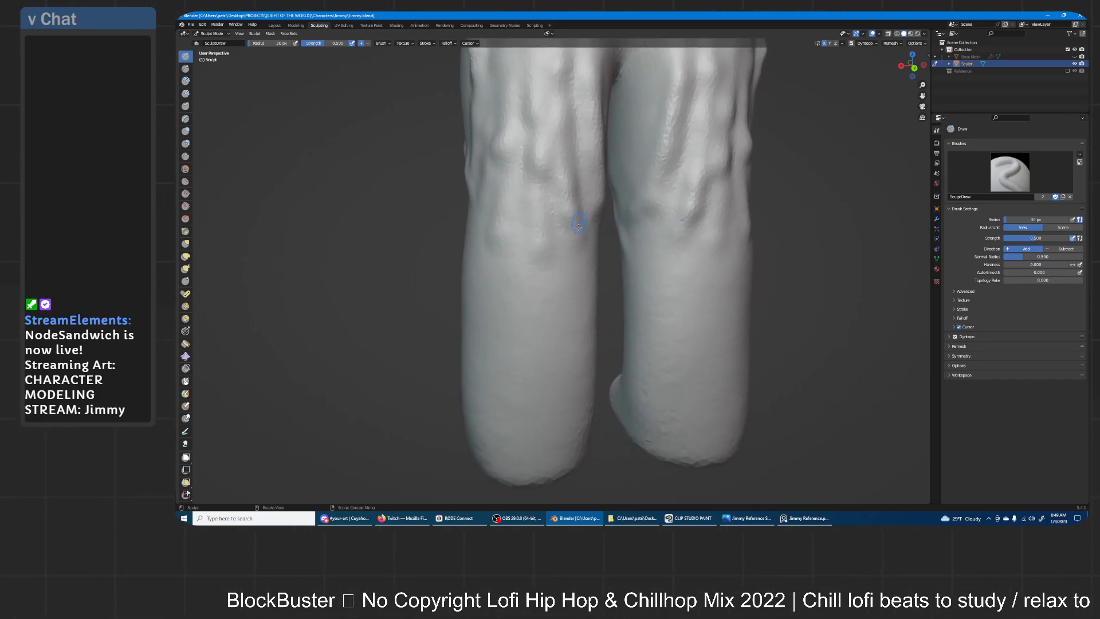
pyautogui.click(186, 131)
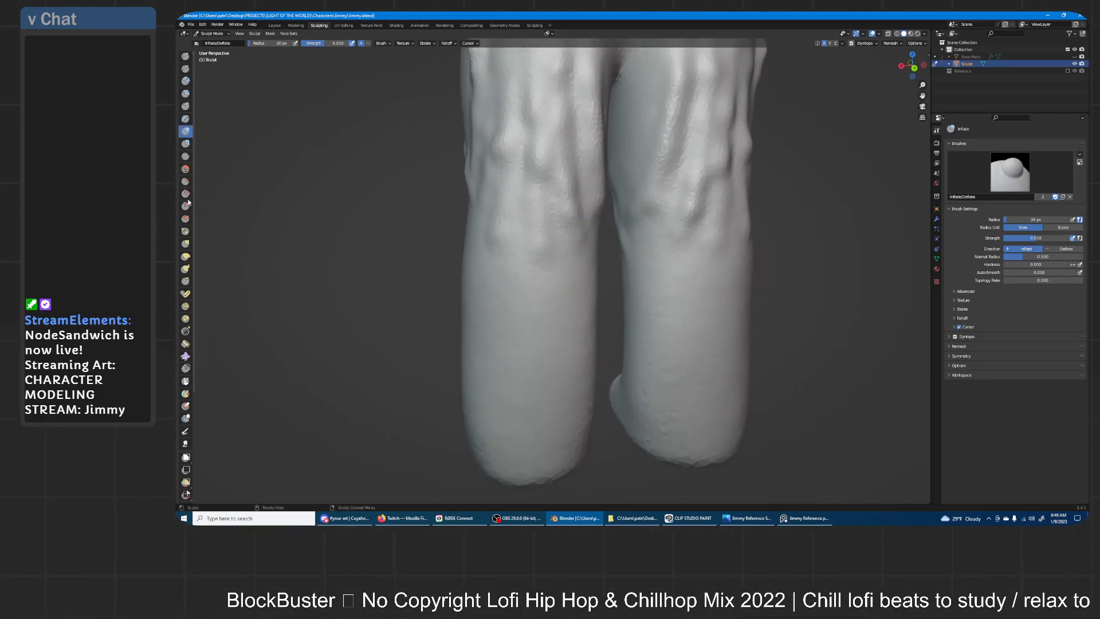
pyautogui.click(186, 169)
pyautogui.press('f')
pyautogui.click(589, 257)
pyautogui.moveTo(533, 256)
pyautogui.mouseDown()
pyautogui.moveTo(544, 189)
pyautogui.moveTo(596, 224)
pyautogui.moveTo(503, 246)
pyautogui.mouseUp()
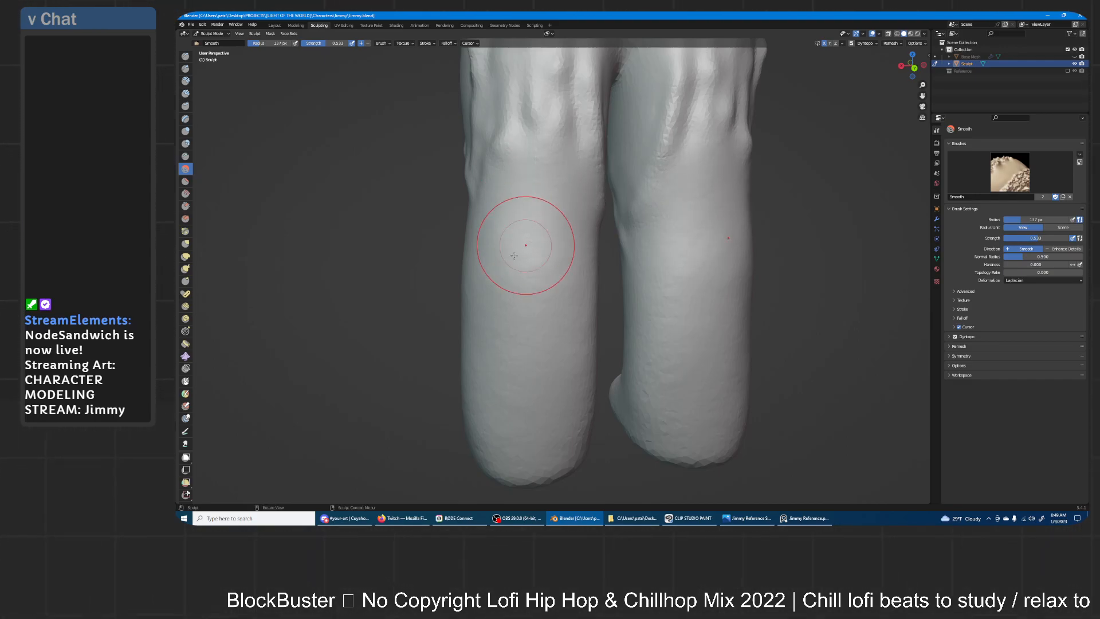
# - Raise curved muscle ridges down the backs of the calves with the small Draw brush, undoing unwanted strokes
pyautogui.click(186, 56)
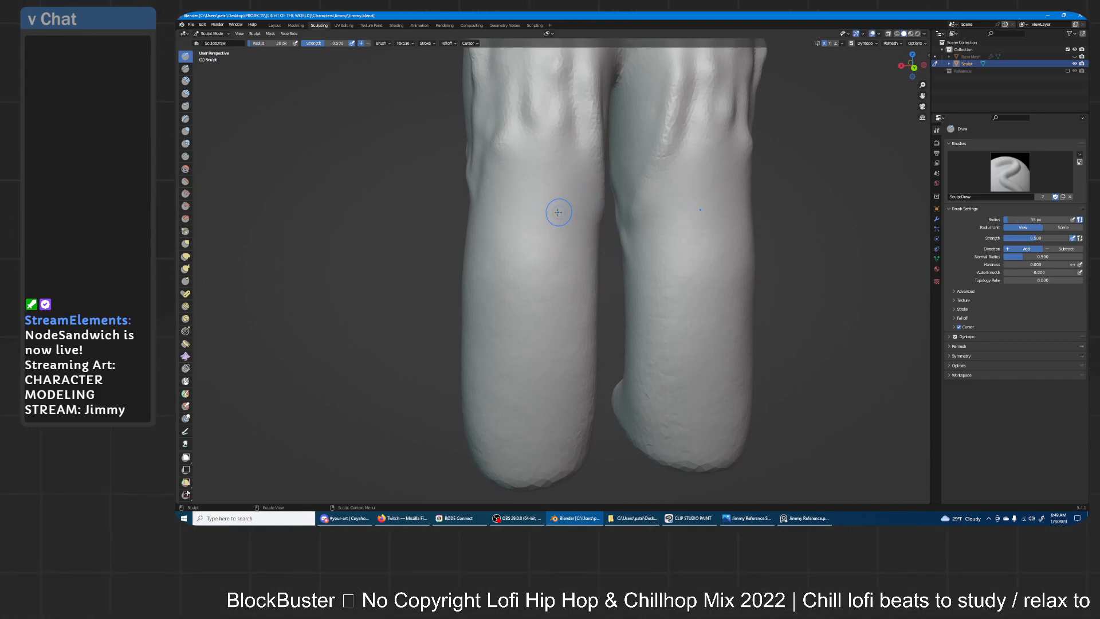
pyautogui.hotkey('ctrl', 'z')
pyautogui.hotkey('ctrl', 'z')
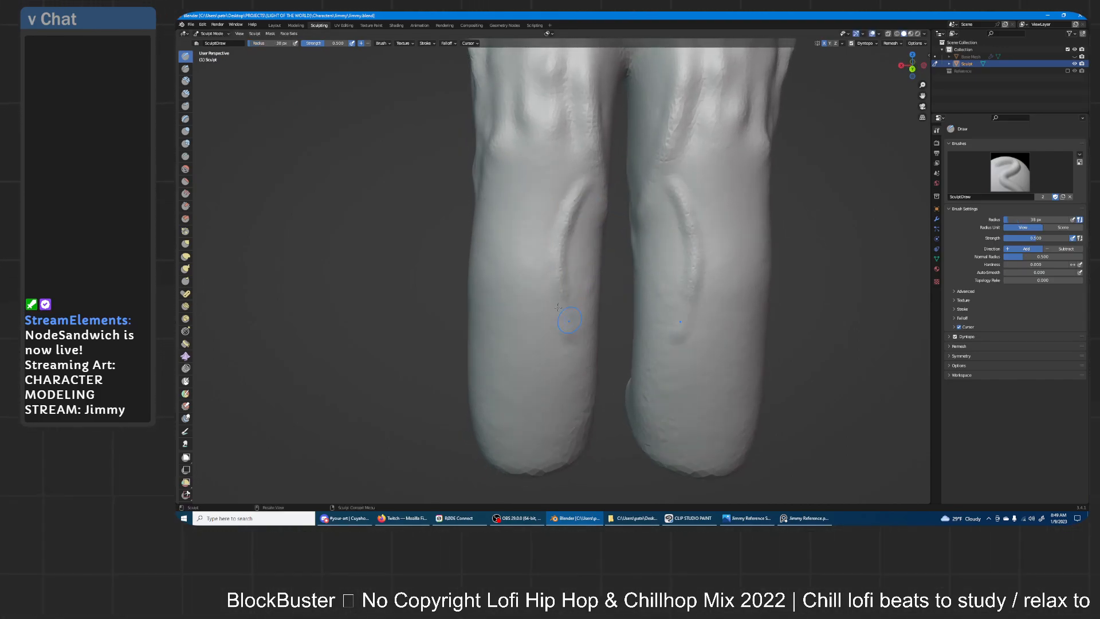
pyautogui.moveTo(514, 199); pyautogui.dragTo(531, 196, button='middle')
pyautogui.moveTo(510, 188)
pyautogui.mouseDown()
pyautogui.moveTo(533, 258)
pyautogui.moveTo(535, 345)
pyautogui.mouseUp()
pyautogui.moveTo(573, 284); pyautogui.dragTo(587, 267, button='middle')
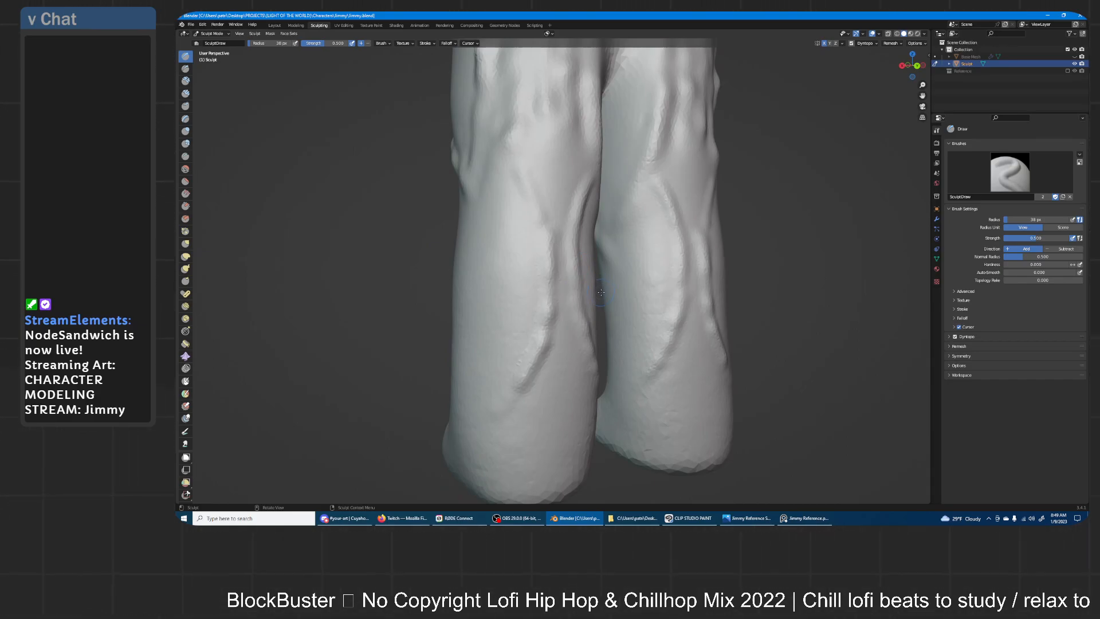
pyautogui.moveTo(602, 296)
pyautogui.keyDown('shift'); pyautogui.mouseDown(button='middle')
pyautogui.moveTo(600, 209)
pyautogui.moveTo(560, 294)
pyautogui.mouseUp(button='middle'); pyautogui.keyUp('shift')
pyautogui.moveTo(536, 248); pyautogui.dragTo(525, 349)
pyautogui.moveTo(535, 408); pyautogui.dragTo(565, 327)
# - Add raised muscle ridges along the outer sides and fronts of the shins with the Draw brush
pyautogui.moveTo(668, 189)
pyautogui.mouseDown(button='middle')
pyautogui.moveTo(690, 285)
pyautogui.moveTo(711, 290)
pyautogui.moveTo(677, 292)
pyautogui.moveTo(716, 199)
pyautogui.moveTo(692, 216)
pyautogui.mouseUp(button='middle')
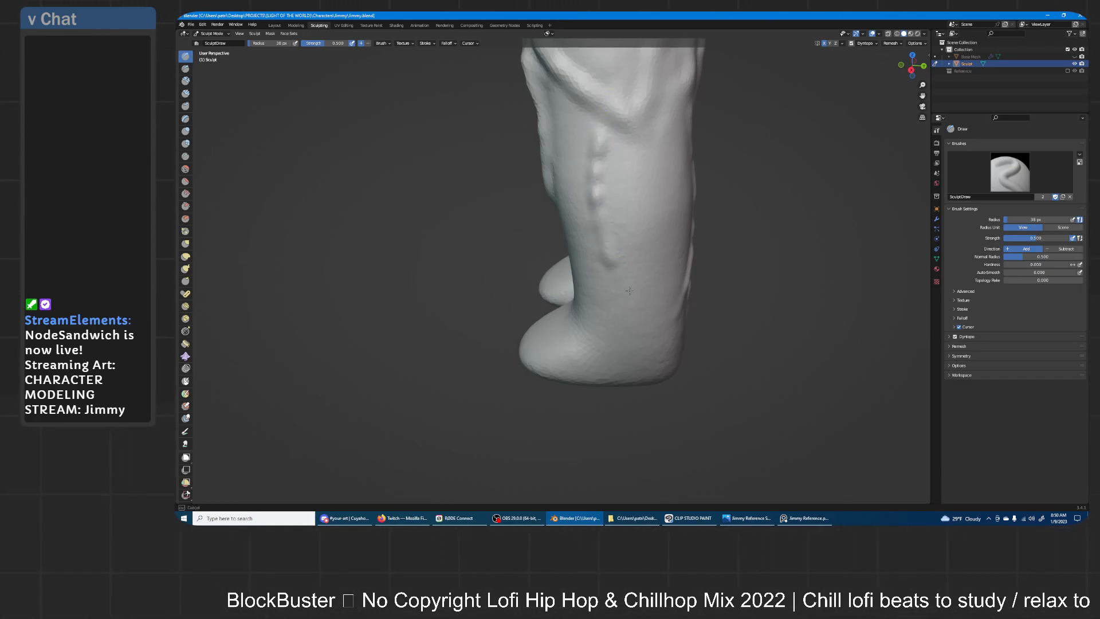
pyautogui.moveTo(675, 212)
pyautogui.mouseDown(button='middle')
pyautogui.moveTo(764, 176)
pyautogui.moveTo(607, 137)
pyautogui.moveTo(652, 270)
pyautogui.mouseUp(button='middle')
pyautogui.moveTo(660, 215); pyautogui.dragTo(608, 226, button='middle')
pyautogui.moveTo(633, 318); pyautogui.dragTo(647, 307)
pyautogui.moveTo(570, 153)
pyautogui.mouseDown(button='middle')
pyautogui.moveTo(706, 167)
pyautogui.moveTo(626, 233)
pyautogui.moveTo(633, 191)
pyautogui.mouseUp(button='middle')
pyautogui.moveTo(635, 175); pyautogui.dragTo(619, 236)
pyautogui.moveTo(635, 203)
pyautogui.mouseDown()
pyautogui.moveTo(630, 324)
pyautogui.moveTo(610, 283)
pyautogui.mouseUp()
pyautogui.moveTo(606, 241); pyautogui.dragTo(622, 224, button='middle')
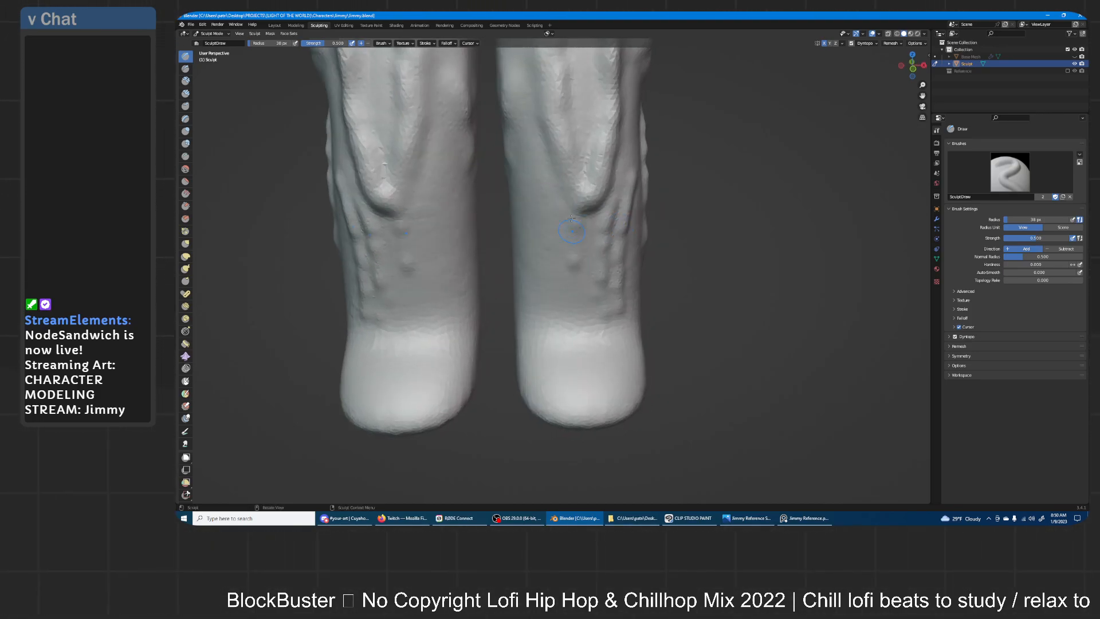
pyautogui.moveTo(571, 293); pyautogui.dragTo(564, 285)
# - Adjust the front silhouette of the thighs and knees with a 213 px Grab brush
pyautogui.moveTo(555, 285); pyautogui.dragTo(558, 139, button='middle')
pyautogui.keyDown('ctrl'); pyautogui.moveTo(660, 137); pyautogui.dragTo(659, 248, button='middle'); pyautogui.keyUp('ctrl')
pyautogui.moveTo(665, 204); pyautogui.dragTo(664, 212, button='middle')
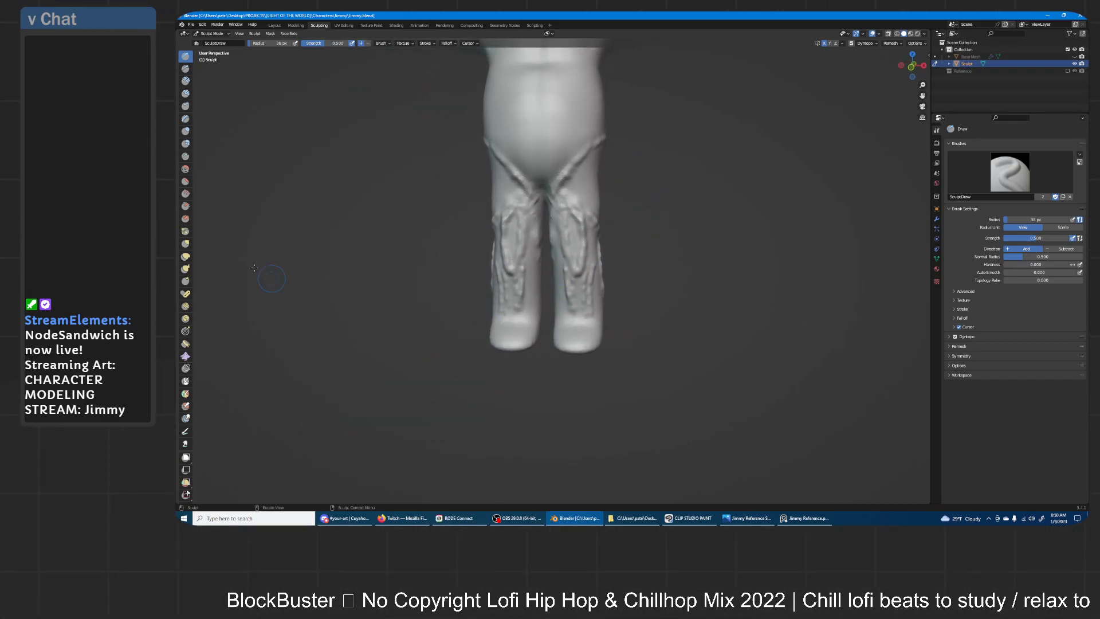
pyautogui.press('g')
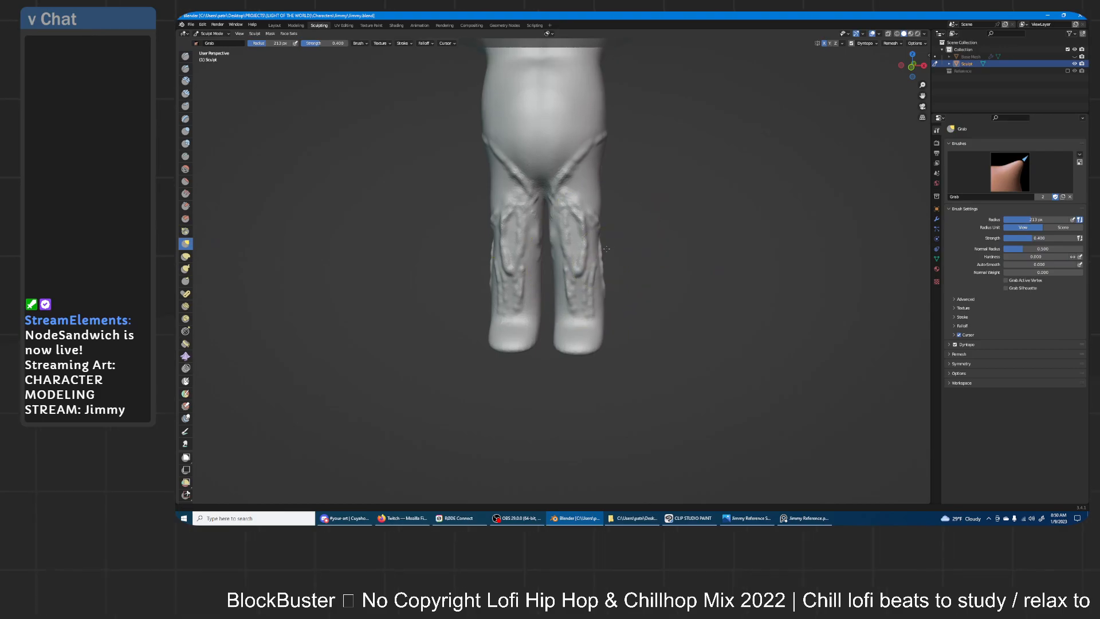
pyautogui.scroll(3, 605, 251)
pyautogui.moveTo(568, 262); pyautogui.dragTo(569, 223)
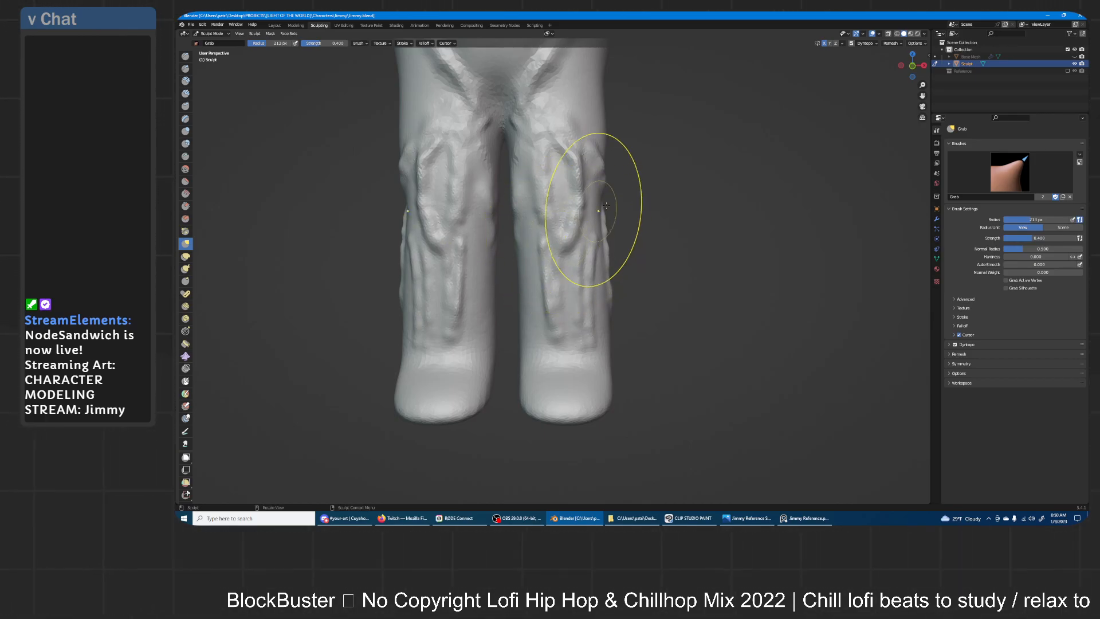
pyautogui.scroll(-2, 604, 208)
pyautogui.keyDown('shift'); pyautogui.moveTo(611, 201); pyautogui.dragTo(611, 238, button='middle'); pyautogui.keyUp('shift')
pyautogui.moveTo(562, 283); pyautogui.dragTo(559, 281)
pyautogui.moveTo(601, 231); pyautogui.dragTo(599, 234)
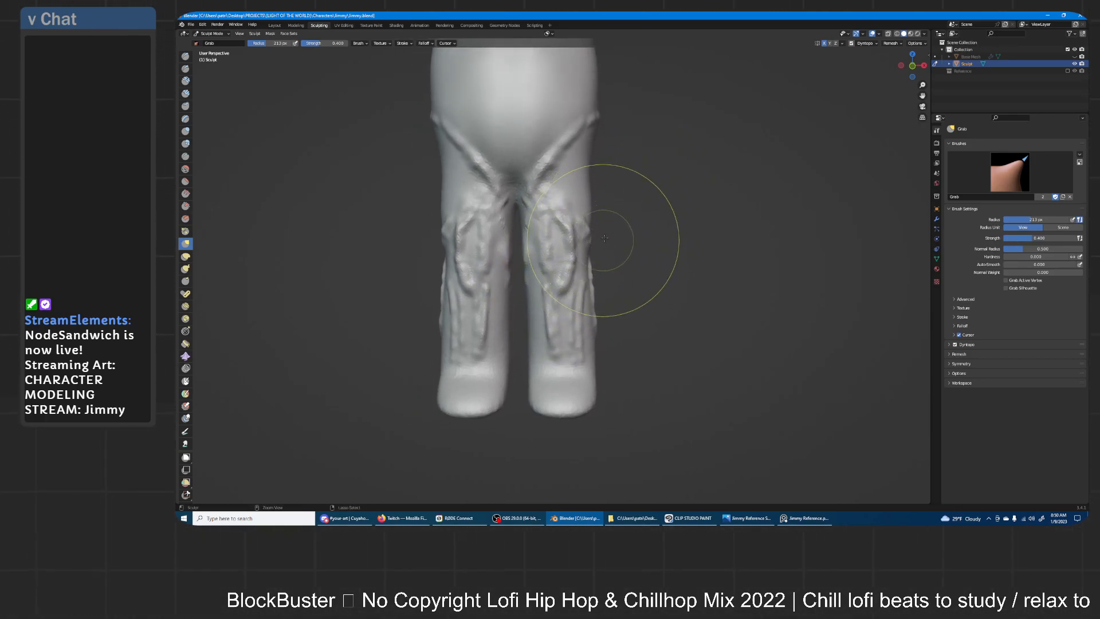
pyautogui.scroll(1, 608, 234)
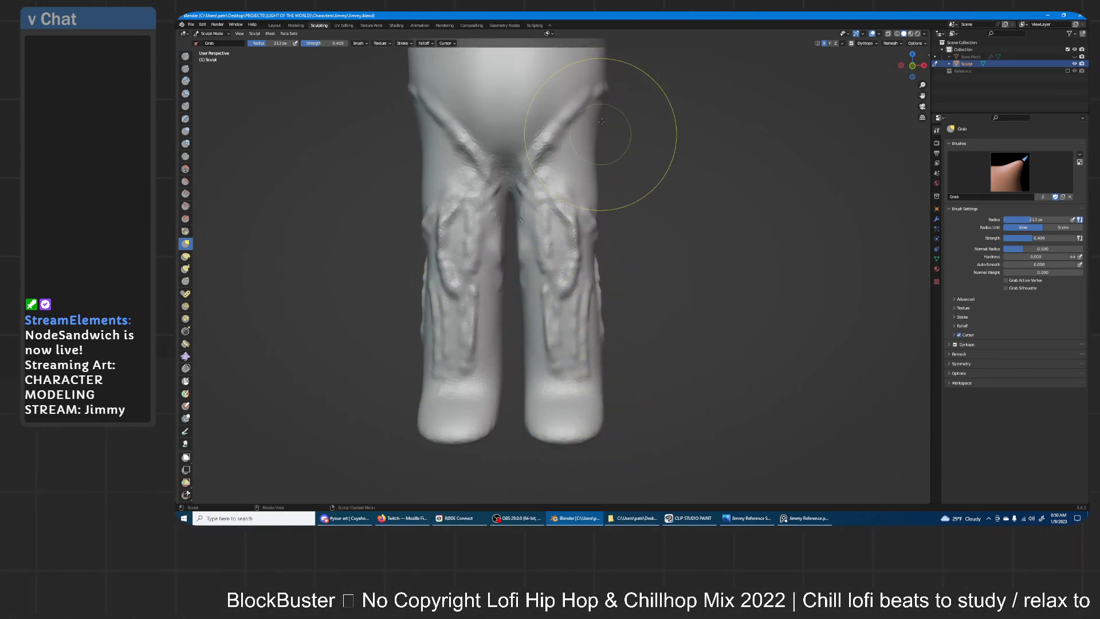
# - Pull the outer calves, ankles and inner leg contours into a more anatomical shape with the Grab brush
pyautogui.moveTo(598, 241); pyautogui.dragTo(703, 208, button='middle')
pyautogui.moveTo(611, 277); pyautogui.dragTo(598, 263, button='middle')
pyautogui.moveTo(599, 253); pyautogui.dragTo(593, 259)
pyautogui.moveTo(592, 260); pyautogui.dragTo(590, 251)
pyautogui.moveTo(588, 201)
pyautogui.mouseDown()
pyautogui.moveTo(601, 145)
pyautogui.moveTo(604, 159)
pyautogui.moveTo(610, 151)
pyautogui.mouseUp()
pyautogui.moveTo(601, 329); pyautogui.dragTo(608, 338)
pyautogui.moveTo(600, 391); pyautogui.dragTo(582, 400)
pyautogui.moveTo(524, 350); pyautogui.dragTo(520, 327)
pyautogui.moveTo(528, 322); pyautogui.dragTo(519, 306)
pyautogui.moveTo(518, 245); pyautogui.dragTo(517, 232)
pyautogui.moveTo(528, 228)
pyautogui.mouseDown()
pyautogui.moveTo(512, 240)
pyautogui.moveTo(504, 273)
pyautogui.mouseUp()
# - Refine the lower leg contours with the Grab brush at 85 px and 128 px, checking the shape from several angles
pyautogui.press('f')
pyautogui.click(564, 409)
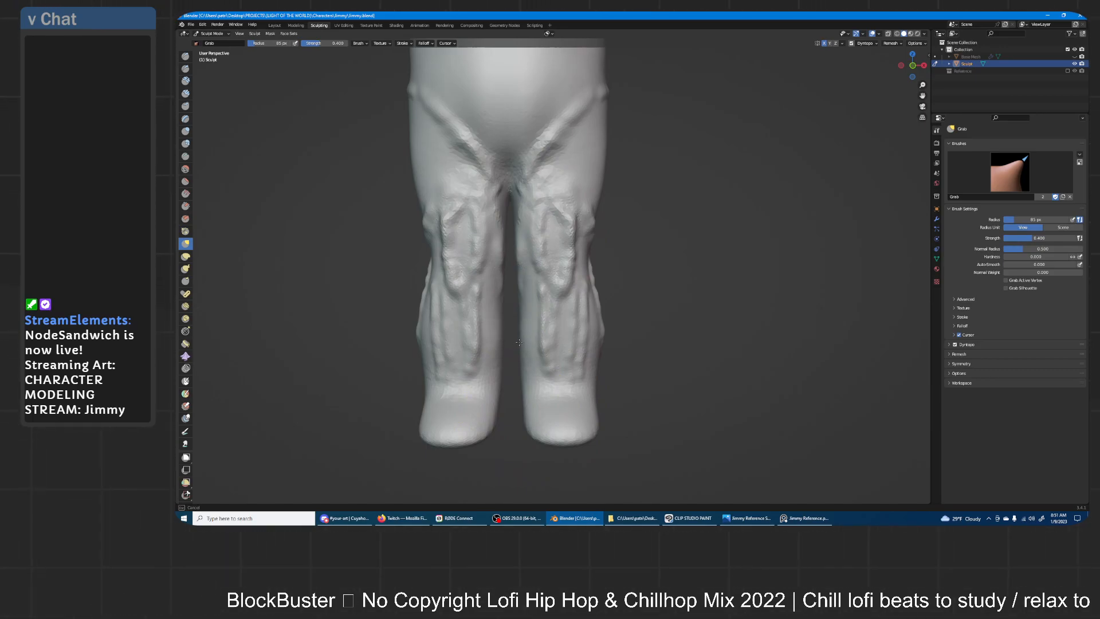
pyautogui.press('f')
pyautogui.click(609, 362)
pyautogui.moveTo(688, 229)
pyautogui.mouseDown(button='middle')
pyautogui.moveTo(594, 247)
pyautogui.moveTo(636, 249)
pyautogui.moveTo(593, 261)
pyautogui.moveTo(534, 244)
pyautogui.mouseUp(button='middle')
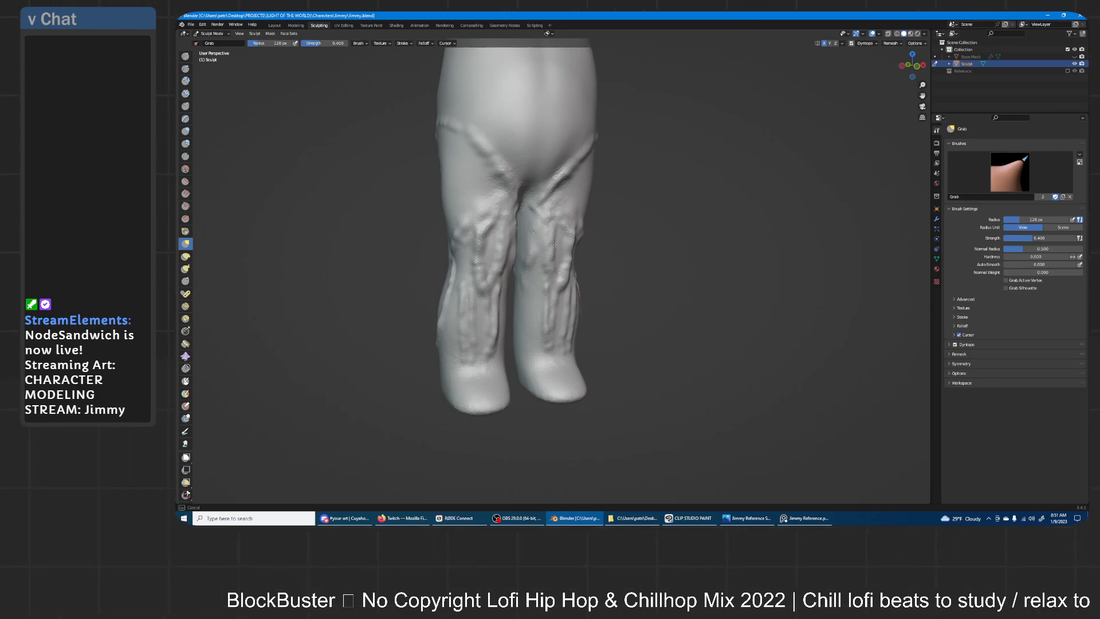
pyautogui.moveTo(537, 241); pyautogui.dragTo(607, 241, button='middle')
pyautogui.scroll(-4, 626, 197)
pyautogui.moveTo(634, 204); pyautogui.dragTo(754, 215, button='middle')
pyautogui.moveTo(694, 215)
pyautogui.mouseDown(button='middle')
pyautogui.moveTo(692, 240)
pyautogui.moveTo(702, 241)
pyautogui.moveTo(573, 235)
pyautogui.moveTo(675, 221)
pyautogui.moveTo(601, 259)
pyautogui.moveTo(522, 235)
pyautogui.moveTo(633, 229)
pyautogui.moveTo(580, 221)
pyautogui.mouseUp(button='middle')
pyautogui.scroll(4, 589, 245)
pyautogui.scroll(6, 580, 221)
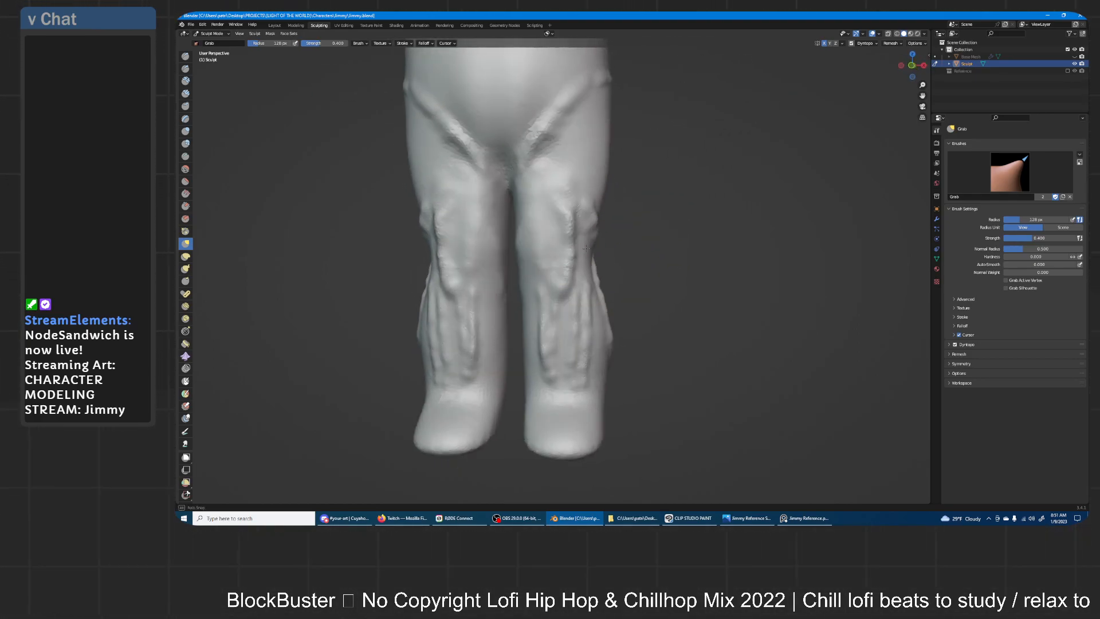
# - Fill and soften the raised ridges on the front of the thighs above the knees using the Inflate brush
pyautogui.click(186, 131)
pyautogui.scroll(2, 559, 303)
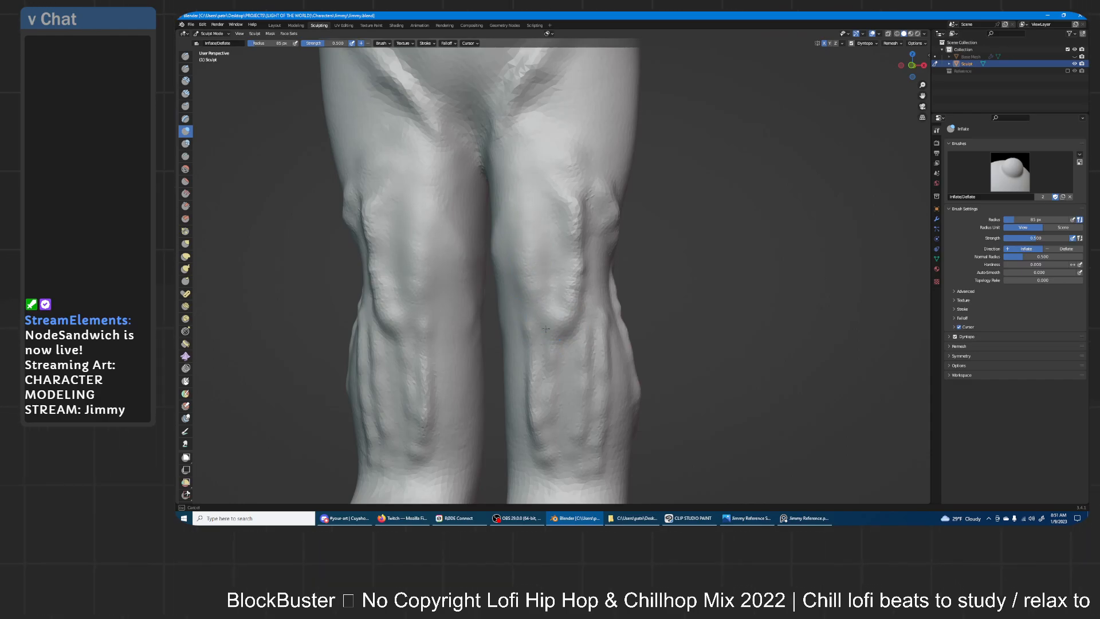
pyautogui.moveTo(579, 232); pyautogui.dragTo(582, 169)
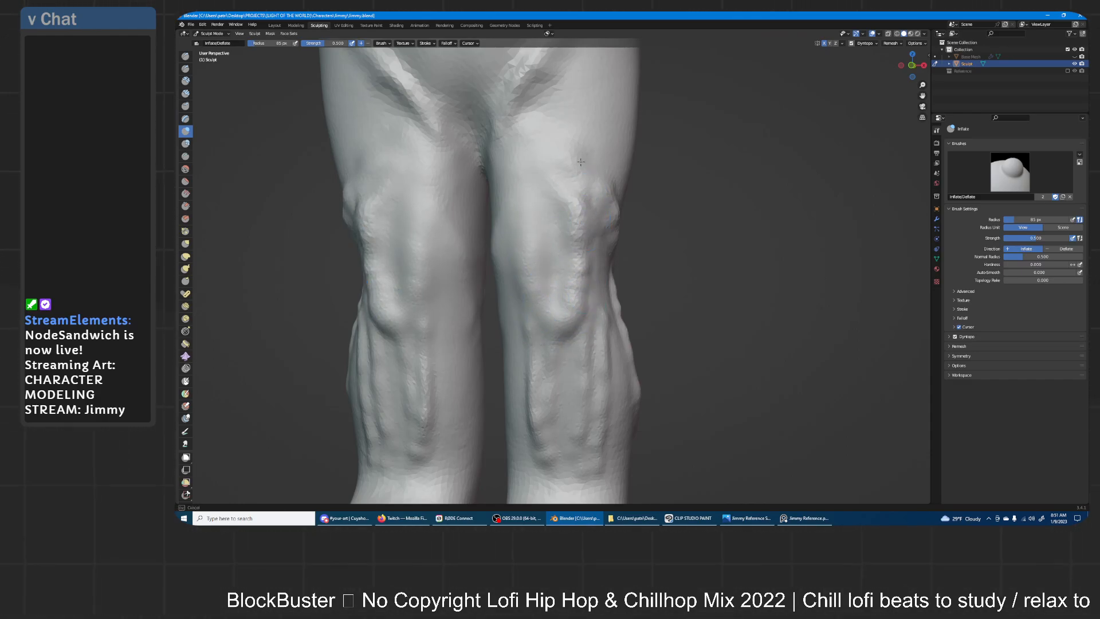
pyautogui.moveTo(562, 109); pyautogui.dragTo(566, 116)
pyautogui.moveTo(558, 313); pyautogui.dragTo(578, 222)
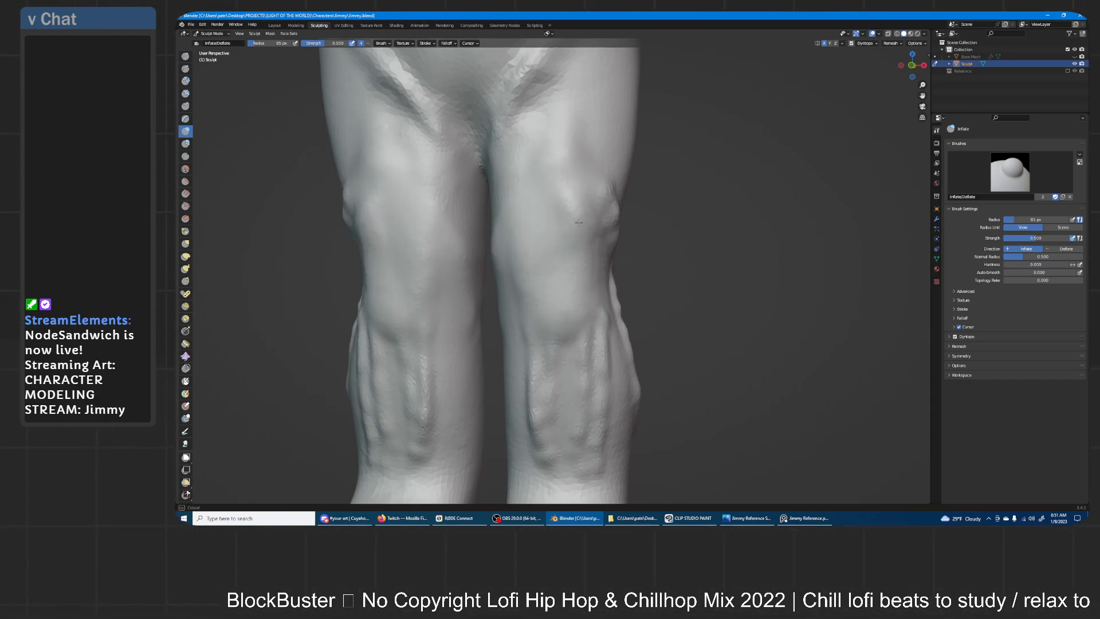
# - Enlarge the Inflate brush to 123 px and blend away the ridges on the hips and outer thighs
pyautogui.moveTo(619, 222); pyautogui.dragTo(621, 235, button='middle')
pyautogui.press('f')
pyautogui.click(538, 225)
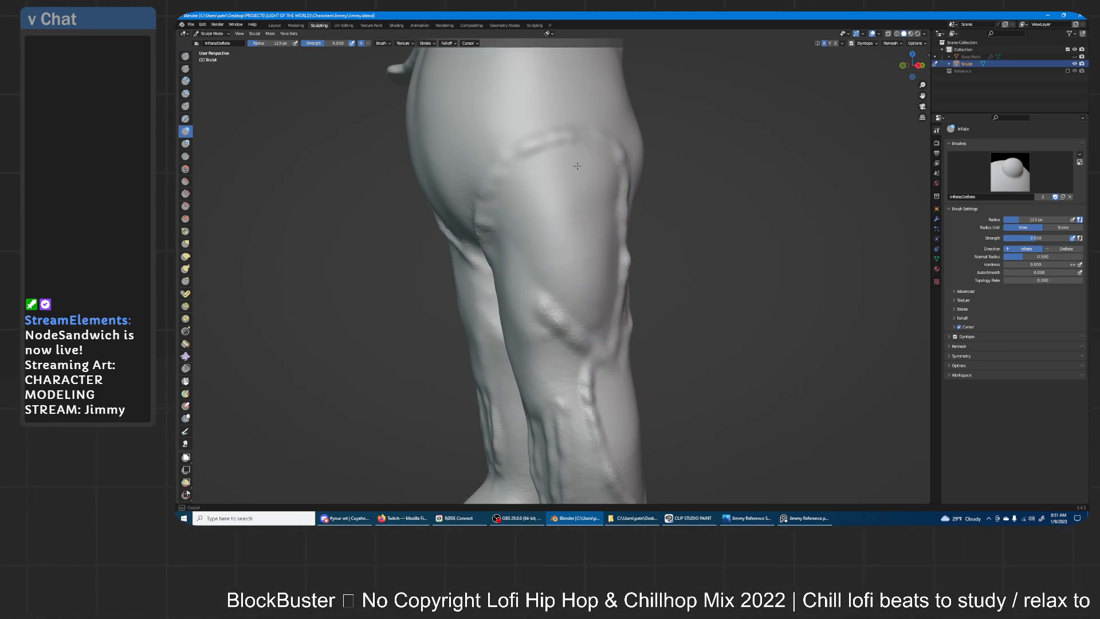
pyautogui.moveTo(606, 330); pyautogui.dragTo(584, 200)
pyautogui.moveTo(625, 245); pyautogui.dragTo(595, 270, button='middle')
pyautogui.moveTo(523, 140); pyautogui.dragTo(573, 298, button='middle')
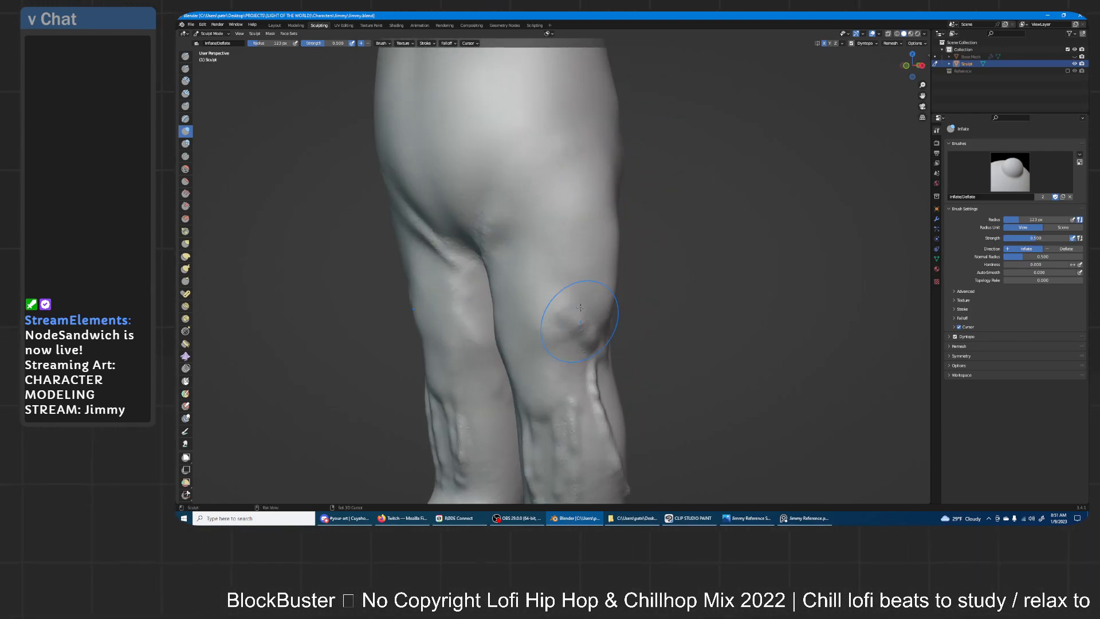
pyautogui.moveTo(584, 337); pyautogui.dragTo(595, 292)
pyautogui.moveTo(605, 243); pyautogui.dragTo(530, 255, button='middle')
pyautogui.moveTo(597, 344); pyautogui.dragTo(581, 347)
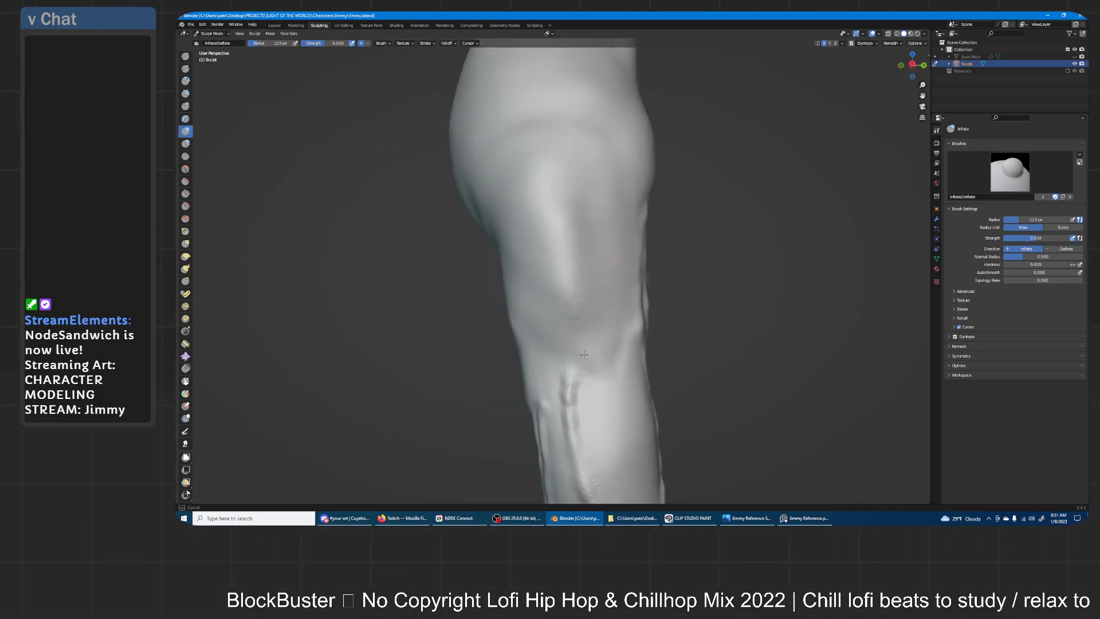
# - Even out the side and front surfaces of the thighs, blending the hip creases into the belly and crotch
pyautogui.moveTo(592, 246)
pyautogui.mouseDown(button='middle')
pyautogui.moveTo(639, 256)
pyautogui.moveTo(558, 238)
pyautogui.mouseUp(button='middle')
pyautogui.moveTo(562, 284); pyautogui.dragTo(563, 233)
pyautogui.moveTo(599, 203); pyautogui.dragTo(693, 187, button='middle')
pyautogui.moveTo(590, 203); pyautogui.dragTo(595, 217)
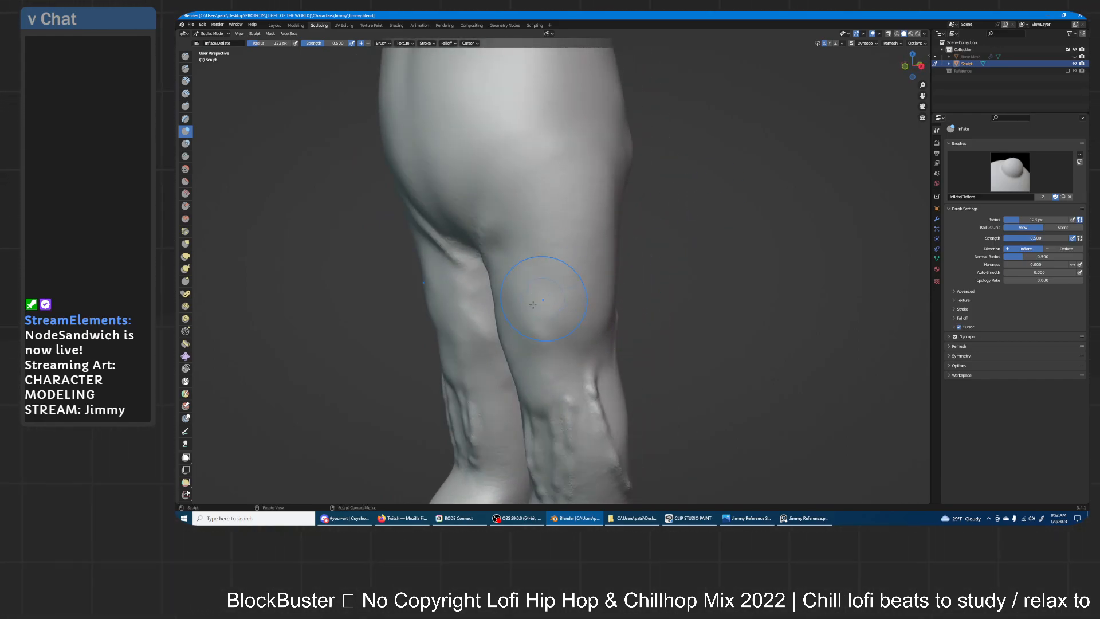
pyautogui.moveTo(538, 303); pyautogui.dragTo(575, 286, button='middle')
pyautogui.keyDown('shift'); pyautogui.moveTo(522, 267); pyautogui.dragTo(544, 195); pyautogui.keyUp('shift')
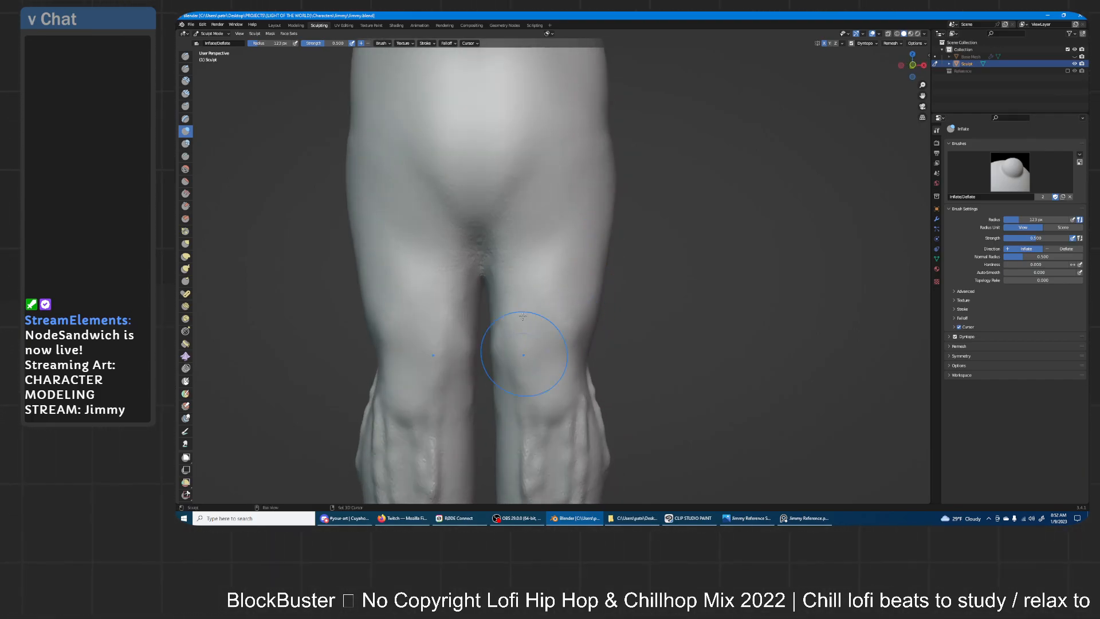
# - Soften the ridges along the outer calves and the folds on the backs of the thighs
pyautogui.moveTo(616, 226)
pyautogui.mouseDown(button='middle')
pyautogui.moveTo(597, 287)
pyautogui.moveTo(531, 320)
pyautogui.moveTo(527, 363)
pyautogui.moveTo(550, 321)
pyautogui.mouseUp(button='middle')
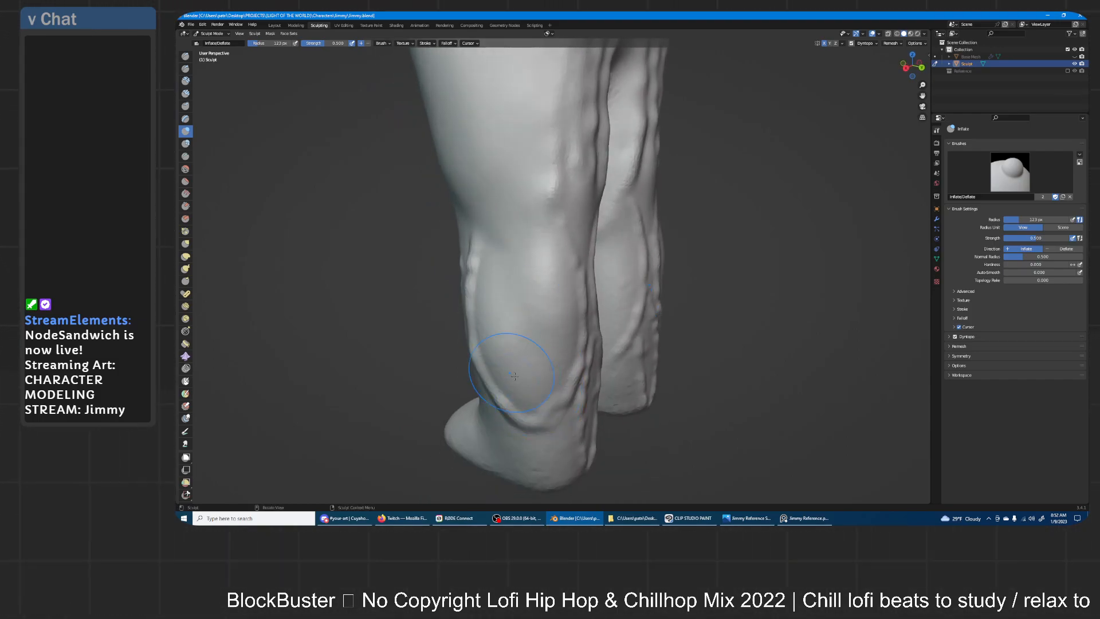
pyautogui.moveTo(522, 292); pyautogui.dragTo(517, 367, button='middle')
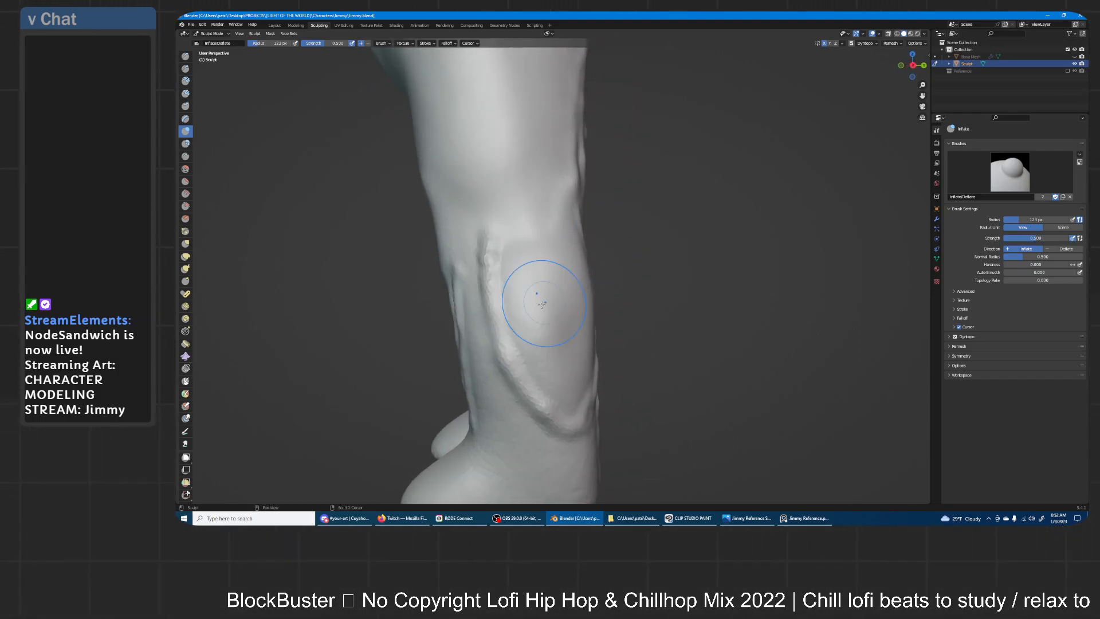
pyautogui.moveTo(547, 425); pyautogui.dragTo(503, 405, button='middle')
pyautogui.moveTo(583, 266); pyautogui.dragTo(523, 331, button='middle')
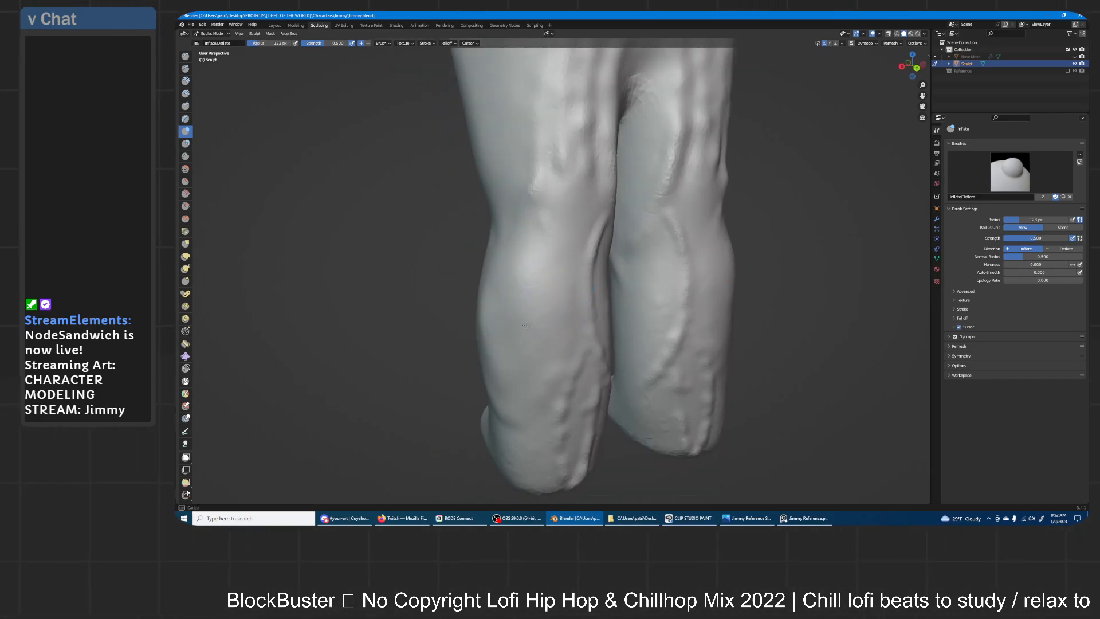
pyautogui.moveTo(500, 374); pyautogui.dragTo(566, 407, button='middle')
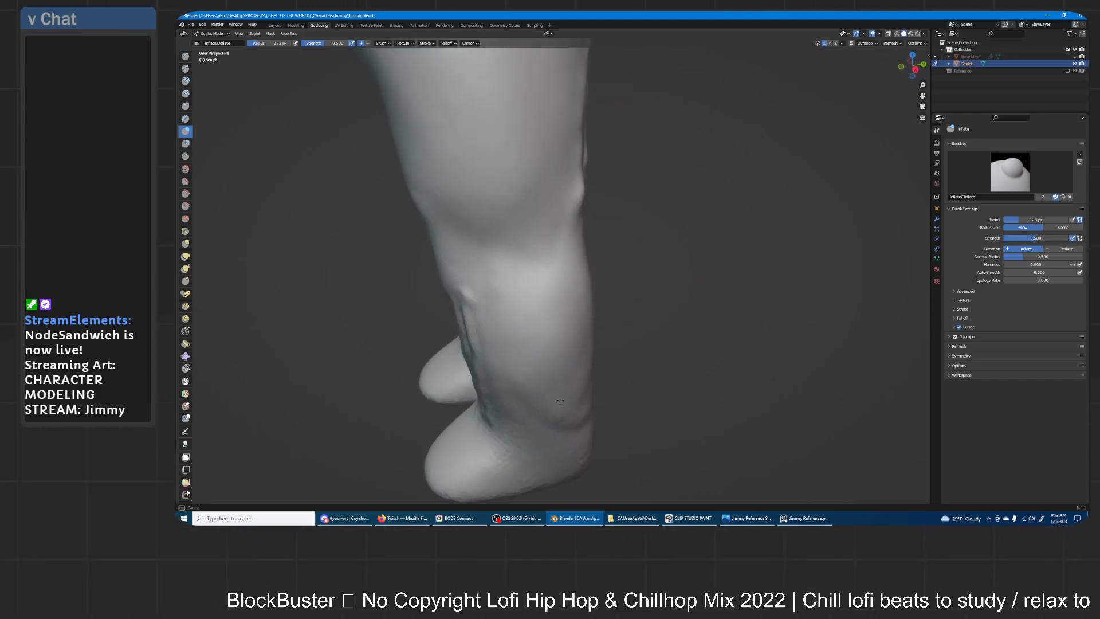
pyautogui.moveTo(516, 352); pyautogui.dragTo(518, 248, button='middle')
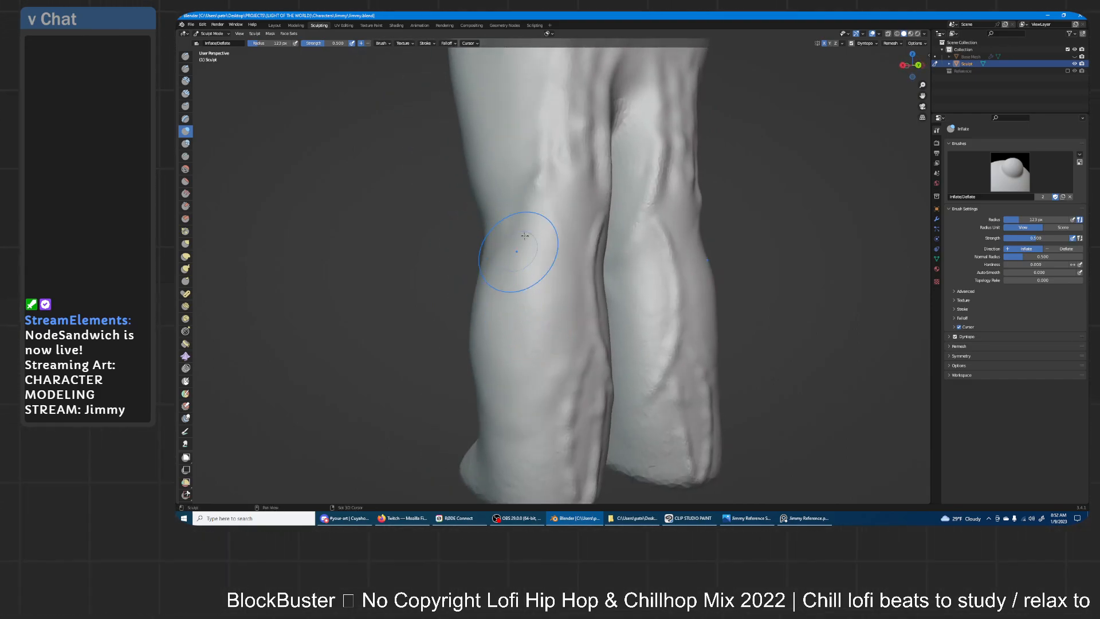
pyautogui.moveTo(581, 154); pyautogui.dragTo(514, 315, button='middle')
pyautogui.moveTo(575, 173); pyautogui.dragTo(565, 312, button='middle')
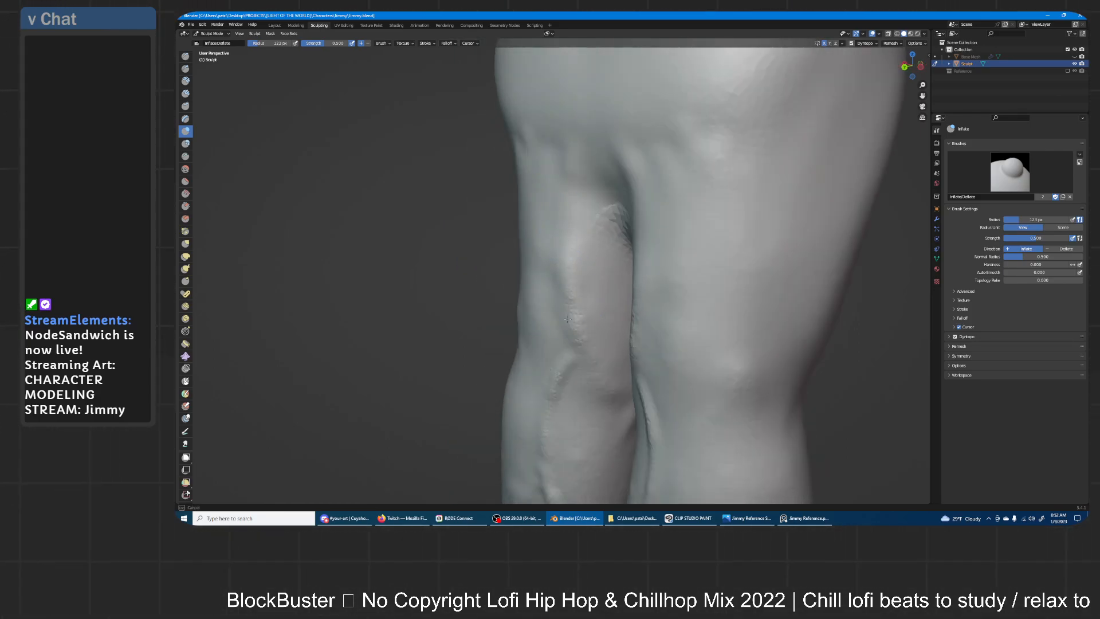
# - Smooth the rough area beneath the buttocks and between the upper thighs from behind
pyautogui.moveTo(575, 217); pyautogui.dragTo(627, 275, button='middle')
pyautogui.moveTo(628, 279); pyautogui.dragTo(615, 266)
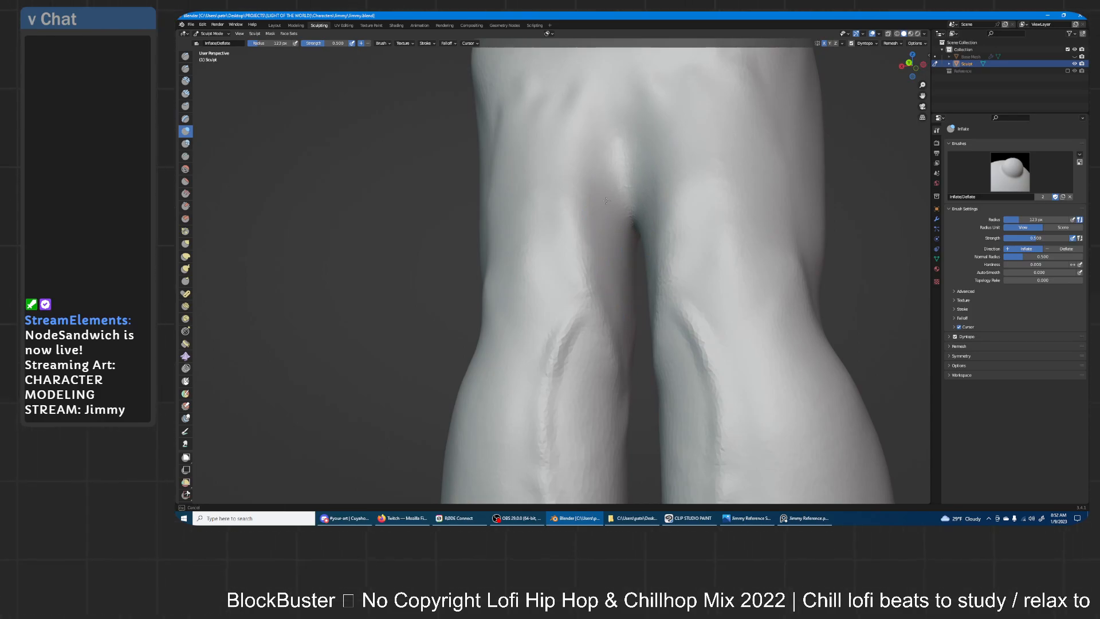
pyautogui.scroll(-1, 578, 171)
pyautogui.keyDown('shift'); pyautogui.moveTo(577, 171); pyautogui.dragTo(593, 210, button='middle'); pyautogui.keyUp('shift')
pyautogui.keyDown('shift'); pyautogui.moveTo(593, 210); pyautogui.dragTo(551, 181); pyautogui.keyUp('shift')
pyautogui.moveTo(630, 186)
pyautogui.keyDown('ctrl'); pyautogui.mouseDown(button='middle')
pyautogui.moveTo(602, 258)
pyautogui.moveTo(598, 131)
pyautogui.mouseUp(button='middle'); pyautogui.keyUp('ctrl')
# - Smooth away the remaining ridges on the calves and shins down to the feet
pyautogui.moveTo(647, 230); pyautogui.dragTo(601, 242, button='middle')
pyautogui.keyDown('ctrl'); pyautogui.moveTo(602, 242); pyautogui.dragTo(602, 209, button='middle'); pyautogui.keyUp('ctrl')
pyautogui.moveTo(564, 221)
pyautogui.mouseDown()
pyautogui.moveTo(565, 185)
pyautogui.moveTo(621, 313)
pyautogui.moveTo(525, 392)
pyautogui.mouseUp()
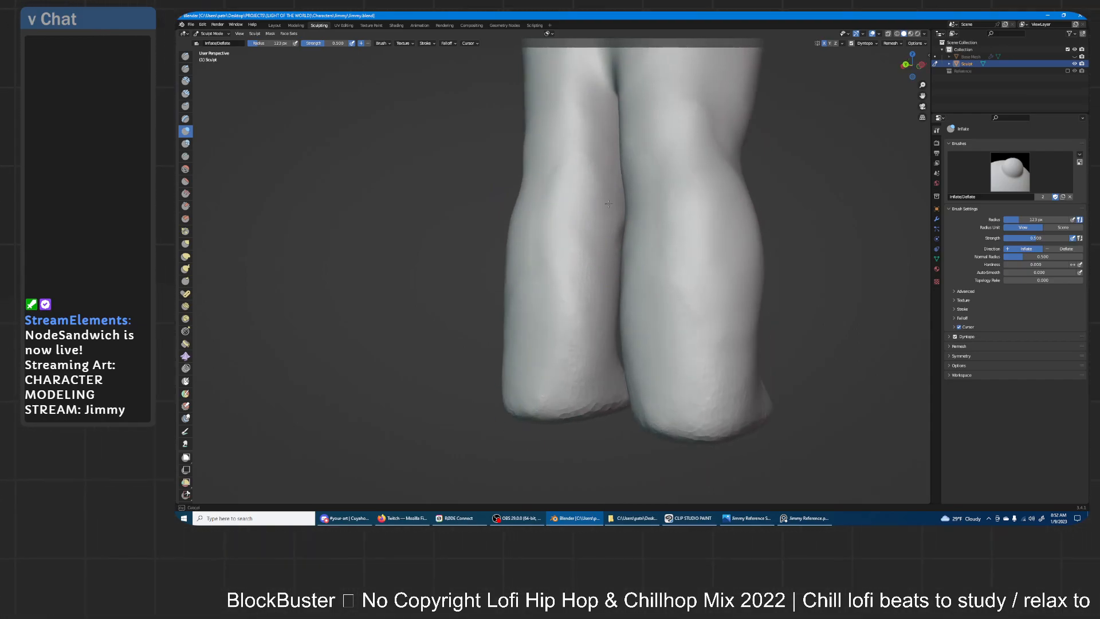
pyautogui.moveTo(572, 313)
pyautogui.mouseDown(button='middle')
pyautogui.moveTo(656, 213)
pyautogui.moveTo(567, 269)
pyautogui.mouseUp(button='middle')
pyautogui.moveTo(547, 292)
pyautogui.keyDown('shift'); pyautogui.mouseDown()
pyautogui.moveTo(548, 243)
pyautogui.moveTo(504, 275)
pyautogui.moveTo(494, 320)
pyautogui.mouseUp(); pyautogui.keyUp('shift')
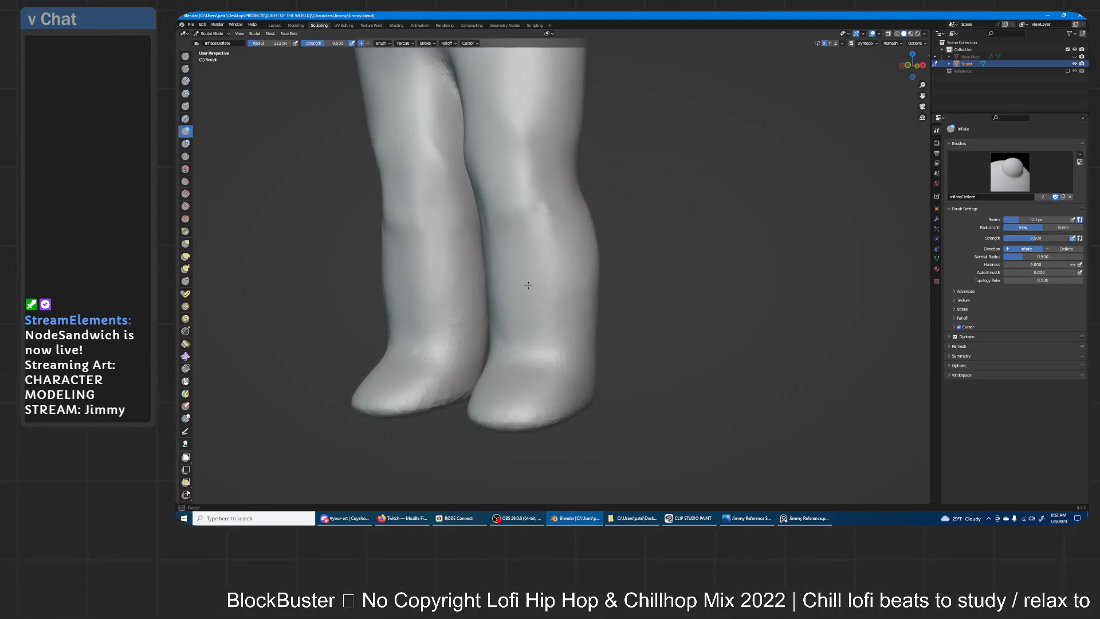
pyautogui.moveTo(546, 242)
pyautogui.mouseDown(button='middle')
pyautogui.moveTo(580, 217)
pyautogui.moveTo(532, 195)
pyautogui.mouseUp(button='middle')
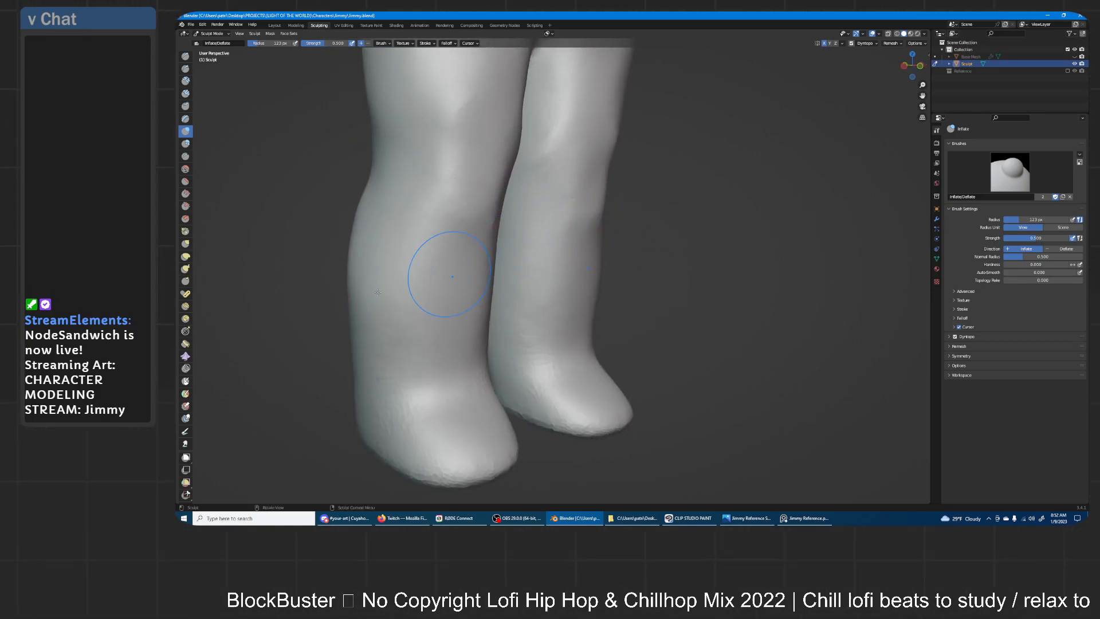
# - Pull the surface of the inner knees upward with the Grab brush and enlarge the brush radius
pyautogui.click(185, 243)
pyautogui.moveTo(638, 169)
pyautogui.mouseDown(button='middle')
pyautogui.moveTo(532, 209)
pyautogui.moveTo(487, 196)
pyautogui.mouseUp(button='middle')
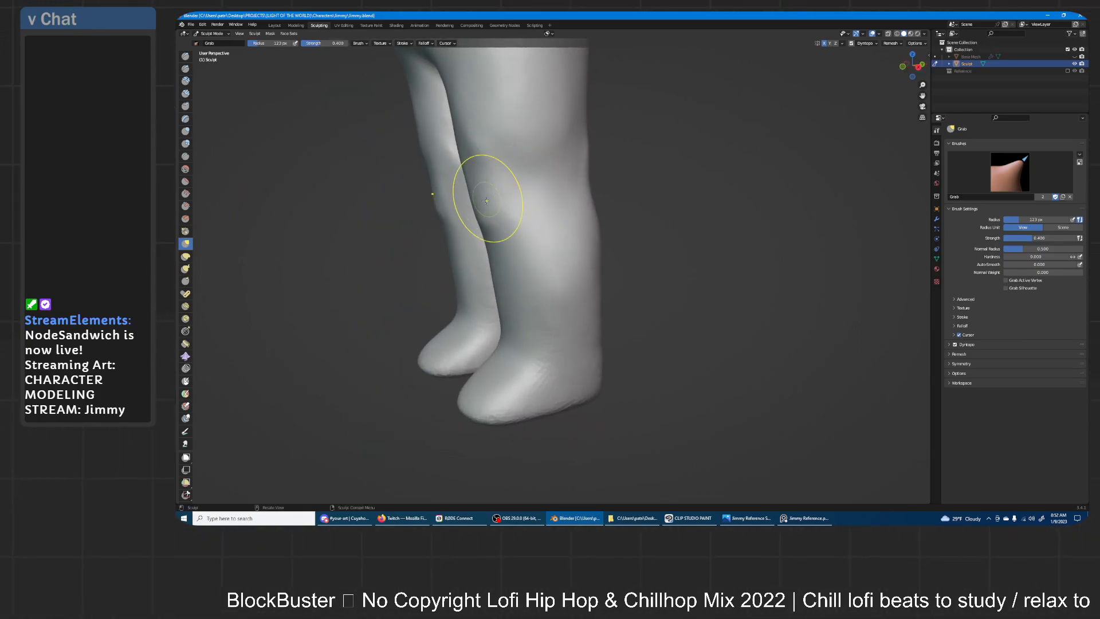
pyautogui.moveTo(499, 196)
pyautogui.mouseDown()
pyautogui.moveTo(514, 229)
pyautogui.moveTo(472, 204)
pyautogui.moveTo(479, 148)
pyautogui.moveTo(464, 132)
pyautogui.mouseUp()
pyautogui.press('f')
pyautogui.click(582, 213)
# - Pull the lower legs and feet inward from the front with the Grab brush enlarged to a 233 px radius
pyautogui.keyDown('ctrl'); pyautogui.moveTo(599, 100); pyautogui.dragTo(629, 148, button='middle'); pyautogui.keyUp('ctrl')
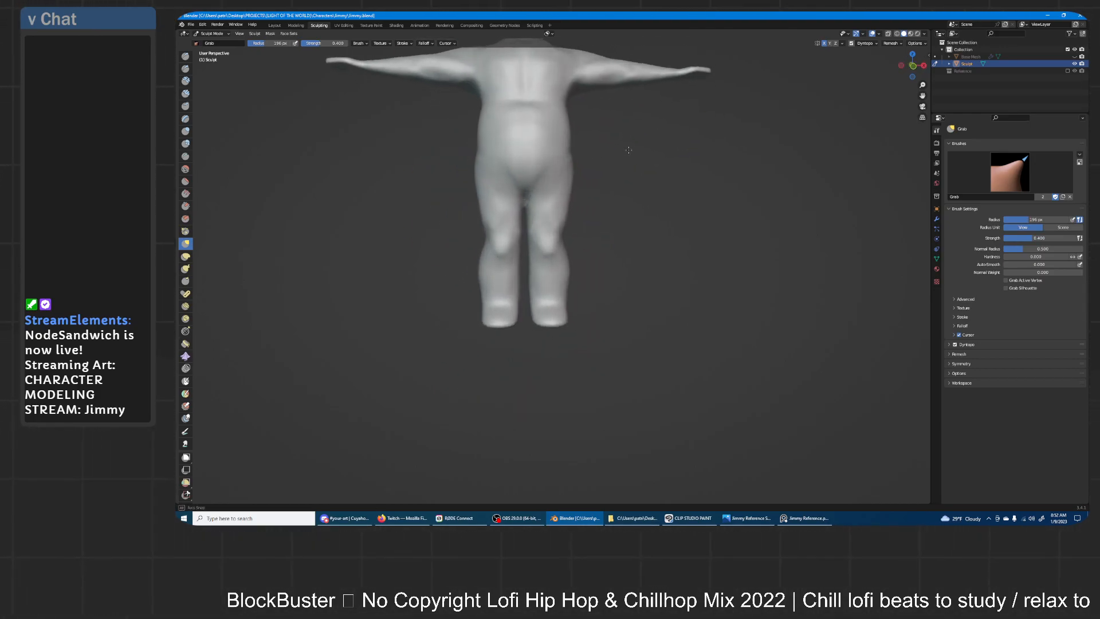
pyautogui.keyDown('ctrl'); pyautogui.moveTo(582, 238); pyautogui.dragTo(618, 243, button='middle'); pyautogui.keyUp('ctrl')
pyautogui.keyDown('shift'); pyautogui.moveTo(616, 218); pyautogui.dragTo(621, 278, button='middle'); pyautogui.keyUp('shift')
pyautogui.moveTo(520, 189); pyautogui.dragTo(584, 292, button='middle')
pyautogui.moveTo(590, 230); pyautogui.dragTo(596, 254, button='middle')
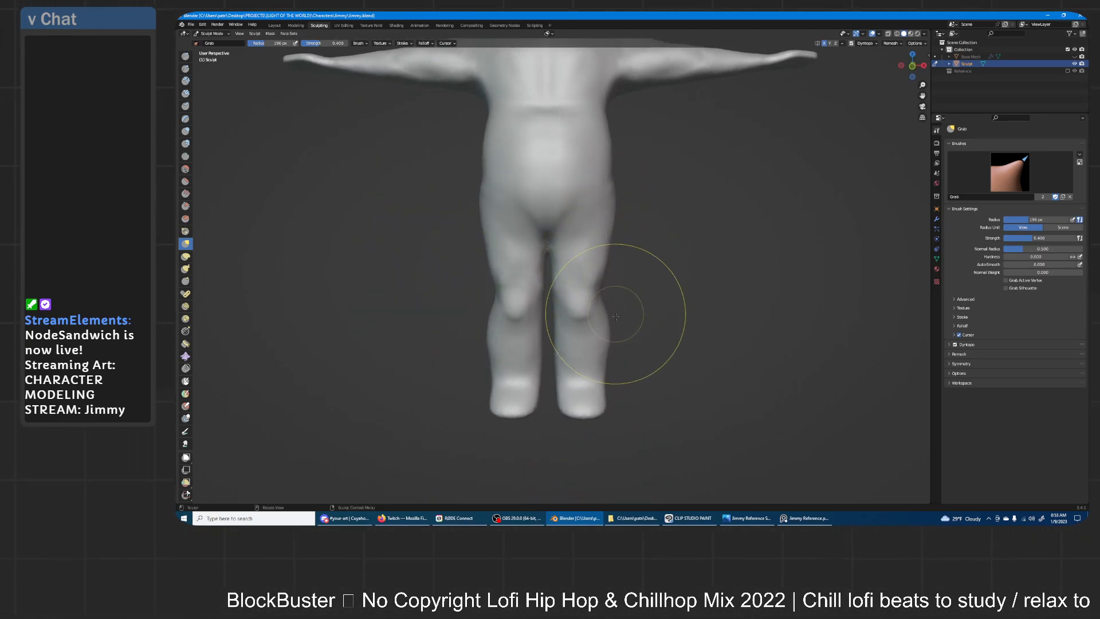
pyautogui.keyDown('shift'); pyautogui.moveTo(633, 339); pyautogui.dragTo(663, 270, button='middle'); pyautogui.keyUp('shift')
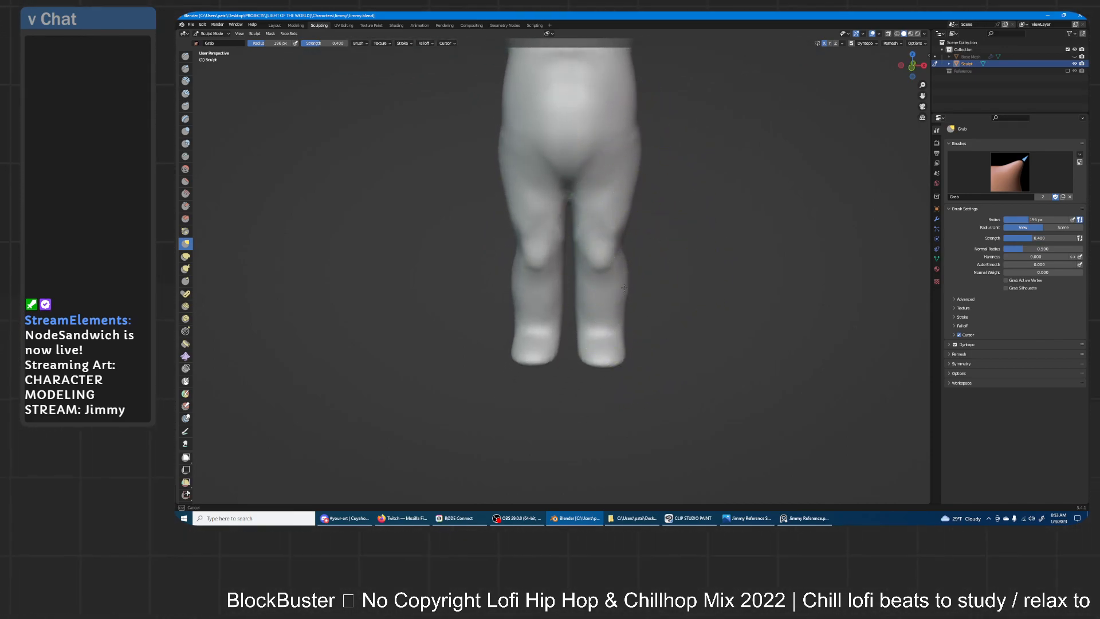
pyautogui.keyDown('ctrl'); pyautogui.moveTo(619, 346); pyautogui.dragTo(601, 341, button='middle'); pyautogui.keyUp('ctrl')
pyautogui.press('f')
pyautogui.click(609, 344)
pyautogui.moveTo(609, 343); pyautogui.dragTo(589, 335)
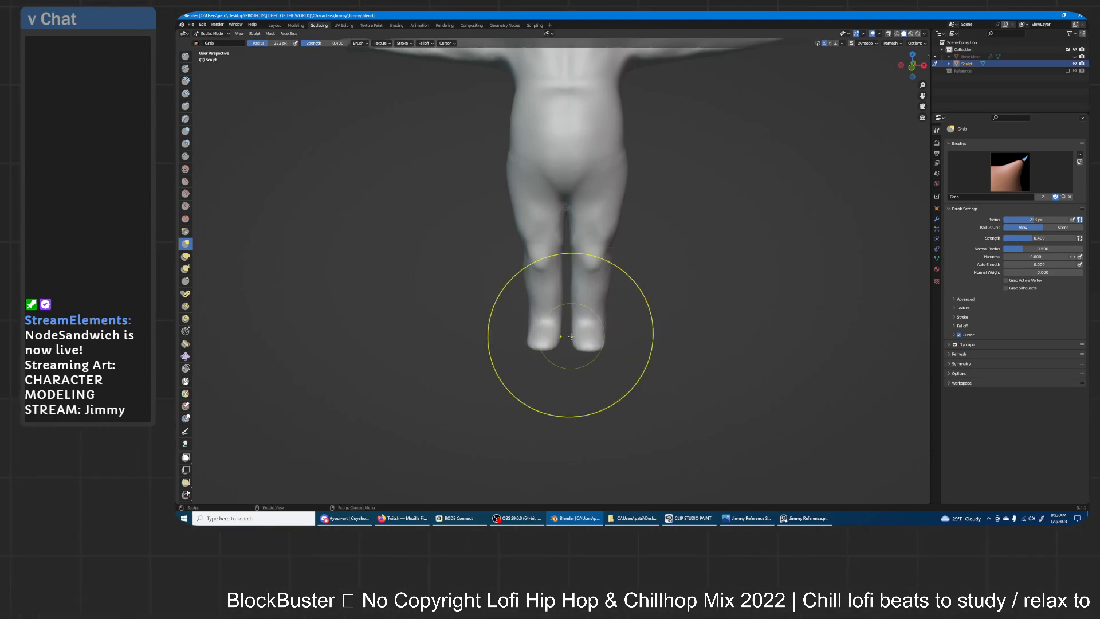
# - Adjust the fronts of the ankles with the Grab brush at a 167 px radius
pyautogui.moveTo(560, 338)
pyautogui.keyDown('ctrl'); pyautogui.mouseDown(button='middle')
pyautogui.moveTo(602, 307)
pyautogui.moveTo(613, 270)
pyautogui.moveTo(598, 247)
pyautogui.mouseUp(button='middle'); pyautogui.keyUp('ctrl')
pyautogui.press('f')
pyautogui.click(568, 271)
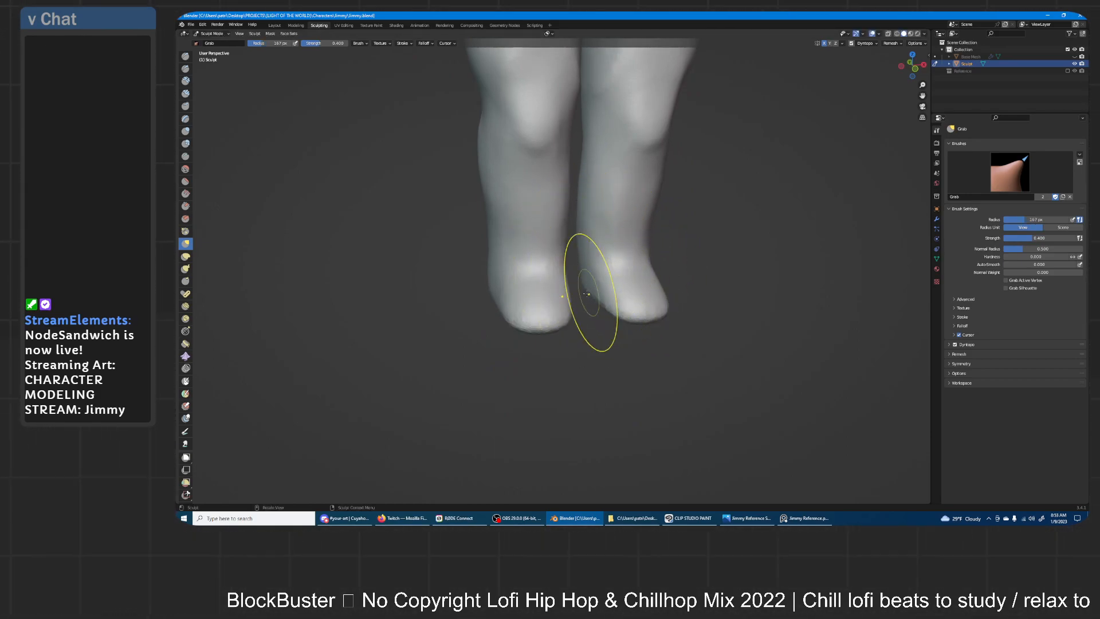
pyautogui.moveTo(596, 290); pyautogui.dragTo(596, 342, button='middle')
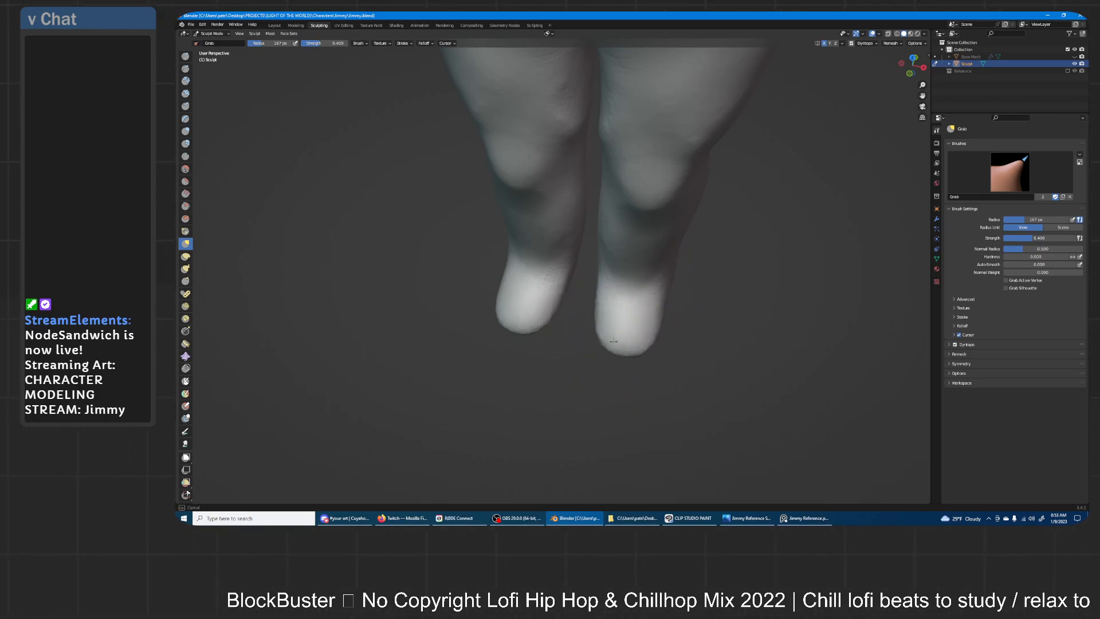
pyautogui.moveTo(615, 270); pyautogui.dragTo(622, 274)
# - Push in the backs of the knees and upper calves in side profile using the Grab brush
pyautogui.moveTo(673, 299)
pyautogui.mouseDown(button='middle')
pyautogui.moveTo(688, 248)
pyautogui.moveTo(659, 304)
pyautogui.mouseUp(button='middle')
pyautogui.moveTo(659, 304)
pyautogui.mouseDown(button='middle')
pyautogui.moveTo(651, 255)
pyautogui.moveTo(646, 275)
pyautogui.moveTo(619, 253)
pyautogui.moveTo(567, 255)
pyautogui.moveTo(621, 283)
pyautogui.moveTo(610, 300)
pyautogui.mouseUp(button='middle')
pyautogui.scroll(-5, 630, 314)
pyautogui.keyDown('shift'); pyautogui.moveTo(610, 301); pyautogui.dragTo(639, 260, button='middle'); pyautogui.keyUp('shift')
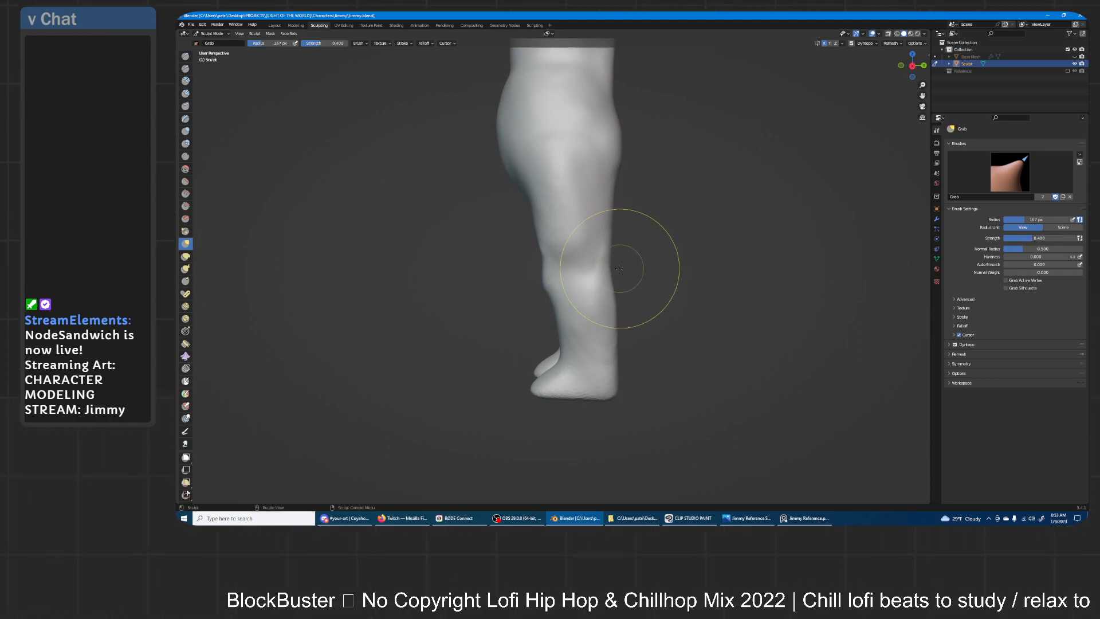
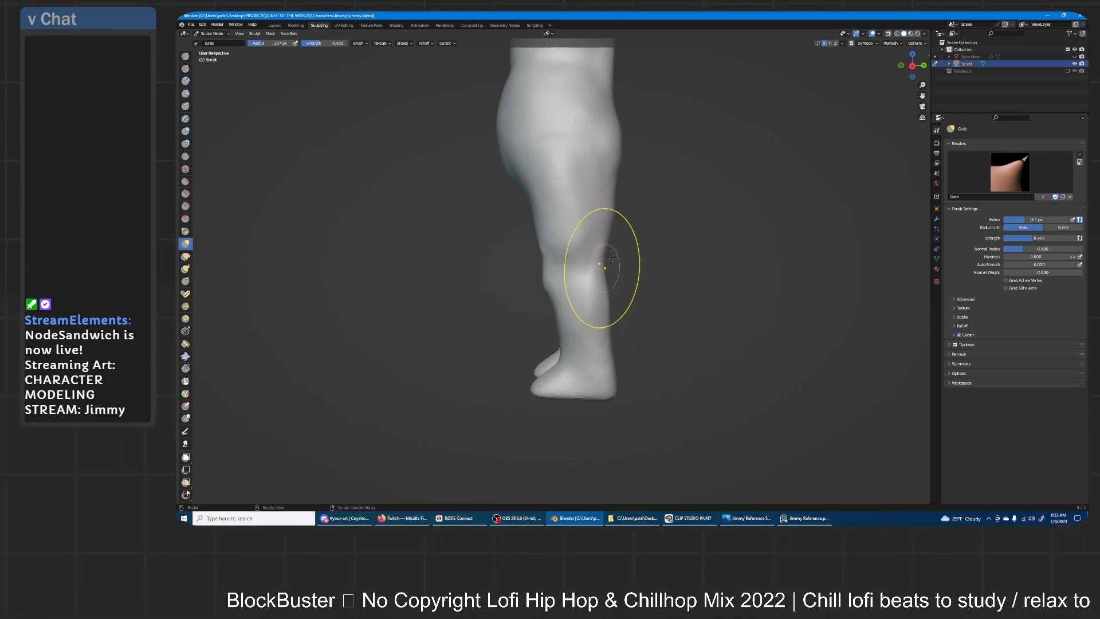
pyautogui.keyDown('shift'); pyautogui.moveTo(641, 261); pyautogui.dragTo(651, 233, button='middle'); pyautogui.keyUp('shift')
pyautogui.scroll(1, 627, 284)
pyautogui.keyDown('shift'); pyautogui.moveTo(631, 284); pyautogui.dragTo(623, 281, button='middle'); pyautogui.keyUp('shift')
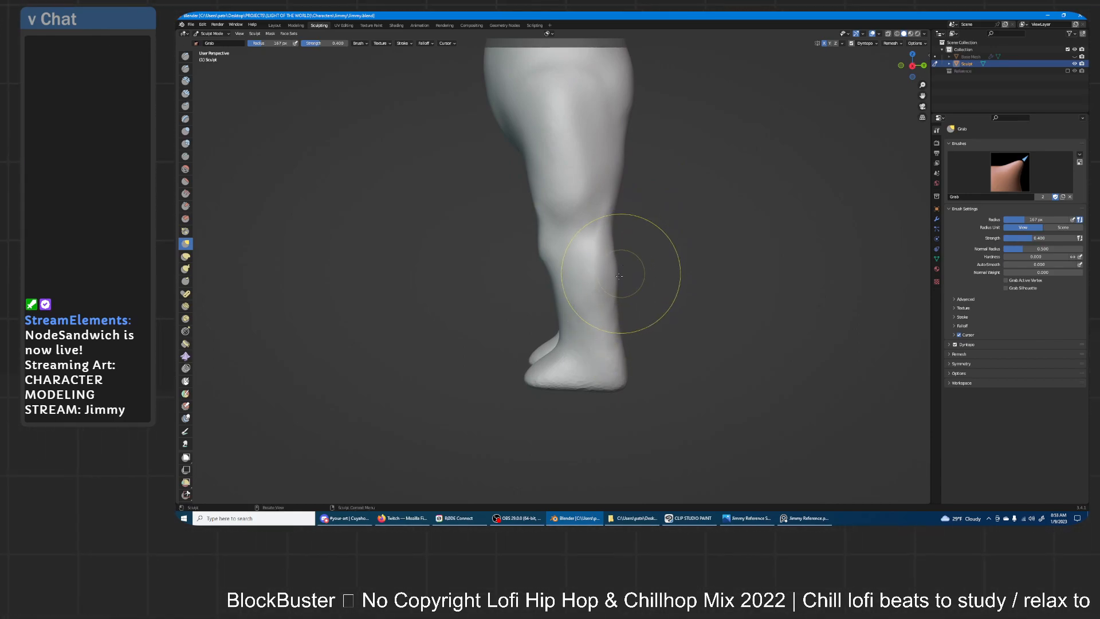
# - Slim the calves and ankles in side profile by grabbing their back and front contours inward
pyautogui.moveTo(643, 226)
pyautogui.mouseDown(button='middle')
pyautogui.moveTo(614, 203)
pyautogui.moveTo(709, 216)
pyautogui.mouseUp(button='middle')
pyautogui.moveTo(606, 216); pyautogui.dragTo(629, 204, button='middle')
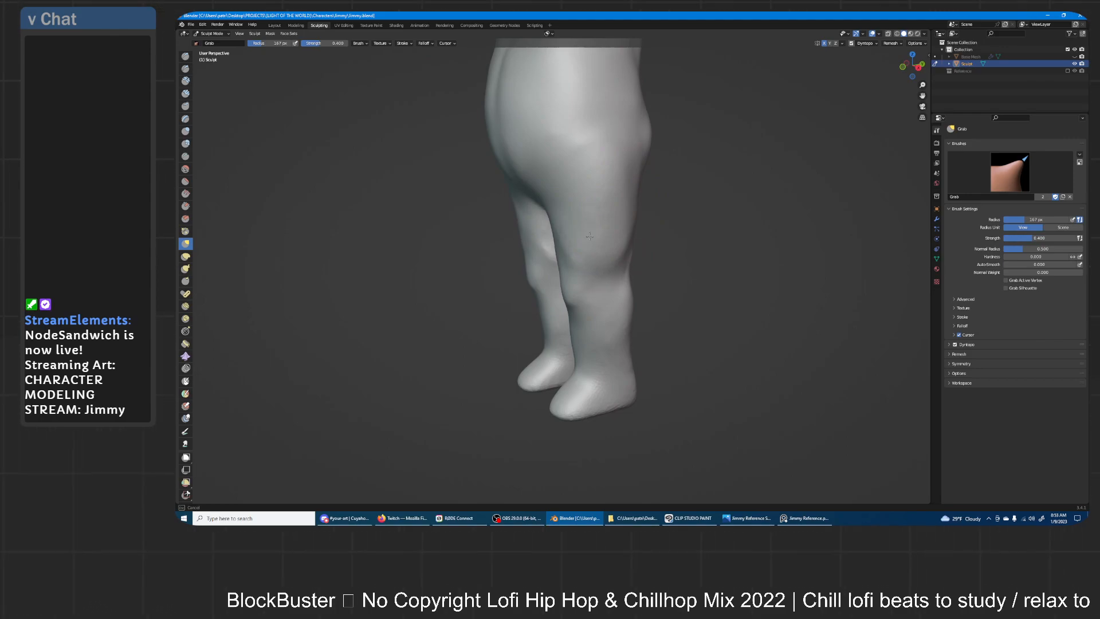
pyautogui.moveTo(585, 262); pyautogui.dragTo(571, 204, button='middle')
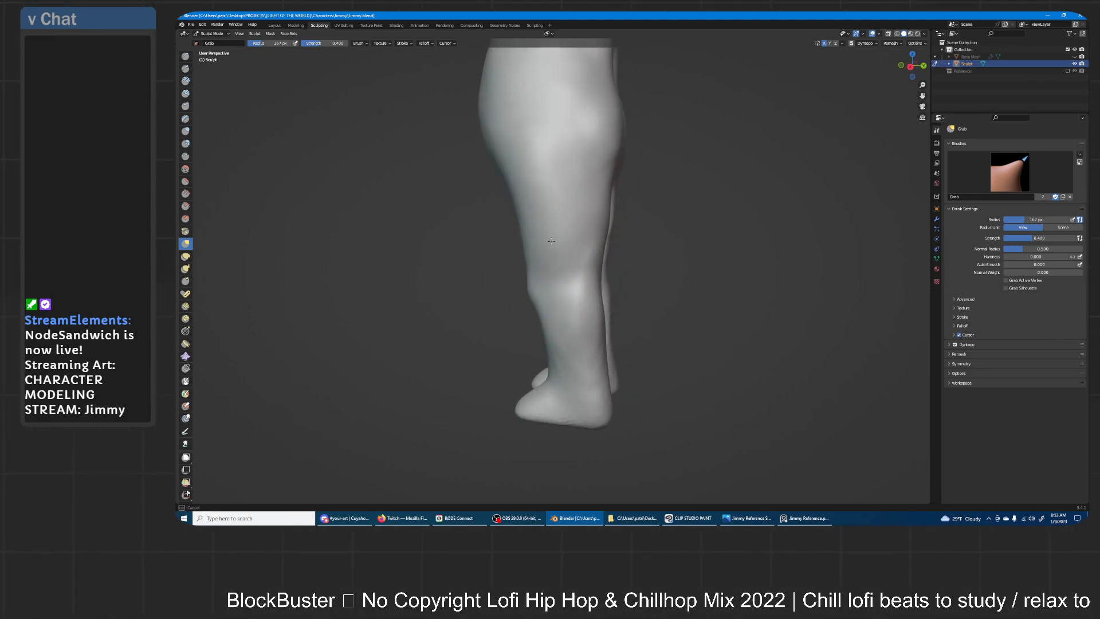
pyautogui.moveTo(594, 337); pyautogui.dragTo(601, 298, button='middle')
pyautogui.moveTo(583, 261); pyautogui.dragTo(567, 282, button='middle')
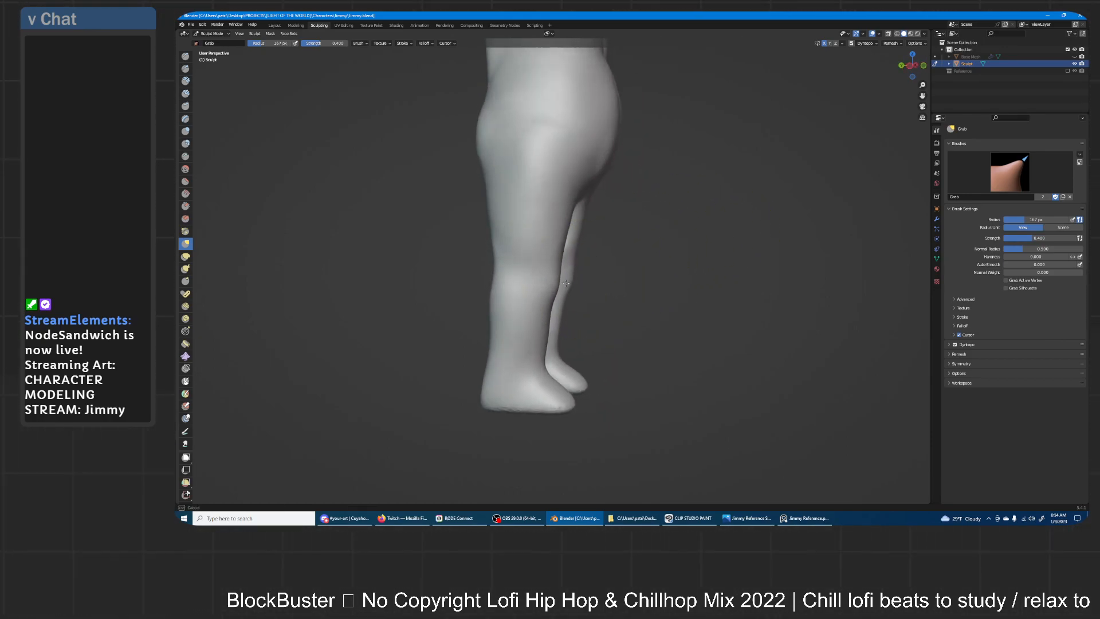
pyautogui.moveTo(559, 282); pyautogui.dragTo(530, 289, button='middle')
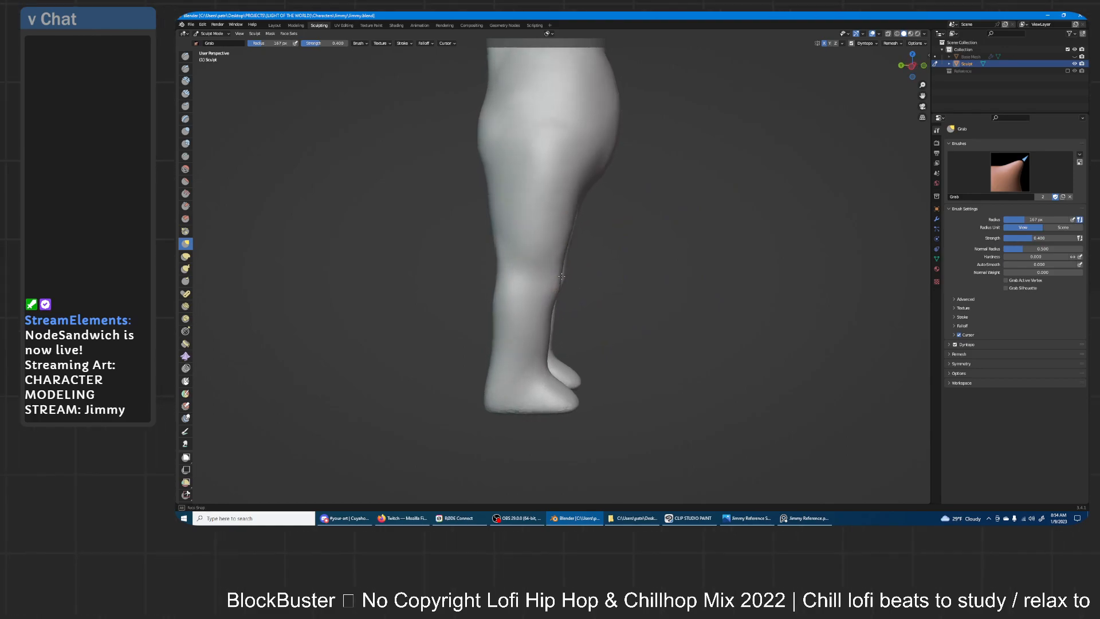
pyautogui.moveTo(511, 301); pyautogui.dragTo(544, 303)
pyautogui.moveTo(544, 355); pyautogui.dragTo(540, 357)
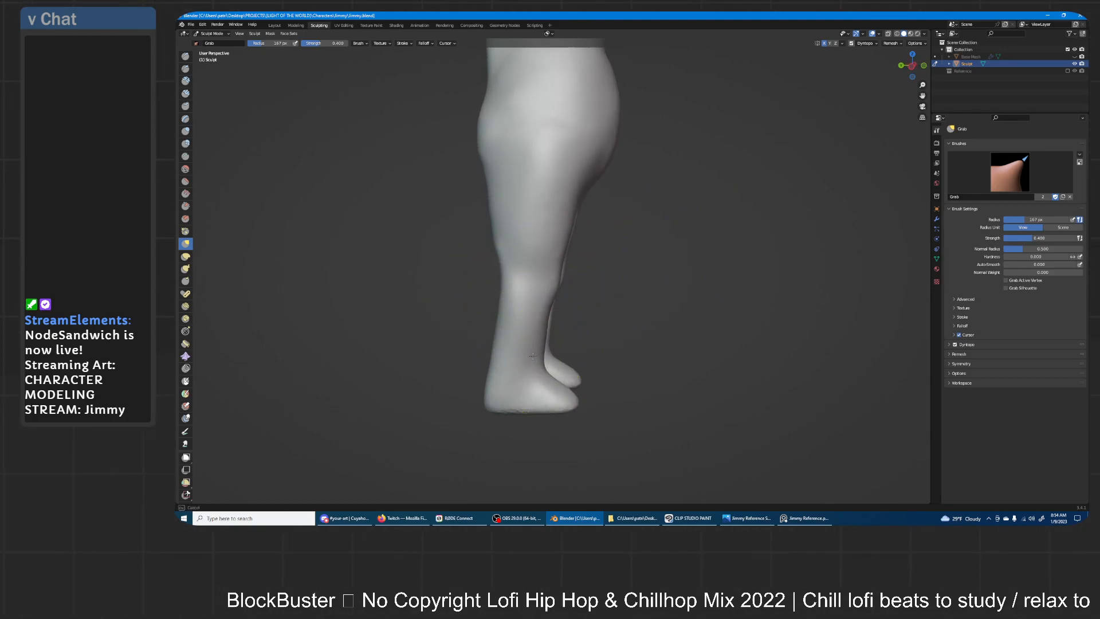
# - Pull the outer contours of the knees inward from behind with the Grab brush
pyautogui.moveTo(521, 221)
pyautogui.mouseDown(button='middle')
pyautogui.moveTo(599, 227)
pyautogui.moveTo(572, 217)
pyautogui.mouseUp(button='middle')
pyautogui.moveTo(604, 256); pyautogui.dragTo(584, 260)
pyautogui.moveTo(554, 268); pyautogui.dragTo(559, 257)
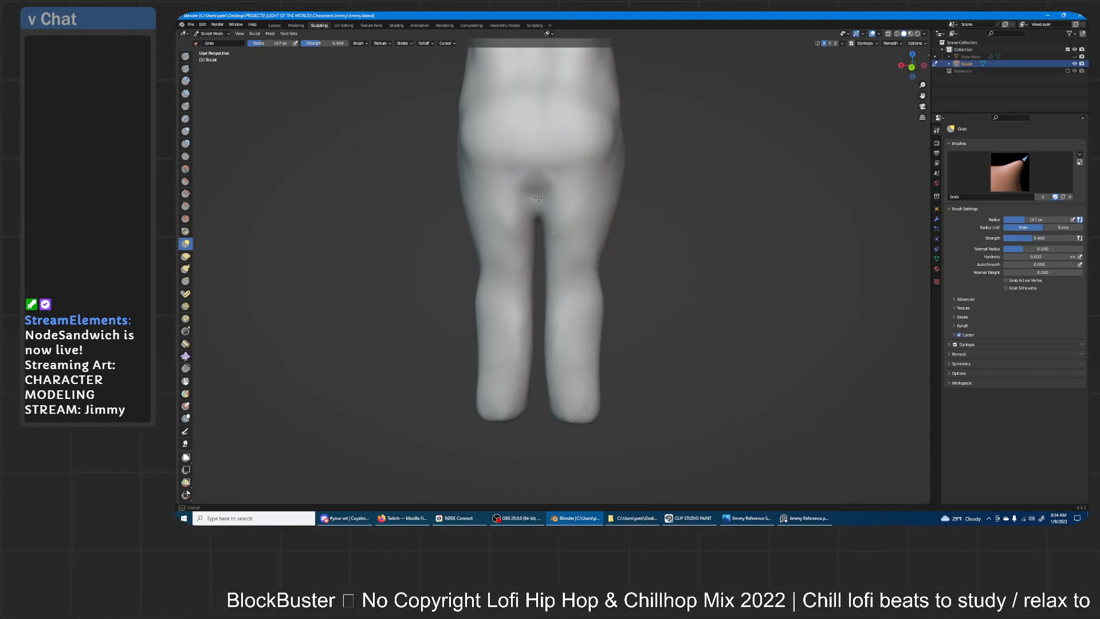
# - Reshape the area beneath the buttocks and between the upper thighs with the Grab brush
pyautogui.moveTo(542, 217)
pyautogui.mouseDown(button='middle')
pyautogui.moveTo(587, 195)
pyautogui.moveTo(580, 182)
pyautogui.mouseUp(button='middle')
pyautogui.moveTo(550, 206); pyautogui.dragTo(552, 172)
pyautogui.moveTo(553, 155); pyautogui.dragTo(554, 173)
pyautogui.moveTo(620, 146)
pyautogui.mouseDown(button='middle')
pyautogui.moveTo(687, 147)
pyautogui.moveTo(617, 195)
pyautogui.moveTo(582, 246)
pyautogui.mouseUp(button='middle')
pyautogui.moveTo(582, 246); pyautogui.dragTo(576, 178)
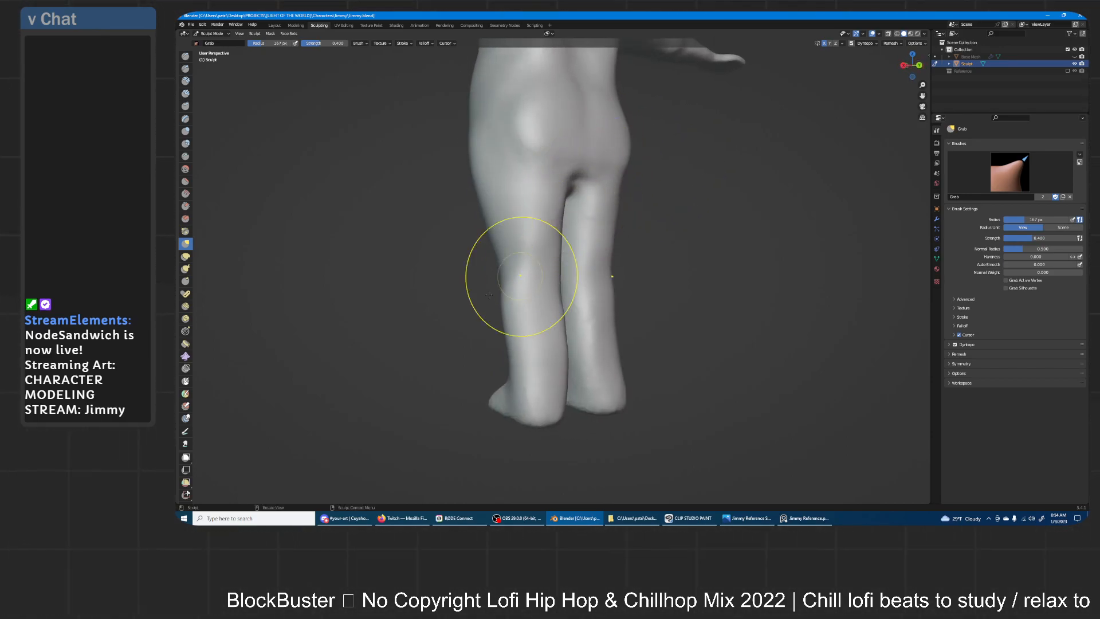
# - Smooth the backs of the legs from the knees to the heels with the Smooth brush at 0.697 strength
pyautogui.hotkey('shift', 's')
pyautogui.hotkey('shift', 'f')
pyautogui.click(600, 238)
pyautogui.moveTo(622, 232); pyautogui.dragTo(557, 232, button='middle')
pyautogui.moveTo(546, 243)
pyautogui.mouseDown()
pyautogui.moveTo(538, 259)
pyautogui.moveTo(555, 350)
pyautogui.moveTo(582, 377)
pyautogui.mouseUp()
pyautogui.moveTo(664, 255); pyautogui.dragTo(632, 269, button='middle')
pyautogui.moveTo(596, 367); pyautogui.dragTo(603, 402)
pyautogui.scroll(-3, 641, 268)
pyautogui.moveTo(641, 268); pyautogui.dragTo(684, 265, button='middle')
pyautogui.moveTo(539, 243); pyautogui.dragTo(527, 198)
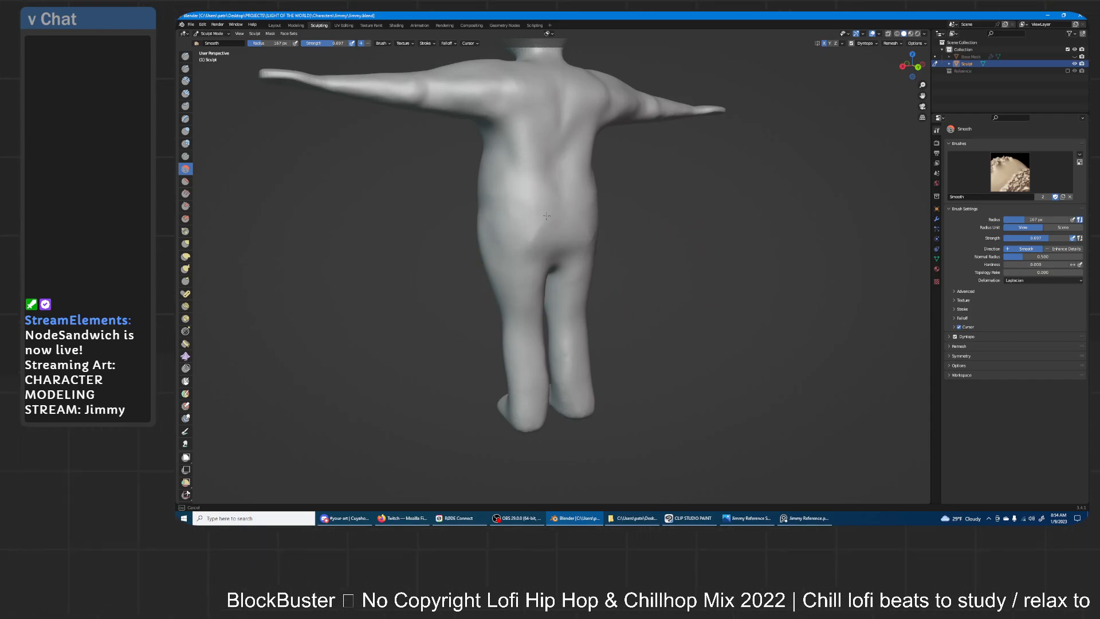
# - Smooth the buttocks and blend them into the hips and lower back
pyautogui.moveTo(629, 214); pyautogui.dragTo(528, 226, button='middle')
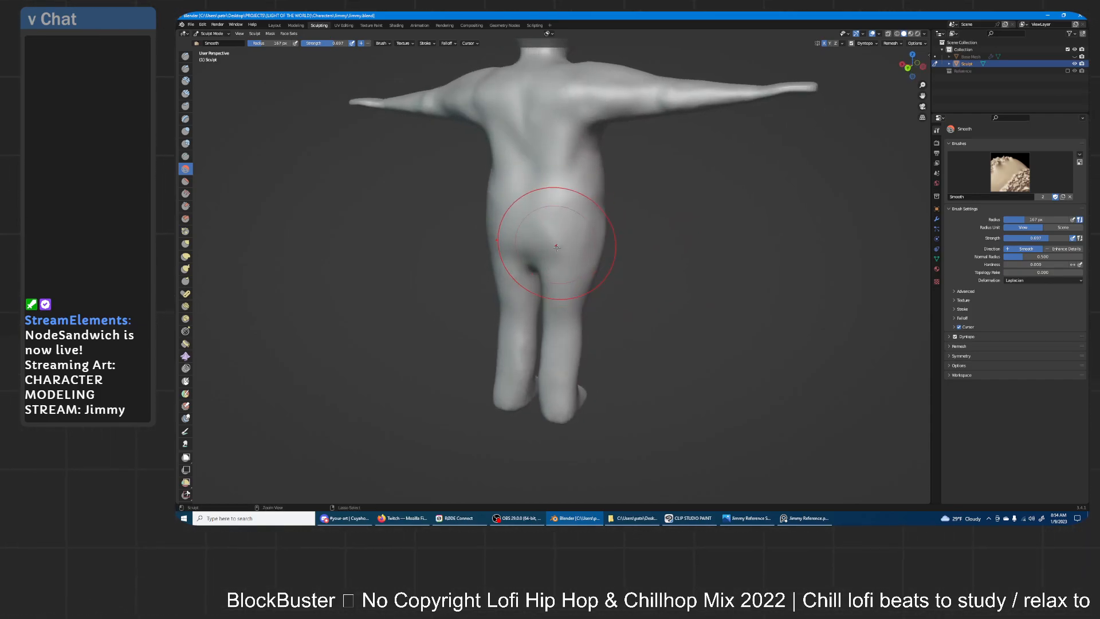
pyautogui.scroll(5, 583, 198)
pyautogui.moveTo(583, 199); pyautogui.dragTo(570, 249, button='middle')
pyautogui.moveTo(566, 251); pyautogui.dragTo(581, 265)
pyautogui.moveTo(541, 229); pyautogui.dragTo(600, 221, button='middle')
pyautogui.moveTo(509, 213)
pyautogui.mouseDown()
pyautogui.moveTo(477, 201)
pyautogui.moveTo(503, 203)
pyautogui.mouseUp()
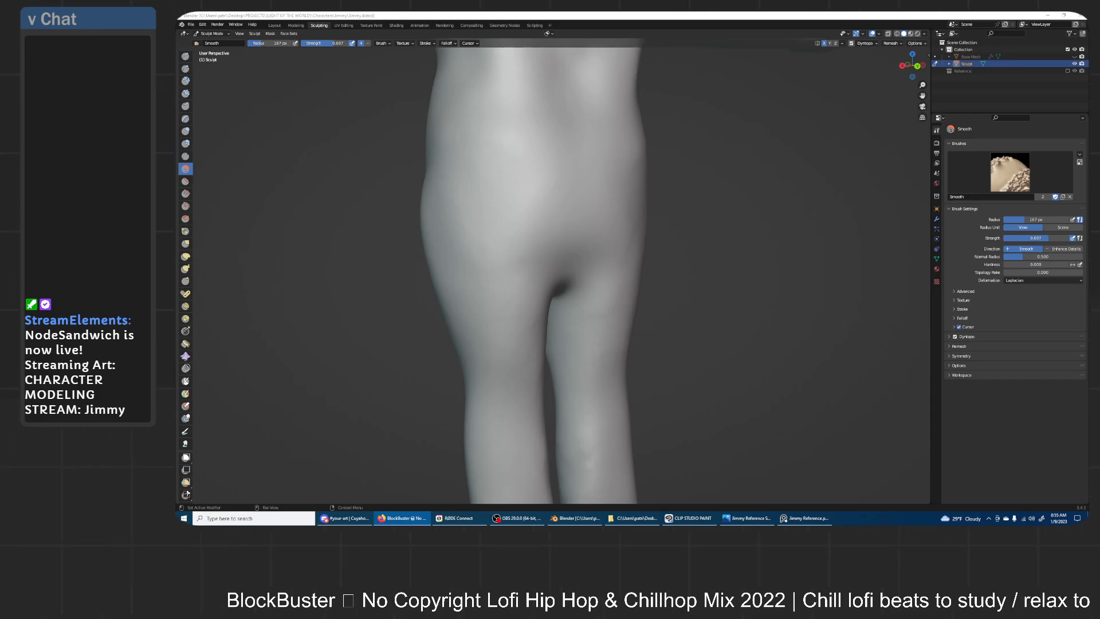
pyautogui.hotkey('alt', 'Tab')
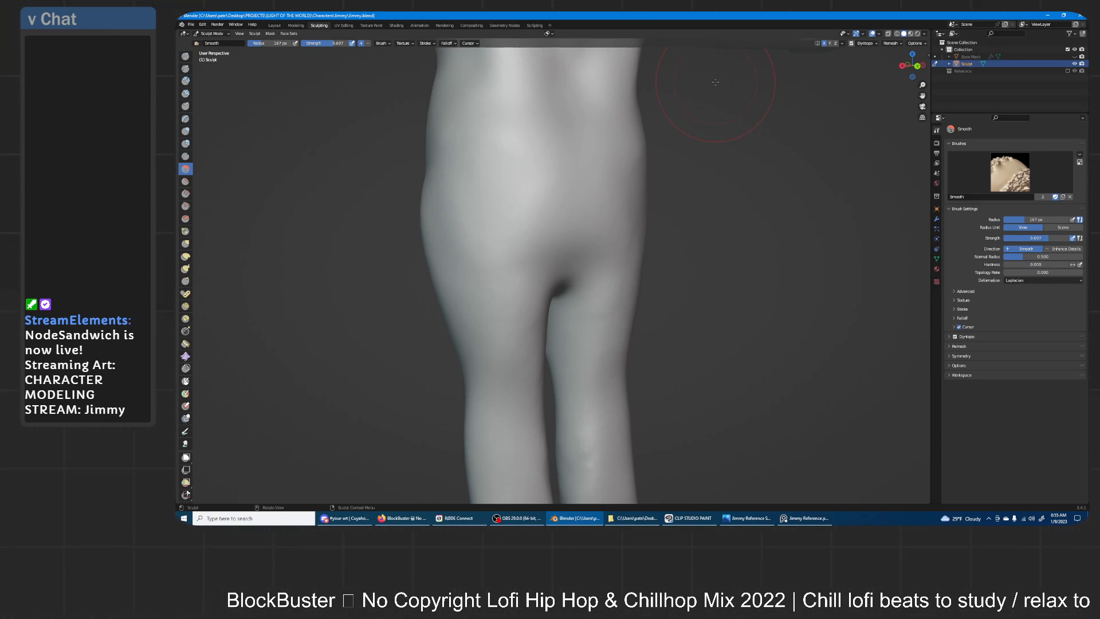
# - Add volume to the buttocks and backs of the upper thighs with the Inflate brush
pyautogui.moveTo(715, 82); pyautogui.dragTo(676, 223, button='middle')
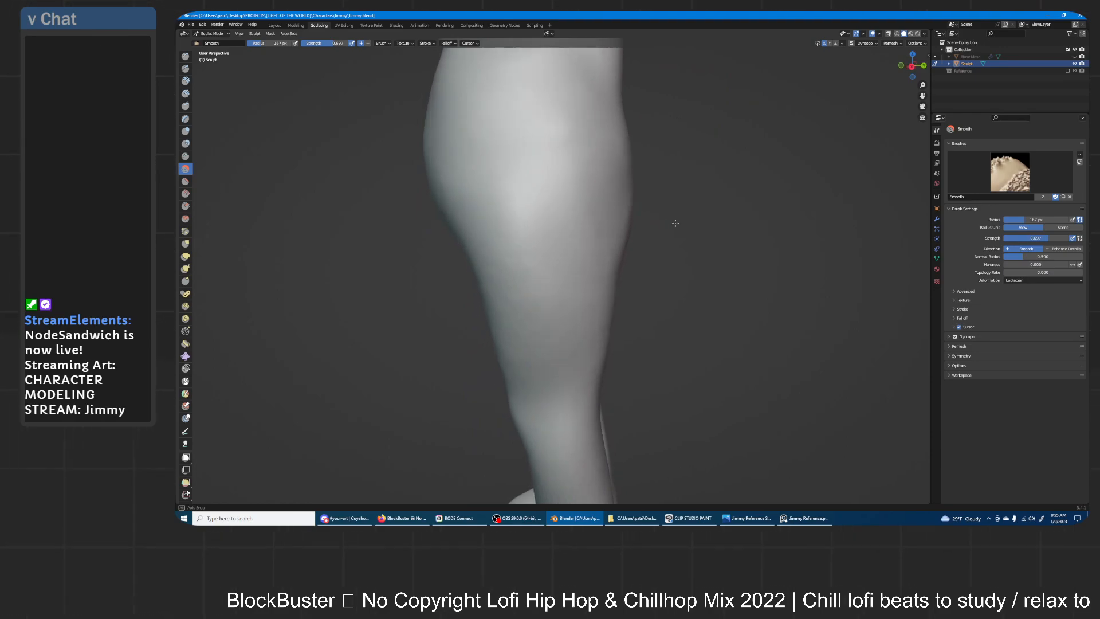
pyautogui.press('i')
pyautogui.moveTo(626, 111); pyautogui.dragTo(508, 217, button='middle')
pyautogui.moveTo(507, 217); pyautogui.dragTo(510, 251)
pyautogui.moveTo(470, 184)
pyautogui.mouseDown()
pyautogui.moveTo(459, 221)
pyautogui.moveTo(481, 246)
pyautogui.mouseUp()
pyautogui.moveTo(573, 172)
pyautogui.mouseDown(button='middle')
pyautogui.moveTo(653, 186)
pyautogui.moveTo(567, 209)
pyautogui.mouseUp(button='middle')
pyautogui.moveTo(567, 208)
pyautogui.mouseDown()
pyautogui.moveTo(513, 258)
pyautogui.moveTo(526, 278)
pyautogui.mouseUp()
pyautogui.moveTo(531, 210); pyautogui.dragTo(480, 269, button='middle')
pyautogui.moveTo(480, 269); pyautogui.dragTo(464, 162)
pyautogui.moveTo(549, 246); pyautogui.dragTo(495, 259)
# - Inflate the outer hips from the front to fill out their silhouette
pyautogui.moveTo(458, 215)
pyautogui.mouseDown(button='middle')
pyautogui.moveTo(682, 211)
pyautogui.moveTo(633, 234)
pyautogui.mouseUp(button='middle')
pyautogui.moveTo(634, 233); pyautogui.dragTo(634, 261)
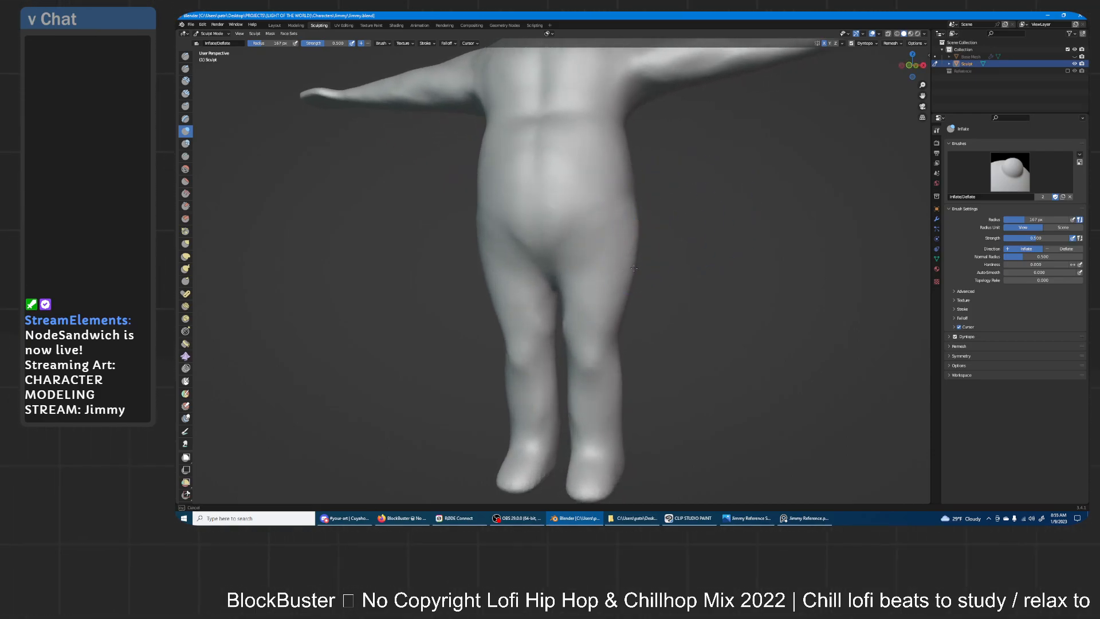
pyautogui.moveTo(640, 205); pyautogui.dragTo(637, 206)
pyautogui.moveTo(637, 207)
pyautogui.mouseDown(button='middle')
pyautogui.moveTo(609, 231)
pyautogui.moveTo(663, 161)
pyautogui.moveTo(609, 194)
pyautogui.moveTo(631, 200)
pyautogui.moveTo(665, 181)
pyautogui.moveTo(654, 183)
pyautogui.mouseUp(button='middle')
pyautogui.scroll(-2, 656, 183)
# - Refine the side profile of the lower back and buttocks with the Grab brush
pyautogui.click(185, 244)
pyautogui.moveTo(612, 189); pyautogui.dragTo(594, 190)
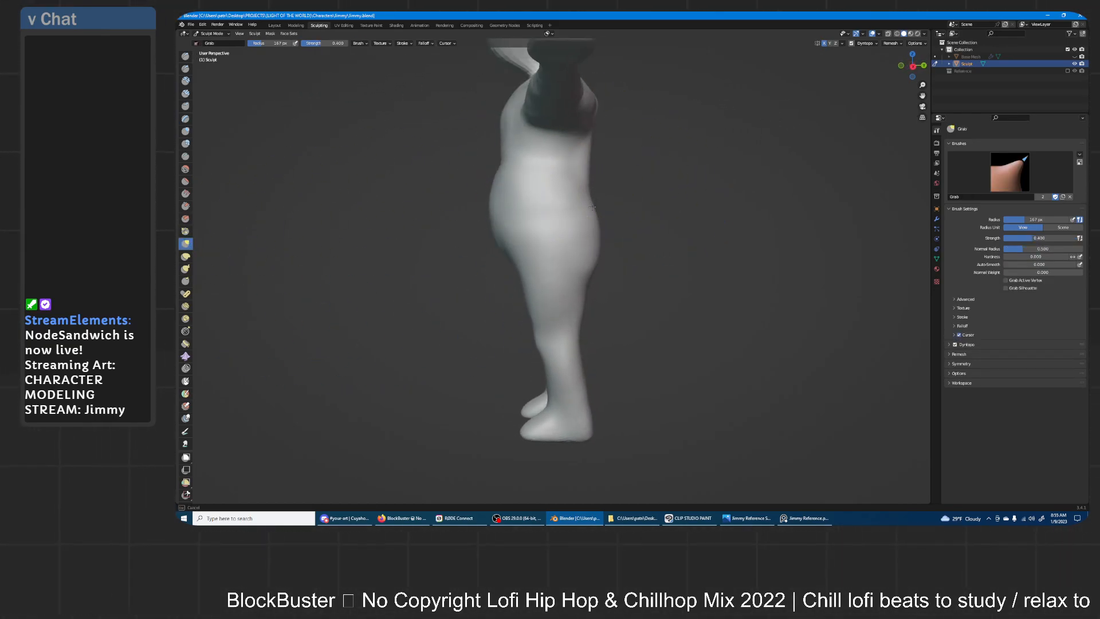
pyautogui.moveTo(589, 214); pyautogui.dragTo(592, 278, button='middle')
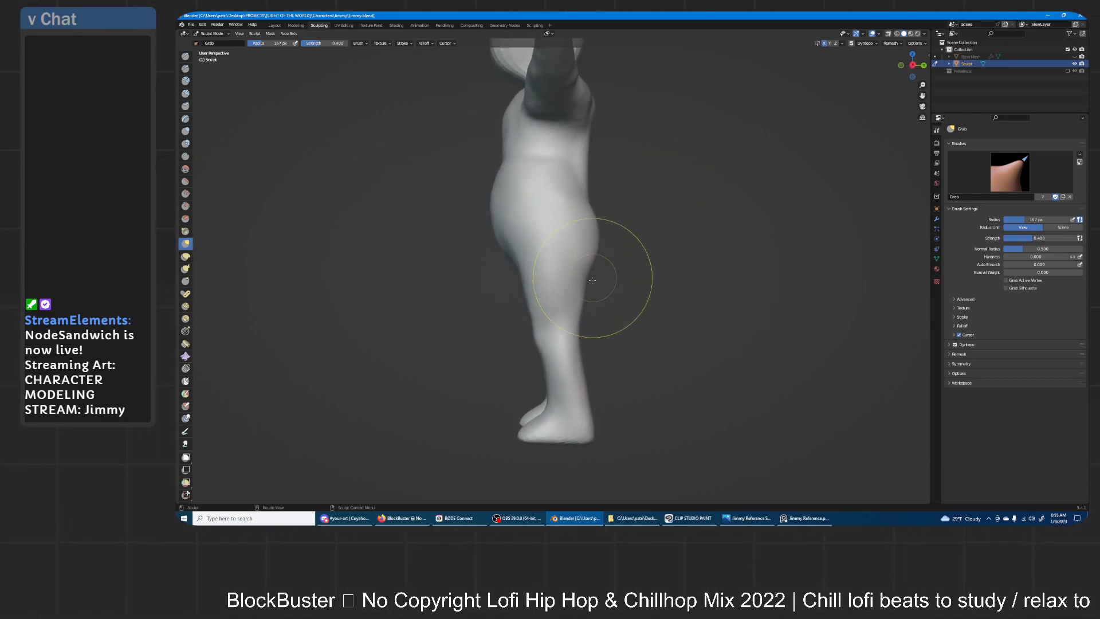
pyautogui.moveTo(587, 261); pyautogui.dragTo(591, 264)
# - Reshape the inner calves from behind with the Grab brush at a 199 px radius and 0.715 strength, widening the gap between them
pyautogui.keyDown('ctrl'); pyautogui.moveTo(594, 295); pyautogui.dragTo(619, 242, button='middle'); pyautogui.keyUp('ctrl')
pyautogui.moveTo(604, 328)
pyautogui.keyDown('shift'); pyautogui.mouseDown(button='middle')
pyautogui.moveTo(597, 194)
pyautogui.moveTo(633, 192)
pyautogui.moveTo(538, 281)
pyautogui.mouseUp(button='middle'); pyautogui.keyUp('shift')
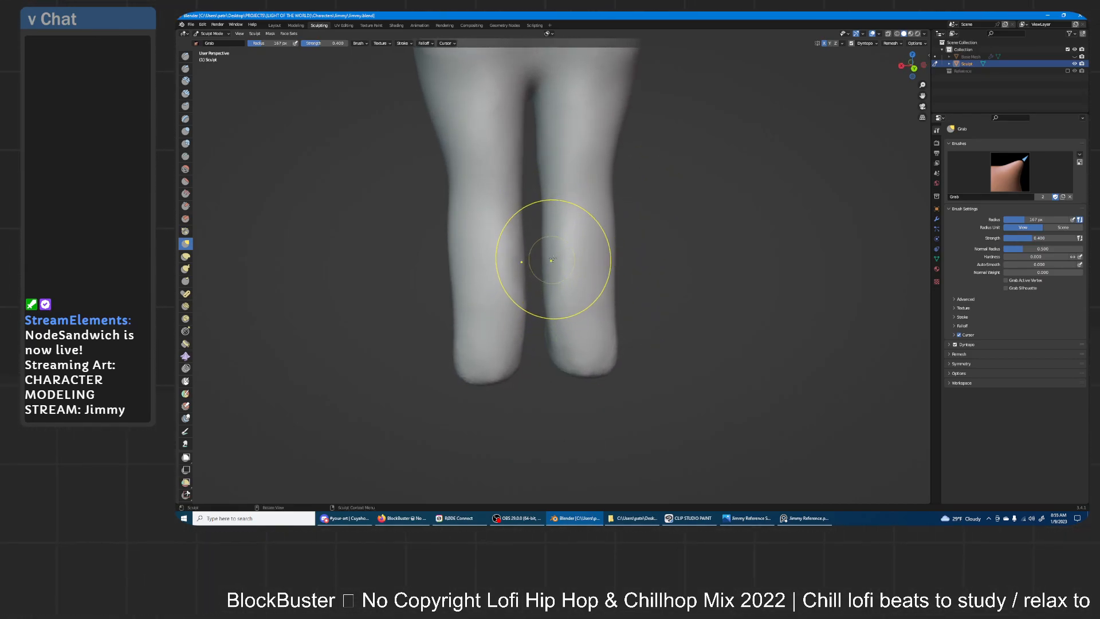
pyautogui.moveTo(546, 261); pyautogui.dragTo(621, 259)
pyautogui.hotkey('ctrl', 'z')
pyautogui.press('f')
pyautogui.click(657, 259)
pyautogui.hotkey('shift', 'f')
pyautogui.click(616, 275)
pyautogui.moveTo(549, 273)
pyautogui.mouseDown()
pyautogui.moveTo(560, 305)
pyautogui.moveTo(586, 305)
pyautogui.mouseUp()
pyautogui.moveTo(548, 235); pyautogui.dragTo(562, 298)
pyautogui.moveTo(558, 315); pyautogui.dragTo(564, 305)
pyautogui.moveTo(542, 241); pyautogui.dragTo(556, 295)
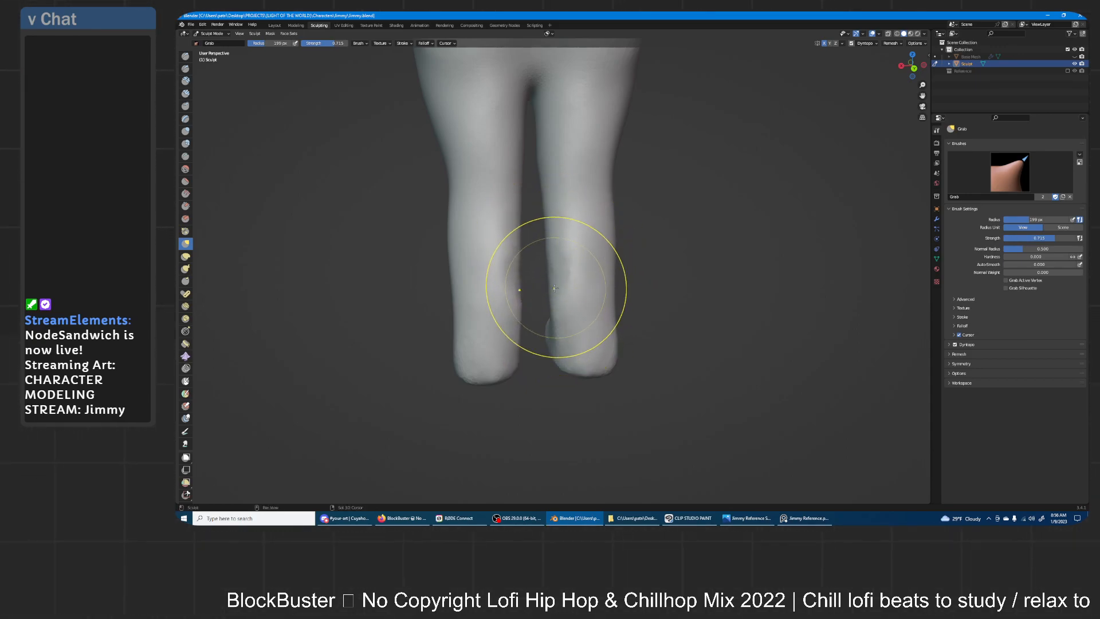
# - Refine the inner contours of the lower calves and ankles above the heels with the Grab brush
pyautogui.moveTo(602, 235)
pyautogui.mouseDown(button='middle')
pyautogui.moveTo(558, 218)
pyautogui.moveTo(532, 227)
pyautogui.moveTo(695, 250)
pyautogui.mouseUp(button='middle')
pyautogui.moveTo(593, 293); pyautogui.dragTo(569, 297)
pyautogui.keyDown('ctrl'); pyautogui.moveTo(573, 234); pyautogui.dragTo(618, 236, button='middle'); pyautogui.keyUp('ctrl')
pyautogui.keyDown('shift'); pyautogui.moveTo(580, 293); pyautogui.dragTo(569, 235, button='middle'); pyautogui.keyUp('shift')
pyautogui.moveTo(570, 235); pyautogui.dragTo(574, 259)
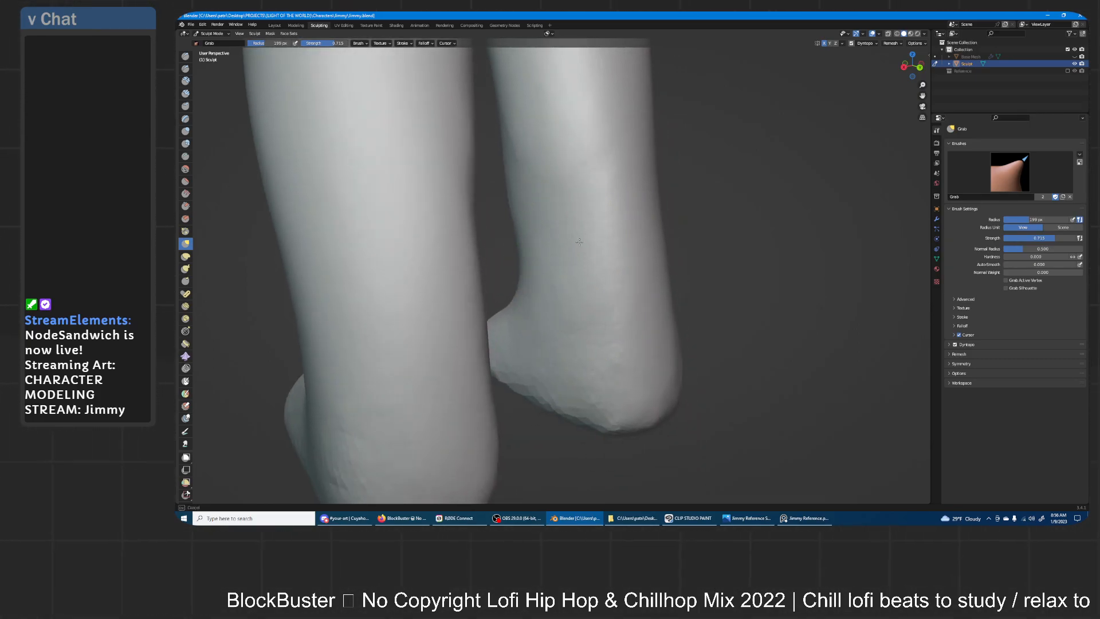
# - Fill out the shins and ankles slightly from the front with the Inflate brush
pyautogui.moveTo(538, 112); pyautogui.dragTo(731, 154, button='middle')
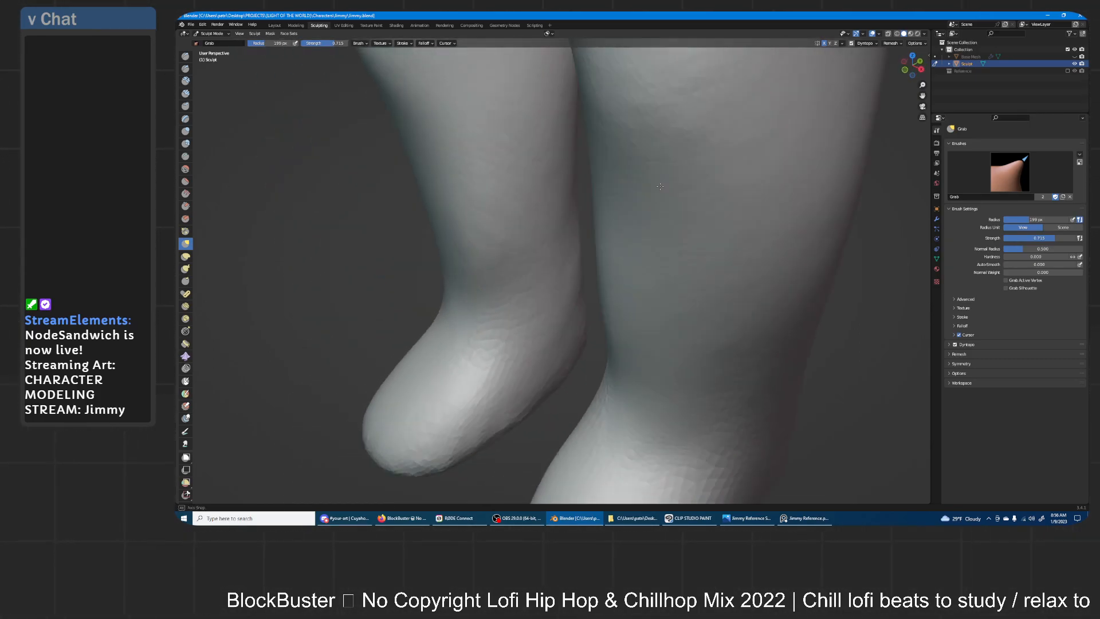
pyautogui.moveTo(648, 181); pyautogui.dragTo(688, 184, button='middle')
pyautogui.keyDown('ctrl'); pyautogui.moveTo(653, 189); pyautogui.dragTo(653, 233, button='middle'); pyautogui.keyUp('ctrl')
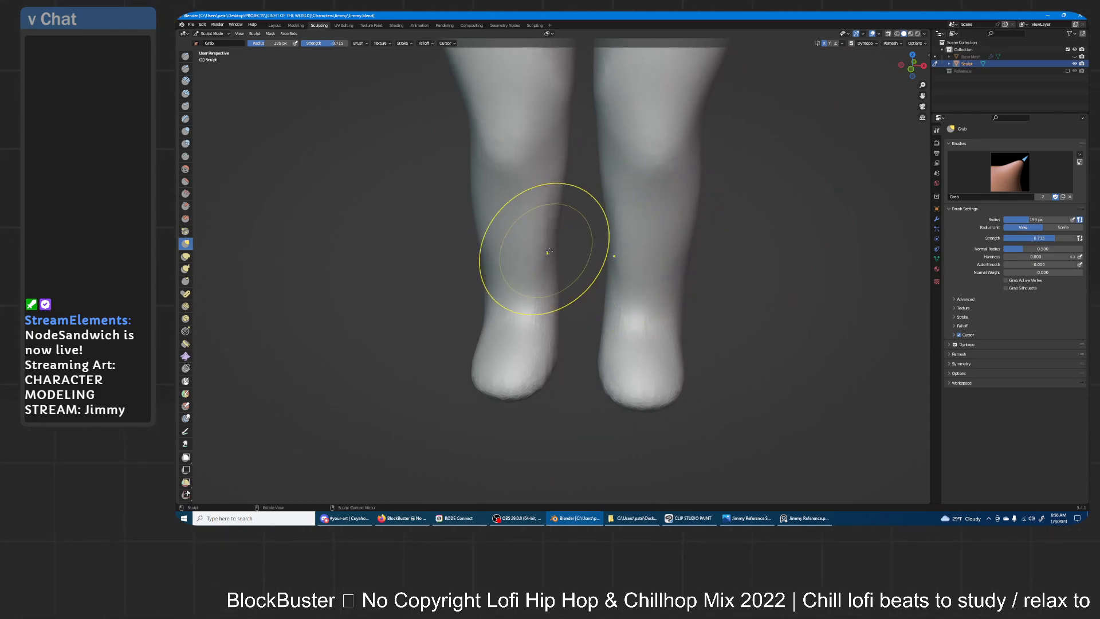
pyautogui.scroll(4, 528, 258)
pyautogui.click(185, 132)
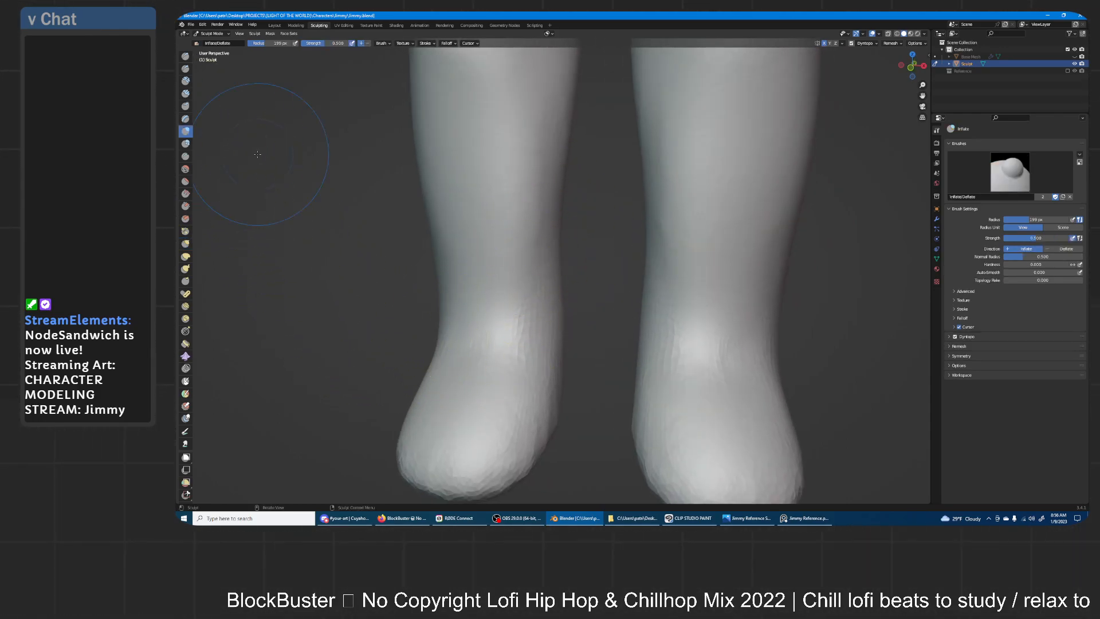
pyautogui.scroll(-2, 556, 219)
pyautogui.scroll(-1, 504, 244)
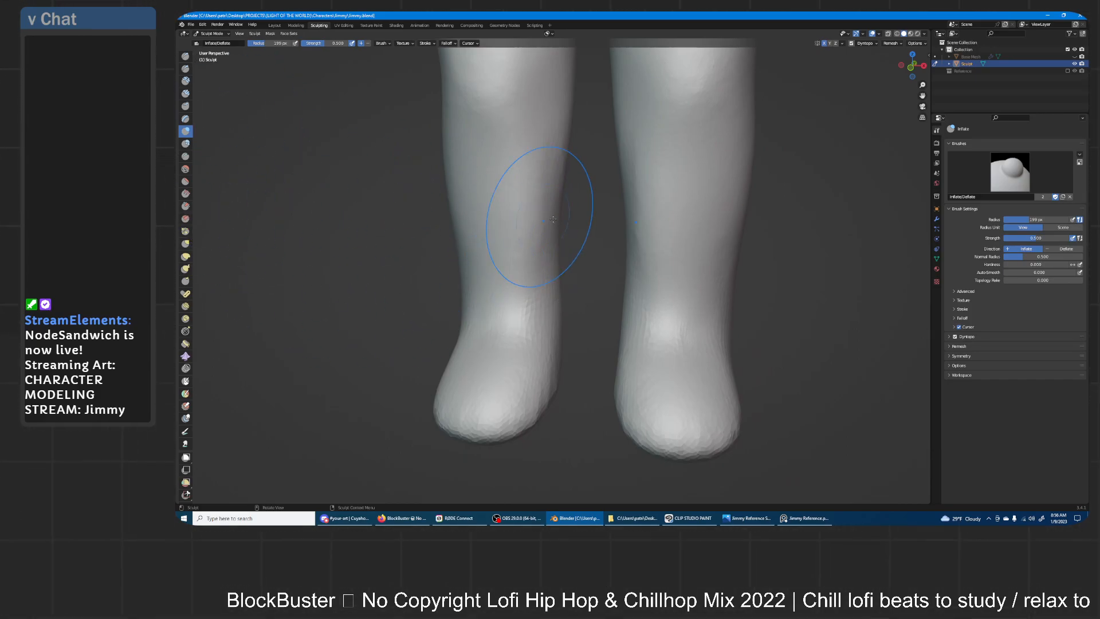
pyautogui.moveTo(534, 248)
pyautogui.mouseDown(button='middle')
pyautogui.moveTo(558, 232)
pyautogui.moveTo(516, 331)
pyautogui.mouseUp(button='middle')
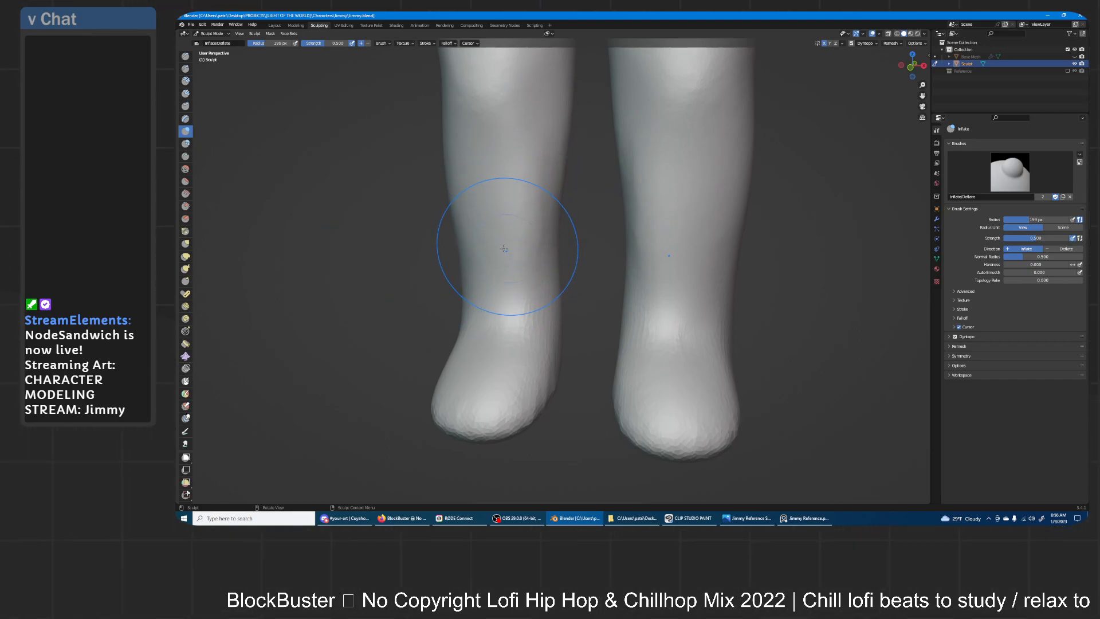
# - Flatten the front of the shins with the Scrape brush at a 112 px radius
pyautogui.click(185, 207)
pyautogui.moveTo(538, 269)
pyautogui.mouseDown(button='middle')
pyautogui.moveTo(531, 252)
pyautogui.moveTo(534, 267)
pyautogui.mouseUp(button='middle')
pyautogui.press('f')
pyautogui.click(509, 262)
pyautogui.press('f')
pyautogui.click(538, 262)
pyautogui.press('f')
pyautogui.click(518, 275)
pyautogui.moveTo(518, 290); pyautogui.dragTo(528, 245)
# - Scrape the inner and outer sides of the shins down toward the ankles to even their planes
pyautogui.moveTo(521, 245); pyautogui.dragTo(547, 246, button='middle')
pyautogui.moveTo(547, 246)
pyautogui.mouseDown()
pyautogui.moveTo(531, 214)
pyautogui.moveTo(476, 267)
pyautogui.moveTo(534, 236)
pyautogui.moveTo(536, 295)
pyautogui.mouseUp()
pyautogui.moveTo(567, 232); pyautogui.dragTo(523, 245, button='middle')
pyautogui.moveTo(522, 284); pyautogui.dragTo(521, 251)
pyautogui.moveTo(521, 204)
pyautogui.mouseDown()
pyautogui.moveTo(531, 303)
pyautogui.moveTo(518, 252)
pyautogui.moveTo(536, 291)
pyautogui.mouseUp()
pyautogui.moveTo(519, 247)
pyautogui.mouseDown()
pyautogui.moveTo(504, 291)
pyautogui.moveTo(521, 272)
pyautogui.moveTo(498, 286)
pyautogui.mouseUp()
pyautogui.moveTo(486, 243); pyautogui.dragTo(528, 251)
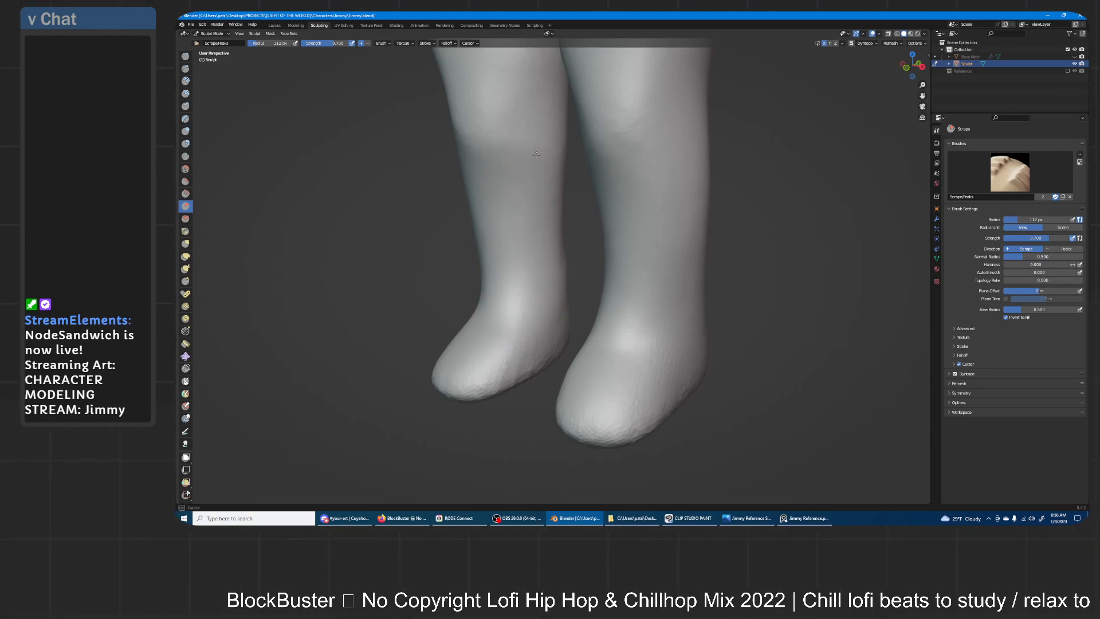
pyautogui.moveTo(523, 238); pyautogui.dragTo(626, 209, button='middle')
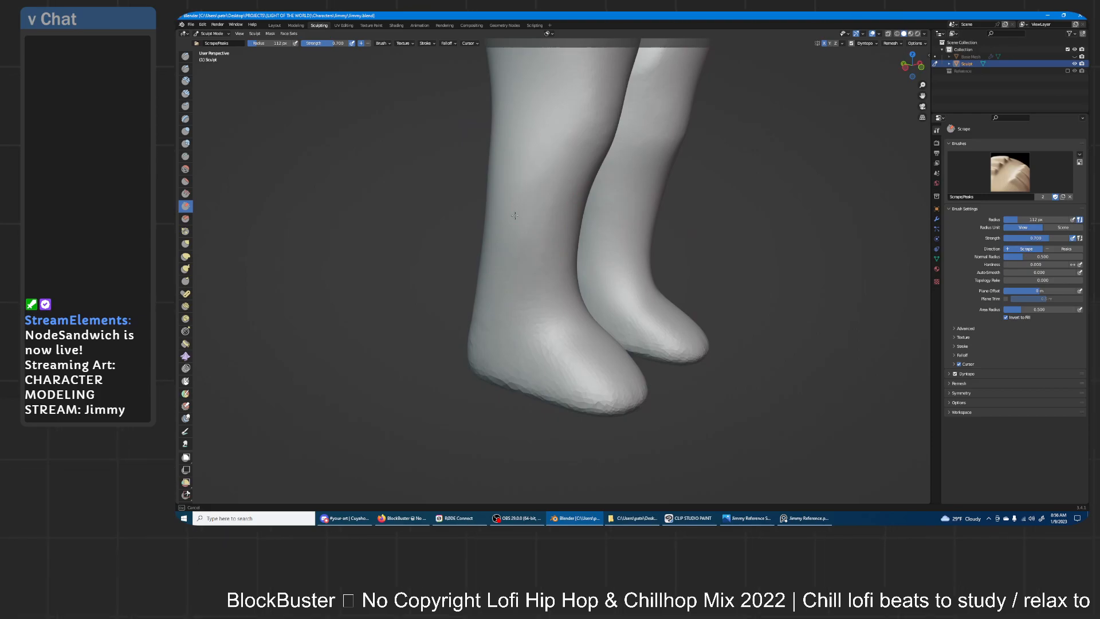
# - Scrape along the side of the shin up toward the calf to even its surface
pyautogui.moveTo(496, 293); pyautogui.dragTo(558, 209)
pyautogui.moveTo(629, 181)
pyautogui.mouseDown(button='middle')
pyautogui.moveTo(575, 189)
pyautogui.moveTo(538, 223)
pyautogui.mouseUp(button='middle')
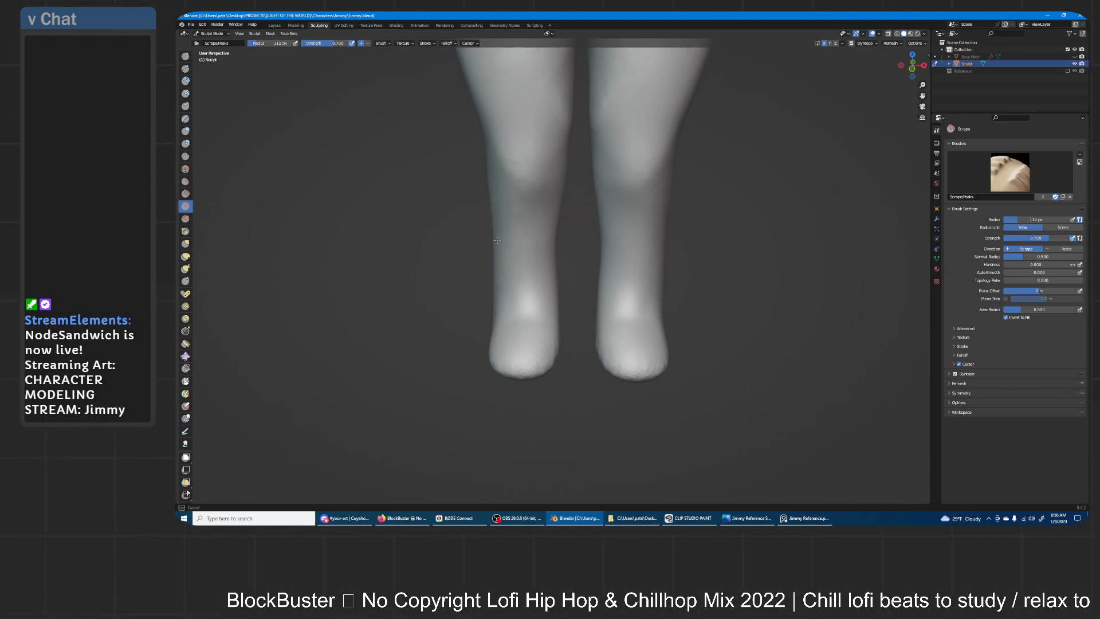
pyautogui.scroll(-4, 631, 189)
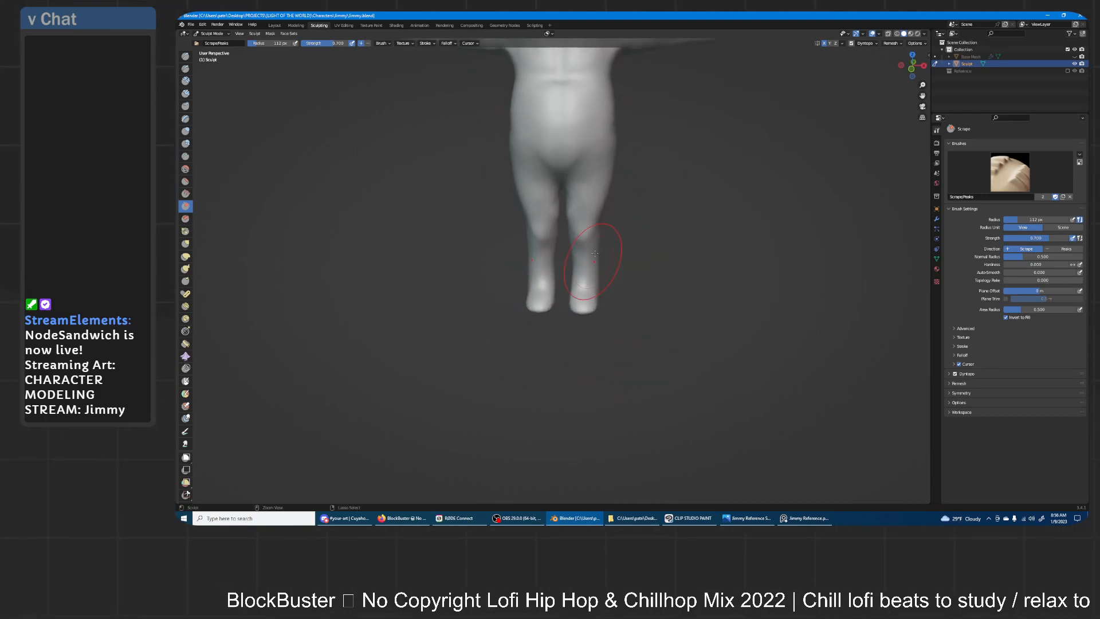
# - Refine the contours of the knees and upper calves from the front with the Grab brush at a 129 px radius
pyautogui.press('g')
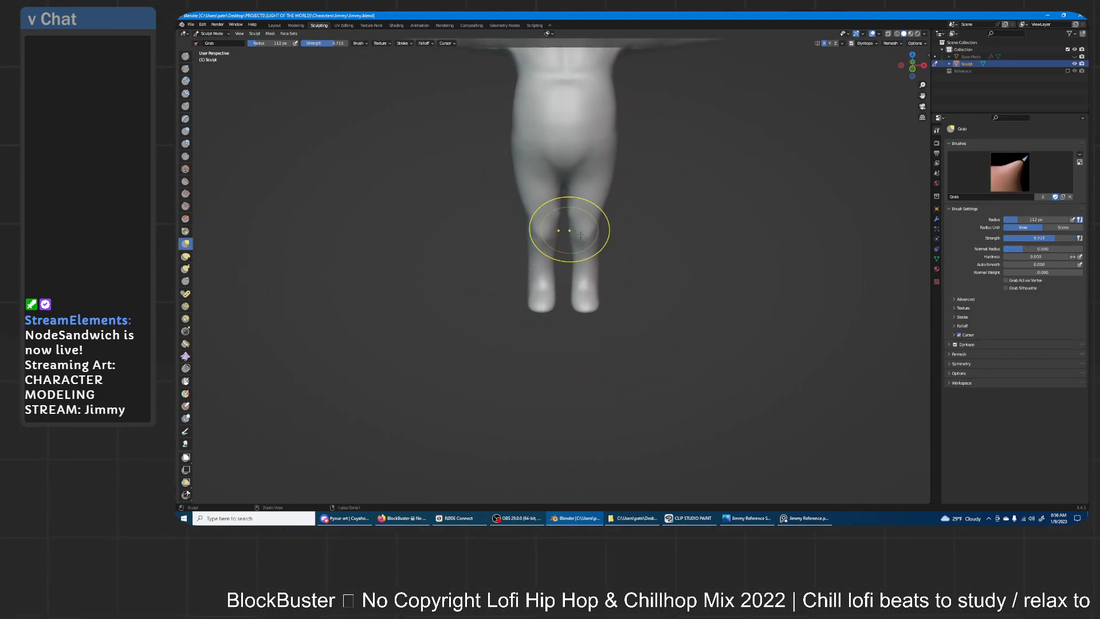
pyautogui.scroll(3, 596, 228)
pyautogui.moveTo(599, 229)
pyautogui.mouseDown()
pyautogui.moveTo(570, 223)
pyautogui.moveTo(578, 275)
pyautogui.moveTo(581, 260)
pyautogui.moveTo(611, 272)
pyautogui.moveTo(610, 239)
pyautogui.moveTo(626, 229)
pyautogui.moveTo(580, 246)
pyautogui.mouseUp()
pyautogui.press('f')
pyautogui.click(594, 234)
pyautogui.scroll(4, 643, 197)
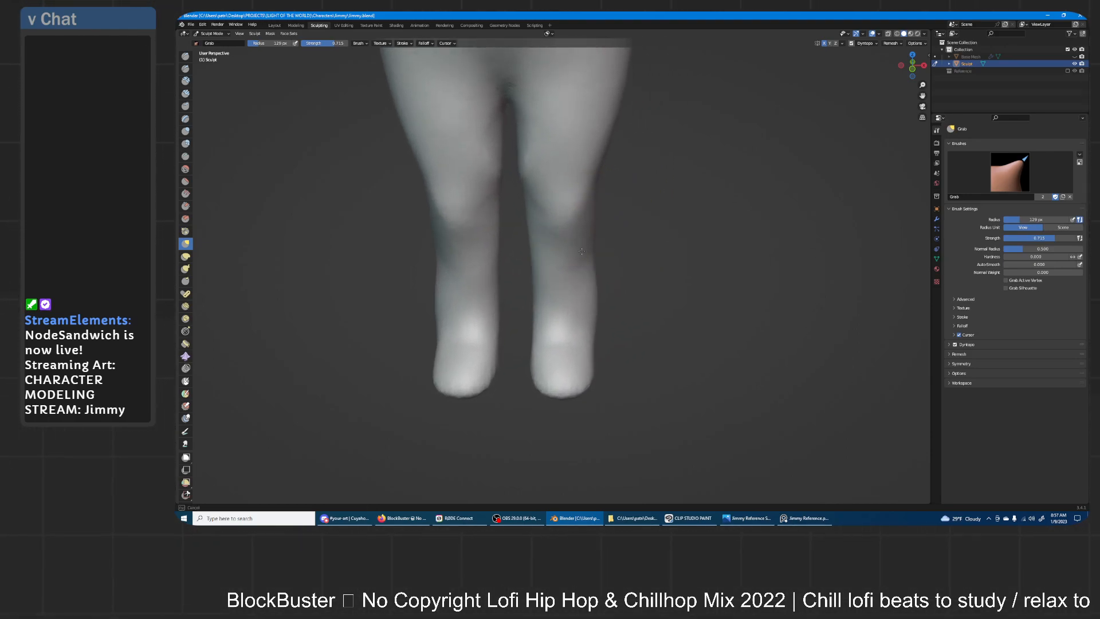
pyautogui.moveTo(591, 207); pyautogui.dragTo(614, 221)
pyautogui.moveTo(614, 221); pyautogui.dragTo(626, 221, button='middle')
pyautogui.moveTo(575, 159); pyautogui.dragTo(563, 184)
pyautogui.moveTo(681, 154)
pyautogui.mouseDown(button='middle')
pyautogui.moveTo(624, 160)
pyautogui.moveTo(651, 166)
pyautogui.mouseUp(button='middle')
# - Even out the front of the thighs above the knees with the Scrape brush
pyautogui.scroll(3, 606, 224)
pyautogui.scroll(-2, 611, 205)
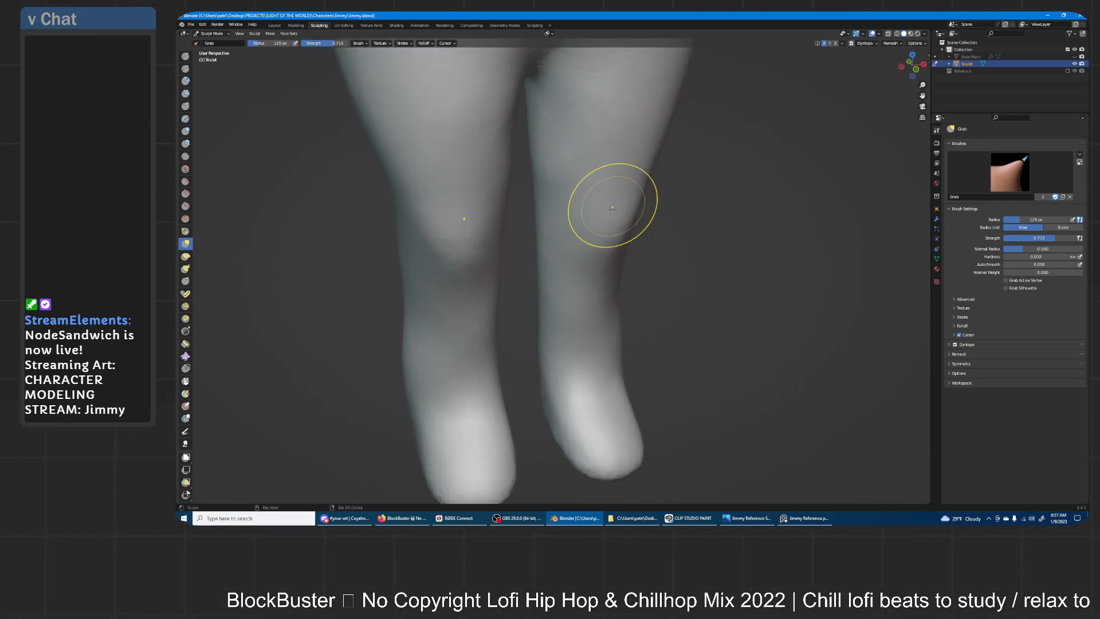
pyautogui.scroll(1, 611, 208)
pyautogui.scroll(-1, 611, 208)
pyautogui.click(187, 131)
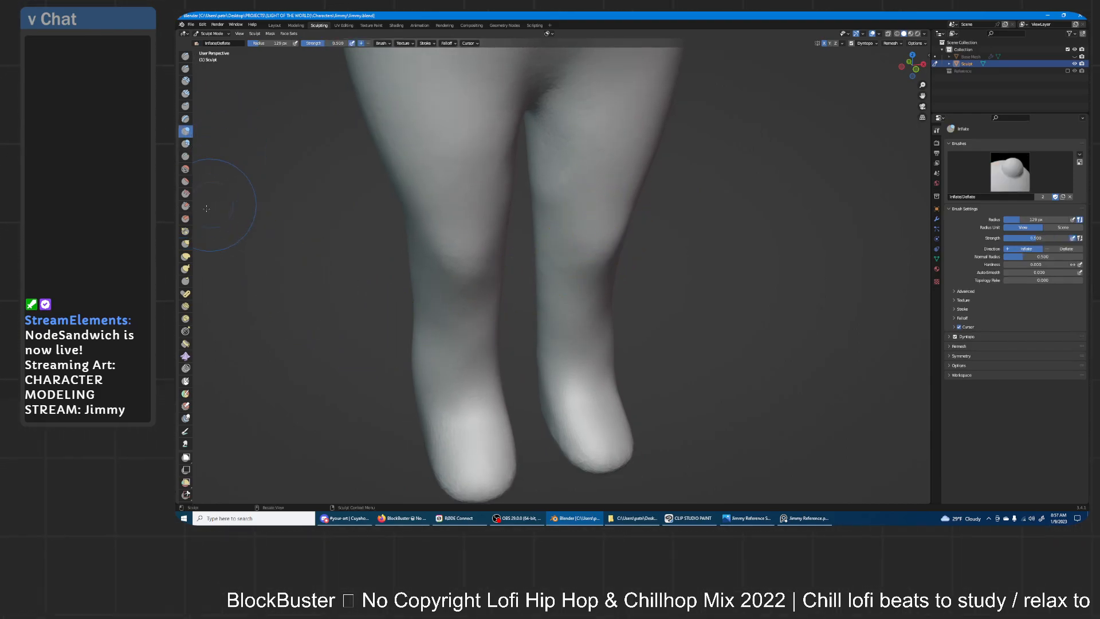
pyautogui.click(186, 205)
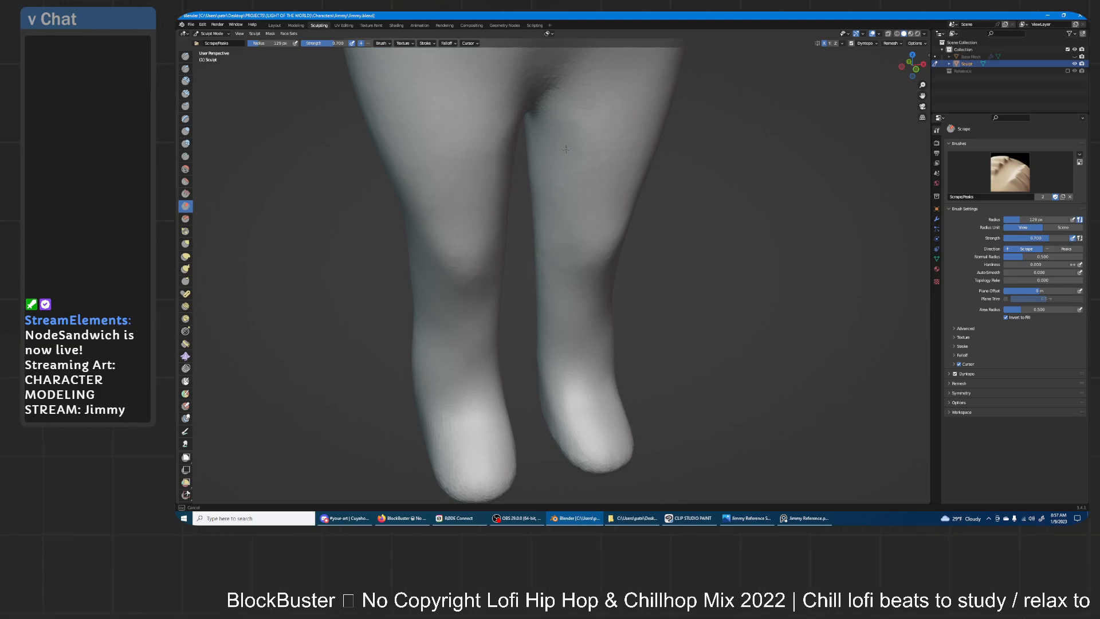
pyautogui.moveTo(563, 177); pyautogui.dragTo(585, 161)
pyautogui.scroll(-3, 596, 149)
pyautogui.moveTo(653, 224)
pyautogui.mouseDown(button='middle')
pyautogui.moveTo(621, 211)
pyautogui.moveTo(659, 211)
pyautogui.moveTo(642, 170)
pyautogui.moveTo(618, 270)
pyautogui.moveTo(633, 201)
pyautogui.moveTo(648, 203)
pyautogui.mouseUp(button='middle')
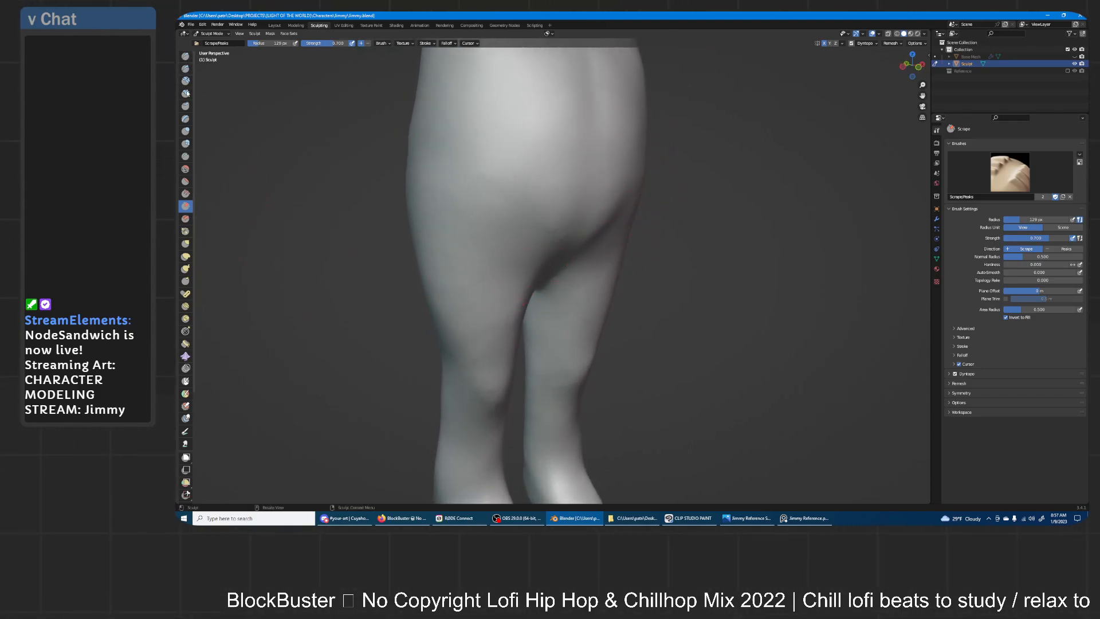
# - Examine the belly, hips and legs from the front, sides and below with the Inflate brush ready
pyautogui.click(186, 131)
pyautogui.moveTo(481, 204); pyautogui.dragTo(556, 237, button='middle')
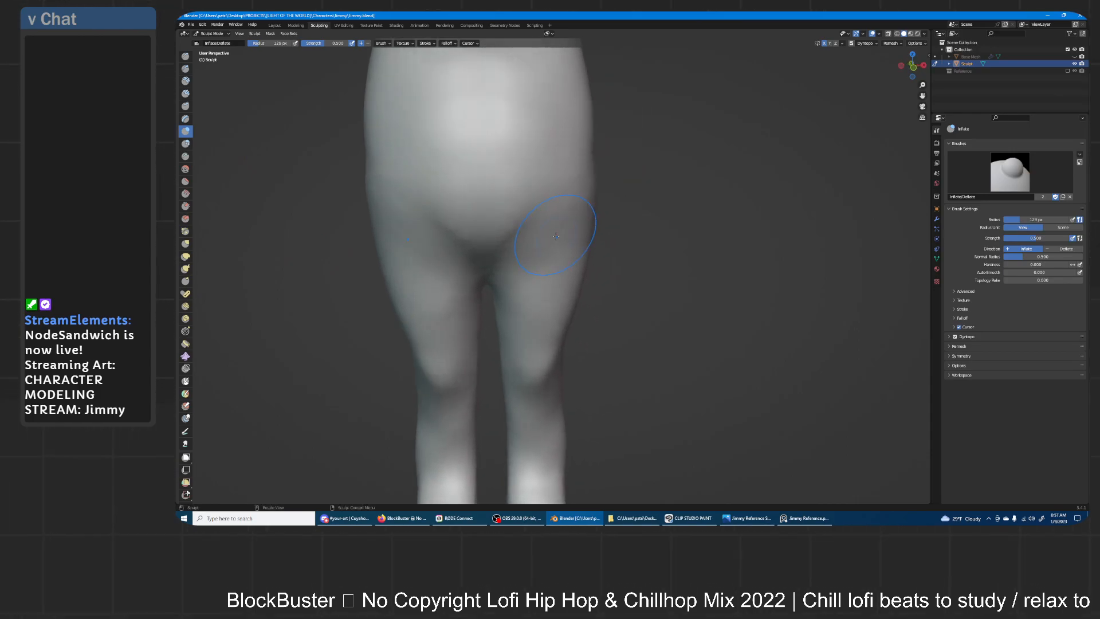
pyautogui.moveTo(599, 164); pyautogui.dragTo(522, 225, button='middle')
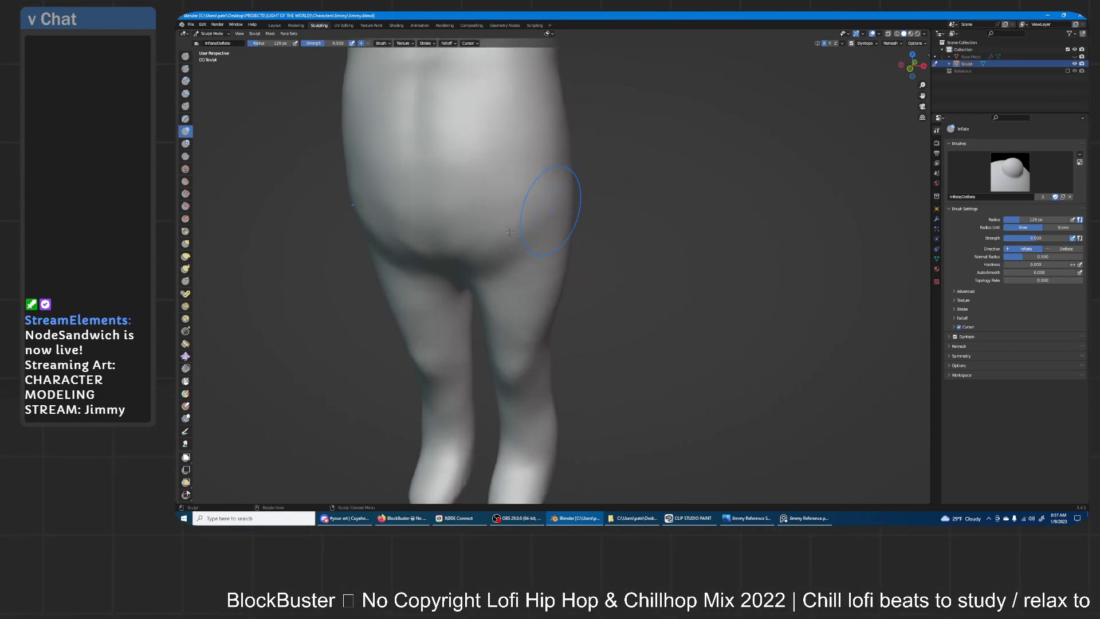
pyautogui.moveTo(417, 263); pyautogui.dragTo(433, 226, button='middle')
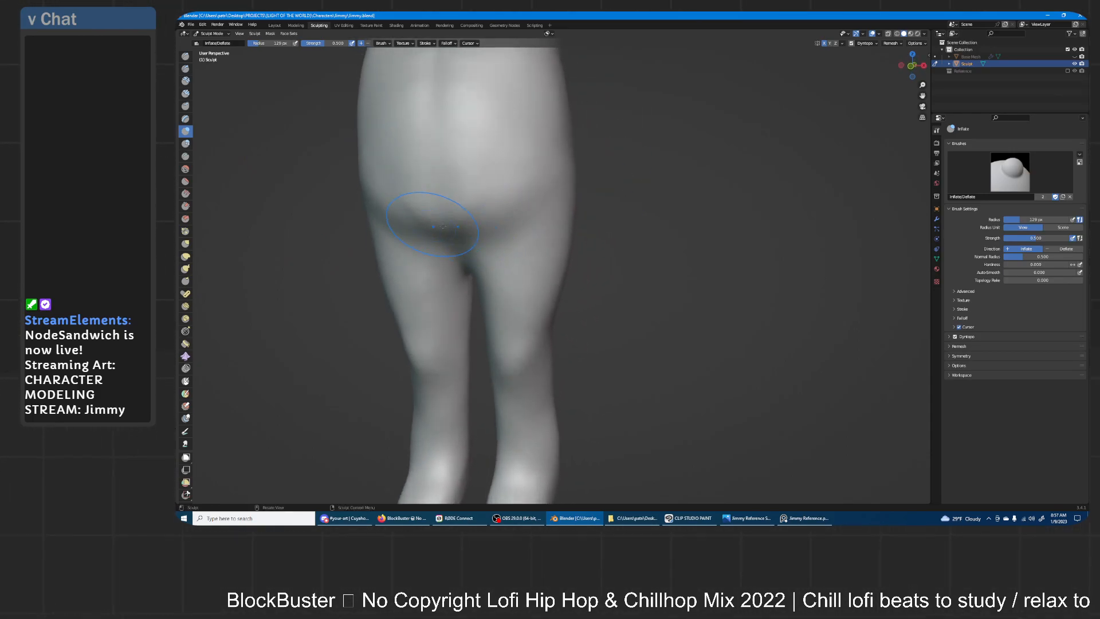
pyautogui.moveTo(575, 165)
pyautogui.mouseDown(button='middle')
pyautogui.moveTo(567, 132)
pyautogui.moveTo(487, 227)
pyautogui.mouseUp(button='middle')
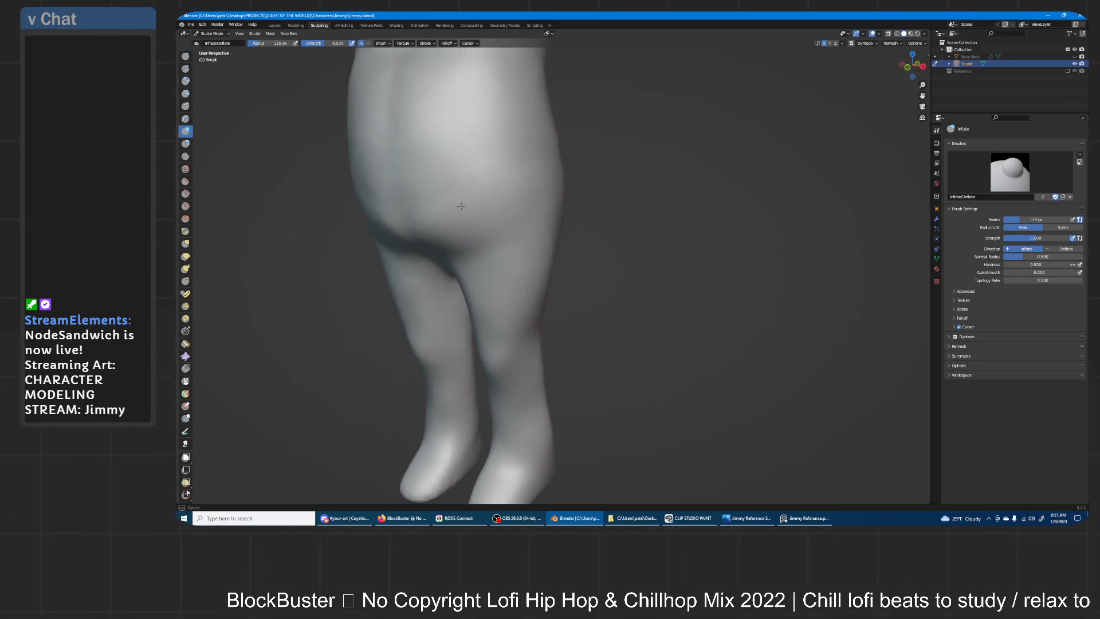
pyautogui.moveTo(491, 182); pyautogui.dragTo(539, 165, button='middle')
pyautogui.moveTo(538, 167); pyautogui.dragTo(583, 174, button='middle')
pyautogui.keyDown('shift'); pyautogui.moveTo(514, 146); pyautogui.dragTo(509, 172, button='middle'); pyautogui.keyUp('shift')
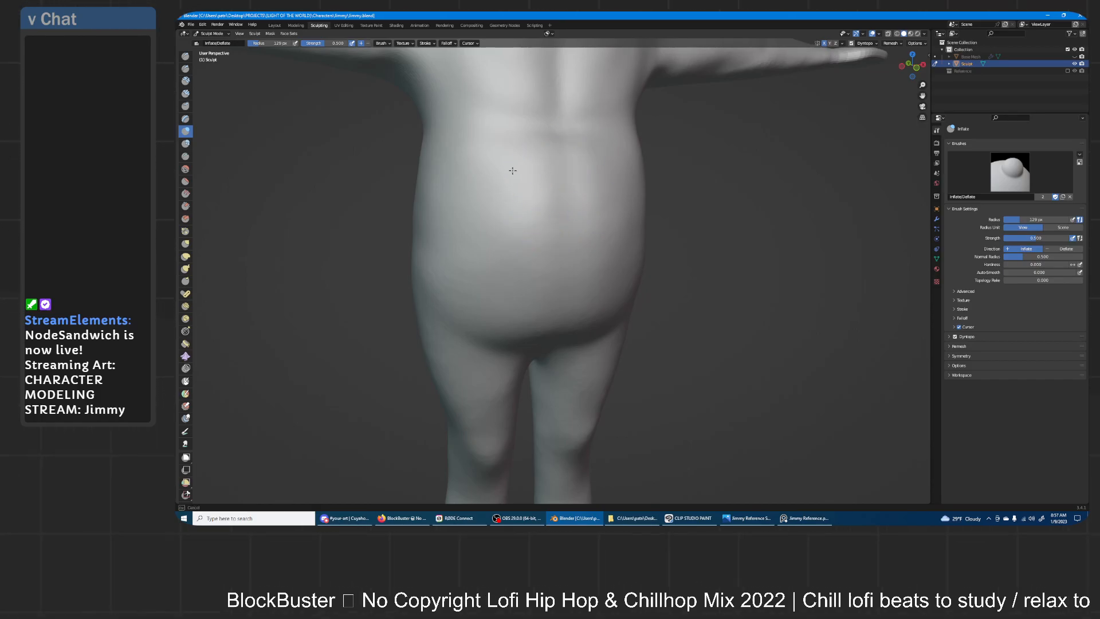
pyautogui.moveTo(562, 227); pyautogui.dragTo(518, 185, button='middle')
pyautogui.moveTo(576, 161)
pyautogui.mouseDown(button='middle')
pyautogui.moveTo(560, 186)
pyautogui.moveTo(476, 213)
pyautogui.mouseUp(button='middle')
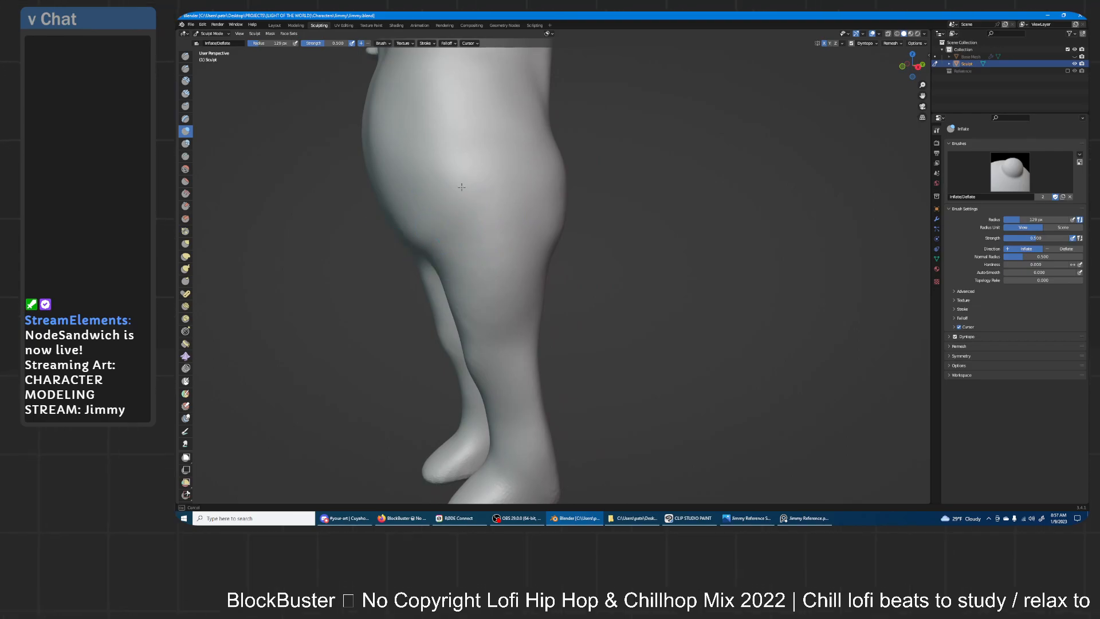
pyautogui.moveTo(457, 166)
pyautogui.mouseDown(button='middle')
pyautogui.moveTo(477, 191)
pyautogui.moveTo(442, 196)
pyautogui.moveTo(454, 221)
pyautogui.mouseUp(button='middle')
pyautogui.moveTo(479, 142)
pyautogui.mouseDown(button='middle')
pyautogui.moveTo(579, 165)
pyautogui.moveTo(440, 227)
pyautogui.mouseUp(button='middle')
pyautogui.moveTo(452, 116)
pyautogui.mouseDown(button='middle')
pyautogui.moveTo(475, 194)
pyautogui.moveTo(452, 133)
pyautogui.moveTo(666, 203)
pyautogui.moveTo(652, 207)
pyautogui.moveTo(692, 150)
pyautogui.mouseUp(button='middle')
pyautogui.scroll(2, 663, 226)
pyautogui.keyDown('shift'); pyautogui.moveTo(662, 235); pyautogui.dragTo(637, 200, button='middle'); pyautogui.keyUp('shift')
pyautogui.scroll(-1, 659, 172)
pyautogui.moveTo(628, 158)
pyautogui.mouseDown(button='middle')
pyautogui.moveTo(570, 160)
pyautogui.moveTo(624, 183)
pyautogui.mouseUp(button='middle')
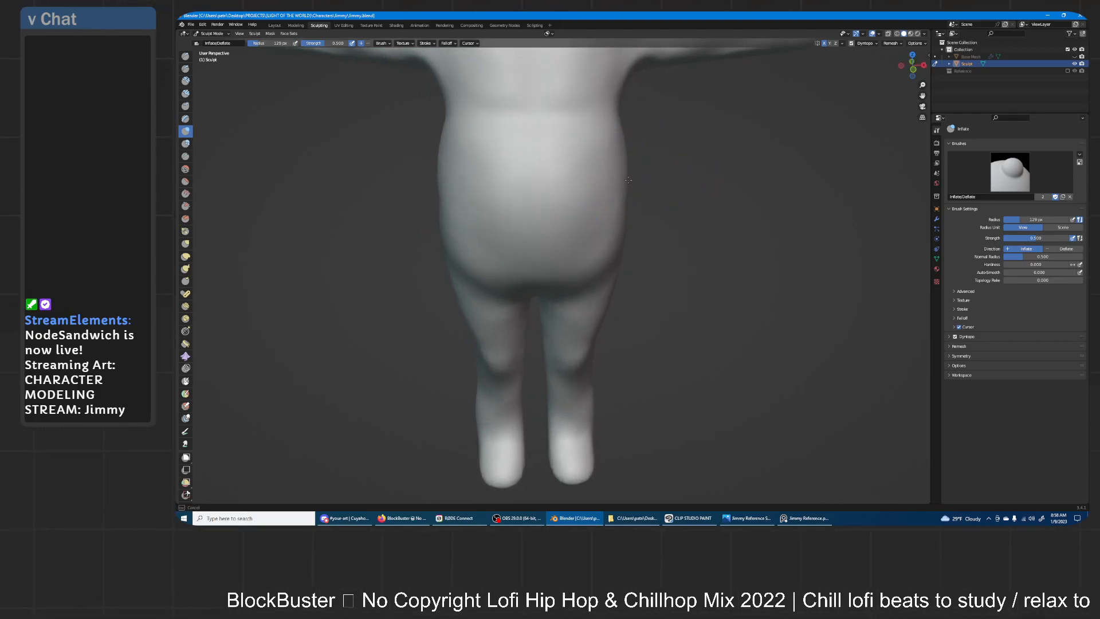
# - Reshape the sides of the waist above the belly with the Grab brush at a 177 px radius
pyautogui.click(185, 244)
pyautogui.press('f')
pyautogui.click(724, 198)
pyautogui.scroll(-2, 665, 194)
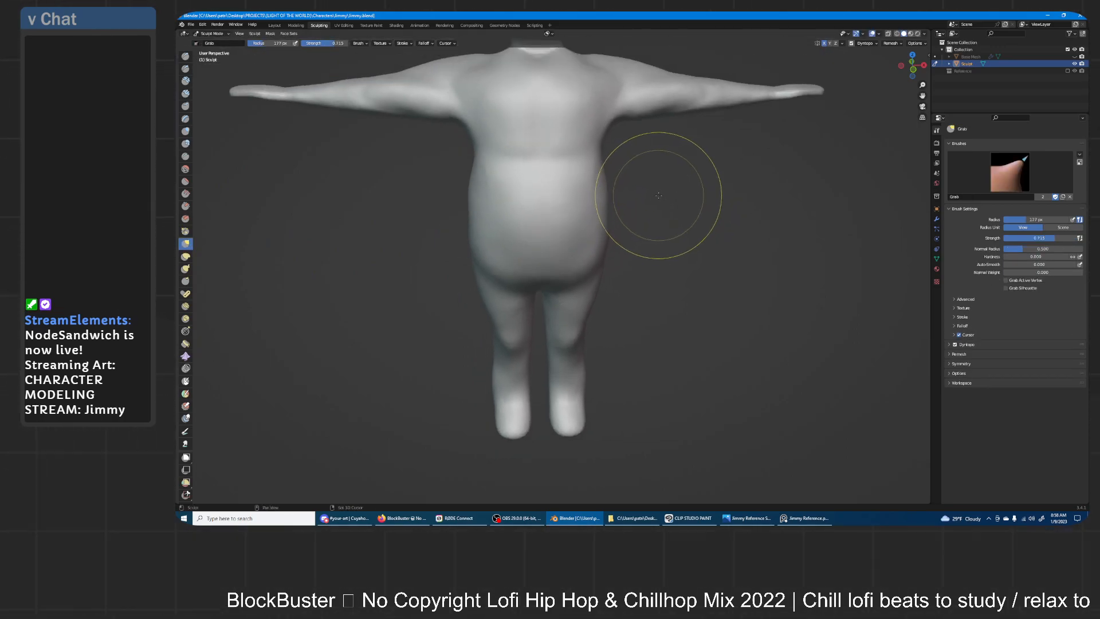
pyautogui.moveTo(657, 201); pyautogui.dragTo(661, 226, button='middle')
pyautogui.scroll(2, 668, 217)
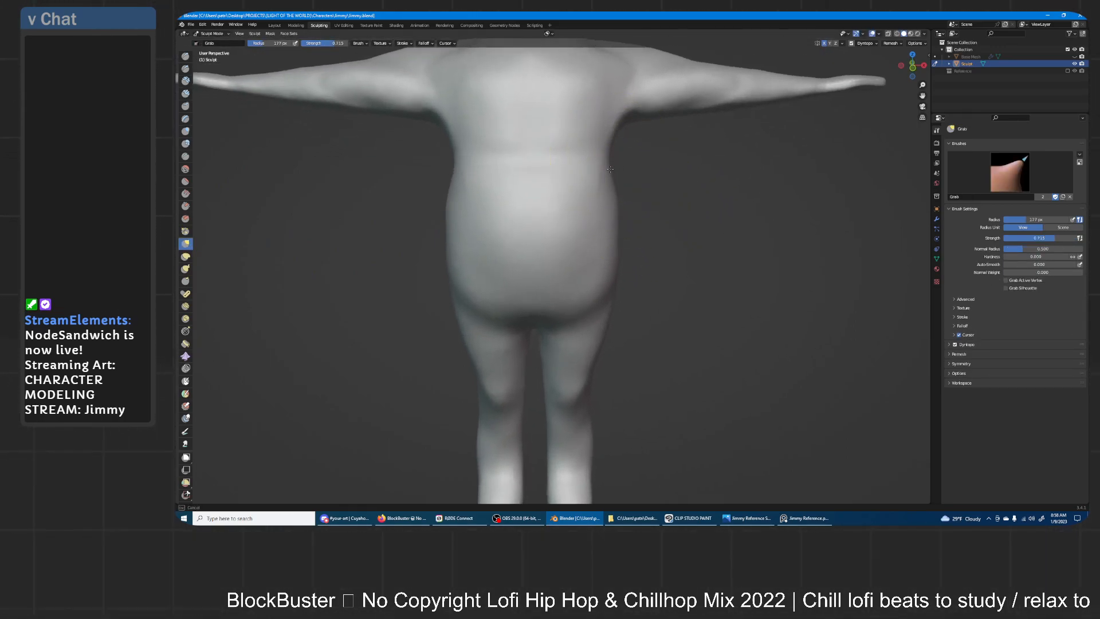
pyautogui.moveTo(597, 154); pyautogui.dragTo(542, 161)
pyautogui.moveTo(623, 155); pyautogui.dragTo(534, 164, button='middle')
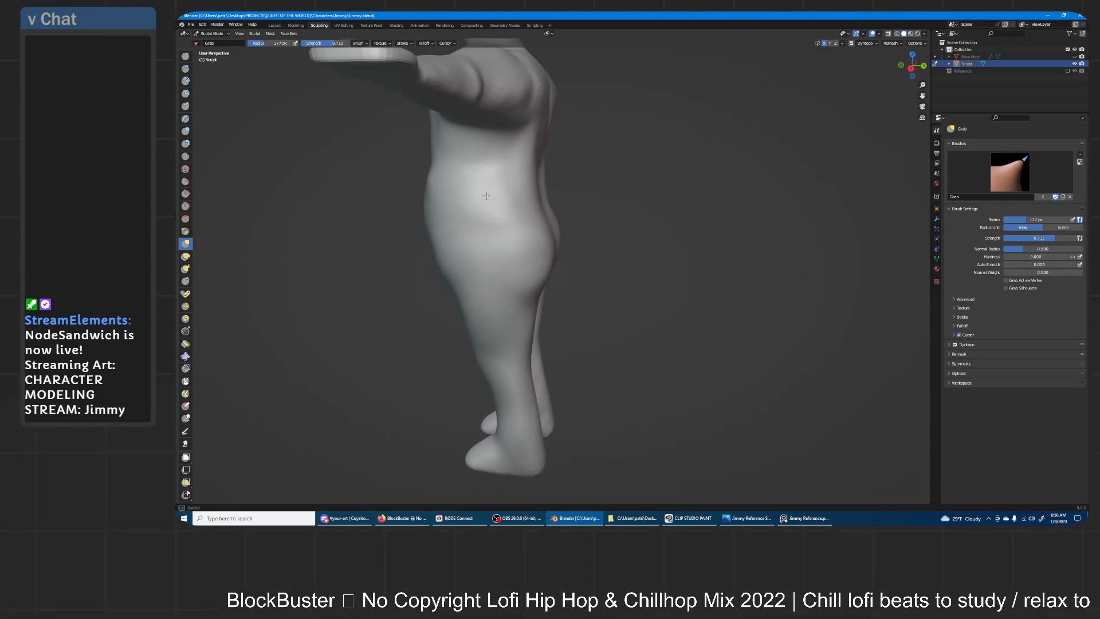
pyautogui.moveTo(425, 184); pyautogui.dragTo(503, 221, button='middle')
# - Adjust the lower edge of the belly and the crotch between the thighs with the Grab brush
pyautogui.moveTo(599, 261)
pyautogui.keyDown('ctrl'); pyautogui.mouseDown(button='middle')
pyautogui.moveTo(661, 238)
pyautogui.moveTo(606, 300)
pyautogui.moveTo(638, 240)
pyautogui.moveTo(652, 262)
pyautogui.mouseUp(button='middle'); pyautogui.keyUp('ctrl')
pyautogui.keyDown('ctrl'); pyautogui.moveTo(602, 301); pyautogui.dragTo(602, 280, button='middle'); pyautogui.keyUp('ctrl')
pyautogui.moveTo(600, 299)
pyautogui.mouseDown(button='middle')
pyautogui.moveTo(644, 255)
pyautogui.moveTo(603, 230)
pyautogui.mouseUp(button='middle')
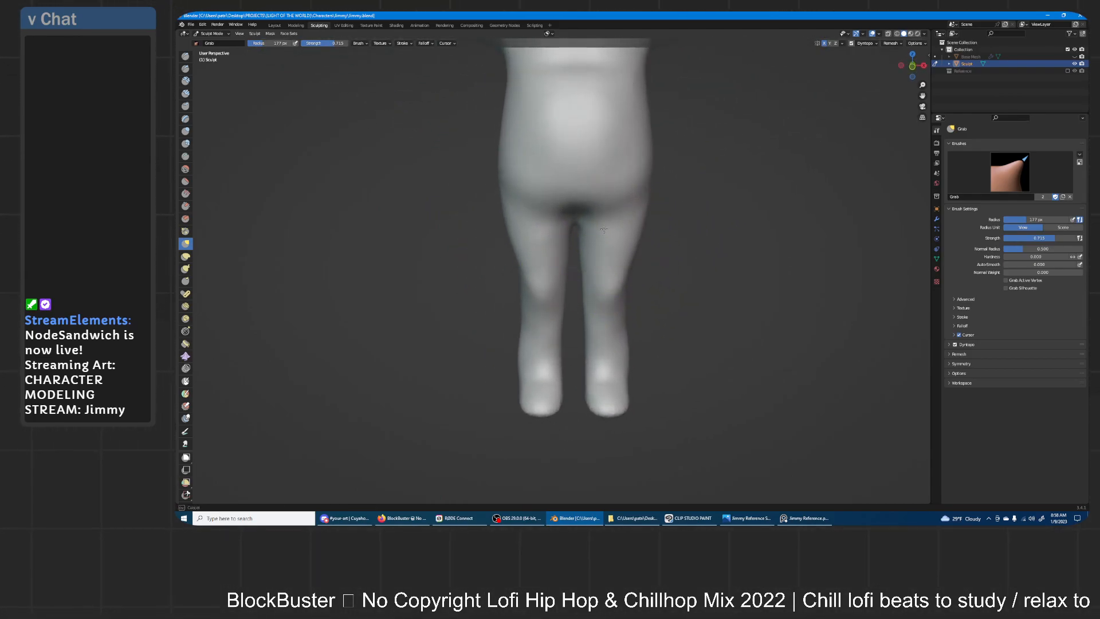
pyautogui.moveTo(604, 227); pyautogui.dragTo(590, 195)
pyautogui.moveTo(589, 193); pyautogui.dragTo(602, 198)
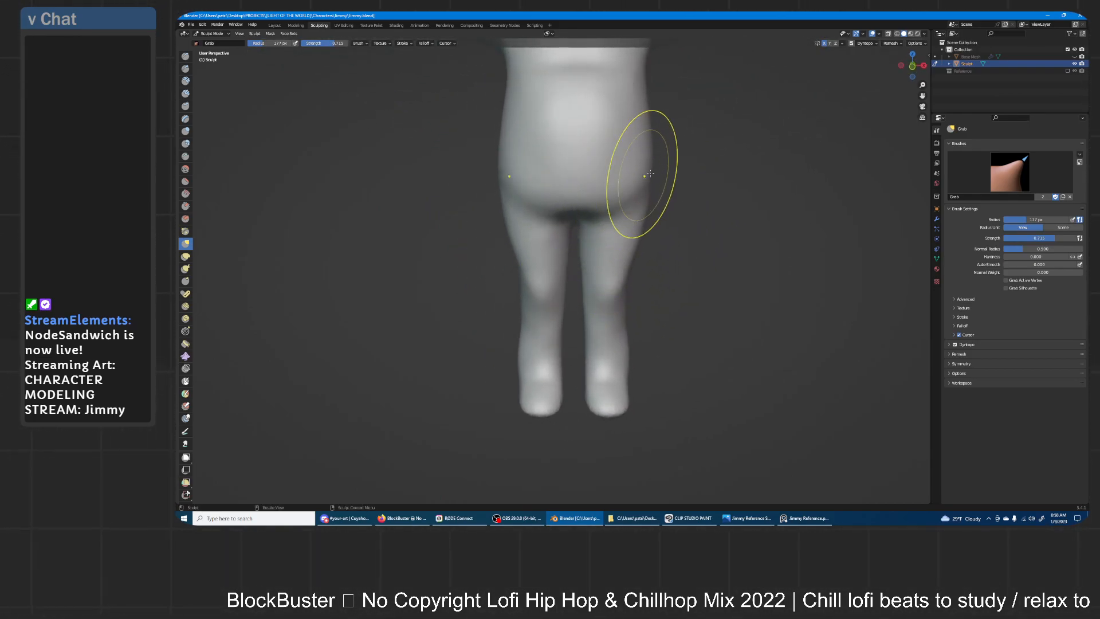
pyautogui.scroll(-2, 685, 183)
pyautogui.moveTo(678, 172)
pyautogui.keyDown('shift'); pyautogui.mouseDown(button='middle')
pyautogui.moveTo(660, 258)
pyautogui.moveTo(617, 232)
pyautogui.moveTo(575, 281)
pyautogui.moveTo(565, 216)
pyautogui.mouseUp(button='middle'); pyautogui.keyUp('shift')
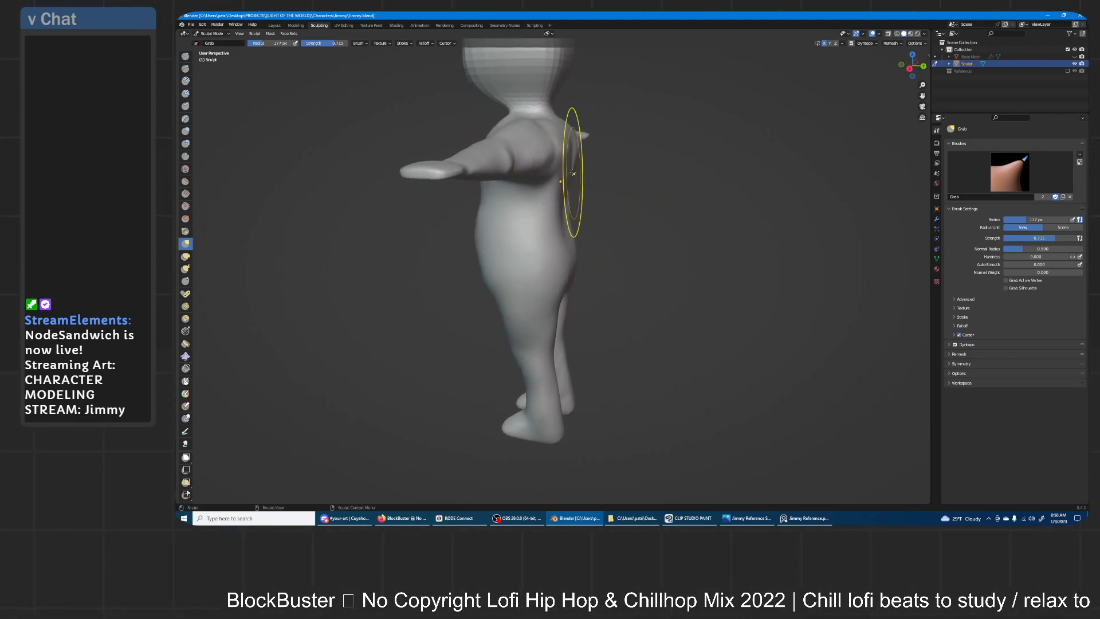
# - Fill out the forearm and the upper arm near the elbow from above with the Inflate brush
pyautogui.moveTo(572, 154)
pyautogui.mouseDown(button='middle')
pyautogui.moveTo(496, 201)
pyautogui.moveTo(550, 212)
pyautogui.moveTo(626, 195)
pyautogui.moveTo(653, 235)
pyautogui.moveTo(572, 229)
pyautogui.moveTo(581, 233)
pyautogui.moveTo(561, 212)
pyautogui.moveTo(698, 209)
pyautogui.moveTo(678, 216)
pyautogui.moveTo(585, 194)
pyautogui.moveTo(591, 208)
pyautogui.mouseUp(button='middle')
pyautogui.moveTo(651, 234)
pyautogui.mouseDown(button='middle')
pyautogui.moveTo(602, 229)
pyautogui.moveTo(634, 233)
pyautogui.moveTo(618, 221)
pyautogui.mouseUp(button='middle')
pyautogui.click(185, 131)
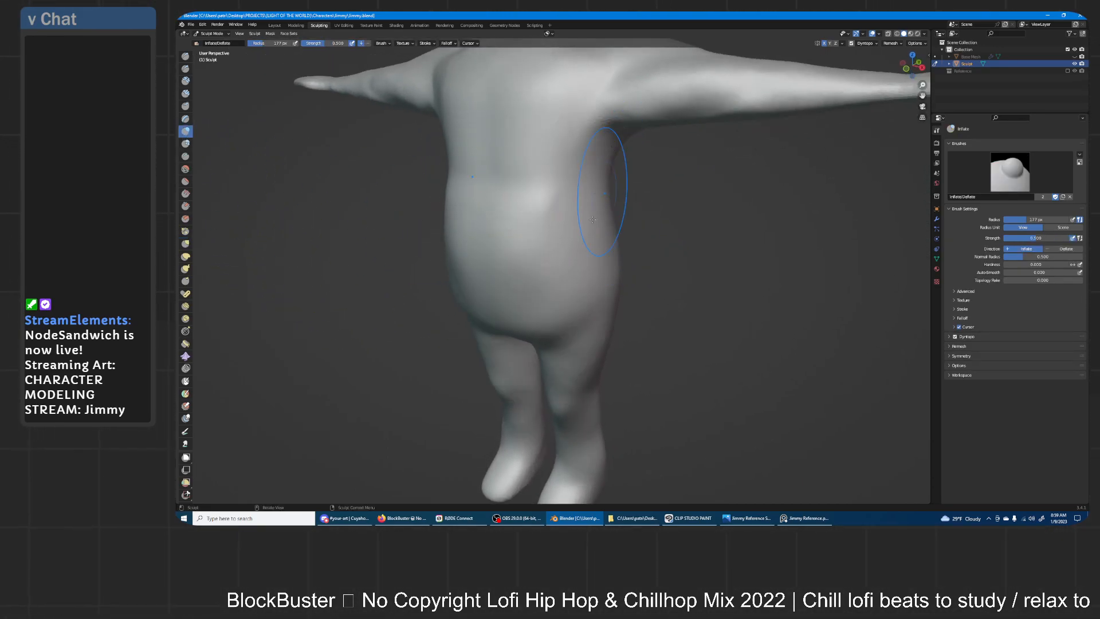
pyautogui.moveTo(597, 282)
pyautogui.mouseDown(button='middle')
pyautogui.moveTo(586, 123)
pyautogui.moveTo(495, 154)
pyautogui.moveTo(542, 175)
pyautogui.moveTo(565, 207)
pyautogui.mouseUp(button='middle')
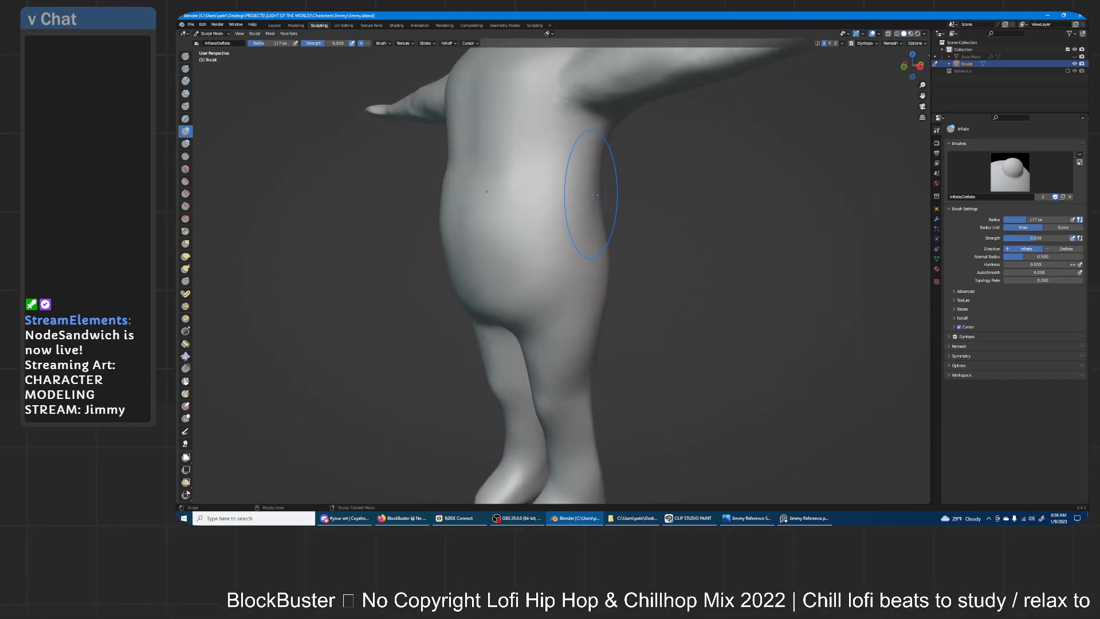
pyautogui.keyDown('ctrl'); pyautogui.moveTo(667, 140); pyautogui.dragTo(674, 221, button='middle'); pyautogui.keyUp('ctrl')
pyautogui.moveTo(673, 221)
pyautogui.mouseDown(button='middle')
pyautogui.moveTo(729, 228)
pyautogui.moveTo(684, 237)
pyautogui.moveTo(710, 252)
pyautogui.moveTo(696, 268)
pyautogui.moveTo(712, 259)
pyautogui.moveTo(636, 265)
pyautogui.moveTo(645, 203)
pyautogui.mouseUp(button='middle')
pyautogui.moveTo(644, 203); pyautogui.dragTo(656, 230, button='middle')
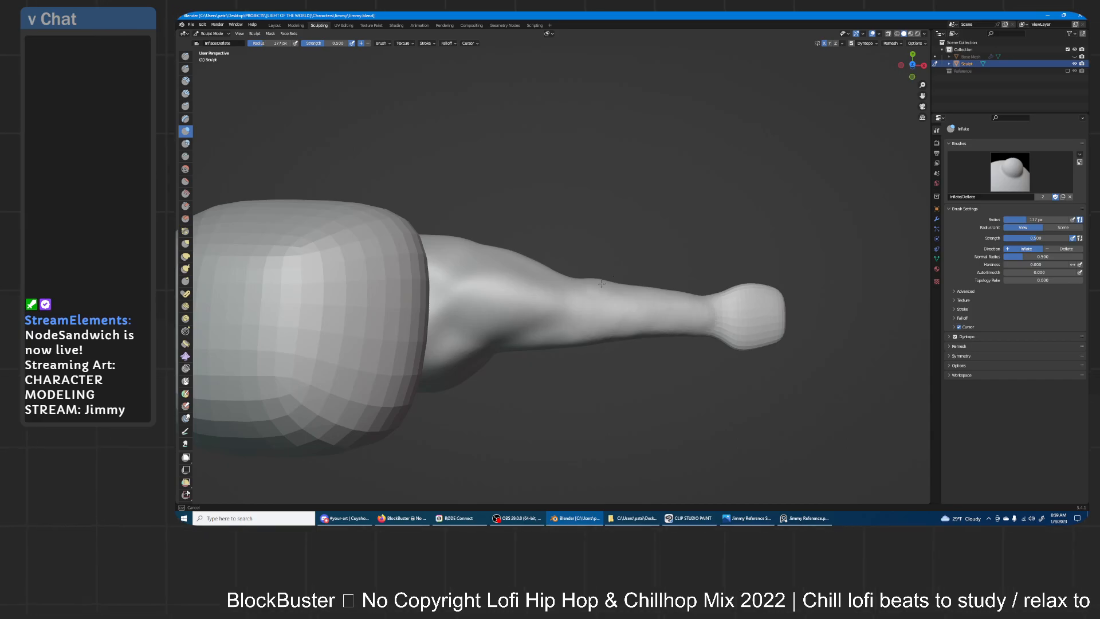
pyautogui.moveTo(603, 287); pyautogui.dragTo(700, 307)
pyautogui.moveTo(536, 250); pyautogui.dragTo(509, 248)
pyautogui.moveTo(648, 171)
pyautogui.mouseDown(button='middle')
pyautogui.moveTo(524, 243)
pyautogui.moveTo(552, 246)
pyautogui.moveTo(559, 265)
pyautogui.moveTo(575, 251)
pyautogui.moveTo(383, 300)
pyautogui.mouseUp(button='middle')
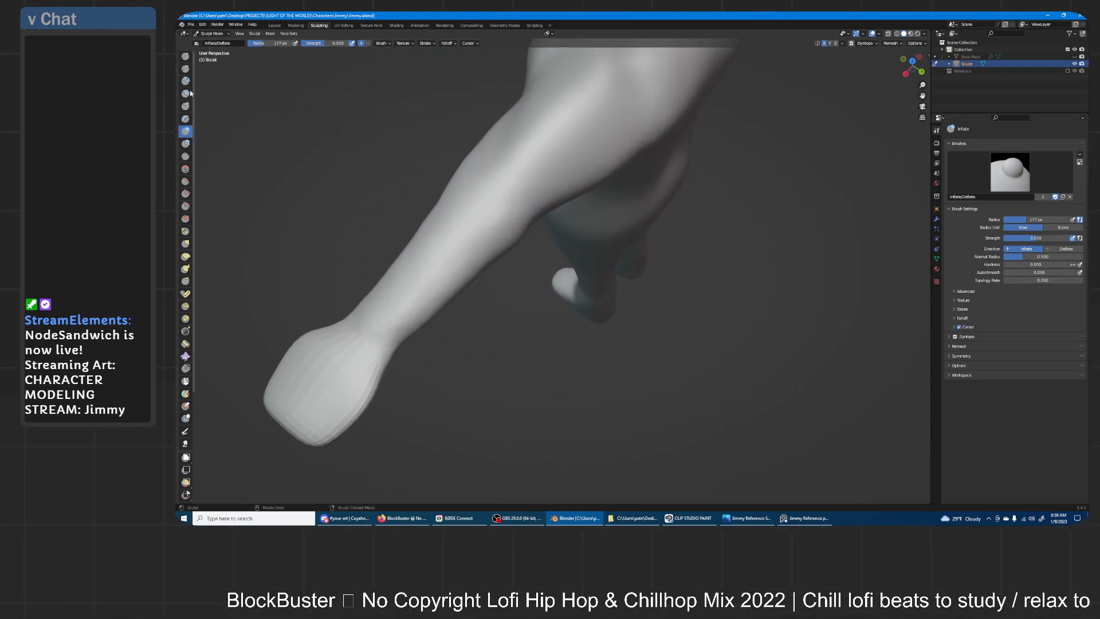
# - Reduce the brush radius to 110 px and build up the arm around the elbow with the Inflate brush
pyautogui.click(185, 56)
pyautogui.moveTo(559, 261)
pyautogui.mouseDown(button='middle')
pyautogui.moveTo(565, 235)
pyautogui.moveTo(547, 259)
pyautogui.moveTo(551, 244)
pyautogui.moveTo(516, 235)
pyautogui.moveTo(531, 199)
pyautogui.mouseUp(button='middle')
pyautogui.press('f')
pyautogui.click(510, 247)
pyautogui.press('f')
pyautogui.click(531, 199)
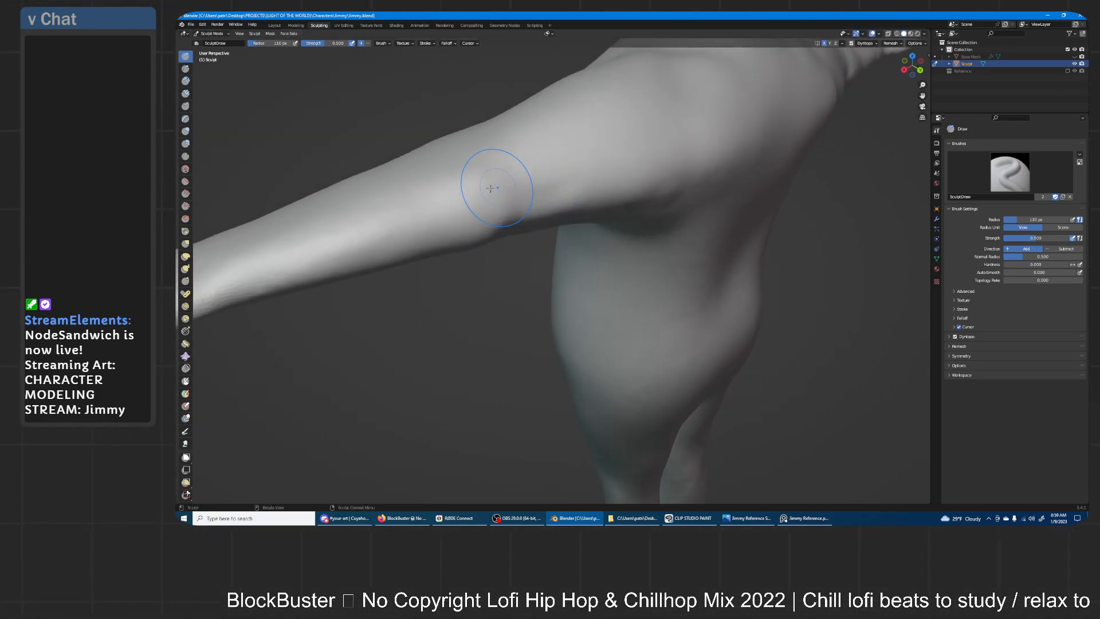
pyautogui.press('i')
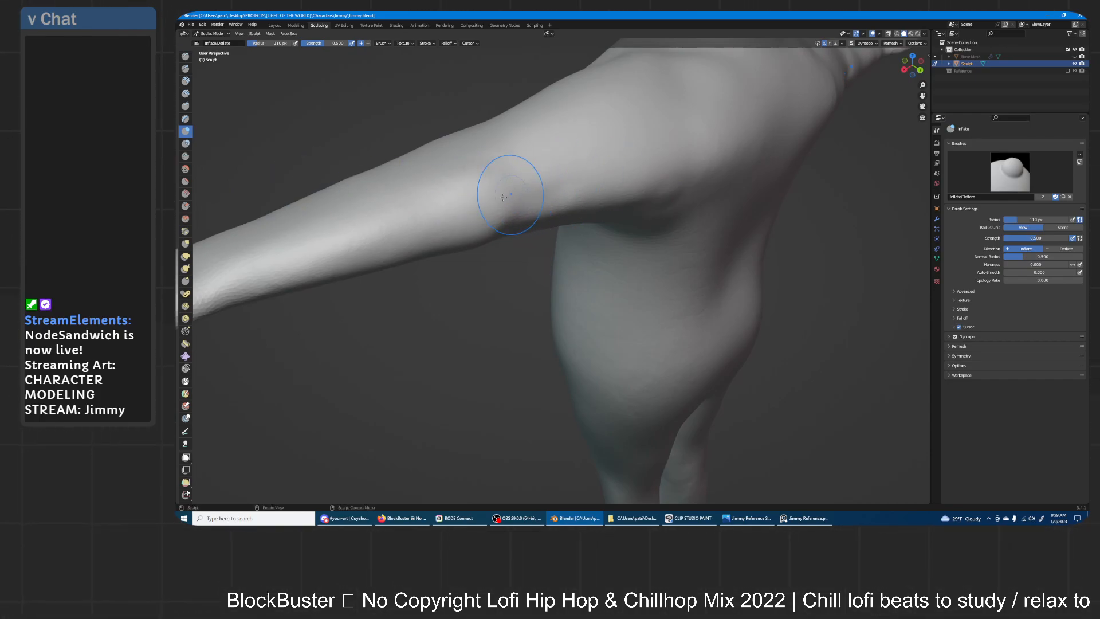
pyautogui.moveTo(527, 223); pyautogui.dragTo(557, 117, button='middle')
pyautogui.moveTo(557, 116)
pyautogui.mouseDown()
pyautogui.moveTo(530, 117)
pyautogui.moveTo(555, 95)
pyautogui.moveTo(493, 102)
pyautogui.mouseUp()
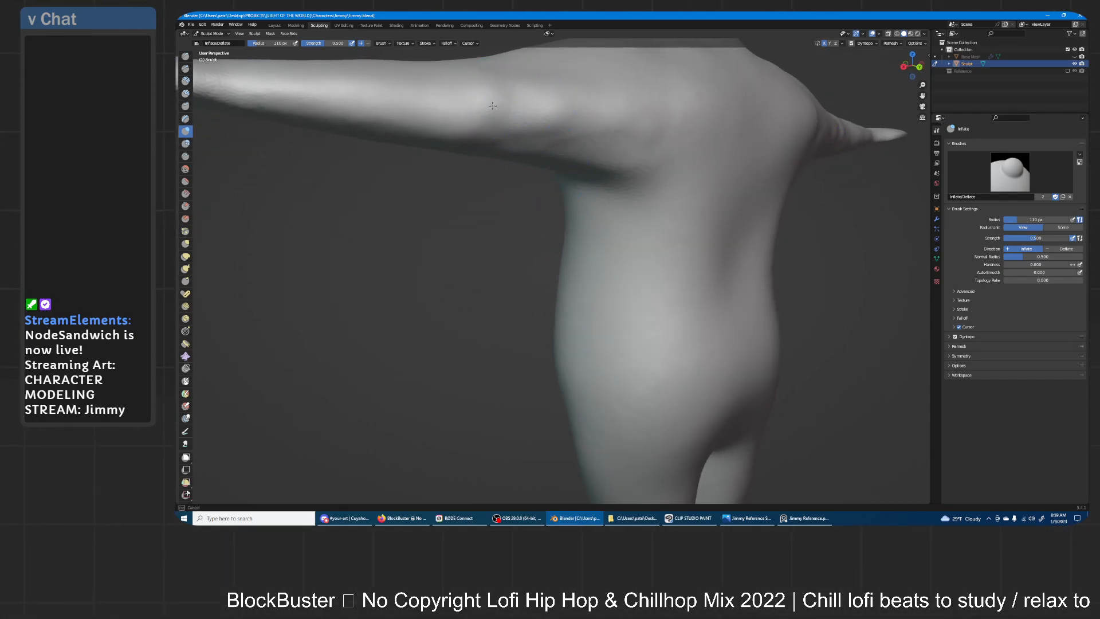
# - Add a little more volume to the lower side of the upper arm near the elbow with the Inflate brush
pyautogui.moveTo(521, 98); pyautogui.dragTo(545, 188, button='middle')
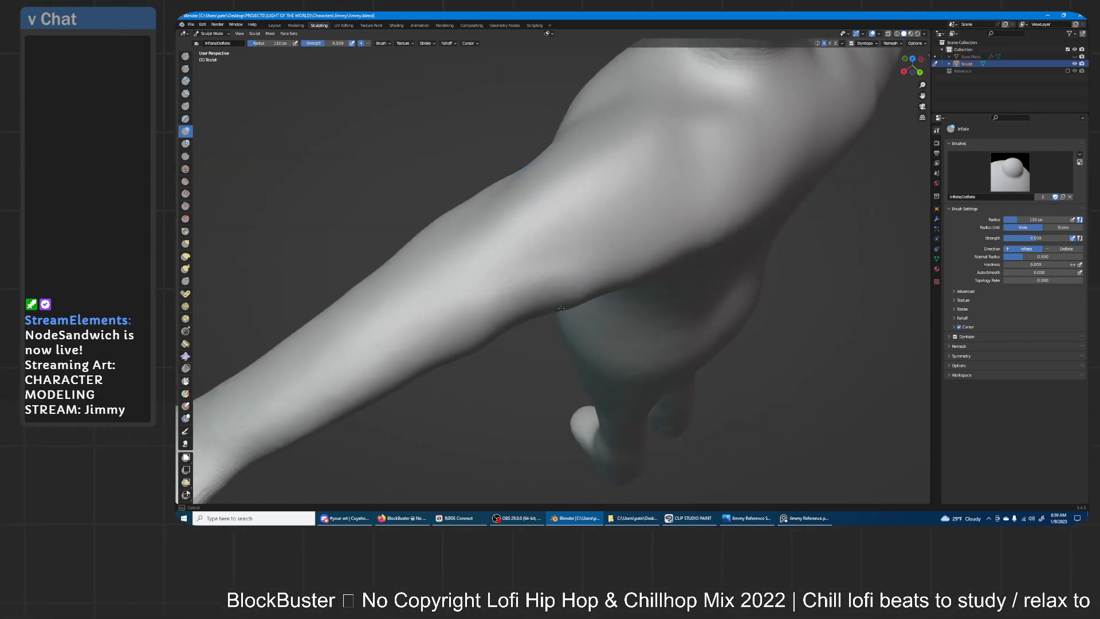
pyautogui.moveTo(620, 238)
pyautogui.mouseDown(button='middle')
pyautogui.moveTo(602, 258)
pyautogui.moveTo(609, 249)
pyautogui.mouseUp(button='middle')
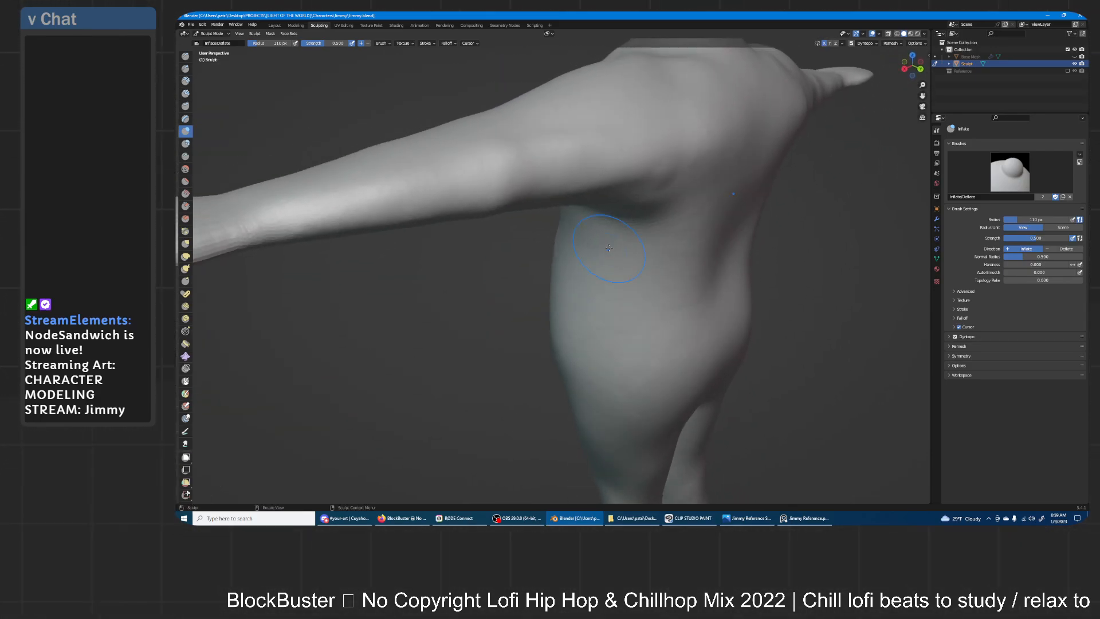
pyautogui.keyDown('shift'); pyautogui.moveTo(447, 218); pyautogui.dragTo(509, 158, button='middle'); pyautogui.keyUp('shift')
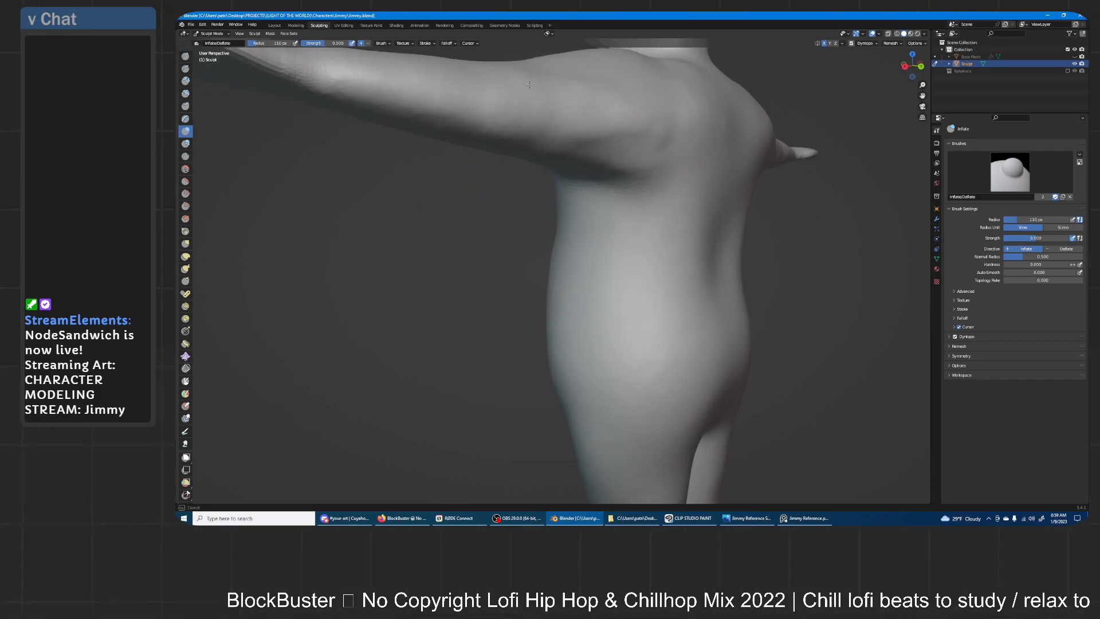
pyautogui.moveTo(524, 124); pyautogui.dragTo(535, 125)
pyautogui.moveTo(539, 117); pyautogui.dragTo(552, 154, button='middle')
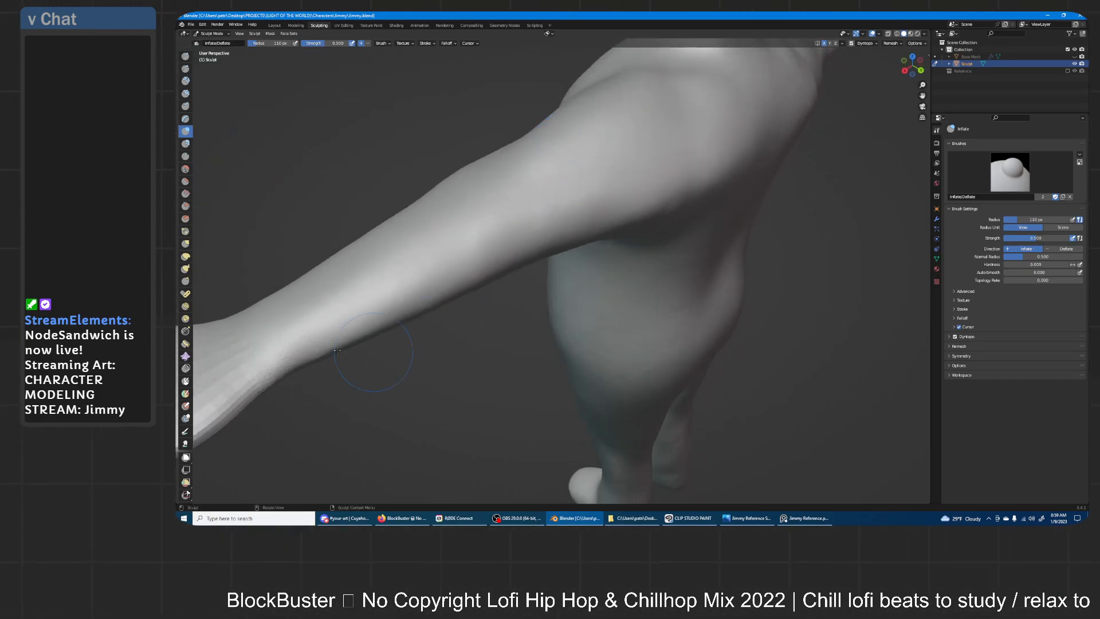
# - Pull the elbow into shape with the Grab brush at a 150 px radius
pyautogui.click(185, 243)
pyautogui.press(']')
pyautogui.press(']')
pyautogui.press(']')
pyautogui.moveTo(539, 249); pyautogui.dragTo(535, 256, button='middle')
pyautogui.moveTo(535, 260); pyautogui.dragTo(541, 272)
pyautogui.moveTo(528, 262)
pyautogui.mouseDown(button='middle')
pyautogui.moveTo(527, 233)
pyautogui.moveTo(548, 221)
pyautogui.moveTo(496, 199)
pyautogui.mouseUp(button='middle')
pyautogui.moveTo(496, 199); pyautogui.dragTo(515, 177)
pyautogui.moveTo(516, 177)
pyautogui.mouseDown(button='middle')
pyautogui.moveTo(481, 182)
pyautogui.moveTo(540, 186)
pyautogui.mouseUp(button='middle')
pyautogui.moveTo(458, 174); pyautogui.dragTo(487, 175)
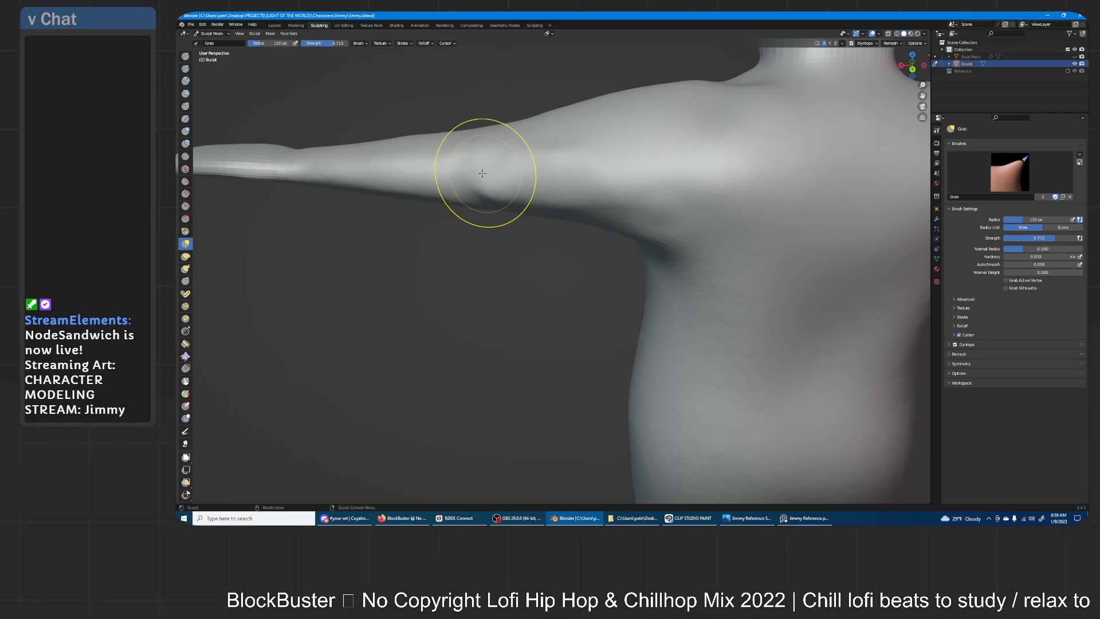
# - Refine the contour of the upper arm beside the elbow from above with the Grab brush
pyautogui.moveTo(475, 175); pyautogui.dragTo(545, 276, button='middle')
pyautogui.moveTo(545, 276)
pyautogui.keyDown('shift'); pyautogui.mouseDown(button='middle')
pyautogui.moveTo(548, 207)
pyautogui.moveTo(547, 292)
pyautogui.mouseUp(button='middle'); pyautogui.keyUp('shift')
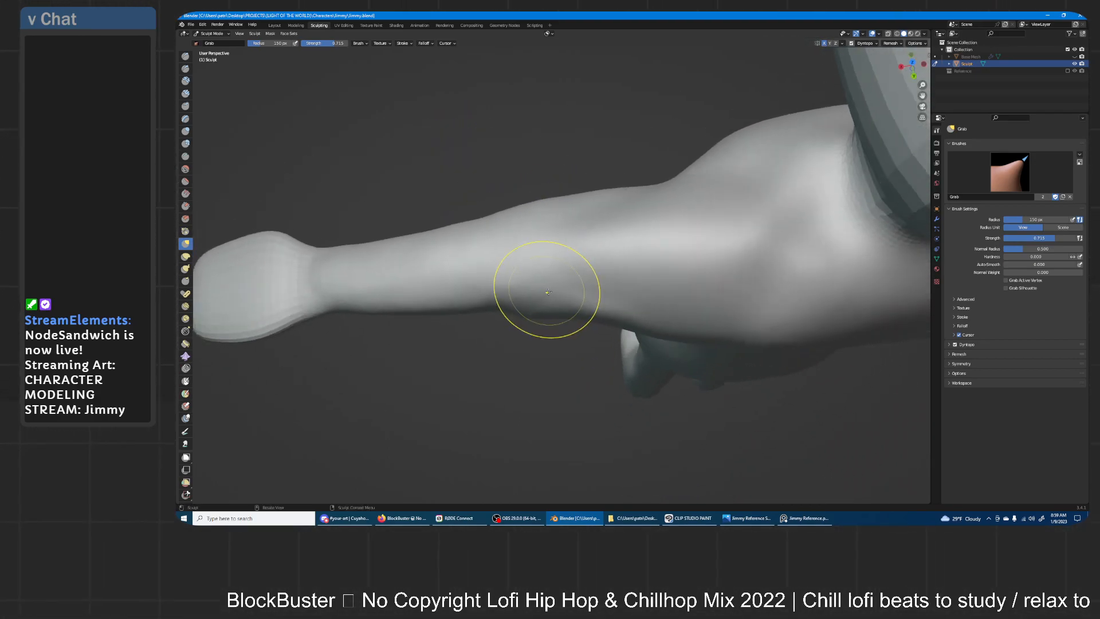
pyautogui.moveTo(563, 325); pyautogui.dragTo(596, 319)
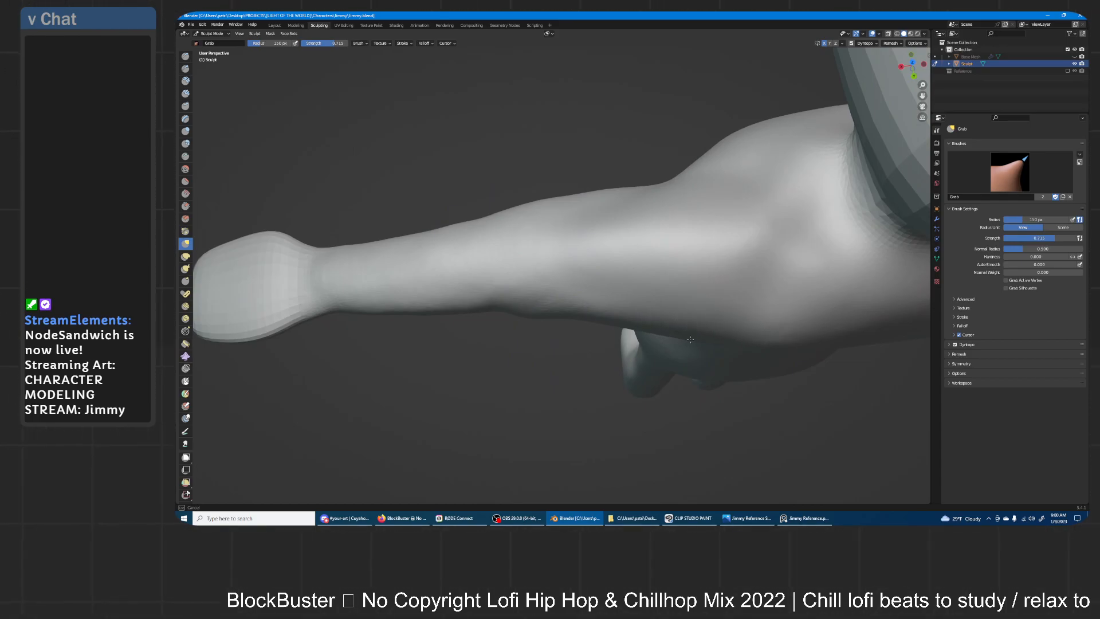
# - Refine the contour of the arm and the shoulder with small Grab brush strokes
pyautogui.moveTo(538, 321); pyautogui.dragTo(511, 321)
pyautogui.moveTo(686, 323)
pyautogui.mouseDown(button='middle')
pyautogui.moveTo(719, 223)
pyautogui.moveTo(713, 245)
pyautogui.mouseUp(button='middle')
pyautogui.moveTo(616, 172); pyautogui.dragTo(614, 166)
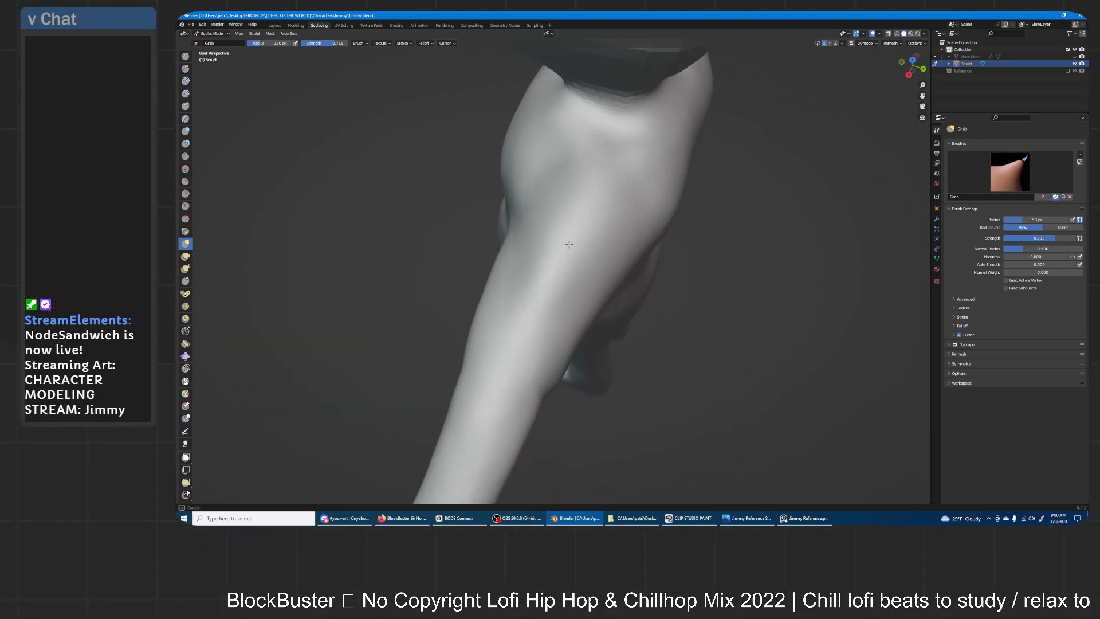
pyautogui.moveTo(563, 259); pyautogui.dragTo(589, 225, button='middle')
pyautogui.moveTo(590, 226); pyautogui.dragTo(590, 252)
pyautogui.moveTo(680, 248); pyautogui.dragTo(685, 269, button='middle')
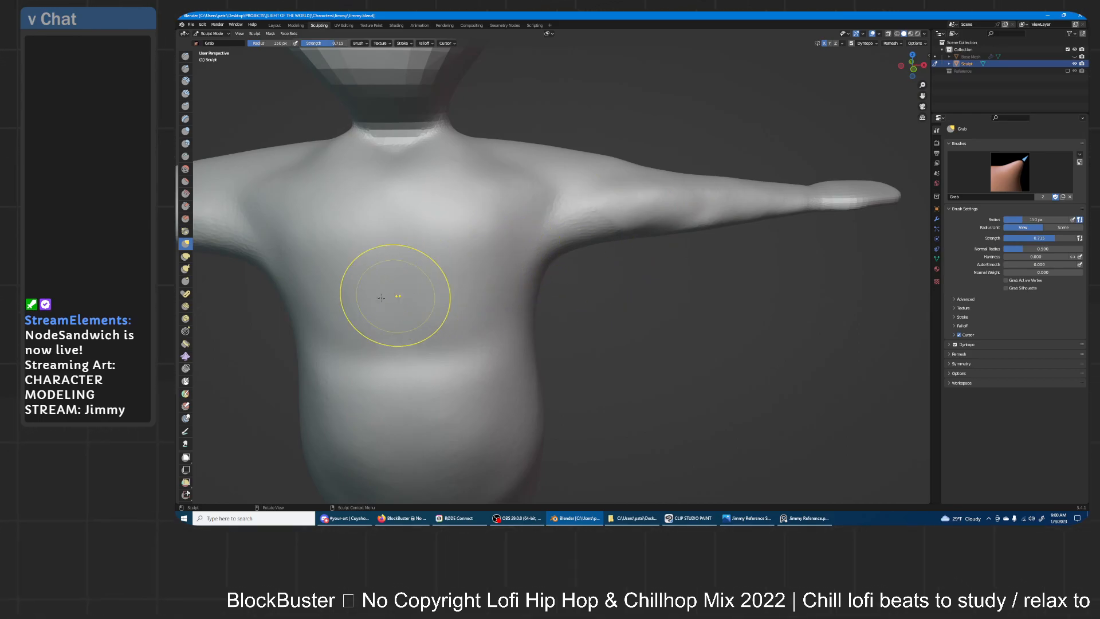
# - Build up the armpit where the upper arm joins the torso with the Inflate brush
pyautogui.press('i')
pyautogui.moveTo(491, 216)
pyautogui.mouseDown(button='middle')
pyautogui.moveTo(560, 250)
pyautogui.moveTo(547, 228)
pyautogui.mouseUp(button='middle')
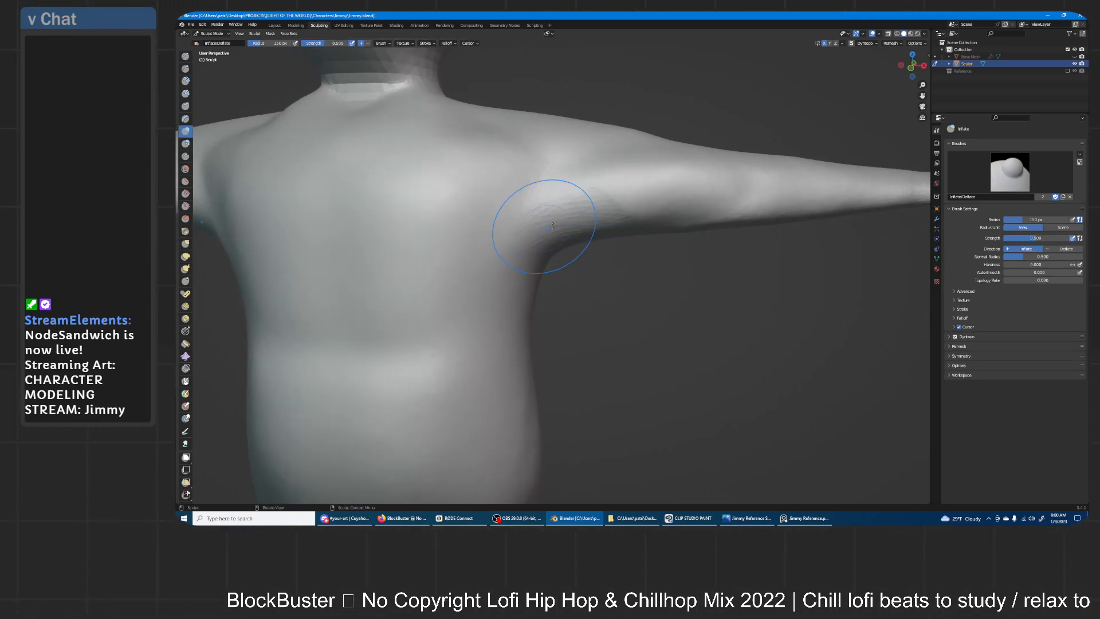
pyautogui.moveTo(570, 233); pyautogui.dragTo(610, 209)
pyautogui.scroll(-8, 663, 216)
pyautogui.moveTo(624, 274)
pyautogui.mouseDown(button='middle')
pyautogui.moveTo(669, 216)
pyautogui.moveTo(654, 227)
pyautogui.mouseUp(button='middle')
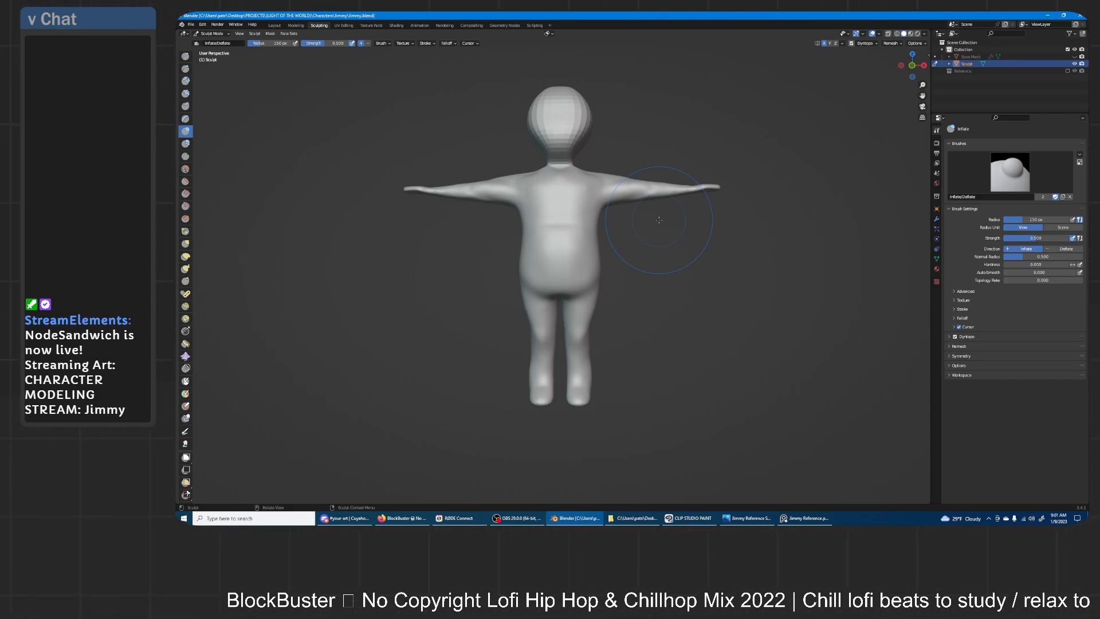
# - Pull the foot into shape from the side with the Grab brush at a 224 px radius
pyautogui.moveTo(629, 261)
pyautogui.mouseDown(button='middle')
pyautogui.moveTo(633, 329)
pyautogui.moveTo(631, 258)
pyautogui.mouseUp(button='middle')
pyautogui.moveTo(630, 309)
pyautogui.keyDown('ctrl'); pyautogui.mouseDown(button='middle')
pyautogui.moveTo(645, 189)
pyautogui.moveTo(653, 266)
pyautogui.moveTo(642, 253)
pyautogui.moveTo(576, 243)
pyautogui.mouseUp(button='middle'); pyautogui.keyUp('ctrl')
pyautogui.scroll(4, 629, 276)
pyautogui.keyDown('shift'); pyautogui.moveTo(762, 227); pyautogui.dragTo(643, 300, button='middle'); pyautogui.keyUp('shift')
pyautogui.moveTo(646, 247)
pyautogui.mouseDown(button='middle')
pyautogui.moveTo(666, 285)
pyautogui.moveTo(304, 333)
pyautogui.mouseUp(button='middle')
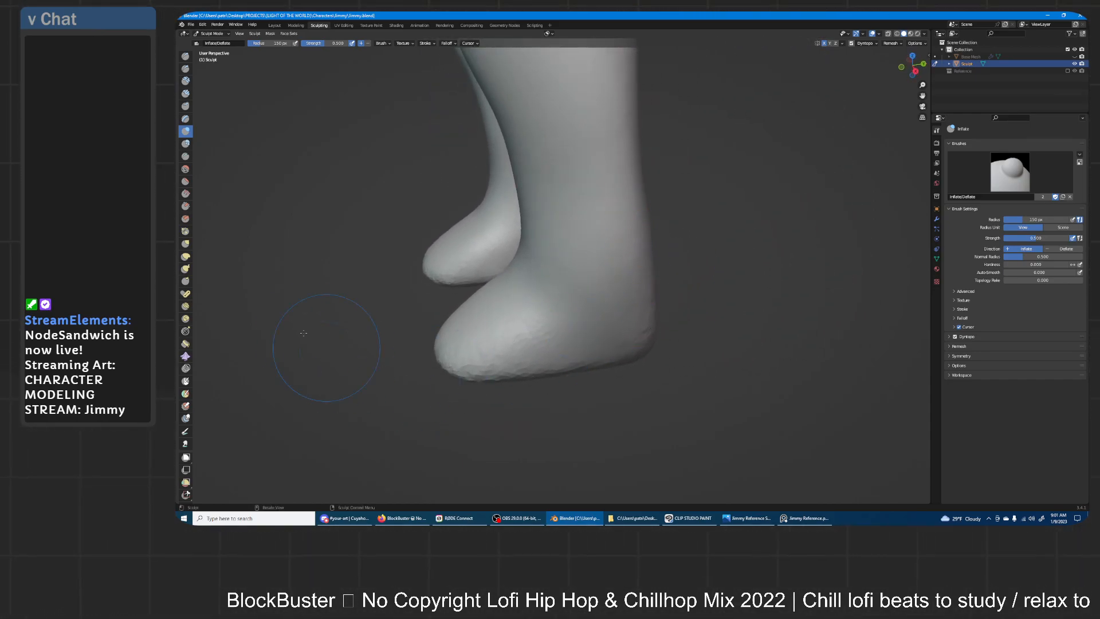
pyautogui.click(185, 243)
pyautogui.moveTo(577, 311)
pyautogui.mouseDown(button='middle')
pyautogui.moveTo(572, 279)
pyautogui.moveTo(583, 267)
pyautogui.mouseUp(button='middle')
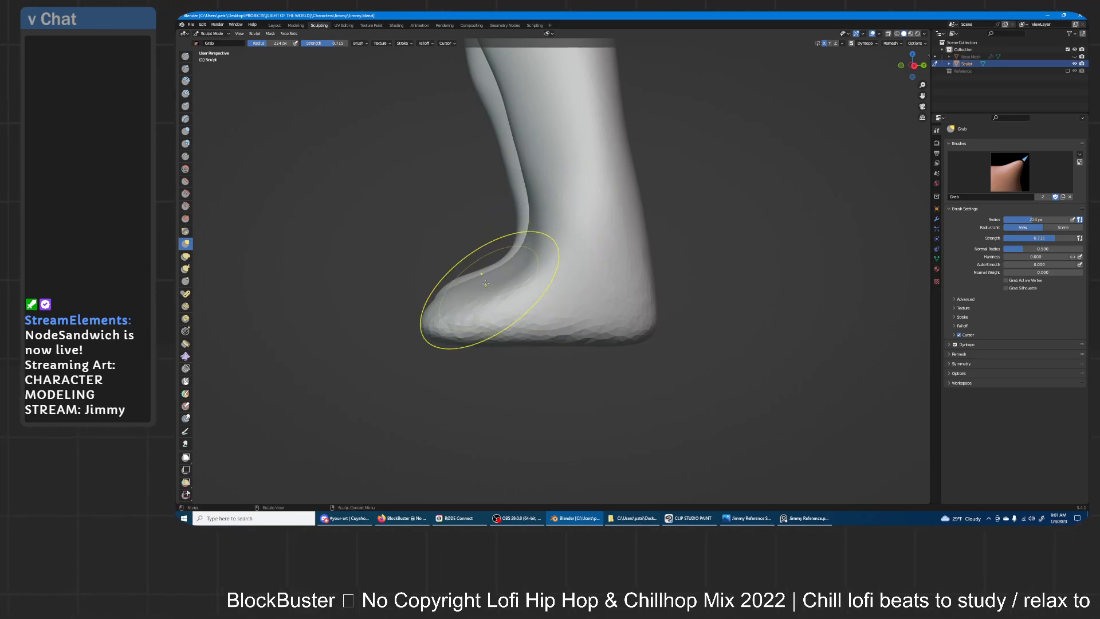
pyautogui.moveTo(509, 267)
pyautogui.mouseDown(button='middle')
pyautogui.moveTo(571, 331)
pyautogui.moveTo(622, 271)
pyautogui.moveTo(647, 281)
pyautogui.moveTo(639, 301)
pyautogui.moveTo(593, 333)
pyautogui.moveTo(650, 314)
pyautogui.mouseUp(button='middle')
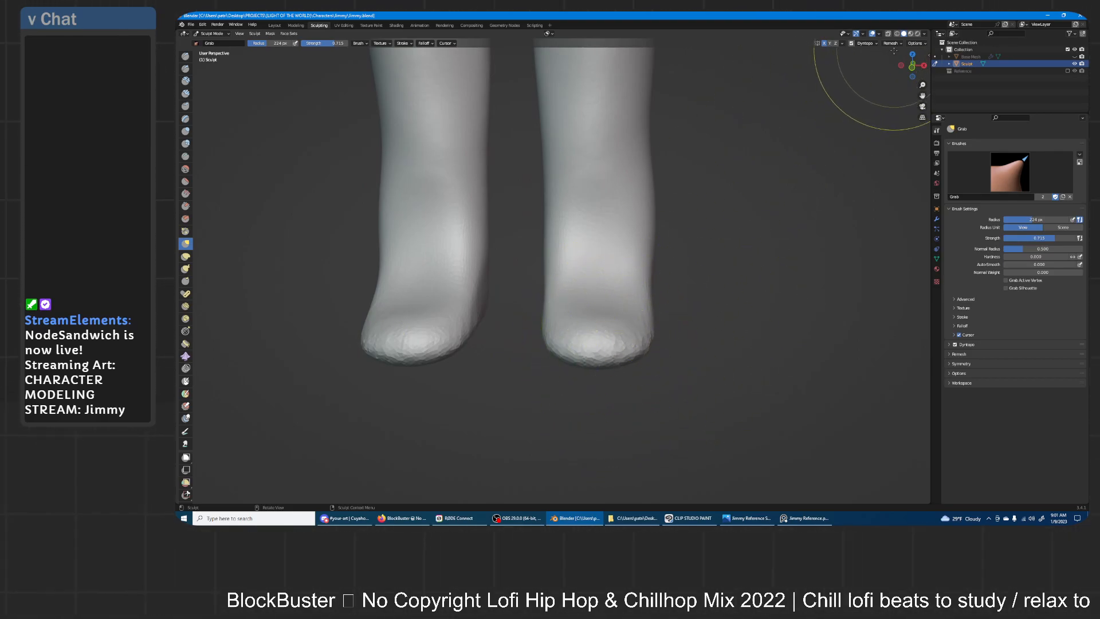
# - Show the floor in the viewport overlays and shape the feet against it with the Grab brush
pyautogui.click(880, 35)
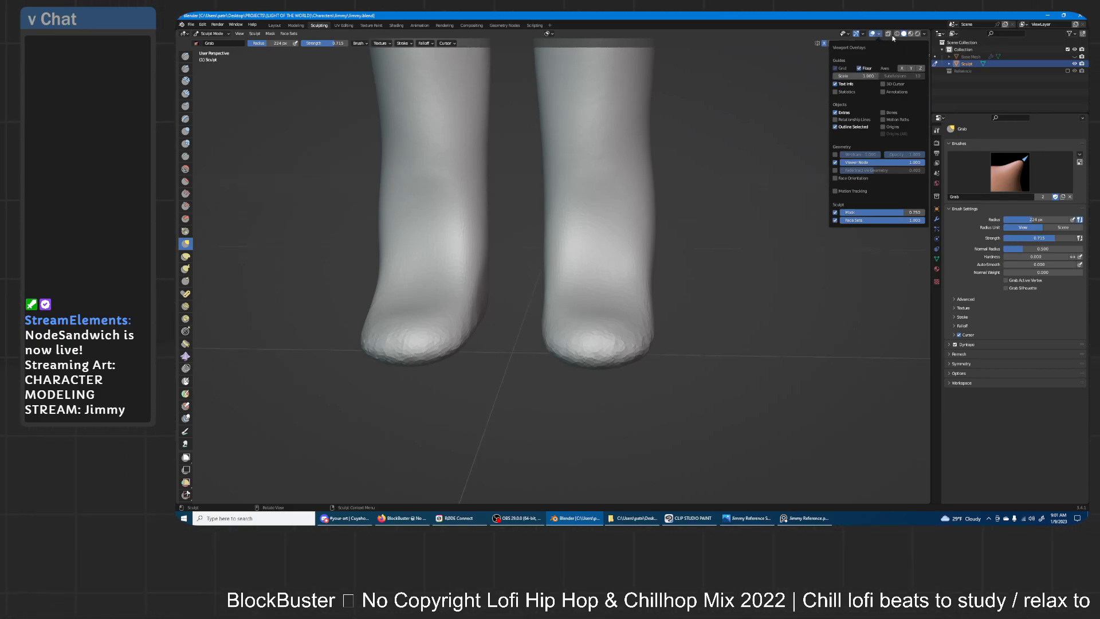
pyautogui.moveTo(749, 216)
pyautogui.mouseDown(button='middle')
pyautogui.moveTo(676, 181)
pyautogui.moveTo(681, 195)
pyautogui.moveTo(768, 204)
pyautogui.moveTo(684, 243)
pyautogui.moveTo(670, 269)
pyautogui.moveTo(537, 312)
pyautogui.moveTo(551, 321)
pyautogui.mouseUp(button='middle')
pyautogui.moveTo(548, 313); pyautogui.dragTo(546, 311)
pyautogui.moveTo(549, 293)
pyautogui.mouseDown(button='middle')
pyautogui.moveTo(662, 285)
pyautogui.moveTo(573, 274)
pyautogui.mouseUp(button='middle')
pyautogui.moveTo(564, 279); pyautogui.dragTo(619, 362)
pyautogui.moveTo(636, 332)
pyautogui.mouseDown(button='middle')
pyautogui.moveTo(586, 317)
pyautogui.moveTo(575, 269)
pyautogui.mouseUp(button='middle')
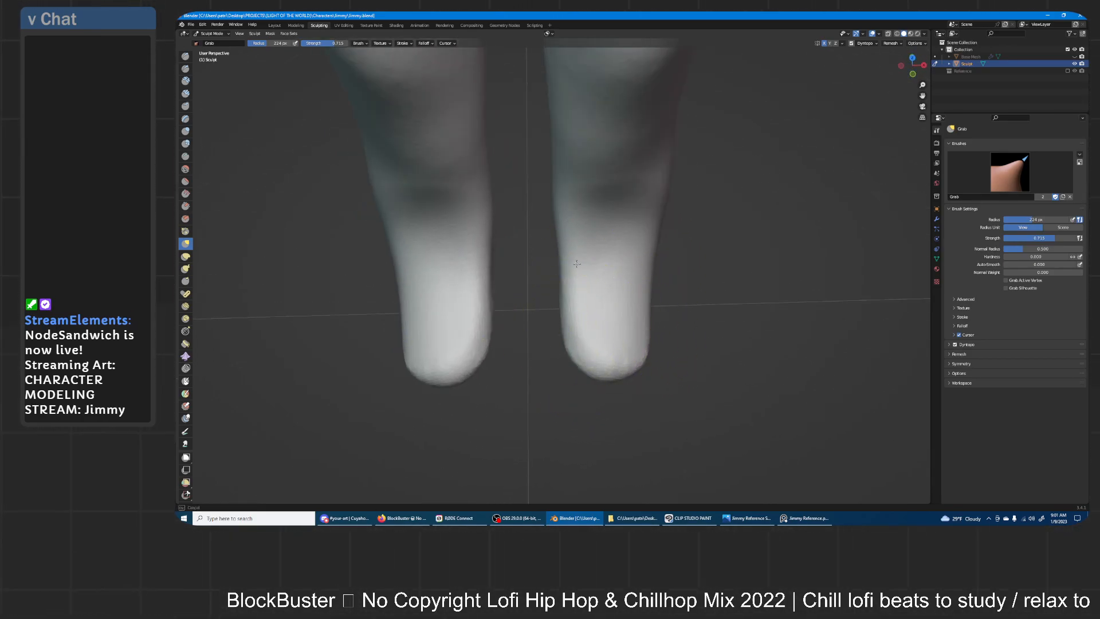
# - Adjust the contours of the lower legs and ankles with the Grab brush
pyautogui.moveTo(573, 307)
pyautogui.mouseDown(button='middle')
pyautogui.moveTo(643, 295)
pyautogui.moveTo(660, 269)
pyautogui.moveTo(636, 247)
pyautogui.moveTo(644, 238)
pyautogui.moveTo(607, 233)
pyautogui.mouseUp(button='middle')
pyautogui.moveTo(613, 177); pyautogui.dragTo(603, 167)
pyautogui.moveTo(597, 219); pyautogui.dragTo(716, 216, button='middle')
pyautogui.moveTo(716, 216)
pyautogui.mouseDown()
pyautogui.moveTo(700, 216)
pyautogui.moveTo(702, 233)
pyautogui.mouseUp()
pyautogui.moveTo(708, 164); pyautogui.dragTo(702, 160)
pyautogui.moveTo(706, 158); pyautogui.dragTo(701, 156)
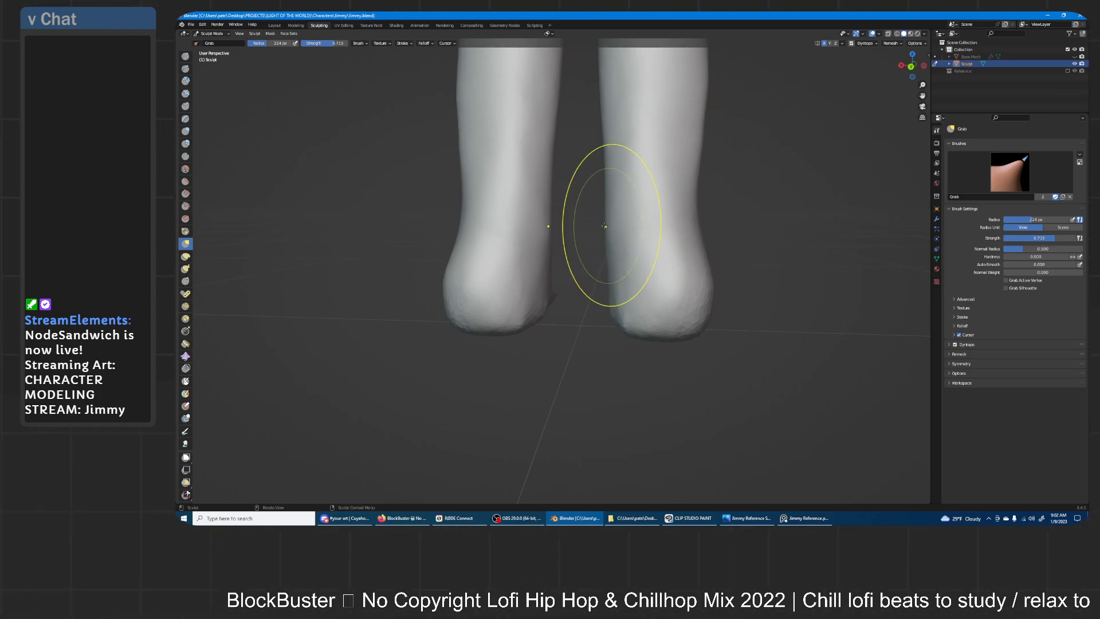
# - Shape the inner side and underside of the heels from behind with the Grab brush
pyautogui.moveTo(647, 188); pyautogui.dragTo(677, 211, button='middle')
pyautogui.moveTo(612, 301); pyautogui.dragTo(603, 302)
pyautogui.moveTo(668, 298); pyautogui.dragTo(666, 341, button='middle')
pyautogui.moveTo(637, 361); pyautogui.dragTo(626, 332)
pyautogui.moveTo(626, 332); pyautogui.dragTo(663, 258, button='middle')
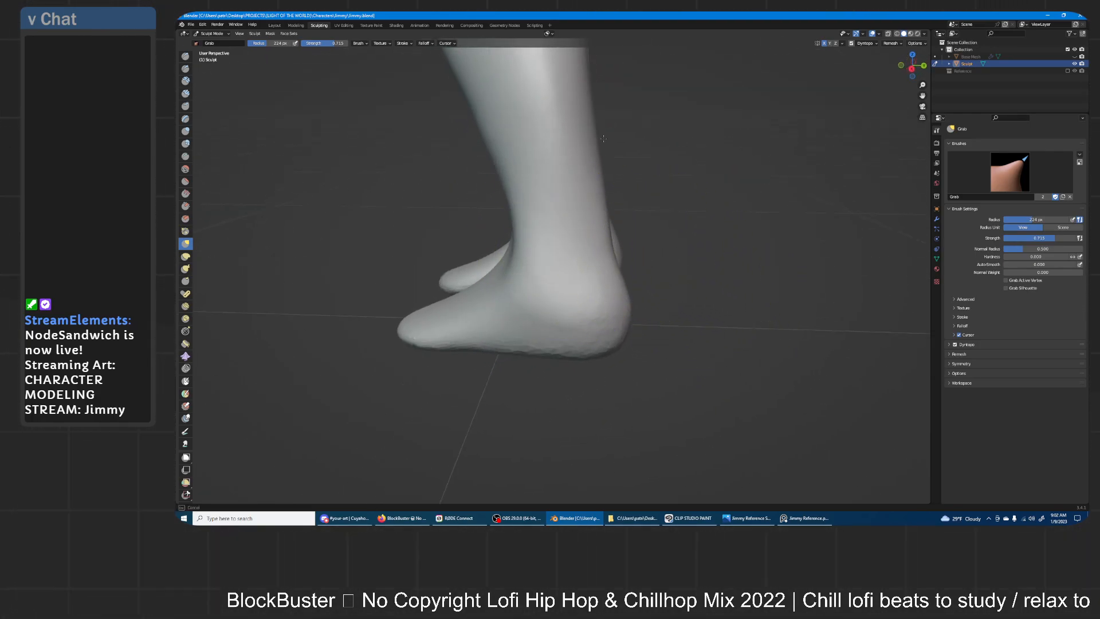
pyautogui.moveTo(597, 229)
pyautogui.mouseDown(button='middle')
pyautogui.moveTo(628, 195)
pyautogui.moveTo(565, 270)
pyautogui.mouseUp(button='middle')
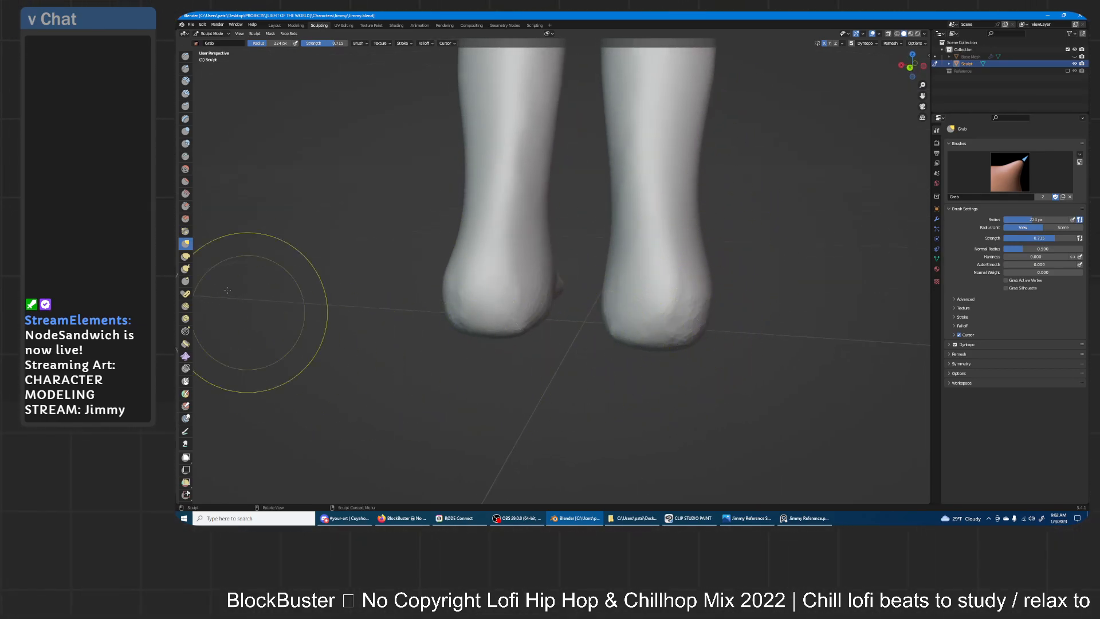
# - Adjust the outer side of the heels from behind with the Grab brush
pyautogui.click(185, 132)
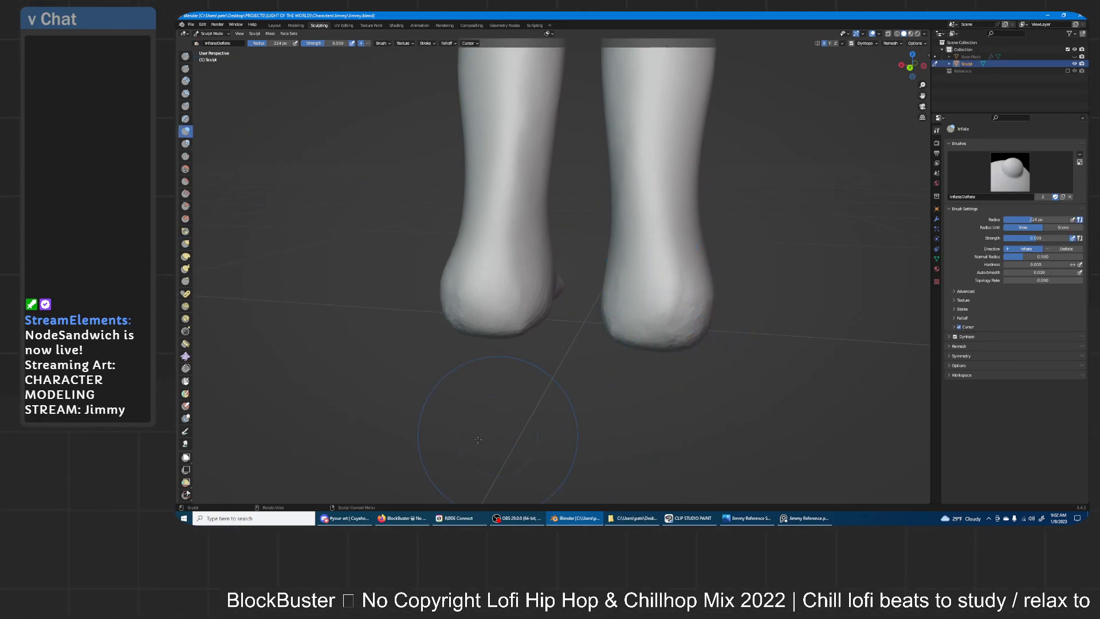
pyautogui.click(186, 244)
pyautogui.moveTo(707, 314); pyautogui.dragTo(716, 294)
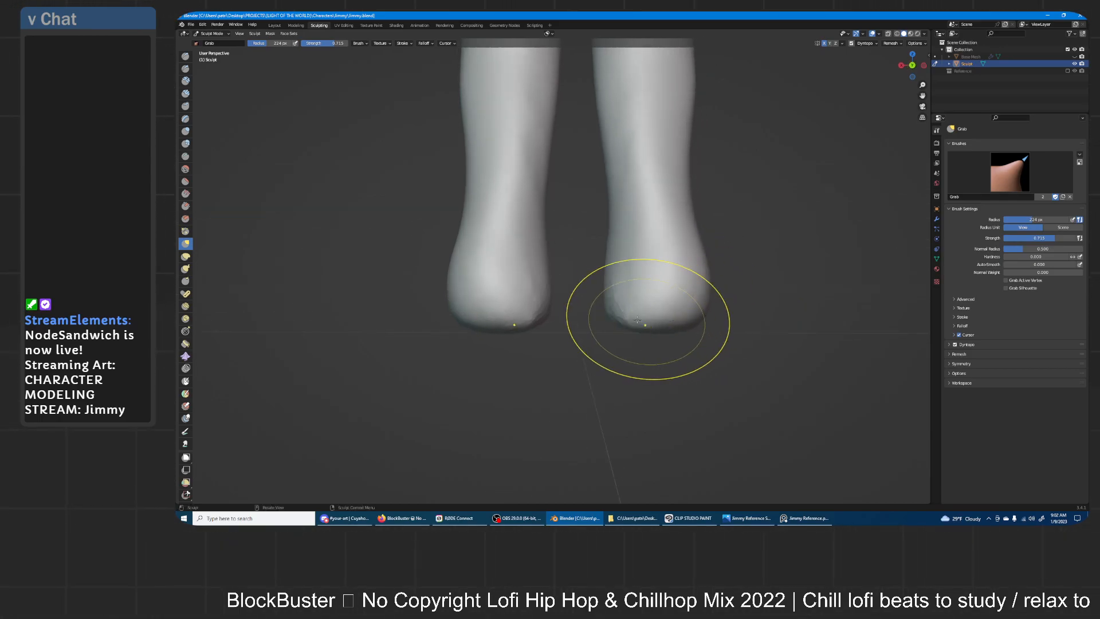
pyautogui.moveTo(626, 314)
pyautogui.mouseDown(button='middle')
pyautogui.moveTo(633, 284)
pyautogui.moveTo(320, 335)
pyautogui.mouseUp(button='middle')
# - Add volume to the inner side of the feet with the Inflate brush and adjust it with the Grab brush
pyautogui.click(185, 132)
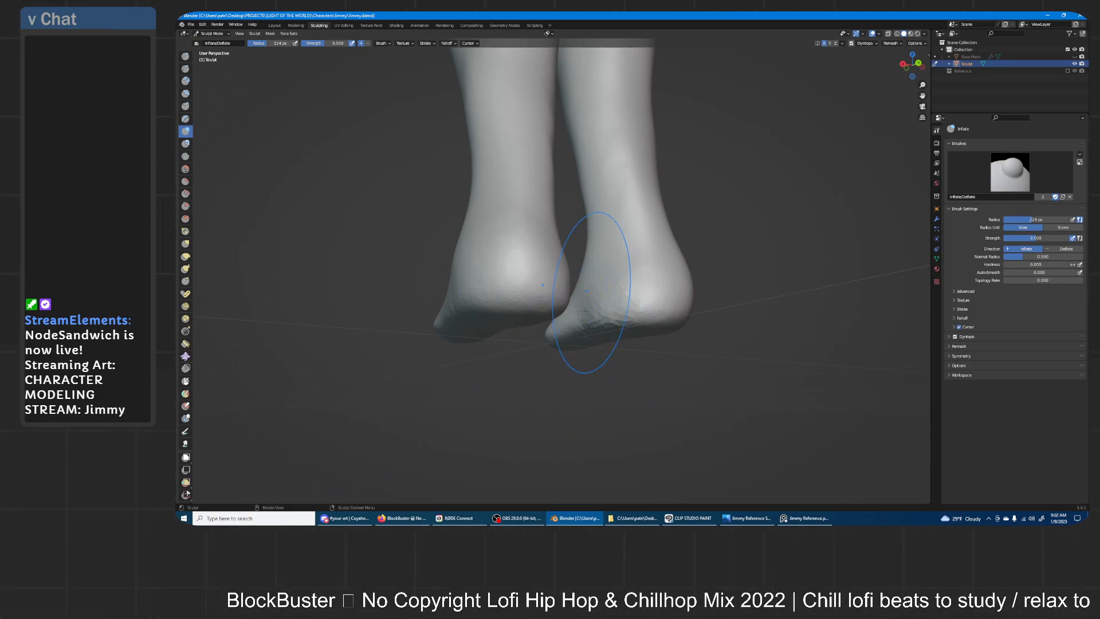
pyautogui.click(185, 243)
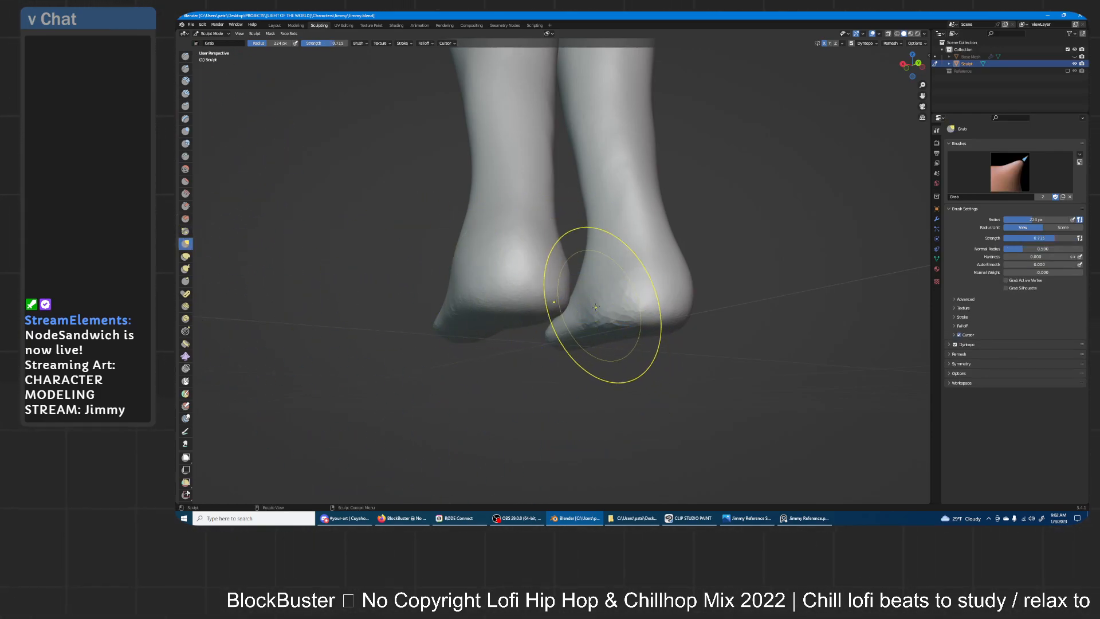
pyautogui.moveTo(658, 271)
pyautogui.mouseDown(button='middle')
pyautogui.moveTo(646, 306)
pyautogui.moveTo(582, 323)
pyautogui.mouseUp(button='middle')
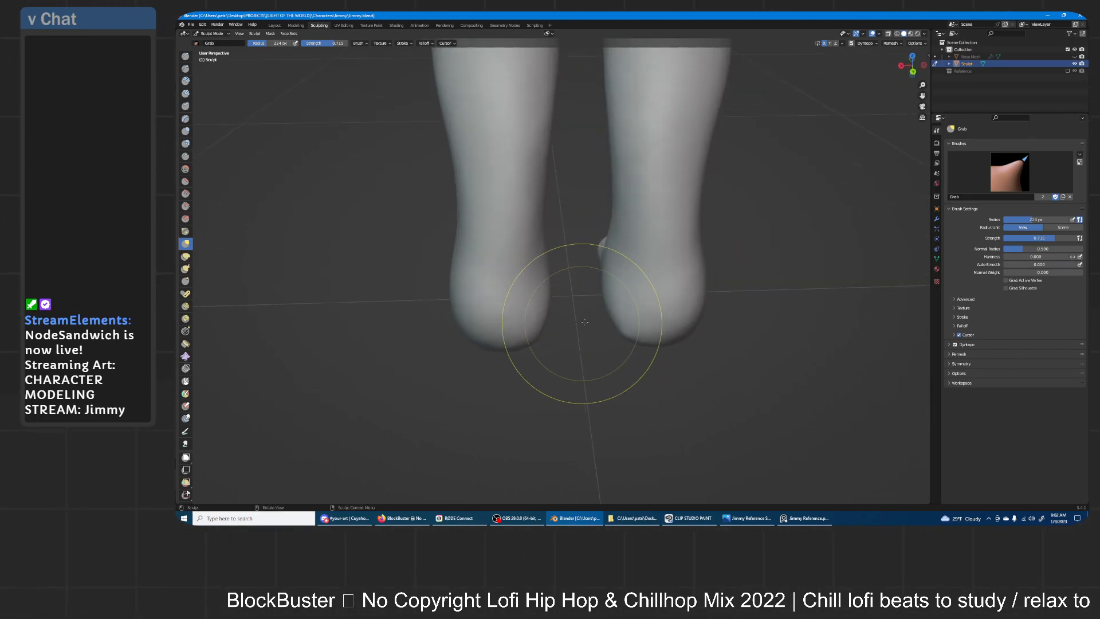
pyautogui.moveTo(683, 281); pyautogui.dragTo(622, 356, button='middle')
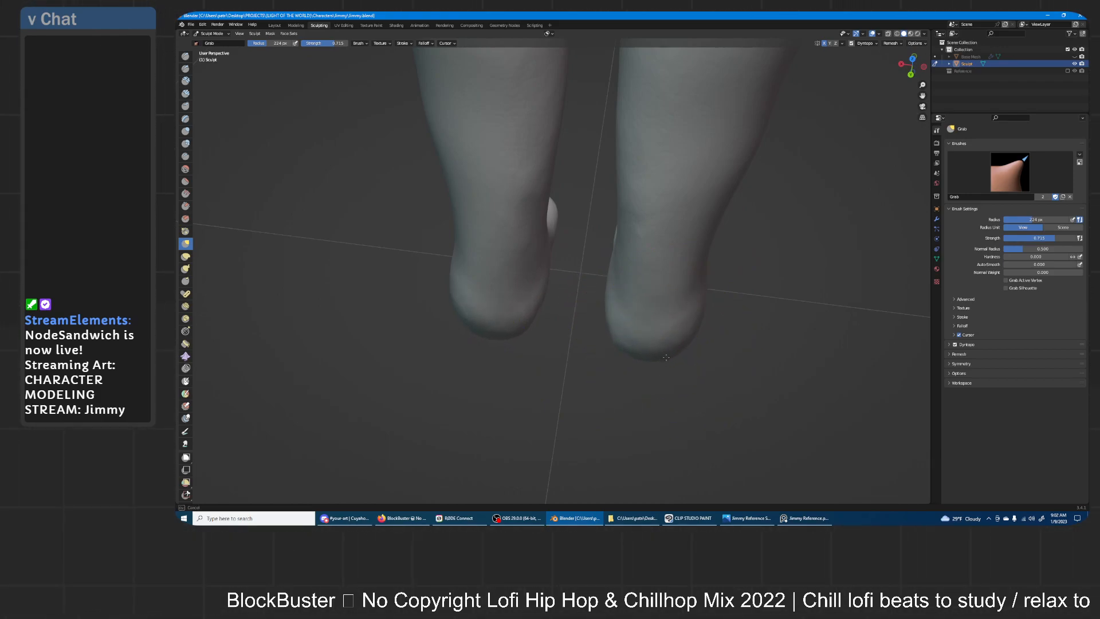
# - Widen and square off the front of the feet from above with the Grab brush
pyautogui.moveTo(662, 255); pyautogui.dragTo(691, 293, button='middle')
pyautogui.moveTo(599, 414); pyautogui.dragTo(627, 407)
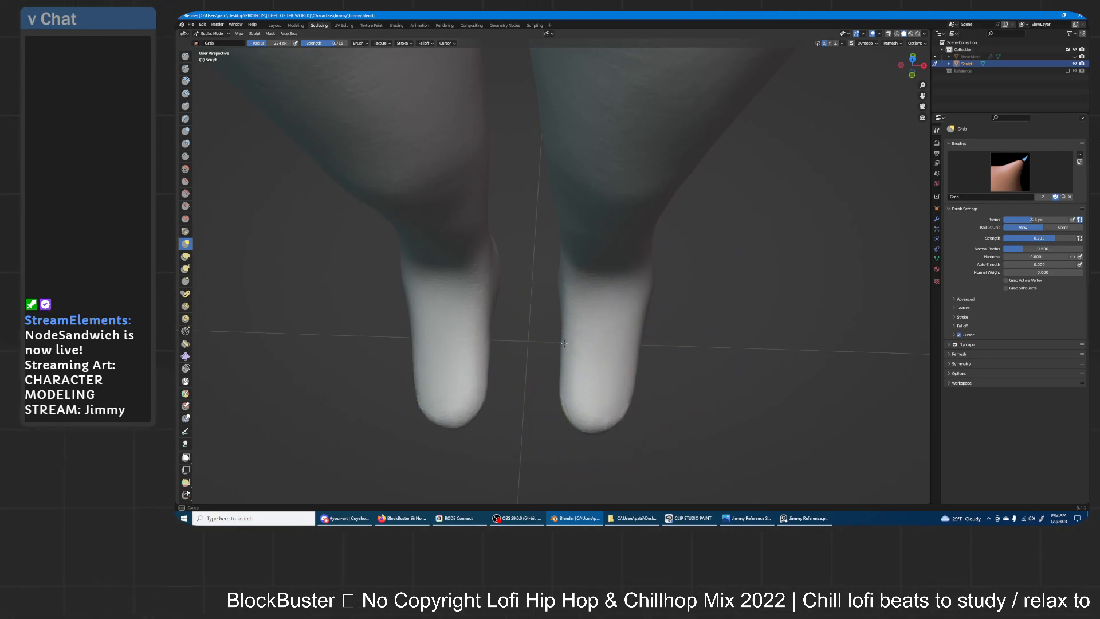
pyautogui.moveTo(646, 305)
pyautogui.mouseDown(button='middle')
pyautogui.moveTo(658, 285)
pyautogui.moveTo(644, 312)
pyautogui.moveTo(743, 290)
pyautogui.moveTo(659, 262)
pyautogui.moveTo(616, 319)
pyautogui.mouseUp(button='middle')
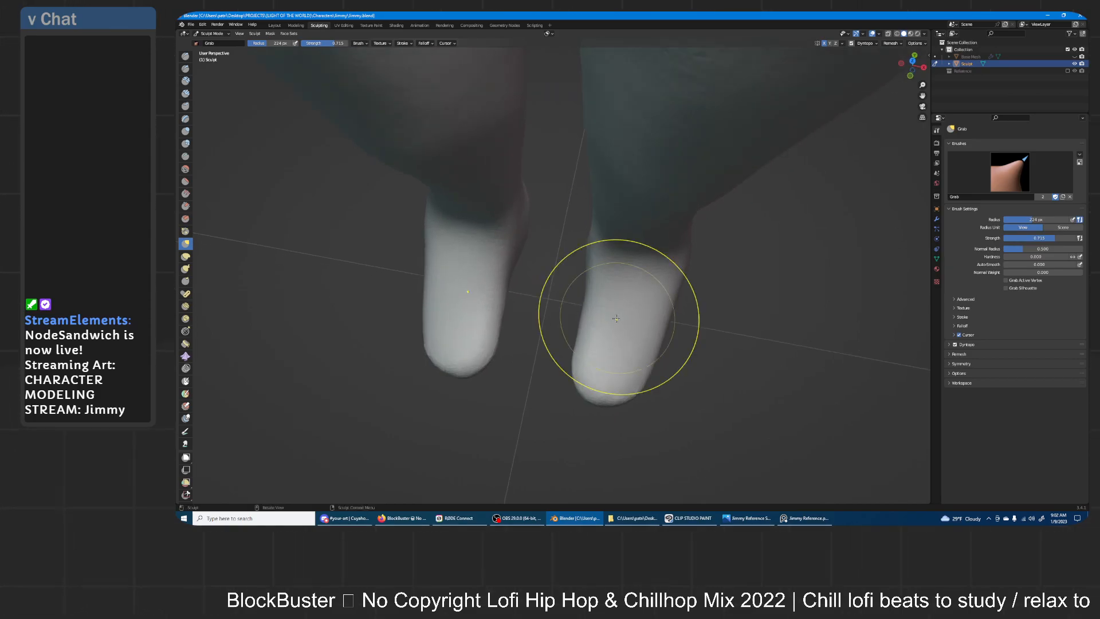
pyautogui.moveTo(628, 382)
pyautogui.mouseDown()
pyautogui.moveTo(637, 395)
pyautogui.moveTo(622, 416)
pyautogui.mouseUp()
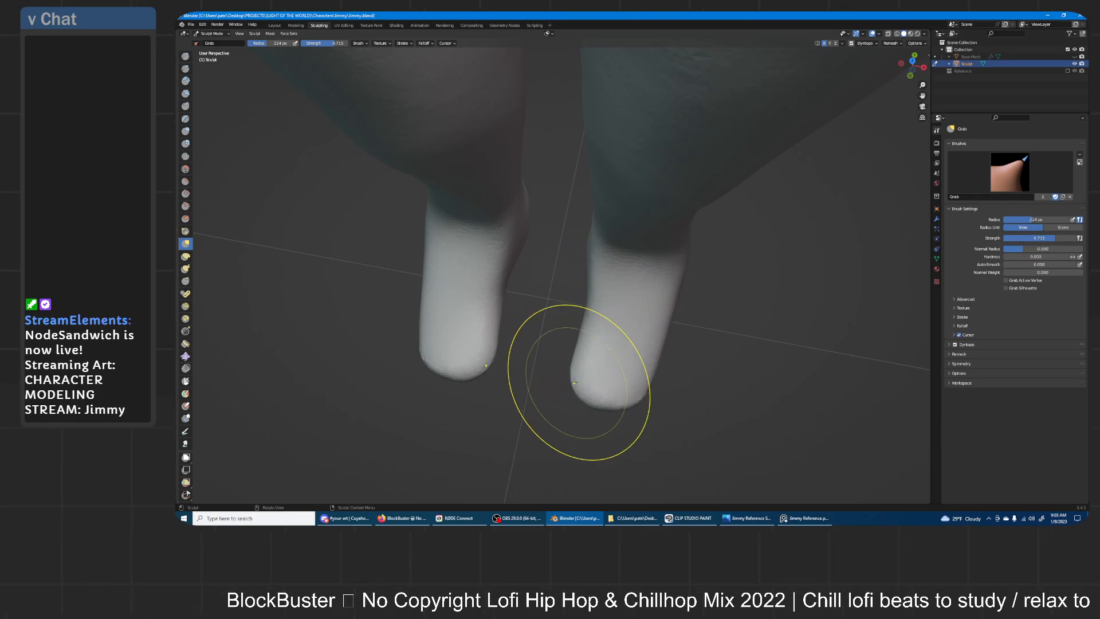
pyautogui.moveTo(606, 411); pyautogui.dragTo(578, 392)
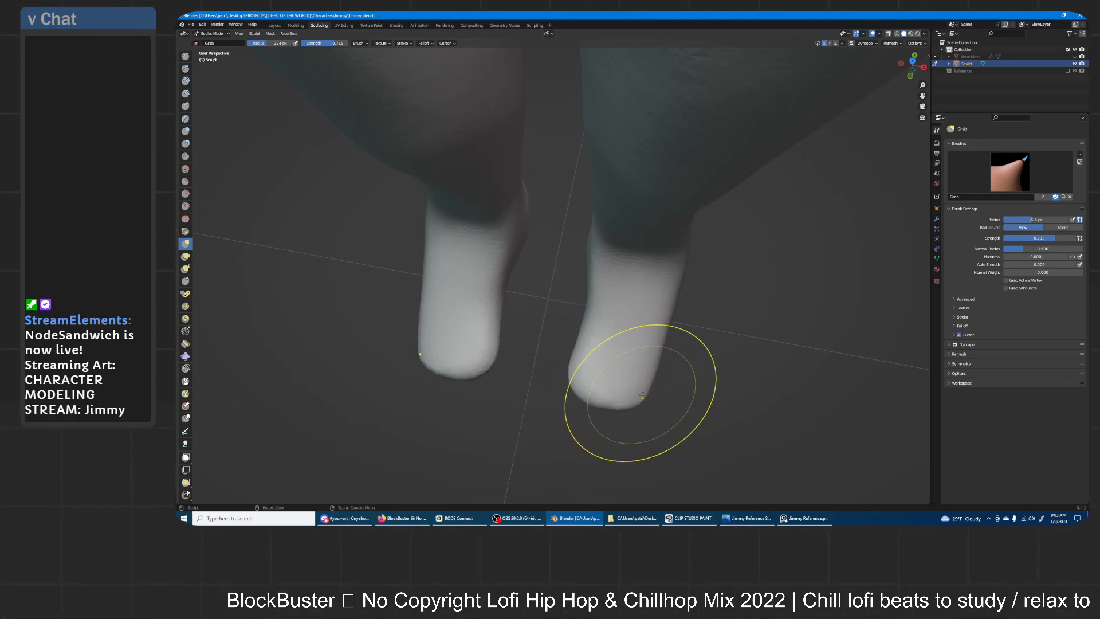
pyautogui.moveTo(694, 284)
pyautogui.mouseDown(button='middle')
pyautogui.moveTo(613, 290)
pyautogui.moveTo(651, 290)
pyautogui.moveTo(728, 246)
pyautogui.moveTo(706, 270)
pyautogui.moveTo(602, 257)
pyautogui.moveTo(663, 216)
pyautogui.moveTo(591, 275)
pyautogui.mouseUp(button='middle')
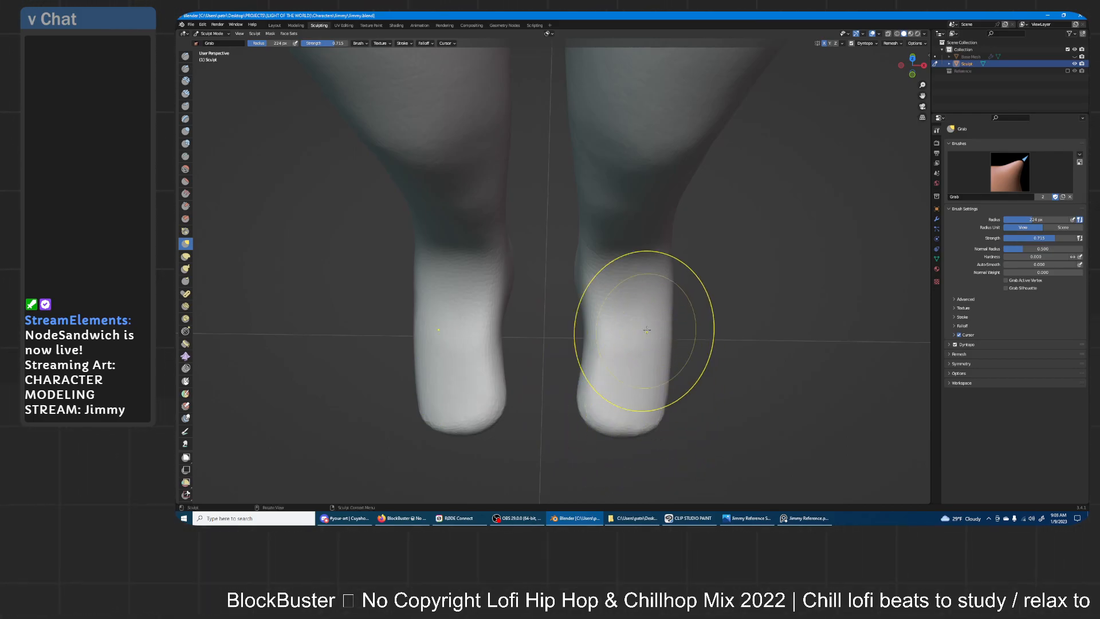
# - Shape the toe end and underside of the forefoot from the side with the Grab brush
pyautogui.moveTo(650, 327); pyautogui.dragTo(645, 359, button='middle')
pyautogui.moveTo(613, 418)
pyautogui.mouseDown(button='middle')
pyautogui.moveTo(631, 299)
pyautogui.moveTo(602, 337)
pyautogui.moveTo(550, 322)
pyautogui.mouseUp(button='middle')
pyautogui.moveTo(382, 306); pyautogui.dragTo(390, 324, button='middle')
pyautogui.moveTo(389, 324); pyautogui.dragTo(386, 311)
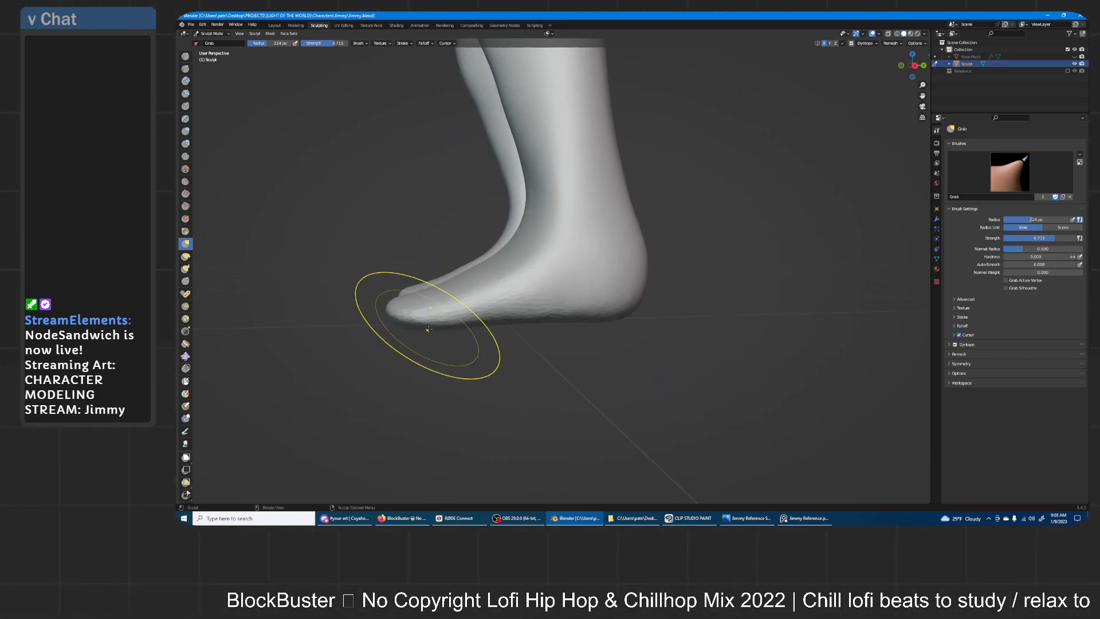
pyautogui.moveTo(452, 338); pyautogui.dragTo(450, 290)
# - Refine the heel, forefoot and instep contours with the Grab brush
pyautogui.moveTo(488, 277)
pyautogui.mouseDown(button='middle')
pyautogui.moveTo(448, 307)
pyautogui.moveTo(525, 304)
pyautogui.mouseUp(button='middle')
pyautogui.moveTo(674, 304); pyautogui.dragTo(674, 311)
pyautogui.moveTo(674, 310)
pyautogui.mouseDown(button='middle')
pyautogui.moveTo(644, 337)
pyautogui.moveTo(646, 272)
pyautogui.mouseUp(button='middle')
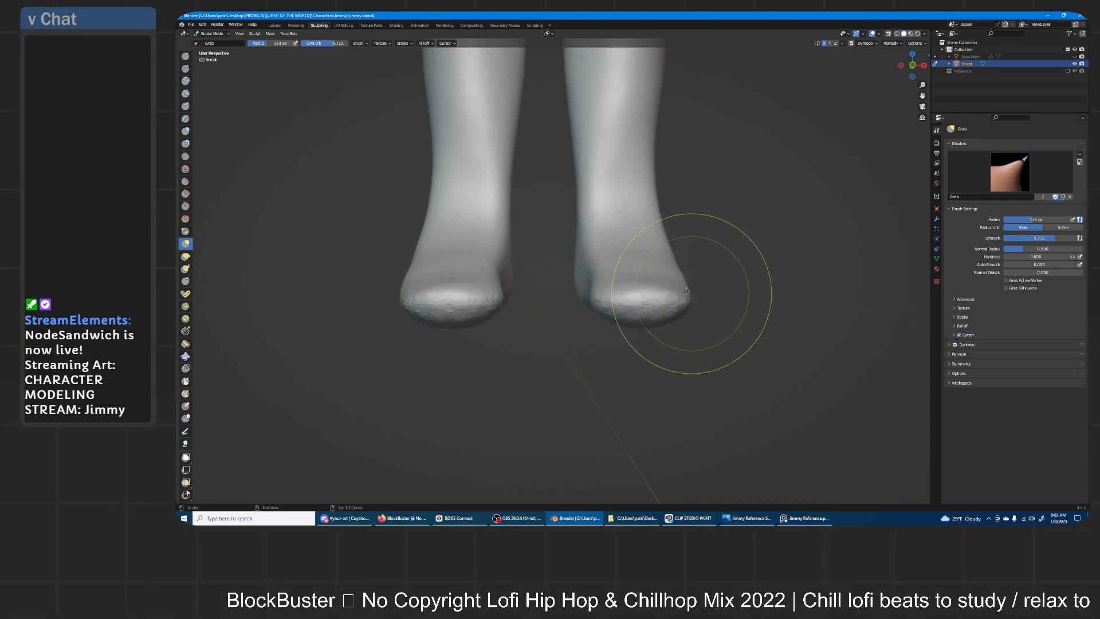
pyautogui.moveTo(712, 246); pyautogui.dragTo(637, 234, button='middle')
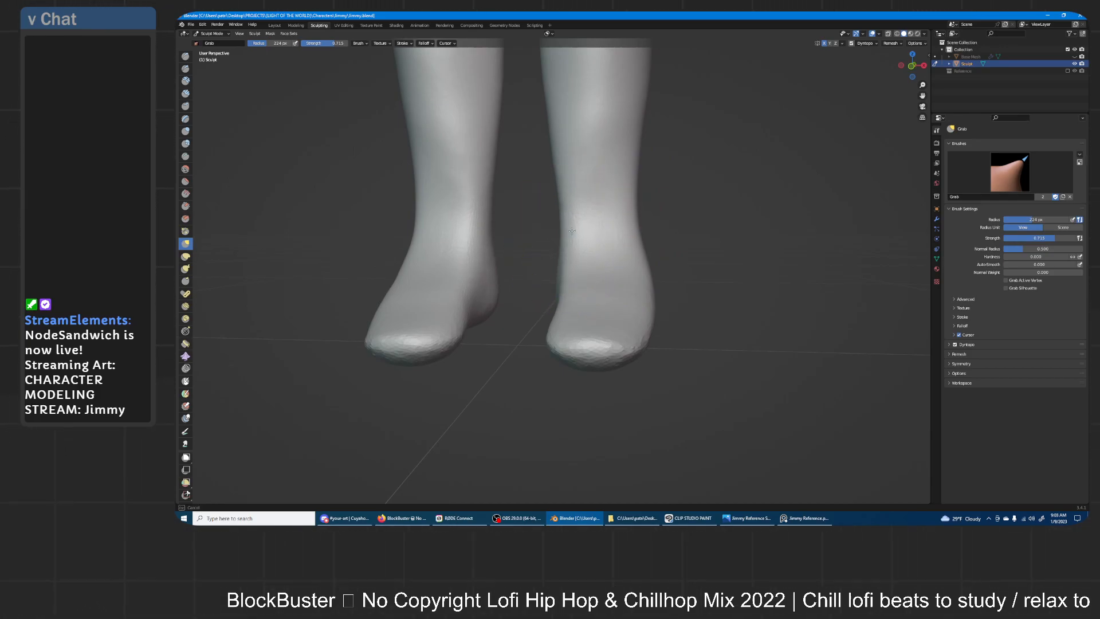
pyautogui.moveTo(571, 238); pyautogui.dragTo(584, 229, button='middle')
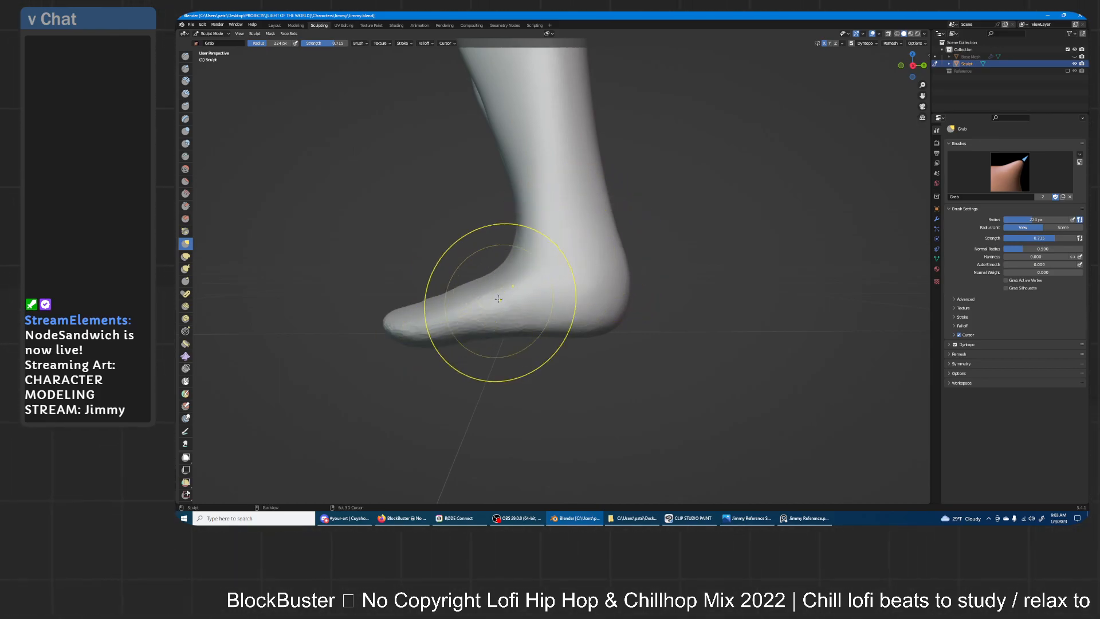
# - Fill out the foot with the Inflate brush, return to the Grab brush and smooth the toes and instep
pyautogui.click(185, 132)
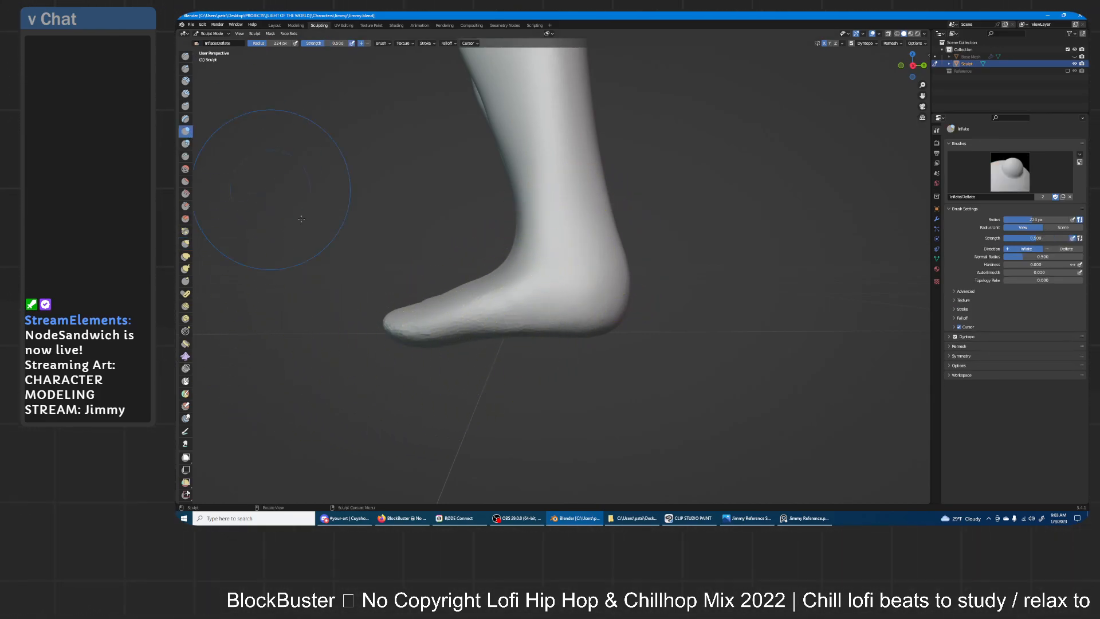
pyautogui.moveTo(480, 310); pyautogui.dragTo(526, 362, button='middle')
pyautogui.moveTo(493, 328); pyautogui.dragTo(632, 310, button='middle')
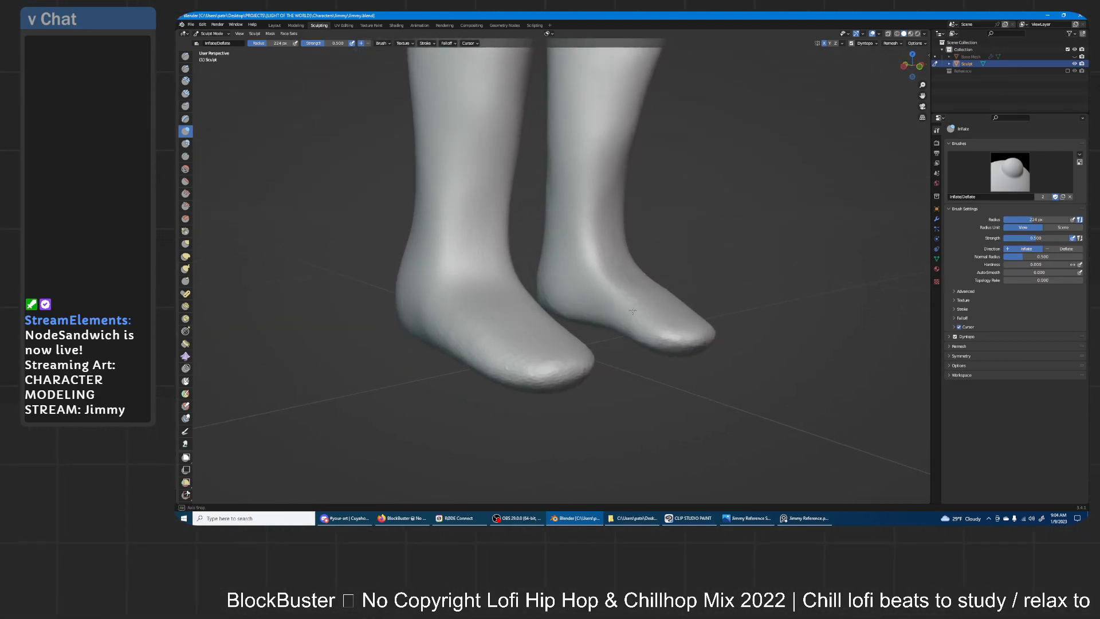
pyautogui.click(185, 244)
pyautogui.moveTo(663, 258)
pyautogui.mouseDown(button='middle')
pyautogui.moveTo(619, 278)
pyautogui.moveTo(648, 320)
pyautogui.moveTo(652, 255)
pyautogui.moveTo(602, 280)
pyautogui.moveTo(653, 283)
pyautogui.moveTo(638, 308)
pyautogui.moveTo(639, 296)
pyautogui.moveTo(566, 303)
pyautogui.moveTo(549, 283)
pyautogui.moveTo(573, 254)
pyautogui.moveTo(633, 255)
pyautogui.mouseUp(button='middle')
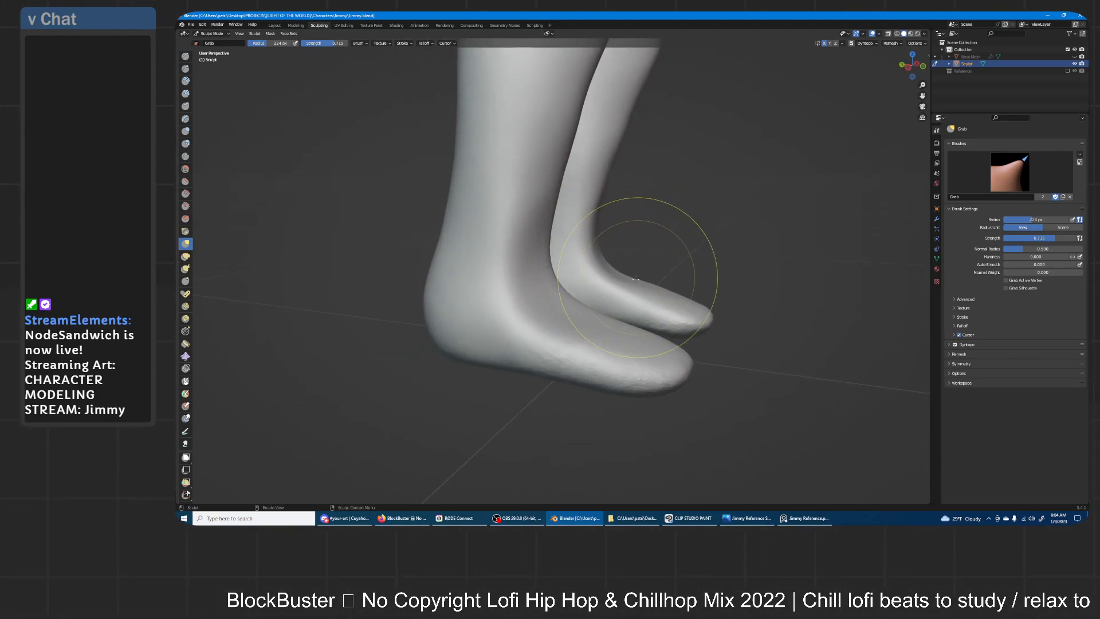
pyautogui.moveTo(600, 257); pyautogui.dragTo(566, 274, button='middle')
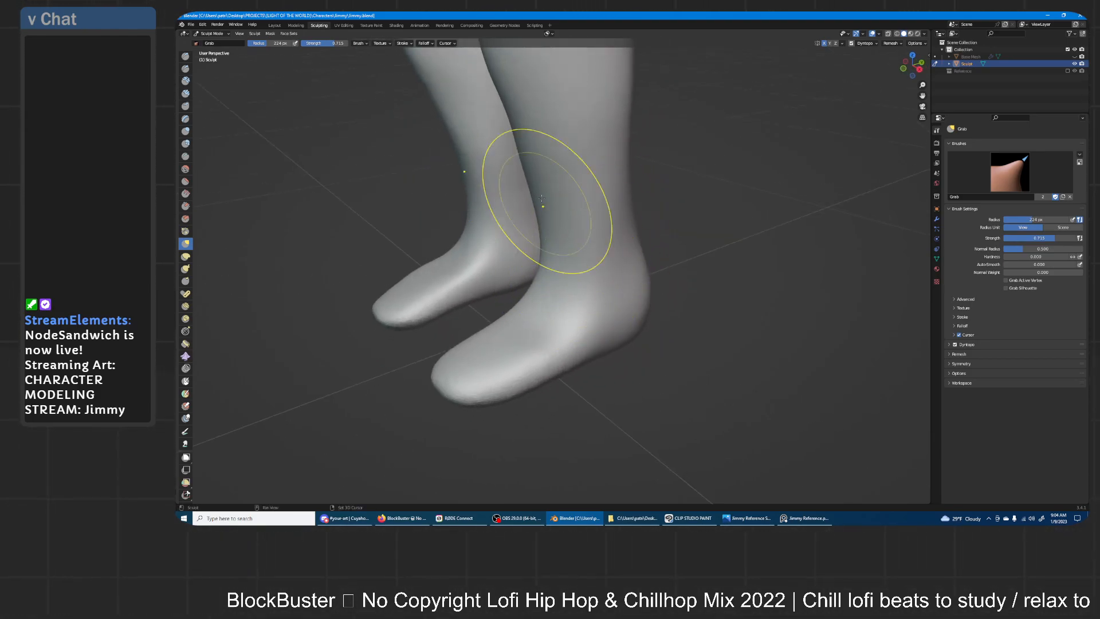
# - Refine the heels, ankles and soles with the Grab brush from the side, below and behind
pyautogui.moveTo(635, 214)
pyautogui.mouseDown(button='middle')
pyautogui.moveTo(559, 285)
pyautogui.moveTo(532, 286)
pyautogui.mouseUp(button='middle')
pyautogui.moveTo(596, 253); pyautogui.dragTo(625, 216, button='middle')
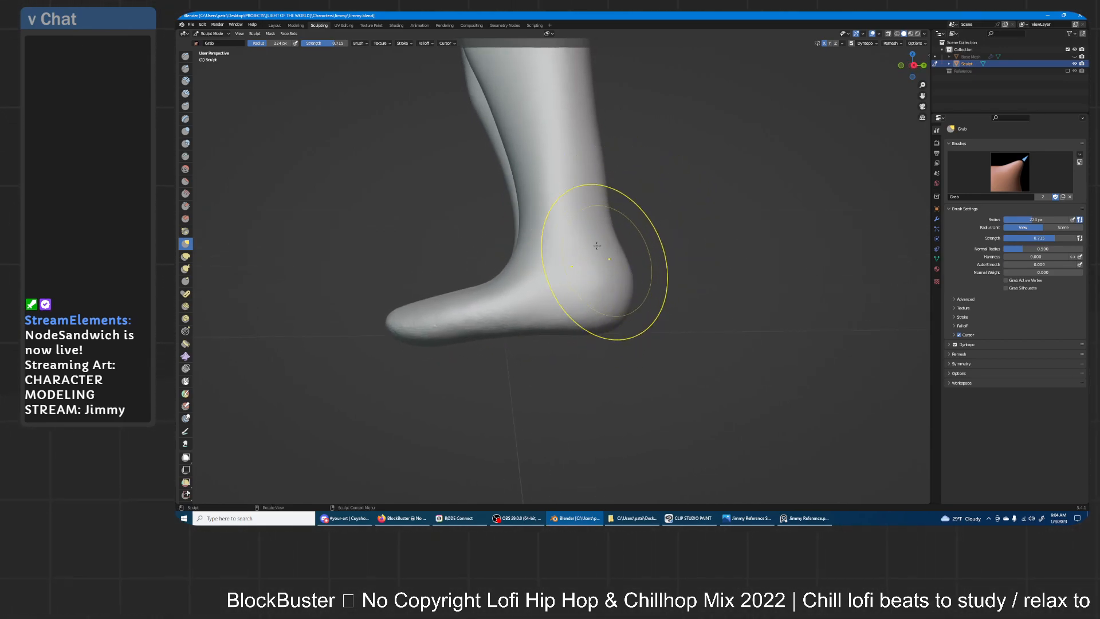
pyautogui.moveTo(602, 251); pyautogui.dragTo(570, 246, button='middle')
pyautogui.moveTo(442, 307)
pyautogui.mouseDown(button='middle')
pyautogui.moveTo(436, 318)
pyautogui.moveTo(559, 269)
pyautogui.moveTo(572, 277)
pyautogui.mouseUp(button='middle')
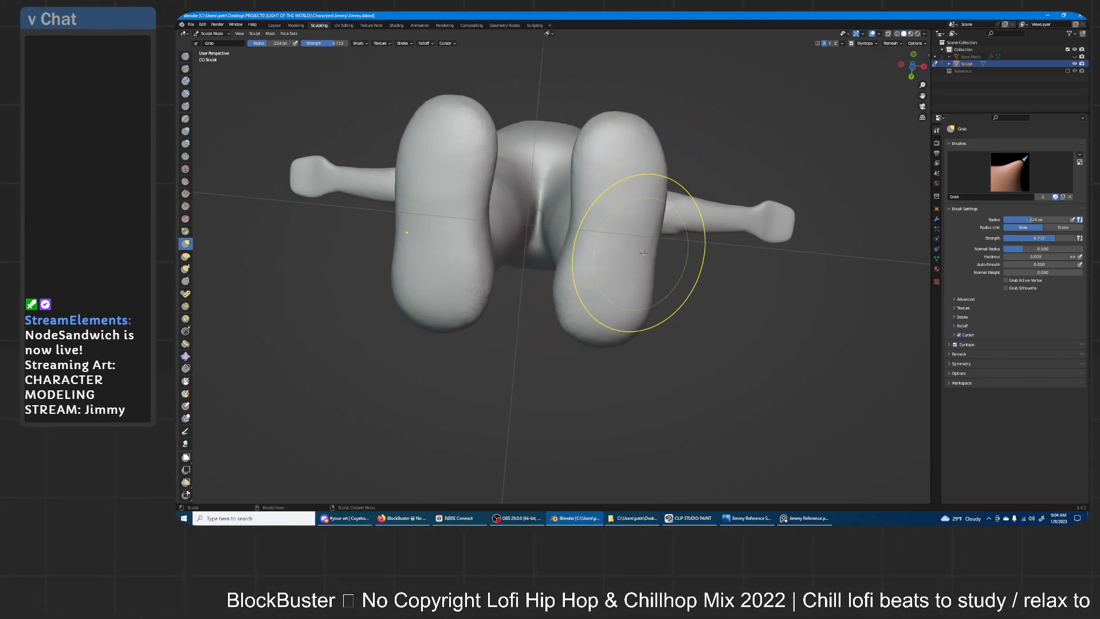
pyautogui.moveTo(659, 235)
pyautogui.mouseDown(button='middle')
pyautogui.moveTo(573, 220)
pyautogui.moveTo(590, 209)
pyautogui.moveTo(609, 299)
pyautogui.moveTo(582, 311)
pyautogui.moveTo(552, 283)
pyautogui.moveTo(651, 346)
pyautogui.mouseUp(button='middle')
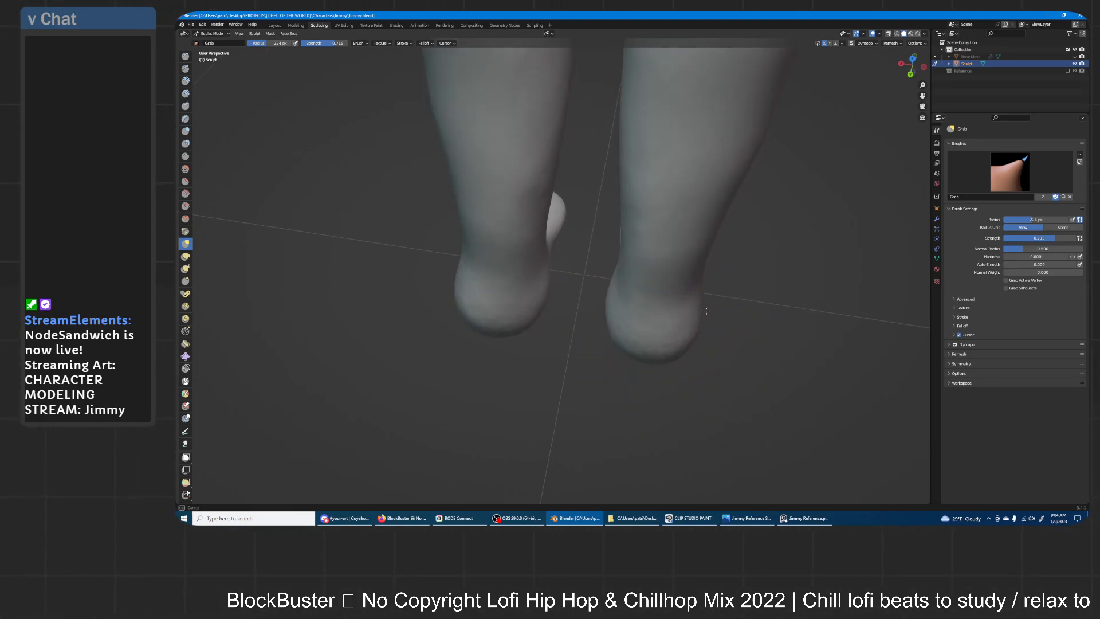
pyautogui.moveTo(679, 346); pyautogui.dragTo(650, 274, button='middle')
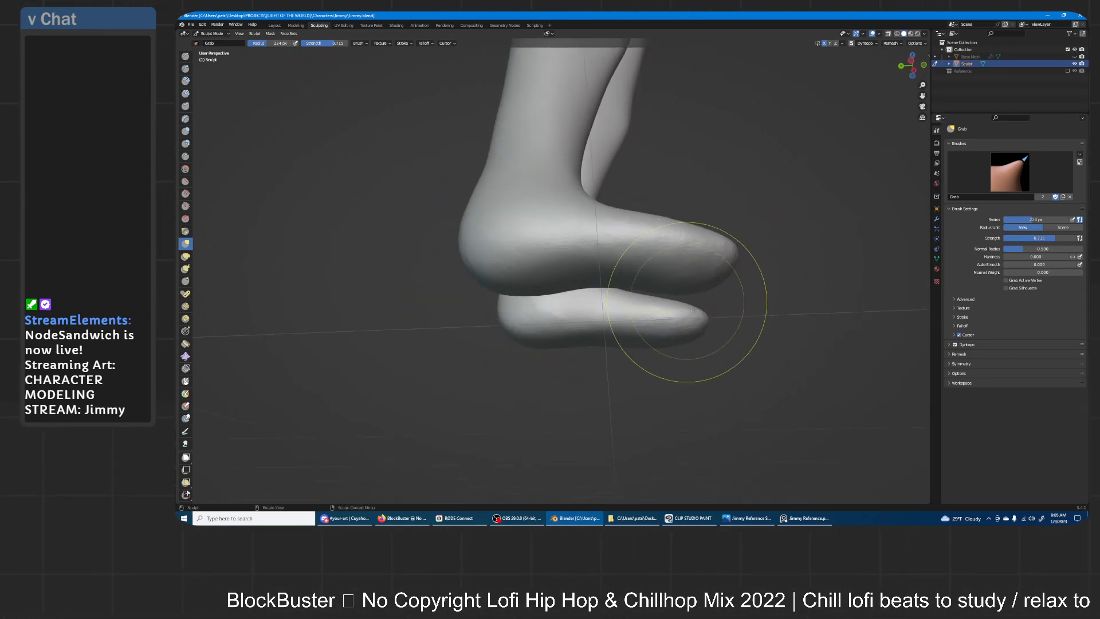
# - Reshape the inner thighs and crotch area between the legs with the Grab brush from the front
pyautogui.moveTo(644, 274)
pyautogui.mouseDown(button='middle')
pyautogui.moveTo(598, 318)
pyautogui.moveTo(609, 275)
pyautogui.moveTo(743, 255)
pyautogui.moveTo(748, 344)
pyautogui.moveTo(751, 195)
pyautogui.moveTo(716, 218)
pyautogui.mouseUp(button='middle')
pyautogui.moveTo(682, 261)
pyautogui.mouseDown(button='middle')
pyautogui.moveTo(719, 257)
pyautogui.moveTo(754, 216)
pyautogui.moveTo(695, 223)
pyautogui.moveTo(680, 281)
pyautogui.moveTo(664, 258)
pyautogui.mouseUp(button='middle')
pyautogui.moveTo(641, 266); pyautogui.dragTo(628, 269)
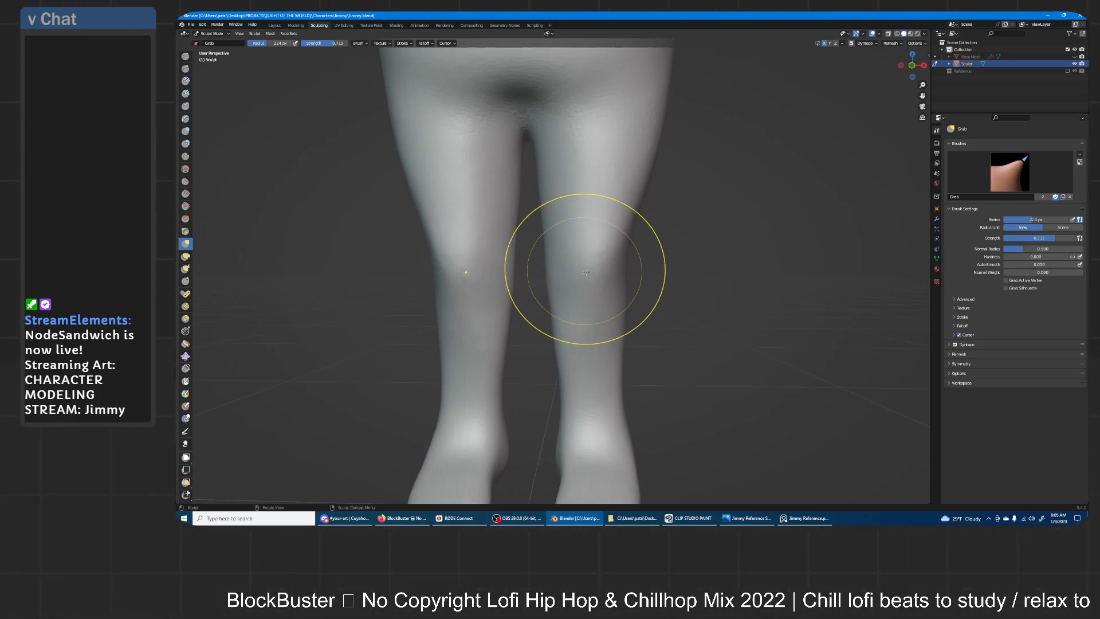
pyautogui.moveTo(585, 286); pyautogui.dragTo(642, 245, button='middle')
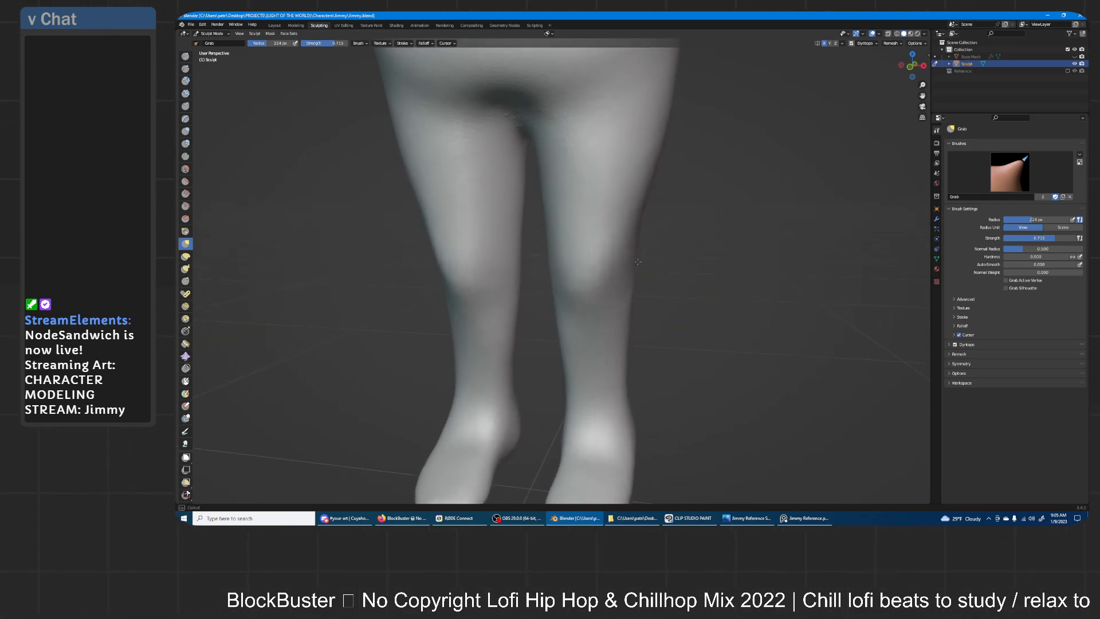
pyautogui.moveTo(640, 268); pyautogui.dragTo(644, 254, button='middle')
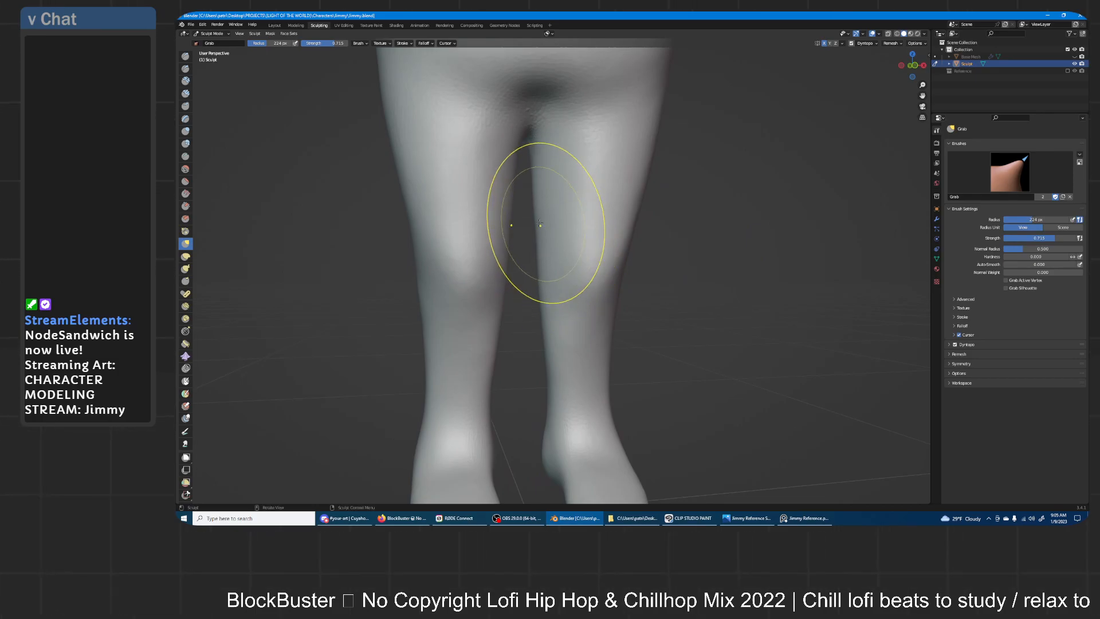
pyautogui.moveTo(541, 195); pyautogui.dragTo(535, 135)
pyautogui.moveTo(535, 137); pyautogui.dragTo(544, 149)
pyautogui.moveTo(544, 151); pyautogui.dragTo(538, 173)
# - Enlarge the Grab brush radius to 275 px and refine the thigh and lower leg contours
pyautogui.moveTo(637, 250)
pyautogui.mouseDown(button='middle')
pyautogui.moveTo(607, 241)
pyautogui.moveTo(681, 270)
pyautogui.moveTo(602, 278)
pyautogui.moveTo(697, 224)
pyautogui.moveTo(575, 347)
pyautogui.mouseUp(button='middle')
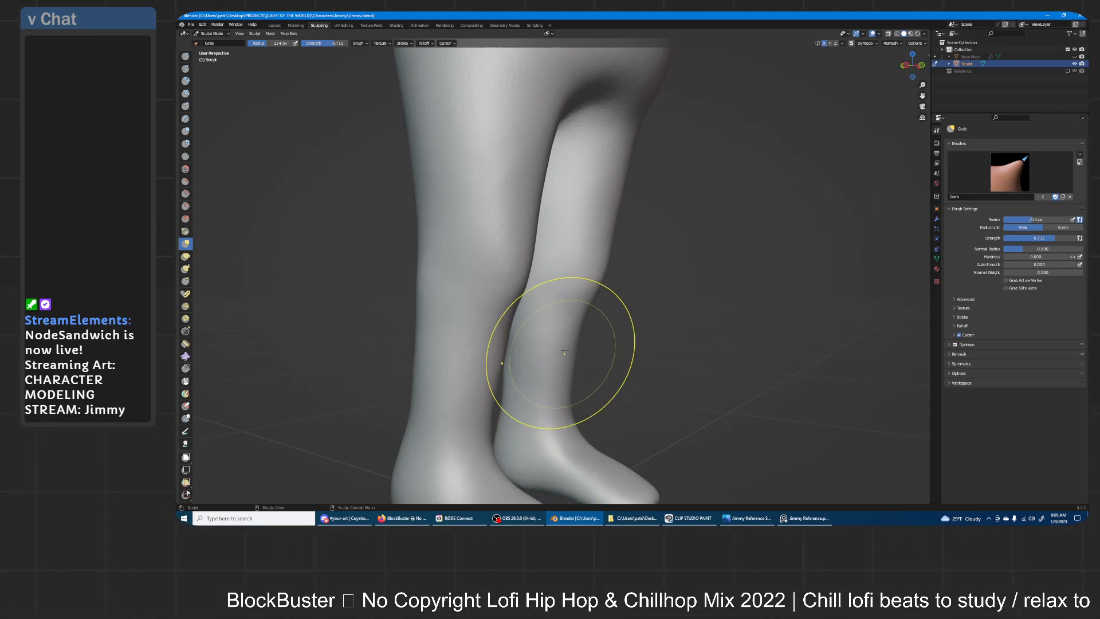
pyautogui.moveTo(567, 326)
pyautogui.mouseDown(button='middle')
pyautogui.moveTo(599, 284)
pyautogui.moveTo(599, 302)
pyautogui.mouseUp(button='middle')
pyautogui.moveTo(602, 257)
pyautogui.mouseDown(button='middle')
pyautogui.moveTo(616, 303)
pyautogui.moveTo(506, 337)
pyautogui.moveTo(509, 370)
pyautogui.mouseUp(button='middle')
pyautogui.moveTo(598, 288); pyautogui.dragTo(619, 269, button='middle')
pyautogui.keyDown('shift'); pyautogui.moveTo(620, 339); pyautogui.dragTo(623, 243, button='middle'); pyautogui.keyUp('shift')
pyautogui.keyDown('shift'); pyautogui.moveTo(629, 174); pyautogui.dragTo(608, 230, button='middle'); pyautogui.keyUp('shift')
pyautogui.click(580, 196)
pyautogui.moveTo(570, 200)
pyautogui.mouseDown()
pyautogui.moveTo(567, 190)
pyautogui.moveTo(634, 187)
pyautogui.mouseUp()
pyautogui.moveTo(565, 193); pyautogui.dragTo(570, 190)
pyautogui.moveTo(587, 260); pyautogui.dragTo(579, 262)
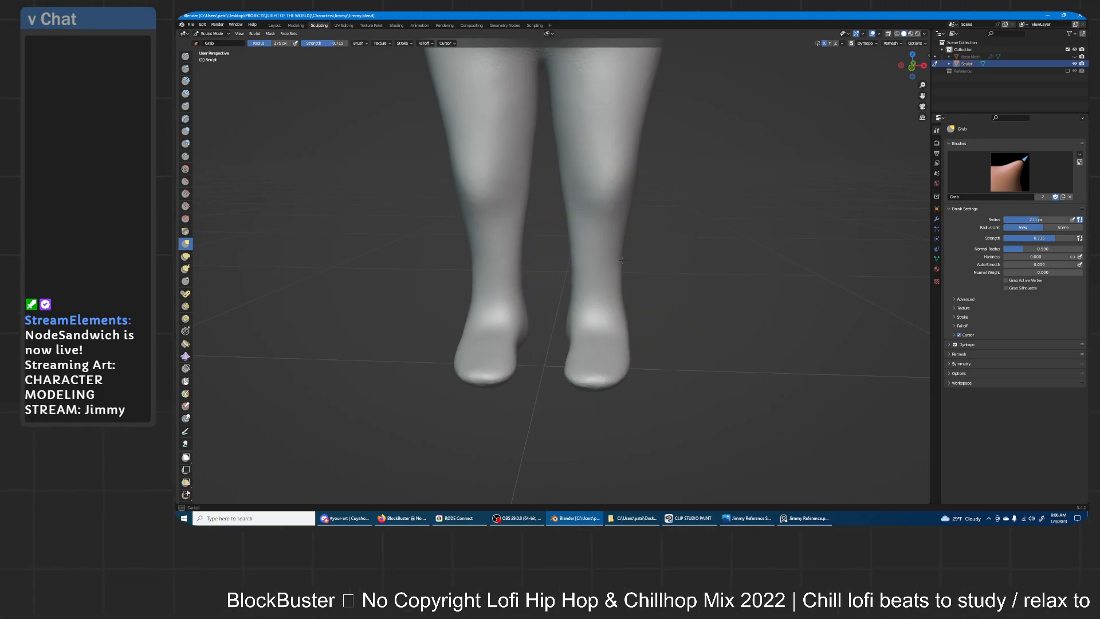
pyautogui.moveTo(593, 267)
pyautogui.mouseDown(button='middle')
pyautogui.moveTo(674, 265)
pyautogui.moveTo(549, 284)
pyautogui.moveTo(594, 269)
pyautogui.mouseUp(button='middle')
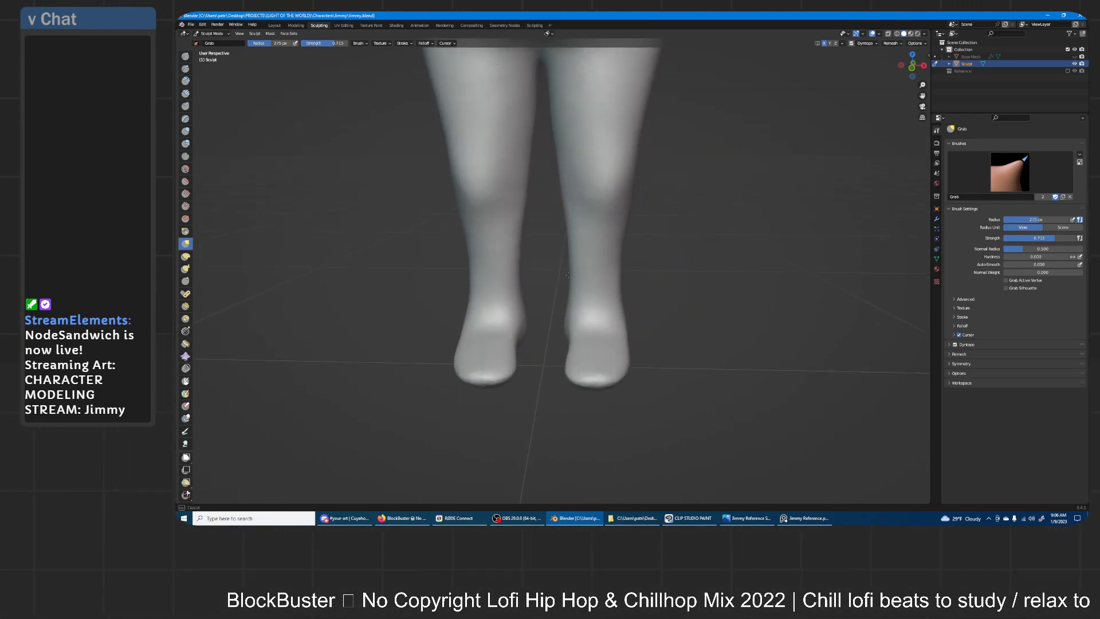
# - Adjust the lower belly and hip shape with the Grab brush, working around the torso
pyautogui.moveTo(641, 200)
pyautogui.mouseDown(button='middle')
pyautogui.moveTo(552, 213)
pyautogui.moveTo(596, 192)
pyautogui.mouseUp(button='middle')
pyautogui.keyDown('shift'); pyautogui.moveTo(570, 153); pyautogui.dragTo(594, 265, button='middle'); pyautogui.keyUp('shift')
pyautogui.scroll(1, 580, 215)
pyautogui.moveTo(542, 223); pyautogui.dragTo(538, 211)
pyautogui.moveTo(567, 211); pyautogui.dragTo(631, 176, button='middle')
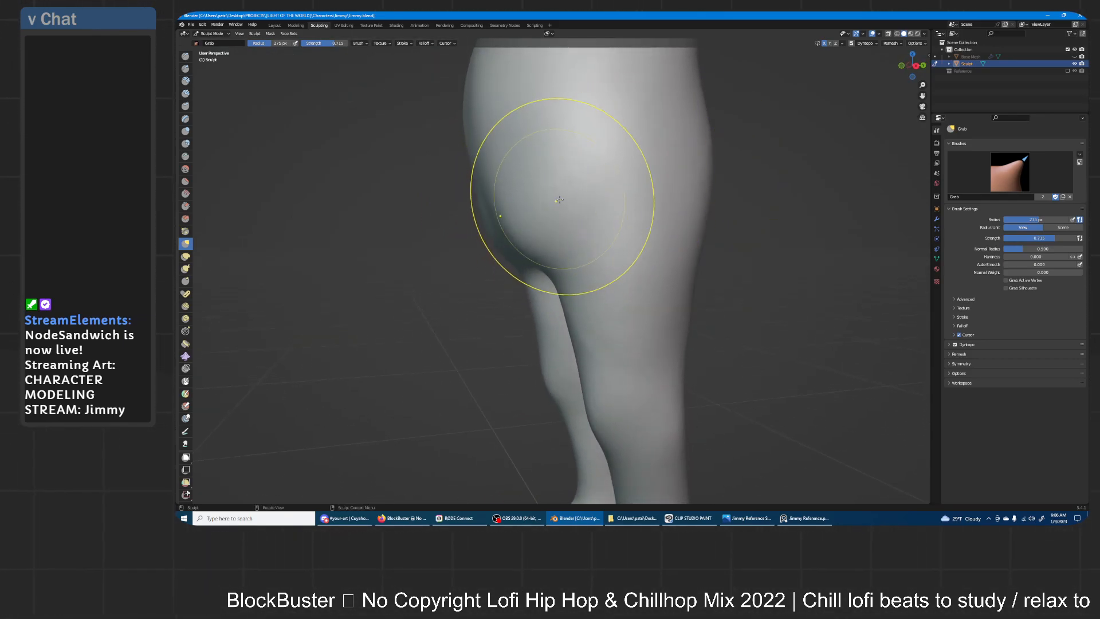
pyautogui.moveTo(552, 202)
pyautogui.mouseDown(button='middle')
pyautogui.moveTo(570, 201)
pyautogui.moveTo(531, 234)
pyautogui.moveTo(626, 254)
pyautogui.mouseUp(button='middle')
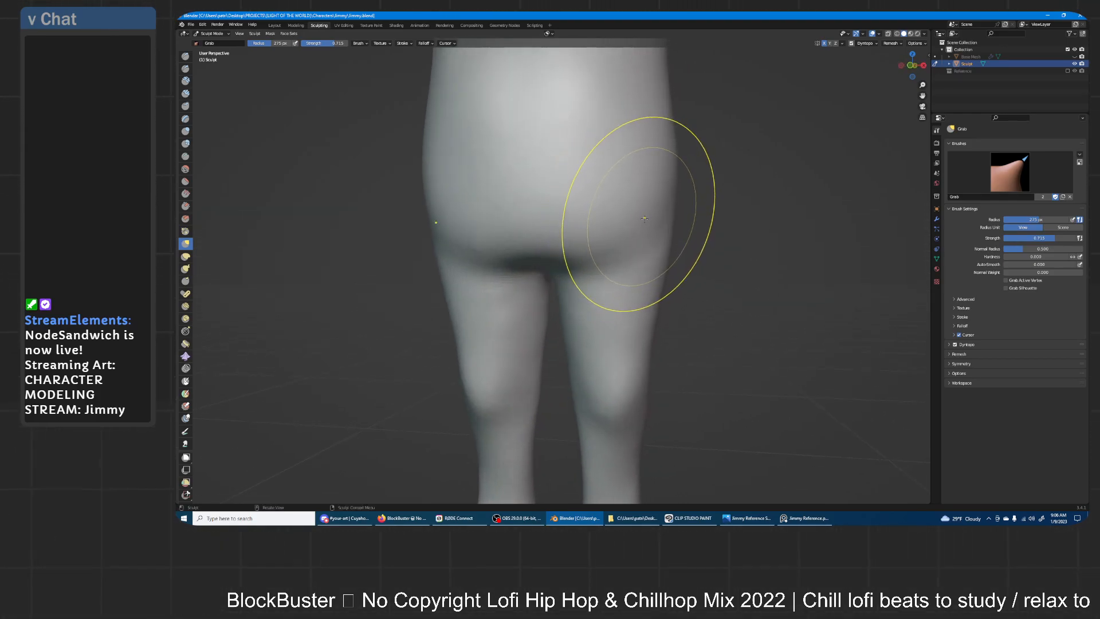
pyautogui.moveTo(576, 221)
pyautogui.mouseDown(button='middle')
pyautogui.moveTo(534, 216)
pyautogui.moveTo(653, 238)
pyautogui.moveTo(612, 218)
pyautogui.moveTo(630, 200)
pyautogui.moveTo(617, 220)
pyautogui.moveTo(639, 208)
pyautogui.mouseUp(button='middle')
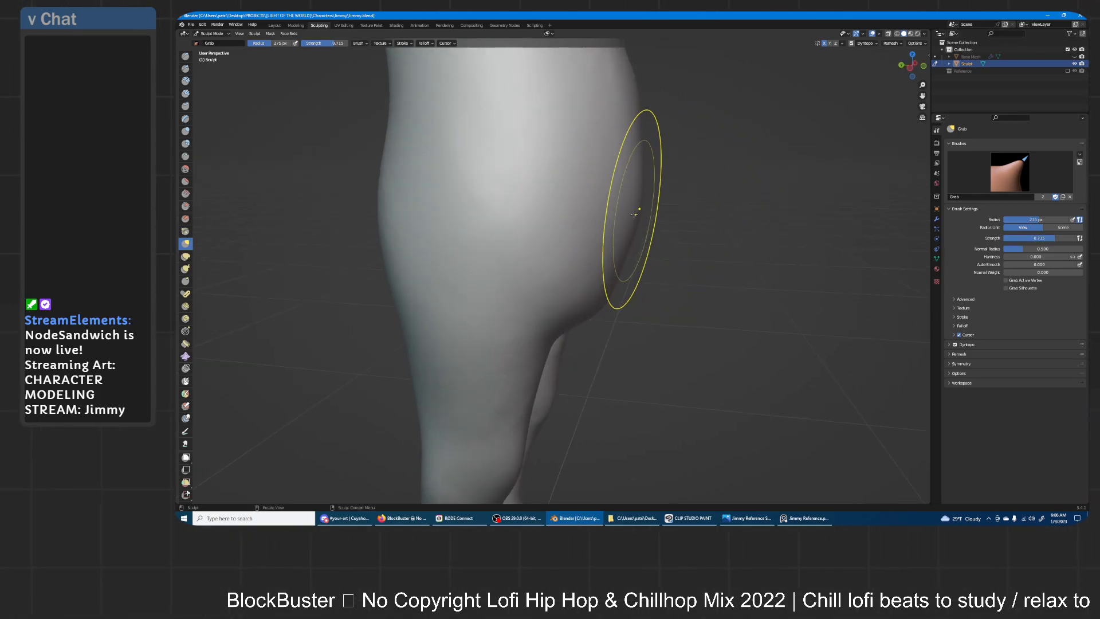
# - Round out the belly's profile from the side with the Grab brush
pyautogui.moveTo(630, 202); pyautogui.dragTo(642, 142)
pyautogui.moveTo(646, 134); pyautogui.dragTo(642, 206, button='middle')
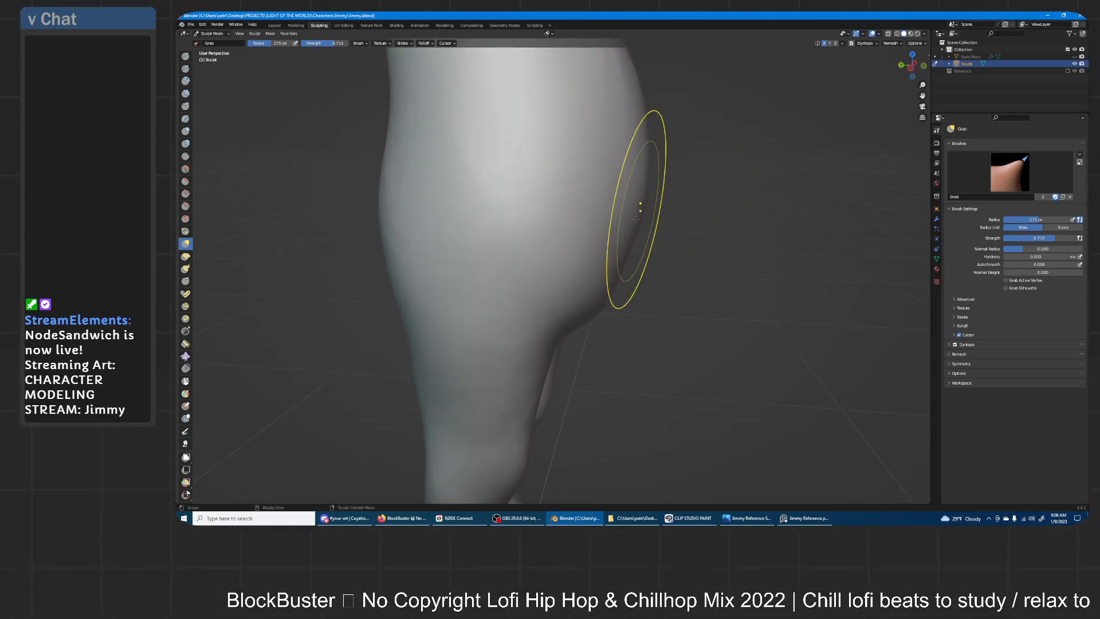
pyautogui.moveTo(653, 263); pyautogui.dragTo(616, 287)
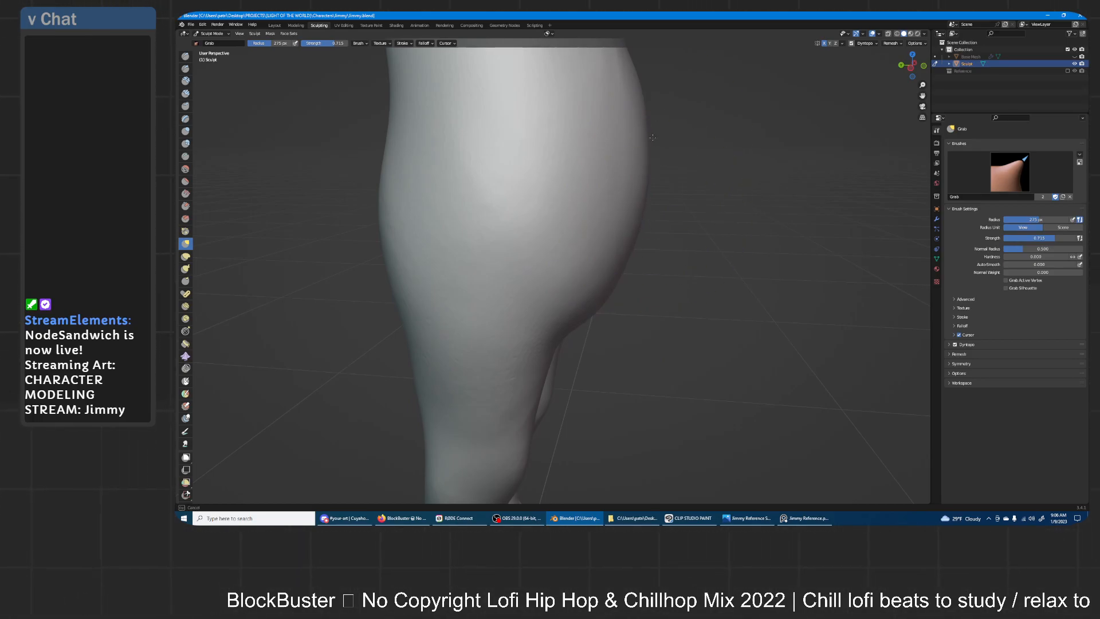
pyautogui.moveTo(579, 105); pyautogui.dragTo(544, 184)
pyautogui.moveTo(544, 184)
pyautogui.mouseDown(button='middle')
pyautogui.moveTo(663, 172)
pyautogui.moveTo(603, 184)
pyautogui.mouseUp(button='middle')
pyautogui.moveTo(603, 184); pyautogui.dragTo(602, 177)
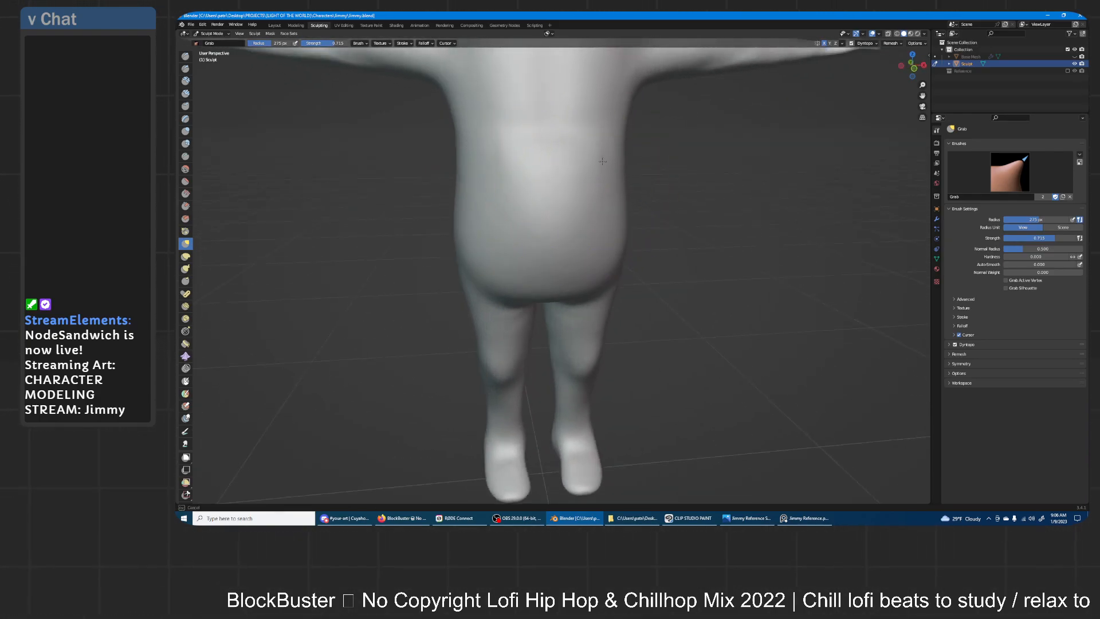
pyautogui.moveTo(572, 211); pyautogui.dragTo(573, 210)
# - Smooth the transition from the upper belly to the chest with the Grab brush from the side
pyautogui.moveTo(573, 210); pyautogui.dragTo(658, 152, button='middle')
pyautogui.scroll(3, 585, 160)
pyautogui.moveTo(584, 160)
pyautogui.mouseDown(button='middle')
pyautogui.moveTo(566, 188)
pyautogui.moveTo(625, 148)
pyautogui.mouseUp(button='middle')
pyautogui.moveTo(625, 149)
pyautogui.mouseDown()
pyautogui.moveTo(618, 179)
pyautogui.moveTo(624, 153)
pyautogui.mouseUp()
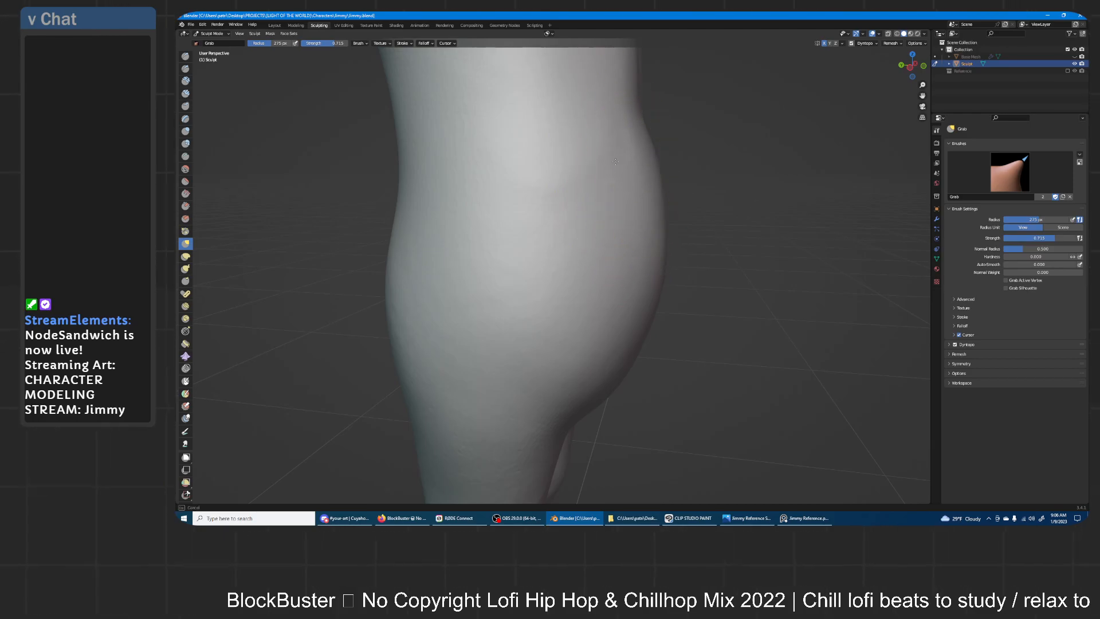
pyautogui.moveTo(653, 114)
pyautogui.mouseDown(button='middle')
pyautogui.moveTo(732, 153)
pyautogui.moveTo(639, 184)
pyautogui.moveTo(598, 169)
pyautogui.mouseUp(button='middle')
pyautogui.scroll(-2, 650, 175)
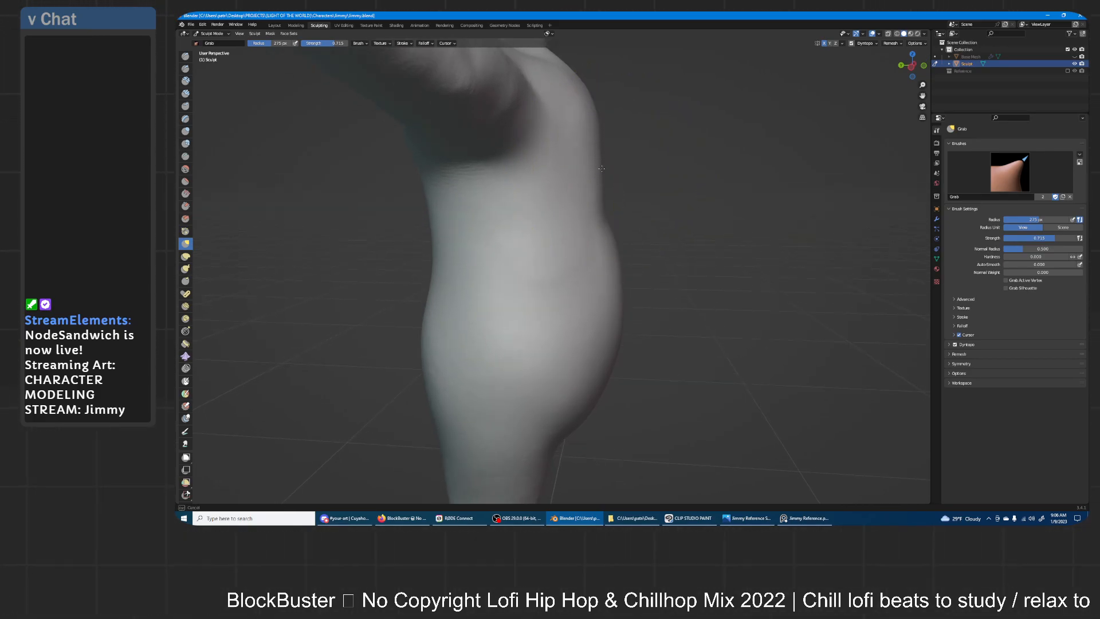
pyautogui.moveTo(594, 127); pyautogui.dragTo(598, 131, button='middle')
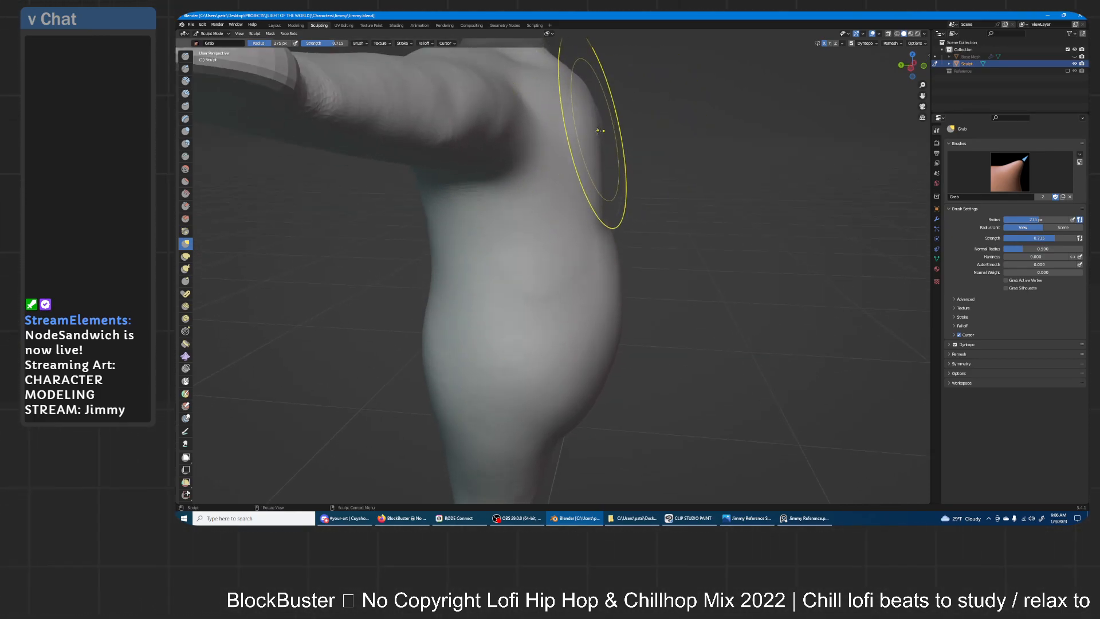
# - Reduce the Grab brush radius to 135 px and refine the waist and sides of the torso
pyautogui.moveTo(596, 183); pyautogui.dragTo(530, 189, button='middle')
pyautogui.moveTo(447, 157)
pyautogui.mouseDown(button='middle')
pyautogui.moveTo(642, 176)
pyautogui.moveTo(687, 138)
pyautogui.moveTo(699, 143)
pyautogui.moveTo(672, 183)
pyautogui.moveTo(595, 195)
pyautogui.moveTo(677, 200)
pyautogui.moveTo(636, 223)
pyautogui.mouseUp(button='middle')
pyautogui.press('f')
pyautogui.click(572, 269)
pyautogui.moveTo(571, 269); pyautogui.dragTo(623, 232, button='middle')
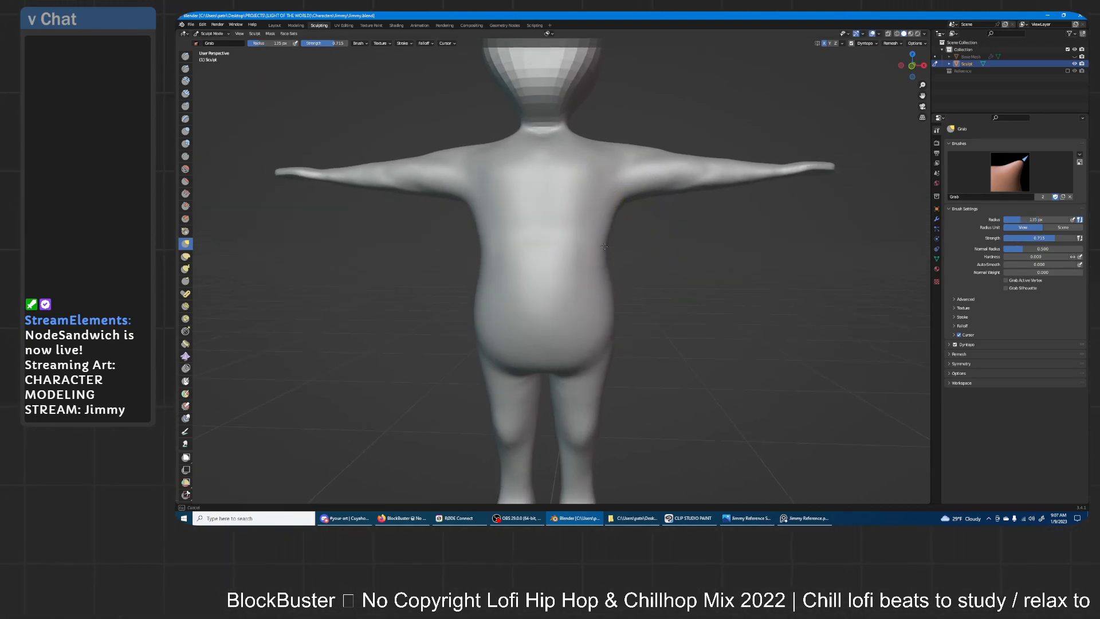
pyautogui.moveTo(611, 230)
pyautogui.mouseDown(button='middle')
pyautogui.moveTo(583, 237)
pyautogui.moveTo(611, 239)
pyautogui.mouseUp(button='middle')
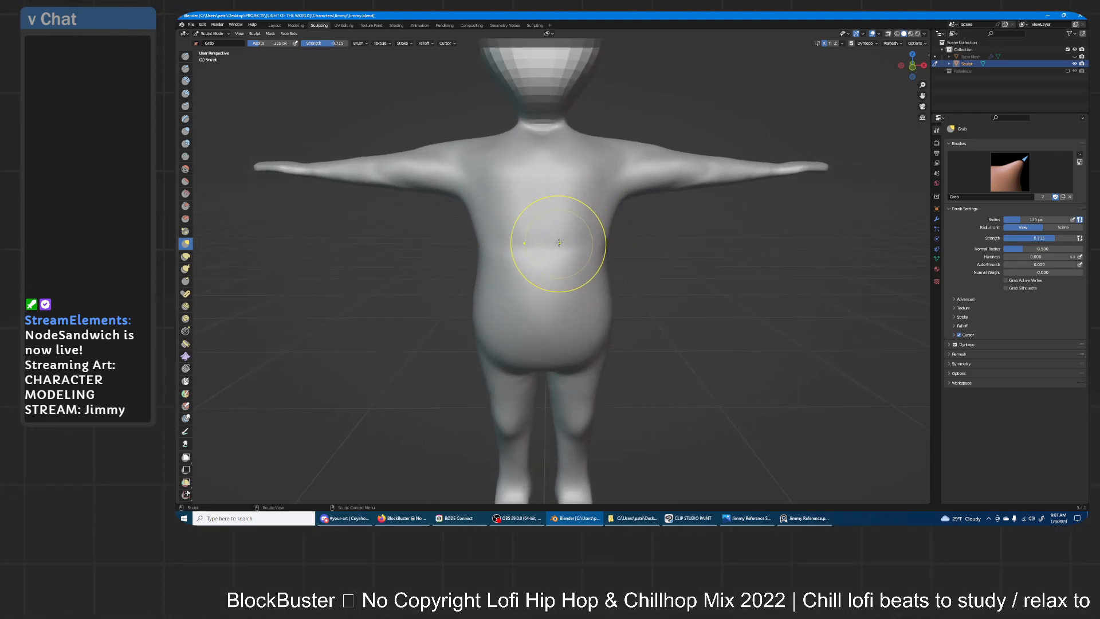
pyautogui.moveTo(532, 192); pyautogui.dragTo(595, 261, button='middle')
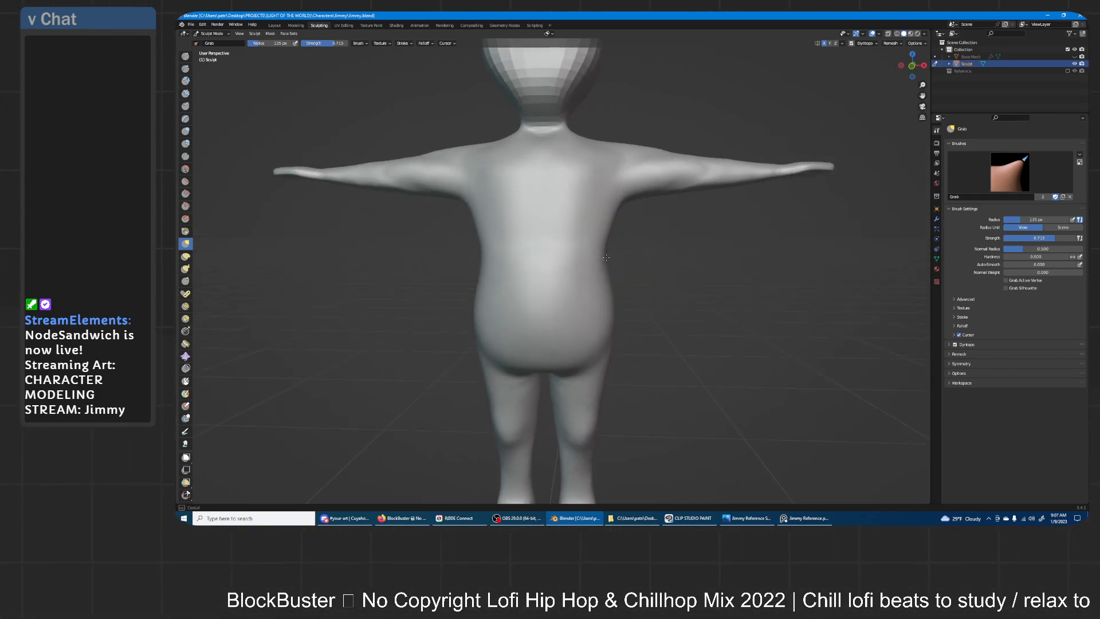
pyautogui.moveTo(596, 328)
pyautogui.mouseDown(button='middle')
pyautogui.moveTo(658, 225)
pyautogui.moveTo(657, 272)
pyautogui.moveTo(641, 263)
pyautogui.moveTo(601, 279)
pyautogui.mouseUp(button='middle')
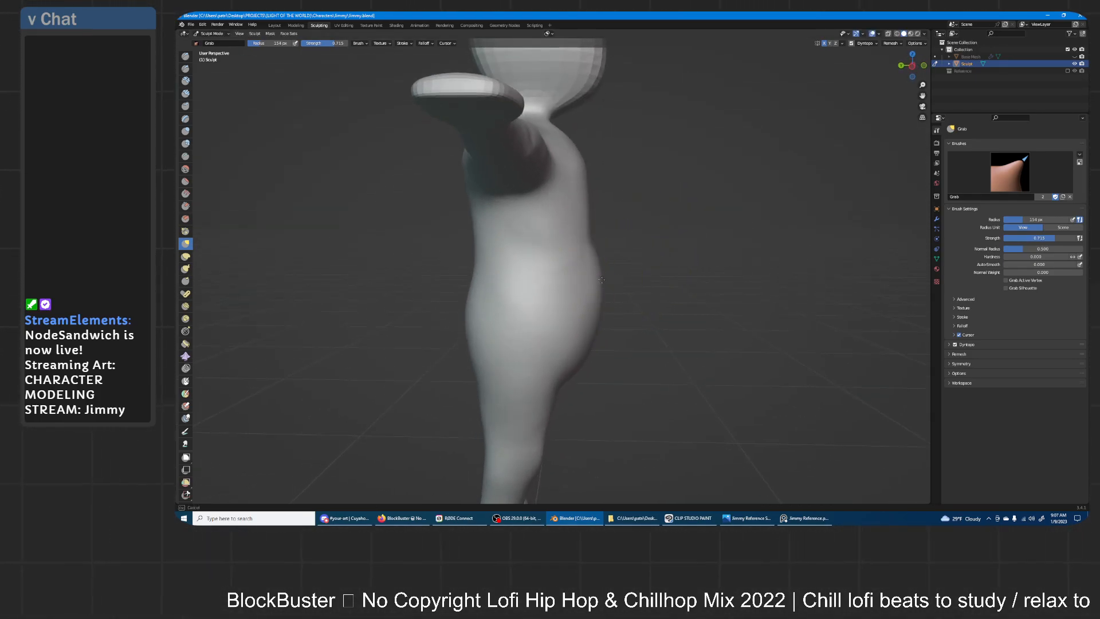
# - Refine the belly curve and the crease below the chest with the Grab brush in side view
pyautogui.moveTo(595, 321); pyautogui.dragTo(595, 348)
pyautogui.keyDown('shift'); pyautogui.moveTo(594, 349); pyautogui.dragTo(611, 286, button='middle'); pyautogui.keyUp('shift')
pyautogui.moveTo(611, 287); pyautogui.dragTo(600, 291, button='middle')
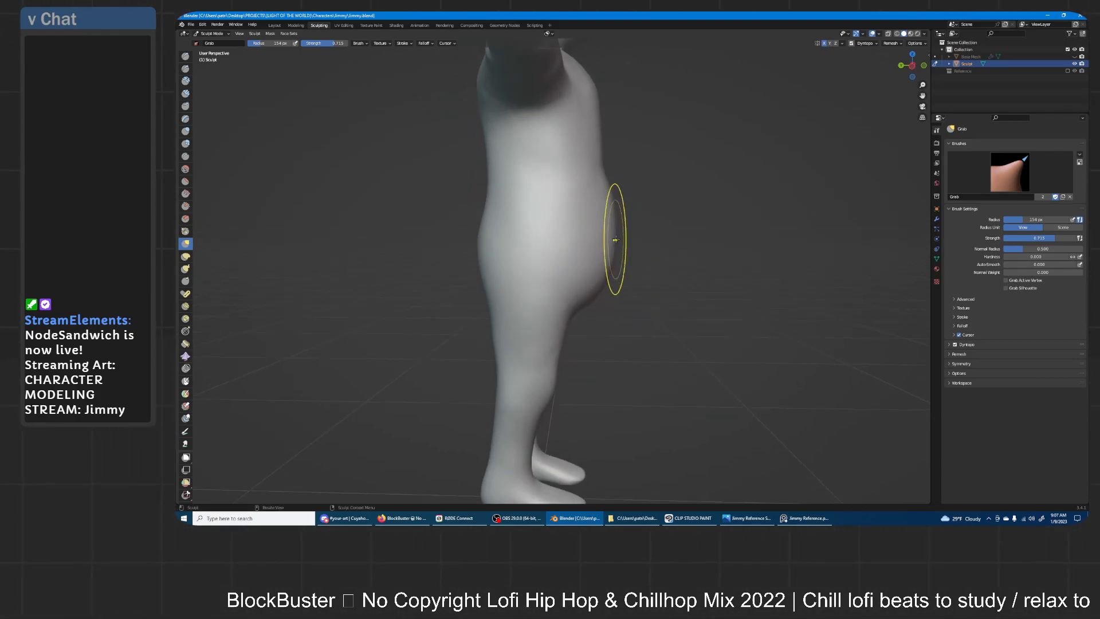
pyautogui.moveTo(615, 217); pyautogui.dragTo(611, 271)
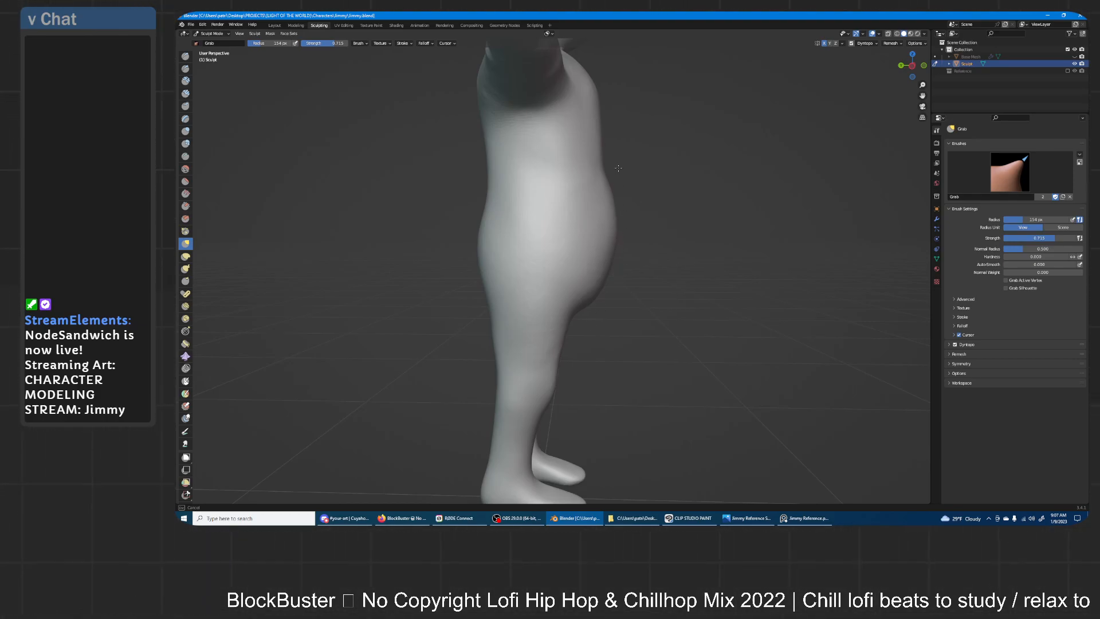
pyautogui.moveTo(643, 184); pyautogui.dragTo(626, 139, button='middle')
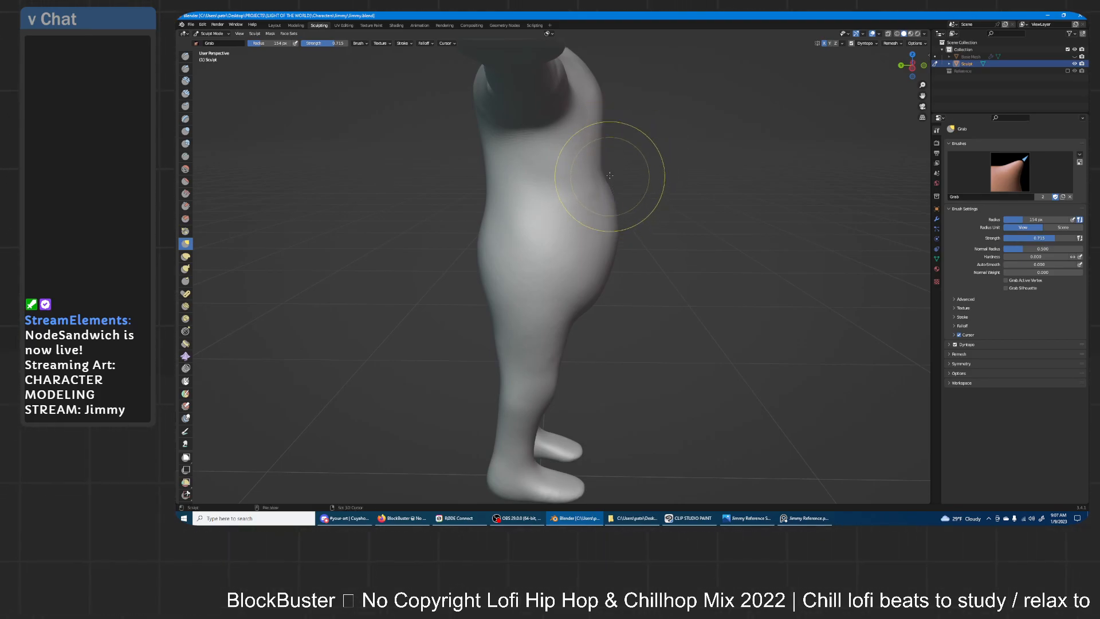
pyautogui.moveTo(600, 171); pyautogui.dragTo(604, 168)
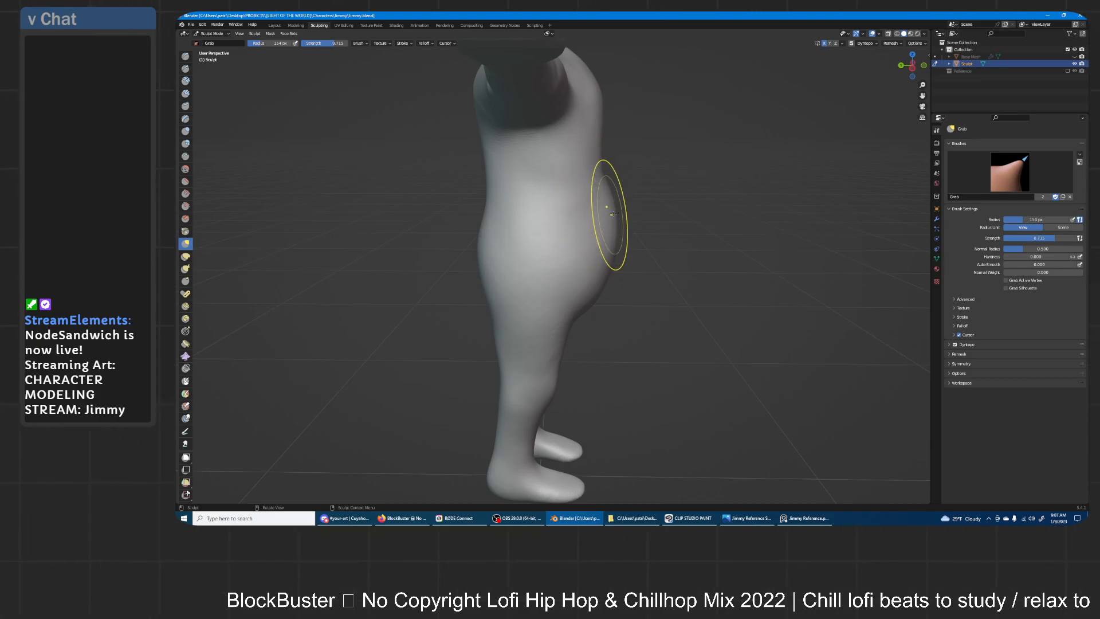
# - Try to reshape the outer ankle with the Grab brush and undo the stroke
pyautogui.moveTo(620, 189)
pyautogui.mouseDown(button='middle')
pyautogui.moveTo(535, 194)
pyautogui.moveTo(630, 180)
pyautogui.moveTo(633, 231)
pyautogui.moveTo(720, 191)
pyautogui.moveTo(693, 266)
pyautogui.moveTo(616, 262)
pyautogui.moveTo(642, 229)
pyautogui.moveTo(662, 256)
pyautogui.mouseUp(button='middle')
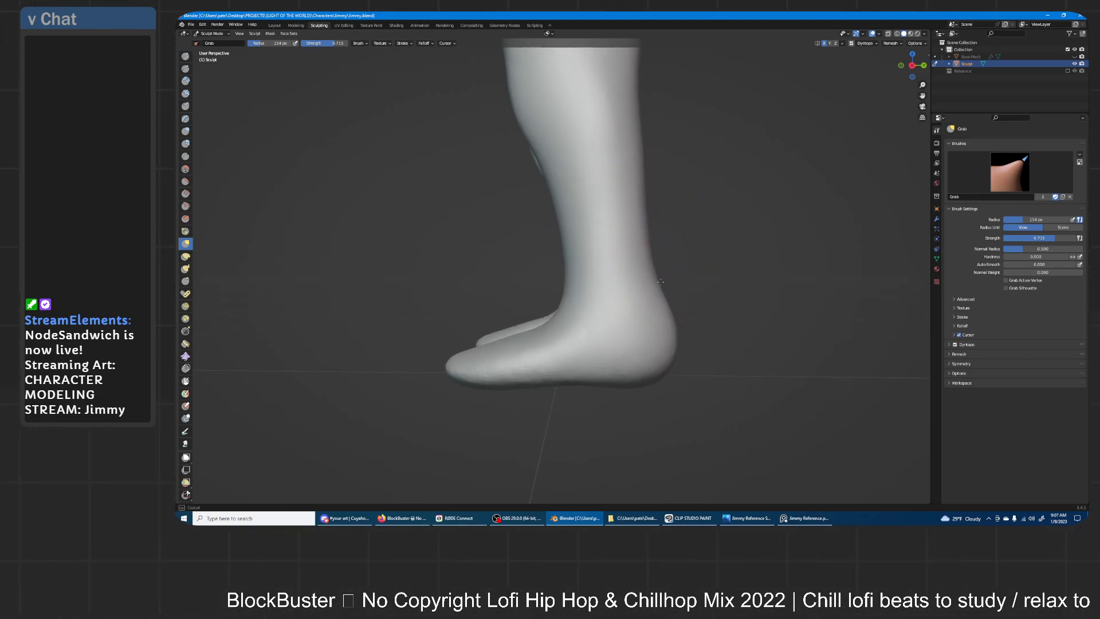
pyautogui.moveTo(675, 248)
pyautogui.mouseDown(button='middle')
pyautogui.moveTo(719, 229)
pyautogui.moveTo(702, 209)
pyautogui.moveTo(743, 248)
pyautogui.moveTo(670, 237)
pyautogui.moveTo(681, 245)
pyautogui.moveTo(688, 235)
pyautogui.moveTo(653, 257)
pyautogui.mouseUp(button='middle')
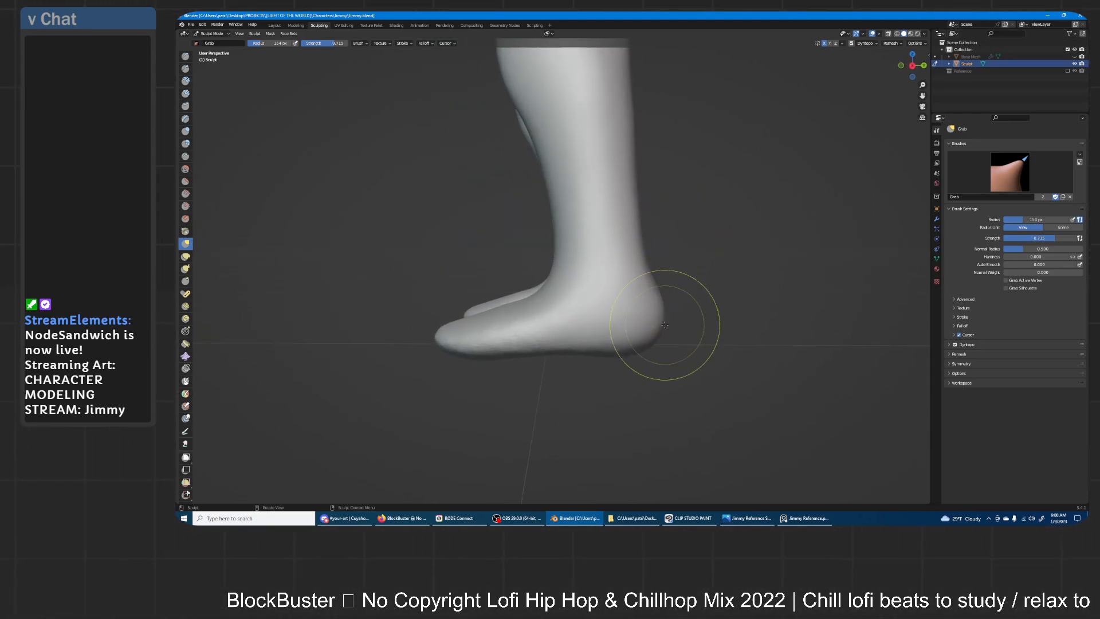
pyautogui.moveTo(668, 290); pyautogui.dragTo(552, 279, button='middle')
pyautogui.moveTo(471, 310)
pyautogui.mouseDown(button='middle')
pyautogui.moveTo(552, 324)
pyautogui.moveTo(550, 275)
pyautogui.moveTo(579, 257)
pyautogui.mouseUp(button='middle')
pyautogui.moveTo(634, 216)
pyautogui.mouseDown(button='middle')
pyautogui.moveTo(628, 319)
pyautogui.moveTo(668, 222)
pyautogui.moveTo(631, 276)
pyautogui.moveTo(695, 295)
pyautogui.moveTo(628, 295)
pyautogui.moveTo(654, 246)
pyautogui.moveTo(607, 272)
pyautogui.moveTo(664, 222)
pyautogui.mouseUp(button='middle')
pyautogui.moveTo(655, 322); pyautogui.dragTo(735, 190, button='middle')
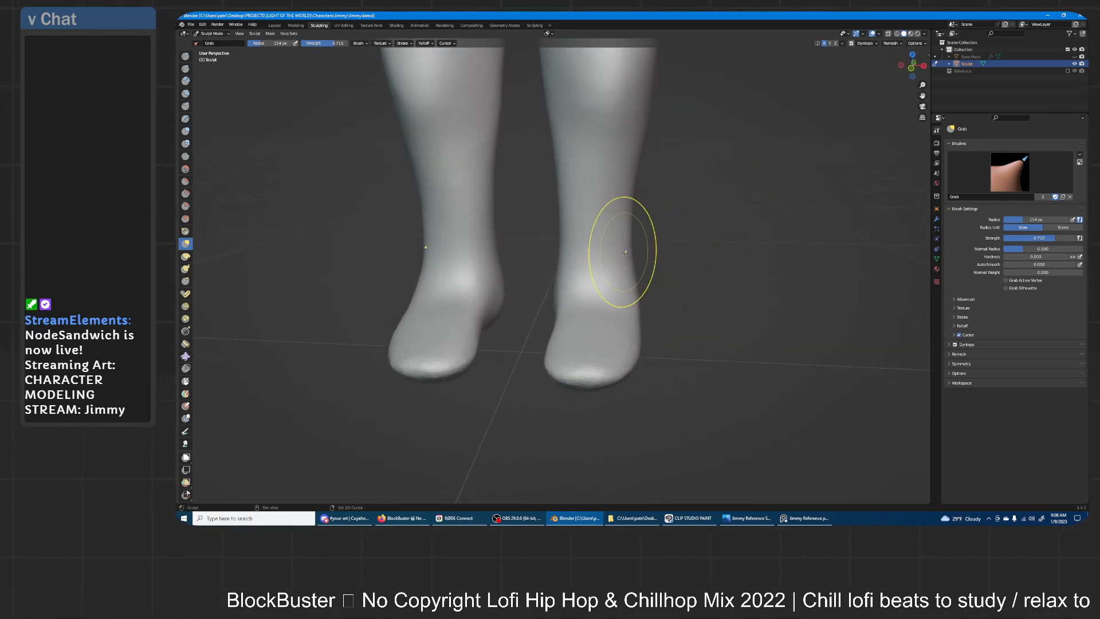
pyautogui.moveTo(643, 234); pyautogui.dragTo(631, 246)
pyautogui.hotkey('ctrl', 'z')
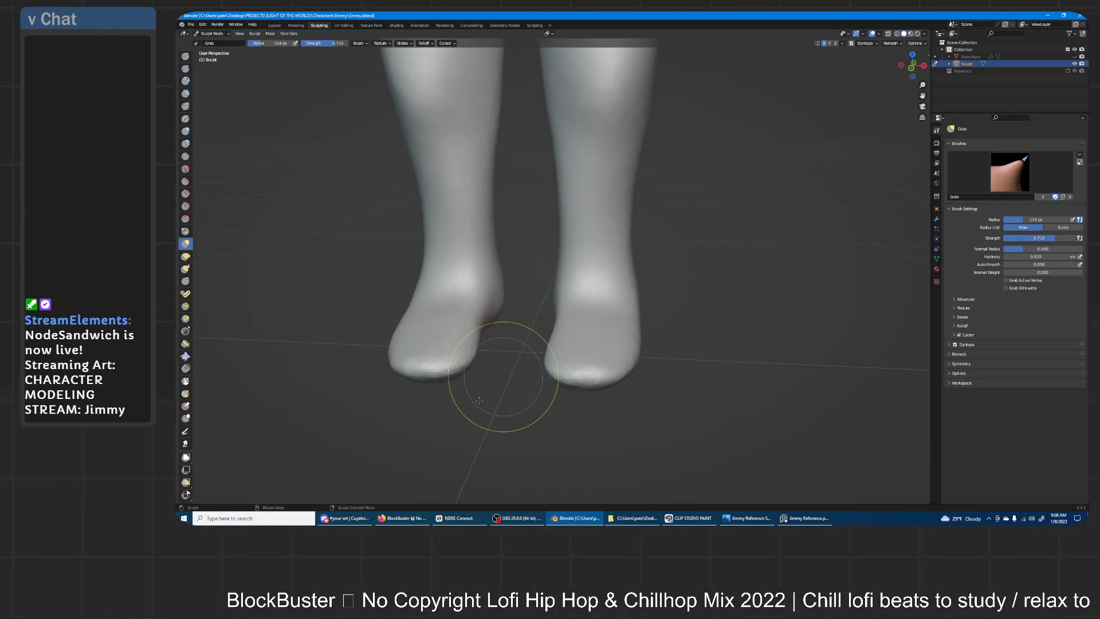
pyautogui.click(187, 131)
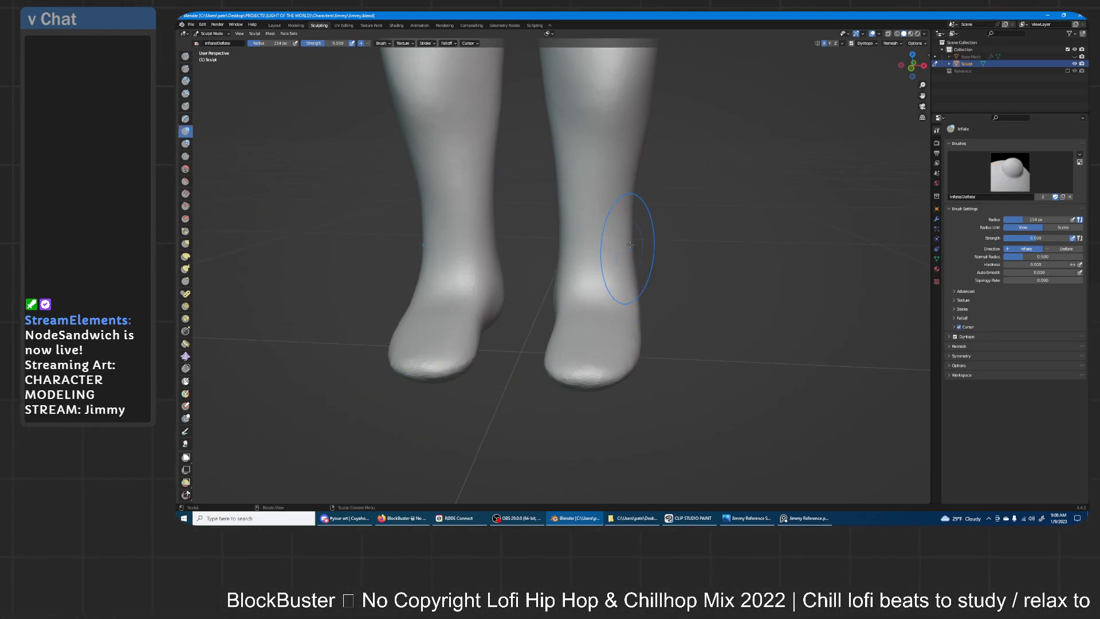
pyautogui.scroll(-3, 658, 189)
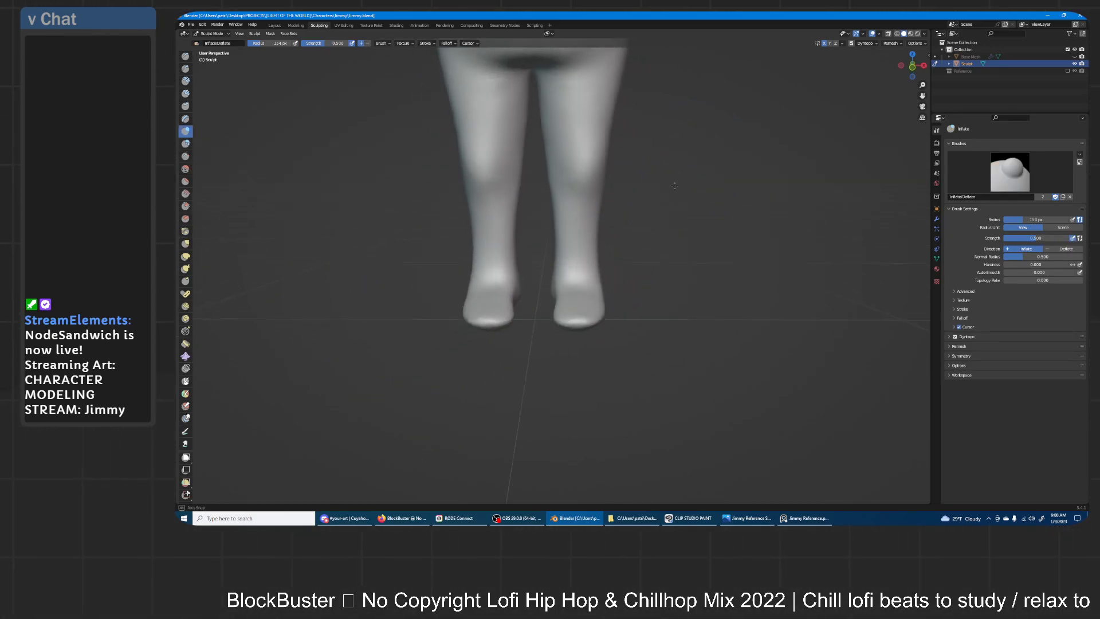
pyautogui.scroll(-5, 638, 184)
pyautogui.moveTo(654, 229)
pyautogui.mouseDown(button='middle')
pyautogui.moveTo(659, 221)
pyautogui.moveTo(718, 244)
pyautogui.moveTo(694, 266)
pyautogui.moveTo(666, 246)
pyautogui.mouseUp(button='middle')
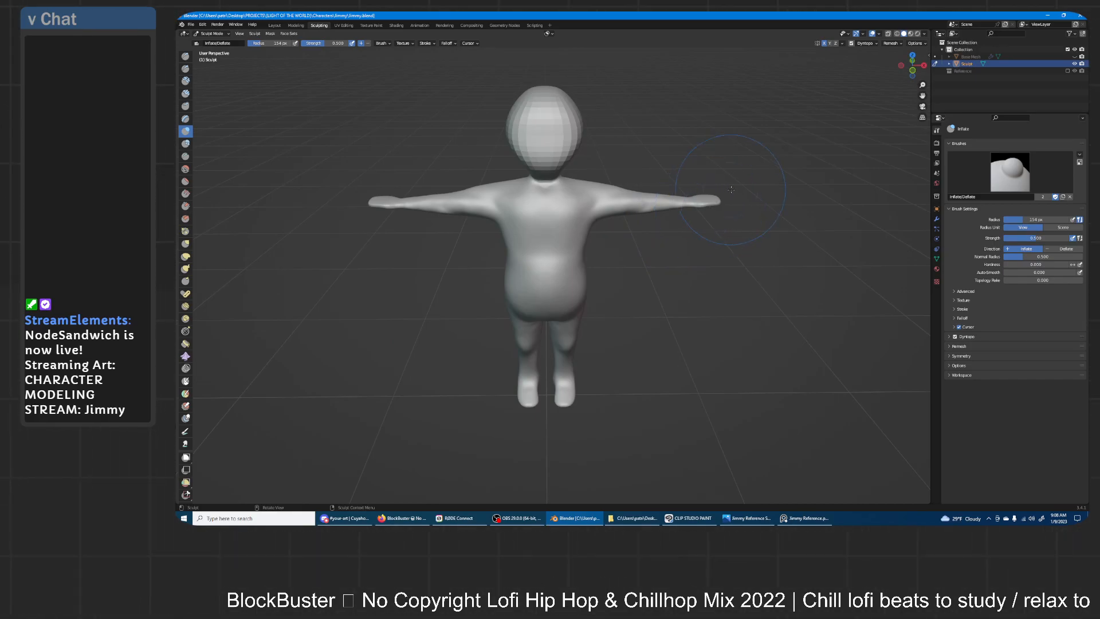
# - Enlarge the Grab brush, reshape the end of the hand from above and undo the last pull
pyautogui.click(185, 244)
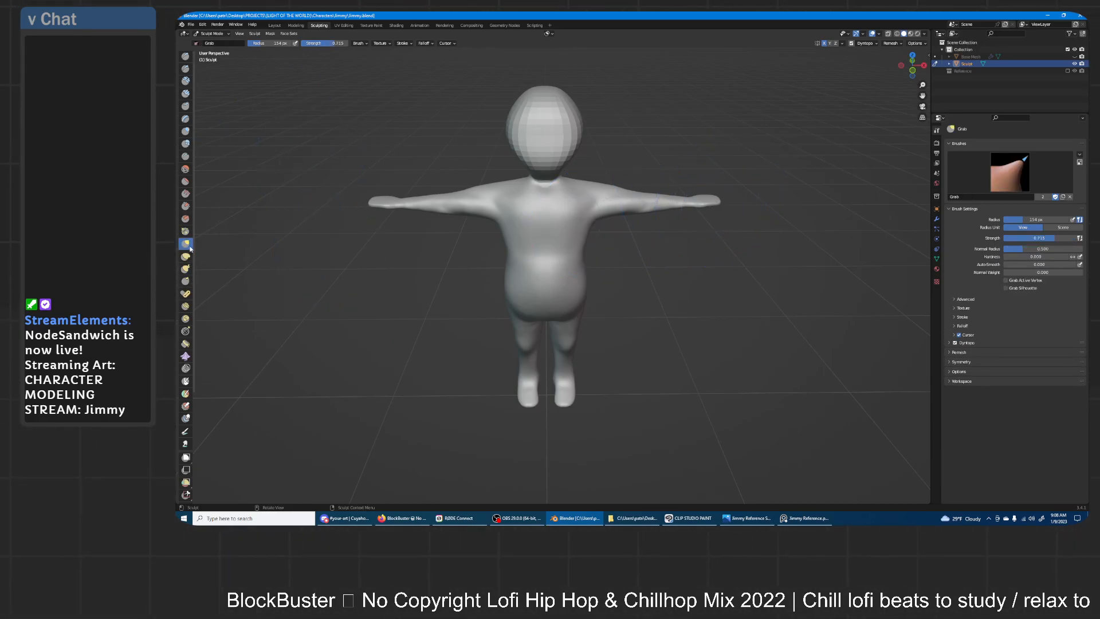
pyautogui.moveTo(643, 214)
pyautogui.mouseDown(button='middle')
pyautogui.moveTo(670, 233)
pyautogui.moveTo(614, 246)
pyautogui.moveTo(603, 217)
pyautogui.moveTo(594, 263)
pyautogui.moveTo(610, 226)
pyautogui.moveTo(622, 286)
pyautogui.mouseUp(button='middle')
pyautogui.moveTo(623, 286)
pyautogui.keyDown('ctrl'); pyautogui.mouseDown(button='middle')
pyautogui.moveTo(619, 245)
pyautogui.moveTo(646, 225)
pyautogui.moveTo(635, 214)
pyautogui.moveTo(624, 290)
pyautogui.mouseUp(button='middle'); pyautogui.keyUp('ctrl')
pyautogui.keyDown('ctrl'); pyautogui.moveTo(621, 239); pyautogui.dragTo(568, 192, button='middle'); pyautogui.keyUp('ctrl')
pyautogui.press('f')
pyautogui.click(573, 186)
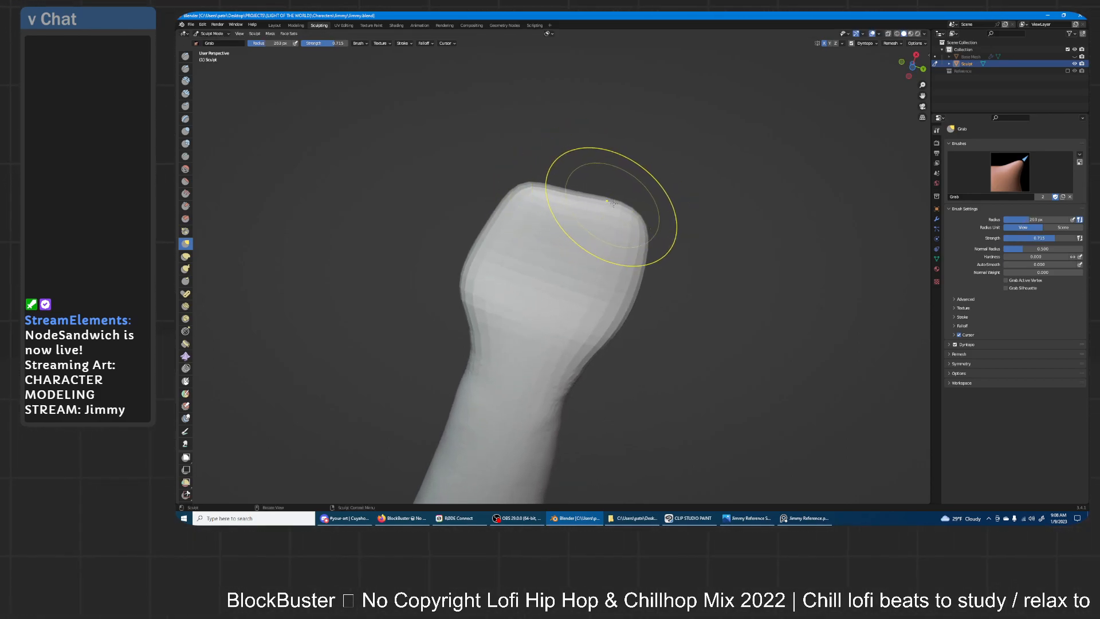
pyautogui.hotkey('ctrl', 'z')
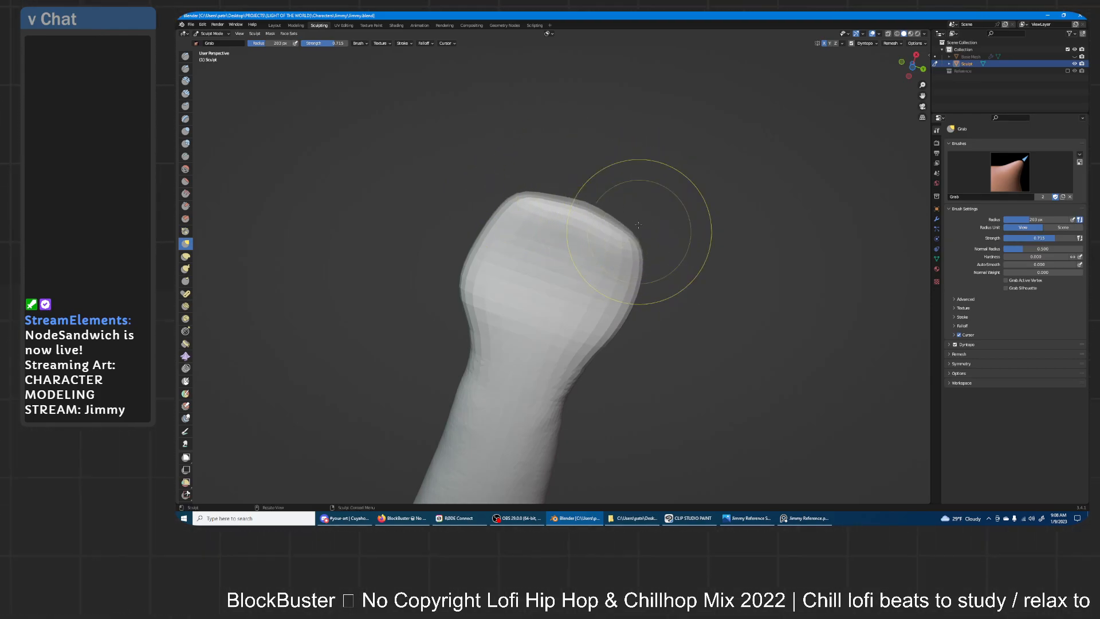
# - Inspect the shape of the hand from the end and its thickness in side profile
pyautogui.moveTo(660, 173); pyautogui.dragTo(660, 304, button='middle')
pyautogui.keyDown('ctrl'); pyautogui.moveTo(660, 252); pyautogui.dragTo(658, 309, button='middle'); pyautogui.keyUp('ctrl')
pyautogui.keyDown('shift'); pyautogui.moveTo(656, 234); pyautogui.dragTo(656, 148, button='middle'); pyautogui.keyUp('shift')
pyautogui.moveTo(591, 215); pyautogui.dragTo(626, 200, button='middle')
pyautogui.keyDown('shift'); pyautogui.moveTo(630, 309); pyautogui.dragTo(648, 167, button='middle'); pyautogui.keyUp('shift')
pyautogui.keyDown('shift'); pyautogui.moveTo(650, 266); pyautogui.dragTo(666, 228, button='middle'); pyautogui.keyUp('shift')
pyautogui.scroll(1, 666, 228)
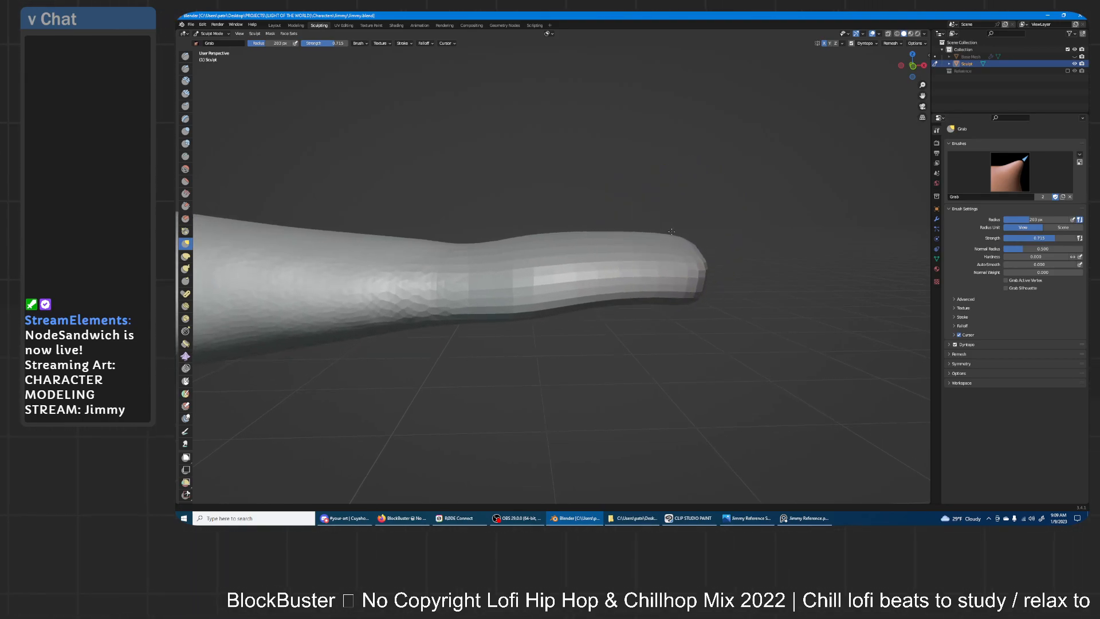
# - Switch to the Inflate brush with a 222 px radius and smooth the faceted back and edge of the hand
pyautogui.click(185, 131)
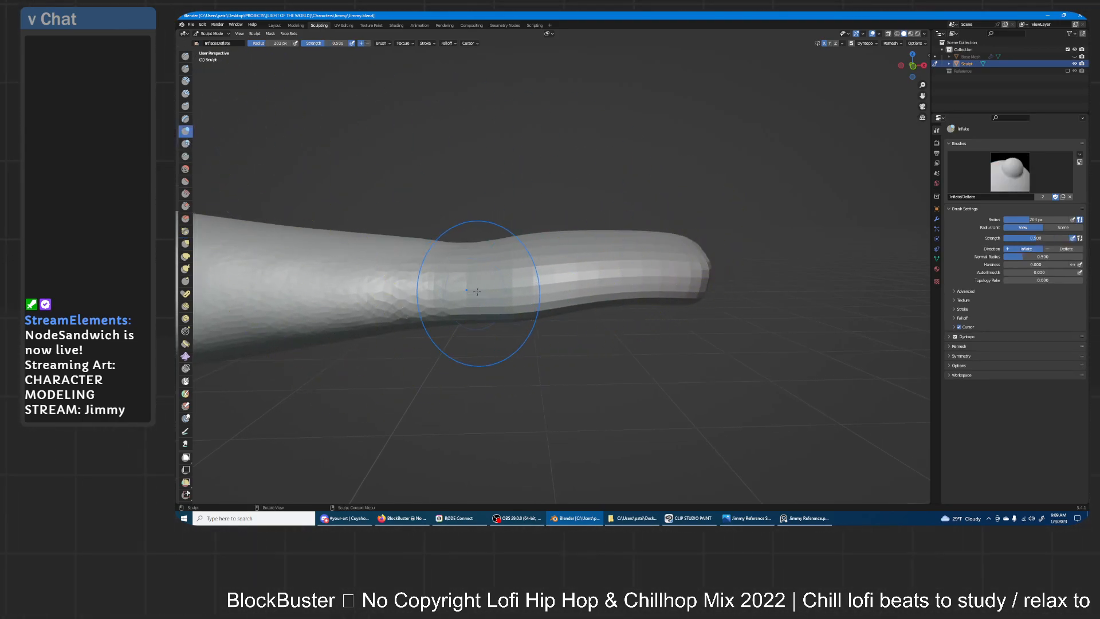
pyautogui.moveTo(499, 287); pyautogui.dragTo(531, 304, button='middle')
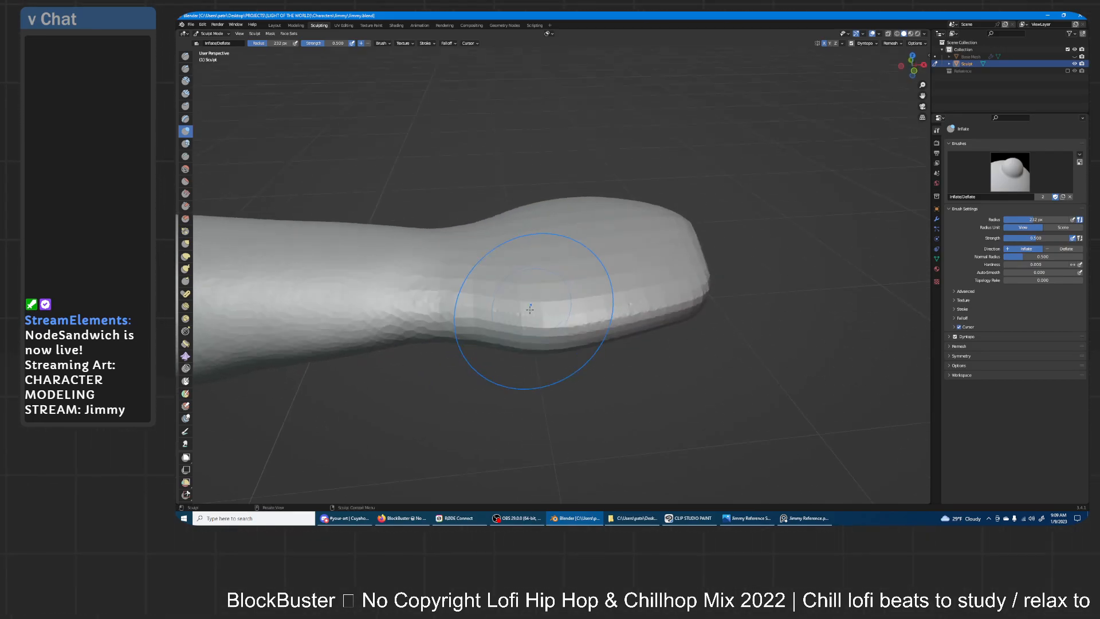
pyautogui.moveTo(638, 246)
pyautogui.mouseDown(button='middle')
pyautogui.moveTo(638, 277)
pyautogui.moveTo(456, 253)
pyautogui.mouseUp(button='middle')
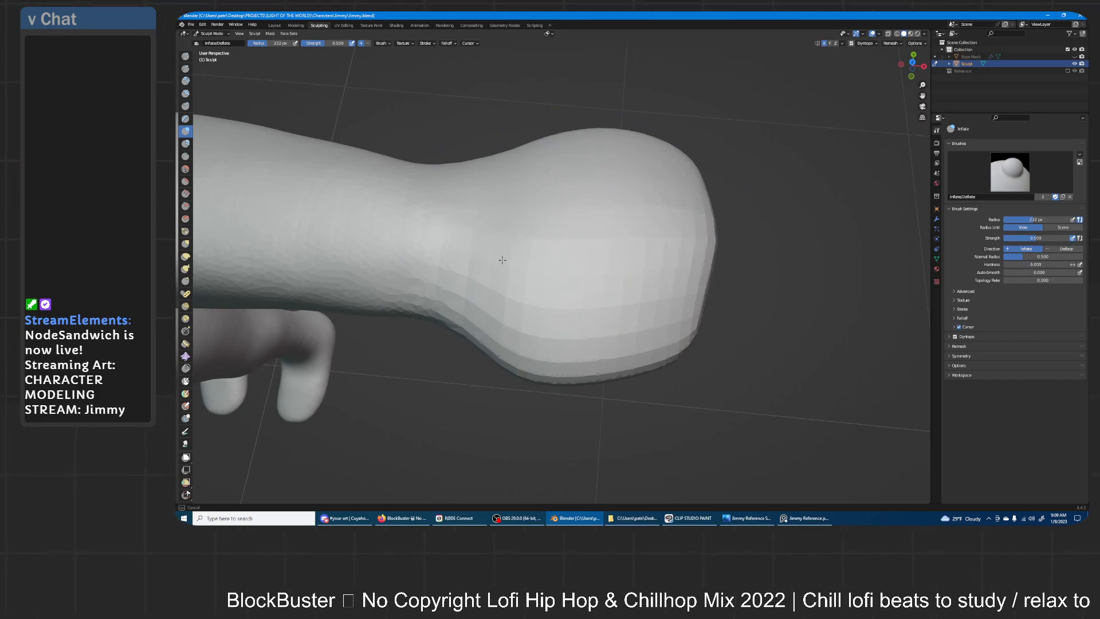
pyautogui.moveTo(654, 334); pyautogui.dragTo(666, 317, button='middle')
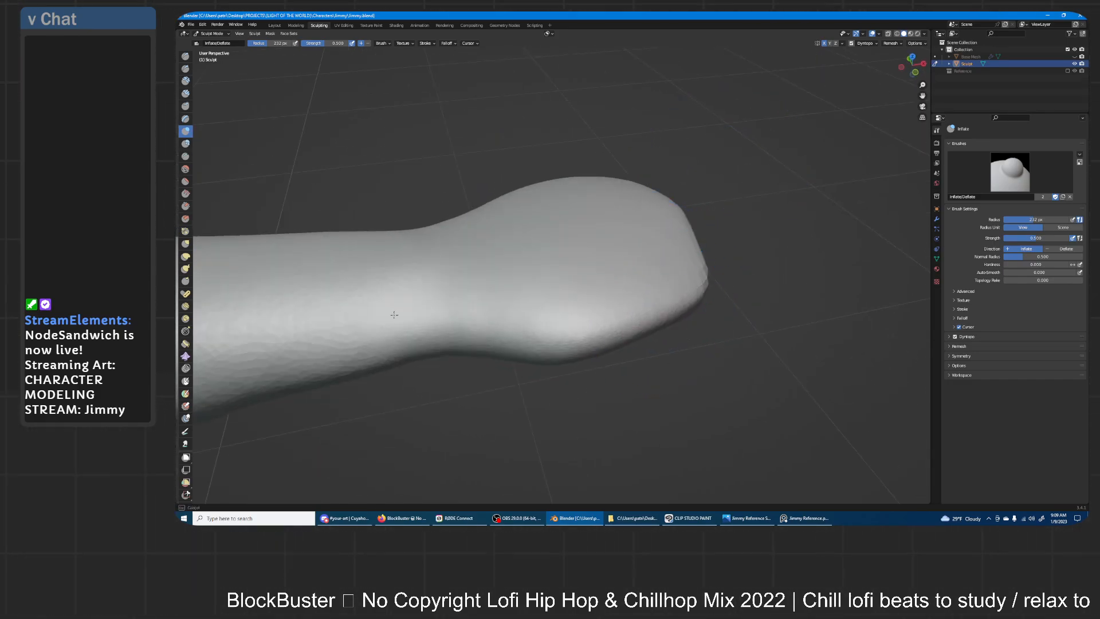
pyautogui.moveTo(504, 314); pyautogui.dragTo(637, 266, button='middle')
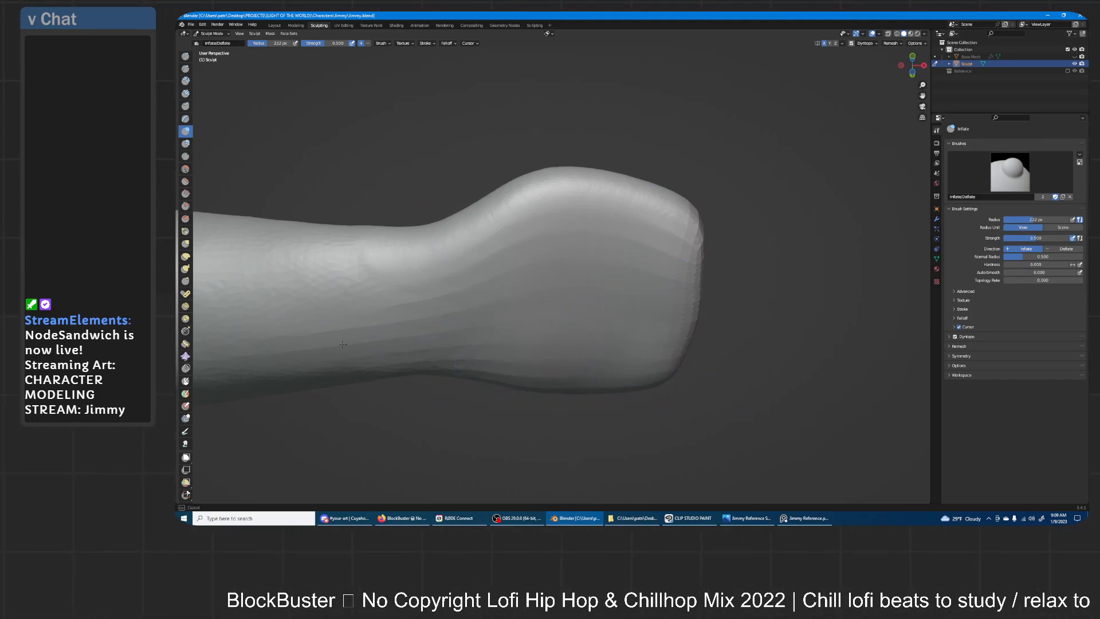
# - Smooth the faceting on the palm side and the blunt end of the hand
pyautogui.keyDown('shift'); pyautogui.moveTo(557, 268); pyautogui.dragTo(622, 252); pyautogui.keyUp('shift')
pyautogui.keyDown('shift'); pyautogui.moveTo(621, 252); pyautogui.dragTo(502, 263); pyautogui.keyUp('shift')
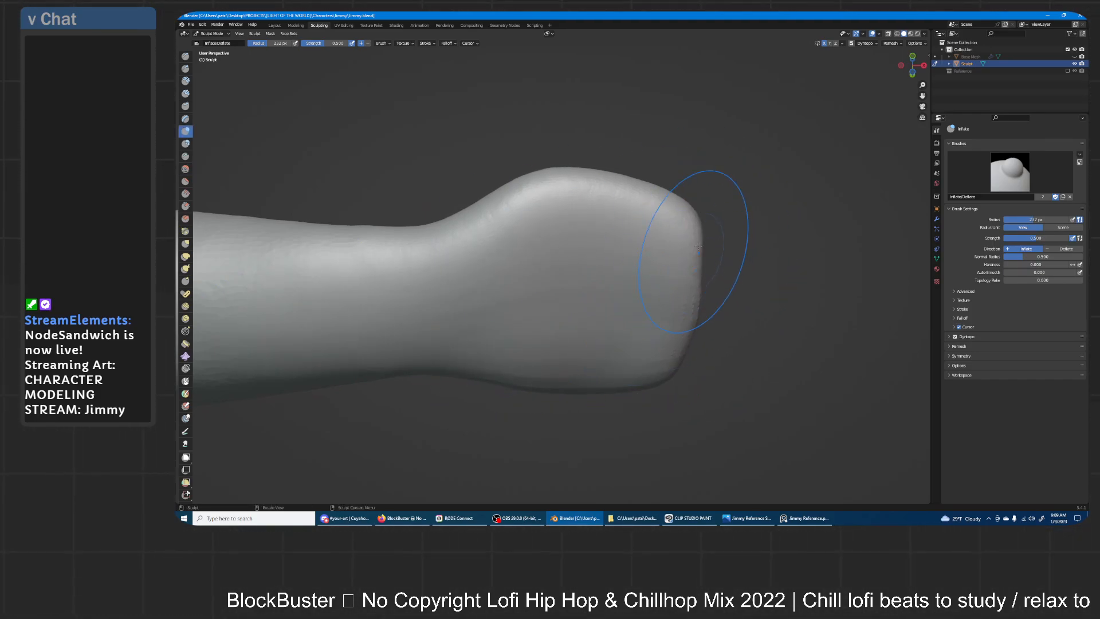
pyautogui.moveTo(681, 338); pyautogui.dragTo(673, 281, button='middle')
pyautogui.keyDown('shift'); pyautogui.moveTo(692, 289); pyautogui.dragTo(686, 395); pyautogui.keyUp('shift')
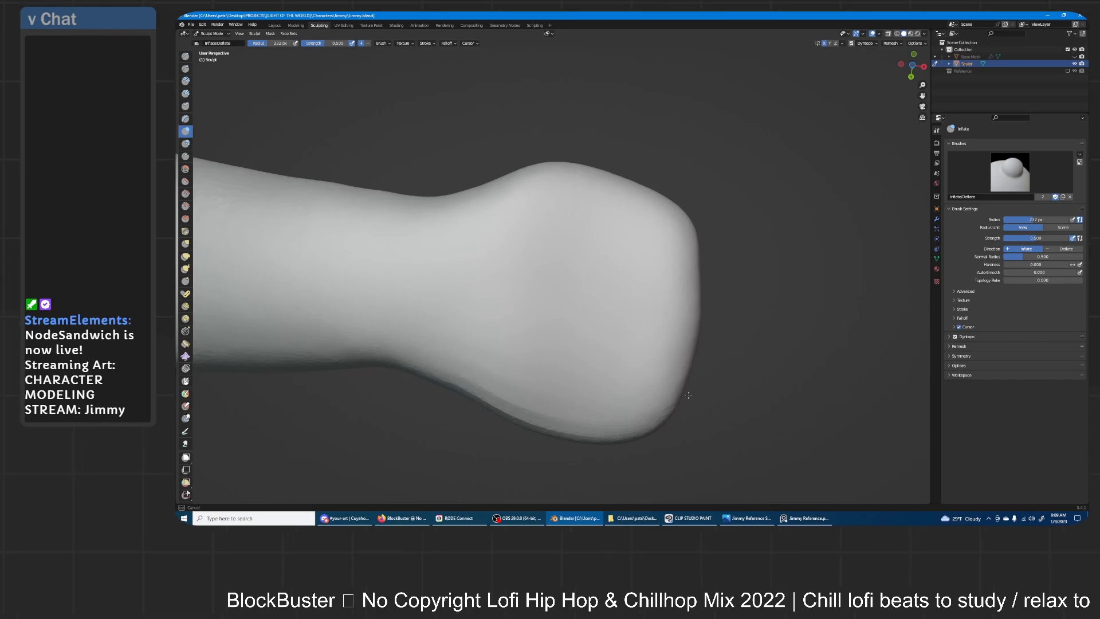
# - Consult the Jimmy reference and set up the Draw brush with a 63 px radius for the palm
pyautogui.moveTo(626, 319); pyautogui.dragTo(567, 258, button='middle')
pyautogui.moveTo(696, 270)
pyautogui.mouseDown(button='middle')
pyautogui.moveTo(675, 245)
pyautogui.moveTo(657, 245)
pyautogui.moveTo(674, 188)
pyautogui.moveTo(589, 177)
pyautogui.mouseUp(button='middle')
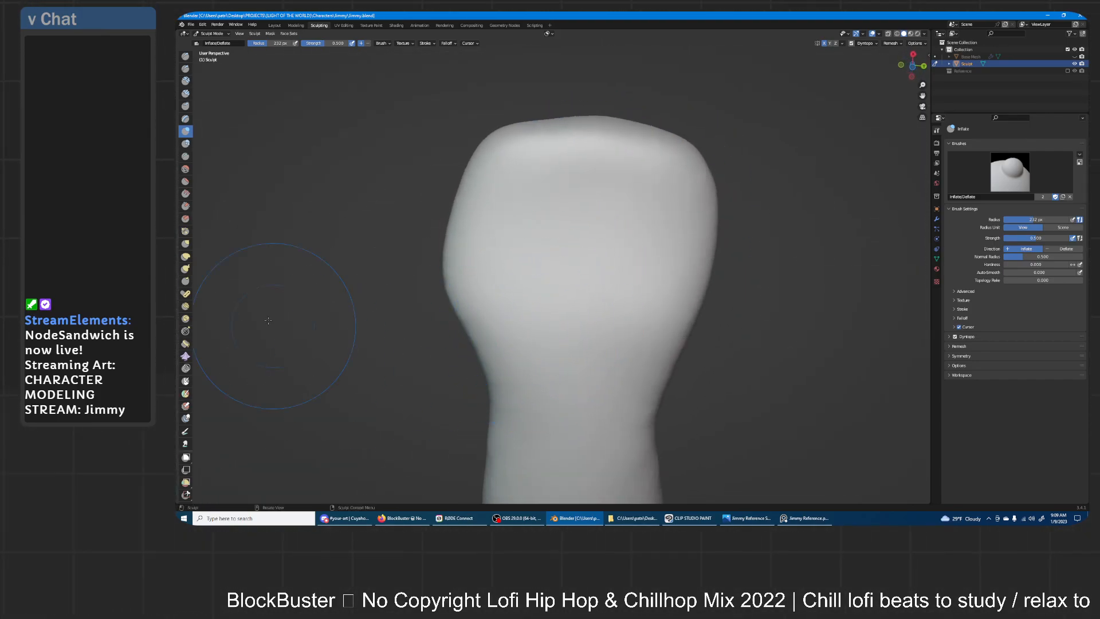
pyautogui.click(185, 56)
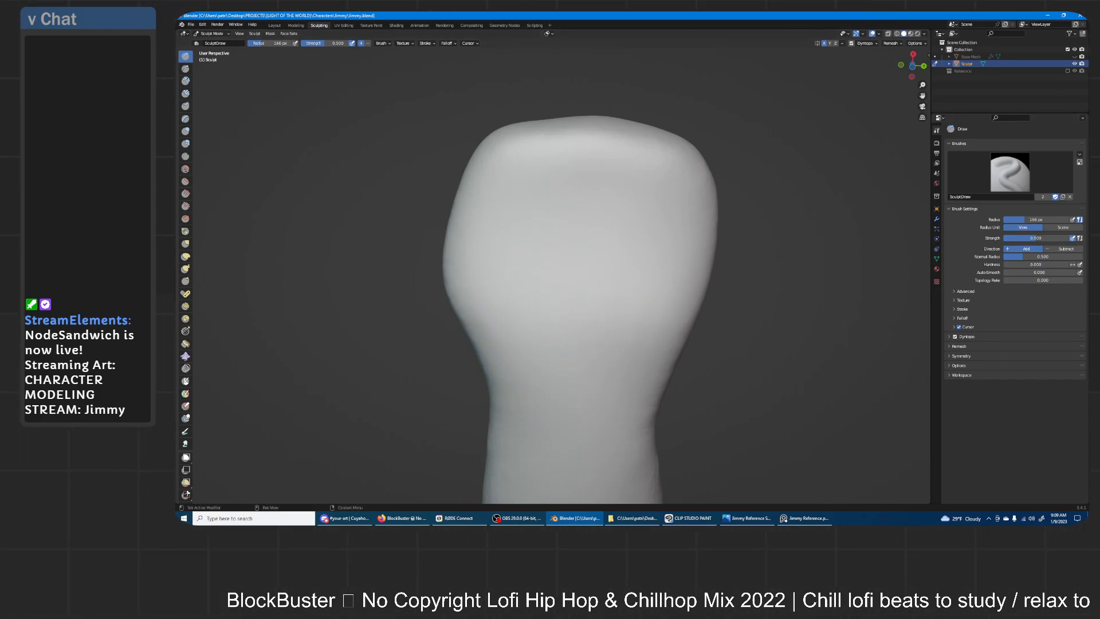
pyautogui.hotkey('alt', 'Tab')
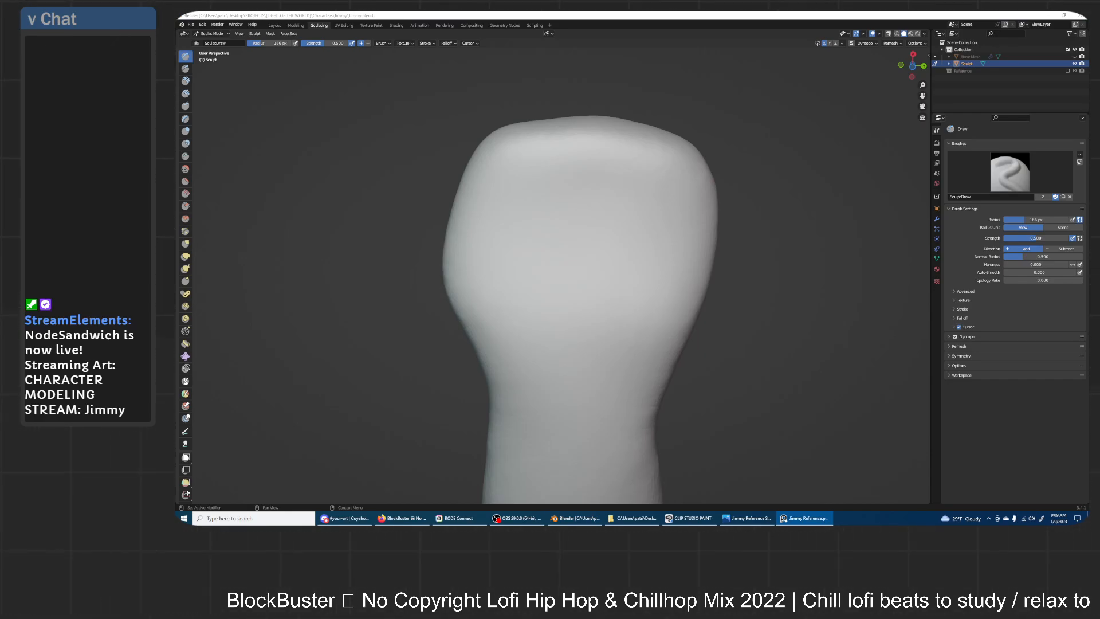
pyautogui.click(583, 34)
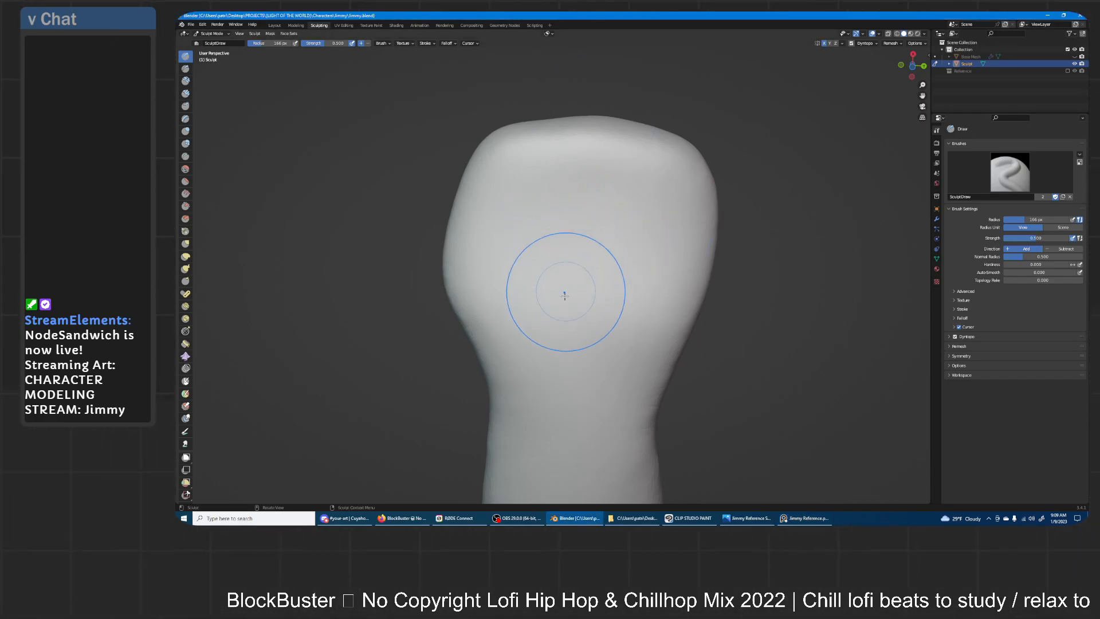
pyautogui.press('f')
pyautogui.click(565, 341)
pyautogui.moveTo(556, 351)
pyautogui.mouseDown(button='middle')
pyautogui.moveTo(579, 300)
pyautogui.moveTo(577, 264)
pyautogui.mouseUp(button='middle')
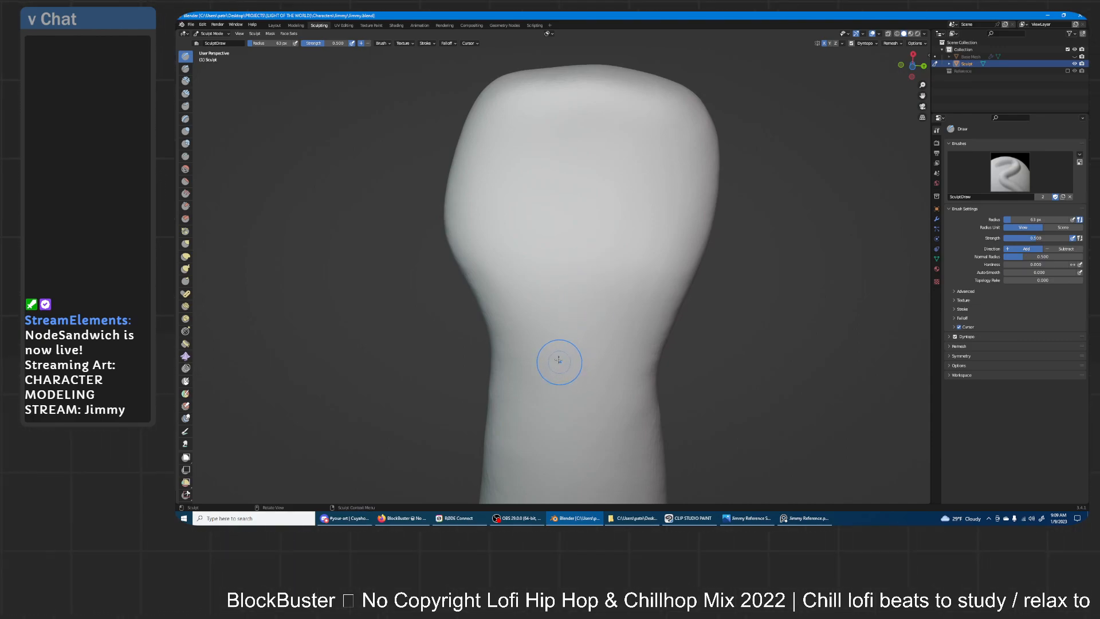
# - Draw raised ridges across the palm side of the wrist and up along the outer edge of the hand
pyautogui.moveTo(564, 349)
pyautogui.mouseDown()
pyautogui.moveTo(599, 344)
pyautogui.moveTo(589, 368)
pyautogui.moveTo(504, 309)
pyautogui.moveTo(544, 381)
pyautogui.moveTo(626, 361)
pyautogui.moveTo(507, 373)
pyautogui.moveTo(609, 388)
pyautogui.moveTo(615, 329)
pyautogui.mouseUp()
pyautogui.moveTo(576, 370); pyautogui.dragTo(667, 338)
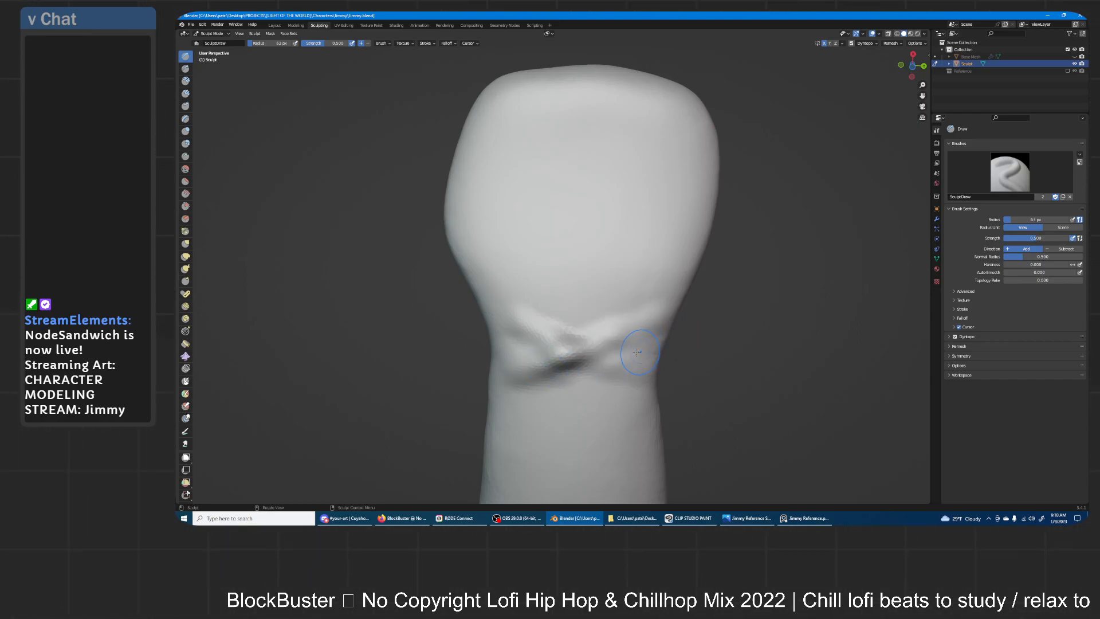
pyautogui.moveTo(591, 355)
pyautogui.mouseDown()
pyautogui.moveTo(659, 297)
pyautogui.moveTo(708, 229)
pyautogui.moveTo(640, 333)
pyautogui.moveTo(670, 275)
pyautogui.moveTo(702, 258)
pyautogui.mouseUp()
pyautogui.moveTo(703, 258)
pyautogui.mouseDown(button='middle')
pyautogui.moveTo(665, 261)
pyautogui.moveTo(633, 246)
pyautogui.mouseUp(button='middle')
pyautogui.moveTo(504, 169); pyautogui.dragTo(484, 309, button='middle')
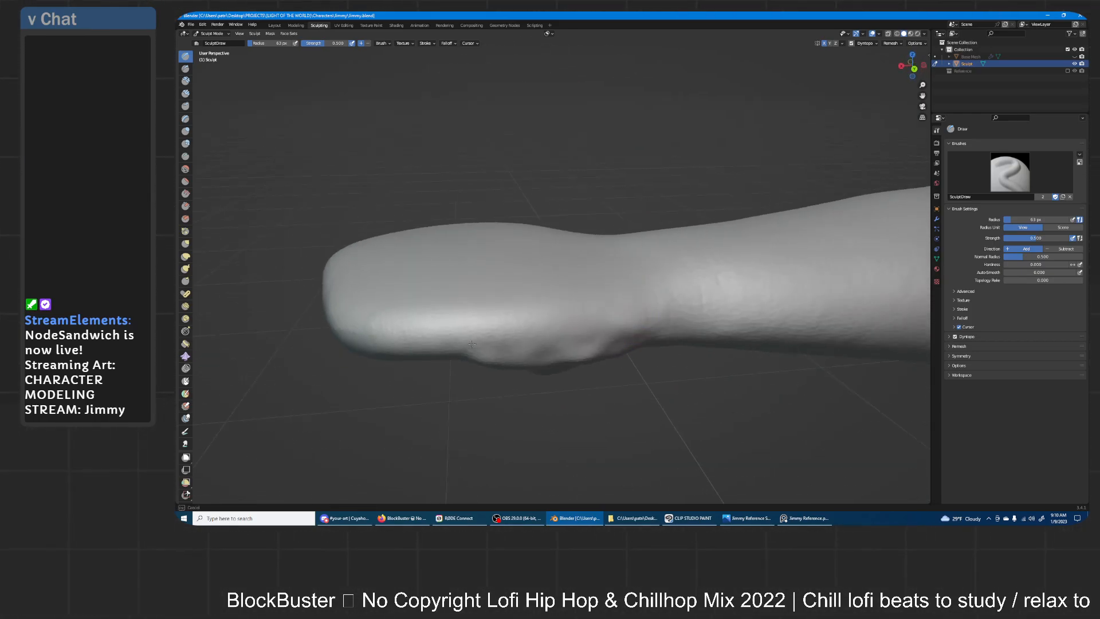
pyautogui.moveTo(482, 322); pyautogui.dragTo(682, 290)
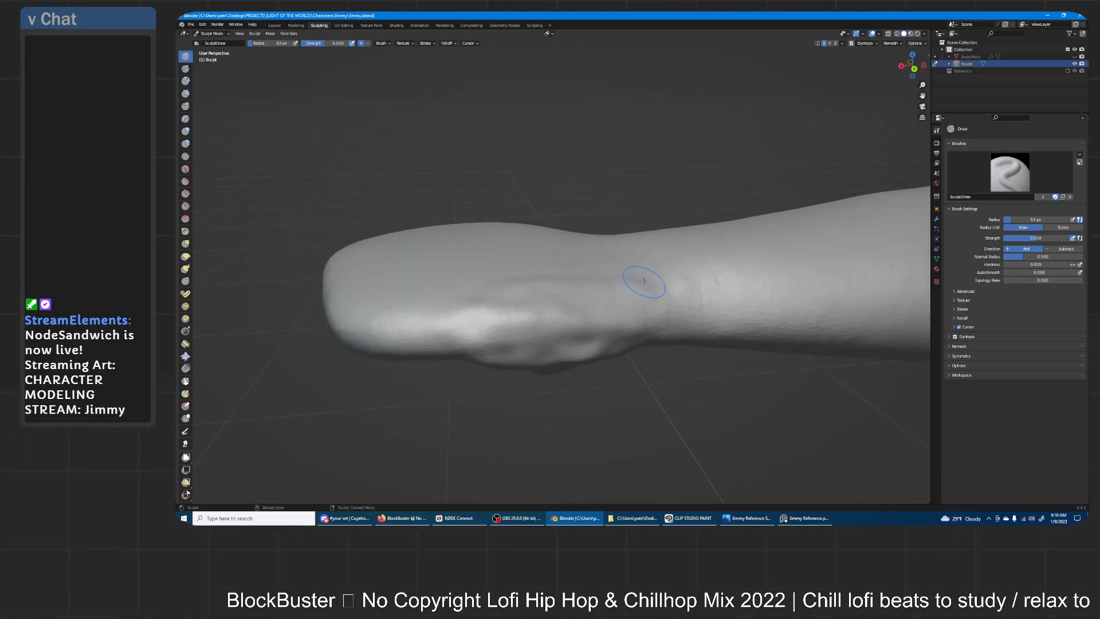
pyautogui.moveTo(635, 273); pyautogui.dragTo(627, 304, button='middle')
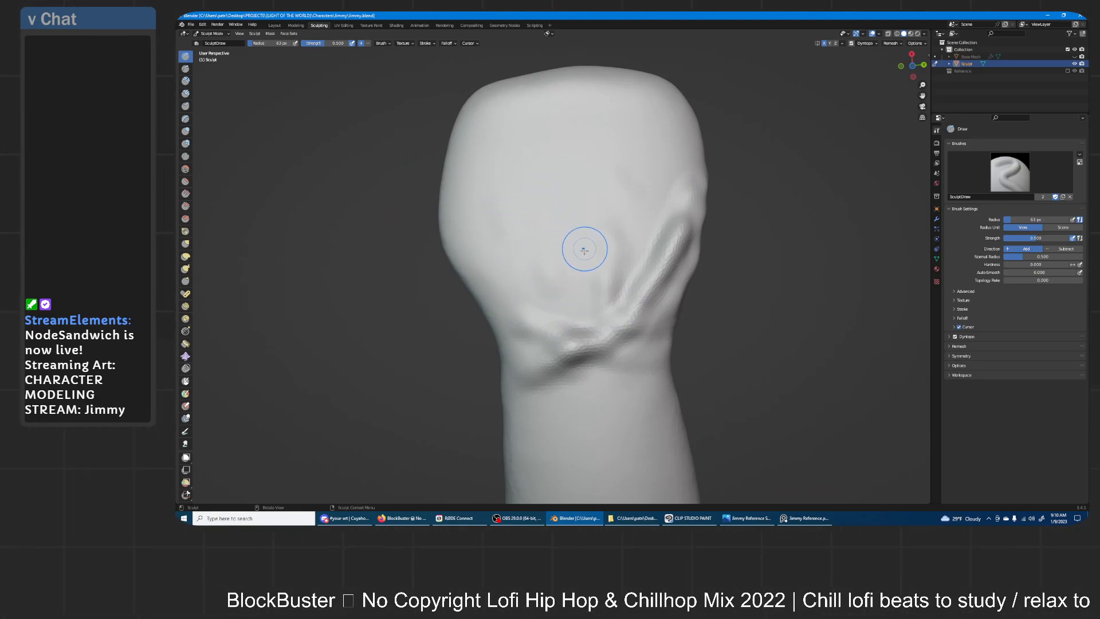
# - Outline the thumb mound with curved Draw strokes from the wrist to the thumb side of the palm
pyautogui.moveTo(573, 278); pyautogui.dragTo(471, 174)
pyautogui.moveTo(580, 302)
pyautogui.mouseDown()
pyautogui.moveTo(491, 201)
pyautogui.moveTo(455, 190)
pyautogui.mouseUp()
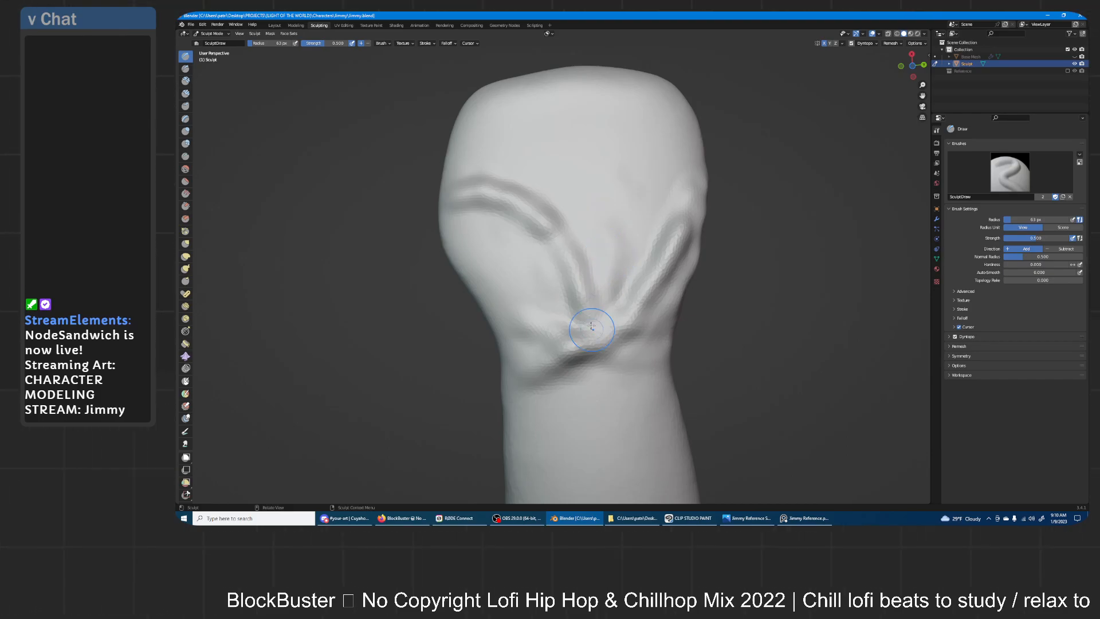
pyautogui.moveTo(567, 290)
pyautogui.mouseDown()
pyautogui.moveTo(507, 235)
pyautogui.moveTo(437, 199)
pyautogui.mouseUp()
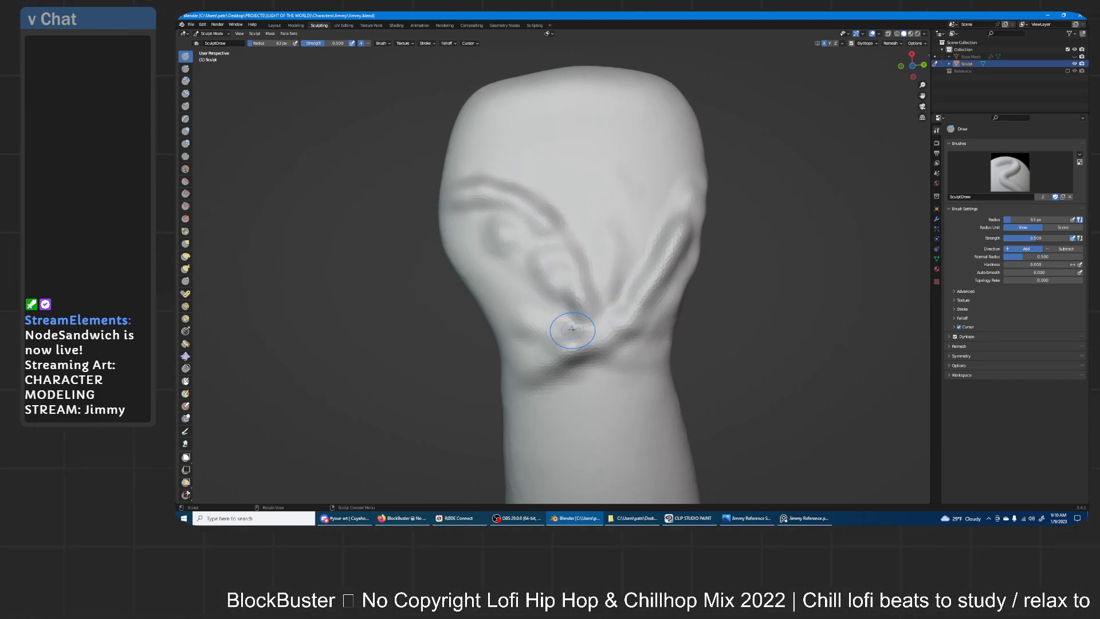
# - Draw ridges fanning out from the wrist across the palm to the end of the hand as finger guides
pyautogui.moveTo(571, 327)
pyautogui.mouseDown()
pyautogui.moveTo(503, 197)
pyautogui.moveTo(528, 233)
pyautogui.moveTo(504, 111)
pyautogui.mouseUp()
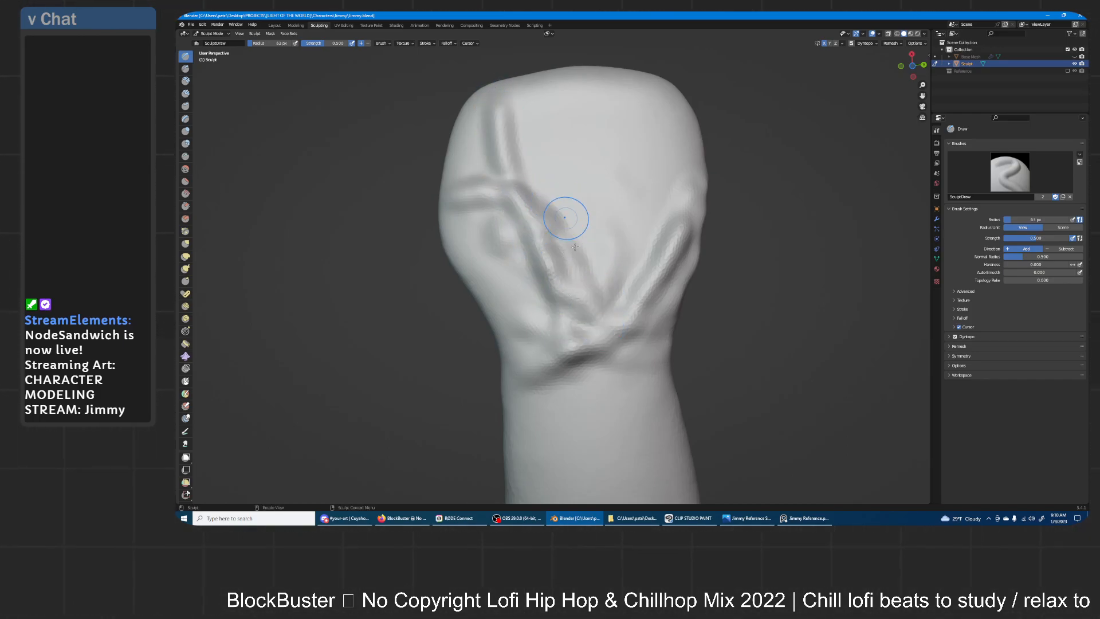
pyautogui.moveTo(585, 259)
pyautogui.mouseDown()
pyautogui.moveTo(550, 111)
pyautogui.moveTo(555, 63)
pyautogui.mouseUp()
pyautogui.moveTo(616, 308)
pyautogui.mouseDown()
pyautogui.moveTo(627, 246)
pyautogui.moveTo(620, 197)
pyautogui.moveTo(648, 86)
pyautogui.mouseUp()
pyautogui.moveTo(655, 264); pyautogui.dragTo(693, 145)
pyautogui.moveTo(680, 198); pyautogui.dragTo(712, 61)
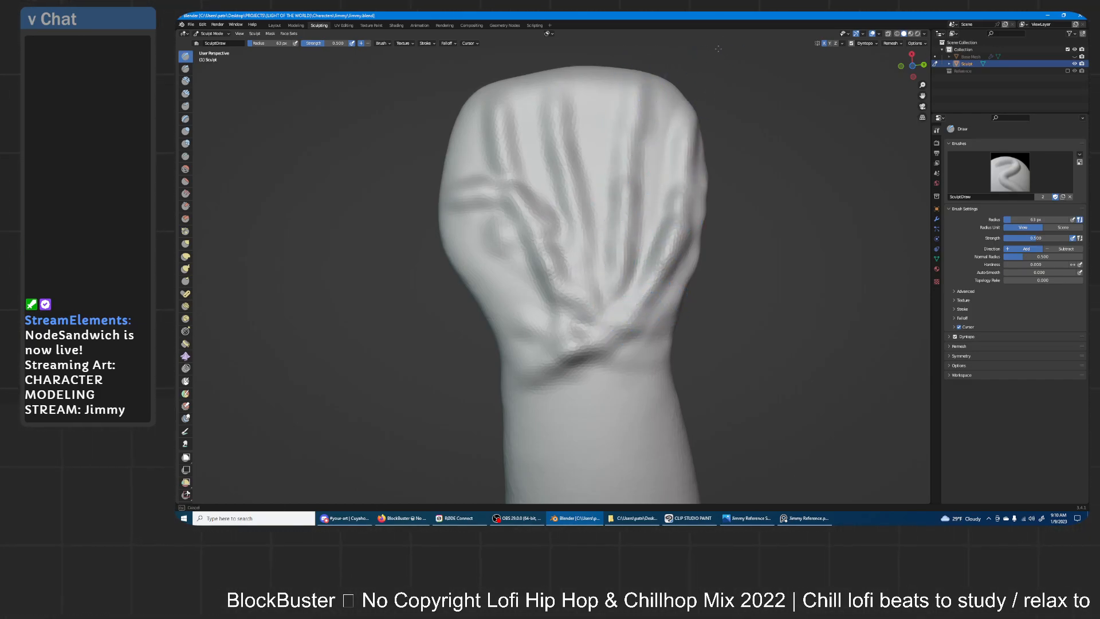
pyautogui.moveTo(714, 221)
pyautogui.mouseDown(button='middle')
pyautogui.moveTo(691, 263)
pyautogui.moveTo(688, 222)
pyautogui.mouseUp(button='middle')
pyautogui.moveTo(688, 222); pyautogui.dragTo(693, 73)
pyautogui.moveTo(677, 213); pyautogui.dragTo(683, 162, button='middle')
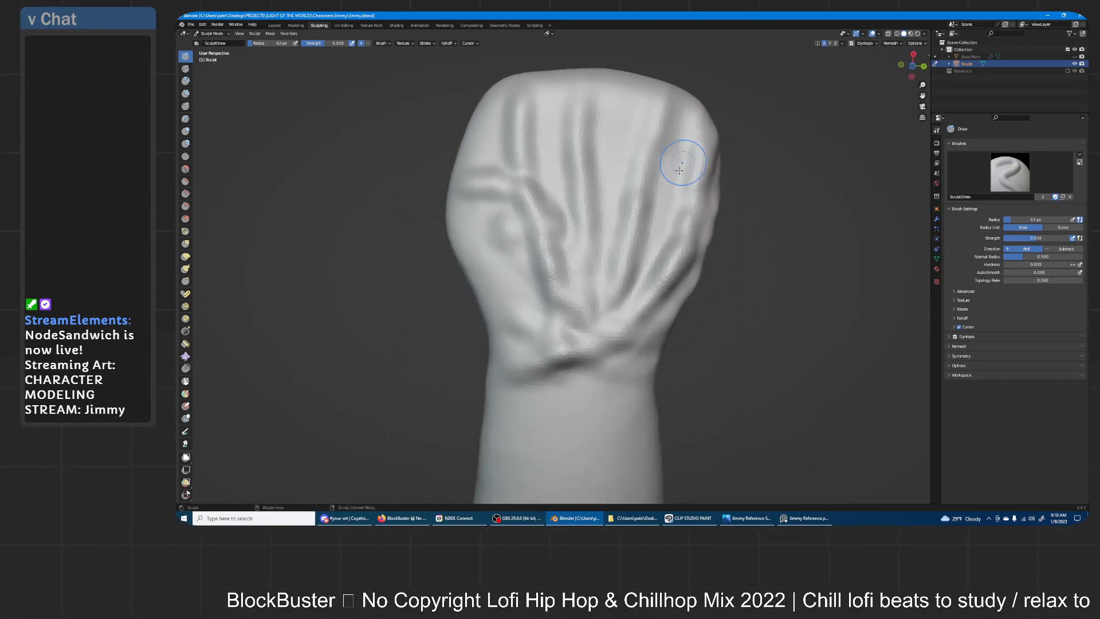
# - Inflate the thumb mound at the base of the palm using the Inflate brush with a 170 px radius
pyautogui.press('i')
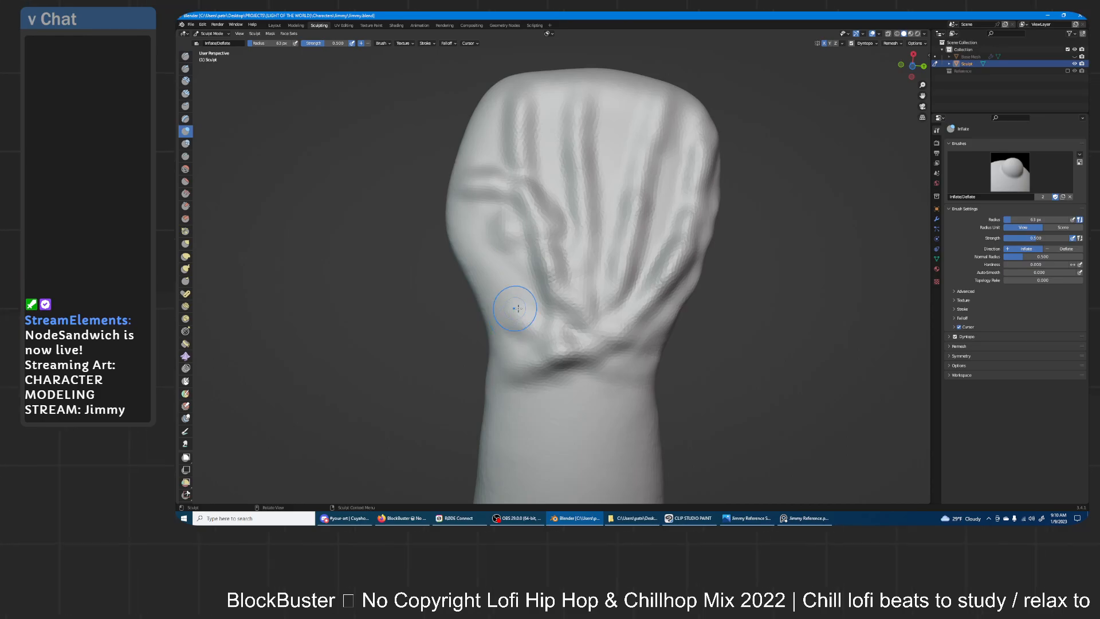
pyautogui.press('f')
pyautogui.click(524, 342)
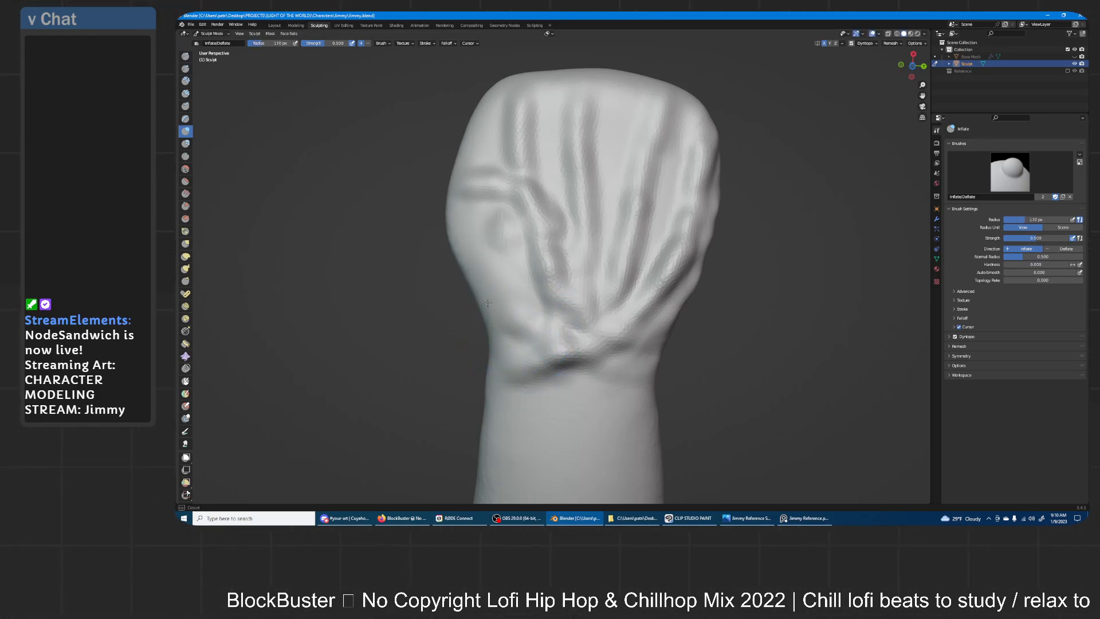
pyautogui.moveTo(549, 282); pyautogui.dragTo(550, 282)
pyautogui.moveTo(513, 232); pyautogui.dragTo(501, 230)
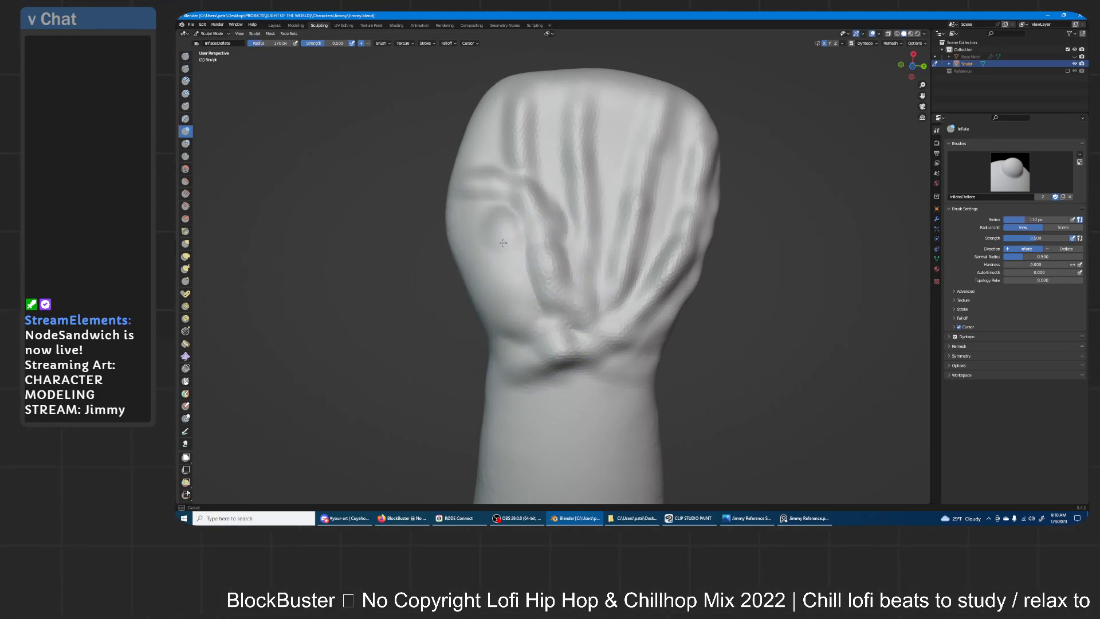
pyautogui.moveTo(507, 274); pyautogui.dragTo(465, 219)
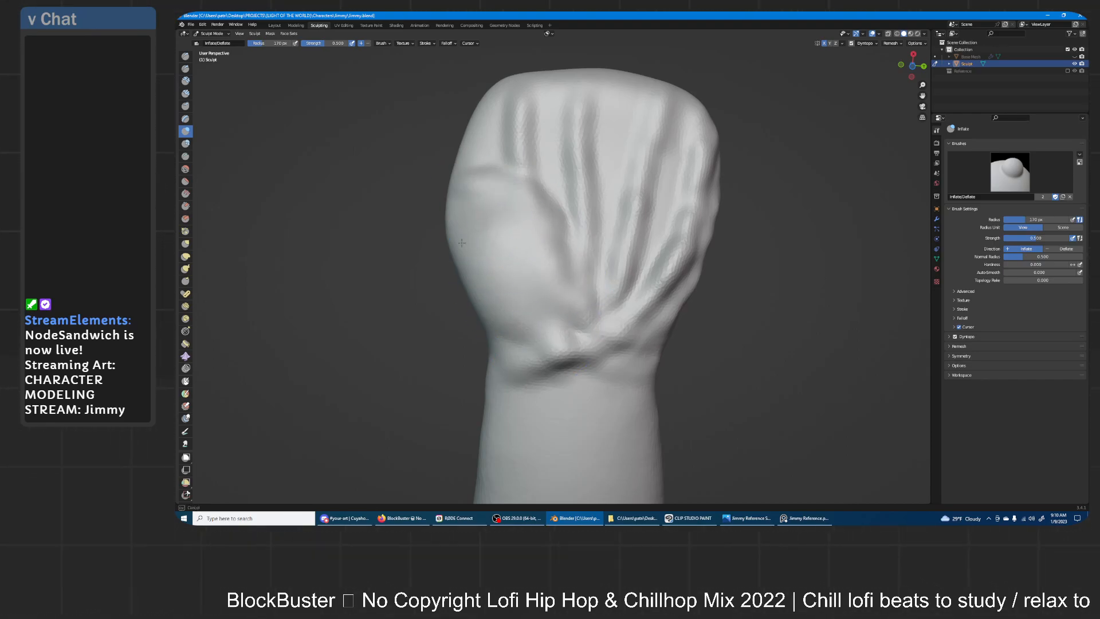
pyautogui.moveTo(539, 315); pyautogui.dragTo(561, 302)
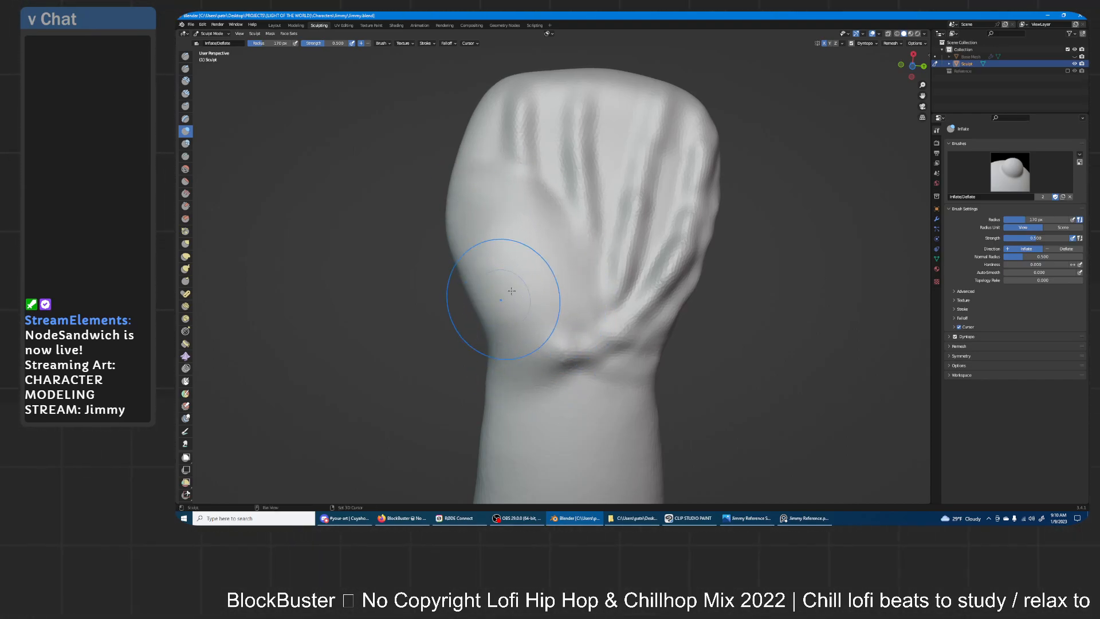
# - Smooth the finger ridges across the palm and along the outer edge of the hand
pyautogui.moveTo(571, 295); pyautogui.dragTo(549, 209, button='middle')
pyautogui.moveTo(693, 188); pyautogui.dragTo(613, 157, button='middle')
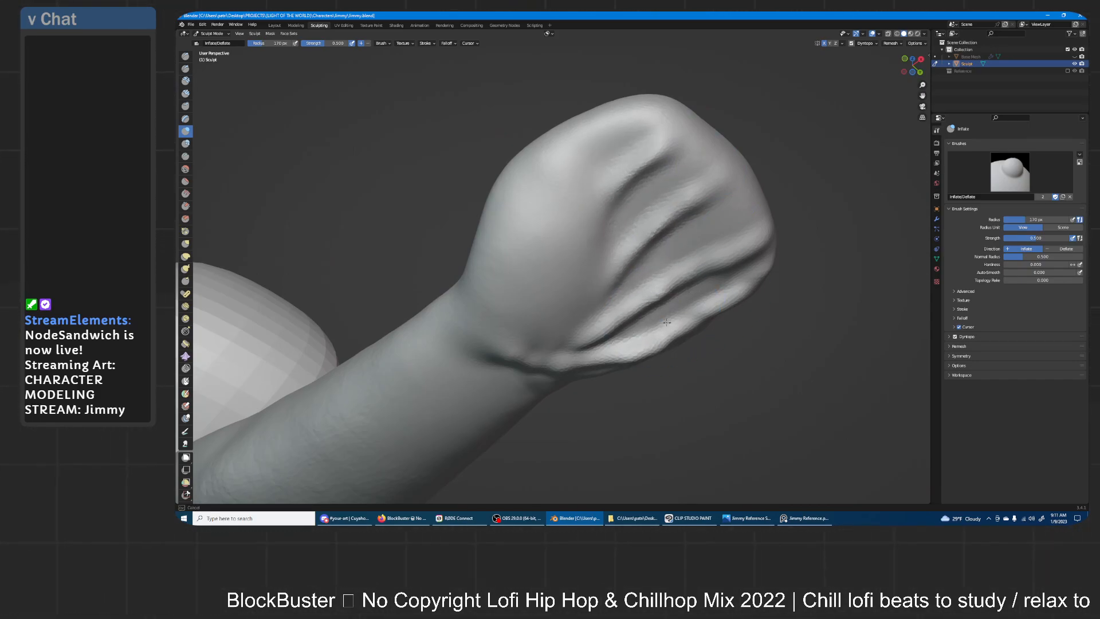
pyautogui.moveTo(664, 325); pyautogui.dragTo(607, 327, button='middle')
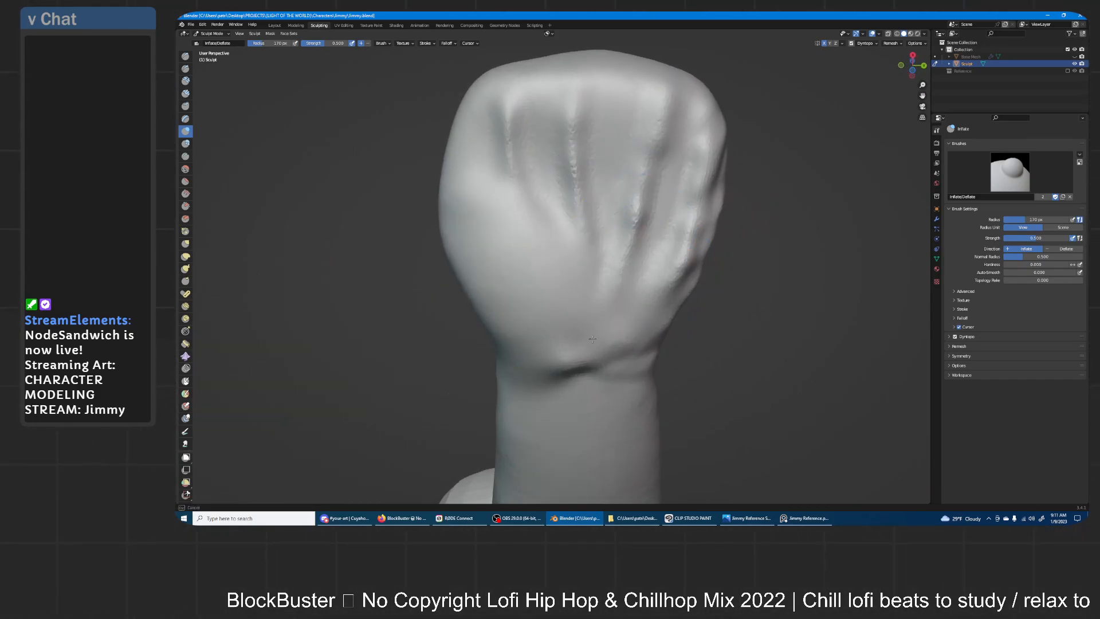
pyautogui.moveTo(681, 286)
pyautogui.keyDown('shift'); pyautogui.mouseDown()
pyautogui.moveTo(696, 229)
pyautogui.moveTo(653, 172)
pyautogui.moveTo(595, 230)
pyautogui.moveTo(523, 111)
pyautogui.mouseUp(); pyautogui.keyUp('shift')
pyautogui.moveTo(536, 169); pyautogui.dragTo(593, 250, button='middle')
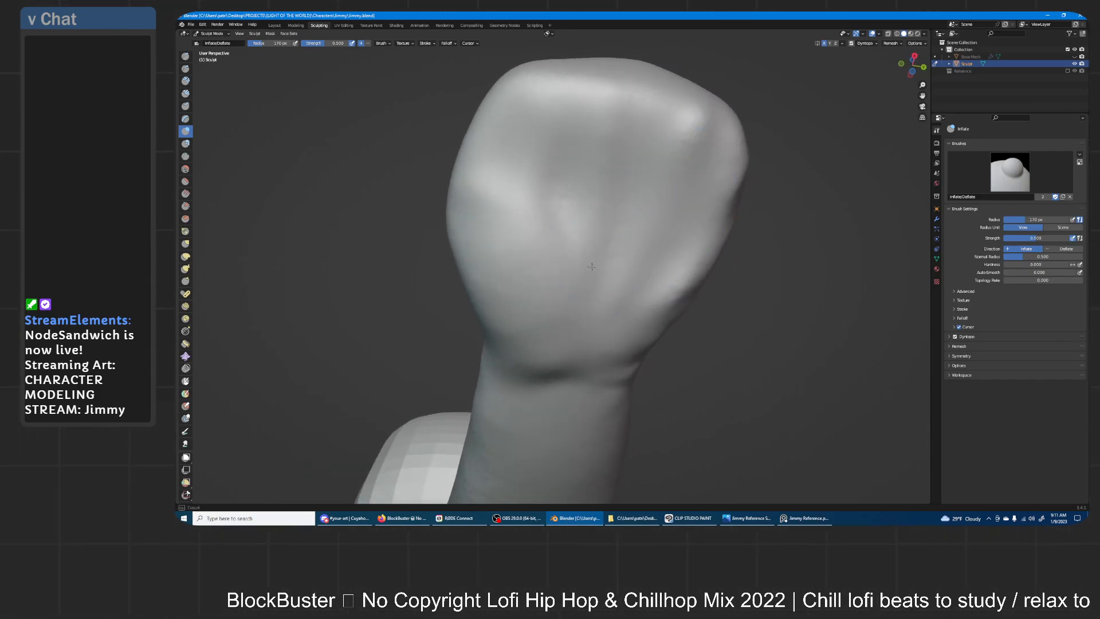
pyautogui.moveTo(675, 212)
pyautogui.keyDown('shift'); pyautogui.mouseDown()
pyautogui.moveTo(684, 272)
pyautogui.moveTo(713, 255)
pyautogui.mouseUp(); pyautogui.keyUp('shift')
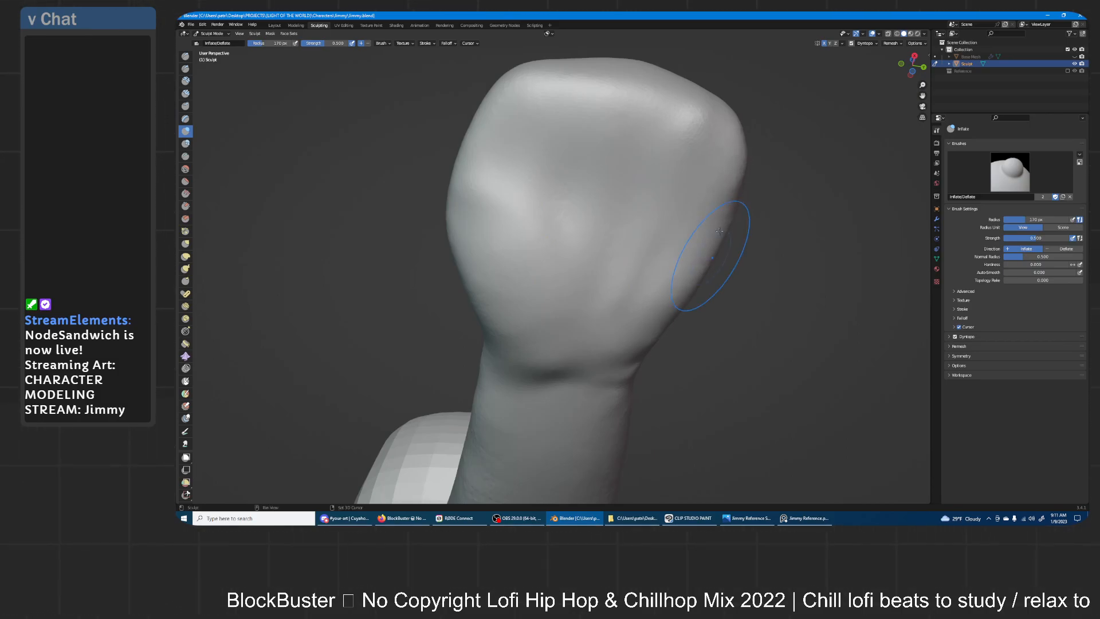
pyautogui.moveTo(589, 243); pyautogui.dragTo(562, 220, button='middle')
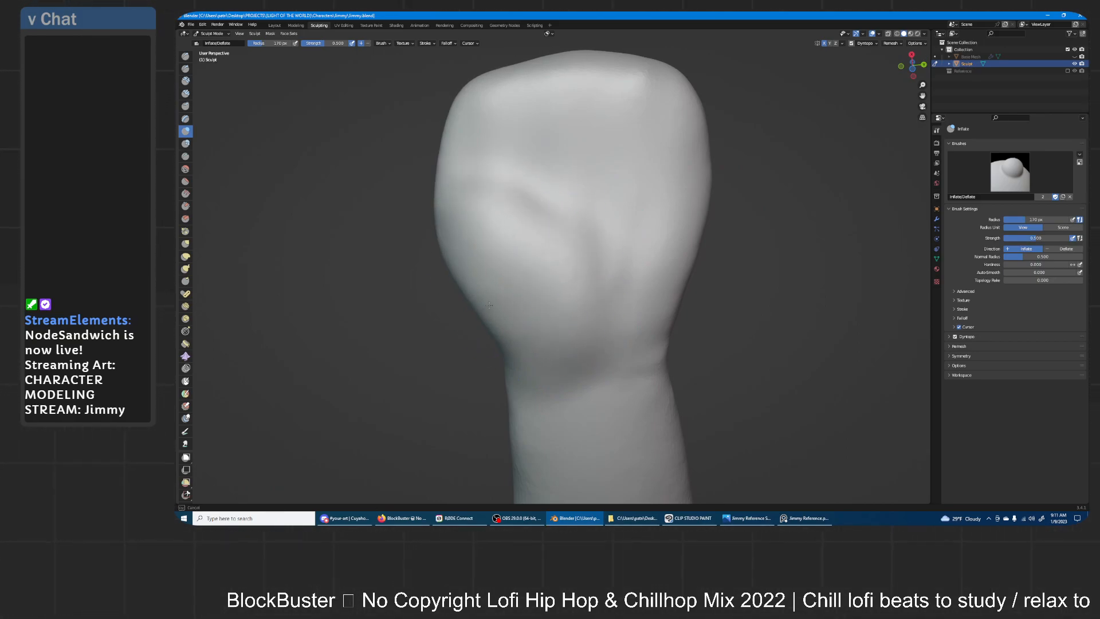
pyautogui.moveTo(631, 200); pyautogui.dragTo(532, 272, button='middle')
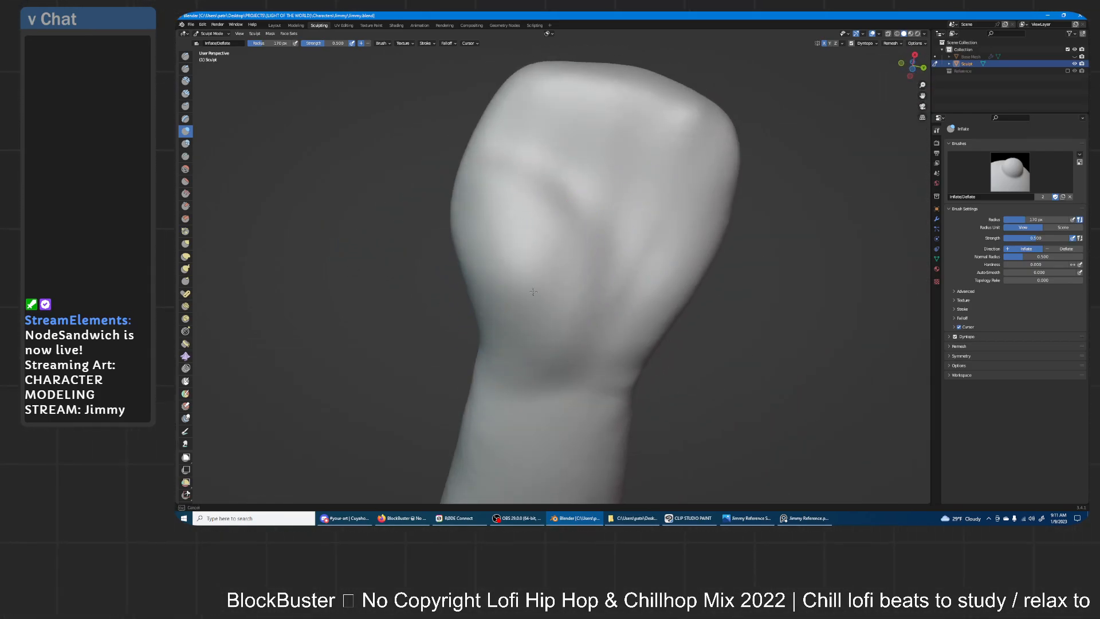
# - Push in the thumb-side edge of the hand with the Grab brush and soften the thumb mound's crease on the palm
pyautogui.moveTo(552, 216)
pyautogui.mouseDown(button='middle')
pyautogui.moveTo(622, 181)
pyautogui.moveTo(607, 195)
pyautogui.mouseUp(button='middle')
pyautogui.click(185, 243)
pyautogui.moveTo(435, 246)
pyautogui.mouseDown(button='middle')
pyautogui.moveTo(602, 209)
pyautogui.moveTo(508, 245)
pyautogui.mouseUp(button='middle')
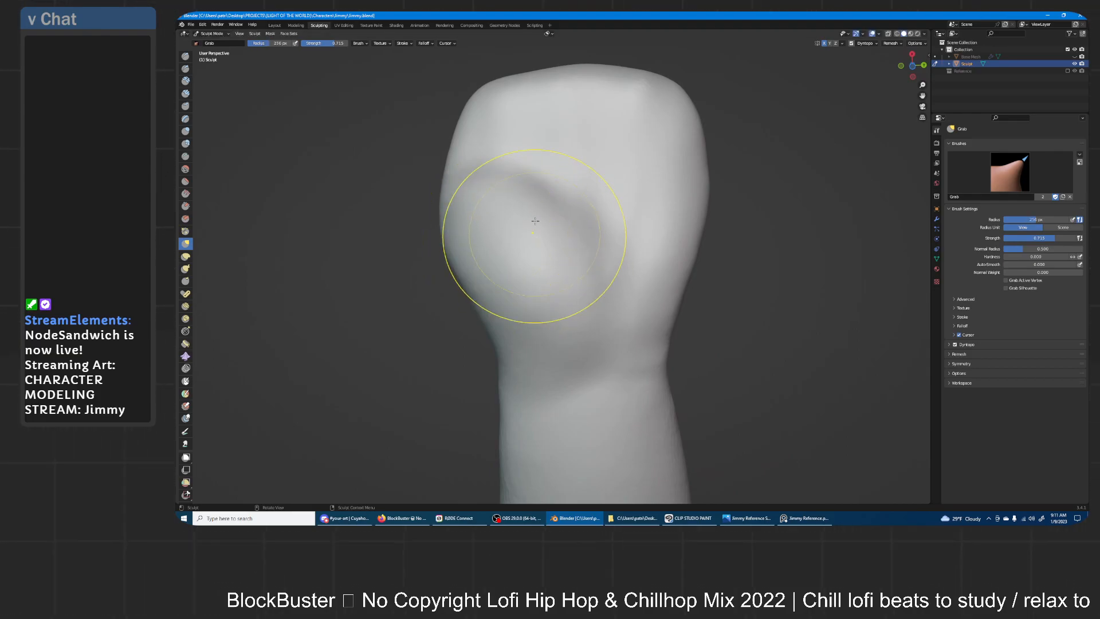
pyautogui.moveTo(500, 177); pyautogui.dragTo(494, 204, button='middle')
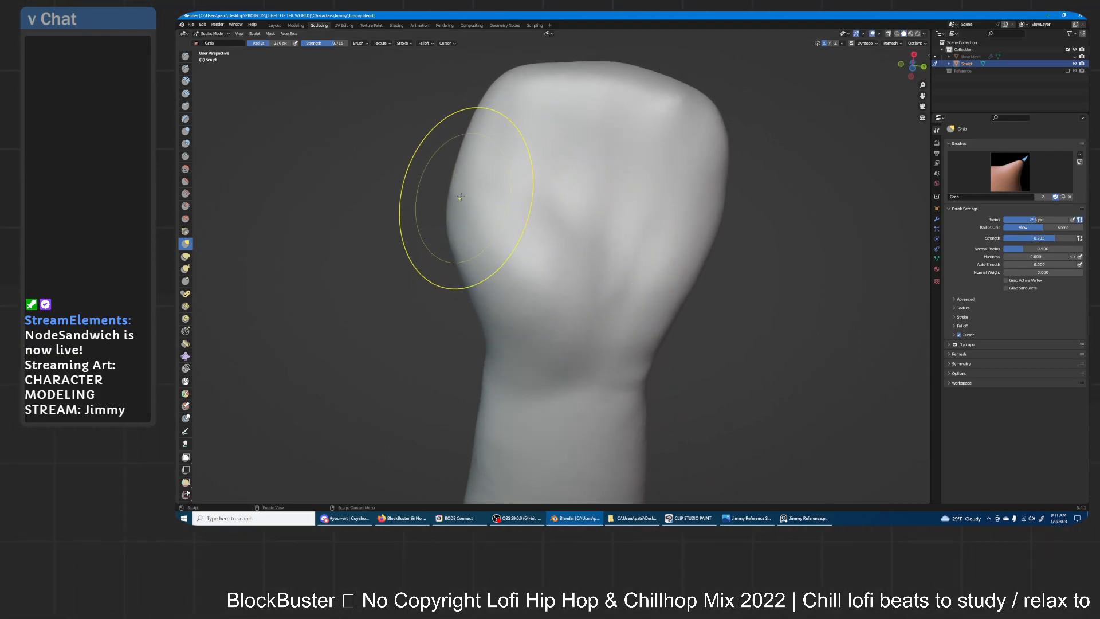
pyautogui.moveTo(460, 197); pyautogui.dragTo(477, 209)
pyautogui.moveTo(577, 268); pyautogui.dragTo(566, 256)
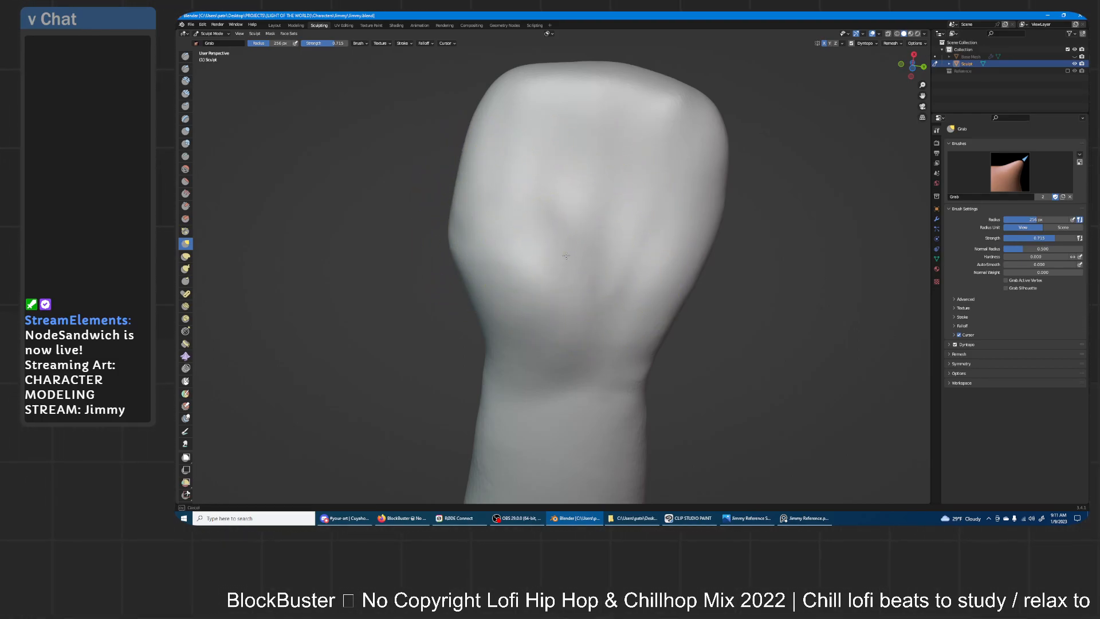
# - Outline the thumb mound again with a small Draw brush, curving from the wrist to the thumb-side edge
pyautogui.click(185, 56)
pyautogui.press('f')
pyautogui.click(494, 345)
pyautogui.moveTo(569, 365)
pyautogui.mouseDown()
pyautogui.moveTo(580, 304)
pyautogui.moveTo(570, 259)
pyautogui.moveTo(449, 235)
pyautogui.moveTo(540, 246)
pyautogui.mouseUp()
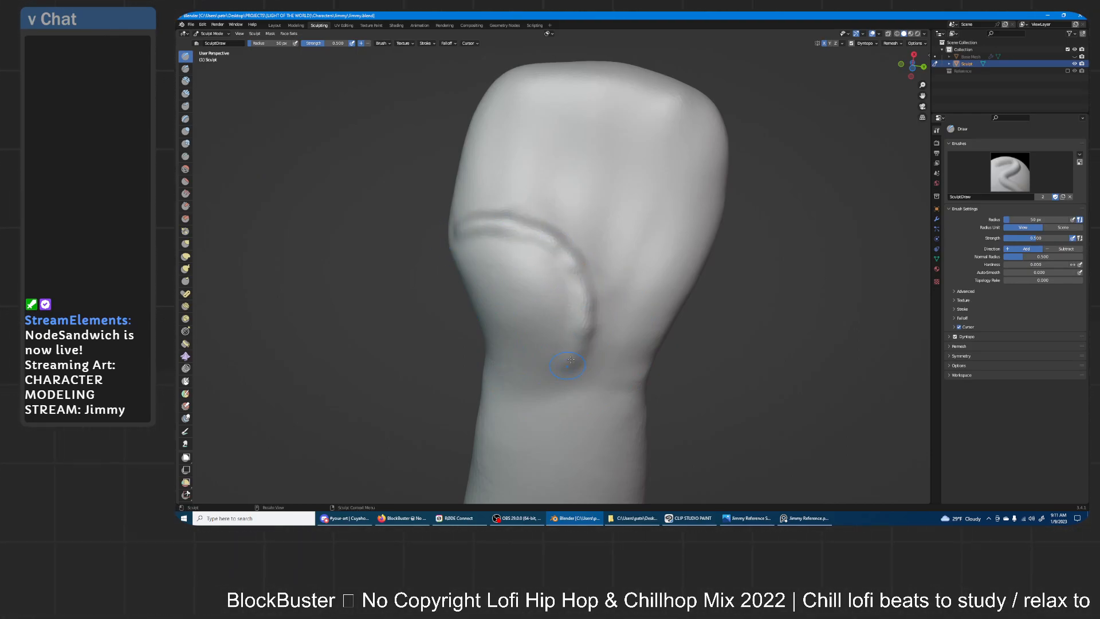
pyautogui.moveTo(579, 341); pyautogui.dragTo(576, 277)
# - Fill out the thumb mound inside its outline using the Inflate brush with a 117 px radius, blending the ridge into it
pyautogui.click(185, 131)
pyautogui.press('f')
pyautogui.click(542, 371)
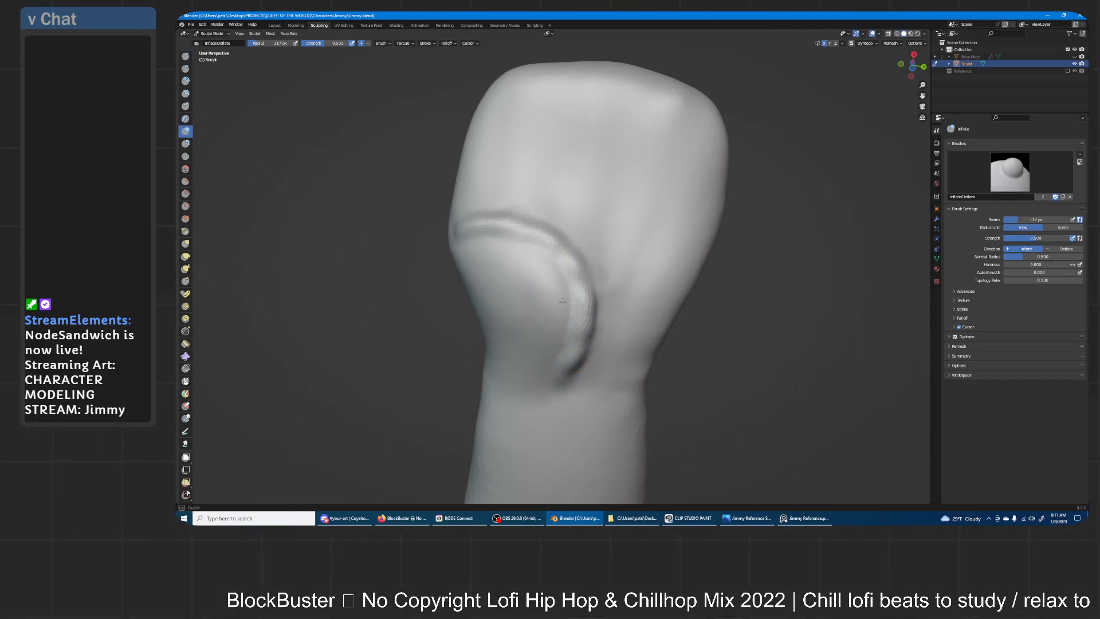
pyautogui.moveTo(558, 292); pyautogui.dragTo(486, 252)
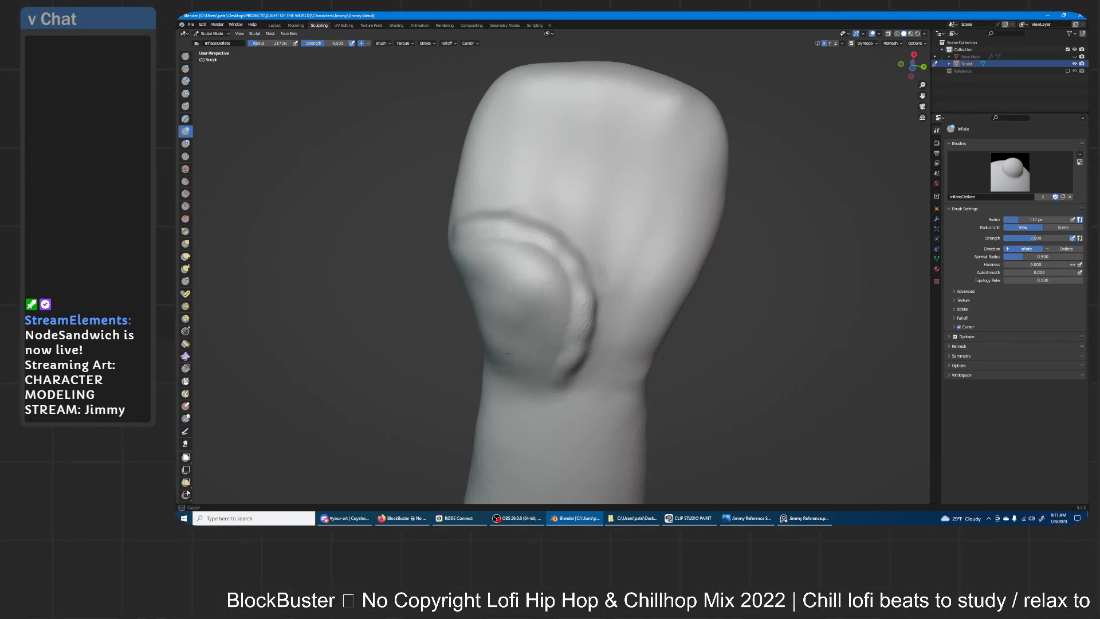
pyautogui.moveTo(554, 359); pyautogui.dragTo(564, 355)
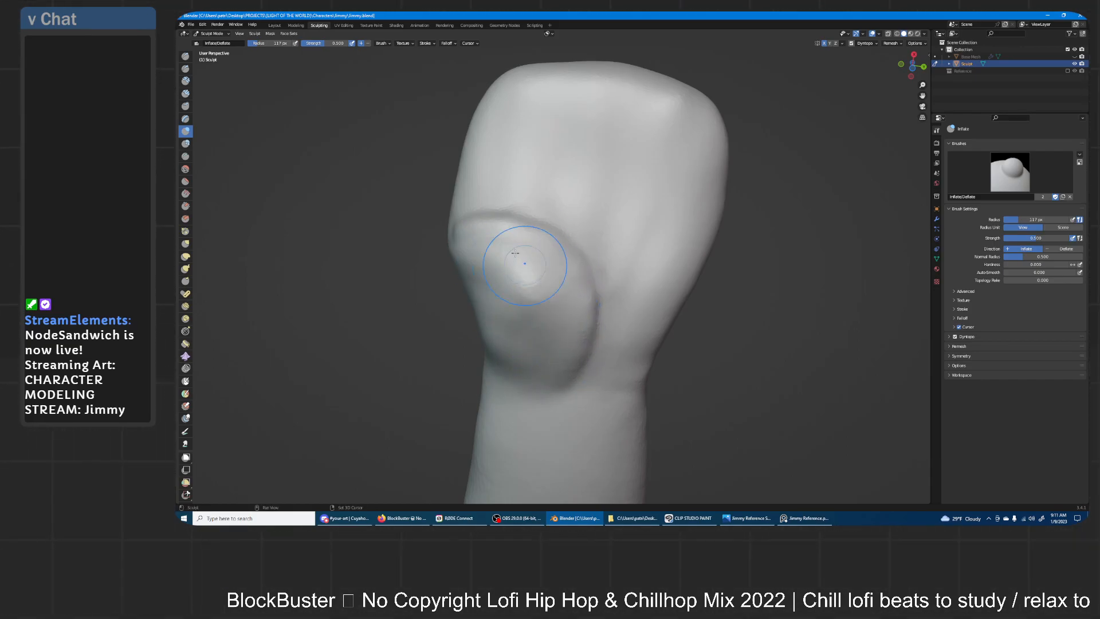
pyautogui.moveTo(490, 256); pyautogui.dragTo(550, 352)
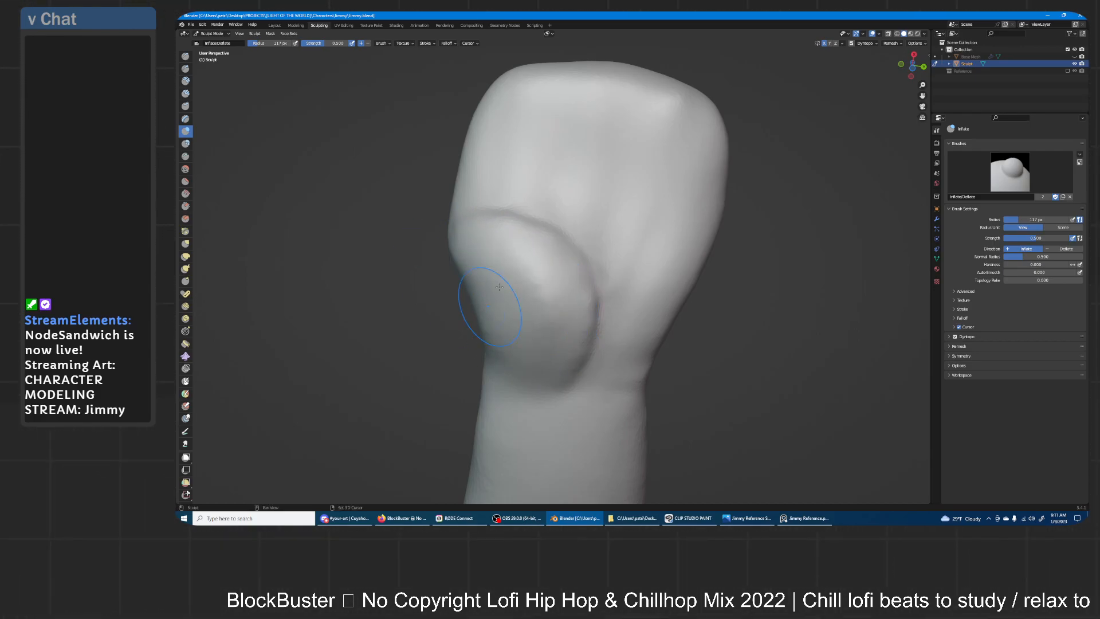
pyautogui.moveTo(611, 279)
pyautogui.mouseDown(button='middle')
pyautogui.moveTo(660, 289)
pyautogui.moveTo(589, 265)
pyautogui.moveTo(554, 342)
pyautogui.mouseUp(button='middle')
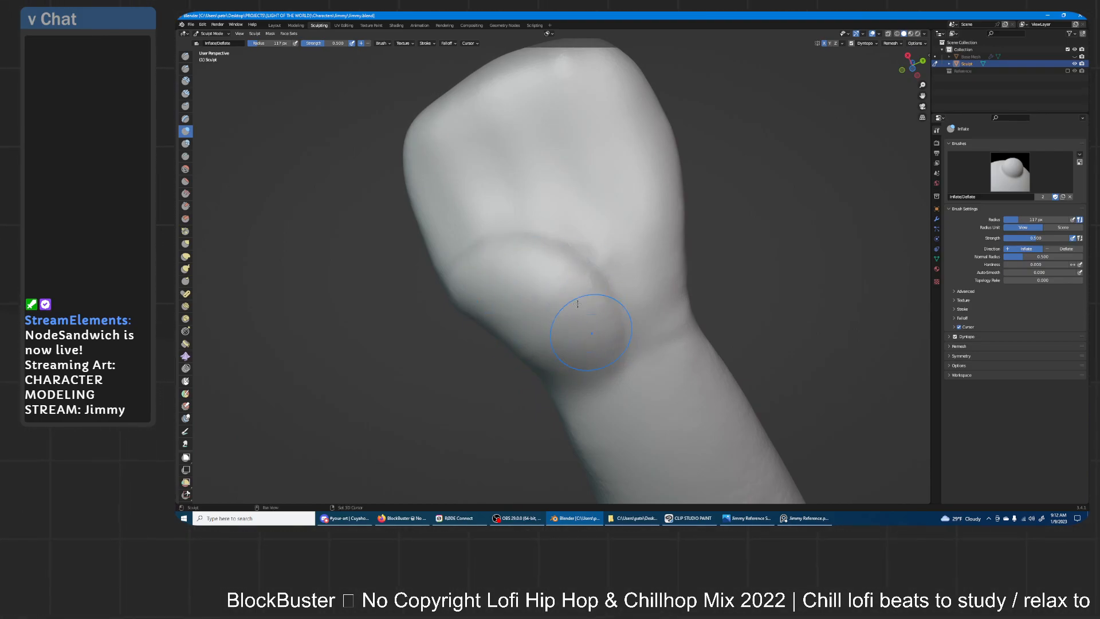
pyautogui.moveTo(658, 240); pyautogui.dragTo(580, 315, button='middle')
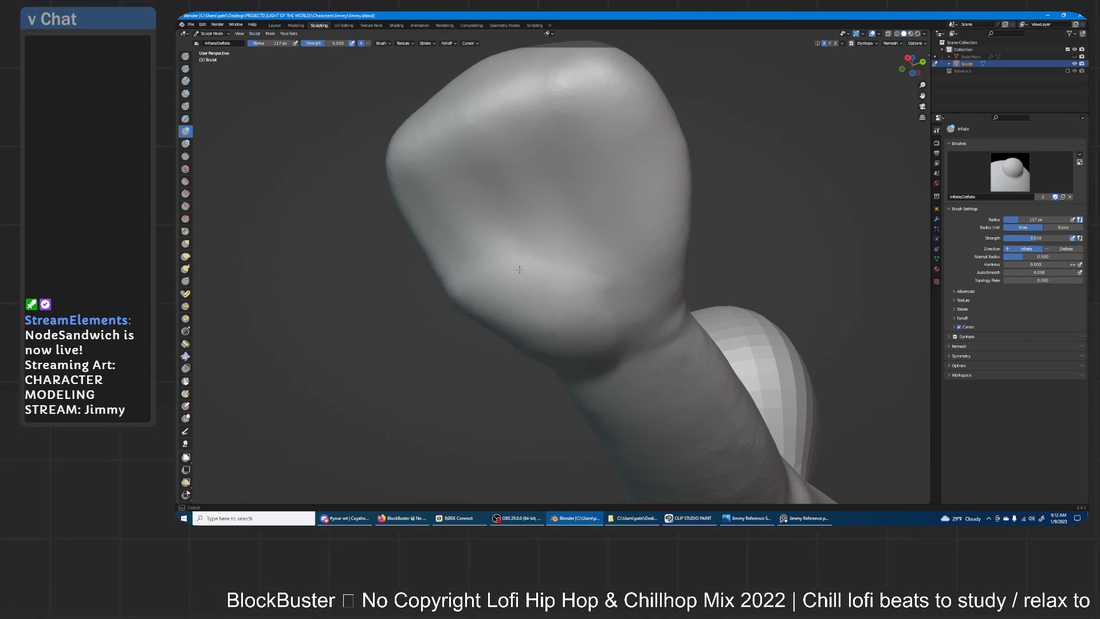
# - Pull a long, thin thumb out of the side of the thumb mound with the Snake Hook brush
pyautogui.moveTo(650, 191)
pyautogui.mouseDown(button='middle')
pyautogui.moveTo(679, 220)
pyautogui.moveTo(568, 366)
pyautogui.mouseUp(button='middle')
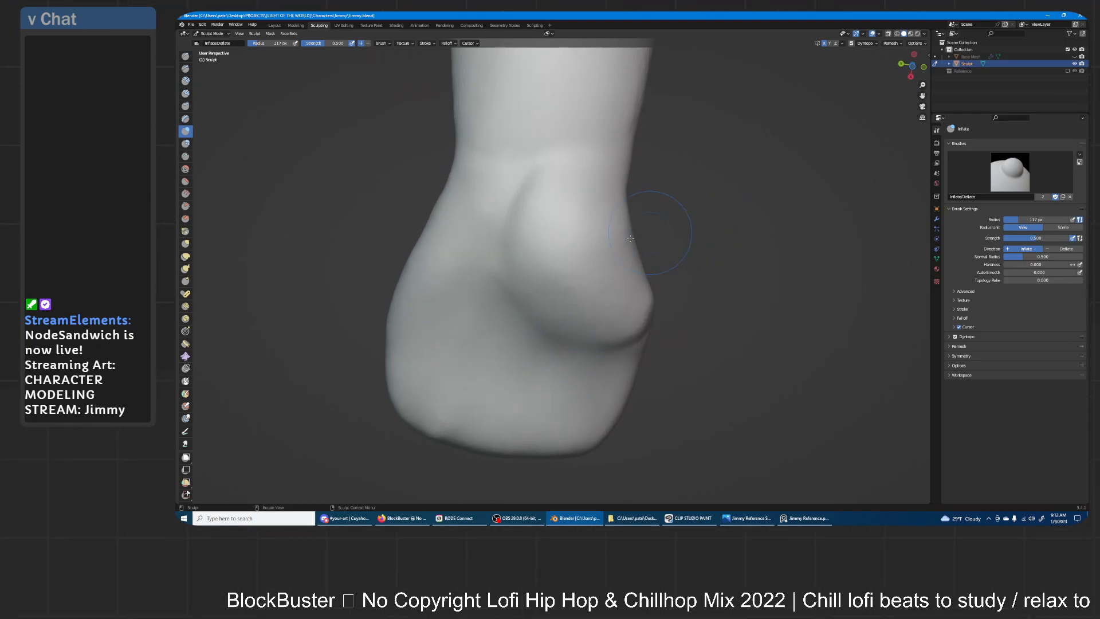
pyautogui.click(185, 269)
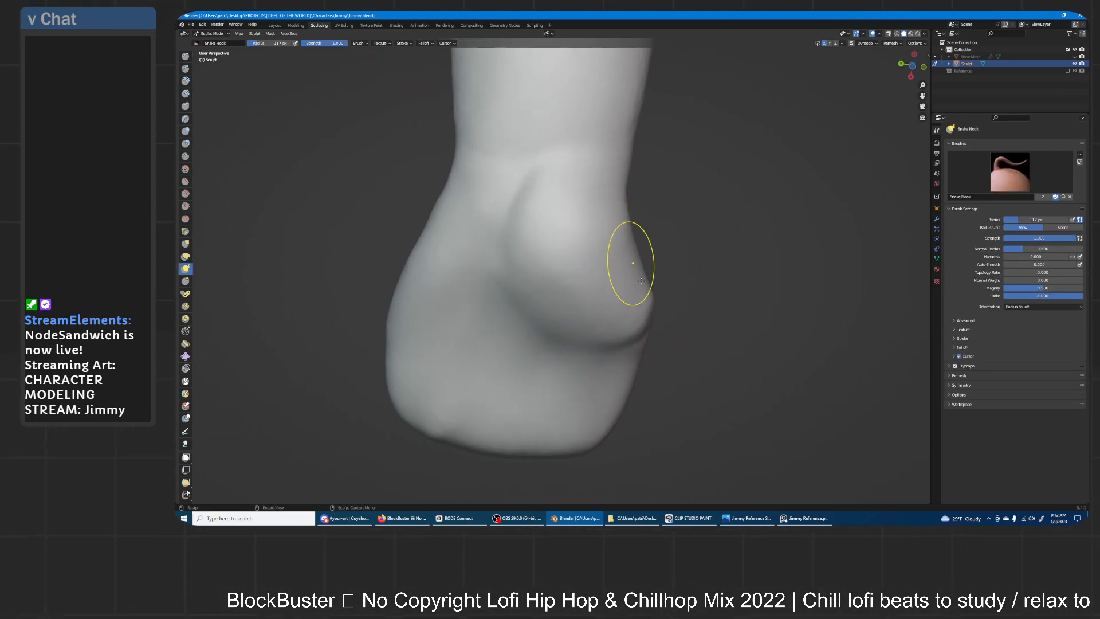
pyautogui.moveTo(609, 258)
pyautogui.mouseDown(button='middle')
pyautogui.moveTo(654, 230)
pyautogui.moveTo(589, 242)
pyautogui.moveTo(595, 219)
pyautogui.mouseUp(button='middle')
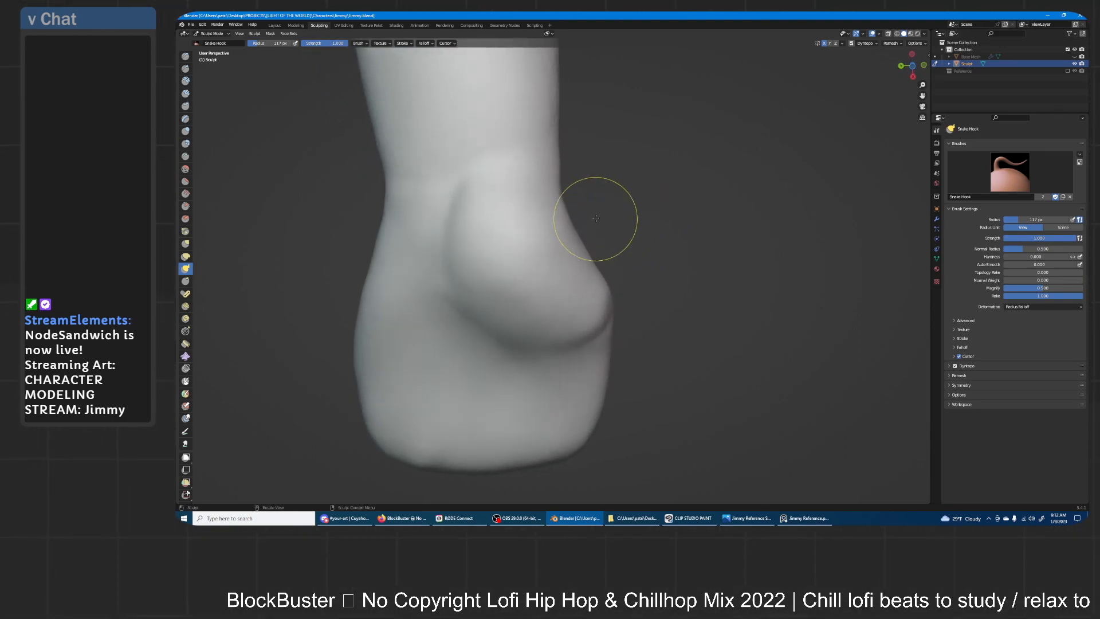
pyautogui.moveTo(573, 227); pyautogui.dragTo(762, 261)
pyautogui.hotkey('ctrl', 'z')
pyautogui.moveTo(628, 220)
pyautogui.keyDown('shift'); pyautogui.mouseDown(button='middle')
pyautogui.moveTo(607, 195)
pyautogui.moveTo(570, 216)
pyautogui.mouseUp(button='middle'); pyautogui.keyUp('shift')
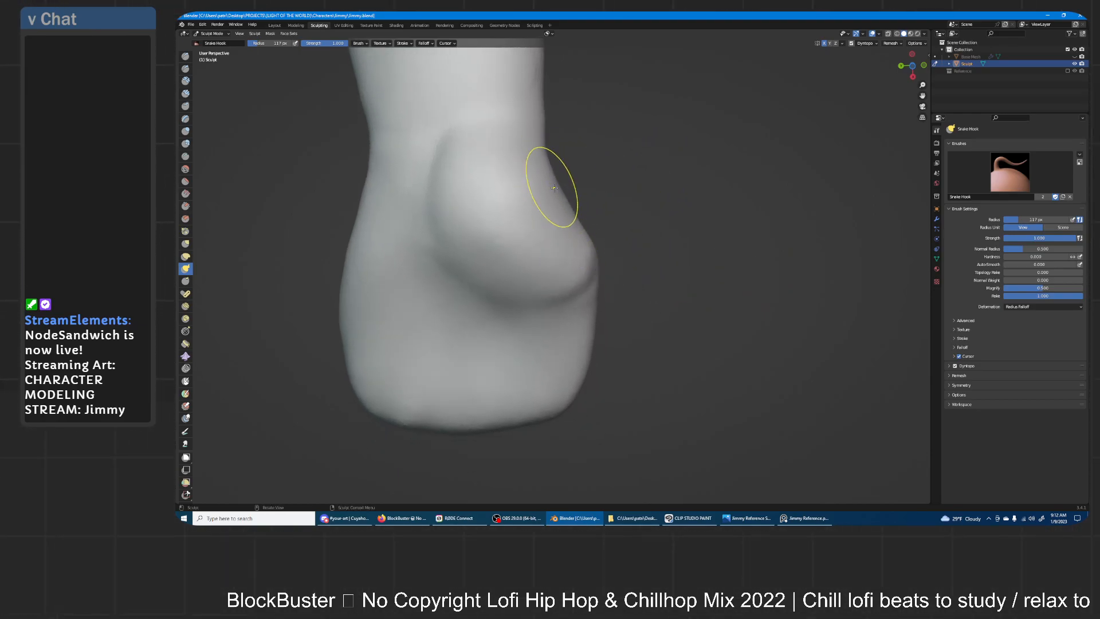
pyautogui.moveTo(558, 189)
pyautogui.mouseDown()
pyautogui.moveTo(570, 214)
pyautogui.moveTo(658, 293)
pyautogui.mouseUp()
pyautogui.moveTo(633, 238)
pyautogui.mouseDown(button='middle')
pyautogui.moveTo(599, 311)
pyautogui.moveTo(674, 299)
pyautogui.moveTo(614, 300)
pyautogui.mouseUp(button='middle')
pyautogui.moveTo(614, 312); pyautogui.dragTo(672, 281)
pyautogui.moveTo(679, 330)
pyautogui.mouseDown(button='middle')
pyautogui.moveTo(704, 239)
pyautogui.moveTo(579, 208)
pyautogui.mouseUp(button='middle')
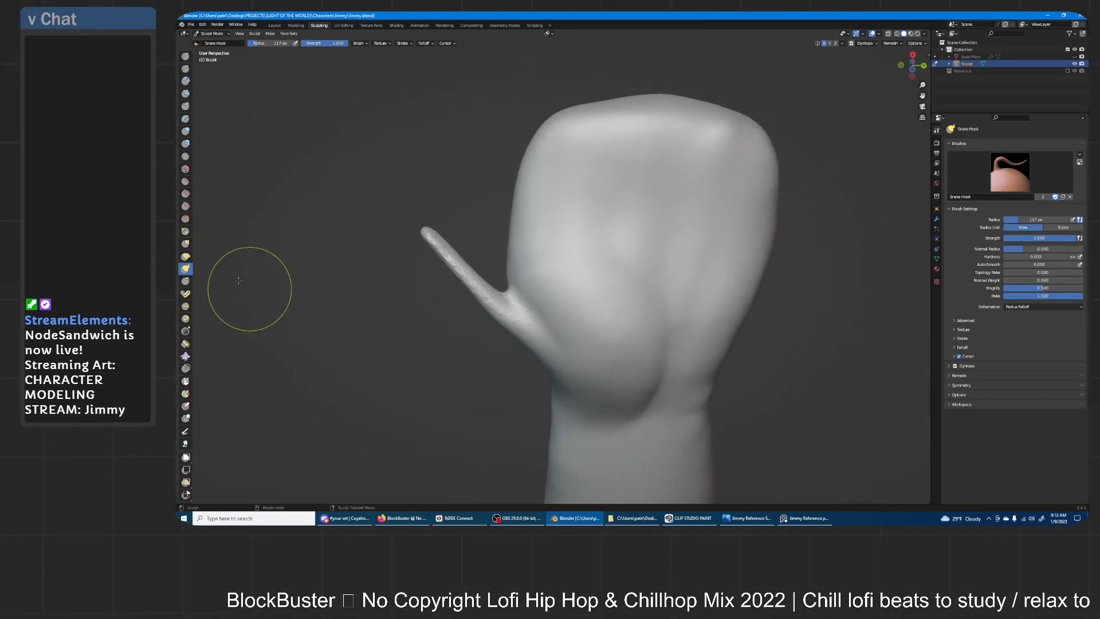
# - Thicken the thin thumb along its whole length with the Inflate brush
pyautogui.click(185, 131)
pyautogui.moveTo(662, 189)
pyautogui.mouseDown(button='middle')
pyautogui.moveTo(560, 224)
pyautogui.moveTo(551, 195)
pyautogui.mouseUp(button='middle')
pyautogui.moveTo(503, 250)
pyautogui.mouseDown()
pyautogui.moveTo(548, 153)
pyautogui.moveTo(518, 262)
pyautogui.mouseUp()
pyautogui.moveTo(510, 286)
pyautogui.mouseDown(button='middle')
pyautogui.moveTo(500, 277)
pyautogui.moveTo(542, 197)
pyautogui.mouseUp(button='middle')
pyautogui.moveTo(540, 192)
pyautogui.mouseDown()
pyautogui.moveTo(507, 255)
pyautogui.moveTo(567, 160)
pyautogui.mouseUp()
pyautogui.moveTo(601, 189)
pyautogui.mouseDown(button='middle')
pyautogui.moveTo(507, 243)
pyautogui.moveTo(564, 305)
pyautogui.mouseUp(button='middle')
pyautogui.moveTo(549, 330); pyautogui.dragTo(604, 319)
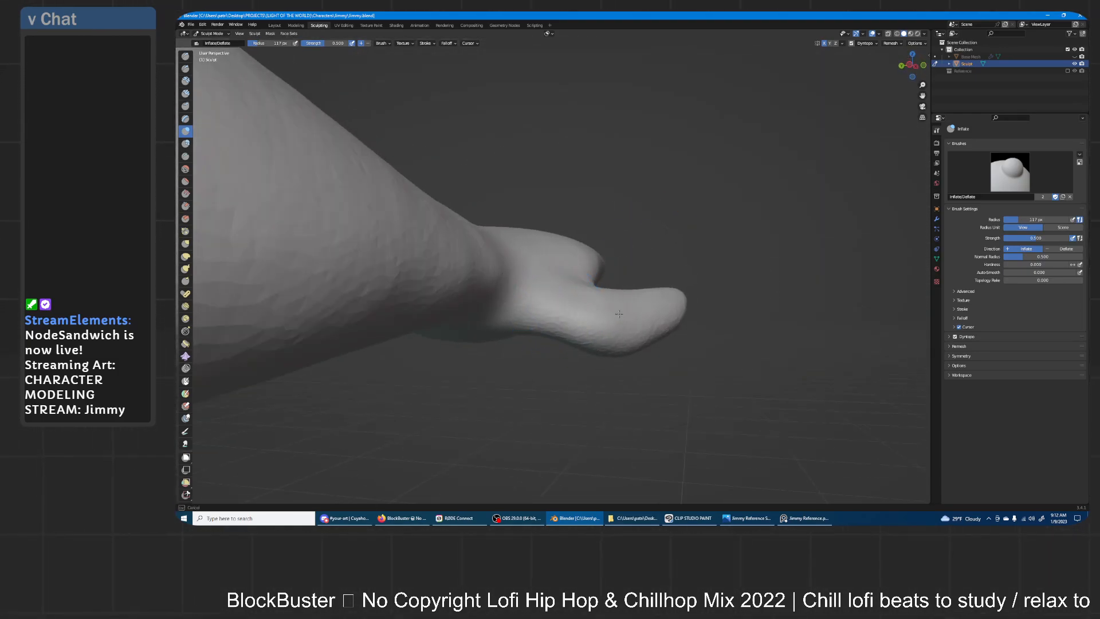
# - Inflate the base of the thumb and blend it into the hand from several sides
pyautogui.moveTo(617, 306); pyautogui.dragTo(602, 266, button='middle')
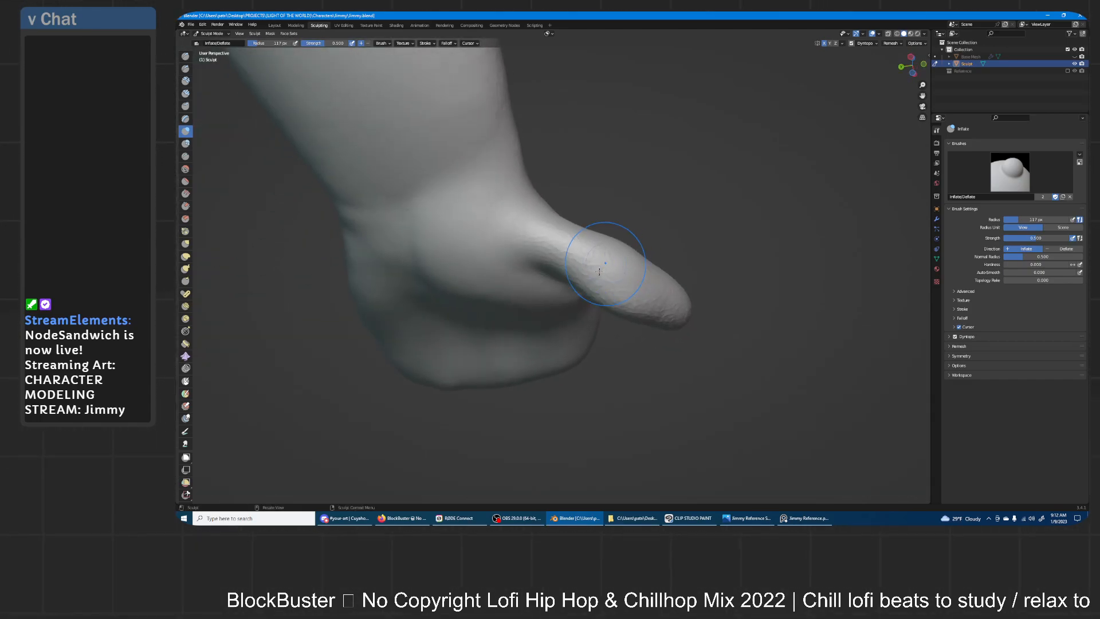
pyautogui.moveTo(572, 271); pyautogui.dragTo(581, 286)
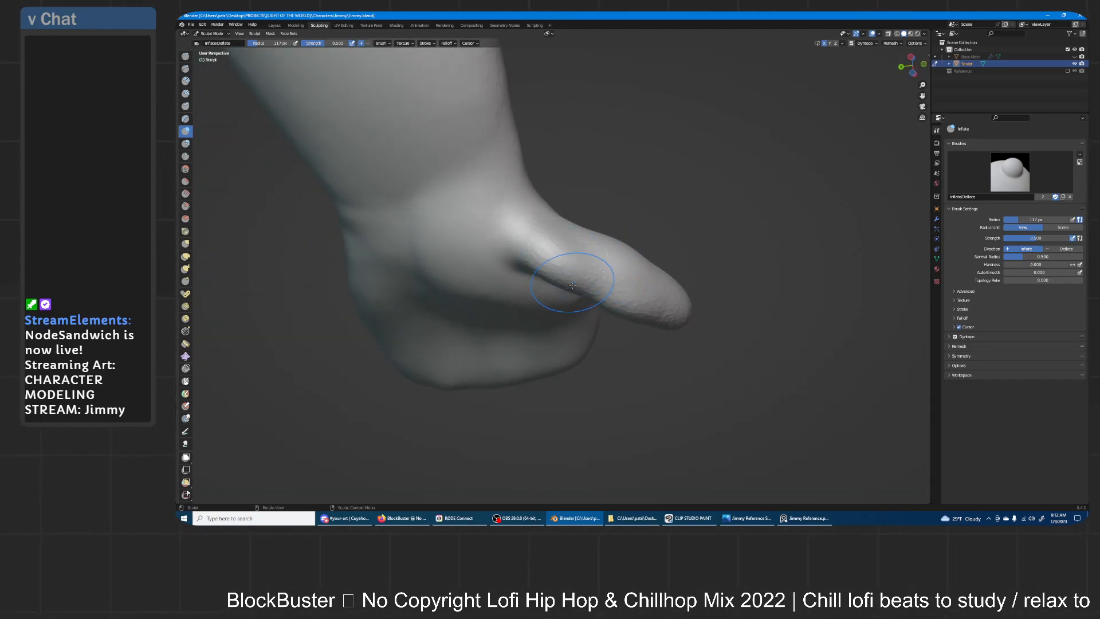
pyautogui.moveTo(651, 251); pyautogui.dragTo(618, 284, button='middle')
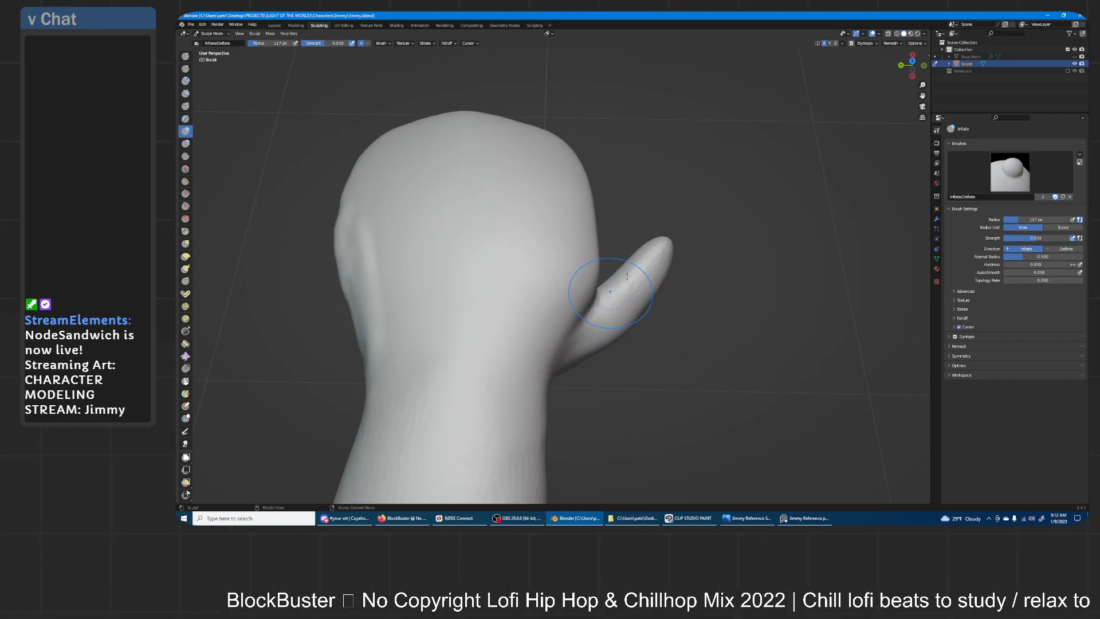
pyautogui.moveTo(650, 241)
pyautogui.mouseDown(button='middle')
pyautogui.moveTo(615, 259)
pyautogui.moveTo(605, 238)
pyautogui.moveTo(534, 308)
pyautogui.mouseUp(button='middle')
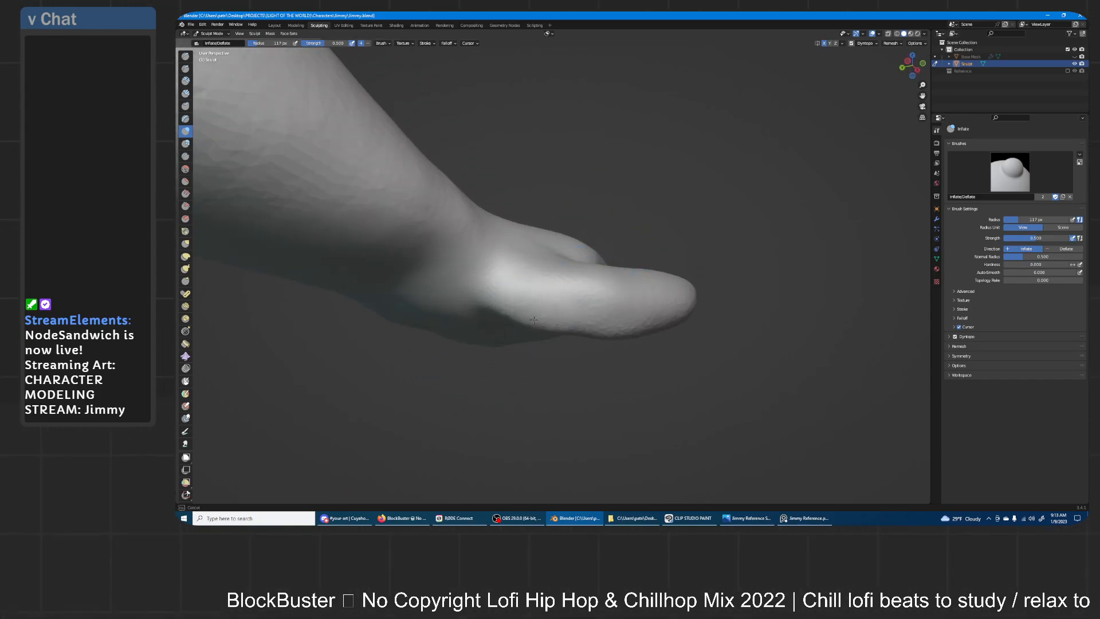
pyautogui.moveTo(585, 256); pyautogui.dragTo(574, 330, button='middle')
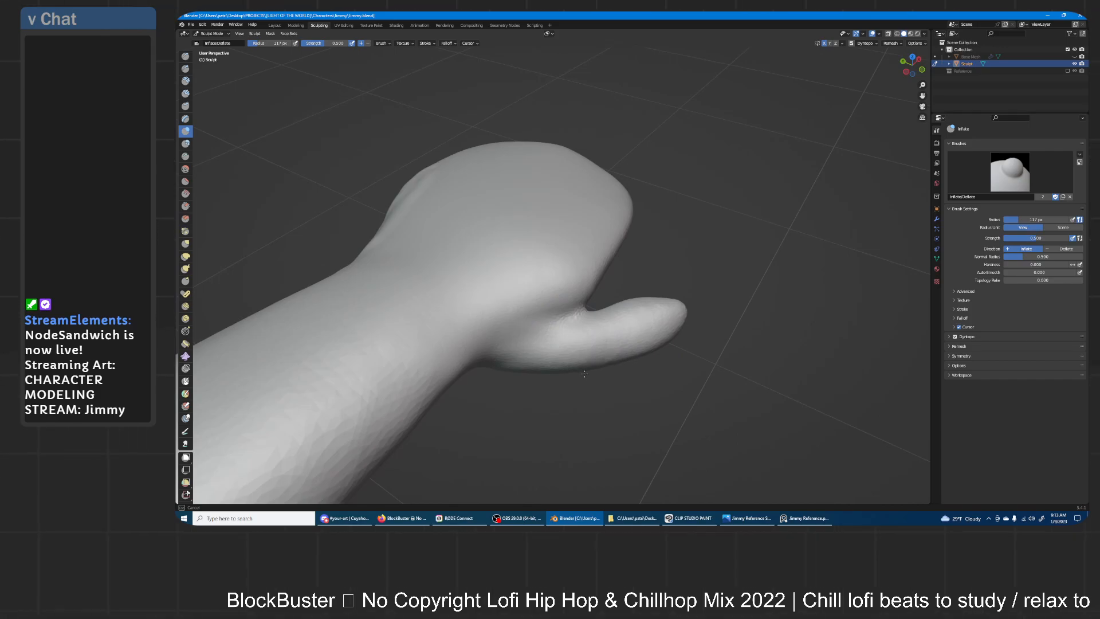
# - Straighten the hand's edge beside the thumb using Grab with a 243 px radius, and smooth the opposite edge
pyautogui.moveTo(694, 322); pyautogui.dragTo(251, 273, button='middle')
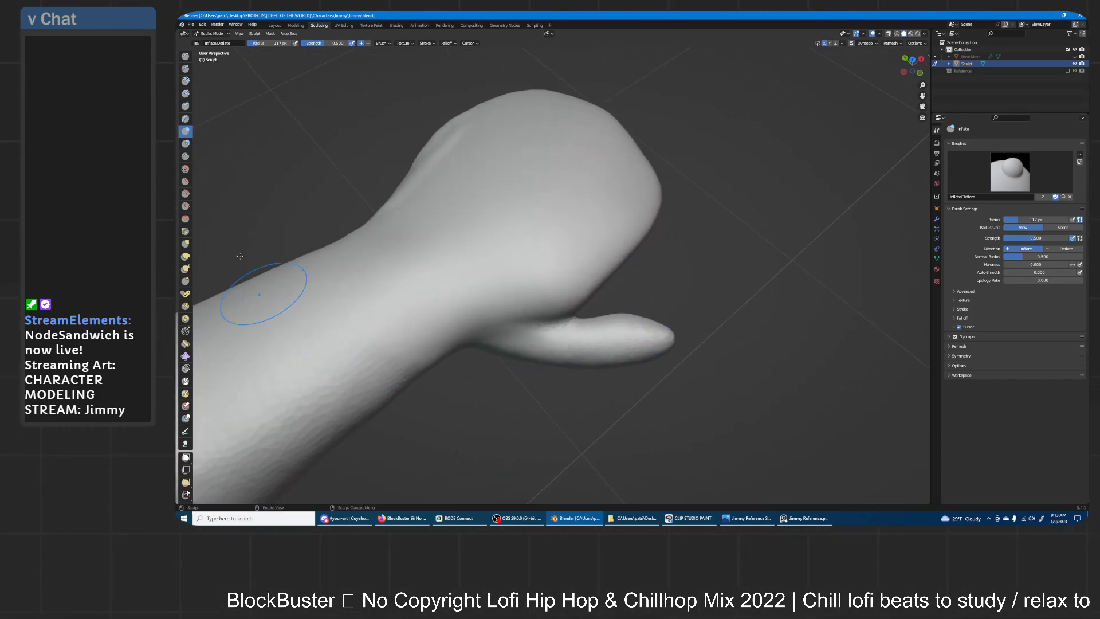
pyautogui.press('g')
pyautogui.moveTo(663, 245)
pyautogui.mouseDown(button='middle')
pyautogui.moveTo(604, 275)
pyautogui.moveTo(624, 260)
pyautogui.moveTo(614, 271)
pyautogui.mouseUp(button='middle')
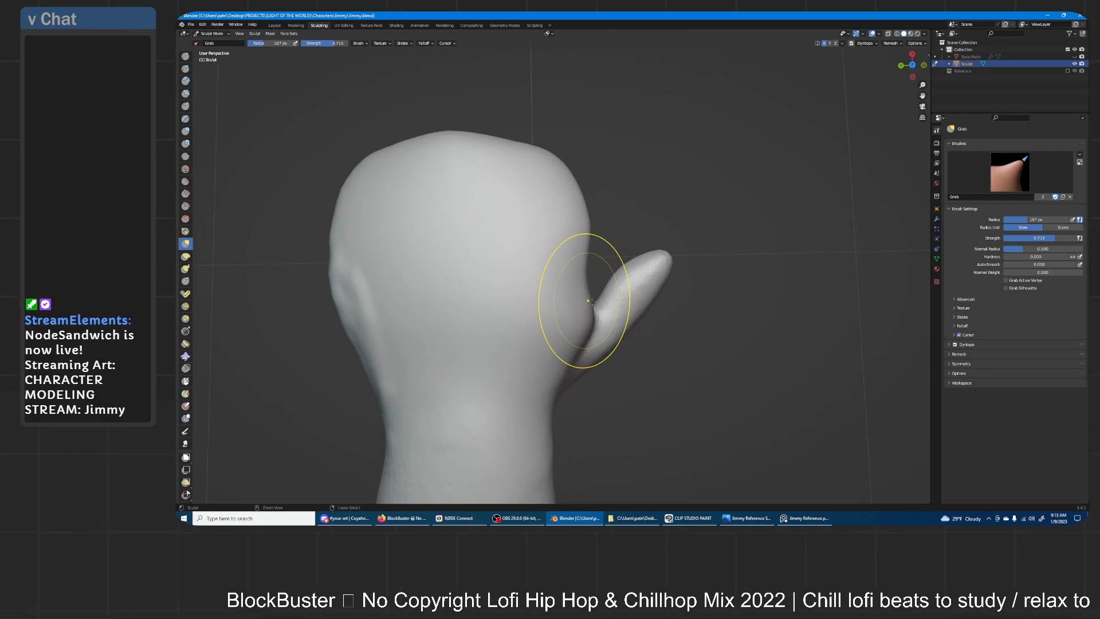
pyautogui.press('f')
pyautogui.click(596, 281)
pyautogui.moveTo(588, 246); pyautogui.dragTo(563, 218)
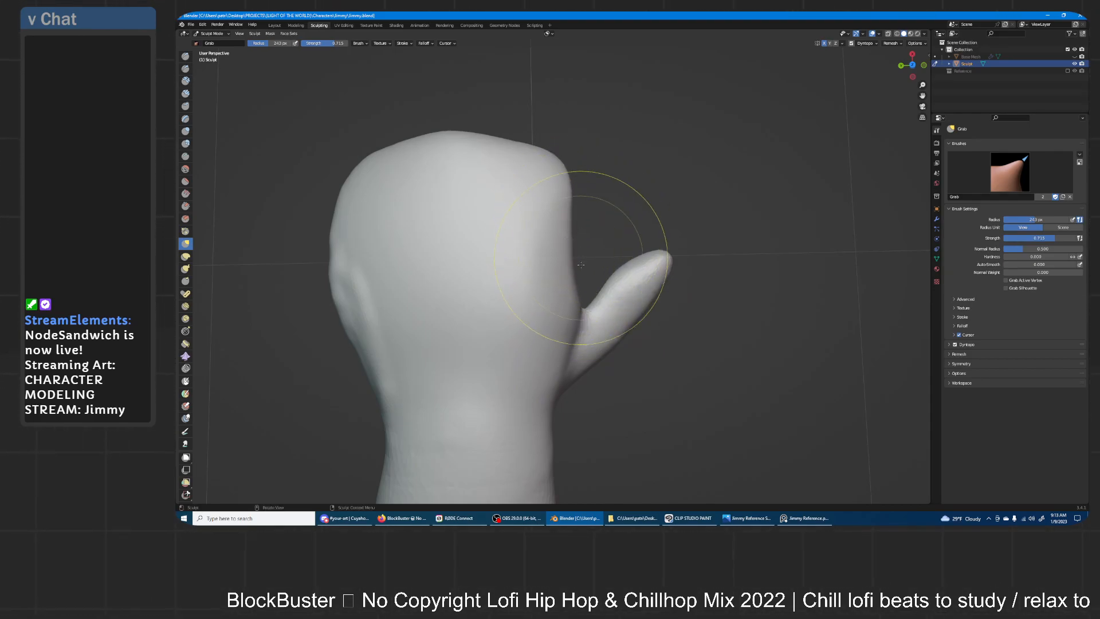
pyautogui.moveTo(570, 255); pyautogui.dragTo(590, 241)
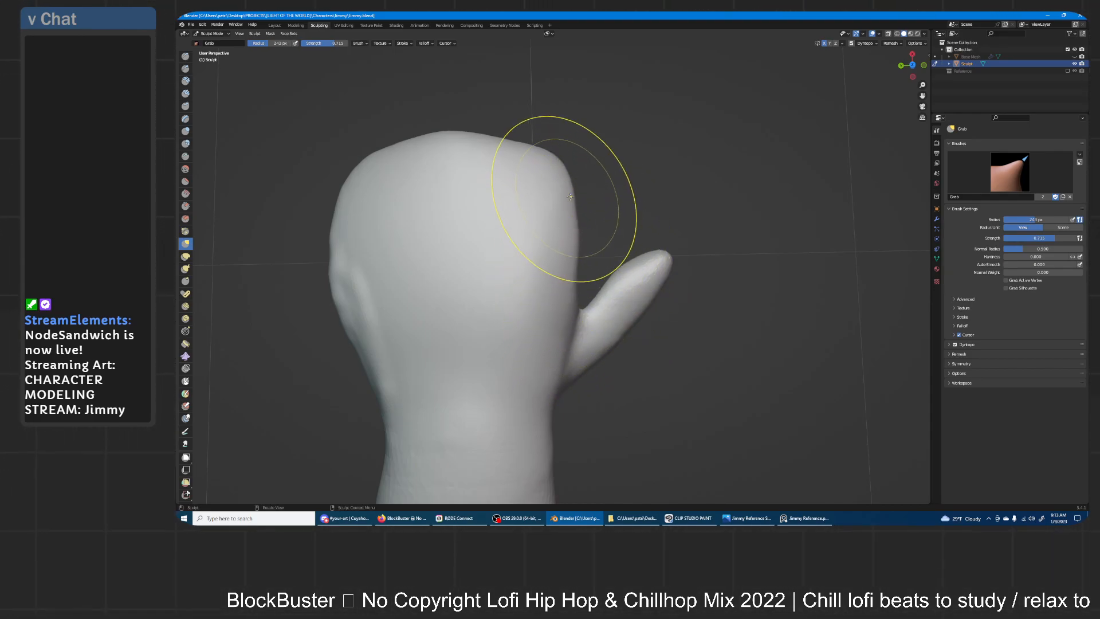
pyautogui.moveTo(394, 342)
pyautogui.keyDown('shift'); pyautogui.mouseDown()
pyautogui.moveTo(361, 338)
pyautogui.moveTo(363, 300)
pyautogui.moveTo(346, 290)
pyautogui.mouseUp(); pyautogui.keyUp('shift')
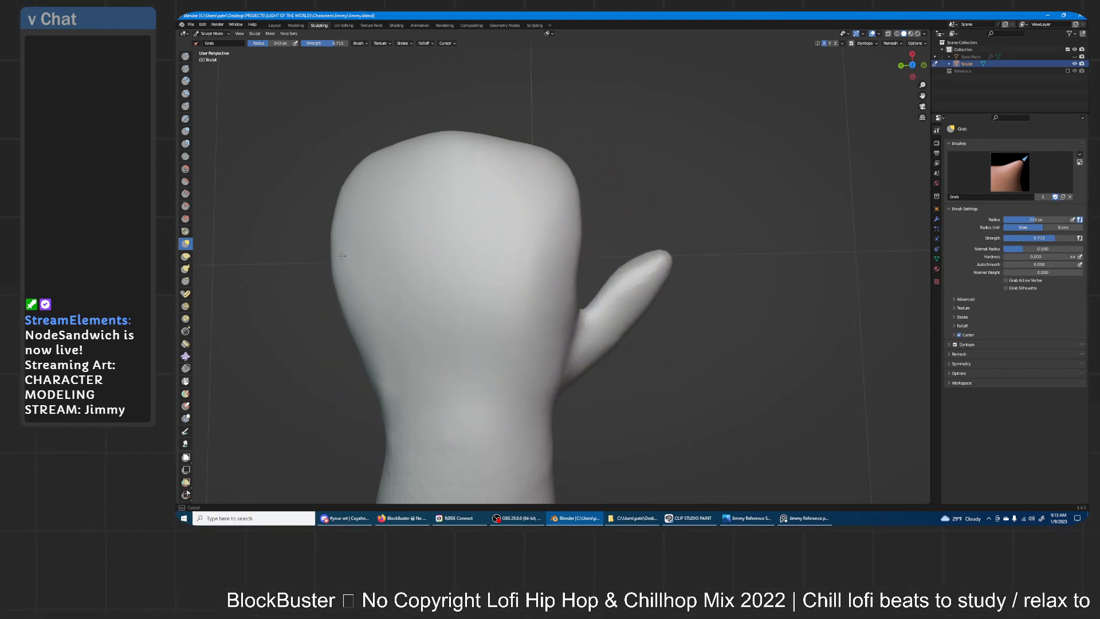
pyautogui.keyDown('shift'); pyautogui.moveTo(336, 220); pyautogui.dragTo(336, 218); pyautogui.keyUp('shift')
# - Smooth the palm and the web between the thumb and the palm
pyautogui.moveTo(577, 235)
pyautogui.mouseDown(button='middle')
pyautogui.moveTo(582, 223)
pyautogui.moveTo(597, 297)
pyautogui.mouseUp(button='middle')
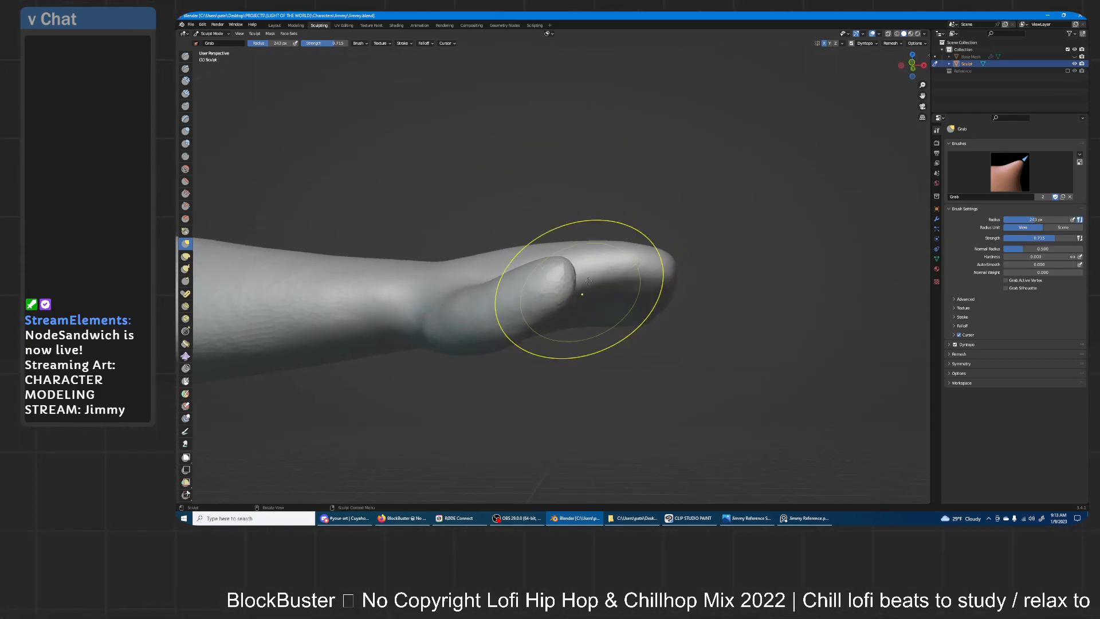
pyautogui.moveTo(587, 300); pyautogui.dragTo(749, 252, button='middle')
pyautogui.moveTo(619, 314); pyautogui.dragTo(596, 344, button='middle')
pyautogui.keyDown('shift'); pyautogui.moveTo(596, 344); pyautogui.dragTo(555, 391); pyautogui.keyUp('shift')
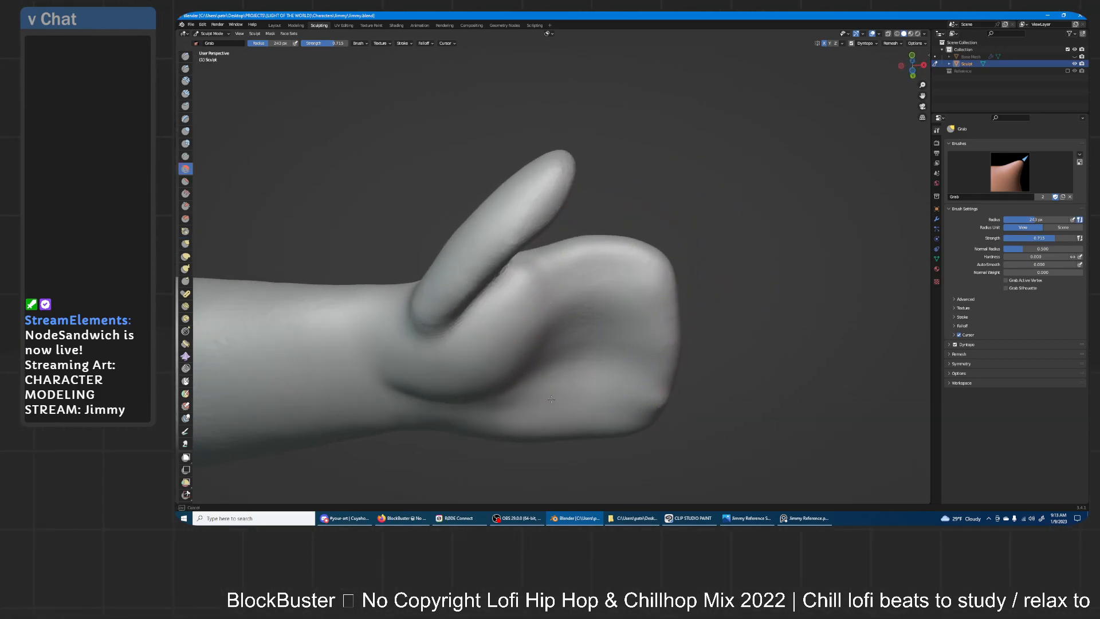
pyautogui.moveTo(643, 277); pyautogui.dragTo(572, 239, button='middle')
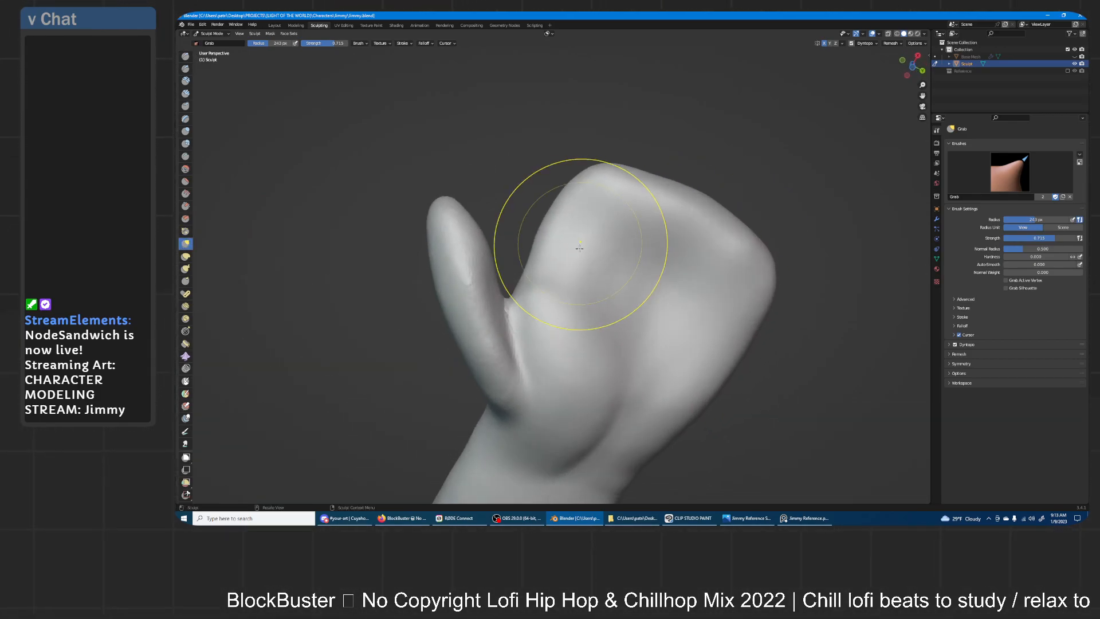
pyautogui.moveTo(526, 314); pyautogui.dragTo(508, 382)
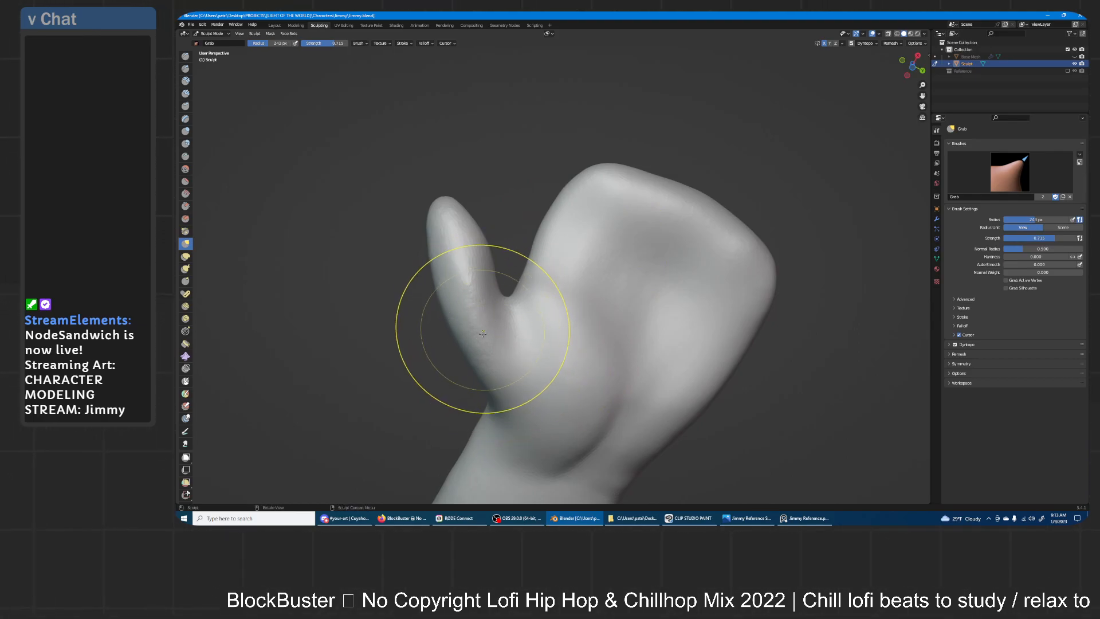
# - Add volume to the thumb and its base with the Inflate brush, reducing the brush radius for the finer strokes
pyautogui.click(185, 131)
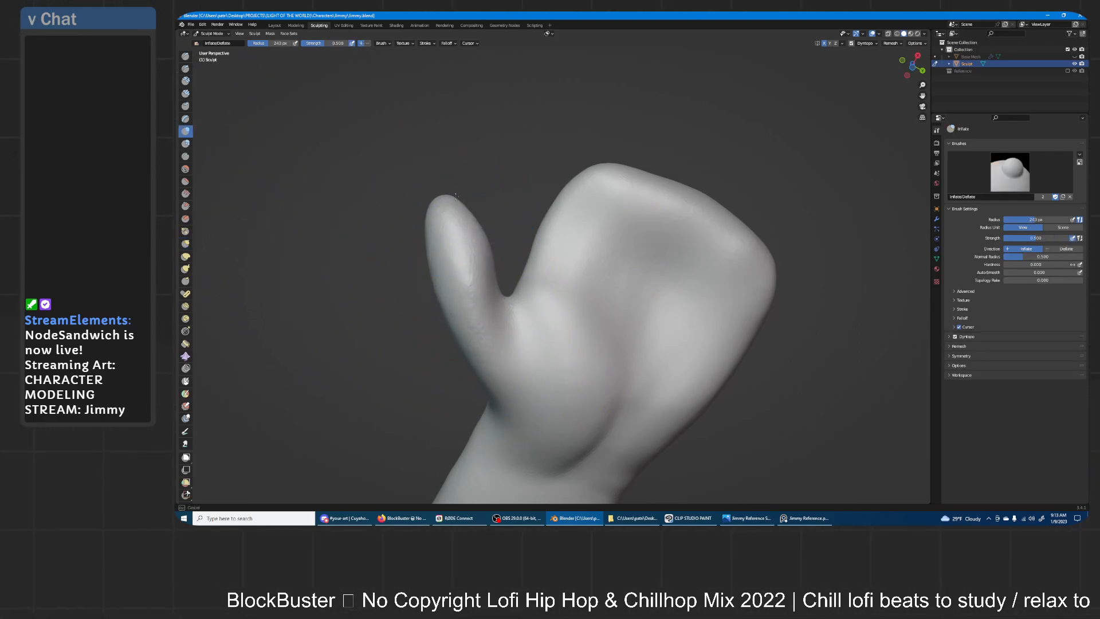
pyautogui.moveTo(467, 283); pyautogui.dragTo(481, 359, button='middle')
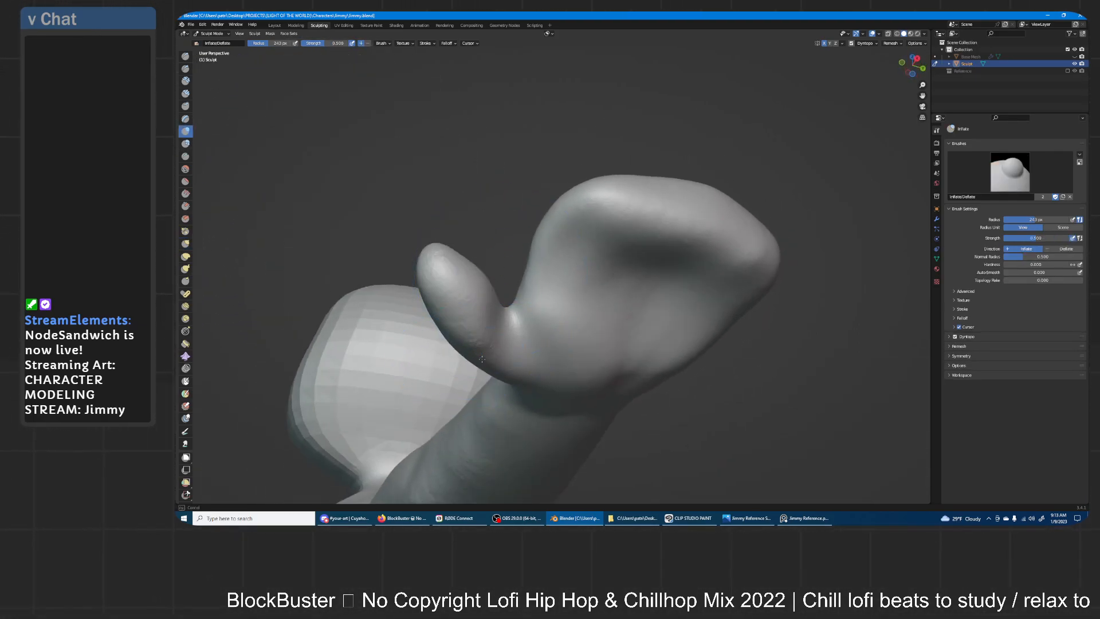
pyautogui.moveTo(493, 261)
pyautogui.mouseDown(button='middle')
pyautogui.moveTo(529, 359)
pyautogui.moveTo(466, 332)
pyautogui.mouseUp(button='middle')
pyautogui.press('f')
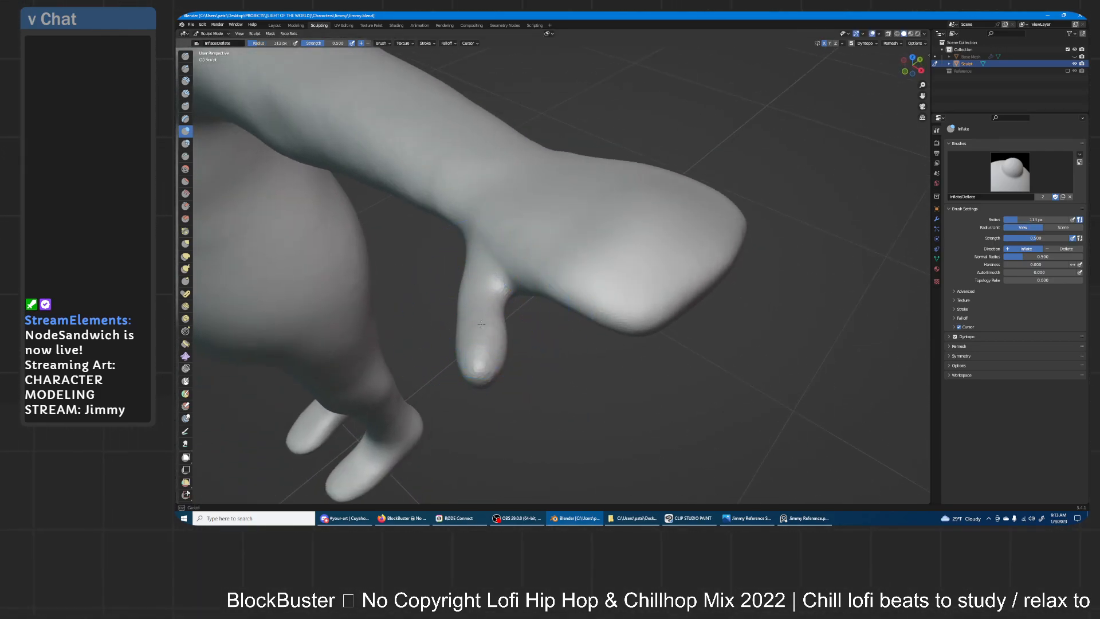
pyautogui.moveTo(491, 248); pyautogui.dragTo(472, 302)
pyautogui.moveTo(485, 308); pyautogui.dragTo(504, 339, button='middle')
pyautogui.moveTo(611, 327); pyautogui.dragTo(505, 325, button='middle')
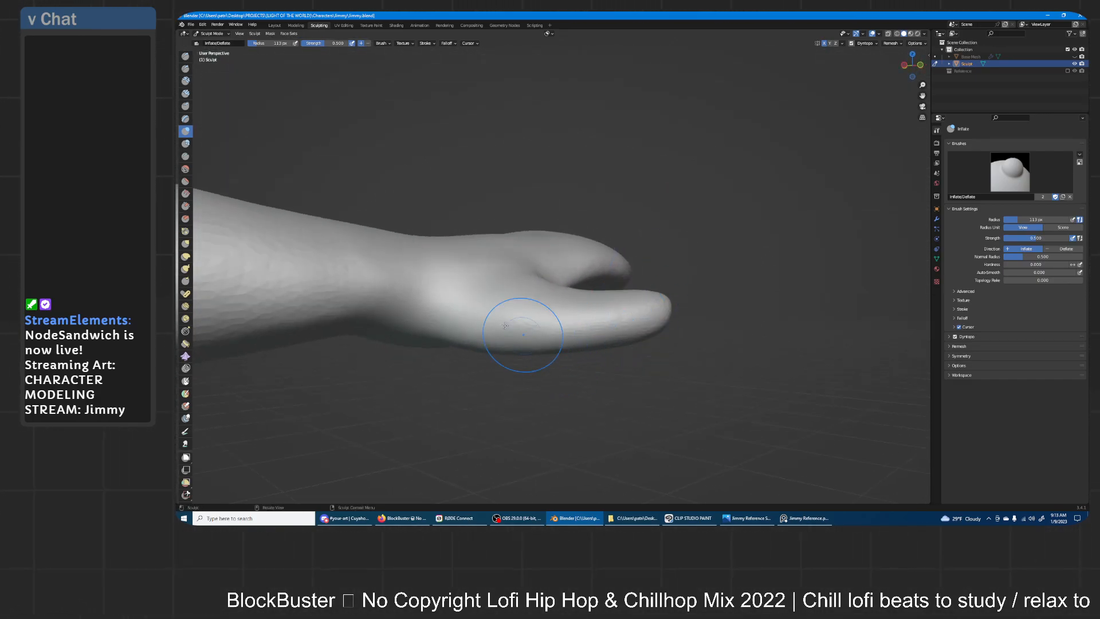
# - Flatten the underside of the thumb and its mound in side view with short Grab strokes
pyautogui.click(185, 243)
pyautogui.moveTo(484, 345); pyautogui.dragTo(476, 329)
pyautogui.moveTo(562, 347); pyautogui.dragTo(561, 340)
pyautogui.moveTo(584, 349); pyautogui.dragTo(595, 340)
pyautogui.moveTo(616, 347); pyautogui.dragTo(626, 341)
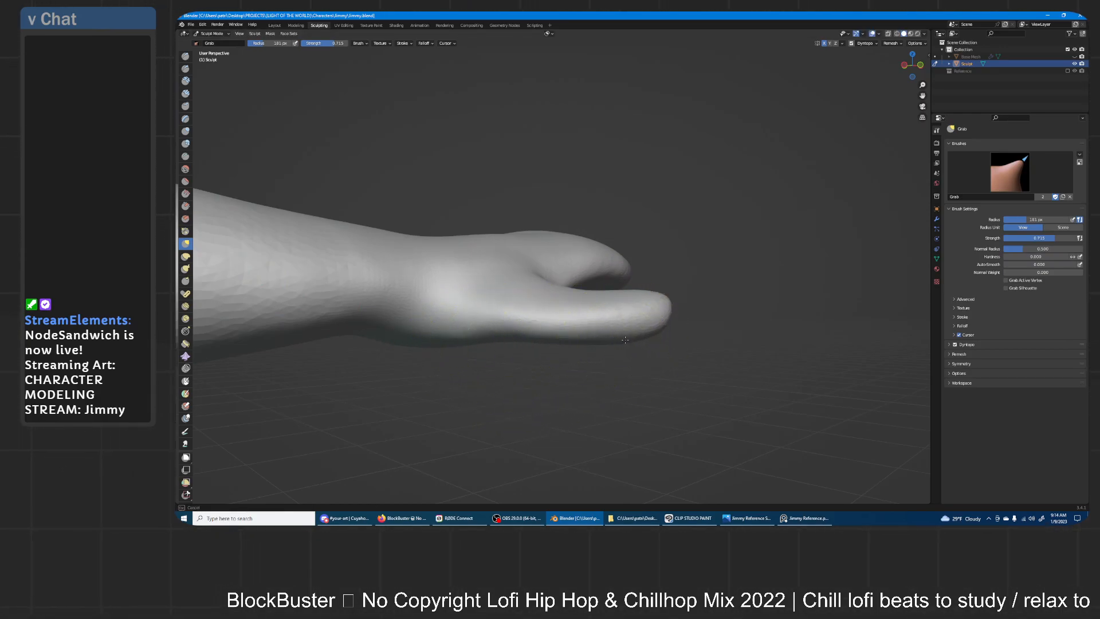
# - Add volume to the underside of the thumb mound in side view with the Inflate brush
pyautogui.click(185, 131)
pyautogui.moveTo(487, 333)
pyautogui.mouseDown()
pyautogui.moveTo(583, 338)
pyautogui.moveTo(542, 325)
pyautogui.moveTo(542, 344)
pyautogui.mouseUp()
pyautogui.moveTo(636, 262); pyautogui.dragTo(677, 295, button='middle')
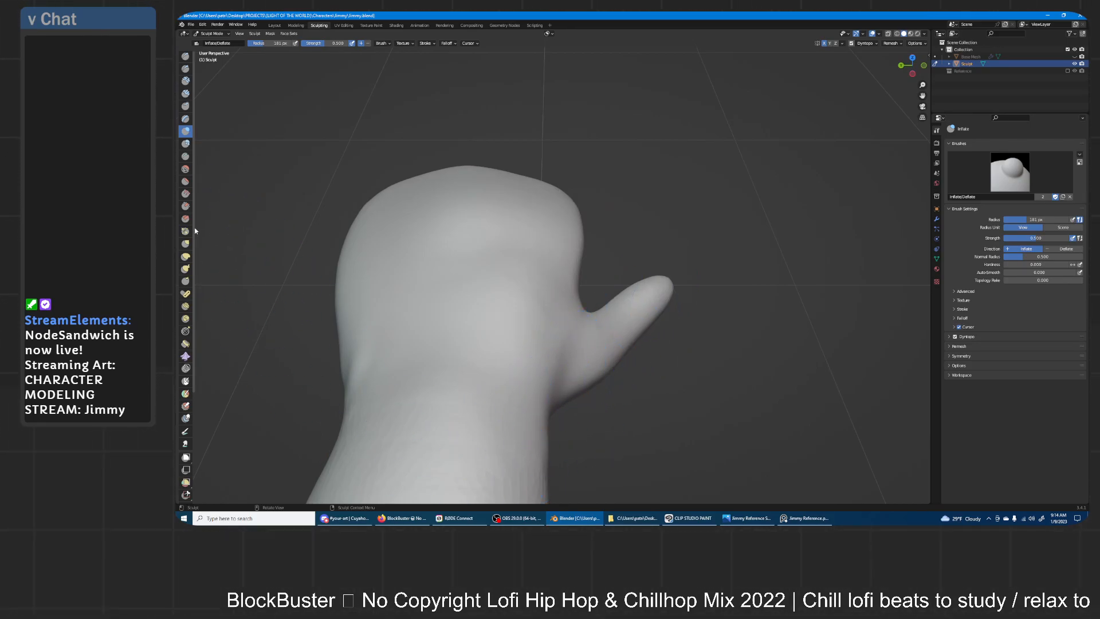
# - Reshape the thumb and its base from the back of the hand with short Grab strokes, bending the tip upward
pyautogui.click(186, 244)
pyautogui.moveTo(514, 368); pyautogui.dragTo(609, 346, button='middle')
pyautogui.moveTo(609, 346)
pyautogui.mouseDown()
pyautogui.moveTo(586, 384)
pyautogui.moveTo(585, 373)
pyautogui.mouseUp()
pyautogui.moveTo(604, 374)
pyautogui.mouseDown()
pyautogui.moveTo(594, 361)
pyautogui.moveTo(614, 345)
pyautogui.mouseUp()
pyautogui.moveTo(644, 333); pyautogui.dragTo(640, 325)
pyautogui.moveTo(666, 271); pyautogui.dragTo(675, 254)
pyautogui.moveTo(671, 275)
pyautogui.mouseDown(button='middle')
pyautogui.moveTo(656, 256)
pyautogui.moveTo(682, 319)
pyautogui.mouseUp(button='middle')
pyautogui.moveTo(683, 319)
pyautogui.mouseDown()
pyautogui.moveTo(686, 303)
pyautogui.moveTo(678, 309)
pyautogui.mouseUp()
pyautogui.moveTo(679, 309); pyautogui.dragTo(691, 307, button='middle')
pyautogui.moveTo(672, 313); pyautogui.dragTo(652, 279)
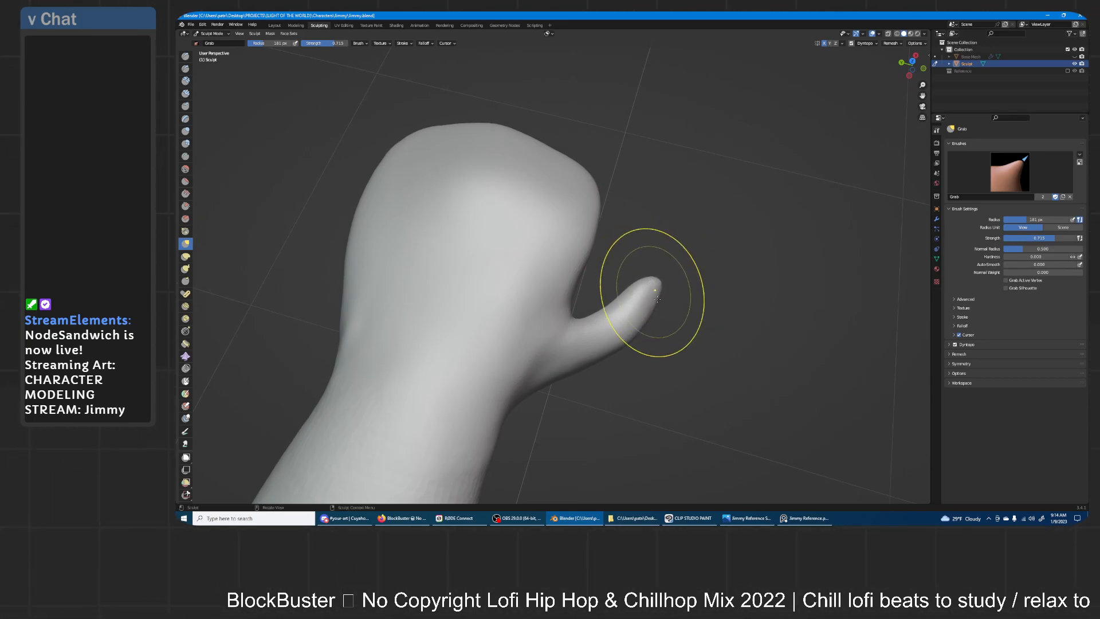
# - Adjust the Grab radius in palm view and push the thumb's tip and outer edge slightly toward the palm
pyautogui.moveTo(652, 278)
pyautogui.mouseDown(button='middle')
pyautogui.moveTo(676, 237)
pyautogui.moveTo(638, 264)
pyautogui.moveTo(527, 279)
pyautogui.mouseUp(button='middle')
pyautogui.press('f')
pyautogui.click(478, 283)
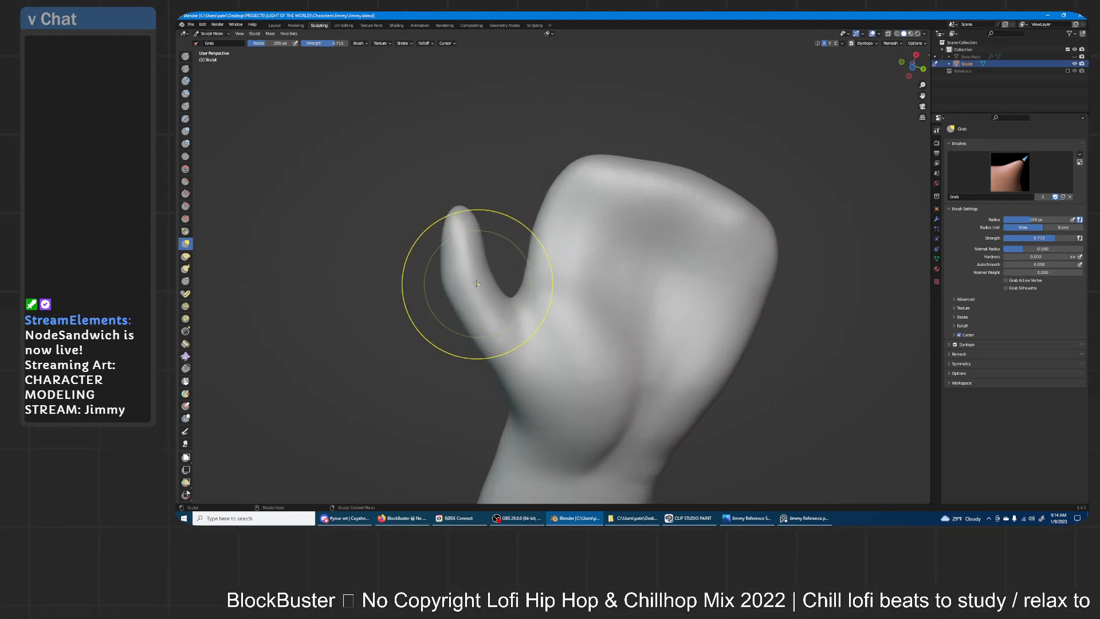
pyautogui.moveTo(474, 212); pyautogui.dragTo(448, 290, button='middle')
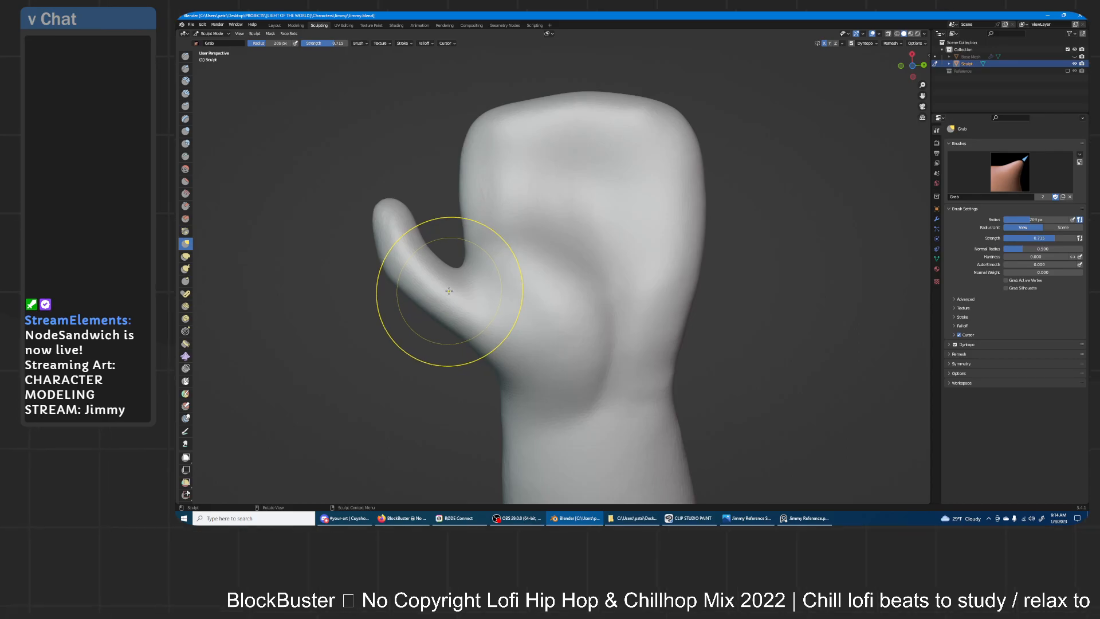
pyautogui.press('f')
pyautogui.click(441, 290)
pyautogui.moveTo(439, 290); pyautogui.dragTo(450, 295)
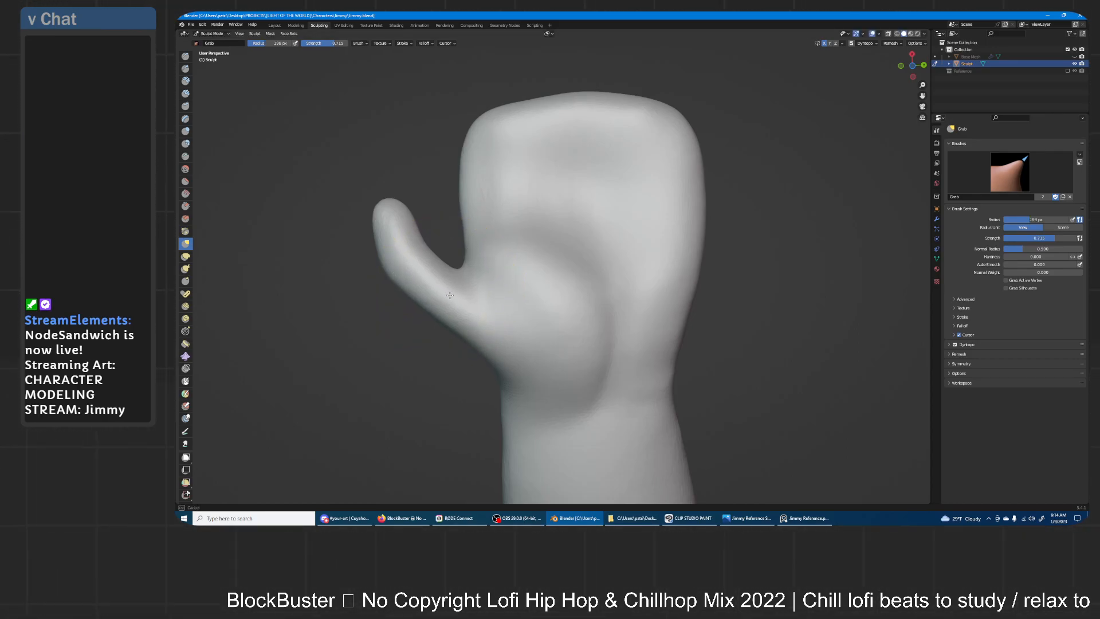
pyautogui.moveTo(403, 208); pyautogui.dragTo(414, 215)
pyautogui.moveTo(383, 271); pyautogui.dragTo(395, 280)
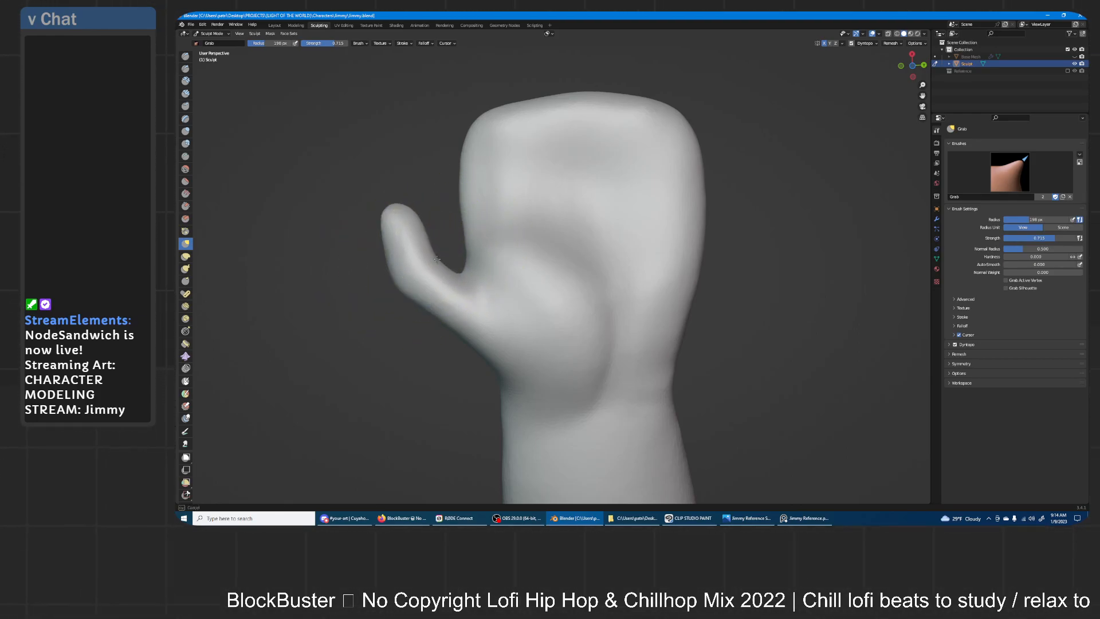
# - Refine the outer contour from the thumb's base down to the wrist with Grab, checking the hand from the side
pyautogui.moveTo(523, 242); pyautogui.dragTo(619, 295, button='middle')
pyautogui.moveTo(668, 246)
pyautogui.mouseDown(button='middle')
pyautogui.moveTo(621, 344)
pyautogui.moveTo(628, 291)
pyautogui.mouseUp(button='middle')
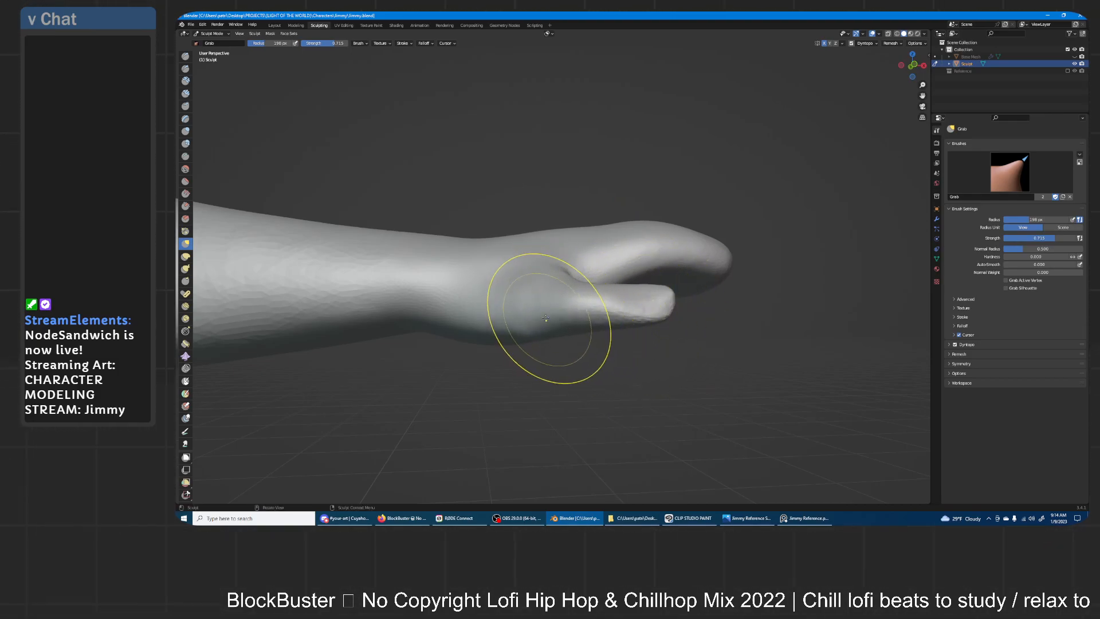
pyautogui.moveTo(533, 320); pyautogui.dragTo(574, 211, button='middle')
pyautogui.keyDown('shift'); pyautogui.moveTo(493, 220); pyautogui.dragTo(535, 228, button='middle'); pyautogui.keyUp('shift')
pyautogui.scroll(1, 527, 272)
pyautogui.keyDown('shift'); pyautogui.moveTo(527, 275); pyautogui.dragTo(559, 211, button='middle'); pyautogui.keyUp('shift')
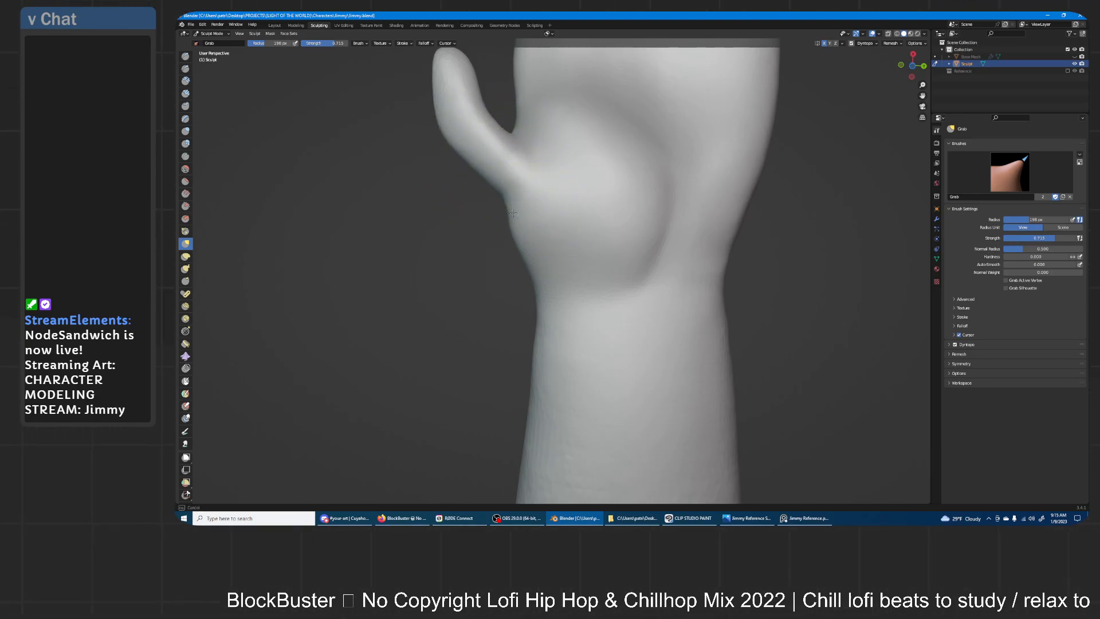
pyautogui.moveTo(724, 160); pyautogui.dragTo(613, 221, button='middle')
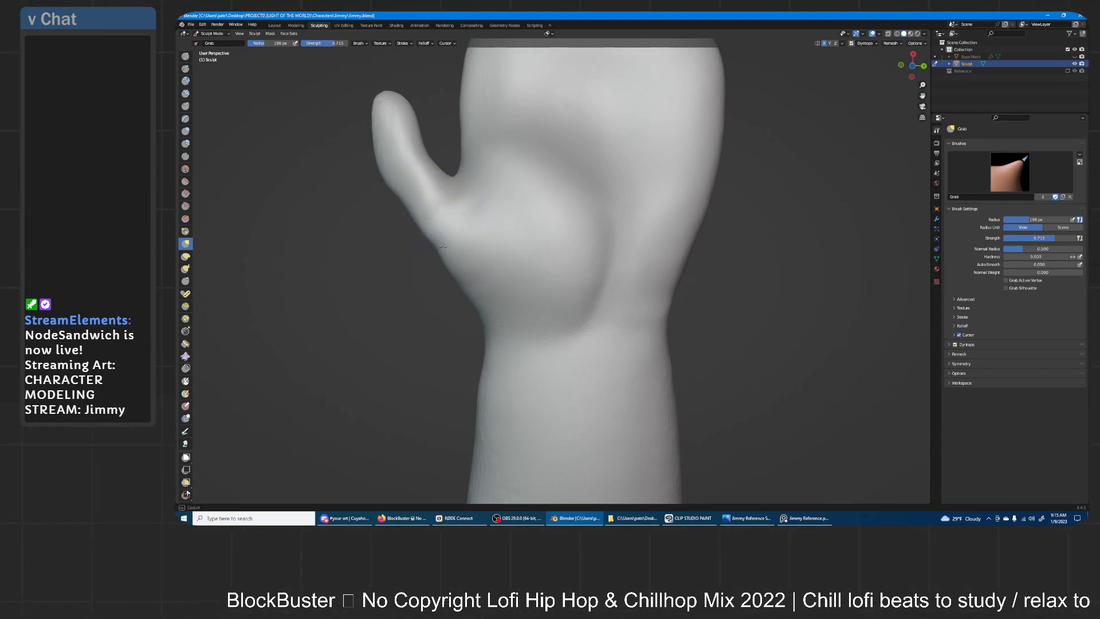
pyautogui.moveTo(412, 319); pyautogui.dragTo(622, 195, button='middle')
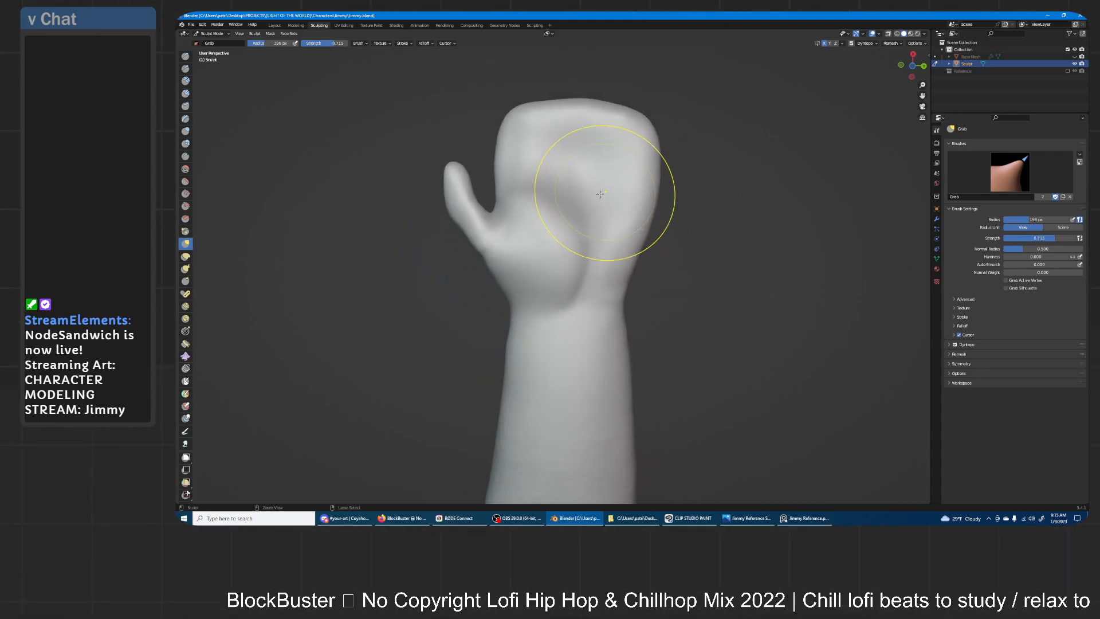
# - Smooth out the thumb's outer curve into its mound with Grab strokes along the thumb and its base in palm view
pyautogui.scroll(3, 528, 216)
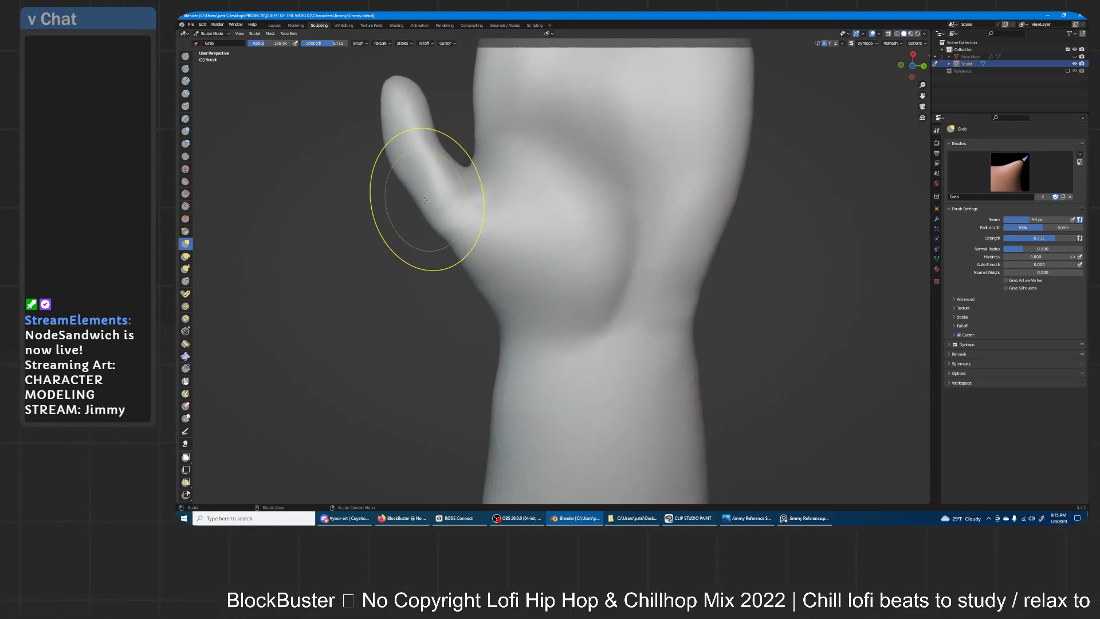
pyautogui.moveTo(398, 137); pyautogui.dragTo(383, 127)
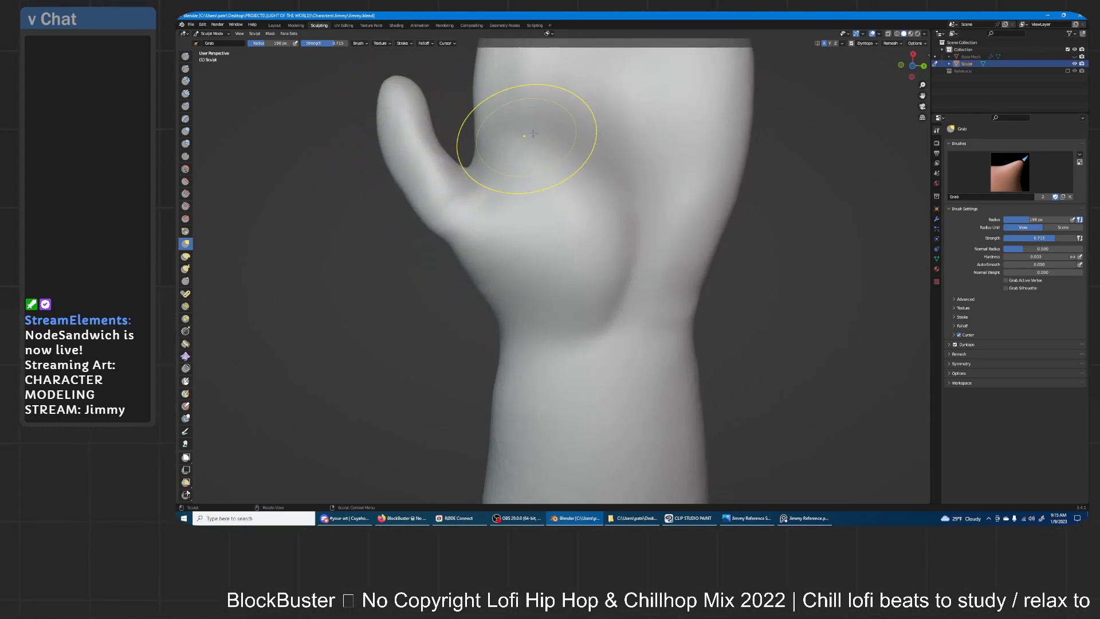
pyautogui.moveTo(454, 245); pyautogui.dragTo(437, 219)
pyautogui.moveTo(478, 268); pyautogui.dragTo(459, 282)
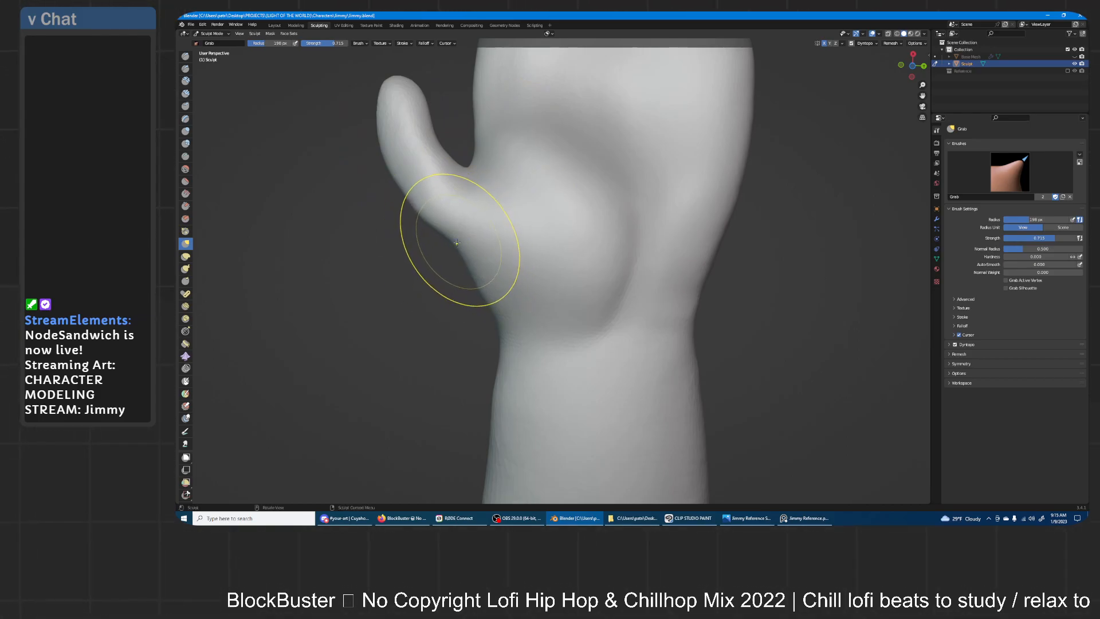
pyautogui.moveTo(463, 233)
pyautogui.mouseDown()
pyautogui.moveTo(454, 218)
pyautogui.moveTo(418, 223)
pyautogui.mouseUp()
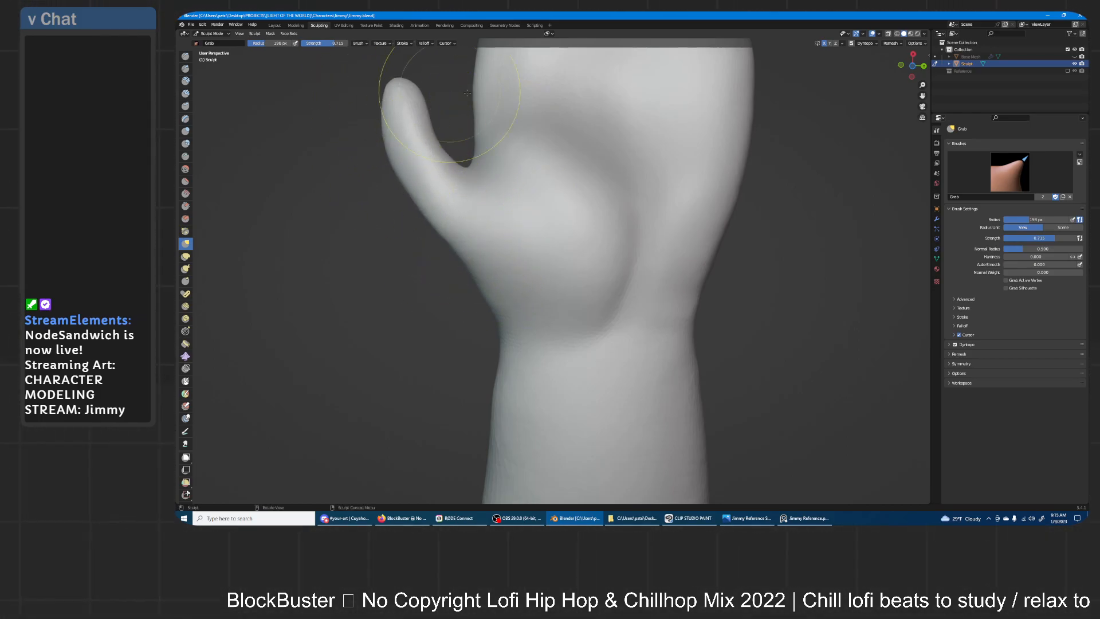
pyautogui.moveTo(478, 122); pyautogui.dragTo(411, 157, button='middle')
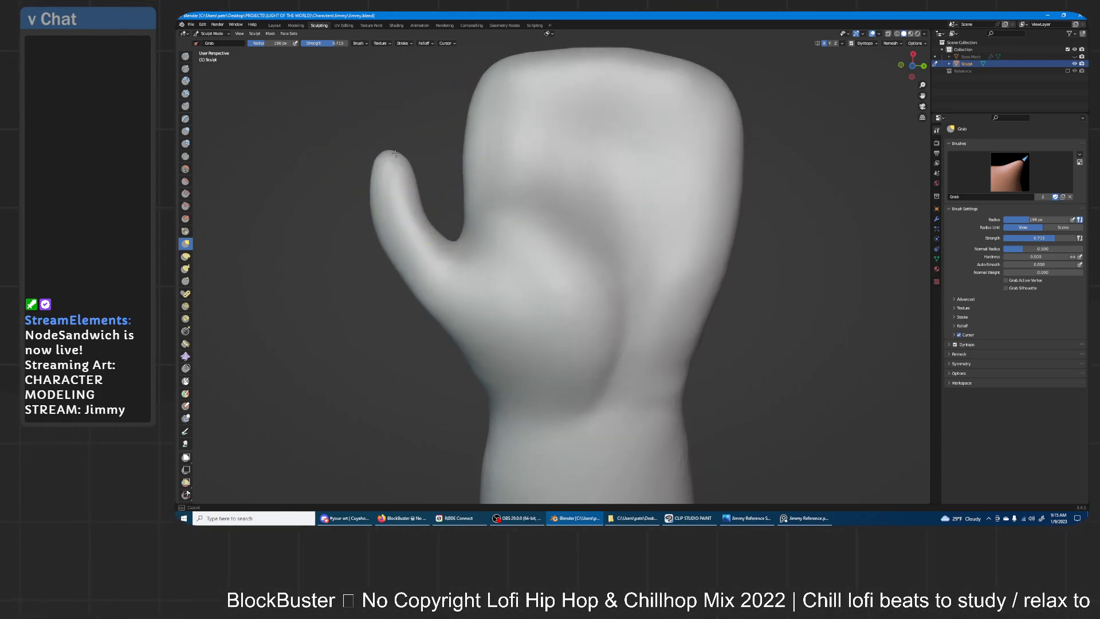
pyautogui.moveTo(620, 208)
pyautogui.mouseDown(button='middle')
pyautogui.moveTo(647, 265)
pyautogui.moveTo(690, 281)
pyautogui.moveTo(732, 256)
pyautogui.moveTo(719, 315)
pyautogui.mouseUp(button='middle')
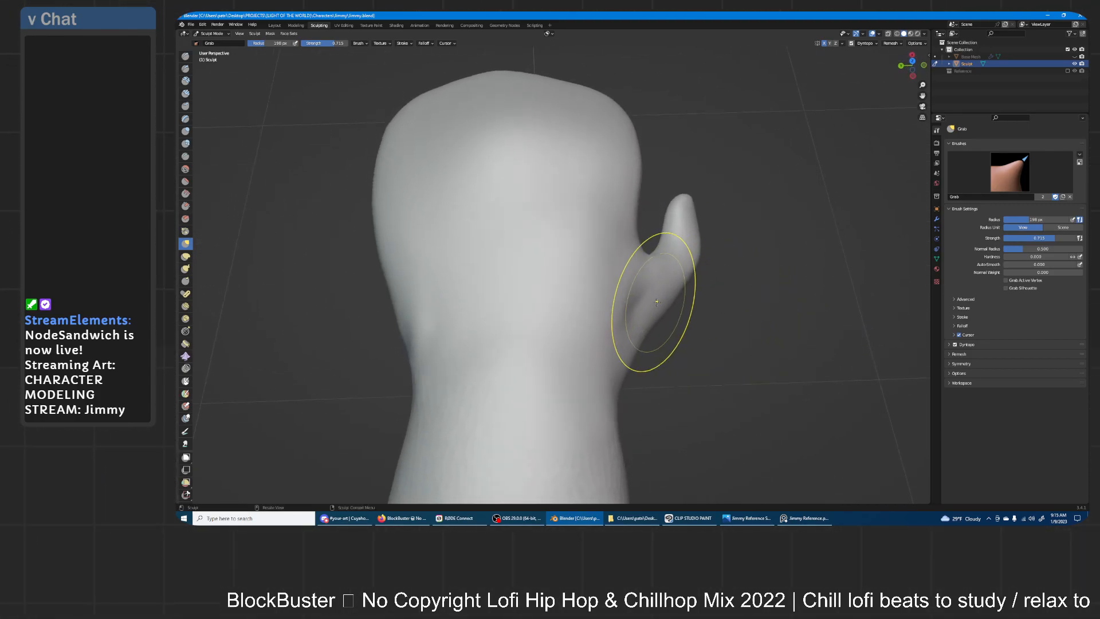
# - Fill out the thumb's base on the back of the hand with the Inflate brush, enlarging the brush radius
pyautogui.click(185, 131)
pyautogui.moveTo(687, 283)
pyautogui.mouseDown(button='middle')
pyautogui.moveTo(549, 341)
pyautogui.moveTo(590, 354)
pyautogui.mouseUp(button='middle')
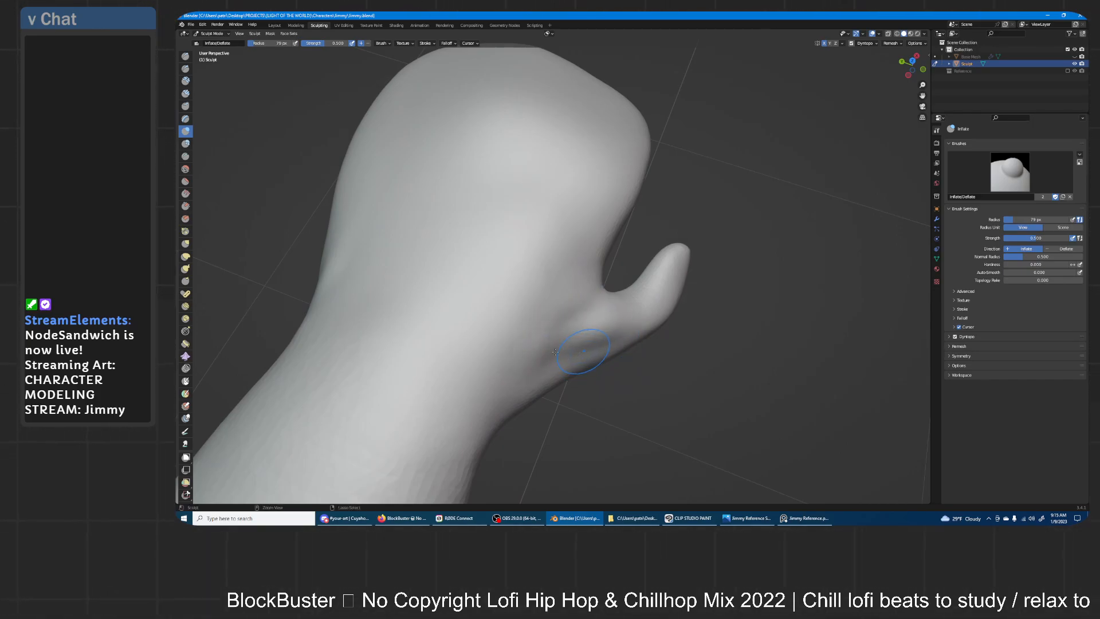
pyautogui.click(641, 323)
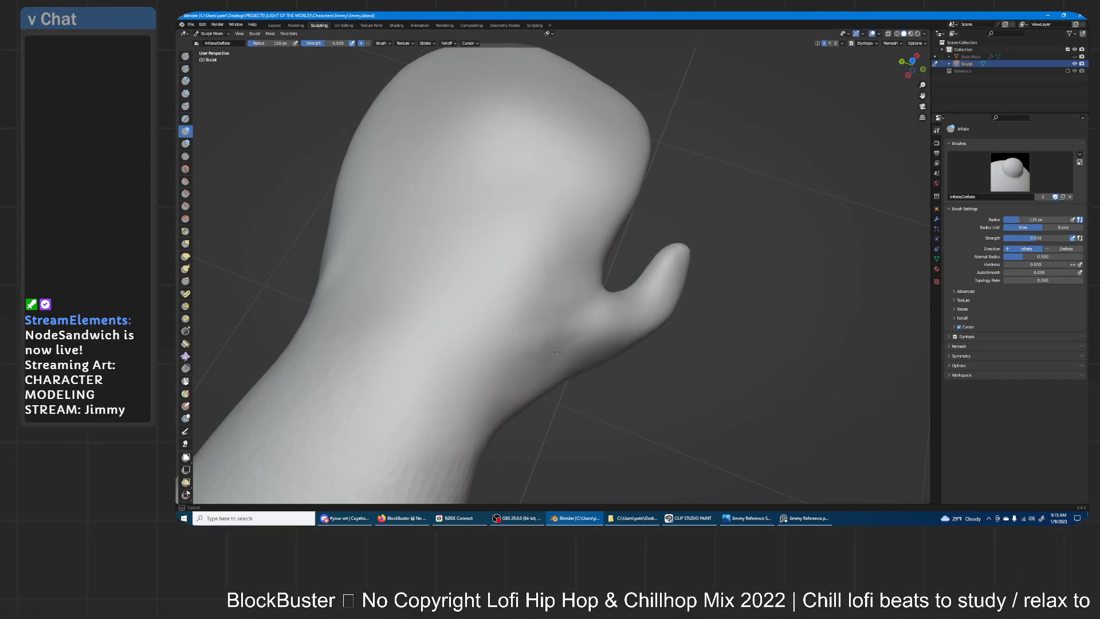
pyautogui.moveTo(664, 340); pyautogui.dragTo(240, 235, button='middle')
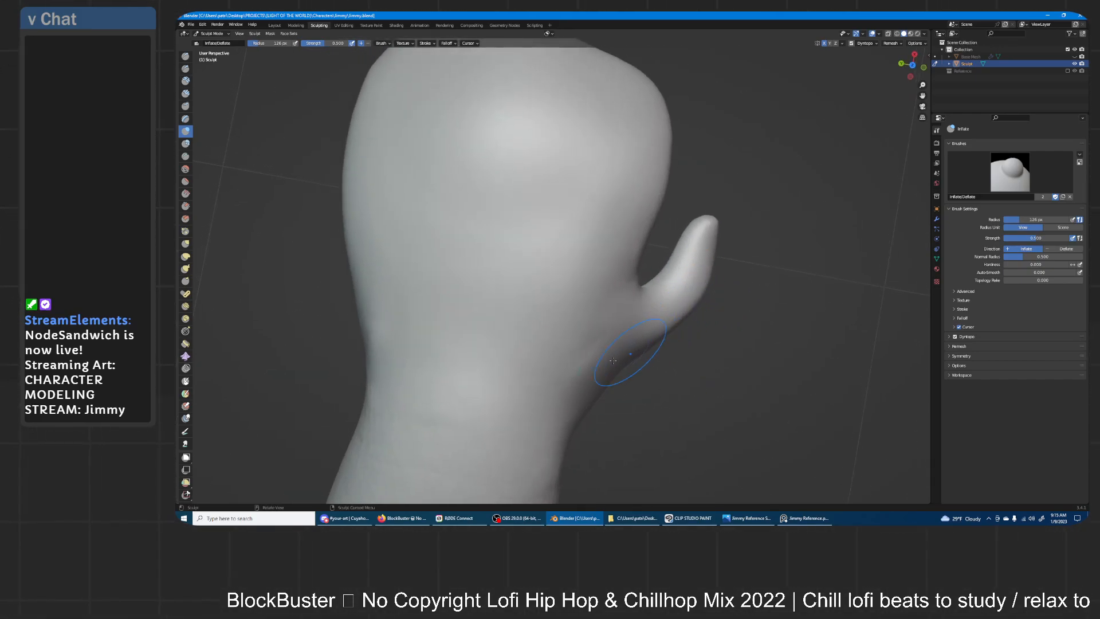
# - Move the thumb slightly toward the wrist with a larger Grab brush, working from the back of the hand
pyautogui.click(185, 244)
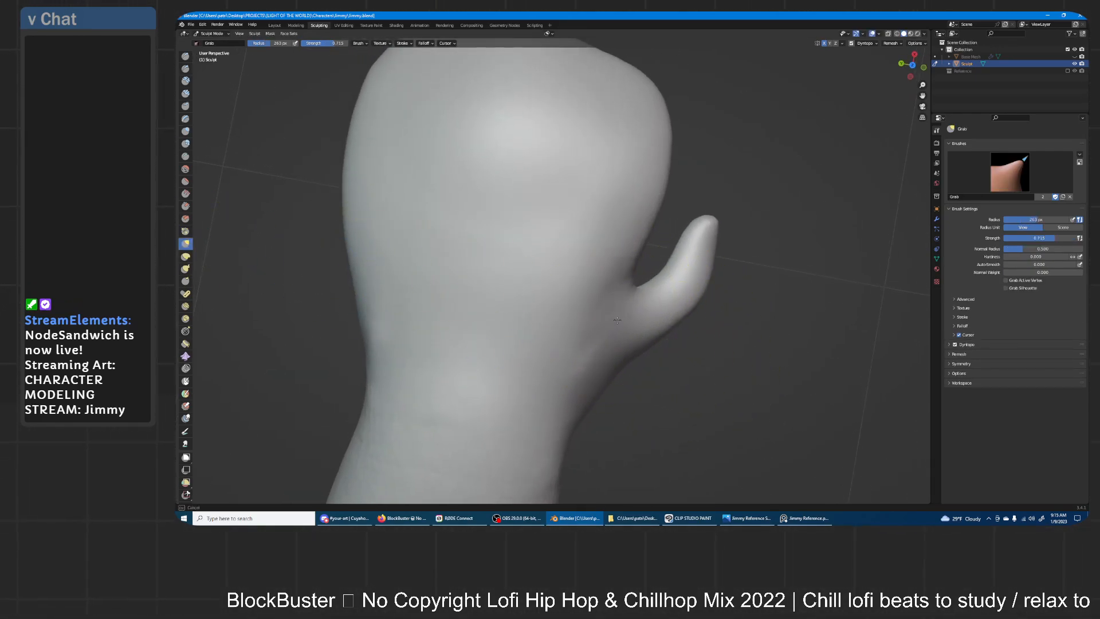
pyautogui.scroll(-3, 636, 312)
pyautogui.moveTo(647, 306); pyautogui.dragTo(618, 278, button='middle')
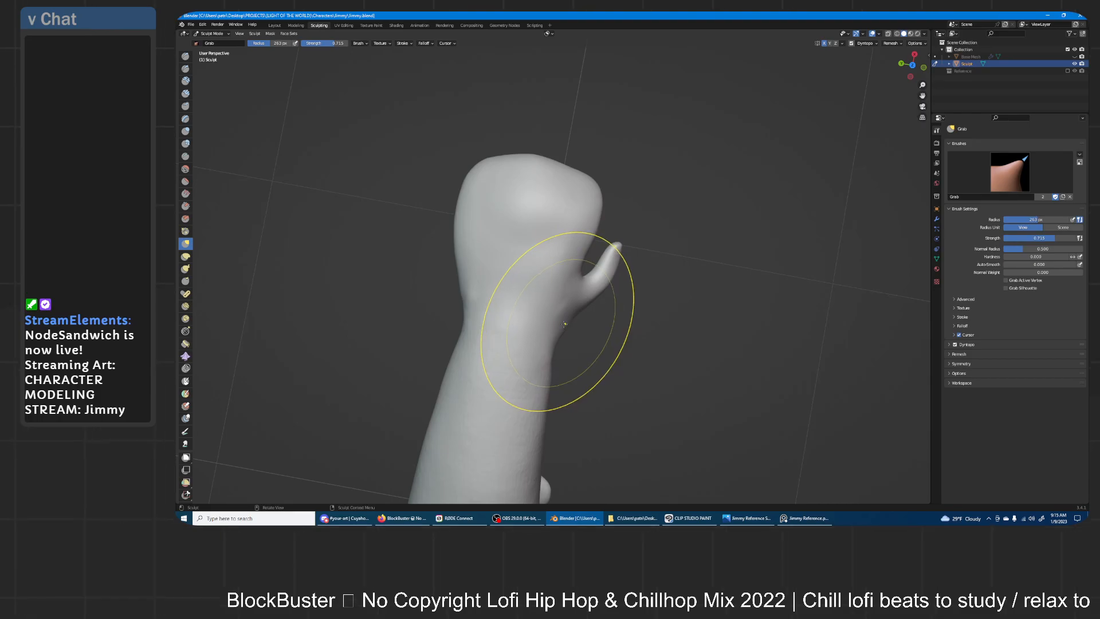
pyautogui.moveTo(589, 279)
pyautogui.mouseDown()
pyautogui.moveTo(612, 262)
pyautogui.moveTo(586, 294)
pyautogui.mouseUp()
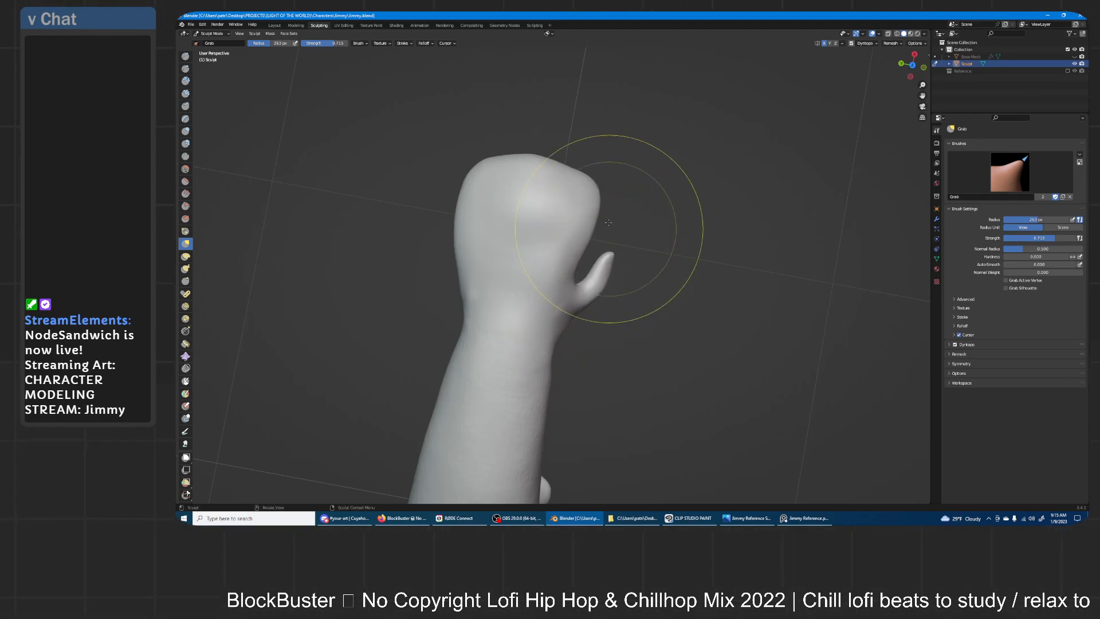
# - Shorten and round the hand's far edge opposite the wrist with Grab strokes along the edge and corners
pyautogui.moveTo(571, 153); pyautogui.dragTo(563, 157)
pyautogui.moveTo(549, 141); pyautogui.dragTo(526, 148)
pyautogui.moveTo(500, 143); pyautogui.dragTo(457, 198)
pyautogui.moveTo(478, 161); pyautogui.dragTo(483, 166)
pyautogui.moveTo(497, 155); pyautogui.dragTo(530, 165)
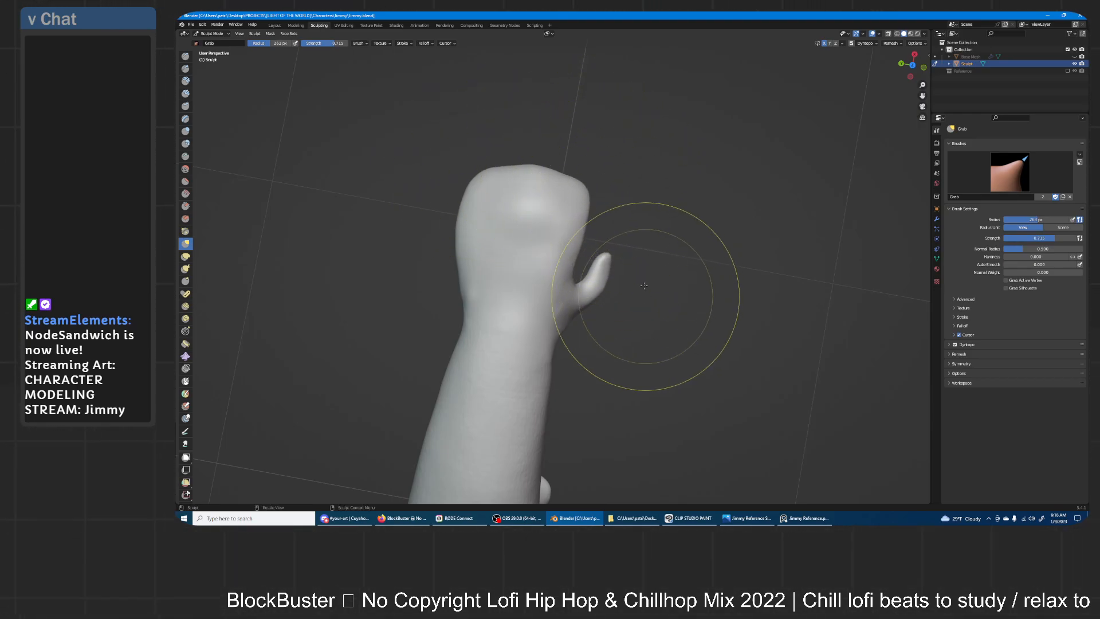
# - Reduce the Grab radius and nudge the thumb's tip outward, away from the hand
pyautogui.scroll(4, 671, 229)
pyautogui.scroll(1, 682, 223)
pyautogui.press('f')
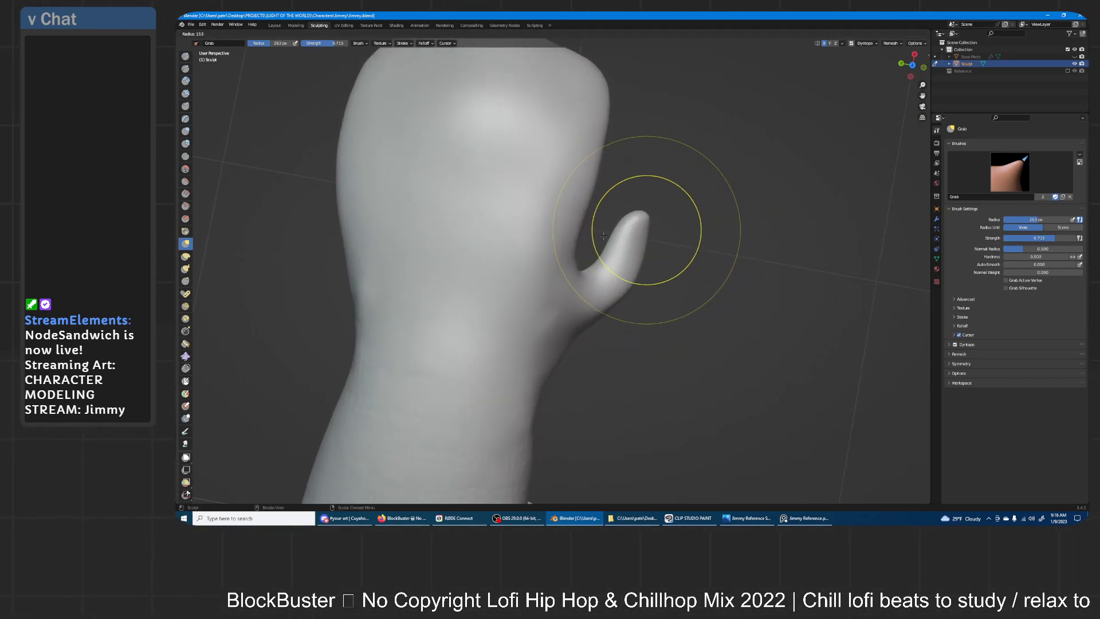
pyautogui.click(640, 218)
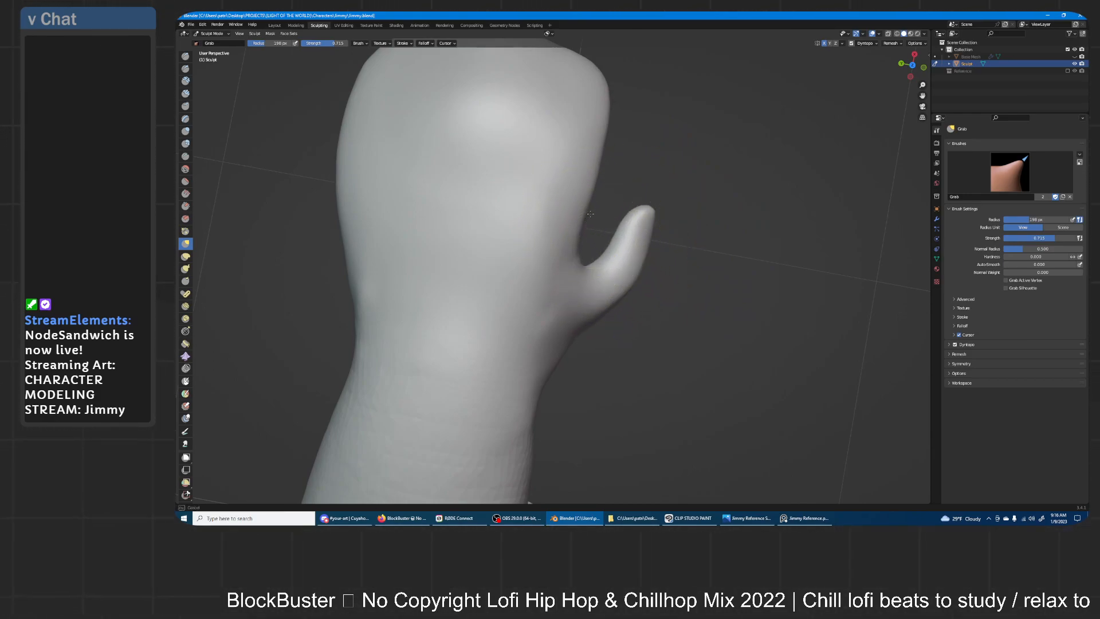
# - Pull the web between thumb and palm outward with Grab and soften the adjoining edge of the thumb mound
pyautogui.moveTo(614, 283)
pyautogui.mouseDown(button='middle')
pyautogui.moveTo(621, 213)
pyautogui.moveTo(619, 259)
pyautogui.moveTo(633, 198)
pyautogui.moveTo(673, 196)
pyautogui.moveTo(659, 203)
pyautogui.mouseUp(button='middle')
pyautogui.moveTo(580, 215); pyautogui.dragTo(596, 214)
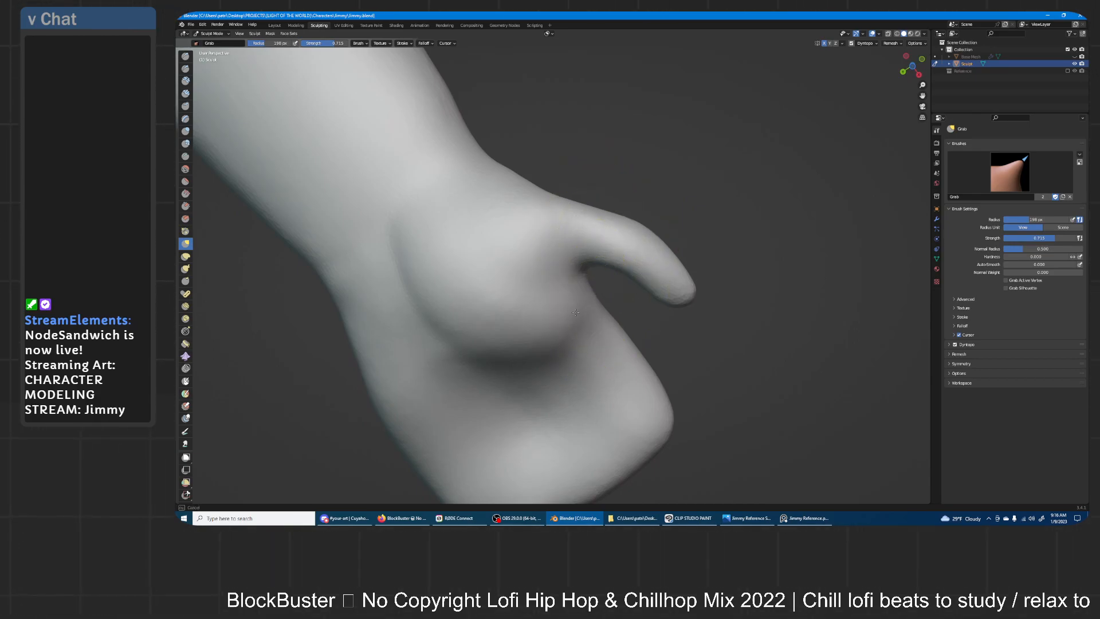
pyautogui.moveTo(562, 350); pyautogui.dragTo(564, 360)
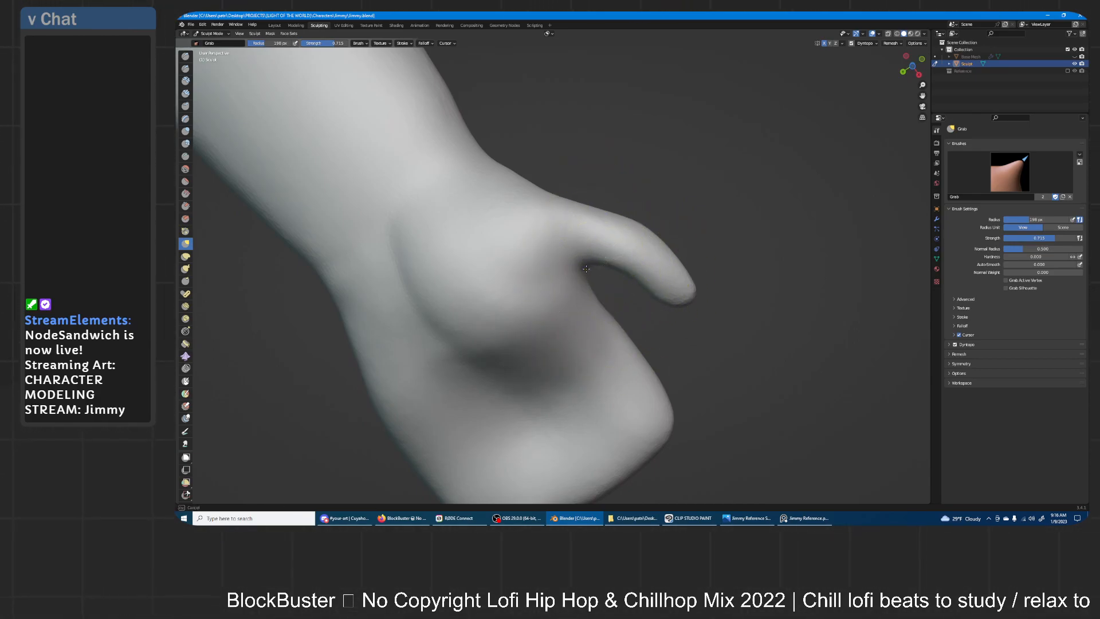
pyautogui.moveTo(584, 266); pyautogui.dragTo(594, 286)
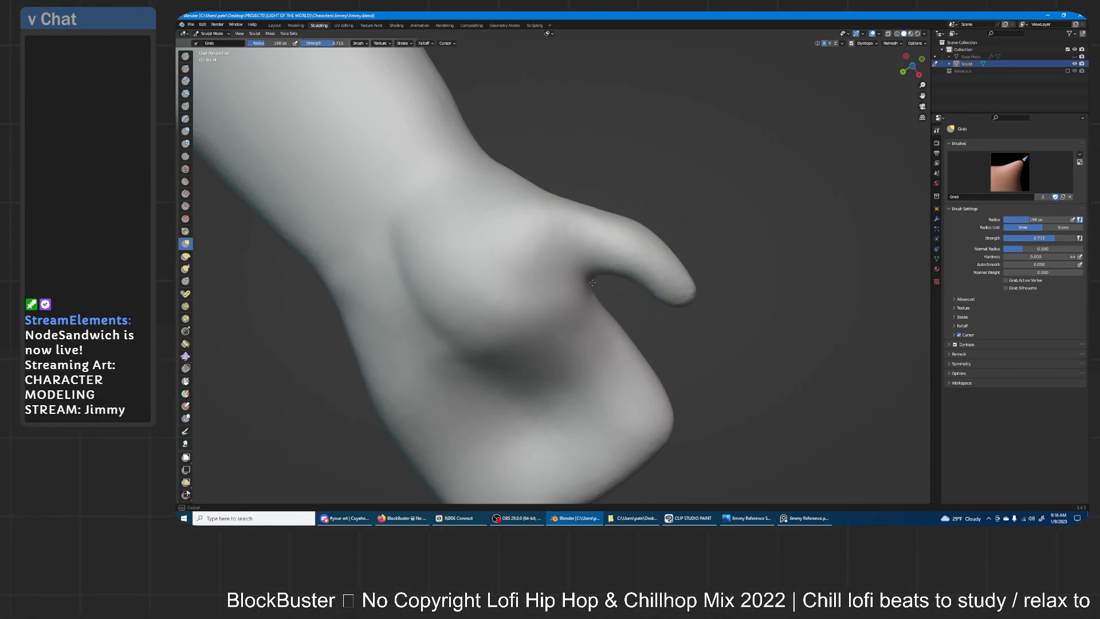
# - Draw raised ridges around the thumb mound's border and down the adjoining palm with the Draw brush at a 55 px radius
pyautogui.moveTo(590, 289)
pyautogui.mouseDown(button='middle')
pyautogui.moveTo(613, 258)
pyautogui.moveTo(454, 286)
pyautogui.mouseUp(button='middle')
pyautogui.press('x')
pyautogui.press('f')
pyautogui.click(572, 240)
pyautogui.moveTo(589, 172)
pyautogui.mouseDown()
pyautogui.moveTo(565, 335)
pyautogui.moveTo(593, 184)
pyautogui.moveTo(577, 306)
pyautogui.moveTo(489, 366)
pyautogui.moveTo(415, 341)
pyautogui.mouseUp()
pyautogui.moveTo(480, 158)
pyautogui.mouseDown()
pyautogui.moveTo(425, 225)
pyautogui.moveTo(492, 145)
pyautogui.mouseUp()
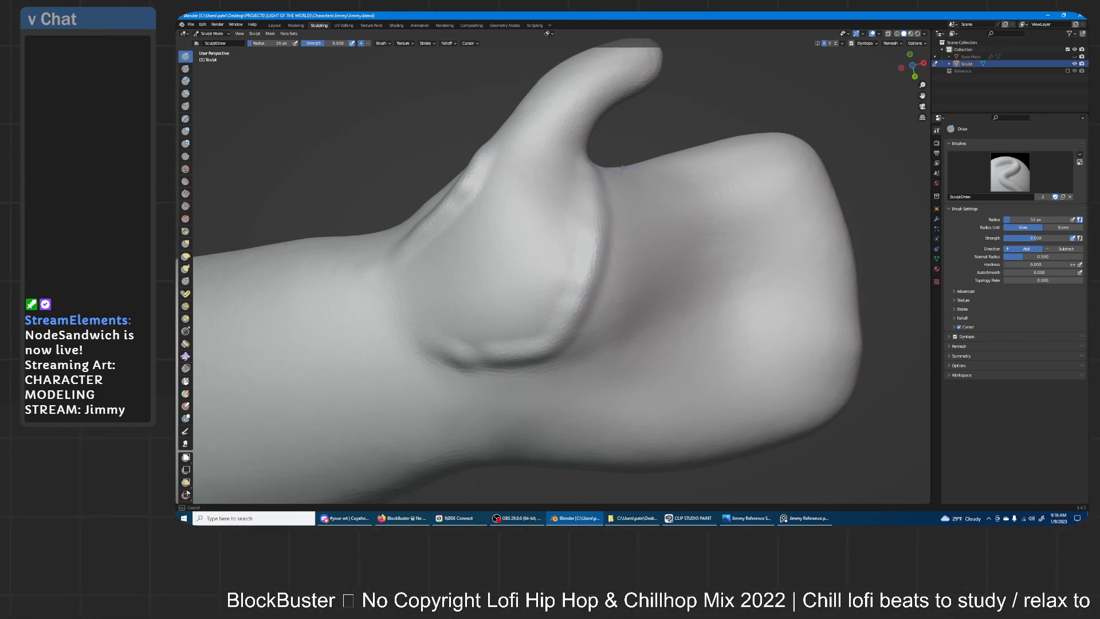
pyautogui.moveTo(622, 168); pyautogui.dragTo(645, 311)
# - Add volume to the palm and thumb mound with the Inflate brush, setting its radius to 147 px for the mound strokes
pyautogui.moveTo(690, 167); pyautogui.dragTo(687, 144, button='middle')
pyautogui.click(185, 132)
pyautogui.press('f')
pyautogui.click(653, 299)
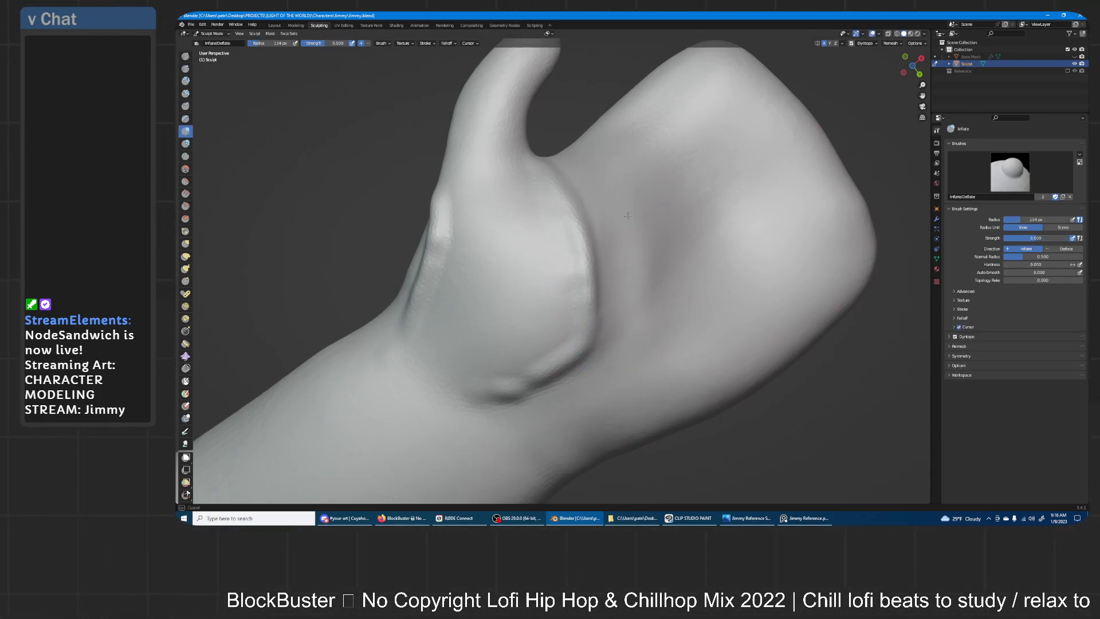
pyautogui.press('f')
pyautogui.click(582, 200)
pyautogui.moveTo(548, 260); pyautogui.dragTo(547, 275)
pyautogui.moveTo(458, 381)
pyautogui.mouseDown()
pyautogui.moveTo(517, 275)
pyautogui.moveTo(533, 309)
pyautogui.mouseUp()
pyautogui.moveTo(518, 346); pyautogui.dragTo(562, 316)
pyautogui.moveTo(586, 200)
pyautogui.mouseDown(button='middle')
pyautogui.moveTo(553, 238)
pyautogui.moveTo(571, 274)
pyautogui.moveTo(485, 353)
pyautogui.mouseUp(button='middle')
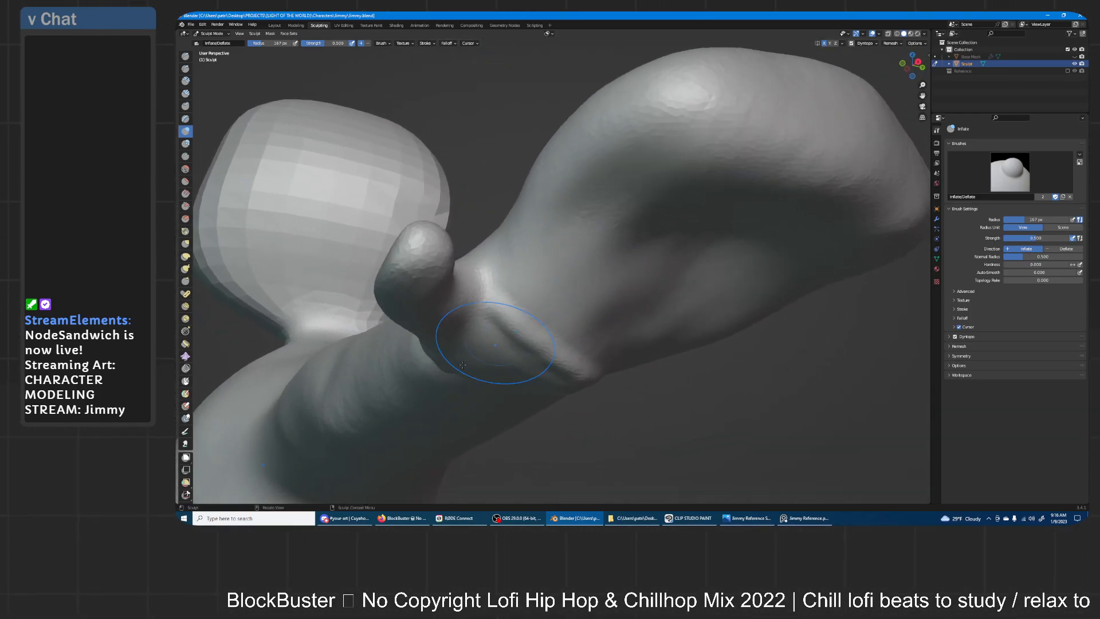
# - Carve the groove between the thumb mound and the palm with the Crease brush
pyautogui.click(186, 156)
pyautogui.moveTo(510, 304)
pyautogui.mouseDown(button='middle')
pyautogui.moveTo(589, 219)
pyautogui.moveTo(567, 241)
pyautogui.mouseUp(button='middle')
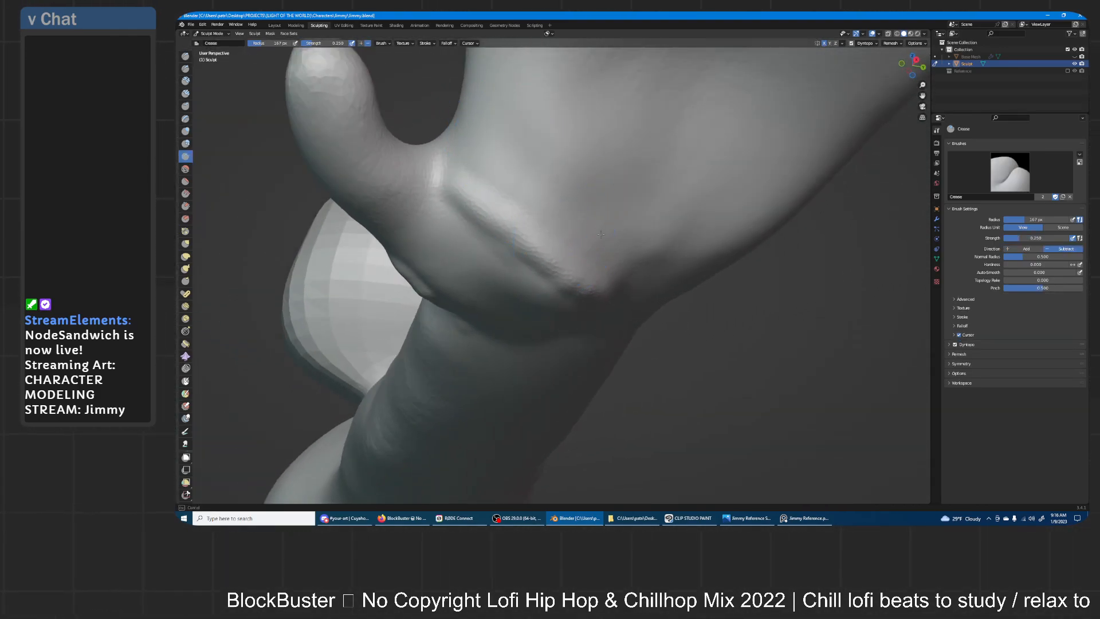
pyautogui.moveTo(595, 246)
pyautogui.mouseDown()
pyautogui.moveTo(576, 247)
pyautogui.moveTo(599, 289)
pyautogui.mouseUp()
pyautogui.moveTo(599, 290); pyautogui.dragTo(613, 246, button='middle')
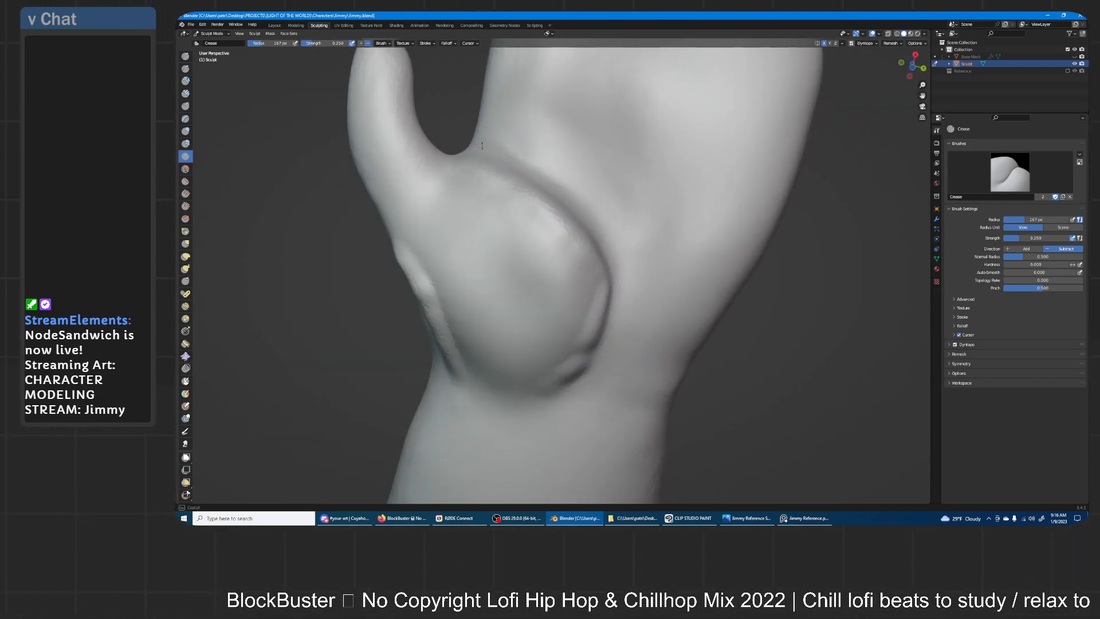
# - Smooth the creases around the thumb mound on the palm and undo the last smoothing change
pyautogui.moveTo(506, 179)
pyautogui.keyDown('shift'); pyautogui.mouseDown()
pyautogui.moveTo(605, 287)
pyautogui.moveTo(560, 388)
pyautogui.mouseUp(); pyautogui.keyUp('shift')
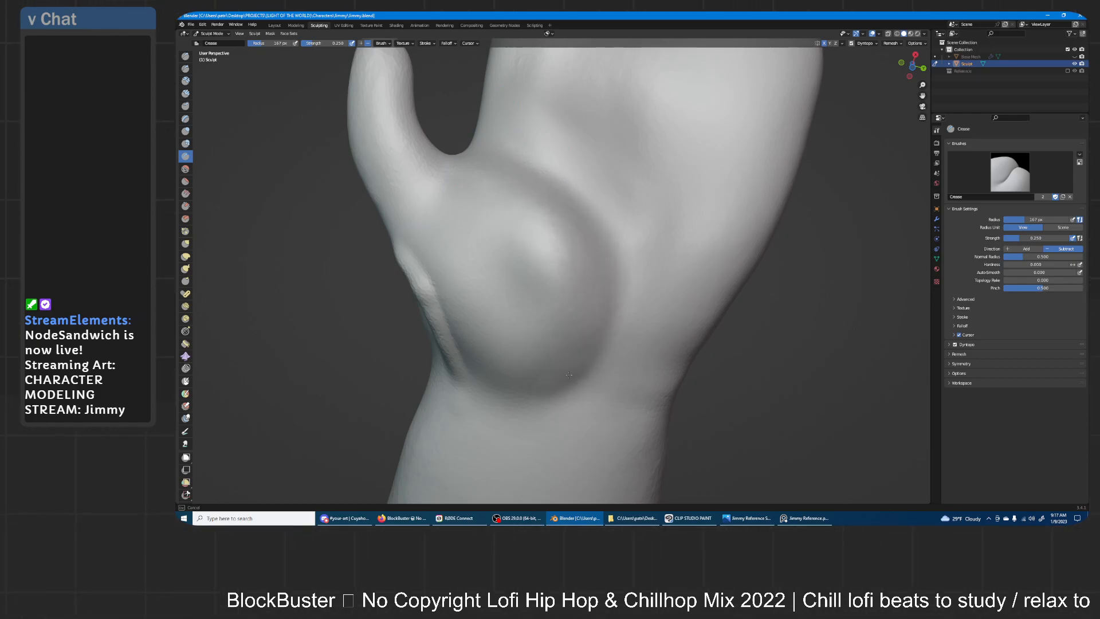
pyautogui.keyDown('shift'); pyautogui.moveTo(440, 295); pyautogui.dragTo(445, 336); pyautogui.keyUp('shift')
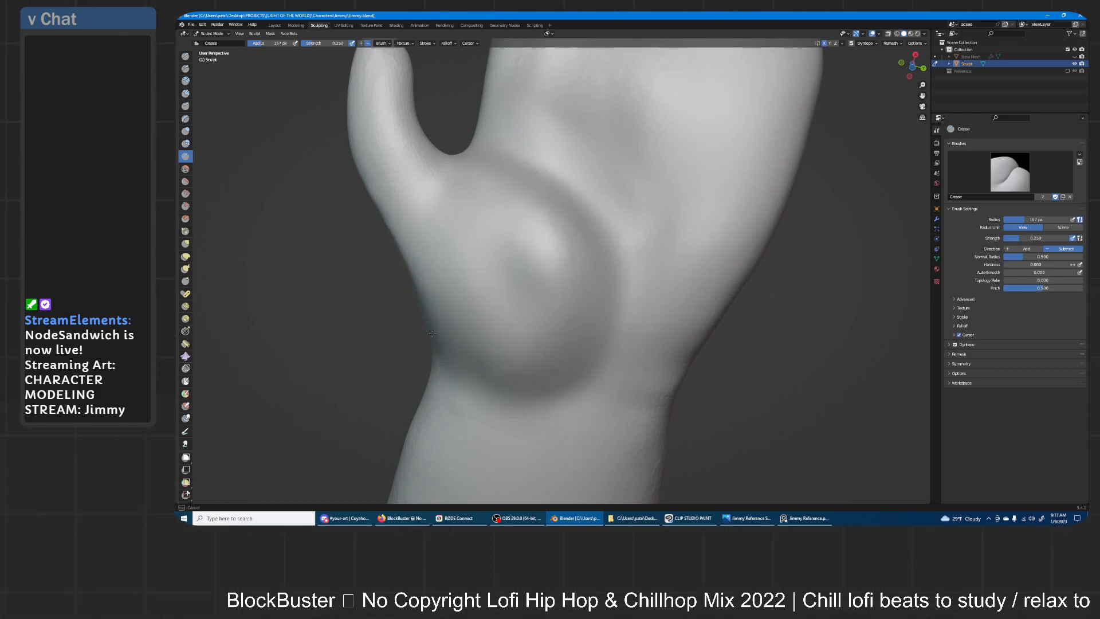
pyautogui.moveTo(621, 244)
pyautogui.mouseDown(button='middle')
pyautogui.moveTo(642, 172)
pyautogui.moveTo(665, 225)
pyautogui.moveTo(568, 252)
pyautogui.mouseUp(button='middle')
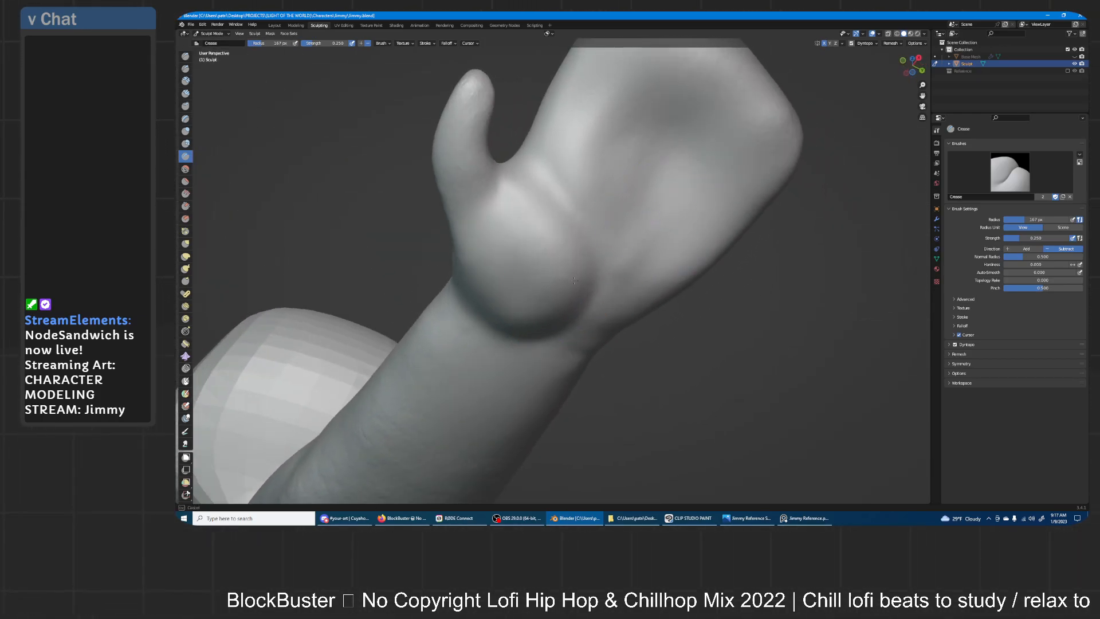
pyautogui.moveTo(571, 252); pyautogui.dragTo(572, 302, button='middle')
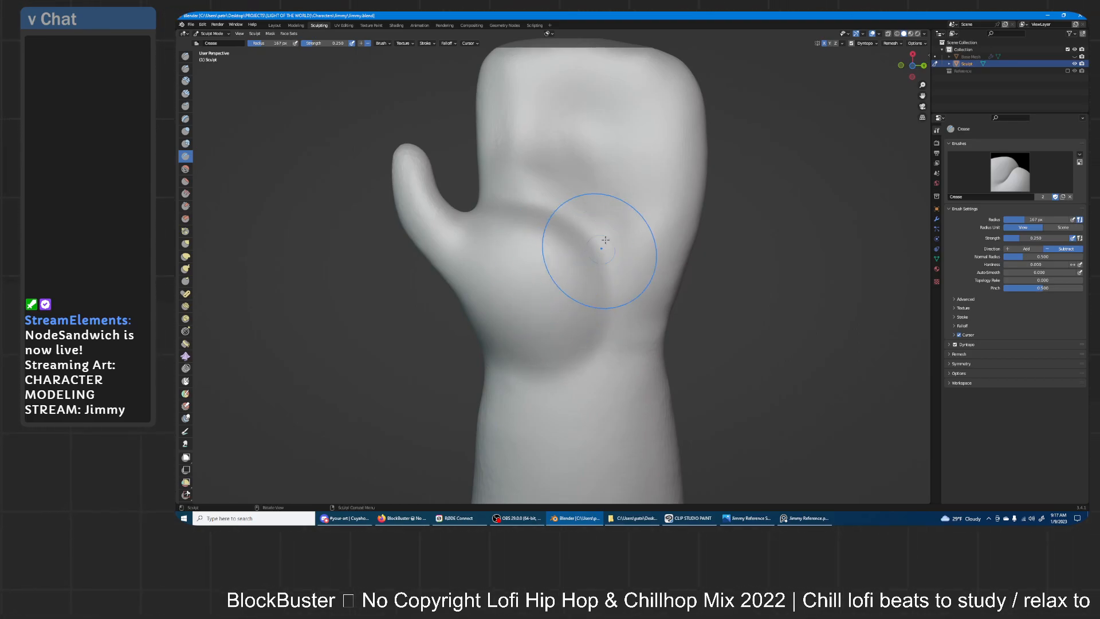
pyautogui.hotkey('ctrl', 'z')
# - Reshape the thumb mound on the palm, pulling it up toward the fingers with the Grab brush at a 213 px radius
pyautogui.click(186, 244)
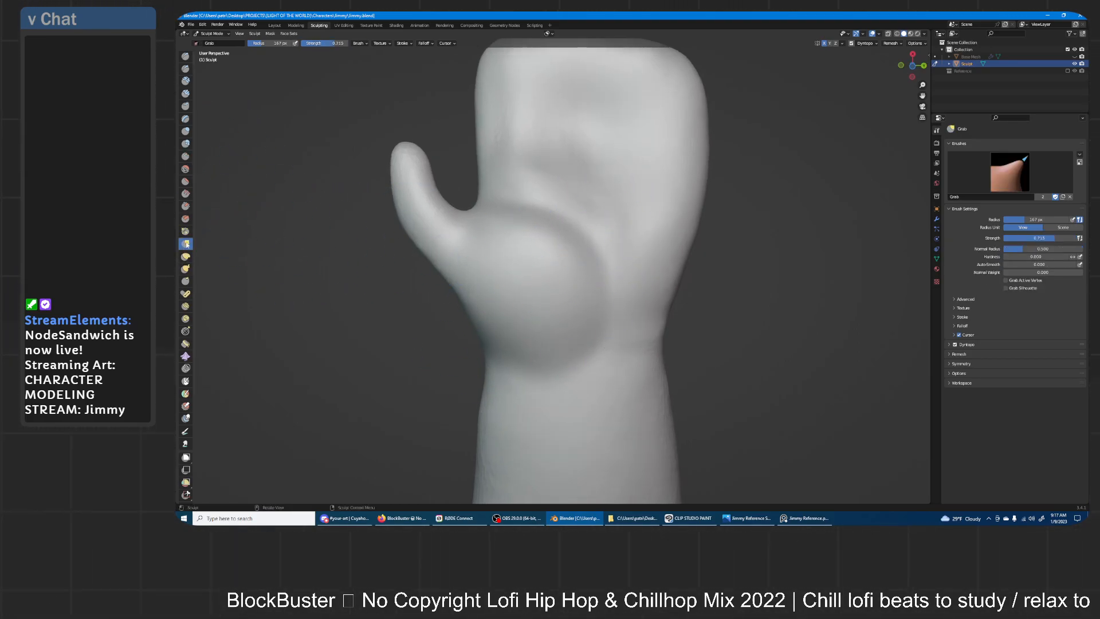
pyautogui.press('f')
pyautogui.click(570, 329)
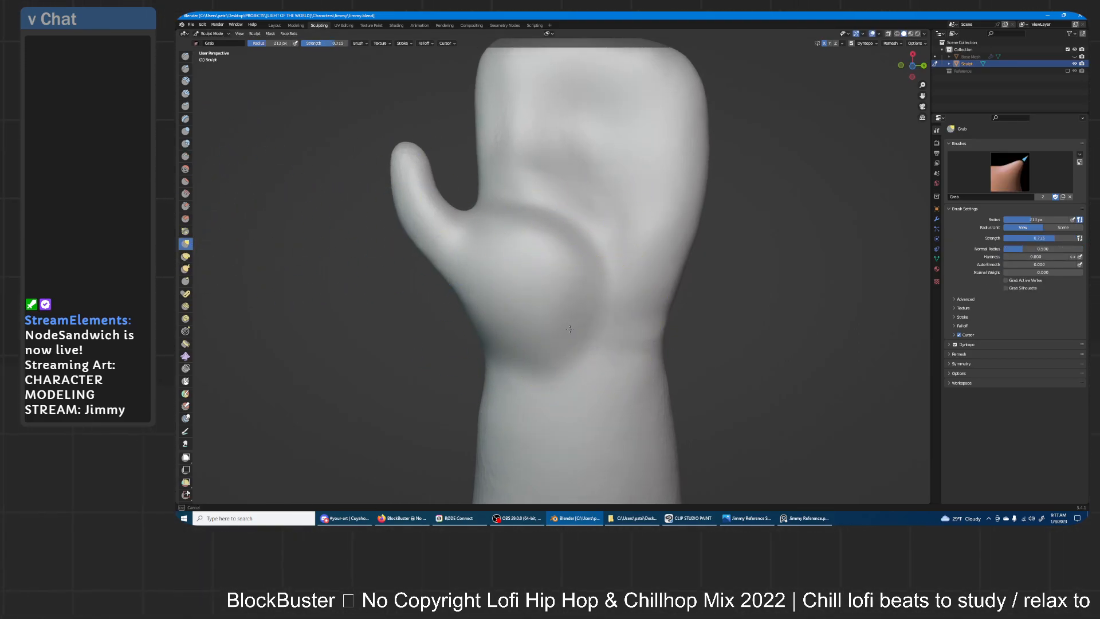
pyautogui.moveTo(496, 320)
pyautogui.mouseDown()
pyautogui.moveTo(580, 282)
pyautogui.moveTo(552, 225)
pyautogui.moveTo(538, 224)
pyautogui.mouseUp()
pyautogui.moveTo(557, 358)
pyautogui.mouseDown()
pyautogui.moveTo(543, 347)
pyautogui.moveTo(565, 281)
pyautogui.moveTo(550, 274)
pyautogui.moveTo(543, 291)
pyautogui.mouseUp()
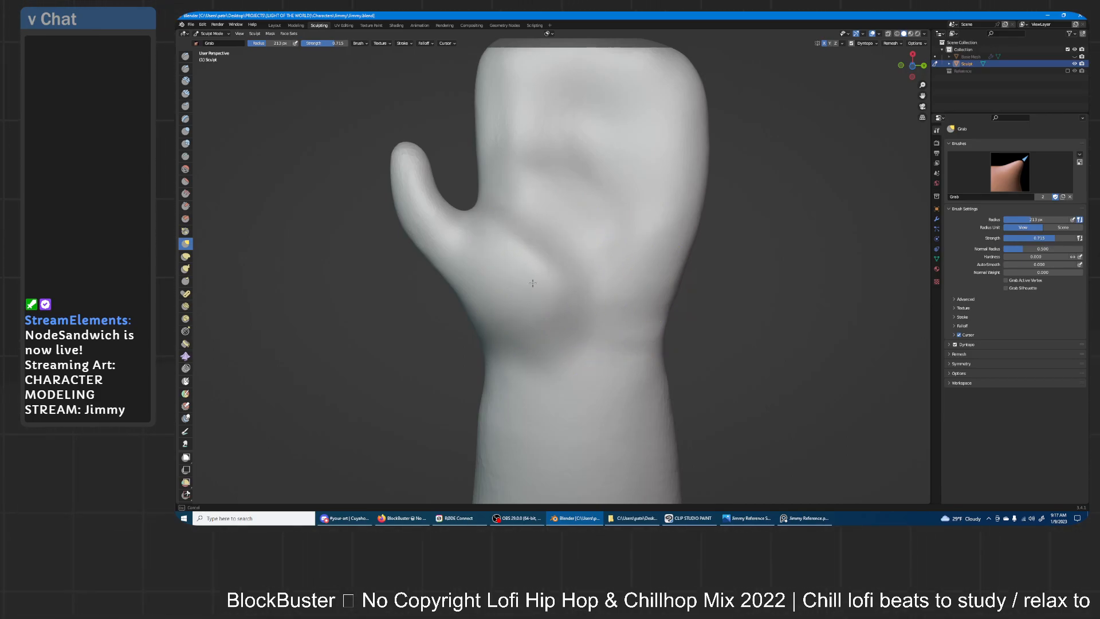
# - Build up the thumb mound and the web beside the thumb with the Draw brush at a 141 px radius
pyautogui.moveTo(558, 269)
pyautogui.mouseDown(button='middle')
pyautogui.moveTo(604, 246)
pyautogui.moveTo(579, 238)
pyautogui.mouseUp(button='middle')
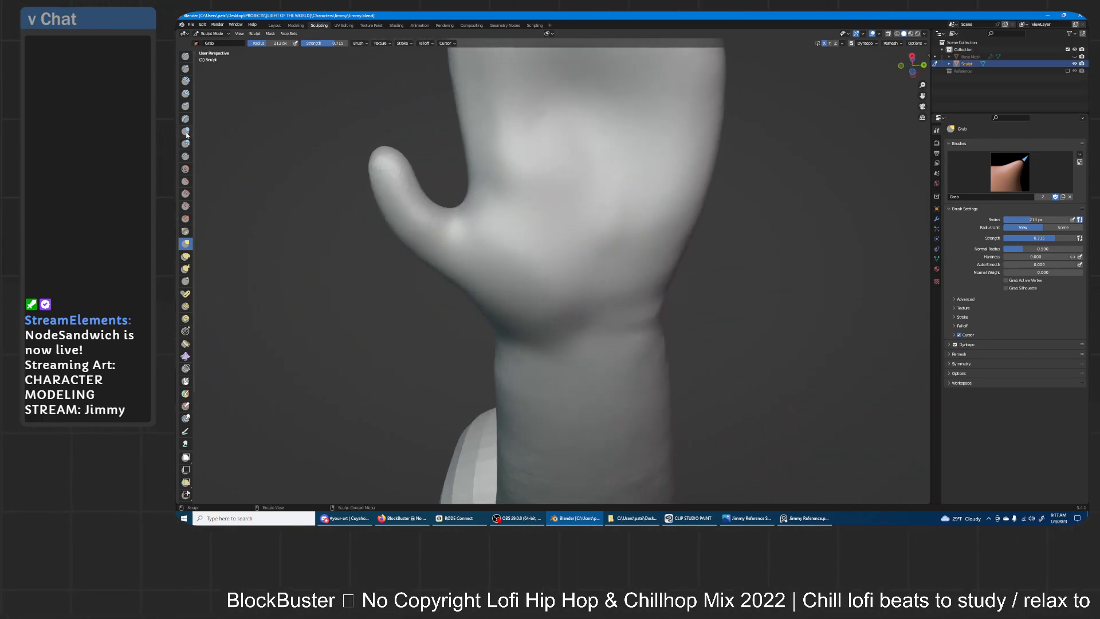
pyautogui.click(185, 56)
pyautogui.scroll(2, 536, 200)
pyautogui.press('f')
pyautogui.click(533, 196)
pyautogui.moveTo(456, 169); pyautogui.dragTo(557, 214)
pyautogui.moveTo(499, 188); pyautogui.dragTo(592, 240)
pyautogui.moveTo(535, 198); pyautogui.dragTo(611, 312)
pyautogui.moveTo(593, 256)
pyautogui.mouseDown()
pyautogui.moveTo(596, 336)
pyautogui.moveTo(601, 226)
pyautogui.moveTo(549, 208)
pyautogui.mouseUp()
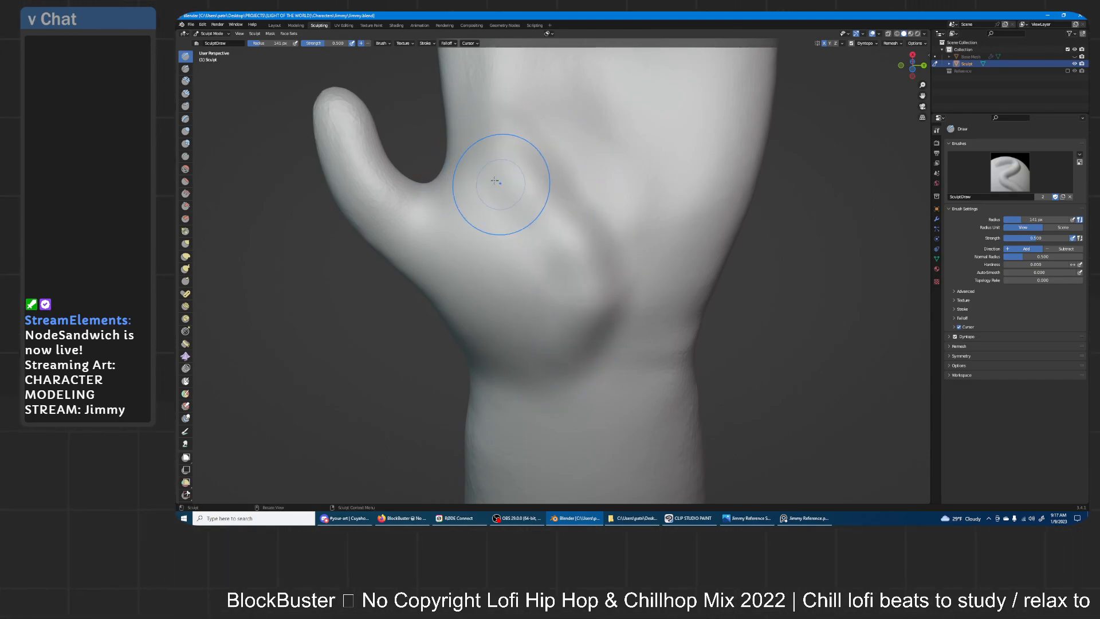
pyautogui.moveTo(436, 188); pyautogui.dragTo(422, 172)
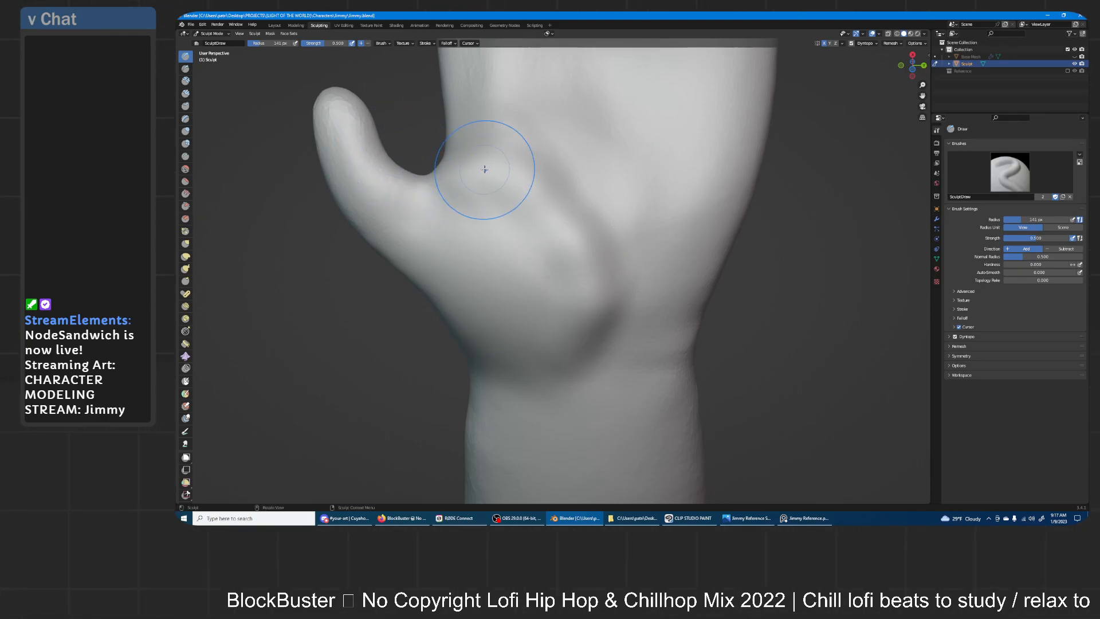
# - Adjust the web between thumb and palm and the base of the thumb with the Grab brush
pyautogui.click(184, 246)
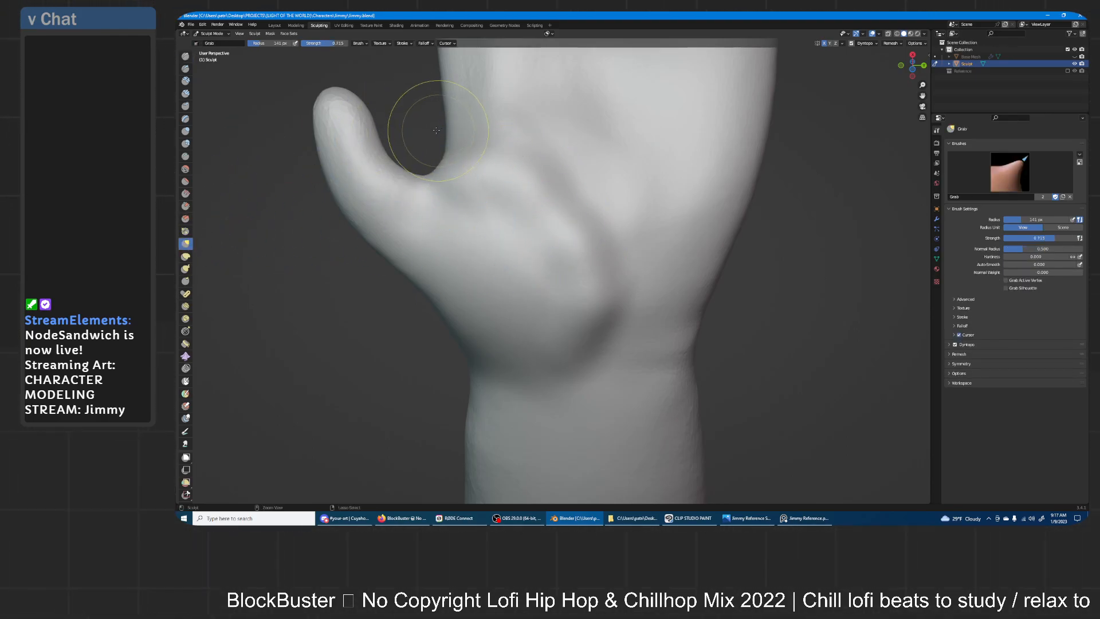
pyautogui.scroll(-2, 430, 149)
pyautogui.moveTo(427, 184); pyautogui.dragTo(428, 164)
pyautogui.moveTo(466, 231); pyautogui.dragTo(458, 226)
# - Thicken the thumb with the Inflate brush, working on it from several sides
pyautogui.moveTo(516, 225); pyautogui.dragTo(551, 242, button='middle')
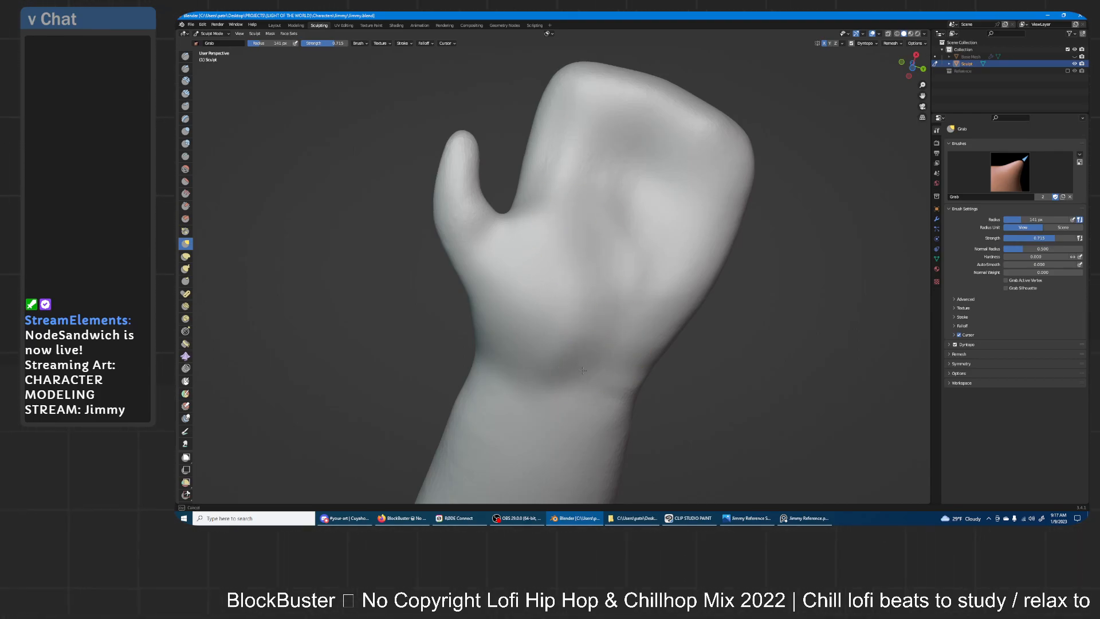
pyautogui.moveTo(626, 197)
pyautogui.mouseDown(button='middle')
pyautogui.moveTo(582, 204)
pyautogui.moveTo(636, 243)
pyautogui.moveTo(596, 283)
pyautogui.moveTo(646, 252)
pyautogui.moveTo(625, 275)
pyautogui.moveTo(626, 259)
pyautogui.moveTo(613, 290)
pyautogui.mouseUp(button='middle')
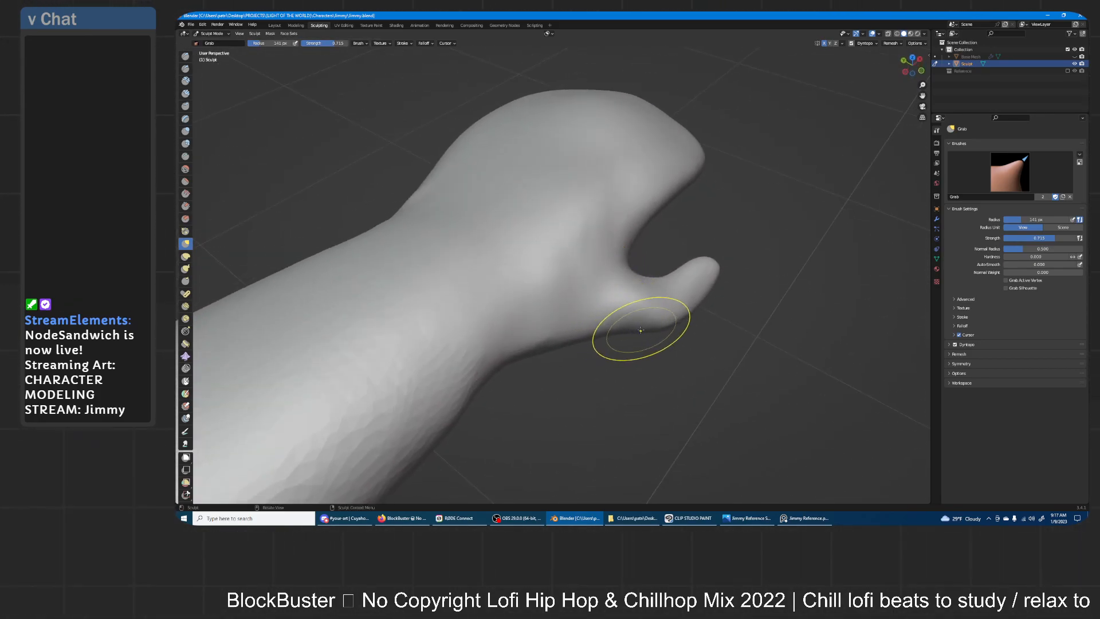
pyautogui.moveTo(678, 317)
pyautogui.mouseDown(button='middle')
pyautogui.moveTo(671, 245)
pyautogui.moveTo(668, 254)
pyautogui.mouseUp(button='middle')
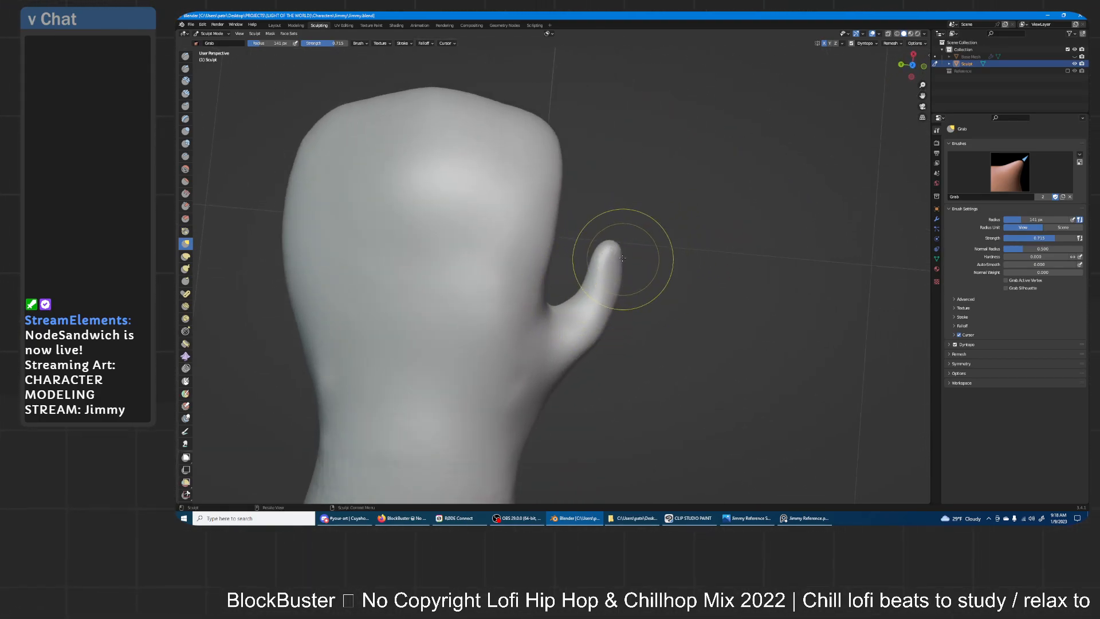
pyautogui.moveTo(669, 249)
pyautogui.mouseDown(button='middle')
pyautogui.moveTo(560, 140)
pyautogui.moveTo(596, 229)
pyautogui.mouseUp(button='middle')
pyautogui.click(185, 131)
pyautogui.moveTo(519, 247)
pyautogui.keyDown('ctrl'); pyautogui.mouseDown(button='middle')
pyautogui.moveTo(518, 216)
pyautogui.moveTo(513, 341)
pyautogui.mouseUp(button='middle'); pyautogui.keyUp('ctrl')
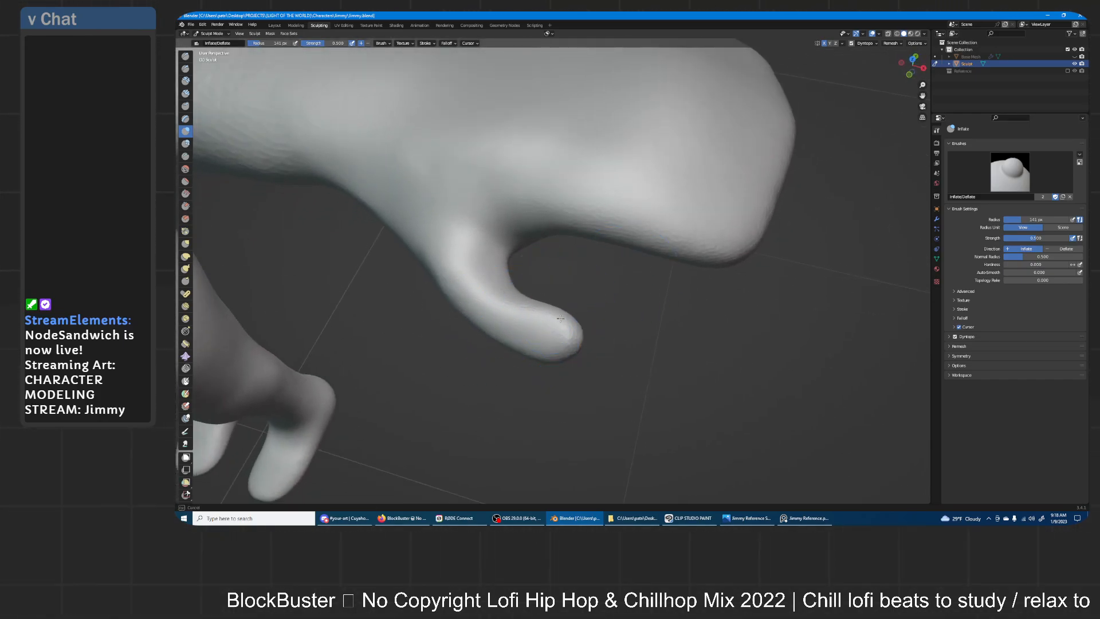
pyautogui.moveTo(556, 301); pyautogui.dragTo(522, 278, button='middle')
pyautogui.moveTo(548, 355)
pyautogui.mouseDown(button='middle')
pyautogui.moveTo(503, 221)
pyautogui.moveTo(565, 341)
pyautogui.mouseUp(button='middle')
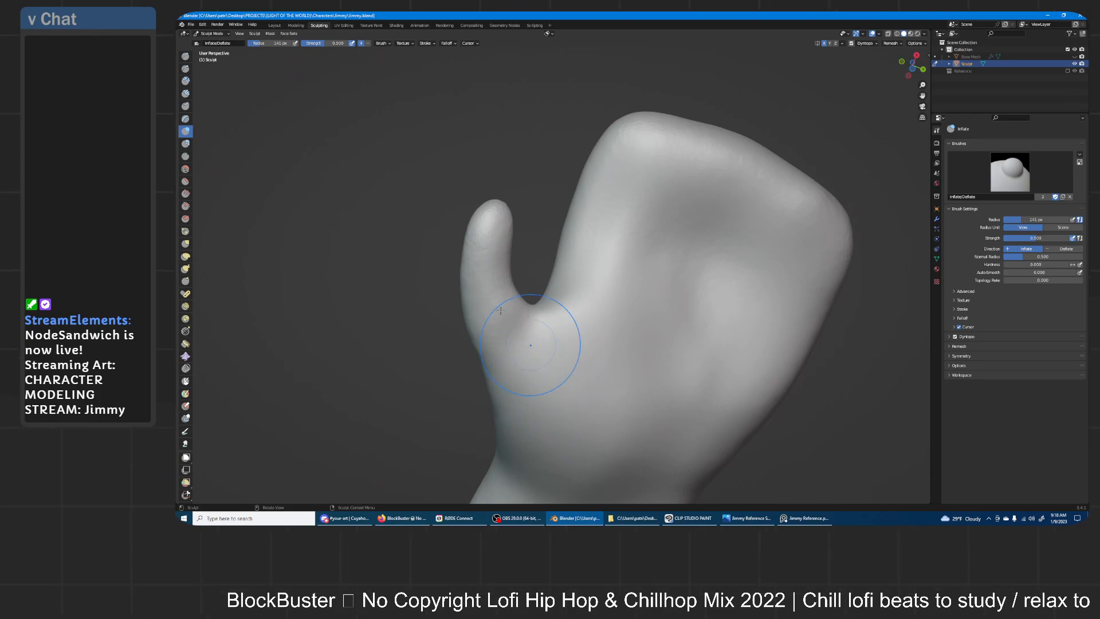
# - Adjust the outer side of the thumb's base with the Grab brush
pyautogui.press('g')
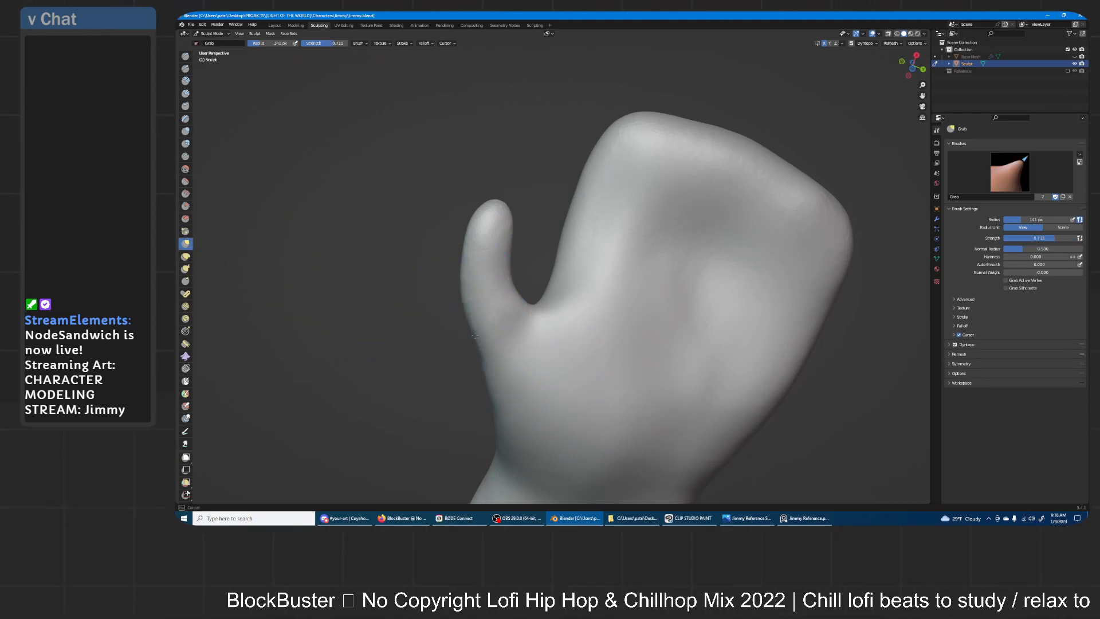
pyautogui.moveTo(499, 322)
pyautogui.mouseDown(button='middle')
pyautogui.moveTo(540, 331)
pyautogui.moveTo(475, 241)
pyautogui.moveTo(538, 227)
pyautogui.mouseUp(button='middle')
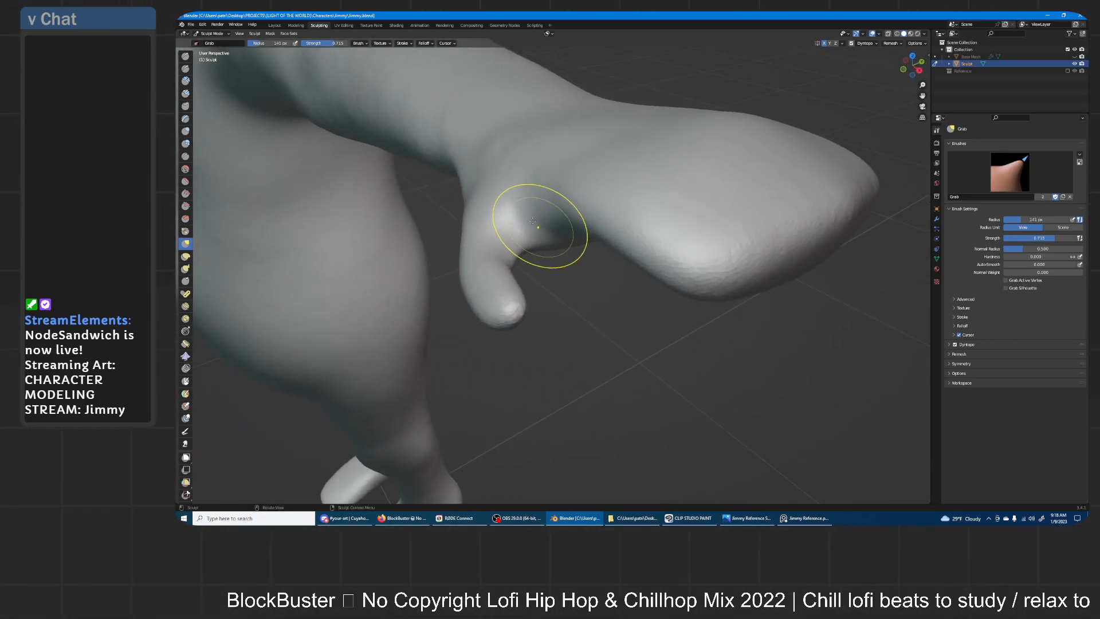
pyautogui.moveTo(480, 280); pyautogui.dragTo(671, 313, button='middle')
# - Reshape the finger end of the hand into a rounded arc with the Grab brush at a 189 px radius
pyautogui.keyDown('ctrl'); pyautogui.moveTo(672, 215); pyautogui.dragTo(626, 260, button='middle'); pyautogui.keyUp('ctrl')
pyautogui.moveTo(544, 201)
pyautogui.mouseDown(button='middle')
pyautogui.moveTo(630, 227)
pyautogui.moveTo(649, 244)
pyautogui.mouseUp(button='middle')
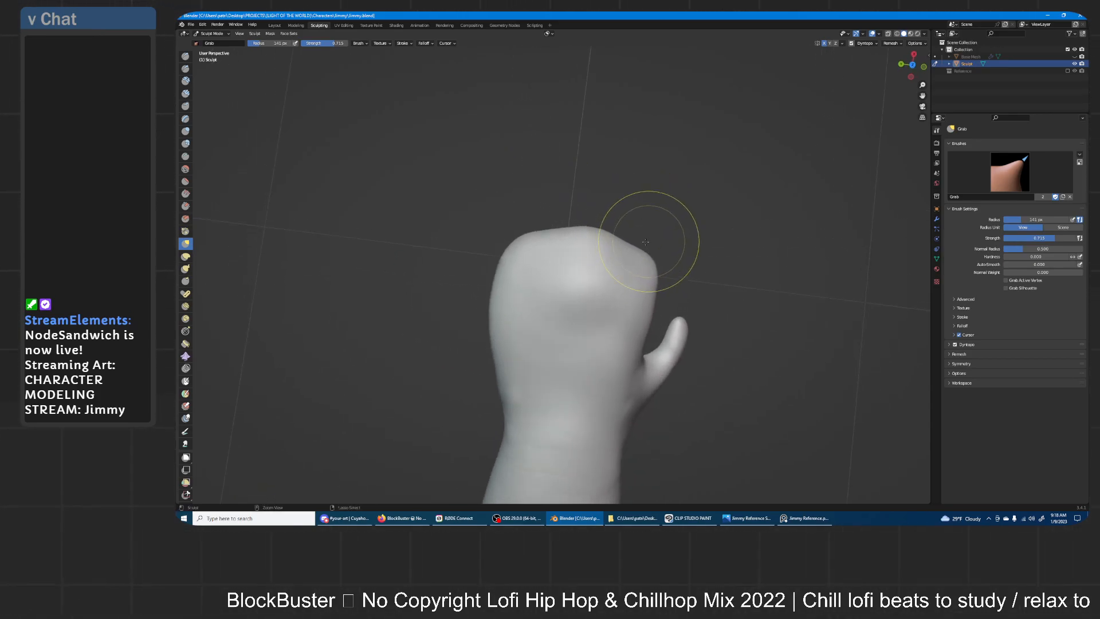
pyautogui.press('f')
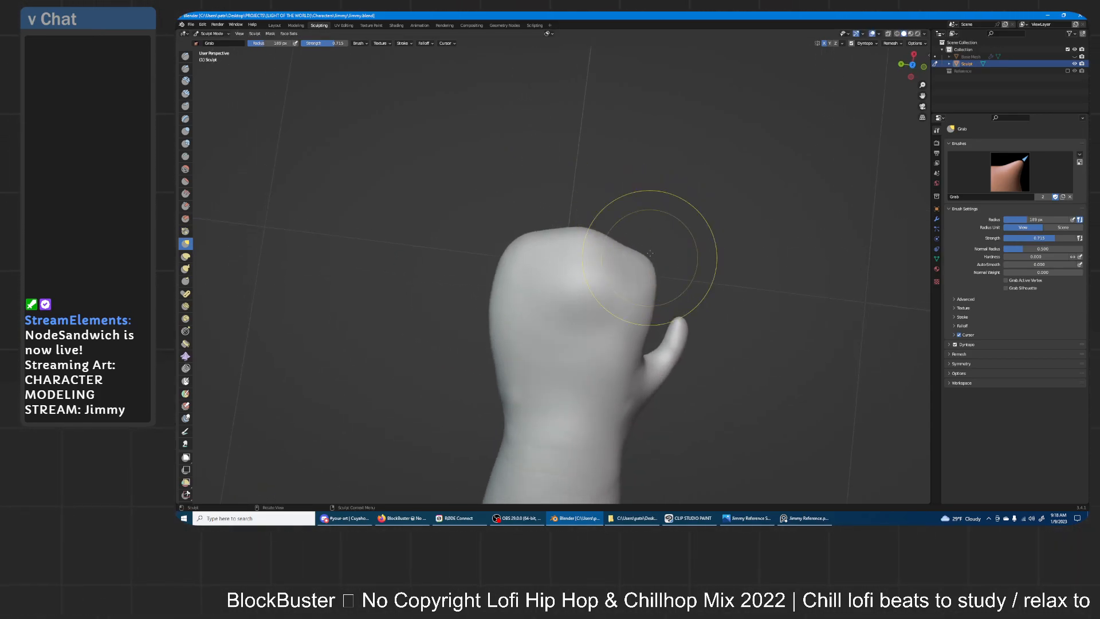
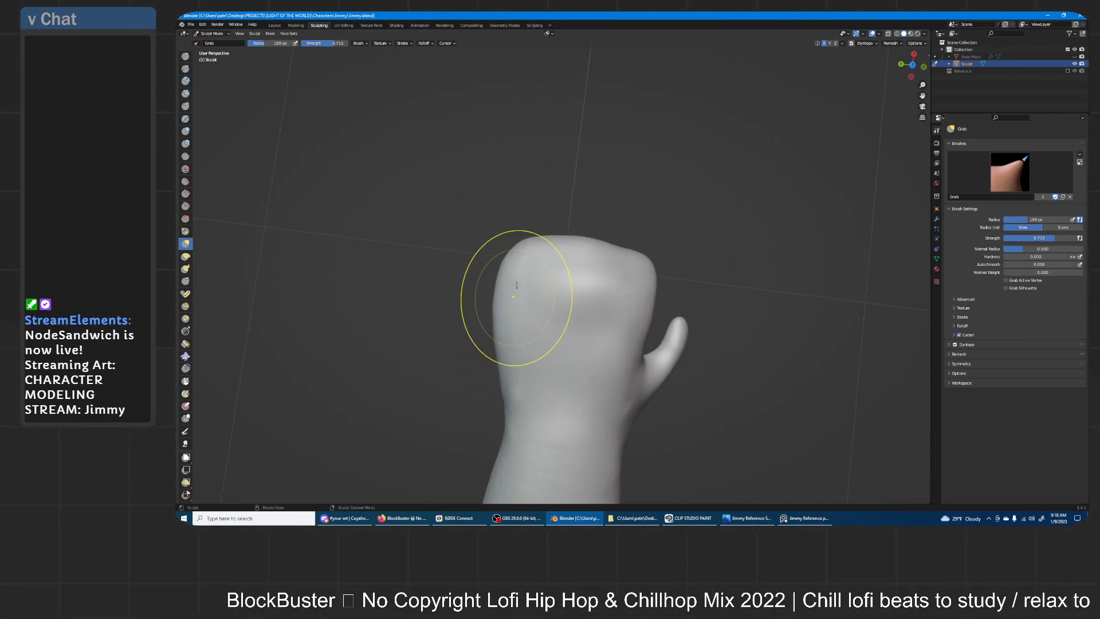
pyautogui.moveTo(515, 248); pyautogui.dragTo(531, 258)
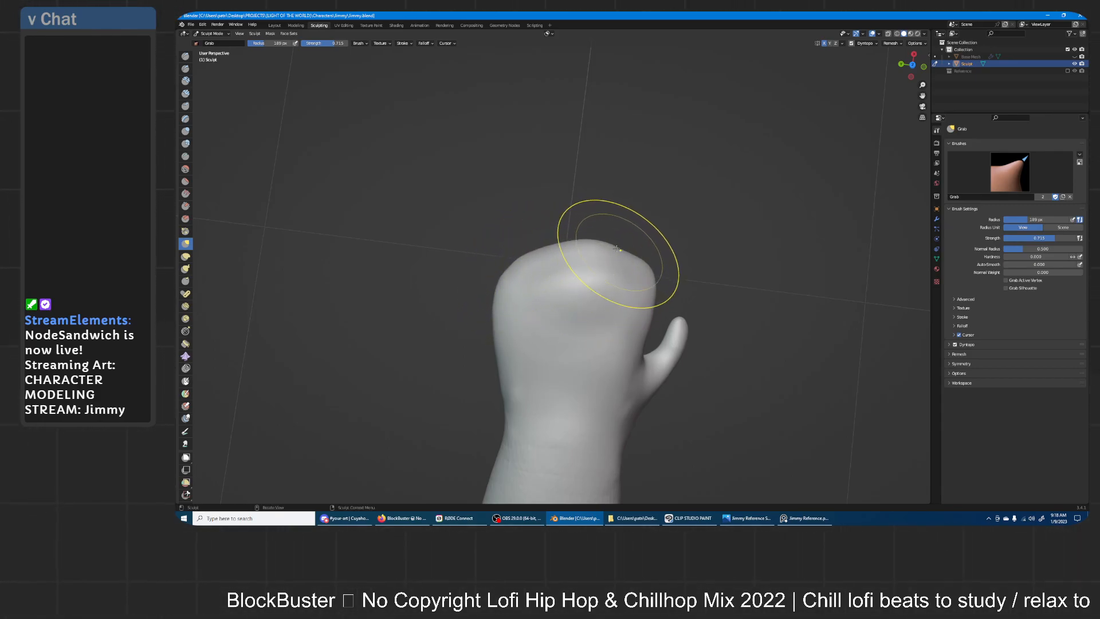
pyautogui.moveTo(644, 275); pyautogui.dragTo(641, 276)
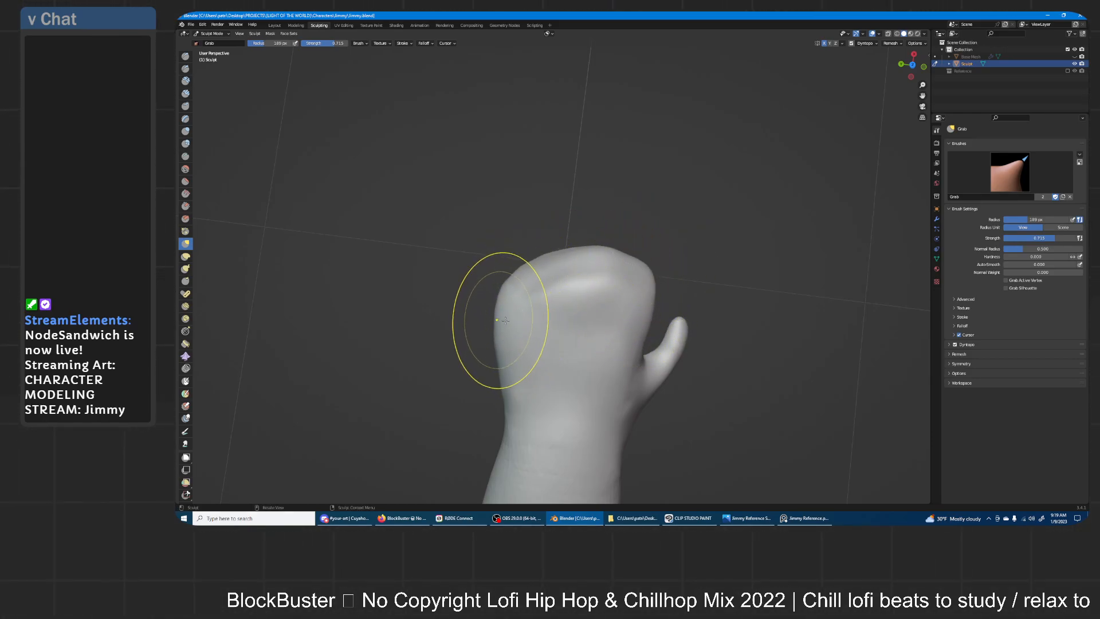
pyautogui.moveTo(651, 189)
pyautogui.mouseDown(button='middle')
pyautogui.moveTo(717, 189)
pyautogui.moveTo(596, 245)
pyautogui.moveTo(619, 210)
pyautogui.moveTo(602, 196)
pyautogui.mouseUp(button='middle')
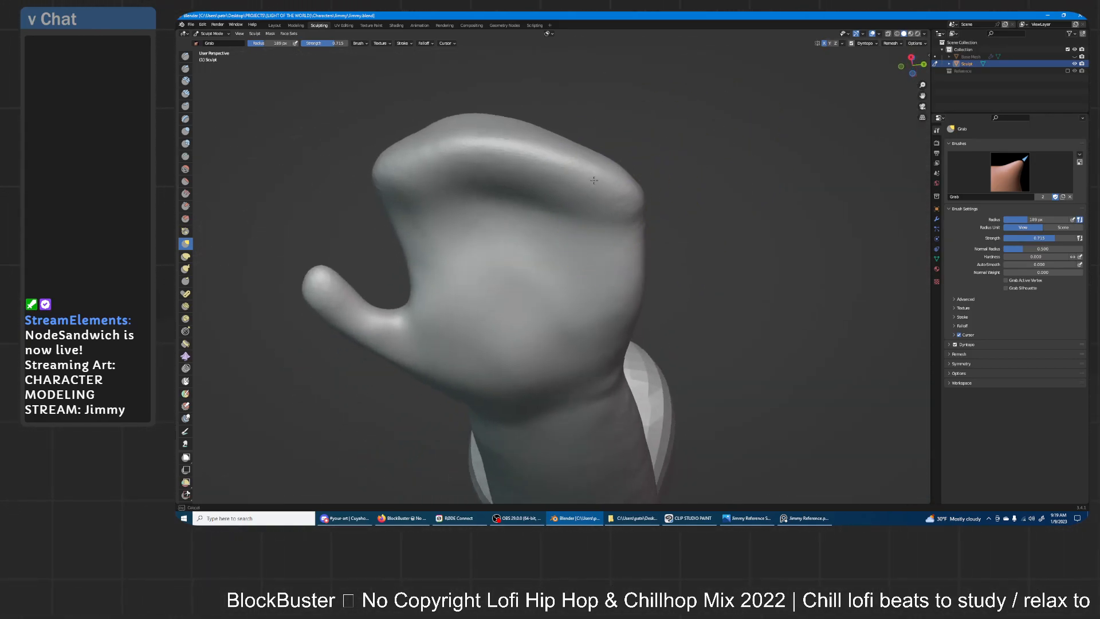
pyautogui.moveTo(427, 157); pyautogui.dragTo(444, 159)
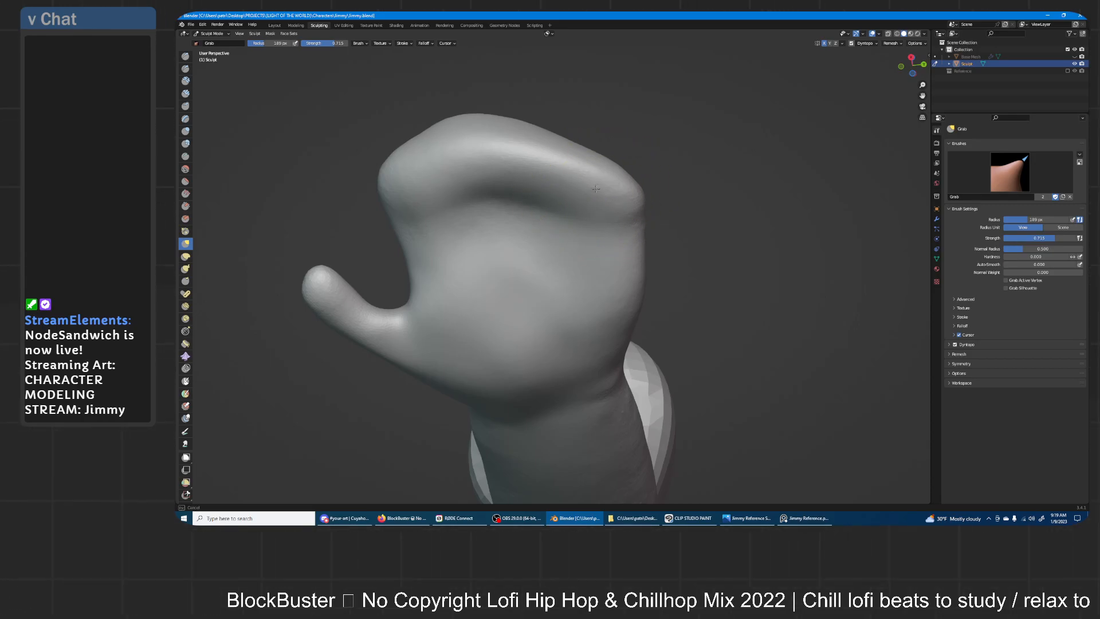
# - Try pulling out an index finger with the Snake Hook brush, undo it, and set the brush radius to 103 px
pyautogui.moveTo(601, 209)
pyautogui.mouseDown(button='middle')
pyautogui.moveTo(597, 281)
pyautogui.moveTo(573, 298)
pyautogui.moveTo(575, 162)
pyautogui.mouseUp(button='middle')
pyautogui.click(185, 269)
pyautogui.keyDown('ctrl'); pyautogui.moveTo(612, 252); pyautogui.dragTo(620, 201, button='middle'); pyautogui.keyUp('ctrl')
pyautogui.moveTo(620, 227)
pyautogui.keyDown('shift'); pyautogui.mouseDown(button='middle')
pyautogui.moveTo(614, 257)
pyautogui.moveTo(619, 233)
pyautogui.mouseUp(button='middle'); pyautogui.keyUp('shift')
pyautogui.moveTo(484, 240); pyautogui.dragTo(493, 74)
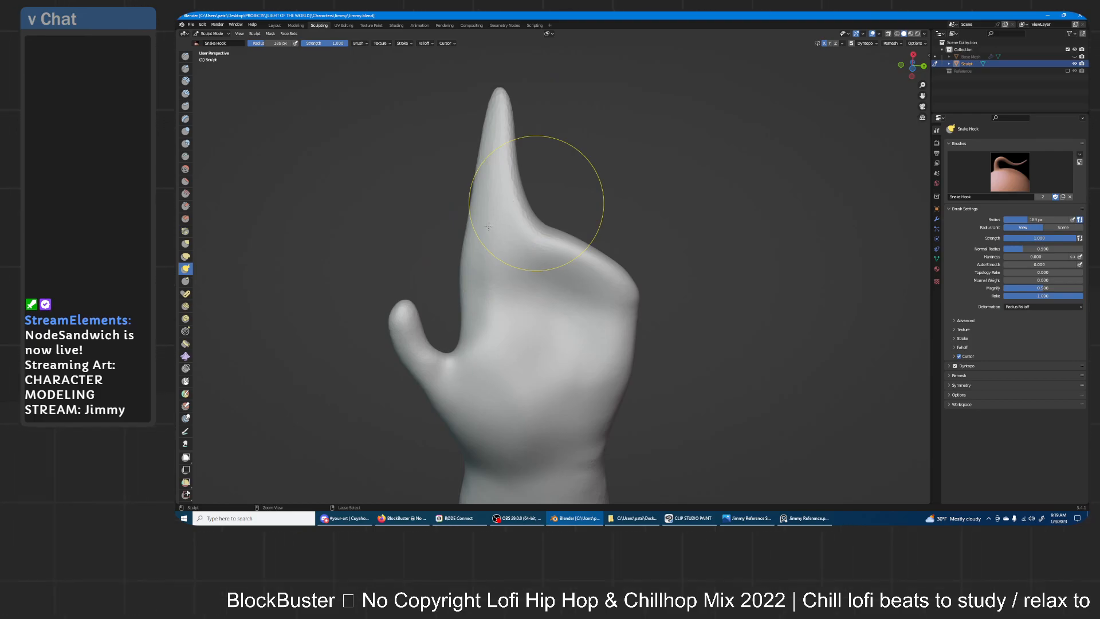
pyautogui.hotkey('ctrl', 'z')
pyautogui.press('f')
pyautogui.click(483, 245)
pyautogui.moveTo(483, 245); pyautogui.dragTo(488, 106)
pyautogui.hotkey('ctrl', 'z')
pyautogui.moveTo(475, 244); pyautogui.dragTo(473, 102)
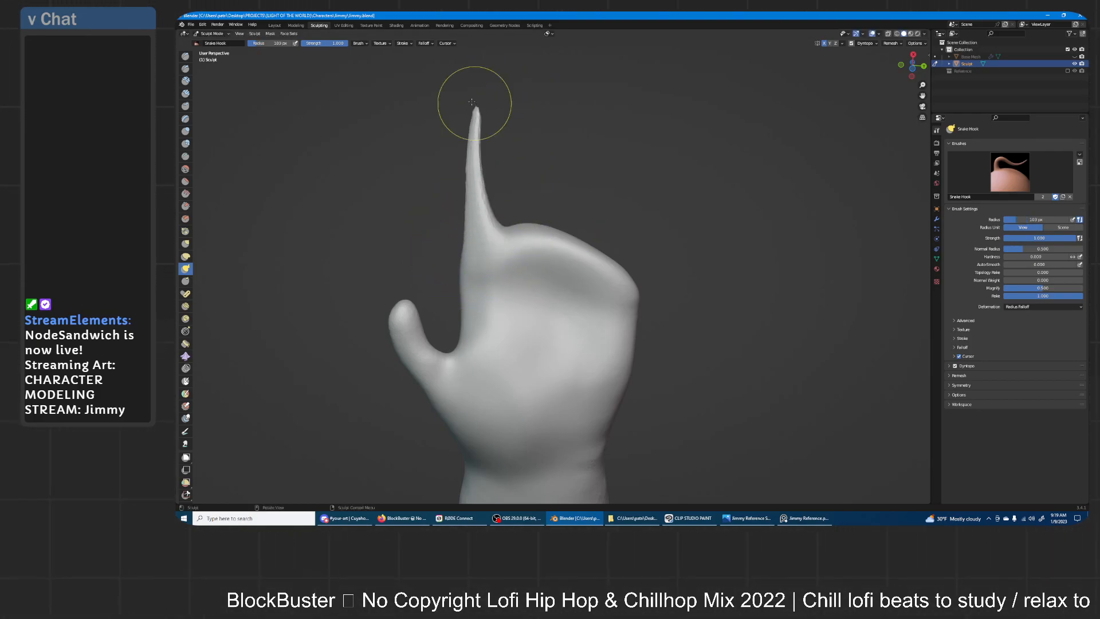
pyautogui.hotkey('ctrl', 'z')
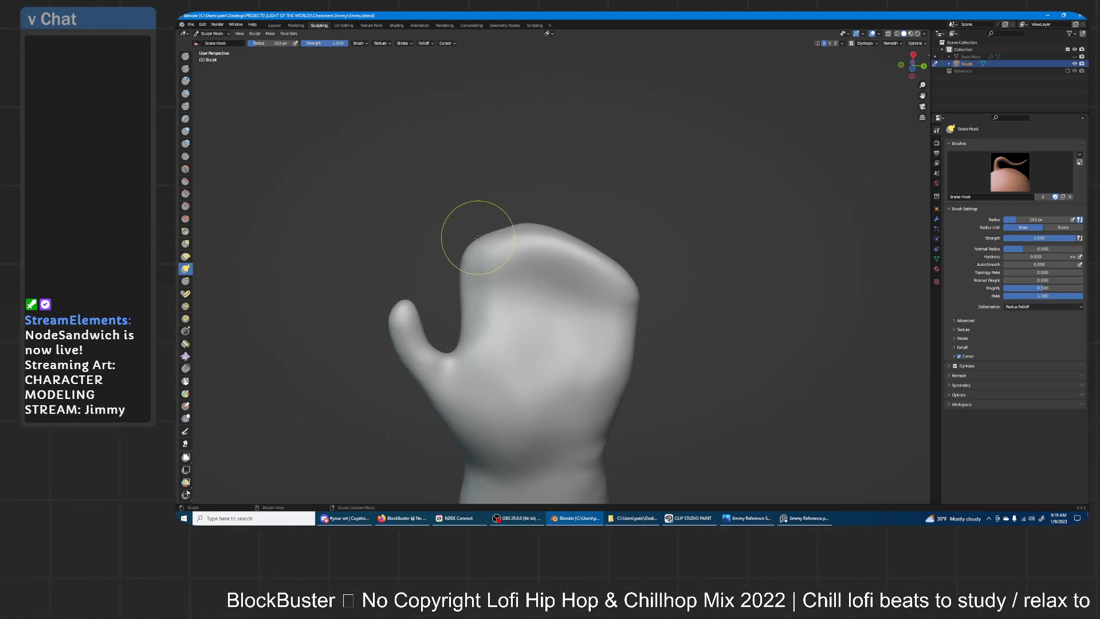
# - Pull four tapered fingers out of the hand's upper edge with the Snake Hook brush, redoing the middle finger until it stands straight
pyautogui.moveTo(478, 228)
pyautogui.mouseDown()
pyautogui.moveTo(513, 184)
pyautogui.moveTo(546, 90)
pyautogui.mouseUp()
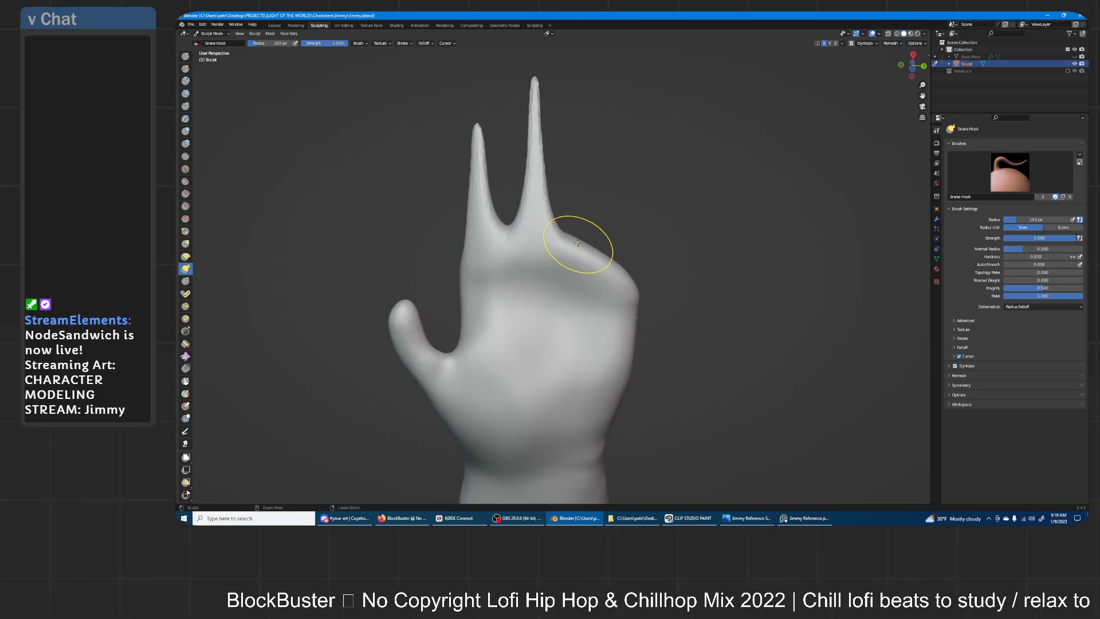
pyautogui.hotkey('ctrl', 'z')
pyautogui.moveTo(528, 176); pyautogui.dragTo(521, 100)
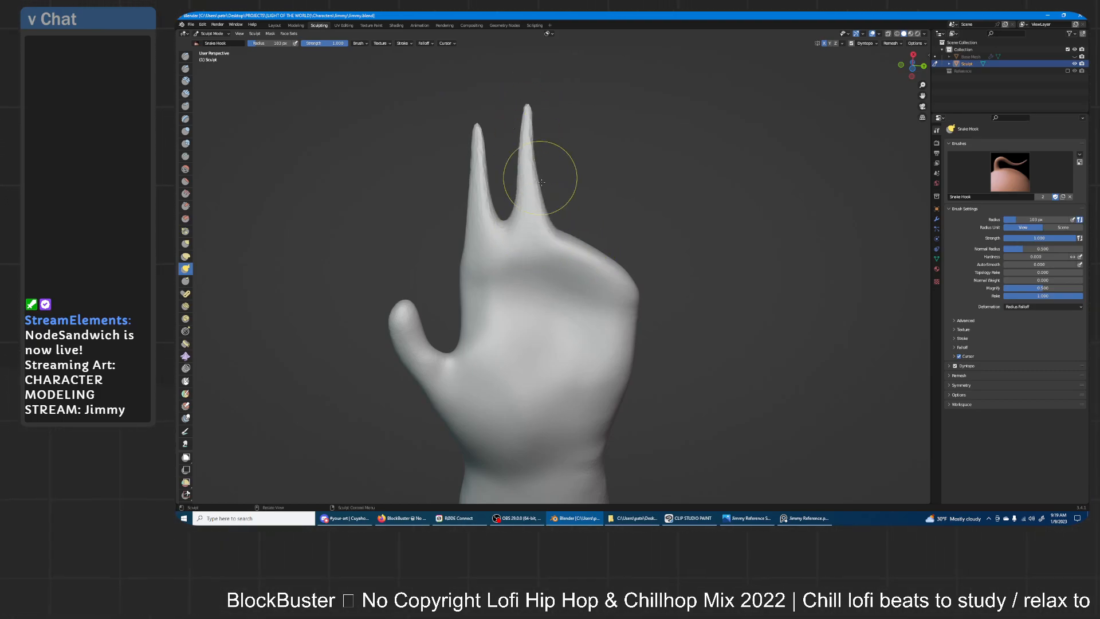
pyautogui.hotkey('ctrl', 'z')
pyautogui.moveTo(526, 150); pyautogui.dragTo(516, 94)
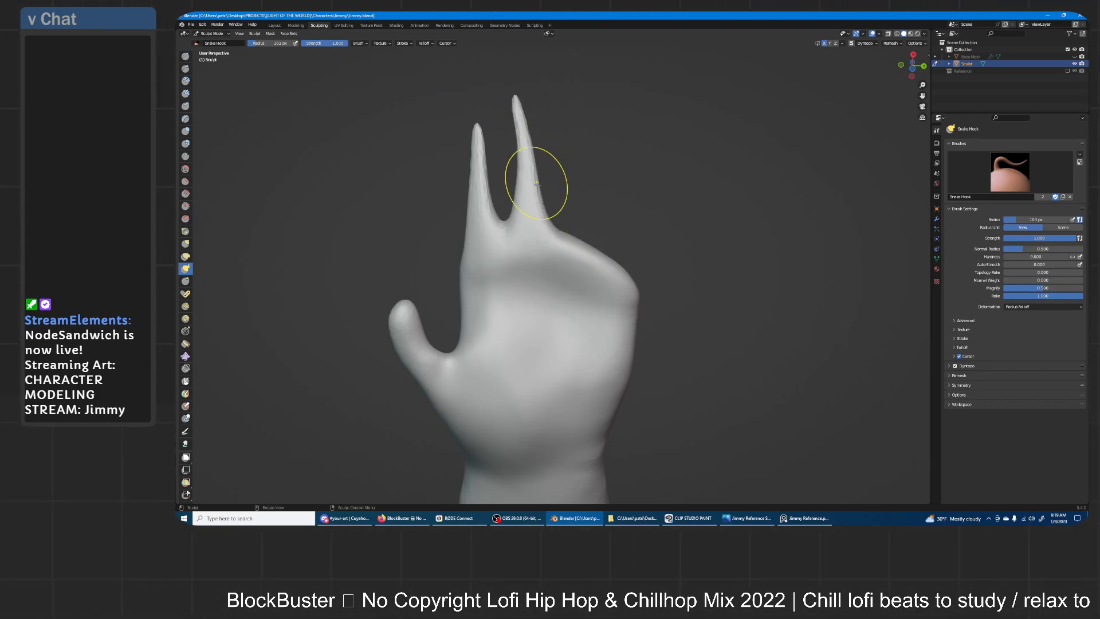
pyautogui.hotkey('ctrl', 'z')
pyautogui.moveTo(530, 183); pyautogui.dragTo(529, 84)
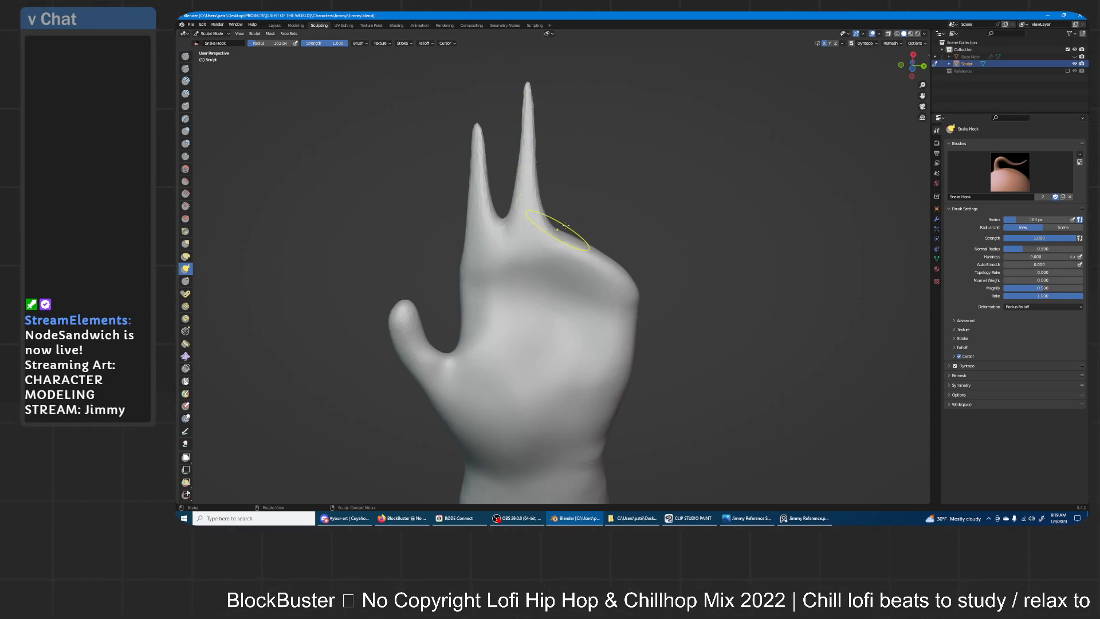
pyautogui.keyDown('shift'); pyautogui.moveTo(562, 212); pyautogui.dragTo(537, 238, button='middle'); pyautogui.keyUp('shift')
pyautogui.moveTo(543, 206); pyautogui.dragTo(551, 176)
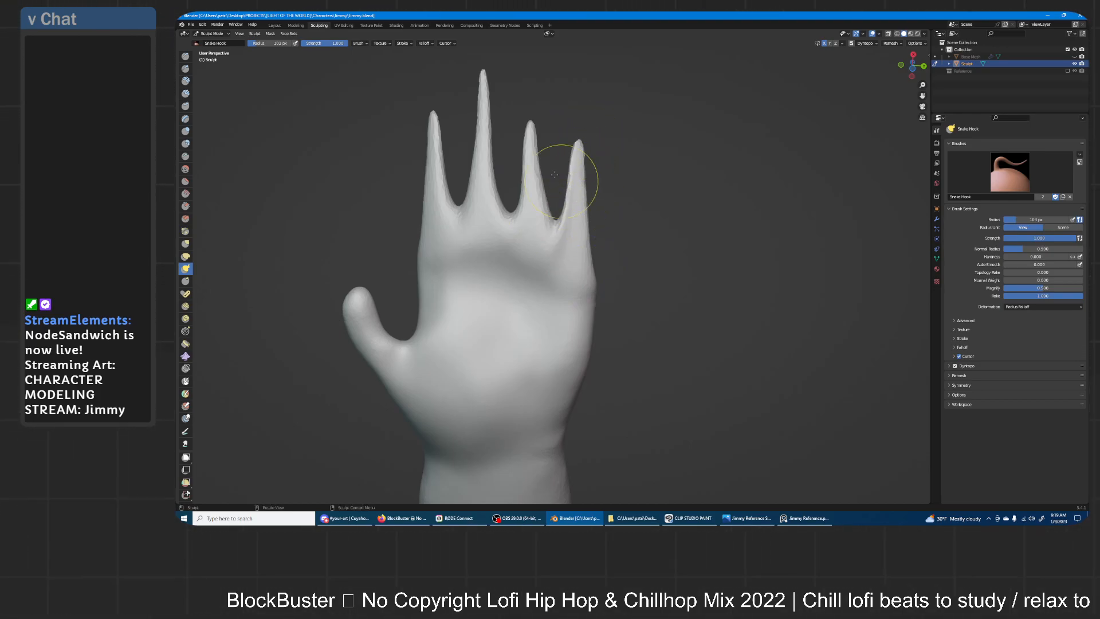
# - Try bending the fingers in side view with the Grab brush, and undo those strokes
pyautogui.moveTo(545, 108)
pyautogui.mouseDown(button='middle')
pyautogui.moveTo(611, 236)
pyautogui.moveTo(659, 281)
pyautogui.moveTo(659, 218)
pyautogui.moveTo(709, 167)
pyautogui.mouseUp(button='middle')
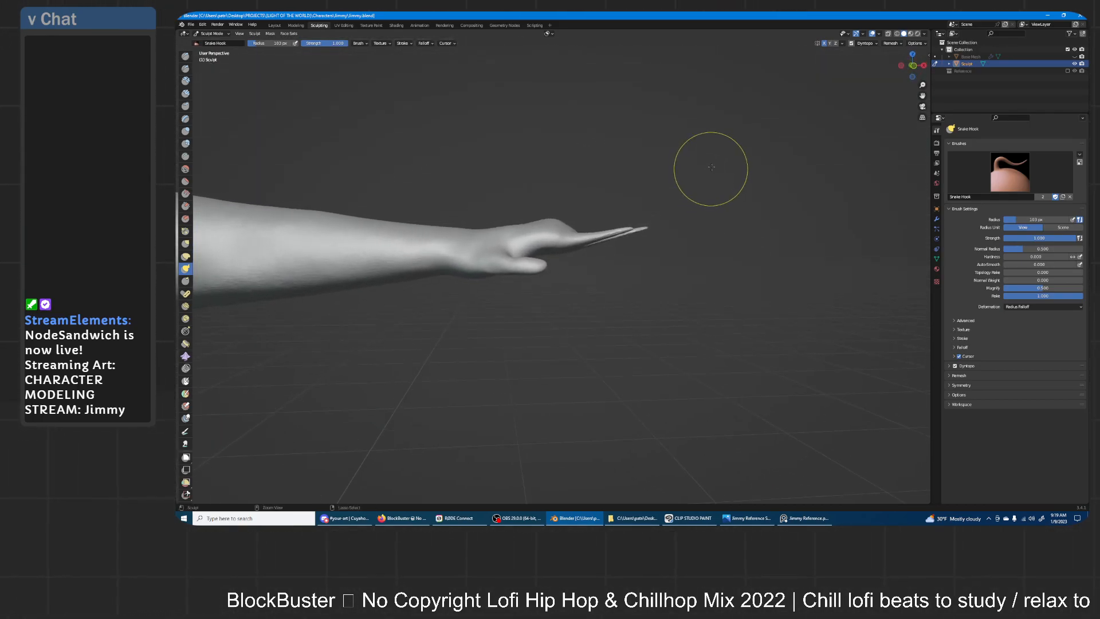
pyautogui.moveTo(659, 233); pyautogui.dragTo(241, 255, button='middle')
pyautogui.press('g')
pyautogui.moveTo(688, 184); pyautogui.dragTo(686, 216, button='middle')
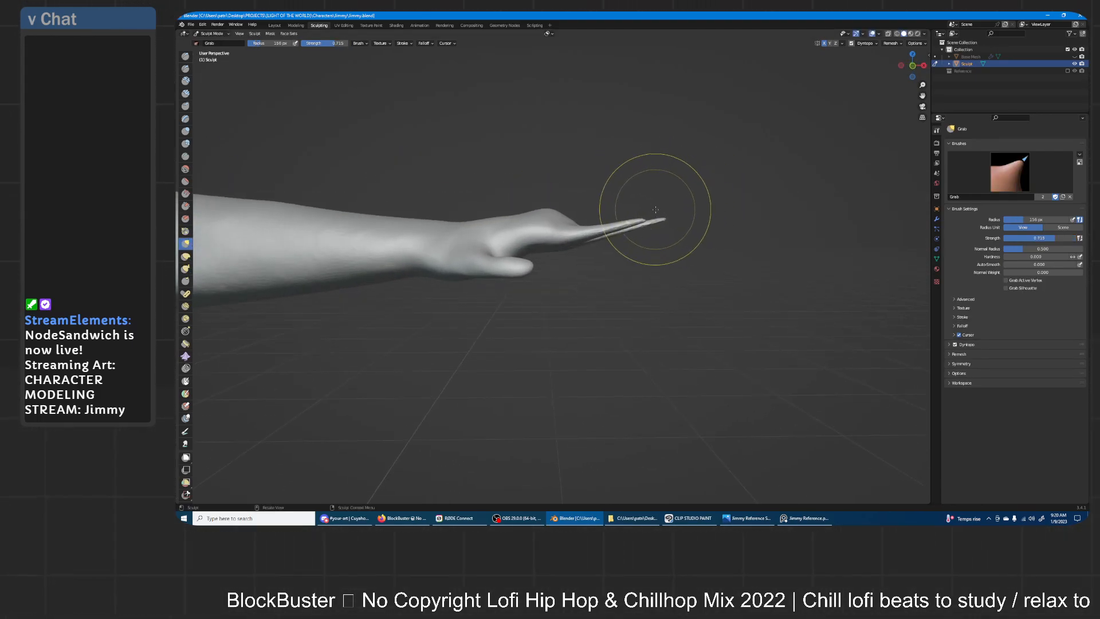
pyautogui.keyDown('ctrl'); pyautogui.moveTo(668, 222); pyautogui.dragTo(611, 199, button='middle'); pyautogui.keyUp('ctrl')
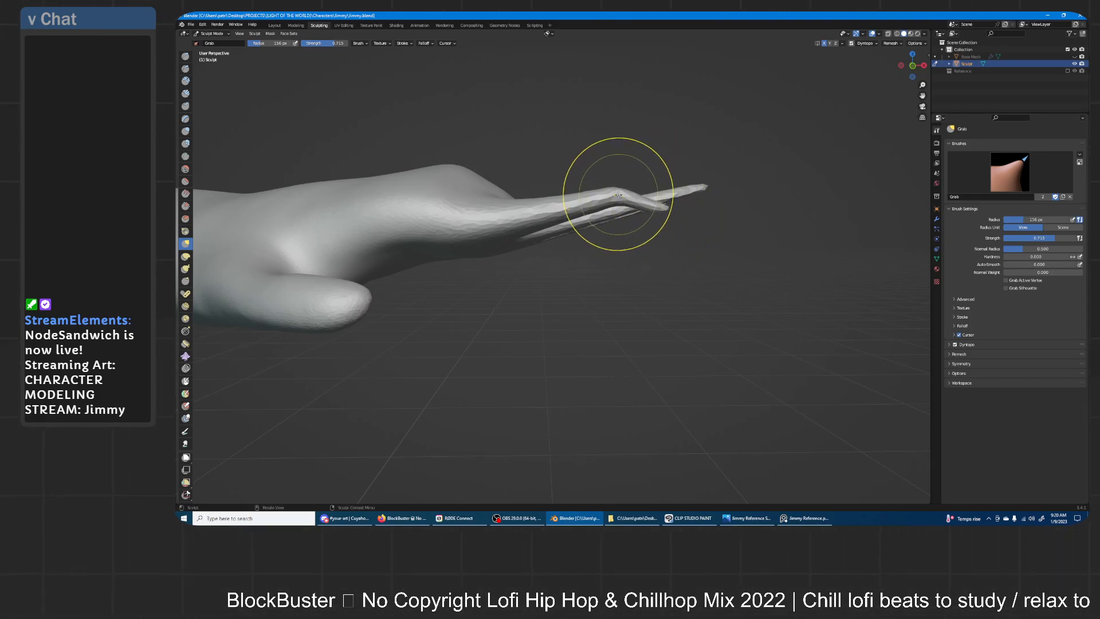
pyautogui.moveTo(602, 206); pyautogui.dragTo(690, 186, button='middle')
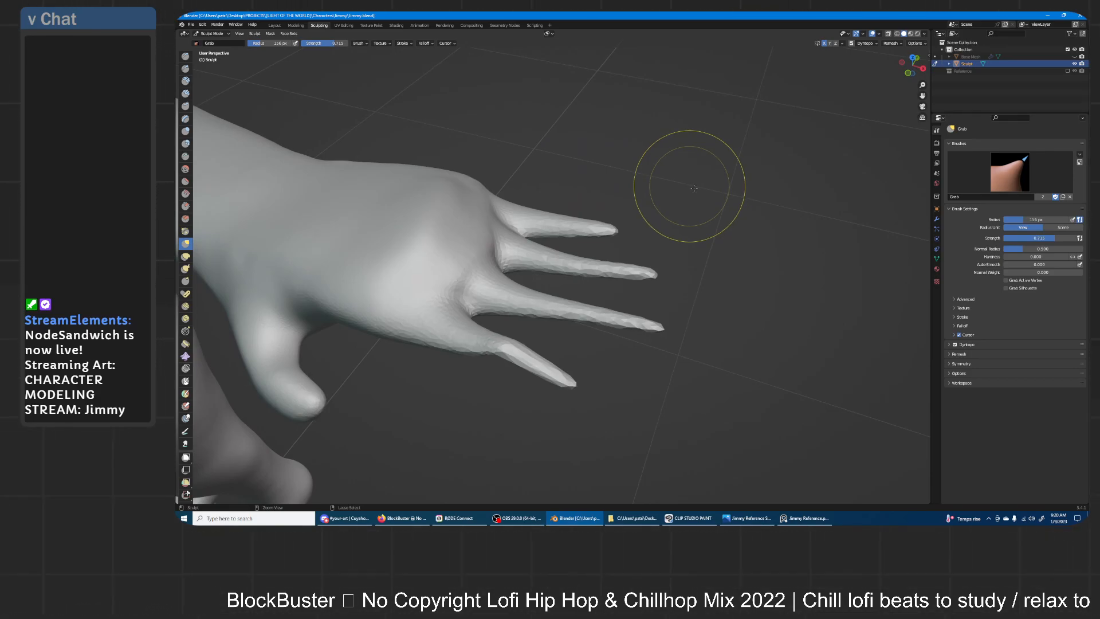
pyautogui.hotkey('ctrl', 'z')
pyautogui.hotkey('ctrl', 'z')
pyautogui.hotkey('ctrl', 'z')
pyautogui.hotkey('ctrl', 'z')
# - Thicken the thin index and middle fingers along their length with the Inflate brush
pyautogui.moveTo(681, 205); pyautogui.dragTo(356, 277, button='middle')
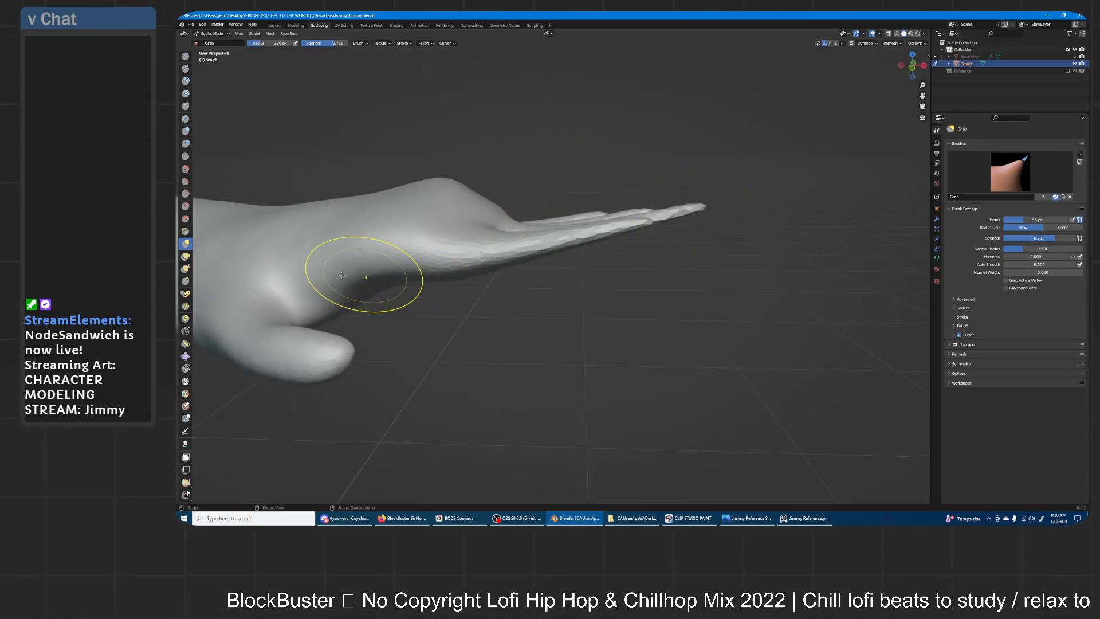
pyautogui.press('i')
pyautogui.moveTo(504, 276); pyautogui.dragTo(548, 282, button='middle')
pyautogui.moveTo(548, 282)
pyautogui.mouseDown()
pyautogui.moveTo(681, 247)
pyautogui.moveTo(590, 278)
pyautogui.moveTo(570, 267)
pyautogui.moveTo(639, 266)
pyautogui.mouseUp()
pyautogui.moveTo(644, 218); pyautogui.dragTo(692, 290, button='middle')
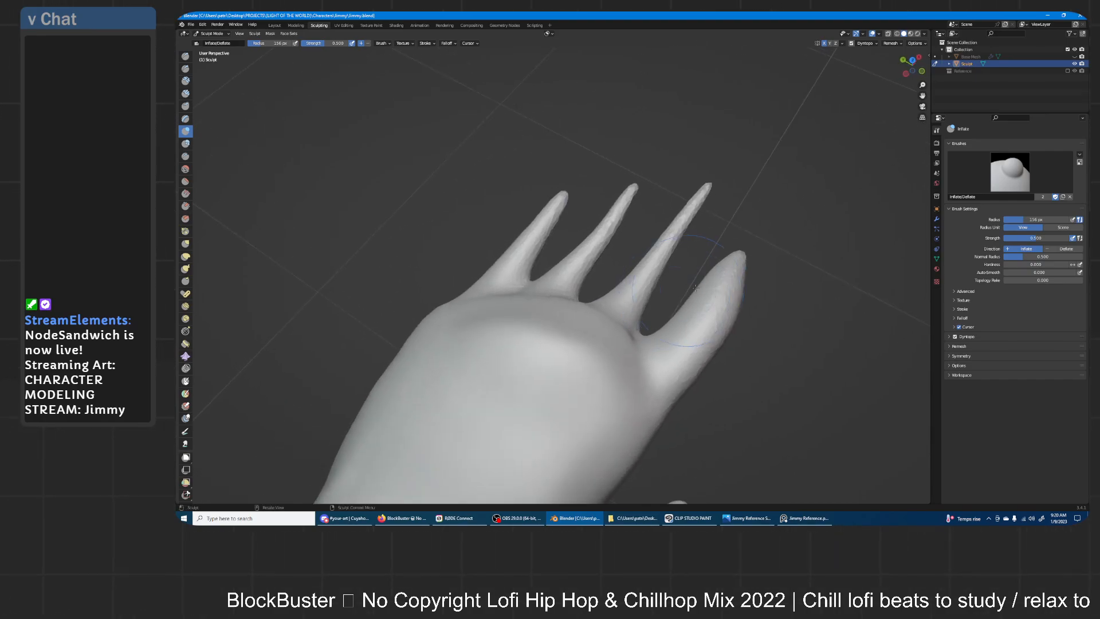
pyautogui.moveTo(695, 298); pyautogui.dragTo(751, 250)
pyautogui.moveTo(728, 285); pyautogui.dragTo(731, 282)
pyautogui.moveTo(614, 319); pyautogui.dragTo(715, 188)
# - Inflate the ring and little fingers to match the others and smooth the lumpy finger surfaces
pyautogui.moveTo(694, 248); pyautogui.dragTo(478, 302, button='middle')
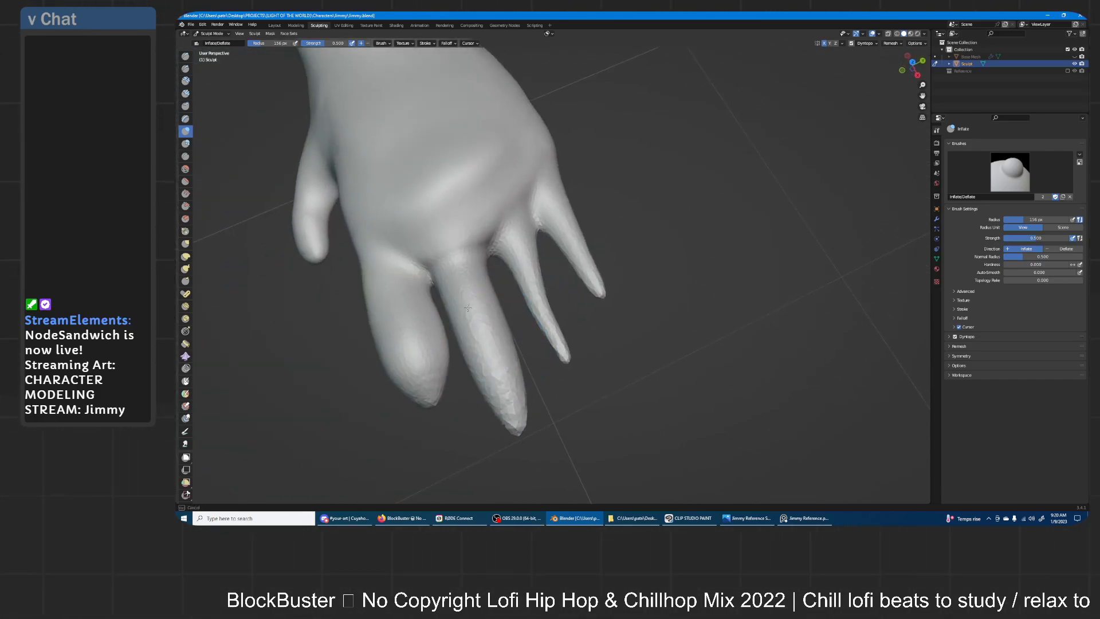
pyautogui.moveTo(432, 348)
pyautogui.keyDown('shift'); pyautogui.mouseDown()
pyautogui.moveTo(397, 349)
pyautogui.moveTo(427, 312)
pyautogui.mouseUp(); pyautogui.keyUp('shift')
pyautogui.moveTo(482, 309); pyautogui.dragTo(456, 317, button='middle')
pyautogui.moveTo(467, 373)
pyautogui.mouseDown()
pyautogui.moveTo(459, 304)
pyautogui.moveTo(464, 390)
pyautogui.moveTo(463, 336)
pyautogui.mouseUp()
pyautogui.moveTo(522, 277); pyautogui.dragTo(529, 350, button='middle')
pyautogui.moveTo(585, 268)
pyautogui.mouseDown()
pyautogui.moveTo(579, 287)
pyautogui.moveTo(575, 258)
pyautogui.moveTo(565, 266)
pyautogui.moveTo(579, 243)
pyautogui.mouseUp()
pyautogui.moveTo(572, 319)
pyautogui.keyDown('shift'); pyautogui.mouseDown()
pyautogui.moveTo(565, 281)
pyautogui.moveTo(574, 288)
pyautogui.moveTo(583, 264)
pyautogui.mouseUp(); pyautogui.keyUp('shift')
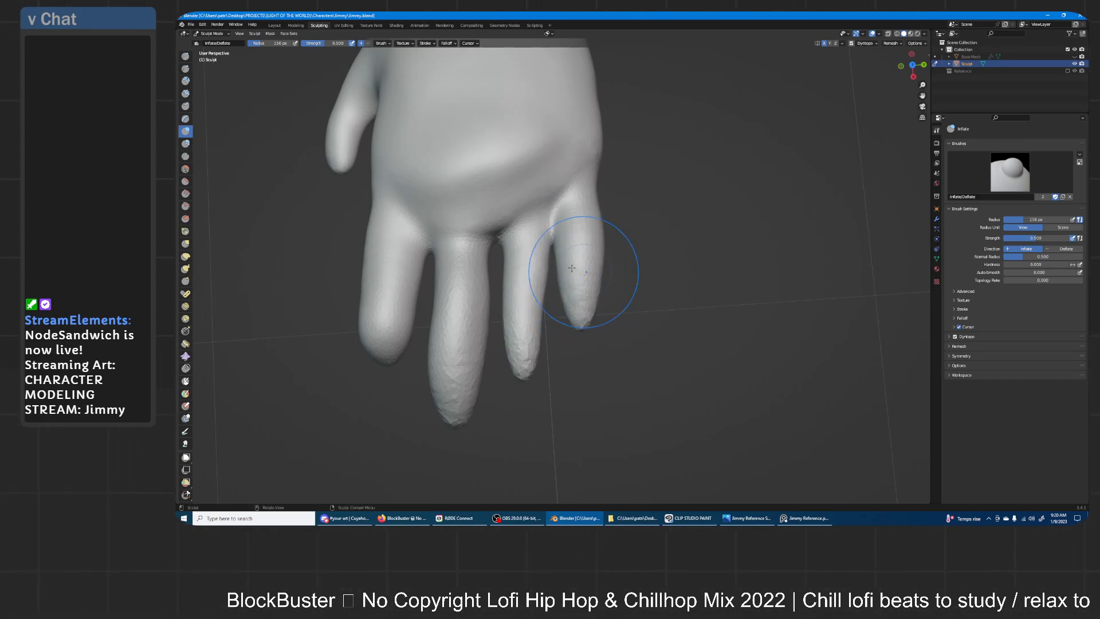
# - Smooth and slim the index and middle fingers, and adjust the finger shapes with the Grab brush
pyautogui.moveTo(476, 338); pyautogui.dragTo(468, 312)
pyautogui.moveTo(433, 406)
pyautogui.mouseDown()
pyautogui.moveTo(437, 381)
pyautogui.moveTo(386, 246)
pyautogui.moveTo(372, 319)
pyautogui.mouseUp()
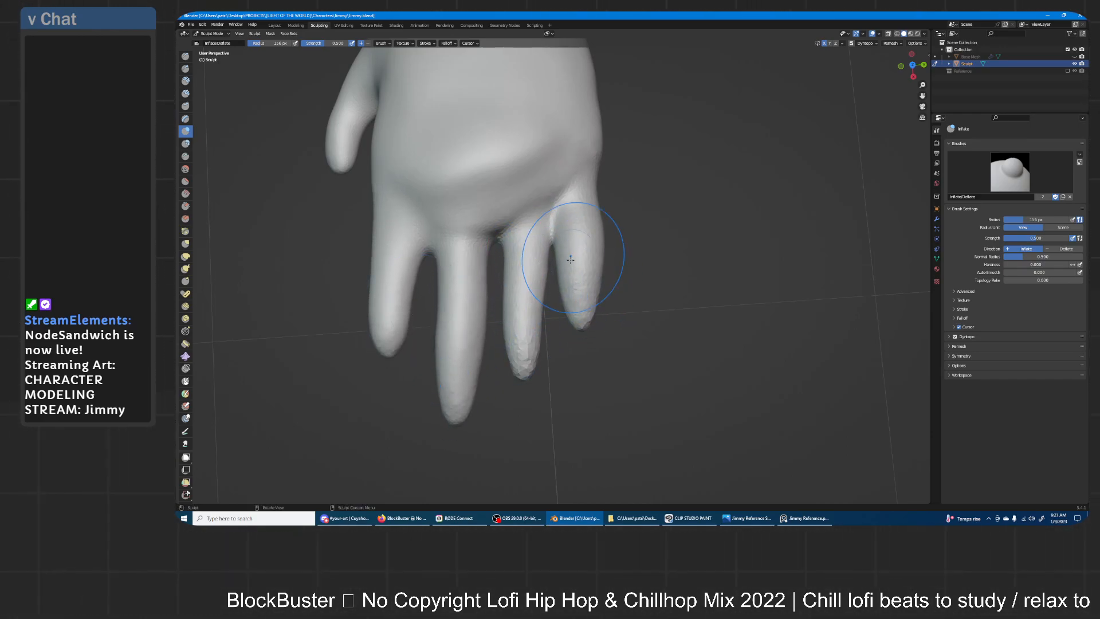
pyautogui.moveTo(532, 324)
pyautogui.mouseDown(button='middle')
pyautogui.moveTo(550, 289)
pyautogui.moveTo(506, 276)
pyautogui.moveTo(523, 265)
pyautogui.moveTo(508, 275)
pyautogui.mouseUp(button='middle')
pyautogui.press('g')
pyautogui.moveTo(528, 368); pyautogui.dragTo(532, 361)
pyautogui.moveTo(593, 300); pyautogui.dragTo(579, 267)
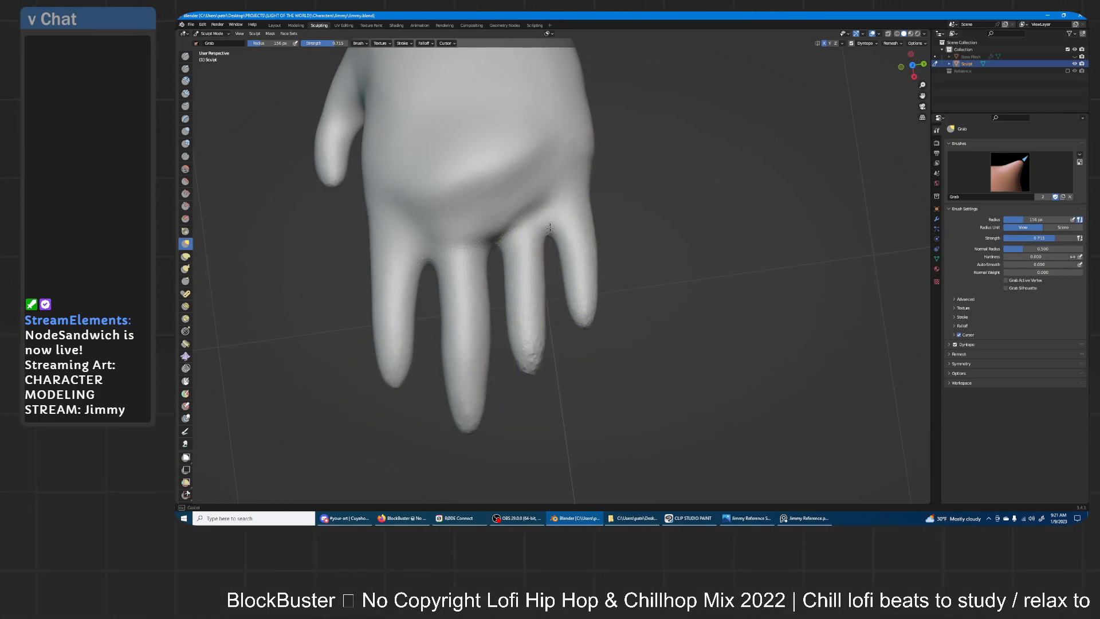
# - Bend the fingers slightly downward in side view with the Grab brush at a 223 px radius
pyautogui.moveTo(493, 251)
pyautogui.mouseDown(button='middle')
pyautogui.moveTo(591, 206)
pyautogui.moveTo(532, 201)
pyautogui.moveTo(533, 191)
pyautogui.mouseUp(button='middle')
pyautogui.moveTo(515, 217); pyautogui.dragTo(511, 225)
pyautogui.press('f')
pyautogui.click(620, 211)
pyautogui.moveTo(613, 213)
pyautogui.mouseDown()
pyautogui.moveTo(602, 251)
pyautogui.moveTo(614, 258)
pyautogui.mouseUp()
pyautogui.moveTo(623, 248); pyautogui.dragTo(570, 217, button='middle')
pyautogui.moveTo(521, 252); pyautogui.dragTo(536, 255, button='middle')
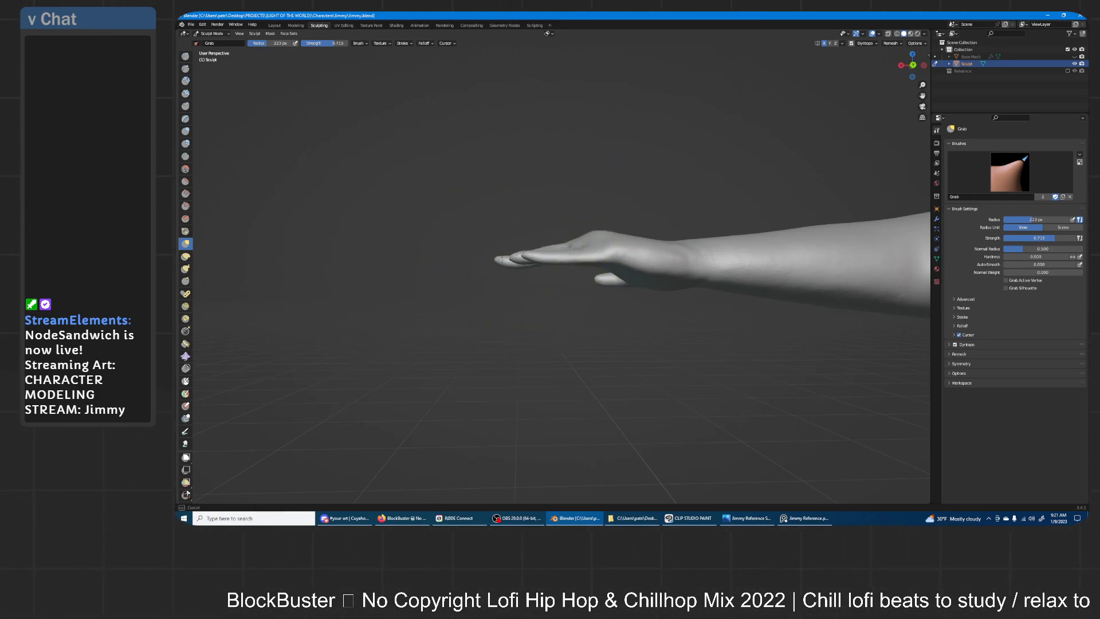
# - Lower the raised knuckle bump on the back of the hand with the Grab brush
pyautogui.moveTo(626, 196)
pyautogui.mouseDown(button='middle')
pyautogui.moveTo(680, 228)
pyautogui.moveTo(559, 301)
pyautogui.mouseUp(button='middle')
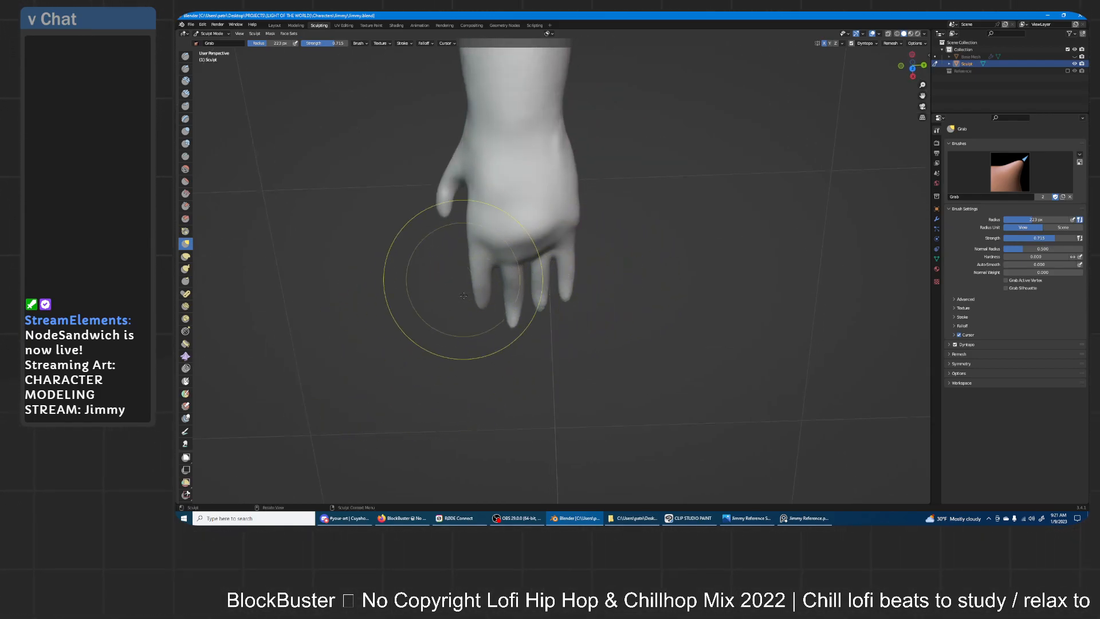
pyautogui.moveTo(241, 180)
pyautogui.mouseDown(button='middle')
pyautogui.moveTo(583, 118)
pyautogui.moveTo(556, 224)
pyautogui.mouseUp(button='middle')
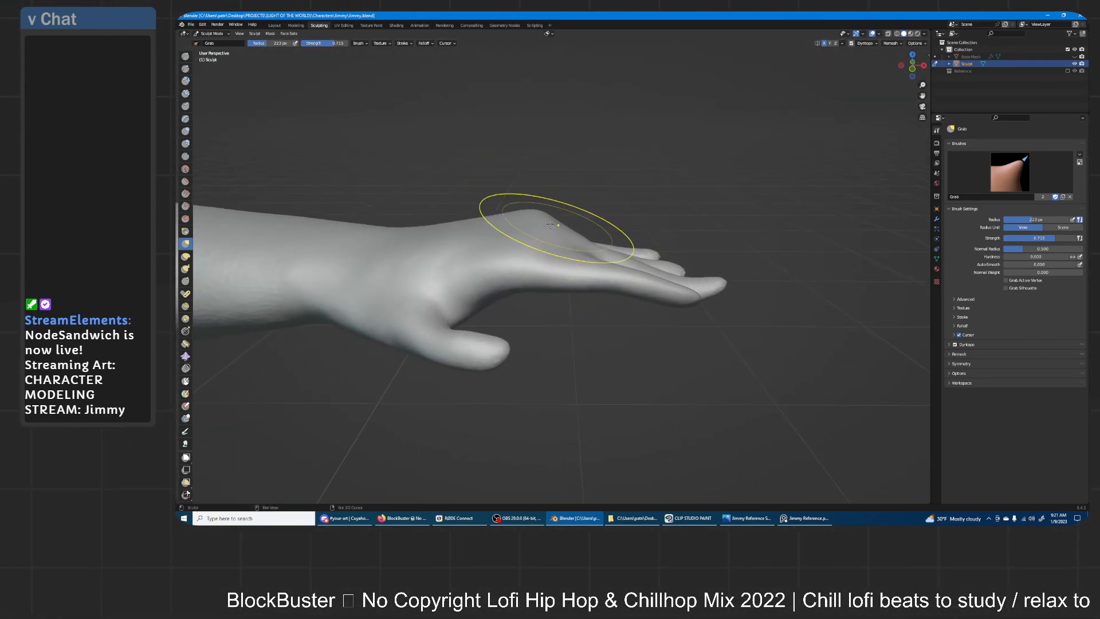
pyautogui.moveTo(537, 230); pyautogui.dragTo(532, 234)
# - Thicken the bases of the four fingers and the thumb with the Inflate brush
pyautogui.click(185, 131)
pyautogui.moveTo(531, 247)
pyautogui.mouseDown(button='middle')
pyautogui.moveTo(531, 285)
pyautogui.moveTo(554, 270)
pyautogui.moveTo(517, 297)
pyautogui.mouseUp(button='middle')
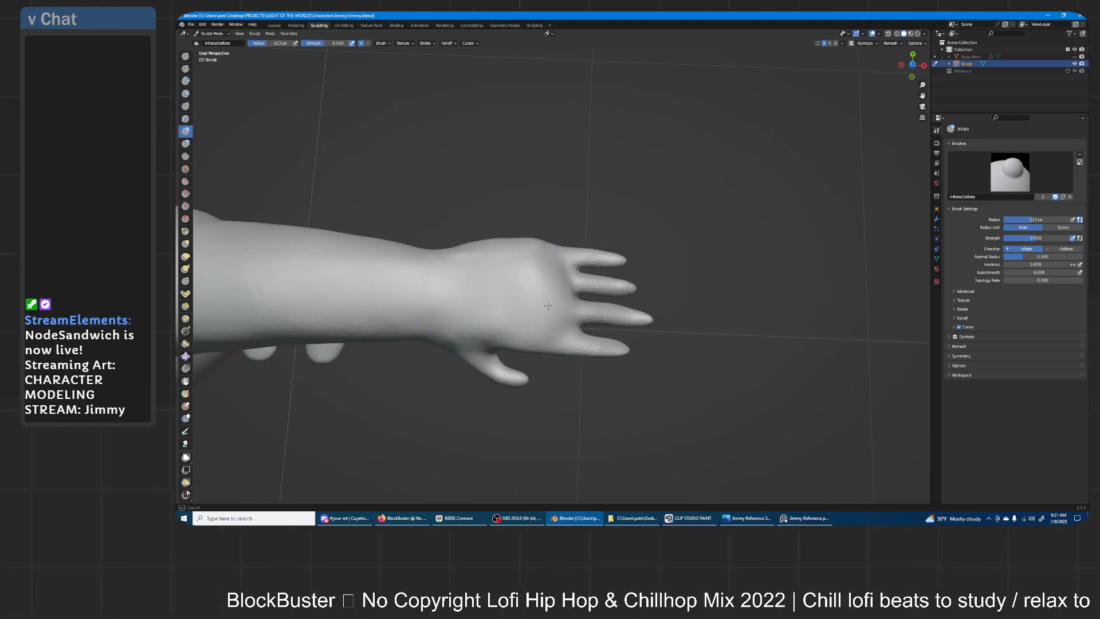
pyautogui.moveTo(548, 248)
pyautogui.mouseDown(button='middle')
pyautogui.moveTo(625, 178)
pyautogui.moveTo(433, 298)
pyautogui.mouseUp(button='middle')
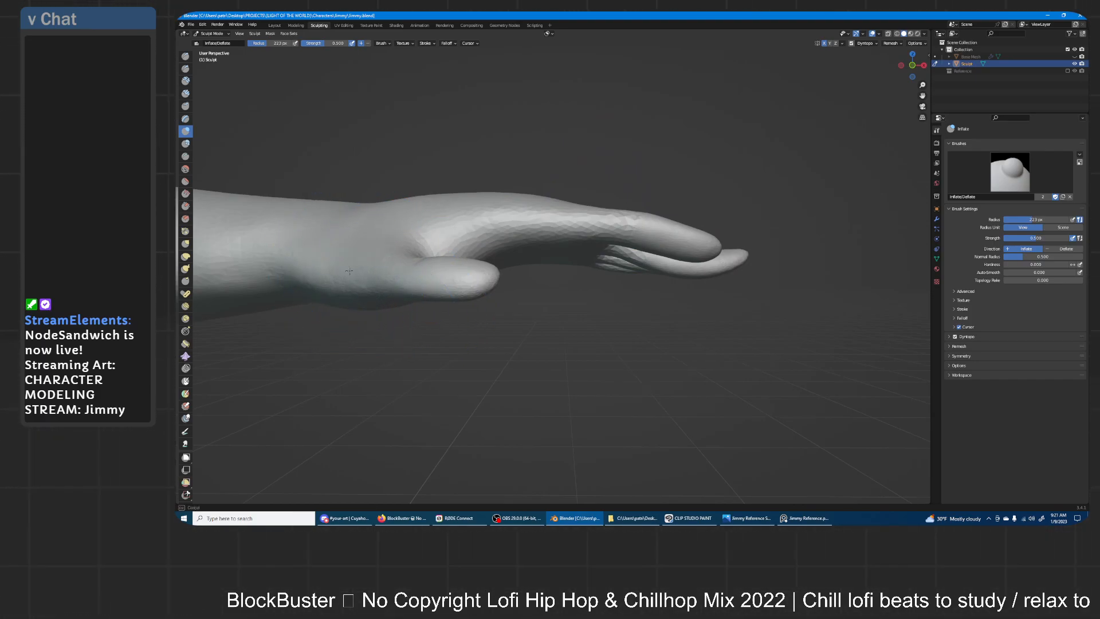
pyautogui.moveTo(502, 222); pyautogui.dragTo(515, 271, button='middle')
pyautogui.moveTo(566, 239); pyautogui.dragTo(543, 262, button='middle')
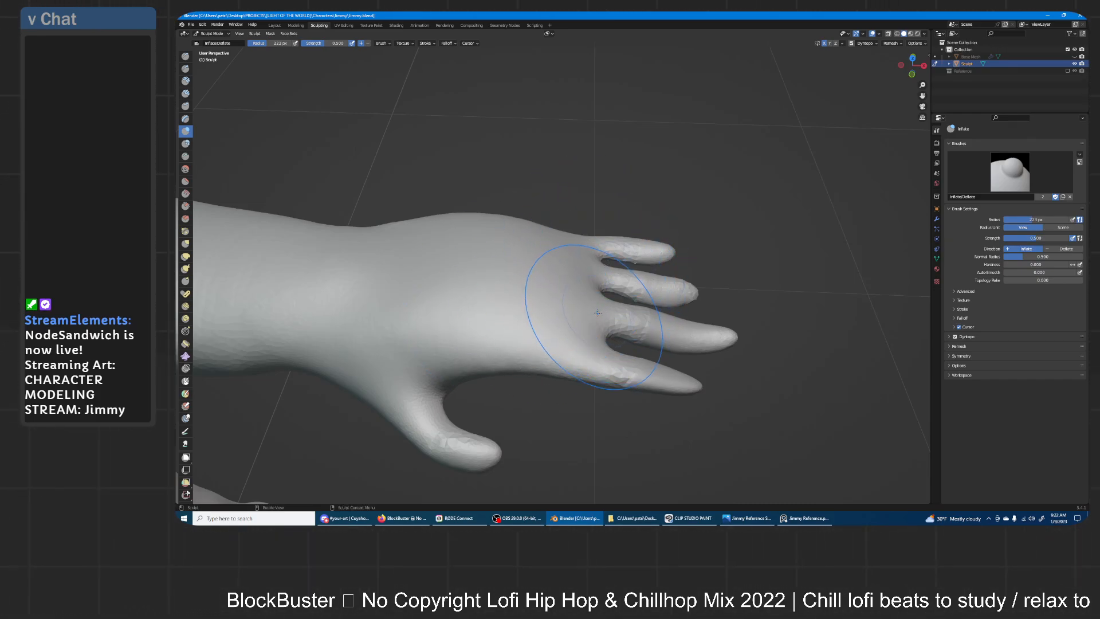
pyautogui.moveTo(604, 317)
pyautogui.mouseDown(button='middle')
pyautogui.moveTo(650, 390)
pyautogui.moveTo(679, 253)
pyautogui.mouseUp(button='middle')
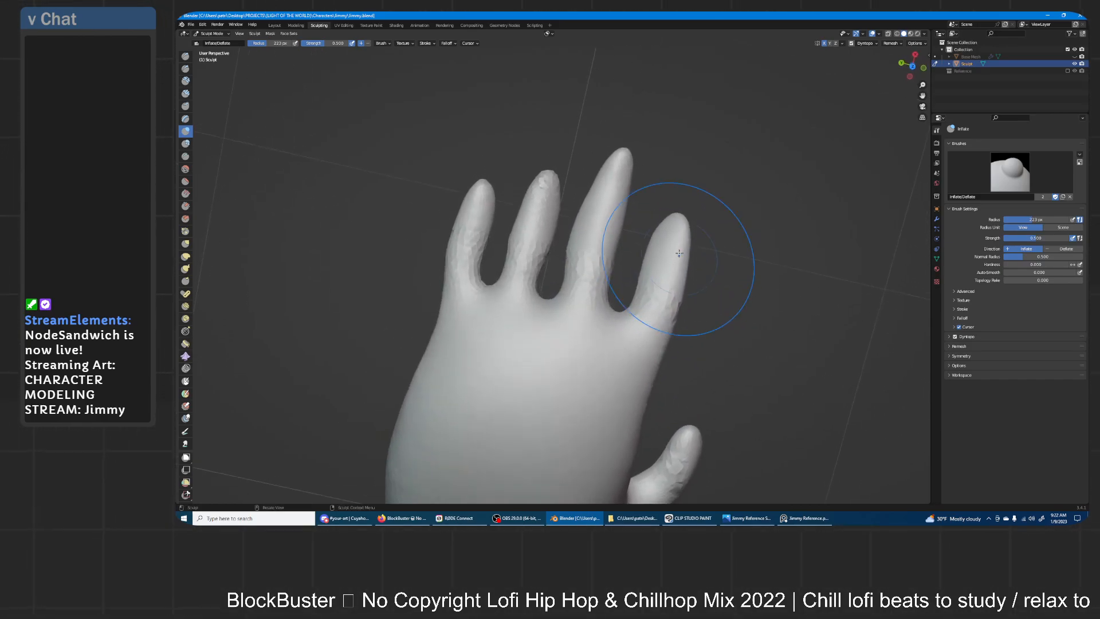
# - Deepen the gaps between the four fingers toward the palm with the Grab brush and slim the hand's outer edge
pyautogui.click(185, 244)
pyautogui.moveTo(295, 233)
pyautogui.mouseDown(button='middle')
pyautogui.moveTo(712, 212)
pyautogui.moveTo(631, 232)
pyautogui.moveTo(572, 218)
pyautogui.mouseUp(button='middle')
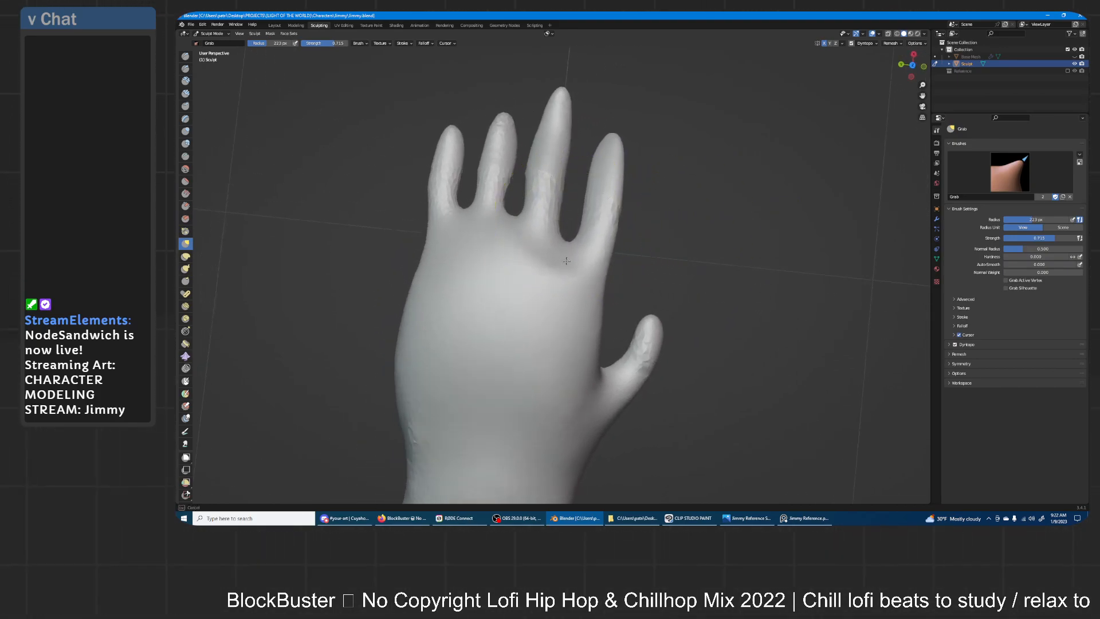
pyautogui.moveTo(565, 268); pyautogui.dragTo(564, 271)
pyautogui.moveTo(515, 222); pyautogui.dragTo(501, 270)
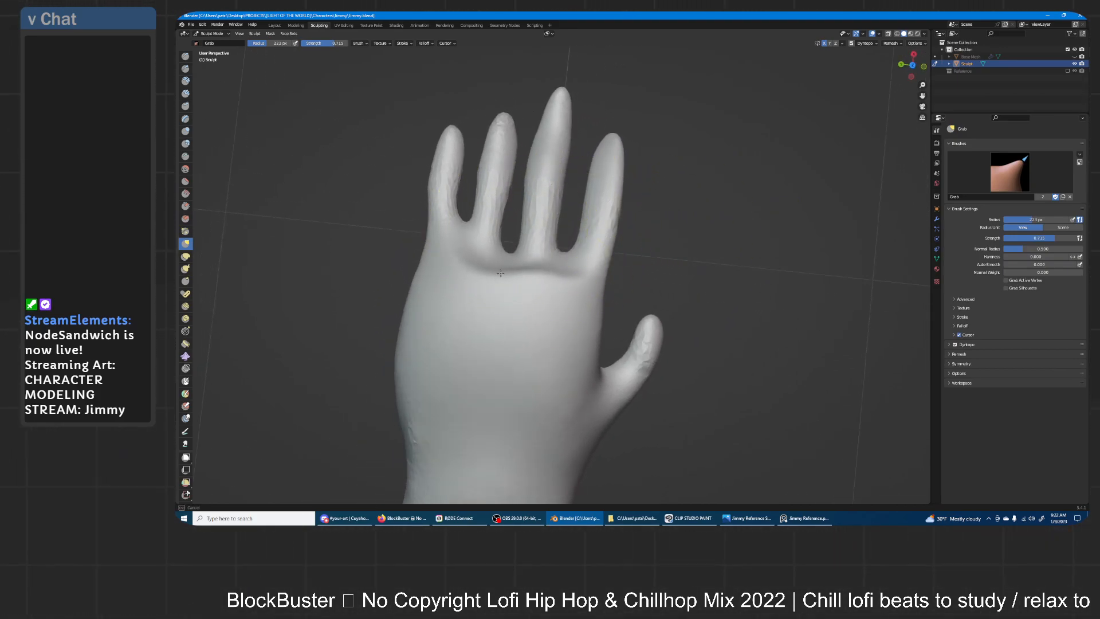
pyautogui.moveTo(459, 226)
pyautogui.mouseDown()
pyautogui.moveTo(453, 286)
pyautogui.moveTo(486, 292)
pyautogui.mouseUp()
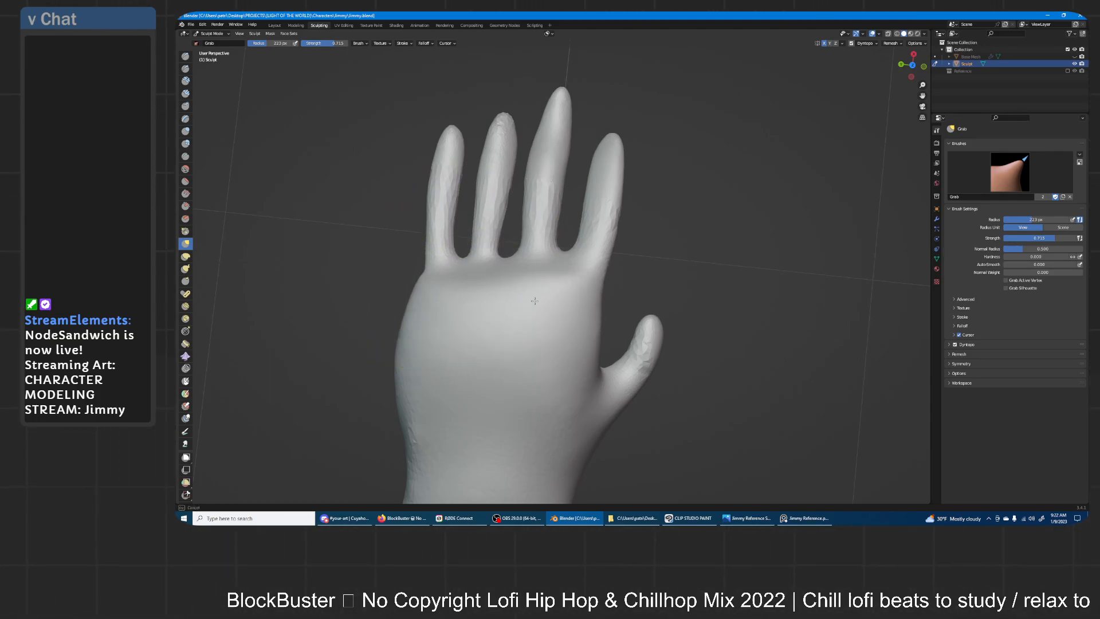
pyautogui.moveTo(433, 307); pyautogui.dragTo(448, 305)
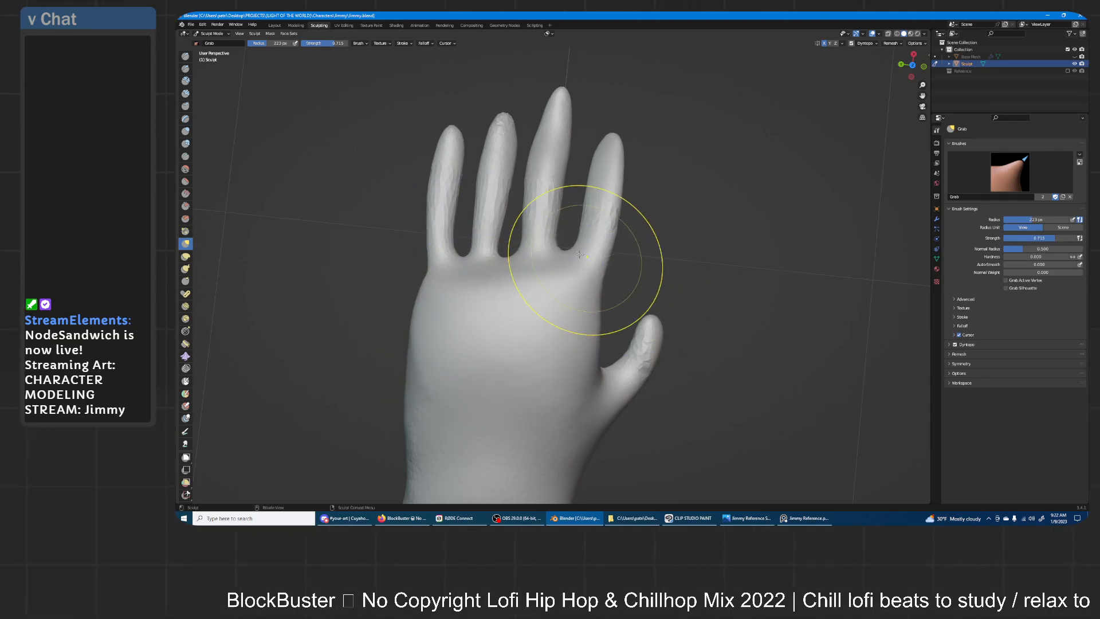
pyautogui.moveTo(570, 255); pyautogui.dragTo(567, 274)
pyautogui.moveTo(502, 260)
pyautogui.mouseDown()
pyautogui.moveTo(498, 277)
pyautogui.moveTo(455, 282)
pyautogui.mouseUp()
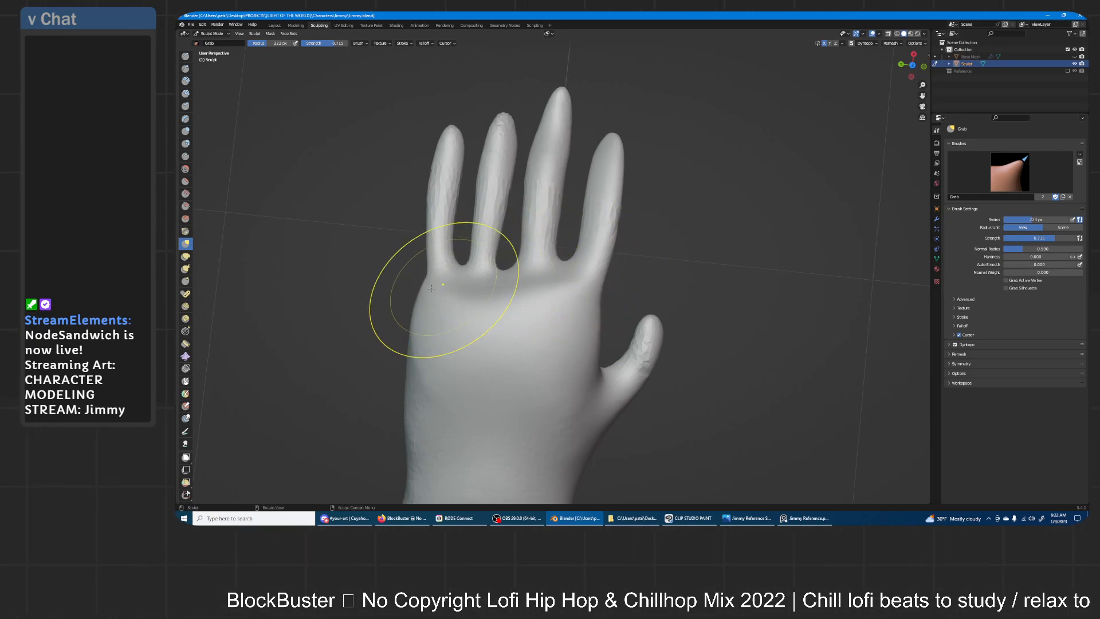
# - Shorten the four fingers from their tips and refine the knuckle line and the hand's outer edge with the Grab brush
pyautogui.moveTo(615, 166); pyautogui.dragTo(614, 186)
pyautogui.moveTo(559, 101)
pyautogui.mouseDown()
pyautogui.moveTo(557, 121)
pyautogui.moveTo(450, 163)
pyautogui.mouseUp()
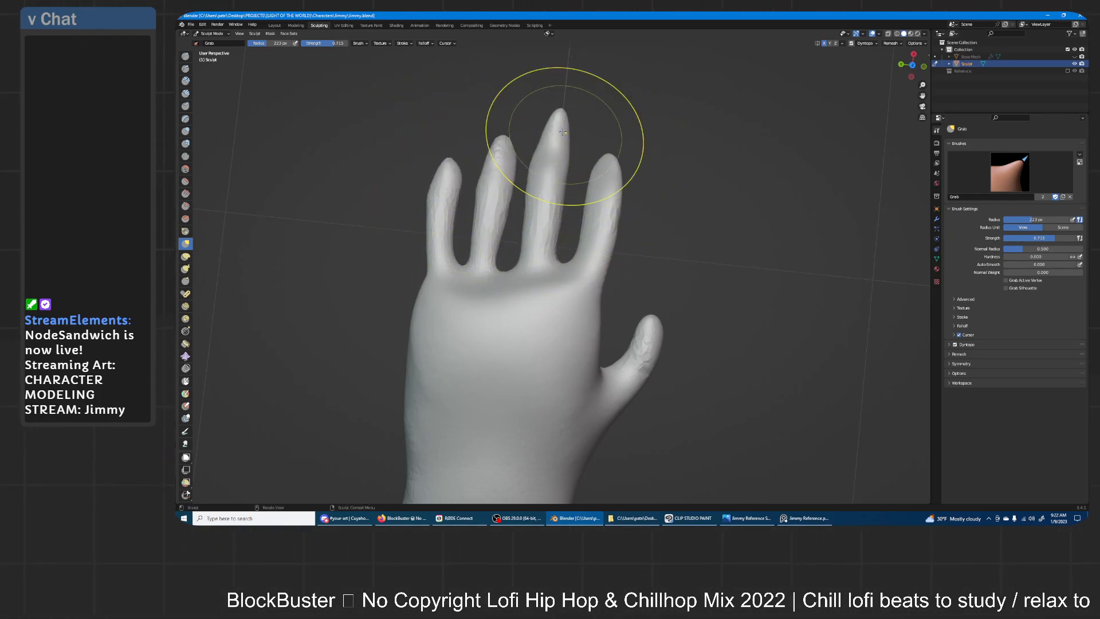
pyautogui.moveTo(540, 291); pyautogui.dragTo(536, 289)
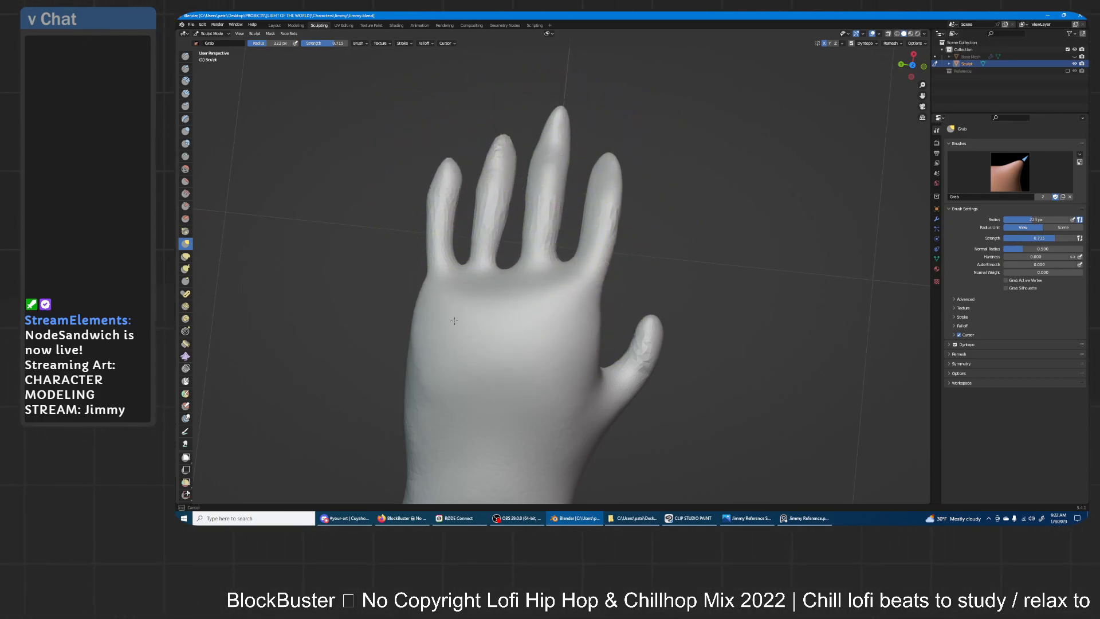
pyautogui.moveTo(455, 346); pyautogui.dragTo(433, 318)
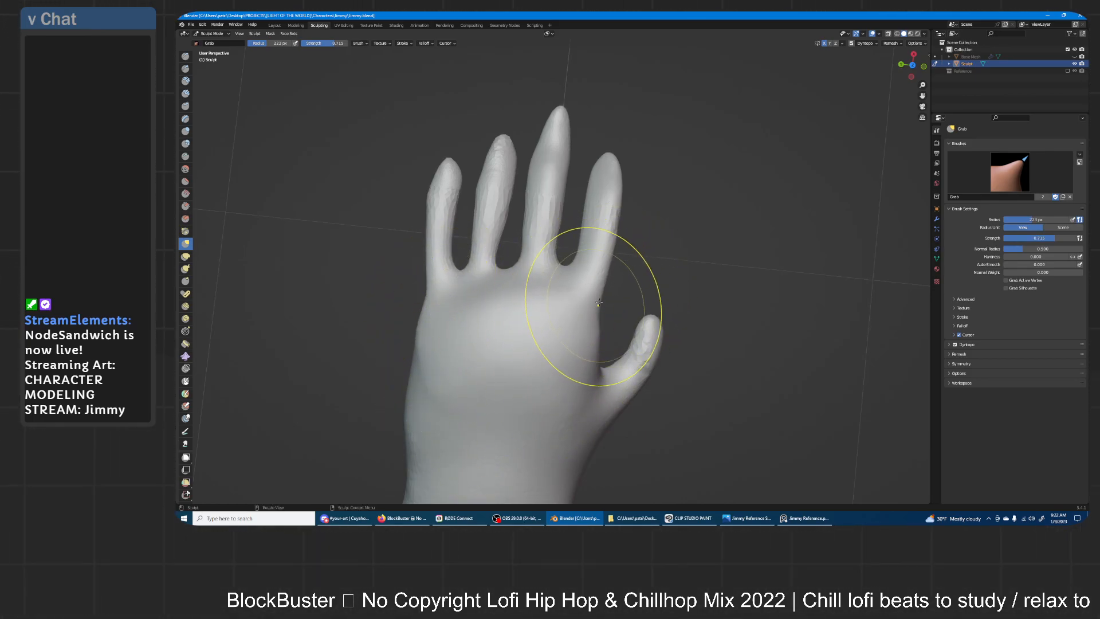
pyautogui.moveTo(453, 356); pyautogui.dragTo(447, 361)
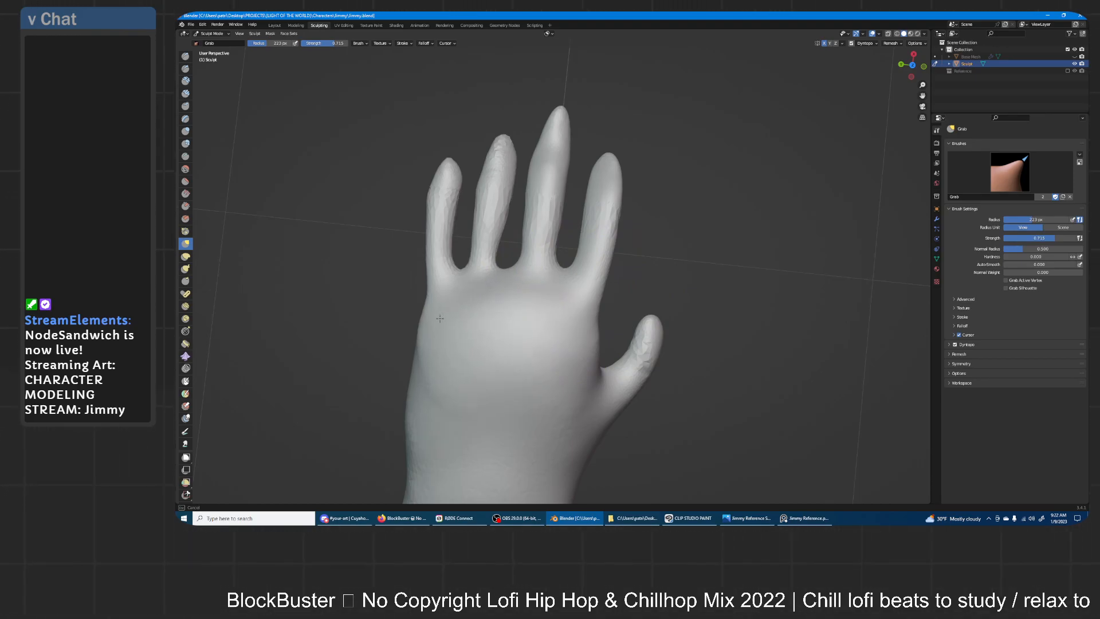
pyautogui.moveTo(589, 280)
pyautogui.mouseDown(button='middle')
pyautogui.moveTo(747, 187)
pyautogui.moveTo(679, 269)
pyautogui.moveTo(697, 224)
pyautogui.moveTo(633, 275)
pyautogui.mouseUp(button='middle')
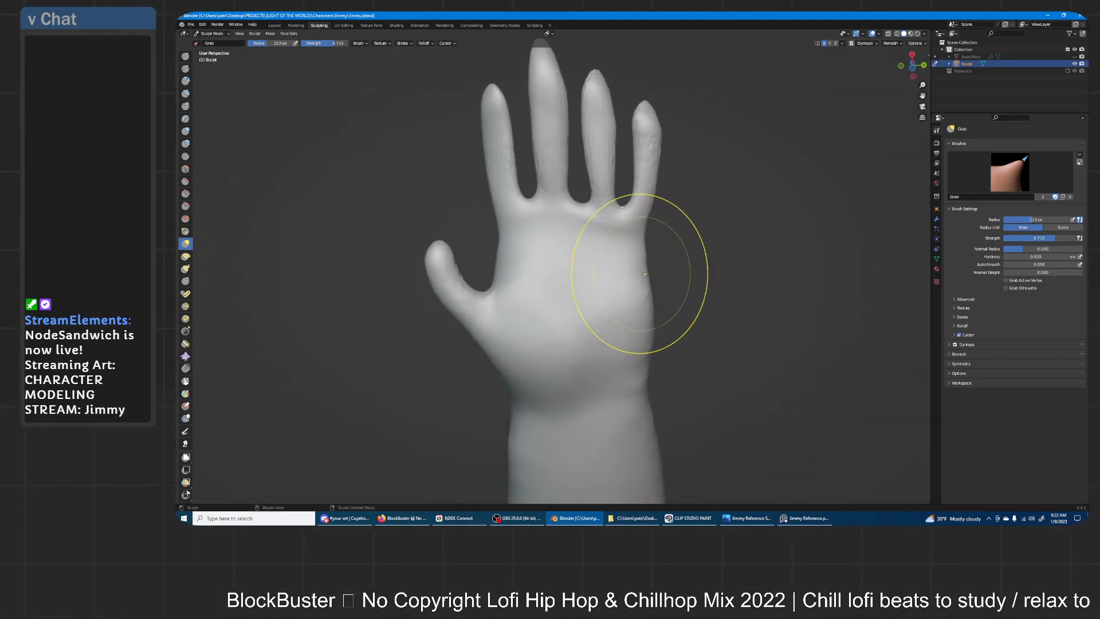
pyautogui.moveTo(643, 248)
pyautogui.mouseDown()
pyautogui.moveTo(650, 230)
pyautogui.moveTo(657, 265)
pyautogui.mouseUp()
# - Fill out the four fingers from the back of the hand with the Inflate brush at a 132 px radius
pyautogui.moveTo(656, 266)
pyautogui.mouseDown(button='middle')
pyautogui.moveTo(544, 270)
pyautogui.moveTo(654, 261)
pyautogui.moveTo(528, 258)
pyautogui.moveTo(504, 309)
pyautogui.moveTo(522, 345)
pyautogui.mouseUp(button='middle')
pyautogui.click(185, 131)
pyautogui.press('f')
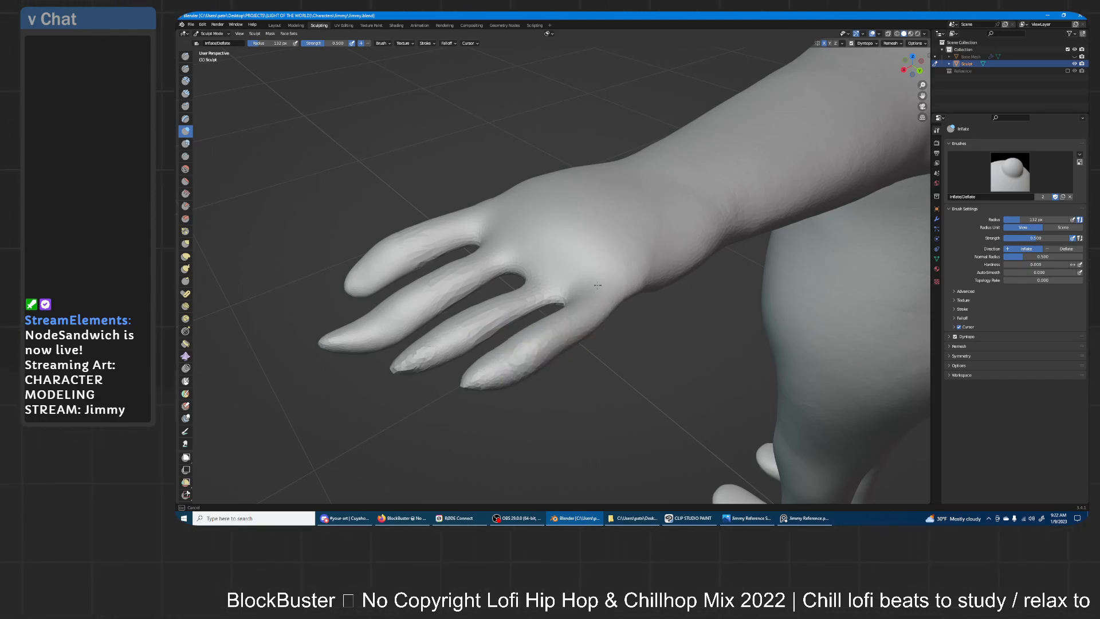
pyautogui.moveTo(593, 272); pyautogui.dragTo(576, 374, button='middle')
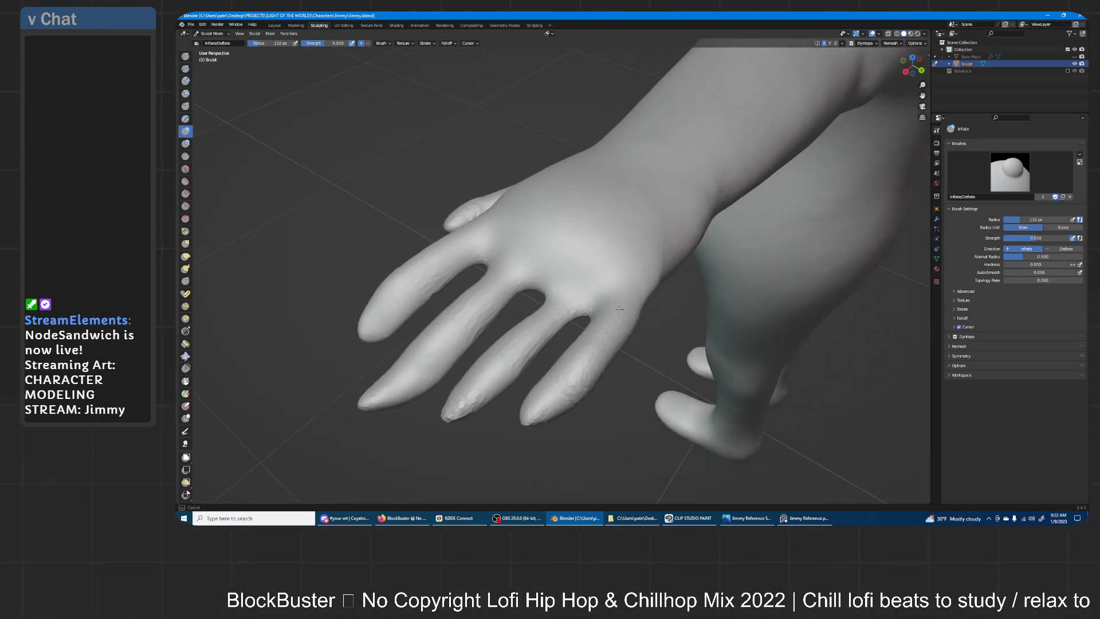
pyautogui.moveTo(615, 336)
pyautogui.mouseDown(button='middle')
pyautogui.moveTo(626, 327)
pyautogui.moveTo(606, 316)
pyautogui.moveTo(636, 337)
pyautogui.mouseUp(button='middle')
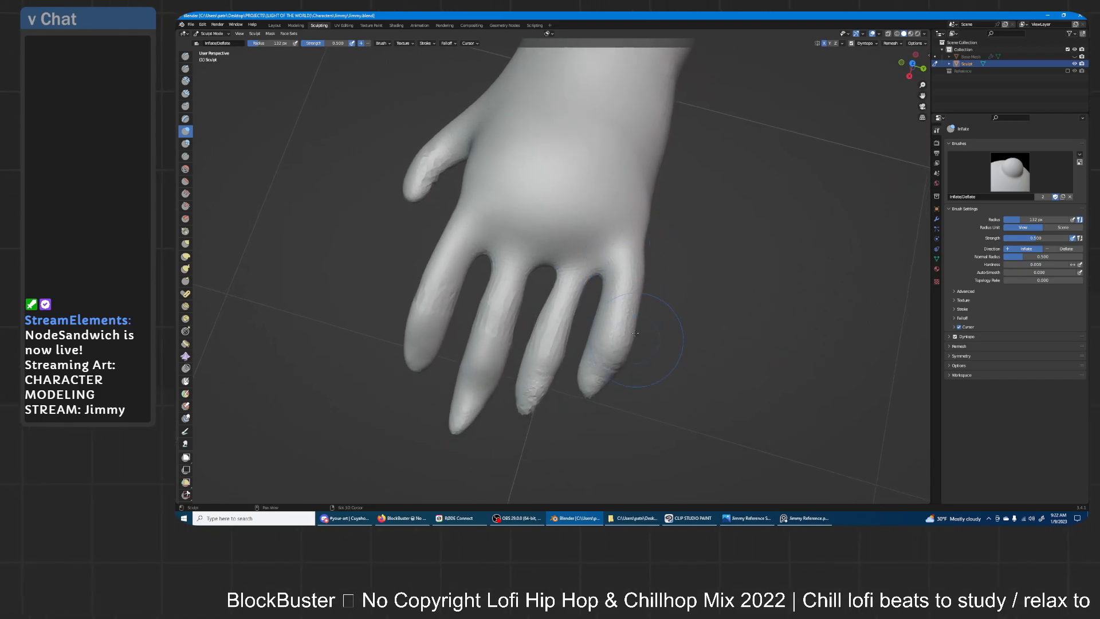
pyautogui.moveTo(569, 292); pyautogui.dragTo(561, 302)
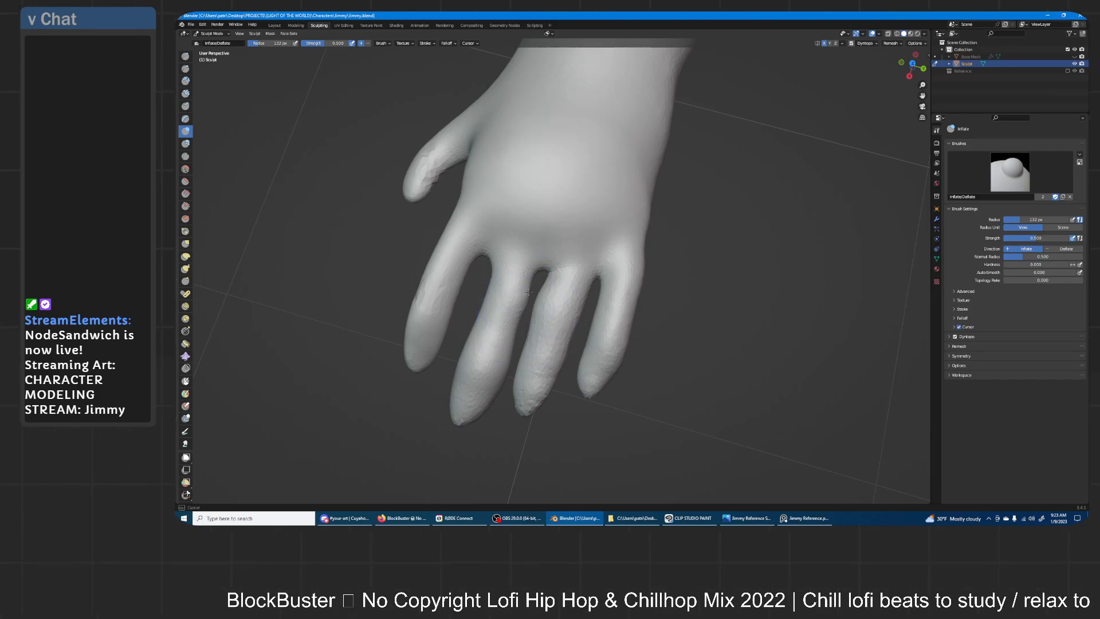
pyautogui.moveTo(529, 308); pyautogui.dragTo(460, 378)
pyautogui.moveTo(446, 250); pyautogui.dragTo(425, 304)
# - Even out the thickness of the fingers and their bases with the Inflate brush from several angles
pyautogui.moveTo(665, 228); pyautogui.dragTo(672, 240, button='middle')
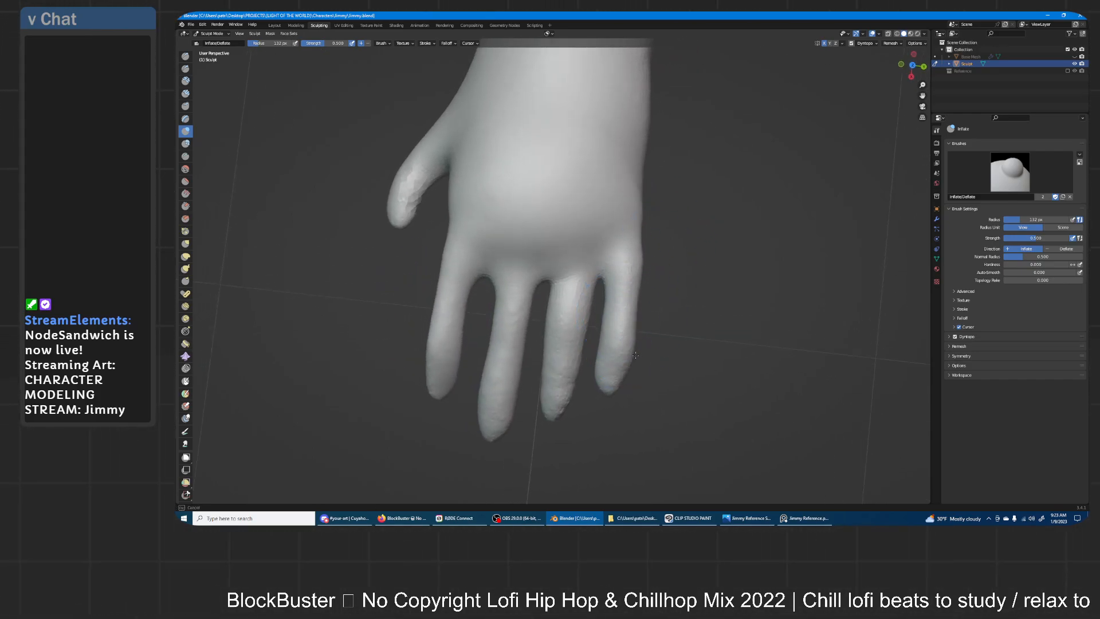
pyautogui.moveTo(653, 289)
pyautogui.mouseDown(button='middle')
pyautogui.moveTo(699, 275)
pyautogui.moveTo(659, 285)
pyautogui.mouseUp(button='middle')
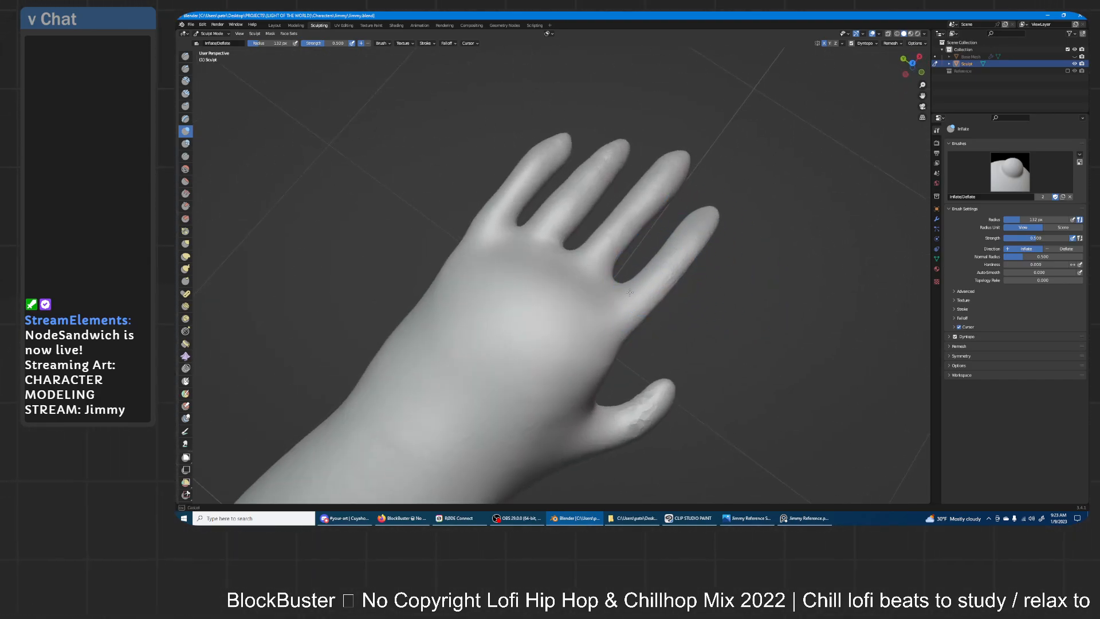
pyautogui.moveTo(654, 260)
pyautogui.mouseDown(button='middle')
pyautogui.moveTo(697, 198)
pyautogui.moveTo(599, 232)
pyautogui.mouseUp(button='middle')
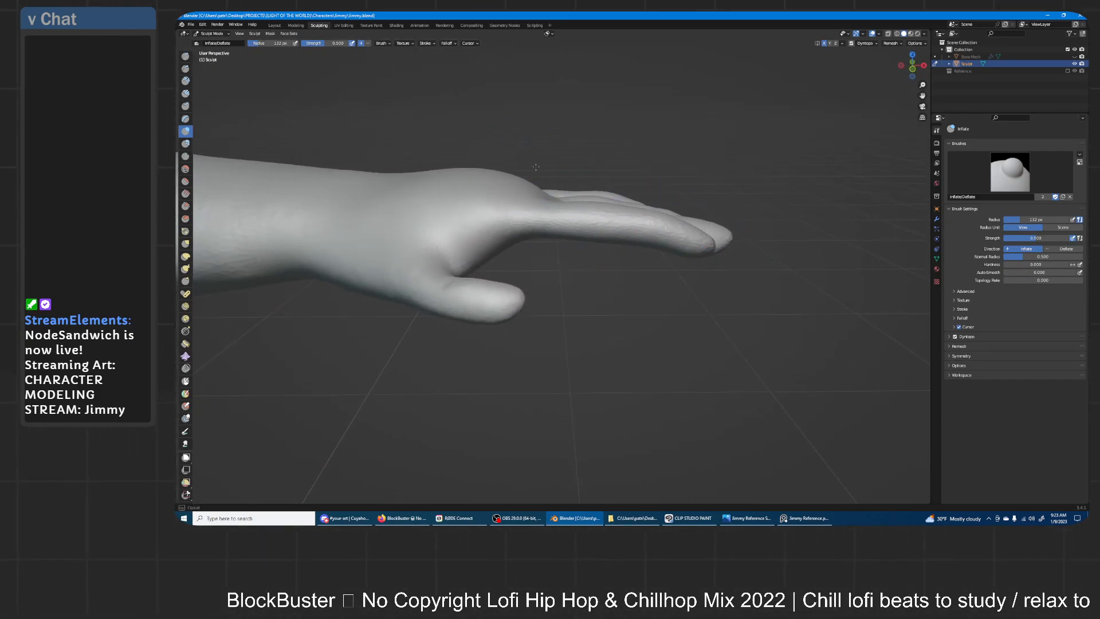
pyautogui.moveTo(518, 165); pyautogui.dragTo(539, 307, button='middle')
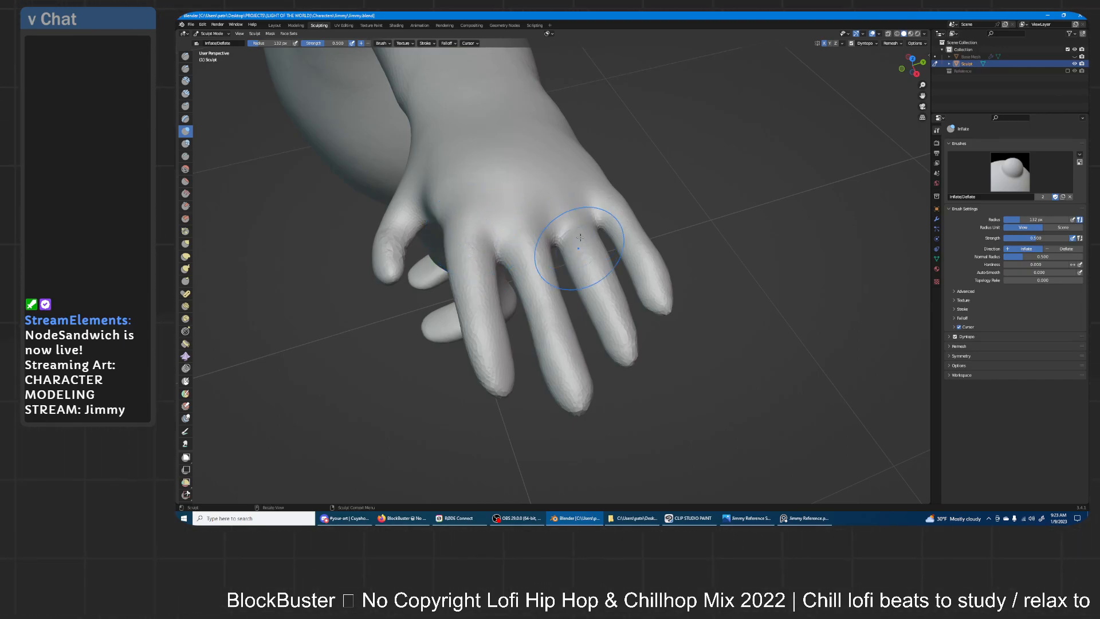
# - Thicken the four fingers with the Inflate brush and smooth the middle fingertip, working from the palm and back of the hand
pyautogui.moveTo(579, 233); pyautogui.dragTo(613, 263, button='middle')
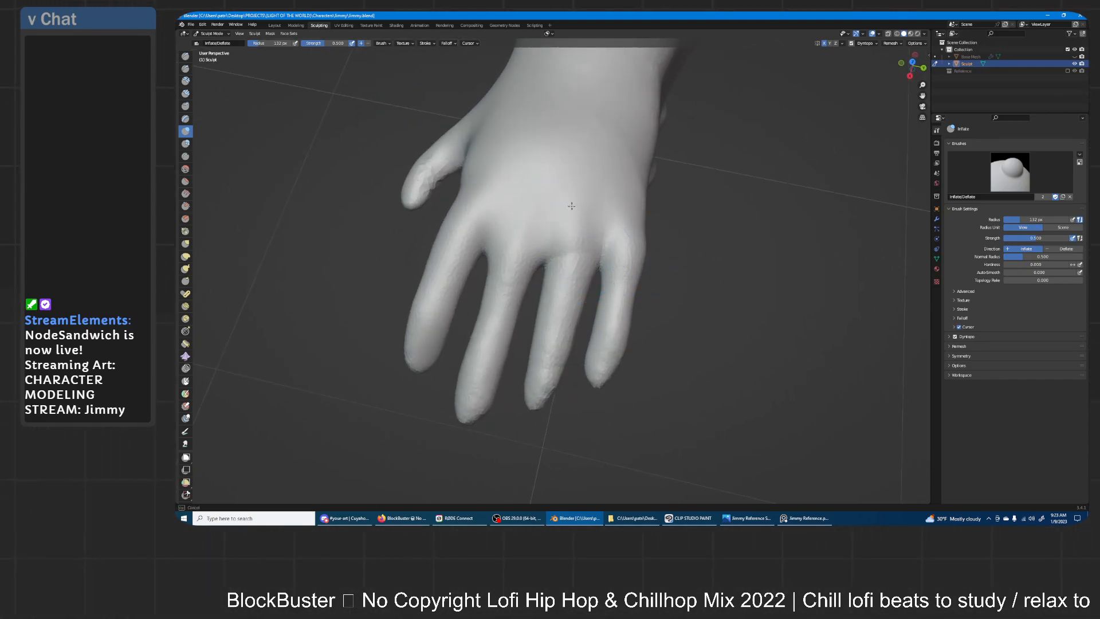
pyautogui.moveTo(467, 237)
pyautogui.mouseDown(button='middle')
pyautogui.moveTo(643, 249)
pyautogui.moveTo(476, 218)
pyautogui.mouseUp(button='middle')
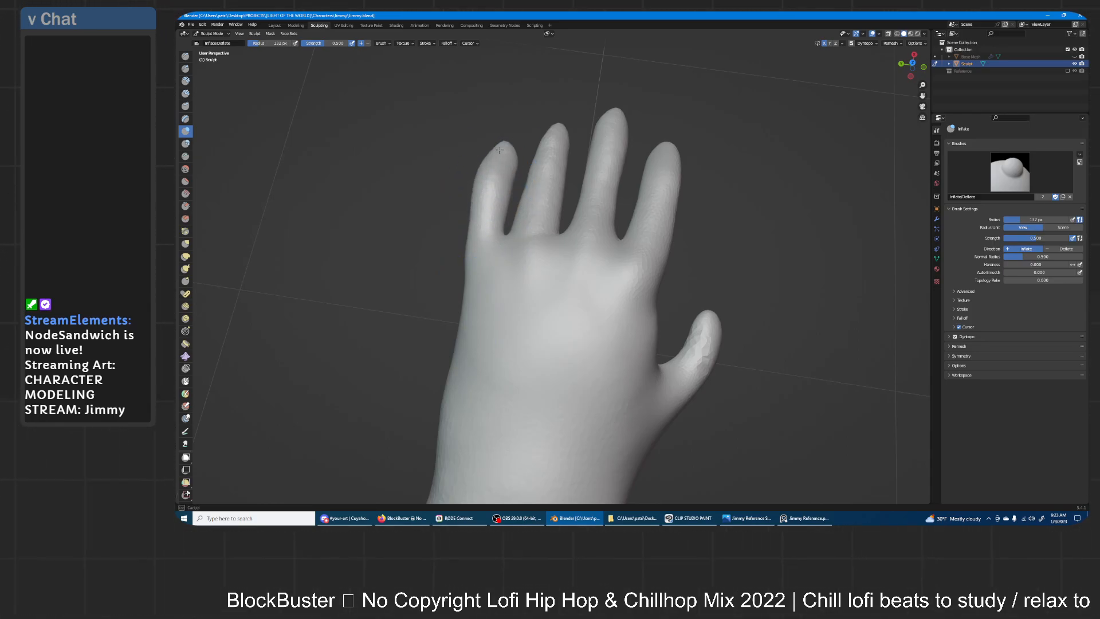
pyautogui.moveTo(491, 169); pyautogui.dragTo(507, 200, button='middle')
pyautogui.moveTo(534, 163); pyautogui.dragTo(514, 229, button='middle')
pyautogui.scroll(2, 569, 167)
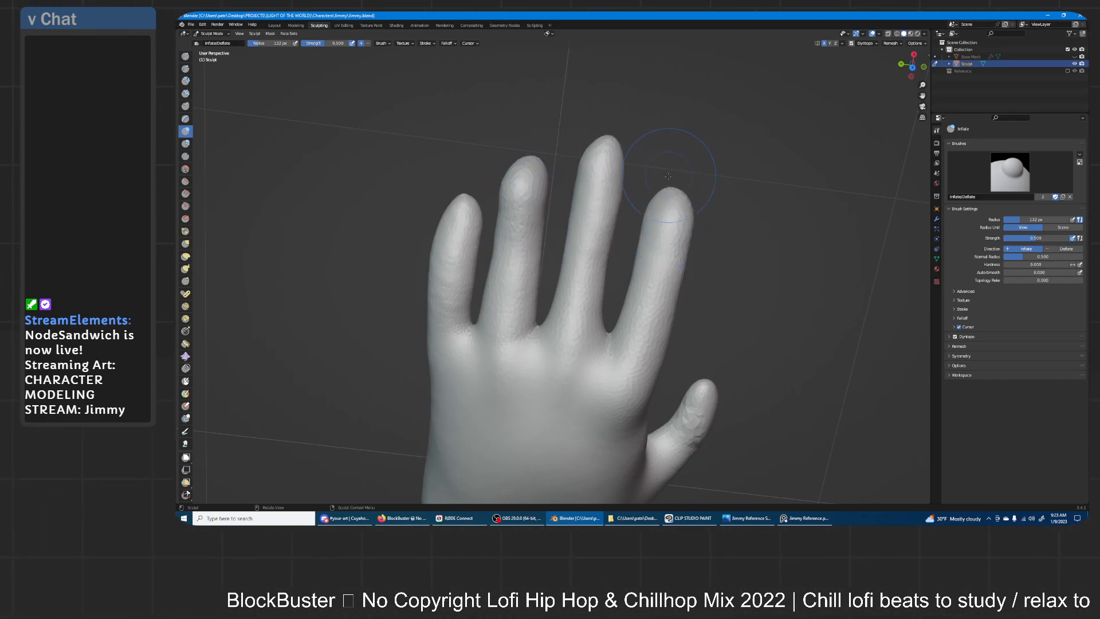
pyautogui.moveTo(676, 173); pyautogui.dragTo(660, 195, button='middle')
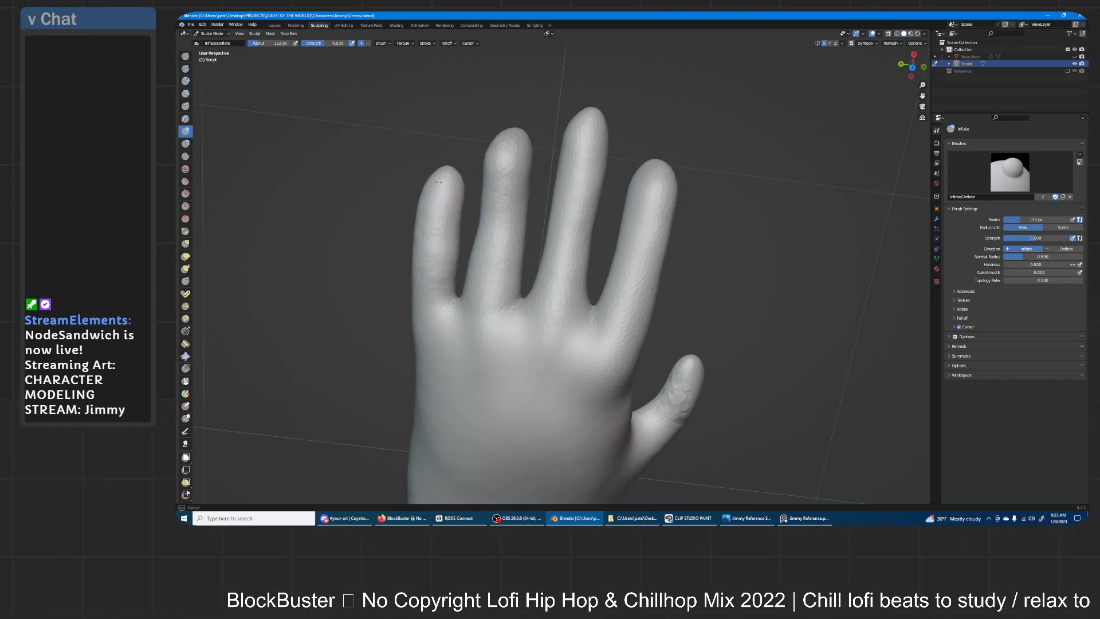
pyautogui.moveTo(454, 258); pyautogui.dragTo(454, 265)
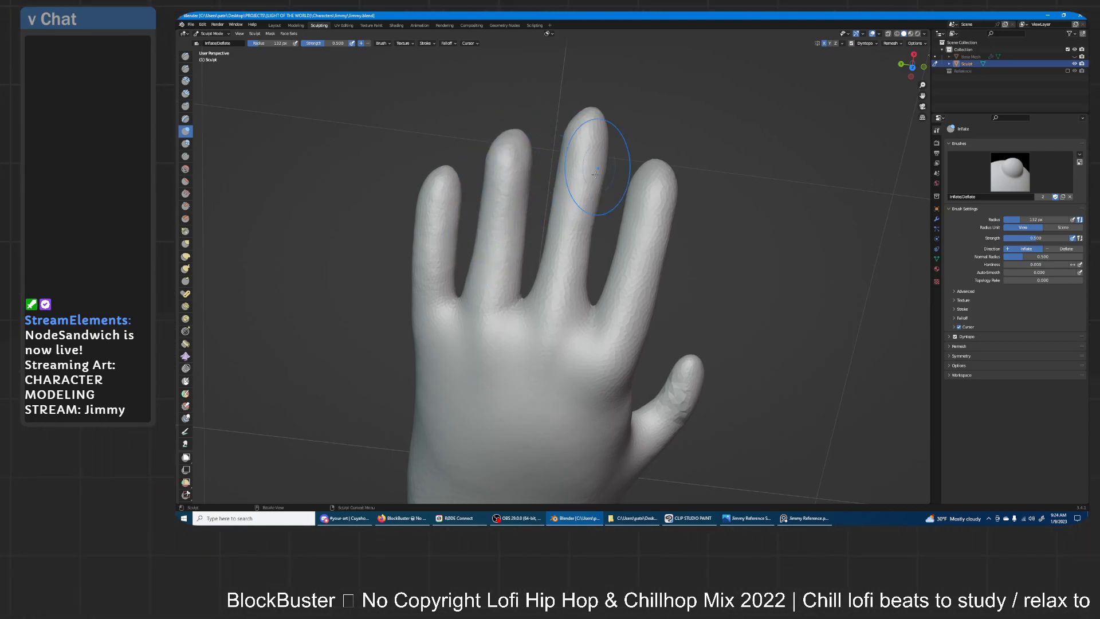
pyautogui.keyDown('shift'); pyautogui.moveTo(594, 114); pyautogui.dragTo(591, 117); pyautogui.keyUp('shift')
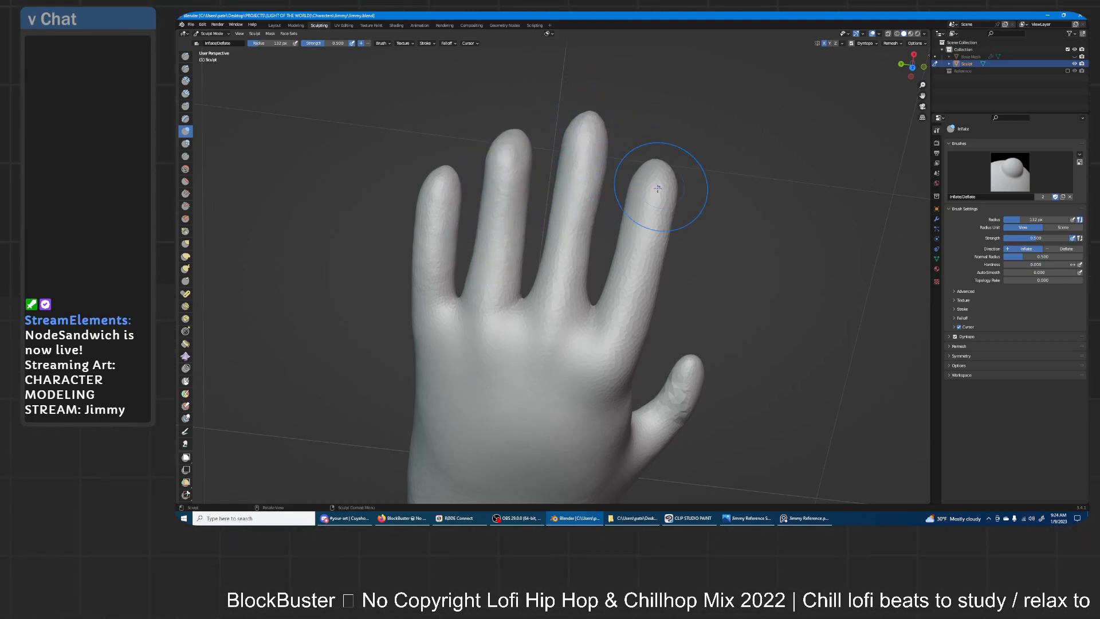
pyautogui.scroll(-4, 657, 183)
pyautogui.scroll(3, 657, 183)
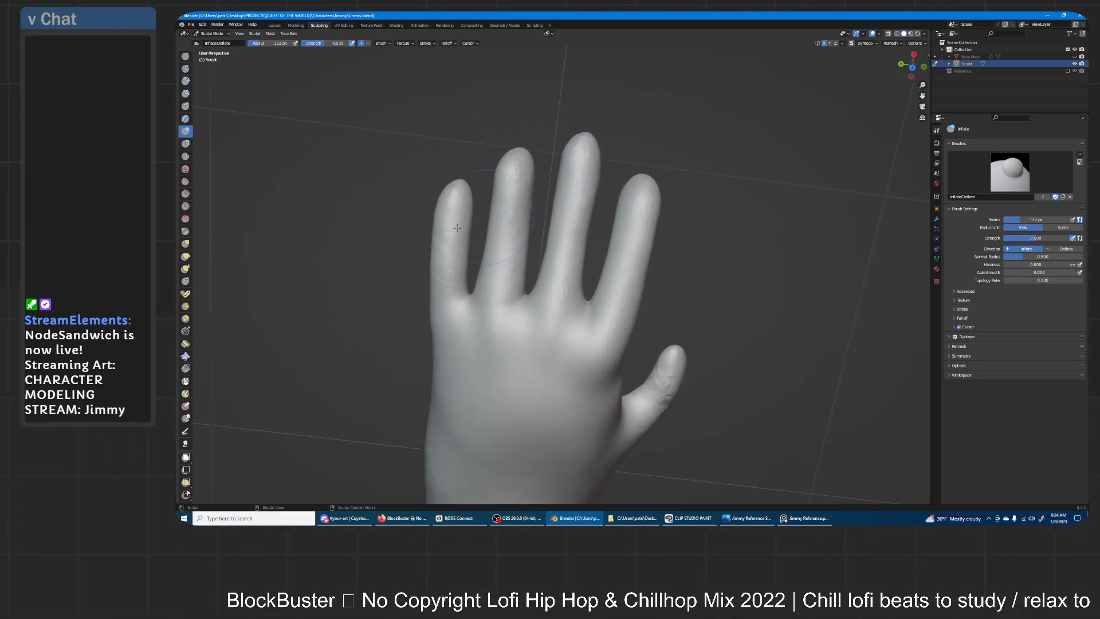
# - Shorten the ring finger slightly, adjust the little finger's tip and slim its outer base with the Grab brush
pyautogui.click(186, 244)
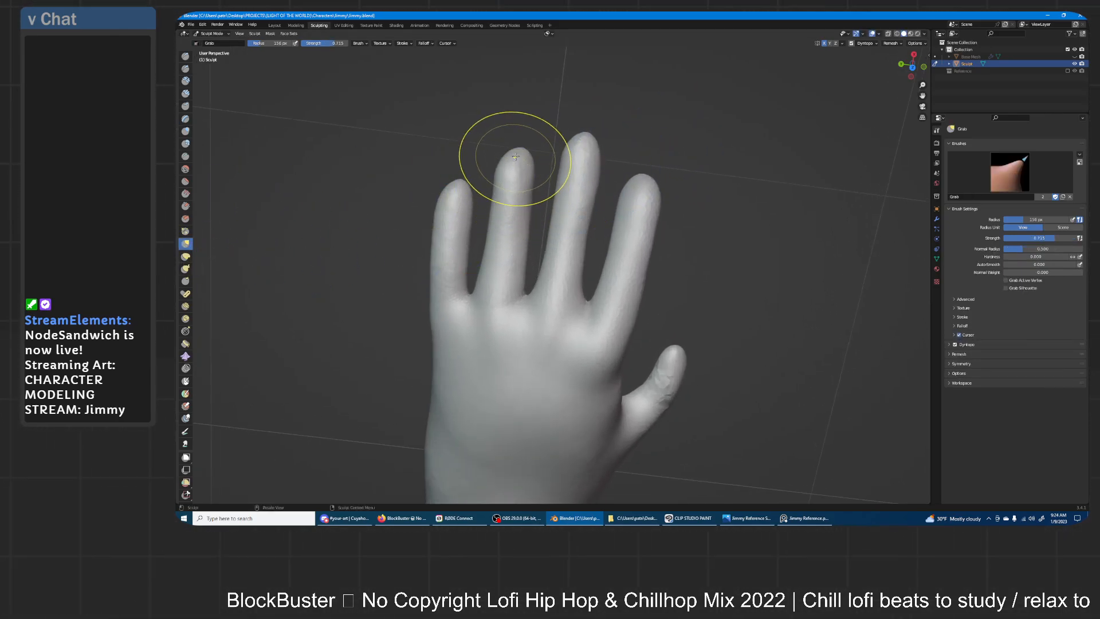
pyautogui.moveTo(526, 164); pyautogui.dragTo(525, 176)
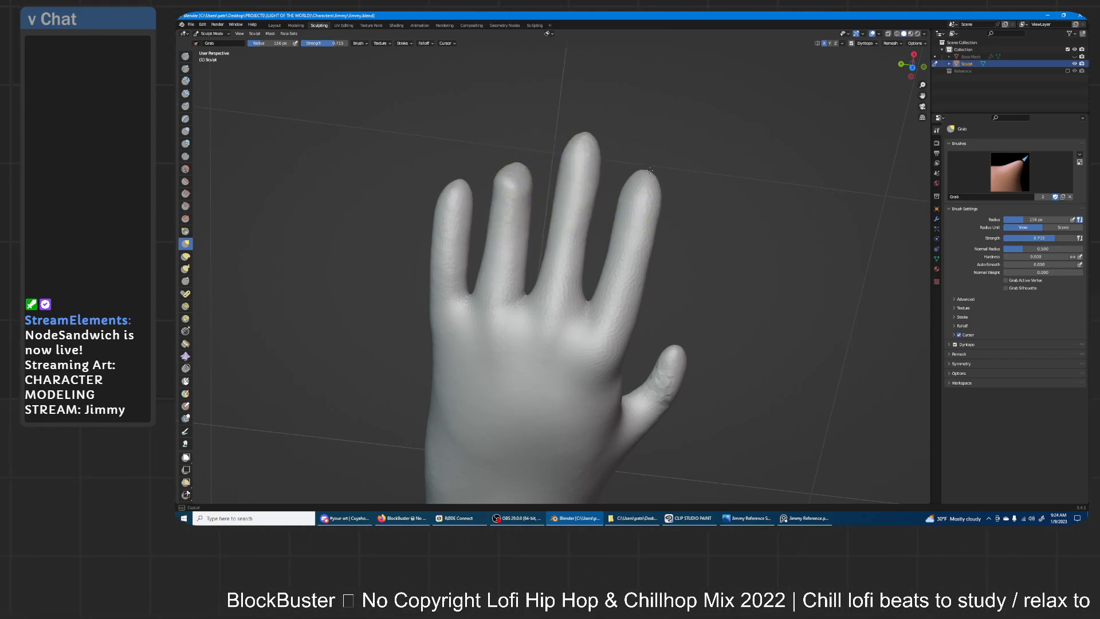
pyautogui.moveTo(519, 171); pyautogui.dragTo(518, 162)
pyautogui.moveTo(464, 189); pyautogui.dragTo(465, 183)
pyautogui.moveTo(437, 270); pyautogui.dragTo(441, 269)
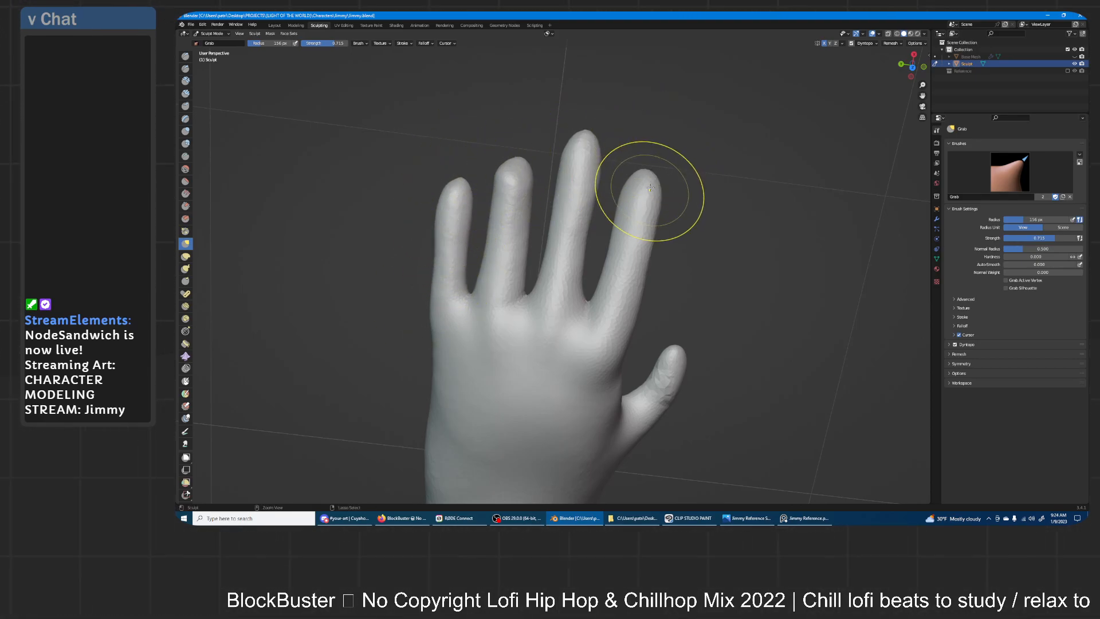
# - Enlarge the Grab brush radius to 181 px and push the index fingertip back toward the palm
pyautogui.moveTo(653, 197)
pyautogui.mouseDown(button='middle')
pyautogui.moveTo(721, 168)
pyautogui.moveTo(652, 212)
pyautogui.moveTo(653, 156)
pyautogui.mouseUp(button='middle')
pyautogui.moveTo(699, 172); pyautogui.dragTo(696, 228, button='middle')
pyautogui.press('f')
pyautogui.click(723, 346)
pyautogui.moveTo(661, 347); pyautogui.dragTo(647, 344)
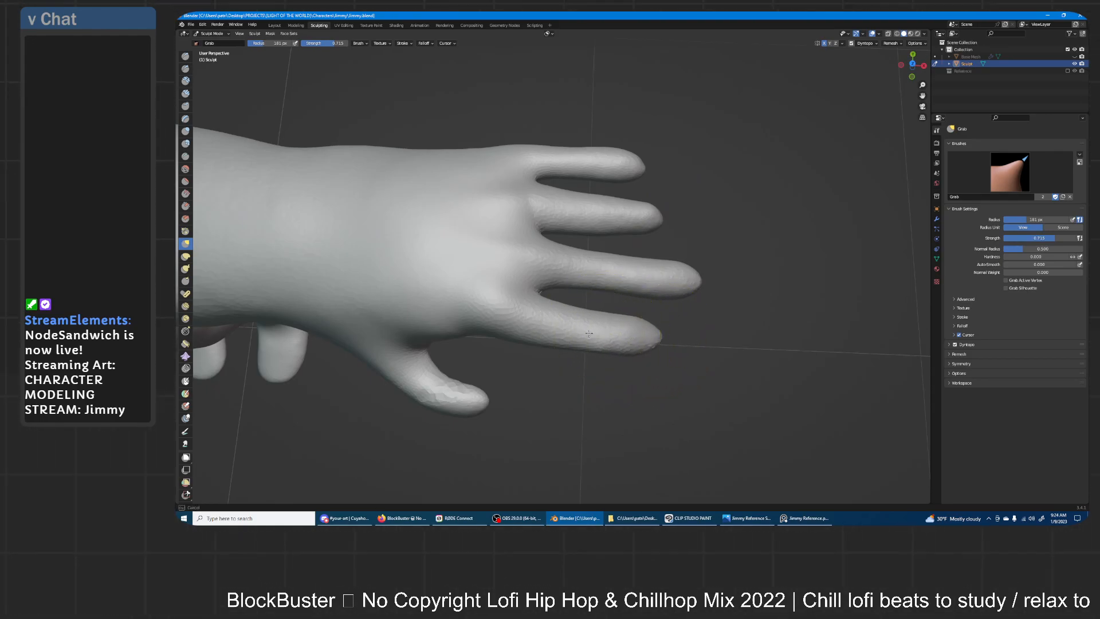
# - Examine the hand's proportions against the forearm and body from several distances and angles
pyautogui.scroll(-5, 567, 319)
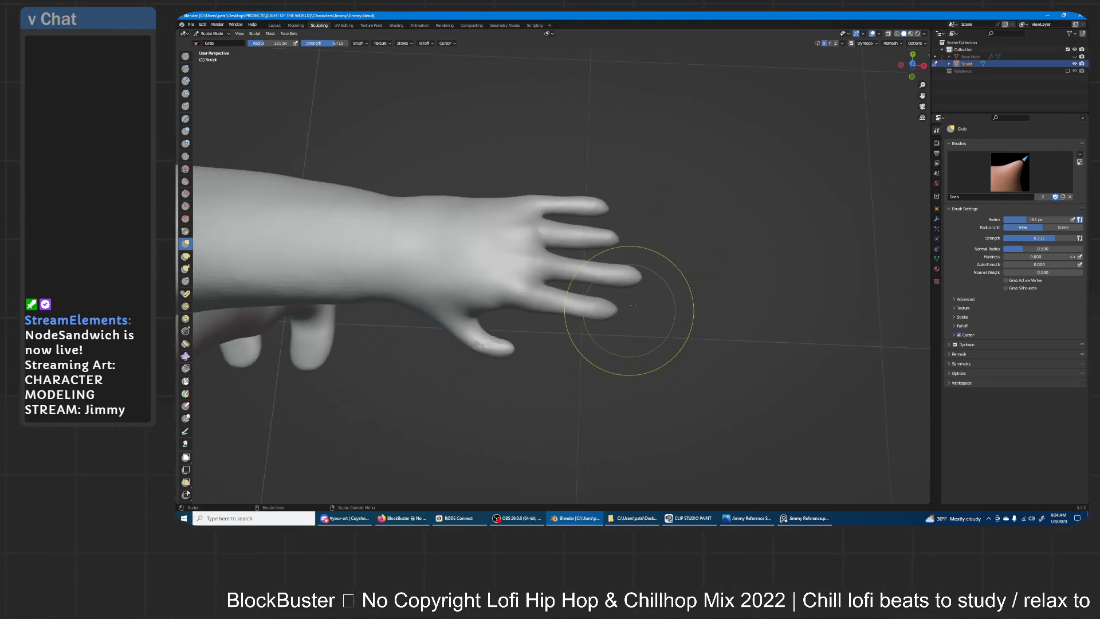
pyautogui.moveTo(626, 314); pyautogui.dragTo(607, 325, button='middle')
pyautogui.scroll(-4, 607, 325)
pyautogui.moveTo(607, 287); pyautogui.dragTo(628, 250, button='middle')
pyautogui.scroll(-2, 615, 281)
pyautogui.moveTo(606, 304)
pyautogui.keyDown('shift'); pyautogui.mouseDown(button='middle')
pyautogui.moveTo(702, 276)
pyautogui.moveTo(668, 250)
pyautogui.moveTo(668, 308)
pyautogui.moveTo(587, 319)
pyautogui.mouseUp(button='middle'); pyautogui.keyUp('shift')
pyautogui.scroll(4, 668, 308)
pyautogui.scroll(7, 638, 263)
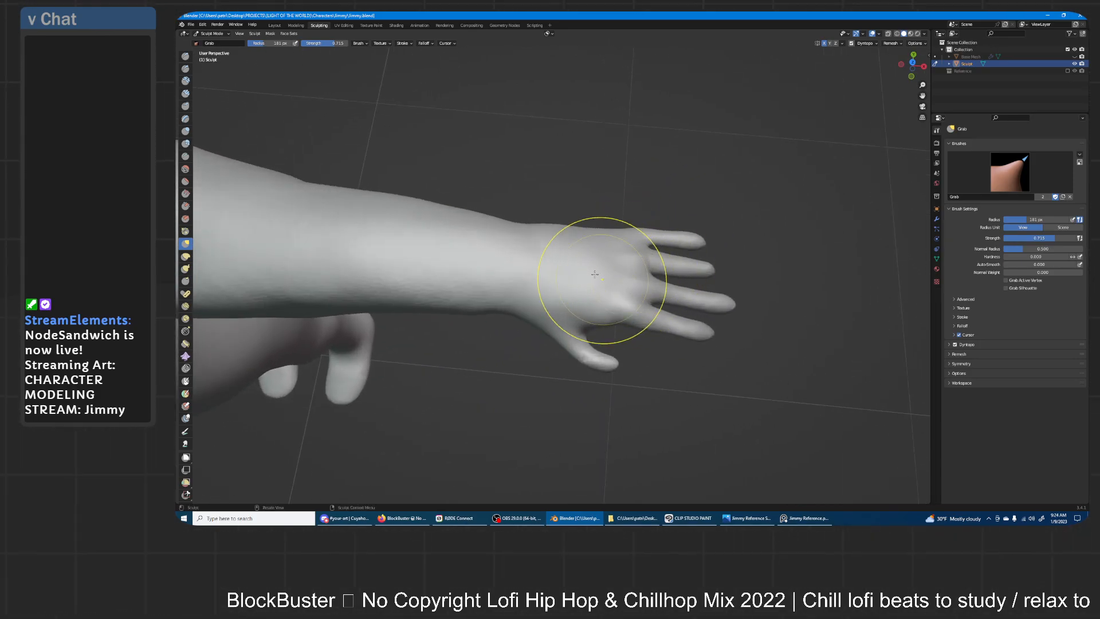
# - Shorten the middle finger and shift the little finger's tip and base toward the wrist with the Grab brush
pyautogui.moveTo(502, 302); pyautogui.dragTo(632, 234, button='middle')
pyautogui.keyDown('ctrl'); pyautogui.moveTo(584, 315); pyautogui.dragTo(547, 241, button='middle'); pyautogui.keyUp('ctrl')
pyautogui.keyDown('shift'); pyautogui.moveTo(547, 241); pyautogui.dragTo(600, 171, button='middle'); pyautogui.keyUp('shift')
pyautogui.moveTo(594, 123); pyautogui.dragTo(596, 144)
pyautogui.moveTo(662, 176); pyautogui.dragTo(660, 175)
pyautogui.moveTo(466, 190); pyautogui.dragTo(465, 202)
pyautogui.moveTo(459, 310); pyautogui.dragTo(459, 317)
pyautogui.moveTo(459, 207); pyautogui.dragTo(461, 218)
pyautogui.moveTo(465, 318); pyautogui.dragTo(464, 324)
pyautogui.moveTo(465, 208); pyautogui.dragTo(467, 214)
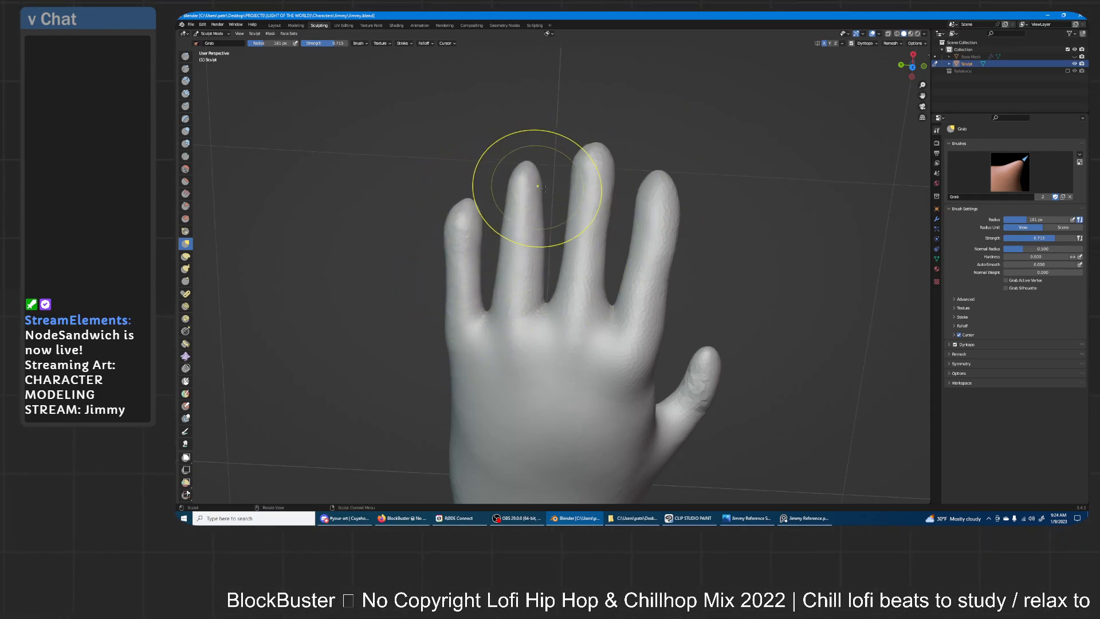
# - Thicken the four fingers along their length with the Inflate brush at a 181 px radius and smooth them
pyautogui.click(185, 131)
pyautogui.moveTo(521, 191); pyautogui.dragTo(525, 169)
pyautogui.moveTo(519, 211)
pyautogui.mouseDown()
pyautogui.moveTo(465, 258)
pyautogui.moveTo(449, 393)
pyautogui.mouseUp()
pyautogui.moveTo(583, 227); pyautogui.dragTo(592, 205)
pyautogui.moveTo(662, 214)
pyautogui.mouseDown()
pyautogui.moveTo(660, 200)
pyautogui.moveTo(643, 303)
pyautogui.moveTo(657, 280)
pyautogui.mouseUp()
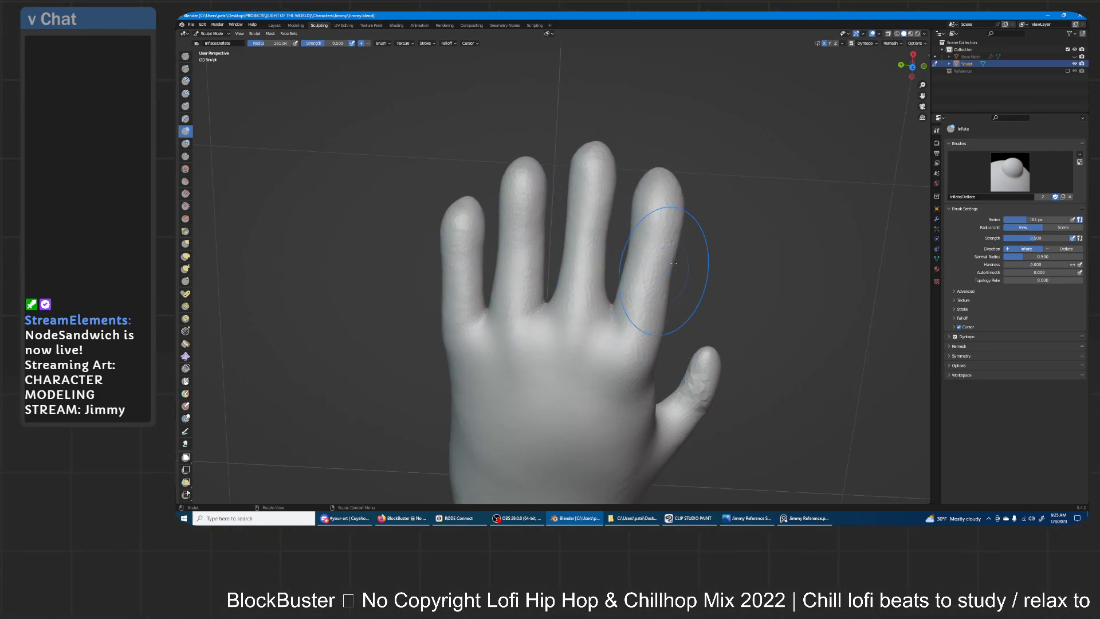
pyautogui.keyDown('shift'); pyautogui.moveTo(674, 303); pyautogui.dragTo(624, 263, button='middle'); pyautogui.keyUp('shift')
pyautogui.keyDown('shift'); pyautogui.moveTo(598, 254); pyautogui.dragTo(612, 143); pyautogui.keyUp('shift')
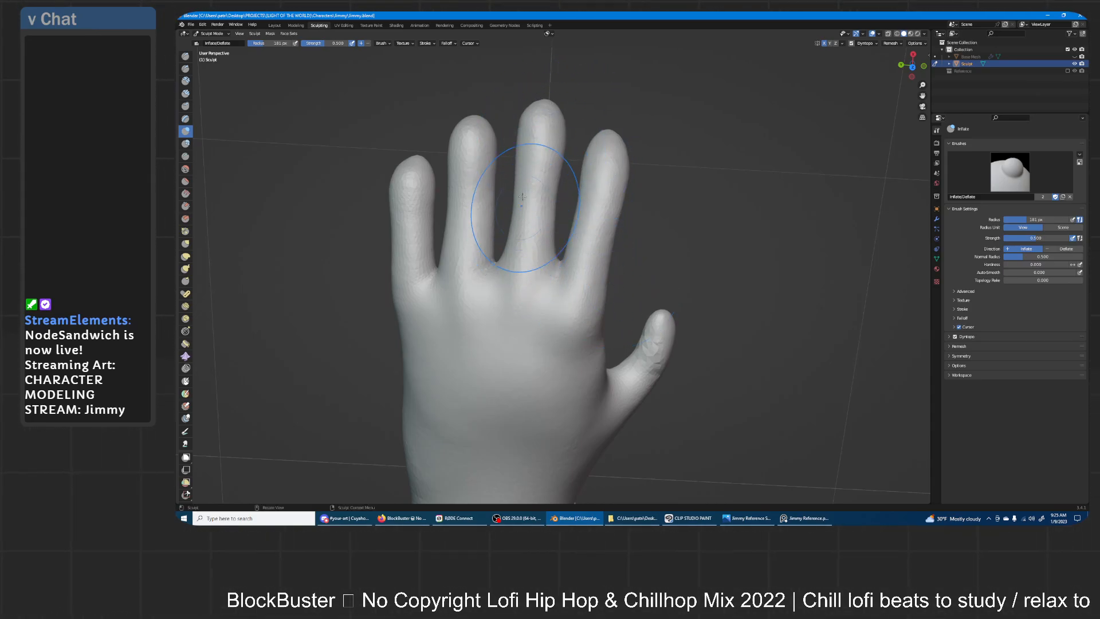
pyautogui.moveTo(534, 175); pyautogui.dragTo(540, 140)
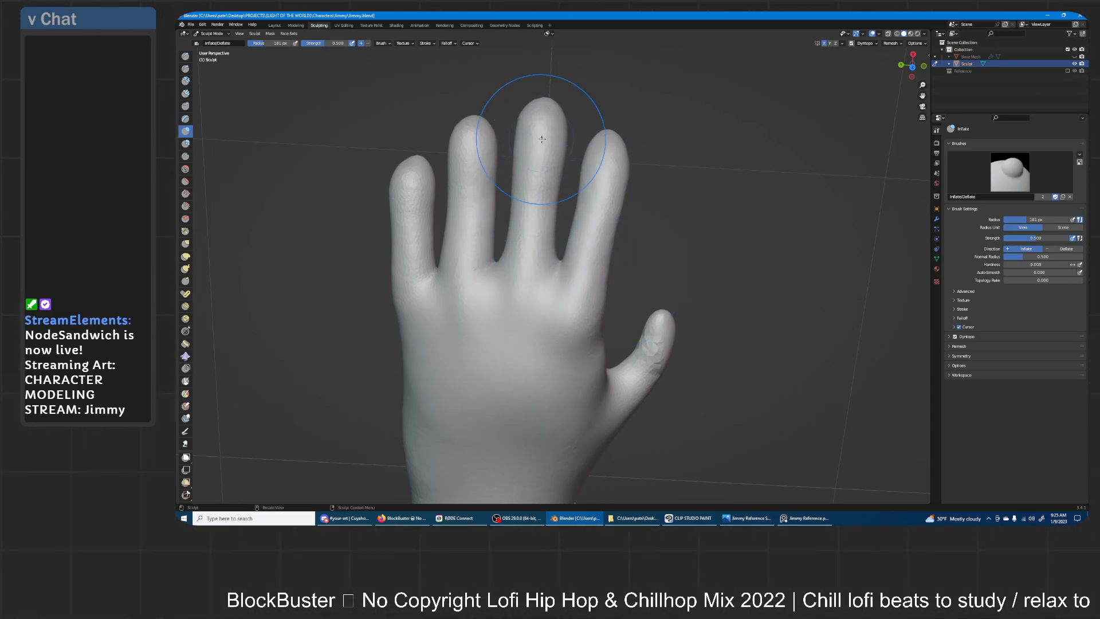
# - Lengthen and straighten the thumb with the Grab brush, reshaping its web toward the index finger
pyautogui.moveTo(582, 152)
pyautogui.mouseDown(button='middle')
pyautogui.moveTo(713, 160)
pyautogui.moveTo(675, 172)
pyautogui.moveTo(538, 160)
pyautogui.moveTo(584, 144)
pyautogui.moveTo(608, 138)
pyautogui.moveTo(380, 249)
pyautogui.moveTo(578, 182)
pyautogui.mouseUp(button='middle')
pyautogui.click(185, 243)
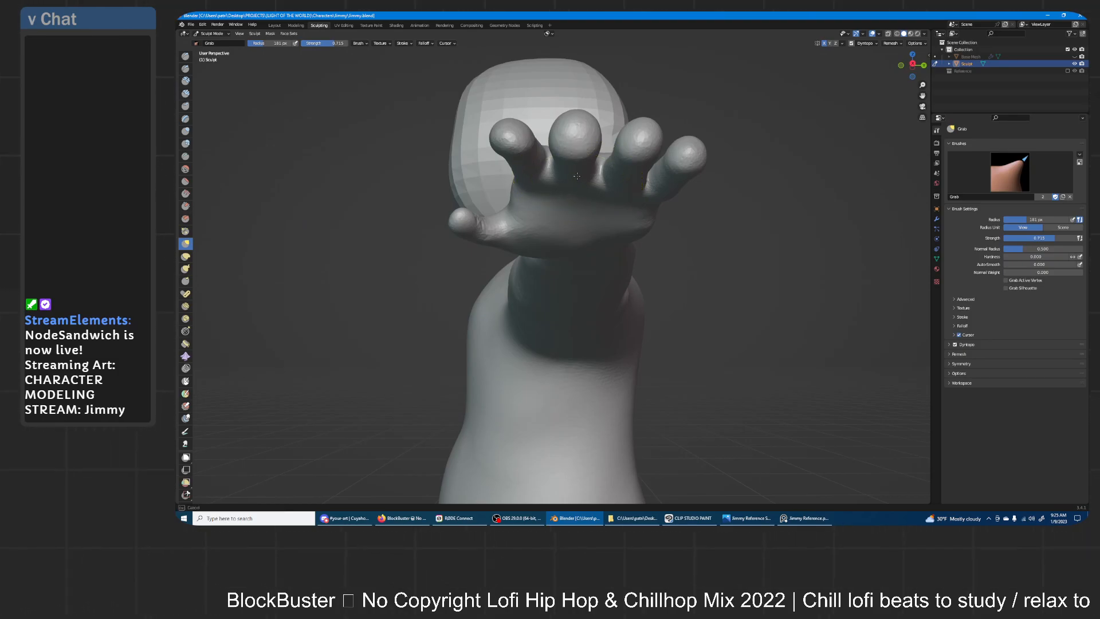
pyautogui.moveTo(576, 150)
pyautogui.mouseDown(button='middle')
pyautogui.moveTo(590, 200)
pyautogui.moveTo(579, 245)
pyautogui.moveTo(653, 254)
pyautogui.mouseUp(button='middle')
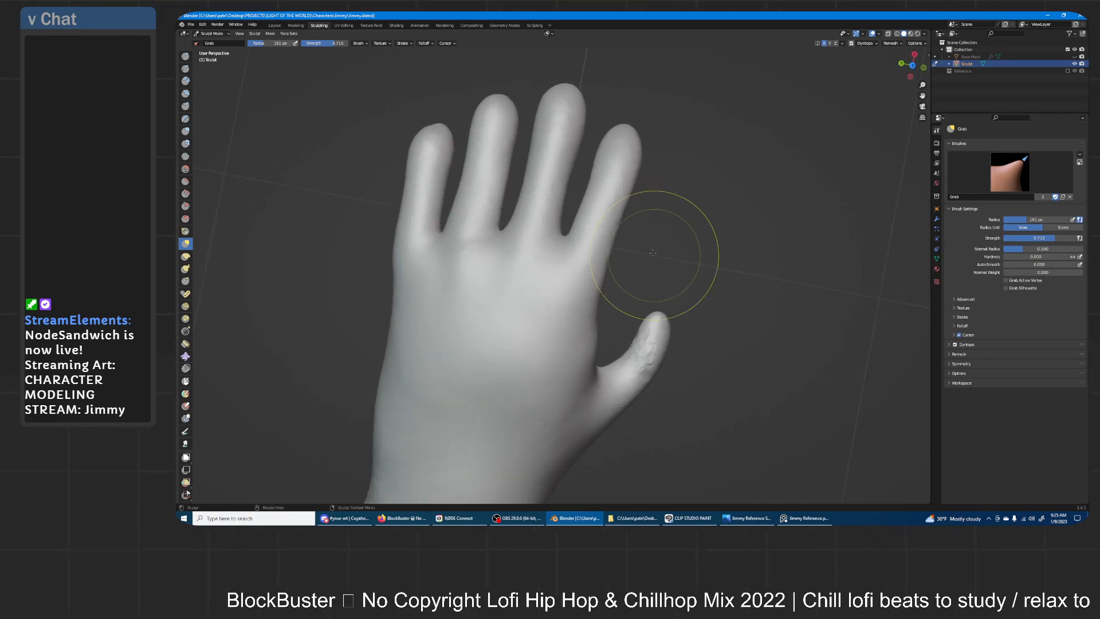
pyautogui.keyDown('shift'); pyautogui.moveTo(675, 315); pyautogui.dragTo(648, 261, button='middle'); pyautogui.keyUp('shift')
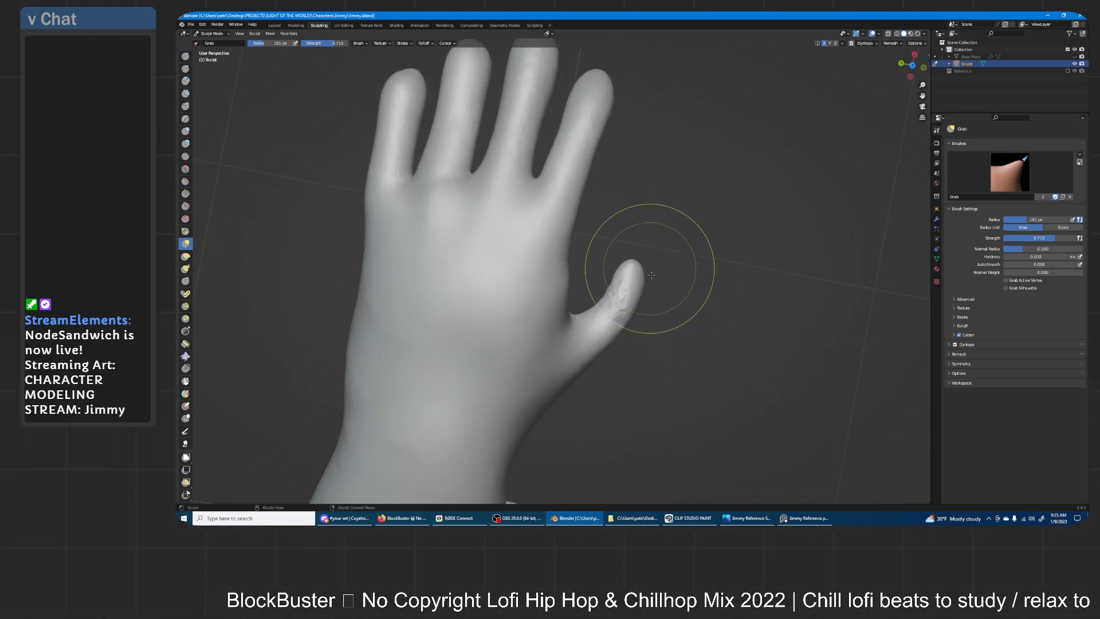
pyautogui.moveTo(586, 319); pyautogui.dragTo(588, 306)
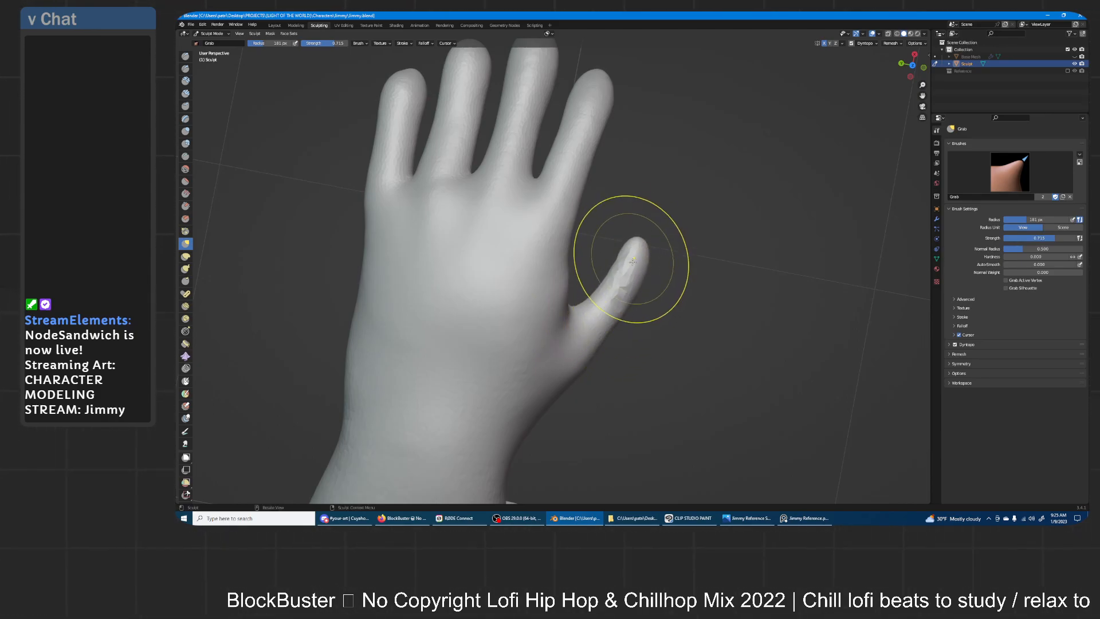
pyautogui.moveTo(655, 249); pyautogui.dragTo(555, 201, button='middle')
pyautogui.moveTo(631, 197)
pyautogui.mouseDown(button='middle')
pyautogui.moveTo(703, 242)
pyautogui.moveTo(621, 197)
pyautogui.moveTo(680, 260)
pyautogui.mouseUp(button='middle')
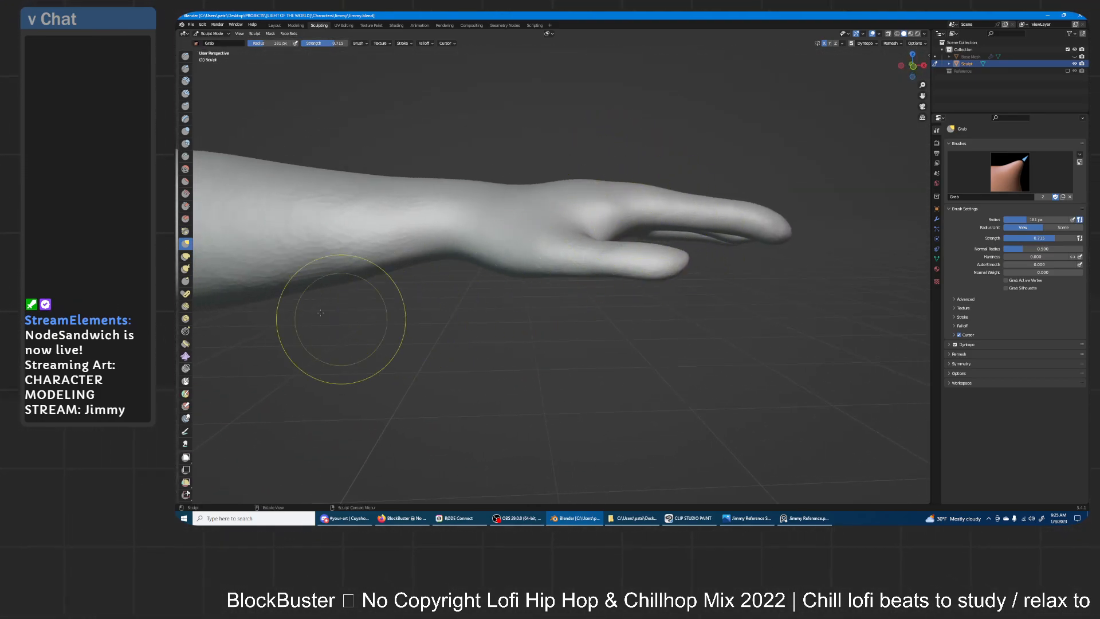
# - Fill out the thumb from its base to its tip with the Inflate brush
pyautogui.click(185, 132)
pyautogui.scroll(2, 696, 201)
pyautogui.moveTo(706, 155)
pyautogui.mouseDown(button='middle')
pyautogui.moveTo(651, 205)
pyautogui.moveTo(602, 308)
pyautogui.mouseUp(button='middle')
pyautogui.moveTo(607, 293); pyautogui.dragTo(701, 276)
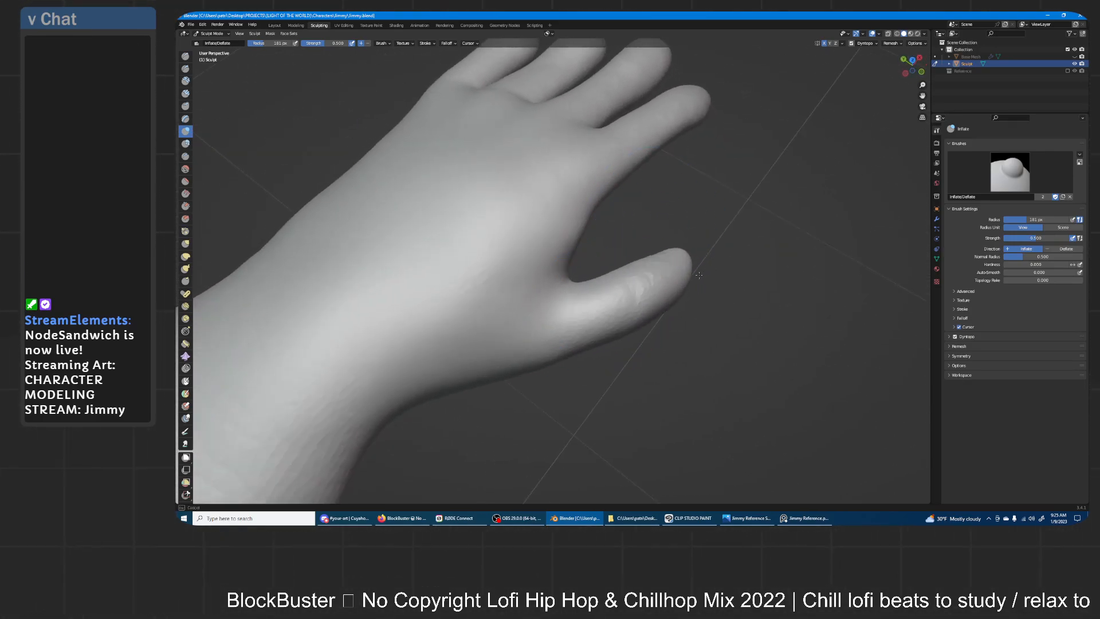
pyautogui.moveTo(642, 274); pyautogui.dragTo(483, 262, button='middle')
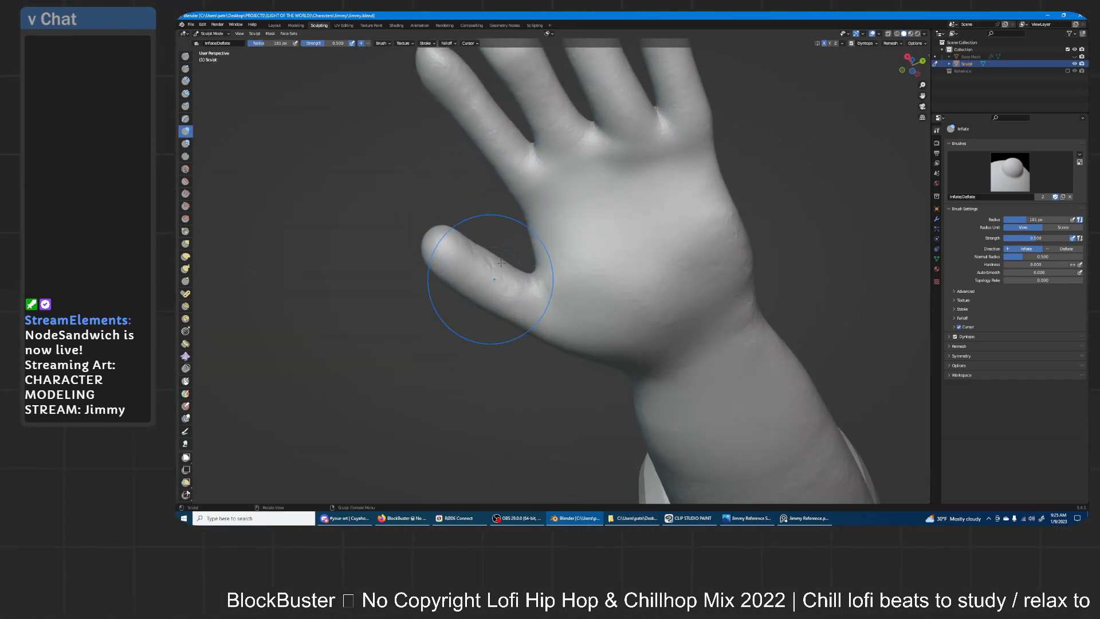
# - Refine the thumb's curve and the web between thumb and palm with a smaller Grab brush
pyautogui.press('g')
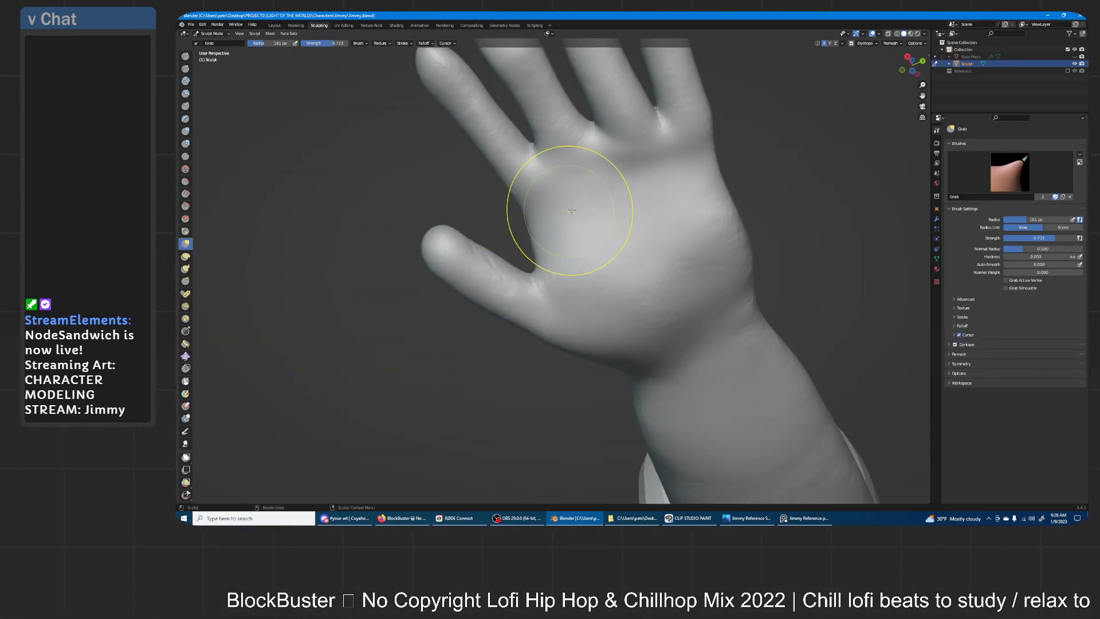
pyautogui.moveTo(569, 209); pyautogui.dragTo(474, 287, button='middle')
pyautogui.press('f')
pyautogui.click(500, 250)
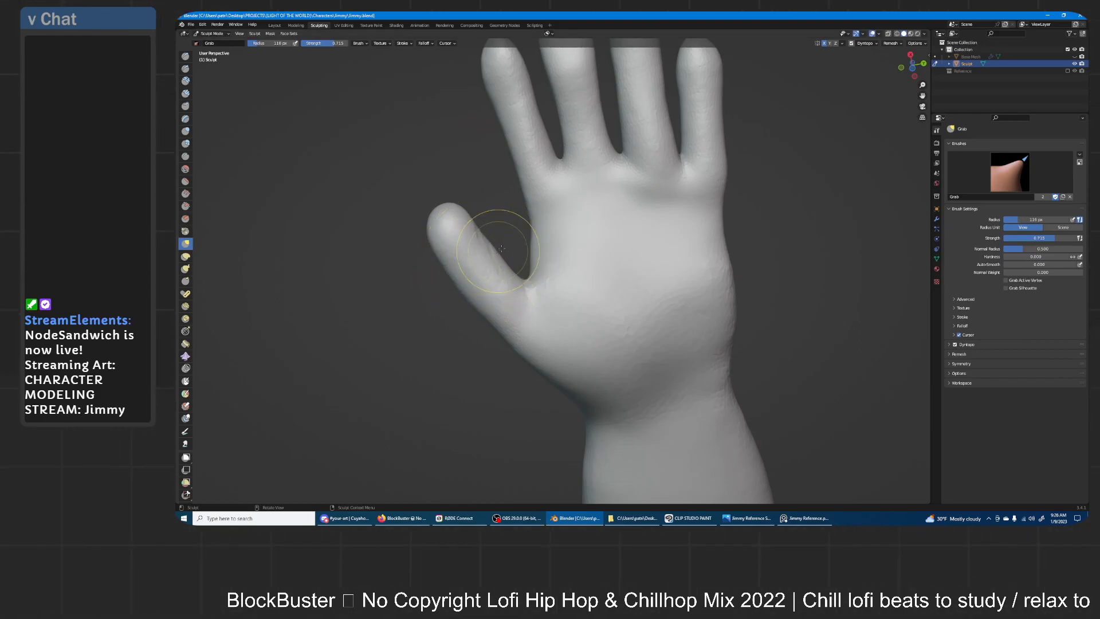
pyautogui.moveTo(523, 237); pyautogui.dragTo(551, 220, button='middle')
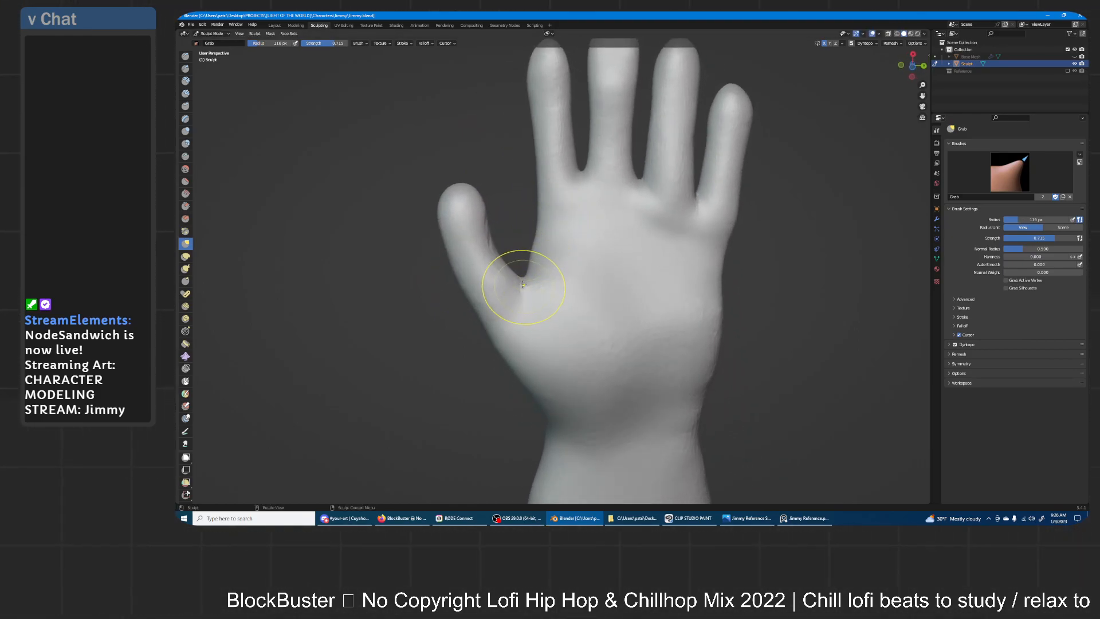
pyautogui.moveTo(465, 209)
pyautogui.mouseDown(button='middle')
pyautogui.moveTo(493, 194)
pyautogui.moveTo(643, 184)
pyautogui.mouseUp(button='middle')
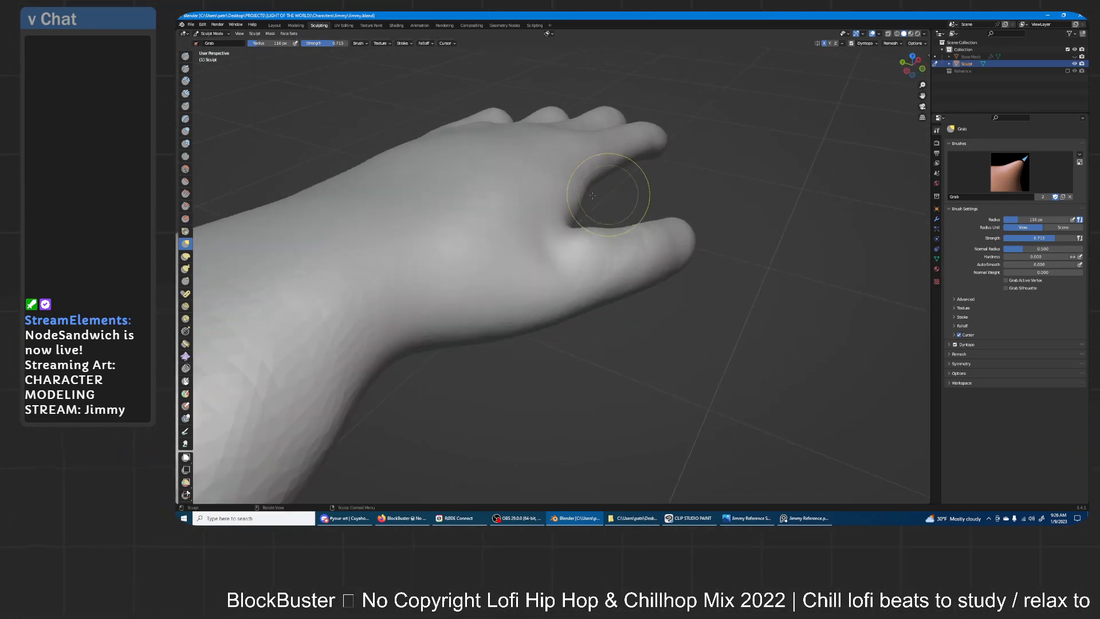
pyautogui.moveTo(555, 251)
pyautogui.mouseDown()
pyautogui.moveTo(550, 226)
pyautogui.moveTo(532, 236)
pyautogui.mouseUp()
pyautogui.hotkey('ctrl', 'z')
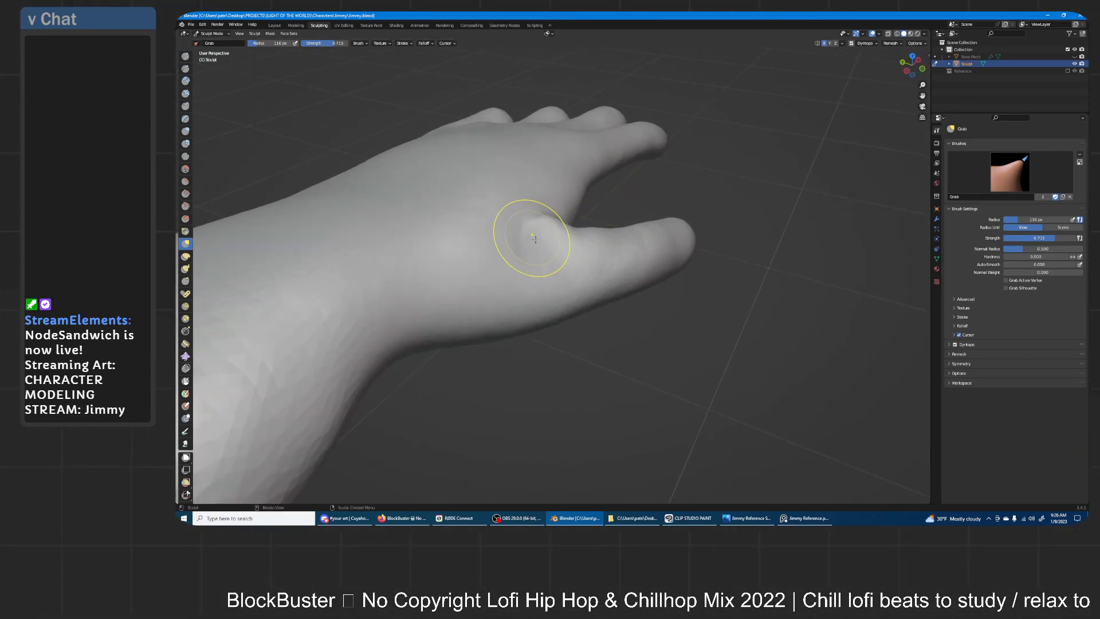
# - Build up thin tendon ridges from the thumb's base toward the wrist with a small-radius Draw brush
pyautogui.click(185, 56)
pyautogui.moveTo(493, 189); pyautogui.dragTo(579, 274, button='middle')
pyautogui.moveTo(616, 324)
pyautogui.mouseDown(button='middle')
pyautogui.moveTo(659, 223)
pyautogui.moveTo(636, 258)
pyautogui.moveTo(638, 280)
pyautogui.moveTo(607, 315)
pyautogui.moveTo(619, 279)
pyautogui.mouseUp(button='middle')
pyautogui.press('f')
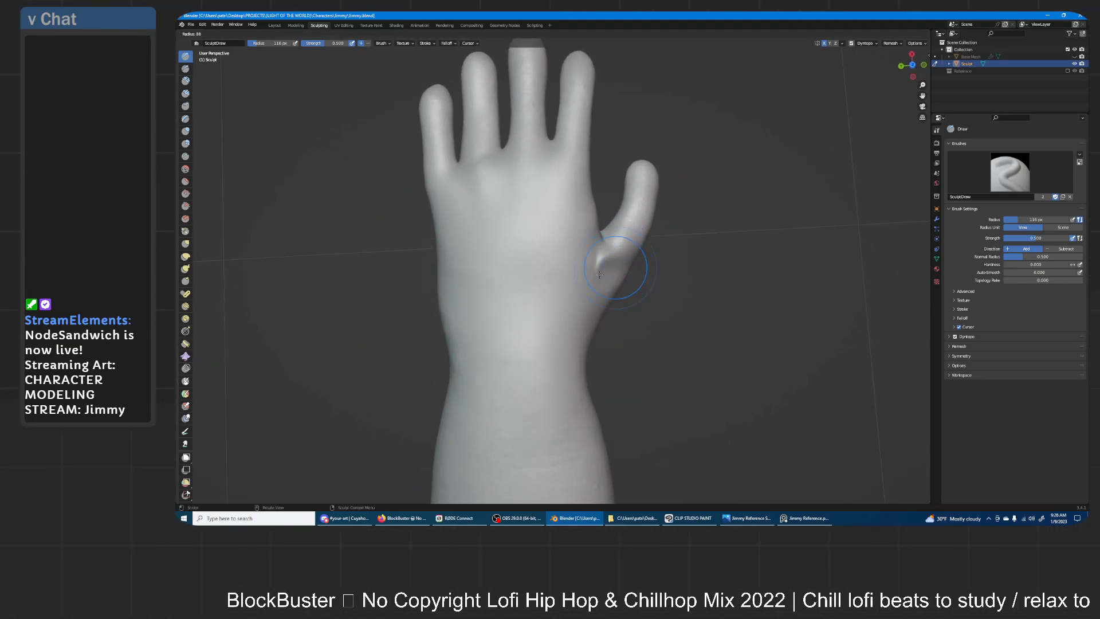
pyautogui.click(582, 281)
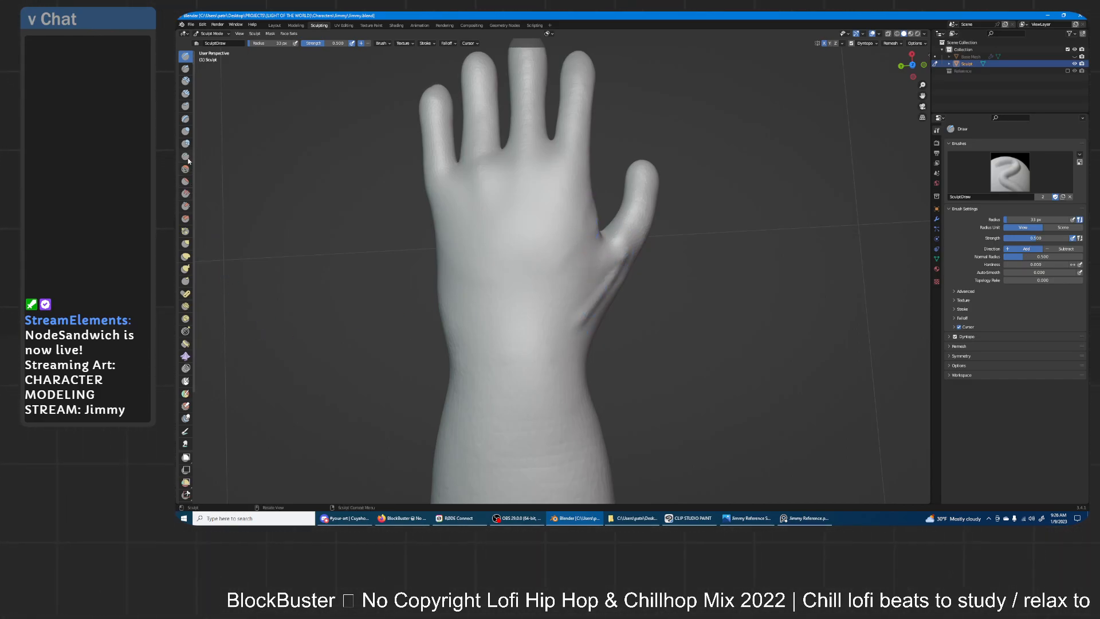
# - Pull the knuckles, finger bases and thumb base toward the wrist with the Elastic Deform brush at a 142 px radius
pyautogui.click(186, 256)
pyautogui.moveTo(569, 167)
pyautogui.mouseDown(button='middle')
pyautogui.moveTo(589, 221)
pyautogui.moveTo(553, 188)
pyautogui.mouseUp(button='middle')
pyautogui.press('f')
pyautogui.click(561, 189)
pyautogui.moveTo(555, 205)
pyautogui.mouseDown()
pyautogui.moveTo(564, 171)
pyautogui.moveTo(516, 225)
pyautogui.moveTo(561, 206)
pyautogui.moveTo(561, 228)
pyautogui.moveTo(558, 211)
pyautogui.mouseUp()
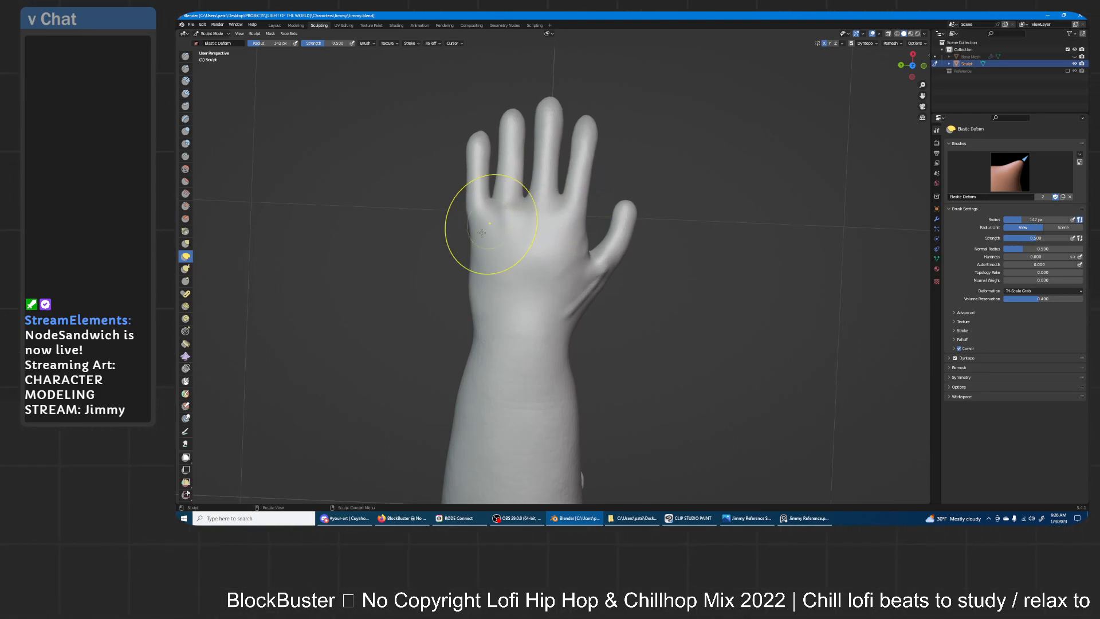
pyautogui.moveTo(489, 238); pyautogui.dragTo(489, 244)
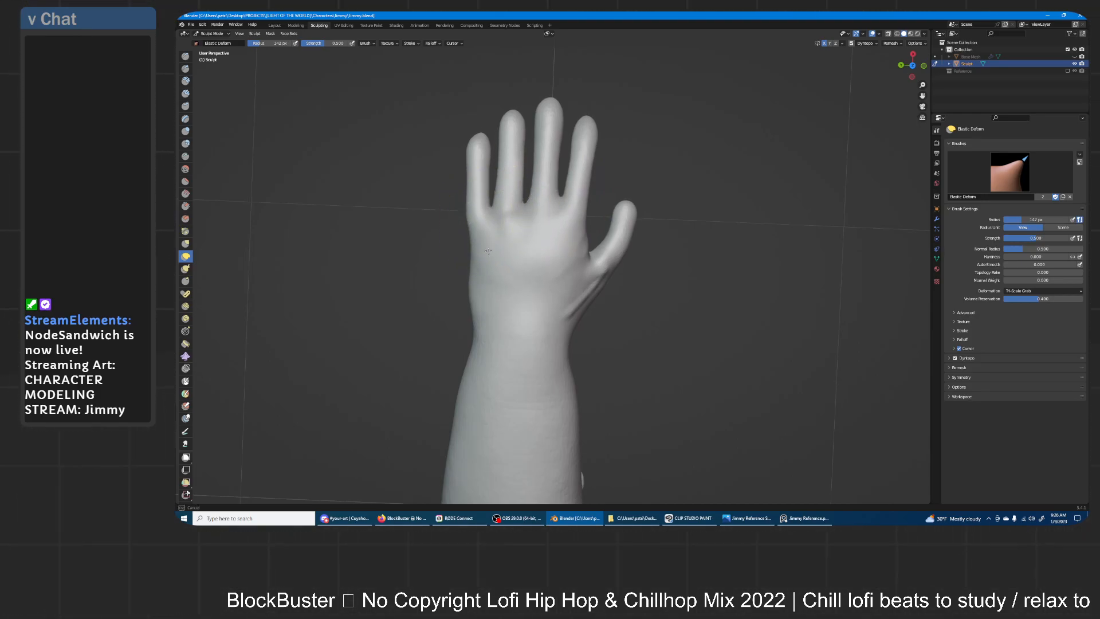
pyautogui.moveTo(564, 207); pyautogui.dragTo(556, 246)
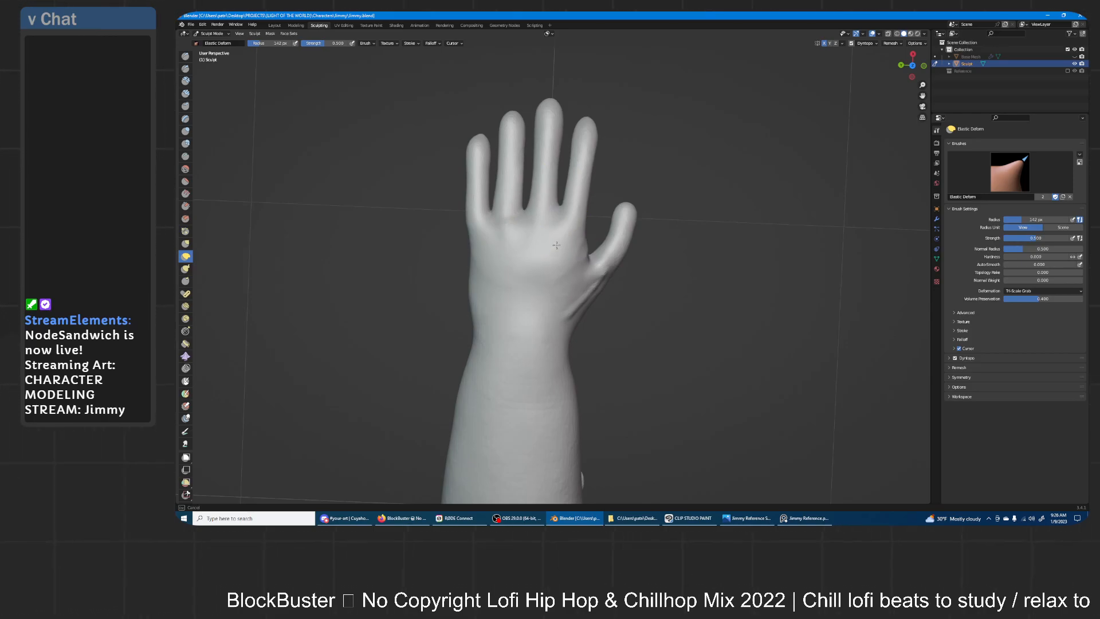
pyautogui.moveTo(582, 299); pyautogui.dragTo(580, 307)
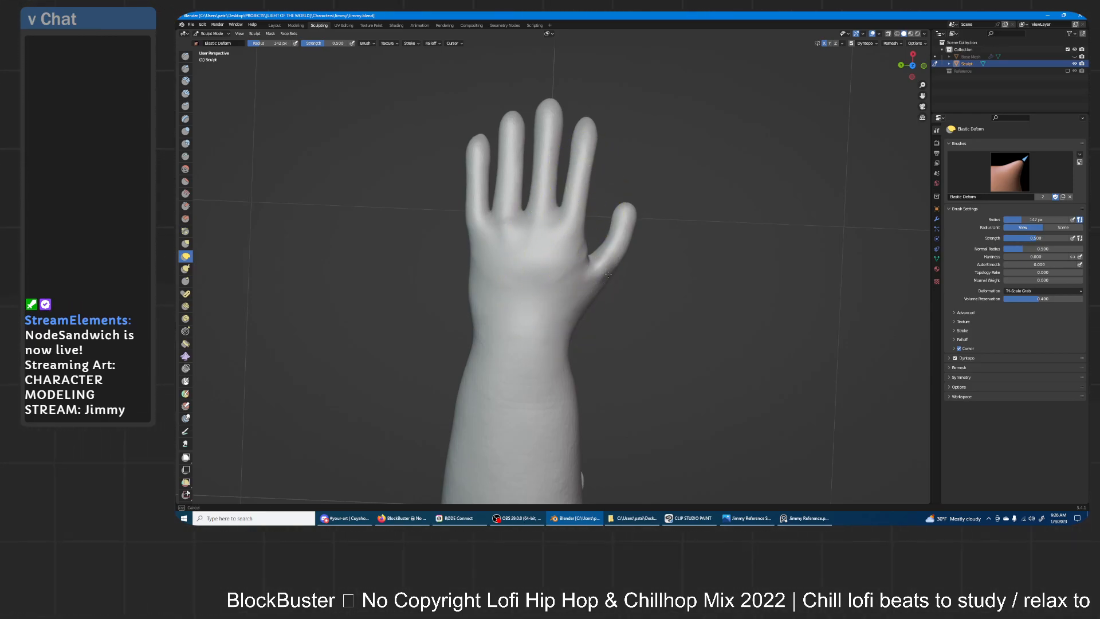
# - Pull the outer palm below the little finger toward the wrist with Elastic Deform, and fill out that edge with Inflate at a 161 px radius
pyautogui.moveTo(476, 248); pyautogui.dragTo(478, 283)
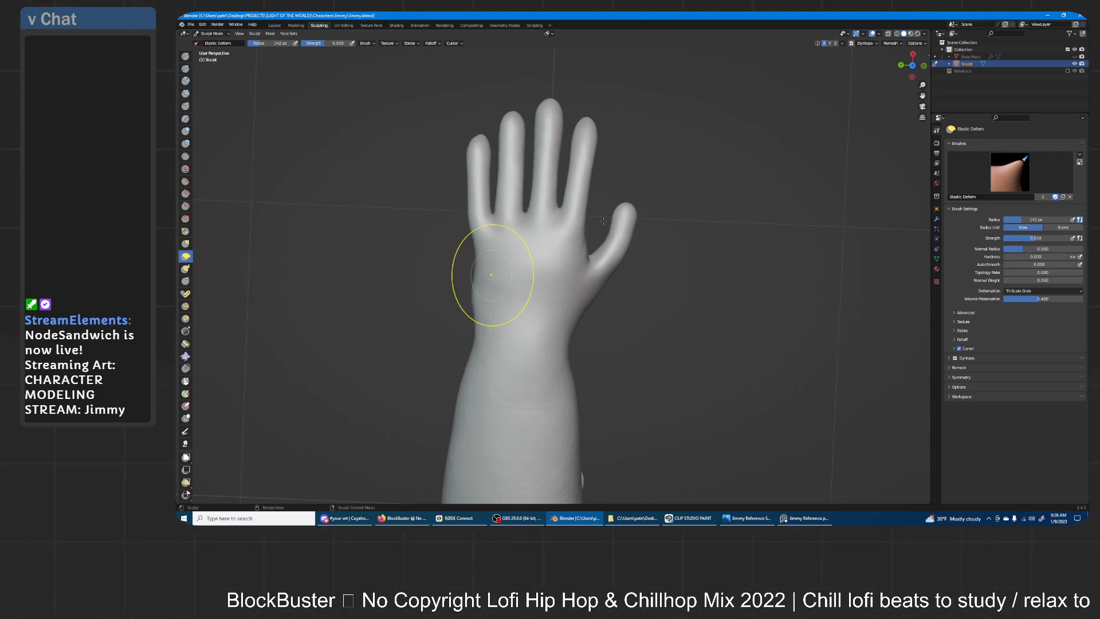
pyautogui.click(185, 131)
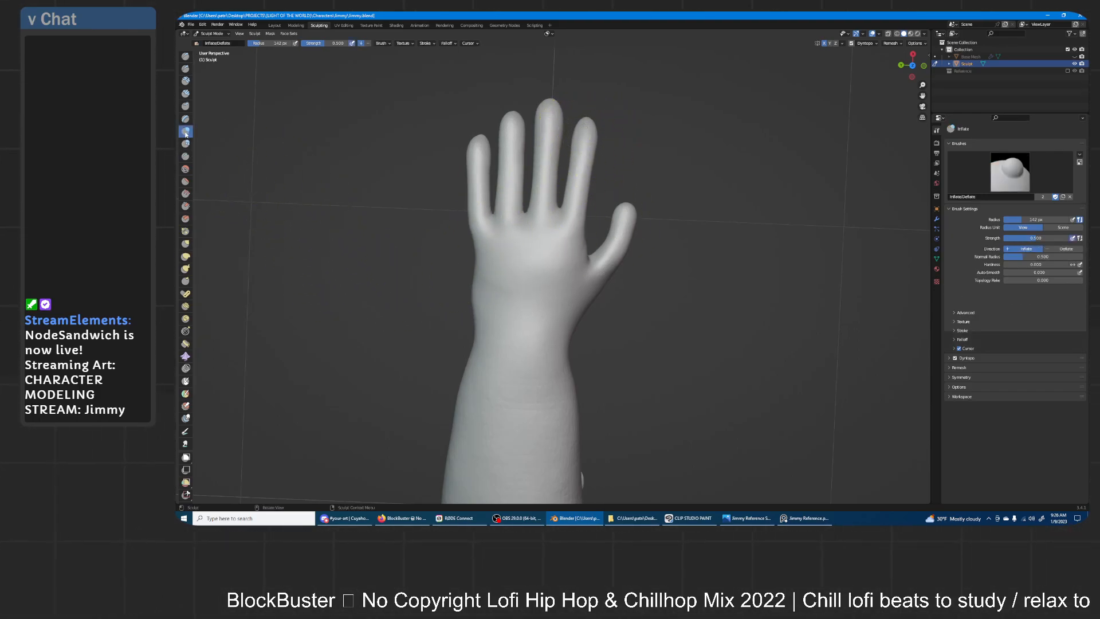
pyautogui.press('f')
pyautogui.click(542, 280)
pyautogui.press('f')
pyautogui.click(547, 285)
pyautogui.keyDown('ctrl'); pyautogui.moveTo(494, 320); pyautogui.dragTo(502, 273, button='middle'); pyautogui.keyUp('ctrl')
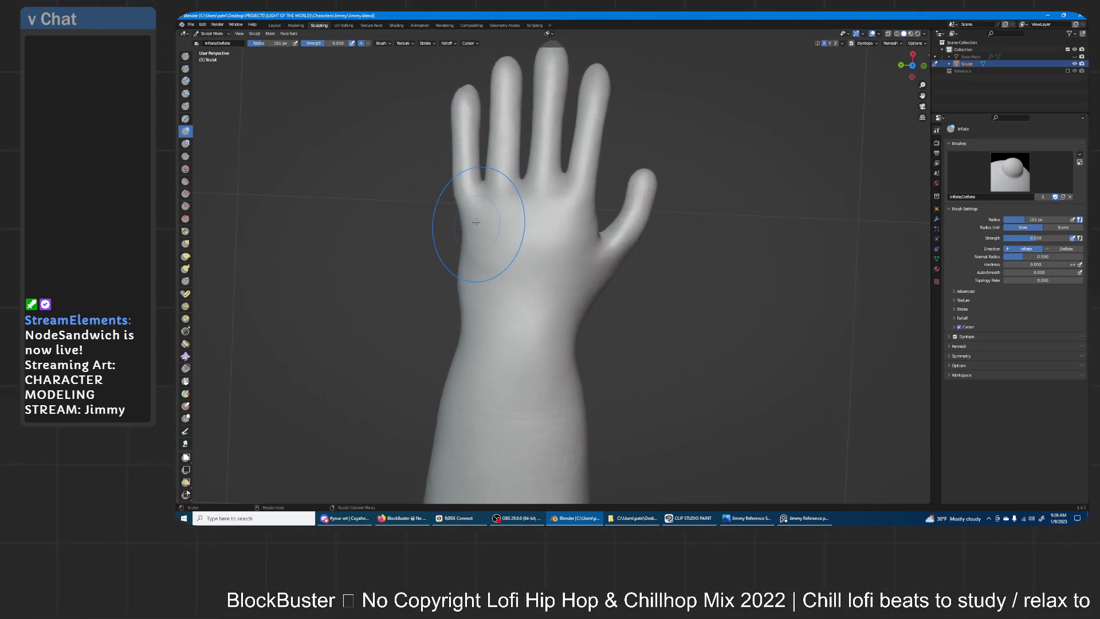
pyautogui.press('f')
pyautogui.moveTo(468, 240); pyautogui.dragTo(464, 257)
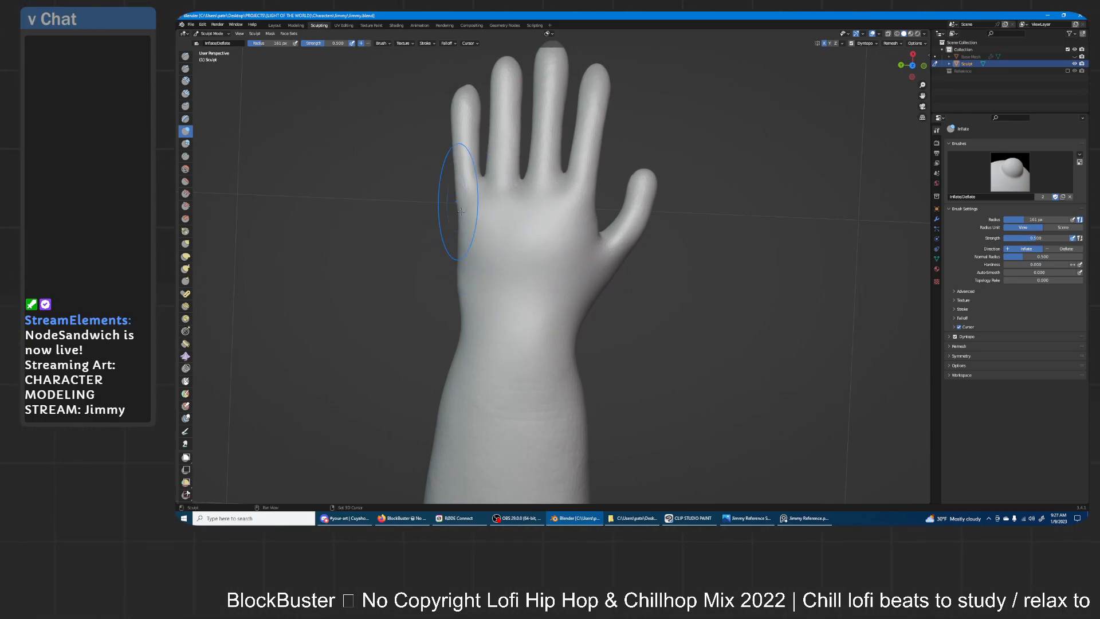
pyautogui.moveTo(462, 241); pyautogui.dragTo(464, 303)
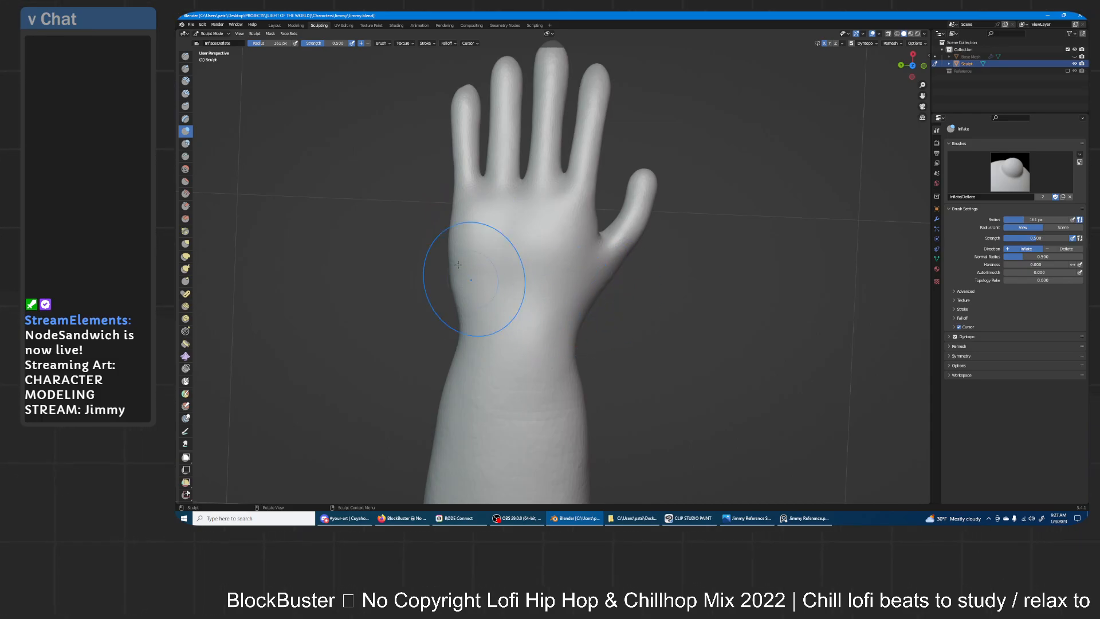
# - Reshape the outer palm edge and knuckle area with the Grab brush at a 176 px radius
pyautogui.click(186, 244)
pyautogui.moveTo(479, 216); pyautogui.dragTo(454, 245)
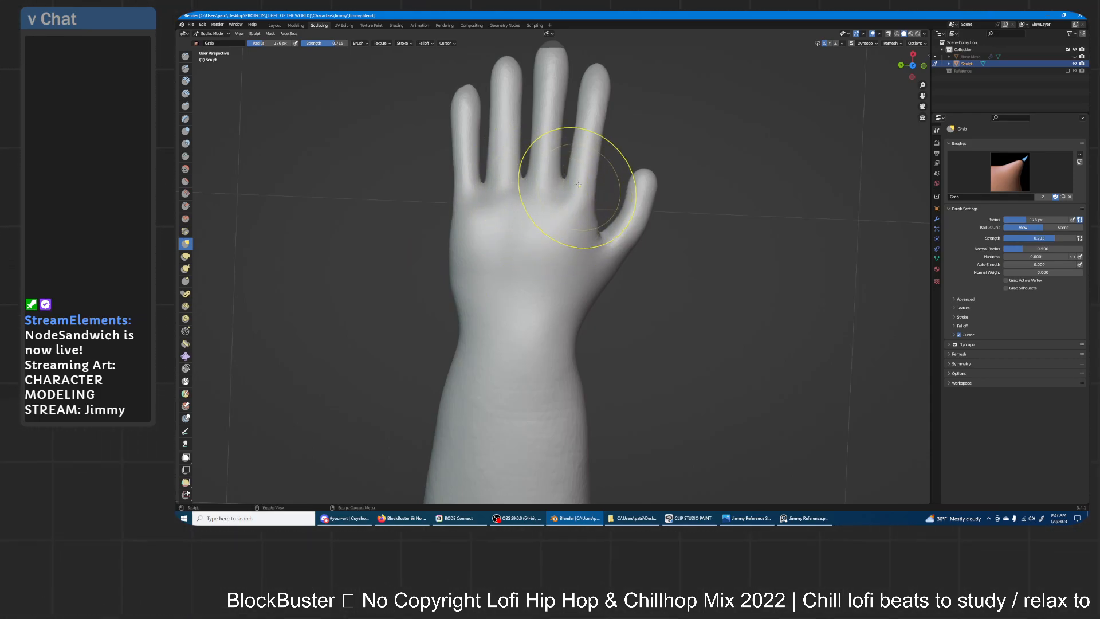
pyautogui.scroll(-2, 607, 161)
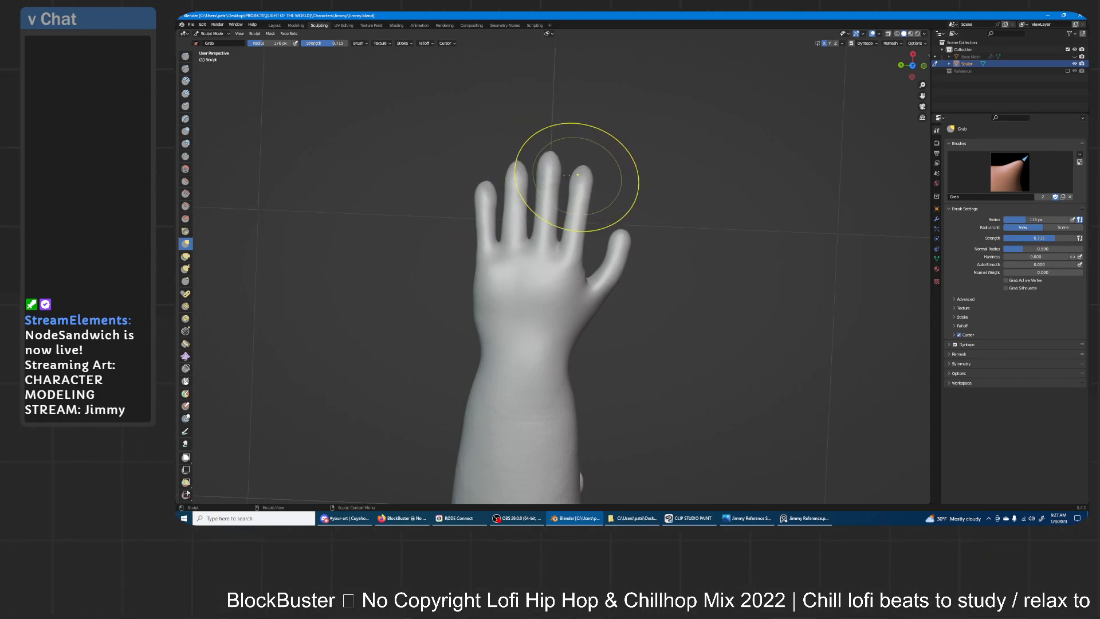
pyautogui.moveTo(503, 291); pyautogui.dragTo(526, 277)
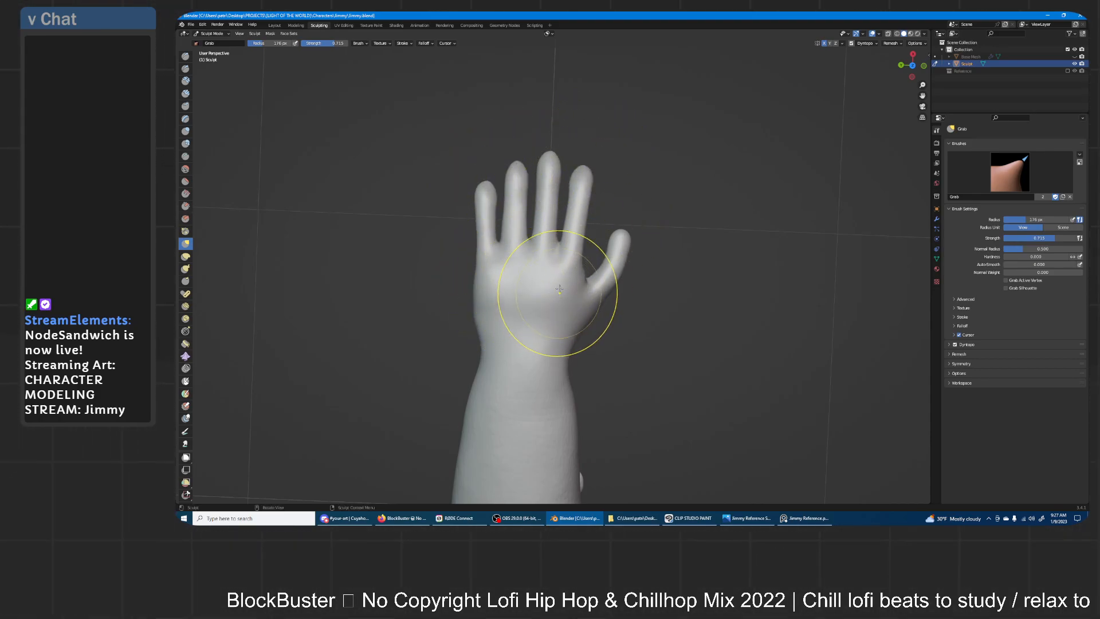
# - Outline the thumb mound on the palm with the Draw brush at a 77 px radius, and fill it out with Inflate at 118 px
pyautogui.moveTo(512, 281)
pyautogui.mouseDown(button='middle')
pyautogui.moveTo(585, 186)
pyautogui.moveTo(560, 221)
pyautogui.moveTo(648, 192)
pyautogui.moveTo(582, 194)
pyautogui.moveTo(609, 189)
pyautogui.moveTo(604, 206)
pyautogui.moveTo(595, 202)
pyautogui.moveTo(619, 166)
pyautogui.moveTo(552, 197)
pyautogui.mouseUp(button='middle')
pyautogui.scroll(3, 559, 221)
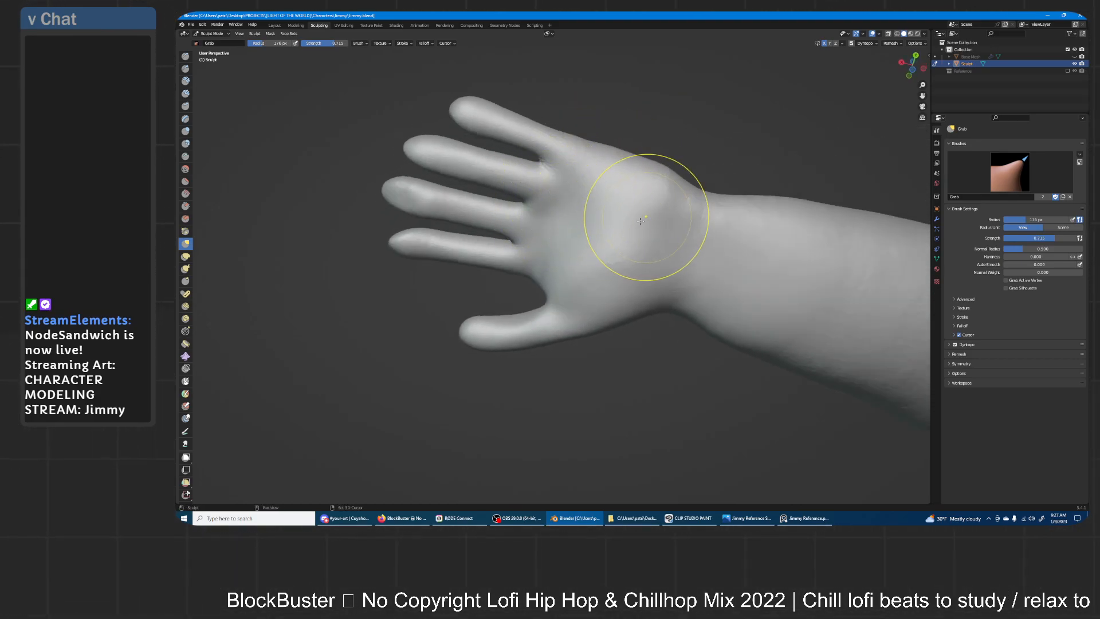
pyautogui.moveTo(648, 206)
pyautogui.mouseDown(button='middle')
pyautogui.moveTo(705, 186)
pyautogui.moveTo(627, 189)
pyautogui.moveTo(602, 250)
pyautogui.mouseUp(button='middle')
pyautogui.scroll(3, 687, 187)
pyautogui.click(185, 55)
pyautogui.press('f')
pyautogui.click(501, 301)
pyautogui.moveTo(550, 337); pyautogui.dragTo(562, 286)
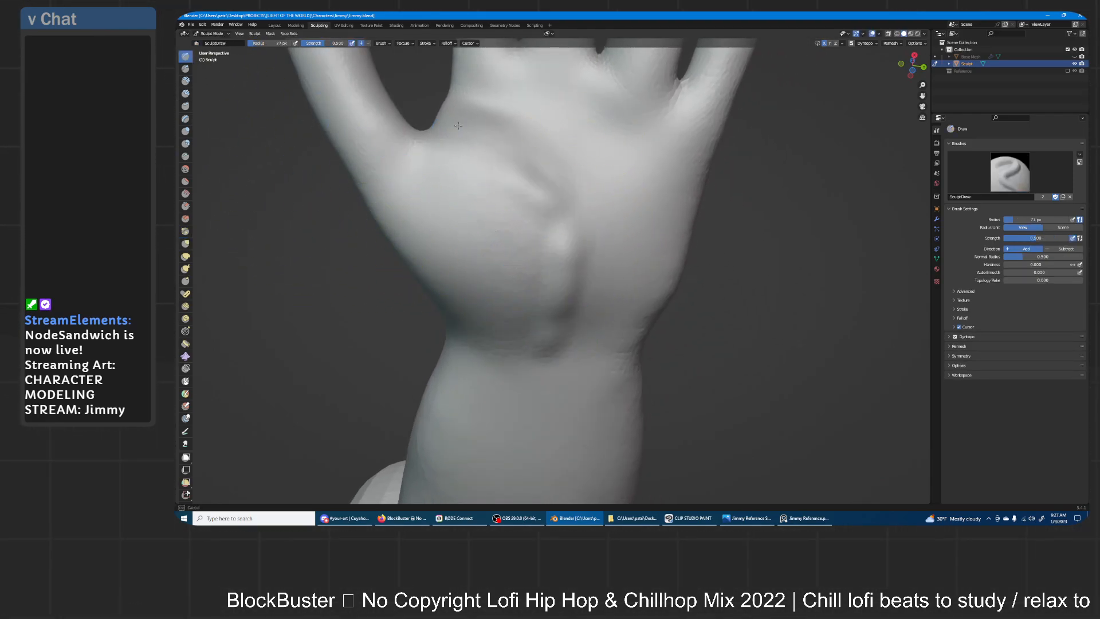
pyautogui.moveTo(460, 123); pyautogui.dragTo(467, 124)
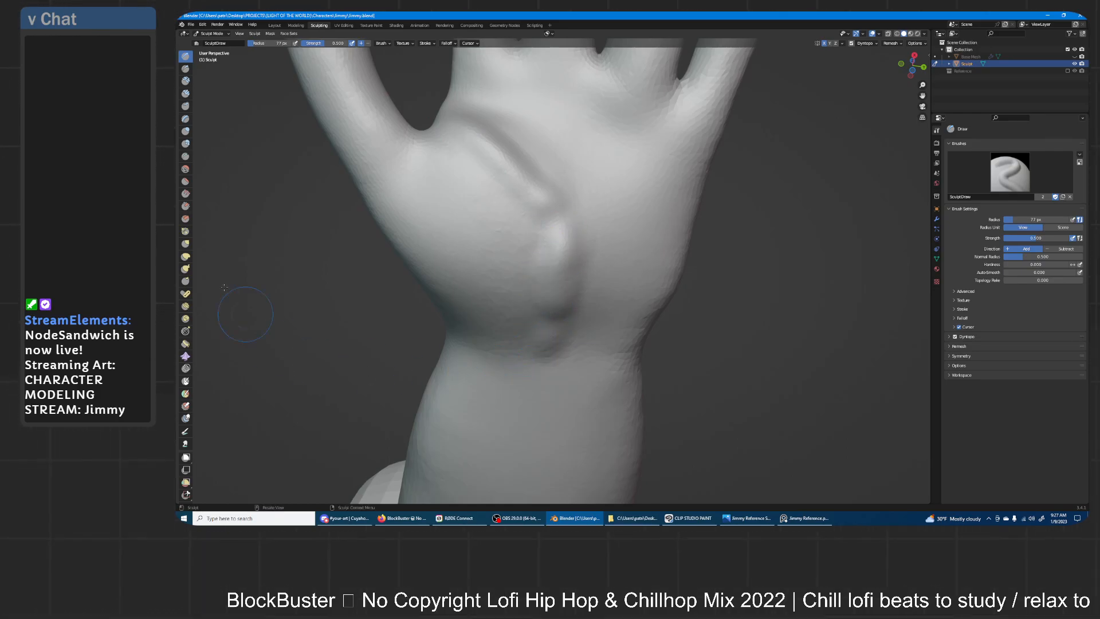
pyautogui.click(185, 131)
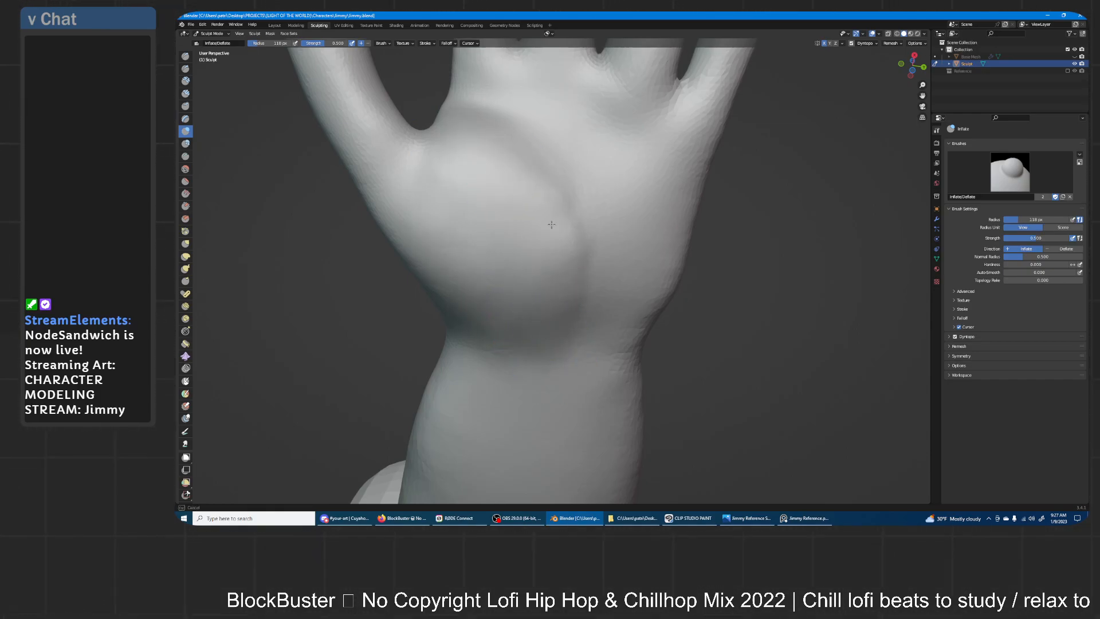
# - Shape the side profile of the palm and heel of the hand with the Grab brush at a 174 px radius
pyautogui.scroll(-2, 619, 202)
pyautogui.moveTo(627, 241)
pyautogui.mouseDown(button='middle')
pyautogui.moveTo(585, 264)
pyautogui.moveTo(575, 298)
pyautogui.moveTo(601, 268)
pyautogui.mouseUp(button='middle')
pyautogui.click(185, 243)
pyautogui.moveTo(633, 163); pyautogui.dragTo(594, 226, button='middle')
pyautogui.moveTo(616, 220); pyautogui.dragTo(599, 202)
pyautogui.moveTo(599, 202); pyautogui.dragTo(560, 208, button='middle')
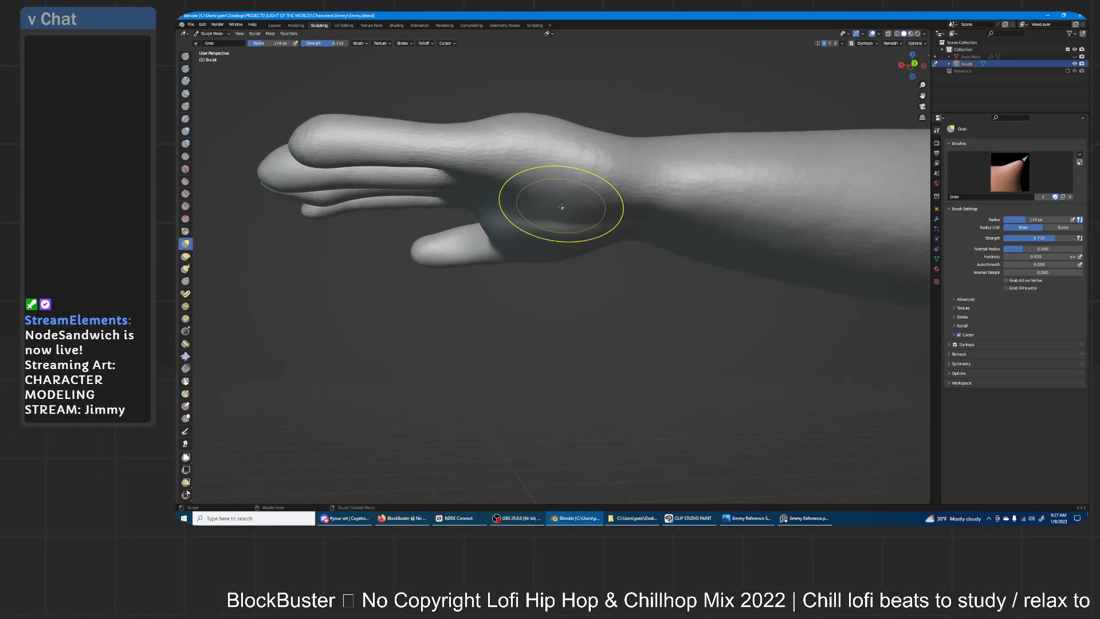
pyautogui.moveTo(598, 200); pyautogui.dragTo(540, 192)
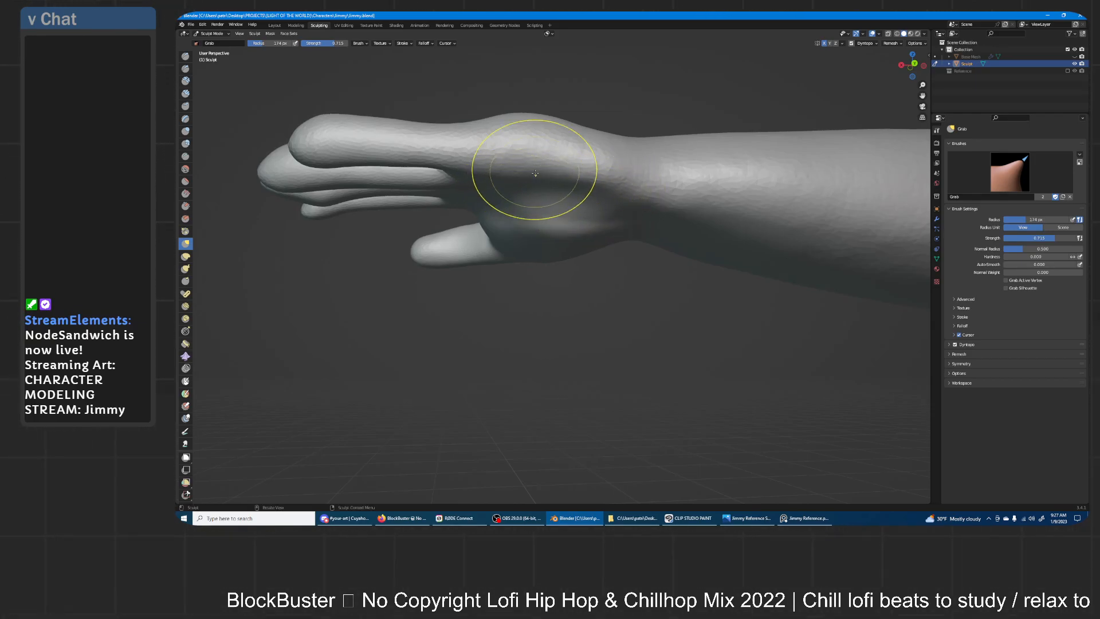
pyautogui.moveTo(565, 166); pyautogui.dragTo(520, 177, button='middle')
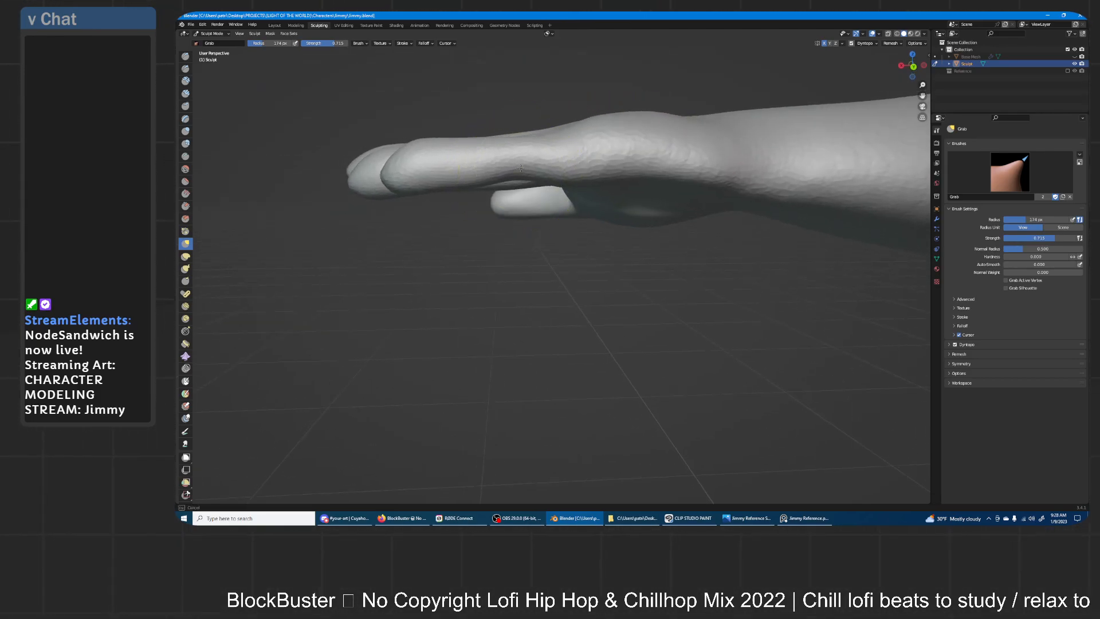
pyautogui.moveTo(560, 172); pyautogui.dragTo(491, 172, button='middle')
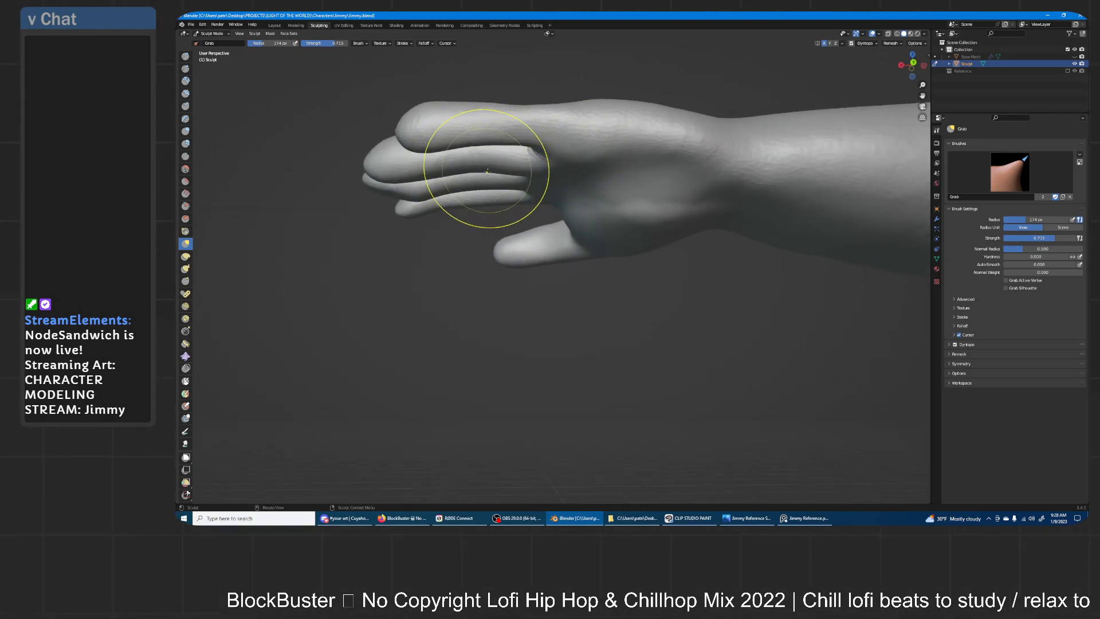
pyautogui.moveTo(483, 200)
pyautogui.mouseDown(button='middle')
pyautogui.moveTo(405, 184)
pyautogui.moveTo(480, 180)
pyautogui.moveTo(471, 184)
pyautogui.mouseUp(button='middle')
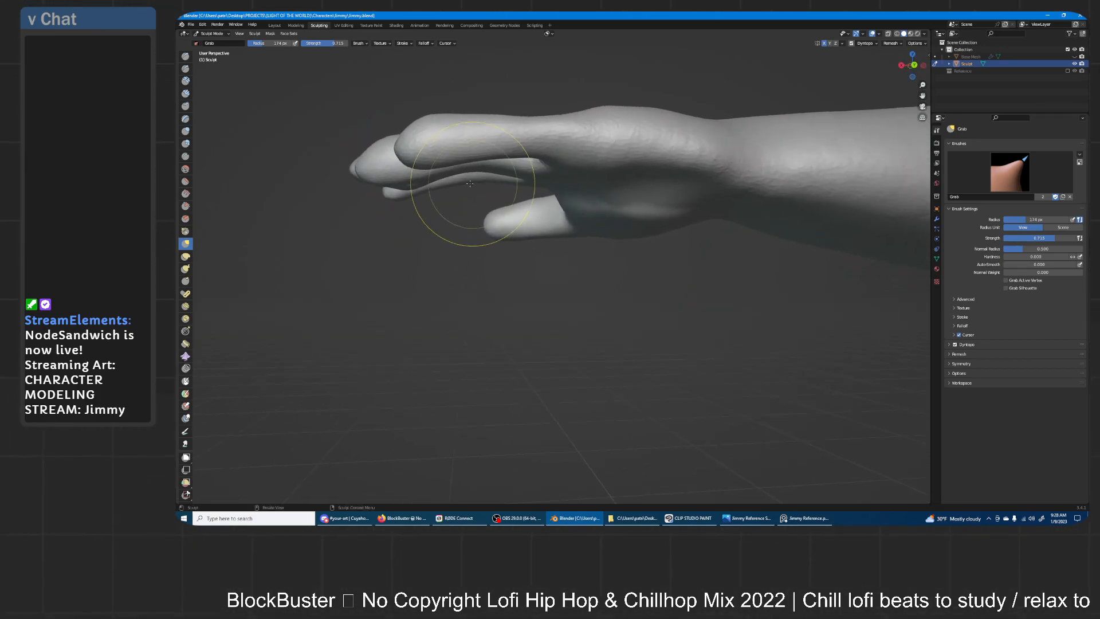
# - Thicken the fingers and fingertips from the back of the hand with the Inflate brush at a 174 px radius
pyautogui.moveTo(527, 149); pyautogui.dragTo(631, 214, button='middle')
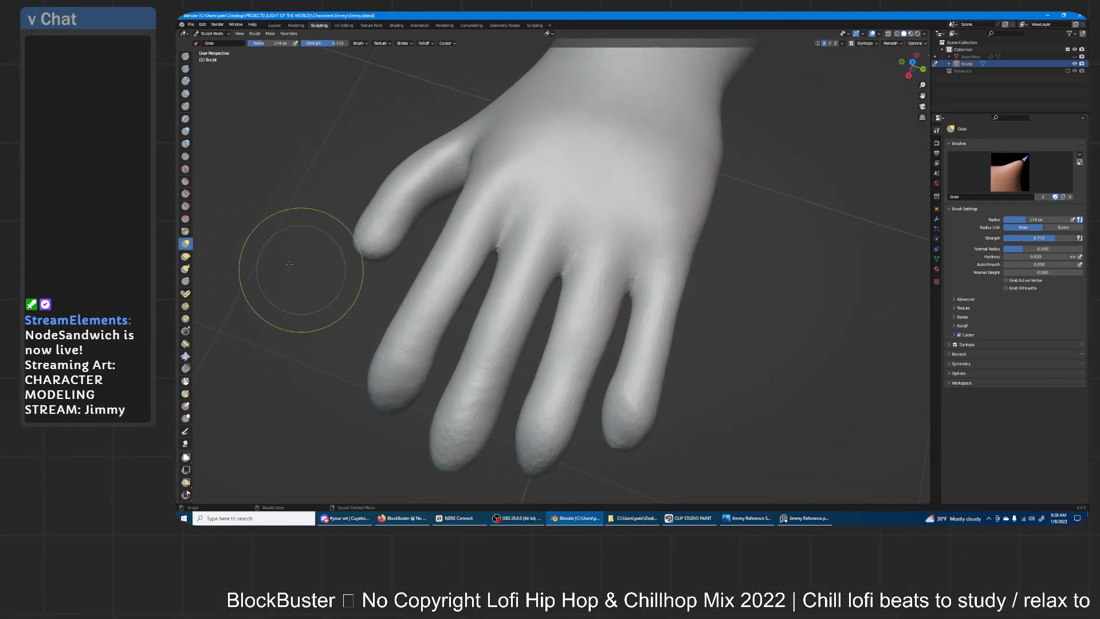
pyautogui.click(188, 133)
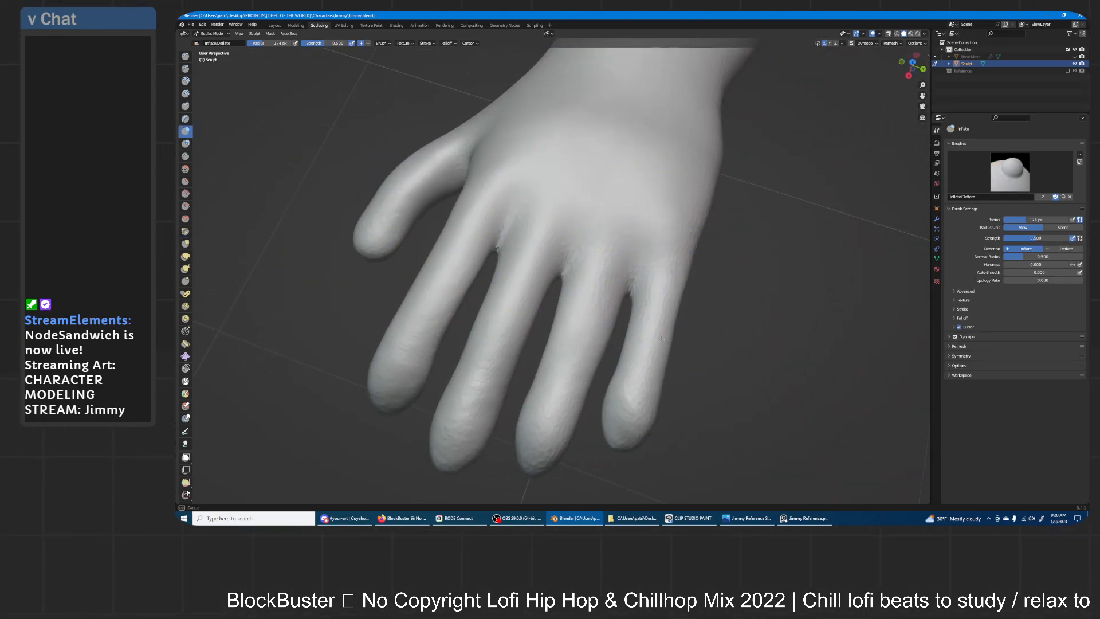
pyautogui.moveTo(690, 241); pyautogui.dragTo(651, 261, button='middle')
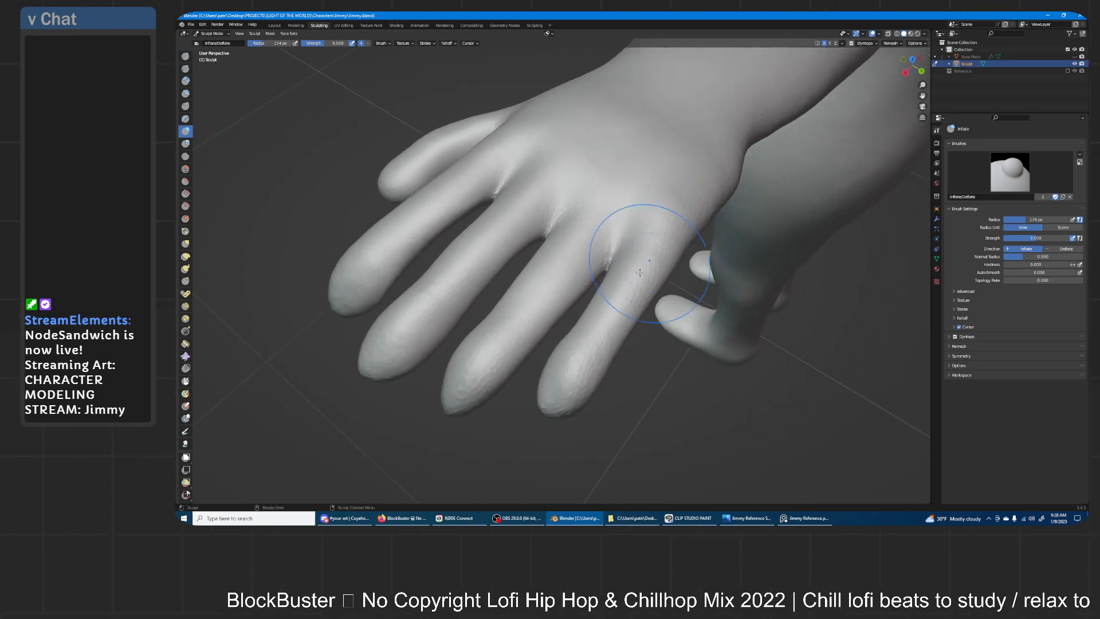
pyautogui.moveTo(643, 281); pyautogui.dragTo(555, 387)
pyautogui.moveTo(433, 407); pyautogui.dragTo(479, 358)
pyautogui.moveTo(370, 381); pyautogui.dragTo(395, 326)
pyautogui.moveTo(408, 290); pyautogui.dragTo(467, 292, button='middle')
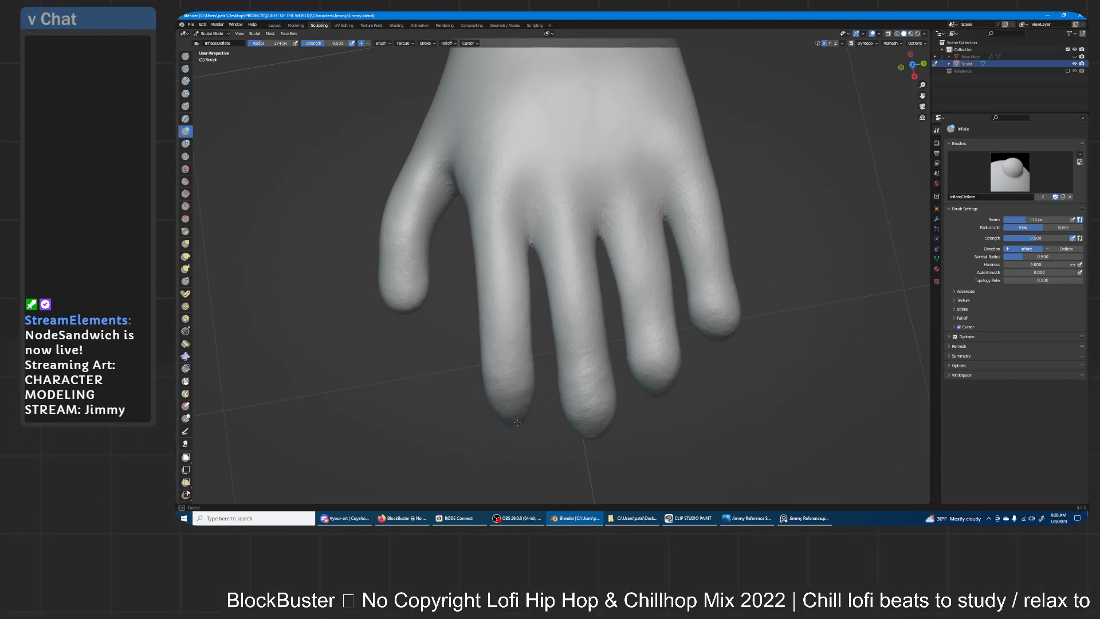
pyautogui.moveTo(506, 364)
pyautogui.mouseDown(button='middle')
pyautogui.moveTo(576, 248)
pyautogui.moveTo(562, 294)
pyautogui.mouseUp(button='middle')
pyautogui.moveTo(615, 334)
pyautogui.mouseDown(button='middle')
pyautogui.moveTo(603, 295)
pyautogui.moveTo(528, 418)
pyautogui.moveTo(571, 324)
pyautogui.mouseUp(button='middle')
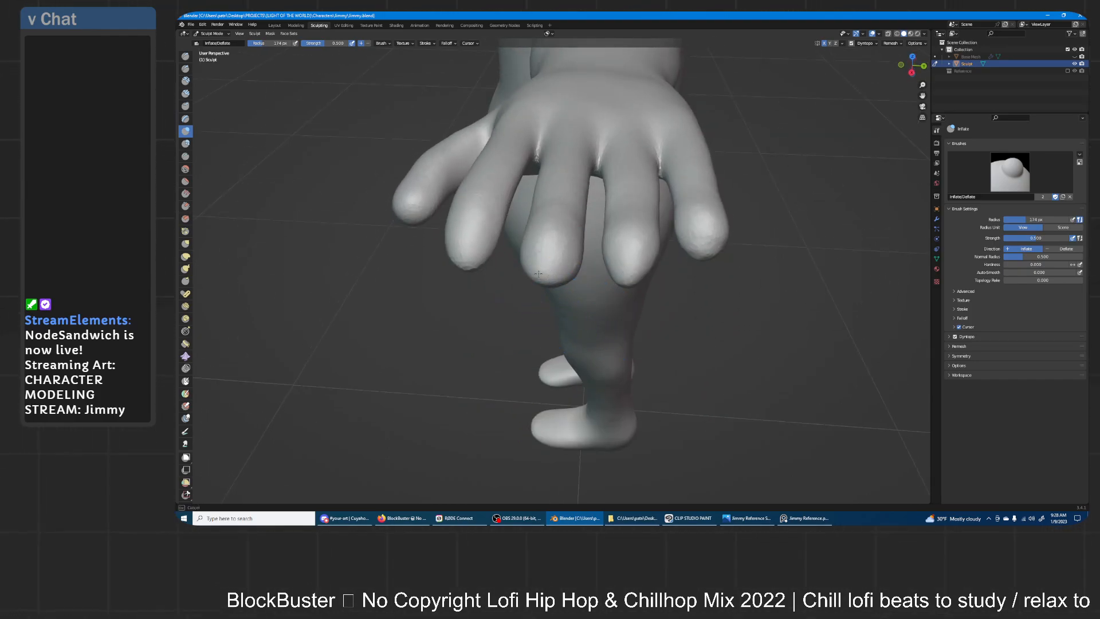
pyautogui.moveTo(564, 256); pyautogui.dragTo(568, 265, button='middle')
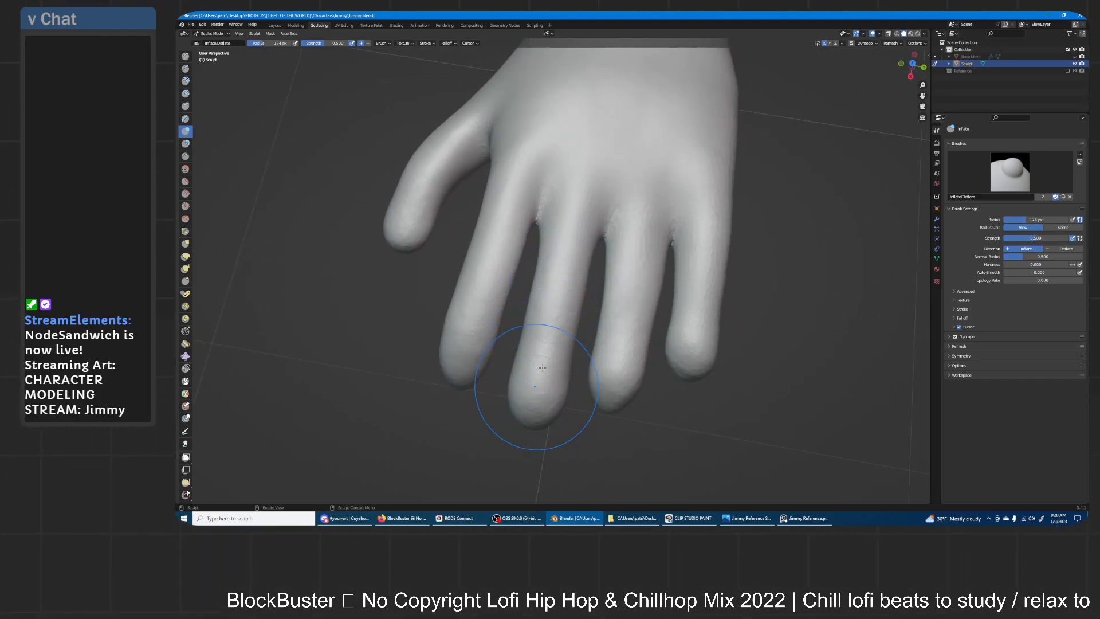
# - Round out the fingers and their tips from the palm side with the Inflate brush at a 174 px radius
pyautogui.moveTo(537, 381); pyautogui.dragTo(584, 256, button='middle')
pyautogui.moveTo(595, 211)
pyautogui.mouseDown(button='middle')
pyautogui.moveTo(532, 155)
pyautogui.moveTo(601, 145)
pyautogui.moveTo(603, 122)
pyautogui.moveTo(560, 183)
pyautogui.moveTo(585, 143)
pyautogui.moveTo(524, 179)
pyautogui.moveTo(510, 243)
pyautogui.mouseUp(button='middle')
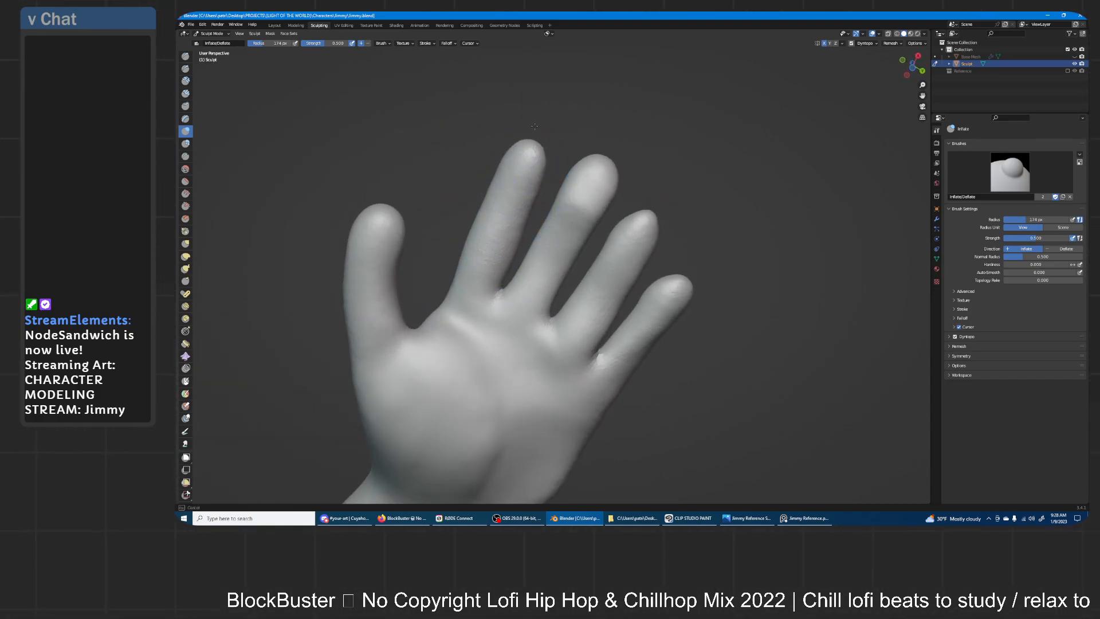
pyautogui.moveTo(528, 161); pyautogui.dragTo(502, 204)
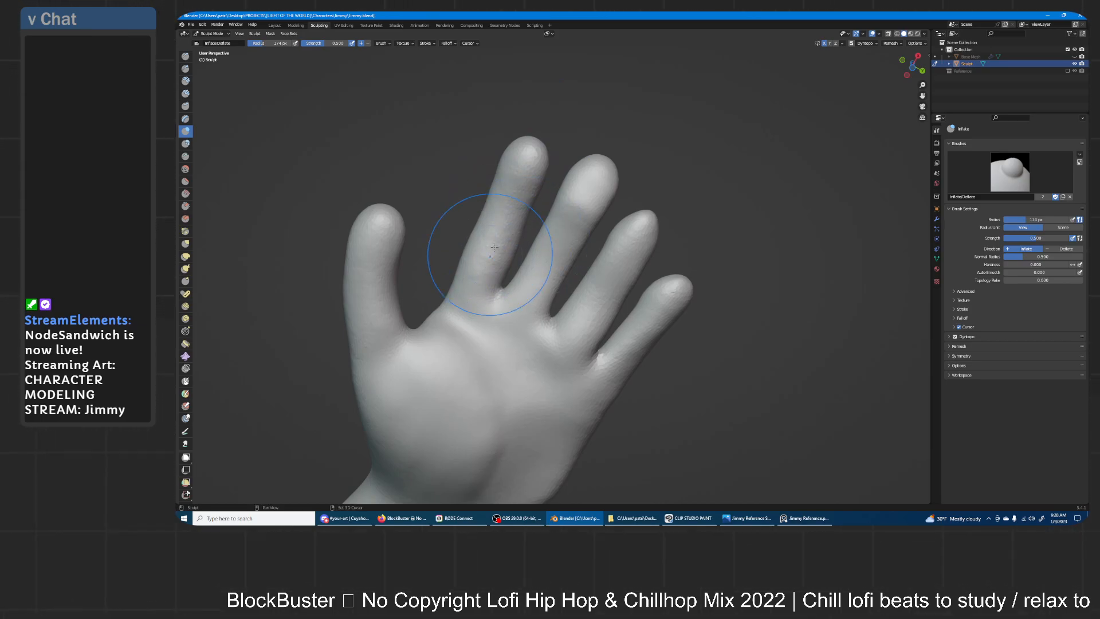
pyautogui.moveTo(480, 283); pyautogui.dragTo(565, 222, button='middle')
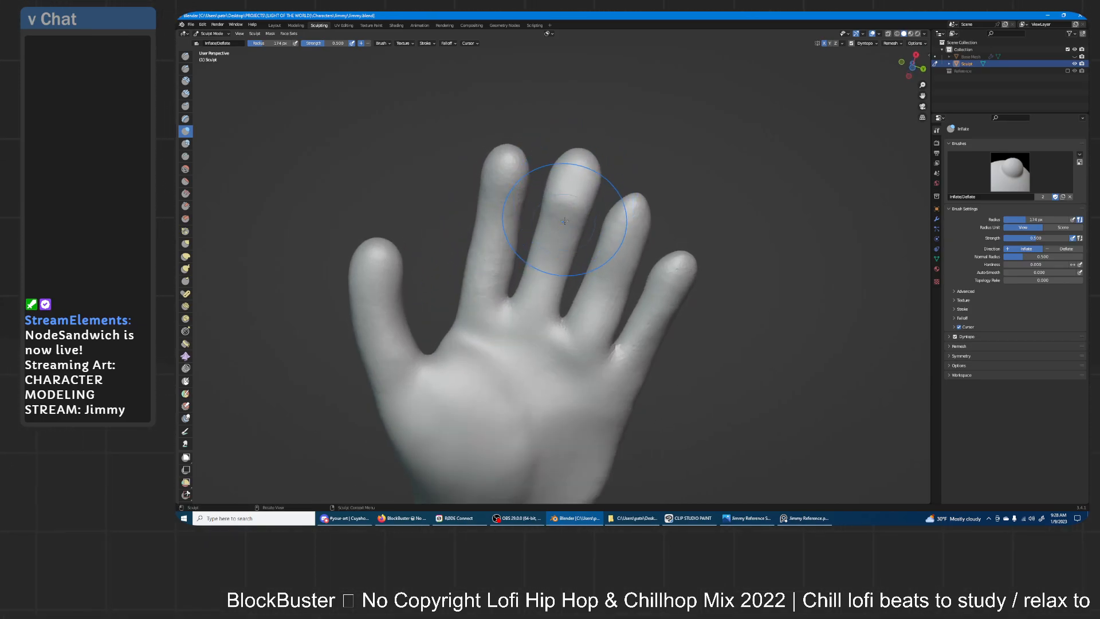
pyautogui.keyDown('shift'); pyautogui.moveTo(628, 195); pyautogui.dragTo(561, 199, button='middle'); pyautogui.keyUp('shift')
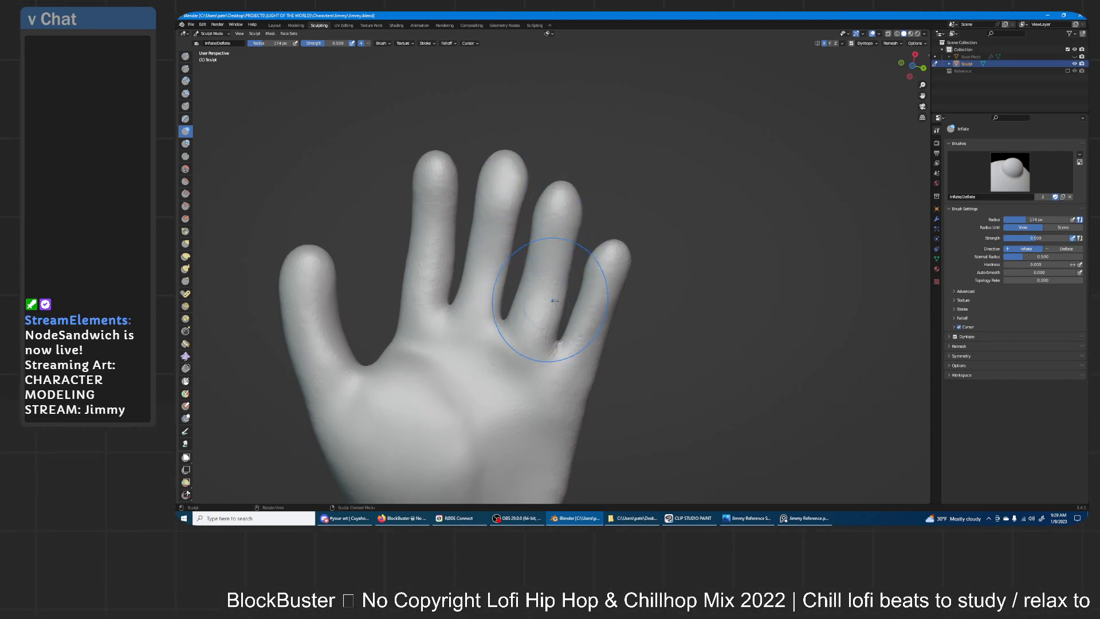
pyautogui.keyDown('shift'); pyautogui.moveTo(550, 299); pyautogui.dragTo(589, 221, button='middle'); pyautogui.keyUp('shift')
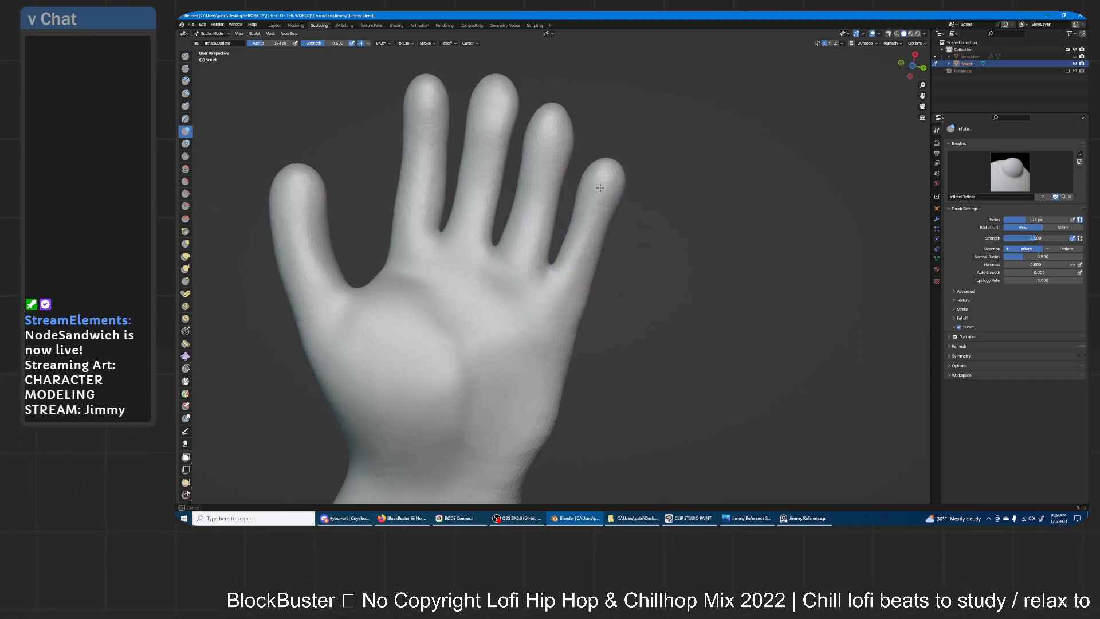
# - Inflate the little finger's tip and pull it slightly longer with the Grab brush at a 174 px radius
pyautogui.moveTo(575, 269); pyautogui.dragTo(595, 199)
pyautogui.hotkey('ctrl', 'z')
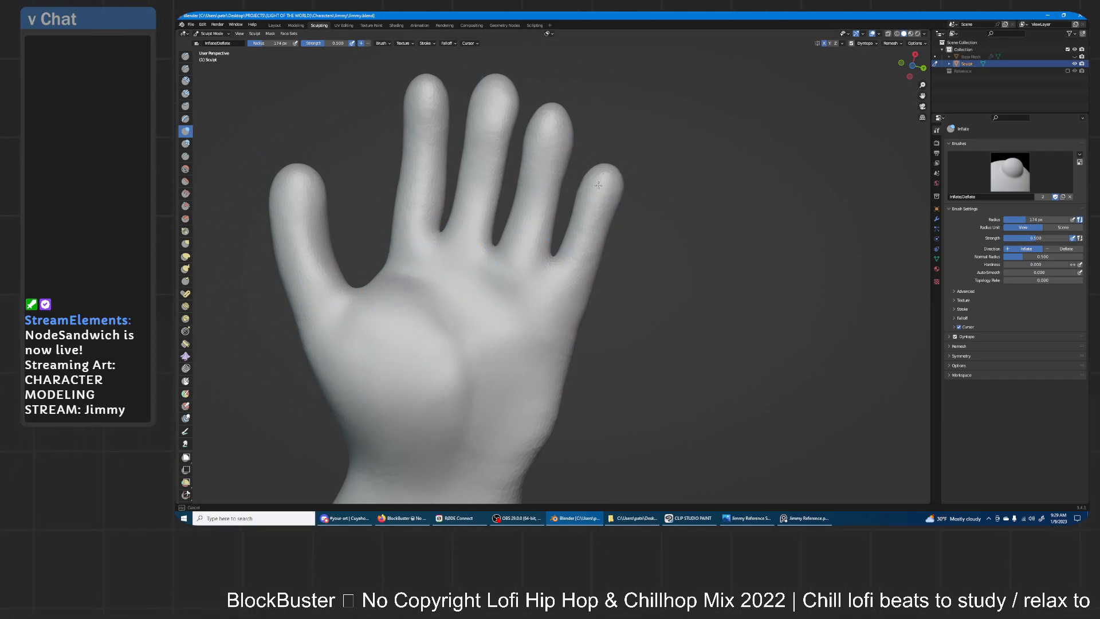
pyautogui.moveTo(605, 167); pyautogui.dragTo(606, 172)
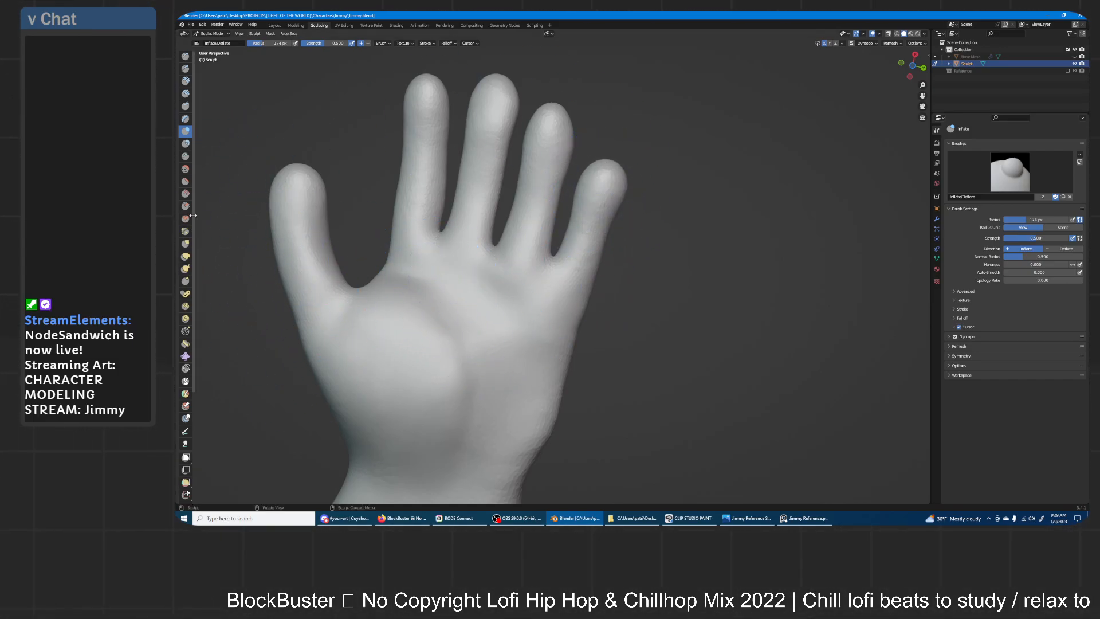
pyautogui.click(187, 243)
pyautogui.moveTo(613, 177); pyautogui.dragTo(614, 162)
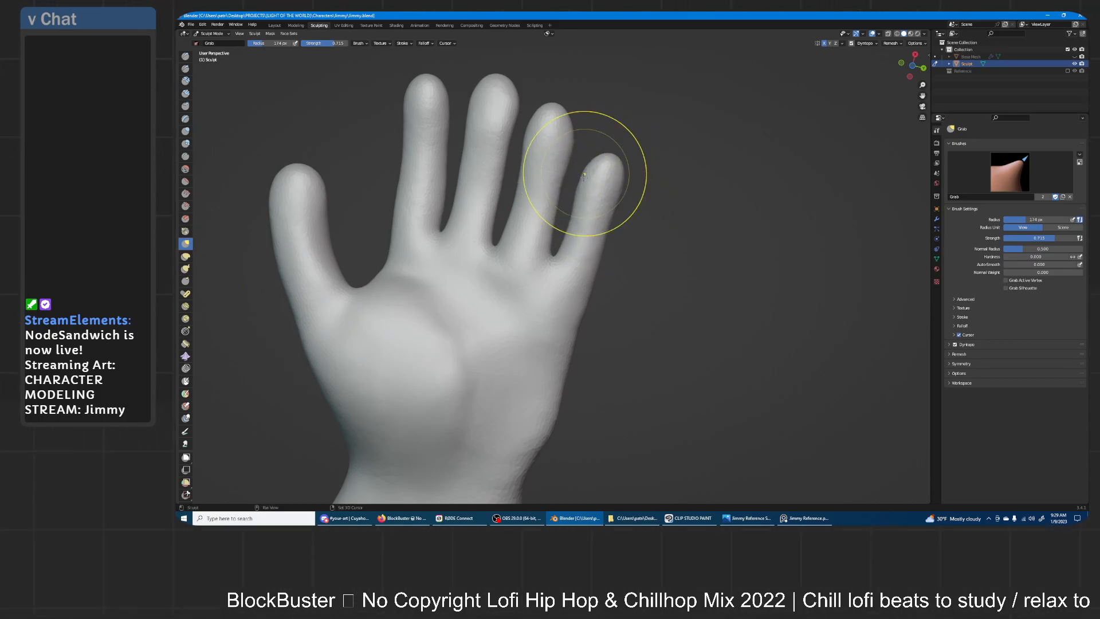
# - Thicken the little finger along its length with the Inflate brush at a 122 px radius
pyautogui.moveTo(567, 145); pyautogui.dragTo(515, 111, button='middle')
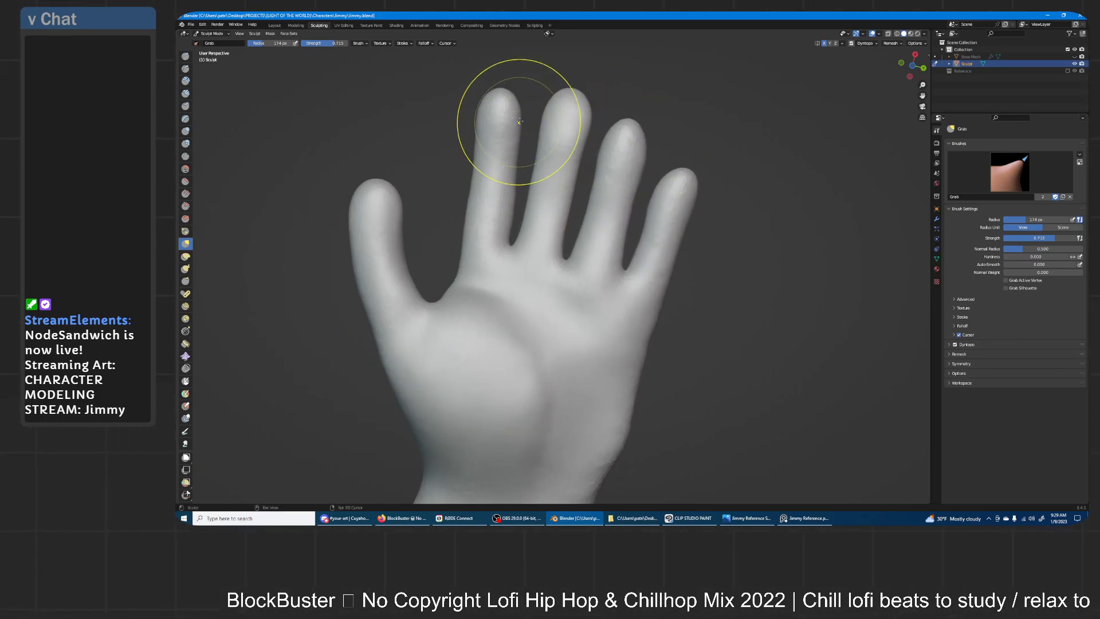
pyautogui.moveTo(687, 190); pyautogui.dragTo(618, 144, button='middle')
pyautogui.click(185, 131)
pyautogui.press('f')
pyautogui.click(603, 181)
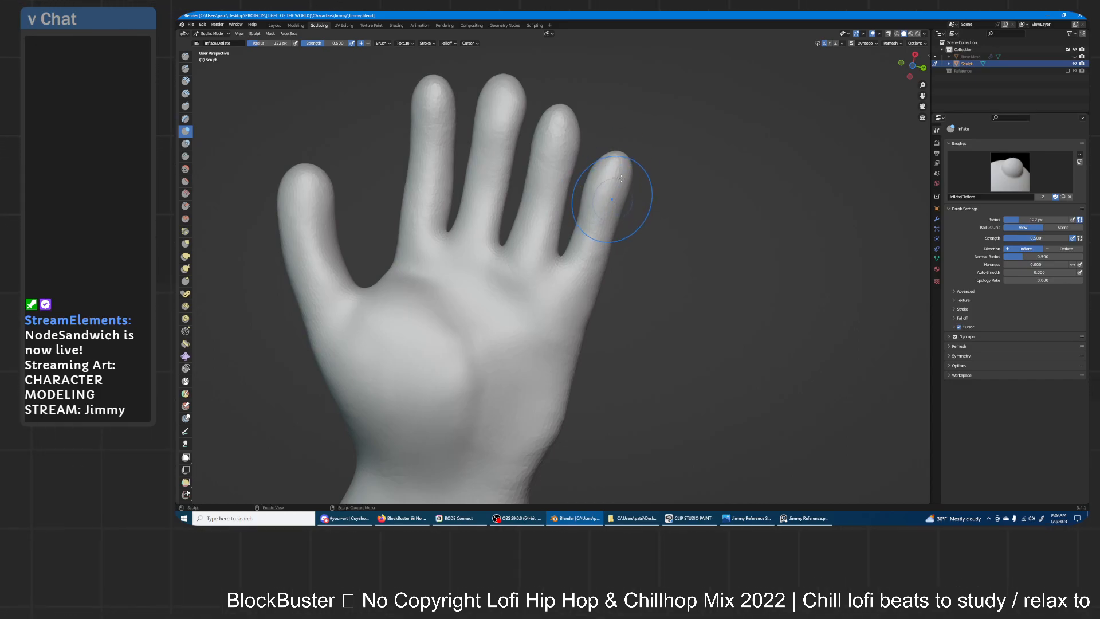
# - Reshape the thumb's bend, tip and base from the back of the hand with the Grab brush
pyautogui.moveTo(620, 200)
pyautogui.mouseDown(button='middle')
pyautogui.moveTo(512, 288)
pyautogui.moveTo(559, 257)
pyautogui.moveTo(590, 216)
pyautogui.moveTo(579, 228)
pyautogui.mouseUp(button='middle')
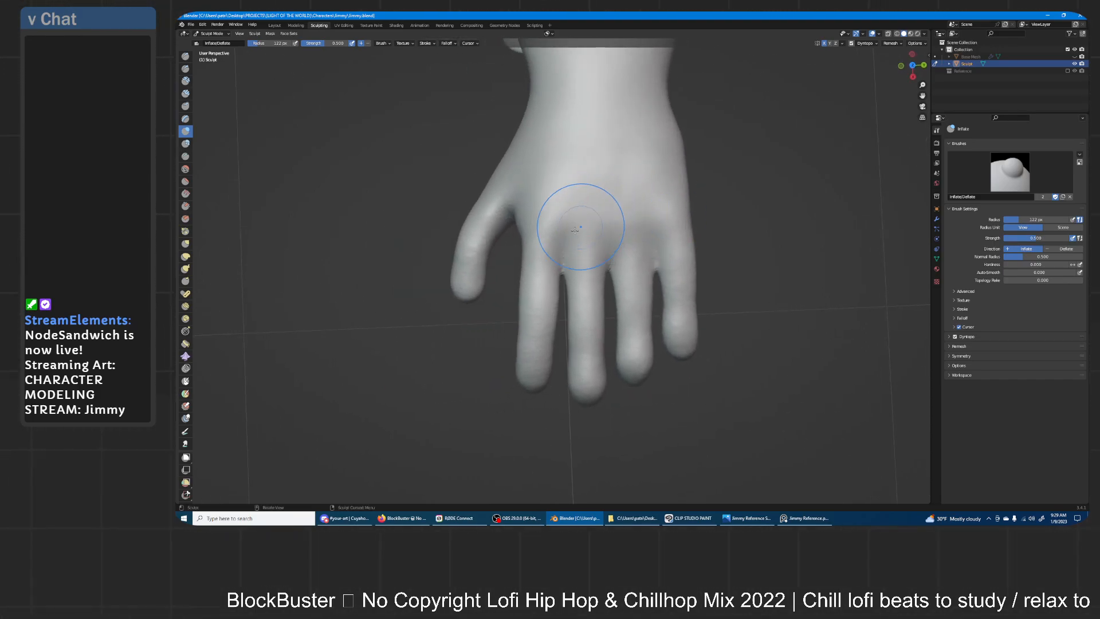
pyautogui.press('g')
pyautogui.moveTo(466, 233); pyautogui.dragTo(470, 236)
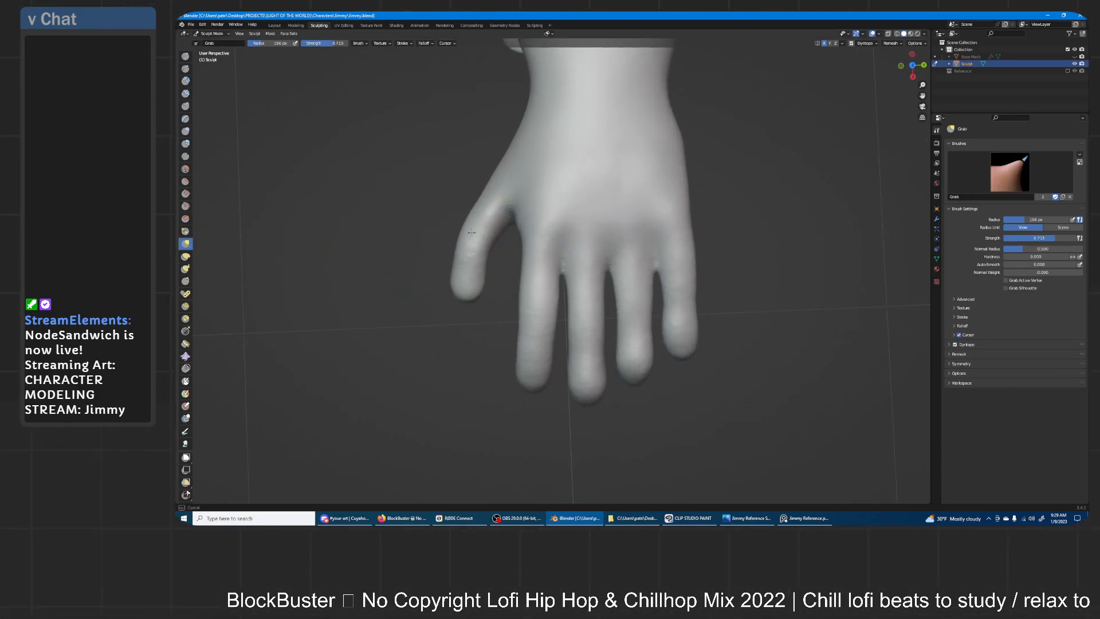
pyautogui.moveTo(499, 186); pyautogui.dragTo(498, 195)
pyautogui.moveTo(466, 275); pyautogui.dragTo(476, 282)
pyautogui.moveTo(479, 239); pyautogui.dragTo(484, 223)
pyautogui.moveTo(506, 185); pyautogui.dragTo(511, 168)
# - Push the thumb mound toward the wrist on the palm side and adjust the thumb web with the Grab brush
pyautogui.moveTo(511, 167); pyautogui.dragTo(619, 166, button='middle')
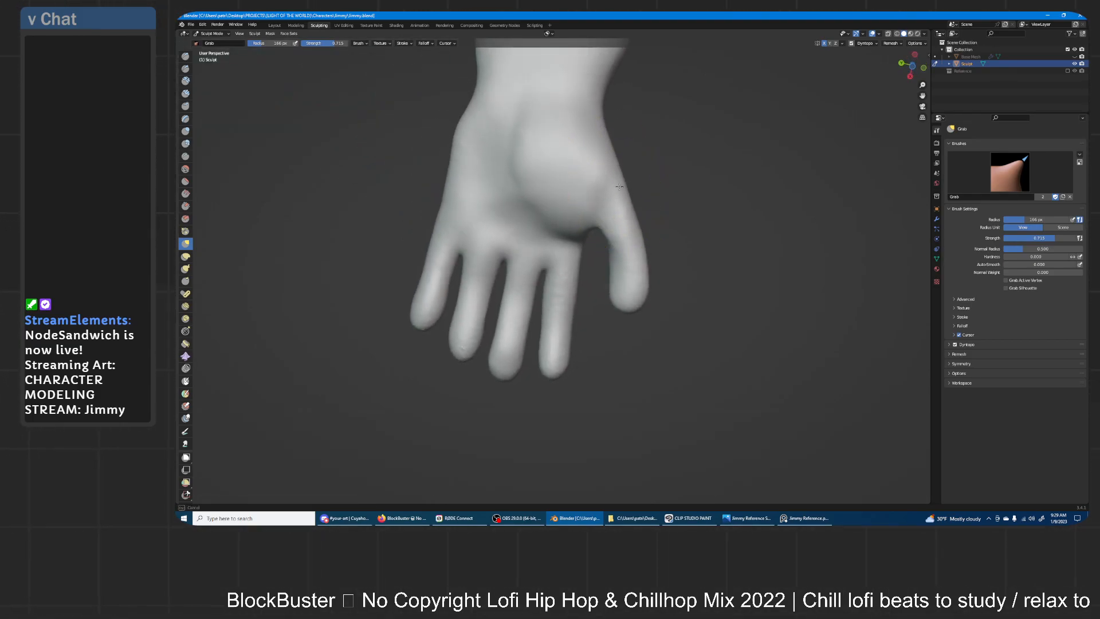
pyautogui.moveTo(532, 193); pyautogui.dragTo(518, 156)
pyautogui.moveTo(553, 219); pyautogui.dragTo(565, 235)
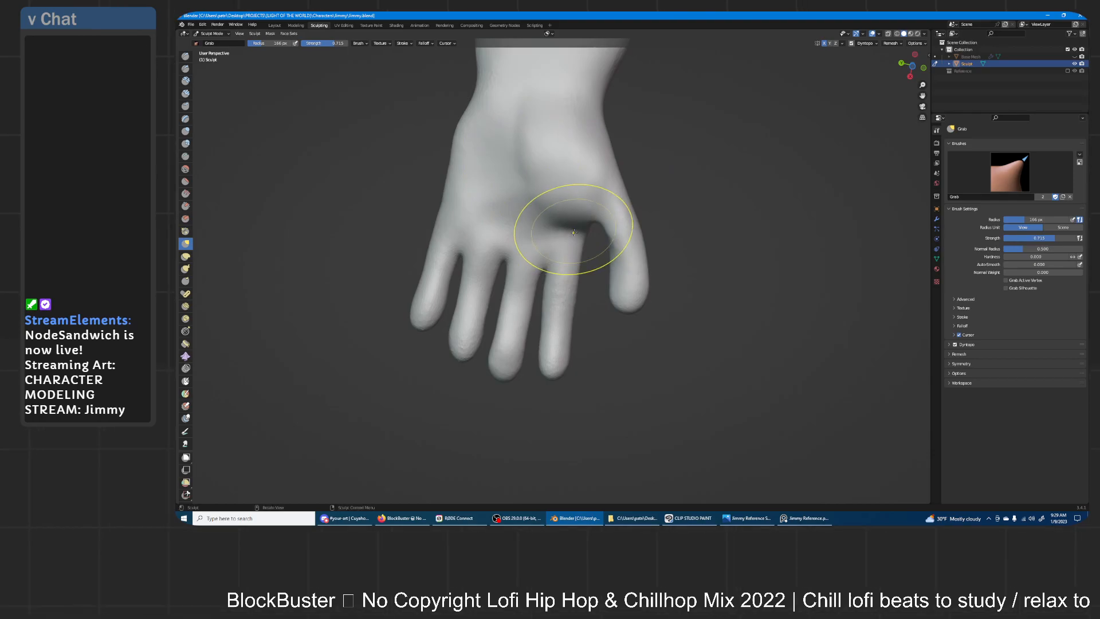
# - Smooth the thumb along its length and pull its tip in to shorten it slightly
pyautogui.moveTo(547, 210)
pyautogui.mouseDown(button='middle')
pyautogui.moveTo(593, 197)
pyautogui.moveTo(589, 217)
pyautogui.mouseUp(button='middle')
pyautogui.scroll(2, 625, 189)
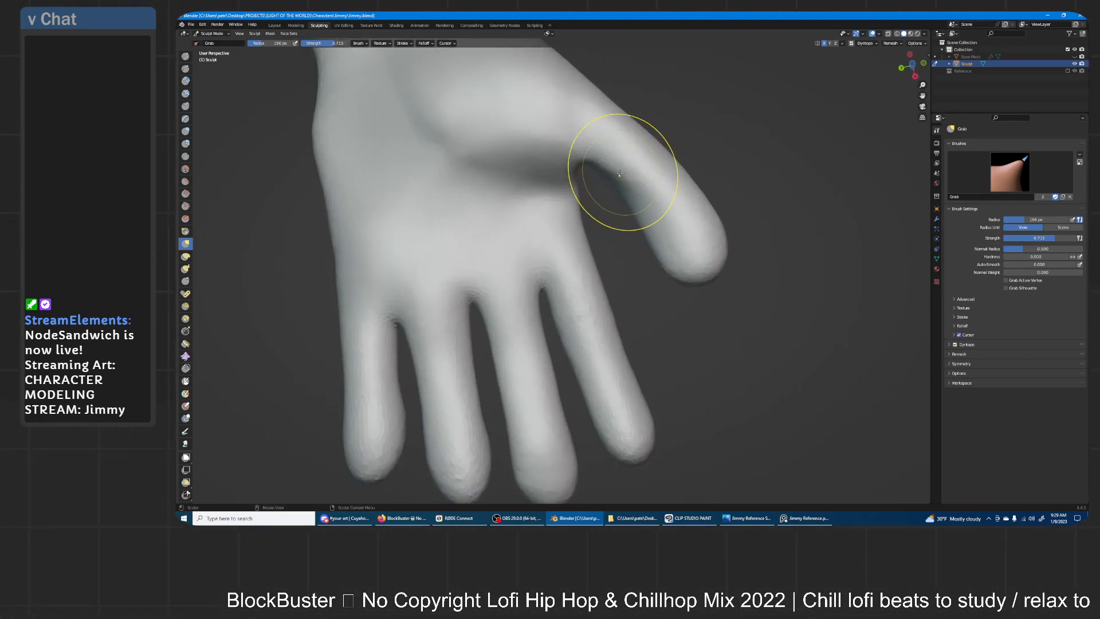
pyautogui.keyDown('shift'); pyautogui.moveTo(633, 192); pyautogui.dragTo(686, 239); pyautogui.keyUp('shift')
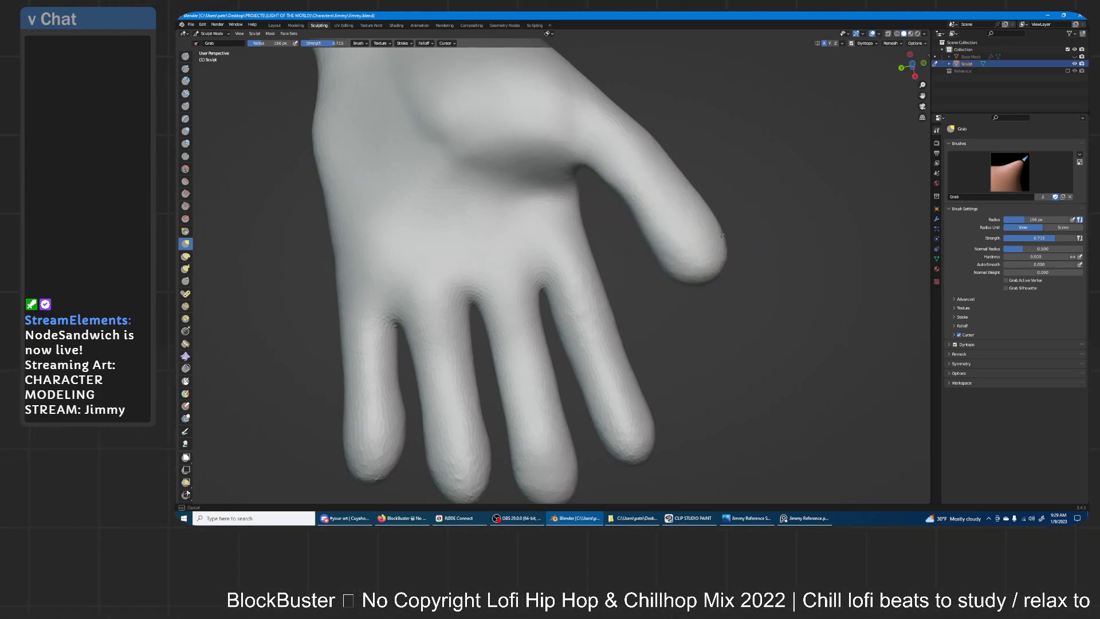
pyautogui.moveTo(713, 263)
pyautogui.mouseDown()
pyautogui.moveTo(724, 254)
pyautogui.moveTo(668, 283)
pyautogui.moveTo(658, 270)
pyautogui.moveTo(672, 274)
pyautogui.mouseUp()
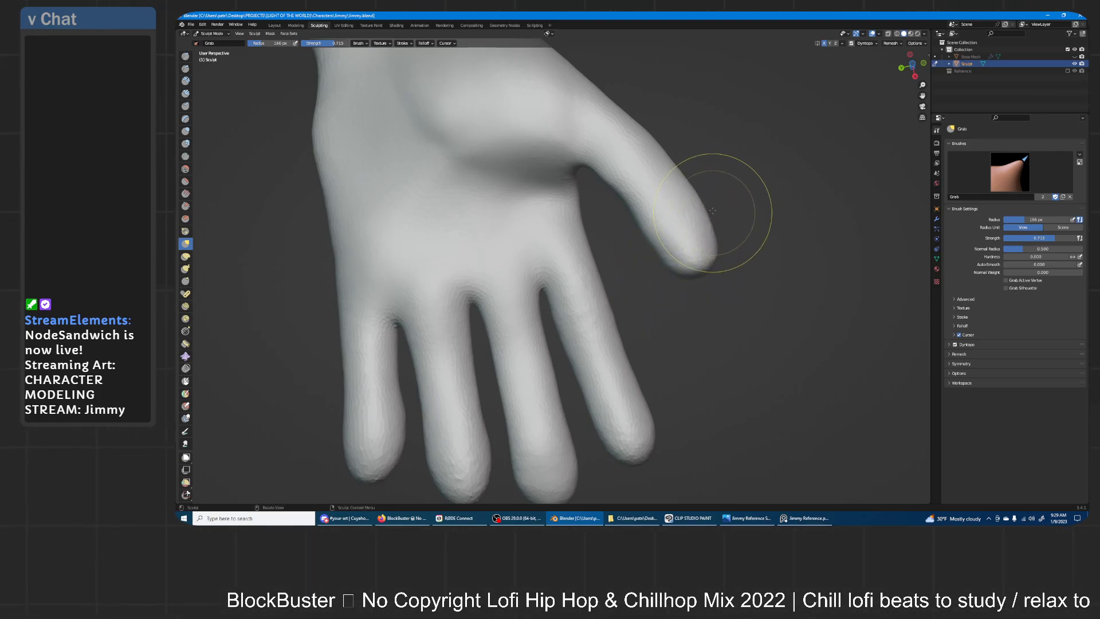
# - Pull the web between thumb and index finger toward the palm with the Grab brush and smooth it
pyautogui.moveTo(707, 209)
pyautogui.mouseDown(button='middle')
pyautogui.moveTo(683, 127)
pyautogui.moveTo(709, 150)
pyautogui.moveTo(745, 150)
pyautogui.moveTo(549, 163)
pyautogui.mouseUp(button='middle')
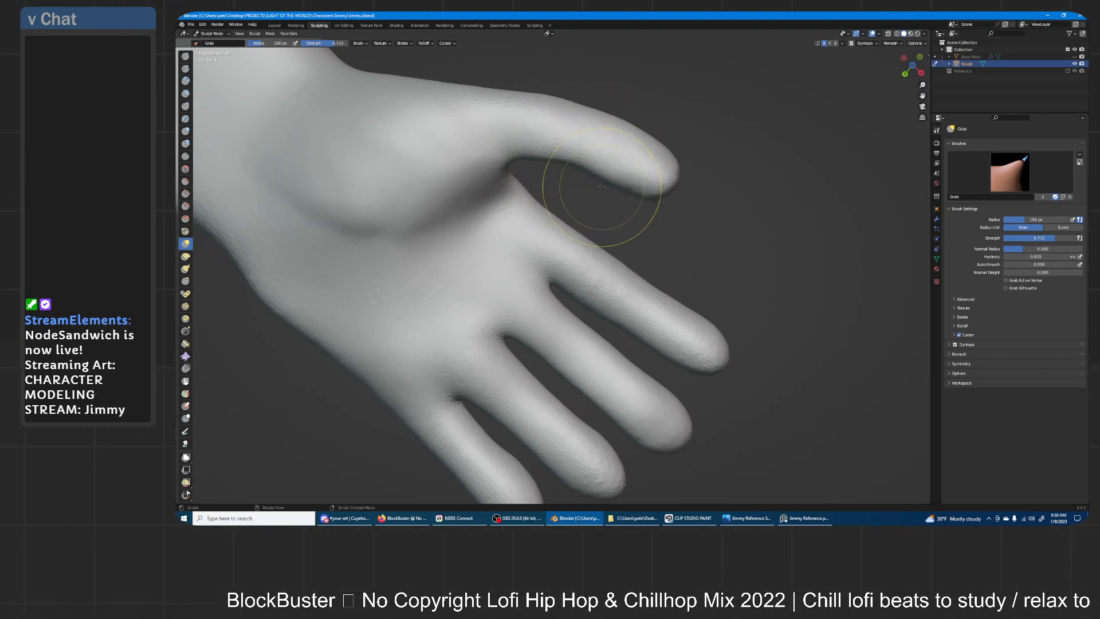
pyautogui.moveTo(503, 166)
pyautogui.mouseDown()
pyautogui.moveTo(491, 189)
pyautogui.moveTo(377, 232)
pyautogui.moveTo(282, 192)
pyautogui.moveTo(438, 209)
pyautogui.mouseUp()
pyautogui.keyDown('shift'); pyautogui.moveTo(497, 189); pyautogui.dragTo(482, 193); pyautogui.keyUp('shift')
# - Nudge the little fingertip and move the middle of the thumb in toward the palm with the Grab brush
pyautogui.moveTo(569, 123)
pyautogui.mouseDown(button='middle')
pyautogui.moveTo(664, 143)
pyautogui.moveTo(613, 258)
pyautogui.moveTo(588, 240)
pyautogui.mouseUp(button='middle')
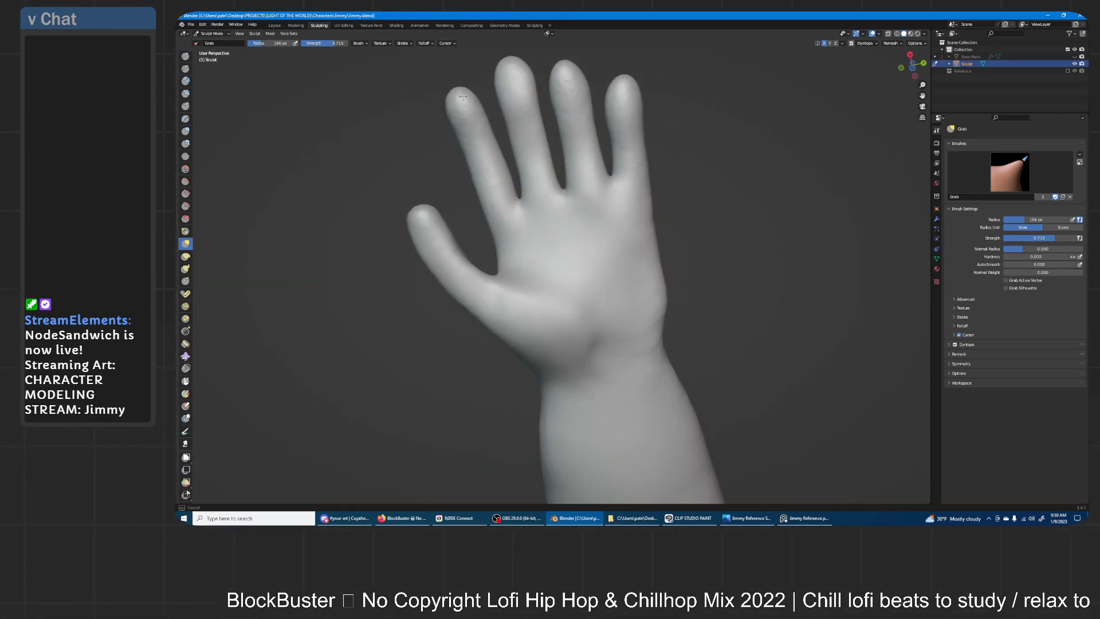
pyautogui.moveTo(624, 93); pyautogui.dragTo(628, 97)
pyautogui.keyDown('ctrl'); pyautogui.moveTo(628, 48); pyautogui.dragTo(639, 167, button='middle'); pyautogui.keyUp('ctrl')
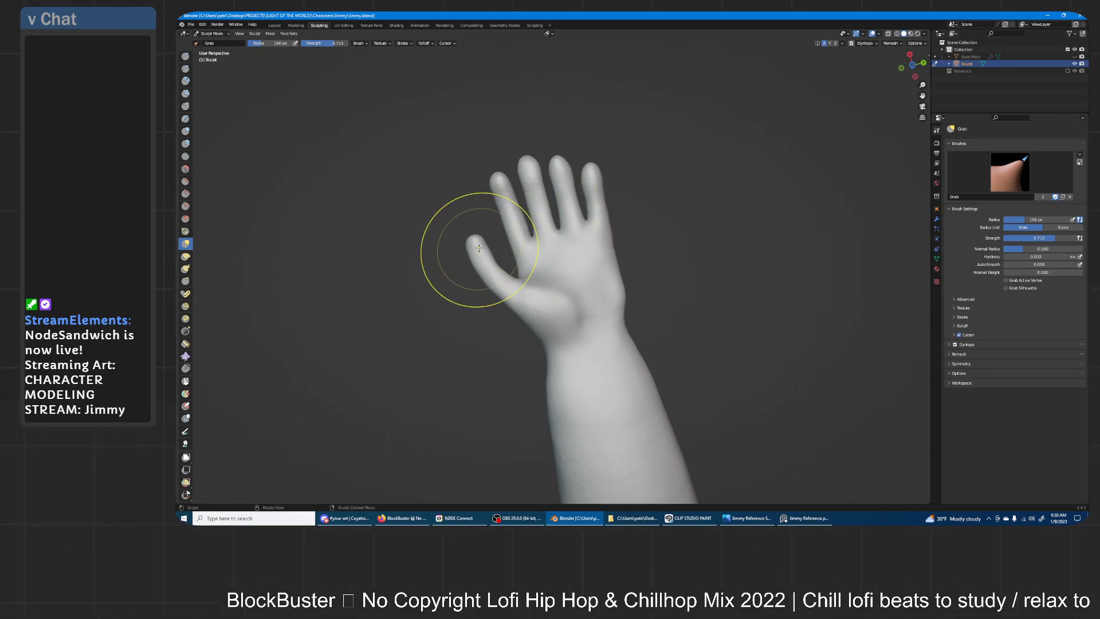
pyautogui.moveTo(487, 259); pyautogui.dragTo(493, 275)
pyautogui.moveTo(496, 289); pyautogui.dragTo(518, 292)
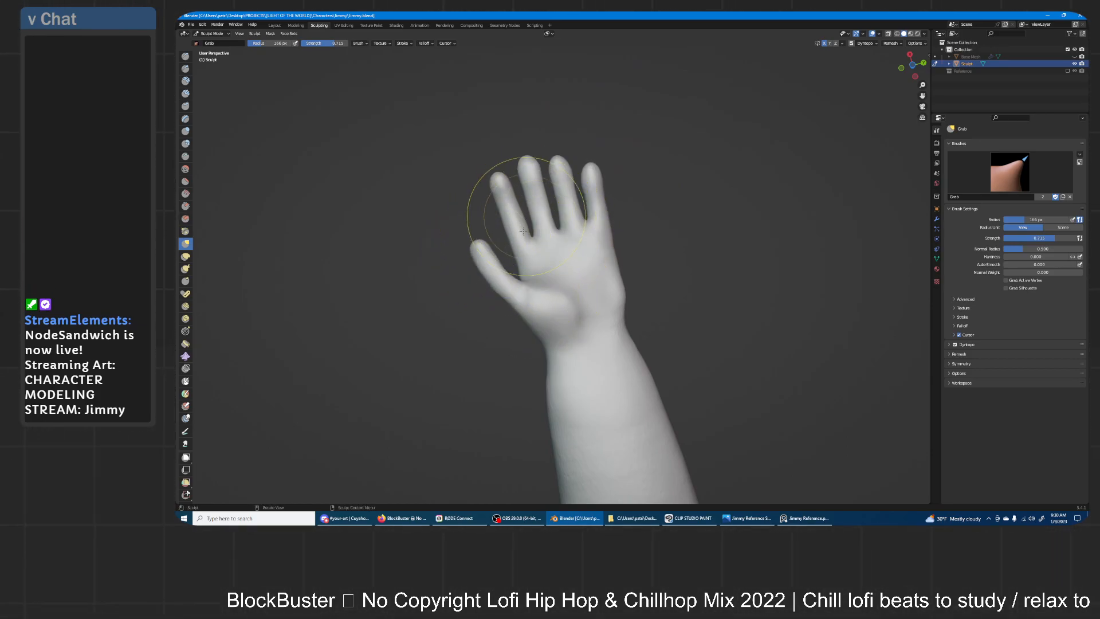
# - Pull the thumb's tip slightly outward and refine its shape from another angle with the Grab brush
pyautogui.scroll(1, 533, 191)
pyautogui.moveTo(533, 191); pyautogui.dragTo(528, 203, button='middle')
pyautogui.scroll(3, 531, 215)
pyautogui.moveTo(441, 186); pyautogui.dragTo(427, 189)
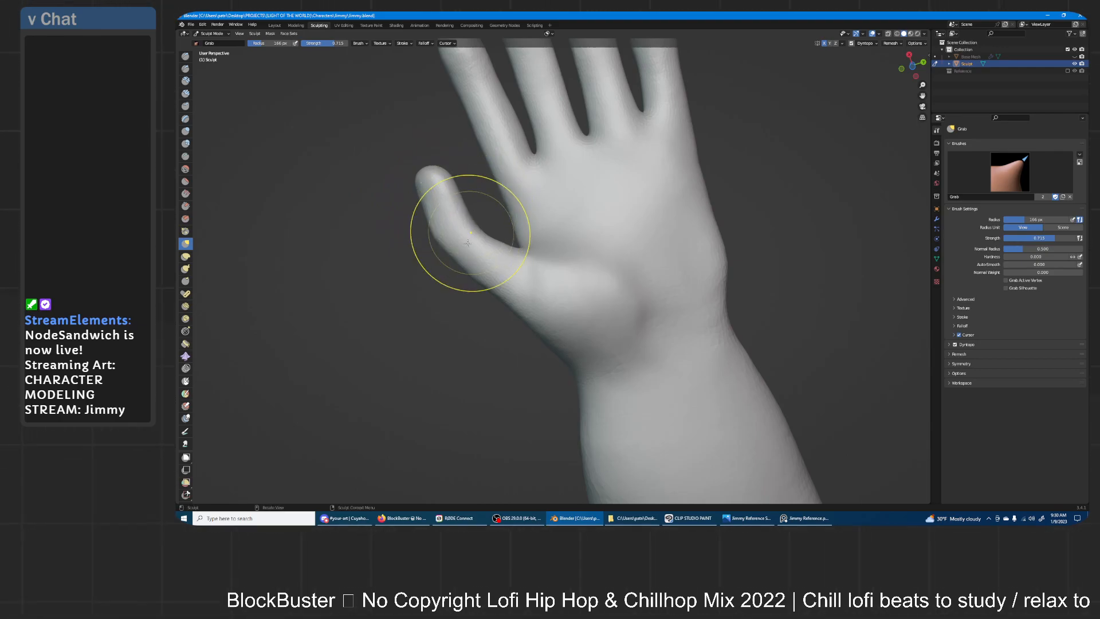
pyautogui.moveTo(449, 179)
pyautogui.mouseDown(button='middle')
pyautogui.moveTo(671, 273)
pyautogui.moveTo(626, 248)
pyautogui.mouseUp(button='middle')
pyautogui.moveTo(660, 216); pyautogui.dragTo(664, 213)
# - Examine the hand's thickness and finger profile from the side and from other angles
pyautogui.scroll(-3, 714, 189)
pyautogui.moveTo(714, 189)
pyautogui.mouseDown(button='middle')
pyautogui.moveTo(646, 262)
pyautogui.moveTo(575, 199)
pyautogui.moveTo(687, 135)
pyautogui.mouseUp(button='middle')
pyautogui.moveTo(599, 188)
pyautogui.mouseDown(button='middle')
pyautogui.moveTo(619, 199)
pyautogui.moveTo(620, 177)
pyautogui.mouseUp(button='middle')
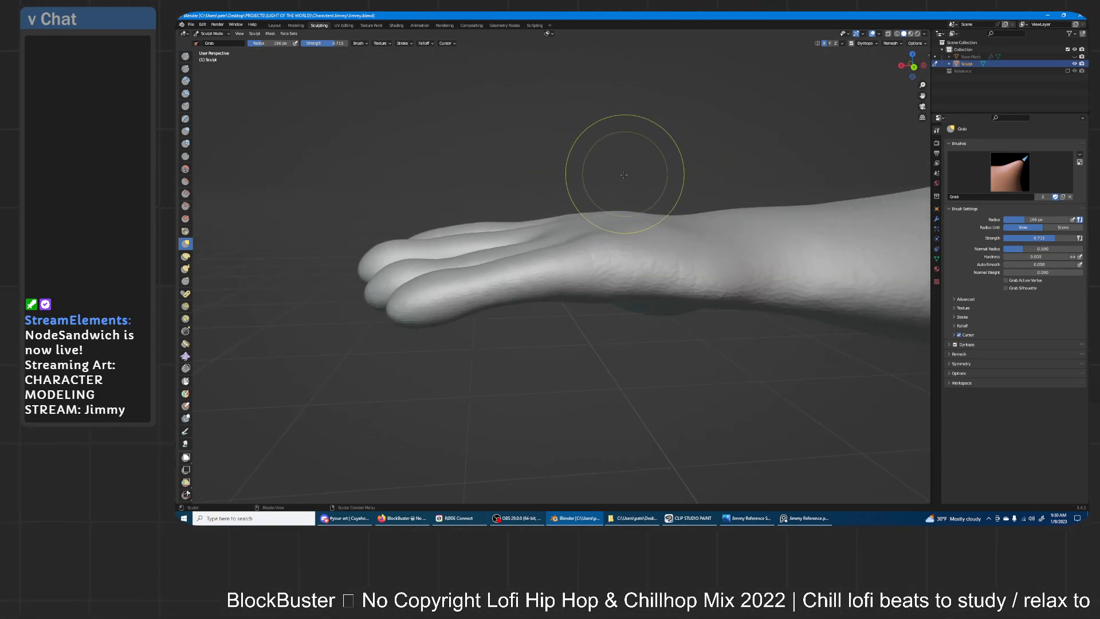
pyautogui.moveTo(612, 214)
pyautogui.mouseDown(button='middle')
pyautogui.moveTo(628, 228)
pyautogui.moveTo(600, 211)
pyautogui.moveTo(564, 223)
pyautogui.mouseUp(button='middle')
pyautogui.click(185, 131)
pyautogui.moveTo(384, 220)
pyautogui.mouseDown(button='middle')
pyautogui.moveTo(553, 370)
pyautogui.moveTo(575, 442)
pyautogui.moveTo(643, 252)
pyautogui.moveTo(634, 193)
pyautogui.moveTo(680, 267)
pyautogui.moveTo(674, 329)
pyautogui.mouseUp(button='middle')
pyautogui.moveTo(704, 227); pyautogui.dragTo(655, 254, button='middle')
pyautogui.moveTo(673, 218)
pyautogui.mouseDown(button='middle')
pyautogui.moveTo(624, 302)
pyautogui.moveTo(598, 272)
pyautogui.moveTo(699, 209)
pyautogui.moveTo(668, 253)
pyautogui.moveTo(659, 232)
pyautogui.moveTo(625, 270)
pyautogui.moveTo(619, 253)
pyautogui.moveTo(466, 332)
pyautogui.mouseUp(button='middle')
# - Set the Grab brush's radius to 197 px and adjust the base of the middle and ring fingers
pyautogui.press('g')
pyautogui.keyDown('shift'); pyautogui.moveTo(574, 294); pyautogui.dragTo(568, 222, button='middle'); pyautogui.keyUp('shift')
pyautogui.press('f')
pyautogui.click(590, 194)
pyautogui.moveTo(558, 191); pyautogui.dragTo(559, 198)
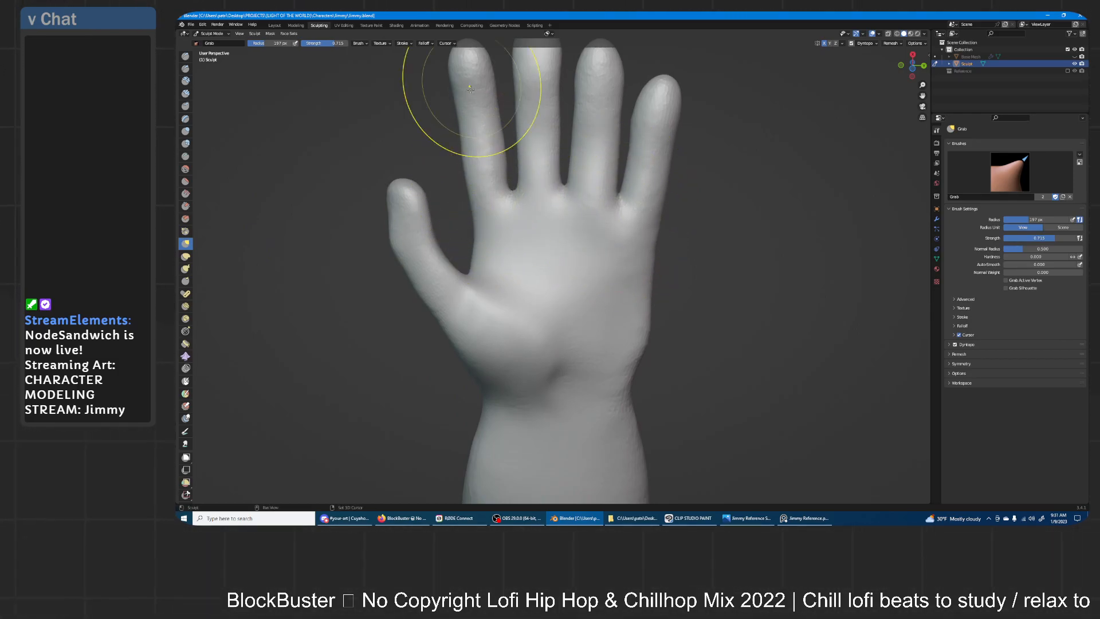
# - Adjust the tips of the middle, index and ring fingers with the Grab brush at a 197 px radius
pyautogui.keyDown('ctrl'); pyautogui.moveTo(653, 170); pyautogui.dragTo(653, 209, button='middle'); pyautogui.keyUp('ctrl')
pyautogui.moveTo(653, 209); pyautogui.dragTo(636, 168, button='middle')
pyautogui.moveTo(526, 123); pyautogui.dragTo(528, 118)
pyautogui.moveTo(482, 147); pyautogui.dragTo(486, 151)
pyautogui.moveTo(563, 132); pyautogui.dragTo(566, 134)
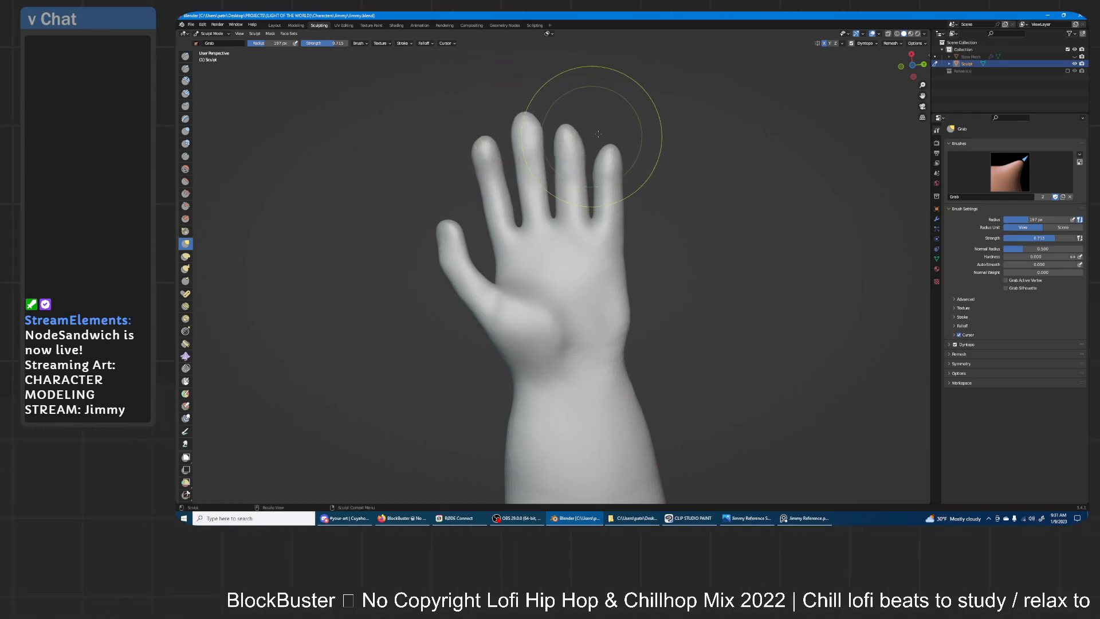
# - Reshape the palm's outer edge above the wrist with the Grab brush at a 197 px radius
pyautogui.moveTo(630, 185)
pyautogui.keyDown('ctrl'); pyautogui.mouseDown(button='middle')
pyautogui.moveTo(636, 246)
pyautogui.moveTo(629, 204)
pyautogui.mouseUp(button='middle'); pyautogui.keyUp('ctrl')
pyautogui.moveTo(626, 295); pyautogui.dragTo(636, 284)
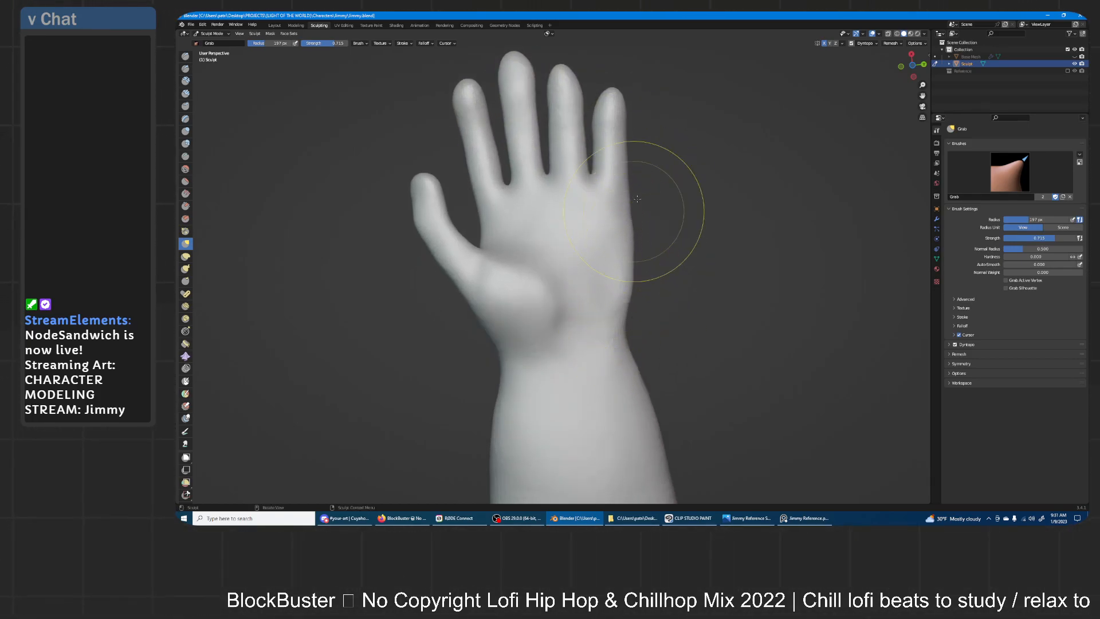
pyautogui.keyDown('ctrl'); pyautogui.moveTo(627, 183); pyautogui.dragTo(630, 159, button='middle'); pyautogui.keyUp('ctrl')
pyautogui.keyDown('shift'); pyautogui.moveTo(630, 160); pyautogui.dragTo(627, 239, button='middle'); pyautogui.keyUp('shift')
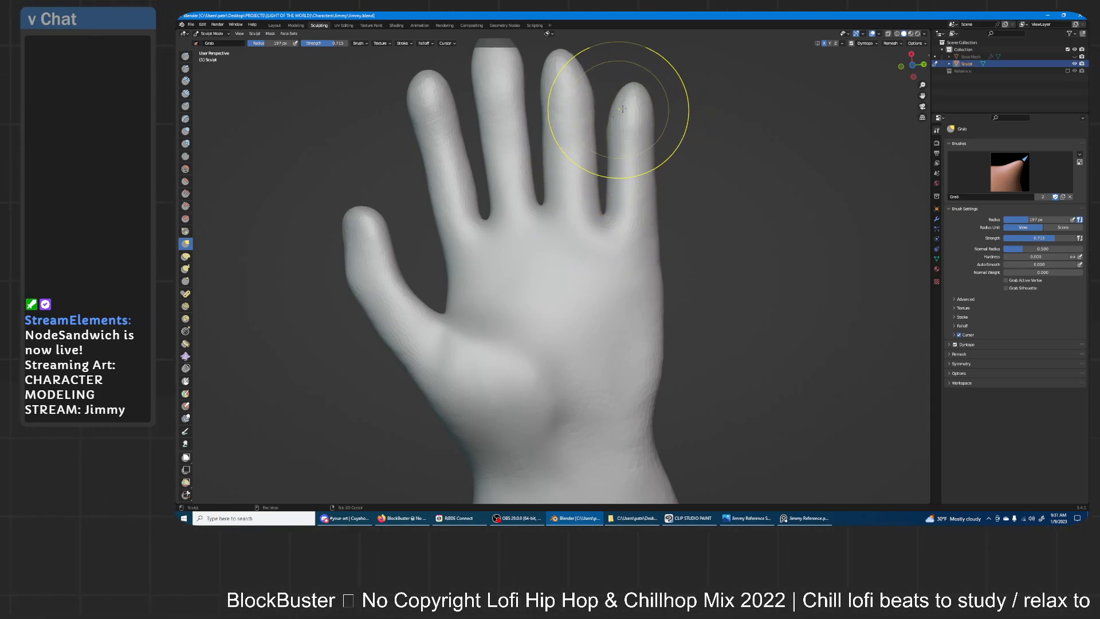
# - Examine the finger lengths, palm and thumb from the palm side and in side profile
pyautogui.moveTo(620, 108); pyautogui.dragTo(594, 106, button='middle')
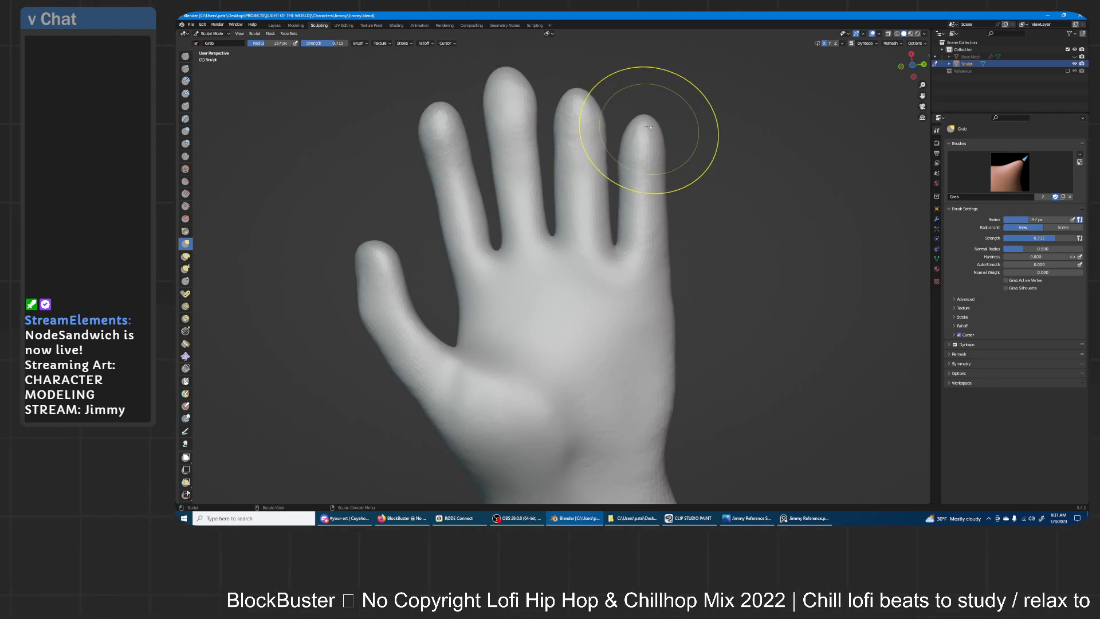
pyautogui.moveTo(651, 136)
pyautogui.mouseDown(button='middle')
pyautogui.moveTo(660, 167)
pyautogui.moveTo(750, 148)
pyautogui.moveTo(614, 216)
pyautogui.mouseUp(button='middle')
pyautogui.moveTo(478, 283)
pyautogui.mouseDown(button='middle')
pyautogui.moveTo(573, 200)
pyautogui.moveTo(504, 148)
pyautogui.mouseUp(button='middle')
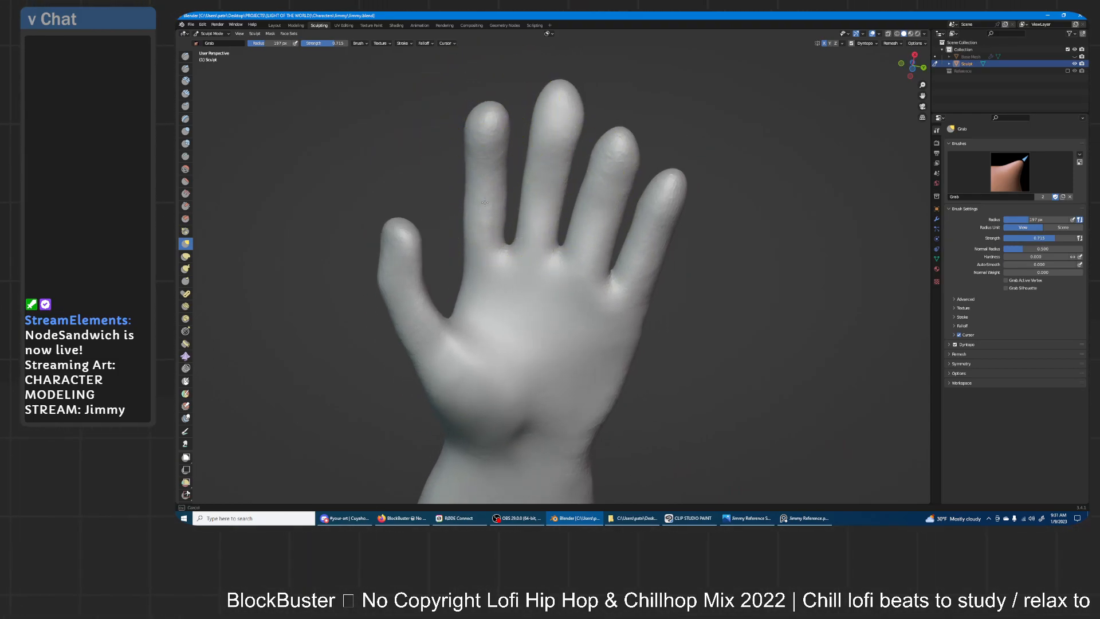
pyautogui.moveTo(489, 135)
pyautogui.mouseDown(button='middle')
pyautogui.moveTo(705, 261)
pyautogui.moveTo(700, 232)
pyautogui.moveTo(653, 201)
pyautogui.moveTo(556, 209)
pyautogui.moveTo(537, 179)
pyautogui.mouseUp(button='middle')
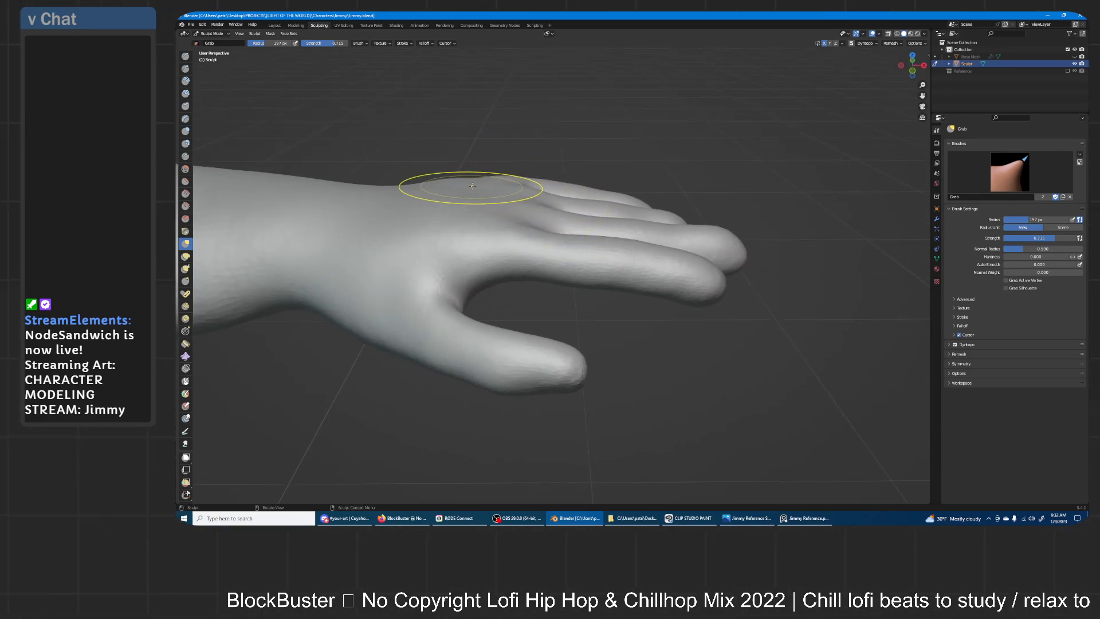
pyautogui.moveTo(545, 217); pyautogui.dragTo(545, 190, button='middle')
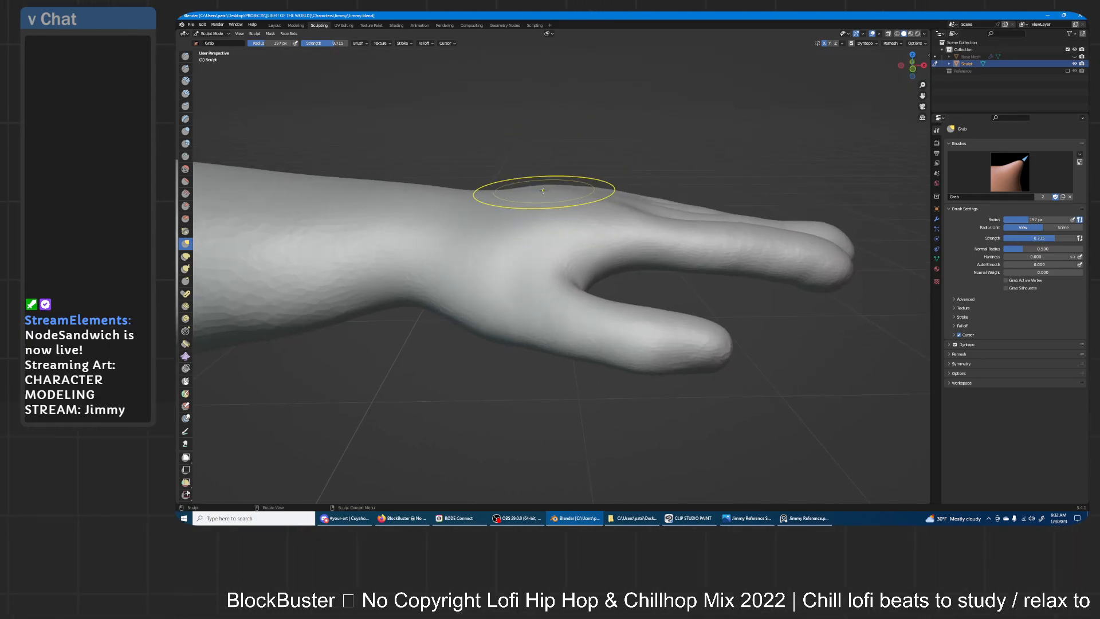
pyautogui.moveTo(635, 176)
pyautogui.mouseDown(button='middle')
pyautogui.moveTo(646, 135)
pyautogui.moveTo(589, 184)
pyautogui.moveTo(588, 238)
pyautogui.moveTo(606, 206)
pyautogui.moveTo(636, 215)
pyautogui.moveTo(589, 145)
pyautogui.moveTo(625, 202)
pyautogui.mouseUp(button='middle')
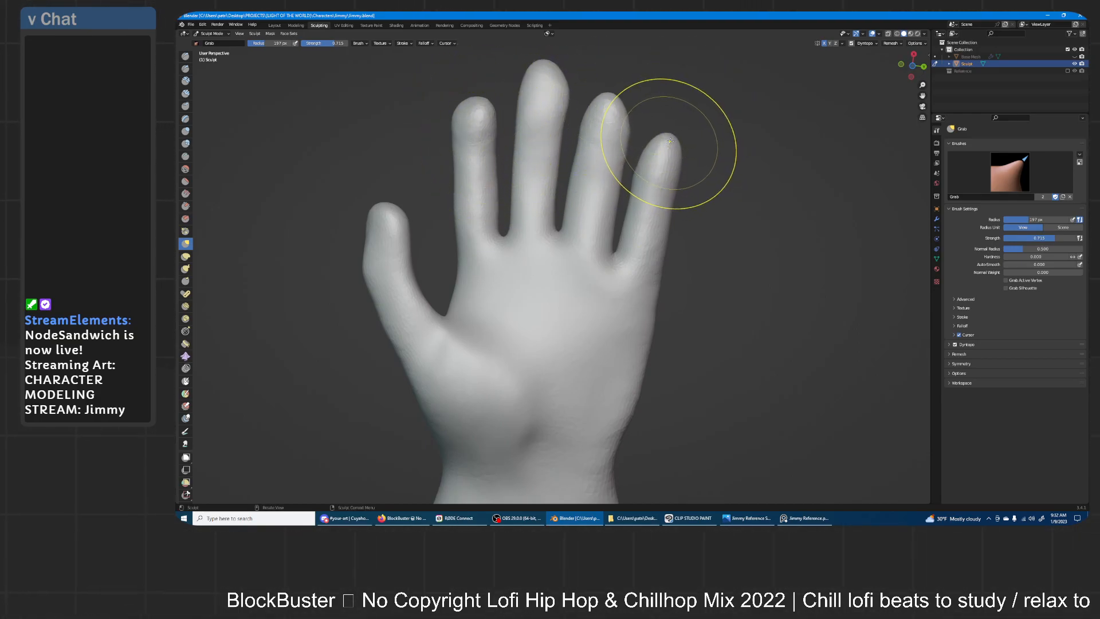
# - Set the Inflate brush's radius to 120 px and smooth the ring and little fingertips
pyautogui.keyDown('shift'); pyautogui.moveTo(569, 98); pyautogui.dragTo(572, 125, button='middle'); pyautogui.keyUp('shift')
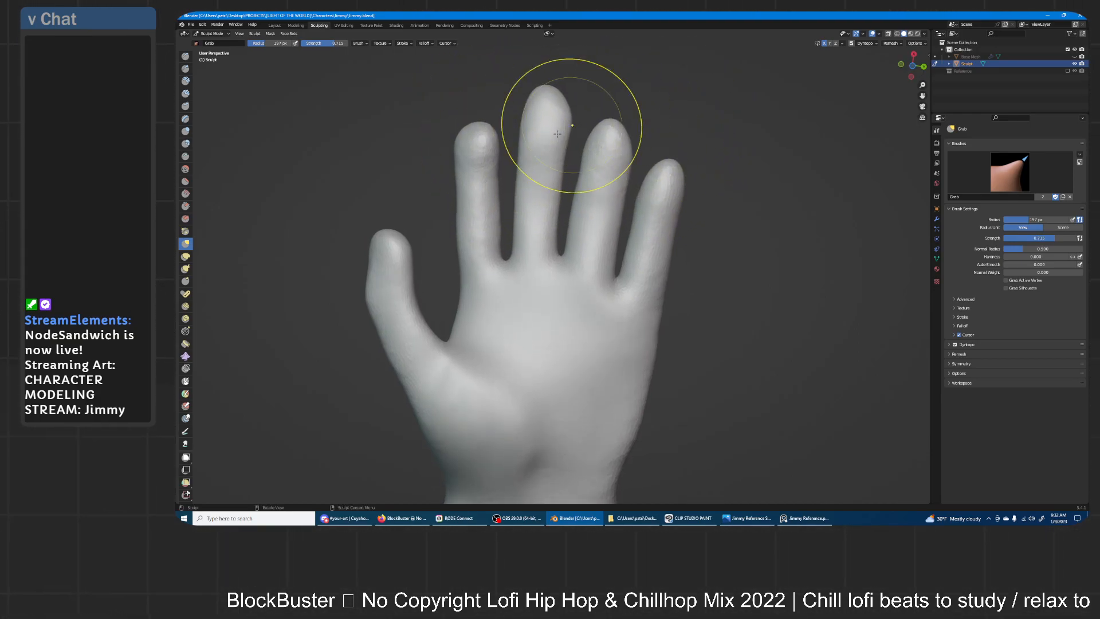
pyautogui.click(185, 131)
pyautogui.scroll(2, 550, 123)
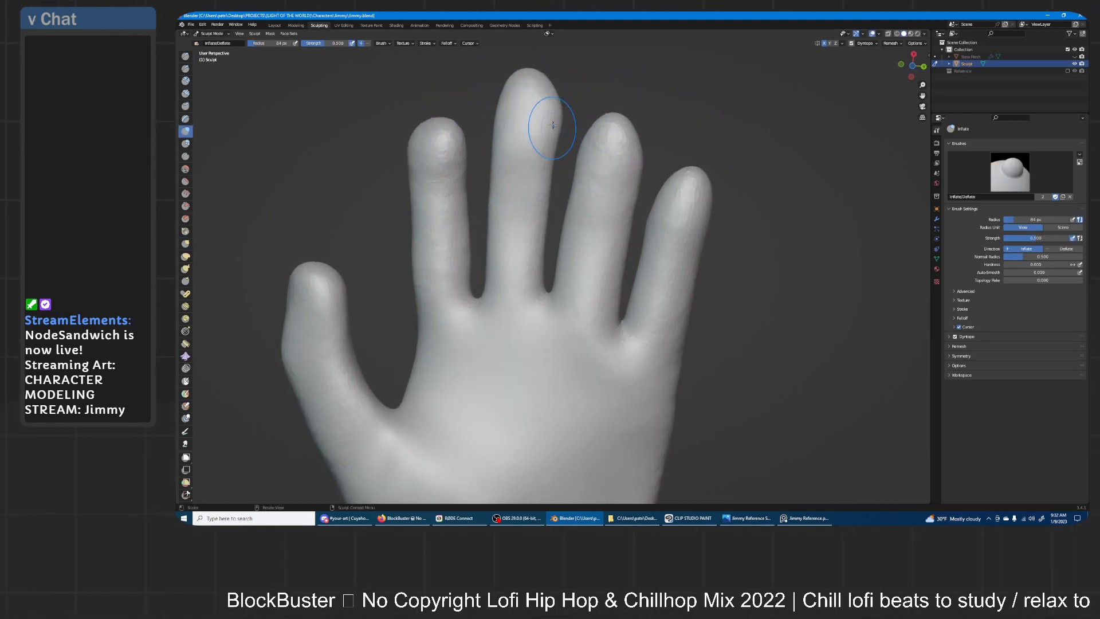
pyautogui.keyDown('shift'); pyautogui.moveTo(553, 125); pyautogui.dragTo(533, 143, button='middle'); pyautogui.keyUp('shift')
pyautogui.press('f')
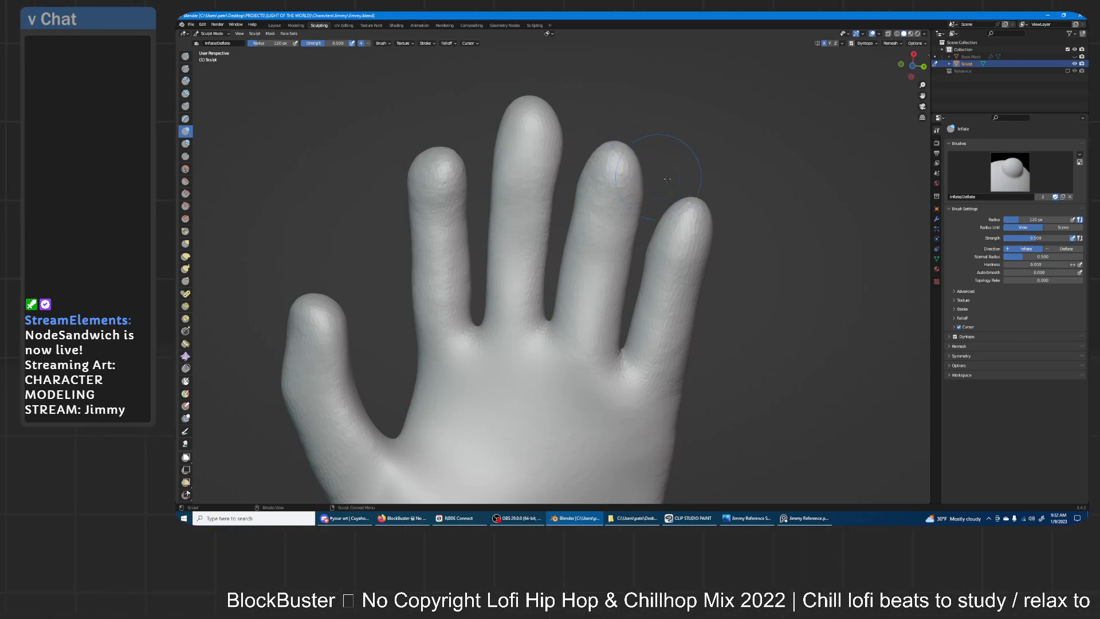
pyautogui.click(687, 230)
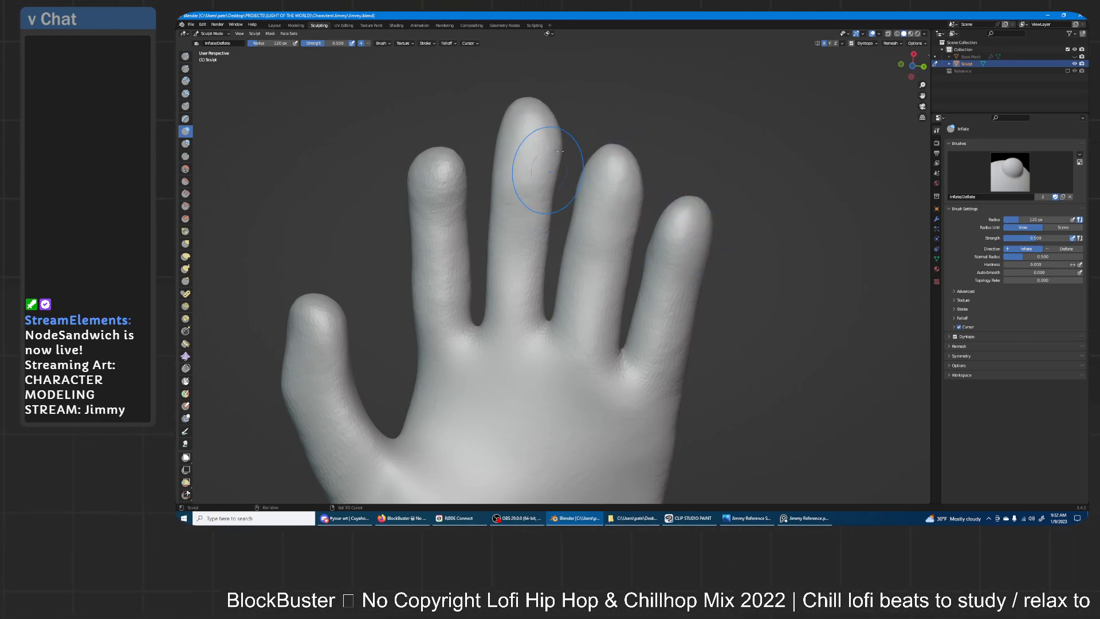
# - Smooth the index, middle and ring fingertips on the palm side to even out their shape
pyautogui.keyDown('shift'); pyautogui.moveTo(548, 171); pyautogui.dragTo(541, 117); pyautogui.keyUp('shift')
pyautogui.keyDown('shift'); pyautogui.moveTo(440, 171); pyautogui.dragTo(442, 147); pyautogui.keyUp('shift')
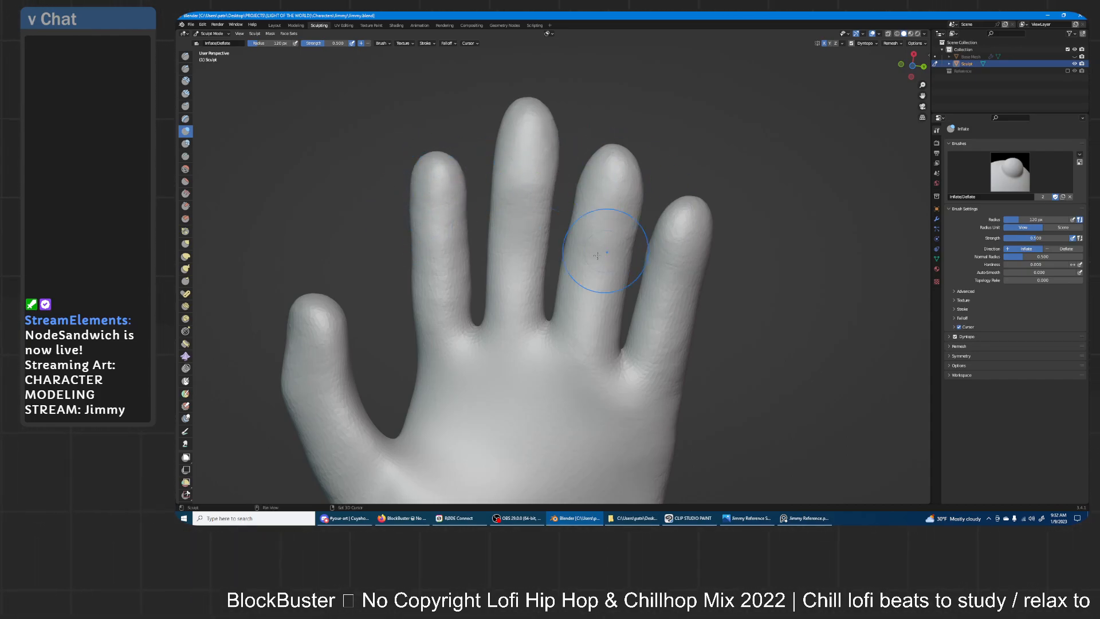
pyautogui.keyDown('shift'); pyautogui.moveTo(524, 118); pyautogui.dragTo(556, 165); pyautogui.keyUp('shift')
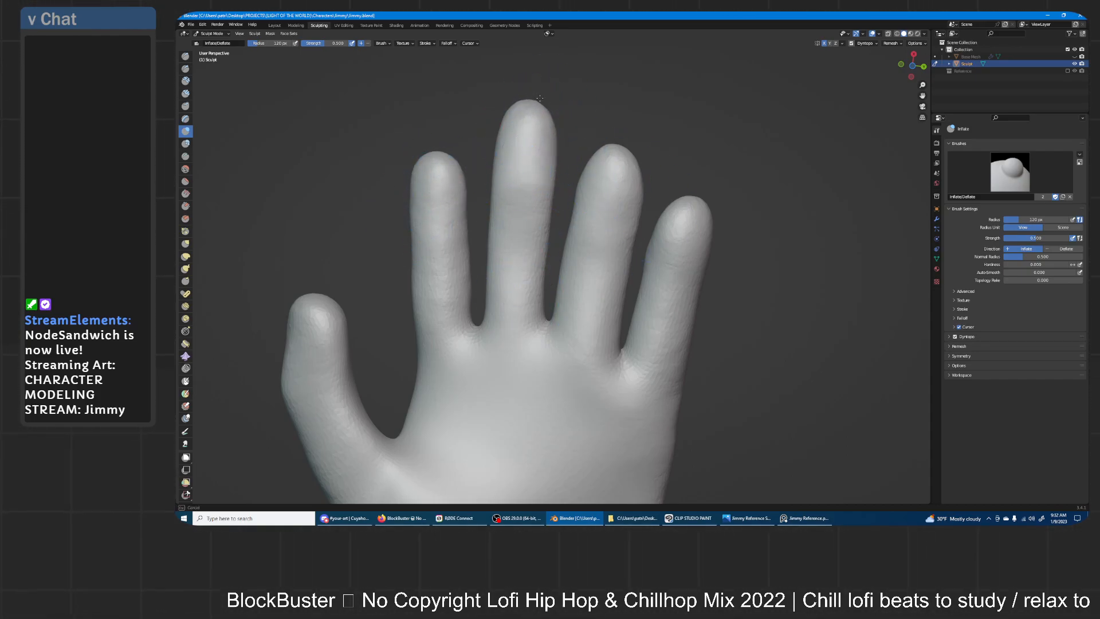
pyautogui.moveTo(631, 150); pyautogui.dragTo(627, 143)
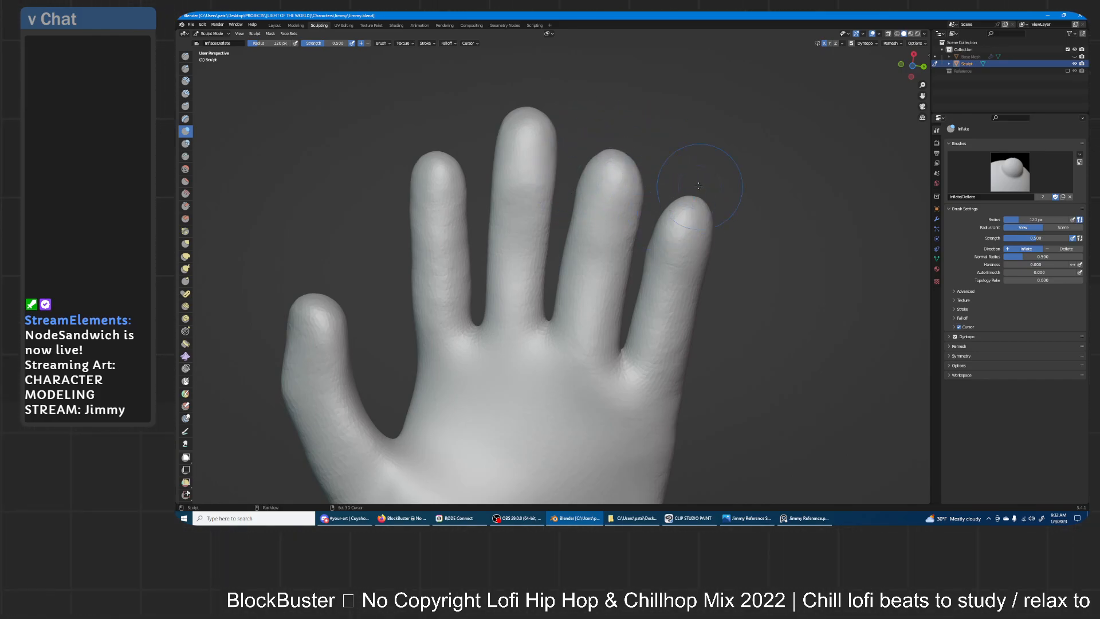
# - Smooth the little finger's tip and shaft, and even out the fingertips from the front
pyautogui.keyDown('shift'); pyautogui.moveTo(690, 225); pyautogui.dragTo(695, 215); pyautogui.keyUp('shift')
pyautogui.keyDown('shift'); pyautogui.moveTo(693, 218); pyautogui.dragTo(685, 228); pyautogui.keyUp('shift')
pyautogui.keyDown('shift'); pyautogui.moveTo(661, 275); pyautogui.dragTo(660, 246); pyautogui.keyUp('shift')
pyautogui.moveTo(661, 246); pyautogui.dragTo(723, 292, button='middle')
pyautogui.moveTo(596, 298)
pyautogui.keyDown('shift'); pyautogui.mouseDown()
pyautogui.moveTo(602, 314)
pyautogui.moveTo(589, 294)
pyautogui.mouseUp(); pyautogui.keyUp('shift')
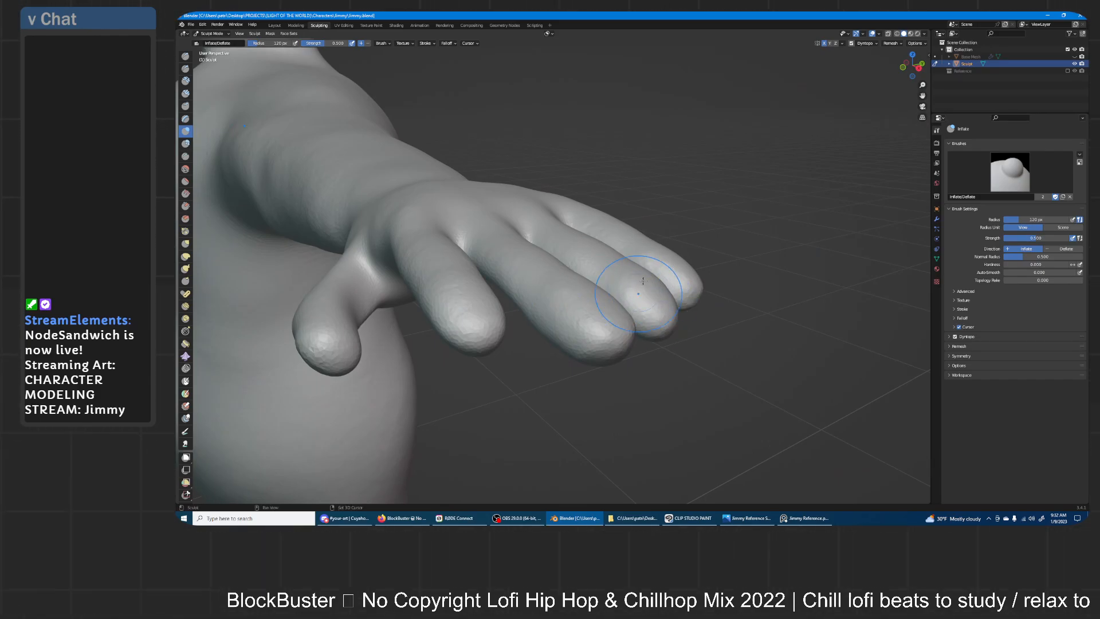
# - Examine the hand from the back and side, switch to the Grab brush, and compare its size with the arm
pyautogui.moveTo(685, 270)
pyautogui.mouseDown(button='middle')
pyautogui.moveTo(689, 253)
pyautogui.moveTo(663, 257)
pyautogui.moveTo(643, 290)
pyautogui.moveTo(699, 285)
pyautogui.mouseUp(button='middle')
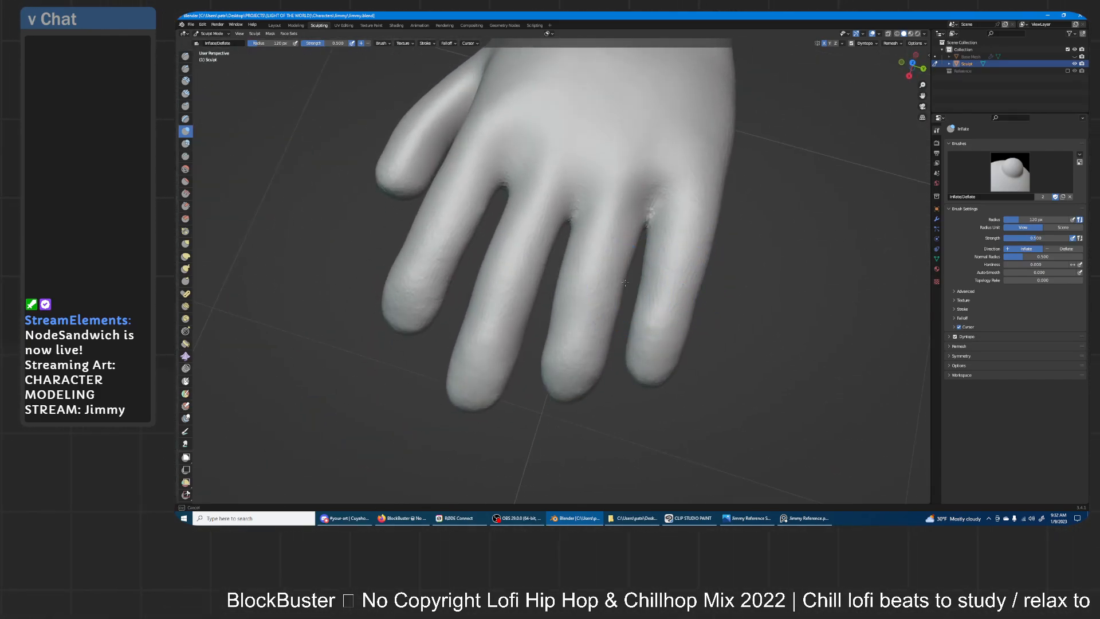
pyautogui.moveTo(521, 289); pyautogui.dragTo(682, 188, button='middle')
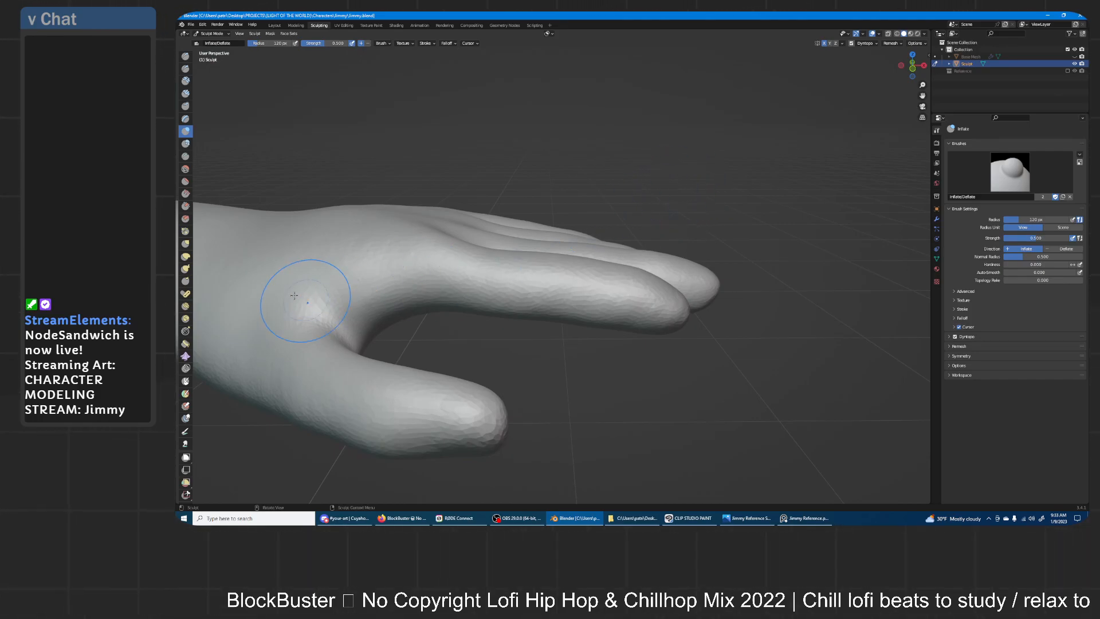
pyautogui.click(185, 243)
pyautogui.scroll(2, 730, 290)
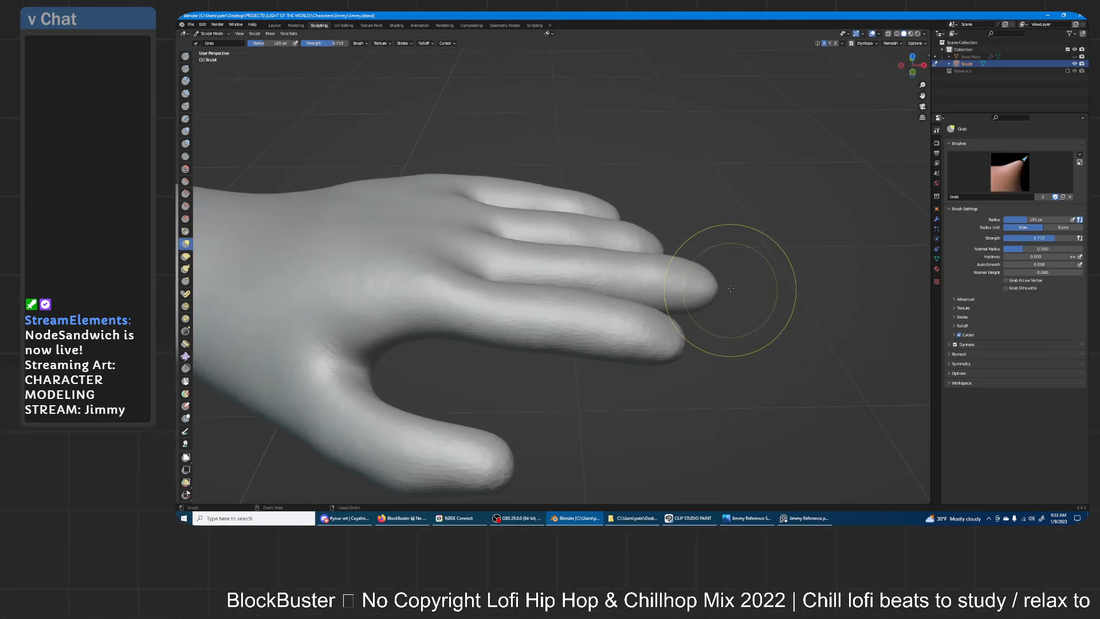
pyautogui.moveTo(739, 260)
pyautogui.mouseDown(button='middle')
pyautogui.moveTo(693, 275)
pyautogui.moveTo(684, 292)
pyautogui.mouseUp(button='middle')
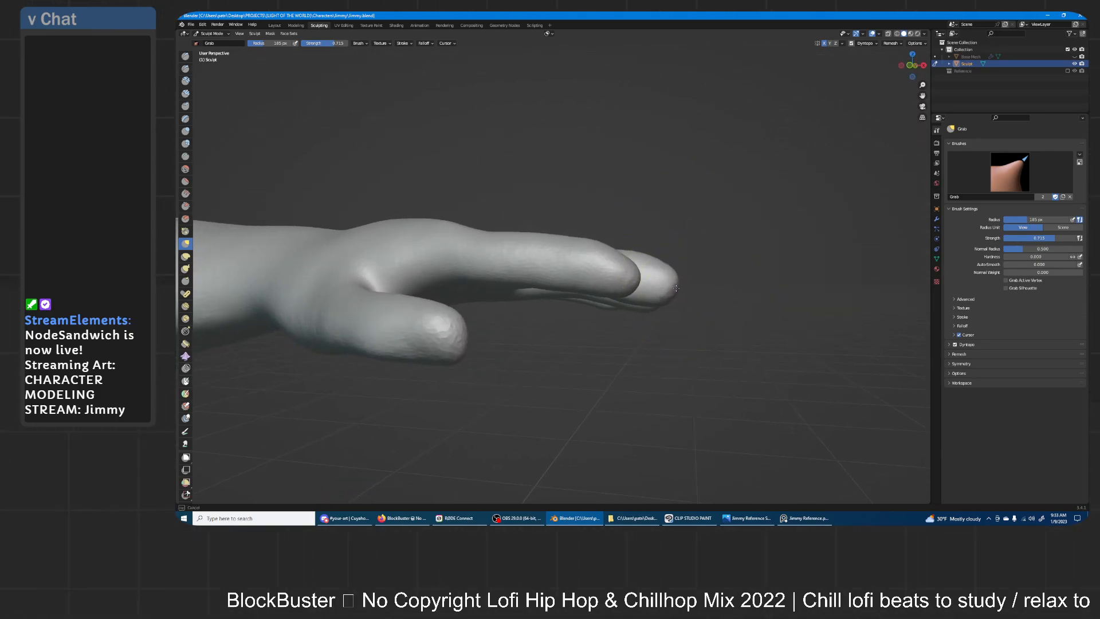
pyautogui.scroll(-6, 676, 288)
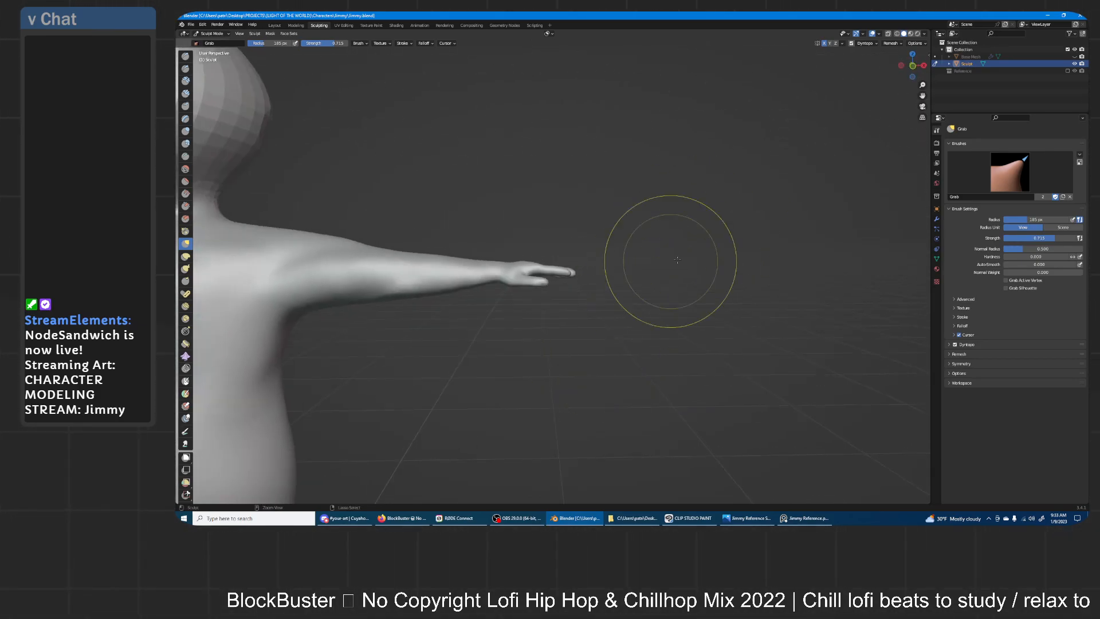
# - Save the file and compare the character's overall proportions with the Jimmy reference images
pyautogui.scroll(-6, 678, 255)
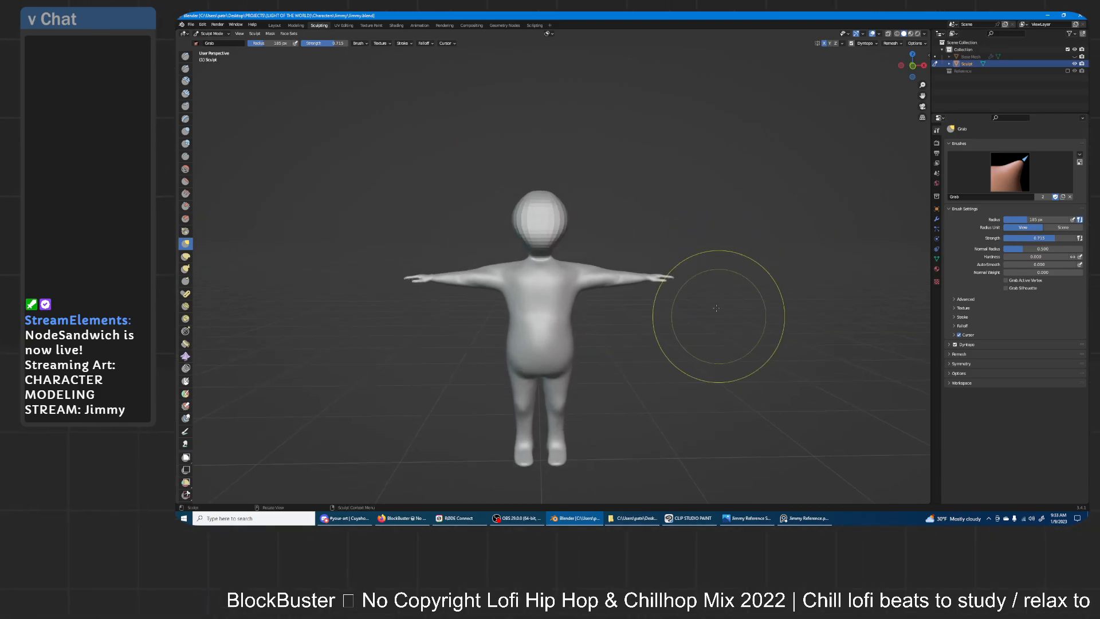
pyautogui.moveTo(717, 274)
pyautogui.mouseDown(button='middle')
pyautogui.moveTo(737, 304)
pyautogui.moveTo(773, 290)
pyautogui.moveTo(720, 337)
pyautogui.moveTo(773, 246)
pyautogui.moveTo(676, 307)
pyautogui.moveTo(728, 314)
pyautogui.moveTo(715, 296)
pyautogui.moveTo(761, 216)
pyautogui.mouseUp(button='middle')
pyautogui.hotkey('ctrl', 's')
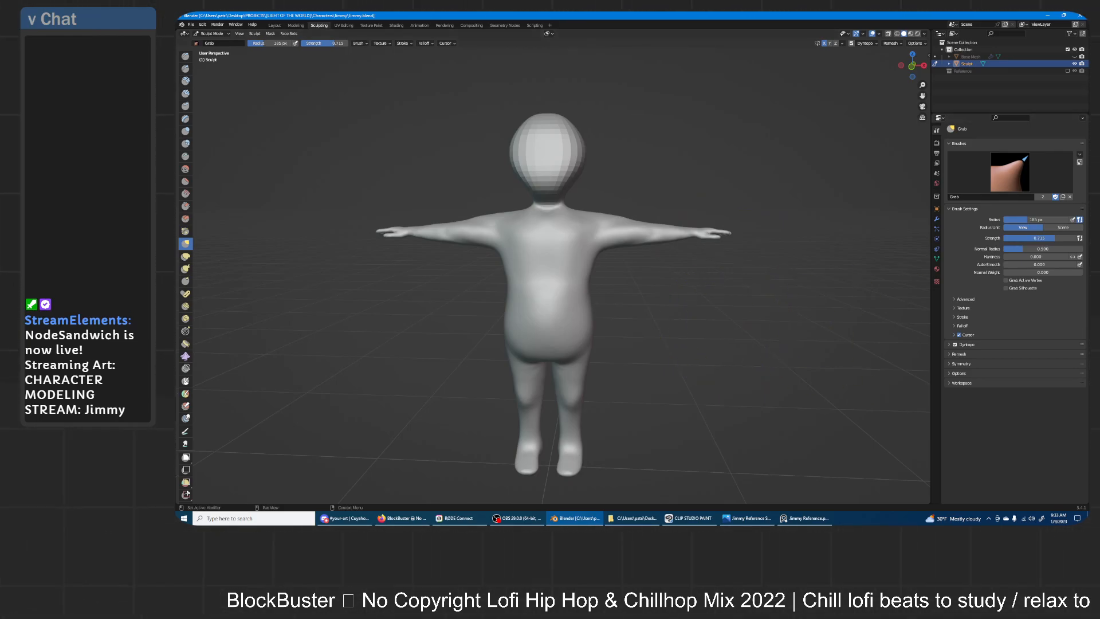
pyautogui.hotkey('alt', 'Tab')
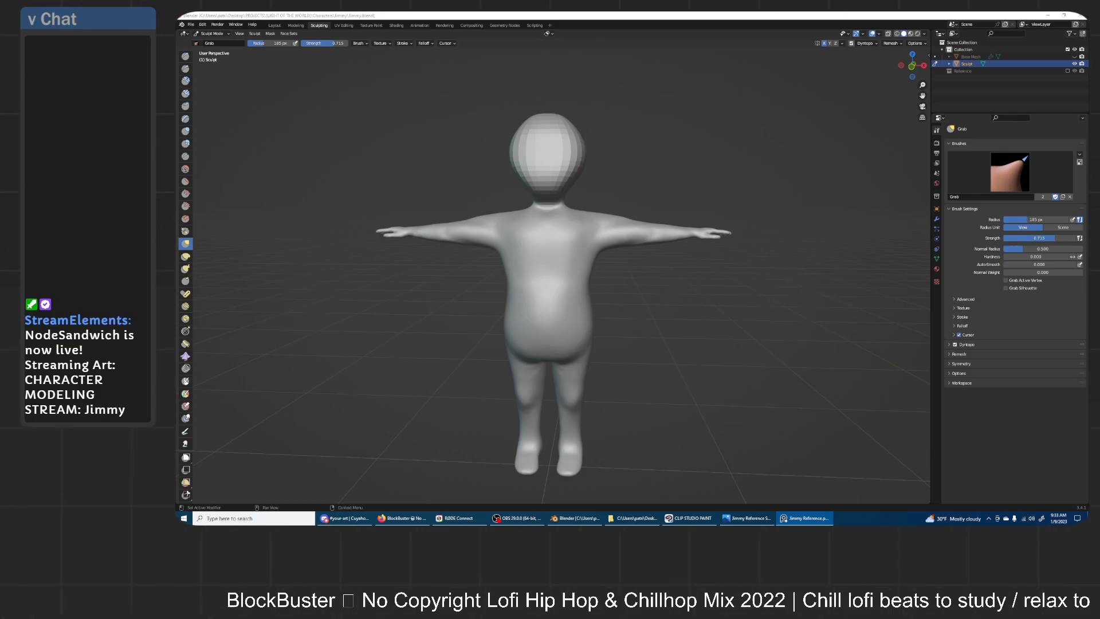
pyautogui.hotkey('alt', 'Tab')
pyautogui.moveTo(706, 17); pyautogui.dragTo(1088, 160)
pyautogui.click(606, 15)
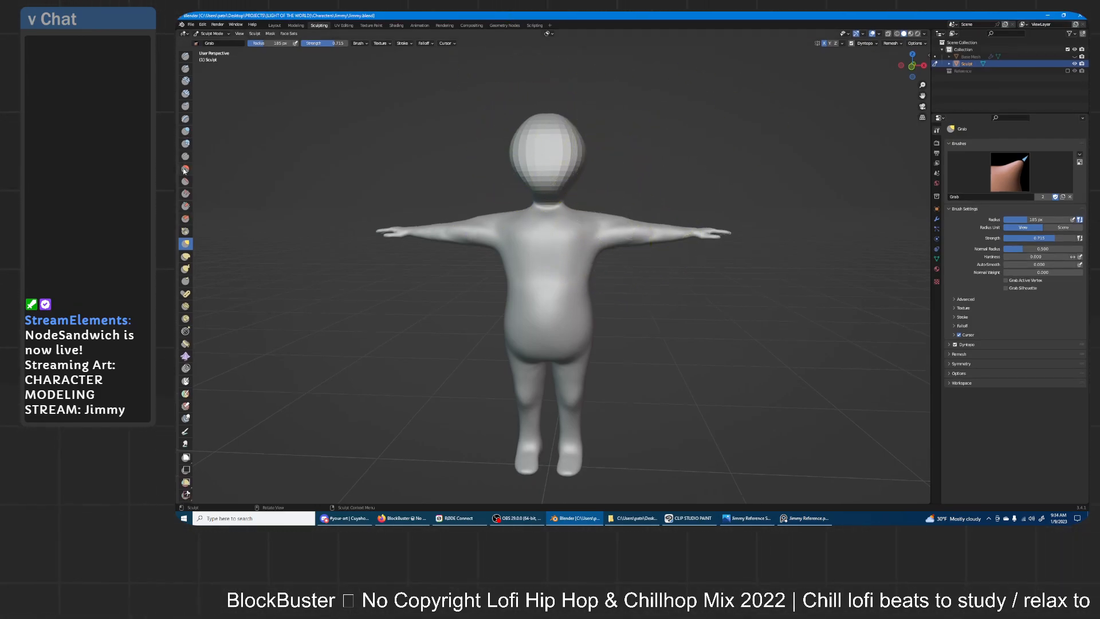
# - Enlarge the Inflate brush and smooth out the facets on the back and crown of the head
pyautogui.click(185, 131)
pyautogui.moveTo(563, 202)
pyautogui.keyDown('ctrl'); pyautogui.mouseDown(button='middle')
pyautogui.moveTo(583, 185)
pyautogui.moveTo(583, 347)
pyautogui.moveTo(584, 218)
pyautogui.moveTo(589, 255)
pyautogui.moveTo(587, 238)
pyautogui.mouseUp(button='middle'); pyautogui.keyUp('ctrl')
pyautogui.moveTo(587, 273)
pyautogui.keyDown('shift'); pyautogui.mouseDown(button='middle')
pyautogui.moveTo(584, 246)
pyautogui.moveTo(492, 276)
pyautogui.moveTo(504, 184)
pyautogui.mouseUp(button='middle'); pyautogui.keyUp('shift')
pyautogui.press(']')
pyautogui.press(']')
pyautogui.press(']')
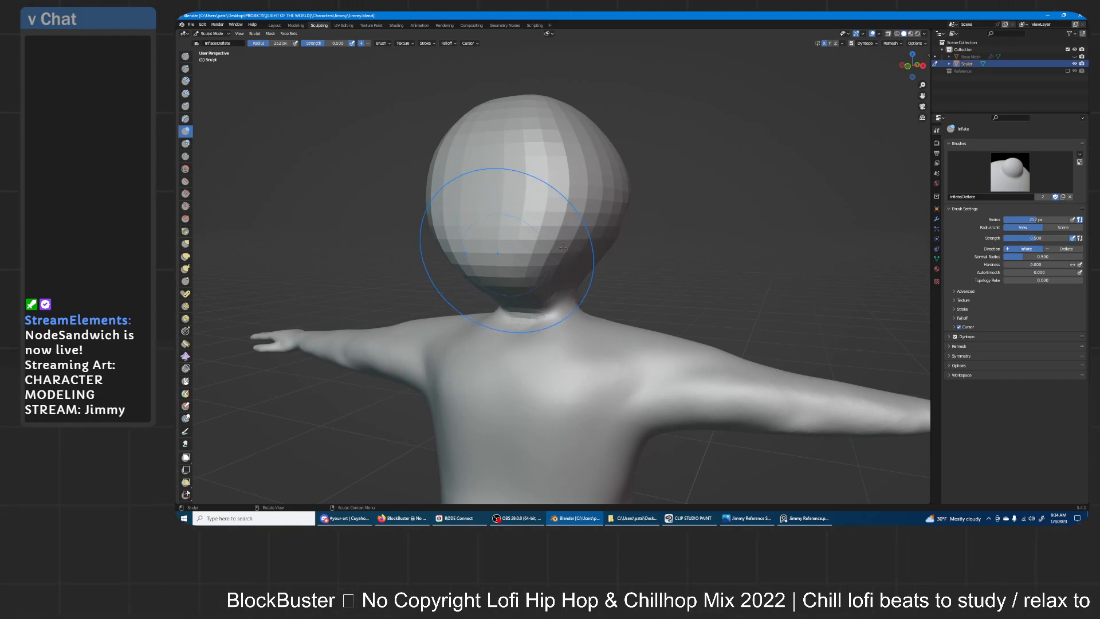
pyautogui.moveTo(504, 111)
pyautogui.keyDown('alt'); pyautogui.mouseDown(button='middle')
pyautogui.moveTo(549, 148)
pyautogui.moveTo(528, 152)
pyautogui.mouseUp(button='middle'); pyautogui.keyUp('alt')
pyautogui.moveTo(538, 218); pyautogui.dragTo(493, 218, button='middle')
pyautogui.moveTo(545, 157); pyautogui.dragTo(533, 113)
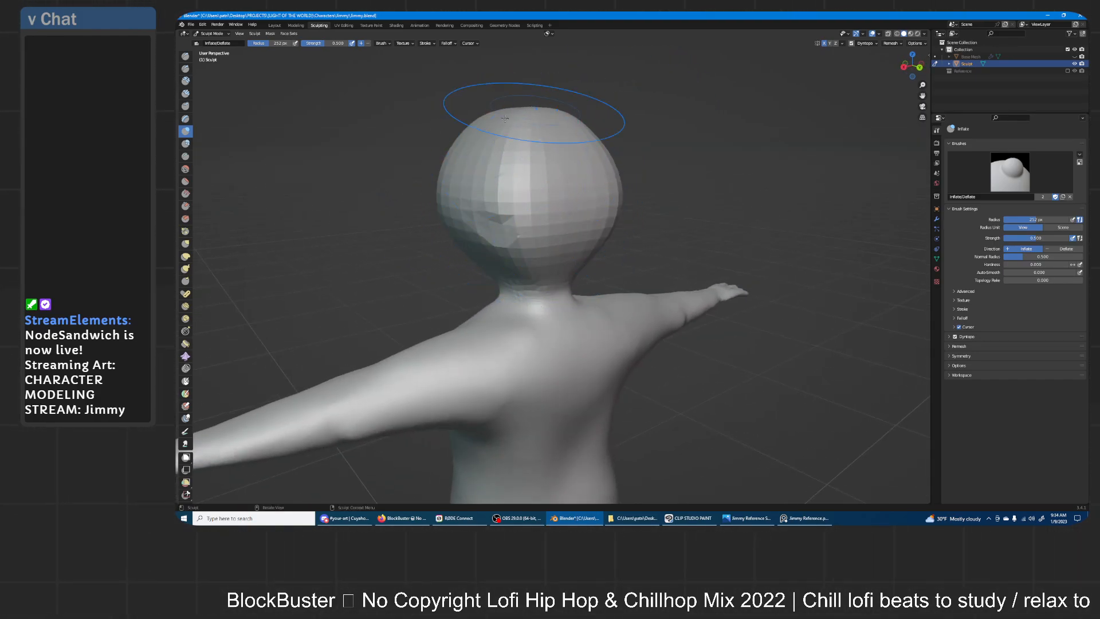
pyautogui.moveTo(525, 240)
pyautogui.mouseDown()
pyautogui.moveTo(520, 269)
pyautogui.moveTo(537, 112)
pyautogui.mouseUp()
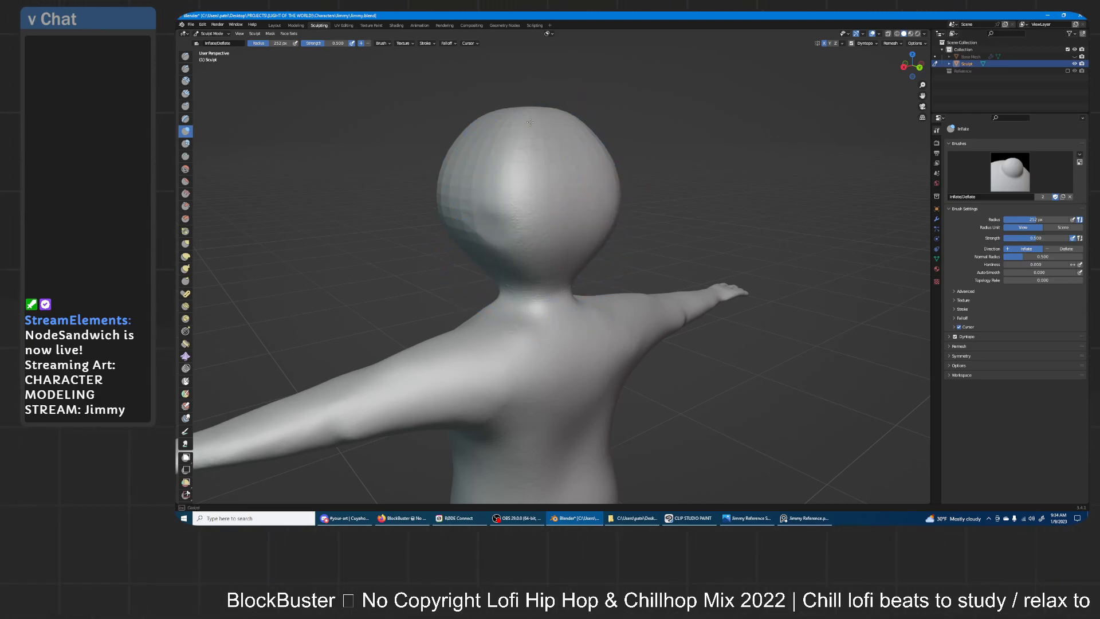
pyautogui.moveTo(494, 262); pyautogui.dragTo(494, 263)
# - Smooth out the remaining facets across the sides and face of the head
pyautogui.moveTo(493, 263); pyautogui.dragTo(606, 172, button='middle')
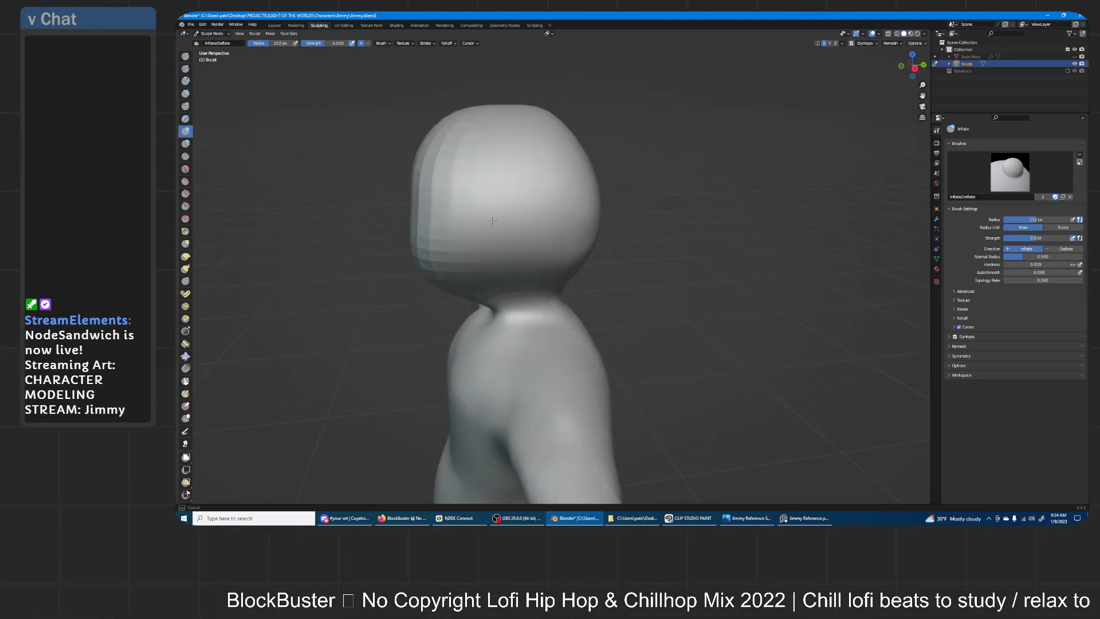
pyautogui.moveTo(485, 241); pyautogui.dragTo(596, 207, button='middle')
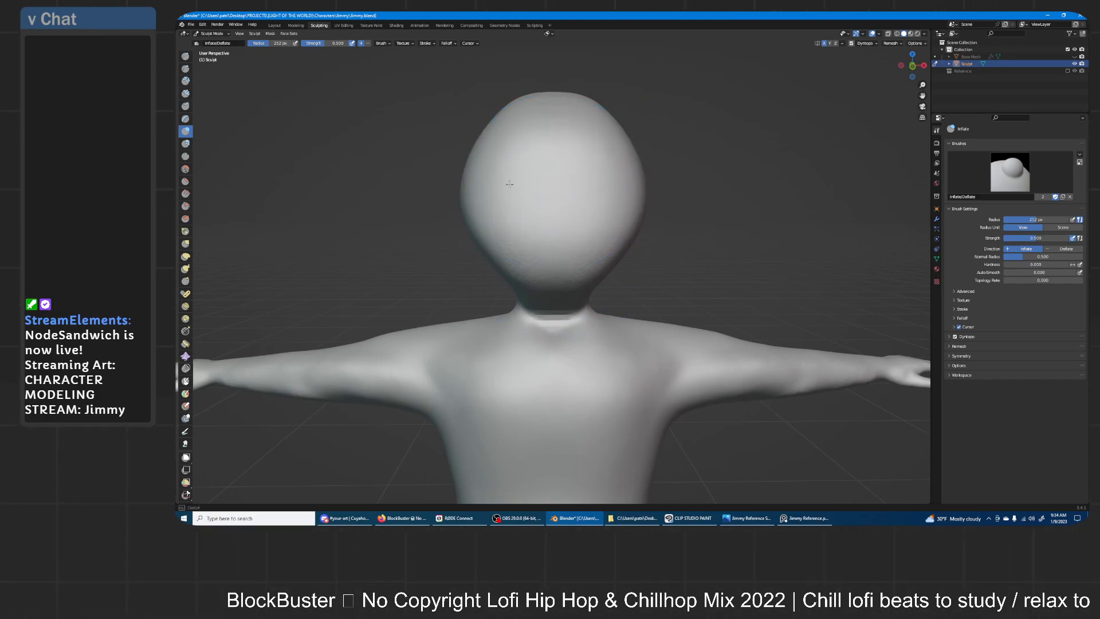
pyautogui.moveTo(518, 260); pyautogui.dragTo(648, 210, button='middle')
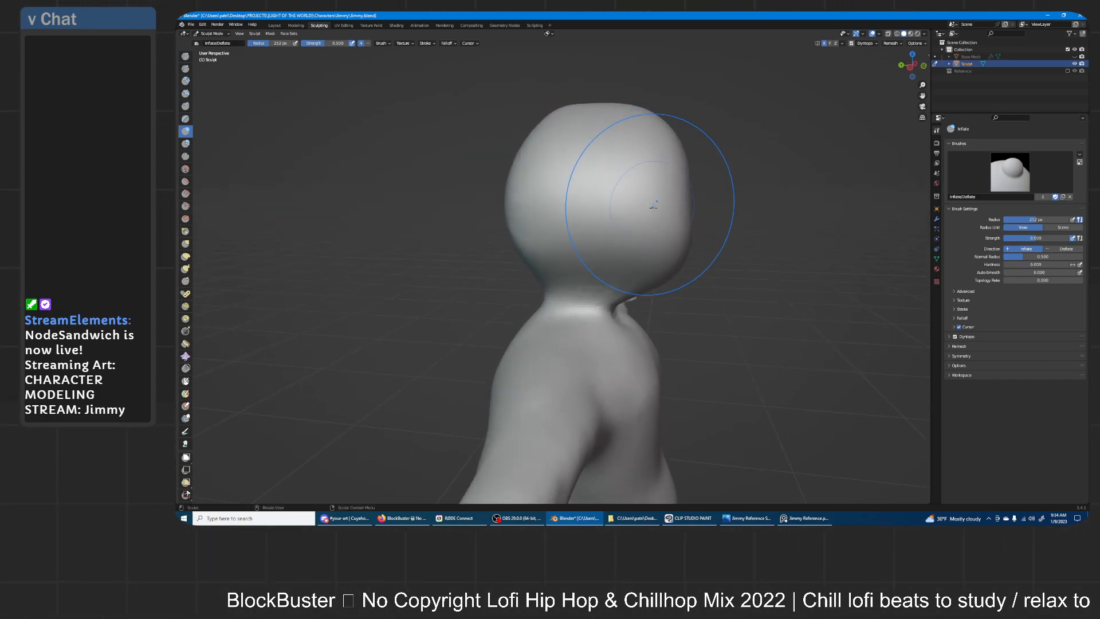
# - Set the Draw brush's radius to 79 px and start a raised jawline on the lower face
pyautogui.click(185, 57)
pyautogui.moveTo(647, 189)
pyautogui.mouseDown(button='middle')
pyautogui.moveTo(596, 236)
pyautogui.moveTo(614, 255)
pyautogui.moveTo(602, 265)
pyautogui.moveTo(540, 273)
pyautogui.moveTo(590, 238)
pyautogui.moveTo(673, 217)
pyautogui.moveTo(628, 289)
pyautogui.mouseUp(button='middle')
pyautogui.press('f')
pyautogui.click(541, 275)
pyautogui.moveTo(625, 293); pyautogui.dragTo(512, 333)
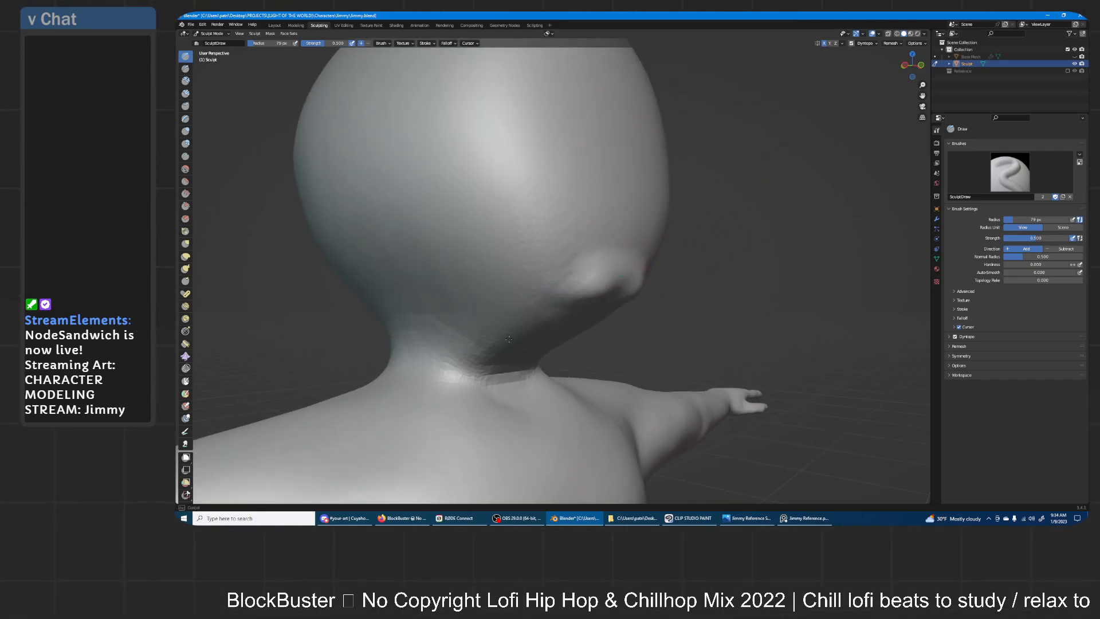
# - Build up the jaw ridge with further strokes along the side of the face and the lower cheek
pyautogui.moveTo(627, 273); pyautogui.dragTo(664, 293, button='middle')
pyautogui.moveTo(497, 280)
pyautogui.mouseDown()
pyautogui.moveTo(619, 304)
pyautogui.moveTo(686, 339)
pyautogui.mouseUp()
pyautogui.moveTo(542, 278)
pyautogui.mouseDown()
pyautogui.moveTo(510, 274)
pyautogui.moveTo(475, 300)
pyautogui.moveTo(564, 315)
pyautogui.mouseUp()
pyautogui.moveTo(473, 332); pyautogui.dragTo(659, 328)
pyautogui.moveTo(505, 267); pyautogui.dragTo(444, 184)
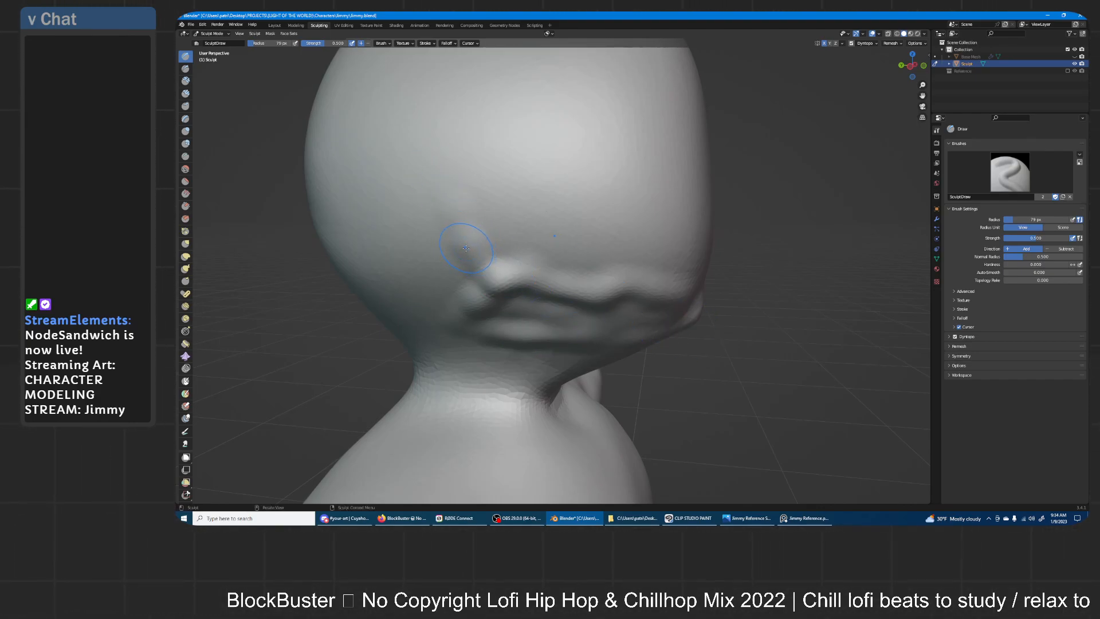
# - Build up the cheek and temple, and draw a raised ridge across the forehead
pyautogui.moveTo(467, 247)
pyautogui.mouseDown()
pyautogui.moveTo(486, 182)
pyautogui.moveTo(596, 172)
pyautogui.moveTo(626, 287)
pyautogui.moveTo(522, 232)
pyautogui.moveTo(464, 229)
pyautogui.moveTo(436, 241)
pyautogui.moveTo(439, 295)
pyautogui.moveTo(507, 180)
pyautogui.mouseUp()
pyautogui.moveTo(507, 180)
pyautogui.mouseDown(button='middle')
pyautogui.moveTo(631, 171)
pyautogui.moveTo(577, 231)
pyautogui.mouseUp(button='middle')
pyautogui.moveTo(481, 263)
pyautogui.mouseDown()
pyautogui.moveTo(487, 192)
pyautogui.moveTo(507, 153)
pyautogui.mouseUp()
pyautogui.moveTo(499, 156); pyautogui.dragTo(455, 209, button='middle')
pyautogui.moveTo(454, 209); pyautogui.dragTo(587, 202)
pyautogui.moveTo(564, 183); pyautogui.dragTo(567, 216, button='middle')
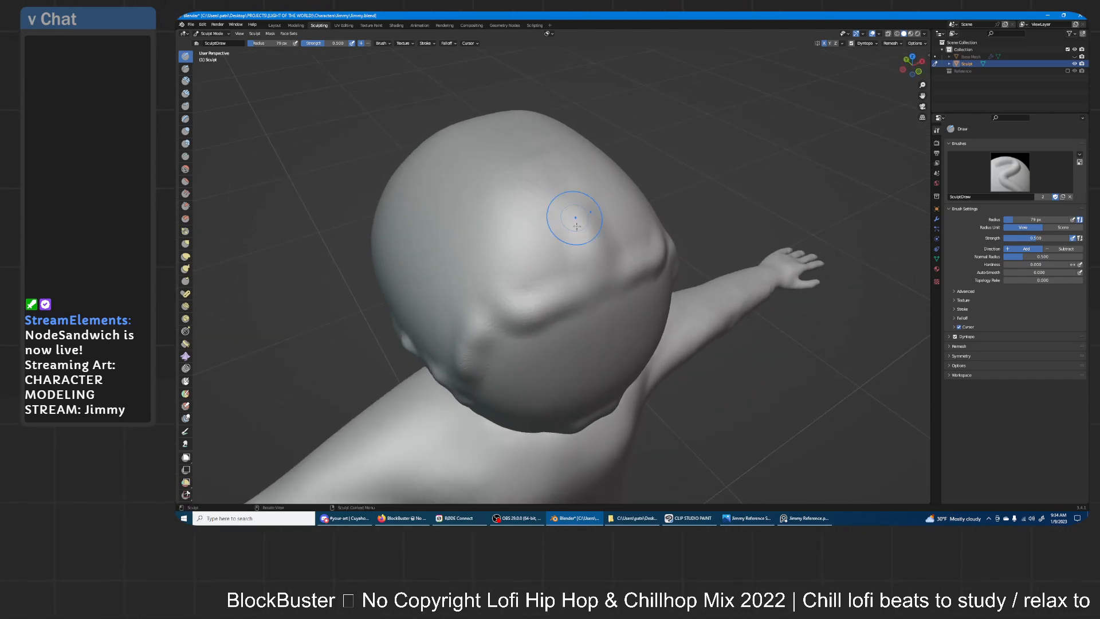
# - Add a raised ear bump on the side of the head and check the Jimmy reference image
pyautogui.moveTo(523, 128)
pyautogui.mouseDown(button='middle')
pyautogui.moveTo(663, 167)
pyautogui.moveTo(640, 233)
pyautogui.moveTo(681, 226)
pyautogui.mouseUp(button='middle')
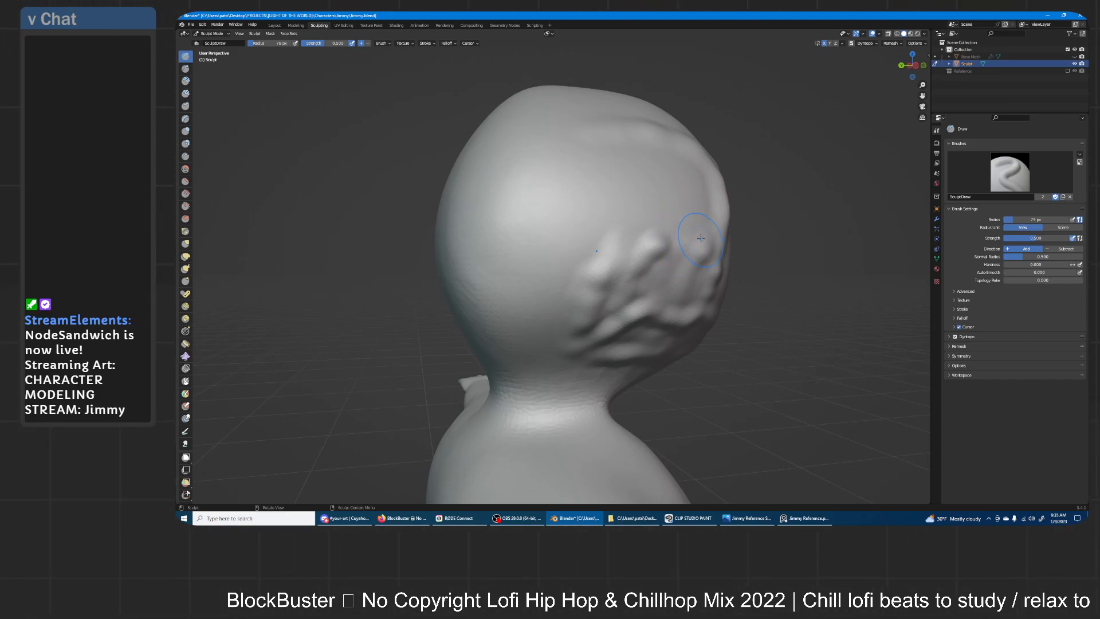
pyautogui.moveTo(572, 252); pyautogui.dragTo(610, 274)
pyautogui.moveTo(611, 274); pyautogui.dragTo(733, 205, button='middle')
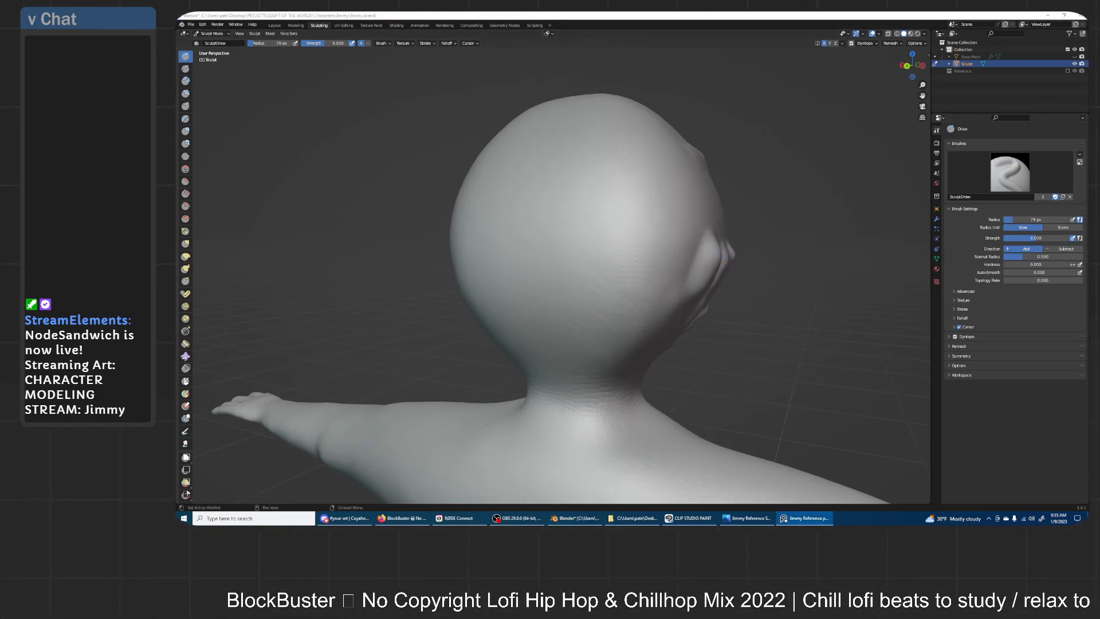
pyautogui.rightClick(641, 232)
# - Build up volume at the base of the skull above the neck with the Draw brush
pyautogui.moveTo(665, 235)
pyautogui.mouseDown(button='middle')
pyautogui.moveTo(687, 248)
pyautogui.moveTo(682, 237)
pyautogui.mouseUp(button='middle')
pyautogui.moveTo(668, 274)
pyautogui.mouseDown()
pyautogui.moveTo(651, 304)
pyautogui.moveTo(639, 421)
pyautogui.mouseUp()
pyautogui.moveTo(644, 301)
pyautogui.mouseDown()
pyautogui.moveTo(616, 410)
pyautogui.moveTo(620, 301)
pyautogui.moveTo(591, 354)
pyautogui.moveTo(580, 418)
pyautogui.mouseUp()
pyautogui.moveTo(607, 287)
pyautogui.mouseDown()
pyautogui.moveTo(611, 424)
pyautogui.moveTo(622, 415)
pyautogui.mouseUp()
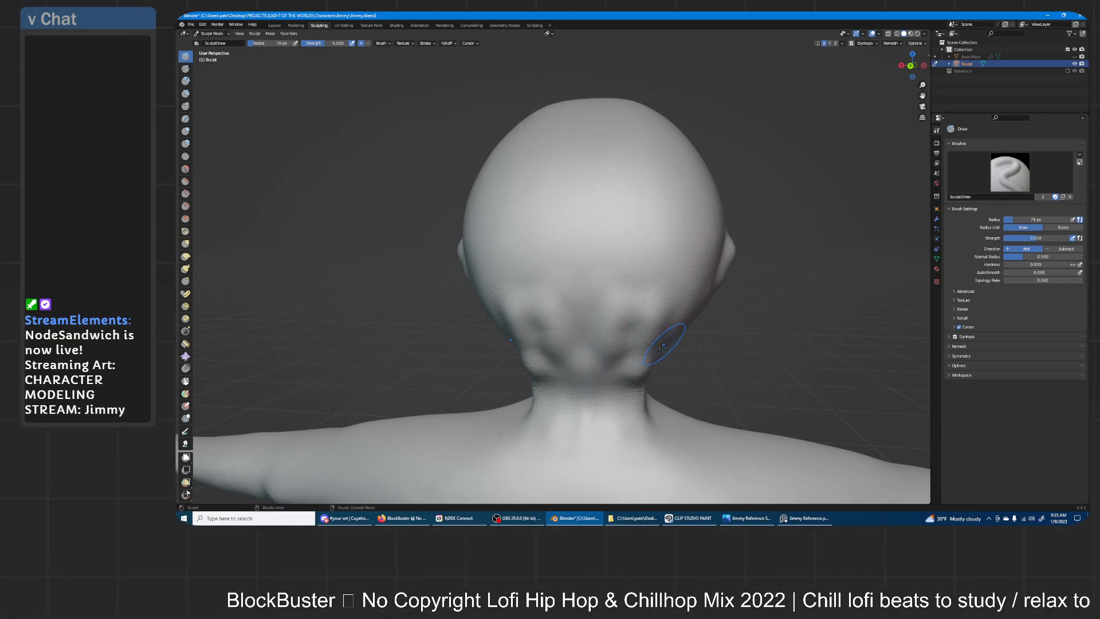
pyautogui.moveTo(663, 332); pyautogui.dragTo(621, 347, button='middle')
pyautogui.moveTo(622, 347)
pyautogui.mouseDown()
pyautogui.moveTo(613, 312)
pyautogui.moveTo(575, 360)
pyautogui.mouseUp()
# - Set the Draw brush's radius to 144 px and smooth the lower back of the skull into the neck
pyautogui.moveTo(622, 317)
pyautogui.mouseDown(button='middle')
pyautogui.moveTo(584, 285)
pyautogui.moveTo(609, 259)
pyautogui.mouseUp(button='middle')
pyautogui.press('f')
pyautogui.click(616, 321)
pyautogui.moveTo(616, 319); pyautogui.dragTo(663, 272, button='middle')
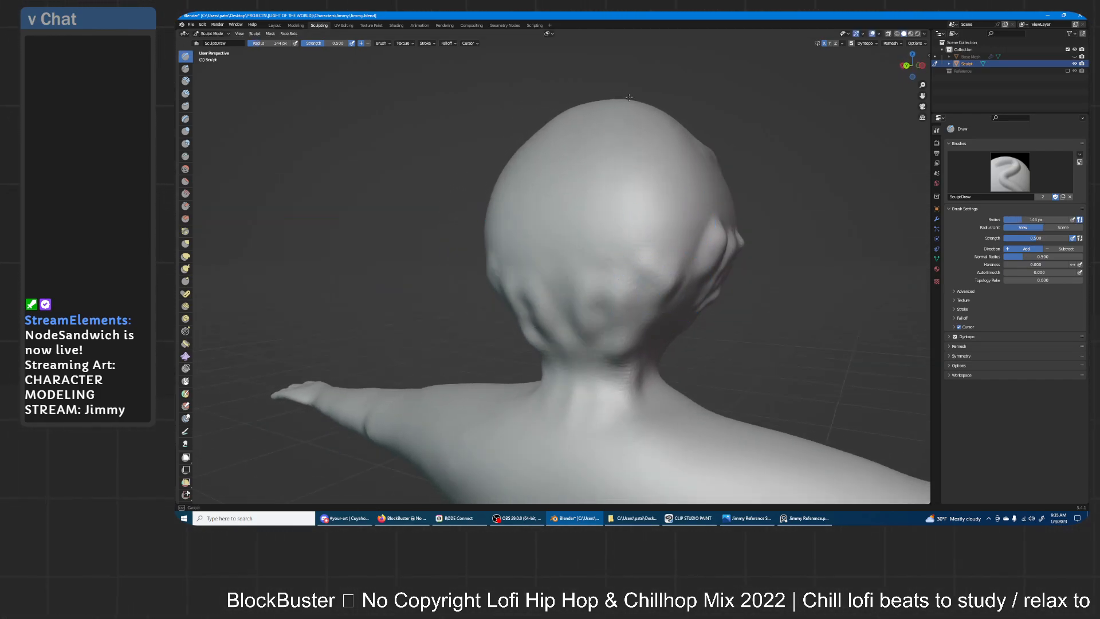
pyautogui.moveTo(702, 234)
pyautogui.mouseDown(button='middle')
pyautogui.moveTo(634, 201)
pyautogui.moveTo(702, 221)
pyautogui.mouseUp(button='middle')
pyautogui.moveTo(616, 344); pyautogui.dragTo(612, 300, button='middle')
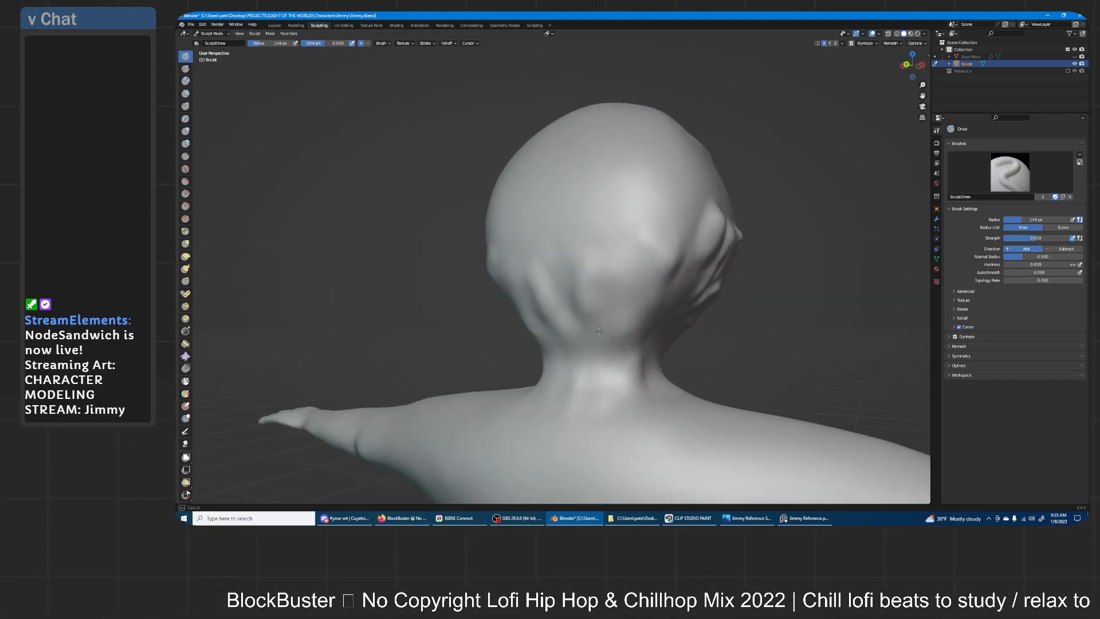
pyautogui.keyDown('shift'); pyautogui.moveTo(585, 272); pyautogui.dragTo(660, 281); pyautogui.keyUp('shift')
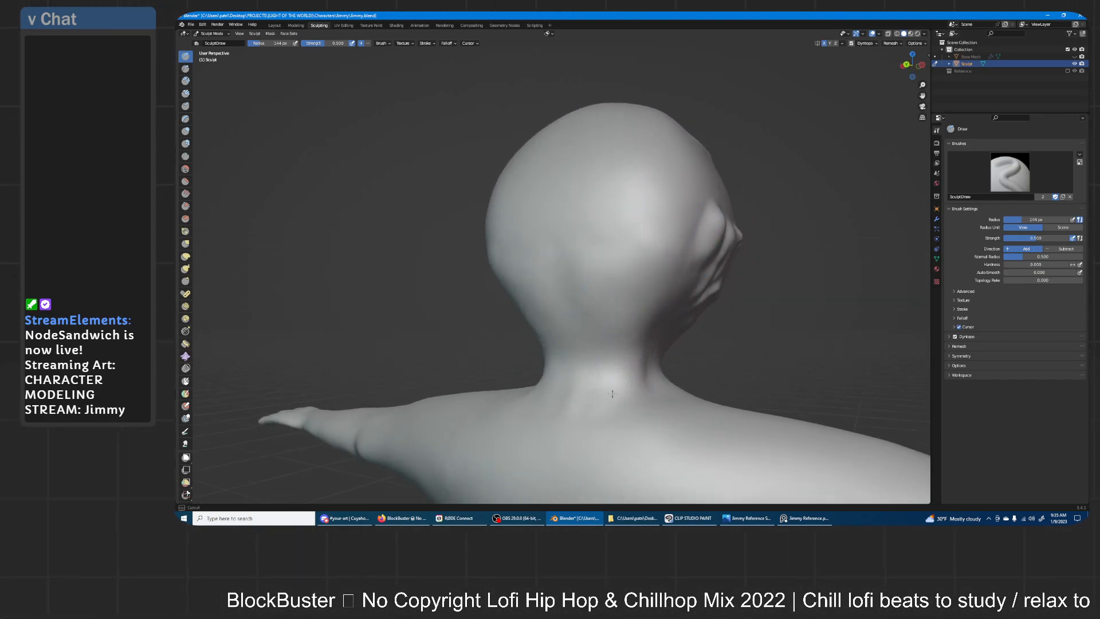
pyautogui.moveTo(677, 279); pyautogui.dragTo(596, 280, button='middle')
pyautogui.moveTo(630, 347)
pyautogui.keyDown('shift'); pyautogui.mouseDown()
pyautogui.moveTo(581, 252)
pyautogui.moveTo(551, 278)
pyautogui.moveTo(603, 349)
pyautogui.mouseUp(); pyautogui.keyUp('shift')
pyautogui.moveTo(571, 331); pyautogui.dragTo(652, 262, button='middle')
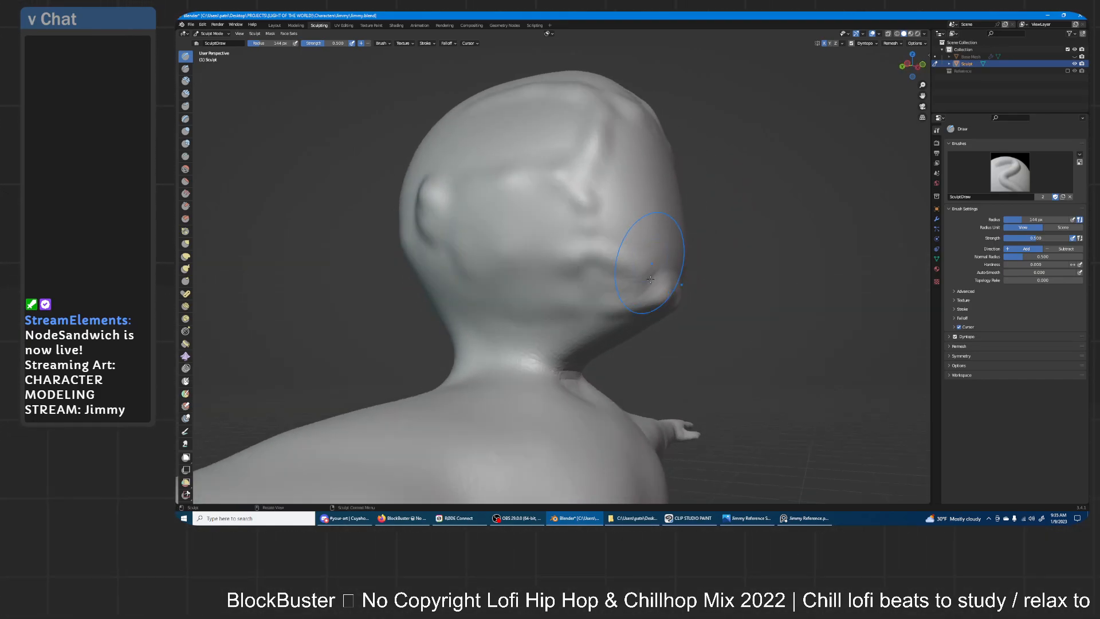
# - Switch to the Inflate brush and fill out and smooth the jaw and cheek
pyautogui.click(185, 131)
pyautogui.moveTo(573, 304); pyautogui.dragTo(701, 305, button='middle')
pyautogui.moveTo(701, 305)
pyautogui.mouseDown()
pyautogui.moveTo(585, 315)
pyautogui.moveTo(743, 319)
pyautogui.moveTo(687, 298)
pyautogui.moveTo(662, 308)
pyautogui.mouseUp()
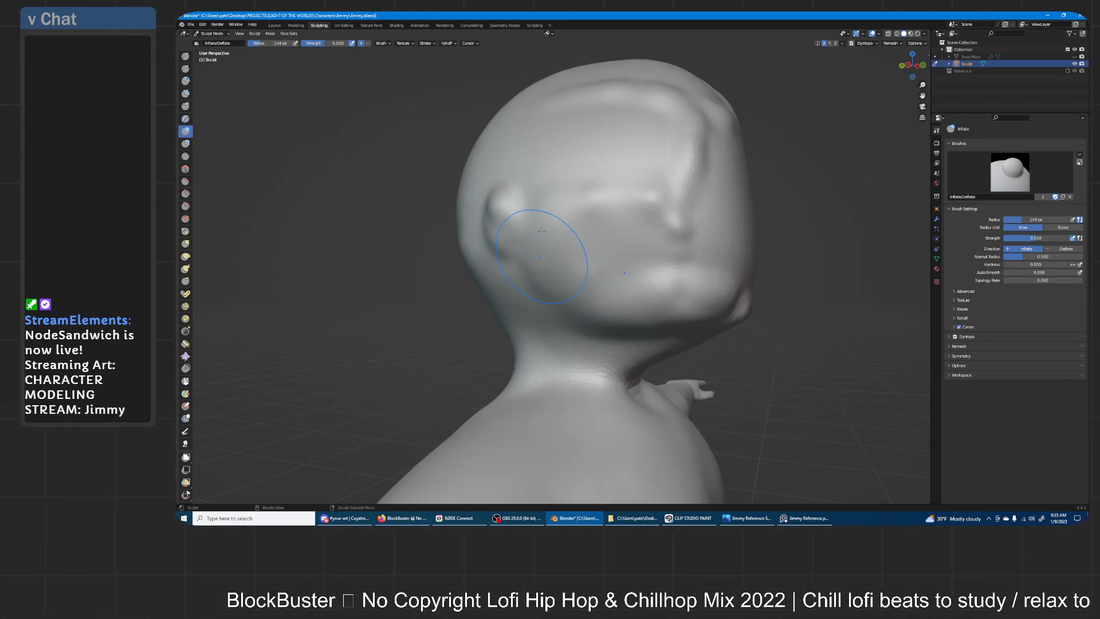
pyautogui.keyDown('shift'); pyautogui.moveTo(685, 302); pyautogui.dragTo(616, 300); pyautogui.keyUp('shift')
pyautogui.moveTo(659, 331); pyautogui.dragTo(383, 342, button='middle')
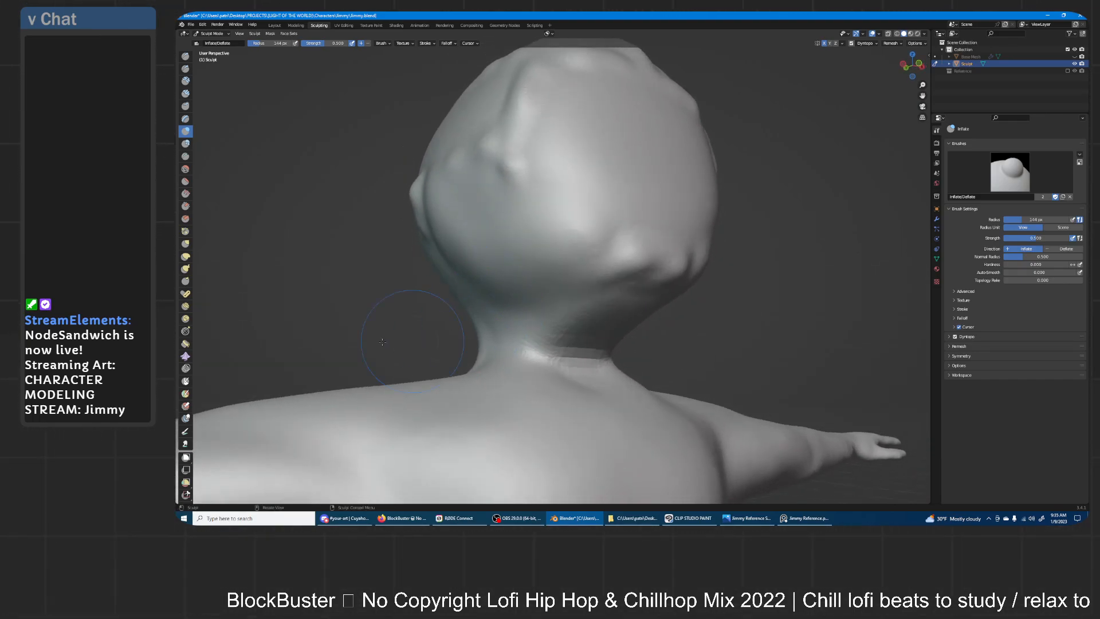
# - Switch to the Grab brush and reshape the jaw and cheek from the front and side
pyautogui.click(186, 244)
pyautogui.moveTo(509, 294); pyautogui.dragTo(516, 260, button='middle')
pyautogui.moveTo(516, 261)
pyautogui.mouseDown()
pyautogui.moveTo(494, 251)
pyautogui.moveTo(465, 259)
pyautogui.mouseUp()
pyautogui.moveTo(465, 259); pyautogui.dragTo(713, 251, button='middle')
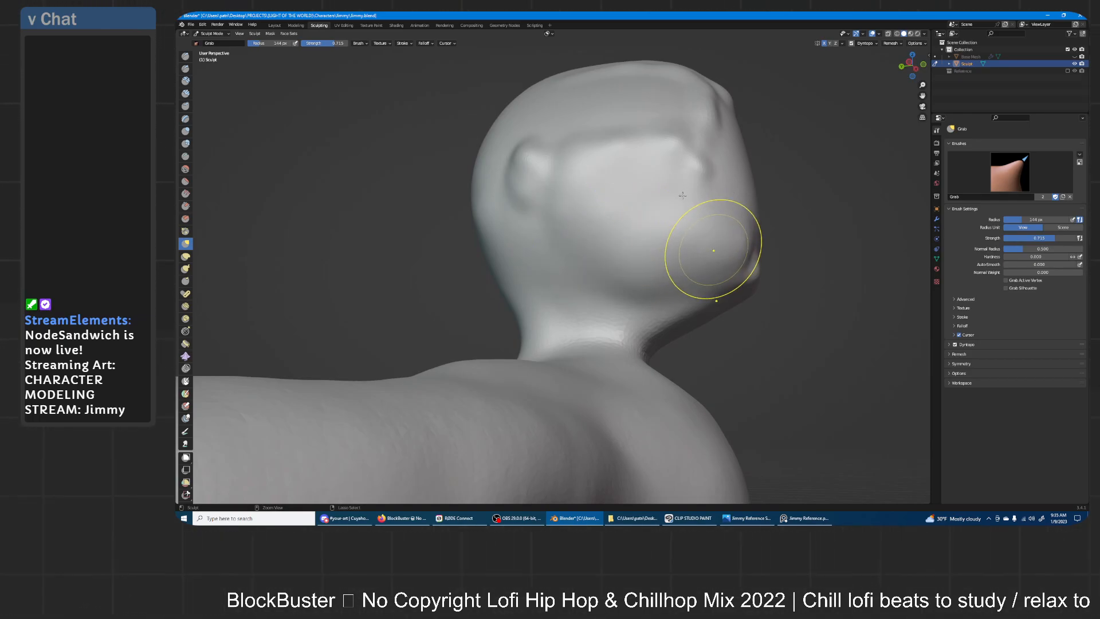
pyautogui.moveTo(666, 301); pyautogui.dragTo(654, 336, button='middle')
pyautogui.moveTo(654, 291); pyautogui.dragTo(672, 216)
pyautogui.moveTo(549, 163); pyautogui.dragTo(529, 303, button='middle')
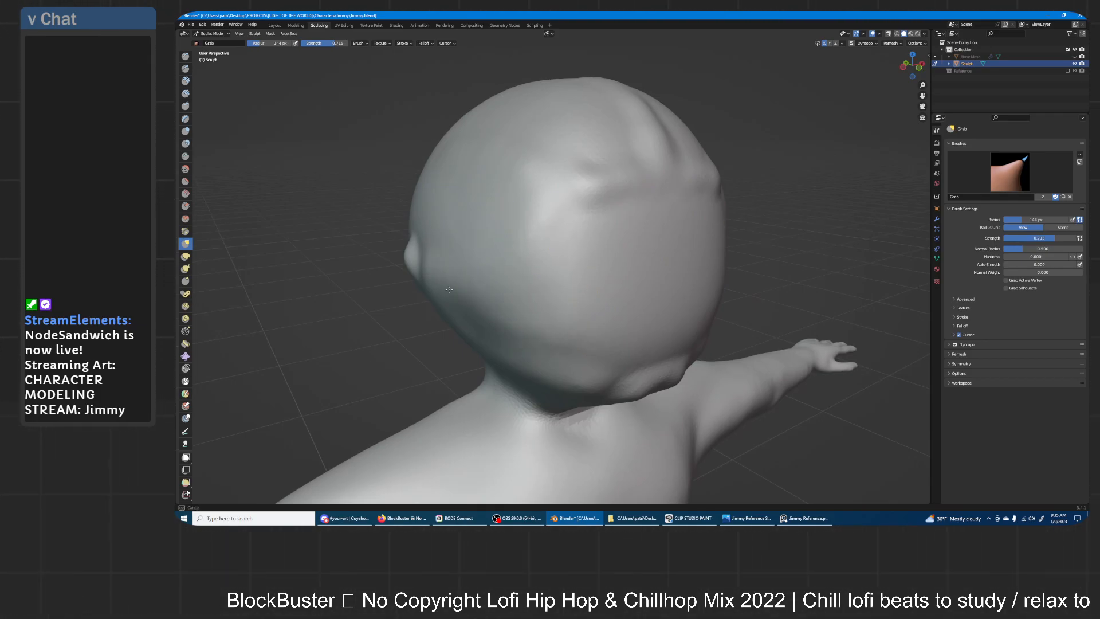
pyautogui.moveTo(589, 185); pyautogui.dragTo(601, 198)
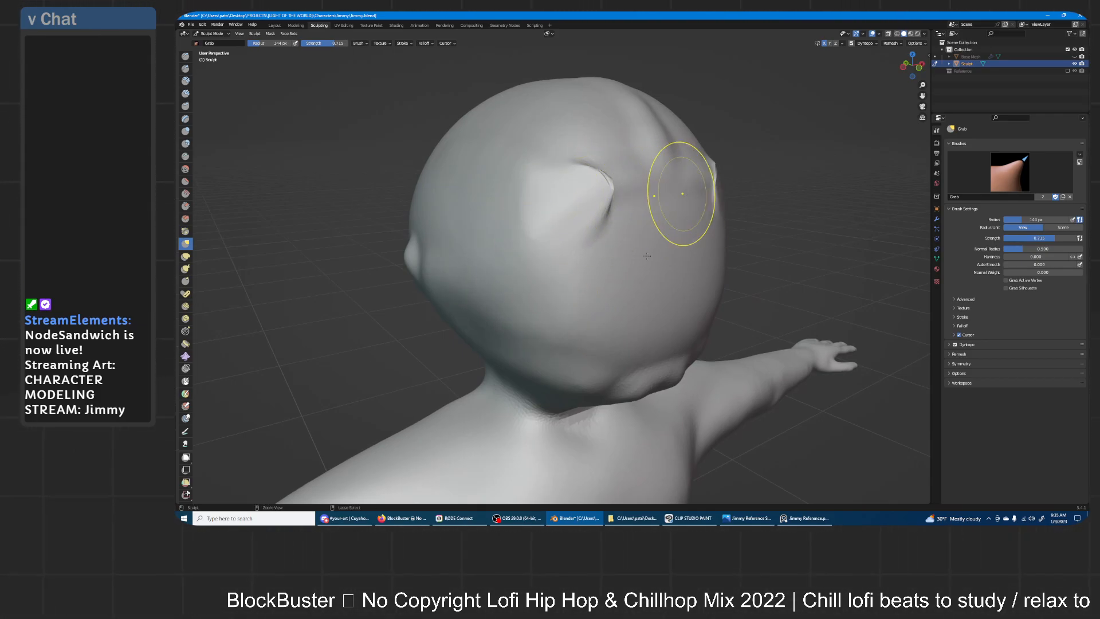
pyautogui.hotkey('ctrl', 'z')
# - Smooth the forehead ridges and refine the lower face's shape from above and from the front
pyautogui.moveTo(624, 189); pyautogui.dragTo(605, 211, button='middle')
pyautogui.moveTo(540, 259); pyautogui.dragTo(547, 366, button='middle')
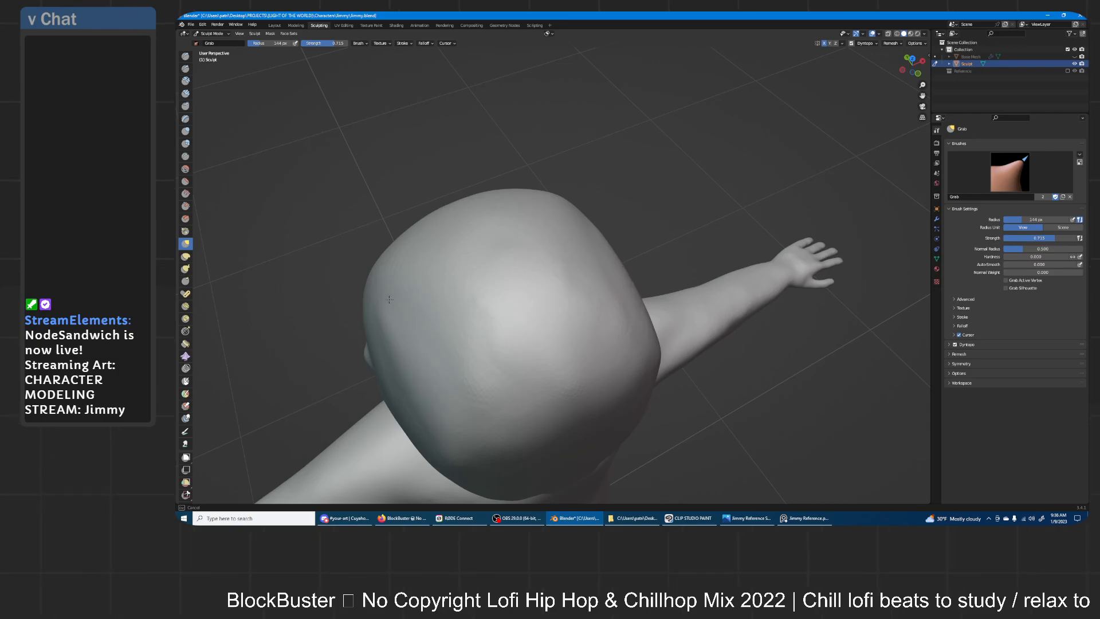
pyautogui.moveTo(412, 414); pyautogui.dragTo(509, 366, button='middle')
pyautogui.moveTo(509, 366); pyautogui.dragTo(460, 380)
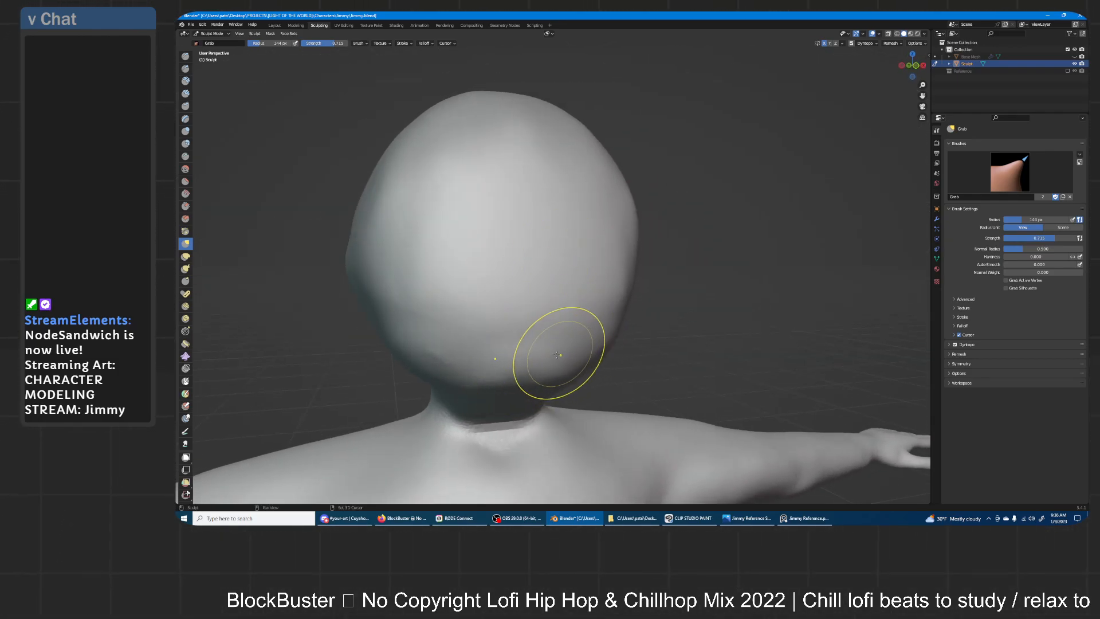
# - Reduce the Draw brush's size and outline both eye sockets on the front of the face
pyautogui.click(185, 156)
pyautogui.moveTo(504, 287); pyautogui.dragTo(572, 289, button='middle')
pyautogui.scroll(3, 572, 290)
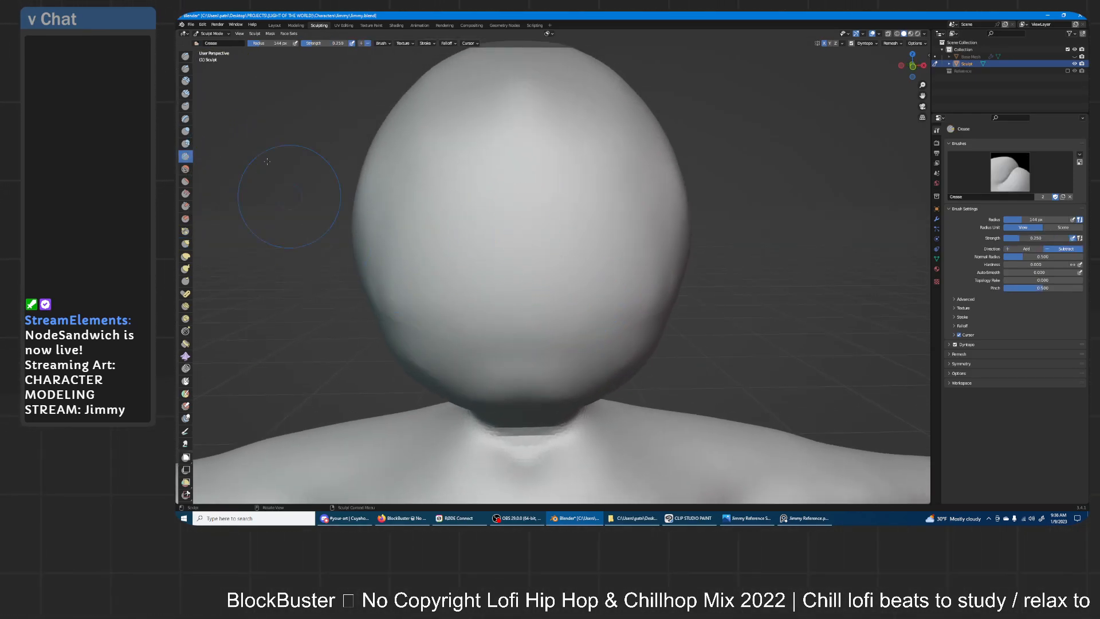
pyautogui.click(186, 56)
pyautogui.press('f')
pyautogui.click(609, 225)
pyautogui.scroll(-3, 609, 224)
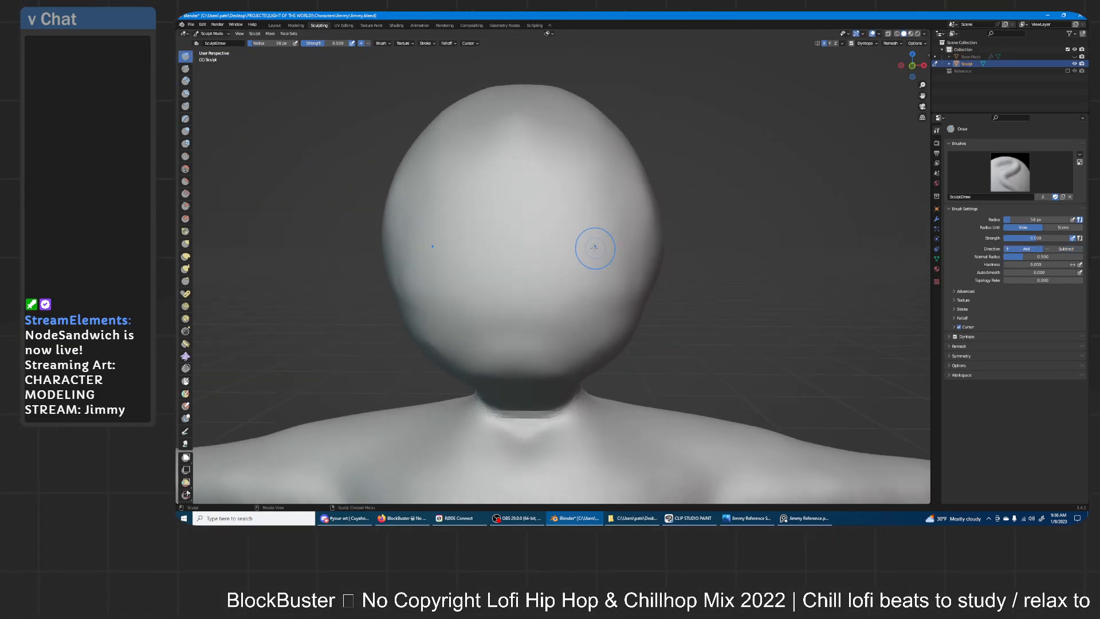
pyautogui.moveTo(579, 225); pyautogui.dragTo(586, 225, button='middle')
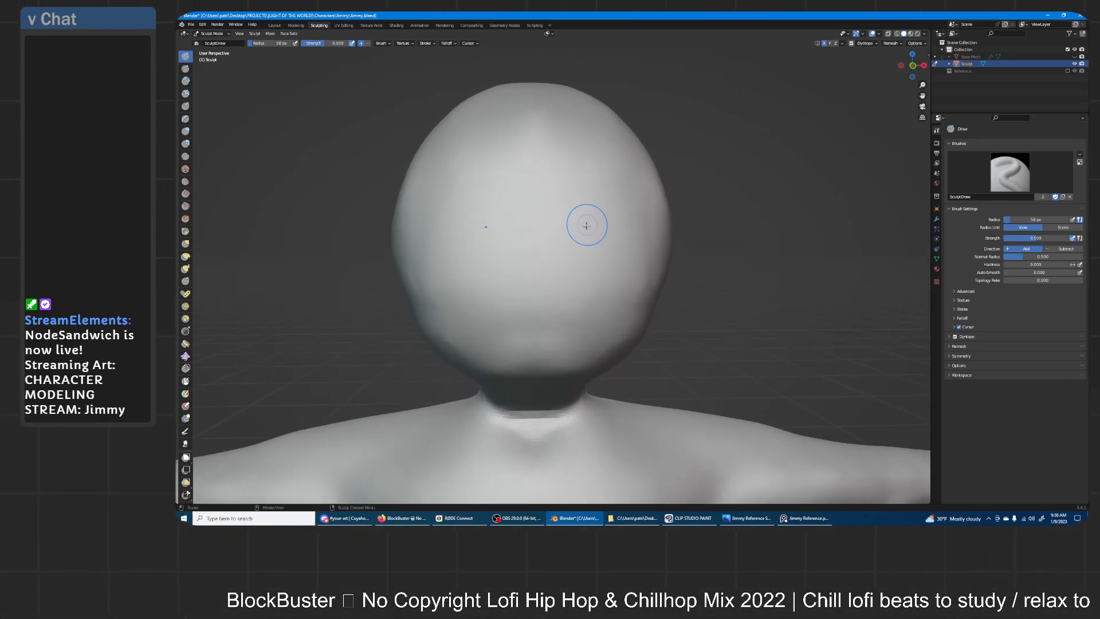
pyautogui.scroll(2, 587, 224)
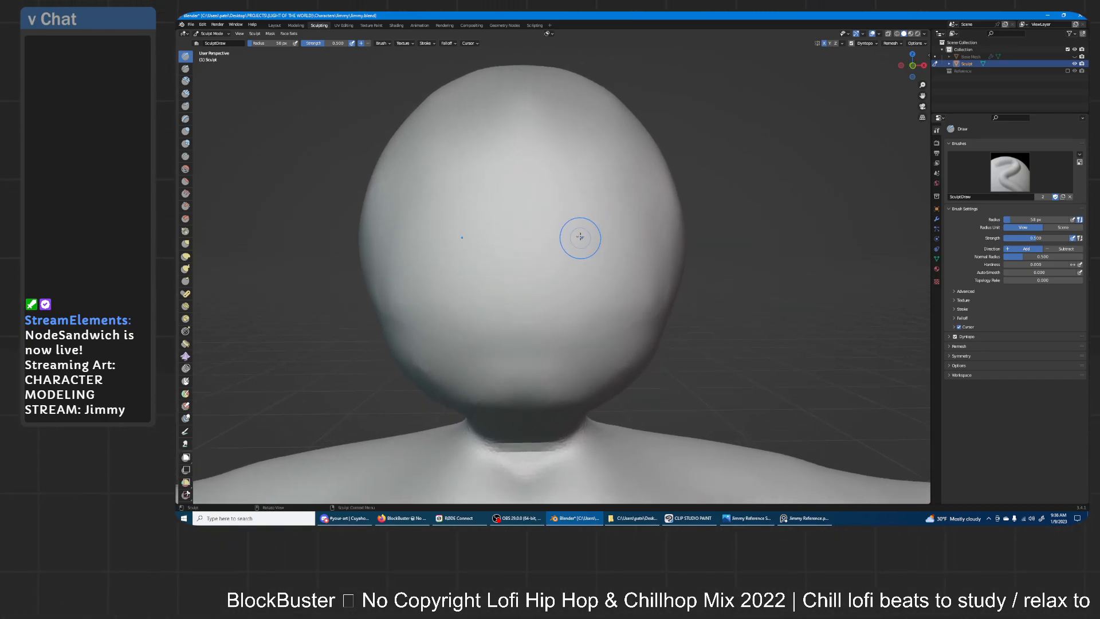
pyautogui.moveTo(562, 256)
pyautogui.mouseDown()
pyautogui.moveTo(572, 229)
pyautogui.moveTo(624, 238)
pyautogui.moveTo(603, 223)
pyautogui.moveTo(593, 255)
pyautogui.moveTo(628, 240)
pyautogui.moveTo(553, 241)
pyautogui.moveTo(564, 218)
pyautogui.moveTo(599, 212)
pyautogui.mouseUp()
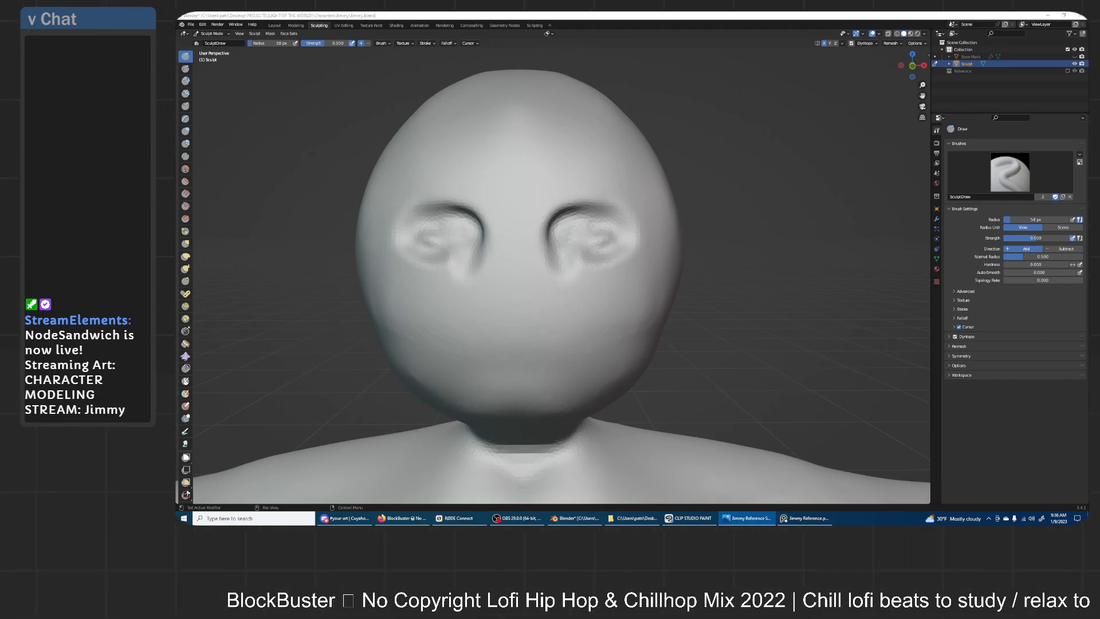
# - Carve both eye sockets deeper and wider by inverting the Draw brush's strokes
pyautogui.click(431, 15)
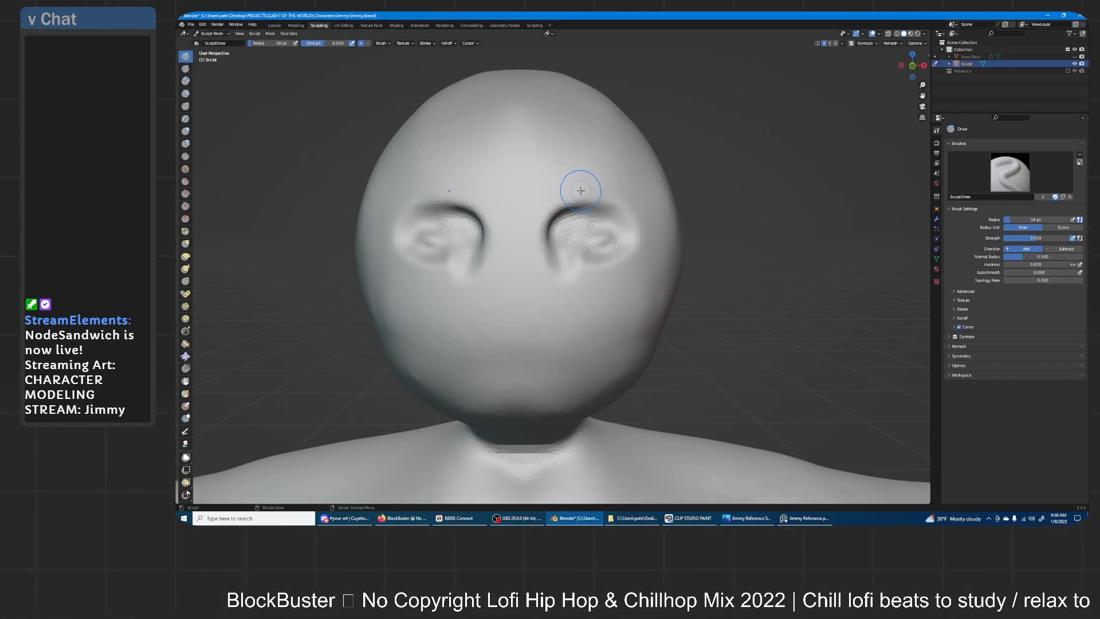
pyautogui.moveTo(561, 232)
pyautogui.keyDown('ctrl'); pyautogui.mouseDown()
pyautogui.moveTo(563, 252)
pyautogui.moveTo(567, 221)
pyautogui.moveTo(599, 208)
pyautogui.moveTo(624, 222)
pyautogui.moveTo(599, 249)
pyautogui.moveTo(545, 234)
pyautogui.moveTo(549, 270)
pyautogui.moveTo(560, 220)
pyautogui.moveTo(601, 208)
pyautogui.moveTo(622, 235)
pyautogui.moveTo(613, 257)
pyautogui.moveTo(571, 216)
pyautogui.moveTo(596, 252)
pyautogui.moveTo(578, 278)
pyautogui.mouseUp(); pyautogui.keyUp('ctrl')
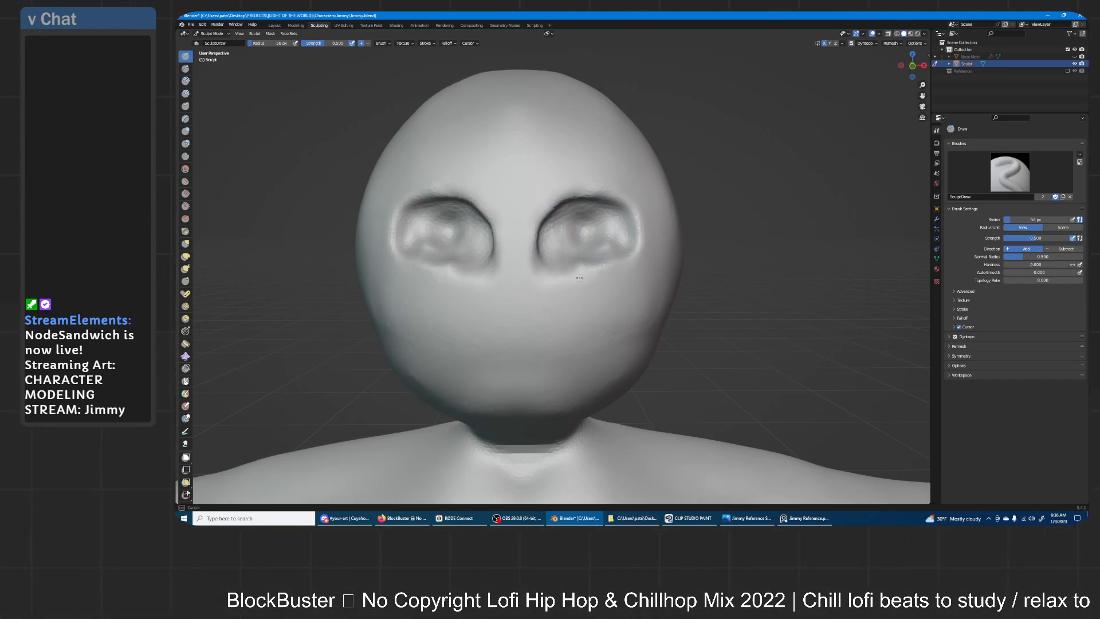
pyautogui.keyDown('shift'); pyautogui.moveTo(562, 255); pyautogui.dragTo(588, 238, button='middle'); pyautogui.keyUp('shift')
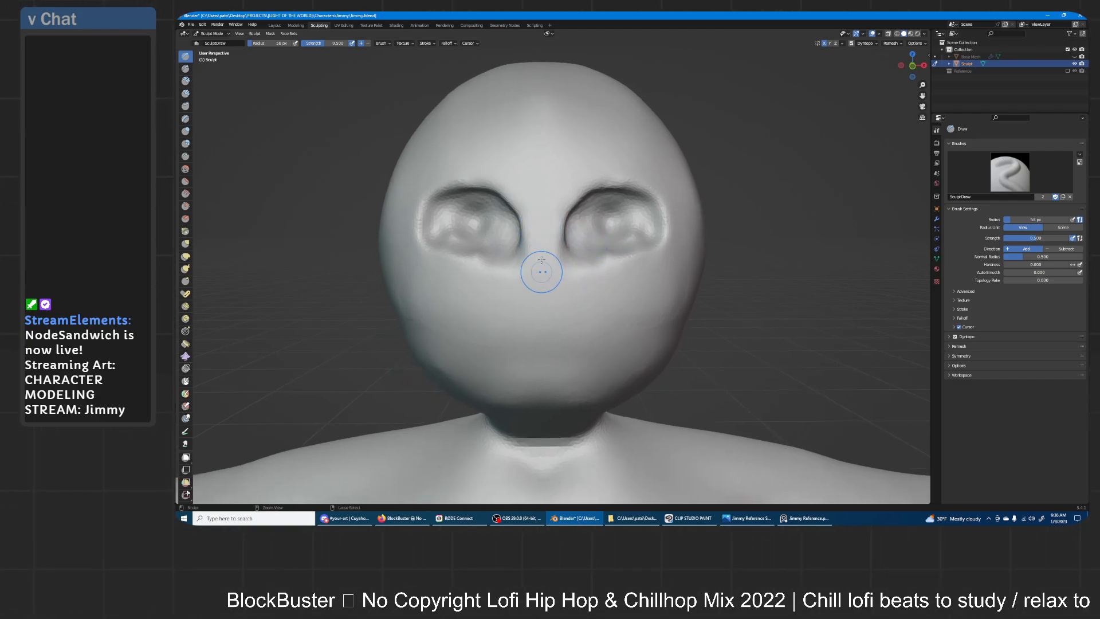
# - Draw a raised nose bridge down the centre of the face, from between the eye sockets to the nose tip
pyautogui.moveTo(541, 316)
pyautogui.mouseDown()
pyautogui.moveTo(541, 331)
pyautogui.moveTo(541, 212)
pyautogui.mouseUp()
pyautogui.moveTo(542, 324); pyautogui.dragTo(555, 327)
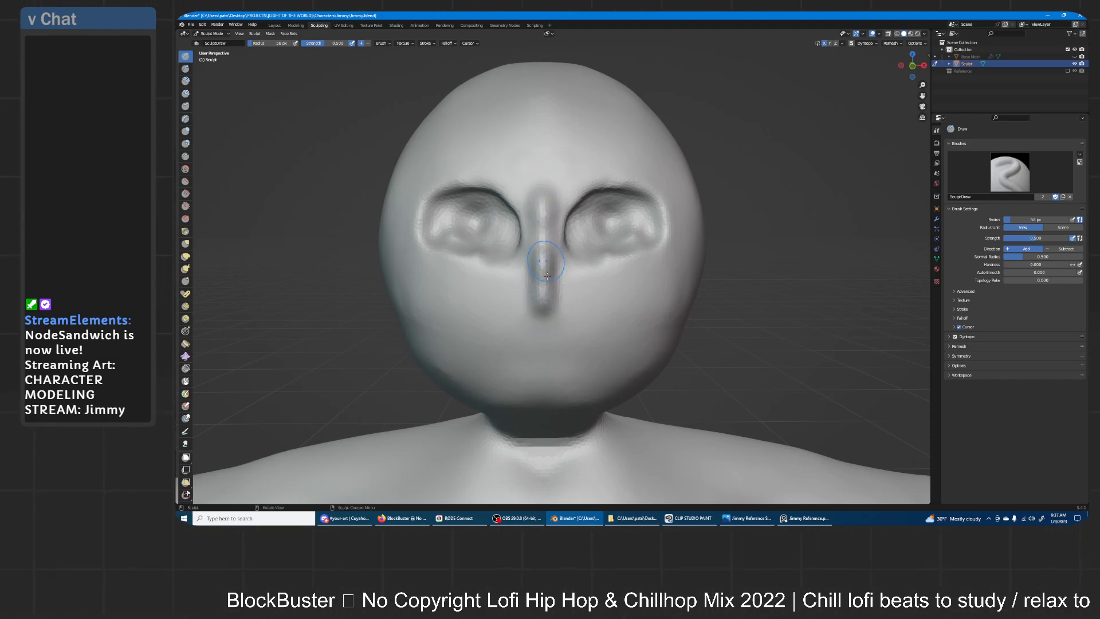
pyautogui.keyDown('shift'); pyautogui.moveTo(579, 308); pyautogui.dragTo(549, 262, button='middle'); pyautogui.keyUp('shift')
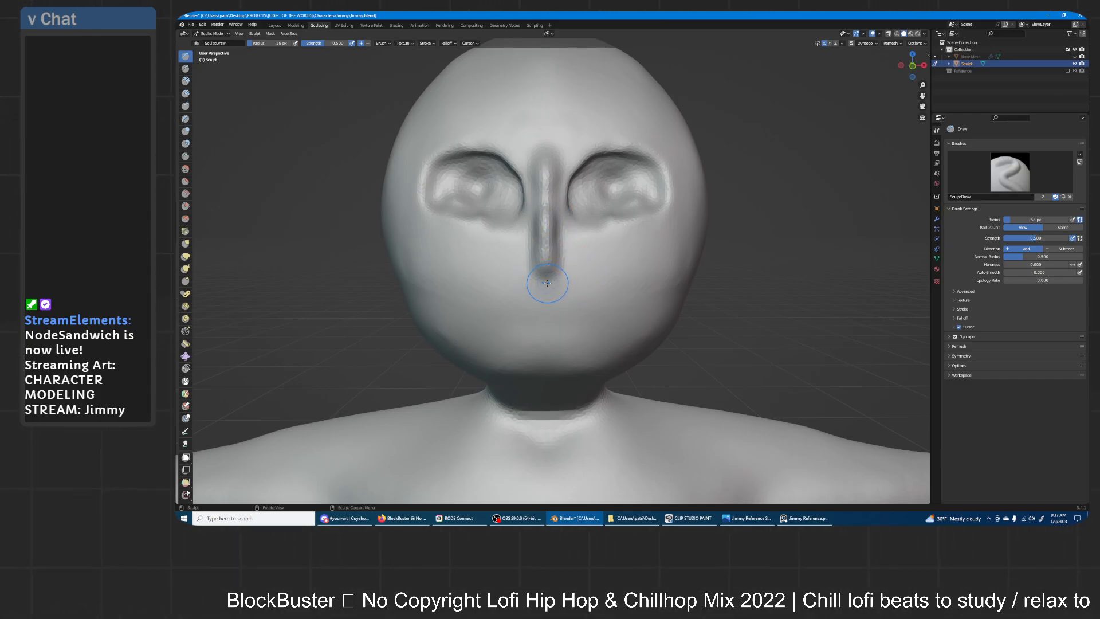
# - Build up the upper and lower lips beneath the nose with the Draw brush
pyautogui.scroll(3, 567, 319)
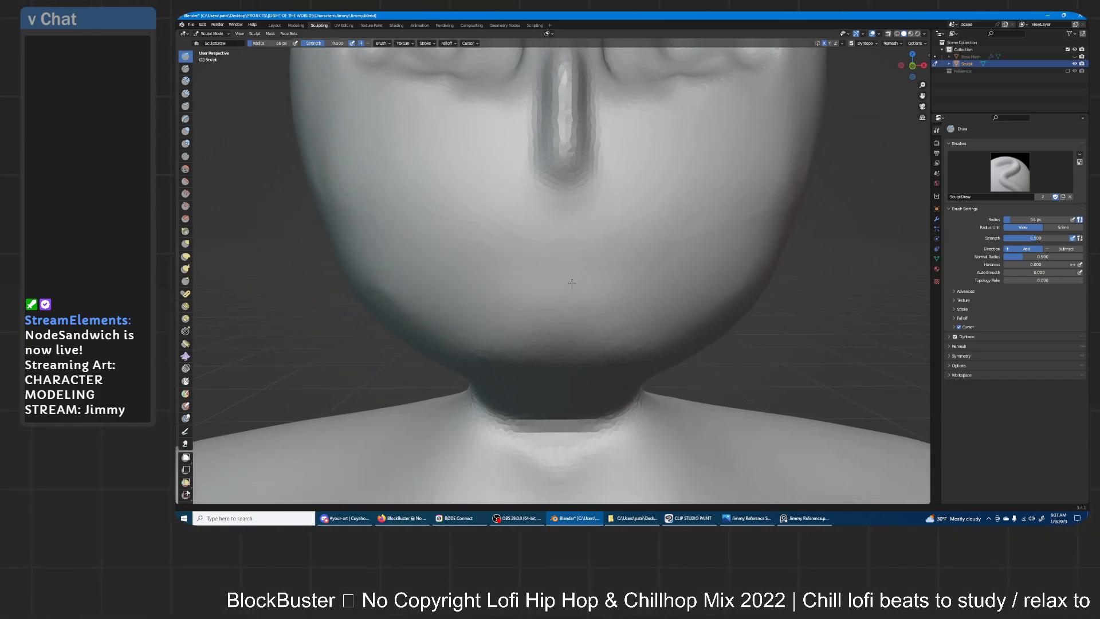
pyautogui.moveTo(577, 249); pyautogui.dragTo(634, 258)
pyautogui.moveTo(558, 276)
pyautogui.mouseDown()
pyautogui.moveTo(628, 275)
pyautogui.moveTo(597, 279)
pyautogui.mouseUp()
pyautogui.moveTo(596, 271)
pyautogui.mouseDown(button='middle')
pyautogui.moveTo(657, 256)
pyautogui.moveTo(585, 275)
pyautogui.mouseUp(button='middle')
pyautogui.moveTo(520, 277)
pyautogui.mouseDown()
pyautogui.moveTo(596, 283)
pyautogui.moveTo(630, 304)
pyautogui.moveTo(527, 270)
pyautogui.moveTo(627, 291)
pyautogui.moveTo(560, 266)
pyautogui.mouseUp()
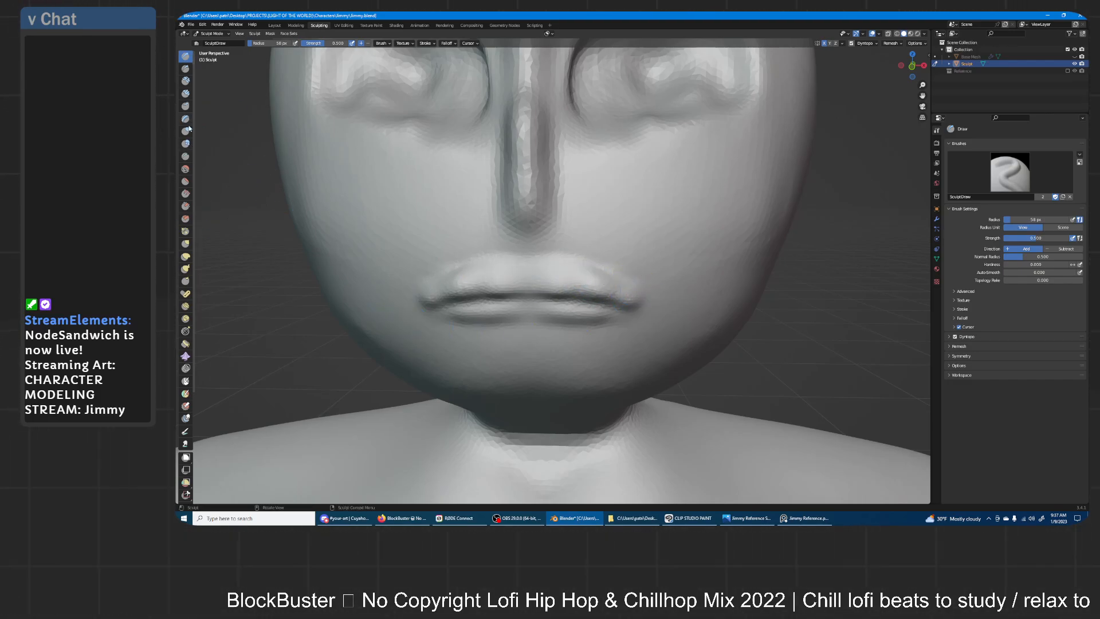
# - Switch to the Crease brush and carve the mouth line between the lips out to both corners
pyautogui.click(186, 156)
pyautogui.moveTo(584, 265); pyautogui.dragTo(565, 255, button='middle')
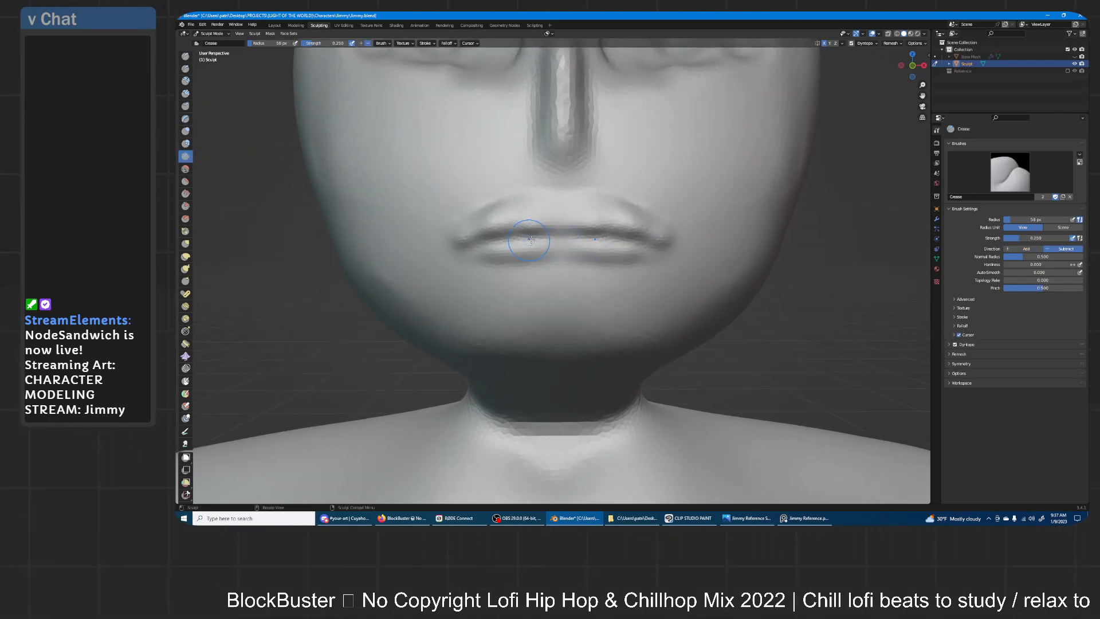
pyautogui.moveTo(550, 235); pyautogui.dragTo(613, 240)
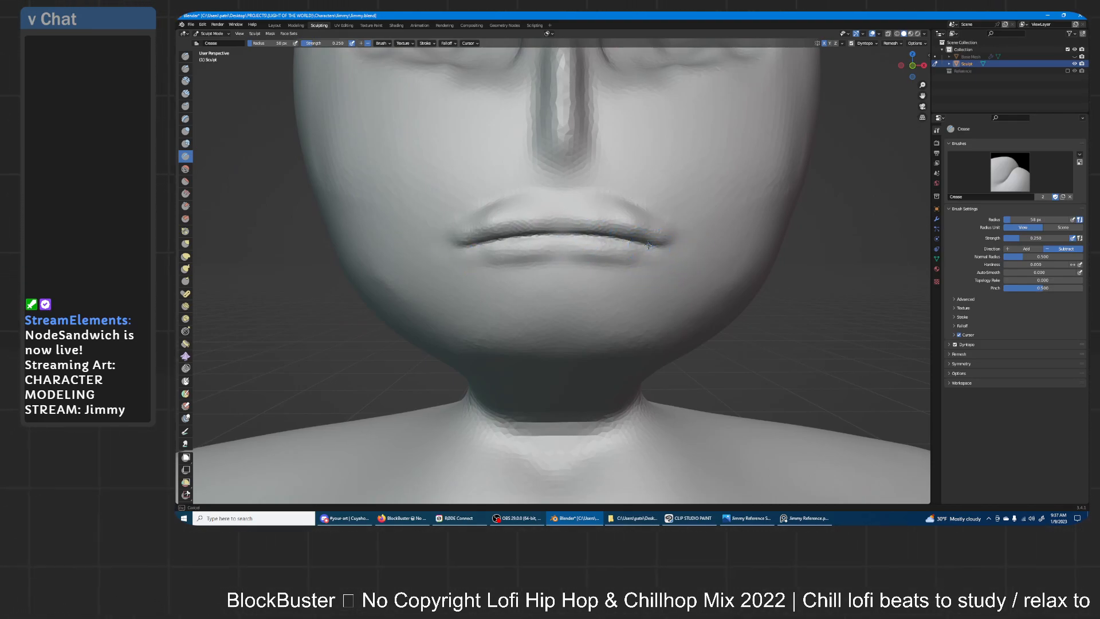
pyautogui.scroll(-5, 676, 246)
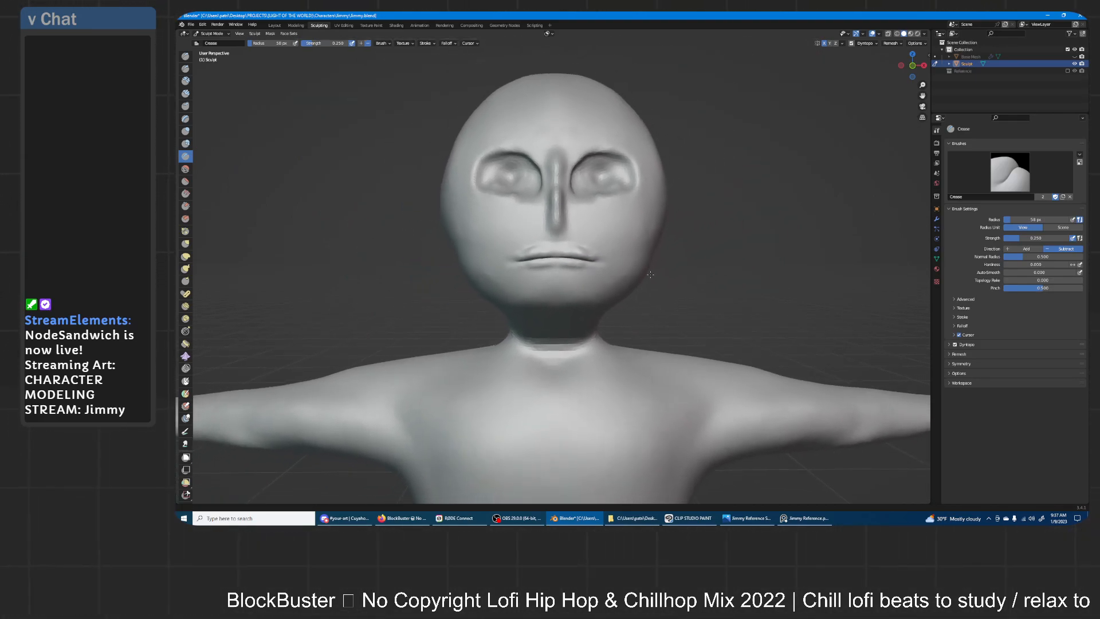
pyautogui.scroll(5, 633, 234)
pyautogui.moveTo(648, 234)
pyautogui.mouseDown()
pyautogui.moveTo(685, 229)
pyautogui.moveTo(651, 233)
pyautogui.mouseUp()
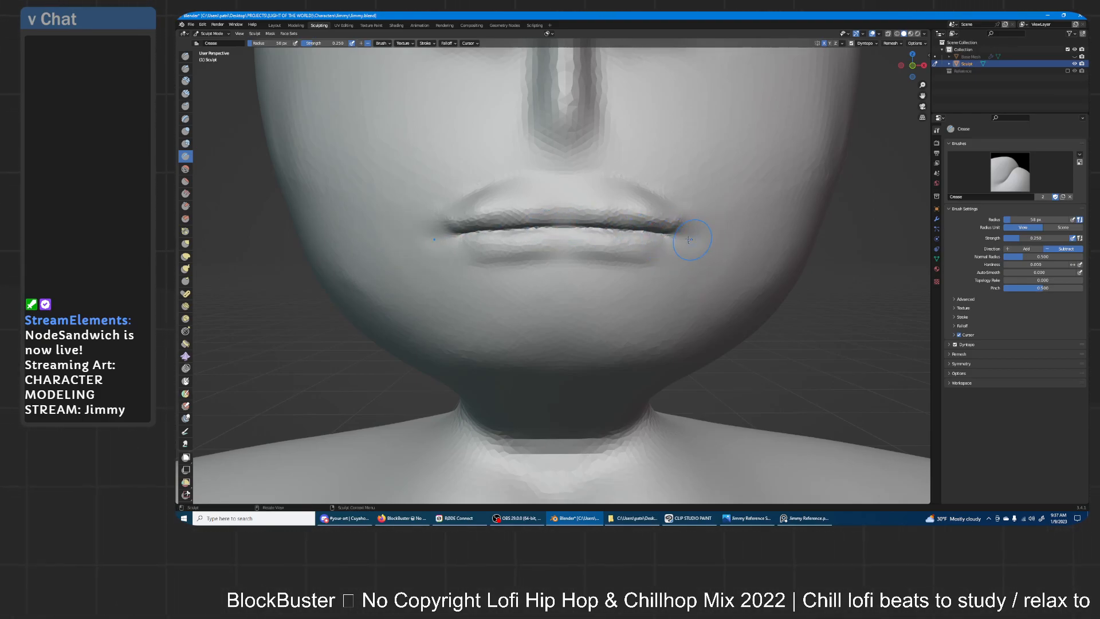
pyautogui.moveTo(648, 232); pyautogui.dragTo(573, 228)
pyautogui.moveTo(550, 231); pyautogui.dragTo(633, 233)
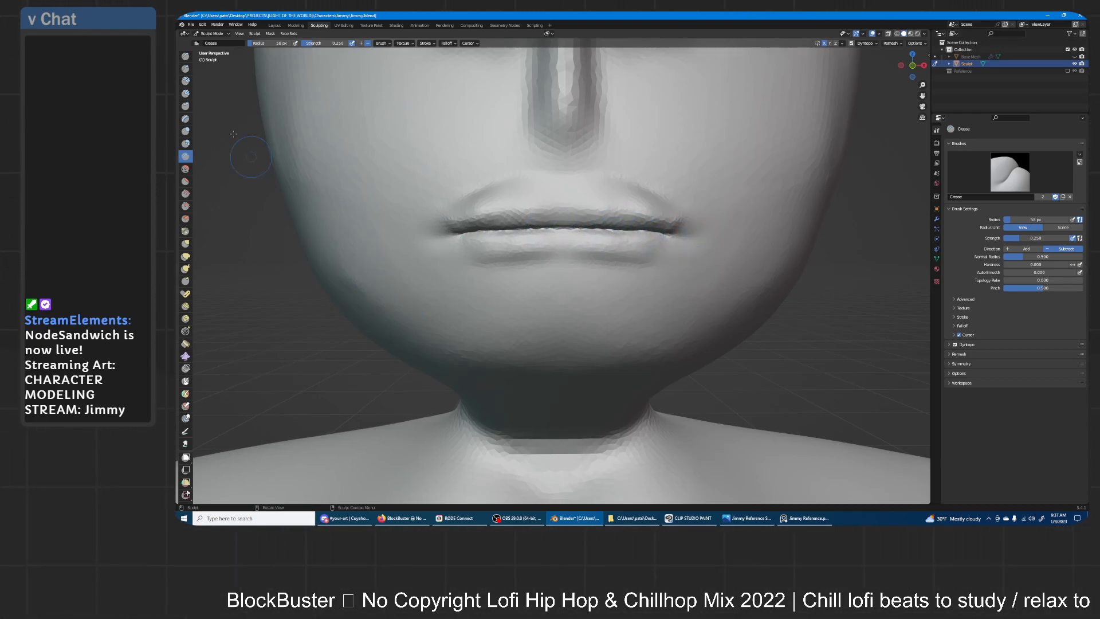
# - Switch to a larger Inflate brush, plump the upper lip and soften the outer edges of both lips
pyautogui.press('i')
pyautogui.press('f')
pyautogui.click(597, 217)
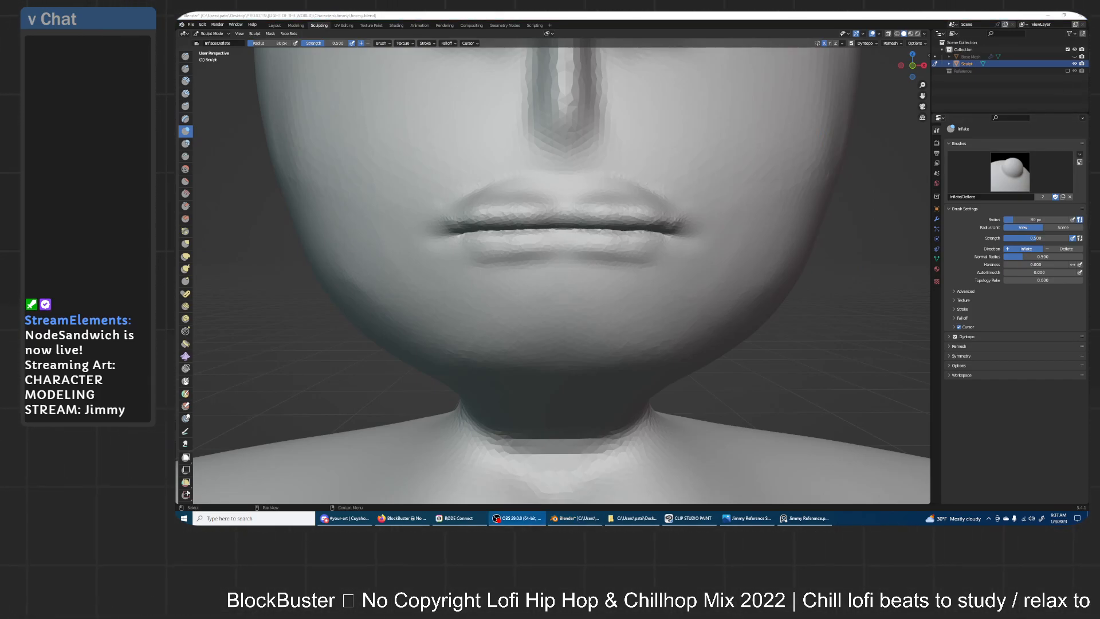
pyautogui.click(694, 15)
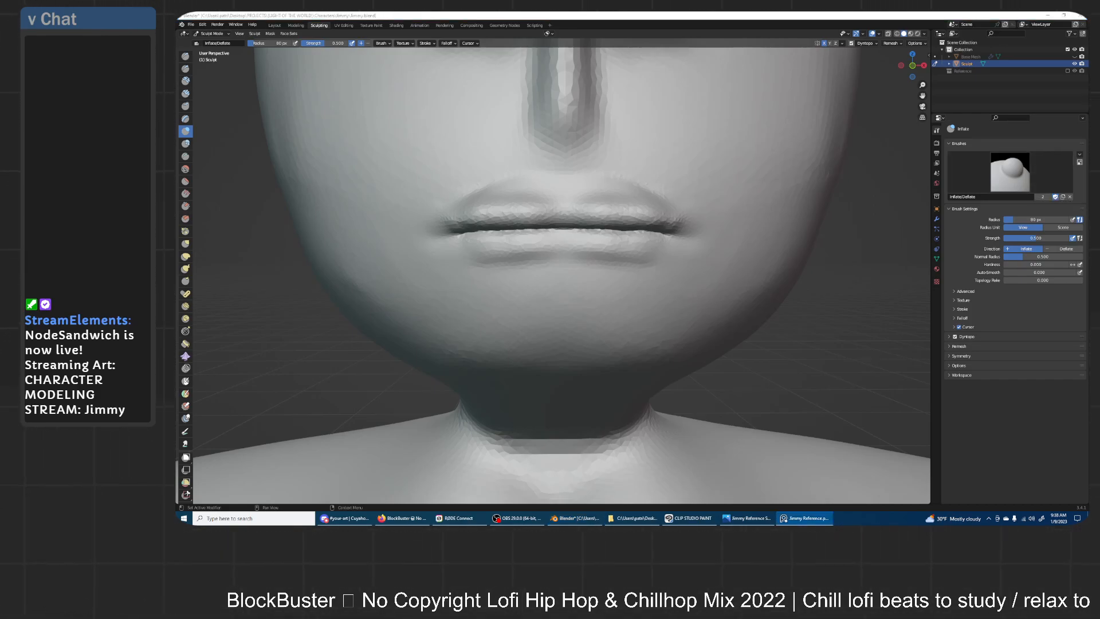
pyautogui.click(807, 14)
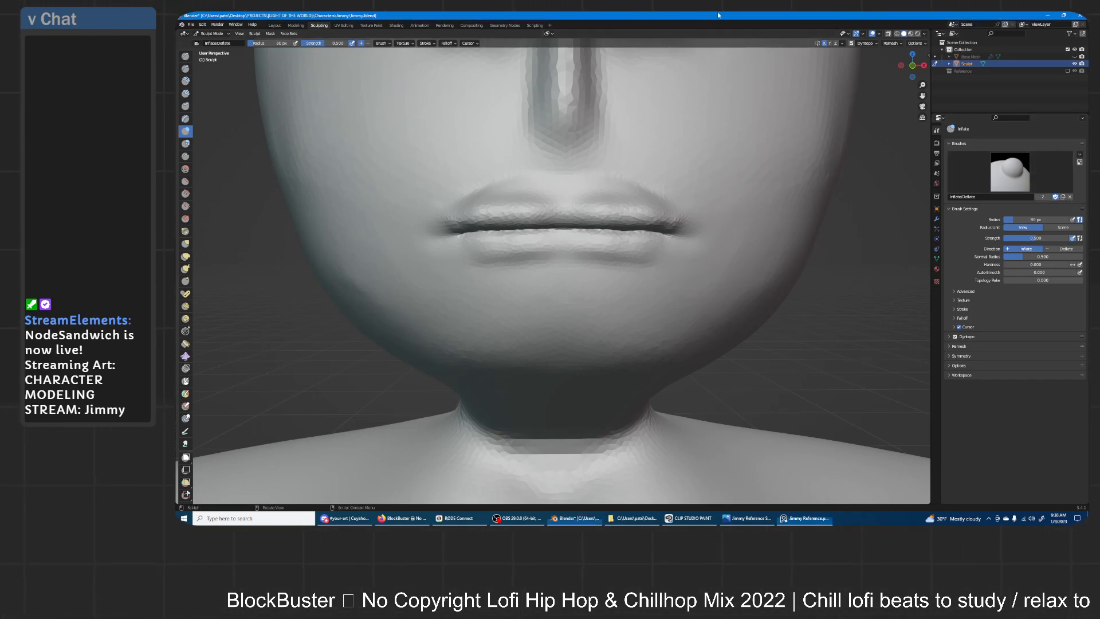
pyautogui.moveTo(567, 183); pyautogui.dragTo(563, 177)
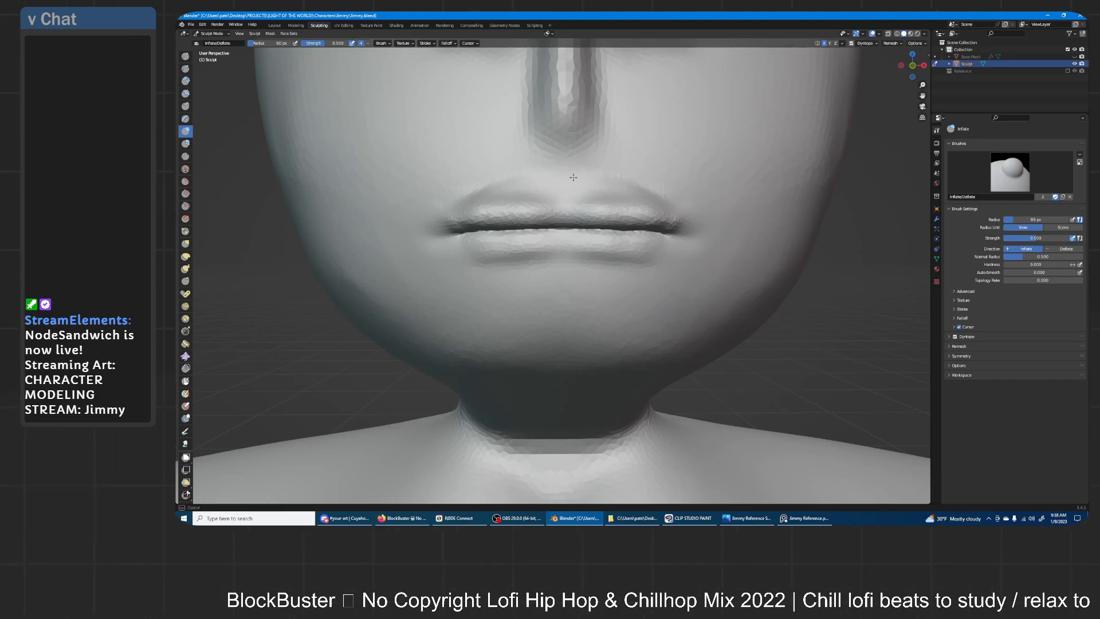
pyautogui.moveTo(609, 269)
pyautogui.mouseDown()
pyautogui.moveTo(559, 272)
pyautogui.moveTo(650, 256)
pyautogui.moveTo(556, 283)
pyautogui.moveTo(469, 262)
pyautogui.mouseUp()
# - Switch to the Draw brush and rework the lower lip's volume below the mouth line
pyautogui.click(184, 57)
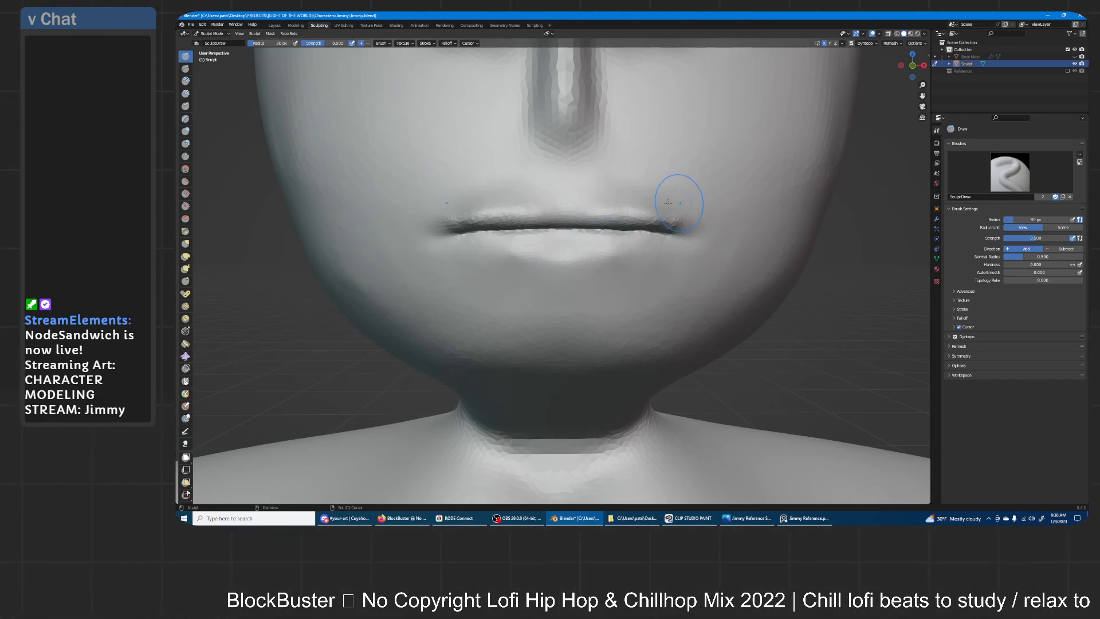
pyautogui.moveTo(677, 194); pyautogui.dragTo(768, 204, button='middle')
pyautogui.moveTo(768, 238); pyautogui.dragTo(764, 241)
pyautogui.moveTo(763, 261); pyautogui.dragTo(601, 277, button='middle')
pyautogui.moveTo(536, 241)
pyautogui.mouseDown()
pyautogui.moveTo(601, 243)
pyautogui.moveTo(537, 259)
pyautogui.mouseUp()
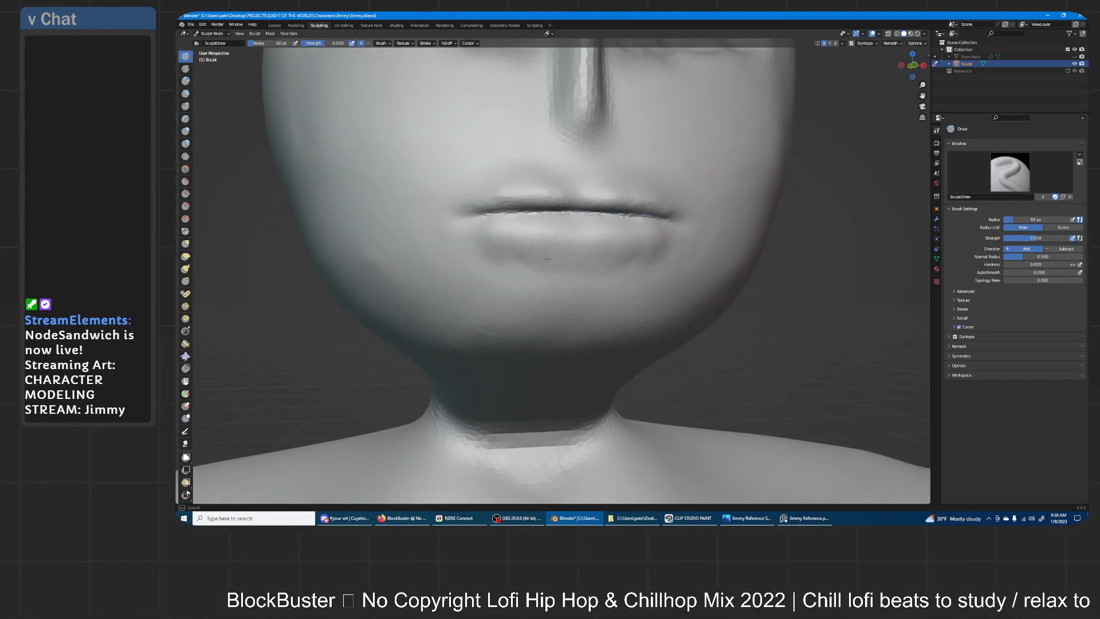
pyautogui.moveTo(539, 257); pyautogui.dragTo(487, 327, button='middle')
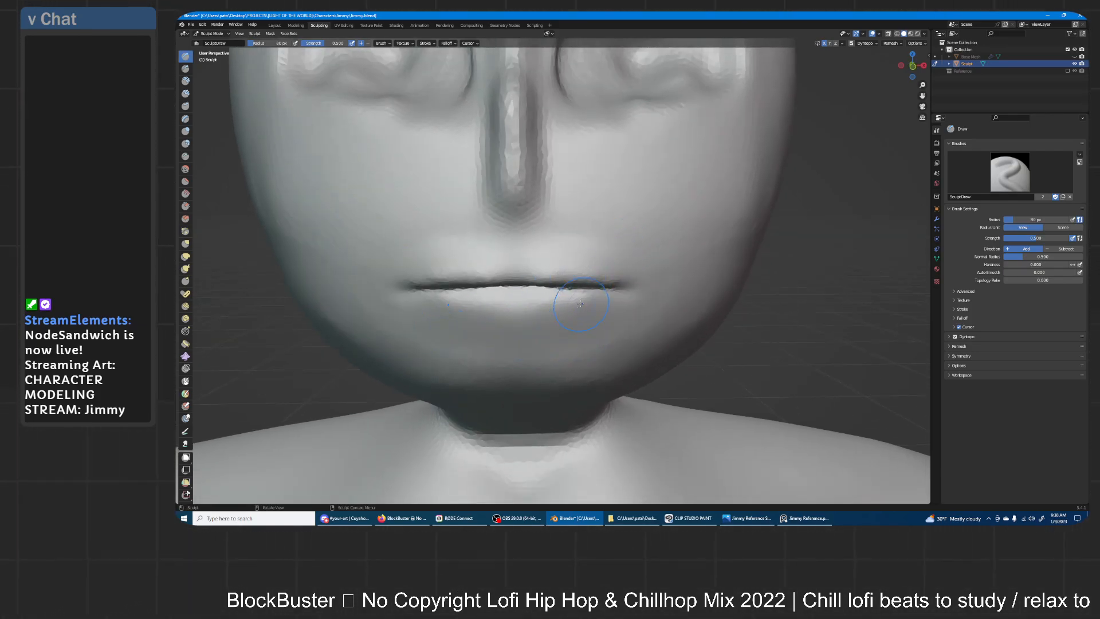
# - Add volume along the upper lip from an angled view and smooth it toward the mouth corner
pyautogui.scroll(-3, 581, 304)
pyautogui.moveTo(581, 305); pyautogui.dragTo(590, 258, button='middle')
pyautogui.moveTo(535, 237); pyautogui.dragTo(580, 236)
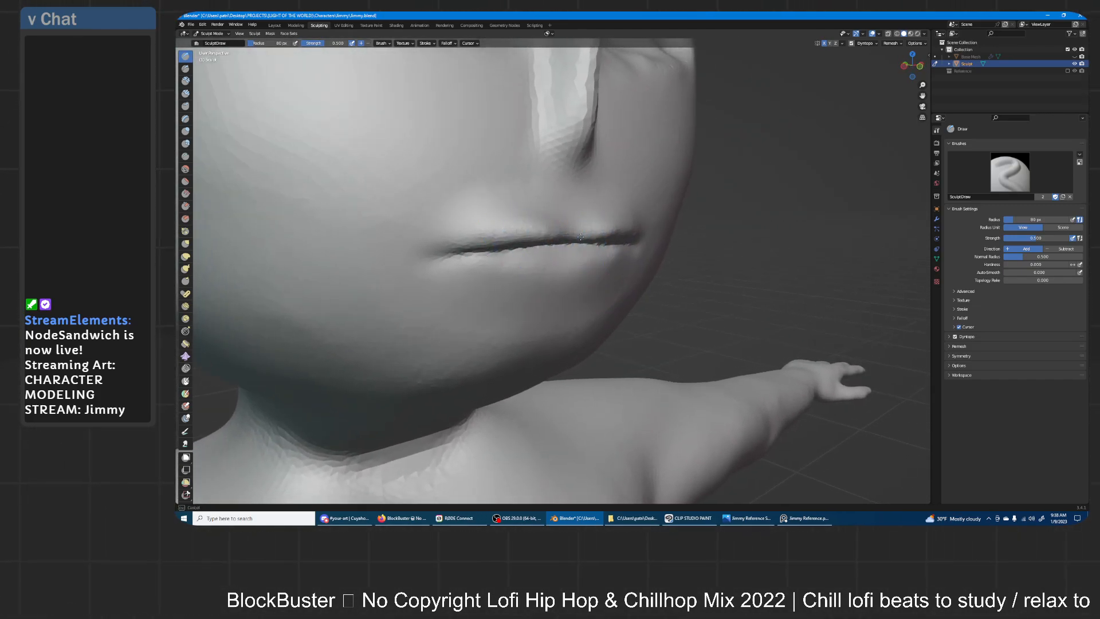
pyautogui.moveTo(504, 233); pyautogui.dragTo(454, 239)
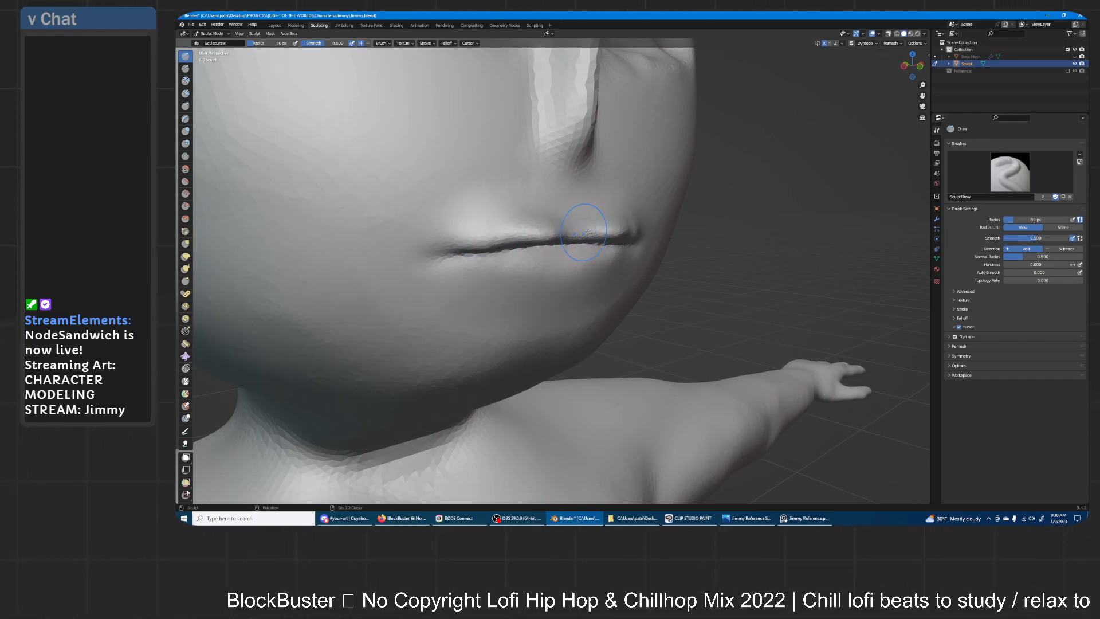
pyautogui.moveTo(548, 234)
pyautogui.keyDown('shift'); pyautogui.mouseDown()
pyautogui.moveTo(467, 245)
pyautogui.moveTo(504, 252)
pyautogui.mouseUp(); pyautogui.keyUp('shift')
pyautogui.moveTo(602, 244); pyautogui.dragTo(541, 232, button='middle')
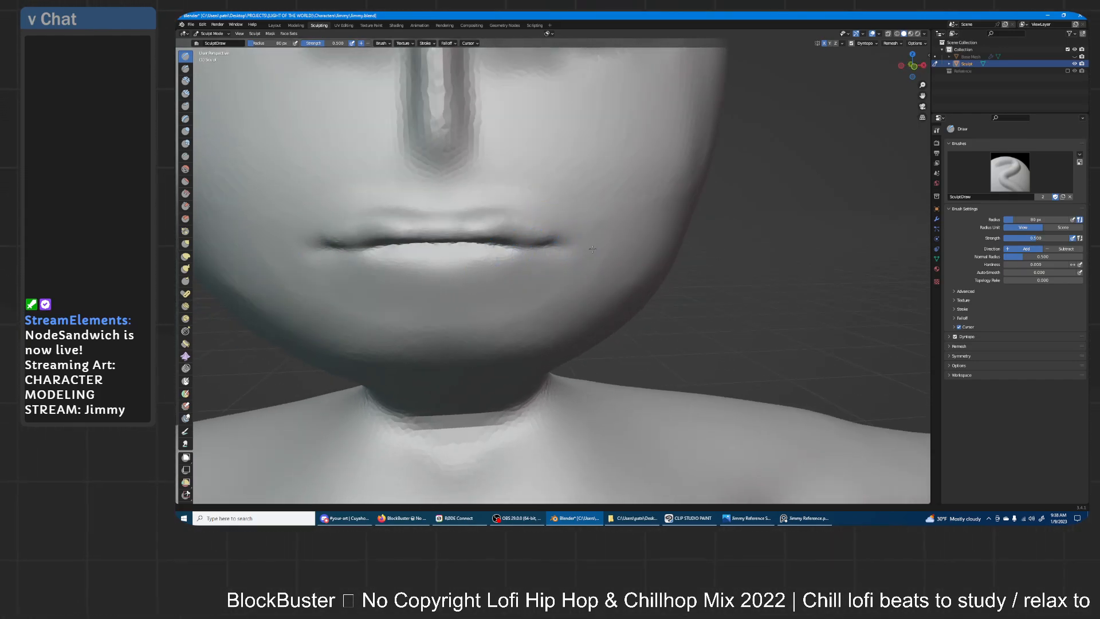
pyautogui.keyDown('shift'); pyautogui.moveTo(490, 261); pyautogui.dragTo(468, 277, button='middle'); pyautogui.keyUp('shift')
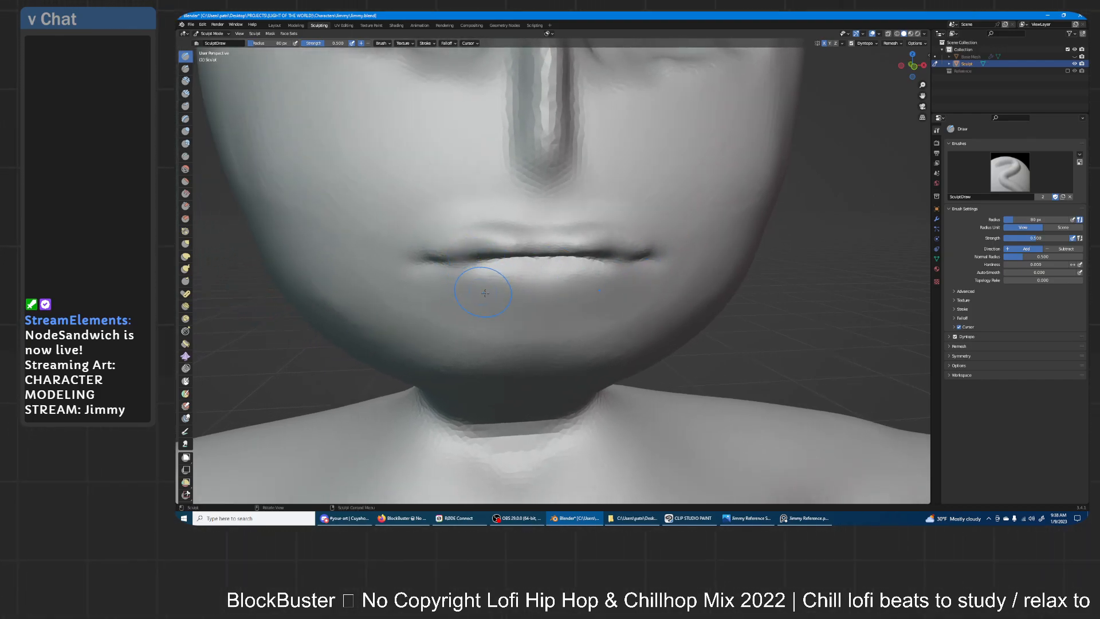
# - Shape the area between upper lip and nose, smooth the lip toward its corners, and undo the last smoothing stroke
pyautogui.moveTo(536, 226)
pyautogui.mouseDown()
pyautogui.moveTo(450, 241)
pyautogui.moveTo(535, 210)
pyautogui.mouseUp()
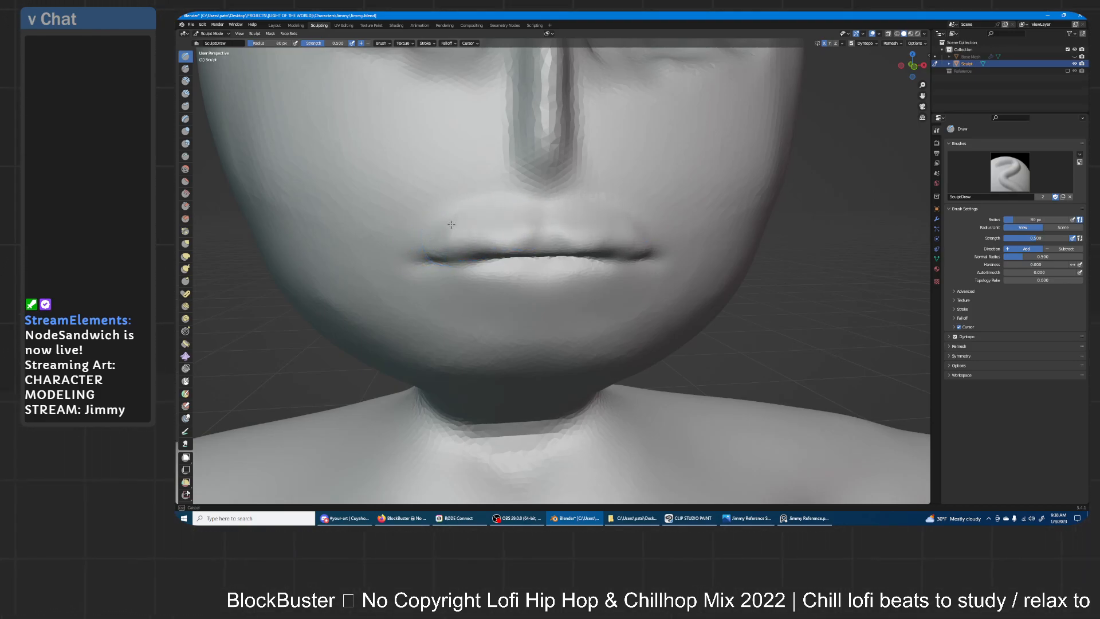
pyautogui.moveTo(469, 226)
pyautogui.keyDown('shift'); pyautogui.mouseDown()
pyautogui.moveTo(541, 216)
pyautogui.moveTo(528, 189)
pyautogui.moveTo(535, 207)
pyautogui.moveTo(520, 205)
pyautogui.mouseUp(); pyautogui.keyUp('shift')
pyautogui.moveTo(521, 205)
pyautogui.keyDown('shift'); pyautogui.mouseDown()
pyautogui.moveTo(548, 222)
pyautogui.moveTo(527, 201)
pyautogui.moveTo(534, 209)
pyautogui.moveTo(492, 252)
pyautogui.moveTo(550, 243)
pyautogui.moveTo(493, 241)
pyautogui.moveTo(432, 261)
pyautogui.mouseUp(); pyautogui.keyUp('shift')
pyautogui.keyDown('shift'); pyautogui.moveTo(488, 242); pyautogui.dragTo(446, 260); pyautogui.keyUp('shift')
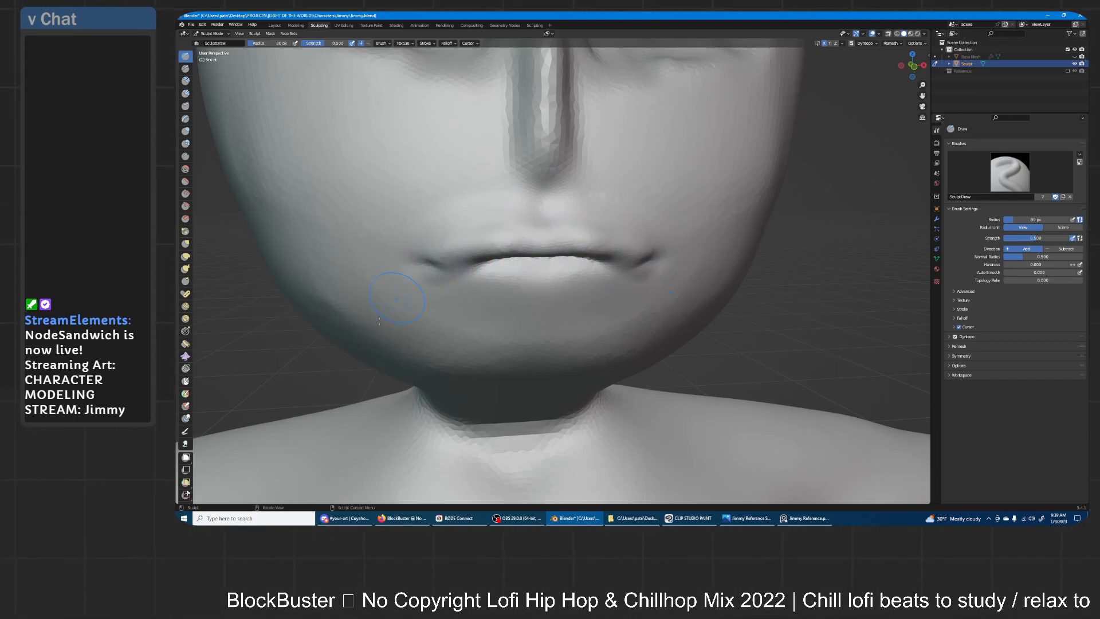
pyautogui.hotkey('ctrl', 'z')
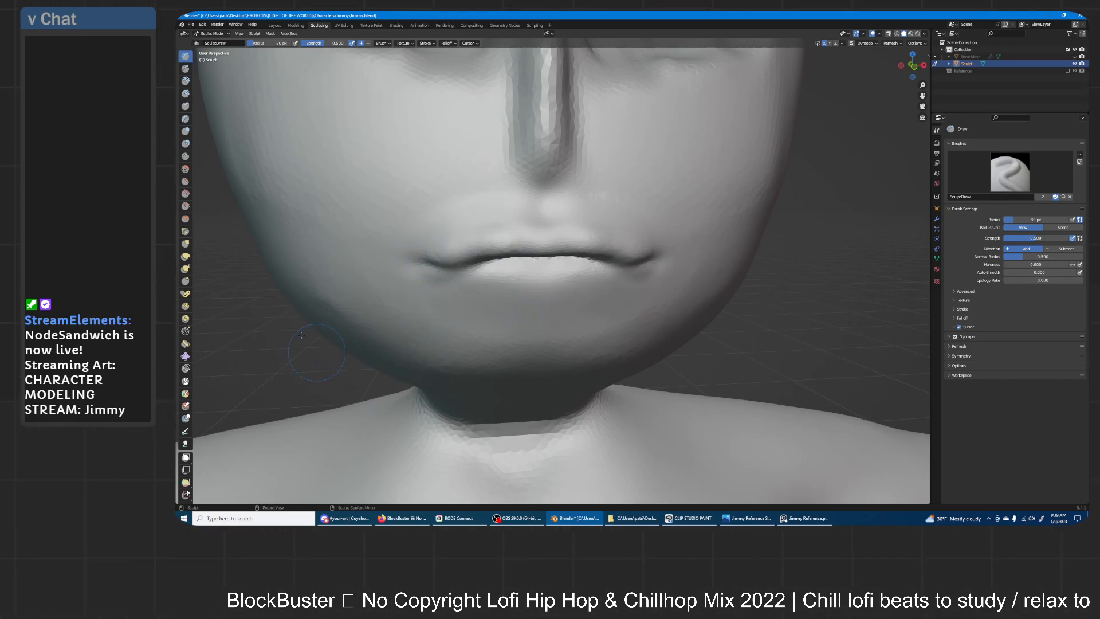
# - Switch to the Grab brush and reshape the mouth line into a smooth arch from corner to corner
pyautogui.click(185, 244)
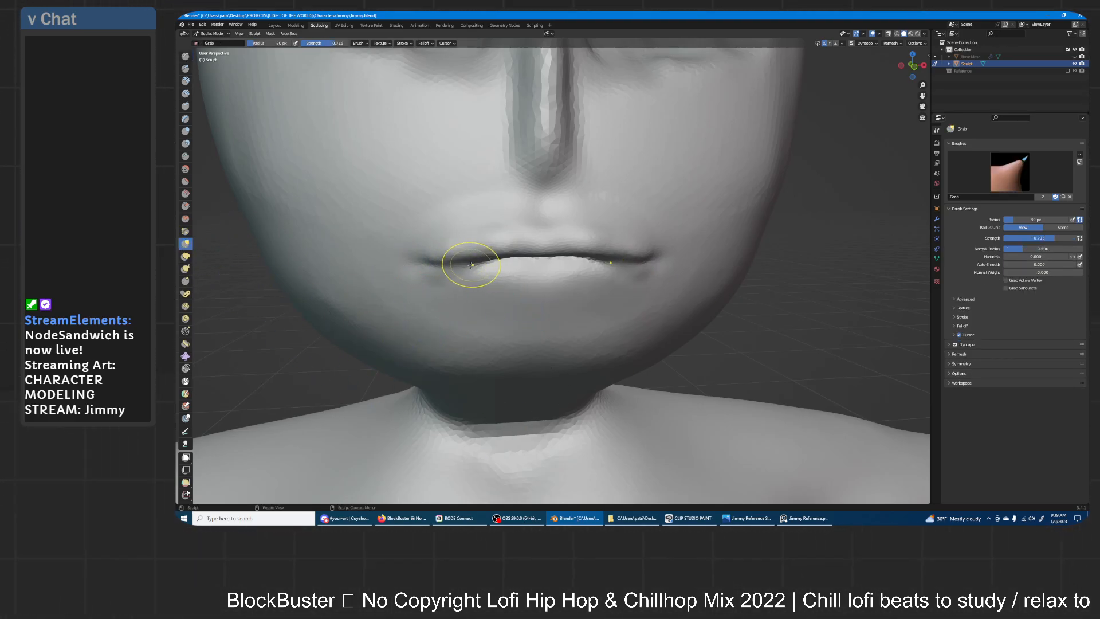
pyautogui.moveTo(449, 268); pyautogui.dragTo(512, 249)
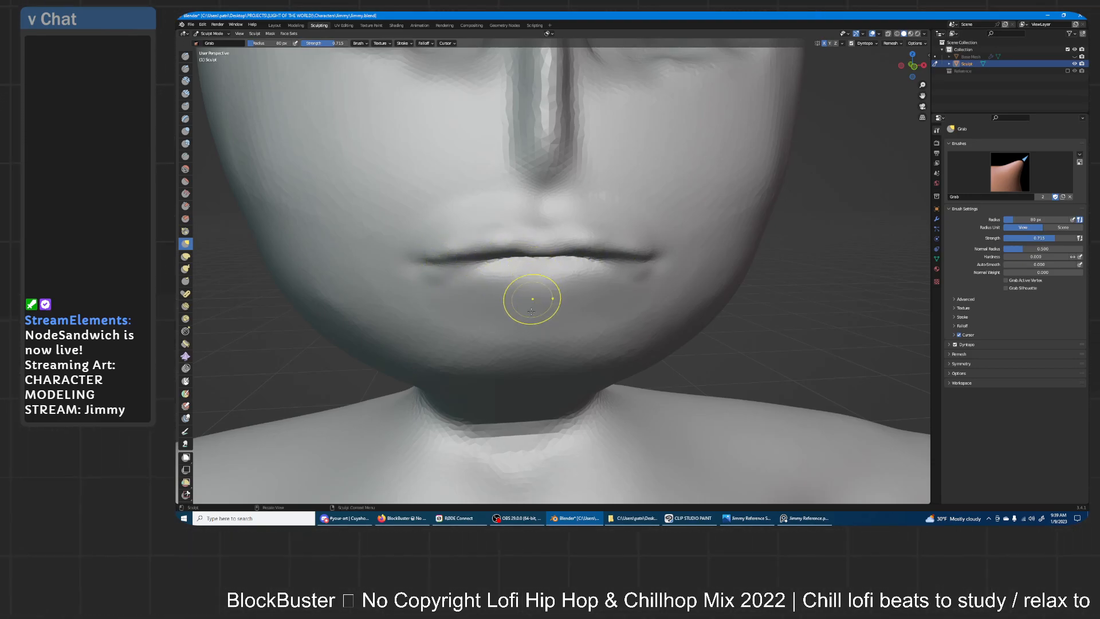
pyautogui.scroll(-1, 663, 242)
pyautogui.moveTo(643, 260); pyautogui.dragTo(646, 258)
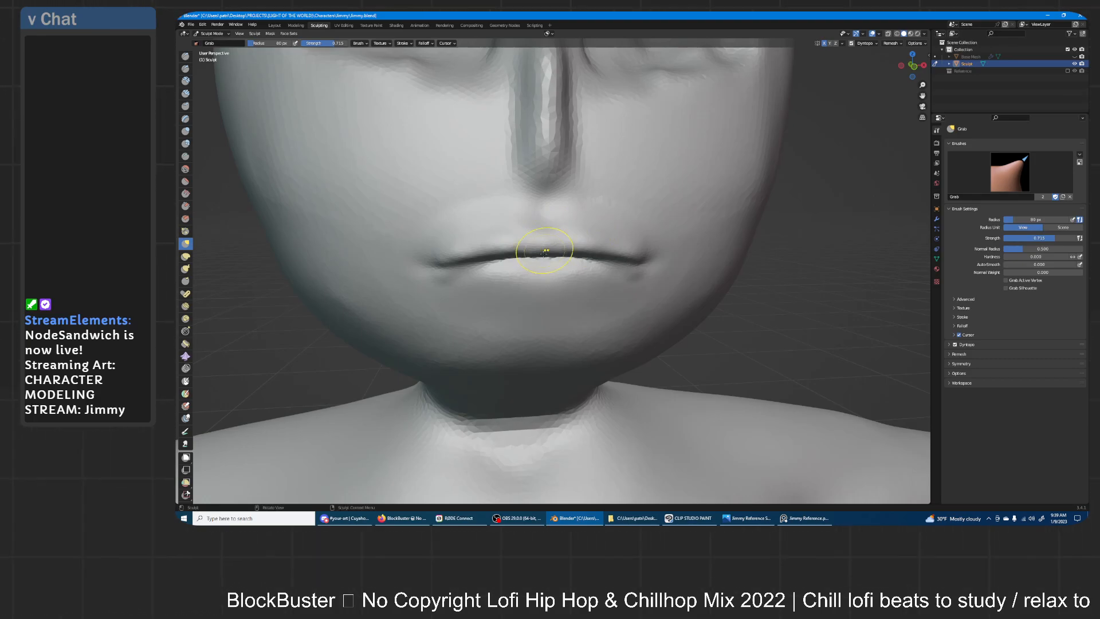
pyautogui.moveTo(597, 277)
pyautogui.mouseDown(button='middle')
pyautogui.moveTo(646, 294)
pyautogui.moveTo(576, 283)
pyautogui.moveTo(467, 313)
pyautogui.mouseUp(button='middle')
# - Switch to the Inflate brush, reduce its radius to 74 px, and thicken the lips along the mouth line
pyautogui.press('i')
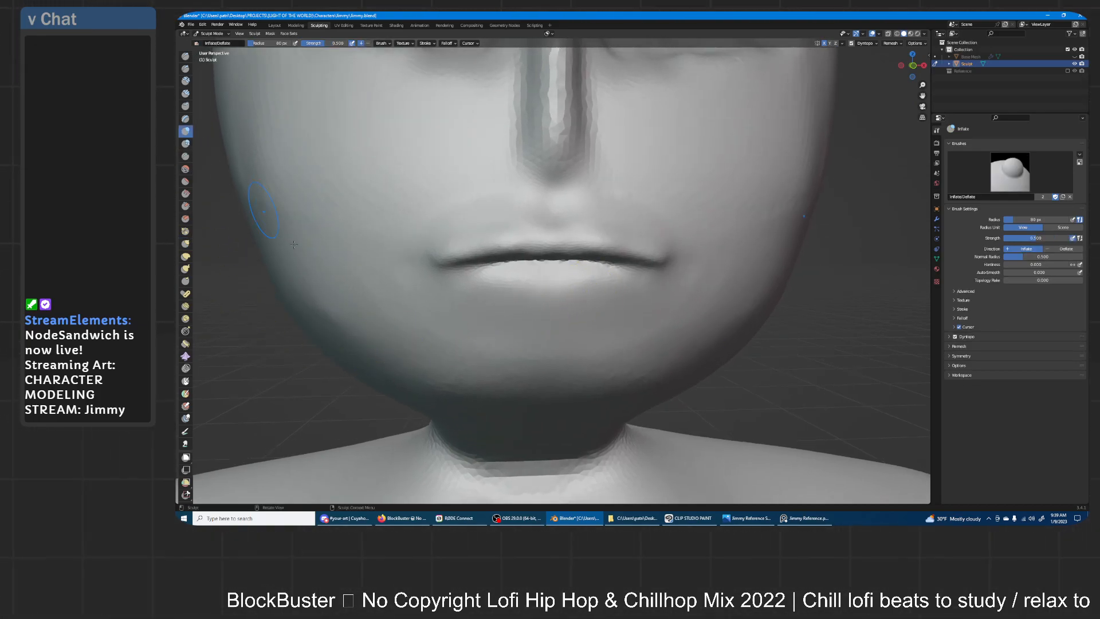
pyautogui.press('f')
pyautogui.click(588, 301)
pyautogui.scroll(1, 548, 286)
pyautogui.moveTo(544, 283); pyautogui.dragTo(525, 247, button='middle')
pyautogui.press('f')
pyautogui.click(498, 241)
pyautogui.moveTo(498, 238); pyautogui.dragTo(599, 242)
pyautogui.moveTo(499, 236); pyautogui.dragTo(616, 258)
pyautogui.moveTo(504, 229); pyautogui.dragTo(608, 230)
pyautogui.moveTo(499, 229); pyautogui.dragTo(616, 232)
pyautogui.moveTo(487, 228)
pyautogui.mouseDown()
pyautogui.moveTo(601, 235)
pyautogui.moveTo(510, 236)
pyautogui.moveTo(546, 230)
pyautogui.moveTo(495, 246)
pyautogui.moveTo(653, 255)
pyautogui.moveTo(497, 276)
pyautogui.mouseUp()
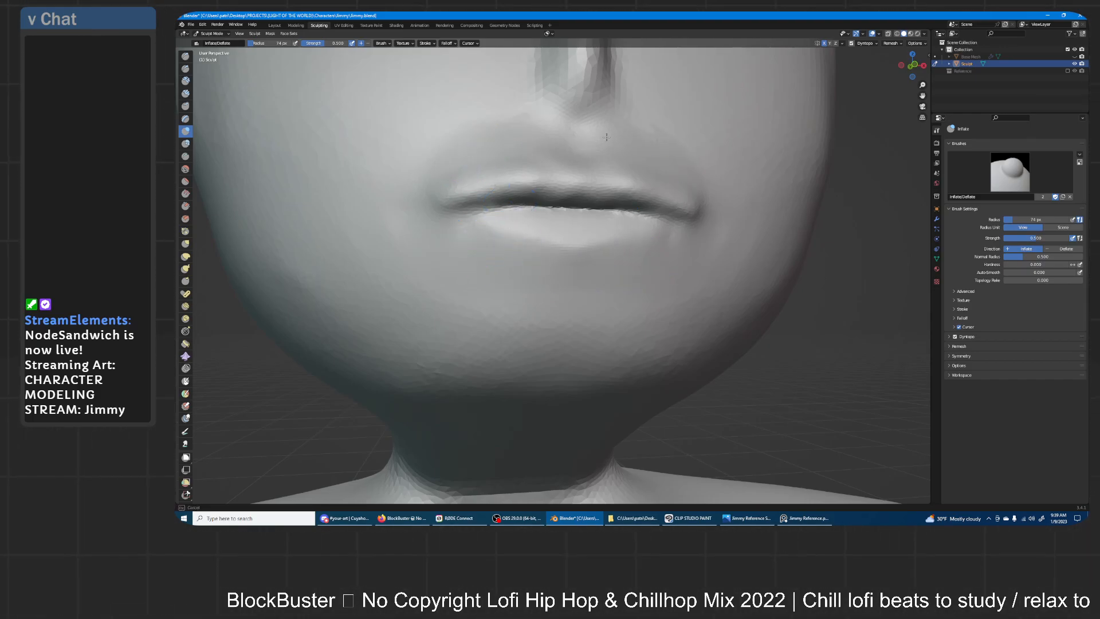
# - Smooth the upper lip and mouth corners, narrowing the mouth, and soften the lower lip's edge
pyautogui.moveTo(473, 162)
pyautogui.keyDown('shift'); pyautogui.mouseDown()
pyautogui.moveTo(442, 184)
pyautogui.moveTo(613, 172)
pyautogui.moveTo(647, 198)
pyautogui.mouseUp(); pyautogui.keyUp('shift')
pyautogui.keyDown('shift'); pyautogui.moveTo(522, 179); pyautogui.dragTo(526, 201); pyautogui.keyUp('shift')
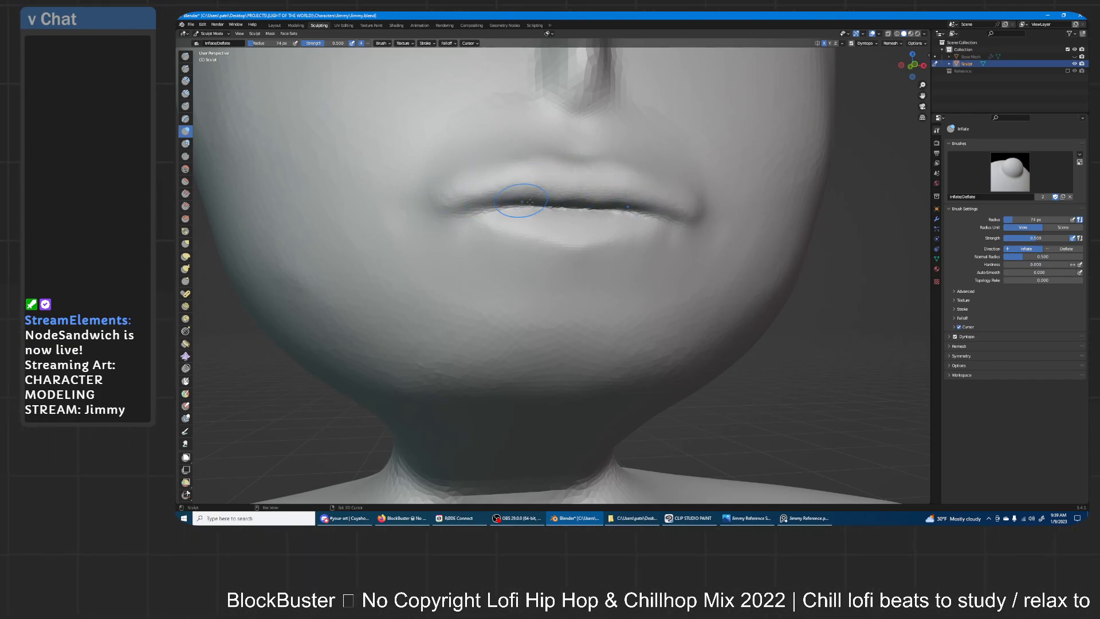
pyautogui.keyDown('shift'); pyautogui.moveTo(455, 201); pyautogui.dragTo(456, 184); pyautogui.keyUp('shift')
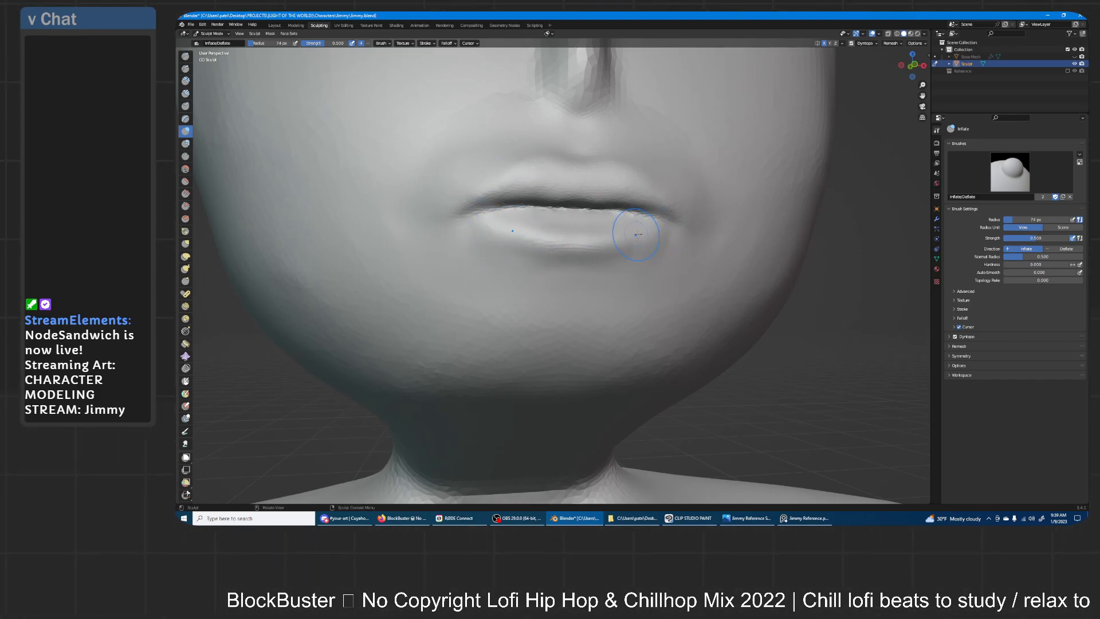
pyautogui.moveTo(643, 235); pyautogui.dragTo(623, 244)
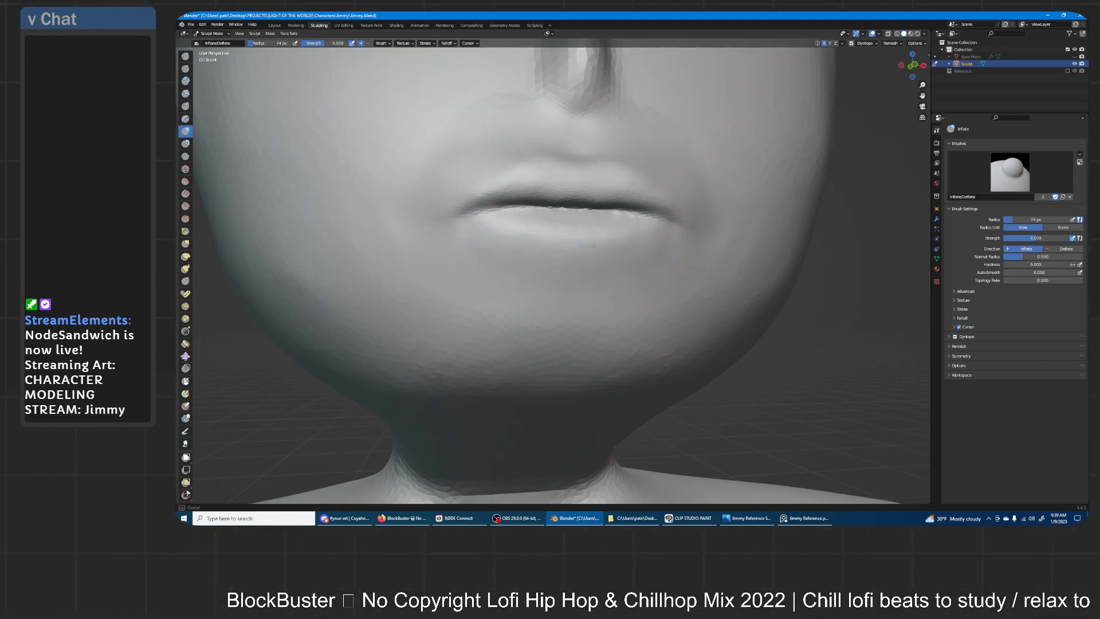
# - Switch to an enlarged Grab brush and pull the lips back into the face from the side view
pyautogui.moveTo(663, 205); pyautogui.dragTo(320, 232, button='middle')
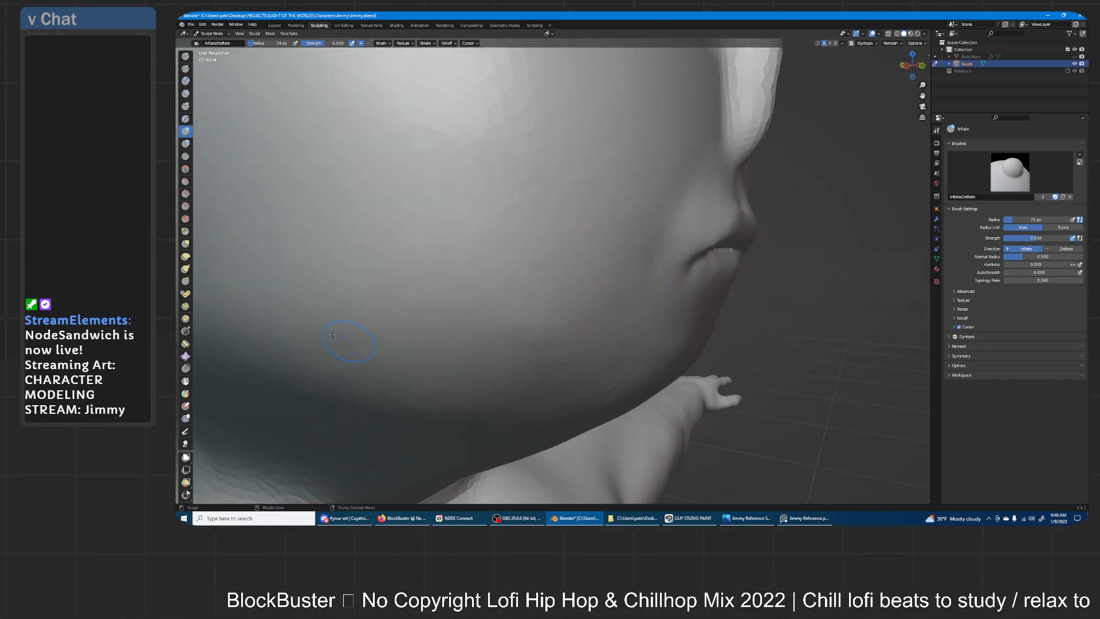
pyautogui.click(185, 243)
pyautogui.moveTo(729, 245); pyautogui.dragTo(689, 268, button='middle')
pyautogui.press('f')
pyautogui.click(752, 263)
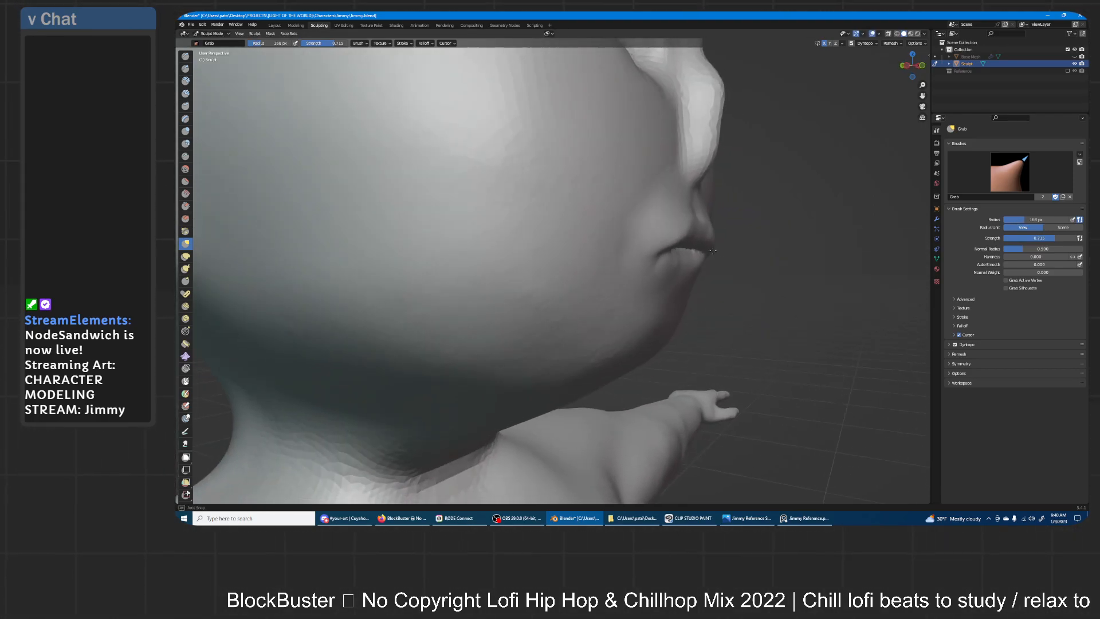
pyautogui.moveTo(688, 268); pyautogui.dragTo(683, 275)
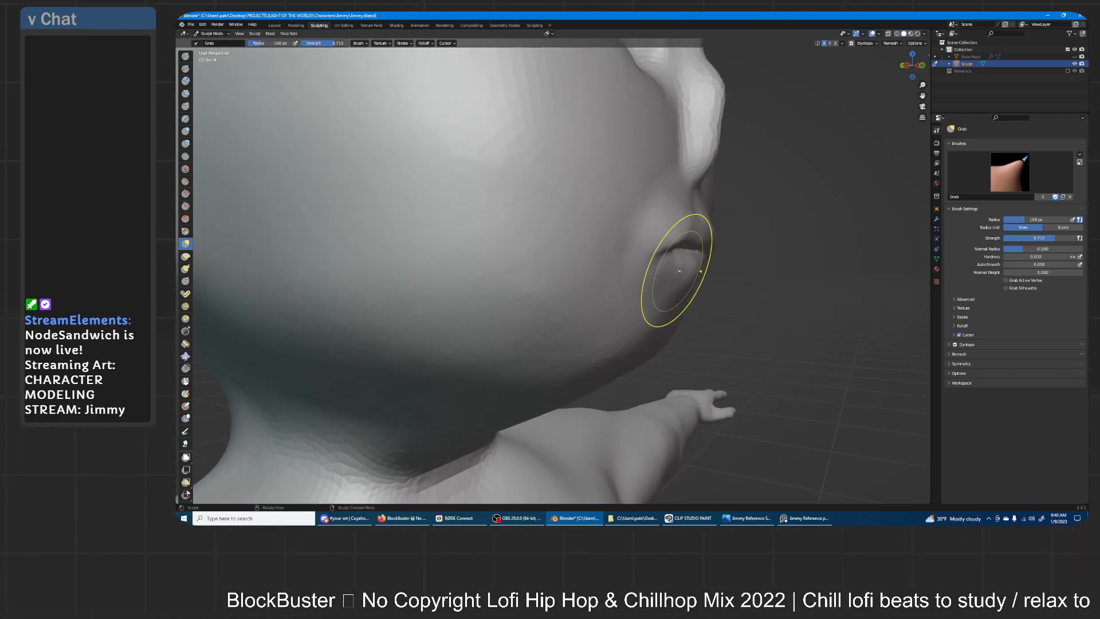
pyautogui.moveTo(695, 250)
pyautogui.mouseDown(button='middle')
pyautogui.moveTo(730, 237)
pyautogui.moveTo(721, 258)
pyautogui.mouseUp(button='middle')
pyautogui.moveTo(715, 256); pyautogui.dragTo(715, 257)
# - Refine the lower lip, chin and mouth corners with the Grab brush from several angles
pyautogui.moveTo(717, 251)
pyautogui.mouseDown(button='middle')
pyautogui.moveTo(729, 256)
pyautogui.moveTo(628, 330)
pyautogui.mouseUp(button='middle')
pyautogui.moveTo(628, 330); pyautogui.dragTo(634, 320)
pyautogui.moveTo(602, 364); pyautogui.dragTo(628, 322, button='middle')
pyautogui.moveTo(628, 323); pyautogui.dragTo(634, 310)
pyautogui.moveTo(635, 311)
pyautogui.mouseDown(button='middle')
pyautogui.moveTo(576, 331)
pyautogui.moveTo(586, 327)
pyautogui.mouseUp(button='middle')
pyautogui.scroll(1, 587, 303)
pyautogui.moveTo(603, 276); pyautogui.dragTo(611, 274)
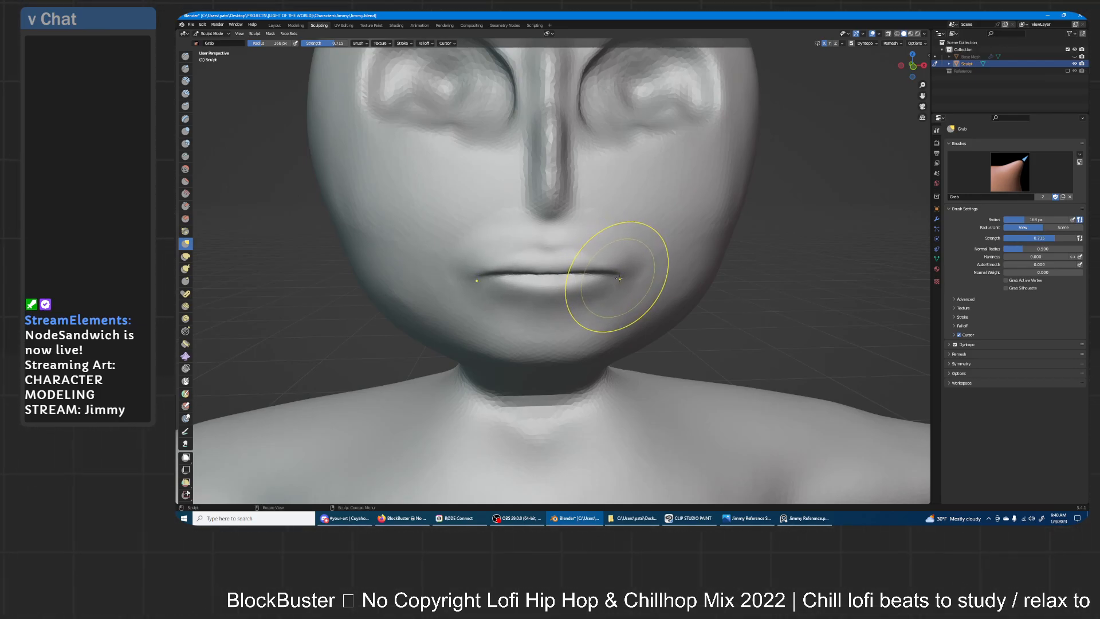
# - Reshape the cheeks and lower jaw with the Grab brush from the side and front
pyautogui.moveTo(612, 273)
pyautogui.mouseDown(button='middle')
pyautogui.moveTo(644, 287)
pyautogui.moveTo(715, 239)
pyautogui.moveTo(695, 267)
pyautogui.moveTo(659, 261)
pyautogui.moveTo(692, 253)
pyautogui.moveTo(648, 257)
pyautogui.moveTo(711, 276)
pyautogui.mouseUp(button='middle')
pyautogui.scroll(-3, 665, 255)
pyautogui.moveTo(648, 260); pyautogui.dragTo(637, 259)
pyautogui.moveTo(685, 243)
pyautogui.mouseDown(button='middle')
pyautogui.moveTo(600, 272)
pyautogui.moveTo(636, 276)
pyautogui.mouseUp(button='middle')
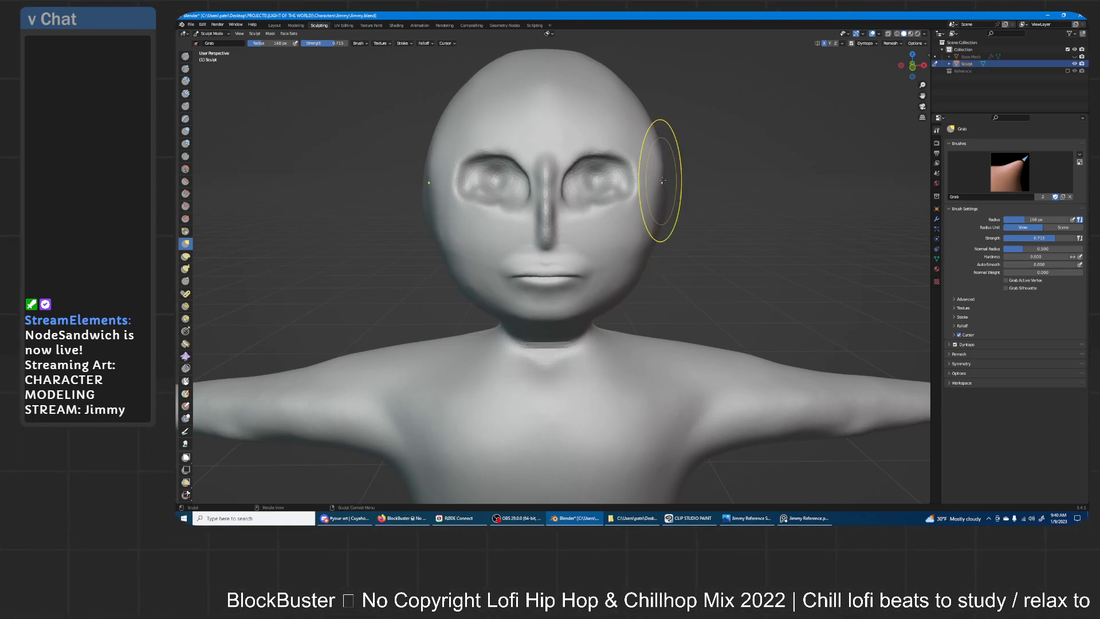
pyautogui.moveTo(626, 278)
pyautogui.mouseDown(button='middle')
pyautogui.moveTo(704, 260)
pyautogui.moveTo(694, 276)
pyautogui.mouseUp(button='middle')
pyautogui.moveTo(617, 318); pyautogui.dragTo(624, 311)
# - Adjust the underside of the jaw with the Grab brush from the side and below
pyautogui.moveTo(643, 299)
pyautogui.mouseDown(button='middle')
pyautogui.moveTo(654, 290)
pyautogui.moveTo(644, 259)
pyautogui.mouseUp(button='middle')
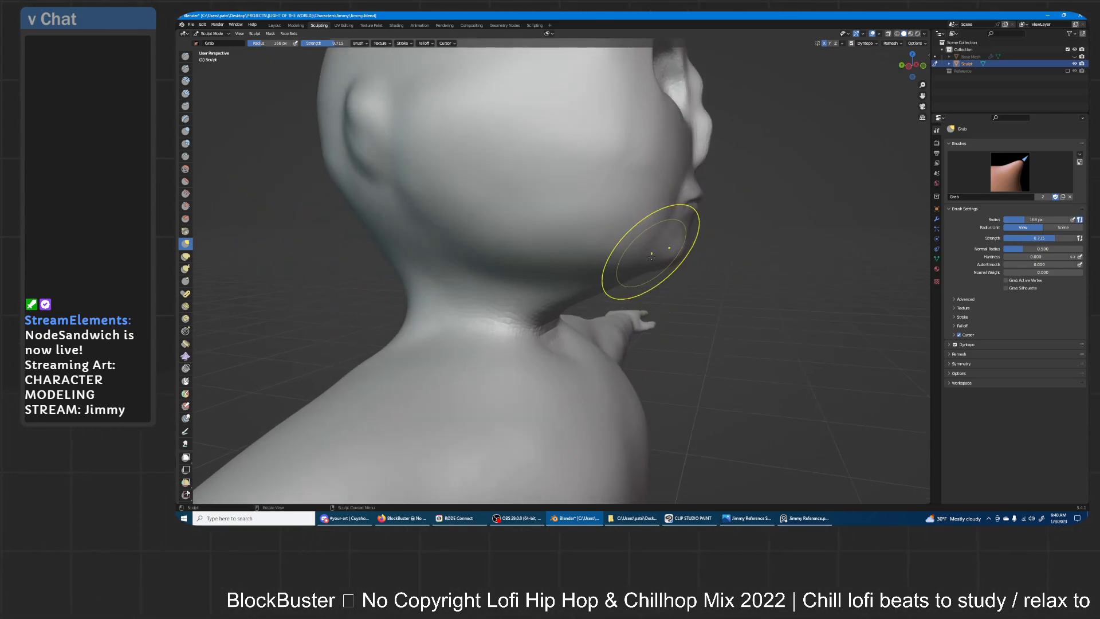
pyautogui.moveTo(642, 246); pyautogui.dragTo(558, 326, button='middle')
pyautogui.moveTo(565, 332); pyautogui.dragTo(595, 338)
pyautogui.moveTo(667, 300)
pyautogui.mouseDown(button='middle')
pyautogui.moveTo(705, 152)
pyautogui.moveTo(589, 294)
pyautogui.moveTo(615, 307)
pyautogui.moveTo(622, 282)
pyautogui.moveTo(648, 293)
pyautogui.mouseUp(button='middle')
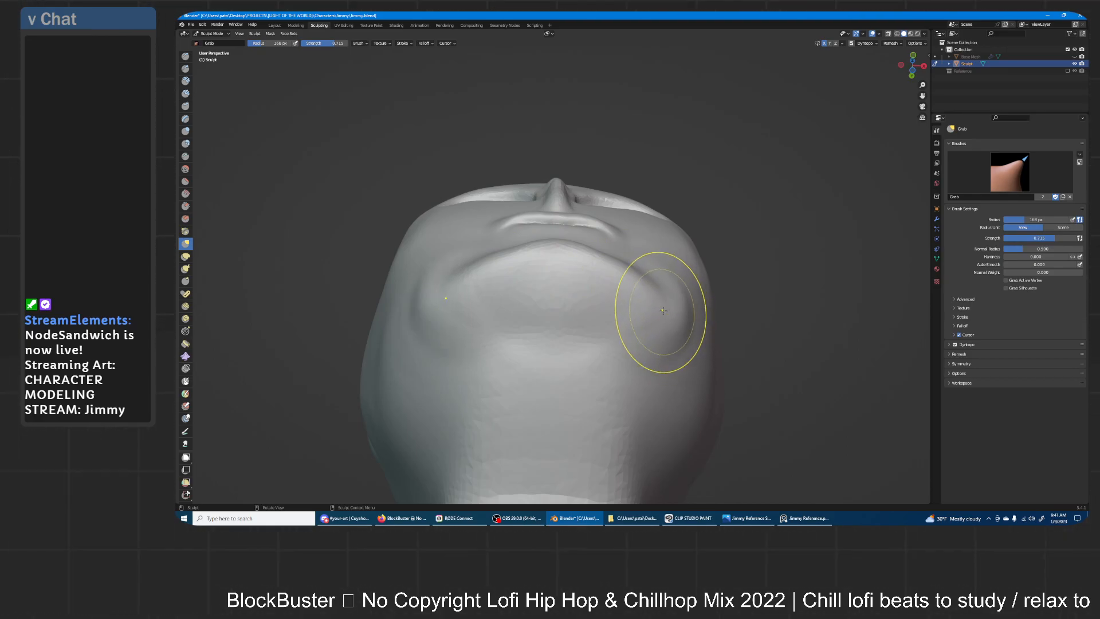
pyautogui.moveTo(679, 279); pyautogui.dragTo(646, 302, button='middle')
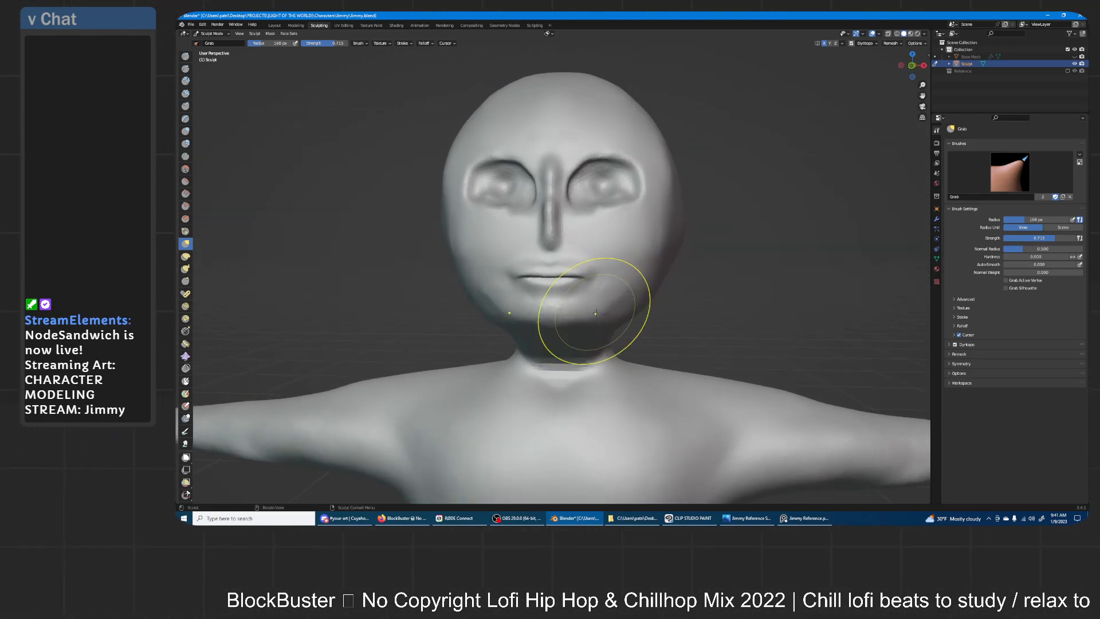
# - Switch to the Inflate brush and build up the jawline and lower cheek from the three-quarter view
pyautogui.moveTo(583, 318)
pyautogui.mouseDown(button='middle')
pyautogui.moveTo(643, 306)
pyautogui.moveTo(690, 263)
pyautogui.moveTo(659, 261)
pyautogui.moveTo(664, 243)
pyautogui.moveTo(641, 260)
pyautogui.mouseUp(button='middle')
pyautogui.scroll(1, 641, 260)
pyautogui.click(185, 131)
pyautogui.moveTo(235, 136); pyautogui.dragTo(587, 242, button='middle')
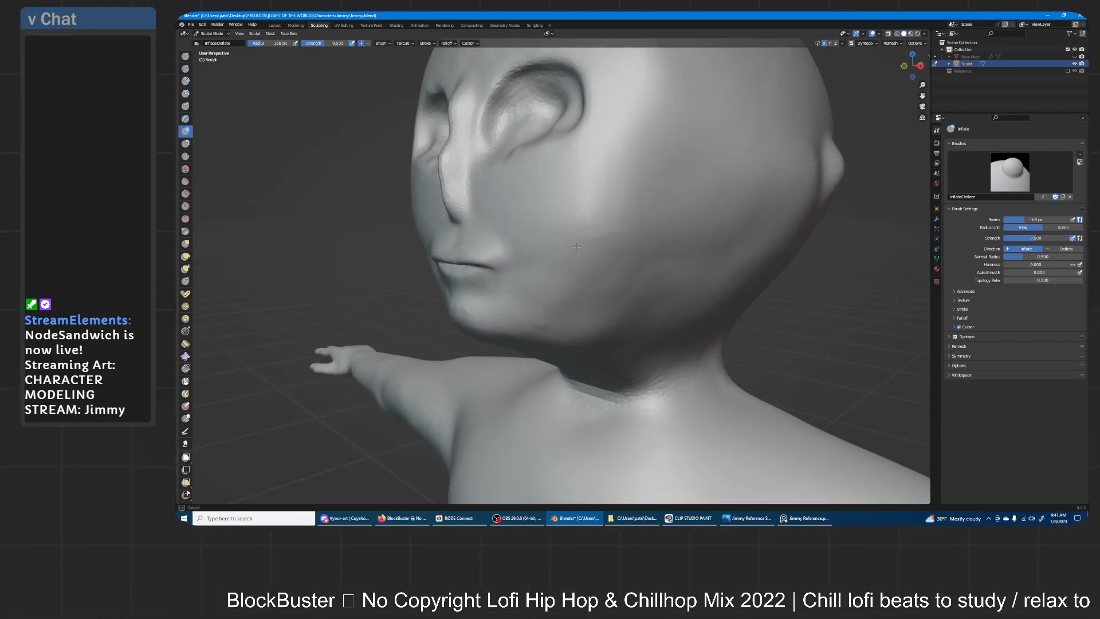
pyautogui.moveTo(578, 254); pyautogui.dragTo(594, 285)
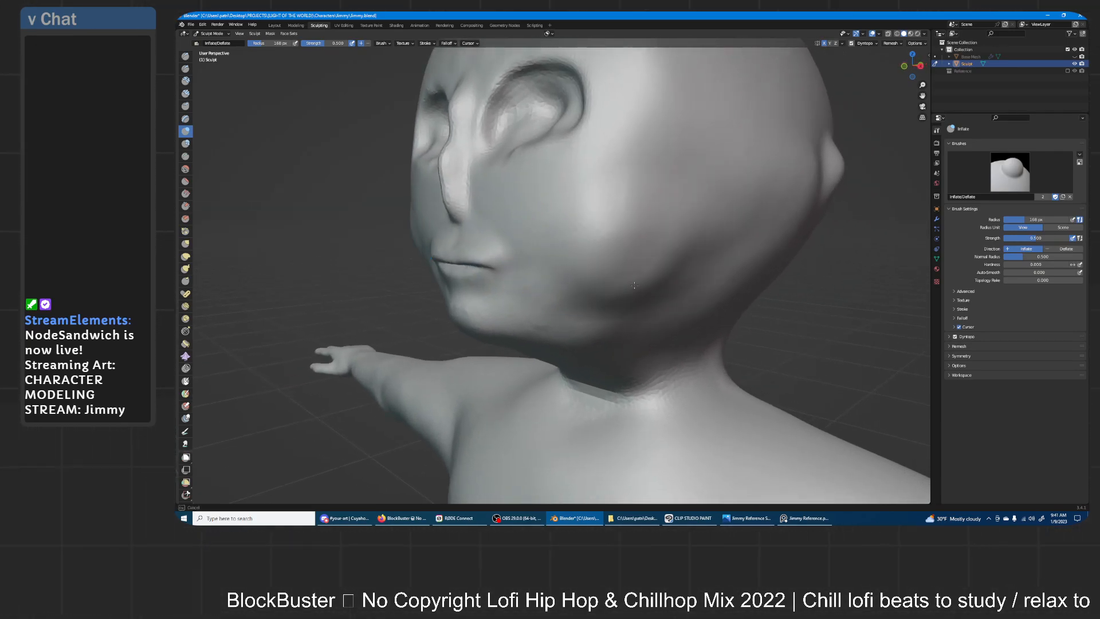
pyautogui.moveTo(622, 288)
pyautogui.mouseDown(button='middle')
pyautogui.moveTo(643, 284)
pyautogui.moveTo(634, 276)
pyautogui.moveTo(653, 257)
pyautogui.mouseUp(button='middle')
pyautogui.moveTo(651, 215); pyautogui.dragTo(645, 259, button='middle')
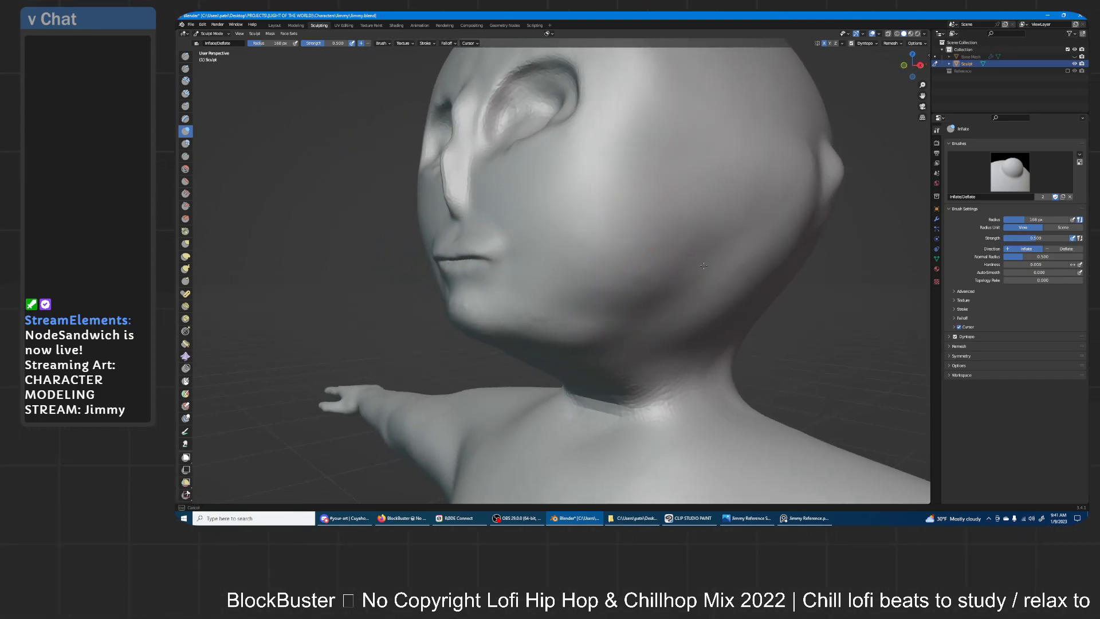
pyautogui.moveTo(696, 260); pyautogui.dragTo(711, 221)
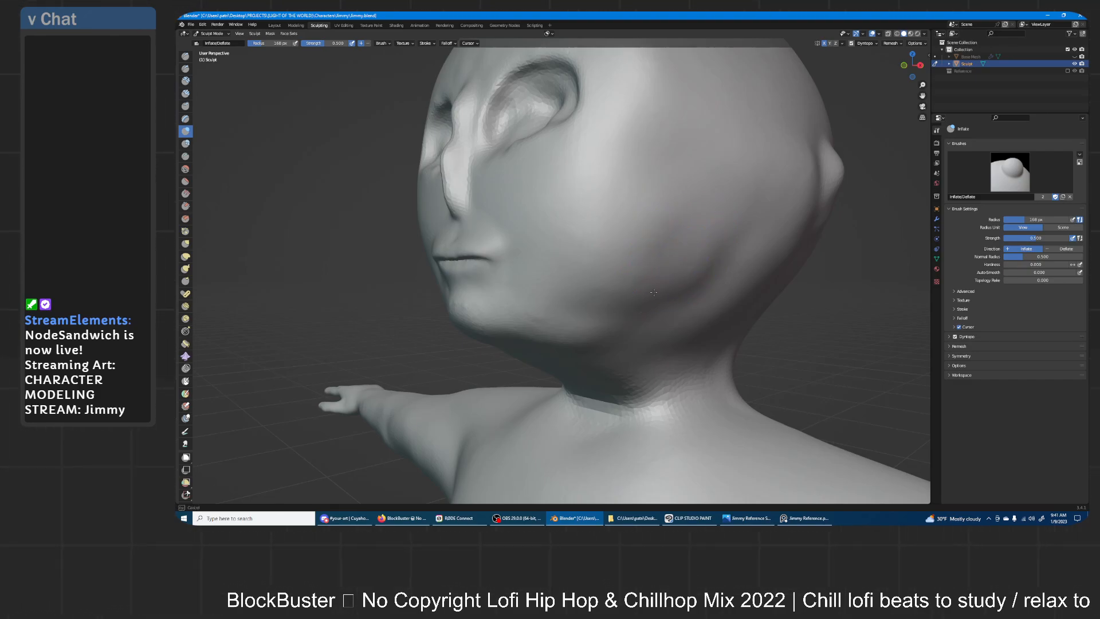
pyautogui.moveTo(645, 289)
pyautogui.mouseDown(button='middle')
pyautogui.moveTo(622, 329)
pyautogui.moveTo(590, 307)
pyautogui.moveTo(584, 281)
pyautogui.mouseUp(button='middle')
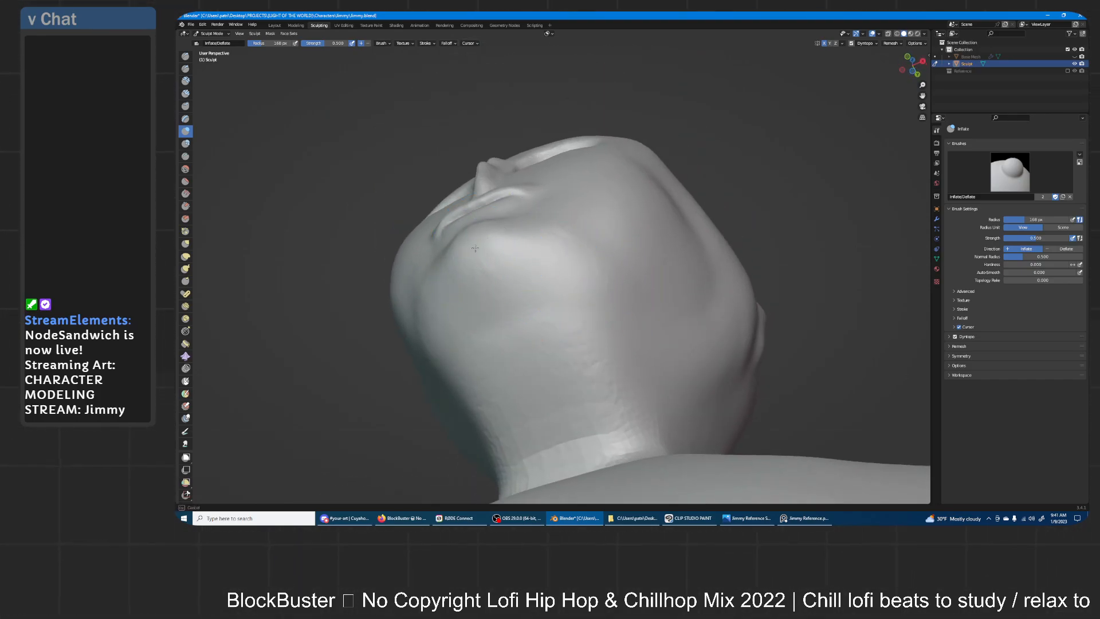
# - Fill out the underside of the chin and smooth its transition into the neck
pyautogui.moveTo(462, 238); pyautogui.dragTo(484, 282, button='middle')
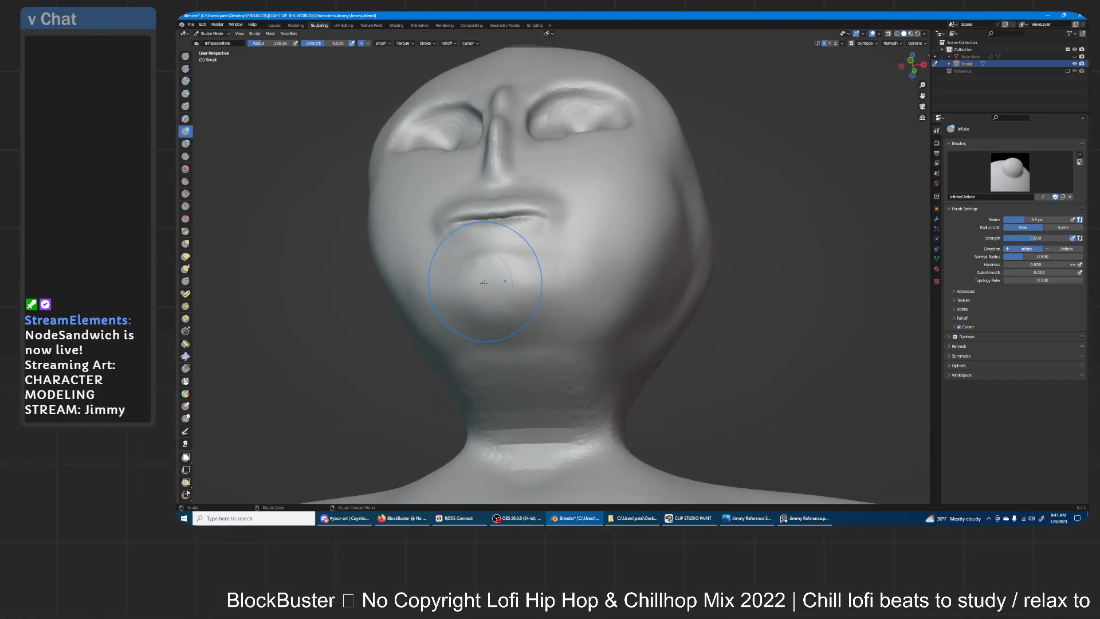
pyautogui.moveTo(336, 211)
pyautogui.mouseDown(button='middle')
pyautogui.moveTo(613, 196)
pyautogui.moveTo(552, 240)
pyautogui.mouseUp(button='middle')
pyautogui.moveTo(560, 199); pyautogui.dragTo(502, 265)
pyautogui.moveTo(525, 183); pyautogui.dragTo(466, 246)
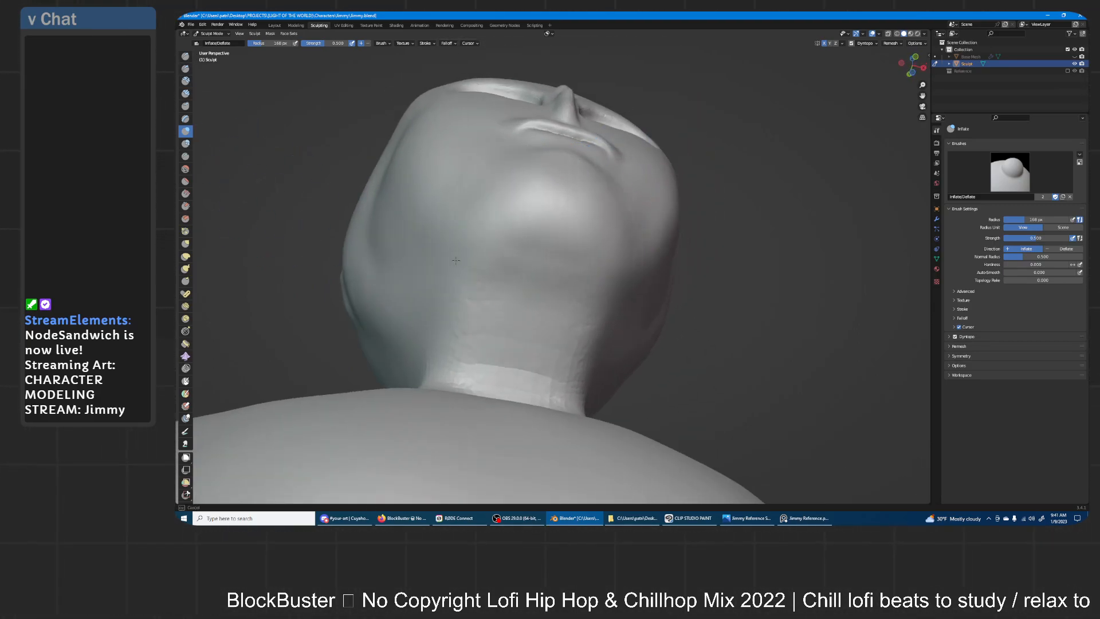
pyautogui.moveTo(568, 202); pyautogui.dragTo(451, 303, button='middle')
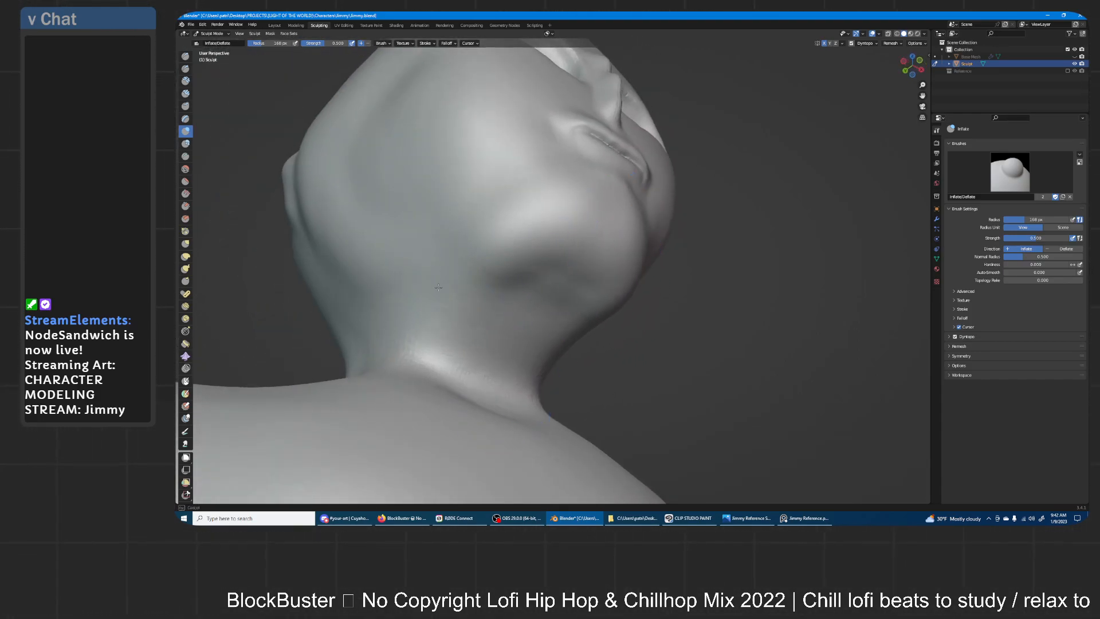
pyautogui.moveTo(565, 246); pyautogui.dragTo(485, 259, button='middle')
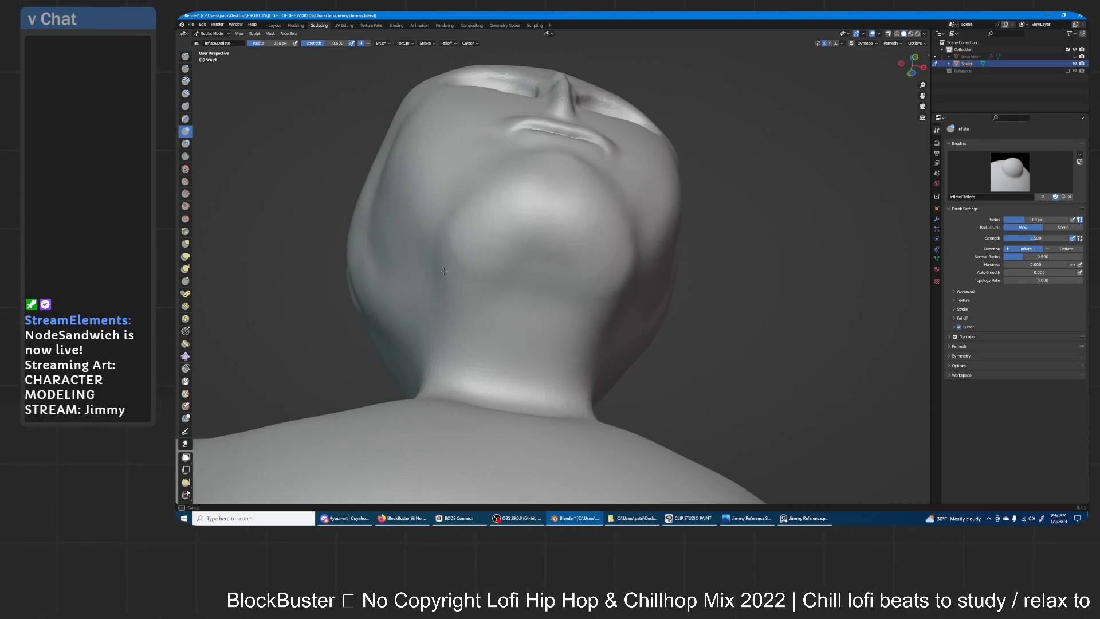
pyautogui.moveTo(562, 217); pyautogui.dragTo(321, 263, button='middle')
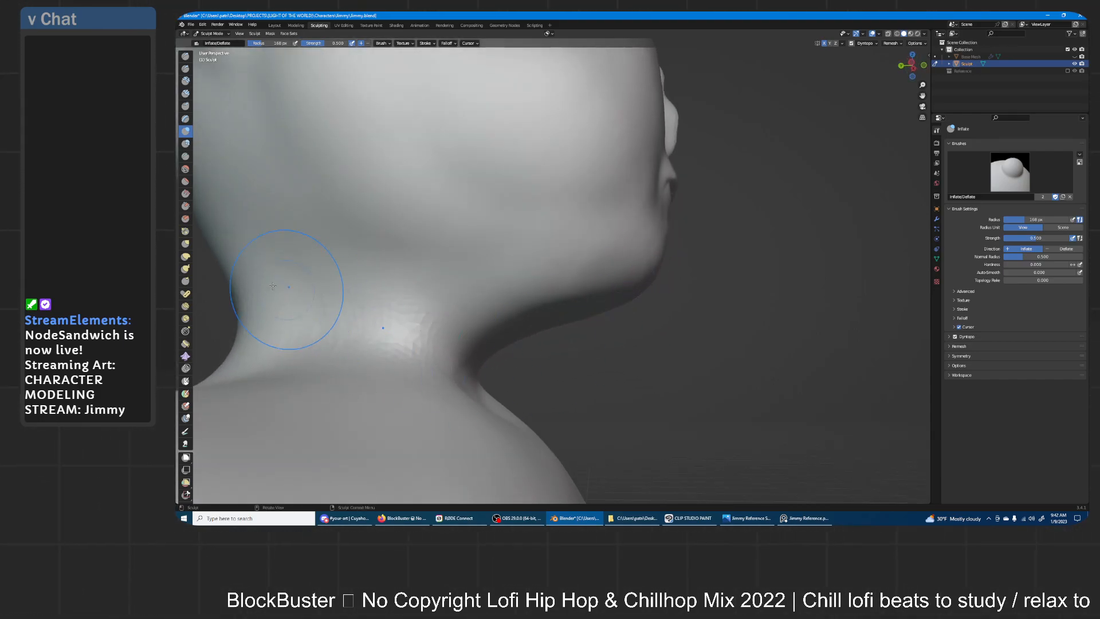
# - Switch to the Grab brush, enlarge its radius to 252 px, and reshape the chin and throat line from the side
pyautogui.press('g')
pyautogui.moveTo(467, 282); pyautogui.dragTo(590, 282, button='middle')
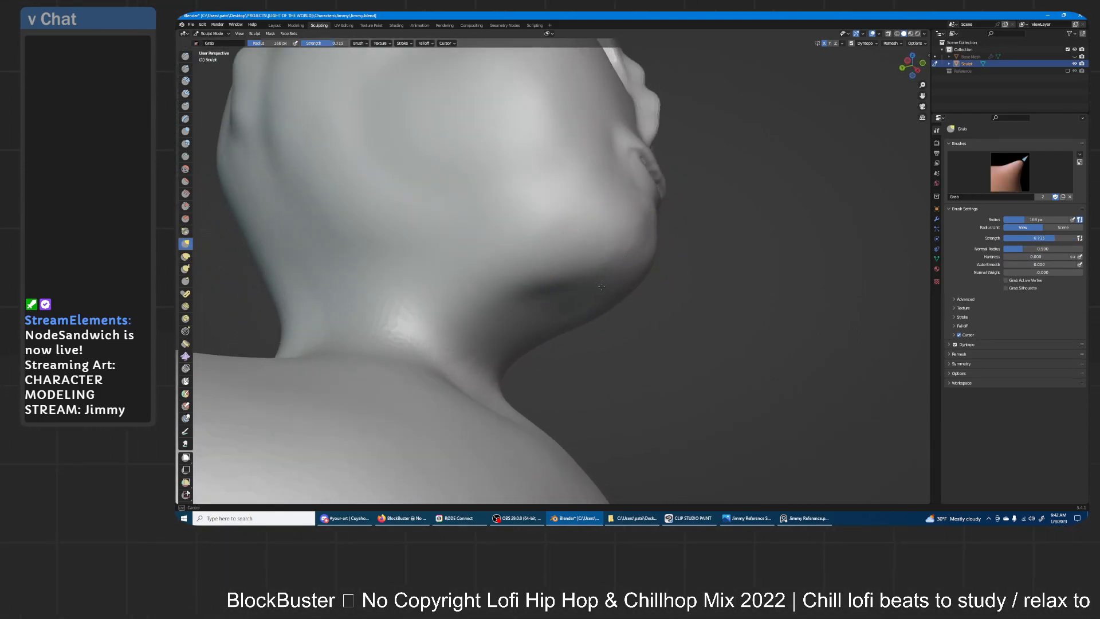
pyautogui.press('f')
pyautogui.click(659, 296)
pyautogui.moveTo(629, 287); pyautogui.dragTo(620, 314, button='middle')
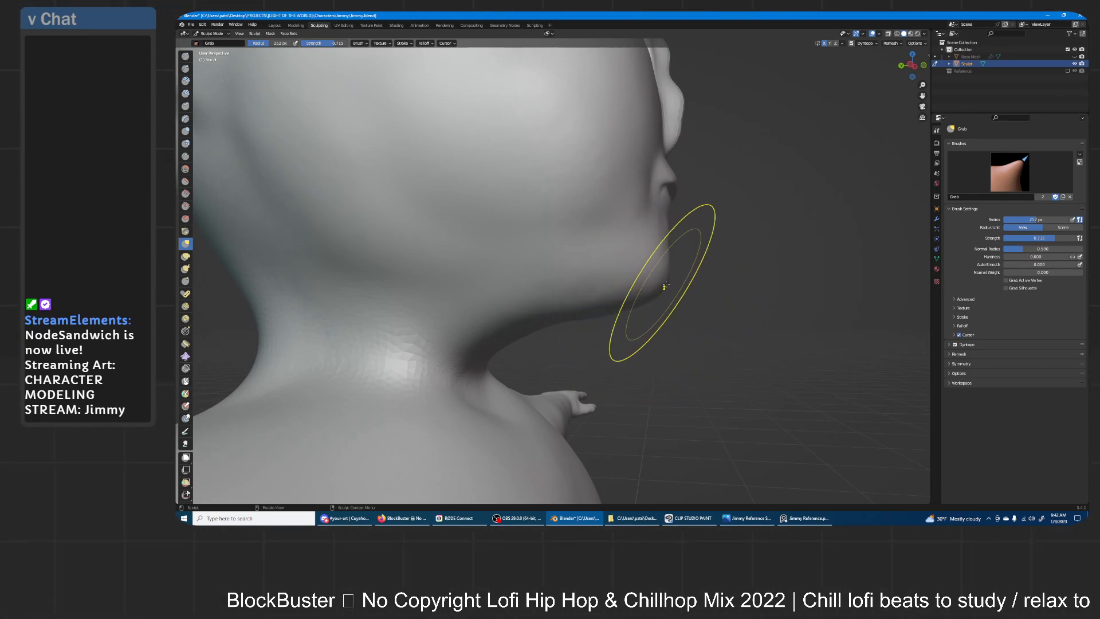
pyautogui.moveTo(565, 308)
pyautogui.mouseDown(button='middle')
pyautogui.moveTo(565, 332)
pyautogui.moveTo(657, 280)
pyautogui.moveTo(651, 263)
pyautogui.moveTo(547, 273)
pyautogui.moveTo(595, 274)
pyautogui.moveTo(562, 281)
pyautogui.mouseUp(button='middle')
pyautogui.scroll(-3, 590, 275)
pyautogui.moveTo(536, 289); pyautogui.dragTo(542, 286)
pyautogui.moveTo(542, 283)
pyautogui.mouseDown(button='middle')
pyautogui.moveTo(614, 273)
pyautogui.moveTo(530, 296)
pyautogui.mouseUp(button='middle')
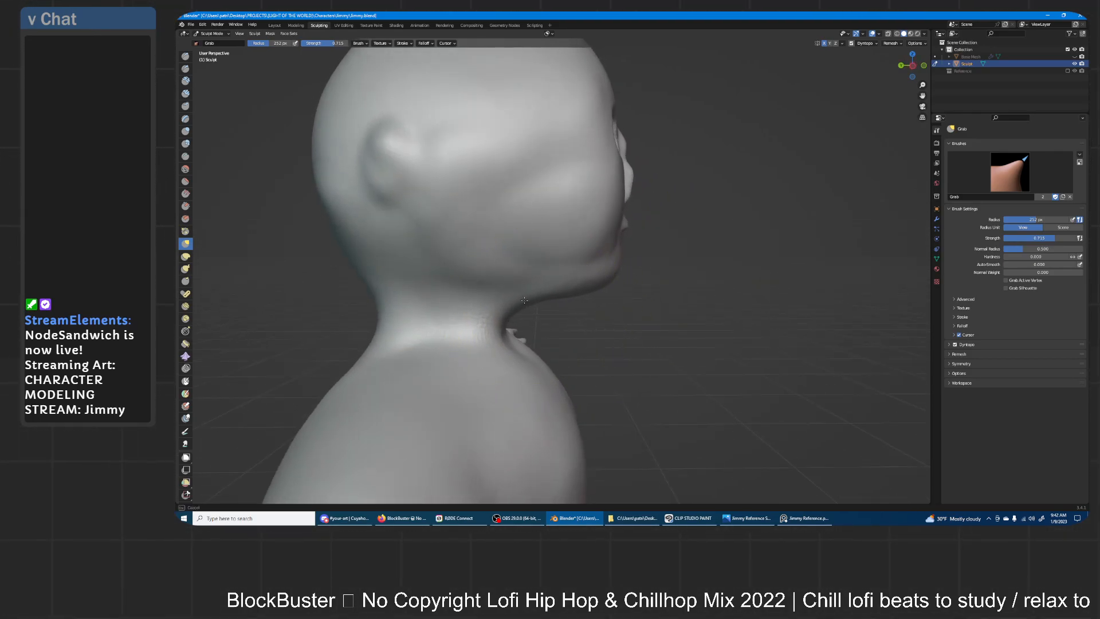
pyautogui.moveTo(530, 297); pyautogui.dragTo(534, 297)
pyautogui.moveTo(535, 301); pyautogui.dragTo(533, 295)
pyautogui.moveTo(536, 299)
pyautogui.mouseDown(button='middle')
pyautogui.moveTo(630, 252)
pyautogui.moveTo(618, 246)
pyautogui.mouseUp(button='middle')
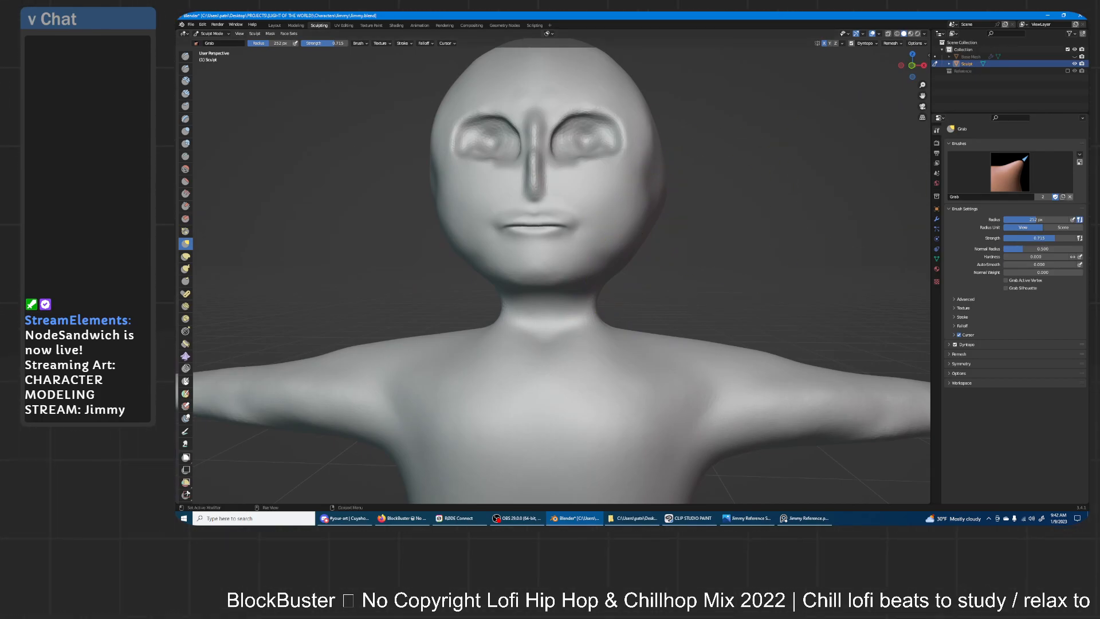
# - Check the Jimmy reference image and narrow the jaw and cheeks with the Grab brush
pyautogui.hotkey('alt', 'Tab')
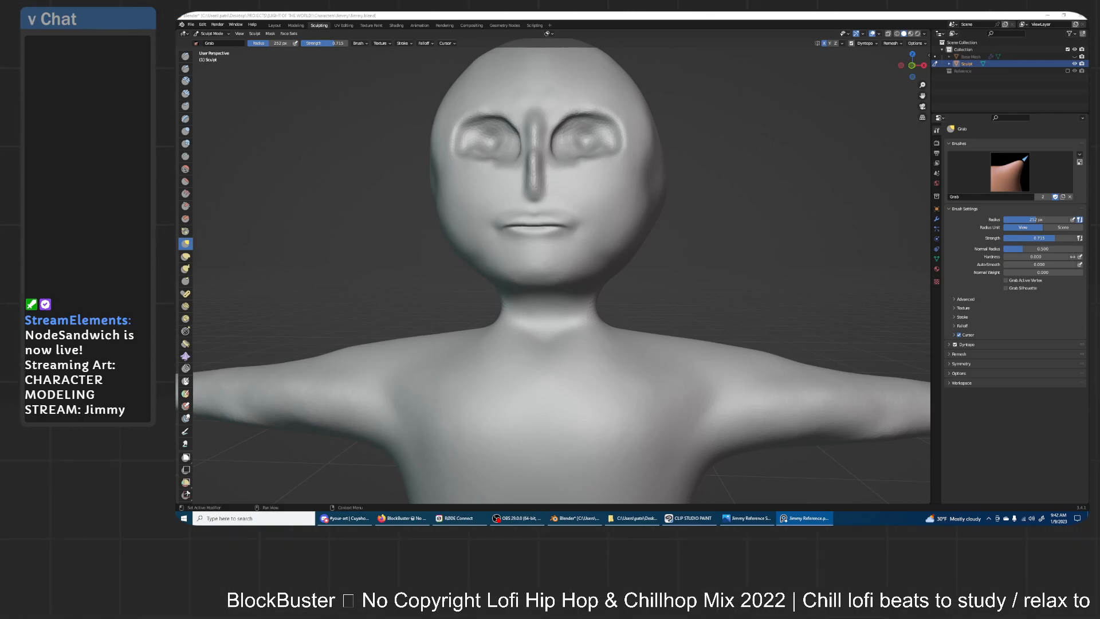
pyautogui.click(597, 14)
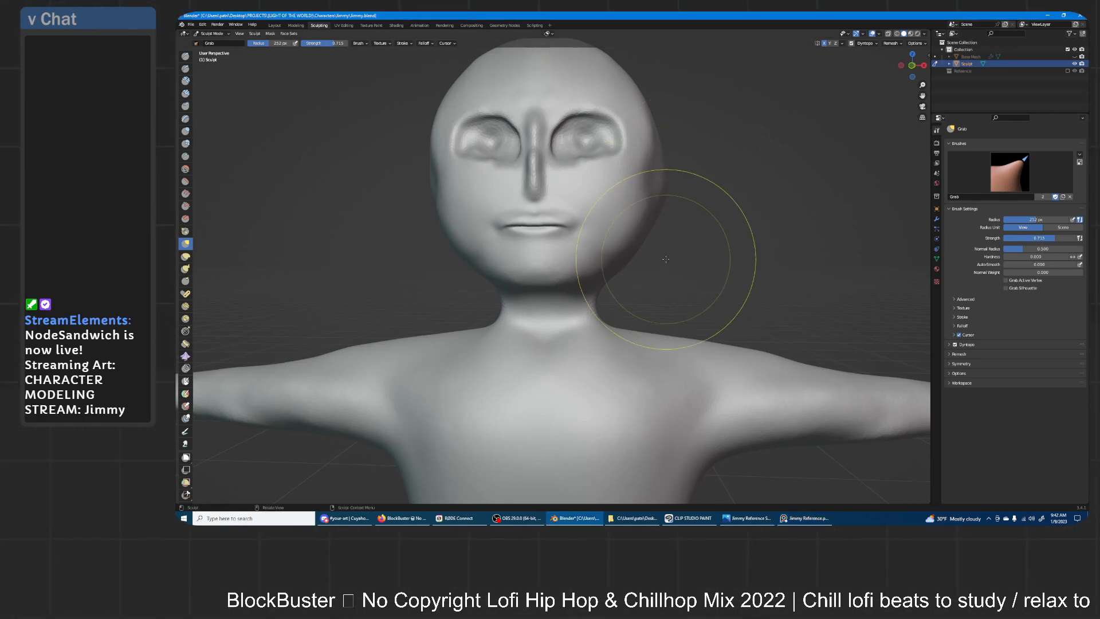
pyautogui.moveTo(623, 213)
pyautogui.mouseDown(button='middle')
pyautogui.moveTo(627, 253)
pyautogui.moveTo(642, 258)
pyautogui.mouseUp(button='middle')
pyautogui.moveTo(643, 258)
pyautogui.mouseDown()
pyautogui.moveTo(452, 253)
pyautogui.moveTo(499, 269)
pyautogui.mouseUp()
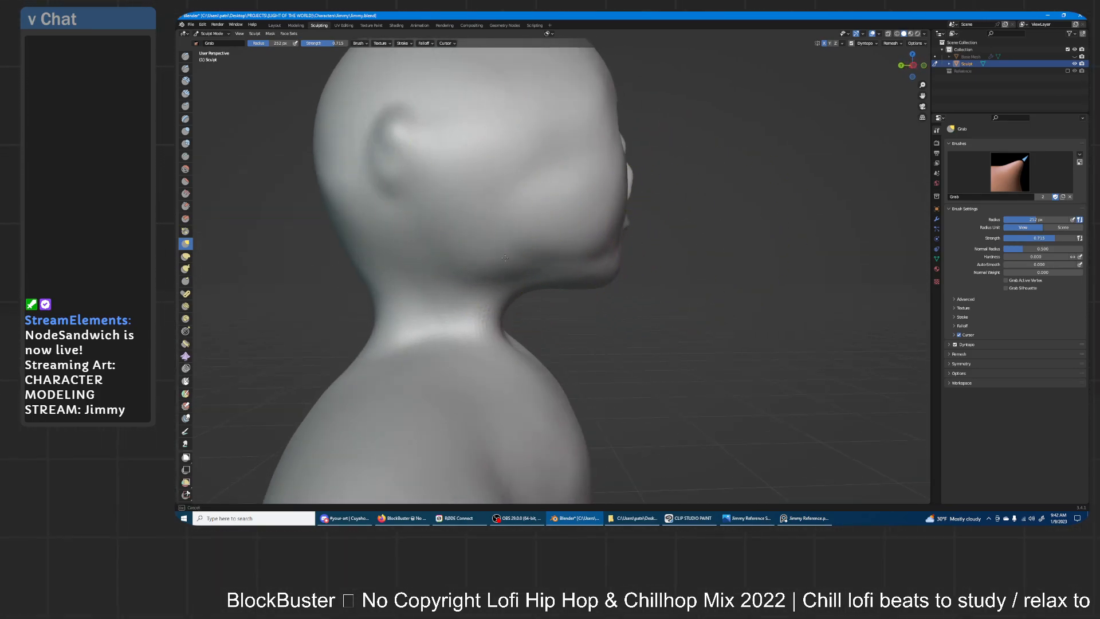
pyautogui.moveTo(489, 180); pyautogui.dragTo(490, 180)
pyautogui.moveTo(750, 172); pyautogui.dragTo(624, 206, button='middle')
# - Switch to the Draw brush, reduce its radius to 52 px, and raise ridges running down both sides of the nose
pyautogui.click(185, 55)
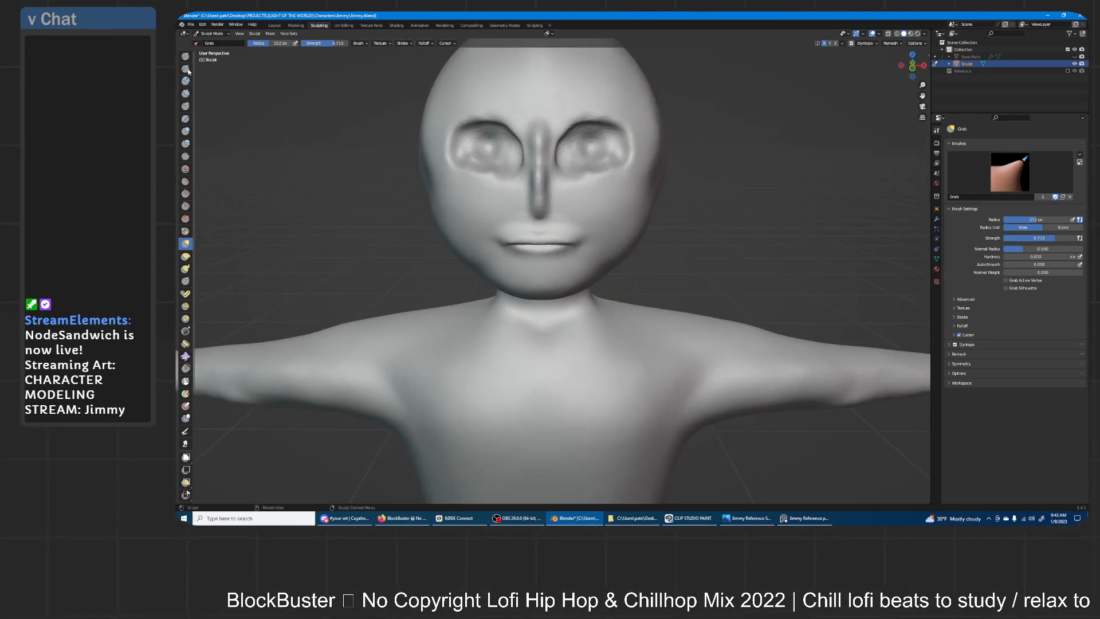
pyautogui.scroll(3, 578, 183)
pyautogui.press('f')
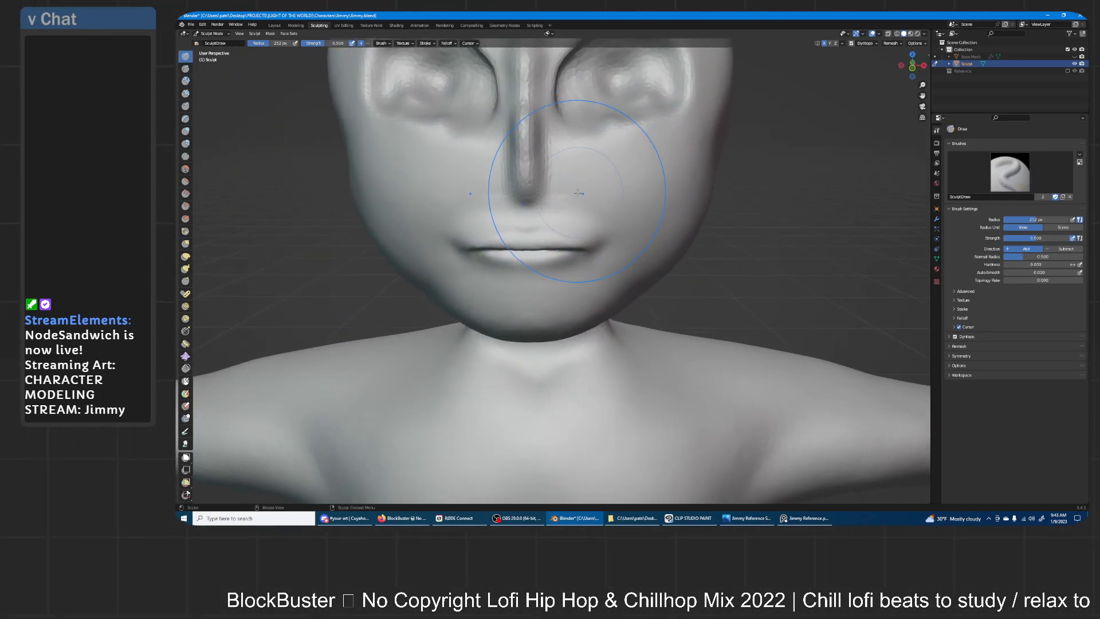
pyautogui.click(573, 186)
pyautogui.scroll(2, 584, 206)
pyautogui.press('f')
pyautogui.click(621, 212)
pyautogui.press('f')
pyautogui.click(601, 228)
pyautogui.keyDown('ctrl'); pyautogui.moveTo(584, 228); pyautogui.dragTo(584, 196, button='middle'); pyautogui.keyUp('ctrl')
pyautogui.scroll(3, 578, 184)
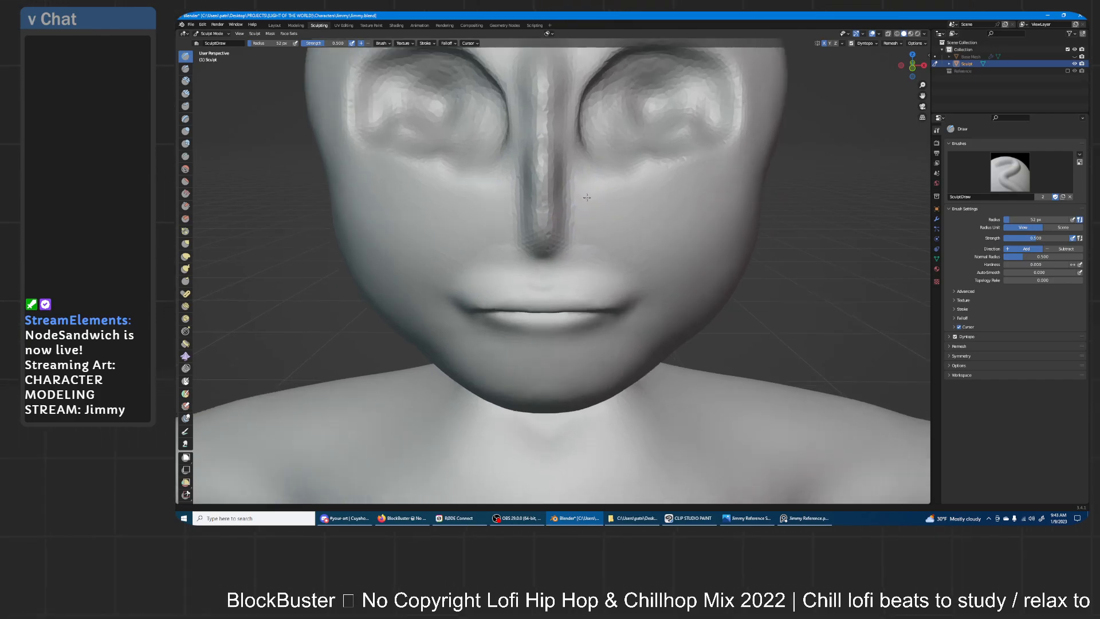
pyautogui.moveTo(567, 148); pyautogui.dragTo(606, 232)
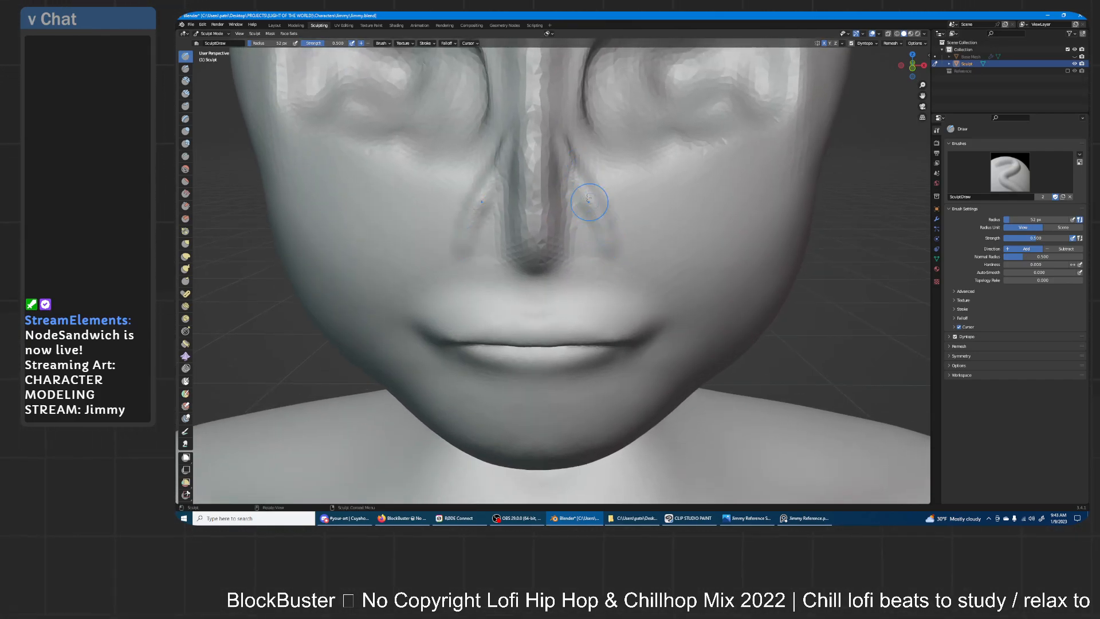
# - Build up the nostril wings beside the nose tip with the Draw brush
pyautogui.moveTo(607, 208)
pyautogui.mouseDown()
pyautogui.moveTo(588, 228)
pyautogui.moveTo(593, 265)
pyautogui.mouseUp()
pyautogui.moveTo(580, 161)
pyautogui.mouseDown()
pyautogui.moveTo(591, 212)
pyautogui.moveTo(565, 92)
pyautogui.moveTo(585, 240)
pyautogui.mouseUp()
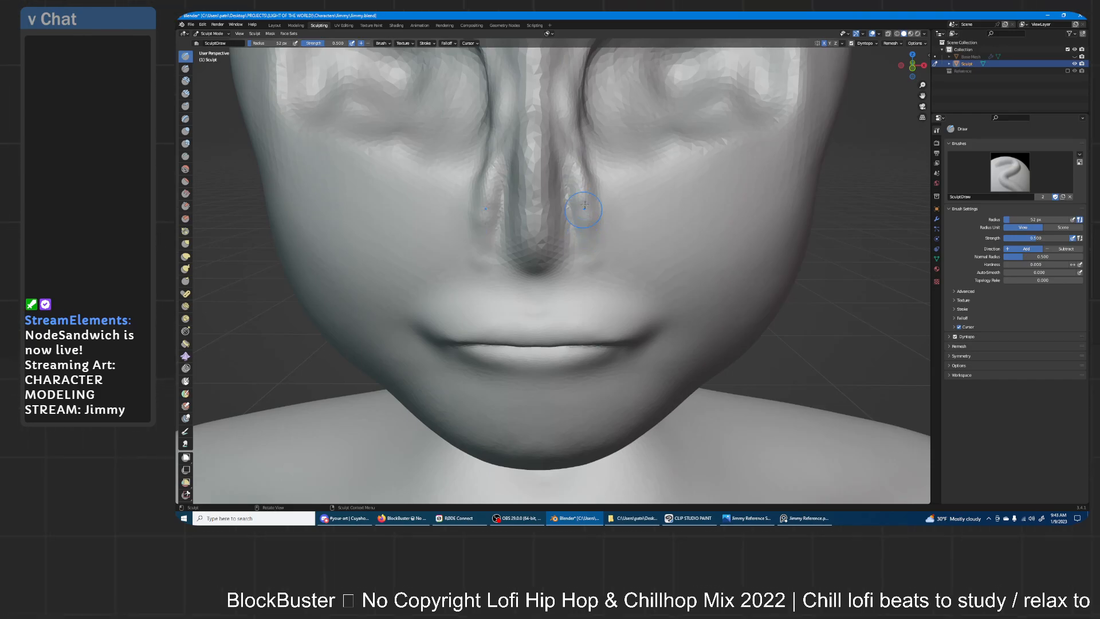
pyautogui.moveTo(593, 226)
pyautogui.mouseDown()
pyautogui.moveTo(604, 267)
pyautogui.moveTo(583, 268)
pyautogui.moveTo(598, 260)
pyautogui.moveTo(597, 230)
pyautogui.moveTo(591, 238)
pyautogui.mouseUp()
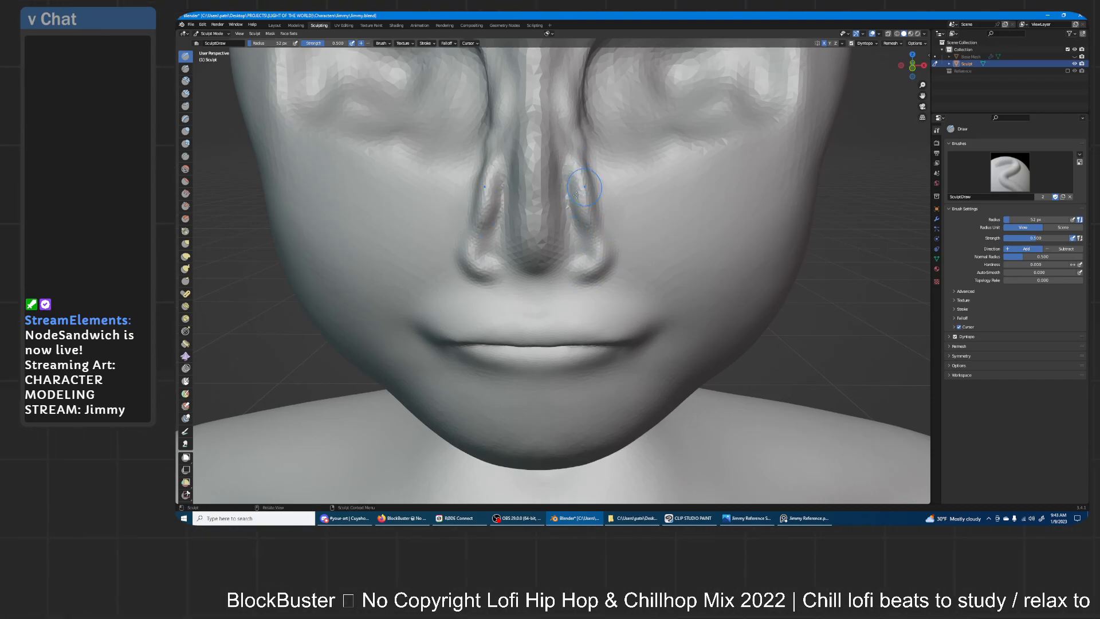
# - Switch to the Inflate brush with a 131 px radius, thicken the nose tip and bridge, and smooth the nose
pyautogui.press('i')
pyautogui.press('f')
pyautogui.click(499, 236)
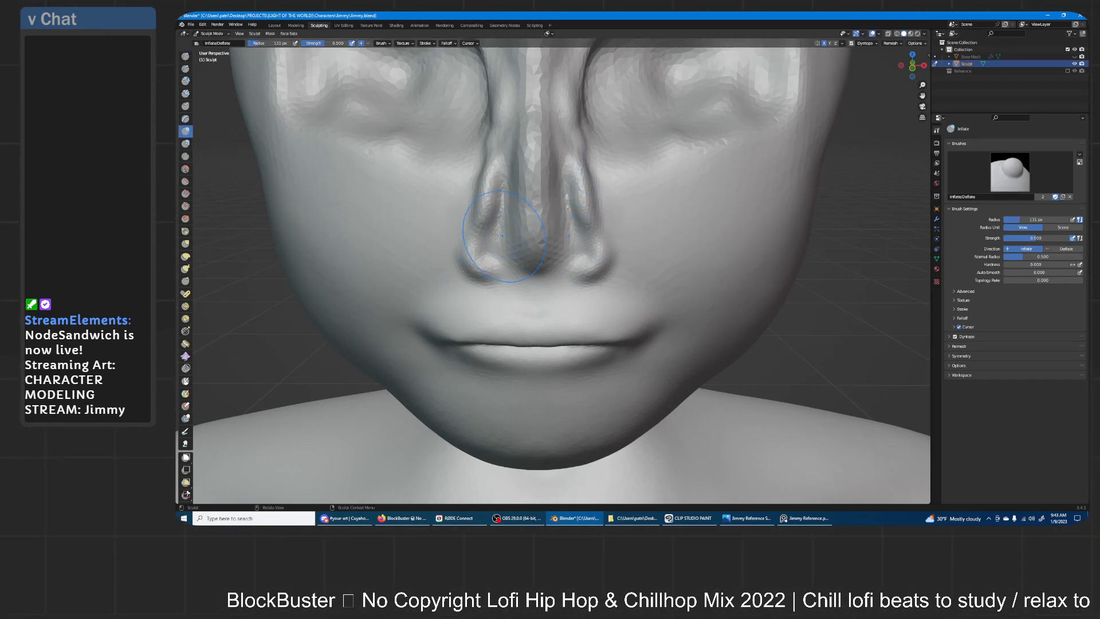
pyautogui.moveTo(516, 189); pyautogui.dragTo(558, 213)
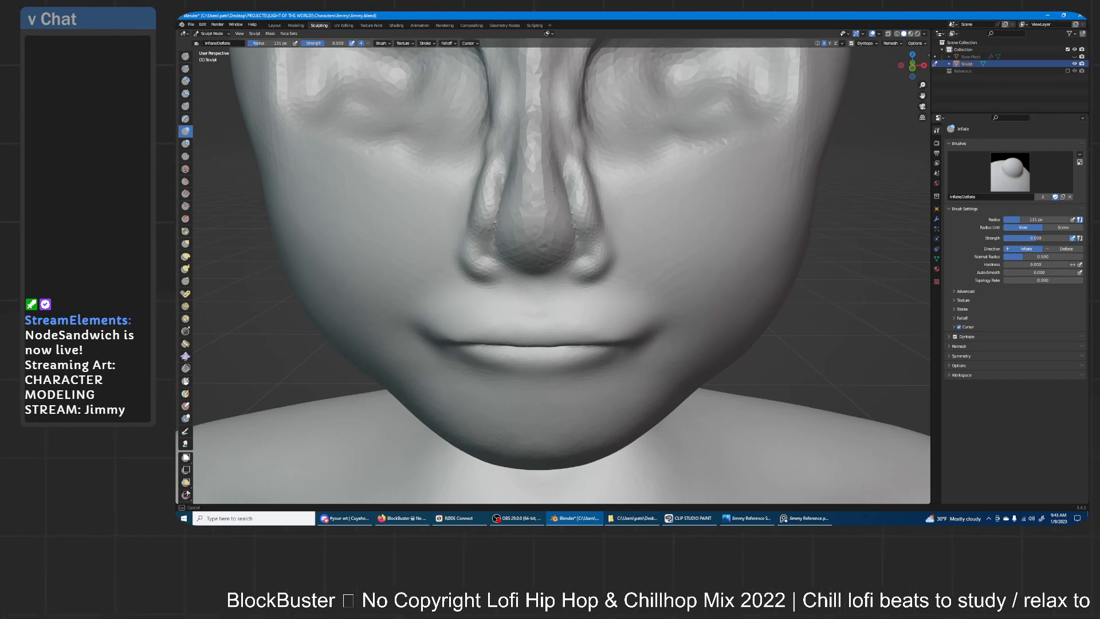
pyautogui.hotkey('ctrl', 'z')
pyautogui.moveTo(531, 168); pyautogui.dragTo(533, 126)
pyautogui.keyDown('shift'); pyautogui.moveTo(532, 126); pyautogui.dragTo(538, 201, button='middle'); pyautogui.keyUp('shift')
pyautogui.moveTo(539, 189)
pyautogui.mouseDown()
pyautogui.moveTo(540, 136)
pyautogui.moveTo(533, 180)
pyautogui.mouseUp()
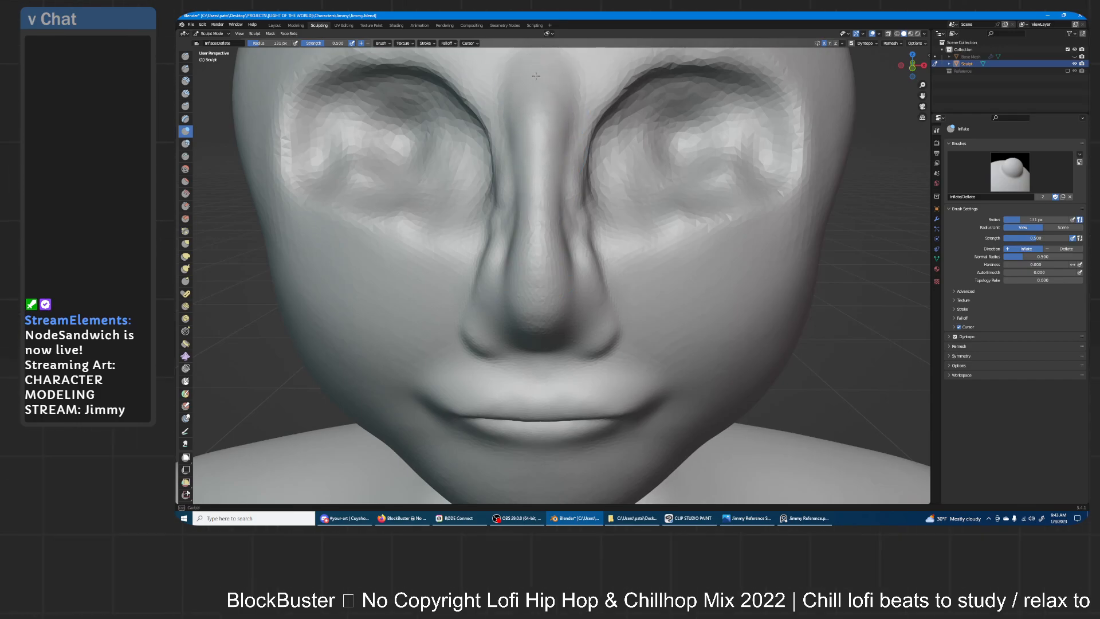
# - Switch to the Grab brush and reshape the nose tip and its underside in profile
pyautogui.moveTo(535, 200); pyautogui.dragTo(586, 120, button='middle')
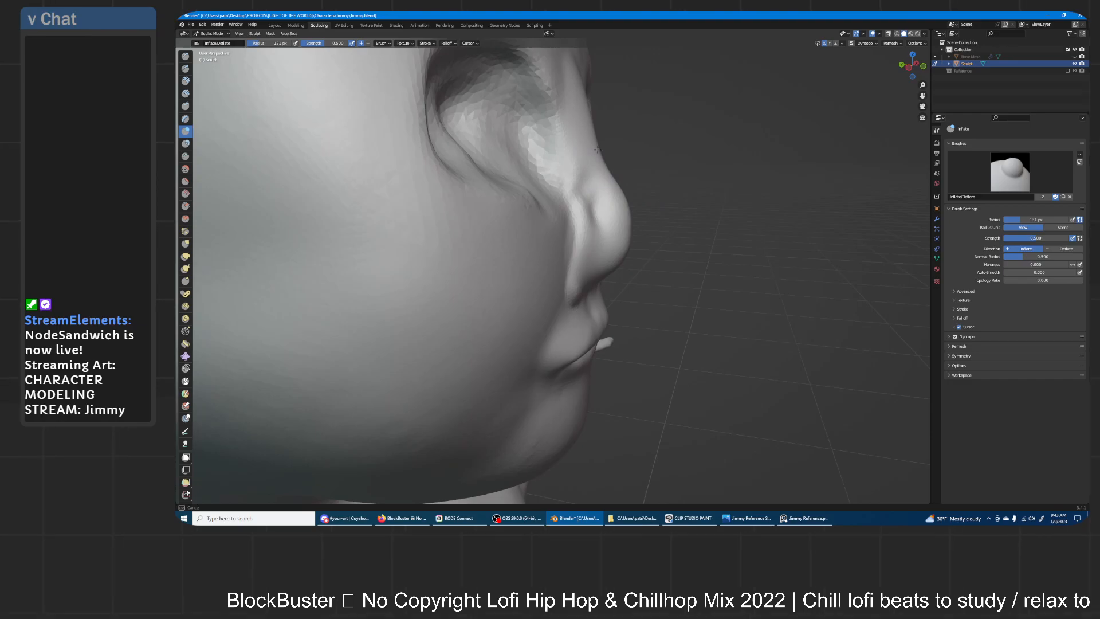
pyautogui.moveTo(606, 178); pyautogui.dragTo(632, 247, button='middle')
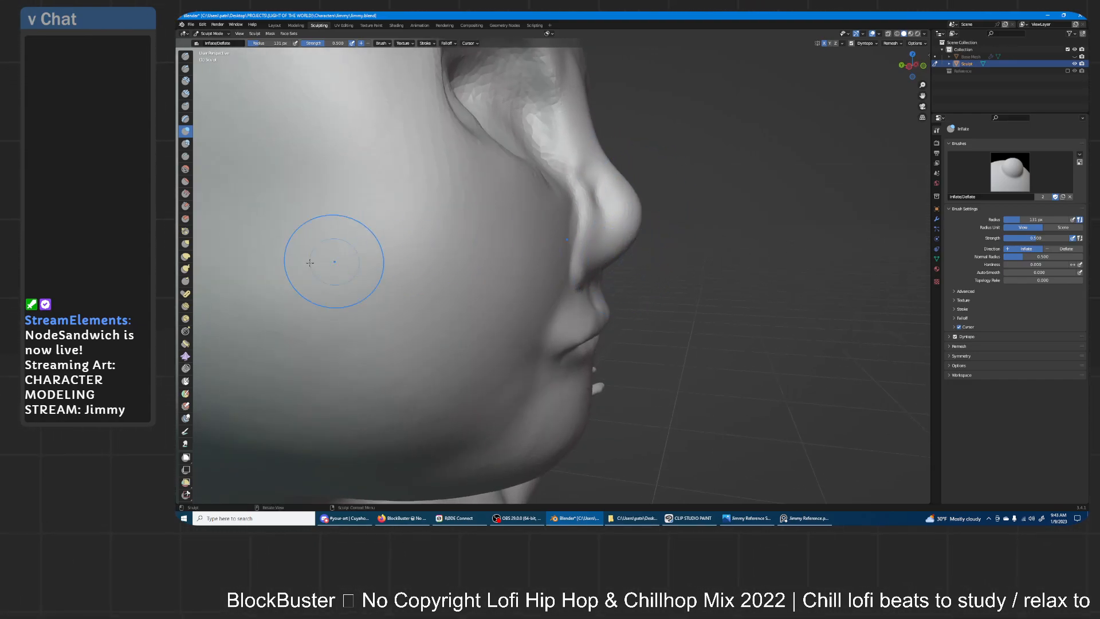
pyautogui.click(186, 244)
pyautogui.moveTo(625, 227); pyautogui.dragTo(635, 223, button='middle')
pyautogui.moveTo(624, 261); pyautogui.dragTo(621, 254)
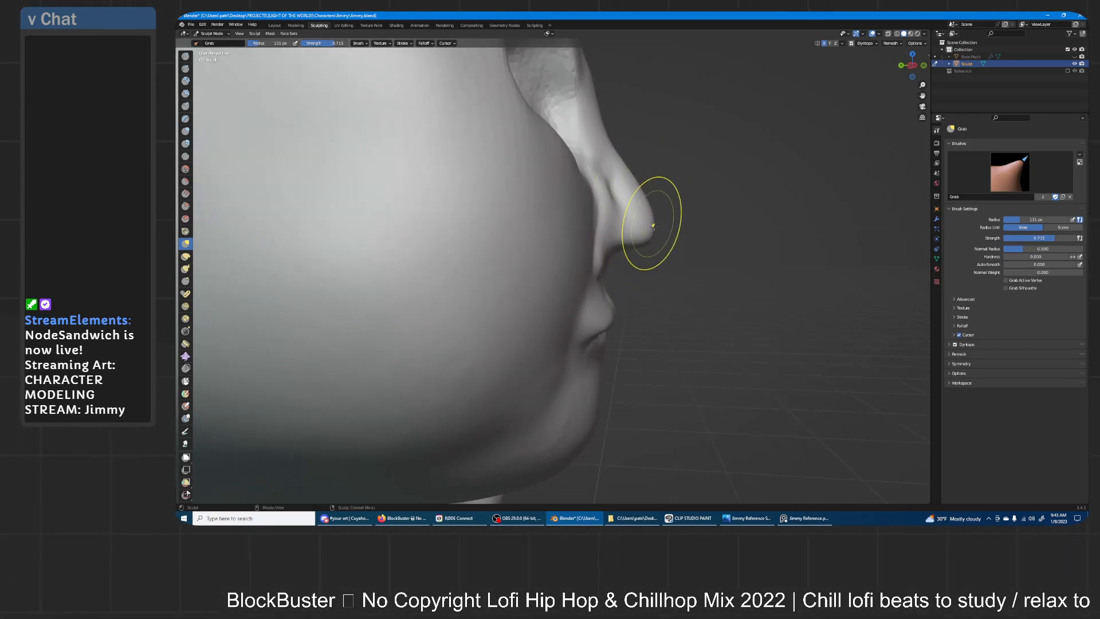
pyautogui.moveTo(653, 223); pyautogui.dragTo(650, 241)
pyautogui.moveTo(650, 241); pyautogui.dragTo(651, 240)
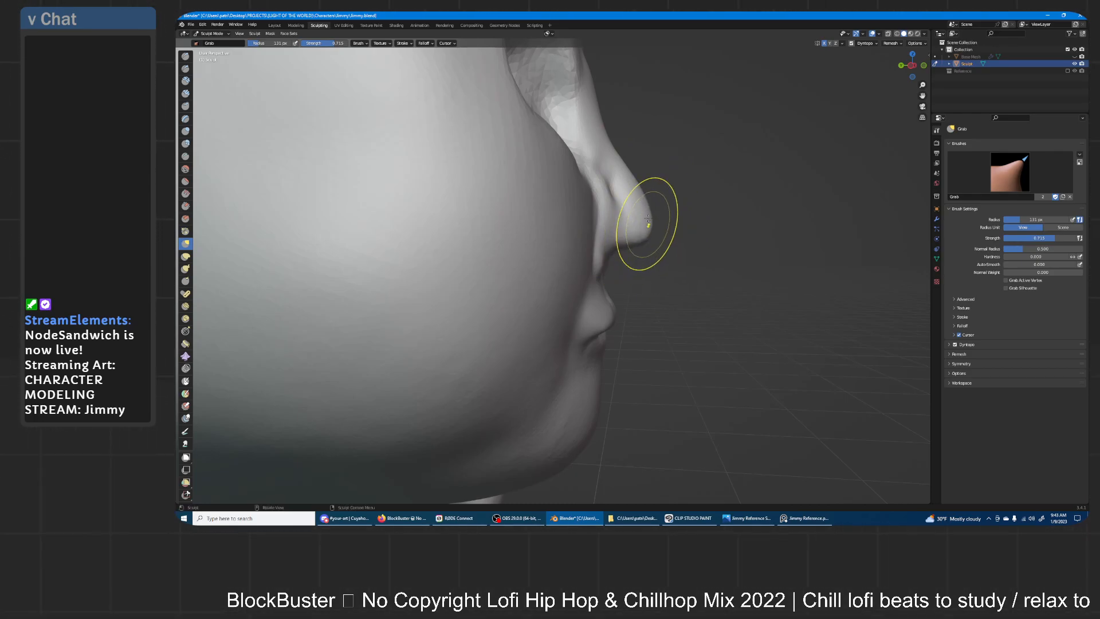
pyautogui.moveTo(646, 195); pyautogui.dragTo(650, 206)
pyautogui.moveTo(640, 181)
pyautogui.mouseDown(button='middle')
pyautogui.moveTo(634, 150)
pyautogui.moveTo(585, 159)
pyautogui.moveTo(524, 246)
pyautogui.moveTo(552, 221)
pyautogui.mouseUp(button='middle')
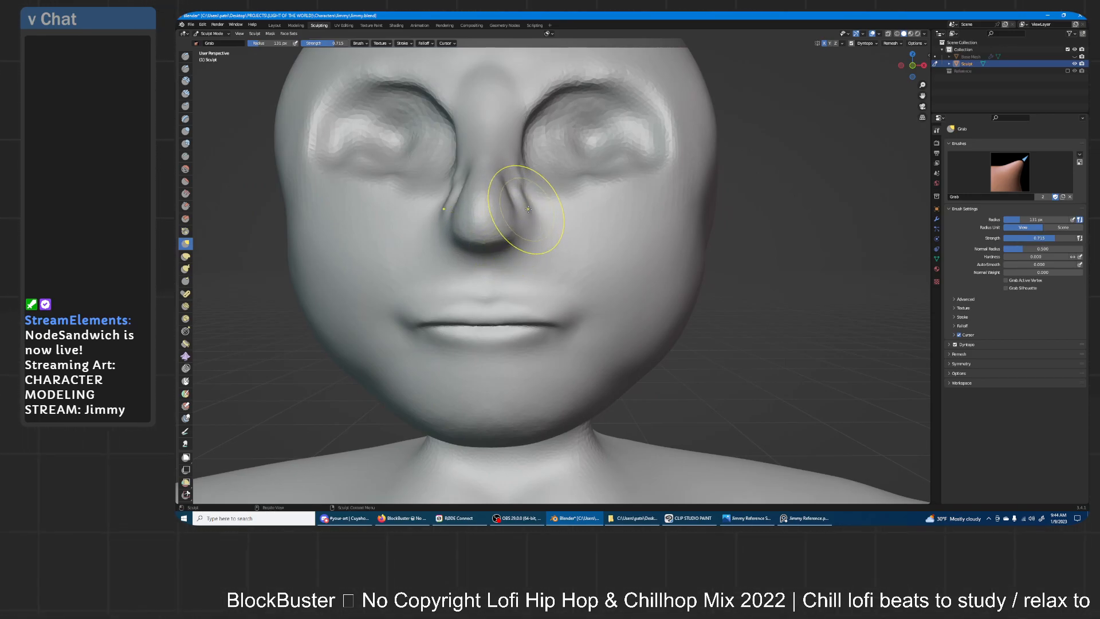
# - Narrow the sides of the nose and adjust its profile with the Grab brush
pyautogui.moveTo(520, 208); pyautogui.dragTo(526, 203)
pyautogui.moveTo(516, 162); pyautogui.dragTo(515, 172)
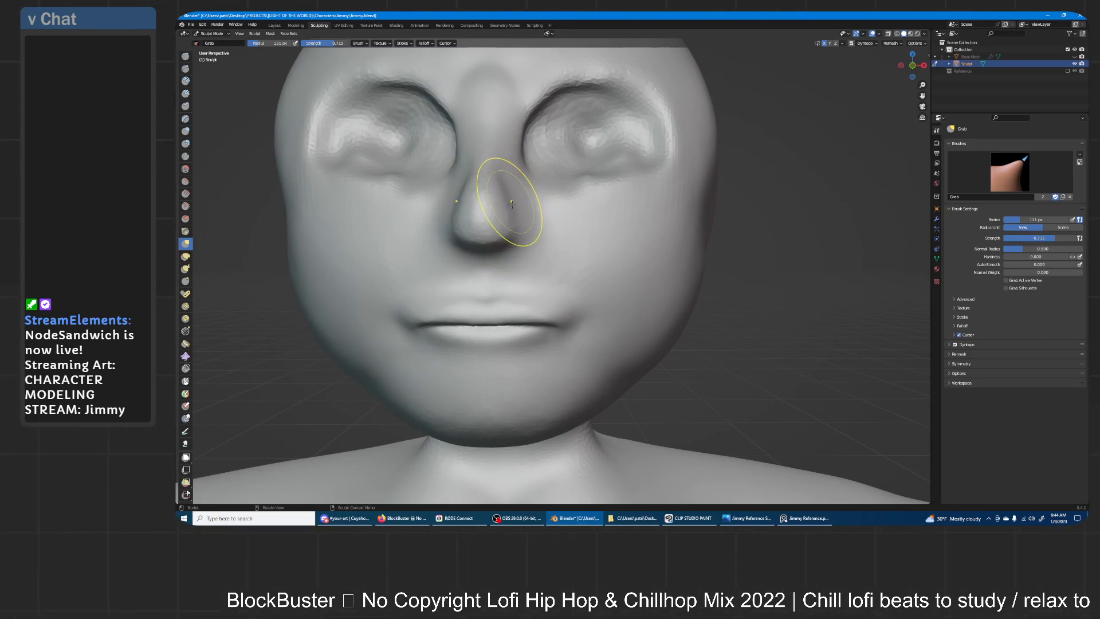
pyautogui.moveTo(507, 167); pyautogui.dragTo(641, 172, button='middle')
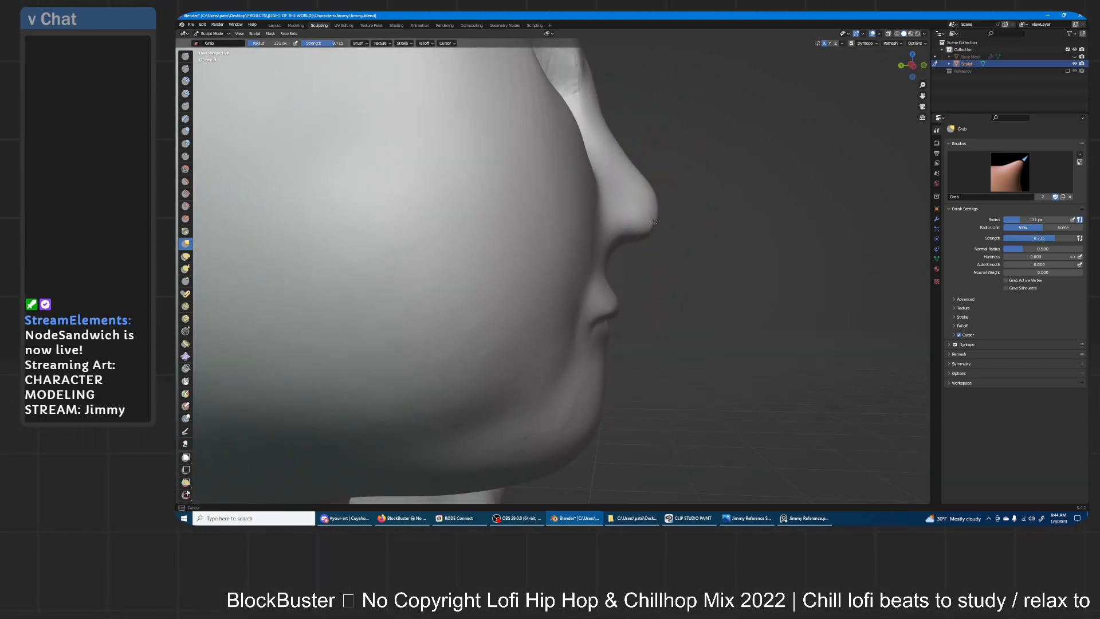
pyautogui.moveTo(645, 174); pyautogui.dragTo(643, 178)
# - Switch to the Draw brush at a smaller radius and try carving creases around the nostril wings
pyautogui.moveTo(660, 196)
pyautogui.mouseDown(button='middle')
pyautogui.moveTo(546, 238)
pyautogui.moveTo(510, 278)
pyautogui.mouseUp(button='middle')
pyautogui.scroll(3, 546, 238)
pyautogui.press('x')
pyautogui.press('f')
pyautogui.click(524, 265)
pyautogui.moveTo(496, 282)
pyautogui.keyDown('ctrl'); pyautogui.mouseDown()
pyautogui.moveTo(562, 266)
pyautogui.moveTo(551, 314)
pyautogui.mouseUp(); pyautogui.keyUp('ctrl')
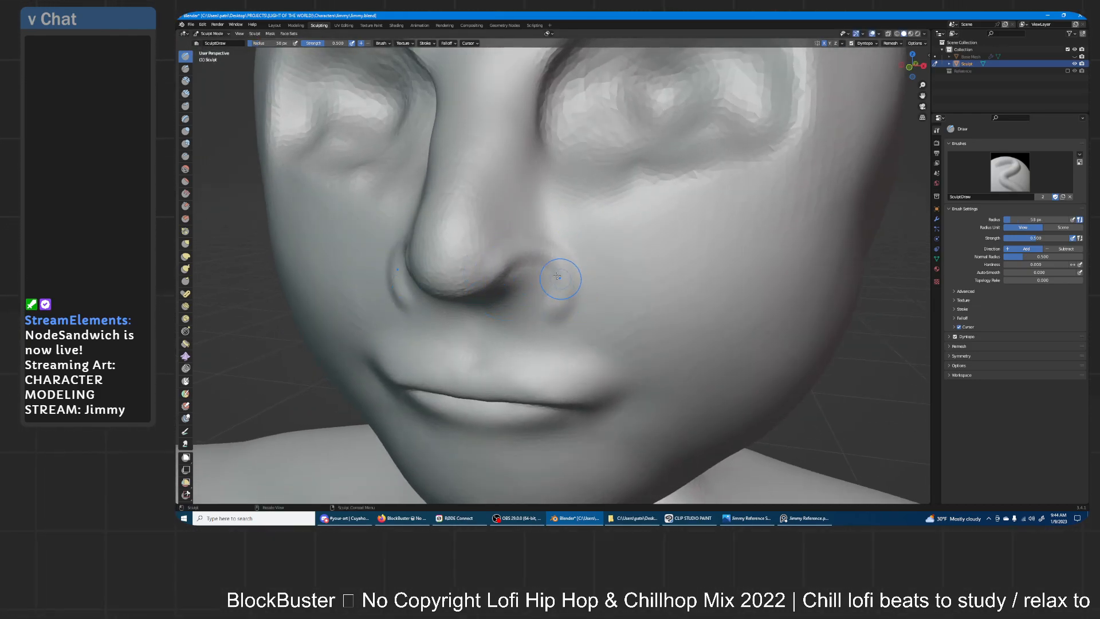
pyautogui.moveTo(546, 233); pyautogui.dragTo(568, 226, button='middle')
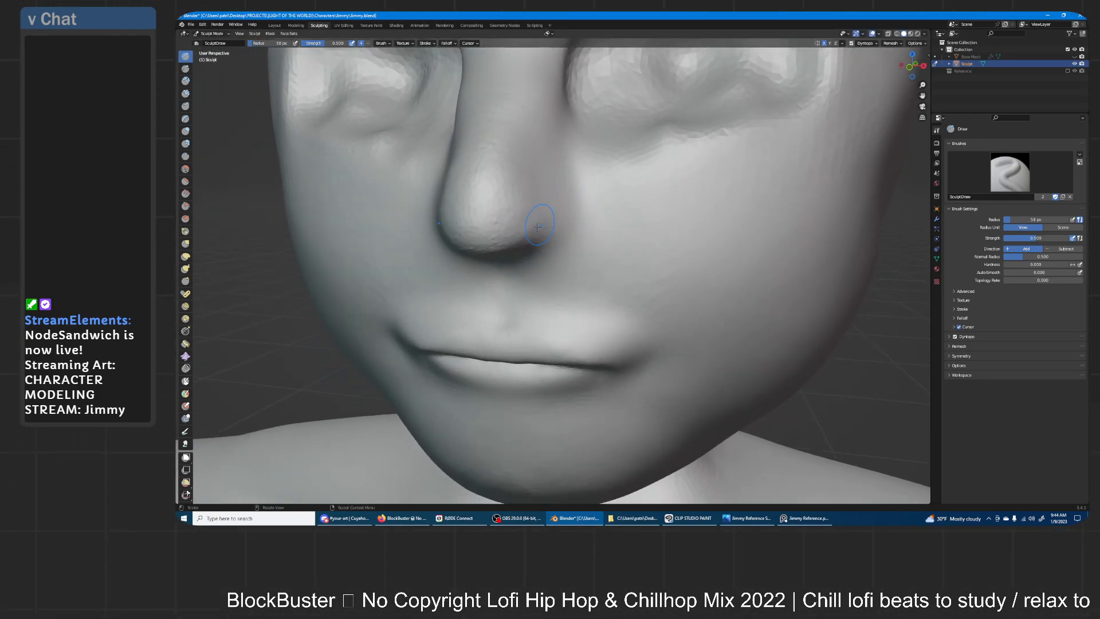
pyautogui.hotkey('ctrl', 'z')
# - Rework the nostril wings with the Draw brush from below, undoing the unwanted outer crease stroke
pyautogui.moveTo(588, 199); pyautogui.dragTo(594, 157, button='middle')
pyautogui.moveTo(561, 154)
pyautogui.mouseDown()
pyautogui.moveTo(599, 150)
pyautogui.moveTo(600, 190)
pyautogui.mouseUp()
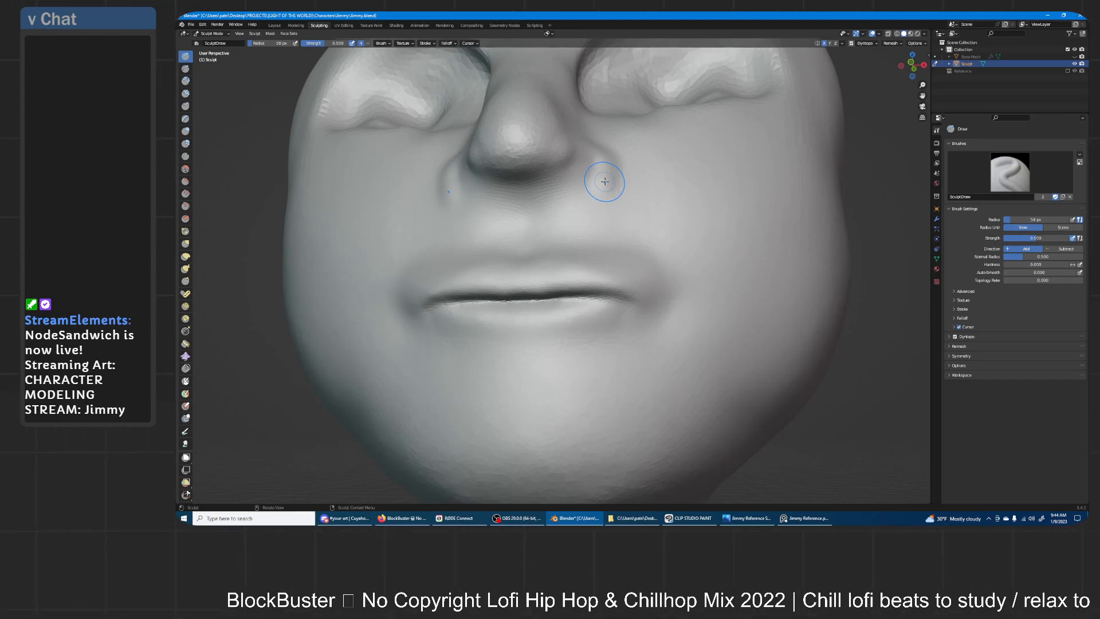
pyautogui.hotkey('ctrl', 'z')
pyautogui.moveTo(578, 173)
pyautogui.mouseDown(button='middle')
pyautogui.moveTo(575, 190)
pyautogui.moveTo(545, 192)
pyautogui.moveTo(525, 211)
pyautogui.mouseUp(button='middle')
pyautogui.moveTo(533, 200)
pyautogui.mouseDown()
pyautogui.moveTo(501, 186)
pyautogui.moveTo(536, 180)
pyautogui.moveTo(515, 198)
pyautogui.moveTo(518, 184)
pyautogui.moveTo(504, 184)
pyautogui.moveTo(541, 191)
pyautogui.mouseUp()
pyautogui.moveTo(541, 190); pyautogui.dragTo(508, 254, button='middle')
pyautogui.scroll(2, 588, 151)
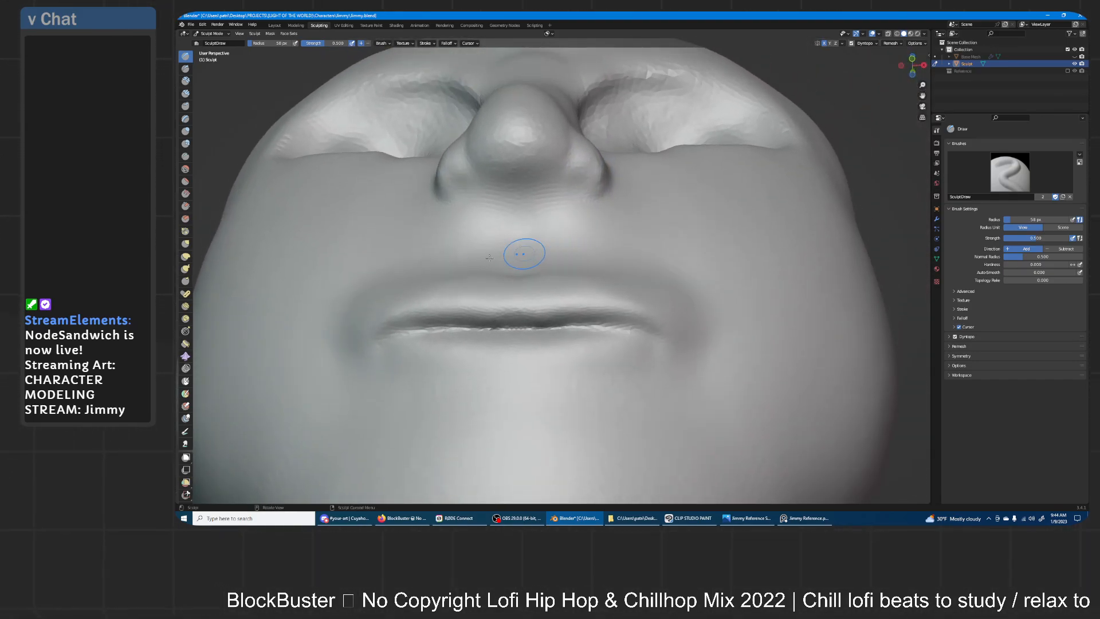
# - Switch to the Grab brush with a 130 px radius and pull the nostril wings outward
pyautogui.click(185, 244)
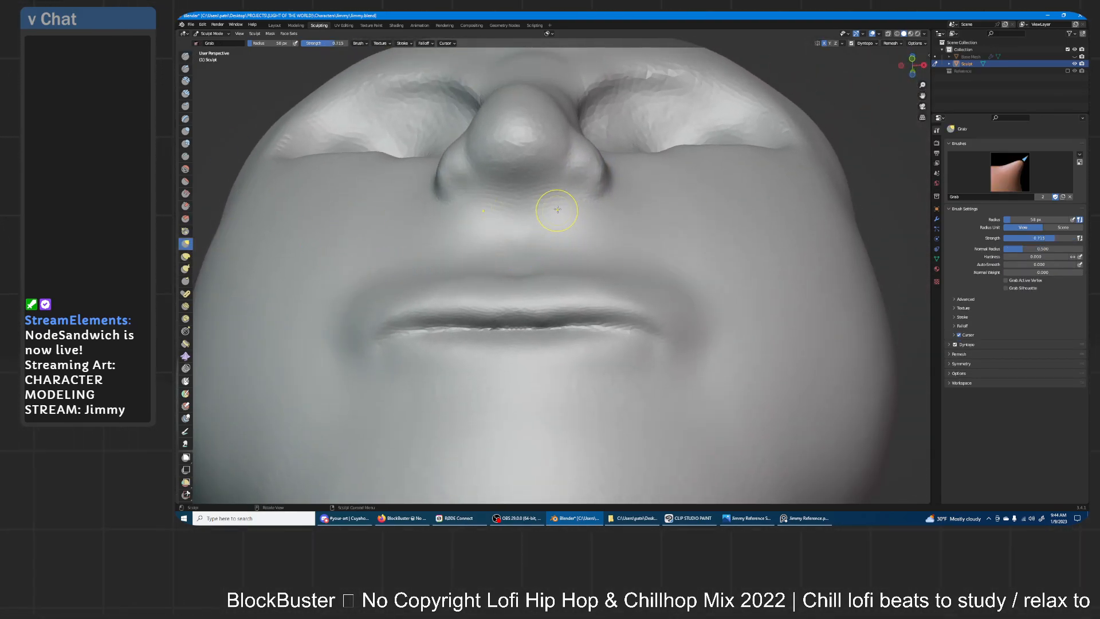
pyautogui.moveTo(553, 182); pyautogui.dragTo(606, 173)
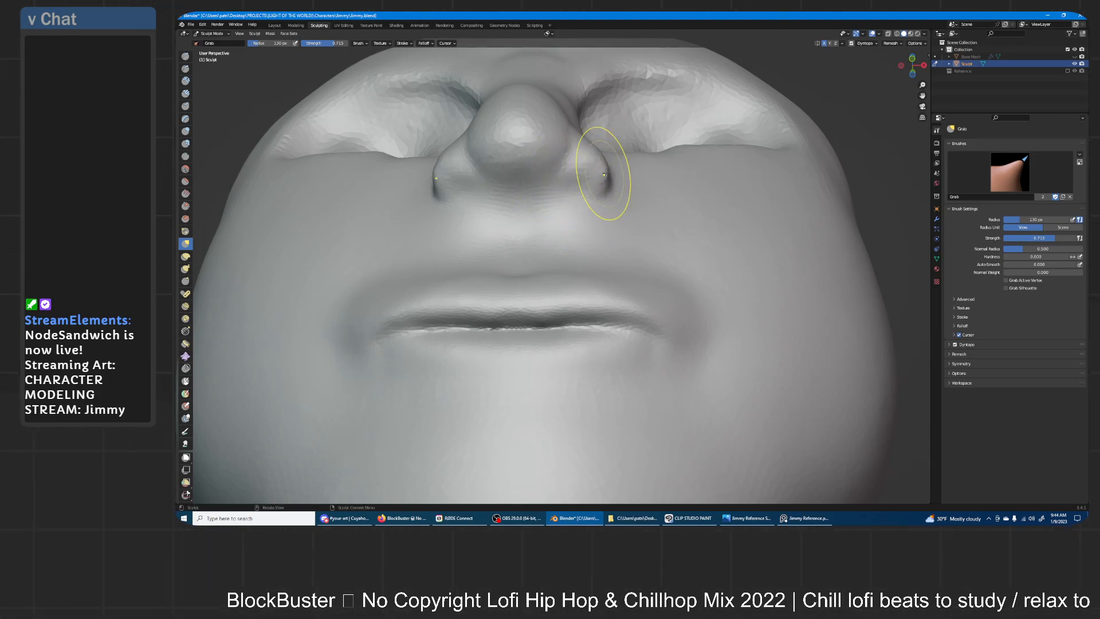
pyautogui.moveTo(578, 178)
pyautogui.mouseDown(button='middle')
pyautogui.moveTo(576, 203)
pyautogui.moveTo(599, 231)
pyautogui.mouseUp(button='middle')
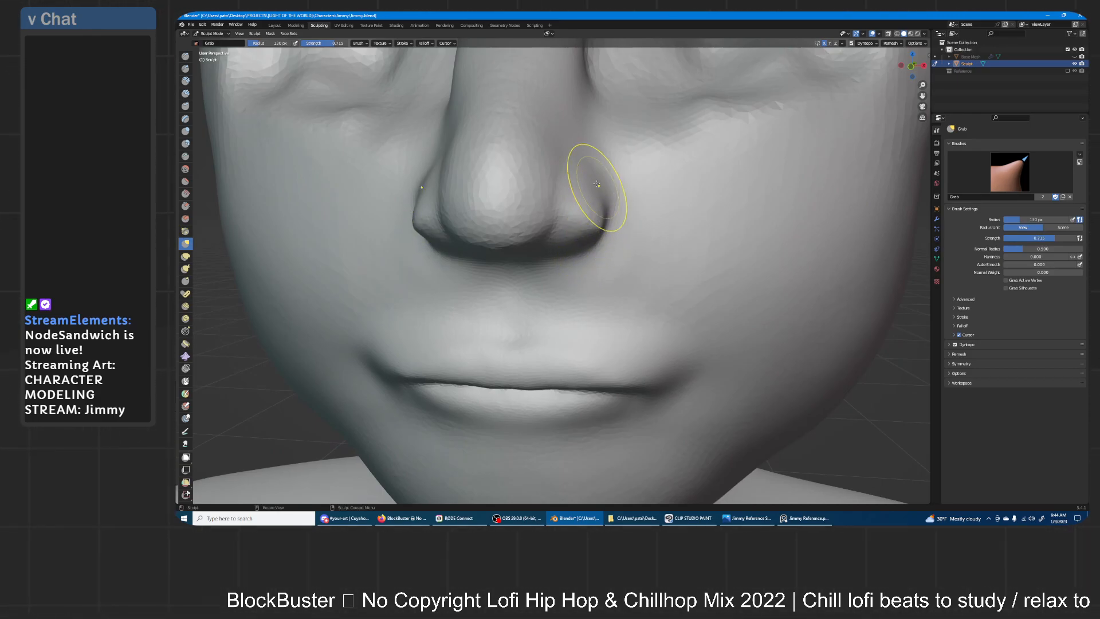
pyautogui.moveTo(598, 185); pyautogui.dragTo(598, 195, button='middle')
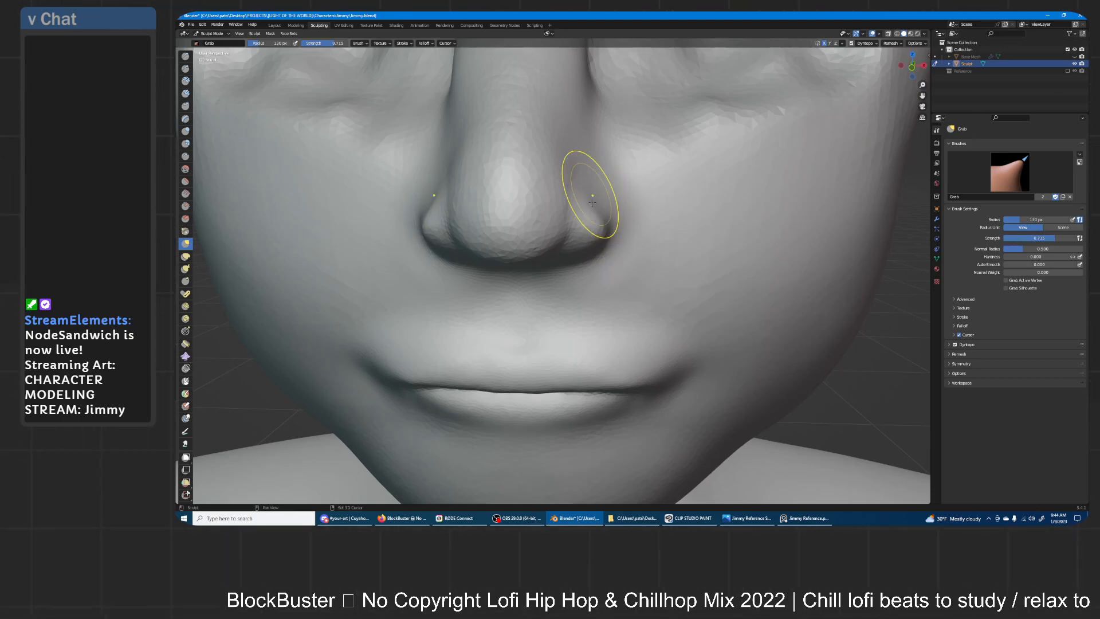
pyautogui.moveTo(581, 174); pyautogui.dragTo(583, 206, button='middle')
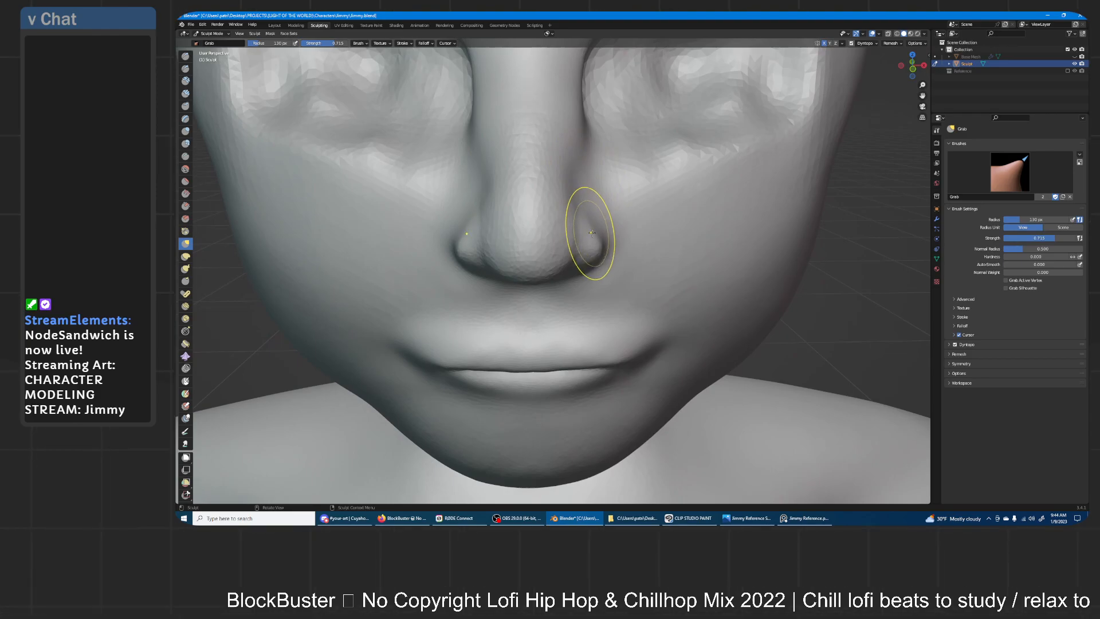
pyautogui.moveTo(592, 253)
pyautogui.mouseDown(button='middle')
pyautogui.moveTo(571, 216)
pyautogui.moveTo(535, 216)
pyautogui.mouseUp(button='middle')
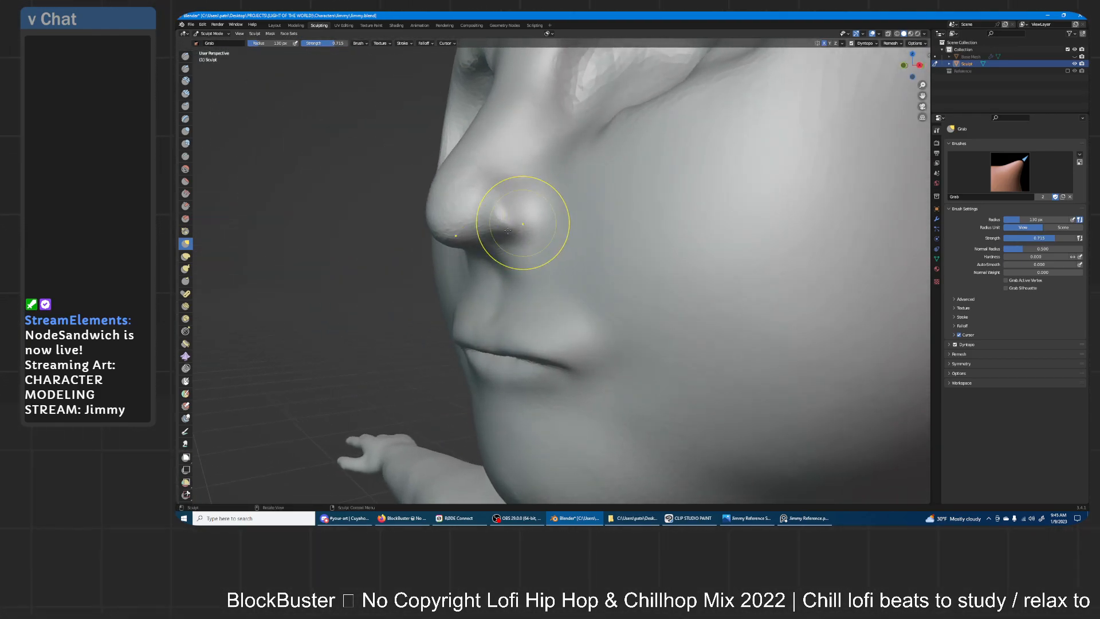
# - Refine the fullness and outer contour of the nostril wings with the Grab brush from several angles
pyautogui.moveTo(455, 230)
pyautogui.mouseDown(button='middle')
pyautogui.moveTo(442, 189)
pyautogui.moveTo(521, 160)
pyautogui.mouseUp(button='middle')
pyautogui.moveTo(491, 214); pyautogui.dragTo(564, 276, button='middle')
pyautogui.moveTo(563, 276); pyautogui.dragTo(545, 268)
pyautogui.press('x')
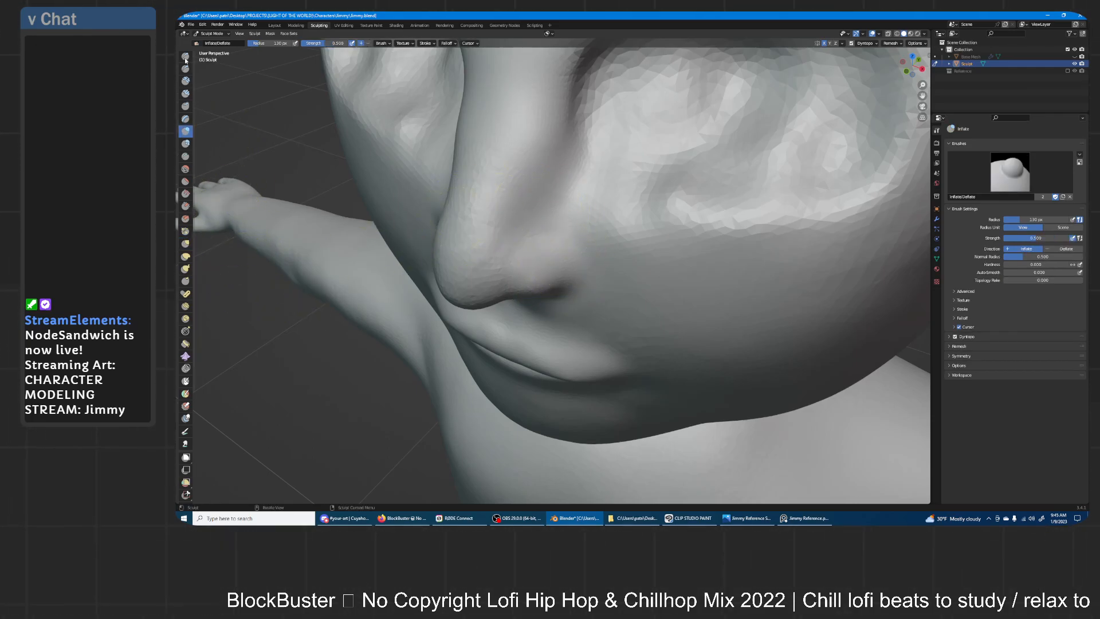
pyautogui.moveTo(509, 231)
pyautogui.mouseDown(button='middle')
pyautogui.moveTo(568, 186)
pyautogui.moveTo(629, 189)
pyautogui.mouseUp(button='middle')
pyautogui.click(186, 245)
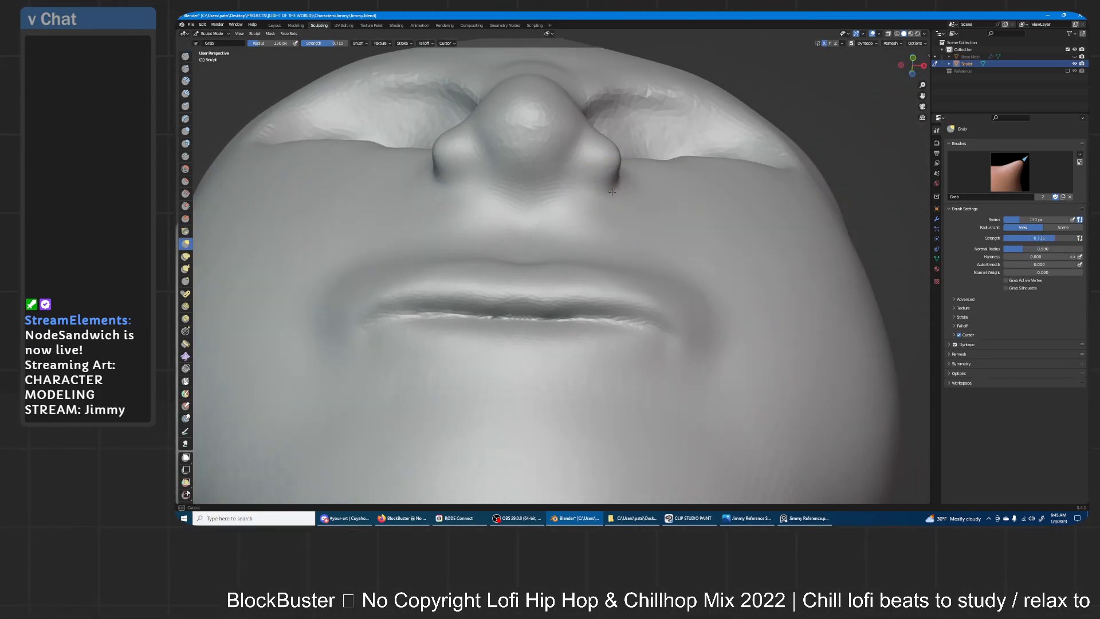
pyautogui.moveTo(617, 157); pyautogui.dragTo(611, 158)
pyautogui.moveTo(614, 174); pyautogui.dragTo(607, 248, button='middle')
pyautogui.moveTo(599, 206); pyautogui.dragTo(610, 260, button='middle')
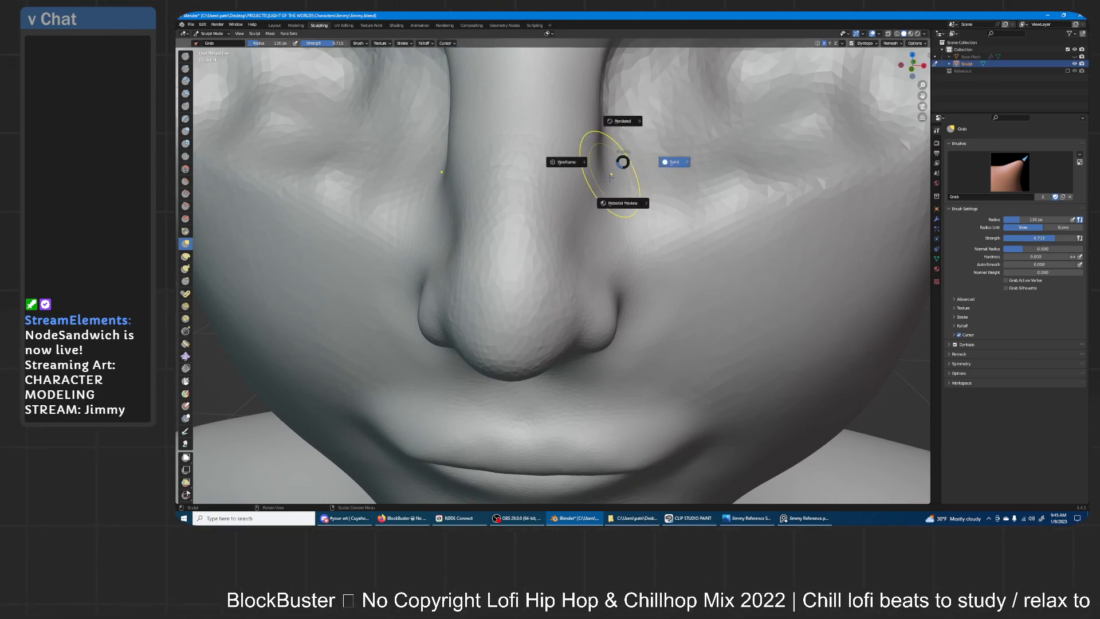
# - Set the Grab brush radius to 144 px and narrow the nose bridge between the eye sockets
pyautogui.keyDown('ctrl'); pyautogui.moveTo(651, 165); pyautogui.dragTo(600, 186, button='middle'); pyautogui.keyUp('ctrl')
pyautogui.press('f')
pyautogui.click(604, 187)
pyautogui.moveTo(603, 187); pyautogui.dragTo(593, 187)
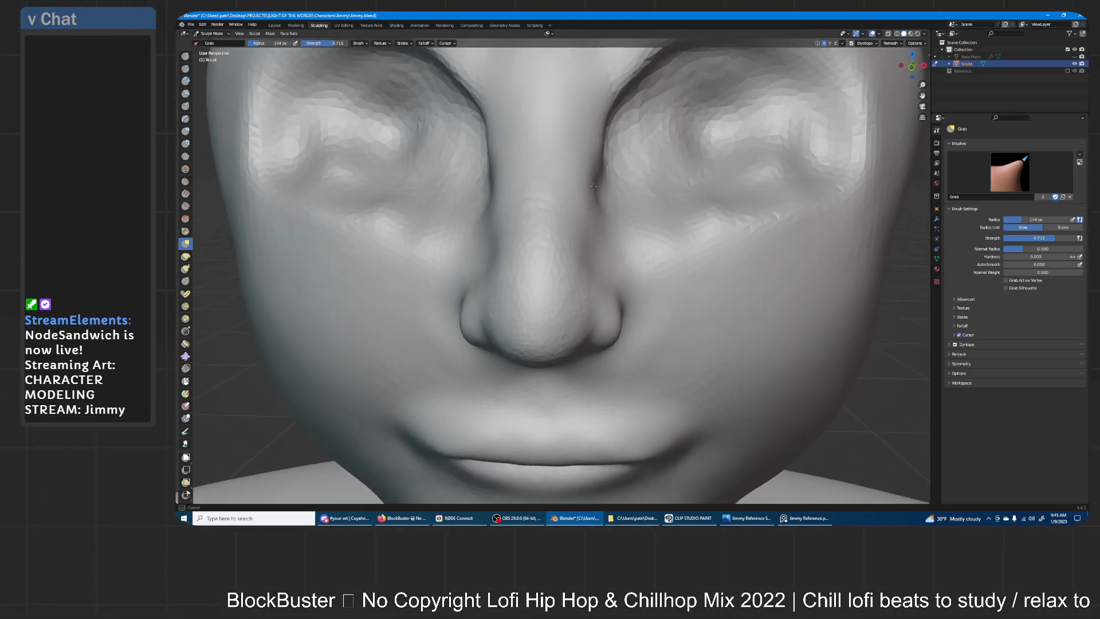
pyautogui.scroll(-2, 605, 195)
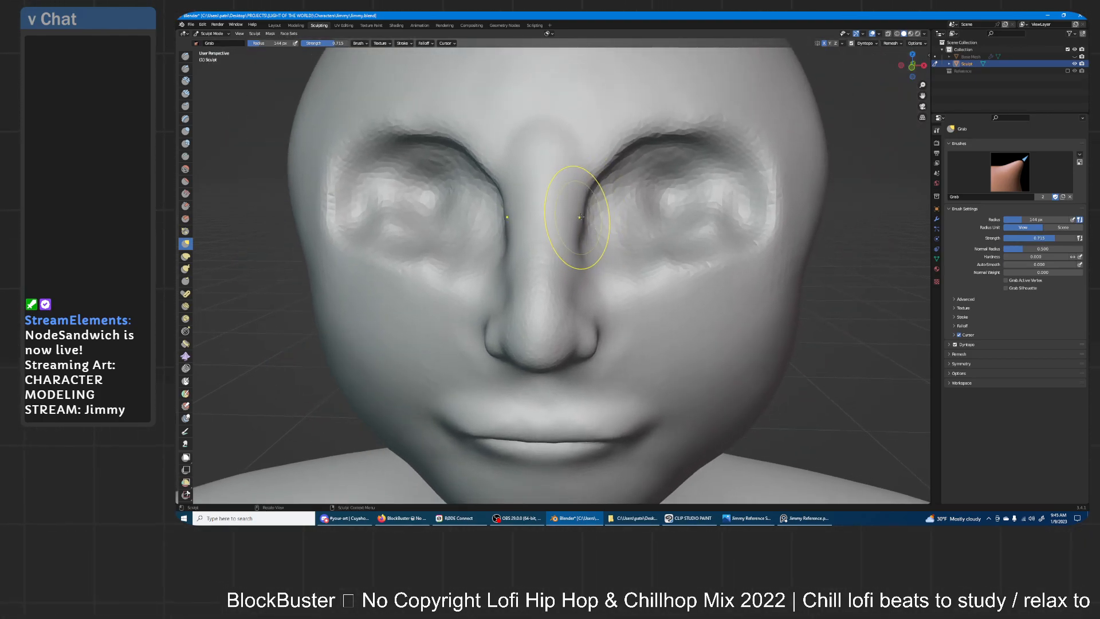
pyautogui.moveTo(582, 189); pyautogui.dragTo(605, 156)
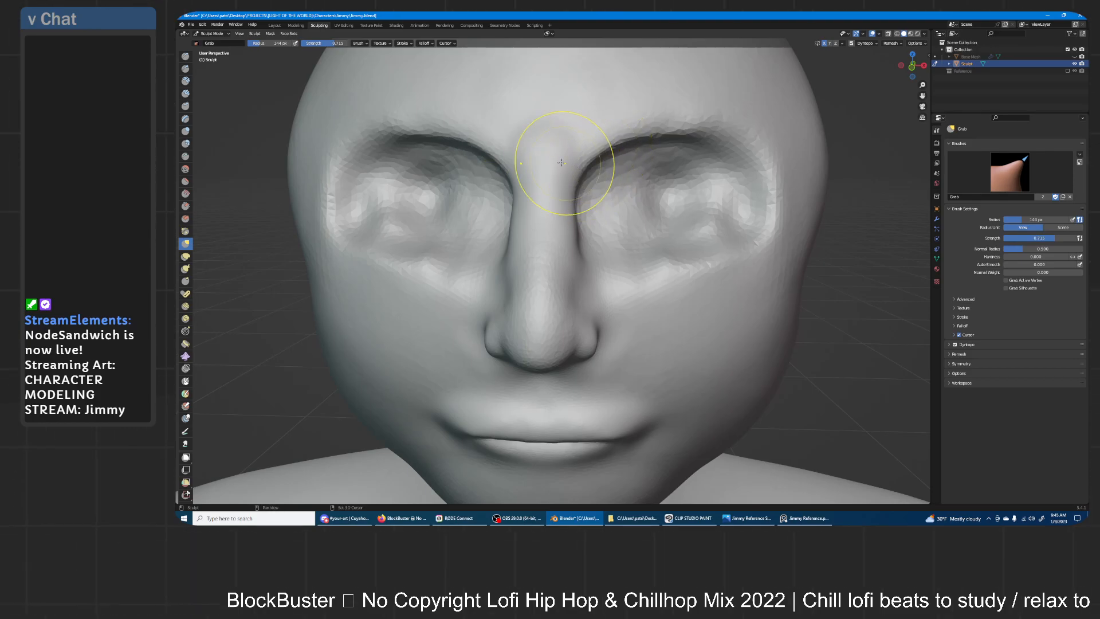
# - Adjust the width of the nose base at the nostril wings with the Grab brush
pyautogui.keyDown('shift'); pyautogui.moveTo(608, 241); pyautogui.dragTo(609, 213, button='middle'); pyautogui.keyUp('shift')
pyautogui.moveTo(609, 213)
pyautogui.mouseDown(button='middle')
pyautogui.moveTo(653, 182)
pyautogui.moveTo(723, 185)
pyautogui.moveTo(624, 189)
pyautogui.mouseUp(button='middle')
pyautogui.scroll(4, 629, 221)
pyautogui.scroll(-5, 629, 221)
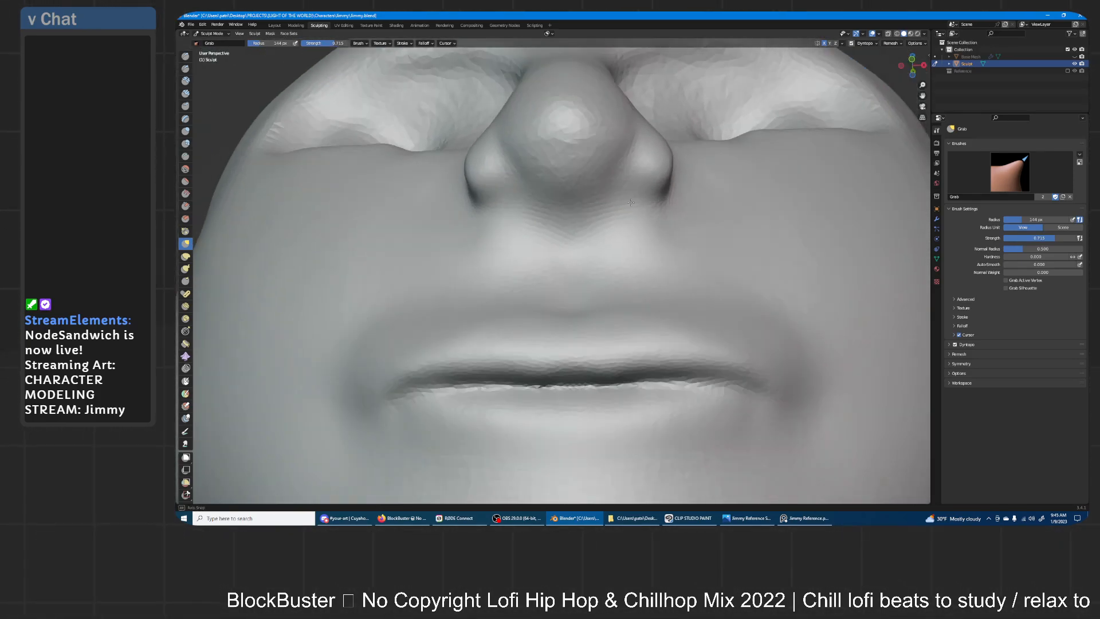
pyautogui.scroll(2, 608, 251)
pyautogui.scroll(-2, 592, 259)
pyautogui.moveTo(585, 241)
pyautogui.keyDown('shift'); pyautogui.mouseDown(button='middle')
pyautogui.moveTo(614, 216)
pyautogui.moveTo(593, 235)
pyautogui.mouseUp(button='middle'); pyautogui.keyUp('shift')
pyautogui.moveTo(592, 236); pyautogui.dragTo(590, 237)
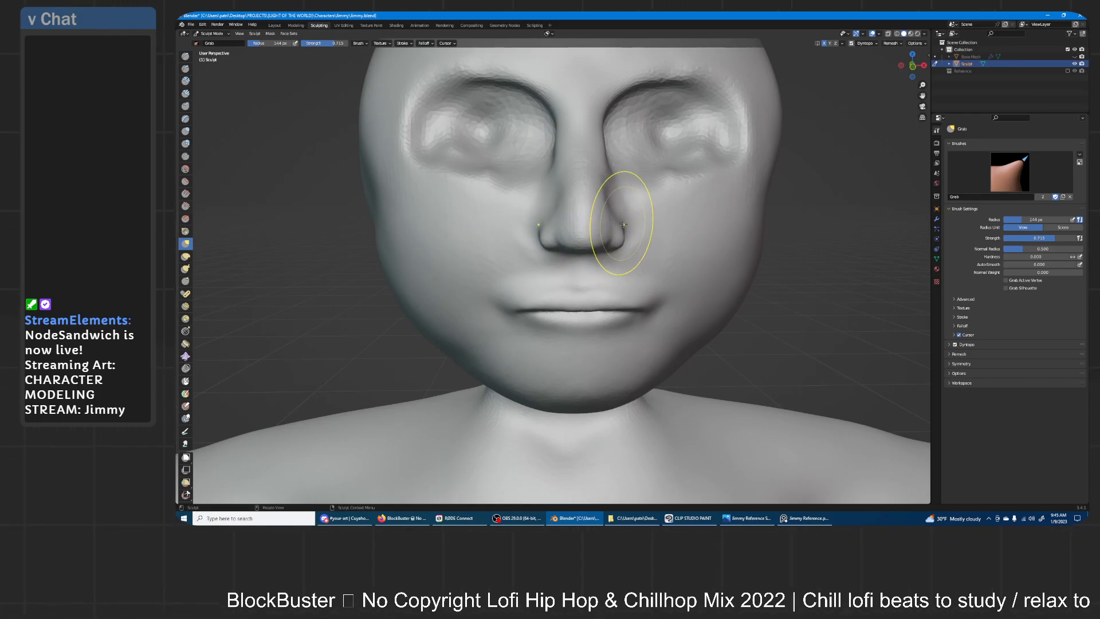
pyautogui.moveTo(609, 178); pyautogui.dragTo(601, 210, button='middle')
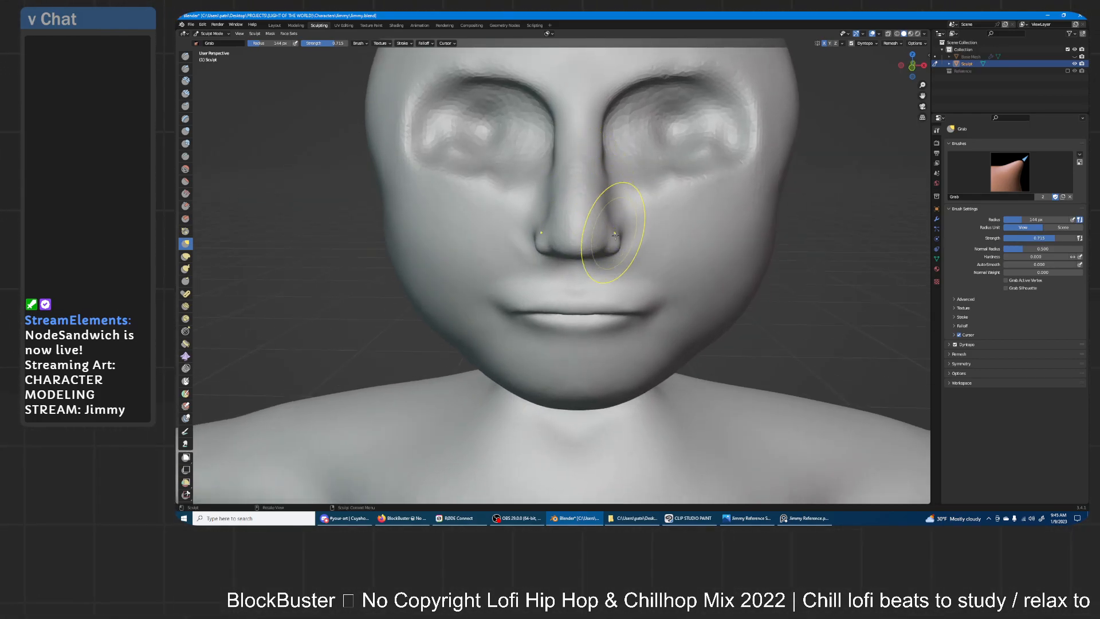
# - Switch to the Draw brush with a 60 px radius and carve nostril hollows into the nose's underside
pyautogui.scroll(3, 615, 234)
pyautogui.moveTo(648, 197)
pyautogui.mouseDown(button='middle')
pyautogui.moveTo(638, 218)
pyautogui.moveTo(645, 182)
pyautogui.moveTo(573, 200)
pyautogui.moveTo(386, 296)
pyautogui.mouseUp(button='middle')
pyautogui.click(186, 56)
pyautogui.moveTo(578, 259)
pyautogui.mouseDown(button='middle')
pyautogui.moveTo(572, 204)
pyautogui.moveTo(581, 269)
pyautogui.moveTo(600, 261)
pyautogui.mouseUp(button='middle')
pyautogui.scroll(2, 572, 204)
pyautogui.press('f')
pyautogui.click(620, 262)
pyautogui.keyDown('ctrl'); pyautogui.moveTo(612, 254); pyautogui.dragTo(593, 223); pyautogui.keyUp('ctrl')
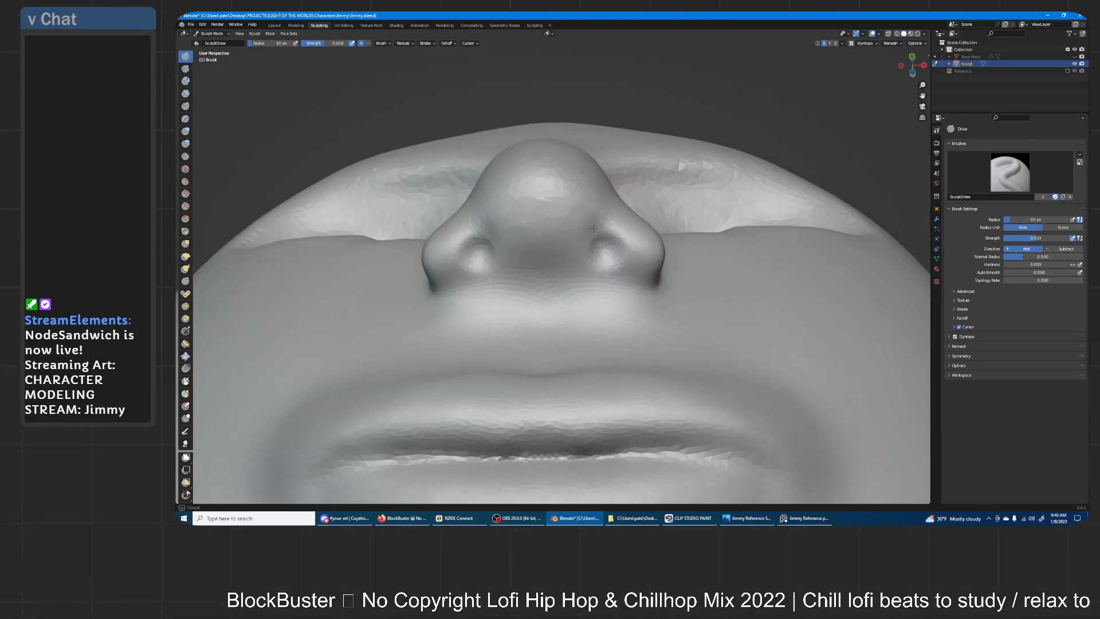
pyautogui.moveTo(604, 263)
pyautogui.keyDown('ctrl'); pyautogui.mouseDown()
pyautogui.moveTo(607, 242)
pyautogui.moveTo(610, 267)
pyautogui.moveTo(594, 244)
pyautogui.moveTo(589, 278)
pyautogui.moveTo(574, 269)
pyautogui.moveTo(570, 241)
pyautogui.moveTo(574, 262)
pyautogui.moveTo(588, 232)
pyautogui.moveTo(609, 236)
pyautogui.moveTo(573, 227)
pyautogui.moveTo(570, 254)
pyautogui.mouseUp(); pyautogui.keyUp('ctrl')
# - Deepen and widen both nostril cavities, then build up their inner floor with the Draw brush
pyautogui.moveTo(570, 255)
pyautogui.mouseDown(button='middle')
pyautogui.moveTo(548, 227)
pyautogui.moveTo(524, 278)
pyautogui.mouseUp(button='middle')
pyautogui.scroll(-1, 524, 278)
pyautogui.moveTo(517, 281)
pyautogui.keyDown('ctrl'); pyautogui.mouseDown()
pyautogui.moveTo(514, 252)
pyautogui.moveTo(595, 269)
pyautogui.moveTo(570, 237)
pyautogui.moveTo(582, 265)
pyautogui.mouseUp(); pyautogui.keyUp('ctrl')
pyautogui.moveTo(582, 265); pyautogui.dragTo(658, 284, button='middle')
pyautogui.moveTo(596, 303)
pyautogui.mouseDown()
pyautogui.moveTo(604, 298)
pyautogui.moveTo(553, 283)
pyautogui.moveTo(547, 297)
pyautogui.moveTo(572, 311)
pyautogui.mouseUp()
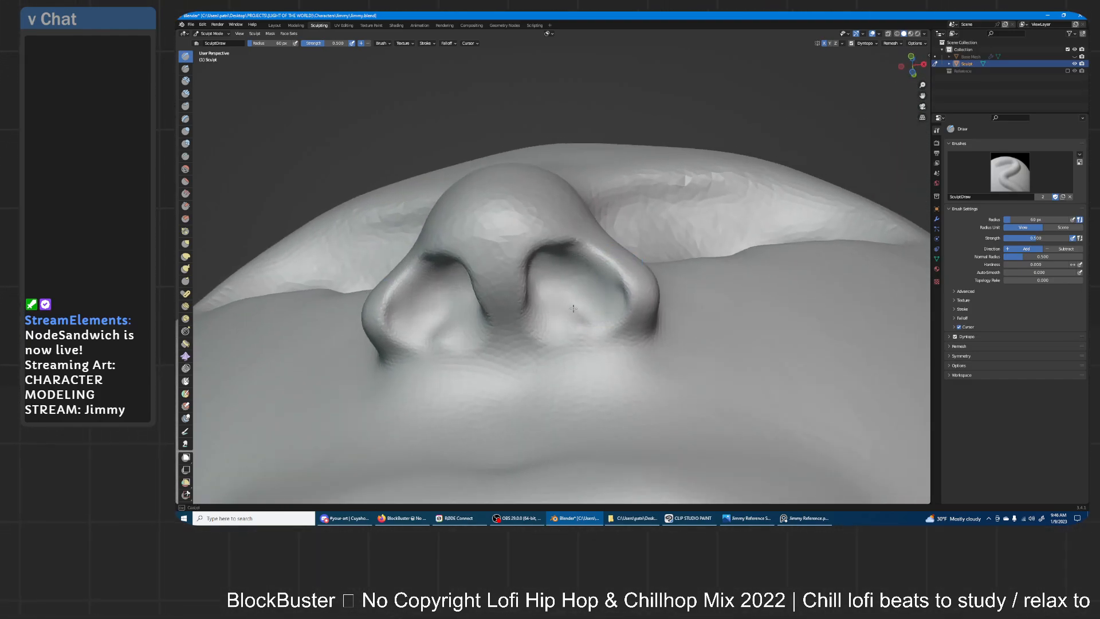
# - Shape the inner nostril rims and the sides of the septum with the Draw brush
pyautogui.moveTo(607, 255); pyautogui.dragTo(601, 260, button='middle')
pyautogui.moveTo(602, 260)
pyautogui.mouseDown()
pyautogui.moveTo(617, 319)
pyautogui.moveTo(627, 287)
pyautogui.moveTo(553, 232)
pyautogui.moveTo(544, 245)
pyautogui.mouseUp()
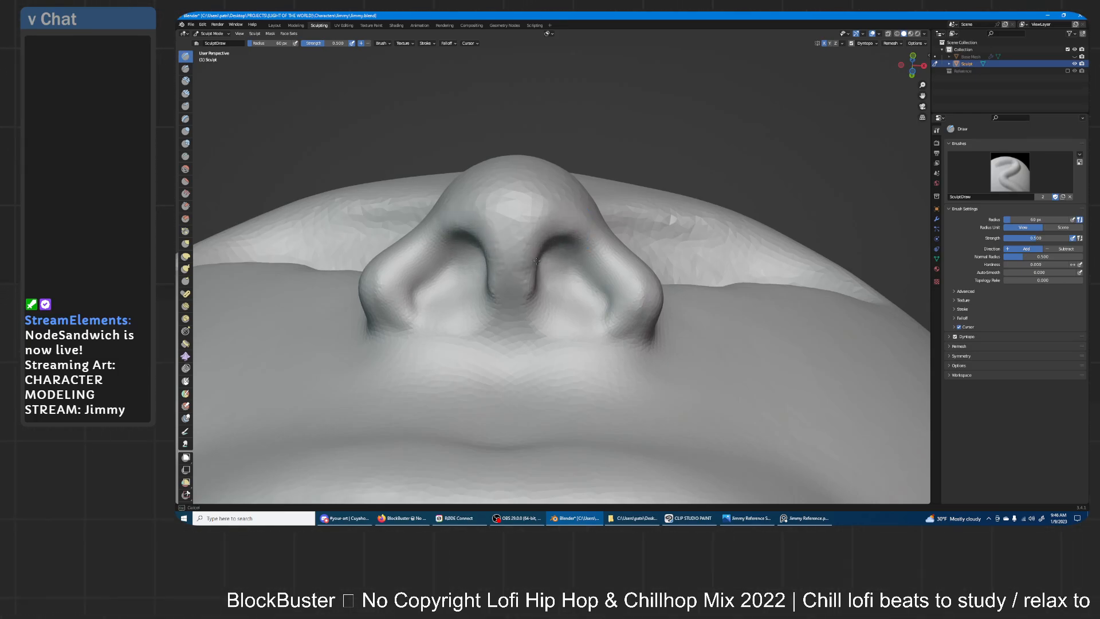
pyautogui.moveTo(609, 260); pyautogui.dragTo(621, 295, button='middle')
pyautogui.moveTo(621, 295)
pyautogui.mouseDown()
pyautogui.moveTo(598, 239)
pyautogui.moveTo(630, 295)
pyautogui.moveTo(609, 263)
pyautogui.moveTo(560, 245)
pyautogui.moveTo(536, 283)
pyautogui.mouseUp()
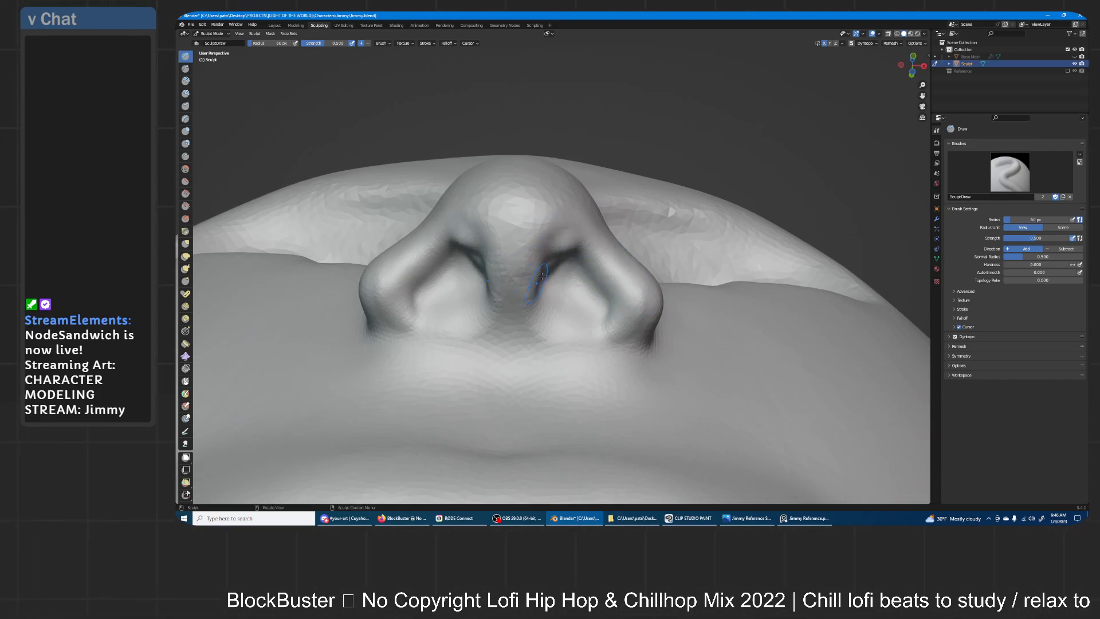
pyautogui.moveTo(557, 244); pyautogui.dragTo(543, 232, button='middle')
pyautogui.moveTo(543, 232); pyautogui.dragTo(527, 273)
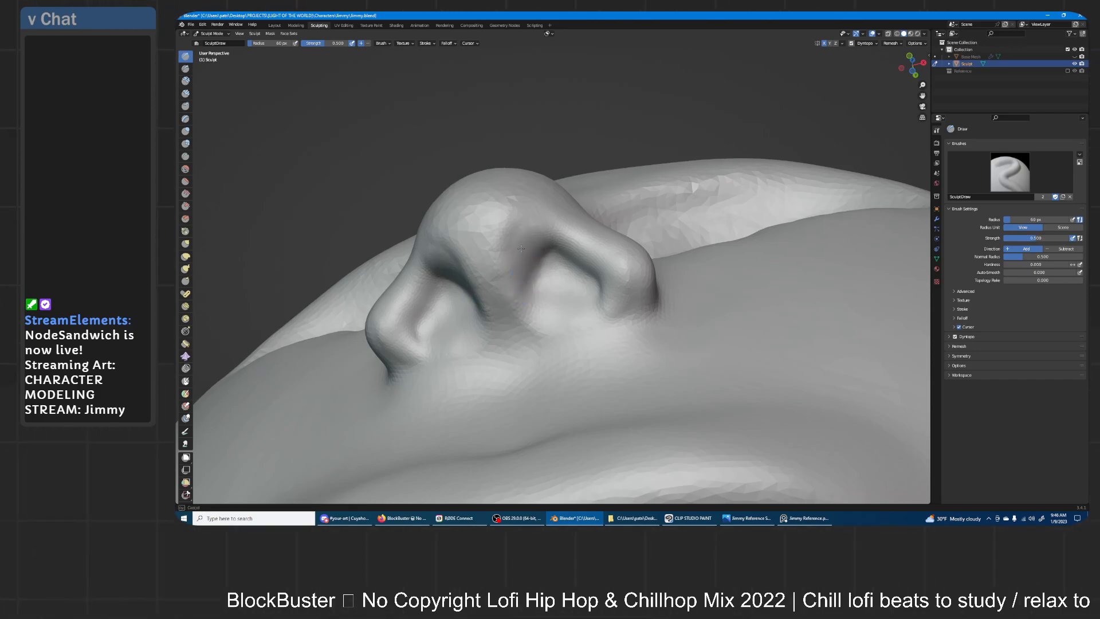
# - Round the nostril openings by building up their edges and carving the inside with the Draw brush
pyautogui.moveTo(579, 245); pyautogui.dragTo(576, 236, button='middle')
pyautogui.moveTo(539, 270)
pyautogui.mouseDown()
pyautogui.moveTo(533, 255)
pyautogui.moveTo(566, 249)
pyautogui.mouseUp()
pyautogui.moveTo(599, 242)
pyautogui.mouseDown(button='middle')
pyautogui.moveTo(584, 264)
pyautogui.moveTo(593, 284)
pyautogui.mouseUp(button='middle')
pyautogui.moveTo(593, 284)
pyautogui.mouseDown()
pyautogui.moveTo(608, 290)
pyautogui.moveTo(584, 303)
pyautogui.mouseUp()
pyautogui.moveTo(584, 303); pyautogui.dragTo(578, 261, button='middle')
pyautogui.moveTo(577, 261)
pyautogui.keyDown('ctrl'); pyautogui.mouseDown()
pyautogui.moveTo(554, 272)
pyautogui.moveTo(596, 258)
pyautogui.mouseUp(); pyautogui.keyUp('ctrl')
pyautogui.moveTo(596, 258); pyautogui.dragTo(576, 252, button='middle')
pyautogui.moveTo(555, 279); pyautogui.dragTo(533, 274)
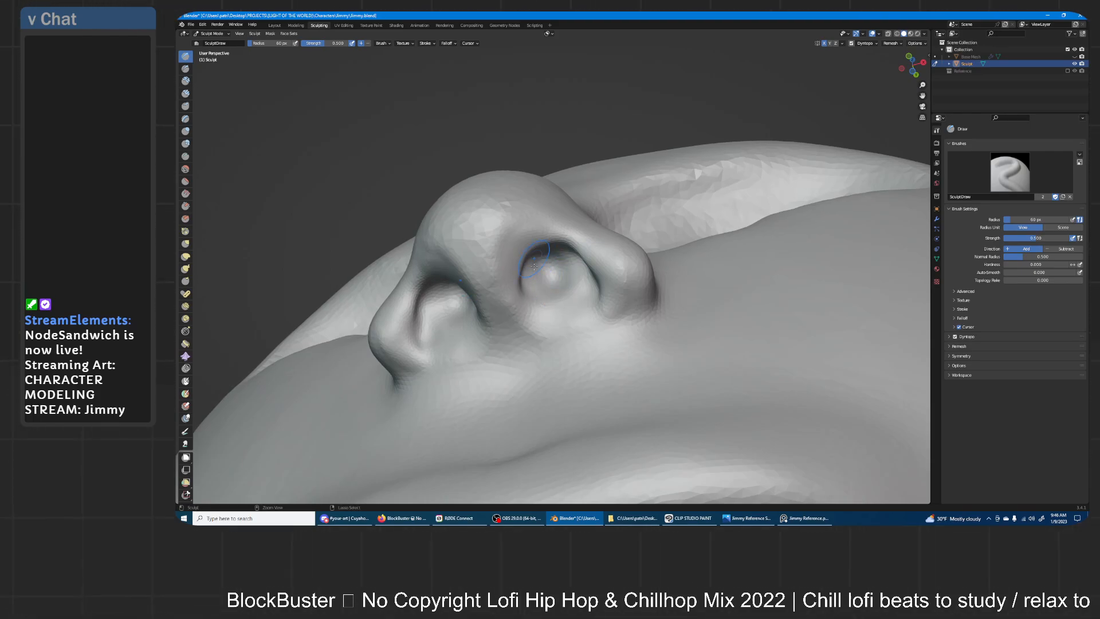
# - Thicken the septum and the lower nostril rims with the Draw brush
pyautogui.moveTo(534, 261); pyautogui.dragTo(507, 284, button='middle')
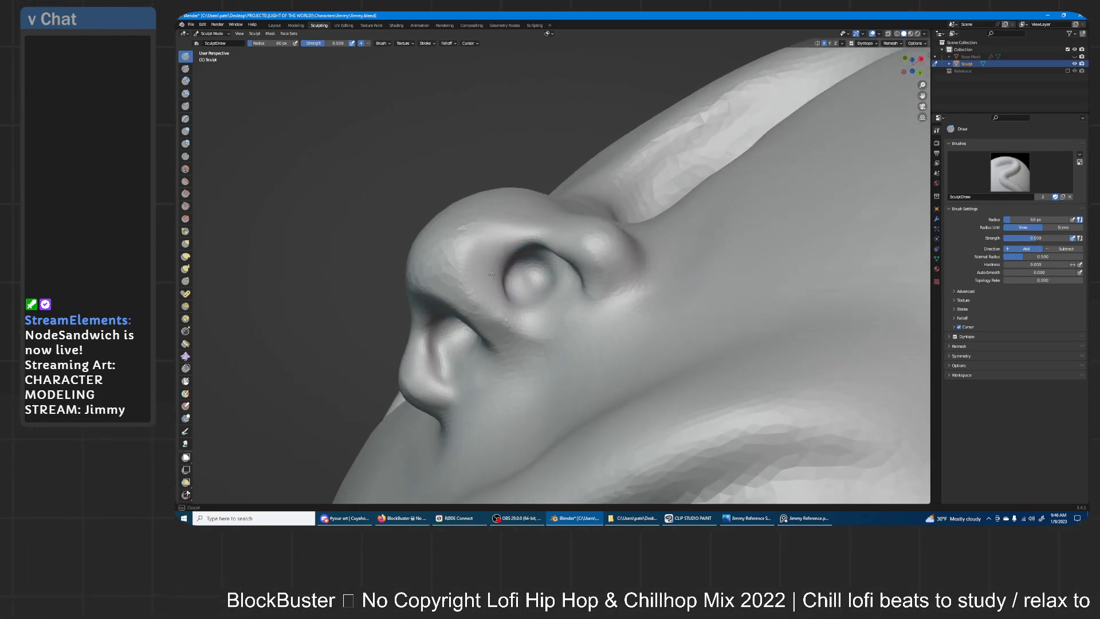
pyautogui.moveTo(490, 283); pyautogui.dragTo(504, 293)
pyautogui.moveTo(524, 248); pyautogui.dragTo(629, 252, button='middle')
pyautogui.moveTo(602, 320)
pyautogui.mouseDown()
pyautogui.moveTo(610, 280)
pyautogui.moveTo(586, 269)
pyautogui.moveTo(565, 297)
pyautogui.moveTo(560, 262)
pyautogui.mouseUp()
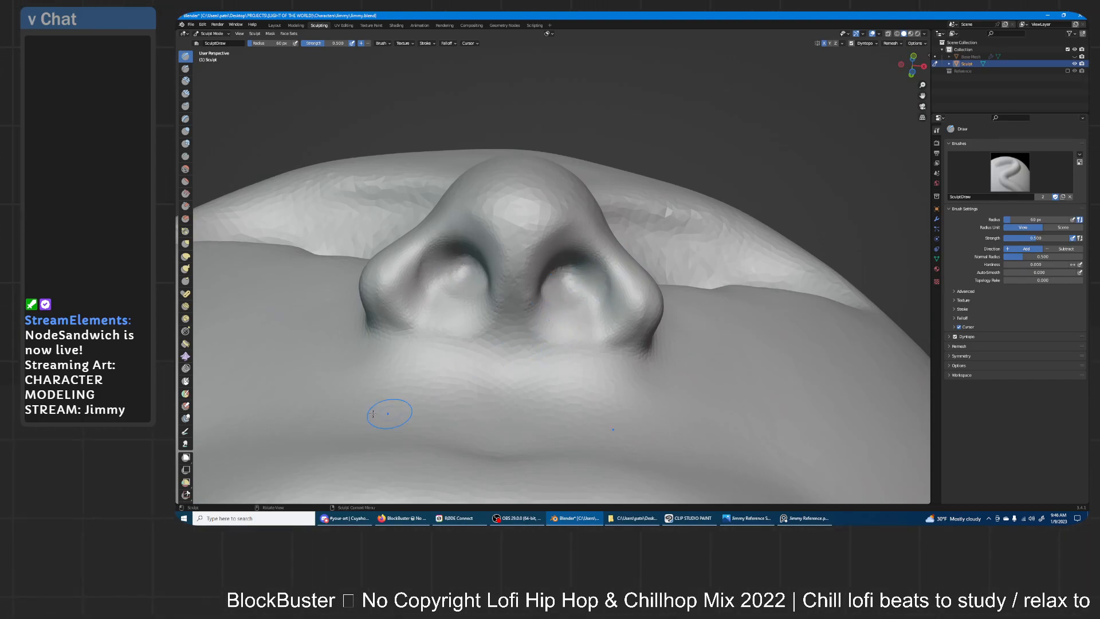
# - Switch to the Grab brush with a 147 px radius and reshape the nostril wings and nose base
pyautogui.click(186, 244)
pyautogui.moveTo(659, 319); pyautogui.dragTo(656, 300)
pyautogui.moveTo(657, 301); pyautogui.dragTo(651, 309)
pyautogui.moveTo(653, 312); pyautogui.dragTo(647, 318)
pyautogui.moveTo(643, 348)
pyautogui.mouseDown()
pyautogui.moveTo(602, 287)
pyautogui.moveTo(534, 337)
pyautogui.moveTo(559, 290)
pyautogui.mouseUp()
pyautogui.moveTo(626, 208)
pyautogui.mouseDown(button='middle')
pyautogui.moveTo(608, 277)
pyautogui.moveTo(668, 283)
pyautogui.mouseUp(button='middle')
pyautogui.moveTo(608, 289); pyautogui.dragTo(632, 262)
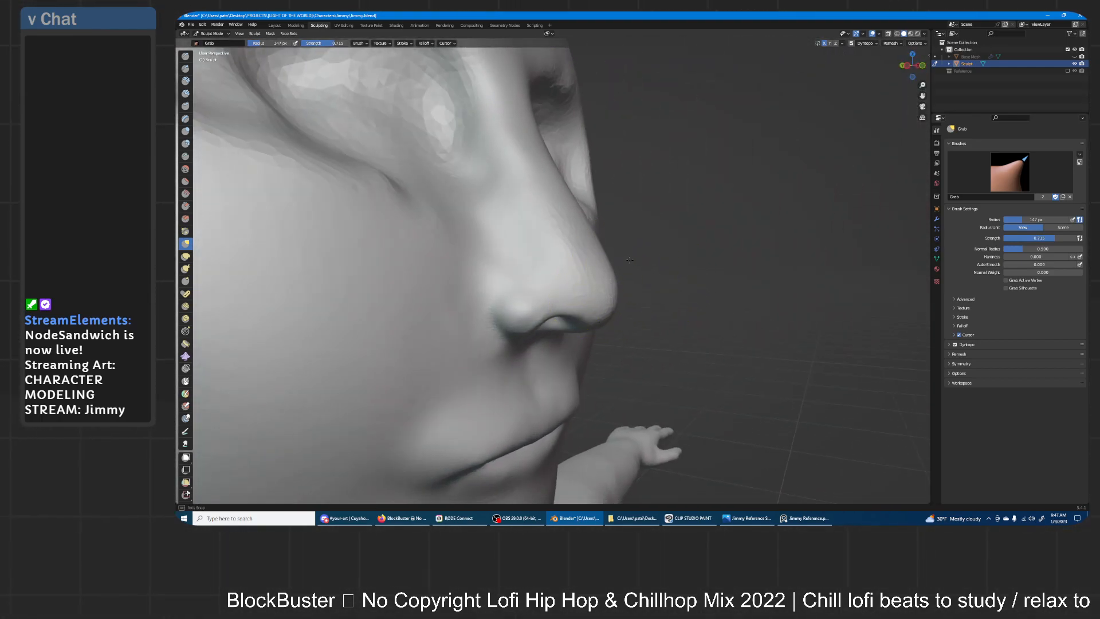
# - Reshape the nose bridge in profile up to the brow with the Grab brush
pyautogui.moveTo(632, 262); pyautogui.dragTo(638, 269, button='middle')
pyautogui.click(185, 131)
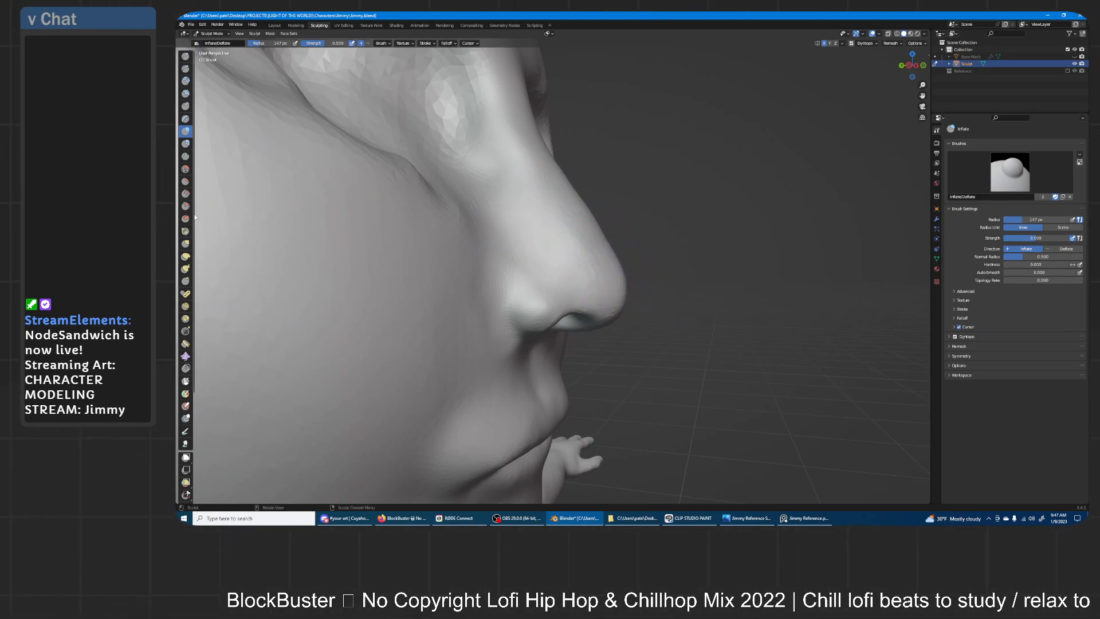
pyautogui.click(186, 244)
pyautogui.moveTo(504, 196)
pyautogui.mouseDown(button='middle')
pyautogui.moveTo(577, 160)
pyautogui.moveTo(598, 236)
pyautogui.mouseUp(button='middle')
pyautogui.moveTo(598, 237); pyautogui.dragTo(565, 211)
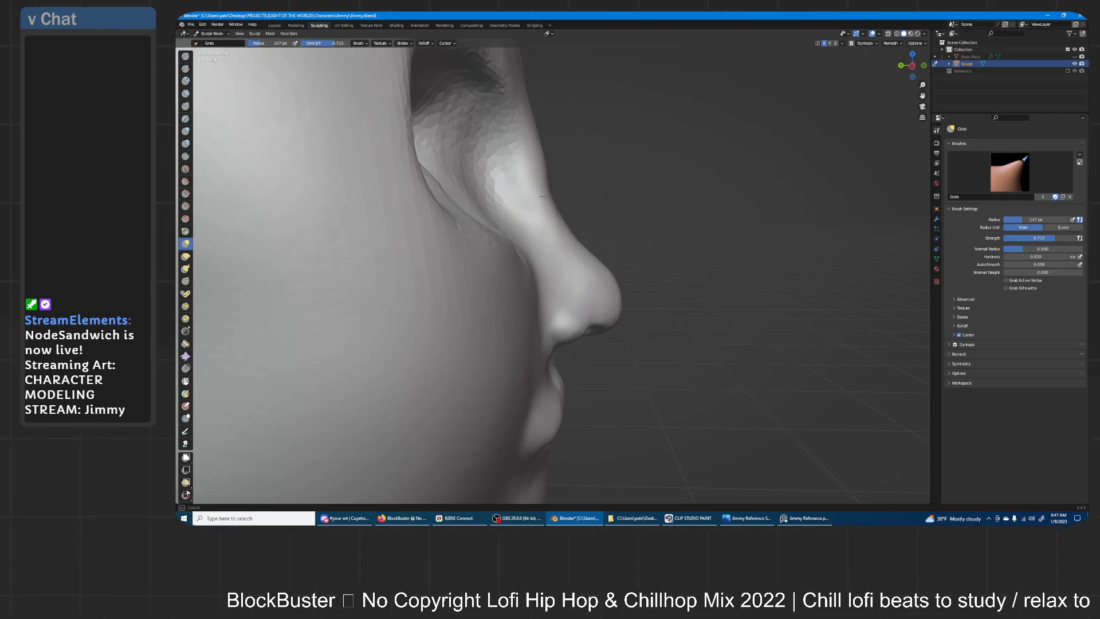
pyautogui.moveTo(540, 150); pyautogui.dragTo(531, 135)
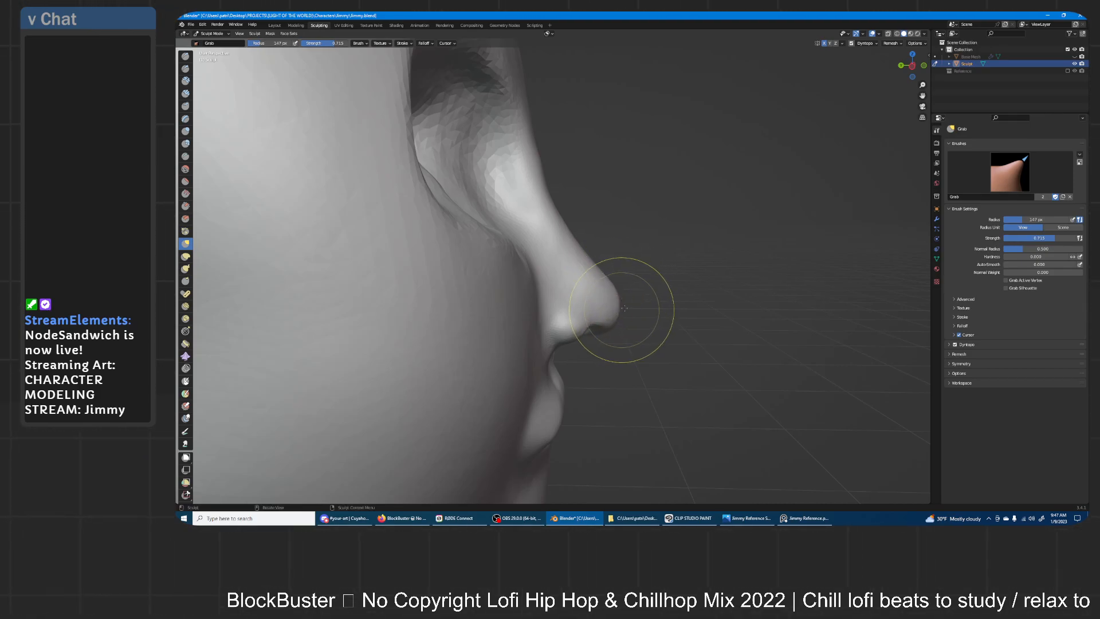
# - Switch to the Draw brush with a 67 px radius and smooth the side of the nose above the nostril wing
pyautogui.moveTo(649, 161); pyautogui.dragTo(627, 269, button='middle')
pyautogui.scroll(3, 628, 269)
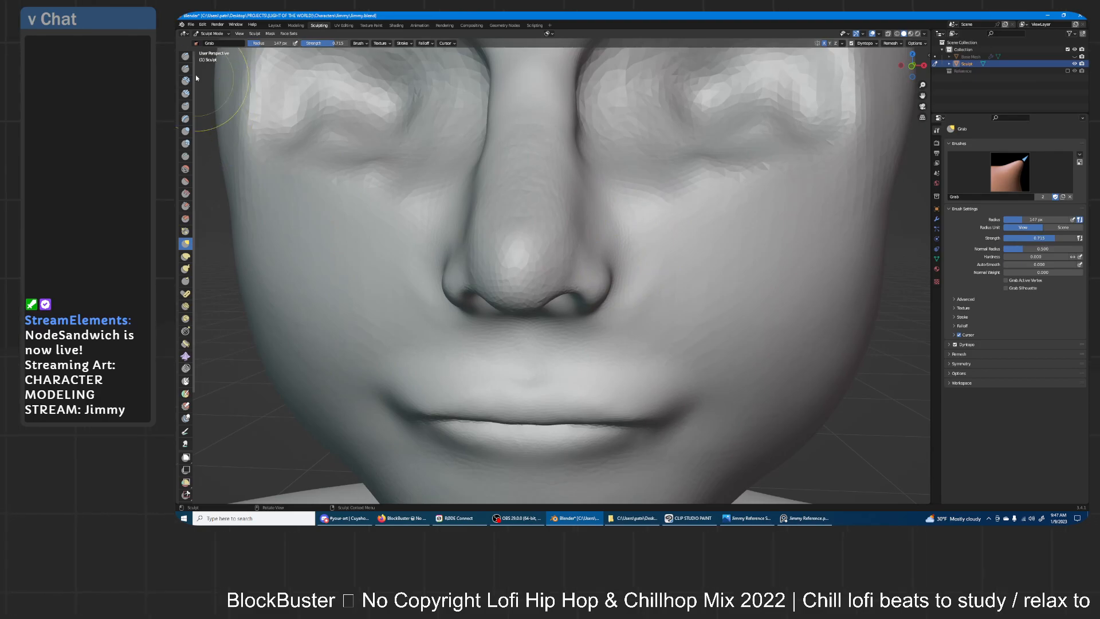
pyautogui.click(185, 55)
pyautogui.press('f')
pyautogui.click(636, 272)
pyautogui.moveTo(636, 273)
pyautogui.mouseDown(button='middle')
pyautogui.moveTo(575, 275)
pyautogui.moveTo(564, 289)
pyautogui.mouseUp(button='middle')
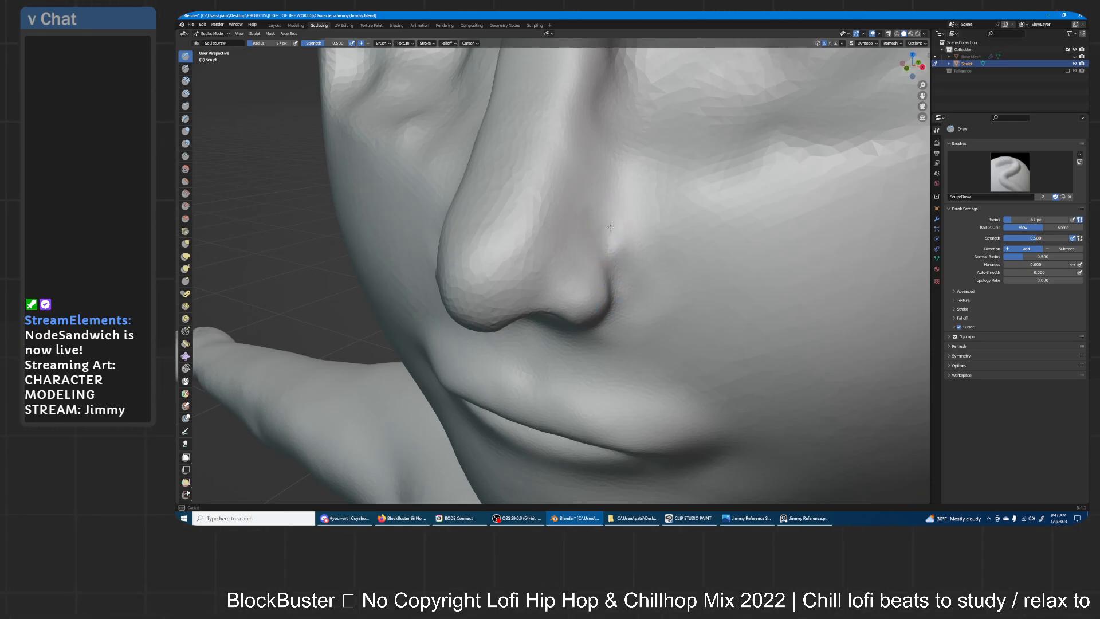
pyautogui.moveTo(609, 307)
pyautogui.mouseDown(button='middle')
pyautogui.moveTo(588, 290)
pyautogui.moveTo(592, 302)
pyautogui.mouseUp(button='middle')
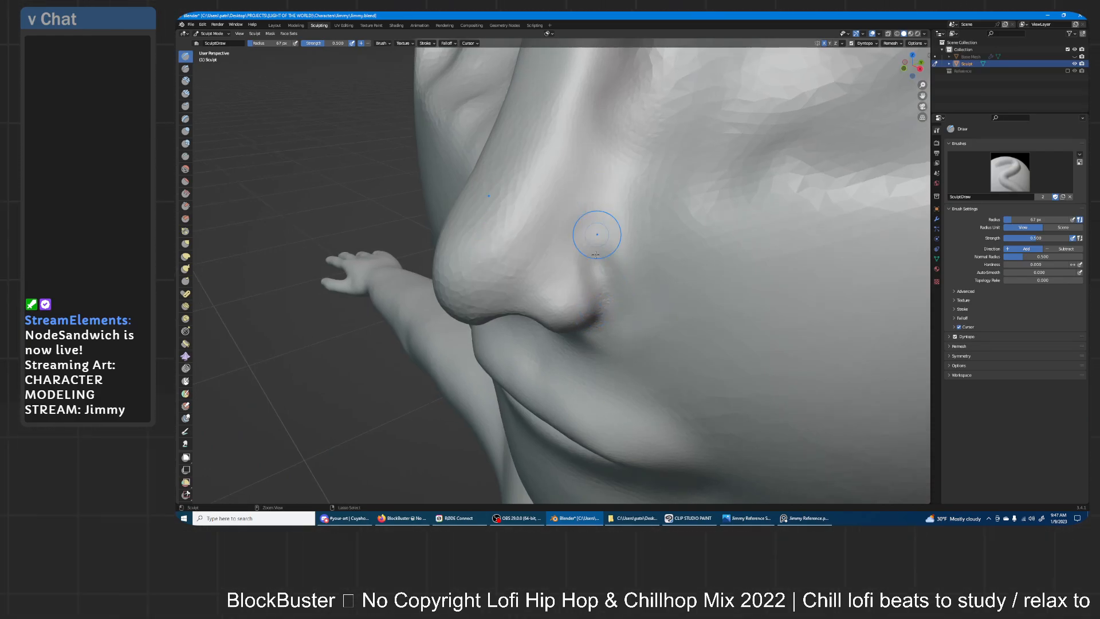
pyautogui.keyDown('shift'); pyautogui.moveTo(618, 180); pyautogui.dragTo(591, 275); pyautogui.keyUp('shift')
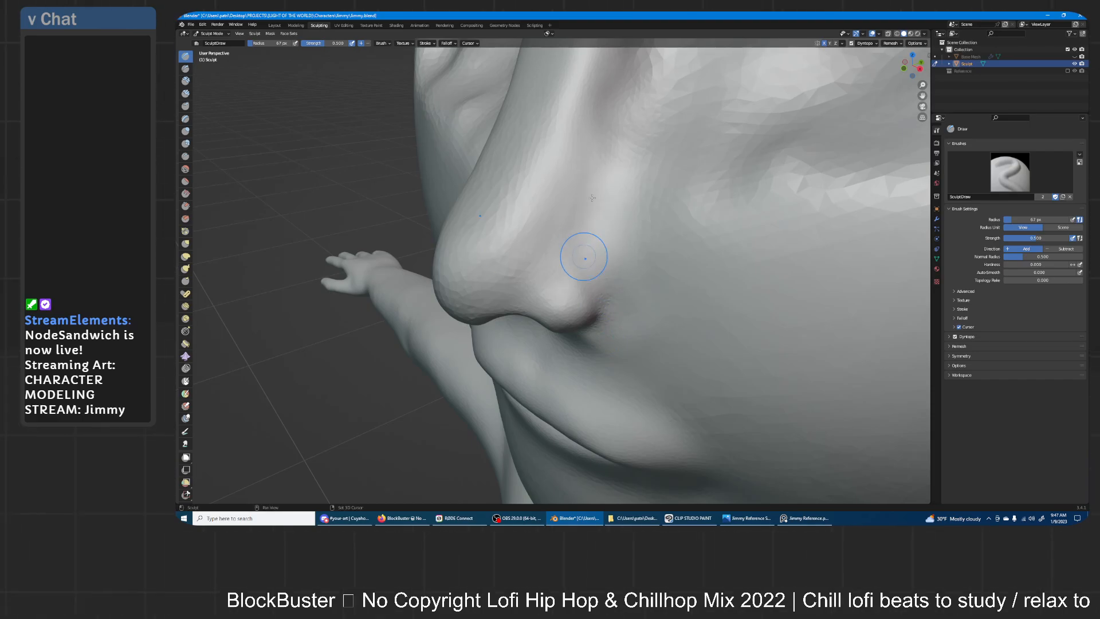
pyautogui.moveTo(584, 207); pyautogui.dragTo(648, 216, button='middle')
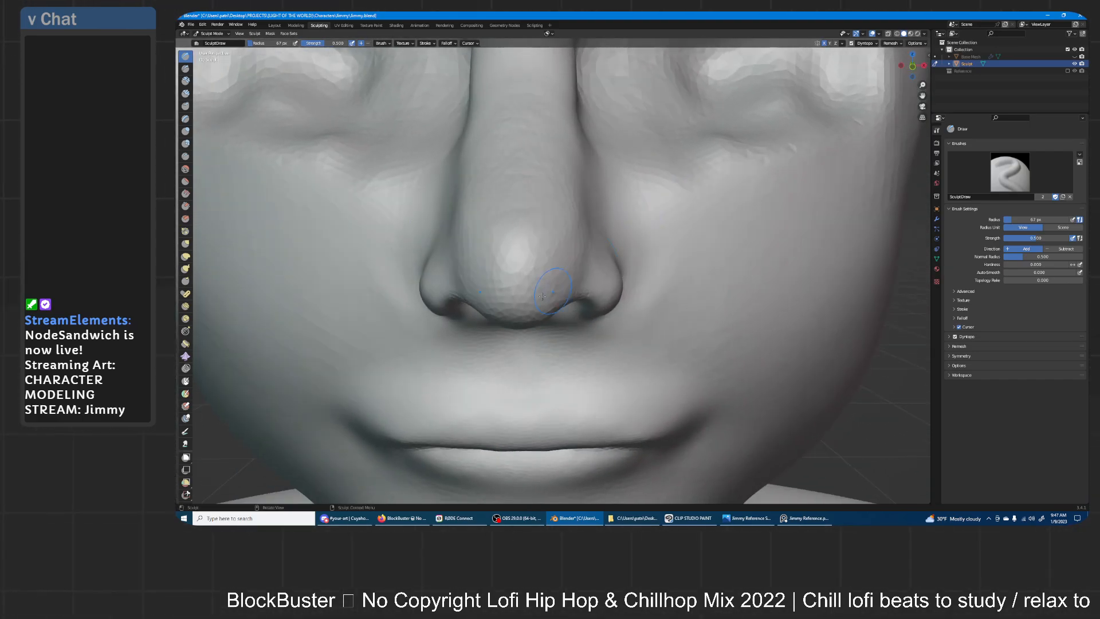
# - Switch to the Inflate brush, adjust its radius, and fill out the nose tip and the side above the nostril
pyautogui.click(186, 132)
pyautogui.moveTo(480, 197); pyautogui.dragTo(545, 213, button='middle')
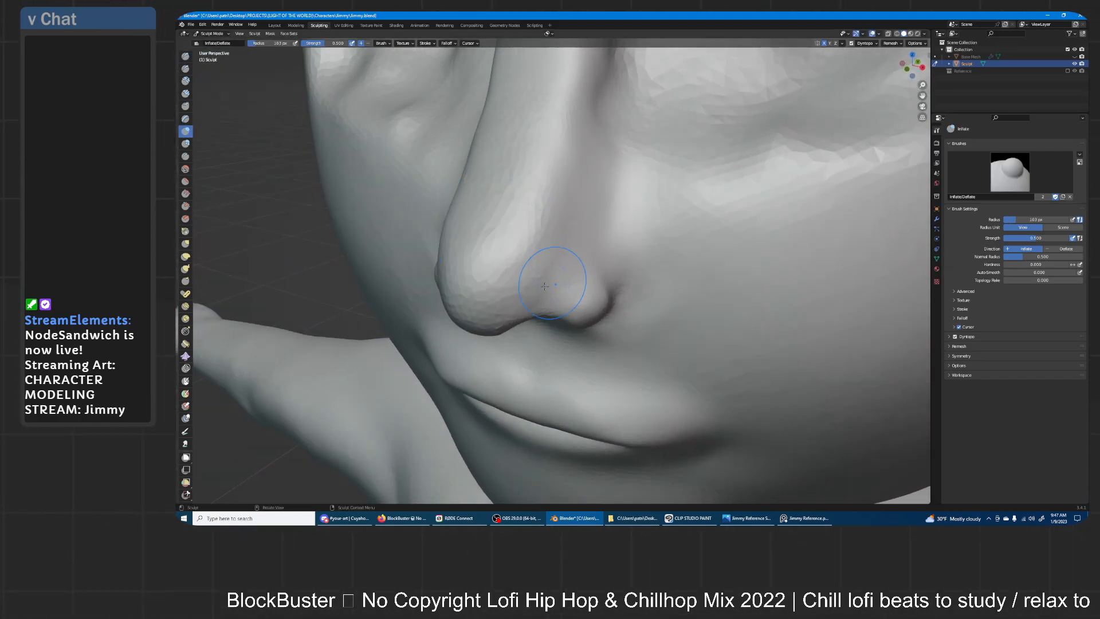
pyautogui.moveTo(553, 258); pyautogui.dragTo(508, 284, button='middle')
pyautogui.press('f')
pyautogui.click(552, 287)
pyautogui.moveTo(514, 287); pyautogui.dragTo(525, 280)
pyautogui.moveTo(544, 240)
pyautogui.mouseDown()
pyautogui.moveTo(534, 275)
pyautogui.moveTo(463, 260)
pyautogui.mouseUp()
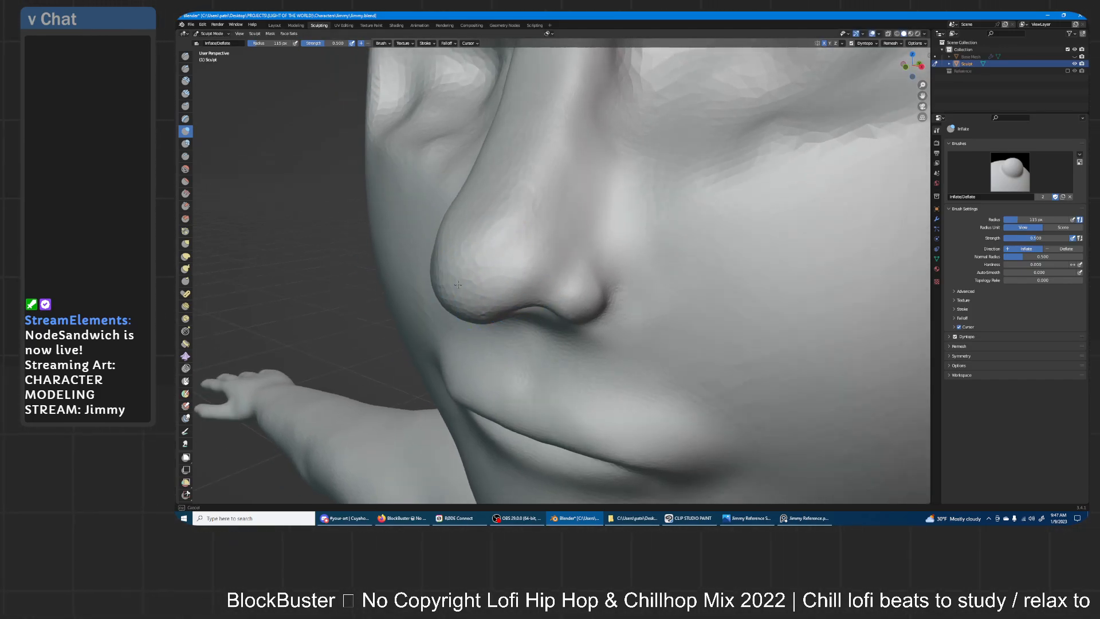
pyautogui.moveTo(495, 189); pyautogui.dragTo(462, 252, button='middle')
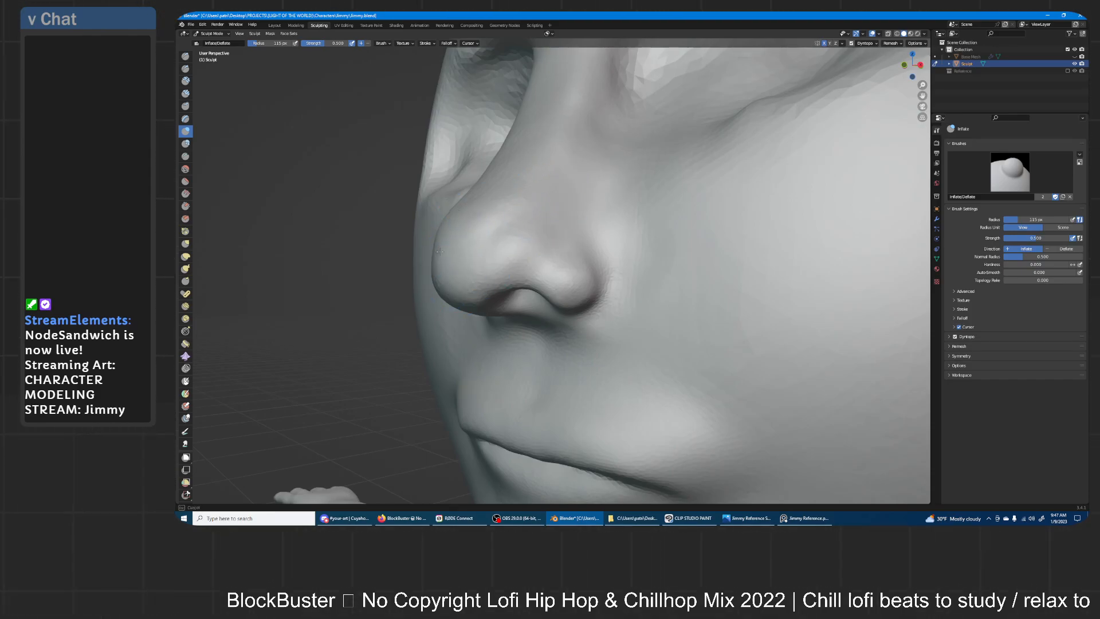
pyautogui.moveTo(582, 160); pyautogui.dragTo(545, 216, button='middle')
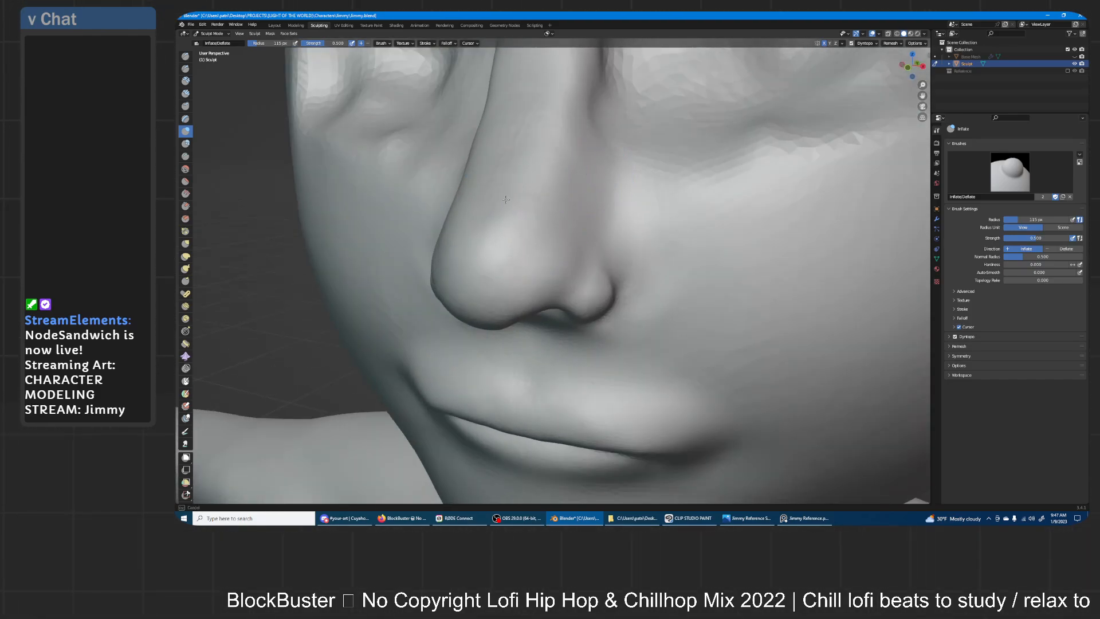
pyautogui.moveTo(528, 180); pyautogui.dragTo(579, 206, button='middle')
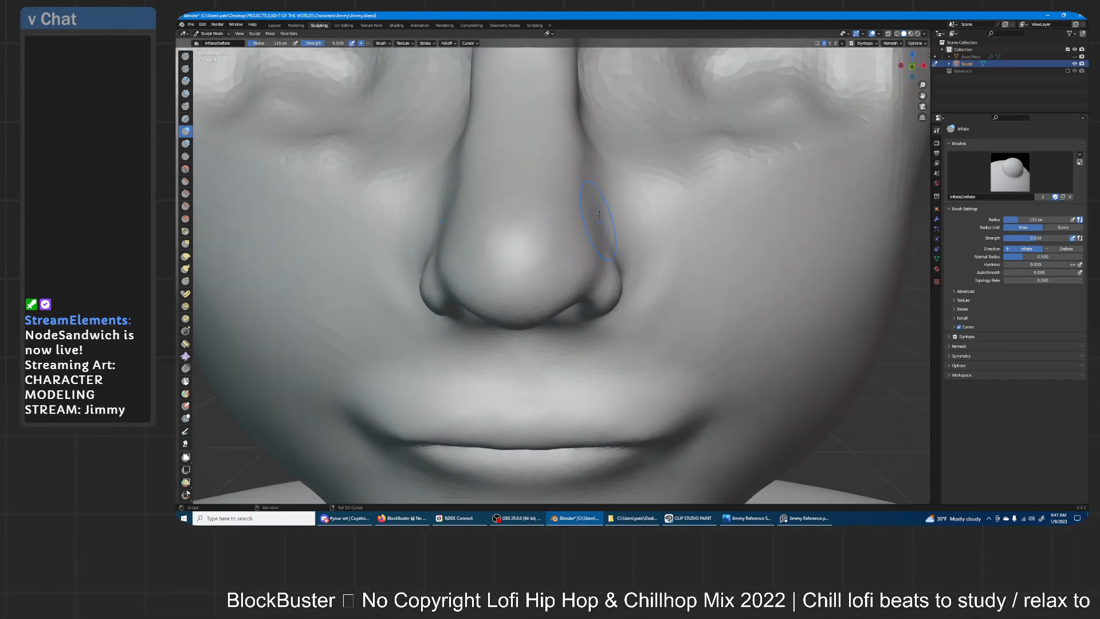
# - Reshape the nose sides and nostril wings with the Grab brush, enlarging its radius to 140 px
pyautogui.click(185, 244)
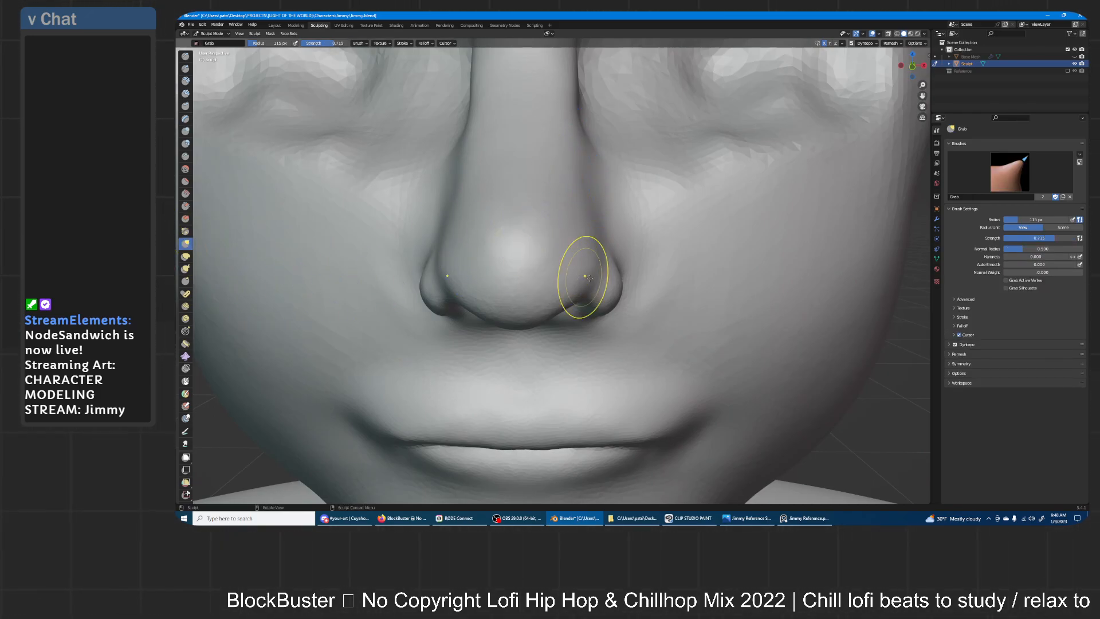
pyautogui.moveTo(593, 261); pyautogui.dragTo(587, 224)
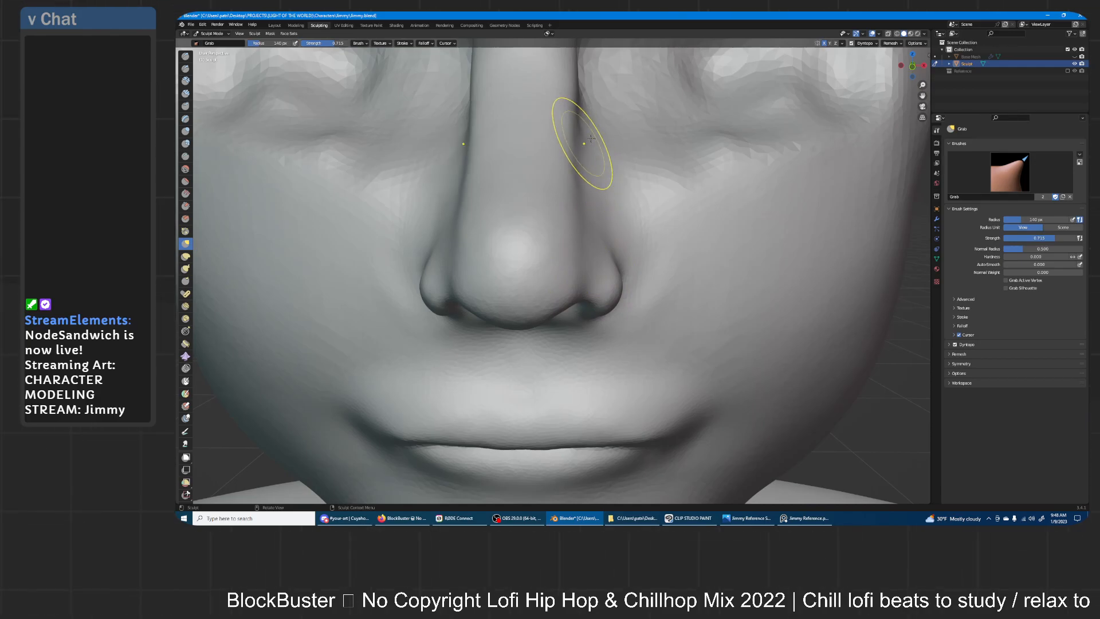
pyautogui.moveTo(596, 195)
pyautogui.keyDown('ctrl'); pyautogui.mouseDown(button='middle')
pyautogui.moveTo(584, 223)
pyautogui.moveTo(650, 189)
pyautogui.moveTo(666, 143)
pyautogui.moveTo(636, 230)
pyautogui.mouseUp(button='middle'); pyautogui.keyUp('ctrl')
pyautogui.moveTo(636, 229); pyautogui.dragTo(596, 207, button='middle')
pyautogui.keyDown('ctrl'); pyautogui.moveTo(589, 258); pyautogui.dragTo(591, 192, button='middle'); pyautogui.keyUp('ctrl')
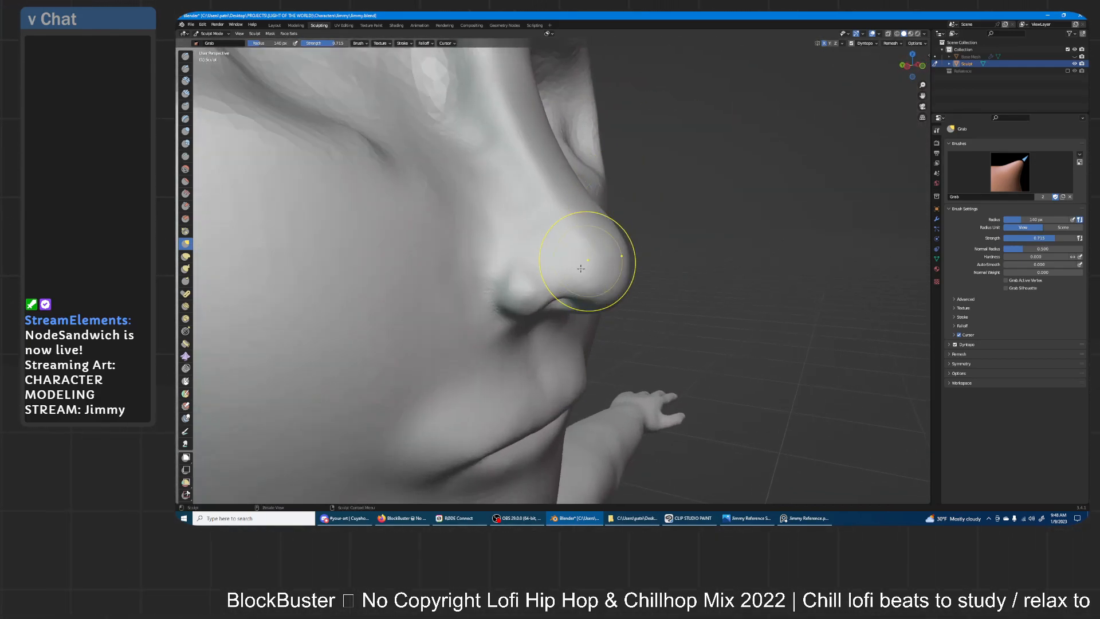
pyautogui.moveTo(531, 310); pyautogui.dragTo(516, 306)
pyautogui.moveTo(516, 307)
pyautogui.mouseDown(button='middle')
pyautogui.moveTo(589, 258)
pyautogui.moveTo(583, 269)
pyautogui.mouseUp(button='middle')
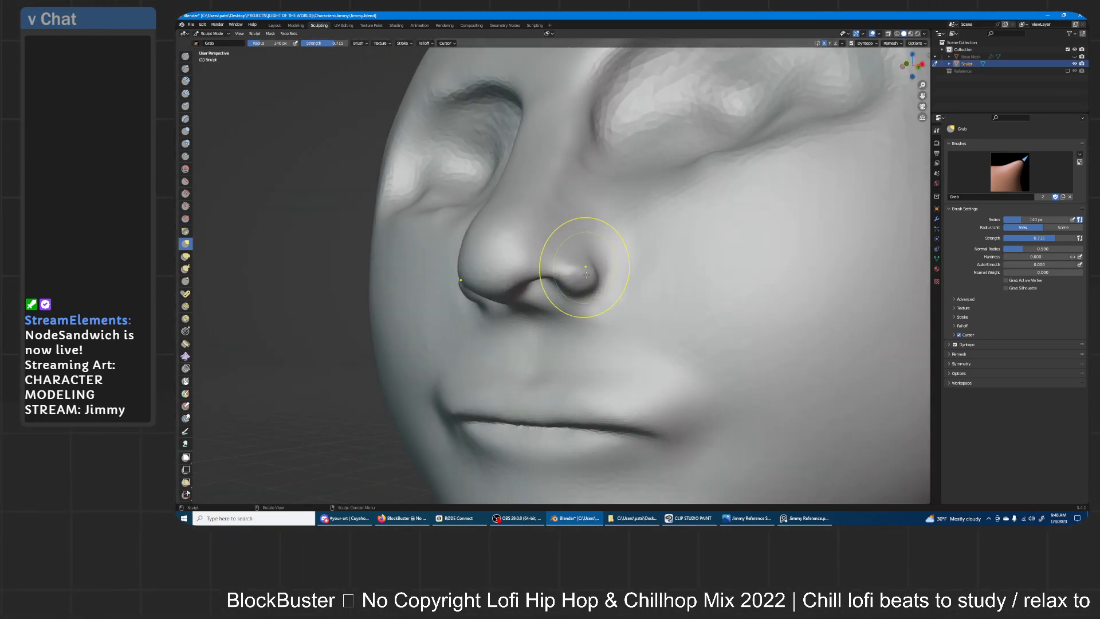
pyautogui.moveTo(571, 288); pyautogui.dragTo(580, 272)
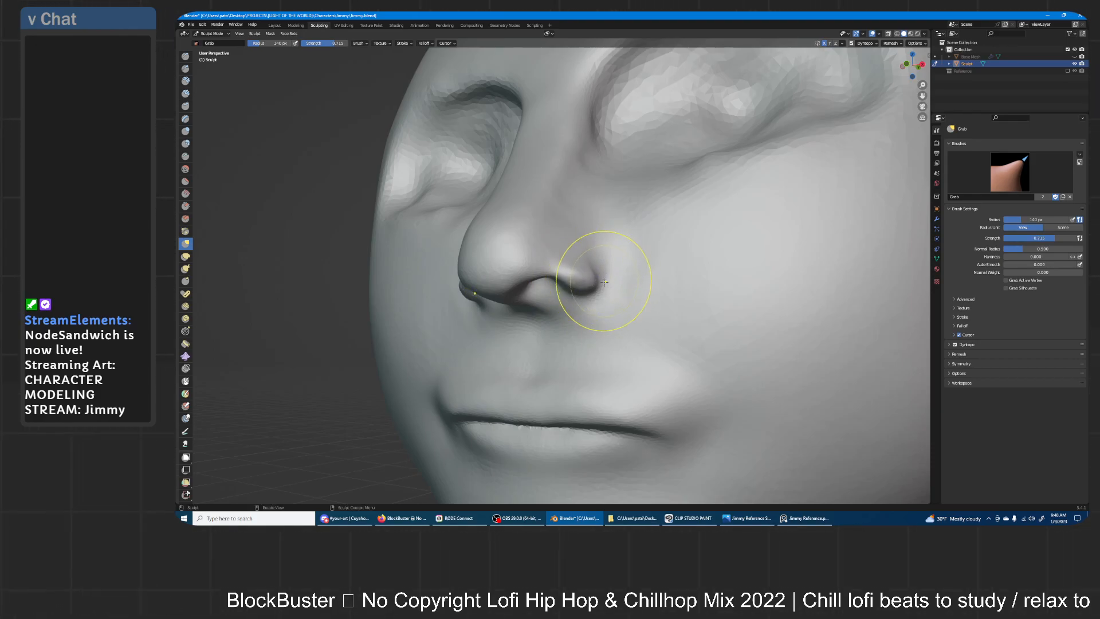
pyautogui.moveTo(602, 251)
pyautogui.mouseDown(button='middle')
pyautogui.moveTo(584, 310)
pyautogui.moveTo(609, 261)
pyautogui.mouseUp(button='middle')
# - Puff up the nostril wing and its transition into the nose side with the Inflate brush
pyautogui.click(186, 131)
pyautogui.moveTo(523, 233)
pyautogui.mouseDown(button='middle')
pyautogui.moveTo(569, 265)
pyautogui.moveTo(594, 235)
pyautogui.mouseUp(button='middle')
pyautogui.moveTo(594, 235)
pyautogui.mouseDown()
pyautogui.moveTo(615, 283)
pyautogui.moveTo(560, 259)
pyautogui.mouseUp()
pyautogui.moveTo(639, 224)
pyautogui.mouseDown(button='middle')
pyautogui.moveTo(553, 264)
pyautogui.moveTo(599, 286)
pyautogui.moveTo(538, 278)
pyautogui.mouseUp(button='middle')
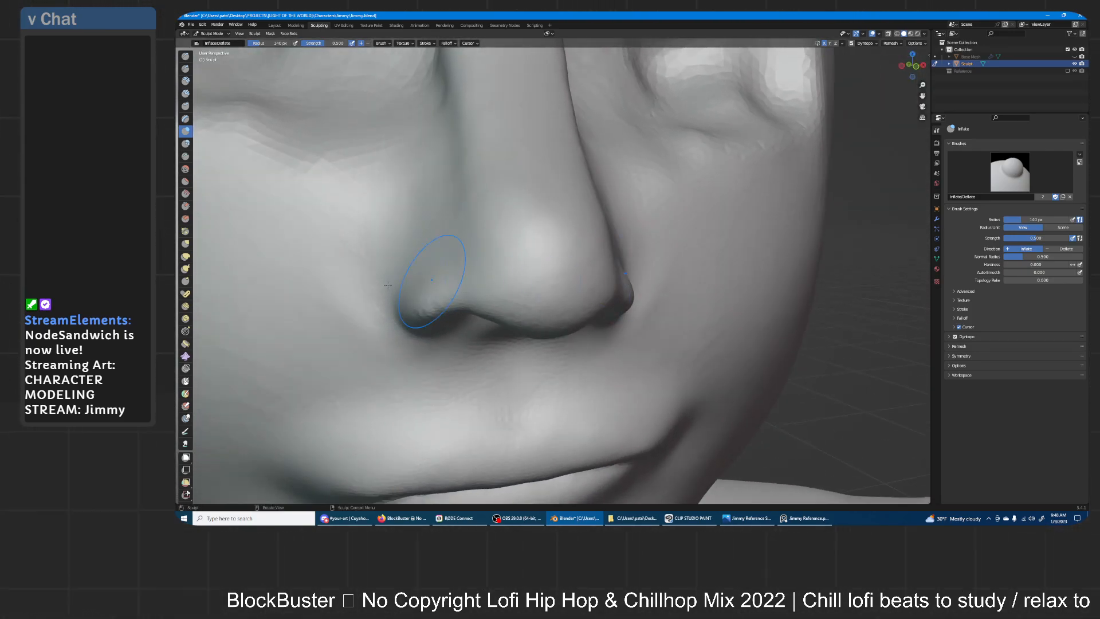
# - Pull the outer nostril rims slightly outward from below with the Grab brush
pyautogui.click(186, 56)
pyautogui.moveTo(553, 209); pyautogui.dragTo(555, 258, button='middle')
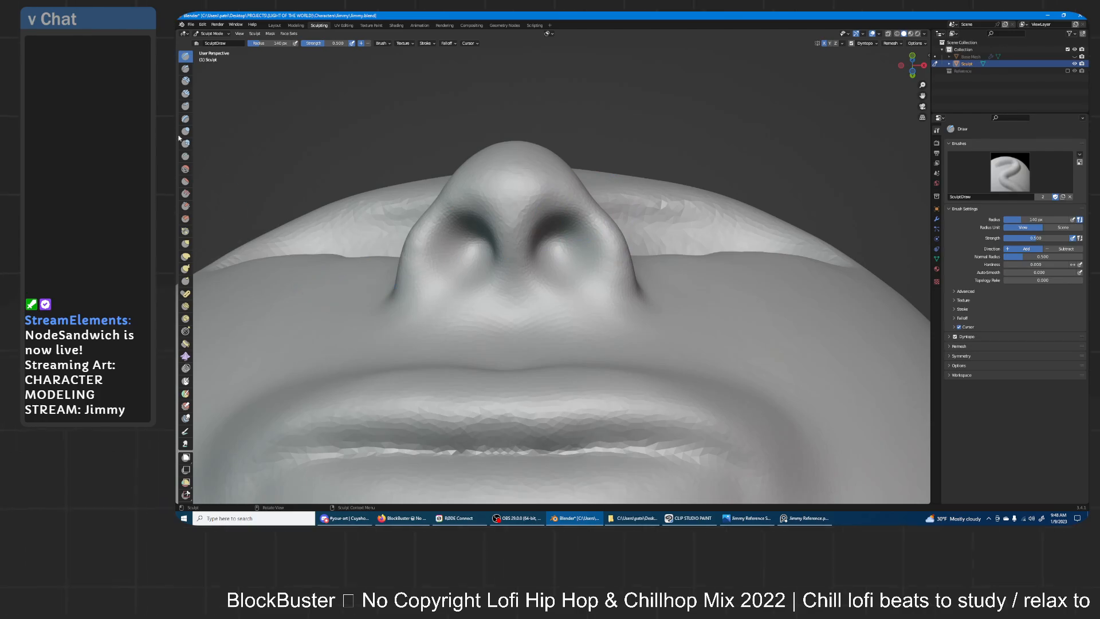
pyautogui.click(186, 243)
pyautogui.moveTo(588, 210); pyautogui.dragTo(594, 208)
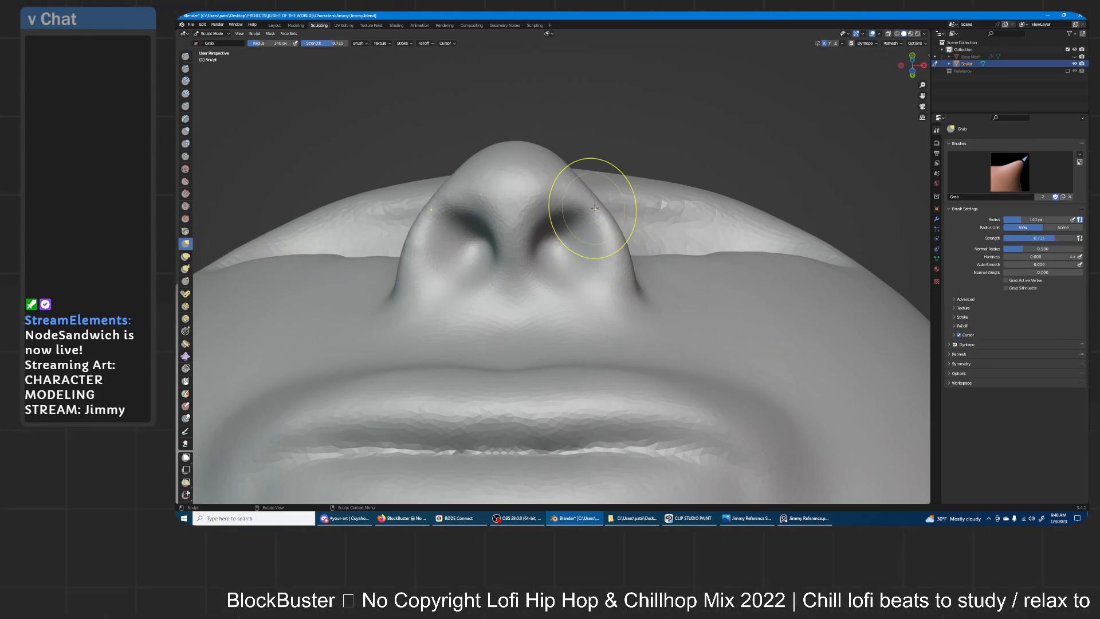
pyautogui.moveTo(631, 264)
pyautogui.mouseDown(button='middle')
pyautogui.moveTo(584, 305)
pyautogui.moveTo(633, 212)
pyautogui.moveTo(627, 268)
pyautogui.moveTo(680, 263)
pyautogui.moveTo(580, 246)
pyautogui.mouseUp(button='middle')
pyautogui.scroll(-6, 633, 212)
pyautogui.scroll(5, 583, 244)
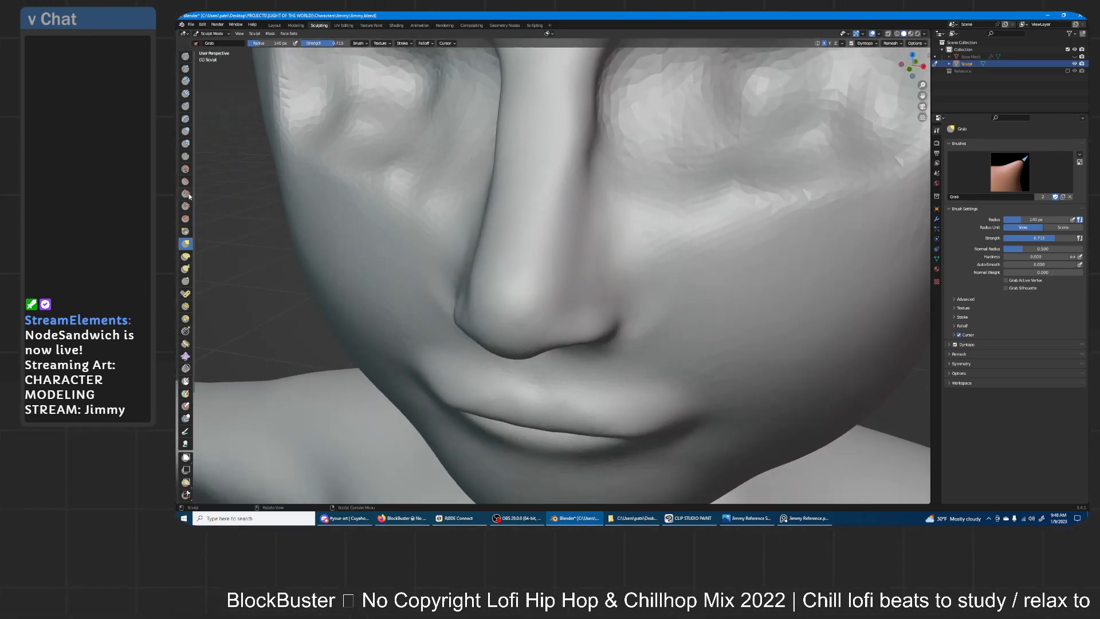
# - Thicken the nose bridge from the tip up toward the brow with the Inflate brush
pyautogui.click(187, 170)
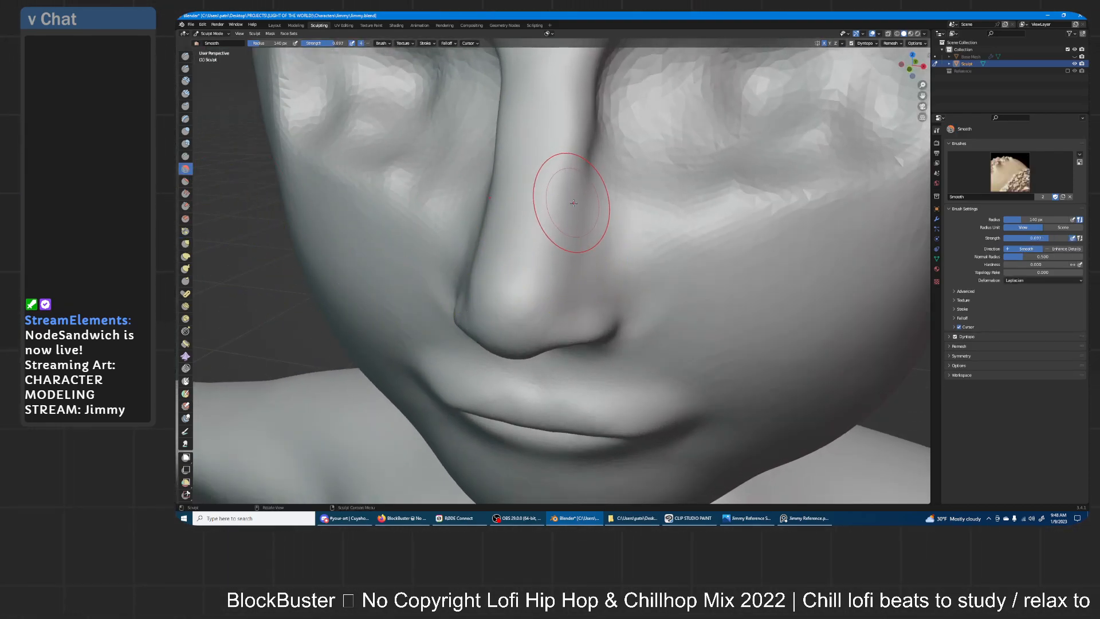
pyautogui.click(187, 131)
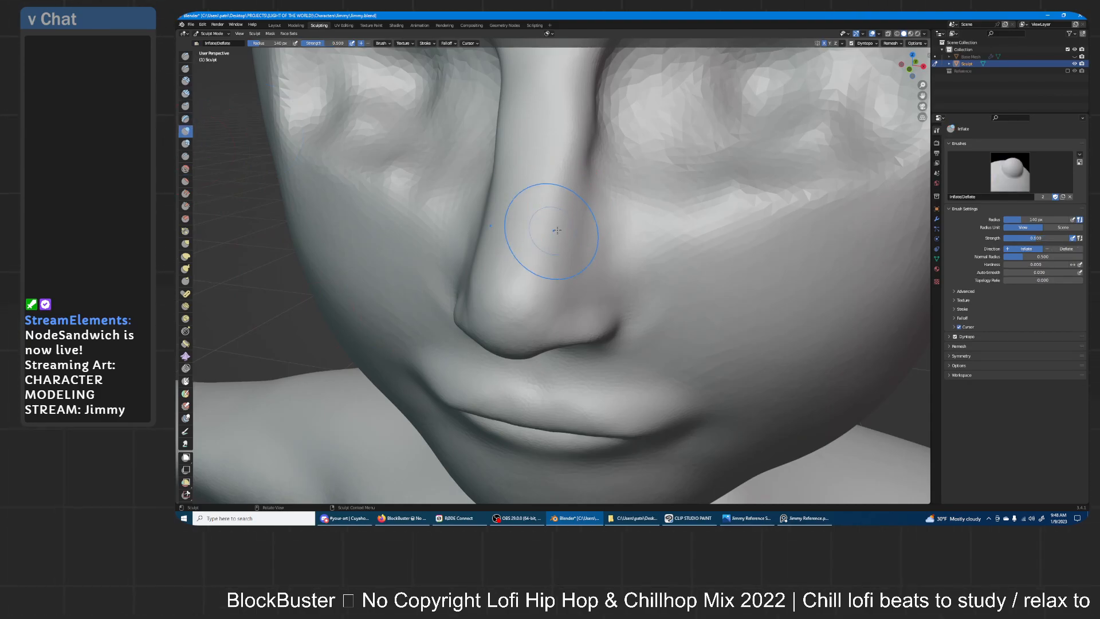
pyautogui.moveTo(516, 289); pyautogui.dragTo(544, 265, button='middle')
pyautogui.moveTo(538, 267); pyautogui.dragTo(527, 75)
pyautogui.moveTo(550, 220); pyautogui.dragTo(542, 132)
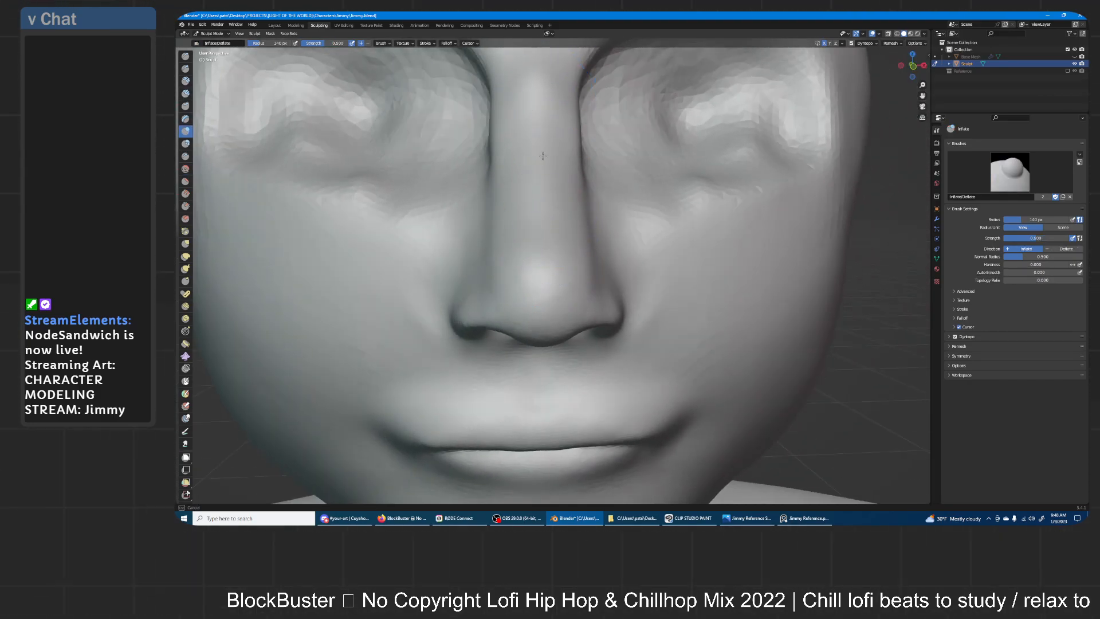
pyautogui.moveTo(560, 70); pyautogui.dragTo(546, 97, button='middle')
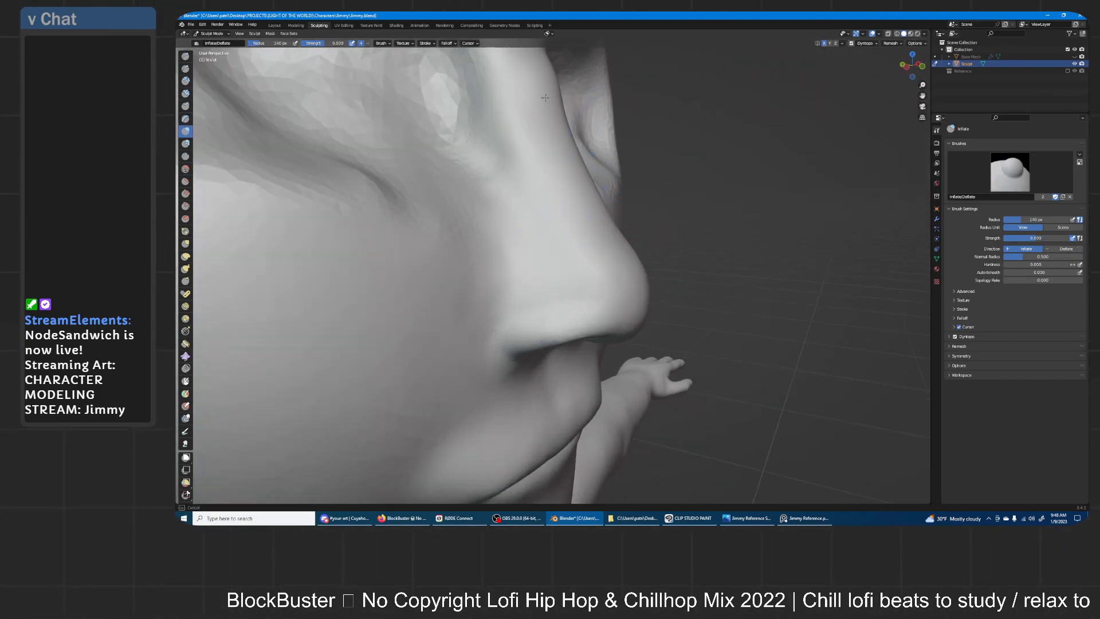
pyautogui.moveTo(544, 144); pyautogui.dragTo(538, 63)
pyautogui.moveTo(518, 160); pyautogui.dragTo(534, 154)
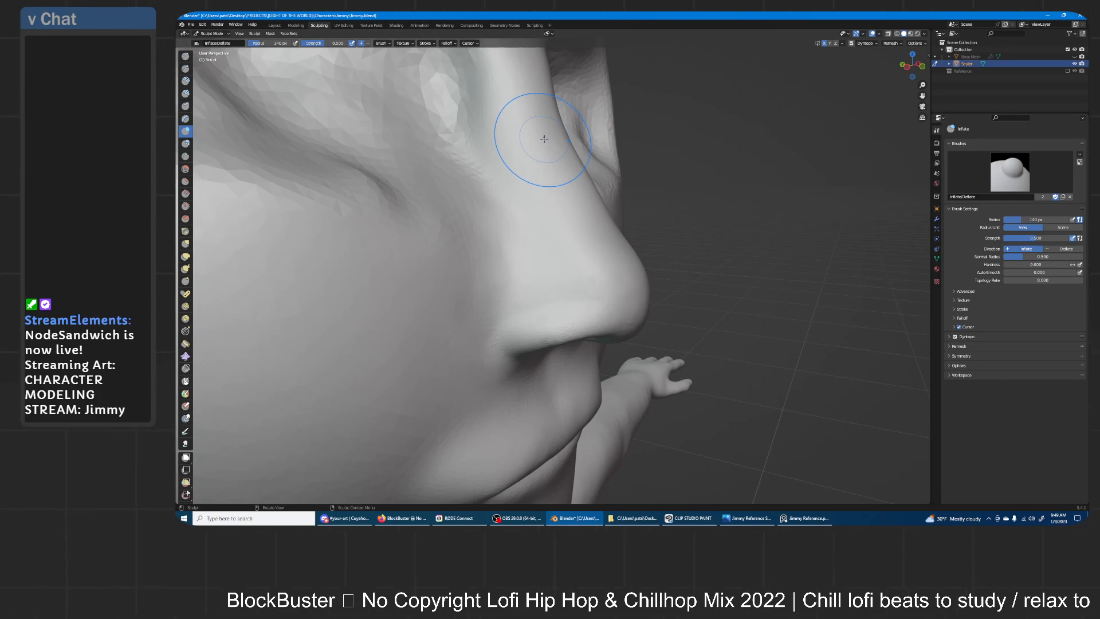
# - Review the nose up close and against the whole figure, and save the file
pyautogui.moveTo(608, 171); pyautogui.dragTo(521, 180, button='middle')
pyautogui.keyDown('ctrl'); pyautogui.moveTo(619, 154); pyautogui.dragTo(598, 189, button='middle'); pyautogui.keyUp('ctrl')
pyautogui.moveTo(602, 240)
pyautogui.keyDown('ctrl'); pyautogui.mouseDown(button='middle')
pyautogui.moveTo(602, 207)
pyautogui.moveTo(580, 276)
pyautogui.mouseUp(button='middle'); pyautogui.keyUp('ctrl')
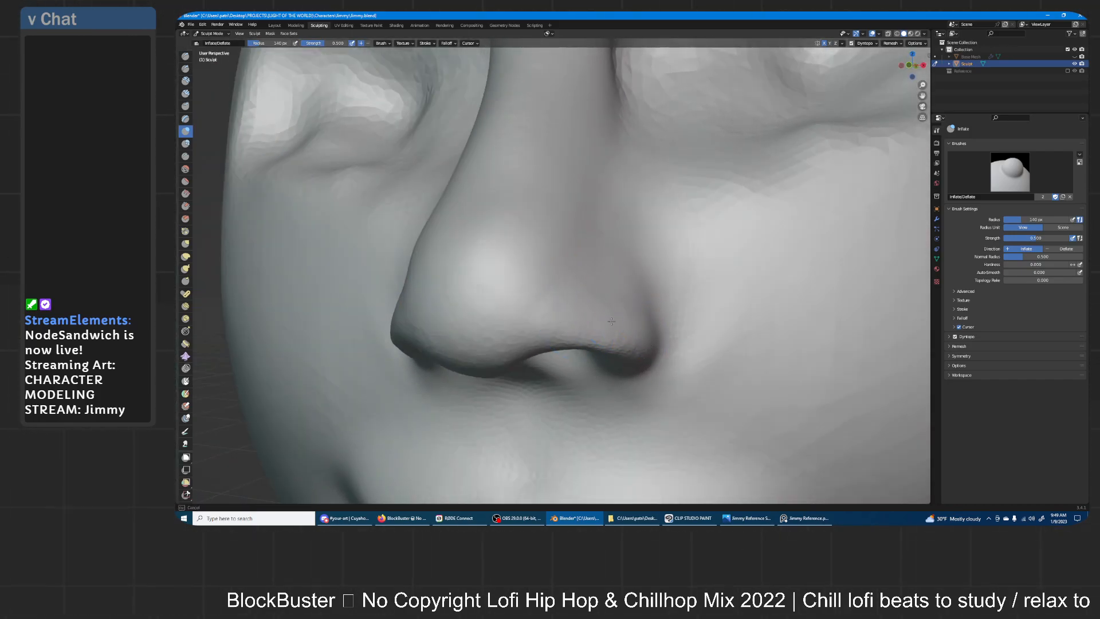
pyautogui.moveTo(610, 274); pyautogui.dragTo(665, 276, button='middle')
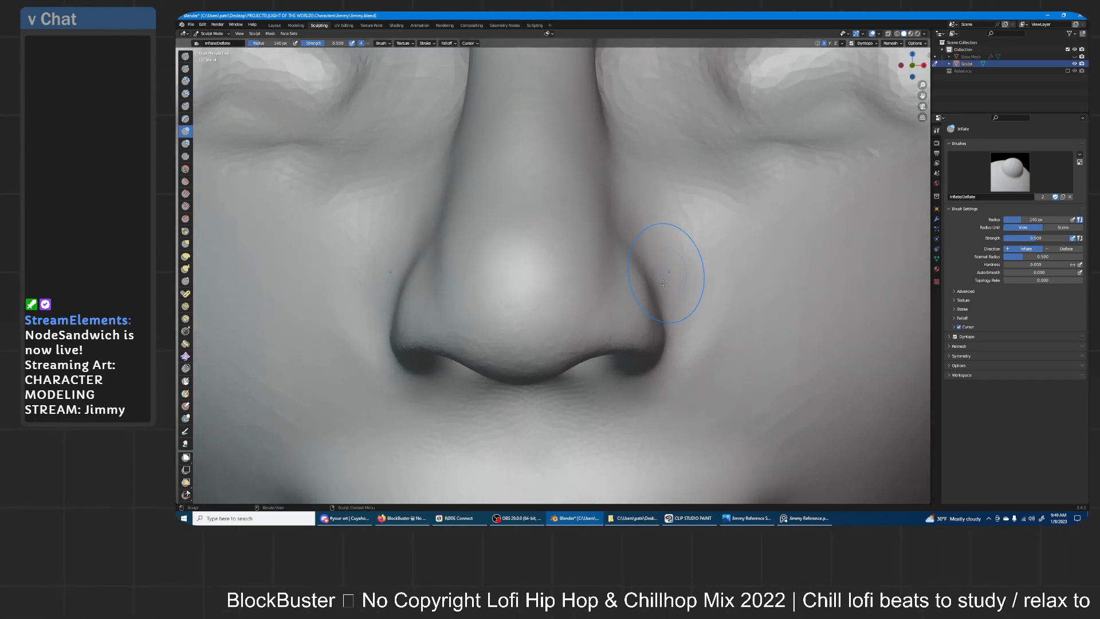
pyautogui.scroll(-10, 643, 283)
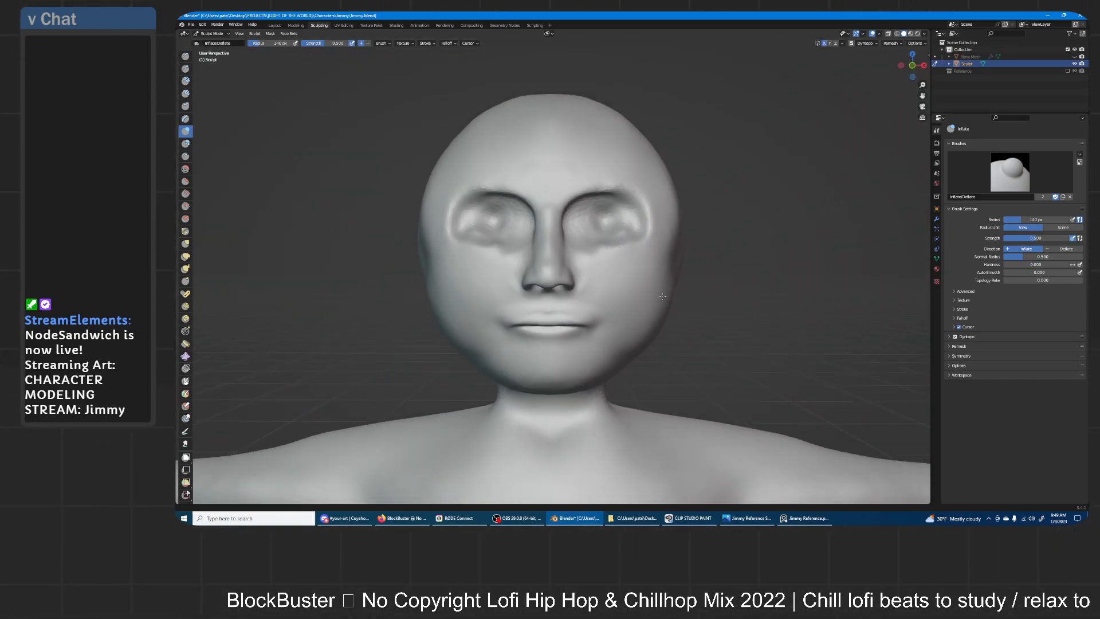
pyautogui.moveTo(692, 241)
pyautogui.mouseDown(button='middle')
pyautogui.moveTo(715, 269)
pyautogui.moveTo(662, 264)
pyautogui.moveTo(733, 259)
pyautogui.moveTo(665, 246)
pyautogui.mouseUp(button='middle')
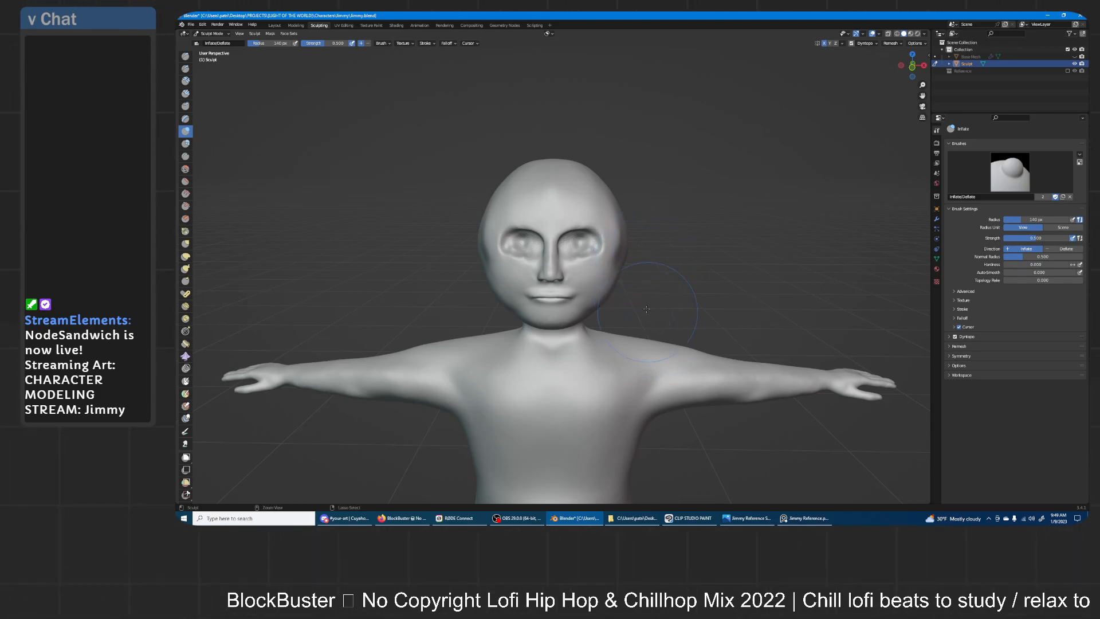
pyautogui.hotkey('ctrl', 's')
# - Inflate the front of the lips in profile
pyautogui.moveTo(580, 278); pyautogui.dragTo(626, 248, button='middle')
pyautogui.scroll(4, 622, 250)
pyautogui.moveTo(591, 322); pyautogui.dragTo(626, 287, button='middle')
pyautogui.scroll(5, 624, 281)
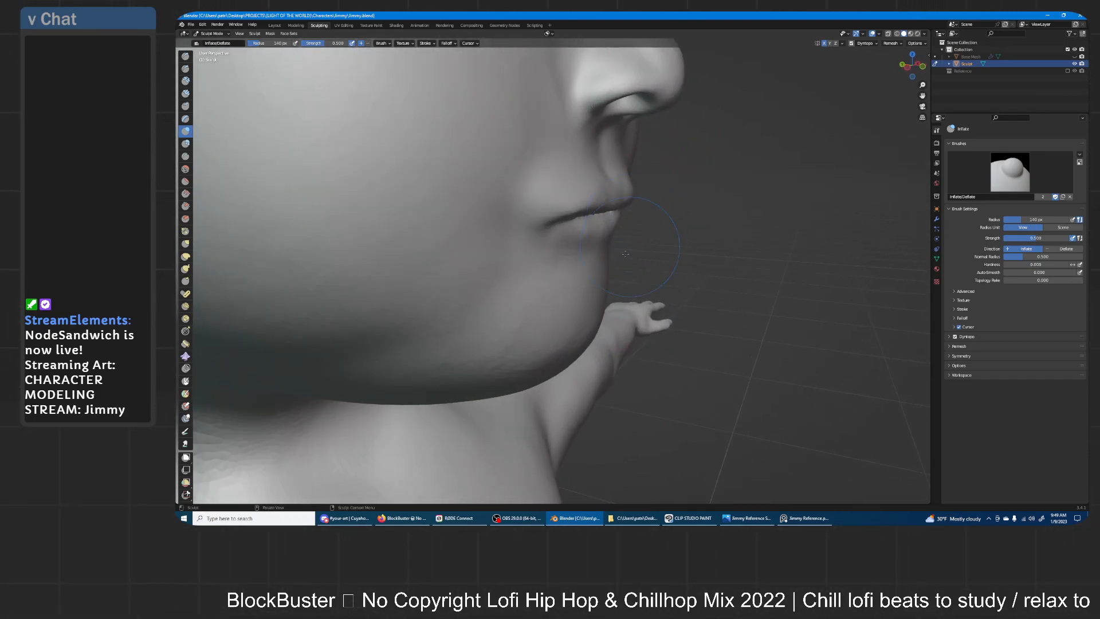
pyautogui.moveTo(327, 229); pyautogui.dragTo(313, 235, button='middle')
pyautogui.moveTo(614, 186); pyautogui.dragTo(615, 196)
pyautogui.moveTo(615, 196); pyautogui.dragTo(616, 201)
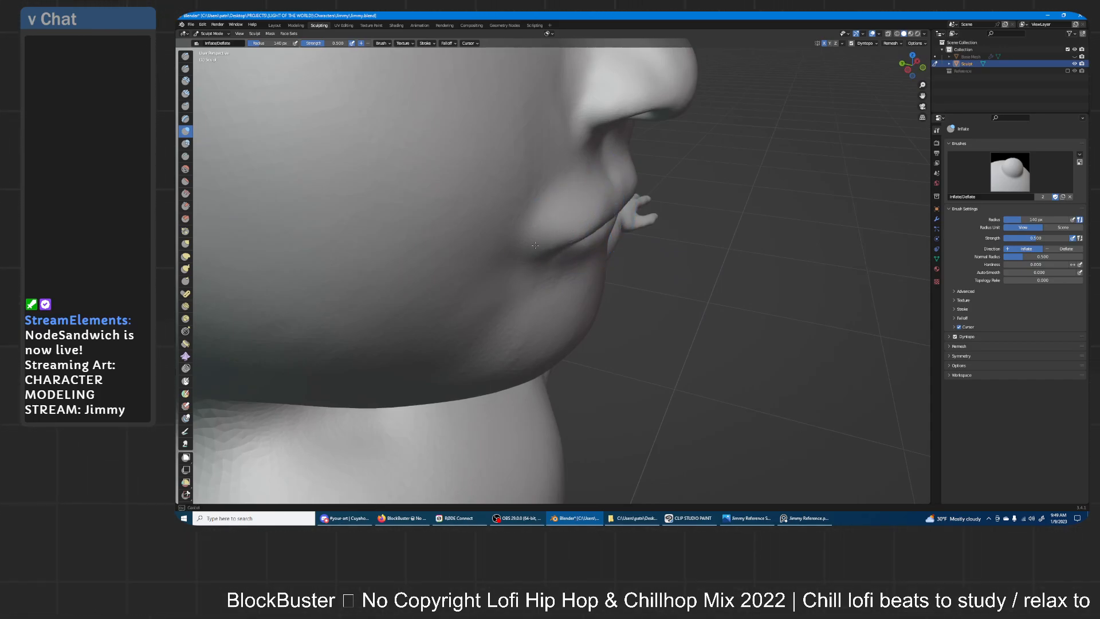
pyautogui.moveTo(572, 230); pyautogui.dragTo(549, 244, button='middle')
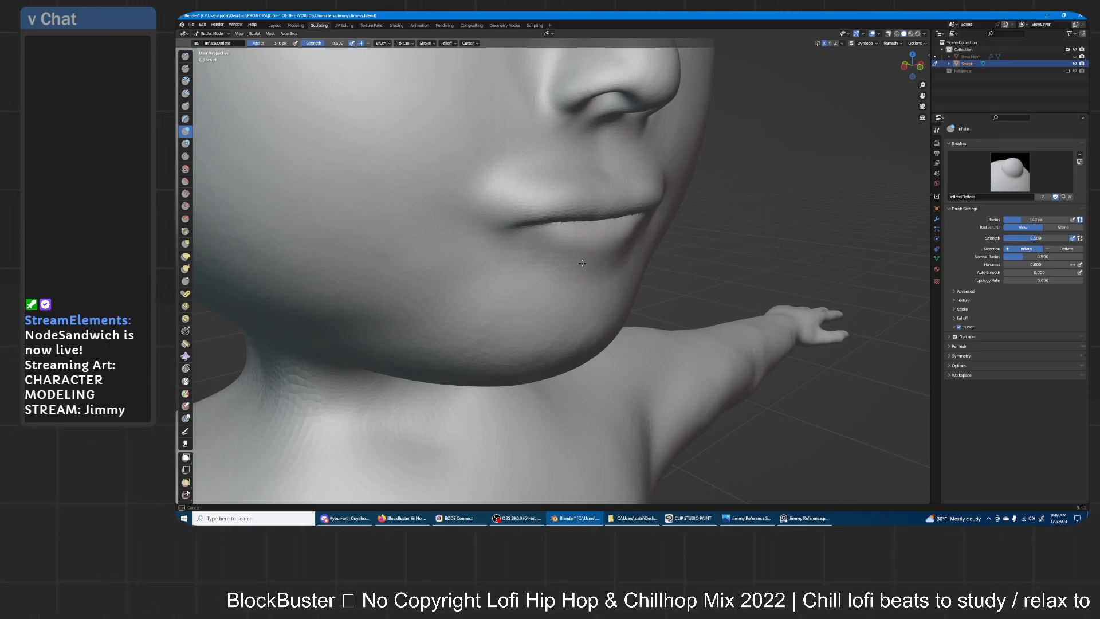
# - Reshape the lower lip and the area beneath it in profile with the Grab brush, and undo the last mouth-corner pull
pyautogui.moveTo(555, 253); pyautogui.dragTo(547, 245, button='middle')
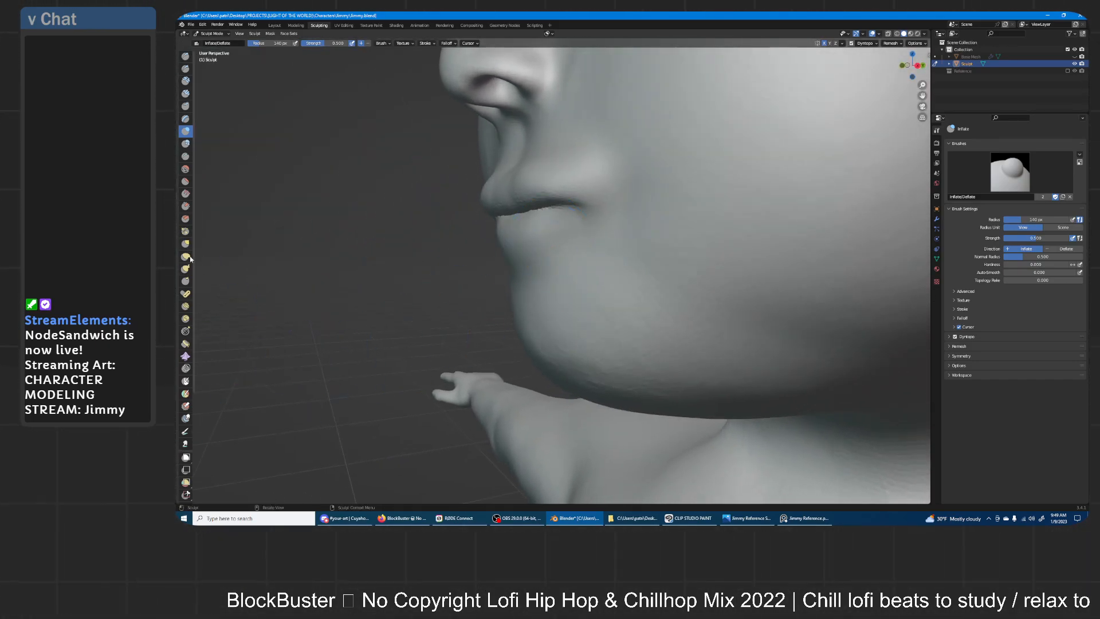
pyautogui.press('g')
pyautogui.moveTo(518, 267); pyautogui.dragTo(529, 260)
pyautogui.moveTo(529, 260); pyautogui.dragTo(538, 257)
pyautogui.moveTo(532, 258); pyautogui.dragTo(529, 260)
pyautogui.moveTo(519, 239); pyautogui.dragTo(509, 247, button='middle')
pyautogui.moveTo(509, 247); pyautogui.dragTo(508, 239)
pyautogui.moveTo(509, 238); pyautogui.dragTo(565, 222)
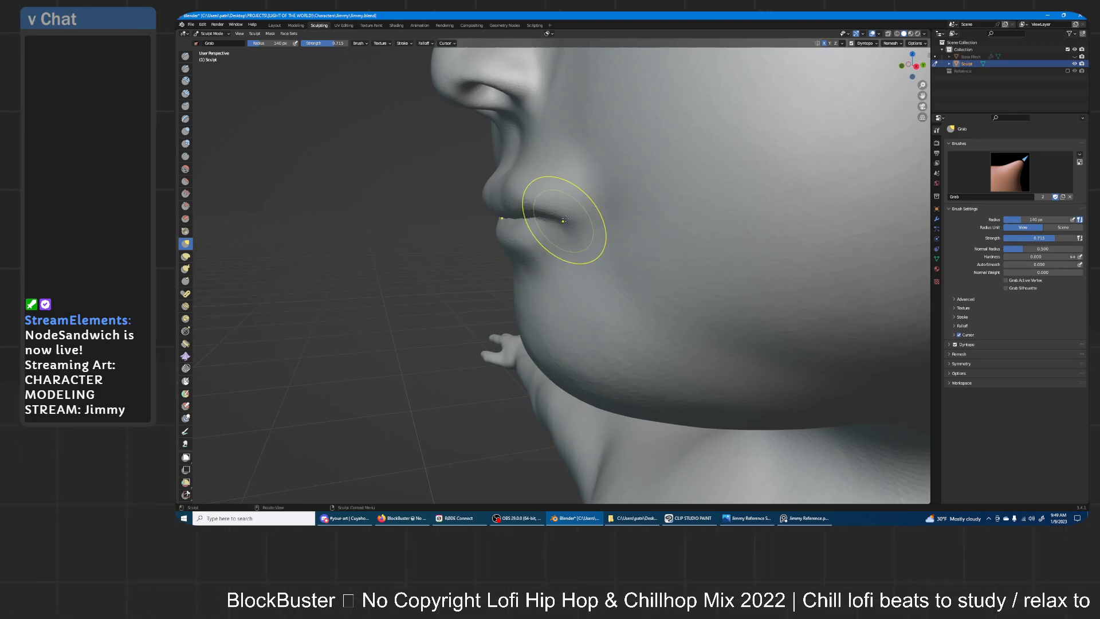
pyautogui.moveTo(625, 187)
pyautogui.mouseDown(button='middle')
pyautogui.moveTo(667, 184)
pyautogui.moveTo(676, 195)
pyautogui.moveTo(594, 221)
pyautogui.moveTo(626, 197)
pyautogui.mouseUp(button='middle')
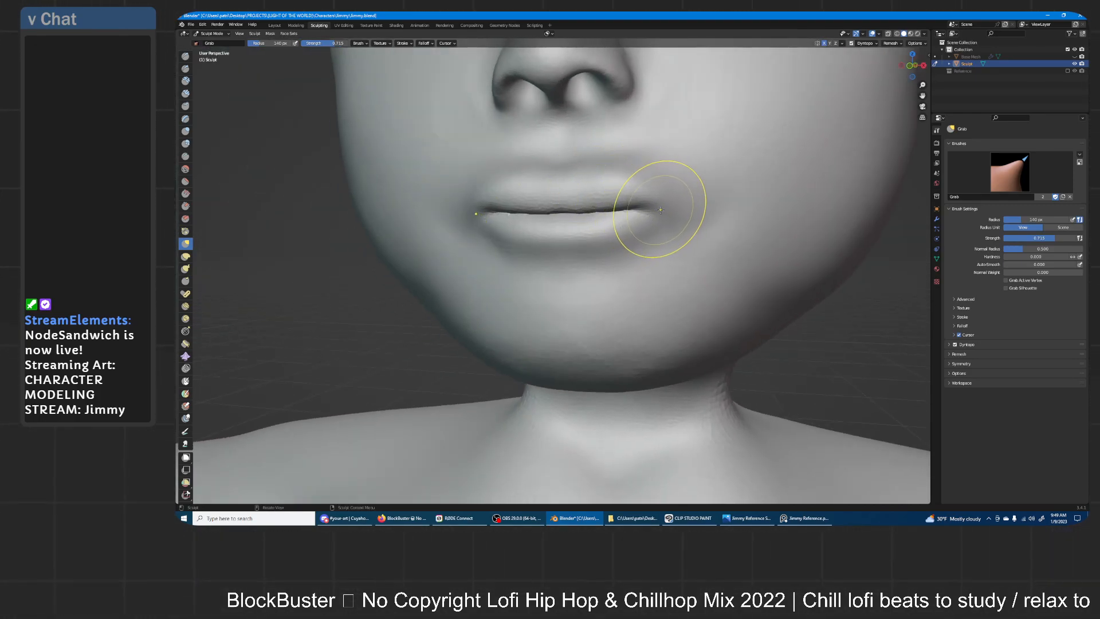
pyautogui.hotkey('ctrl', 'z')
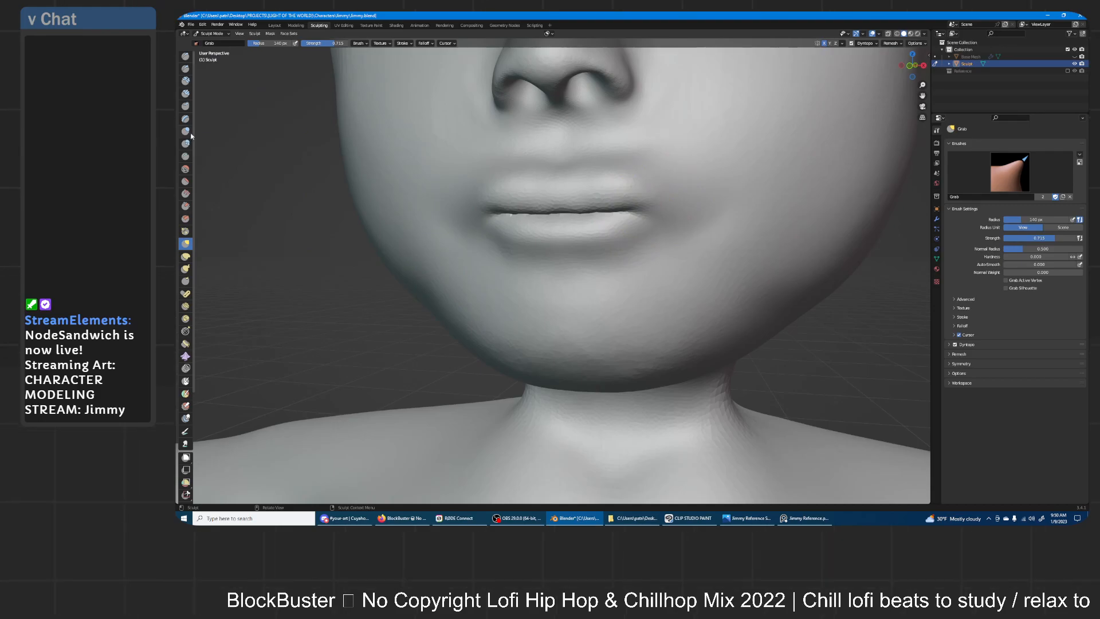
# - Deepen the corners of the mouth line with the Crease brush, reducing the brush radius for the outer ends
pyautogui.click(185, 156)
pyautogui.moveTo(633, 279)
pyautogui.mouseDown(button='middle')
pyautogui.moveTo(678, 244)
pyautogui.moveTo(634, 237)
pyautogui.mouseUp(button='middle')
pyautogui.moveTo(614, 230); pyautogui.dragTo(627, 229)
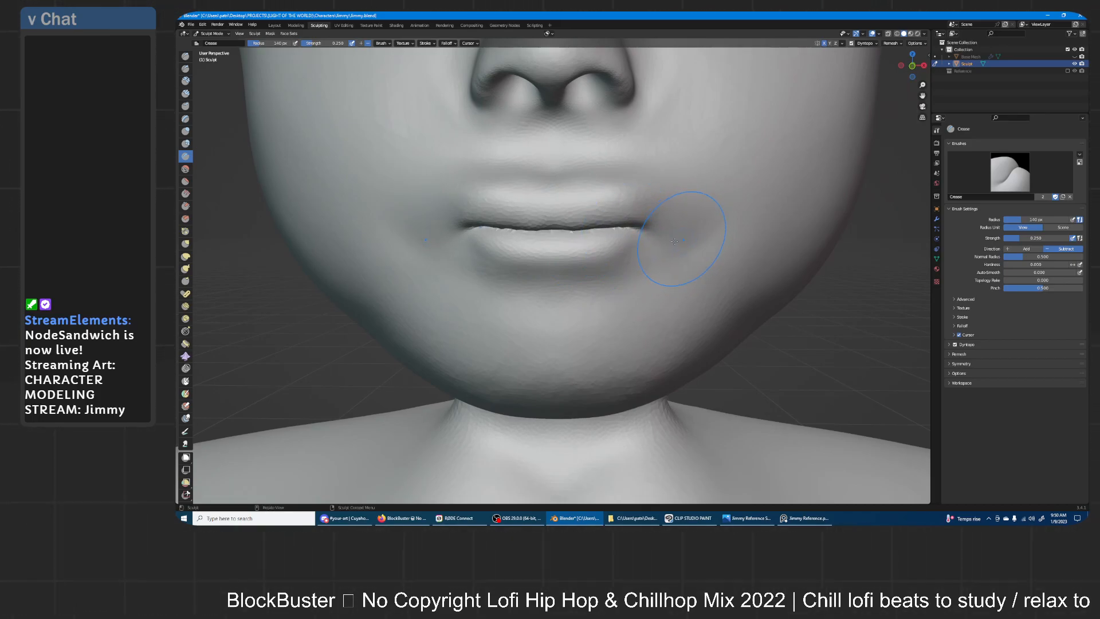
pyautogui.moveTo(646, 195)
pyautogui.mouseDown(button='middle')
pyautogui.moveTo(545, 174)
pyautogui.moveTo(639, 209)
pyautogui.mouseUp(button='middle')
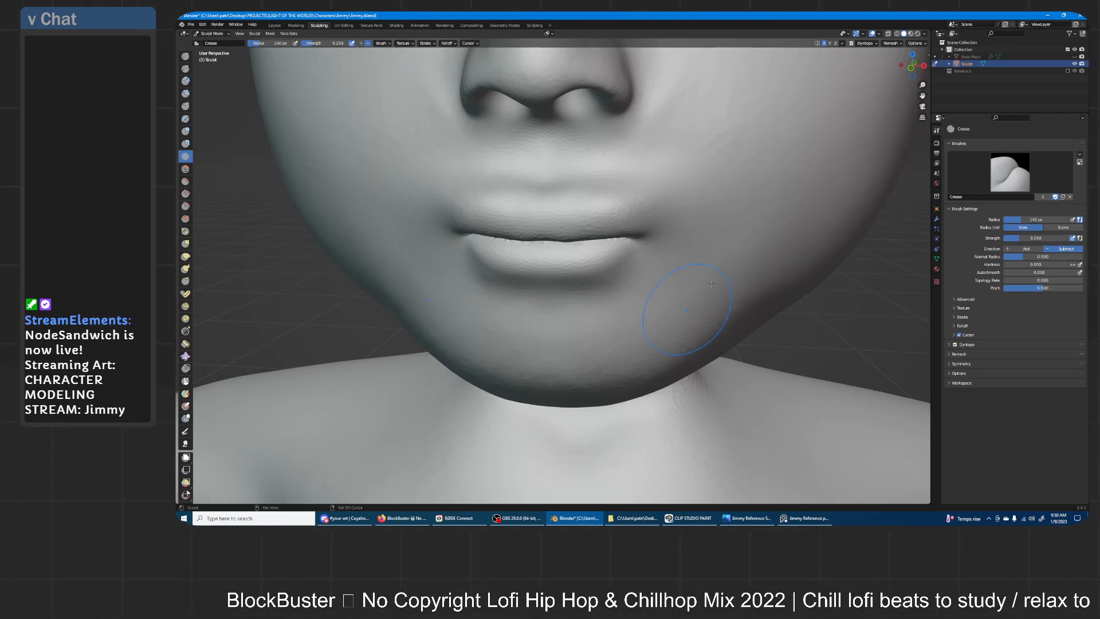
pyautogui.moveTo(661, 279)
pyautogui.keyDown('ctrl'); pyautogui.mouseDown(button='middle')
pyautogui.moveTo(663, 225)
pyautogui.moveTo(634, 258)
pyautogui.mouseUp(button='middle'); pyautogui.keyUp('ctrl')
pyautogui.press('f')
pyautogui.click(610, 257)
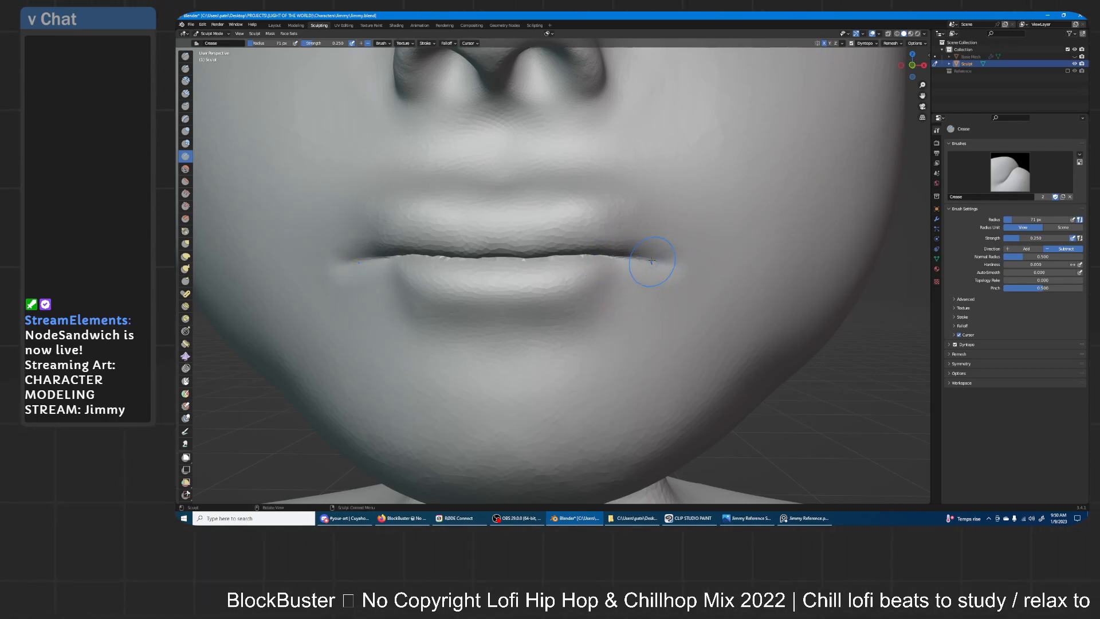
pyautogui.moveTo(584, 249); pyautogui.dragTo(616, 254)
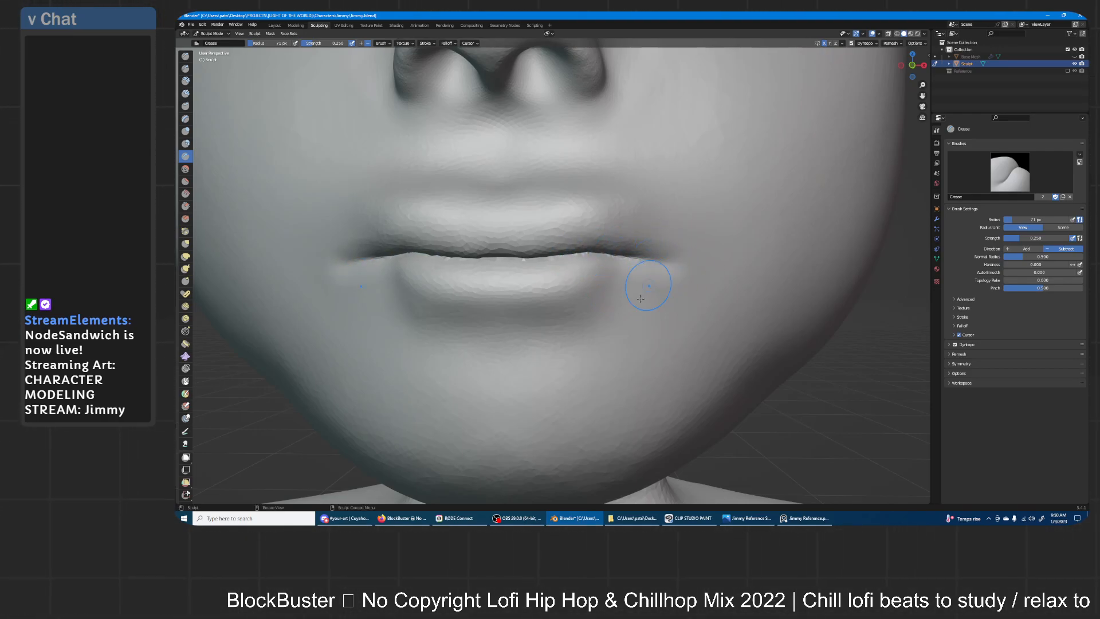
# - Build up the upper lip with the Draw brush and smooth its upper edge
pyautogui.click(185, 56)
pyautogui.keyDown('shift'); pyautogui.moveTo(657, 240); pyautogui.dragTo(702, 249, button='middle'); pyautogui.keyUp('shift')
pyautogui.moveTo(425, 227)
pyautogui.mouseDown()
pyautogui.moveTo(390, 261)
pyautogui.moveTo(402, 245)
pyautogui.moveTo(572, 226)
pyautogui.moveTo(512, 268)
pyautogui.mouseUp()
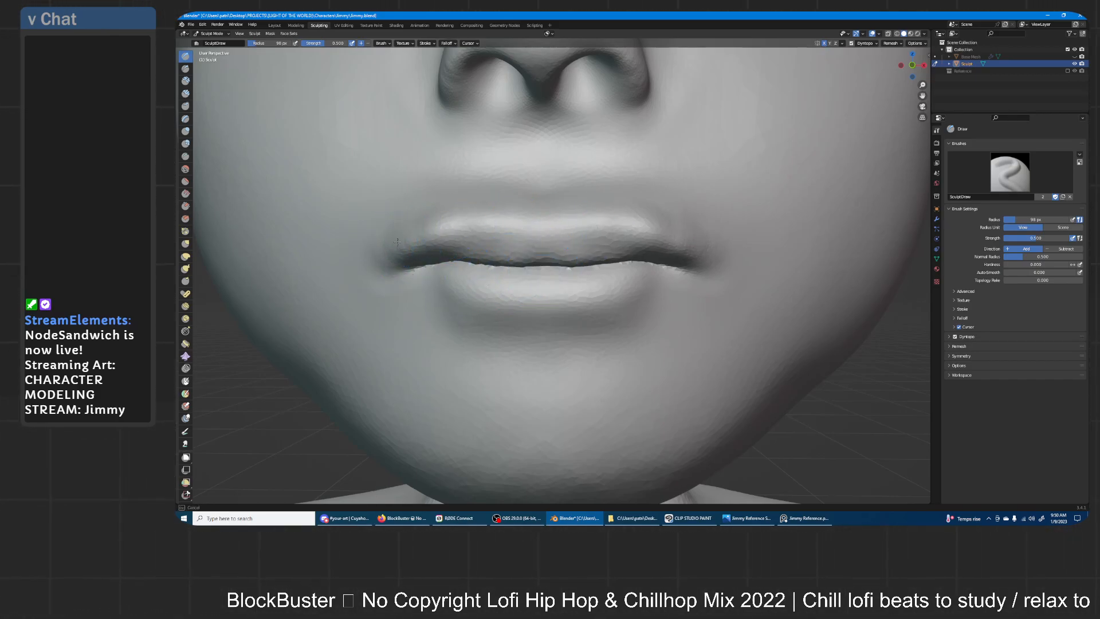
pyautogui.keyDown('shift'); pyautogui.moveTo(473, 207); pyautogui.dragTo(570, 216); pyautogui.keyUp('shift')
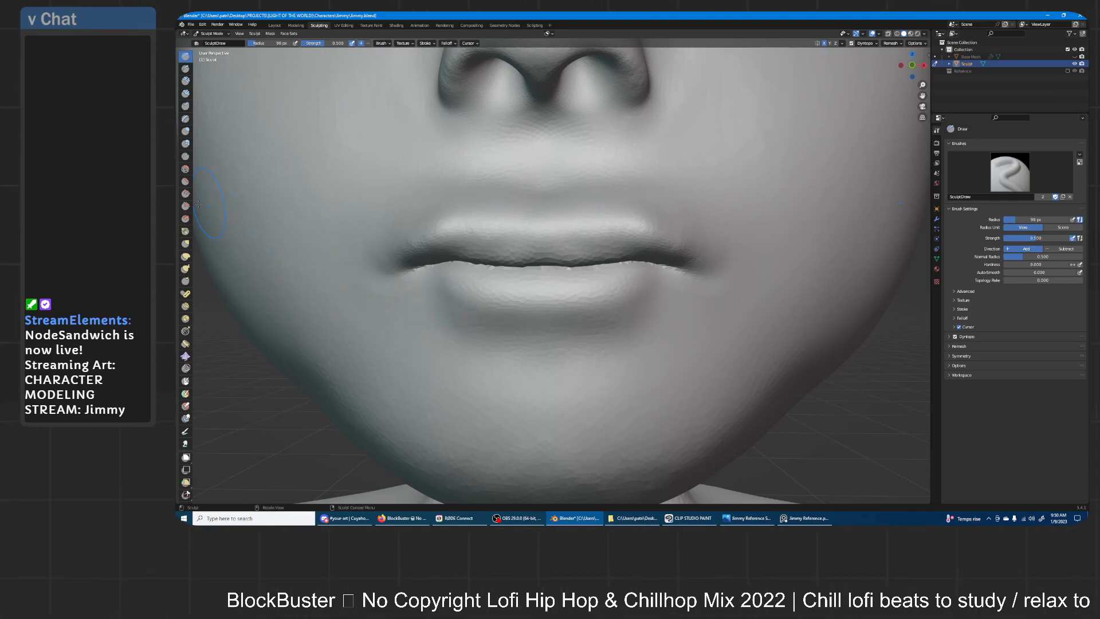
# - Pull the middle of the upper lip down and reshape the lips from an angled side view with the Grab brush
pyautogui.click(185, 243)
pyautogui.moveTo(511, 252)
pyautogui.mouseDown()
pyautogui.moveTo(507, 263)
pyautogui.moveTo(479, 260)
pyautogui.moveTo(527, 262)
pyautogui.mouseUp()
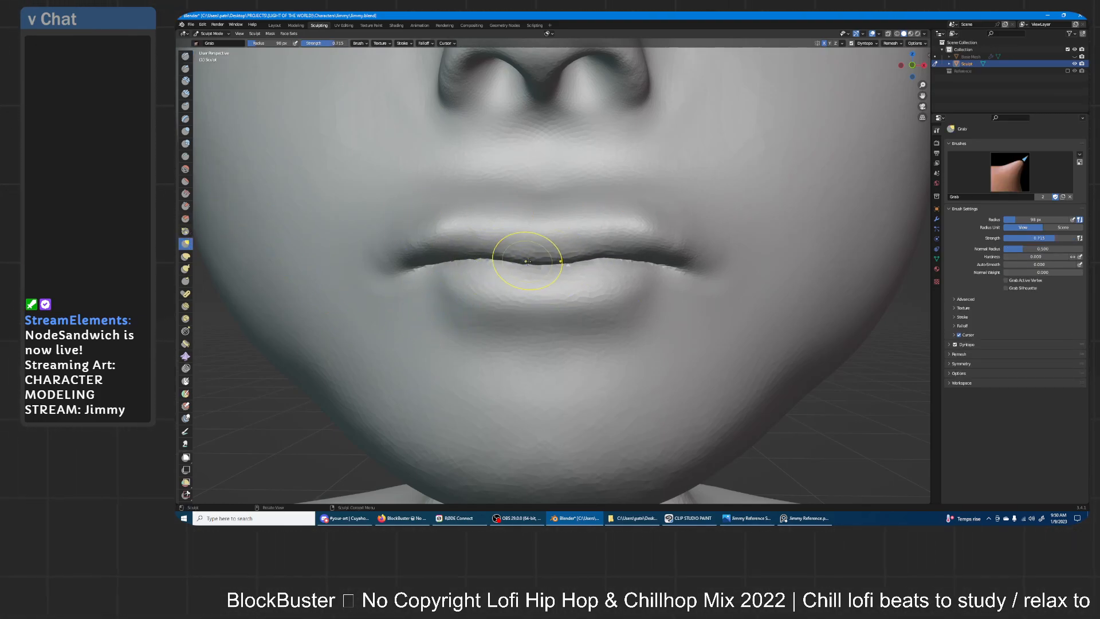
pyautogui.moveTo(698, 227); pyautogui.dragTo(617, 216, button='middle')
pyautogui.moveTo(510, 189)
pyautogui.mouseDown(button='middle')
pyautogui.moveTo(447, 196)
pyautogui.moveTo(502, 264)
pyautogui.moveTo(534, 240)
pyautogui.mouseUp(button='middle')
pyautogui.moveTo(474, 283); pyautogui.dragTo(475, 282)
pyautogui.moveTo(538, 243); pyautogui.dragTo(594, 260, button='middle')
pyautogui.moveTo(531, 325); pyautogui.dragTo(551, 326)
pyautogui.moveTo(604, 309); pyautogui.dragTo(549, 329)
pyautogui.moveTo(645, 226); pyautogui.dragTo(619, 236)
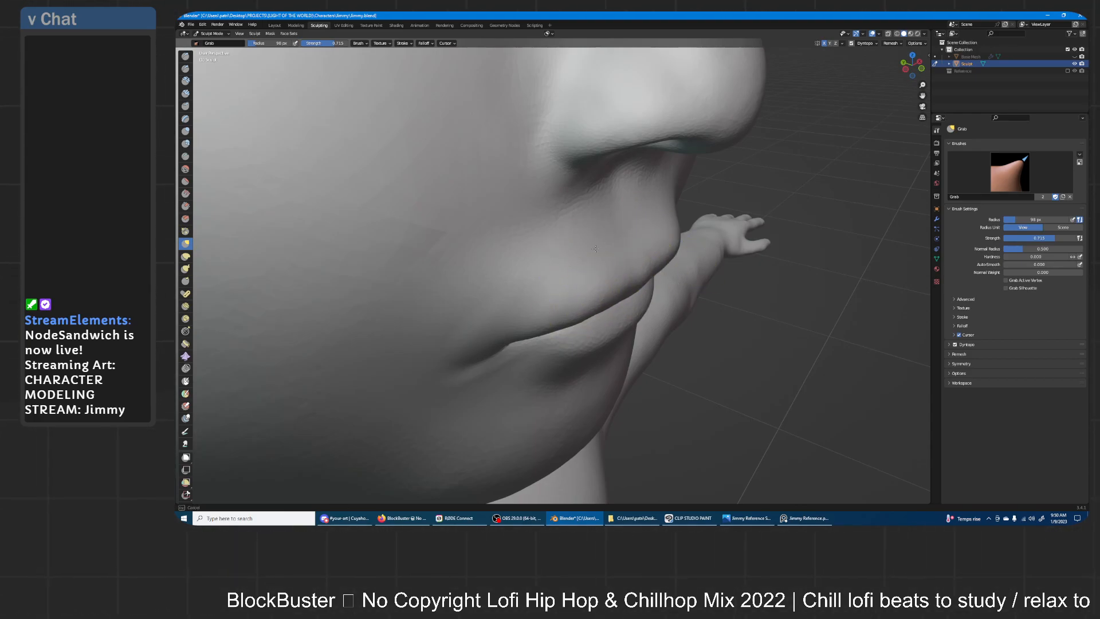
# - Pull the mouth corners back around the face from below with a larger Grab brush, and smooth the upper lip
pyautogui.moveTo(472, 336)
pyautogui.mouseDown(button='middle')
pyautogui.moveTo(631, 240)
pyautogui.moveTo(534, 282)
pyautogui.moveTo(556, 230)
pyautogui.moveTo(545, 167)
pyautogui.mouseUp(button='middle')
pyautogui.moveTo(624, 172); pyautogui.dragTo(668, 246, button='middle')
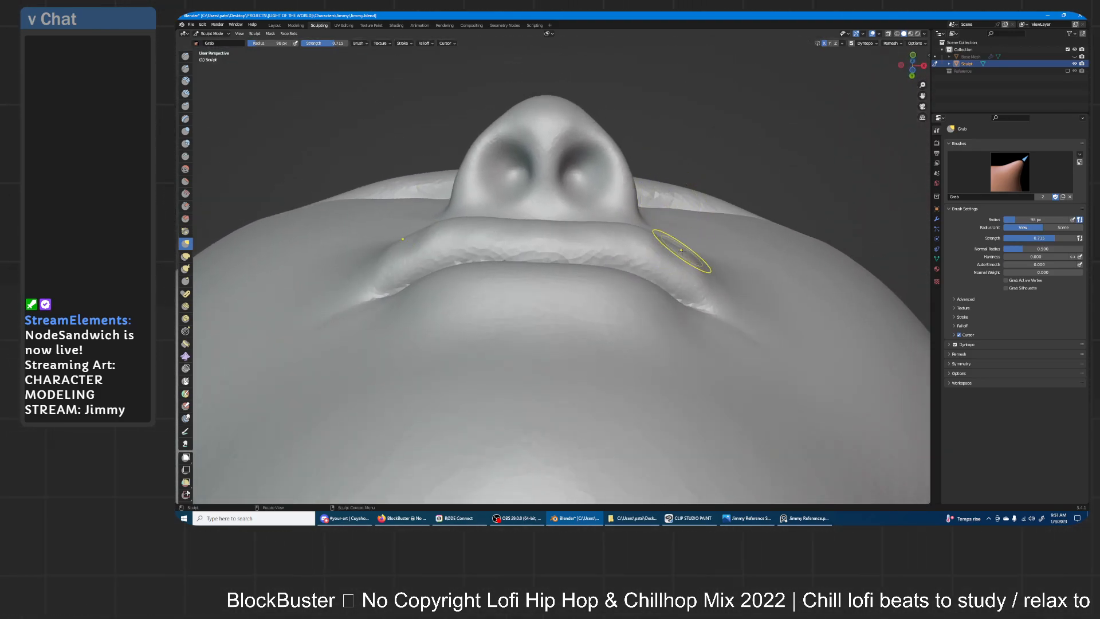
pyautogui.press('f')
pyautogui.click(541, 223)
pyautogui.moveTo(654, 237)
pyautogui.mouseDown()
pyautogui.moveTo(634, 231)
pyautogui.moveTo(707, 270)
pyautogui.moveTo(697, 299)
pyautogui.moveTo(699, 261)
pyautogui.moveTo(700, 281)
pyautogui.mouseUp()
pyautogui.keyDown('shift'); pyautogui.moveTo(700, 282); pyautogui.dragTo(677, 262); pyautogui.keyUp('shift')
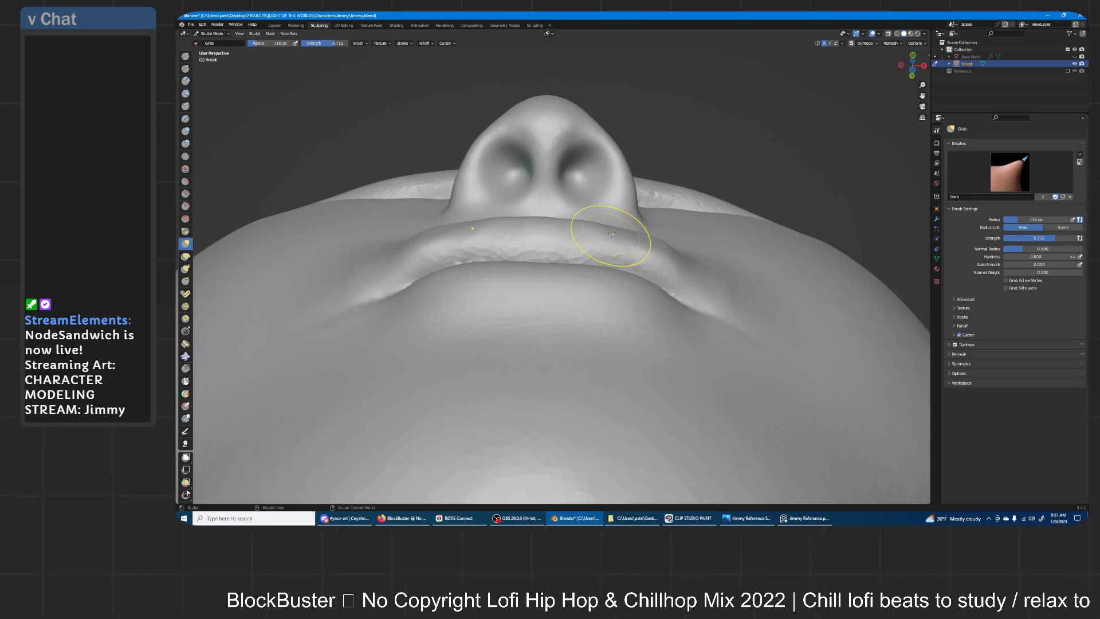
pyautogui.keyDown('shift'); pyautogui.moveTo(677, 259); pyautogui.dragTo(580, 252); pyautogui.keyUp('shift')
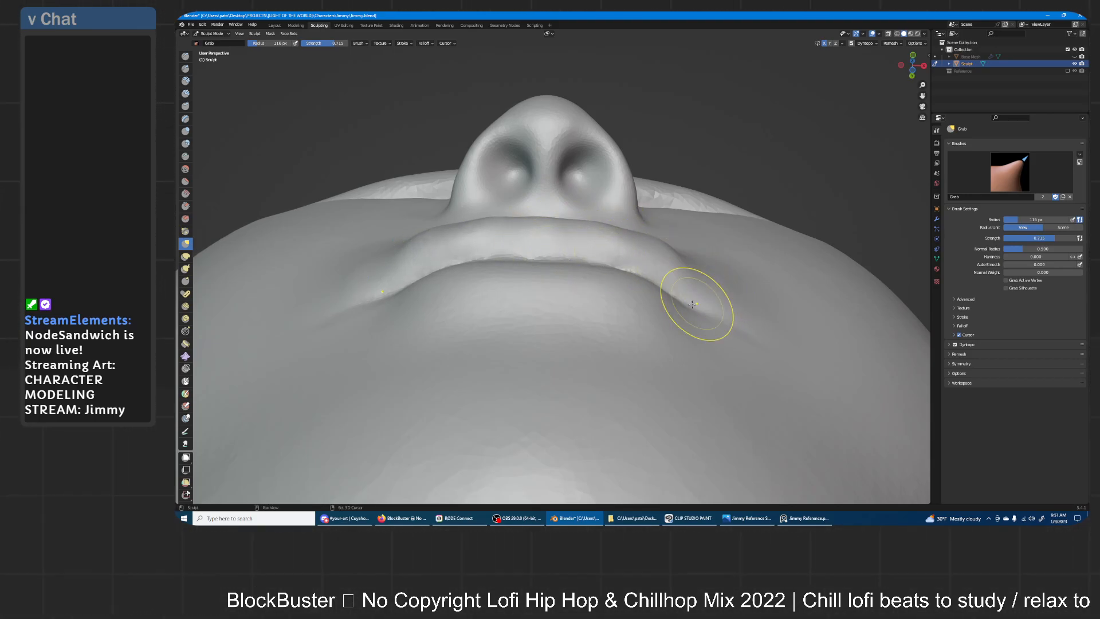
# - Flatten the upper lip and the skin above it with the Flatten brush, working from below, front and side
pyautogui.click(185, 181)
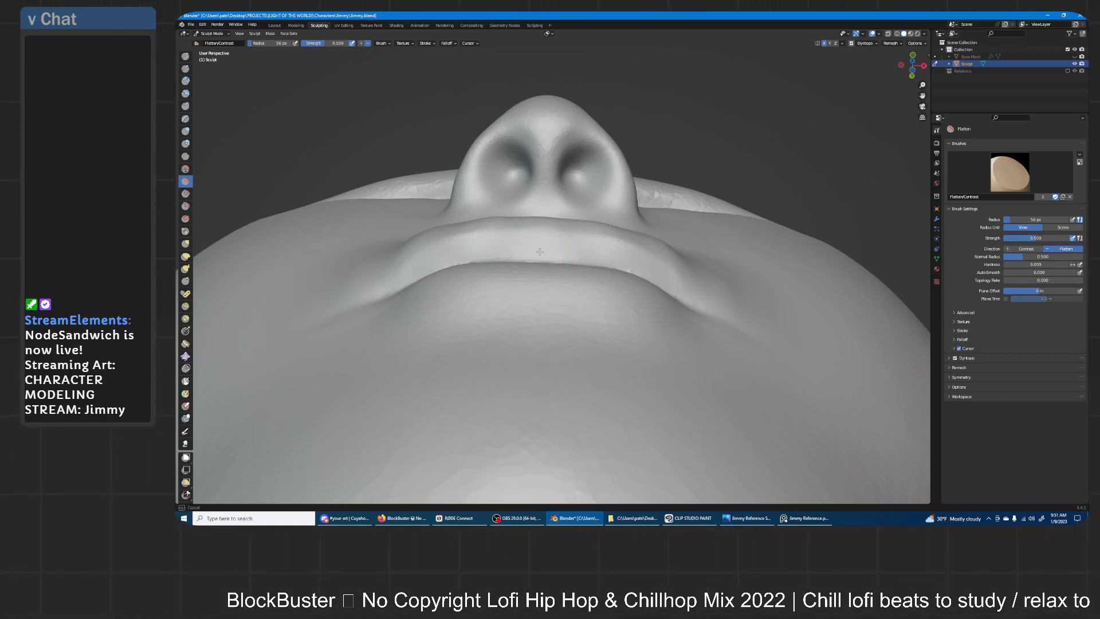
pyautogui.moveTo(541, 235); pyautogui.dragTo(540, 293, button='middle')
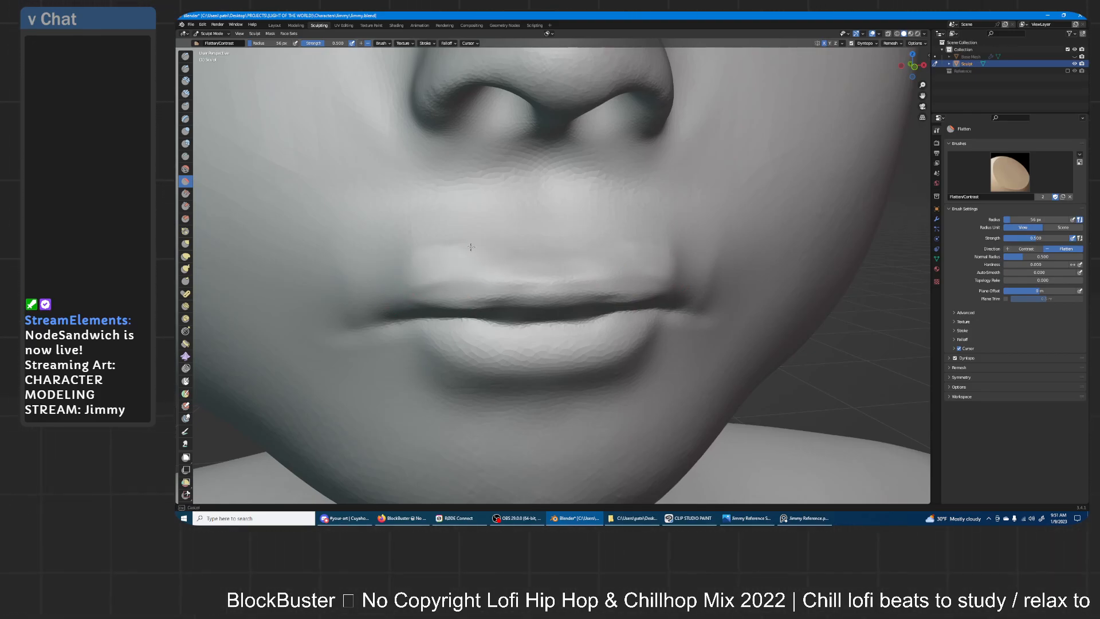
pyautogui.moveTo(559, 271); pyautogui.dragTo(567, 284)
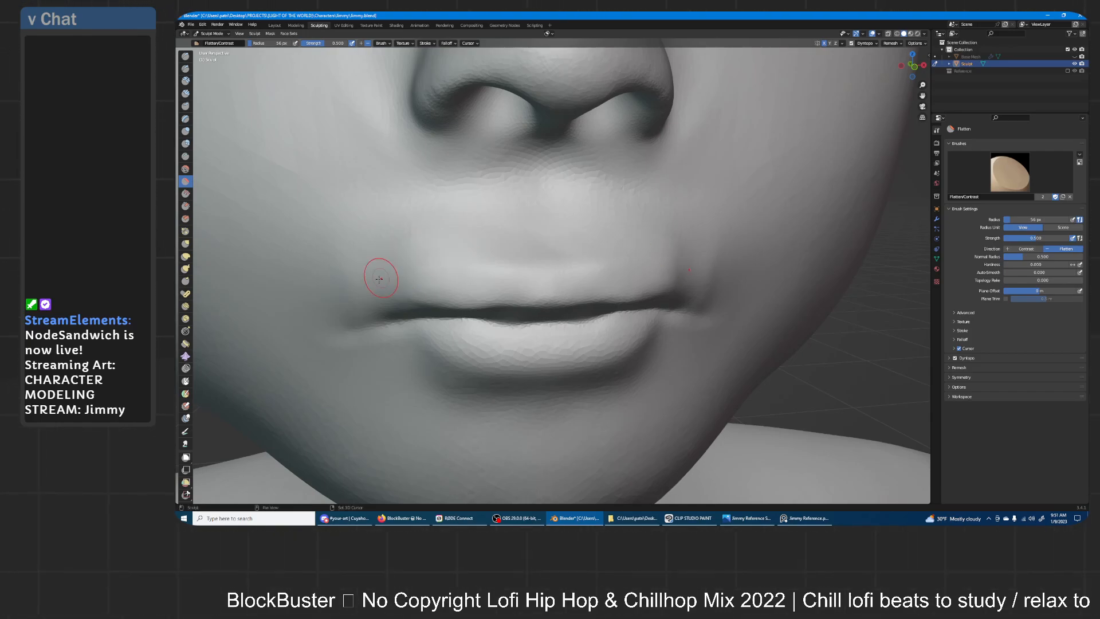
pyautogui.moveTo(618, 239); pyautogui.dragTo(593, 278, button='middle')
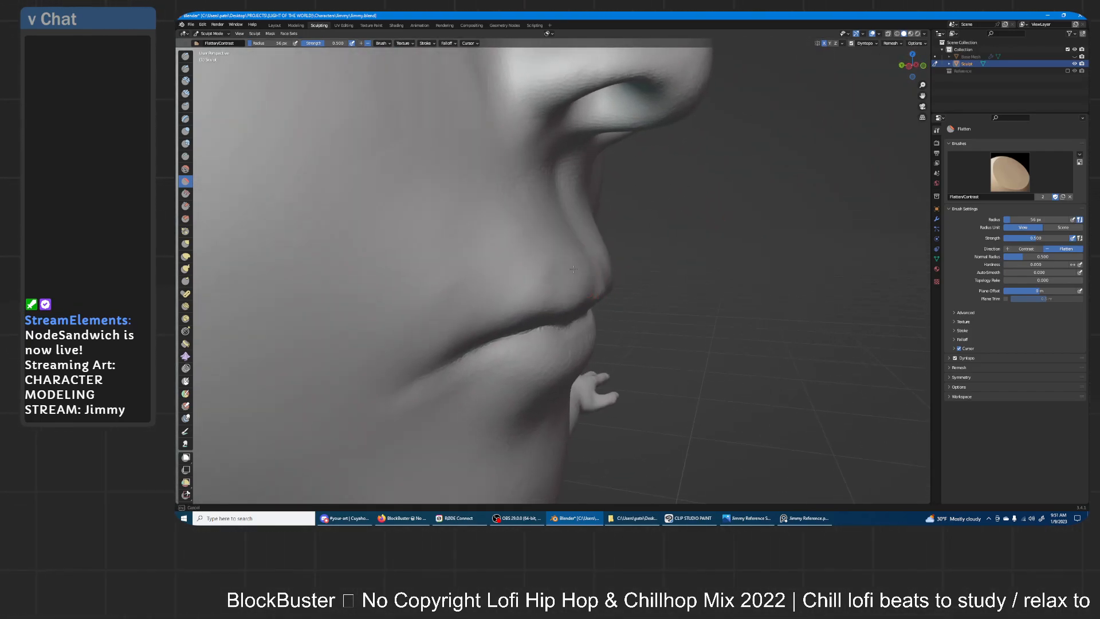
pyautogui.moveTo(537, 272); pyautogui.dragTo(525, 295)
pyautogui.moveTo(531, 294); pyautogui.dragTo(606, 285)
pyautogui.moveTo(612, 284); pyautogui.dragTo(437, 309, button='middle')
pyautogui.scroll(4, 575, 262)
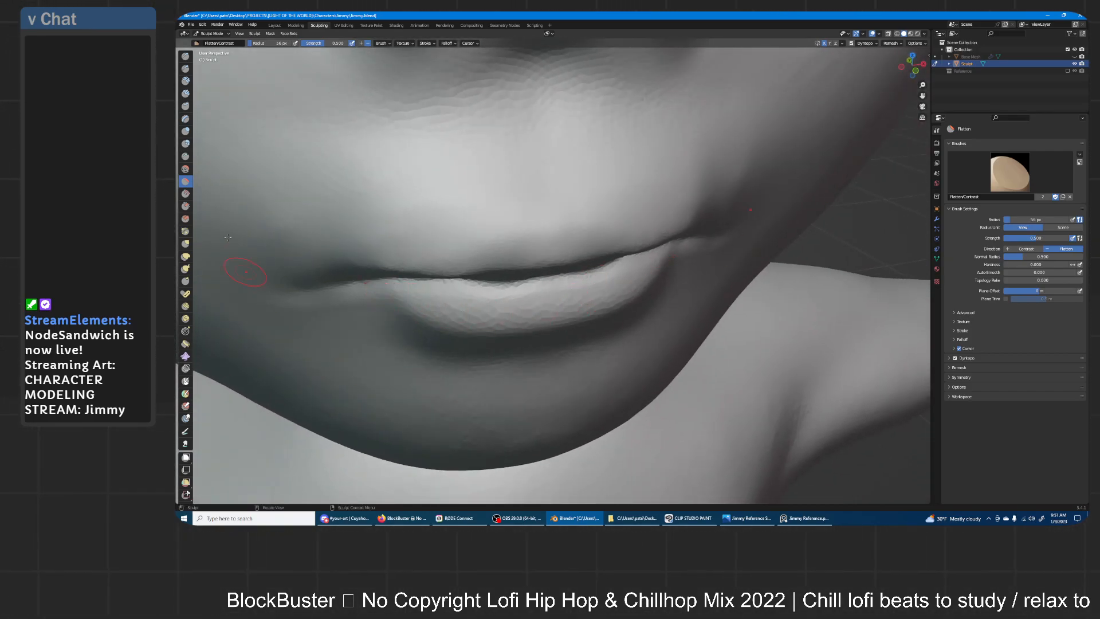
# - Thicken the lower lip along its lower edge and outer ends with the Inflate brush
pyautogui.click(185, 131)
pyautogui.moveTo(690, 300); pyautogui.dragTo(659, 304, button='middle')
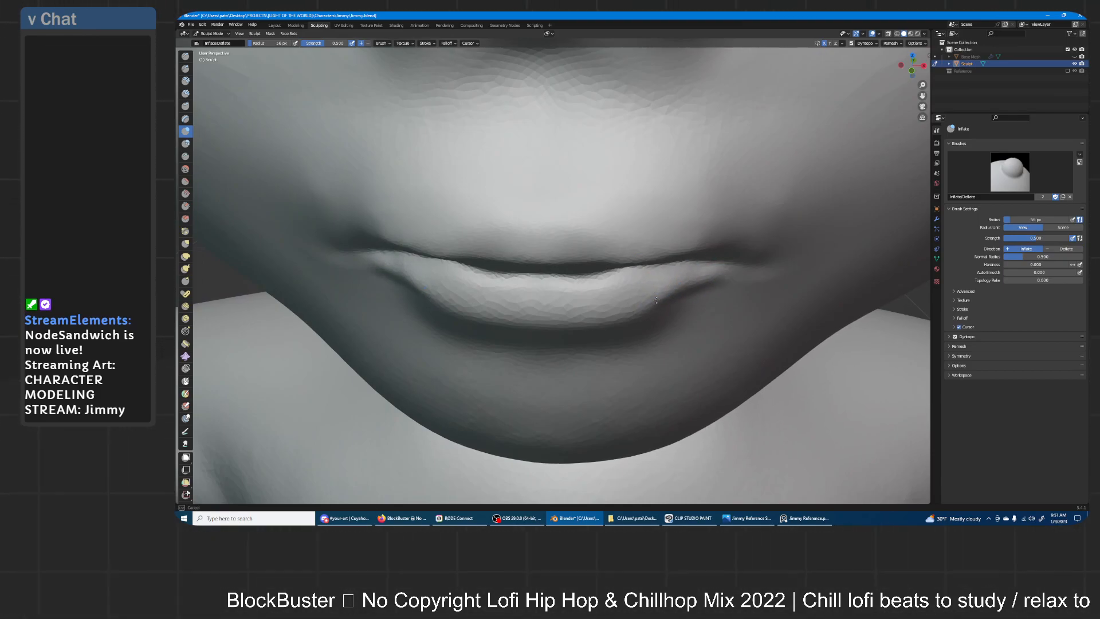
pyautogui.moveTo(629, 311); pyautogui.dragTo(640, 306)
pyautogui.moveTo(683, 283)
pyautogui.mouseDown(button='middle')
pyautogui.moveTo(714, 213)
pyautogui.moveTo(696, 295)
pyautogui.mouseUp(button='middle')
pyautogui.moveTo(696, 295); pyautogui.dragTo(673, 307)
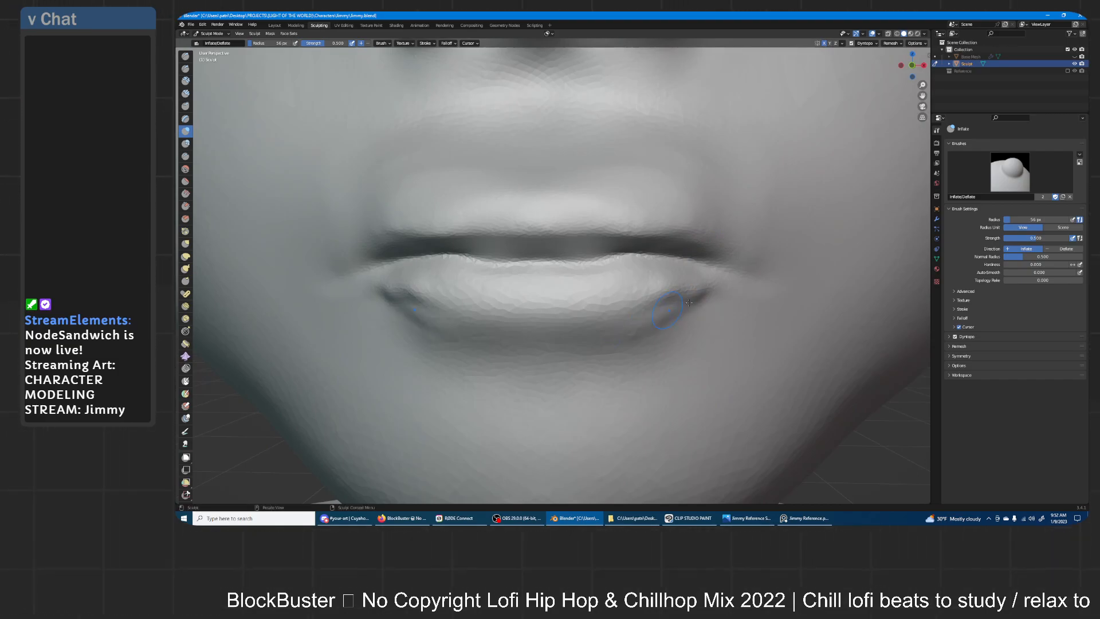
pyautogui.moveTo(595, 331); pyautogui.dragTo(501, 353)
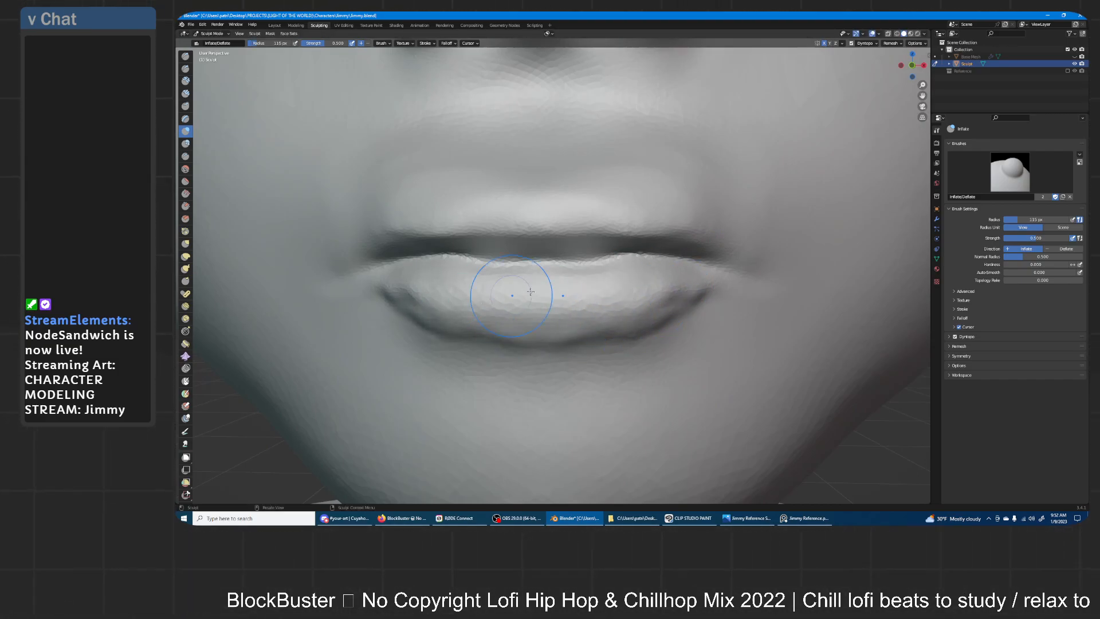
pyautogui.moveTo(540, 295); pyautogui.dragTo(338, 284, button='middle')
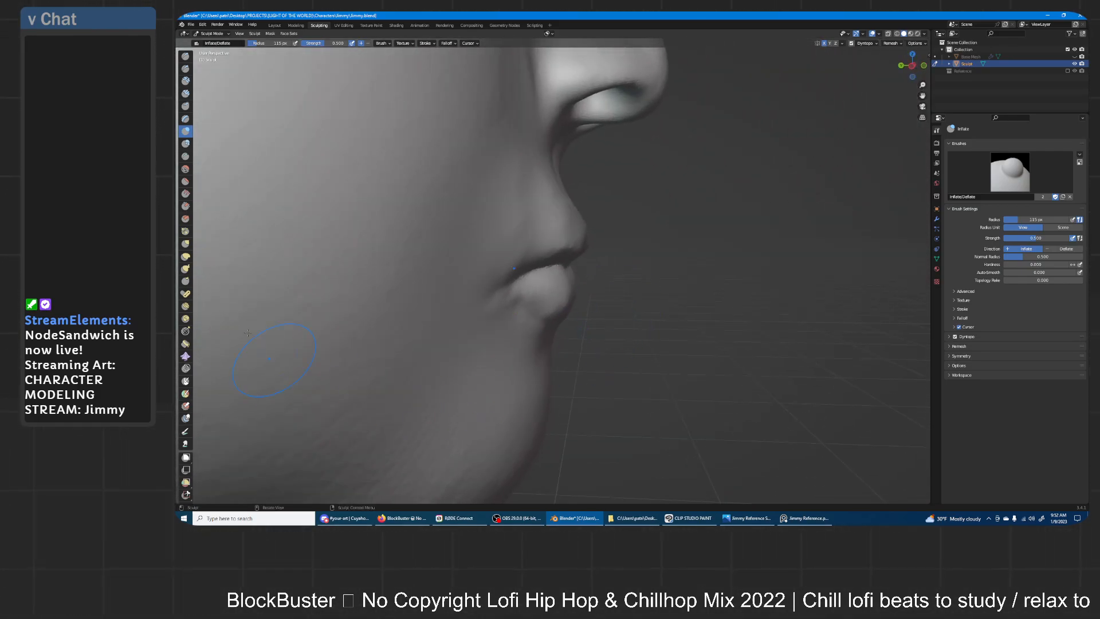
# - Reshape the upper lip and the area below the lower lip in profile with the Grab brush at a 221 px radius
pyautogui.click(185, 243)
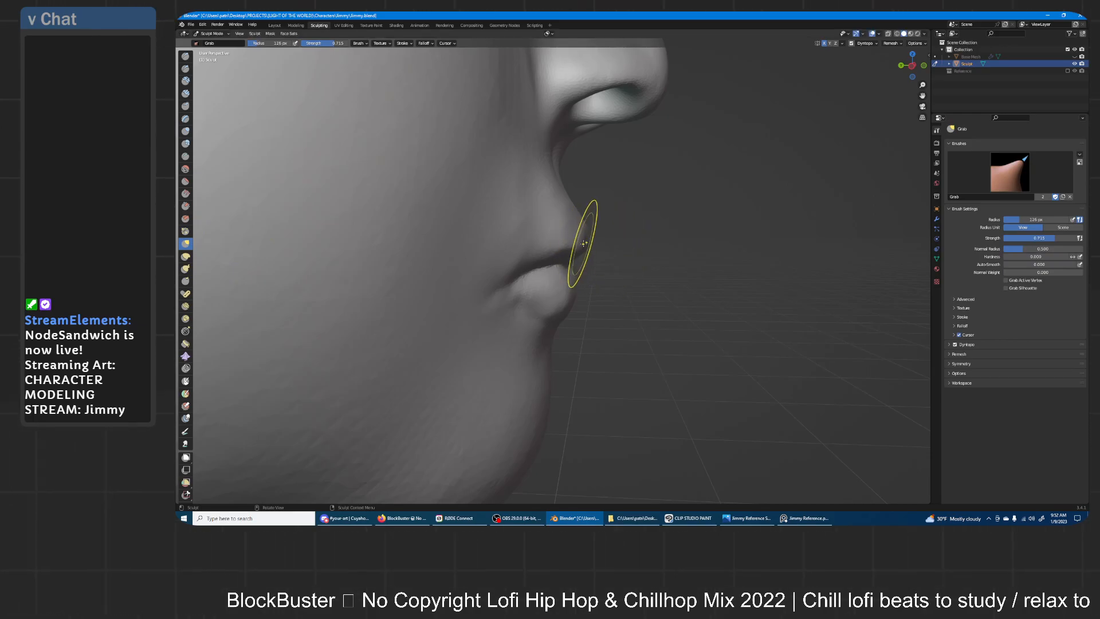
pyautogui.press('f')
pyautogui.click(643, 244)
pyautogui.moveTo(577, 235); pyautogui.dragTo(576, 231)
pyautogui.moveTo(571, 220); pyautogui.dragTo(577, 225)
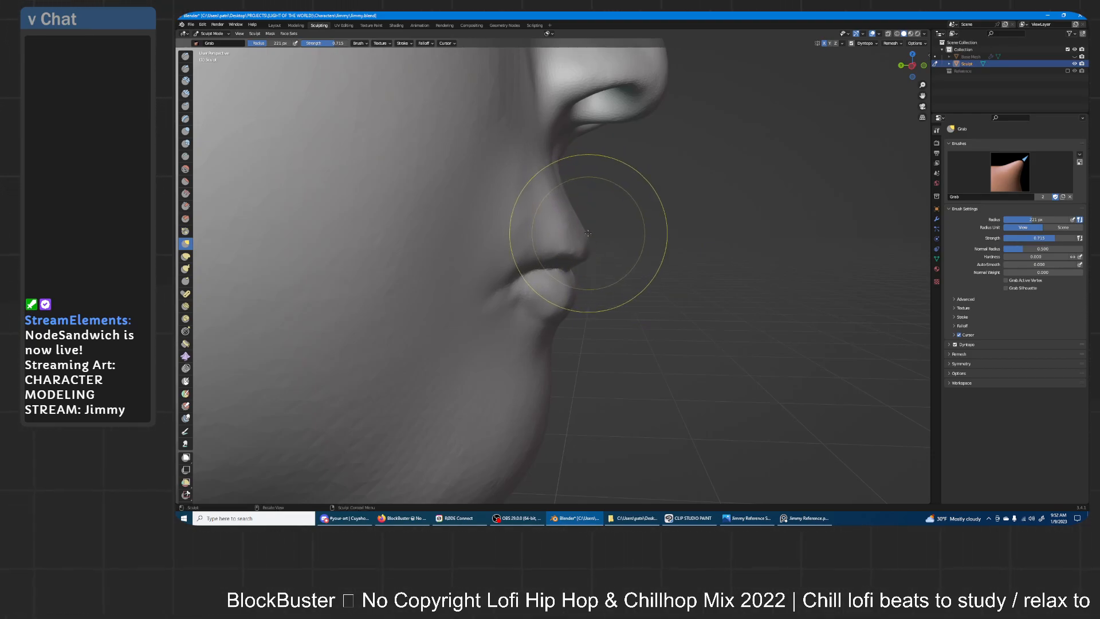
pyautogui.moveTo(550, 327); pyautogui.dragTo(540, 326)
# - Adjust the mouth corners from the front with the Grab brush, and undo the last pull on the lower lip
pyautogui.moveTo(739, 167)
pyautogui.mouseDown(button='middle')
pyautogui.moveTo(687, 178)
pyautogui.moveTo(676, 213)
pyautogui.moveTo(632, 221)
pyautogui.moveTo(628, 161)
pyautogui.mouseUp(button='middle')
pyautogui.moveTo(616, 269); pyautogui.dragTo(609, 217, button='middle')
pyautogui.moveTo(609, 217)
pyautogui.mouseDown(button='middle')
pyautogui.moveTo(626, 223)
pyautogui.moveTo(606, 263)
pyautogui.moveTo(607, 229)
pyautogui.mouseUp(button='middle')
pyautogui.moveTo(606, 265); pyautogui.dragTo(619, 267)
pyautogui.scroll(-4, 638, 249)
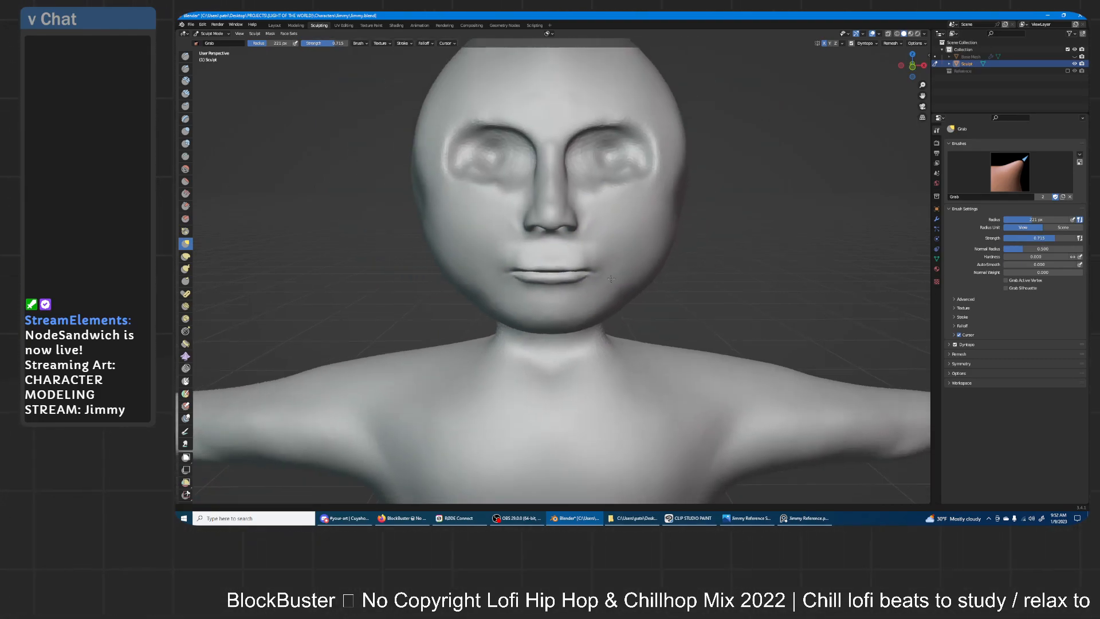
pyautogui.scroll(6, 604, 260)
pyautogui.moveTo(643, 298); pyautogui.dragTo(629, 305)
pyautogui.hotkey('ctrl', 'z')
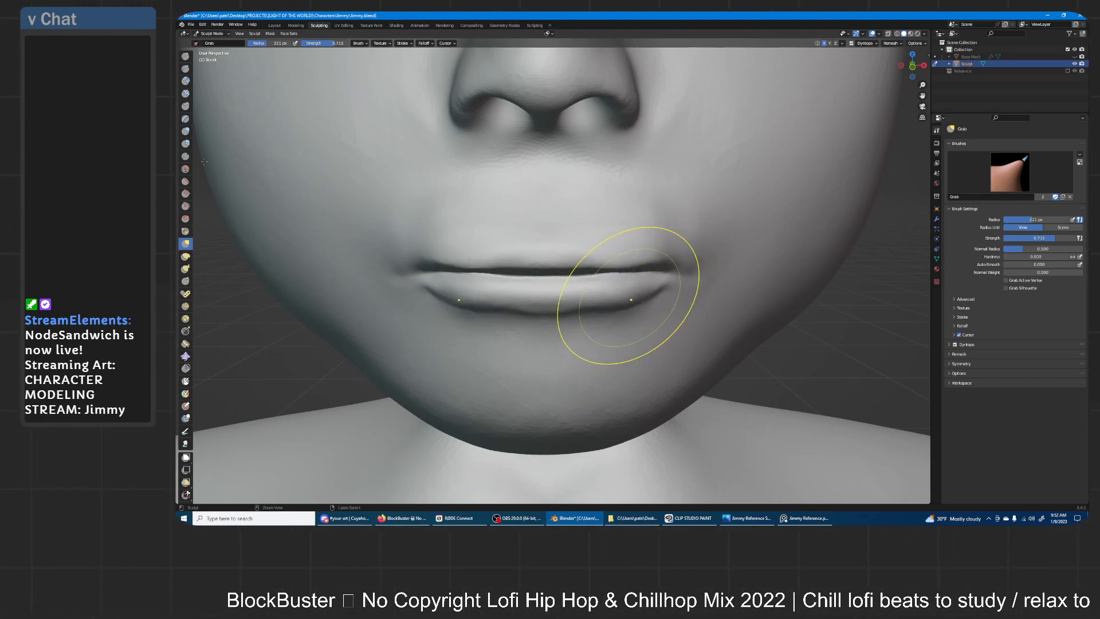
# - Fill out and soften the outer ends and lower edge of the lower lip with a smaller Inflate brush
pyautogui.press('i')
pyautogui.press('f')
pyautogui.click(650, 266)
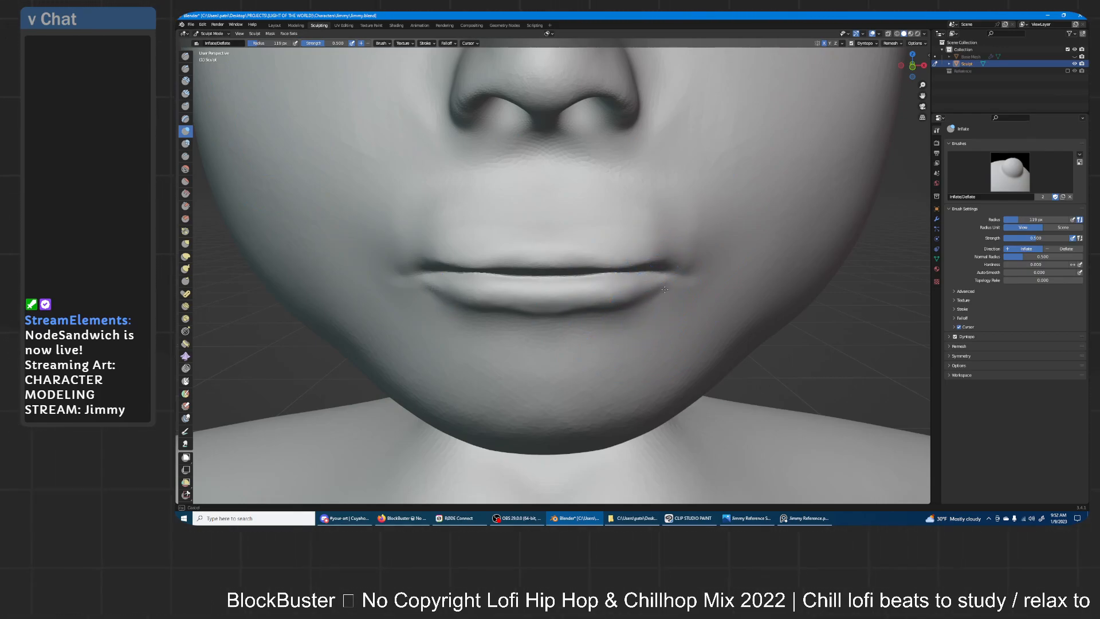
pyautogui.keyDown('ctrl'); pyautogui.moveTo(615, 271); pyautogui.dragTo(622, 243, button='middle'); pyautogui.keyUp('ctrl')
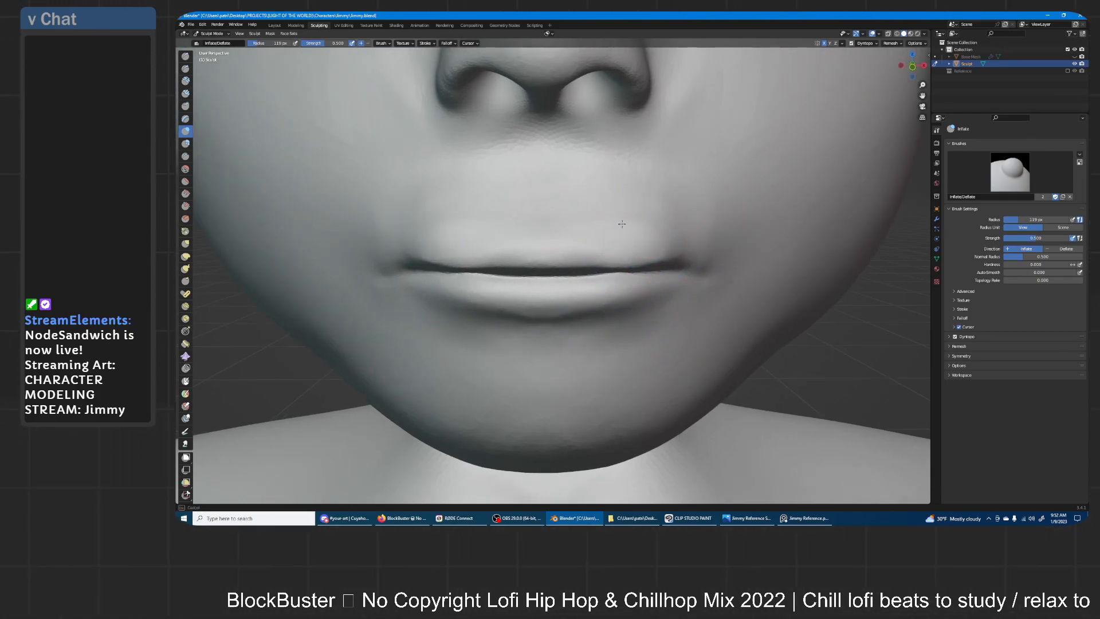
# - Outline the upper lip's cupid's bow and edges out to the mouth corners with the Draw brush at a 28 px radius
pyautogui.click(185, 55)
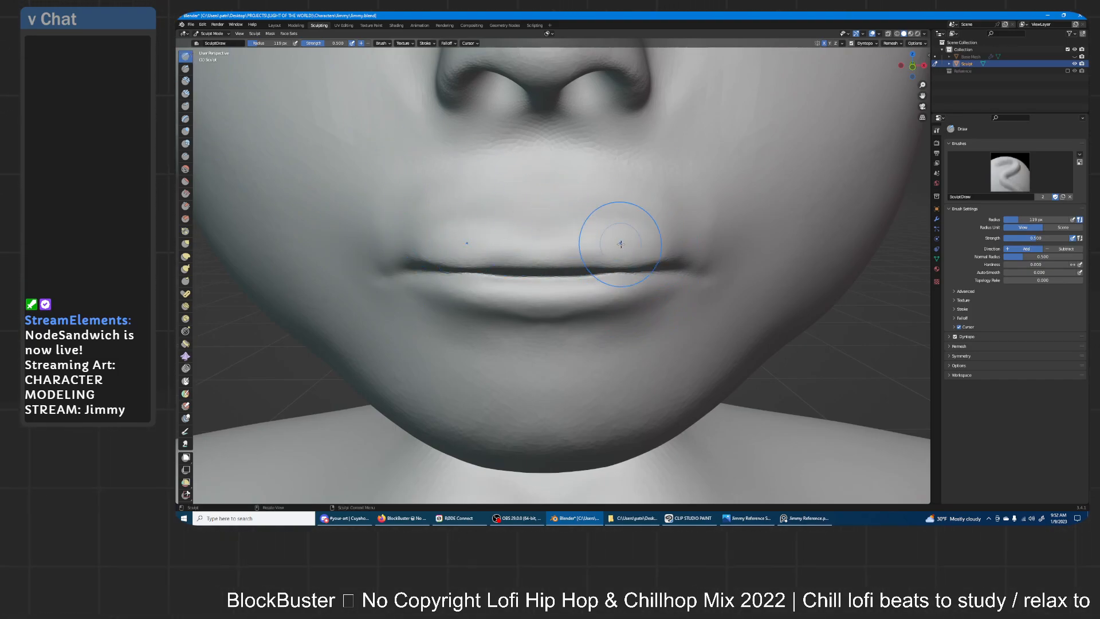
pyautogui.press('f')
pyautogui.click(627, 234)
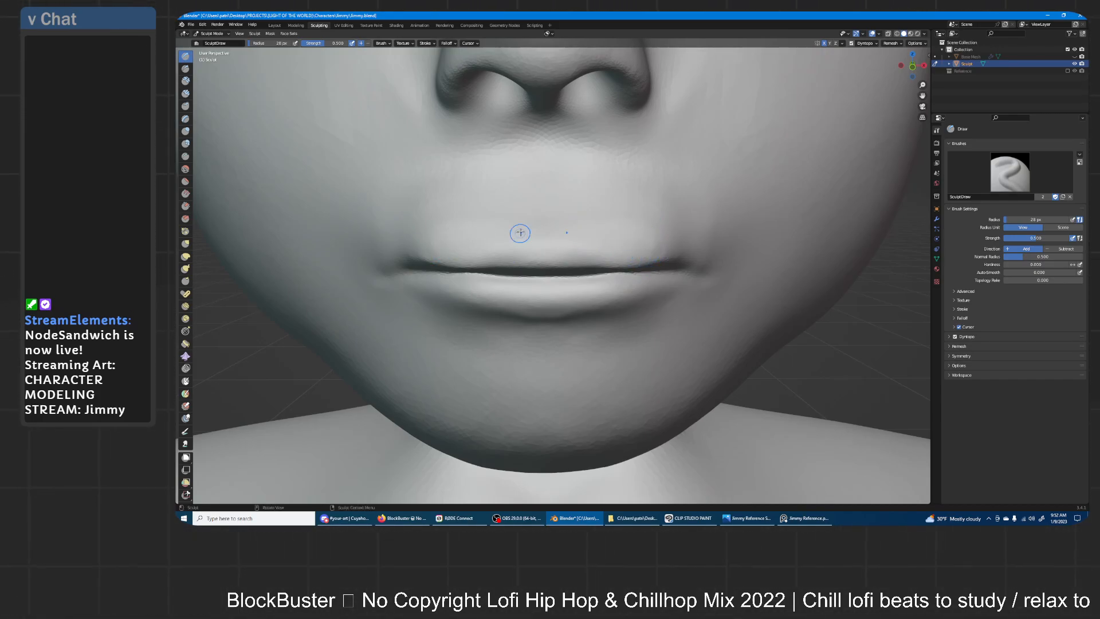
pyautogui.moveTo(522, 229)
pyautogui.mouseDown()
pyautogui.moveTo(450, 248)
pyautogui.moveTo(523, 228)
pyautogui.moveTo(514, 235)
pyautogui.mouseUp()
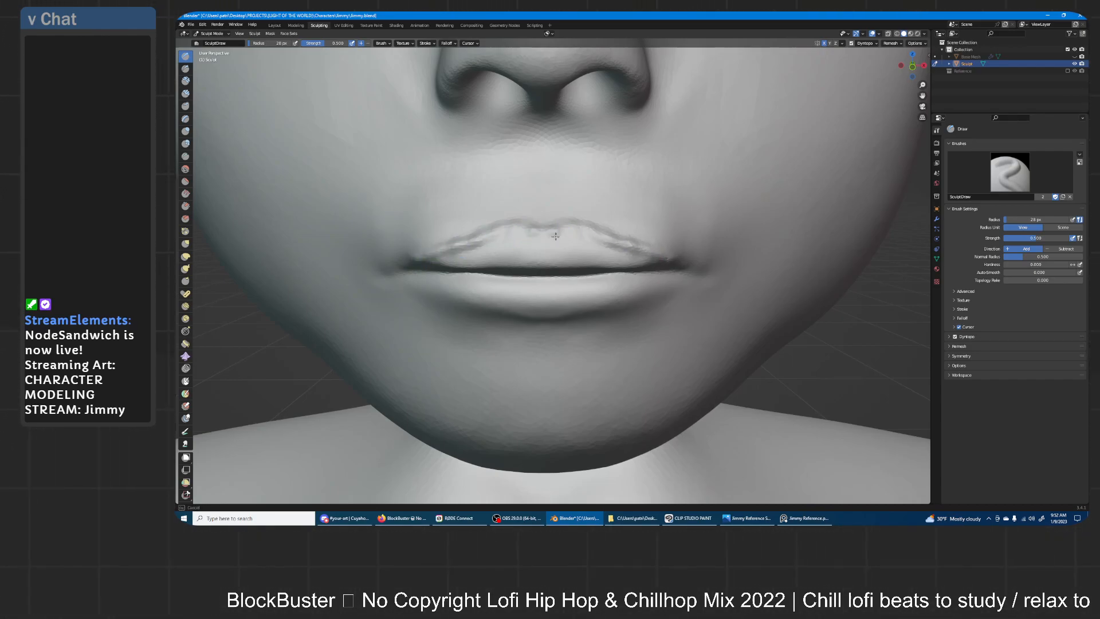
# - Fill out the upper lip below its raised outline with the Inflate brush at a 55 px radius
pyautogui.click(185, 131)
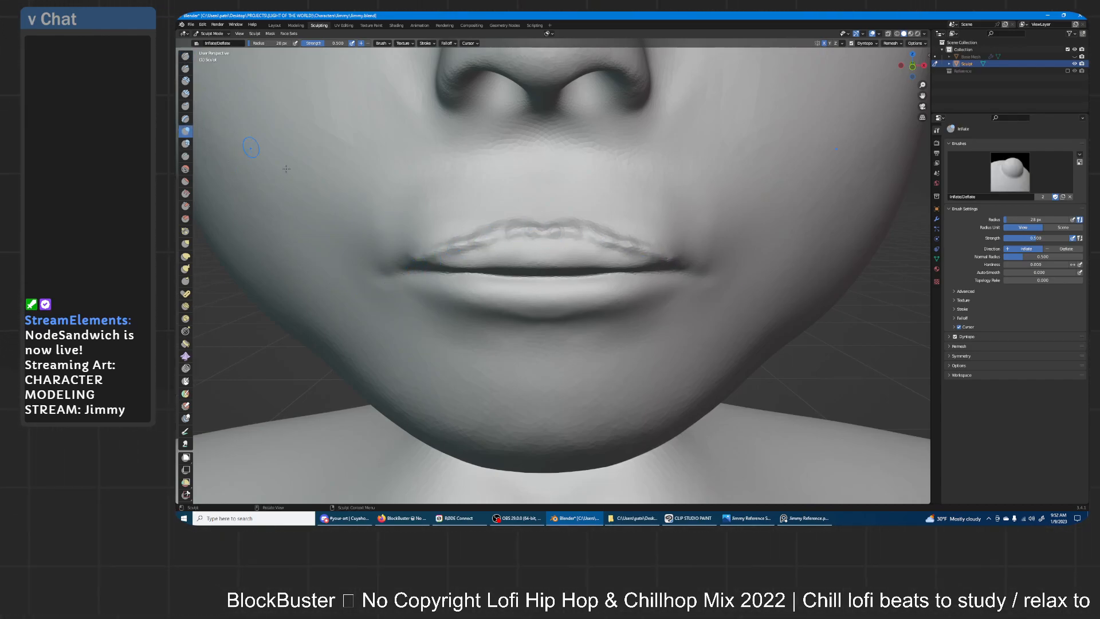
pyautogui.press('f')
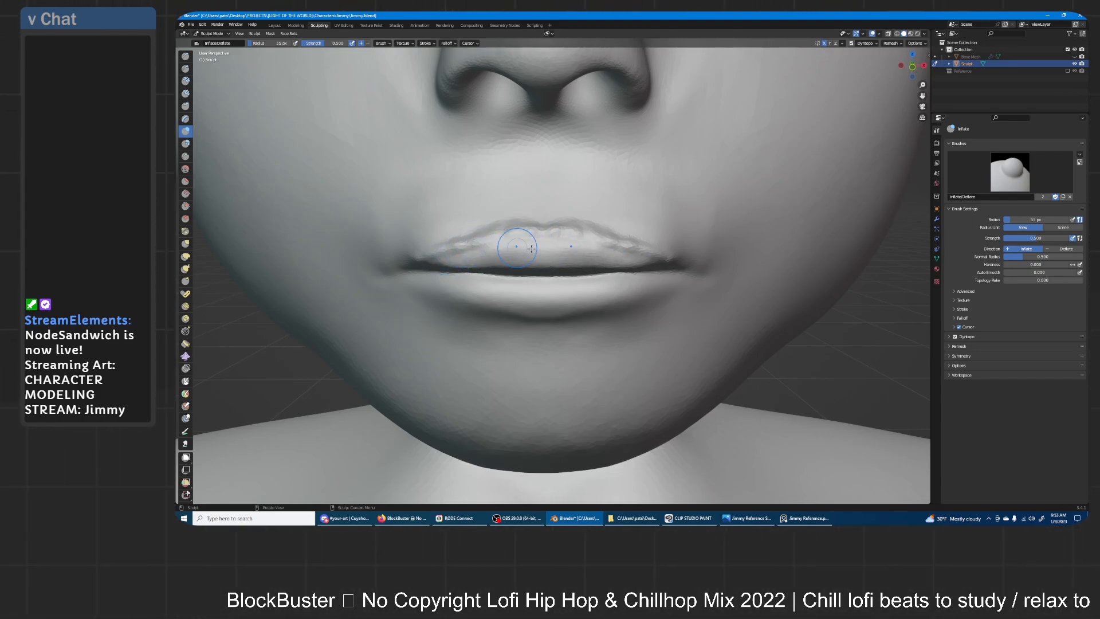
# - Reshape the upper lip and mouth area from the front with the Grab brush at a 138 px radius
pyautogui.moveTo(506, 247)
pyautogui.mouseDown(button='middle')
pyautogui.moveTo(533, 254)
pyautogui.moveTo(521, 259)
pyautogui.moveTo(596, 227)
pyautogui.moveTo(538, 235)
pyautogui.moveTo(640, 238)
pyautogui.mouseUp(button='middle')
pyautogui.press('g')
pyautogui.press('f')
pyautogui.click(635, 234)
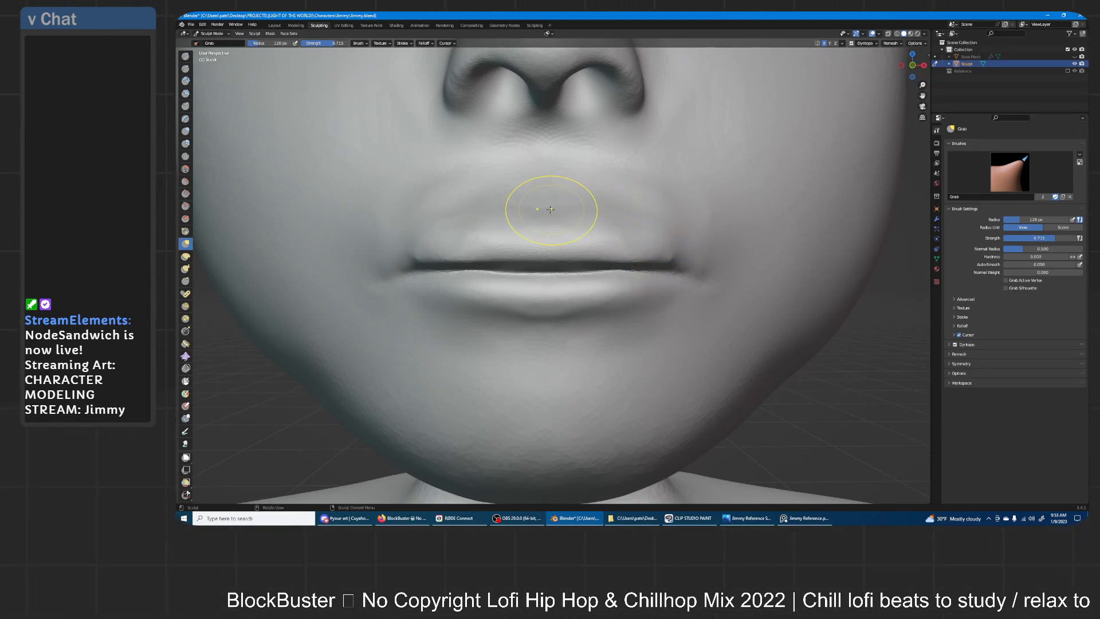
pyautogui.scroll(-6, 630, 229)
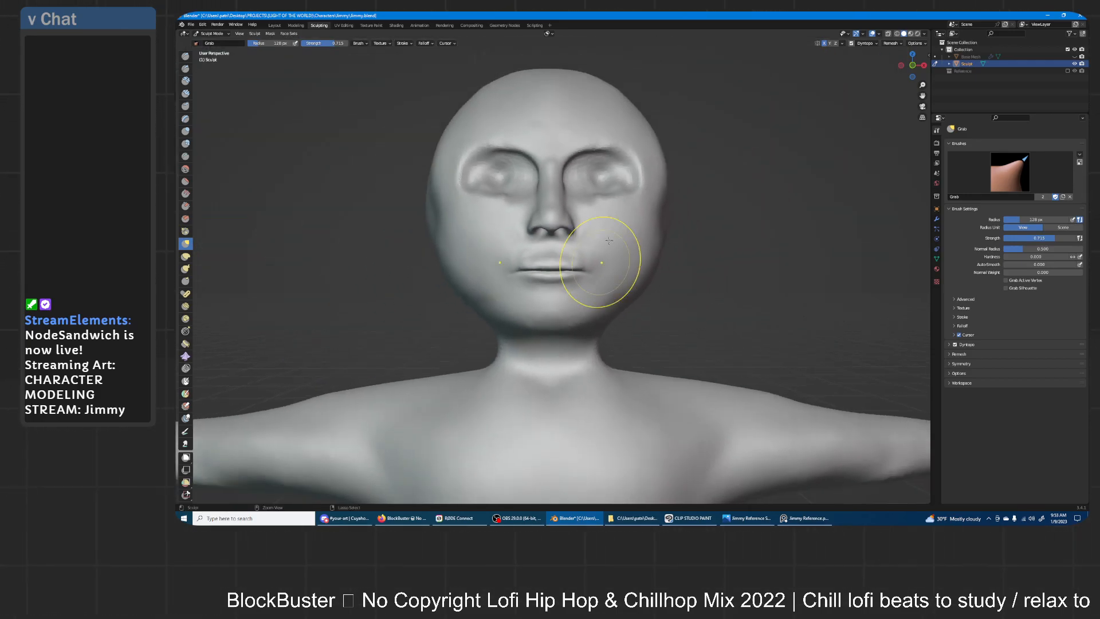
pyautogui.scroll(3, 622, 221)
pyautogui.moveTo(560, 281); pyautogui.dragTo(549, 269)
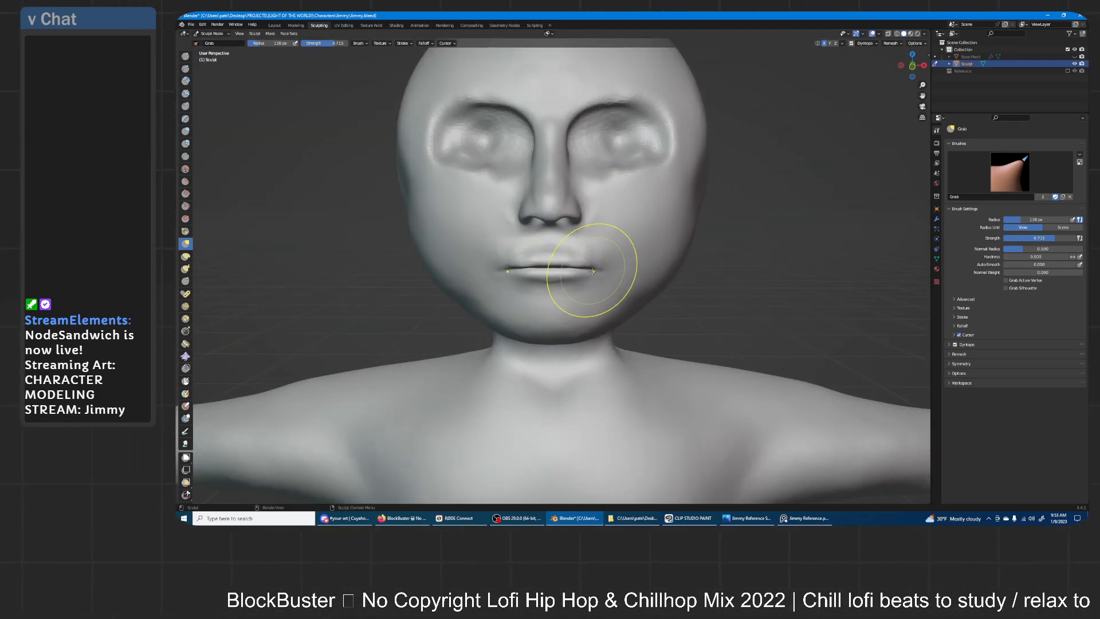
# - Examine the mouth and head profile from the side and consult the Jimmy reference image
pyautogui.keyDown('ctrl'); pyautogui.moveTo(591, 268); pyautogui.dragTo(582, 210, button='middle'); pyautogui.keyUp('ctrl')
pyautogui.moveTo(582, 209); pyautogui.dragTo(609, 221, button='middle')
pyautogui.moveTo(366, 226); pyautogui.dragTo(365, 226)
pyautogui.moveTo(434, 216); pyautogui.dragTo(593, 257, button='middle')
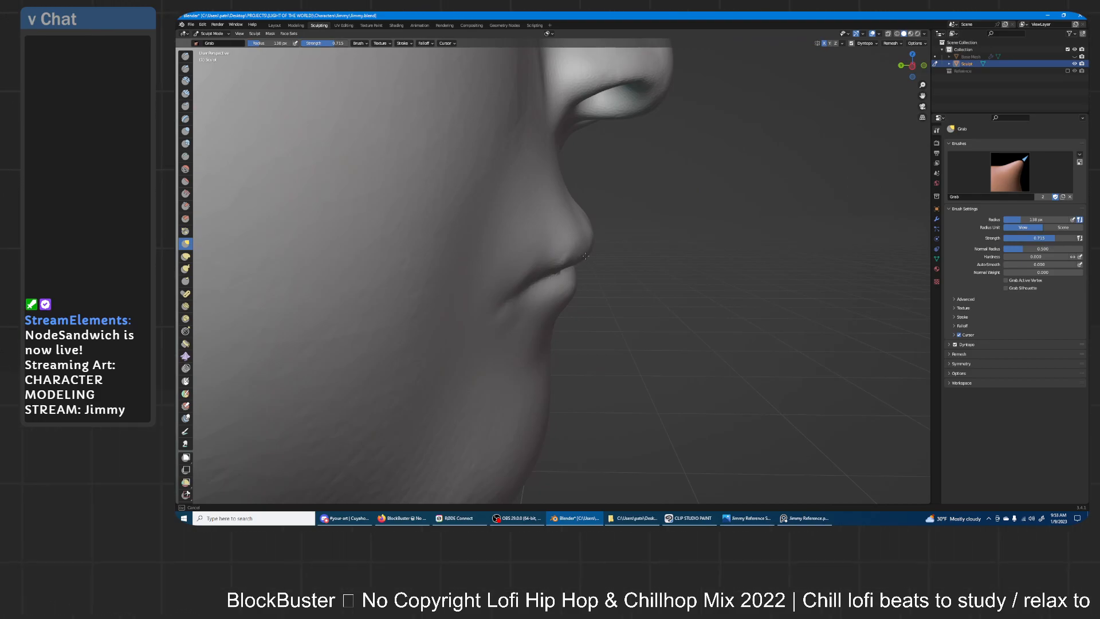
pyautogui.scroll(-7, 575, 255)
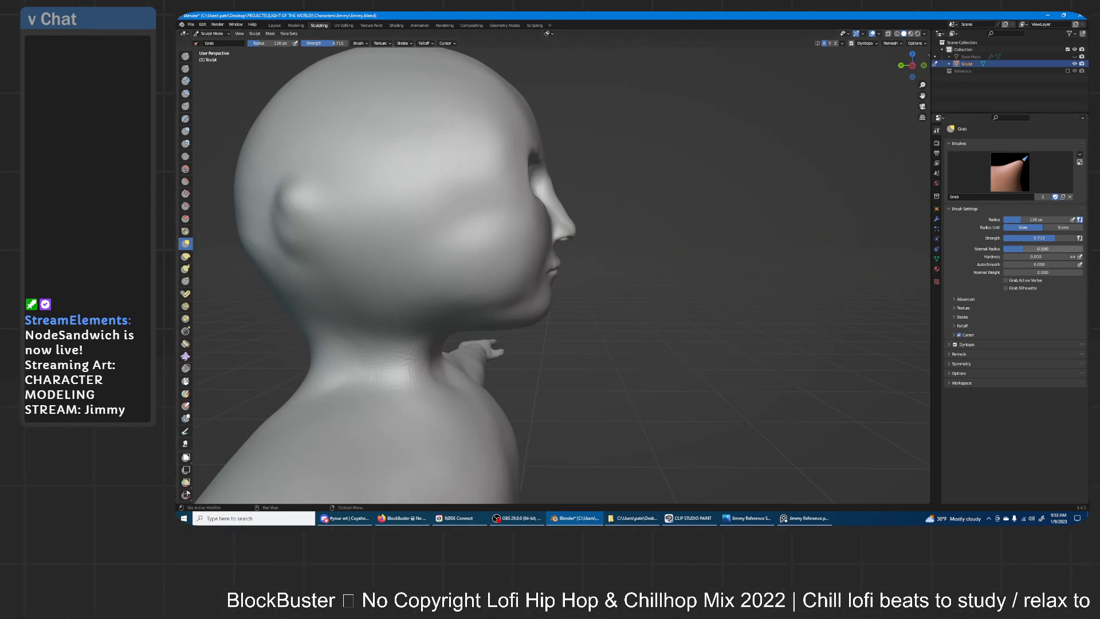
pyautogui.hotkey('alt', 'Tab')
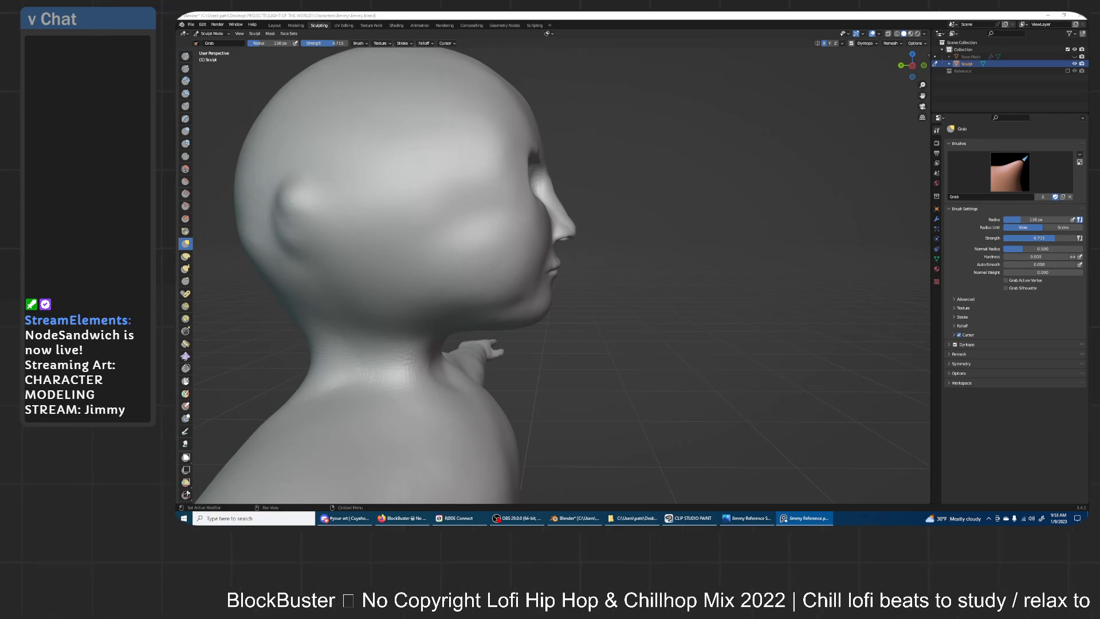
pyautogui.hotkey('alt', 'Tab')
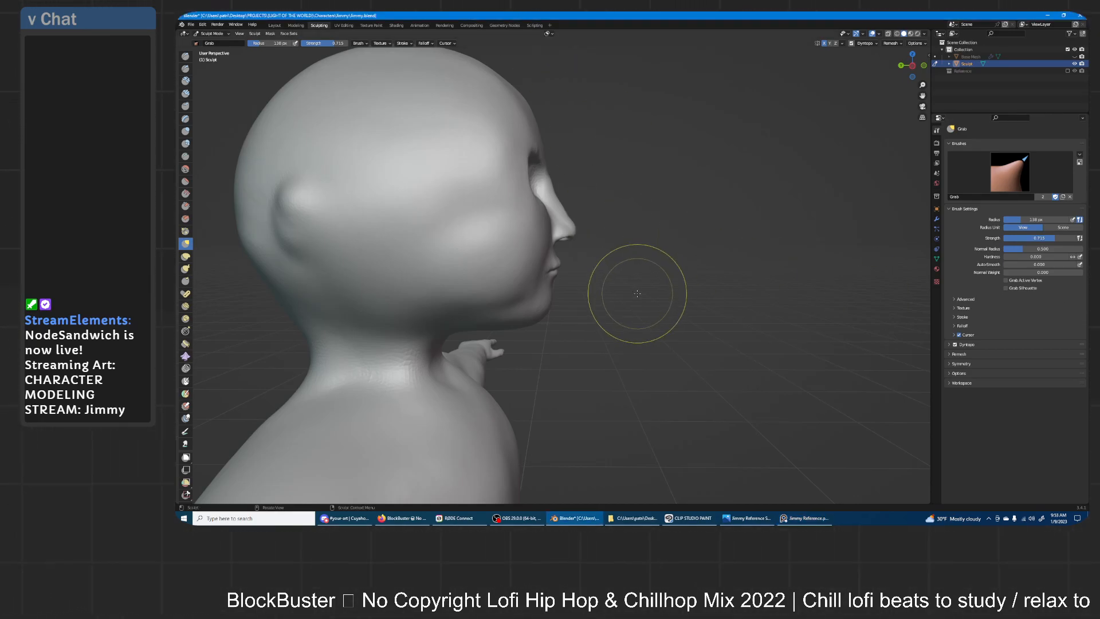
# - Enlarge the Grab brush radius to 208 px and reshape the chin and underside of the jaw in profile
pyautogui.moveTo(569, 282)
pyautogui.keyDown('ctrl'); pyautogui.mouseDown(button='middle')
pyautogui.moveTo(595, 247)
pyautogui.moveTo(586, 260)
pyautogui.moveTo(608, 248)
pyautogui.mouseUp(button='middle'); pyautogui.keyUp('ctrl')
pyautogui.press(']')
pyautogui.press(']')
pyautogui.press(']')
pyautogui.press(']')
pyautogui.moveTo(604, 241)
pyautogui.mouseDown()
pyautogui.moveTo(573, 358)
pyautogui.moveTo(591, 336)
pyautogui.mouseUp()
pyautogui.moveTo(589, 280); pyautogui.dragTo(583, 287)
pyautogui.moveTo(592, 339); pyautogui.dragTo(555, 361)
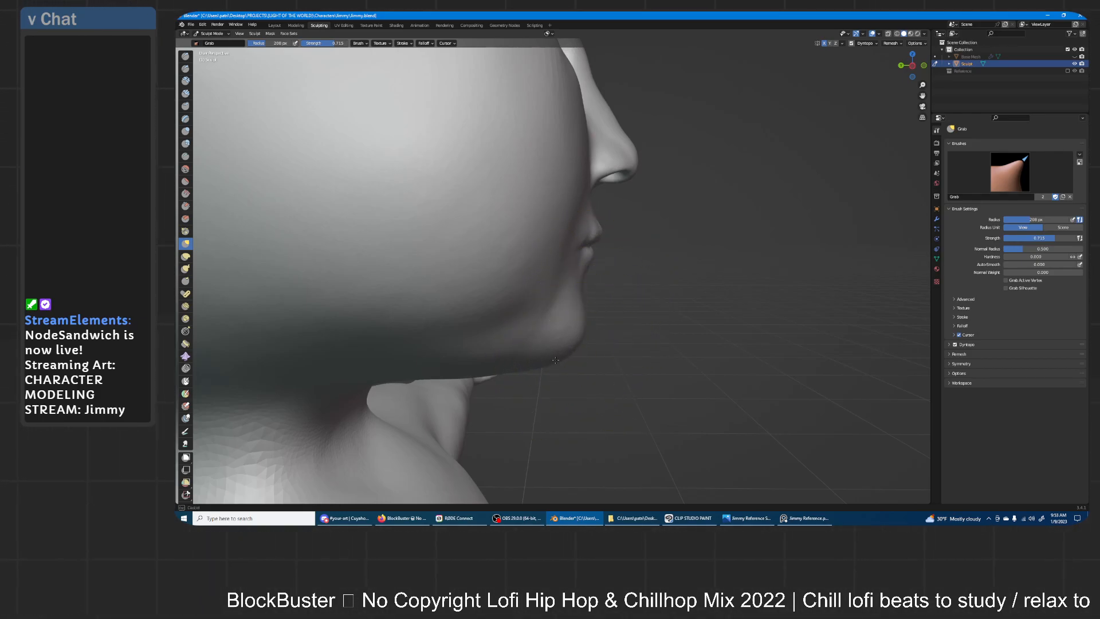
# - Adjust the lips and mouth corners with small Grab strokes from side, three-quarter and front angles
pyautogui.moveTo(601, 240); pyautogui.dragTo(600, 231)
pyautogui.moveTo(631, 226)
pyautogui.keyDown('ctrl'); pyautogui.mouseDown(button='middle')
pyautogui.moveTo(597, 291)
pyautogui.moveTo(607, 243)
pyautogui.mouseUp(button='middle'); pyautogui.keyUp('ctrl')
pyautogui.moveTo(567, 253)
pyautogui.mouseDown()
pyautogui.moveTo(519, 252)
pyautogui.moveTo(565, 224)
pyautogui.mouseUp()
pyautogui.moveTo(739, 210); pyautogui.dragTo(633, 222, button='middle')
pyautogui.moveTo(633, 221); pyautogui.dragTo(639, 214)
pyautogui.moveTo(633, 245); pyautogui.dragTo(634, 227, button='middle')
pyautogui.moveTo(605, 259); pyautogui.dragTo(611, 254)
pyautogui.moveTo(659, 252); pyautogui.dragTo(544, 258, button='middle')
pyautogui.moveTo(557, 261); pyautogui.dragTo(557, 256)
pyautogui.moveTo(556, 256); pyautogui.dragTo(656, 237, button='middle')
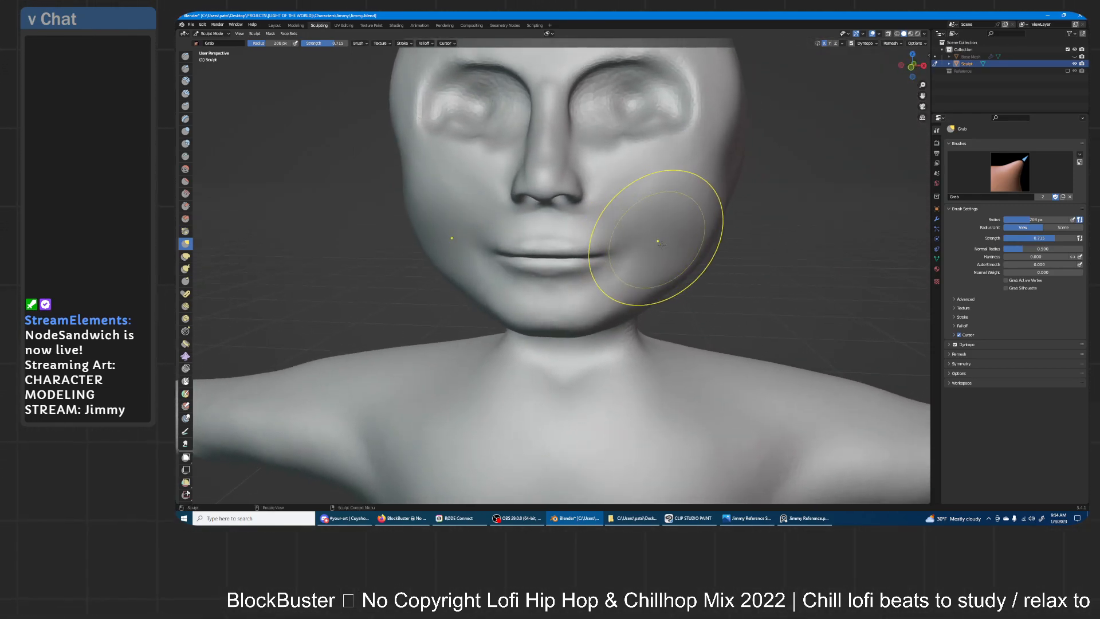
# - Switch to the Inflate brush and soften the hollow between the mouth and cheek along the jaw
pyautogui.click(186, 131)
pyautogui.moveTo(596, 136)
pyautogui.mouseDown(button='middle')
pyautogui.moveTo(643, 265)
pyautogui.moveTo(565, 246)
pyautogui.moveTo(585, 281)
pyautogui.mouseUp(button='middle')
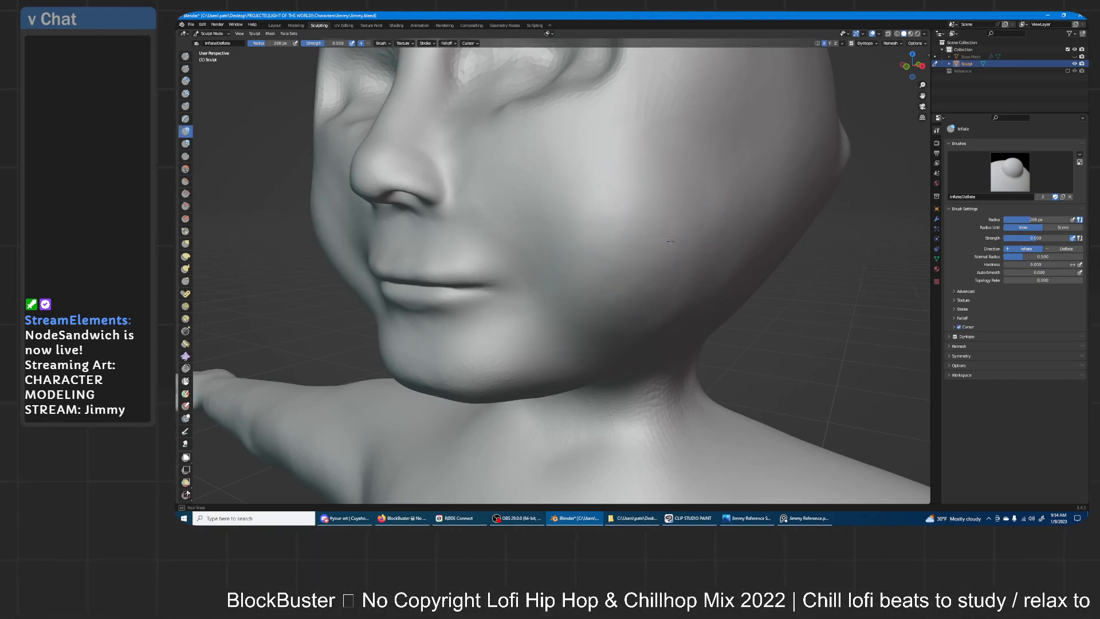
pyautogui.scroll(2, 639, 288)
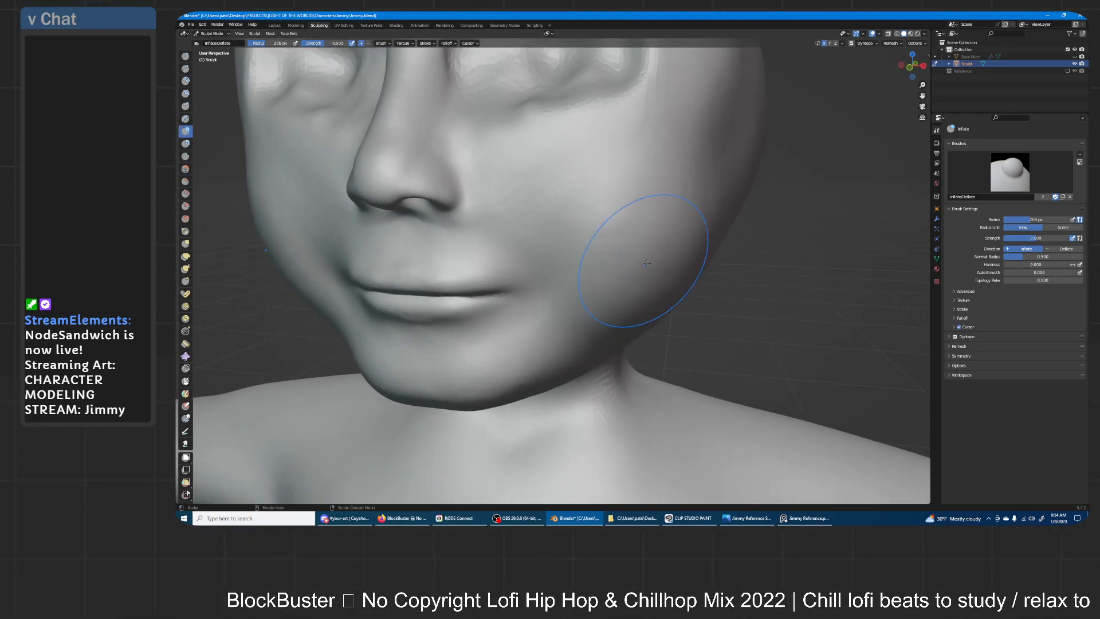
pyautogui.moveTo(651, 245); pyautogui.dragTo(552, 307, button='middle')
pyautogui.moveTo(614, 377); pyautogui.dragTo(638, 367, button='middle')
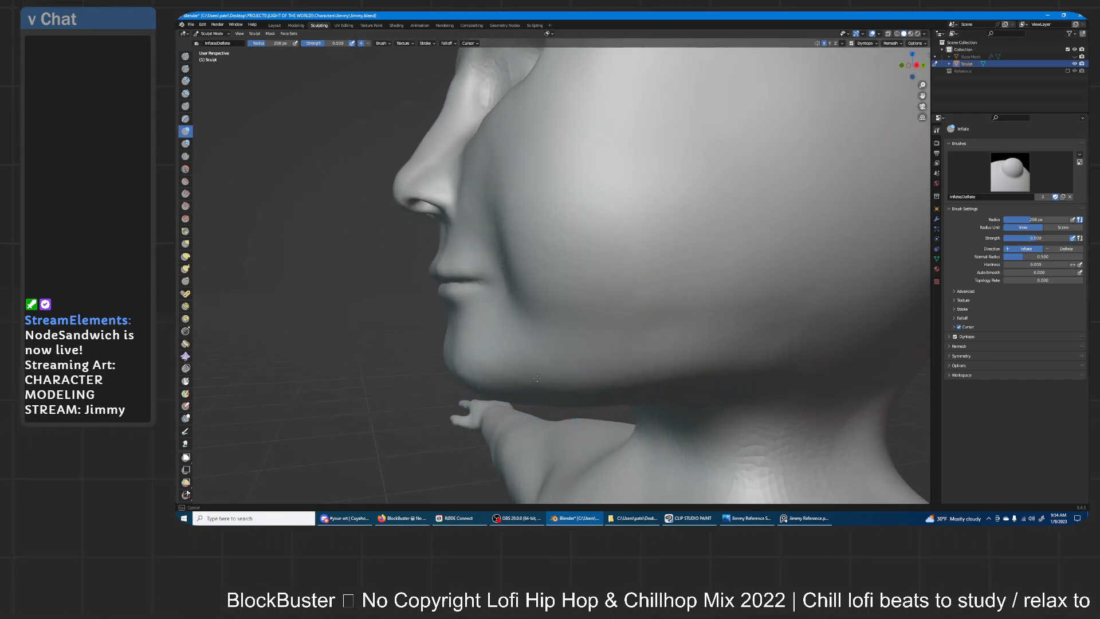
pyautogui.moveTo(631, 332); pyautogui.dragTo(791, 312, button='middle')
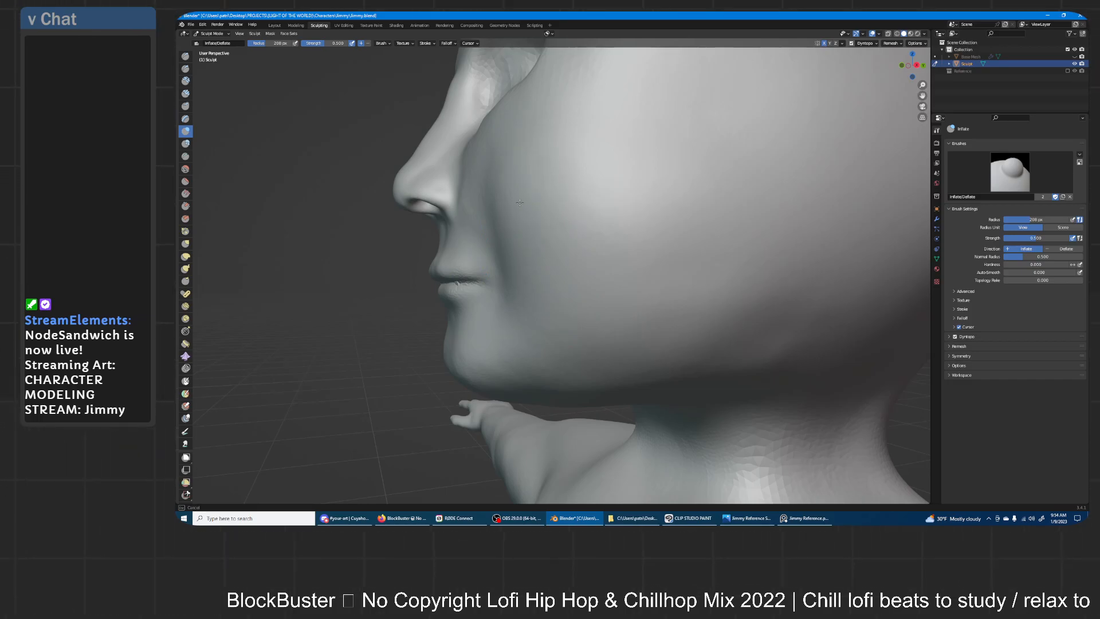
# - Reduce the Inflate brush radius to 107 px and smooth the surface around the jaw and neck
pyautogui.moveTo(607, 155)
pyautogui.keyDown('ctrl'); pyautogui.mouseDown(button='middle')
pyautogui.moveTo(651, 177)
pyautogui.moveTo(631, 240)
pyautogui.mouseUp(button='middle'); pyautogui.keyUp('ctrl')
pyautogui.moveTo(550, 238)
pyautogui.mouseDown(button='middle')
pyautogui.moveTo(683, 235)
pyautogui.moveTo(499, 264)
pyautogui.moveTo(572, 277)
pyautogui.moveTo(626, 221)
pyautogui.moveTo(659, 231)
pyautogui.moveTo(618, 275)
pyautogui.moveTo(651, 232)
pyautogui.moveTo(637, 269)
pyautogui.mouseUp(button='middle')
pyautogui.scroll(1, 633, 277)
pyautogui.press('f')
pyautogui.click(654, 276)
pyautogui.keyDown('shift'); pyautogui.moveTo(639, 274); pyautogui.dragTo(620, 306); pyautogui.keyUp('shift')
pyautogui.moveTo(624, 285); pyautogui.dragTo(602, 283, button='middle')
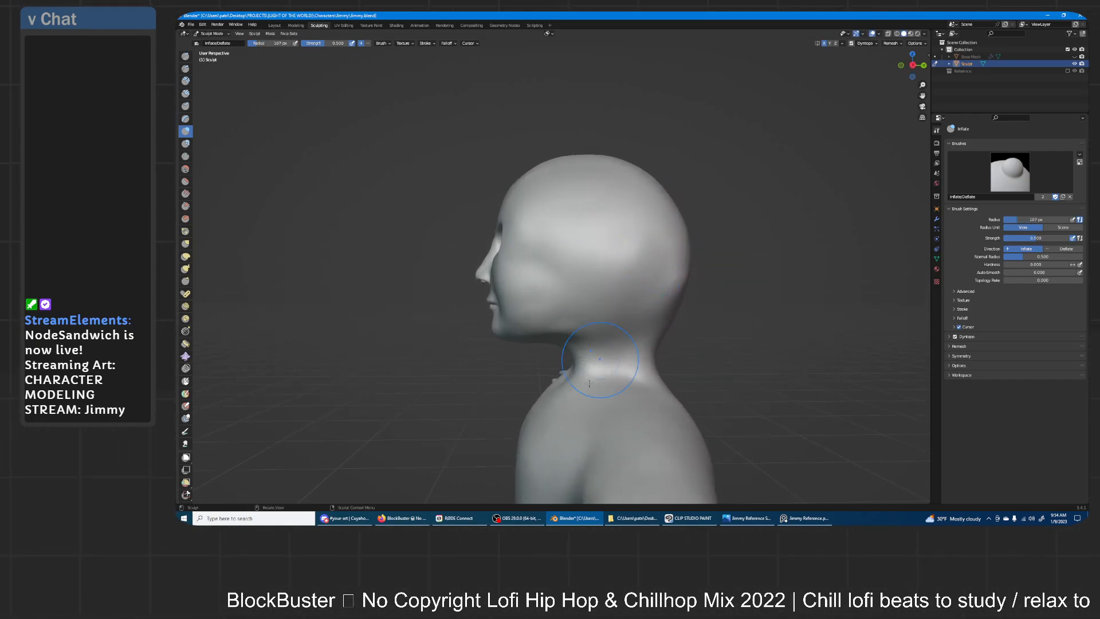
# - Use the Grab brush at a 296 px radius to pull out the back of the head and push the face back in profile
pyautogui.click(185, 244)
pyautogui.scroll(-2, 671, 224)
pyautogui.moveTo(670, 224); pyautogui.dragTo(596, 286, button='middle')
pyautogui.press(']')
pyautogui.press(']')
pyautogui.press(']')
pyautogui.press(']')
pyautogui.press(']')
pyautogui.press(']')
pyautogui.press(']')
pyautogui.press(']')
pyautogui.press(']')
pyautogui.press(']')
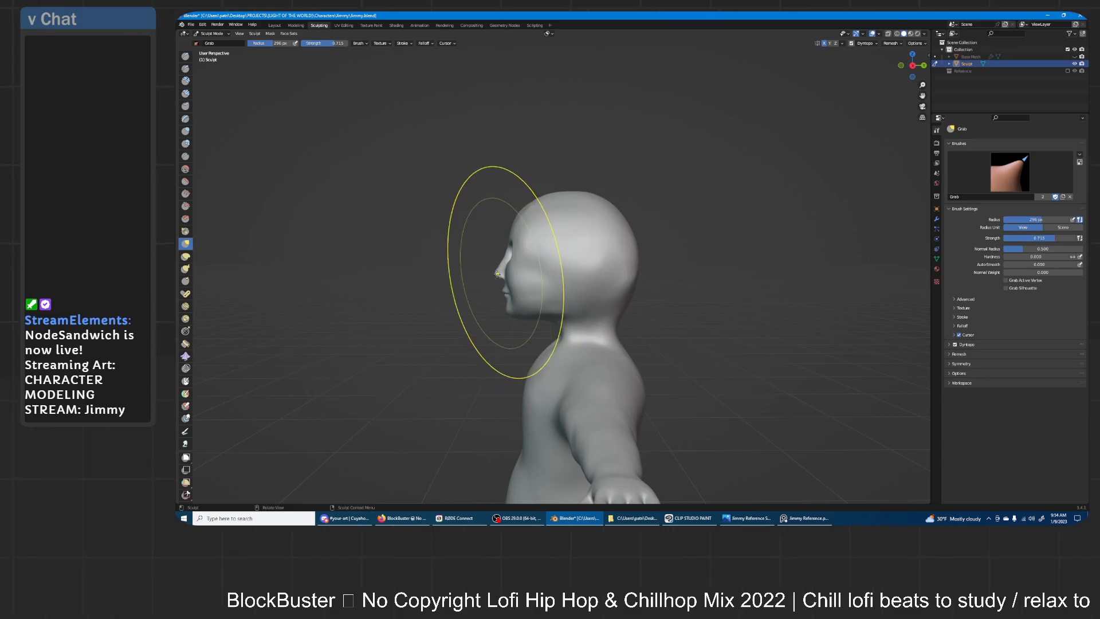
pyautogui.moveTo(491, 270); pyautogui.dragTo(536, 277)
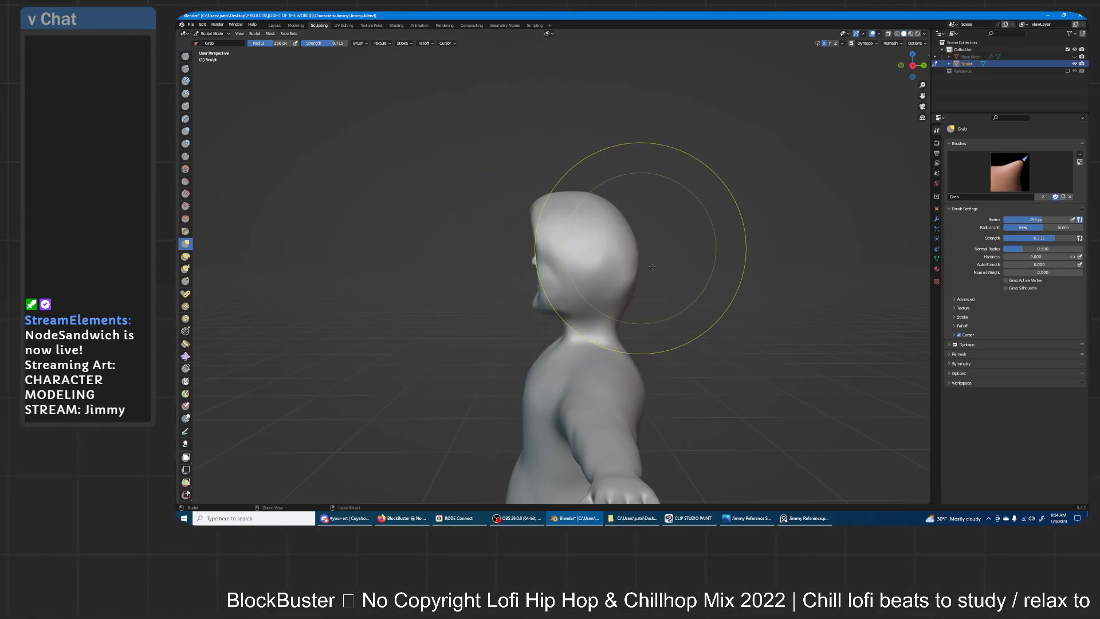
pyautogui.hotkey('ctrl', 'z')
pyautogui.moveTo(646, 258); pyautogui.dragTo(653, 260)
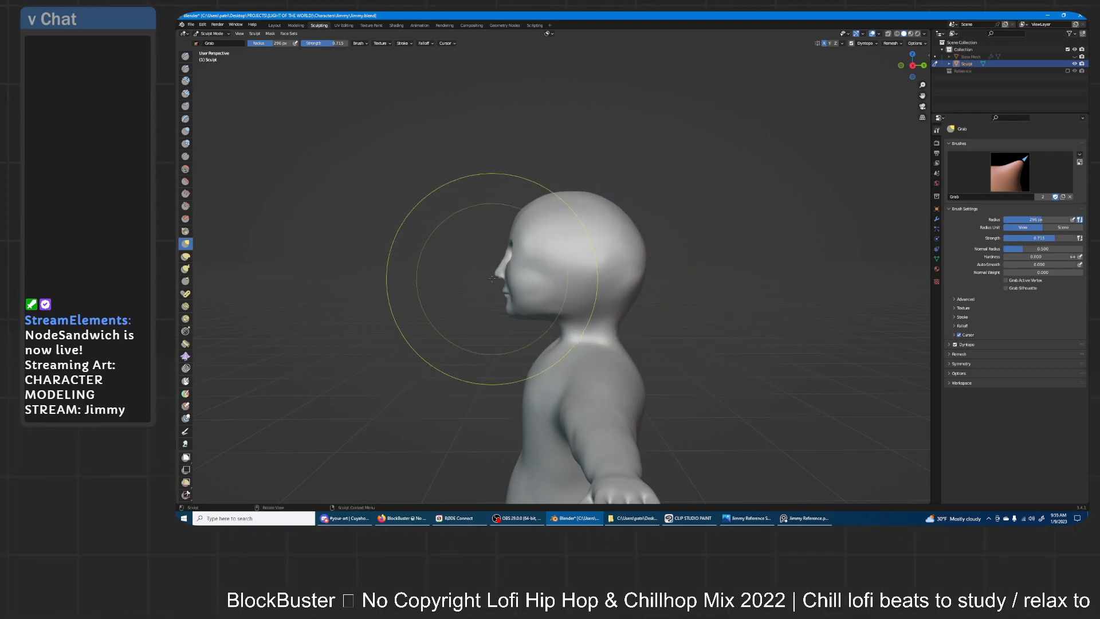
pyautogui.moveTo(503, 273)
pyautogui.mouseDown()
pyautogui.moveTo(533, 276)
pyautogui.moveTo(529, 255)
pyautogui.moveTo(535, 317)
pyautogui.moveTo(547, 305)
pyautogui.mouseUp()
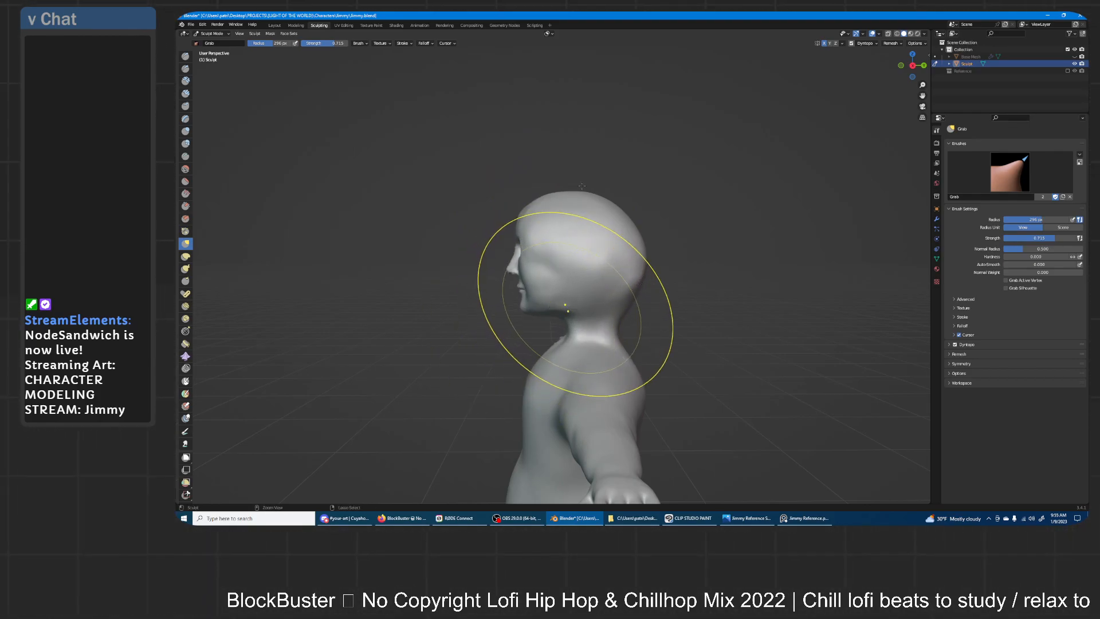
pyautogui.hotkey('ctrl', 'z')
# - Reduce the Grab brush radius to 175 px and round out the forehead and crown, and adjust the chin in profile
pyautogui.press('f')
pyautogui.click(538, 216)
pyautogui.moveTo(535, 204); pyautogui.dragTo(540, 200)
pyautogui.moveTo(527, 217); pyautogui.dragTo(534, 213)
pyautogui.moveTo(600, 196); pyautogui.dragTo(604, 202)
pyautogui.moveTo(629, 215); pyautogui.dragTo(585, 196)
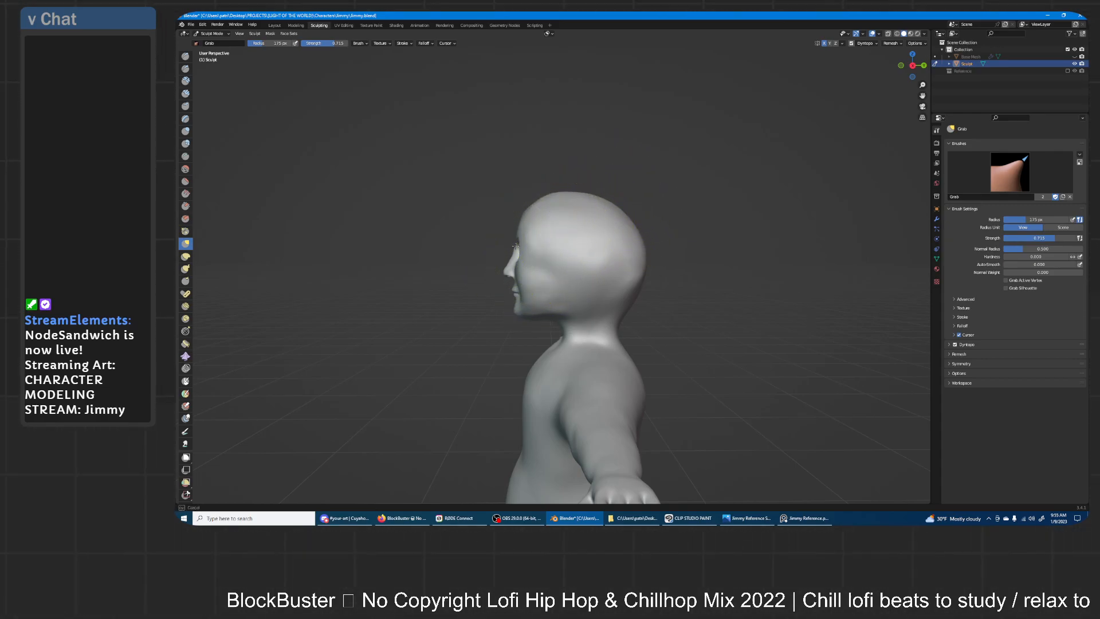
pyautogui.moveTo(517, 287); pyautogui.dragTo(519, 313)
# - Refine the side of the face and lift the chin slightly in profile with the Grab brush
pyautogui.scroll(-5, 548, 275)
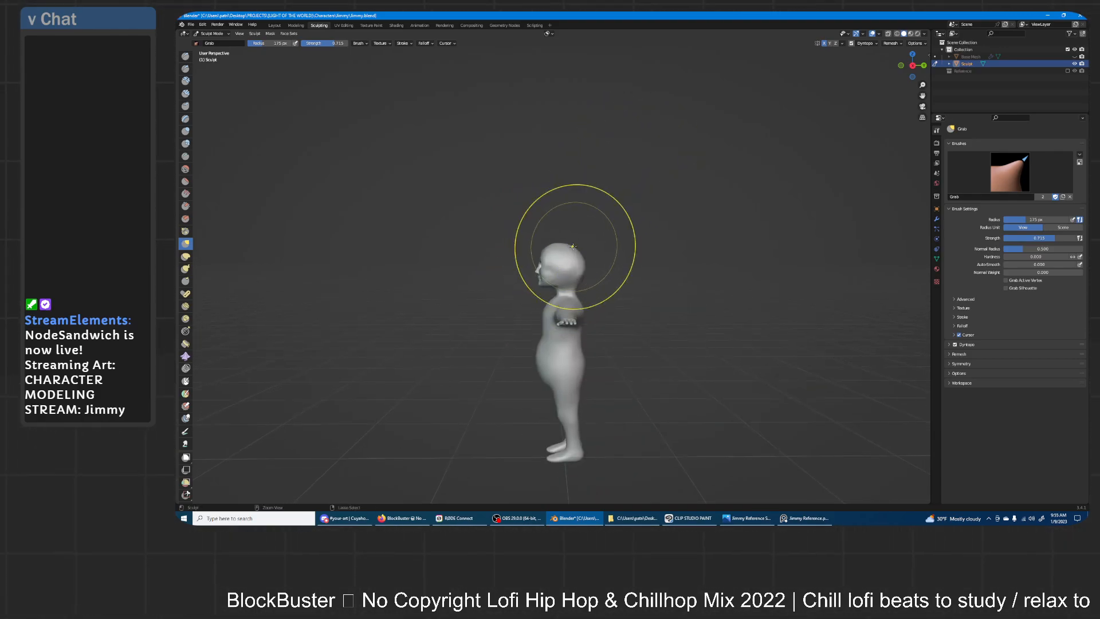
pyautogui.keyDown('ctrl'); pyautogui.moveTo(569, 254); pyautogui.dragTo(538, 311, button='middle'); pyautogui.keyUp('ctrl')
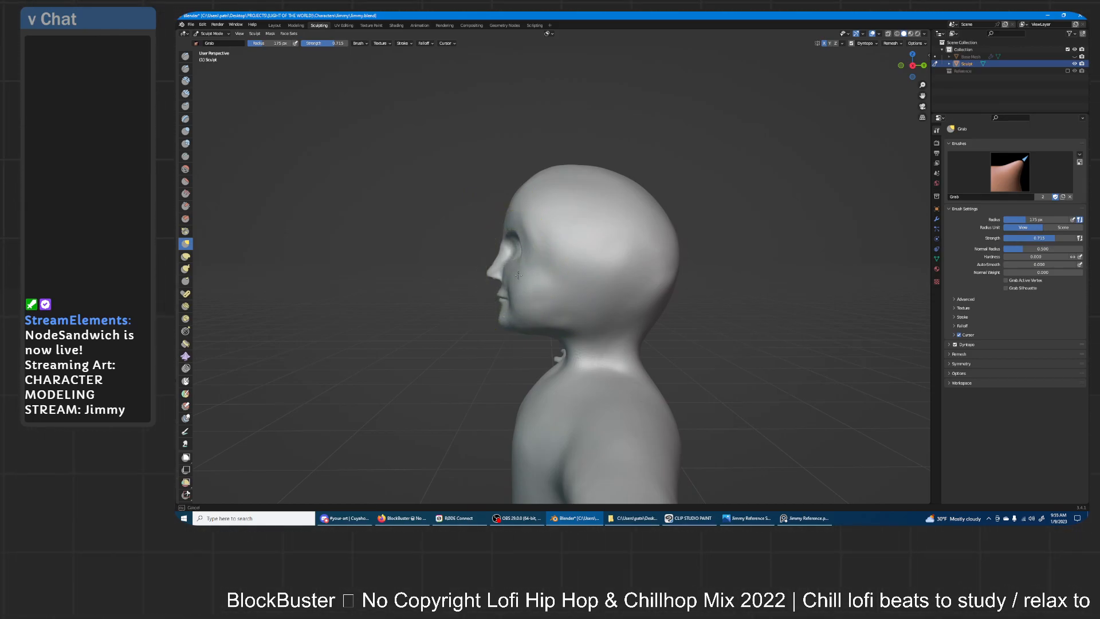
pyautogui.moveTo(519, 275); pyautogui.dragTo(551, 231)
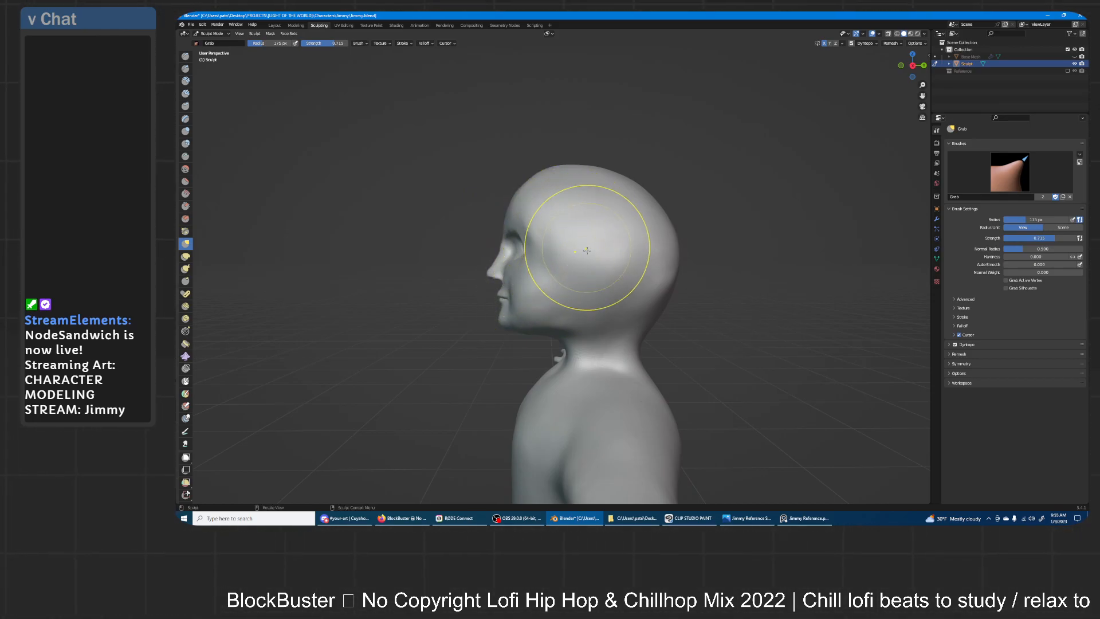
pyautogui.keyDown('ctrl'); pyautogui.moveTo(587, 244); pyautogui.dragTo(547, 293, button='middle'); pyautogui.keyUp('ctrl')
pyautogui.moveTo(518, 310); pyautogui.dragTo(525, 296)
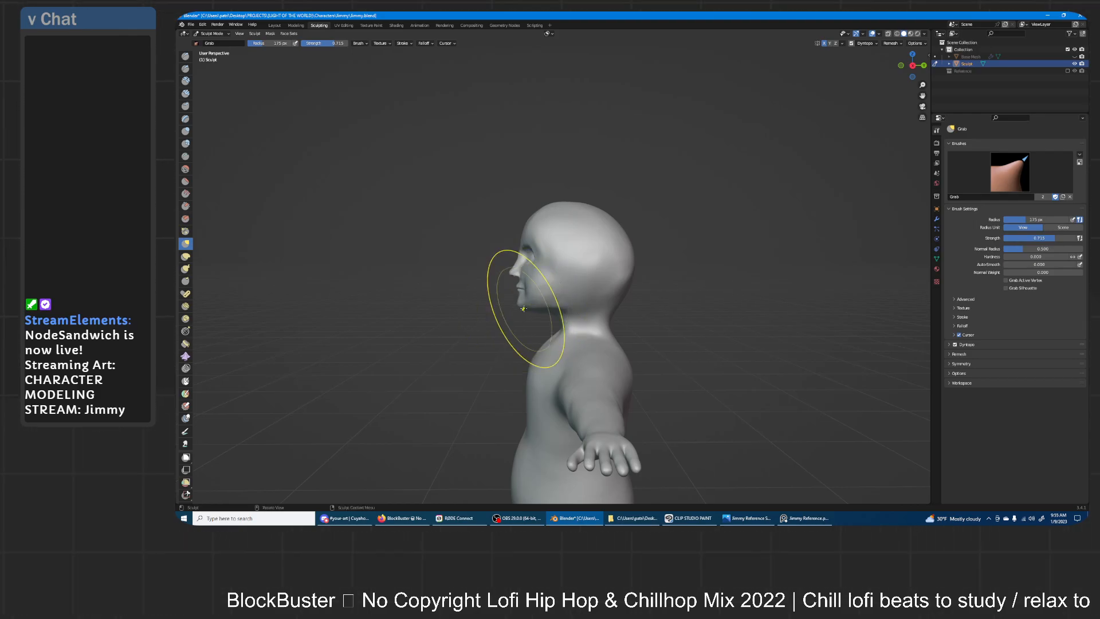
# - Carve the line between the lips deeper with the Crease brush at a 21 px radius
pyautogui.moveTo(521, 310)
pyautogui.mouseDown(button='middle')
pyautogui.moveTo(643, 292)
pyautogui.moveTo(616, 276)
pyautogui.mouseUp(button='middle')
pyautogui.moveTo(611, 226); pyautogui.dragTo(610, 226, button='middle')
pyautogui.moveTo(612, 272); pyautogui.dragTo(580, 209, button='middle')
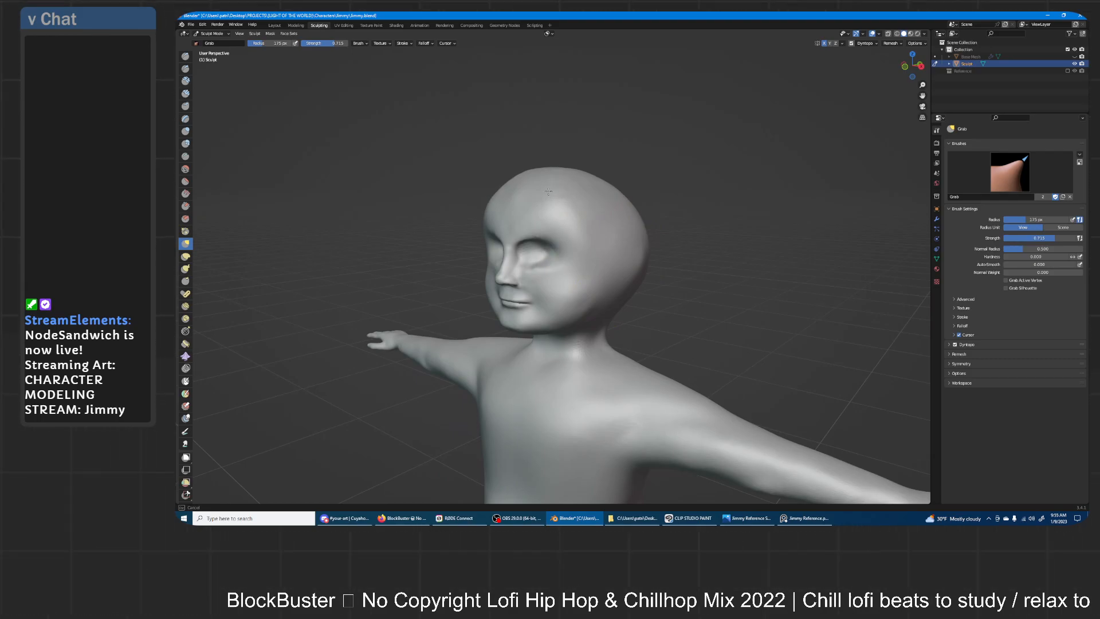
pyautogui.moveTo(573, 172); pyautogui.dragTo(680, 233, button='middle')
pyautogui.scroll(4, 624, 257)
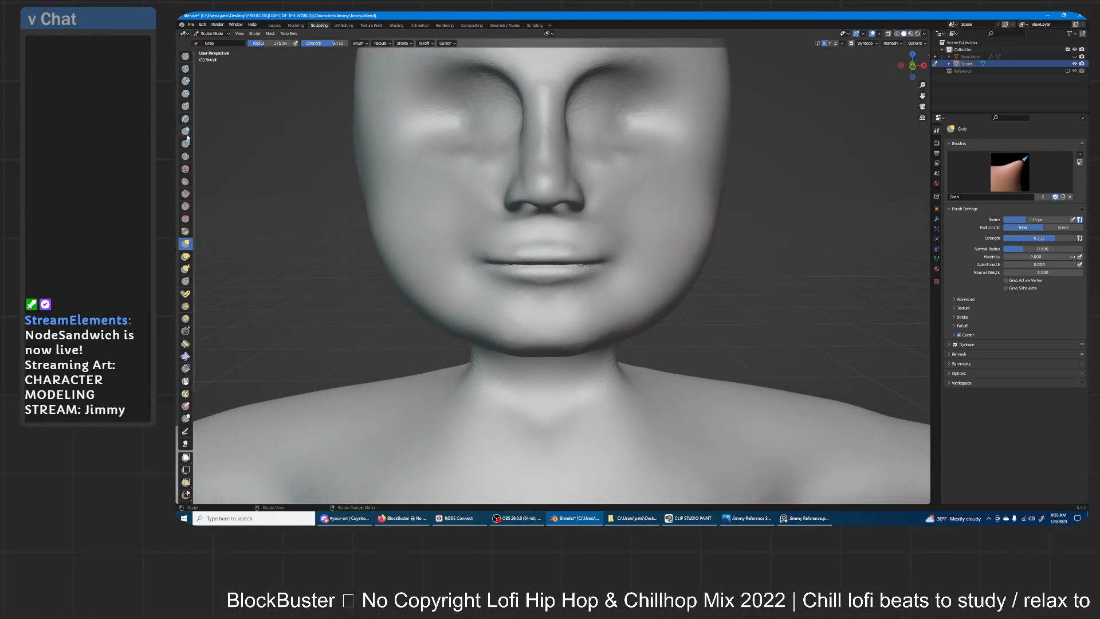
pyautogui.click(185, 156)
pyautogui.scroll(2, 530, 273)
pyautogui.press('f')
pyautogui.click(549, 276)
pyautogui.scroll(1, 565, 269)
pyautogui.moveTo(564, 269); pyautogui.dragTo(557, 251, button='middle')
pyautogui.press('f')
pyautogui.click(542, 247)
pyautogui.moveTo(542, 243); pyautogui.dragTo(567, 241)
pyautogui.moveTo(552, 241); pyautogui.dragTo(612, 244)
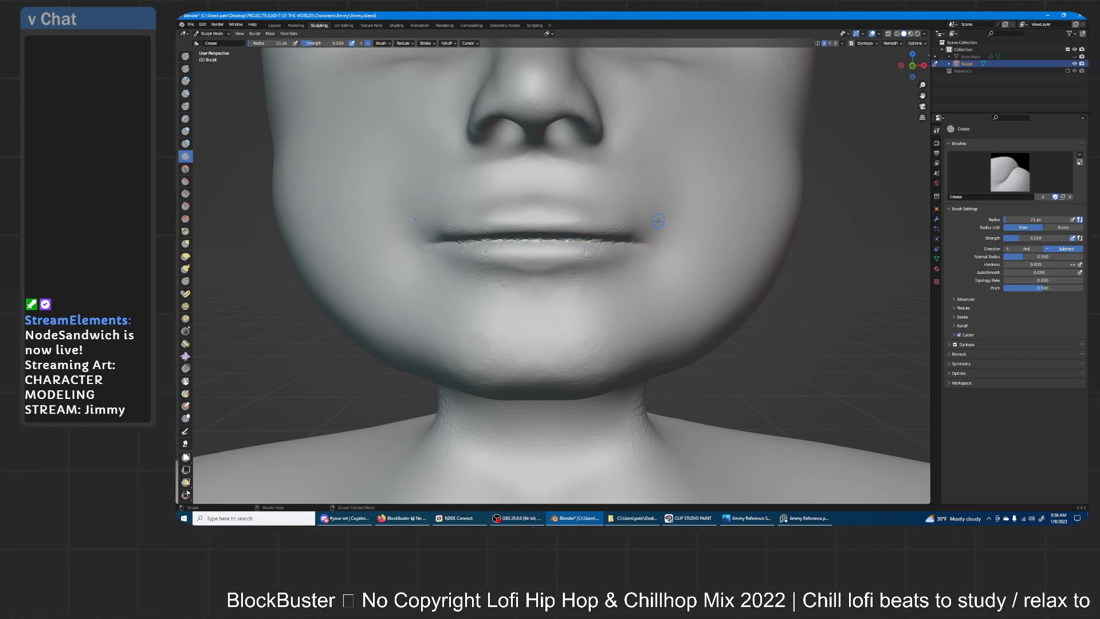
# - Plump the lower and upper lips and fill the area beneath the mouth with the Inflate brush at a 73 px radius
pyautogui.click(185, 131)
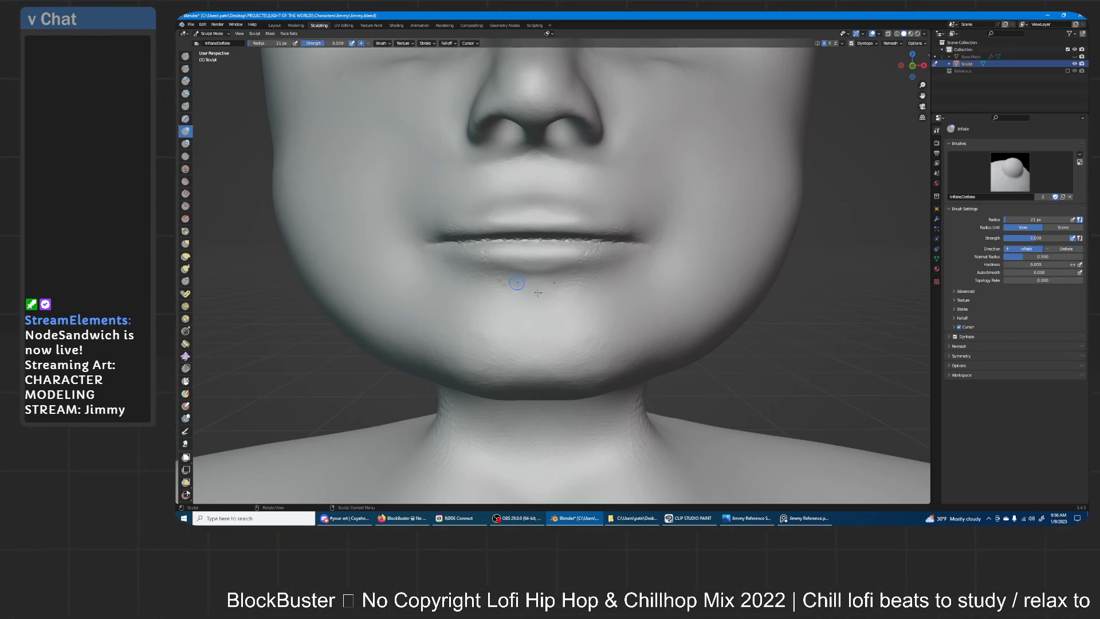
pyautogui.scroll(1, 567, 255)
pyautogui.moveTo(609, 259)
pyautogui.mouseDown()
pyautogui.moveTo(536, 271)
pyautogui.moveTo(600, 268)
pyautogui.moveTo(569, 266)
pyautogui.mouseUp()
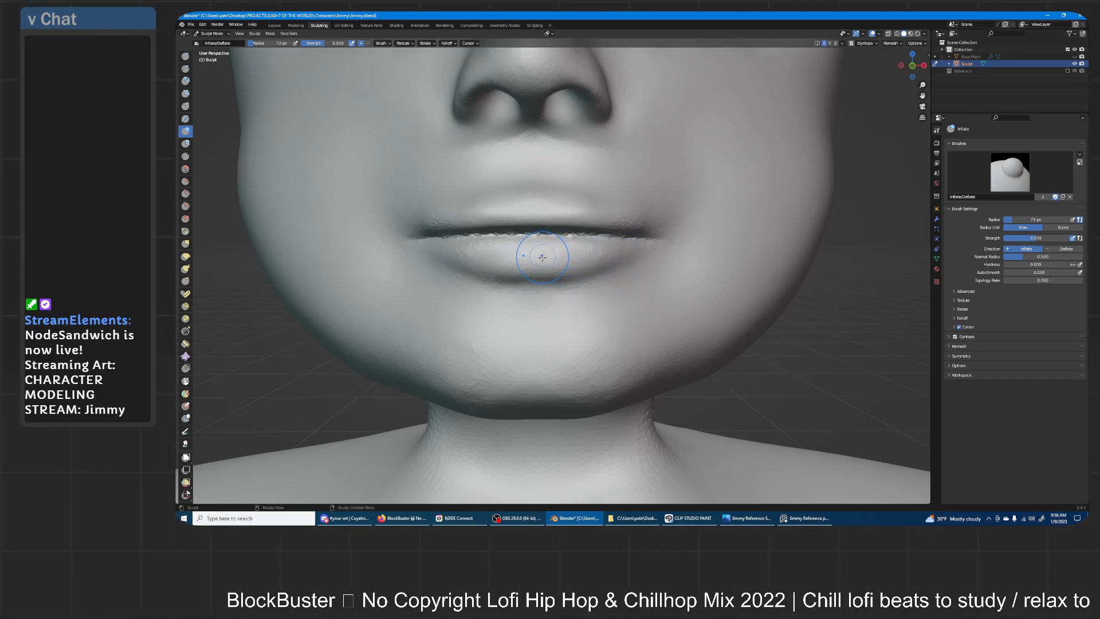
pyautogui.moveTo(553, 204)
pyautogui.mouseDown()
pyautogui.moveTo(523, 194)
pyautogui.moveTo(588, 199)
pyautogui.mouseUp()
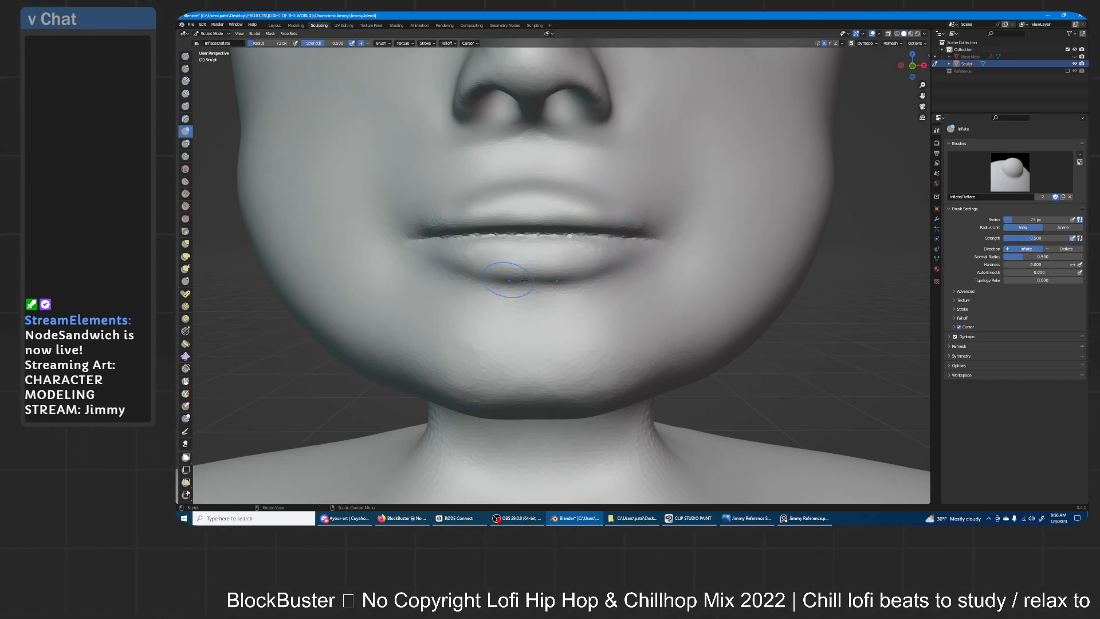
pyautogui.moveTo(596, 274)
pyautogui.mouseDown()
pyautogui.moveTo(530, 282)
pyautogui.moveTo(603, 285)
pyautogui.mouseUp()
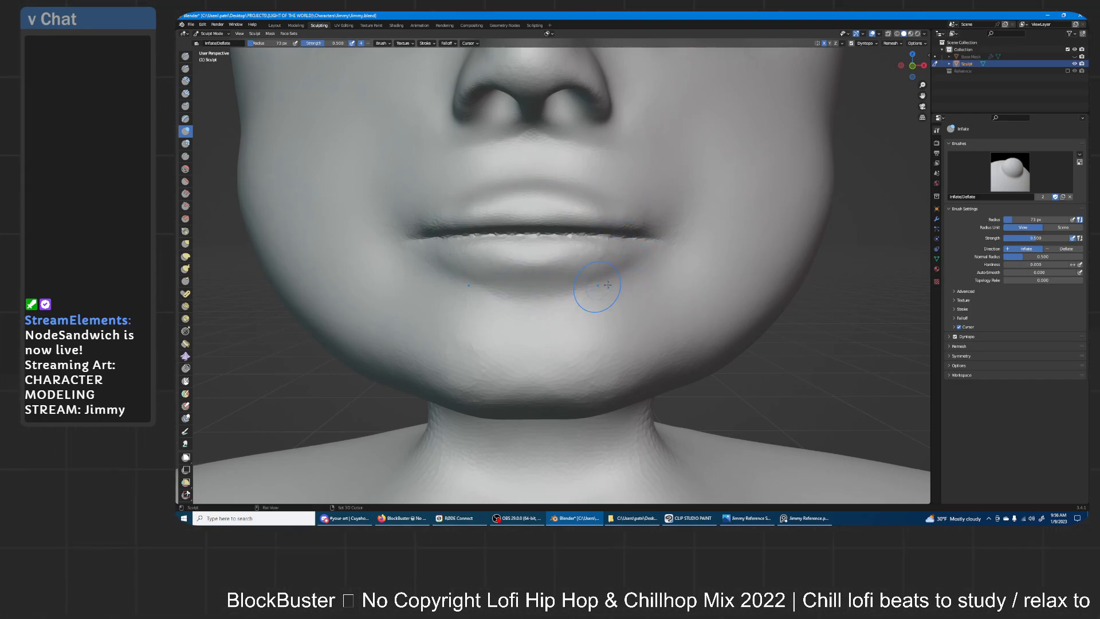
# - Refine the fullness of the upper lip from the side with the Inflate brush
pyautogui.moveTo(617, 270); pyautogui.dragTo(710, 222, button='middle')
pyautogui.moveTo(673, 227); pyautogui.dragTo(675, 240)
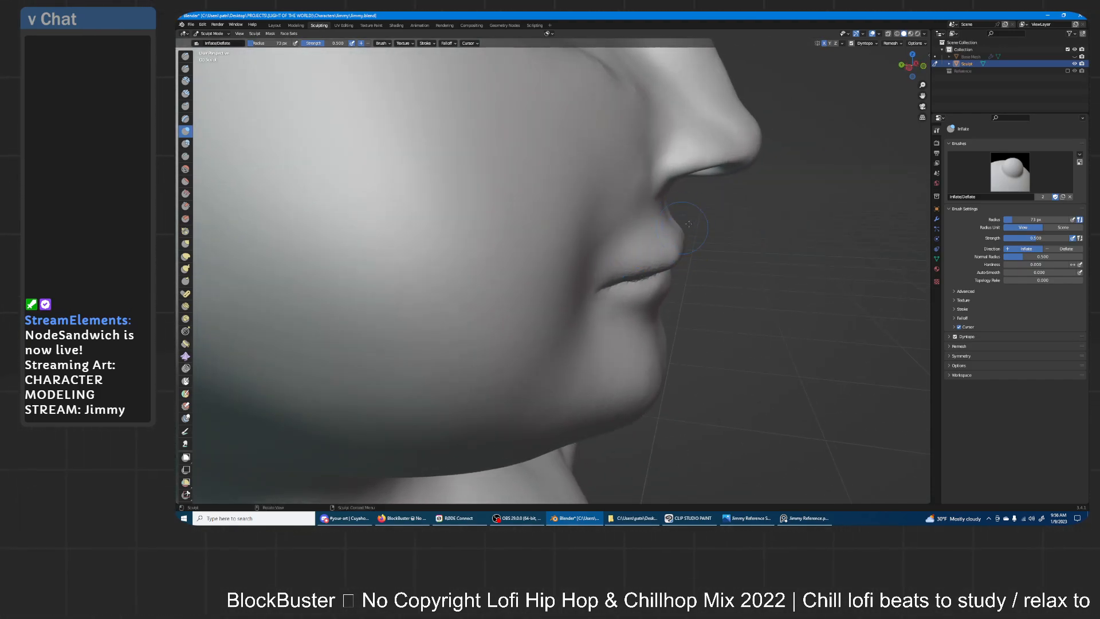
pyautogui.moveTo(684, 226); pyautogui.dragTo(611, 305, button='middle')
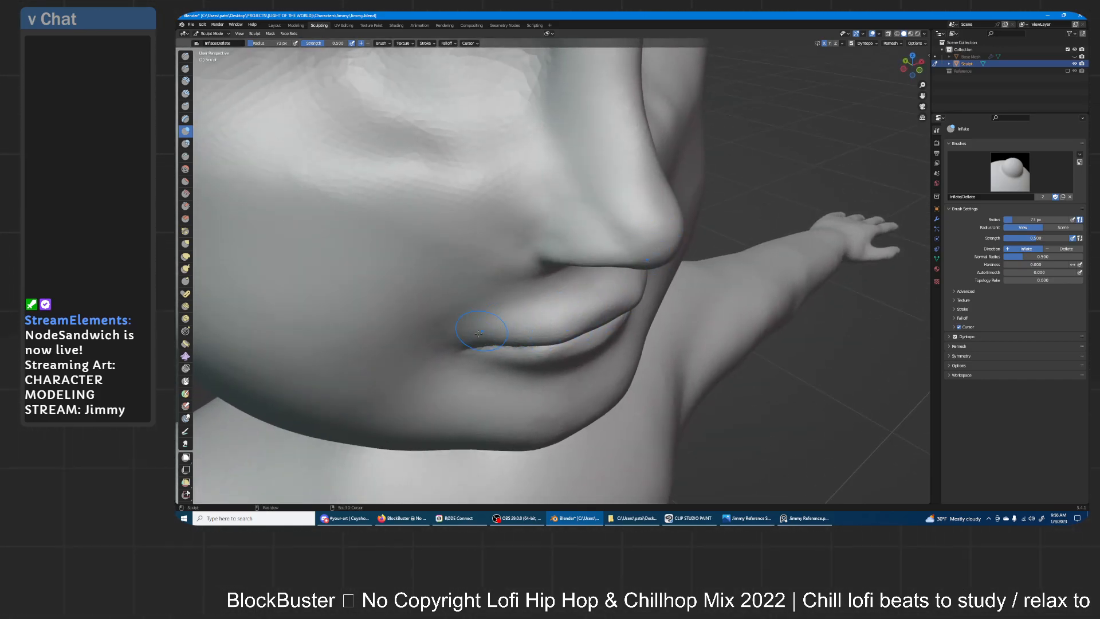
pyautogui.moveTo(494, 324); pyautogui.dragTo(622, 284, button='middle')
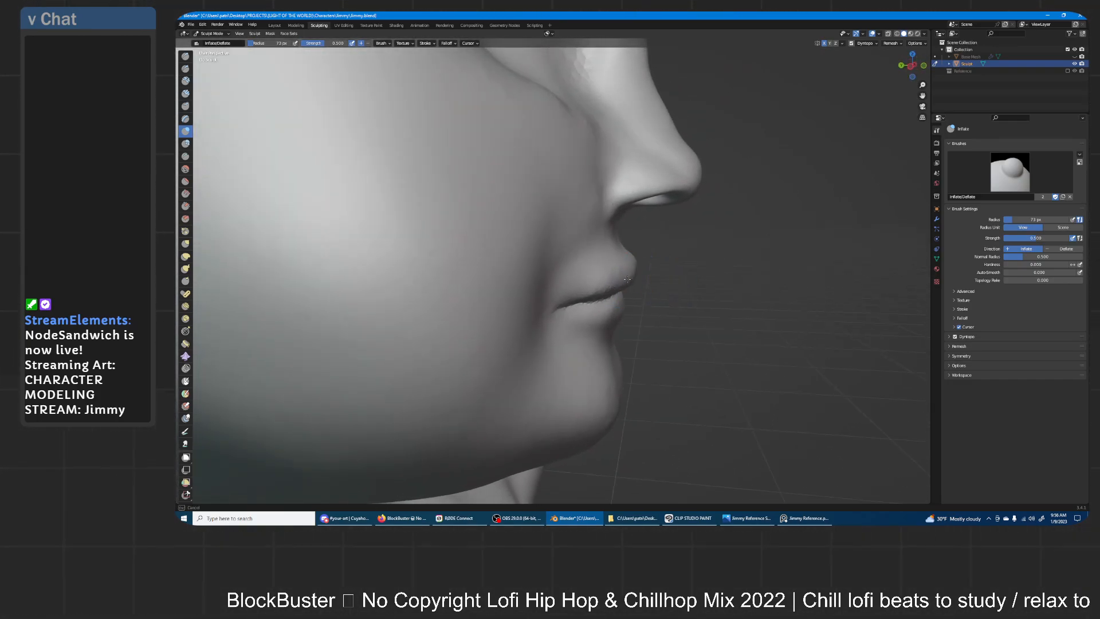
# - Try to smooth the lips from the side, and undo the smoothing stroke
pyautogui.moveTo(649, 271)
pyautogui.mouseDown(button='middle')
pyautogui.moveTo(573, 289)
pyautogui.moveTo(623, 294)
pyautogui.mouseUp(button='middle')
pyautogui.keyDown('shift'); pyautogui.moveTo(623, 294); pyautogui.dragTo(615, 297); pyautogui.keyUp('shift')
pyautogui.moveTo(614, 297); pyautogui.dragTo(625, 290, button='middle')
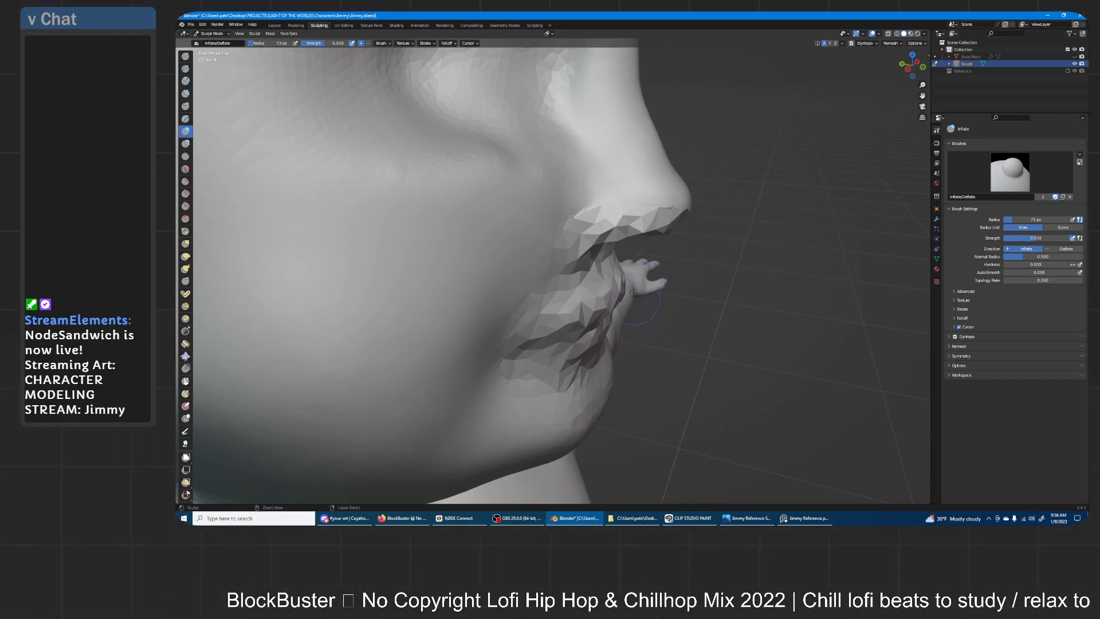
pyautogui.hotkey('ctrl', 'z')
pyautogui.moveTo(619, 289); pyautogui.dragTo(596, 314, button='middle')
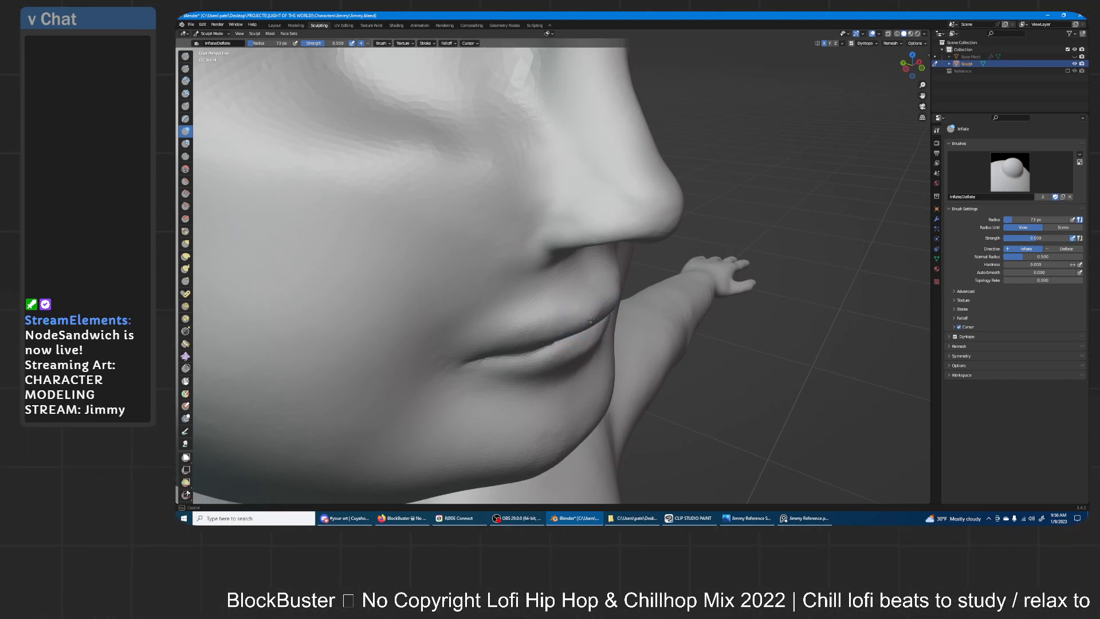
# - Pull the cheek and rear jaw area back from the mouth with the Grab brush at a 195 px radius
pyautogui.moveTo(592, 319)
pyautogui.mouseDown(button='middle')
pyautogui.moveTo(619, 269)
pyautogui.moveTo(612, 305)
pyautogui.moveTo(596, 309)
pyautogui.moveTo(378, 339)
pyautogui.mouseUp(button='middle')
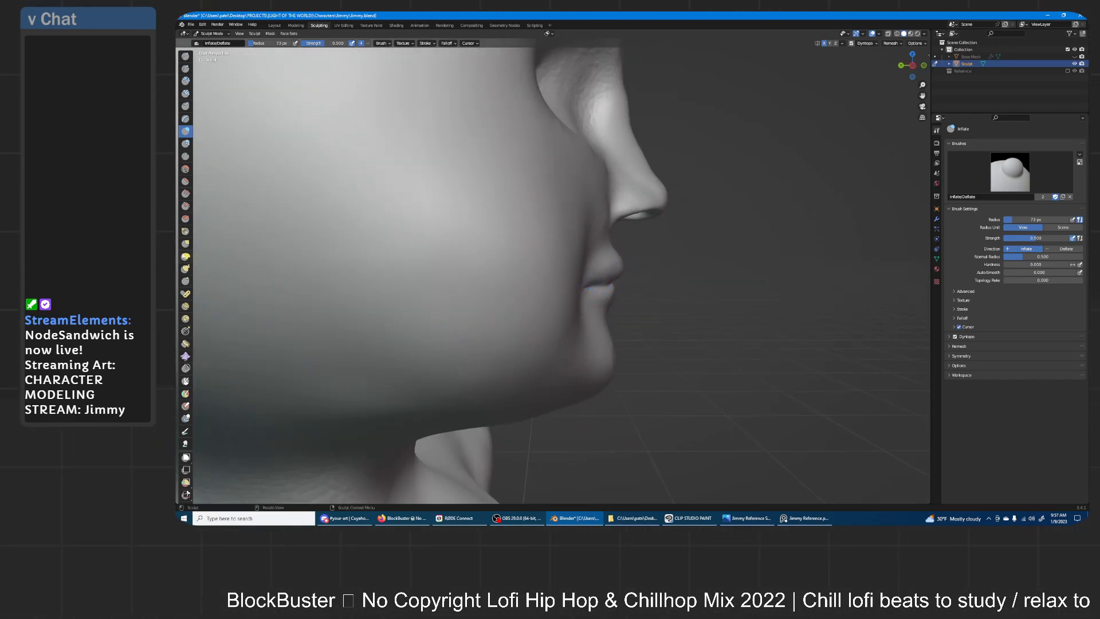
pyautogui.press('g')
pyautogui.moveTo(572, 299)
pyautogui.mouseDown(button='middle')
pyautogui.moveTo(612, 264)
pyautogui.moveTo(602, 273)
pyautogui.mouseUp(button='middle')
pyautogui.press('f')
pyautogui.click(669, 275)
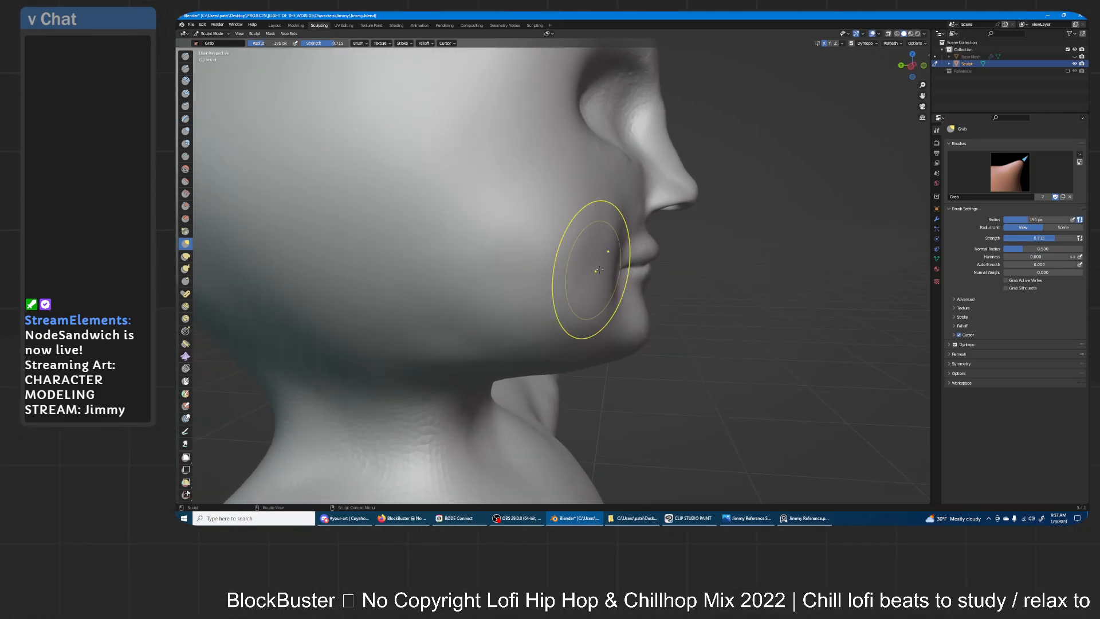
pyautogui.moveTo(563, 274); pyautogui.dragTo(530, 276)
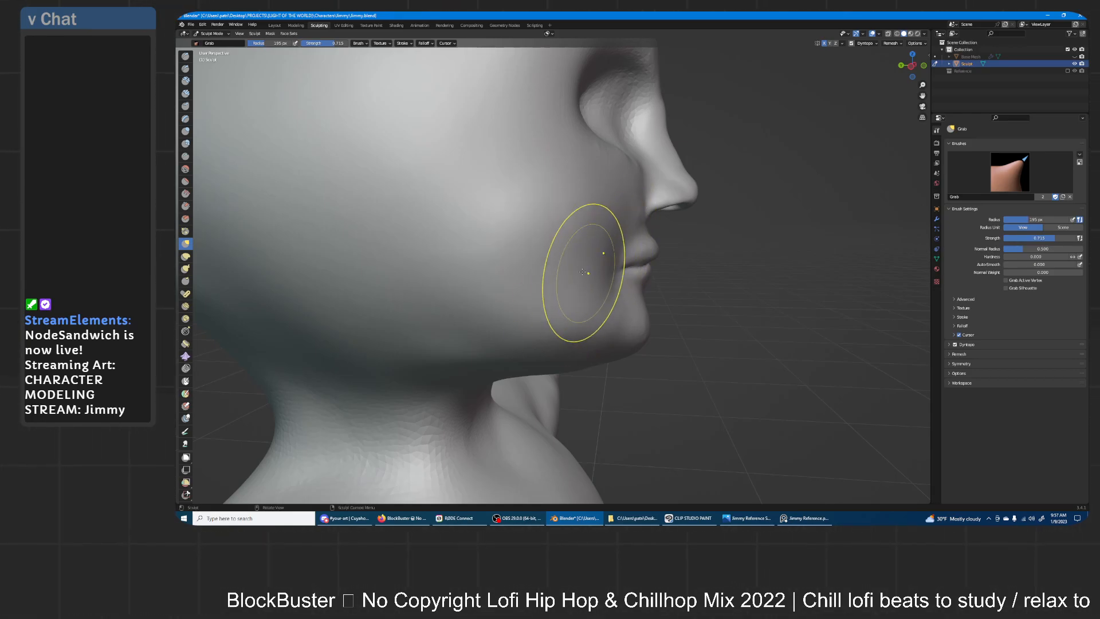
pyautogui.moveTo(556, 263); pyautogui.dragTo(493, 271)
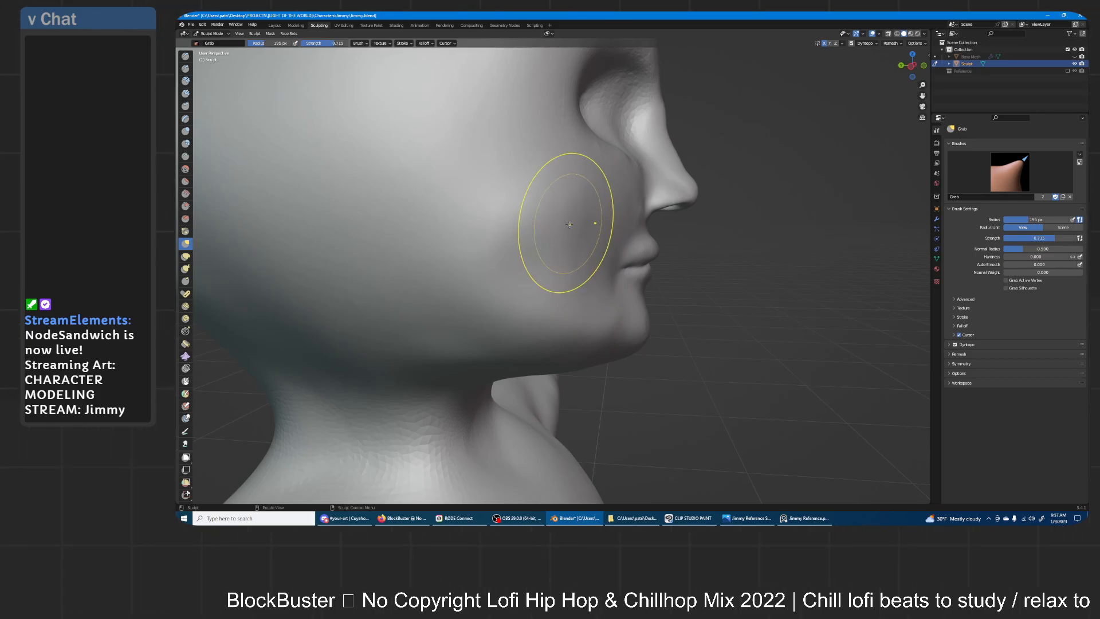
pyautogui.moveTo(523, 218); pyautogui.dragTo(497, 243)
pyautogui.moveTo(582, 250); pyautogui.dragTo(593, 238)
# - Reshape the sides of the face and the jaw's lower contour from several angles with the Grab brush
pyautogui.moveTo(638, 216)
pyautogui.mouseDown(button='middle')
pyautogui.moveTo(613, 258)
pyautogui.moveTo(680, 275)
pyautogui.moveTo(677, 263)
pyautogui.moveTo(672, 275)
pyautogui.mouseUp(button='middle')
pyautogui.scroll(-1, 675, 261)
pyautogui.moveTo(673, 275); pyautogui.dragTo(636, 290)
pyautogui.moveTo(635, 290)
pyautogui.mouseDown(button='middle')
pyautogui.moveTo(619, 265)
pyautogui.moveTo(635, 235)
pyautogui.mouseUp(button='middle')
pyautogui.scroll(1, 620, 256)
pyautogui.moveTo(627, 257); pyautogui.dragTo(629, 259)
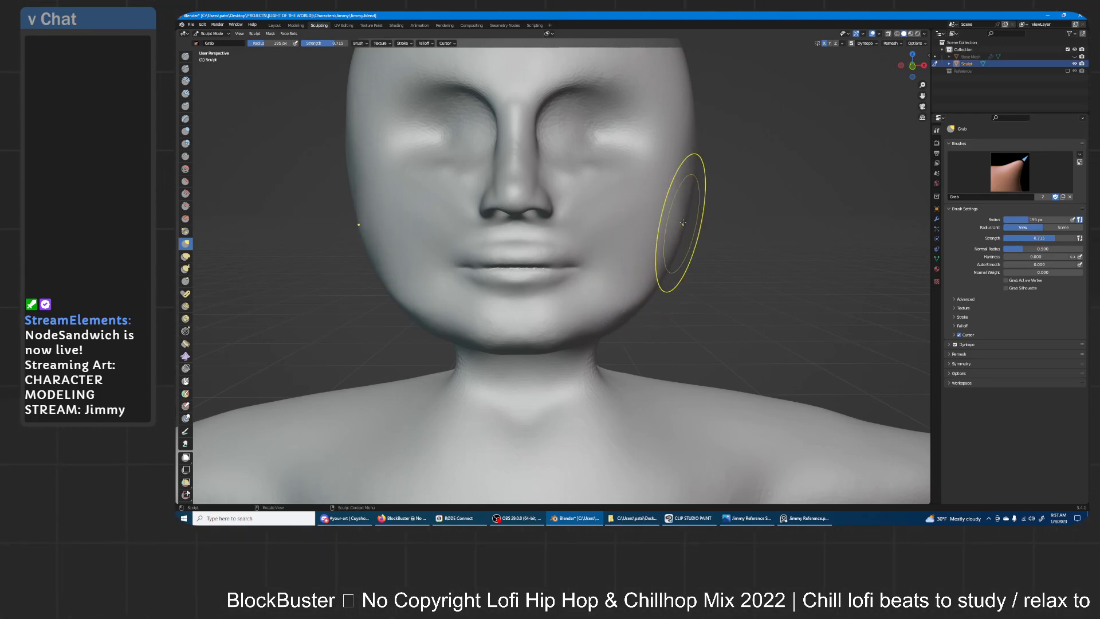
pyautogui.moveTo(719, 221); pyautogui.dragTo(625, 286, button='middle')
pyautogui.moveTo(624, 286)
pyautogui.mouseDown()
pyautogui.moveTo(565, 319)
pyautogui.moveTo(562, 346)
pyautogui.mouseUp()
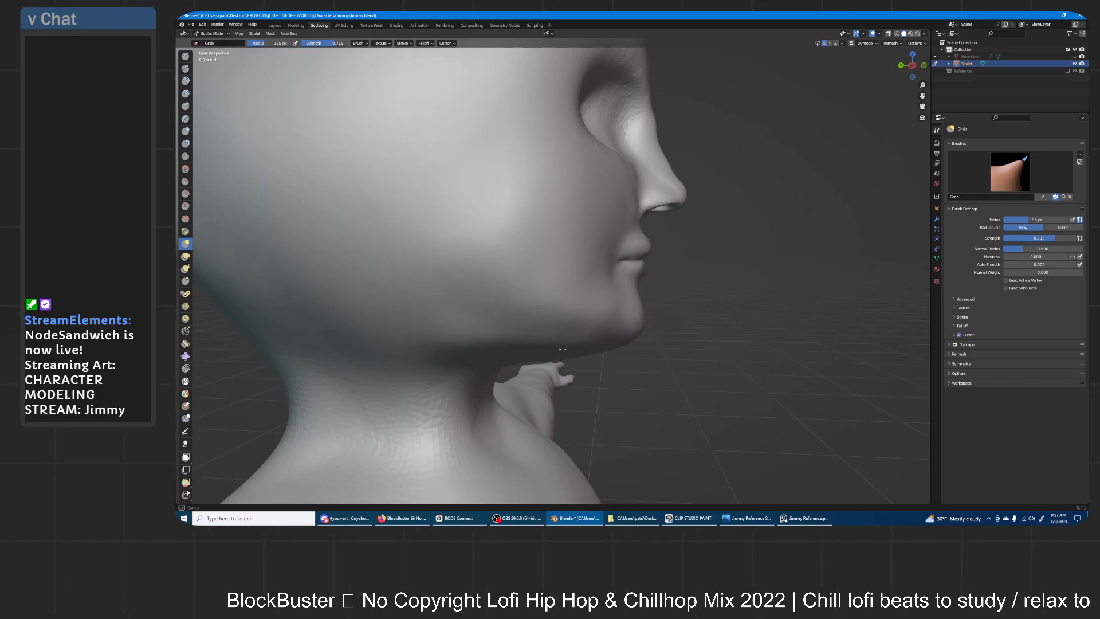
pyautogui.moveTo(625, 316)
pyautogui.mouseDown(button='middle')
pyautogui.moveTo(695, 216)
pyautogui.moveTo(528, 307)
pyautogui.moveTo(630, 265)
pyautogui.moveTo(626, 255)
pyautogui.moveTo(661, 222)
pyautogui.mouseUp(button='middle')
# - Switch to the Draw brush and smooth the jaw's lower edge beside the chin
pyautogui.click(185, 56)
pyautogui.press('f')
pyautogui.press('f')
pyautogui.click(614, 296)
pyautogui.moveTo(614, 295)
pyautogui.keyDown('shift'); pyautogui.mouseDown()
pyautogui.moveTo(601, 297)
pyautogui.moveTo(619, 287)
pyautogui.moveTo(608, 289)
pyautogui.mouseUp(); pyautogui.keyUp('shift')
pyautogui.moveTo(698, 261)
pyautogui.mouseDown(button='middle')
pyautogui.moveTo(504, 282)
pyautogui.moveTo(613, 275)
pyautogui.mouseUp(button='middle')
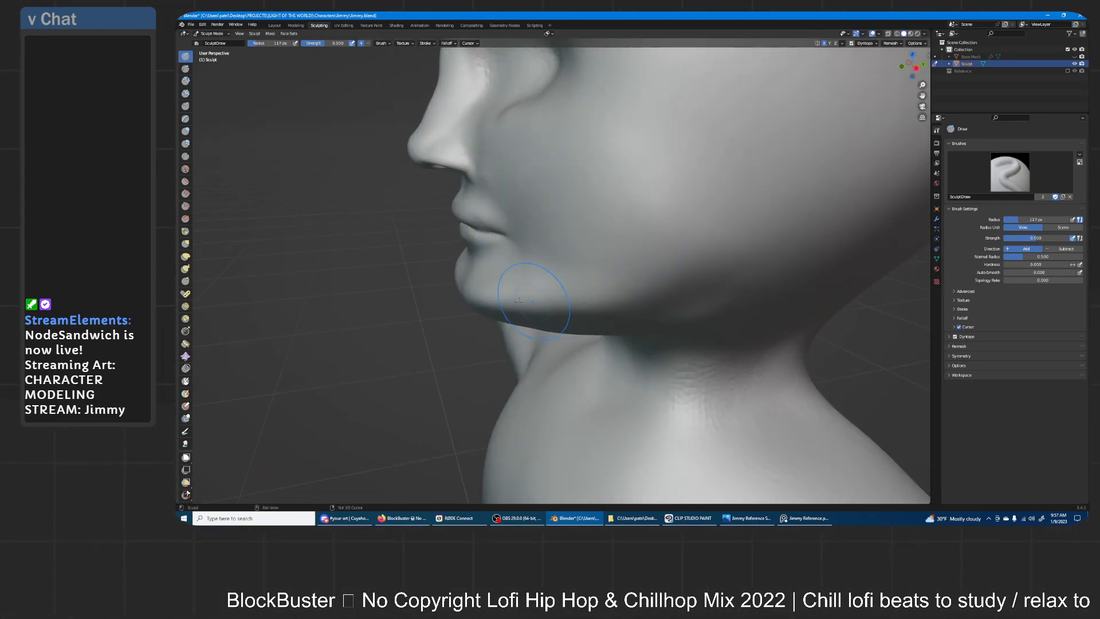
# - Build up the rear of the jawline below the cheek with the Draw brush at a 133 px radius
pyautogui.moveTo(703, 289); pyautogui.dragTo(708, 277, button='middle')
pyautogui.press('f')
pyautogui.click(575, 292)
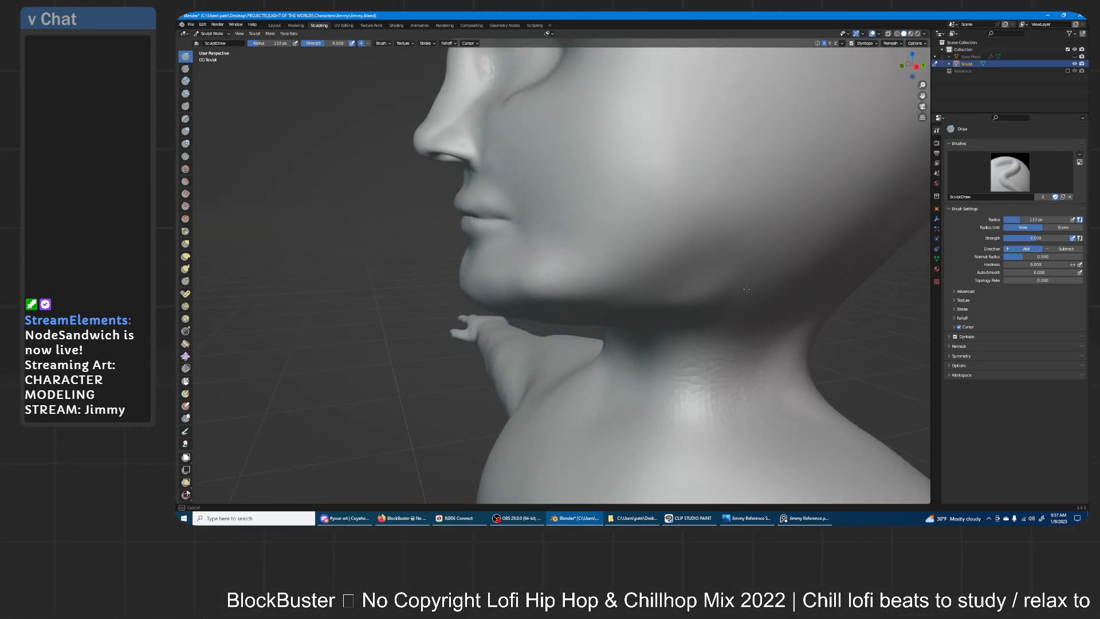
pyautogui.moveTo(703, 283)
pyautogui.mouseDown()
pyautogui.moveTo(747, 274)
pyautogui.moveTo(659, 272)
pyautogui.moveTo(732, 277)
pyautogui.mouseUp()
pyautogui.moveTo(731, 277); pyautogui.dragTo(644, 239, button='middle')
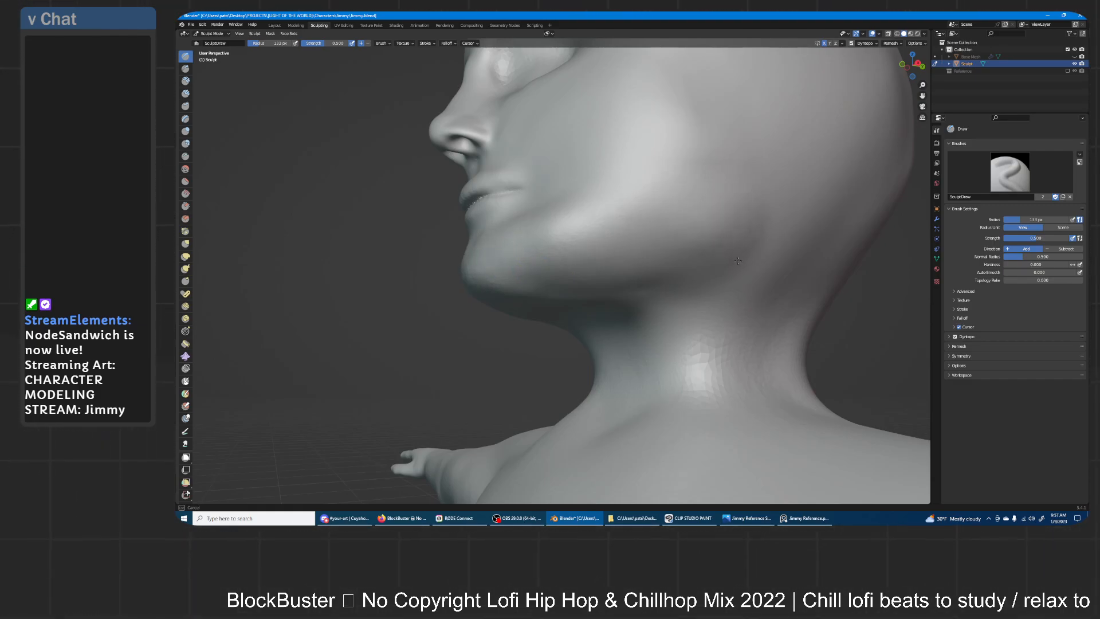
pyautogui.moveTo(596, 218); pyautogui.dragTo(663, 286, button='middle')
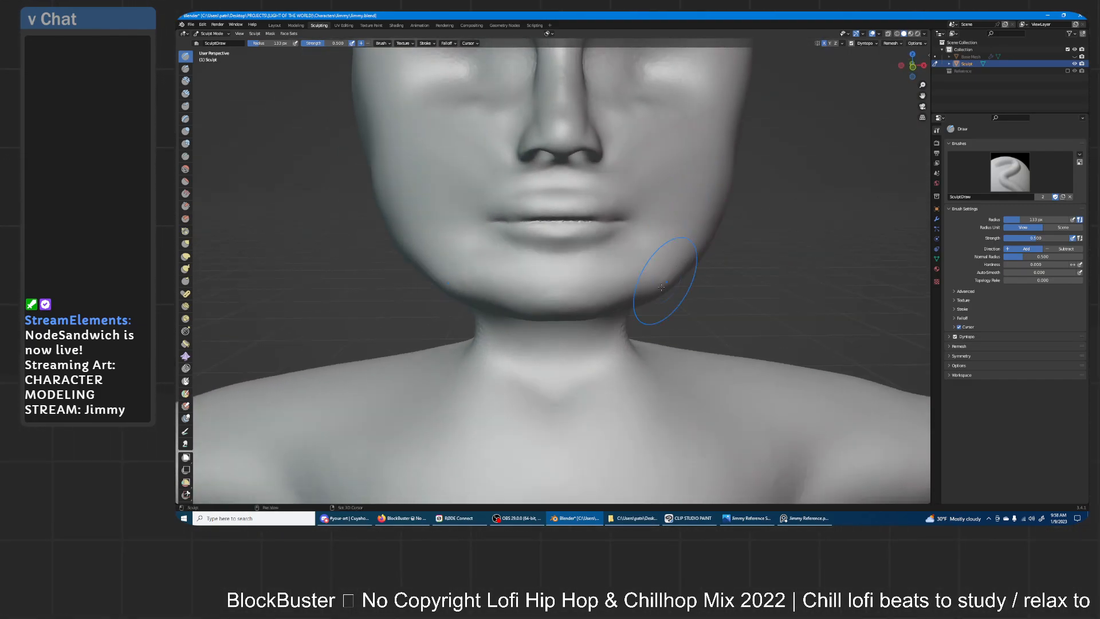
pyautogui.scroll(-6, 715, 235)
pyautogui.moveTo(714, 235)
pyautogui.mouseDown(button='middle')
pyautogui.moveTo(762, 231)
pyautogui.moveTo(575, 223)
pyautogui.mouseUp(button='middle')
pyautogui.scroll(5, 633, 221)
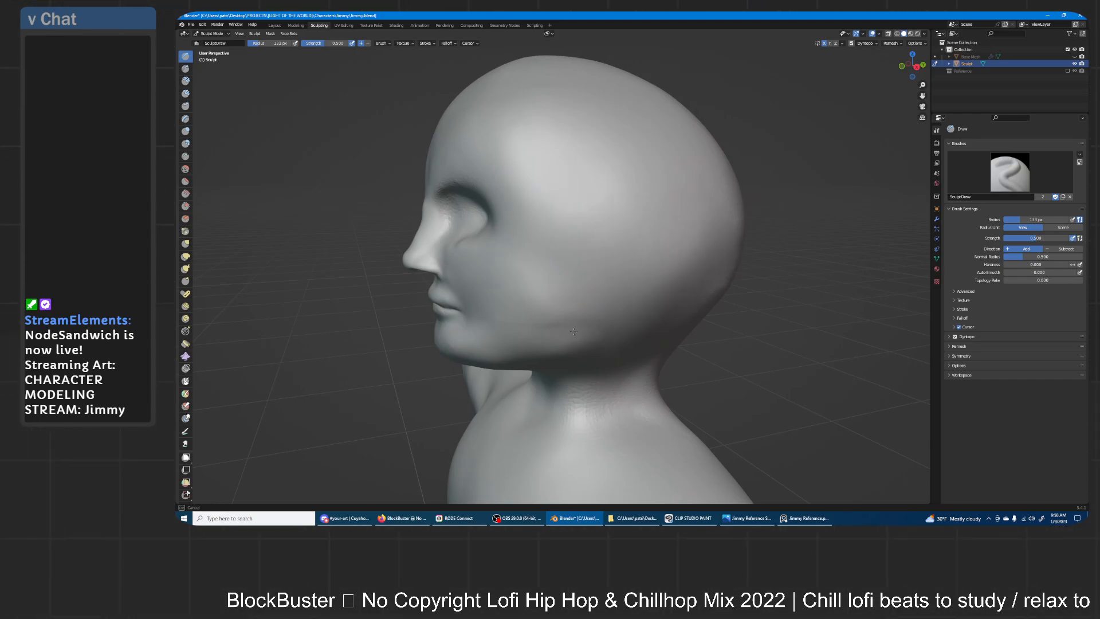
pyautogui.moveTo(588, 275); pyautogui.dragTo(672, 288, button='middle')
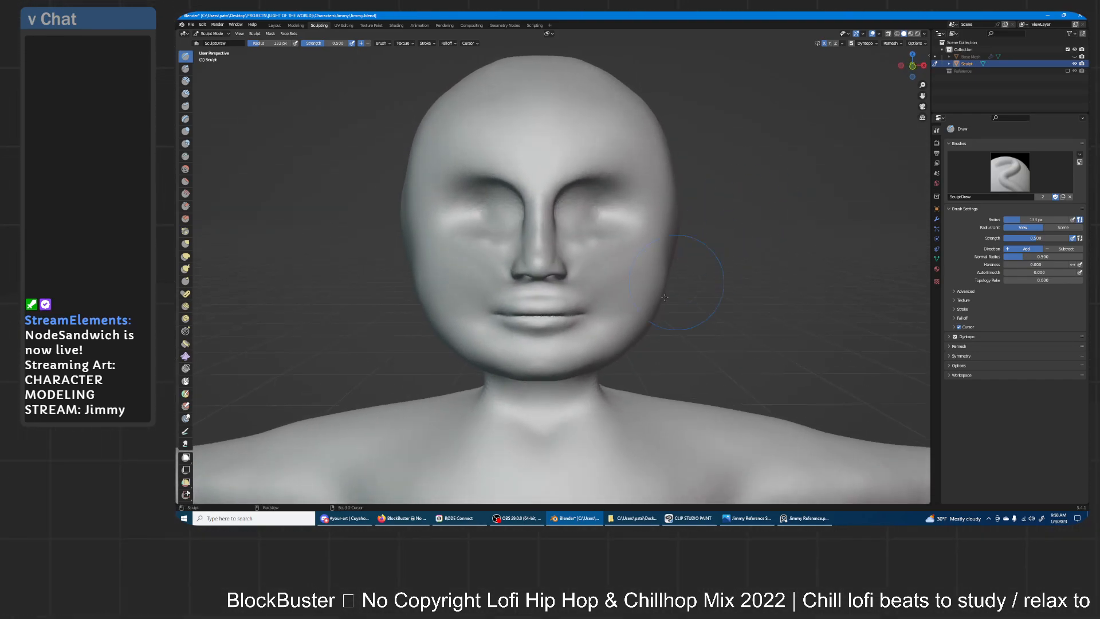
# - Carve the eye sockets deeper beneath the brows with the Draw brush in subtract direction
pyautogui.moveTo(722, 204); pyautogui.dragTo(594, 204, button='middle')
pyautogui.scroll(-3, 668, 241)
pyautogui.scroll(3, 668, 229)
pyautogui.scroll(3, 606, 252)
pyautogui.moveTo(585, 191)
pyautogui.keyDown('ctrl'); pyautogui.mouseDown()
pyautogui.moveTo(626, 214)
pyautogui.moveTo(627, 229)
pyautogui.moveTo(629, 216)
pyautogui.moveTo(626, 240)
pyautogui.moveTo(539, 213)
pyautogui.mouseUp(); pyautogui.keyUp('ctrl')
pyautogui.moveTo(575, 218); pyautogui.dragTo(583, 228, button='middle')
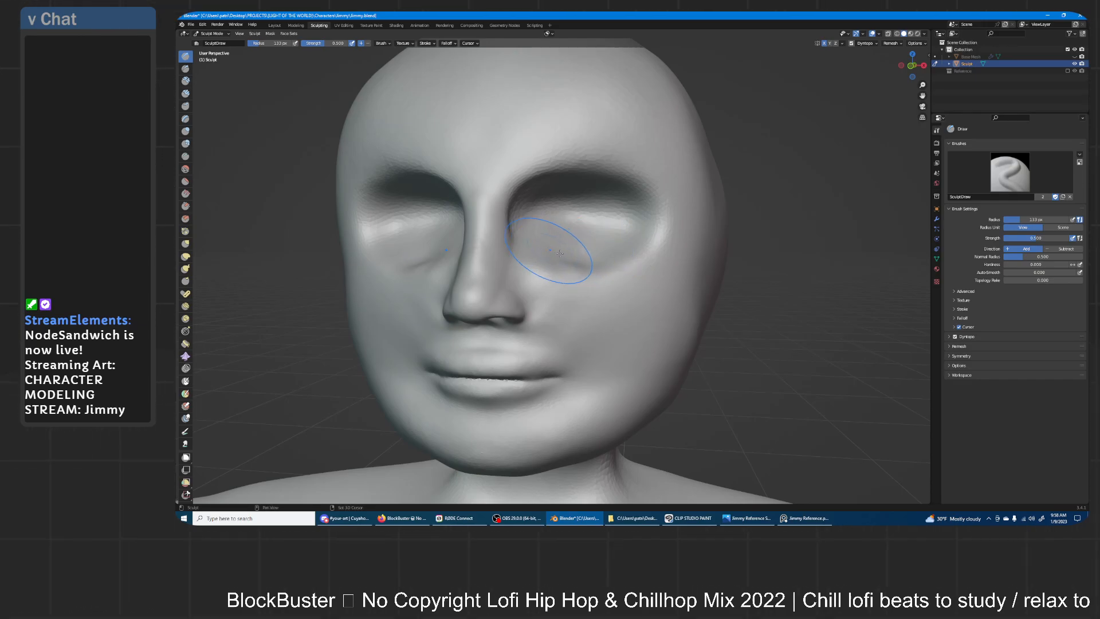
pyautogui.keyDown('ctrl'); pyautogui.moveTo(731, 152); pyautogui.dragTo(712, 213, button='middle'); pyautogui.keyUp('ctrl')
pyautogui.moveTo(659, 213)
pyautogui.mouseDown(button='middle')
pyautogui.moveTo(695, 208)
pyautogui.moveTo(688, 194)
pyautogui.moveTo(670, 196)
pyautogui.mouseUp(button='middle')
pyautogui.keyDown('ctrl'); pyautogui.moveTo(630, 247); pyautogui.dragTo(613, 213, button='middle'); pyautogui.keyUp('ctrl')
pyautogui.moveTo(613, 214); pyautogui.dragTo(555, 200, button='middle')
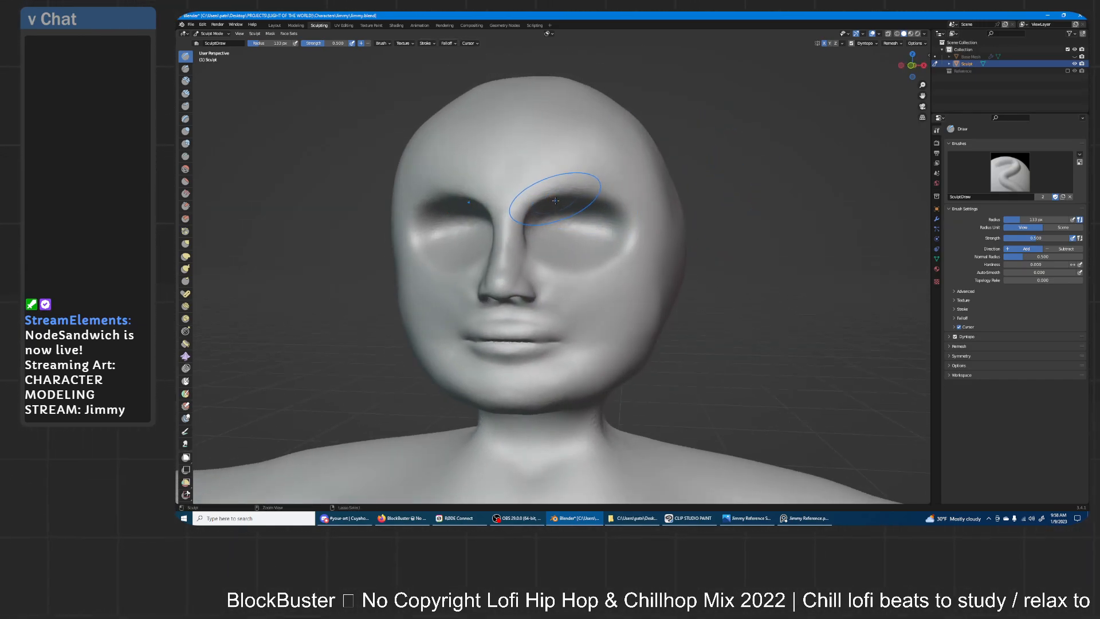
pyautogui.moveTo(662, 198)
pyautogui.keyDown('ctrl'); pyautogui.mouseDown(button='middle')
pyautogui.moveTo(665, 258)
pyautogui.moveTo(659, 211)
pyautogui.moveTo(676, 212)
pyautogui.moveTo(651, 190)
pyautogui.moveTo(626, 258)
pyautogui.moveTo(653, 221)
pyautogui.moveTo(654, 196)
pyautogui.mouseUp(button='middle'); pyautogui.keyUp('ctrl')
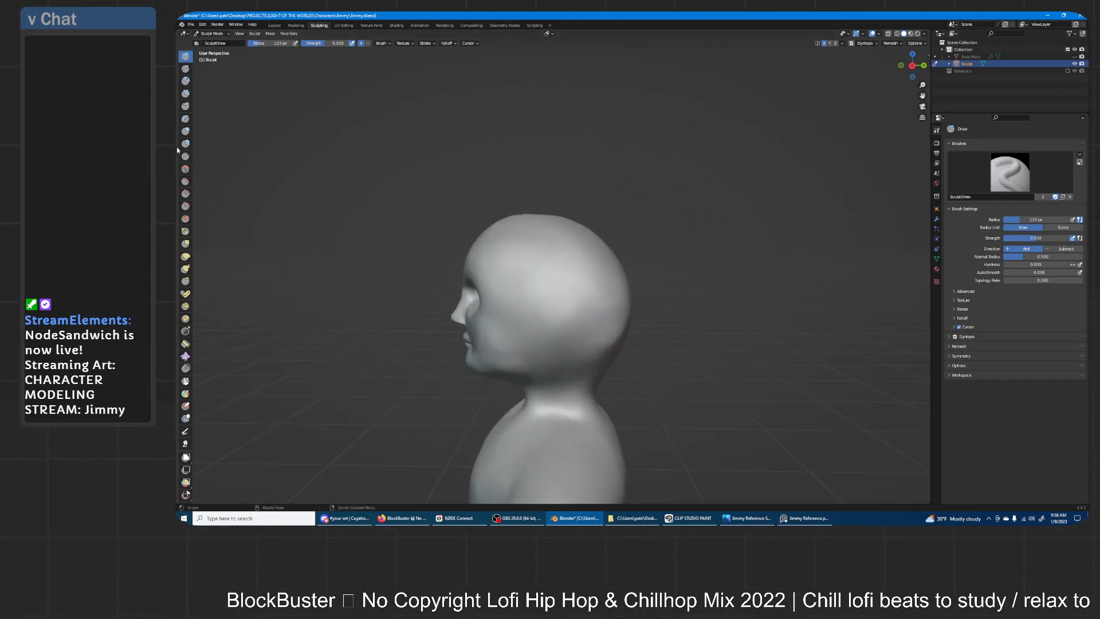
# - Round out the top and back of the skull with the Inflate brush at a 199 px radius
pyautogui.click(185, 131)
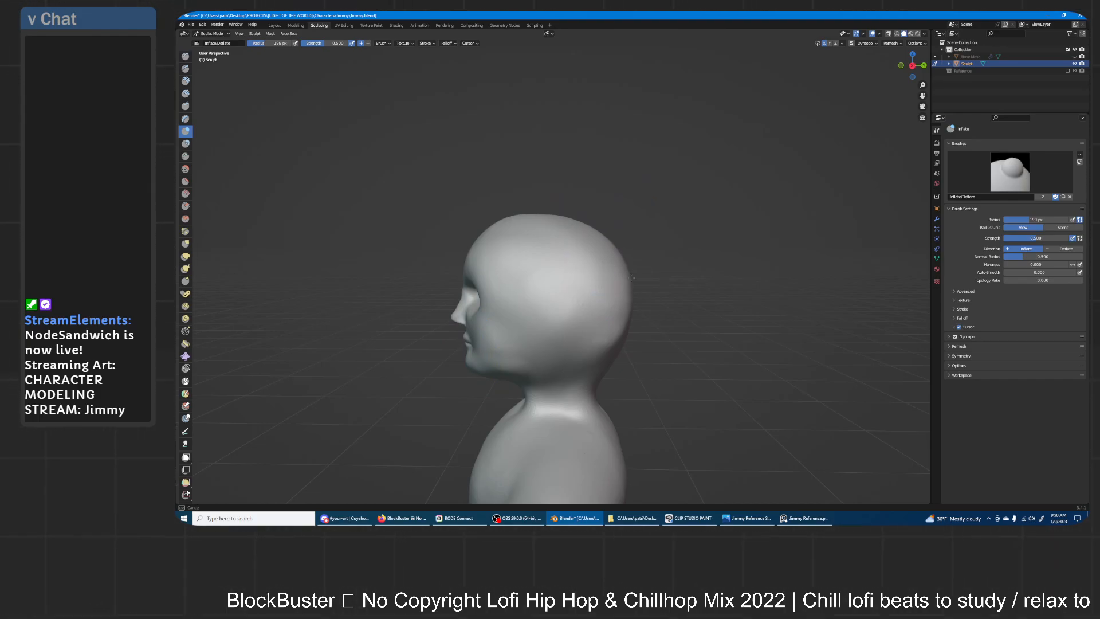
pyautogui.moveTo(676, 212); pyautogui.dragTo(662, 216, button='middle')
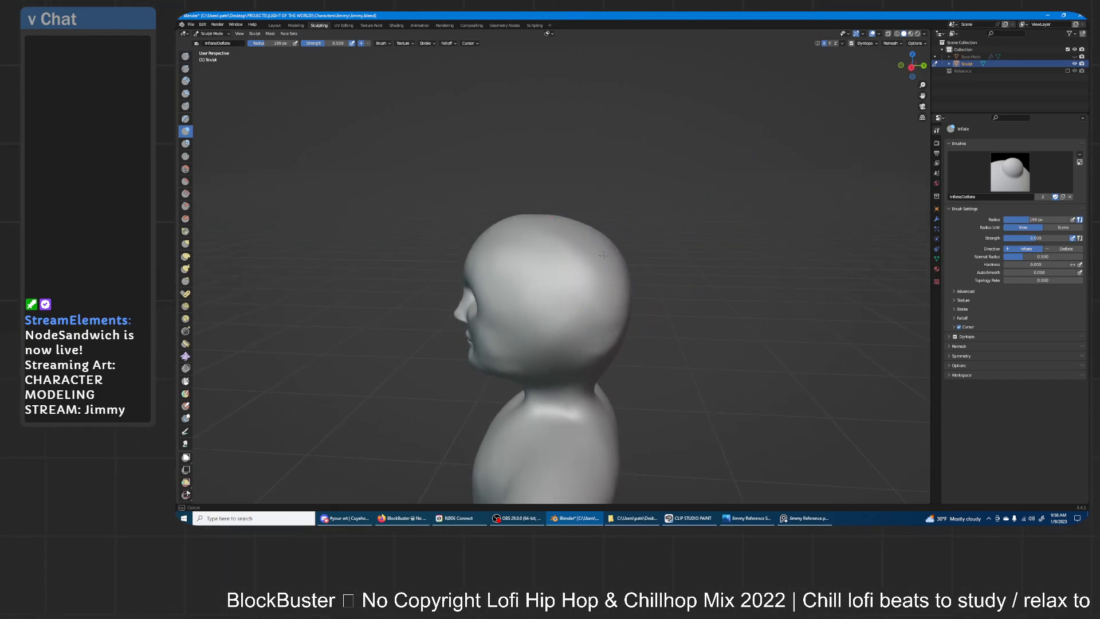
pyautogui.moveTo(560, 226); pyautogui.dragTo(608, 243)
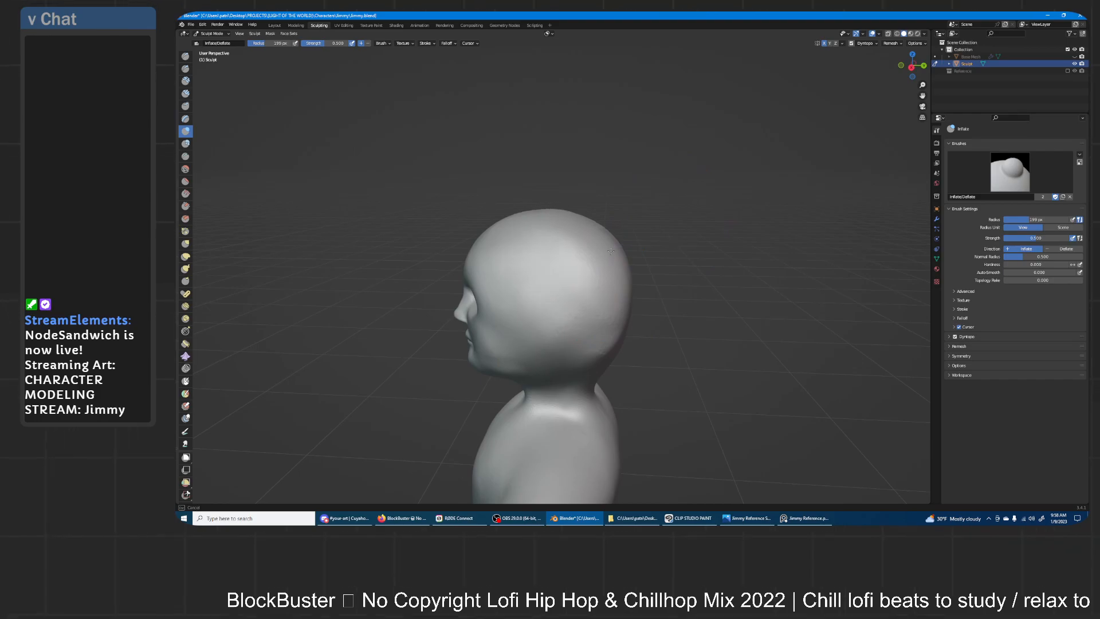
pyautogui.moveTo(642, 289); pyautogui.dragTo(638, 255, button='middle')
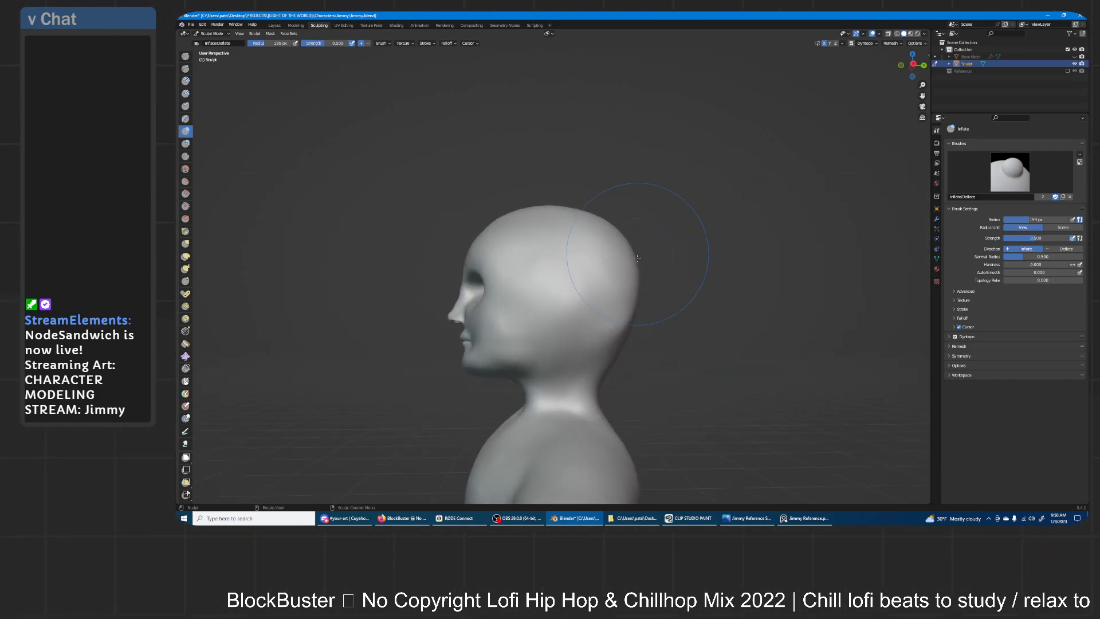
# - Adjust the forehead and brow profile from the side with an enlarged Grab brush
pyautogui.click(185, 244)
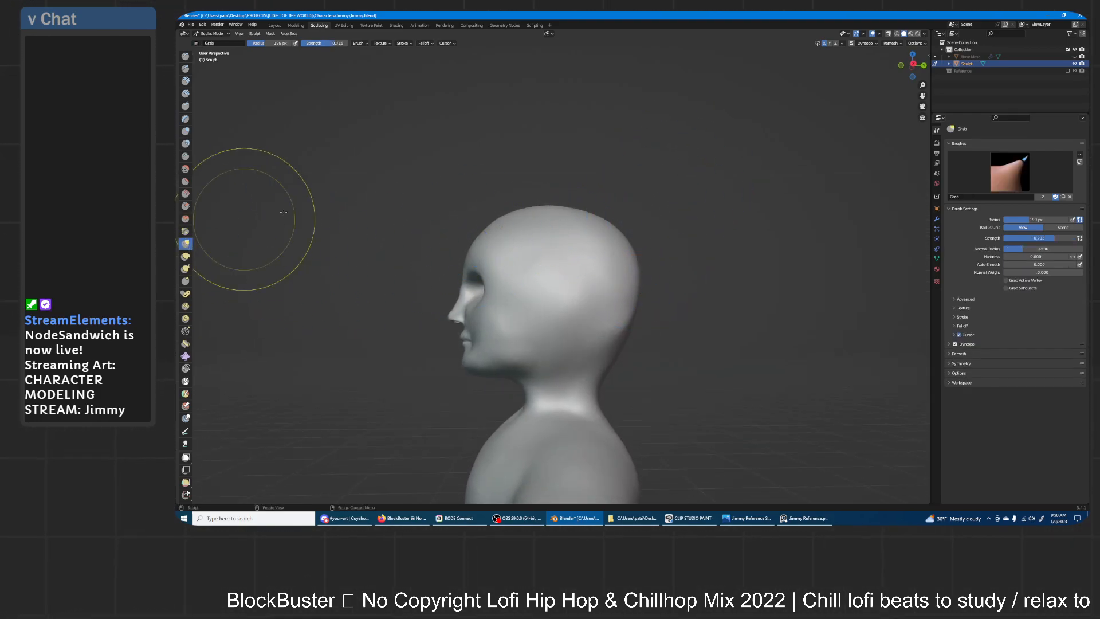
pyautogui.moveTo(493, 275); pyautogui.dragTo(488, 270, button='middle')
pyautogui.press('f')
pyautogui.click(470, 272)
pyautogui.moveTo(469, 272); pyautogui.dragTo(480, 248)
pyautogui.moveTo(470, 267); pyautogui.dragTo(466, 262, button='middle')
pyautogui.moveTo(466, 261); pyautogui.dragTo(503, 241)
pyautogui.moveTo(503, 241); pyautogui.dragTo(625, 203, button='middle')
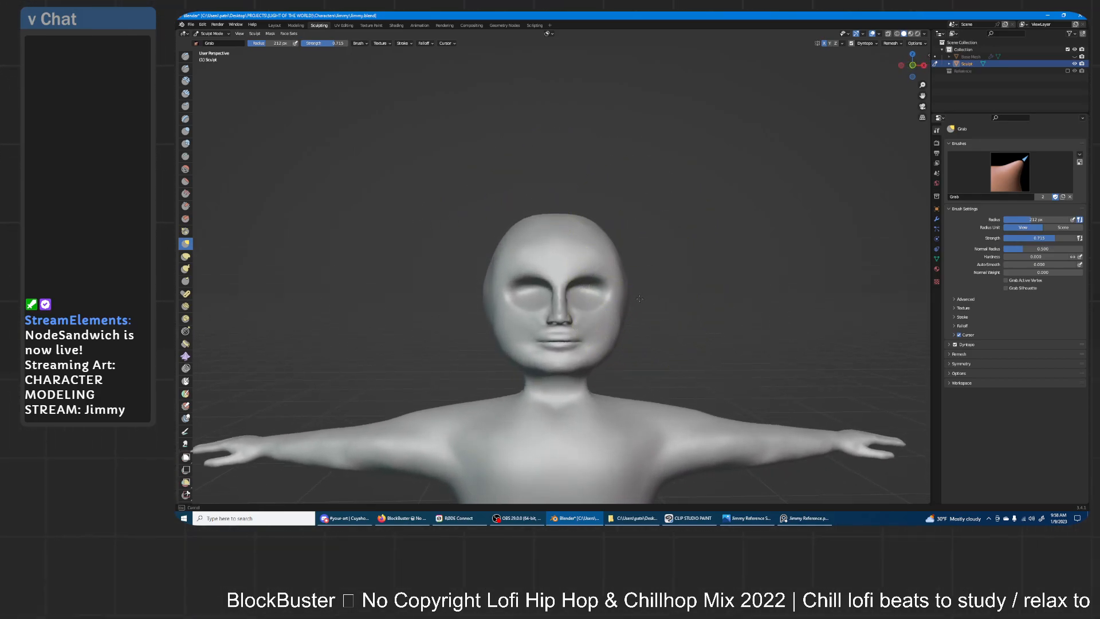
# - Switch to the Layout workspace and add a UV sphere mesh for the eye
pyautogui.click(274, 26)
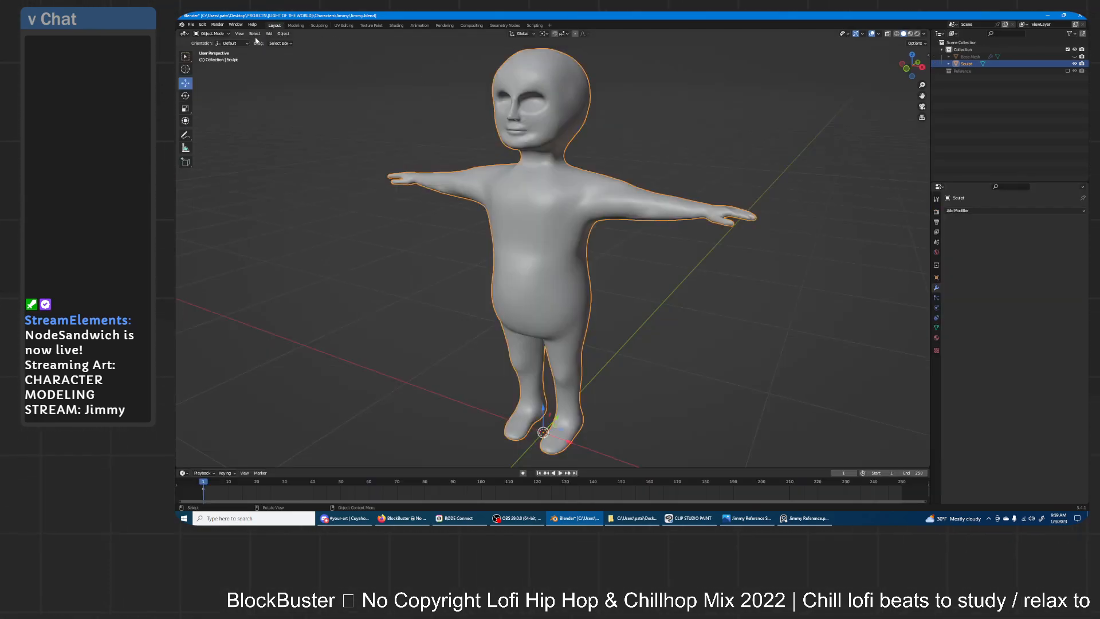
pyautogui.click(269, 34)
pyautogui.moveTo(274, 41)
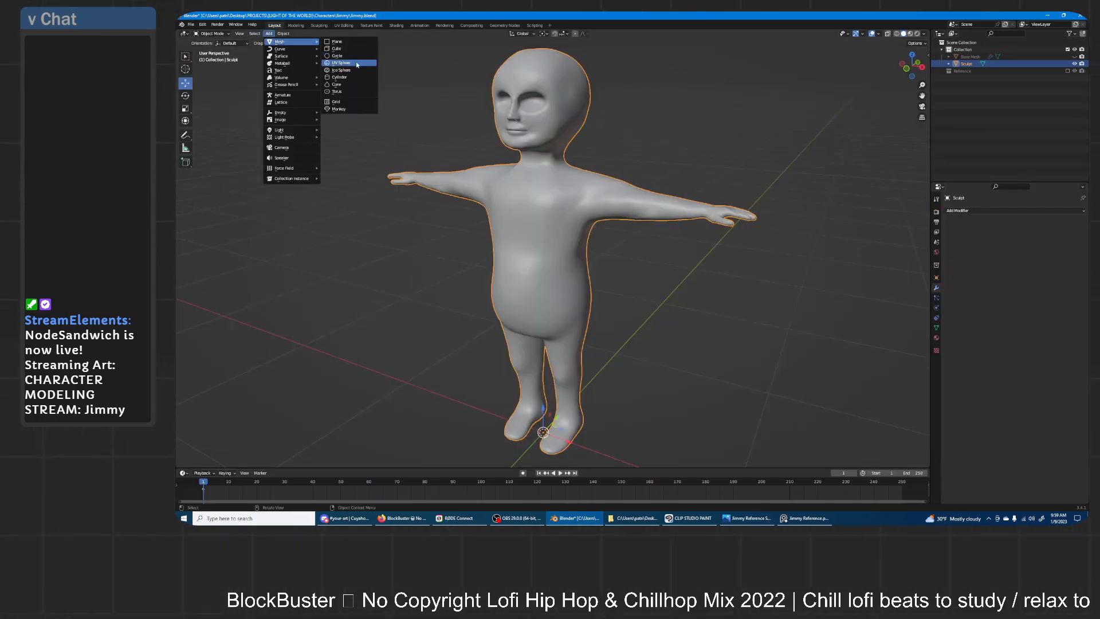
pyautogui.press('Escape')
pyautogui.scroll(-5, 539, 252)
pyautogui.scroll(1, 539, 252)
pyautogui.moveTo(464, 244); pyautogui.dragTo(554, 254, button='middle')
pyautogui.scroll(3, 554, 255)
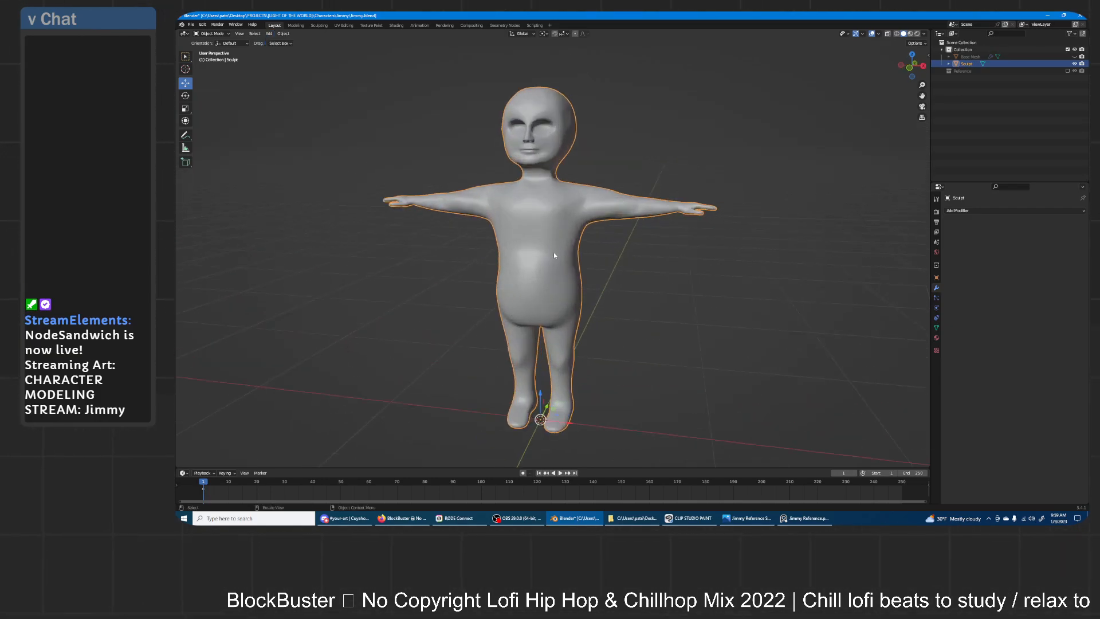
pyautogui.click(269, 33)
pyautogui.moveTo(312, 42)
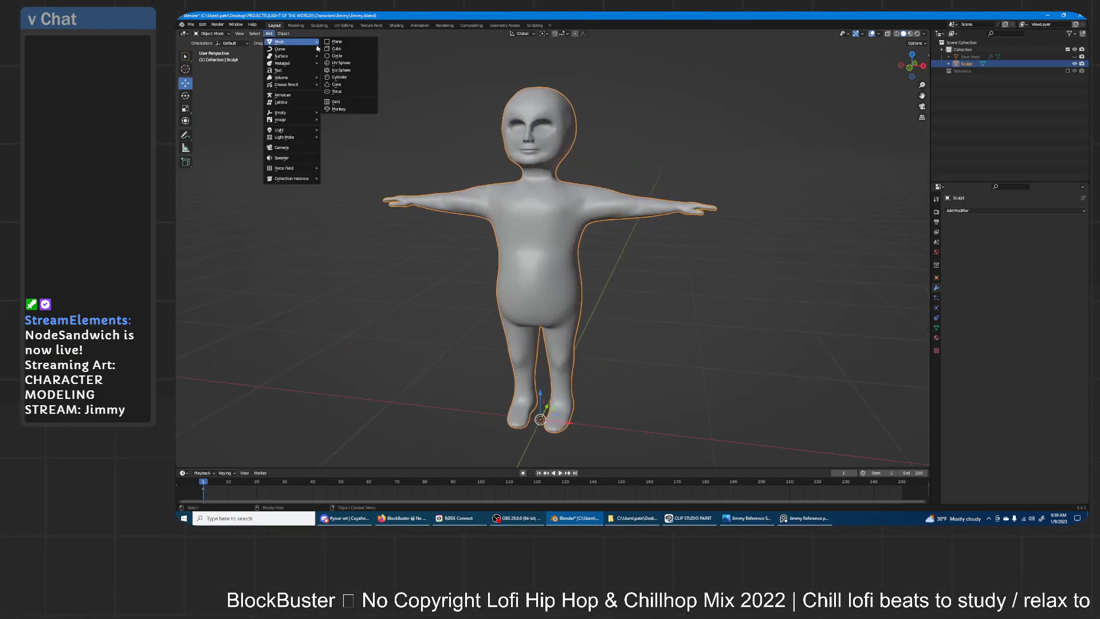
pyautogui.click(343, 63)
# - Enter Edit Mode on the sphere and rotate its mesh 90 degrees about the X axis
pyautogui.click(215, 34)
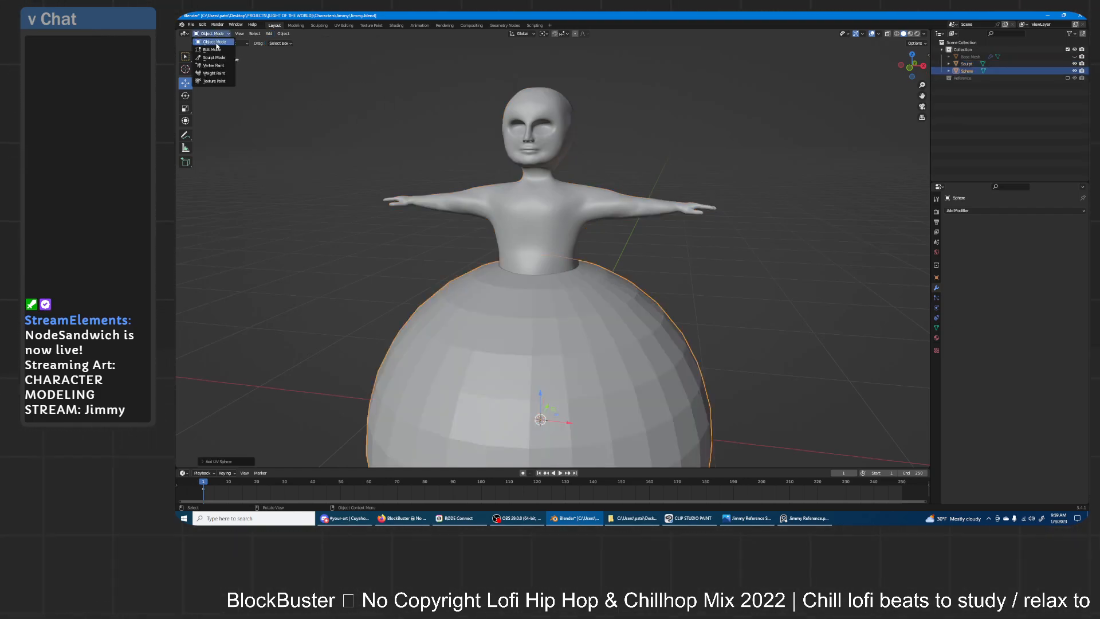
pyautogui.click(221, 49)
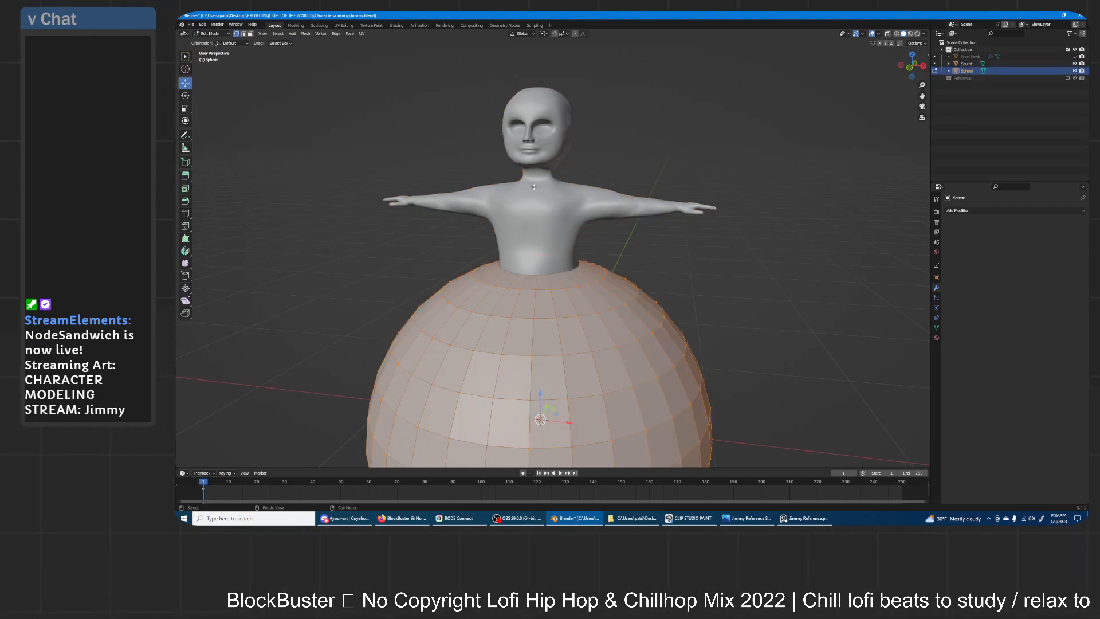
pyautogui.write('rx90')
pyautogui.press('Return')
# - Scale the sphere down and raise it along the Z axis to the height of the head
pyautogui.press('g')
pyautogui.press('z')
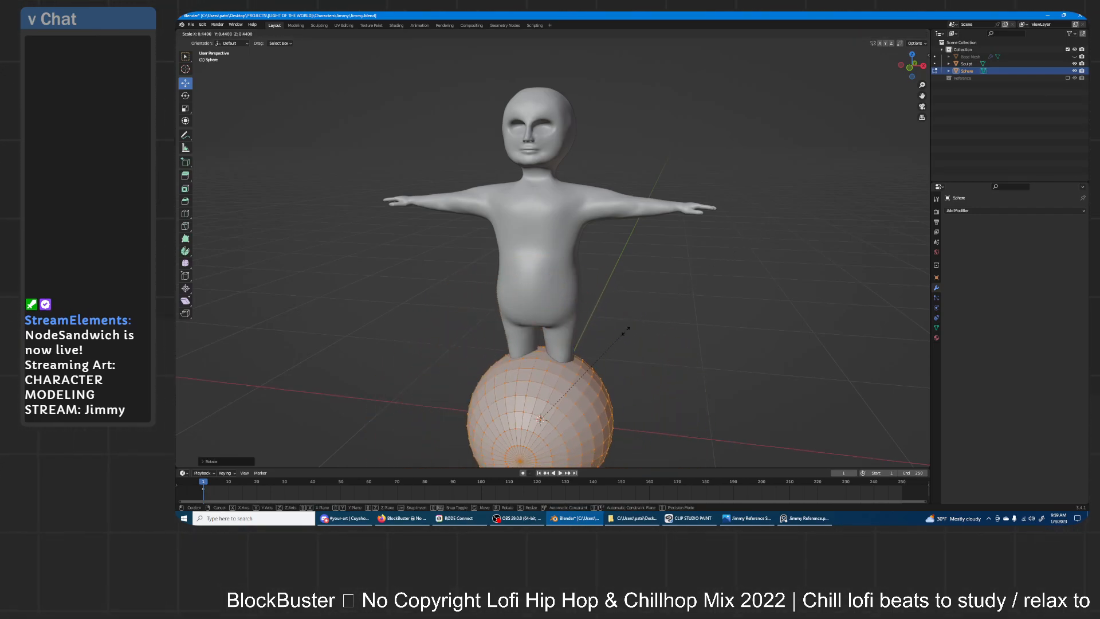
pyautogui.click(587, 120)
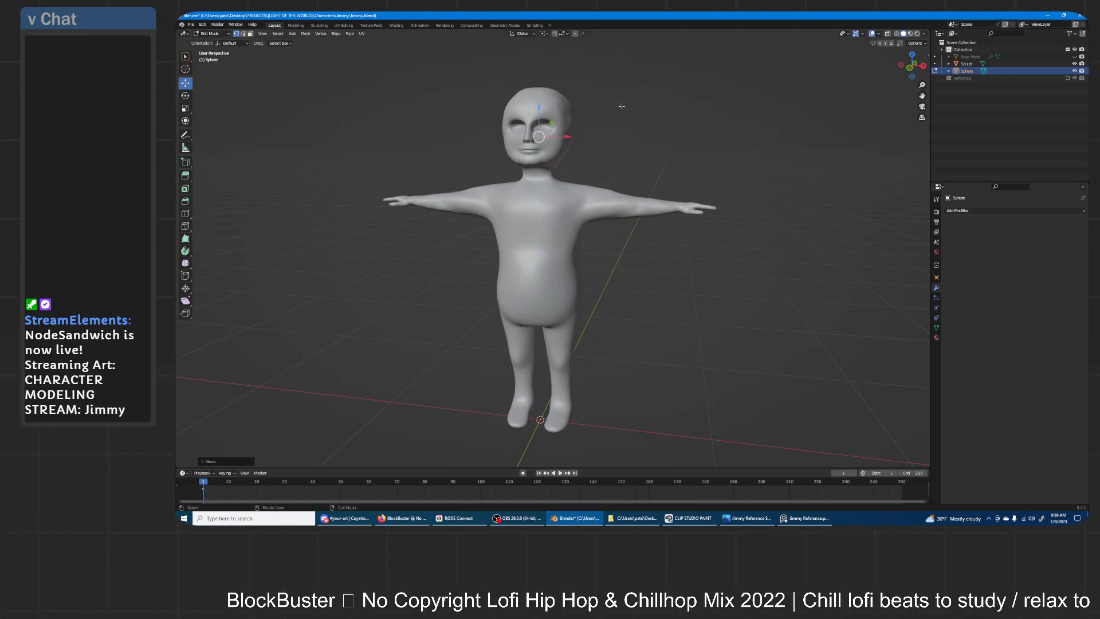
pyautogui.scroll(3, 665, 111)
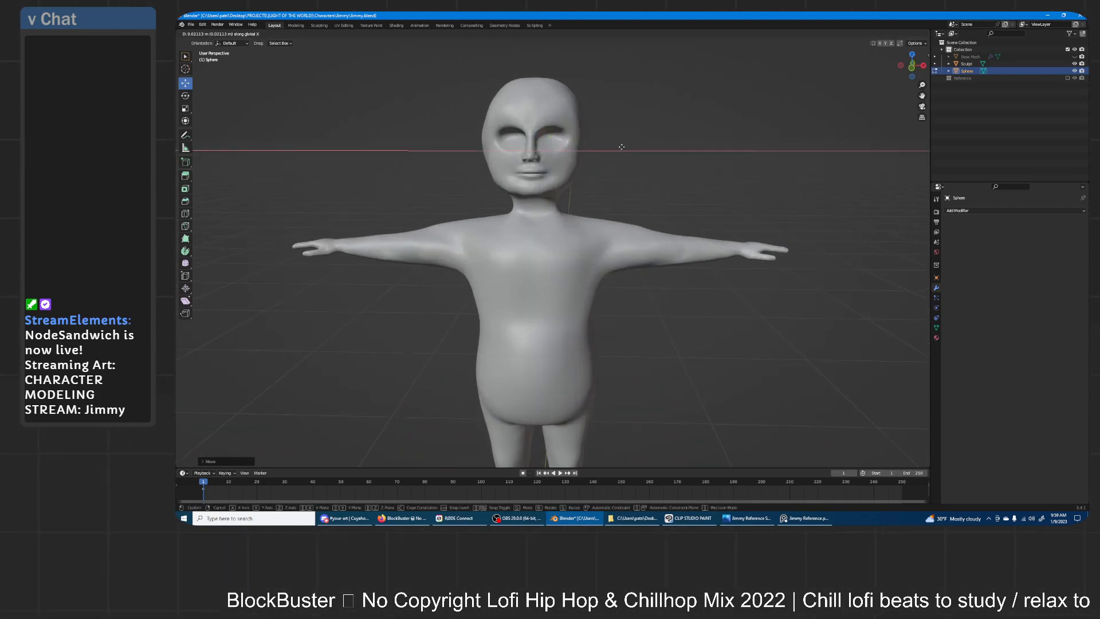
# - Move the sphere forward along the Y axis to the face and resize it towards eyeball size
pyautogui.moveTo(627, 146); pyautogui.dragTo(633, 192, button='middle')
pyautogui.press('g')
pyautogui.press('y')
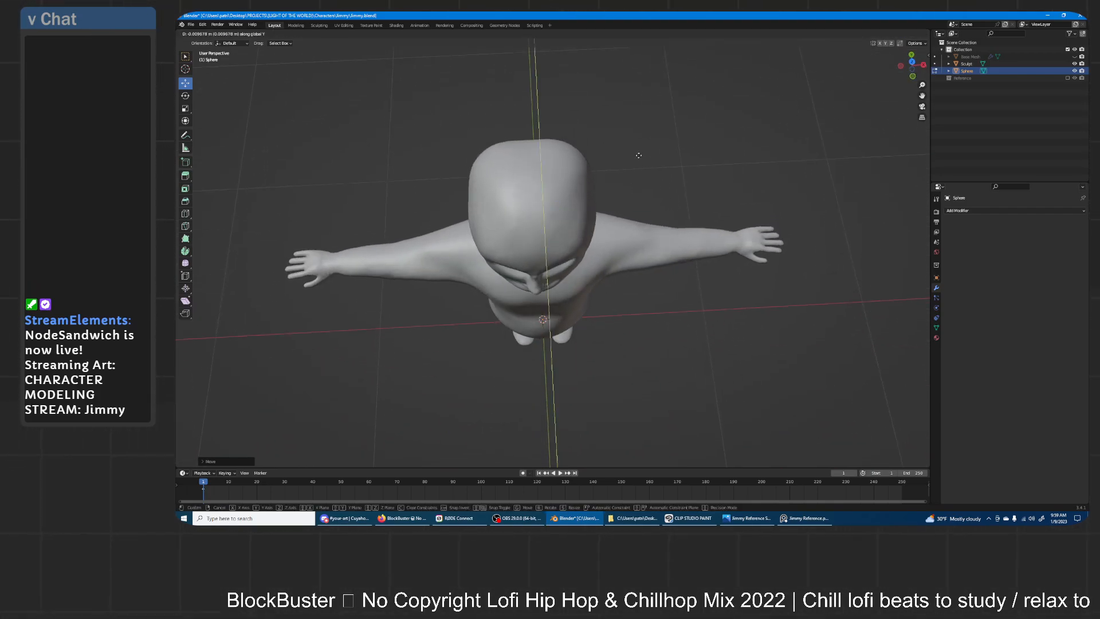
pyautogui.click(627, 219)
pyautogui.press('s')
pyautogui.click(593, 235)
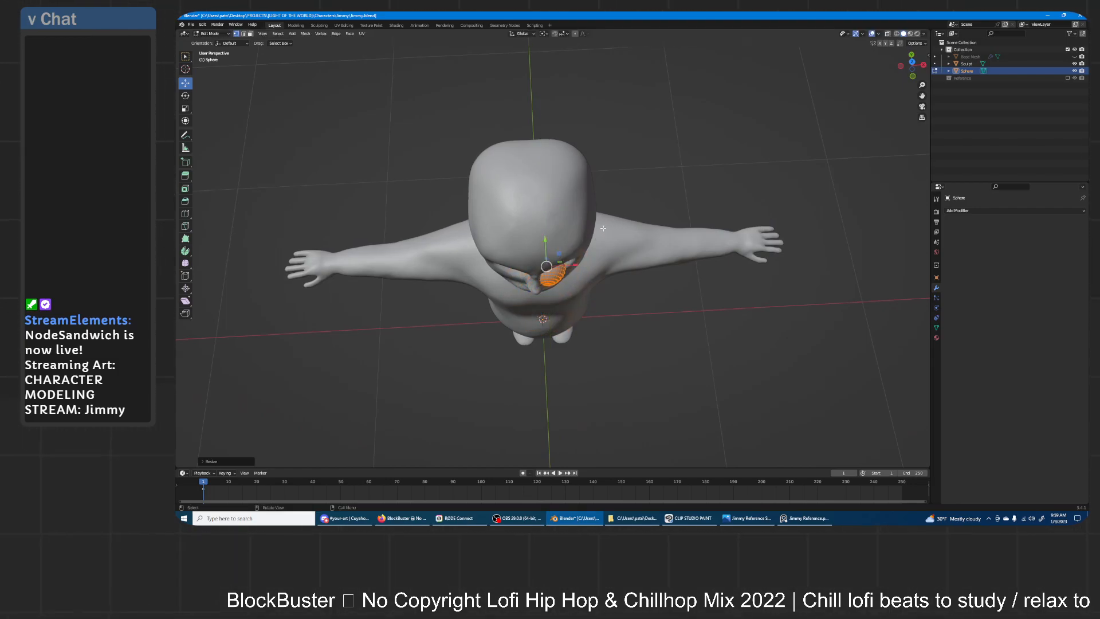
pyautogui.moveTo(594, 235); pyautogui.dragTo(605, 180, button='middle')
pyautogui.scroll(5, 605, 180)
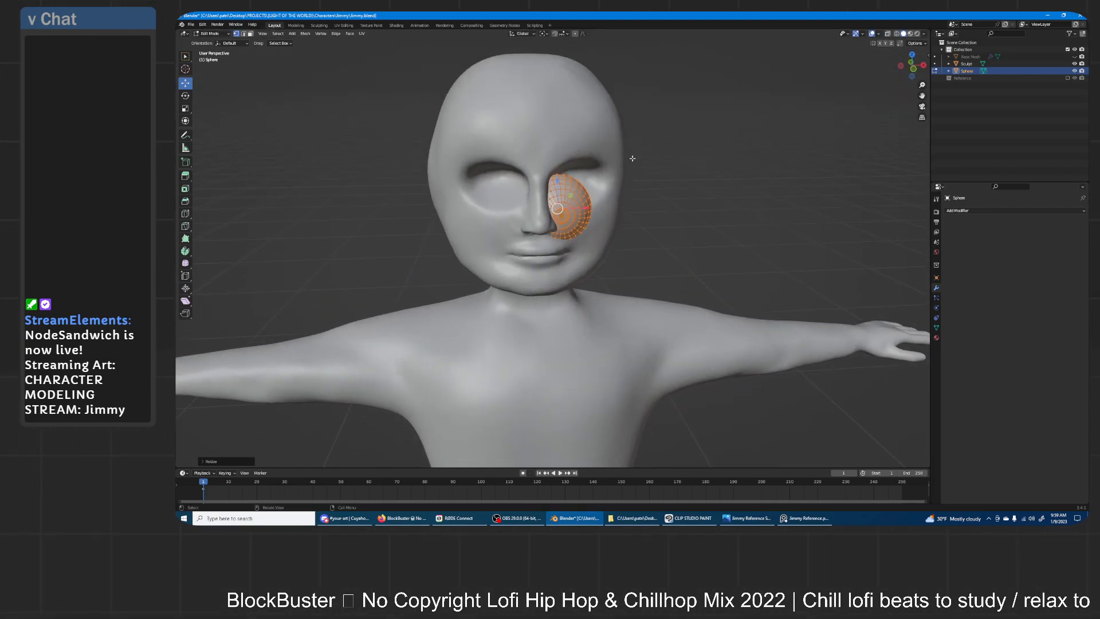
# - Resize the sphere to fit the eye socket and shift it outward from the nose along the X axis
pyautogui.scroll(5, 633, 157)
pyautogui.press('s')
pyautogui.click(606, 190)
pyautogui.press('g')
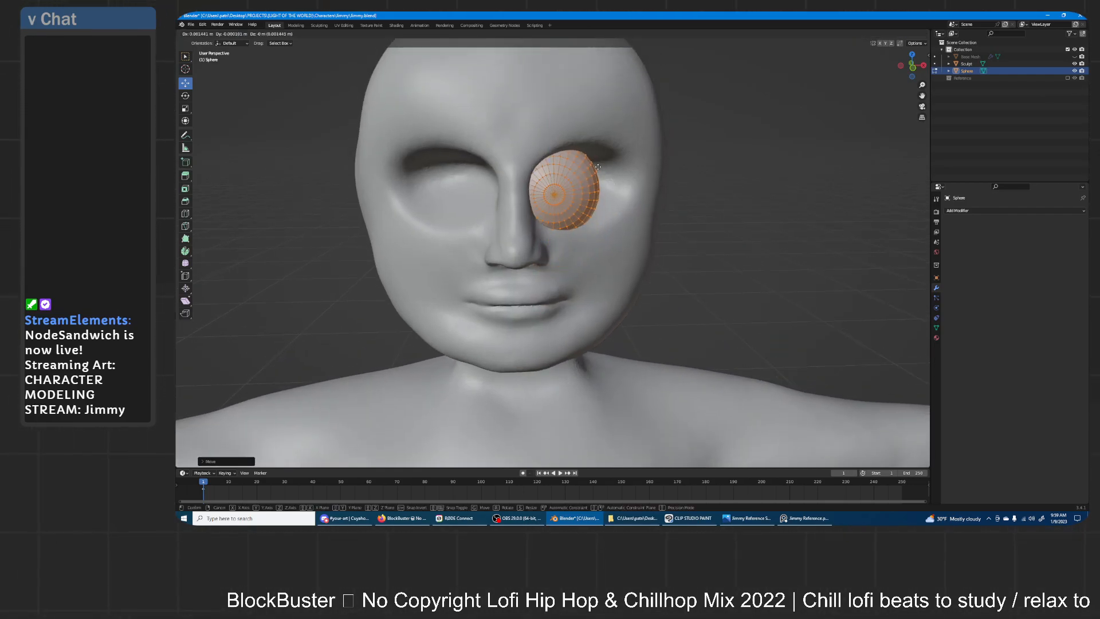
pyautogui.press('x')
pyautogui.click(609, 169)
# - Resize the sphere and reposition it along the Y and Z axes so it sits in the eye socket
pyautogui.moveTo(610, 169)
pyautogui.mouseDown(button='middle')
pyautogui.moveTo(533, 193)
pyautogui.moveTo(602, 155)
pyautogui.mouseUp(button='middle')
pyautogui.press('s')
pyautogui.click(537, 191)
pyautogui.press('g')
pyautogui.press('y')
pyautogui.click(532, 193)
pyautogui.press('g')
pyautogui.press('z')
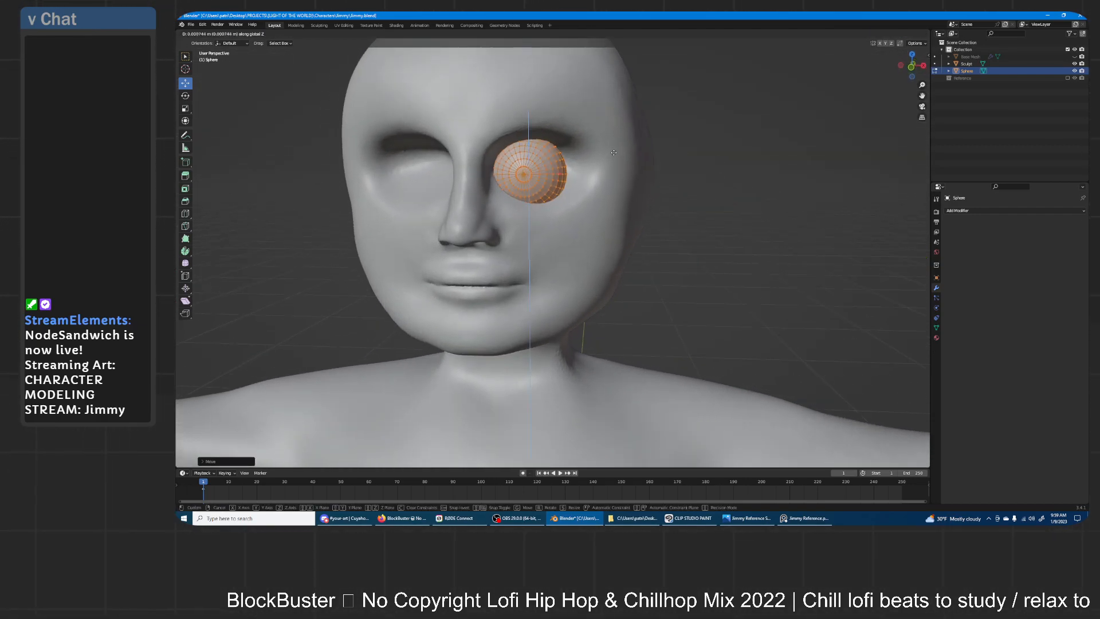
pyautogui.click(614, 146)
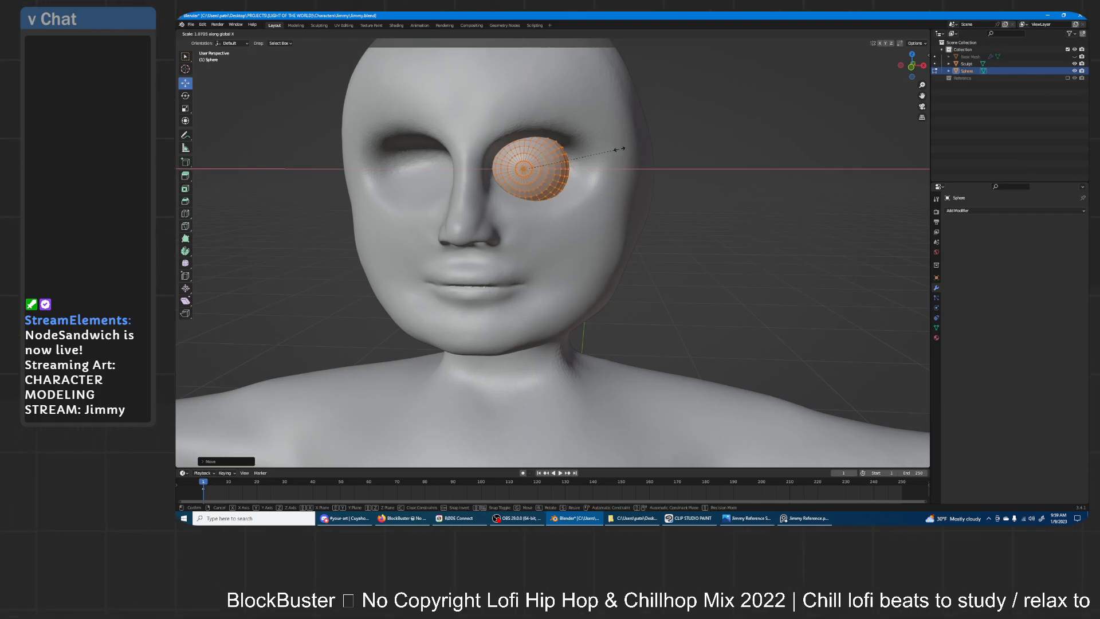
# - Adjust the sphere along the X axis and rescale it to suit the socket's width
pyautogui.press('g')
pyautogui.press('x')
pyautogui.click(624, 148)
pyautogui.press('s')
pyautogui.moveTo(624, 148)
pyautogui.mouseDown(button='middle')
pyautogui.moveTo(637, 175)
pyautogui.moveTo(639, 148)
pyautogui.mouseUp(button='middle')
pyautogui.click(630, 185)
# - Add a Mirror modifier on the X axis to the sphere and shift its mesh along X to place both eyeballs
pyautogui.click(962, 211)
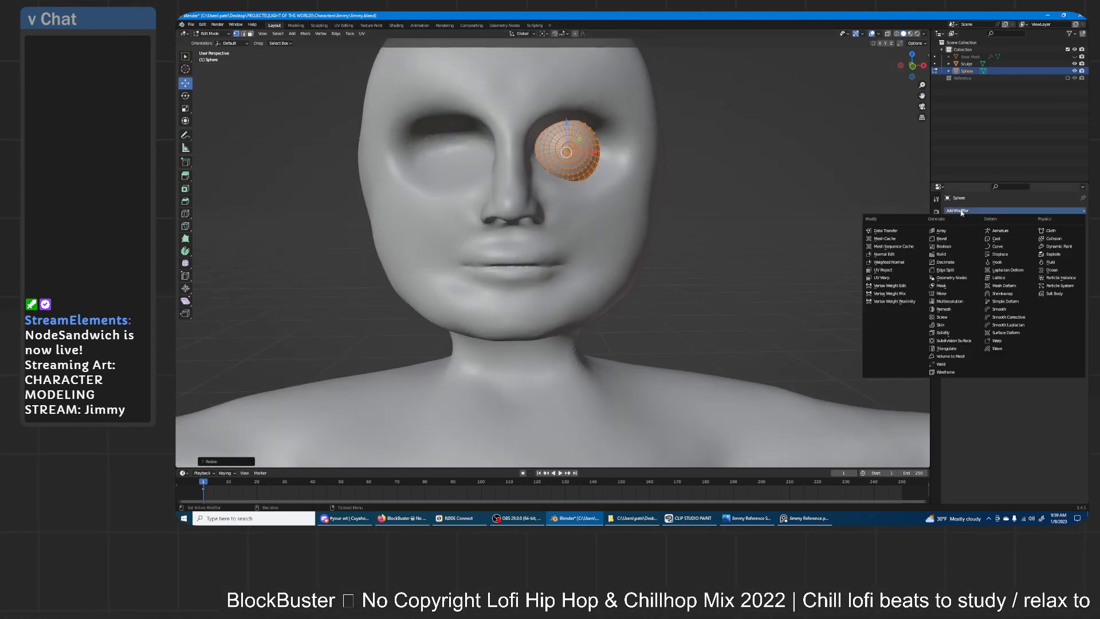
pyautogui.click(949, 294)
pyautogui.press('g')
pyautogui.press('x')
pyautogui.click(668, 152)
# - Move the eyeball mesh along the Y axis to set its depth in the socket and scale it along X
pyautogui.moveTo(667, 153); pyautogui.dragTo(648, 171, button='middle')
pyautogui.scroll(2, 648, 171)
pyautogui.keyDown('shift'); pyautogui.moveTo(563, 171); pyautogui.dragTo(690, 187, button='middle'); pyautogui.keyUp('shift')
pyautogui.scroll(1, 622, 190)
pyautogui.press('g')
pyautogui.press('y')
pyautogui.click(630, 190)
pyautogui.press('s')
pyautogui.press('x')
pyautogui.click(694, 186)
# - Fine-tune the spacing between the mirrored eyeballs by moving the mesh along the X axis
pyautogui.press('g')
pyautogui.press('x')
pyautogui.click(698, 186)
pyautogui.moveTo(699, 187)
pyautogui.mouseDown(button='middle')
pyautogui.moveTo(681, 187)
pyautogui.moveTo(700, 189)
pyautogui.mouseUp(button='middle')
pyautogui.press('g')
pyautogui.press('x')
pyautogui.click(700, 181)
# - Return the eyeball sphere to Object Mode and deselect it
pyautogui.click(207, 33)
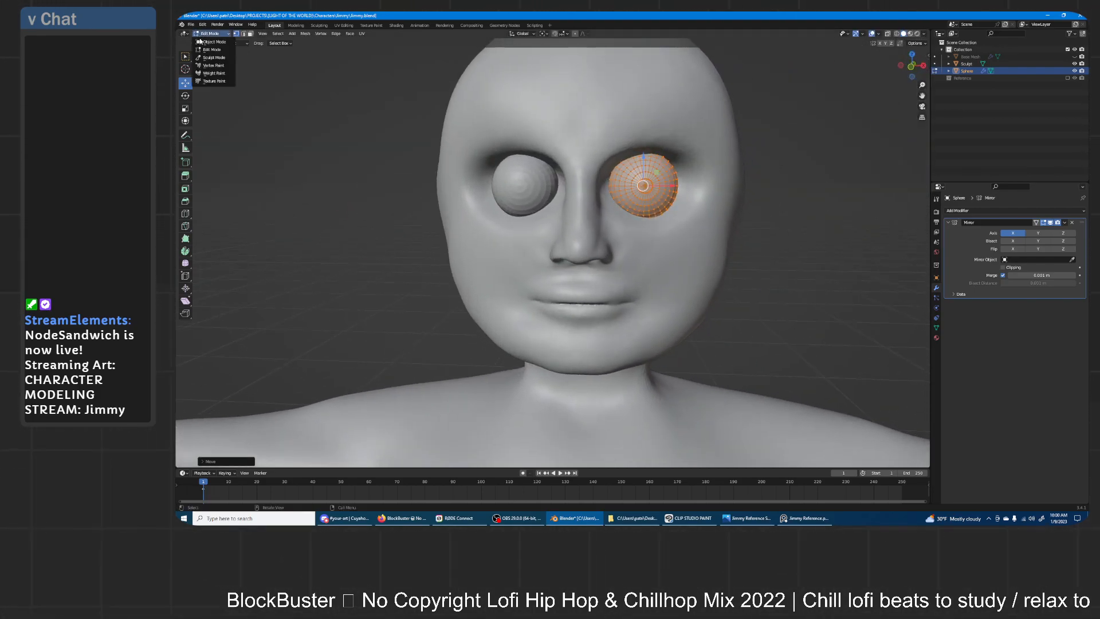
pyautogui.click(209, 42)
pyautogui.click(336, 114)
pyautogui.scroll(-3, 627, 135)
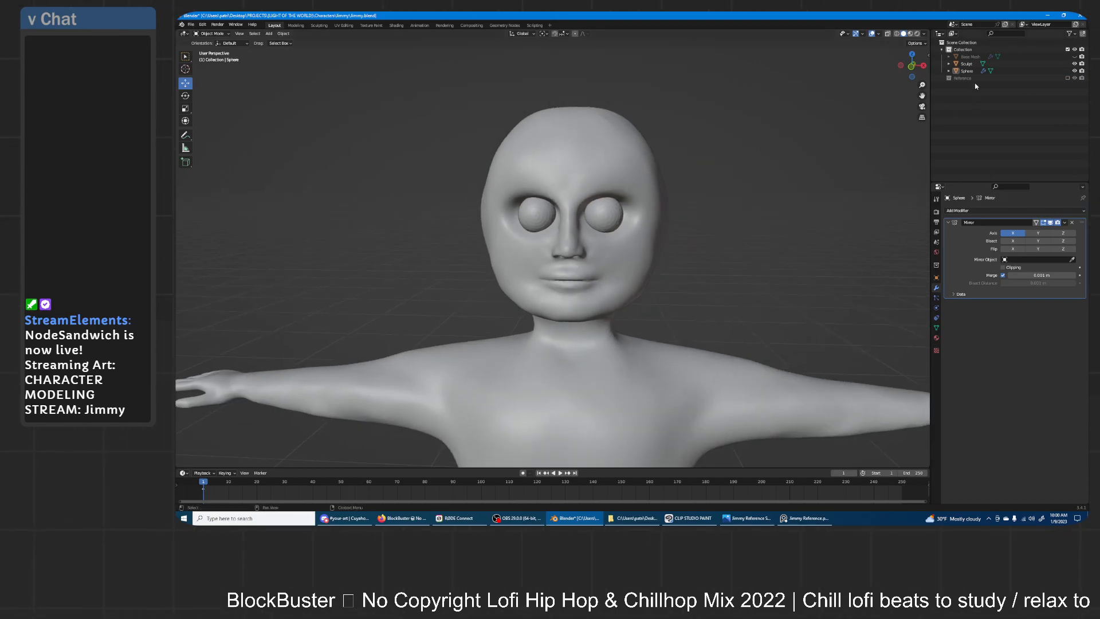
# - Switch to the Sculpting workspace, put the Sculpt body mesh into Sculpt Mode and enable Dyntopo
pyautogui.click(318, 26)
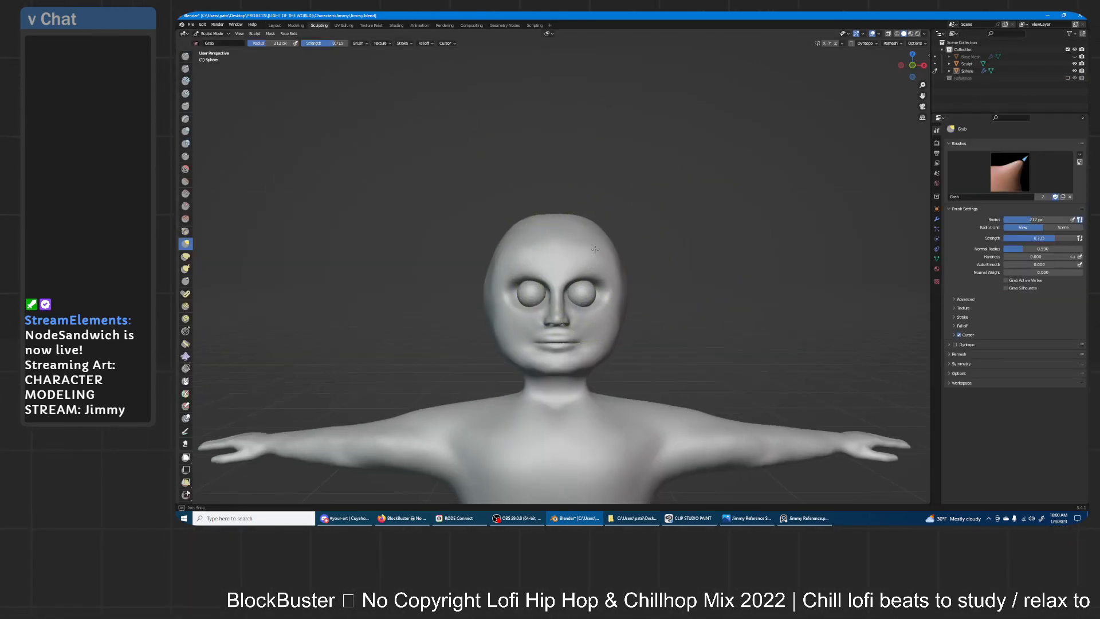
pyautogui.click(210, 34)
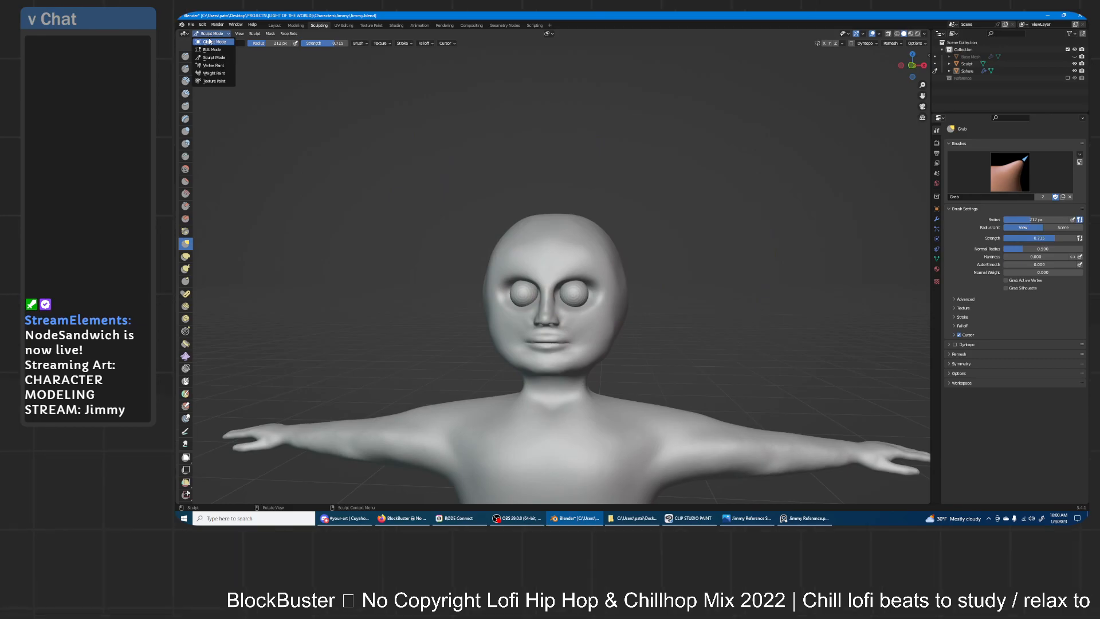
pyautogui.click(209, 42)
pyautogui.click(520, 219)
pyautogui.click(212, 33)
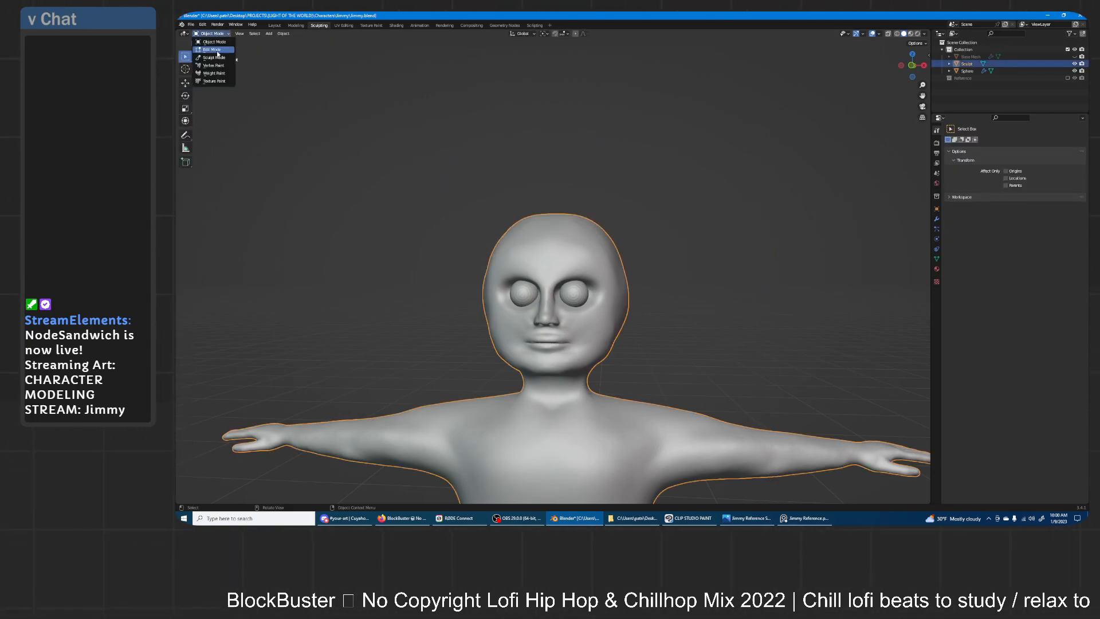
pyautogui.click(215, 57)
pyautogui.click(852, 43)
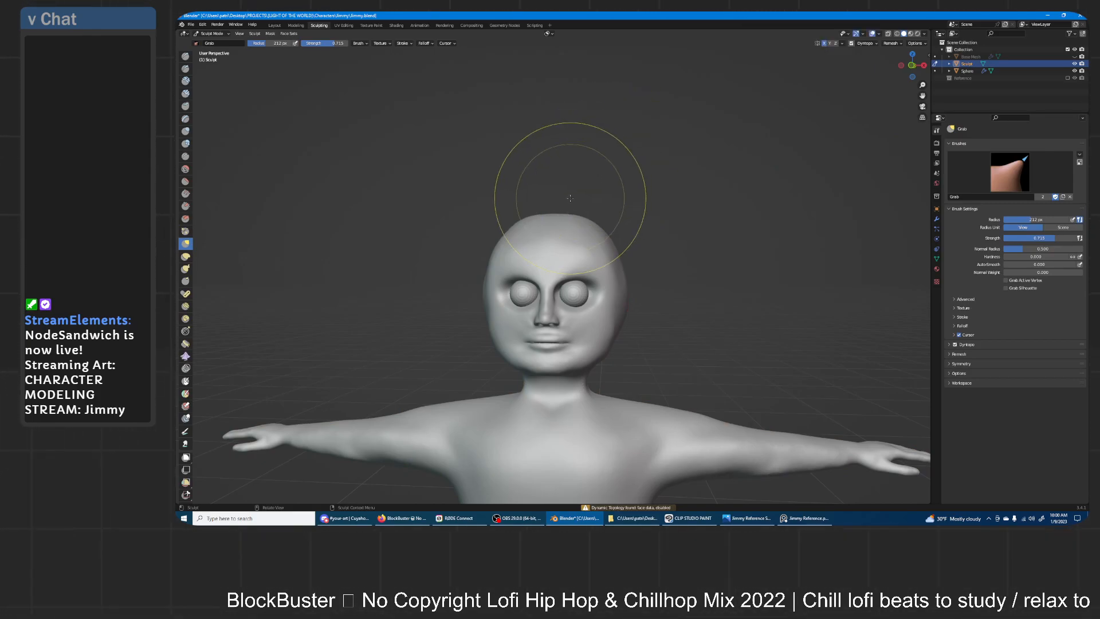
# - Build up the upper eyelid ridge over the eyeball with the Draw brush
pyautogui.moveTo(565, 233); pyautogui.dragTo(577, 192, button='middle')
pyautogui.scroll(-4, 576, 233)
pyautogui.scroll(3, 602, 243)
pyautogui.keyDown('shift'); pyautogui.moveTo(594, 273); pyautogui.dragTo(565, 237, button='middle'); pyautogui.keyUp('shift')
pyautogui.scroll(4, 580, 234)
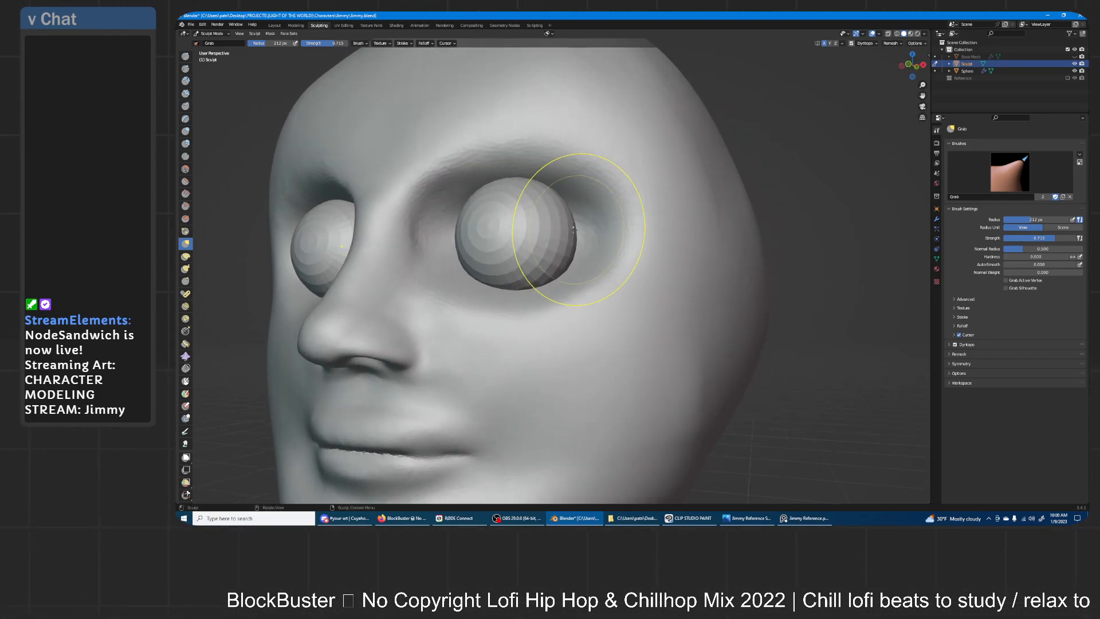
pyautogui.press('x')
pyautogui.moveTo(573, 229)
pyautogui.mouseDown(button='middle')
pyautogui.moveTo(557, 189)
pyautogui.moveTo(496, 189)
pyautogui.mouseUp(button='middle')
pyautogui.click(466, 209)
pyautogui.moveTo(462, 215)
pyautogui.mouseDown()
pyautogui.moveTo(519, 162)
pyautogui.moveTo(564, 144)
pyautogui.mouseUp()
pyautogui.moveTo(495, 174)
pyautogui.mouseDown()
pyautogui.moveTo(590, 145)
pyautogui.moveTo(687, 196)
pyautogui.mouseUp()
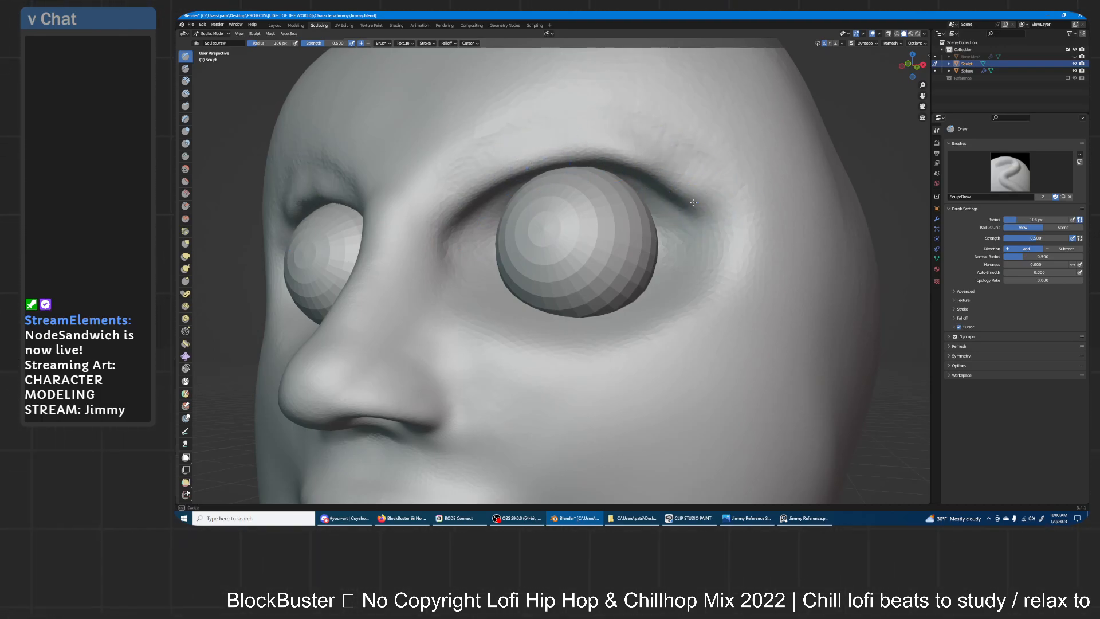
pyautogui.moveTo(728, 229)
pyautogui.mouseDown()
pyautogui.moveTo(658, 166)
pyautogui.moveTo(590, 128)
pyautogui.moveTo(452, 179)
pyautogui.moveTo(472, 185)
pyautogui.mouseUp()
# - Build up the lower eyelid beneath the eyeball from the inner to the outer corner with the Draw brush
pyautogui.moveTo(644, 135)
pyautogui.keyDown('ctrl'); pyautogui.mouseDown(button='middle')
pyautogui.moveTo(572, 221)
pyautogui.moveTo(608, 232)
pyautogui.mouseUp(button='middle'); pyautogui.keyUp('ctrl')
pyautogui.moveTo(616, 309)
pyautogui.keyDown('ctrl'); pyautogui.mouseDown(button='middle')
pyautogui.moveTo(630, 230)
pyautogui.moveTo(612, 228)
pyautogui.moveTo(596, 250)
pyautogui.mouseUp(button='middle'); pyautogui.keyUp('ctrl')
pyautogui.keyDown('ctrl'); pyautogui.moveTo(587, 349); pyautogui.dragTo(581, 261, button='middle'); pyautogui.keyUp('ctrl')
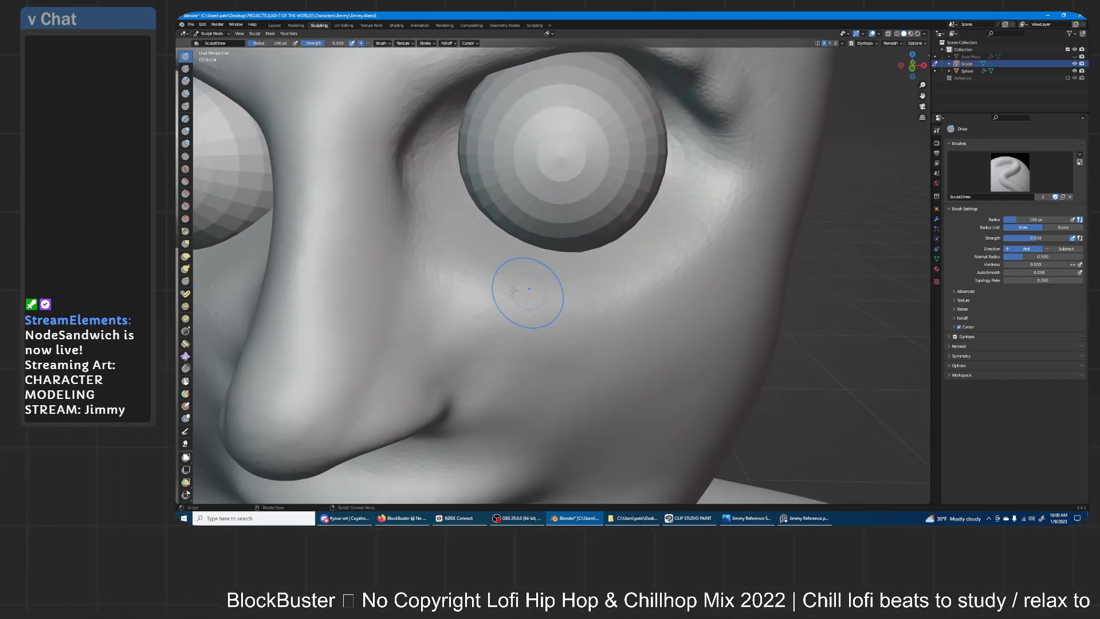
pyautogui.moveTo(424, 220)
pyautogui.mouseDown()
pyautogui.moveTo(558, 252)
pyautogui.moveTo(687, 209)
pyautogui.moveTo(716, 181)
pyautogui.mouseUp()
pyautogui.moveTo(428, 219)
pyautogui.mouseDown()
pyautogui.moveTo(604, 266)
pyautogui.moveTo(476, 269)
pyautogui.moveTo(585, 275)
pyautogui.moveTo(547, 277)
pyautogui.moveTo(719, 248)
pyautogui.moveTo(700, 222)
pyautogui.moveTo(712, 216)
pyautogui.moveTo(636, 284)
pyautogui.moveTo(425, 253)
pyautogui.moveTo(453, 243)
pyautogui.moveTo(573, 283)
pyautogui.moveTo(664, 259)
pyautogui.mouseUp()
pyautogui.moveTo(725, 187)
pyautogui.mouseDown()
pyautogui.moveTo(601, 244)
pyautogui.moveTo(500, 238)
pyautogui.mouseUp()
pyautogui.moveTo(440, 269); pyautogui.dragTo(660, 279)
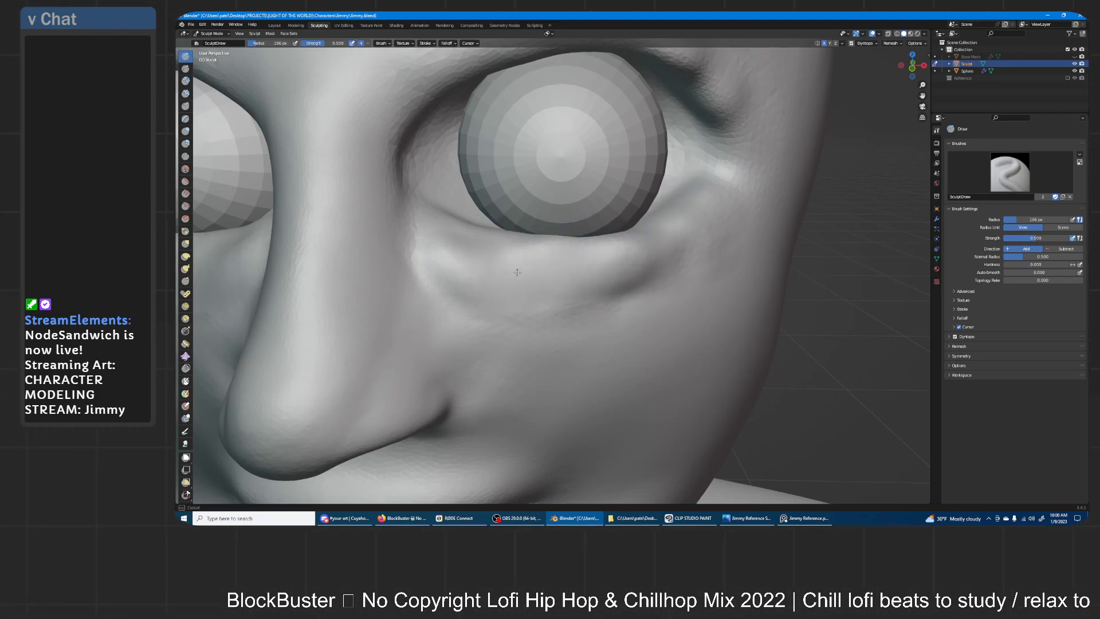
# - Refine the lower eyelid with more Draw strokes and smooth the dent beneath the eyeball
pyautogui.moveTo(740, 230); pyautogui.dragTo(643, 197, button='middle')
pyautogui.moveTo(559, 218)
pyautogui.mouseDown(button='middle')
pyautogui.moveTo(589, 231)
pyautogui.moveTo(593, 180)
pyautogui.mouseUp(button='middle')
pyautogui.moveTo(593, 180)
pyautogui.keyDown('shift'); pyautogui.mouseDown(button='middle')
pyautogui.moveTo(596, 255)
pyautogui.moveTo(574, 285)
pyautogui.mouseUp(button='middle'); pyautogui.keyUp('shift')
pyautogui.moveTo(507, 246)
pyautogui.mouseDown()
pyautogui.moveTo(547, 283)
pyautogui.moveTo(699, 298)
pyautogui.moveTo(590, 281)
pyautogui.moveTo(606, 292)
pyautogui.moveTo(561, 260)
pyautogui.mouseUp()
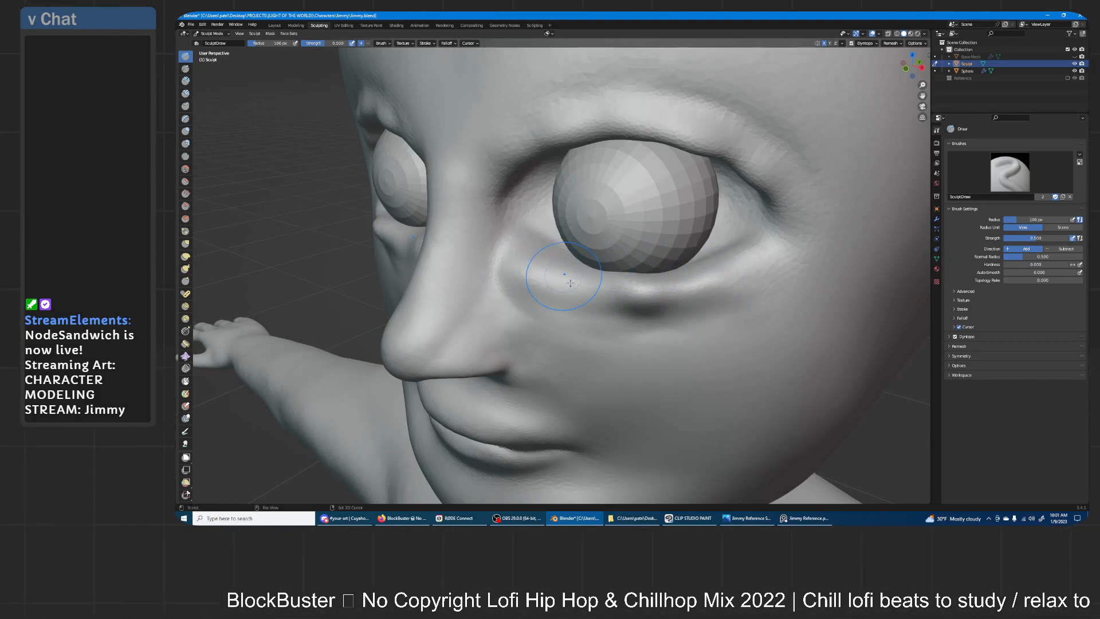
pyautogui.moveTo(657, 282)
pyautogui.keyDown('shift'); pyautogui.mouseDown()
pyautogui.moveTo(621, 290)
pyautogui.moveTo(646, 284)
pyautogui.mouseUp(); pyautogui.keyUp('shift')
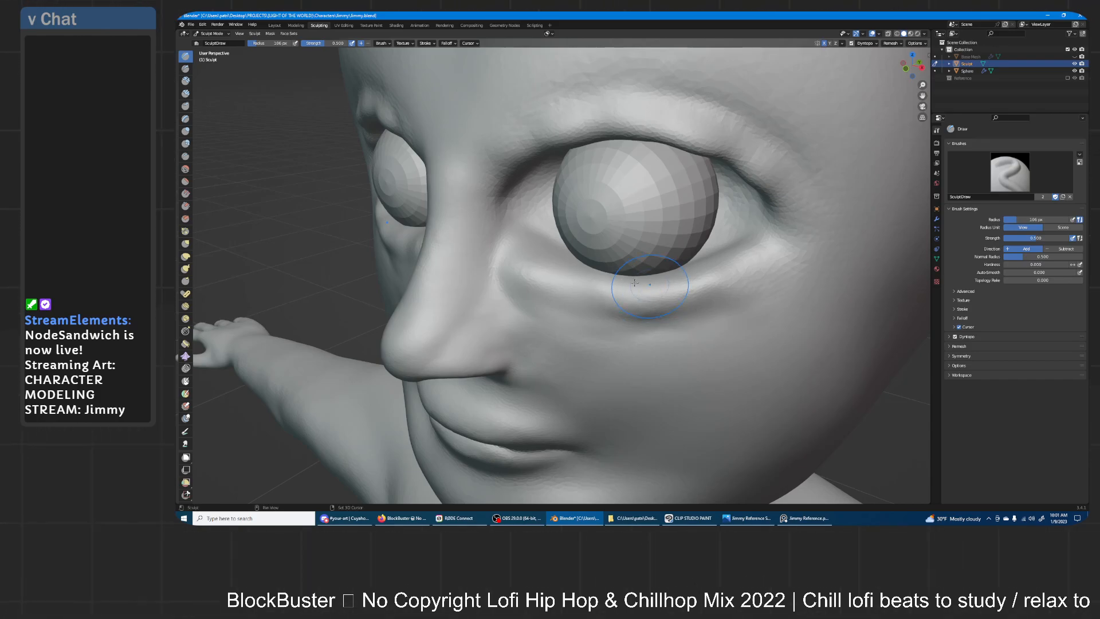
pyautogui.moveTo(613, 265); pyautogui.dragTo(684, 279, button='middle')
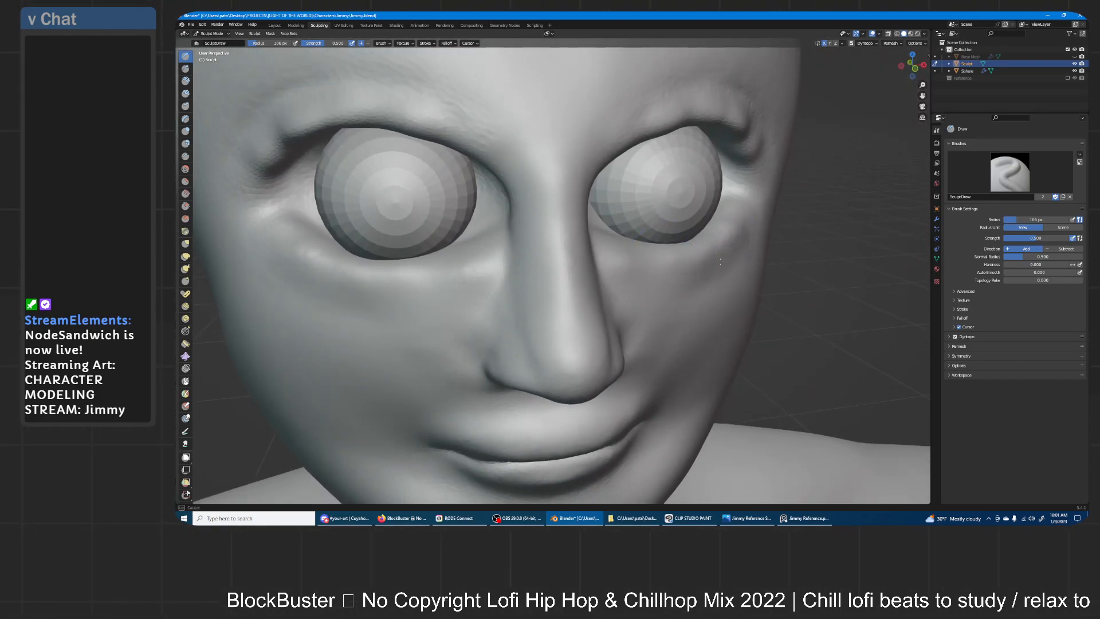
pyautogui.moveTo(705, 265); pyautogui.dragTo(723, 229, button='middle')
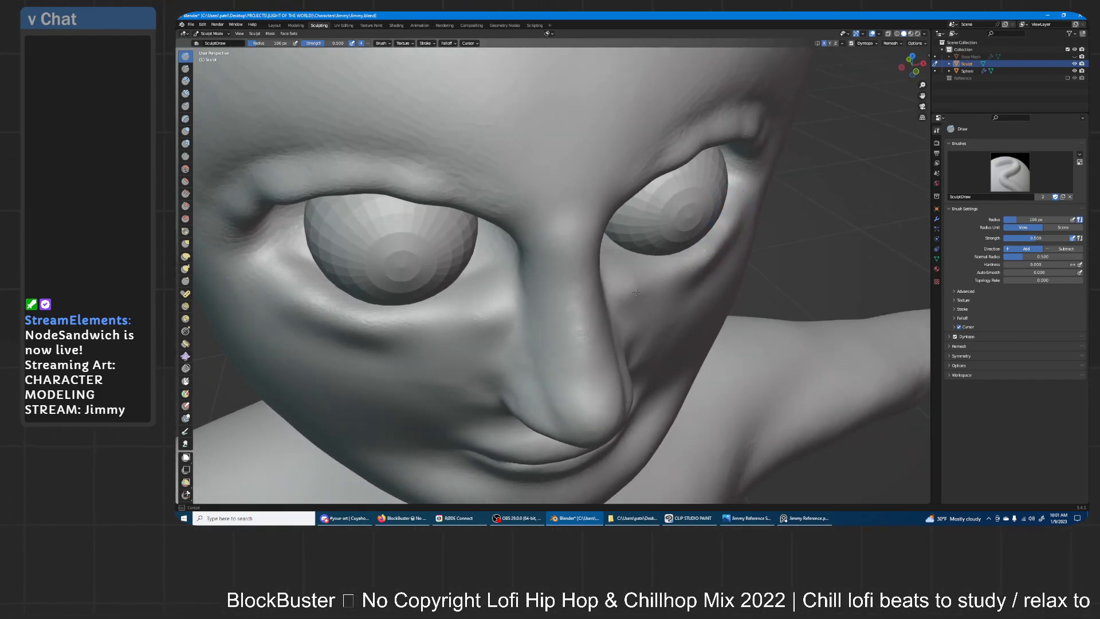
pyautogui.moveTo(641, 284)
pyautogui.mouseDown()
pyautogui.moveTo(663, 283)
pyautogui.moveTo(729, 226)
pyautogui.moveTo(663, 285)
pyautogui.moveTo(716, 252)
pyautogui.mouseUp()
# - Thicken the upper eyelid from the inner corner across the top of the eyeball with the Draw brush
pyautogui.moveTo(716, 252)
pyautogui.mouseDown(button='middle')
pyautogui.moveTo(629, 302)
pyautogui.moveTo(628, 258)
pyautogui.moveTo(602, 259)
pyautogui.mouseUp(button='middle')
pyautogui.moveTo(477, 283)
pyautogui.mouseDown()
pyautogui.moveTo(479, 294)
pyautogui.moveTo(516, 229)
pyautogui.moveTo(636, 140)
pyautogui.mouseUp()
pyautogui.moveTo(539, 200)
pyautogui.mouseDown()
pyautogui.moveTo(658, 137)
pyautogui.moveTo(835, 166)
pyautogui.moveTo(802, 152)
pyautogui.moveTo(676, 143)
pyautogui.moveTo(739, 144)
pyautogui.moveTo(810, 171)
pyautogui.moveTo(768, 150)
pyautogui.mouseUp()
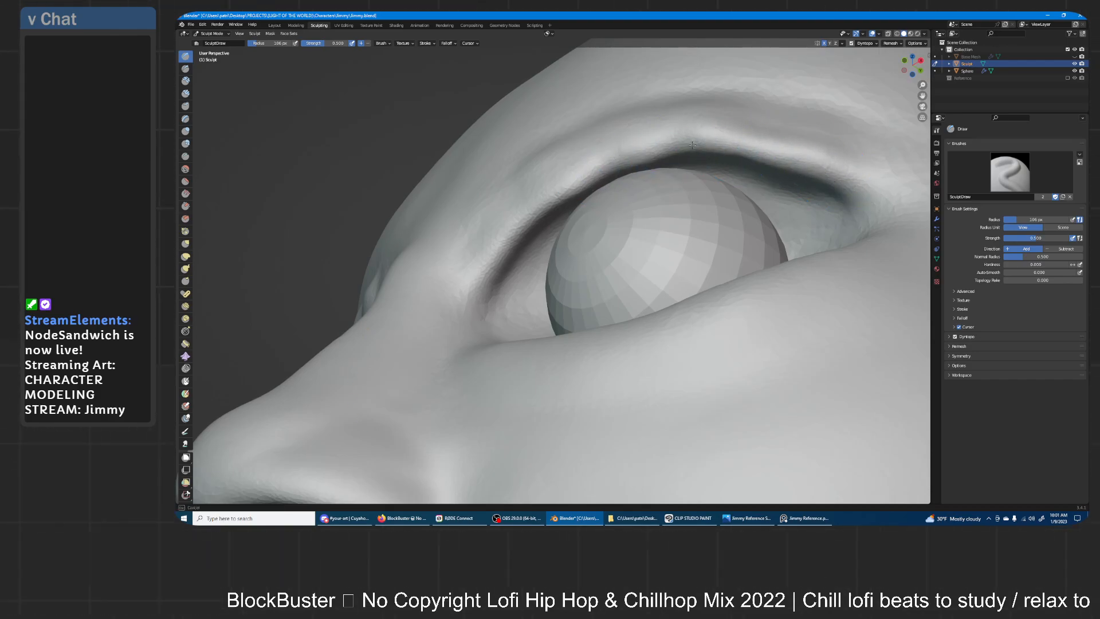
pyautogui.moveTo(575, 188); pyautogui.dragTo(599, 207)
# - Extend the upper eyelid down to the outer corner of the eye with Draw strokes
pyautogui.moveTo(600, 209)
pyautogui.mouseDown(button='middle')
pyautogui.moveTo(734, 217)
pyautogui.moveTo(596, 205)
pyautogui.mouseUp(button='middle')
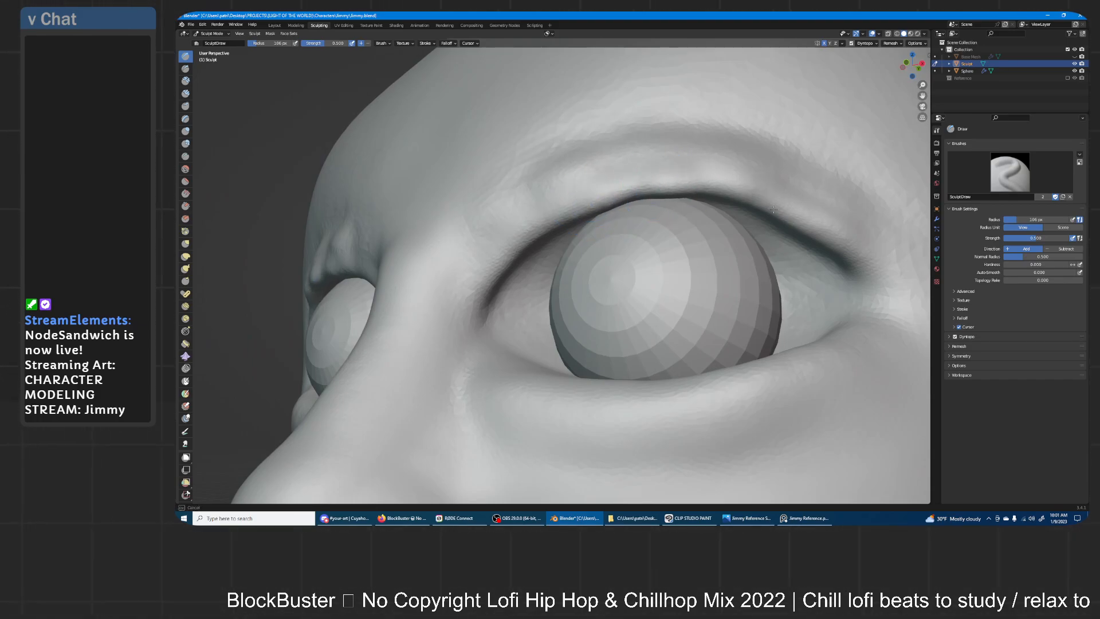
pyautogui.moveTo(845, 256); pyautogui.dragTo(738, 192)
pyautogui.moveTo(818, 235); pyautogui.dragTo(751, 204)
pyautogui.moveTo(842, 251); pyautogui.dragTo(865, 275)
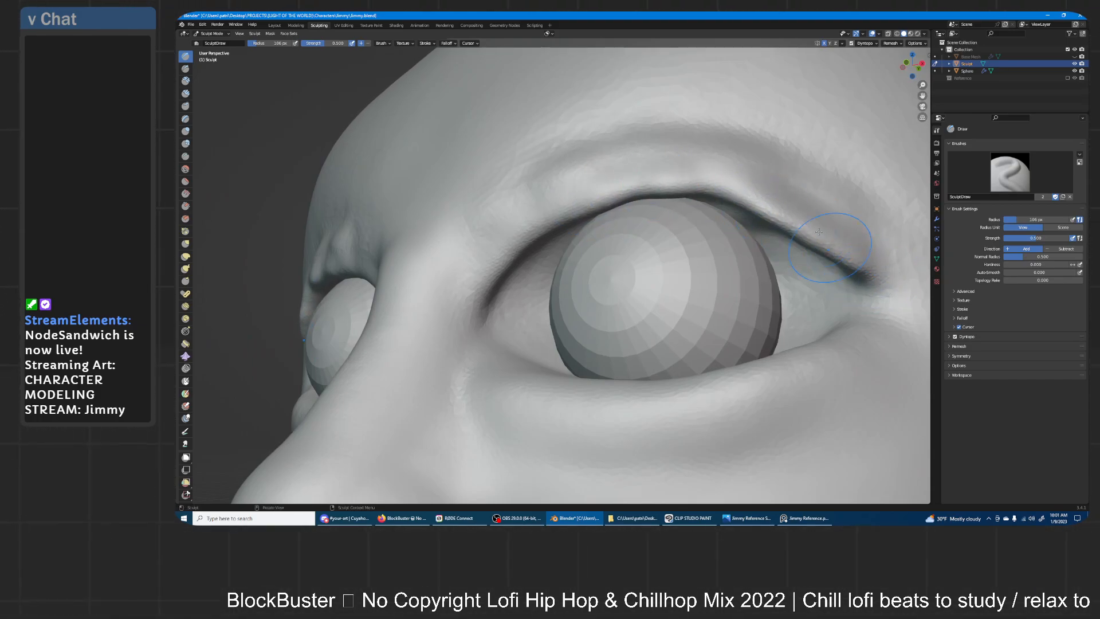
# - Enlarge the Draw brush and fill in the lower eyelid near the outer corner of the eye
pyautogui.scroll(-4, 756, 228)
pyautogui.moveTo(757, 228)
pyautogui.mouseDown(button='middle')
pyautogui.moveTo(790, 250)
pyautogui.moveTo(703, 258)
pyautogui.mouseUp(button='middle')
pyautogui.scroll(2, 716, 260)
pyautogui.moveTo(691, 298); pyautogui.dragTo(678, 235, button='middle')
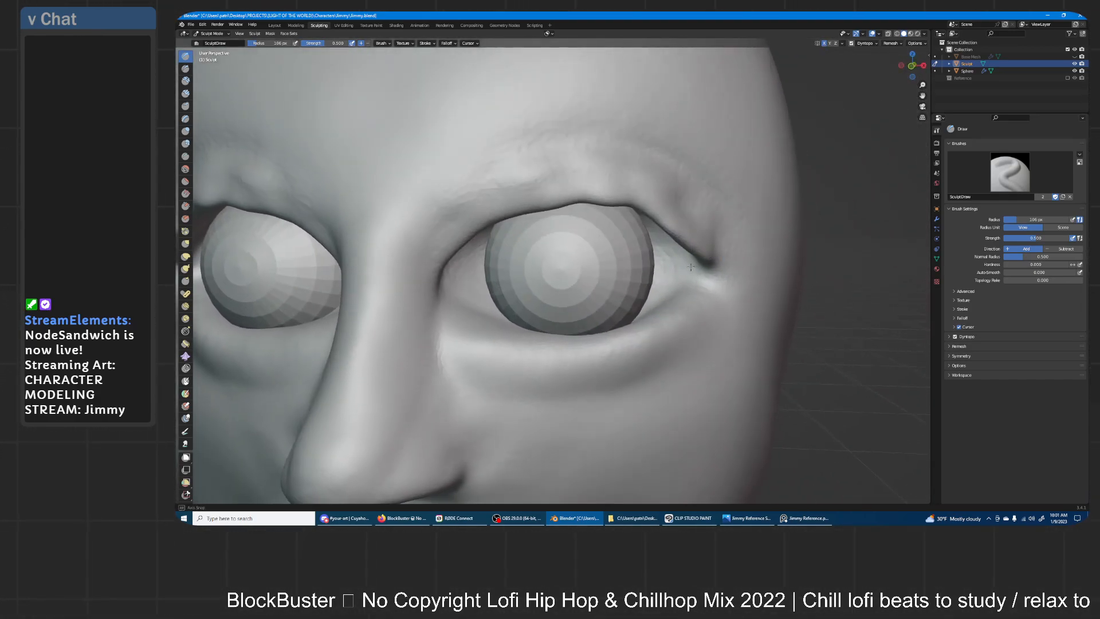
pyautogui.scroll(2, 678, 232)
pyautogui.press('f')
pyautogui.click(666, 257)
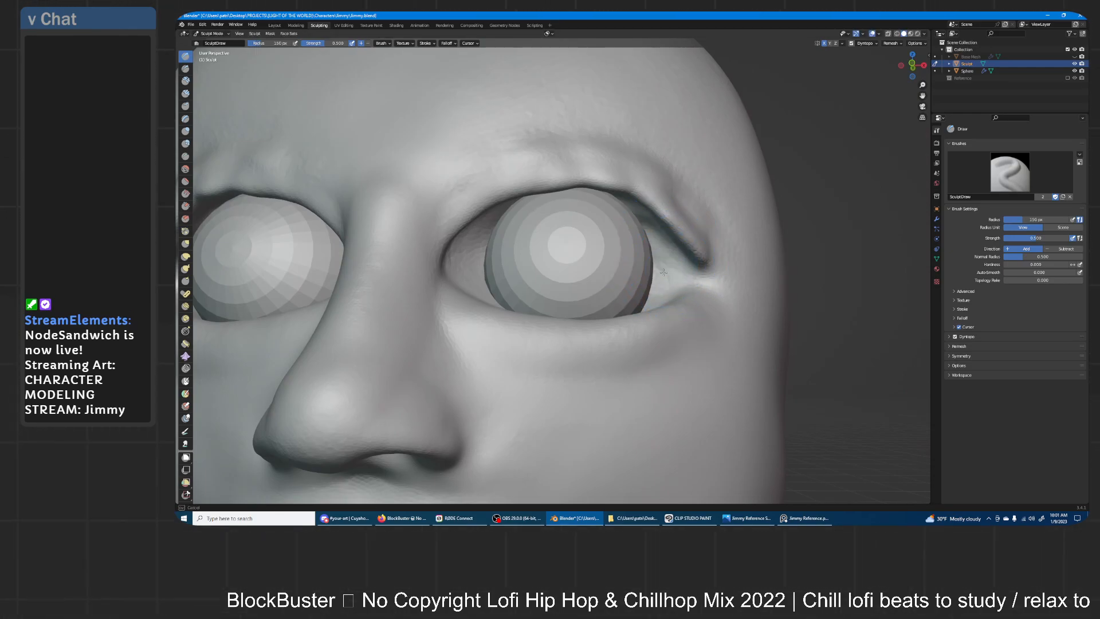
pyautogui.moveTo(635, 218); pyautogui.dragTo(515, 381, button='middle')
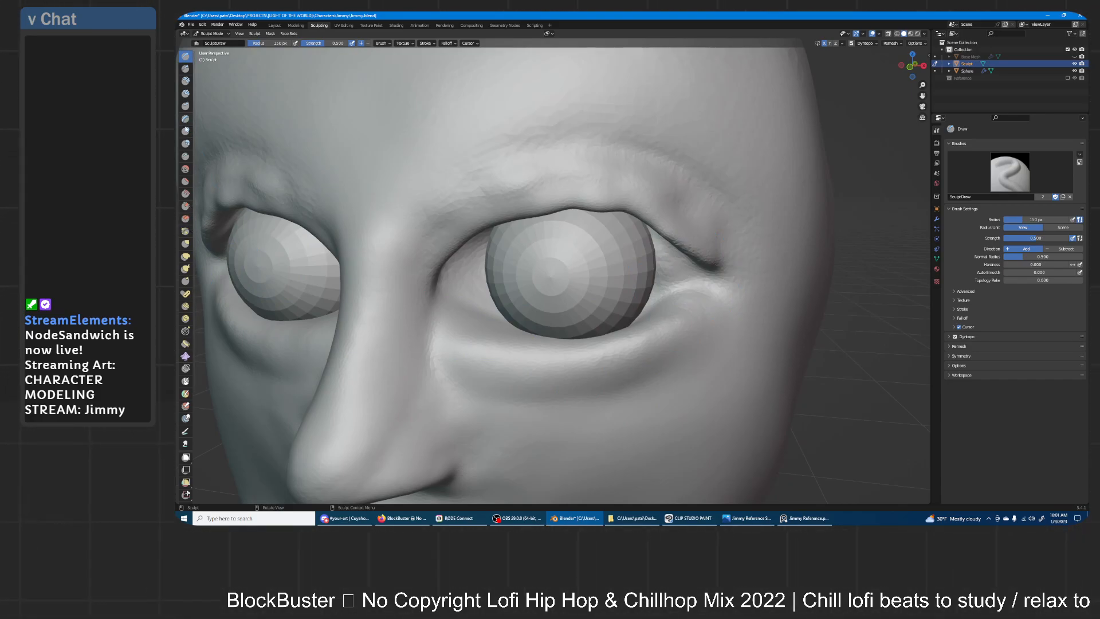
# - Reshape the outer eye corner and upper eyelid around the eyeball with the Grab brush
pyautogui.click(186, 243)
pyautogui.scroll(-6, 579, 172)
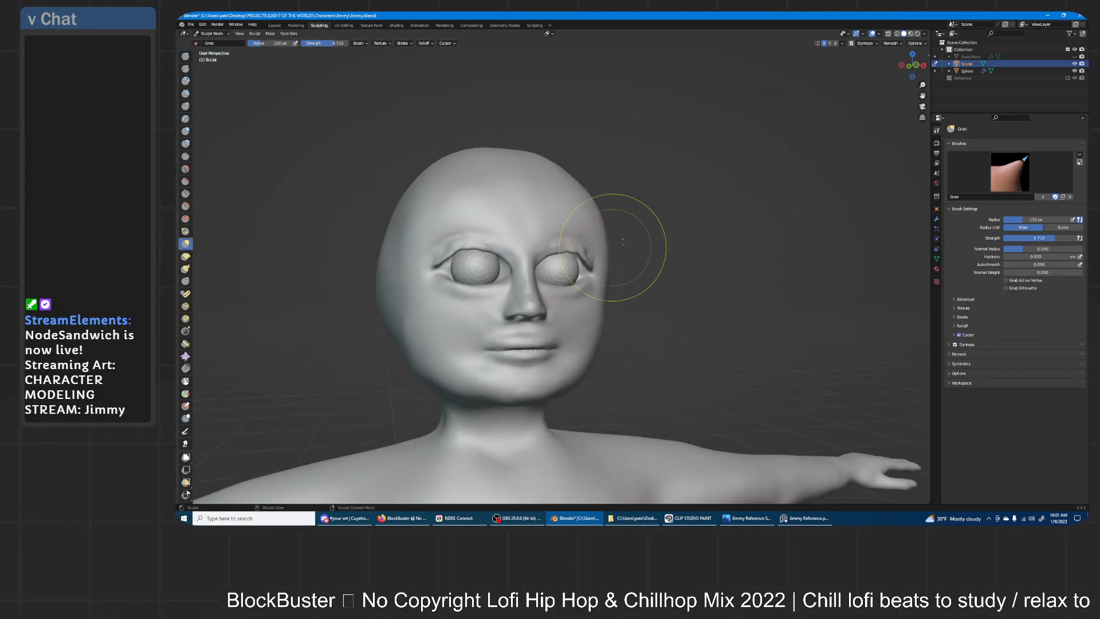
pyautogui.scroll(4, 597, 274)
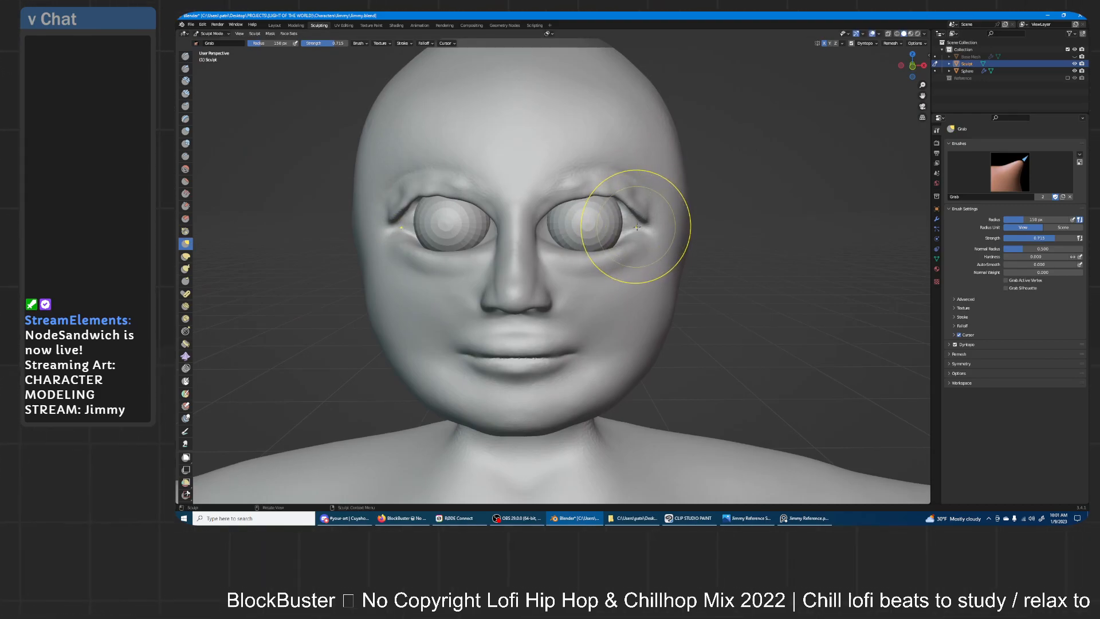
pyautogui.moveTo(629, 229)
pyautogui.mouseDown()
pyautogui.moveTo(634, 201)
pyautogui.moveTo(603, 191)
pyautogui.mouseUp()
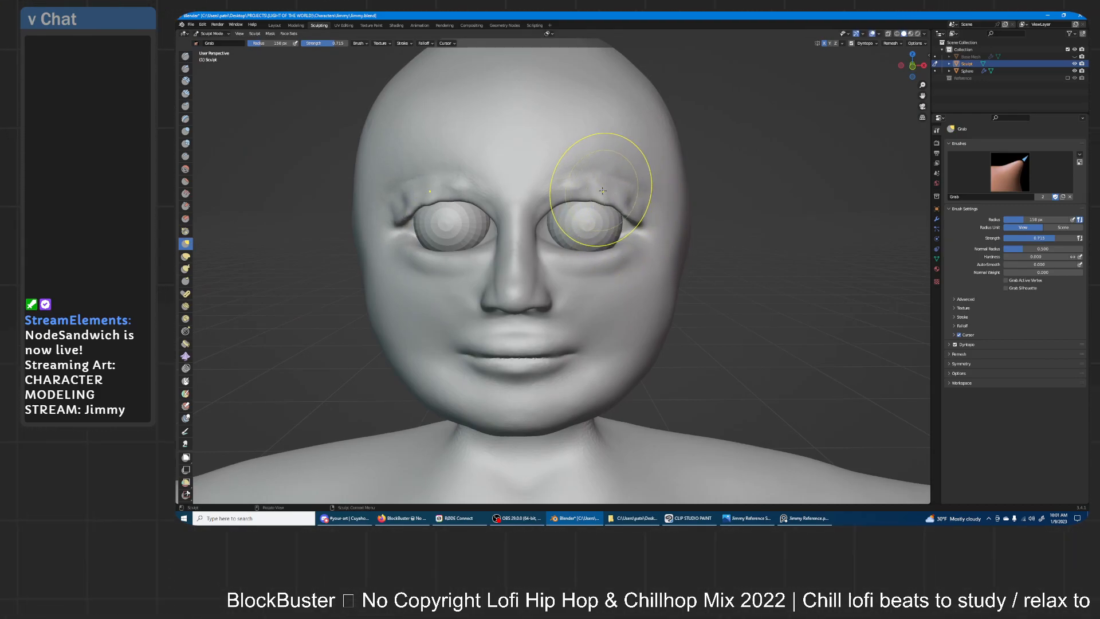
pyautogui.moveTo(638, 232)
pyautogui.mouseDown(button='middle')
pyautogui.moveTo(602, 245)
pyautogui.moveTo(615, 246)
pyautogui.moveTo(579, 243)
pyautogui.moveTo(552, 196)
pyautogui.mouseUp(button='middle')
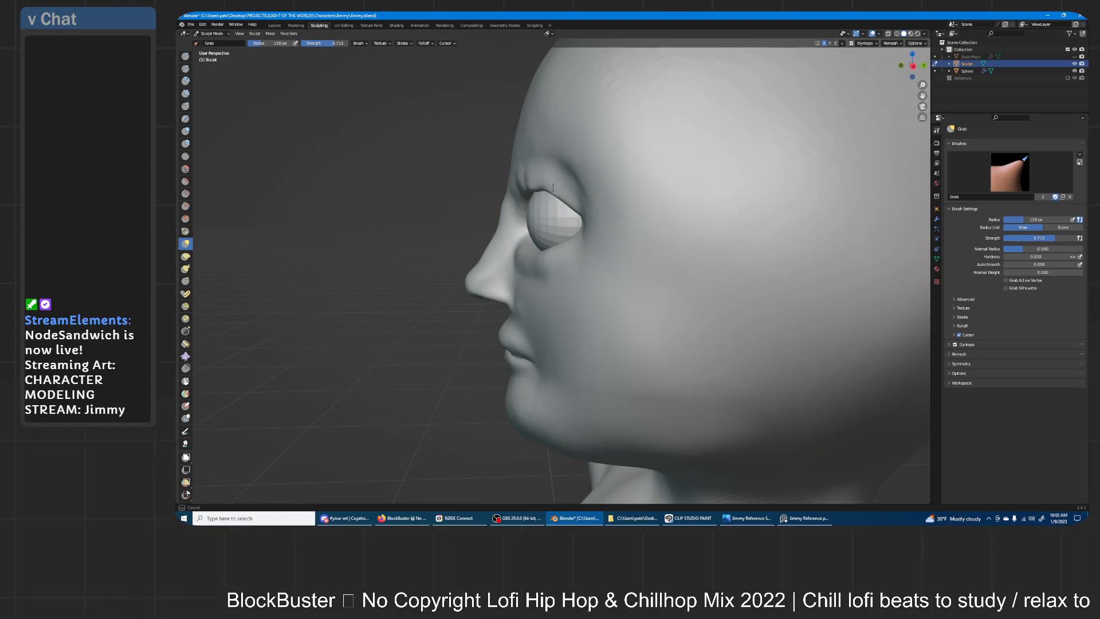
pyautogui.moveTo(545, 203); pyautogui.dragTo(632, 188, button='middle')
pyautogui.moveTo(602, 193); pyautogui.dragTo(600, 193)
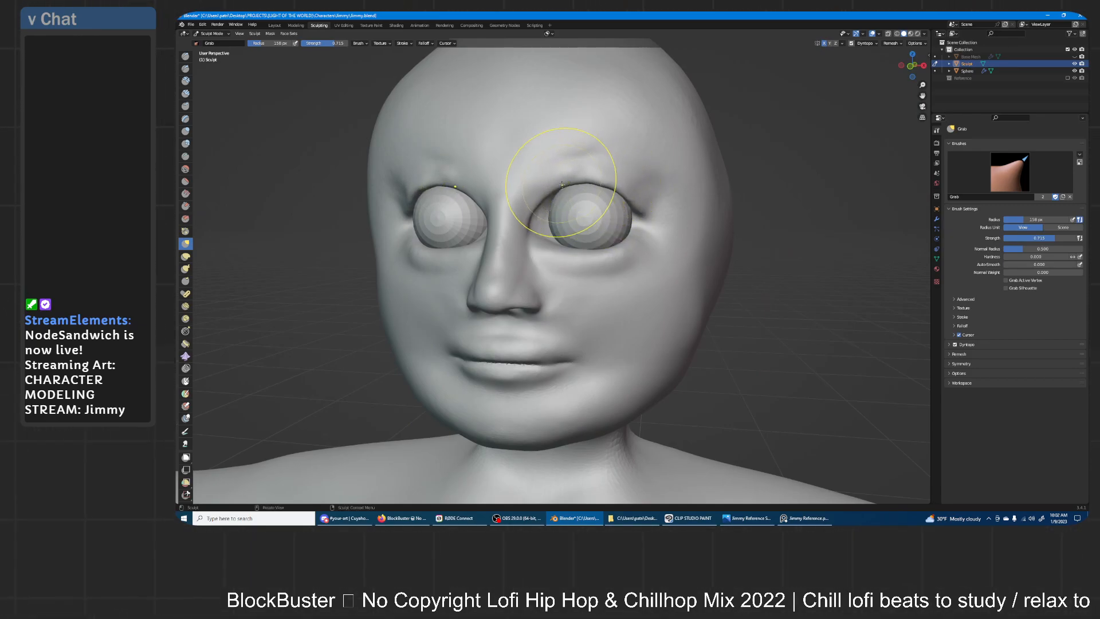
pyautogui.moveTo(639, 209)
pyautogui.mouseDown(button='middle')
pyautogui.moveTo(579, 207)
pyautogui.moveTo(605, 209)
pyautogui.mouseUp(button='middle')
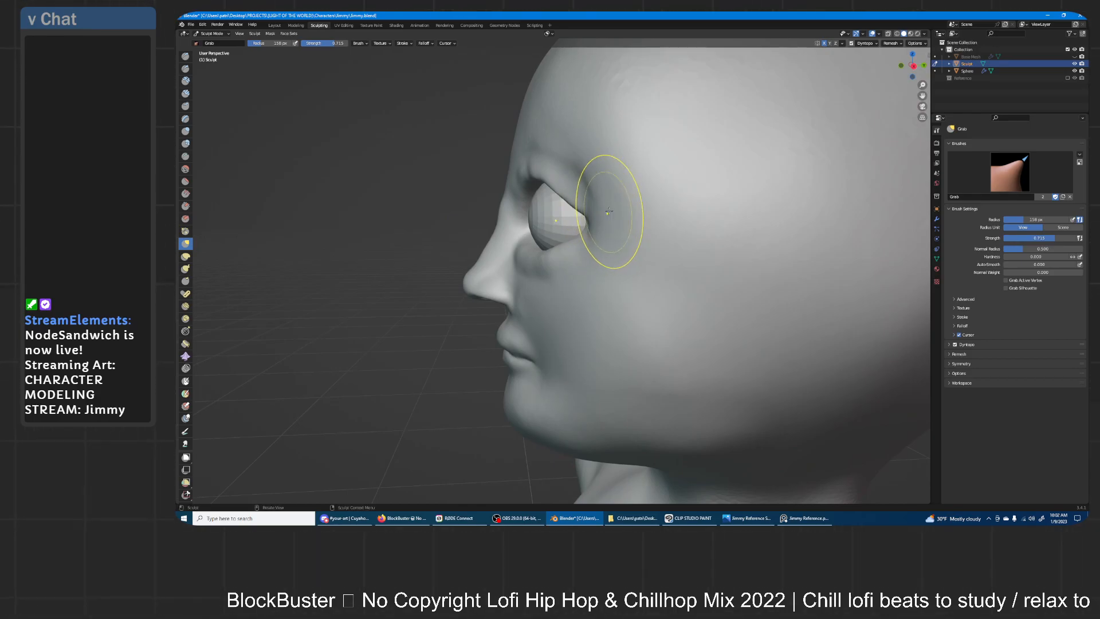
# - Thicken the upper eyelid fold from the inner to the outer corner with the Inflate brush
pyautogui.moveTo(557, 160); pyautogui.dragTo(658, 170, button='middle')
pyautogui.scroll(3, 552, 269)
pyautogui.moveTo(381, 287); pyautogui.dragTo(380, 319, button='middle')
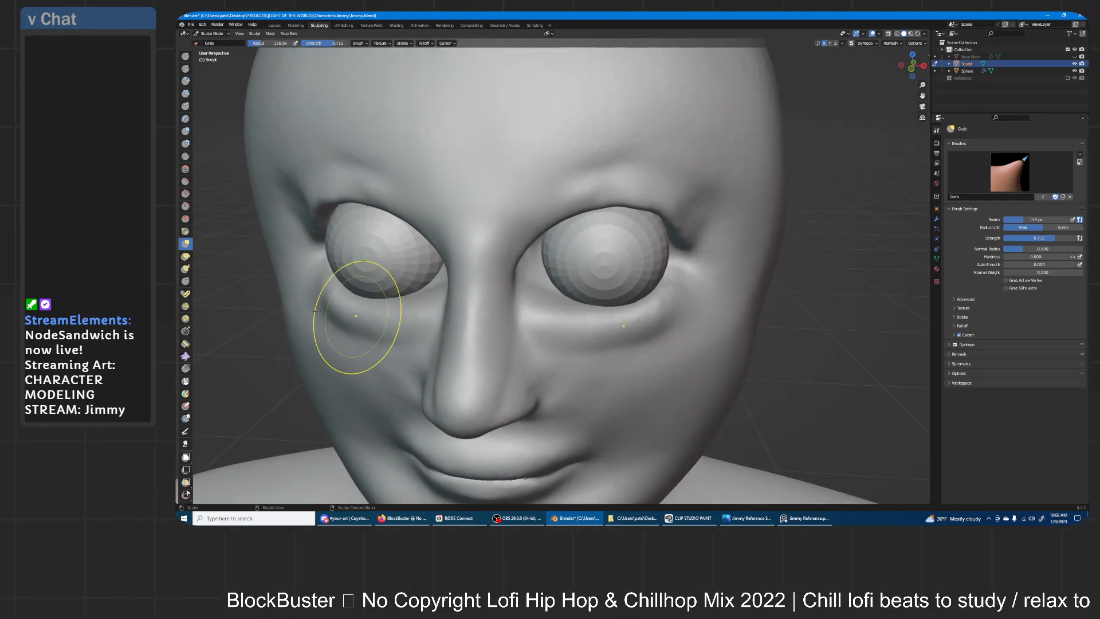
pyautogui.click(185, 131)
pyautogui.moveTo(515, 264)
pyautogui.mouseDown(button='middle')
pyautogui.moveTo(516, 250)
pyautogui.moveTo(492, 247)
pyautogui.moveTo(503, 257)
pyautogui.mouseUp(button='middle')
pyautogui.scroll(1, 504, 246)
pyautogui.moveTo(493, 246)
pyautogui.mouseDown()
pyautogui.moveTo(503, 182)
pyautogui.moveTo(592, 181)
pyautogui.mouseUp()
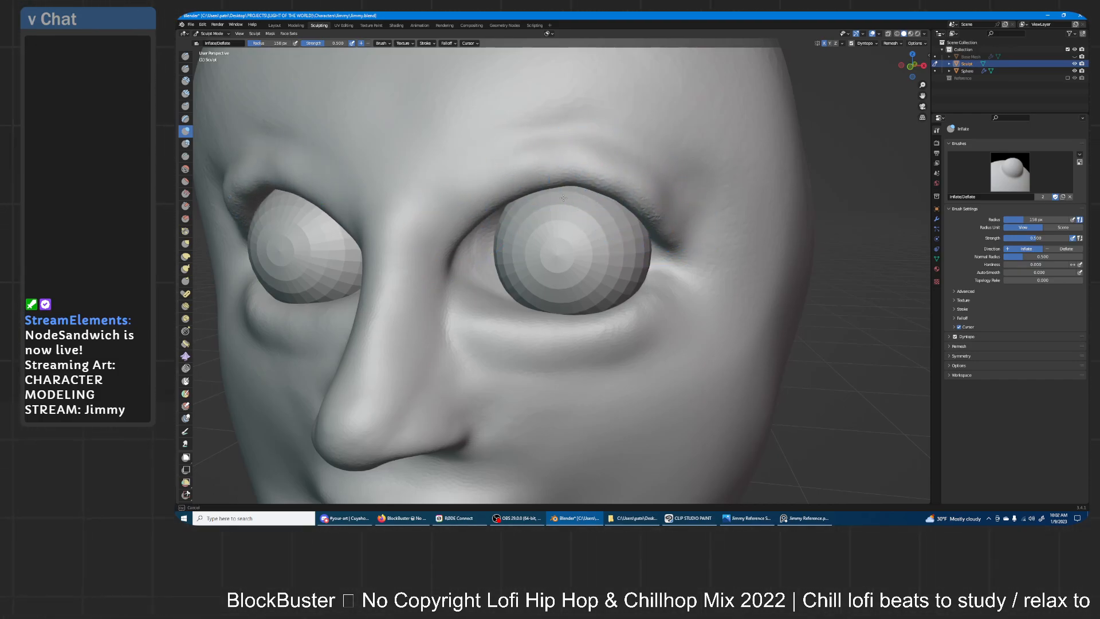
pyautogui.moveTo(594, 155)
pyautogui.mouseDown()
pyautogui.moveTo(494, 179)
pyautogui.moveTo(600, 184)
pyautogui.mouseUp()
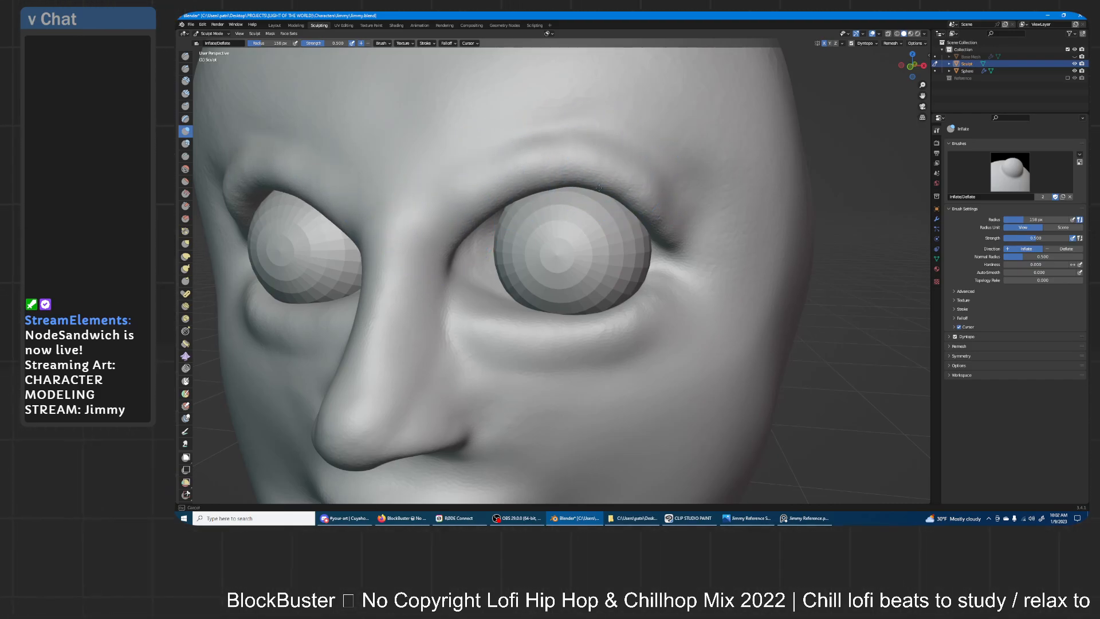
pyautogui.moveTo(669, 233); pyautogui.dragTo(667, 231)
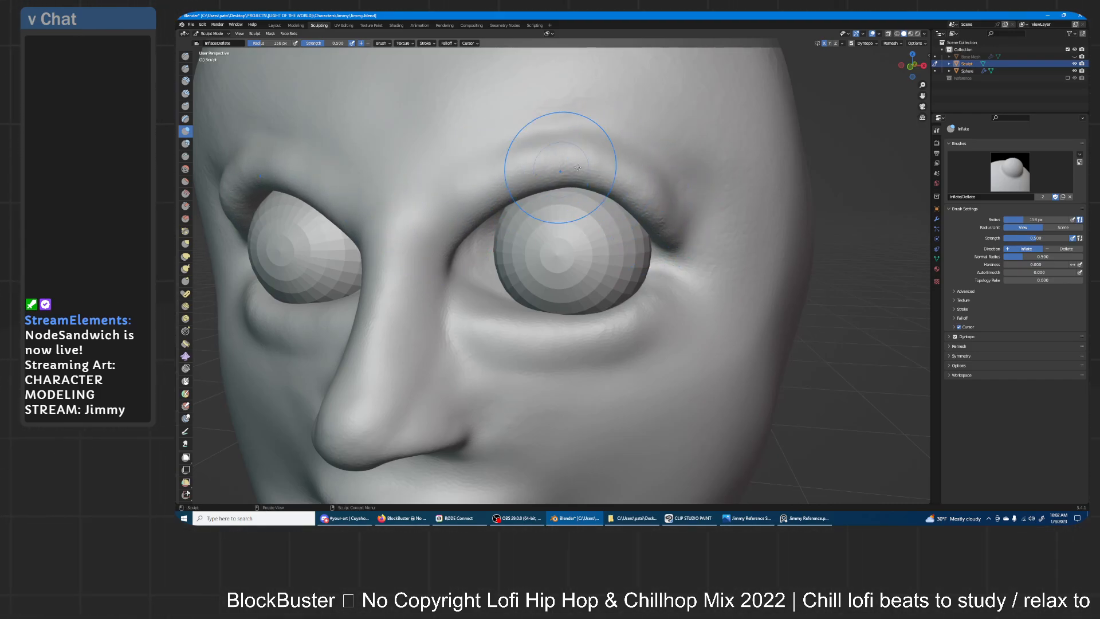
pyautogui.moveTo(559, 172)
pyautogui.mouseDown(button='middle')
pyautogui.moveTo(661, 172)
pyautogui.moveTo(636, 192)
pyautogui.moveTo(622, 228)
pyautogui.moveTo(559, 223)
pyautogui.mouseUp(button='middle')
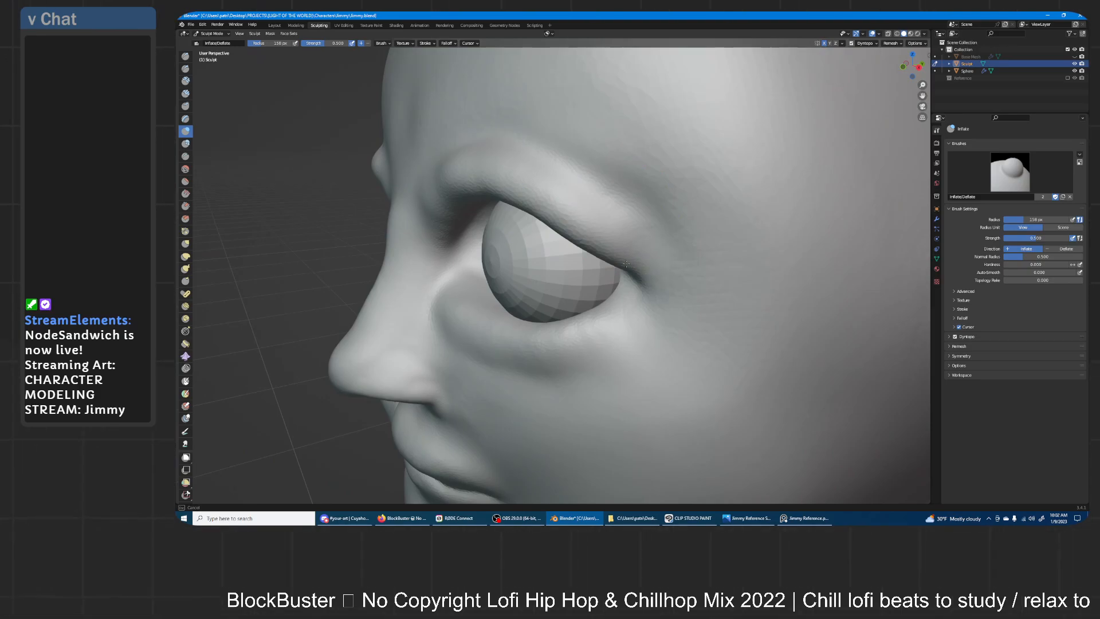
pyautogui.moveTo(586, 248); pyautogui.dragTo(636, 241, button='middle')
pyautogui.moveTo(596, 189); pyautogui.dragTo(576, 232, button='middle')
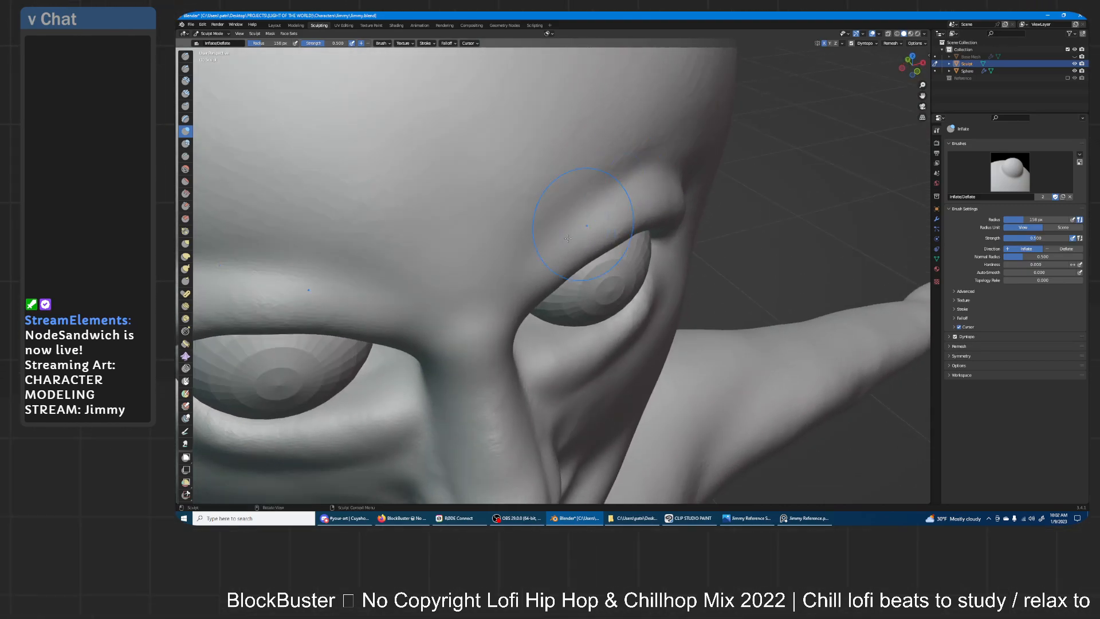
# - Inflate the lower eyelid fold from the outer corner of the eye toward the nose
pyautogui.moveTo(637, 212); pyautogui.dragTo(565, 147, button='middle')
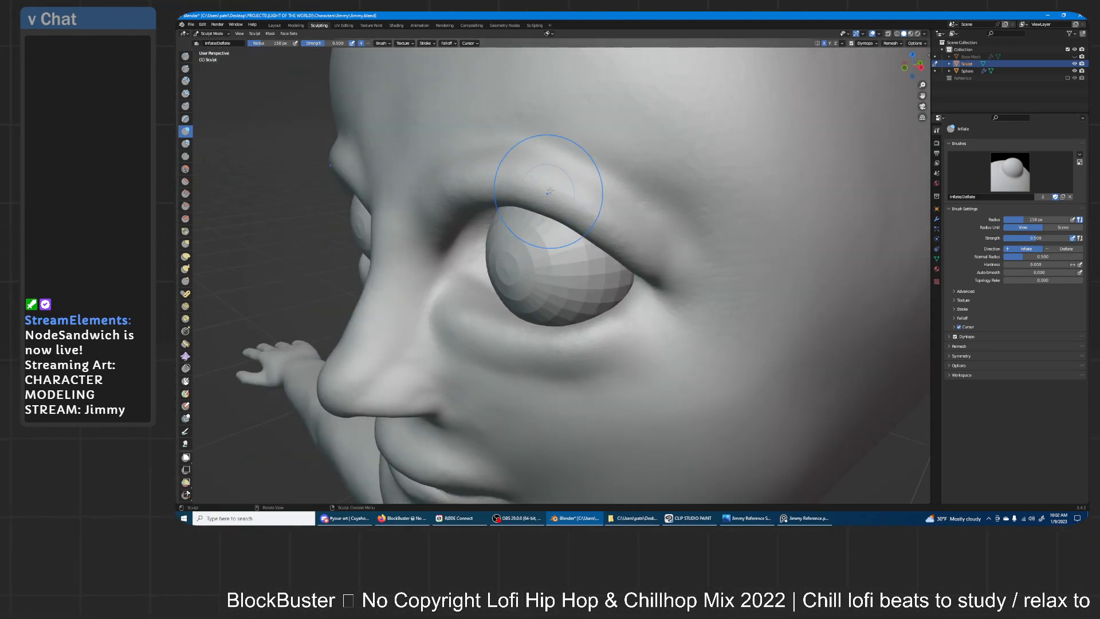
pyautogui.moveTo(655, 268); pyautogui.dragTo(723, 261, button='middle')
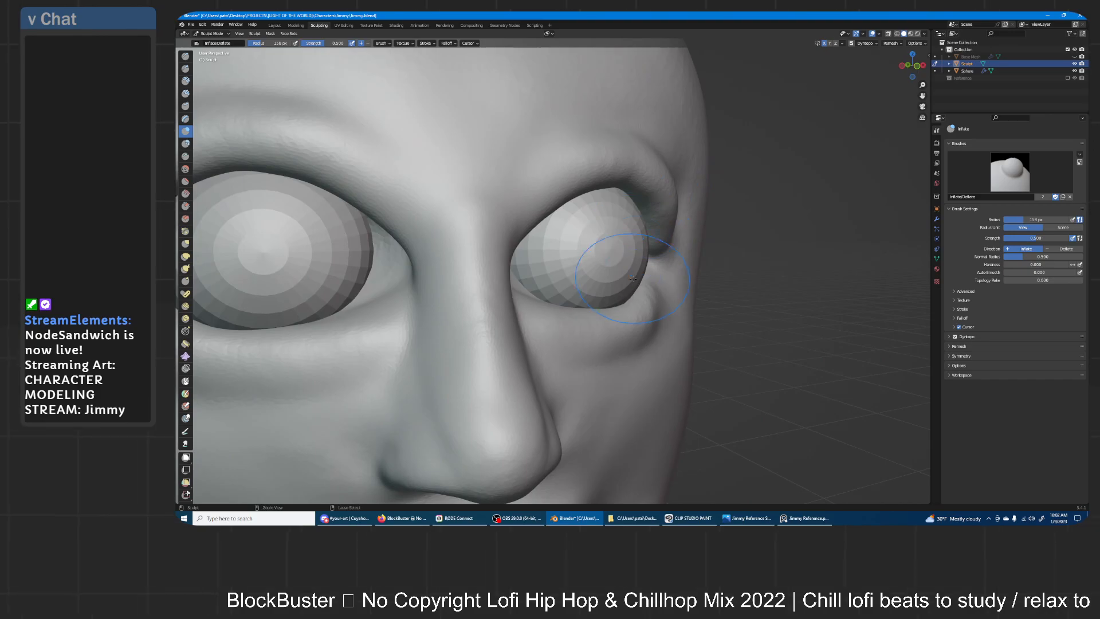
pyautogui.keyDown('shift'); pyautogui.moveTo(608, 255); pyautogui.dragTo(611, 181, button='middle'); pyautogui.keyUp('shift')
pyautogui.scroll(2, 636, 186)
pyautogui.moveTo(636, 235); pyautogui.dragTo(502, 278, button='middle')
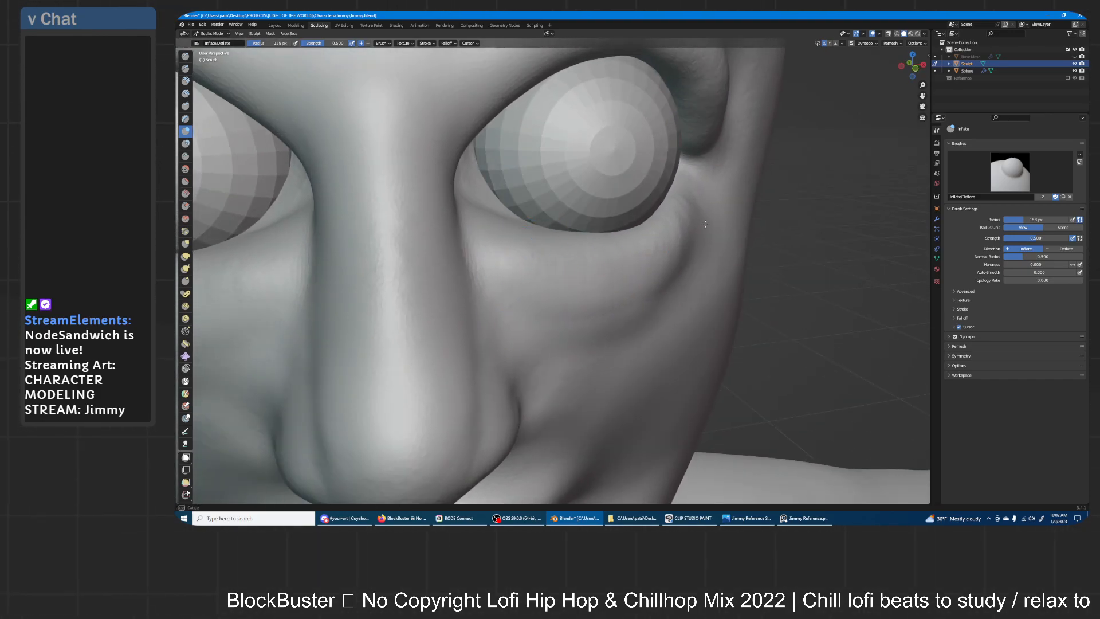
pyautogui.moveTo(696, 243); pyautogui.dragTo(660, 236, button='middle')
pyautogui.moveTo(690, 220)
pyautogui.mouseDown()
pyautogui.moveTo(601, 282)
pyautogui.moveTo(502, 300)
pyautogui.mouseUp()
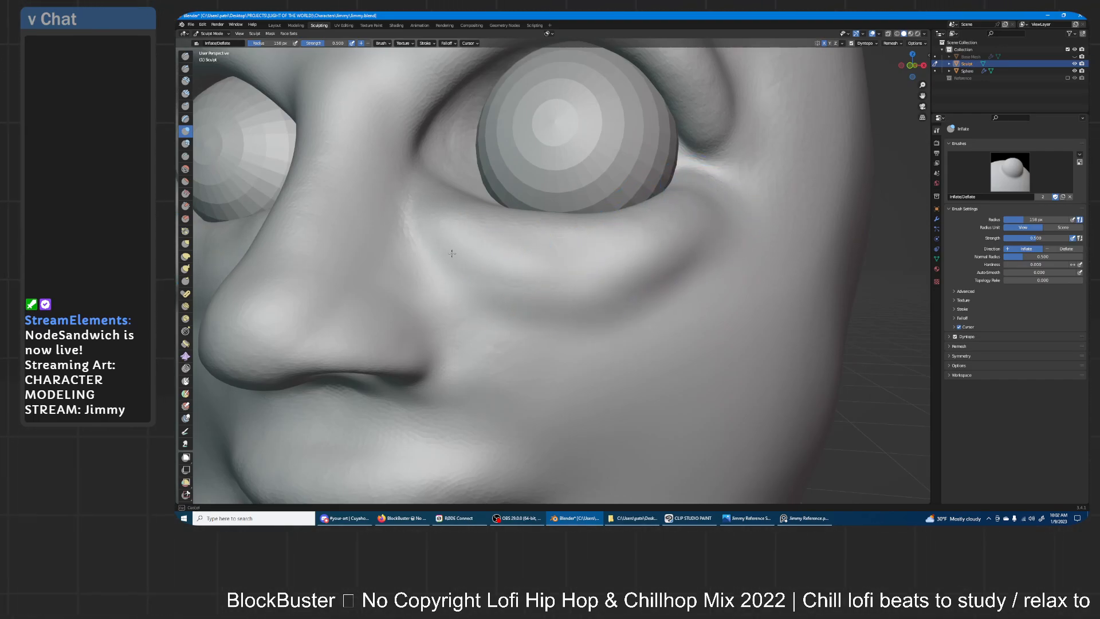
# - Build up the lower eyelid rim beneath the eyeball with further Inflate strokes on its outer and middle parts
pyautogui.moveTo(662, 221); pyautogui.dragTo(662, 264, button='middle')
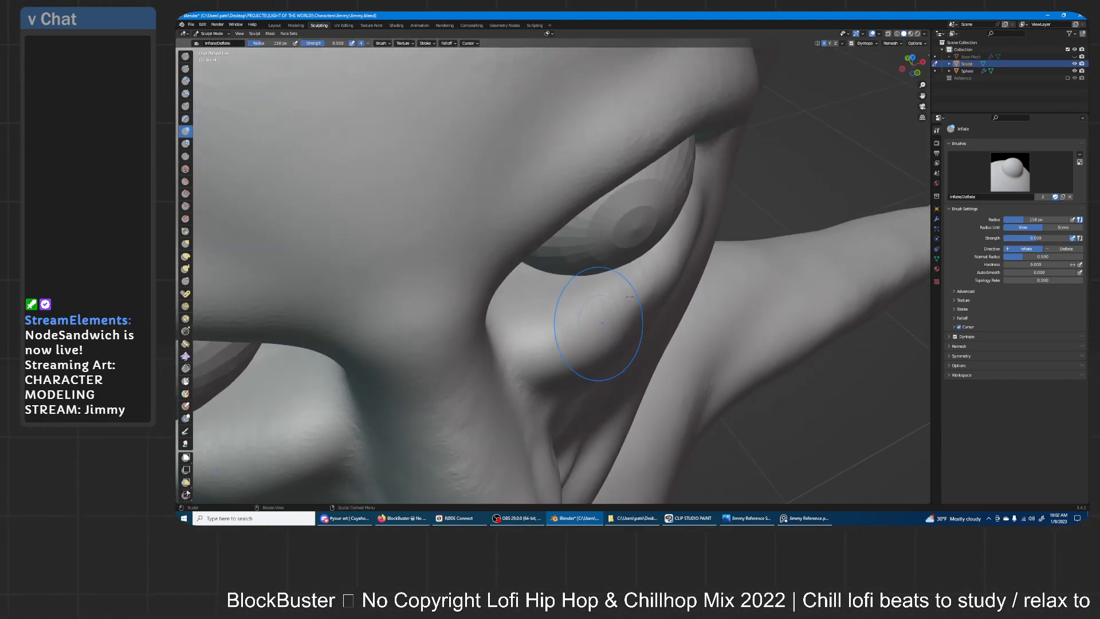
pyautogui.moveTo(636, 301); pyautogui.dragTo(610, 328, button='middle')
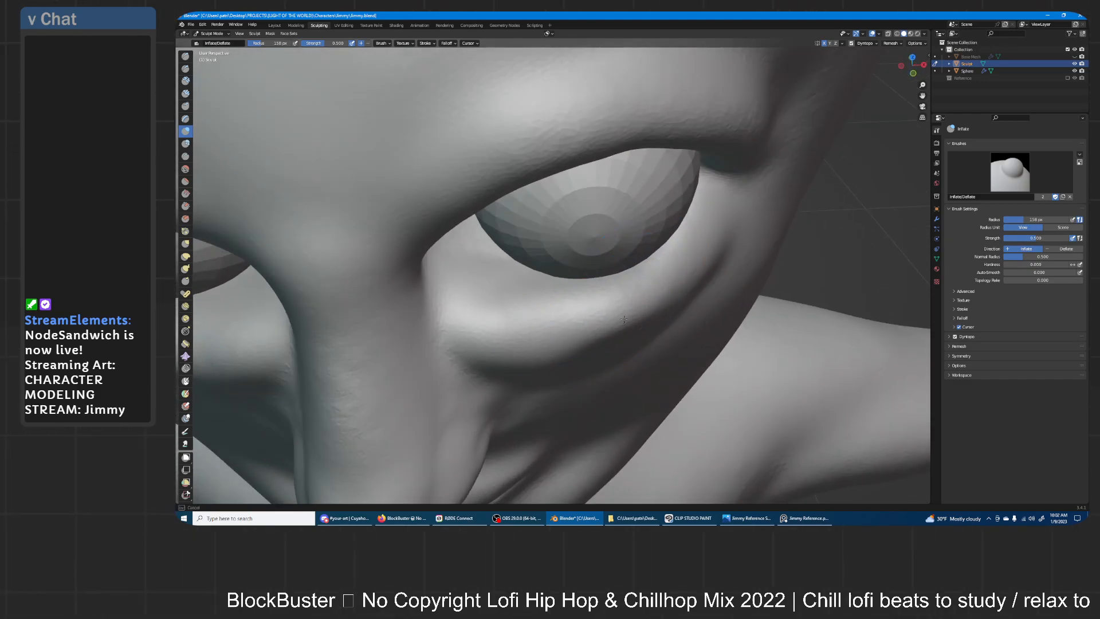
pyautogui.moveTo(706, 266); pyautogui.dragTo(717, 246)
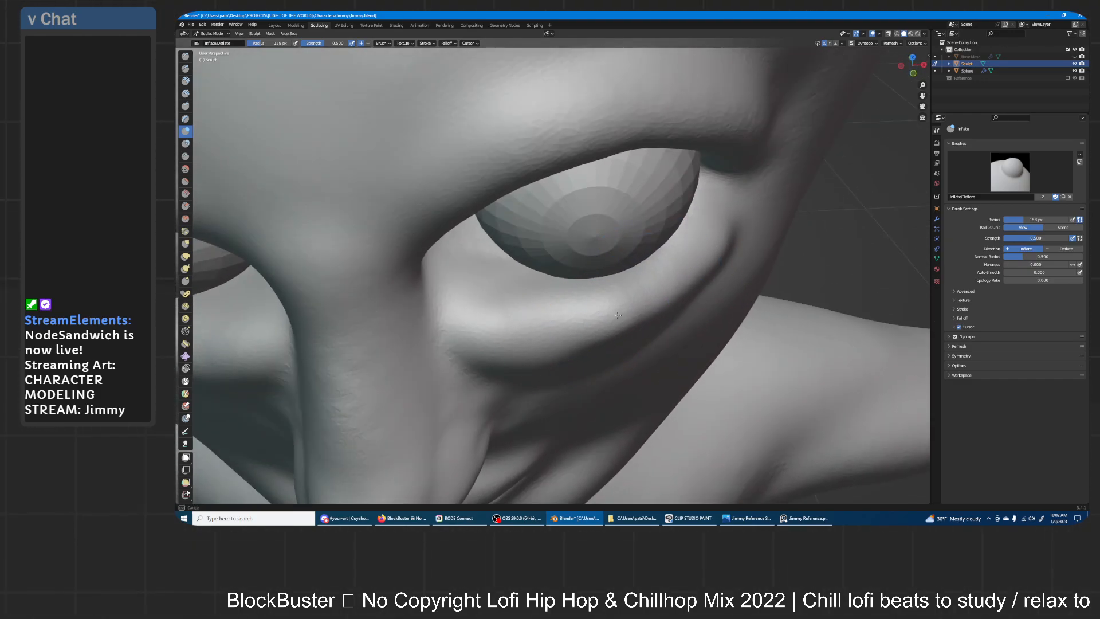
pyautogui.moveTo(598, 310); pyautogui.dragTo(516, 318)
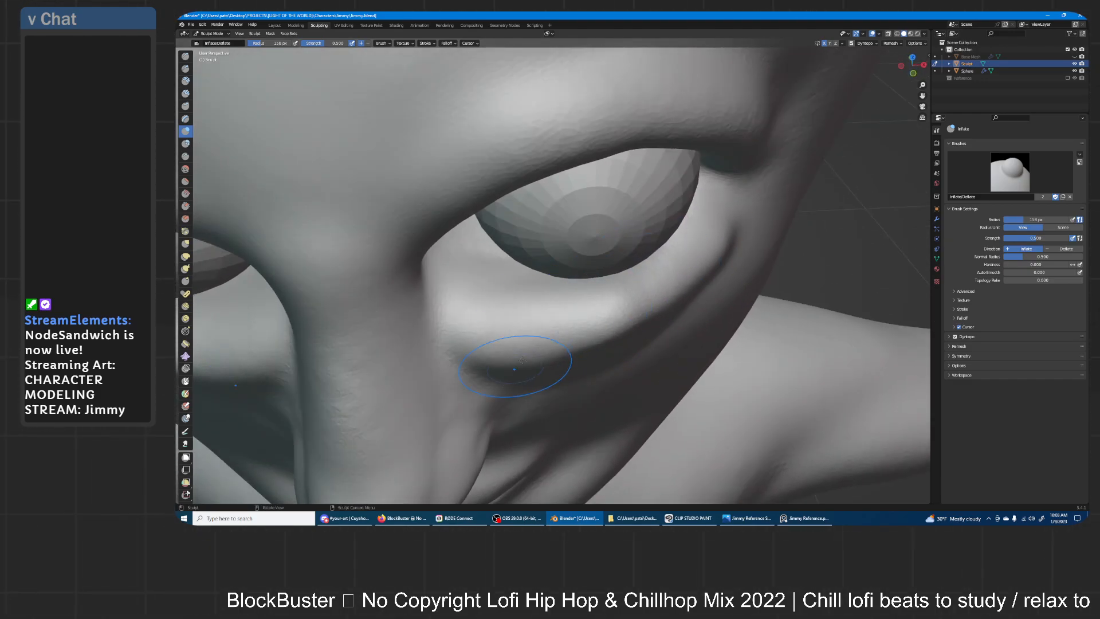
pyautogui.moveTo(517, 367); pyautogui.dragTo(495, 290, button='middle')
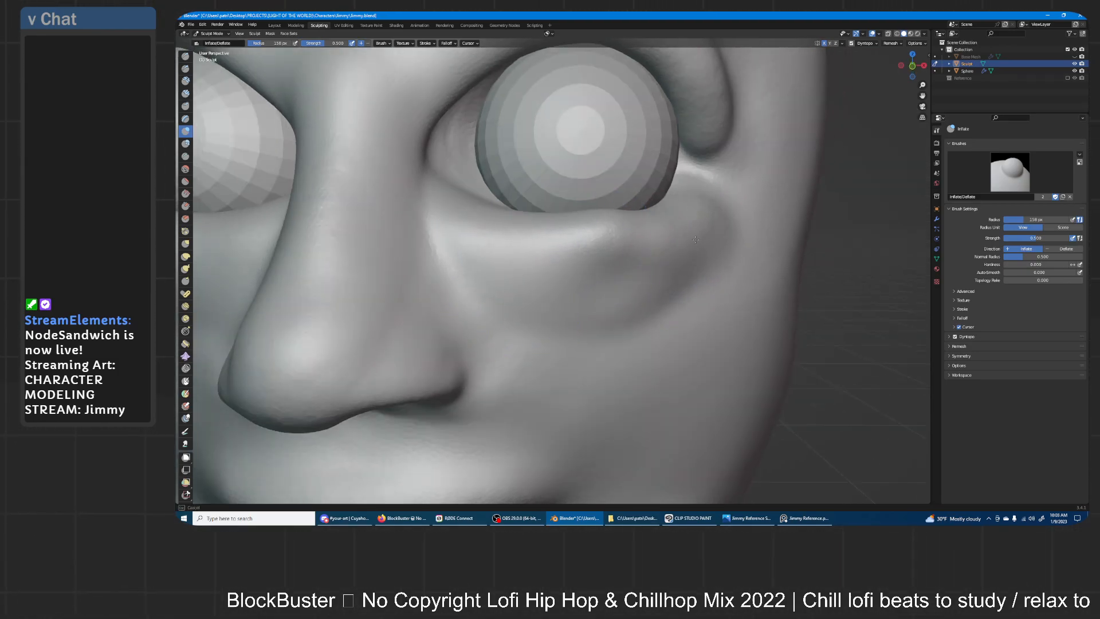
pyautogui.moveTo(618, 241)
pyautogui.mouseDown(button='middle')
pyautogui.moveTo(621, 266)
pyautogui.moveTo(602, 243)
pyautogui.moveTo(594, 249)
pyautogui.mouseUp(button='middle')
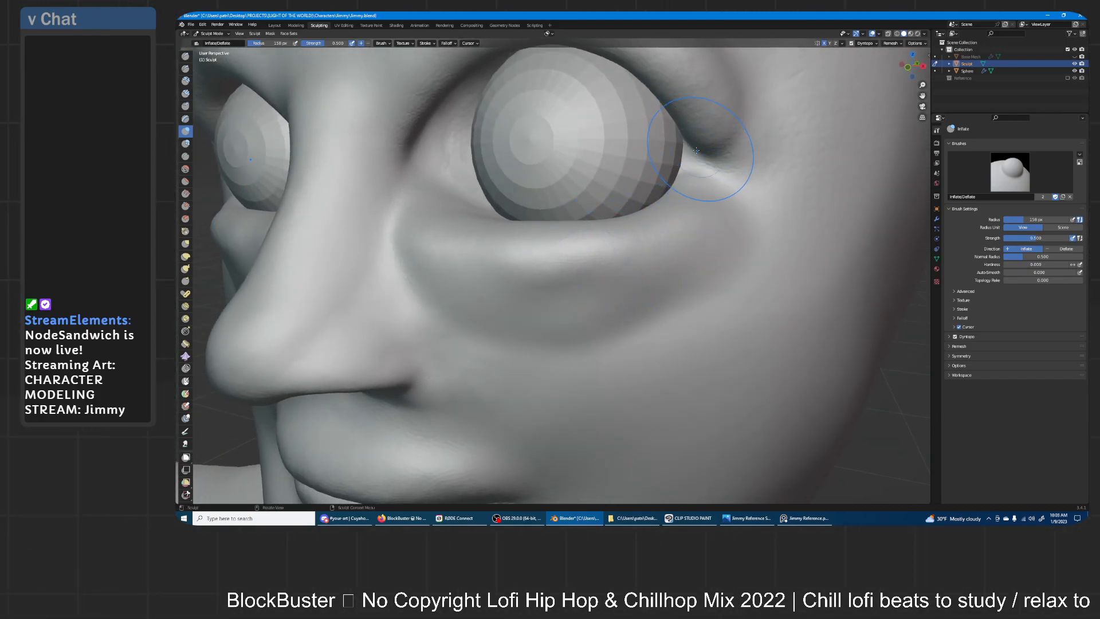
# - Inflate the outer end of the upper eyelid where it meets the lower eyelid
pyautogui.moveTo(697, 152); pyautogui.dragTo(686, 125)
pyautogui.moveTo(697, 103); pyautogui.dragTo(673, 162, button='middle')
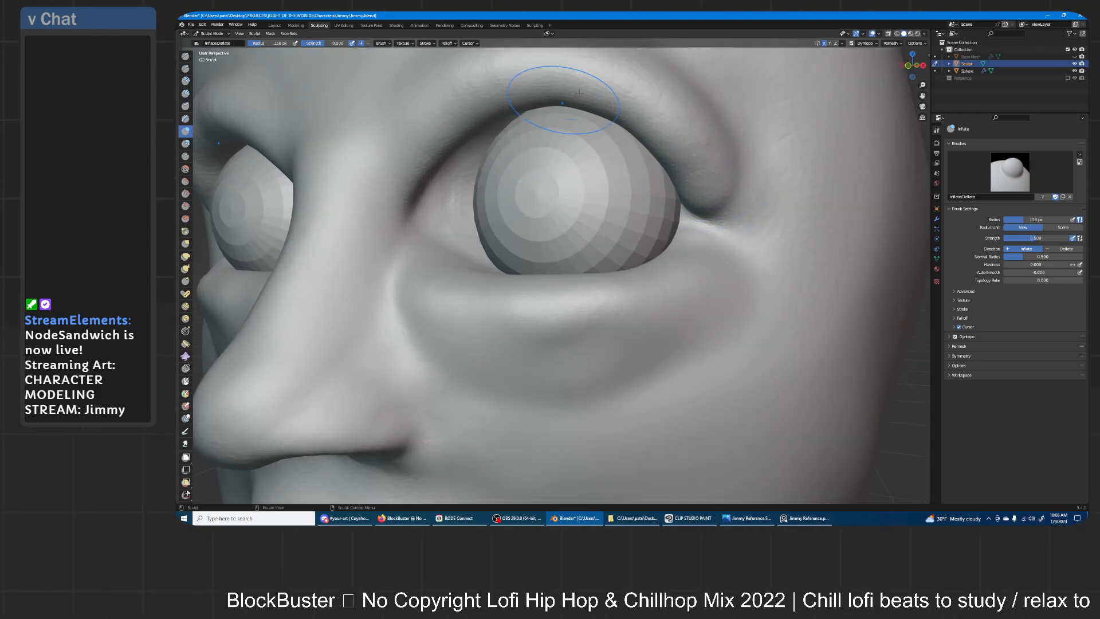
pyautogui.moveTo(407, 172)
pyautogui.mouseDown(button='middle')
pyautogui.moveTo(715, 184)
pyautogui.moveTo(663, 184)
pyautogui.moveTo(499, 259)
pyautogui.moveTo(499, 207)
pyautogui.mouseUp(button='middle')
pyautogui.moveTo(498, 246); pyautogui.dragTo(551, 203, button='middle')
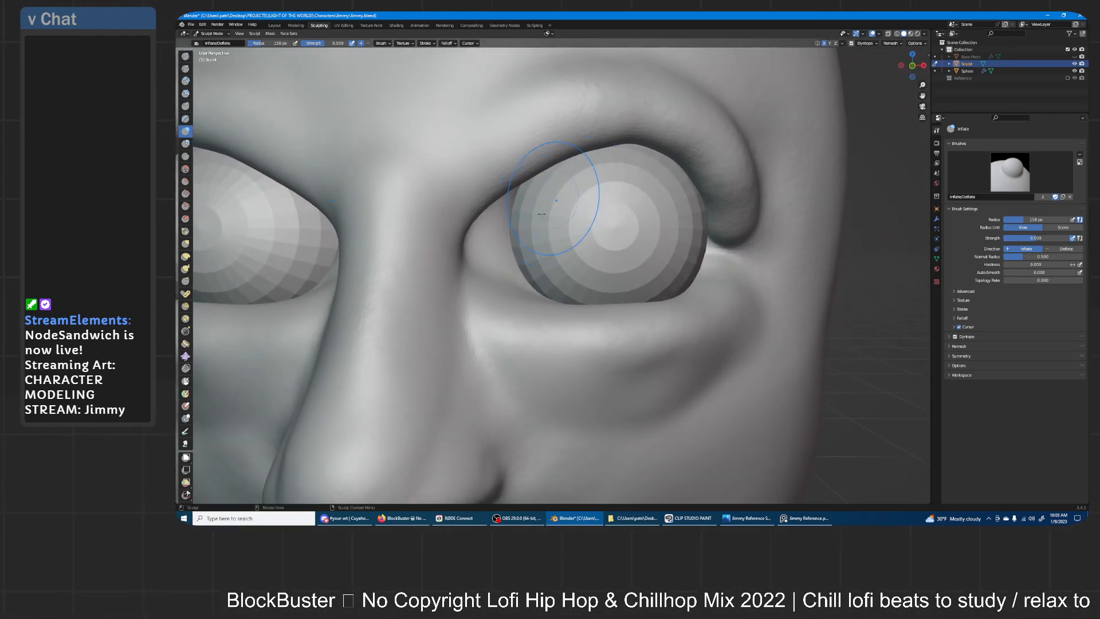
# - Reshape the upper and lower eyelid edges and the inner eye corner around the eyeball using the Grab brush at 180 px
pyautogui.click(186, 244)
pyautogui.scroll(-5, 516, 229)
pyautogui.press('f')
pyautogui.click(545, 223)
pyautogui.moveTo(545, 224); pyautogui.dragTo(539, 236, button='middle')
pyautogui.moveTo(534, 228)
pyautogui.mouseDown()
pyautogui.moveTo(515, 255)
pyautogui.moveTo(545, 231)
pyautogui.mouseUp()
pyautogui.moveTo(563, 209); pyautogui.dragTo(566, 221)
pyautogui.moveTo(599, 196)
pyautogui.mouseDown()
pyautogui.moveTo(598, 206)
pyautogui.moveTo(622, 209)
pyautogui.moveTo(616, 217)
pyautogui.moveTo(558, 216)
pyautogui.moveTo(572, 209)
pyautogui.moveTo(596, 209)
pyautogui.moveTo(537, 220)
pyautogui.mouseUp()
pyautogui.moveTo(532, 282)
pyautogui.mouseDown()
pyautogui.moveTo(532, 272)
pyautogui.moveTo(555, 289)
pyautogui.moveTo(635, 286)
pyautogui.mouseUp()
pyautogui.moveTo(659, 281)
pyautogui.mouseDown(button='middle')
pyautogui.moveTo(629, 270)
pyautogui.moveTo(641, 290)
pyautogui.moveTo(499, 245)
pyautogui.mouseUp(button='middle')
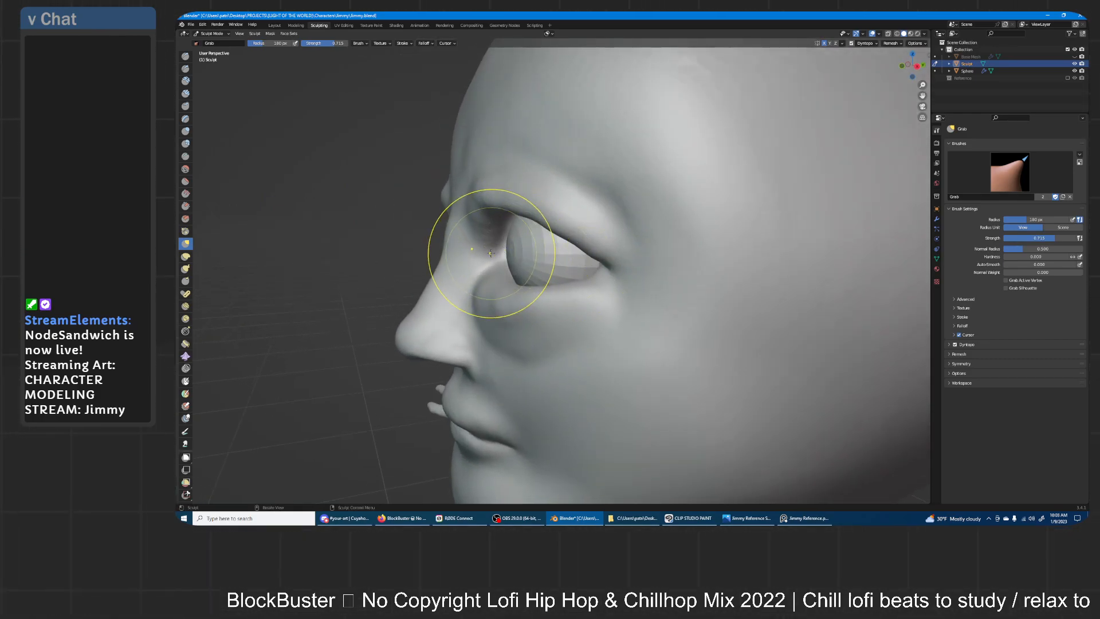
pyautogui.moveTo(492, 228); pyautogui.dragTo(498, 218)
# - Check the eyes from several angles and adjust the inner lower eyelid beside the nose with the Grab brush
pyautogui.moveTo(497, 275)
pyautogui.mouseDown(button='middle')
pyautogui.moveTo(475, 269)
pyautogui.moveTo(456, 281)
pyautogui.moveTo(558, 314)
pyautogui.moveTo(565, 332)
pyautogui.moveTo(634, 307)
pyautogui.moveTo(559, 266)
pyautogui.mouseUp(button='middle')
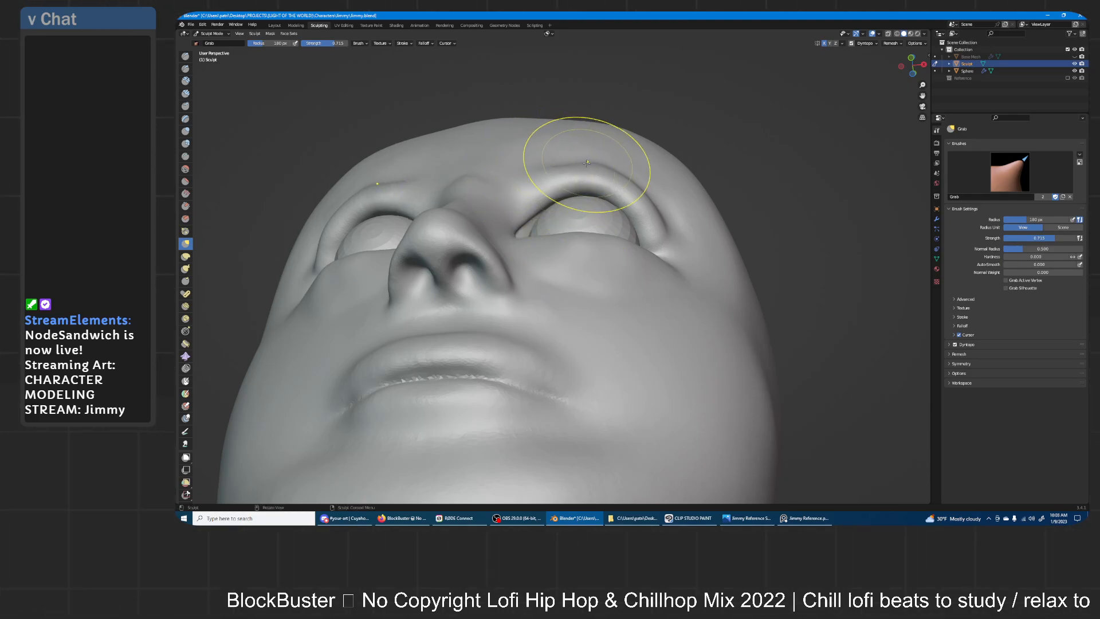
pyautogui.moveTo(663, 209); pyautogui.dragTo(578, 206, button='middle')
pyautogui.moveTo(502, 239); pyautogui.dragTo(594, 225, button='middle')
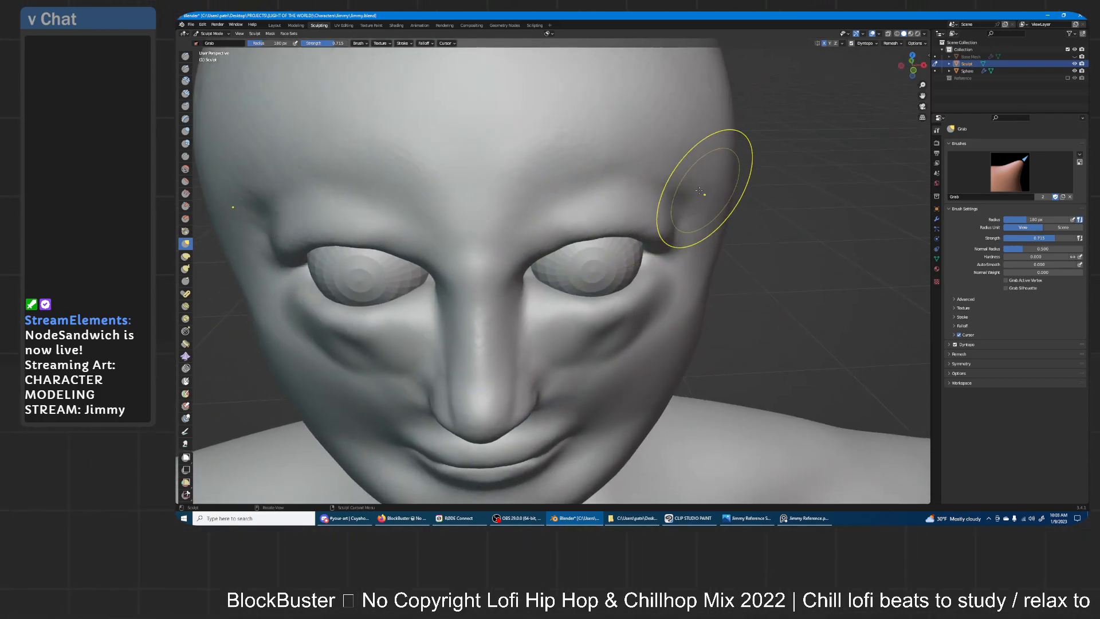
pyautogui.moveTo(699, 208); pyautogui.dragTo(603, 341, button='middle')
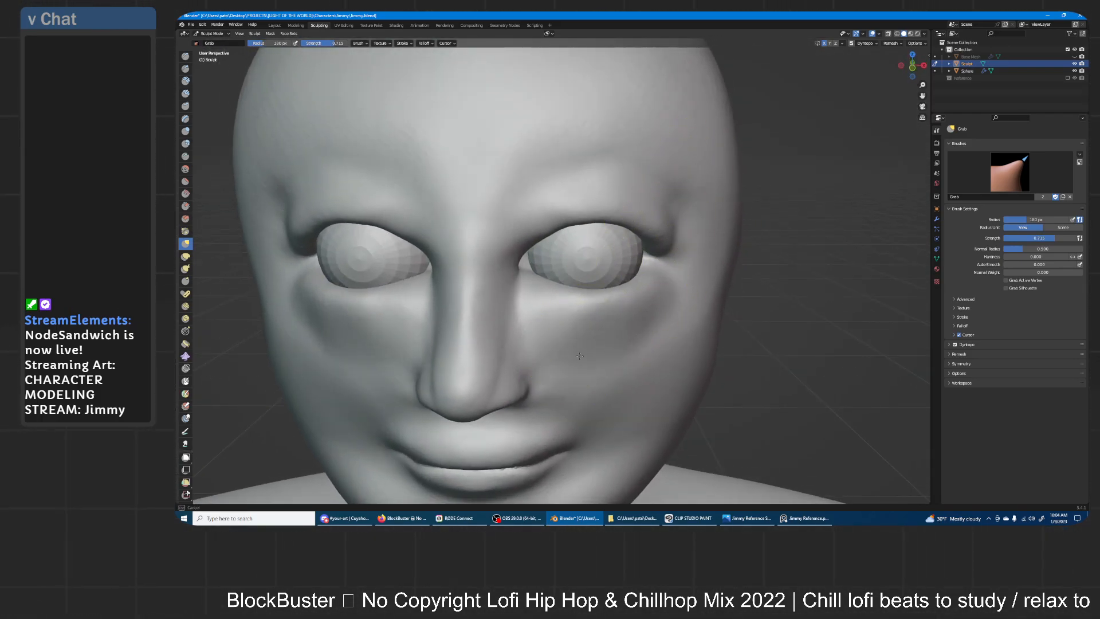
pyautogui.moveTo(670, 280); pyautogui.dragTo(576, 279, button='middle')
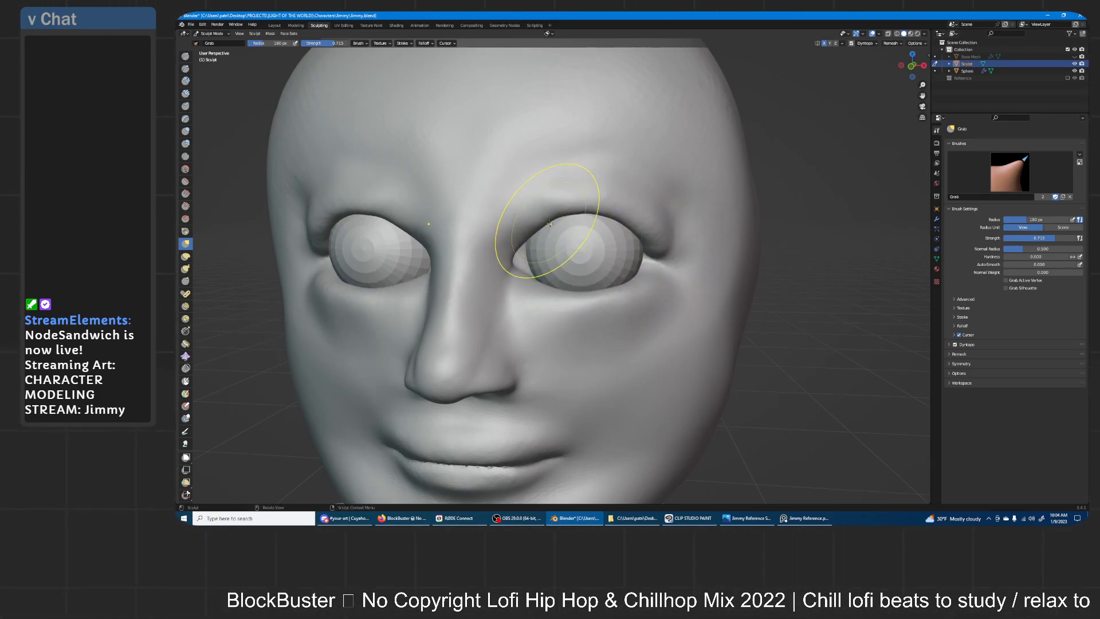
pyautogui.moveTo(534, 232)
pyautogui.mouseDown(button='middle')
pyautogui.moveTo(802, 229)
pyautogui.moveTo(617, 223)
pyautogui.moveTo(565, 343)
pyautogui.mouseUp(button='middle')
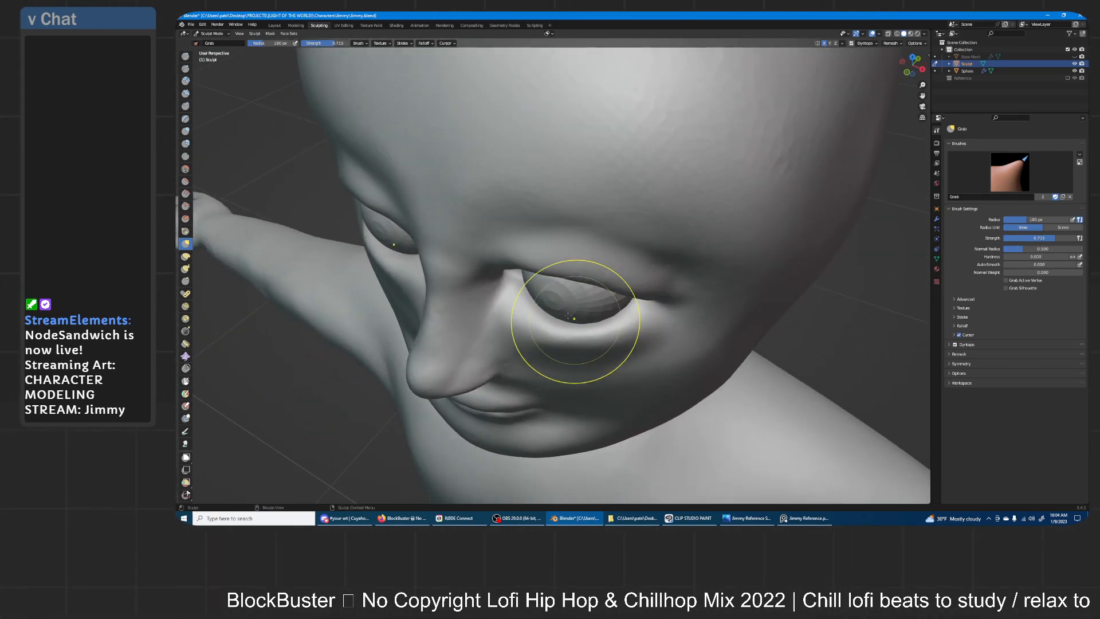
pyautogui.moveTo(506, 309); pyautogui.dragTo(503, 291)
pyautogui.moveTo(512, 285); pyautogui.dragTo(605, 258, button='middle')
pyautogui.moveTo(616, 299); pyautogui.dragTo(332, 344, button='middle')
# - Refine the upper eyelid and outer eye corner with the Inflate brush
pyautogui.click(185, 131)
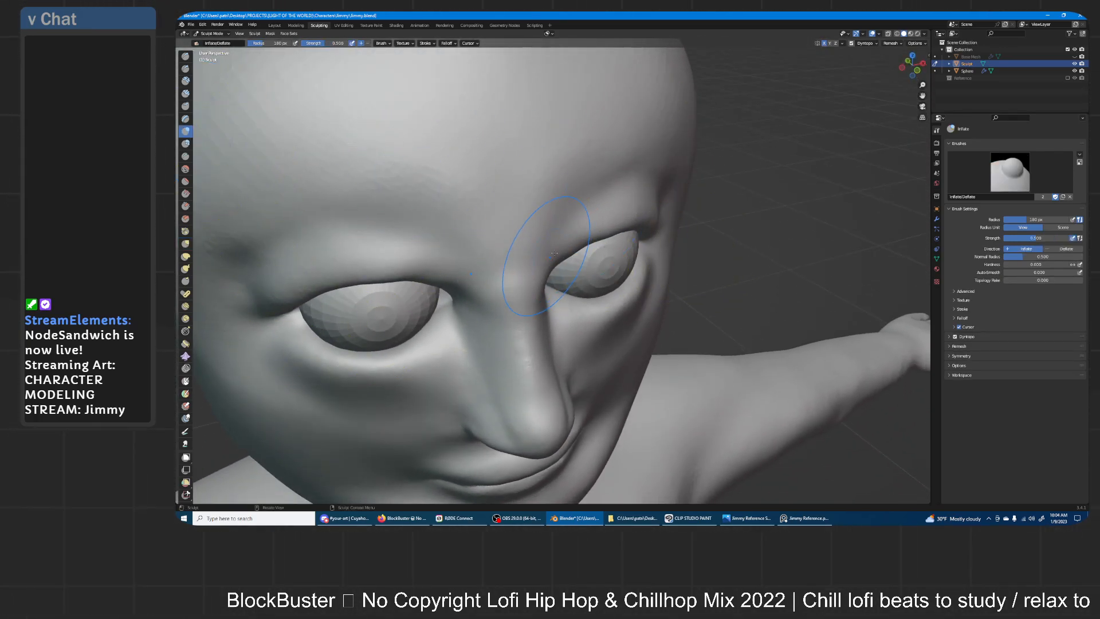
pyautogui.moveTo(659, 219); pyautogui.dragTo(549, 230, button='middle')
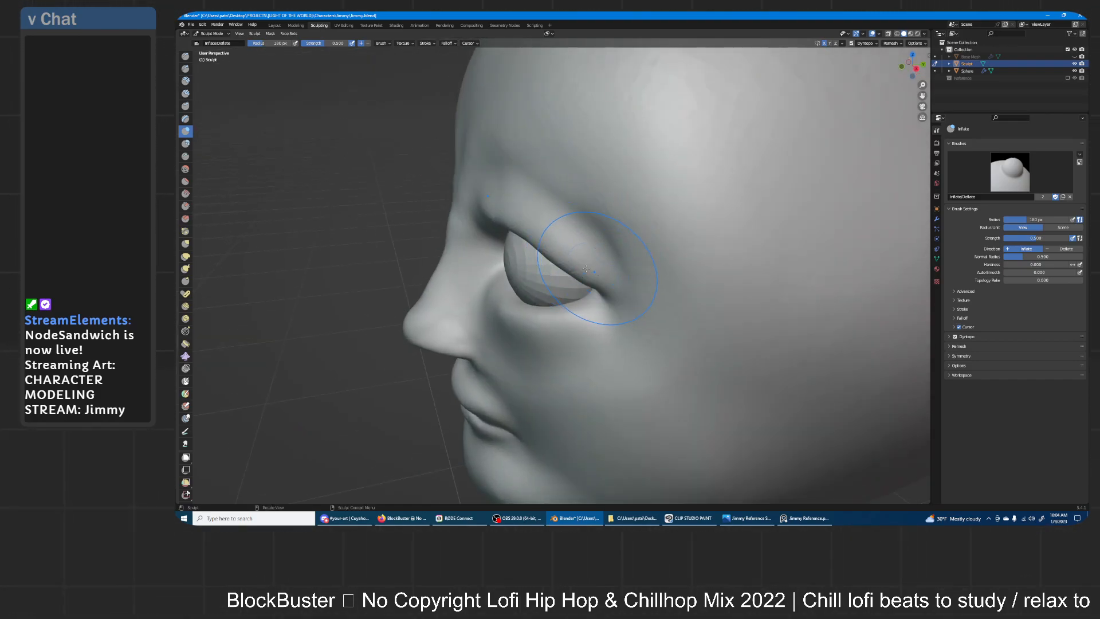
pyautogui.moveTo(520, 226); pyautogui.dragTo(600, 295, button='middle')
pyautogui.moveTo(673, 150)
pyautogui.mouseDown(button='middle')
pyautogui.moveTo(657, 252)
pyautogui.moveTo(659, 229)
pyautogui.mouseUp(button='middle')
pyautogui.moveTo(659, 229)
pyautogui.keyDown('shift'); pyautogui.mouseDown(button='middle')
pyautogui.moveTo(703, 226)
pyautogui.moveTo(736, 266)
pyautogui.mouseUp(button='middle'); pyautogui.keyUp('shift')
pyautogui.scroll(3, 736, 266)
pyautogui.moveTo(676, 234); pyautogui.dragTo(597, 300, button='middle')
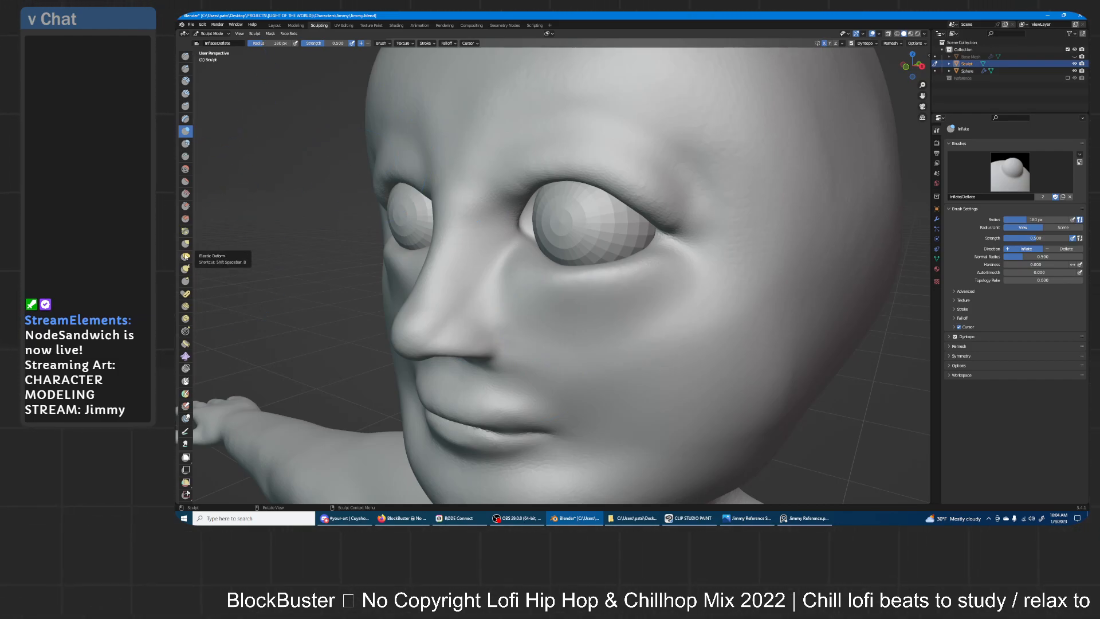
# - Shrink the Flatten brush and flatten the rims of the upper and lower eyelids around the eyeball
pyautogui.click(185, 182)
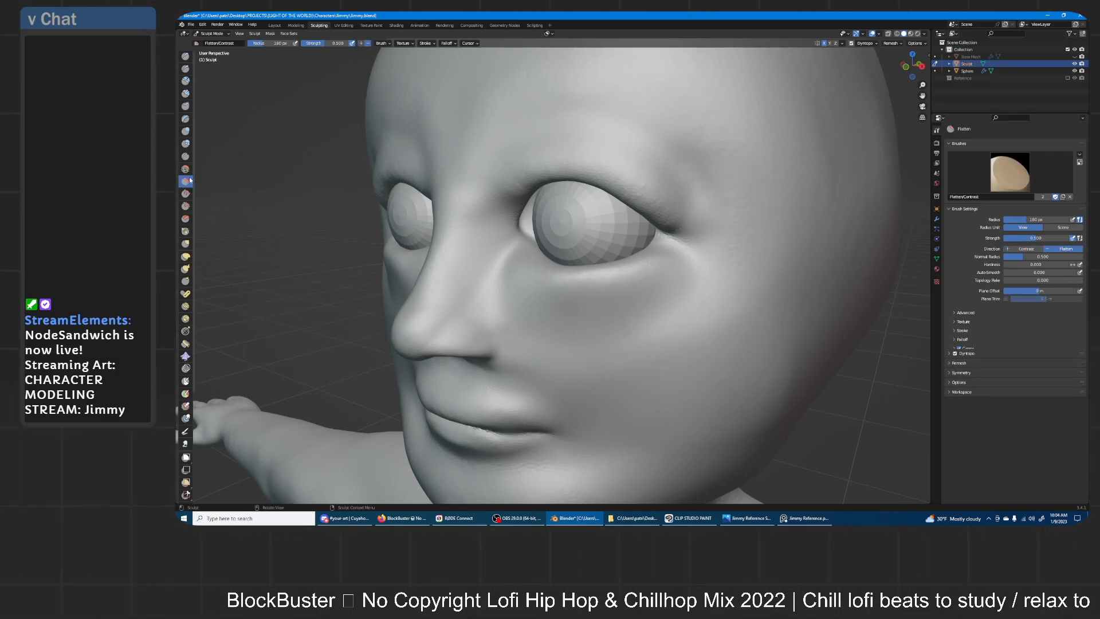
pyautogui.moveTo(551, 281)
pyautogui.mouseDown(button='middle')
pyautogui.moveTo(531, 242)
pyautogui.moveTo(453, 301)
pyautogui.moveTo(458, 291)
pyautogui.mouseUp(button='middle')
pyautogui.scroll(3, 540, 246)
pyautogui.scroll(2, 531, 241)
pyautogui.press('f')
pyautogui.click(448, 310)
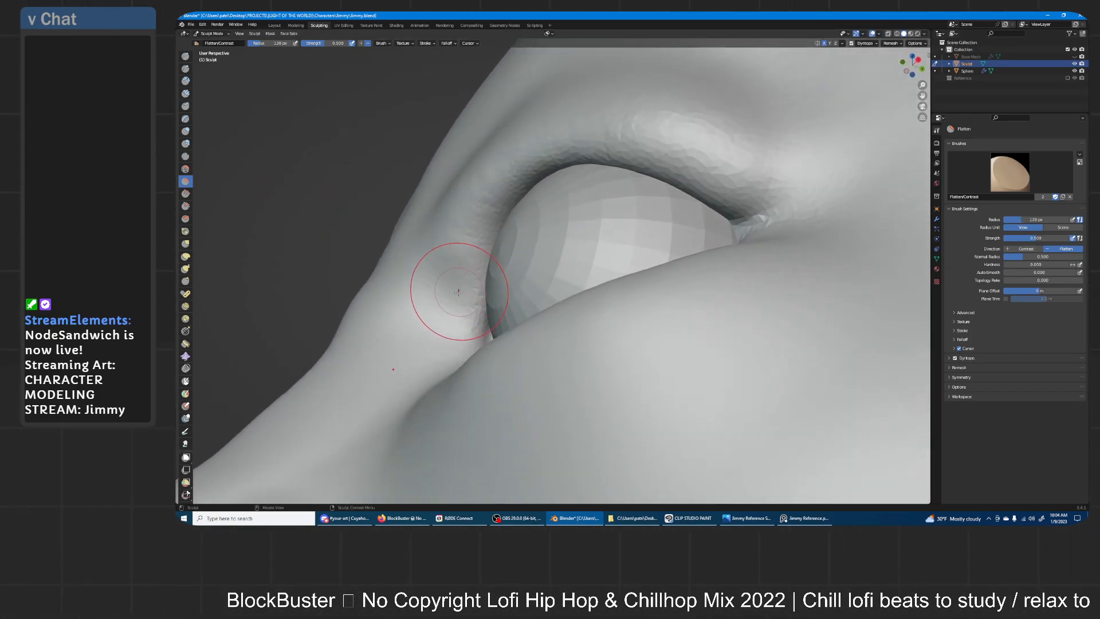
pyautogui.moveTo(560, 154); pyautogui.dragTo(609, 189, button='middle')
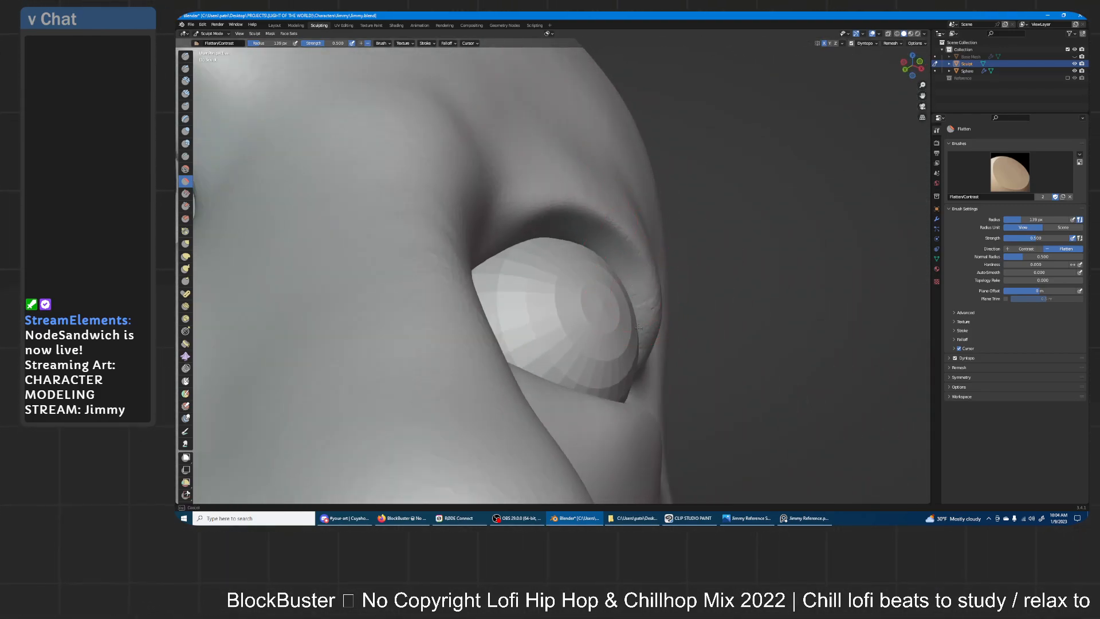
pyautogui.moveTo(629, 363); pyautogui.dragTo(647, 357, button='middle')
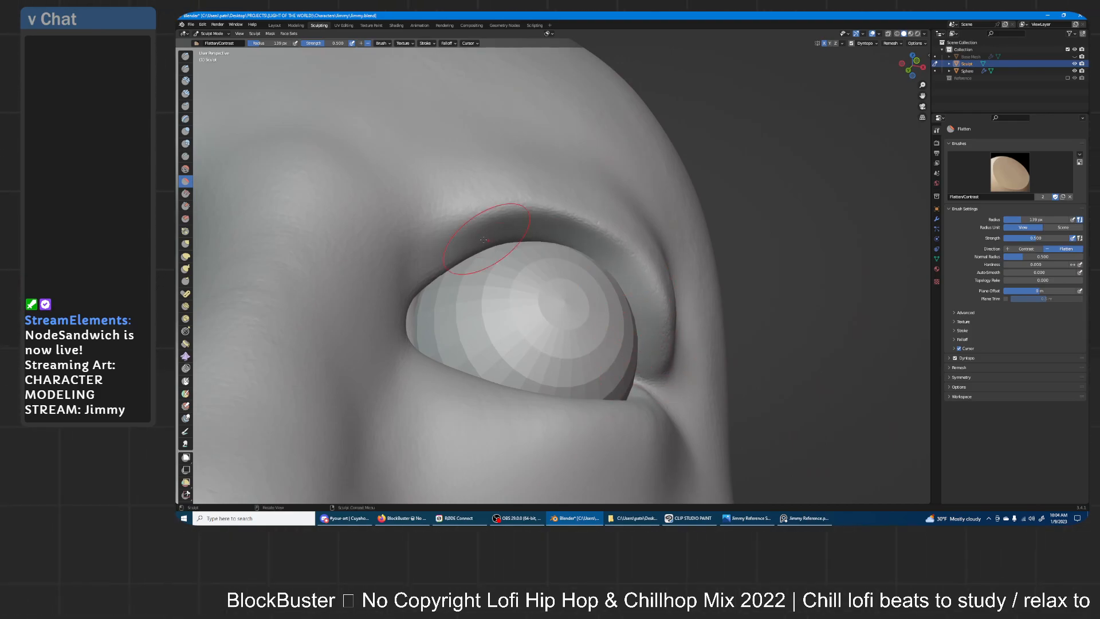
pyautogui.moveTo(411, 287); pyautogui.dragTo(566, 331, button='middle')
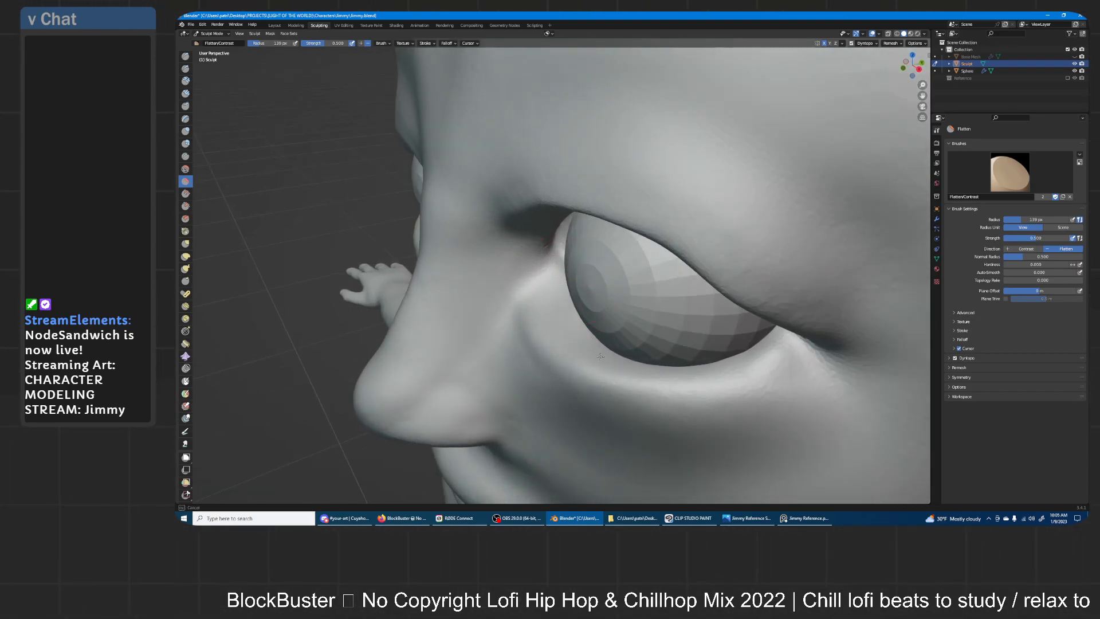
pyautogui.moveTo(749, 363)
pyautogui.mouseDown(button='middle')
pyautogui.moveTo(682, 260)
pyautogui.moveTo(699, 247)
pyautogui.moveTo(578, 271)
pyautogui.moveTo(548, 306)
pyautogui.mouseUp(button='middle')
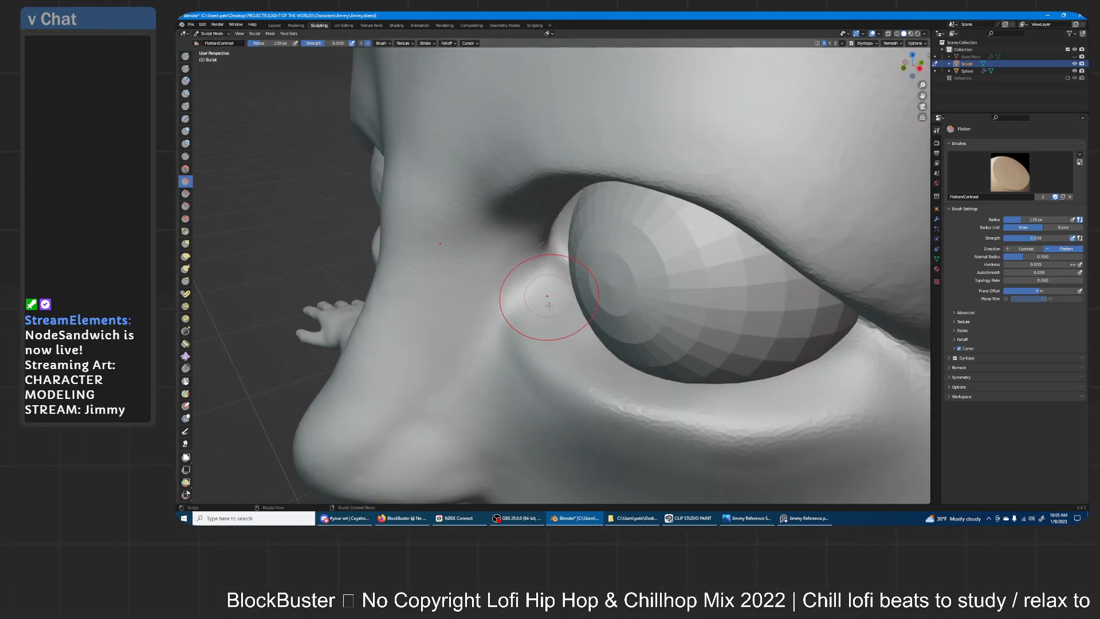
# - Reshape the inner eye corner and the arch of the upper eyelid using the Grab brush at 220 px
pyautogui.press('g')
pyautogui.moveTo(504, 211)
pyautogui.mouseDown(button='middle')
pyautogui.moveTo(483, 295)
pyautogui.moveTo(536, 334)
pyautogui.mouseUp(button='middle')
pyautogui.press('f')
pyautogui.click(581, 341)
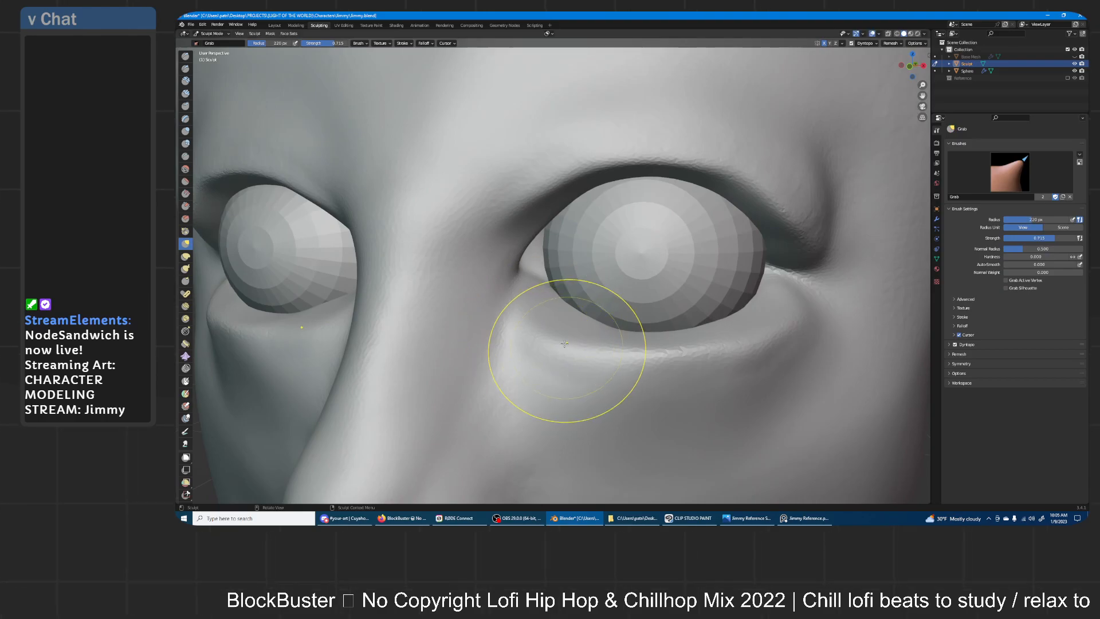
pyautogui.moveTo(530, 343); pyautogui.dragTo(532, 324)
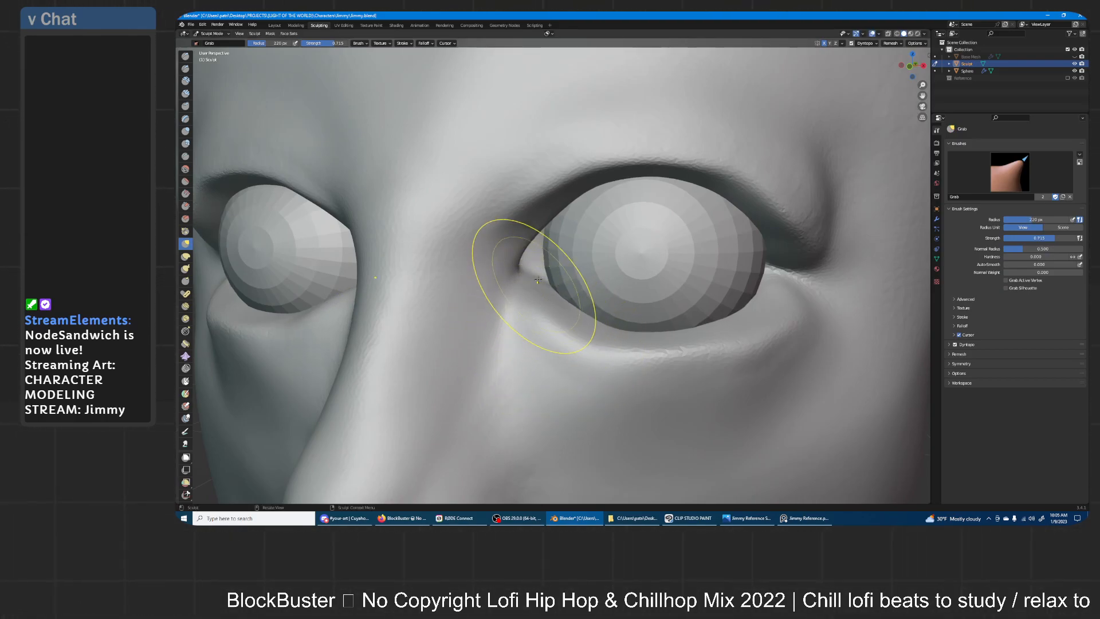
pyautogui.moveTo(519, 203)
pyautogui.mouseDown()
pyautogui.moveTo(496, 239)
pyautogui.moveTo(536, 208)
pyautogui.mouseUp()
pyautogui.moveTo(578, 175)
pyautogui.mouseDown()
pyautogui.moveTo(567, 187)
pyautogui.moveTo(667, 164)
pyautogui.mouseUp()
pyautogui.moveTo(766, 170); pyautogui.dragTo(760, 184)
# - Fit the lower eyelid against the eyeball and reshape the area beside the nose with Grab strokes
pyautogui.moveTo(829, 237)
pyautogui.mouseDown(button='middle')
pyautogui.moveTo(841, 228)
pyautogui.moveTo(768, 224)
pyautogui.moveTo(700, 344)
pyautogui.mouseUp(button='middle')
pyautogui.moveTo(688, 314)
pyautogui.mouseDown()
pyautogui.moveTo(680, 338)
pyautogui.moveTo(695, 322)
pyautogui.mouseUp()
pyautogui.moveTo(687, 314)
pyautogui.mouseDown(button='middle')
pyautogui.moveTo(712, 308)
pyautogui.moveTo(739, 243)
pyautogui.moveTo(704, 249)
pyautogui.mouseUp(button='middle')
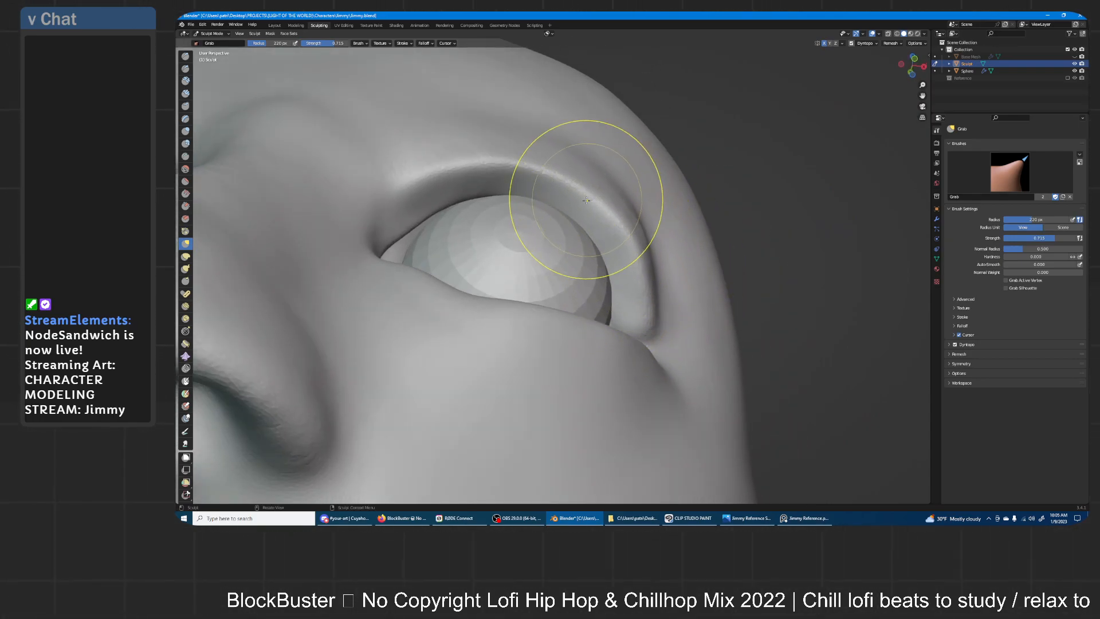
pyautogui.moveTo(617, 196)
pyautogui.mouseDown(button='middle')
pyautogui.moveTo(523, 400)
pyautogui.moveTo(550, 418)
pyautogui.moveTo(620, 286)
pyautogui.moveTo(554, 333)
pyautogui.mouseUp(button='middle')
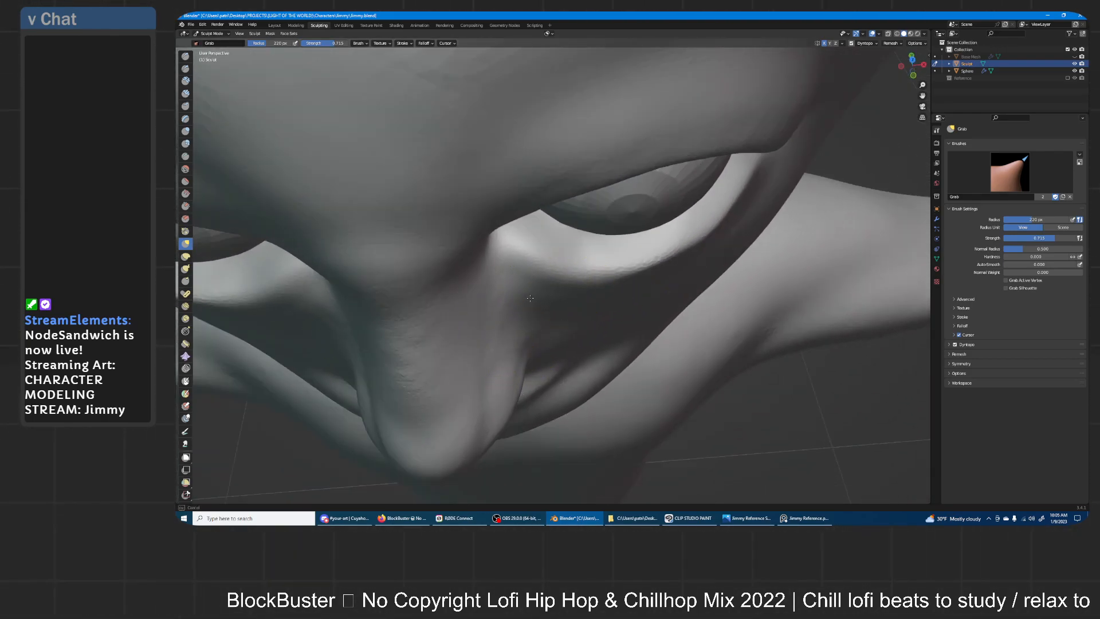
pyautogui.moveTo(546, 269); pyautogui.dragTo(614, 294, button='middle')
pyautogui.moveTo(579, 302); pyautogui.dragTo(546, 283)
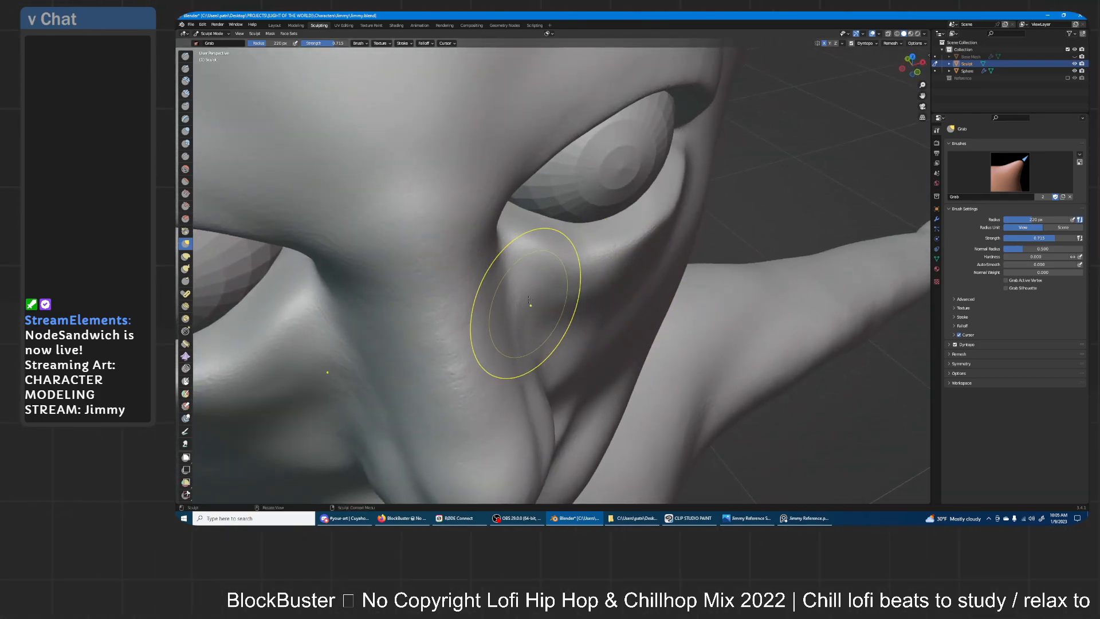
pyautogui.moveTo(525, 279); pyautogui.dragTo(594, 302, button='middle')
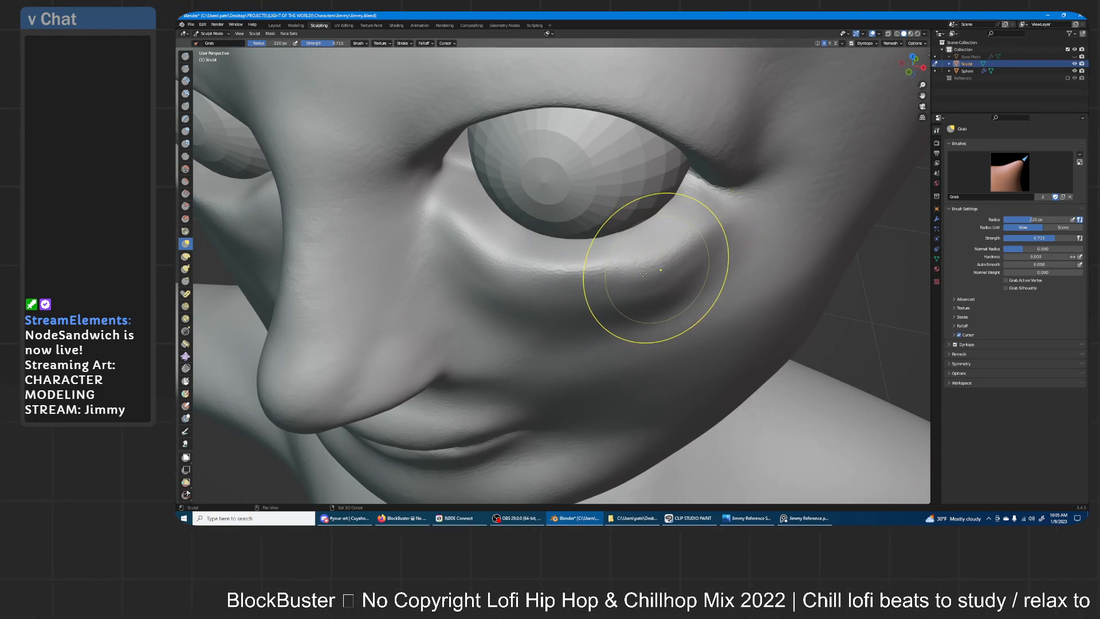
pyautogui.moveTo(490, 310)
pyautogui.mouseDown(button='middle')
pyautogui.moveTo(636, 212)
pyautogui.moveTo(624, 189)
pyautogui.moveTo(634, 290)
pyautogui.moveTo(625, 284)
pyautogui.mouseUp(button='middle')
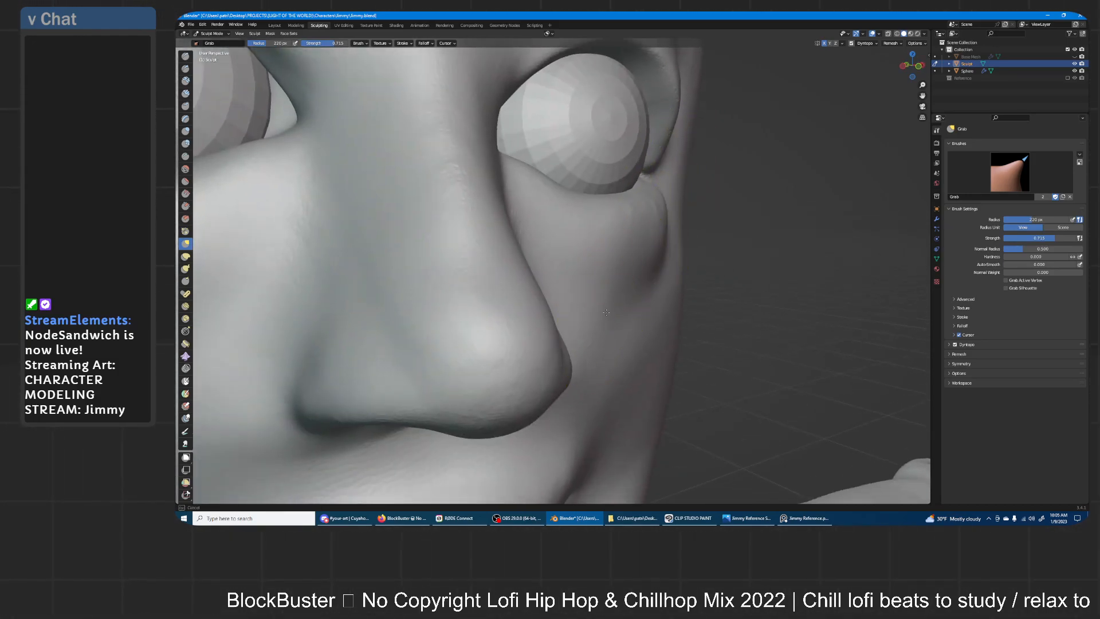
pyautogui.moveTo(617, 331)
pyautogui.mouseDown(button='middle')
pyautogui.moveTo(648, 263)
pyautogui.moveTo(594, 251)
pyautogui.moveTo(651, 258)
pyautogui.moveTo(577, 278)
pyautogui.mouseUp(button='middle')
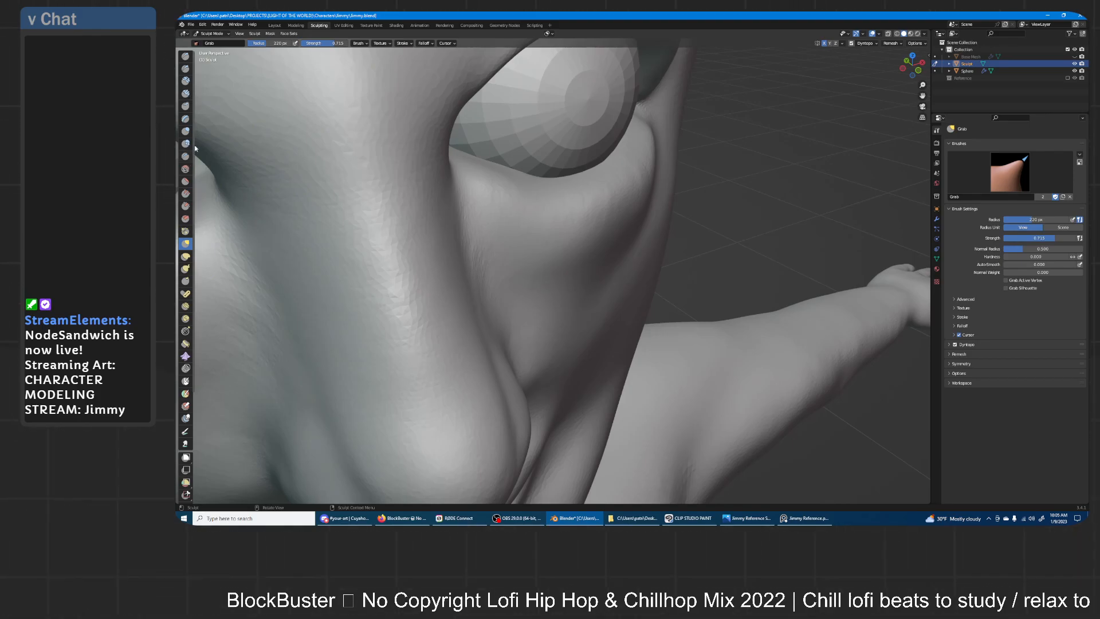
# - Flatten the rim of the lower eyelid below the eyeball with a resized Flatten brush
pyautogui.click(185, 181)
pyautogui.moveTo(515, 235); pyautogui.dragTo(614, 190, button='middle')
pyautogui.press('f')
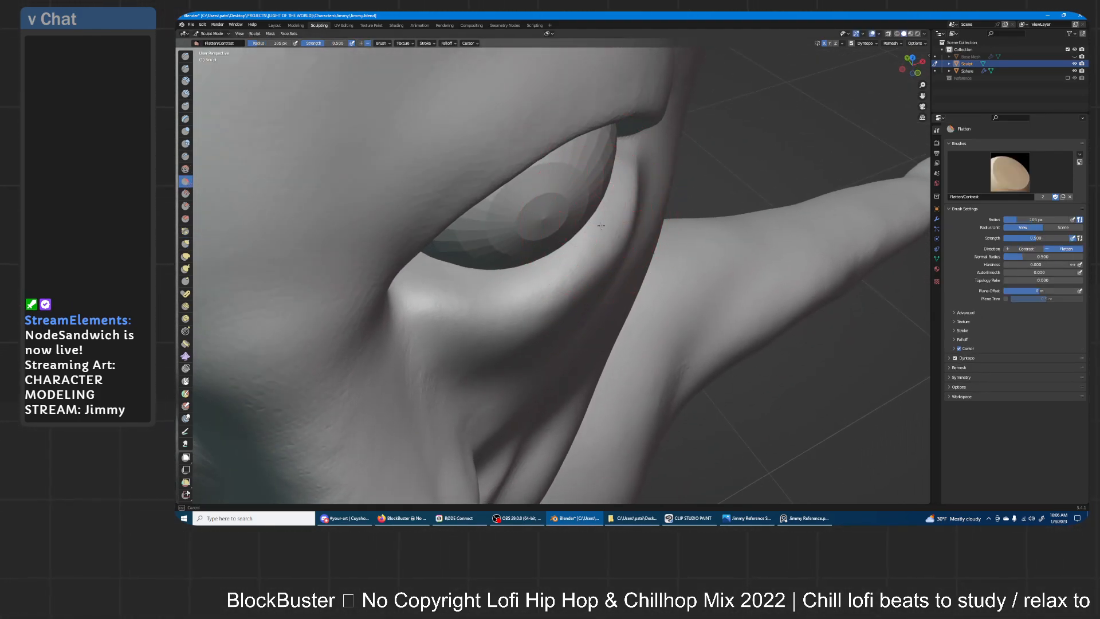
pyautogui.click(485, 282)
pyautogui.moveTo(663, 163); pyautogui.dragTo(302, 290, button='middle')
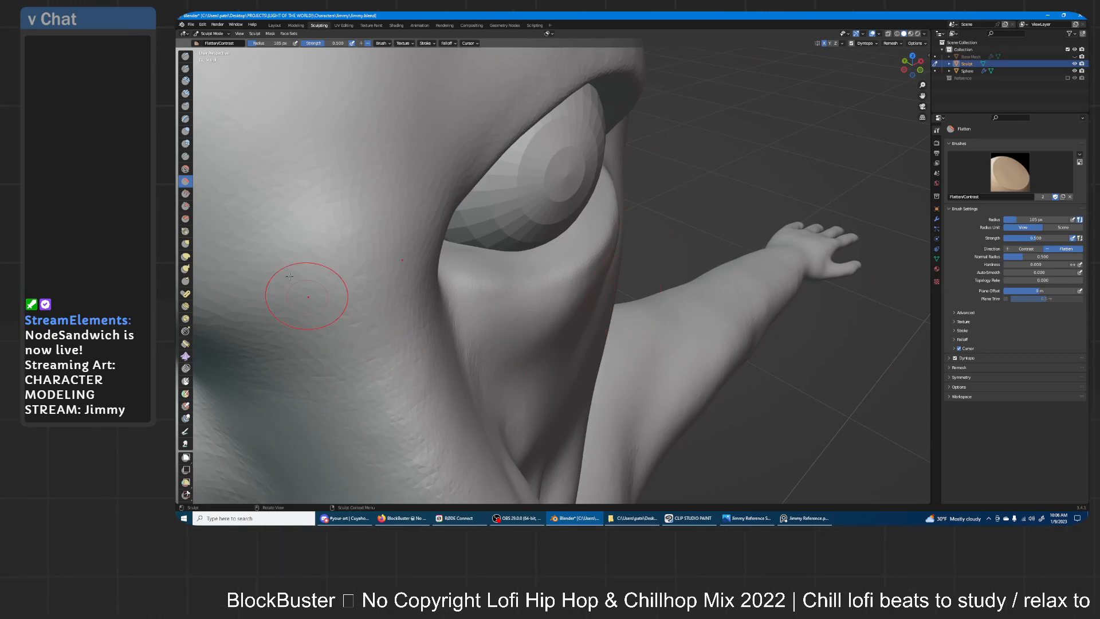
# - Set the Grab brush to 138 px and pull the outer end of the lower eyelid against the eyeball
pyautogui.click(185, 244)
pyautogui.press('f')
pyautogui.click(581, 267)
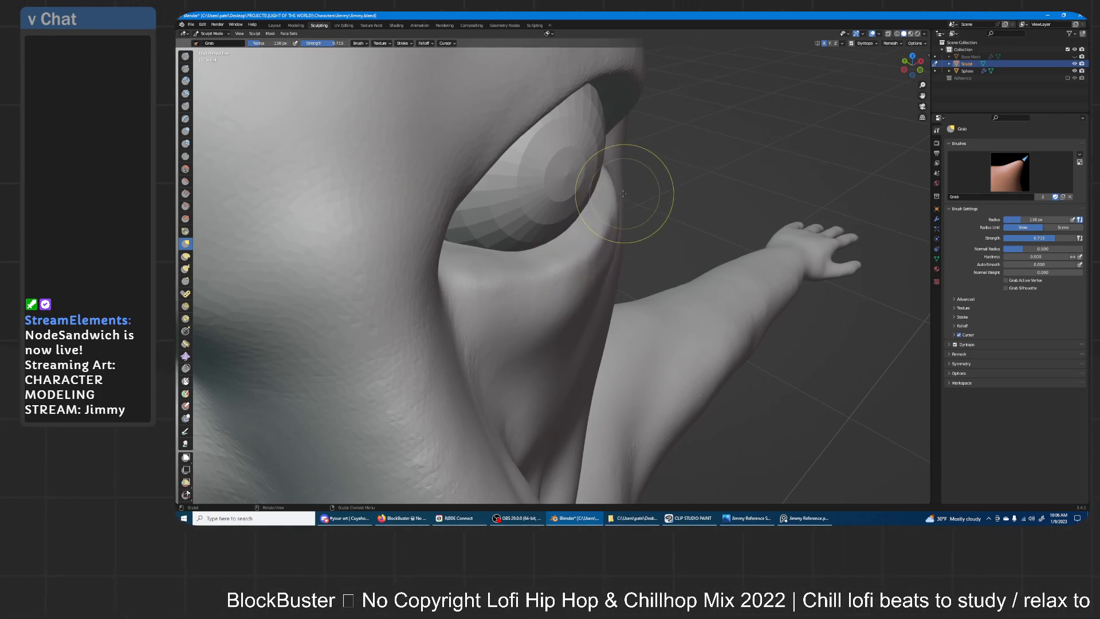
pyautogui.scroll(2, 630, 208)
pyautogui.scroll(2, 645, 191)
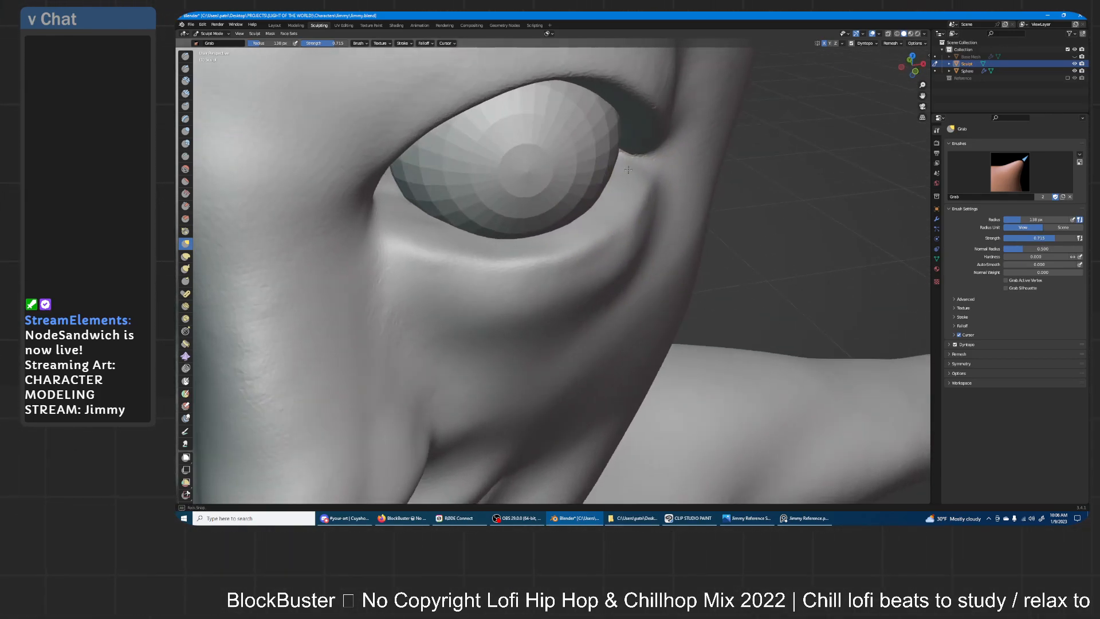
pyautogui.moveTo(639, 170); pyautogui.dragTo(633, 160)
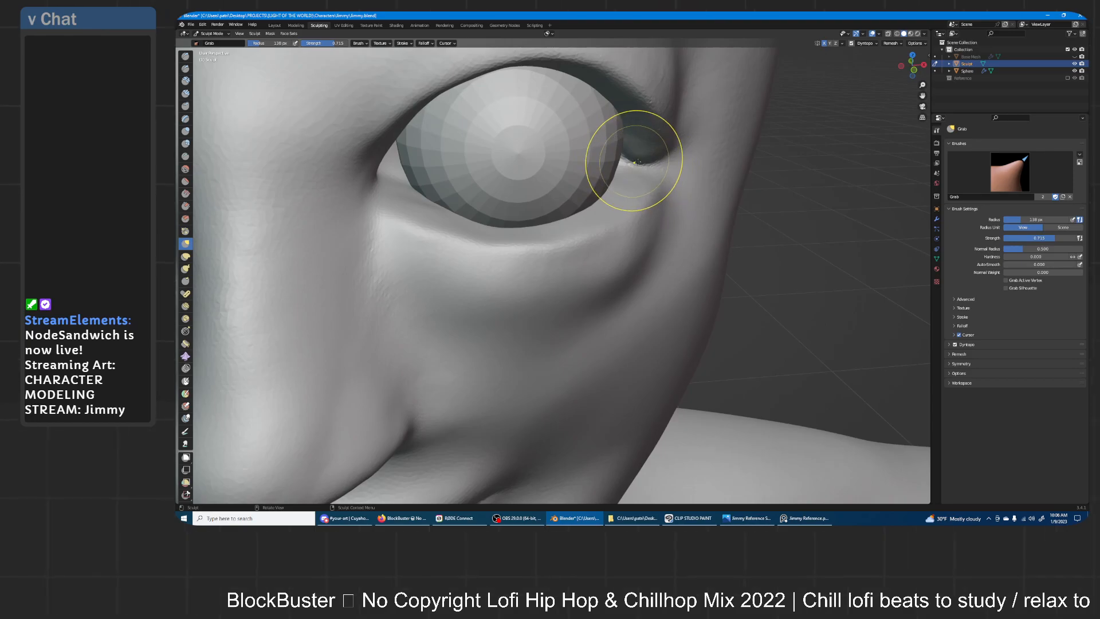
pyautogui.moveTo(661, 168)
pyautogui.mouseDown(button='middle')
pyautogui.moveTo(658, 153)
pyautogui.moveTo(633, 216)
pyautogui.mouseUp(button='middle')
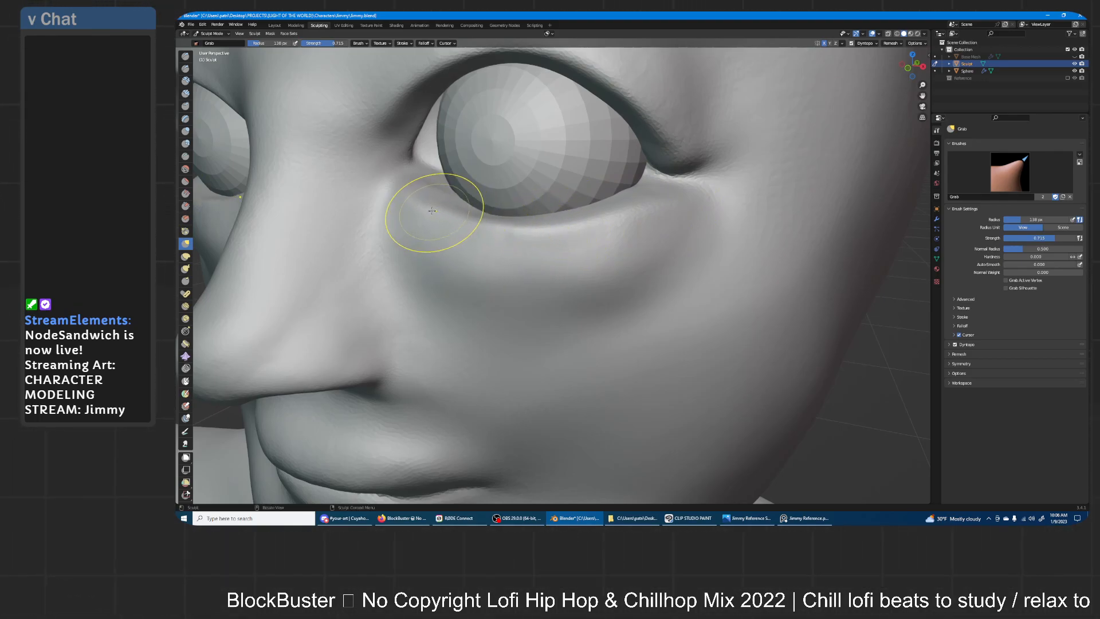
# - Refine the inner and outer eye corners and the area under the eye with Grab strokes
pyautogui.moveTo(417, 204)
pyautogui.mouseDown()
pyautogui.moveTo(408, 196)
pyautogui.moveTo(433, 189)
pyautogui.mouseUp()
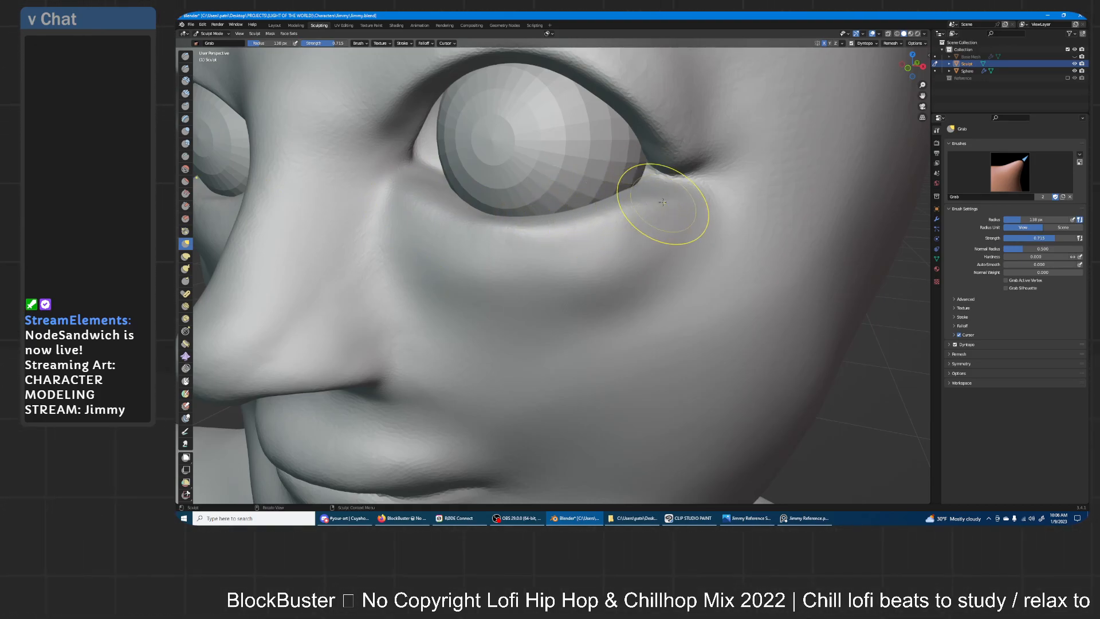
pyautogui.moveTo(707, 157)
pyautogui.mouseDown()
pyautogui.moveTo(720, 172)
pyautogui.moveTo(663, 196)
pyautogui.moveTo(682, 162)
pyautogui.mouseUp()
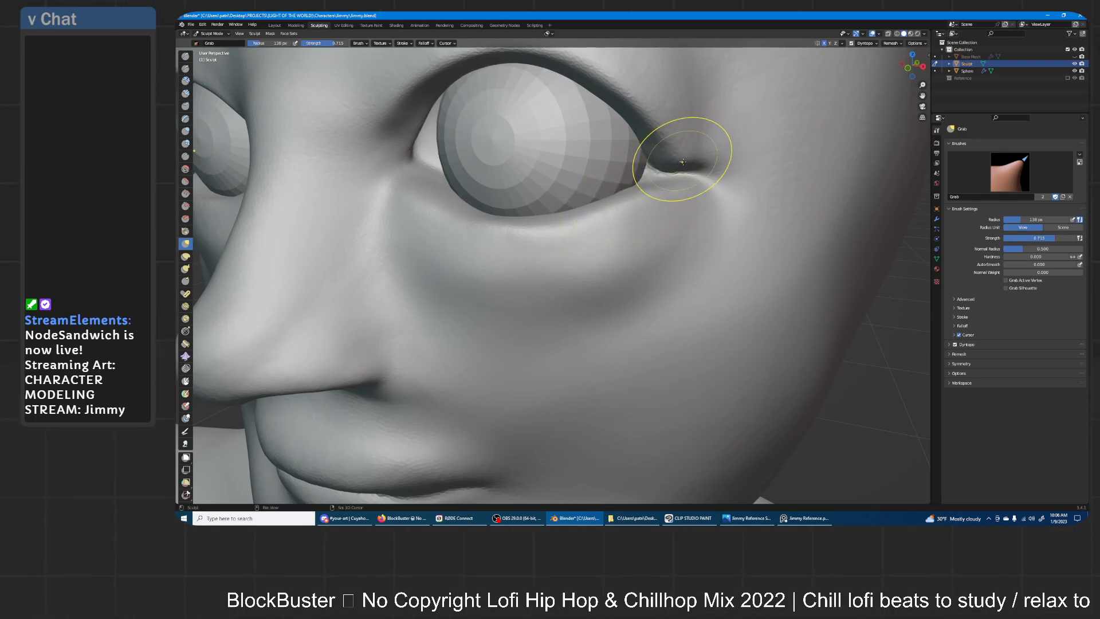
pyautogui.moveTo(668, 184); pyautogui.dragTo(598, 249, button='middle')
pyautogui.moveTo(598, 249)
pyautogui.mouseDown()
pyautogui.moveTo(599, 270)
pyautogui.moveTo(610, 258)
pyautogui.mouseUp()
pyautogui.moveTo(523, 320); pyautogui.dragTo(479, 322, button='middle')
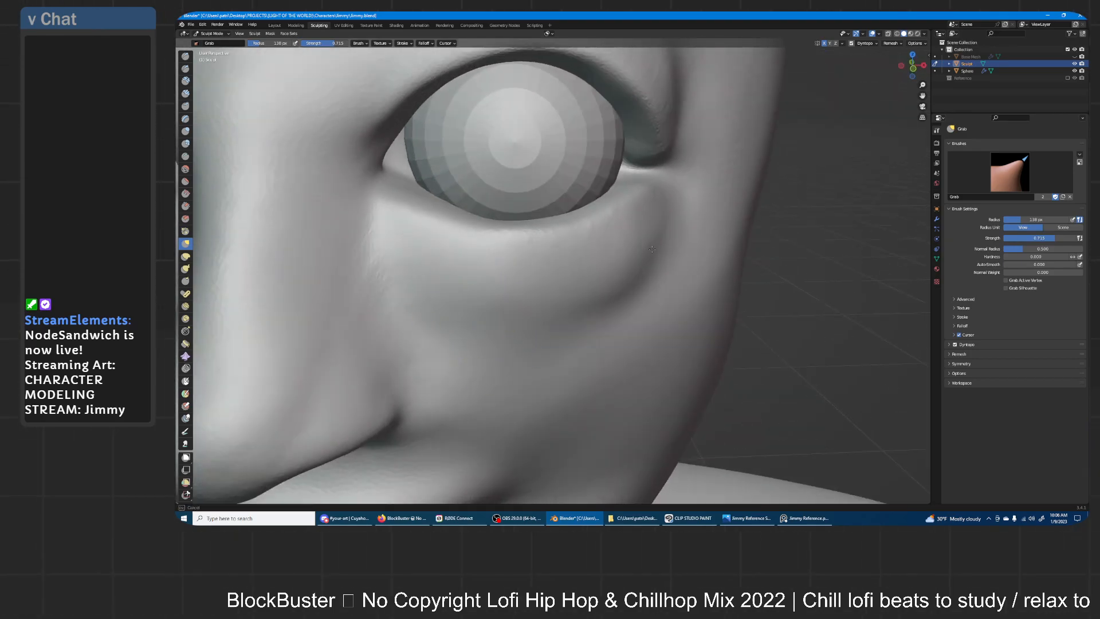
# - Fill out the outer eye corner and the hollow under the eye with the Inflate brush at 175 px
pyautogui.scroll(-5, 651, 184)
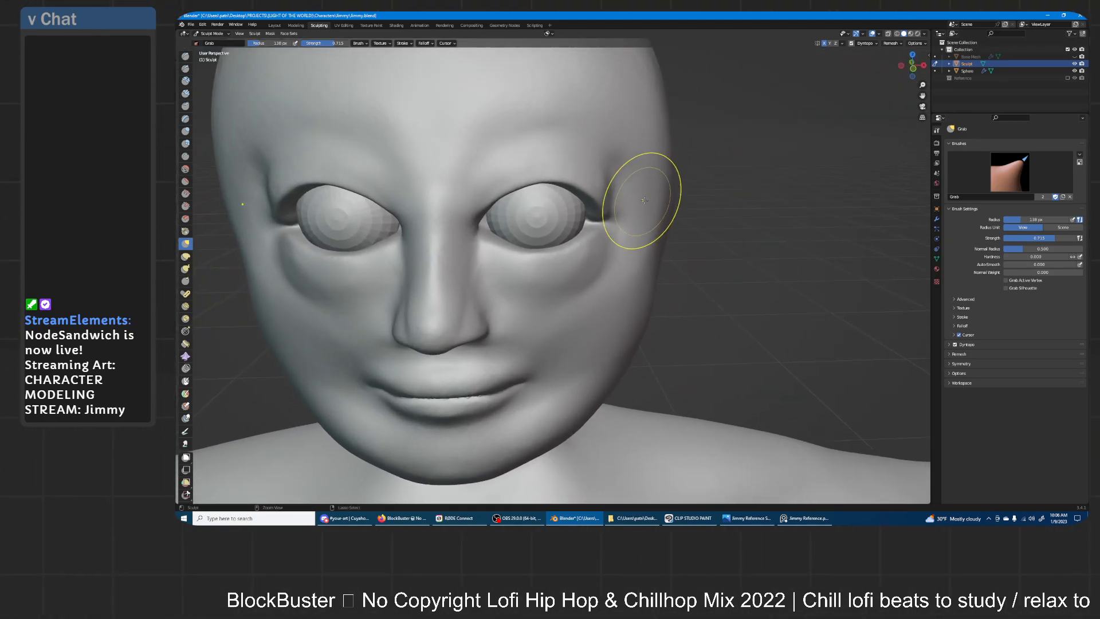
pyautogui.scroll(-3, 648, 199)
pyautogui.moveTo(648, 200); pyautogui.dragTo(442, 361, button='middle')
pyautogui.scroll(5, 628, 220)
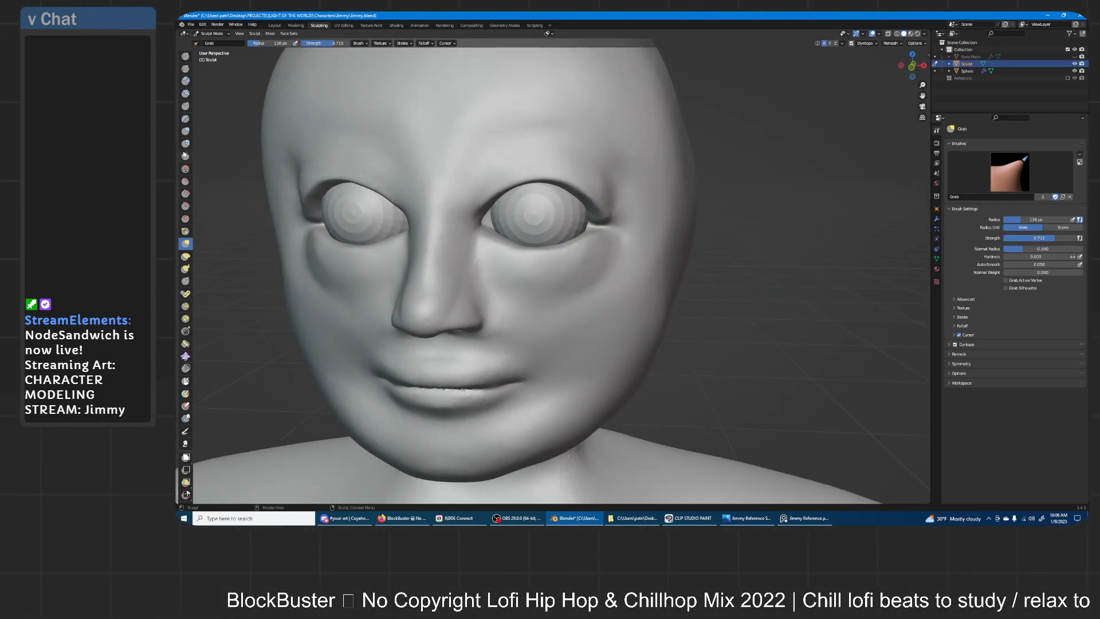
pyautogui.press('i')
pyautogui.moveTo(651, 194); pyautogui.dragTo(530, 193, button='middle')
pyautogui.scroll(3, 562, 215)
pyautogui.press('f')
pyautogui.click(545, 188)
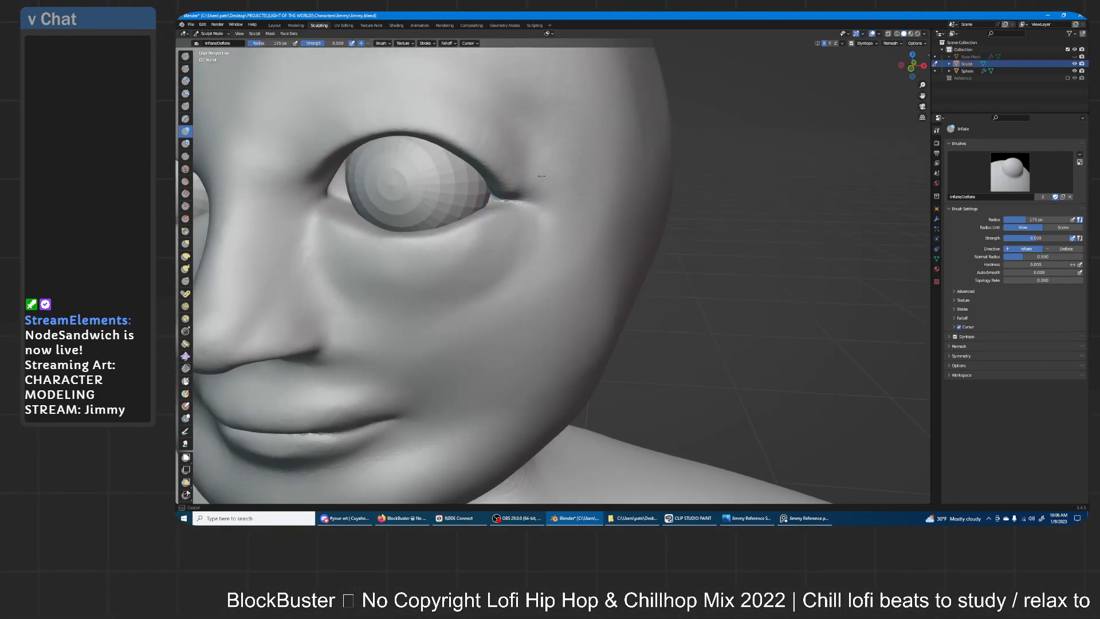
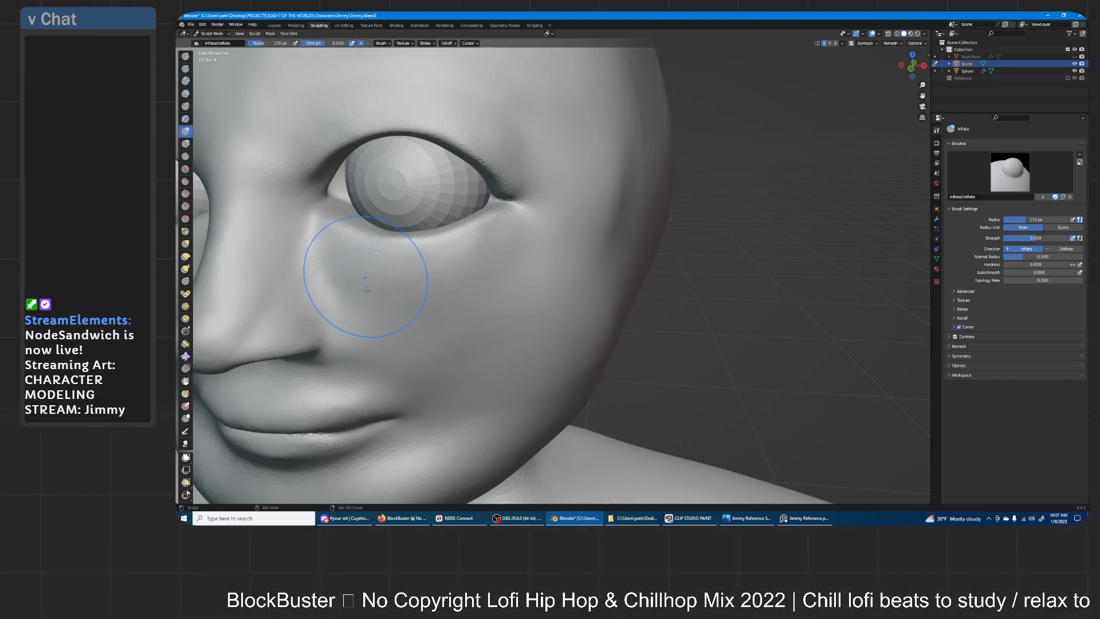
# - Thicken the upper eyelid from the inner corner toward the outer corner with the Inflate brush
pyautogui.scroll(-2, 551, 197)
pyautogui.moveTo(551, 197)
pyautogui.mouseDown(button='middle')
pyautogui.moveTo(608, 201)
pyautogui.moveTo(616, 186)
pyautogui.mouseUp(button='middle')
pyautogui.keyDown('shift'); pyautogui.moveTo(504, 195); pyautogui.dragTo(621, 150, button='middle'); pyautogui.keyUp('shift')
pyautogui.scroll(-3, 686, 140)
pyautogui.moveTo(686, 141); pyautogui.dragTo(645, 161, button='middle')
pyautogui.scroll(1, 643, 162)
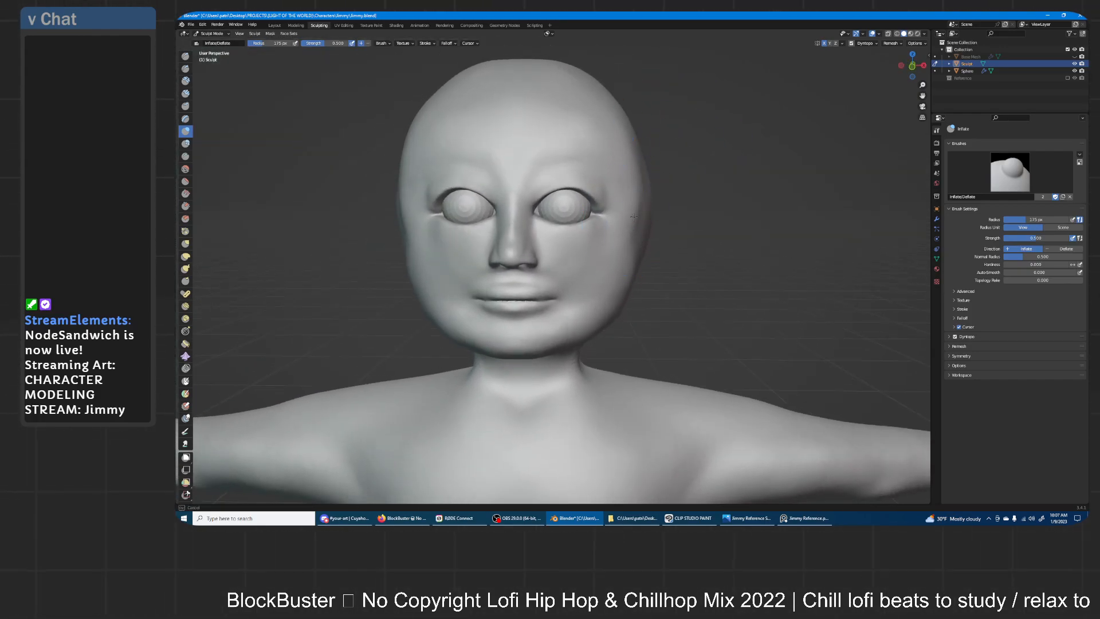
pyautogui.scroll(6, 596, 178)
pyautogui.keyDown('shift'); pyautogui.moveTo(618, 135); pyautogui.dragTo(605, 312, button='middle'); pyautogui.keyUp('shift')
pyautogui.scroll(2, 522, 222)
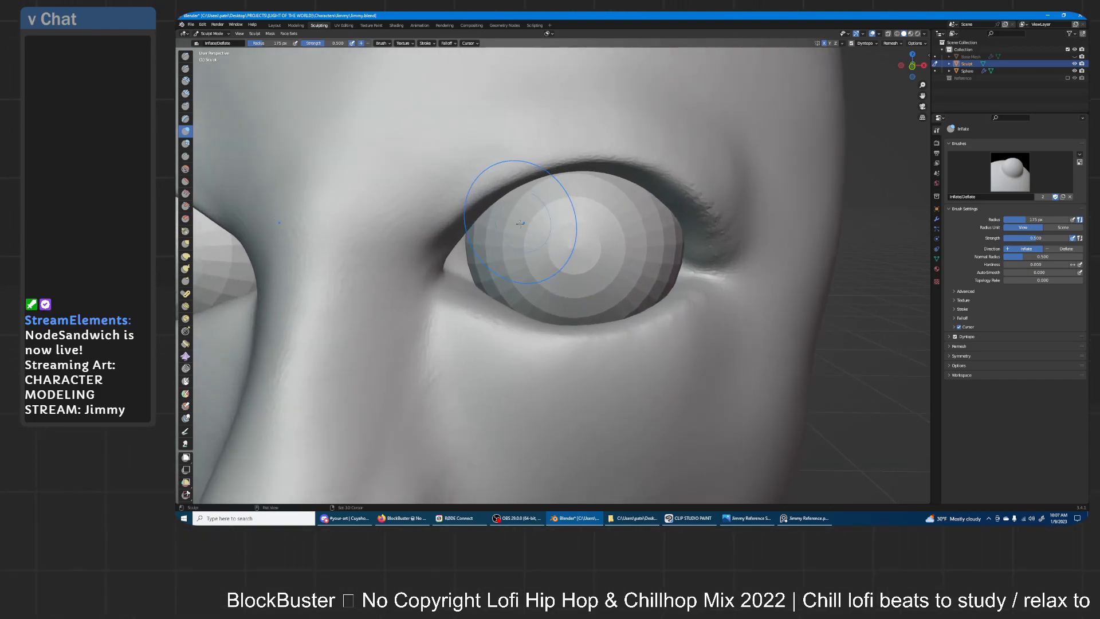
pyautogui.moveTo(523, 222); pyautogui.dragTo(446, 247, button='middle')
pyautogui.moveTo(441, 244)
pyautogui.mouseDown()
pyautogui.moveTo(464, 220)
pyautogui.moveTo(550, 190)
pyautogui.moveTo(655, 185)
pyautogui.mouseUp()
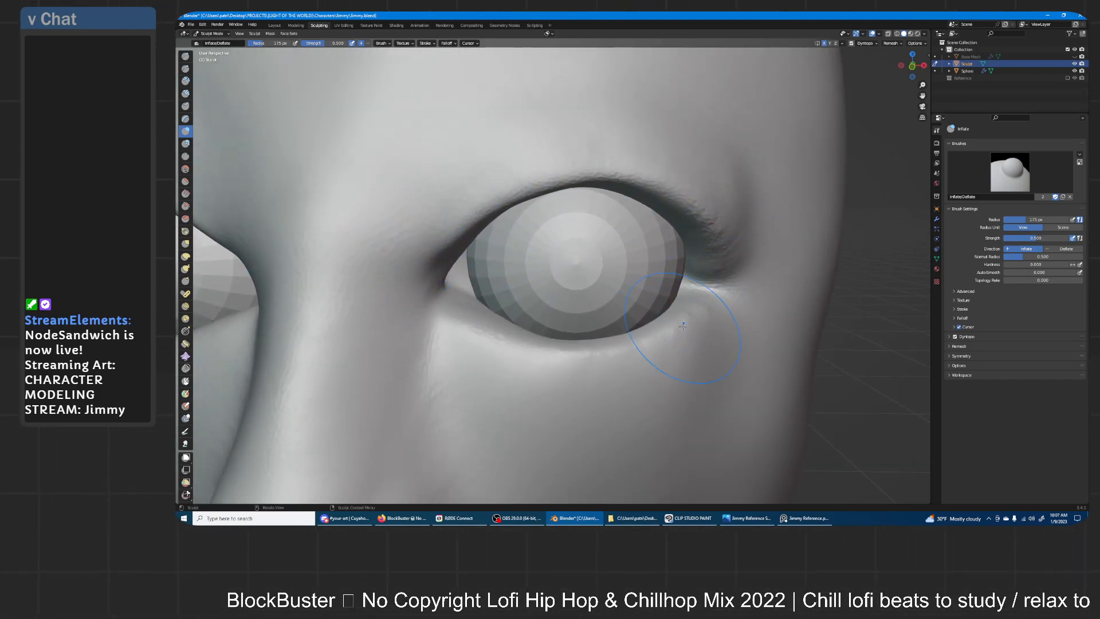
# - Adjust the chin and jaw in the head's side profile using the Grab brush at 175 px
pyautogui.moveTo(699, 316); pyautogui.dragTo(759, 330, button='middle')
pyautogui.scroll(-4, 664, 241)
pyautogui.scroll(1, 647, 228)
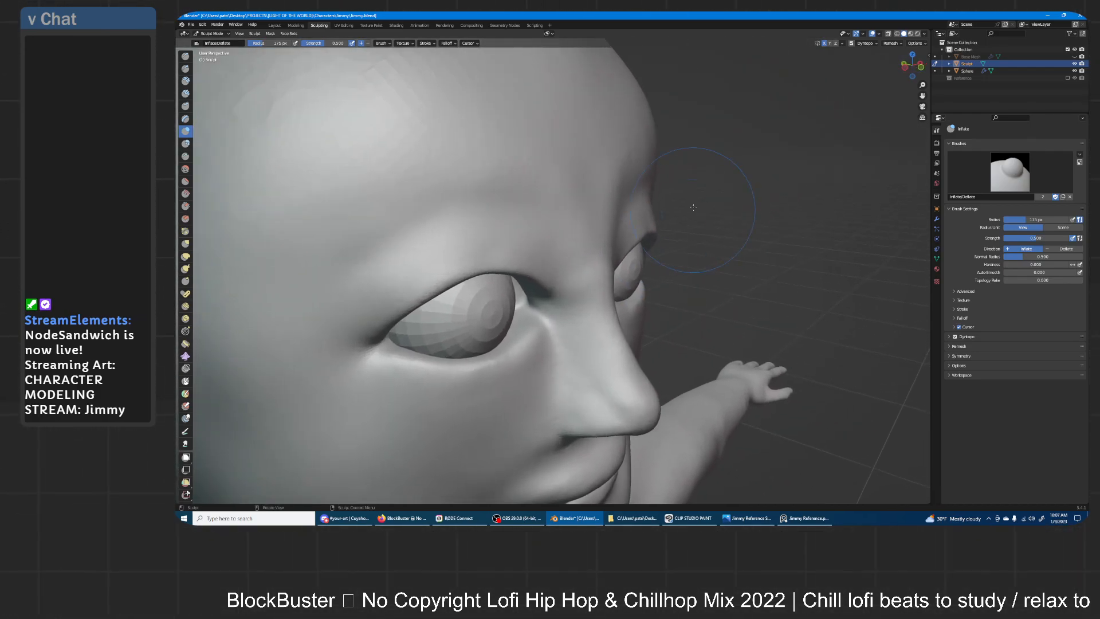
pyautogui.moveTo(692, 208); pyautogui.dragTo(745, 186, button='middle')
pyautogui.scroll(-5, 702, 218)
pyautogui.moveTo(700, 223); pyautogui.dragTo(638, 245, button='middle')
pyautogui.scroll(-2, 699, 221)
pyautogui.scroll(1, 638, 245)
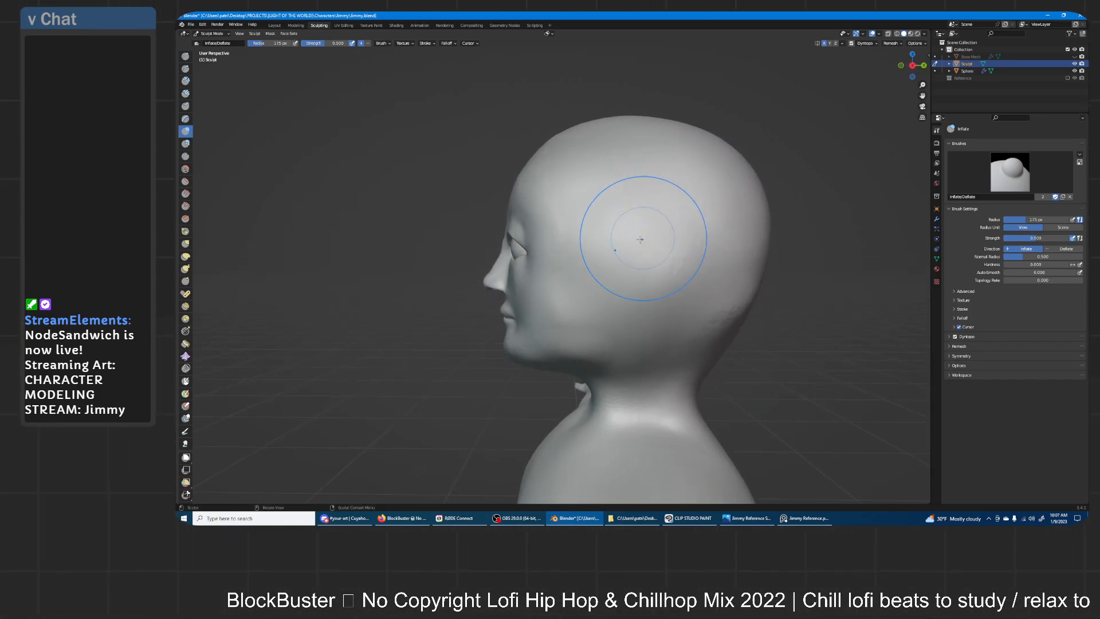
pyautogui.click(187, 244)
pyautogui.keyDown('shift'); pyautogui.moveTo(463, 308); pyautogui.dragTo(478, 291, button='middle'); pyautogui.keyUp('shift')
pyautogui.moveTo(514, 334); pyautogui.dragTo(515, 333)
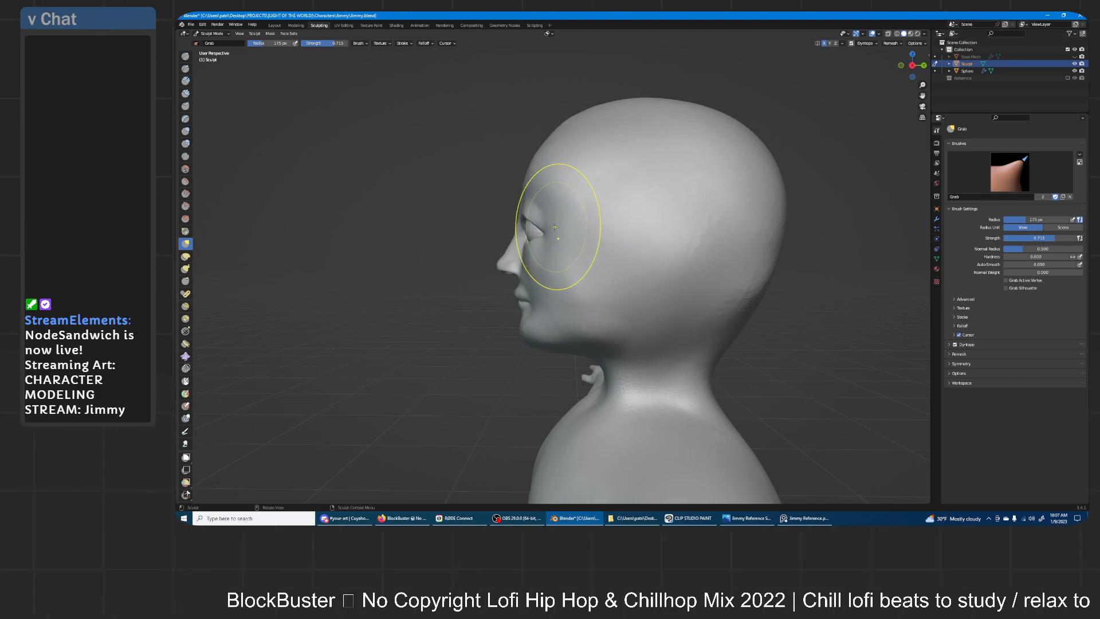
# - Compare the head's front with the Jimmy reference and build up the brow ridge and forehead with the Draw brush
pyautogui.keyDown('alt'); pyautogui.moveTo(552, 189); pyautogui.dragTo(657, 193, button='middle'); pyautogui.keyUp('alt')
pyautogui.scroll(2, 651, 194)
pyautogui.keyDown('shift'); pyautogui.moveTo(593, 161); pyautogui.dragTo(616, 232, button='middle'); pyautogui.keyUp('shift')
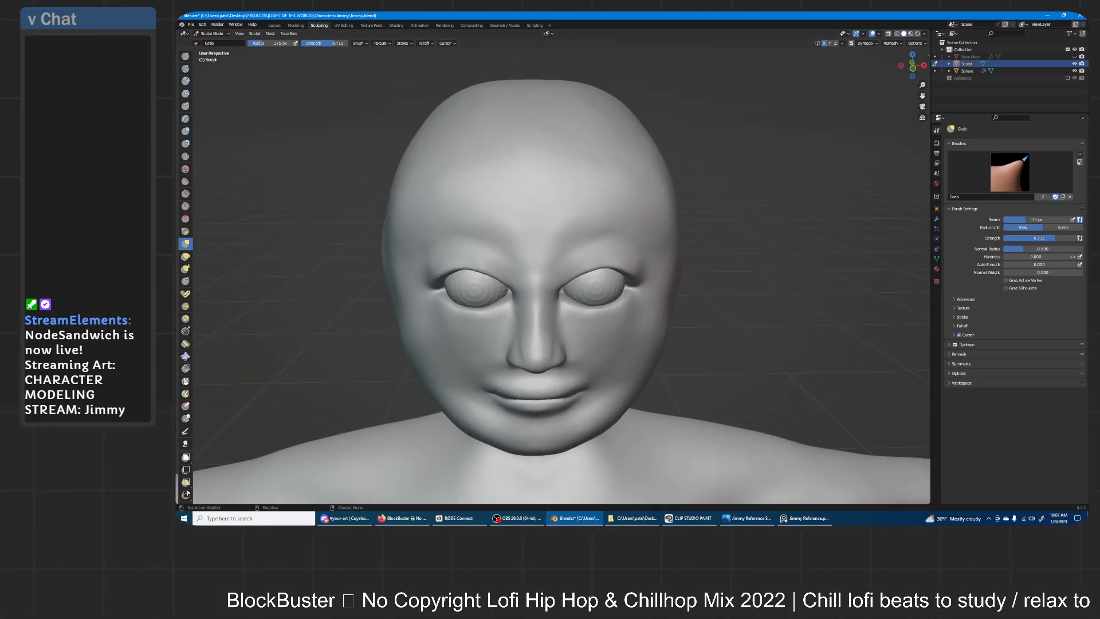
pyautogui.hotkey('alt', 'Tab')
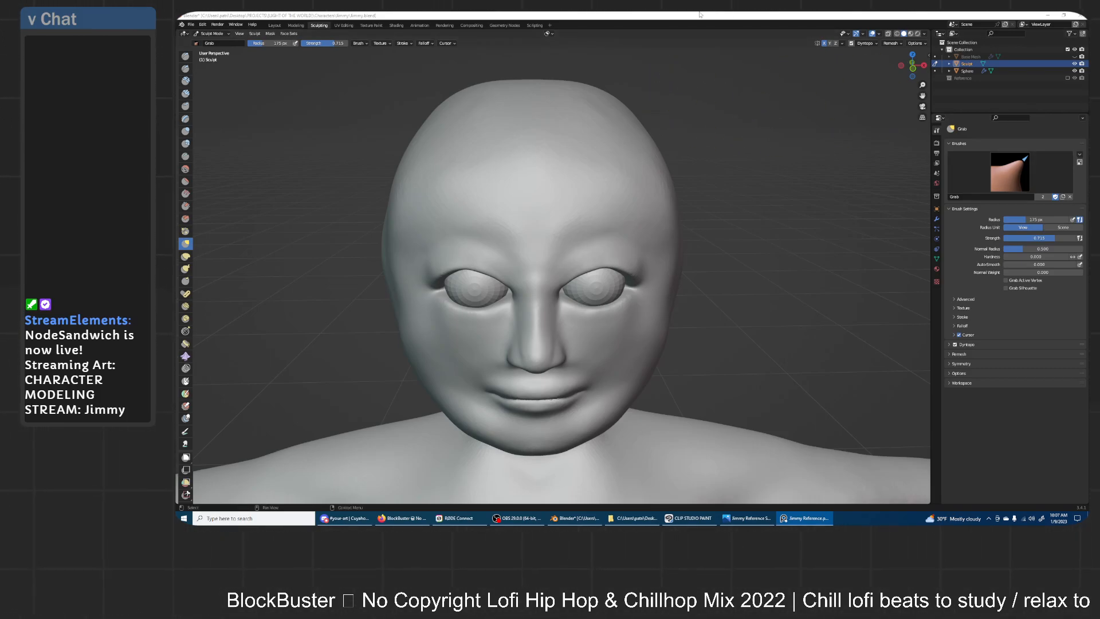
pyautogui.click(597, 14)
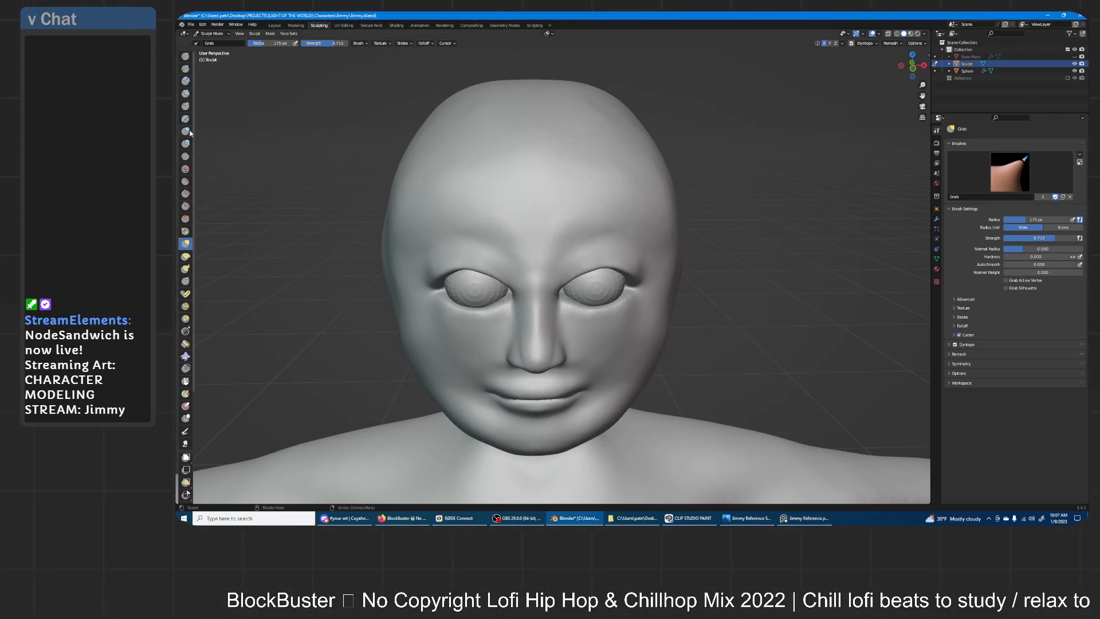
pyautogui.click(186, 55)
pyautogui.scroll(4, 568, 220)
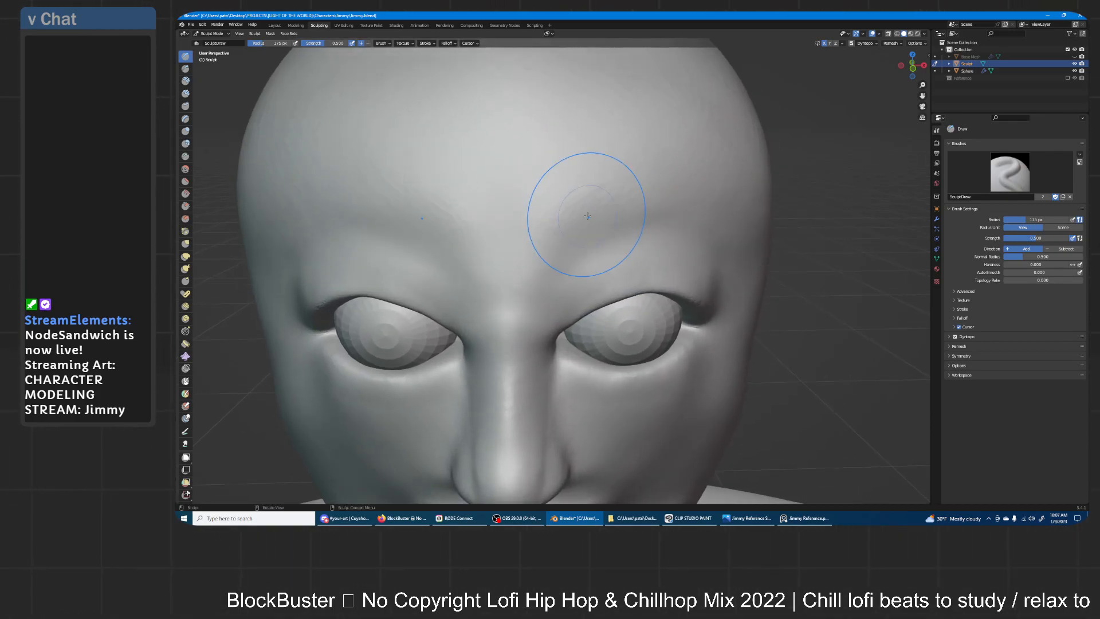
pyautogui.moveTo(664, 205)
pyautogui.mouseDown()
pyautogui.moveTo(757, 257)
pyautogui.moveTo(624, 159)
pyautogui.moveTo(583, 166)
pyautogui.mouseUp()
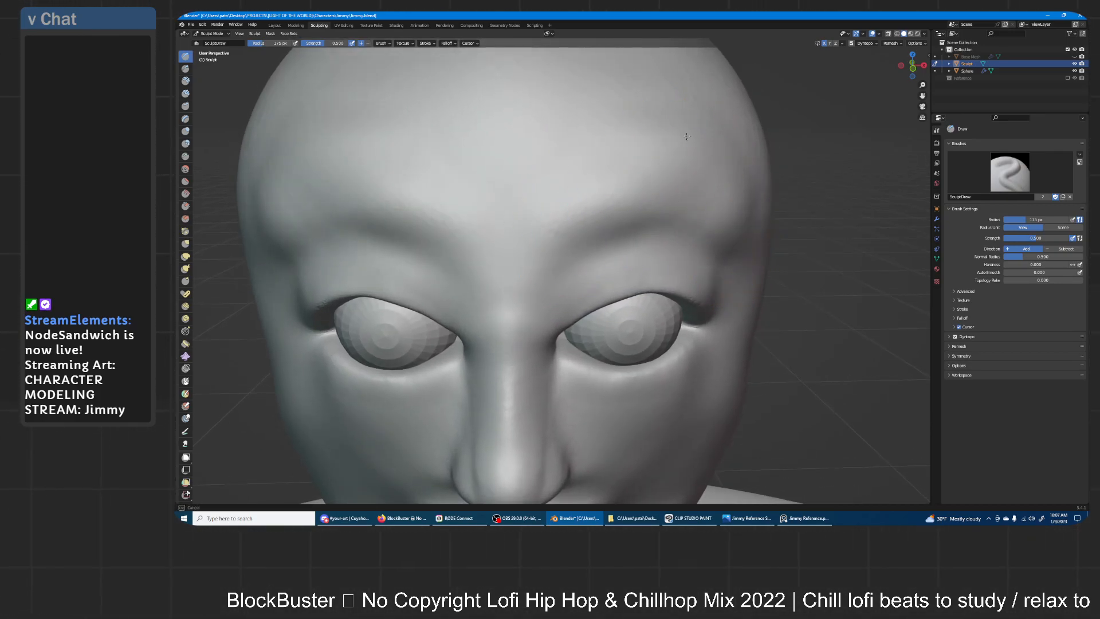
pyautogui.moveTo(722, 187)
pyautogui.mouseDown()
pyautogui.moveTo(636, 226)
pyautogui.moveTo(646, 177)
pyautogui.moveTo(710, 223)
pyautogui.moveTo(755, 141)
pyautogui.mouseUp()
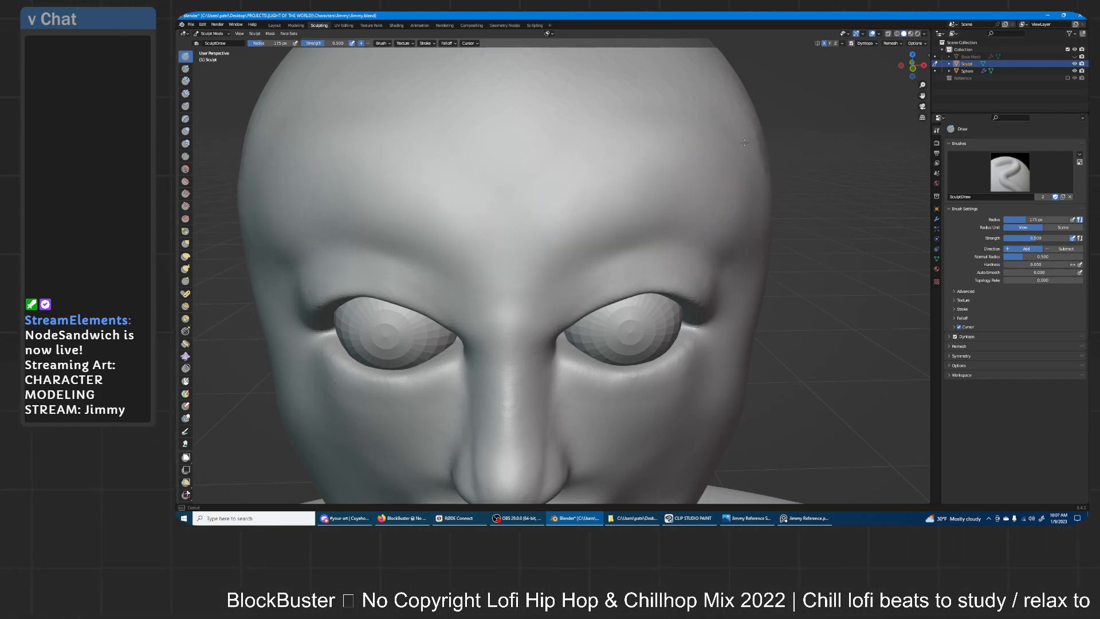
pyautogui.moveTo(718, 227); pyautogui.dragTo(729, 211)
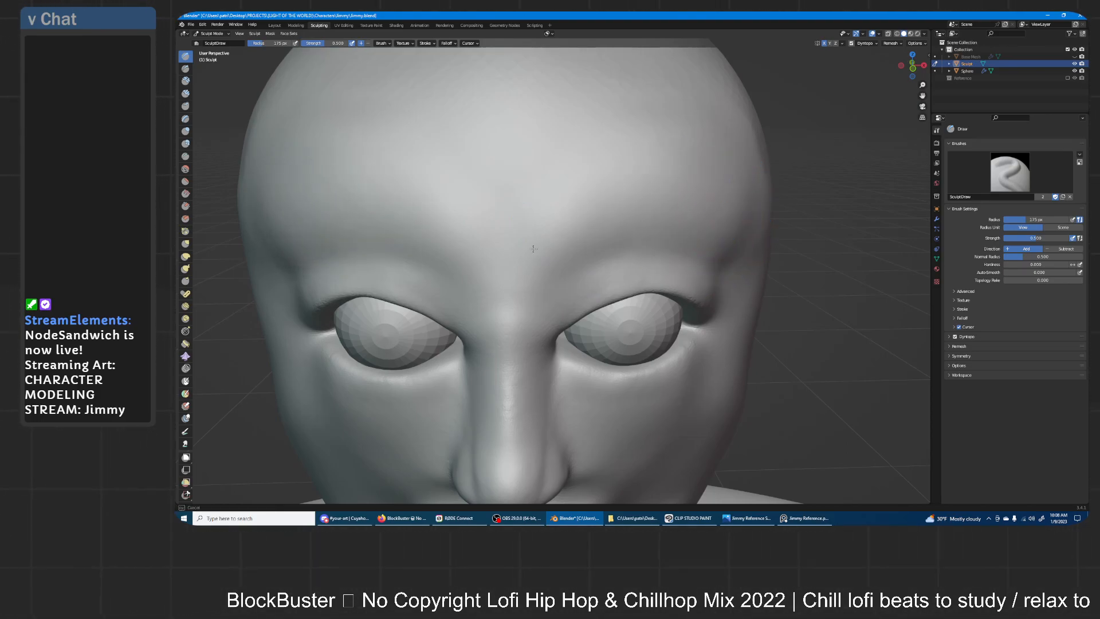
# - Round out the forehead, the side of the head and the crown with the Inflate brush at 175 px
pyautogui.keyDown('ctrl'); pyautogui.moveTo(693, 176); pyautogui.dragTo(596, 229, button='middle'); pyautogui.keyUp('ctrl')
pyautogui.keyDown('ctrl'); pyautogui.moveTo(634, 297); pyautogui.dragTo(596, 263, button='middle'); pyautogui.keyUp('ctrl')
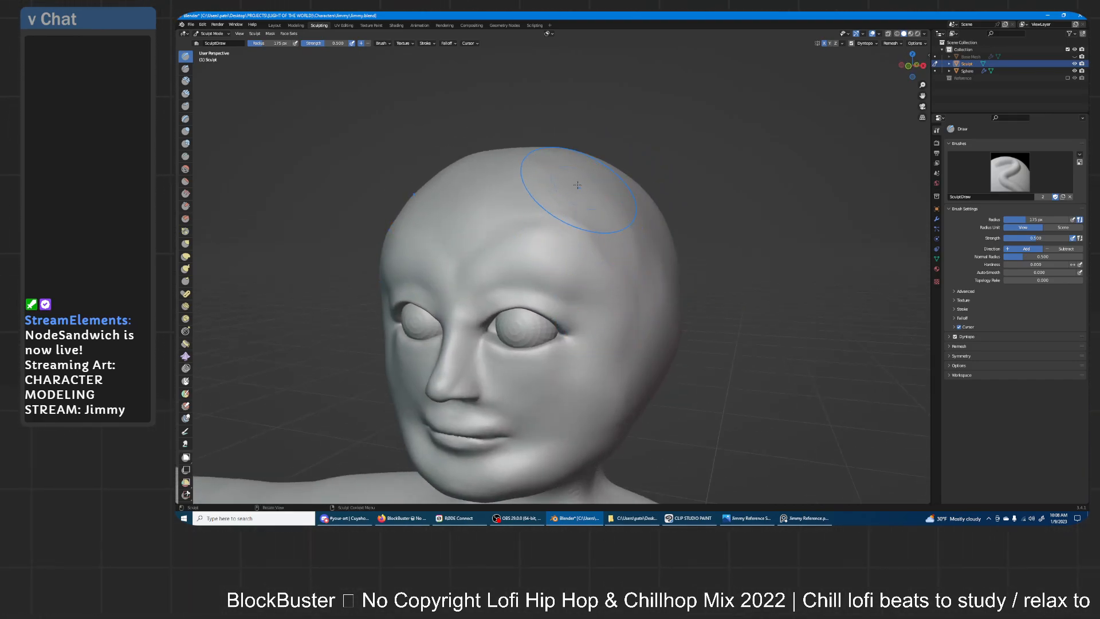
pyautogui.click(185, 131)
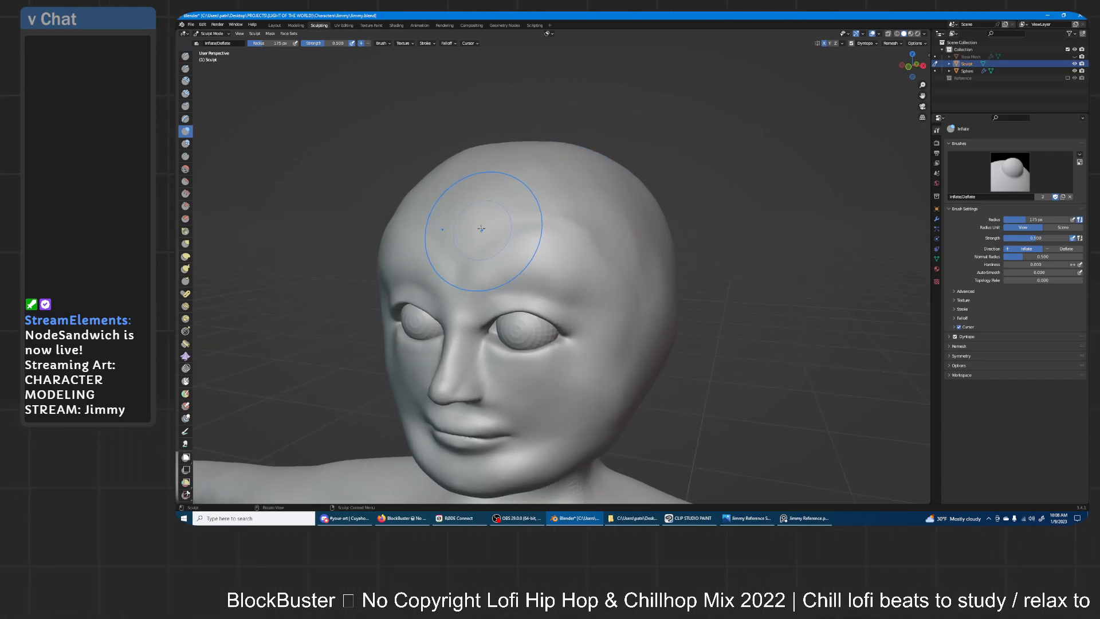
pyautogui.moveTo(590, 248); pyautogui.dragTo(593, 249, button='middle')
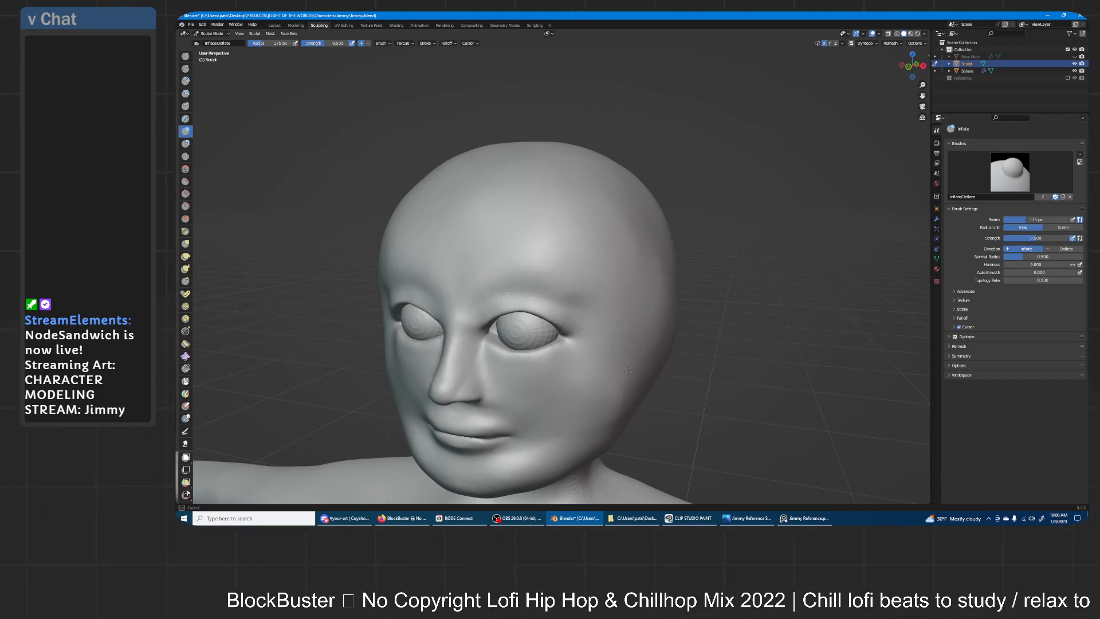
pyautogui.moveTo(615, 192); pyautogui.dragTo(684, 245, button='middle')
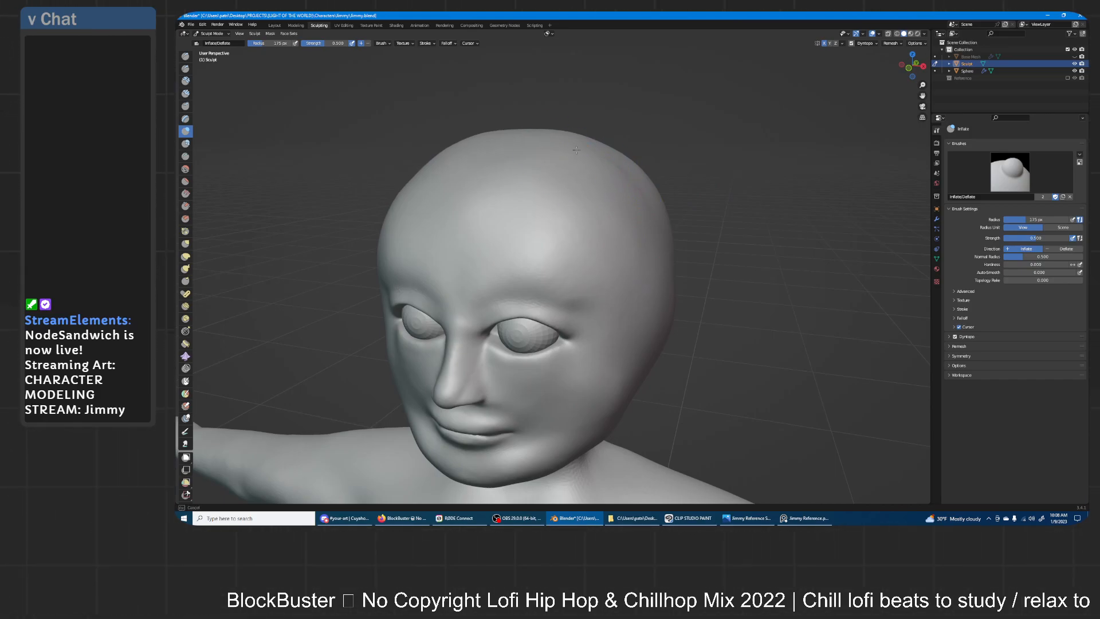
# - Fill out the lower cheeks and jawline with Inflate strokes and smooth the chin
pyautogui.scroll(-3, 658, 172)
pyautogui.moveTo(605, 224); pyautogui.dragTo(626, 206, button='middle')
pyautogui.scroll(2, 636, 232)
pyautogui.keyDown('shift'); pyautogui.moveTo(646, 257); pyautogui.dragTo(640, 157, button='middle'); pyautogui.keyUp('shift')
pyautogui.moveTo(602, 277)
pyautogui.mouseDown()
pyautogui.moveTo(601, 266)
pyautogui.moveTo(594, 286)
pyautogui.mouseUp()
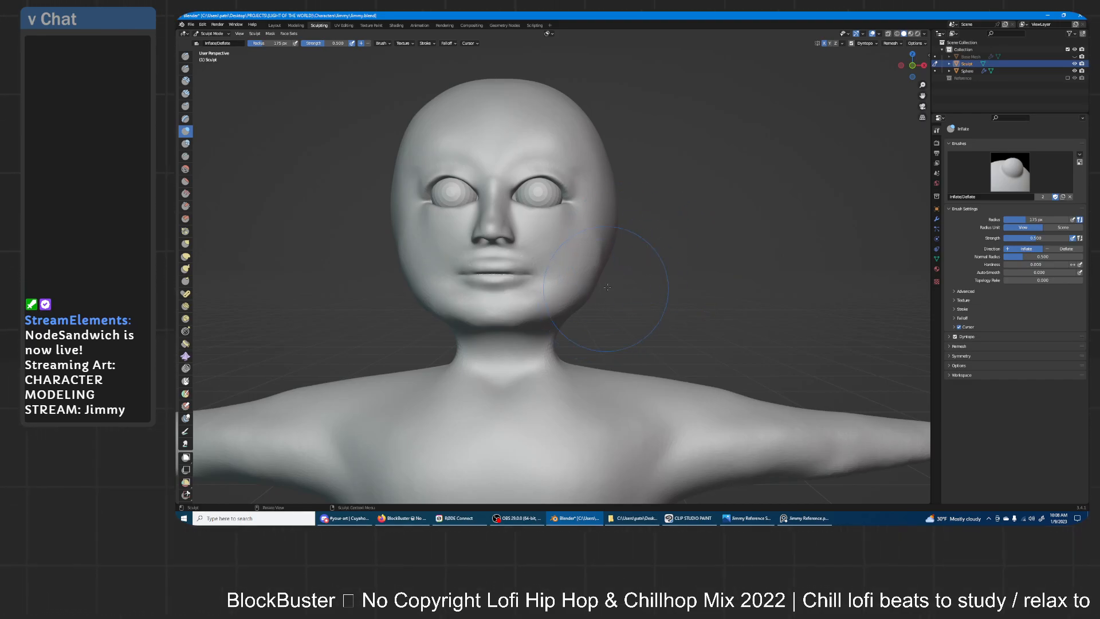
pyautogui.keyDown('ctrl'); pyautogui.moveTo(613, 282); pyautogui.dragTo(623, 281, button='middle'); pyautogui.keyUp('ctrl')
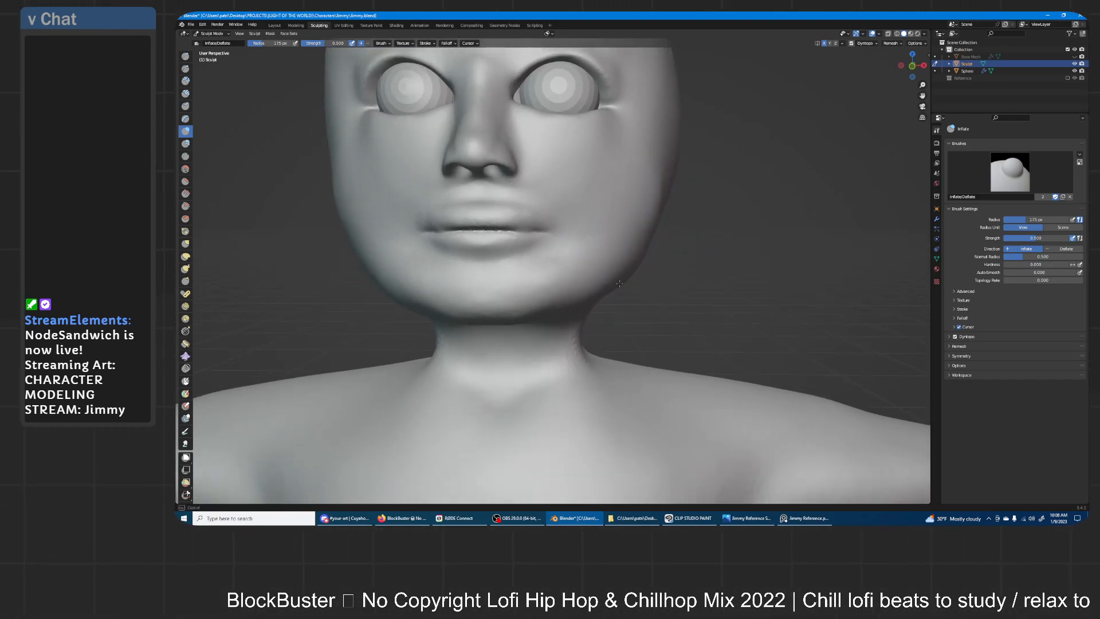
pyautogui.moveTo(518, 292)
pyautogui.keyDown('shift'); pyautogui.mouseDown()
pyautogui.moveTo(508, 302)
pyautogui.moveTo(494, 292)
pyautogui.moveTo(500, 303)
pyautogui.mouseUp(); pyautogui.keyUp('shift')
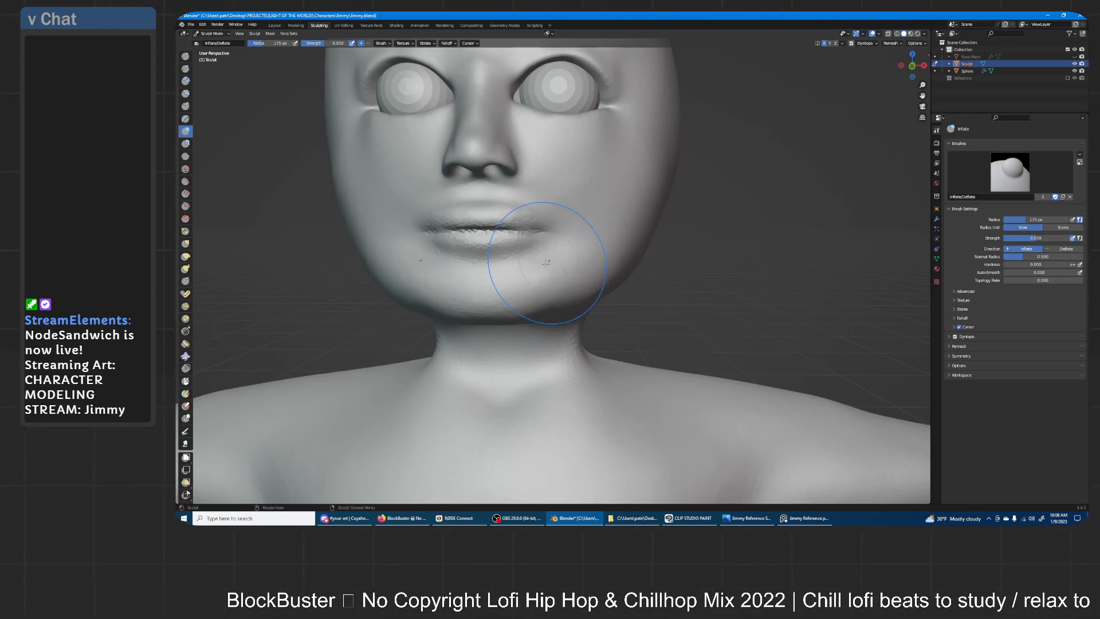
# - Smooth the upper and lower lips and the mouth corners with the brush radius set to 122 px
pyautogui.scroll(6, 515, 298)
pyautogui.press(']')
pyautogui.press(']')
pyautogui.press(']')
pyautogui.press('[')
pyautogui.press('[')
pyautogui.press('[')
pyautogui.press('[')
pyautogui.press('[')
pyautogui.press('[')
pyautogui.press('[')
pyautogui.press('[')
pyautogui.press('[')
pyautogui.press('[')
pyautogui.keyDown('ctrl'); pyautogui.moveTo(550, 259); pyautogui.dragTo(564, 255, button='middle'); pyautogui.keyUp('ctrl')
pyautogui.press('f')
pyautogui.click(573, 274)
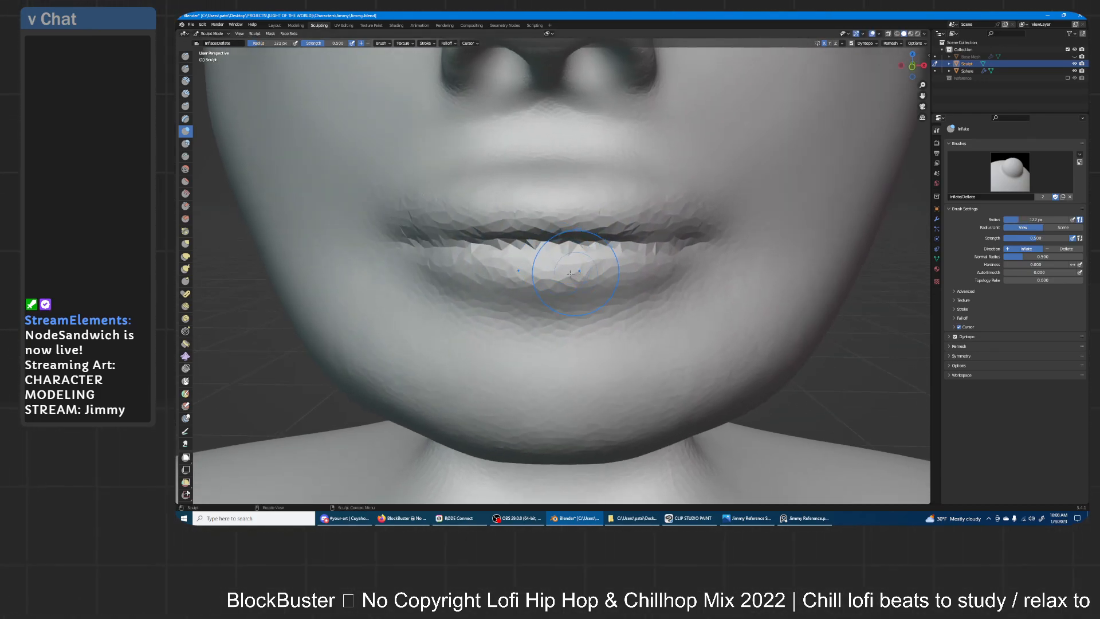
pyautogui.moveTo(654, 213)
pyautogui.keyDown('shift'); pyautogui.mouseDown()
pyautogui.moveTo(608, 205)
pyautogui.moveTo(678, 218)
pyautogui.moveTo(649, 225)
pyautogui.mouseUp(); pyautogui.keyUp('shift')
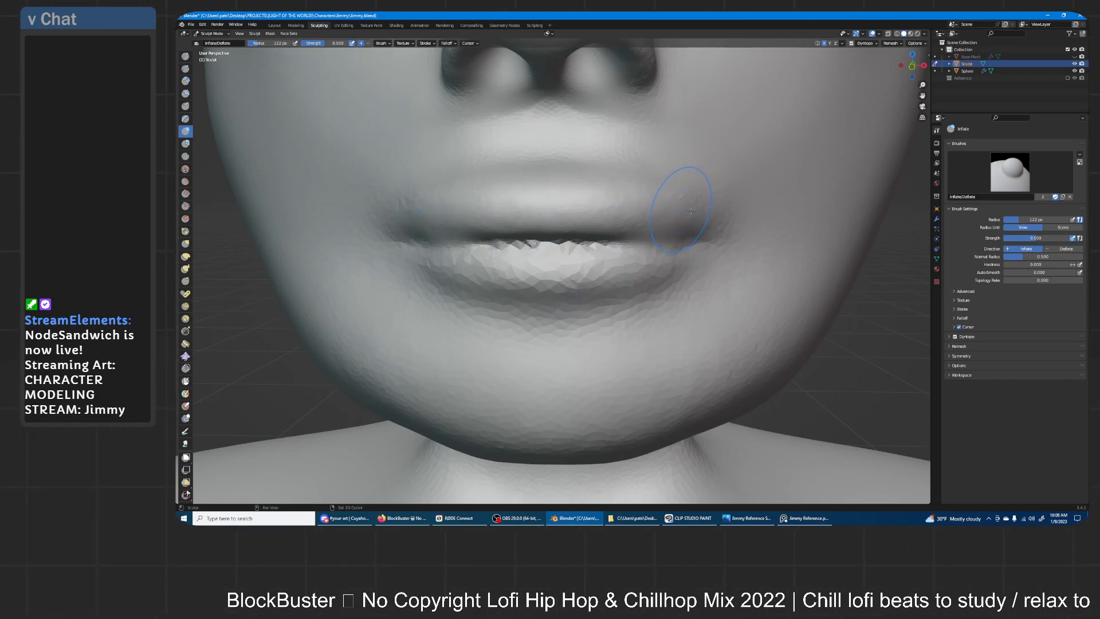
pyautogui.moveTo(631, 290)
pyautogui.keyDown('shift'); pyautogui.mouseDown()
pyautogui.moveTo(527, 258)
pyautogui.moveTo(649, 288)
pyautogui.mouseUp(); pyautogui.keyUp('shift')
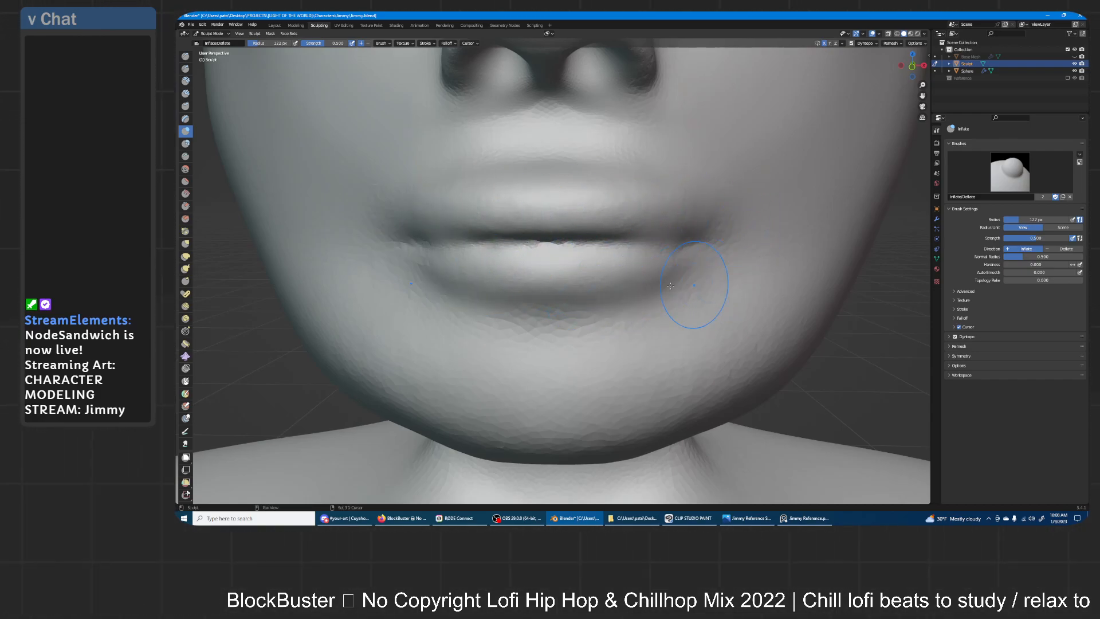
# - Sharpen the line between the lips using the Crease brush at 37 px
pyautogui.moveTo(707, 312); pyautogui.dragTo(700, 184, button='middle')
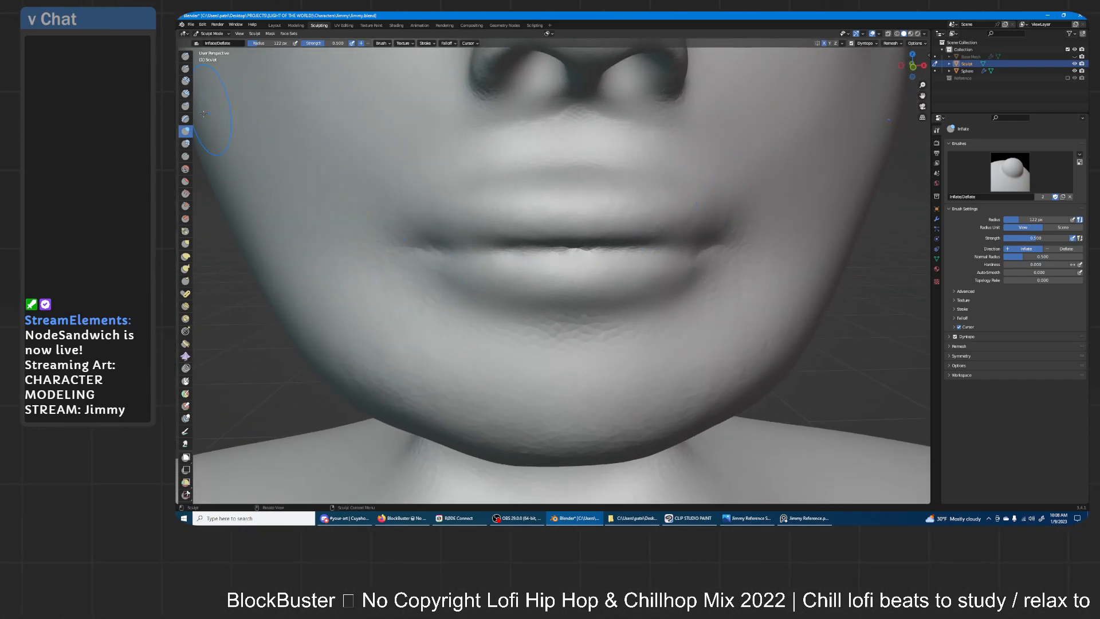
pyautogui.click(185, 156)
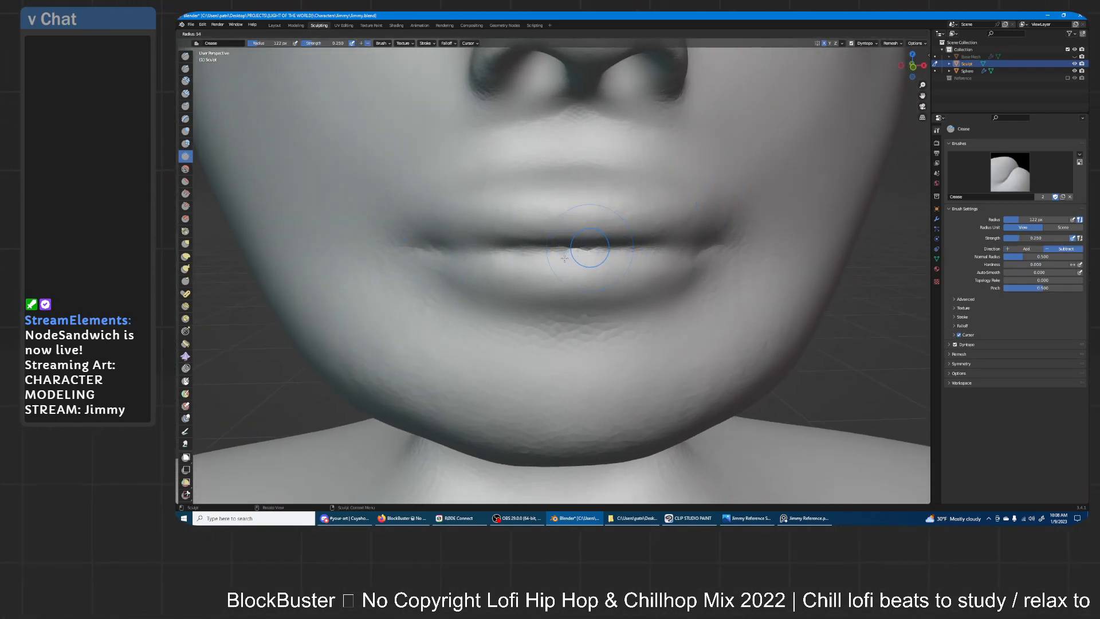
pyautogui.moveTo(578, 246); pyautogui.dragTo(538, 251)
pyautogui.moveTo(542, 250)
pyautogui.mouseDown()
pyautogui.moveTo(433, 254)
pyautogui.moveTo(526, 251)
pyautogui.mouseUp()
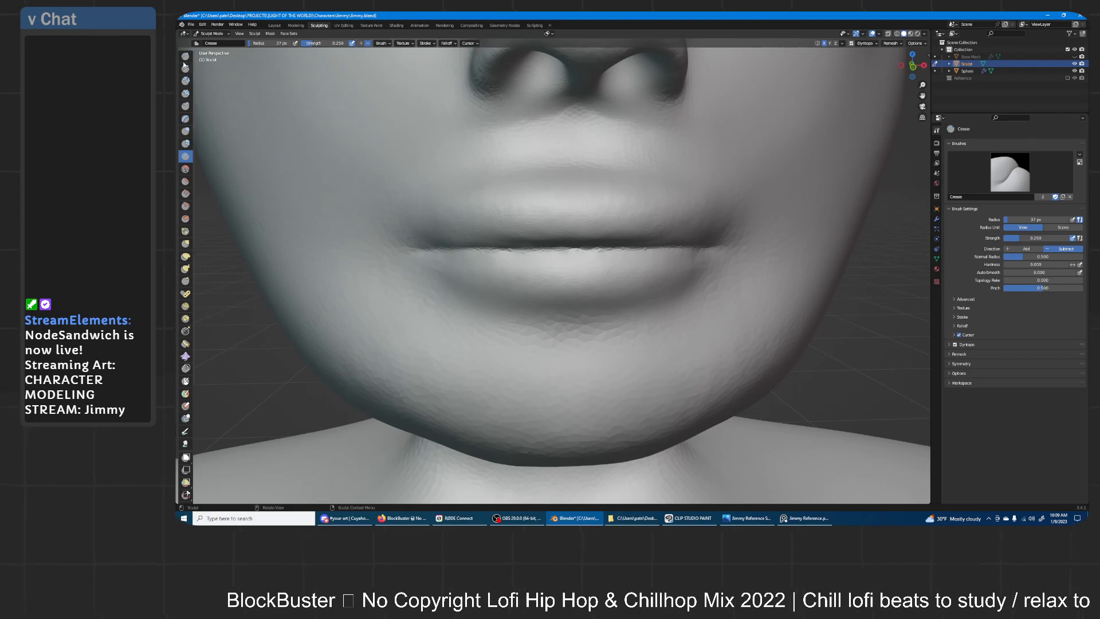
# - Build up the upper lip's contour with the Draw brush at 37 px
pyautogui.press('x')
pyautogui.moveTo(426, 240)
pyautogui.mouseDown()
pyautogui.moveTo(535, 167)
pyautogui.moveTo(504, 188)
pyautogui.mouseUp()
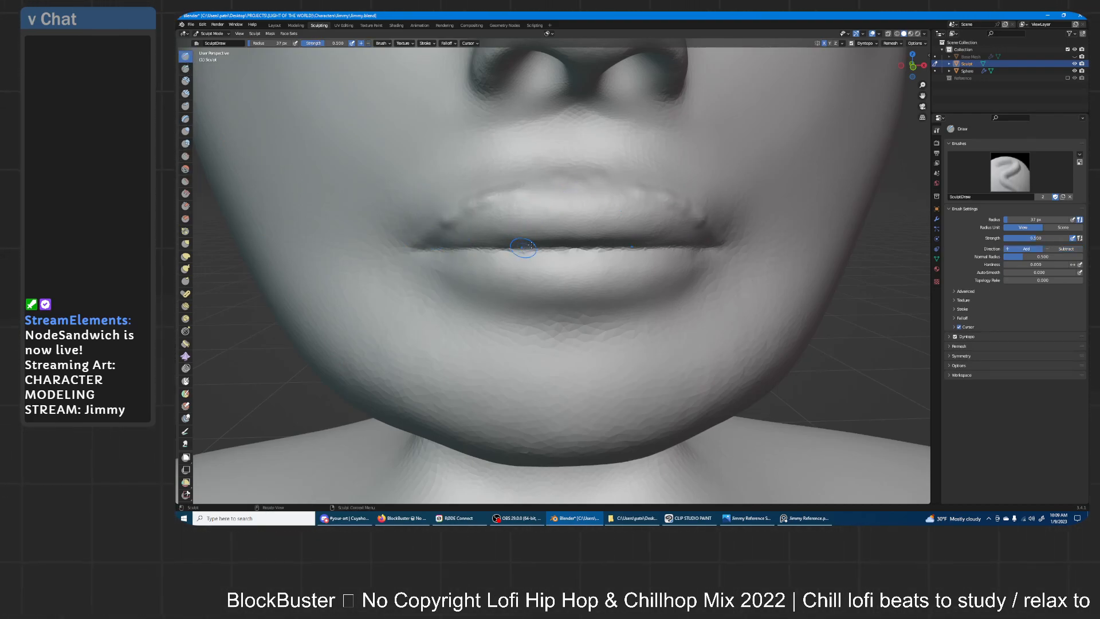
pyautogui.moveTo(478, 186)
pyautogui.mouseDown(button='middle')
pyautogui.moveTo(751, 231)
pyautogui.moveTo(684, 244)
pyautogui.mouseUp(button='middle')
pyautogui.moveTo(662, 260); pyautogui.dragTo(693, 238)
pyautogui.moveTo(768, 197); pyautogui.dragTo(612, 280, button='middle')
# - Fill out the upper lip toward the mouth corner with Inflate strokes and even out its surface
pyautogui.press('i')
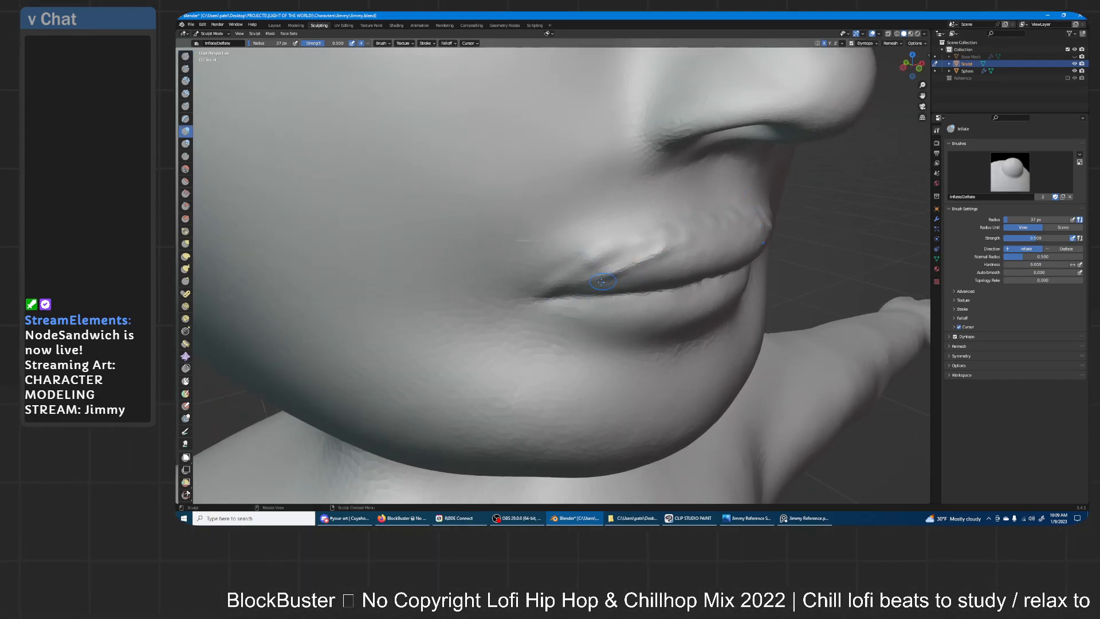
pyautogui.moveTo(590, 276); pyautogui.dragTo(629, 260)
pyautogui.moveTo(585, 278); pyautogui.dragTo(639, 258)
pyautogui.moveTo(578, 280); pyautogui.dragTo(573, 282)
pyautogui.moveTo(633, 260); pyautogui.dragTo(674, 244)
pyautogui.moveTo(600, 263); pyautogui.dragTo(587, 262)
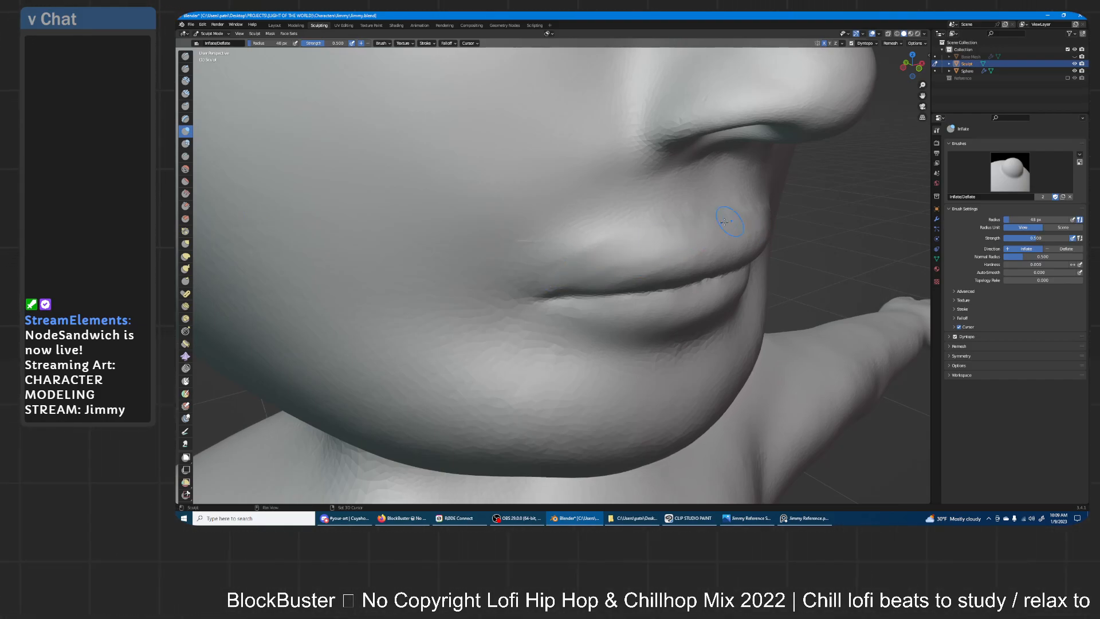
# - Shape the lips and the area around the mouth corners using the Inflate brush at 95 px
pyautogui.moveTo(716, 223)
pyautogui.mouseDown(button='middle')
pyautogui.moveTo(757, 251)
pyautogui.moveTo(745, 301)
pyautogui.moveTo(746, 281)
pyautogui.mouseUp(button='middle')
pyautogui.press('f')
pyautogui.click(779, 302)
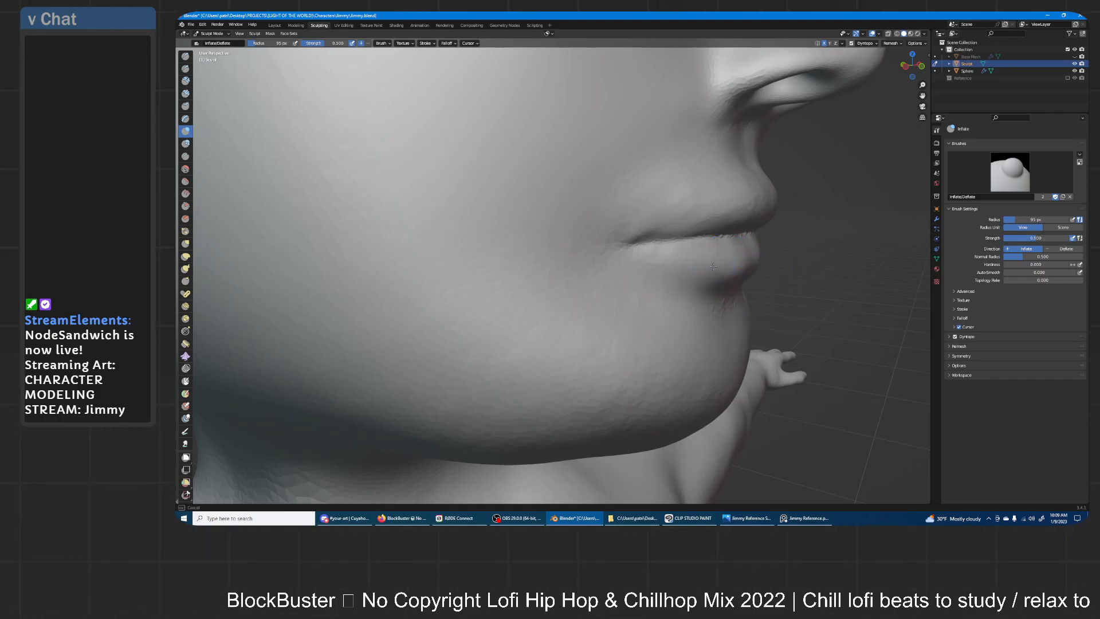
pyautogui.moveTo(687, 266); pyautogui.dragTo(489, 279, button='middle')
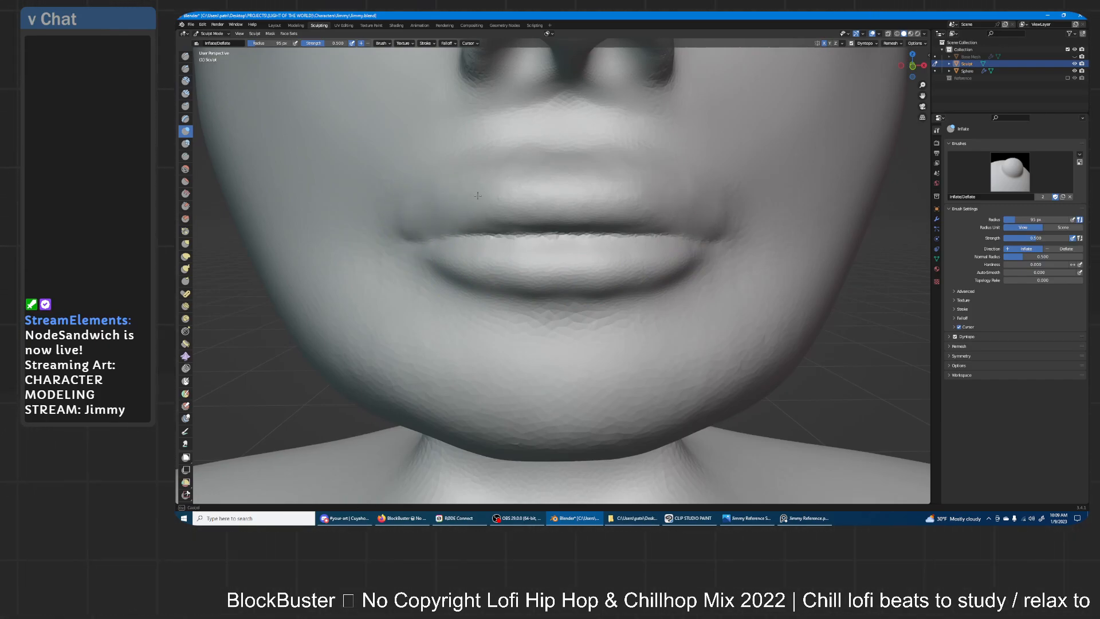
pyautogui.moveTo(484, 229)
pyautogui.mouseDown()
pyautogui.moveTo(550, 270)
pyautogui.moveTo(624, 281)
pyautogui.moveTo(432, 278)
pyautogui.mouseUp()
pyautogui.moveTo(625, 289)
pyautogui.mouseDown(button='middle')
pyautogui.moveTo(579, 286)
pyautogui.moveTo(622, 289)
pyautogui.mouseUp(button='middle')
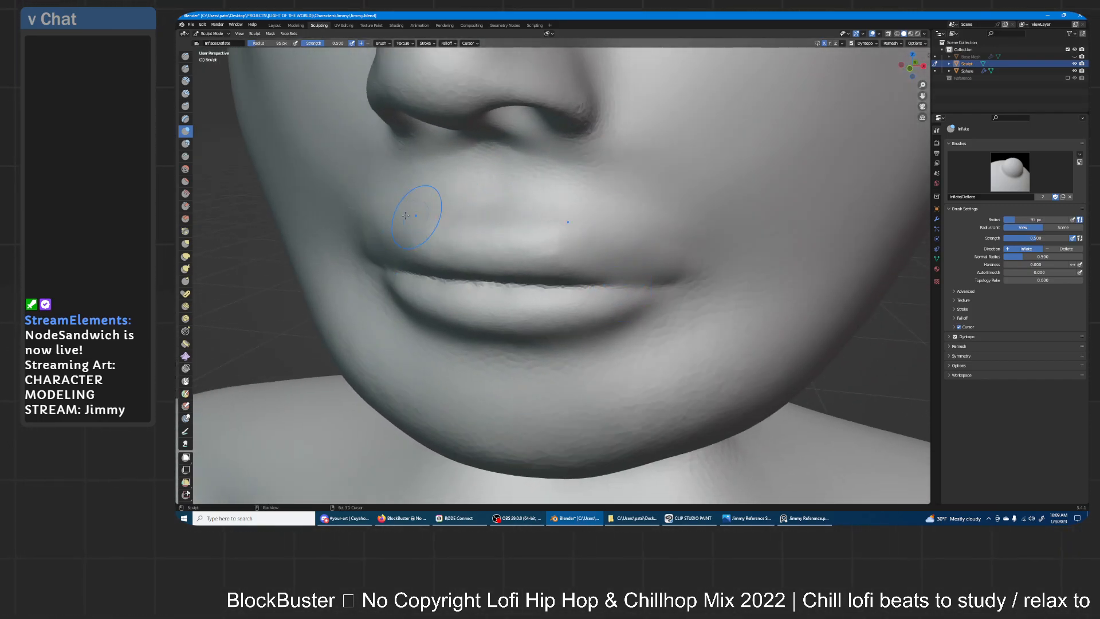
pyautogui.moveTo(362, 224)
pyautogui.mouseDown(button='middle')
pyautogui.moveTo(577, 239)
pyautogui.moveTo(644, 307)
pyautogui.moveTo(689, 289)
pyautogui.mouseUp(button='middle')
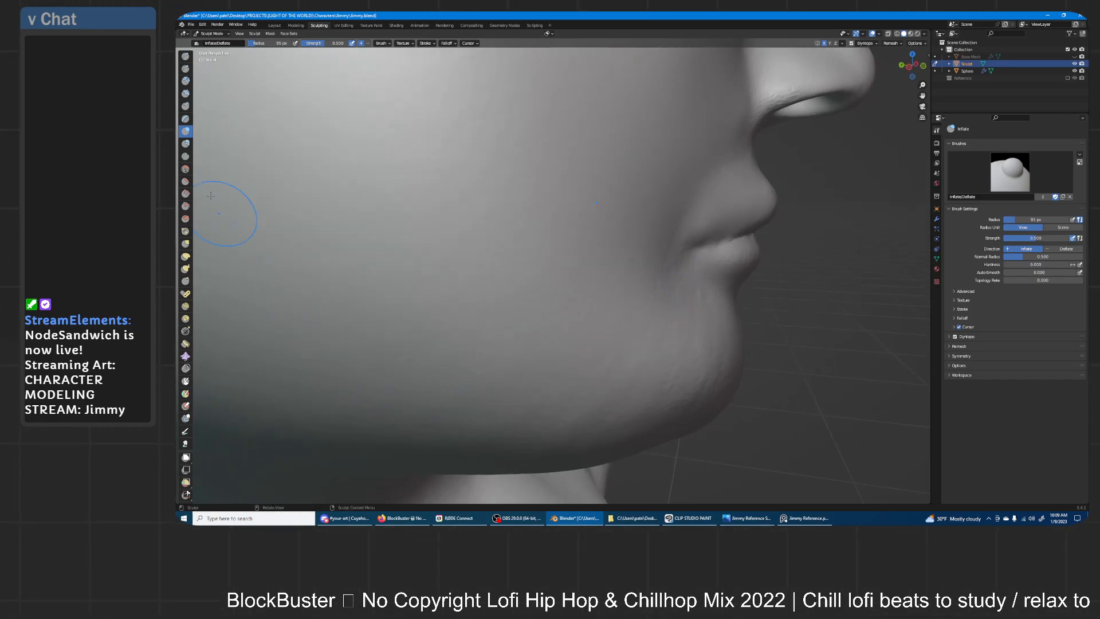
# - Deepen the crease at the mouth corners using the Crease brush at 51 px
pyautogui.click(185, 156)
pyautogui.moveTo(780, 257); pyautogui.dragTo(737, 261, button='middle')
pyautogui.press('f')
pyautogui.click(686, 263)
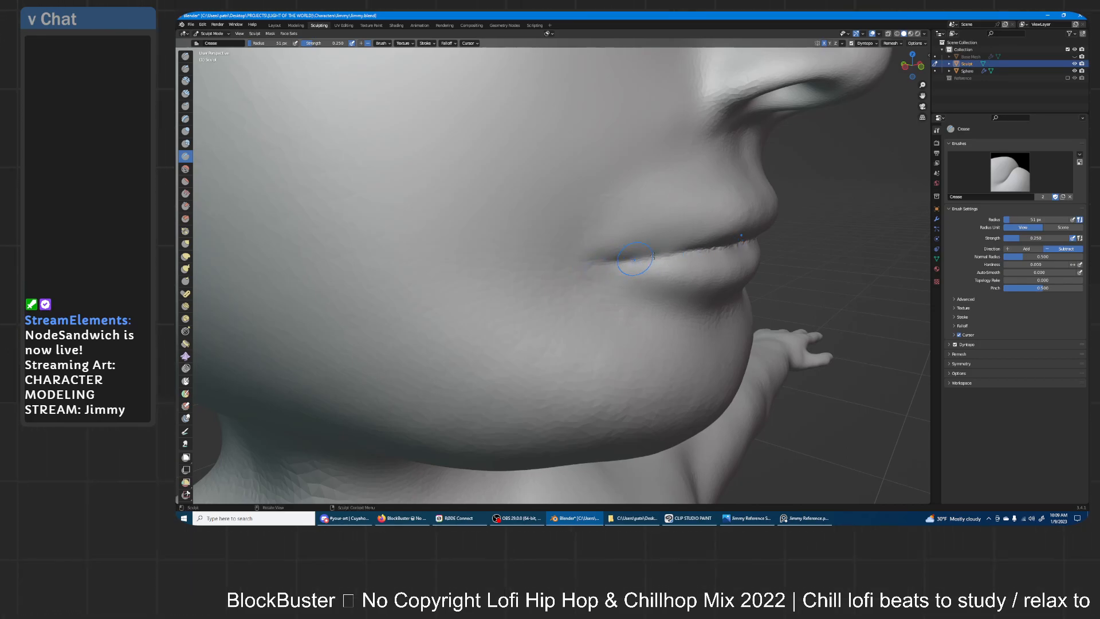
# - Reshape the back of the head and pull in the nape in side profile using the Grab brush at 142 px
pyautogui.keyDown('ctrl'); pyautogui.moveTo(777, 219); pyautogui.dragTo(569, 252, button='middle'); pyautogui.keyUp('ctrl')
pyautogui.keyDown('shift'); pyautogui.moveTo(722, 235); pyautogui.dragTo(667, 253, button='middle'); pyautogui.keyUp('shift')
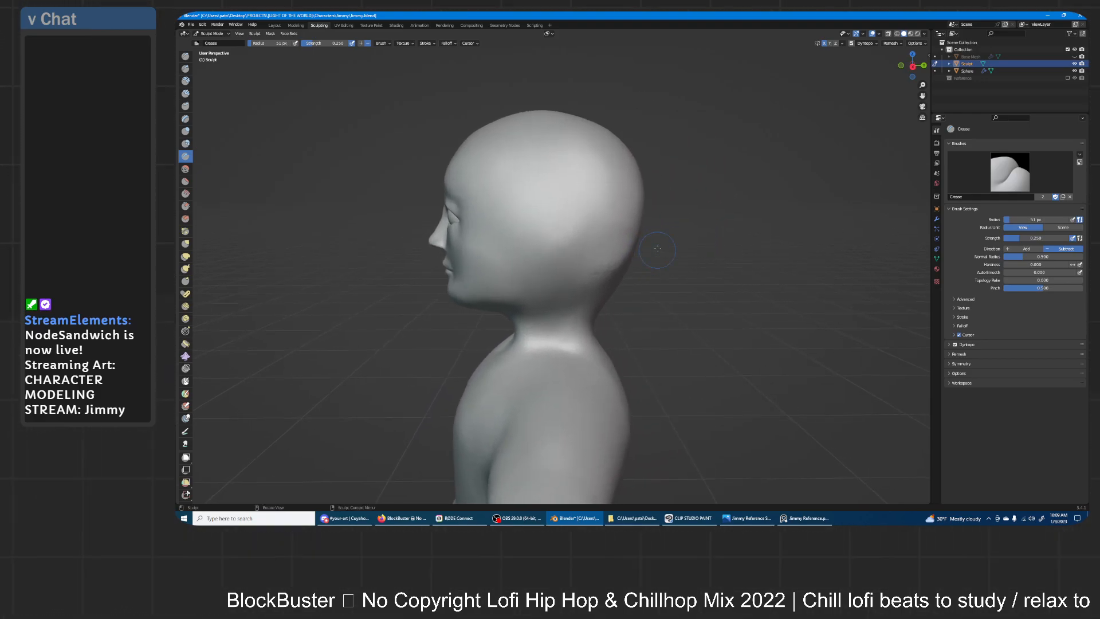
pyautogui.press('g')
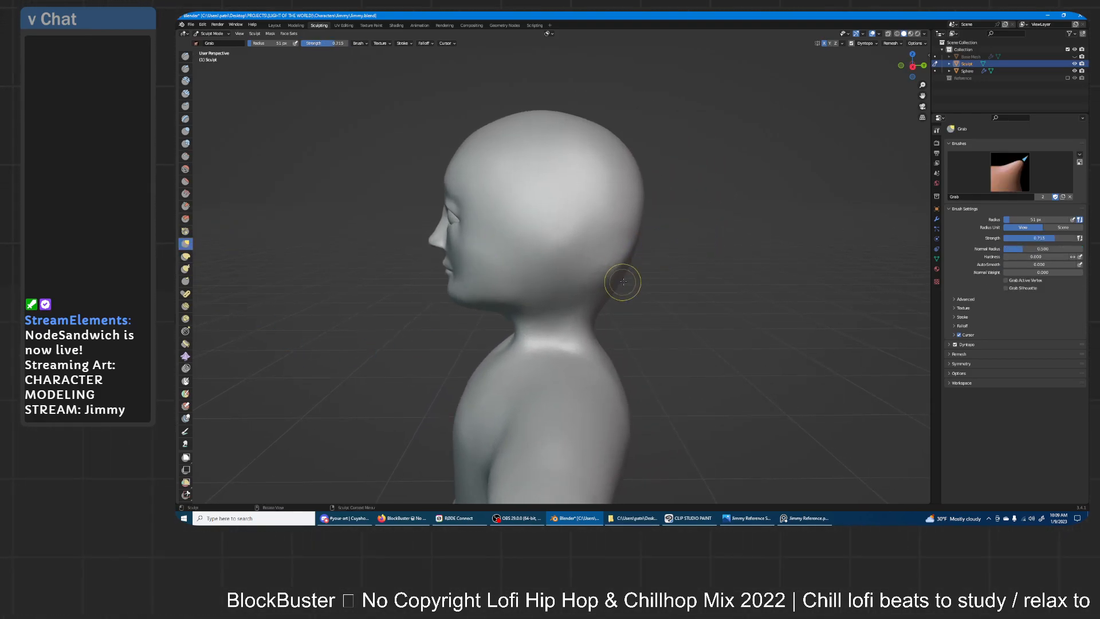
pyautogui.moveTo(729, 290)
pyautogui.mouseDown(button='middle')
pyautogui.moveTo(646, 299)
pyautogui.moveTo(649, 286)
pyautogui.moveTo(610, 283)
pyautogui.mouseUp(button='middle')
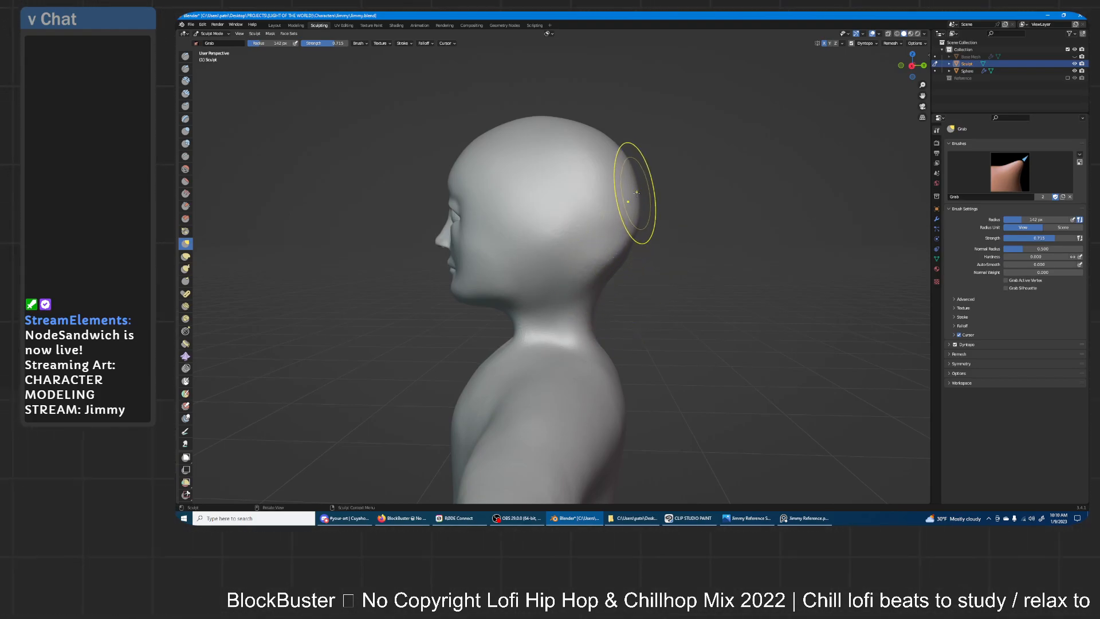
pyautogui.moveTo(646, 209); pyautogui.dragTo(641, 212)
pyautogui.hotkey('ctrl', 'z')
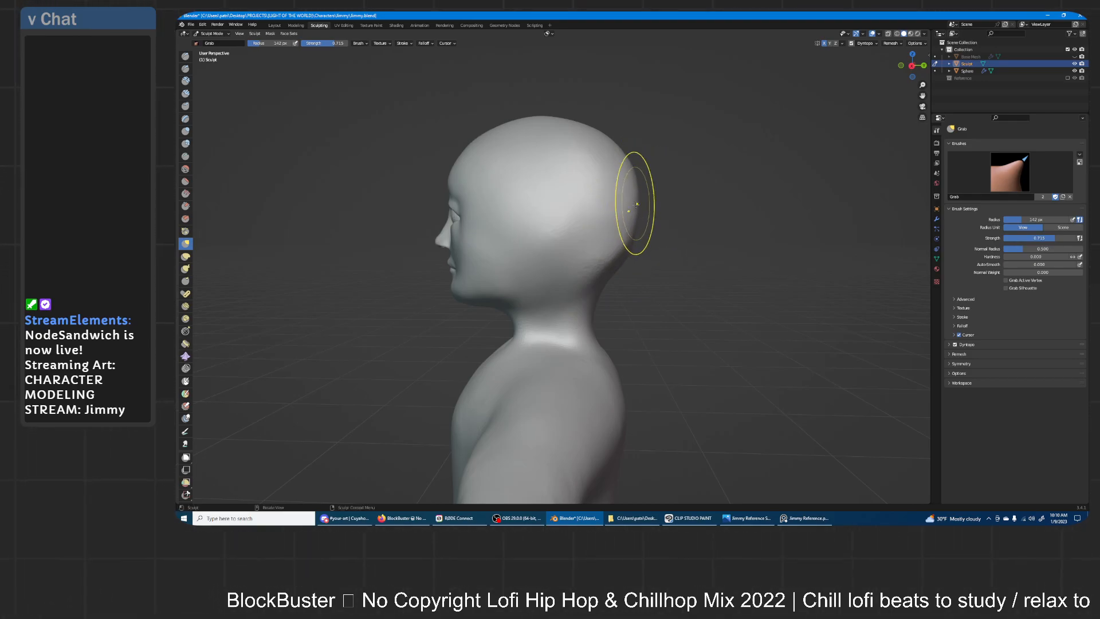
pyautogui.moveTo(620, 268)
pyautogui.mouseDown()
pyautogui.moveTo(614, 255)
pyautogui.moveTo(603, 268)
pyautogui.mouseUp()
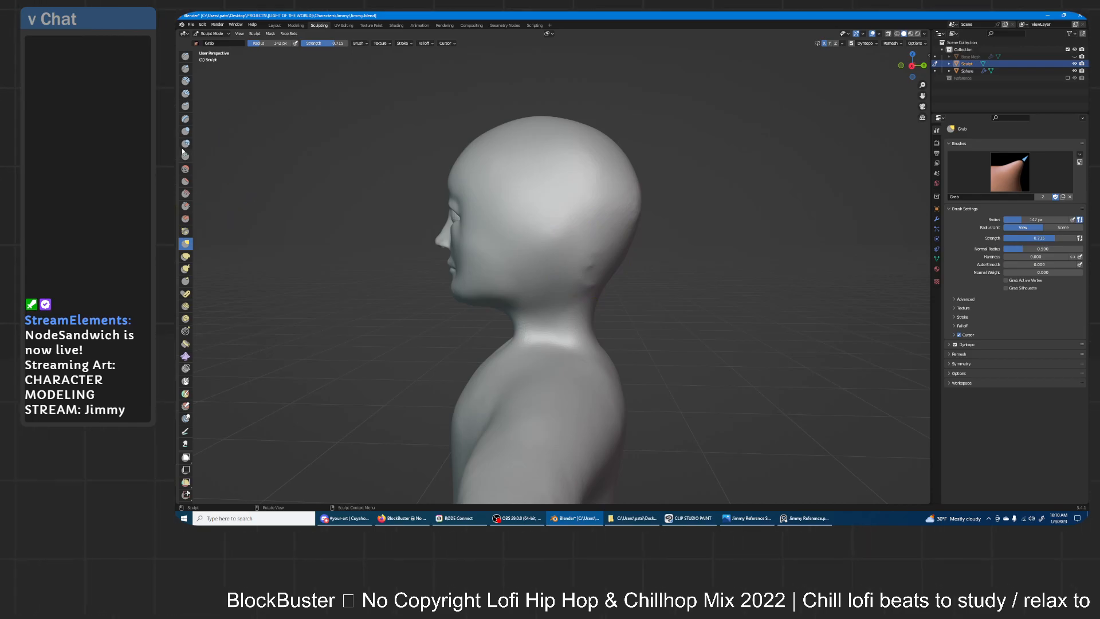
pyautogui.click(185, 131)
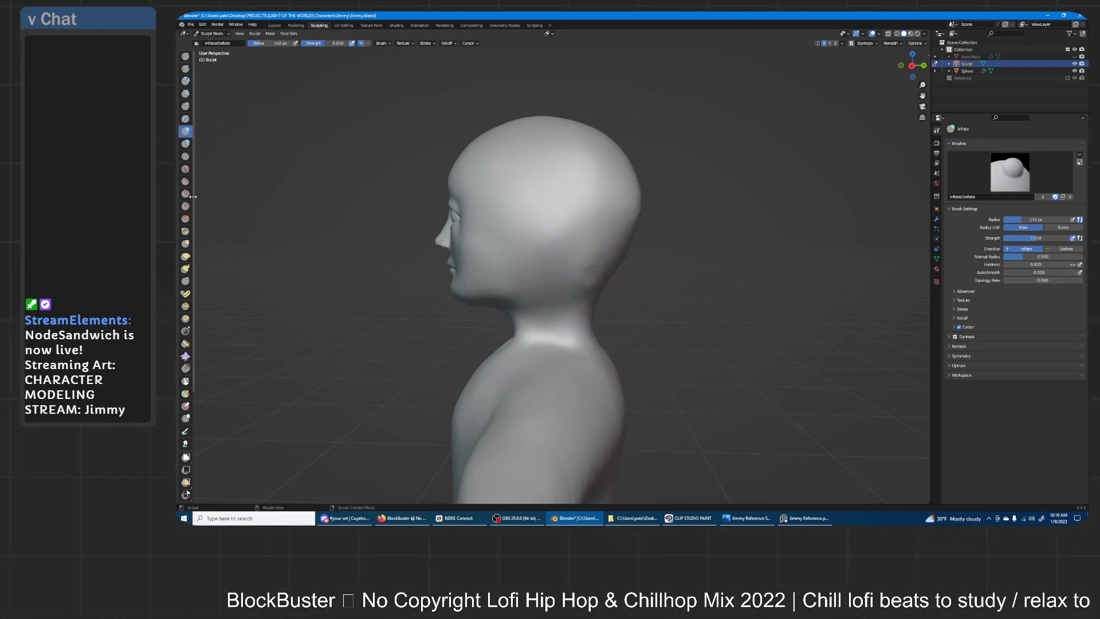
pyautogui.press('g')
pyautogui.moveTo(627, 253); pyautogui.dragTo(570, 206)
pyautogui.moveTo(609, 187); pyautogui.dragTo(716, 188, button='middle')
# - Adjust the sides of the head and the crown from the front with the Grab brush at 142 px
pyautogui.moveTo(645, 242); pyautogui.dragTo(643, 242)
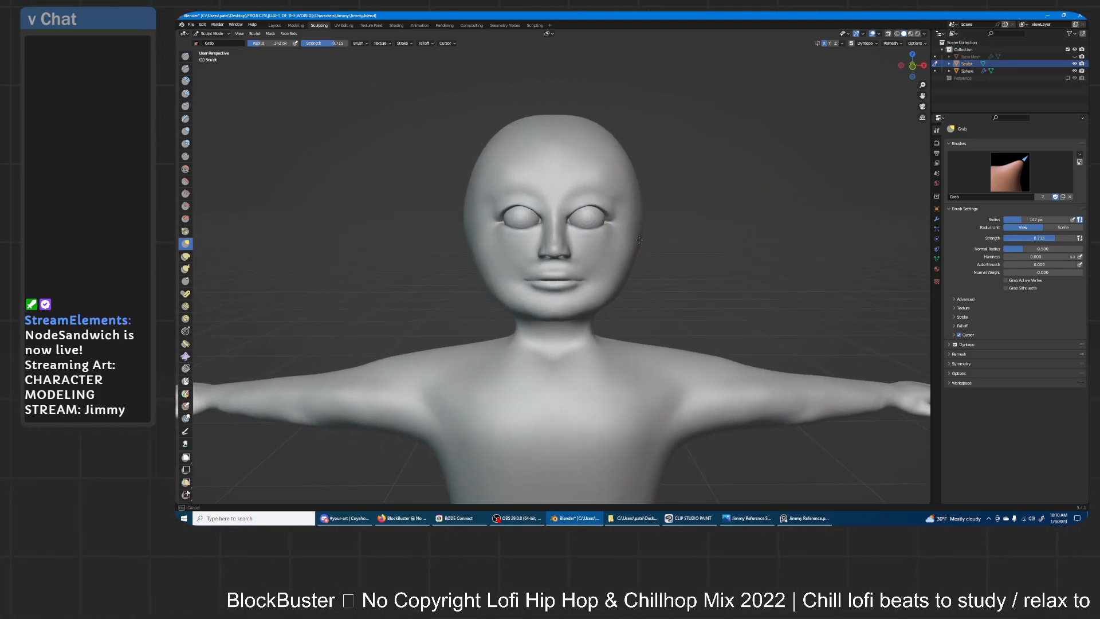
pyautogui.moveTo(637, 195); pyautogui.dragTo(641, 191)
pyautogui.moveTo(503, 133); pyautogui.dragTo(556, 111)
pyautogui.moveTo(688, 160)
pyautogui.mouseDown(button='middle')
pyautogui.moveTo(664, 156)
pyautogui.moveTo(688, 158)
pyautogui.mouseUp(button='middle')
pyautogui.keyDown('ctrl'); pyautogui.moveTo(647, 258); pyautogui.dragTo(640, 219, button='middle'); pyautogui.keyUp('ctrl')
pyautogui.moveTo(644, 167); pyautogui.dragTo(644, 172)
pyautogui.hotkey('shift', 's')
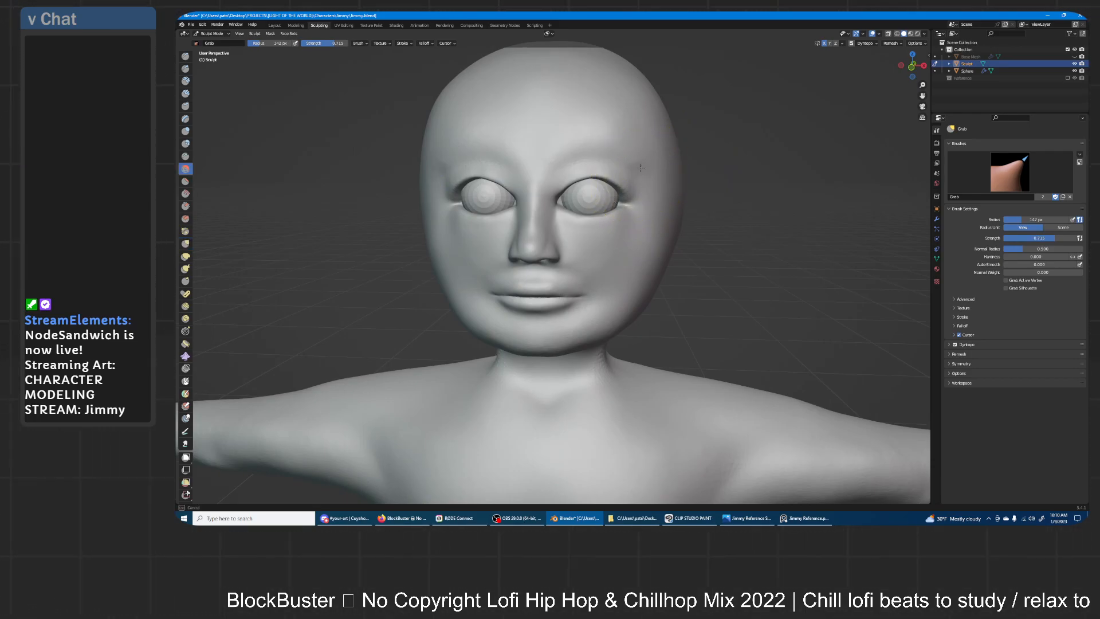
pyautogui.press('g')
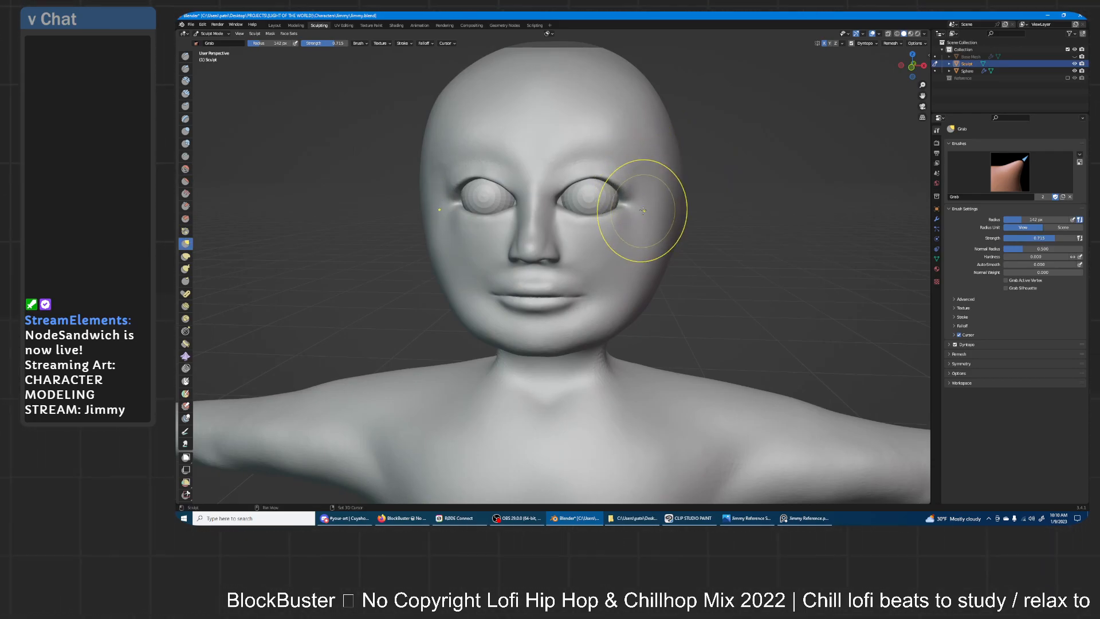
# - Fill out the nose's bridge, tip and underside using the Inflate brush
pyautogui.moveTo(642, 213)
pyautogui.mouseDown(button='middle')
pyautogui.moveTo(603, 197)
pyautogui.moveTo(638, 215)
pyautogui.moveTo(504, 237)
pyautogui.moveTo(505, 204)
pyautogui.mouseUp(button='middle')
pyautogui.moveTo(505, 204)
pyautogui.keyDown('shift'); pyautogui.mouseDown(button='middle')
pyautogui.moveTo(635, 228)
pyautogui.moveTo(613, 207)
pyautogui.moveTo(574, 225)
pyautogui.moveTo(687, 221)
pyautogui.moveTo(646, 220)
pyautogui.mouseUp(button='middle'); pyautogui.keyUp('shift')
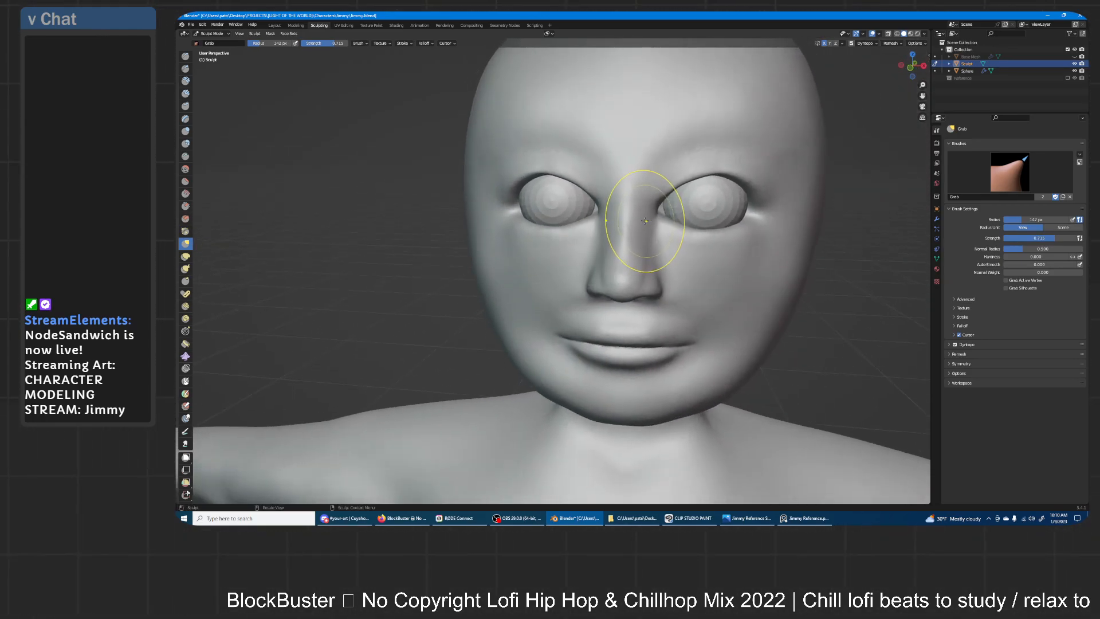
pyautogui.scroll(-3, 676, 206)
pyautogui.moveTo(689, 184)
pyautogui.mouseDown(button='middle')
pyautogui.moveTo(739, 226)
pyautogui.moveTo(645, 245)
pyautogui.moveTo(663, 264)
pyautogui.moveTo(685, 263)
pyautogui.mouseUp(button='middle')
pyautogui.scroll(6, 626, 253)
pyautogui.moveTo(685, 262)
pyautogui.keyDown('shift'); pyautogui.mouseDown(button='middle')
pyautogui.moveTo(617, 252)
pyautogui.moveTo(660, 246)
pyautogui.moveTo(637, 226)
pyautogui.moveTo(597, 271)
pyautogui.mouseUp(button='middle'); pyautogui.keyUp('shift')
pyautogui.scroll(1, 616, 253)
pyautogui.click(185, 131)
pyautogui.scroll(4, 637, 226)
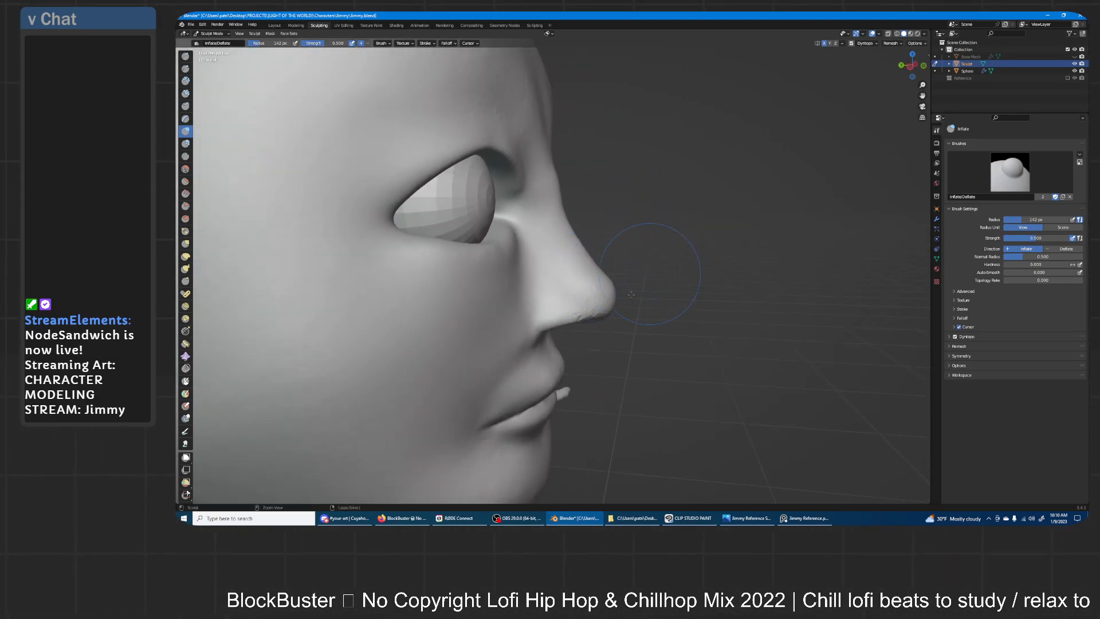
pyautogui.moveTo(636, 246); pyautogui.dragTo(615, 286, button='middle')
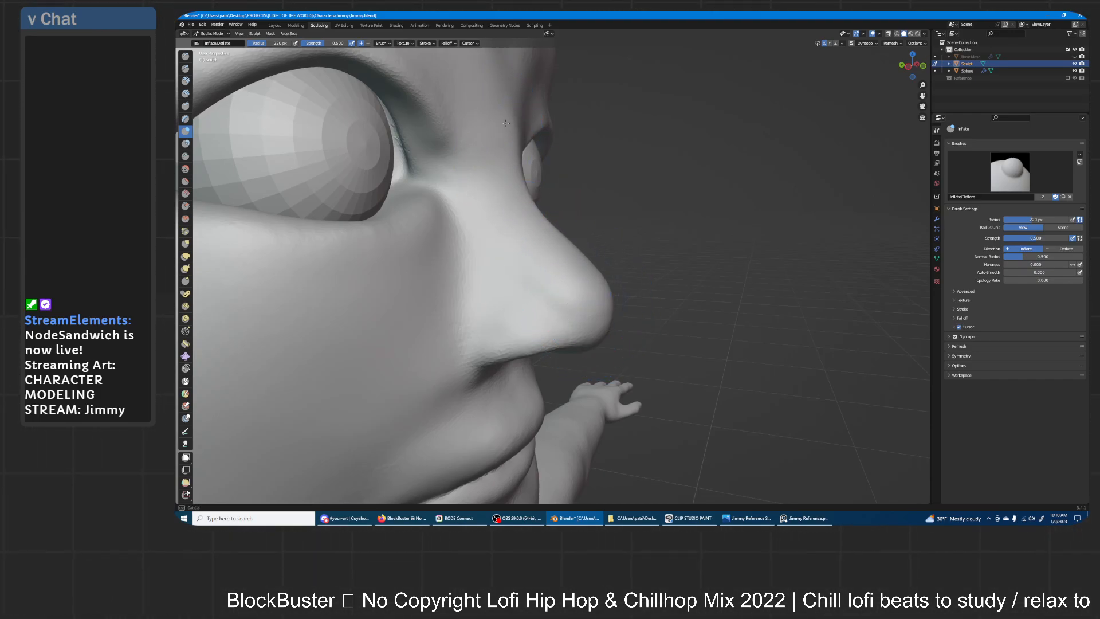
# - Refine the side of the nose from the front with the Inflate brush at 220 px
pyautogui.scroll(-5, 589, 158)
pyautogui.moveTo(588, 159)
pyautogui.mouseDown(button='middle')
pyautogui.moveTo(516, 189)
pyautogui.moveTo(539, 198)
pyautogui.moveTo(564, 270)
pyautogui.moveTo(574, 257)
pyautogui.mouseUp(button='middle')
pyautogui.scroll(3, 579, 216)
pyautogui.scroll(1, 539, 255)
pyautogui.moveTo(510, 248); pyautogui.dragTo(499, 247)
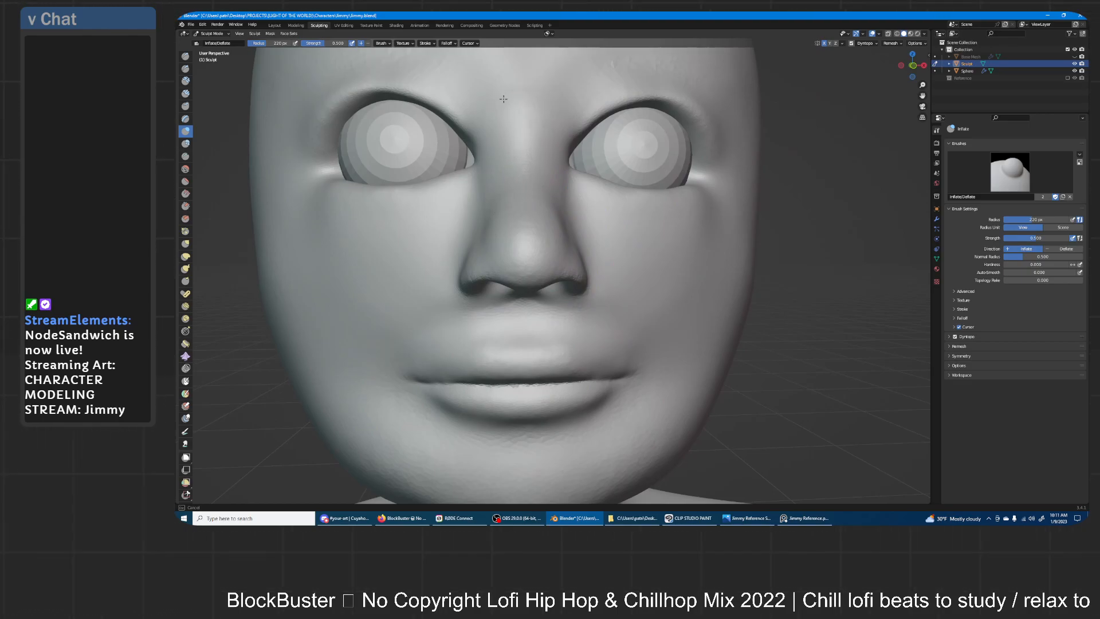
# - Push in the back of the head in side profile with an enlarged Grab brush
pyautogui.scroll(-3, 502, 196)
pyautogui.moveTo(501, 196); pyautogui.dragTo(676, 206, button='middle')
pyautogui.scroll(-4, 614, 274)
pyautogui.moveTo(614, 274)
pyautogui.mouseDown(button='middle')
pyautogui.moveTo(678, 202)
pyautogui.moveTo(547, 226)
pyautogui.moveTo(580, 228)
pyautogui.mouseUp(button='middle')
pyautogui.scroll(1, 678, 202)
pyautogui.click(185, 243)
pyautogui.press('f')
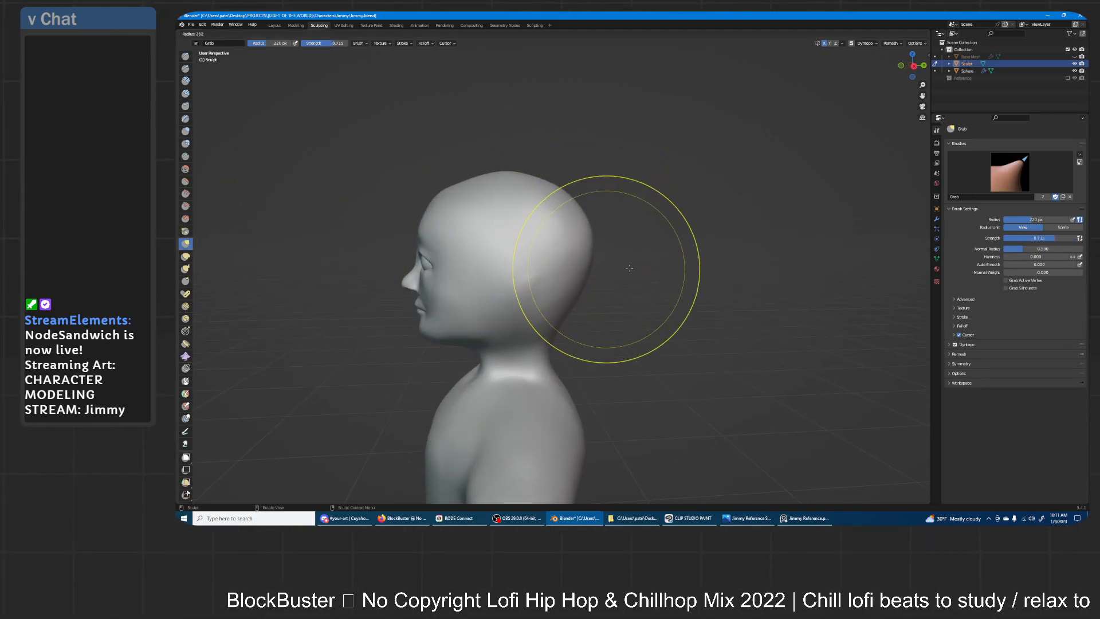
pyautogui.click(717, 267)
pyautogui.scroll(-2, 639, 263)
pyautogui.moveTo(606, 272); pyautogui.dragTo(602, 258, button='middle')
pyautogui.moveTo(590, 258); pyautogui.dragTo(569, 261)
# - Check the full body's proportions, narrow the sides of the head and reshape its upper back with the Grab brush
pyautogui.scroll(-6, 574, 296)
pyautogui.moveTo(570, 274)
pyautogui.mouseDown(button='middle')
pyautogui.moveTo(661, 276)
pyautogui.moveTo(624, 292)
pyautogui.moveTo(644, 236)
pyautogui.moveTo(650, 253)
pyautogui.mouseUp(button='middle')
pyautogui.scroll(2, 635, 285)
pyautogui.scroll(1, 653, 225)
pyautogui.scroll(2, 656, 251)
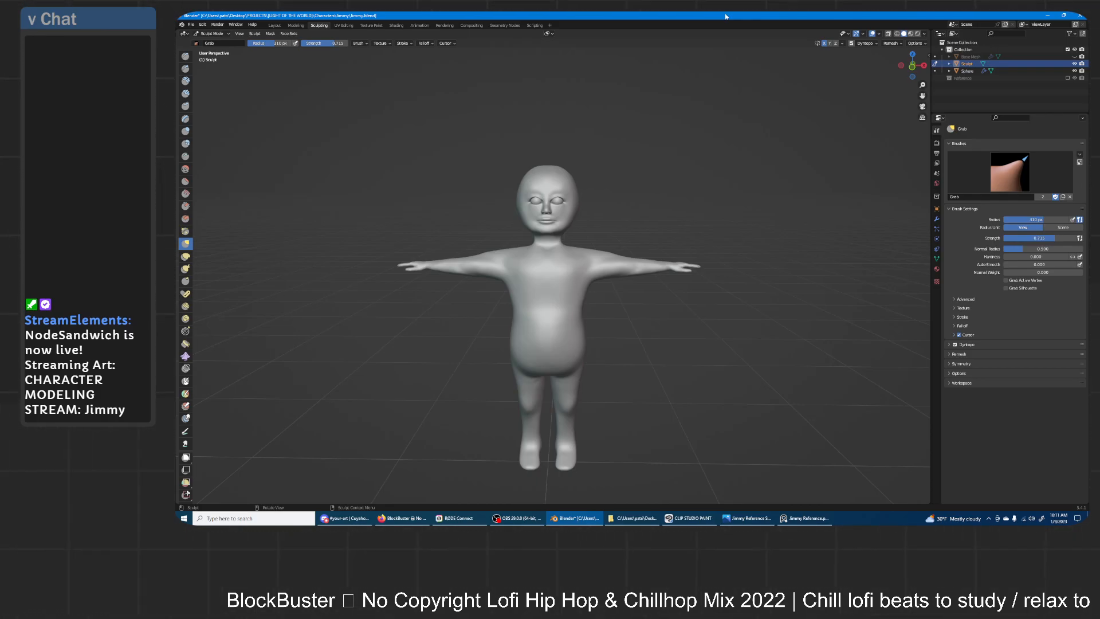
pyautogui.scroll(5, 608, 232)
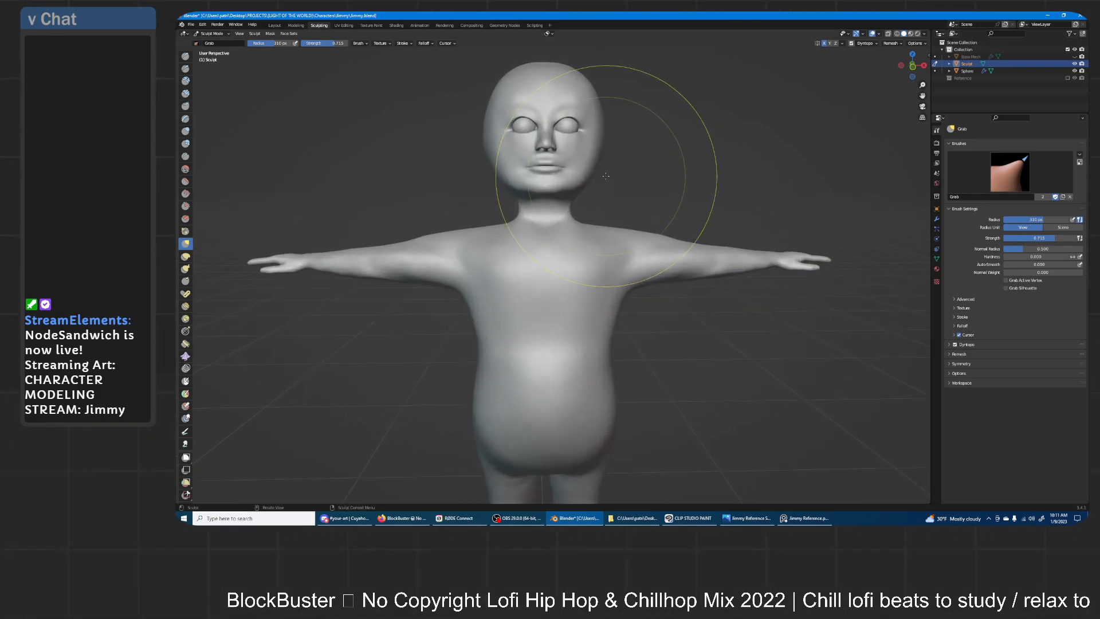
pyautogui.scroll(4, 608, 231)
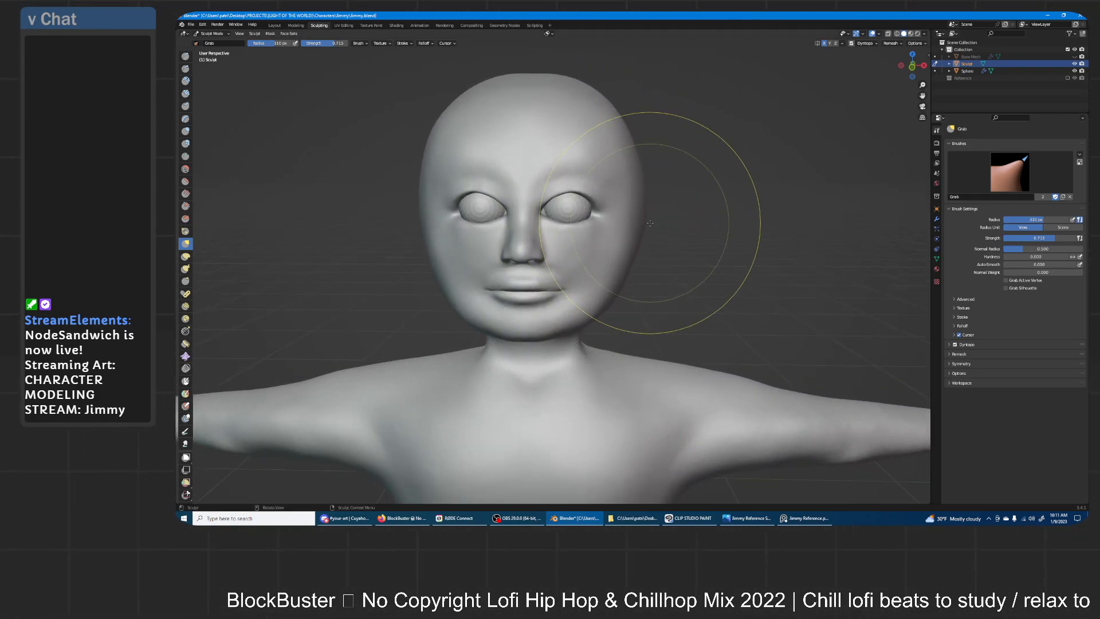
pyautogui.moveTo(645, 214); pyautogui.dragTo(625, 211)
pyautogui.moveTo(664, 196)
pyautogui.mouseDown(button='middle')
pyautogui.moveTo(577, 204)
pyautogui.moveTo(556, 193)
pyautogui.mouseUp(button='middle')
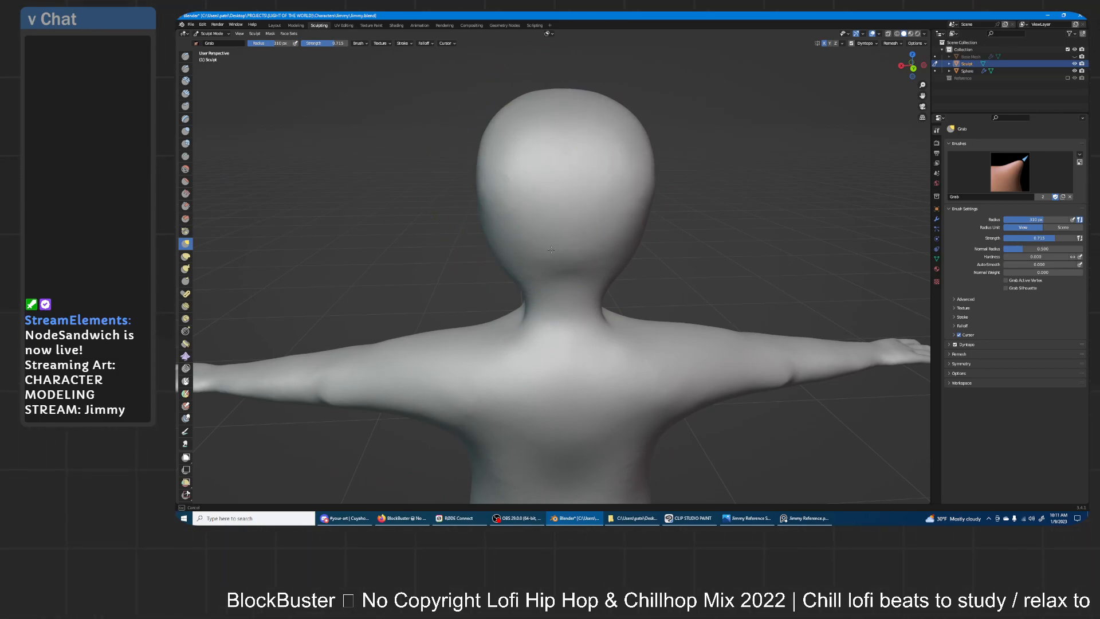
pyautogui.moveTo(479, 153)
pyautogui.mouseDown()
pyautogui.moveTo(491, 155)
pyautogui.moveTo(489, 136)
pyautogui.mouseUp()
pyautogui.moveTo(668, 87); pyautogui.dragTo(751, 99, button='middle')
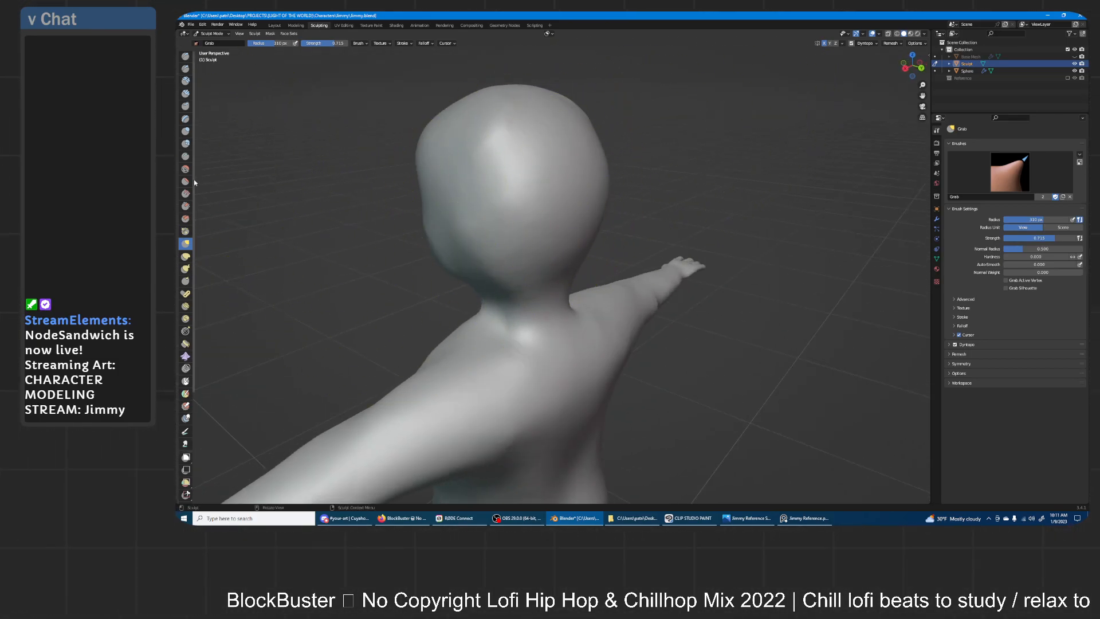
# - Select the Inflate brush and check the head's proportions from the front and in profile against the reference
pyautogui.click(186, 131)
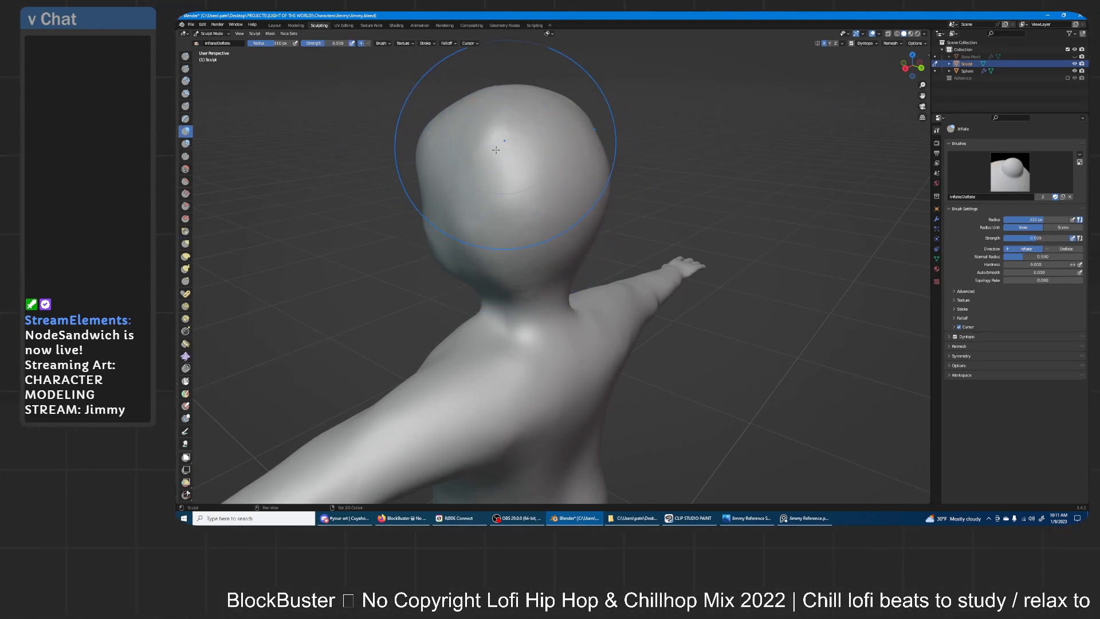
pyautogui.moveTo(504, 146)
pyautogui.mouseDown(button='middle')
pyautogui.moveTo(557, 139)
pyautogui.moveTo(727, 160)
pyautogui.mouseUp(button='middle')
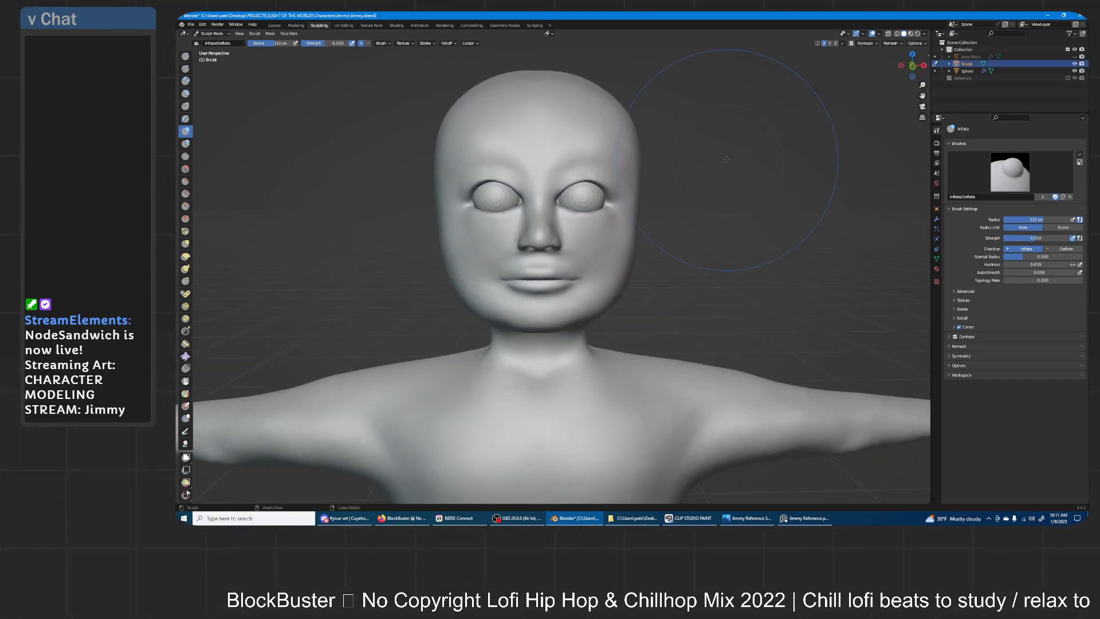
pyautogui.scroll(-8, 727, 161)
pyautogui.scroll(2, 624, 220)
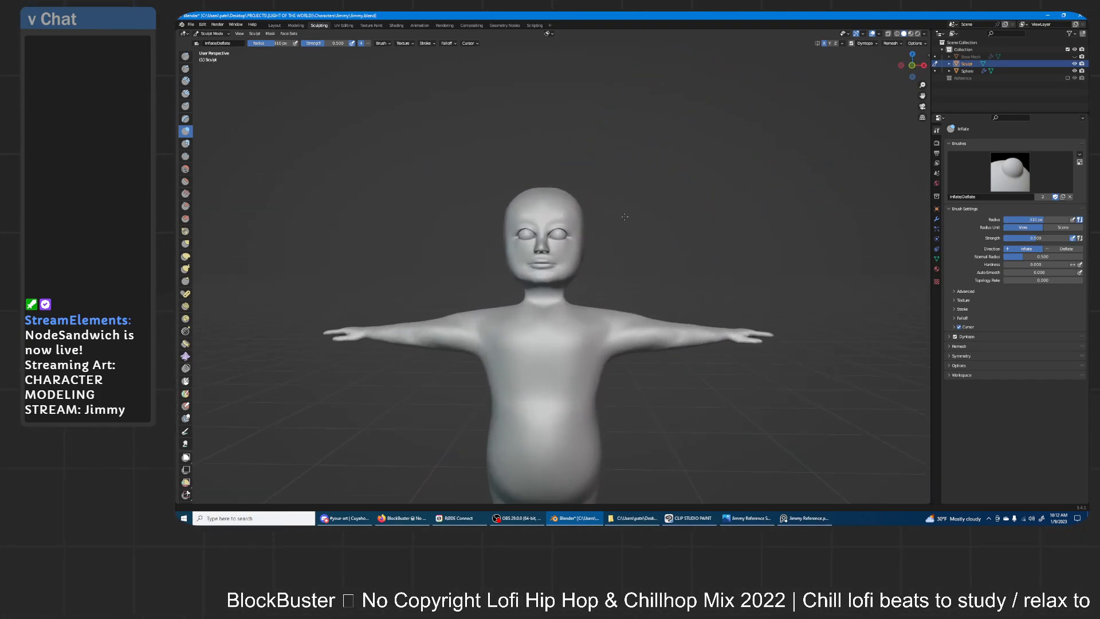
pyautogui.scroll(4, 623, 219)
pyautogui.moveTo(624, 219)
pyautogui.mouseDown(button='middle')
pyautogui.moveTo(663, 195)
pyautogui.moveTo(573, 167)
pyautogui.moveTo(636, 191)
pyautogui.moveTo(631, 226)
pyautogui.moveTo(641, 200)
pyautogui.mouseUp(button='middle')
pyautogui.scroll(2, 663, 195)
pyautogui.scroll(4, 622, 214)
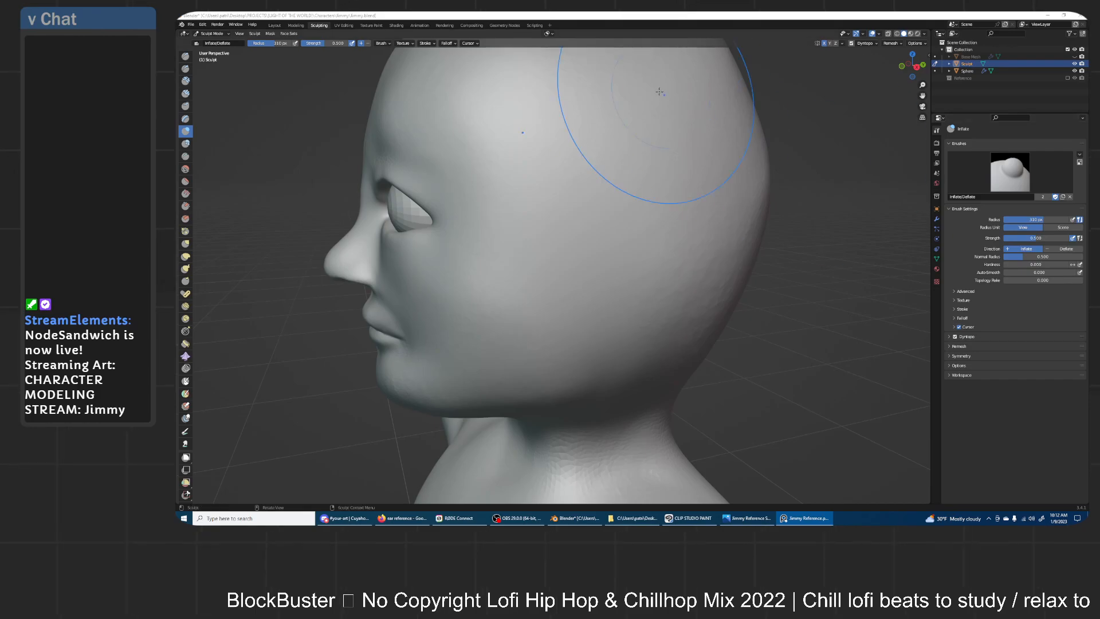
pyautogui.moveTo(731, 221); pyautogui.dragTo(704, 208, button='middle')
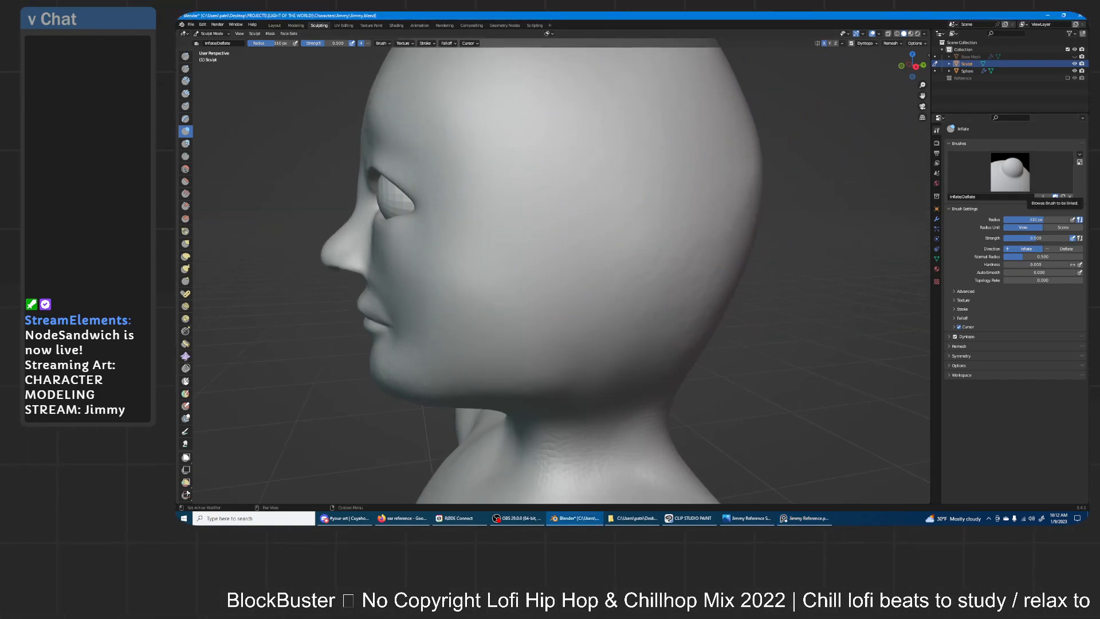
pyautogui.hotkey('alt', 'Tab')
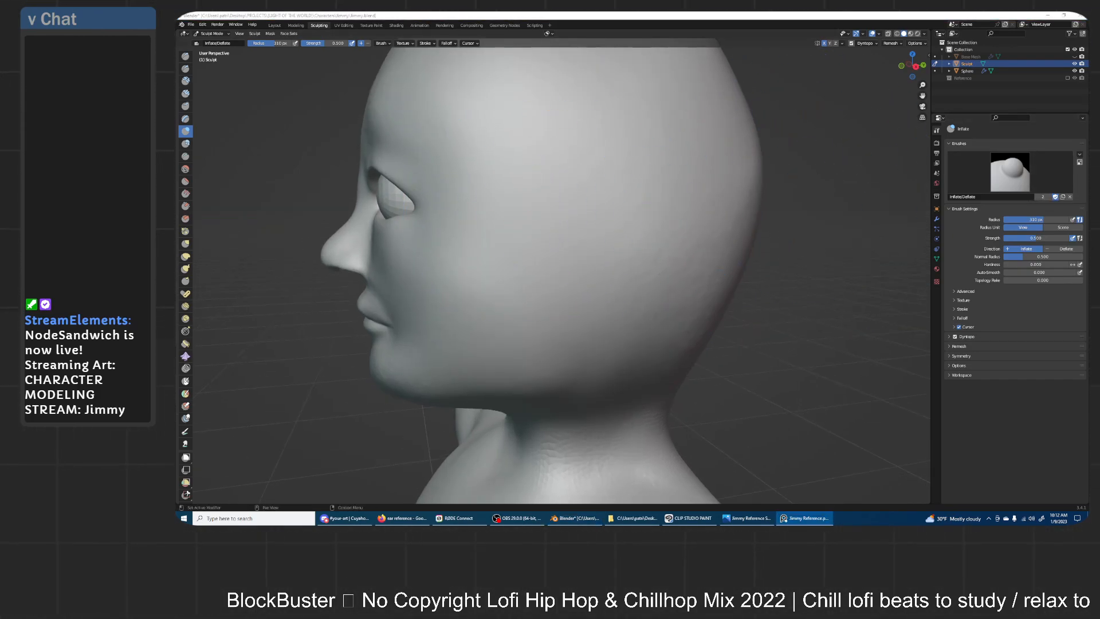
pyautogui.hotkey('alt', 'Tab')
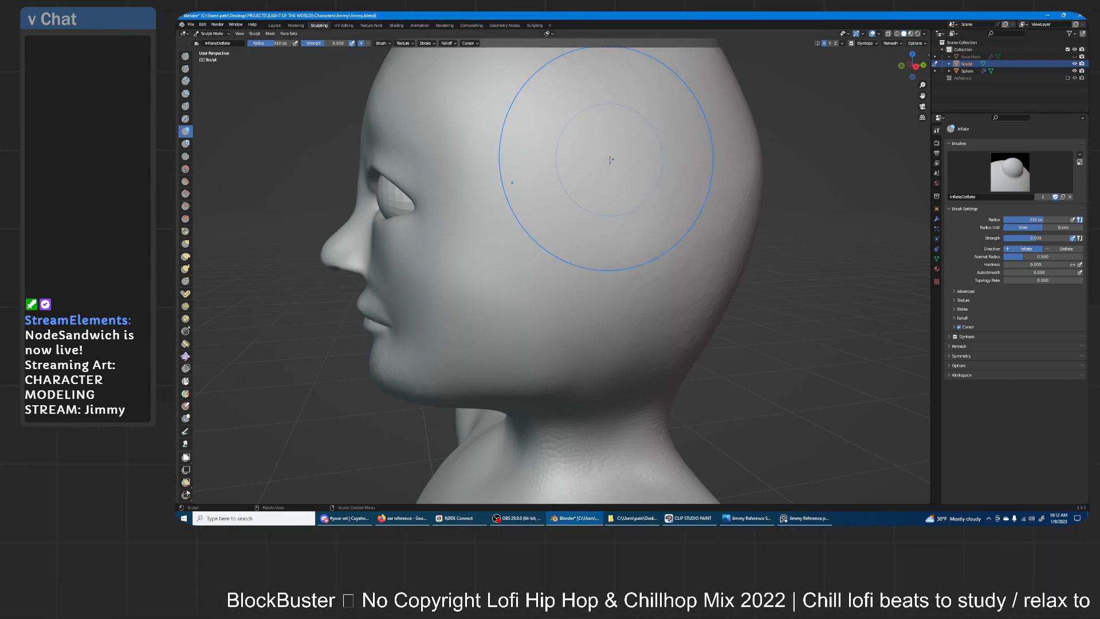
# - Draw the curved outer outline of the ear on the side of the head with the Inflate brush at 32 px
pyautogui.press('f')
pyautogui.click(511, 294)
pyautogui.moveTo(621, 233)
pyautogui.mouseDown(button='middle')
pyautogui.moveTo(609, 229)
pyautogui.moveTo(628, 218)
pyautogui.mouseUp(button='middle')
pyautogui.press('f')
pyautogui.click(526, 189)
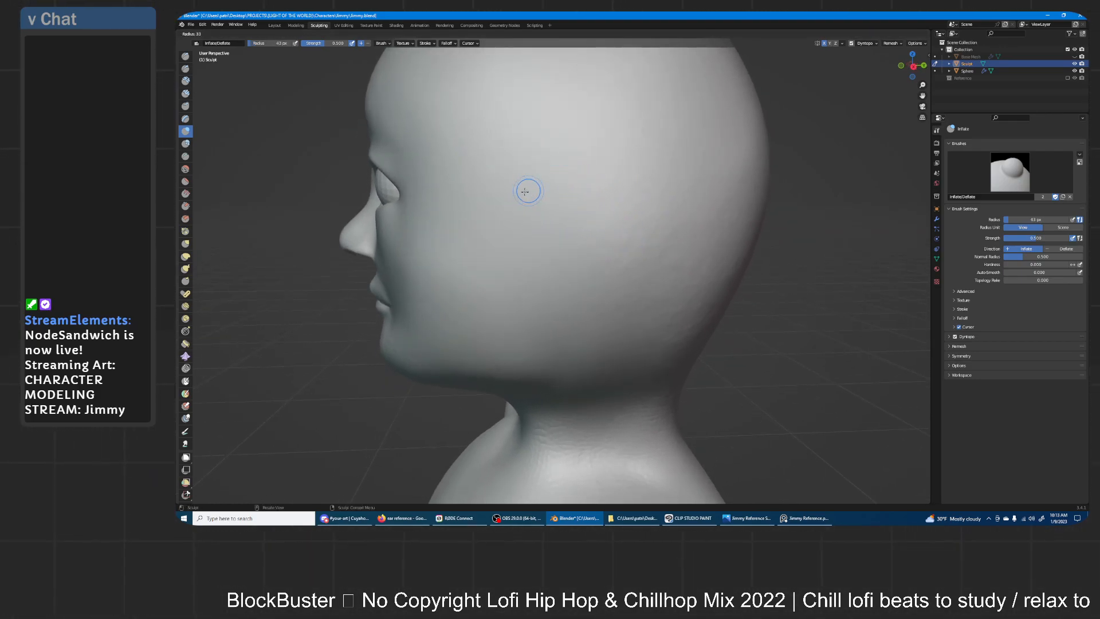
pyautogui.moveTo(526, 186); pyautogui.dragTo(536, 183)
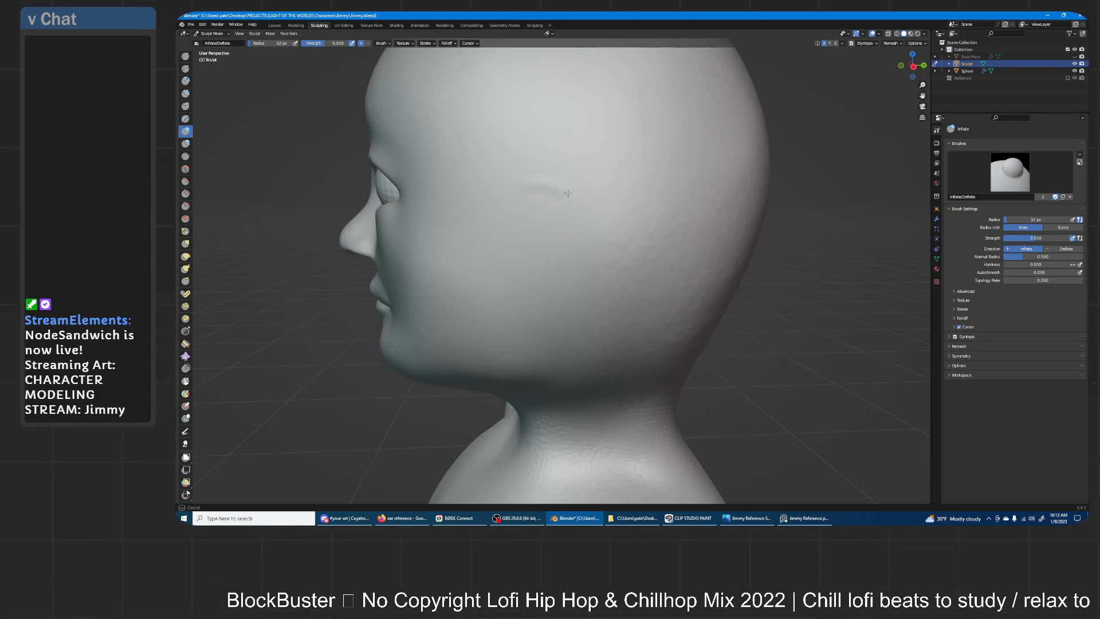
pyautogui.moveTo(549, 309); pyautogui.dragTo(545, 315)
pyautogui.moveTo(560, 194)
pyautogui.mouseDown()
pyautogui.moveTo(523, 210)
pyautogui.moveTo(562, 188)
pyautogui.mouseUp()
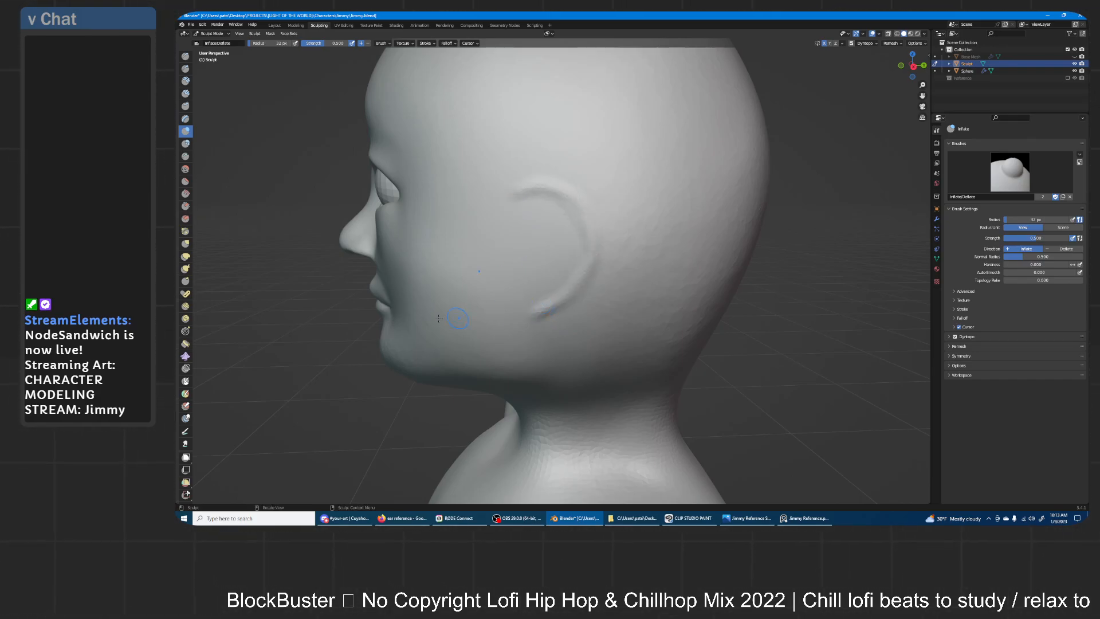
# - Raise the ear's outer rim along its curved outline with the Draw brush at 32 px
pyautogui.click(185, 57)
pyautogui.moveTo(535, 308)
pyautogui.mouseDown()
pyautogui.moveTo(587, 256)
pyautogui.moveTo(571, 200)
pyautogui.moveTo(513, 199)
pyautogui.mouseUp()
pyautogui.moveTo(694, 170)
pyautogui.mouseDown(button='middle')
pyautogui.moveTo(774, 172)
pyautogui.moveTo(694, 172)
pyautogui.moveTo(723, 172)
pyautogui.mouseUp(button='middle')
pyautogui.moveTo(646, 198)
pyautogui.mouseDown()
pyautogui.moveTo(679, 197)
pyautogui.moveTo(704, 252)
pyautogui.moveTo(660, 306)
pyautogui.mouseUp()
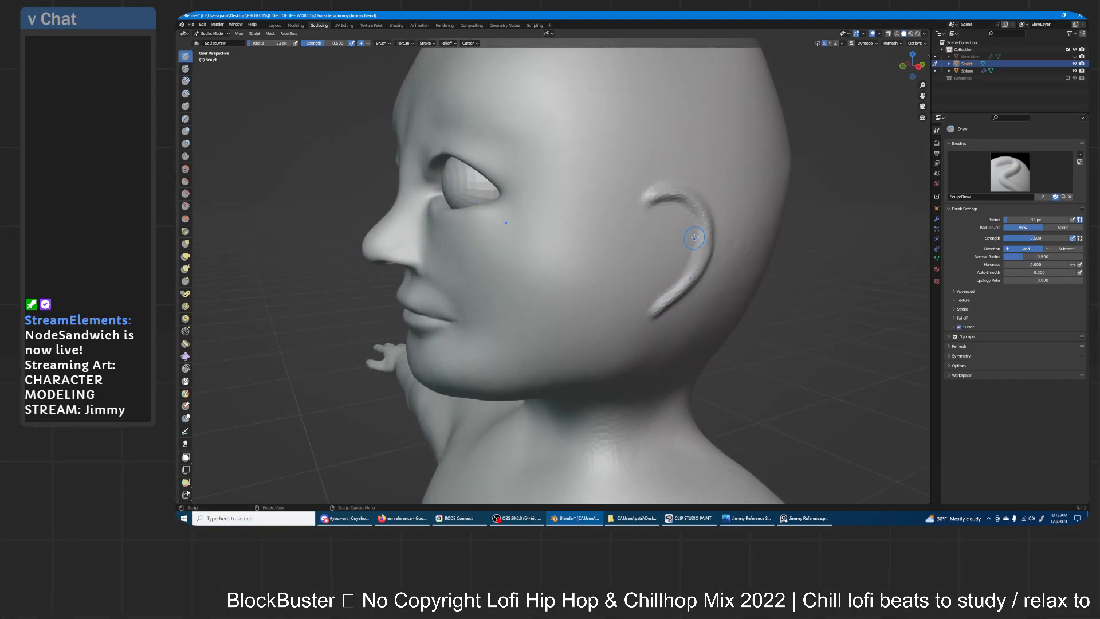
pyautogui.moveTo(706, 223); pyautogui.dragTo(794, 119, button='middle')
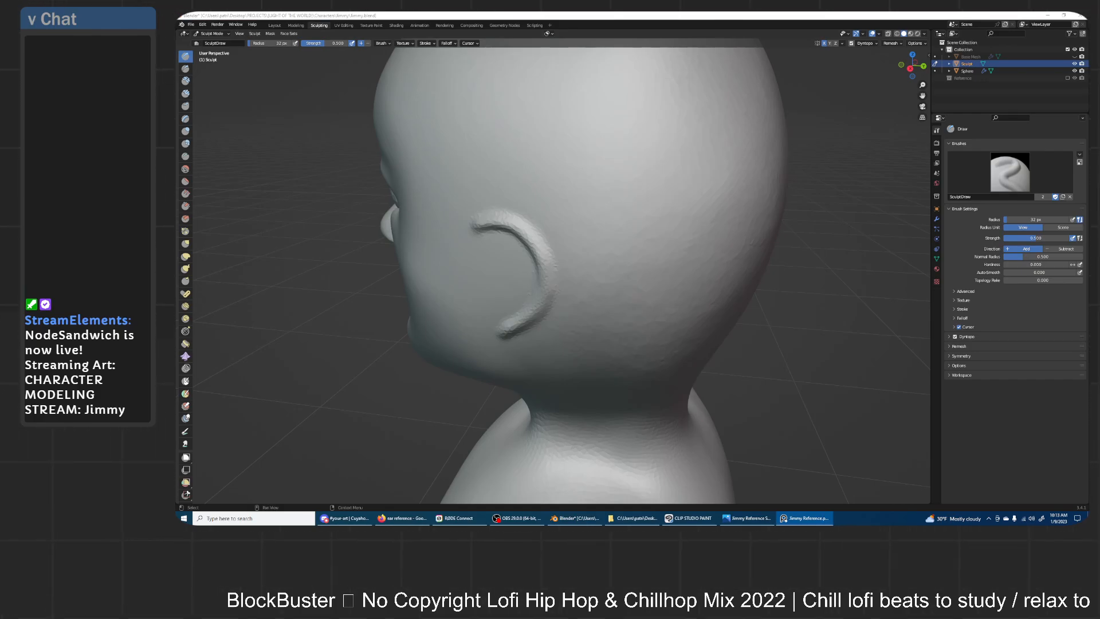
# - Build the ear rim outward from the head with an enlarged Draw brush and smooth its surface
pyautogui.rightClick(468, 255)
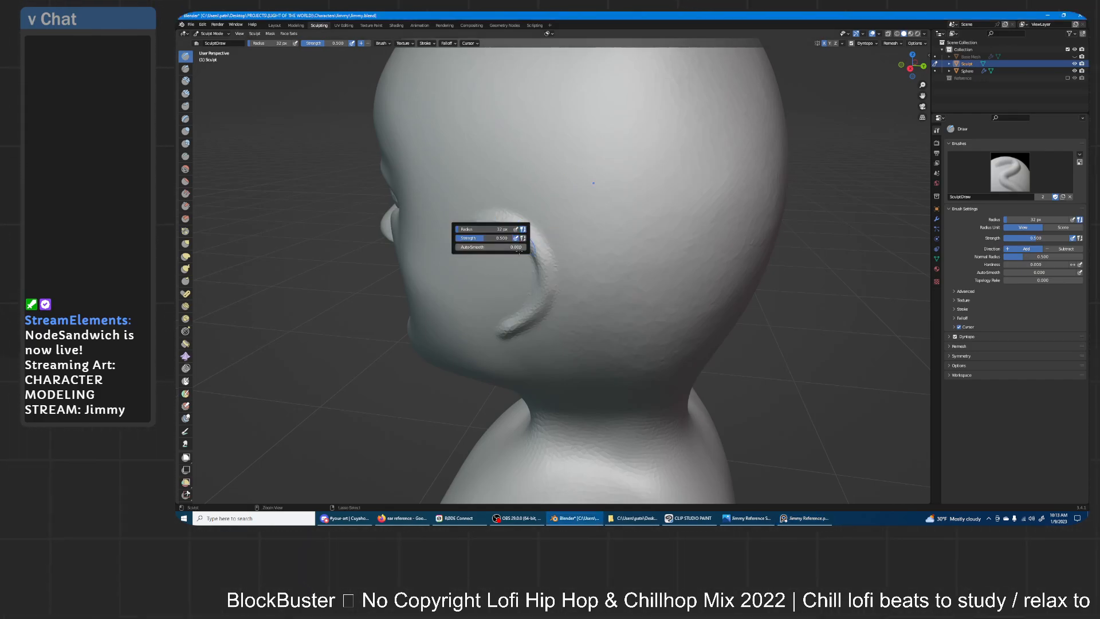
pyautogui.moveTo(521, 234)
pyautogui.mouseDown(button='middle')
pyautogui.moveTo(539, 235)
pyautogui.moveTo(521, 201)
pyautogui.mouseUp(button='middle')
pyautogui.press('f')
pyautogui.click(536, 244)
pyautogui.moveTo(510, 225)
pyautogui.mouseDown()
pyautogui.moveTo(498, 232)
pyautogui.moveTo(596, 240)
pyautogui.moveTo(608, 338)
pyautogui.moveTo(550, 375)
pyautogui.moveTo(606, 302)
pyautogui.moveTo(553, 228)
pyautogui.moveTo(494, 229)
pyautogui.moveTo(596, 255)
pyautogui.moveTo(537, 381)
pyautogui.moveTo(564, 361)
pyautogui.moveTo(604, 269)
pyautogui.moveTo(516, 220)
pyautogui.moveTo(529, 214)
pyautogui.moveTo(607, 287)
pyautogui.moveTo(547, 378)
pyautogui.moveTo(559, 367)
pyautogui.moveTo(545, 232)
pyautogui.mouseUp()
pyautogui.moveTo(544, 232); pyautogui.dragTo(738, 271, button='middle')
pyautogui.keyDown('shift'); pyautogui.moveTo(738, 270); pyautogui.dragTo(739, 266); pyautogui.keyUp('shift')
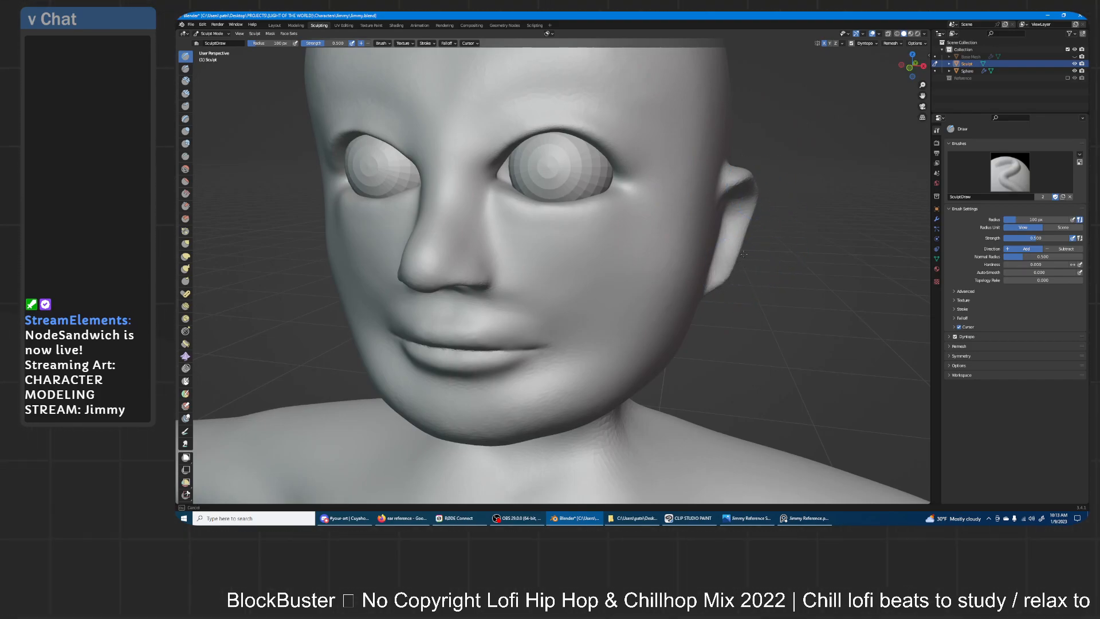
pyautogui.keyDown('shift'); pyautogui.moveTo(750, 182); pyautogui.dragTo(763, 189); pyautogui.keyUp('shift')
# - Undo the broad stroke behind the ear and carve a crease along the ear's back with a smaller Draw brush
pyautogui.moveTo(760, 191)
pyautogui.mouseDown(button='middle')
pyautogui.moveTo(629, 224)
pyautogui.moveTo(670, 238)
pyautogui.moveTo(622, 217)
pyautogui.mouseUp(button='middle')
pyautogui.moveTo(517, 145)
pyautogui.mouseDown()
pyautogui.moveTo(567, 255)
pyautogui.moveTo(576, 248)
pyautogui.mouseUp()
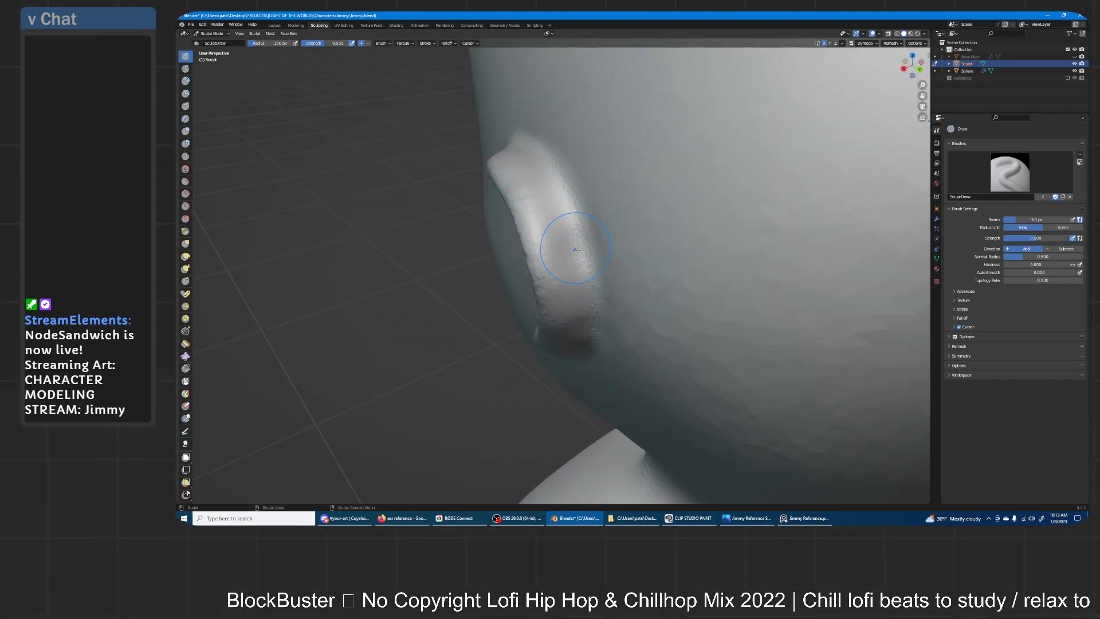
pyautogui.hotkey('ctrl', 'z')
pyautogui.press('f')
pyautogui.click(539, 186)
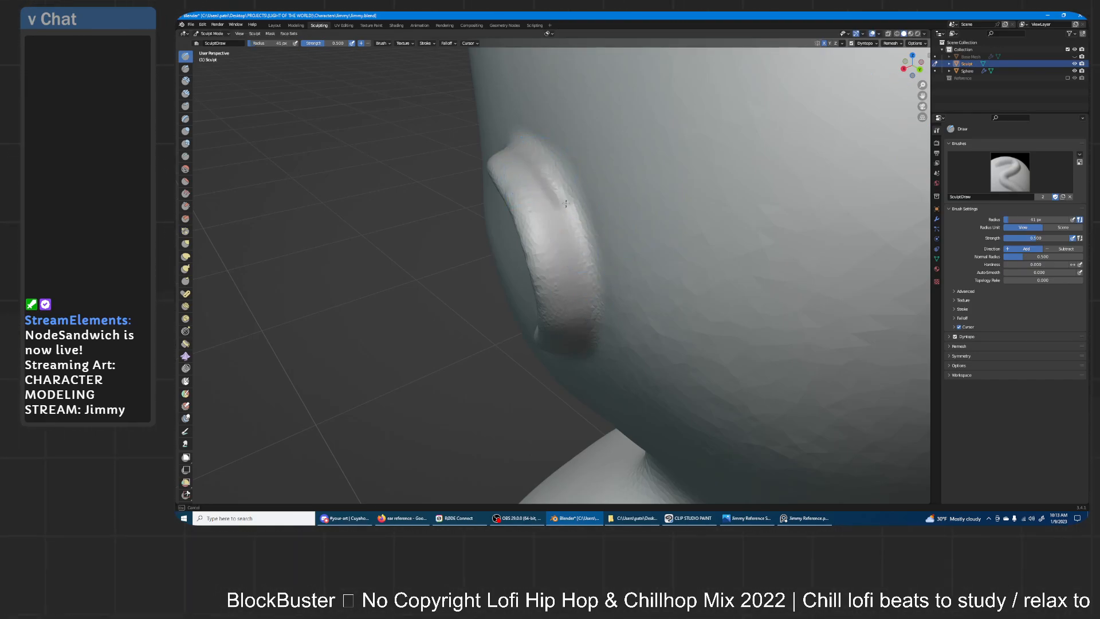
pyautogui.moveTo(590, 327); pyautogui.dragTo(563, 233, button='middle')
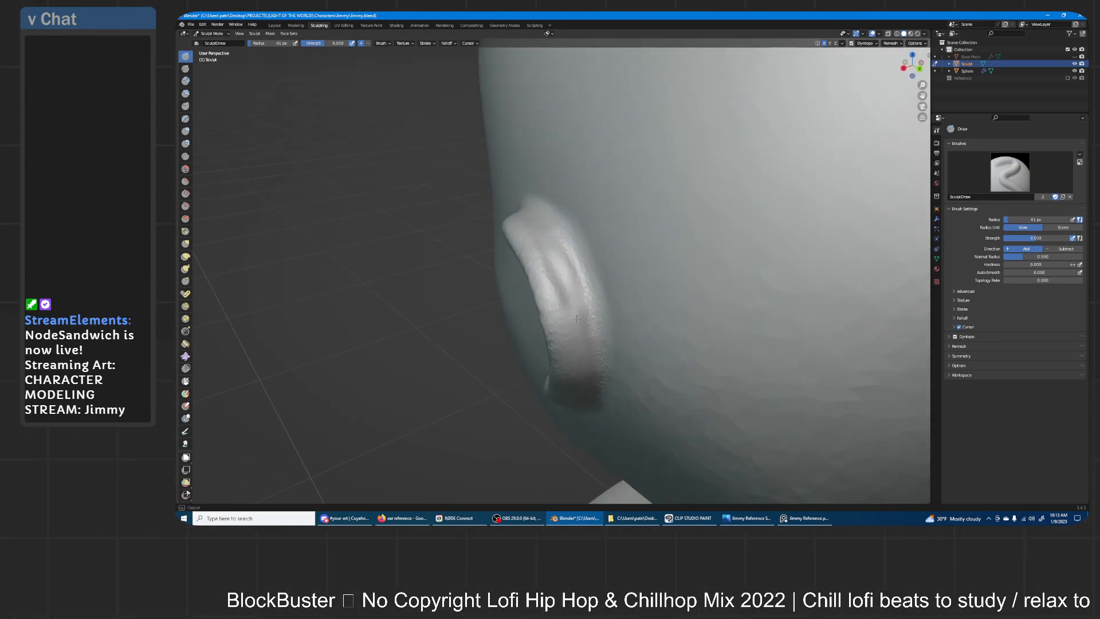
pyautogui.moveTo(577, 380); pyautogui.dragTo(575, 286, button='middle')
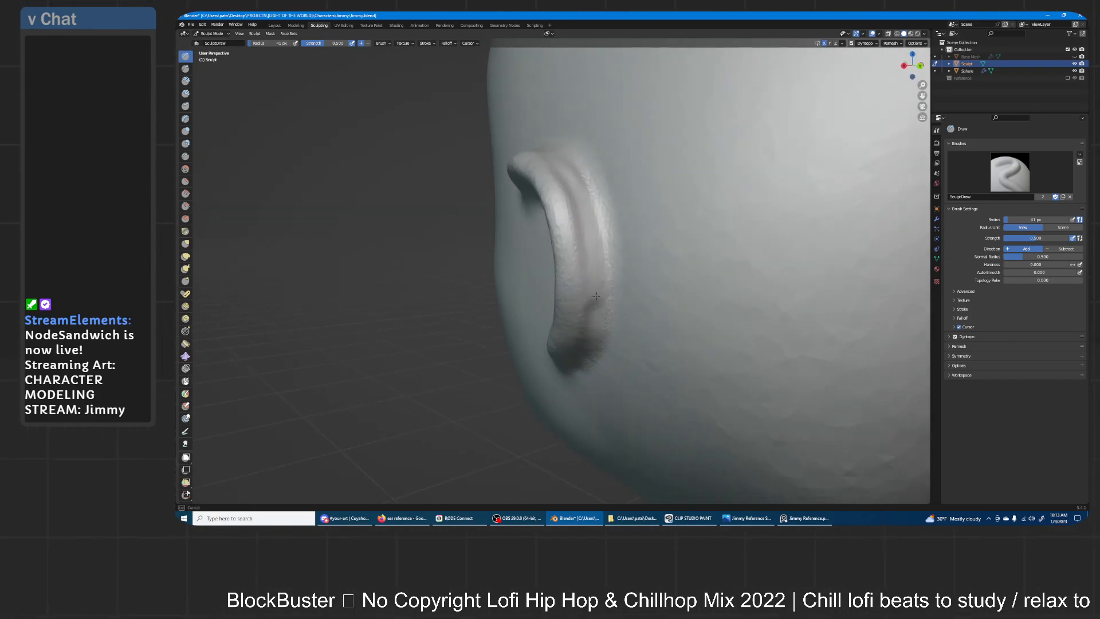
pyautogui.moveTo(585, 178); pyautogui.dragTo(589, 254, button='middle')
# - Extend and deepen the crease separating the back of the ear from the head, including its lower and upper ends
pyautogui.moveTo(574, 452); pyautogui.dragTo(544, 368)
pyautogui.hotkey('ctrl', 'z')
pyautogui.keyDown('ctrl'); pyautogui.moveTo(577, 437); pyautogui.dragTo(534, 344); pyautogui.keyUp('ctrl')
pyautogui.moveTo(542, 354)
pyautogui.mouseDown(button='middle')
pyautogui.moveTo(598, 251)
pyautogui.moveTo(584, 271)
pyautogui.mouseUp(button='middle')
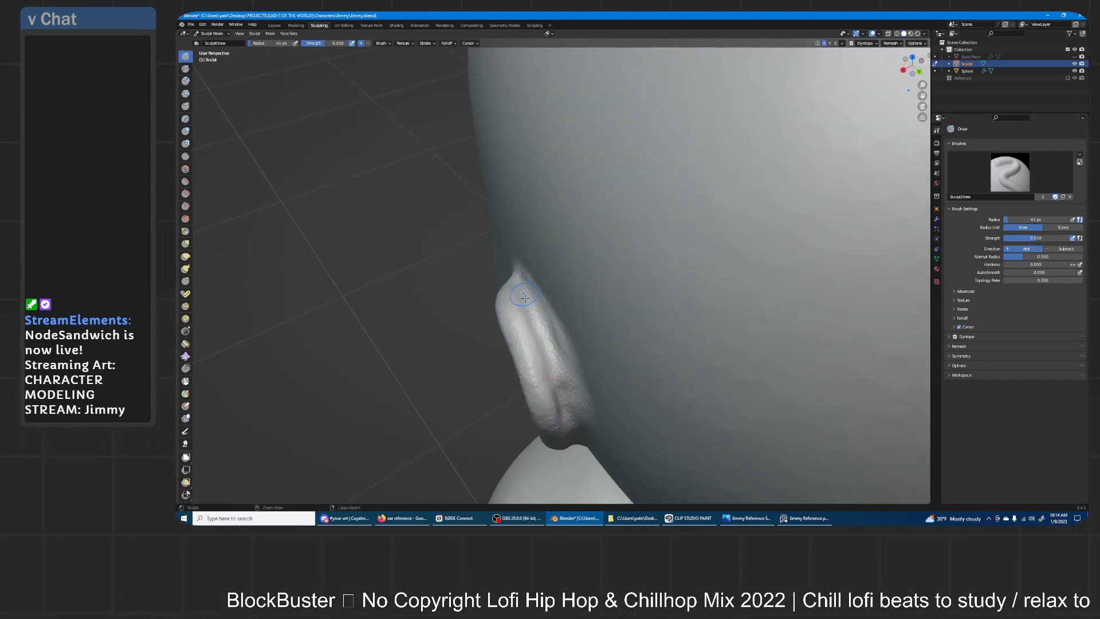
pyautogui.moveTo(536, 305); pyautogui.dragTo(565, 395)
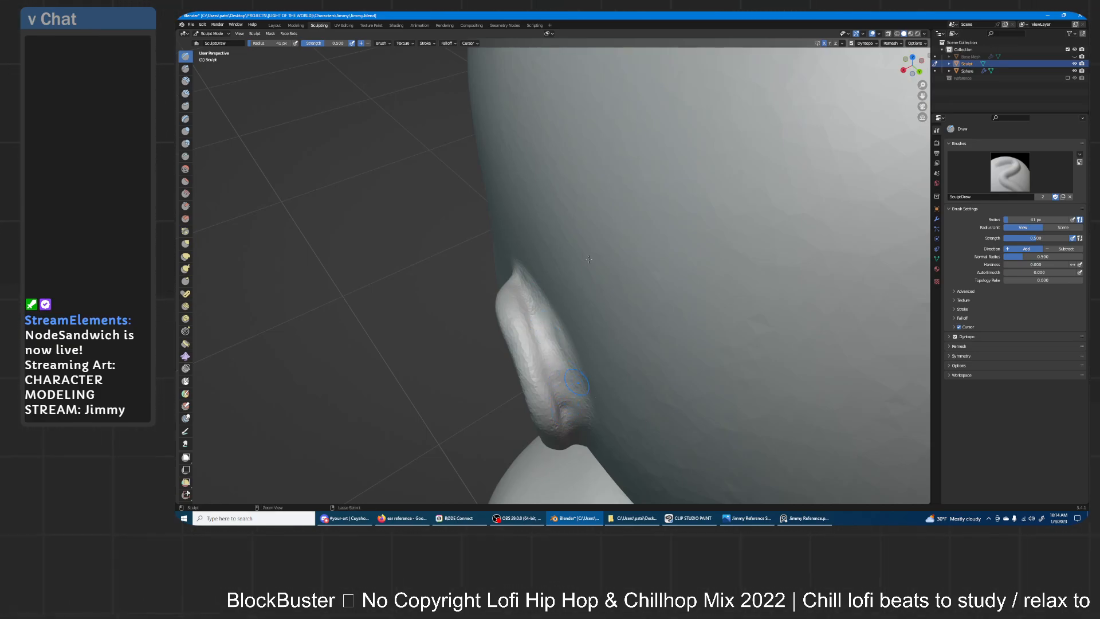
pyautogui.moveTo(577, 381); pyautogui.dragTo(553, 227, button='middle')
pyautogui.moveTo(554, 227); pyautogui.dragTo(534, 230)
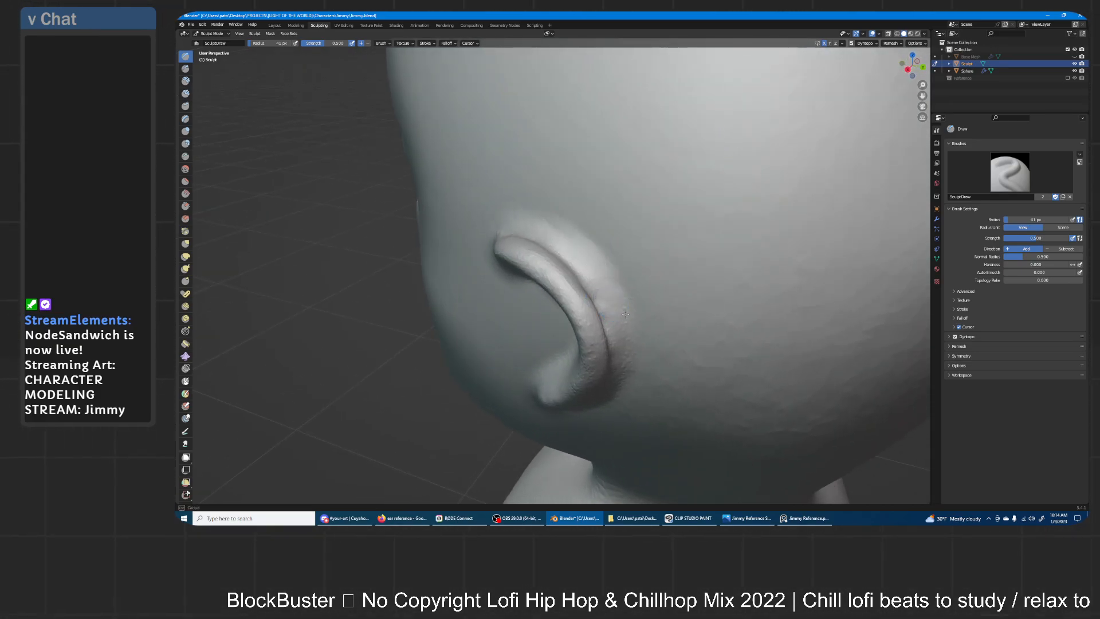
pyautogui.moveTo(627, 284); pyautogui.dragTo(578, 263, button='middle')
pyautogui.moveTo(578, 263)
pyautogui.mouseDown()
pyautogui.moveTo(578, 319)
pyautogui.moveTo(574, 175)
pyautogui.mouseUp()
# - Thicken the outer edge of the ear rim from behind with an enlarged Draw brush
pyautogui.scroll(1, 575, 274)
pyautogui.press('f')
pyautogui.click(593, 246)
pyautogui.moveTo(564, 253); pyautogui.dragTo(559, 322)
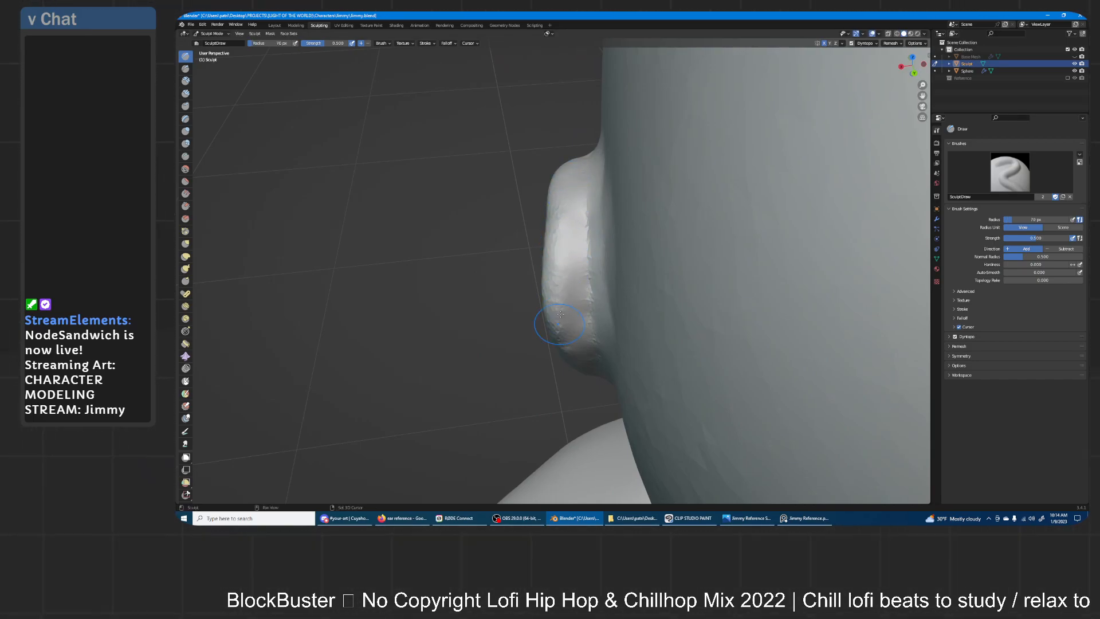
pyautogui.moveTo(559, 189); pyautogui.dragTo(557, 256)
pyautogui.moveTo(562, 338)
pyautogui.mouseDown()
pyautogui.moveTo(560, 304)
pyautogui.moveTo(567, 352)
pyautogui.moveTo(558, 206)
pyautogui.moveTo(557, 358)
pyautogui.moveTo(556, 206)
pyautogui.moveTo(551, 310)
pyautogui.moveTo(549, 241)
pyautogui.mouseUp()
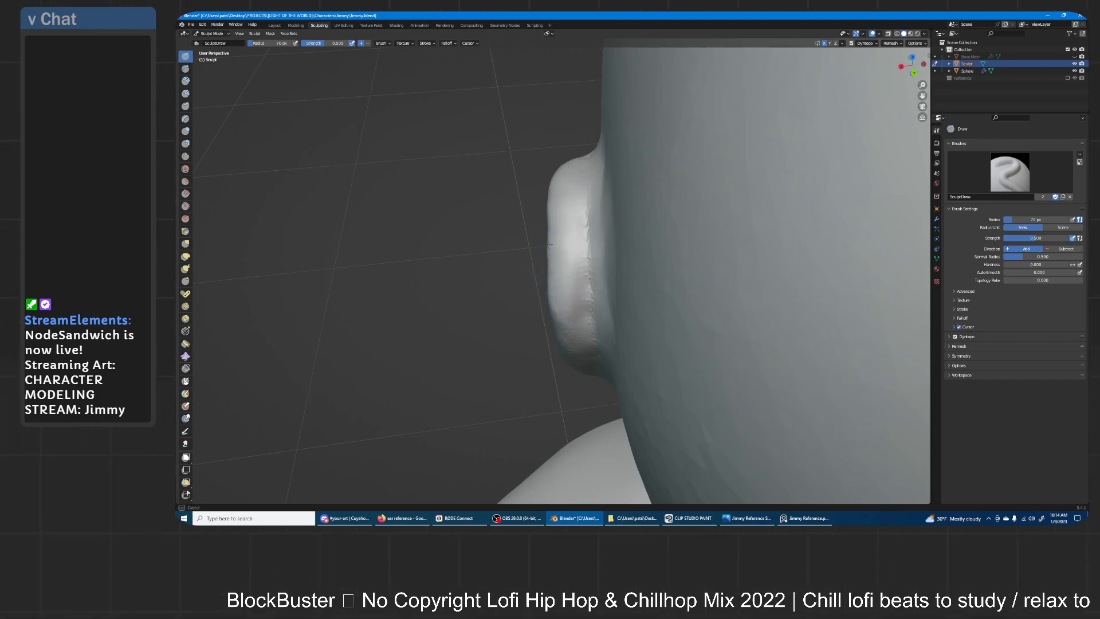
# - Draw the front end of the ear rim curling down and inward into the ear
pyautogui.moveTo(552, 300); pyautogui.dragTo(700, 186, button='middle')
pyautogui.moveTo(686, 266); pyautogui.dragTo(745, 241, button='middle')
pyautogui.moveTo(641, 263)
pyautogui.keyDown('ctrl'); pyautogui.mouseDown(button='middle')
pyautogui.moveTo(642, 212)
pyautogui.moveTo(655, 194)
pyautogui.moveTo(616, 229)
pyautogui.moveTo(629, 201)
pyautogui.moveTo(607, 216)
pyautogui.mouseUp(button='middle'); pyautogui.keyUp('ctrl')
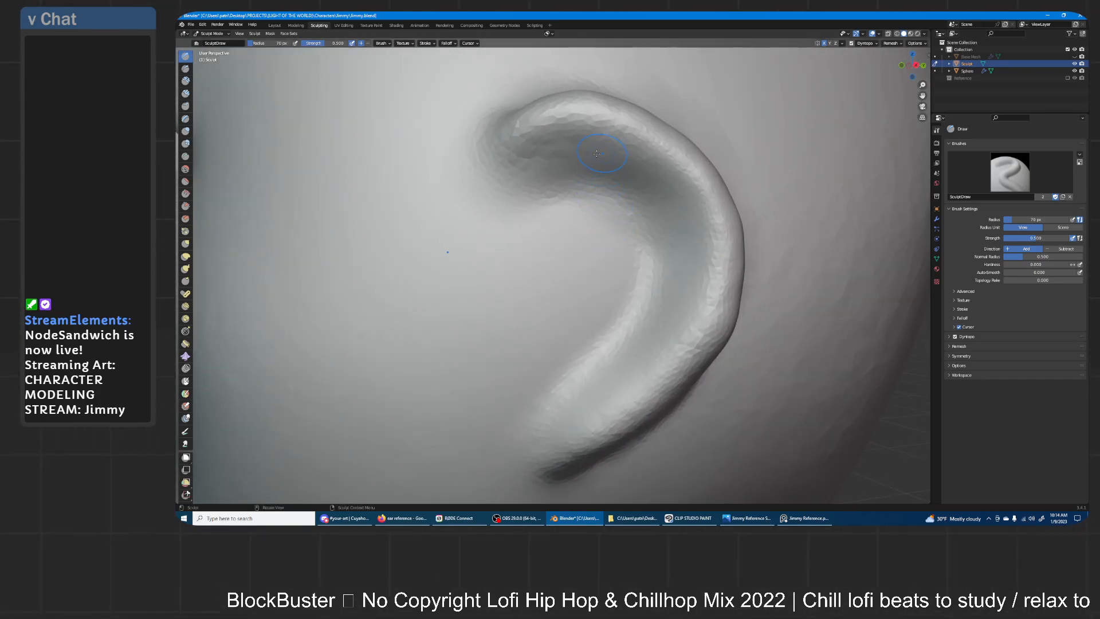
pyautogui.moveTo(514, 149)
pyautogui.mouseDown()
pyautogui.moveTo(503, 189)
pyautogui.moveTo(510, 259)
pyautogui.moveTo(520, 165)
pyautogui.mouseUp()
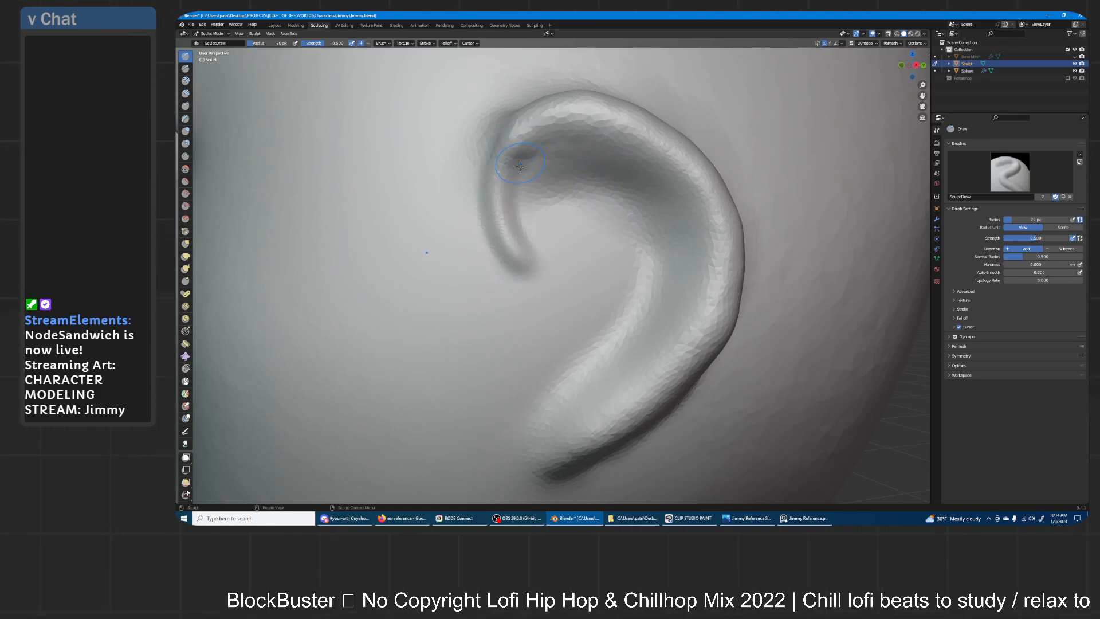
pyautogui.moveTo(528, 251)
pyautogui.mouseDown()
pyautogui.moveTo(544, 292)
pyautogui.moveTo(504, 155)
pyautogui.moveTo(526, 252)
pyautogui.mouseUp()
pyautogui.keyDown('shift'); pyautogui.moveTo(584, 230); pyautogui.dragTo(616, 199, button='middle'); pyautogui.keyUp('shift')
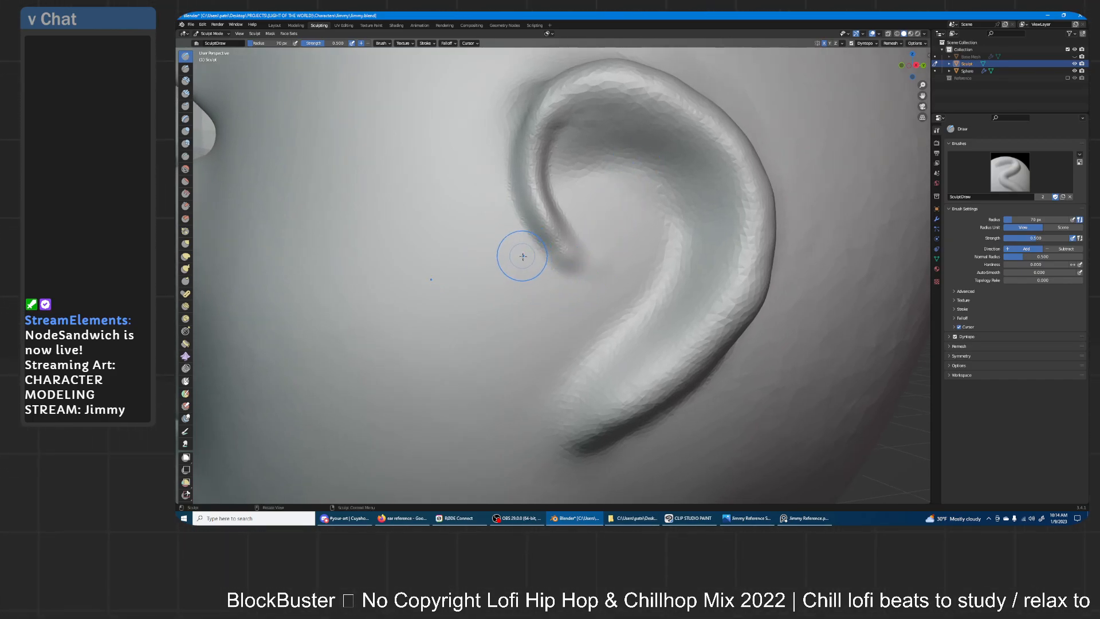
# - Draw the vertical ridge at the front of the ear opening and build up its lower end
pyautogui.moveTo(524, 256)
pyautogui.mouseDown()
pyautogui.moveTo(539, 332)
pyautogui.moveTo(525, 240)
pyautogui.mouseUp()
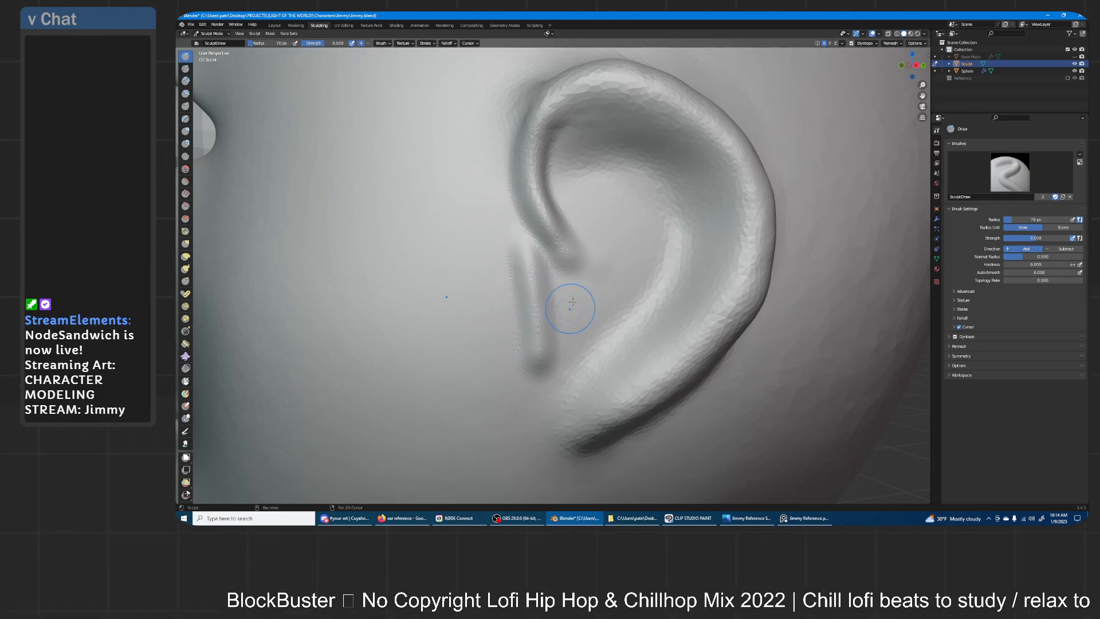
pyautogui.moveTo(565, 310); pyautogui.dragTo(524, 303, button='middle')
pyautogui.moveTo(525, 314)
pyautogui.mouseDown()
pyautogui.moveTo(612, 352)
pyautogui.moveTo(518, 382)
pyautogui.moveTo(590, 393)
pyautogui.moveTo(524, 355)
pyautogui.moveTo(587, 385)
pyautogui.moveTo(528, 393)
pyautogui.moveTo(564, 379)
pyautogui.mouseUp()
pyautogui.moveTo(533, 335)
pyautogui.mouseDown()
pyautogui.moveTo(570, 372)
pyautogui.moveTo(536, 378)
pyautogui.moveTo(559, 395)
pyautogui.moveTo(547, 390)
pyautogui.mouseUp()
pyautogui.moveTo(576, 298); pyautogui.dragTo(560, 302, button='middle')
pyautogui.moveTo(561, 303)
pyautogui.mouseDown()
pyautogui.moveTo(589, 322)
pyautogui.moveTo(584, 339)
pyautogui.mouseUp()
pyautogui.moveTo(552, 348); pyautogui.dragTo(561, 299, button='middle')
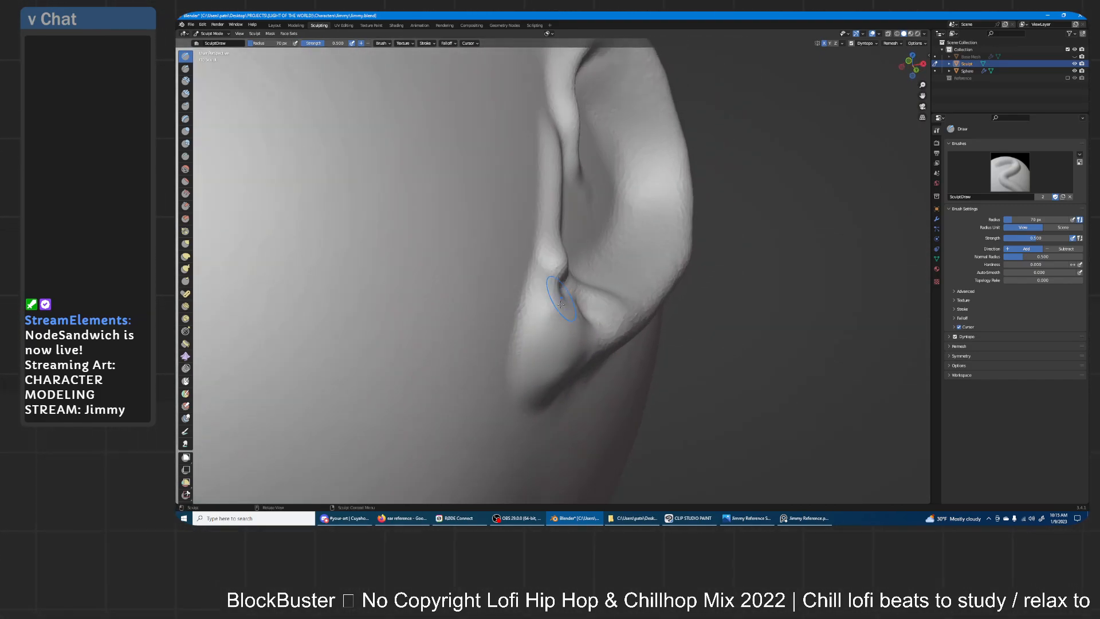
# - Build up a rounded lobe at the lower front of the ear and join it to the rim
pyautogui.moveTo(565, 351); pyautogui.dragTo(558, 327)
pyautogui.moveTo(571, 375); pyautogui.dragTo(581, 368, button='middle')
pyautogui.moveTo(610, 342)
pyautogui.mouseDown()
pyautogui.moveTo(598, 347)
pyautogui.moveTo(587, 323)
pyautogui.mouseUp()
pyautogui.moveTo(587, 324); pyautogui.dragTo(580, 369, button='middle')
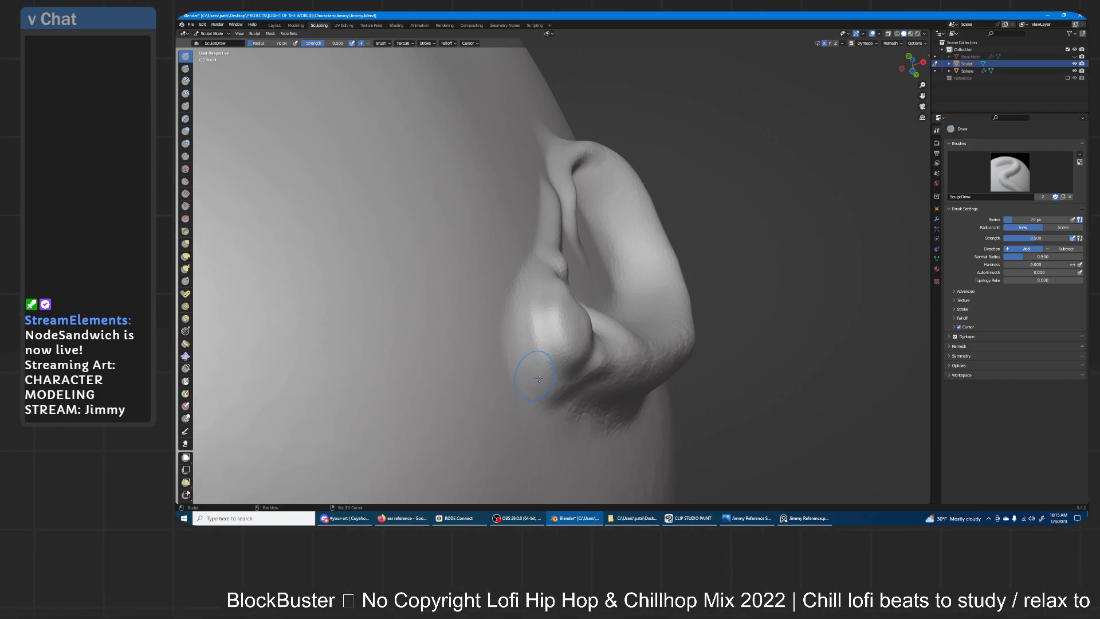
pyautogui.moveTo(533, 284)
pyautogui.mouseDown()
pyautogui.moveTo(538, 379)
pyautogui.moveTo(557, 379)
pyautogui.mouseUp()
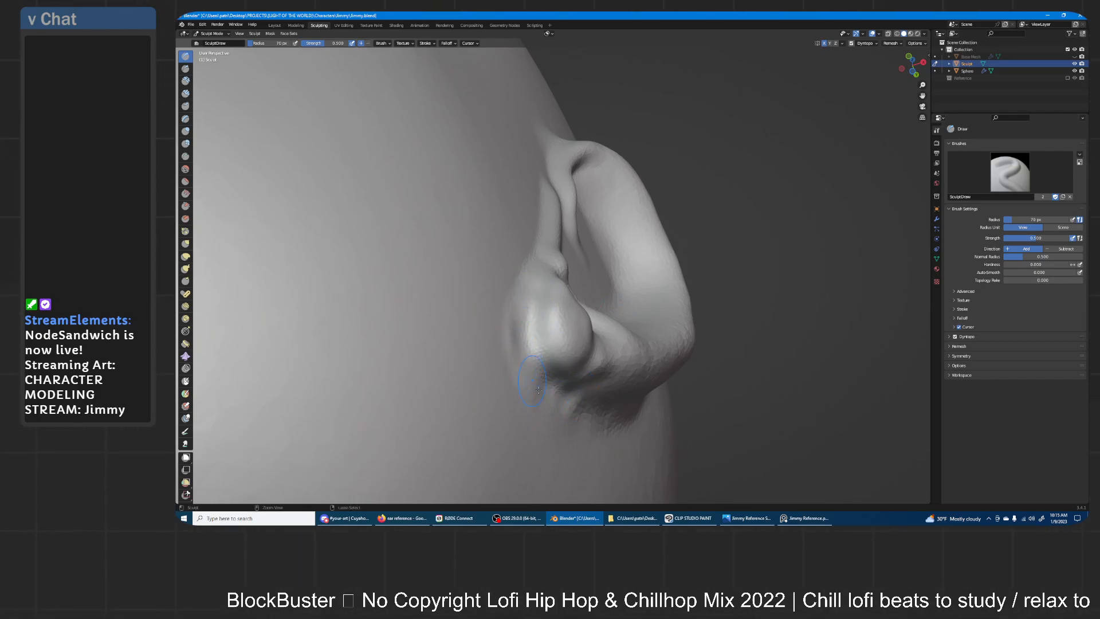
pyautogui.moveTo(524, 329)
pyautogui.mouseDown()
pyautogui.moveTo(539, 400)
pyautogui.moveTo(570, 366)
pyautogui.moveTo(581, 314)
pyautogui.mouseUp()
# - Shape the front and underside of the ear lobe with the Draw brush and smooth its surface
pyautogui.moveTo(545, 333)
pyautogui.mouseDown(button='middle')
pyautogui.moveTo(597, 319)
pyautogui.moveTo(569, 344)
pyautogui.moveTo(534, 293)
pyautogui.mouseUp(button='middle')
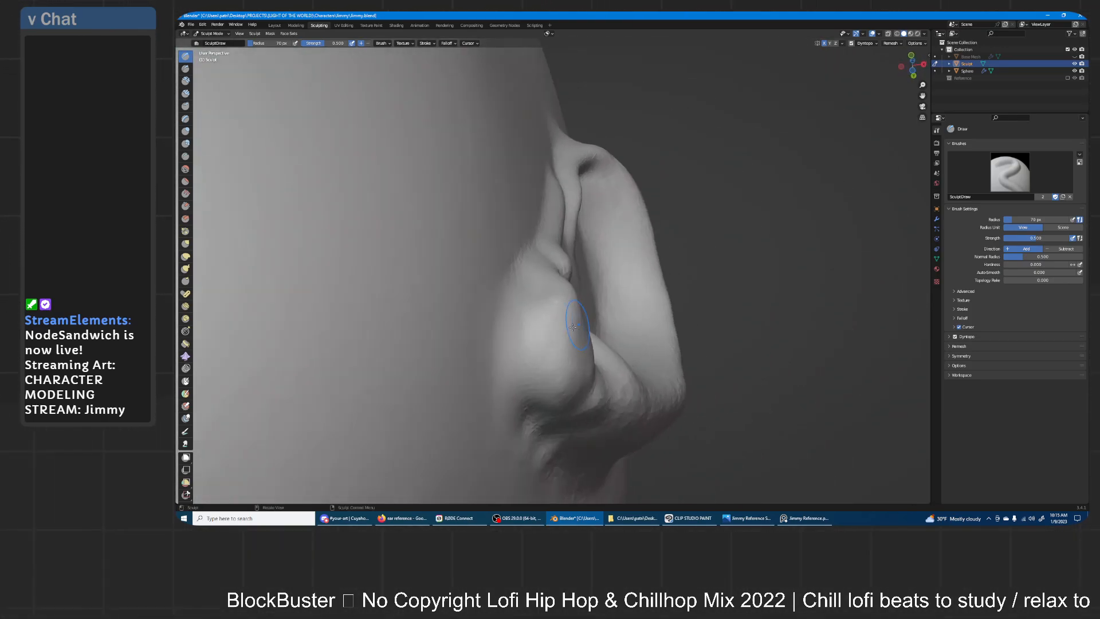
pyautogui.moveTo(527, 377)
pyautogui.mouseDown(button='middle')
pyautogui.moveTo(528, 281)
pyautogui.moveTo(523, 379)
pyautogui.mouseUp(button='middle')
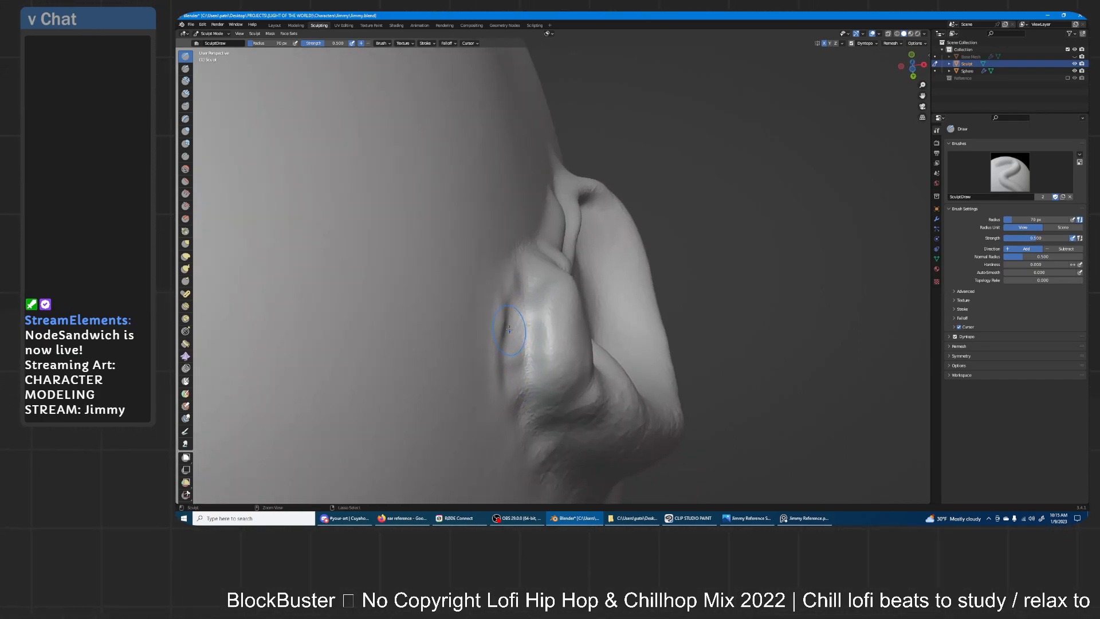
pyautogui.moveTo(511, 312); pyautogui.dragTo(520, 284, button='middle')
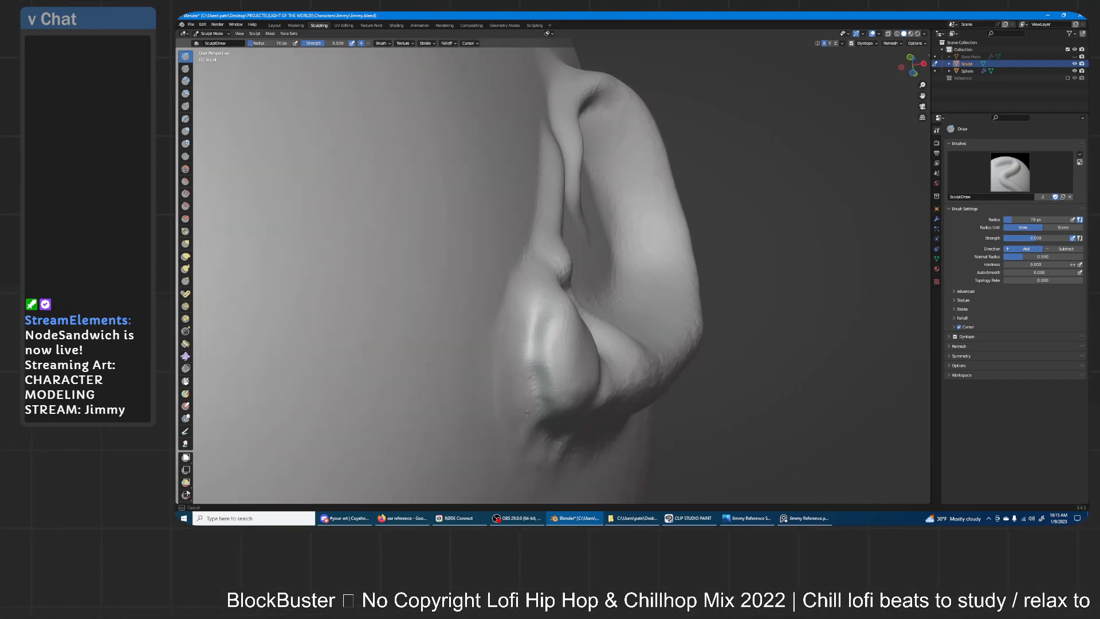
pyautogui.moveTo(559, 448); pyautogui.dragTo(539, 365, button='middle')
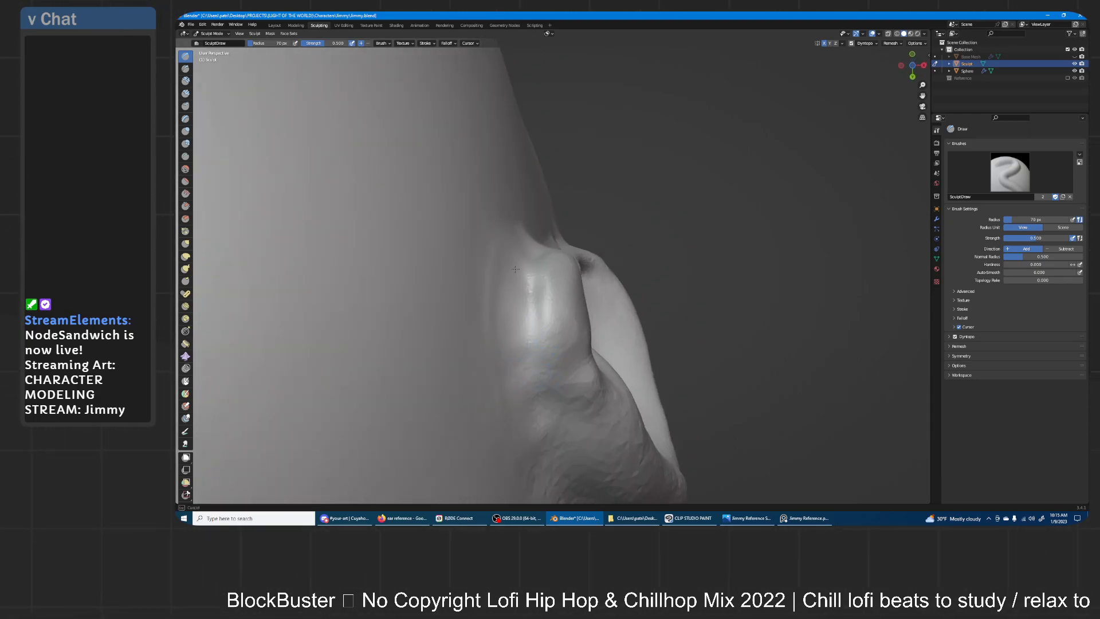
pyautogui.moveTo(526, 309); pyautogui.dragTo(538, 415, button='middle')
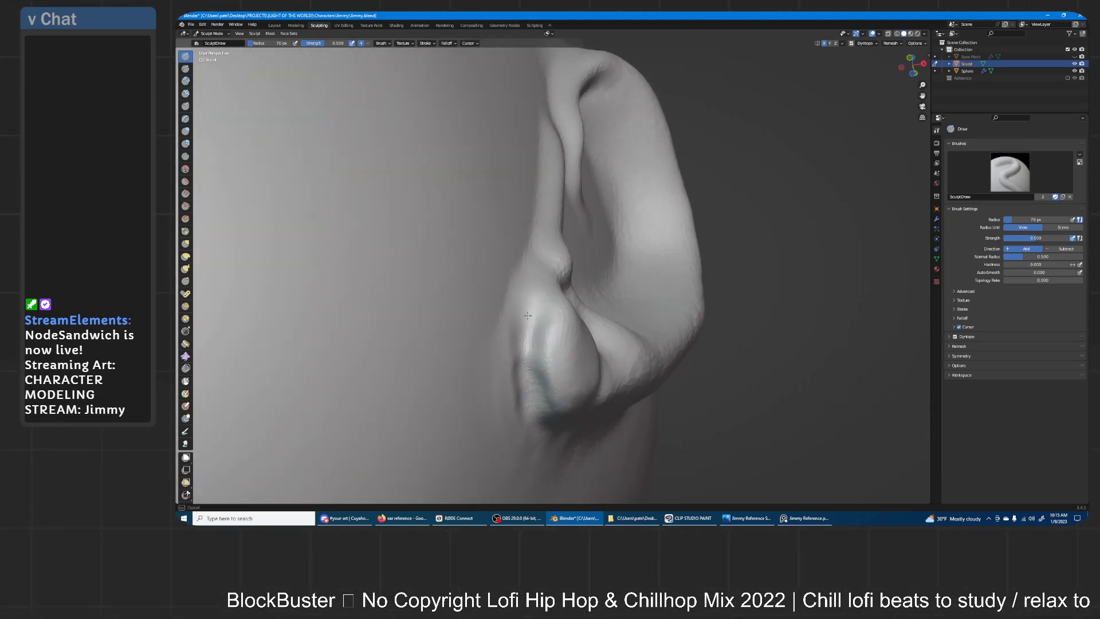
pyautogui.moveTo(530, 297); pyautogui.dragTo(525, 312, button='middle')
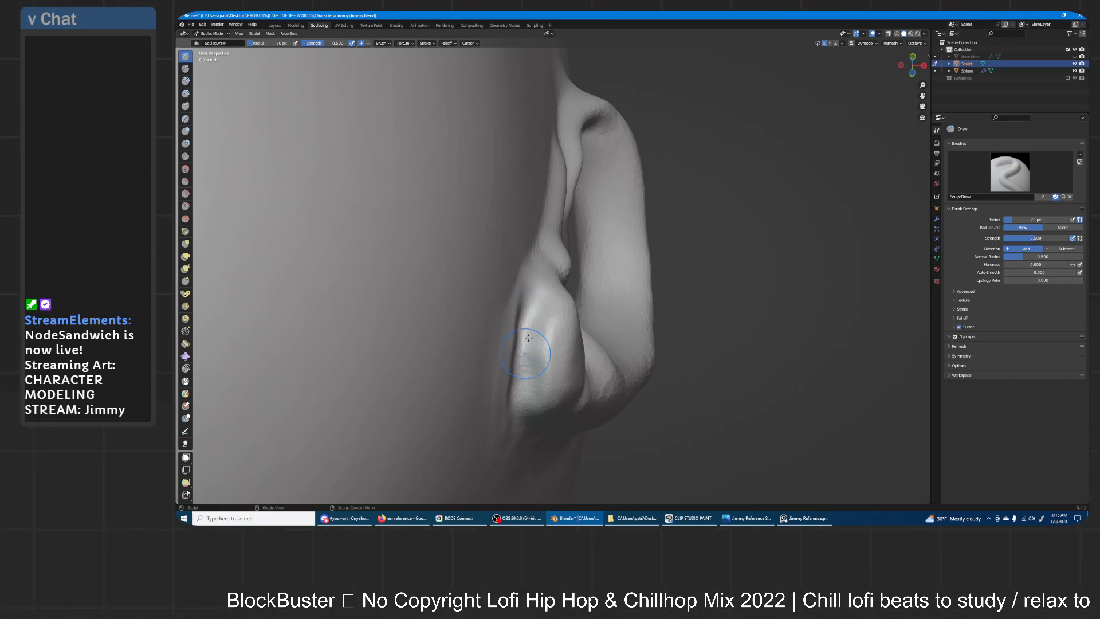
pyautogui.moveTo(534, 416)
pyautogui.mouseDown(button='middle')
pyautogui.moveTo(529, 367)
pyautogui.moveTo(500, 328)
pyautogui.mouseUp(button='middle')
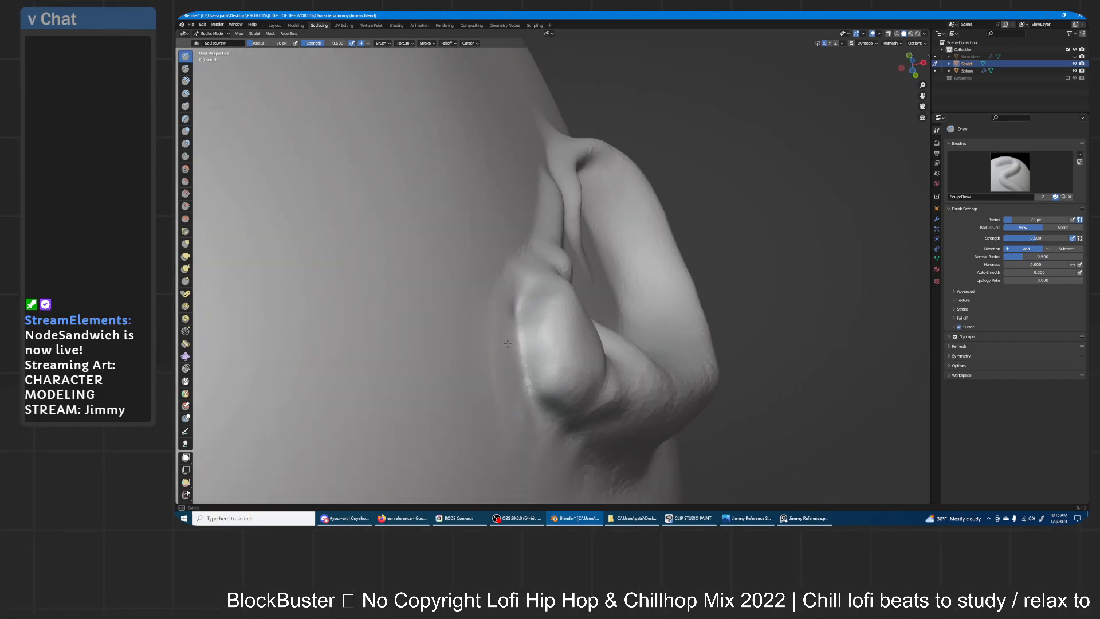
pyautogui.moveTo(518, 315)
pyautogui.mouseDown(button='middle')
pyautogui.moveTo(503, 361)
pyautogui.moveTo(547, 393)
pyautogui.mouseUp(button='middle')
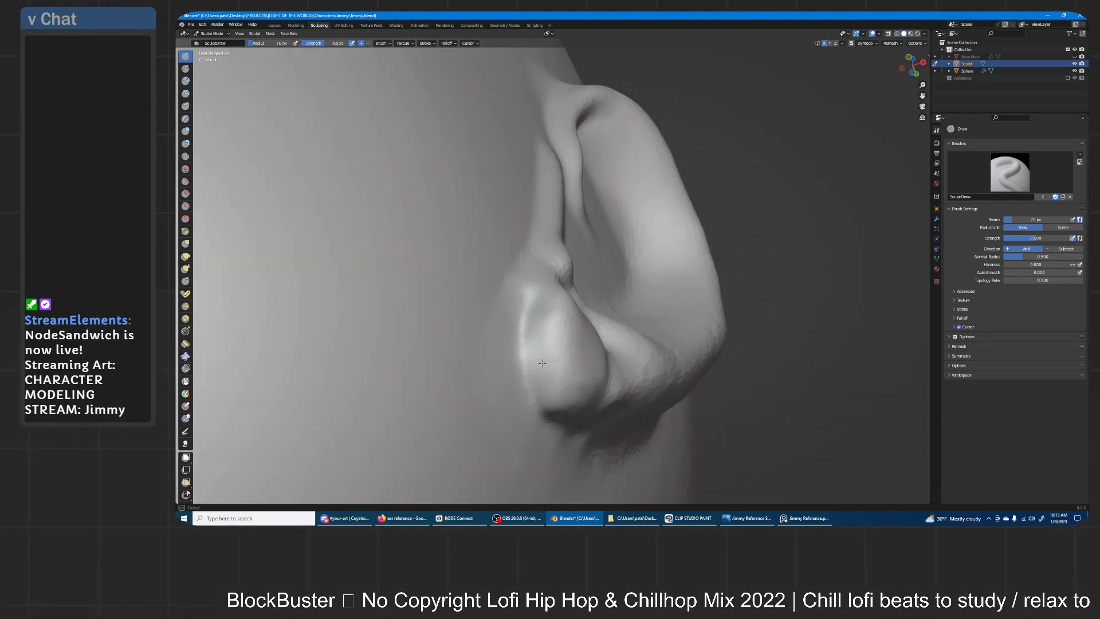
pyautogui.moveTo(539, 348)
pyautogui.keyDown('shift'); pyautogui.mouseDown()
pyautogui.moveTo(541, 385)
pyautogui.moveTo(545, 377)
pyautogui.mouseUp(); pyautogui.keyUp('shift')
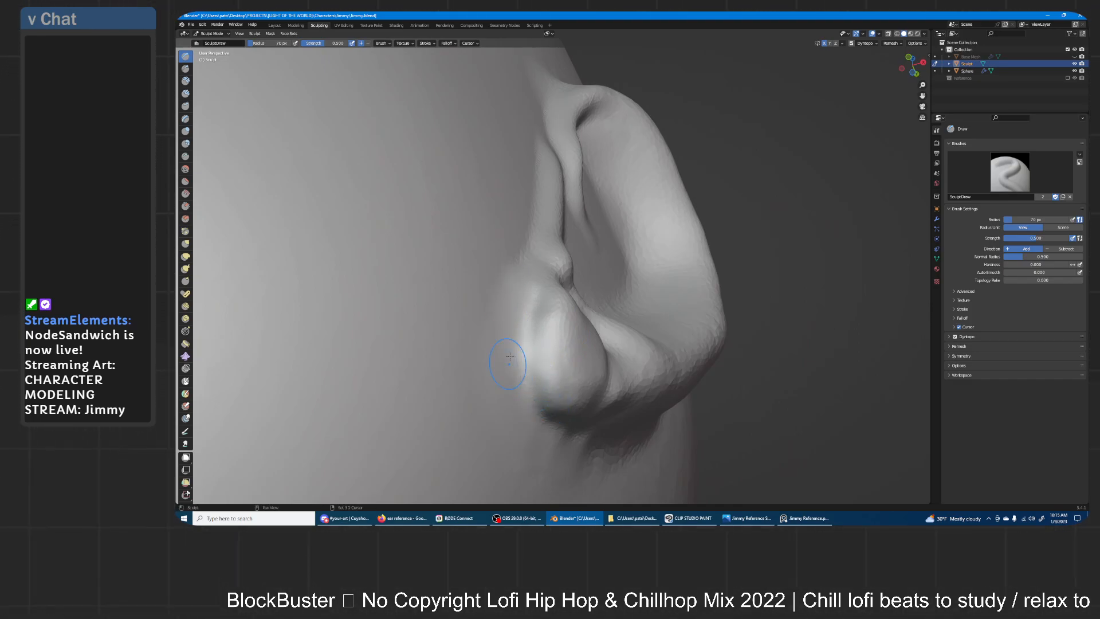
# - Build up the vertical ridge at the front of the ear down to the lobe and smooth it
pyautogui.moveTo(516, 342)
pyautogui.mouseDown(button='middle')
pyautogui.moveTo(509, 312)
pyautogui.moveTo(639, 273)
pyautogui.moveTo(559, 327)
pyautogui.mouseUp(button='middle')
pyautogui.scroll(1, 560, 327)
pyautogui.moveTo(544, 320)
pyautogui.mouseDown()
pyautogui.moveTo(555, 304)
pyautogui.moveTo(554, 172)
pyautogui.mouseUp()
pyautogui.moveTo(554, 172)
pyautogui.mouseDown()
pyautogui.moveTo(552, 78)
pyautogui.moveTo(553, 169)
pyautogui.mouseUp()
pyautogui.moveTo(554, 270); pyautogui.dragTo(559, 307, button='middle')
pyautogui.keyDown('shift'); pyautogui.moveTo(556, 268); pyautogui.dragTo(531, 121); pyautogui.keyUp('shift')
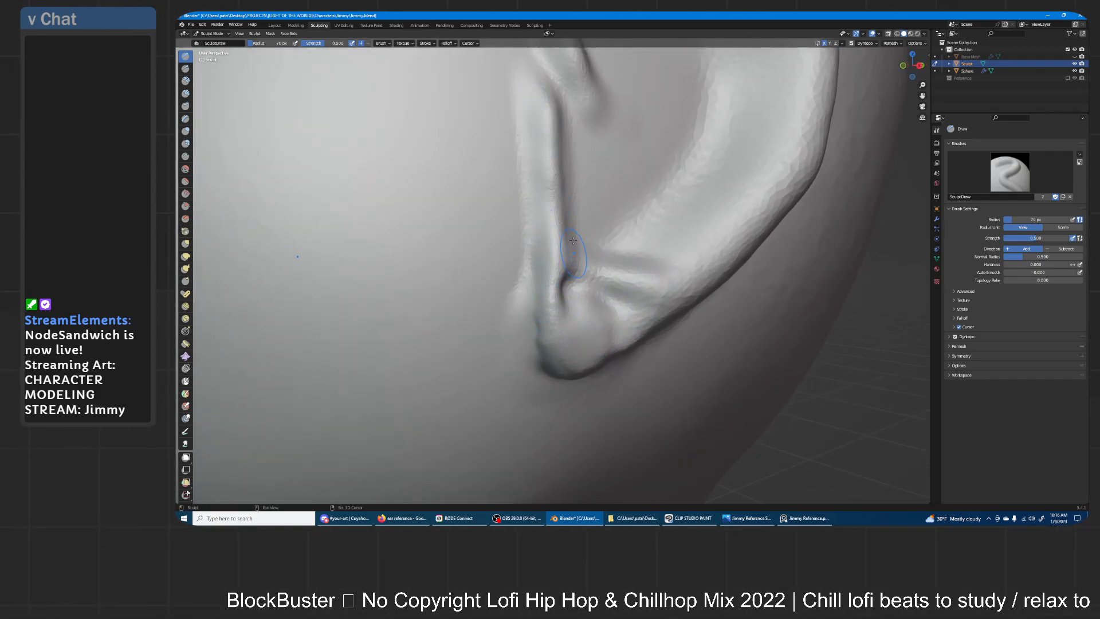
# - Fill the hollow between the lobe and the lower rim with the Draw brush so they merge
pyautogui.moveTo(573, 248); pyautogui.dragTo(580, 272, button='middle')
pyautogui.moveTo(566, 202); pyautogui.dragTo(590, 200, button='middle')
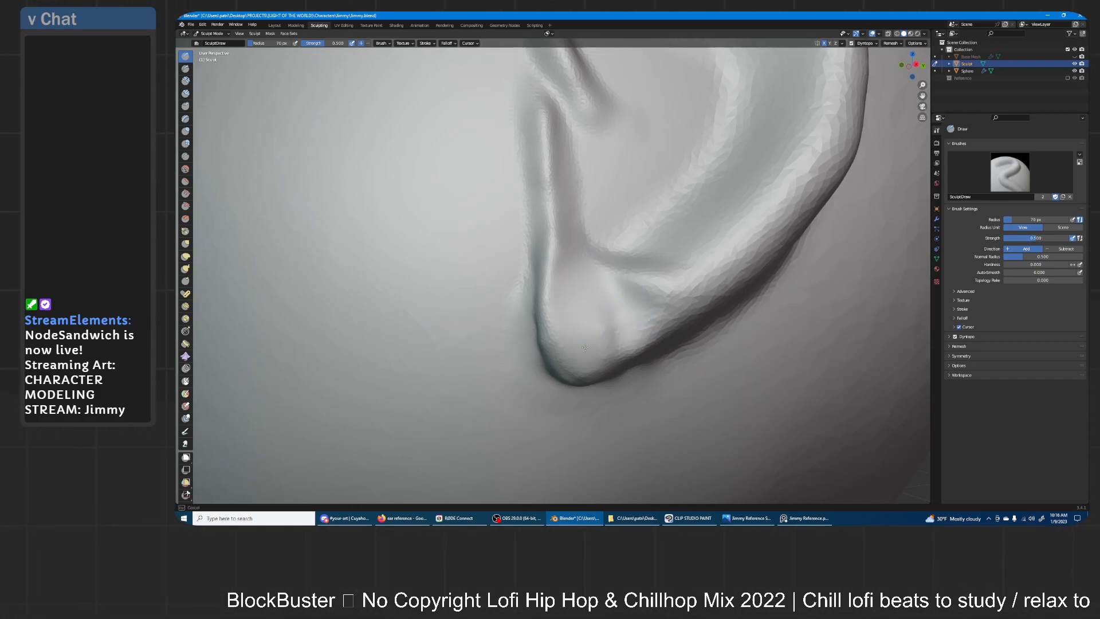
pyautogui.moveTo(579, 342)
pyautogui.mouseDown(button='middle')
pyautogui.moveTo(600, 346)
pyautogui.moveTo(573, 281)
pyautogui.mouseUp(button='middle')
pyautogui.moveTo(635, 306)
pyautogui.mouseDown(button='middle')
pyautogui.moveTo(571, 270)
pyautogui.moveTo(591, 269)
pyautogui.moveTo(566, 300)
pyautogui.mouseUp(button='middle')
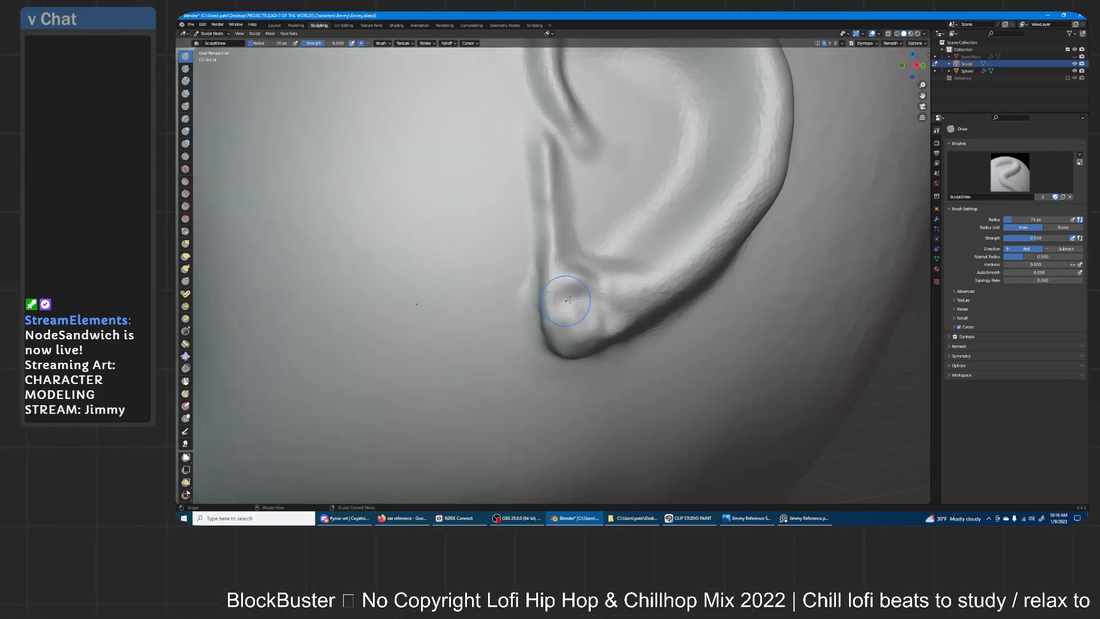
pyautogui.moveTo(590, 335); pyautogui.dragTo(575, 291, button='middle')
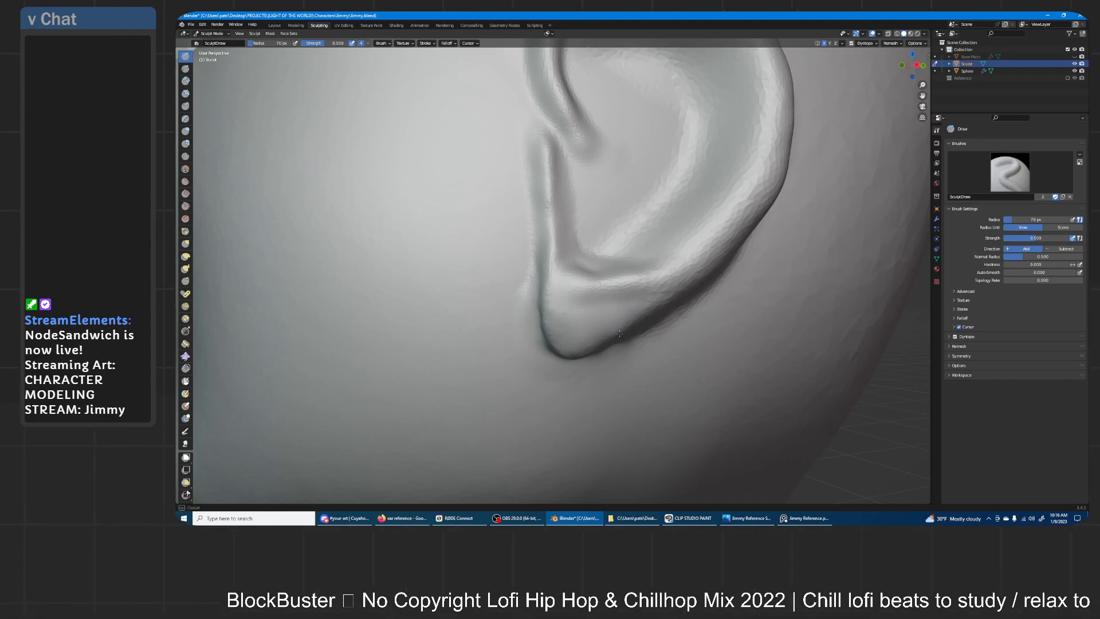
pyautogui.moveTo(654, 293); pyautogui.dragTo(619, 306, button='middle')
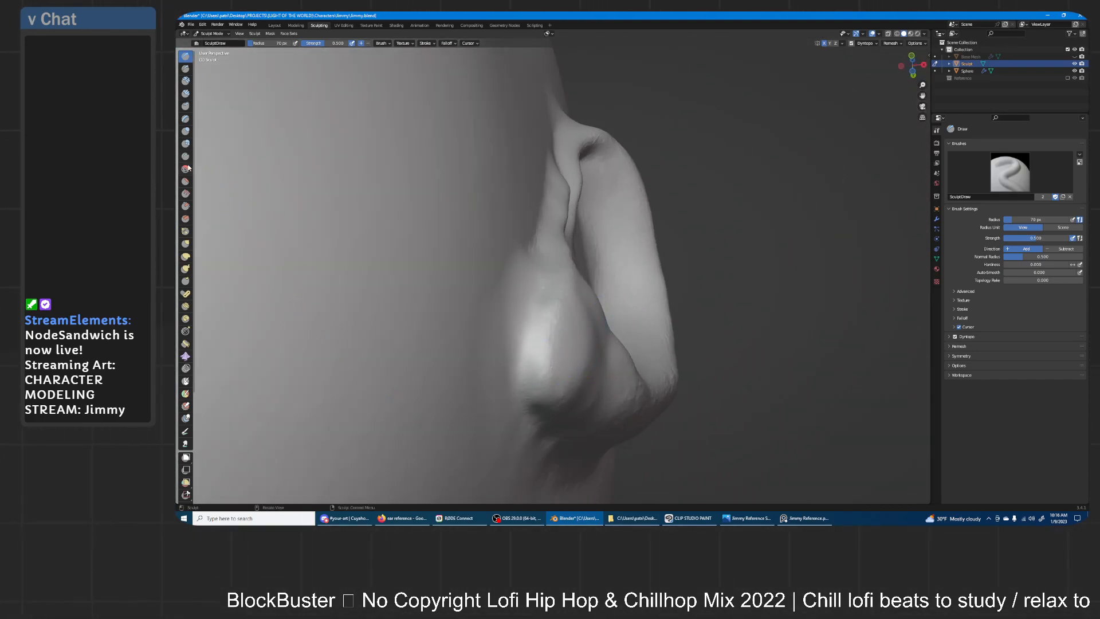
# - Plump up the ear lobe with a resized Inflate brush
pyautogui.click(185, 131)
pyautogui.press('f')
pyautogui.moveTo(569, 340)
pyautogui.mouseDown(button='middle')
pyautogui.moveTo(595, 343)
pyautogui.moveTo(579, 346)
pyautogui.mouseUp(button='middle')
pyautogui.click(651, 344)
pyautogui.moveTo(571, 354)
pyautogui.mouseDown()
pyautogui.moveTo(575, 374)
pyautogui.moveTo(565, 357)
pyautogui.mouseUp()
pyautogui.moveTo(565, 357); pyautogui.dragTo(565, 378, button='middle')
pyautogui.moveTo(598, 357); pyautogui.dragTo(590, 354)
pyautogui.moveTo(565, 321)
pyautogui.mouseDown(button='middle')
pyautogui.moveTo(660, 297)
pyautogui.moveTo(642, 312)
pyautogui.mouseUp(button='middle')
# - Reshape the lobe's lower front edge and its angle to the head with the Grab brush
pyautogui.click(185, 243)
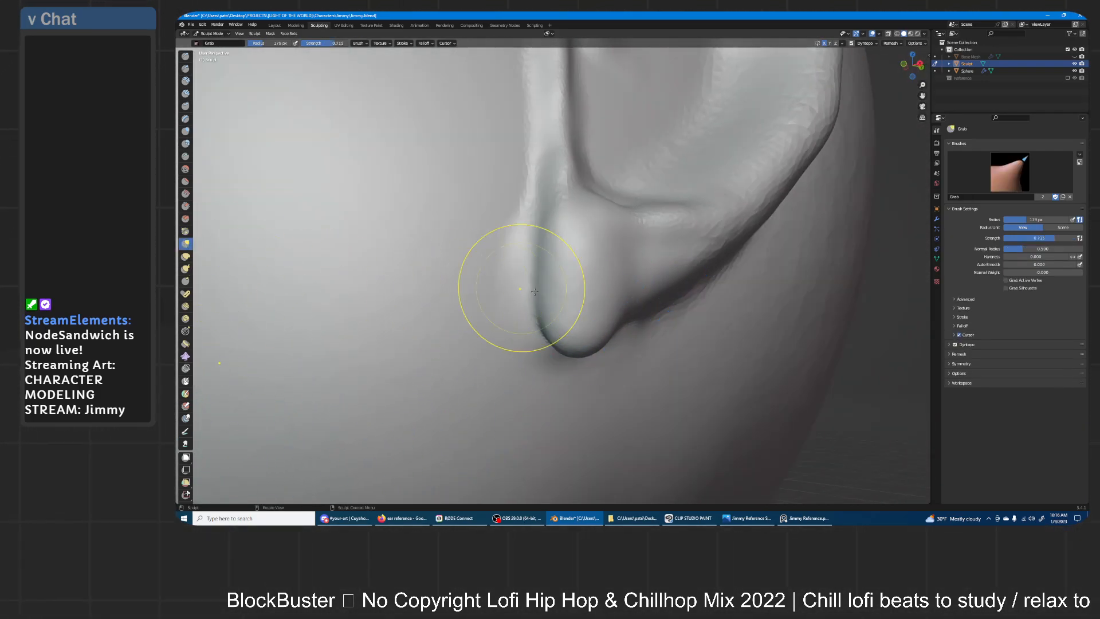
pyautogui.moveTo(553, 307)
pyautogui.mouseDown()
pyautogui.moveTo(568, 263)
pyautogui.moveTo(576, 335)
pyautogui.mouseUp()
pyautogui.moveTo(587, 342)
pyautogui.mouseDown(button='middle')
pyautogui.moveTo(627, 326)
pyautogui.moveTo(682, 253)
pyautogui.moveTo(594, 322)
pyautogui.mouseUp(button='middle')
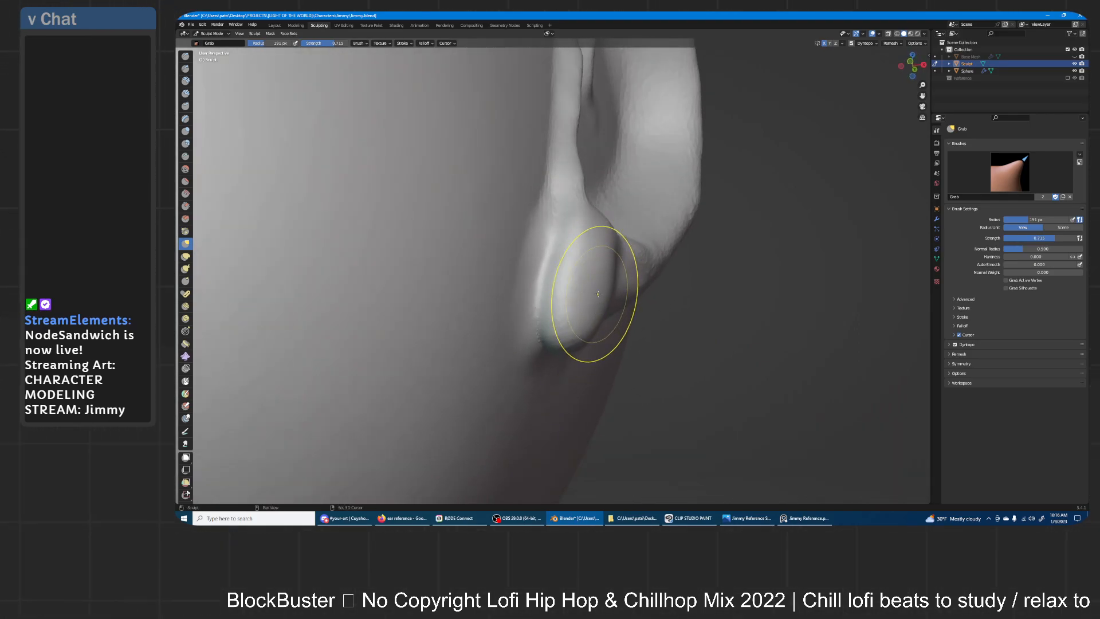
pyautogui.moveTo(612, 282); pyautogui.dragTo(610, 283)
pyautogui.moveTo(611, 283)
pyautogui.mouseDown(button='middle')
pyautogui.moveTo(585, 301)
pyautogui.moveTo(586, 338)
pyautogui.mouseUp(button='middle')
pyautogui.moveTo(586, 338); pyautogui.dragTo(599, 290, button='middle')
# - Pull the lobe and the lower back of the rim into a cleaner outline with Grab, checking front and side views
pyautogui.scroll(5, 599, 290)
pyautogui.moveTo(557, 293); pyautogui.dragTo(567, 259)
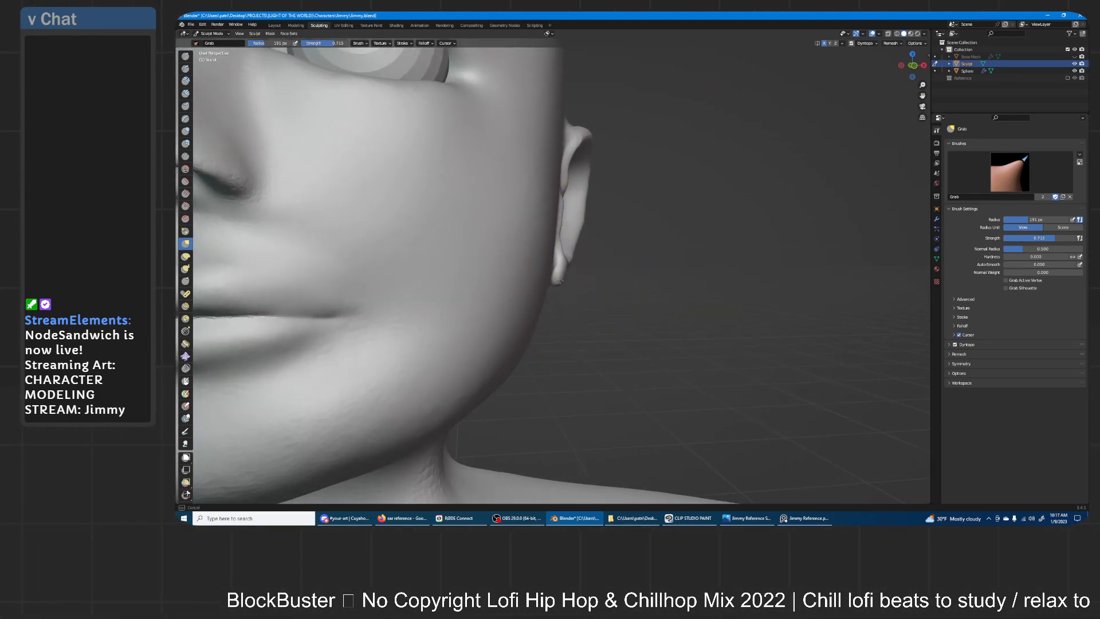
pyautogui.moveTo(584, 254); pyautogui.dragTo(618, 251, button='middle')
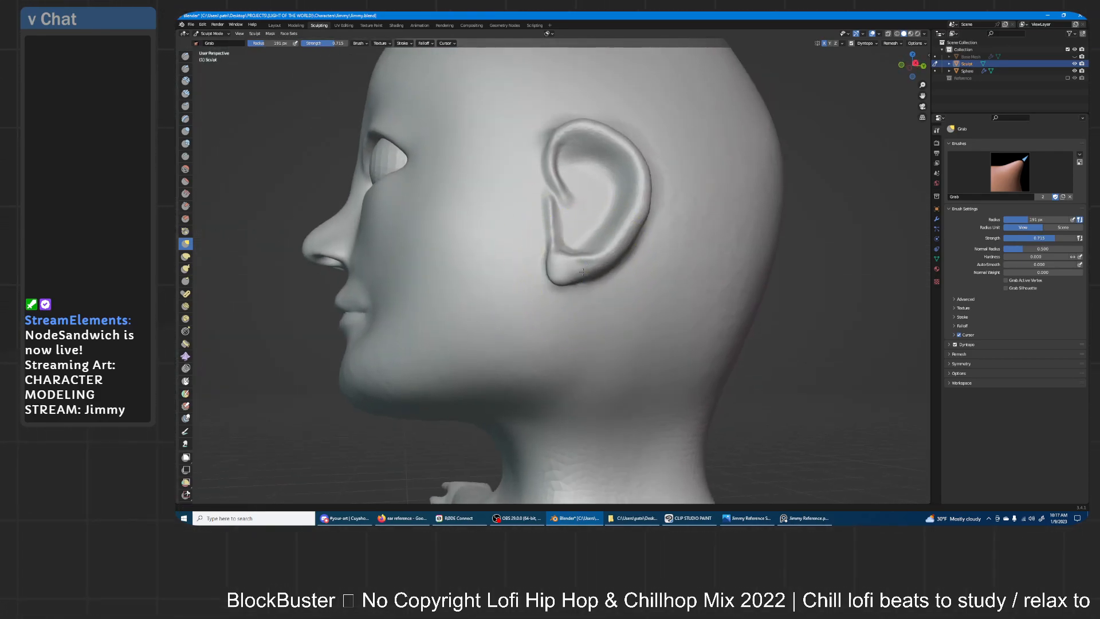
pyautogui.scroll(5, 618, 251)
pyautogui.moveTo(644, 223); pyautogui.dragTo(657, 207)
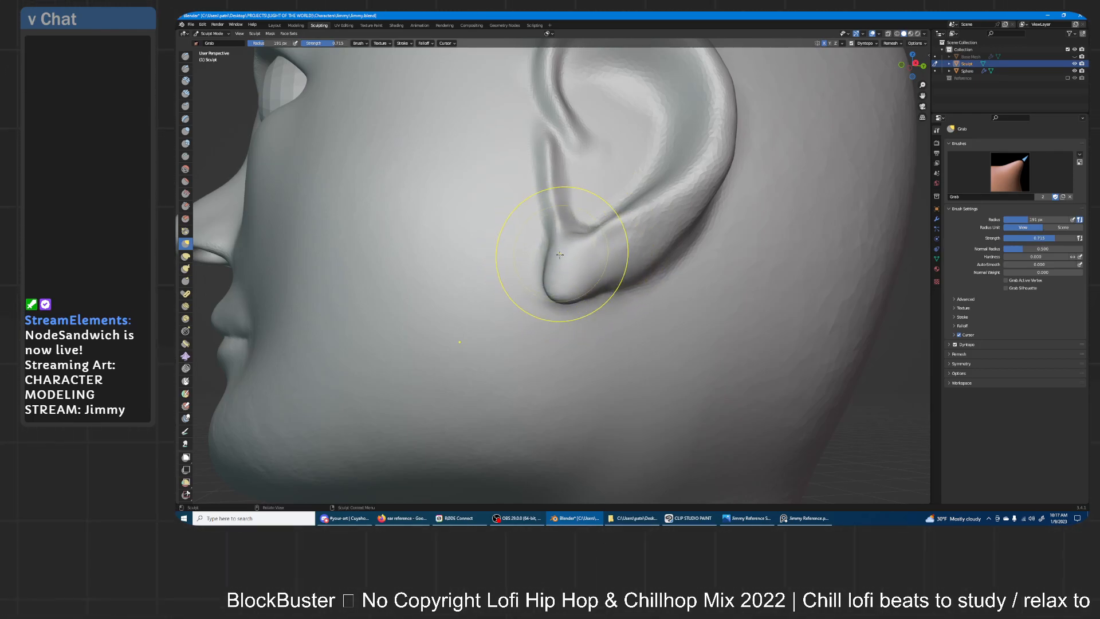
pyautogui.moveTo(582, 281); pyautogui.dragTo(692, 260, button='middle')
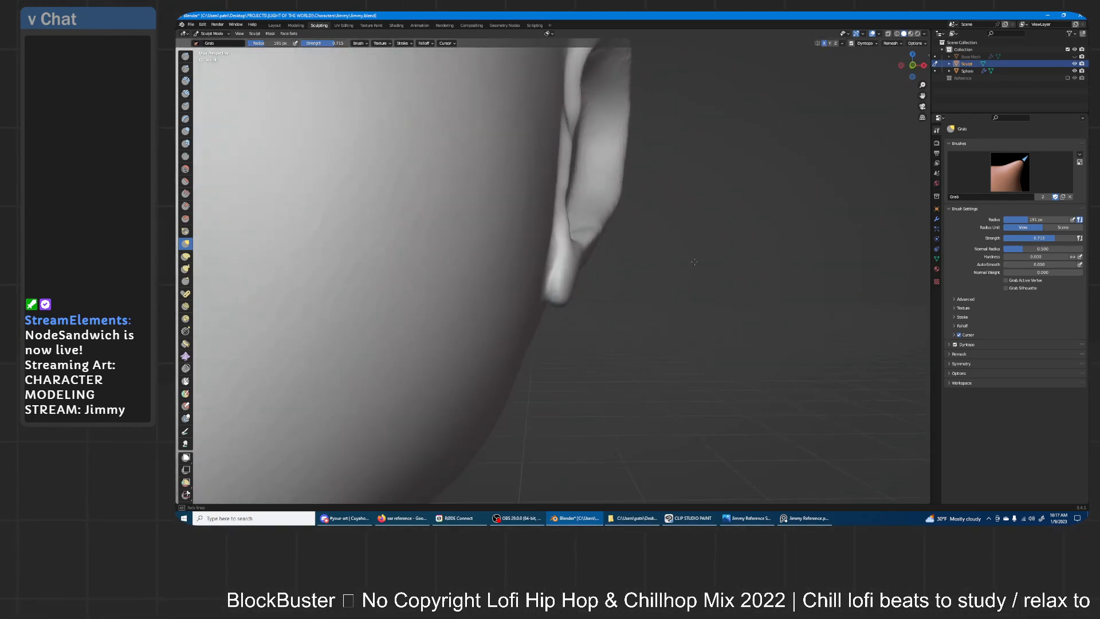
pyautogui.scroll(-7, 594, 299)
pyautogui.moveTo(589, 311); pyautogui.dragTo(578, 345, button='middle')
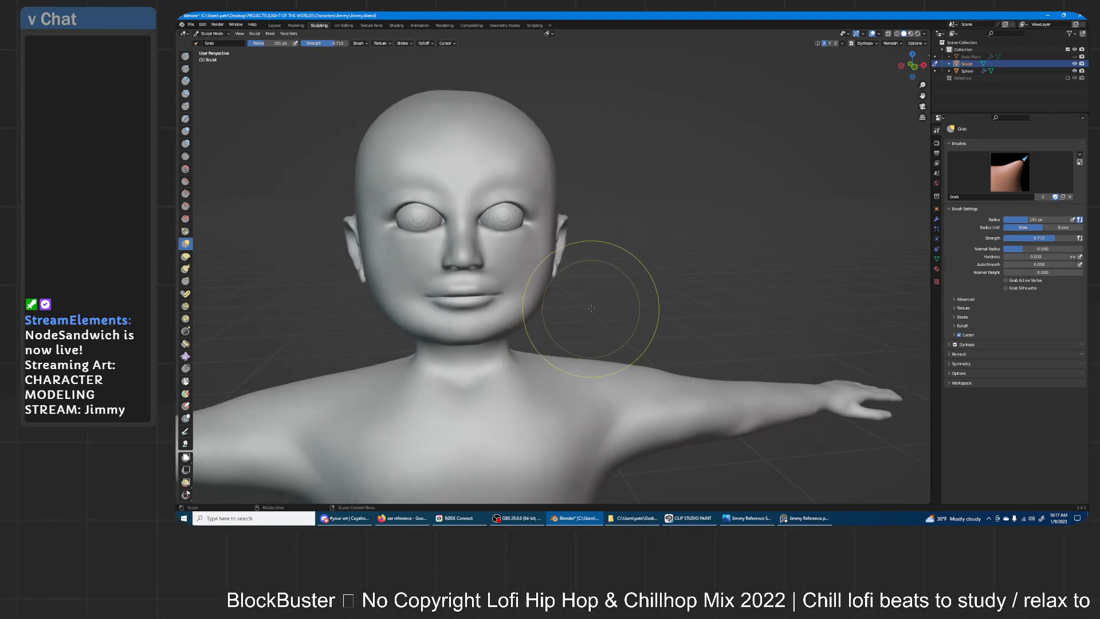
pyautogui.moveTo(626, 307); pyautogui.dragTo(545, 287, button='middle')
pyautogui.scroll(4, 614, 230)
pyautogui.moveTo(614, 230)
pyautogui.mouseDown(button='middle')
pyautogui.moveTo(590, 319)
pyautogui.moveTo(565, 331)
pyautogui.mouseUp(button='middle')
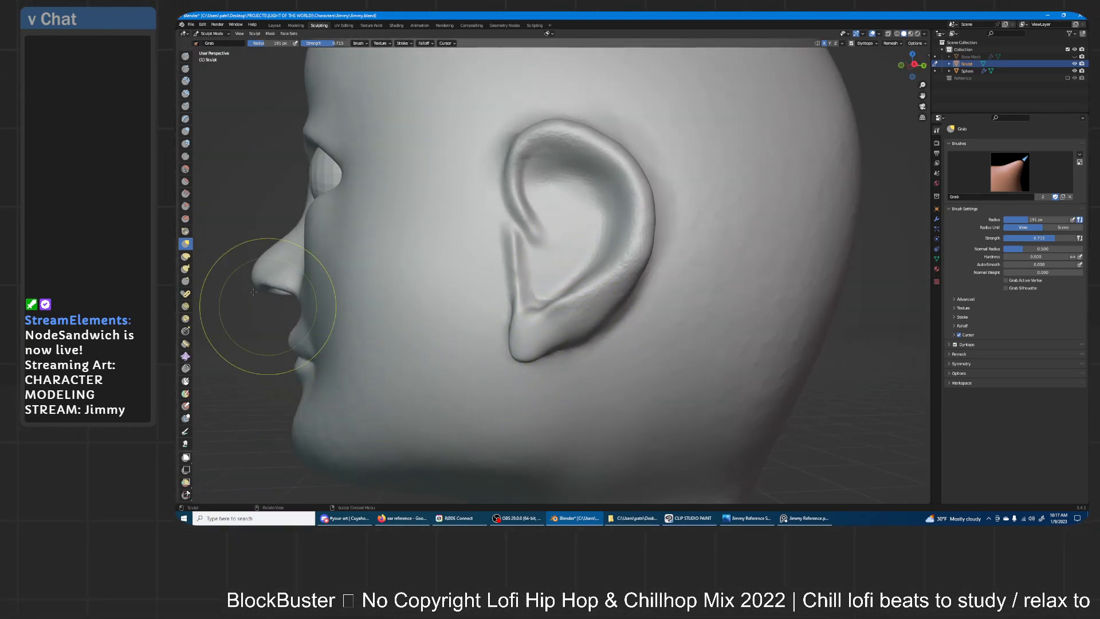
# - Cut a crease where the back of the lobe and lower rim meet the head with a smaller Crease brush
pyautogui.click(185, 131)
pyautogui.scroll(2, 615, 316)
pyautogui.moveTo(614, 316); pyautogui.dragTo(570, 335, button='middle')
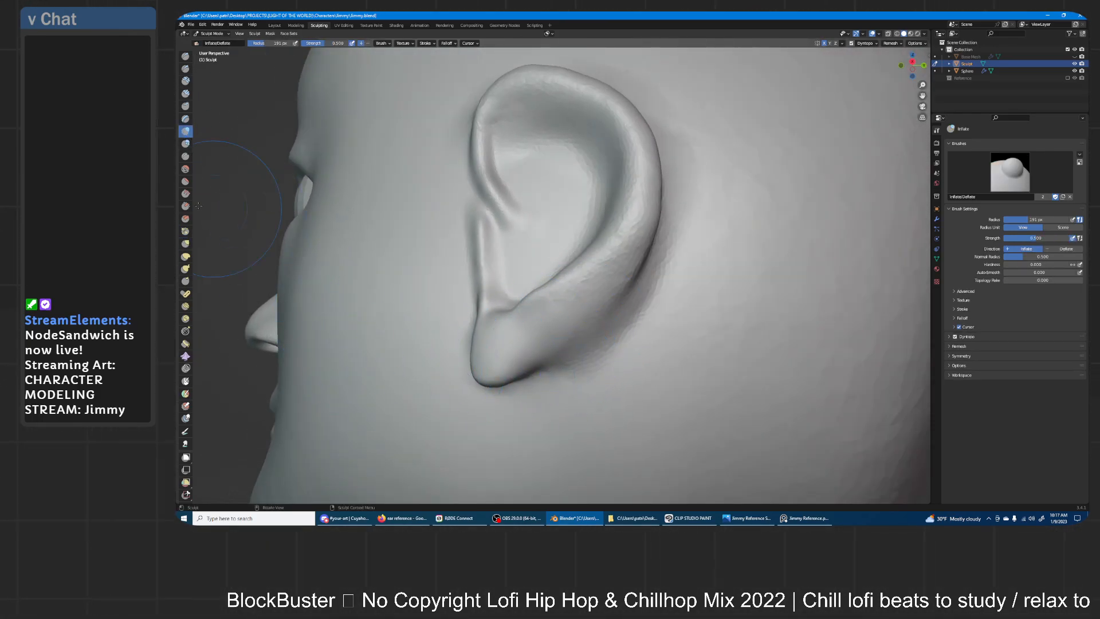
pyautogui.click(185, 156)
pyautogui.moveTo(564, 275); pyautogui.dragTo(548, 398, button='middle')
pyautogui.press('f')
pyautogui.click(502, 338)
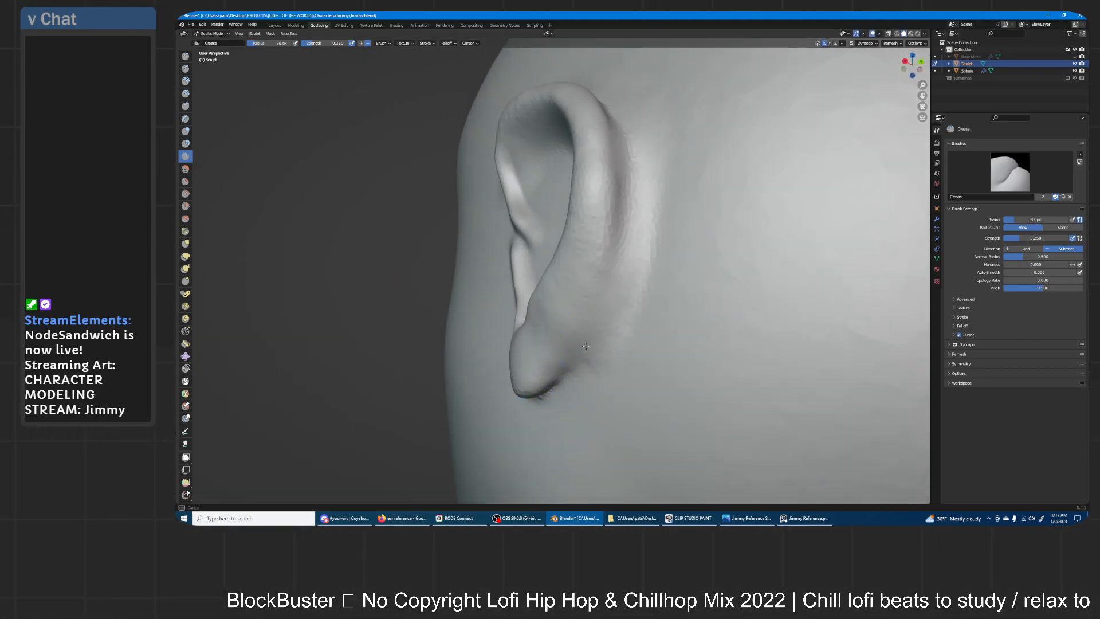
pyautogui.moveTo(613, 285); pyautogui.dragTo(565, 374)
# - Continue the crease up the back of the ear and around the top of its junction with the head
pyautogui.moveTo(621, 224); pyautogui.dragTo(615, 143, button='middle')
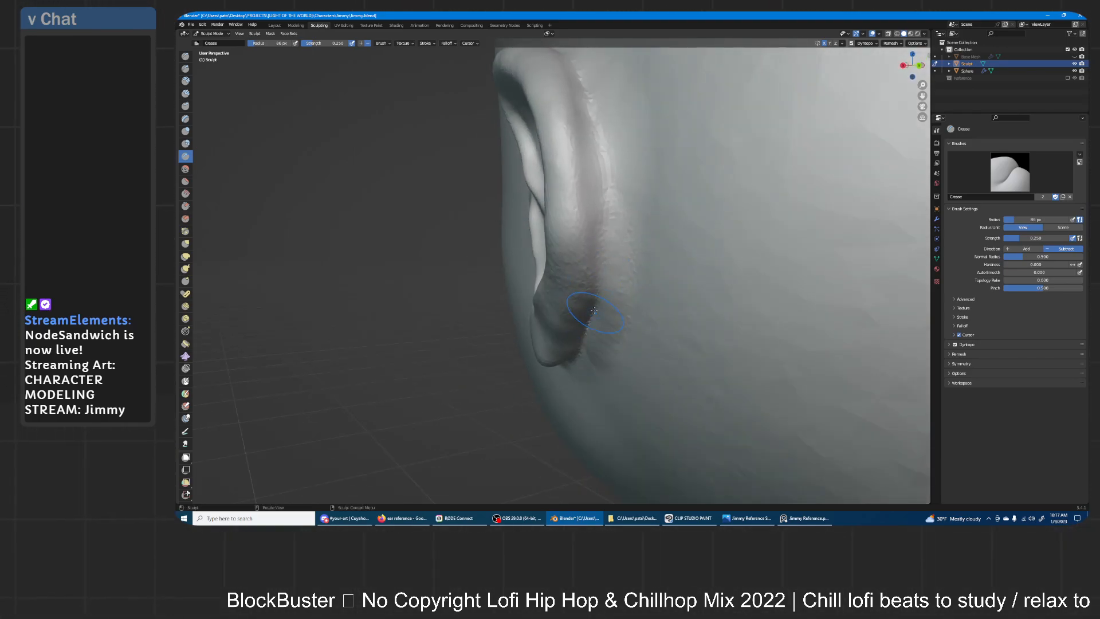
pyautogui.moveTo(598, 164)
pyautogui.mouseDown()
pyautogui.moveTo(596, 128)
pyautogui.moveTo(605, 197)
pyautogui.moveTo(596, 313)
pyautogui.mouseUp()
pyautogui.moveTo(613, 215); pyautogui.dragTo(643, 318, button='middle')
pyautogui.moveTo(609, 209); pyautogui.dragTo(598, 178)
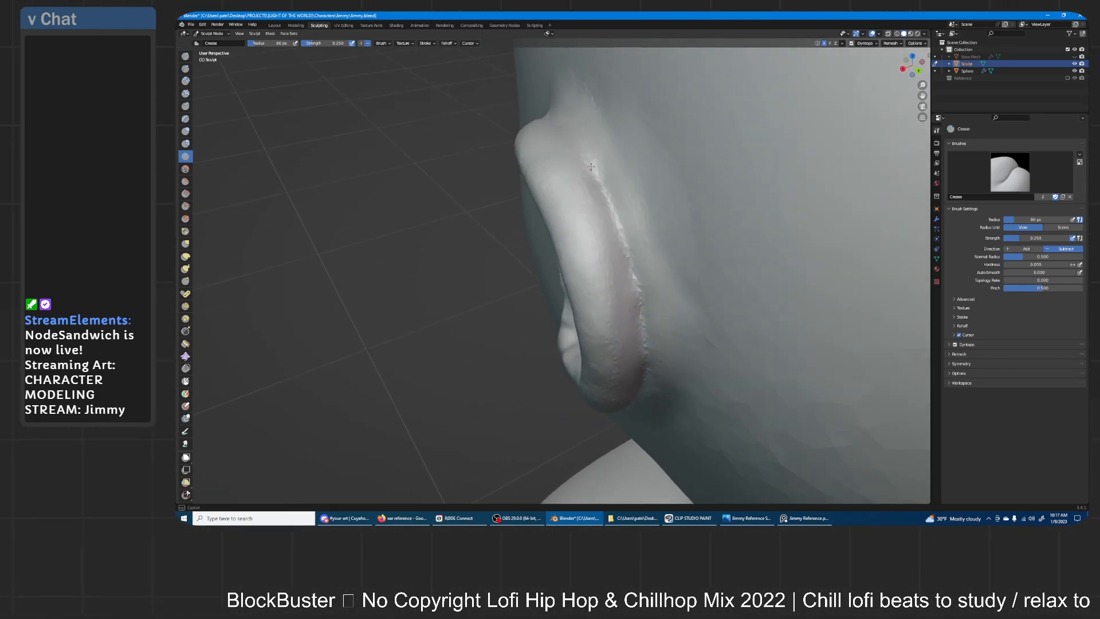
pyautogui.moveTo(557, 123); pyautogui.dragTo(572, 137)
pyautogui.moveTo(573, 138)
pyautogui.mouseDown(button='middle')
pyautogui.moveTo(656, 68)
pyautogui.moveTo(745, 132)
pyautogui.mouseUp(button='middle')
pyautogui.moveTo(567, 129)
pyautogui.mouseDown()
pyautogui.moveTo(536, 163)
pyautogui.moveTo(543, 151)
pyautogui.moveTo(514, 232)
pyautogui.moveTo(532, 171)
pyautogui.mouseUp()
pyautogui.moveTo(589, 124); pyautogui.dragTo(558, 123, button='middle')
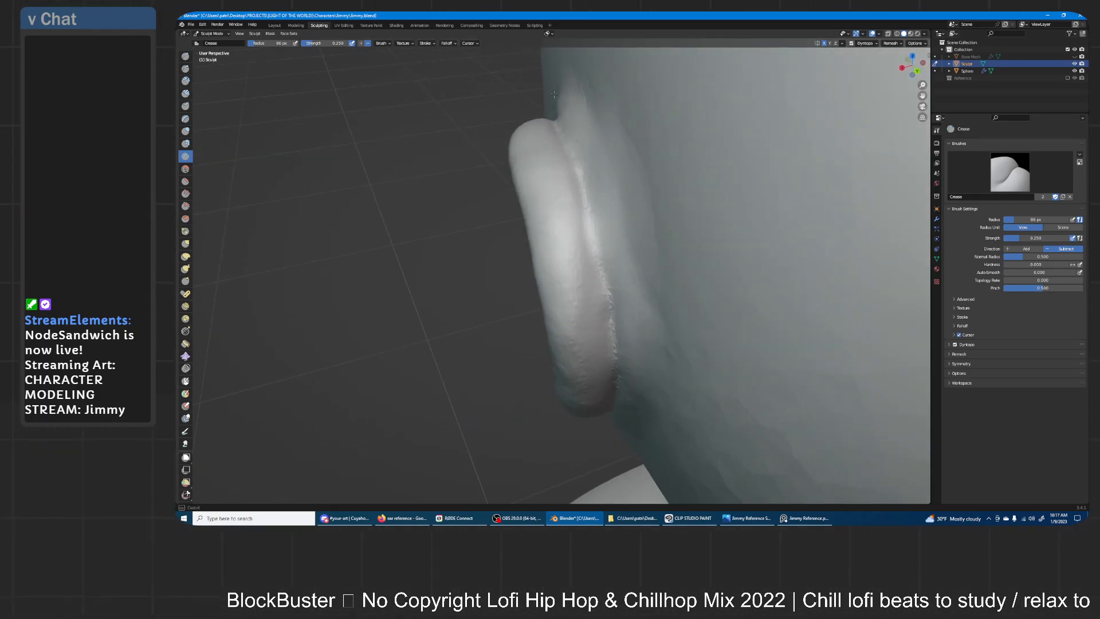
# - Crease the junction between the front of the ear and the face
pyautogui.moveTo(608, 178); pyautogui.dragTo(641, 249, button='middle')
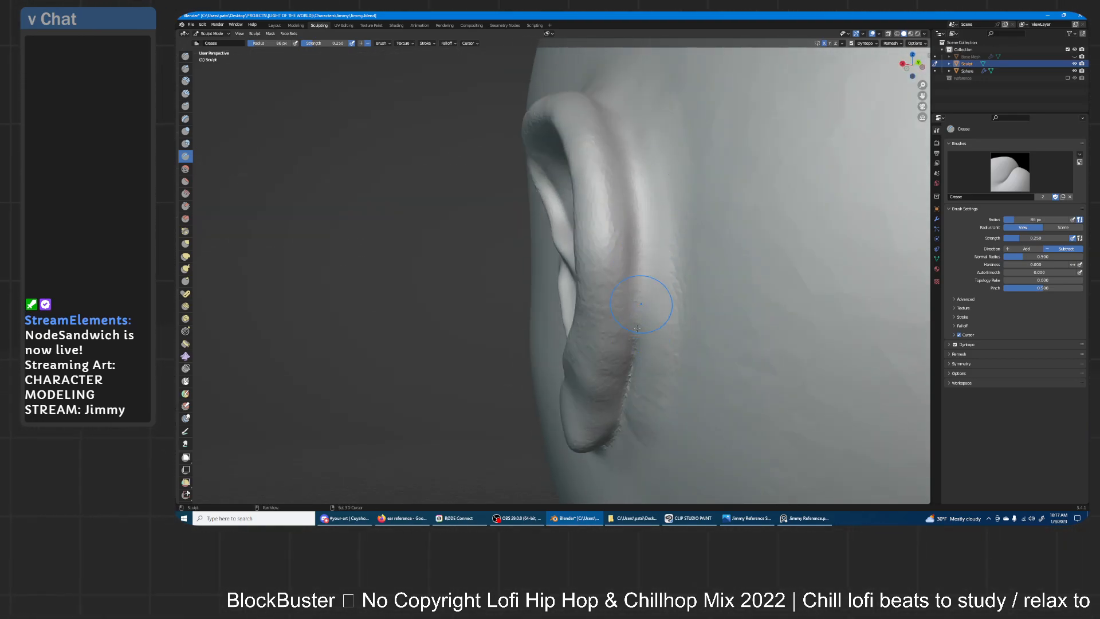
pyautogui.moveTo(653, 360); pyautogui.dragTo(649, 379, button='middle')
pyautogui.moveTo(589, 445)
pyautogui.mouseDown(button='middle')
pyautogui.moveTo(503, 418)
pyautogui.moveTo(496, 404)
pyautogui.moveTo(490, 498)
pyautogui.moveTo(565, 292)
pyautogui.mouseUp(button='middle')
pyautogui.moveTo(520, 305); pyautogui.dragTo(519, 290)
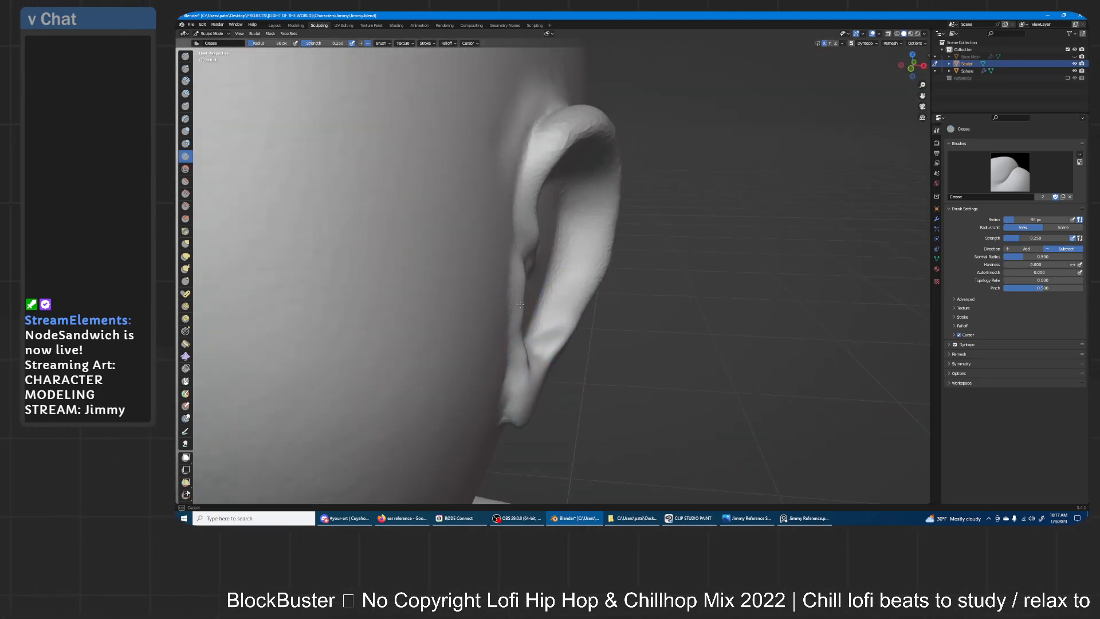
pyautogui.moveTo(615, 206)
pyautogui.mouseDown(button='middle')
pyautogui.moveTo(567, 199)
pyautogui.moveTo(615, 216)
pyautogui.mouseUp(button='middle')
pyautogui.keyDown('shift'); pyautogui.moveTo(576, 313); pyautogui.dragTo(563, 340, button='middle'); pyautogui.keyUp('shift')
pyautogui.moveTo(547, 189)
pyautogui.mouseDown(button='middle')
pyautogui.moveTo(541, 210)
pyautogui.moveTo(500, 188)
pyautogui.mouseUp(button='middle')
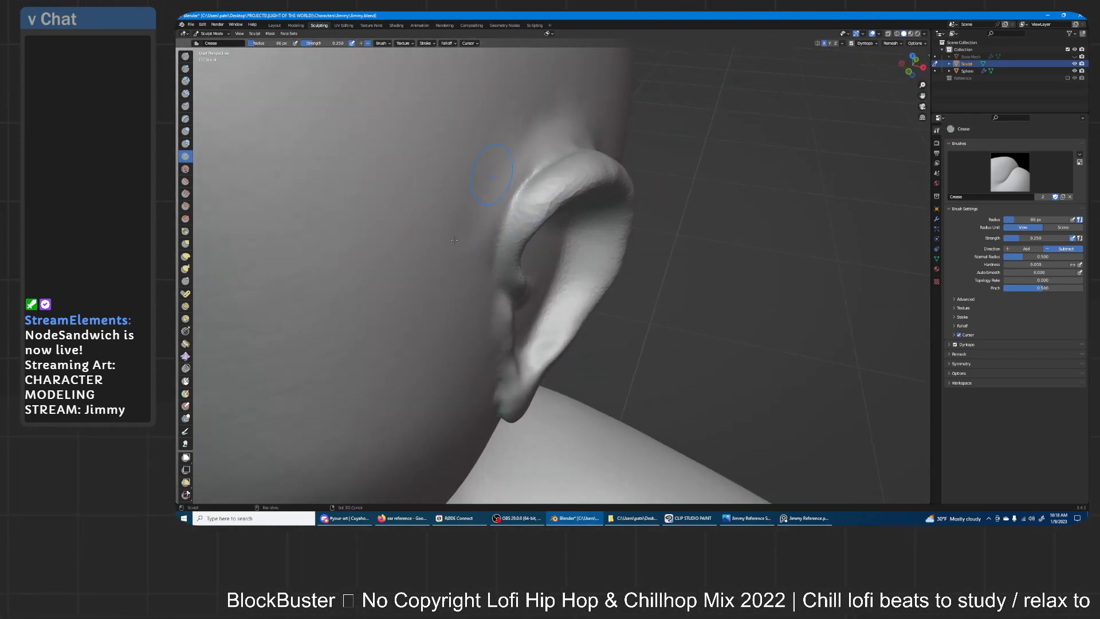
pyautogui.keyDown('ctrl'); pyautogui.moveTo(532, 119); pyautogui.dragTo(533, 102, button='middle'); pyautogui.keyUp('ctrl')
pyautogui.moveTo(684, 229); pyautogui.dragTo(602, 248, button='middle')
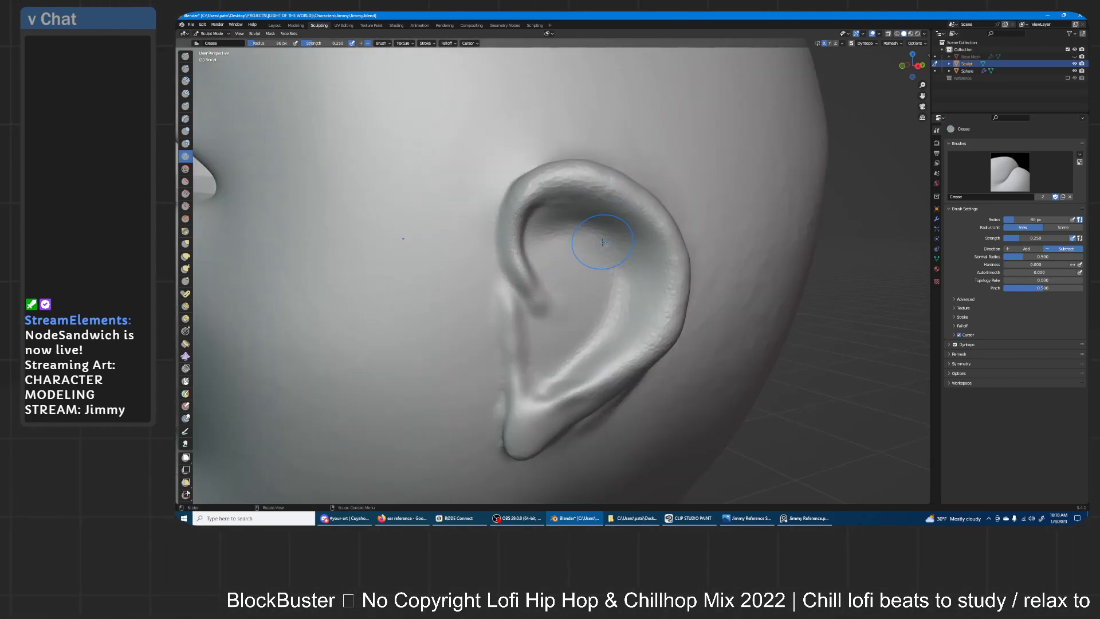
# - Draw the two upper branches of the inner ear fold with a 64 px Draw brush
pyautogui.click(185, 56)
pyautogui.moveTo(622, 240)
pyautogui.mouseDown(button='middle')
pyautogui.moveTo(582, 229)
pyautogui.moveTo(582, 251)
pyautogui.moveTo(573, 230)
pyautogui.moveTo(535, 238)
pyautogui.mouseUp(button='middle')
pyautogui.press('f')
pyautogui.click(525, 243)
pyautogui.moveTo(517, 244)
pyautogui.mouseDown()
pyautogui.moveTo(564, 256)
pyautogui.moveTo(559, 249)
pyautogui.mouseUp()
pyautogui.moveTo(547, 194)
pyautogui.mouseDown()
pyautogui.moveTo(567, 213)
pyautogui.moveTo(555, 203)
pyautogui.moveTo(588, 306)
pyautogui.mouseUp()
pyautogui.moveTo(581, 268)
pyautogui.mouseDown()
pyautogui.moveTo(603, 345)
pyautogui.moveTo(520, 412)
pyautogui.moveTo(550, 404)
pyautogui.moveTo(510, 447)
pyautogui.moveTo(545, 395)
pyautogui.moveTo(589, 374)
pyautogui.moveTo(603, 306)
pyautogui.moveTo(593, 264)
pyautogui.moveTo(534, 179)
pyautogui.moveTo(525, 240)
pyautogui.moveTo(496, 232)
pyautogui.mouseUp()
# - Draw the inner fold curving down from its upper branches to the lobe, and thicken it
pyautogui.moveTo(571, 250)
pyautogui.mouseDown()
pyautogui.moveTo(616, 341)
pyautogui.moveTo(613, 269)
pyautogui.moveTo(631, 336)
pyautogui.mouseUp()
pyautogui.moveTo(630, 339)
pyautogui.mouseDown()
pyautogui.moveTo(587, 383)
pyautogui.moveTo(608, 373)
pyautogui.moveTo(625, 329)
pyautogui.moveTo(608, 275)
pyautogui.moveTo(621, 346)
pyautogui.moveTo(541, 421)
pyautogui.moveTo(545, 393)
pyautogui.moveTo(511, 424)
pyautogui.mouseUp()
pyautogui.moveTo(522, 416)
pyautogui.mouseDown()
pyautogui.moveTo(492, 444)
pyautogui.moveTo(543, 388)
pyautogui.mouseUp()
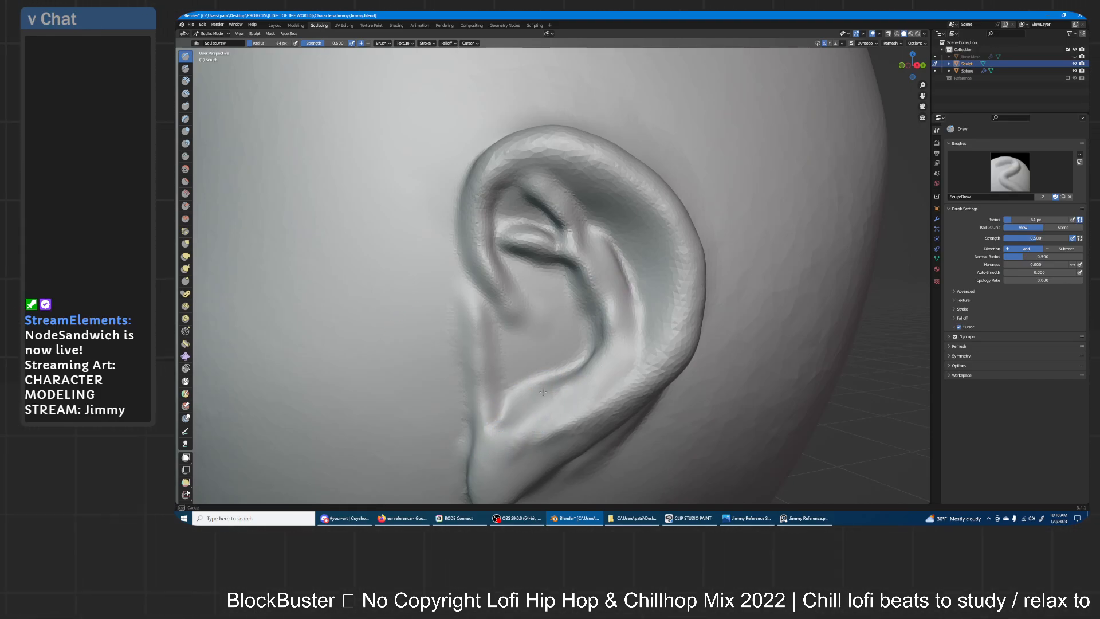
pyautogui.moveTo(506, 423); pyautogui.dragTo(565, 387)
pyautogui.moveTo(607, 339)
pyautogui.mouseDown()
pyautogui.moveTo(539, 188)
pyautogui.moveTo(550, 167)
pyautogui.moveTo(587, 224)
pyautogui.moveTo(553, 172)
pyautogui.moveTo(535, 191)
pyautogui.moveTo(544, 180)
pyautogui.moveTo(568, 223)
pyautogui.moveTo(492, 238)
pyautogui.moveTo(547, 242)
pyautogui.moveTo(575, 223)
pyautogui.mouseUp()
# - Extend the rim's inner end across the ear bowl and carve the ear canal opening below it
pyautogui.moveTo(581, 198)
pyautogui.mouseDown(button='middle')
pyautogui.moveTo(631, 199)
pyautogui.moveTo(616, 271)
pyautogui.moveTo(598, 257)
pyautogui.moveTo(671, 203)
pyautogui.mouseUp(button='middle')
pyautogui.moveTo(648, 269); pyautogui.dragTo(605, 274, button='middle')
pyautogui.keyDown('ctrl'); pyautogui.moveTo(596, 298); pyautogui.dragTo(591, 272, button='middle'); pyautogui.keyUp('ctrl')
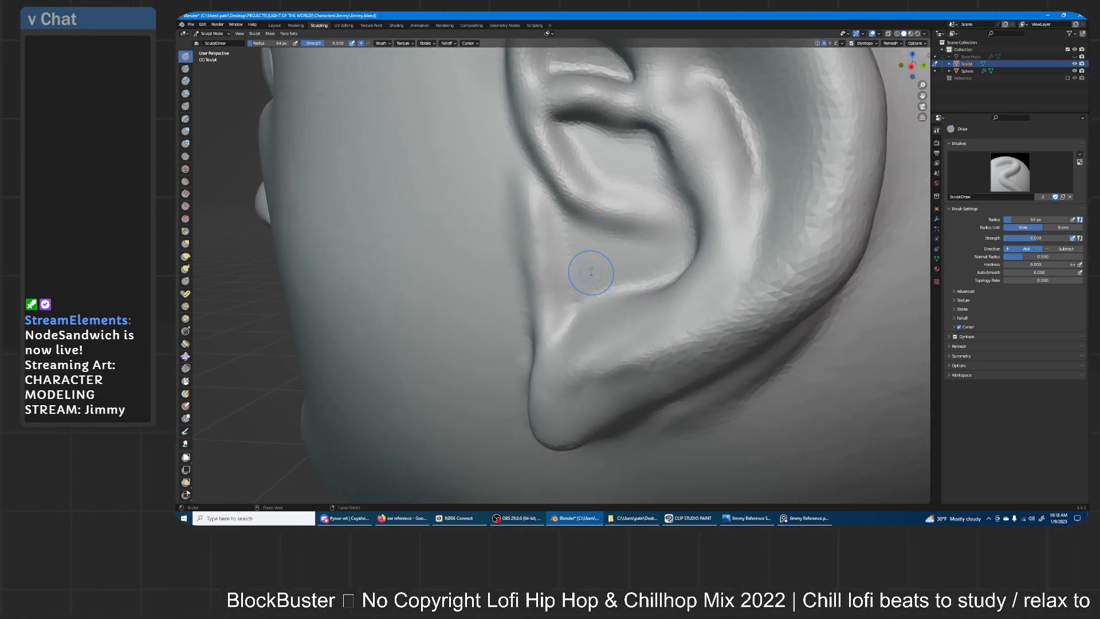
pyautogui.moveTo(579, 276)
pyautogui.keyDown('ctrl'); pyautogui.mouseDown()
pyautogui.moveTo(586, 248)
pyautogui.moveTo(578, 275)
pyautogui.moveTo(573, 247)
pyautogui.moveTo(579, 264)
pyautogui.mouseUp(); pyautogui.keyUp('ctrl')
pyautogui.moveTo(579, 264)
pyautogui.mouseDown(button='middle')
pyautogui.moveTo(647, 261)
pyautogui.moveTo(573, 269)
pyautogui.mouseUp(button='middle')
pyautogui.keyDown('ctrl'); pyautogui.moveTo(576, 275); pyautogui.dragTo(578, 289); pyautogui.keyUp('ctrl')
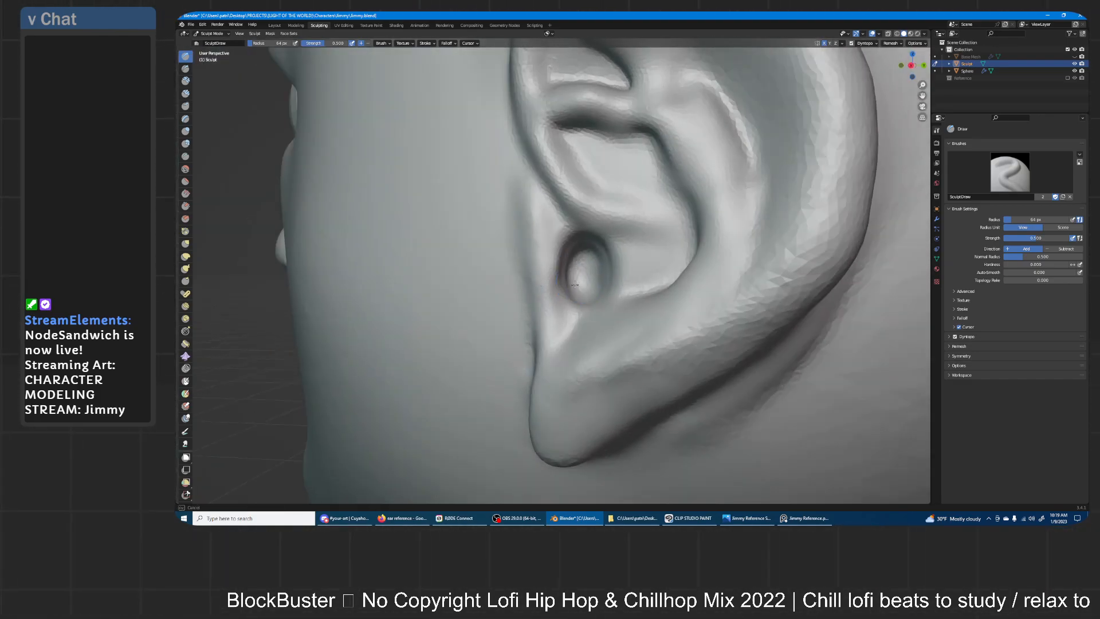
# - Deepen the ear canal opening and build up the tragus in front of it
pyautogui.moveTo(602, 178); pyautogui.dragTo(552, 235, button='middle')
pyautogui.moveTo(552, 235)
pyautogui.keyDown('ctrl'); pyautogui.mouseDown()
pyautogui.moveTo(547, 274)
pyautogui.moveTo(552, 249)
pyautogui.mouseUp(); pyautogui.keyUp('ctrl')
pyautogui.moveTo(552, 248)
pyautogui.mouseDown(button='middle')
pyautogui.moveTo(624, 249)
pyautogui.moveTo(550, 247)
pyautogui.moveTo(597, 247)
pyautogui.moveTo(584, 275)
pyautogui.moveTo(573, 264)
pyautogui.moveTo(580, 258)
pyautogui.mouseUp(button='middle')
pyautogui.moveTo(511, 269)
pyautogui.mouseDown()
pyautogui.moveTo(513, 243)
pyautogui.moveTo(512, 270)
pyautogui.mouseUp()
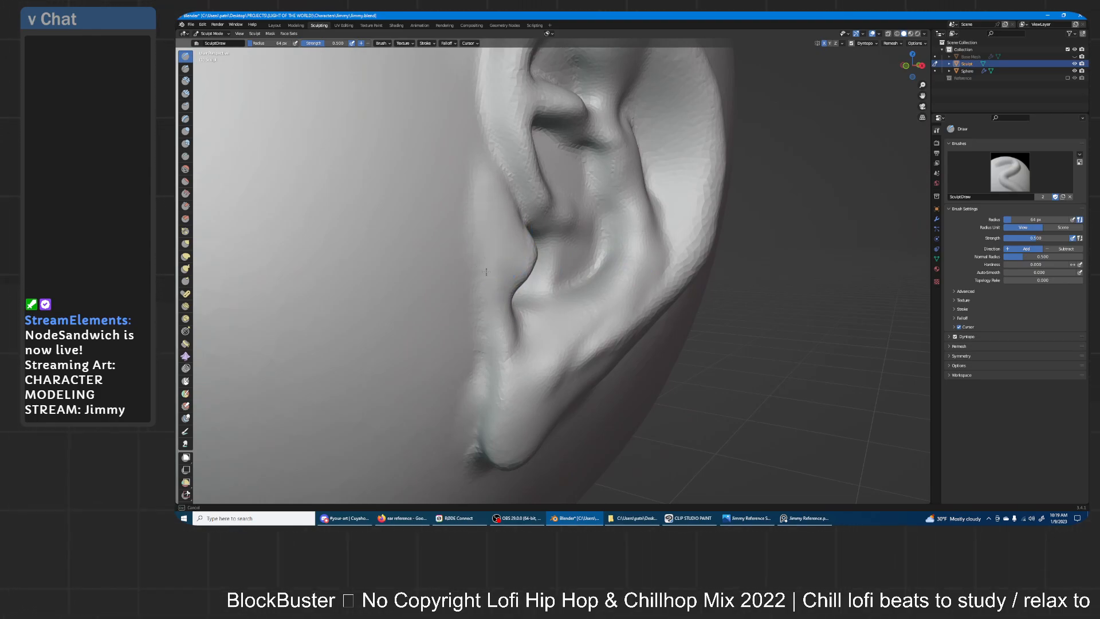
# - Smooth the area below the tragus and fill out the ear lobe up into the rim with the Draw brush
pyautogui.moveTo(473, 475)
pyautogui.mouseDown(button='middle')
pyautogui.moveTo(545, 319)
pyautogui.moveTo(547, 345)
pyautogui.mouseUp(button='middle')
pyautogui.moveTo(525, 332)
pyautogui.keyDown('shift'); pyautogui.mouseDown()
pyautogui.moveTo(539, 355)
pyautogui.moveTo(544, 304)
pyautogui.moveTo(571, 337)
pyautogui.mouseUp(); pyautogui.keyUp('shift')
pyautogui.moveTo(572, 313); pyautogui.dragTo(562, 302, button='middle')
pyautogui.moveTo(560, 313)
pyautogui.mouseDown()
pyautogui.moveTo(576, 333)
pyautogui.moveTo(593, 281)
pyautogui.mouseUp()
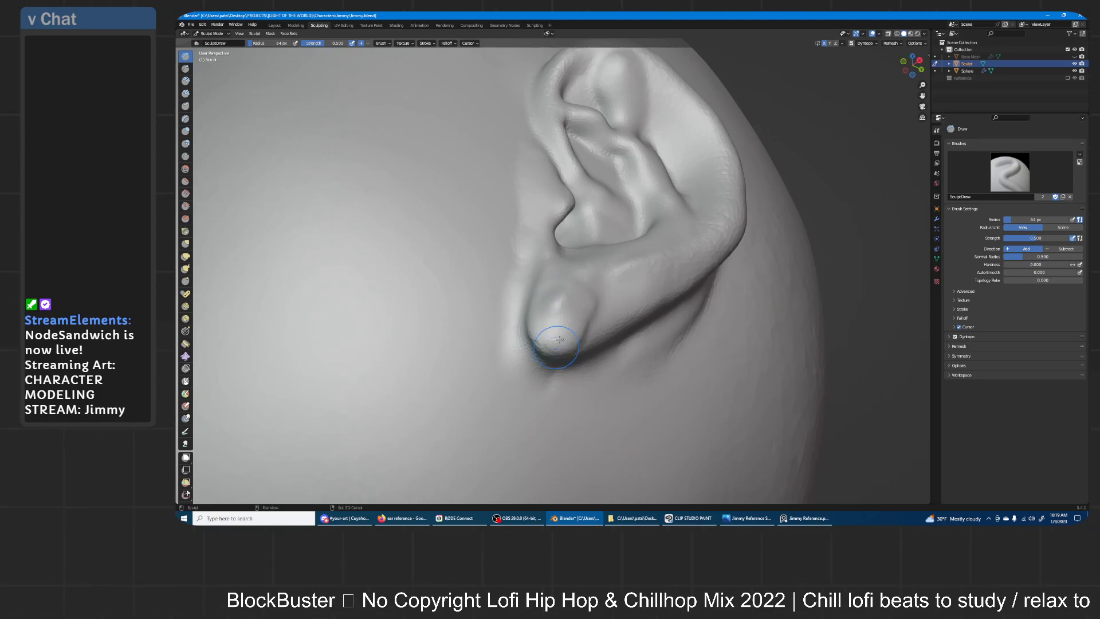
pyautogui.moveTo(557, 345); pyautogui.dragTo(553, 320)
pyautogui.moveTo(562, 268); pyautogui.dragTo(565, 334, button='middle')
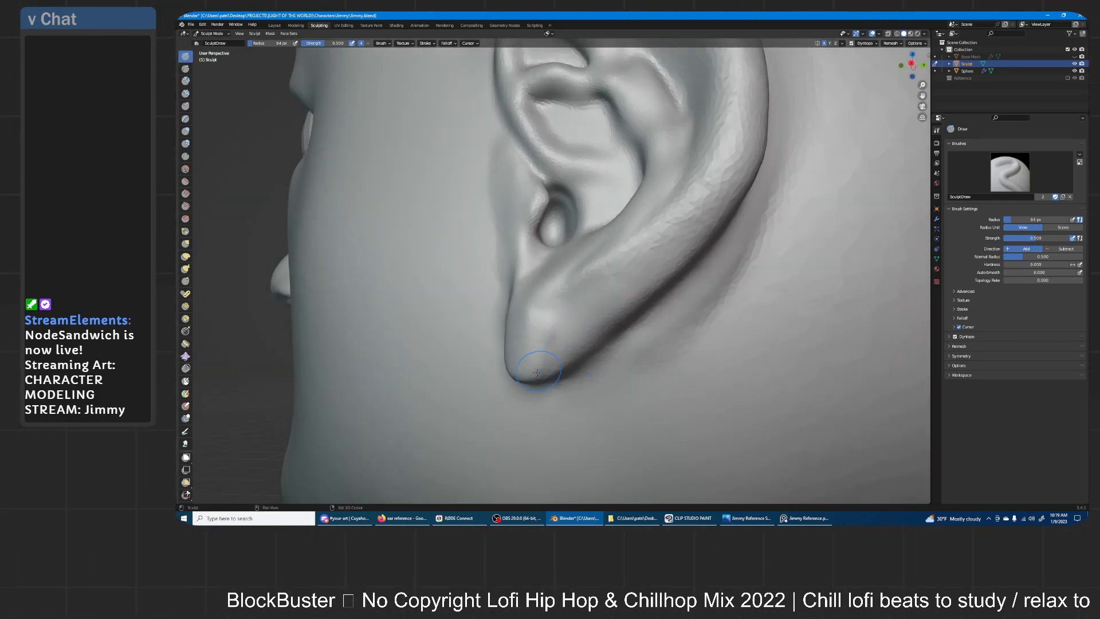
pyautogui.moveTo(626, 243); pyautogui.dragTo(645, 247, button='middle')
pyautogui.moveTo(561, 329)
pyautogui.mouseDown()
pyautogui.moveTo(637, 274)
pyautogui.moveTo(621, 293)
pyautogui.mouseUp()
# - Thicken the ear's outer rim along its top and back, and smooth the surface
pyautogui.moveTo(691, 226)
pyautogui.mouseDown(button='middle')
pyautogui.moveTo(626, 300)
pyautogui.moveTo(629, 322)
pyautogui.moveTo(596, 384)
pyautogui.mouseUp(button='middle')
pyautogui.moveTo(596, 384)
pyautogui.mouseDown()
pyautogui.moveTo(636, 296)
pyautogui.moveTo(628, 212)
pyautogui.moveTo(559, 121)
pyautogui.moveTo(482, 102)
pyautogui.moveTo(414, 150)
pyautogui.mouseUp()
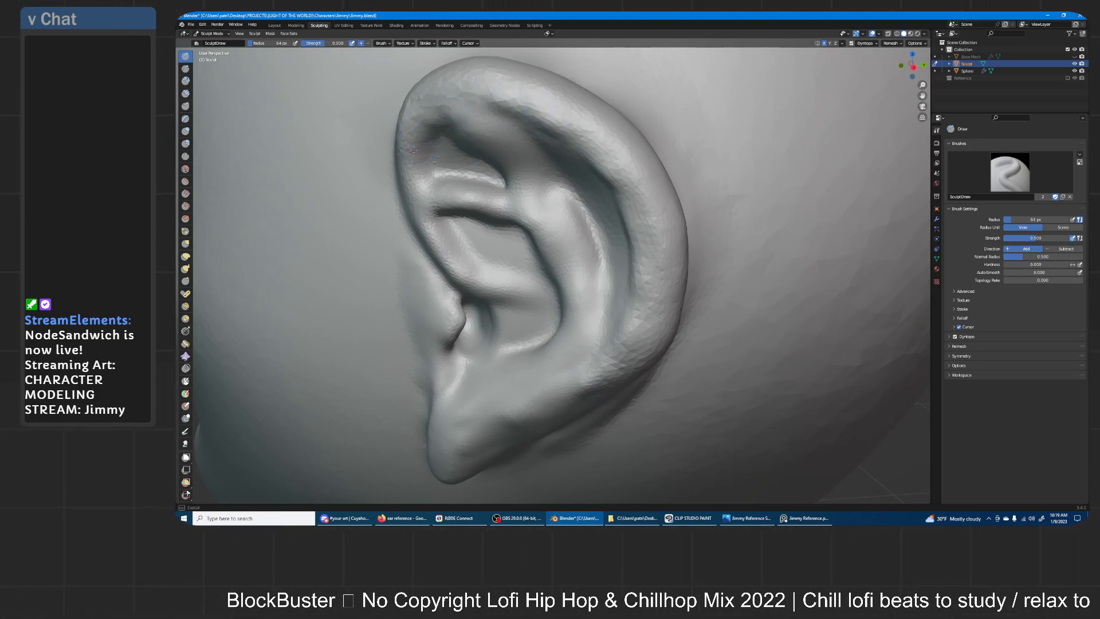
pyautogui.moveTo(649, 170)
pyautogui.mouseDown()
pyautogui.moveTo(666, 306)
pyautogui.moveTo(636, 355)
pyautogui.moveTo(599, 366)
pyautogui.mouseUp()
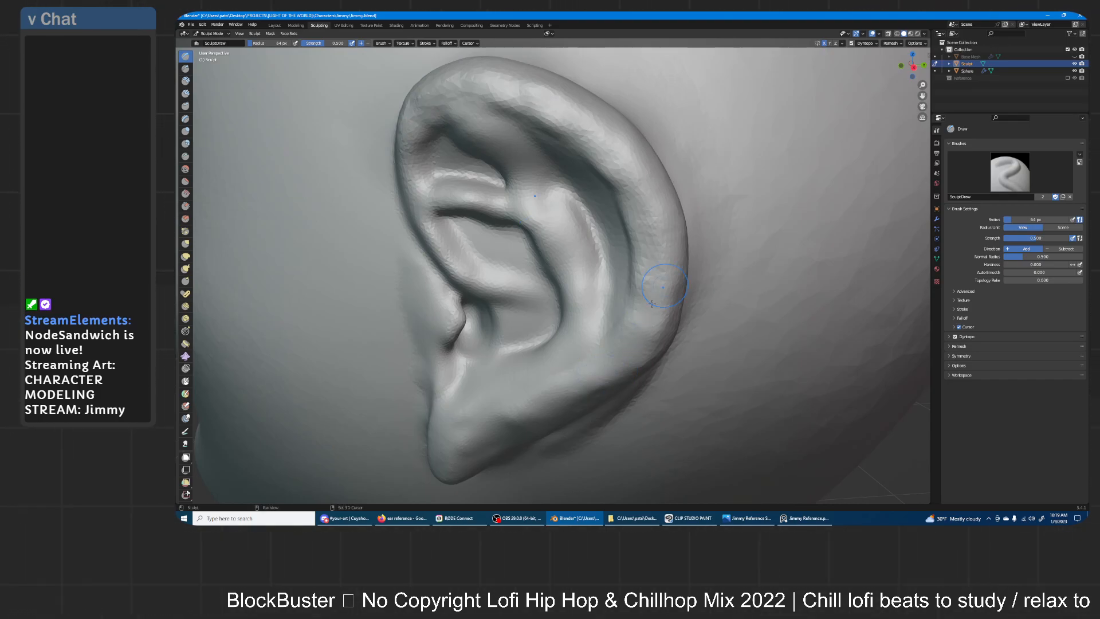
pyautogui.moveTo(665, 287)
pyautogui.keyDown('shift'); pyautogui.mouseDown()
pyautogui.moveTo(640, 204)
pyautogui.moveTo(556, 123)
pyautogui.moveTo(499, 98)
pyautogui.mouseUp(); pyautogui.keyUp('shift')
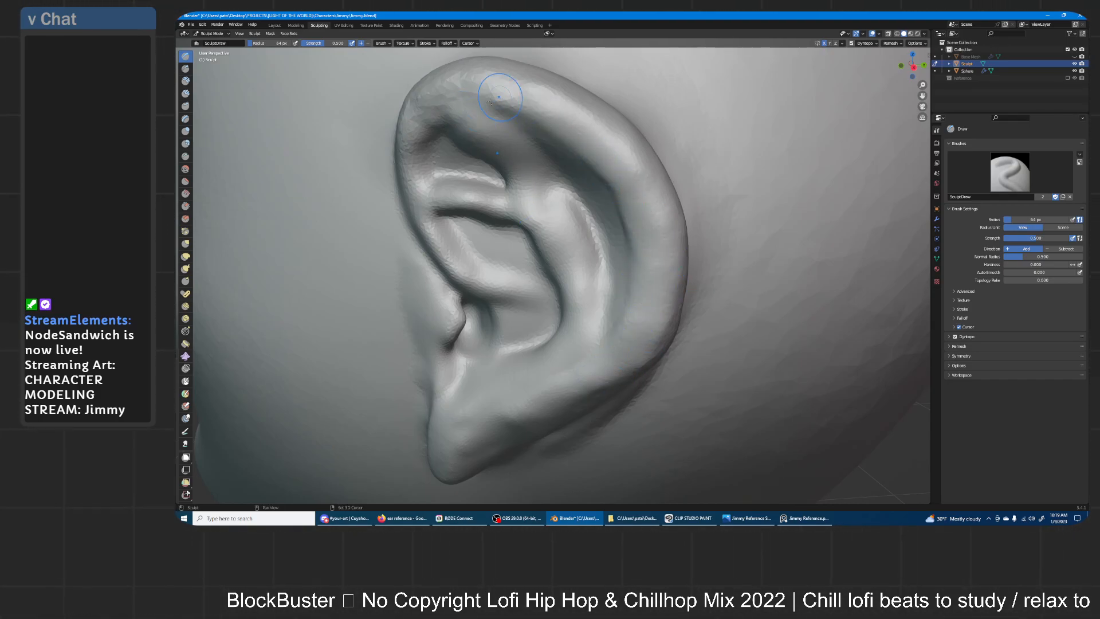
pyautogui.moveTo(410, 174)
pyautogui.keyDown('shift'); pyautogui.mouseDown()
pyautogui.moveTo(423, 182)
pyautogui.moveTo(413, 192)
pyautogui.moveTo(428, 104)
pyautogui.mouseUp(); pyautogui.keyUp('shift')
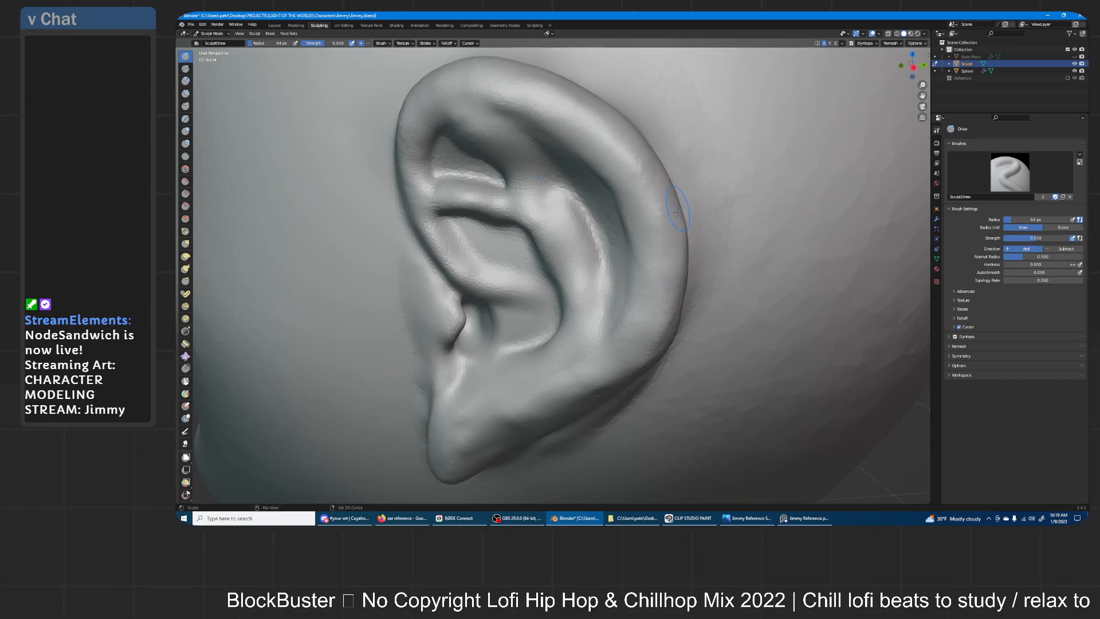
# - Define the inner edge of the outer rim and carve the long hollow between the rim and the inner fold
pyautogui.moveTo(635, 181); pyautogui.dragTo(631, 287, button='middle')
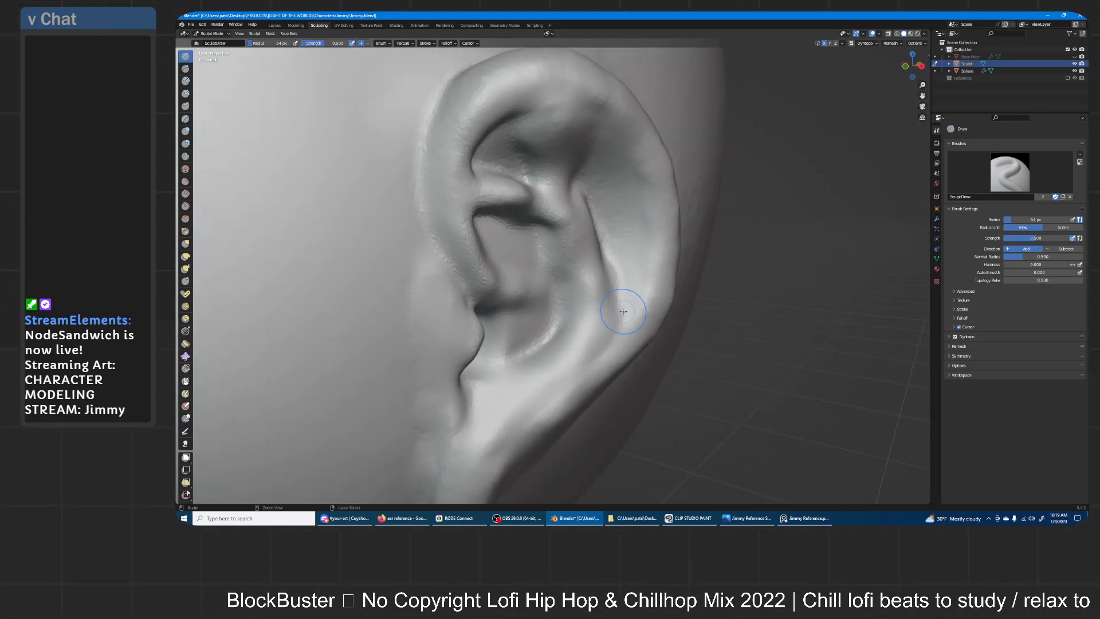
pyautogui.moveTo(631, 287)
pyautogui.mouseDown()
pyautogui.moveTo(635, 206)
pyautogui.moveTo(619, 161)
pyautogui.moveTo(584, 127)
pyautogui.moveTo(603, 131)
pyautogui.mouseUp()
pyautogui.moveTo(603, 130)
pyautogui.mouseDown(button='middle')
pyautogui.moveTo(581, 153)
pyautogui.moveTo(599, 172)
pyautogui.mouseUp(button='middle')
pyautogui.moveTo(599, 266)
pyautogui.mouseDown()
pyautogui.moveTo(576, 172)
pyautogui.moveTo(524, 95)
pyautogui.mouseUp()
pyautogui.moveTo(578, 215)
pyautogui.mouseDown()
pyautogui.moveTo(557, 172)
pyautogui.moveTo(595, 304)
pyautogui.mouseUp()
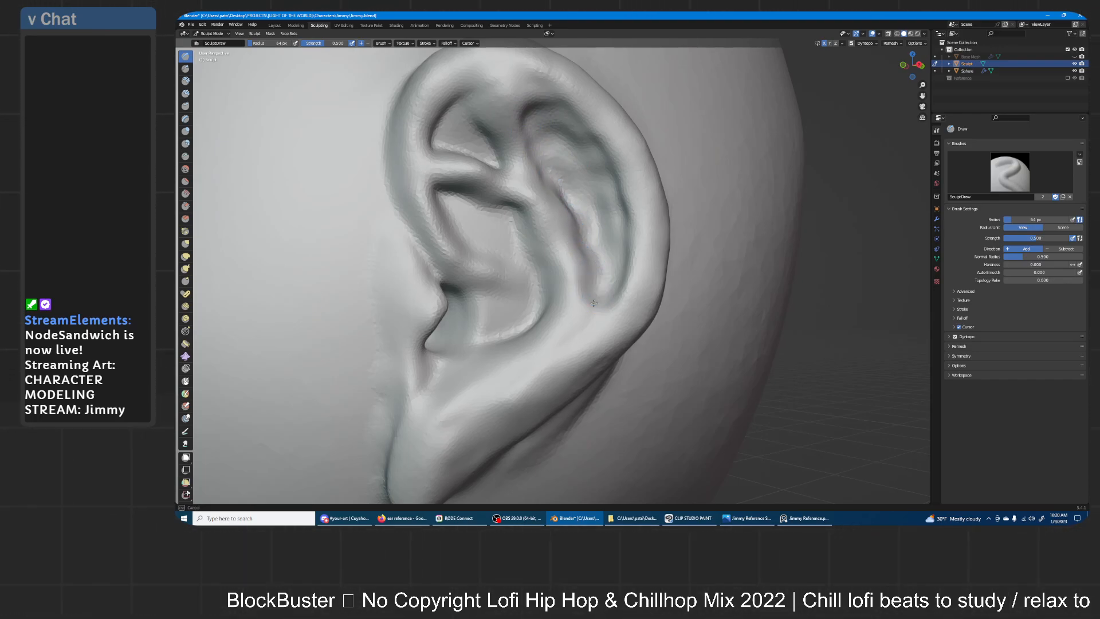
pyautogui.moveTo(612, 246)
pyautogui.keyDown('ctrl'); pyautogui.mouseDown()
pyautogui.moveTo(599, 166)
pyautogui.moveTo(531, 95)
pyautogui.moveTo(520, 97)
pyautogui.moveTo(540, 150)
pyautogui.mouseUp(); pyautogui.keyUp('ctrl')
pyautogui.moveTo(603, 269); pyautogui.dragTo(611, 229)
pyautogui.moveTo(584, 182); pyautogui.dragTo(534, 94)
# - Even out the long hollow's floor and reinforce the rim edge beside it
pyautogui.moveTo(582, 192); pyautogui.dragTo(642, 201, button='middle')
pyautogui.moveTo(638, 234); pyautogui.dragTo(629, 223)
pyautogui.moveTo(614, 130); pyautogui.dragTo(613, 136, button='middle')
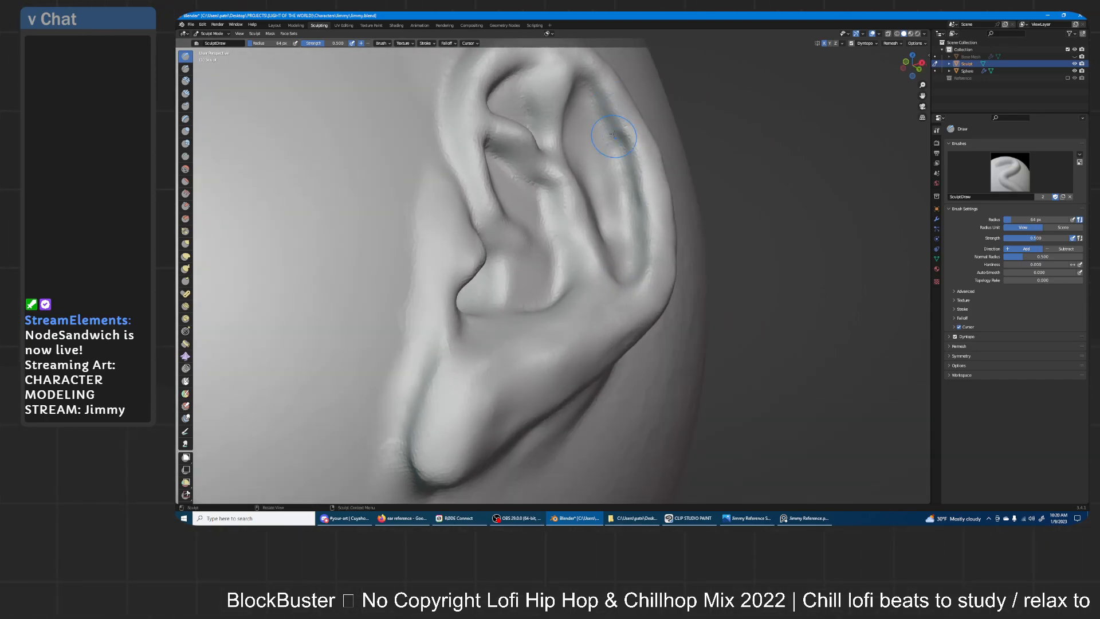
pyautogui.moveTo(584, 102); pyautogui.dragTo(493, 137, button='middle')
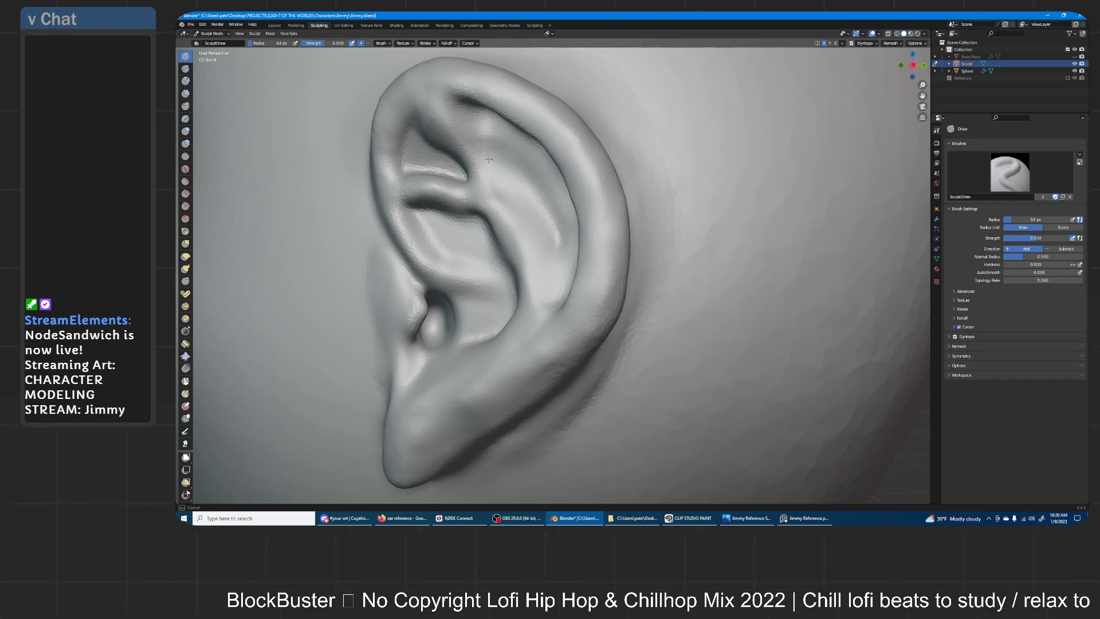
pyautogui.moveTo(497, 136); pyautogui.dragTo(548, 213)
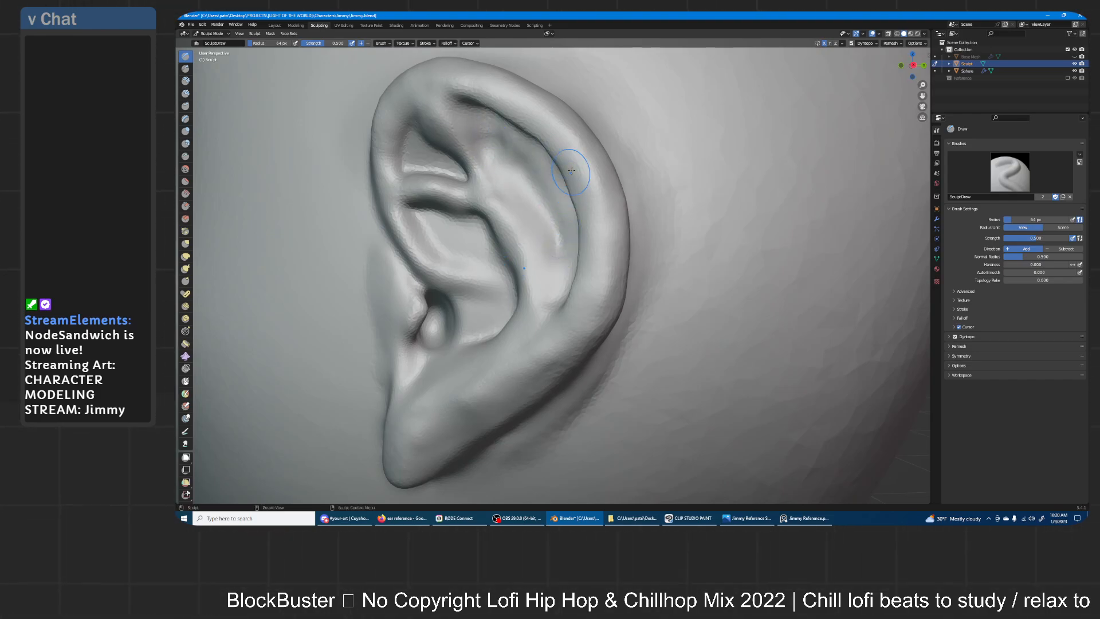
pyautogui.moveTo(570, 171); pyautogui.dragTo(599, 164, button='middle')
pyautogui.moveTo(600, 251)
pyautogui.mouseDown()
pyautogui.moveTo(587, 161)
pyautogui.moveTo(548, 128)
pyautogui.mouseUp()
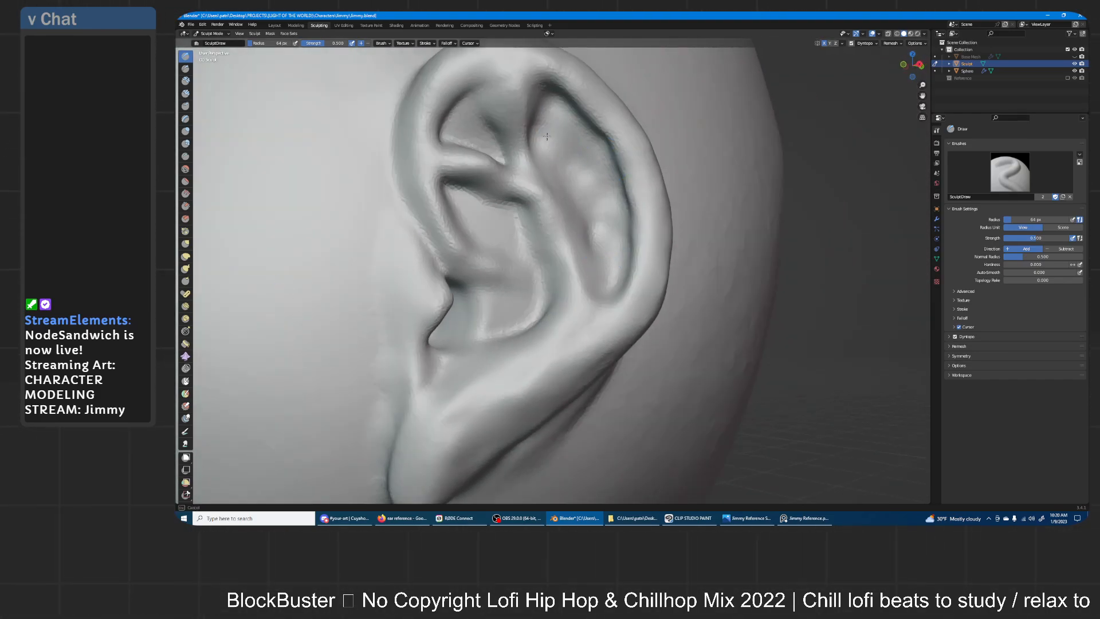
pyautogui.moveTo(597, 170); pyautogui.dragTo(595, 200)
# - Build up the back side of the inner fold from its lower end to the upper branch
pyautogui.moveTo(599, 258); pyautogui.dragTo(579, 275, button='middle')
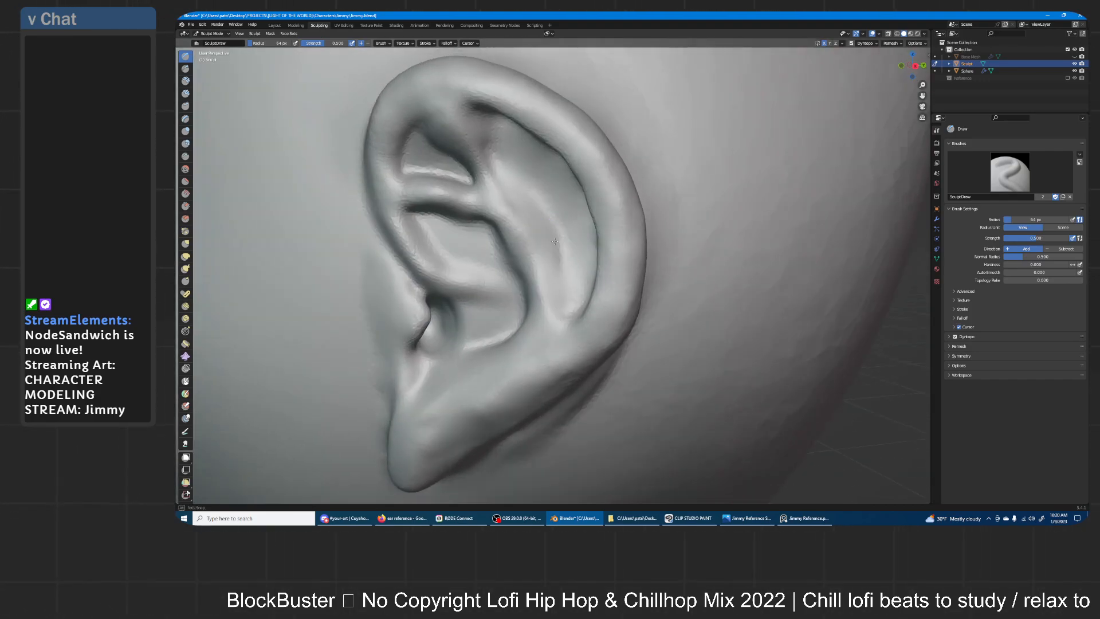
pyautogui.moveTo(560, 290); pyautogui.dragTo(512, 172)
pyautogui.moveTo(533, 215); pyautogui.dragTo(504, 166)
pyautogui.moveTo(555, 270); pyautogui.dragTo(530, 215)
pyautogui.moveTo(501, 175); pyautogui.dragTo(500, 172)
pyautogui.moveTo(499, 172)
pyautogui.mouseDown(button='middle')
pyautogui.moveTo(589, 222)
pyautogui.moveTo(579, 233)
pyautogui.moveTo(587, 170)
pyautogui.mouseUp(button='middle')
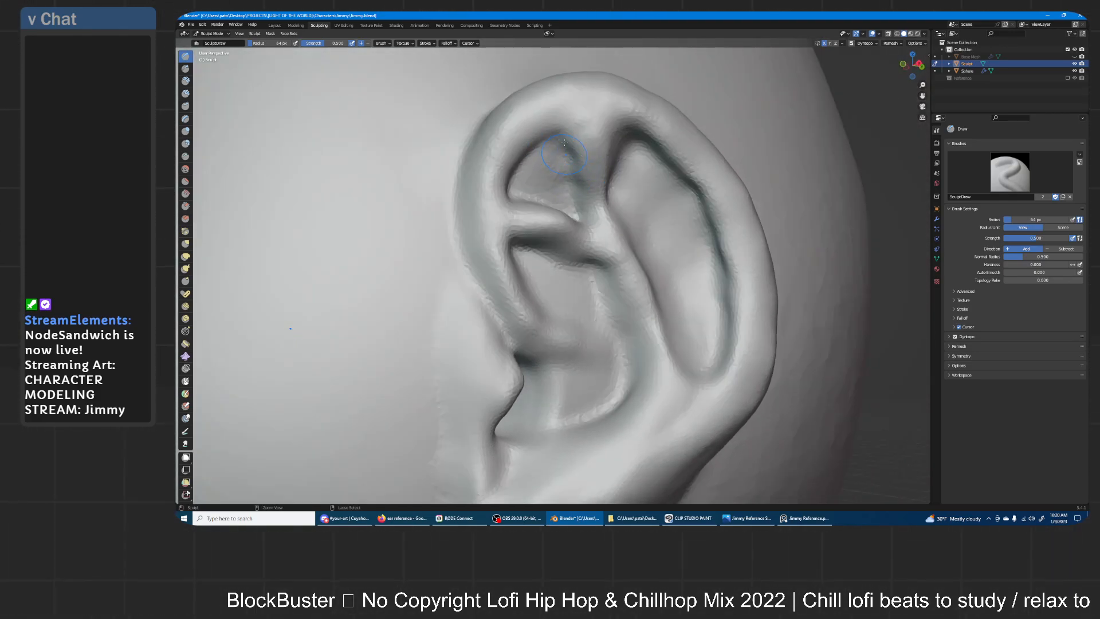
# - Fill out the lower branch of the inner fold and the front of the rim around the small upper hollow
pyautogui.moveTo(525, 202); pyautogui.dragTo(541, 208)
pyautogui.moveTo(550, 208); pyautogui.dragTo(516, 240, button='middle')
pyautogui.moveTo(542, 237)
pyautogui.mouseDown()
pyautogui.moveTo(524, 246)
pyautogui.moveTo(467, 228)
pyautogui.mouseUp()
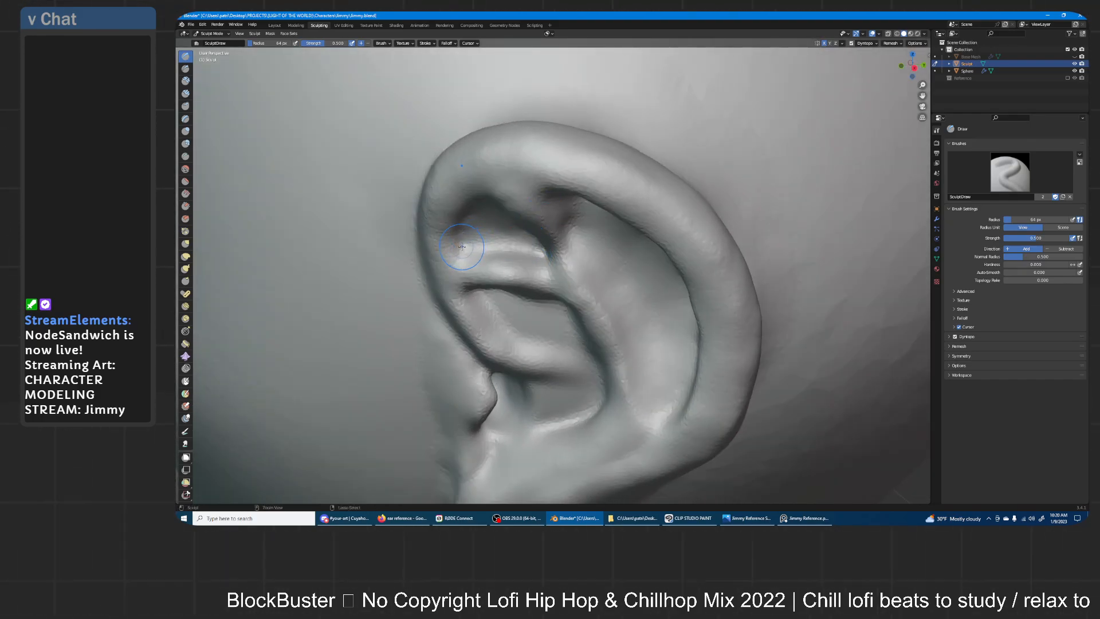
pyautogui.moveTo(473, 225); pyautogui.dragTo(454, 190, button='middle')
pyautogui.moveTo(454, 190)
pyautogui.mouseDown()
pyautogui.moveTo(476, 141)
pyautogui.moveTo(470, 172)
pyautogui.moveTo(479, 174)
pyautogui.mouseUp()
# - Carve the small upper hollow and the ear bowl deeper, and smooth the inside of the upper rim
pyautogui.moveTo(495, 181)
pyautogui.mouseDown(button='middle')
pyautogui.moveTo(582, 280)
pyautogui.moveTo(568, 216)
pyautogui.moveTo(548, 304)
pyautogui.mouseUp(button='middle')
pyautogui.moveTo(460, 196)
pyautogui.keyDown('ctrl'); pyautogui.mouseDown()
pyautogui.moveTo(466, 236)
pyautogui.moveTo(519, 299)
pyautogui.moveTo(478, 272)
pyautogui.mouseUp(); pyautogui.keyUp('ctrl')
pyautogui.keyDown('ctrl'); pyautogui.moveTo(540, 301); pyautogui.dragTo(569, 317); pyautogui.keyUp('ctrl')
pyautogui.moveTo(515, 259)
pyautogui.keyDown('ctrl'); pyautogui.mouseDown()
pyautogui.moveTo(496, 216)
pyautogui.moveTo(569, 286)
pyautogui.moveTo(538, 344)
pyautogui.moveTo(535, 375)
pyautogui.moveTo(579, 343)
pyautogui.moveTo(546, 358)
pyautogui.moveTo(553, 366)
pyautogui.moveTo(566, 356)
pyautogui.mouseUp(); pyautogui.keyUp('ctrl')
pyautogui.moveTo(566, 317)
pyautogui.keyDown('ctrl'); pyautogui.mouseDown()
pyautogui.moveTo(576, 240)
pyautogui.moveTo(586, 283)
pyautogui.moveTo(606, 301)
pyautogui.moveTo(595, 349)
pyautogui.moveTo(573, 244)
pyautogui.moveTo(530, 214)
pyautogui.moveTo(509, 235)
pyautogui.moveTo(577, 264)
pyautogui.moveTo(565, 233)
pyautogui.mouseUp(); pyautogui.keyUp('ctrl')
pyautogui.moveTo(565, 233); pyautogui.dragTo(672, 206, button='middle')
pyautogui.keyDown('shift'); pyautogui.moveTo(695, 111); pyautogui.dragTo(688, 121); pyautogui.keyUp('shift')
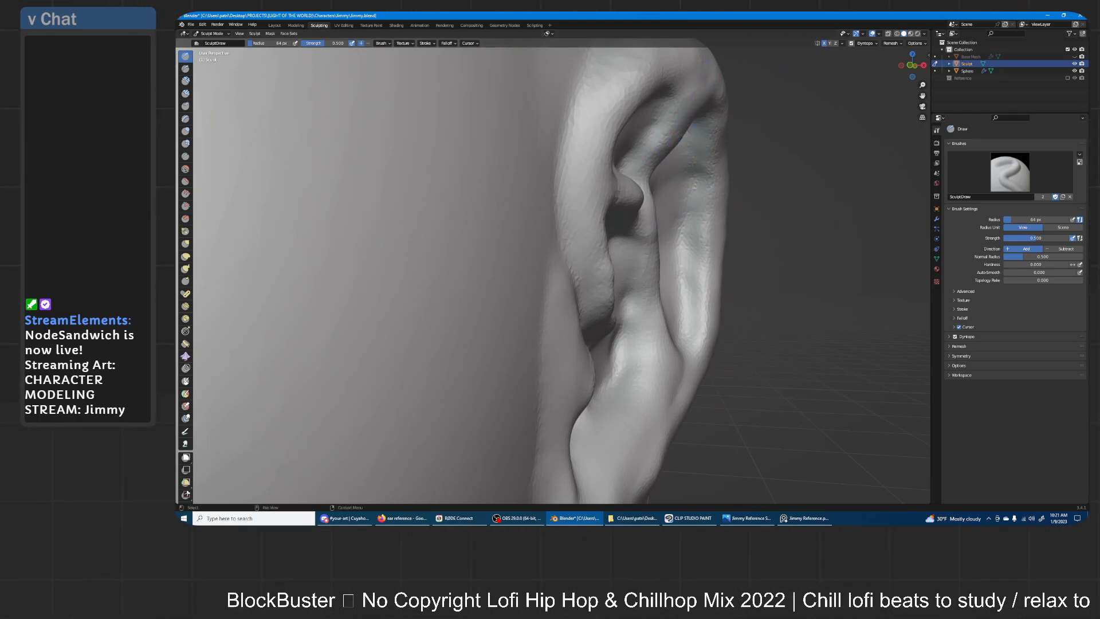
# - Check the Jimmy reference, and thicken and smooth the inner fold's ridge from the upper branch down to the lower end
pyautogui.hotkey('alt', 'Tab')
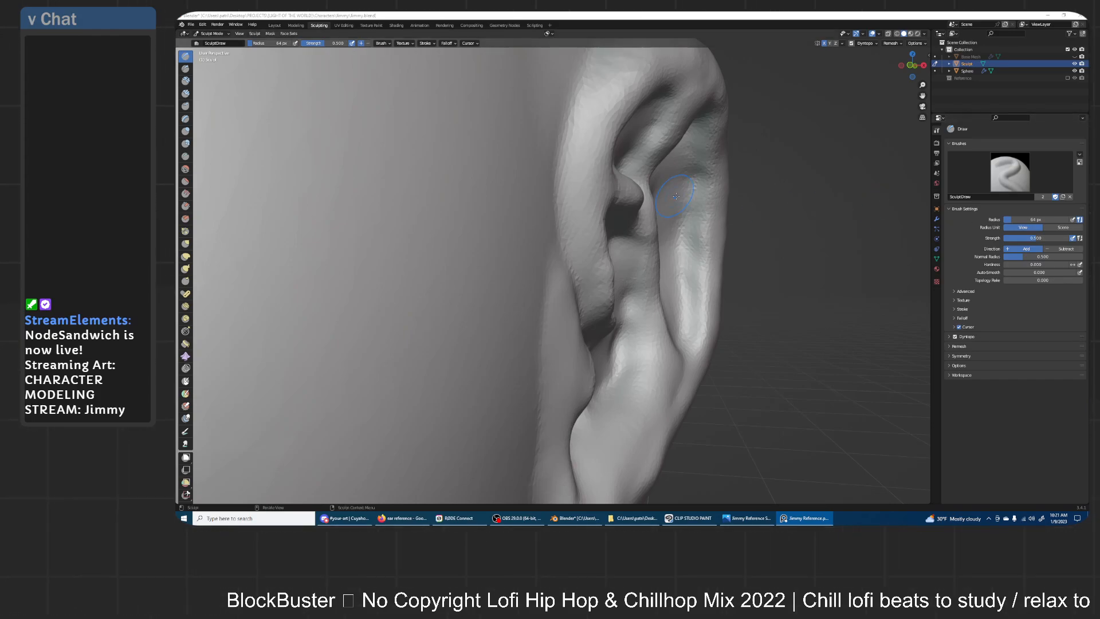
pyautogui.hotkey('alt', 'Tab')
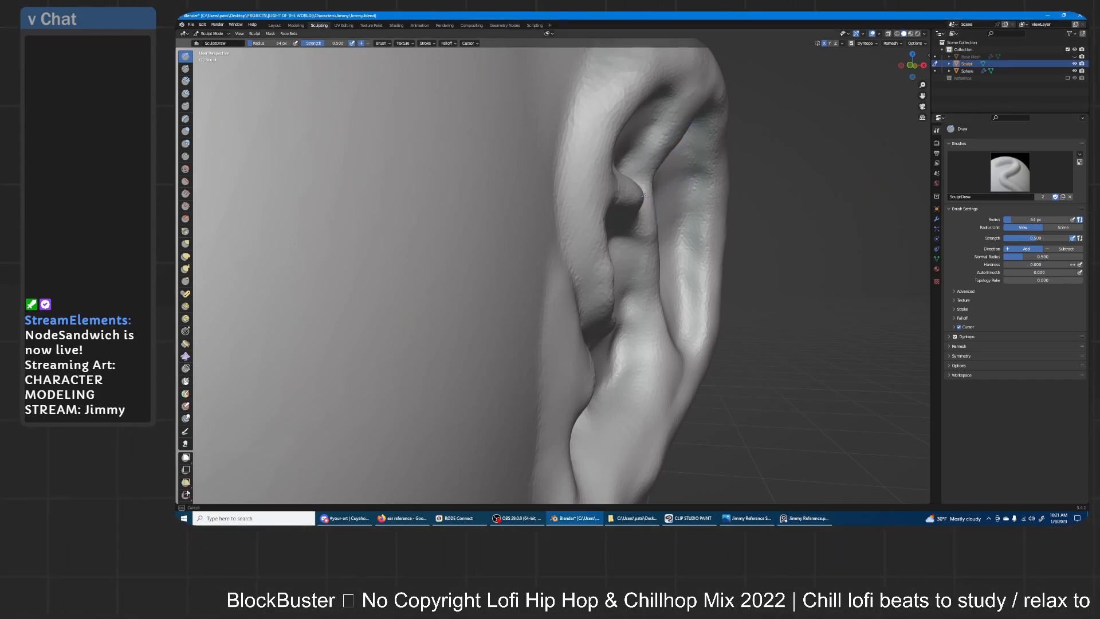
pyautogui.moveTo(659, 153); pyautogui.dragTo(646, 206, button='middle')
pyautogui.moveTo(636, 213)
pyautogui.mouseDown()
pyautogui.moveTo(636, 166)
pyautogui.moveTo(662, 343)
pyautogui.moveTo(636, 172)
pyautogui.moveTo(622, 195)
pyautogui.moveTo(628, 220)
pyautogui.moveTo(630, 189)
pyautogui.moveTo(635, 212)
pyautogui.moveTo(589, 174)
pyautogui.moveTo(642, 120)
pyautogui.moveTo(648, 140)
pyautogui.mouseUp()
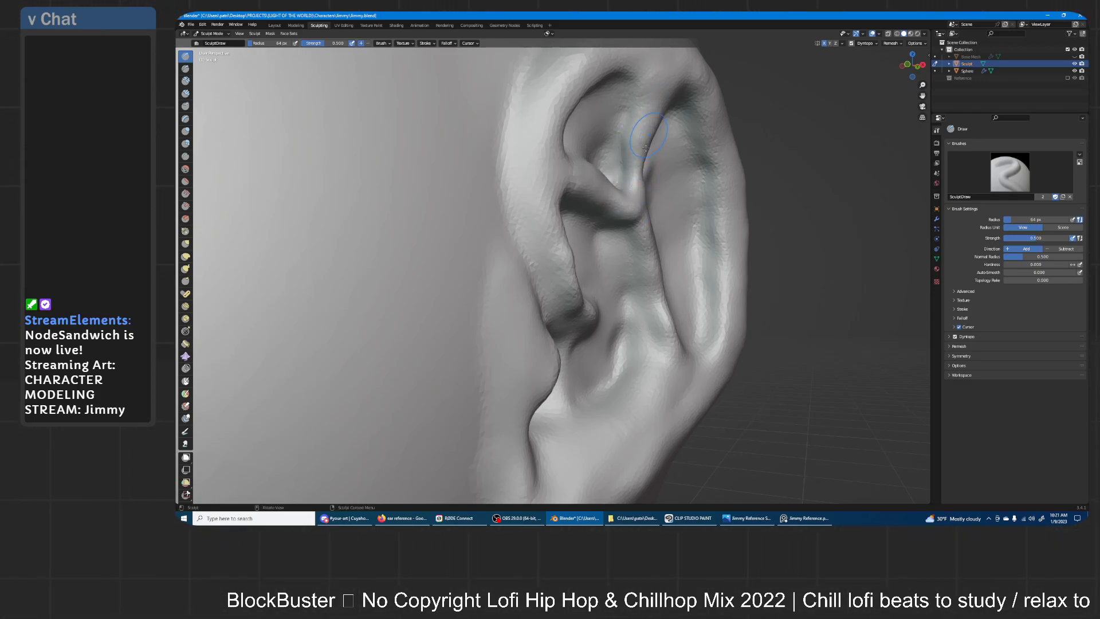
pyautogui.moveTo(647, 247); pyautogui.dragTo(681, 366)
pyautogui.moveTo(642, 222)
pyautogui.keyDown('shift'); pyautogui.mouseDown()
pyautogui.moveTo(667, 344)
pyautogui.moveTo(639, 137)
pyautogui.moveTo(642, 164)
pyautogui.moveTo(654, 101)
pyautogui.moveTo(636, 177)
pyautogui.moveTo(654, 103)
pyautogui.moveTo(637, 189)
pyautogui.moveTo(658, 100)
pyautogui.mouseUp(); pyautogui.keyUp('shift')
pyautogui.moveTo(659, 106); pyautogui.dragTo(668, 244, button='middle')
pyautogui.moveTo(616, 301)
pyautogui.keyDown('ctrl'); pyautogui.mouseDown(button='middle')
pyautogui.moveTo(603, 264)
pyautogui.moveTo(579, 263)
pyautogui.mouseUp(button='middle'); pyautogui.keyUp('ctrl')
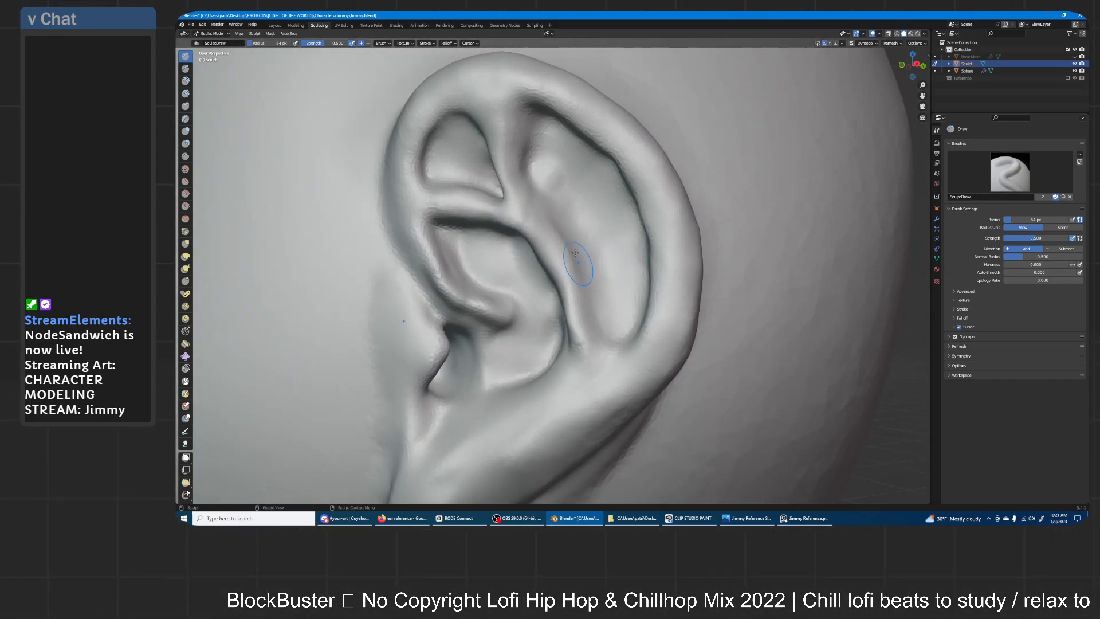
# - Sharpen the inner fold's back edge along the long hollow and strengthen its upper branch
pyautogui.moveTo(533, 137)
pyautogui.mouseDown()
pyautogui.moveTo(596, 324)
pyautogui.moveTo(535, 203)
pyautogui.moveTo(524, 132)
pyautogui.moveTo(524, 146)
pyautogui.mouseUp()
pyautogui.moveTo(530, 202)
pyautogui.mouseDown()
pyautogui.moveTo(585, 315)
pyautogui.moveTo(564, 306)
pyautogui.moveTo(571, 247)
pyautogui.mouseUp()
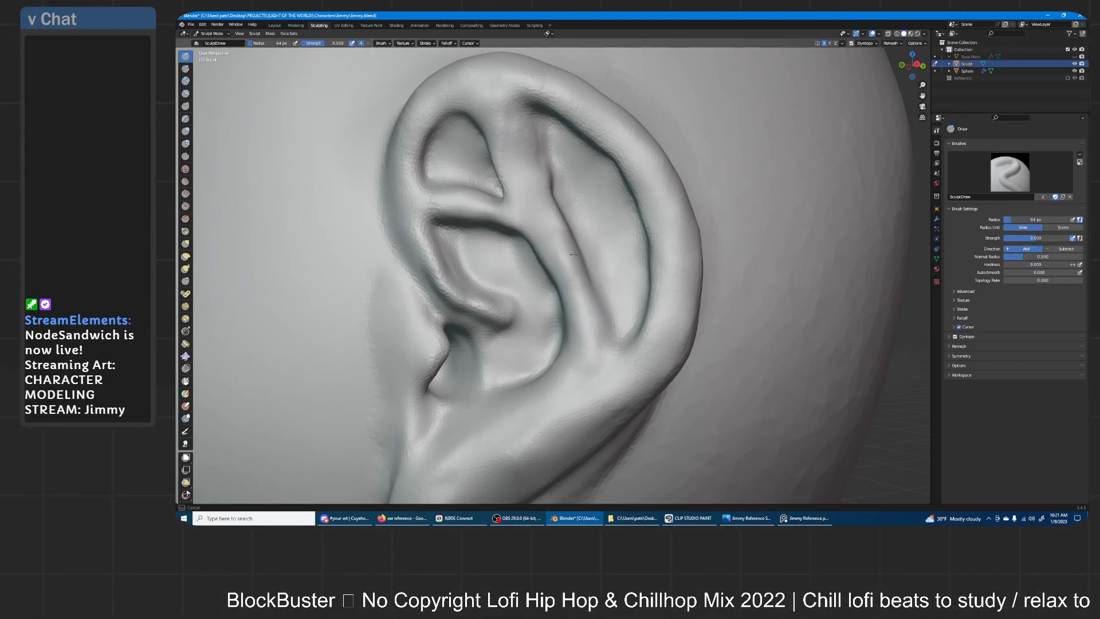
pyautogui.moveTo(538, 136); pyautogui.dragTo(528, 143)
pyautogui.moveTo(519, 160); pyautogui.dragTo(550, 175, button='middle')
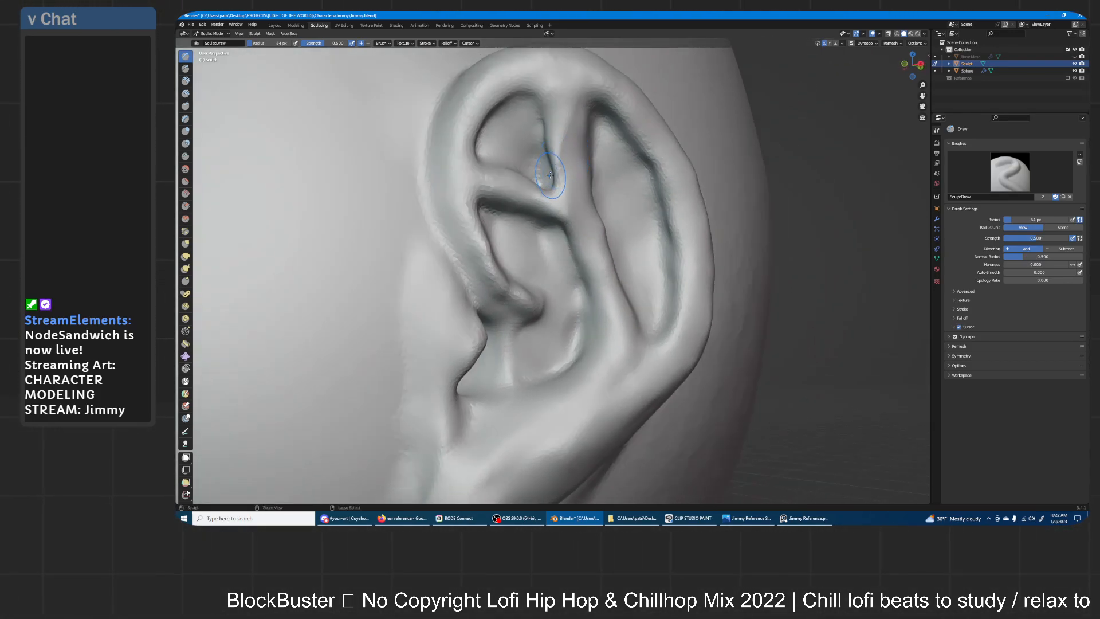
pyautogui.moveTo(552, 156); pyautogui.dragTo(554, 163)
pyautogui.moveTo(565, 143); pyautogui.dragTo(551, 184, button='middle')
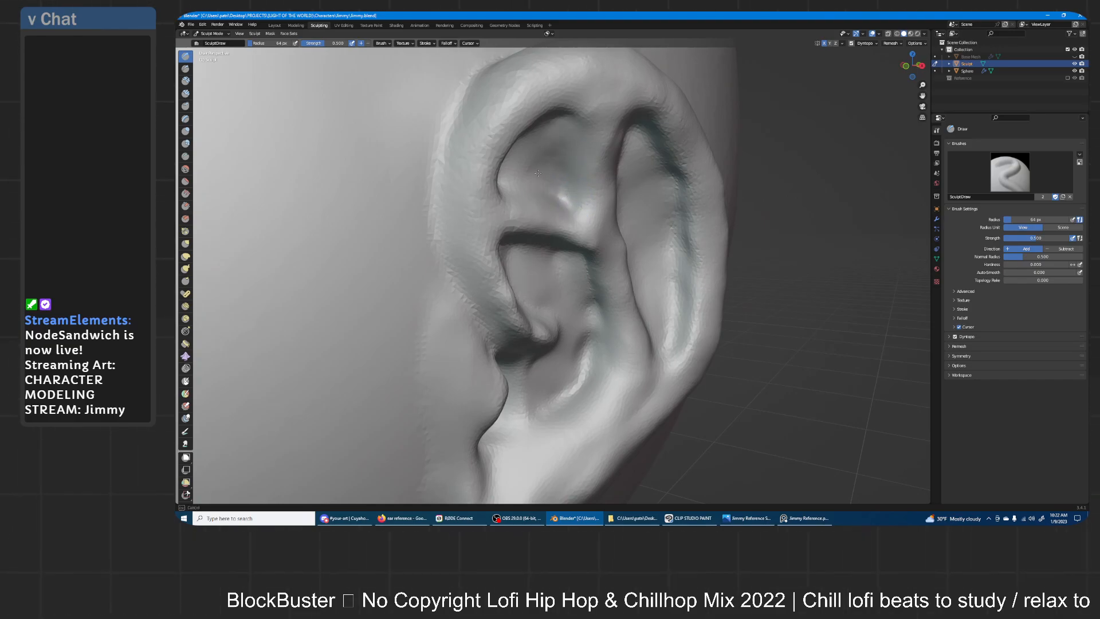
# - Smooth the ear bowl beneath the lower branch and around the rim's inner end
pyautogui.moveTo(560, 161); pyautogui.dragTo(468, 181, button='middle')
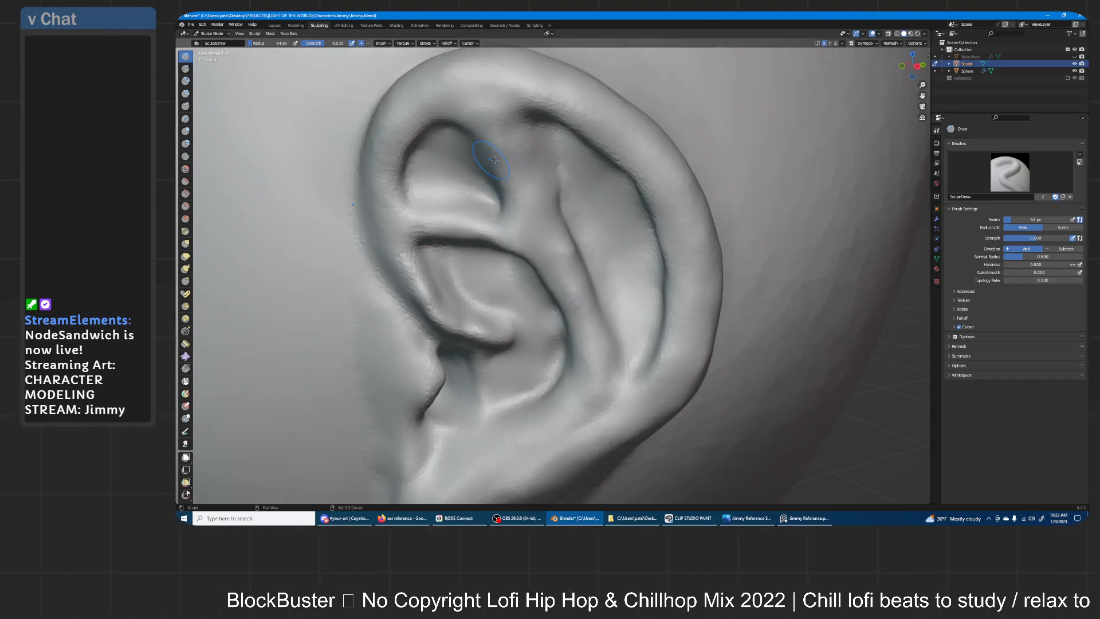
pyautogui.moveTo(532, 264); pyautogui.dragTo(568, 243, button='middle')
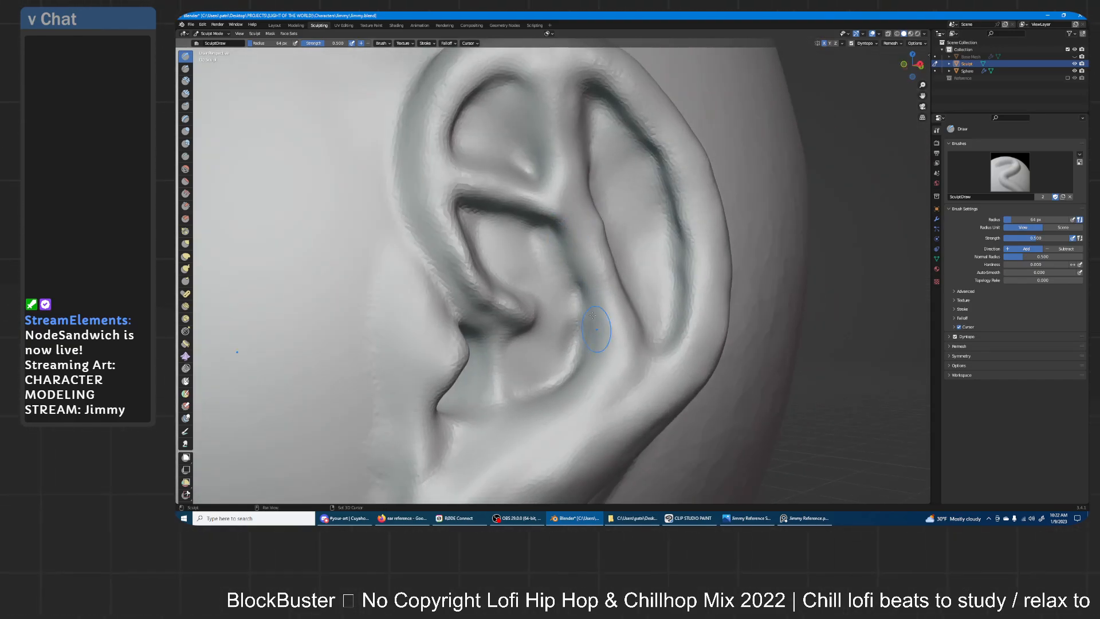
pyautogui.moveTo(545, 226)
pyautogui.keyDown('shift'); pyautogui.mouseDown()
pyautogui.moveTo(475, 207)
pyautogui.moveTo(518, 223)
pyautogui.moveTo(504, 212)
pyautogui.moveTo(490, 274)
pyautogui.moveTo(528, 328)
pyautogui.mouseUp(); pyautogui.keyUp('shift')
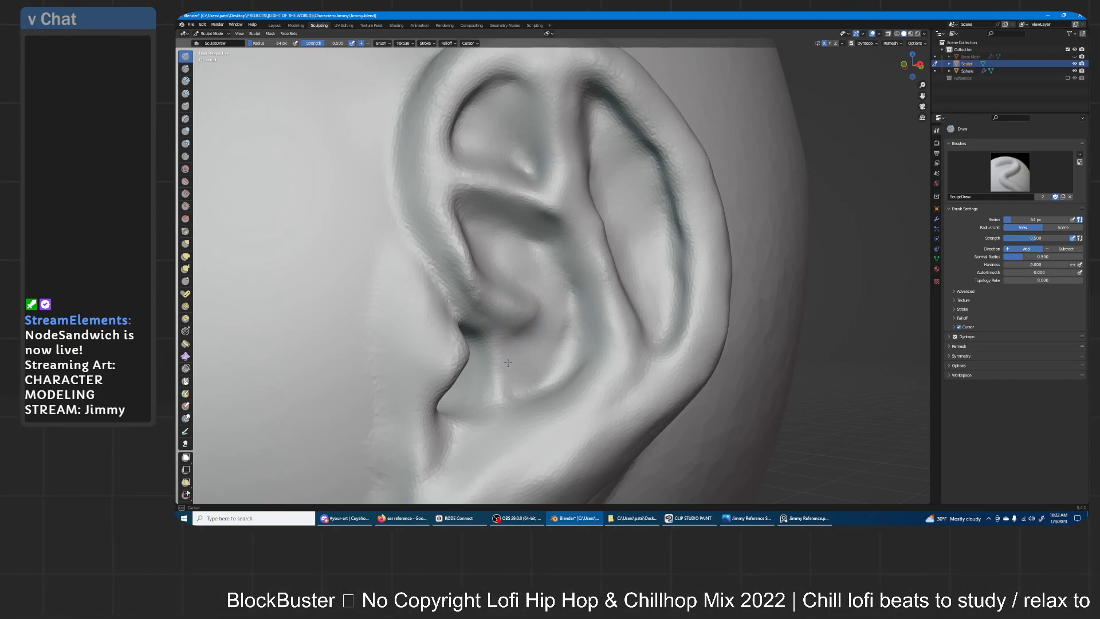
pyautogui.scroll(-5, 594, 252)
pyautogui.moveTo(607, 235); pyautogui.dragTo(661, 179, button='middle')
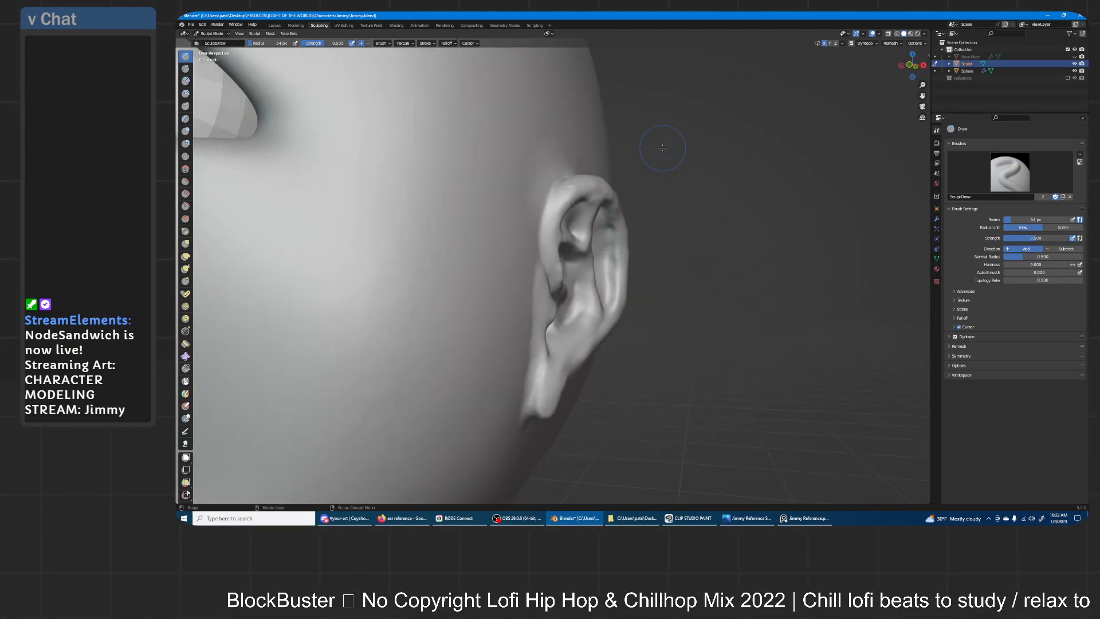
# - Pull the inner fold back toward the outer rim with a 159 px Grab brush to widen the ear bowl
pyautogui.hotkey('alt', 'Tab')
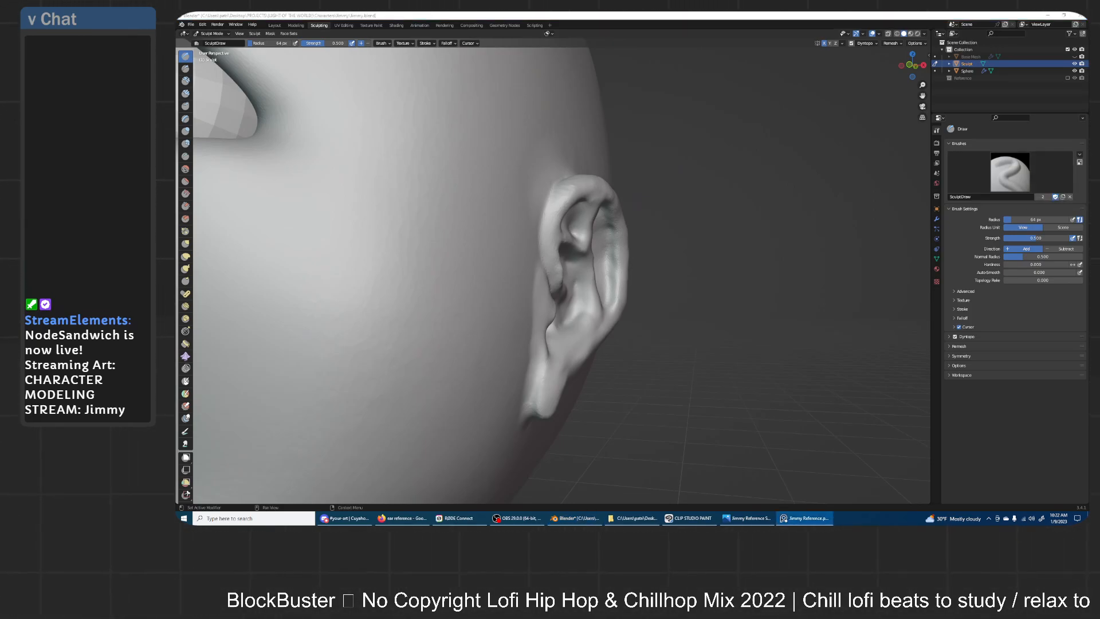
pyautogui.moveTo(731, 302); pyautogui.dragTo(692, 273, button='middle')
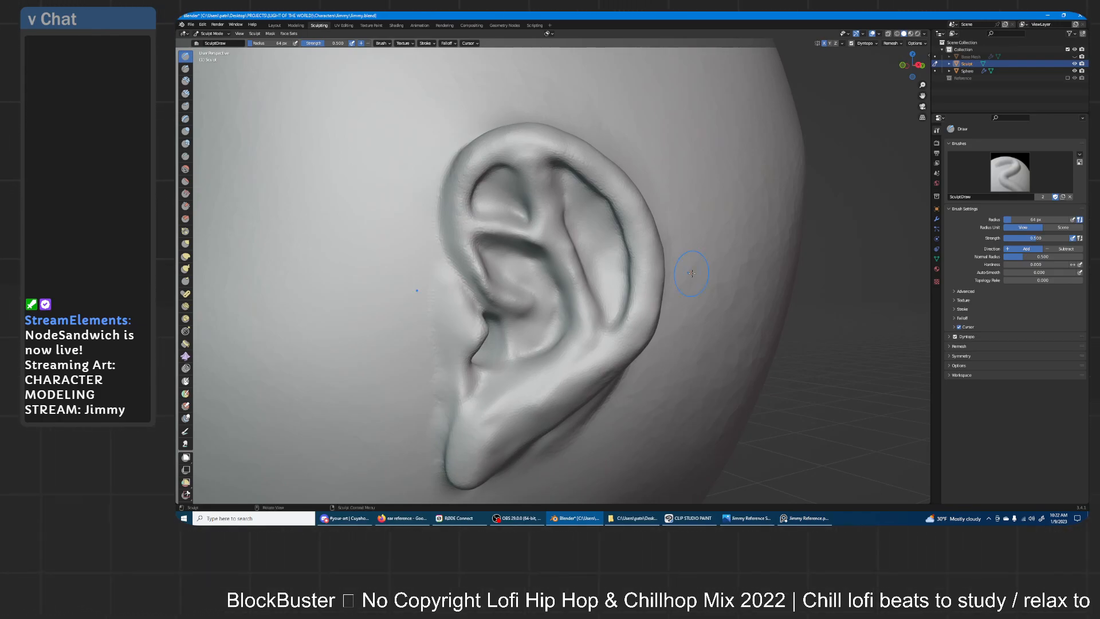
pyautogui.press('g')
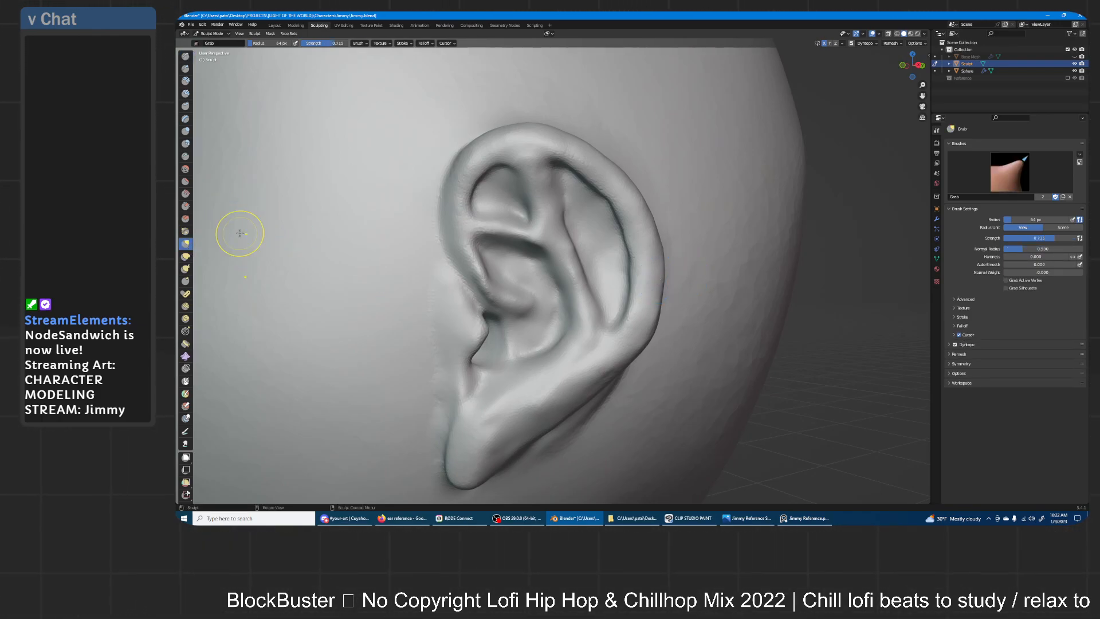
pyautogui.moveTo(571, 278); pyautogui.dragTo(572, 277)
pyautogui.moveTo(559, 256)
pyautogui.mouseDown()
pyautogui.moveTo(571, 246)
pyautogui.moveTo(600, 310)
pyautogui.mouseUp()
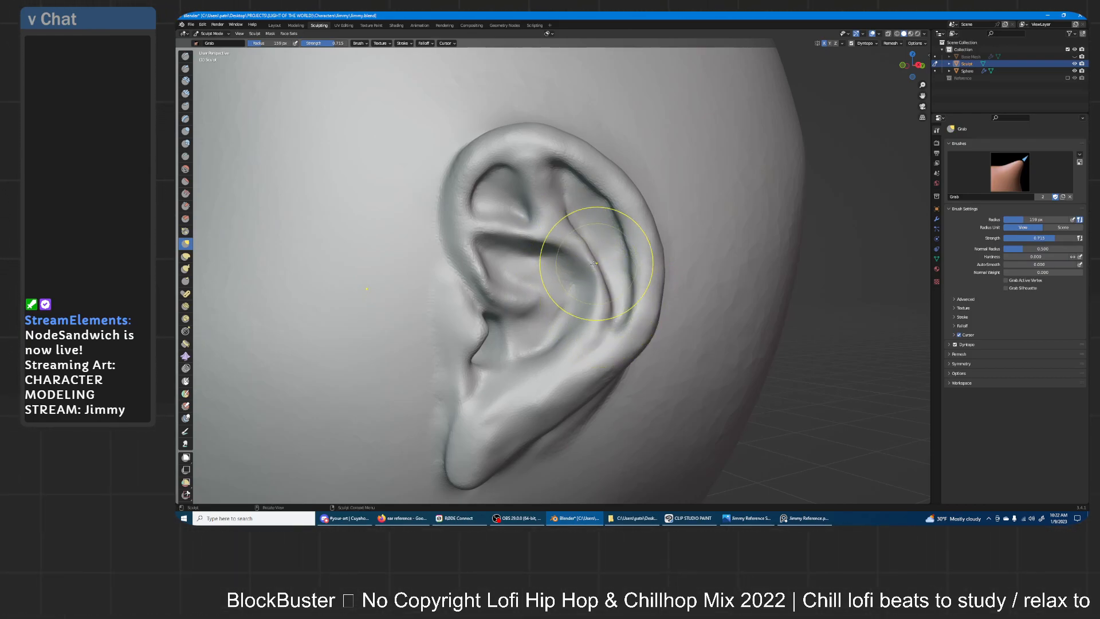
pyautogui.moveTo(591, 220)
pyautogui.mouseDown()
pyautogui.moveTo(607, 195)
pyautogui.moveTo(616, 228)
pyautogui.mouseUp()
pyautogui.moveTo(630, 274)
pyautogui.mouseDown()
pyautogui.moveTo(618, 187)
pyautogui.moveTo(633, 290)
pyautogui.mouseUp()
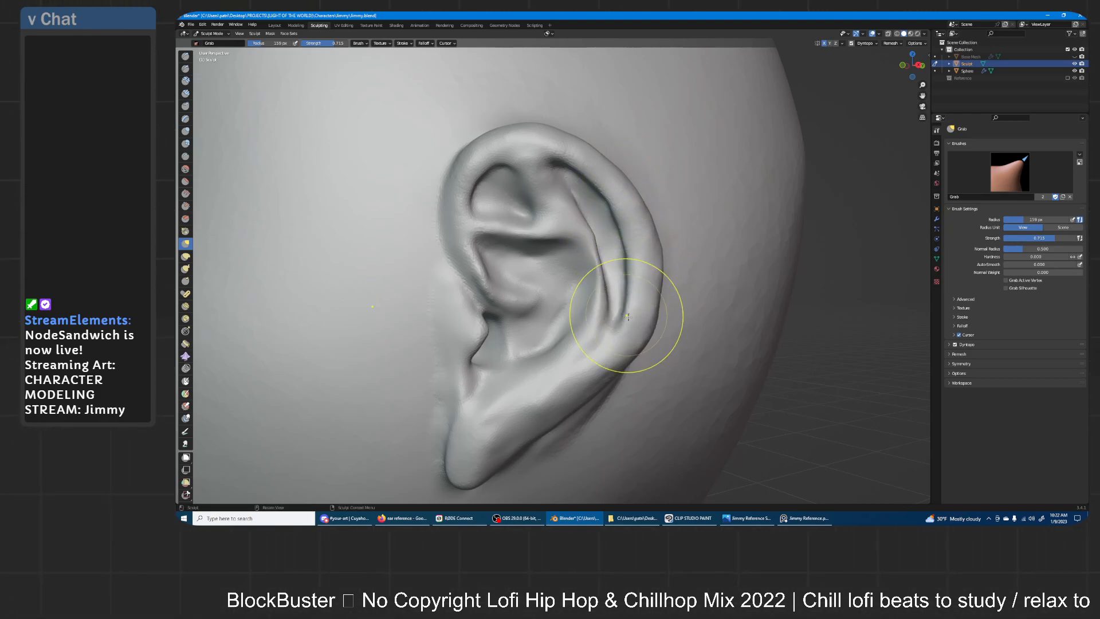
# - Build up the lower edge of the ear bowl using the Draw brush at 72 px
pyautogui.click(185, 55)
pyautogui.moveTo(597, 315); pyautogui.dragTo(578, 318, button='middle')
pyautogui.moveTo(590, 344)
pyautogui.keyDown('ctrl'); pyautogui.mouseDown(button='middle')
pyautogui.moveTo(597, 319)
pyautogui.moveTo(591, 336)
pyautogui.mouseUp(button='middle'); pyautogui.keyUp('ctrl')
pyautogui.press('f')
pyautogui.click(560, 318)
pyautogui.moveTo(591, 351)
pyautogui.mouseDown()
pyautogui.moveTo(590, 246)
pyautogui.moveTo(596, 318)
pyautogui.moveTo(581, 361)
pyautogui.moveTo(556, 380)
pyautogui.moveTo(535, 376)
pyautogui.mouseUp()
# - Raise the widened inner fold's ridge from where it meets the lower rim up to its branches
pyautogui.moveTo(535, 376)
pyautogui.mouseDown(button='middle')
pyautogui.moveTo(616, 369)
pyautogui.moveTo(602, 364)
pyautogui.mouseUp(button='middle')
pyautogui.moveTo(613, 367); pyautogui.dragTo(645, 350)
pyautogui.moveTo(646, 278); pyautogui.dragTo(624, 304, button='middle')
pyautogui.moveTo(635, 318)
pyautogui.mouseDown()
pyautogui.moveTo(627, 277)
pyautogui.moveTo(592, 223)
pyautogui.mouseUp()
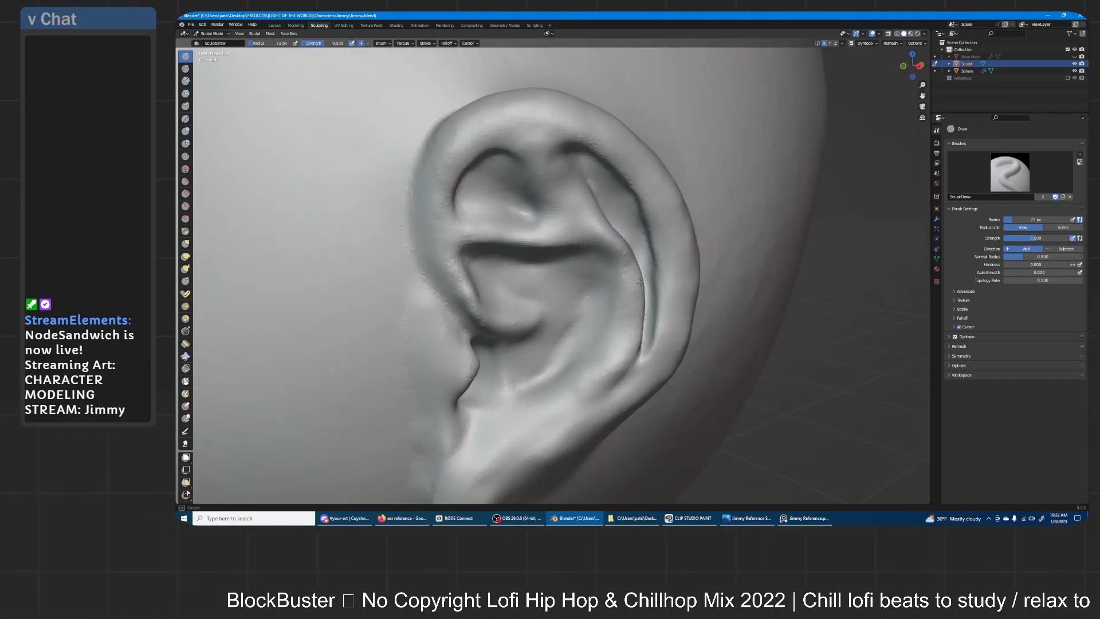
pyautogui.moveTo(623, 344); pyautogui.dragTo(618, 349, button='middle')
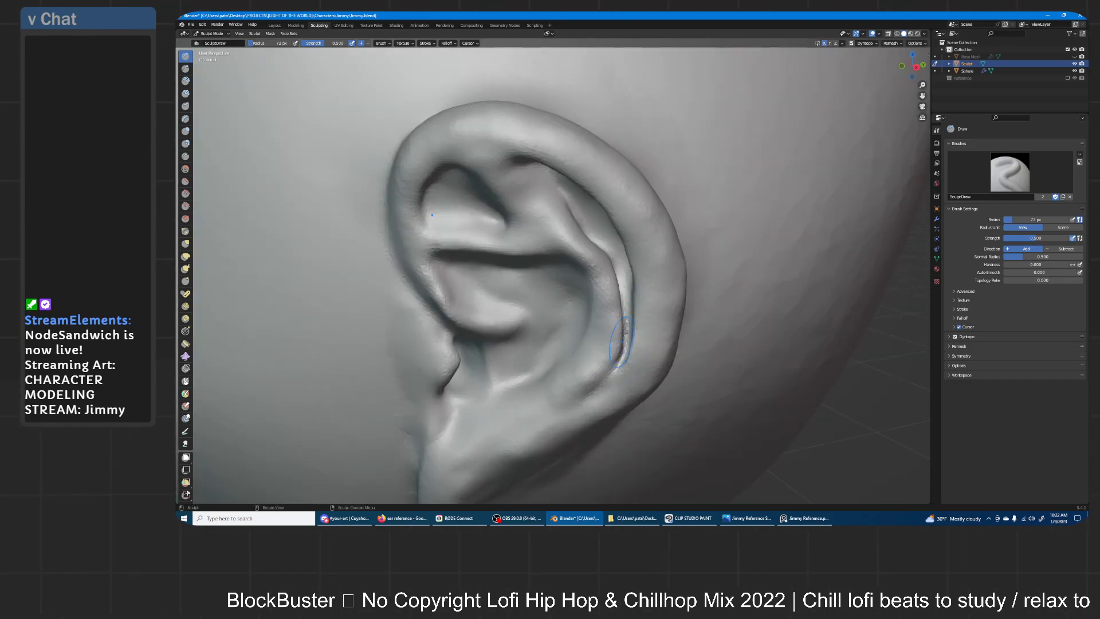
# - Build up the lower stretch of the inner fold toward the lobe using the Draw brush at 72 px
pyautogui.moveTo(622, 348)
pyautogui.mouseDown()
pyautogui.moveTo(616, 287)
pyautogui.moveTo(615, 320)
pyautogui.moveTo(584, 378)
pyautogui.moveTo(604, 310)
pyautogui.moveTo(580, 394)
pyautogui.moveTo(565, 388)
pyautogui.moveTo(513, 426)
pyautogui.mouseUp()
pyautogui.moveTo(566, 366); pyautogui.dragTo(643, 294, button='middle')
pyautogui.scroll(-2, 616, 346)
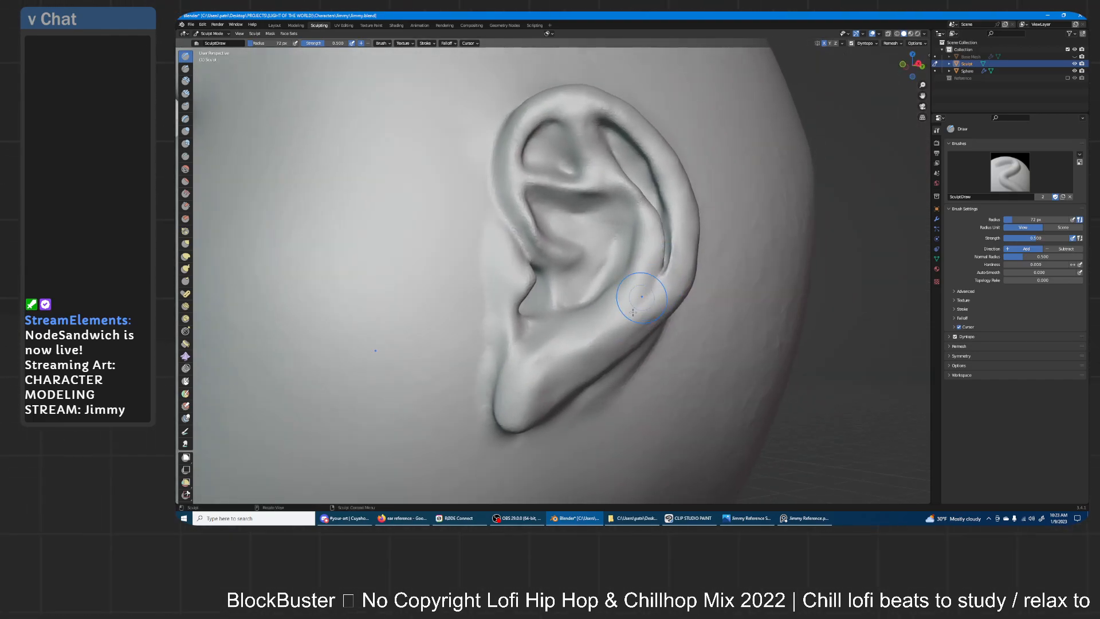
# - Extend the groove between the inner fold and outer rim down toward the lobe with a 24 px Crease brush
pyautogui.click(186, 156)
pyautogui.moveTo(667, 286); pyautogui.dragTo(648, 298, button='middle')
pyautogui.press('f')
pyautogui.moveTo(657, 284); pyautogui.dragTo(656, 286)
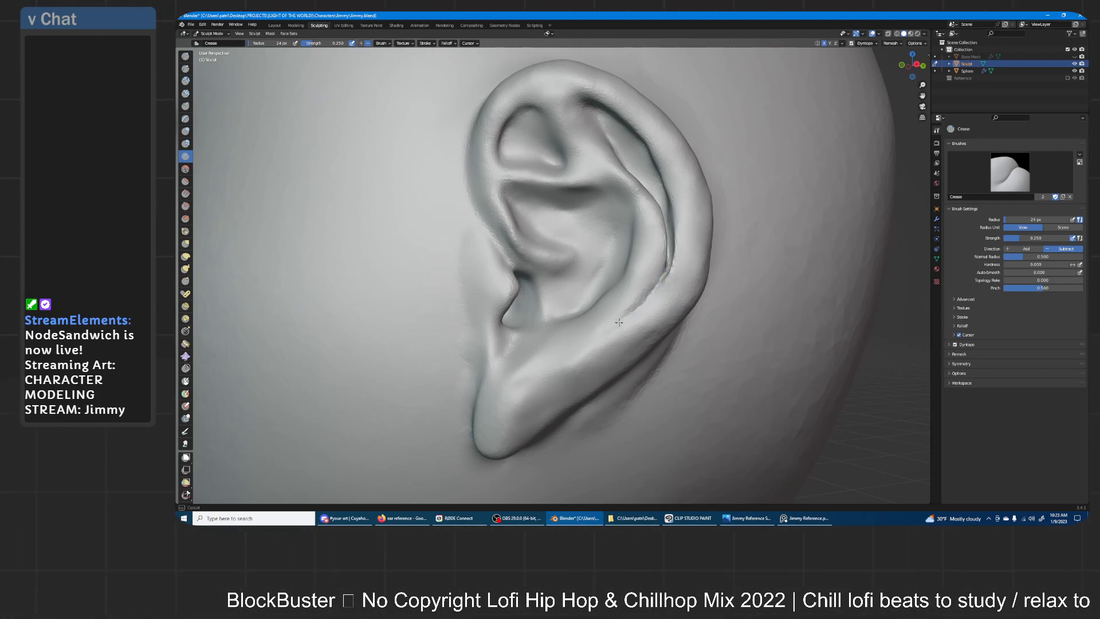
pyautogui.moveTo(587, 346)
pyautogui.mouseDown()
pyautogui.moveTo(557, 367)
pyautogui.moveTo(596, 346)
pyautogui.moveTo(589, 357)
pyautogui.moveTo(567, 368)
pyautogui.moveTo(658, 284)
pyautogui.mouseUp()
# - Increase the Crease brush strength and deepen the lower groove all the way toward the lobe
pyautogui.hotkey('shift', 'f')
pyautogui.click(598, 370)
pyautogui.hotkey('shift', 'f')
pyautogui.click(534, 376)
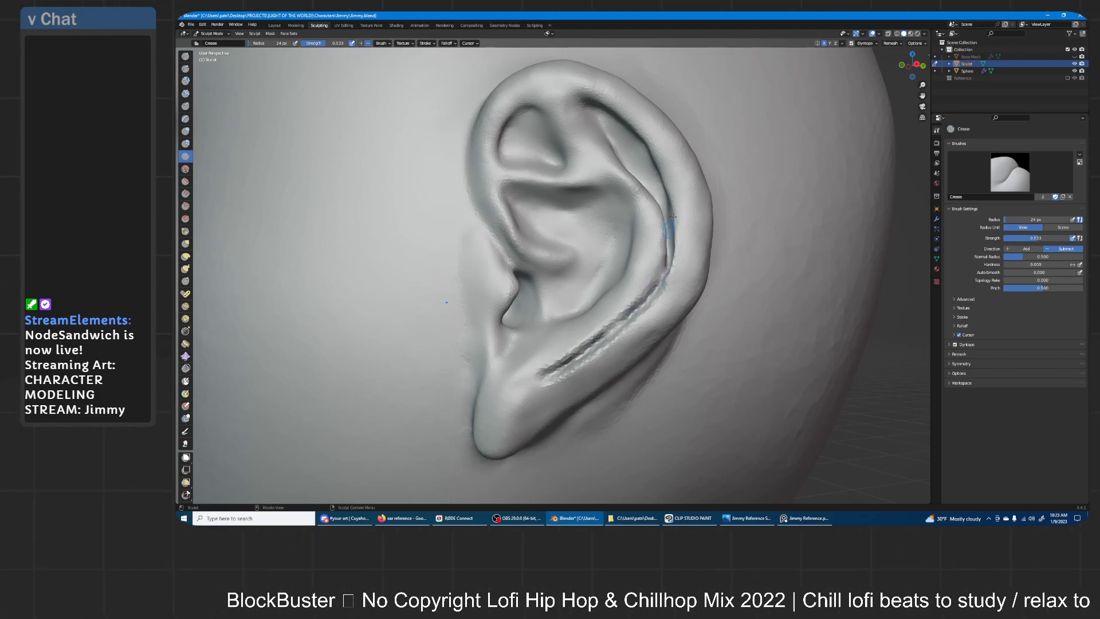
pyautogui.moveTo(669, 225); pyautogui.dragTo(658, 197, button='middle')
pyautogui.scroll(1, 659, 197)
pyautogui.moveTo(629, 286); pyautogui.dragTo(603, 315)
pyautogui.moveTo(546, 360)
pyautogui.mouseDown()
pyautogui.moveTo(513, 388)
pyautogui.moveTo(528, 399)
pyautogui.mouseUp()
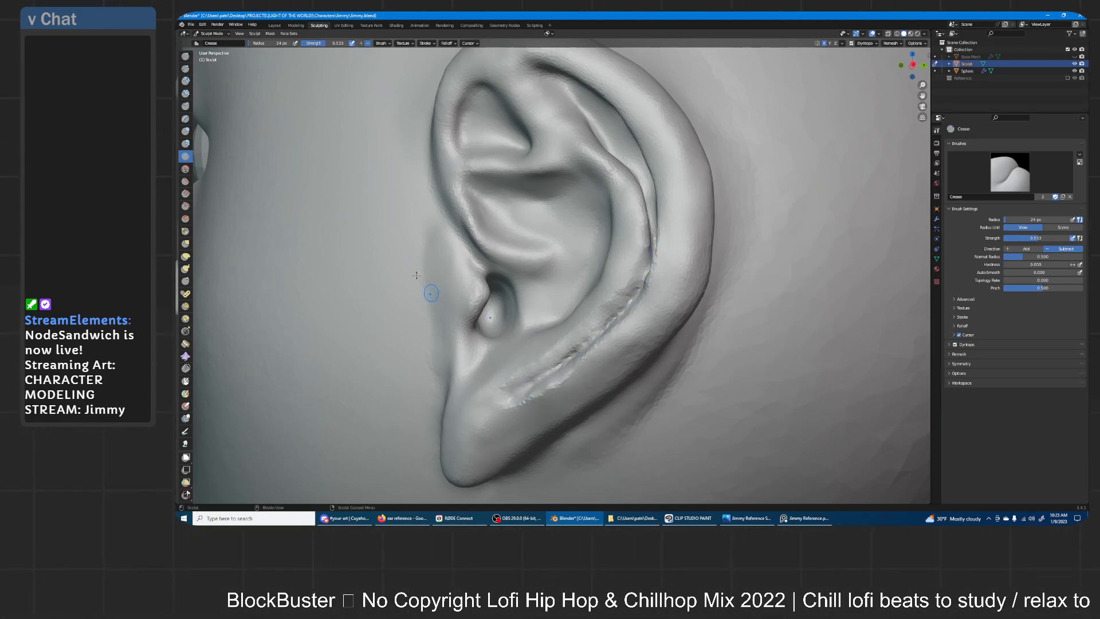
# - Inflate the inner fold's outer edge from its upper branch down along the creased groove
pyautogui.click(185, 132)
pyautogui.moveTo(623, 166); pyautogui.dragTo(623, 167)
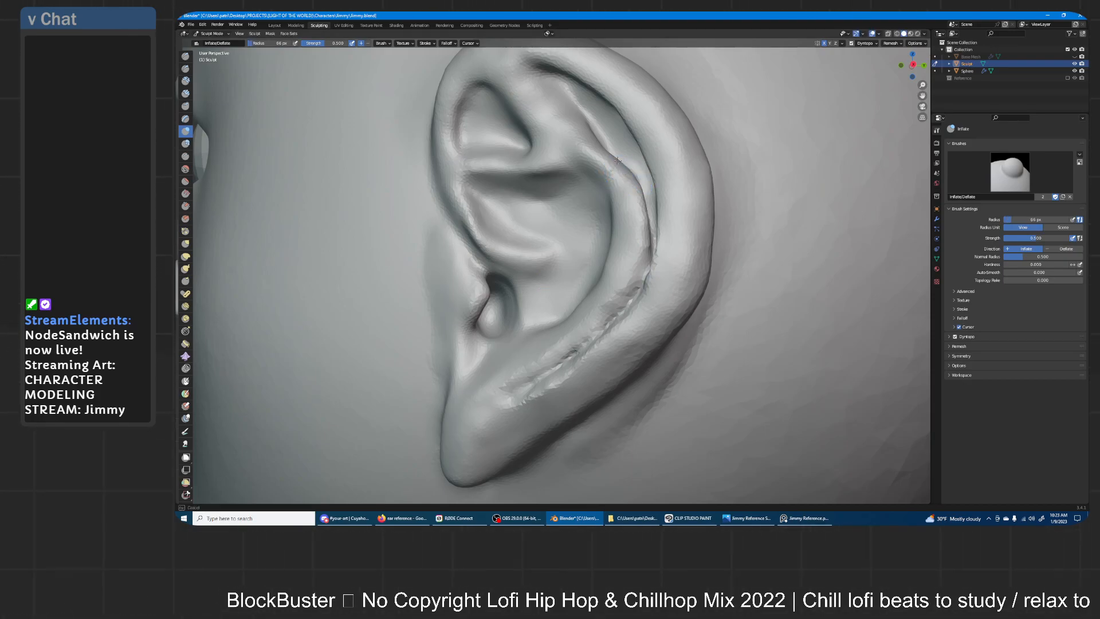
pyautogui.moveTo(584, 127)
pyautogui.mouseDown()
pyautogui.moveTo(630, 183)
pyautogui.moveTo(653, 247)
pyautogui.moveTo(568, 366)
pyautogui.mouseUp()
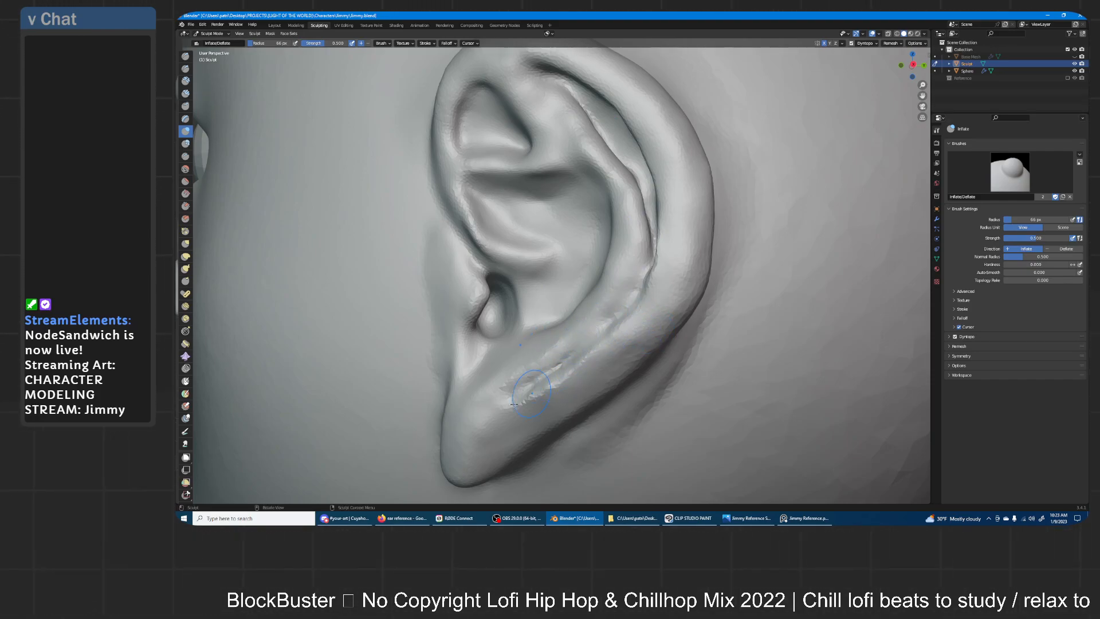
pyautogui.moveTo(645, 215); pyautogui.dragTo(687, 213, button='middle')
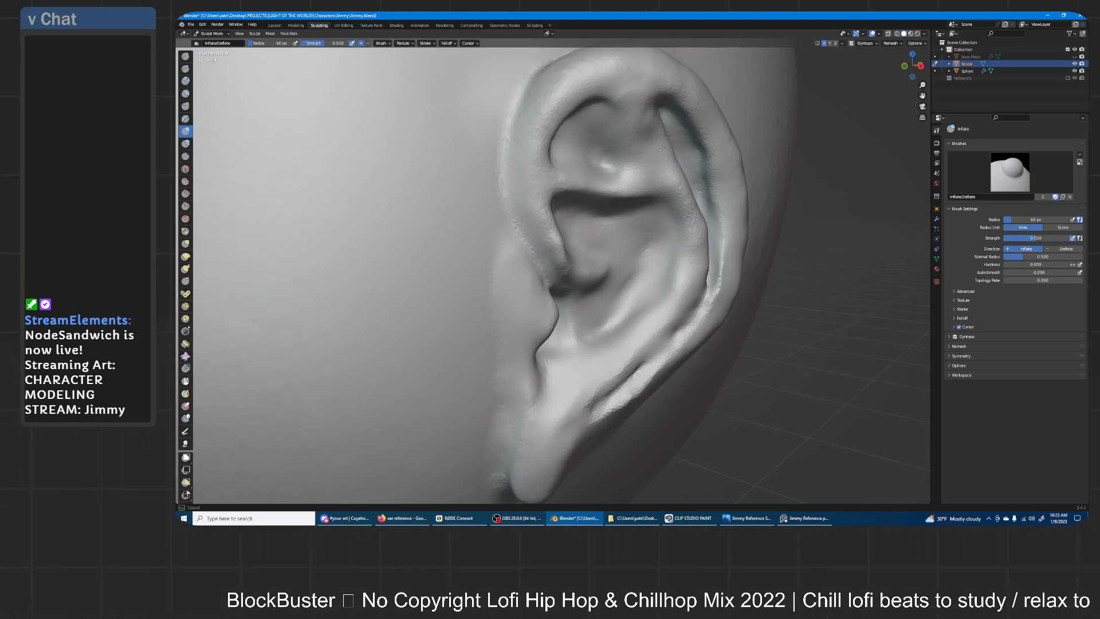
# - Build up the inner fold's upper branches and the area where they meet using the Draw brush at 66 px
pyautogui.click(185, 56)
pyautogui.moveTo(631, 153)
pyautogui.mouseDown()
pyautogui.moveTo(617, 131)
pyautogui.moveTo(653, 166)
pyautogui.moveTo(642, 132)
pyautogui.moveTo(681, 207)
pyautogui.moveTo(694, 253)
pyautogui.moveTo(681, 297)
pyautogui.moveTo(691, 227)
pyautogui.moveTo(679, 303)
pyautogui.mouseUp()
pyautogui.moveTo(682, 188)
pyautogui.mouseDown()
pyautogui.moveTo(654, 166)
pyautogui.moveTo(639, 115)
pyautogui.mouseUp()
pyautogui.moveTo(614, 159); pyautogui.dragTo(592, 160)
pyautogui.moveTo(678, 132)
pyautogui.mouseDown(button='middle')
pyautogui.moveTo(633, 138)
pyautogui.moveTo(629, 103)
pyautogui.mouseUp(button='middle')
pyautogui.moveTo(627, 131)
pyautogui.mouseDown()
pyautogui.moveTo(604, 93)
pyautogui.moveTo(665, 175)
pyautogui.mouseUp()
# - Smooth the lower groove toward the lobe and add volume to the front rim and the fold's lower branch
pyautogui.moveTo(717, 229)
pyautogui.keyDown('shift'); pyautogui.mouseDown()
pyautogui.moveTo(743, 330)
pyautogui.moveTo(719, 408)
pyautogui.moveTo(682, 447)
pyautogui.mouseUp(); pyautogui.keyUp('shift')
pyautogui.moveTo(716, 275)
pyautogui.keyDown('ctrl'); pyautogui.mouseDown(button='middle')
pyautogui.moveTo(690, 305)
pyautogui.moveTo(720, 292)
pyautogui.mouseUp(button='middle'); pyautogui.keyUp('ctrl')
pyautogui.moveTo(507, 216)
pyautogui.mouseDown()
pyautogui.moveTo(612, 226)
pyautogui.moveTo(645, 218)
pyautogui.moveTo(513, 195)
pyautogui.mouseUp()
pyautogui.moveTo(614, 205)
pyautogui.mouseDown()
pyautogui.moveTo(645, 189)
pyautogui.moveTo(579, 209)
pyautogui.moveTo(528, 203)
pyautogui.moveTo(630, 231)
pyautogui.mouseUp()
# - Examine the ear's shape and placement in relation to the face from the side and three-quarter views
pyautogui.scroll(-5, 648, 228)
pyautogui.moveTo(648, 228)
pyautogui.mouseDown(button='middle')
pyautogui.moveTo(697, 226)
pyautogui.moveTo(649, 230)
pyautogui.mouseUp(button='middle')
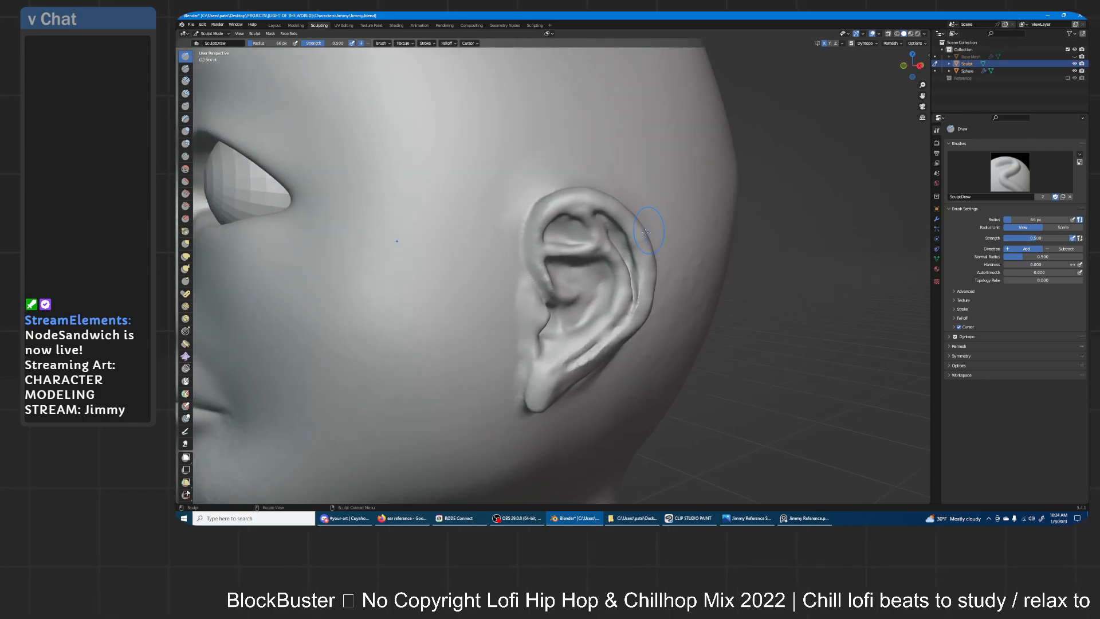
pyautogui.scroll(2, 649, 230)
pyautogui.keyDown('shift'); pyautogui.moveTo(644, 304); pyautogui.dragTo(599, 261, button='middle'); pyautogui.keyUp('shift')
pyautogui.scroll(-4, 611, 225)
pyautogui.scroll(-4, 659, 309)
pyautogui.scroll(6, 659, 213)
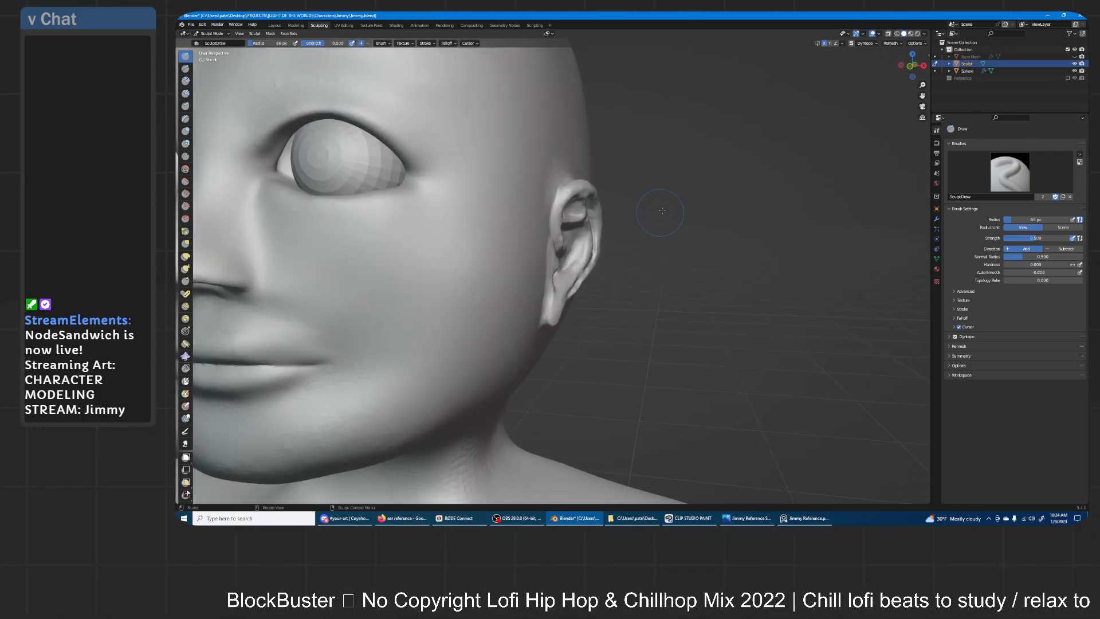
pyautogui.moveTo(660, 211); pyautogui.dragTo(607, 246, button='middle')
pyautogui.scroll(5, 573, 286)
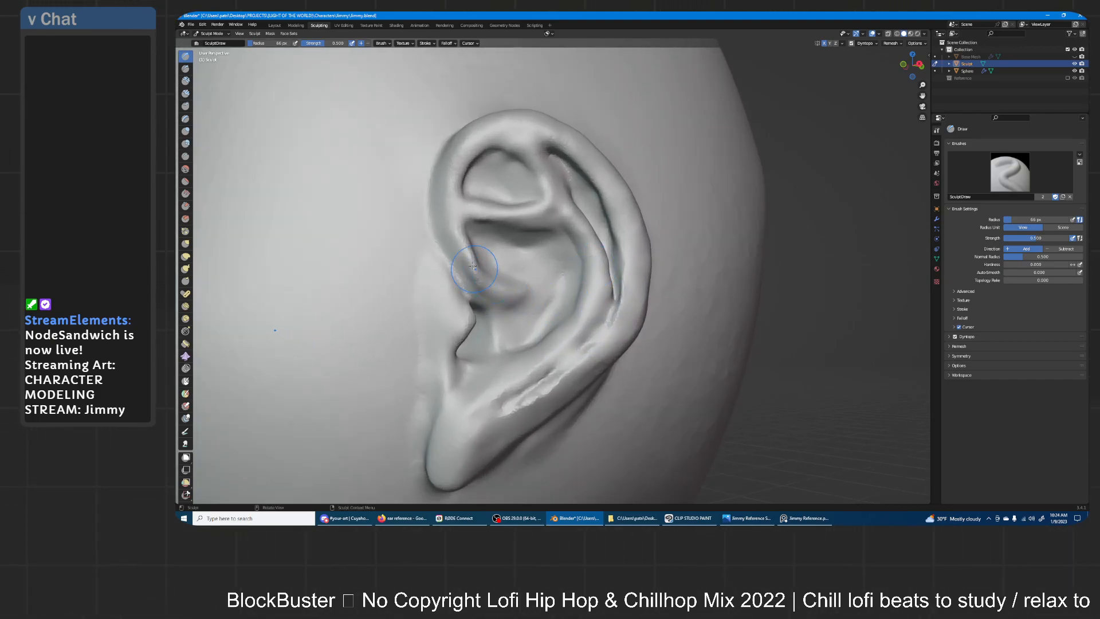
# - Thicken the rim's inner end where it curls into the ear bowl using the Draw brush at 66 px
pyautogui.moveTo(505, 286); pyautogui.dragTo(527, 287)
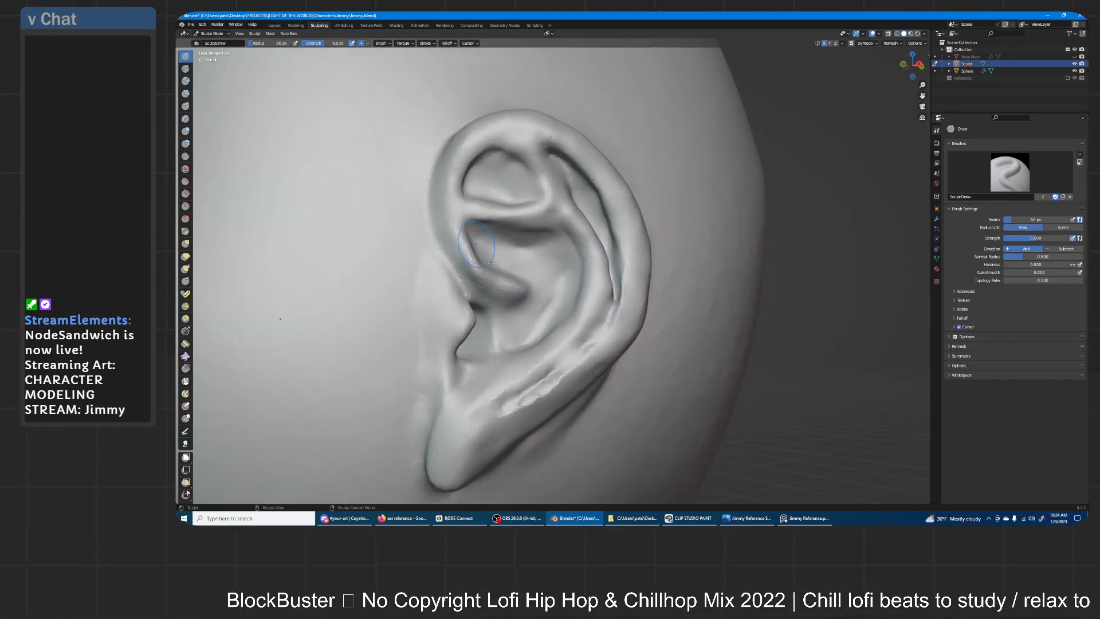
pyautogui.moveTo(472, 233); pyautogui.dragTo(482, 253)
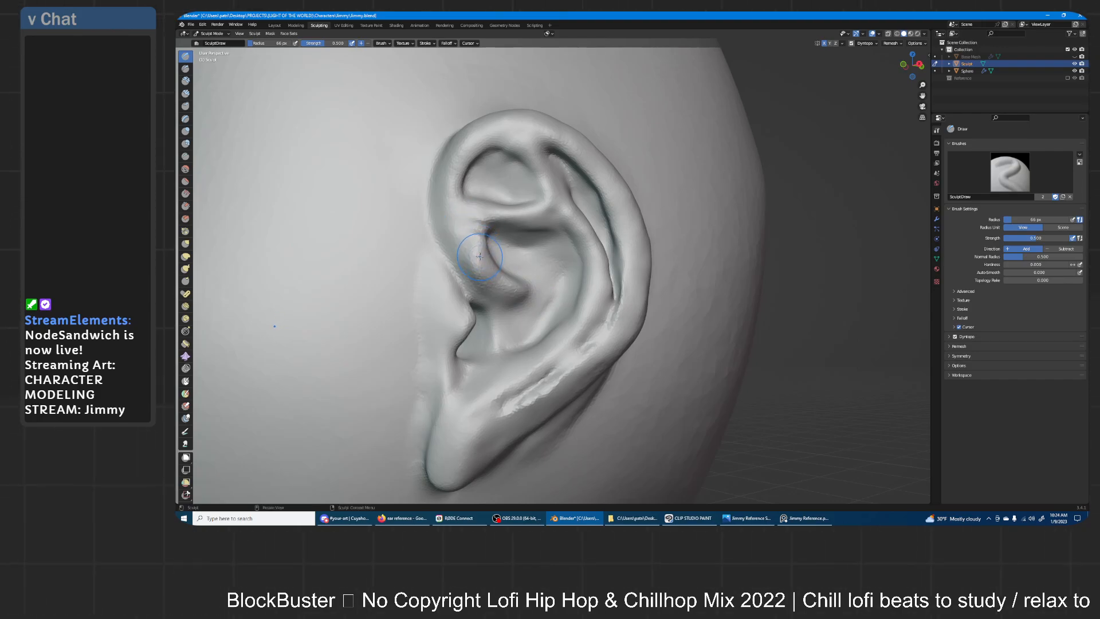
pyautogui.moveTo(476, 225); pyautogui.dragTo(590, 247, button='middle')
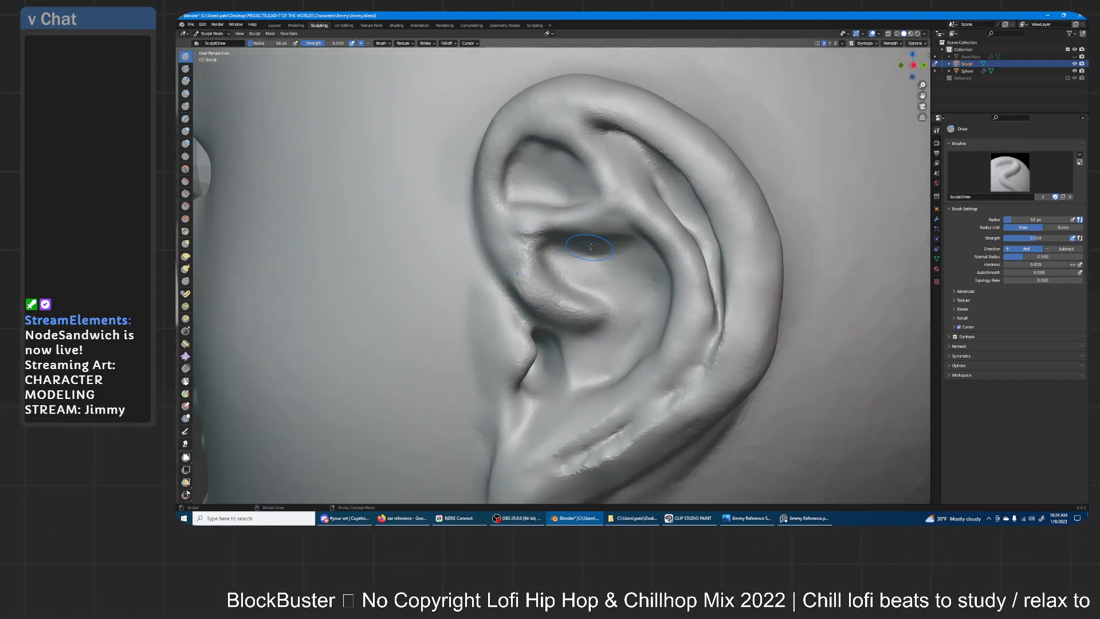
pyautogui.moveTo(496, 240); pyautogui.dragTo(508, 259, button='middle')
pyautogui.moveTo(517, 266); pyautogui.dragTo(509, 252)
pyautogui.moveTo(507, 257)
pyautogui.mouseDown()
pyautogui.moveTo(485, 160)
pyautogui.moveTo(550, 112)
pyautogui.moveTo(607, 121)
pyautogui.moveTo(474, 158)
pyautogui.moveTo(488, 135)
pyautogui.moveTo(485, 217)
pyautogui.moveTo(518, 289)
pyautogui.mouseUp()
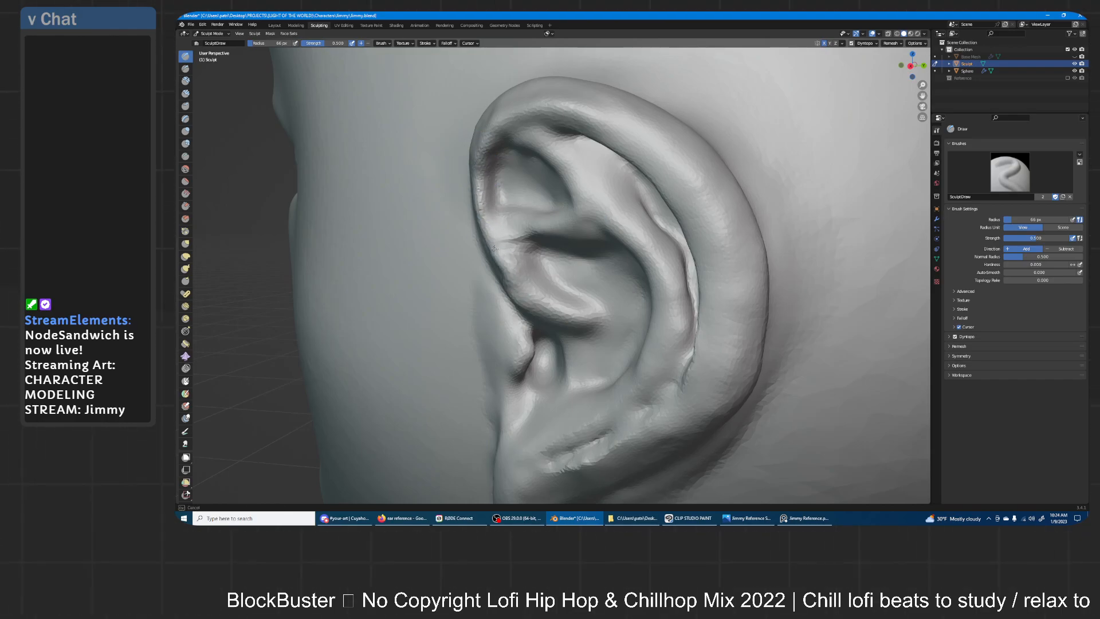
pyautogui.moveTo(519, 290); pyautogui.dragTo(567, 246, button='middle')
pyautogui.moveTo(552, 279)
pyautogui.mouseDown()
pyautogui.moveTo(530, 218)
pyautogui.moveTo(539, 281)
pyautogui.moveTo(562, 259)
pyautogui.mouseUp()
pyautogui.moveTo(559, 261); pyautogui.dragTo(528, 237, button='middle')
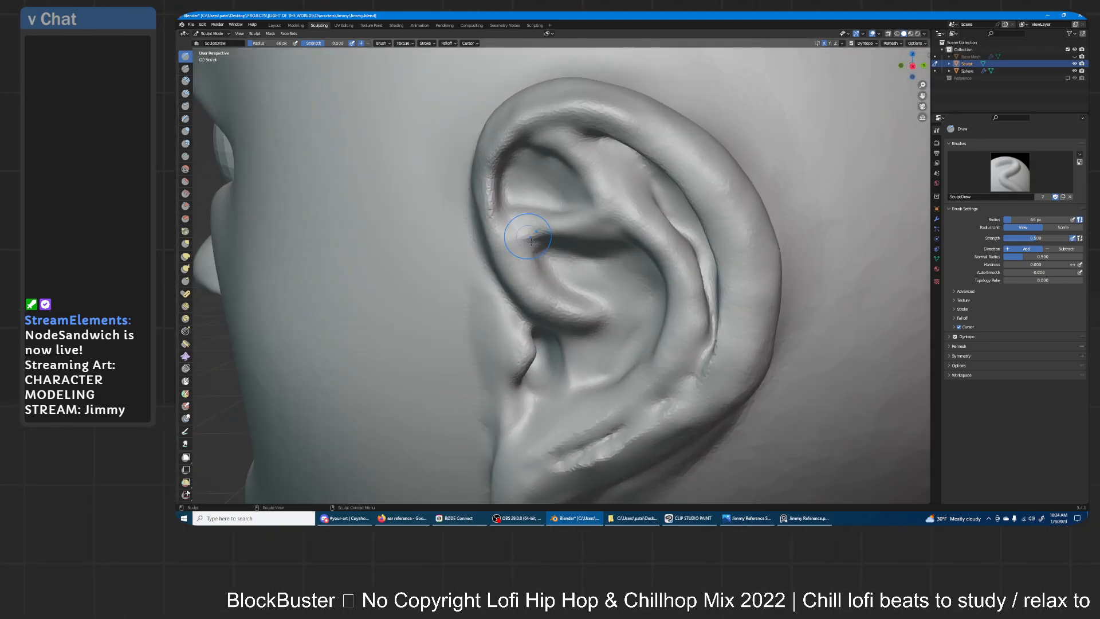
# - Crease the inside edge of the front and upper rim around the triangular hollow with a 66 px Crease brush
pyautogui.click(185, 156)
pyautogui.moveTo(538, 252)
pyautogui.mouseDown()
pyautogui.moveTo(516, 223)
pyautogui.moveTo(541, 270)
pyautogui.moveTo(511, 216)
pyautogui.mouseUp()
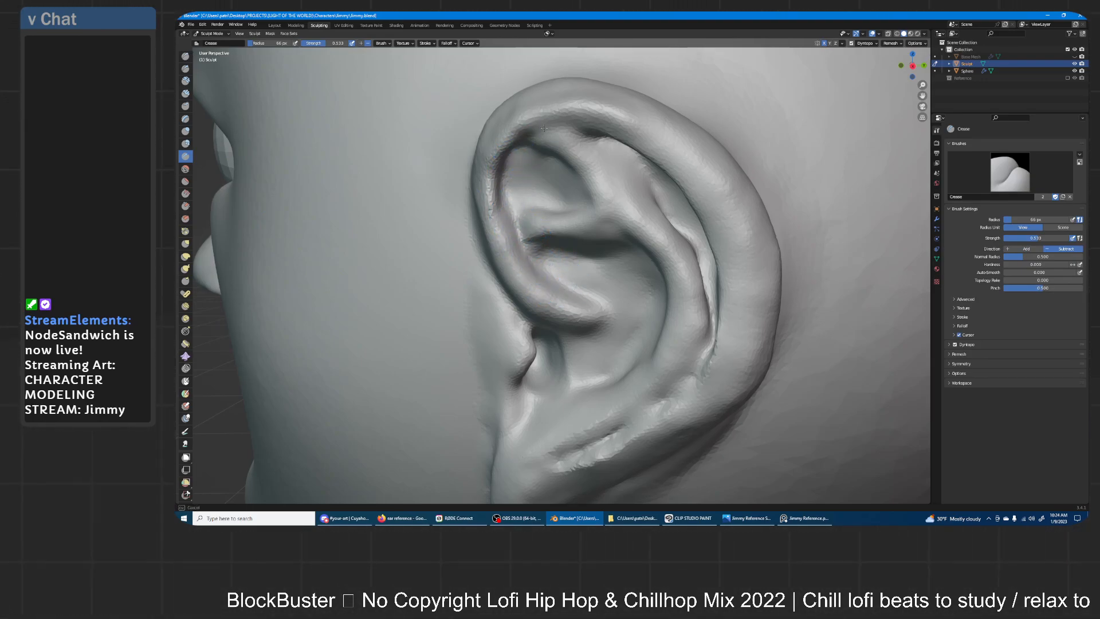
pyautogui.moveTo(596, 131); pyautogui.dragTo(615, 136)
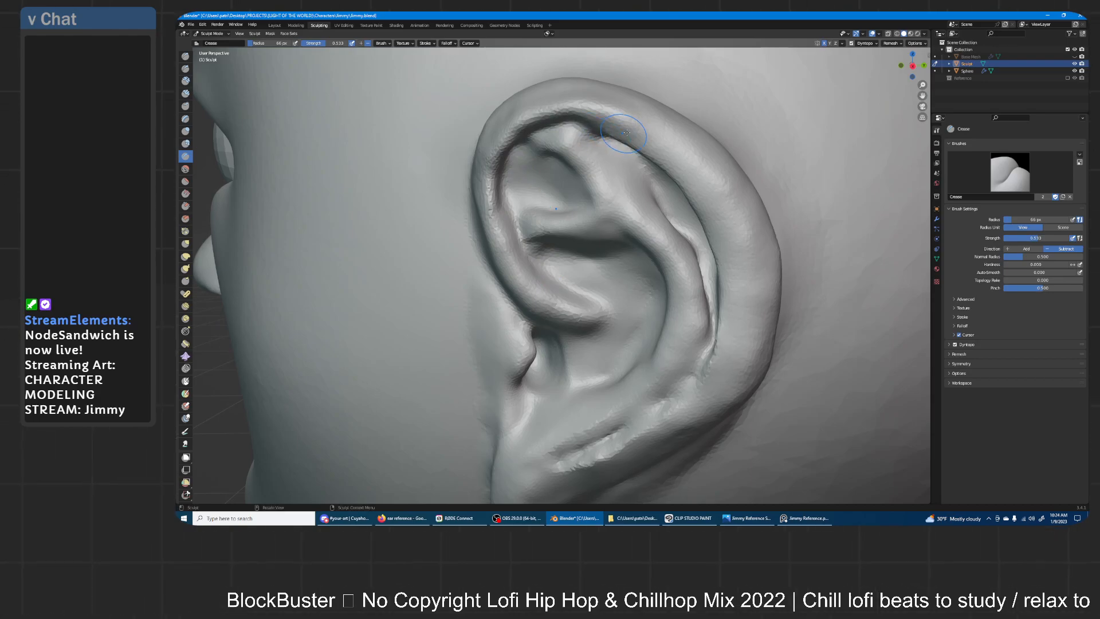
pyautogui.moveTo(615, 137); pyautogui.dragTo(647, 132, button='middle')
pyautogui.moveTo(628, 148)
pyautogui.mouseDown()
pyautogui.moveTo(651, 145)
pyautogui.moveTo(587, 131)
pyautogui.moveTo(553, 147)
pyautogui.mouseUp()
pyautogui.moveTo(633, 123)
pyautogui.keyDown('shift'); pyautogui.mouseDown()
pyautogui.moveTo(665, 140)
pyautogui.moveTo(640, 130)
pyautogui.mouseUp(); pyautogui.keyUp('shift')
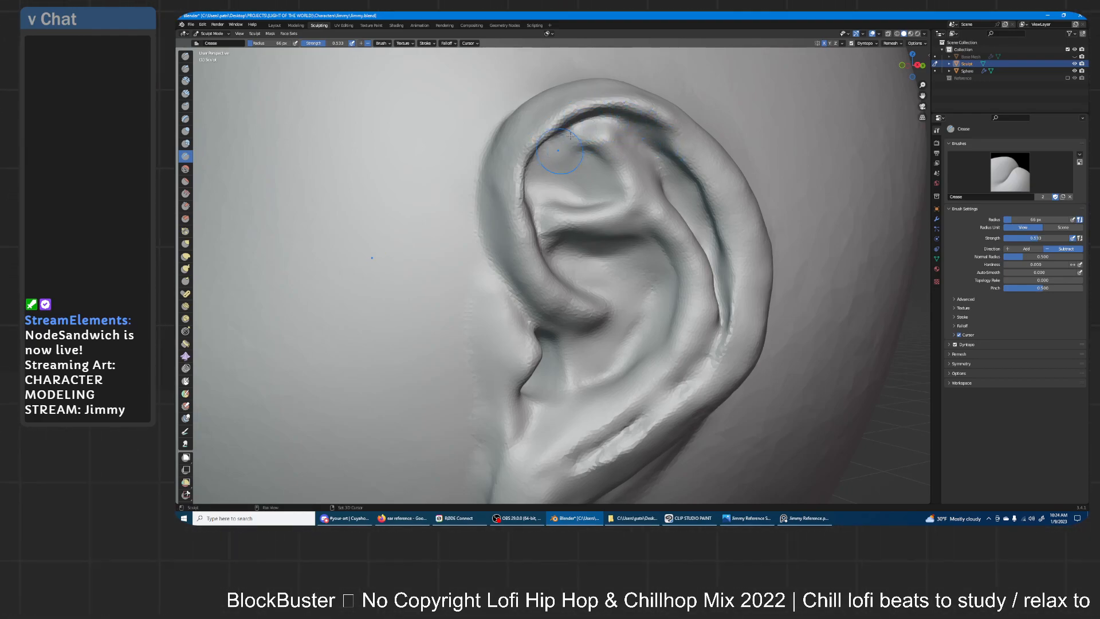
pyautogui.moveTo(519, 186)
pyautogui.mouseDown()
pyautogui.moveTo(524, 155)
pyautogui.moveTo(558, 123)
pyautogui.moveTo(596, 112)
pyautogui.moveTo(653, 120)
pyautogui.mouseUp()
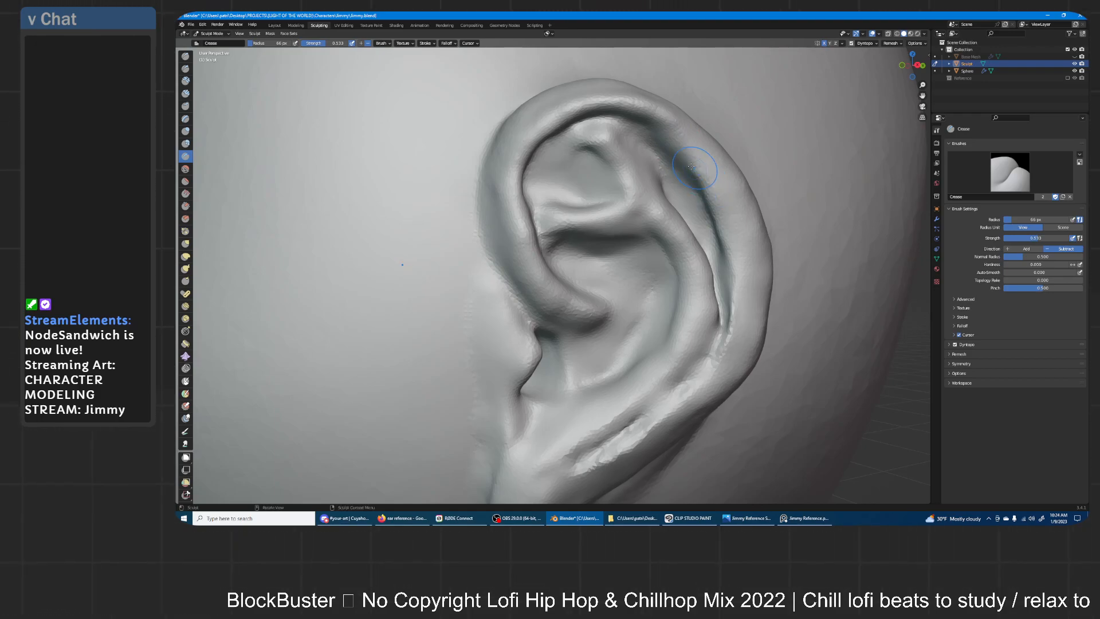
pyautogui.moveTo(680, 173); pyautogui.dragTo(674, 166)
# - Deepen the long groove between the inner fold and outer rim down toward the lobe with the Crease brush
pyautogui.moveTo(668, 155); pyautogui.dragTo(716, 154, button='middle')
pyautogui.moveTo(662, 153); pyautogui.dragTo(688, 270)
pyautogui.moveTo(667, 292)
pyautogui.mouseDown(button='middle')
pyautogui.moveTo(702, 341)
pyautogui.moveTo(682, 246)
pyautogui.mouseUp(button='middle')
pyautogui.moveTo(682, 246); pyautogui.dragTo(565, 395)
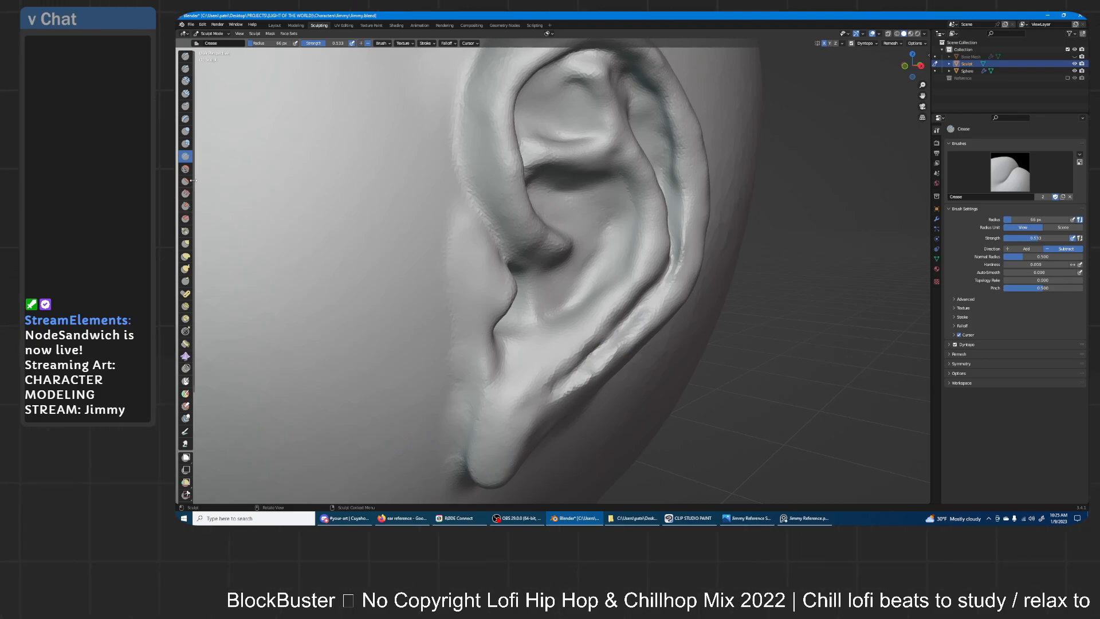
# - Lower the Smooth brush strength and soften the rough groove along the lower rim and up the outer rim
pyautogui.click(185, 169)
pyautogui.hotkey('shift', 'f')
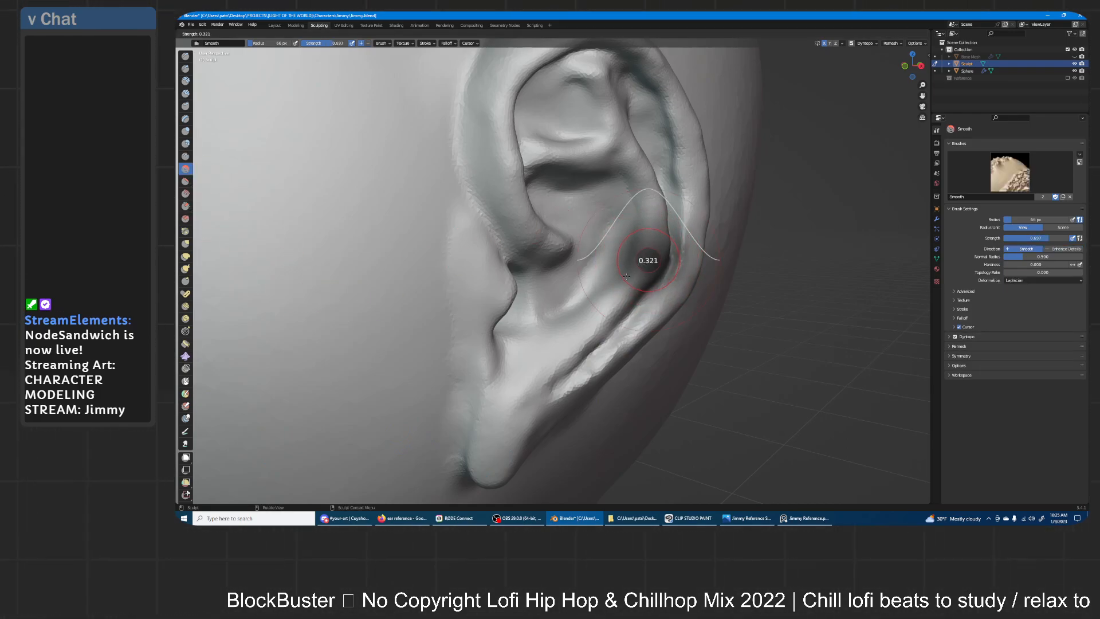
pyautogui.click(622, 280)
pyautogui.moveTo(580, 384); pyautogui.dragTo(636, 320)
pyautogui.moveTo(681, 261); pyautogui.dragTo(712, 205)
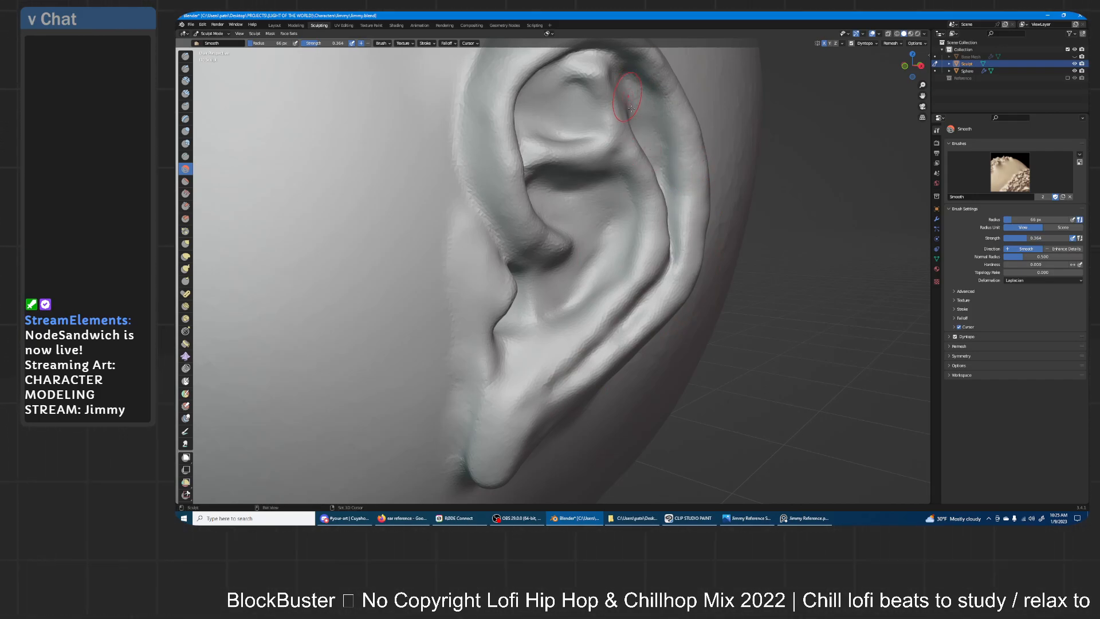
# - Smooth the front and top of the outer rim, including its inner edge over the triangular hollow
pyautogui.moveTo(629, 103); pyautogui.dragTo(622, 202, button='middle')
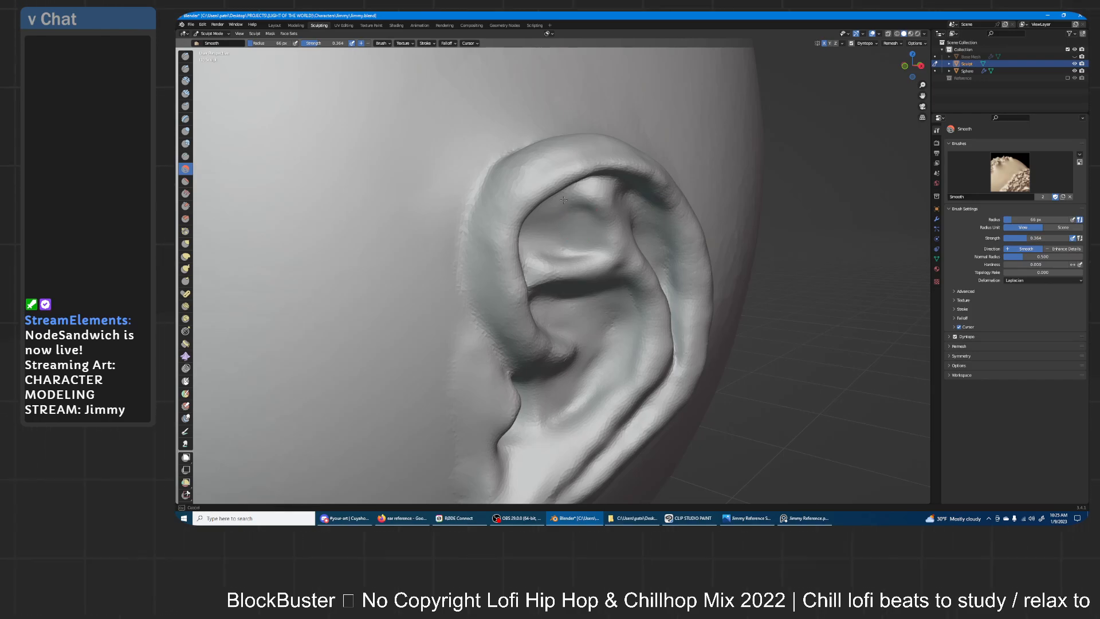
pyautogui.moveTo(471, 280); pyautogui.dragTo(483, 258)
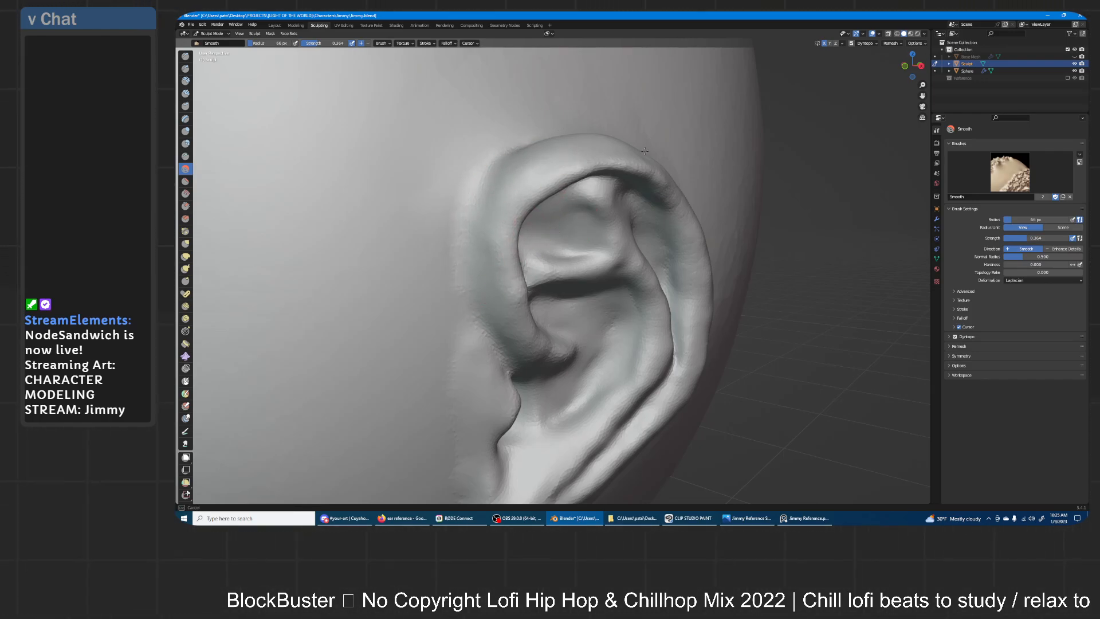
pyautogui.moveTo(594, 167); pyautogui.dragTo(561, 195)
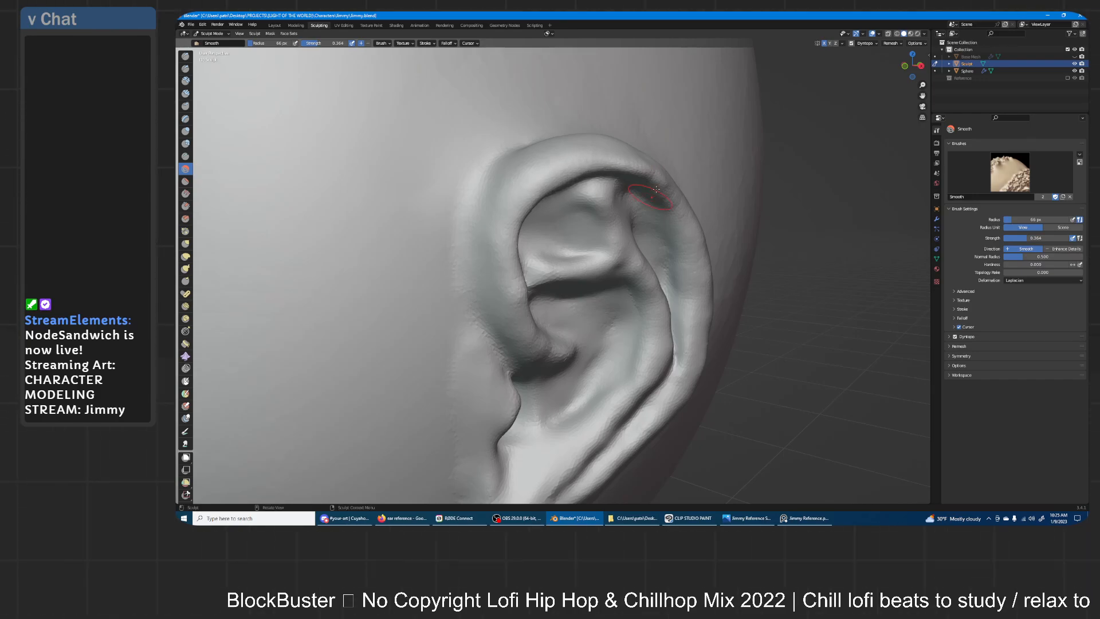
pyautogui.moveTo(687, 228); pyautogui.dragTo(621, 221, button='middle')
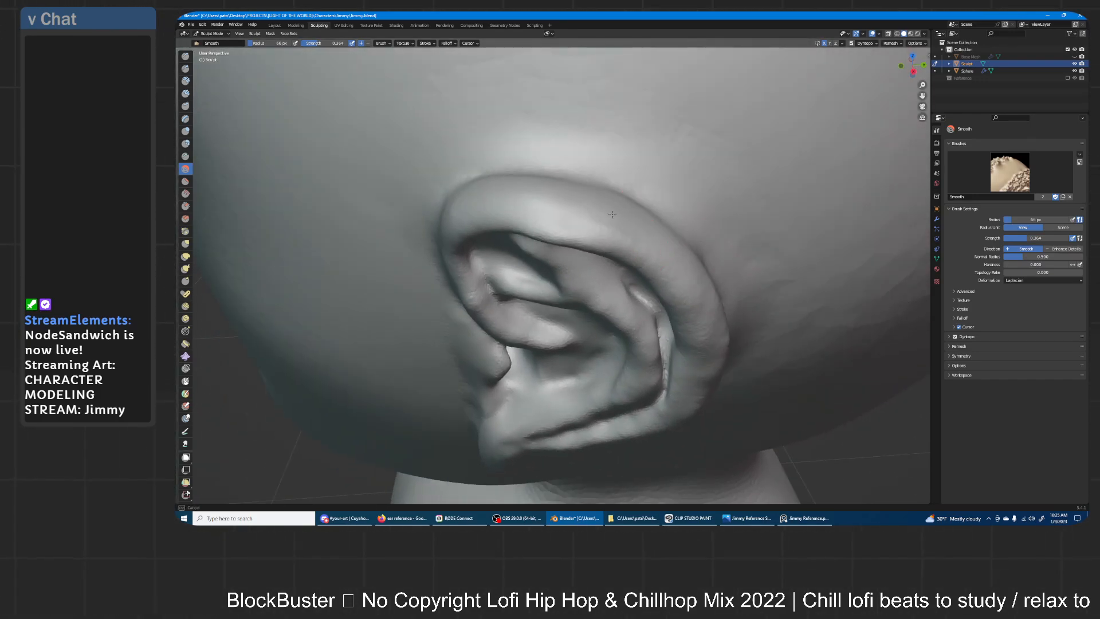
pyautogui.moveTo(564, 238); pyautogui.dragTo(548, 234)
pyautogui.moveTo(630, 239); pyautogui.dragTo(640, 197, button='middle')
pyautogui.keyDown('shift'); pyautogui.moveTo(638, 260); pyautogui.dragTo(640, 175, button='middle'); pyautogui.keyUp('shift')
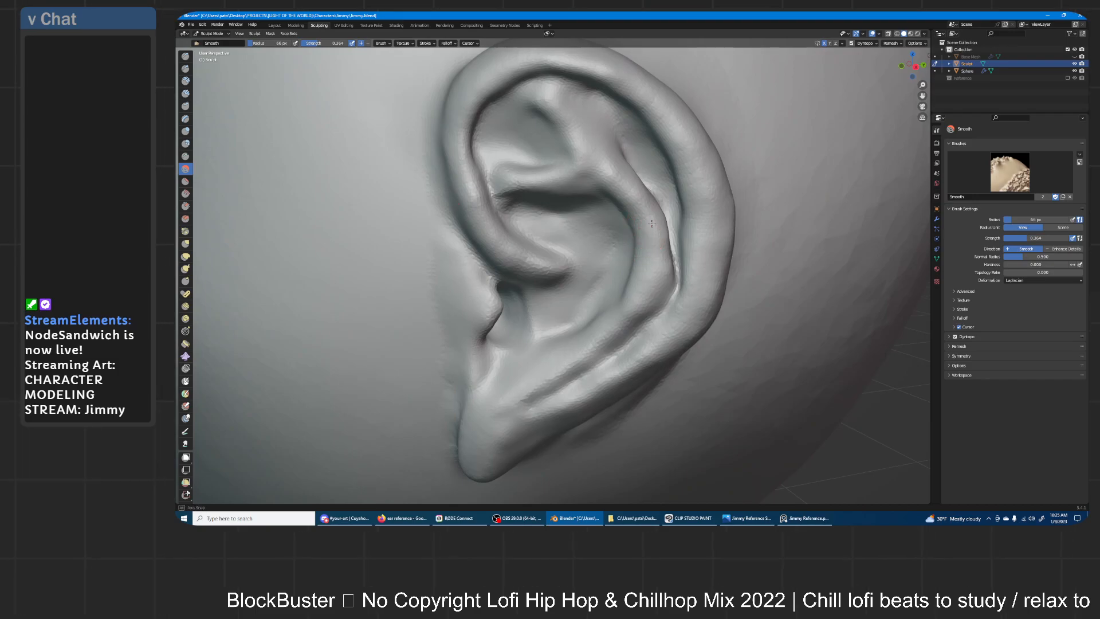
# - Smooth the inner fold and its outer groove from the upper branch down to the lobe
pyautogui.moveTo(621, 279); pyautogui.dragTo(648, 279, button='middle')
pyautogui.moveTo(614, 338); pyautogui.dragTo(631, 320, button='middle')
pyautogui.moveTo(644, 279); pyautogui.dragTo(640, 209)
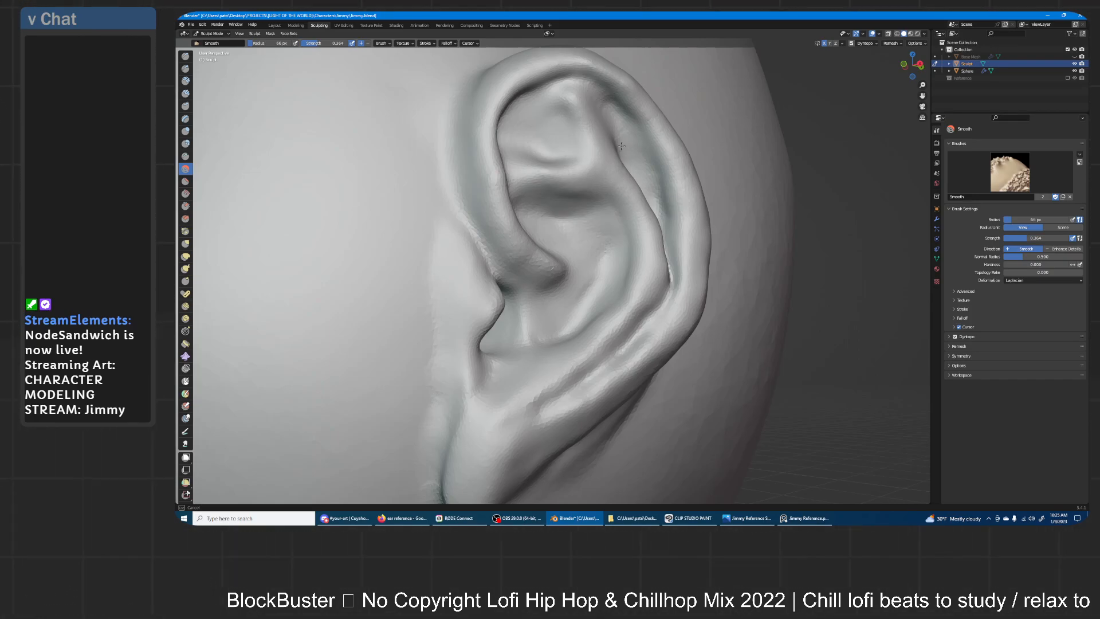
pyautogui.moveTo(658, 227)
pyautogui.mouseDown()
pyautogui.moveTo(667, 290)
pyautogui.moveTo(577, 398)
pyautogui.moveTo(547, 415)
pyautogui.mouseUp()
pyautogui.moveTo(647, 312); pyautogui.dragTo(665, 241, button='middle')
pyautogui.moveTo(630, 161); pyautogui.dragTo(647, 192)
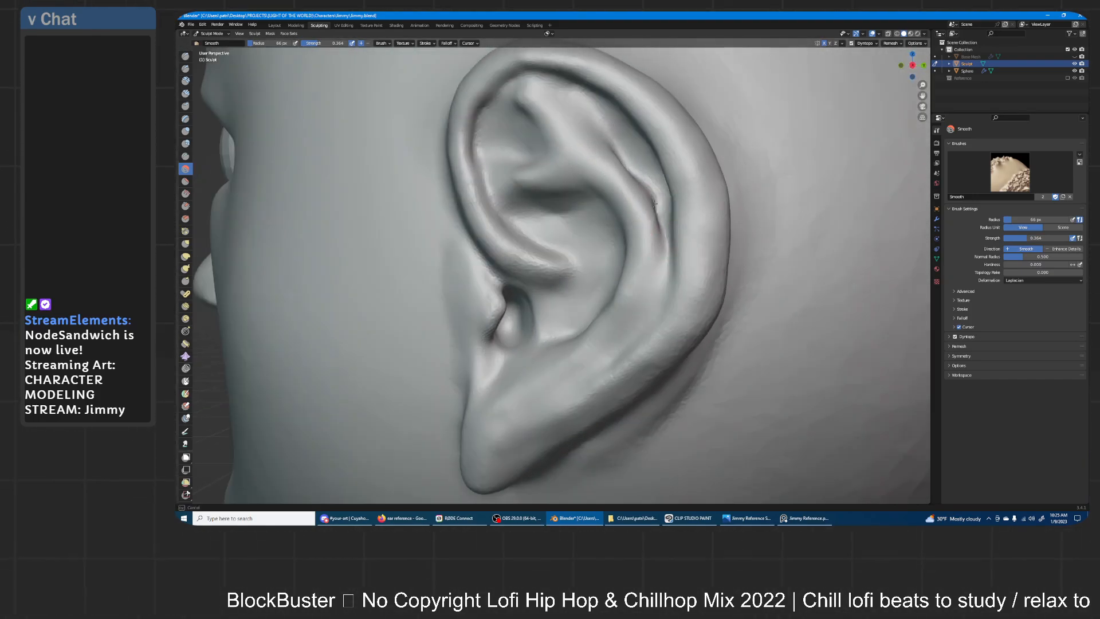
pyautogui.moveTo(640, 188)
pyautogui.mouseDown(button='middle')
pyautogui.moveTo(607, 126)
pyautogui.moveTo(627, 136)
pyautogui.mouseUp(button='middle')
# - Inflate the inner fold's edge along the outer groove and the surface of the triangular hollow
pyautogui.press('i')
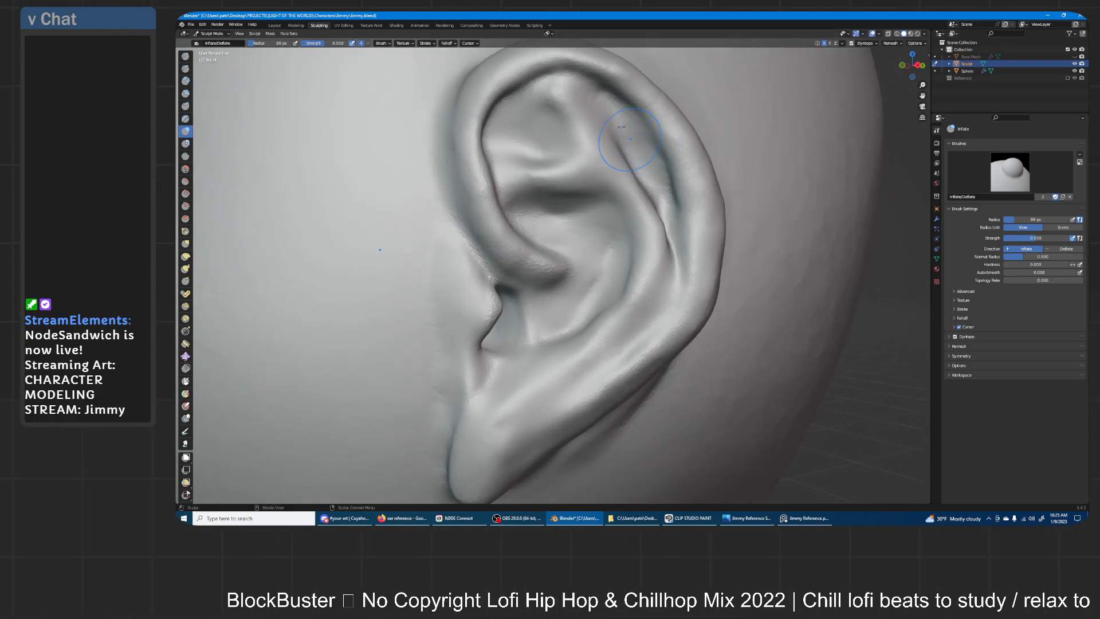
pyautogui.moveTo(663, 214); pyautogui.dragTo(659, 189)
pyautogui.moveTo(672, 234); pyautogui.dragTo(663, 186)
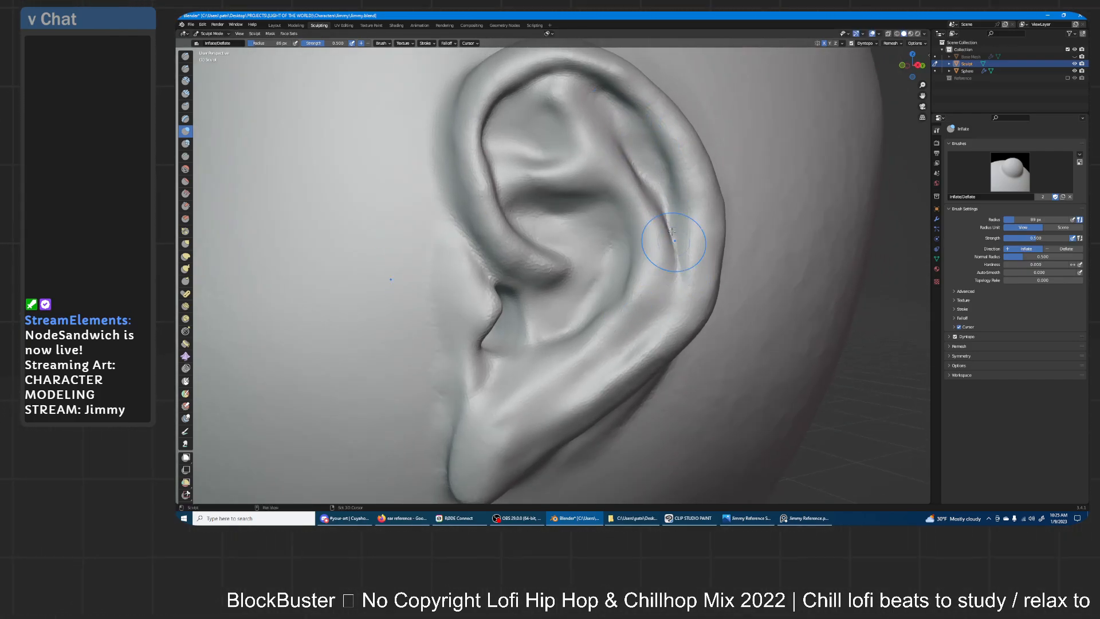
pyautogui.moveTo(580, 150); pyautogui.dragTo(541, 150)
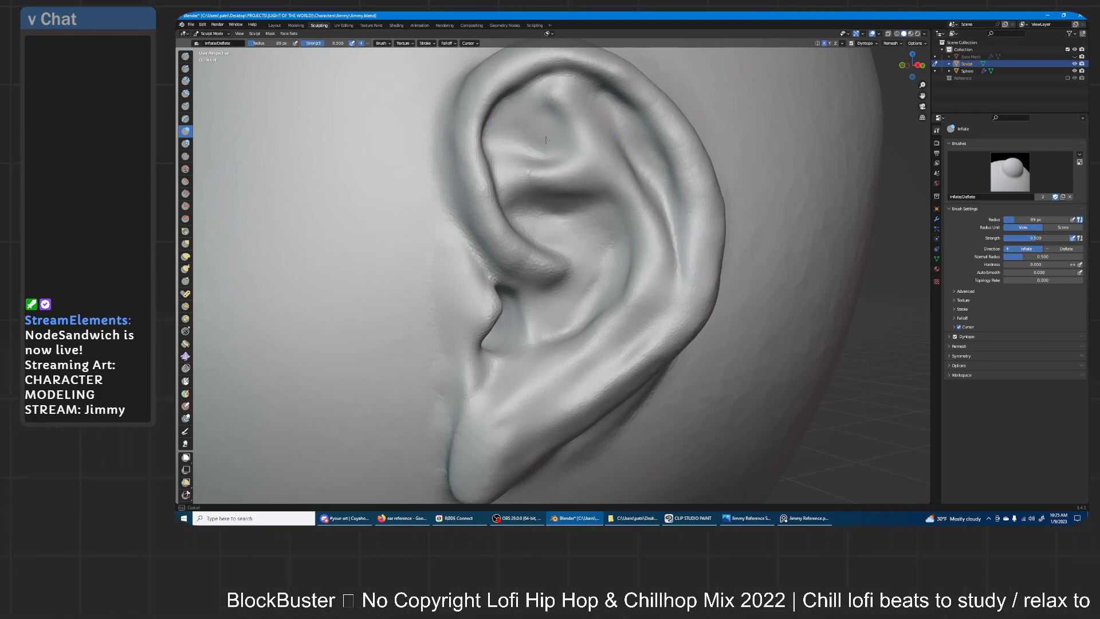
# - Soften the lower branch and ear bowl, and refine the surfaces of the bowl and surrounding inner fold
pyautogui.moveTo(548, 202)
pyautogui.keyDown('shift'); pyautogui.mouseDown()
pyautogui.moveTo(588, 226)
pyautogui.moveTo(586, 297)
pyautogui.moveTo(599, 294)
pyautogui.moveTo(600, 248)
pyautogui.moveTo(607, 295)
pyautogui.mouseUp(); pyautogui.keyUp('shift')
pyautogui.moveTo(560, 330); pyautogui.dragTo(596, 286)
pyautogui.moveTo(584, 219)
pyautogui.mouseDown()
pyautogui.moveTo(541, 160)
pyautogui.moveTo(491, 144)
pyautogui.mouseUp()
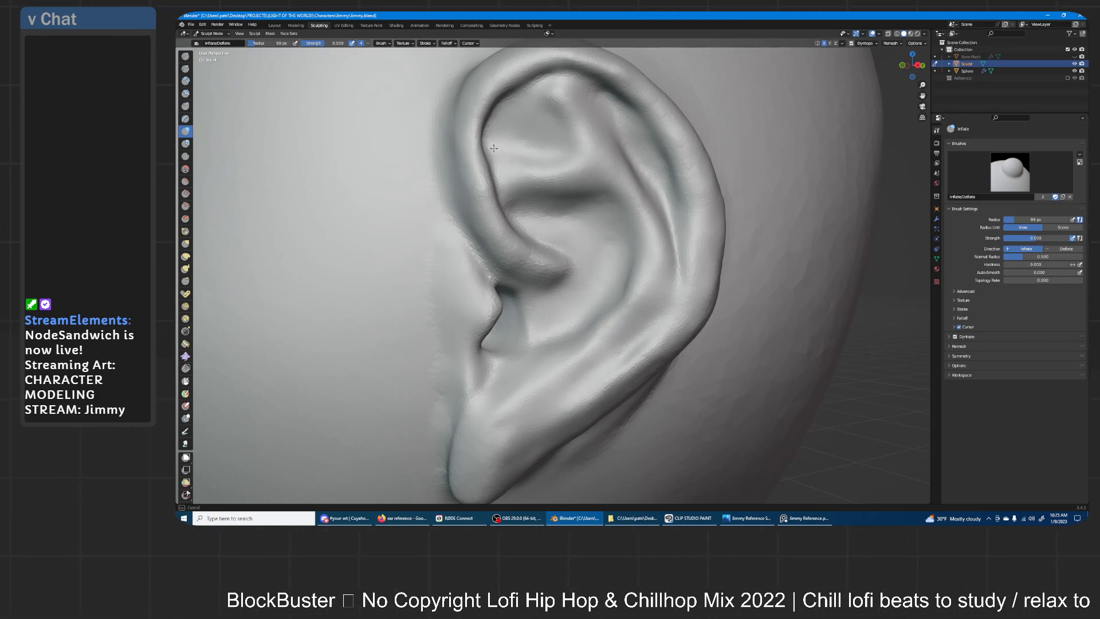
pyautogui.moveTo(653, 307); pyautogui.dragTo(619, 255)
pyautogui.moveTo(618, 255)
pyautogui.mouseDown(button='middle')
pyautogui.moveTo(699, 184)
pyautogui.moveTo(651, 221)
pyautogui.moveTo(641, 201)
pyautogui.moveTo(631, 263)
pyautogui.mouseUp(button='middle')
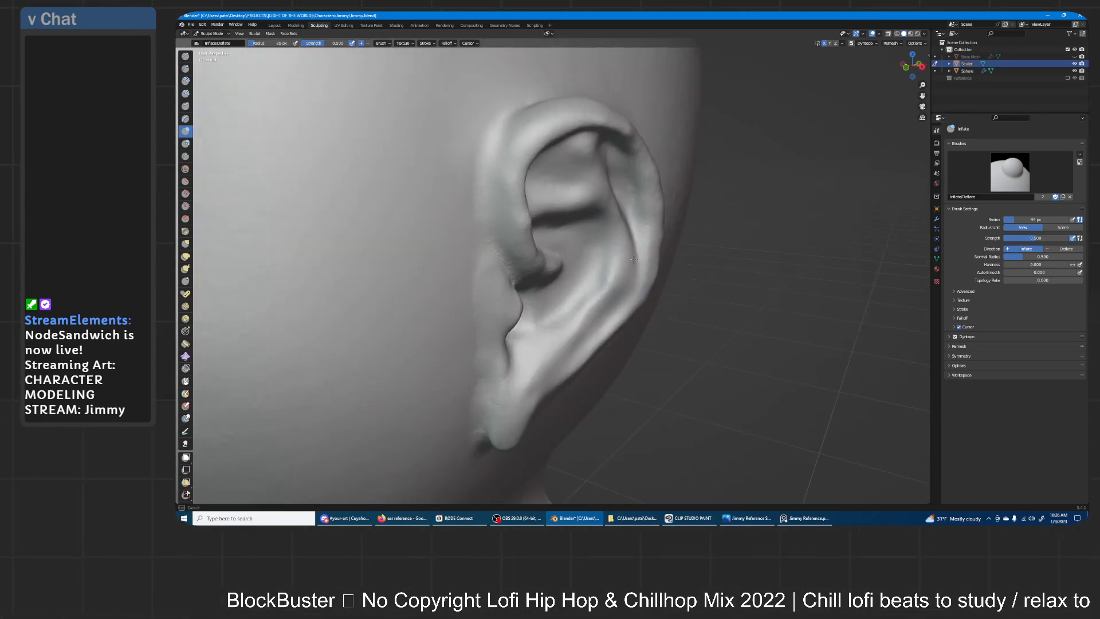
# - Reshape the ear's front-view profile with the Grab brush, pulling the upper rim outward and adjusting the area above the lobe
pyautogui.click(187, 245)
pyautogui.moveTo(515, 257); pyautogui.dragTo(605, 262, button='middle')
pyautogui.moveTo(602, 258)
pyautogui.mouseDown()
pyautogui.moveTo(578, 264)
pyautogui.moveTo(588, 242)
pyautogui.mouseUp()
pyautogui.moveTo(597, 186); pyautogui.dragTo(594, 185)
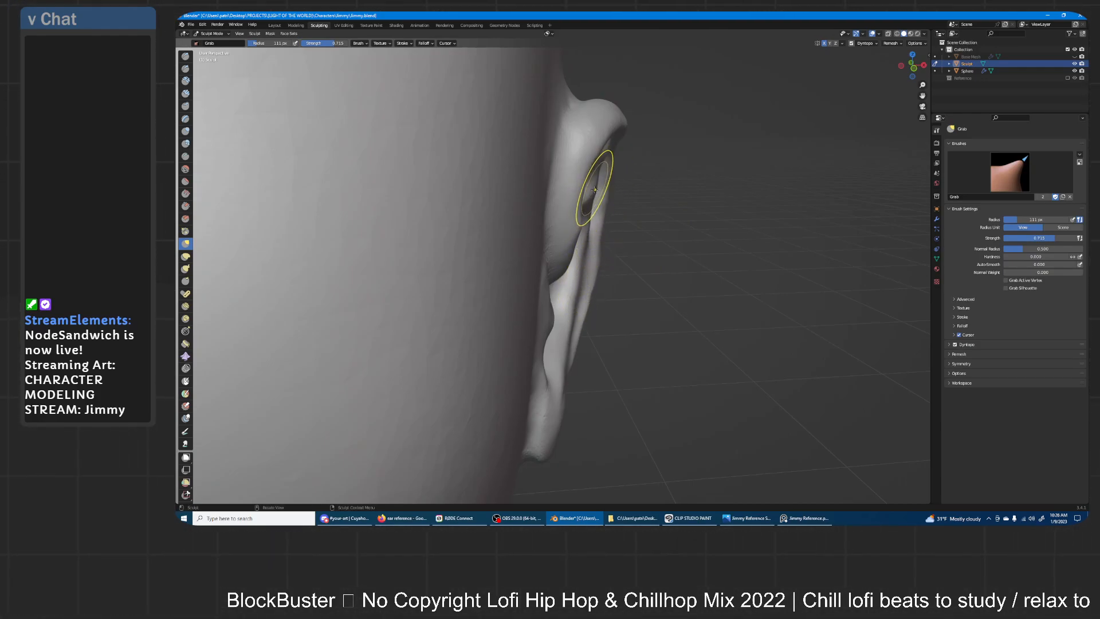
pyautogui.moveTo(576, 236); pyautogui.dragTo(578, 222)
pyautogui.hotkey('ctrl', 'z')
pyautogui.moveTo(587, 184); pyautogui.dragTo(625, 123)
pyautogui.moveTo(551, 324); pyautogui.dragTo(493, 309)
pyautogui.moveTo(492, 309); pyautogui.dragTo(503, 283, button='middle')
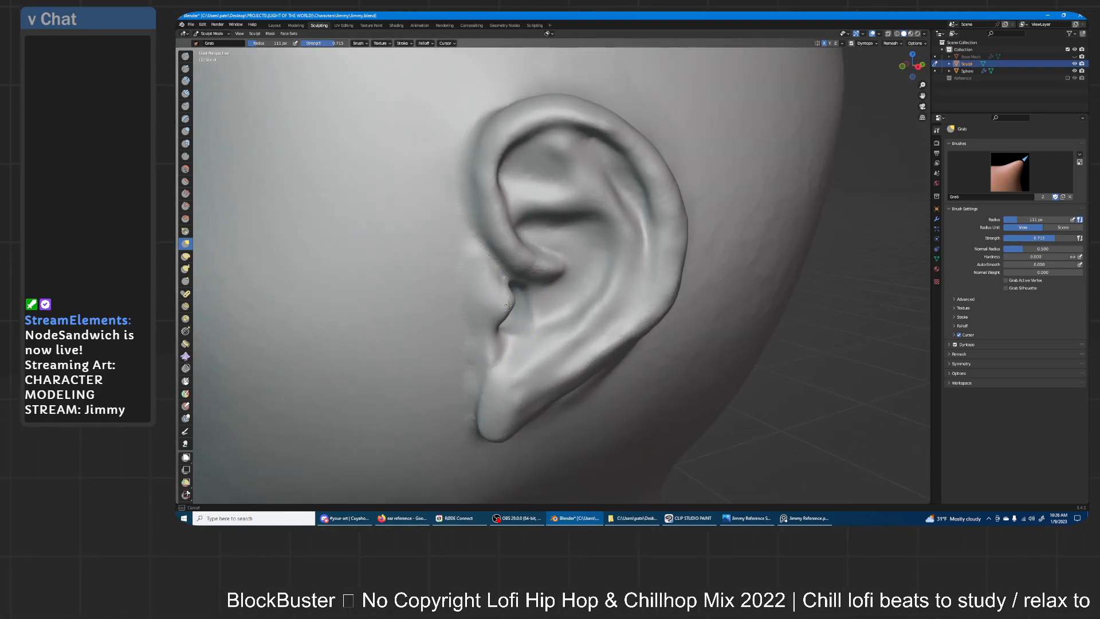
# - Adjust the ear's front attachment and rim beside the cheek, and reshape the earlobe with the Grab brush
pyautogui.moveTo(465, 309); pyautogui.dragTo(461, 326)
pyautogui.moveTo(467, 196); pyautogui.dragTo(496, 200)
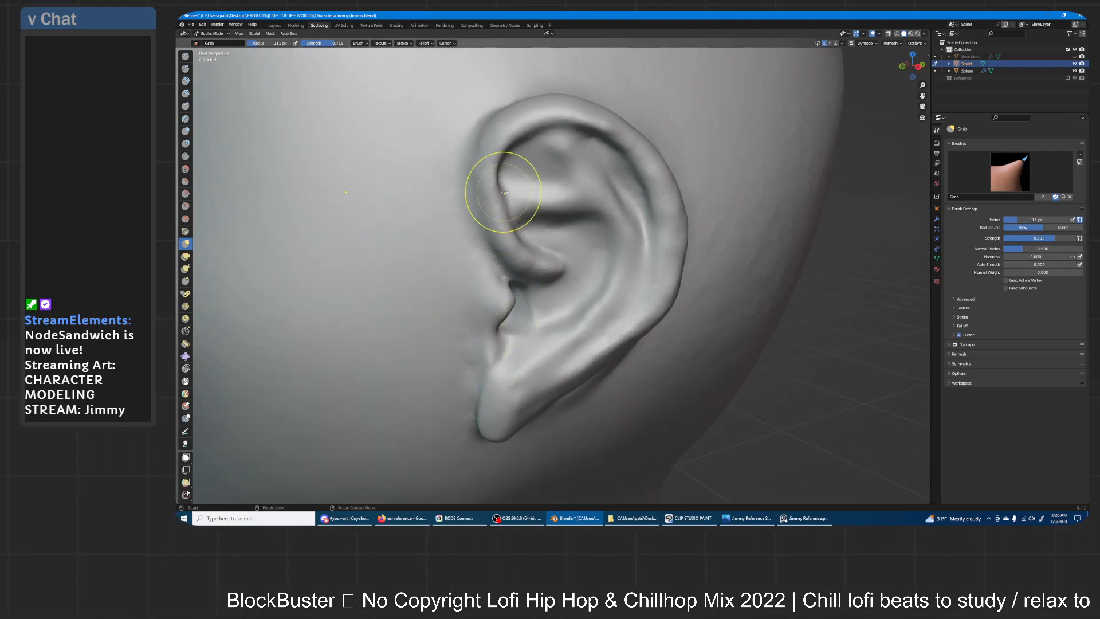
pyautogui.moveTo(491, 314); pyautogui.dragTo(523, 282, button='middle')
pyautogui.moveTo(523, 282)
pyautogui.mouseDown()
pyautogui.moveTo(540, 296)
pyautogui.moveTo(532, 283)
pyautogui.mouseUp()
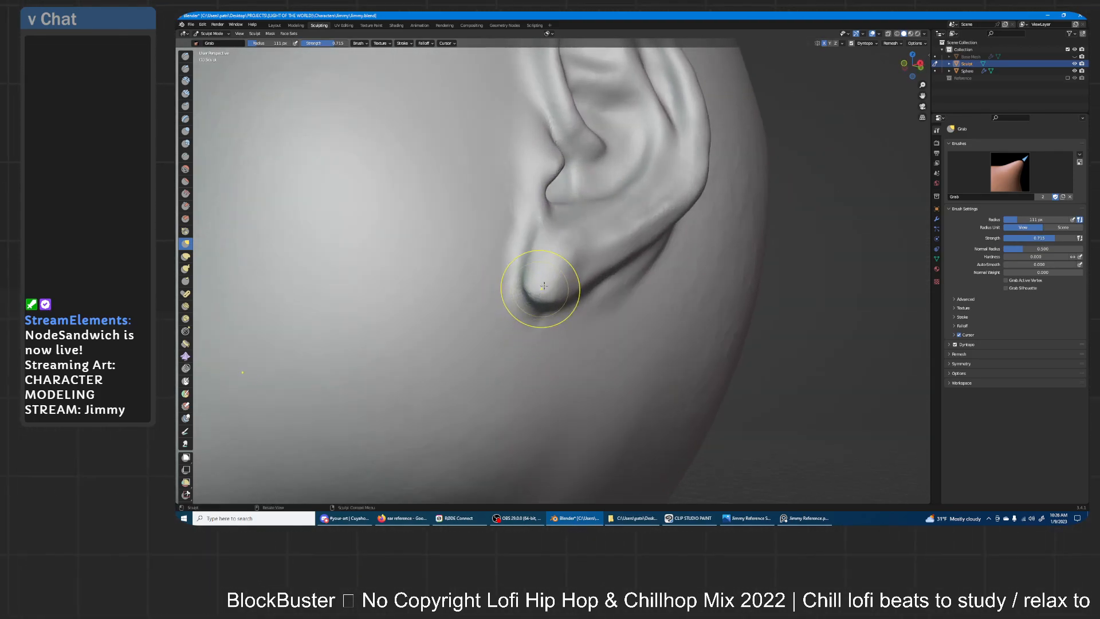
pyautogui.moveTo(569, 254)
pyautogui.mouseDown(button='middle')
pyautogui.moveTo(570, 279)
pyautogui.moveTo(529, 282)
pyautogui.mouseUp(button='middle')
pyautogui.moveTo(529, 283); pyautogui.dragTo(535, 279)
# - Carve a crease along the seam where the earlobe and front of the ear meet the head
pyautogui.moveTo(538, 267); pyautogui.dragTo(582, 298, button='middle')
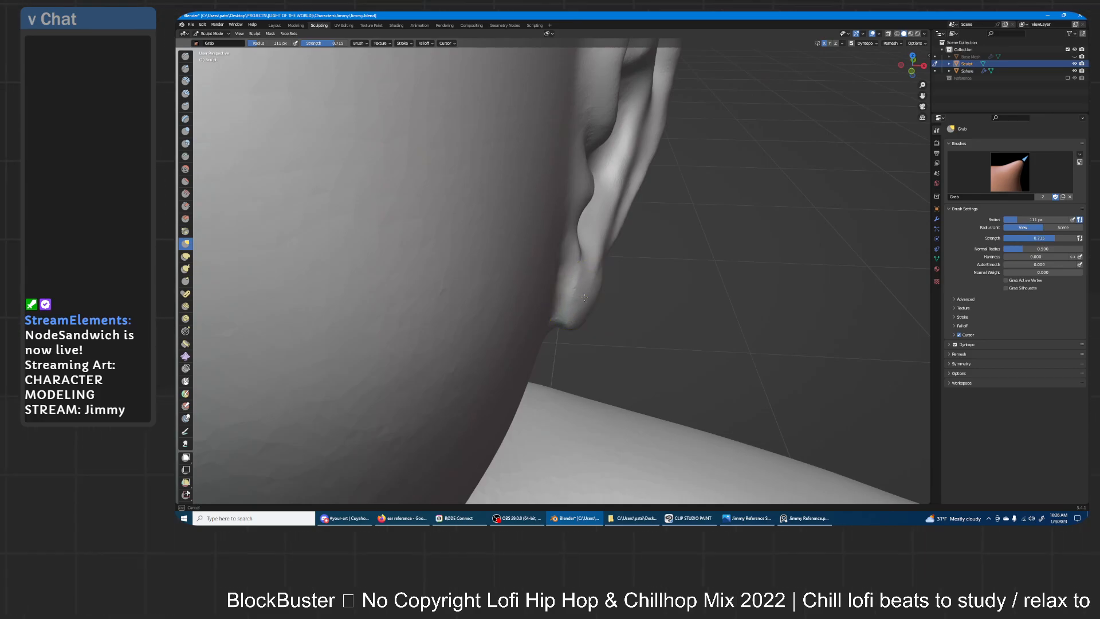
pyautogui.click(186, 156)
pyautogui.moveTo(541, 320); pyautogui.dragTo(554, 317)
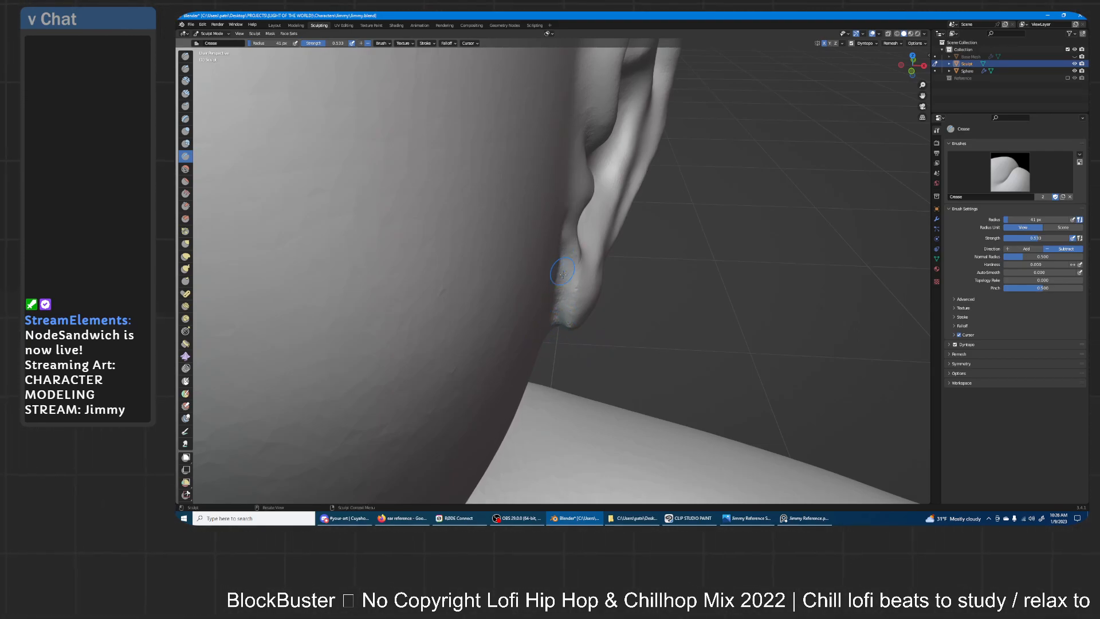
pyautogui.moveTo(569, 205); pyautogui.dragTo(571, 138)
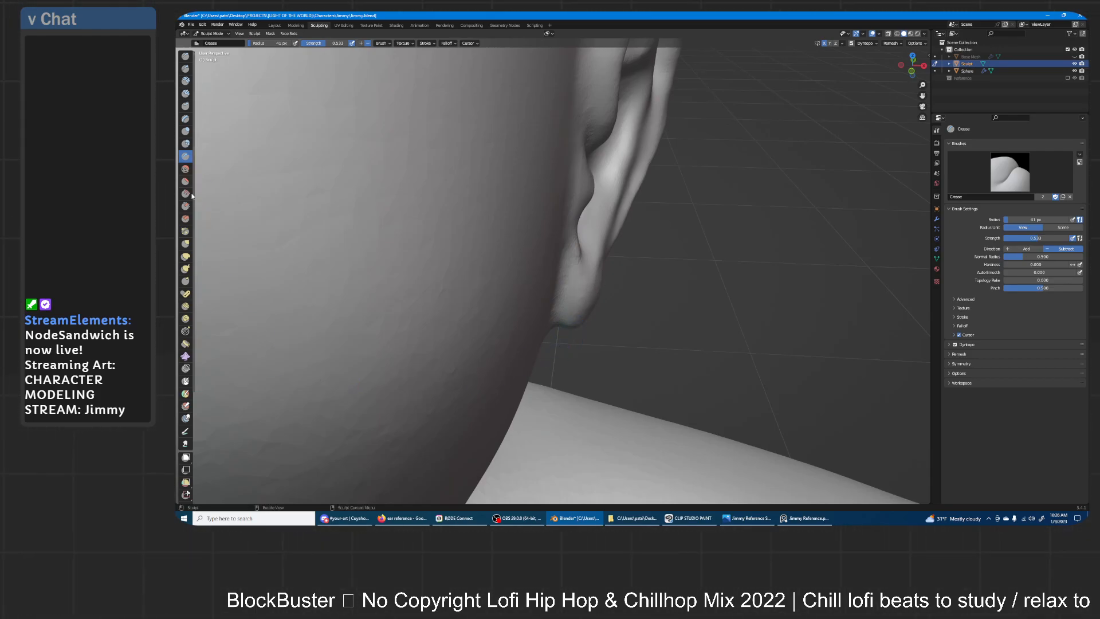
# - Round the tip and front edge of the earlobe with the Grab brush
pyautogui.click(187, 243)
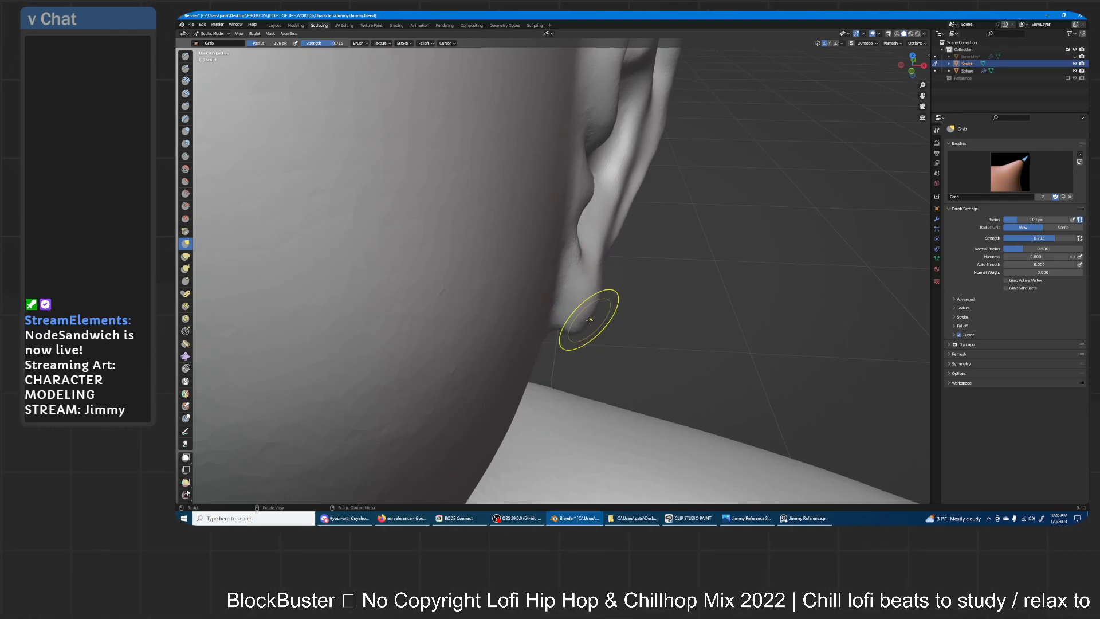
pyautogui.moveTo(583, 335)
pyautogui.mouseDown()
pyautogui.moveTo(569, 343)
pyautogui.moveTo(563, 332)
pyautogui.moveTo(585, 336)
pyautogui.moveTo(580, 321)
pyautogui.mouseUp()
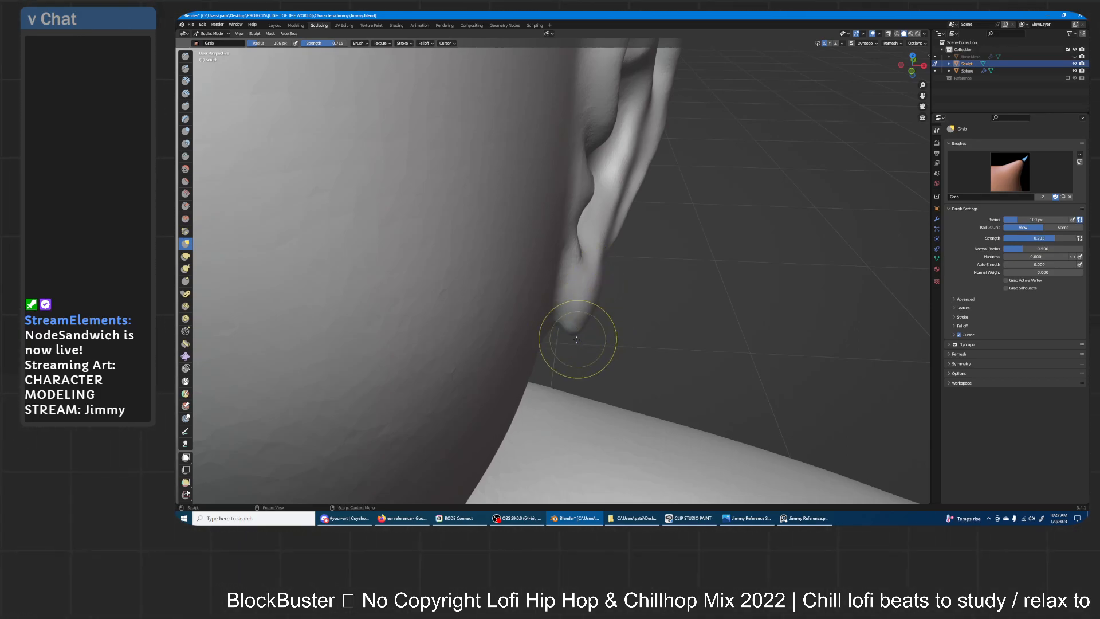
pyautogui.moveTo(643, 216); pyautogui.dragTo(499, 294, button='middle')
pyautogui.moveTo(499, 294)
pyautogui.mouseDown()
pyautogui.moveTo(551, 300)
pyautogui.moveTo(518, 311)
pyautogui.moveTo(521, 293)
pyautogui.mouseUp()
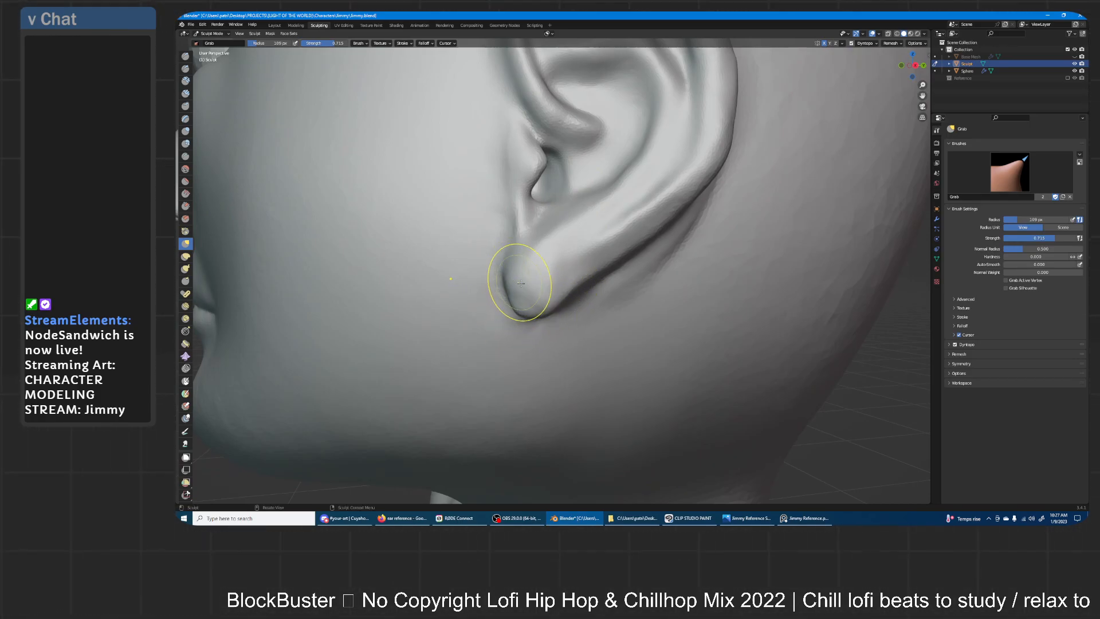
# - Nudge the ear's silhouette against the head with the Grab brush, working from the front and side views
pyautogui.scroll(-7, 598, 212)
pyautogui.moveTo(613, 209); pyautogui.dragTo(441, 234, button='middle')
pyautogui.scroll(5, 596, 202)
pyautogui.keyDown('shift'); pyautogui.moveTo(617, 153); pyautogui.dragTo(675, 192, button='middle'); pyautogui.keyUp('shift')
pyautogui.scroll(-3, 675, 193)
pyautogui.moveTo(591, 258); pyautogui.dragTo(562, 319, button='middle')
pyautogui.scroll(-2, 589, 258)
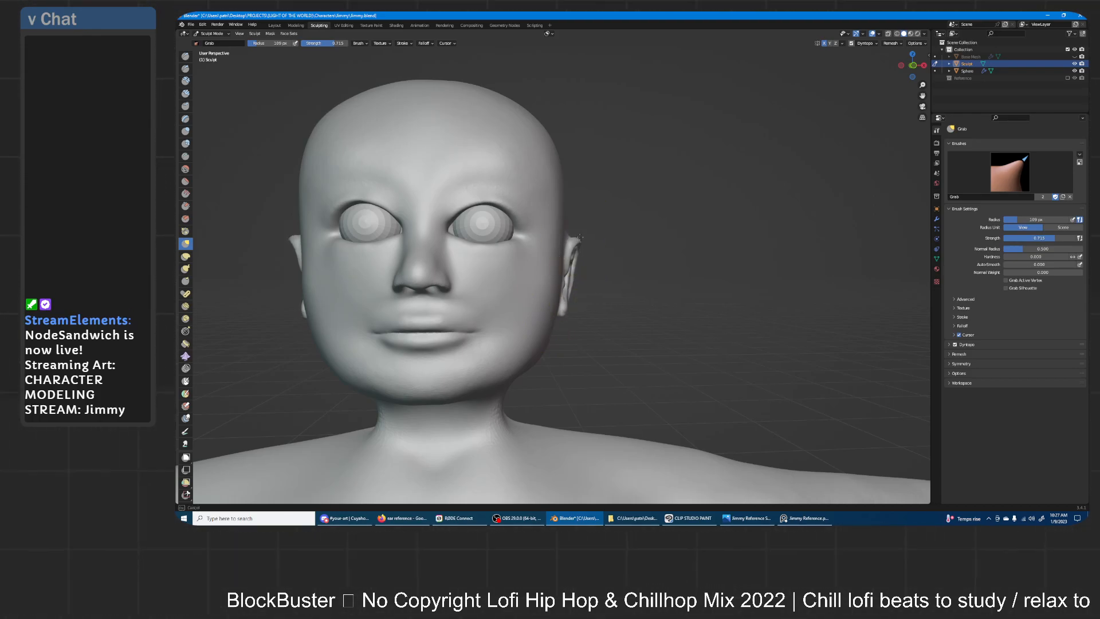
pyautogui.scroll(-4, 580, 236)
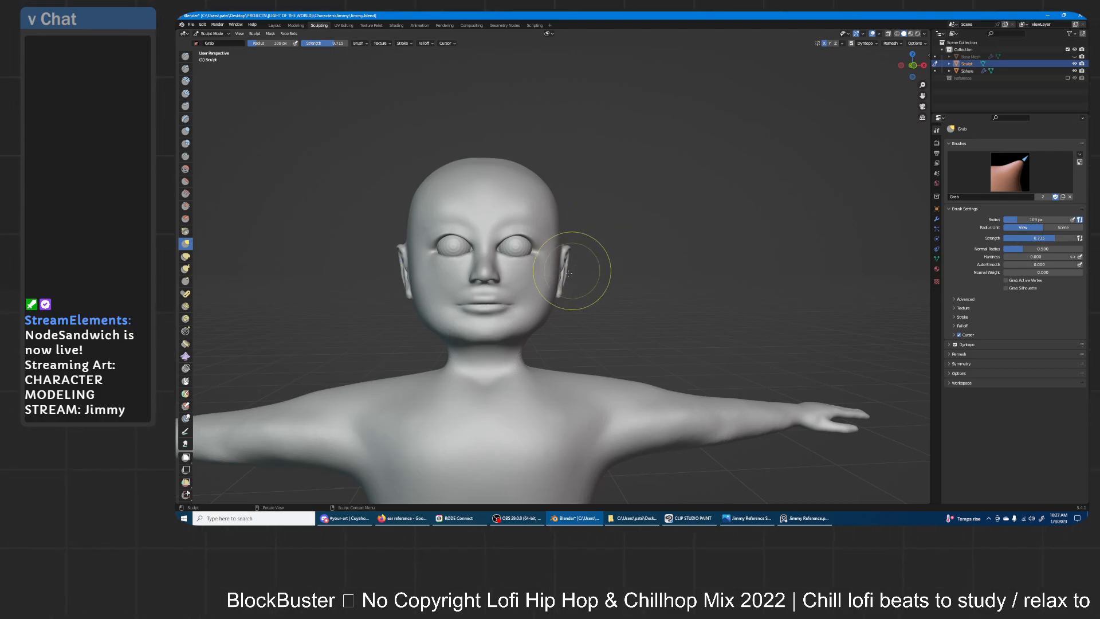
pyautogui.moveTo(569, 272); pyautogui.dragTo(574, 255)
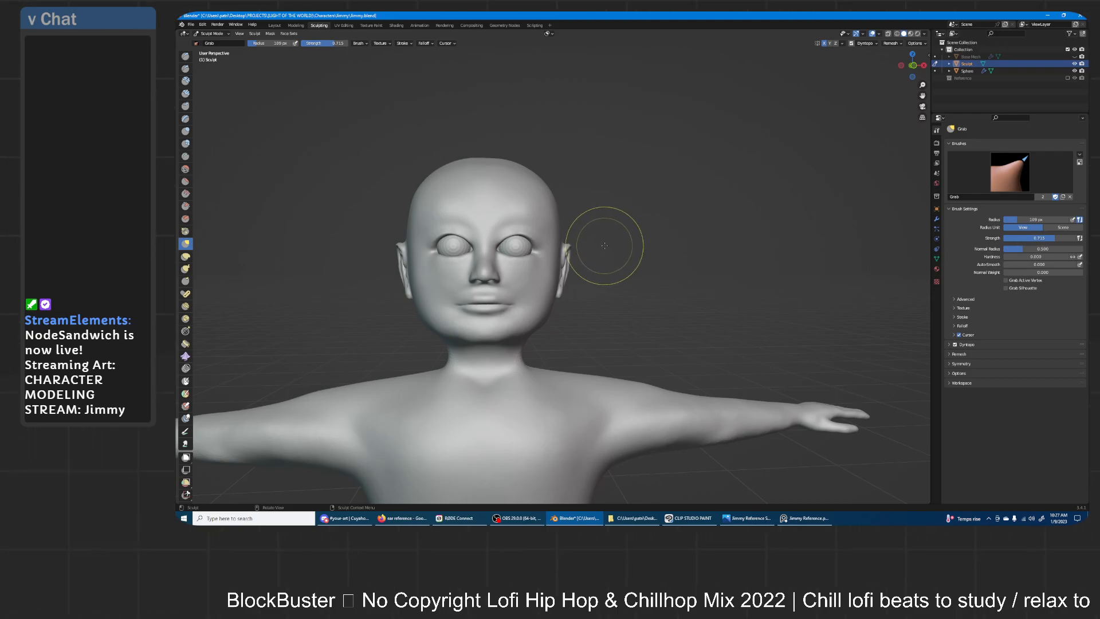
pyautogui.keyDown('shift'); pyautogui.moveTo(637, 223); pyautogui.dragTo(638, 223, button='middle'); pyautogui.keyUp('shift')
pyautogui.moveTo(607, 234); pyautogui.dragTo(634, 235, button='middle')
pyautogui.scroll(3, 566, 301)
pyautogui.moveTo(566, 301)
pyautogui.mouseDown(button='middle')
pyautogui.moveTo(544, 311)
pyautogui.moveTo(551, 280)
pyautogui.moveTo(607, 275)
pyautogui.moveTo(567, 298)
pyautogui.moveTo(545, 291)
pyautogui.mouseUp(button='middle')
pyautogui.moveTo(544, 292)
pyautogui.mouseDown()
pyautogui.moveTo(560, 249)
pyautogui.moveTo(546, 246)
pyautogui.mouseUp()
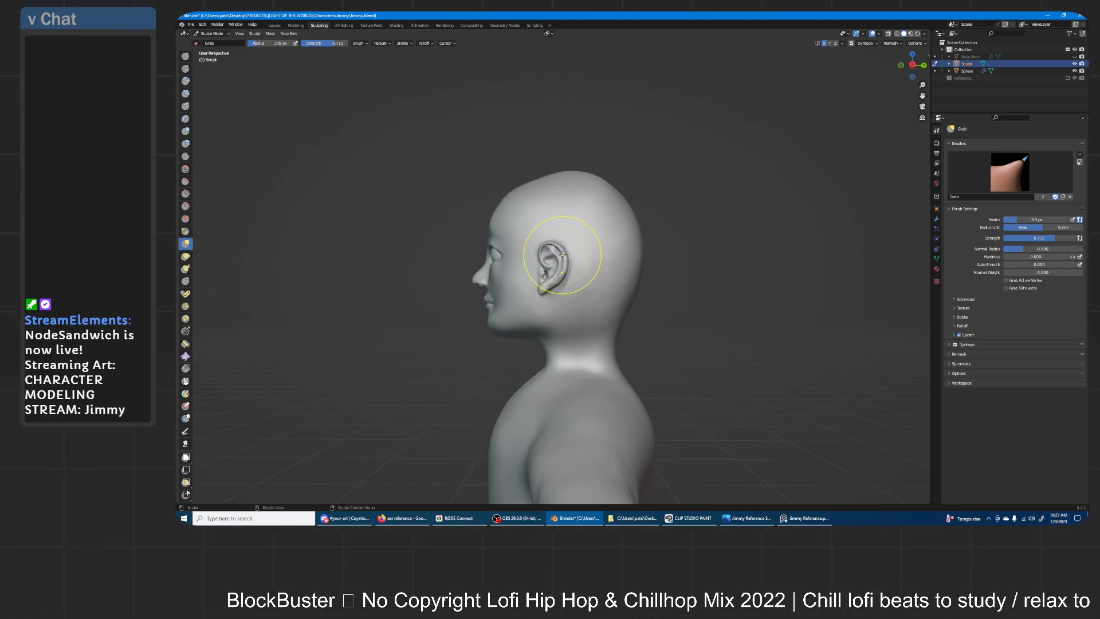
# - Define the front edge of the tragus down to the lobe with a 37 px Draw brush, and smooth it
pyautogui.scroll(8, 562, 254)
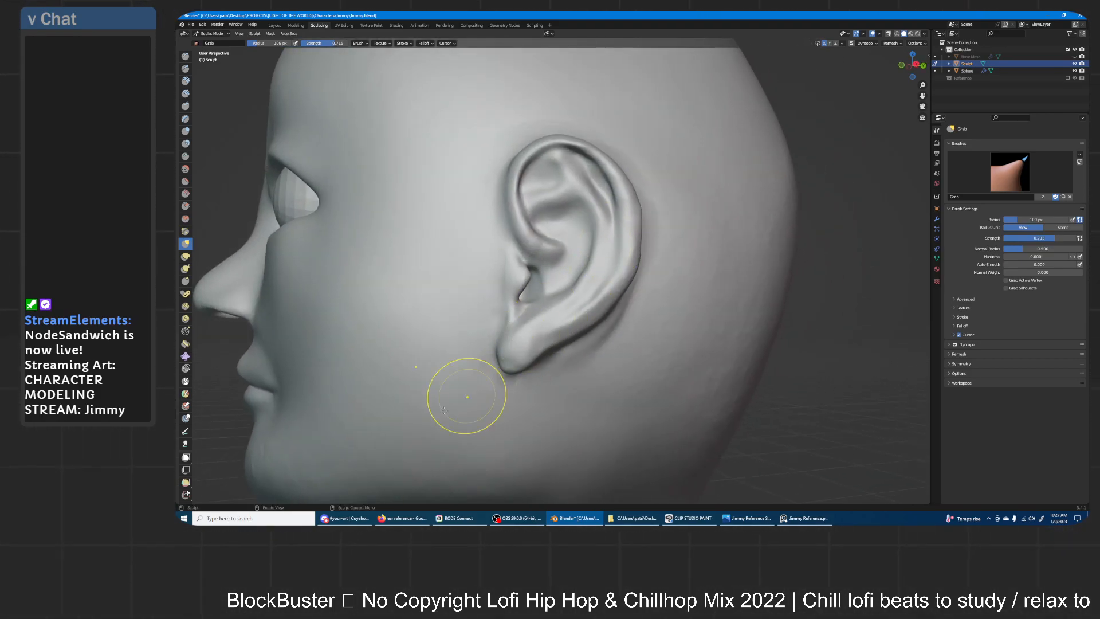
pyautogui.press('x')
pyautogui.press('f')
pyautogui.click(505, 278)
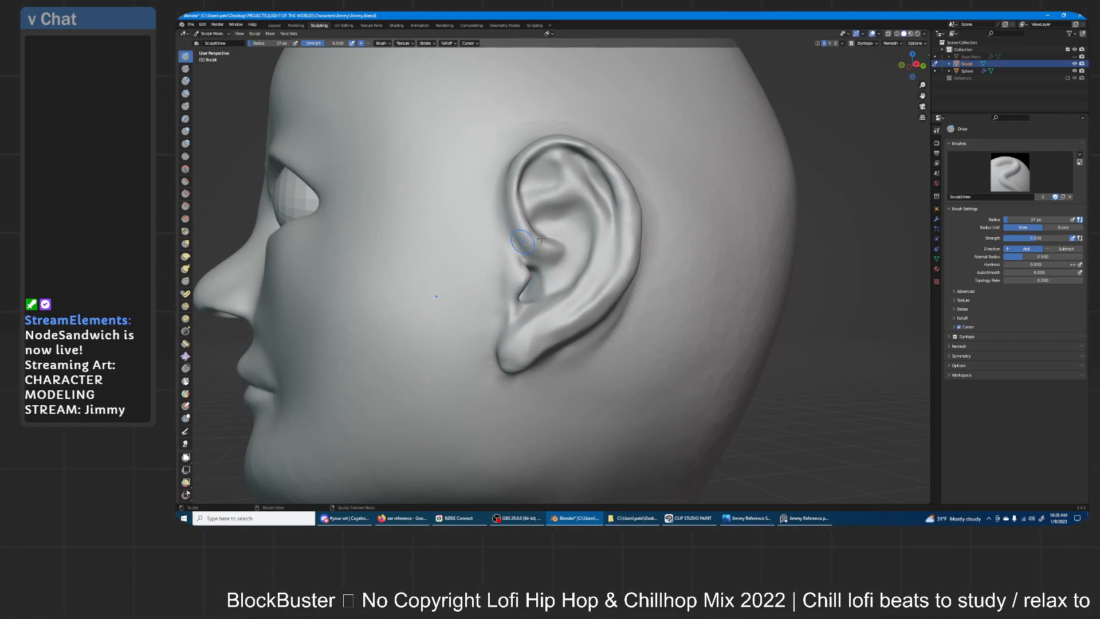
pyautogui.keyDown('ctrl'); pyautogui.moveTo(514, 287); pyautogui.dragTo(580, 243, button='middle'); pyautogui.keyUp('ctrl')
pyautogui.keyDown('ctrl'); pyautogui.moveTo(525, 318); pyautogui.dragTo(526, 241); pyautogui.keyUp('ctrl')
pyautogui.moveTo(530, 182); pyautogui.dragTo(526, 304)
pyautogui.keyDown('shift'); pyautogui.moveTo(531, 244); pyautogui.dragTo(540, 163); pyautogui.keyUp('shift')
pyautogui.moveTo(530, 304)
pyautogui.keyDown('shift'); pyautogui.mouseDown()
pyautogui.moveTo(523, 319)
pyautogui.moveTo(526, 287)
pyautogui.mouseUp(); pyautogui.keyUp('shift')
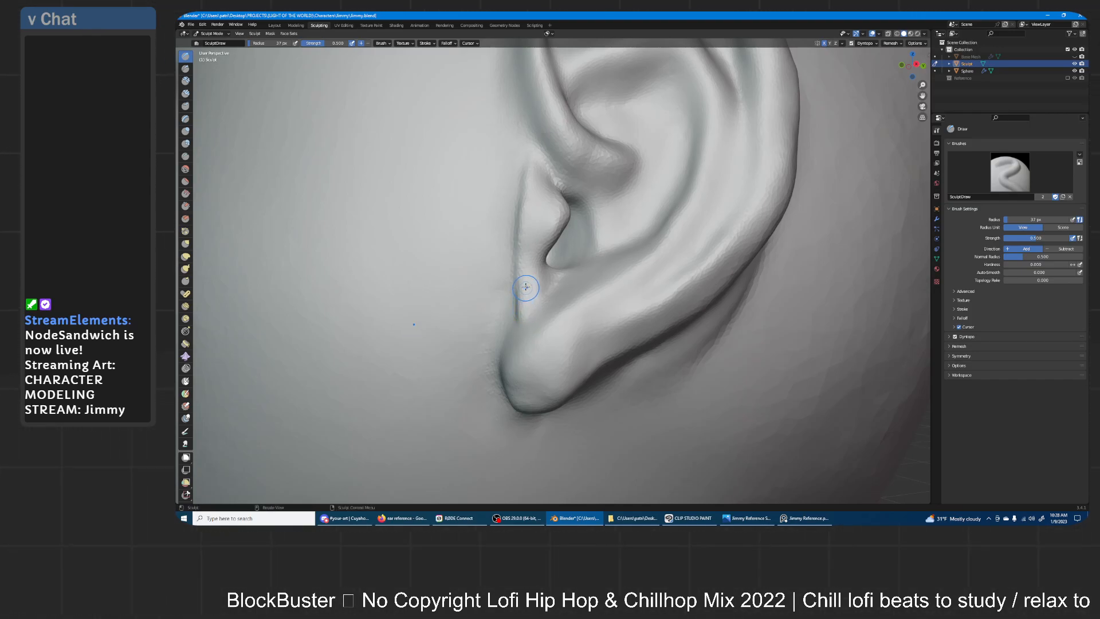
# - Reshape the jaw corners and lower cheeks below the ears in front view with an enlarged Grab brush
pyautogui.keyDown('ctrl'); pyautogui.moveTo(676, 182); pyautogui.dragTo(625, 226, button='middle'); pyautogui.keyUp('ctrl')
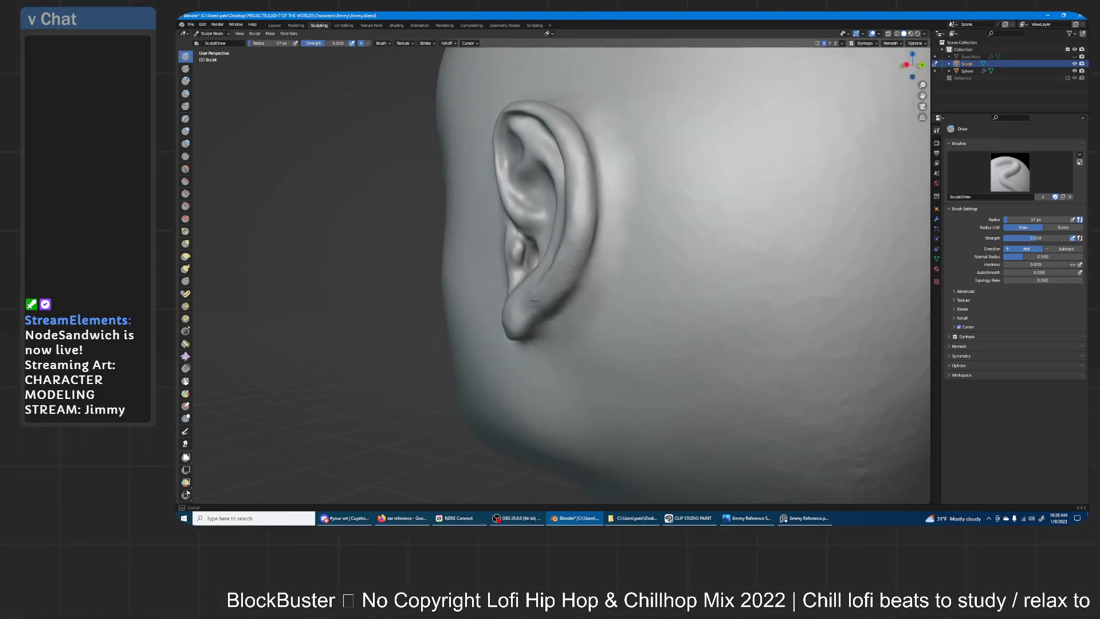
pyautogui.moveTo(626, 211); pyautogui.dragTo(694, 207, button='middle')
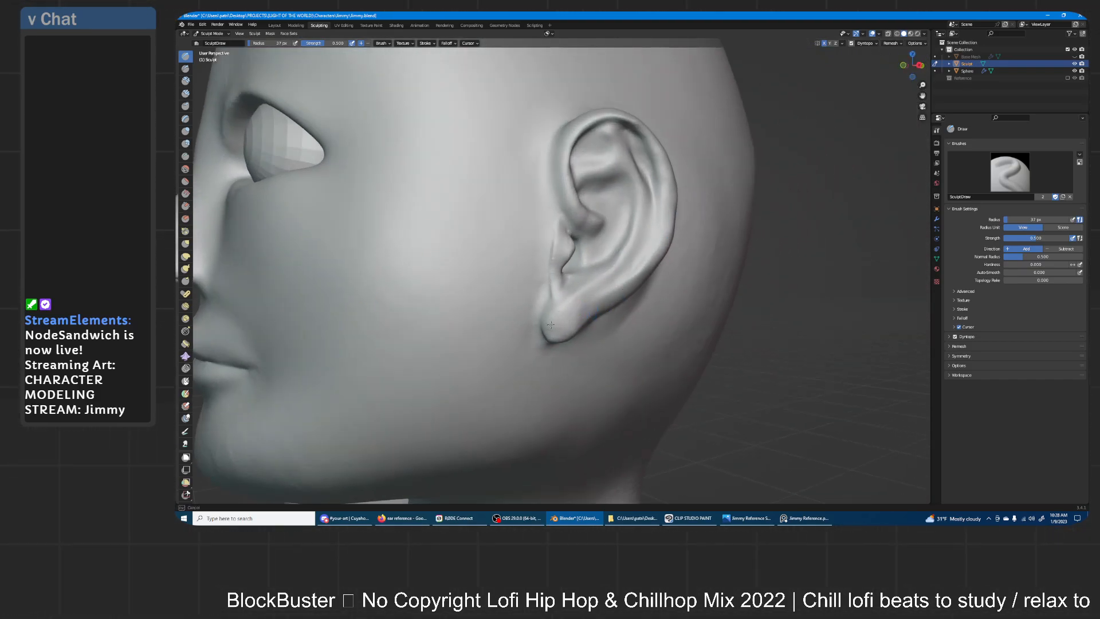
pyautogui.moveTo(552, 320); pyautogui.dragTo(594, 322, button='middle')
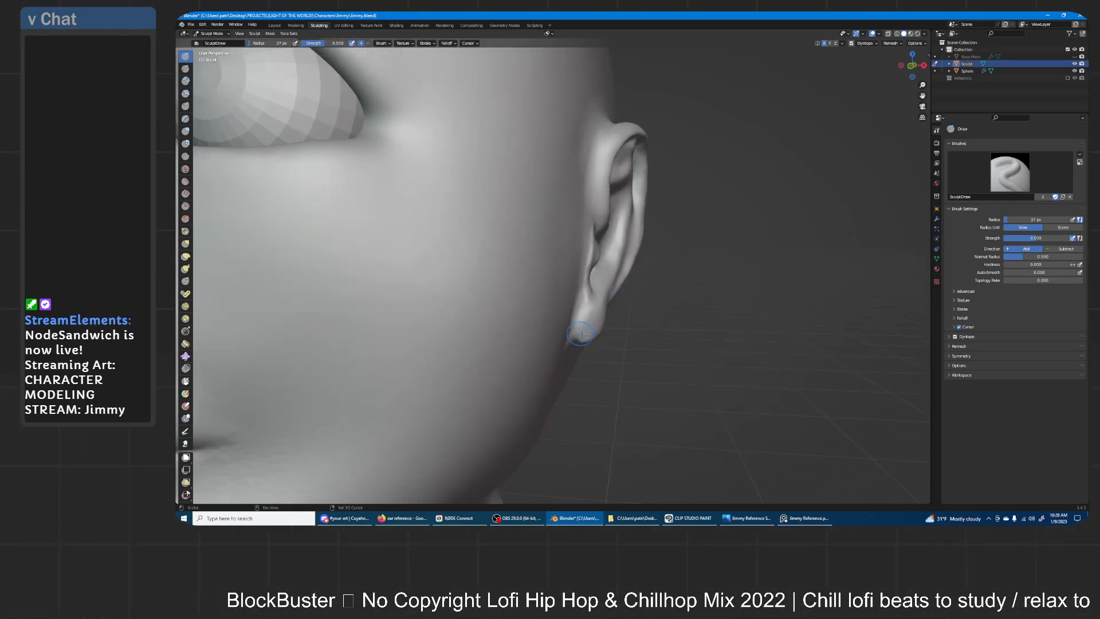
pyautogui.moveTo(633, 250)
pyautogui.keyDown('ctrl'); pyautogui.mouseDown(button='middle')
pyautogui.moveTo(570, 259)
pyautogui.moveTo(604, 266)
pyautogui.mouseUp(button='middle'); pyautogui.keyUp('ctrl')
pyautogui.keyDown('shift'); pyautogui.moveTo(603, 267); pyautogui.dragTo(652, 182, button='middle'); pyautogui.keyUp('shift')
pyautogui.moveTo(652, 182)
pyautogui.keyDown('ctrl'); pyautogui.mouseDown(button='middle')
pyautogui.moveTo(664, 191)
pyautogui.moveTo(626, 195)
pyautogui.moveTo(618, 228)
pyautogui.moveTo(628, 246)
pyautogui.moveTo(604, 239)
pyautogui.mouseUp(button='middle'); pyautogui.keyUp('ctrl')
pyautogui.scroll(5, 624, 187)
pyautogui.click(185, 244)
pyautogui.moveTo(598, 235); pyautogui.dragTo(595, 234)
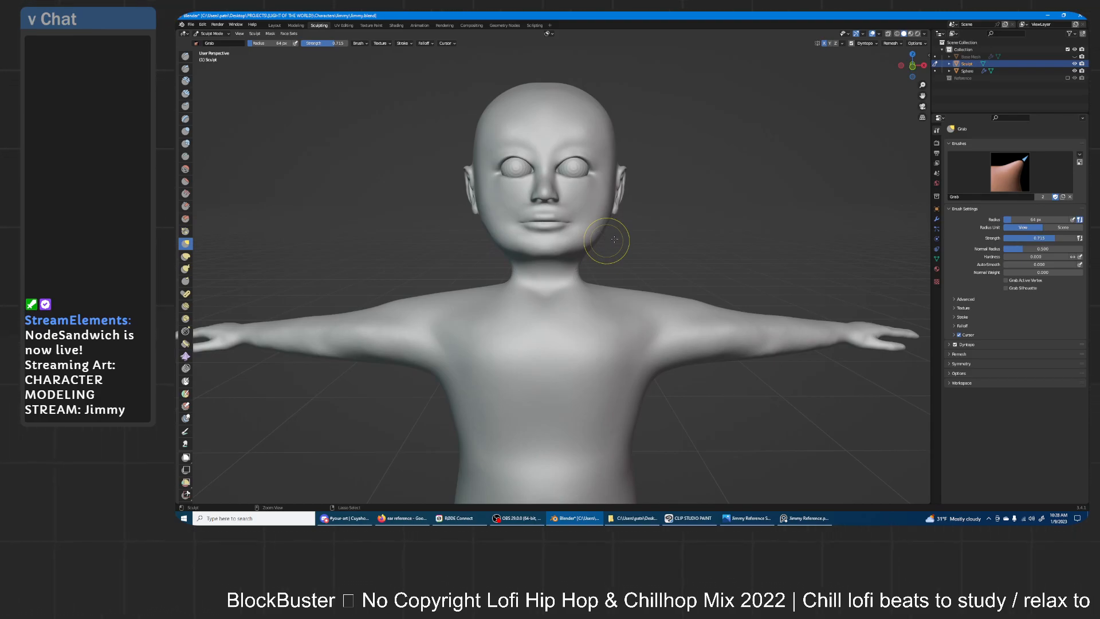
pyautogui.press('f')
pyautogui.click(602, 235)
pyautogui.moveTo(597, 231); pyautogui.dragTo(595, 235)
pyautogui.moveTo(610, 220); pyautogui.dragTo(603, 218)
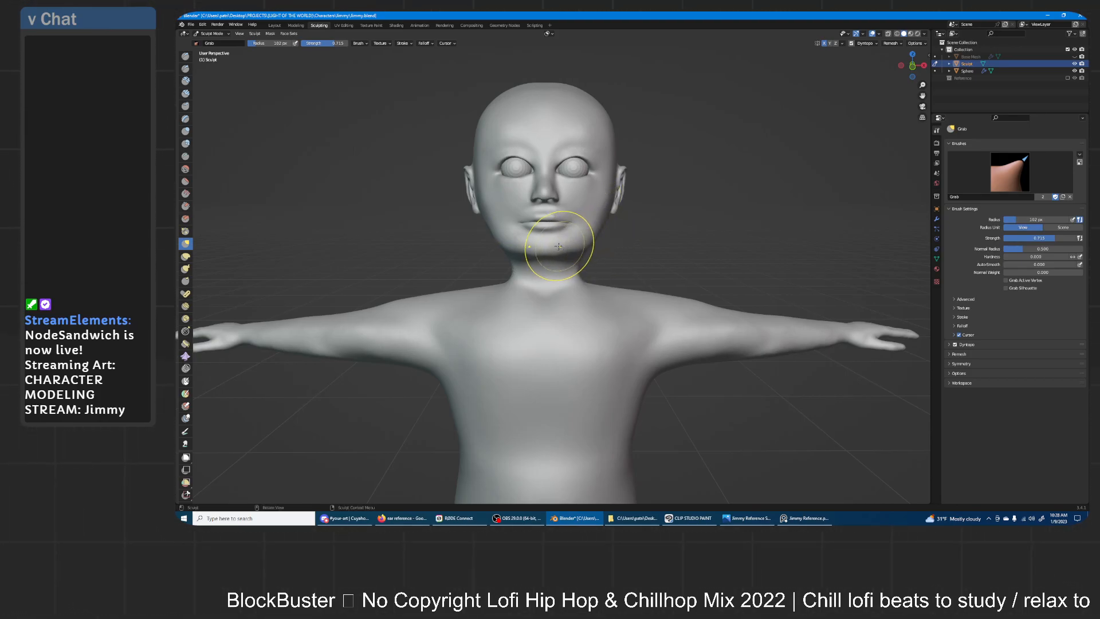
pyautogui.moveTo(580, 247); pyautogui.dragTo(580, 243)
# - Fill the hollow at the jaw corner below the earlobe with the Inflate brush
pyautogui.scroll(-7, 626, 209)
pyautogui.keyDown('shift'); pyautogui.moveTo(621, 258); pyautogui.dragTo(623, 228, button='middle'); pyautogui.keyUp('shift')
pyautogui.moveTo(623, 228)
pyautogui.mouseDown(button='middle')
pyautogui.moveTo(633, 230)
pyautogui.moveTo(609, 265)
pyautogui.mouseUp(button='middle')
pyautogui.scroll(5, 630, 197)
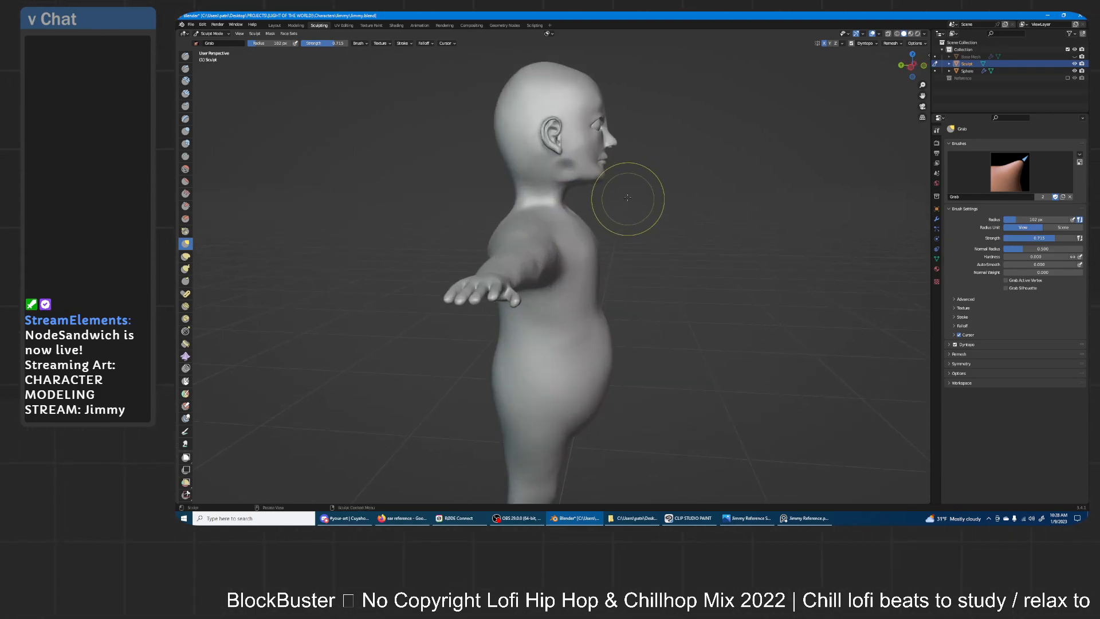
pyautogui.moveTo(596, 192); pyautogui.dragTo(643, 295, button='middle')
pyautogui.scroll(6, 601, 265)
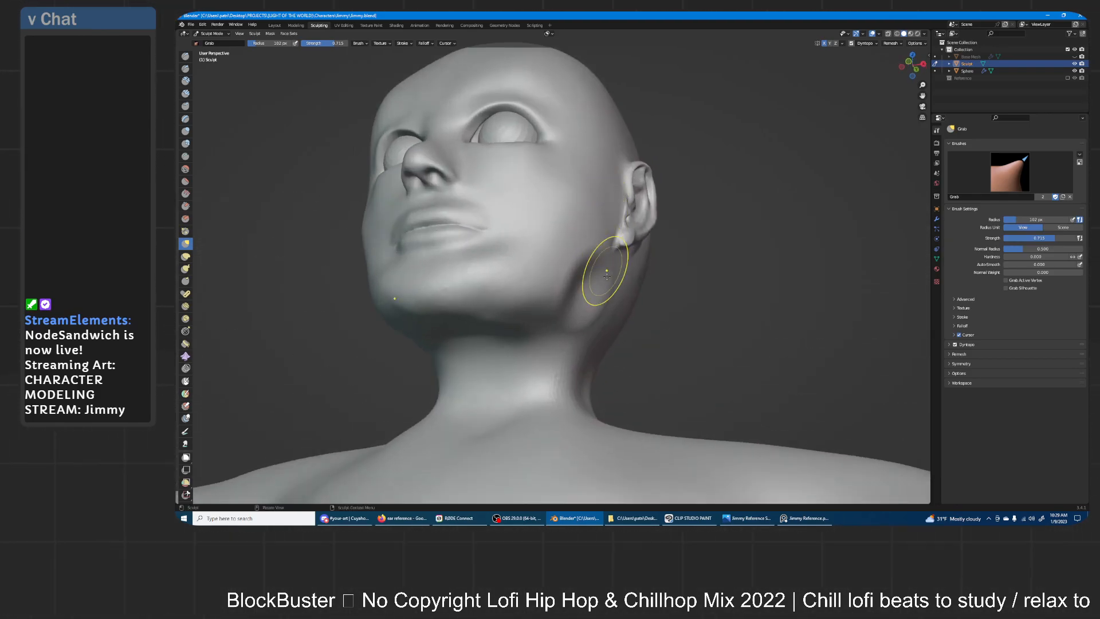
pyautogui.moveTo(611, 246); pyautogui.dragTo(407, 388, button='middle')
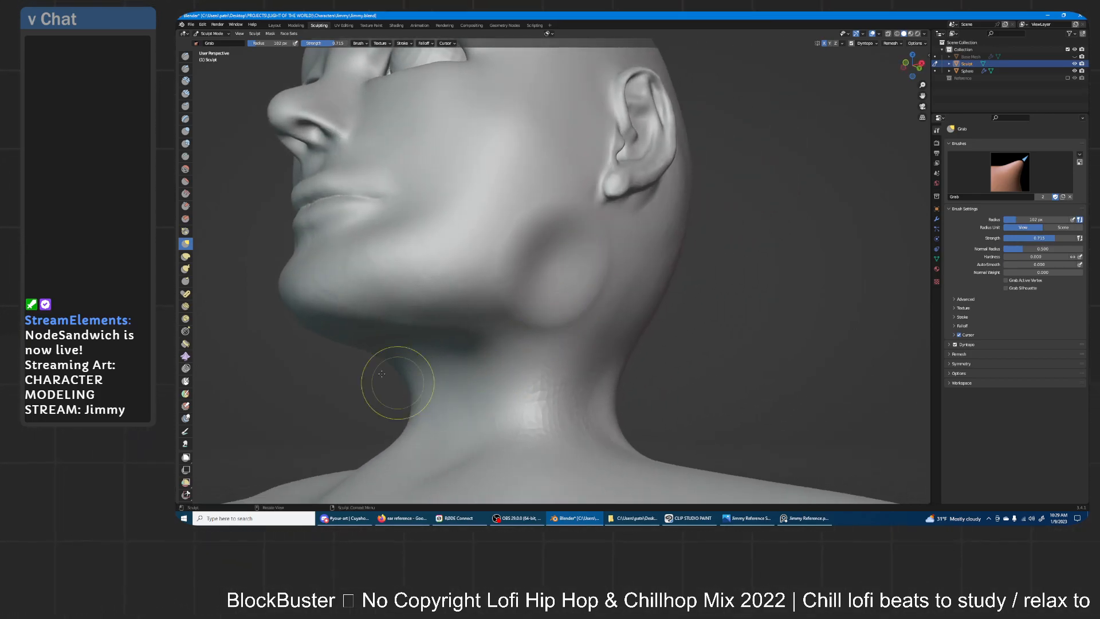
pyautogui.click(185, 131)
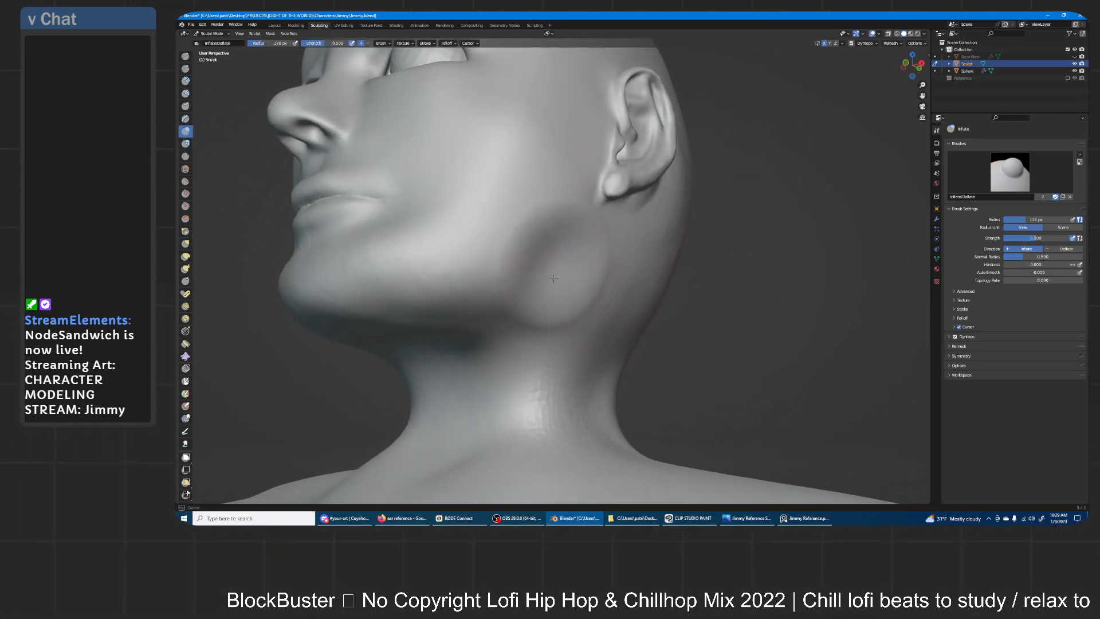
pyautogui.moveTo(533, 280)
pyautogui.mouseDown()
pyautogui.moveTo(582, 257)
pyautogui.moveTo(599, 287)
pyautogui.mouseUp()
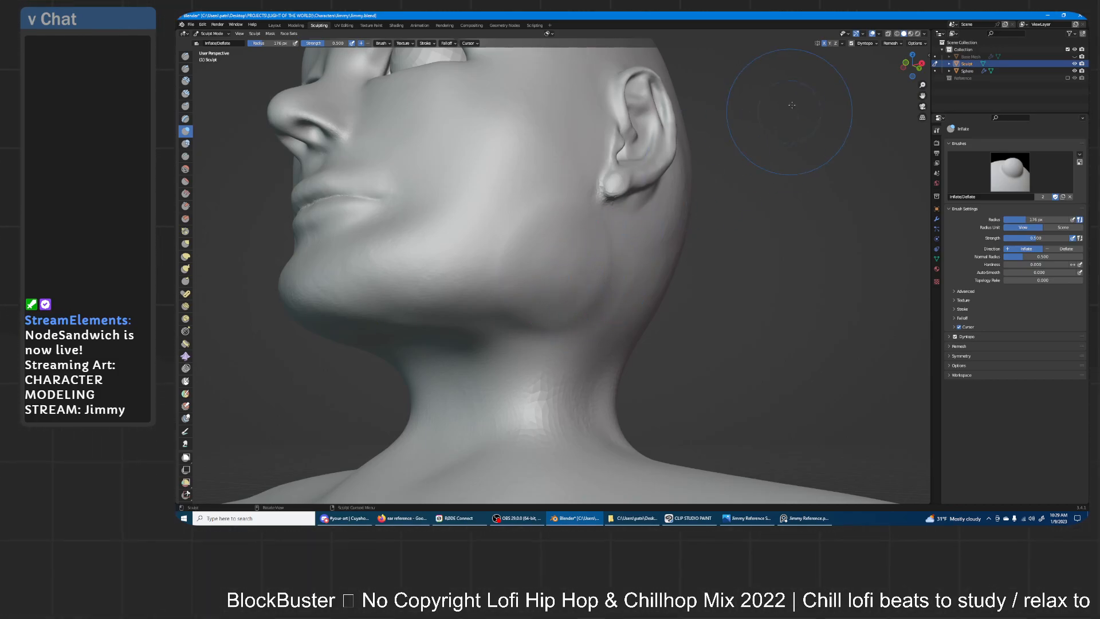
# - Examine the jaw, neck and ears from below and both sides, and the whole body's proportions from the front
pyautogui.moveTo(610, 184)
pyautogui.mouseDown(button='middle')
pyautogui.moveTo(617, 242)
pyautogui.moveTo(564, 259)
pyautogui.mouseUp(button='middle')
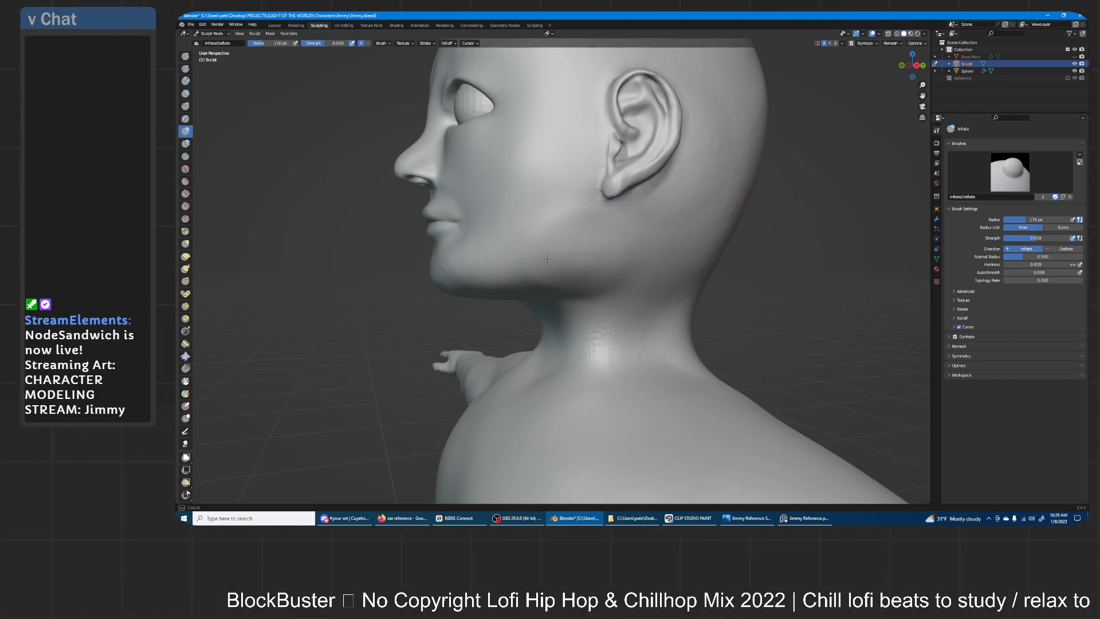
pyautogui.moveTo(557, 248); pyautogui.dragTo(639, 218, button='middle')
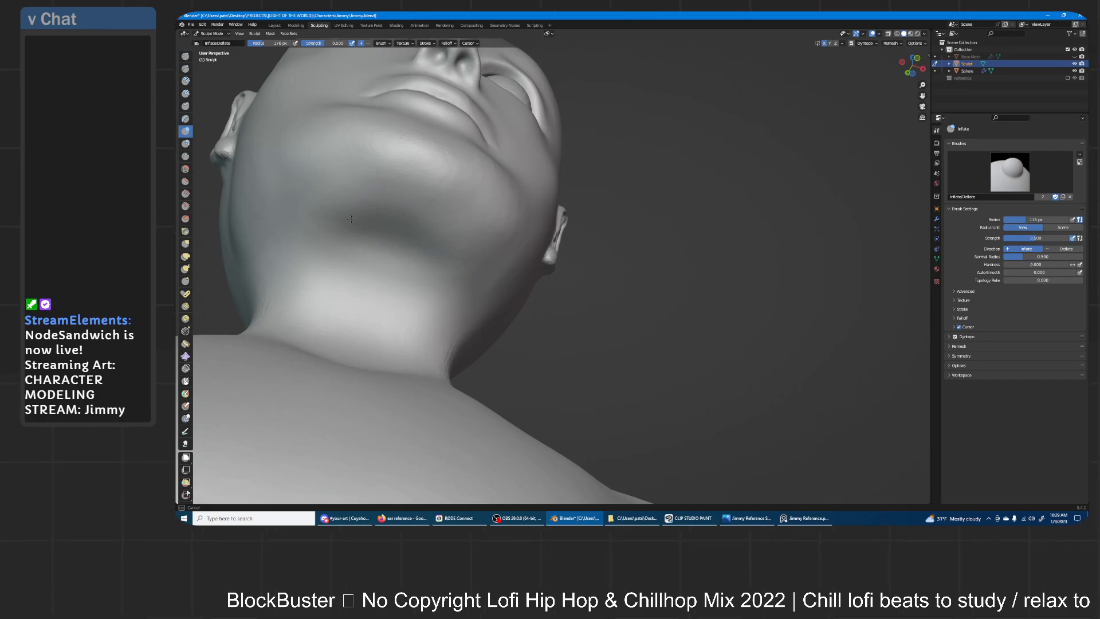
pyautogui.moveTo(344, 234)
pyautogui.mouseDown(button='middle')
pyautogui.moveTo(616, 219)
pyautogui.moveTo(614, 228)
pyautogui.mouseUp(button='middle')
pyautogui.moveTo(435, 224)
pyautogui.mouseDown(button='middle')
pyautogui.moveTo(580, 233)
pyautogui.moveTo(518, 264)
pyautogui.mouseUp(button='middle')
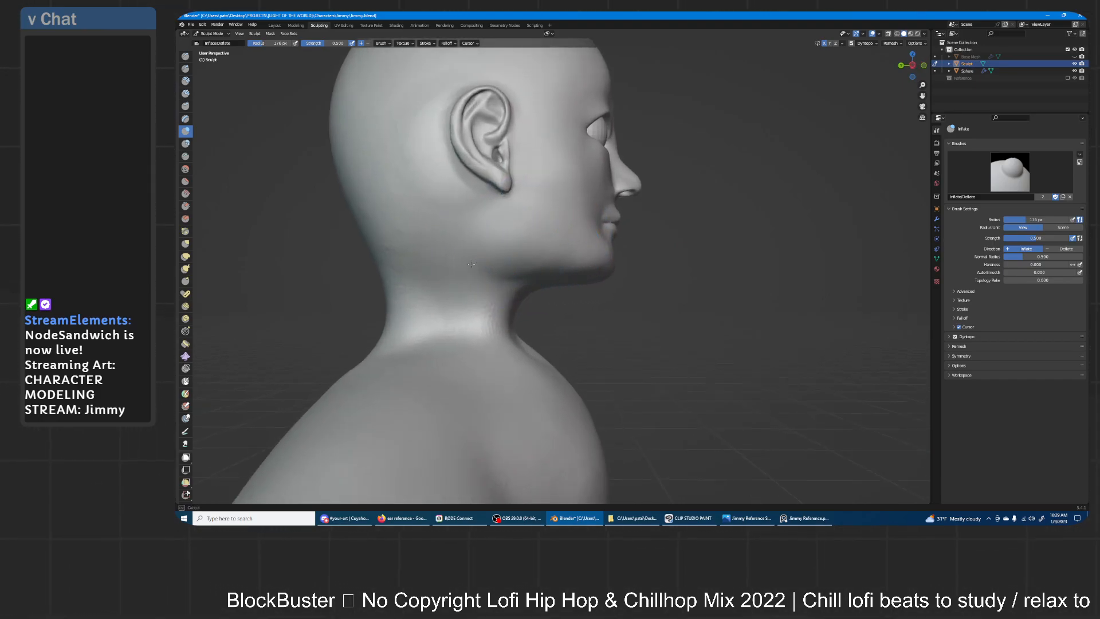
pyautogui.keyDown('ctrl'); pyautogui.moveTo(614, 224); pyautogui.dragTo(611, 401, button='middle'); pyautogui.keyUp('ctrl')
pyautogui.moveTo(710, 228); pyautogui.dragTo(601, 245, button='middle')
pyautogui.keyDown('shift'); pyautogui.moveTo(602, 245); pyautogui.dragTo(624, 200, button='middle'); pyautogui.keyUp('shift')
pyautogui.moveTo(625, 201)
pyautogui.keyDown('ctrl'); pyautogui.mouseDown(button='middle')
pyautogui.moveTo(637, 212)
pyautogui.moveTo(650, 190)
pyautogui.moveTo(628, 258)
pyautogui.moveTo(663, 245)
pyautogui.moveTo(696, 268)
pyautogui.moveTo(699, 252)
pyautogui.moveTo(654, 259)
pyautogui.mouseUp(button='middle'); pyautogui.keyUp('ctrl')
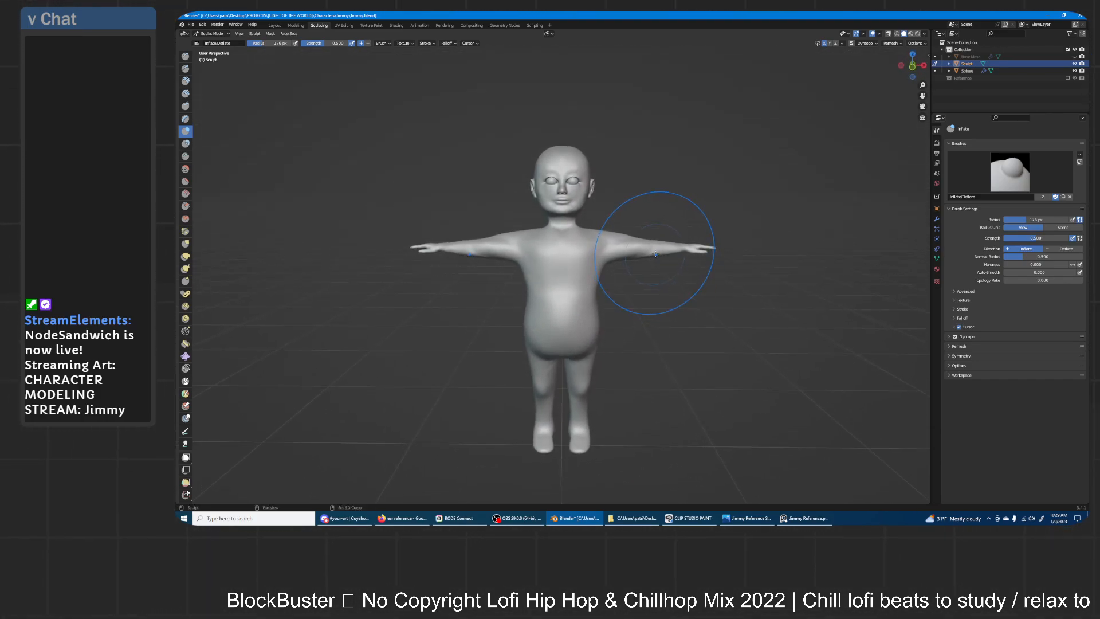
pyautogui.moveTo(657, 239)
pyautogui.mouseDown(button='middle')
pyautogui.moveTo(643, 240)
pyautogui.moveTo(756, 241)
pyautogui.moveTo(609, 246)
pyautogui.mouseUp(button='middle')
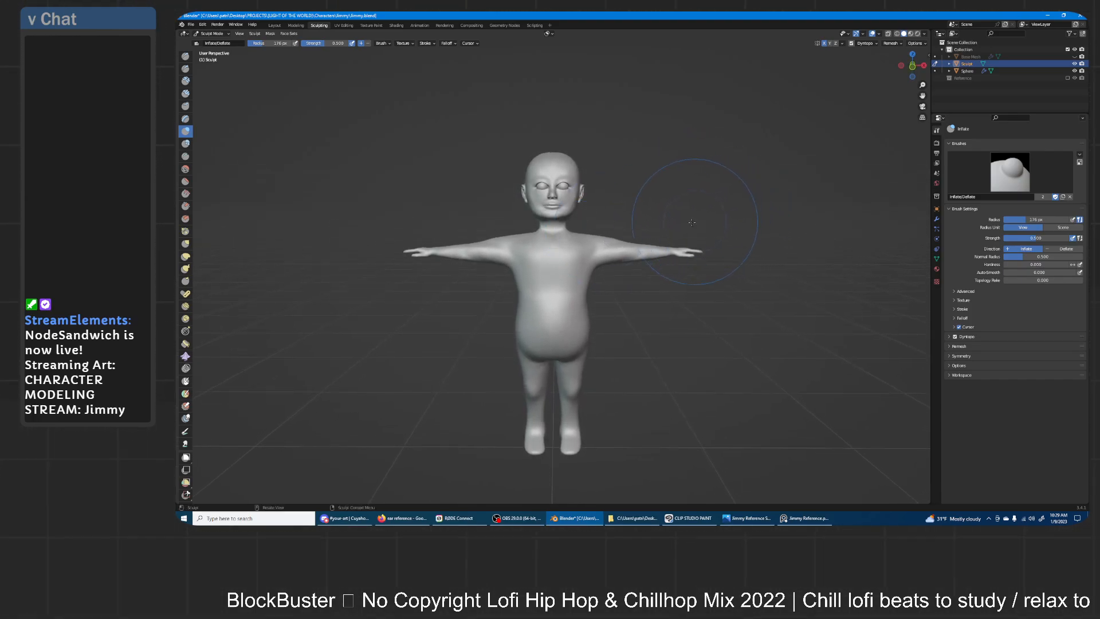
pyautogui.moveTo(691, 254); pyautogui.dragTo(677, 253, button='middle')
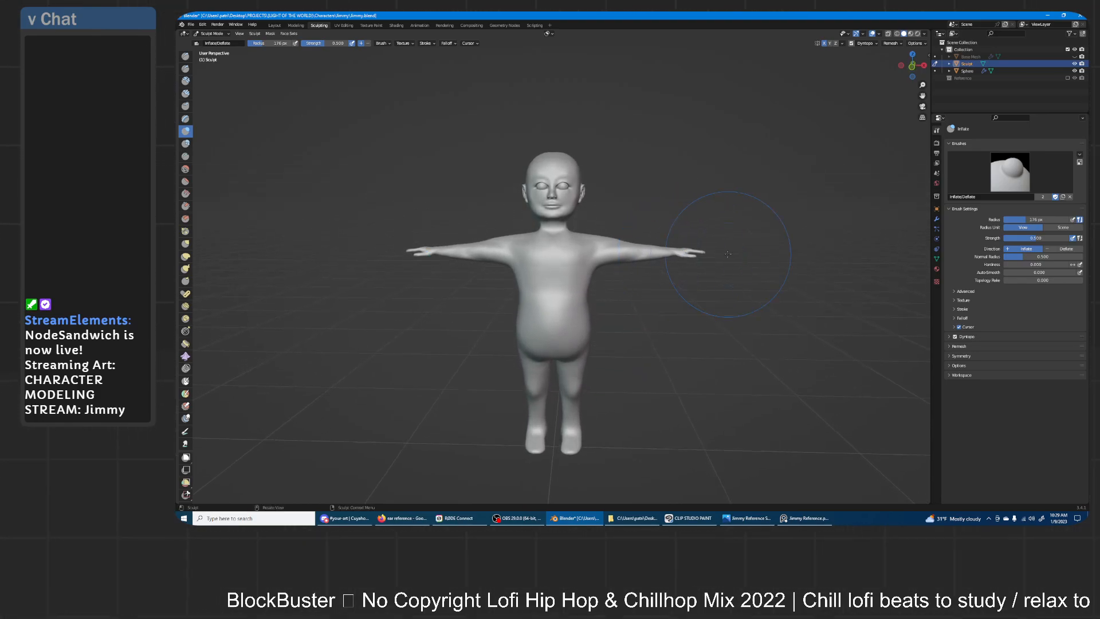
pyautogui.moveTo(753, 342)
pyautogui.mouseDown(button='middle')
pyautogui.moveTo(758, 404)
pyautogui.moveTo(769, 326)
pyautogui.mouseUp(button='middle')
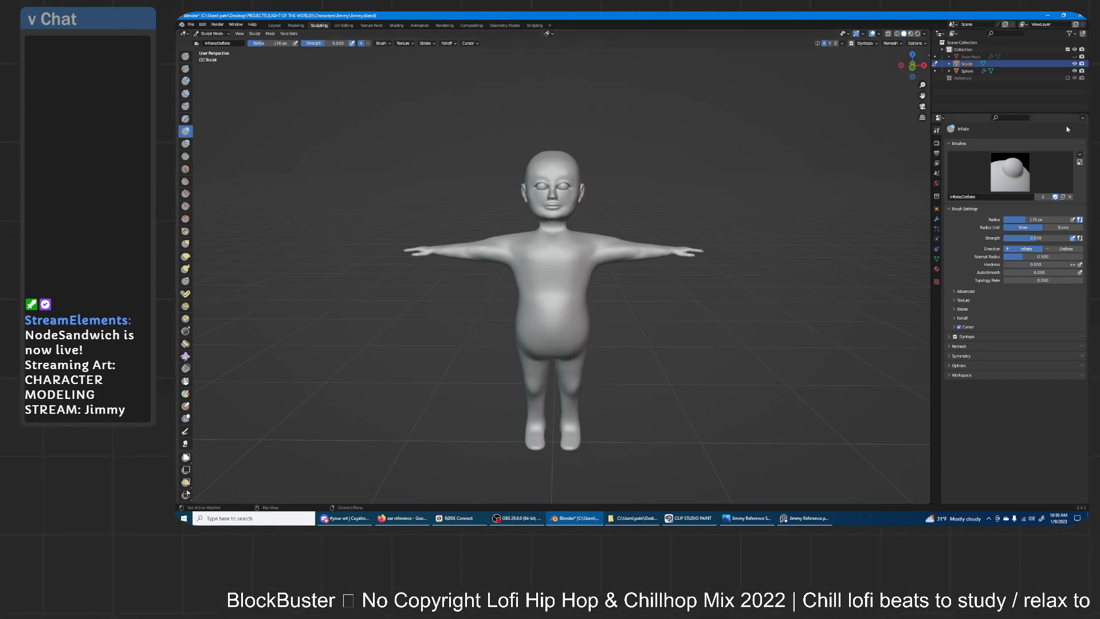
# - Temporarily swap the sculpt for the base mesh to compare their shapes, and save the file
pyautogui.click(1075, 64)
pyautogui.click(1075, 57)
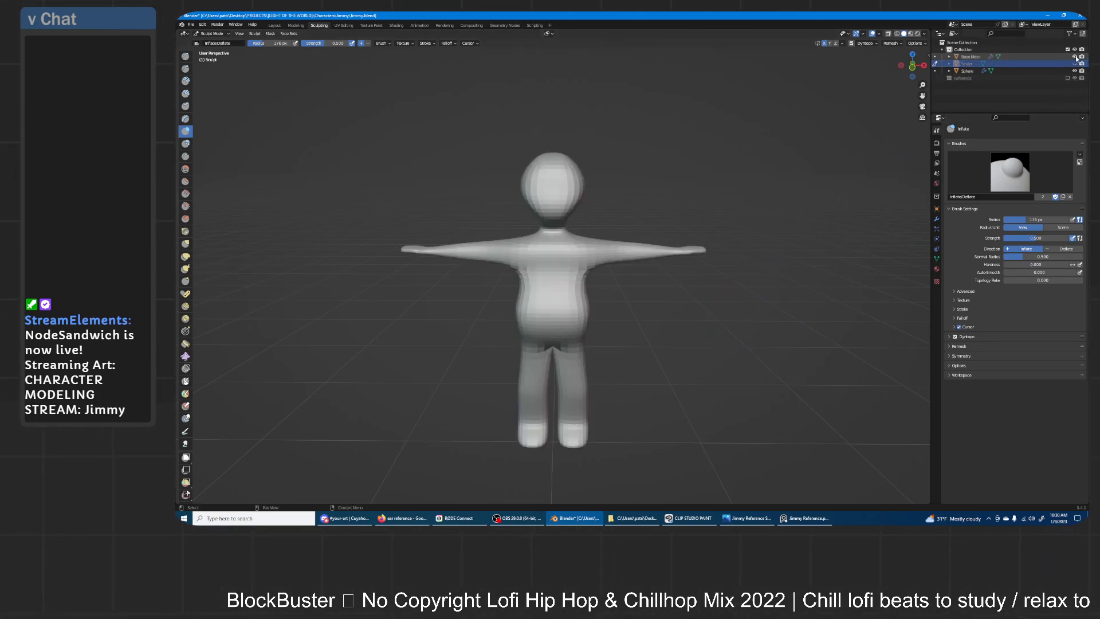
pyautogui.click(1075, 57)
pyautogui.click(1075, 64)
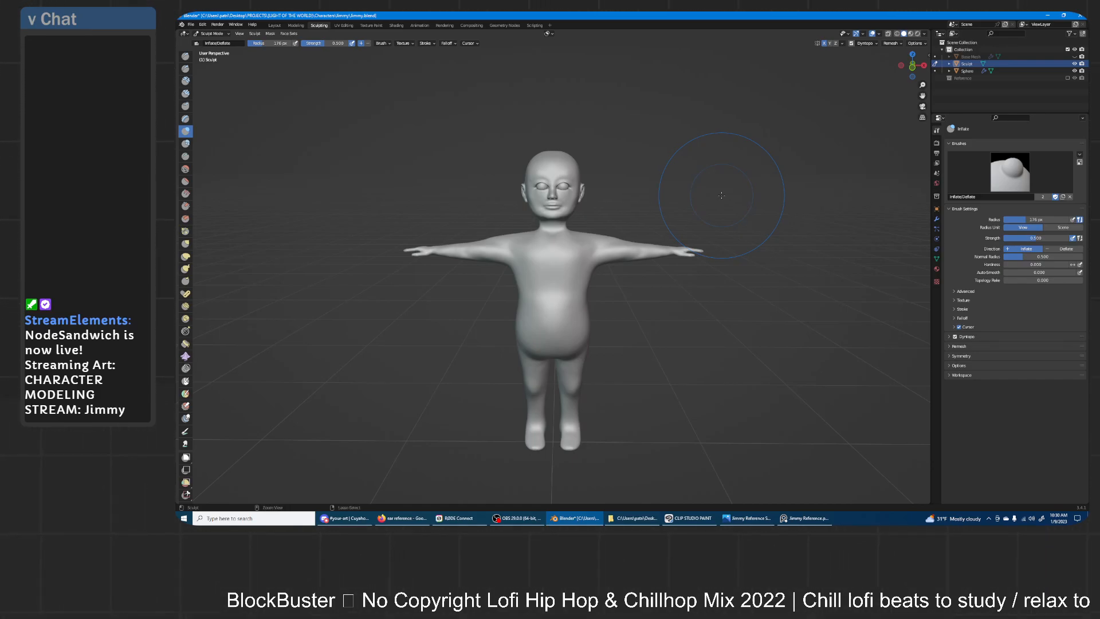
pyautogui.hotkey('ctrl', 's')
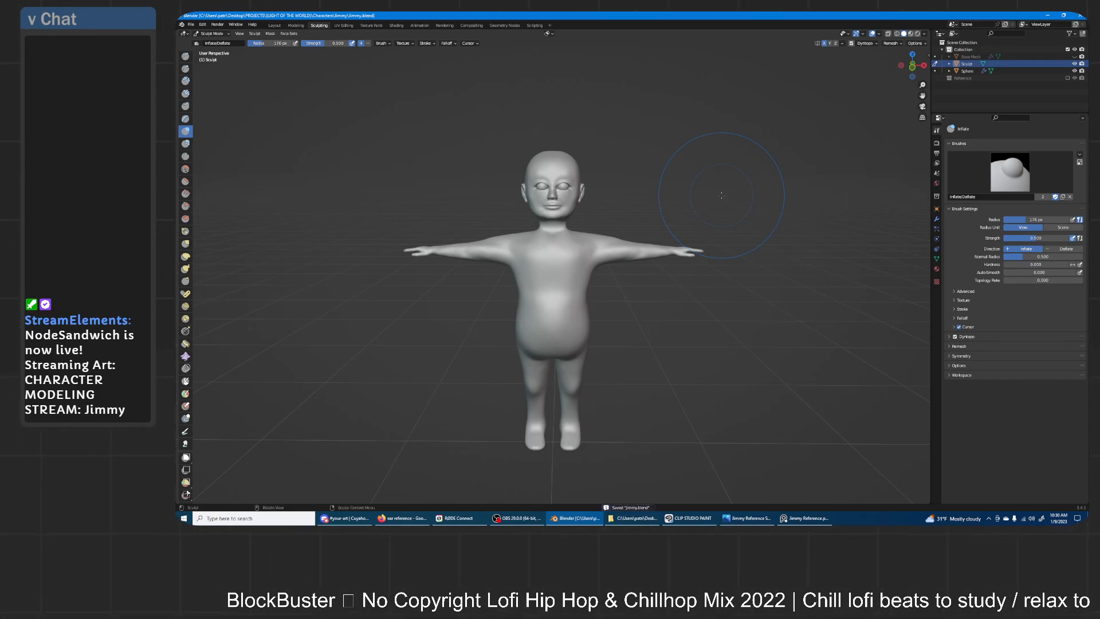